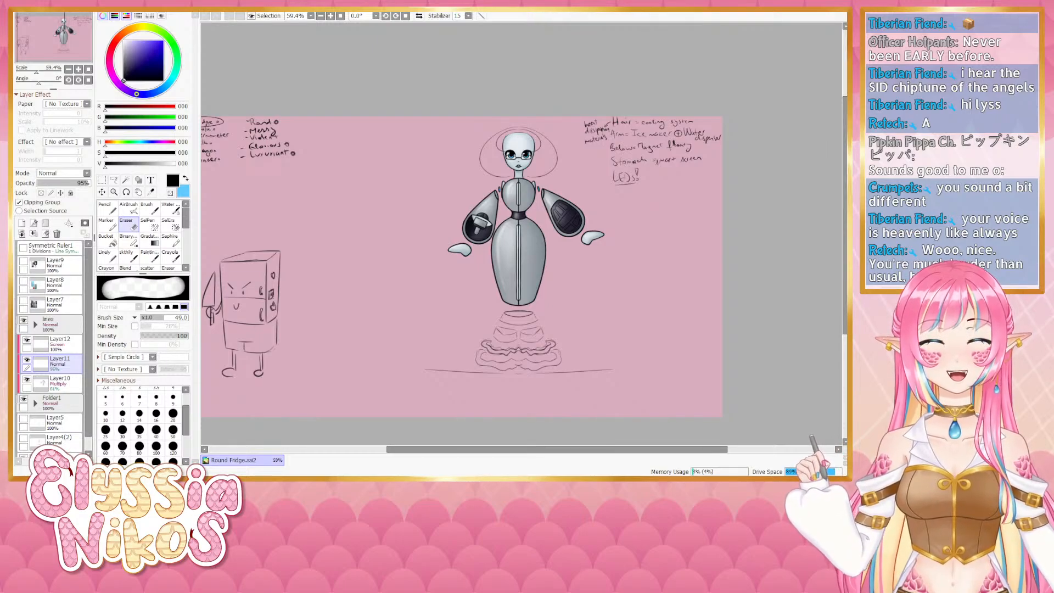
- Inspect the round fridge robot drawing and the fridge sketch beside it at several zoom levels
mouse_move(357, 366)
mouse_down()
mouse_move(378, 338)
mouse_move(504, 298)
mouse_move(348, 334)
mouse_move(419, 301)
mouse_move(562, 273)
mouse_move(502, 294)
mouse_move(481, 278)
mouse_up()
click(127, 256)
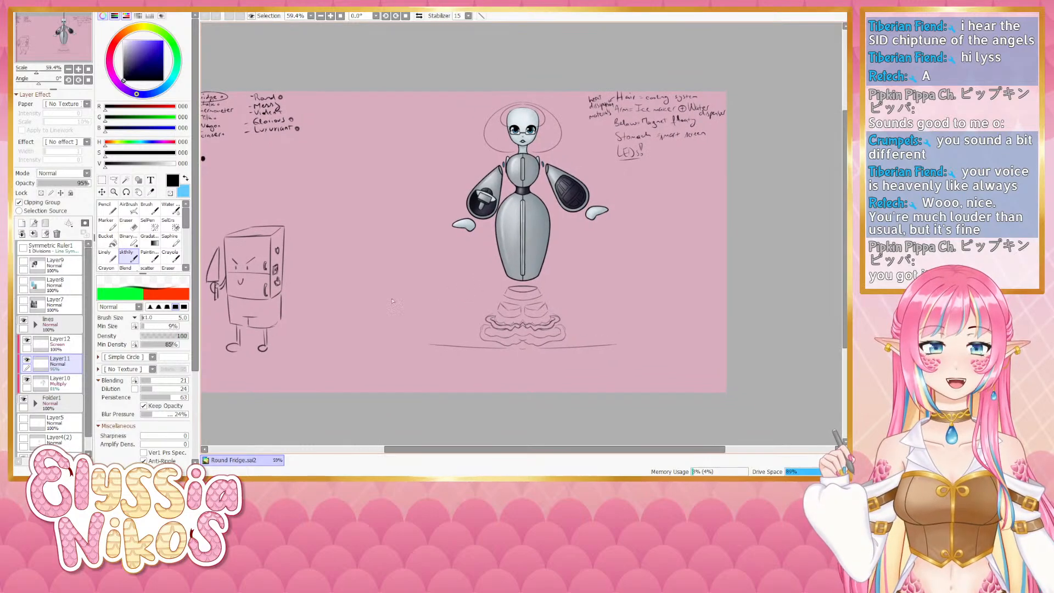
click(80, 70)
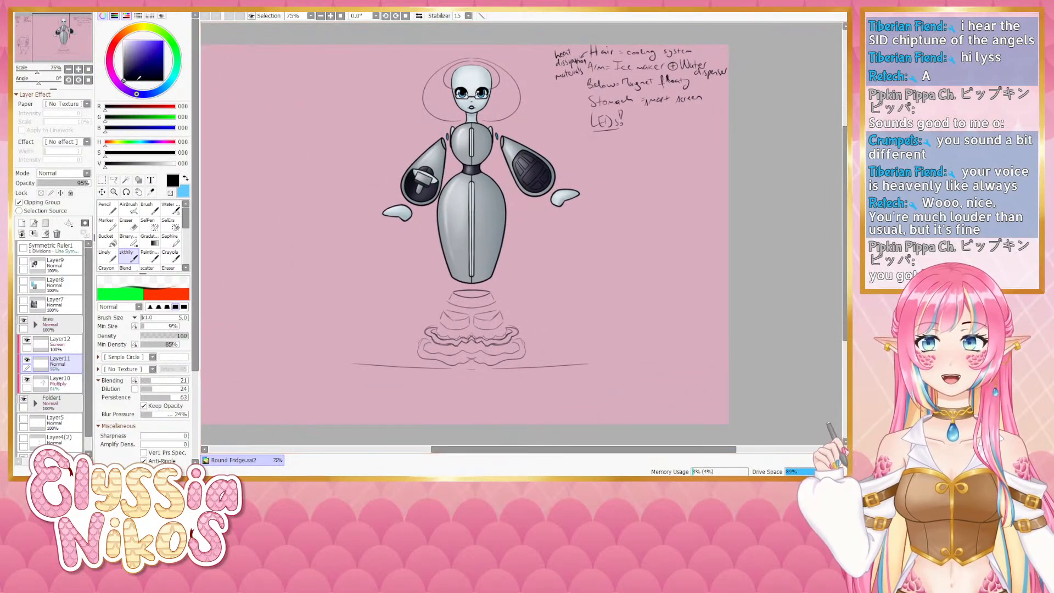
click(80, 70)
drag(467, 246, 474, 295)
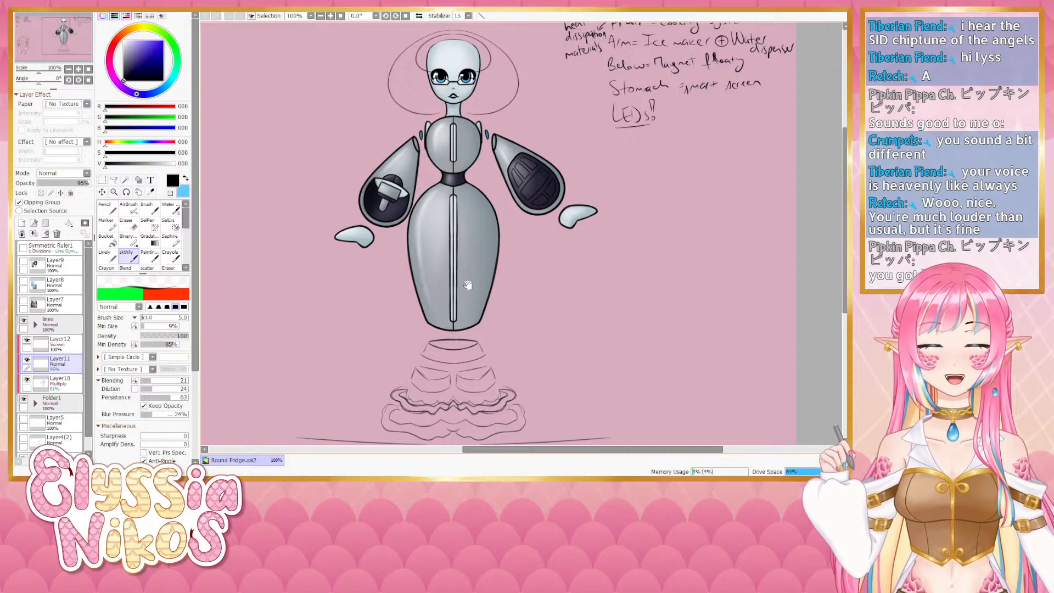
drag(466, 276, 465, 273)
drag(335, 327, 343, 329)
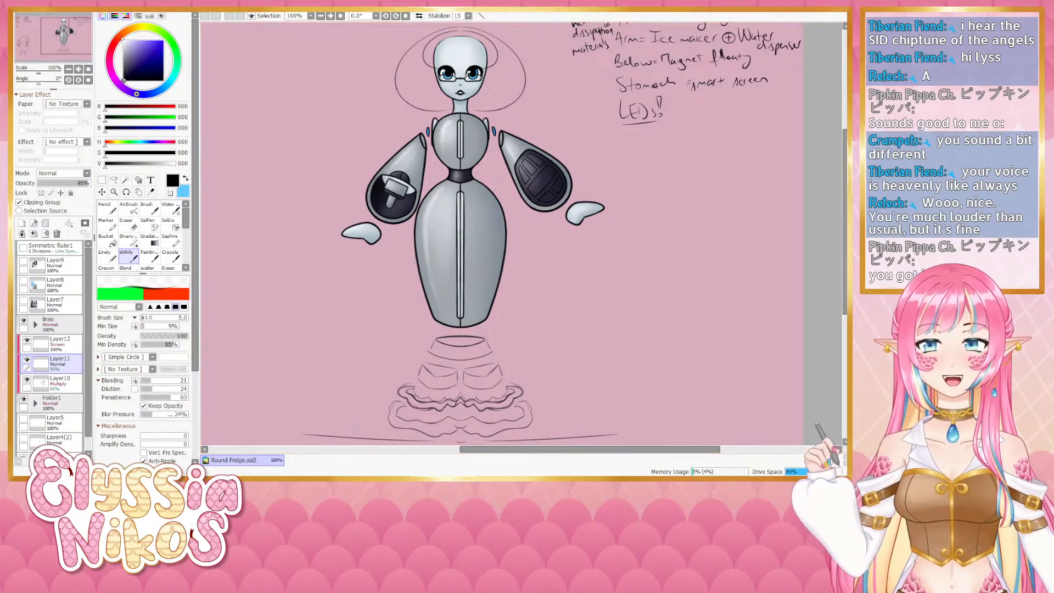
click(69, 69)
click(69, 69)
drag(359, 273, 380, 249)
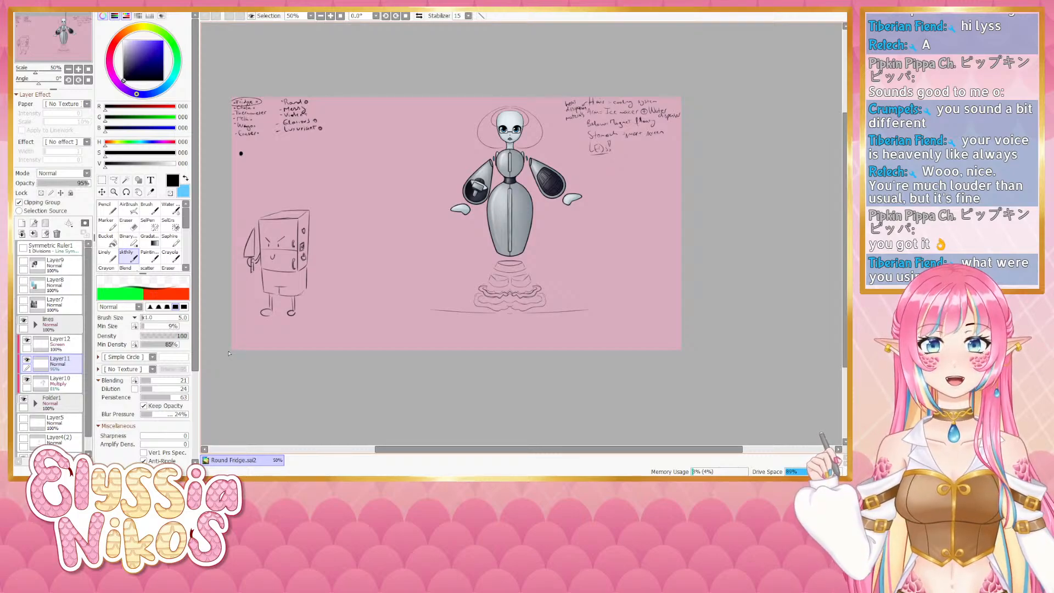
drag(241, 341, 254, 349)
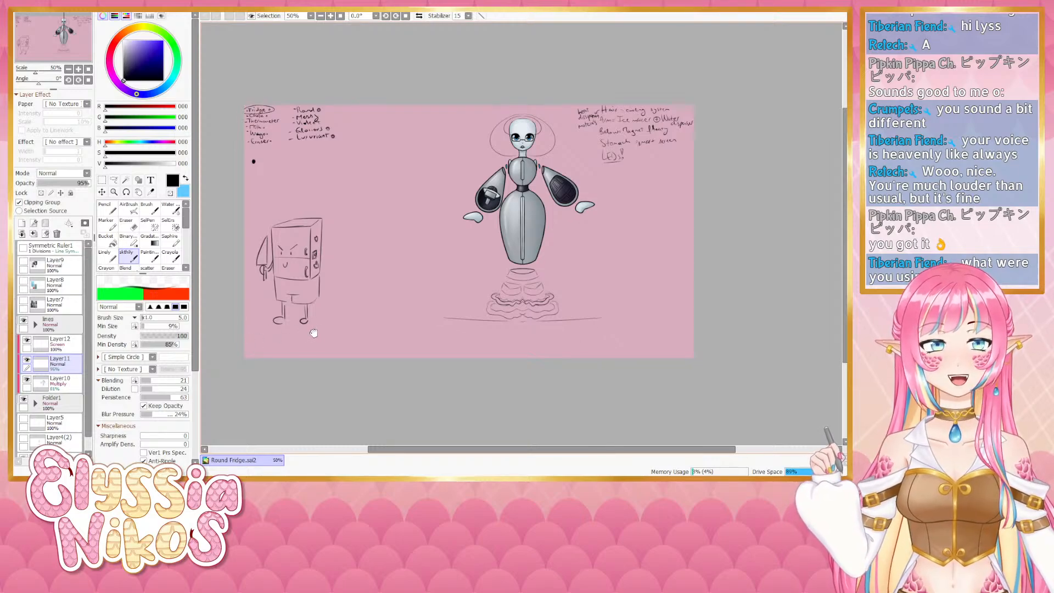
drag(314, 332, 298, 313)
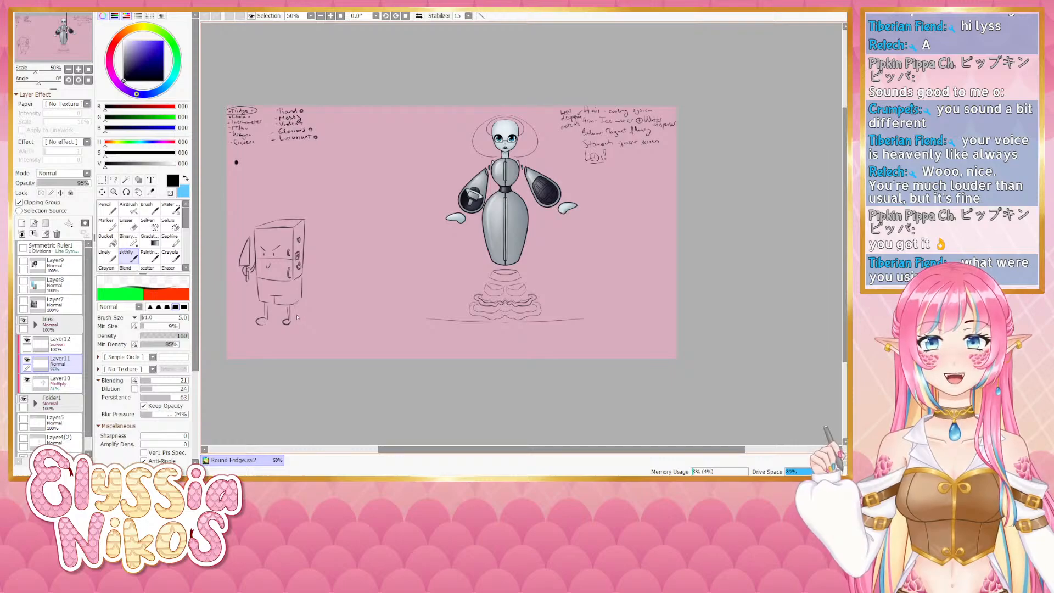
scroll(88, 449, down, 2)
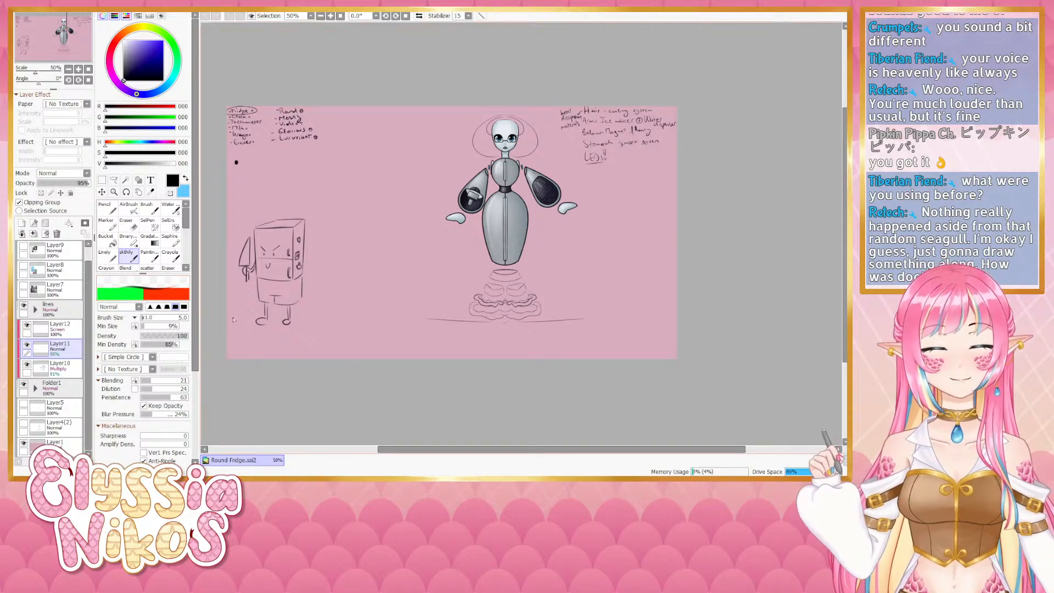
drag(318, 335, 313, 351)
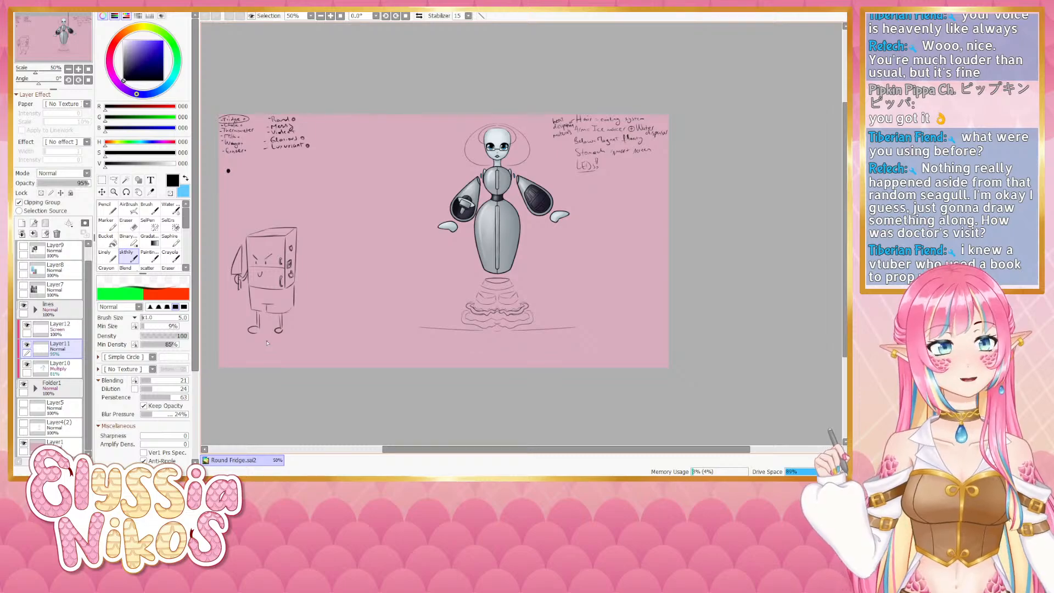
- Examine the robot's arms and torso closely at higher zoom before returning to 100%
click(78, 69)
click(78, 69)
drag(462, 195, 394, 247)
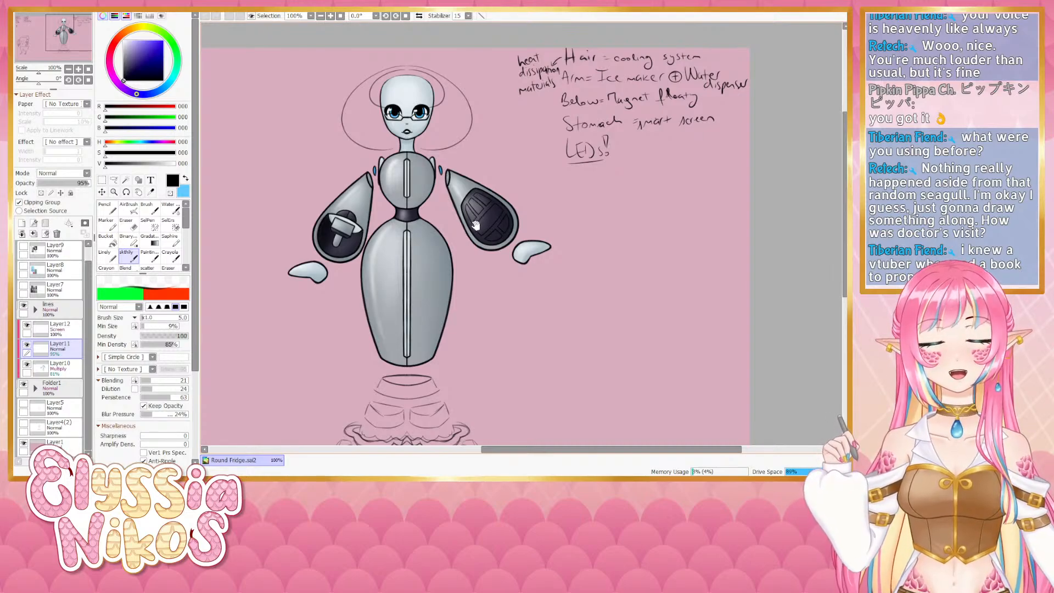
mouse_move(476, 224)
mouse_down()
mouse_move(506, 256)
mouse_move(511, 219)
mouse_up()
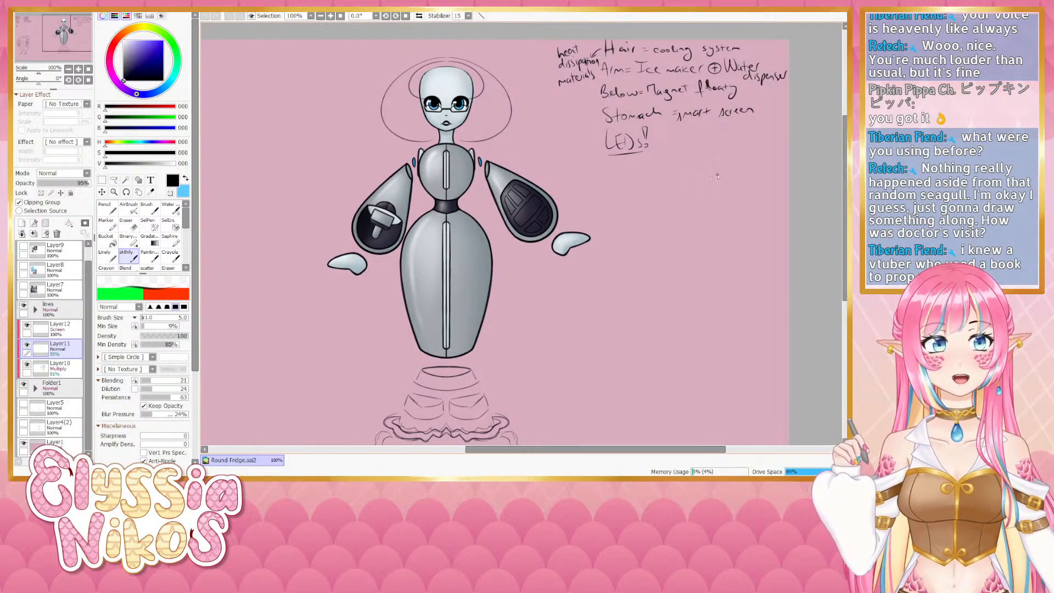
click(68, 69)
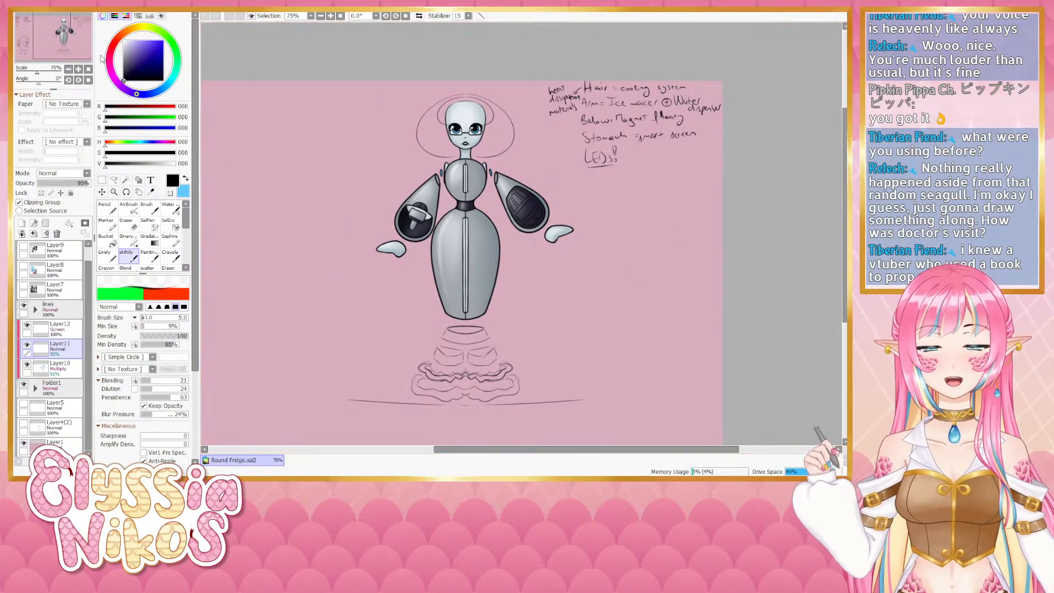
click(78, 69)
click(78, 69)
drag(388, 230, 398, 257)
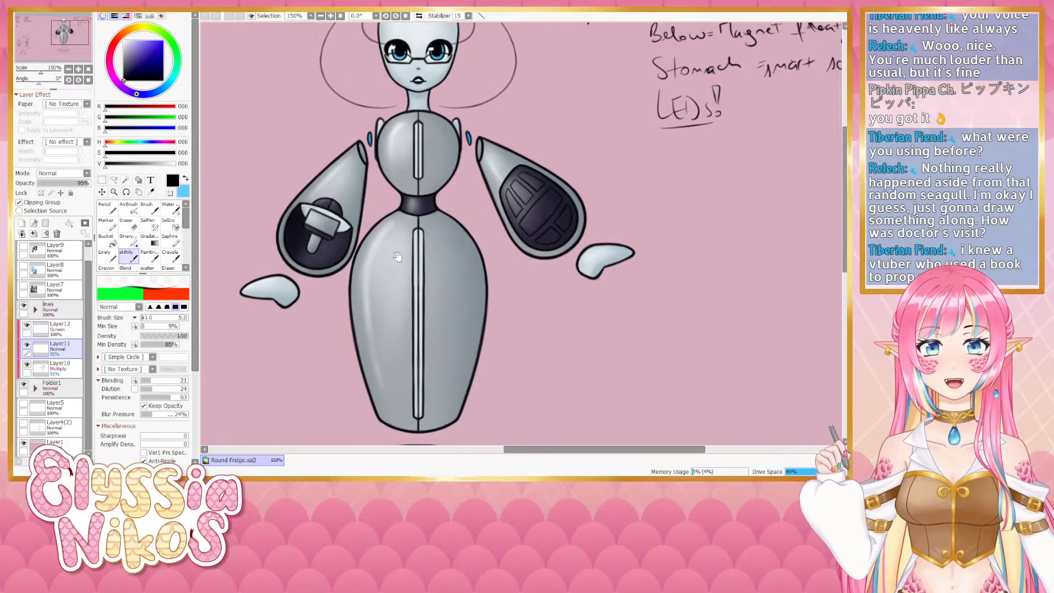
click(68, 69)
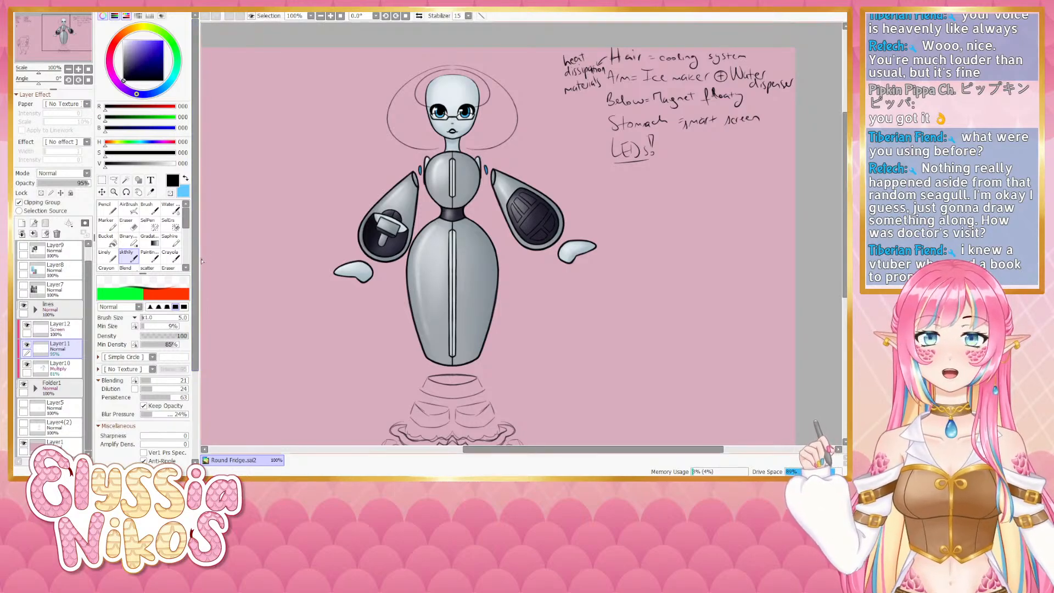
- Pick the pen tool and add a new layer, moving it above the lines folder
click(107, 255)
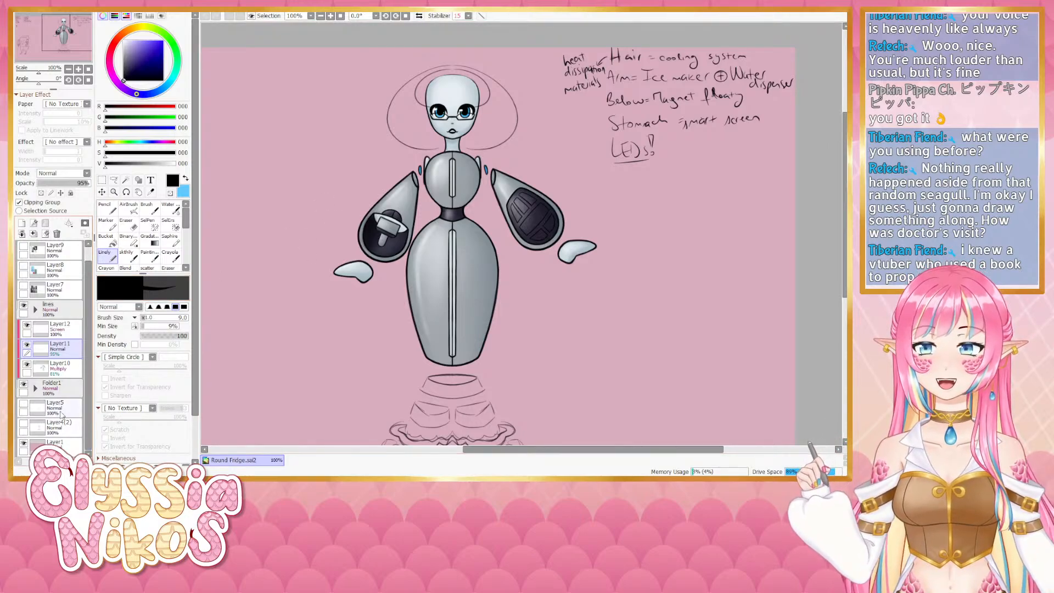
click(73, 390)
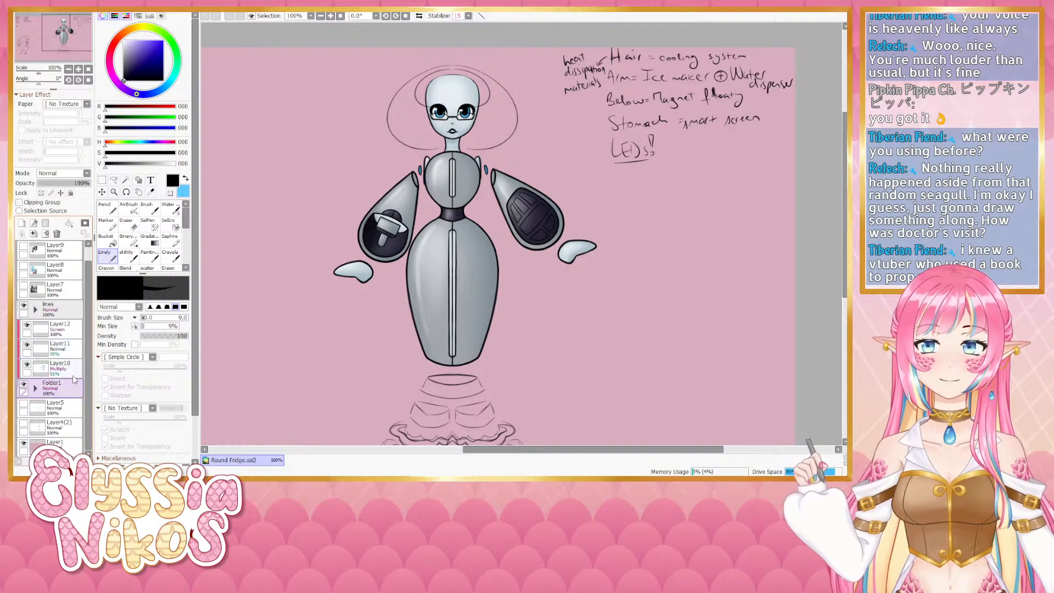
click(22, 223)
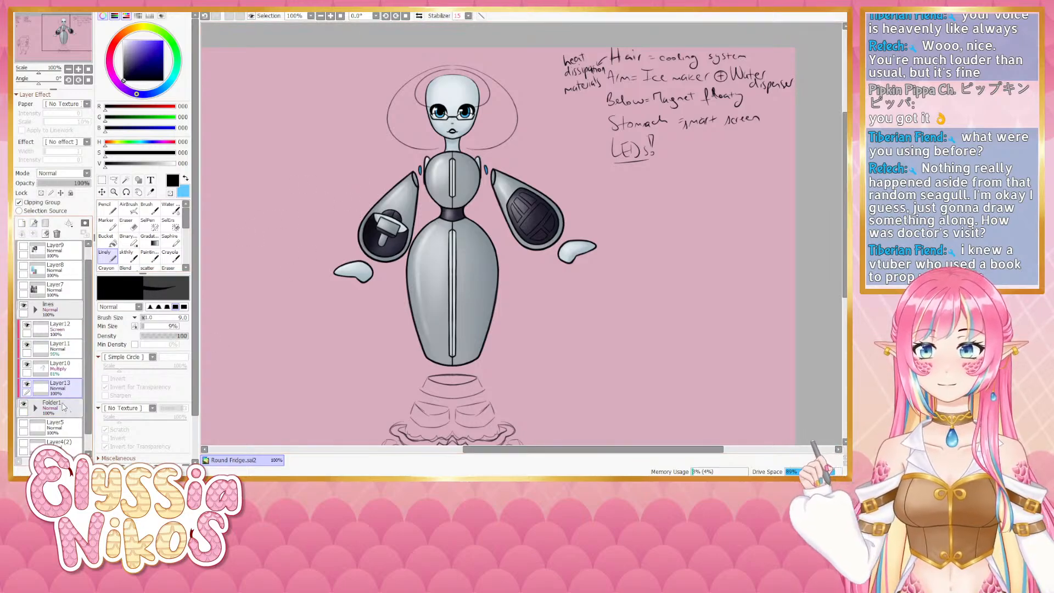
click(25, 204)
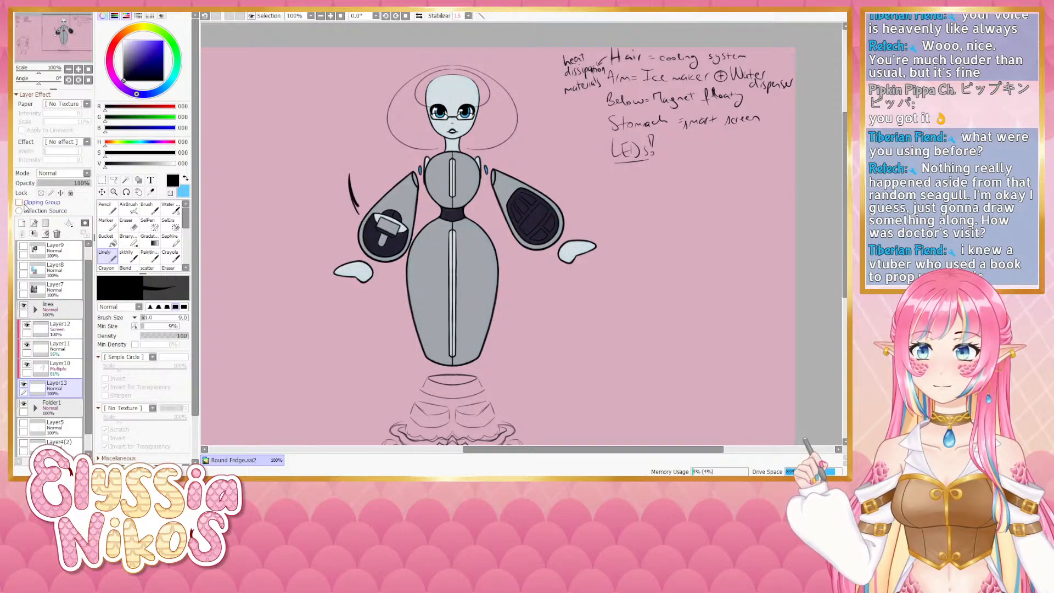
click(24, 204)
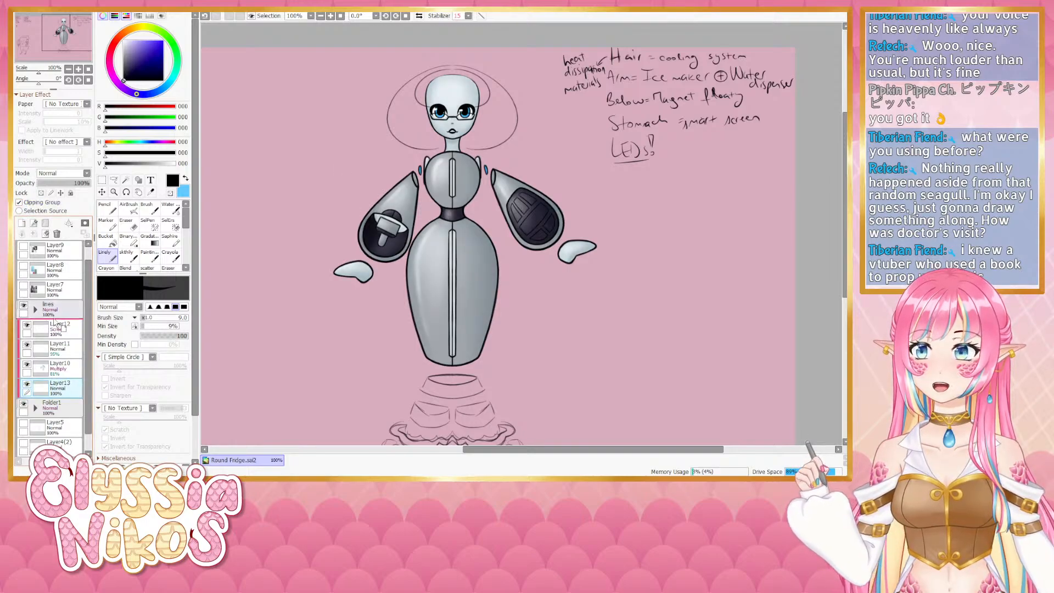
drag(57, 323, 55, 303)
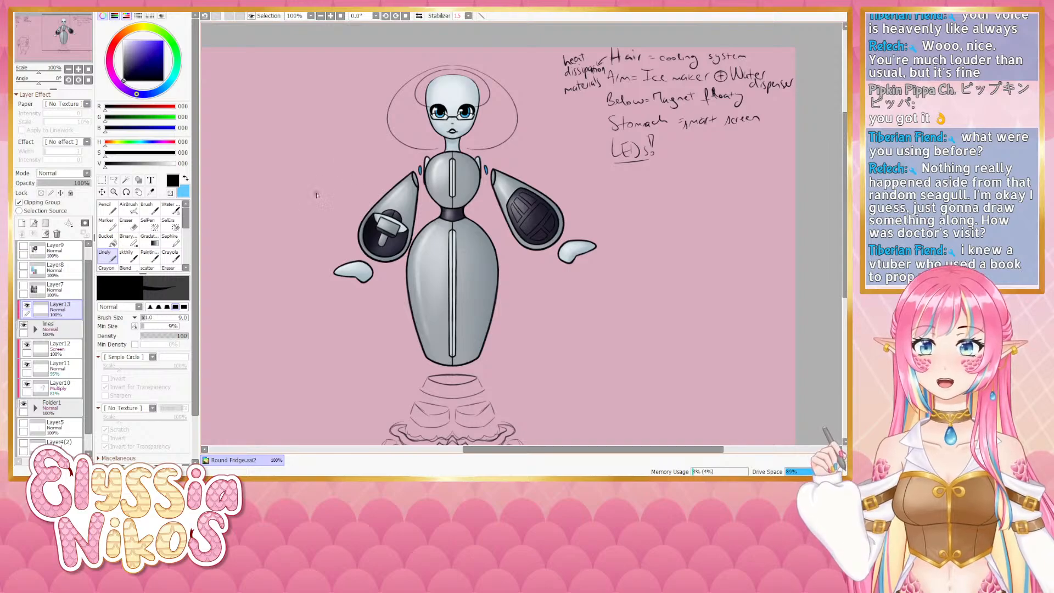
click(26, 203)
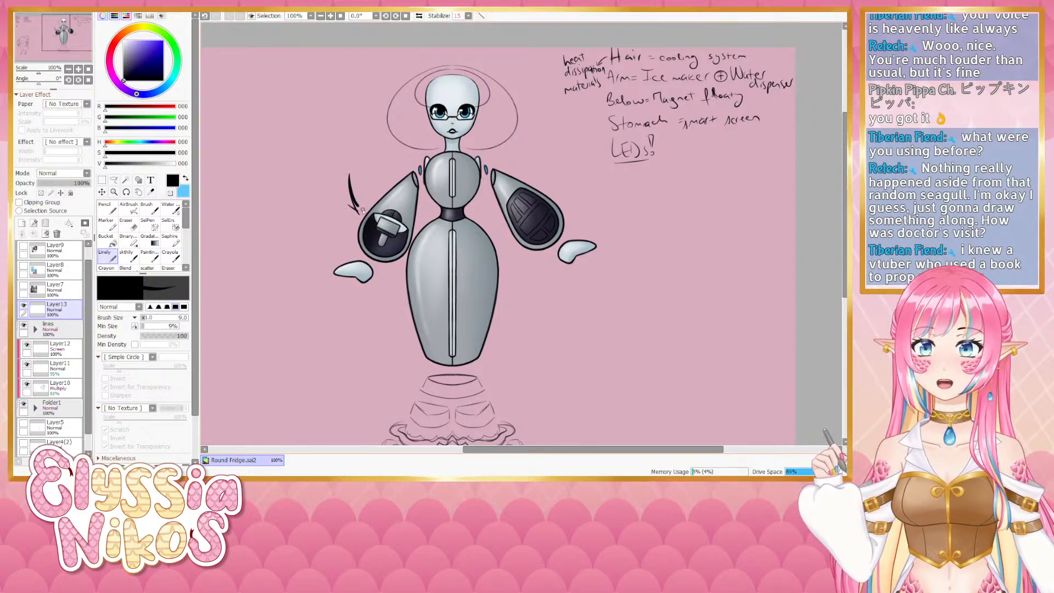
- Draw arrows pointing at both arms and the lower body on the new layer
mouse_move(363, 210)
mouse_down()
mouse_move(367, 189)
mouse_move(363, 202)
mouse_up()
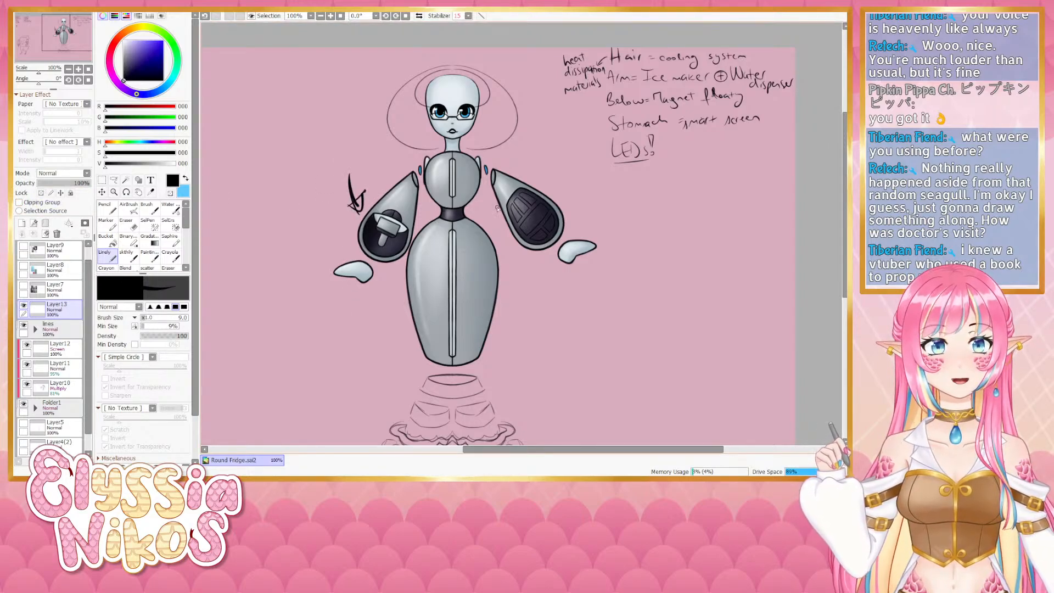
mouse_move(581, 180)
mouse_down()
mouse_move(564, 205)
mouse_move(574, 201)
mouse_up()
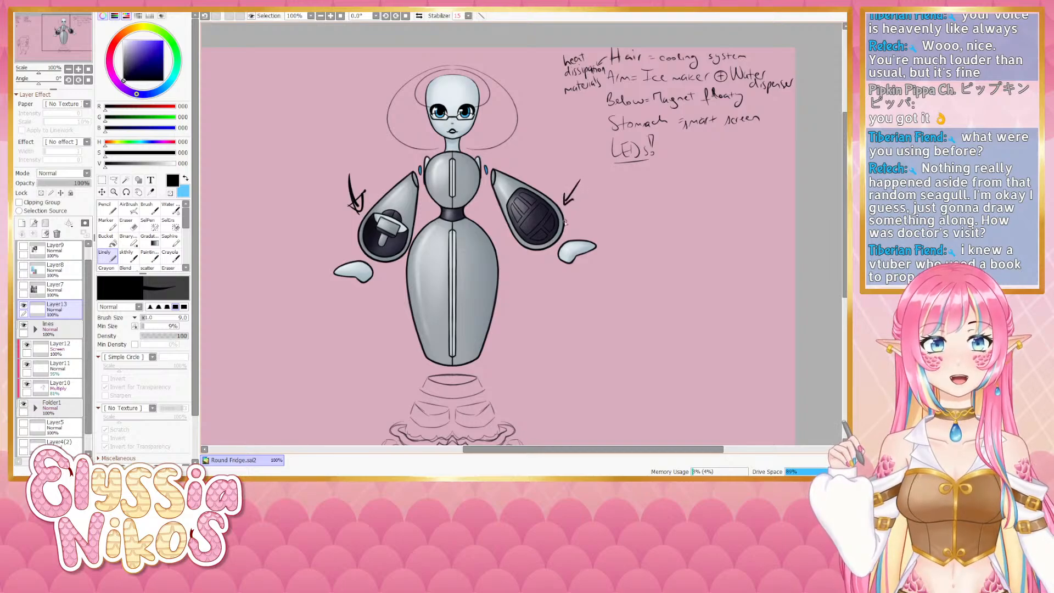
mouse_move(544, 273)
mouse_down()
mouse_move(536, 263)
mouse_move(556, 195)
mouse_move(548, 279)
mouse_up()
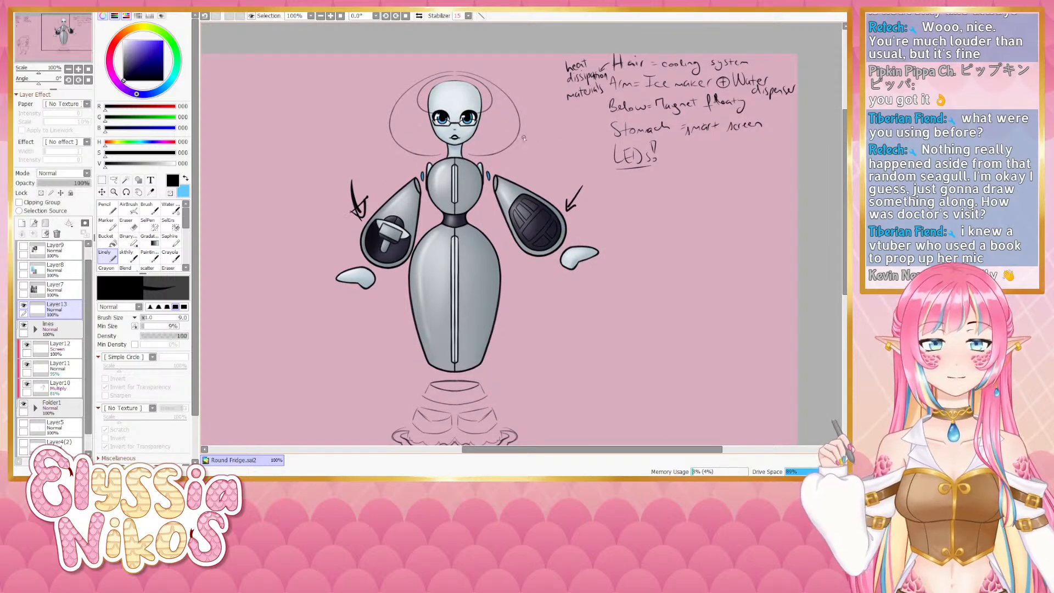
mouse_move(521, 341)
mouse_down()
mouse_move(472, 211)
mouse_move(452, 211)
mouse_up()
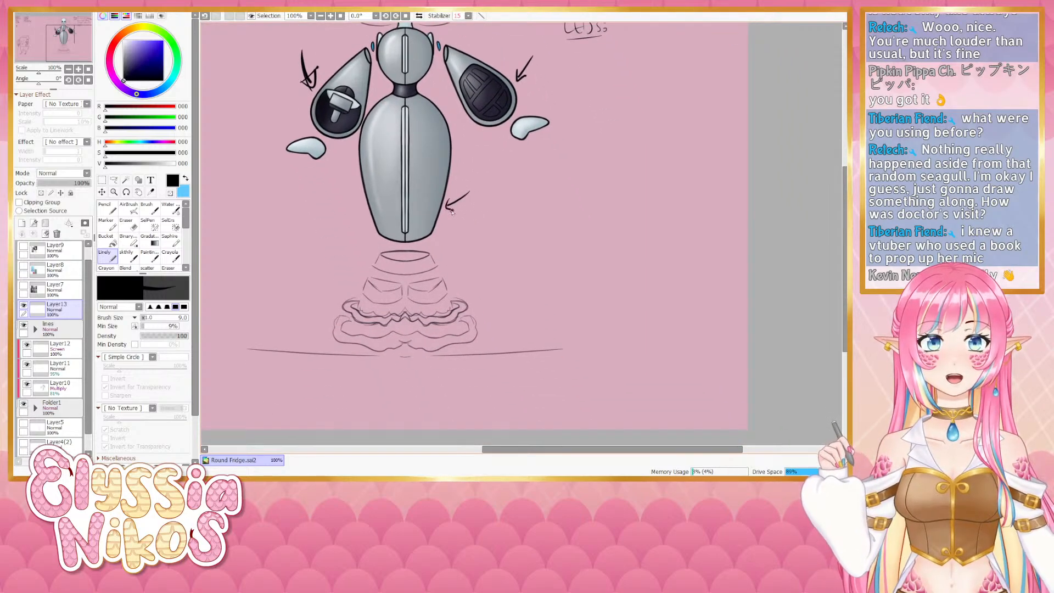
- Expand the lines folder to review its layers
click(35, 329)
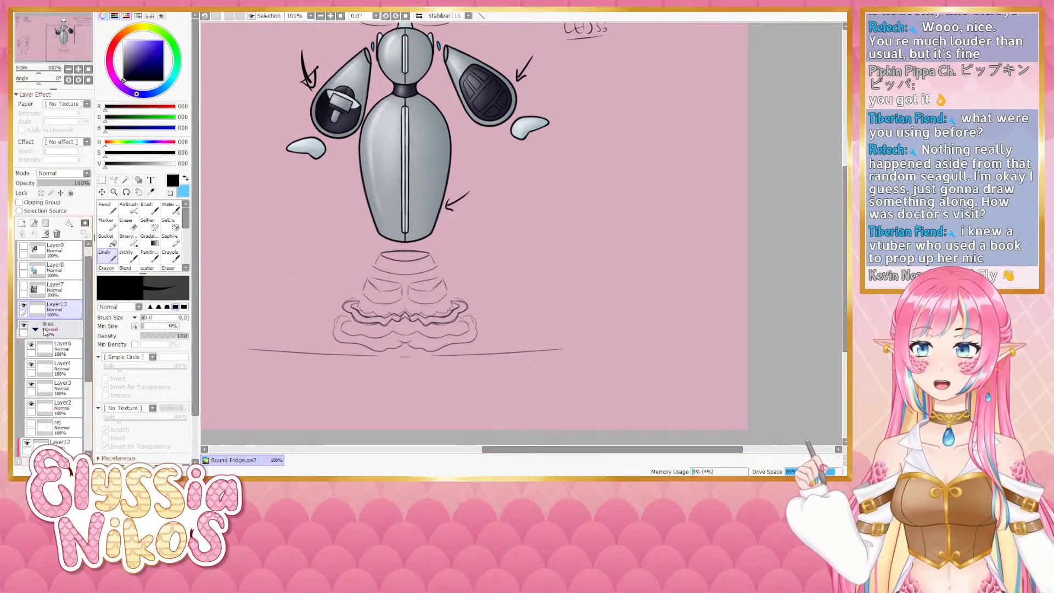
scroll(46, 333, down, 3)
click(31, 371)
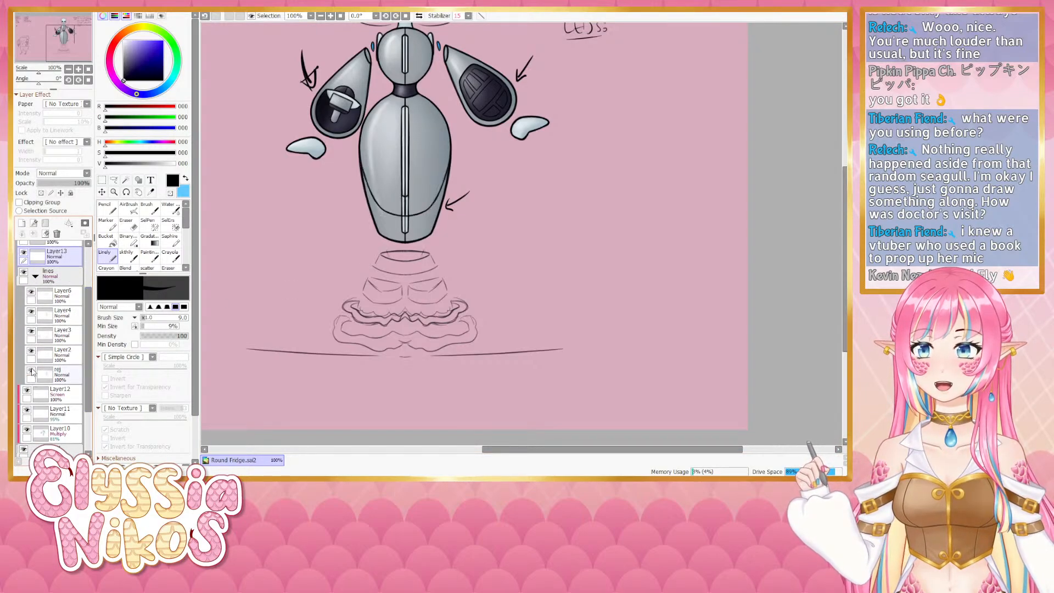
drag(340, 310, 326, 358)
drag(333, 265, 337, 302)
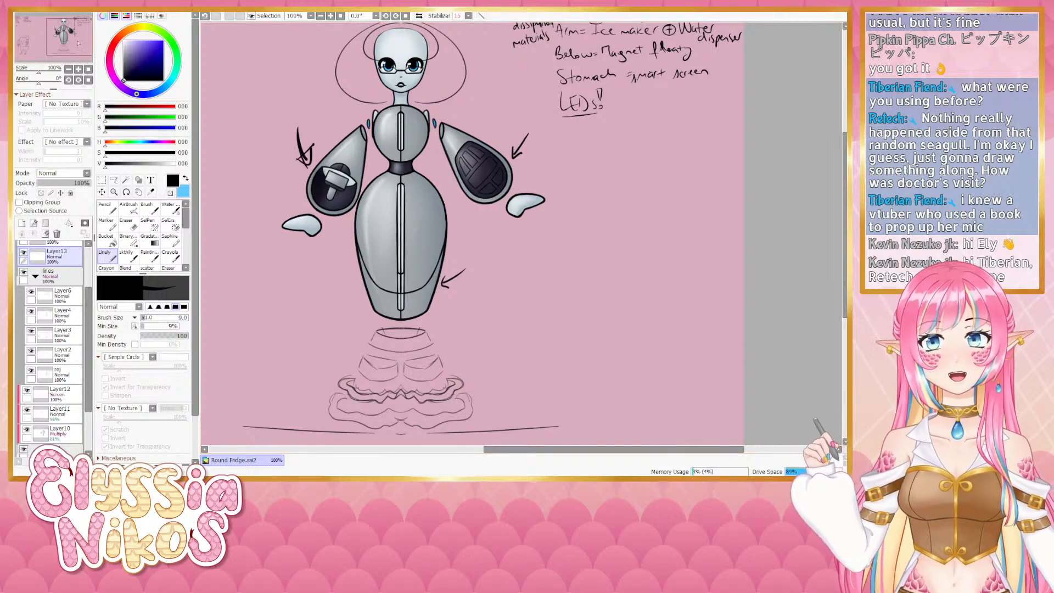
- Delete the layer holding the arrows
click(69, 69)
drag(425, 326, 422, 351)
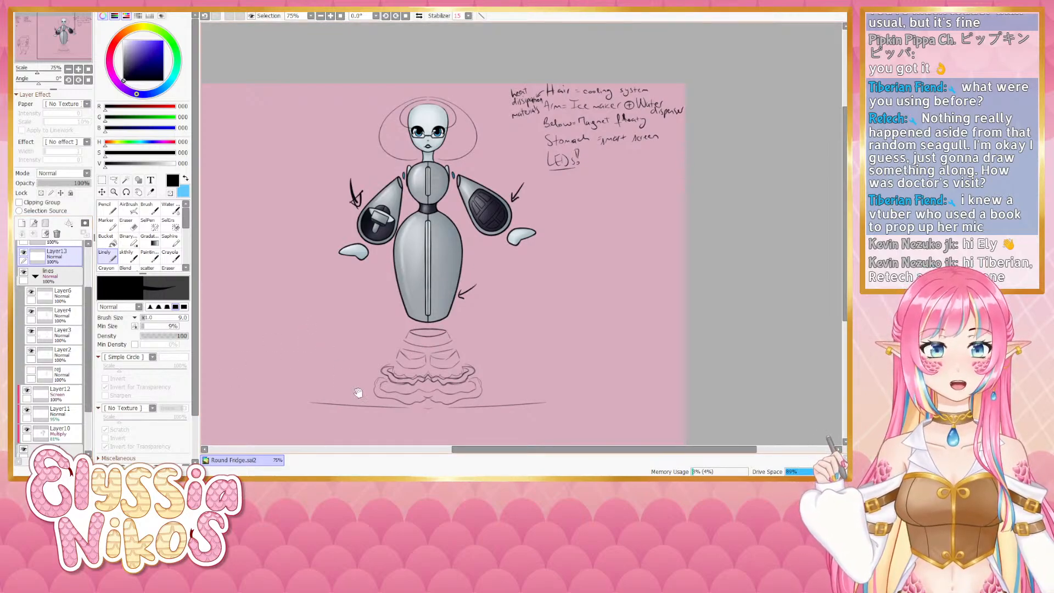
drag(471, 258, 464, 263)
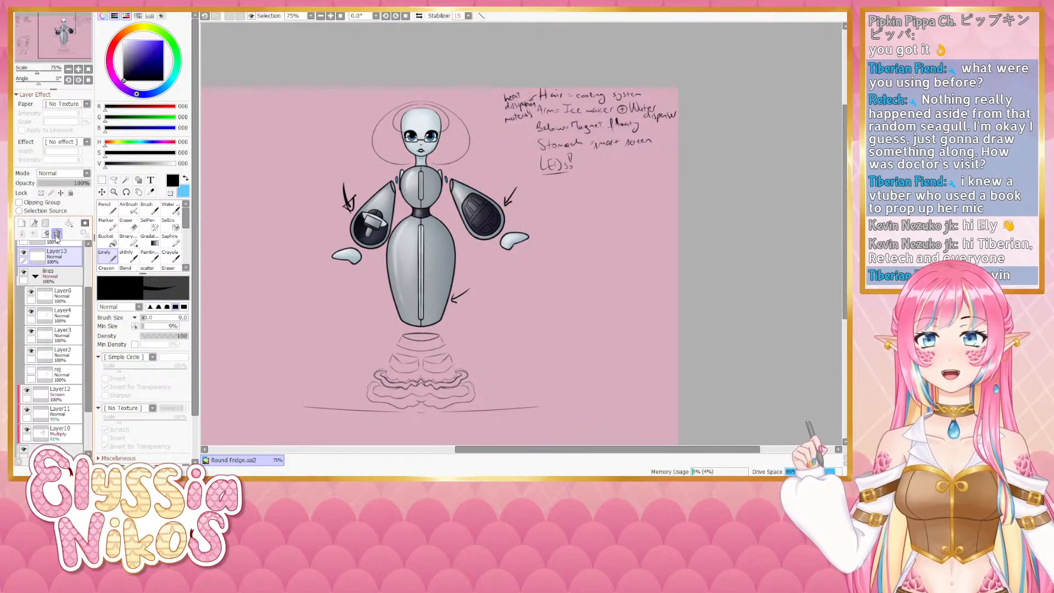
click(56, 234)
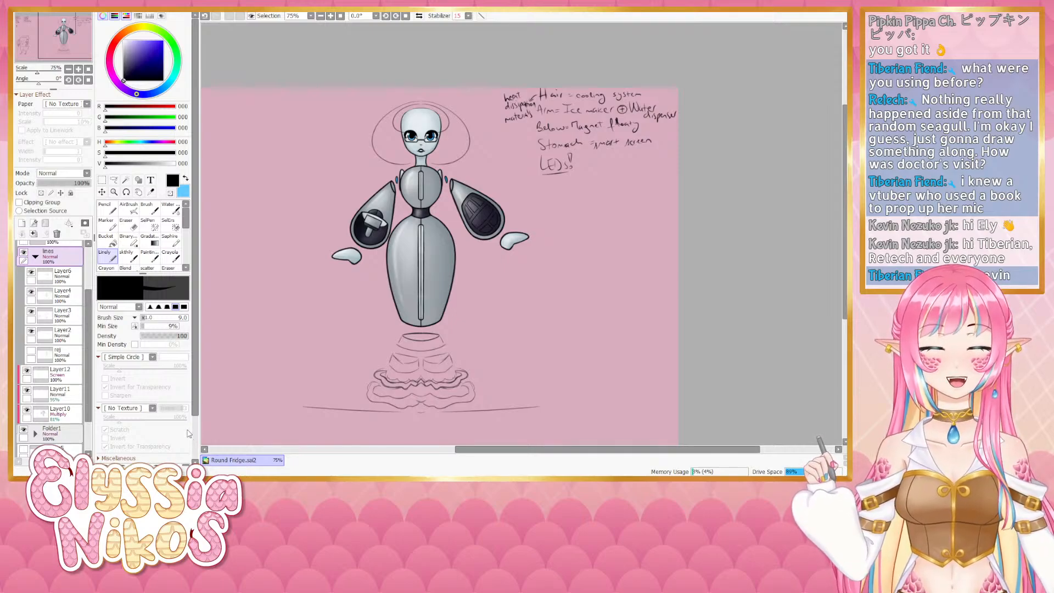
- Re-expand the lines folder and select Layer4 inside it
drag(448, 297, 439, 295)
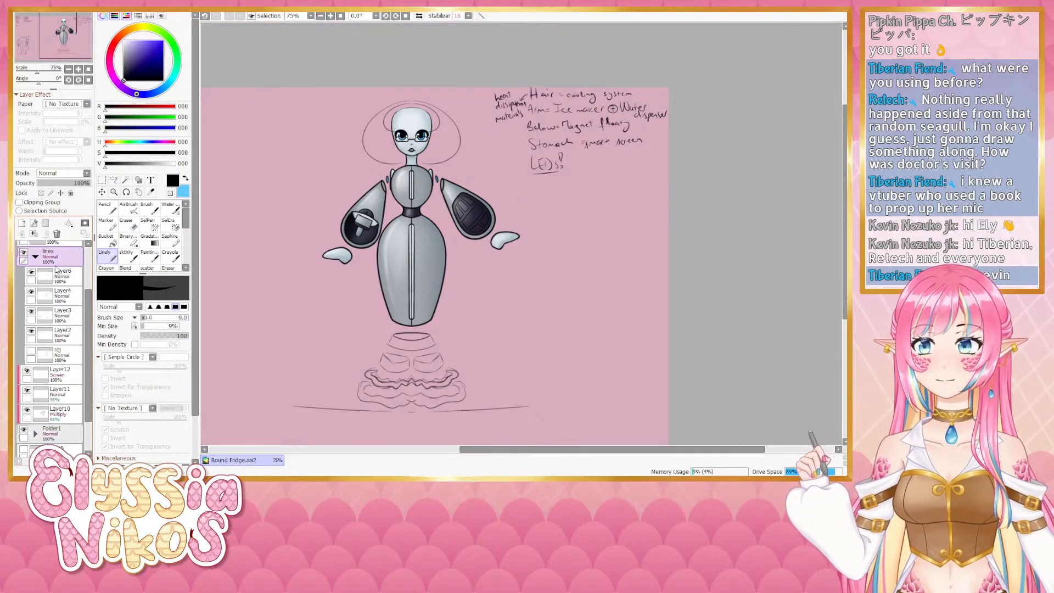
click(35, 256)
scroll(55, 308, up, 3)
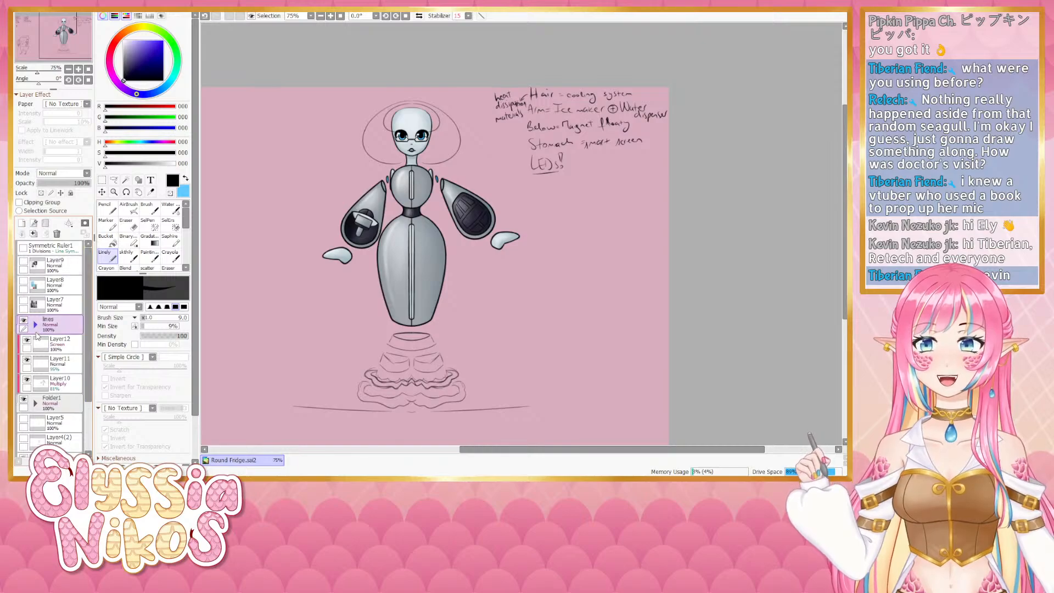
click(35, 325)
click(33, 341)
click(32, 341)
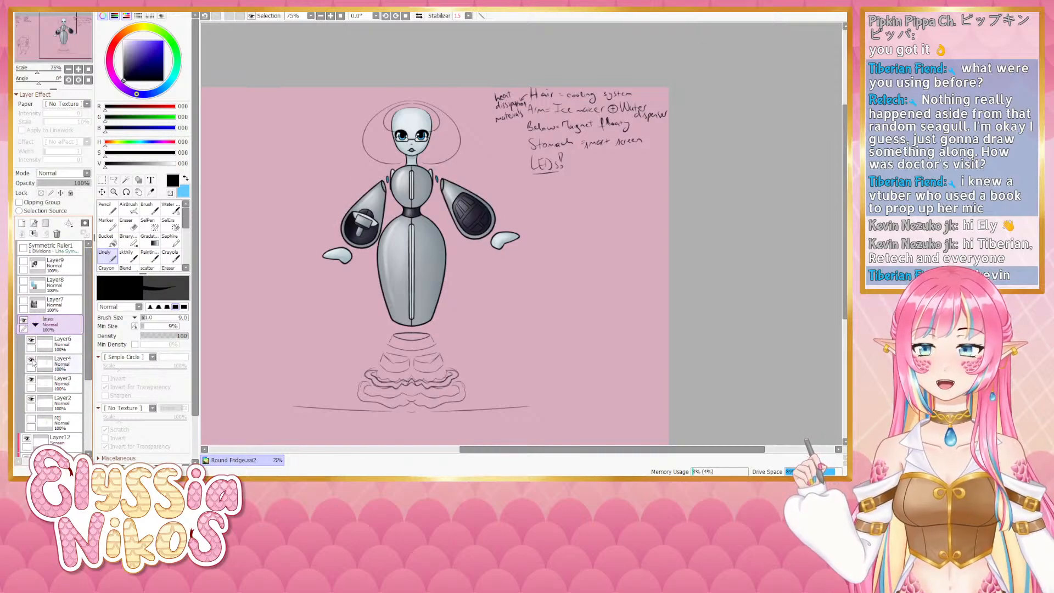
click(33, 360)
click(33, 359)
click(66, 363)
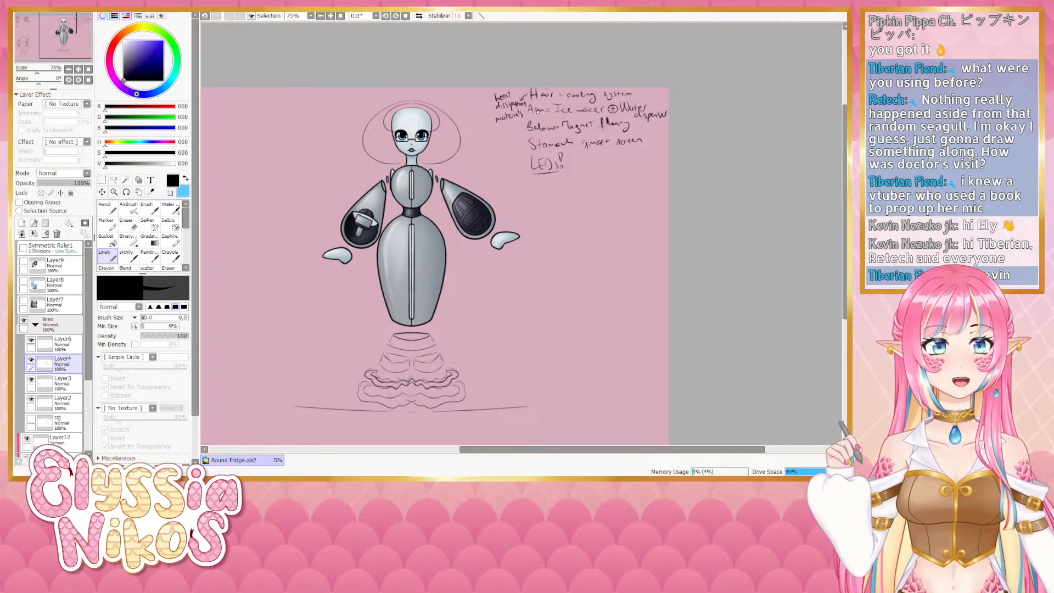
- Try to strike through the arms note in the handwritten list
mouse_move(537, 113)
mouse_down()
mouse_move(641, 104)
mouse_move(667, 117)
mouse_up()
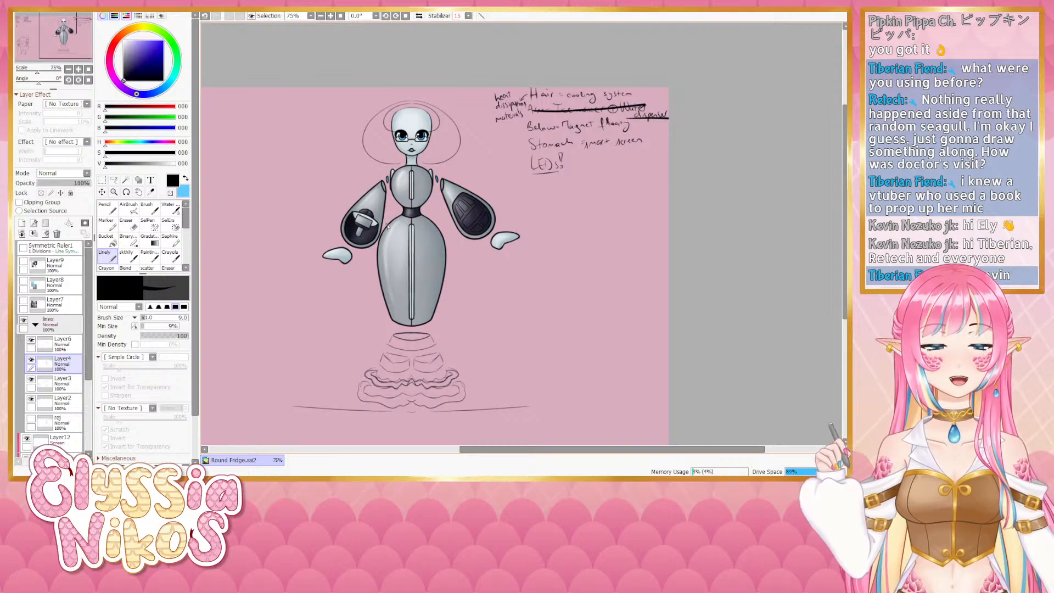
key(ctrl+z)
key(ctrl+z)
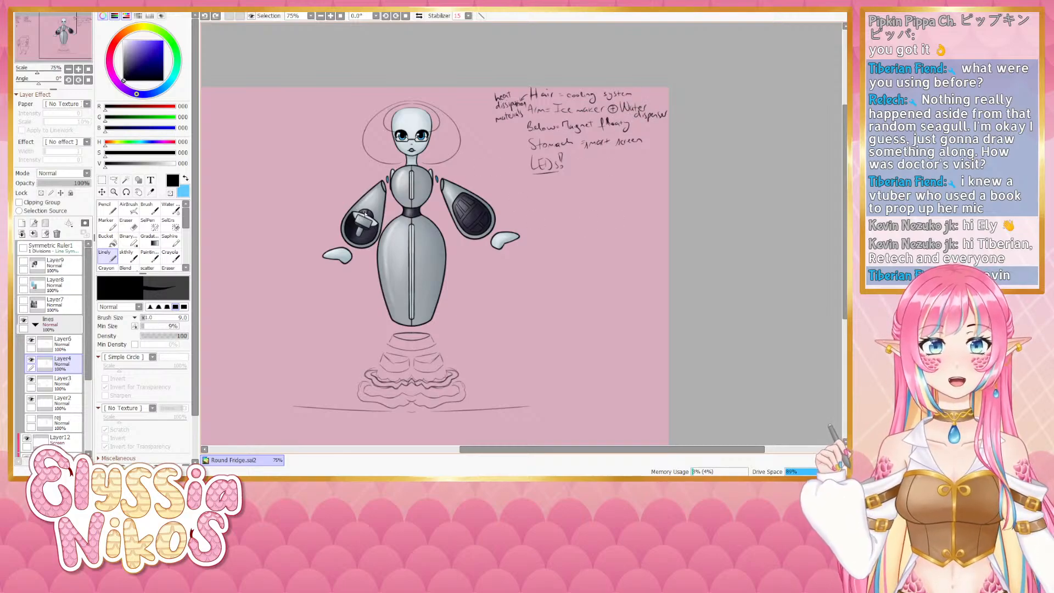
- Zoom in to inspect the robot's arms and body, then zoom back out
scroll(365, 214, up, 2)
drag(308, 239, 589, 203)
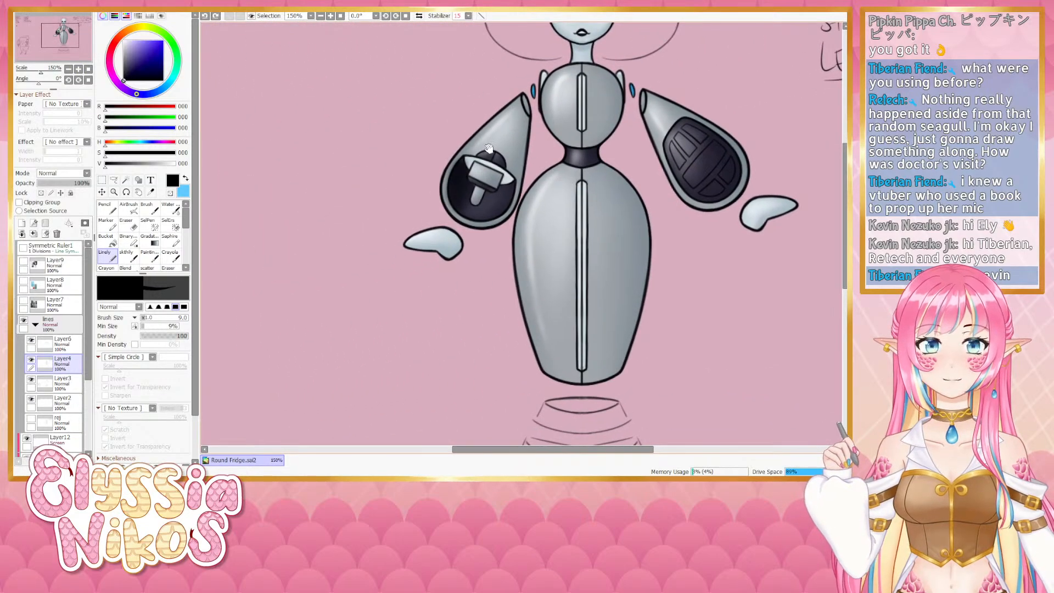
mouse_move(488, 157)
ctrl+alt+mouse_down()
mouse_move(502, 152)
mouse_move(489, 158)
ctrl+alt+mouse_up()
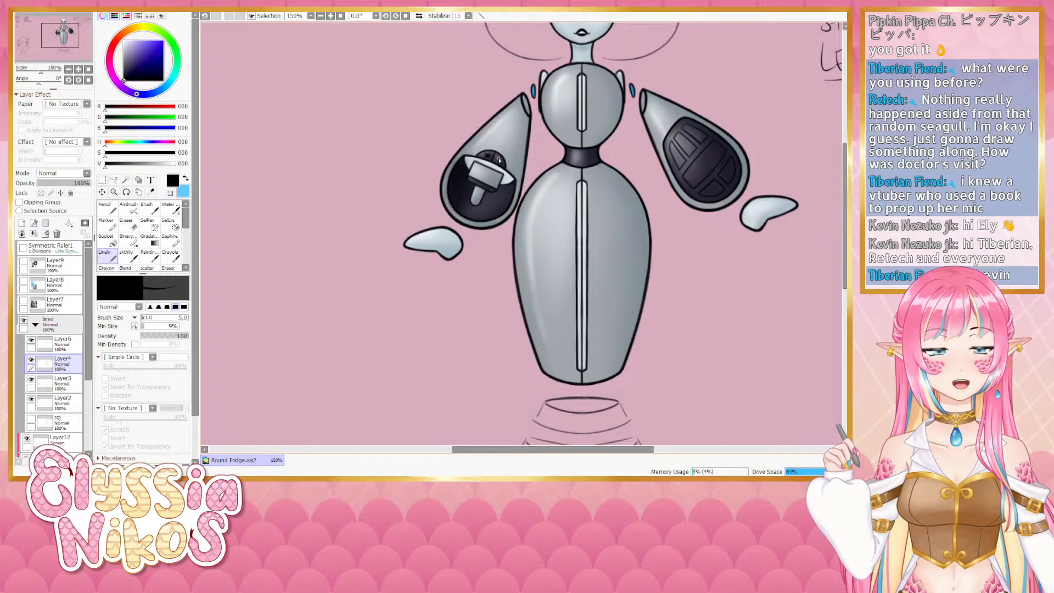
drag(499, 158, 499, 159)
drag(532, 241, 424, 284)
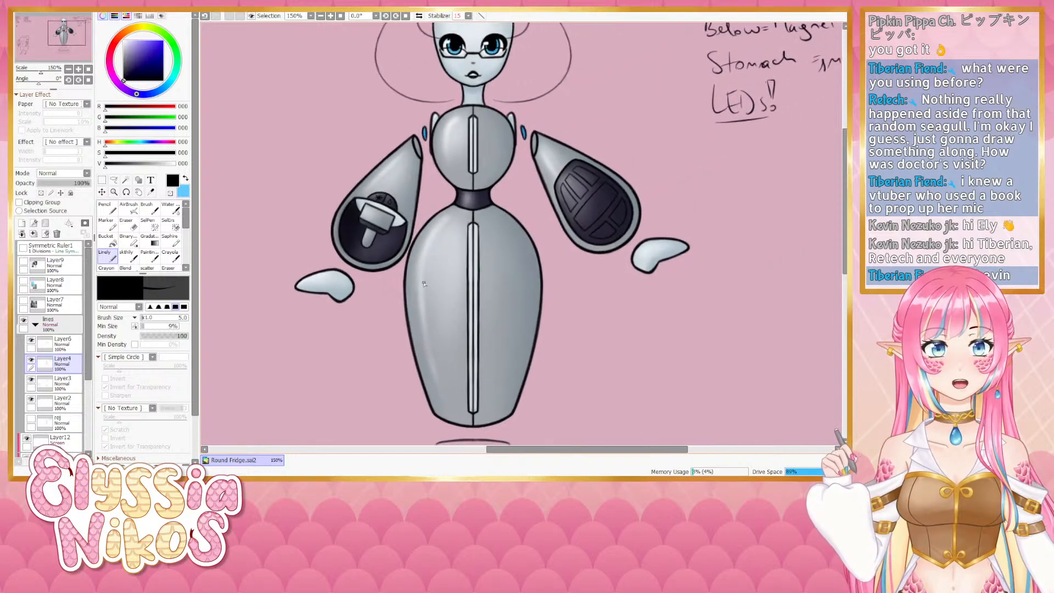
scroll(424, 284, down, 3)
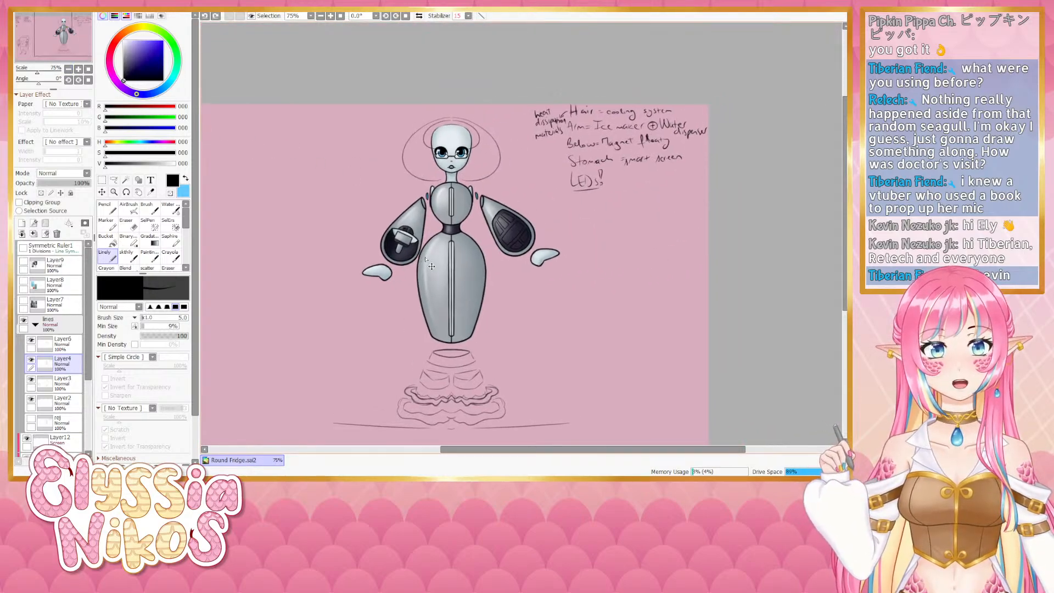
- Strike through the arms and stomach lines in the handwritten notes
drag(617, 244, 534, 248)
drag(498, 129, 625, 133)
drag(593, 202, 555, 194)
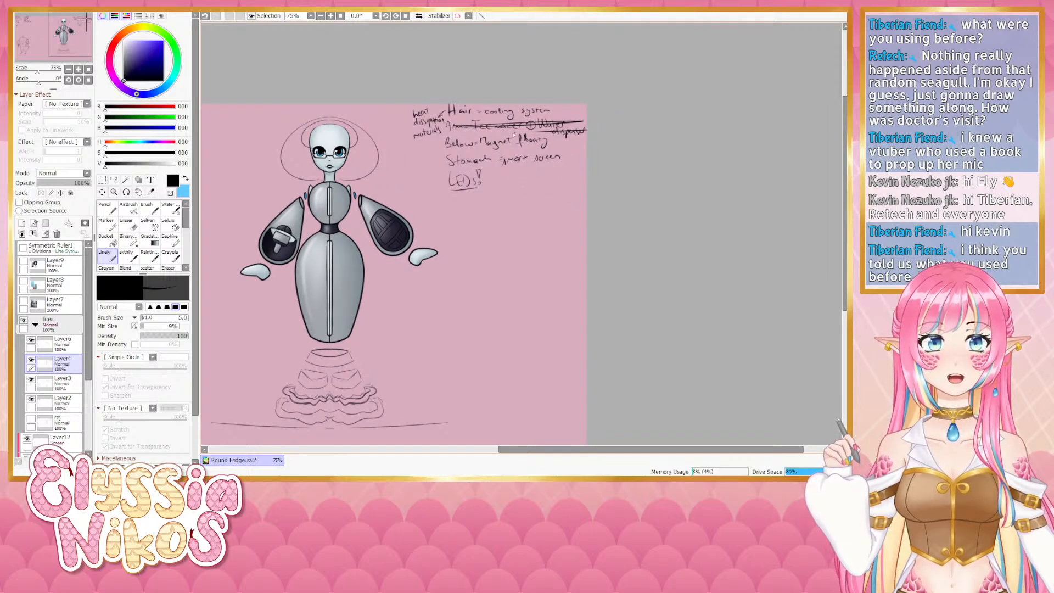
drag(448, 160, 587, 158)
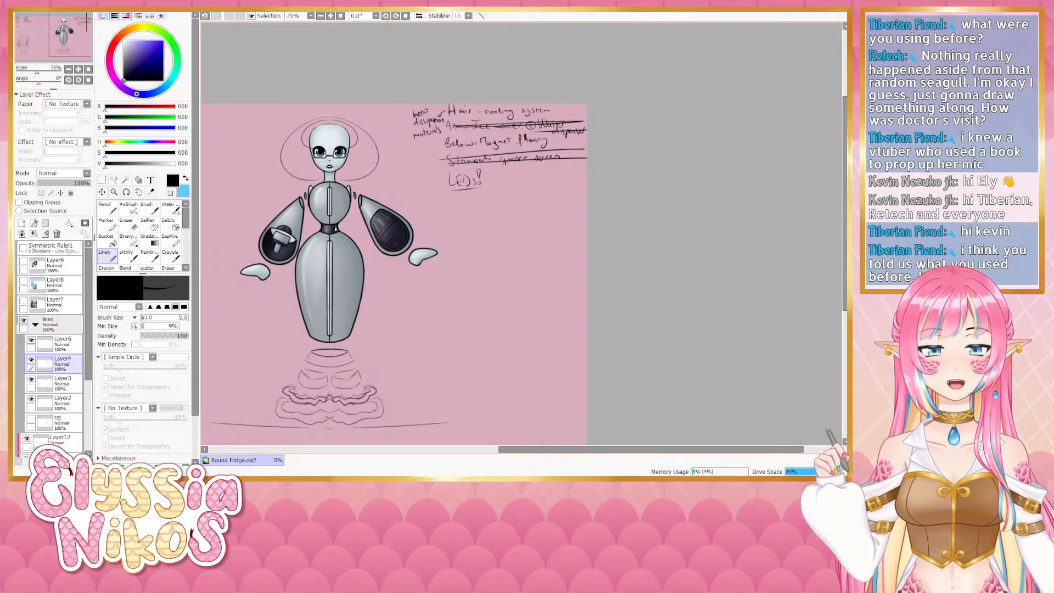
drag(483, 199, 514, 189)
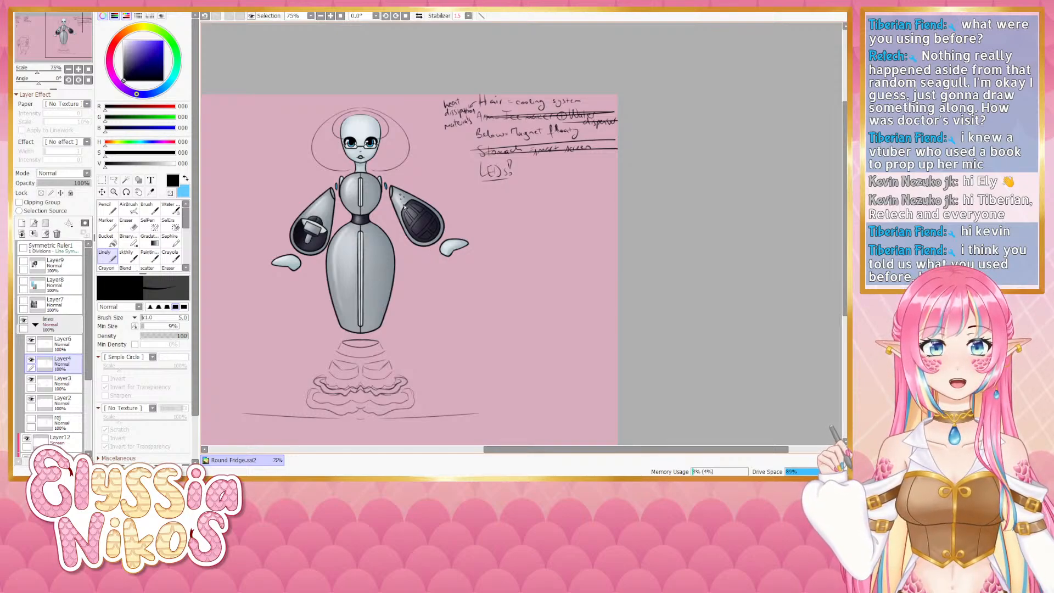
key(ctrl+z)
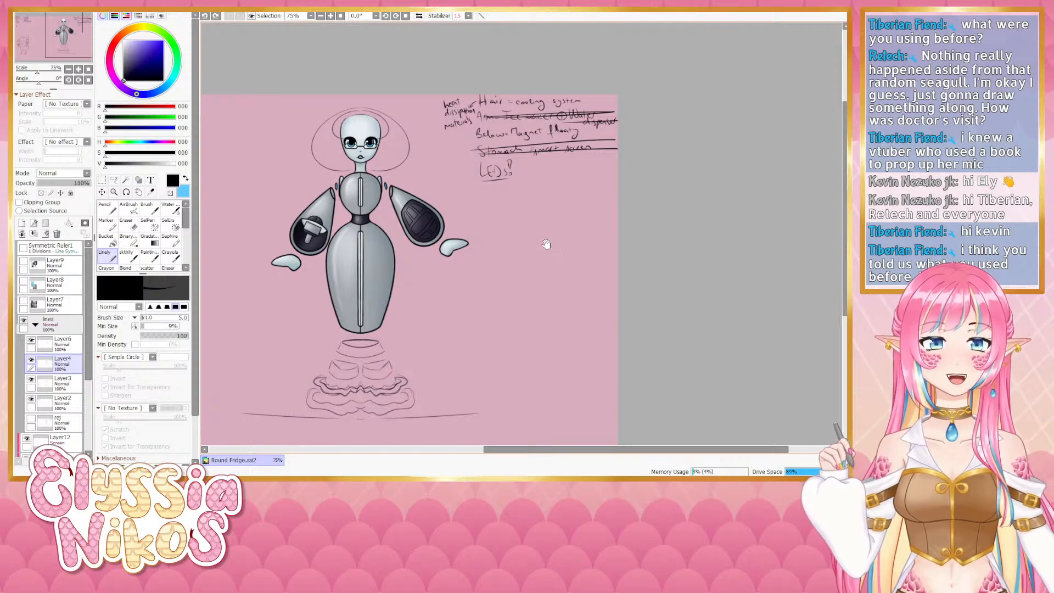
- Show the layer with the robot reference images beside the design
drag(545, 243, 557, 237)
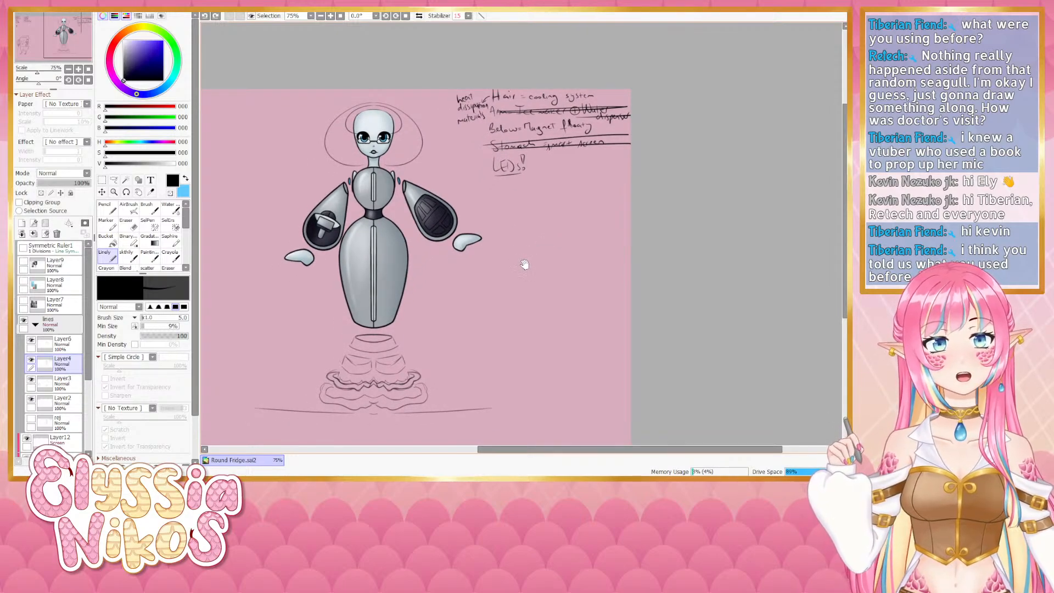
drag(532, 204, 535, 214)
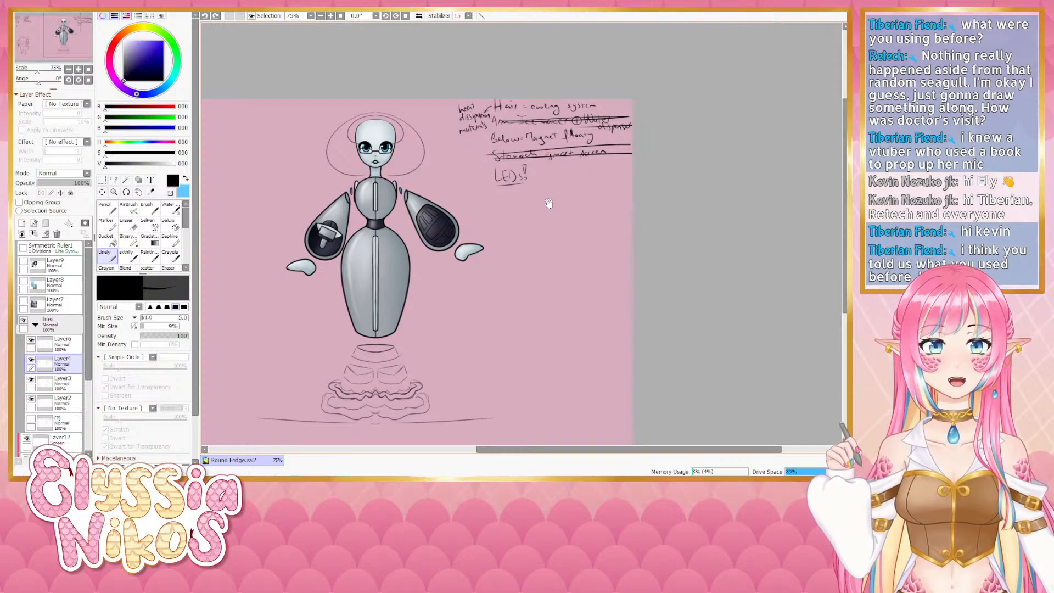
drag(549, 205, 560, 190)
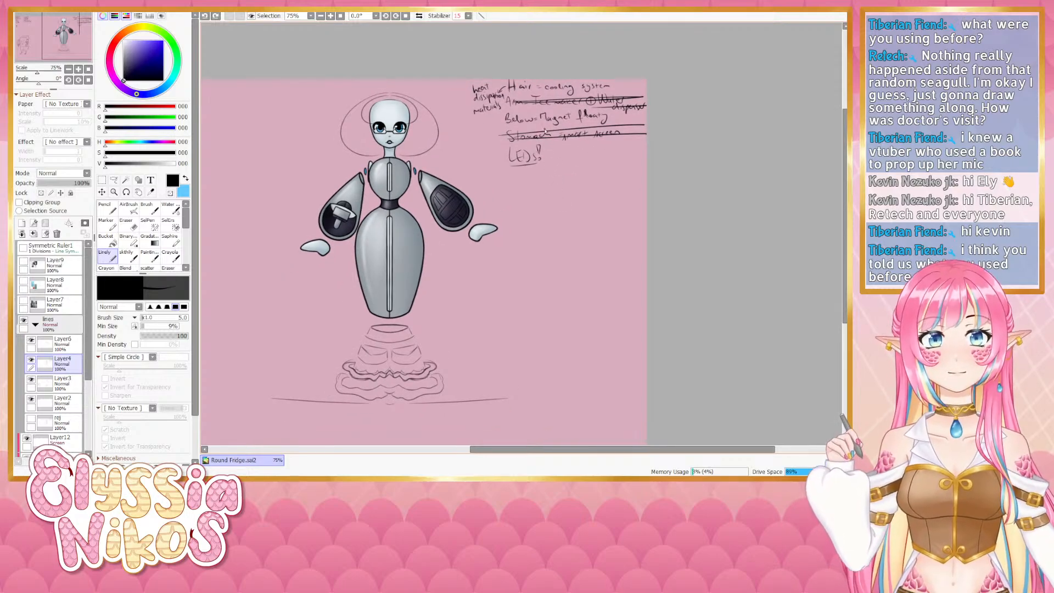
drag(304, 321, 454, 306)
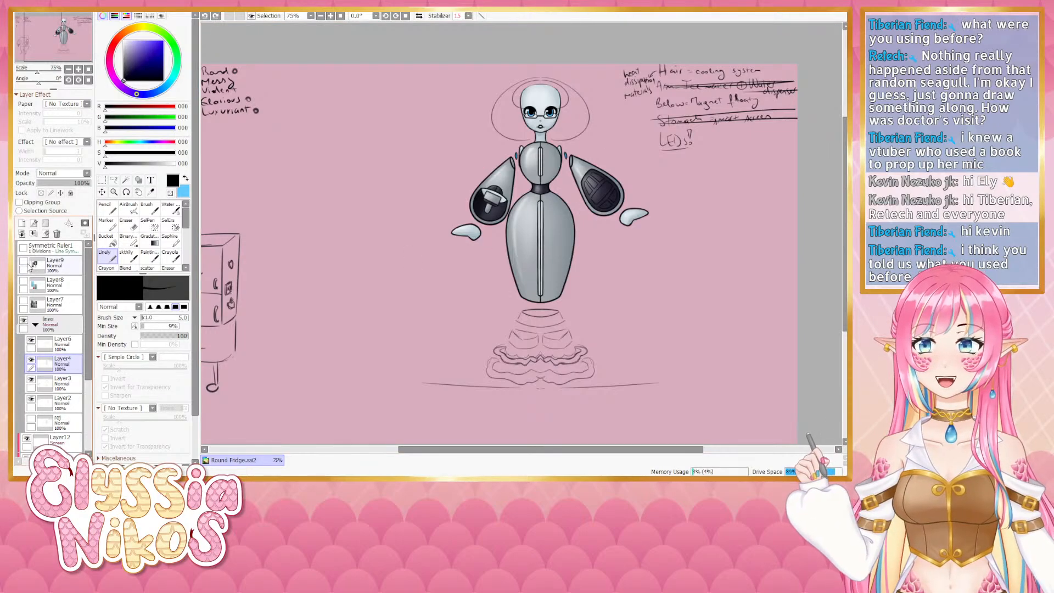
click(24, 265)
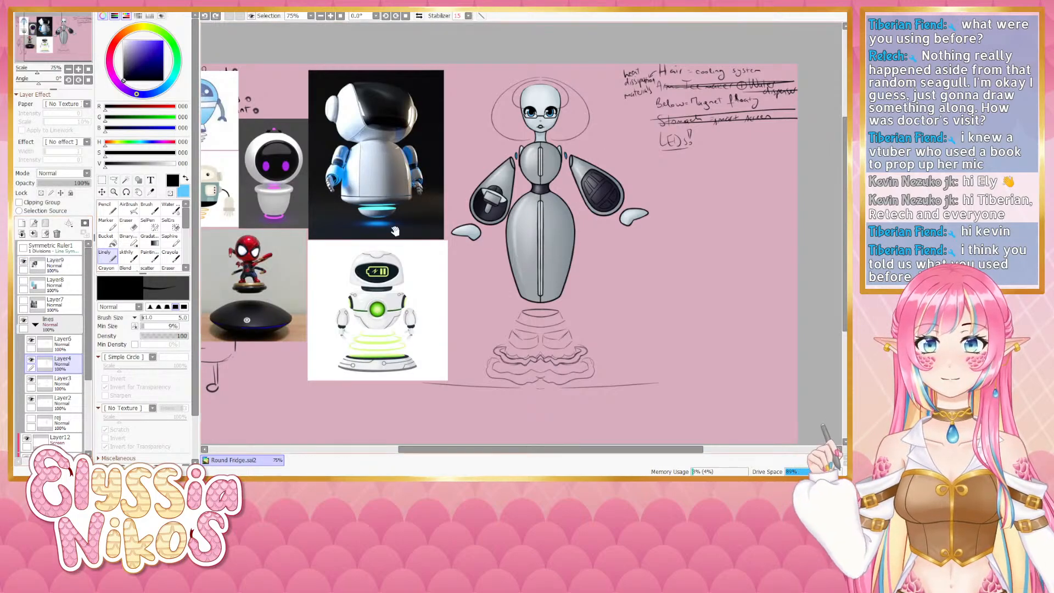
drag(395, 223, 512, 207)
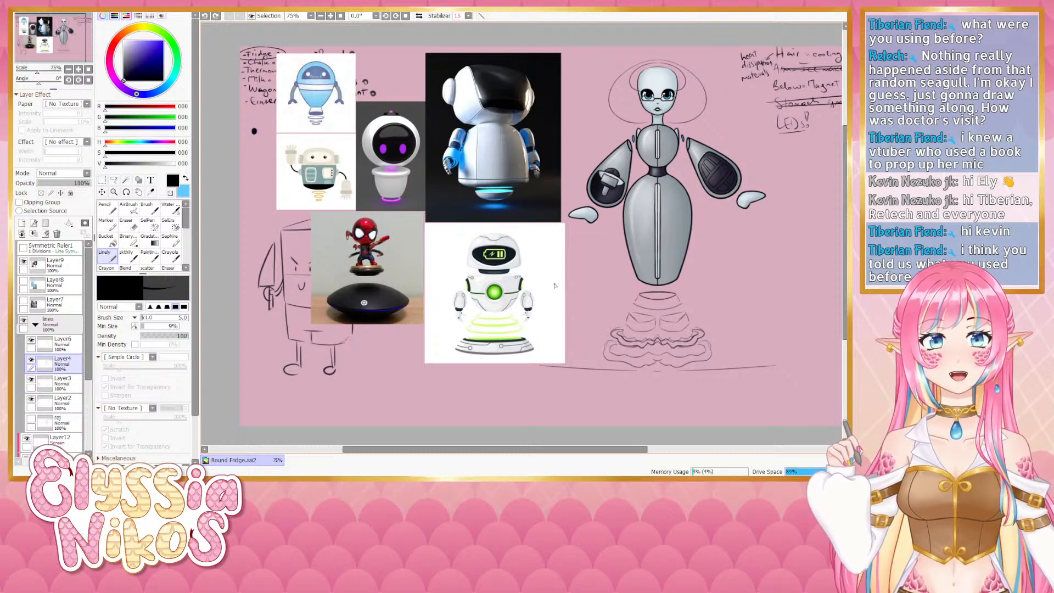
drag(632, 295, 600, 274)
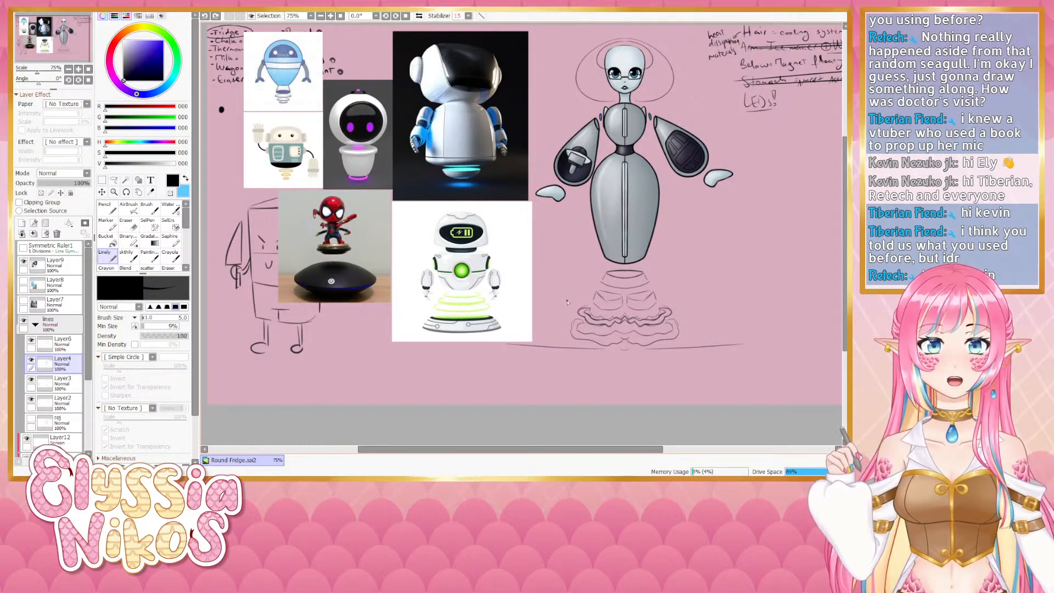
drag(352, 302, 356, 332)
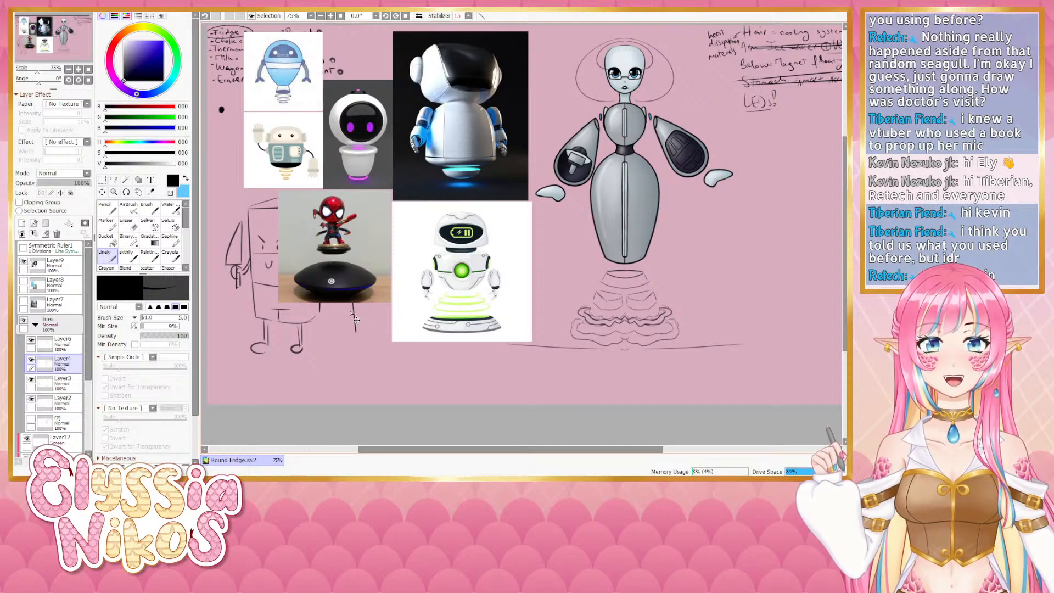
key(ctrl+z)
mouse_move(226, 217)
mouse_down()
mouse_move(269, 212)
mouse_move(261, 202)
mouse_move(261, 220)
mouse_move(279, 218)
mouse_move(280, 195)
mouse_move(281, 300)
mouse_move(384, 303)
mouse_up()
key(ctrl+z)
key(ctrl+z)
key(ctrl+z)
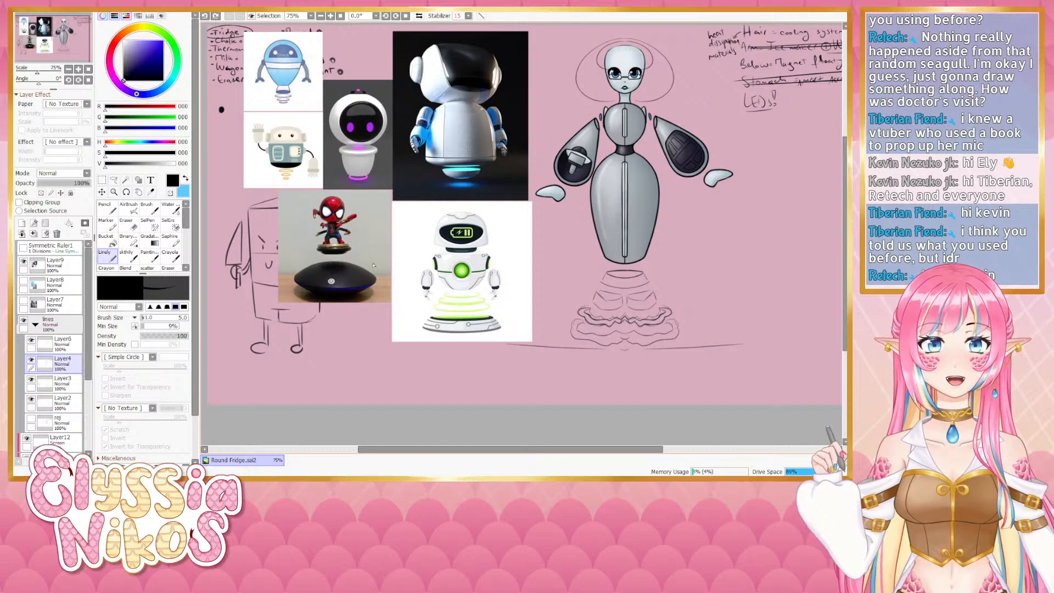
- Try to draw an arrow pointing at the robot's left arm
mouse_move(674, 323)
mouse_down()
mouse_move(538, 341)
mouse_move(566, 341)
mouse_up()
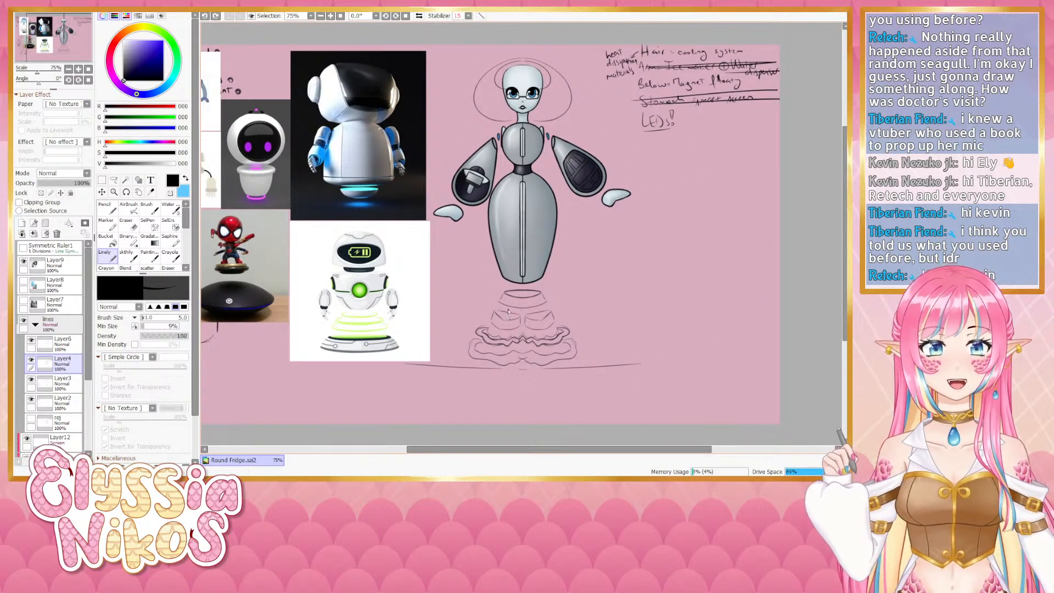
drag(501, 329, 578, 296)
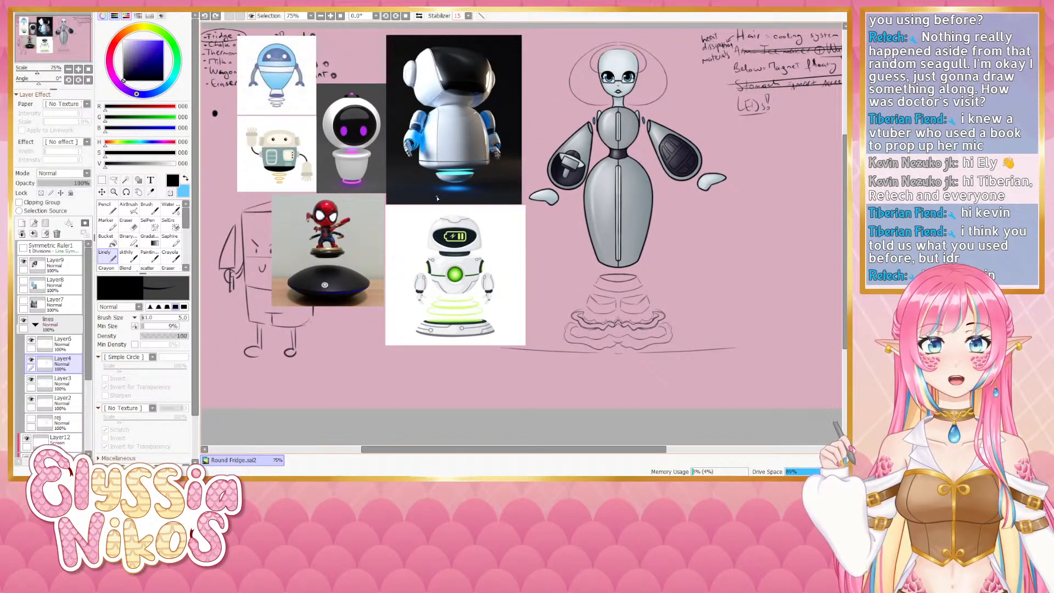
drag(602, 225, 549, 213)
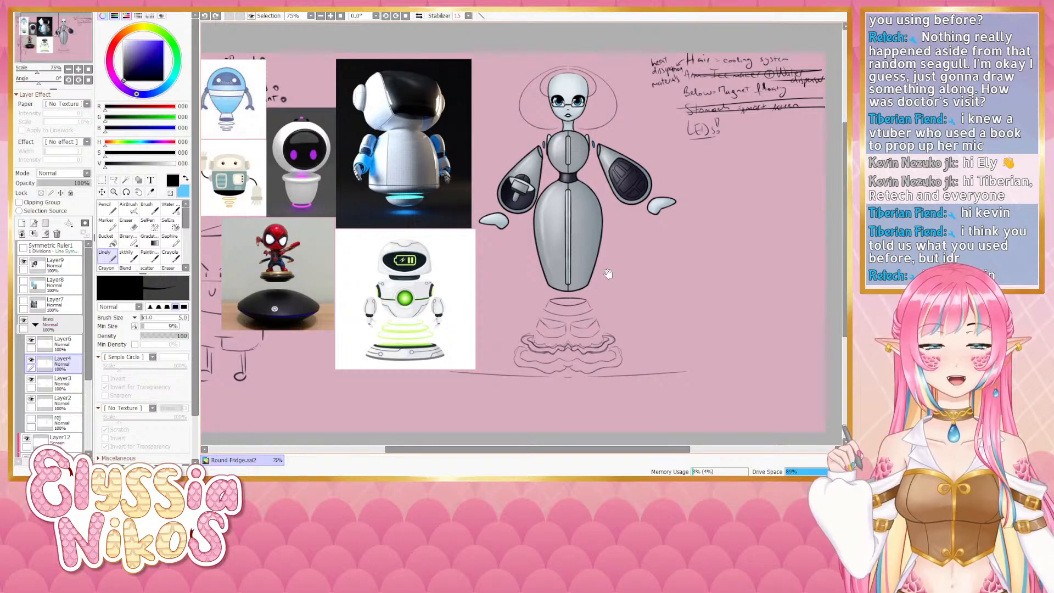
drag(613, 255, 627, 254)
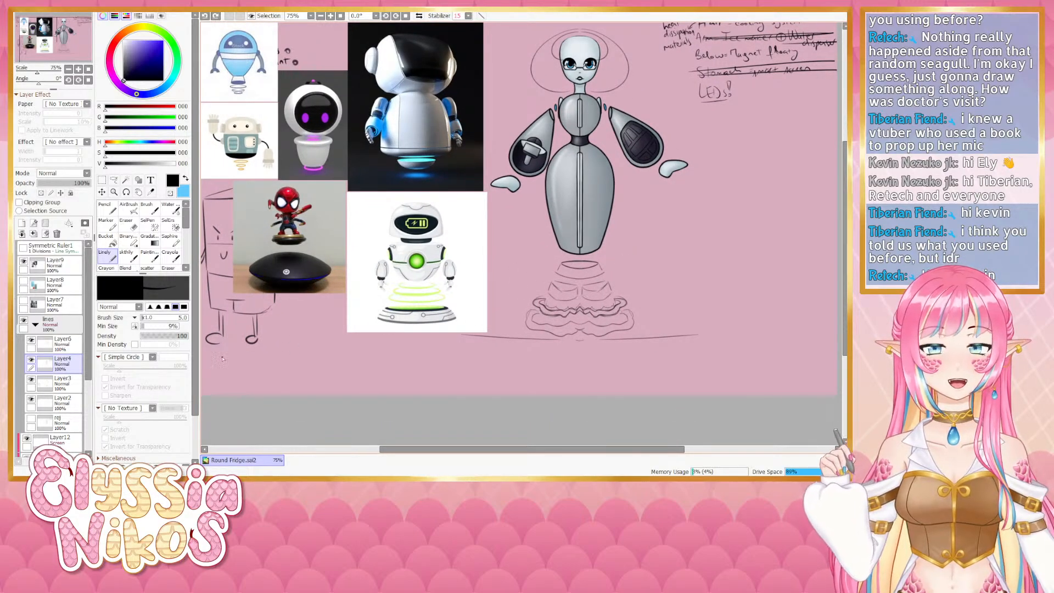
drag(514, 117, 494, 137)
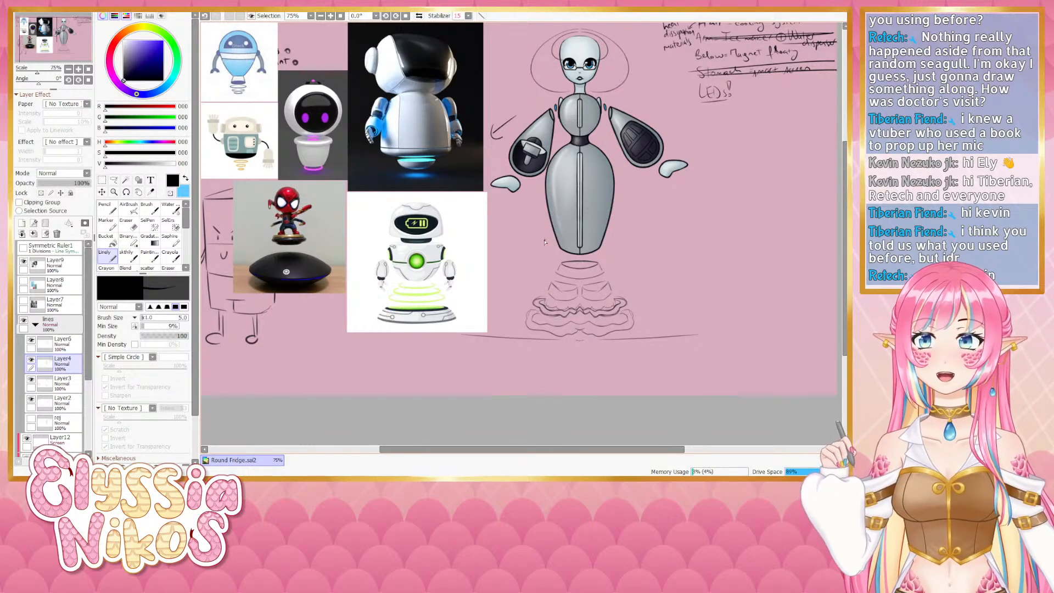
key(ctrl+z)
key(ctrl+z)
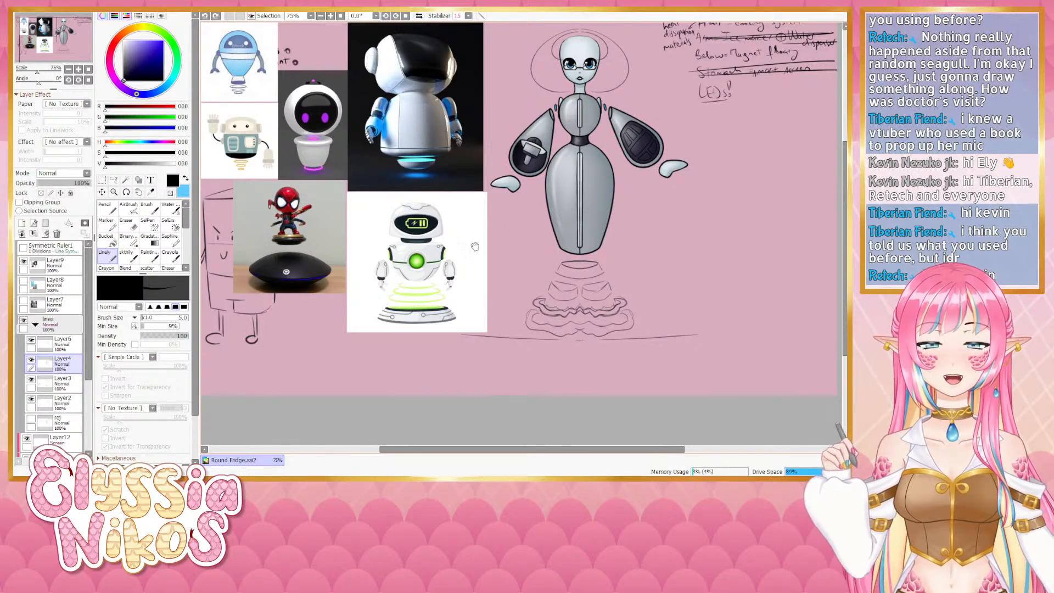
- Collapse the lines folder, hide the robot references layer and show the fridge reference images layer
drag(475, 247, 557, 197)
drag(683, 277, 590, 376)
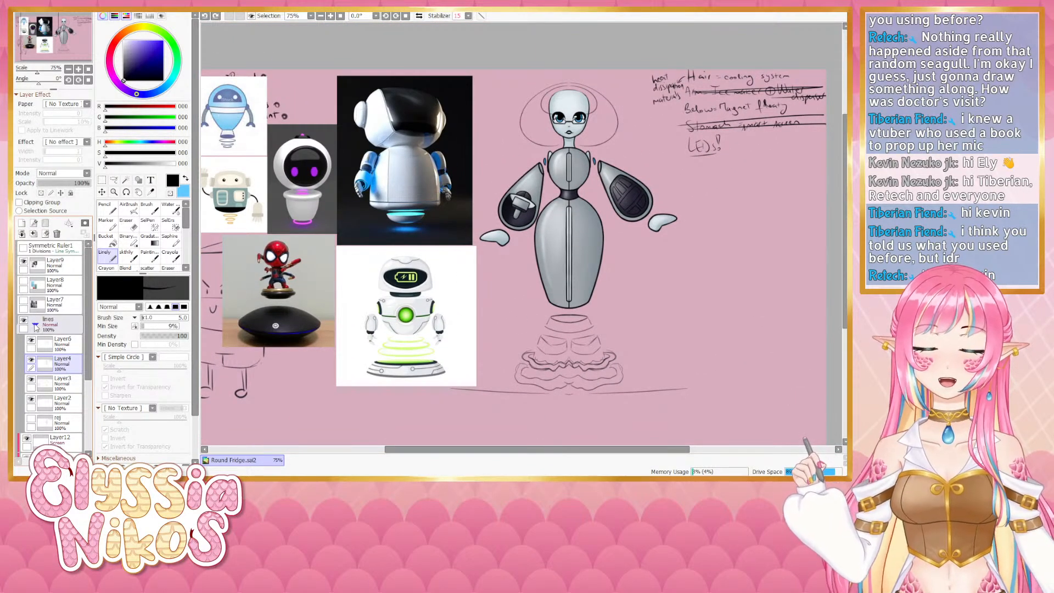
click(35, 325)
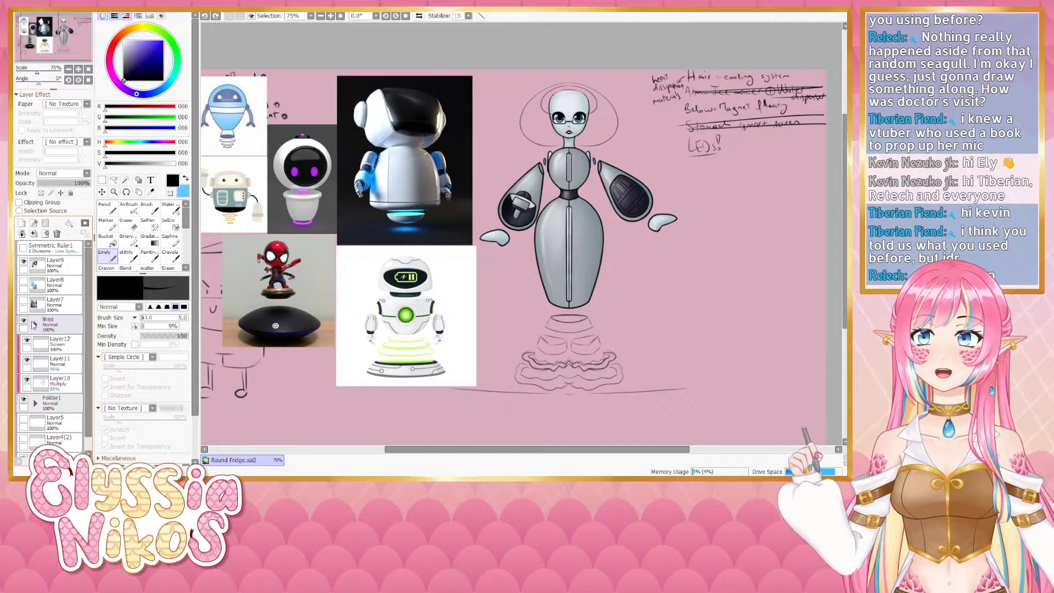
click(24, 262)
click(24, 281)
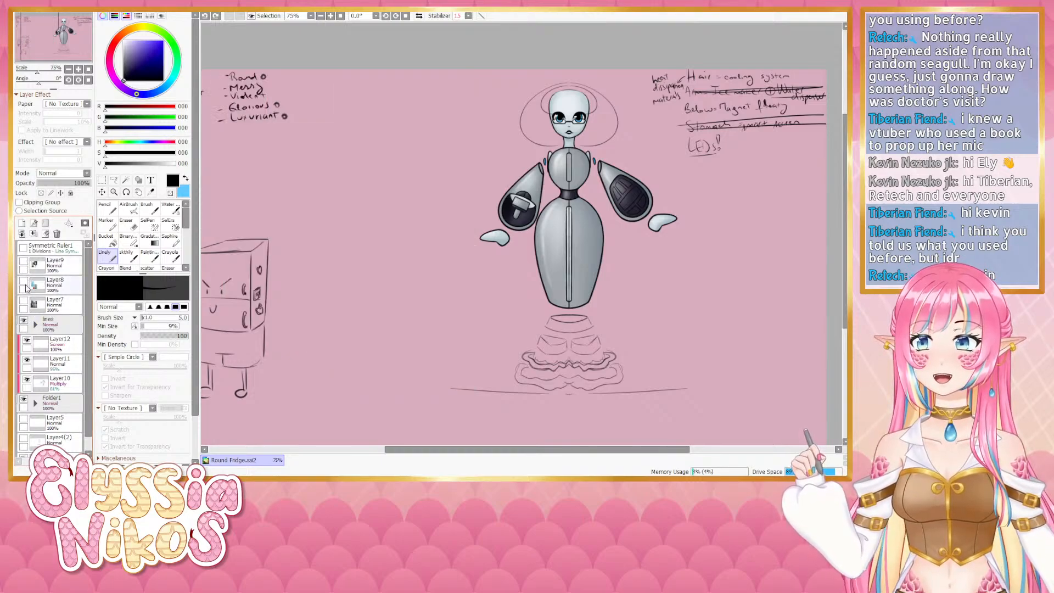
drag(336, 286, 436, 294)
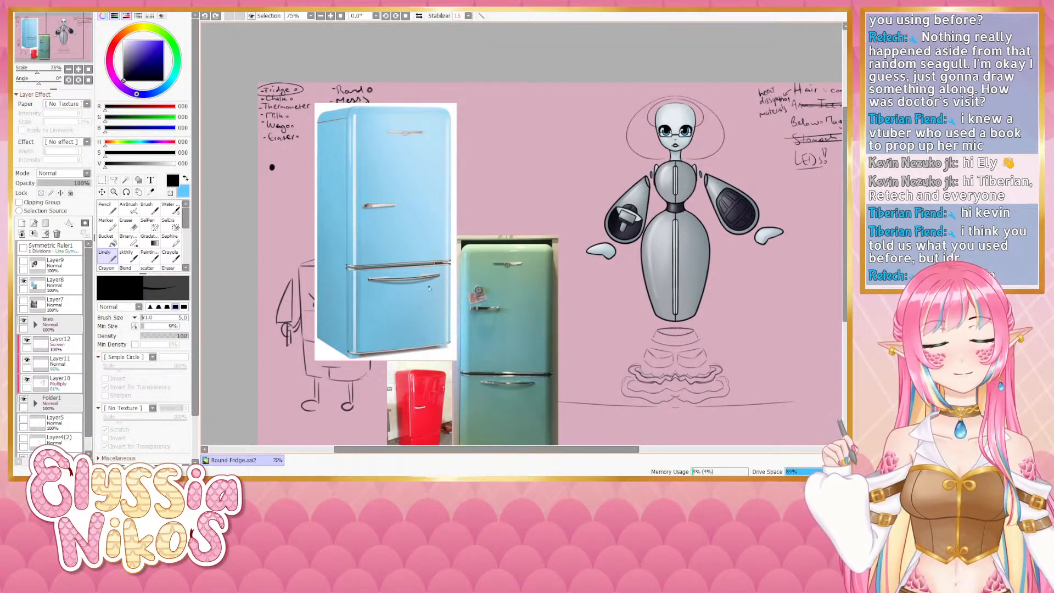
drag(507, 341, 472, 285)
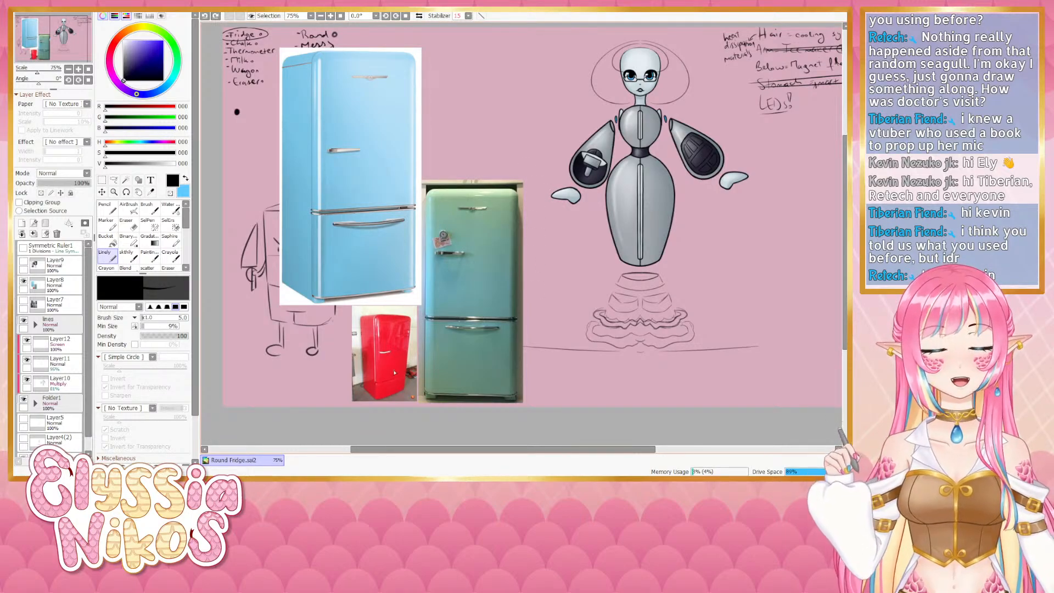
drag(486, 313, 480, 324)
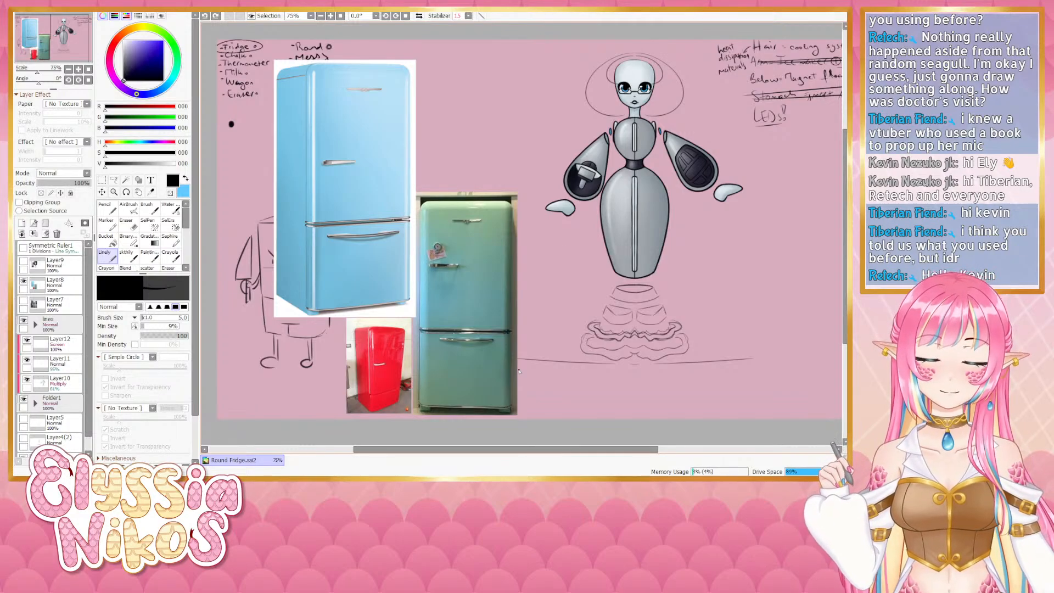
- Compare the retro fridge references with the design, then hide that layer and show the modern fridge references layer
mouse_move(558, 263)
mouse_down()
mouse_move(555, 301)
mouse_move(568, 273)
mouse_up()
mouse_move(557, 318)
mouse_down()
mouse_move(563, 358)
mouse_move(537, 321)
mouse_move(598, 319)
mouse_up()
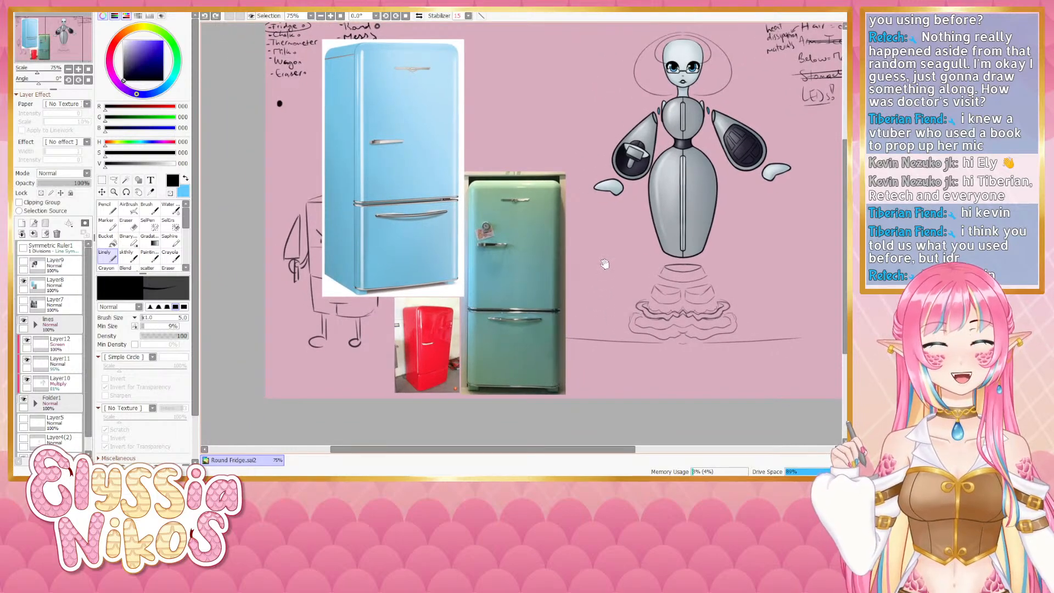
mouse_move(598, 277)
mouse_down()
mouse_move(570, 310)
mouse_move(512, 320)
mouse_up()
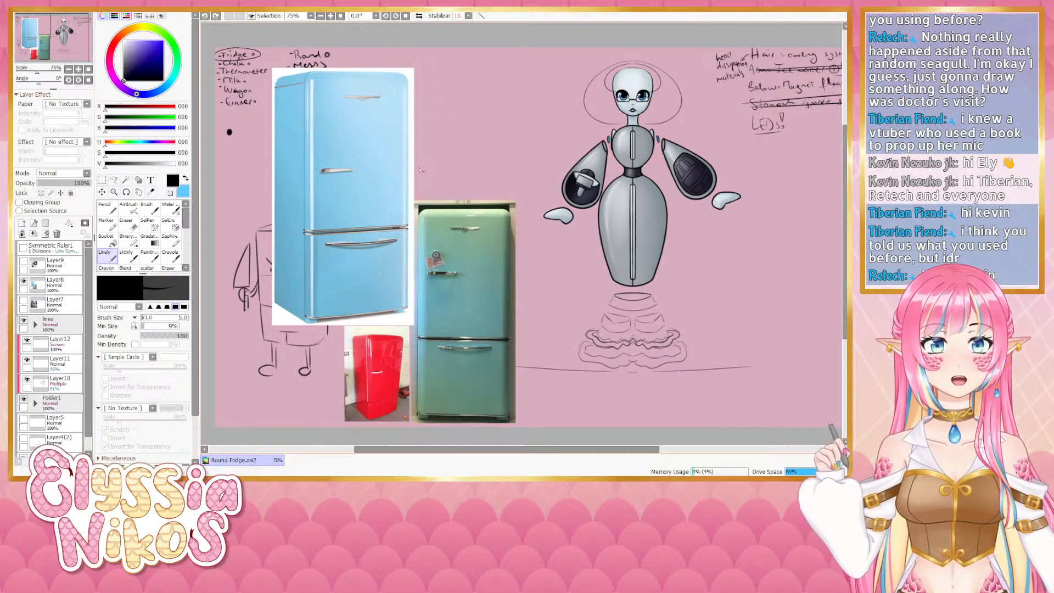
drag(578, 365, 562, 367)
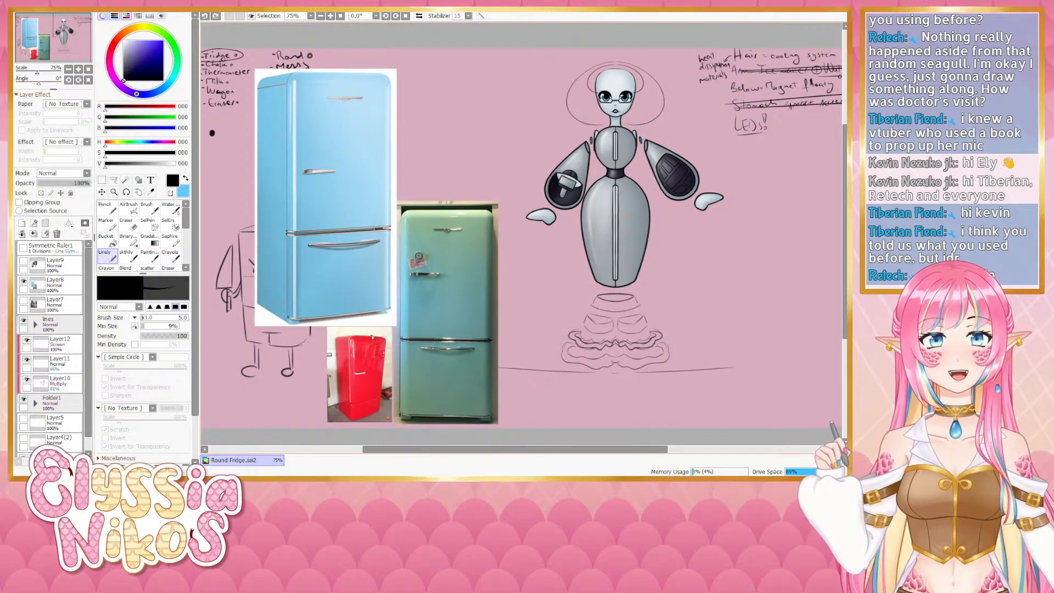
mouse_move(538, 277)
mouse_down()
mouse_move(446, 290)
mouse_move(457, 302)
mouse_up()
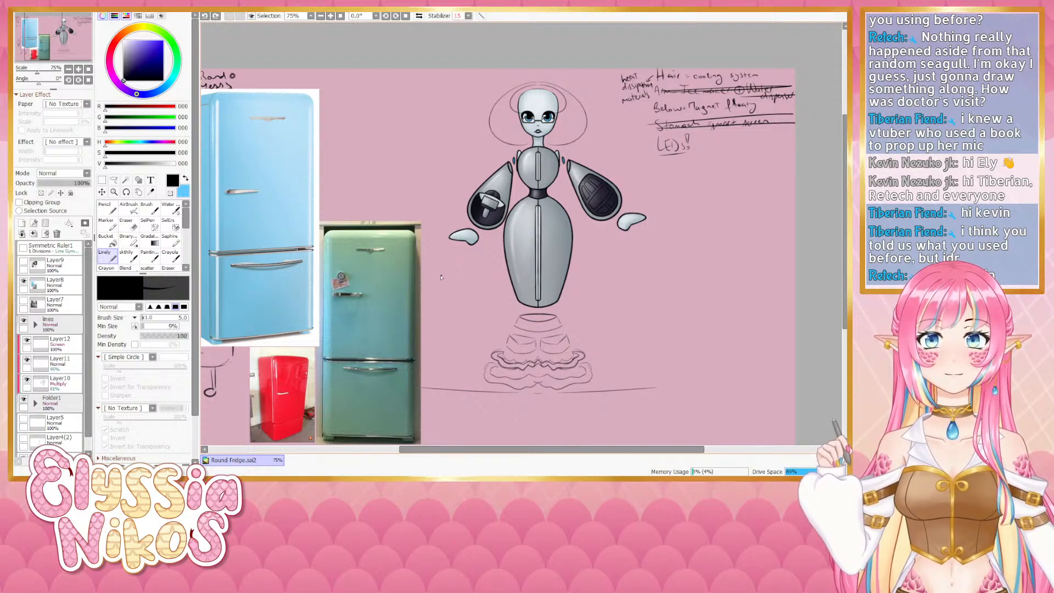
drag(440, 277, 534, 230)
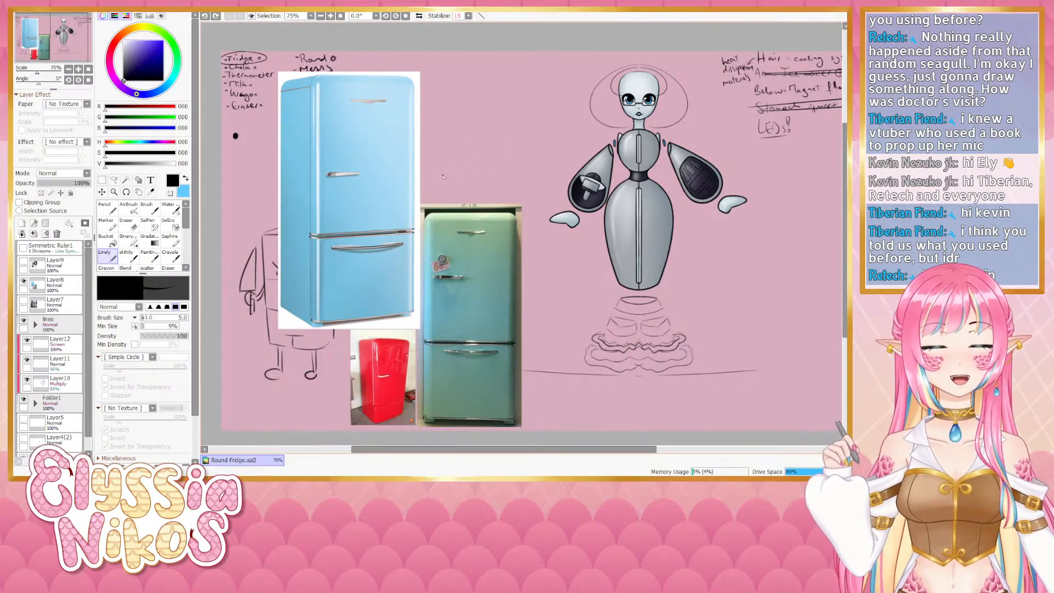
click(24, 281)
click(23, 301)
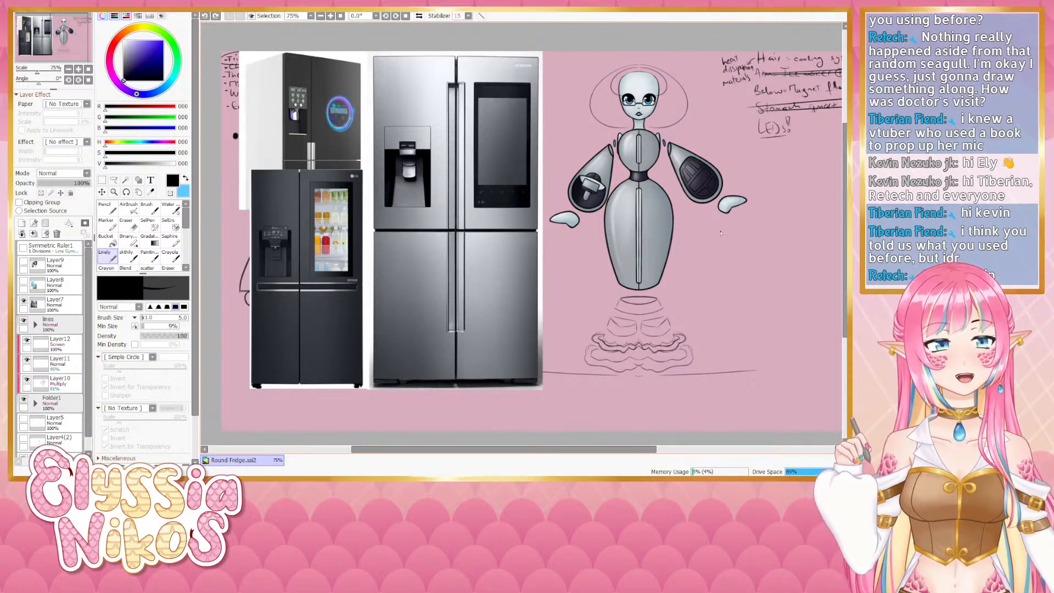
- Compare the modern fridge references with the robot design, then hide that reference layer
drag(700, 251, 666, 261)
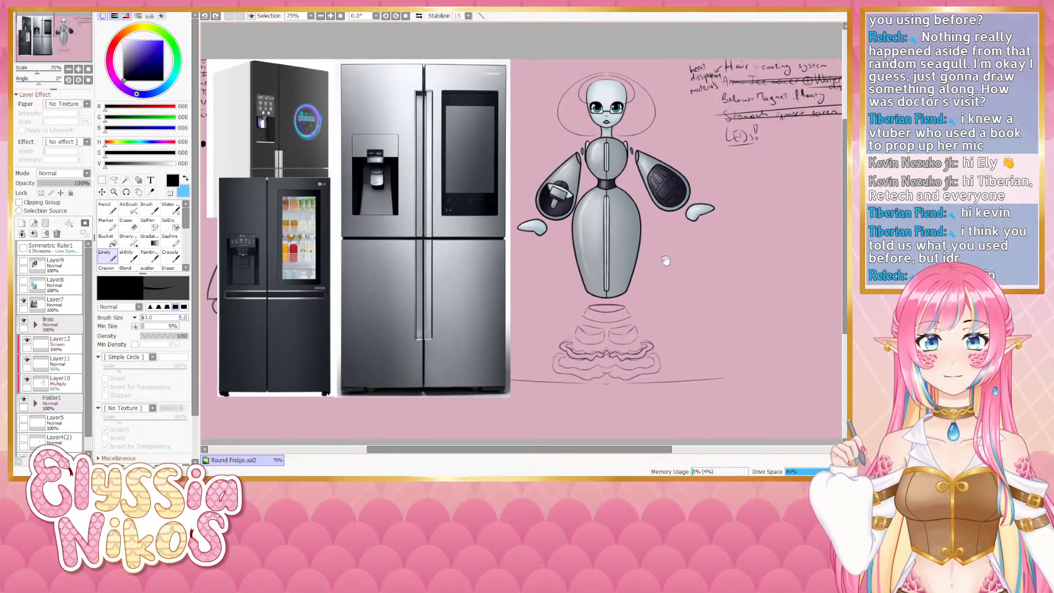
drag(658, 225, 596, 226)
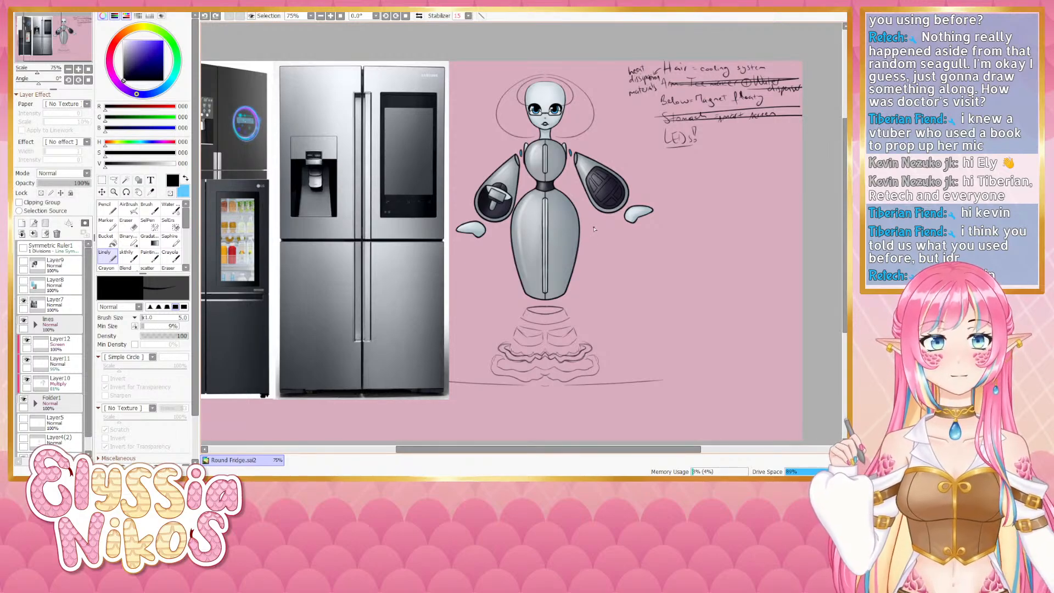
drag(395, 291, 525, 289)
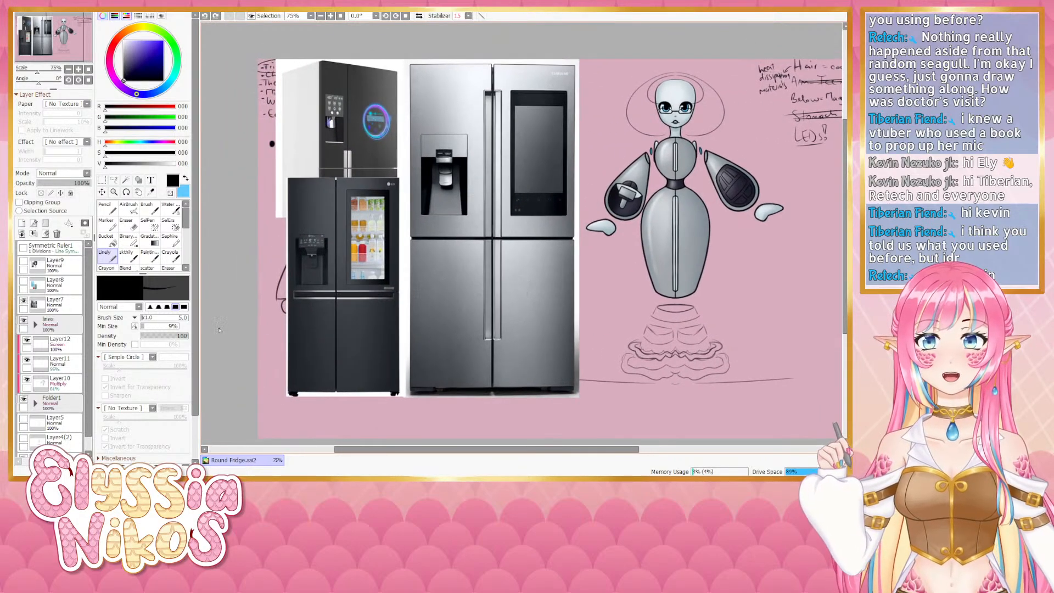
click(25, 302)
drag(257, 231, 272, 242)
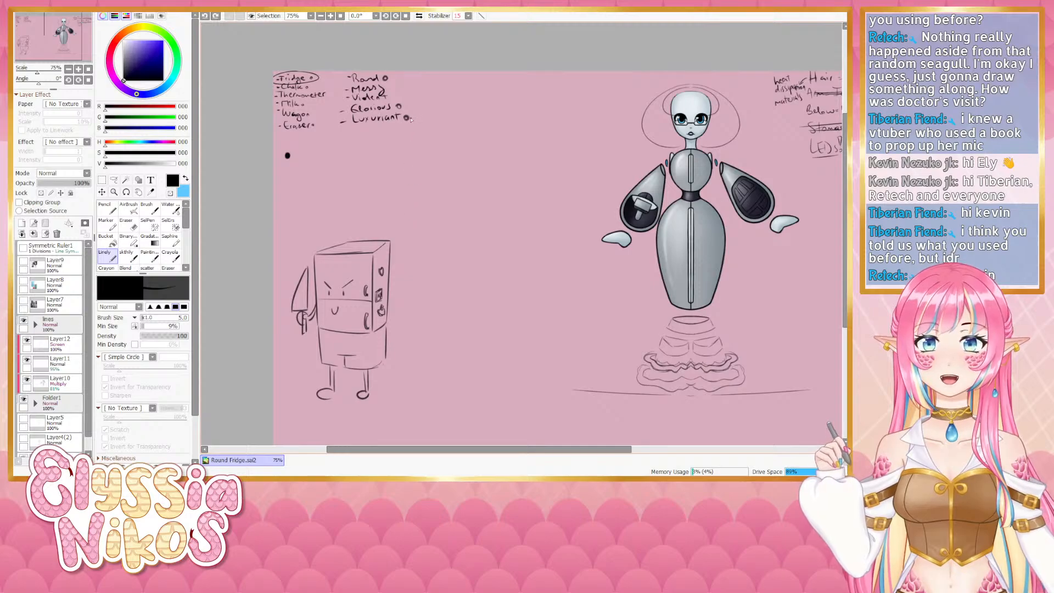
mouse_move(395, 187)
mouse_down()
mouse_move(386, 228)
mouse_move(377, 223)
mouse_up()
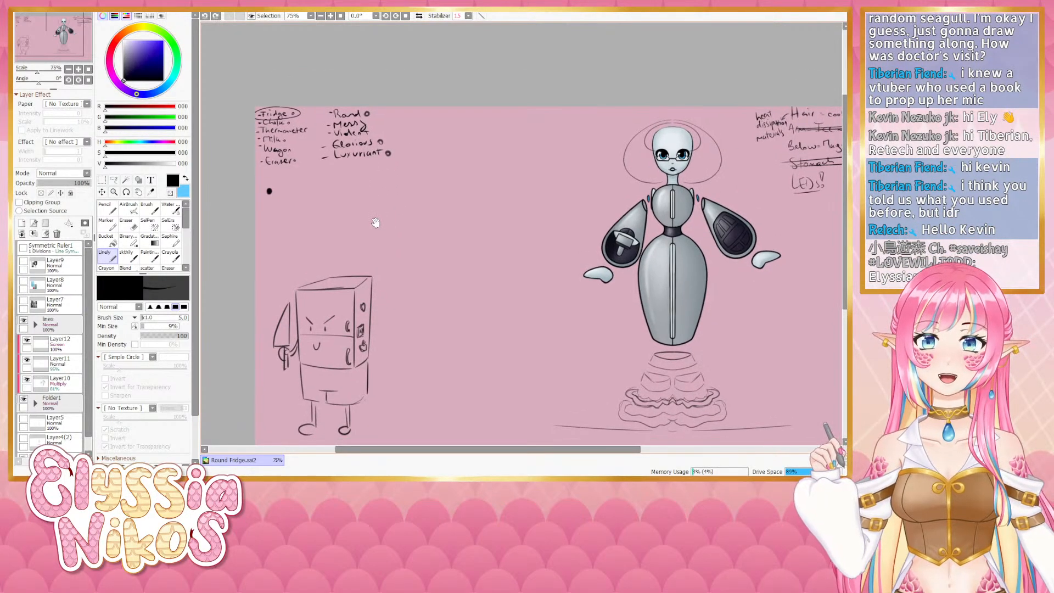
drag(549, 333, 371, 318)
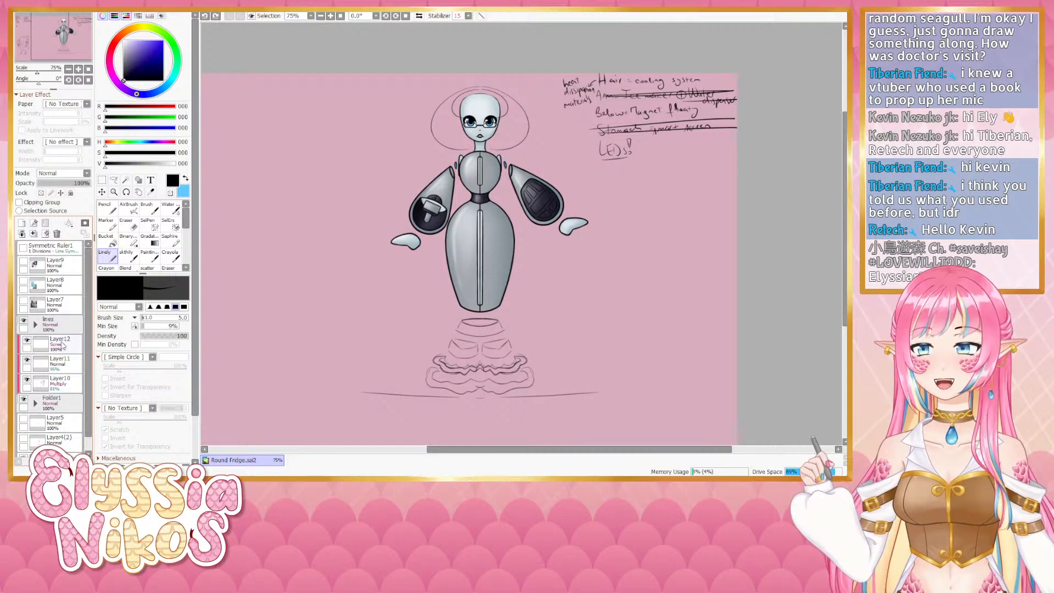
- Expand the lines folder and toggle Layer4's visibility repeatedly to check which linework it holds
click(36, 325)
click(32, 340)
click(32, 340)
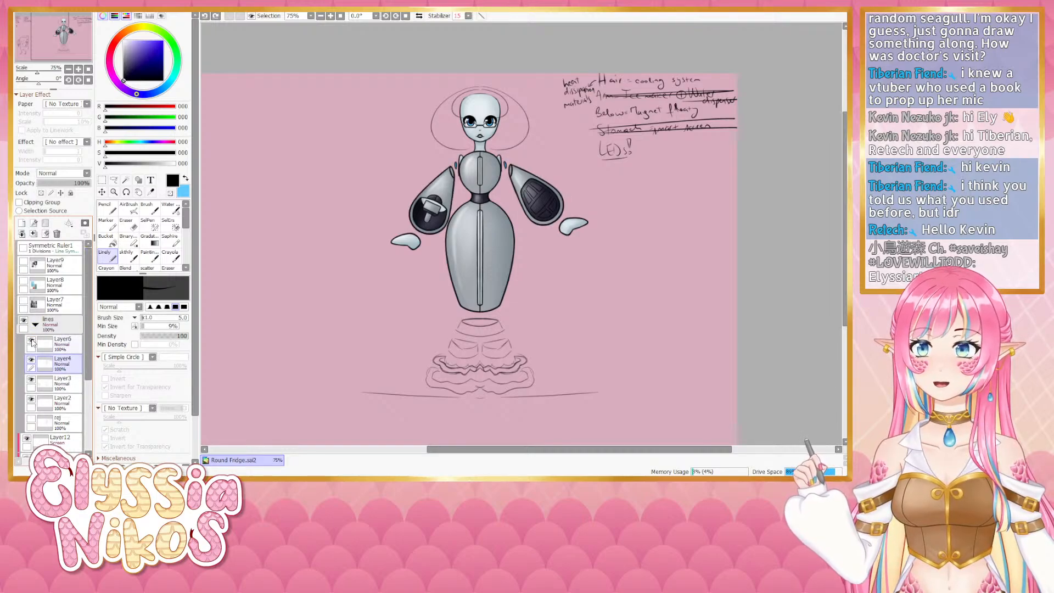
click(32, 340)
click(32, 340)
click(31, 361)
click(31, 361)
click(31, 361)
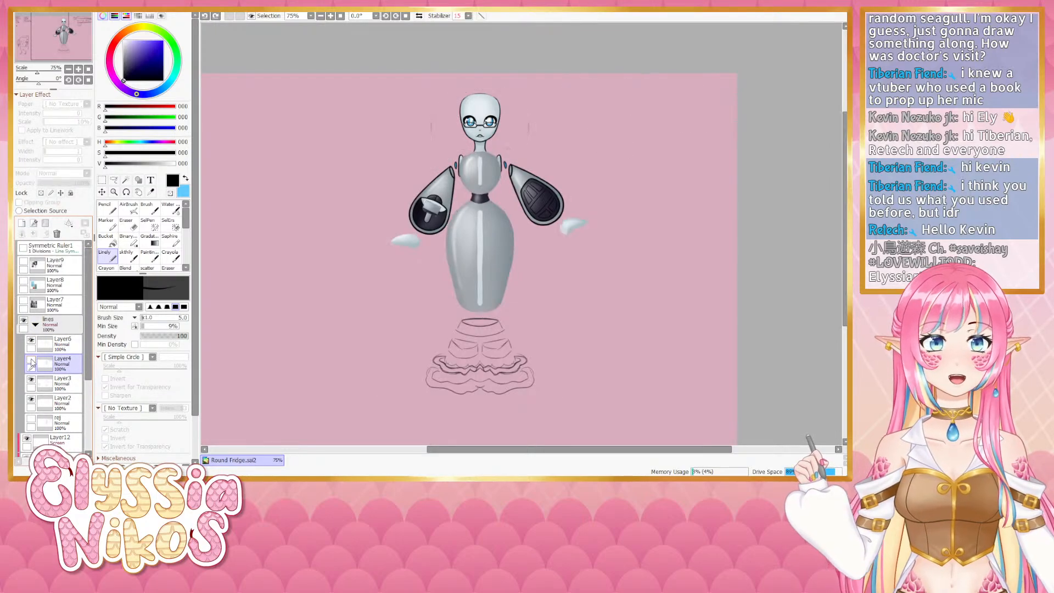
click(31, 361)
click(31, 361)
click(32, 361)
click(32, 361)
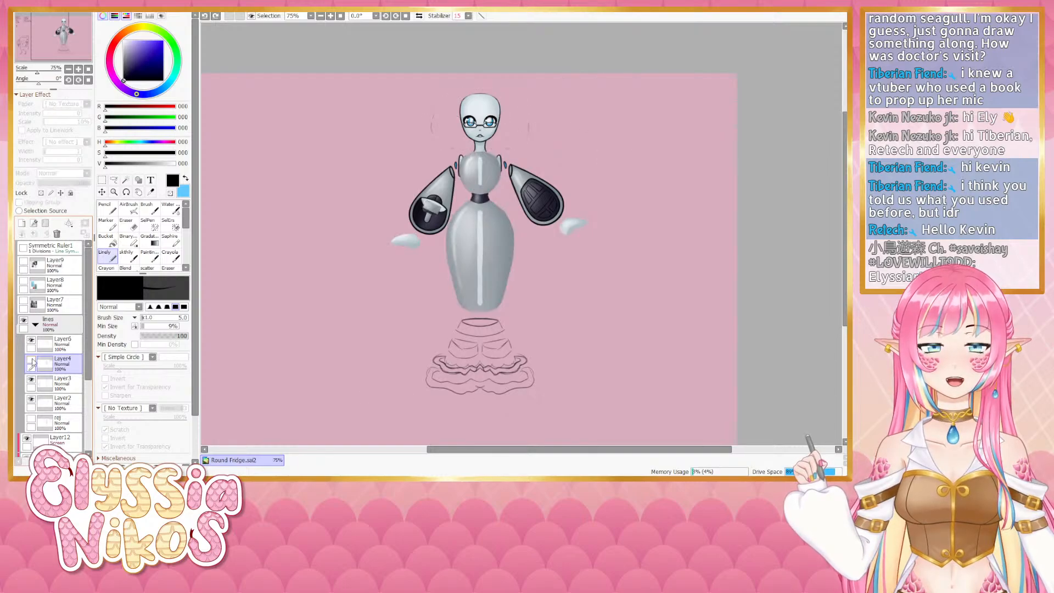
click(31, 361)
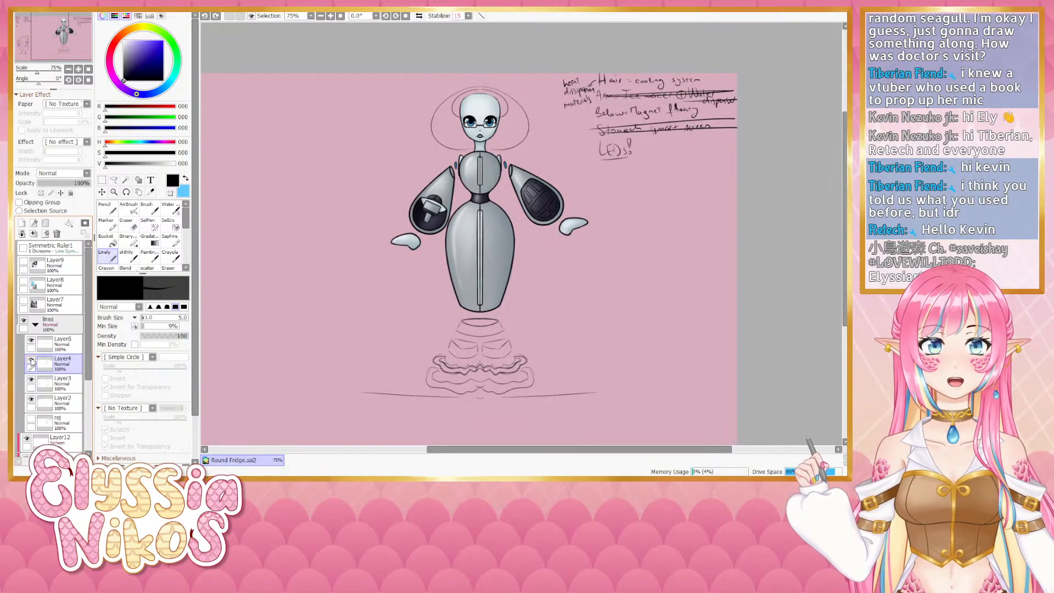
click(31, 361)
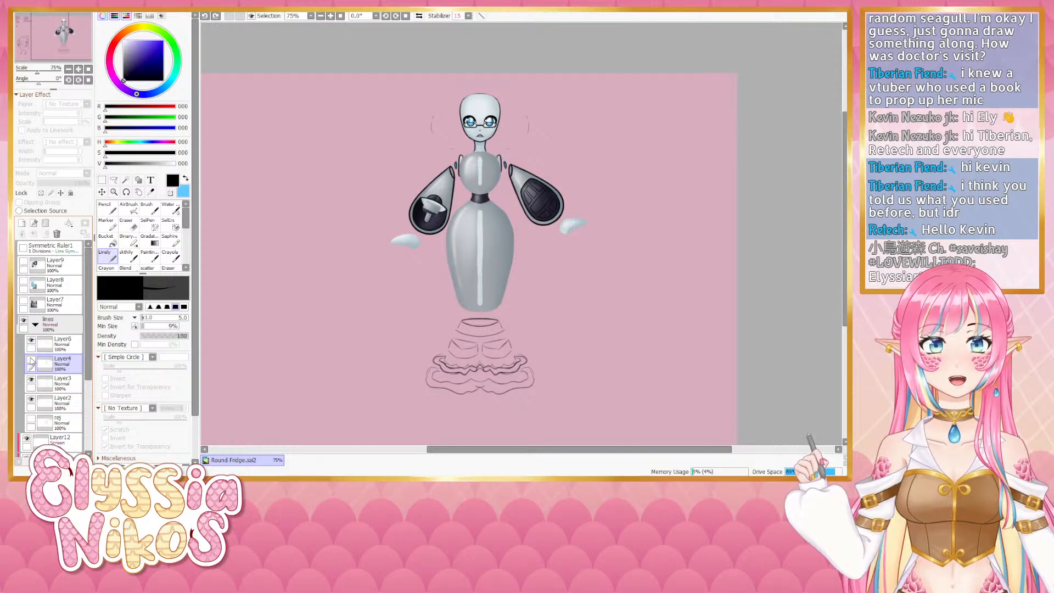
click(31, 361)
click(32, 360)
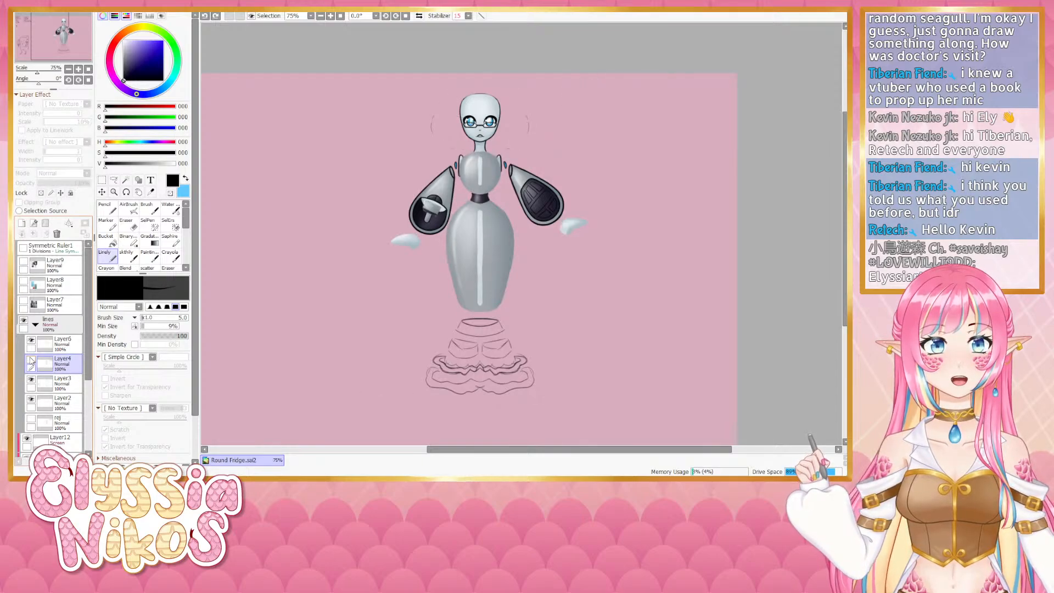
click(32, 361)
click(31, 361)
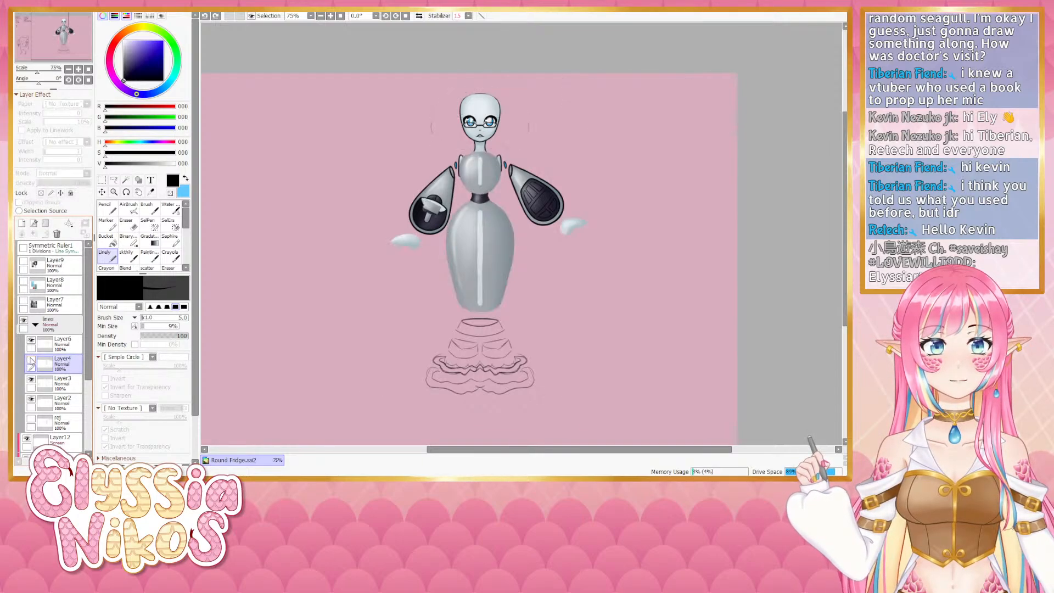
click(31, 361)
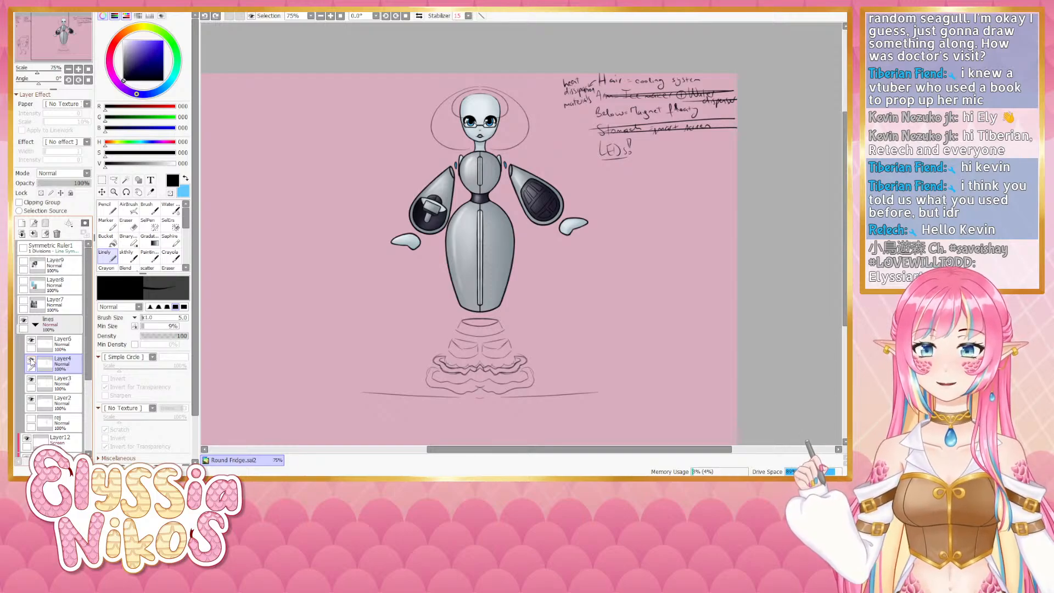
click(31, 361)
click(31, 360)
click(31, 360)
click(31, 360)
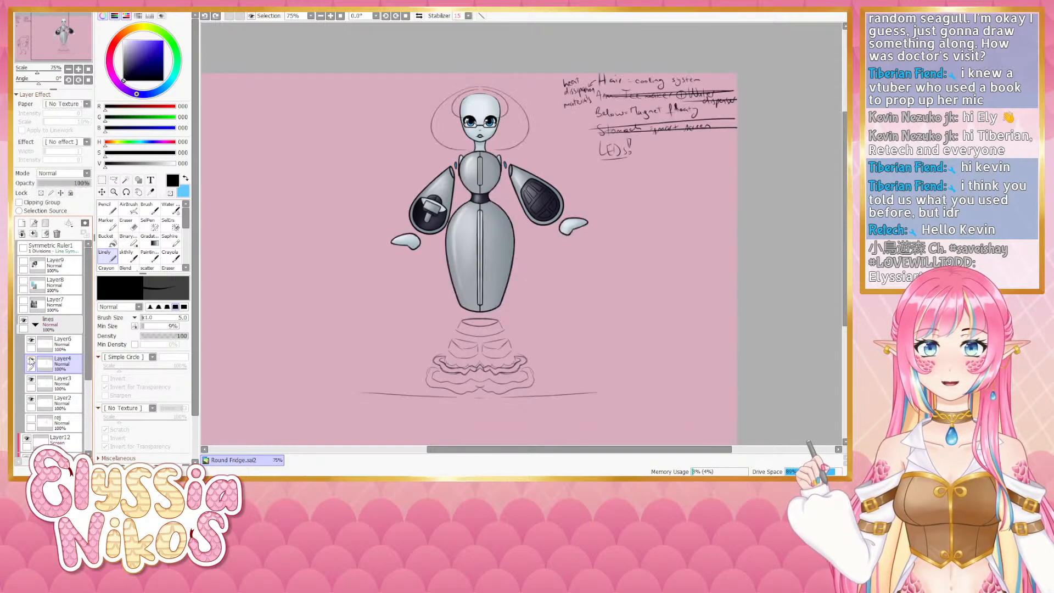
- Select the eyes and glasses area on Layer4 with the polygonal selection, cut it and paste it onto a new layer
click(118, 164)
click(114, 180)
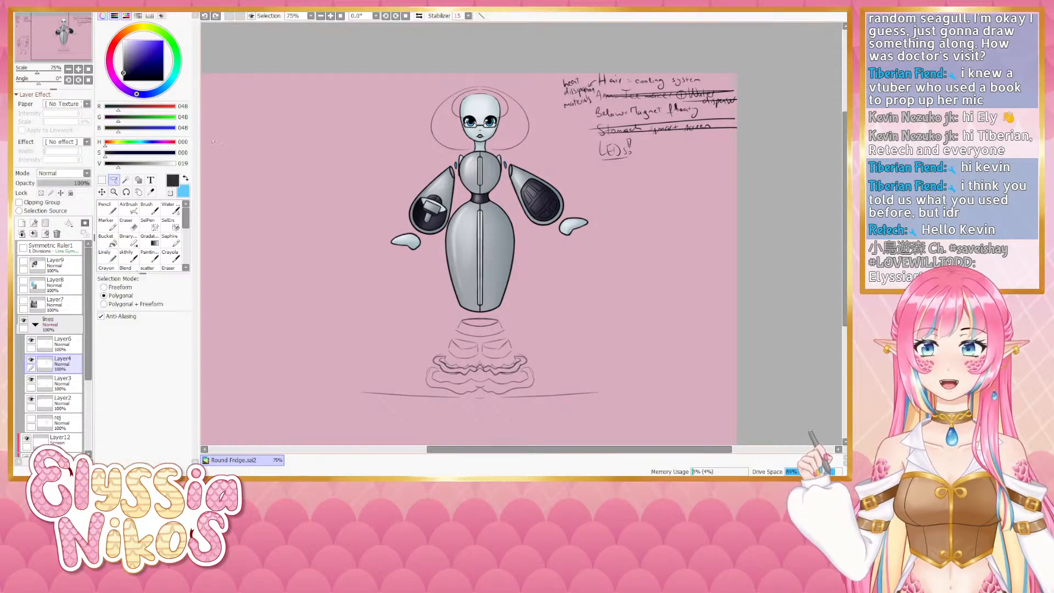
click(484, 102)
click(454, 109)
click(458, 128)
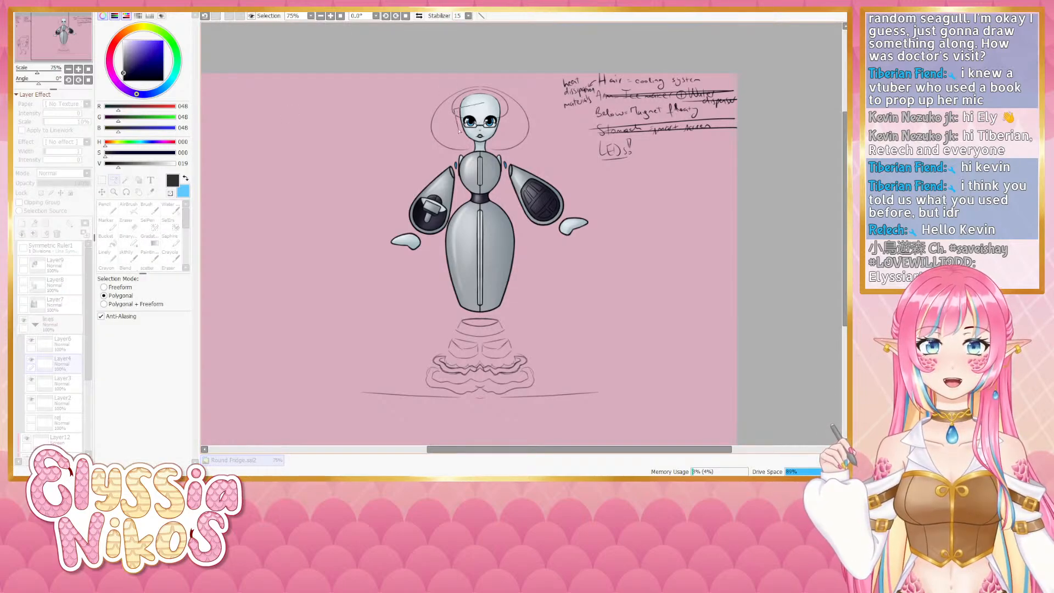
click(505, 129)
click(501, 111)
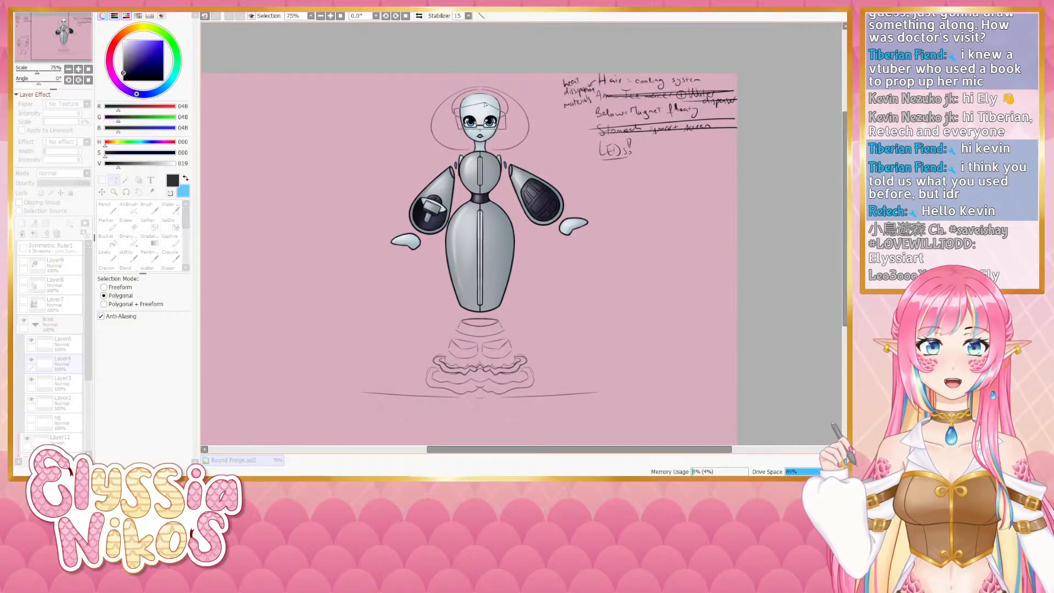
click(485, 103)
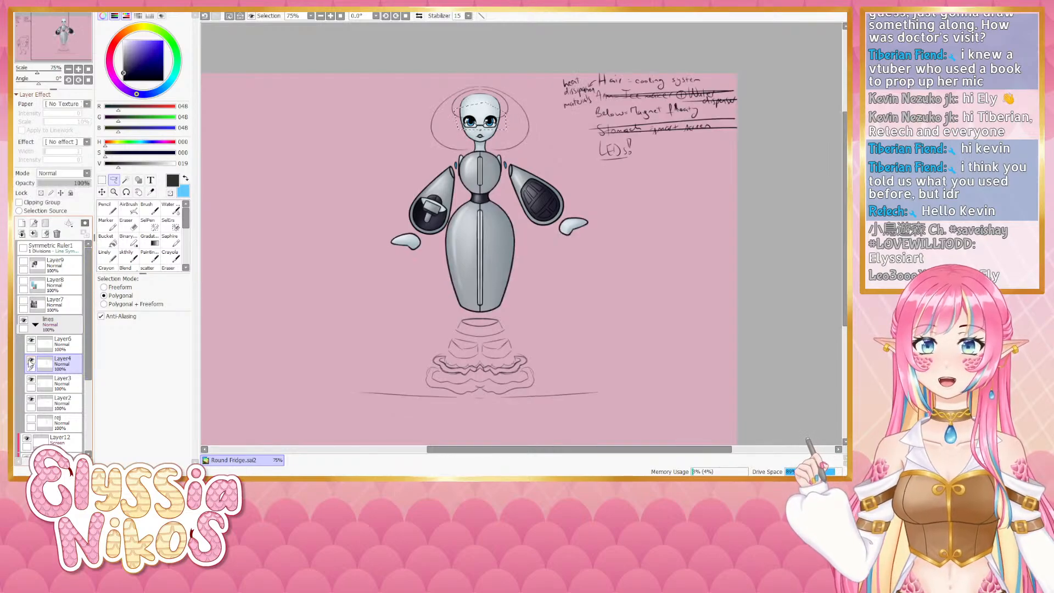
key(ctrl+d)
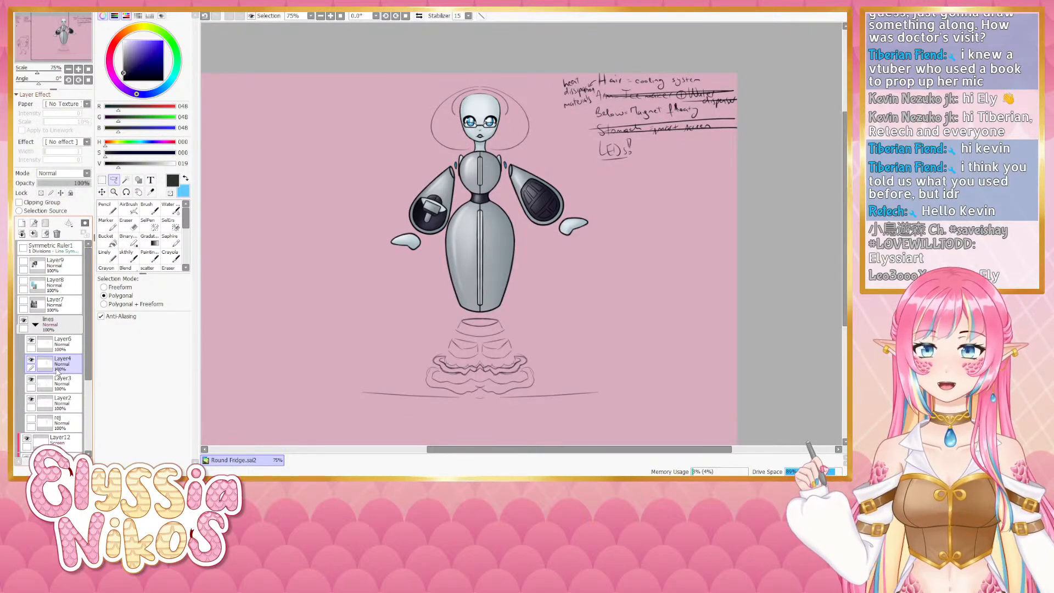
key(ctrl+v)
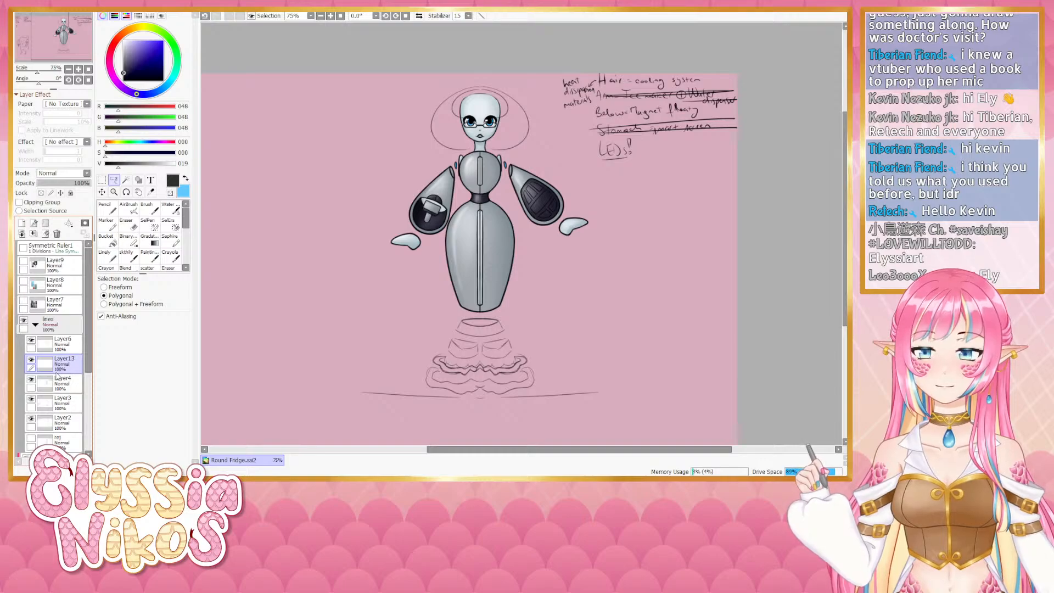
- Move the pasted layer to the top of the lines folder and rename it eyes
click(60, 359)
drag(60, 360, 64, 337)
click(32, 341)
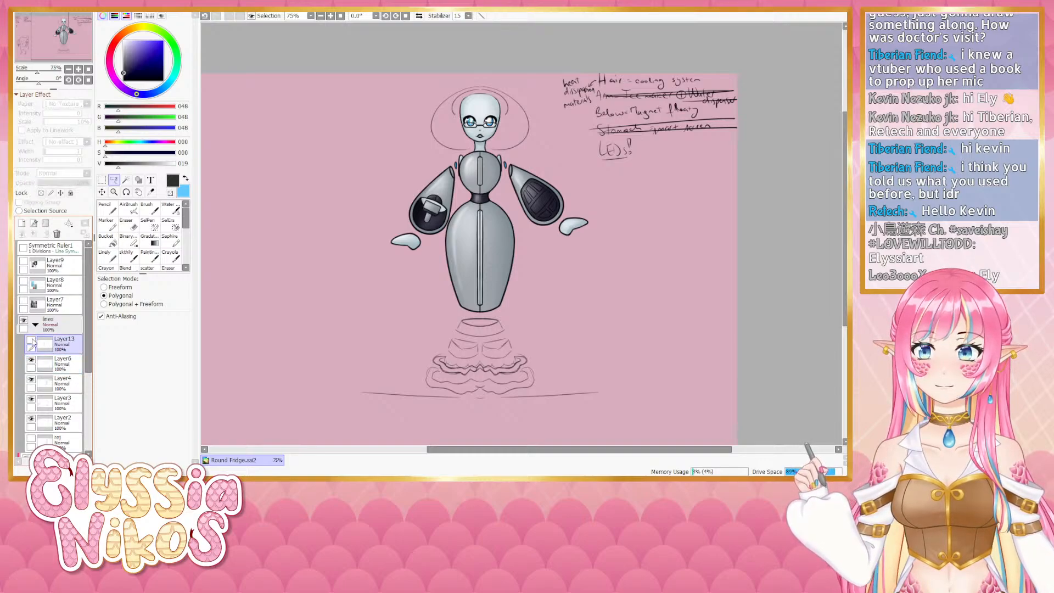
click(31, 341)
click(31, 340)
click(31, 340)
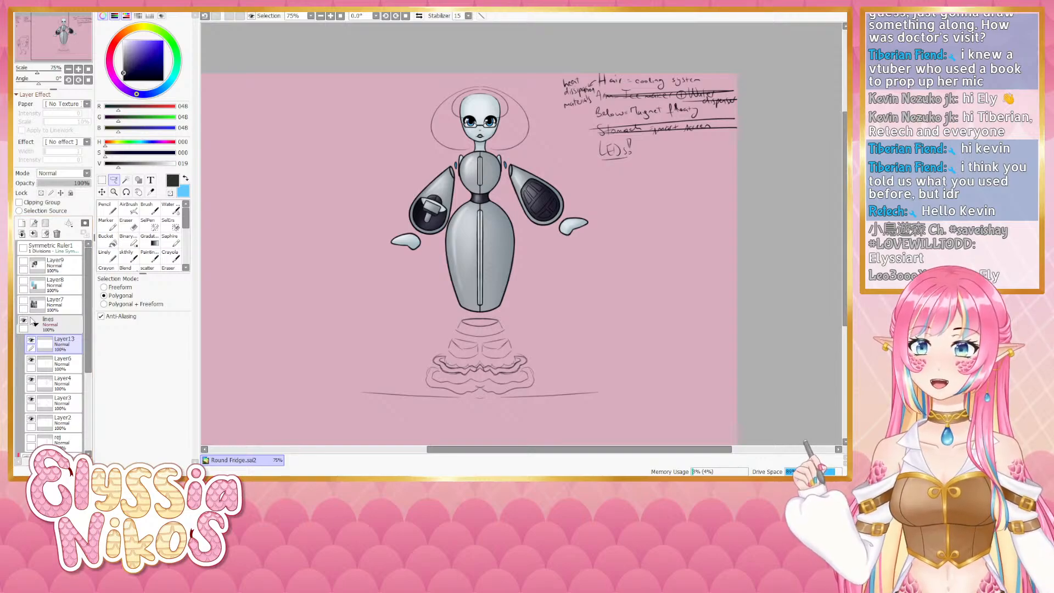
text(eyes)
key(Return)
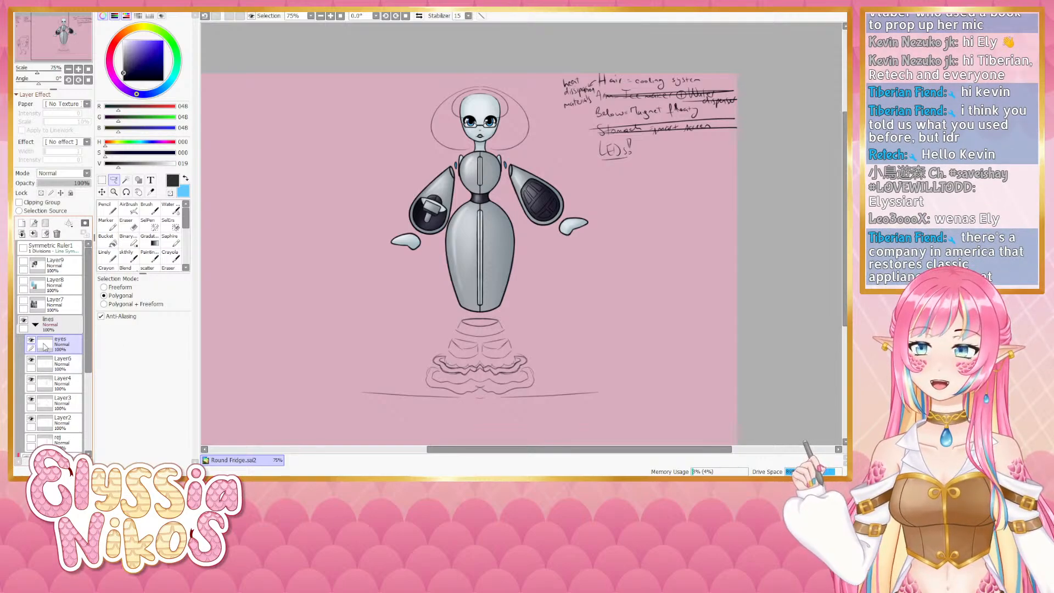
- Collapse the lines folder, expand Folder1 and select its LEDs layer
click(32, 340)
click(35, 324)
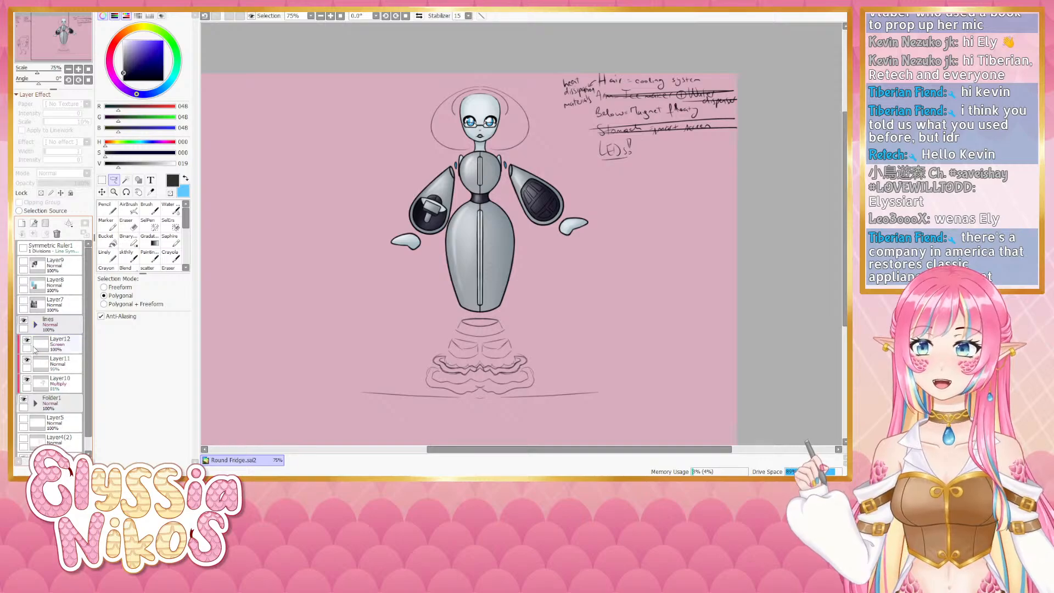
scroll(71, 346, down, 1)
click(35, 388)
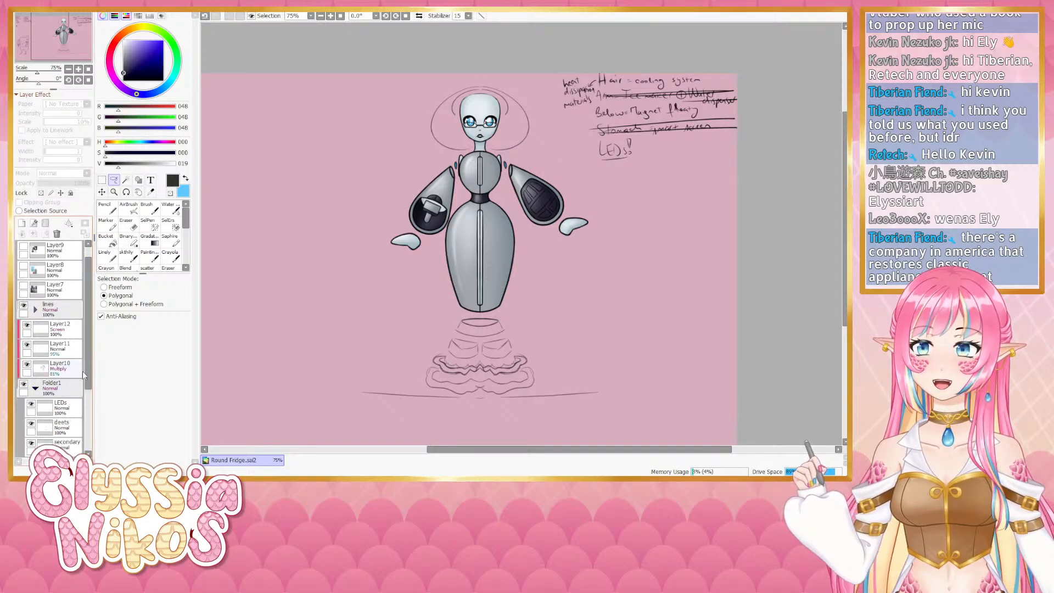
scroll(71, 362, down, 2)
click(61, 377)
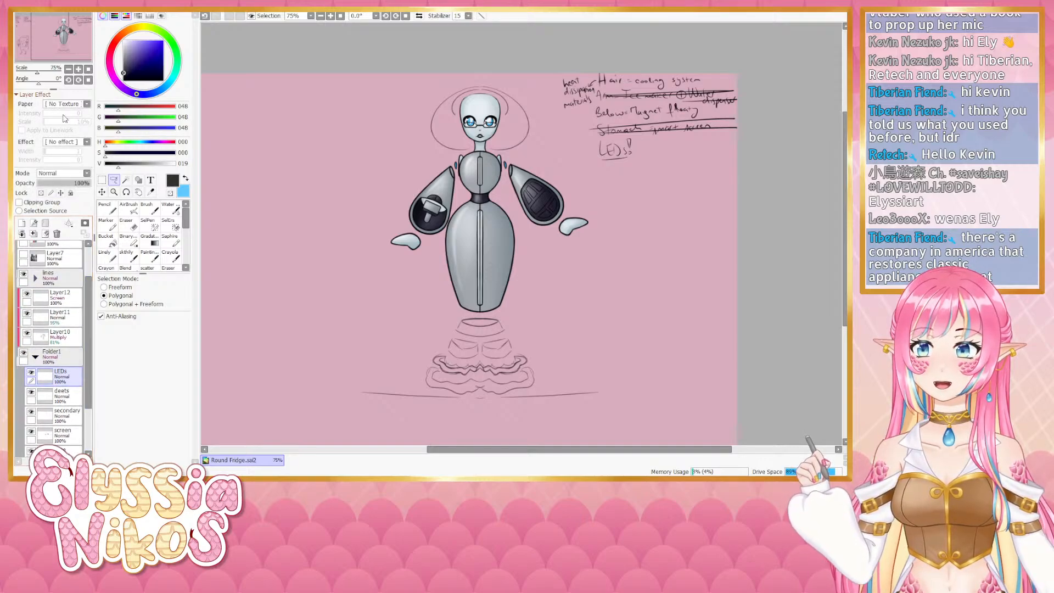
- Choose the Linely brush and sample the blue of the robot's eyes as the colour
scroll(443, 172, up, 5)
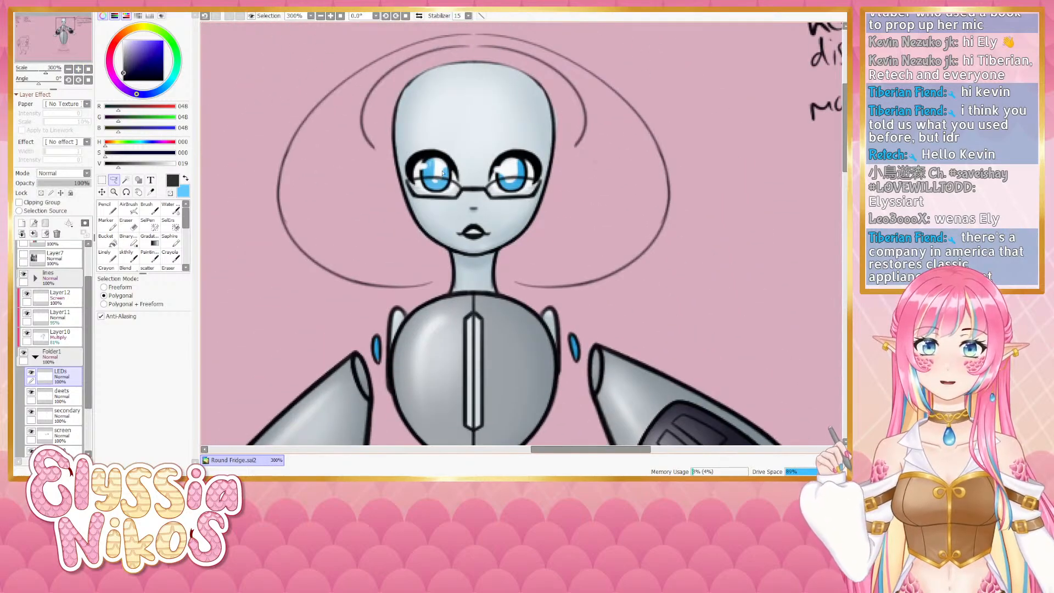
click(104, 254)
alt+click(438, 169)
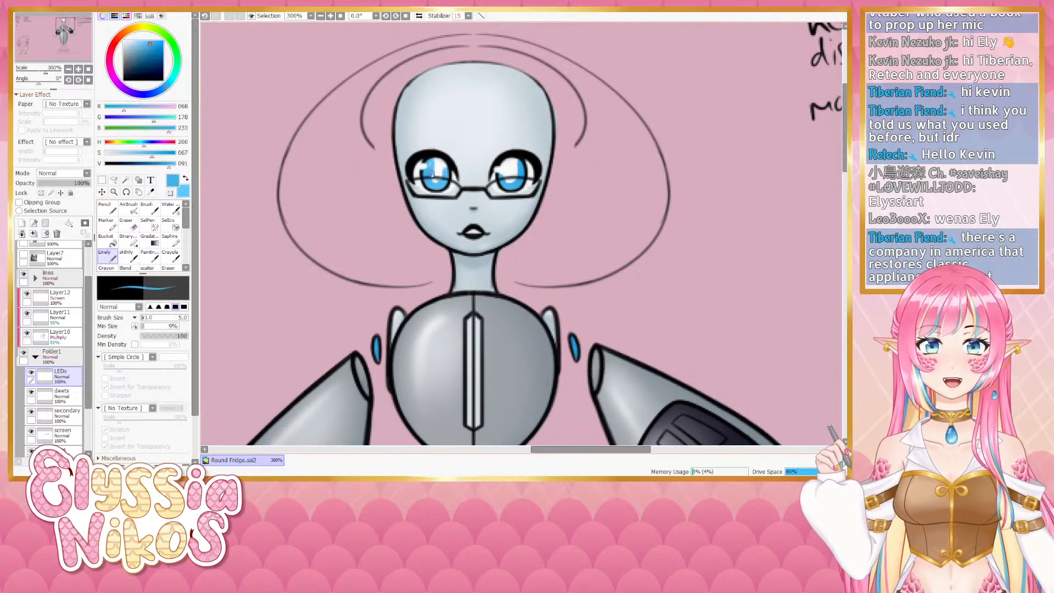
- Paint blue into the robot's eyes on the LEDs layer, undo one stroke and erase the excess over the left eye
mouse_move(437, 170)
mouse_down()
mouse_move(434, 159)
mouse_move(437, 168)
mouse_up()
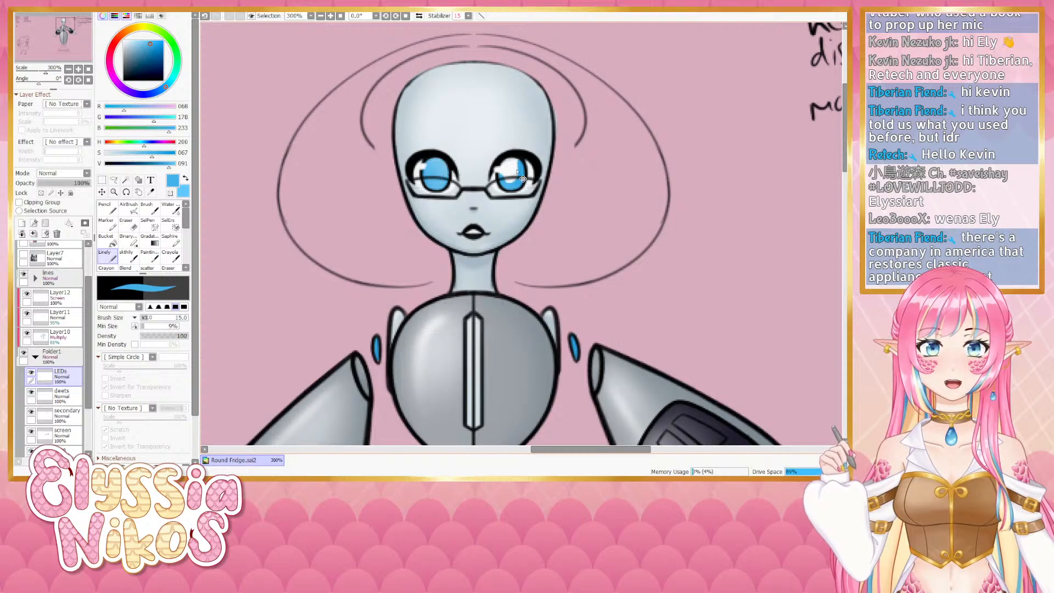
key([)
key([)
key([)
key([)
mouse_move(510, 164)
mouse_down()
mouse_move(513, 176)
mouse_move(505, 159)
mouse_move(518, 163)
mouse_up()
key(ctrl+z)
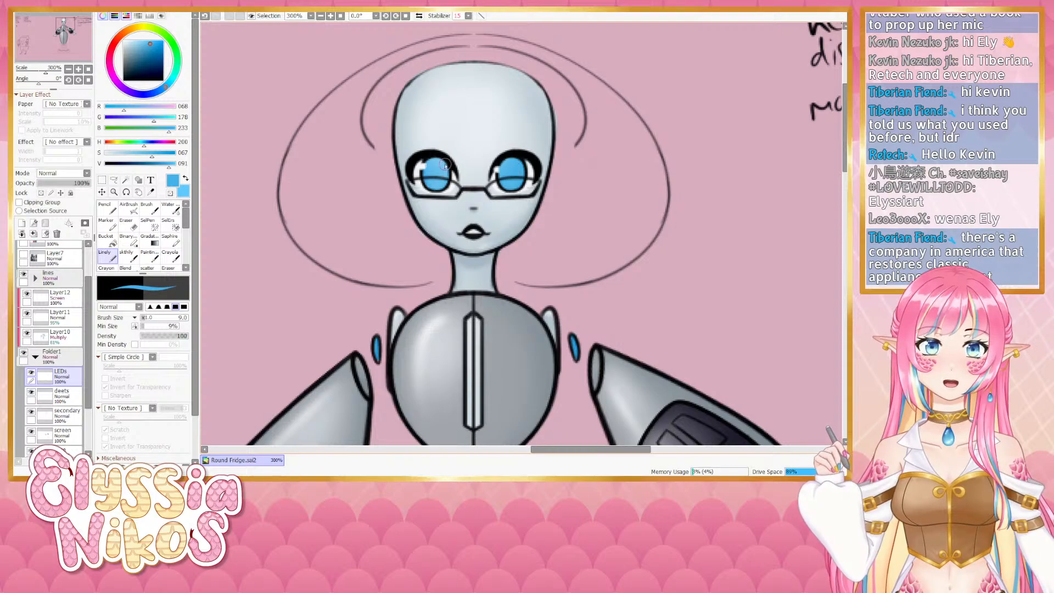
key(e)
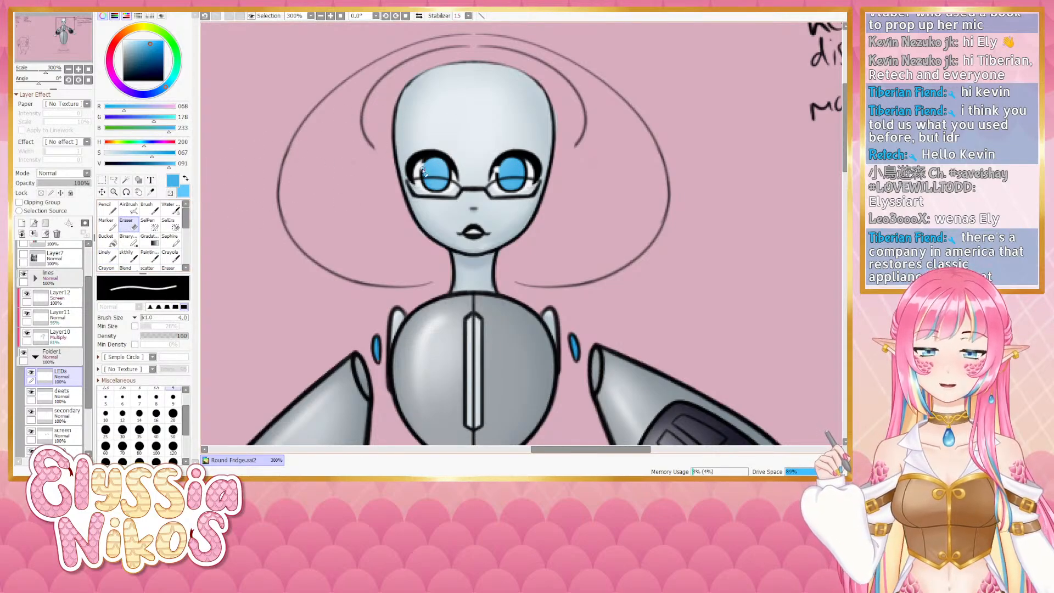
drag(420, 167, 423, 165)
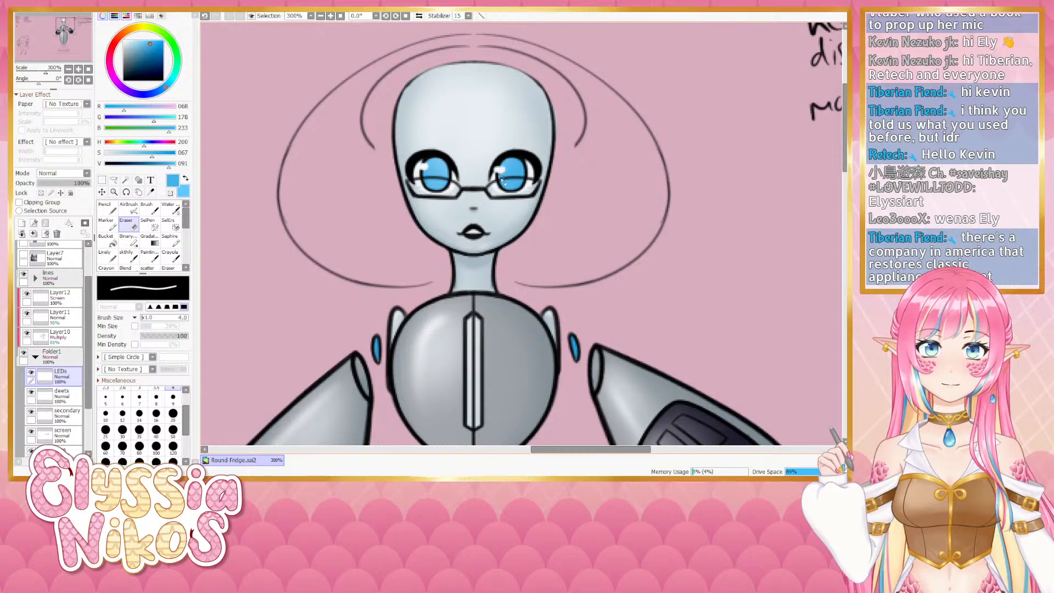
- Zoom out and pan across the whole robot design to review the current colours and lines
click(69, 69)
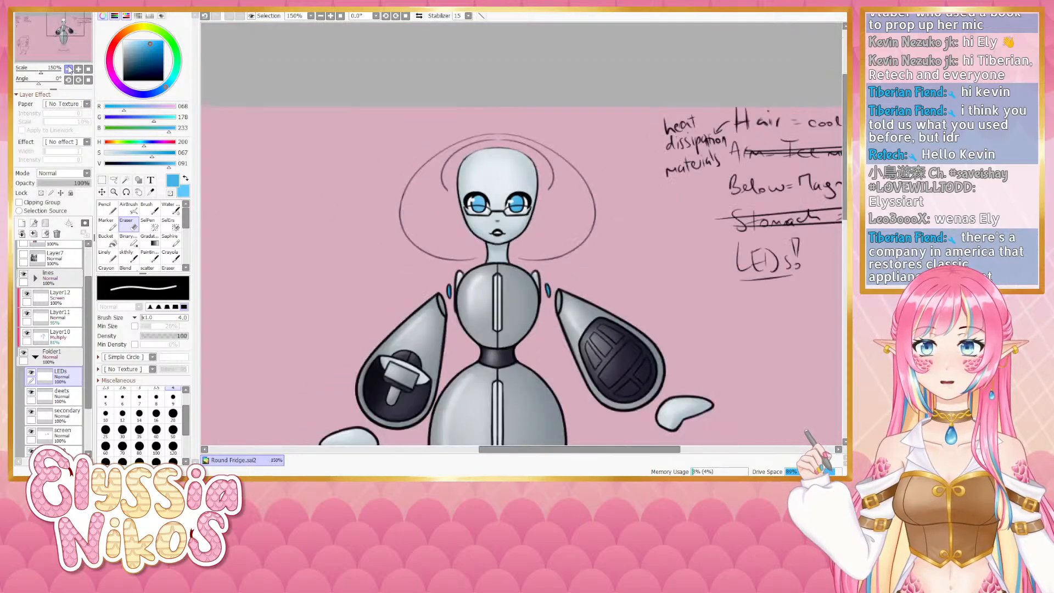
click(68, 70)
click(68, 69)
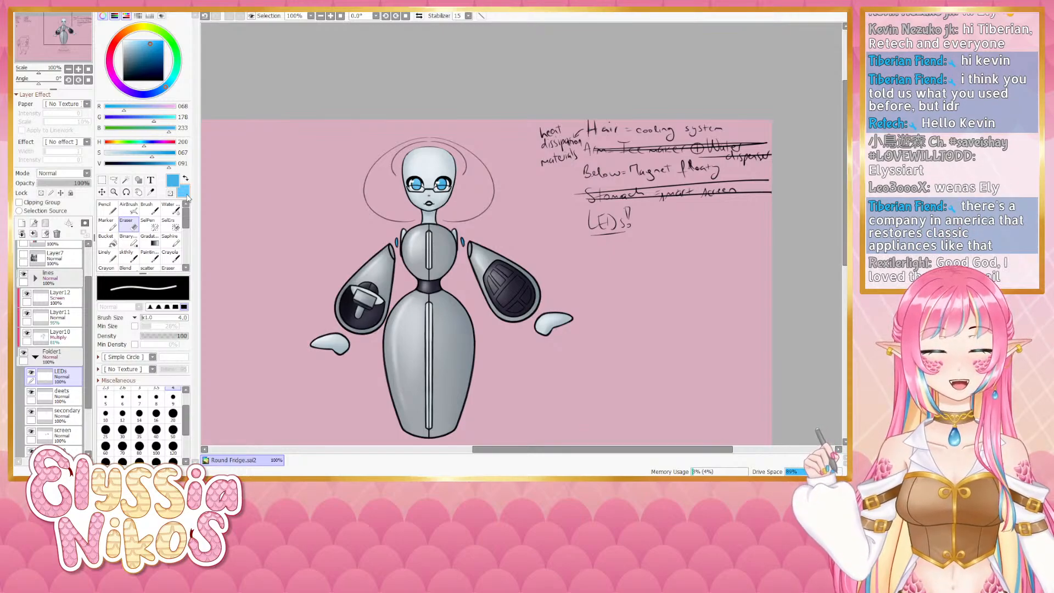
drag(502, 273, 500, 269)
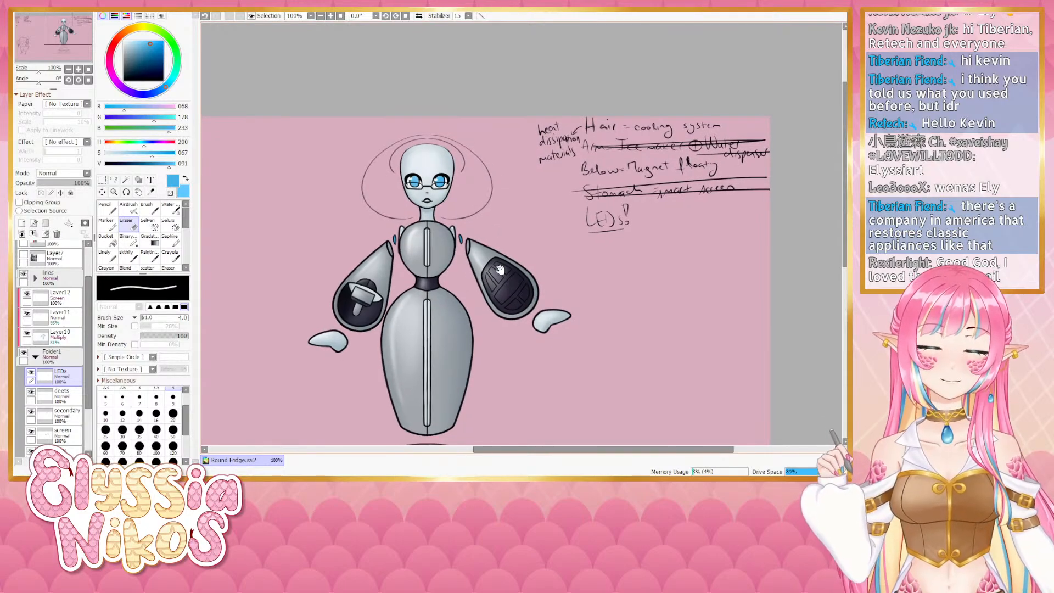
scroll(510, 231, down, 2)
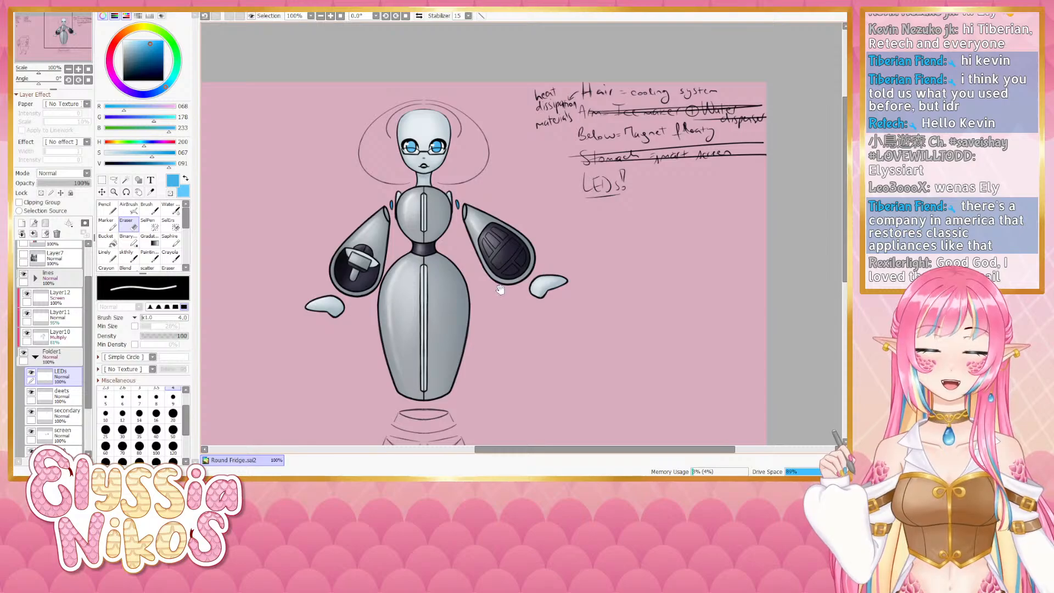
scroll(500, 263, down, 1)
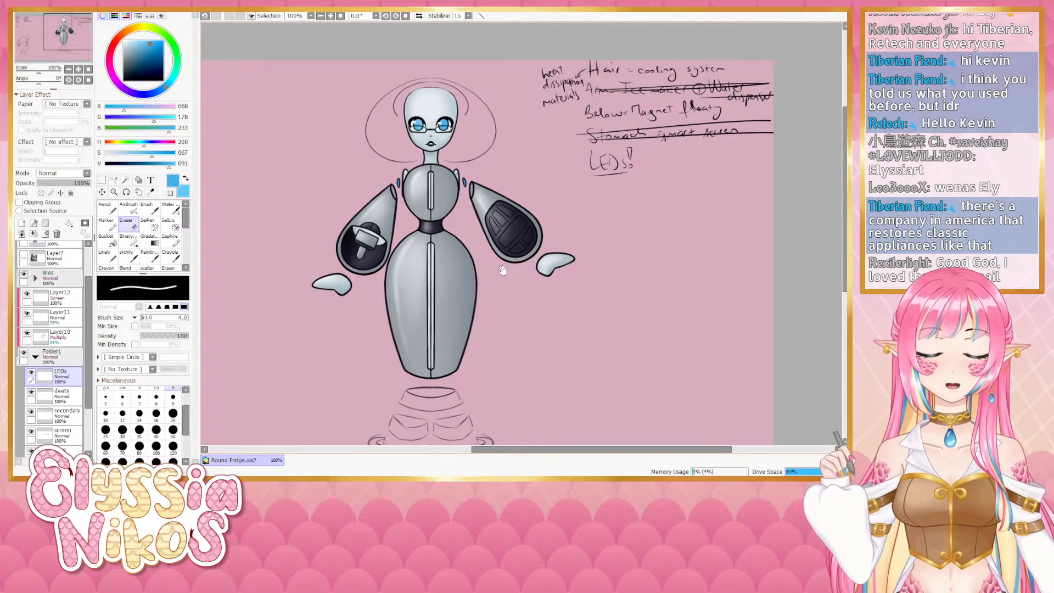
scroll(501, 266, down, 1)
drag(503, 251, 503, 256)
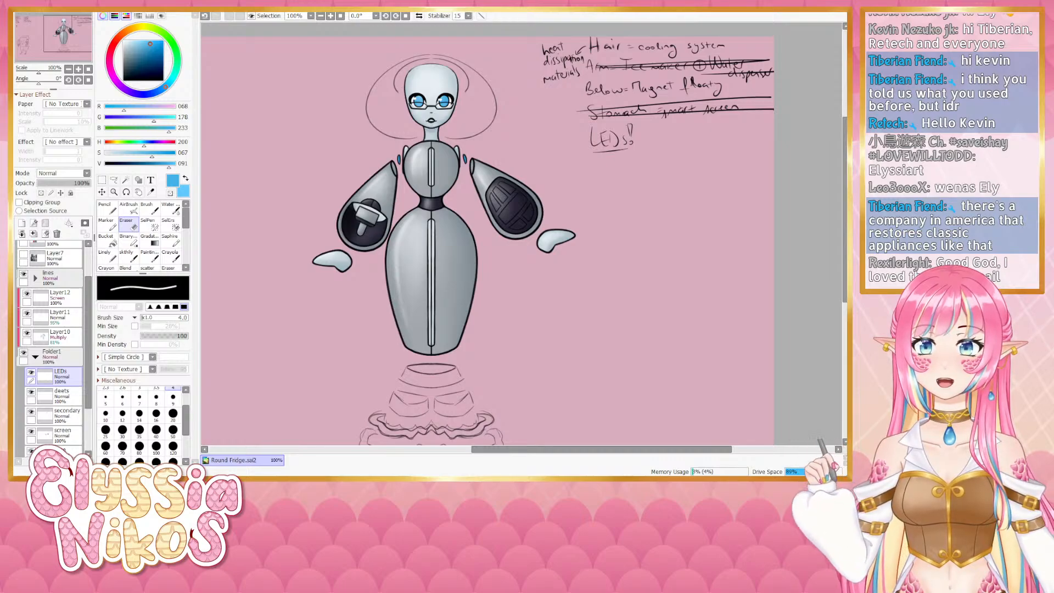
mouse_move(599, 289)
mouse_down()
mouse_move(626, 256)
mouse_move(625, 270)
mouse_up()
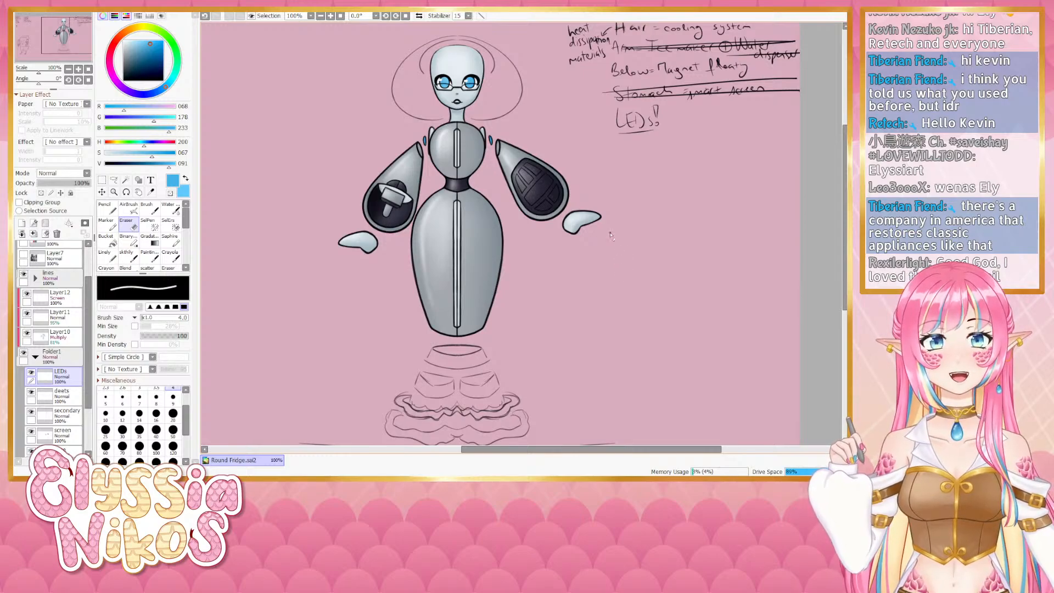
drag(516, 220, 483, 266)
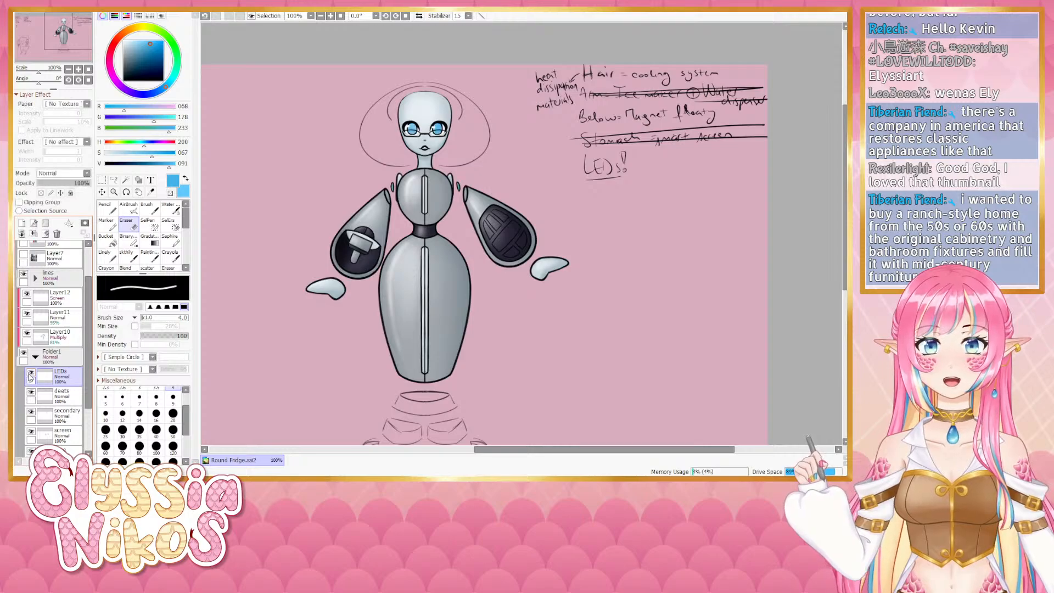
click(30, 374)
drag(441, 213, 453, 200)
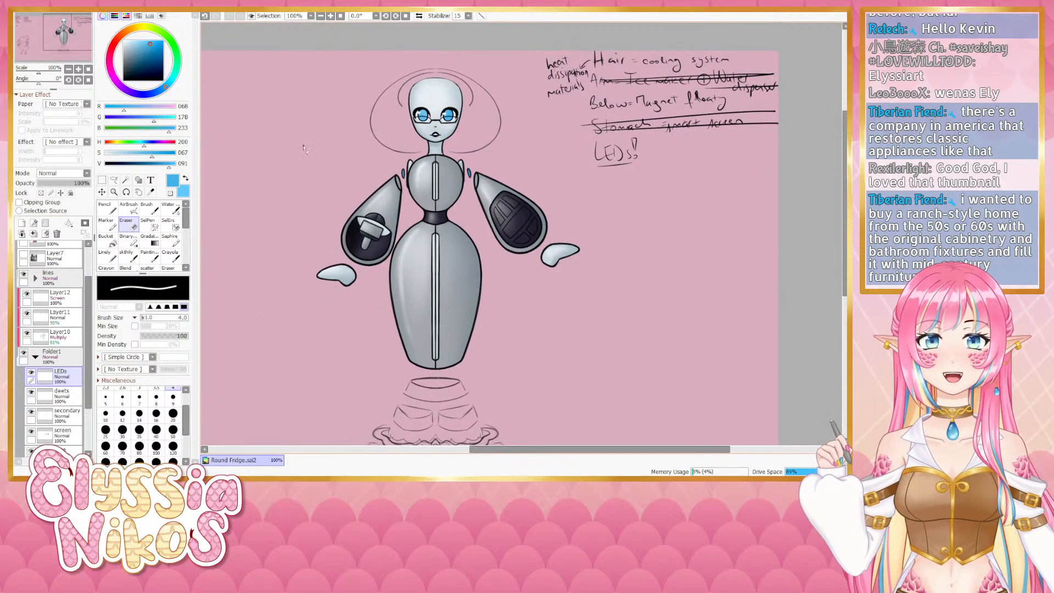
click(69, 69)
drag(378, 275, 365, 284)
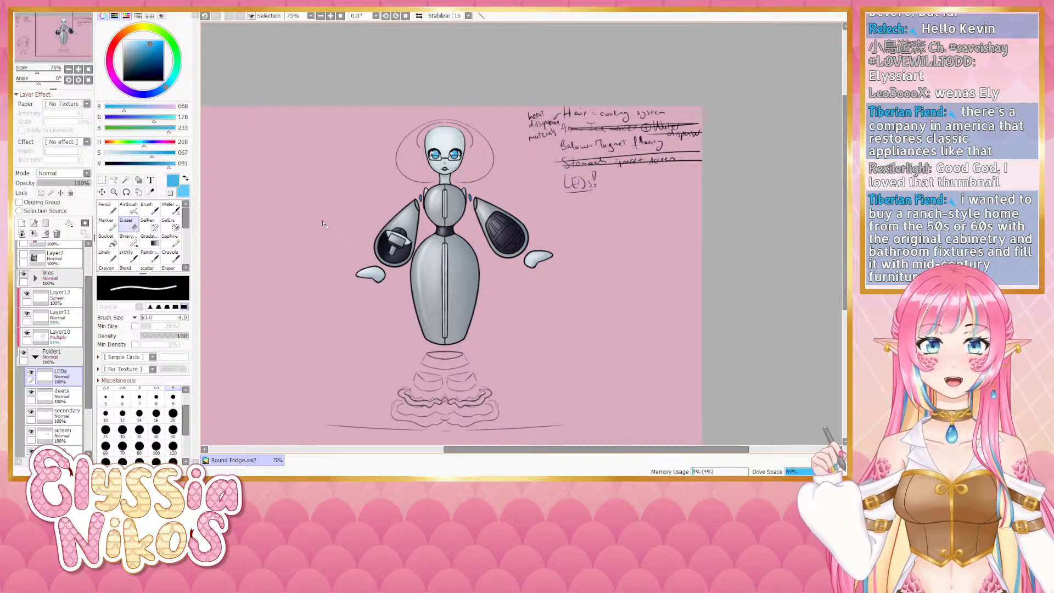
click(78, 69)
click(78, 69)
drag(355, 303, 417, 68)
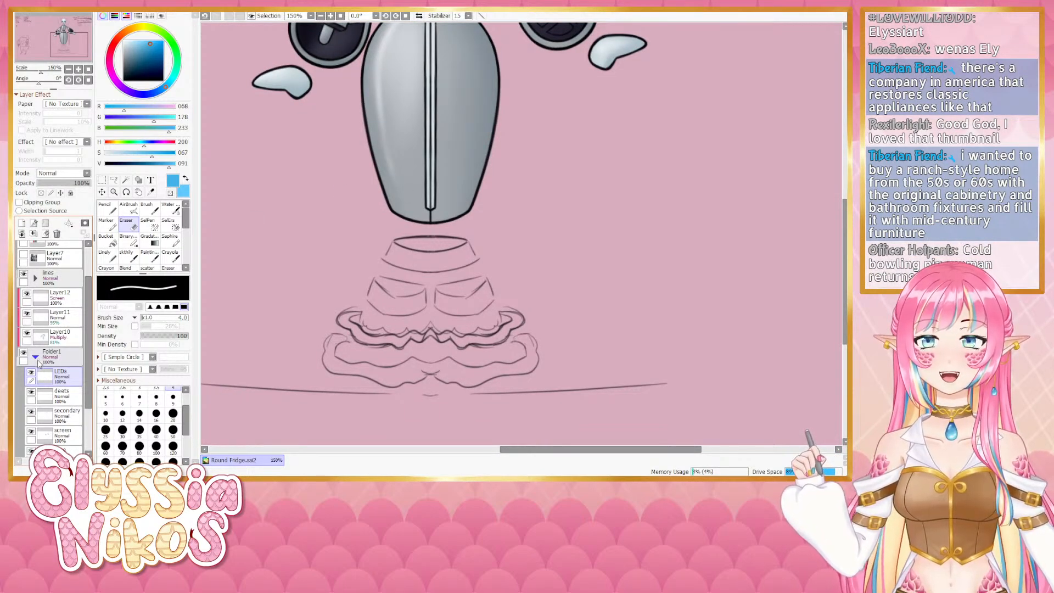
click(69, 69)
click(69, 69)
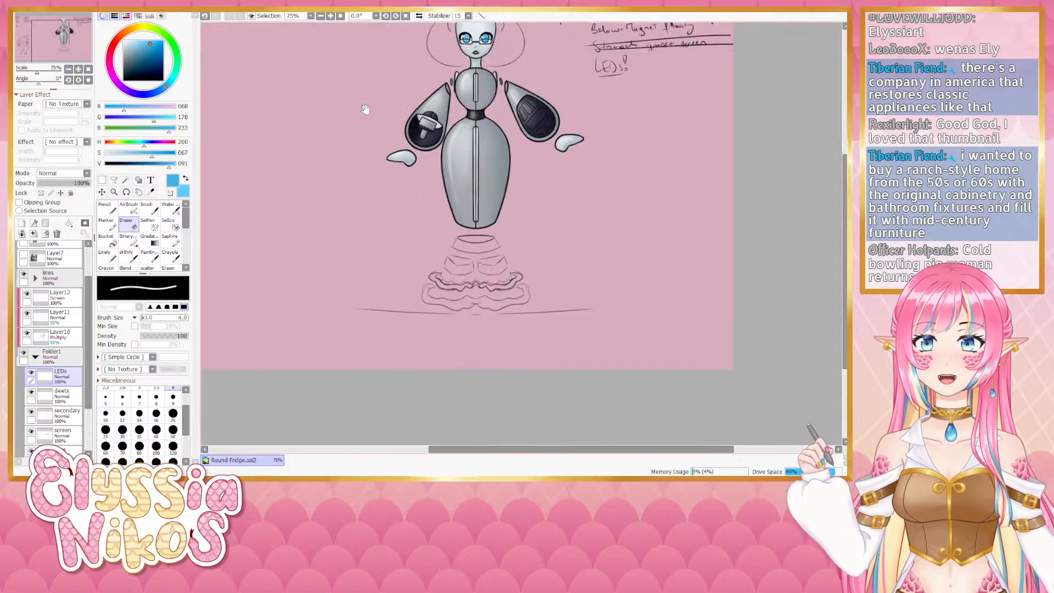
drag(364, 108, 303, 278)
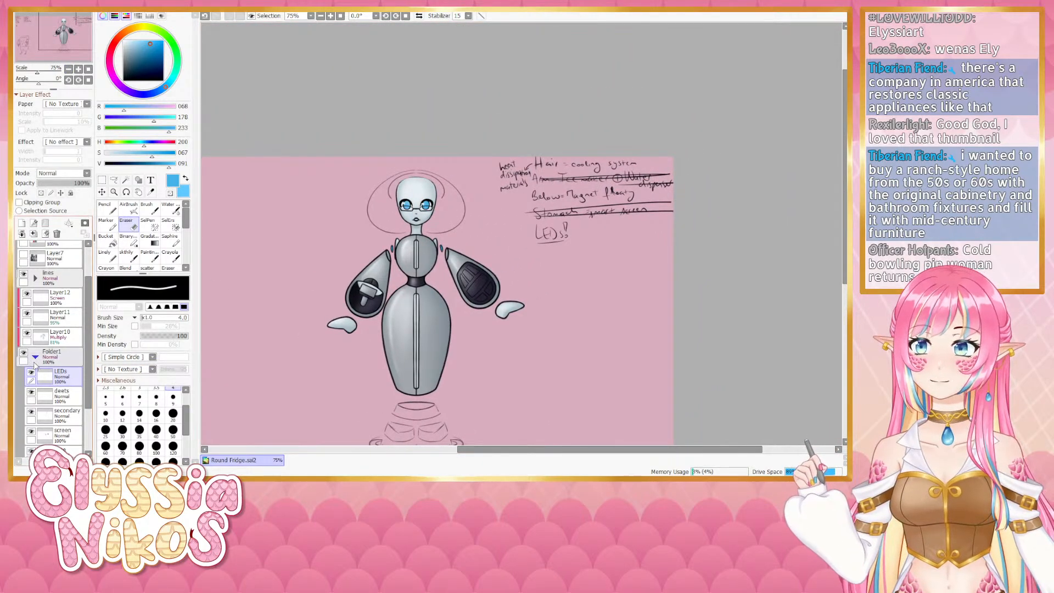
- Collapse Folder1, expand the lines folder, select the eyes layer and toggle its visibility to compare
click(35, 357)
click(36, 278)
click(33, 294)
click(54, 298)
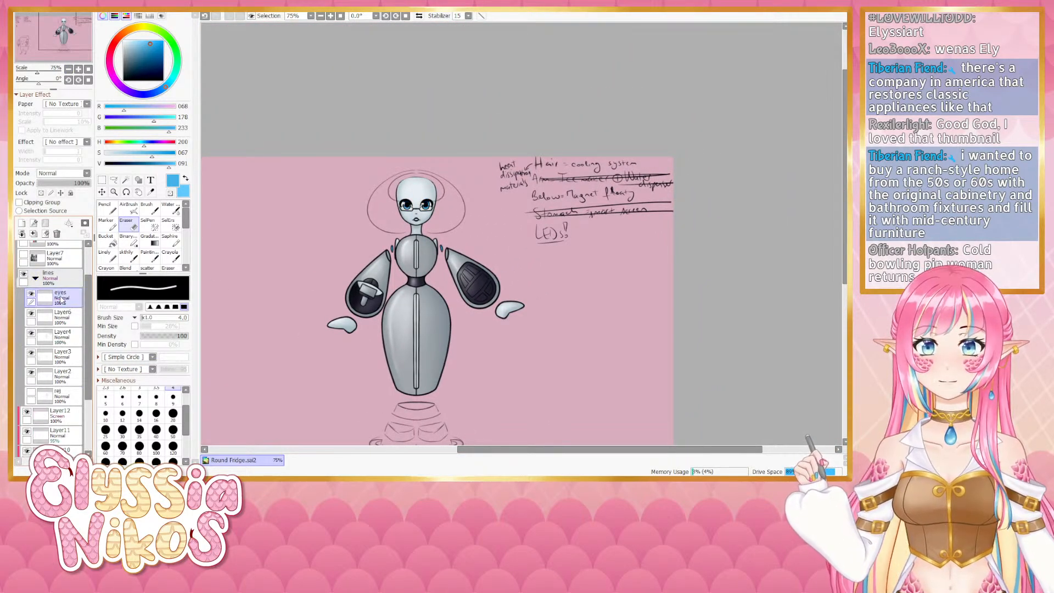
drag(311, 287, 321, 196)
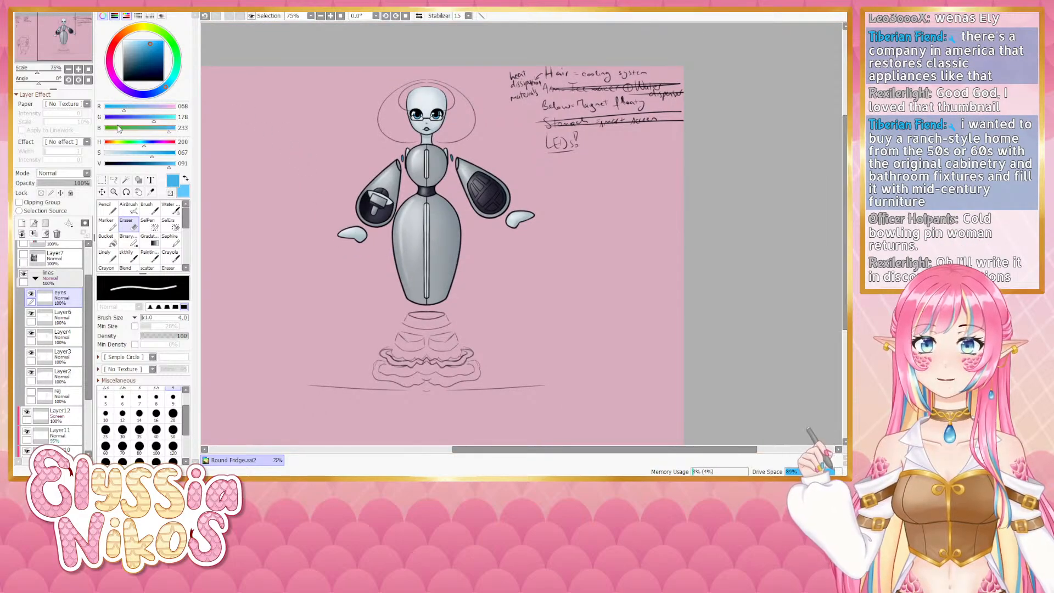
click(32, 296)
click(31, 296)
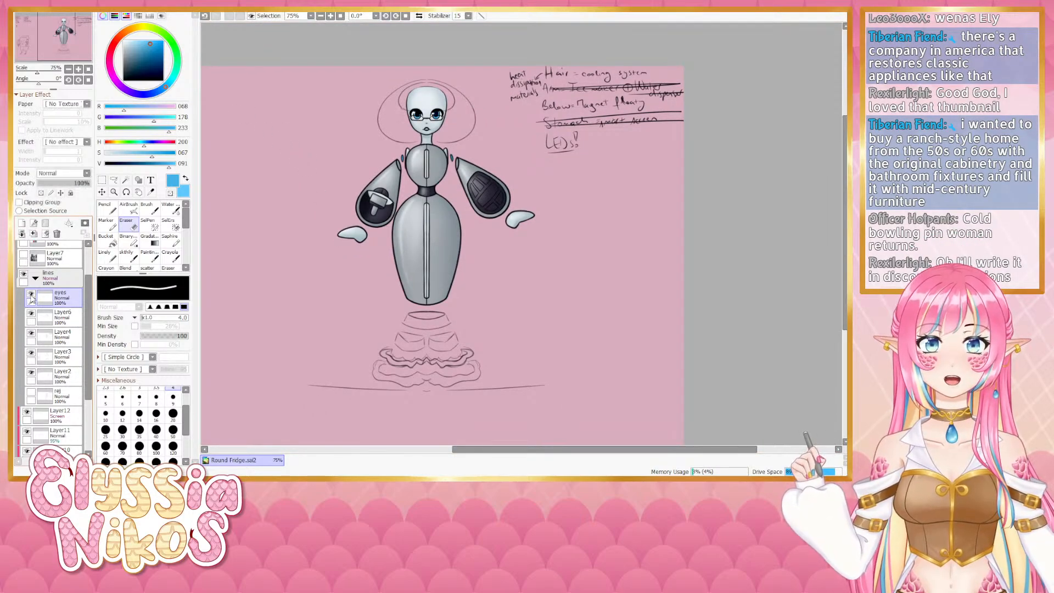
click(31, 296)
click(31, 296)
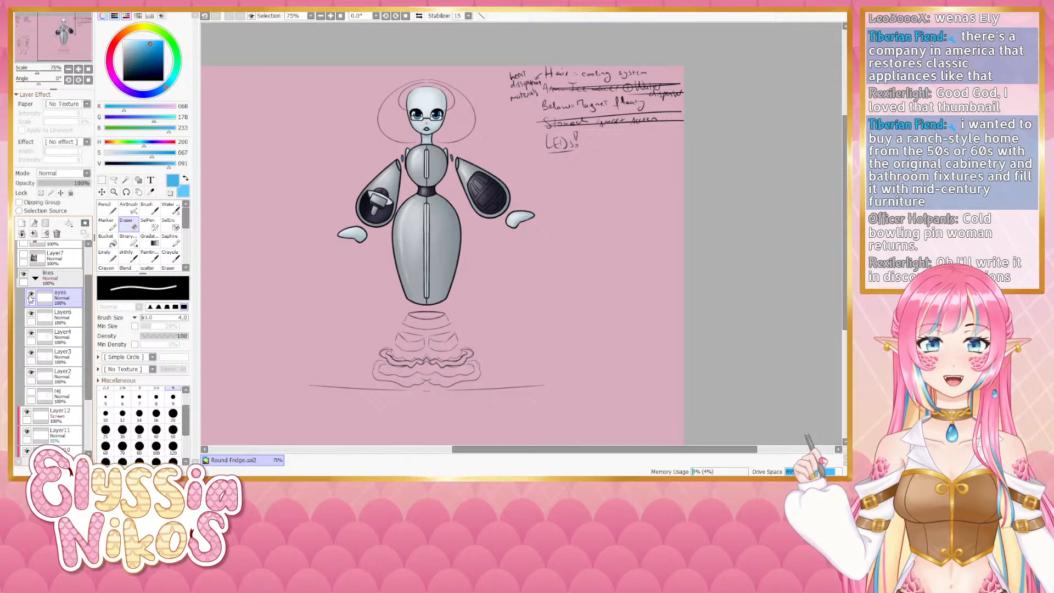
click(31, 296)
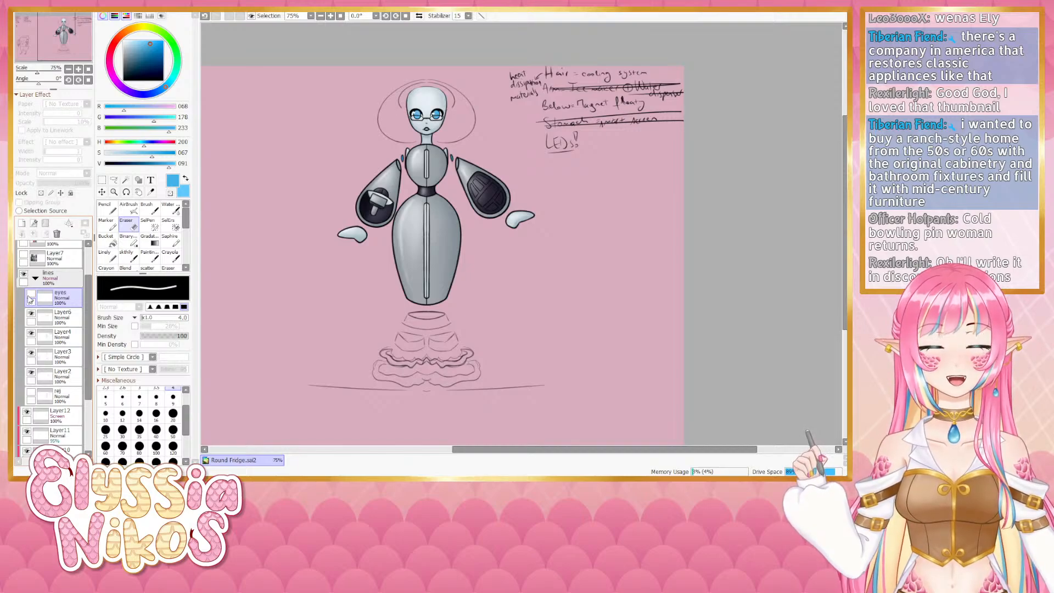
click(30, 296)
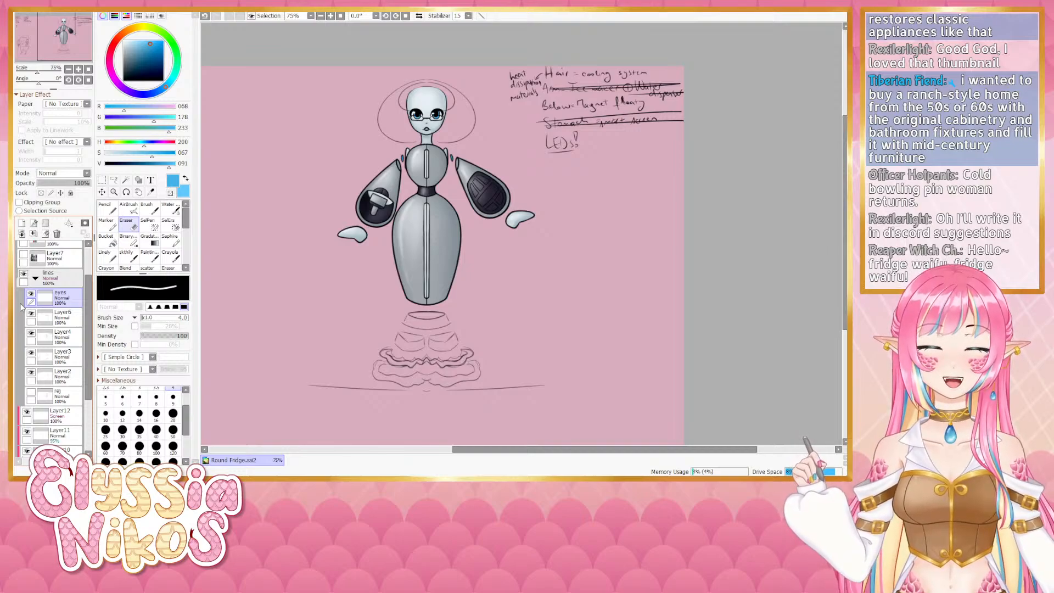
click(78, 69)
drag(378, 244, 392, 282)
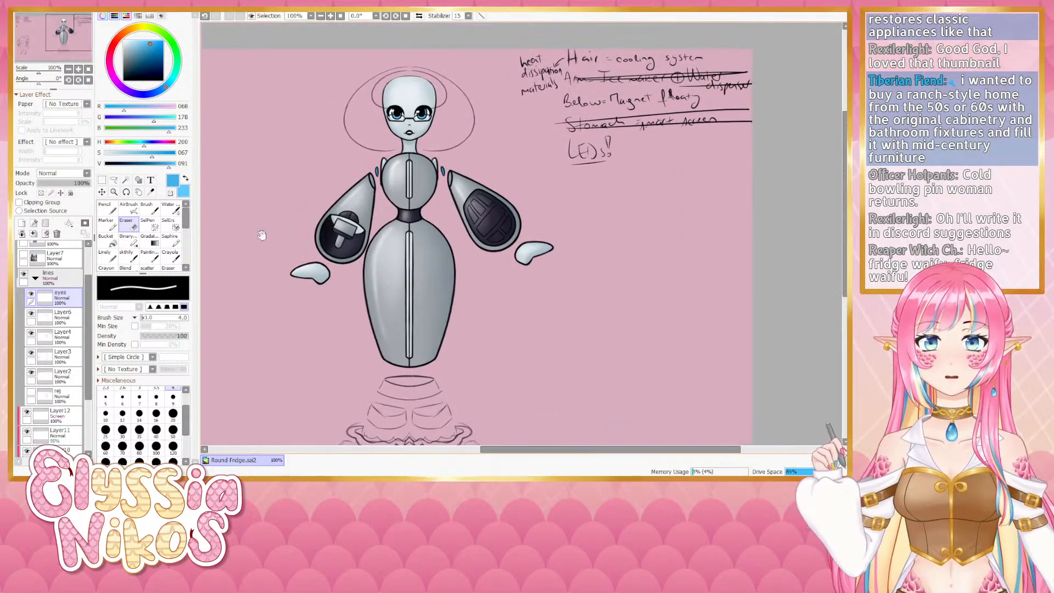
click(32, 295)
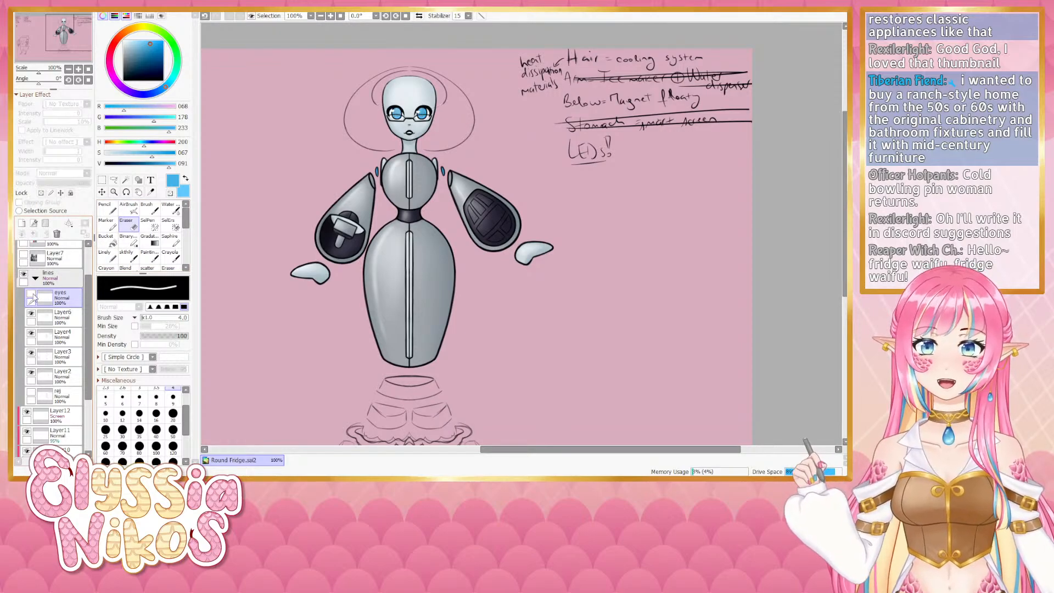
click(31, 294)
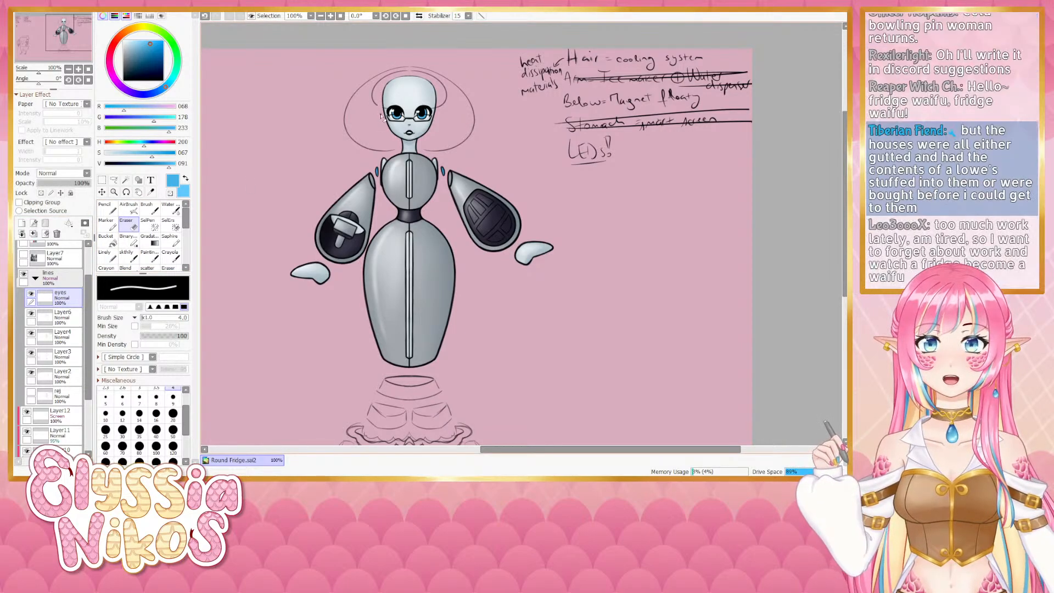
- Enlarge the eraser, select Layer4 and erase the hair outline around the robot's head
key(])
key(])
key(])
key(])
key(])
key(])
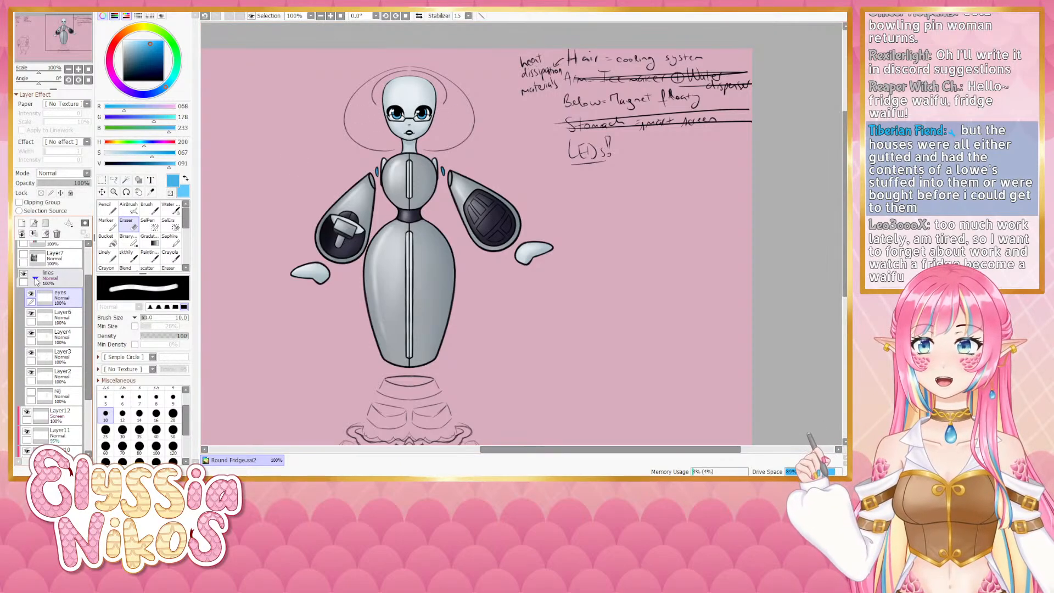
click(31, 335)
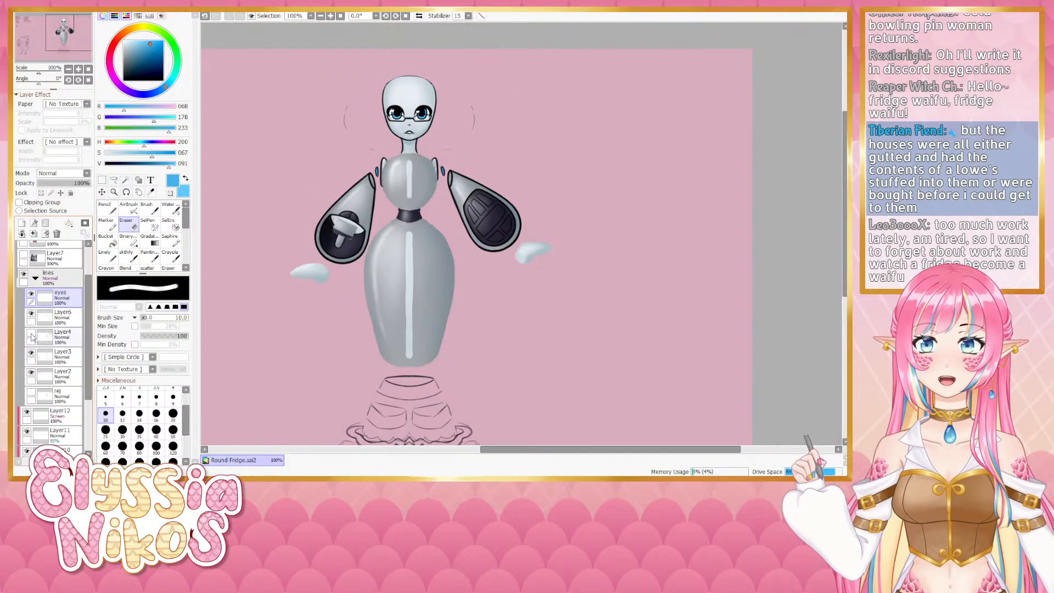
click(31, 334)
click(58, 336)
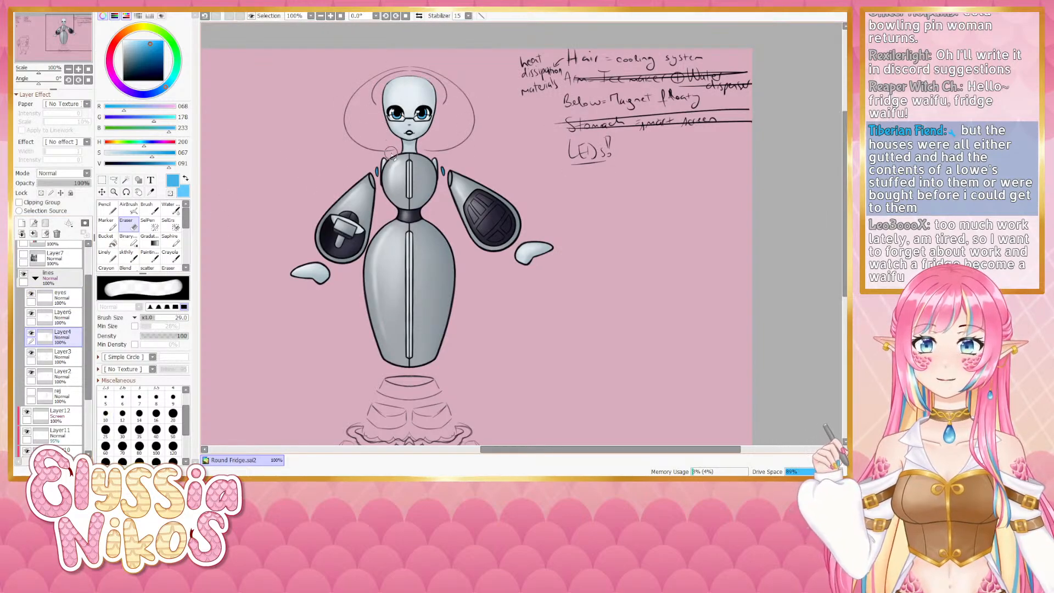
mouse_move(390, 152)
mouse_down()
mouse_move(338, 131)
mouse_move(376, 149)
mouse_move(351, 128)
mouse_move(345, 100)
mouse_move(348, 136)
mouse_move(367, 87)
mouse_move(364, 123)
mouse_move(410, 67)
mouse_move(409, 79)
mouse_move(391, 81)
mouse_move(410, 58)
mouse_move(430, 64)
mouse_move(442, 95)
mouse_move(448, 77)
mouse_move(471, 116)
mouse_move(466, 140)
mouse_move(431, 149)
mouse_up()
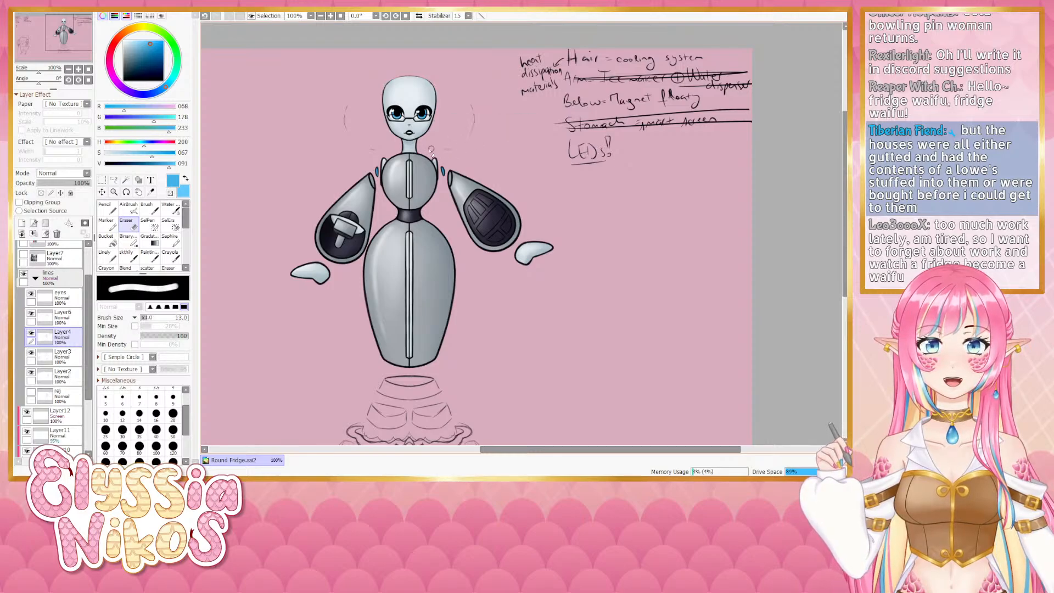
- Toggle the other line layers to find leftovers, select Layer5 and erase the remaining hair strokes beside the head
click(31, 353)
click(31, 353)
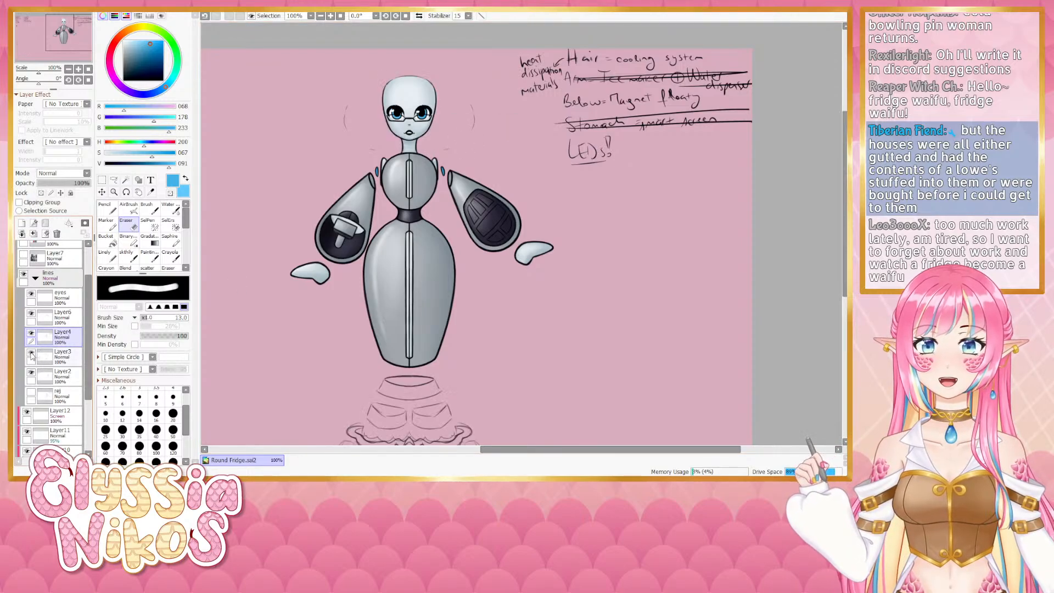
click(30, 372)
click(31, 373)
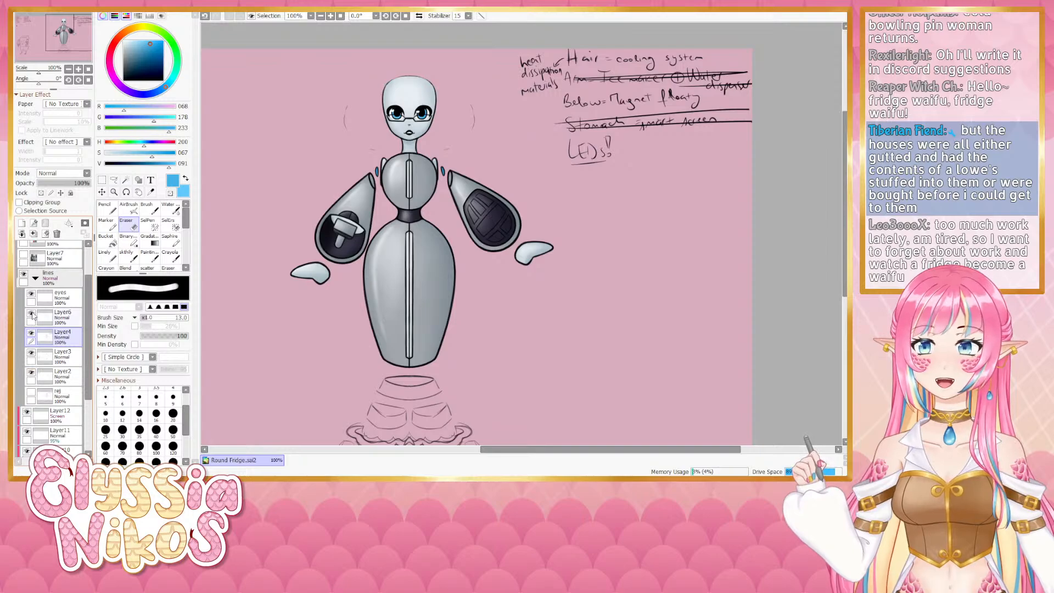
click(32, 313)
click(31, 313)
click(56, 317)
drag(349, 105, 346, 135)
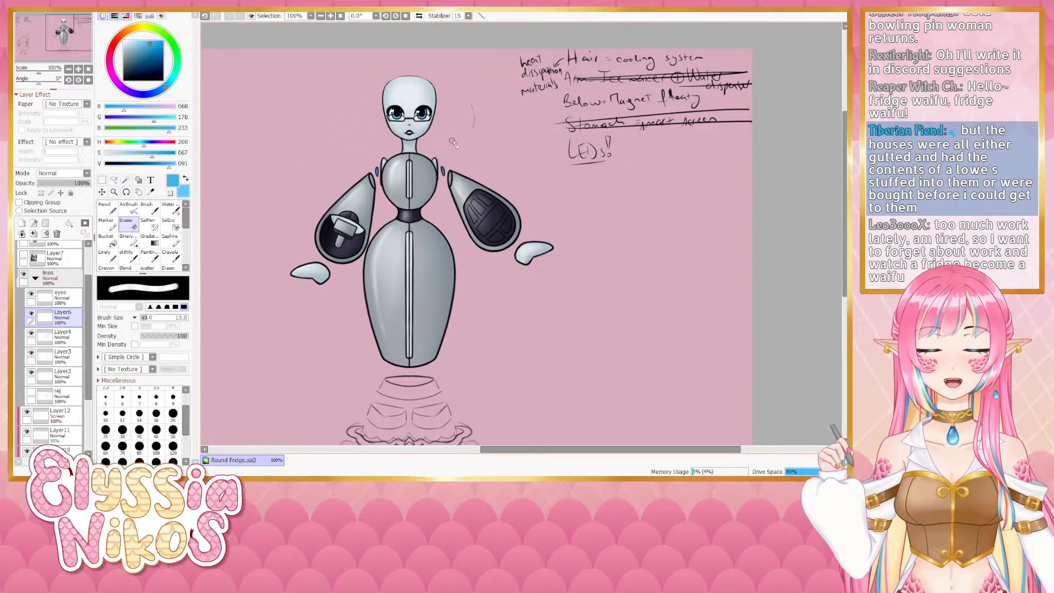
drag(474, 105, 474, 130)
mouse_move(472, 152)
mouse_down()
mouse_move(471, 144)
mouse_move(448, 183)
mouse_up()
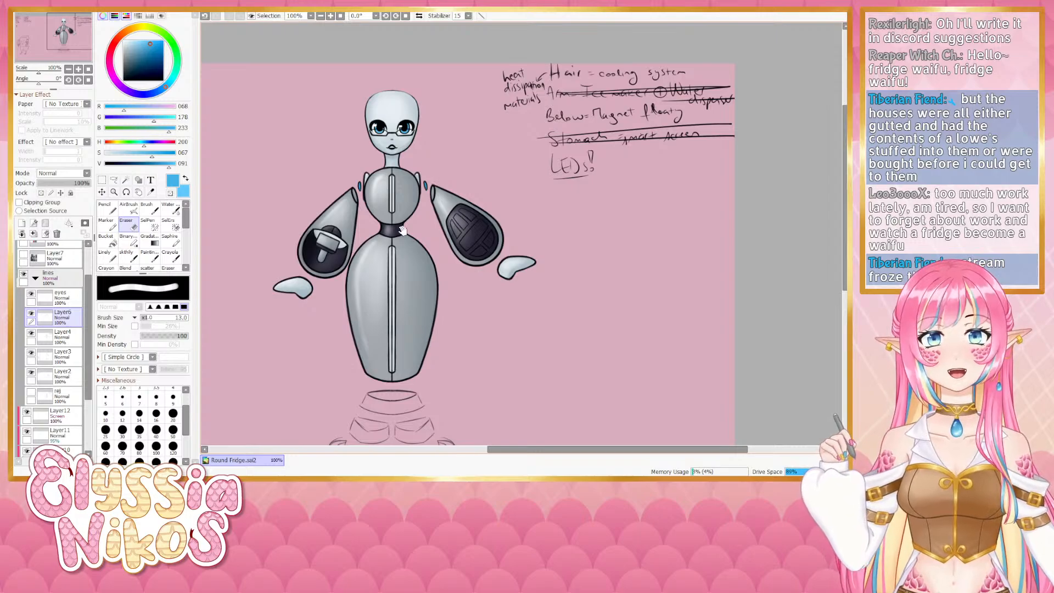
mouse_move(416, 281)
mouse_down()
mouse_move(426, 201)
mouse_move(434, 219)
mouse_up()
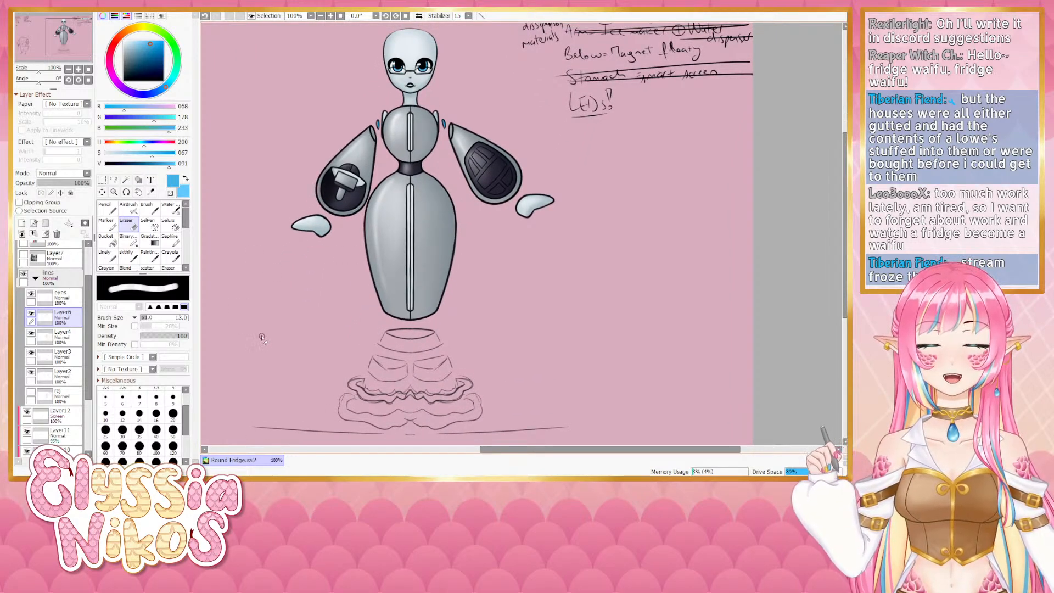
- Switch to a sketching brush, pick black from the line art, and select the eyes layer
click(127, 256)
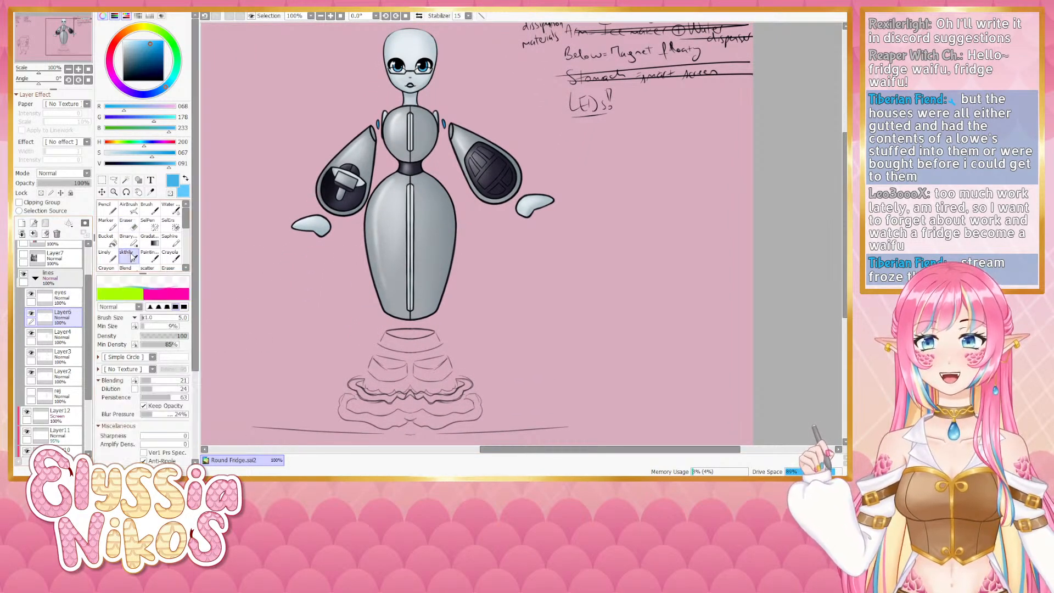
alt+click(401, 55)
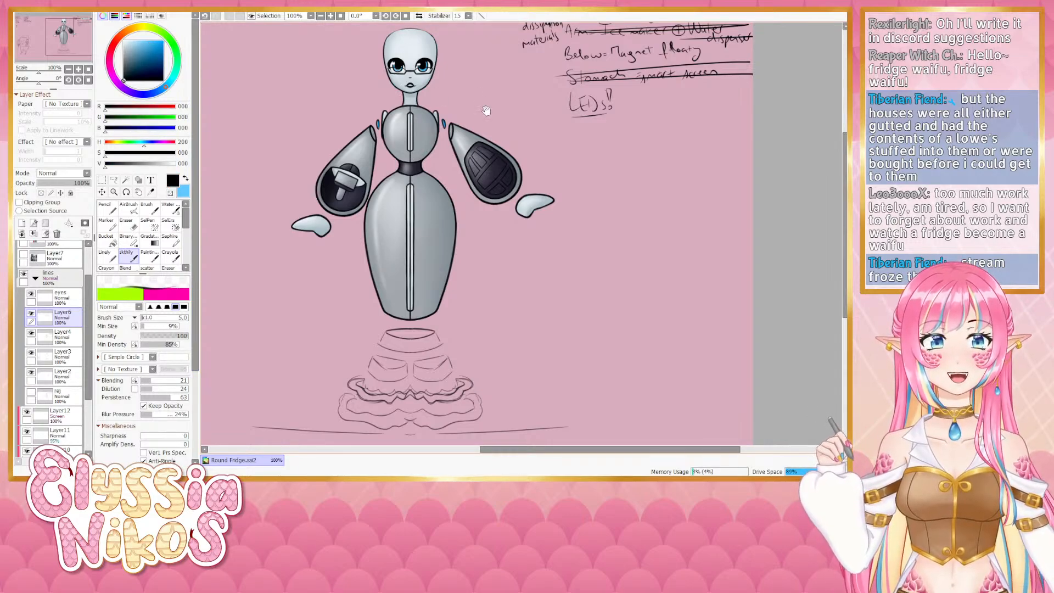
drag(486, 110, 492, 172)
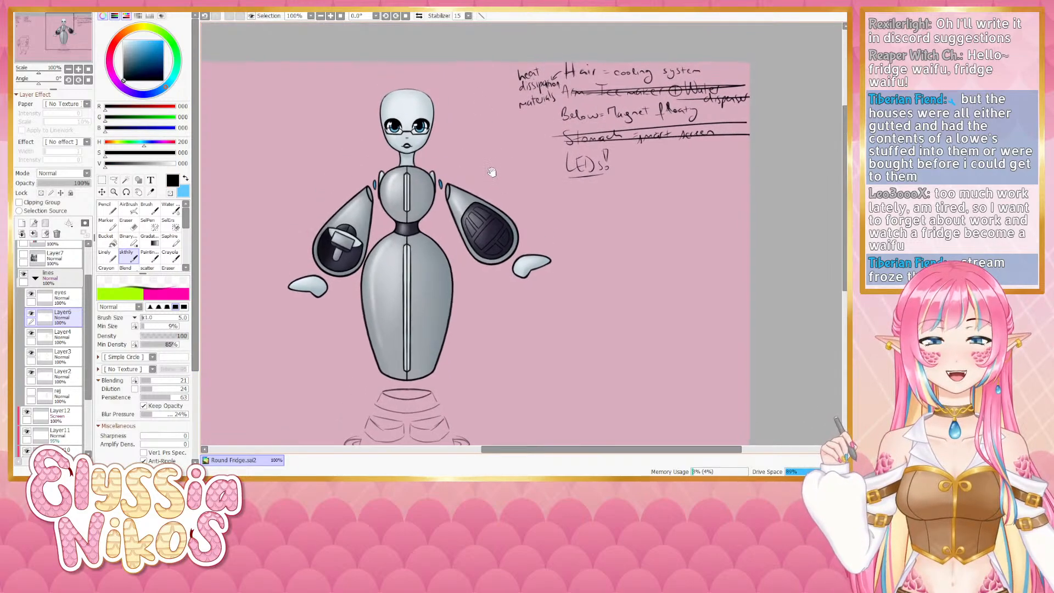
click(31, 295)
click(31, 296)
click(58, 299)
scroll(387, 118, up, 2)
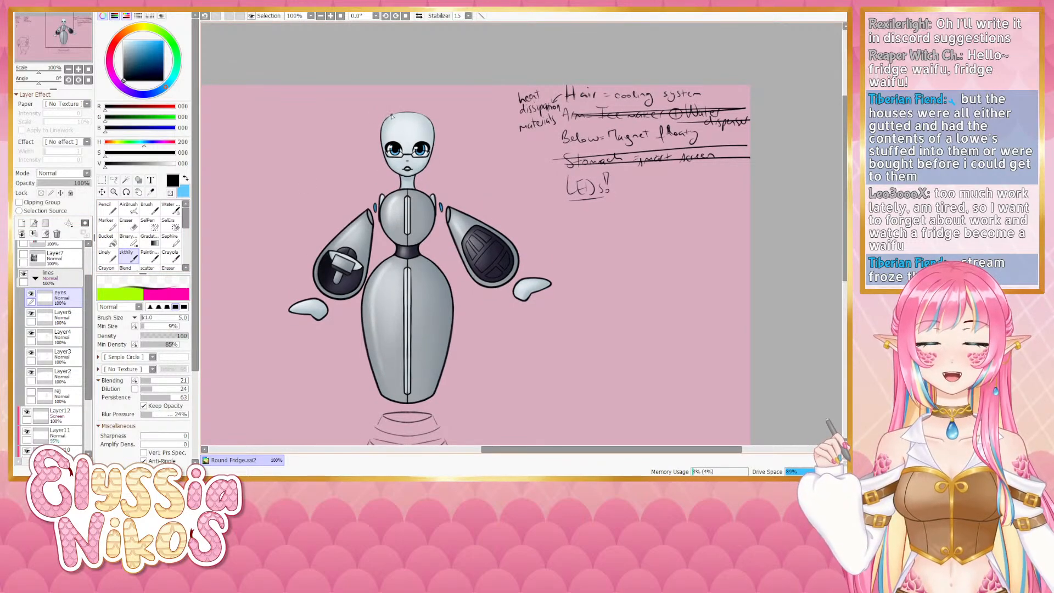
- Turn on Symmetric Ruler1 and try sketching mirrored hair strands down from the top of the head
drag(392, 117, 381, 143)
key(ctrl+z)
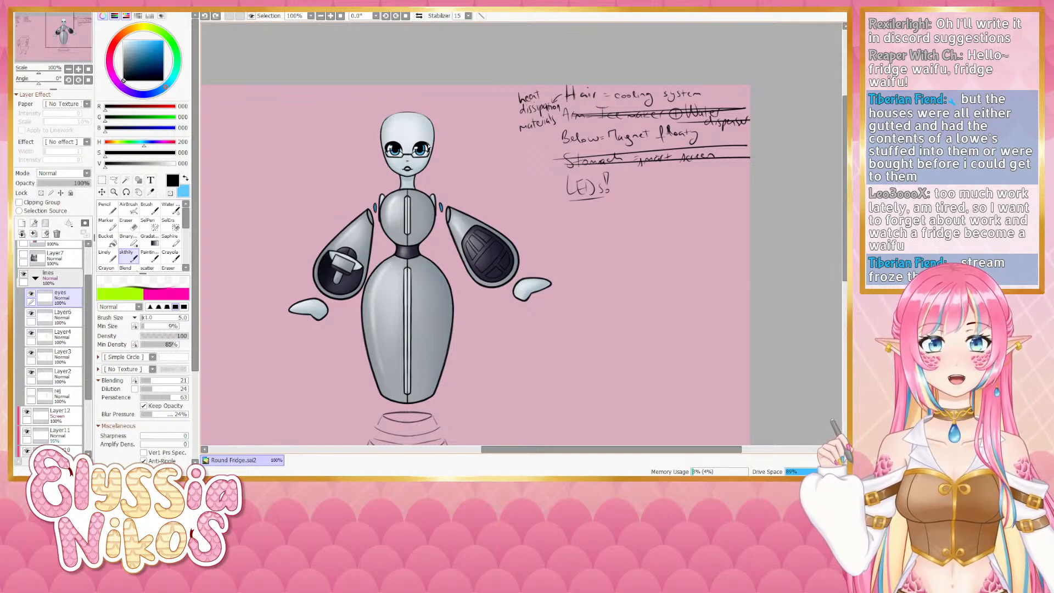
scroll(75, 270, up, 2)
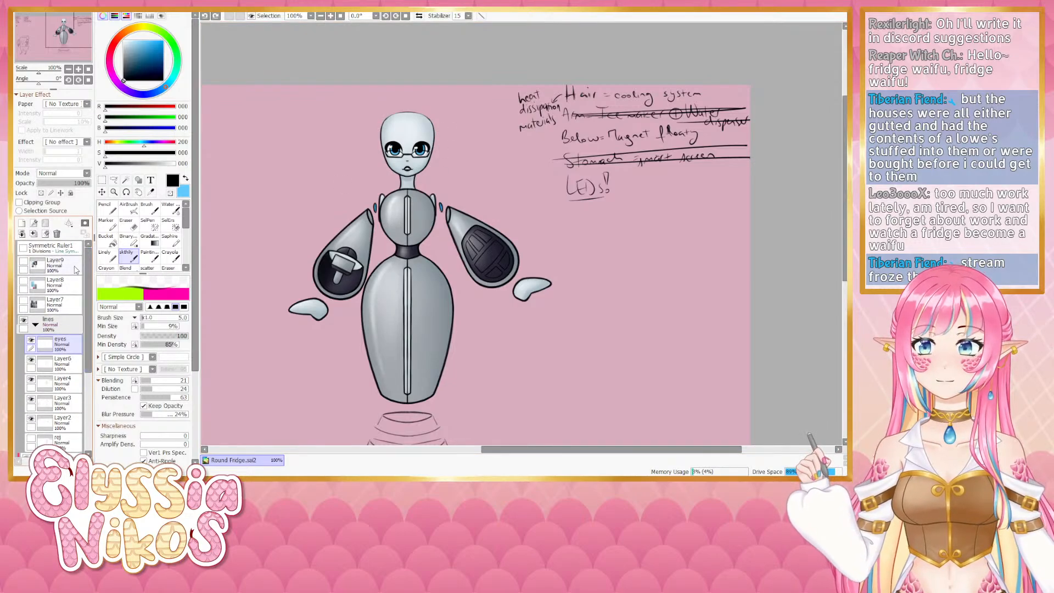
click(24, 248)
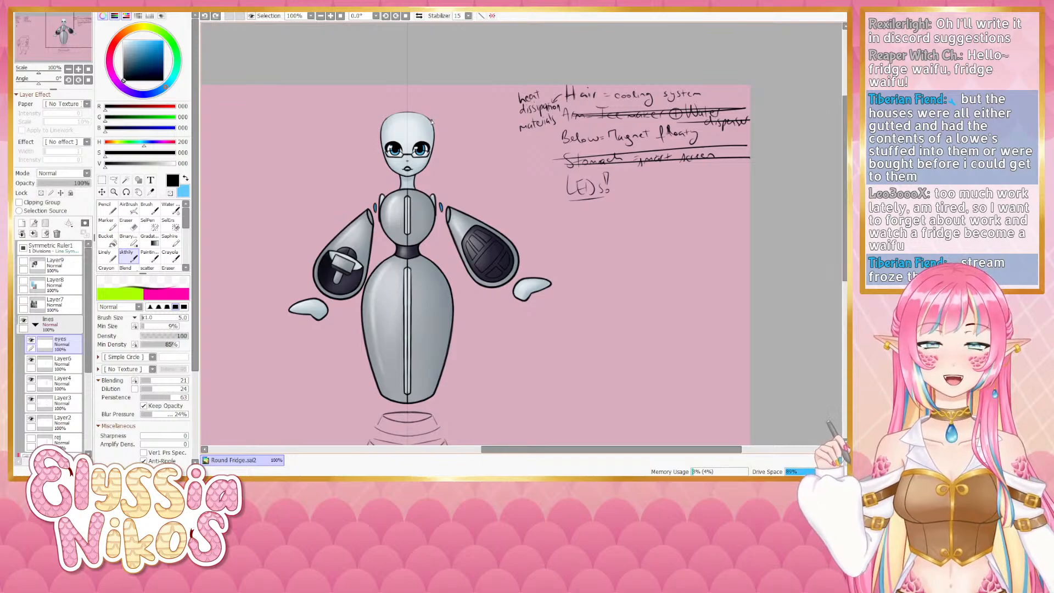
drag(433, 119, 443, 186)
key(ctrl+z)
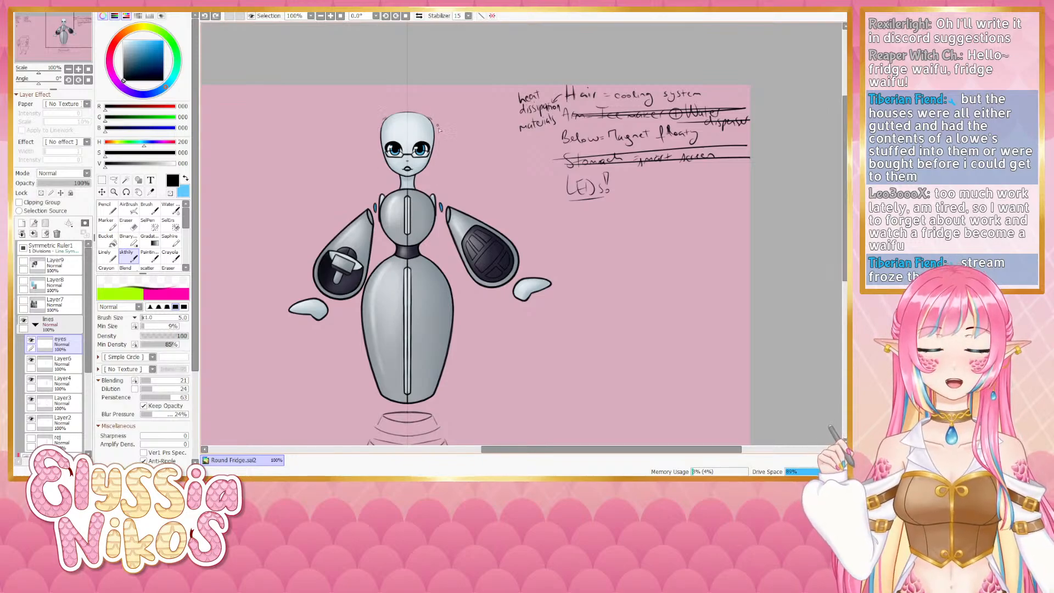
drag(433, 120, 443, 196)
key(ctrl+z)
drag(432, 119, 438, 201)
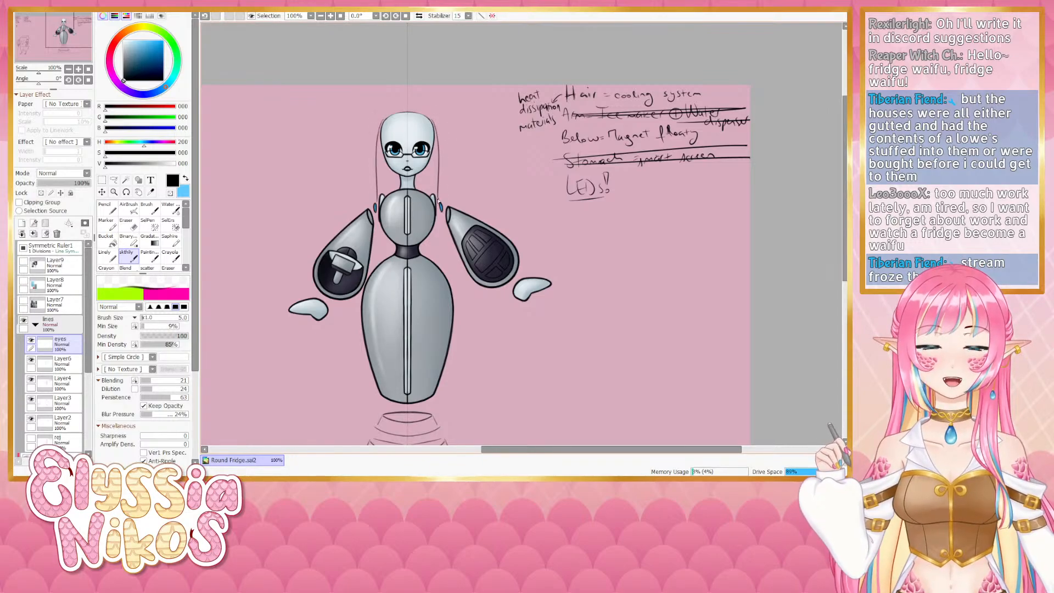
key(ctrl+z)
drag(433, 120, 439, 191)
key(ctrl+z)
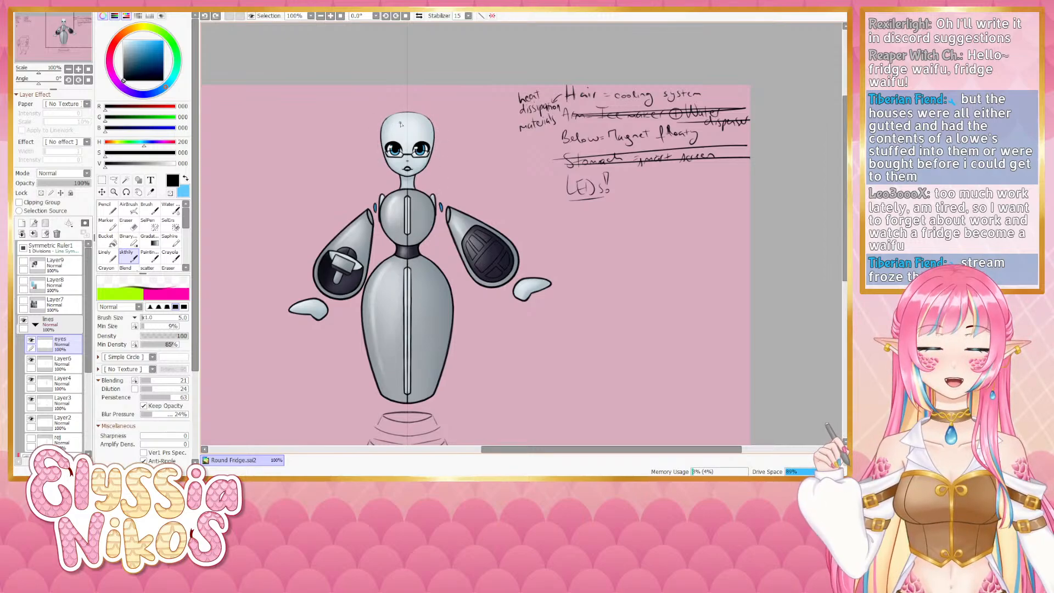
- Sketch small concept marks in the empty canvas area to the right of the robot
mouse_move(573, 225)
mouse_down()
mouse_move(558, 195)
mouse_move(562, 205)
mouse_up()
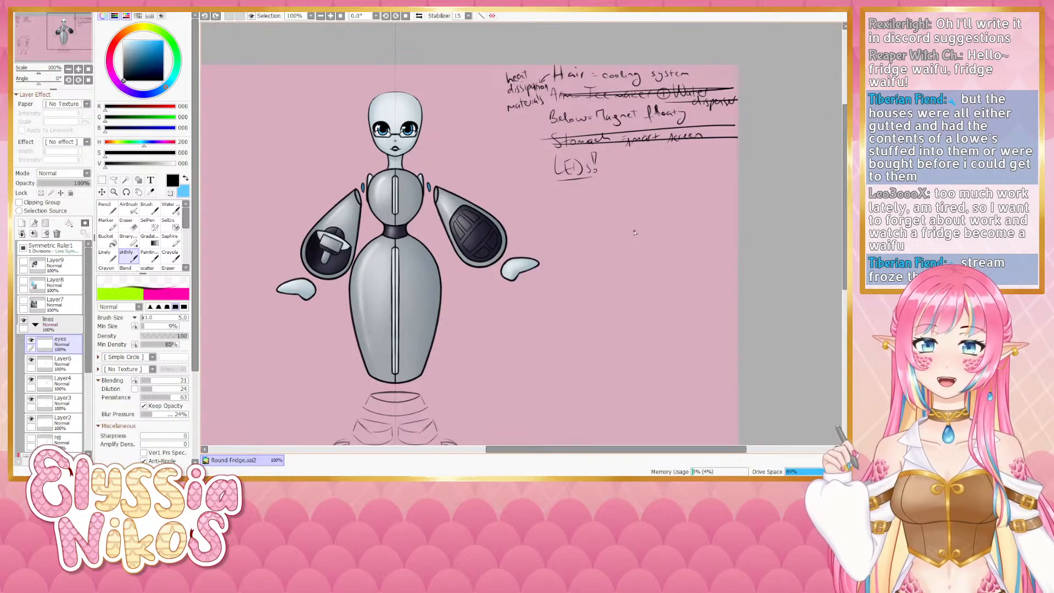
drag(611, 231, 587, 187)
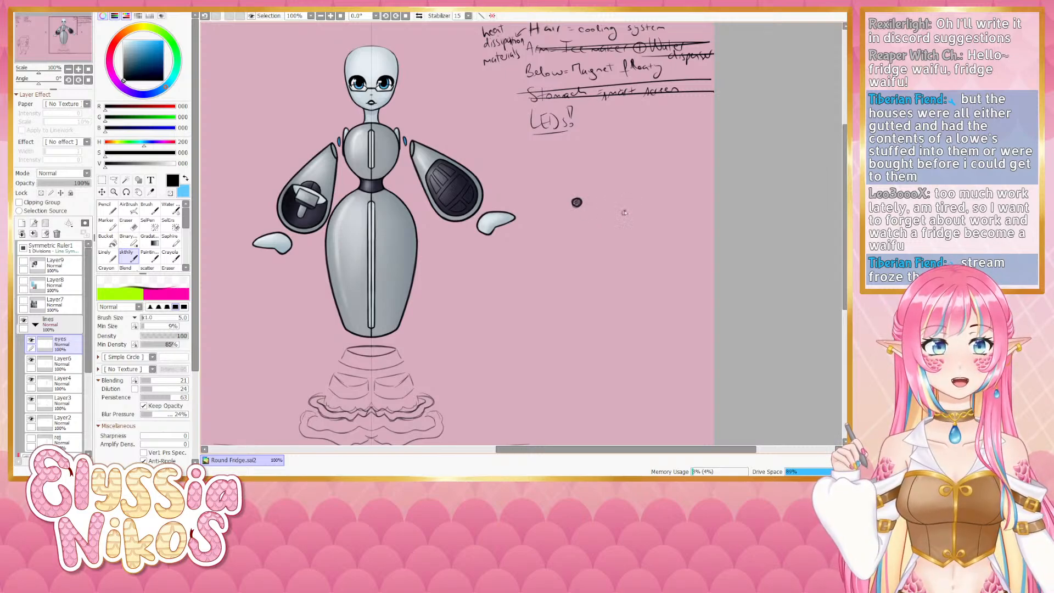
key(ctrl+z)
drag(623, 213, 653, 208)
key(ctrl+z)
key(ctrl+z)
mouse_move(608, 148)
mouse_down()
mouse_move(618, 145)
mouse_move(614, 156)
mouse_move(623, 144)
mouse_up()
key(ctrl+z)
key(ctrl+z)
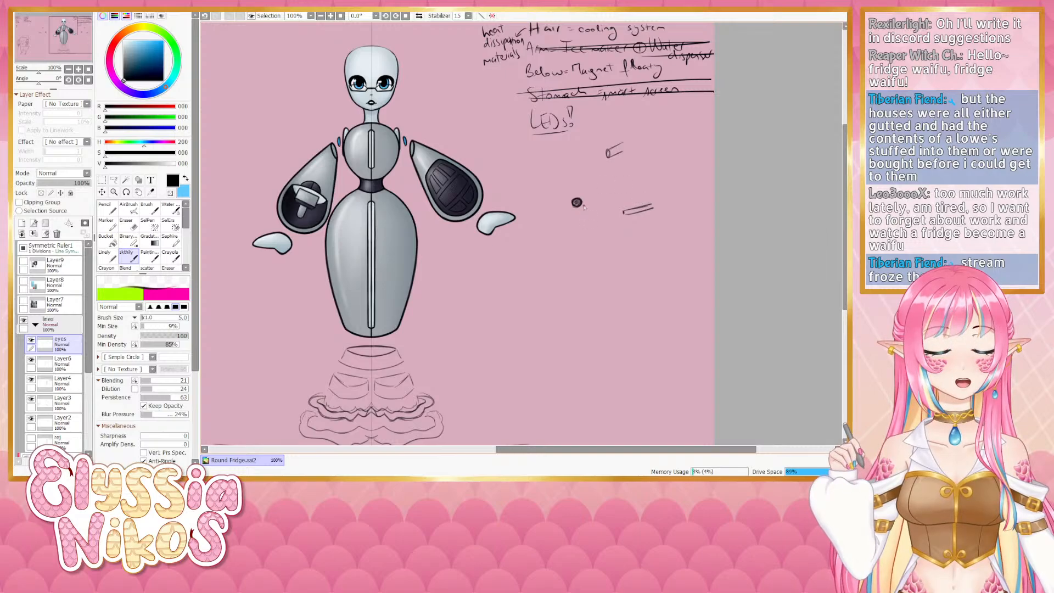
mouse_move(654, 207)
mouse_down()
mouse_move(664, 235)
mouse_move(631, 241)
mouse_move(637, 267)
mouse_up()
mouse_move(664, 230)
mouse_down()
mouse_move(641, 242)
mouse_move(642, 269)
mouse_move(679, 253)
mouse_move(638, 267)
mouse_move(680, 257)
mouse_move(684, 273)
mouse_move(649, 286)
mouse_up()
key(ctrl+z)
key(ctrl+z)
key(ctrl+z)
key(ctrl+z)
key(ctrl+z)
key(ctrl+z)
key(ctrl+z)
key(ctrl+z)
key(ctrl+z)
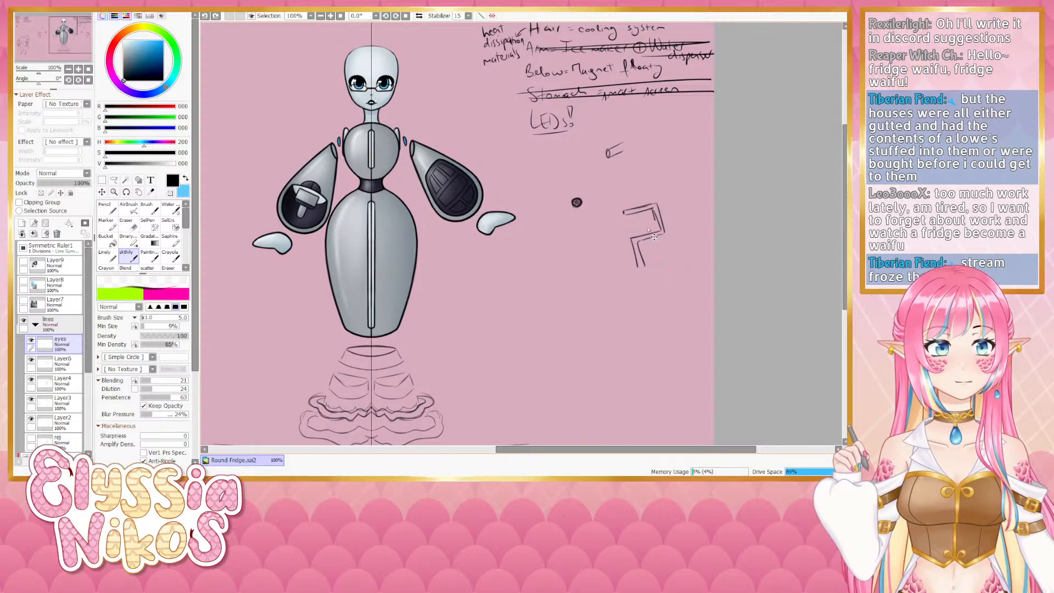
- Sketch a crosshatched vent grille concept beside the robot, redrawing strokes until it looks right
mouse_move(653, 208)
mouse_down()
mouse_move(620, 234)
mouse_move(662, 226)
mouse_move(626, 234)
mouse_move(637, 245)
mouse_move(663, 233)
mouse_move(627, 236)
mouse_move(662, 241)
mouse_move(670, 256)
mouse_move(641, 267)
mouse_move(675, 258)
mouse_move(638, 261)
mouse_move(646, 284)
mouse_move(679, 272)
mouse_up()
key(ctrl+z)
key(ctrl+z)
key(ctrl+z)
key(ctrl+z)
key(ctrl+z)
key(ctrl+z)
key(ctrl+z)
key(ctrl+z)
key(ctrl+z)
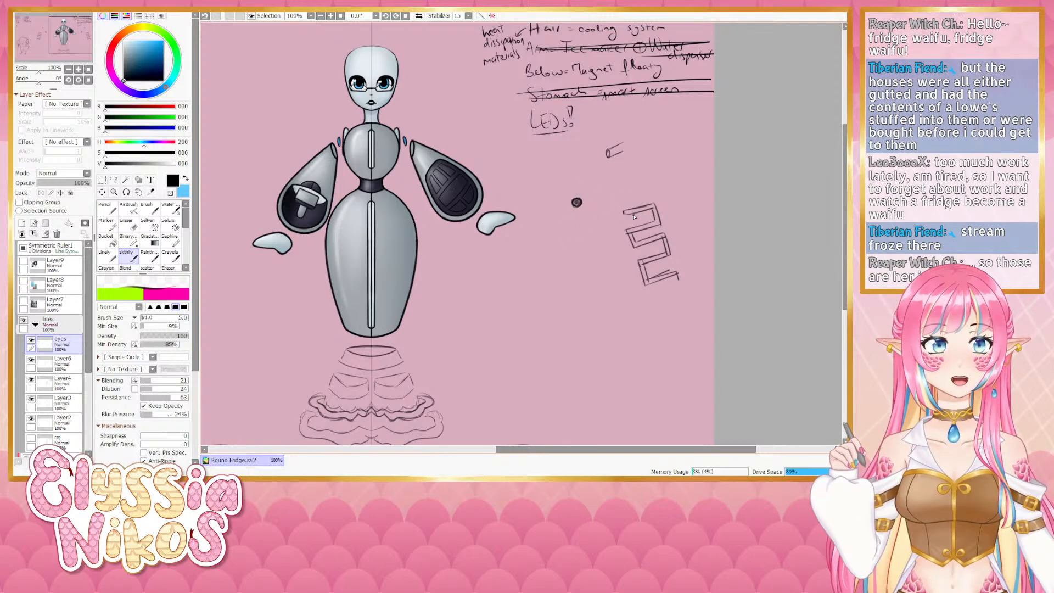
mouse_move(625, 209)
mouse_down()
mouse_move(644, 206)
mouse_move(649, 293)
mouse_move(644, 250)
mouse_move(651, 289)
mouse_move(662, 288)
mouse_up()
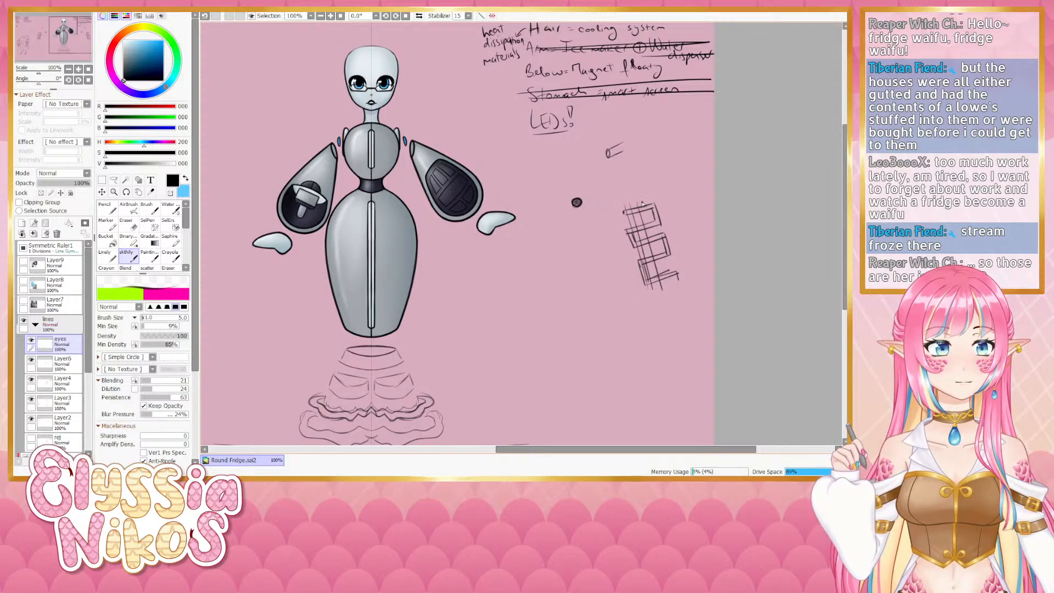
mouse_move(642, 204)
mouse_down()
mouse_move(664, 283)
mouse_move(670, 249)
mouse_move(679, 278)
mouse_up()
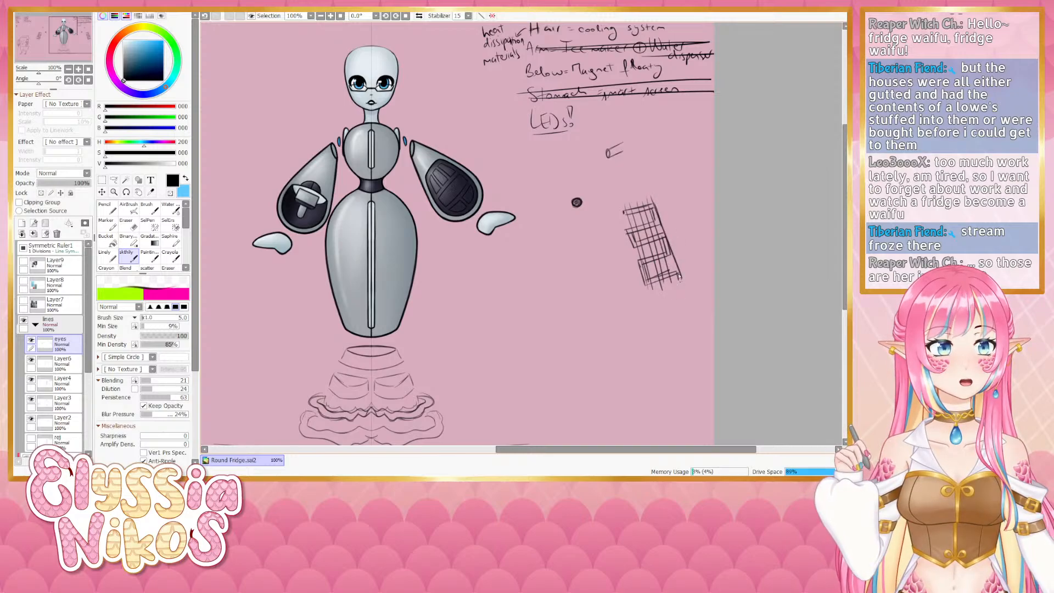
key(ctrl+z)
drag(653, 204, 677, 284)
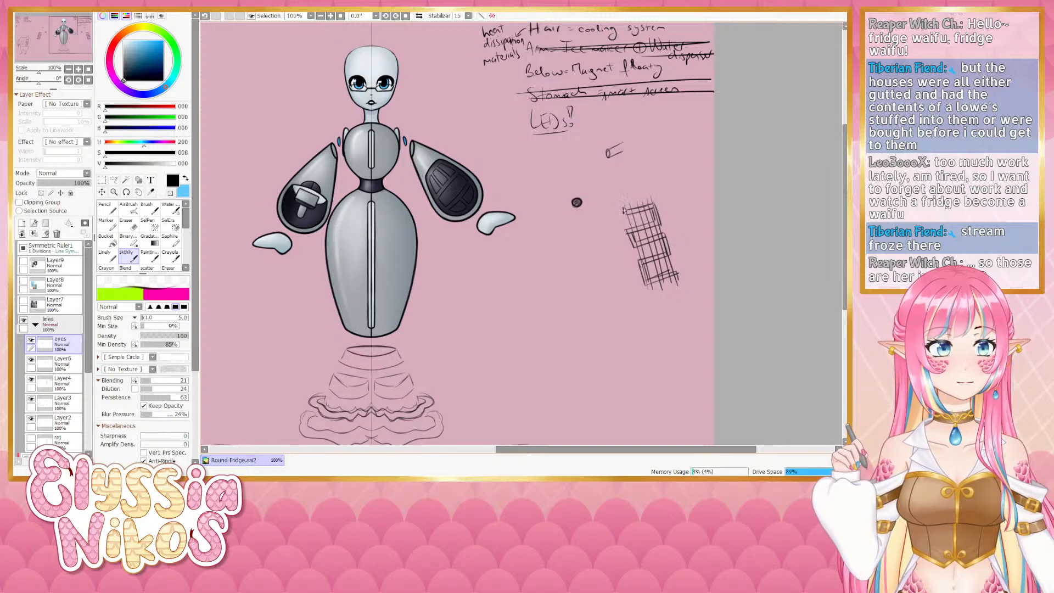
mouse_move(626, 205)
mouse_down()
mouse_move(650, 200)
mouse_move(632, 215)
mouse_move(649, 211)
mouse_move(643, 225)
mouse_move(632, 219)
mouse_move(652, 214)
mouse_move(627, 229)
mouse_move(659, 218)
mouse_move(639, 232)
mouse_up()
mouse_move(638, 233)
mouse_down()
mouse_move(663, 228)
mouse_move(648, 246)
mouse_move(627, 242)
mouse_move(669, 232)
mouse_move(641, 258)
mouse_move(683, 244)
mouse_up()
key(ctrl+z)
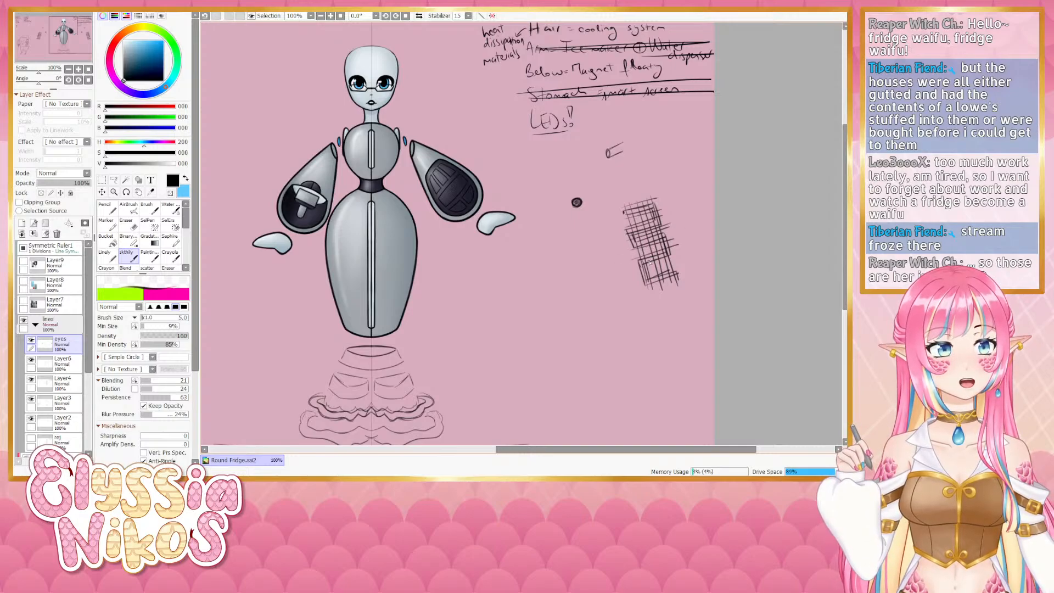
mouse_move(630, 276)
mouse_down()
mouse_move(680, 254)
mouse_move(661, 277)
mouse_move(641, 277)
mouse_move(676, 274)
mouse_move(649, 292)
mouse_move(691, 274)
mouse_up()
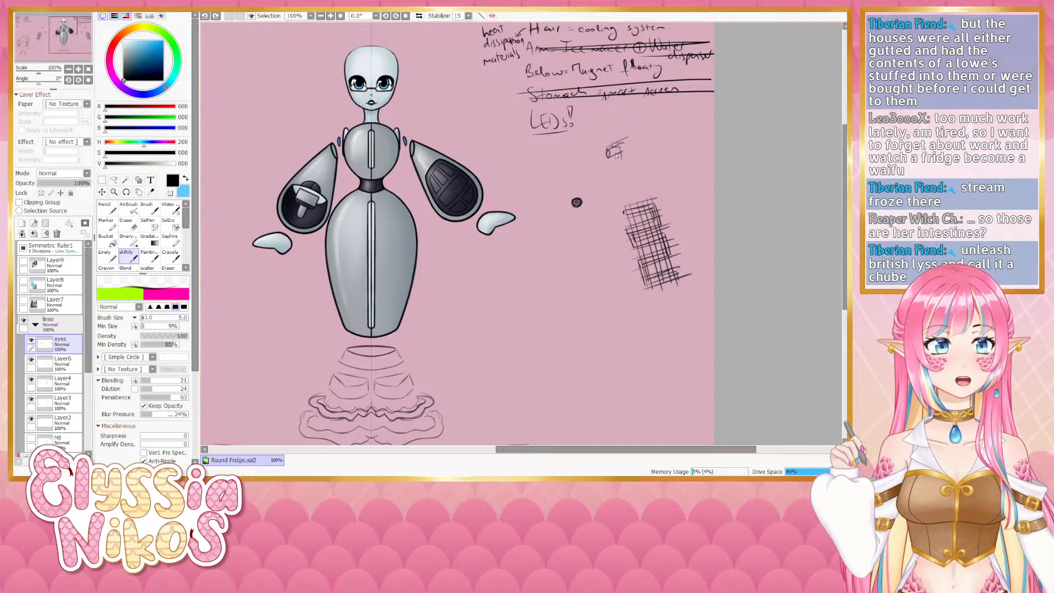
- Refine the small box sketch above the grille and add marks around the round dot
drag(623, 144, 623, 157)
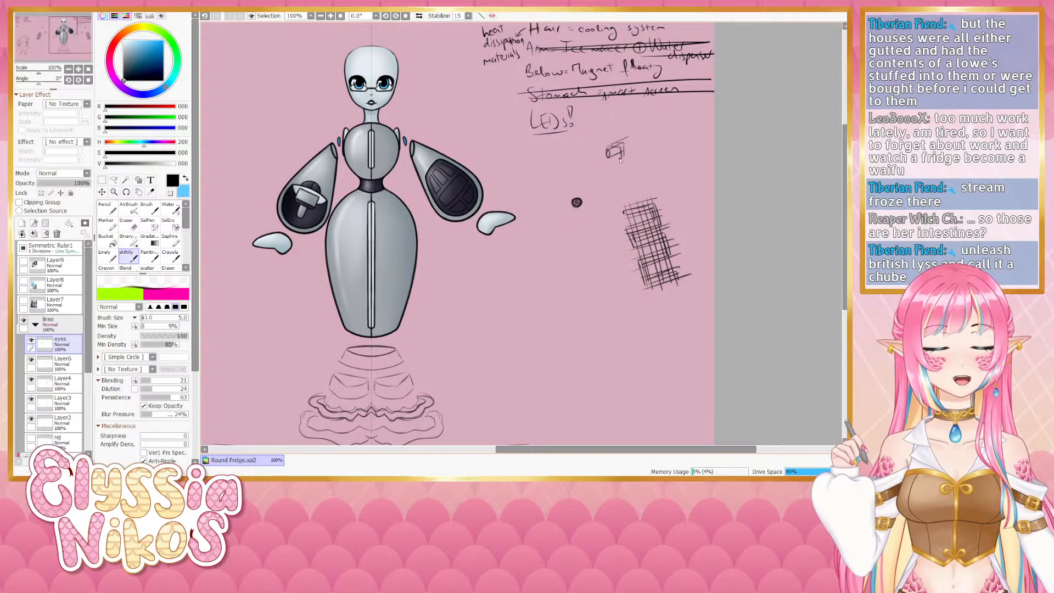
key(ctrl+z)
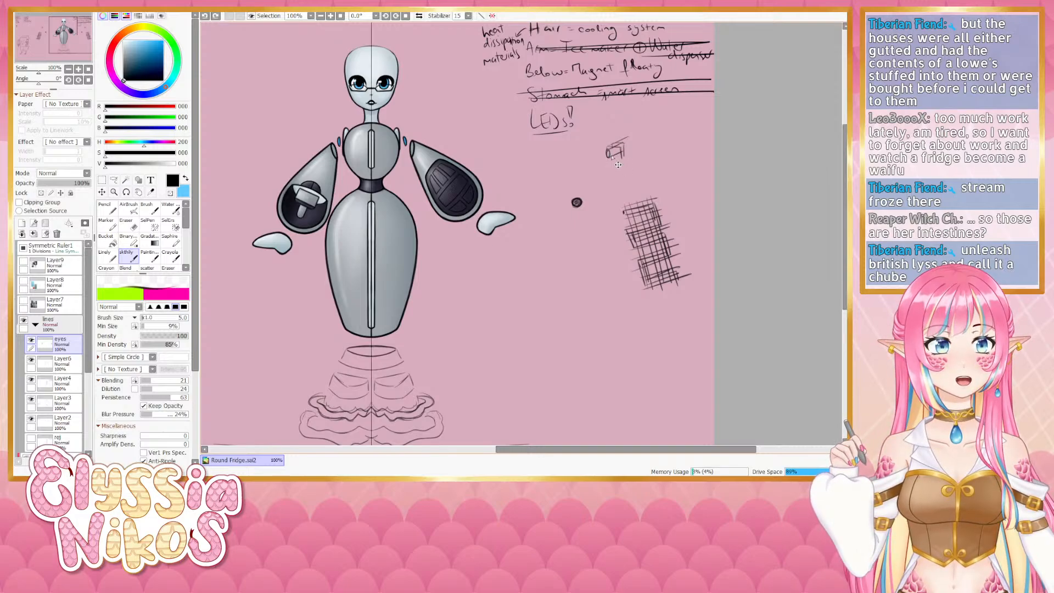
drag(610, 156, 623, 158)
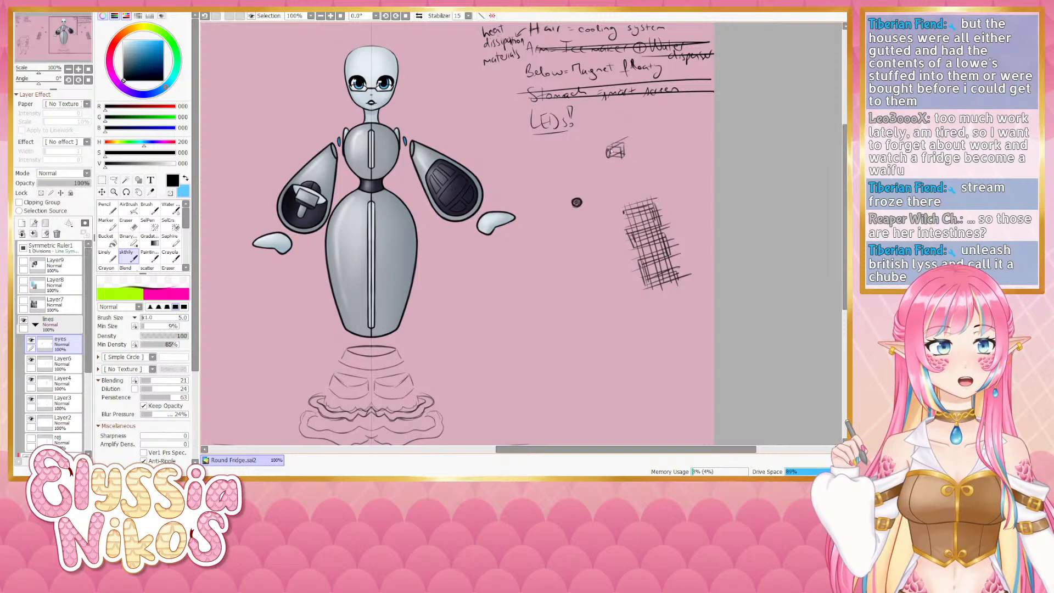
mouse_move(627, 137)
mouse_down()
mouse_move(646, 131)
mouse_move(627, 145)
mouse_up()
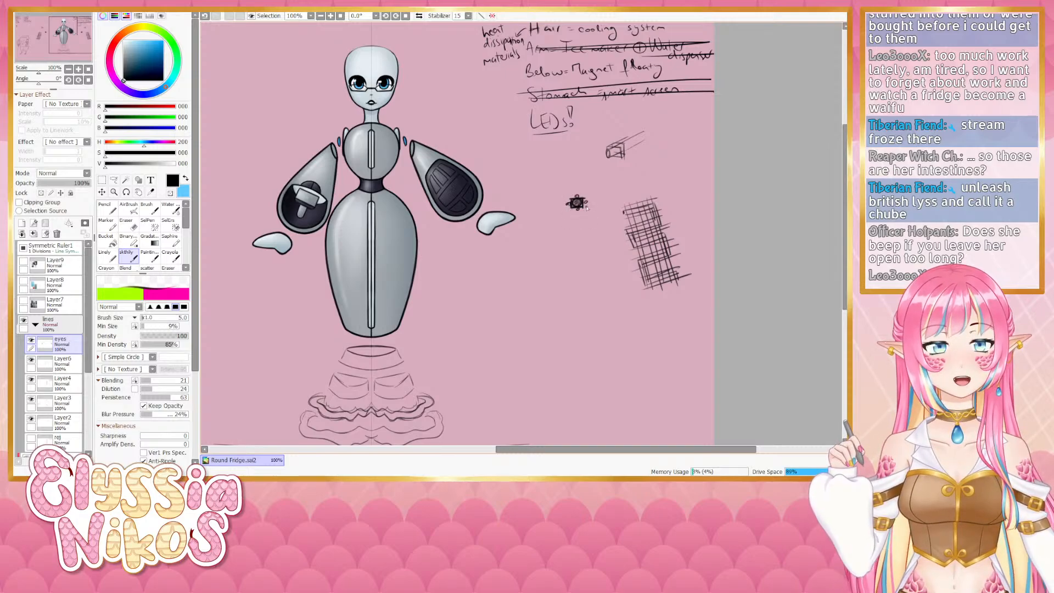
drag(590, 204, 611, 196)
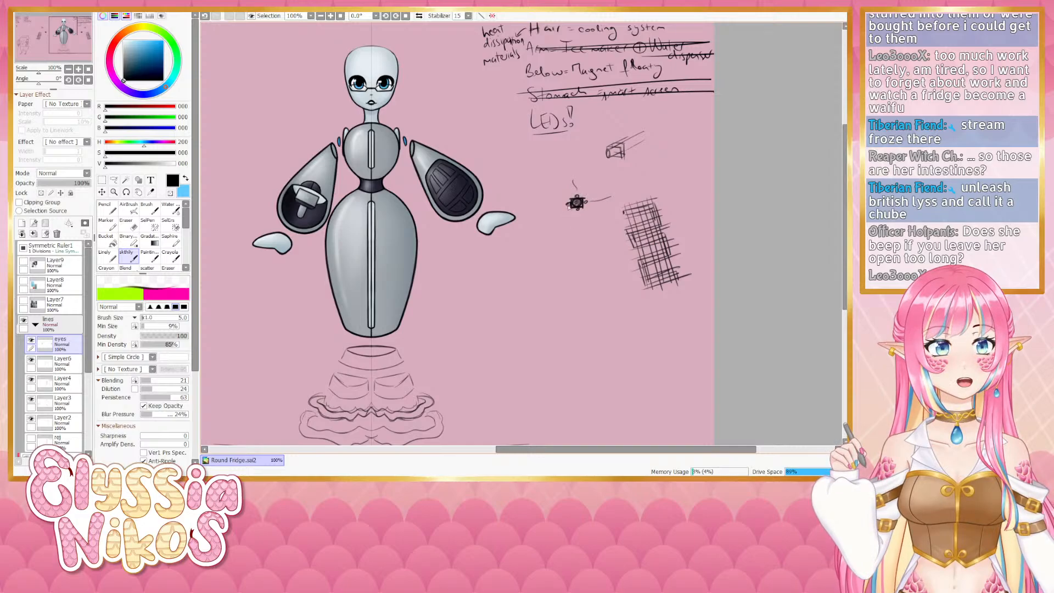
key(ctrl+z)
key(ctrl+z)
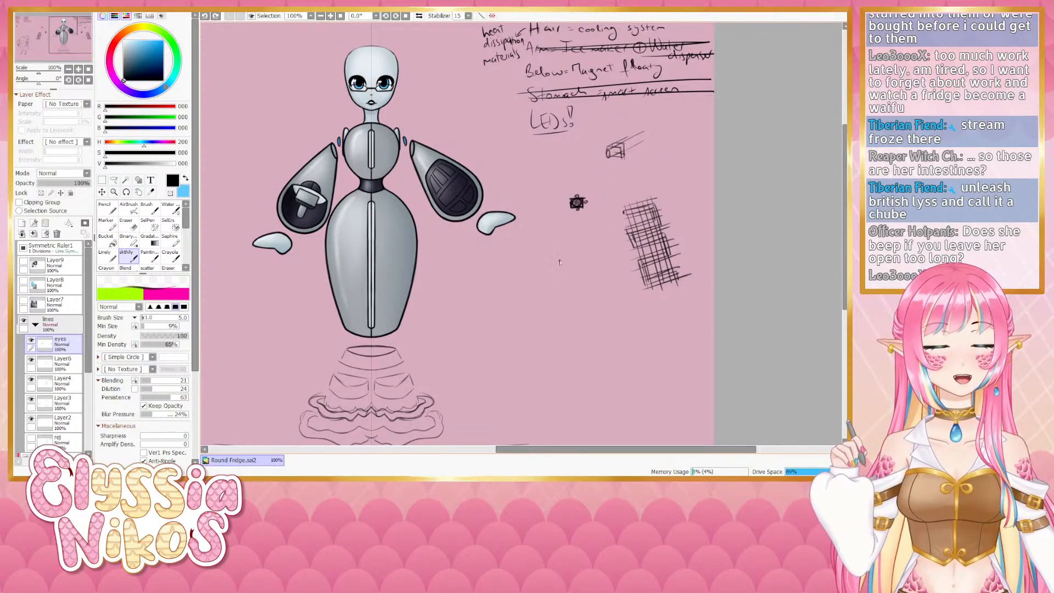
- Try mirrored hair strokes arching over the top of the robot's head, undoing attempts
drag(397, 55, 405, 142)
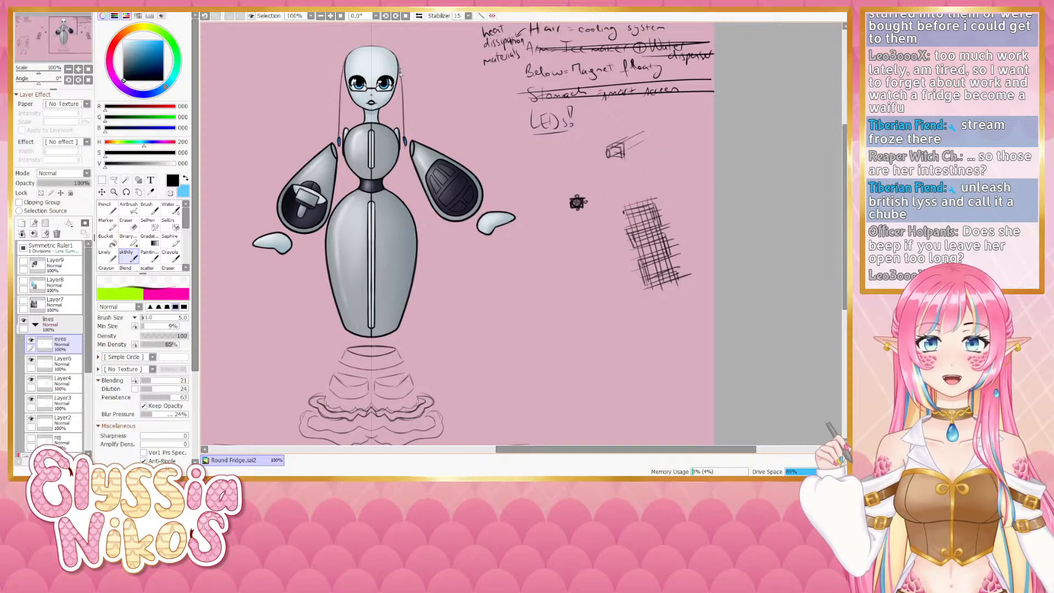
key(ctrl+z)
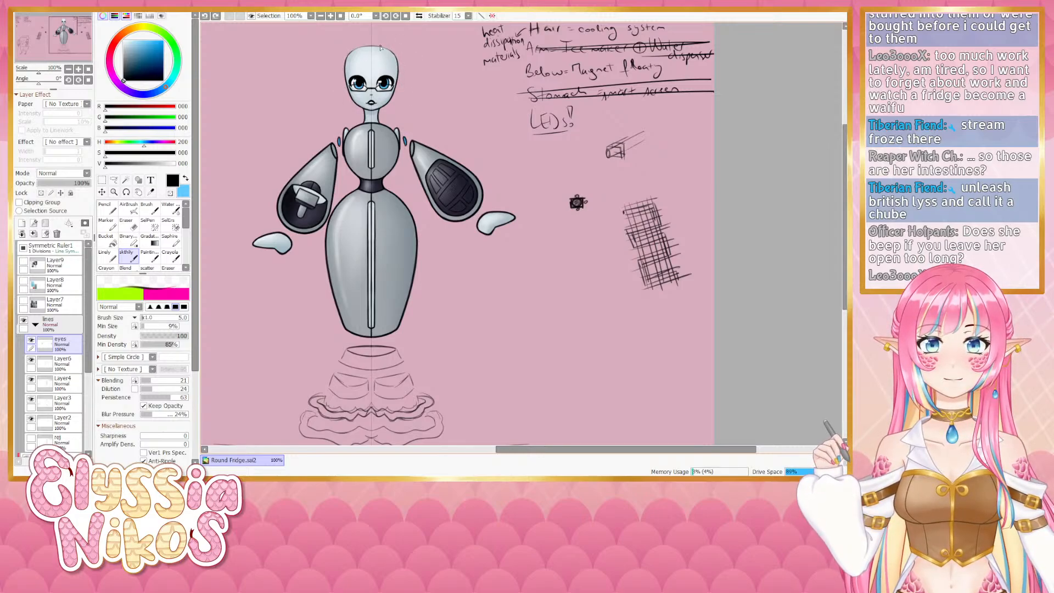
mouse_move(380, 47)
mouse_down()
mouse_move(410, 66)
mouse_move(418, 120)
mouse_up()
key(ctrl+z)
key(ctrl+z)
drag(395, 44, 417, 140)
key(ctrl+z)
drag(396, 45, 417, 147)
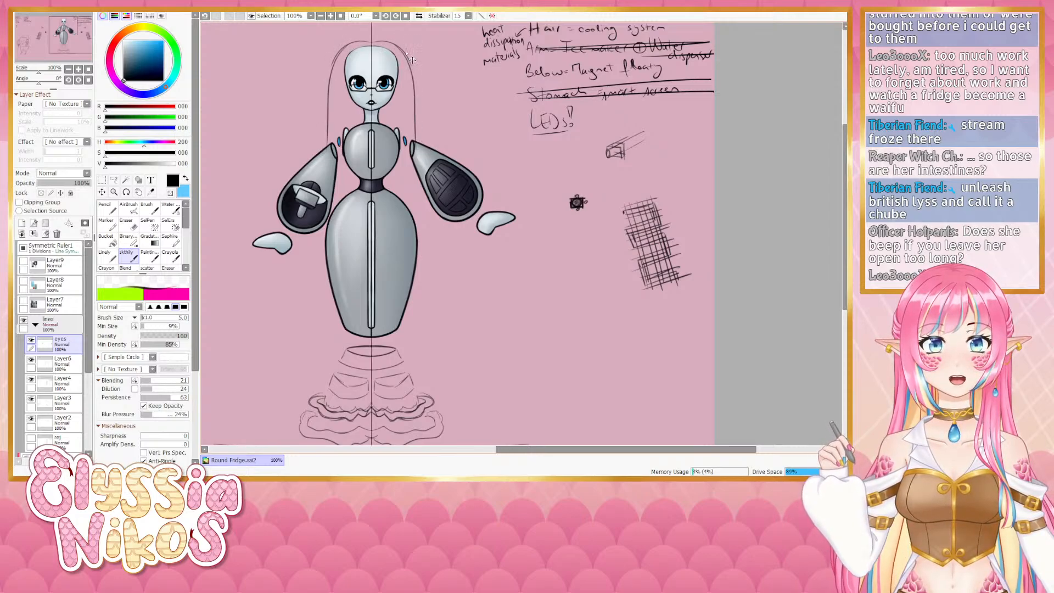
key(ctrl+z)
drag(392, 45, 418, 132)
key(ctrl+z)
key(ctrl+z)
mouse_move(373, 44)
mouse_down()
mouse_move(409, 60)
mouse_move(396, 50)
mouse_move(418, 137)
mouse_up()
key(ctrl+z)
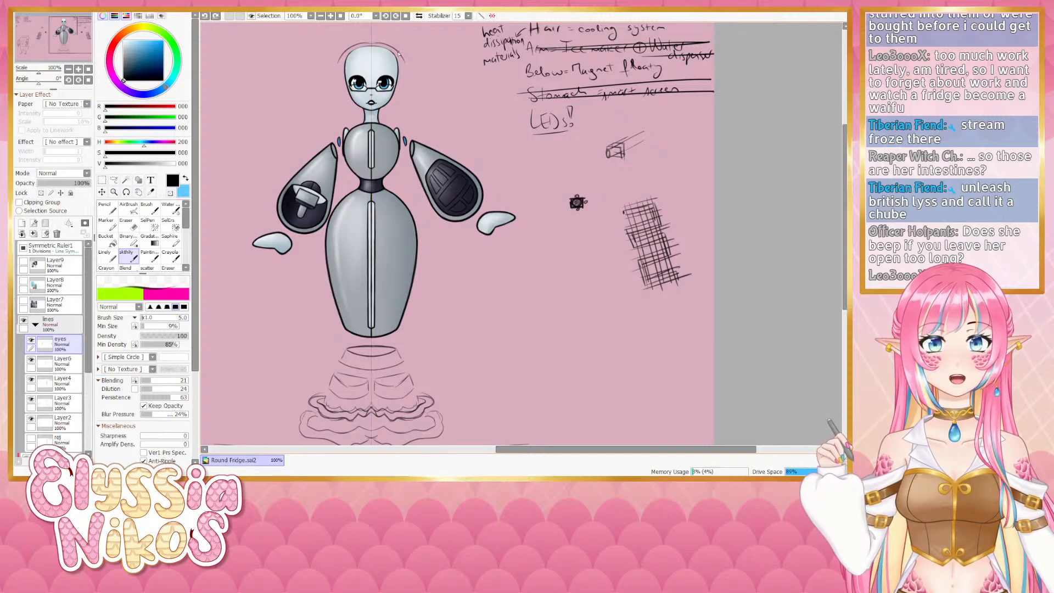
drag(396, 50, 420, 140)
- Draw mirrored cable-like hair strands running down both sides of the robot's head
key(ctrl+z)
drag(403, 59, 407, 137)
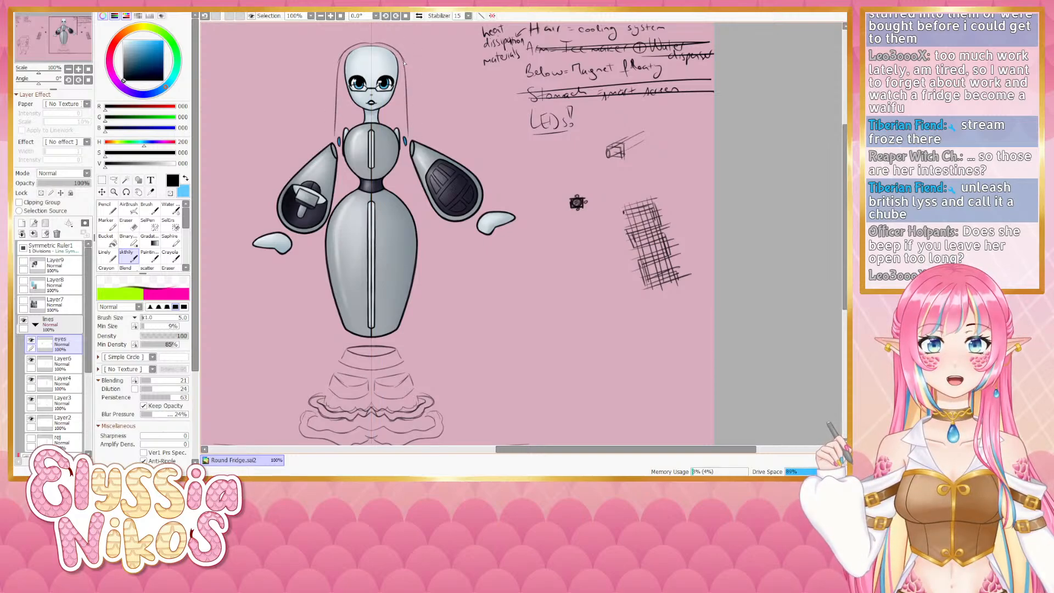
drag(394, 55, 394, 154)
key(ctrl+z)
key(ctrl+z)
drag(396, 58, 407, 139)
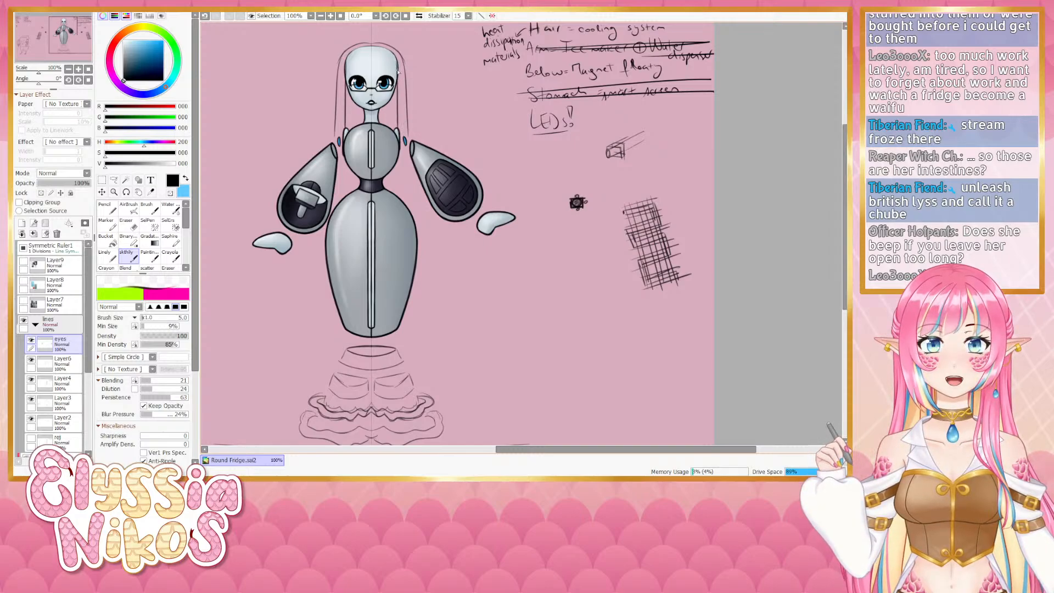
key(ctrl+z)
drag(396, 59, 403, 134)
key(ctrl+z)
drag(395, 58, 400, 121)
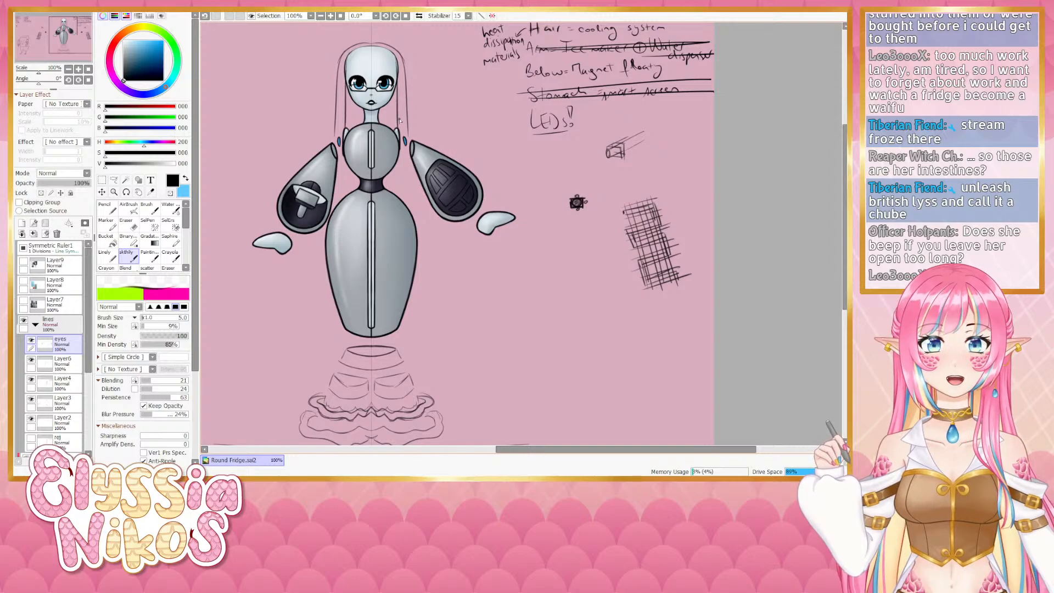
drag(402, 64, 407, 141)
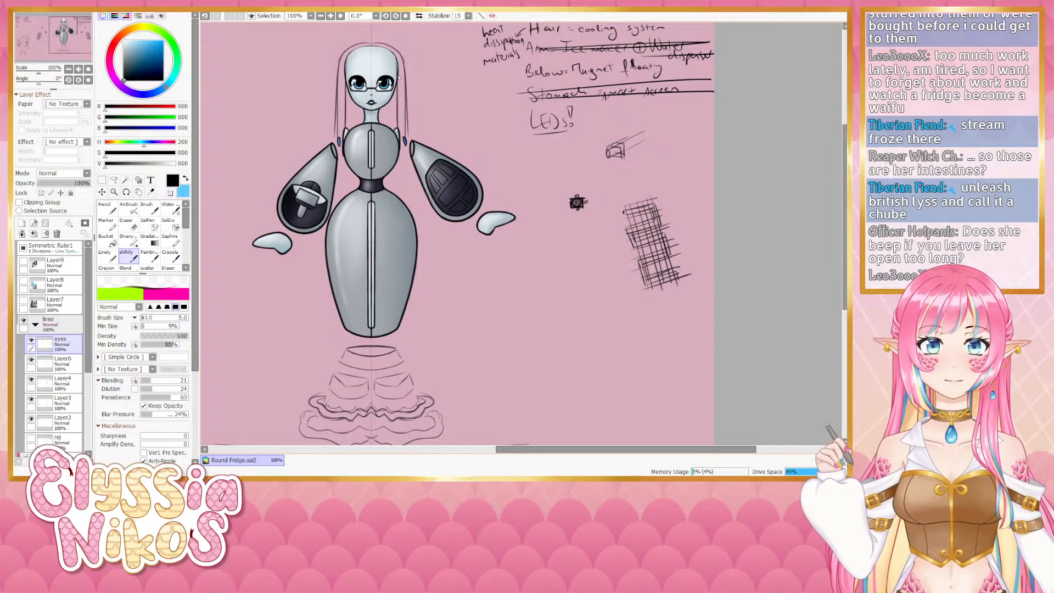
key(ctrl+z)
mouse_move(396, 84)
mouse_down()
mouse_move(407, 79)
mouse_move(407, 94)
mouse_up()
key(ctrl+z)
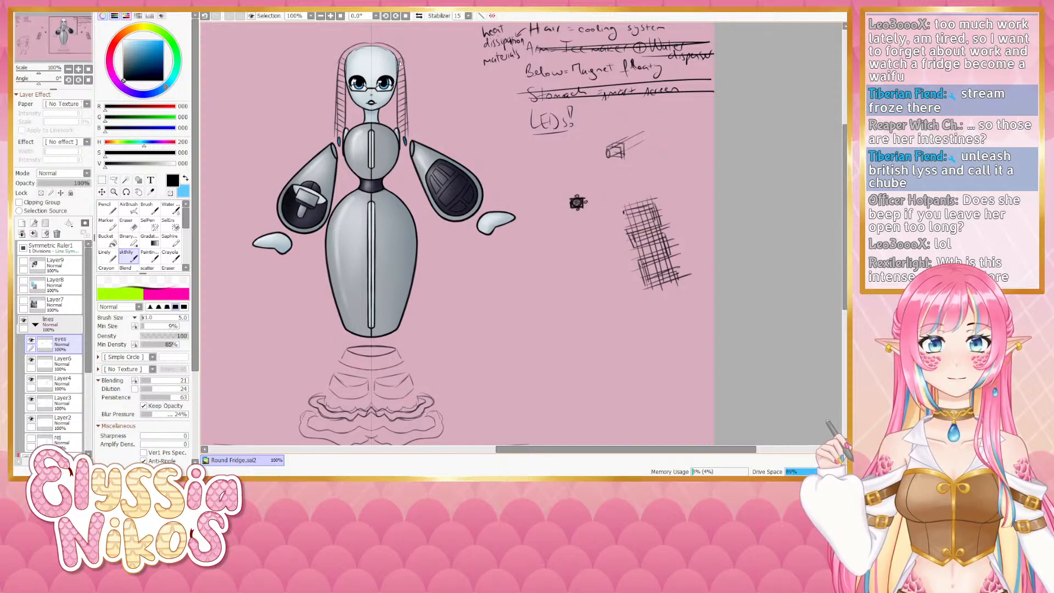
- Redraw the robot's hair as a crosshatched mesh over the top of the head, undoing stray strokes
key(ctrl+z)
drag(385, 49, 401, 70)
key(ctrl+z)
key(ctrl+z)
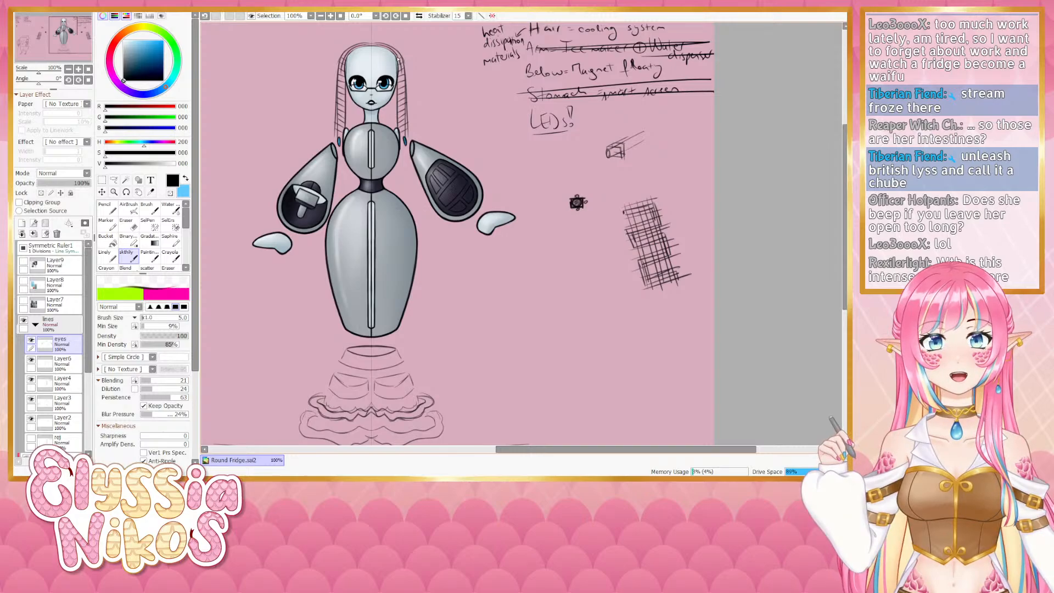
key(ctrl+z)
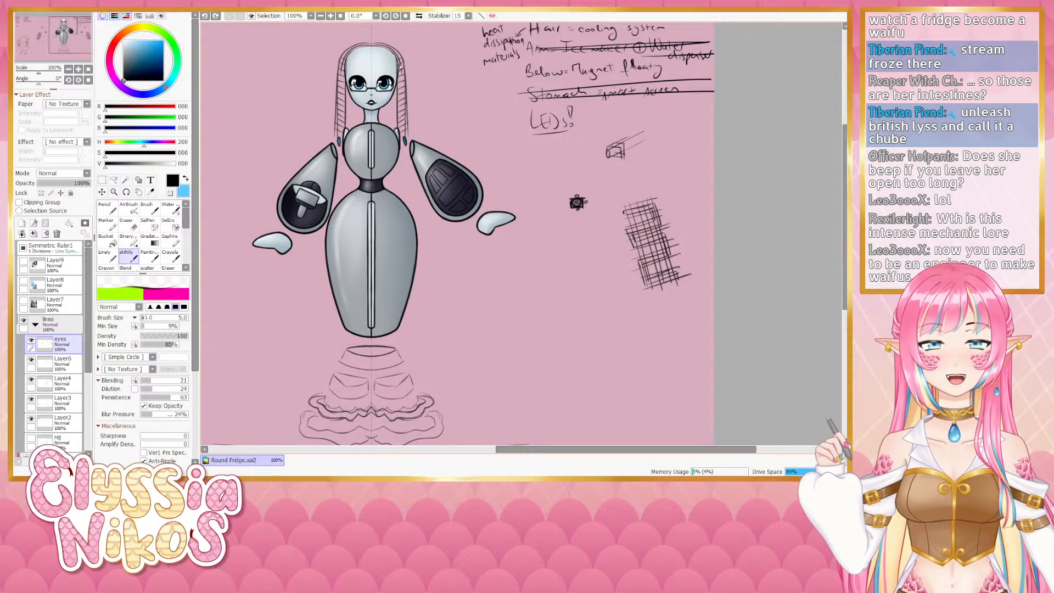
mouse_move(401, 66)
mouse_down()
mouse_move(372, 77)
mouse_move(397, 75)
mouse_move(372, 75)
mouse_move(398, 68)
mouse_move(385, 48)
mouse_up()
key(ctrl+z)
key(ctrl+z)
key(ctrl+z)
key(ctrl+z)
key(ctrl+z)
key(ctrl+z)
key(ctrl+z)
key(ctrl+z)
key(ctrl+z)
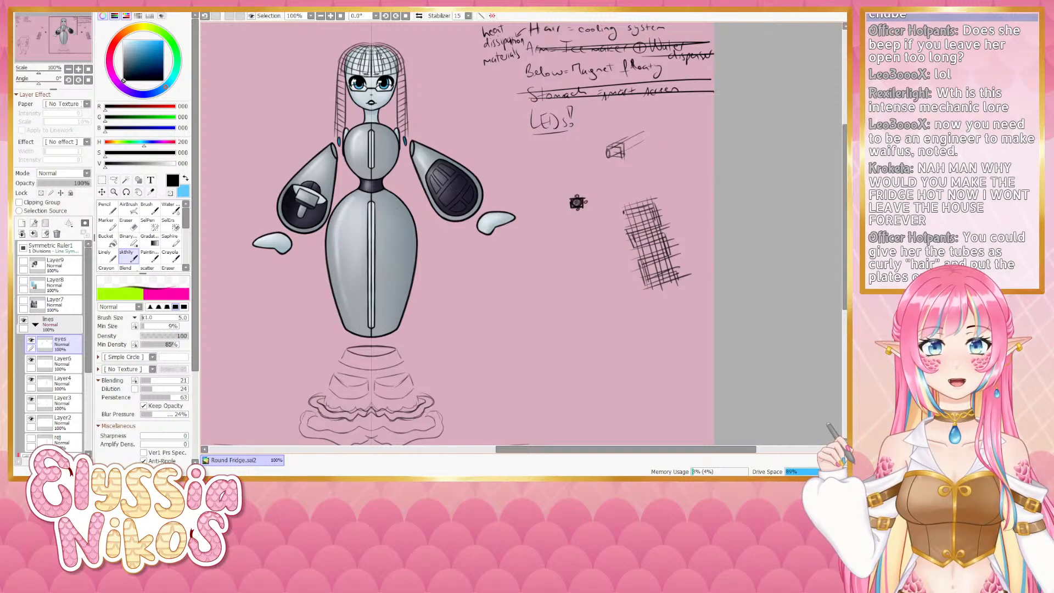
- Extend the mesh hair into mirrored strands falling down both sides of the head, redrawing them several times
mouse_move(380, 52)
mouse_down()
mouse_move(387, 71)
mouse_move(393, 59)
mouse_move(402, 71)
mouse_move(393, 51)
mouse_move(402, 63)
mouse_move(403, 96)
mouse_up()
drag(400, 95, 405, 133)
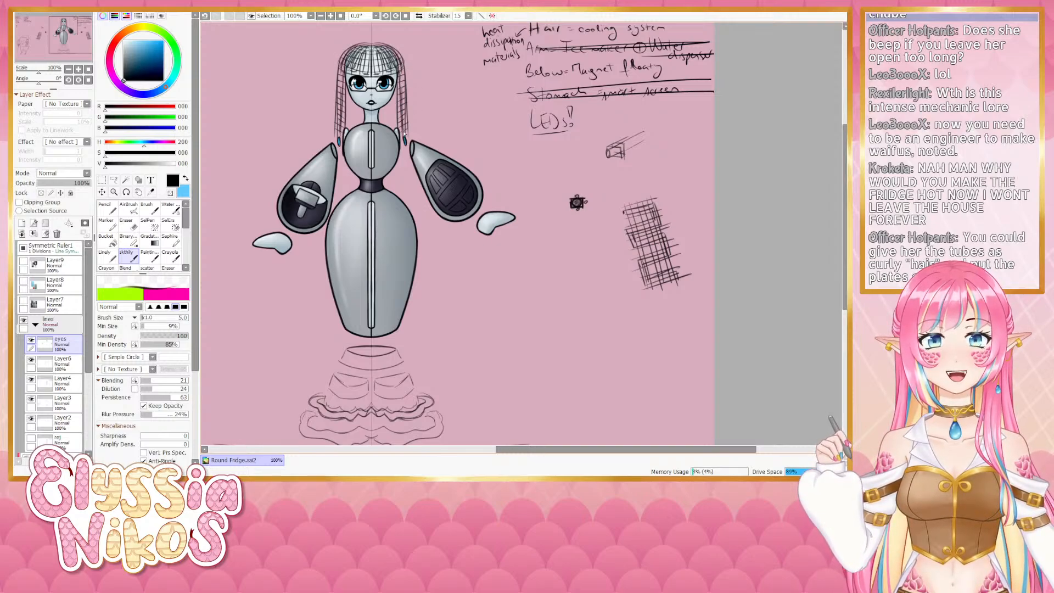
key(ctrl+z)
key(ctrl+z)
drag(398, 72, 402, 130)
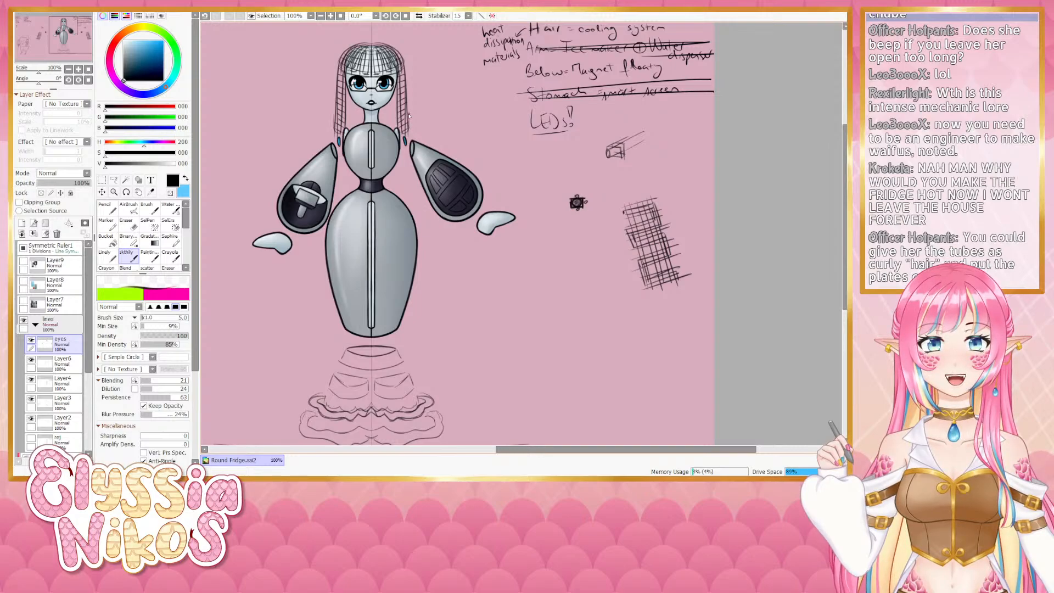
mouse_move(409, 120)
mouse_down()
mouse_move(408, 82)
mouse_move(404, 133)
mouse_up()
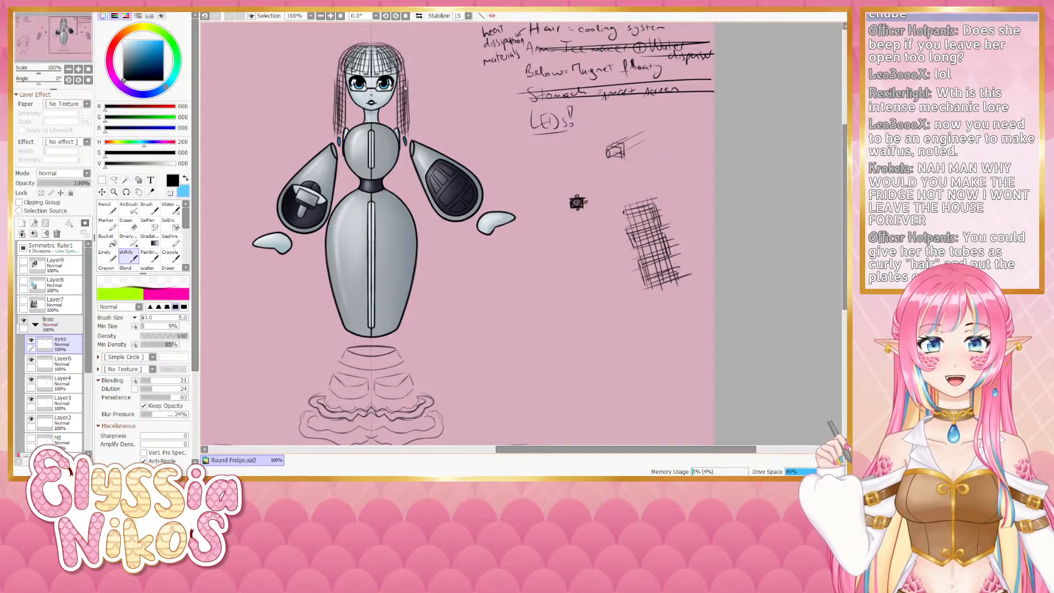
key(ctrl+z)
key(ctrl+z)
mouse_move(403, 80)
mouse_down()
mouse_move(407, 131)
mouse_move(409, 84)
mouse_move(396, 48)
mouse_move(409, 82)
mouse_up()
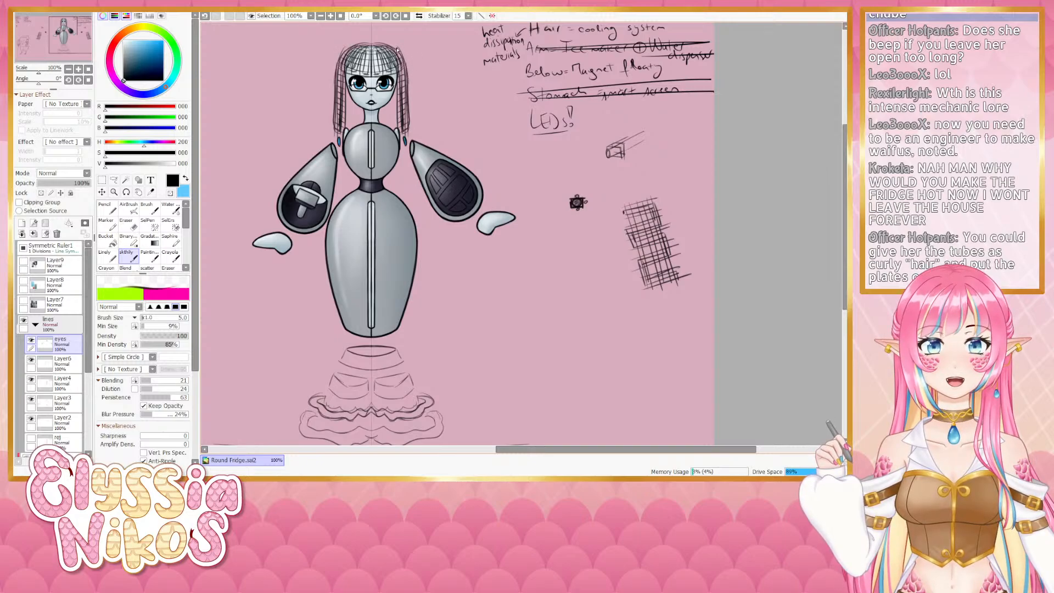
key(ctrl+z)
drag(392, 47, 413, 100)
key(ctrl+z)
key(ctrl+z)
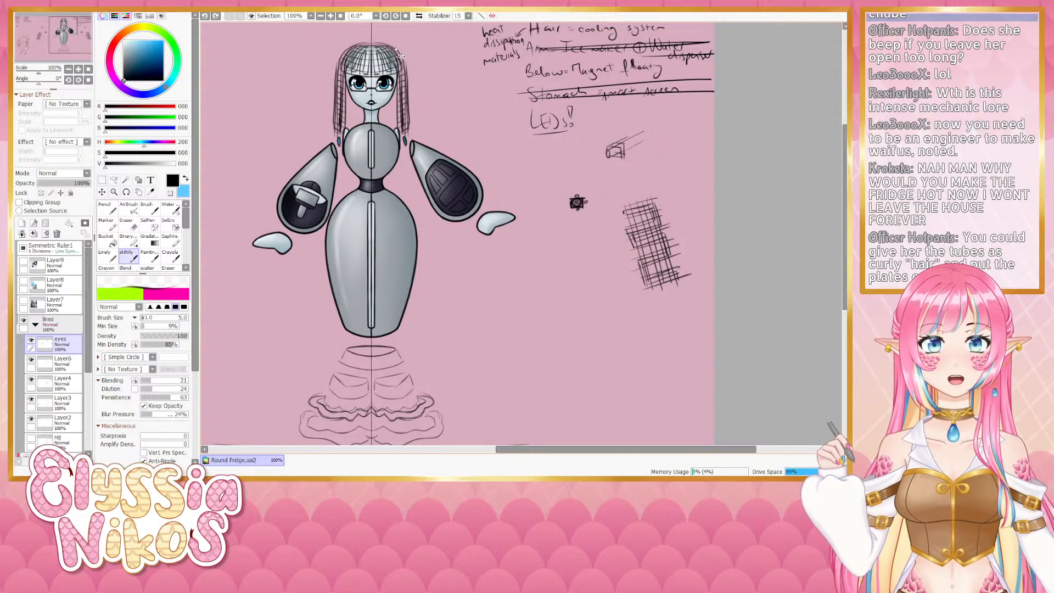
mouse_move(397, 52)
mouse_down()
mouse_move(411, 87)
mouse_move(404, 67)
mouse_move(412, 129)
mouse_up()
key(ctrl+z)
drag(403, 58, 414, 136)
key(ctrl+z)
key(ctrl+z)
key(ctrl+z)
key(ctrl+z)
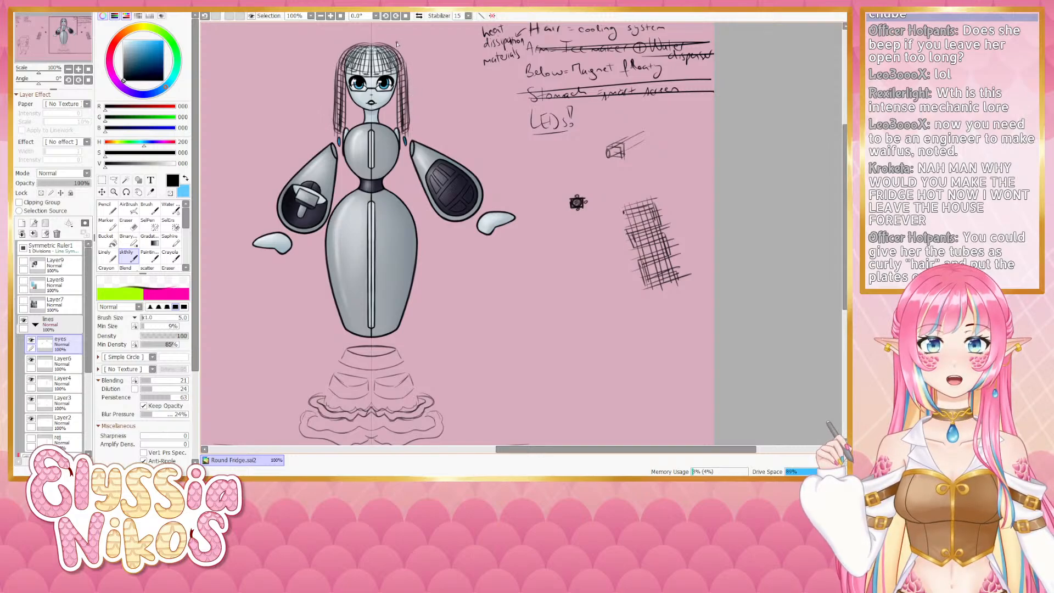
drag(396, 42, 414, 137)
mouse_move(411, 92)
mouse_down()
mouse_move(414, 188)
mouse_move(389, 187)
mouse_move(414, 160)
mouse_move(414, 208)
mouse_up()
key(ctrl+z)
key(ctrl+z)
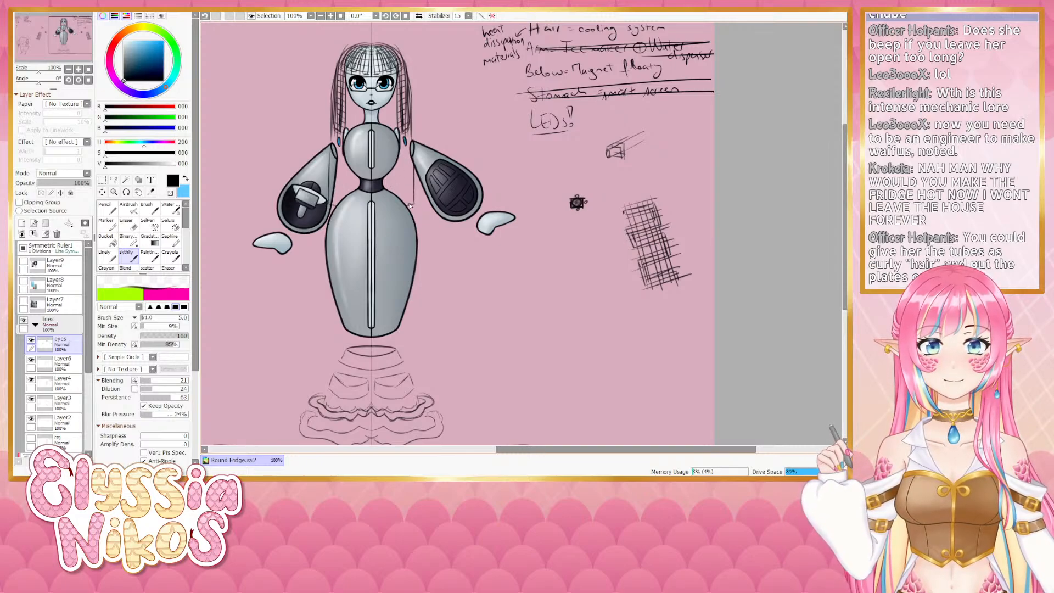
drag(393, 105, 393, 130)
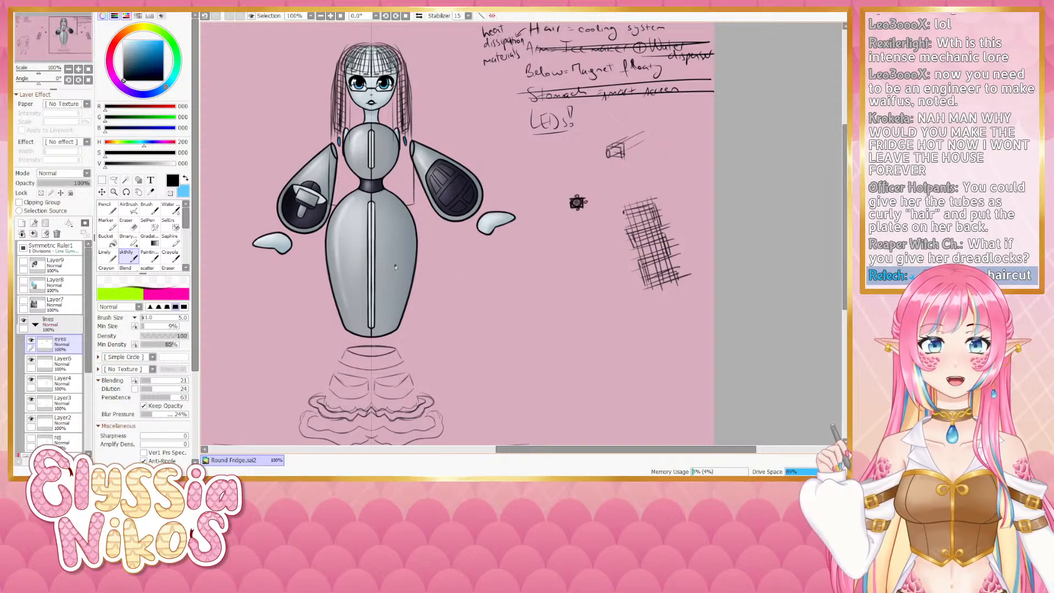
- Try adding small marks on the torso and strokes above the head, undoing each
drag(385, 242, 381, 250)
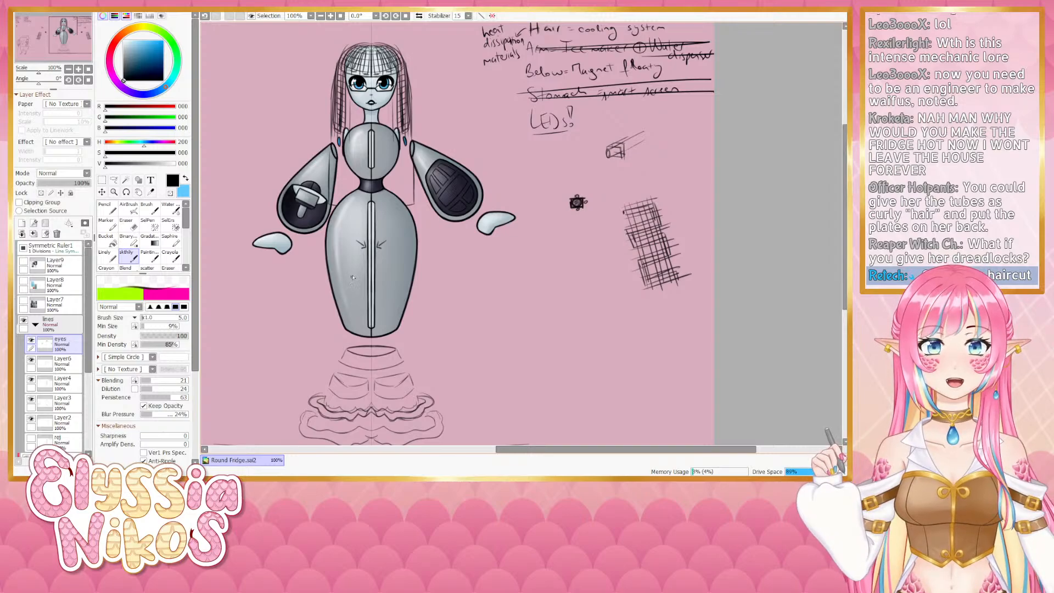
drag(384, 146, 379, 154)
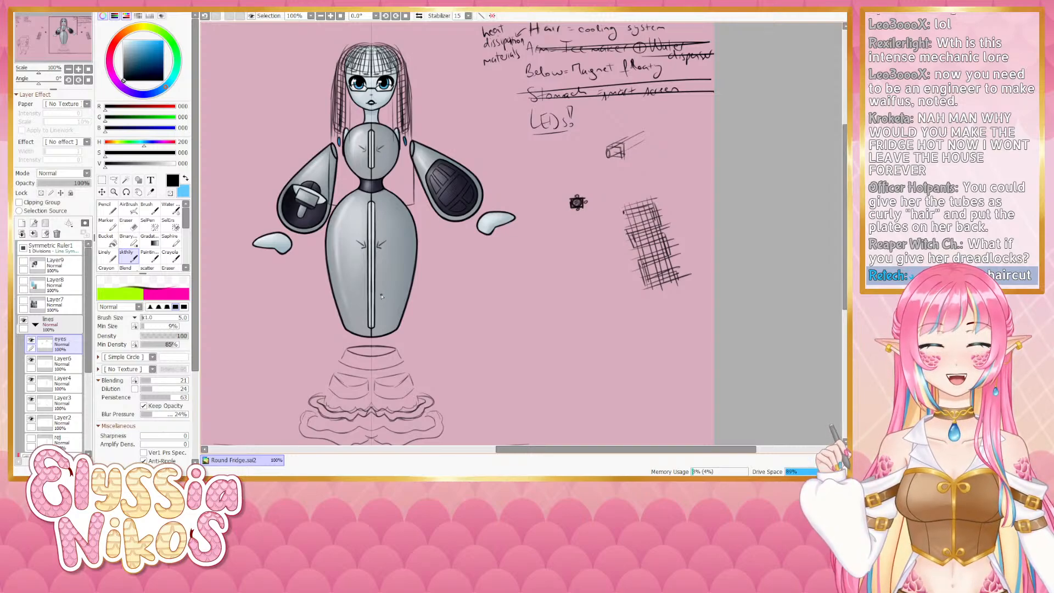
key(ctrl+z)
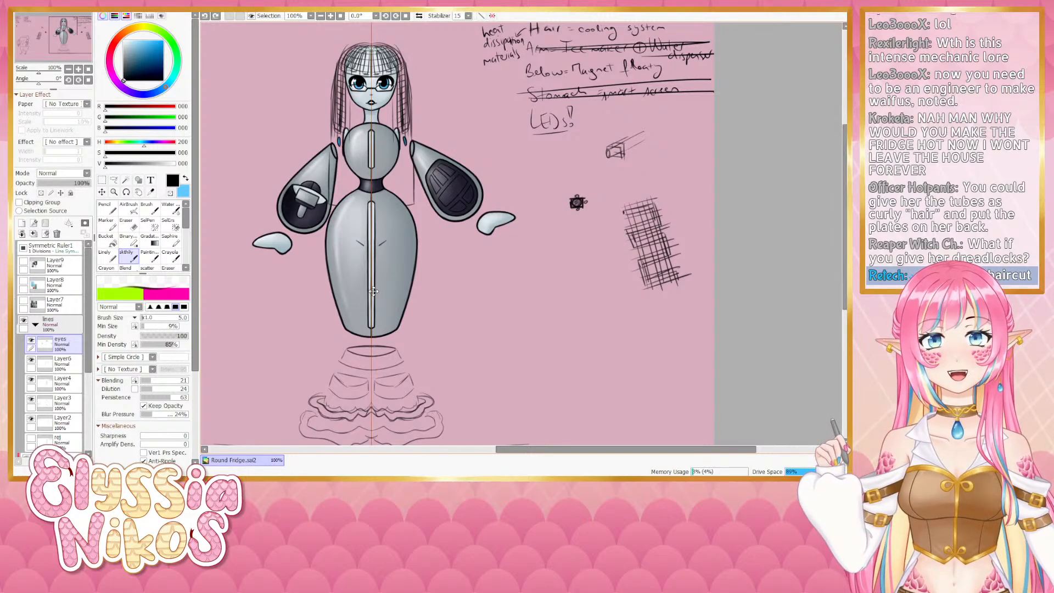
key(ctrl+z)
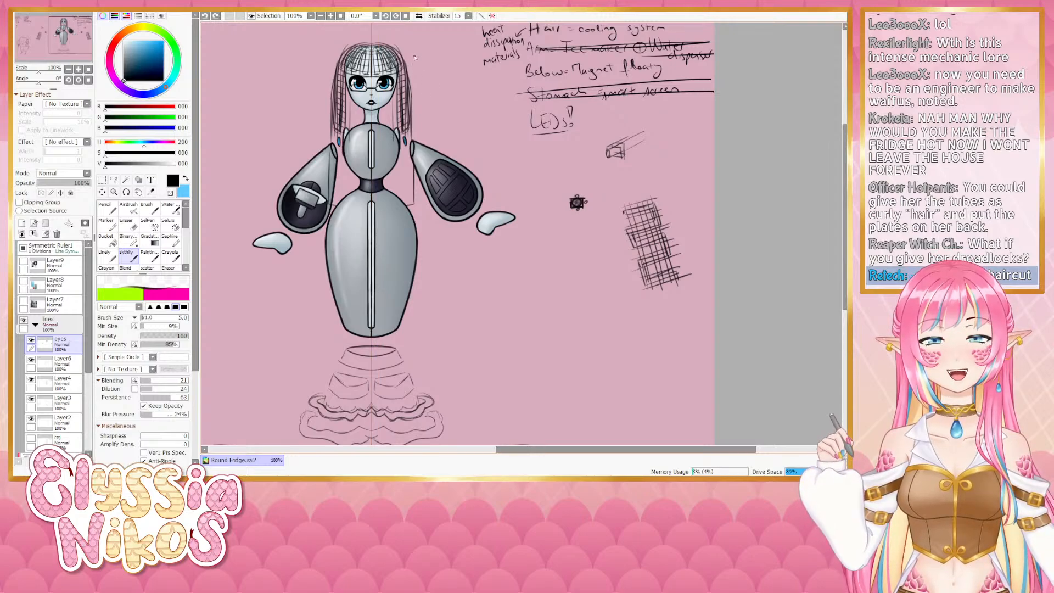
drag(421, 40, 418, 52)
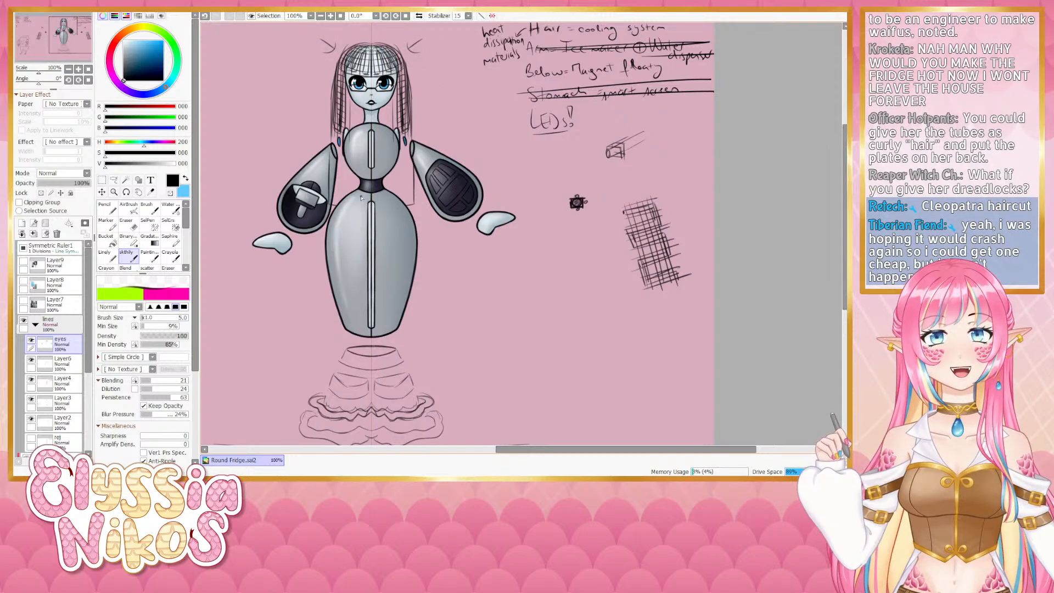
key(ctrl+z)
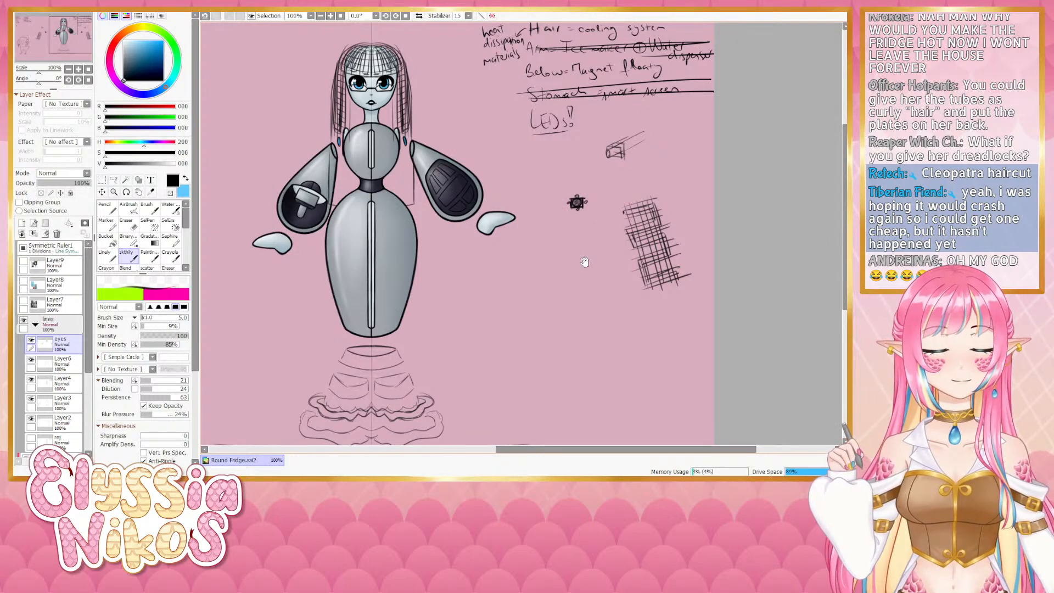
- Switch to the Eraser and erase the hair strands from the robot's head
mouse_move(582, 266)
mouse_down()
mouse_move(571, 254)
mouse_move(586, 258)
mouse_up()
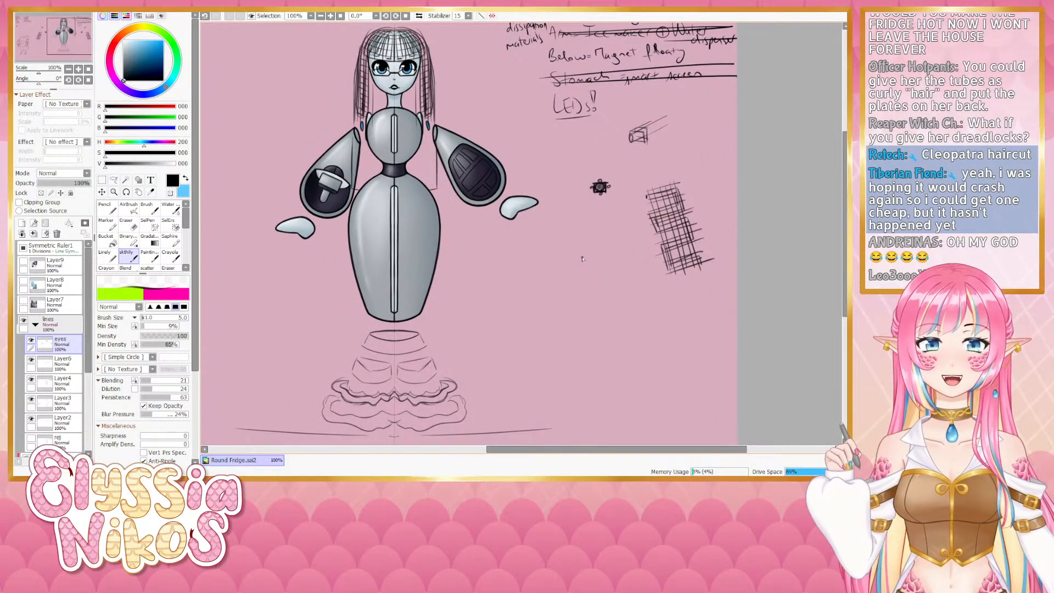
key(e)
drag(626, 198, 640, 258)
drag(443, 91, 456, 89)
mouse_move(416, 75)
mouse_down()
mouse_move(400, 104)
mouse_move(403, 65)
mouse_move(406, 93)
mouse_move(439, 84)
mouse_move(405, 86)
mouse_move(424, 86)
mouse_move(410, 63)
mouse_move(434, 67)
mouse_move(436, 80)
mouse_move(425, 72)
mouse_move(434, 112)
mouse_move(424, 152)
mouse_move(446, 121)
mouse_move(441, 187)
mouse_move(425, 154)
mouse_move(445, 213)
mouse_move(455, 192)
mouse_move(518, 168)
mouse_move(509, 214)
mouse_move(448, 225)
mouse_up()
key(ctrl+z)
key(ctrl+z)
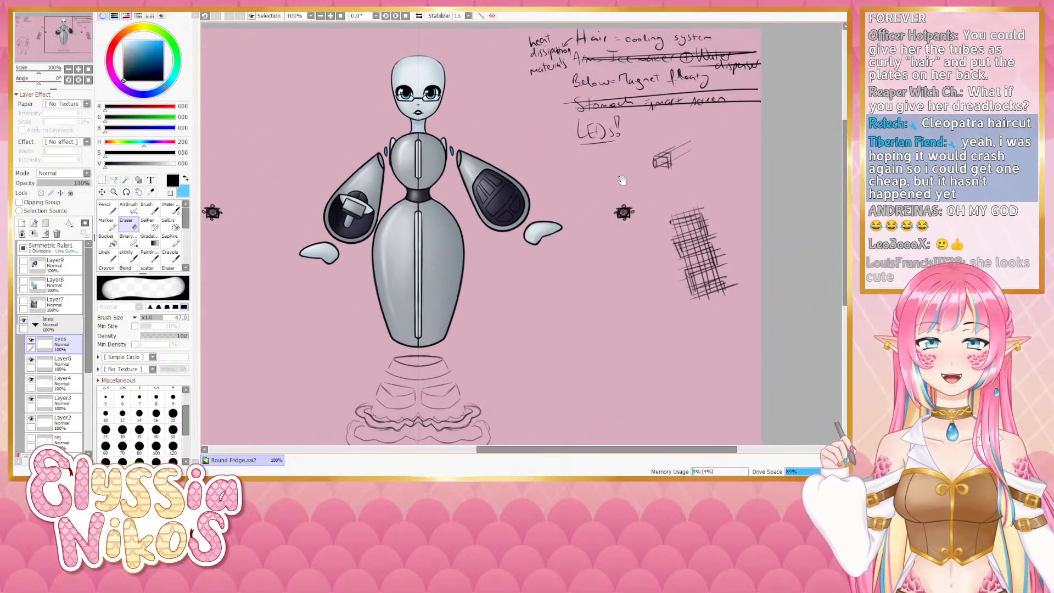
- Erase the box, dot and crosshatched grille concept sketches beside the robot
drag(625, 204, 625, 217)
mouse_move(654, 166)
mouse_down()
mouse_move(691, 140)
mouse_move(698, 210)
mouse_up()
drag(700, 217, 734, 224)
mouse_move(709, 262)
mouse_down()
mouse_move(705, 306)
mouse_move(747, 325)
mouse_move(751, 354)
mouse_up()
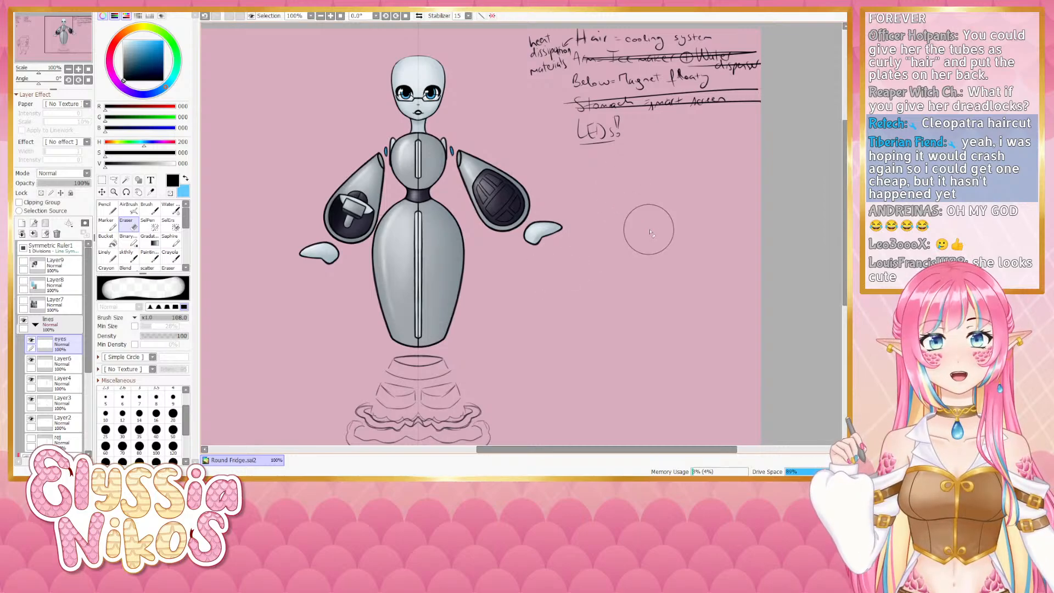
drag(651, 242, 650, 254)
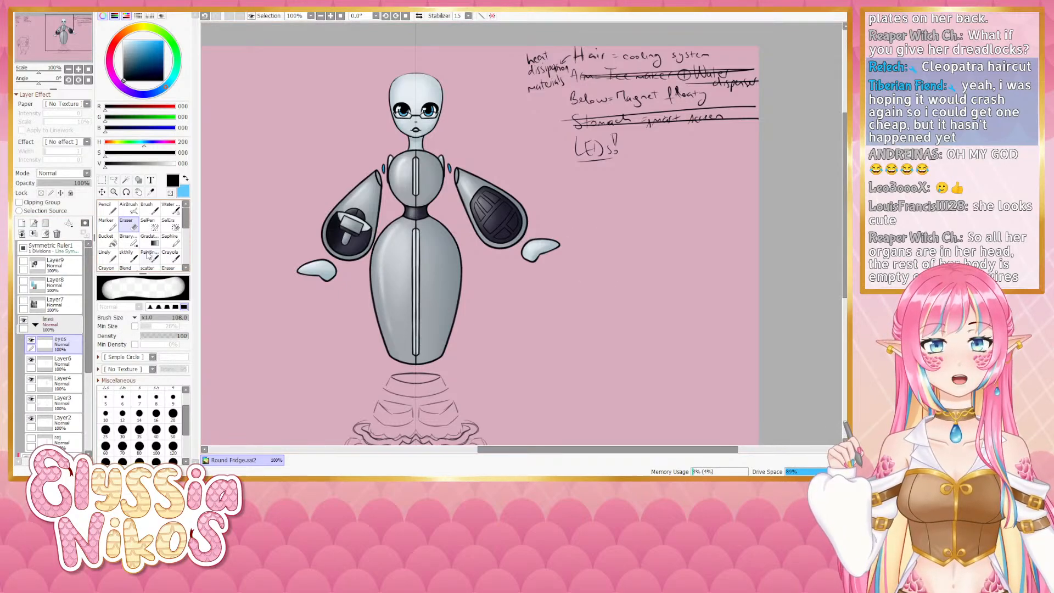
- Toggle layer visibility inside the lines folder to locate the right layer, and select Layer3
click(35, 324)
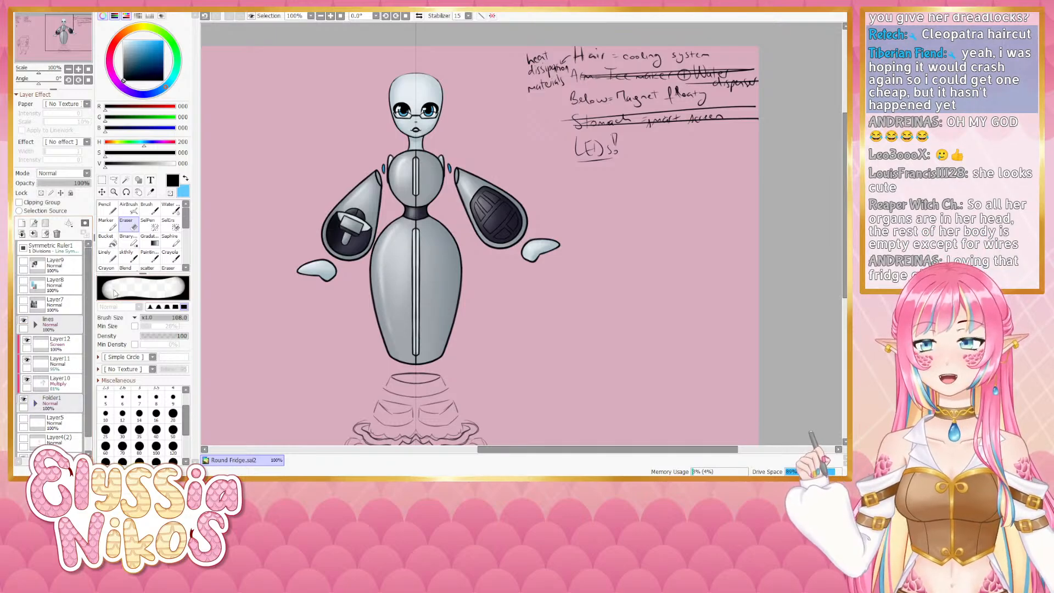
click(35, 325)
scroll(49, 335, down, 1)
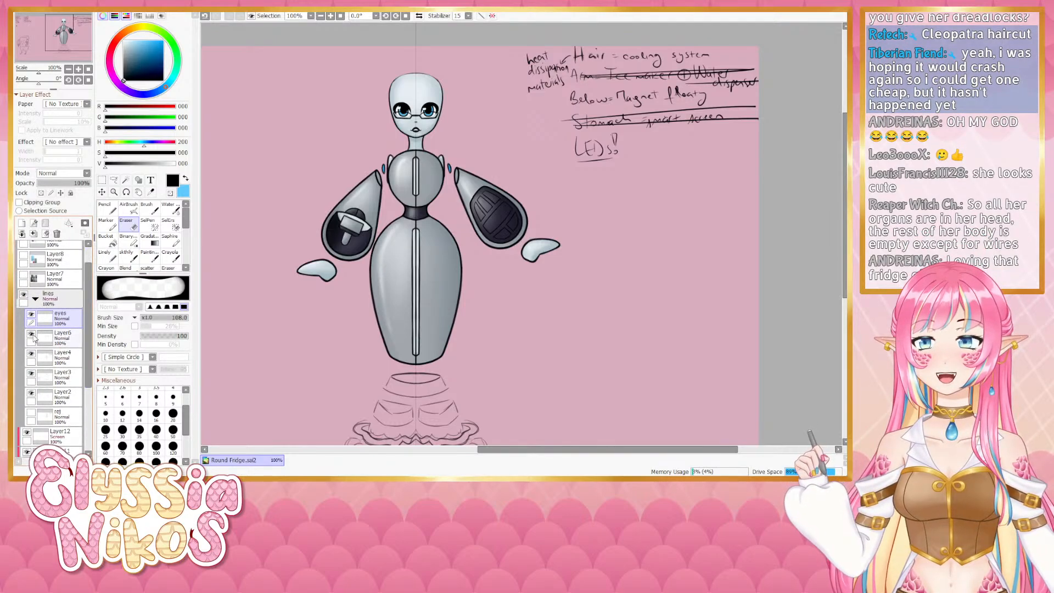
click(31, 334)
click(32, 334)
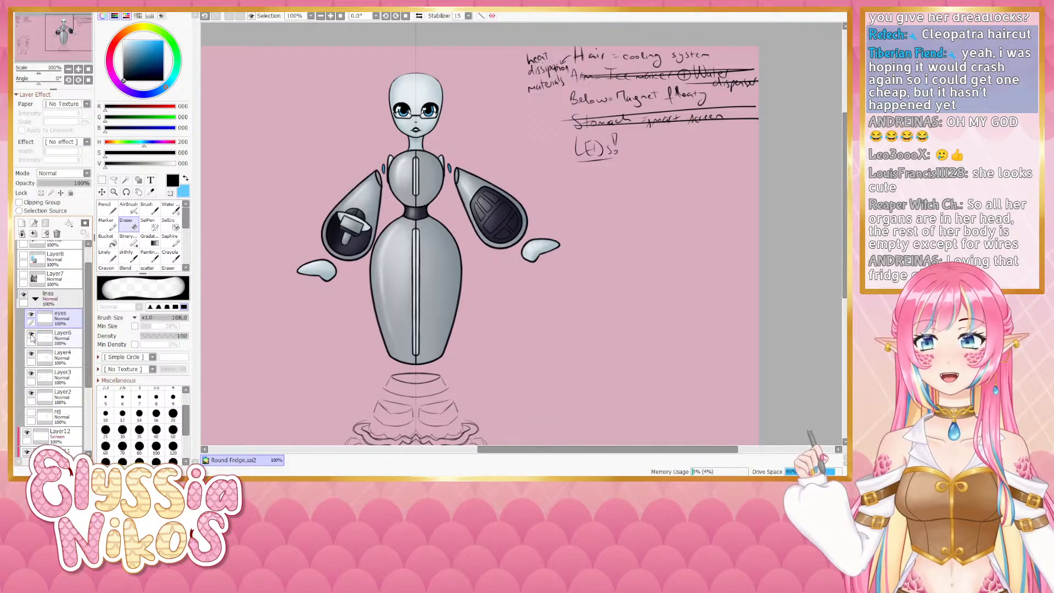
click(32, 334)
click(31, 334)
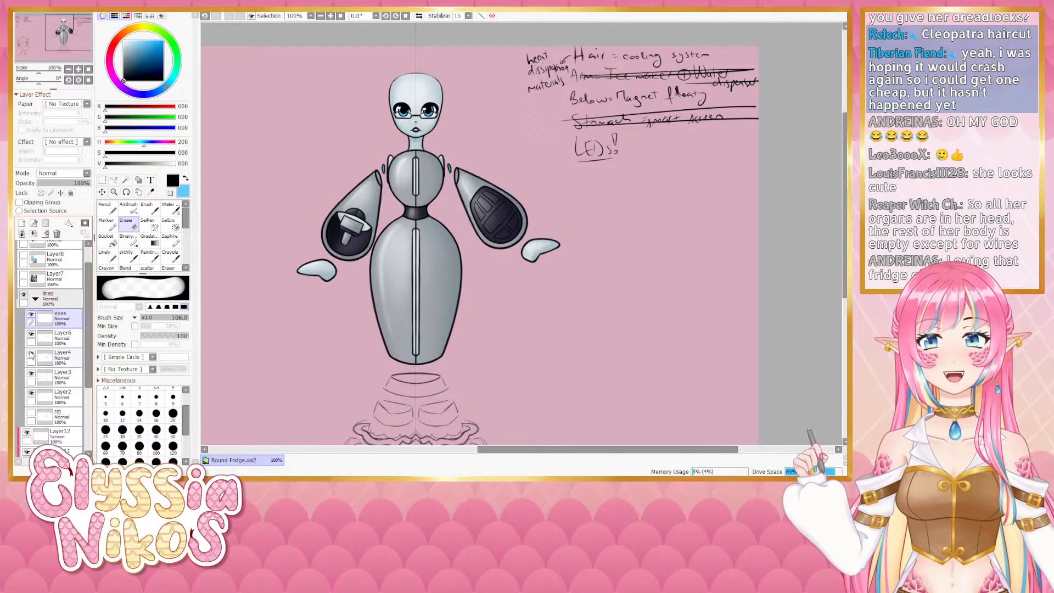
click(32, 354)
click(31, 354)
click(32, 374)
click(32, 373)
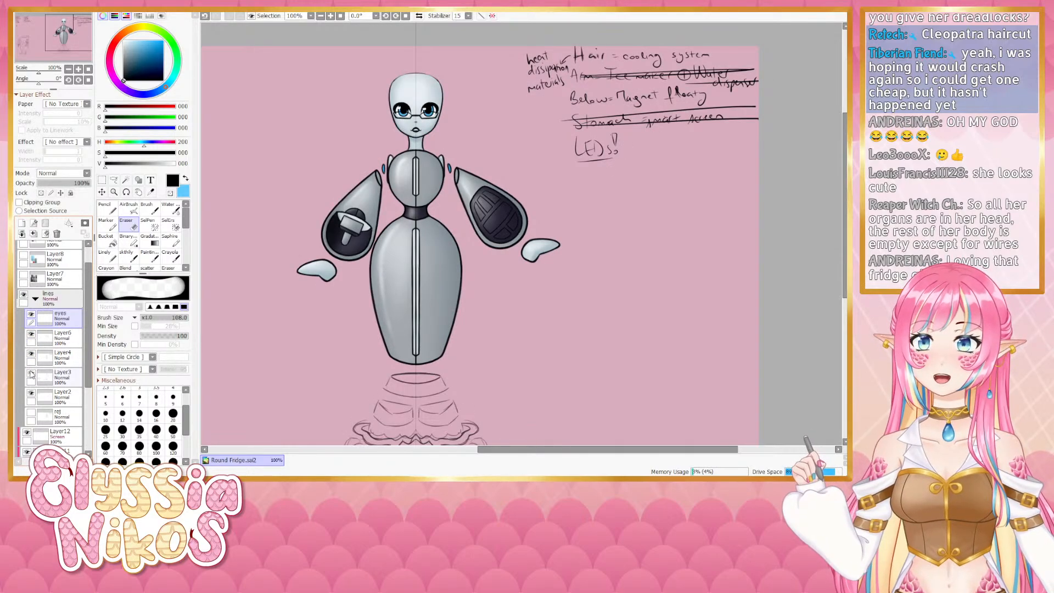
click(54, 373)
drag(452, 156, 437, 155)
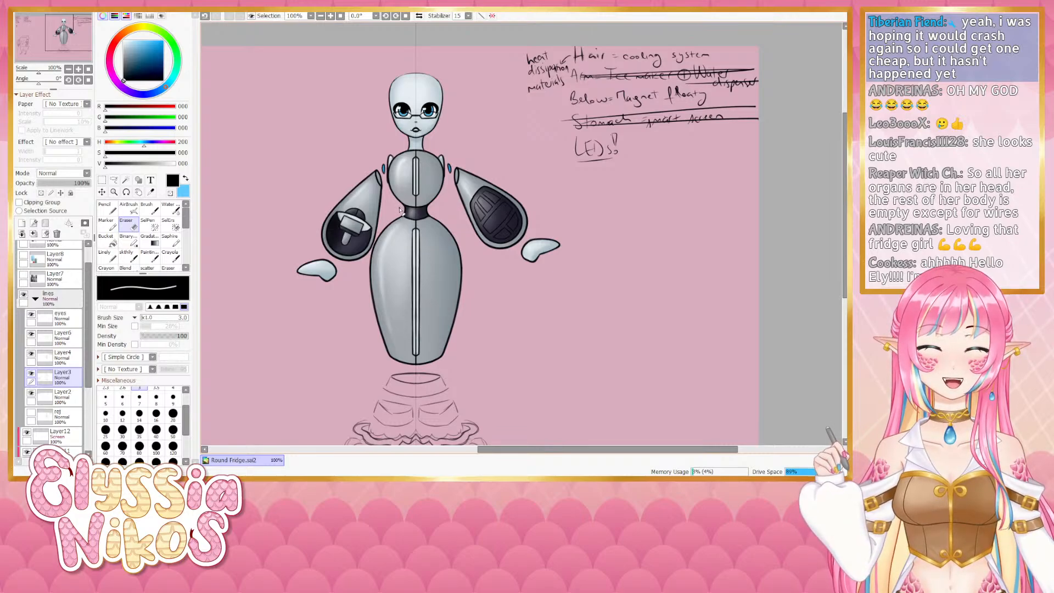
- Try sketching mirrored vent grille marks on both sides of the robot, then erase them
click(134, 255)
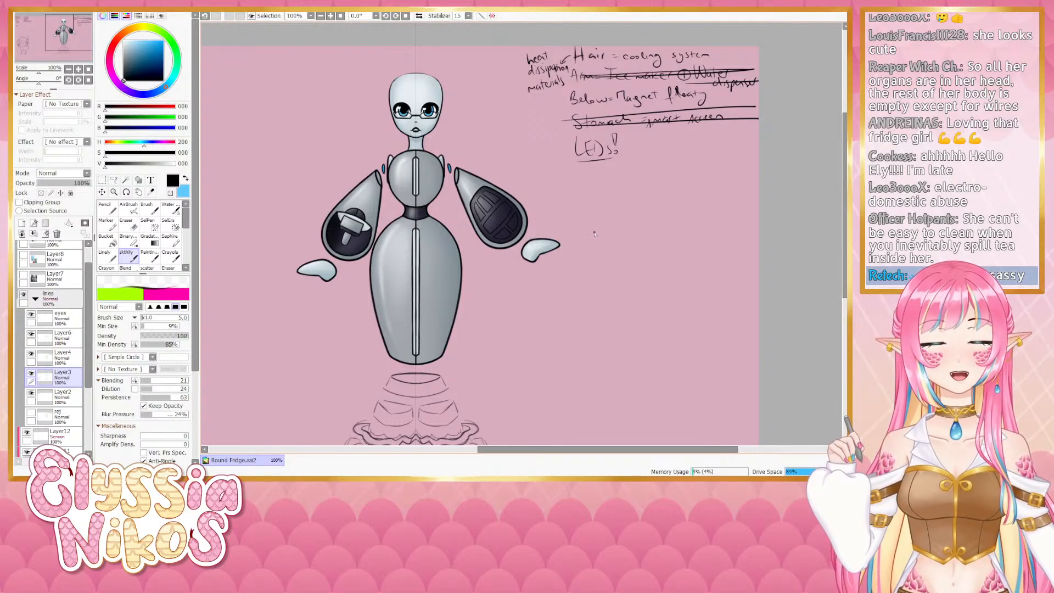
mouse_move(601, 201)
mouse_down()
mouse_move(617, 196)
mouse_move(606, 223)
mouse_move(629, 216)
mouse_move(616, 193)
mouse_move(606, 202)
mouse_move(617, 201)
mouse_up()
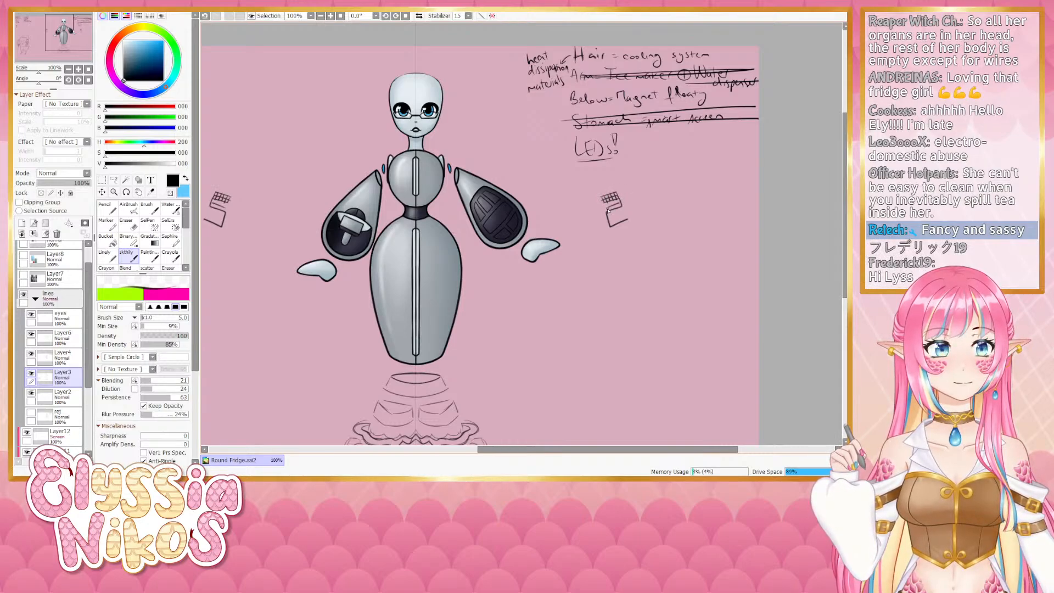
mouse_move(609, 207)
mouse_down()
mouse_move(622, 209)
mouse_move(609, 212)
mouse_up()
mouse_move(611, 211)
mouse_down()
mouse_move(621, 230)
mouse_move(615, 209)
mouse_move(622, 226)
mouse_move(610, 216)
mouse_up()
drag(610, 213, 615, 231)
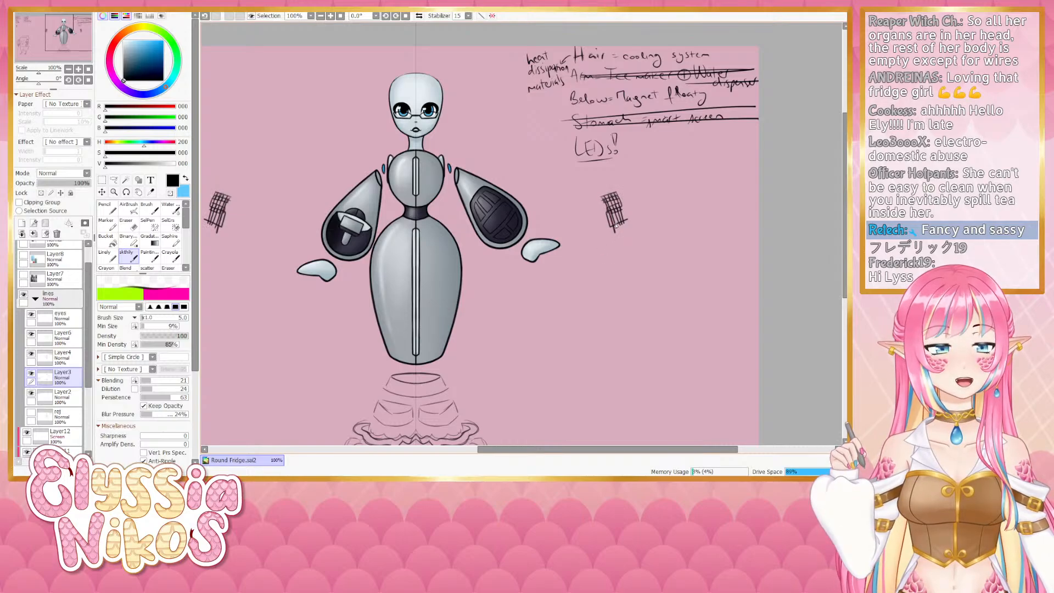
key(ctrl+z)
key(ctrl+z)
key(ctrl+z)
key(ctrl+z)
key(ctrl+z)
key(ctrl+z)
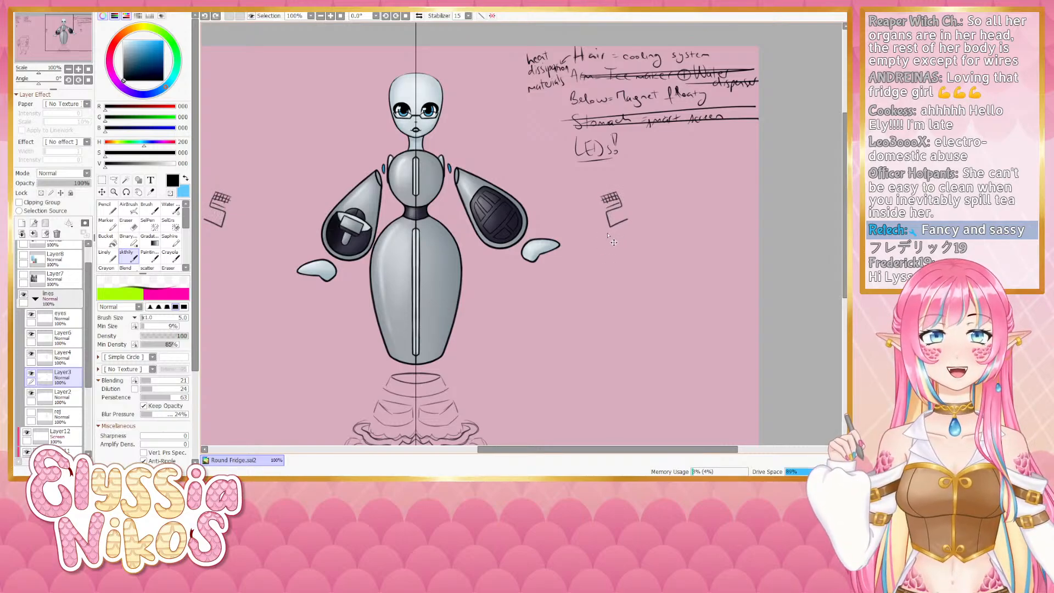
key(e)
drag(618, 208, 602, 221)
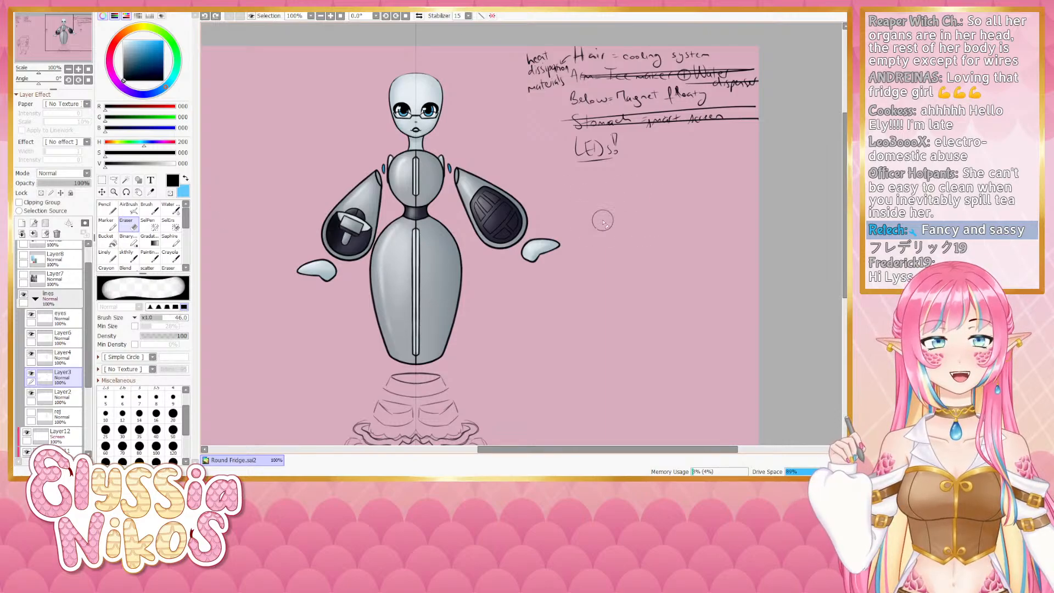
- Switch to a sketch brush and repeatedly sketch and redraw a bob-style hair outline around the robot's head on Layer3
click(127, 255)
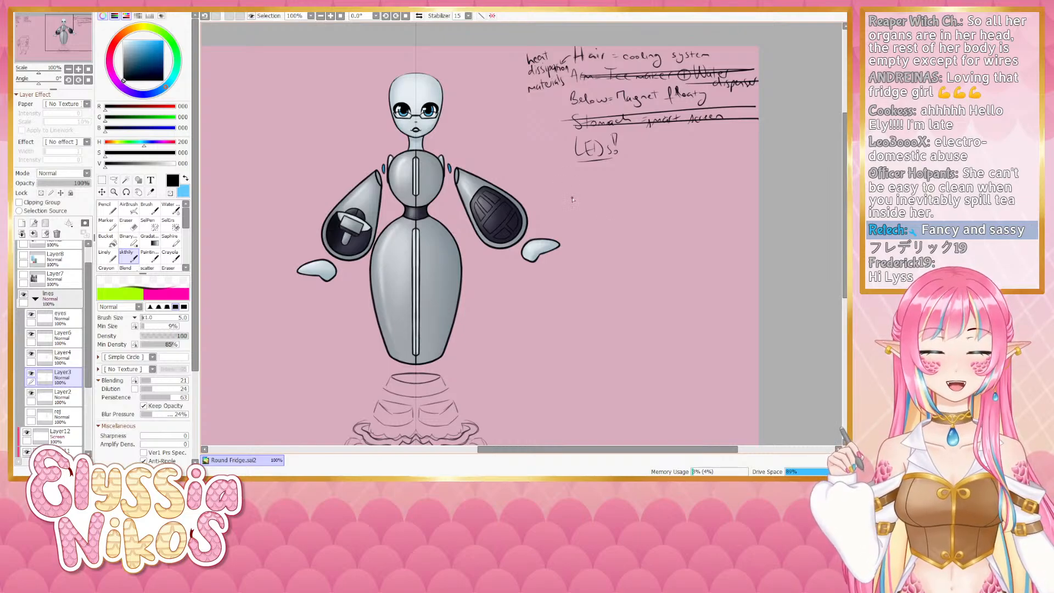
drag(572, 200, 583, 218)
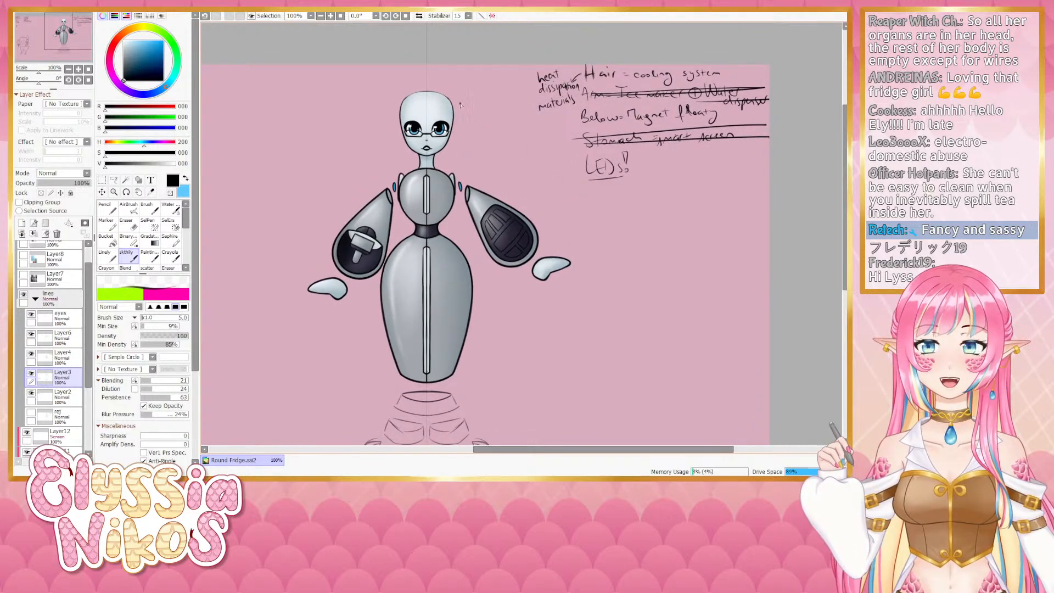
drag(439, 95, 476, 136)
key(ctrl+z)
mouse_move(428, 87)
mouse_down()
mouse_move(471, 142)
mouse_move(452, 106)
mouse_move(471, 125)
mouse_move(467, 117)
mouse_move(473, 160)
mouse_up()
key(ctrl+z)
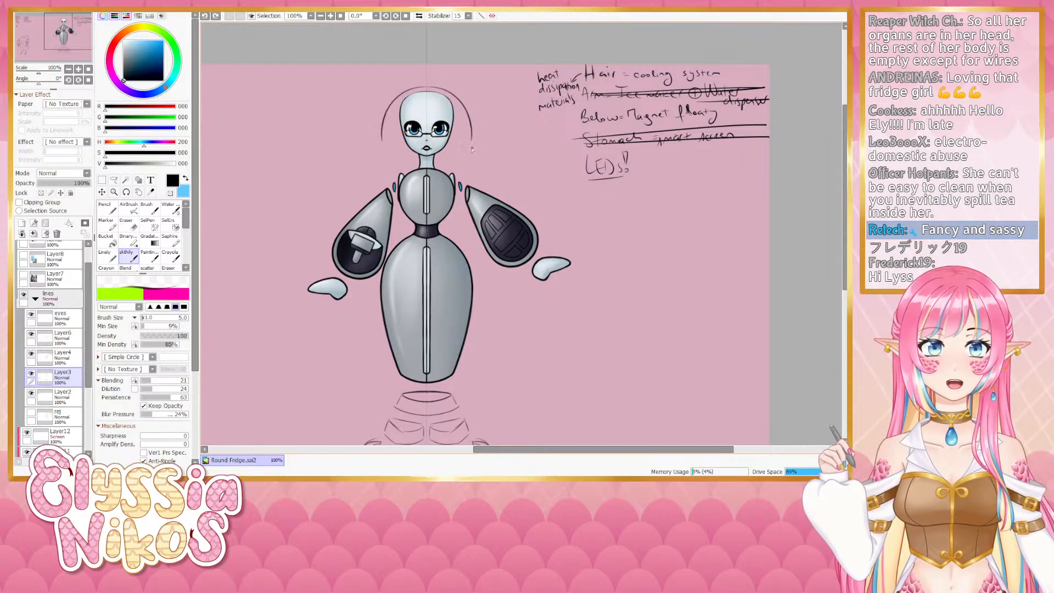
key(ctrl+z)
mouse_move(470, 123)
mouse_down()
mouse_move(471, 160)
mouse_move(438, 166)
mouse_move(450, 163)
mouse_up()
key(ctrl+z)
key(ctrl+z)
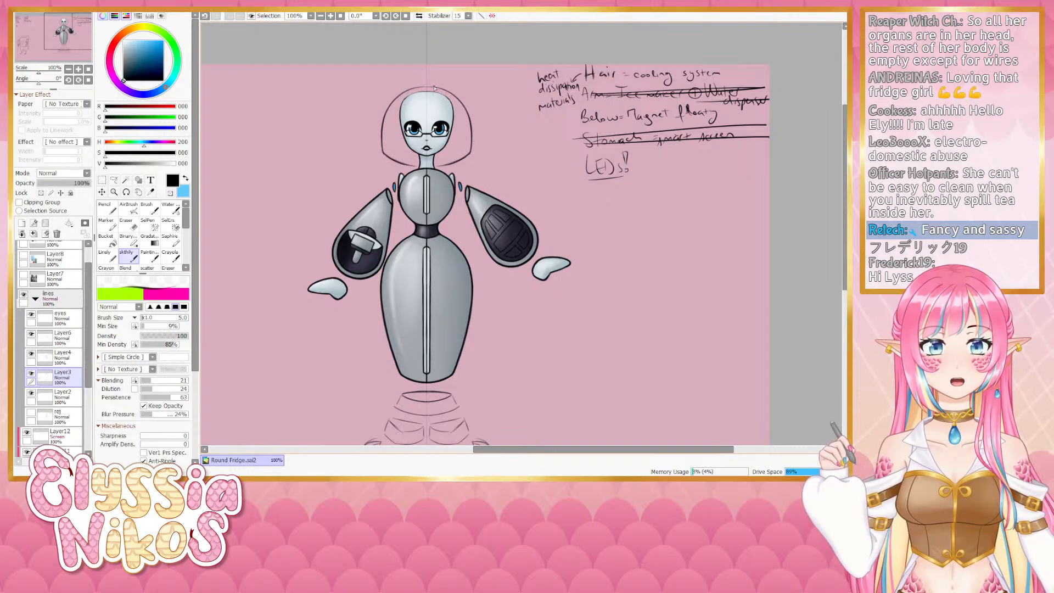
key(ctrl+z)
key(ctrl+z)
mouse_move(427, 88)
mouse_down()
mouse_move(450, 95)
mouse_move(467, 150)
mouse_up()
key(ctrl+z)
key(ctrl+z)
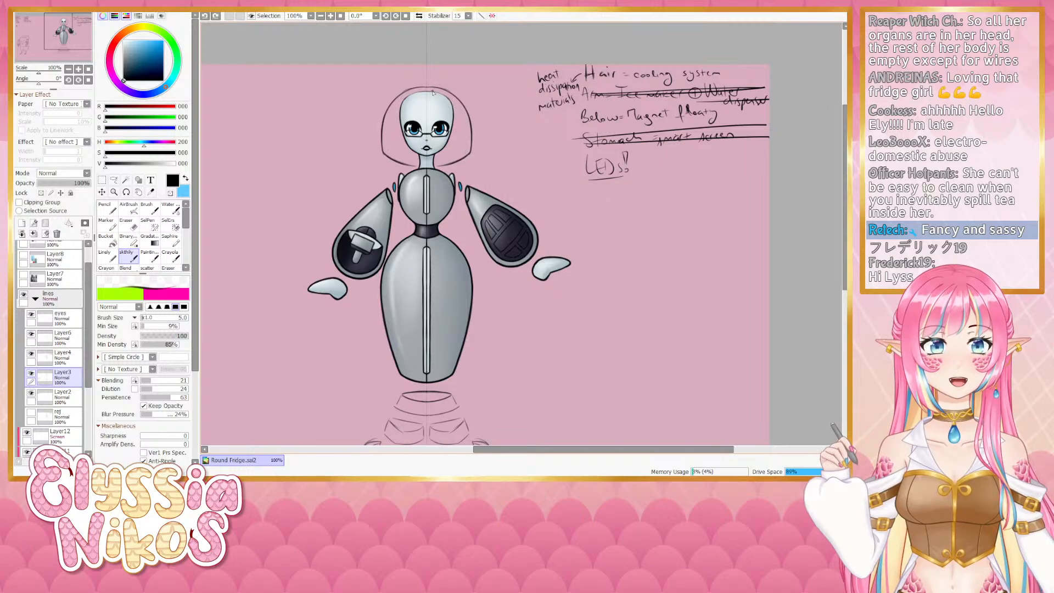
mouse_move(428, 88)
mouse_down()
mouse_move(448, 94)
mouse_move(467, 118)
mouse_move(454, 97)
mouse_move(471, 132)
mouse_up()
key(ctrl+z)
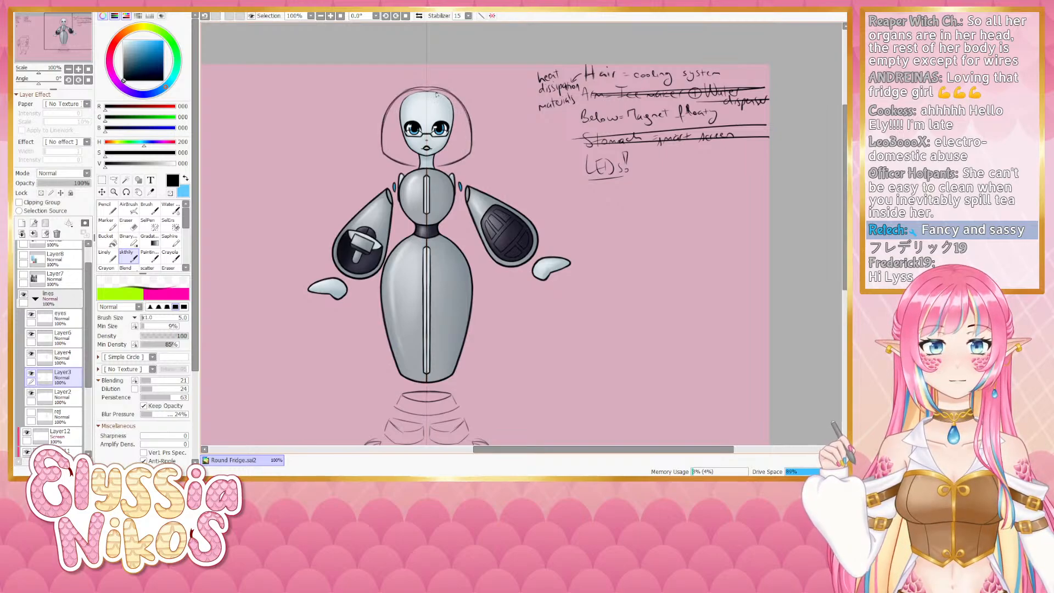
key(ctrl+z)
drag(427, 90, 468, 134)
key(ctrl+z)
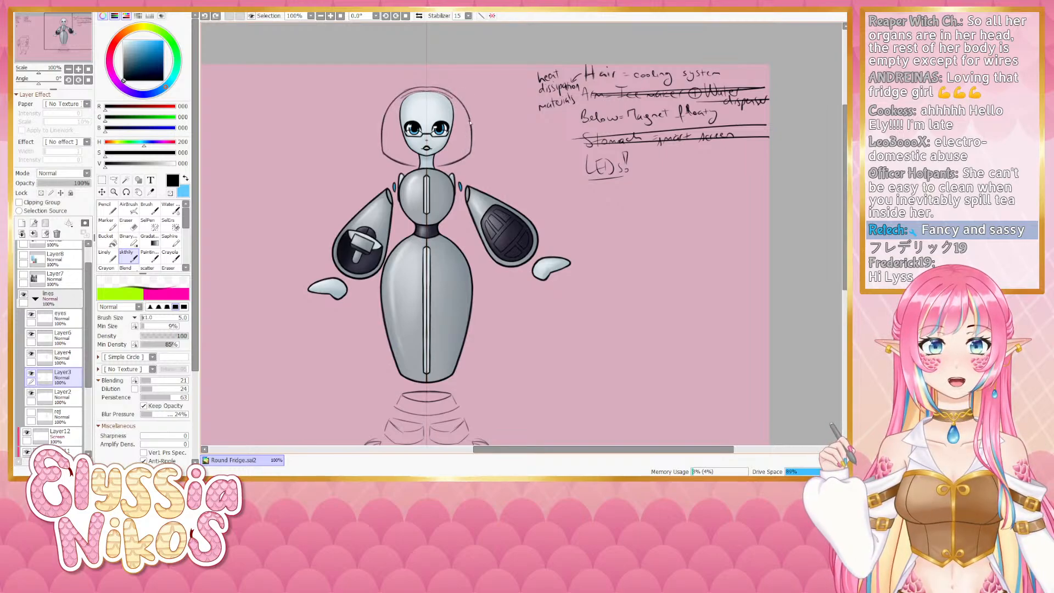
drag(452, 97, 471, 153)
drag(427, 95, 465, 144)
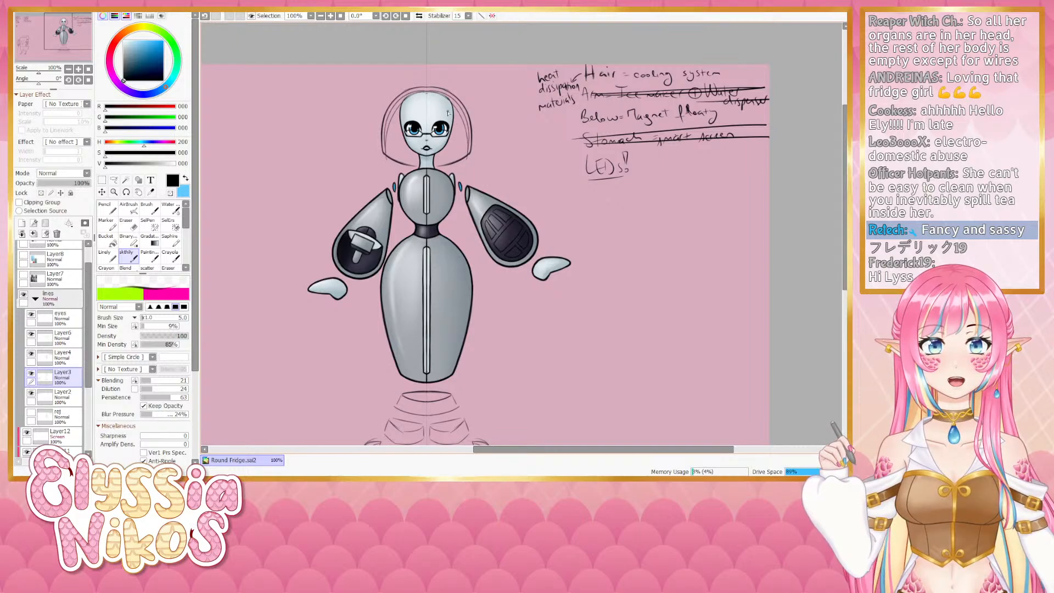
key(ctrl+z)
mouse_move(428, 93)
mouse_down()
mouse_move(466, 134)
mouse_move(466, 162)
mouse_up()
key(ctrl+z)
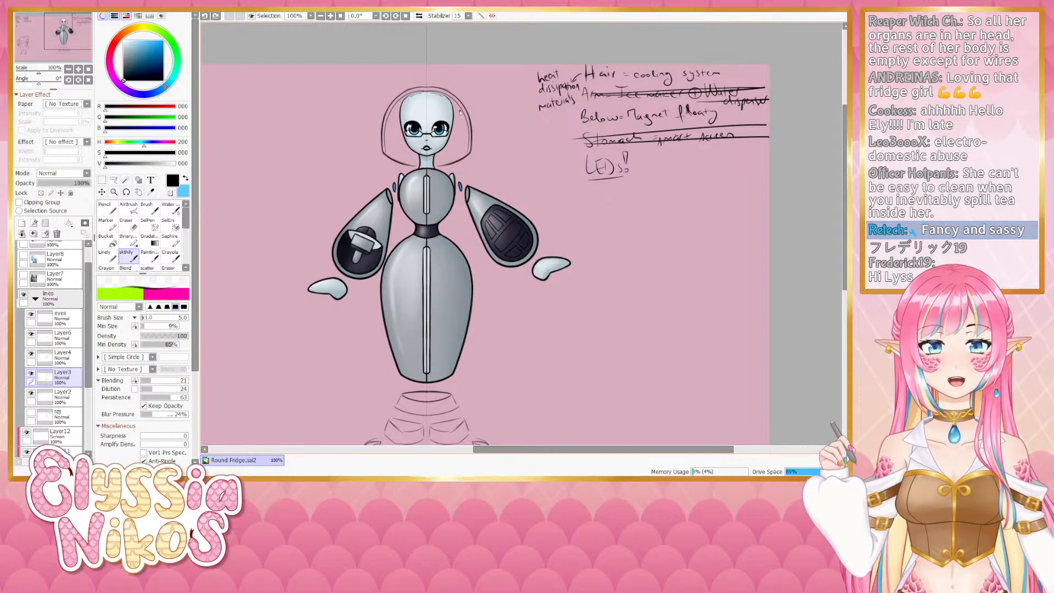
key(ctrl+y)
key(ctrl+z)
mouse_move(427, 92)
mouse_down()
mouse_move(453, 110)
mouse_move(462, 158)
mouse_up()
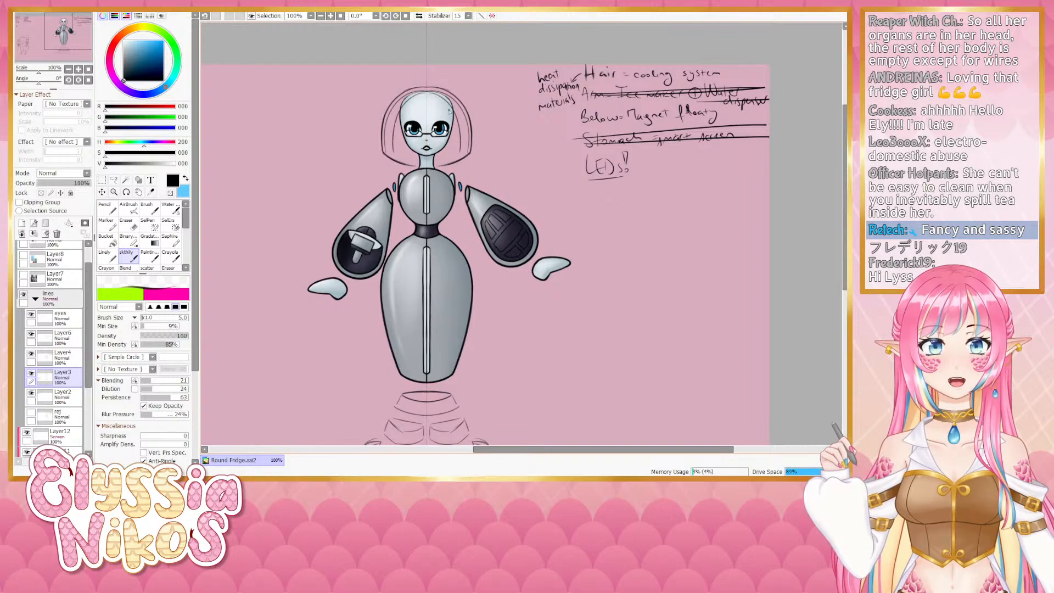
key(ctrl+z)
drag(427, 92, 466, 159)
key(ctrl+z)
mouse_move(428, 92)
mouse_down()
mouse_move(467, 137)
mouse_move(465, 158)
mouse_up()
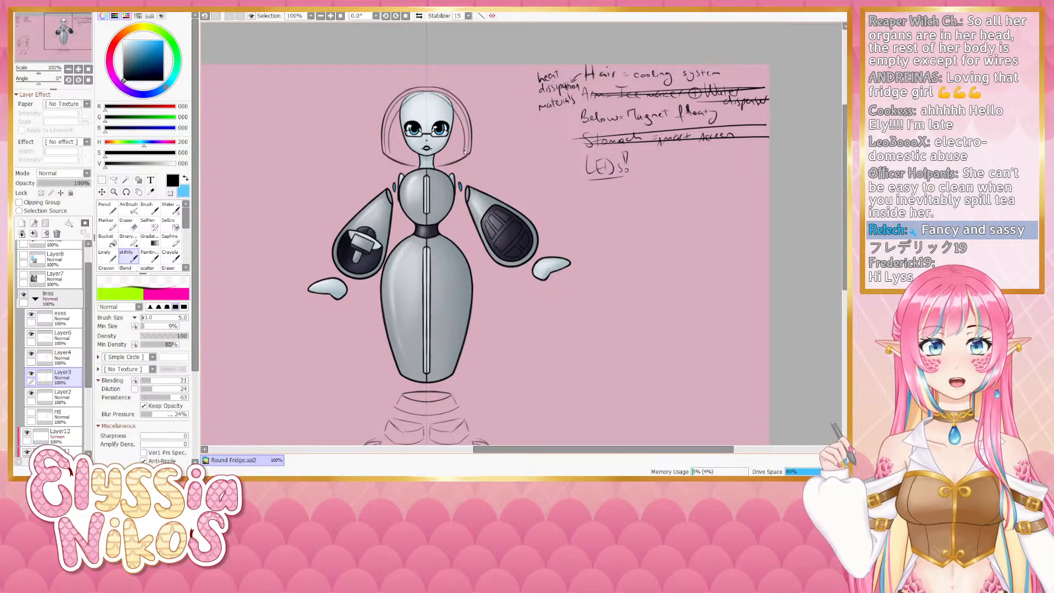
key(ctrl+z)
mouse_move(428, 93)
mouse_down()
mouse_move(461, 114)
mouse_move(465, 160)
mouse_up()
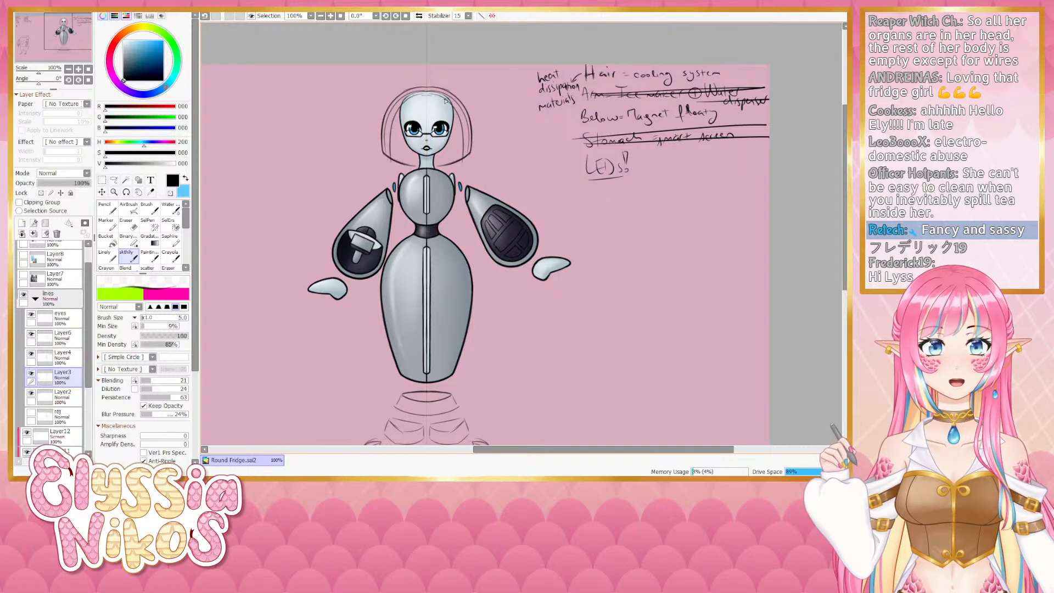
drag(446, 101, 460, 161)
key(ctrl+z)
drag(428, 92, 458, 161)
key(ctrl+z)
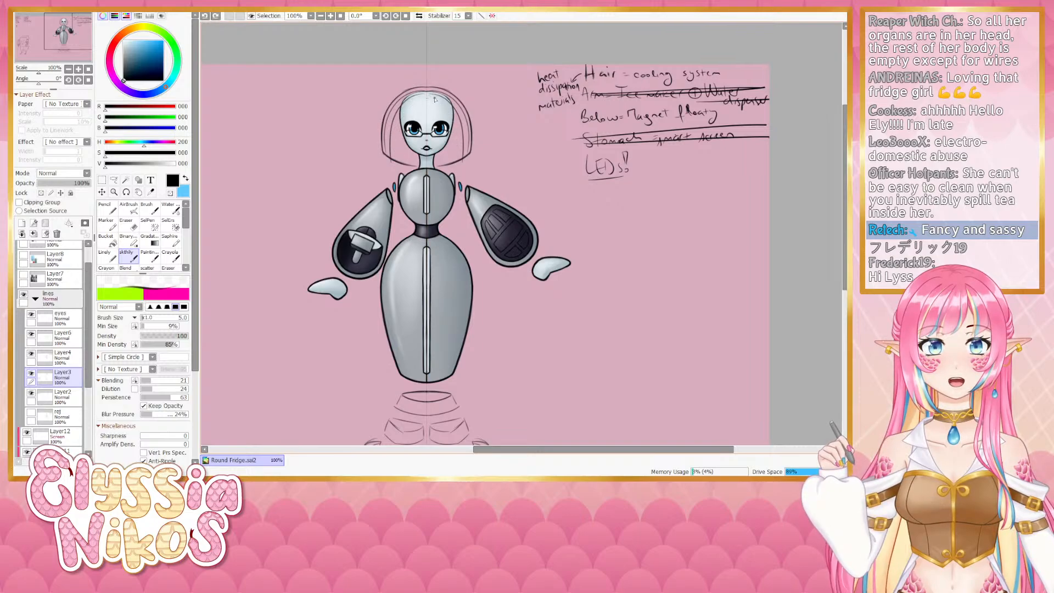
drag(428, 93, 457, 163)
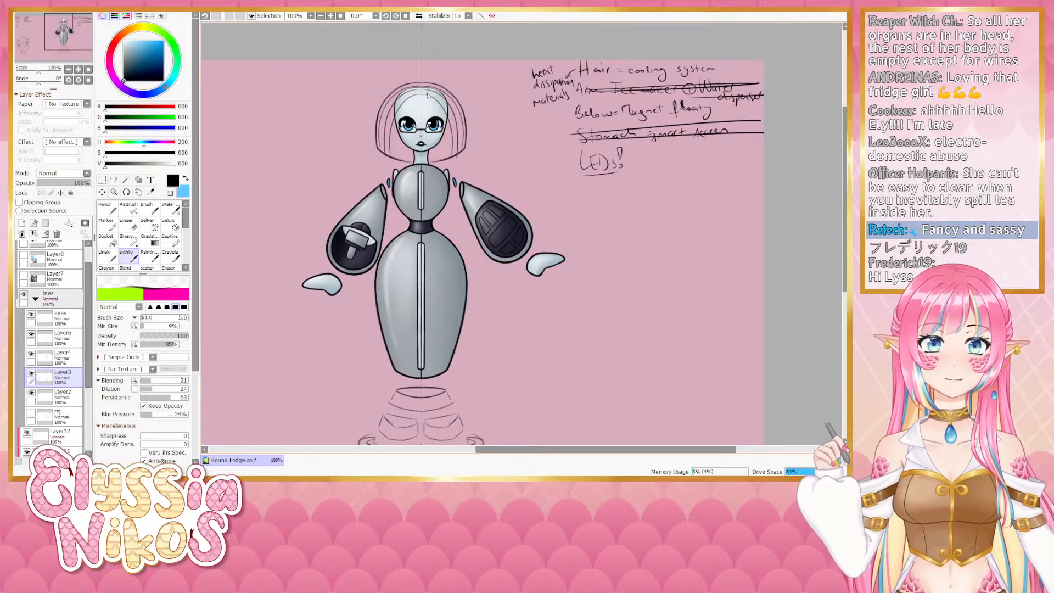
drag(421, 91, 445, 120)
key(ctrl+z)
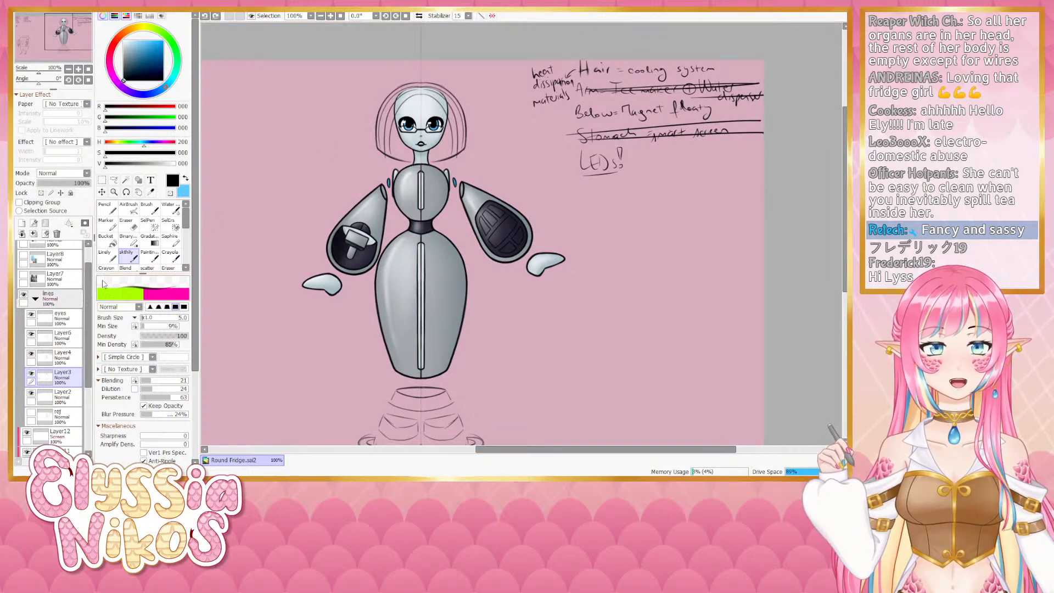
- Toggle Layer3's visibility and undo the bob hair outline strokes
click(31, 374)
click(32, 373)
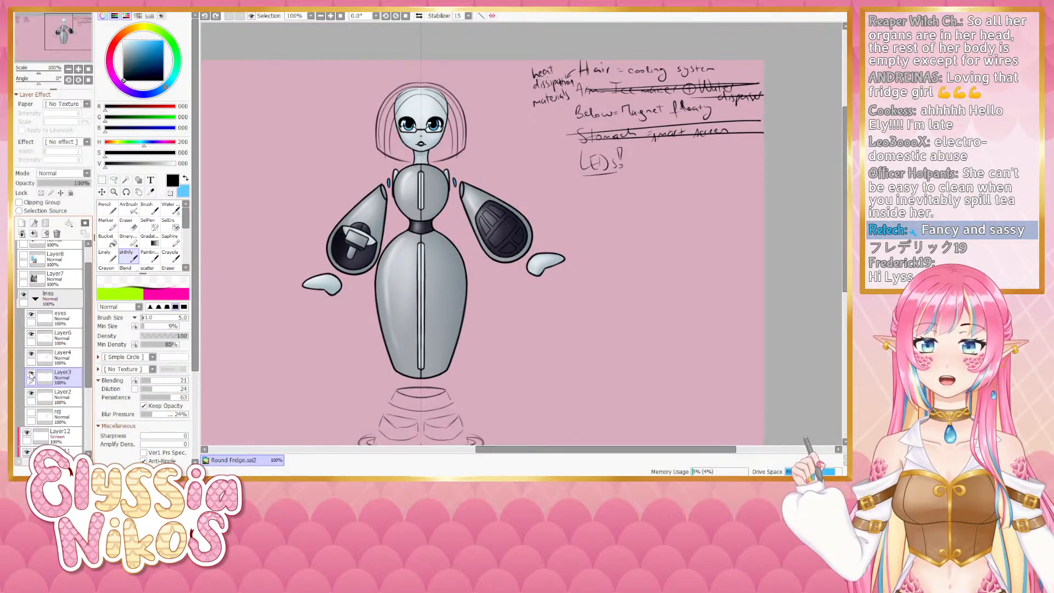
click(31, 373)
click(31, 375)
key(ctrl+z)
key(ctrl+z)
key(ctrl+z)
key(ctrl+z)
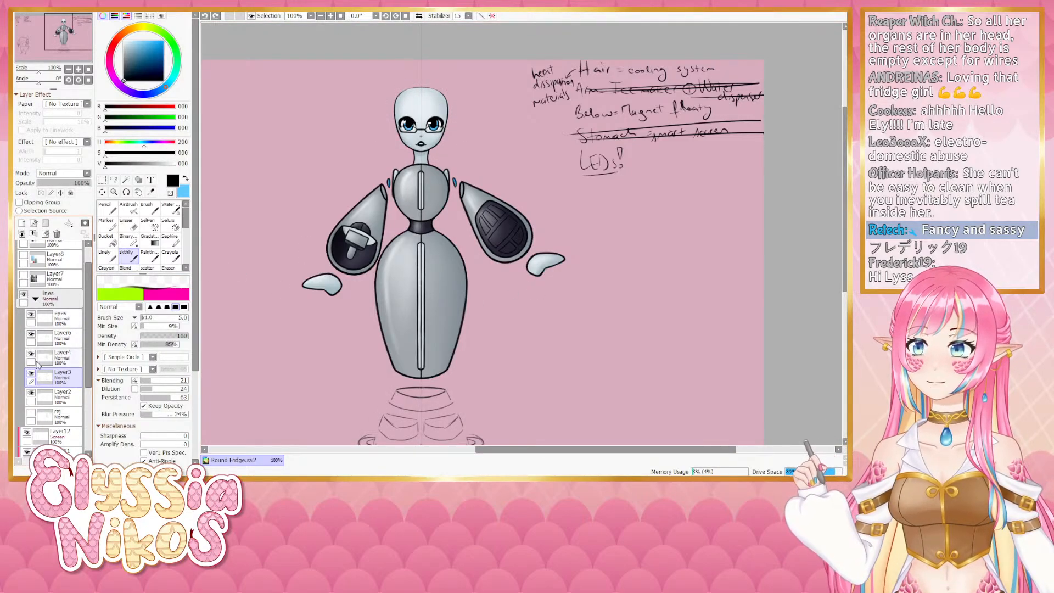
click(31, 375)
click(31, 375)
click(31, 375)
click(31, 375)
- Toggle the eyes layer's visibility, select the eyes layer and add a new layer above it
click(31, 315)
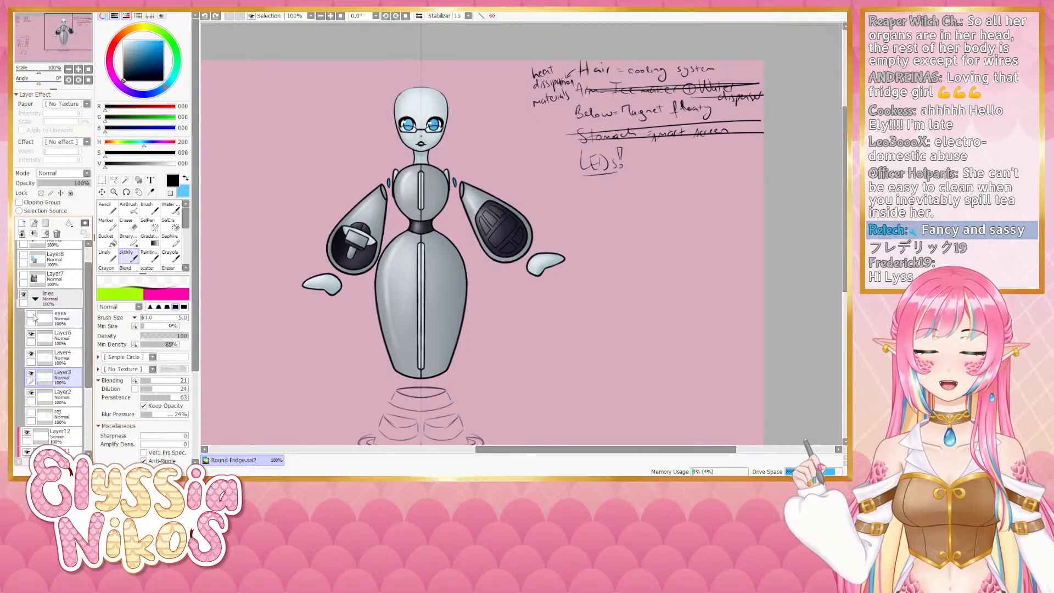
click(31, 314)
click(31, 315)
click(32, 314)
click(60, 318)
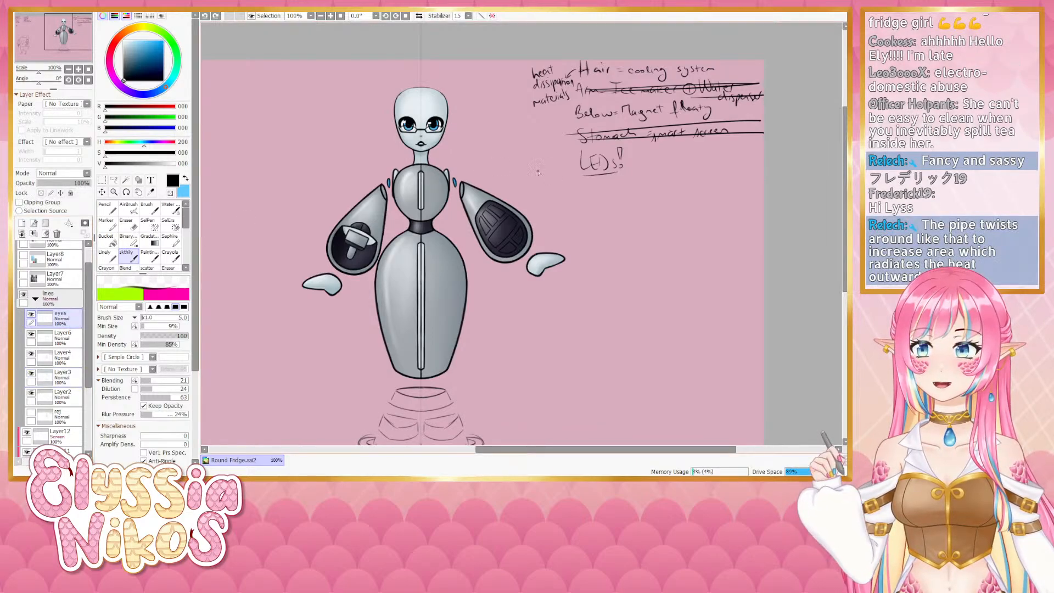
drag(530, 171, 517, 179)
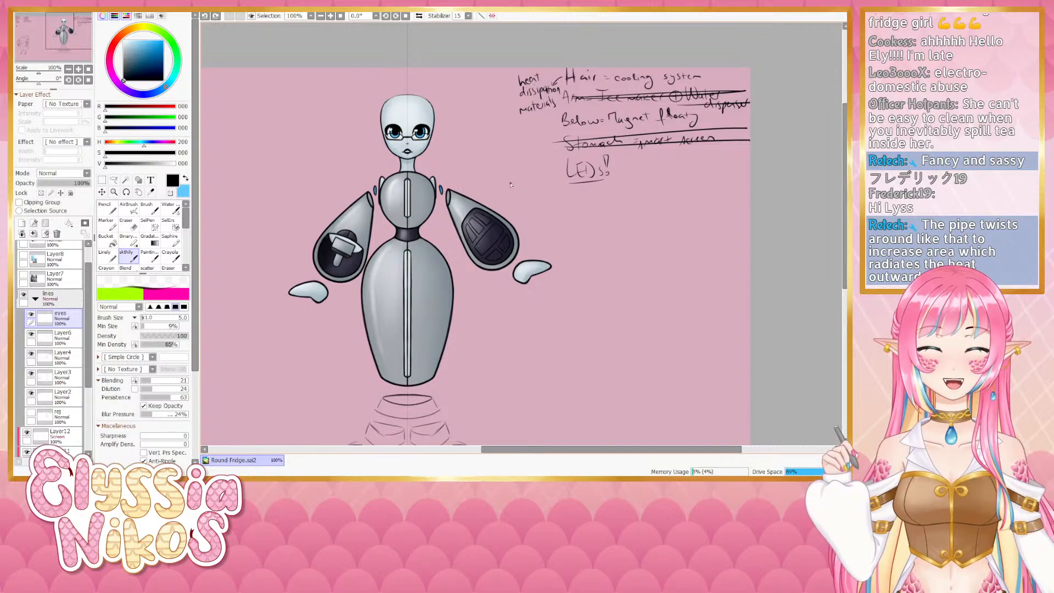
click(21, 223)
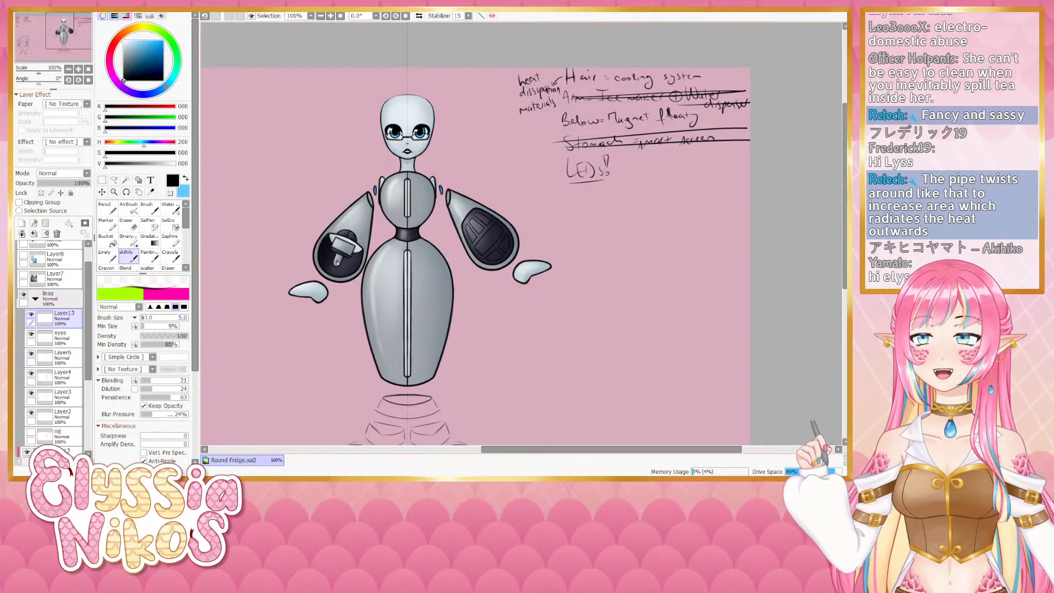
- Try sketching mirrored arrow marks pointing at the robot's shoulders, undoing each attempt
drag(463, 140, 464, 142)
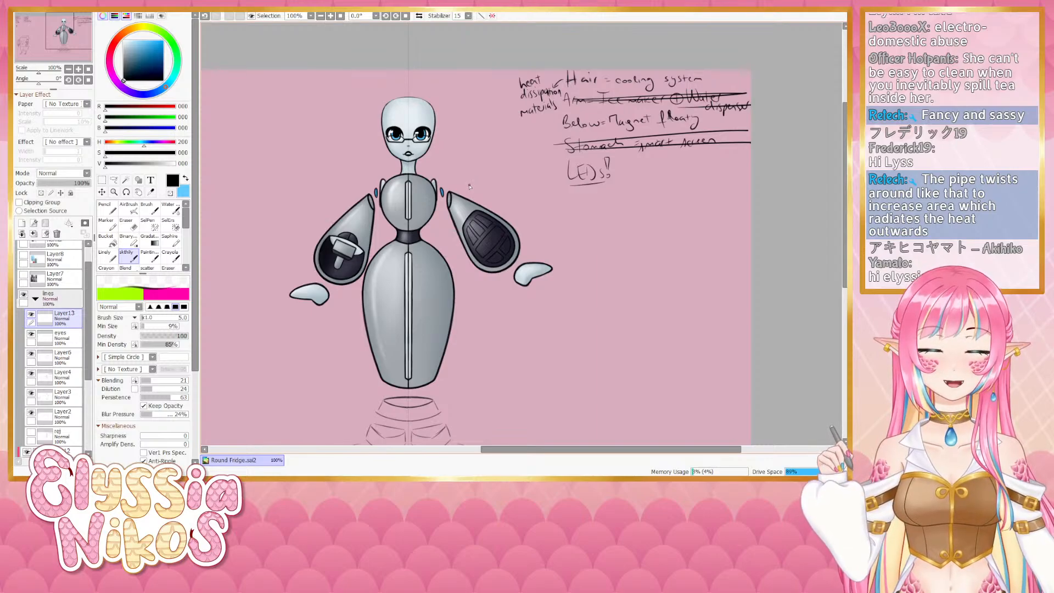
mouse_move(466, 176)
mouse_down()
mouse_move(473, 194)
mouse_move(479, 188)
mouse_up()
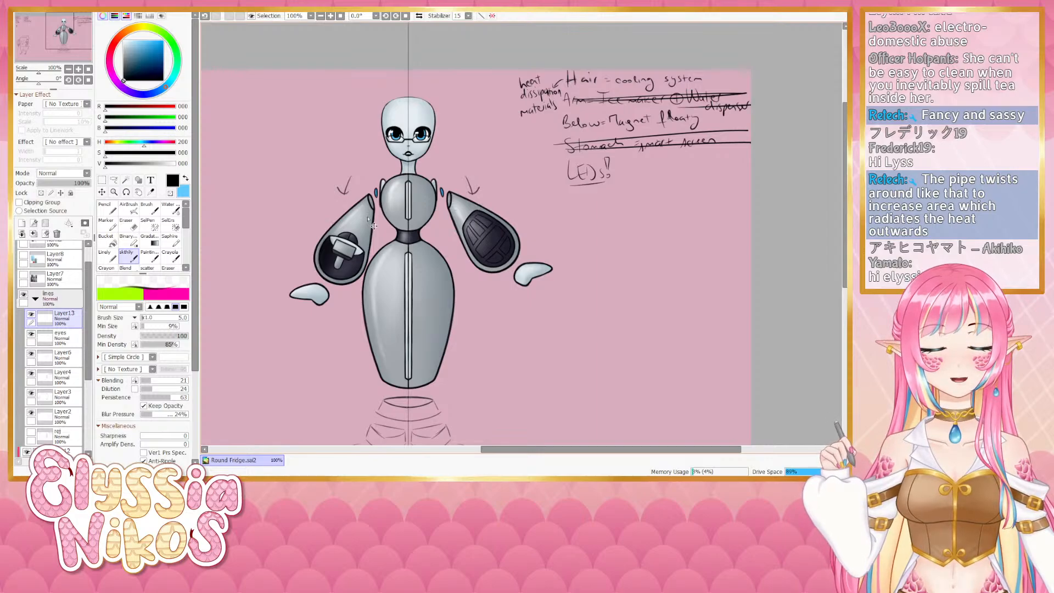
key(ctrl+z)
key(ctrl+z)
mouse_move(309, 208)
mouse_down()
mouse_move(318, 227)
mouse_move(322, 219)
mouse_up()
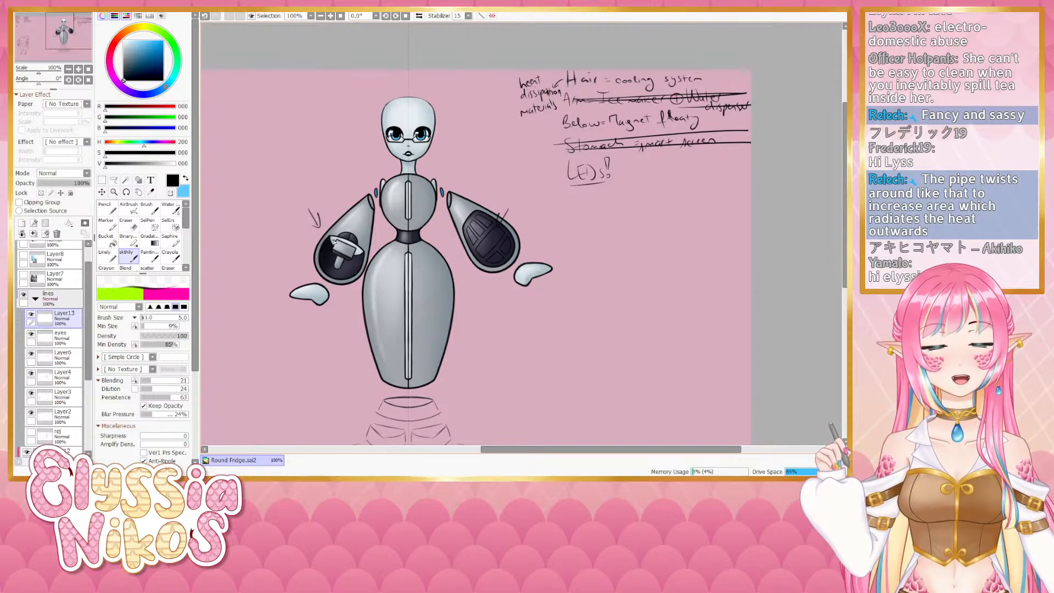
key(ctrl+z)
key(ctrl+z)
key(ctrl+z)
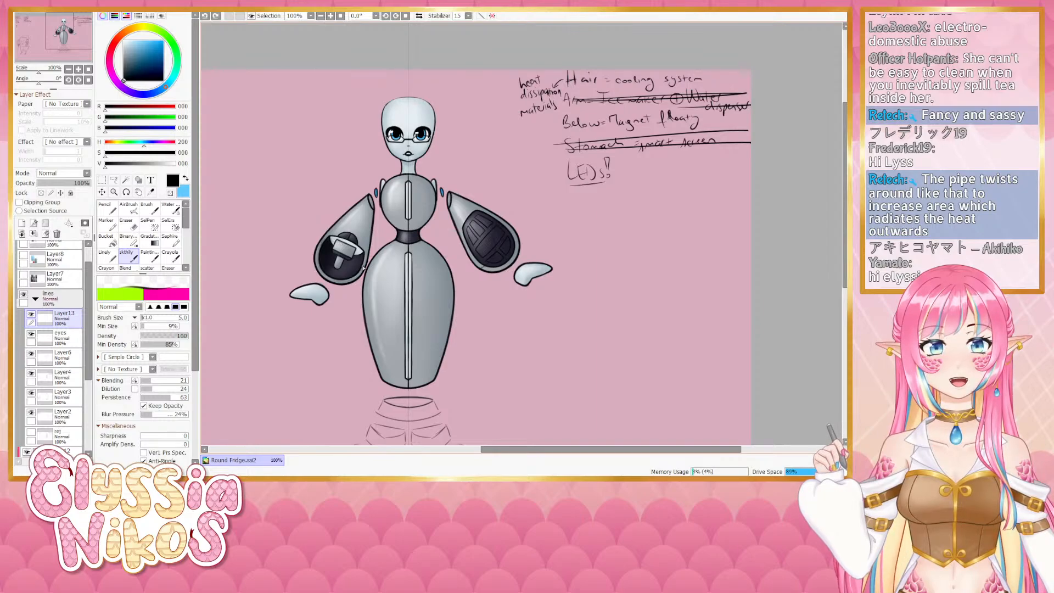
mouse_move(364, 236)
mouse_down()
mouse_move(361, 250)
mouse_move(341, 219)
mouse_move(324, 248)
mouse_up()
key(ctrl+z)
key(ctrl+z)
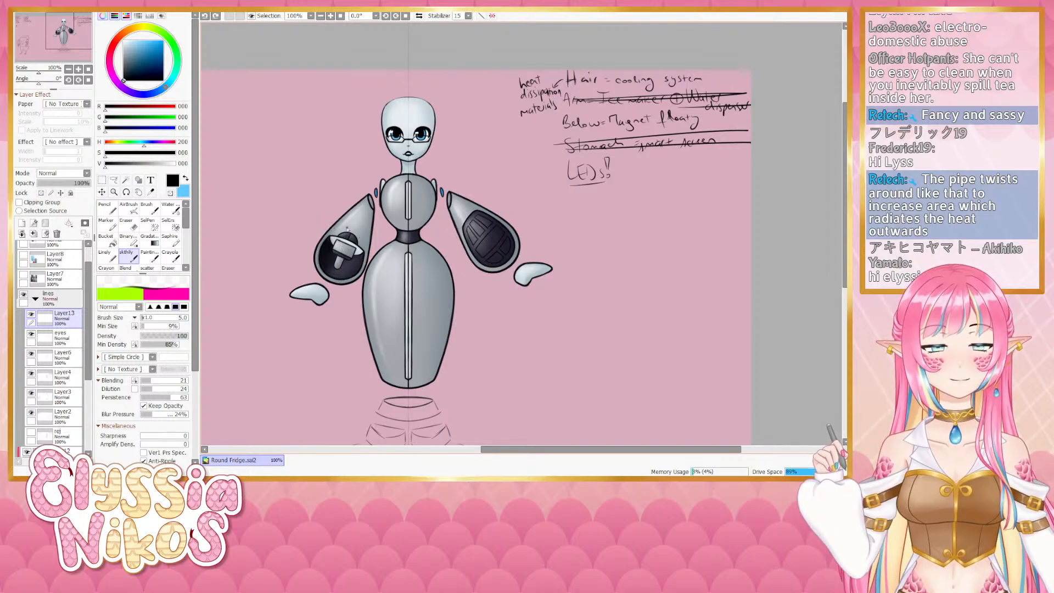
- Sketch mirrored arrow marks pointing at the shoulders, plus small marks on the head, neck, body sides and hands
drag(342, 188, 350, 204)
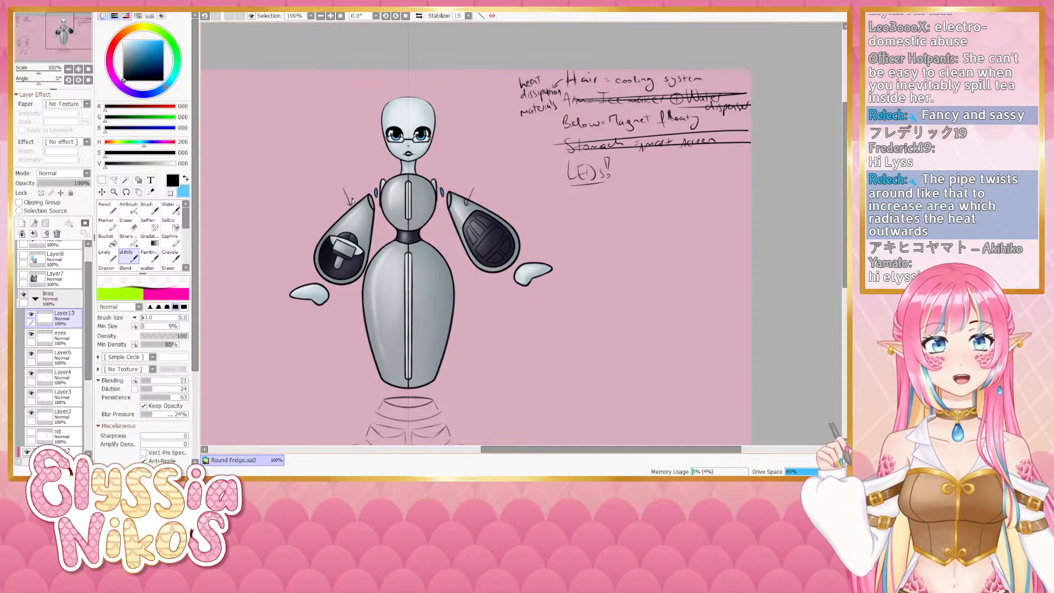
mouse_move(442, 95)
mouse_down()
mouse_move(426, 109)
mouse_move(440, 110)
mouse_up()
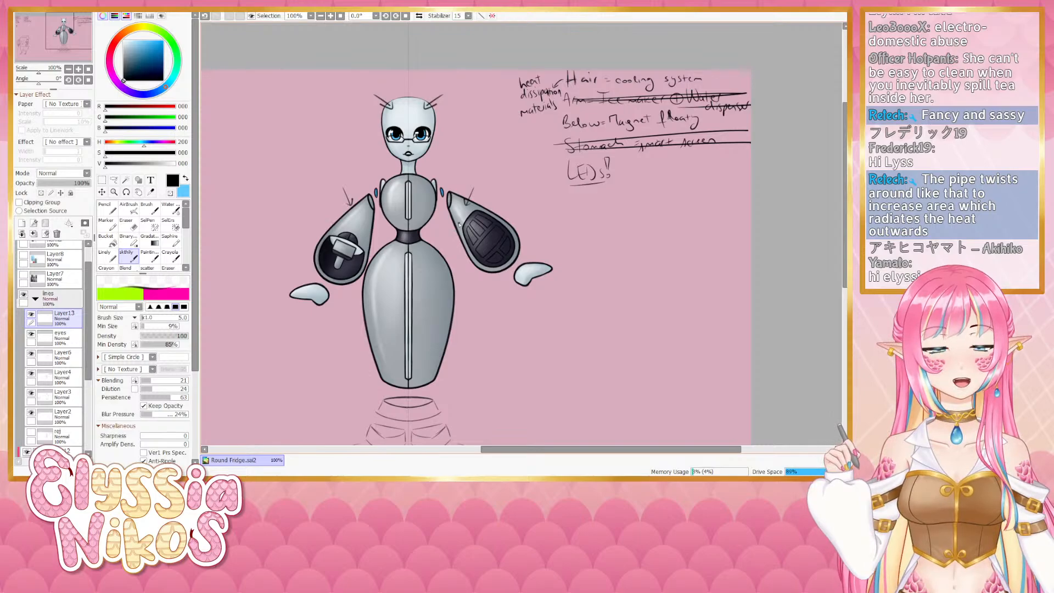
drag(428, 164, 420, 184)
drag(424, 179, 417, 187)
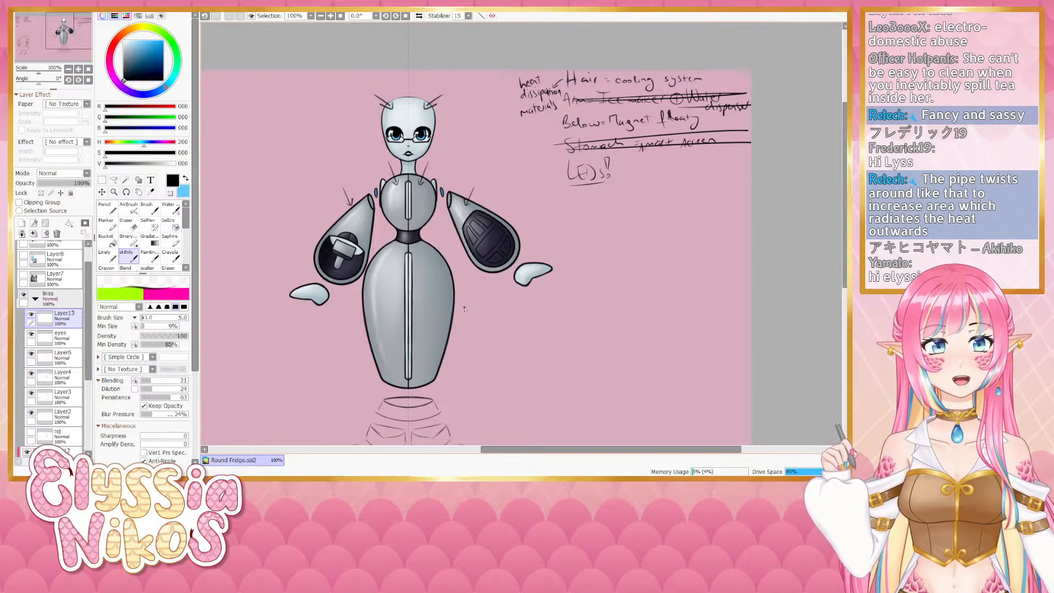
drag(465, 309, 439, 308)
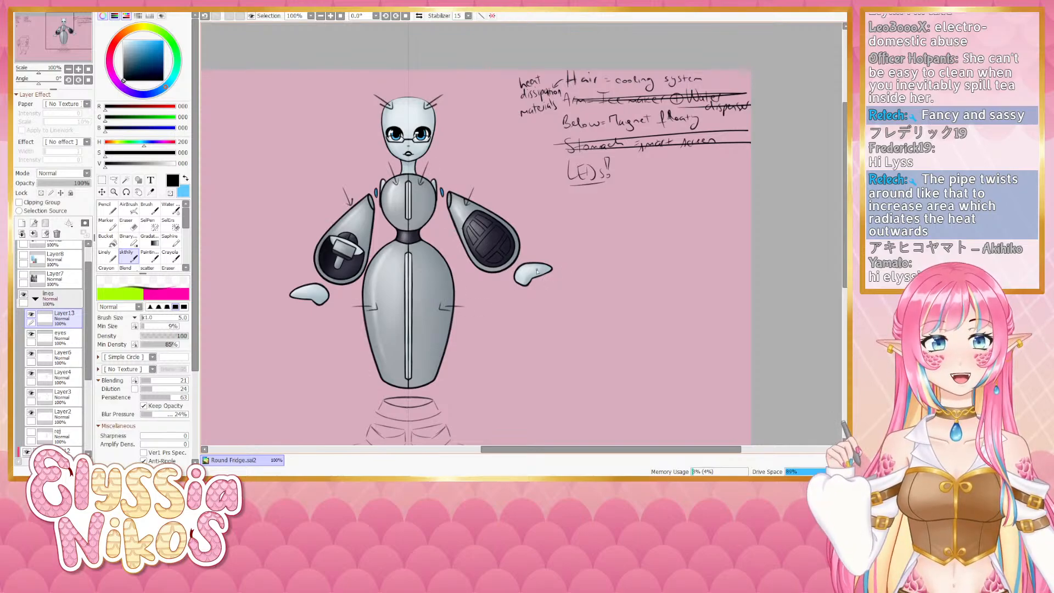
drag(543, 241, 541, 258)
- Undo the marks on the head, neck, body sides and hands
key(ctrl+z)
key(ctrl+z)
key(ctrl+z)
key(ctrl+z)
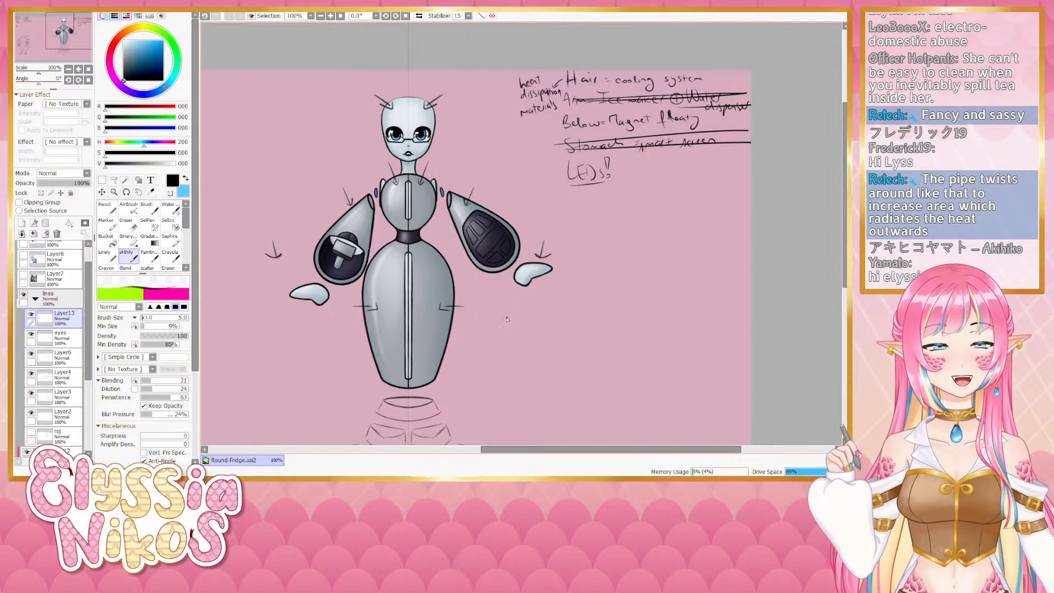
key(ctrl+z)
key(ctrl+z)
key(ctrl+z)
key(ctrl+z)
key(ctrl+z)
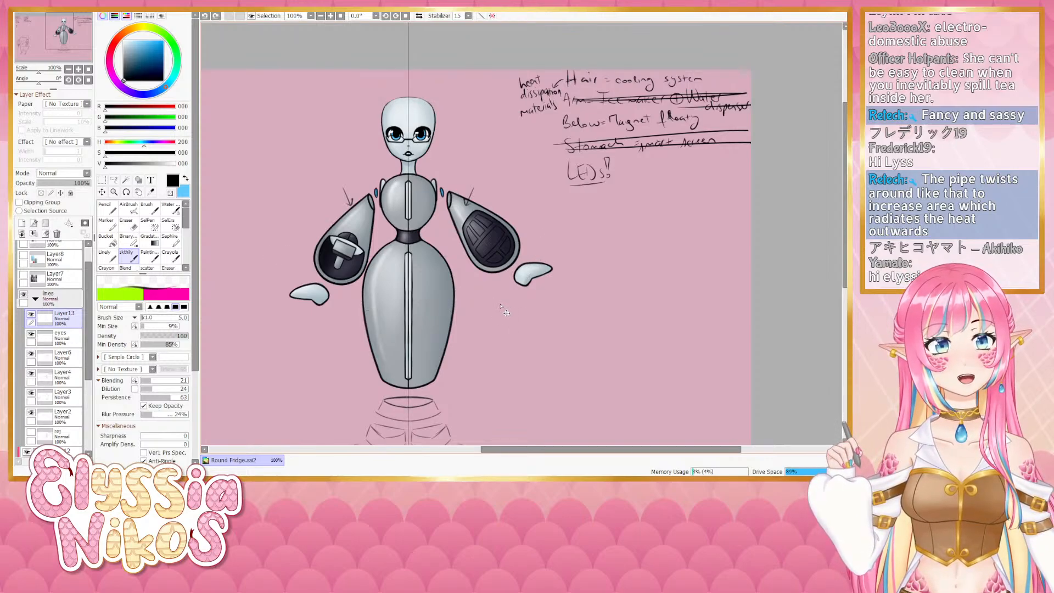
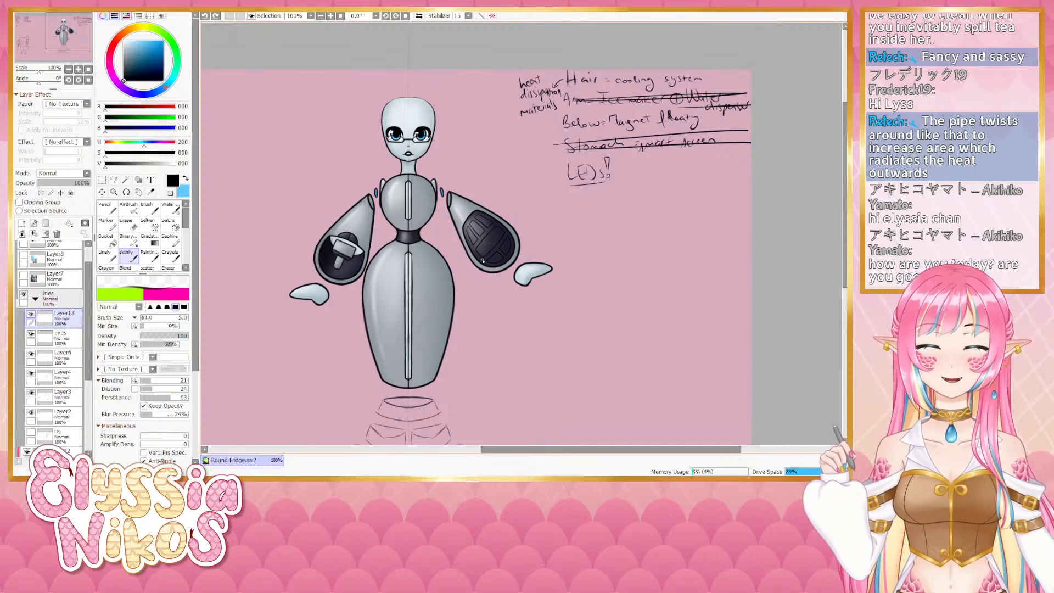
- Try sketching hair lines over the top of the robot's head, undoing each attempt
mouse_move(501, 200)
mouse_down()
mouse_move(507, 194)
mouse_move(508, 207)
mouse_up()
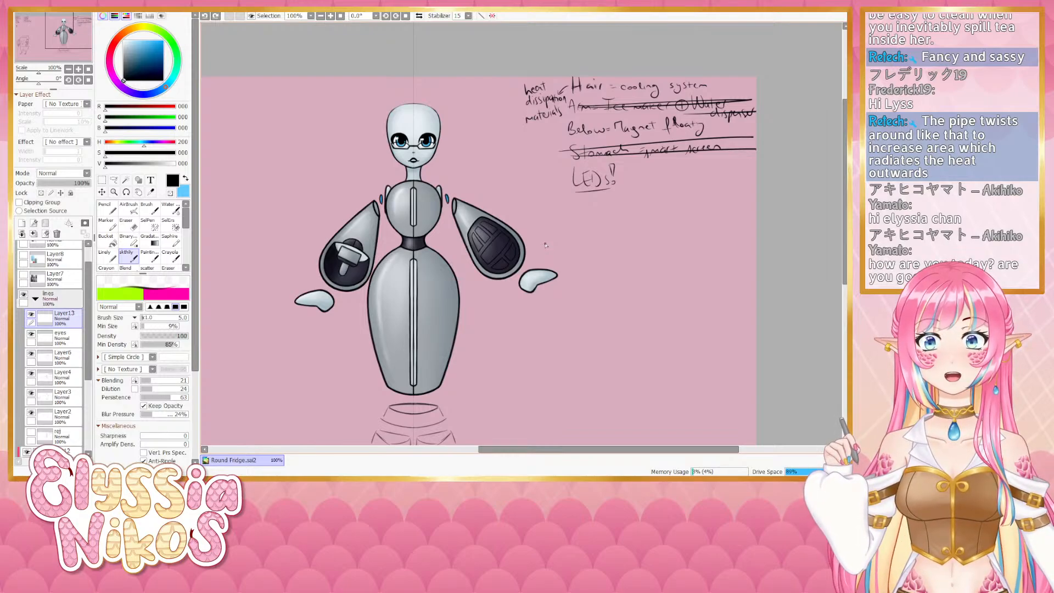
drag(557, 188, 552, 179)
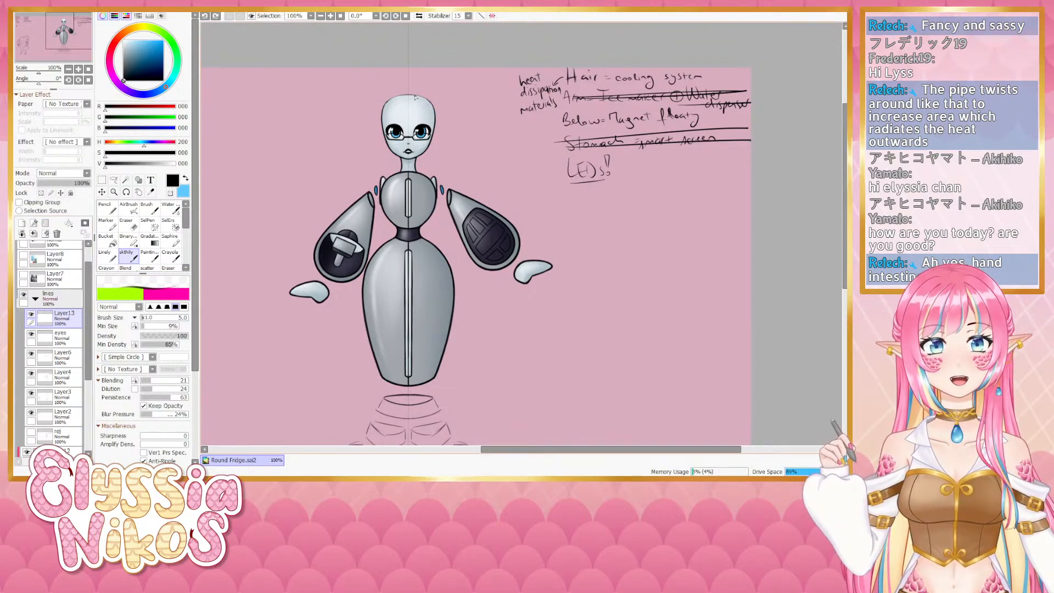
drag(409, 92, 443, 122)
key(ctrl+z)
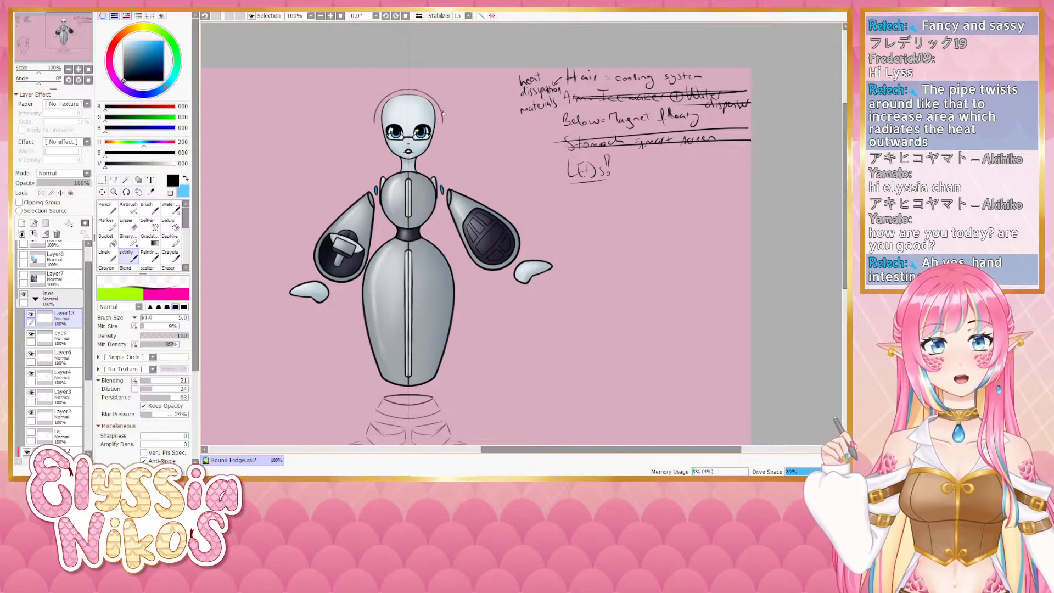
key(ctrl+z)
mouse_move(409, 91)
mouse_down()
mouse_move(444, 125)
mouse_move(417, 127)
mouse_move(447, 117)
mouse_move(427, 95)
mouse_move(443, 122)
mouse_up()
key(ctrl+z)
key(ctrl+z)
key(ctrl+z)
key(ctrl+z)
key(ctrl+z)
key(ctrl+z)
- Sketch a rounded hair cap outline over the top of the robot's head
key(ctrl+z)
key(ctrl+z)
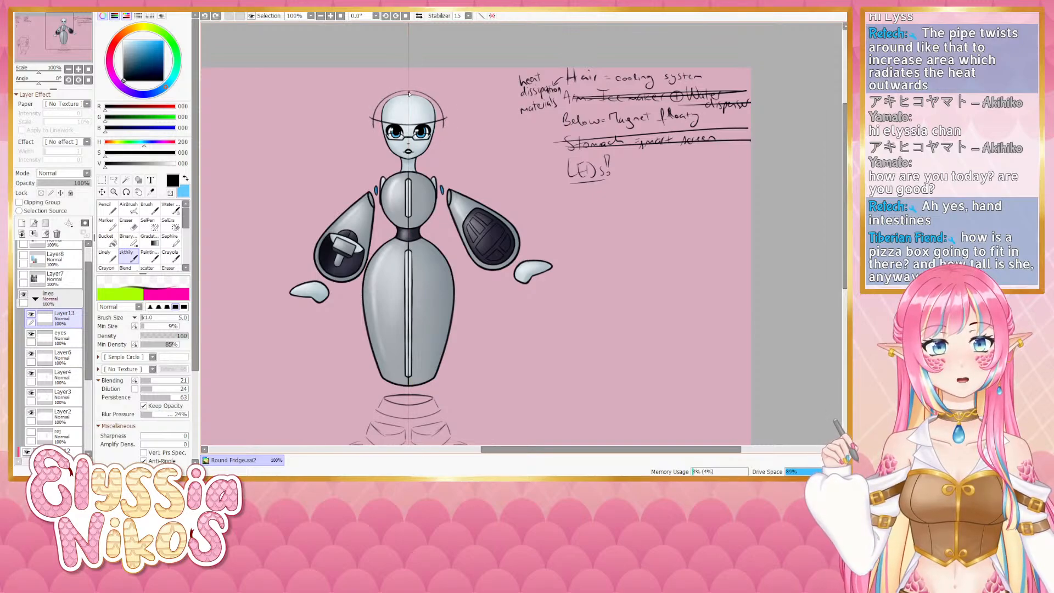
drag(409, 91, 439, 125)
mouse_move(411, 91)
mouse_down()
mouse_move(433, 101)
mouse_move(442, 129)
mouse_move(432, 99)
mouse_move(441, 128)
mouse_up()
key(ctrl+z)
key(ctrl+z)
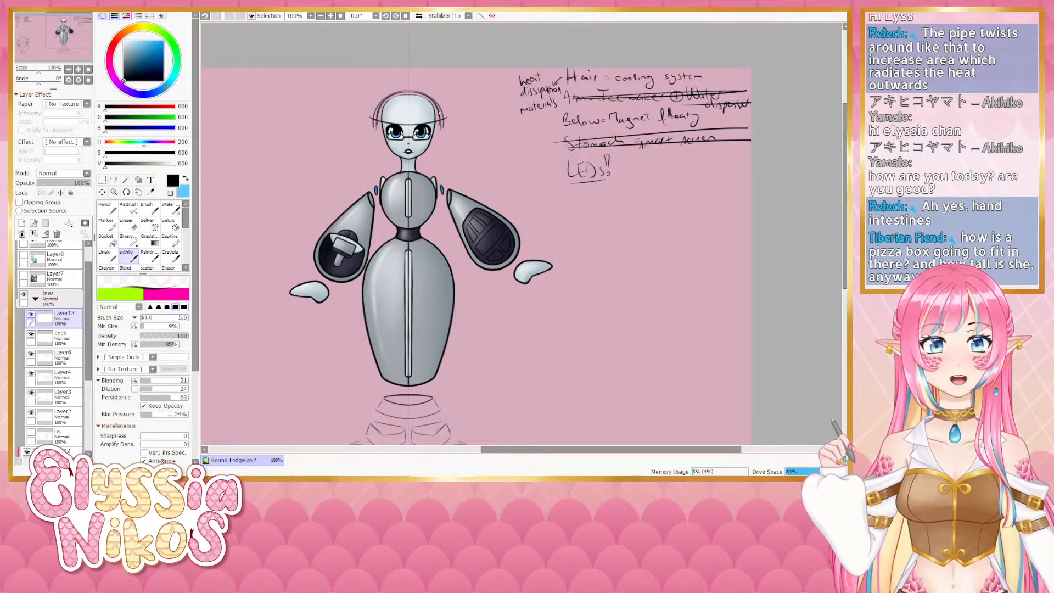
key(ctrl+z)
drag(411, 91, 439, 126)
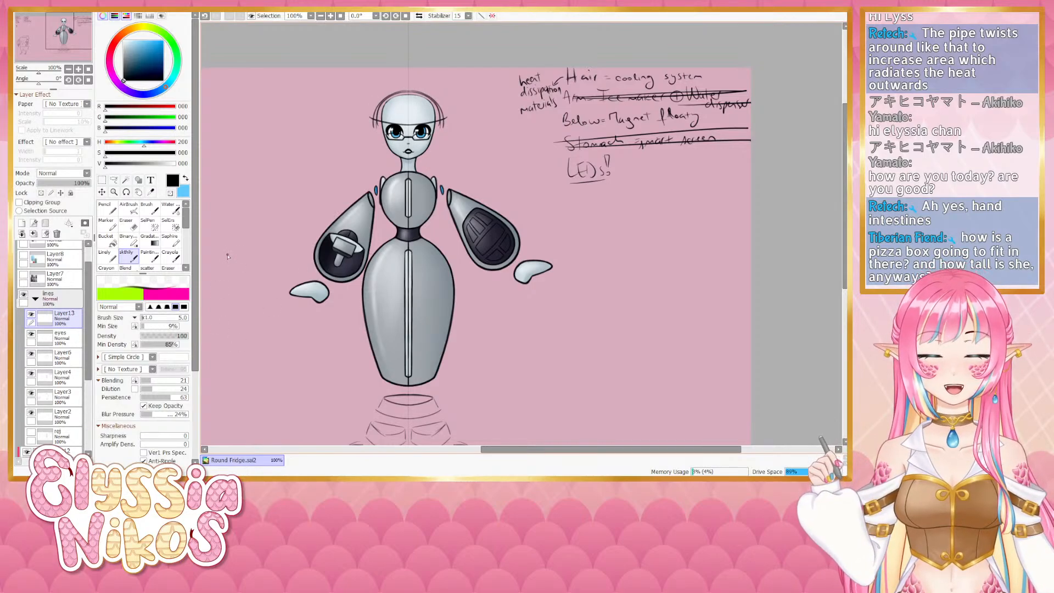
key(ctrl+z)
mouse_move(410, 92)
mouse_down()
mouse_move(441, 111)
mouse_move(440, 127)
mouse_up()
key(ctrl+z)
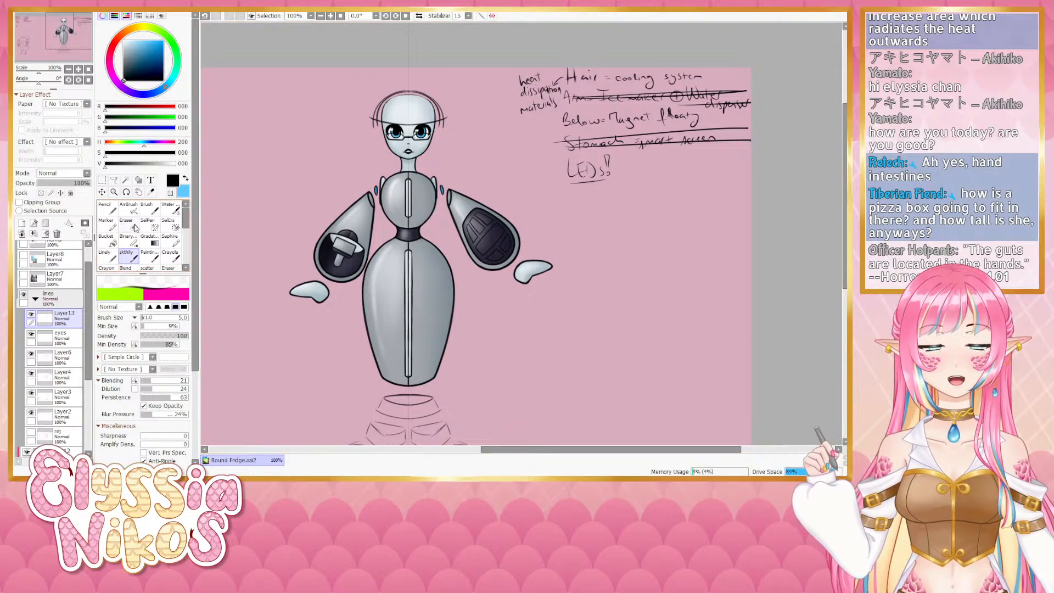
- Erase stray lines around the hair cap on the head with the Eraser
key(e)
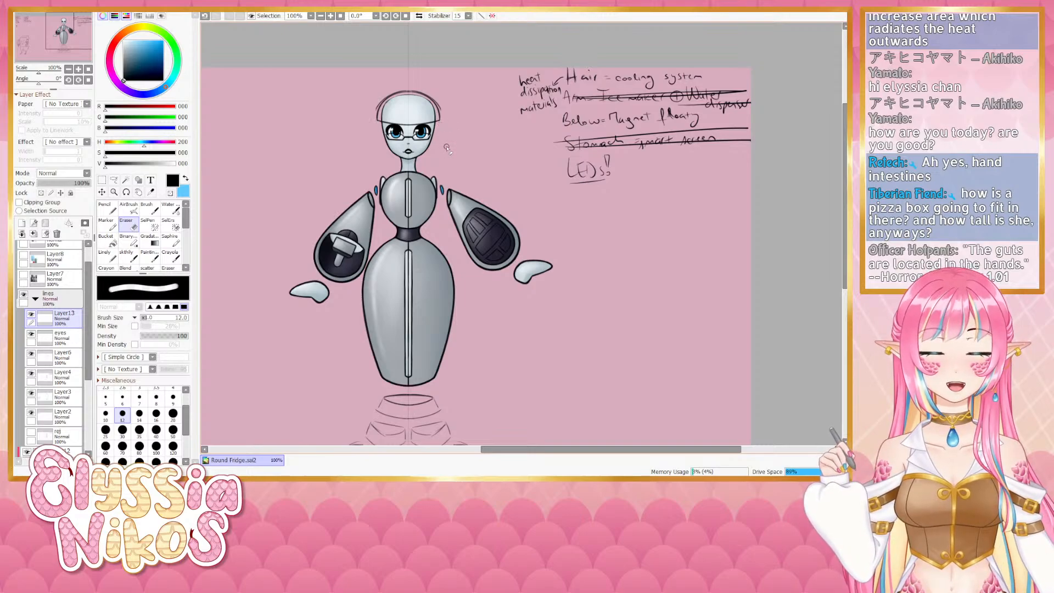
drag(474, 153, 488, 191)
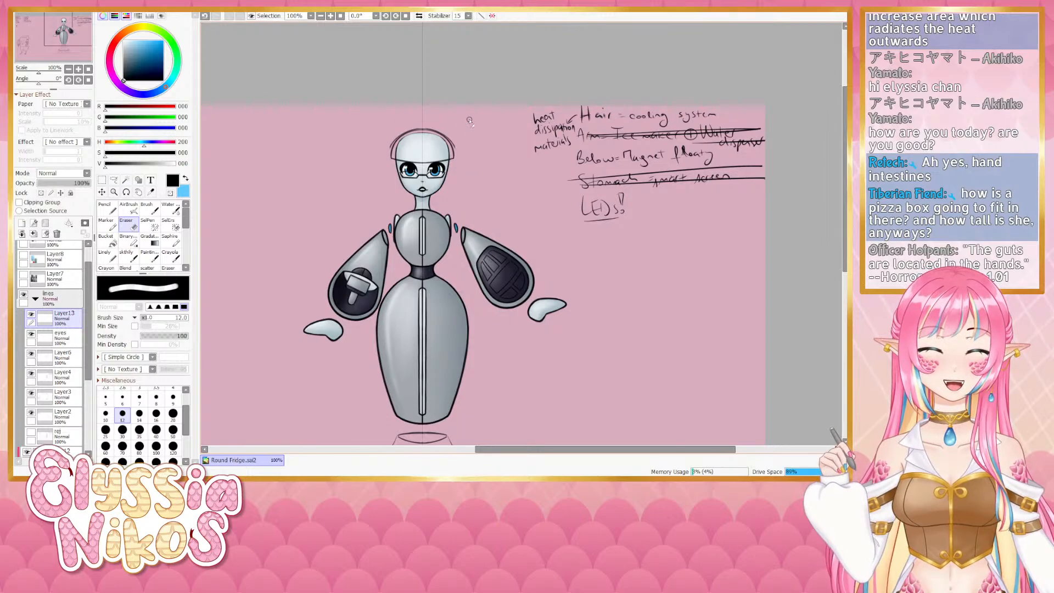
drag(474, 137, 466, 127)
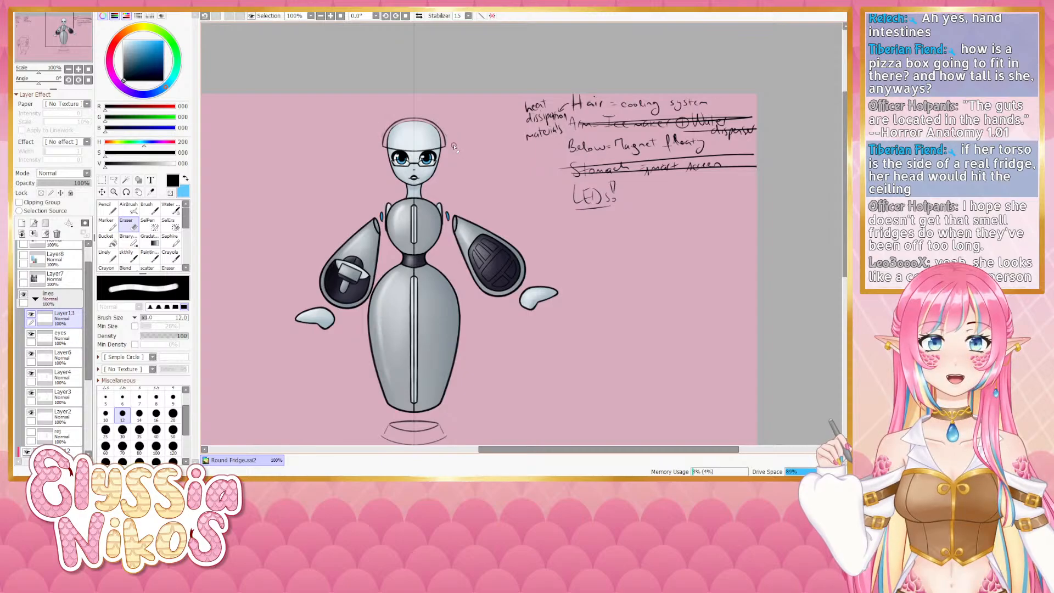
- Try another brush stroke on the head, undoing it
click(127, 258)
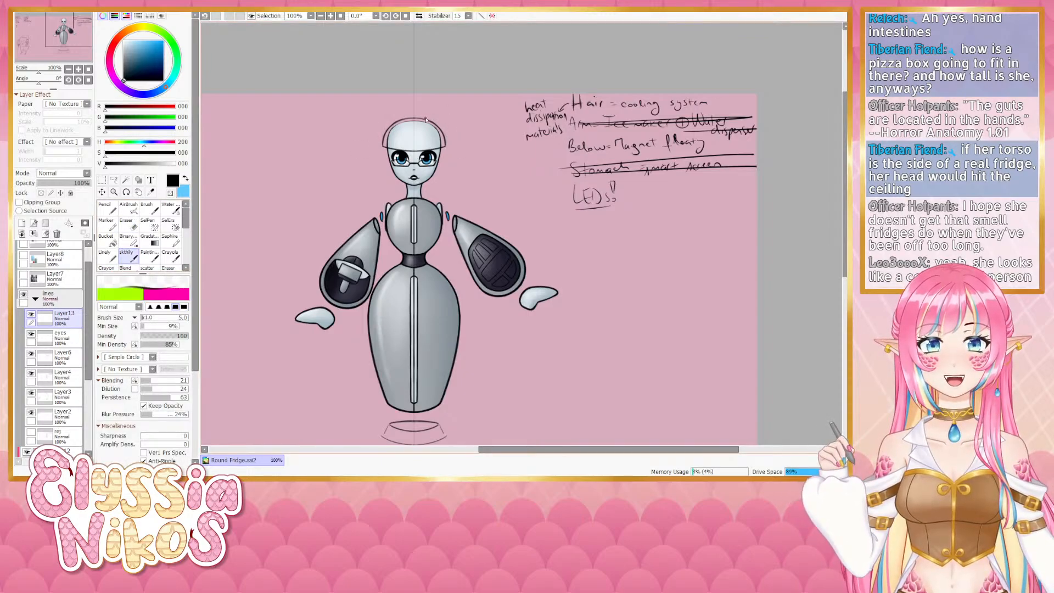
drag(425, 119, 444, 139)
key(ctrl+z)
key(ctrl+z)
key(ctrl+z)
key(ctrl+z)
- Select Layer3 and erase the upper ripple lines of the base beneath the robot
drag(465, 329, 465, 115)
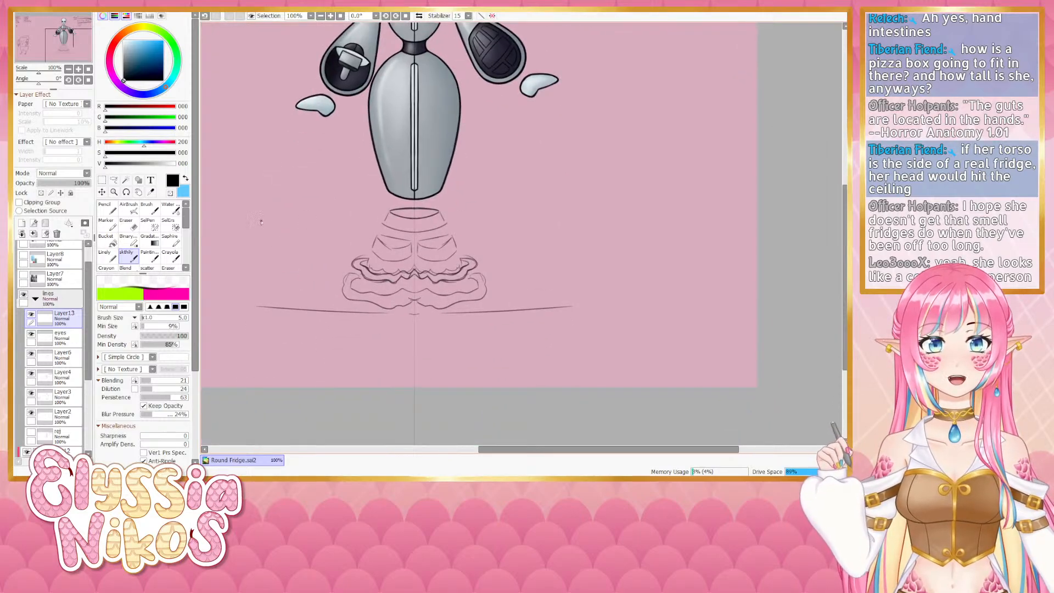
click(126, 223)
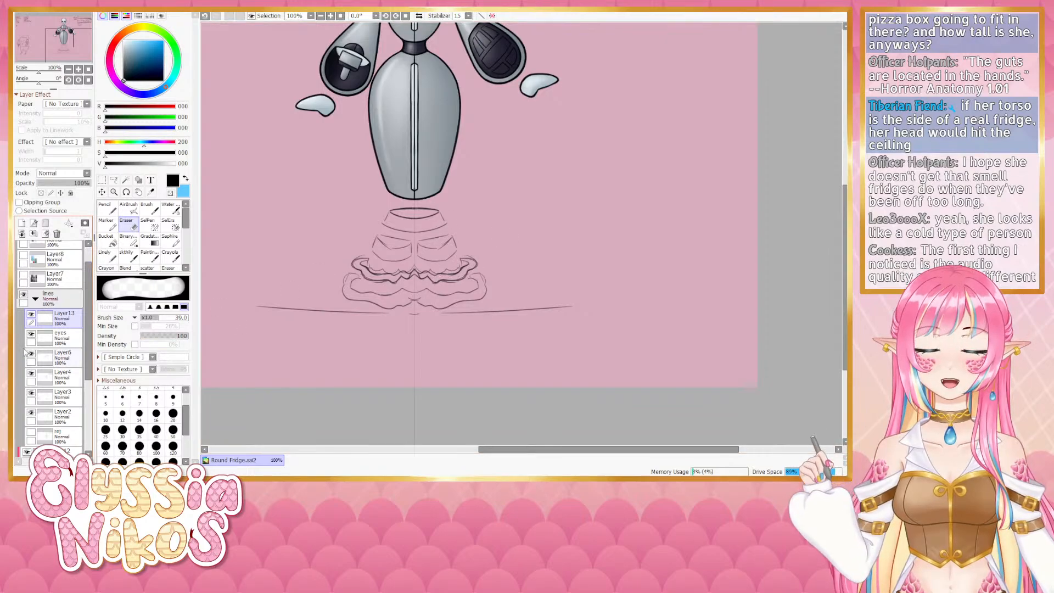
click(31, 374)
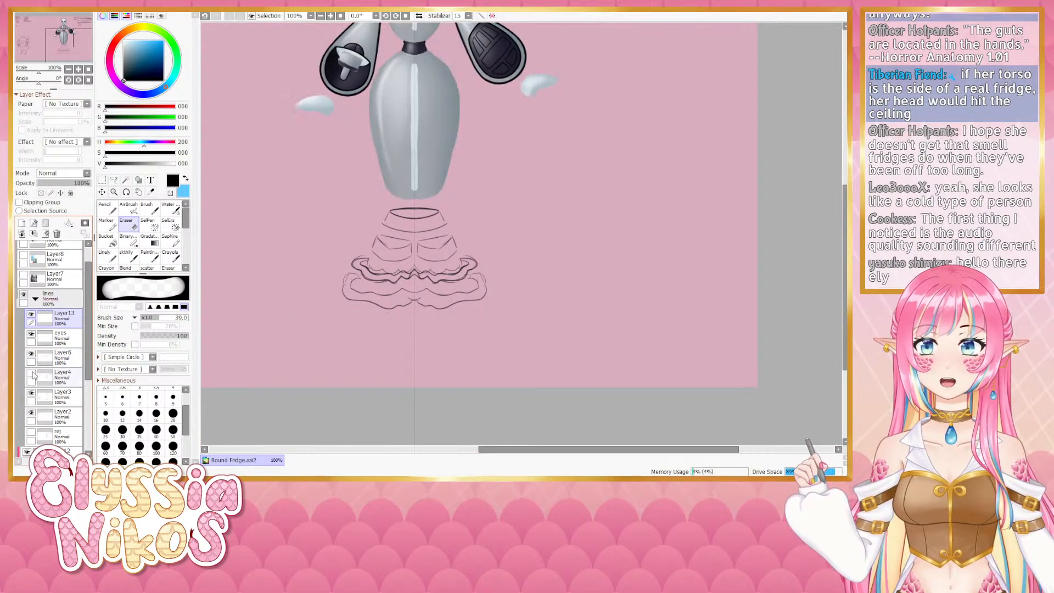
click(31, 374)
click(60, 396)
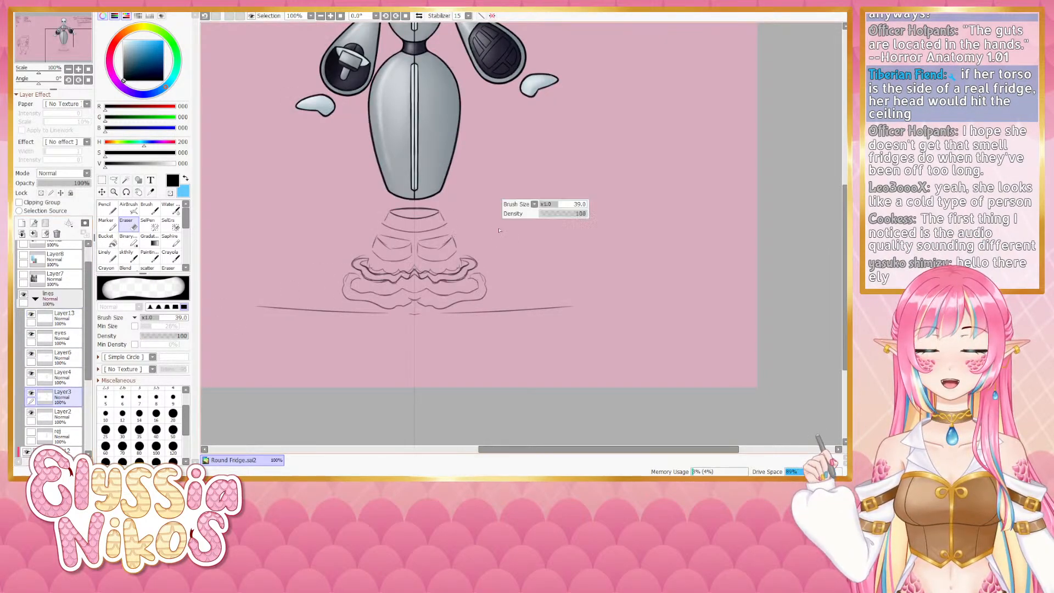
drag(499, 231, 501, 231)
mouse_move(393, 243)
mouse_down()
mouse_move(379, 247)
mouse_move(437, 221)
mouse_move(397, 211)
mouse_up()
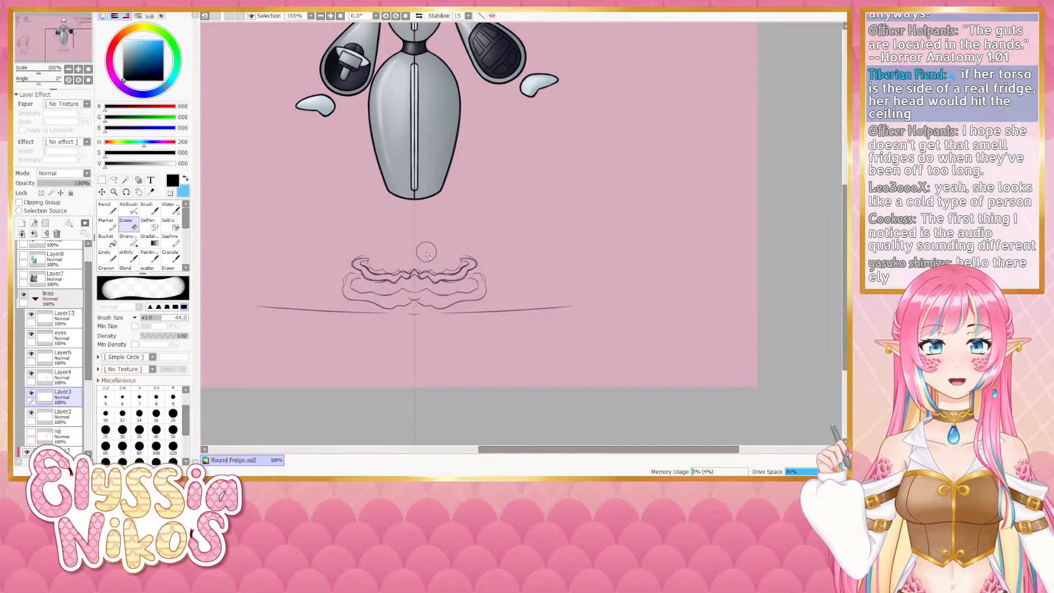
- Lasso the remaining ripple lines with a freeform selection and nudge them upward
click(116, 182)
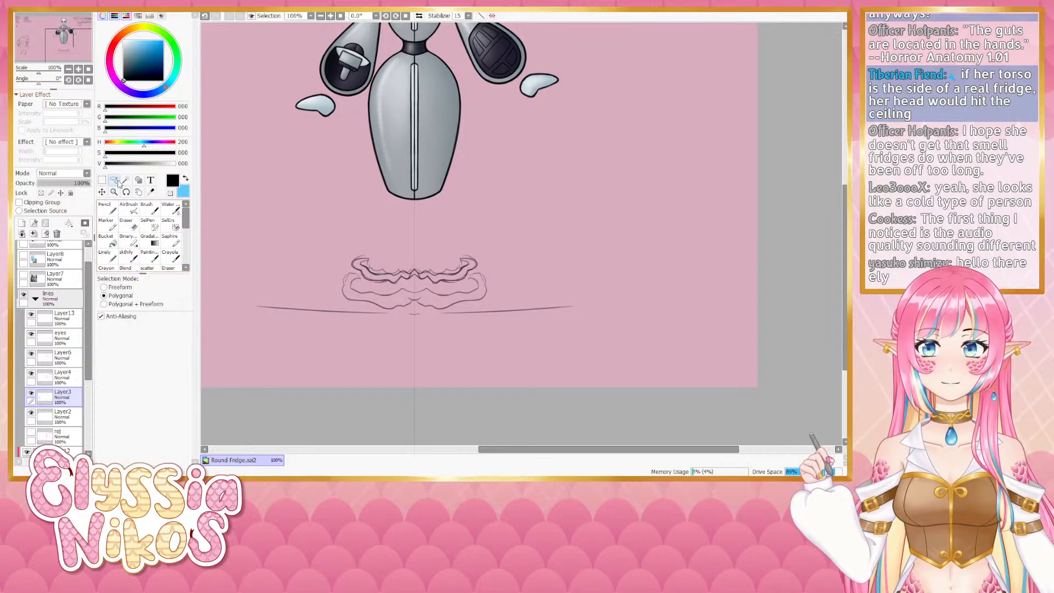
click(394, 234)
click(308, 226)
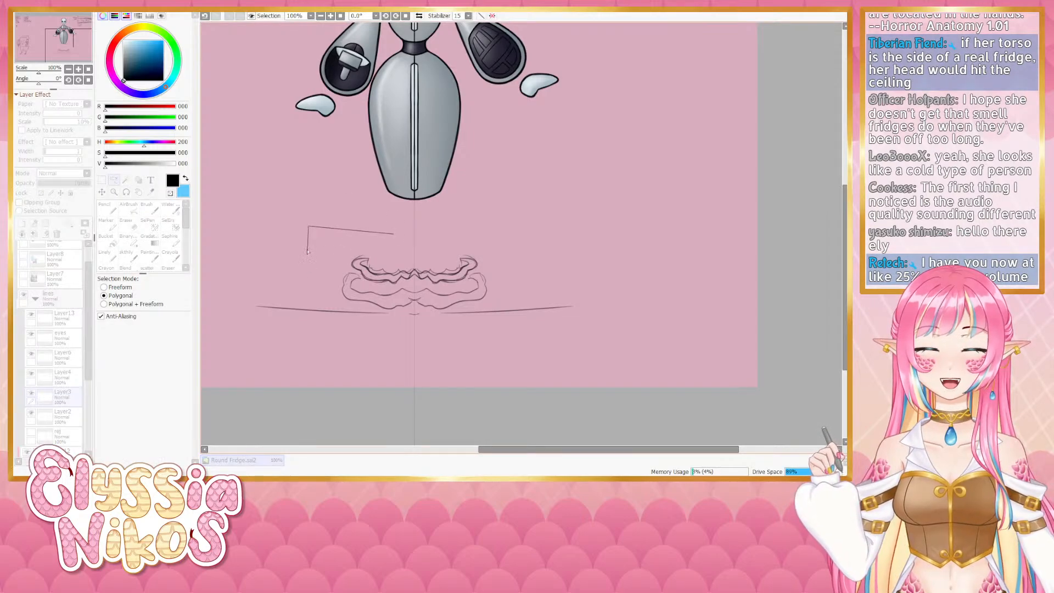
key(ctrl+z)
click(105, 287)
mouse_move(380, 234)
mouse_down()
mouse_move(349, 265)
mouse_move(376, 289)
mouse_move(440, 288)
mouse_move(486, 271)
mouse_move(467, 221)
mouse_move(422, 218)
mouse_up()
ctrl+click(429, 230)
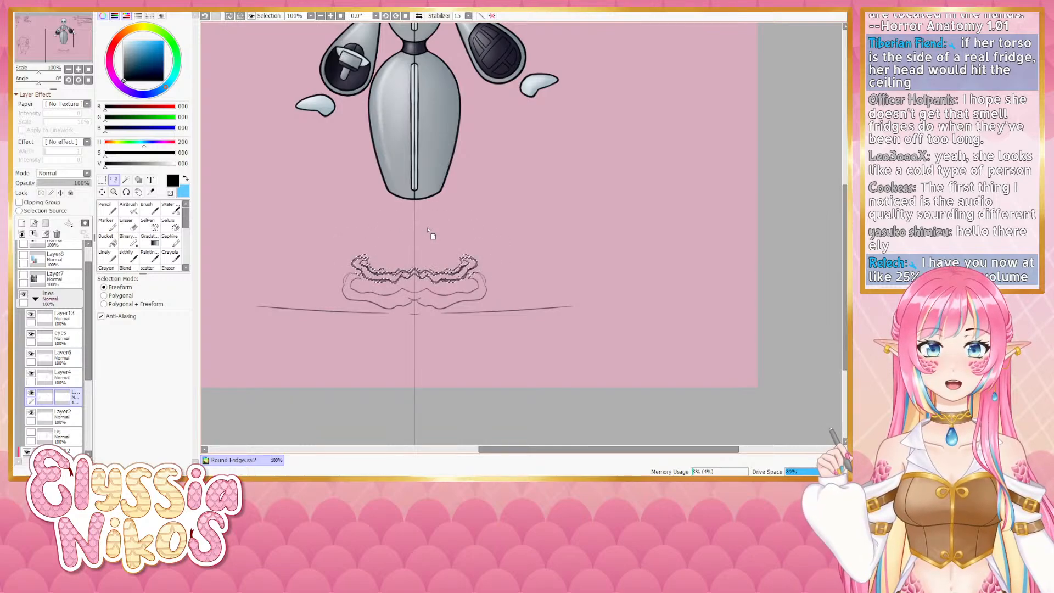
key(Up)
key(Up)
key(Up)
key(Up)
key(Up)
key(Up)
key(Up)
key(Up)
key(Up)
key(Up)
key(Up)
key(Up)
key(Up)
key(Up)
key(Up)
key(Up)
key(Up)
key(Up)
key(Up)
key(Up)
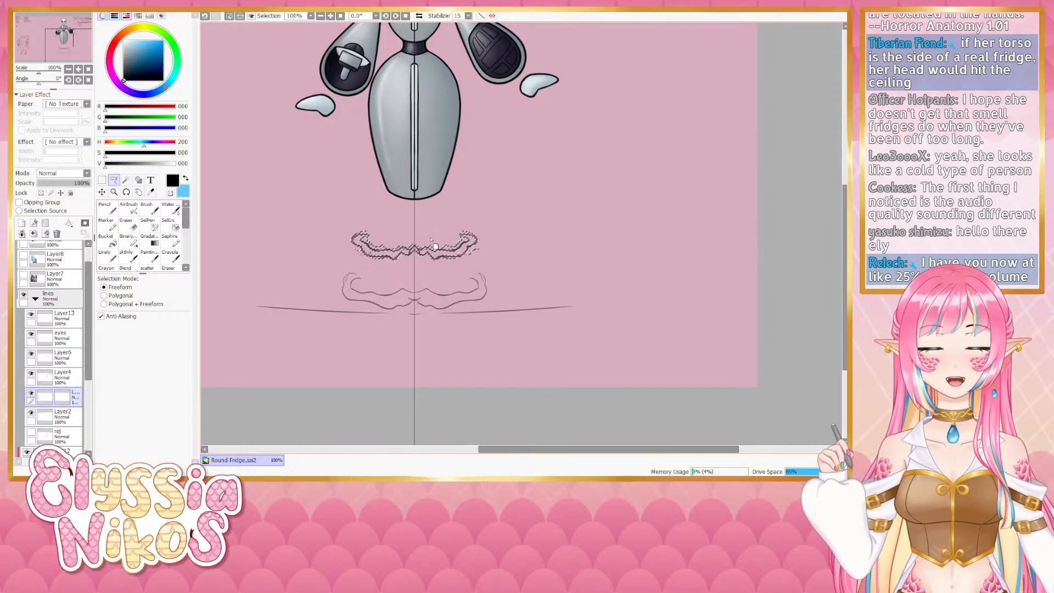
key(Up)
key(Up)
key(Up)
key(Up)
key(Up)
key(Up)
key(Up)
key(Up)
key(Up)
key(Up)
key(Up)
key(Up)
key(ctrl+t)
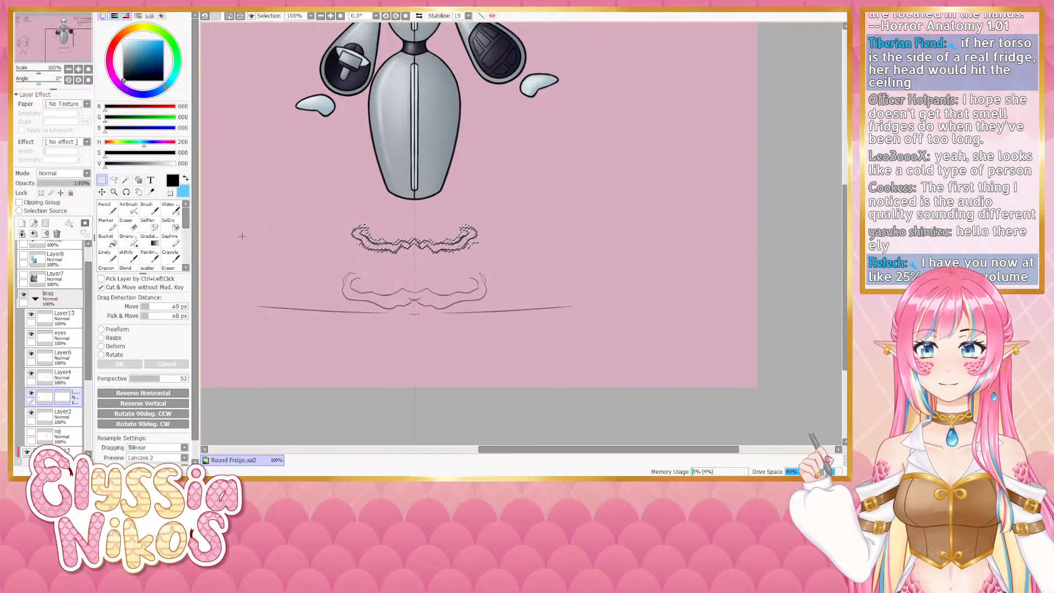
key(ctrl+d)
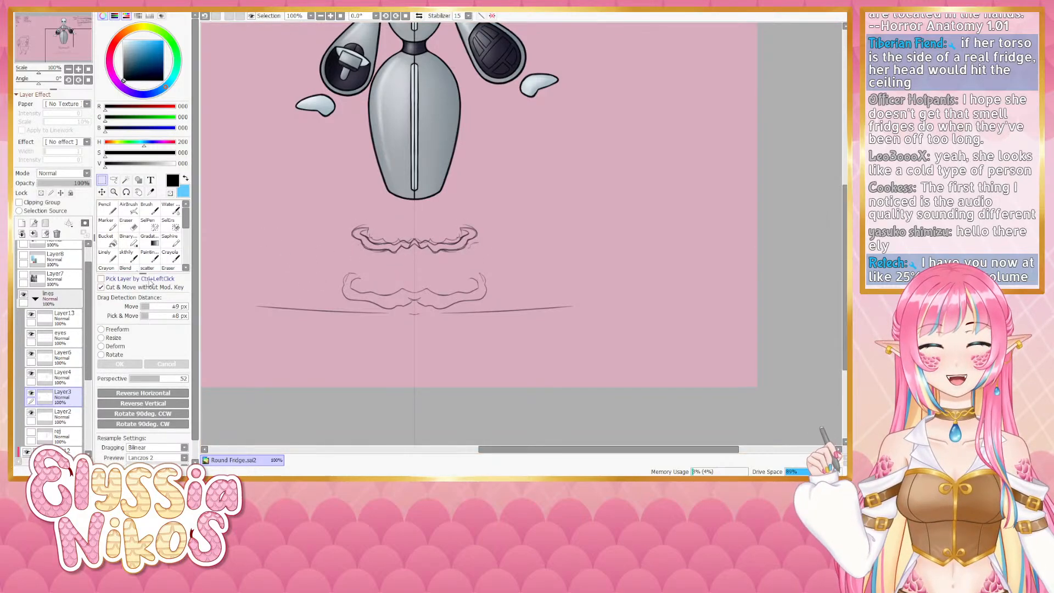
- Erase the ripple lines of the base below the body
click(127, 257)
mouse_move(533, 173)
mouse_down()
mouse_move(560, 301)
mouse_move(501, 188)
mouse_move(485, 198)
mouse_up()
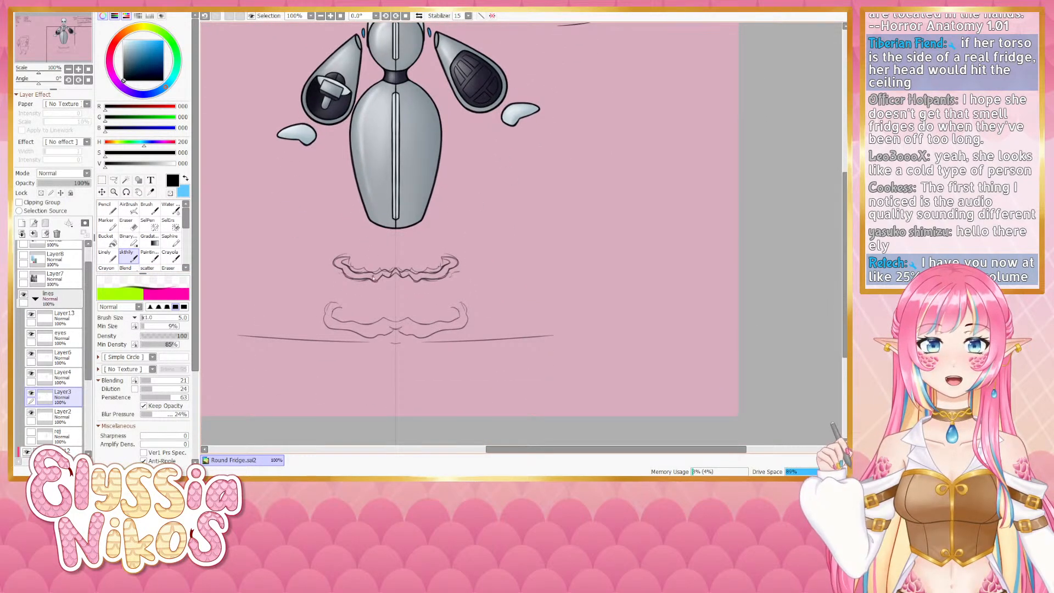
click(130, 228)
drag(420, 273, 437, 273)
mouse_move(431, 274)
mouse_down()
mouse_move(476, 276)
mouse_move(353, 271)
mouse_move(338, 295)
mouse_move(497, 303)
mouse_move(330, 318)
mouse_move(443, 312)
mouse_up()
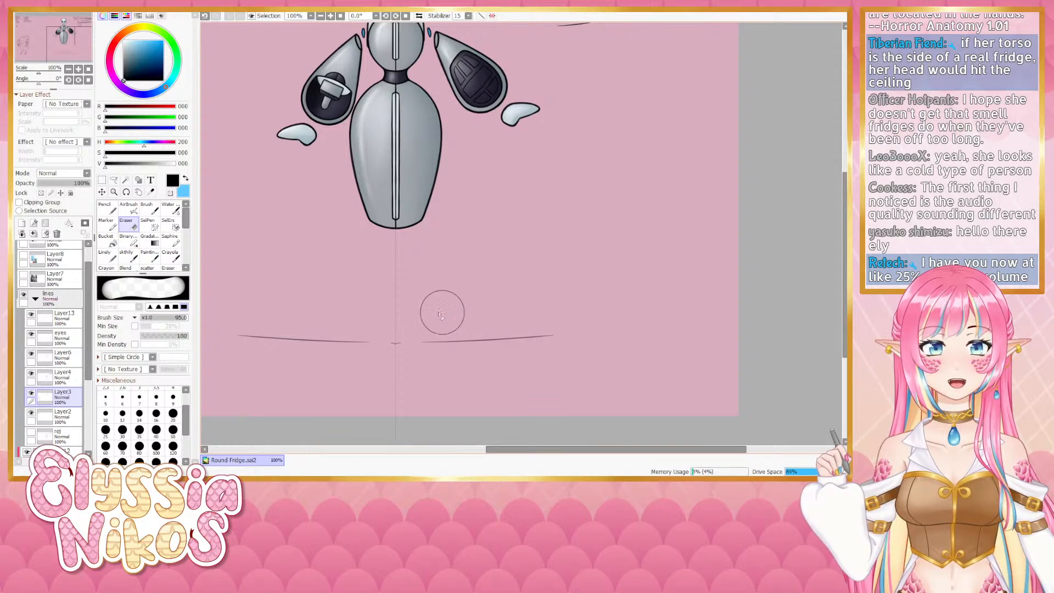
- Try sketching a shape below the body, undoing it
click(128, 257)
drag(424, 253, 435, 254)
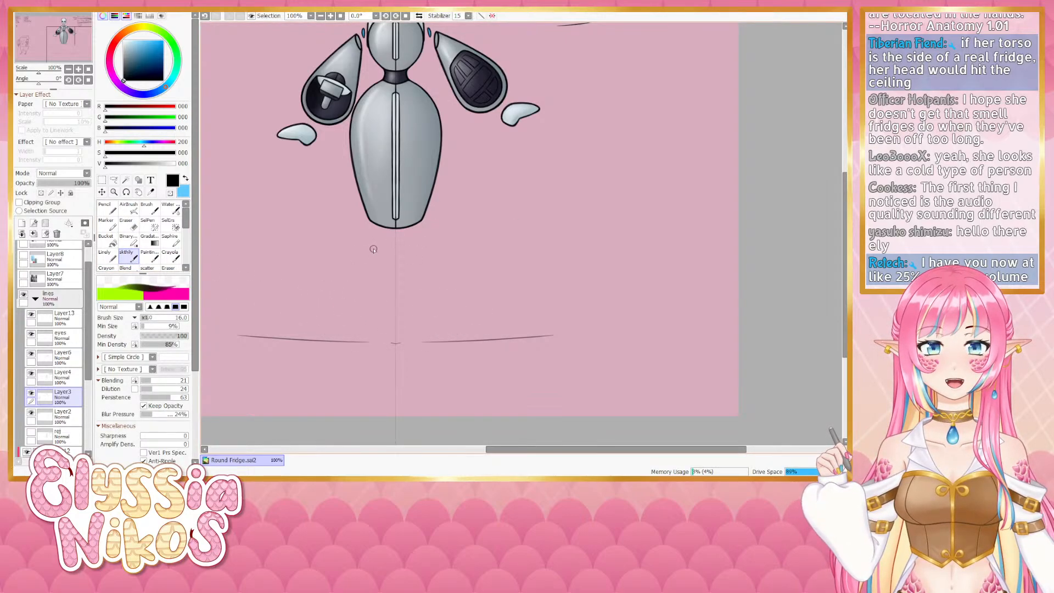
mouse_move(371, 248)
mouse_down()
mouse_move(367, 257)
mouse_move(419, 254)
mouse_move(401, 250)
mouse_move(409, 271)
mouse_move(431, 249)
mouse_move(408, 263)
mouse_up()
key(ctrl+z)
key(ctrl+z)
key(ctrl+z)
key(ctrl+z)
key(ctrl+z)
- Show the reference images layer beside the robot
drag(261, 227, 476, 235)
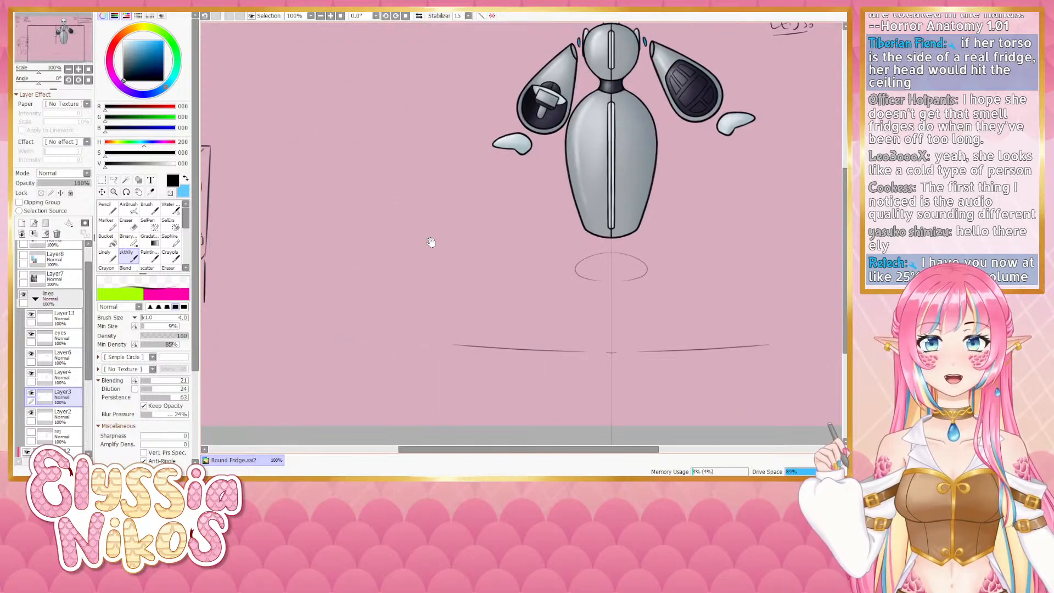
drag(88, 281, 88, 266)
click(23, 264)
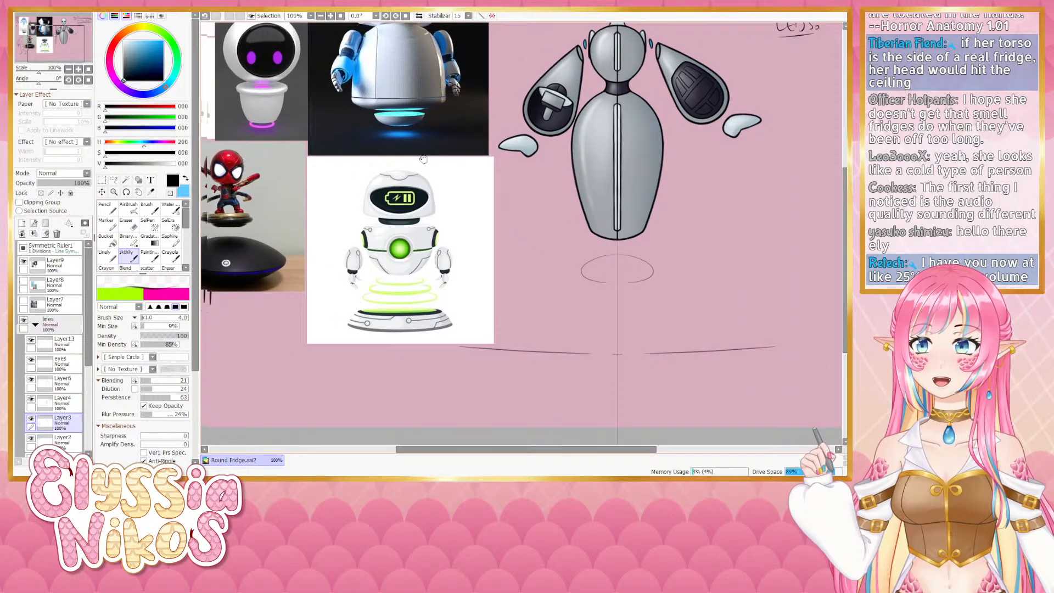
drag(463, 130, 405, 265)
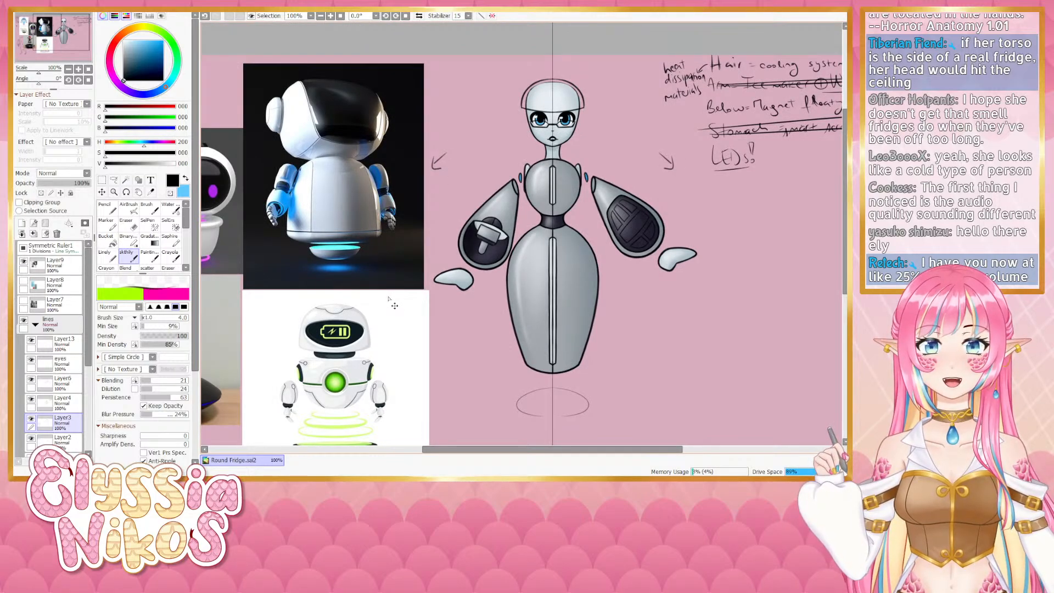
key(ctrl+z)
drag(505, 340, 429, 189)
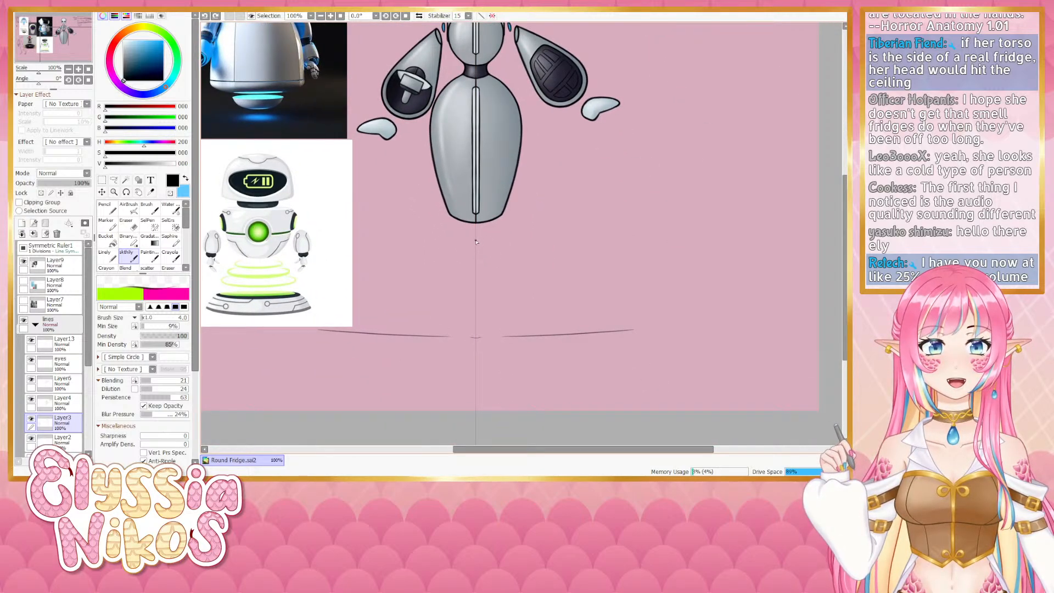
- Try sketching a rounded base shape beneath the body, redrawing it several times
mouse_move(476, 239)
mouse_down()
mouse_move(504, 242)
mouse_move(481, 265)
mouse_move(487, 245)
mouse_move(507, 259)
mouse_move(490, 265)
mouse_move(478, 241)
mouse_move(503, 251)
mouse_move(486, 269)
mouse_up()
key(ctrl+z)
key(ctrl+z)
key(ctrl+z)
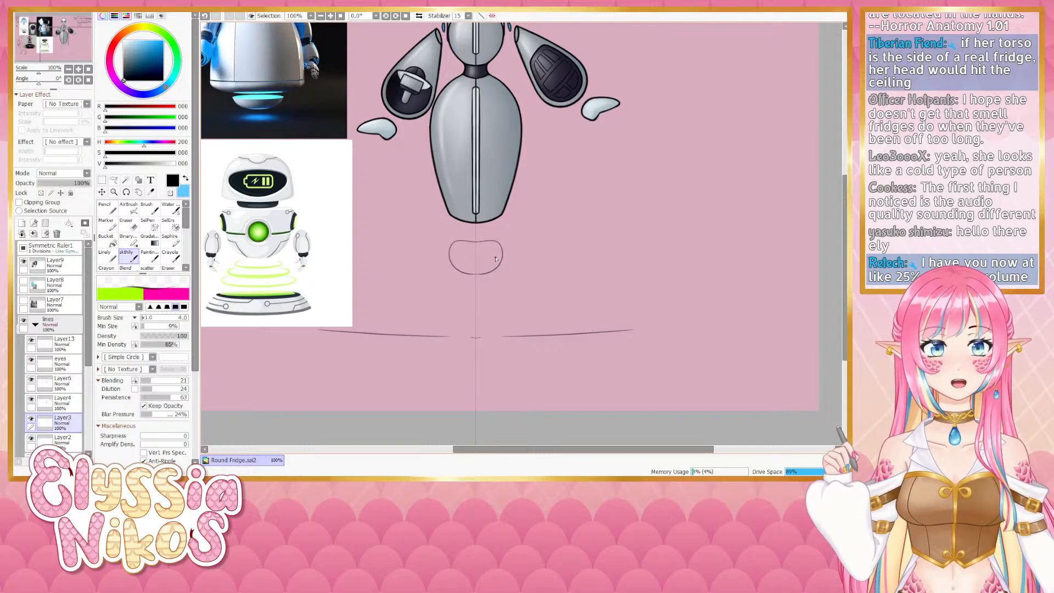
mouse_move(549, 224)
mouse_down()
mouse_move(537, 271)
mouse_move(505, 269)
mouse_move(537, 213)
mouse_up()
key(ctrl+z)
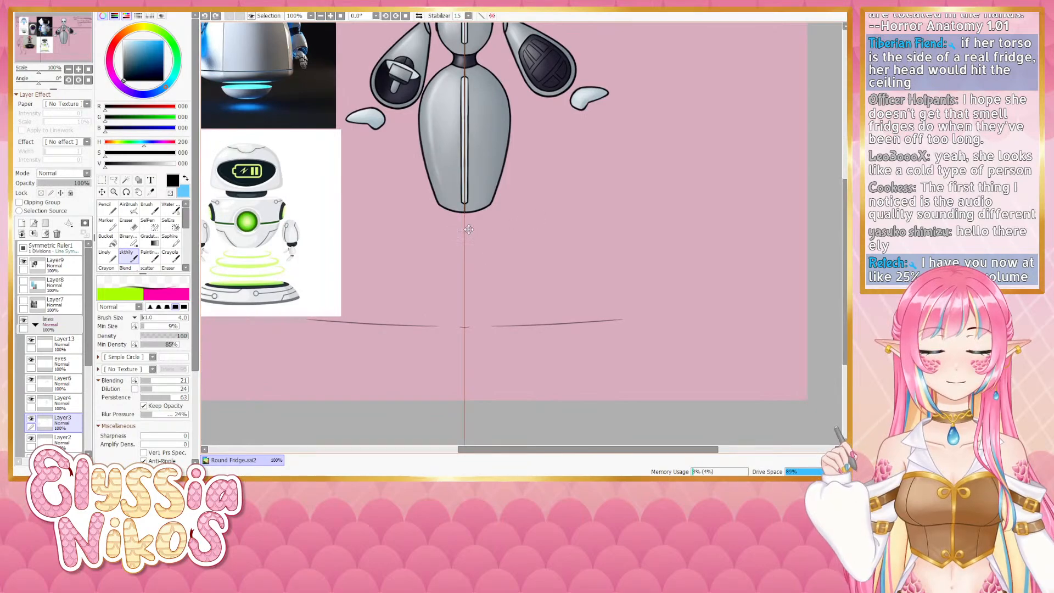
drag(465, 231, 491, 264)
key(ctrl+z)
mouse_move(466, 232)
mouse_down()
mouse_move(491, 262)
mouse_move(465, 273)
mouse_up()
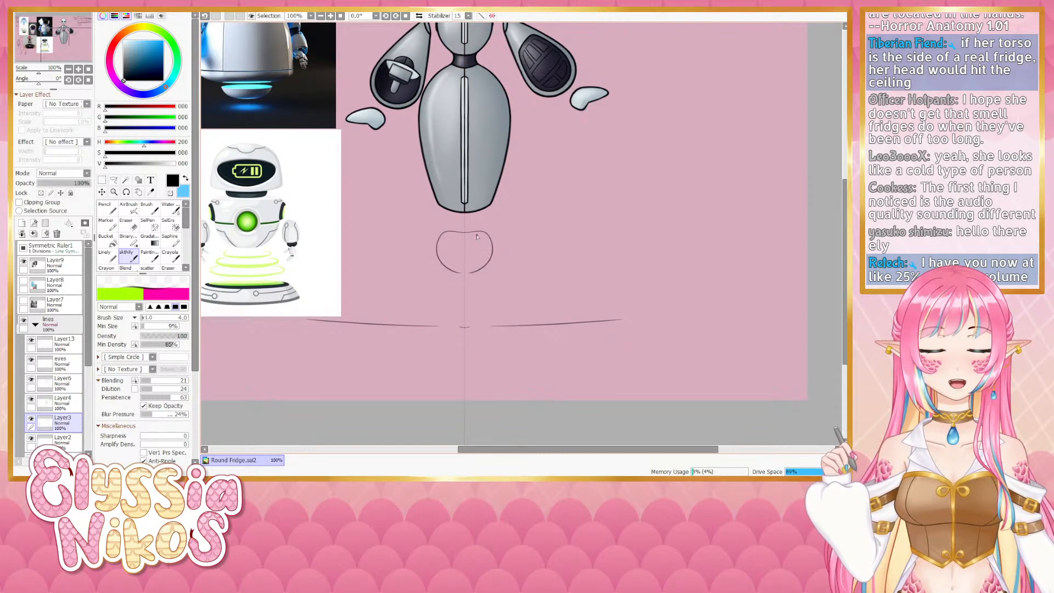
key(ctrl+z)
key(ctrl+z)
mouse_move(465, 231)
mouse_down()
mouse_move(491, 235)
mouse_move(462, 268)
mouse_move(459, 232)
mouse_move(485, 231)
mouse_move(476, 266)
mouse_move(482, 259)
mouse_move(452, 261)
mouse_move(482, 261)
mouse_move(449, 263)
mouse_move(476, 261)
mouse_move(466, 255)
mouse_move(471, 233)
mouse_move(460, 232)
mouse_move(491, 241)
mouse_move(459, 232)
mouse_move(494, 240)
mouse_move(476, 264)
mouse_up()
key(ctrl+z)
key(ctrl+z)
key(ctrl+z)
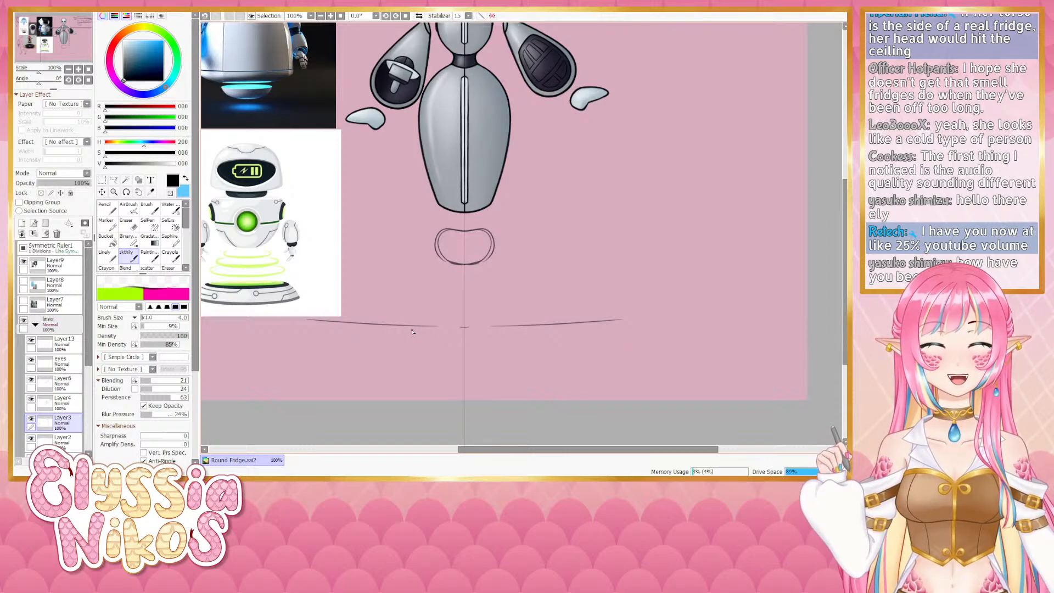
- Erase the rounded base shape beneath the body
key(e)
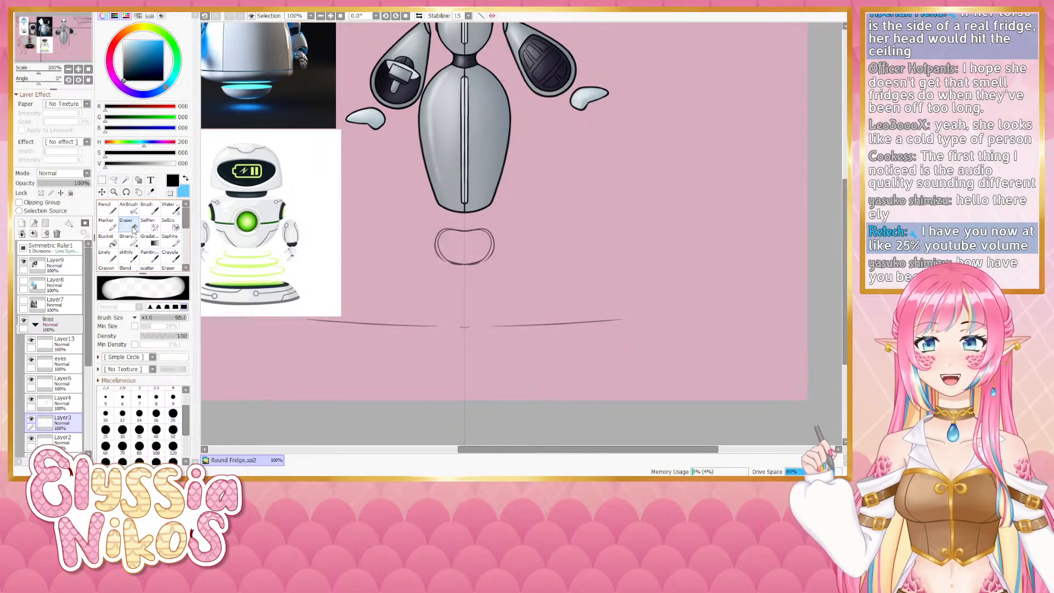
mouse_move(439, 242)
mouse_down()
mouse_move(484, 253)
mouse_move(435, 263)
mouse_move(452, 236)
mouse_move(477, 242)
mouse_up()
click(127, 254)
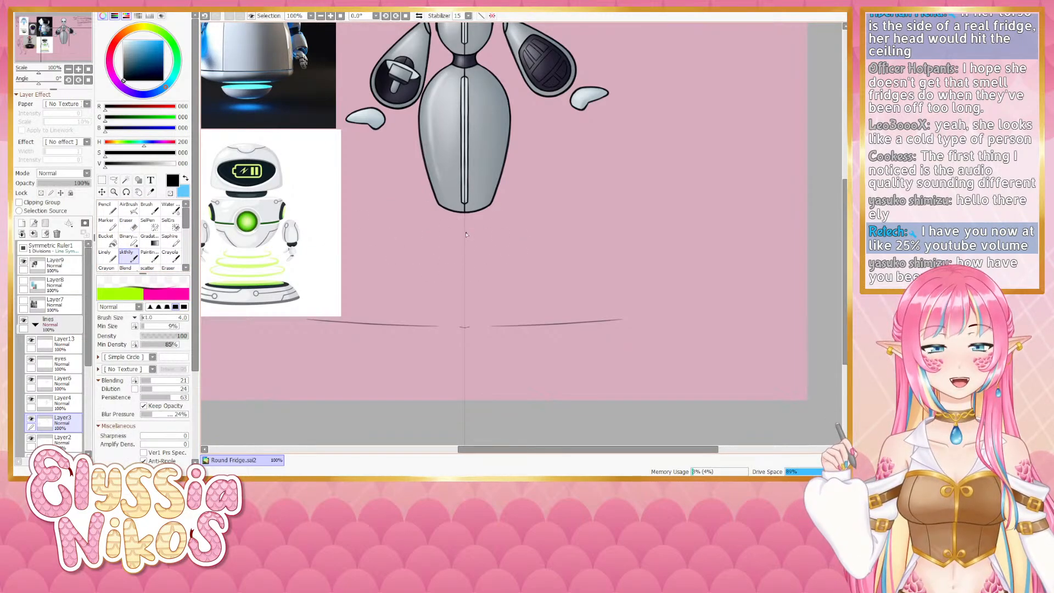
- Sketch a small dome and two stacked elliptical rings beneath the robot's body, undoing and redrawing strokes
mouse_move(465, 231)
mouse_down()
mouse_move(496, 254)
mouse_move(462, 258)
mouse_up()
key(ctrl+z)
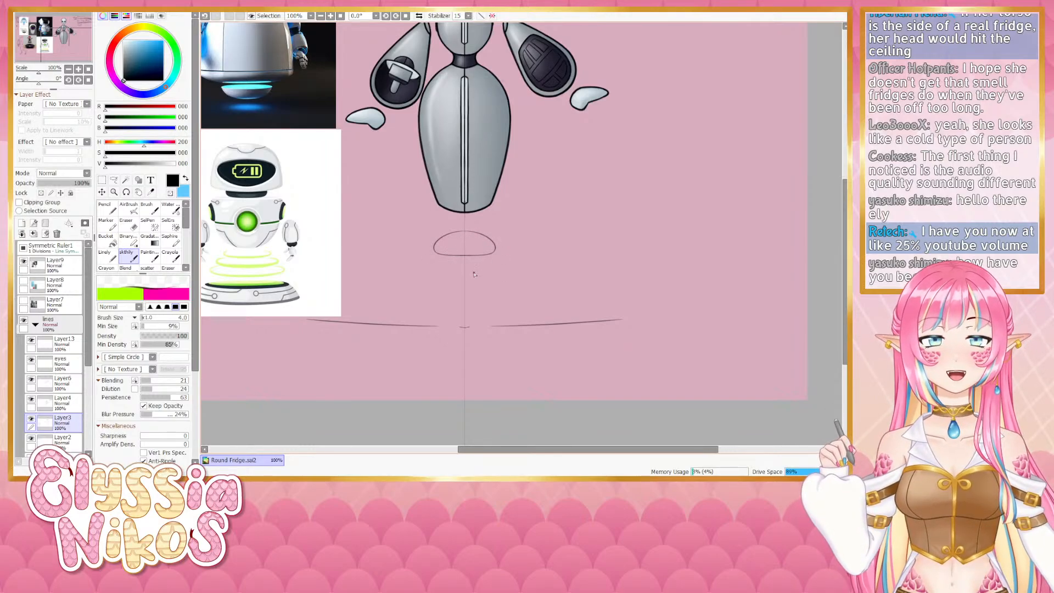
mouse_move(466, 270)
mouse_down()
mouse_move(516, 281)
mouse_move(466, 288)
mouse_move(518, 278)
mouse_move(464, 290)
mouse_move(412, 276)
mouse_up()
key(ctrl+z)
key(ctrl+z)
key(ctrl+z)
mouse_move(413, 276)
mouse_down()
mouse_move(520, 305)
mouse_move(472, 328)
mouse_move(522, 309)
mouse_move(471, 314)
mouse_move(530, 300)
mouse_move(445, 314)
mouse_up()
key(ctrl+z)
key(ctrl+z)
key(ctrl+z)
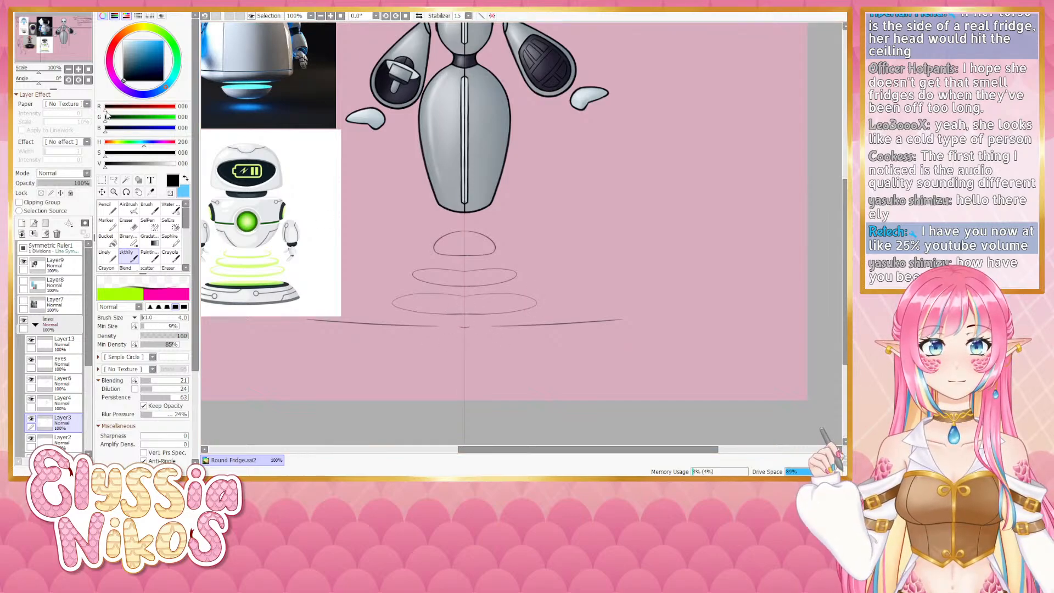
- Select the dome and rings with the lasso and nudge them slightly upward with a transform
scroll(424, 345, down, 2)
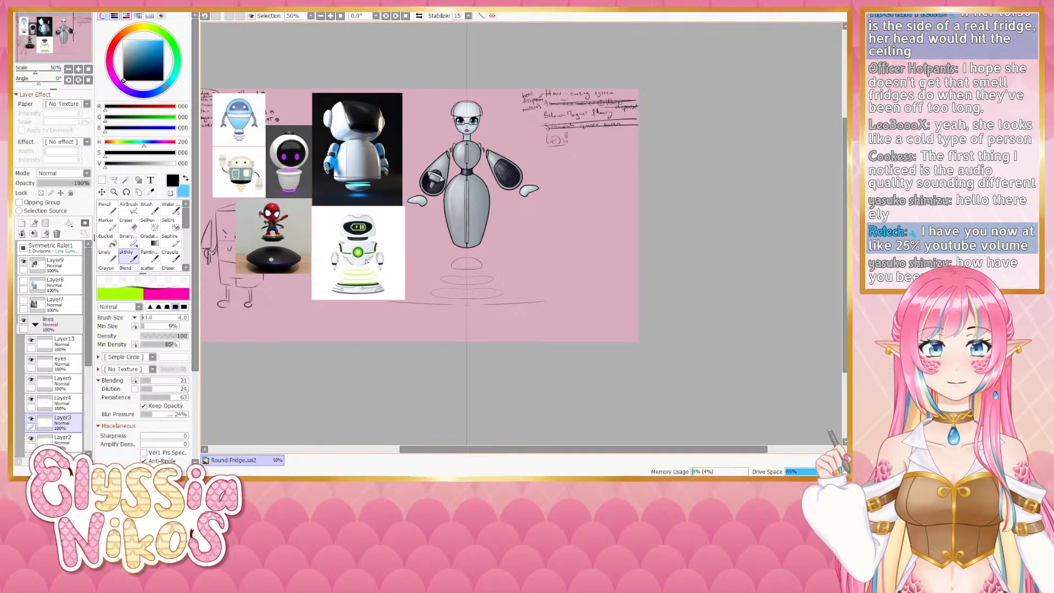
click(78, 70)
click(78, 69)
drag(479, 265, 469, 202)
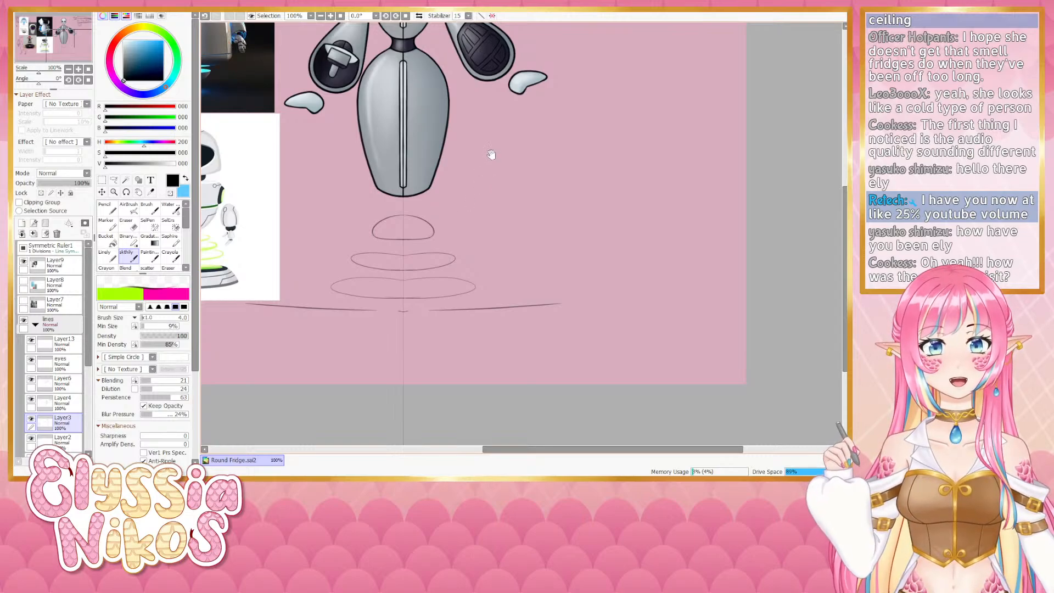
drag(492, 153, 504, 309)
drag(494, 273, 500, 164)
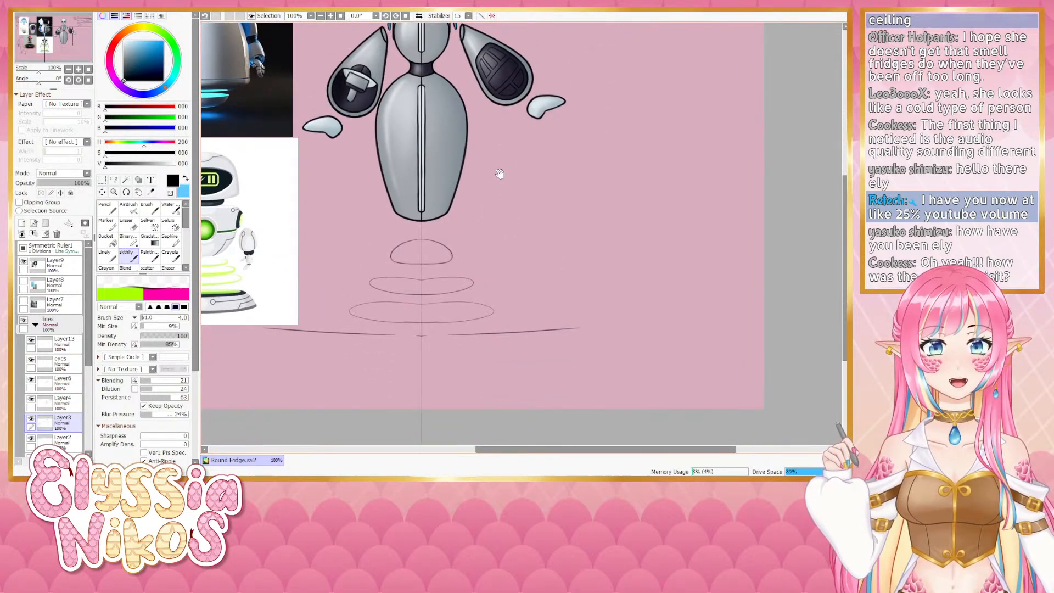
mouse_move(482, 225)
mouse_down()
mouse_move(485, 195)
mouse_move(362, 213)
mouse_move(360, 286)
mouse_move(512, 294)
mouse_move(462, 193)
mouse_move(439, 191)
mouse_up()
click(114, 180)
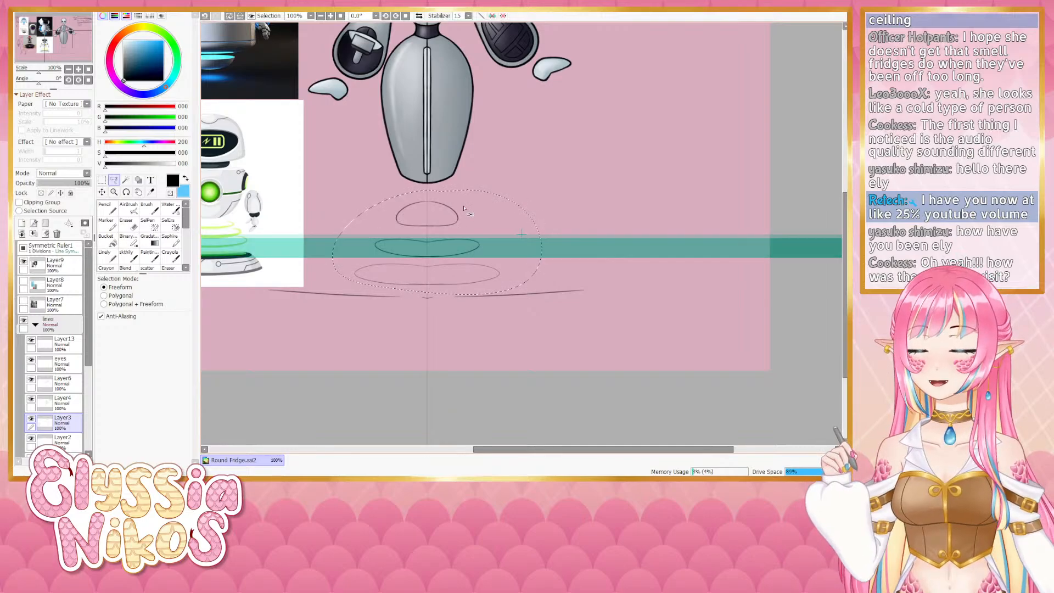
key(ctrl+t)
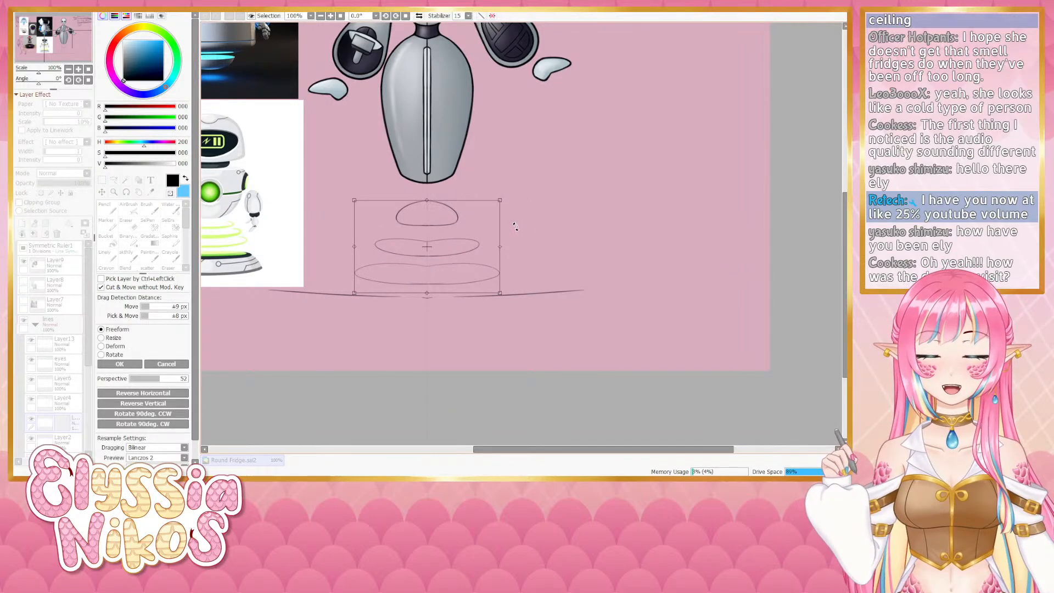
drag(439, 255, 440, 248)
click(124, 365)
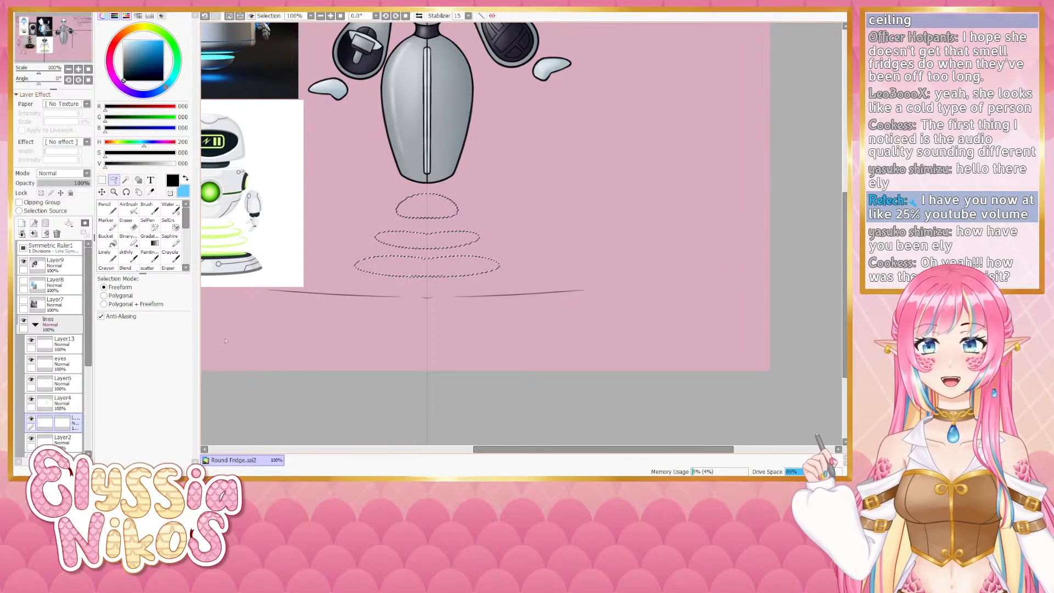
key(ctrl+d)
- Redraw the dome's outline beneath the body with a bolder brush line, redoing the strokes several times
click(102, 180)
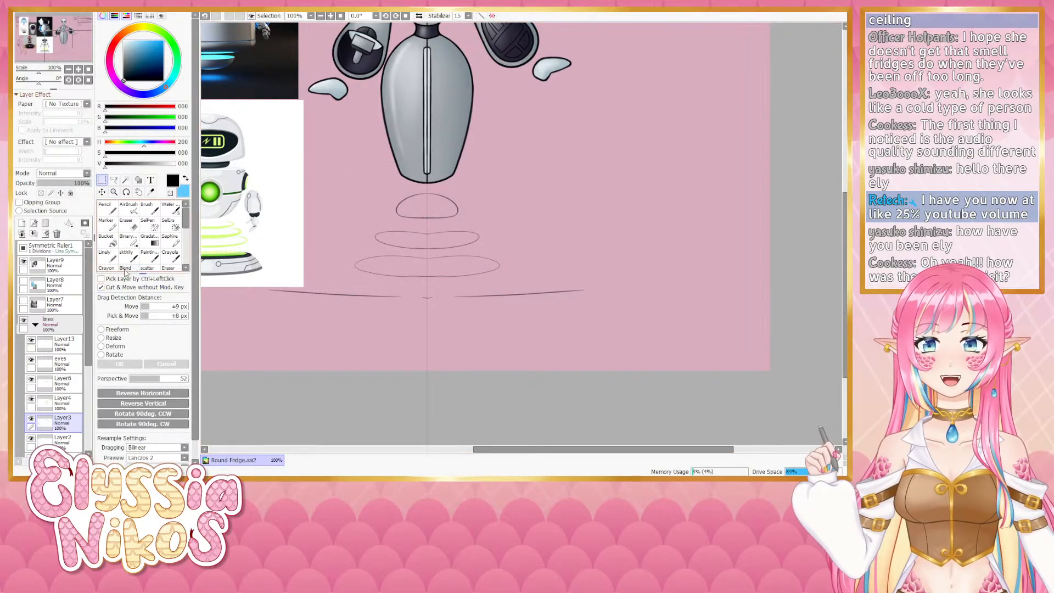
click(136, 253)
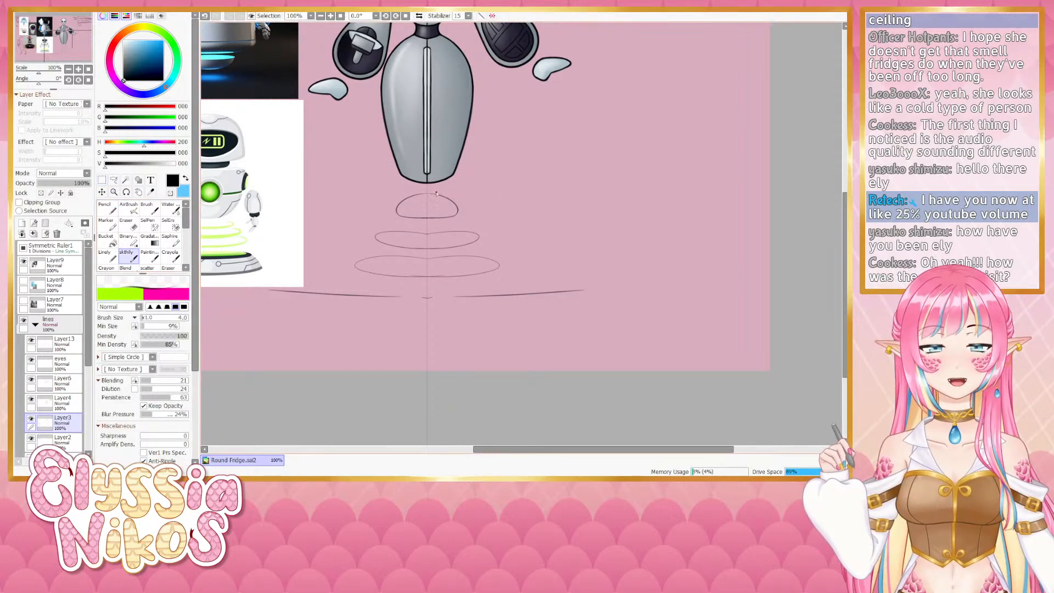
mouse_move(430, 194)
mouse_down()
mouse_move(451, 217)
mouse_move(430, 218)
mouse_move(453, 203)
mouse_move(432, 196)
mouse_move(451, 202)
mouse_up()
key(ctrl+z)
key(ctrl+z)
key(ctrl+z)
key(ctrl+z)
mouse_move(429, 194)
mouse_down()
mouse_move(460, 211)
mouse_move(433, 194)
mouse_move(447, 220)
mouse_move(434, 194)
mouse_move(457, 213)
mouse_move(435, 194)
mouse_move(450, 199)
mouse_move(440, 215)
mouse_move(434, 195)
mouse_move(455, 220)
mouse_move(438, 194)
mouse_move(457, 216)
mouse_move(422, 219)
mouse_move(456, 218)
mouse_up()
key(ctrl+z)
key(ctrl+z)
key(ctrl+z)
key(ctrl+z)
key(ctrl+z)
key(ctrl+z)
key(ctrl+z)
key(ctrl+z)
key(ctrl+z)
key(ctrl+z)
key(ctrl+z)
key(ctrl+z)
key(ctrl+z)
key(ctrl+z)
key(ctrl+z)
key(ctrl+z)
key(ctrl+z)
key(ctrl+z)
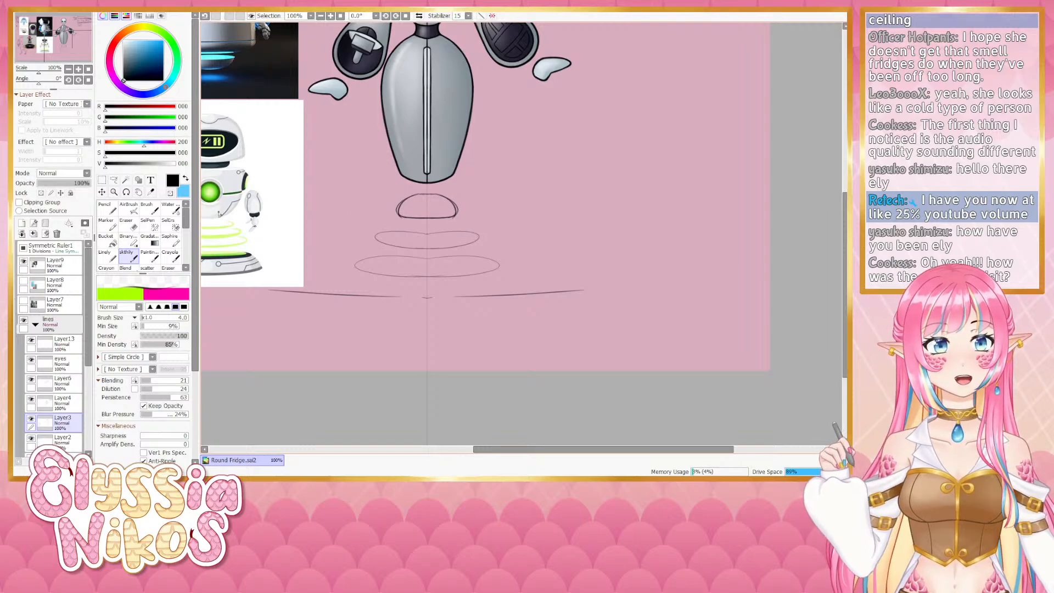
- Refine the dome's edges with the eraser and a brush enlarged to size 6, comparing strokes with undo and redo
key(e)
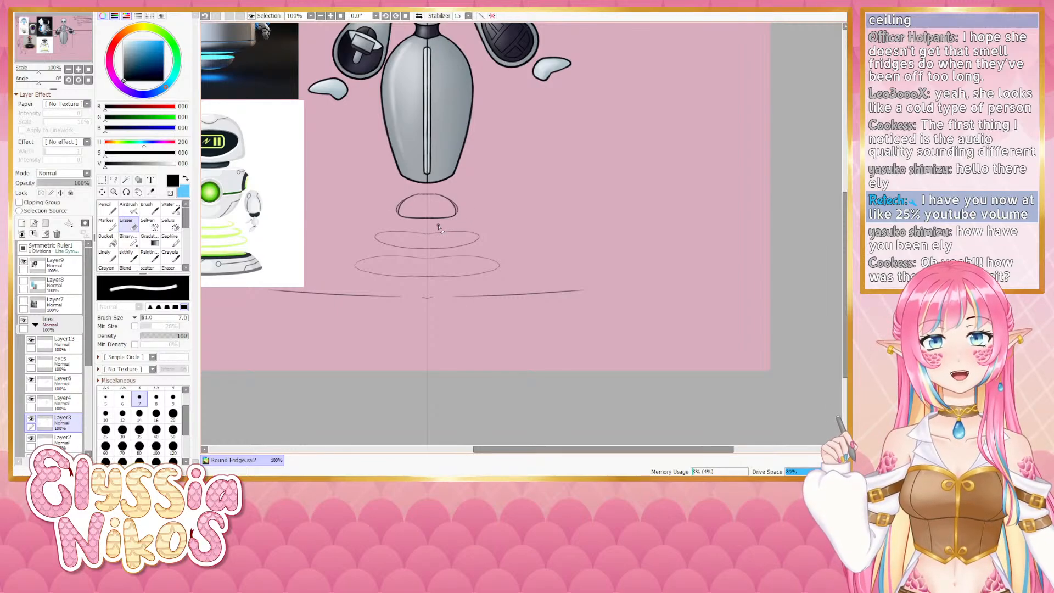
drag(556, 198, 531, 220)
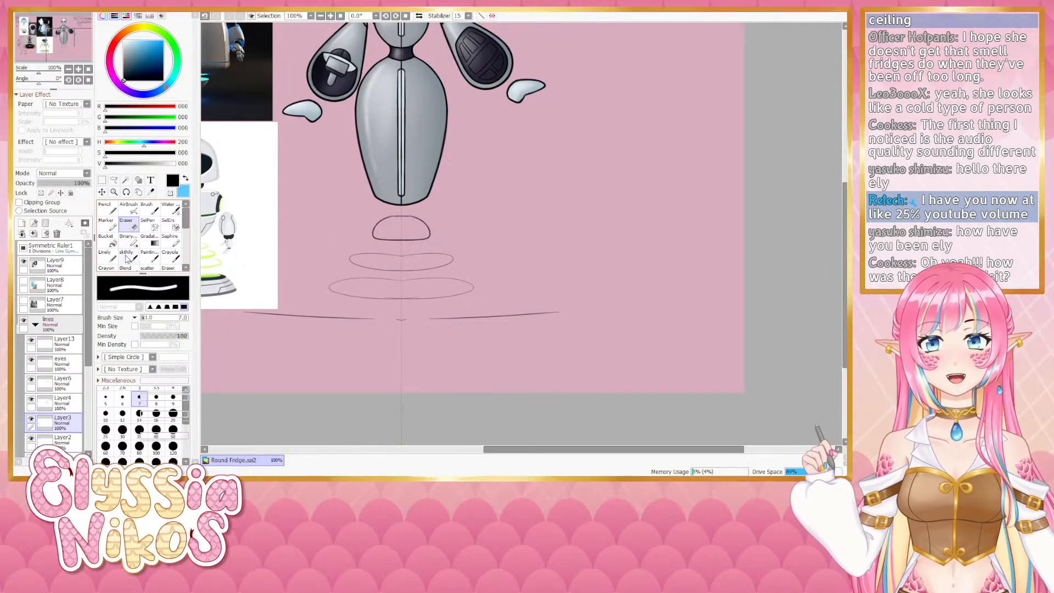
key(b)
mouse_move(441, 255)
mouse_down()
mouse_move(446, 232)
mouse_move(434, 215)
mouse_move(412, 218)
mouse_up()
key(ctrl+z)
key(ctrl+z)
key(ctrl+z)
key(ctrl+z)
key(ctrl+y)
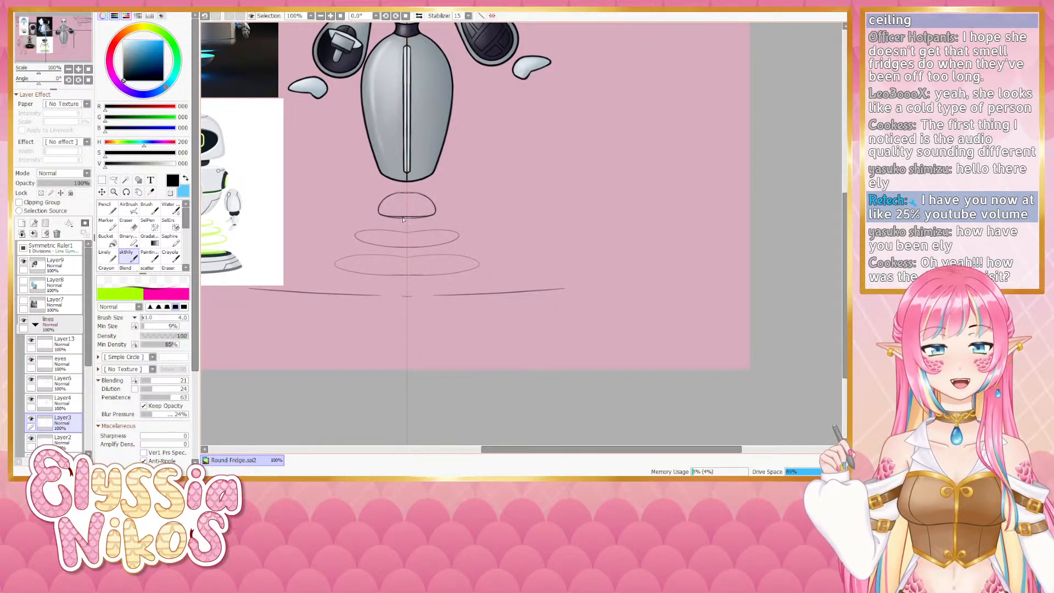
key(ctrl+z)
key(ctrl+y)
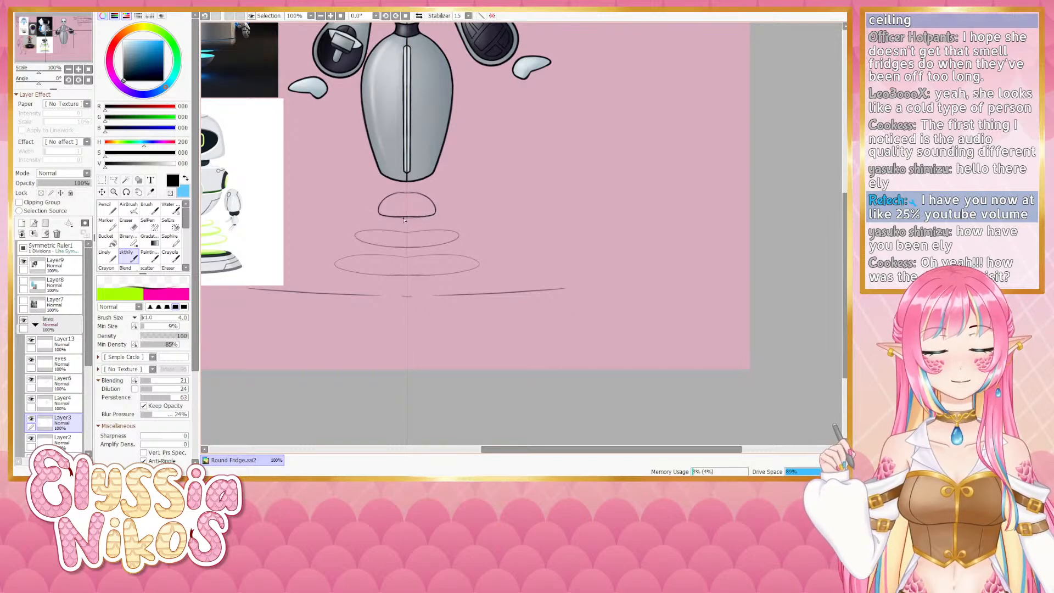
key(ctrl+z)
drag(407, 218, 434, 215)
key(ctrl+z)
key(ctrl+z)
key(ctrl+z)
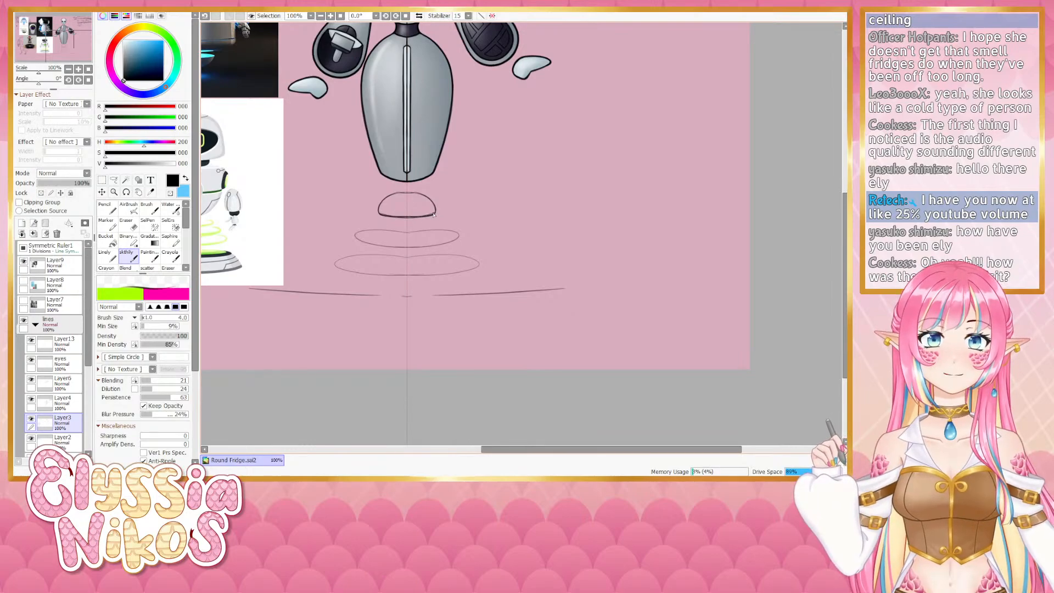
key(ctrl+z)
key(])
key(])
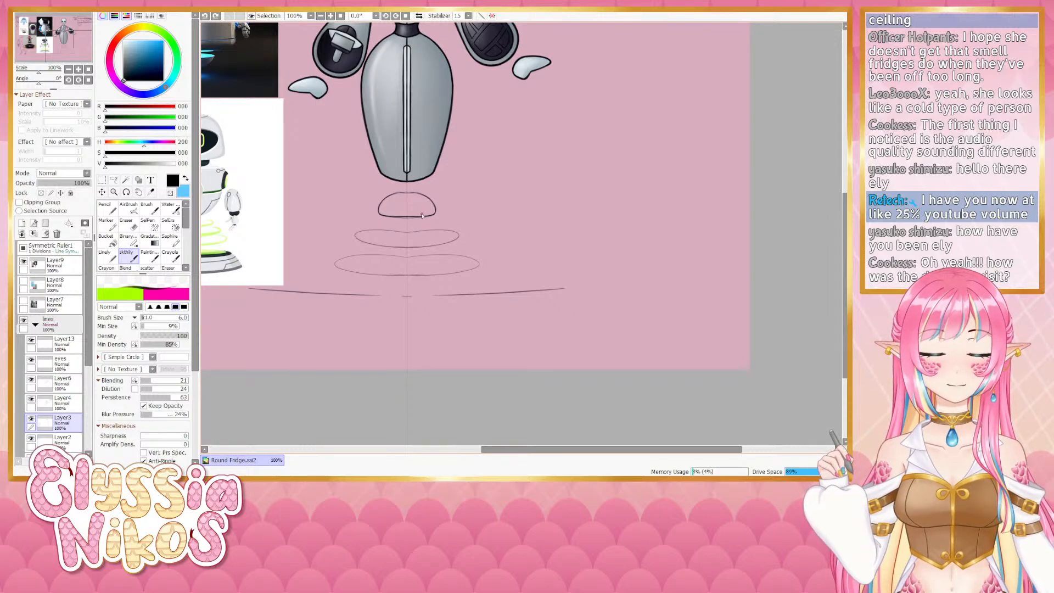
key(ctrl+z)
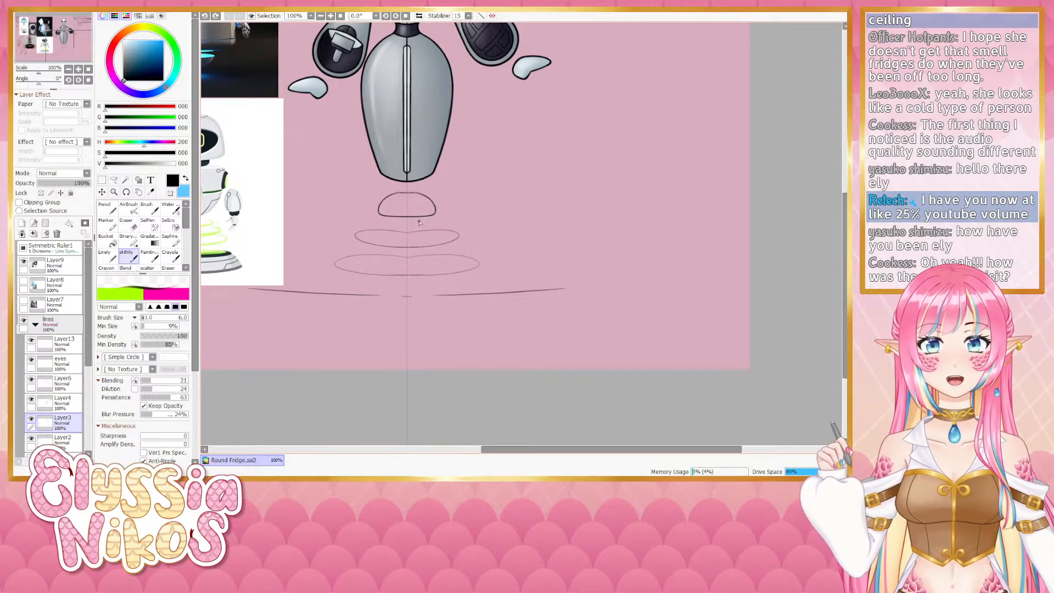
- Try touching up the dome's lower edge with brush and eraser, undoing each attempt
mouse_move(402, 218)
mouse_down()
mouse_move(436, 214)
mouse_move(402, 218)
mouse_move(434, 214)
mouse_move(409, 218)
mouse_up()
key(ctrl+z)
key(ctrl+z)
key(ctrl+z)
key(ctrl+z)
key(ctrl+z)
click(131, 224)
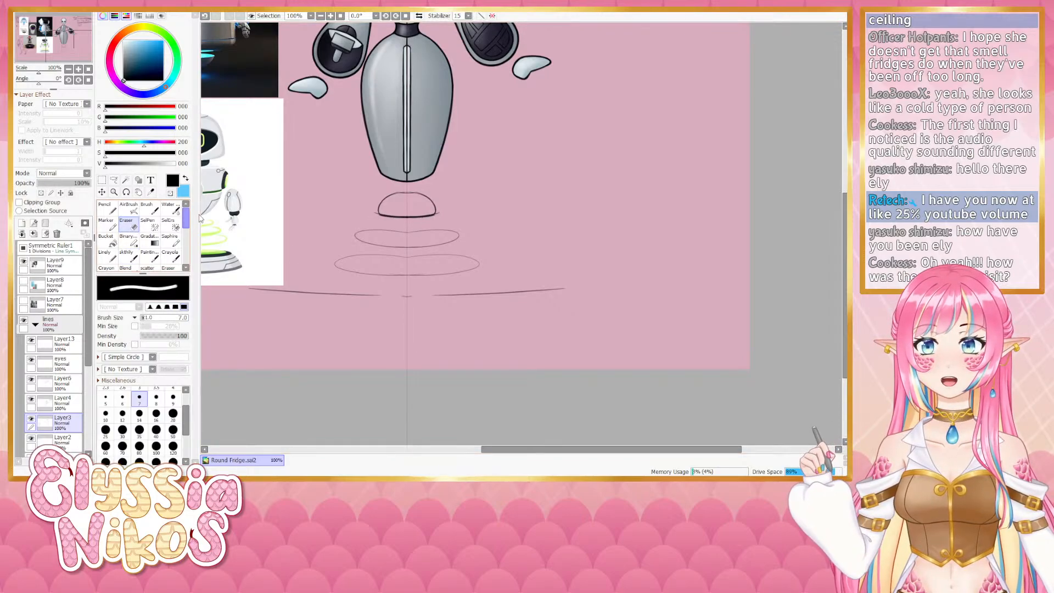
key(])
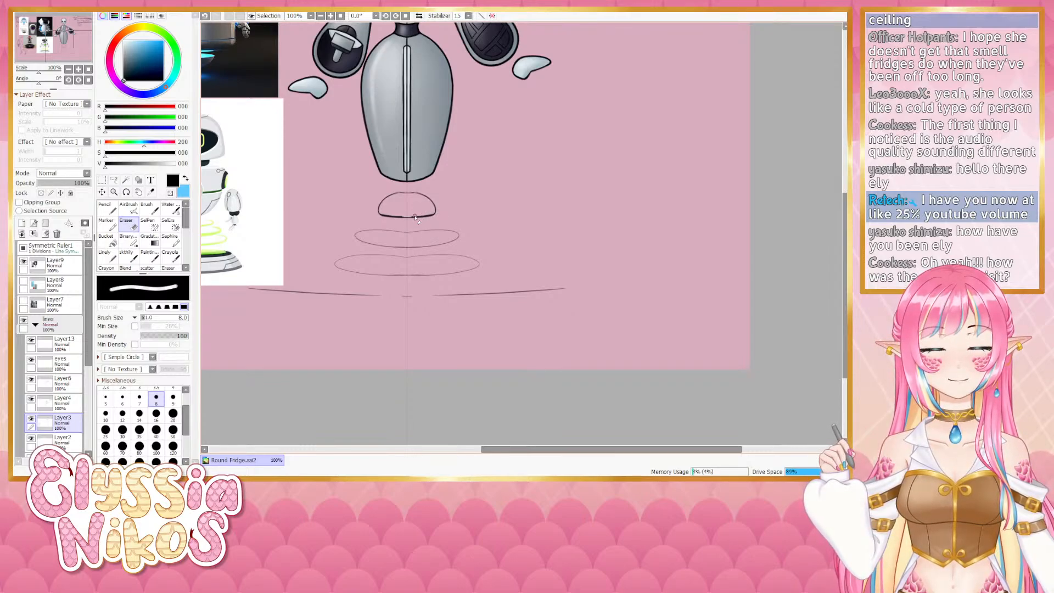
drag(416, 216, 431, 212)
key(ctrl+z)
key(ctrl+z)
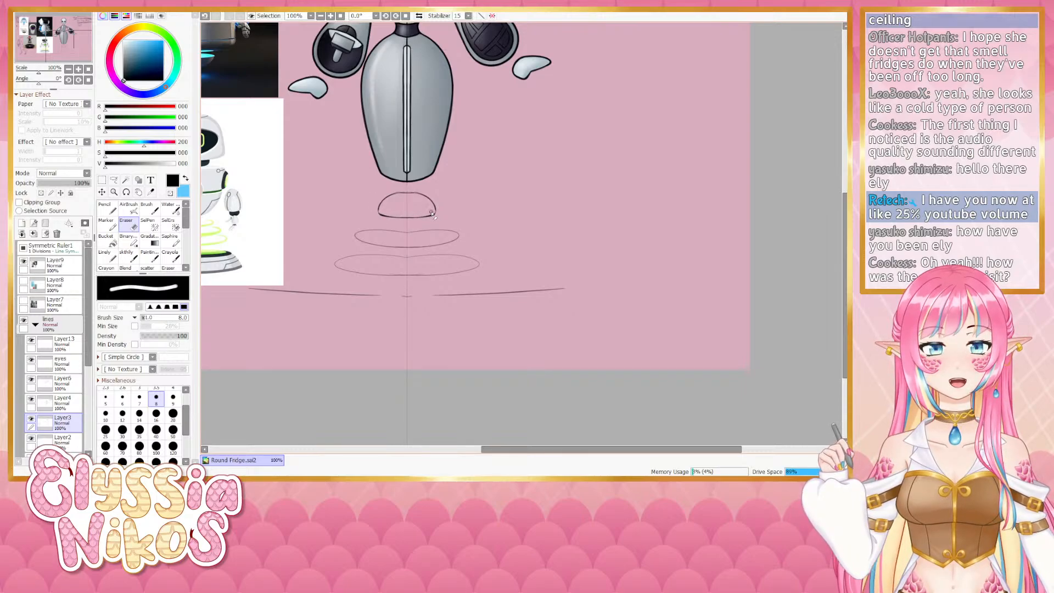
click(132, 254)
key(ctrl+z)
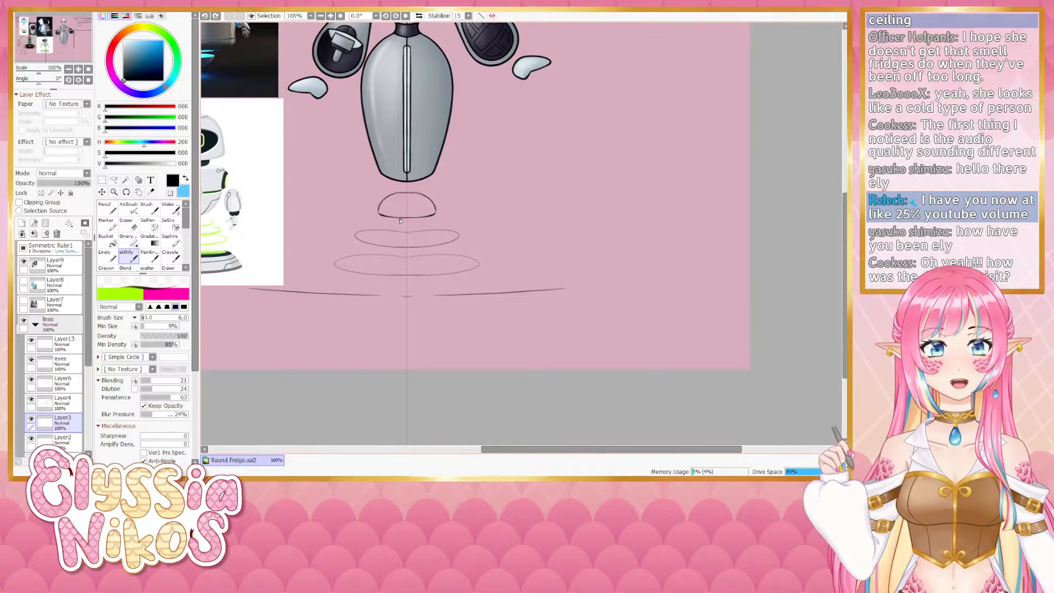
drag(435, 212, 409, 218)
key(ctrl+z)
key(ctrl+z)
key(ctrl+z)
key(ctrl+z)
key(ctrl+z)
key(ctrl+z)
key(ctrl+z)
key(ctrl+z)
key(ctrl+z)
key(ctrl+z)
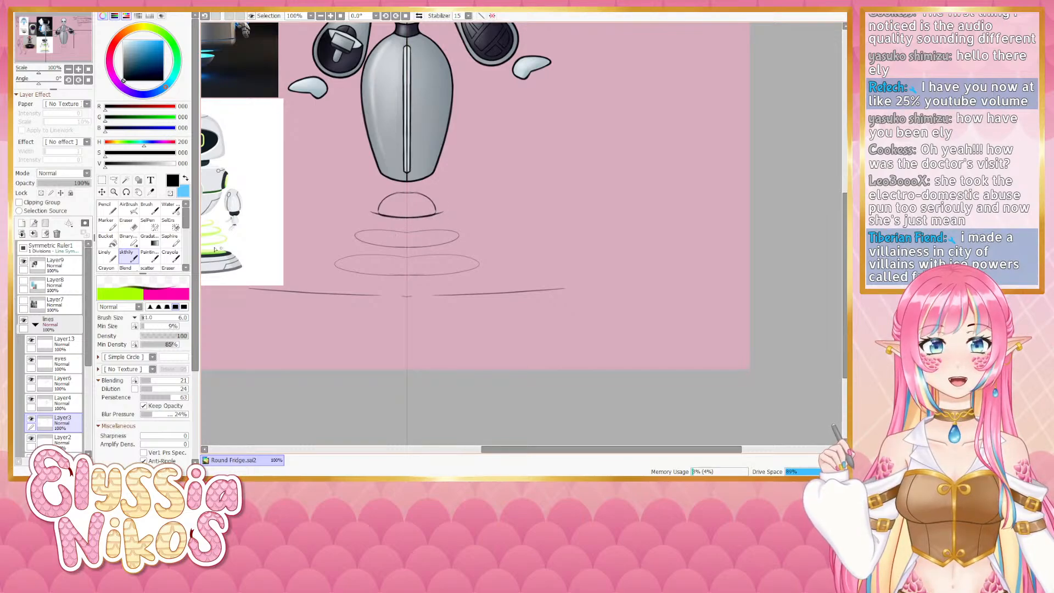
- Compare the dome's last stroke with undo and redo, then erase stray marks beneath the dome
click(134, 228)
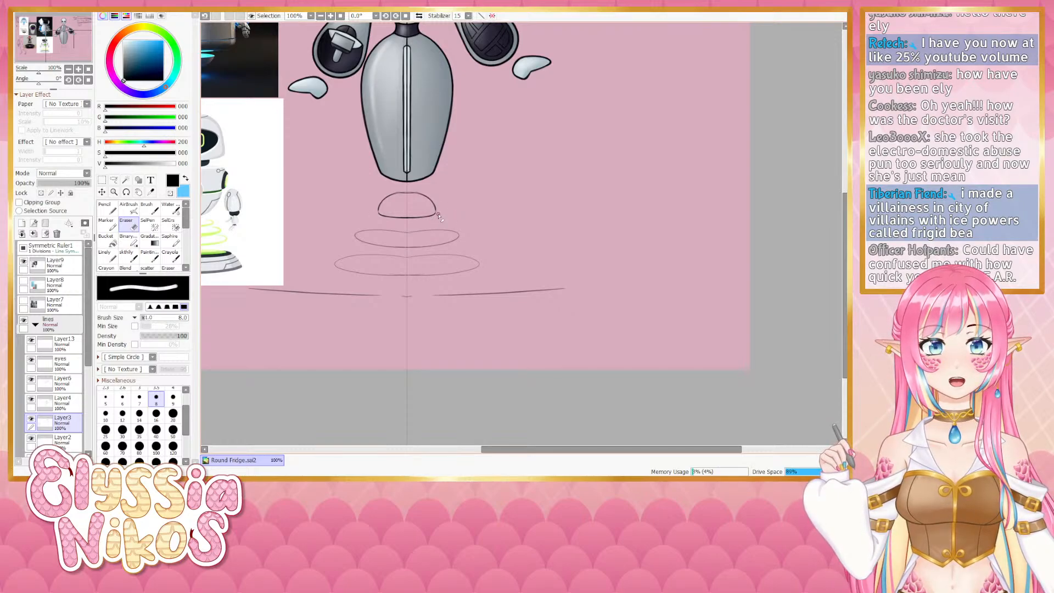
click(128, 257)
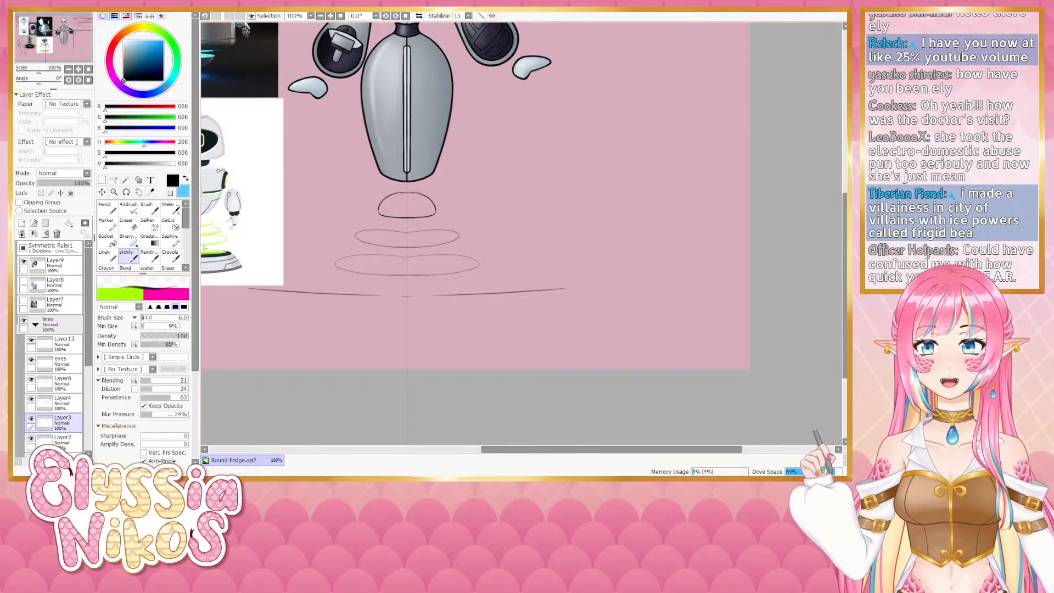
key(ctrl+z)
drag(436, 206, 435, 213)
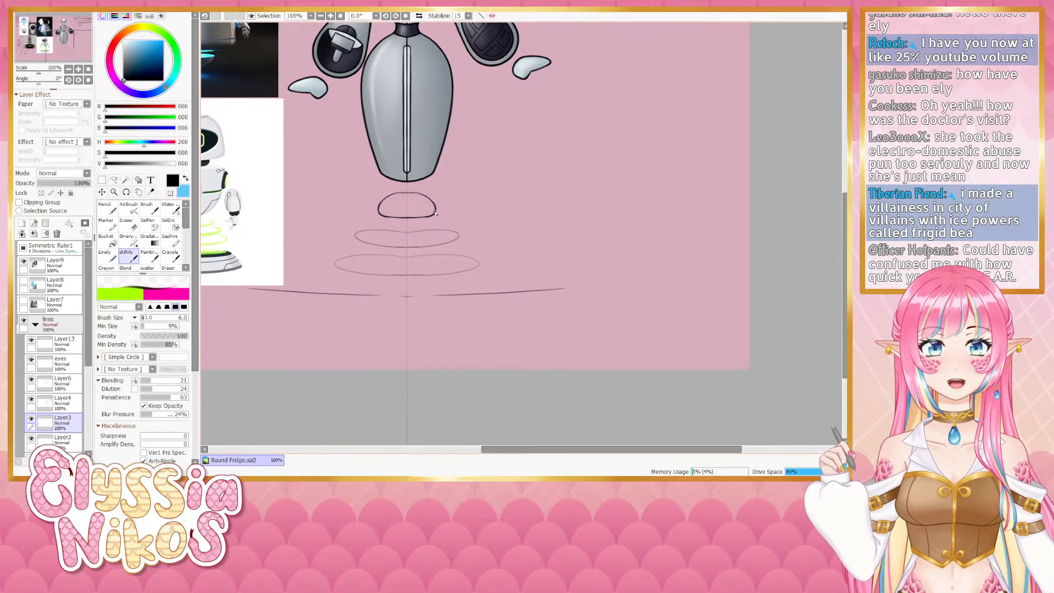
key(ctrl+z)
key(ctrl+y)
key(ctrl+z)
key(ctrl+y)
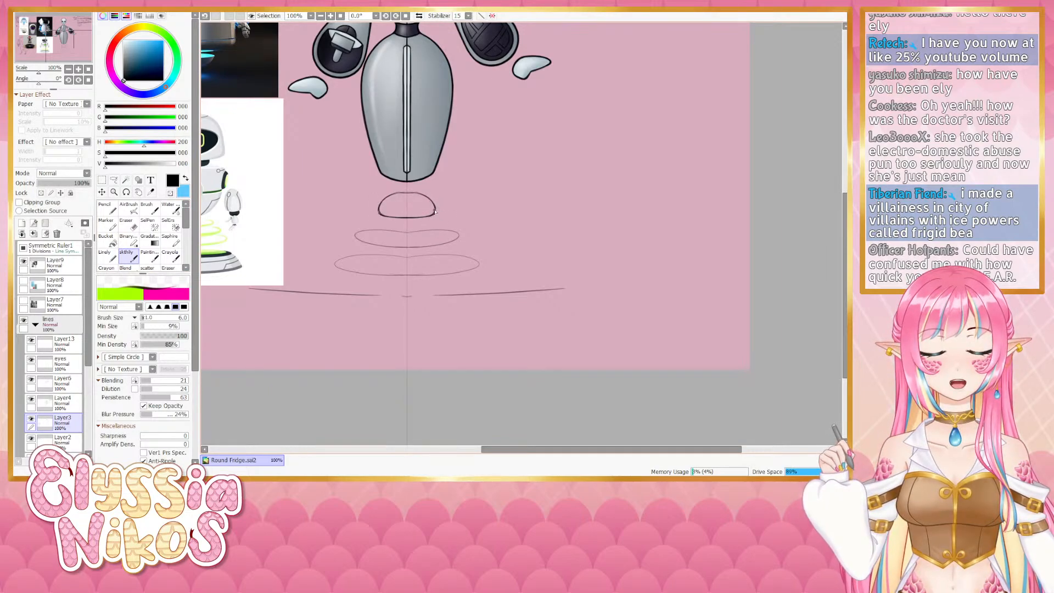
key(ctrl+z)
key(ctrl+y)
key(ctrl+z)
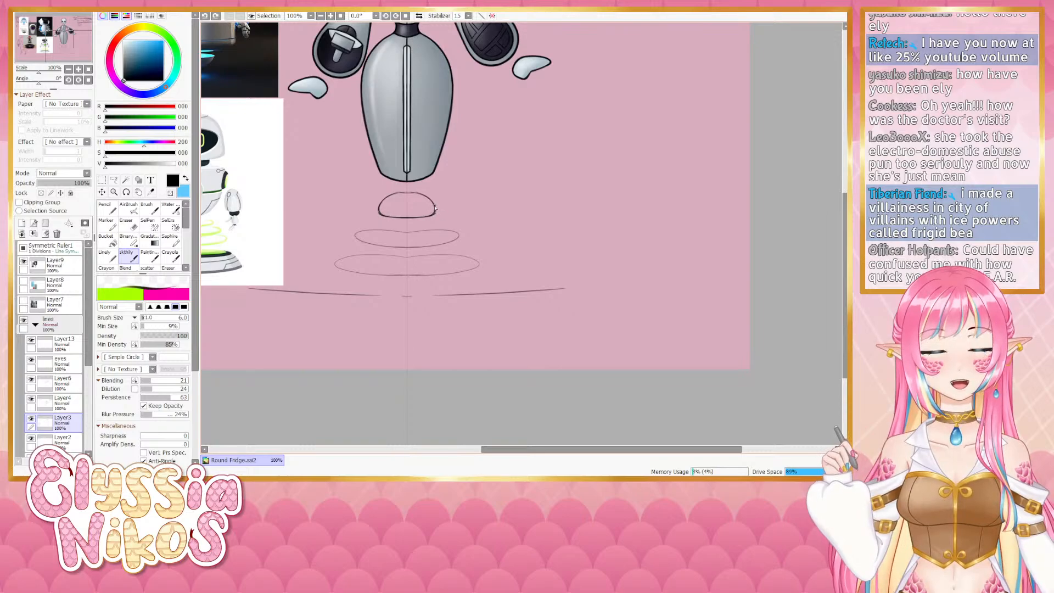
key(ctrl+y)
key(ctrl+z)
key(ctrl+y)
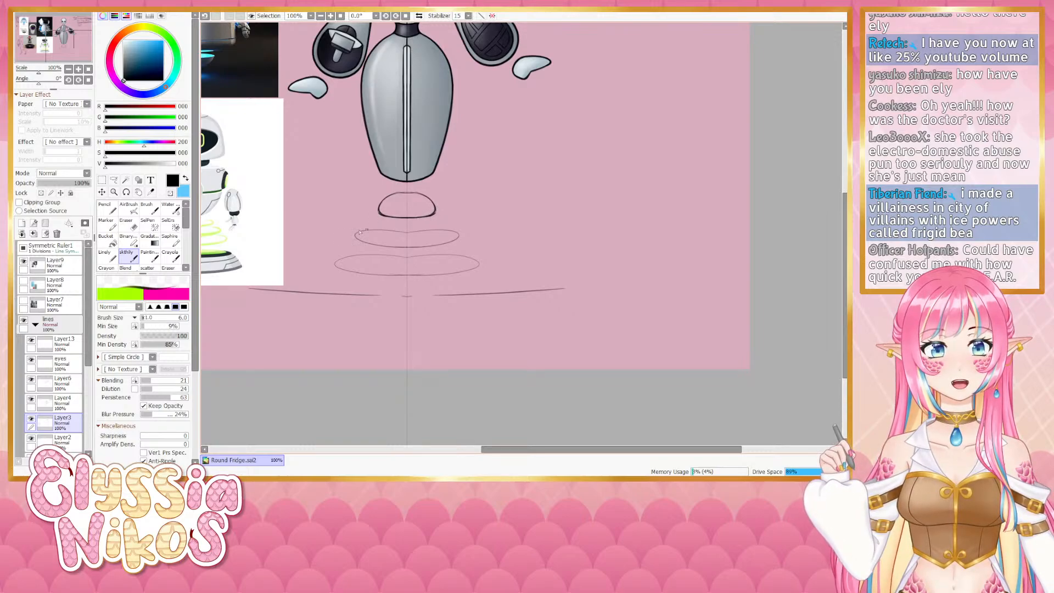
key(e)
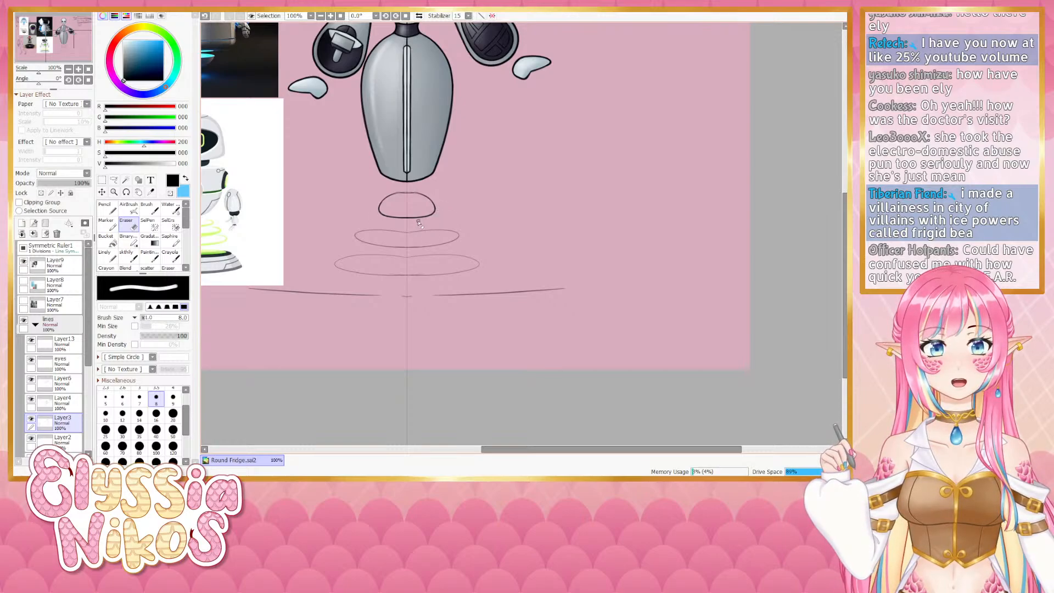
drag(419, 222, 405, 273)
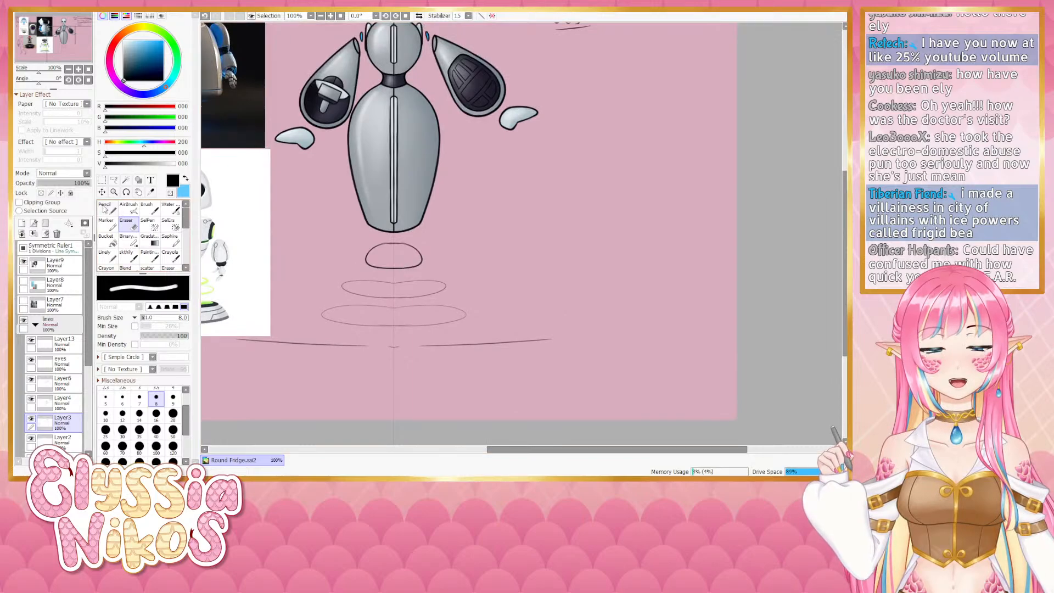
- Zoom out to the whole canvas, pick the brush and select the eyes layer
scroll(391, 276, down, 2)
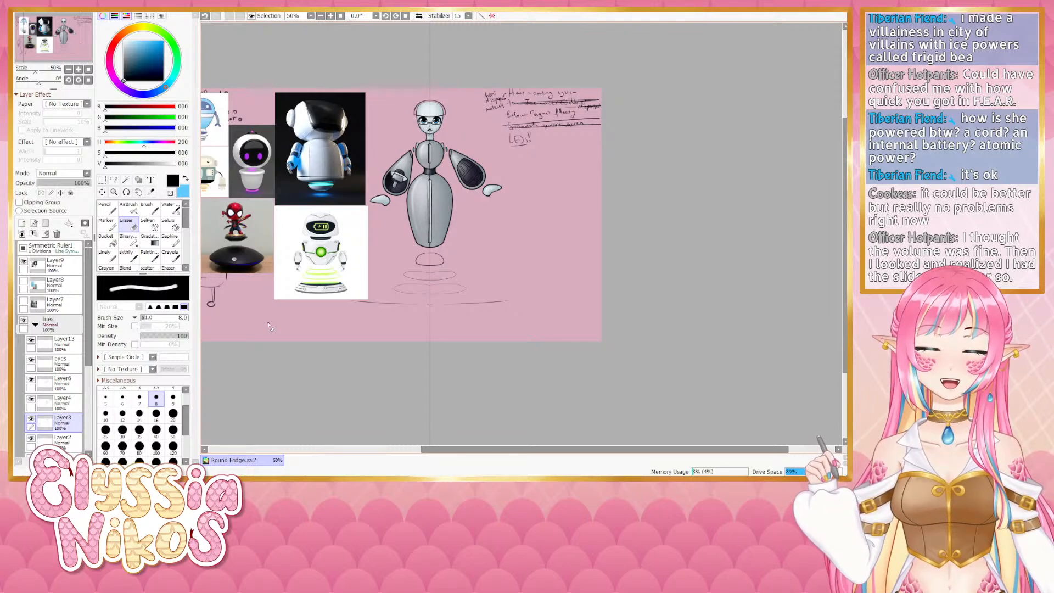
drag(567, 222, 591, 188)
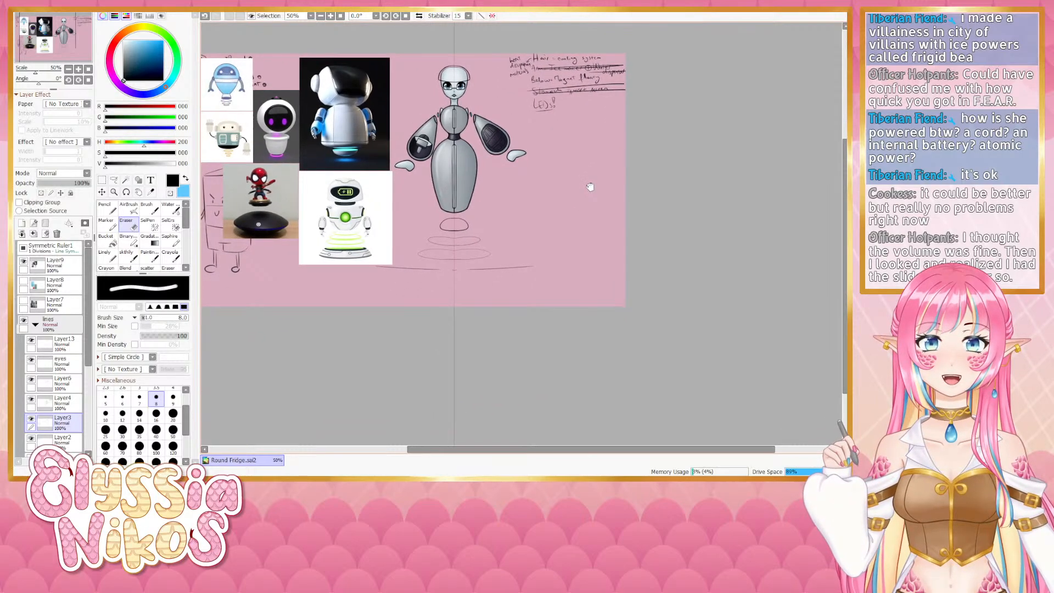
click(126, 255)
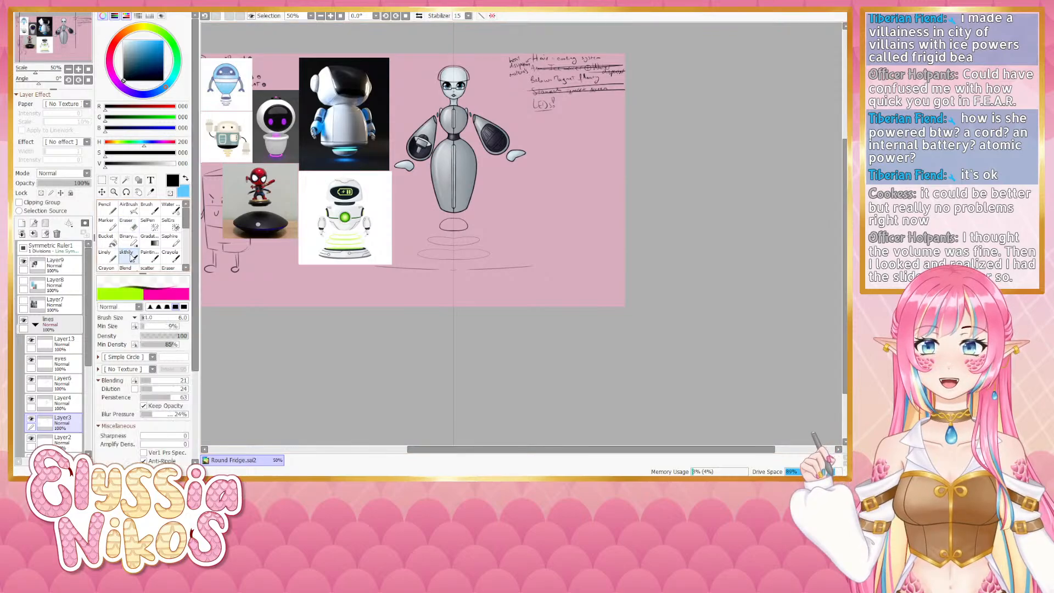
click(61, 362)
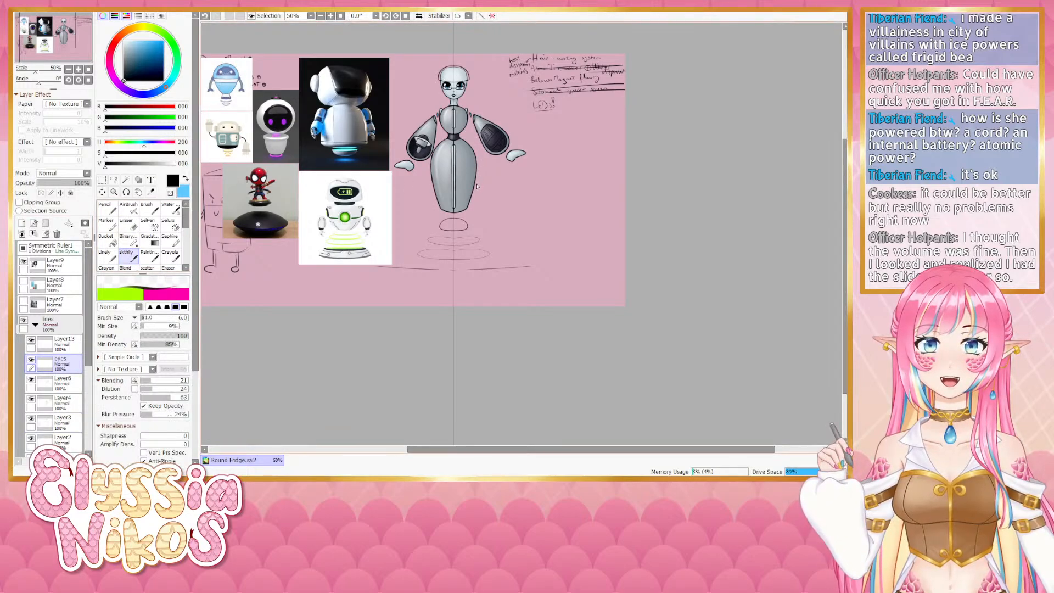
- Try sketching long sweeping curves flaring out around the lower body, undoing all of them
mouse_move(476, 198)
mouse_down()
mouse_move(501, 271)
mouse_move(552, 263)
mouse_up()
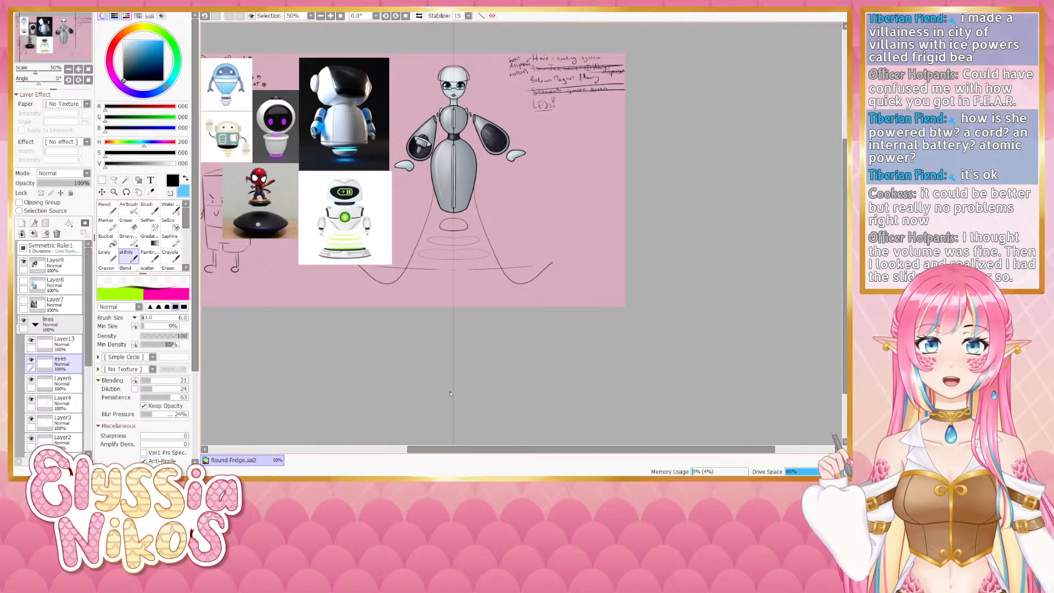
mouse_move(478, 184)
mouse_down()
mouse_move(598, 176)
mouse_move(608, 157)
mouse_up()
mouse_move(479, 169)
mouse_down()
mouse_move(575, 159)
mouse_move(610, 116)
mouse_up()
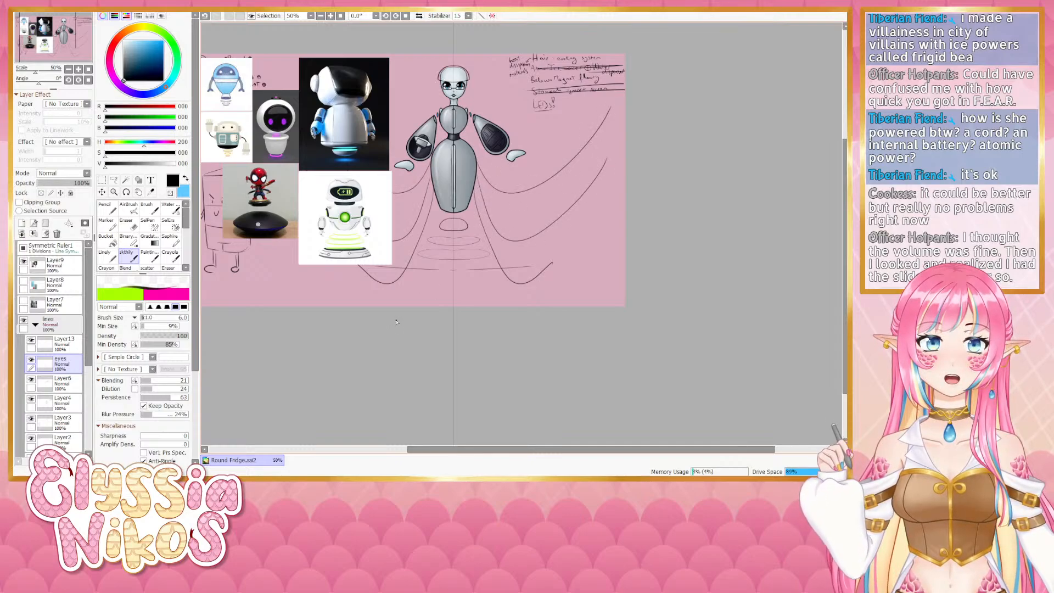
key(ctrl+z)
key(ctrl+z)
key(ctrl+z)
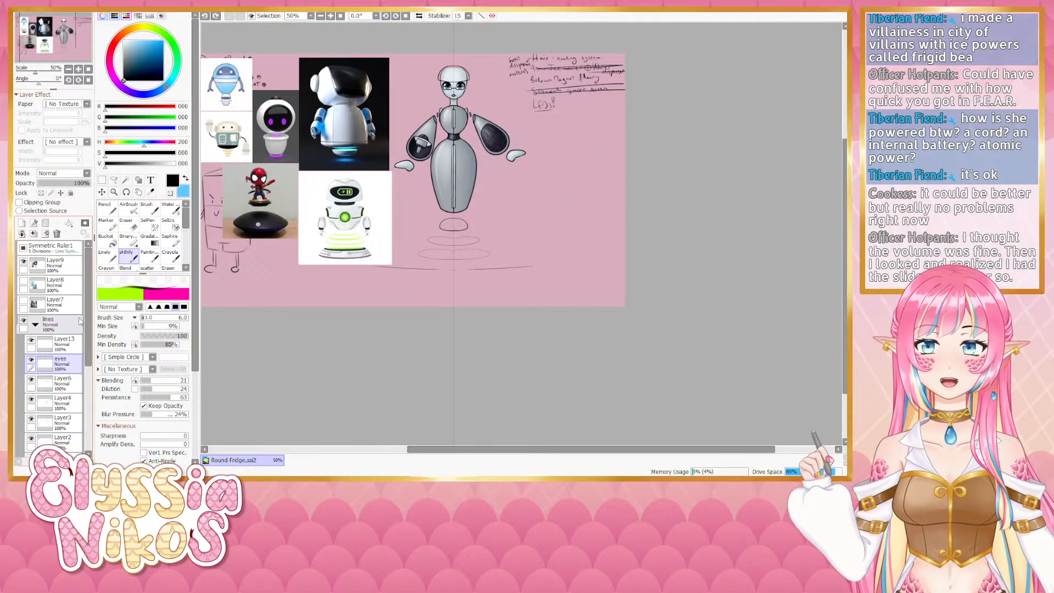
- Zoom in to 100% on the dome and try redrawing its top edge with the brush, undoing each stroke
click(79, 69)
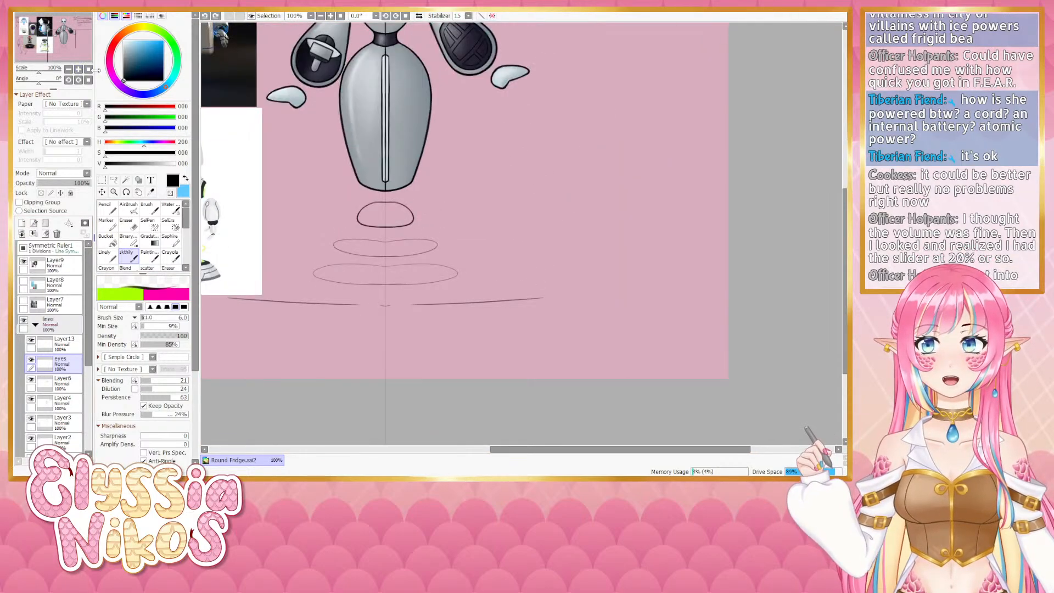
drag(431, 198, 499, 394)
mouse_move(488, 355)
mouse_down()
mouse_move(497, 206)
mouse_move(498, 322)
mouse_move(500, 219)
mouse_move(494, 227)
mouse_up()
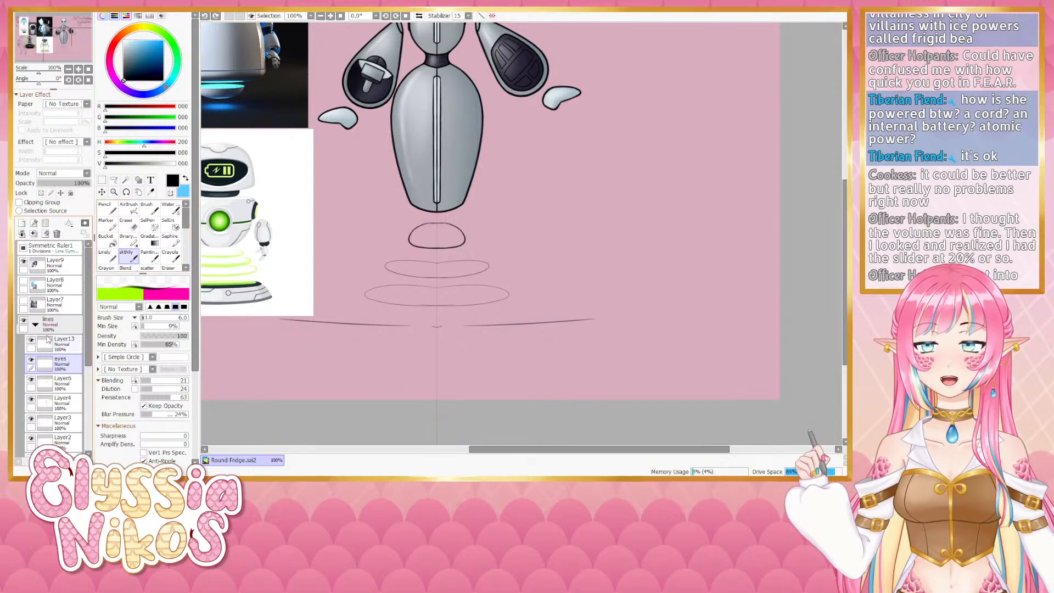
click(32, 361)
click(31, 361)
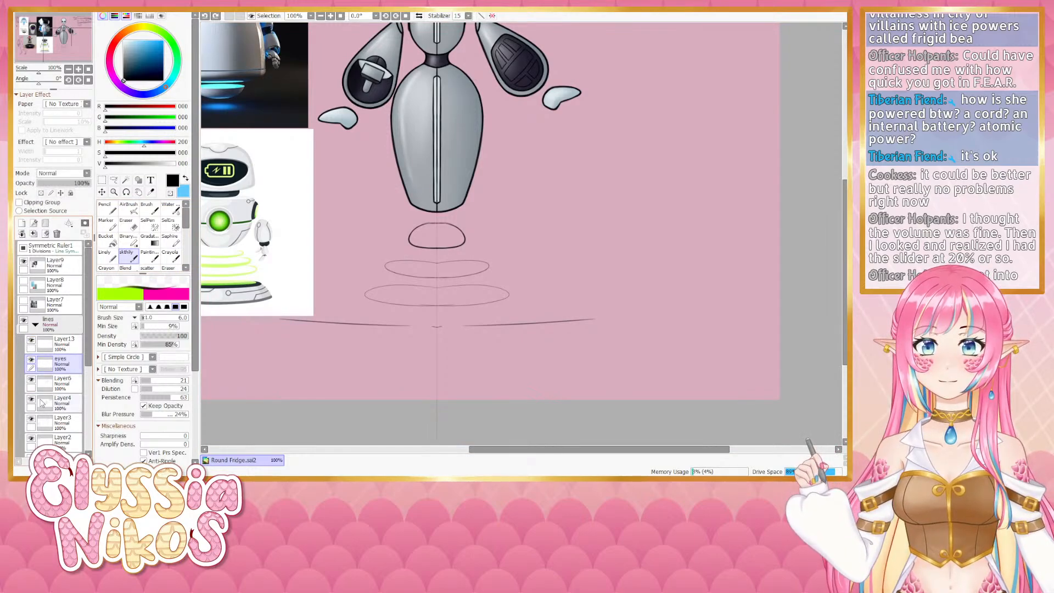
click(32, 419)
click(32, 420)
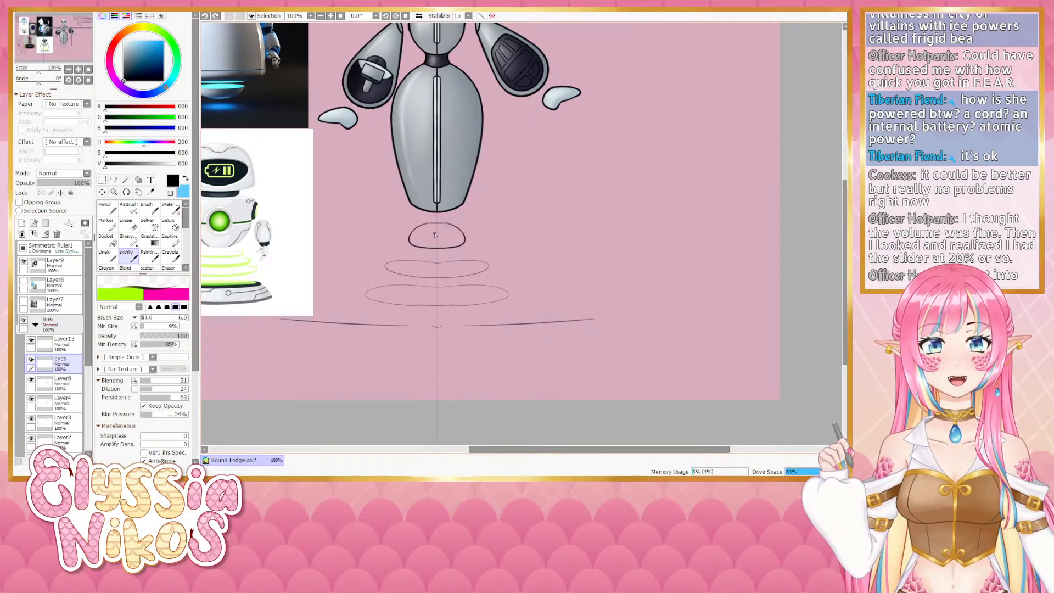
drag(426, 224, 410, 240)
key(ctrl+z)
key(ctrl+z)
key(ctrl+z)
key(ctrl+z)
key(ctrl+z)
key(ctrl+z)
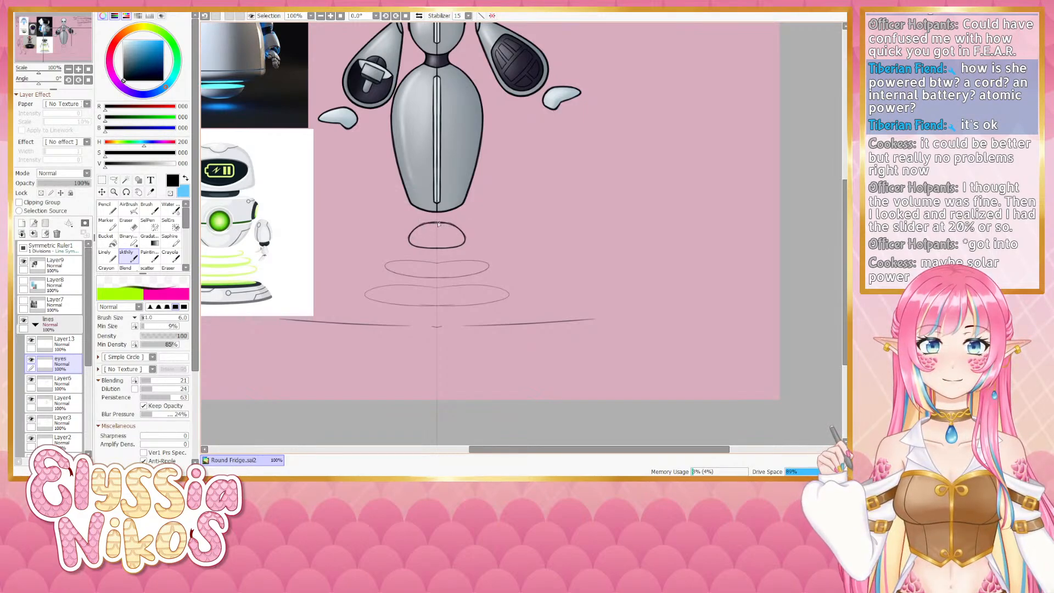
key(ctrl+z)
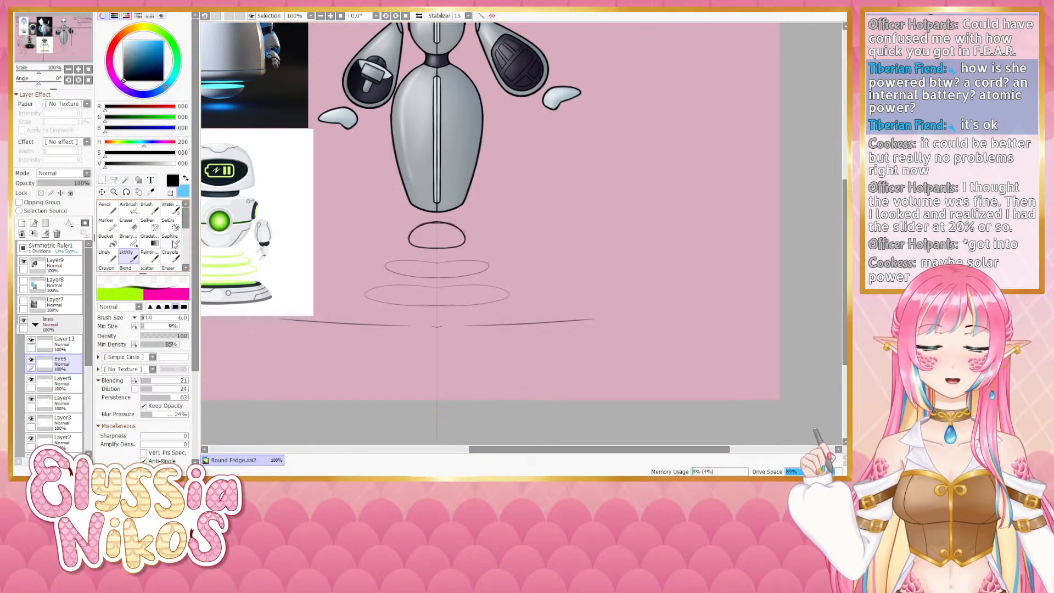
key(ctrl+z)
drag(425, 224, 412, 235)
key(ctrl+z)
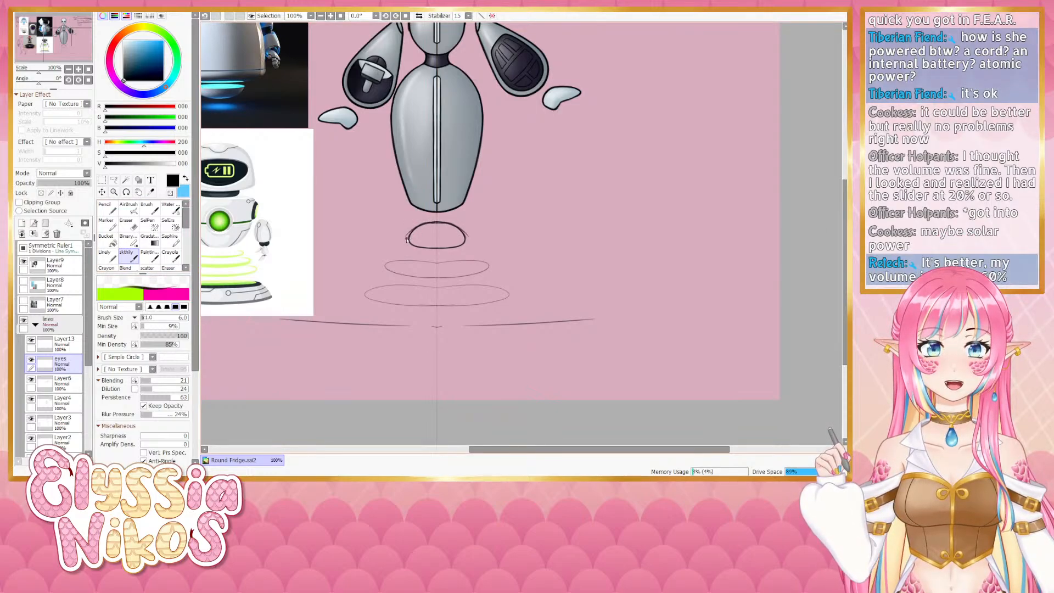
- Try erasing part of the dome's top edge with the eraser, undoing each attempt
key(e)
drag(404, 238, 409, 231)
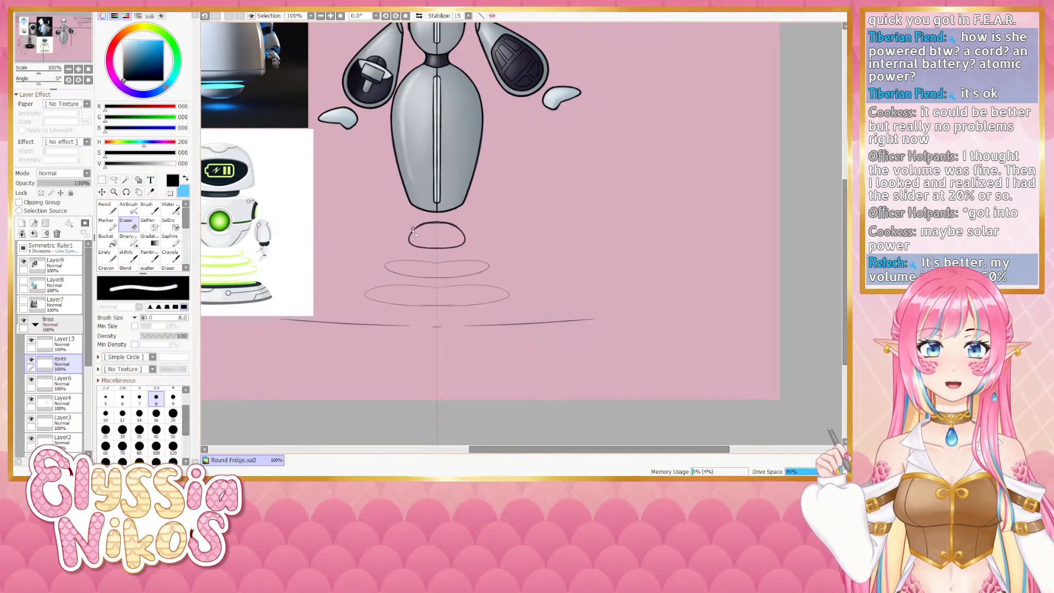
key(ctrl+z)
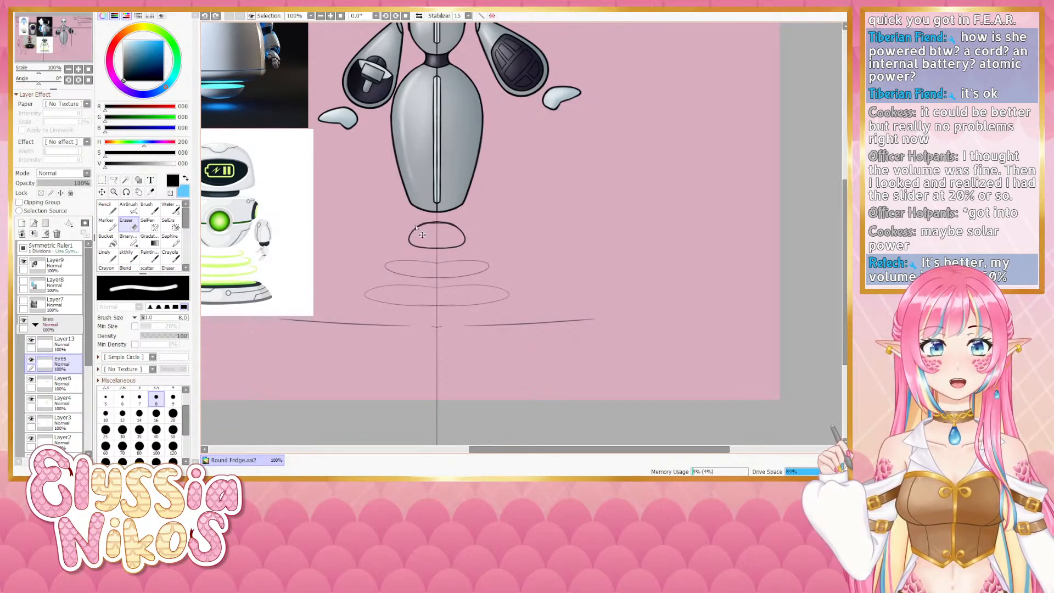
drag(422, 223, 423, 223)
key(ctrl+z)
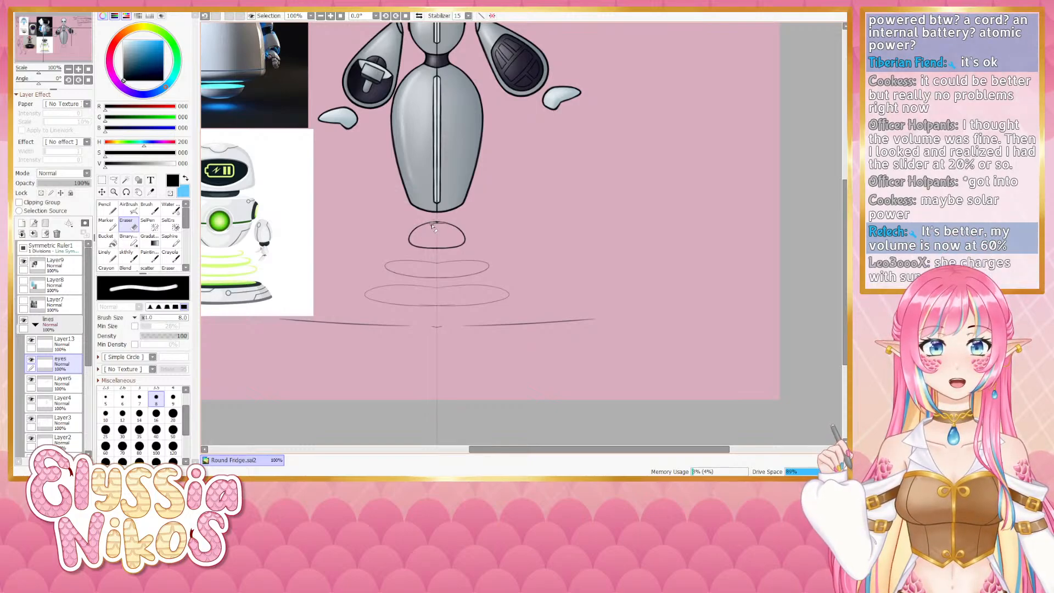
key(ctrl+z)
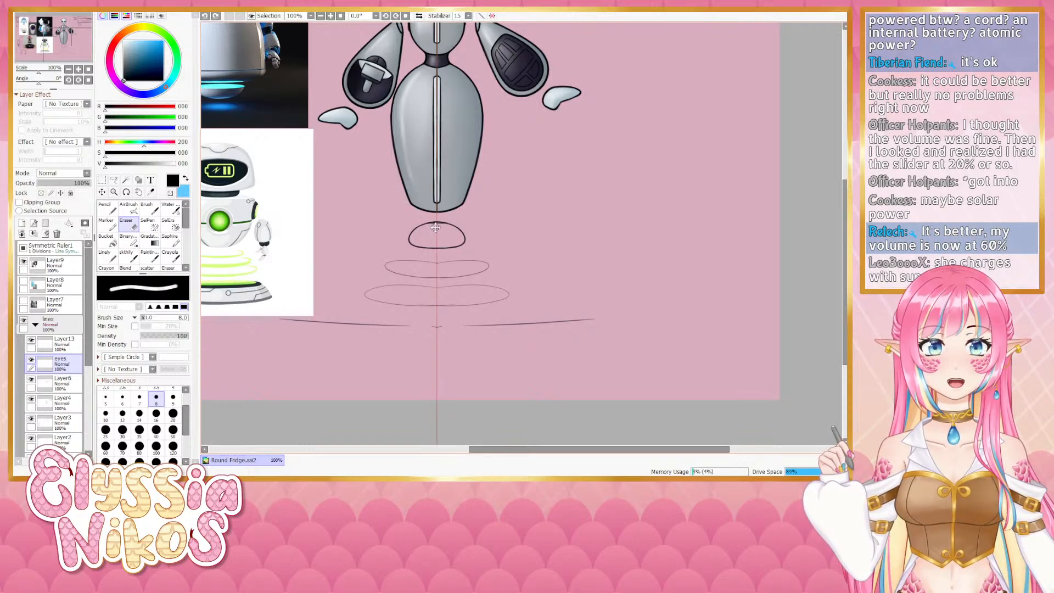
- Lasso-select the dome's top, pick Layer3, then copy, paste and merge the selection down
click(33, 360)
click(33, 361)
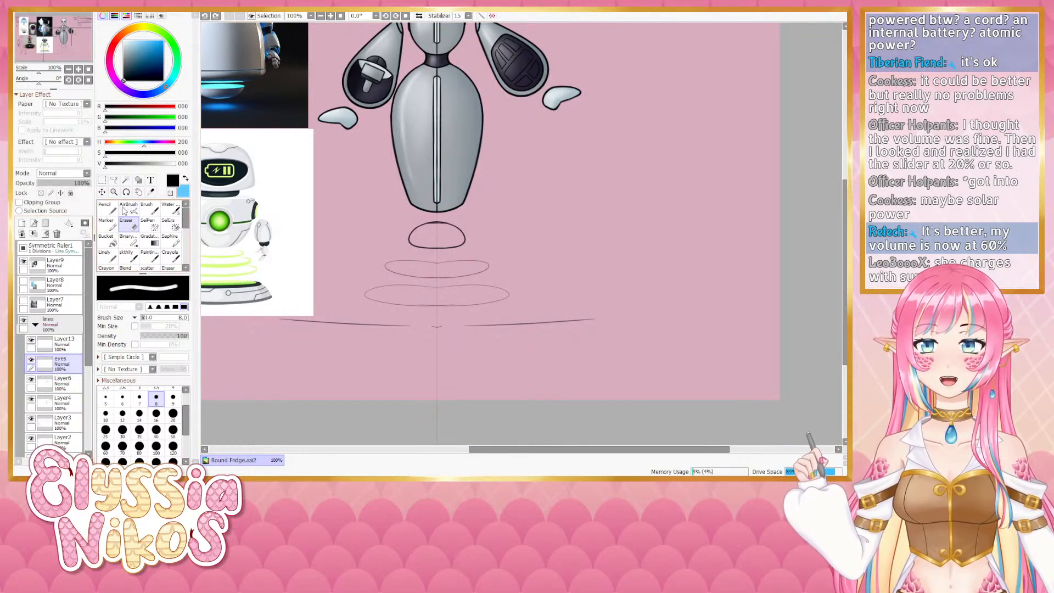
click(118, 181)
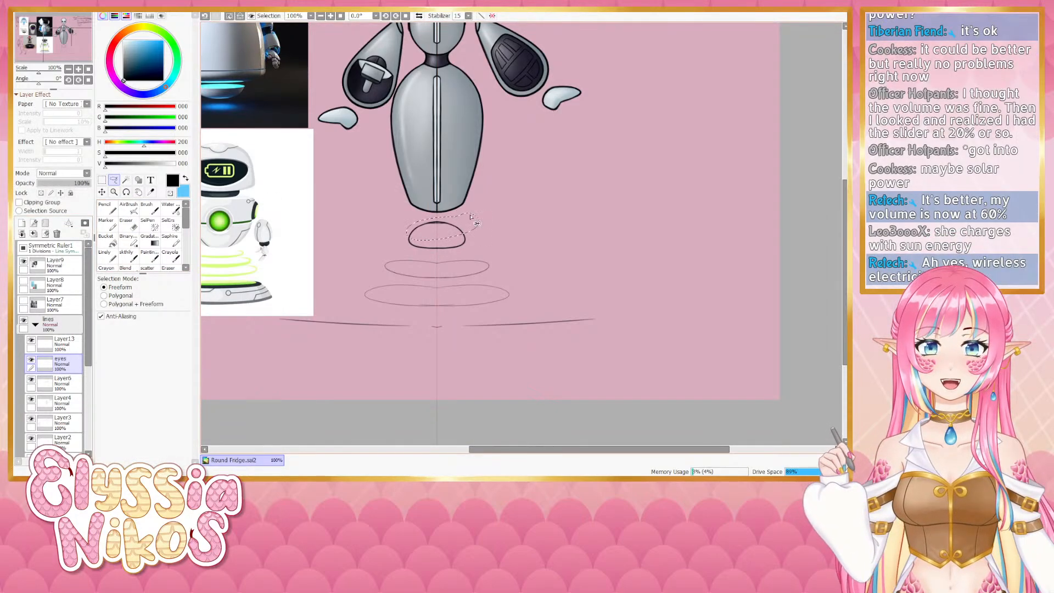
click(69, 424)
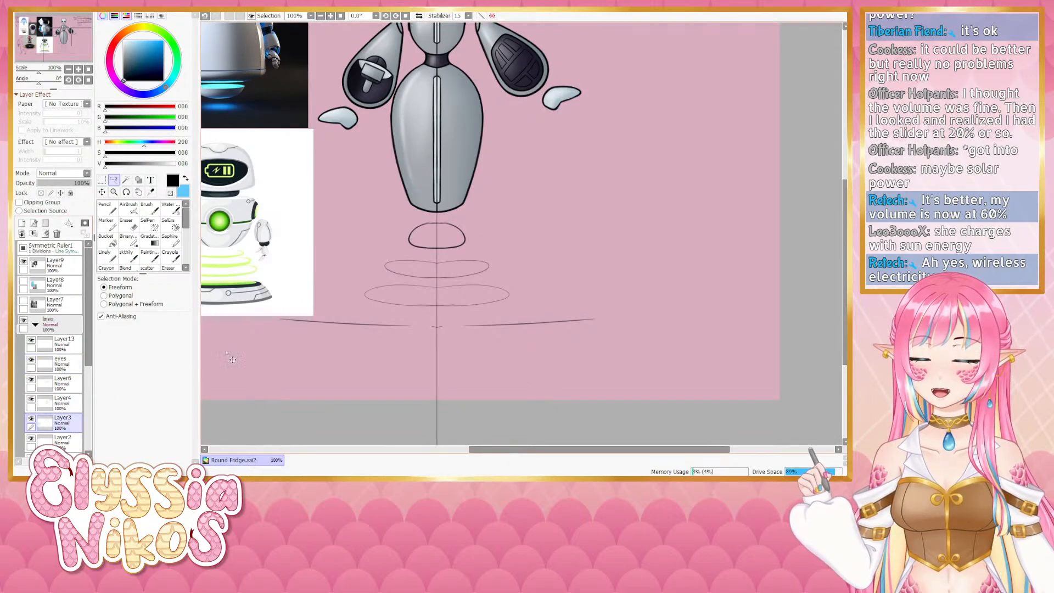
key(ctrl+c)
key(ctrl+v)
key(ctrl+e)
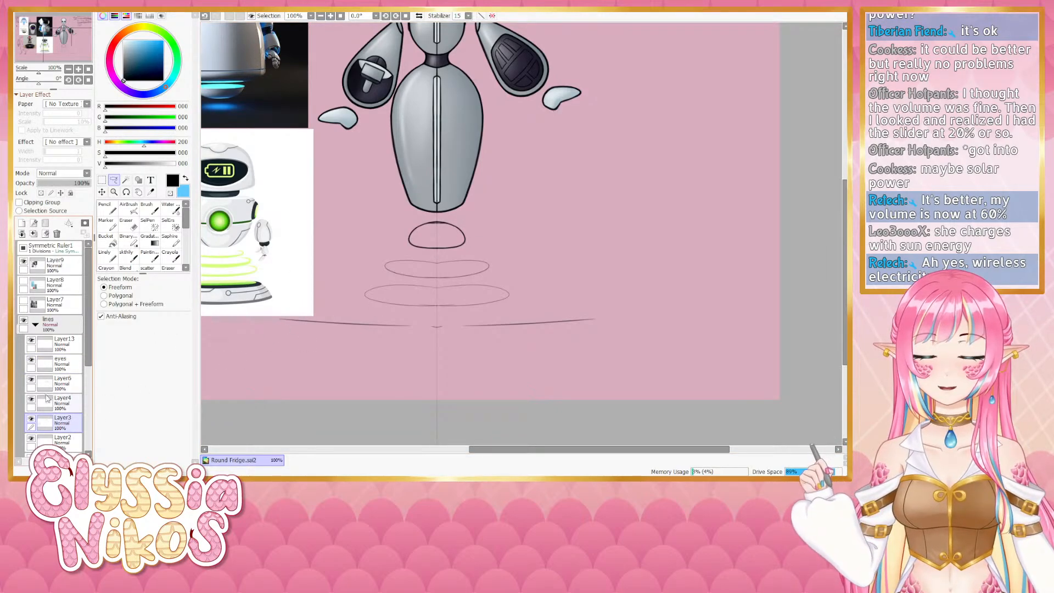
- Touch up the dome's top edge with brush and eraser, undoing the unwanted strokes
click(127, 223)
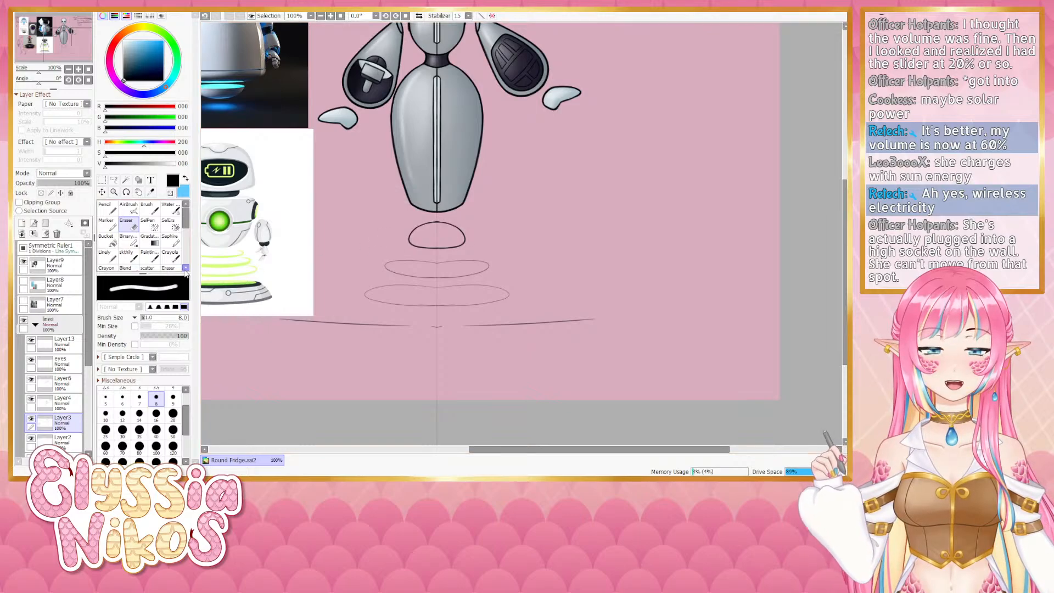
key(b)
key(ctrl+z)
drag(440, 225, 417, 229)
key(ctrl+z)
key(ctrl+z)
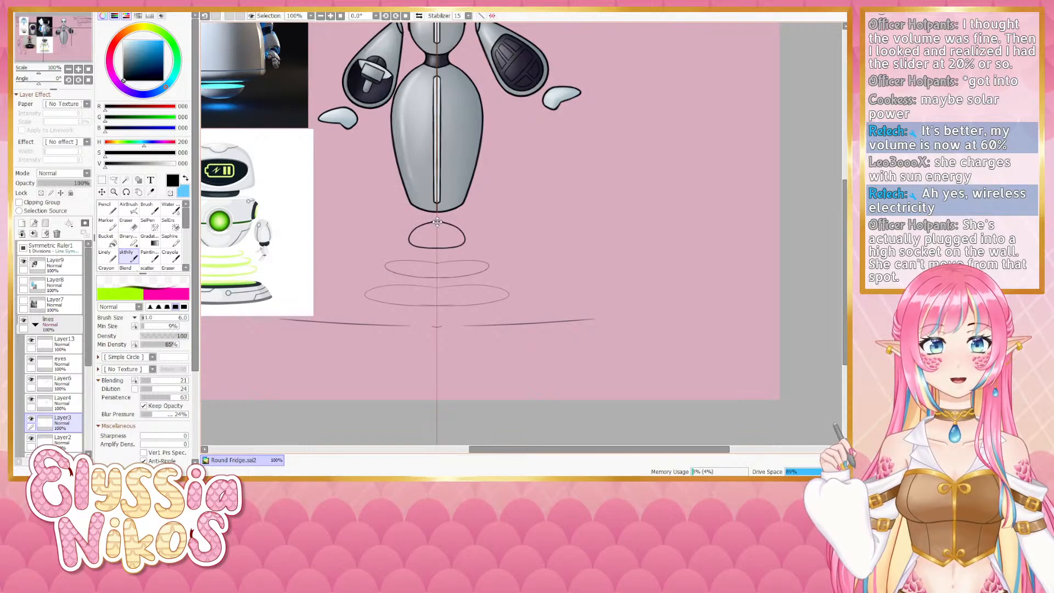
key(ctrl+y)
key(ctrl+z)
drag(434, 223, 410, 241)
key(ctrl+z)
key(ctrl+z)
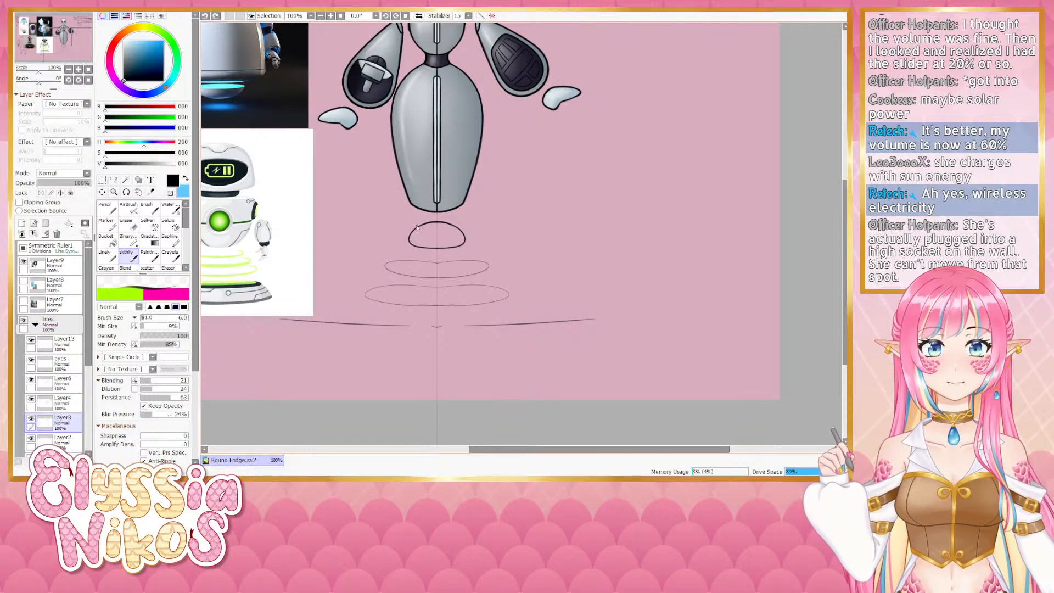
key(e)
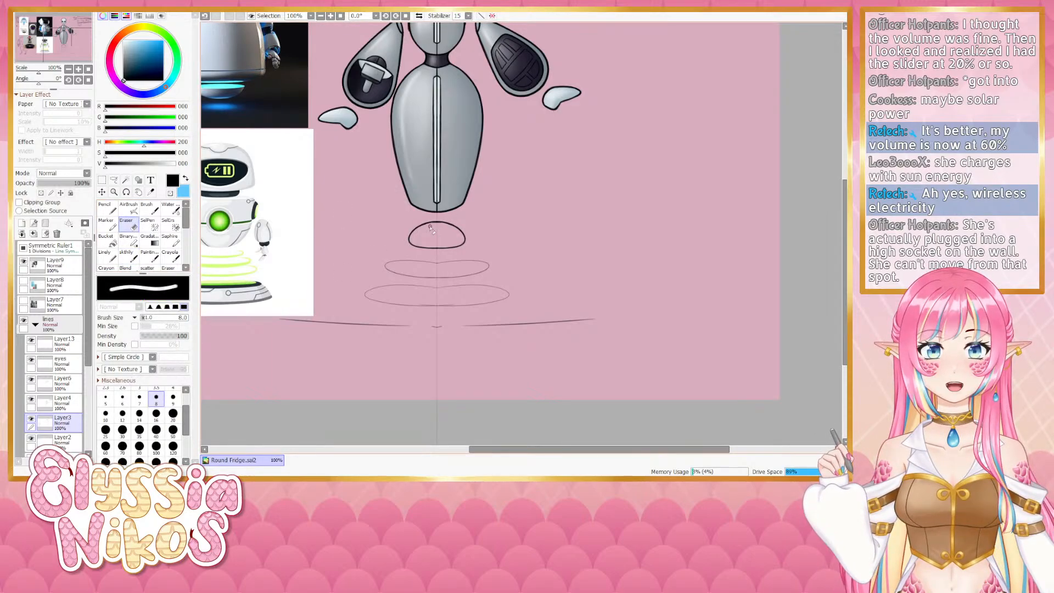
key(ctrl+z)
drag(428, 227, 436, 227)
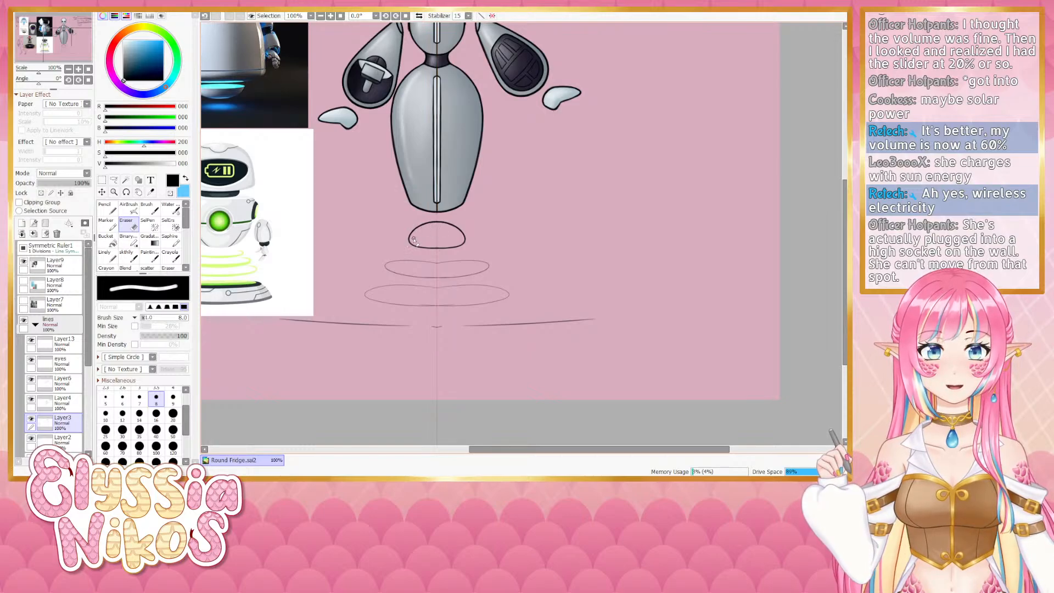
- Select the eyes layer with the brush and reduce the brush size to 5
mouse_move(419, 122)
mouse_down()
mouse_move(427, 202)
mouse_move(414, 294)
mouse_up()
click(126, 255)
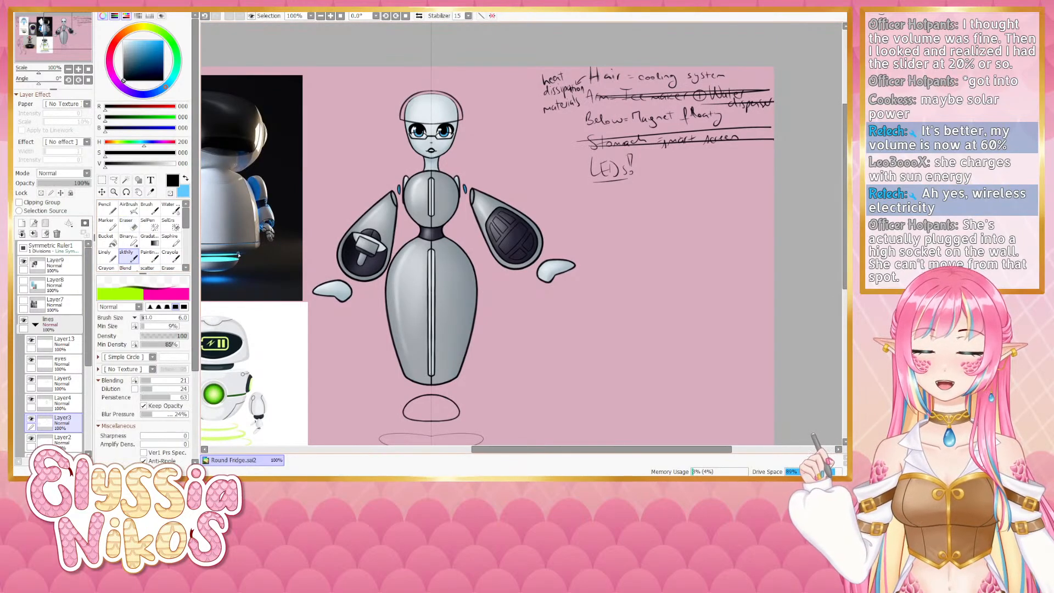
drag(244, 244, 234, 187)
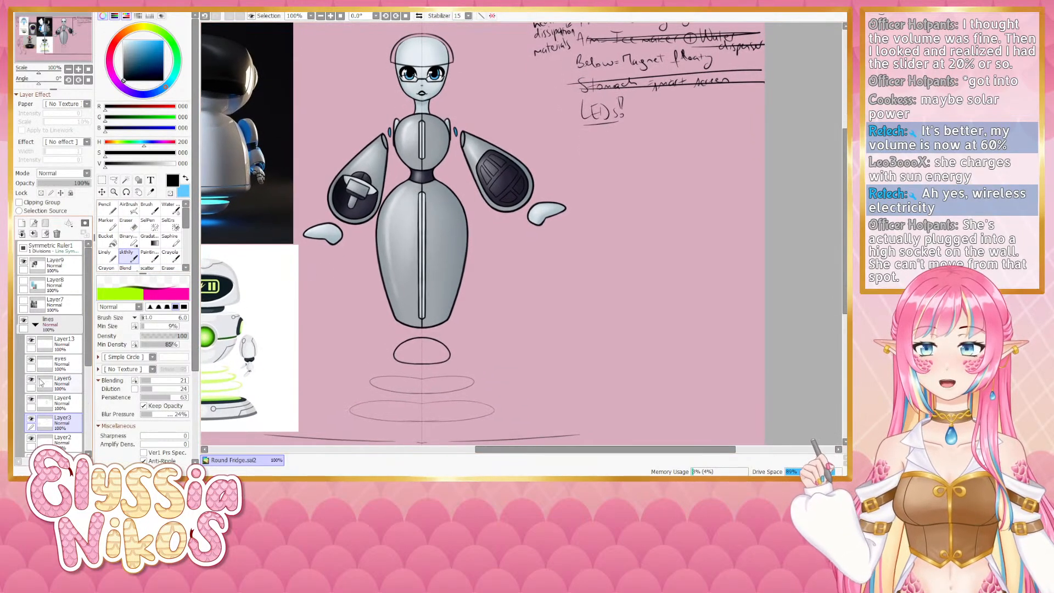
click(32, 361)
click(31, 360)
click(54, 365)
drag(461, 198, 458, 199)
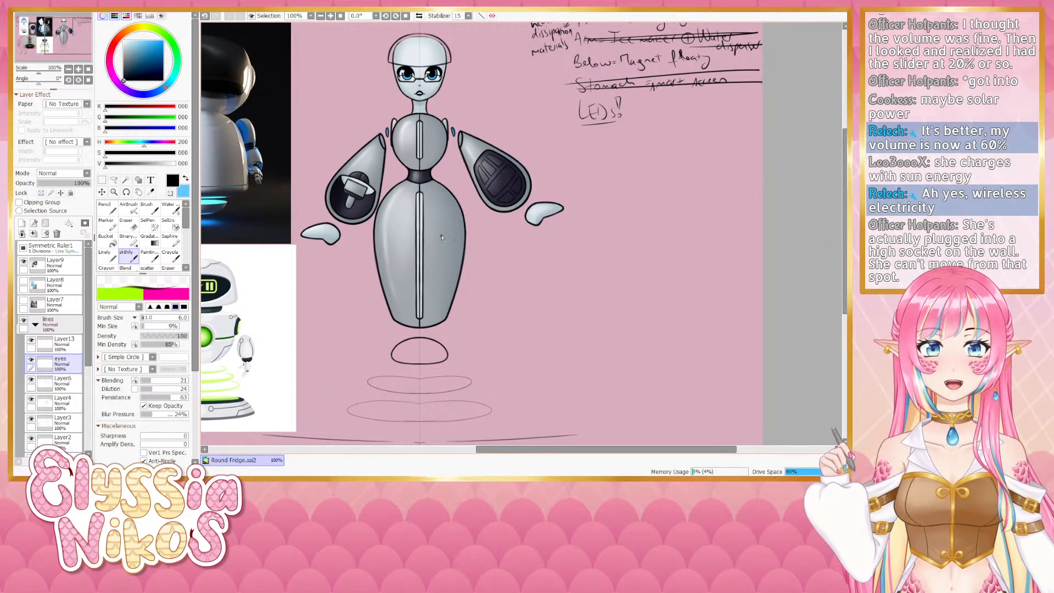
key(bracketleft)
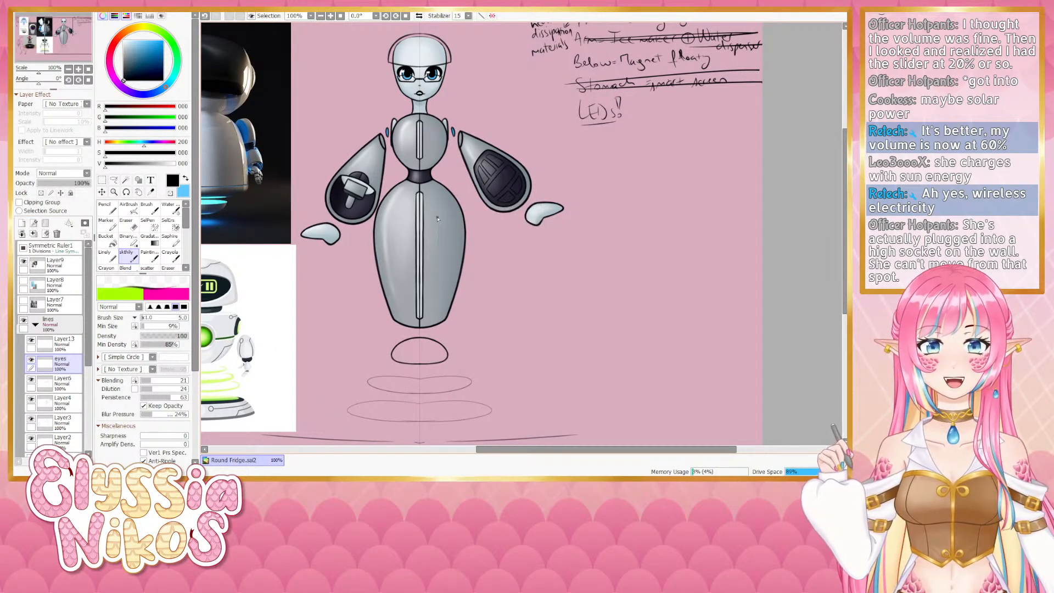
key(ctrl+z)
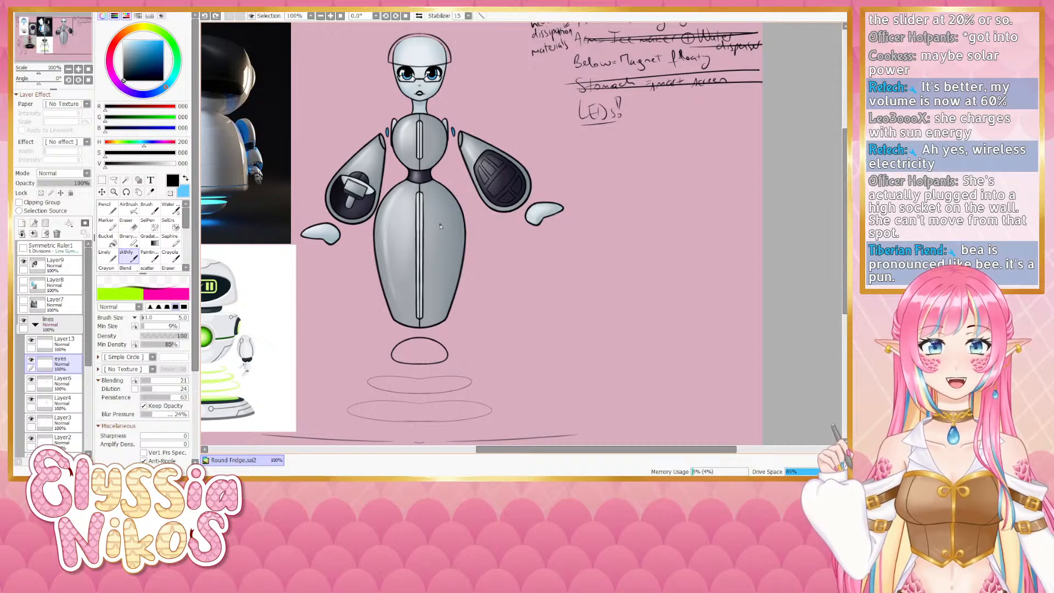
- Write a boxed 'NY' beside the notes, fixing it with the eraser
scroll(450, 272, down, 2)
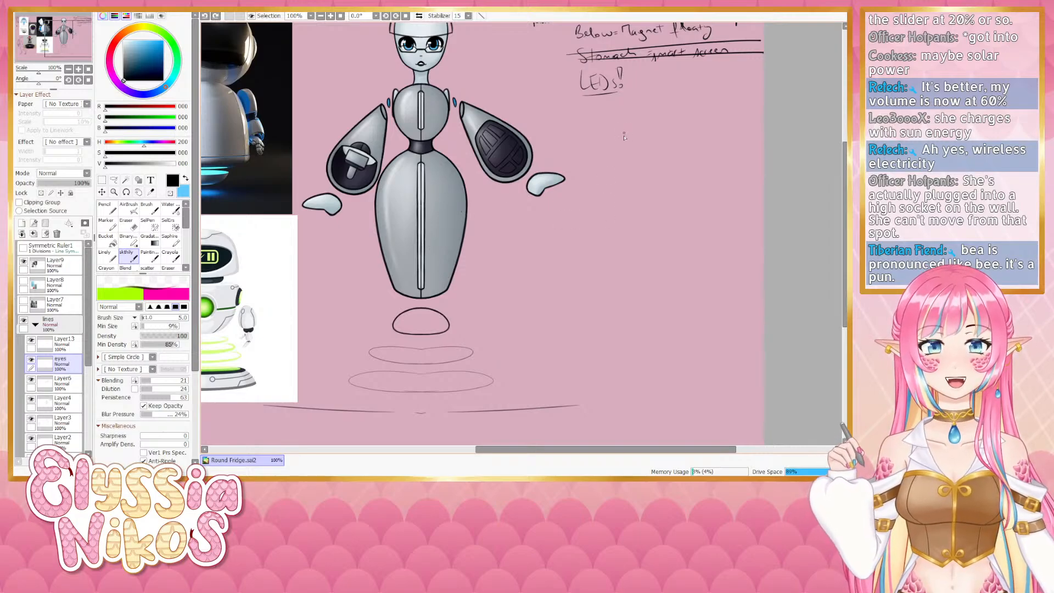
mouse_move(635, 131)
mouse_down()
mouse_move(613, 144)
mouse_move(652, 137)
mouse_move(616, 148)
mouse_move(618, 129)
mouse_move(619, 148)
mouse_move(632, 130)
mouse_move(654, 129)
mouse_move(653, 147)
mouse_move(611, 165)
mouse_up()
key(ctrl+z)
key(ctrl+z)
key(ctrl+z)
click(128, 224)
mouse_move(611, 126)
mouse_down()
mouse_move(660, 126)
mouse_move(648, 123)
mouse_move(651, 151)
mouse_up()
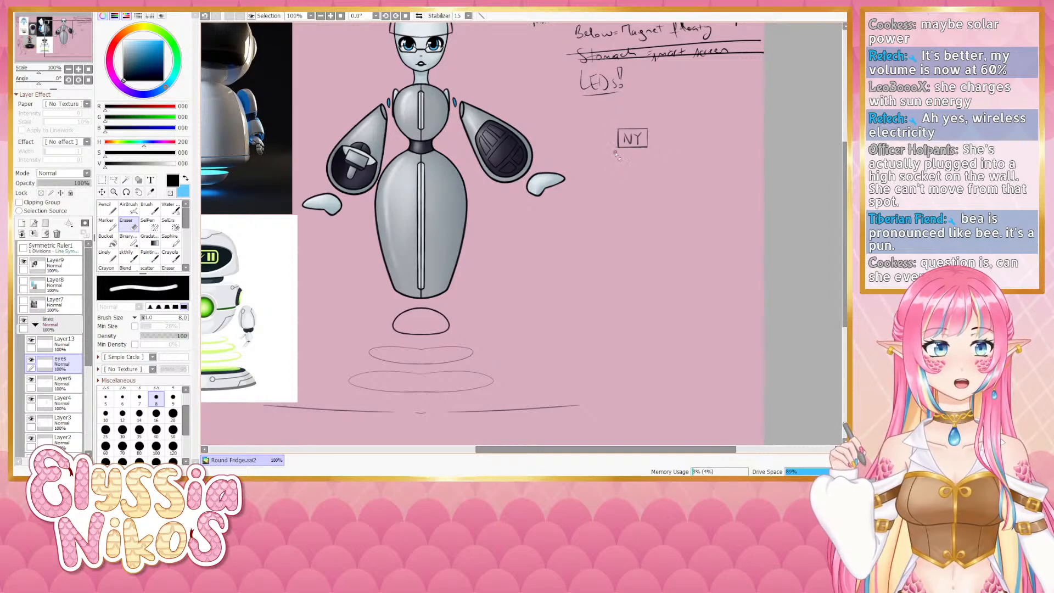
key(ctrl+z)
drag(616, 128, 616, 165)
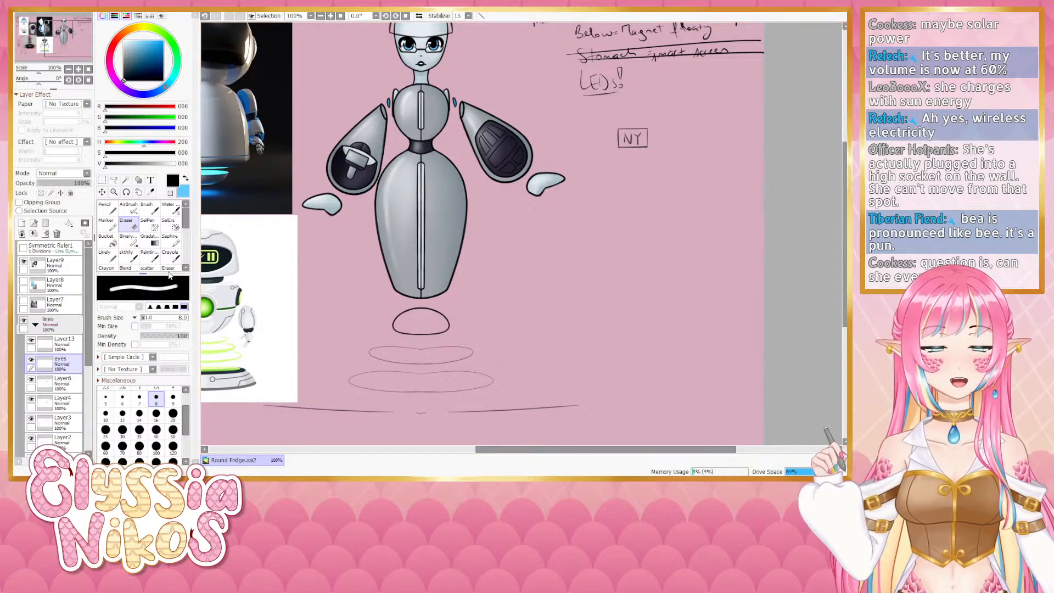
- Draw a small apple next to the boxed NY with the brush
click(128, 256)
mouse_move(679, 135)
mouse_down()
mouse_move(664, 141)
mouse_move(677, 159)
mouse_move(701, 142)
mouse_move(690, 158)
mouse_up()
key(ctrl+z)
key(ctrl+z)
key(ctrl+z)
key(ctrl+z)
key(ctrl+z)
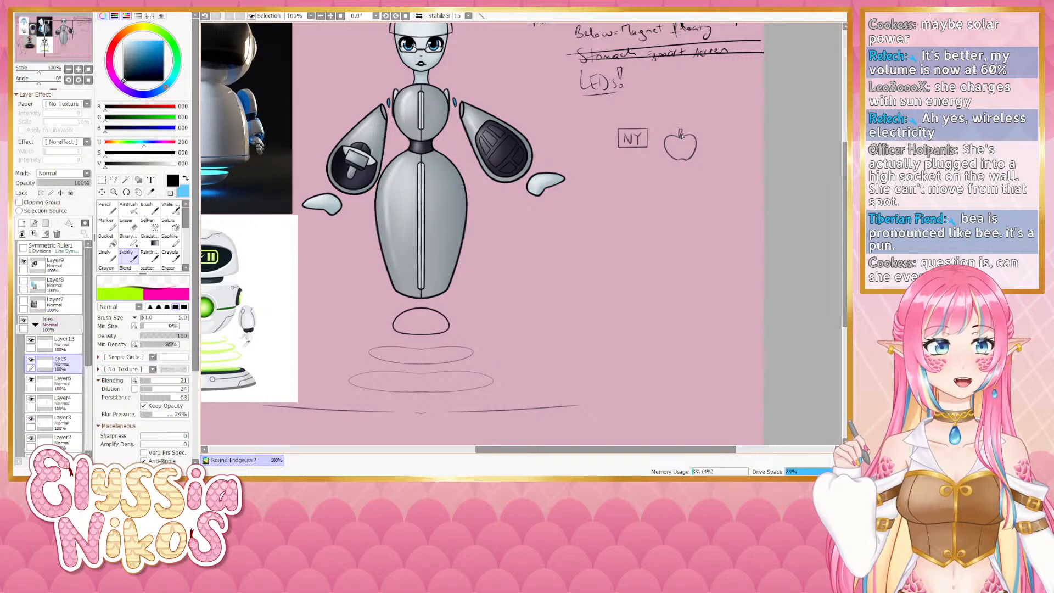
scroll(608, 181, down, 2)
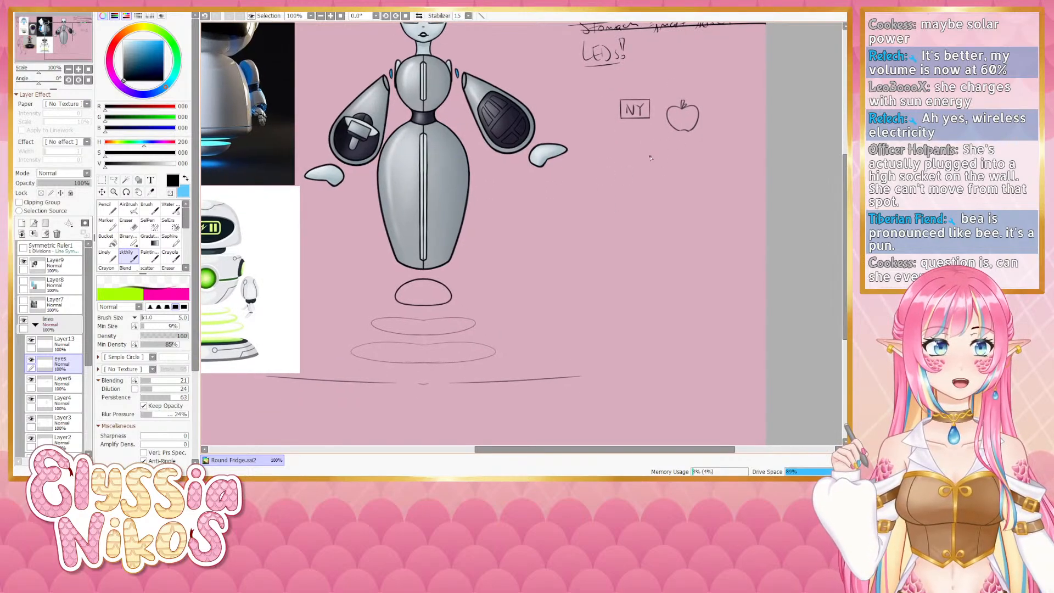
mouse_move(623, 195)
mouse_down()
mouse_move(607, 233)
mouse_move(618, 205)
mouse_up()
drag(399, 269, 407, 277)
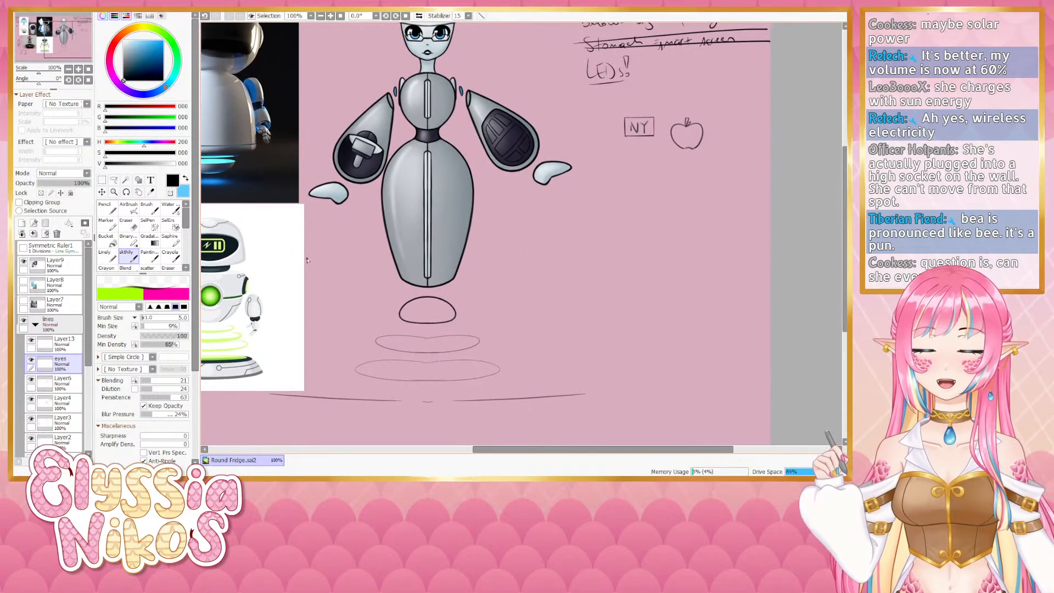
mouse_move(421, 317)
mouse_down()
mouse_move(410, 322)
mouse_move(411, 287)
mouse_move(429, 274)
mouse_move(432, 240)
mouse_up()
scroll(33, 349, down, 3)
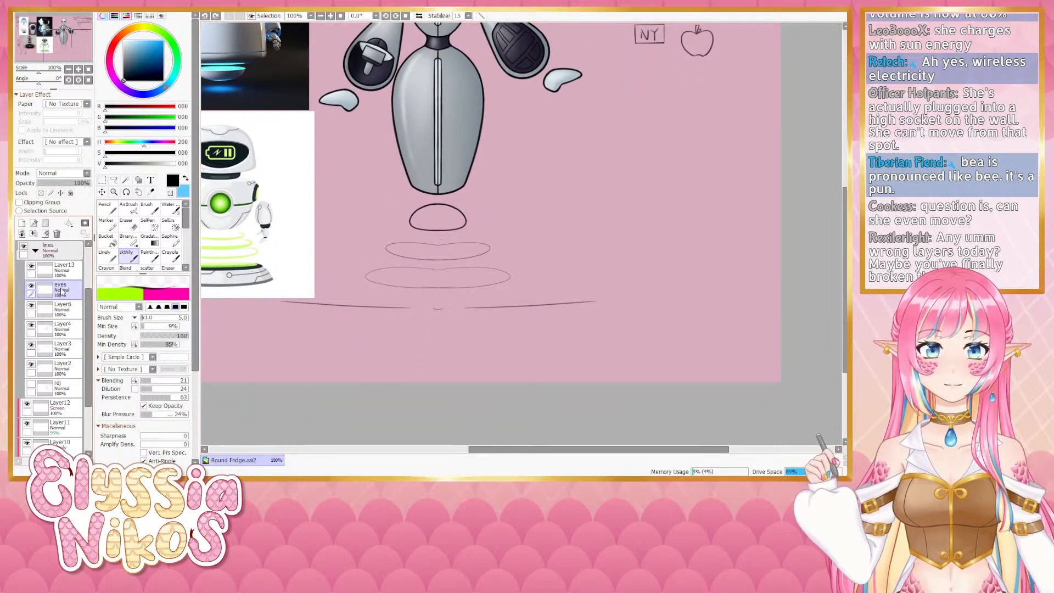
- Select Layer3 in the lines folder and try a stroke on the upper hover ring, undoing it
drag(90, 302, 86, 332)
click(23, 250)
click(70, 351)
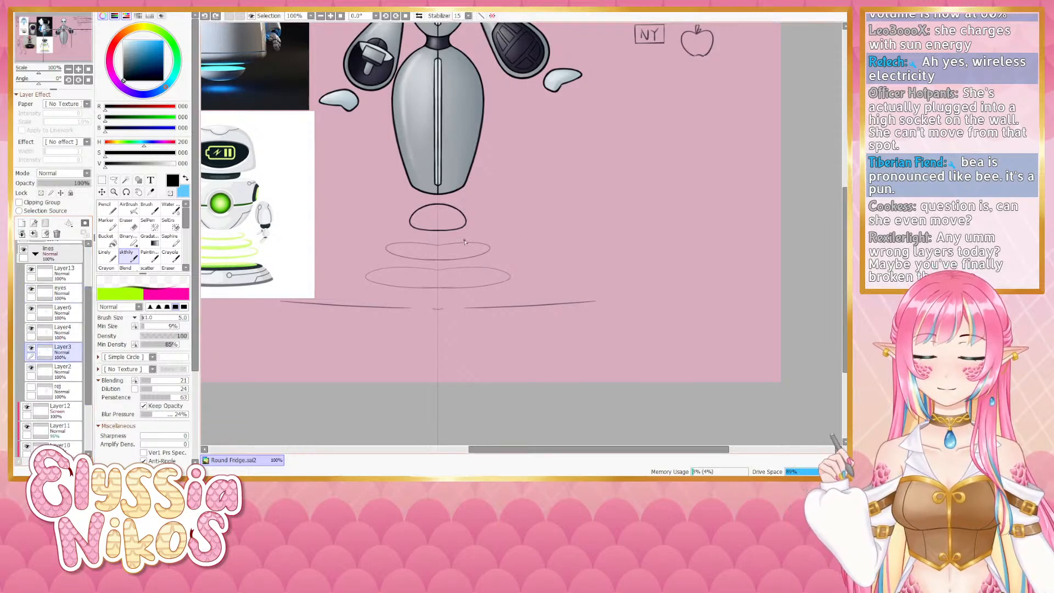
mouse_move(445, 243)
mouse_down()
mouse_move(470, 250)
mouse_move(451, 242)
mouse_move(443, 262)
mouse_move(465, 253)
mouse_move(442, 243)
mouse_move(486, 248)
mouse_move(431, 245)
mouse_move(449, 244)
mouse_move(461, 271)
mouse_move(455, 251)
mouse_up()
key(ctrl+z)
key(ctrl+z)
key(ctrl+z)
key(ctrl+z)
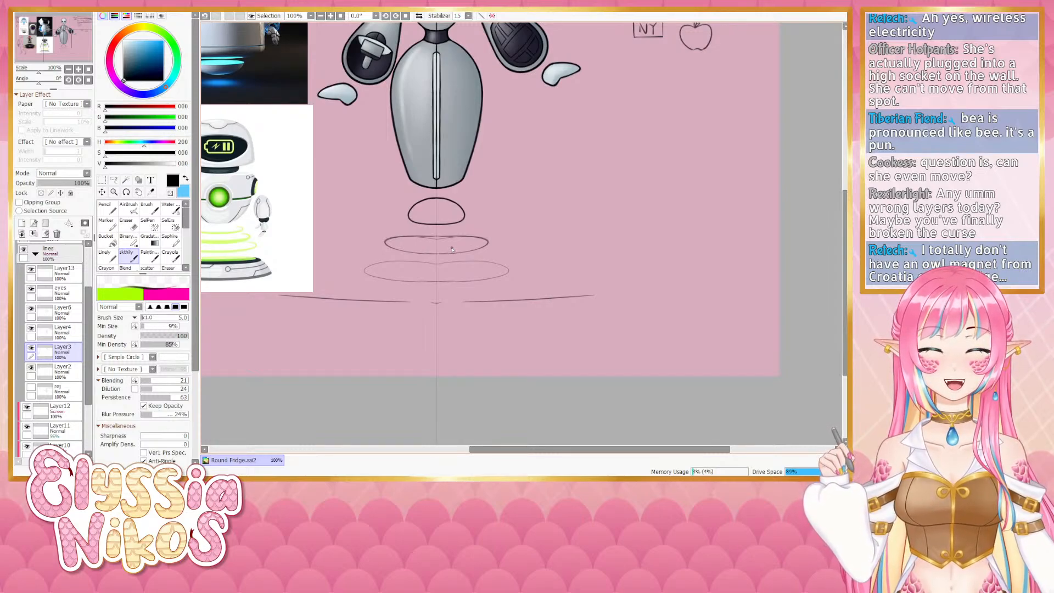
- Darken the outline of the upper hover ring beneath the dome with the brush
scroll(452, 249, down, 1)
drag(38, 83, 27, 87)
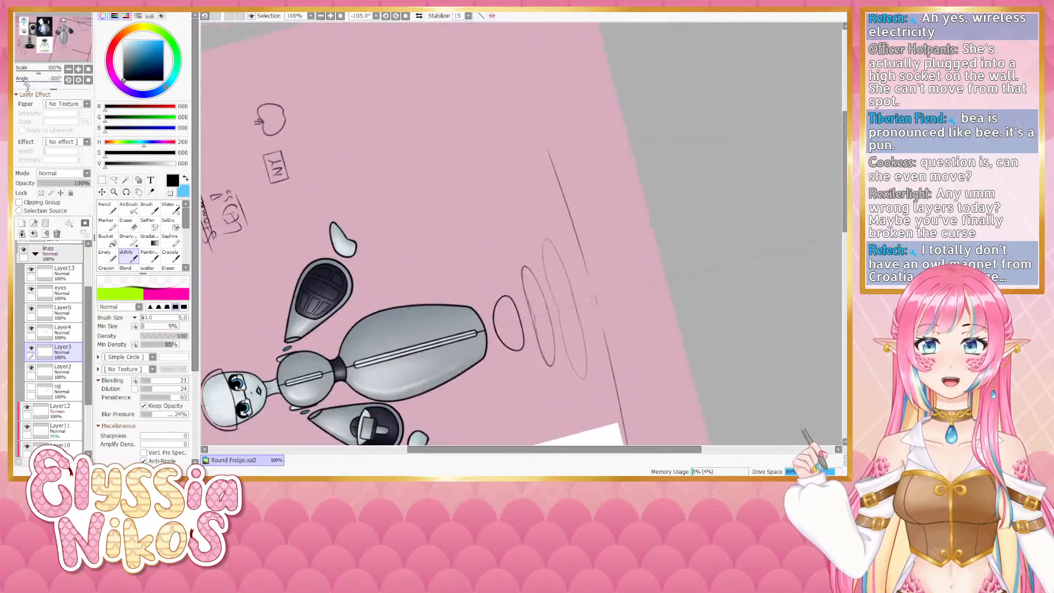
mouse_move(544, 297)
mouse_down()
mouse_move(431, 209)
mouse_move(419, 242)
mouse_move(414, 188)
mouse_move(423, 230)
mouse_up()
key(ctrl+z)
key(ctrl+z)
key(ctrl+z)
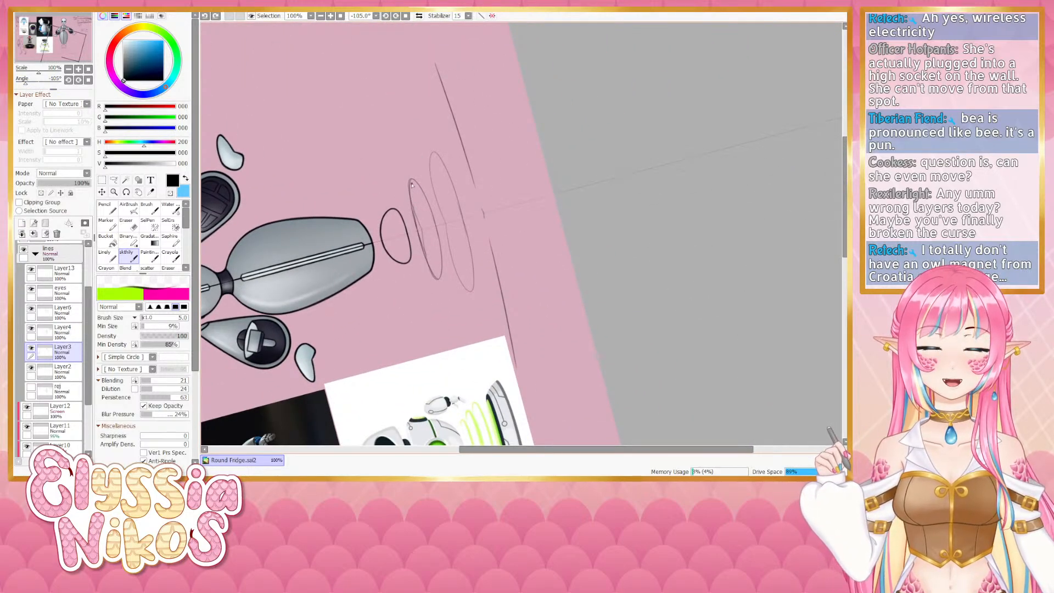
drag(411, 186, 423, 230)
click(85, 80)
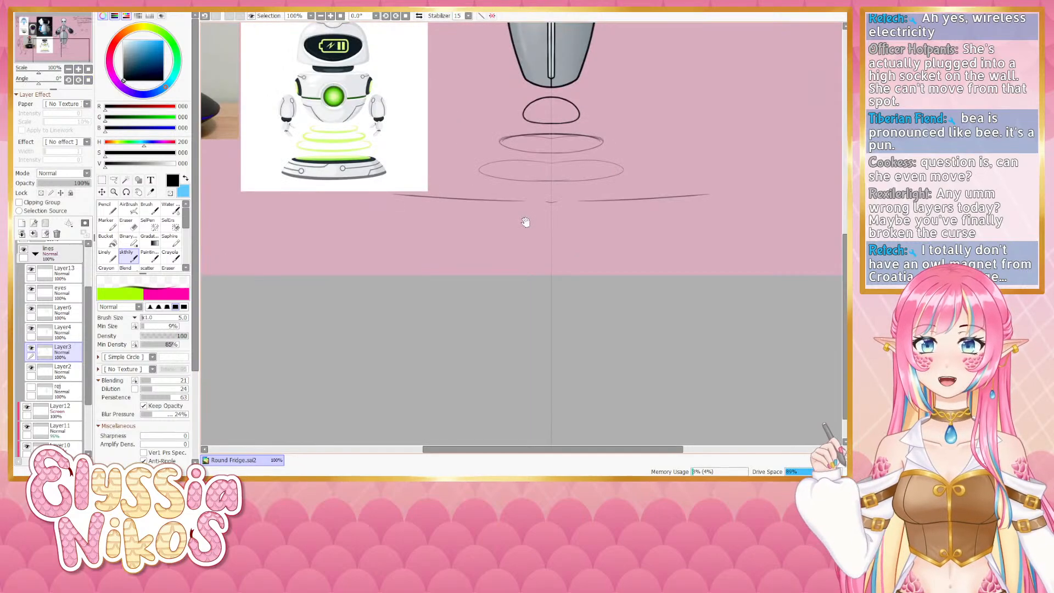
mouse_move(494, 148)
mouse_down()
mouse_move(558, 140)
mouse_move(547, 134)
mouse_move(529, 147)
mouse_up()
key(ctrl+z)
key(ctrl+z)
mouse_move(220, 118)
mouse_down()
mouse_move(495, 190)
mouse_move(517, 268)
mouse_up()
drag(404, 106, 406, 192)
drag(617, 264, 374, 132)
drag(593, 228, 540, 161)
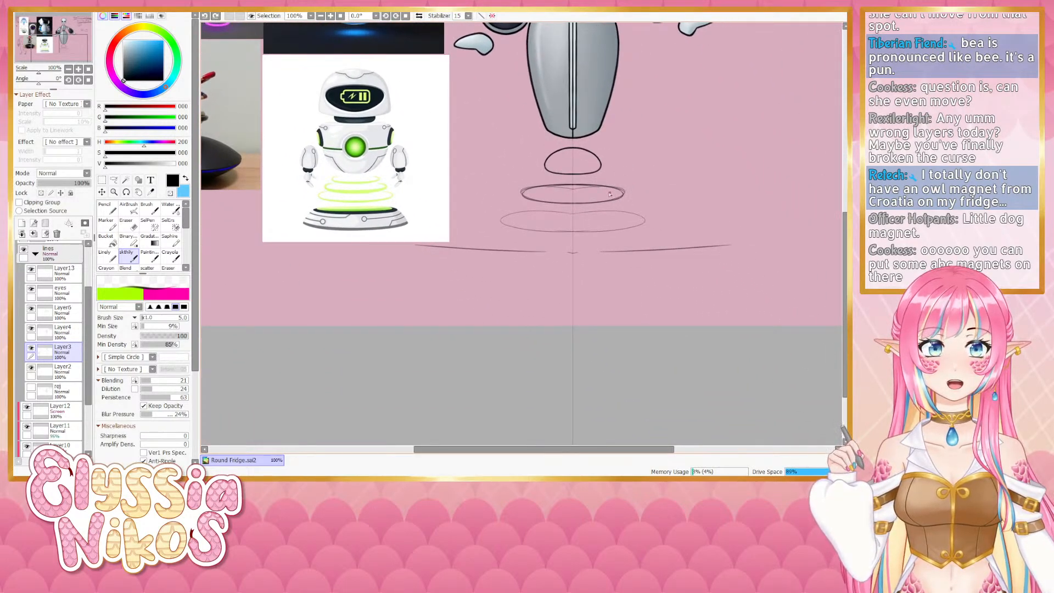
- Try refining the upper hover ring's edge with brush and eraser strokes, undoing each attempt
drag(39, 82, 30, 82)
drag(511, 128, 490, 170)
key(ctrl+z)
key(ctrl+z)
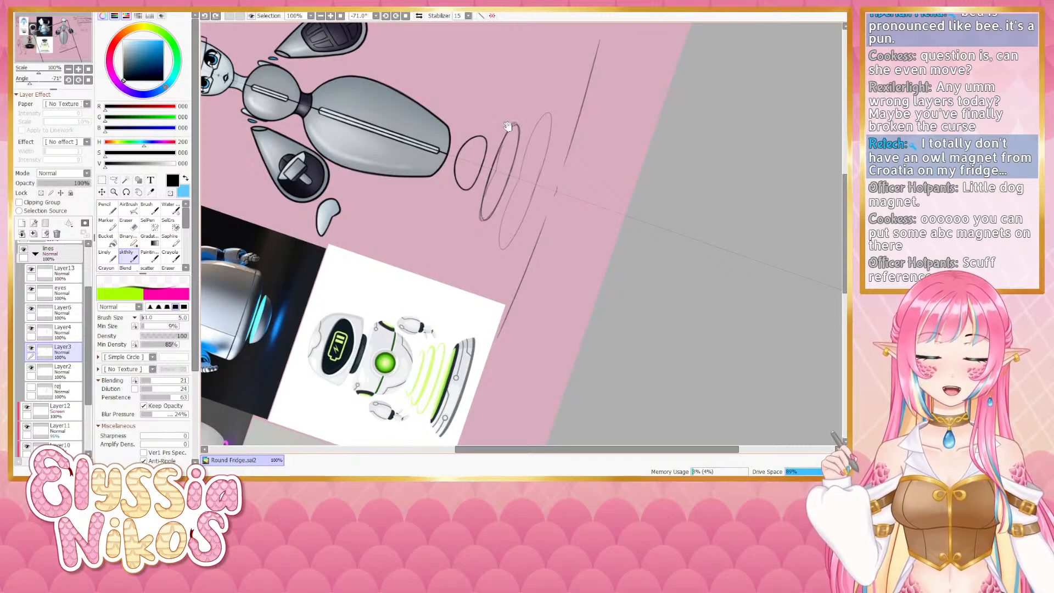
mouse_move(508, 127)
mouse_down()
mouse_move(497, 112)
mouse_move(477, 174)
mouse_move(483, 195)
mouse_up()
key(ctrl+z)
key(ctrl+z)
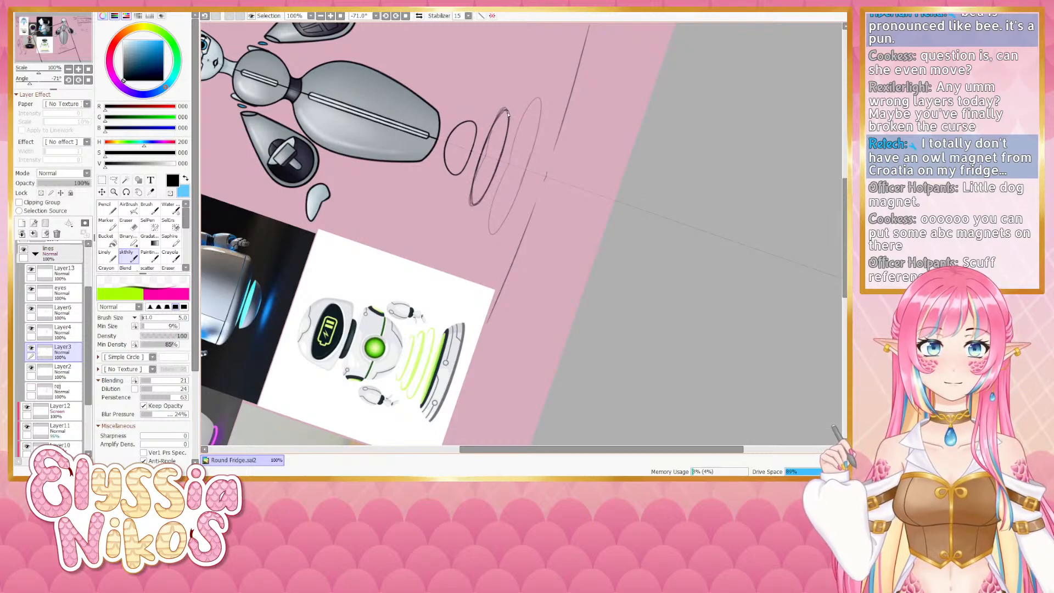
key(e)
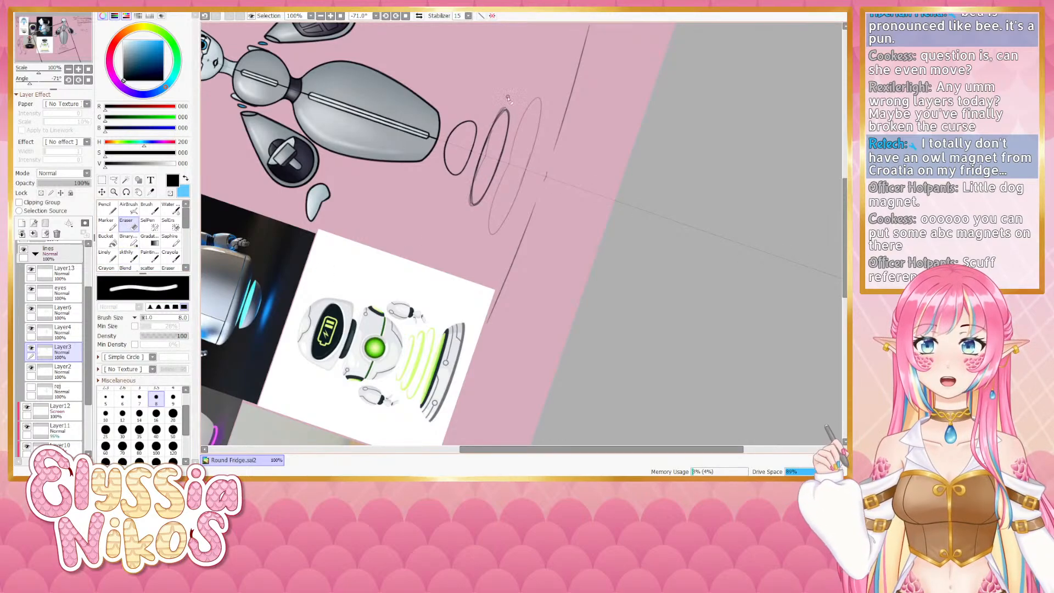
drag(504, 108, 486, 133)
key(ctrl+z)
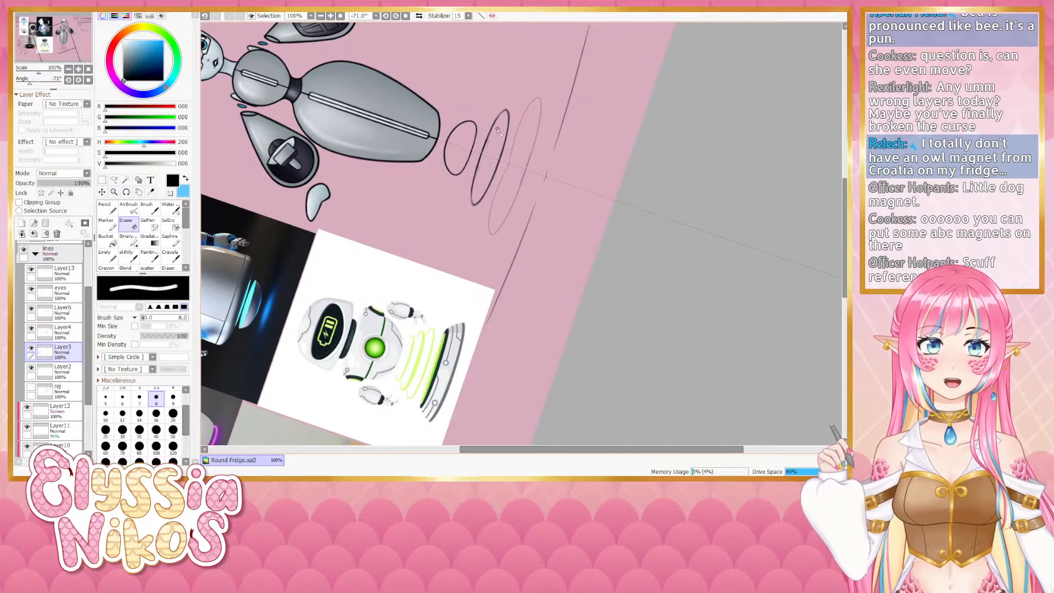
drag(492, 132, 484, 146)
key(ctrl+z)
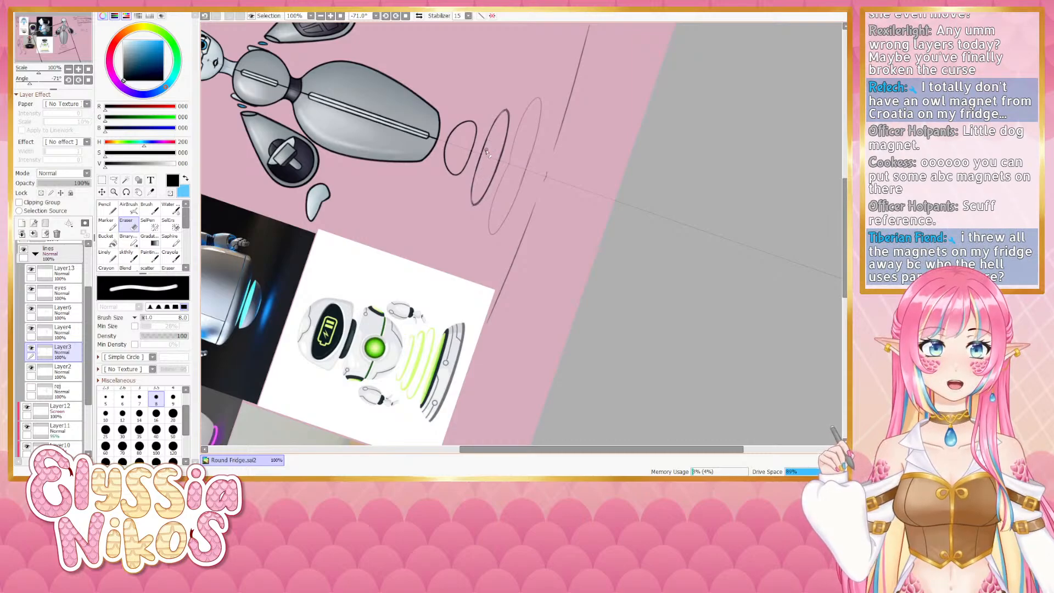
click(88, 80)
- Select the brush and redraw the upper hover ring's near edge, retrying the stroke several times
drag(568, 182, 449, 120)
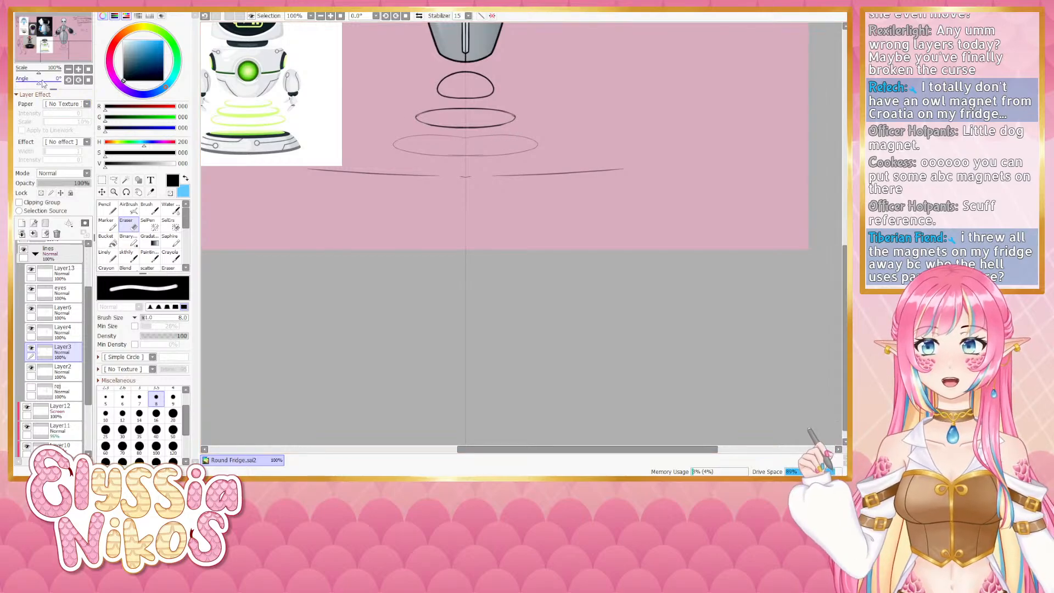
drag(42, 83, 27, 83)
click(133, 257)
mouse_move(402, 251)
mouse_down()
mouse_move(390, 224)
mouse_move(402, 167)
mouse_move(409, 261)
mouse_up()
key(ctrl+z)
drag(400, 177, 408, 261)
key(ctrl+z)
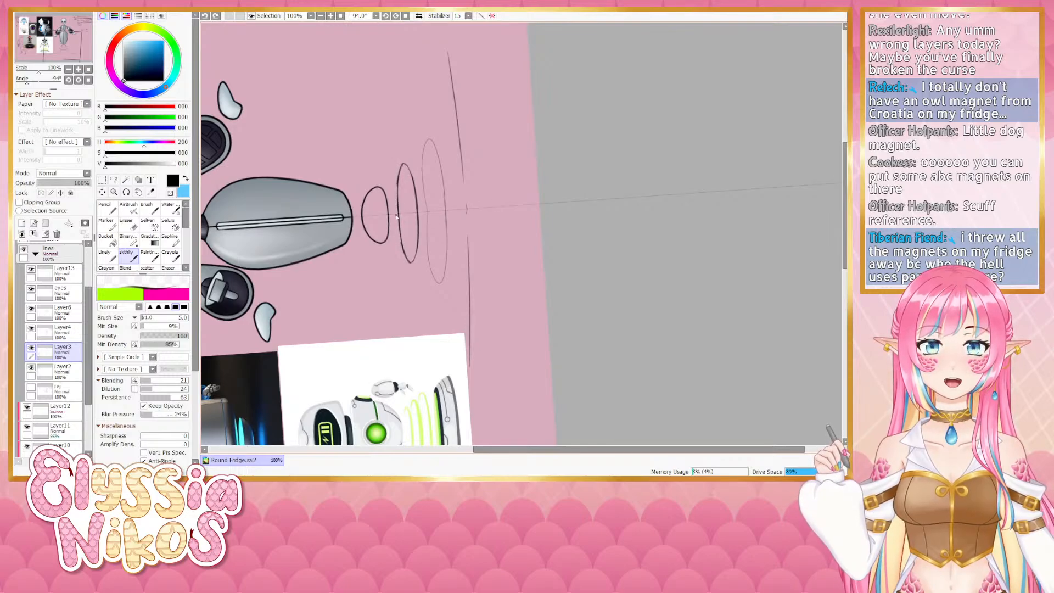
drag(396, 217, 408, 261)
key(ctrl+z)
drag(401, 168, 407, 258)
key(ctrl+z)
drag(401, 165, 410, 261)
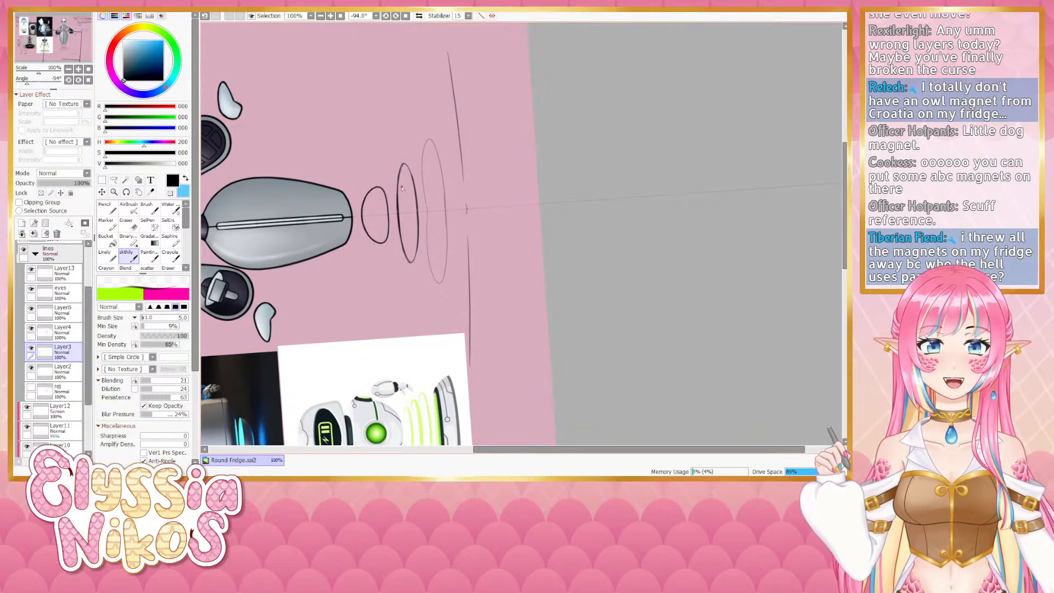
drag(403, 165, 410, 262)
key(ctrl+z)
drag(402, 165, 410, 262)
key(ctrl+z)
drag(414, 177, 407, 165)
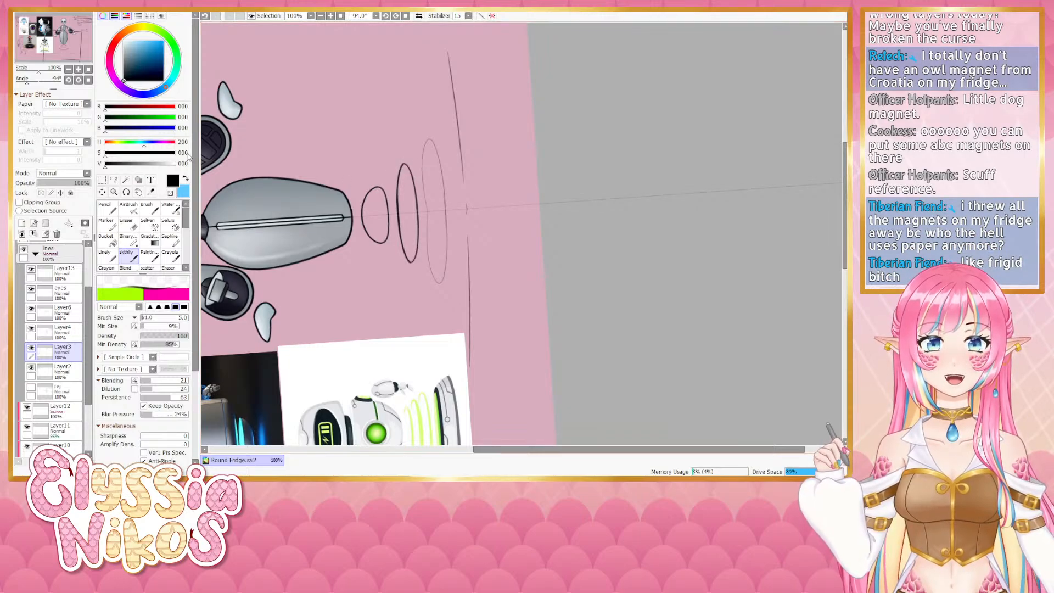
click(88, 80)
drag(465, 214, 426, 228)
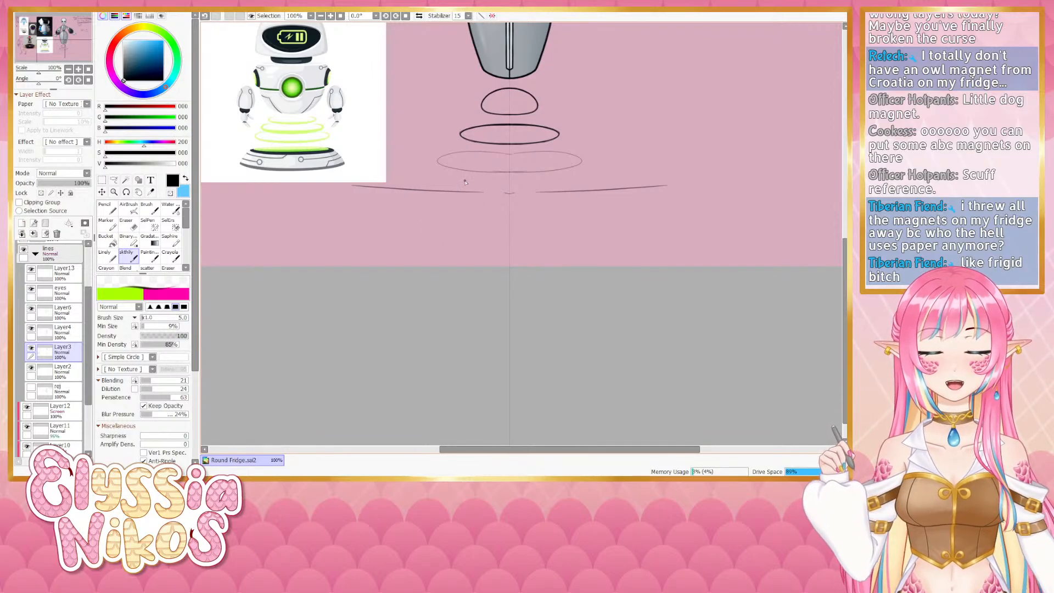
- Select the eyes layer inside the lines folder
drag(569, 177, 526, 381)
drag(534, 191, 538, 231)
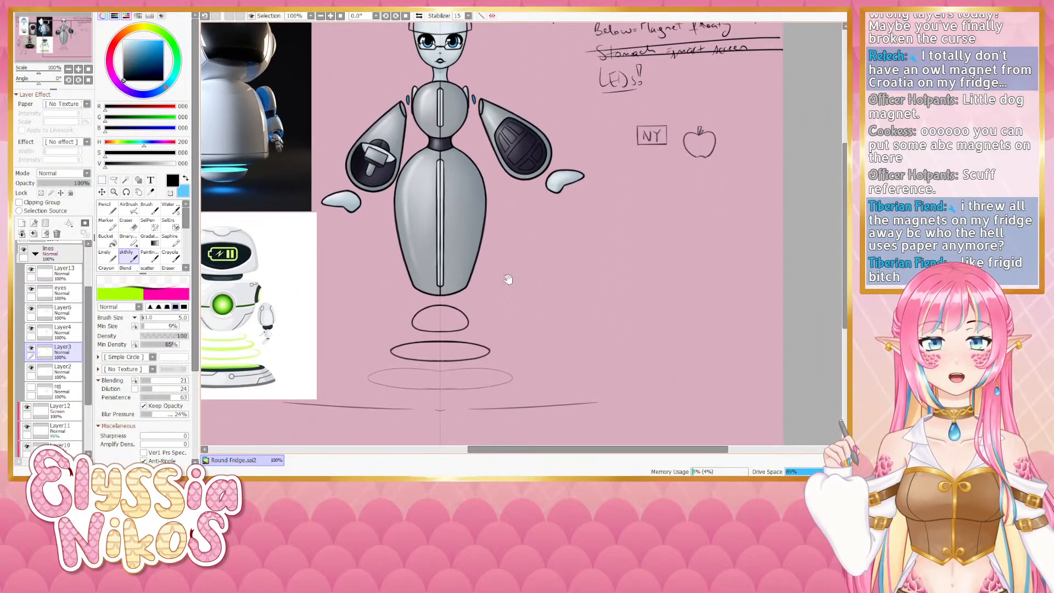
drag(488, 321, 484, 347)
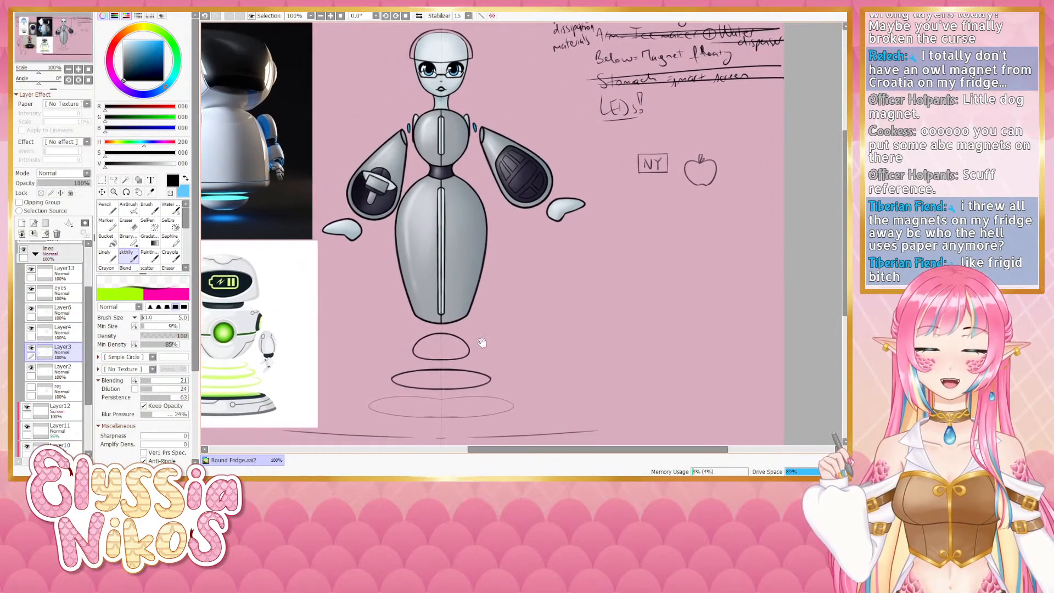
click(31, 271)
click(55, 277)
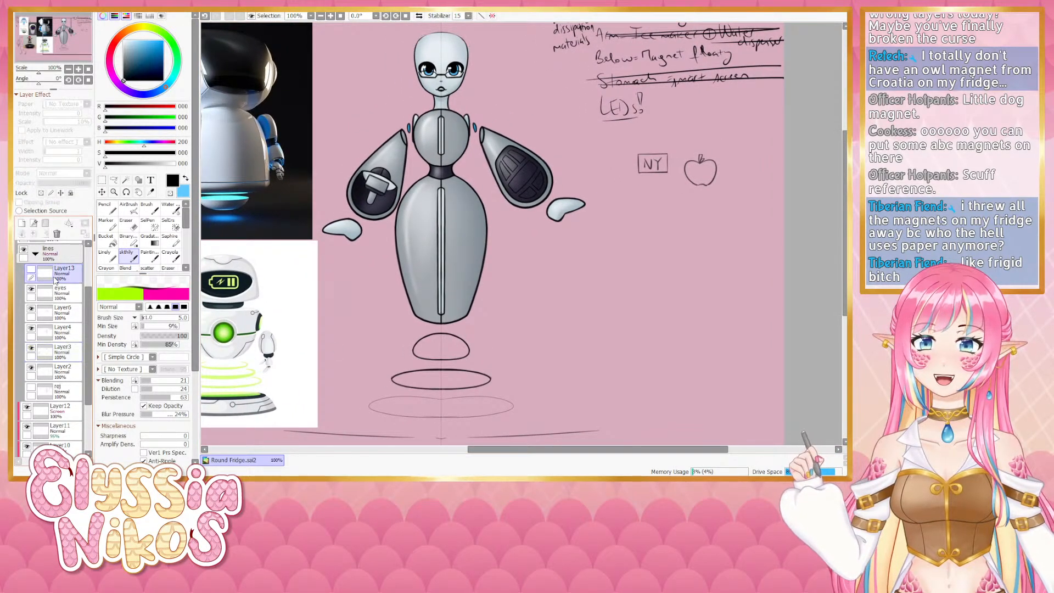
click(30, 270)
click(74, 292)
- Make a trial stroke at the robot's neck and hide the Symmetric Ruler1 layer
drag(449, 106, 420, 157)
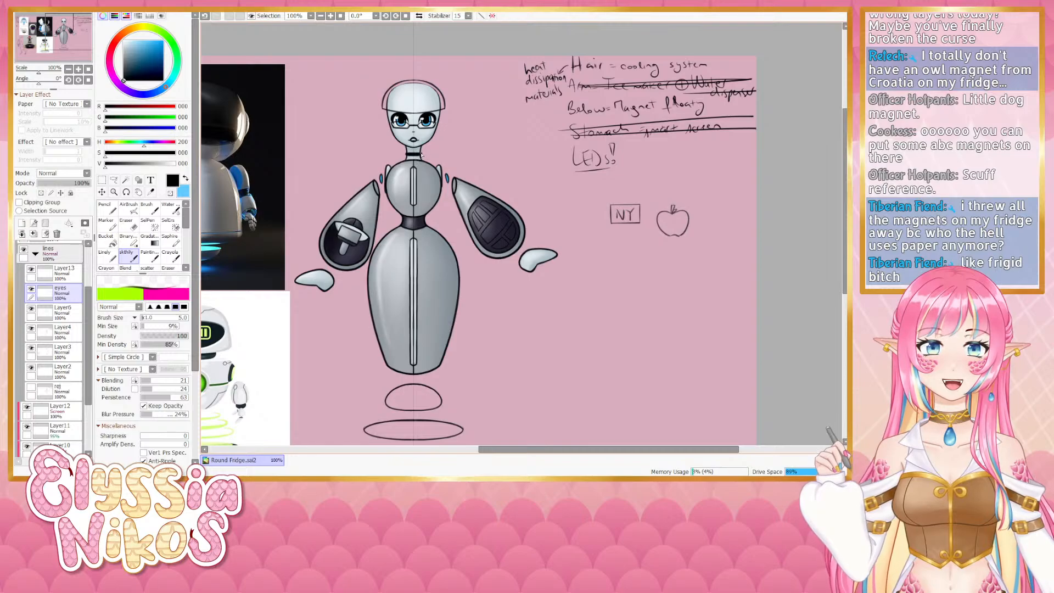
key(ctrl+z)
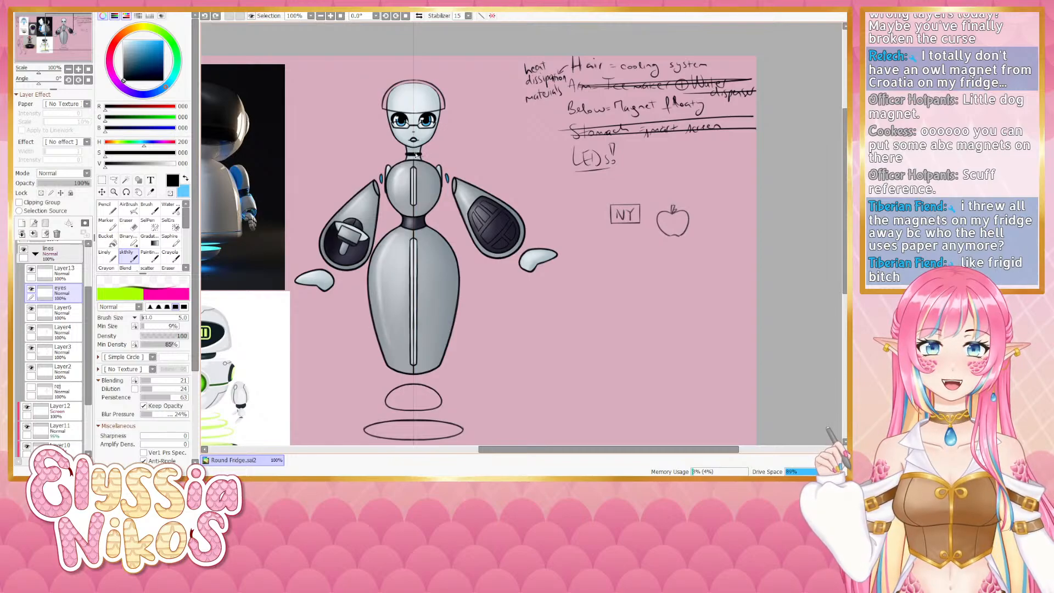
drag(421, 154, 421, 157)
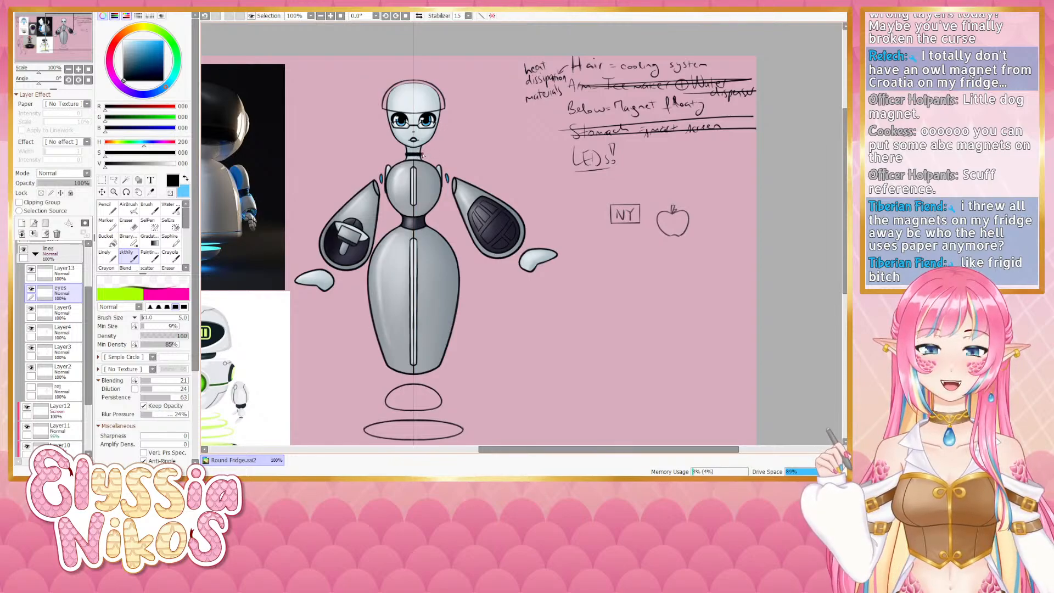
scroll(85, 250, up, 3)
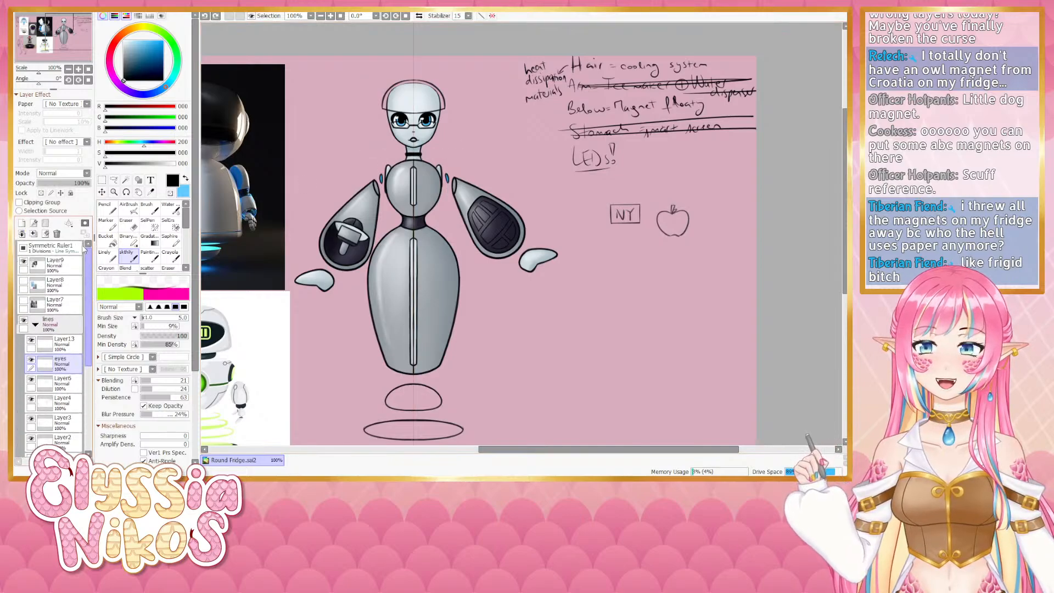
click(24, 248)
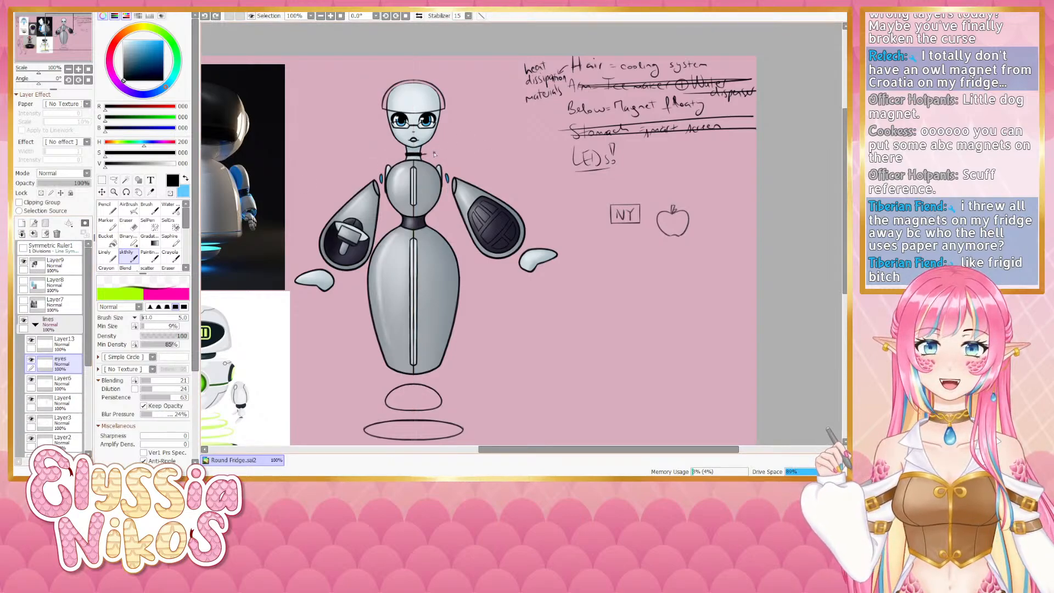
- Draw a long power cable curving from the robot's neck down past the body toward the base
drag(459, 144, 426, 155)
key(ctrl+z)
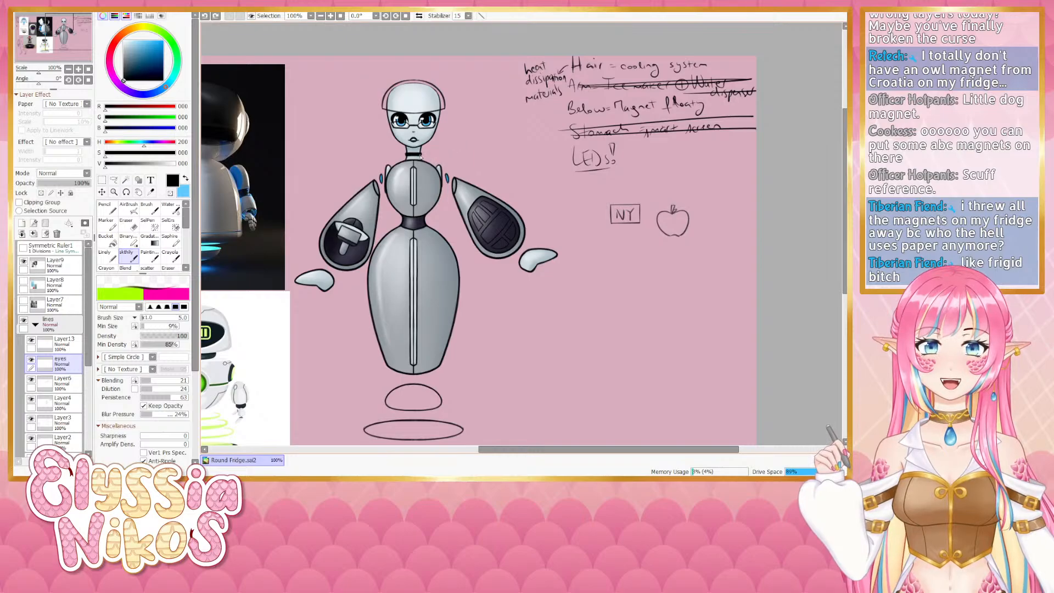
mouse_move(418, 155)
mouse_down()
mouse_move(470, 149)
mouse_move(467, 158)
mouse_move(491, 162)
mouse_up()
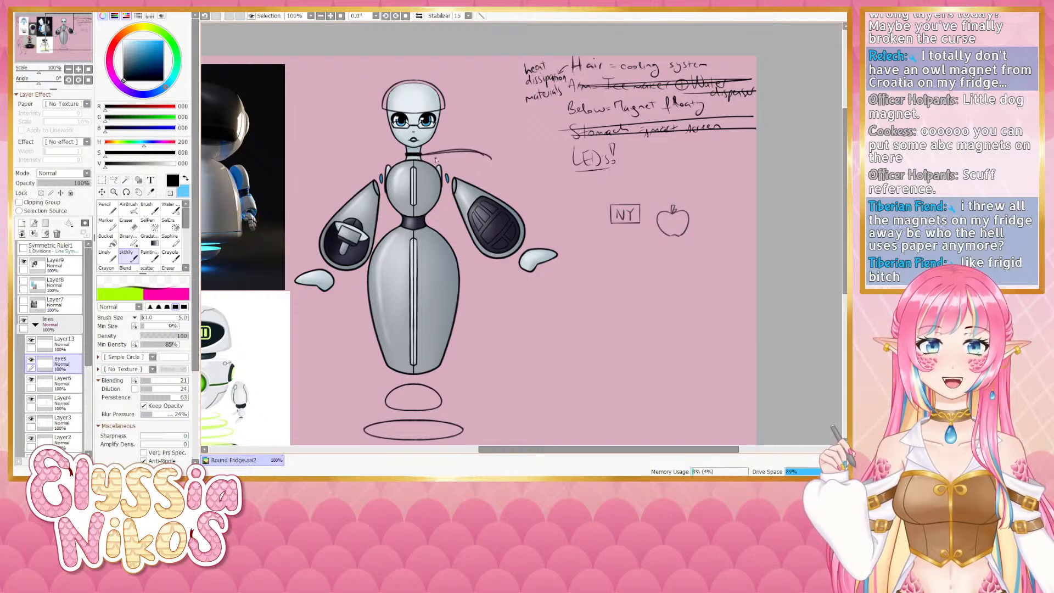
key(ctrl+z)
key(ctrl+z)
mouse_move(423, 158)
mouse_down()
mouse_move(489, 154)
mouse_move(491, 167)
mouse_up()
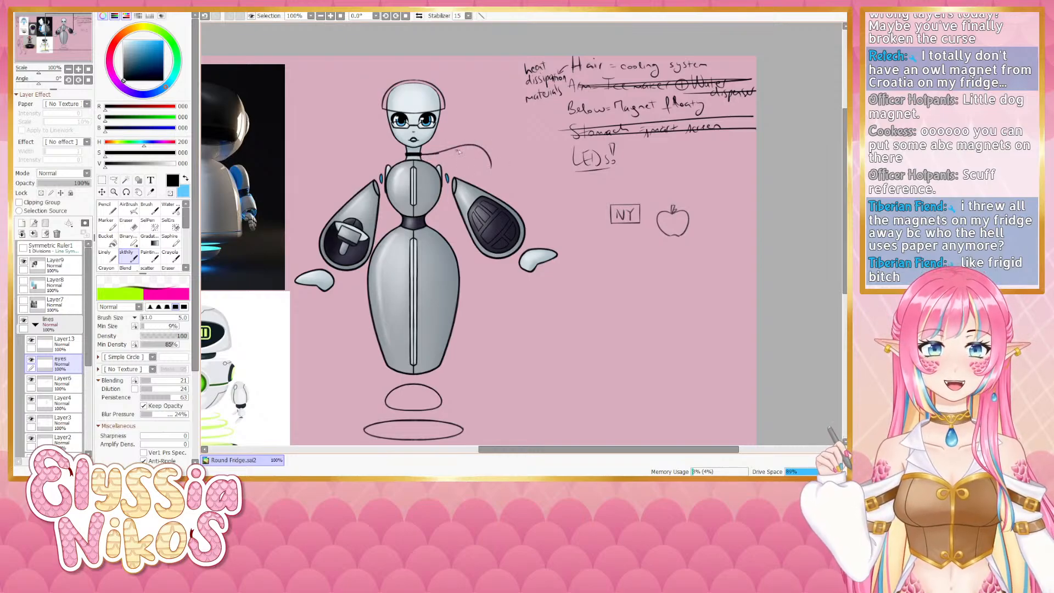
key(ctrl+z)
mouse_move(424, 156)
mouse_down()
mouse_move(490, 165)
mouse_move(466, 146)
mouse_move(494, 165)
mouse_up()
key(ctrl+z)
key(ctrl+z)
mouse_move(420, 156)
mouse_down()
mouse_move(464, 151)
mouse_move(494, 166)
mouse_up()
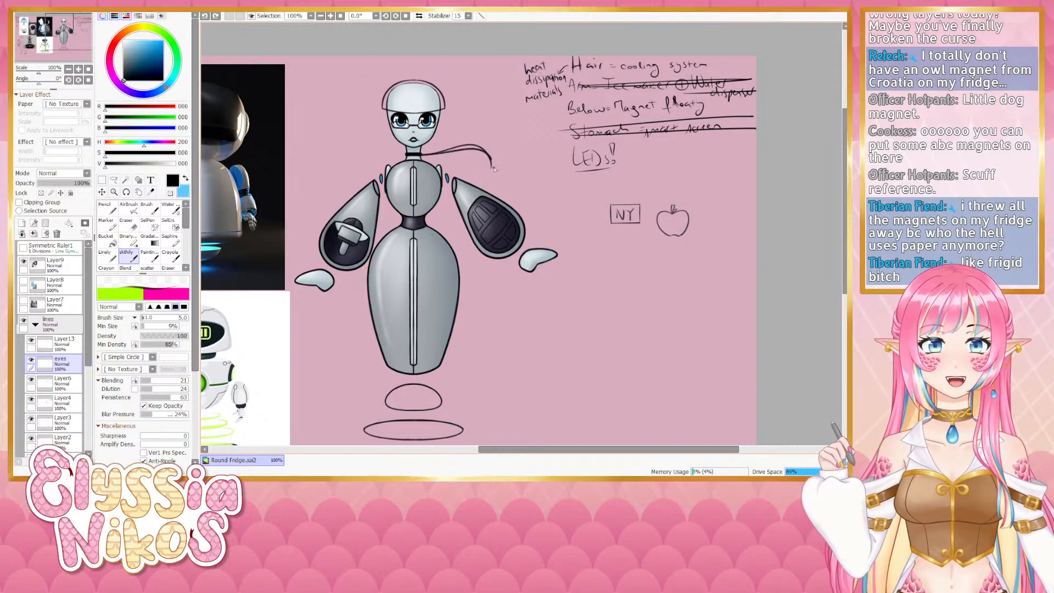
key(ctrl+z)
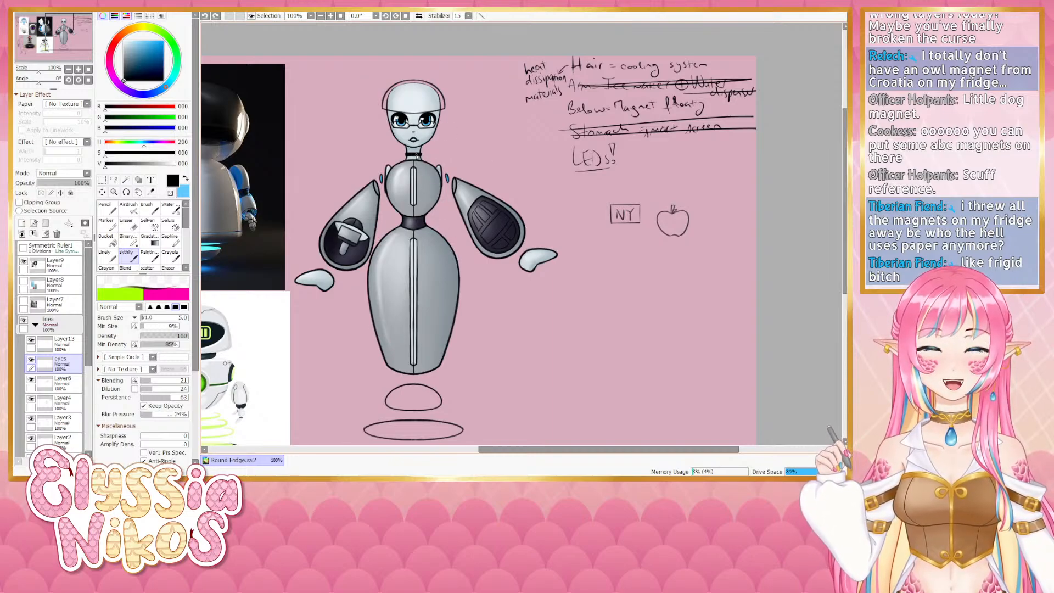
mouse_move(417, 156)
mouse_down()
mouse_move(484, 291)
mouse_move(498, 395)
mouse_up()
key(ctrl+z)
scroll(453, 232, down, 1)
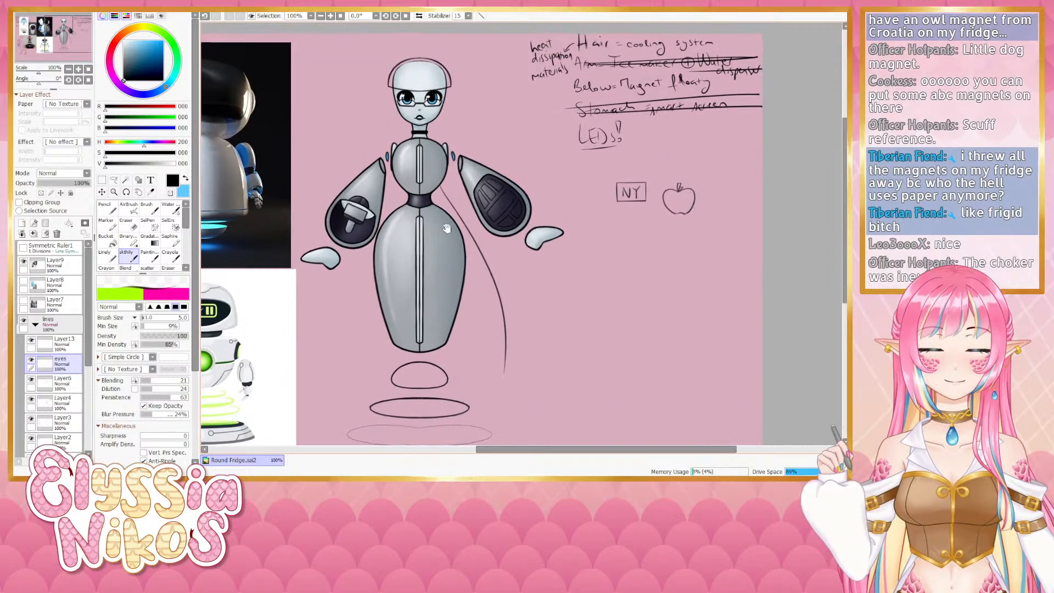
- Doodle a small plug beside the LEDs note and erase it again
drag(457, 230, 449, 243)
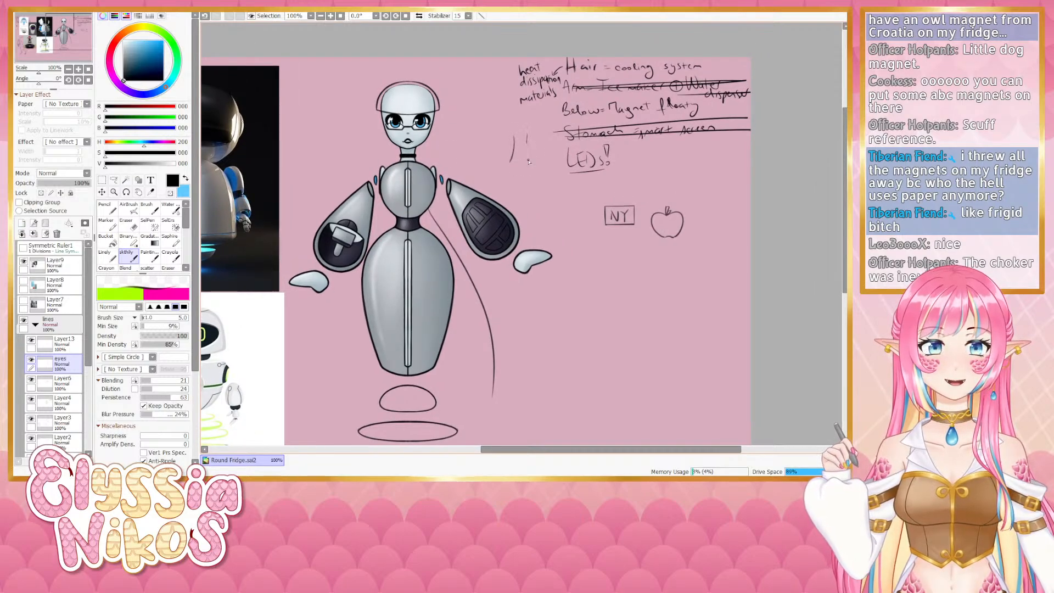
key(ctrl+z)
drag(529, 161, 516, 152)
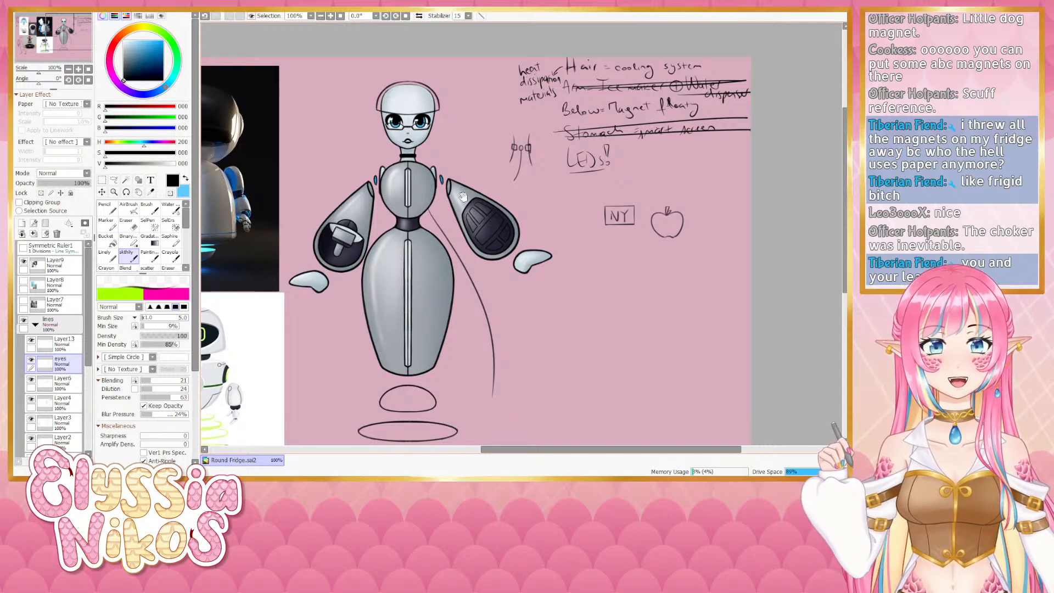
drag(462, 196, 474, 168)
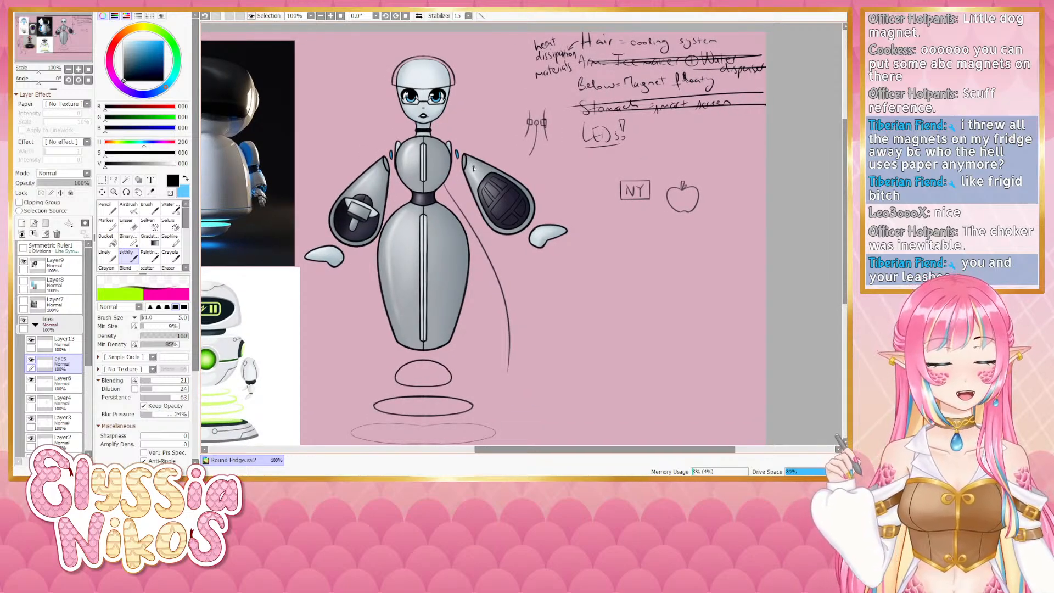
click(121, 225)
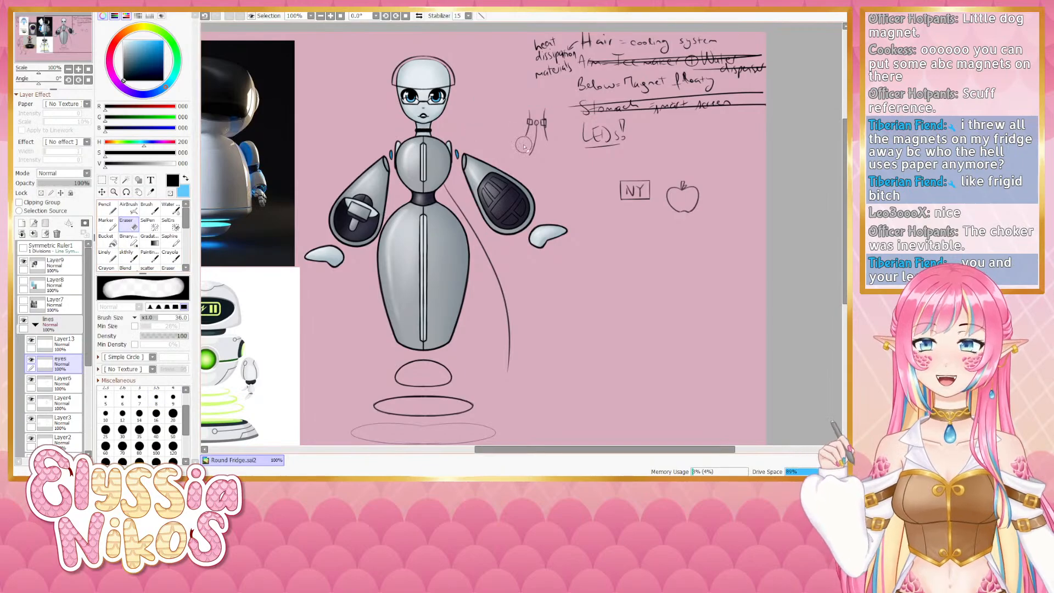
mouse_move(531, 118)
mouse_down()
mouse_move(528, 165)
mouse_move(546, 125)
mouse_up()
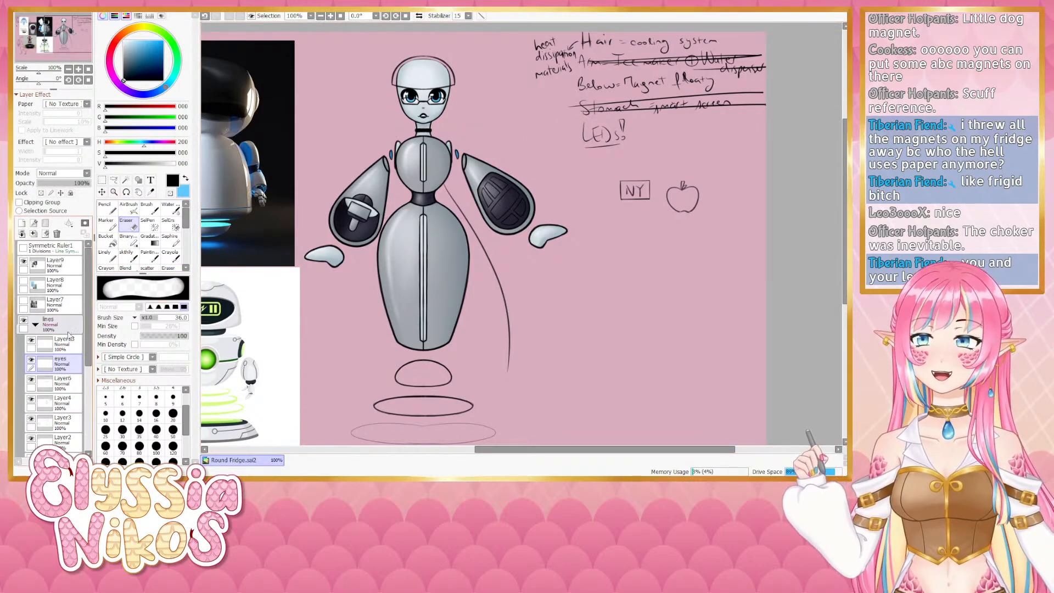
- Pick the drawing brush and rename the new Layer13 in the lines folder as hair
click(129, 256)
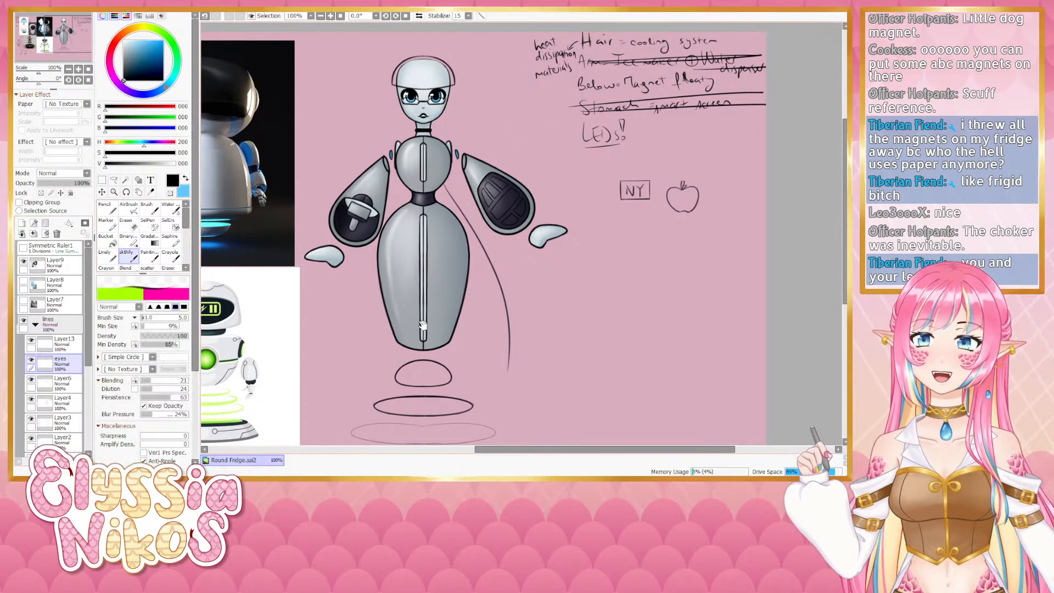
drag(422, 326, 388, 293)
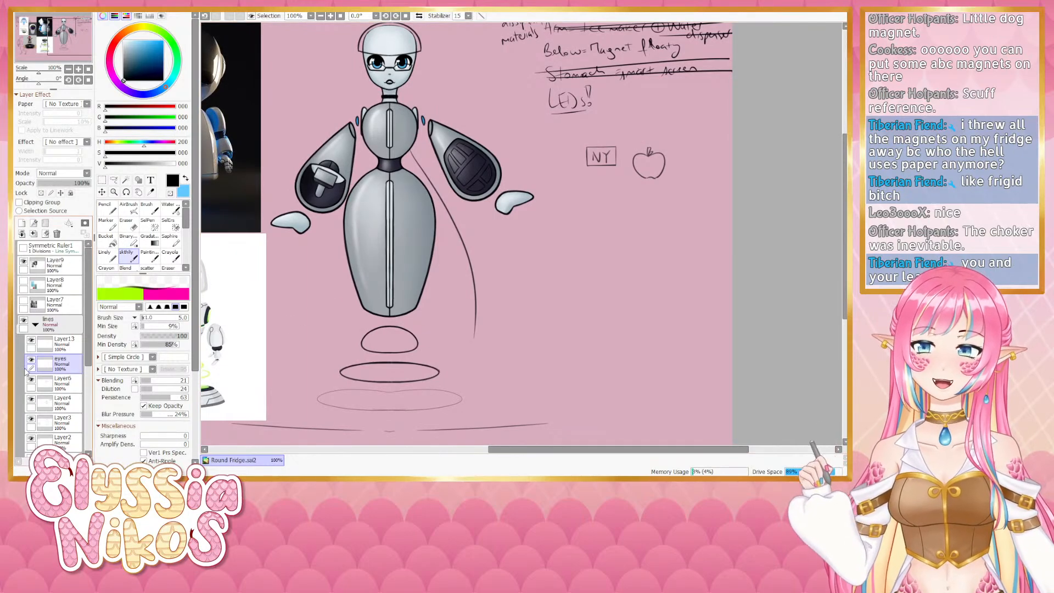
click(56, 347)
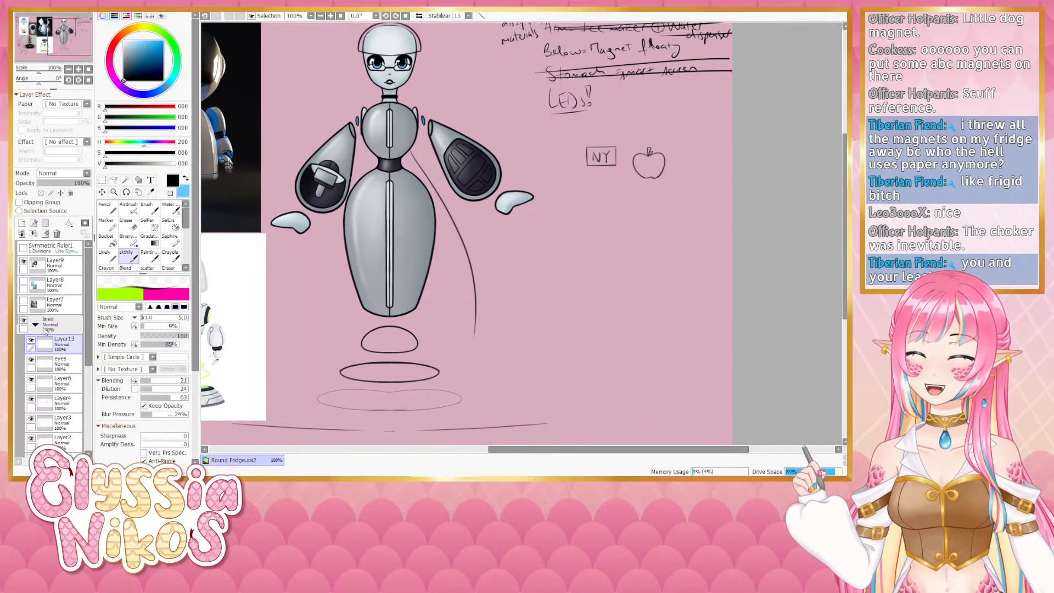
key(Return)
- Select Layer3 and try retracing the middle base ring's side in a rotated view, undoing every stroke
drag(494, 247, 506, 213)
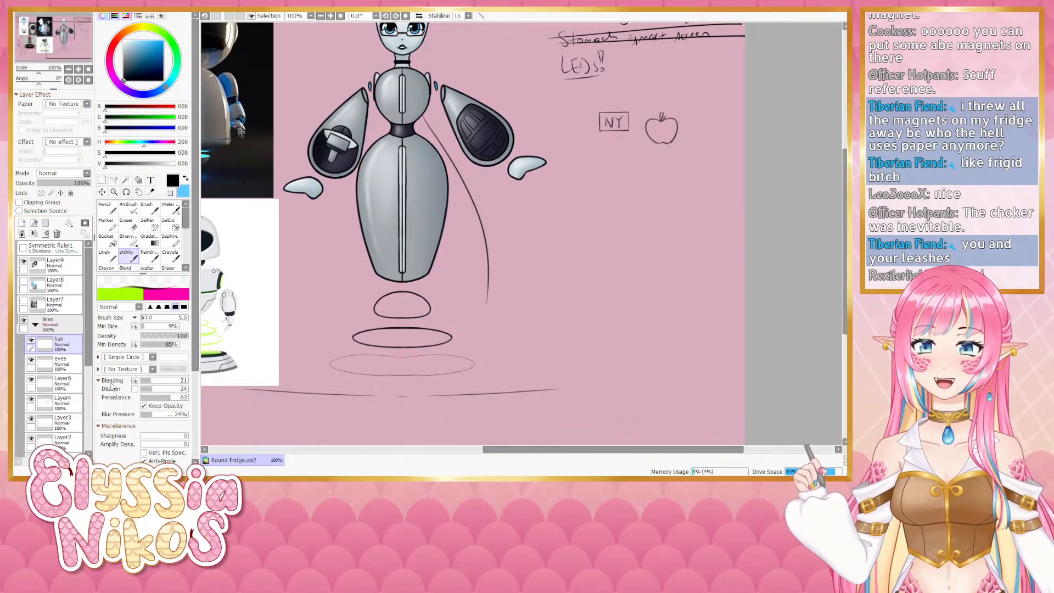
drag(406, 287, 420, 204)
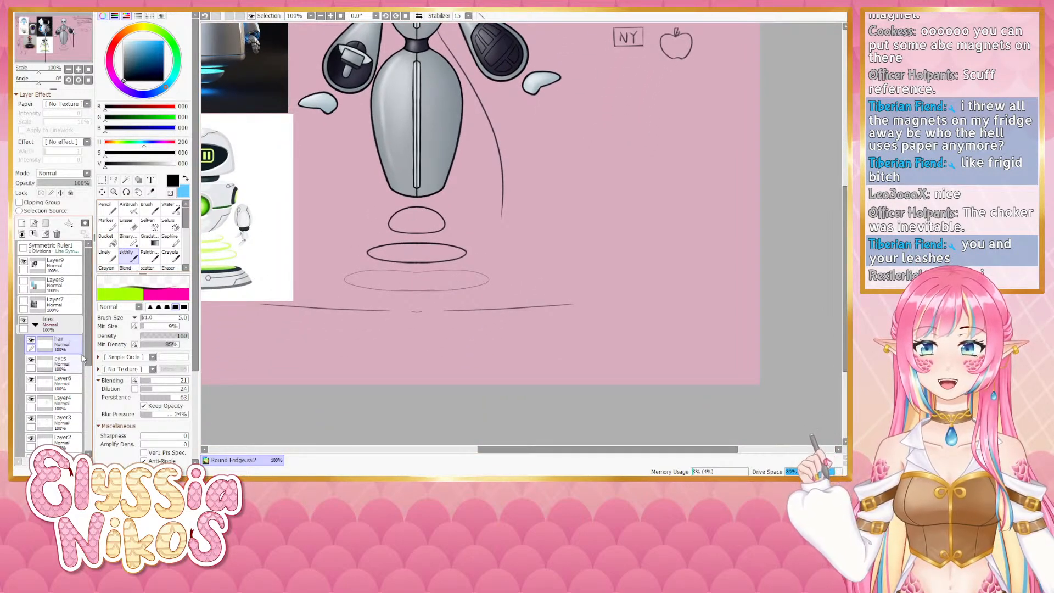
scroll(88, 371, down, 1)
scroll(88, 371, down, 1)
click(63, 388)
drag(467, 266, 483, 219)
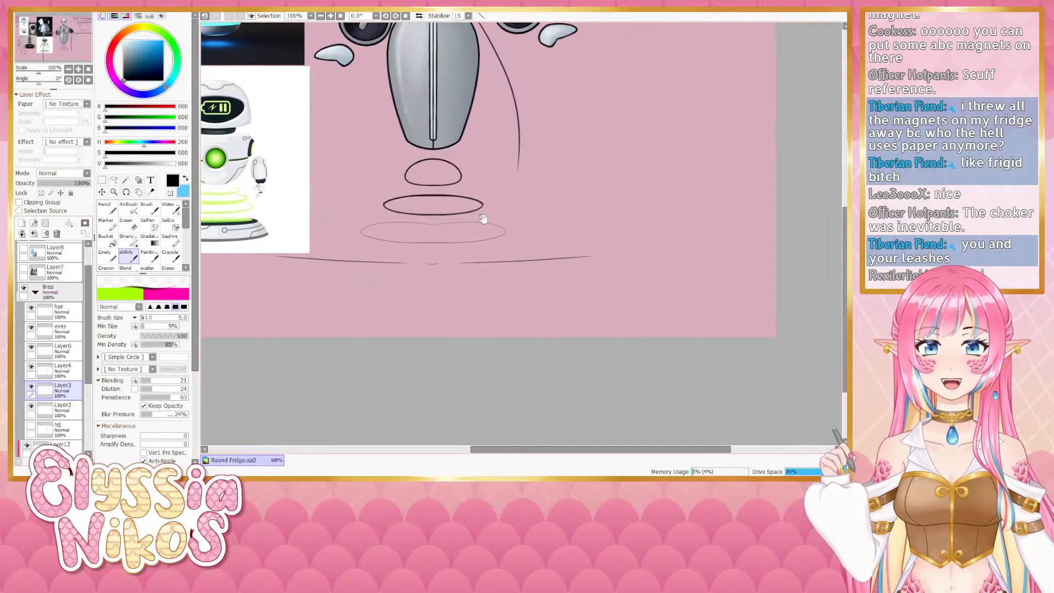
drag(39, 81, 29, 81)
drag(482, 278, 429, 130)
key(ctrl+z)
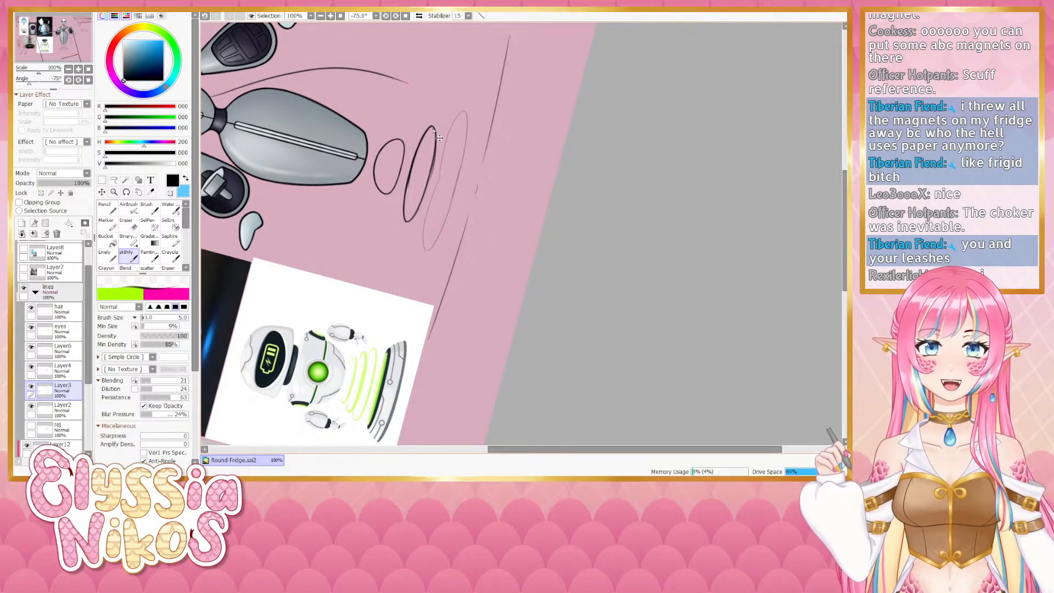
key(ctrl+z)
key(ctrl+z)
drag(436, 130, 425, 196)
key(ctrl+z)
key(ctrl+z)
key(ctrl+z)
key(ctrl+z)
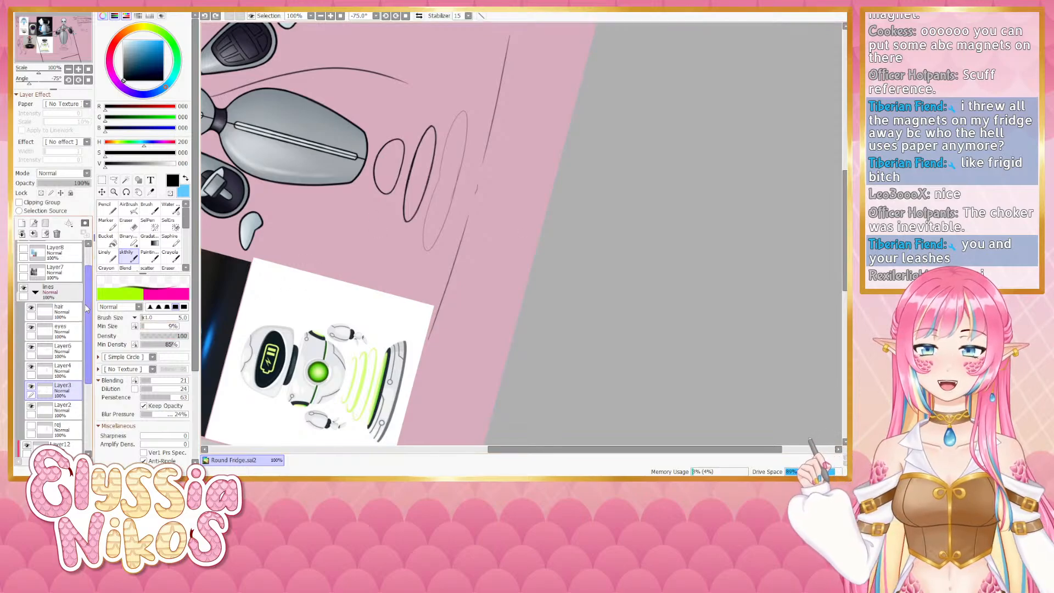
- Show the Symmetric Ruler1 layer again, reselect Layer3 and retrace one side of the middle base ring
drag(88, 310, 86, 274)
click(55, 247)
scroll(74, 307, down, 3)
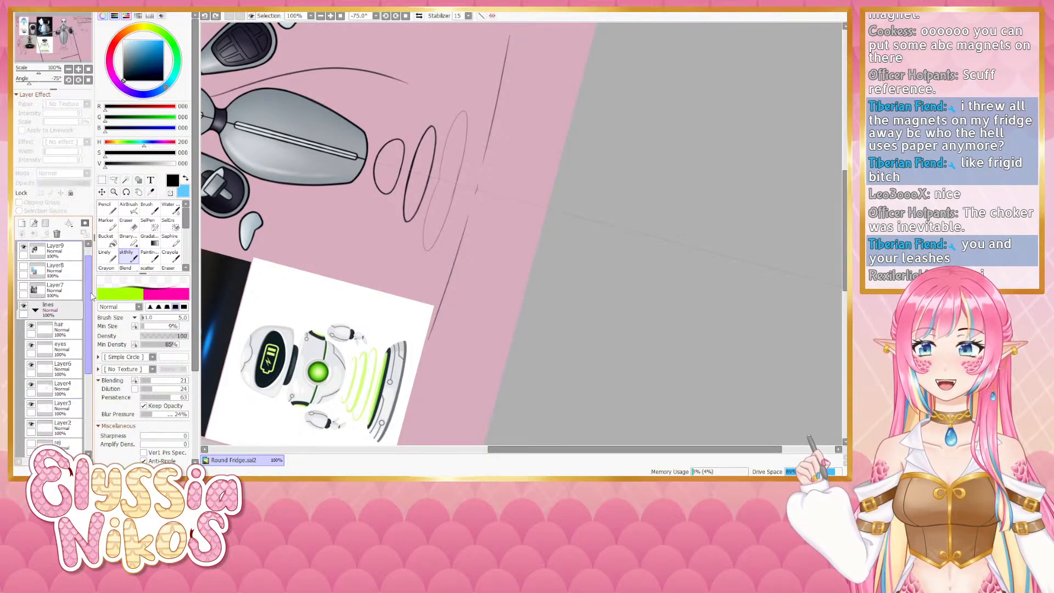
click(65, 346)
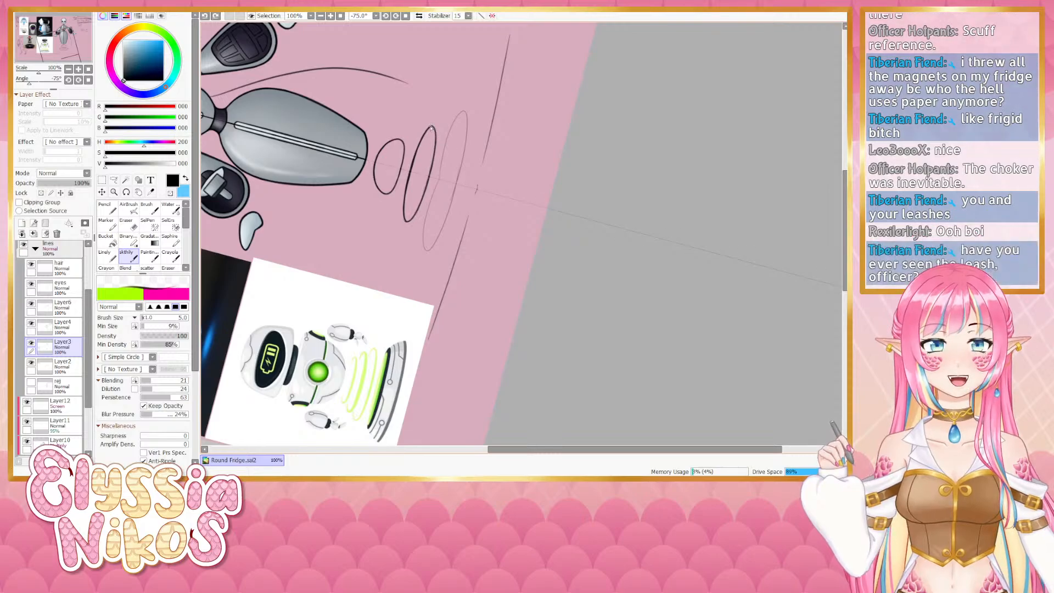
drag(433, 129, 421, 202)
key(ctrl+z)
key(ctrl+z)
drag(433, 146, 418, 207)
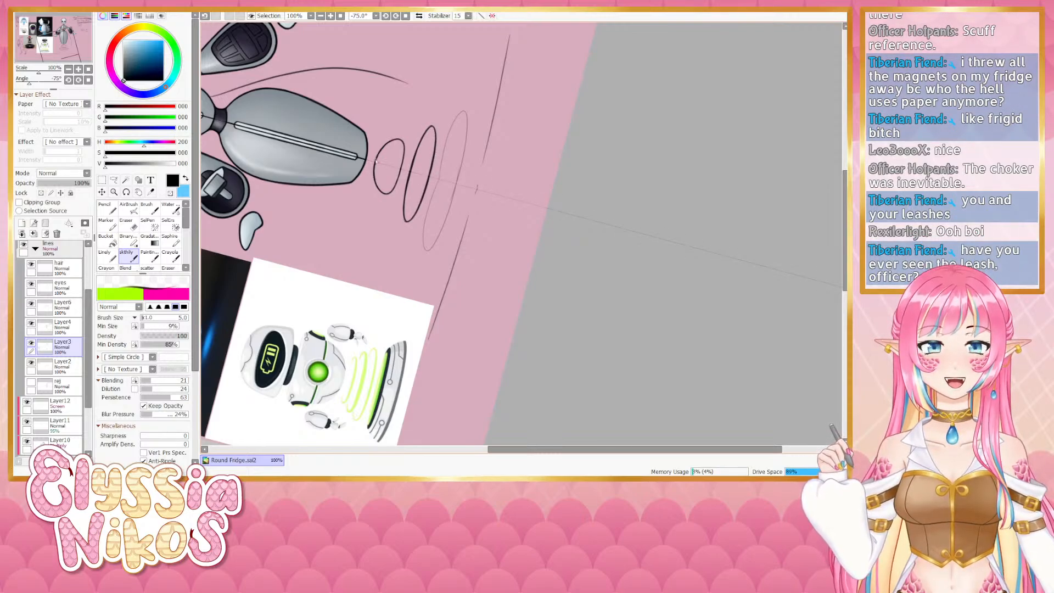
- Erase stray marks below the middle base ring and touch up the ring's right end
key(Home)
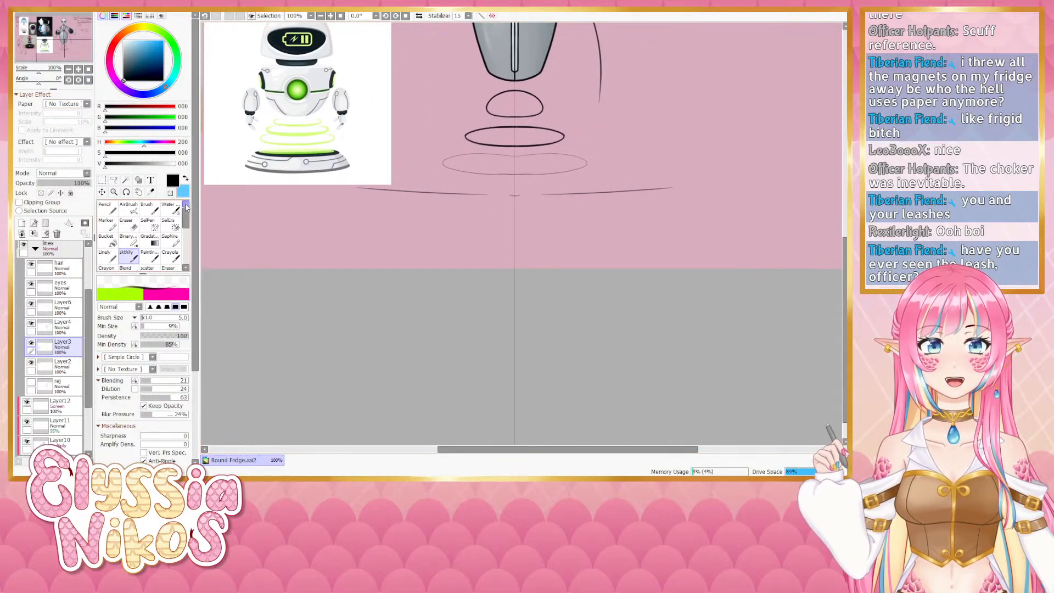
click(126, 224)
drag(538, 160, 529, 175)
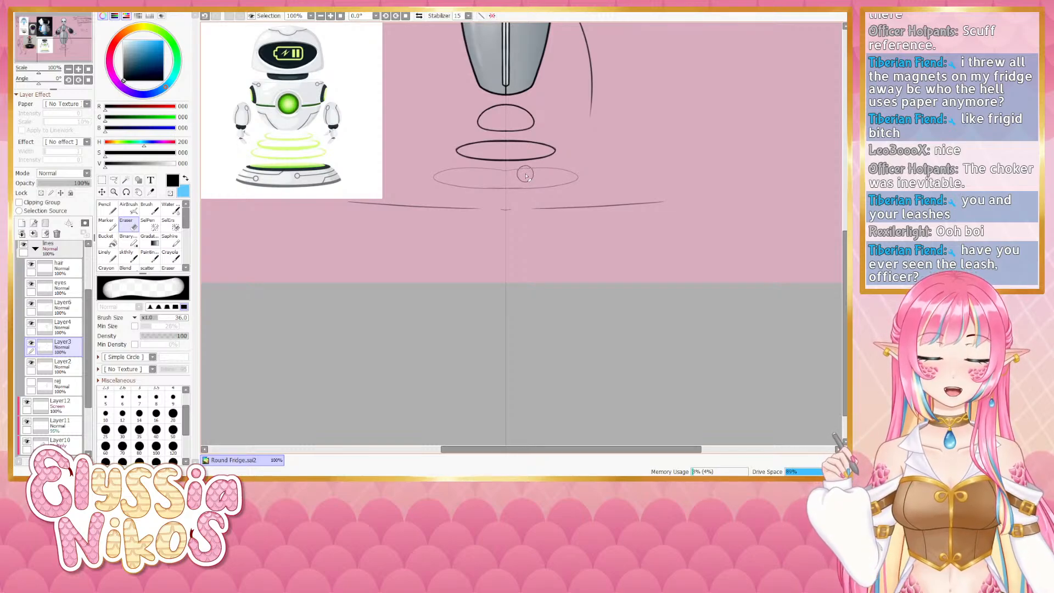
mouse_move(559, 144)
mouse_down()
mouse_move(521, 177)
mouse_move(531, 177)
mouse_up()
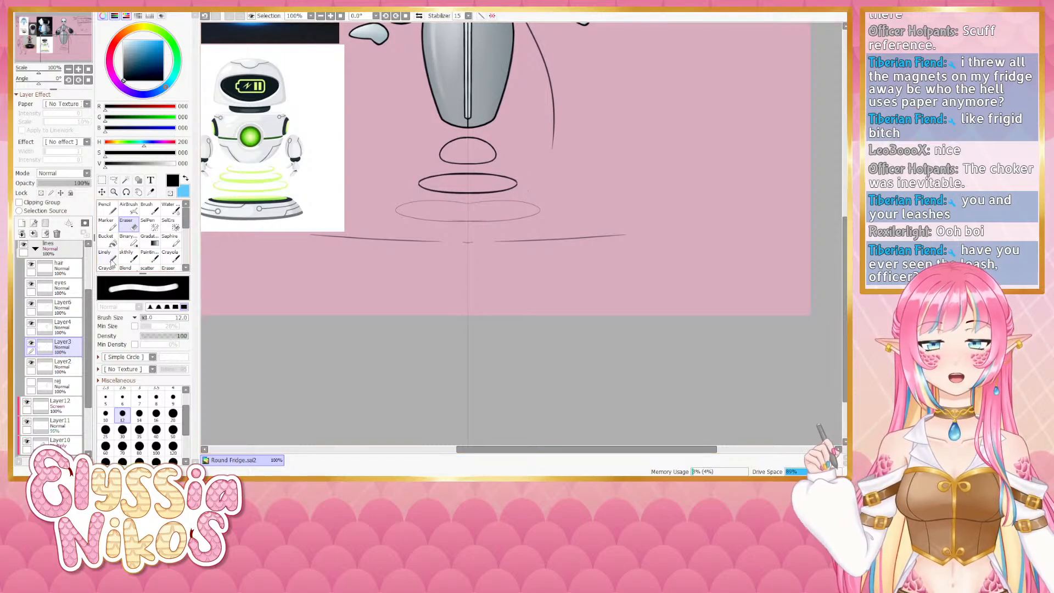
click(127, 256)
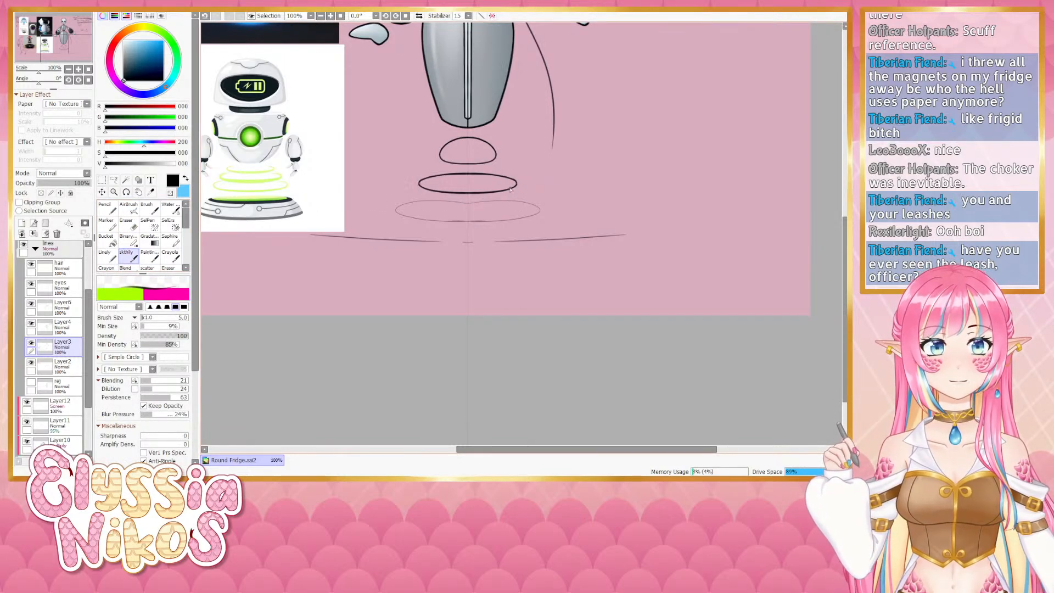
drag(514, 196, 500, 189)
- Set the brush size to 6 and redraw the middle base ring's rim with bolder strokes in a rotated view
drag(38, 82, 29, 82)
drag(445, 208, 428, 136)
key([)
key([)
key([)
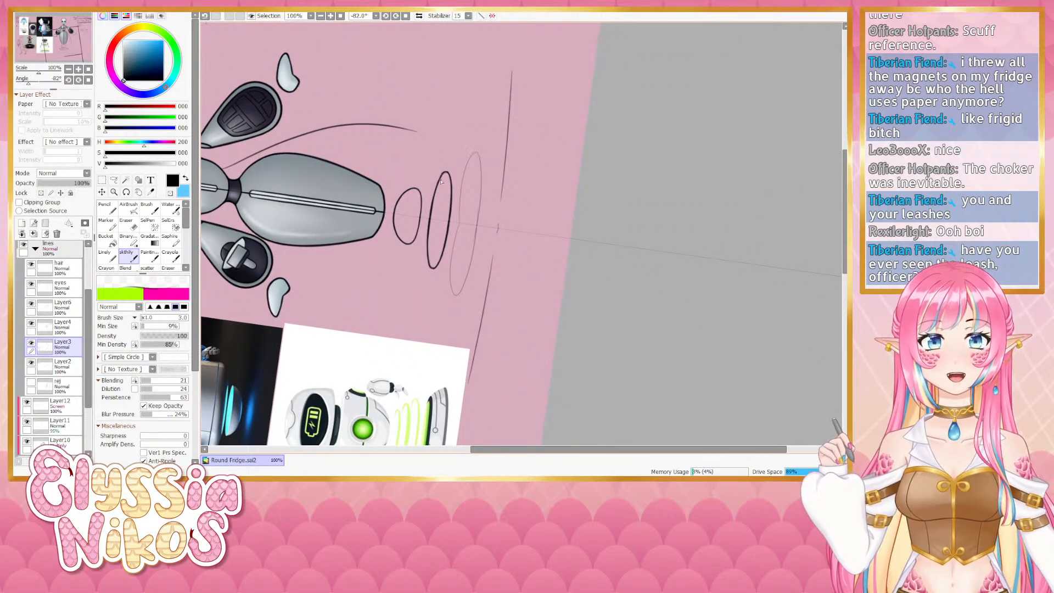
key(])
key(])
key(])
key(])
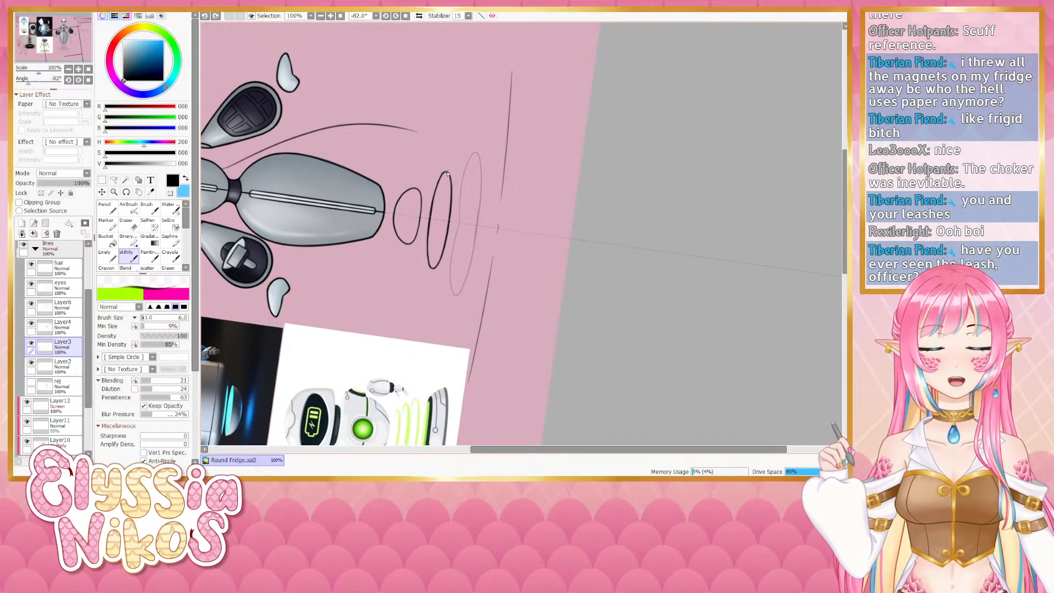
drag(443, 176, 428, 257)
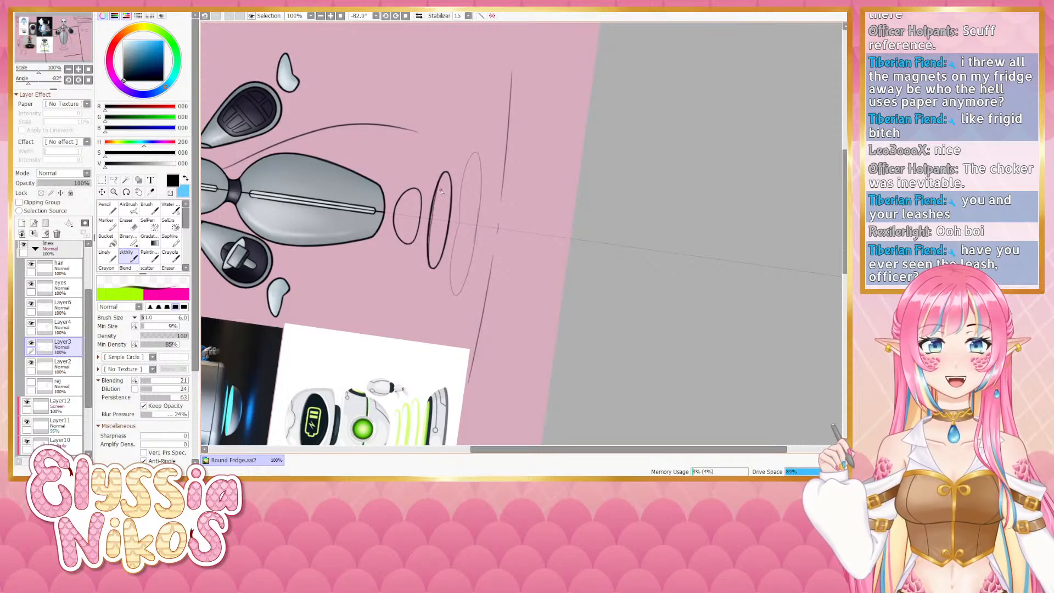
key(ctrl+z)
drag(442, 180, 432, 211)
drag(449, 175, 433, 267)
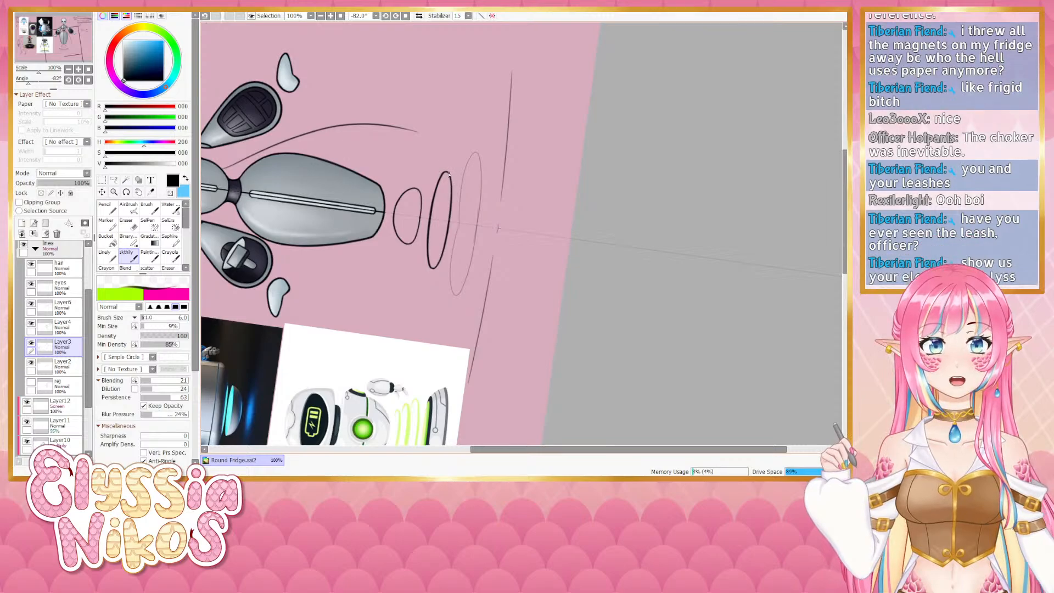
click(88, 80)
drag(532, 204, 489, 212)
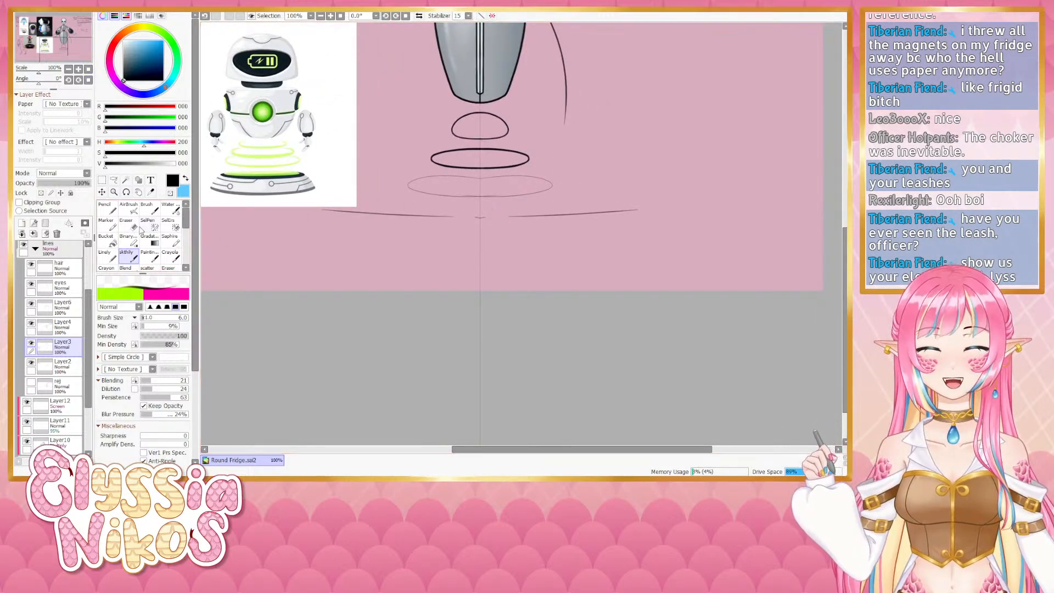
- Erase excess line from the middle base ring's rim with a smaller eraser in the rotated view
click(131, 226)
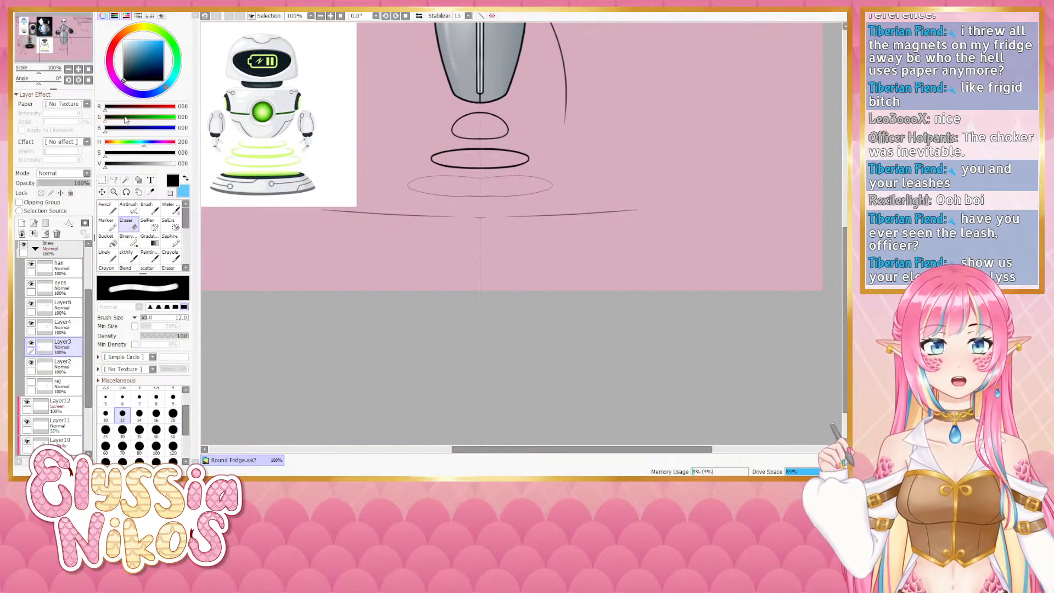
drag(39, 84, 37, 84)
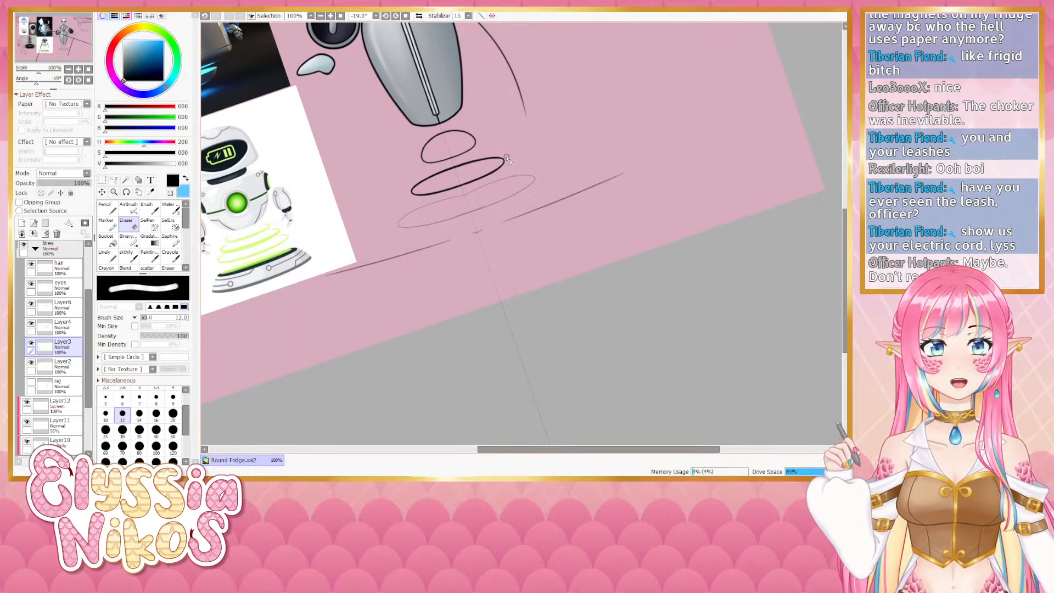
drag(36, 84, 29, 85)
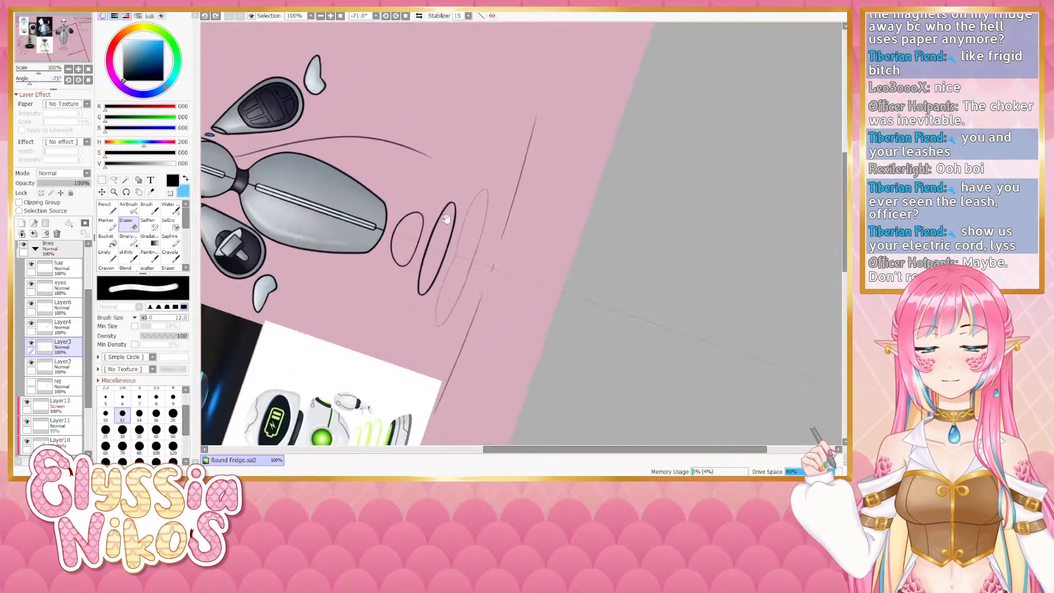
mouse_move(436, 185)
mouse_down()
mouse_move(418, 148)
mouse_move(432, 161)
mouse_up()
key(bracketleft)
key(bracketleft)
key(bracketleft)
key(bracketleft)
key(ctrl+z)
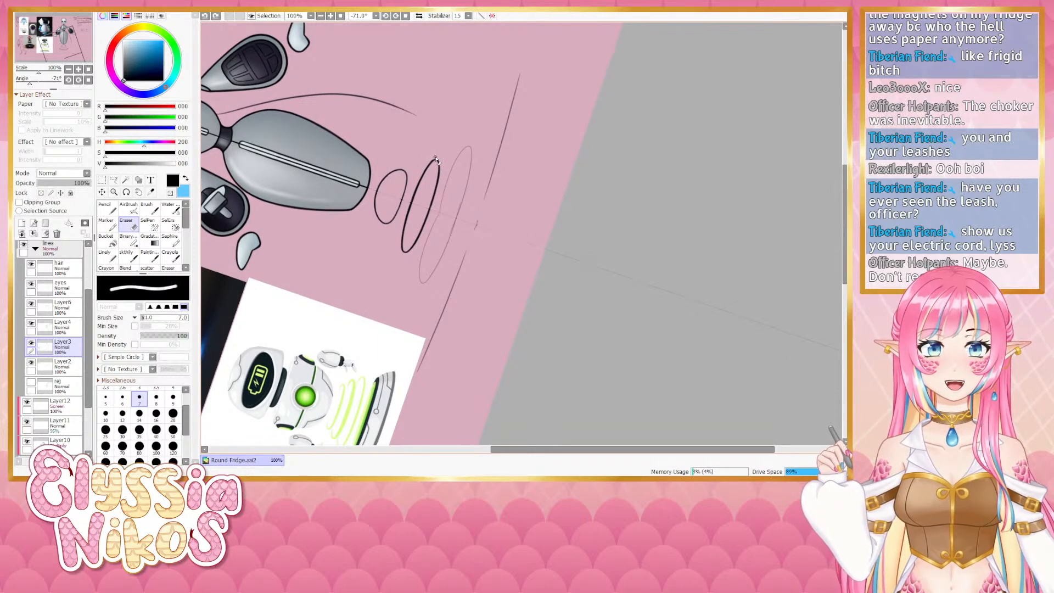
key(ctrl+y)
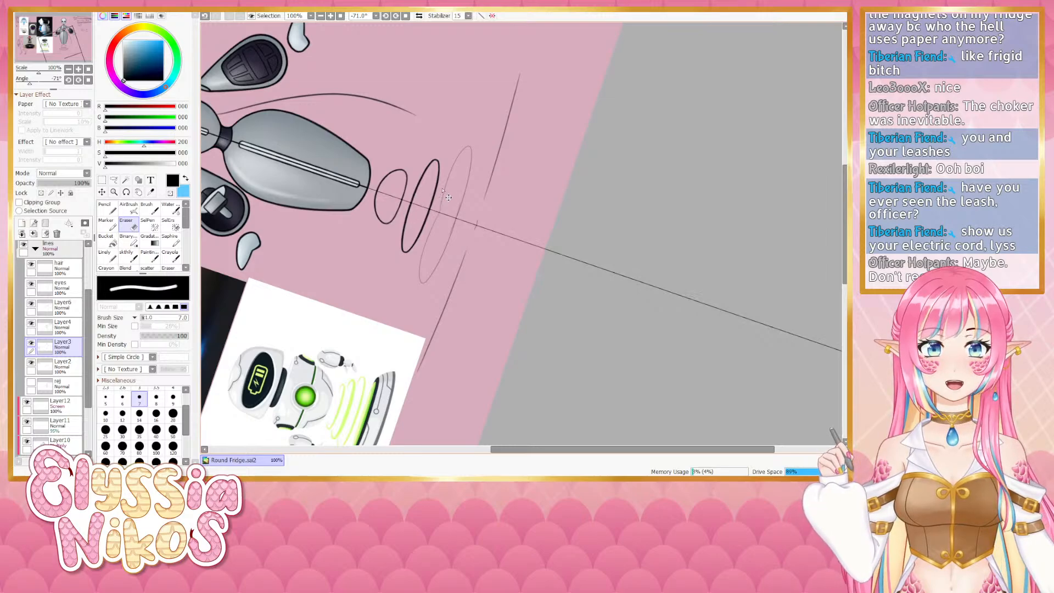
click(88, 80)
drag(515, 192, 489, 191)
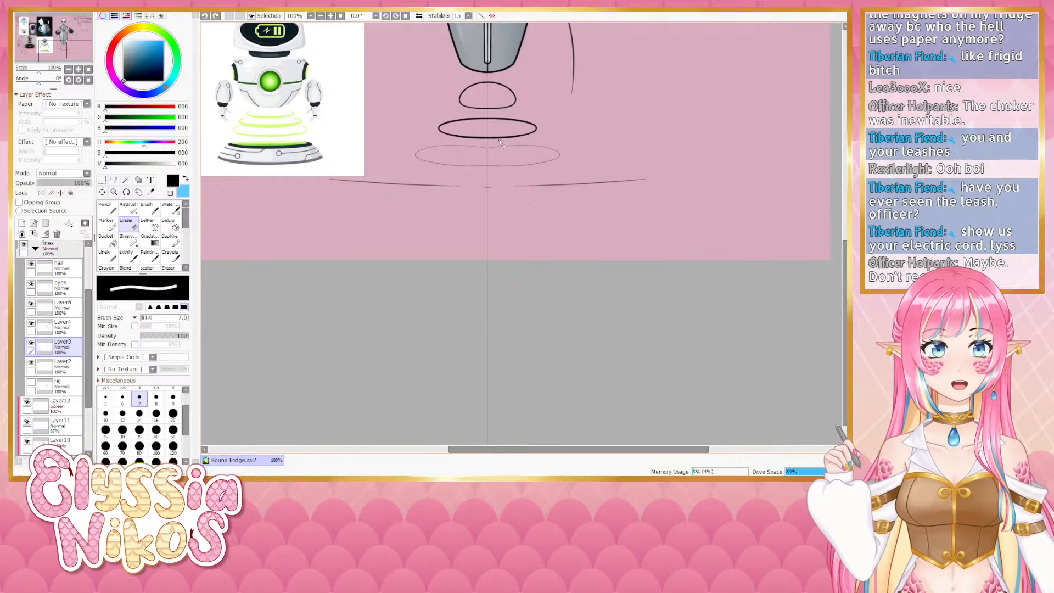
drag(515, 185, 492, 186)
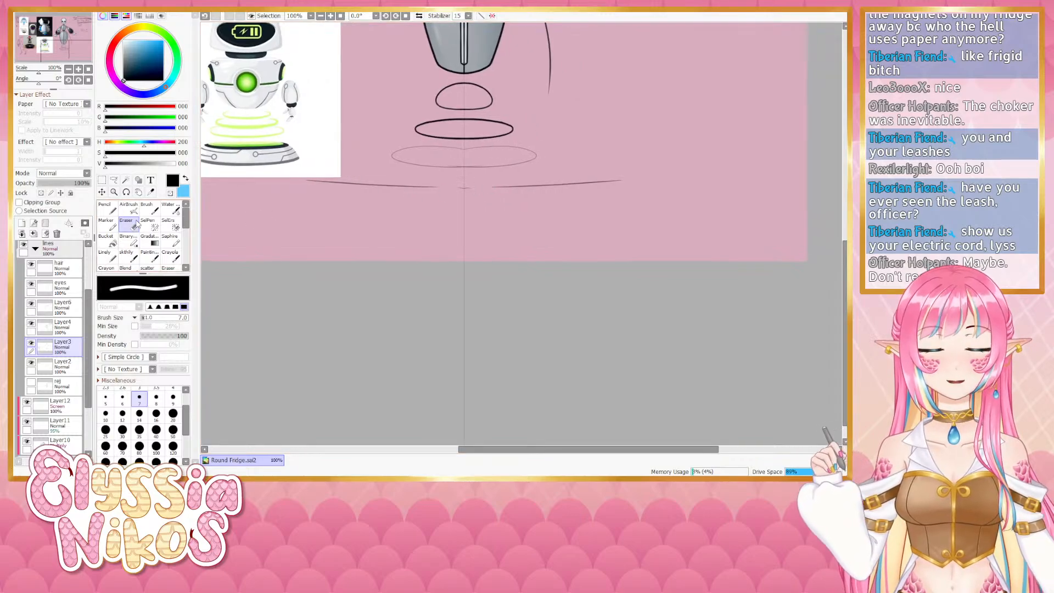
- Redraw the middle base ring's rim with a single bold stroke, retrying until it sits right
click(128, 256)
drag(38, 83, 29, 83)
mouse_move(443, 222)
mouse_down()
mouse_move(431, 169)
mouse_move(405, 229)
mouse_up()
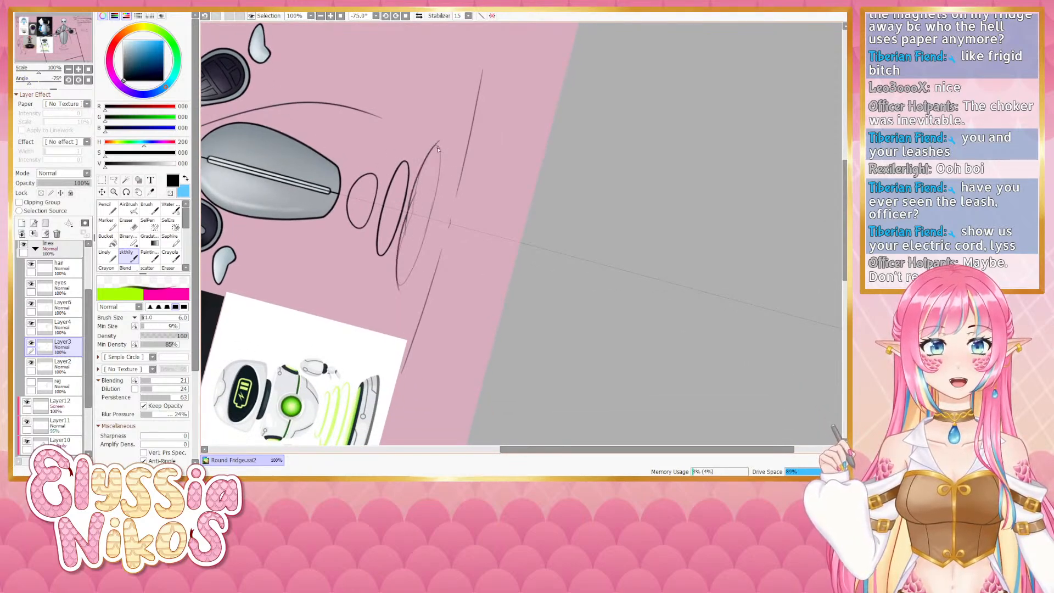
key(ctrl+z)
drag(437, 147, 399, 244)
key(ctrl+z)
drag(438, 148, 403, 239)
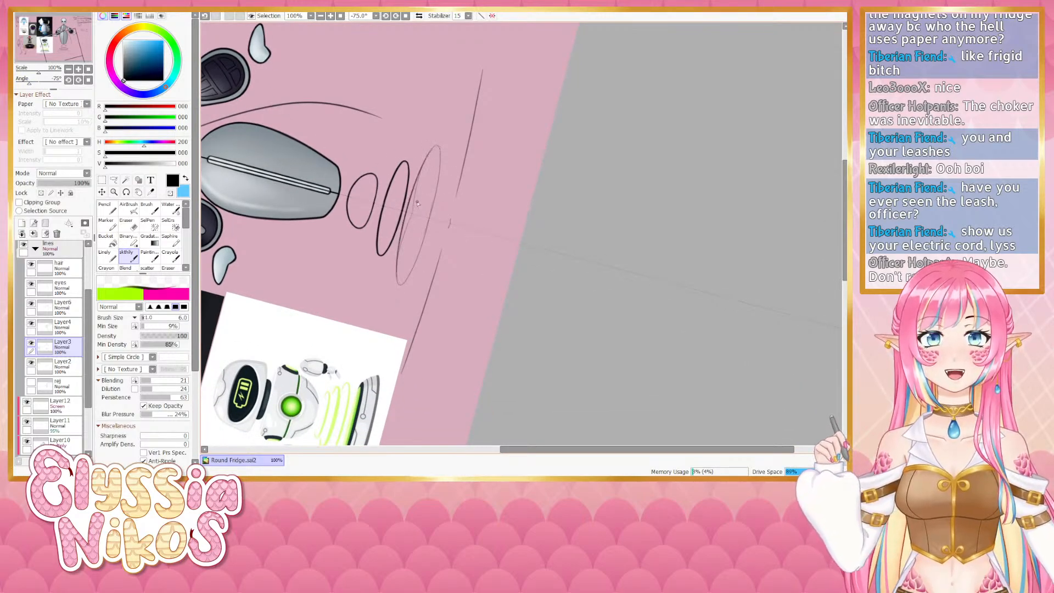
key(ctrl+z)
drag(438, 147, 403, 238)
key(ctrl+z)
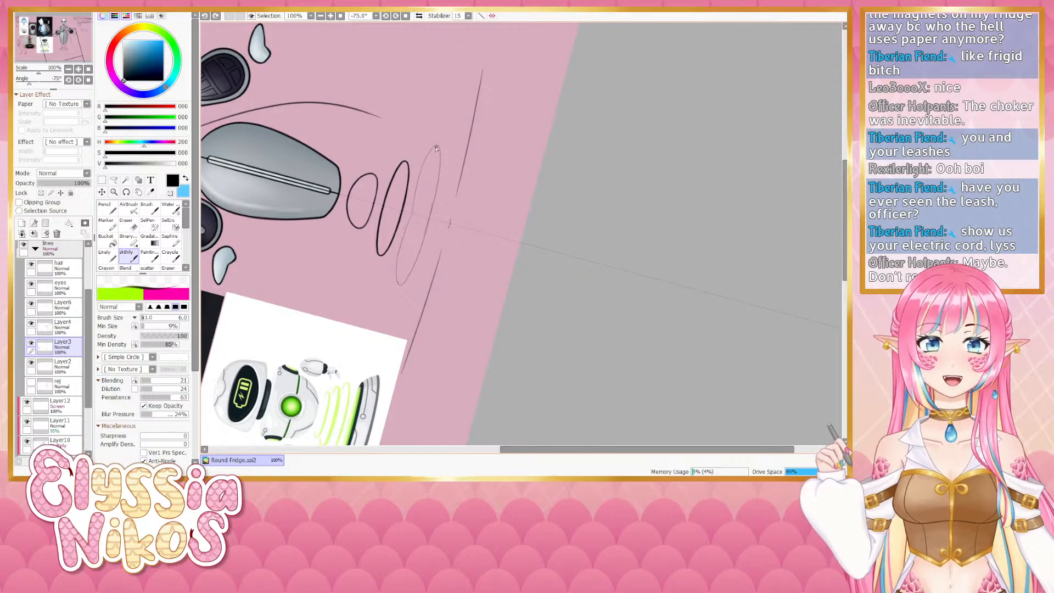
drag(437, 146, 403, 239)
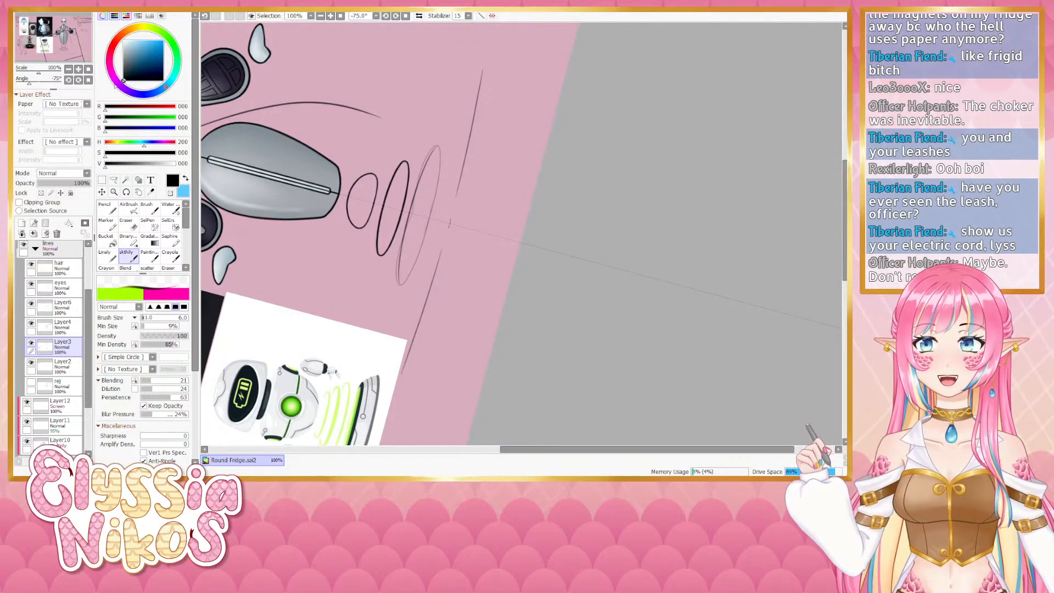
click(88, 80)
- Redraw the outer base ring's rim with a bold stroke in a rotated view, retrying until one stroke is kept
drag(446, 204, 416, 196)
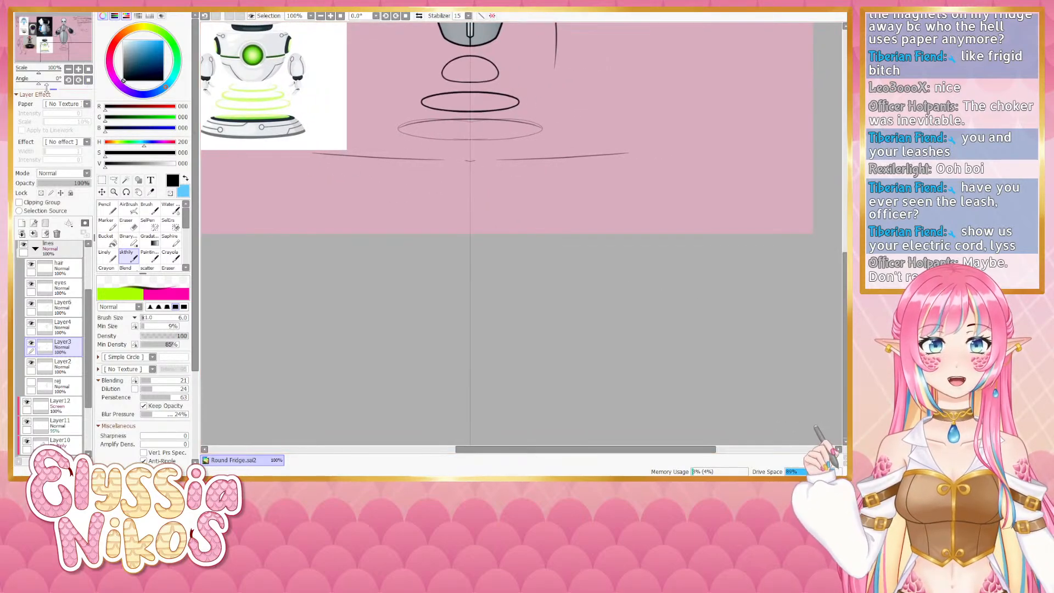
drag(39, 85, 28, 93)
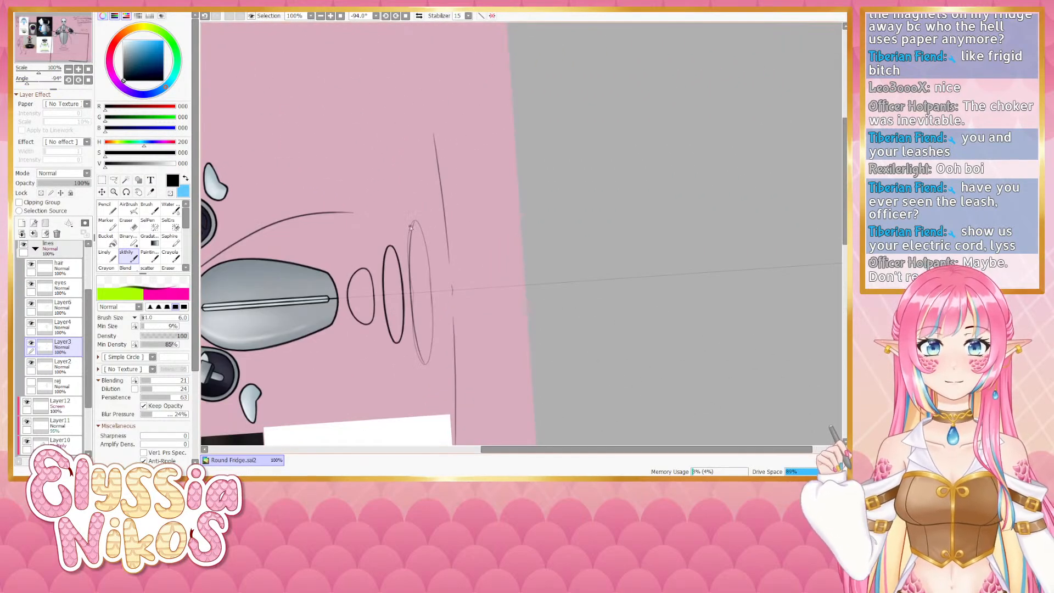
drag(417, 216, 428, 368)
key(ctrl+z)
drag(415, 220, 422, 358)
key(ctrl+z)
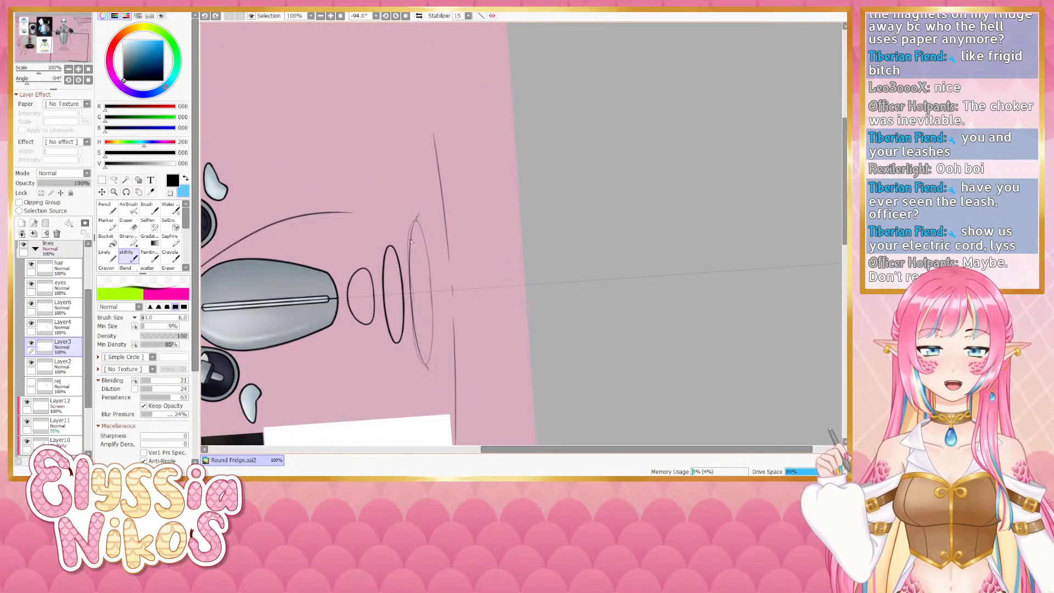
key(ctrl+z)
drag(411, 243, 418, 212)
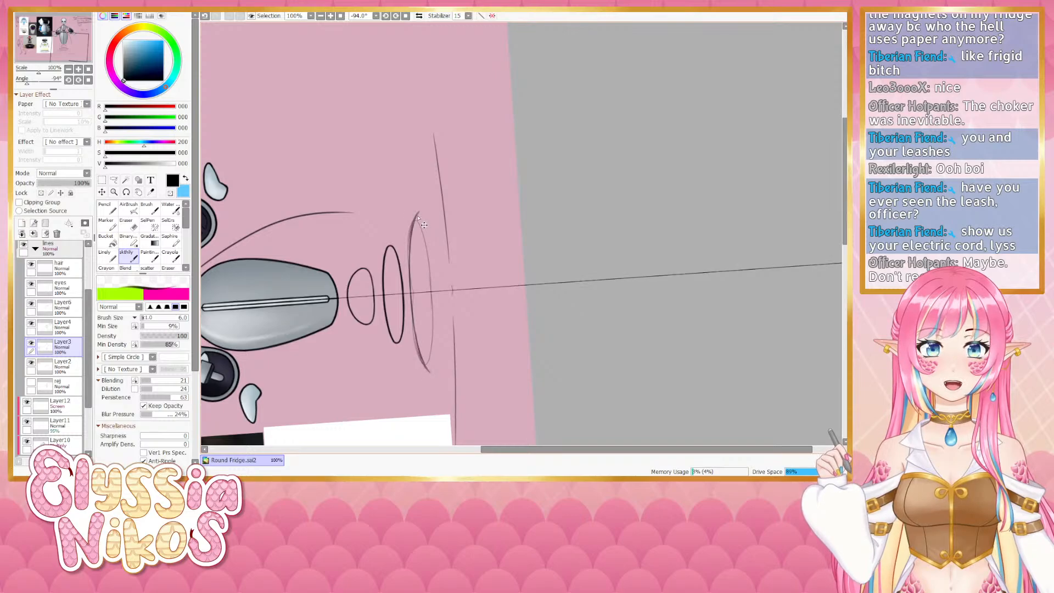
key(ctrl+z)
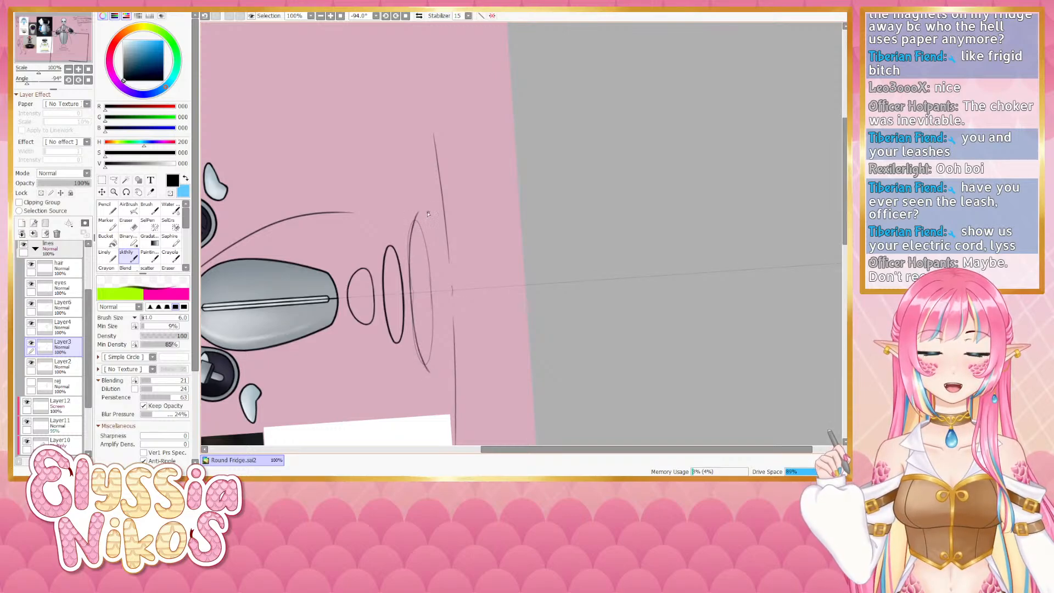
drag(422, 212, 442, 280)
key(ctrl+z)
drag(420, 212, 443, 283)
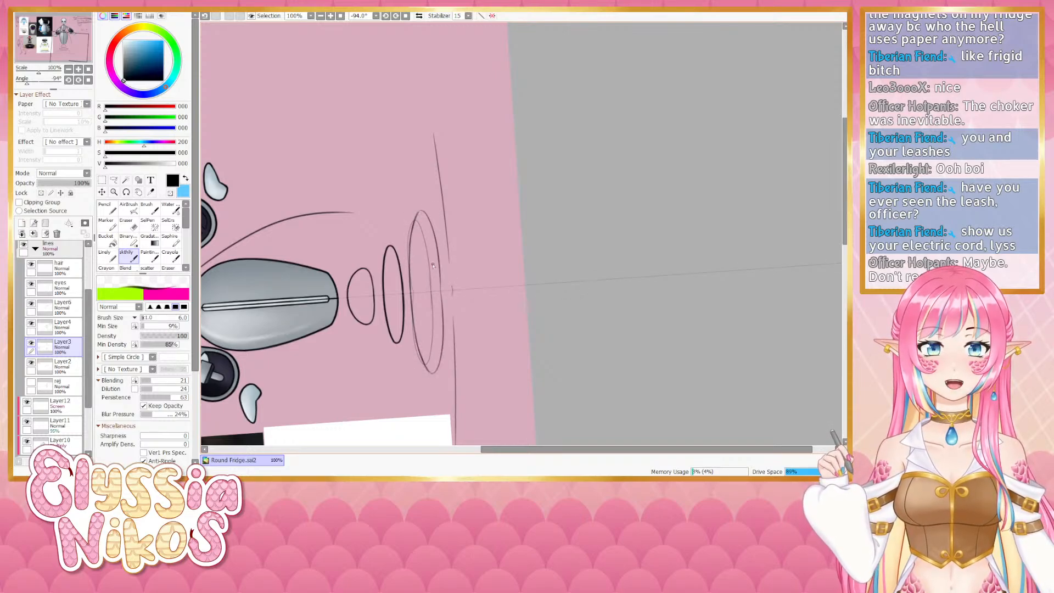
click(88, 79)
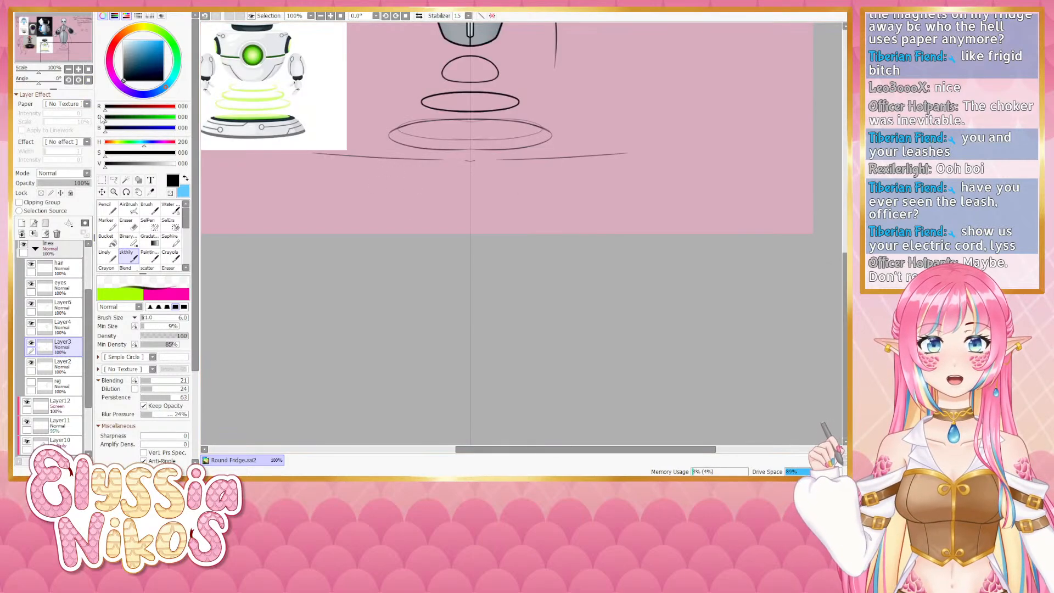
- Try redrawing the outer base ring's rim at a different rotation, undoing every attempt
drag(39, 79, 29, 86)
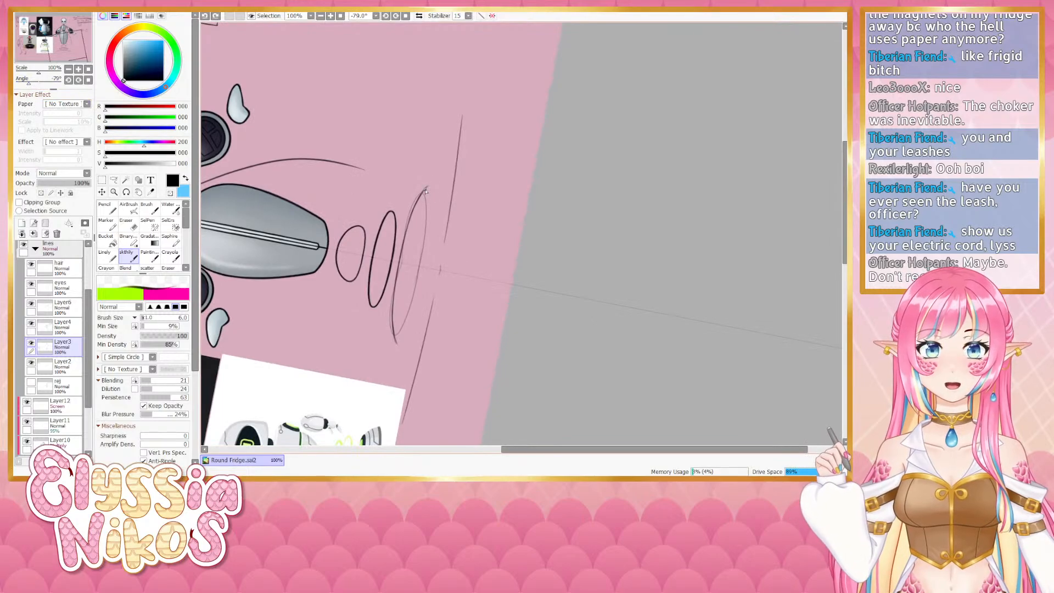
drag(425, 190, 396, 343)
key(ctrl+z)
drag(436, 230, 404, 339)
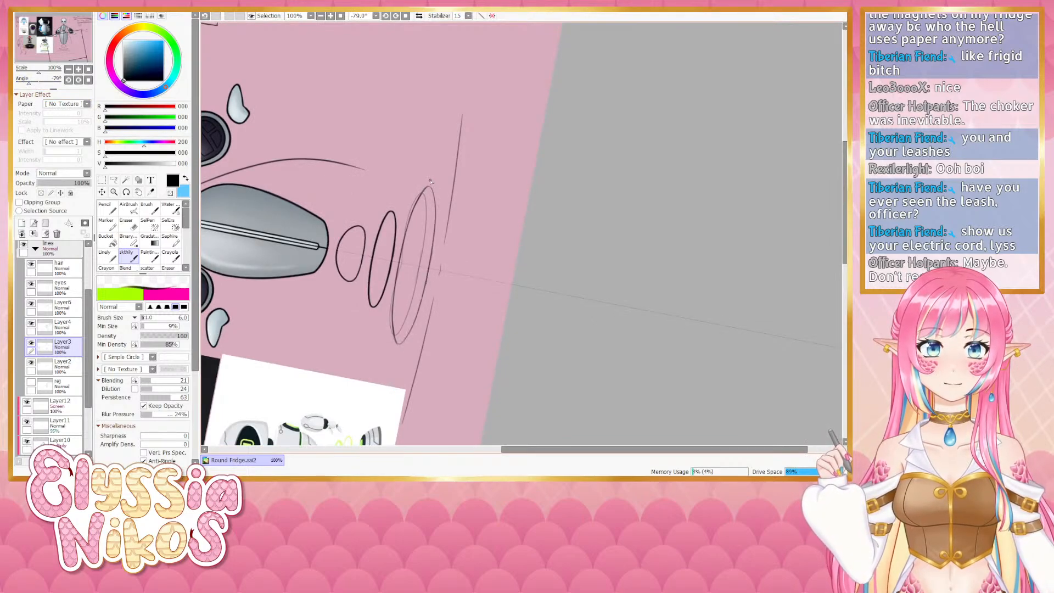
key(ctrl+z)
drag(425, 189, 399, 345)
key(ctrl+z)
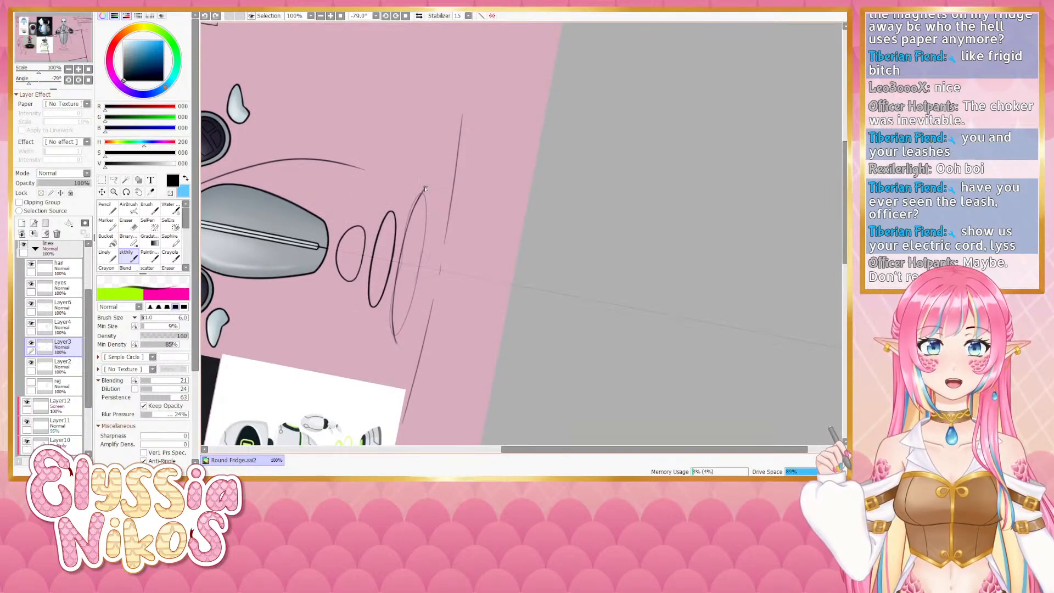
drag(426, 188, 435, 279)
key(ctrl+z)
drag(422, 192, 414, 319)
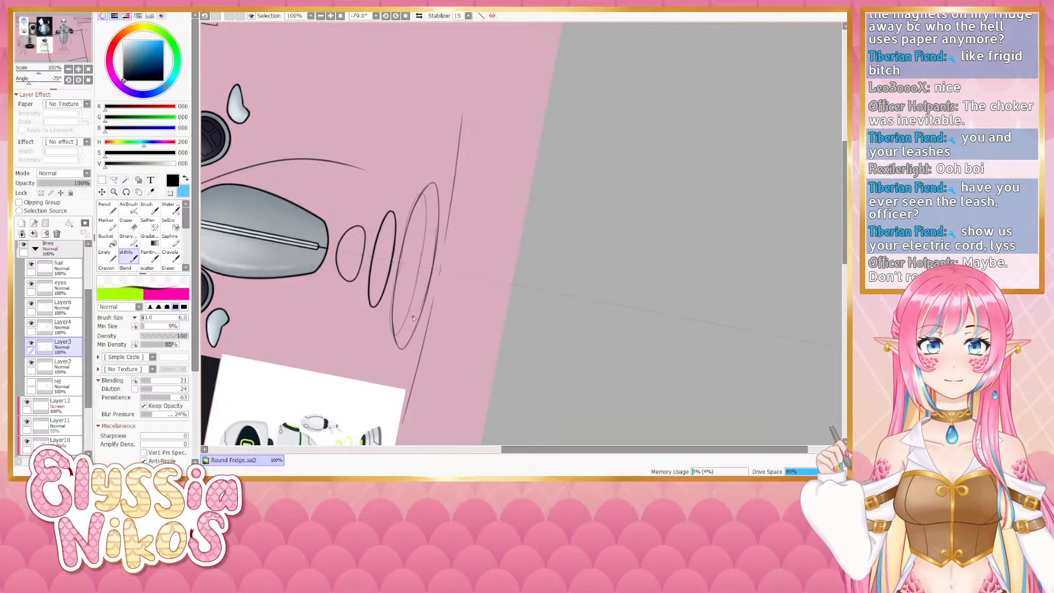
key(ctrl+z)
drag(425, 190, 434, 279)
key(ctrl+z)
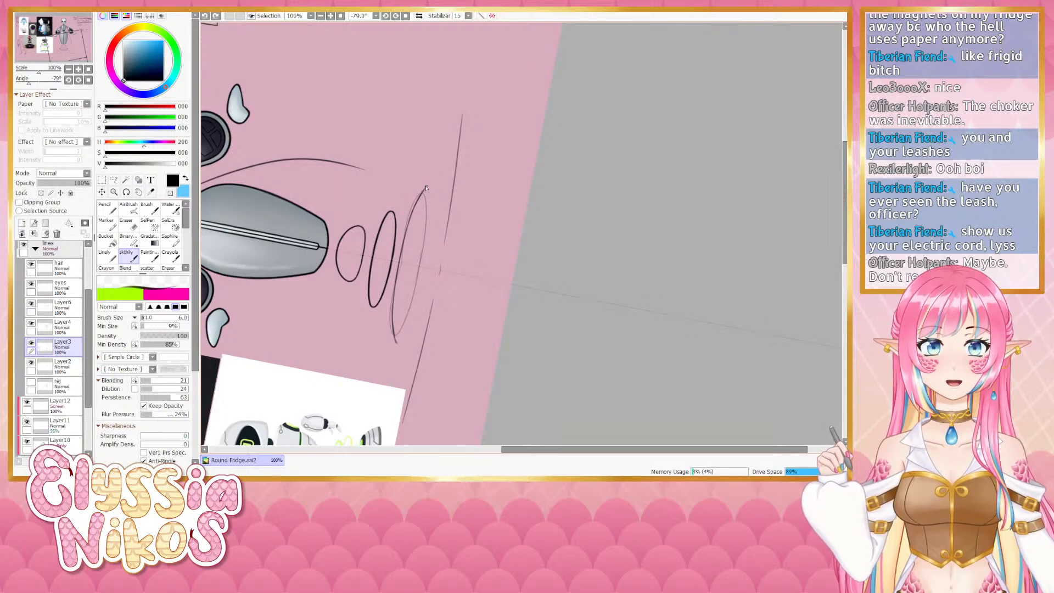
drag(425, 191, 432, 281)
key(ctrl+z)
mouse_move(423, 191)
mouse_down()
mouse_move(442, 231)
mouse_move(437, 278)
mouse_up()
click(88, 80)
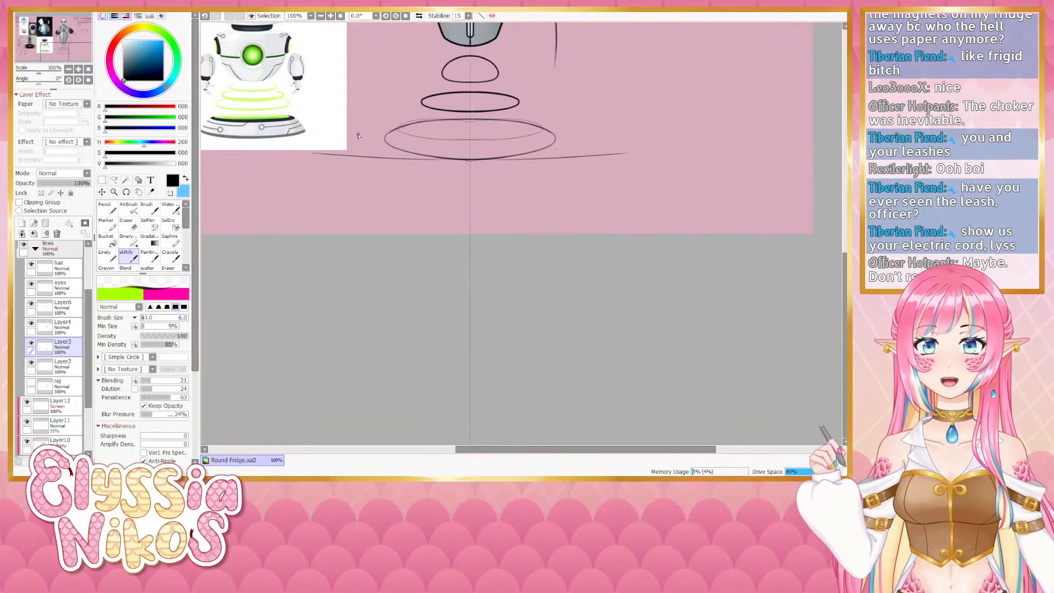
key(ctrl+z)
- Redraw the outer base ring's rim once more with a single stroke in a rotated view
drag(38, 82, 30, 82)
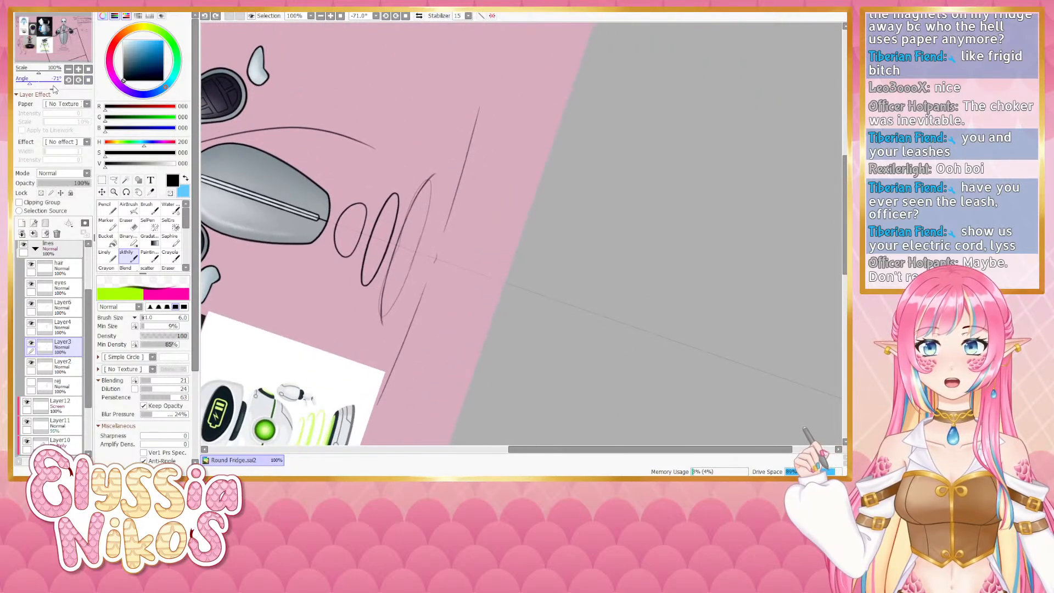
mouse_move(433, 176)
mouse_down()
mouse_move(442, 228)
mouse_move(431, 283)
mouse_up()
key(ctrl+z)
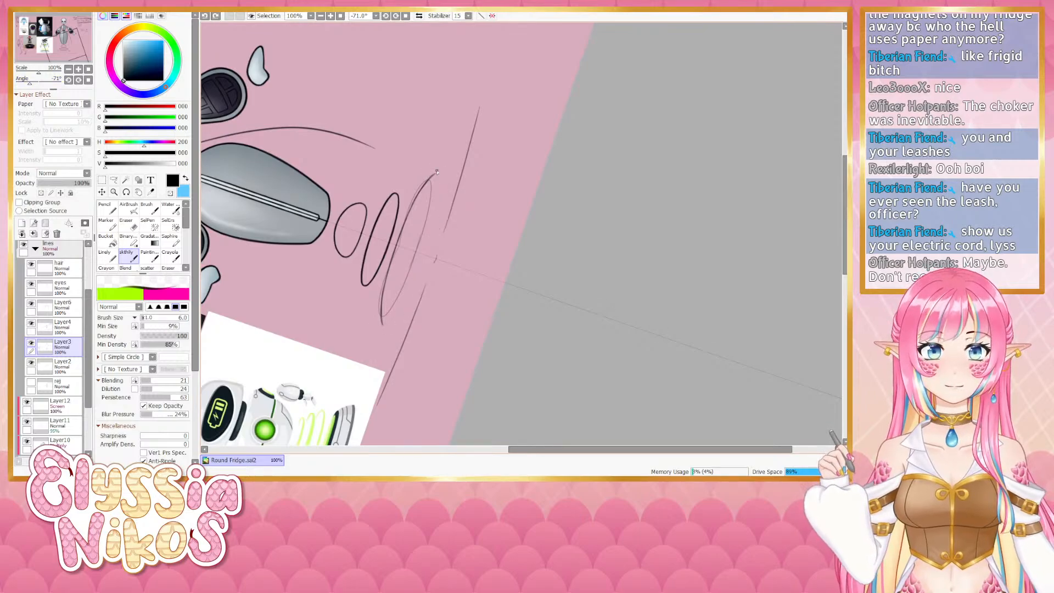
drag(438, 171, 435, 250)
click(88, 80)
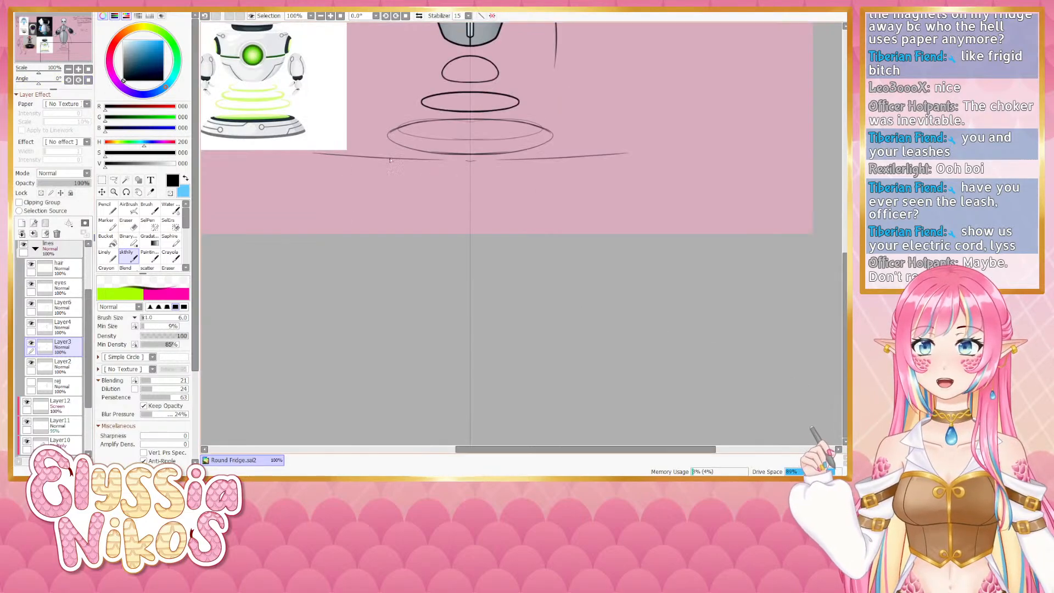
- Draw a curving power cable running from the robot's body down toward the ground line
drag(509, 208, 472, 346)
drag(524, 161, 508, 262)
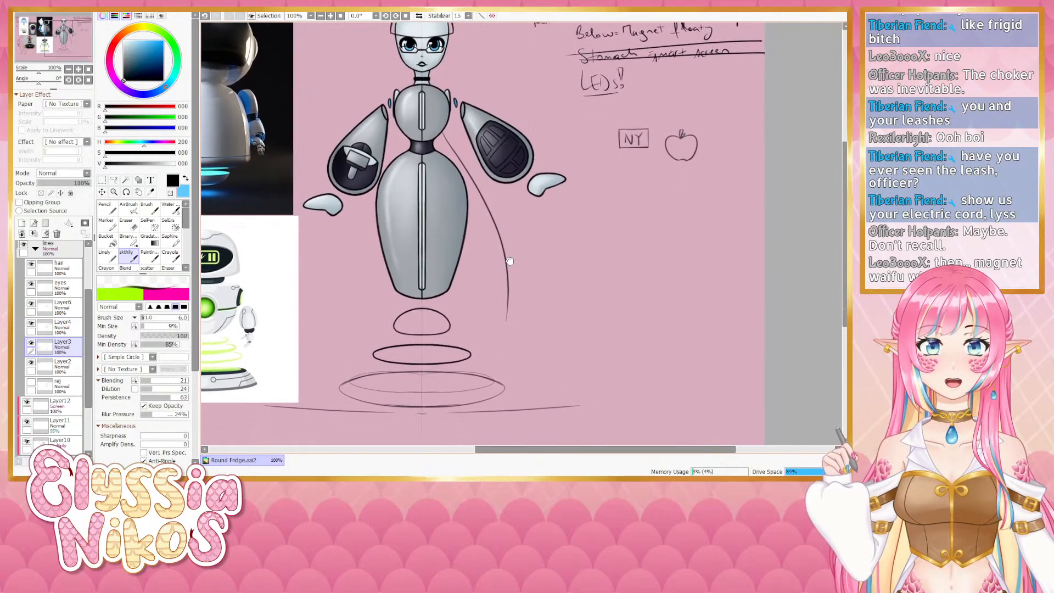
click(69, 70)
drag(437, 238, 429, 244)
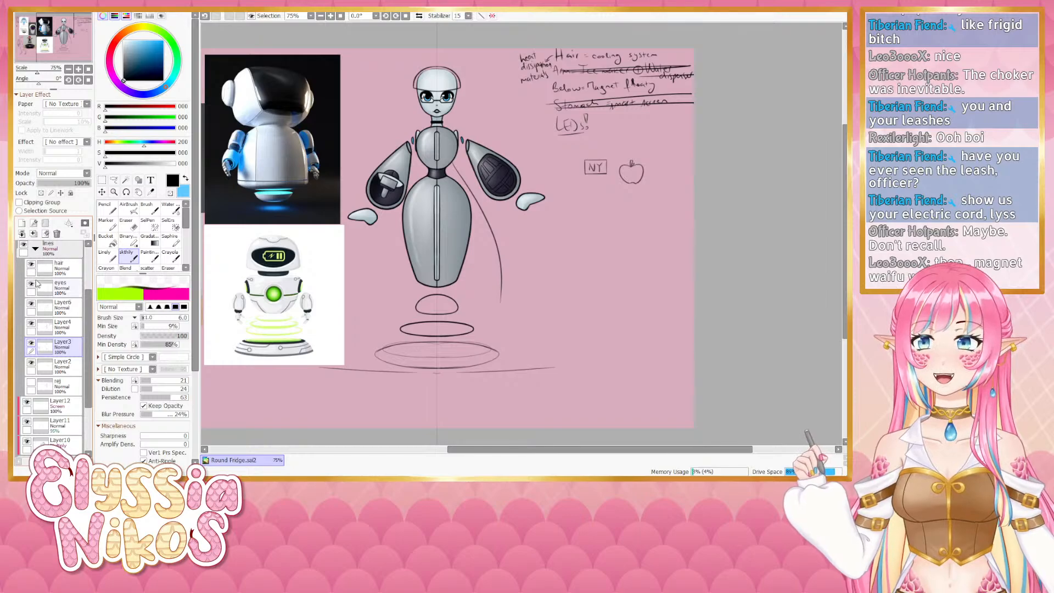
- Doodle a small cat face below the NY and apple notes, retrying strokes until it looks right
click(61, 288)
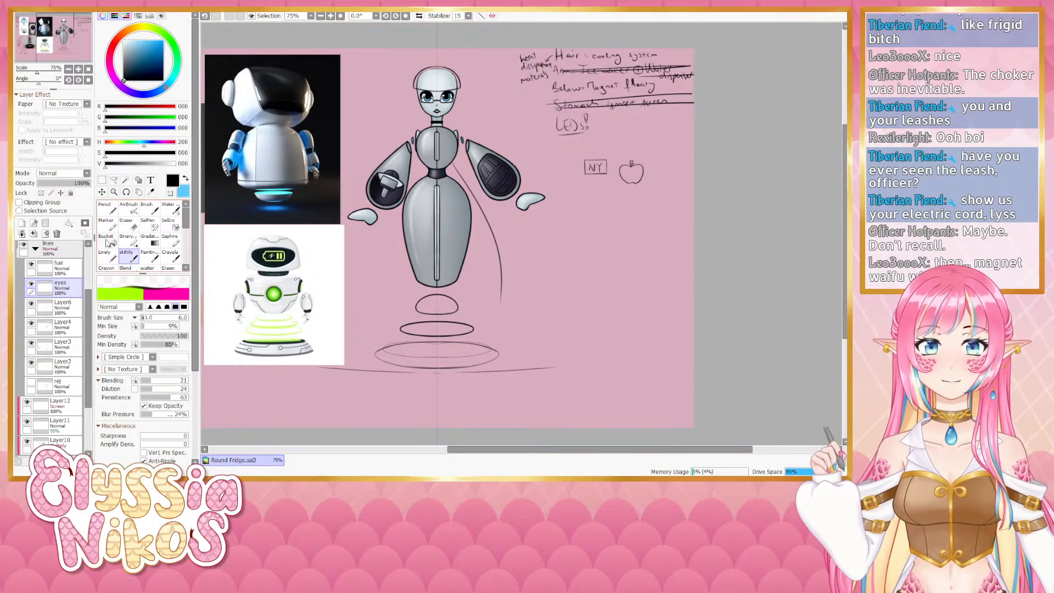
scroll(33, 262, up, 3)
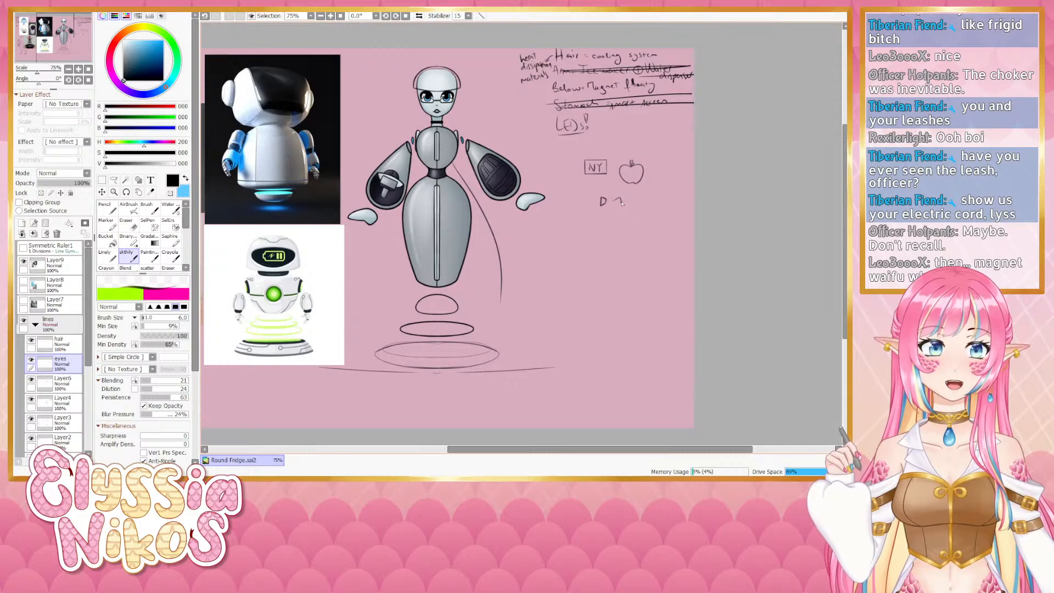
drag(622, 203, 622, 208)
key(ctrl+z)
key(ctrl+z)
key(ctrl+z)
key(ctrl+z)
key(ctrl+z)
key(ctrl+z)
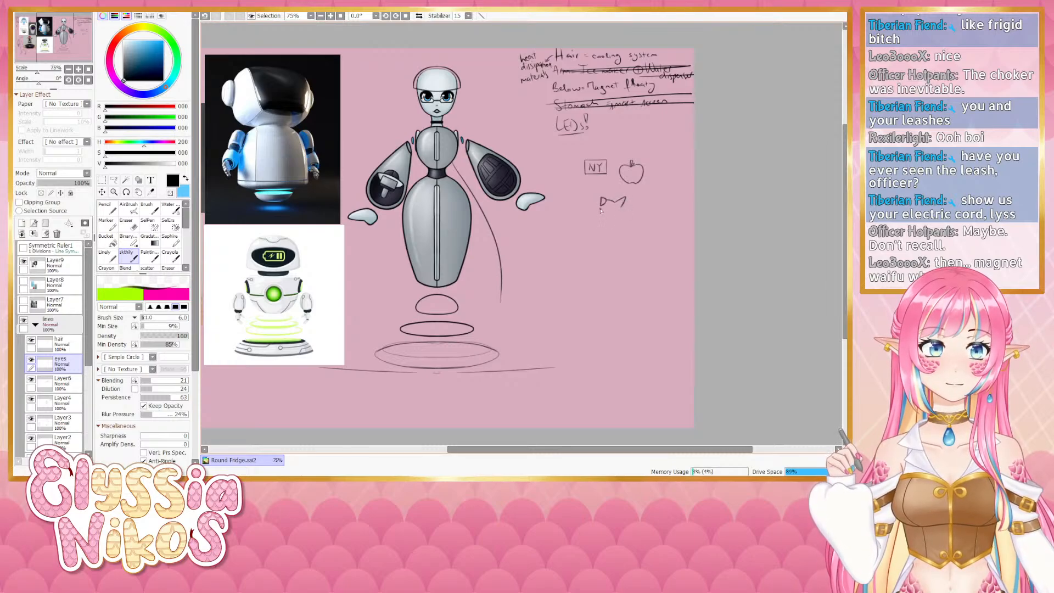
key(ctrl+z)
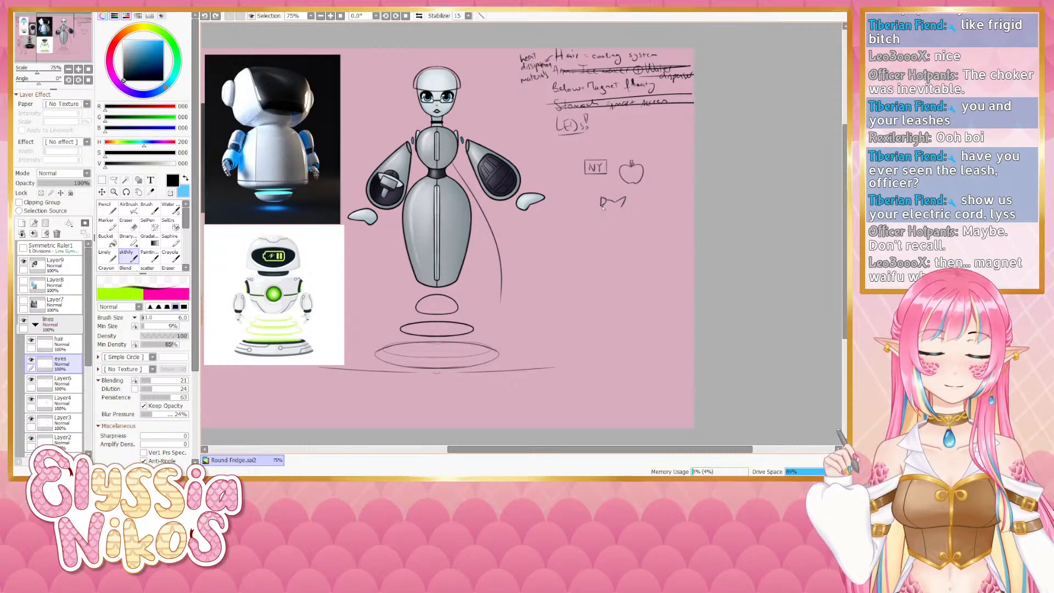
drag(603, 203, 601, 218)
key(ctrl+z)
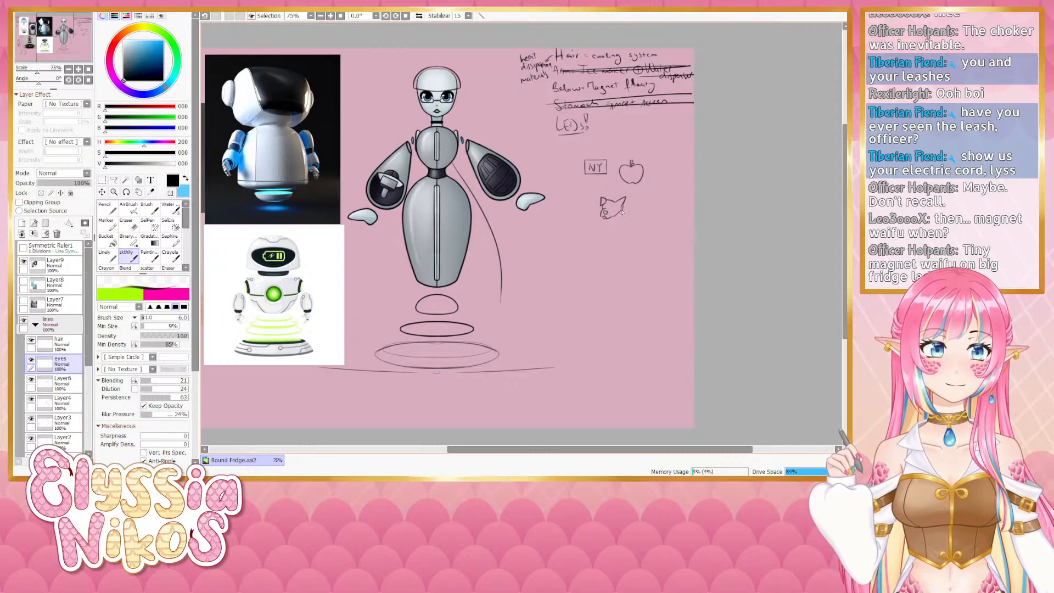
key(ctrl+z)
drag(623, 206, 611, 218)
key(ctrl+z)
key(ctrl+z)
key(ctrl+z)
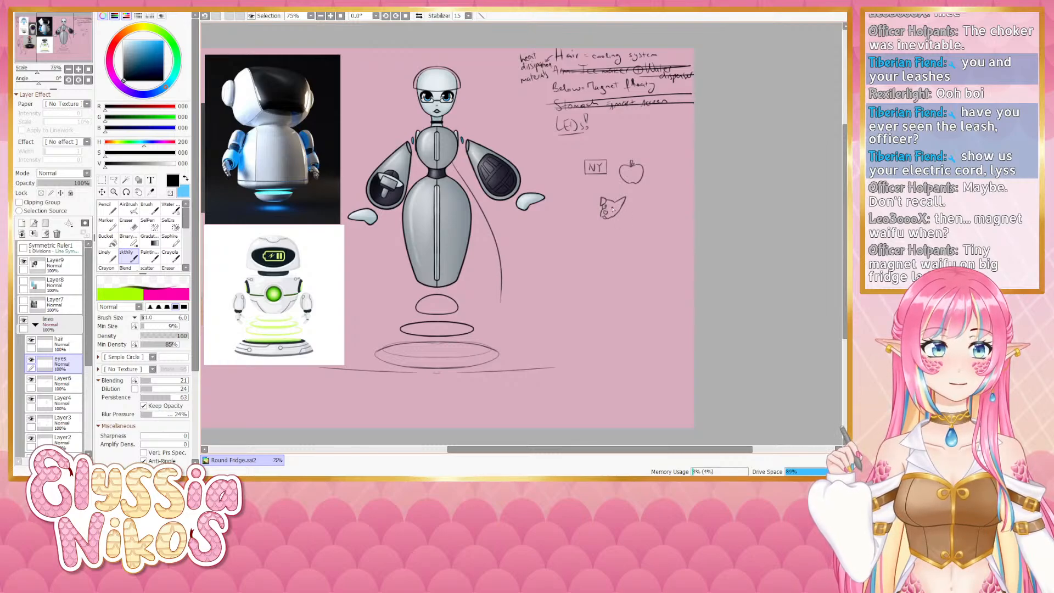
drag(614, 205, 608, 210)
key(ctrl+z)
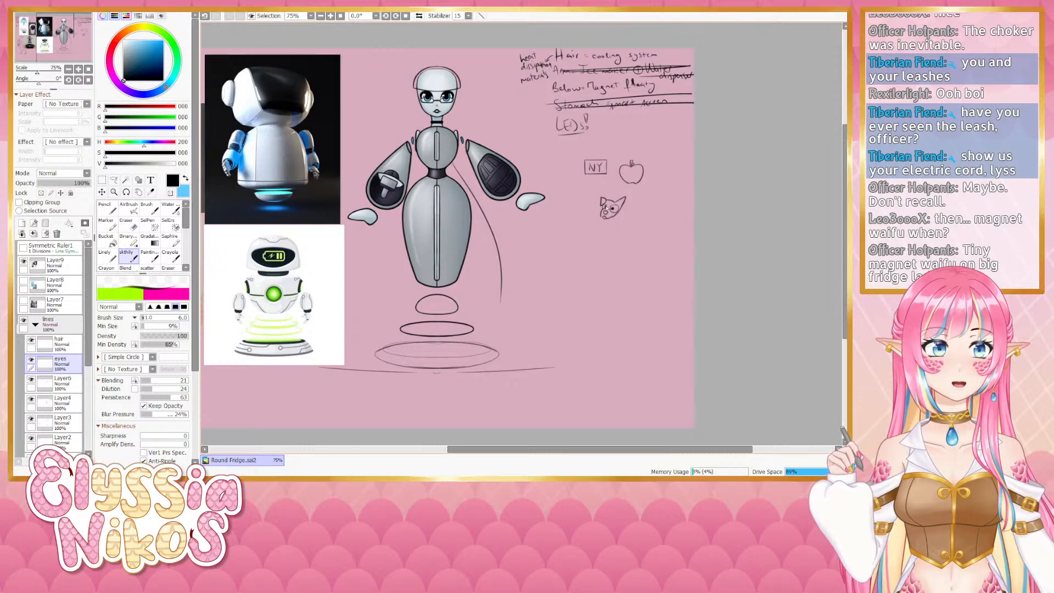
- Write ABC beside the cat doodle and touch up the doodle
drag(582, 272, 555, 264)
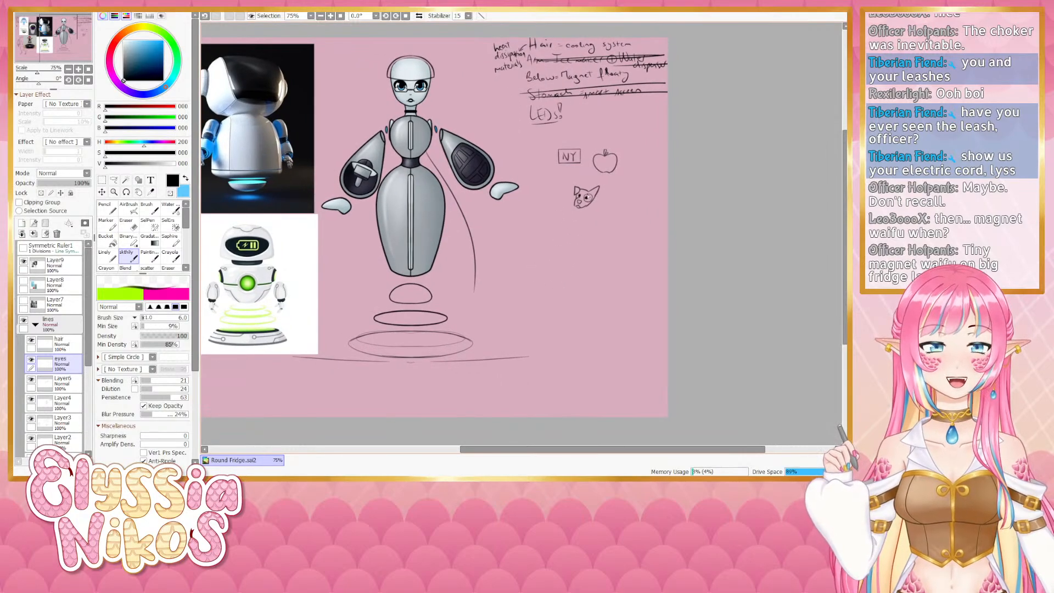
drag(592, 194, 596, 193)
key(ctrl+z)
key(ctrl+z)
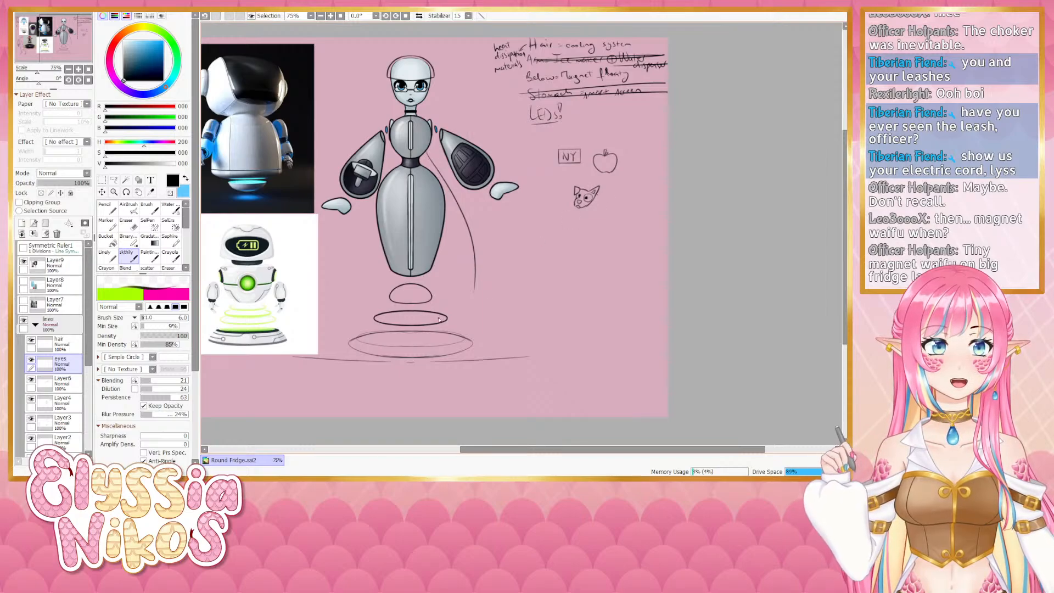
drag(533, 268, 526, 259)
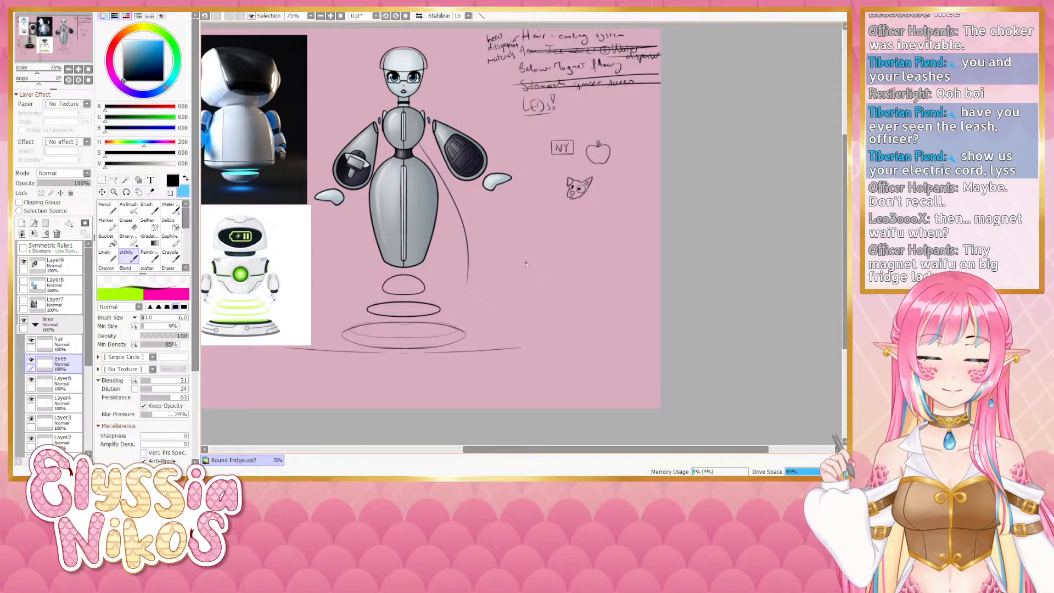
drag(593, 218, 607, 219)
mouse_move(607, 203)
mouse_down()
mouse_move(607, 219)
mouse_move(625, 218)
mouse_up()
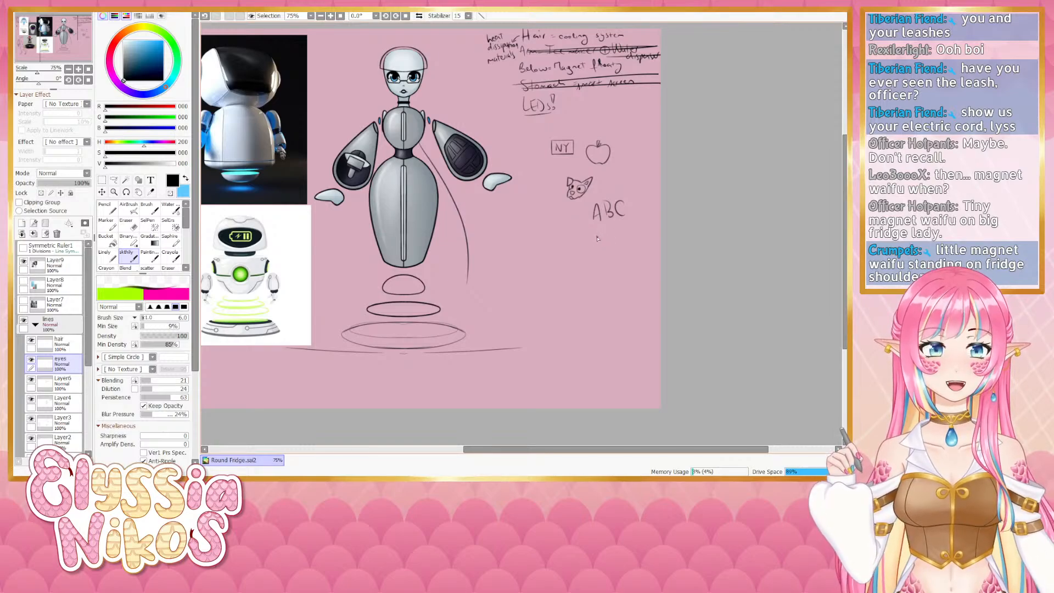
drag(595, 237, 593, 240)
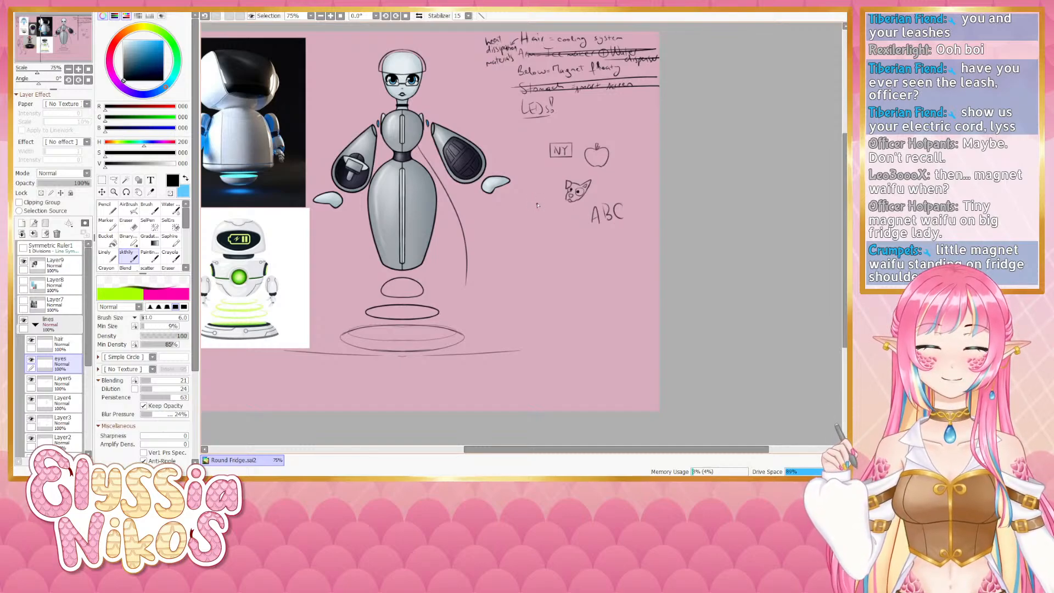
mouse_move(544, 206)
mouse_down()
mouse_move(565, 237)
mouse_move(600, 216)
mouse_up()
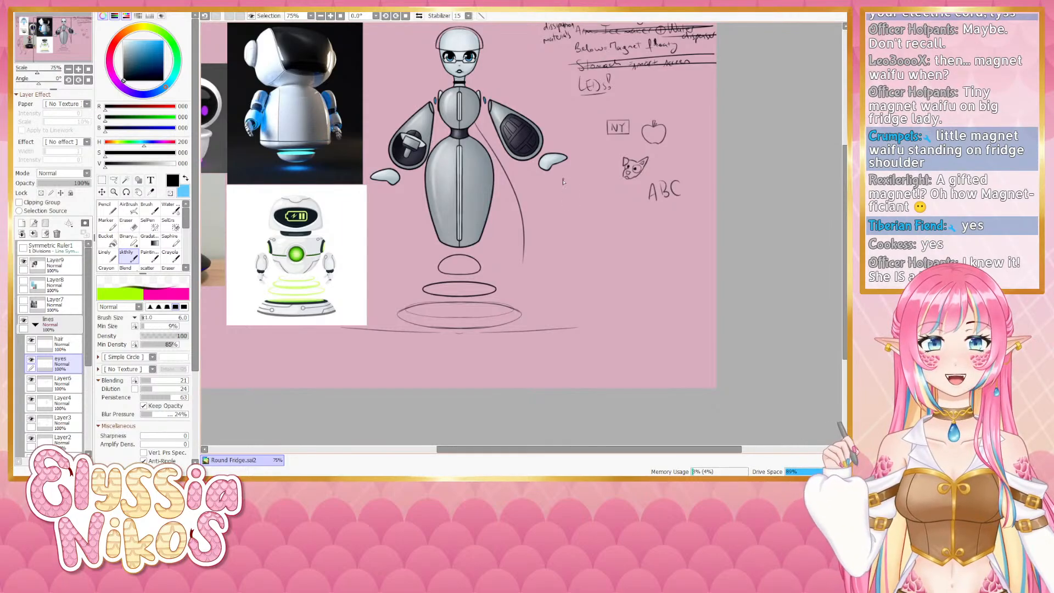
drag(569, 227, 536, 258)
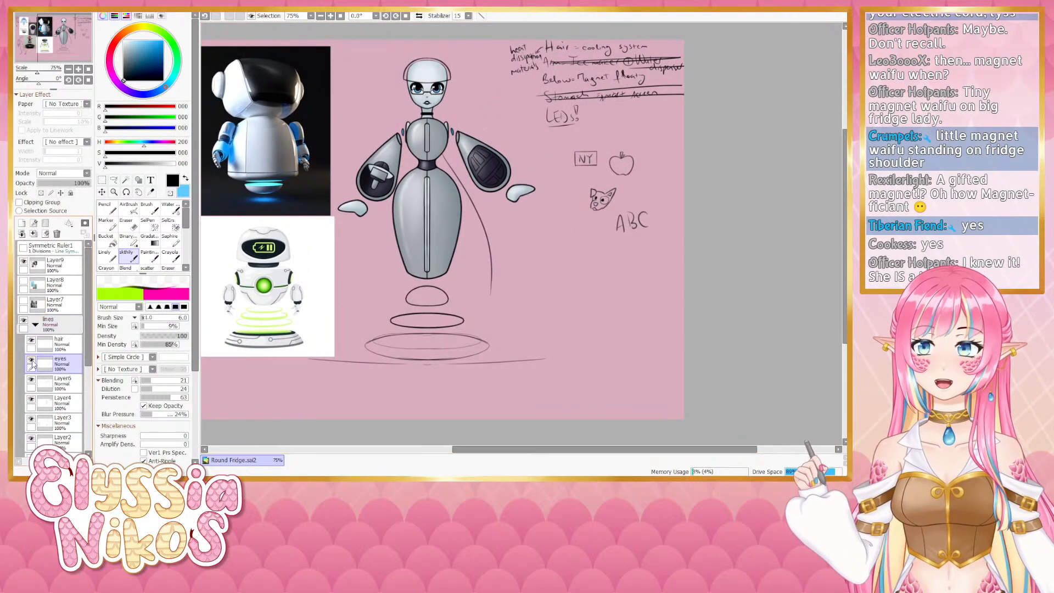
click(79, 69)
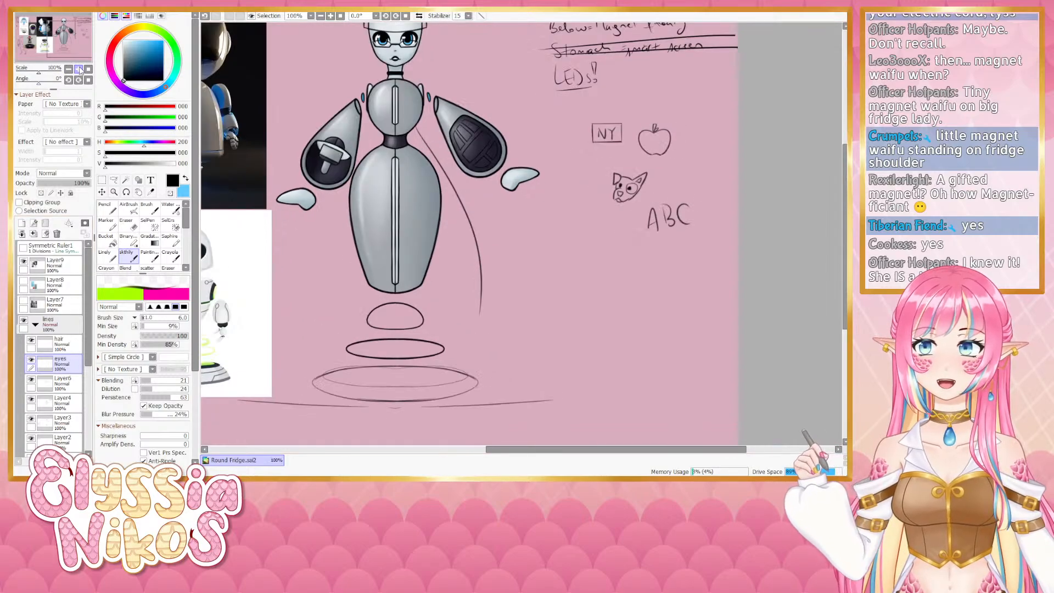
drag(448, 166, 391, 156)
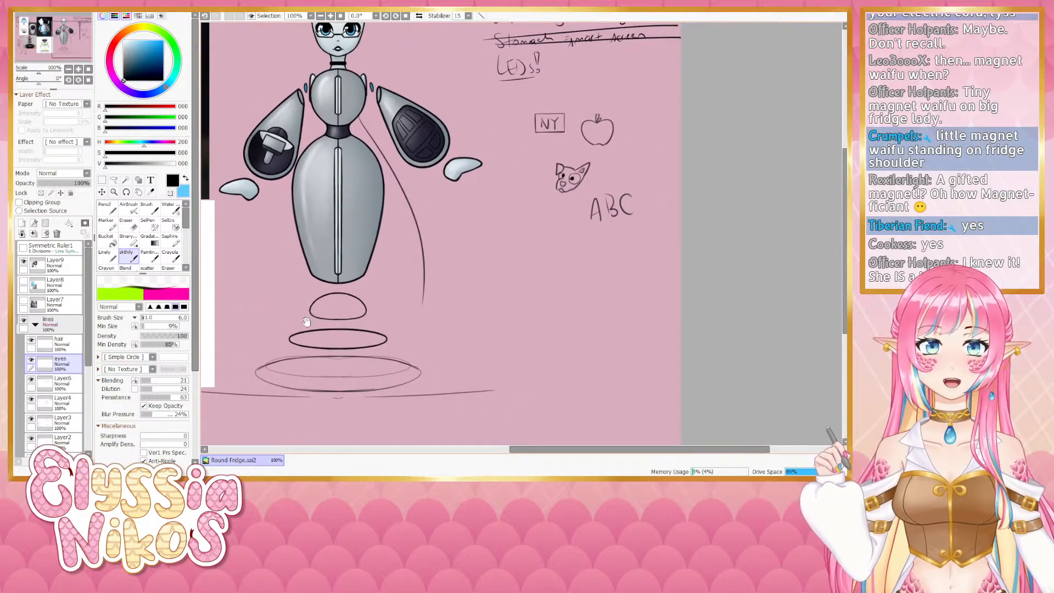
drag(325, 340, 463, 200)
drag(51, 85, 37, 85)
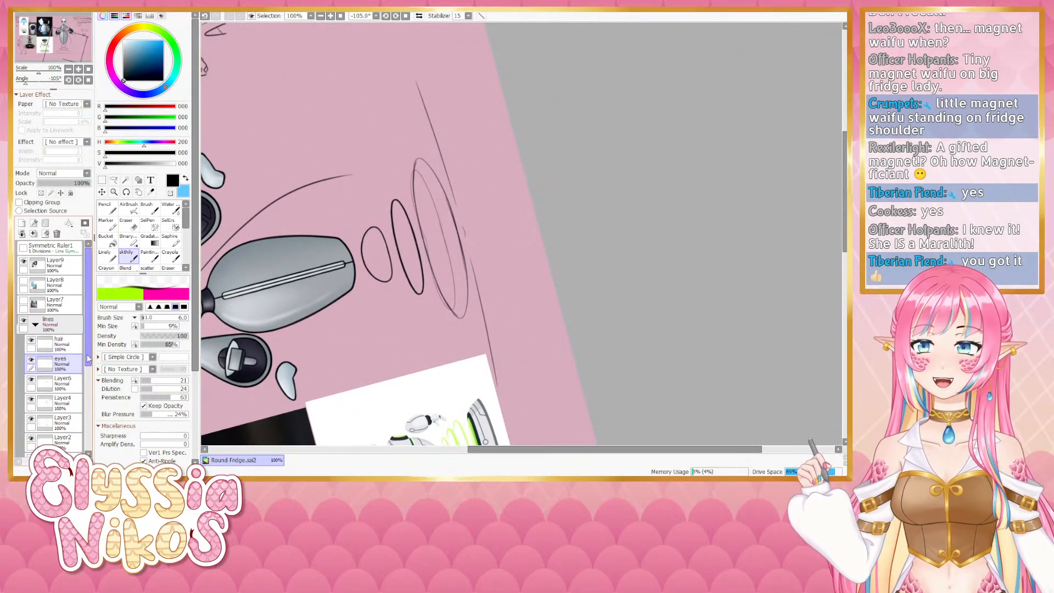
- Rotate the canvas view on the lines layer, turn on the symmetry ruler and adjust the brush size for the rim
drag(87, 354, 87, 374)
click(69, 386)
drag(27, 83, 30, 84)
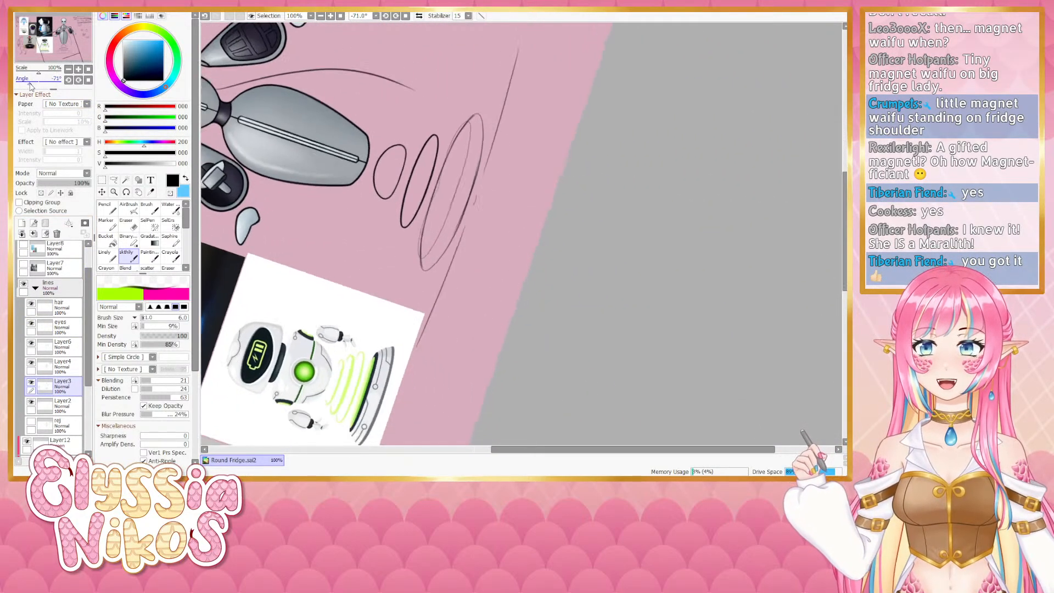
key(])
key(])
key(])
key(])
drag(479, 116, 451, 158)
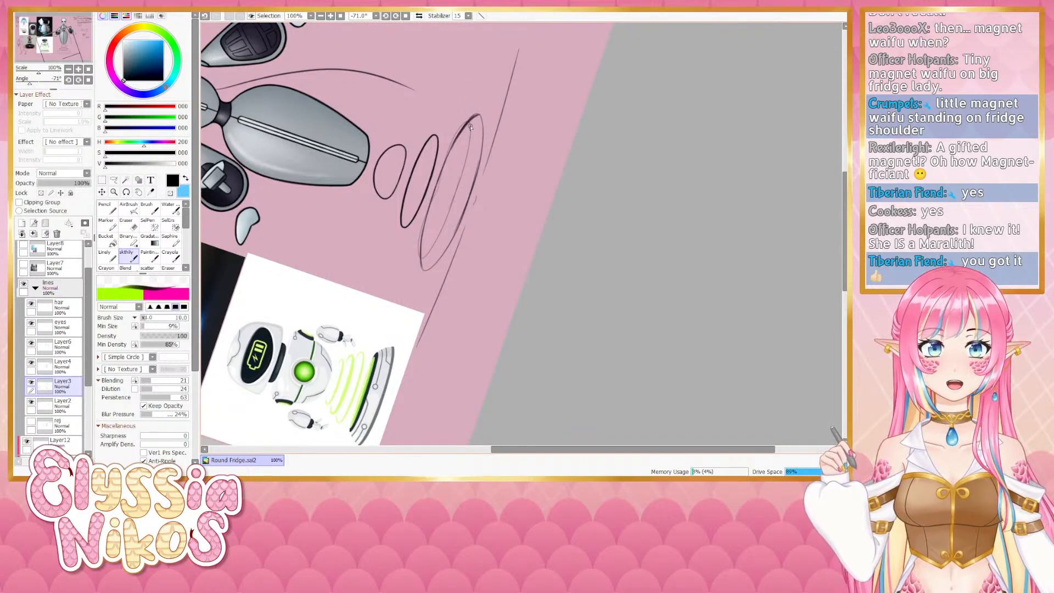
key(ctrl+z)
drag(88, 277, 89, 247)
click(24, 249)
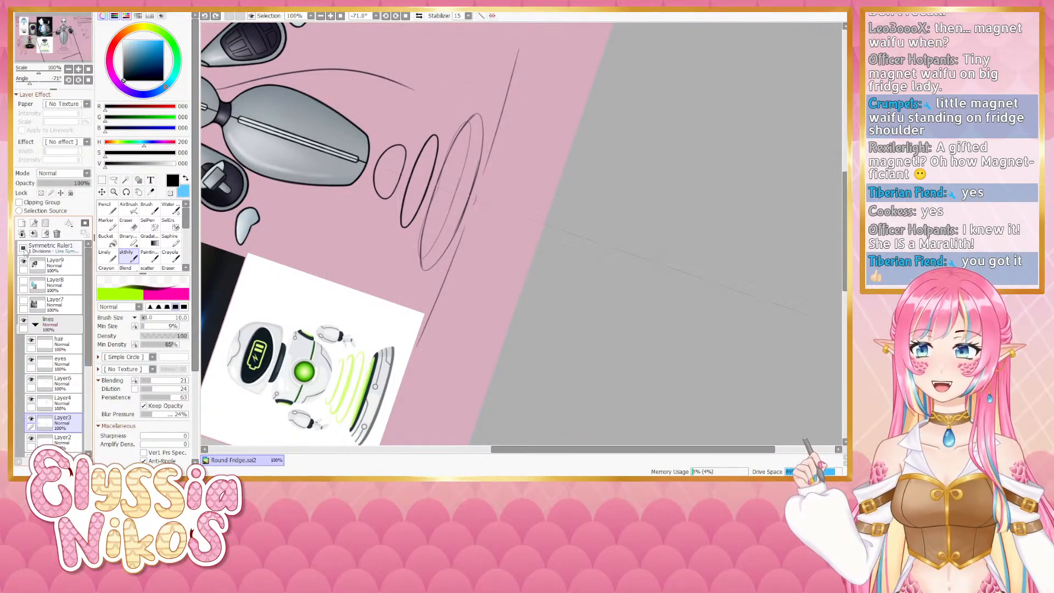
drag(88, 291, 88, 302)
key(])
key([)
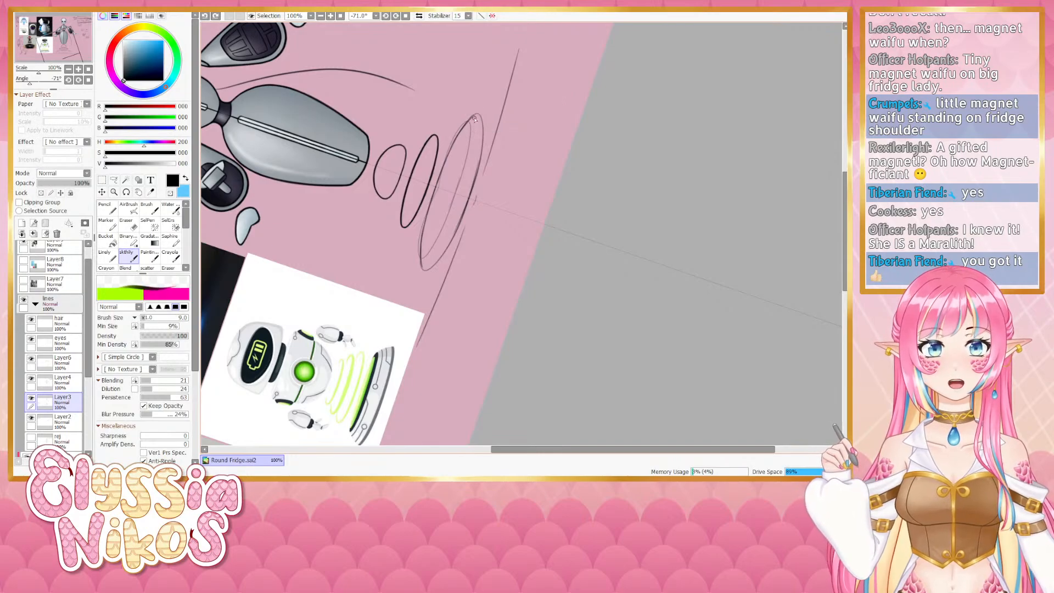
- Retry tracing the outer base ring's rim with single strokes, undoing each unsatisfying attempt
drag(478, 116, 450, 151)
key(ctrl+z)
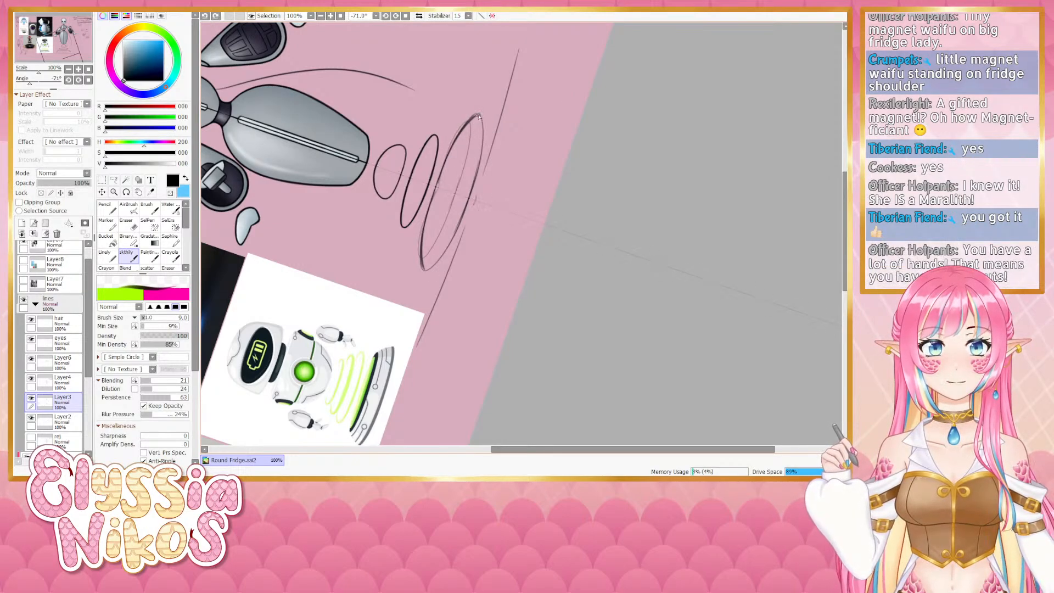
drag(478, 115, 423, 250)
key(ctrl+z)
drag(479, 116, 438, 187)
key(ctrl+z)
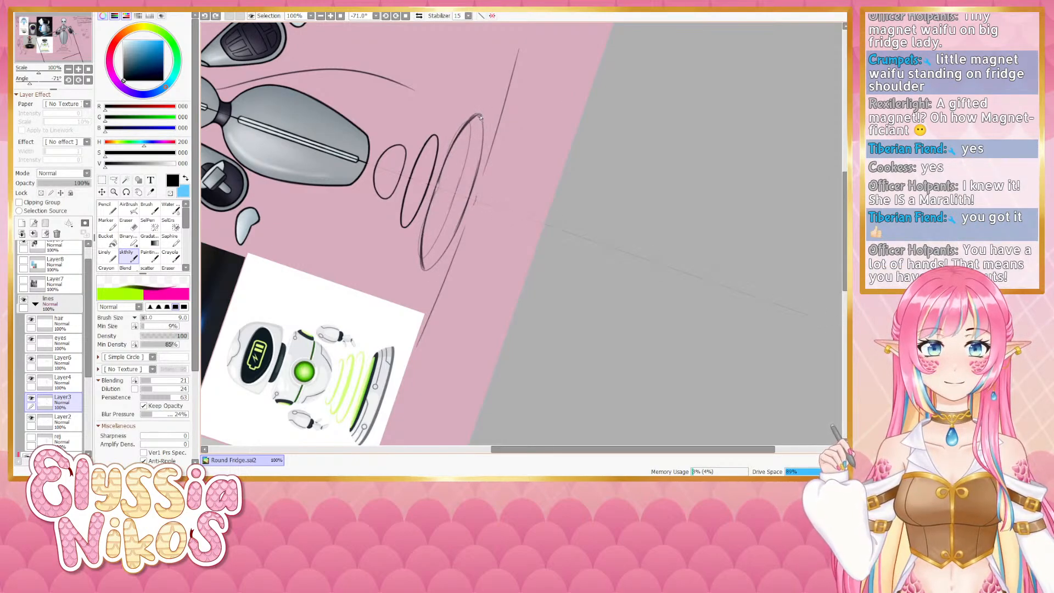
mouse_move(480, 115)
mouse_down()
mouse_move(441, 166)
mouse_move(438, 188)
mouse_up()
key(ctrl+z)
drag(480, 115, 421, 253)
key(ctrl+z)
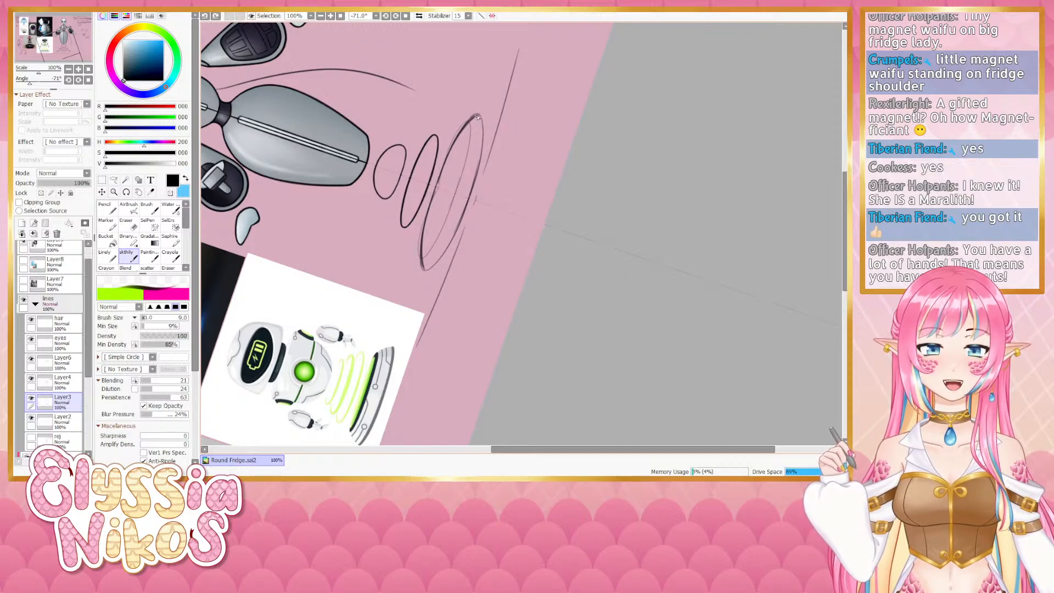
drag(479, 116, 423, 264)
key(ctrl+z)
drag(464, 130, 428, 218)
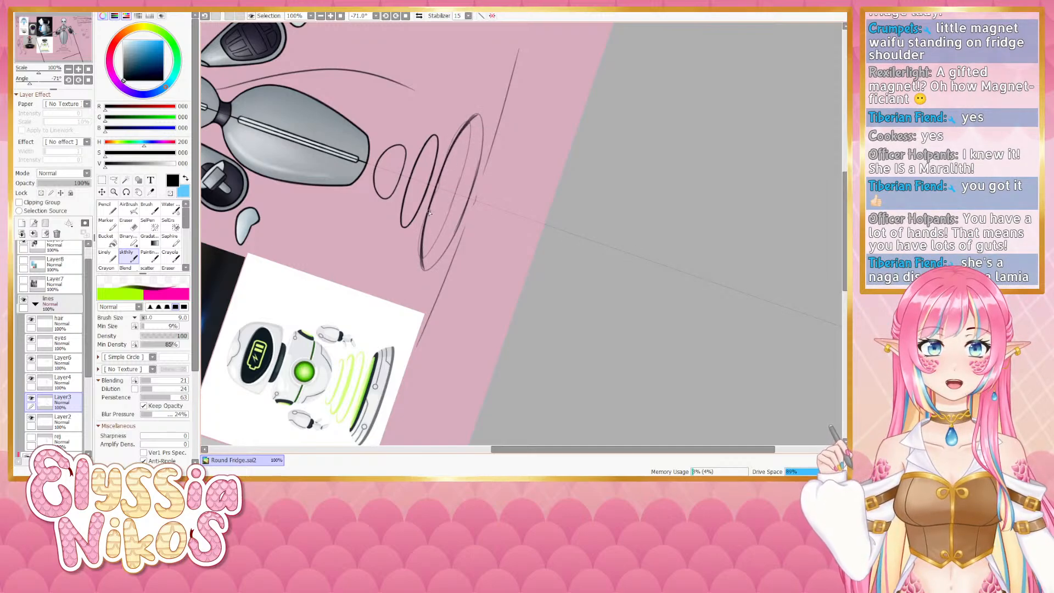
key(ctrl+z)
drag(450, 157, 428, 218)
key(ctrl+z)
drag(452, 149, 428, 217)
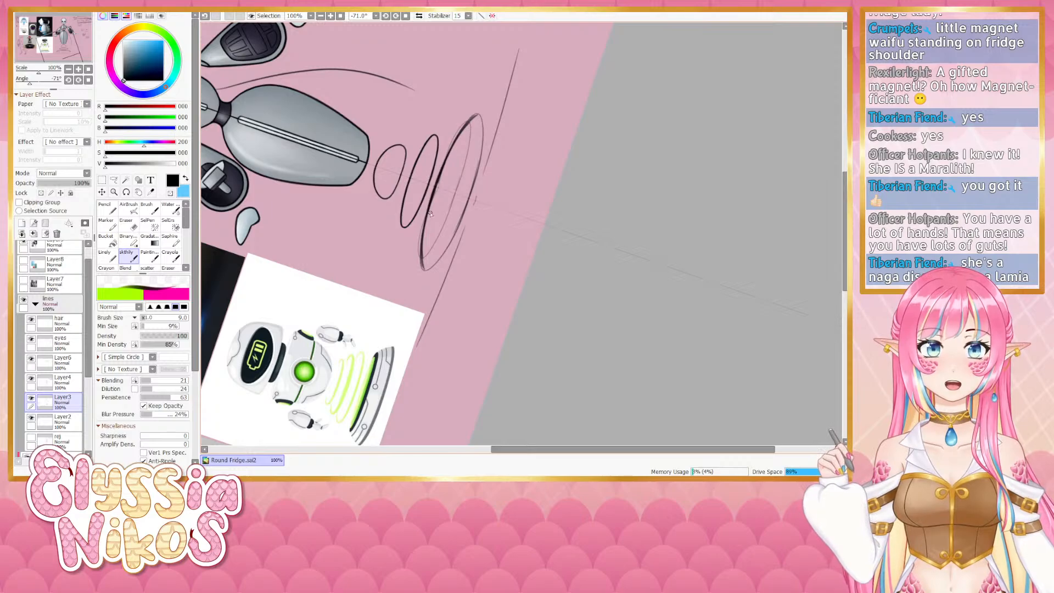
key(ctrl+z)
drag(448, 154, 429, 222)
key(ctrl+z)
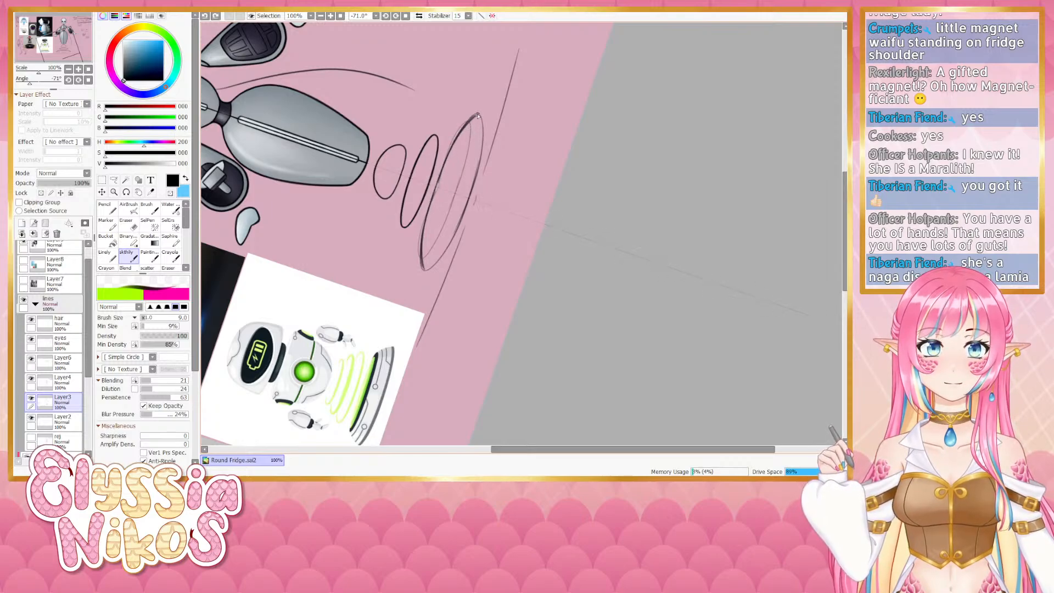
drag(449, 154, 429, 220)
drag(448, 153, 428, 222)
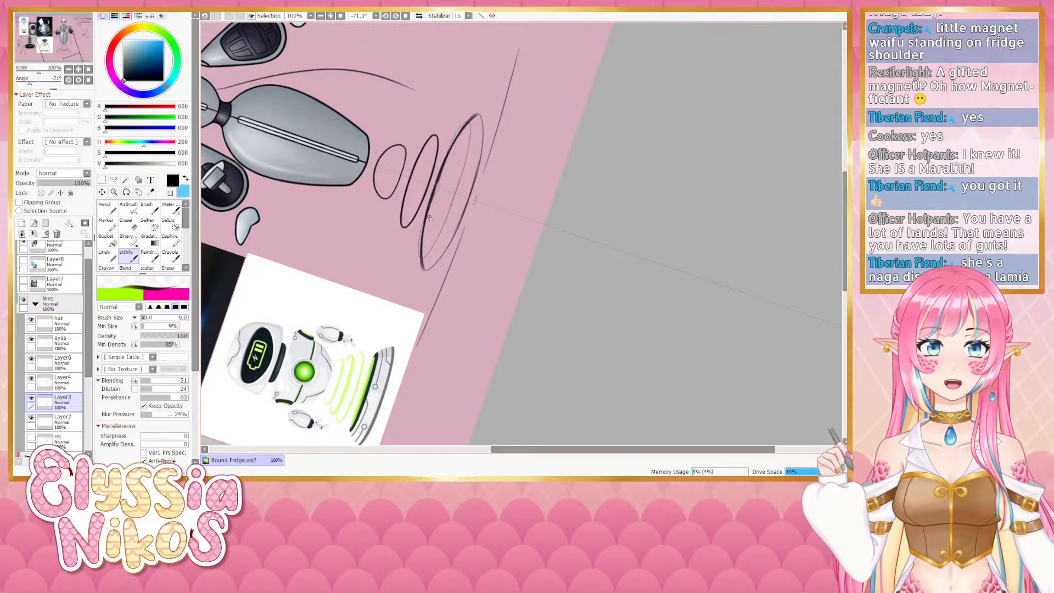
- Draw one more rim stroke, then undo the last eight strokes on the base ring
mouse_move(476, 117)
mouse_down()
mouse_move(482, 145)
mouse_move(481, 117)
mouse_move(468, 132)
mouse_move(485, 125)
mouse_move(476, 117)
mouse_move(467, 129)
mouse_move(479, 128)
mouse_move(478, 117)
mouse_move(464, 129)
mouse_move(482, 117)
mouse_move(479, 174)
mouse_up()
key(ctrl+z)
key(ctrl+z)
key(ctrl+z)
key(ctrl+z)
key(ctrl+z)
key(ctrl+z)
key(ctrl+z)
- Redraw the outer ring's rim edge with one stroke and reset the canvas rotation
key(ctrl+z)
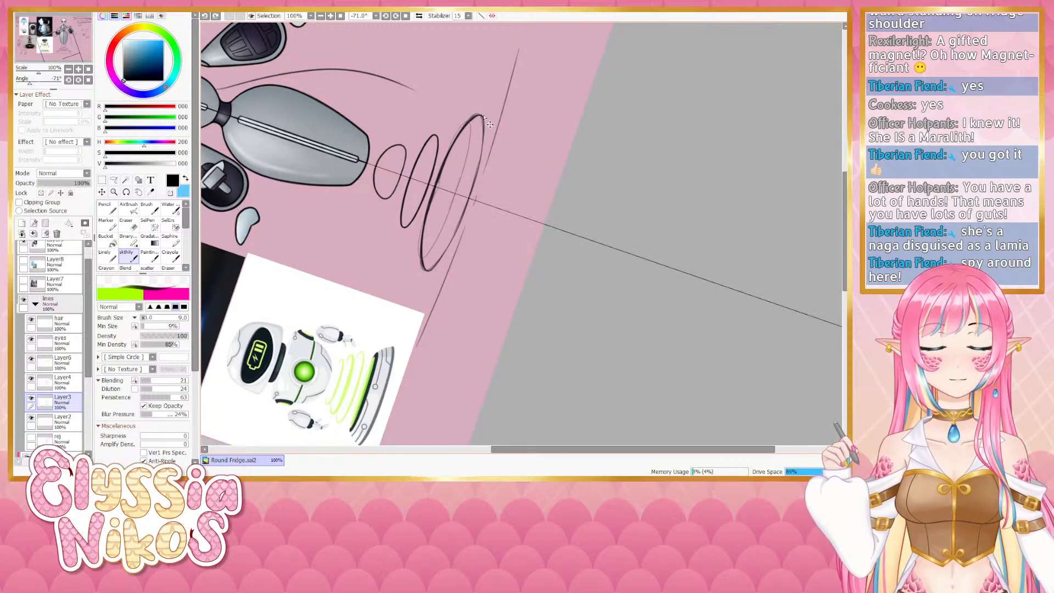
mouse_move(484, 119)
mouse_down()
mouse_move(476, 184)
mouse_move(483, 124)
mouse_move(478, 165)
mouse_up()
key(ctrl+z)
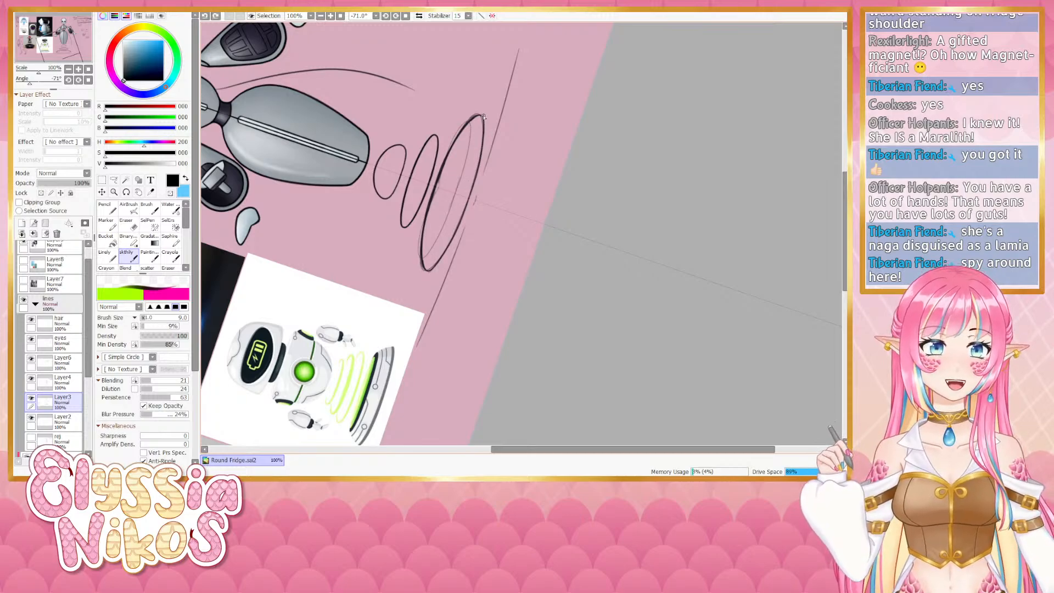
drag(483, 126, 476, 184)
key(ctrl+z)
drag(483, 120, 472, 195)
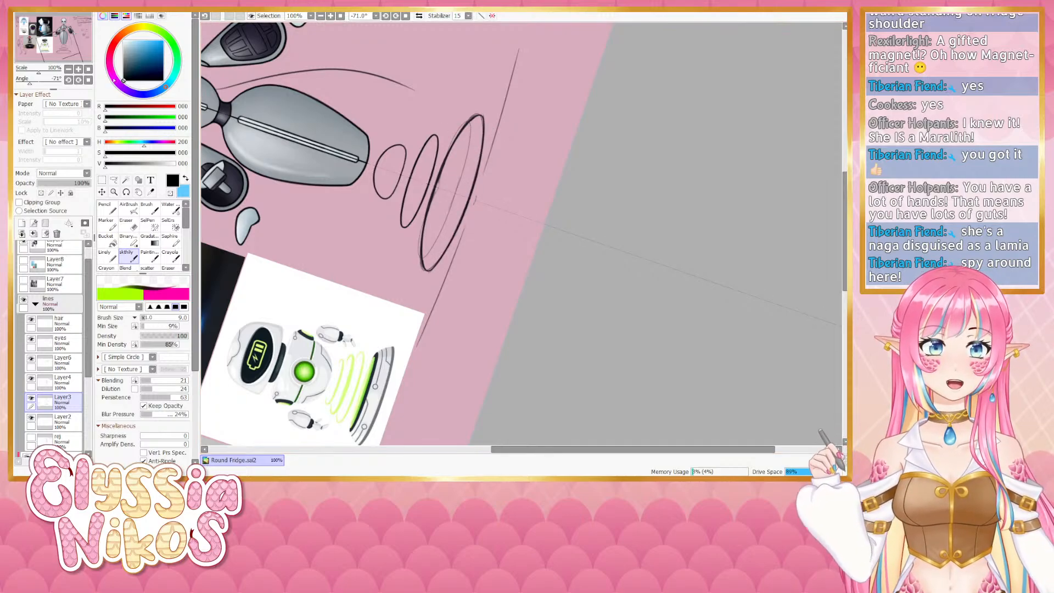
key(Home)
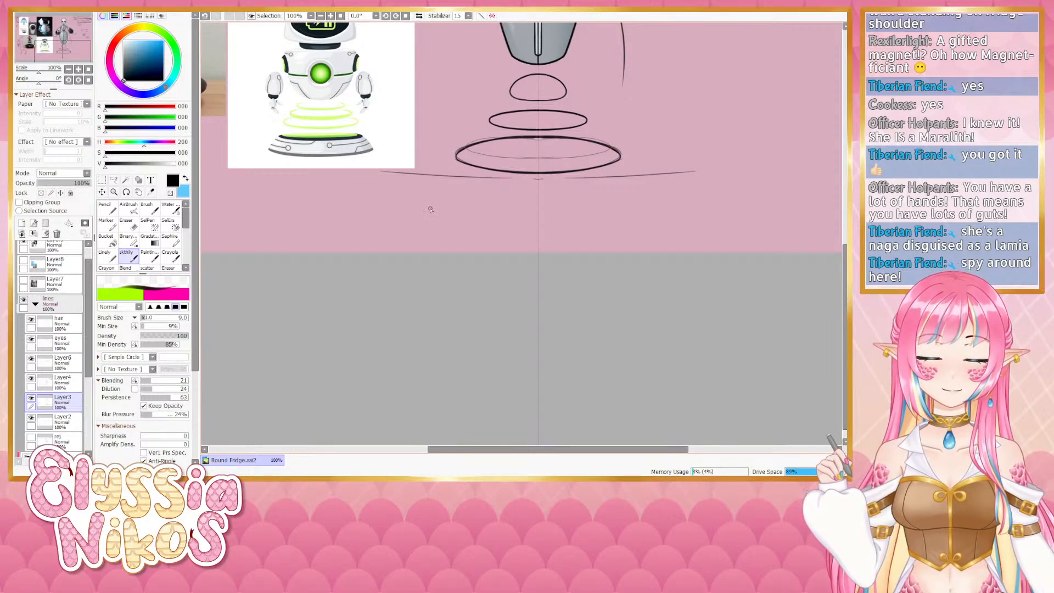
- Doodle a small carrot-like figure below the cat face on the eyes layer, retrying strokes
drag(672, 200, 475, 313)
drag(386, 177, 365, 247)
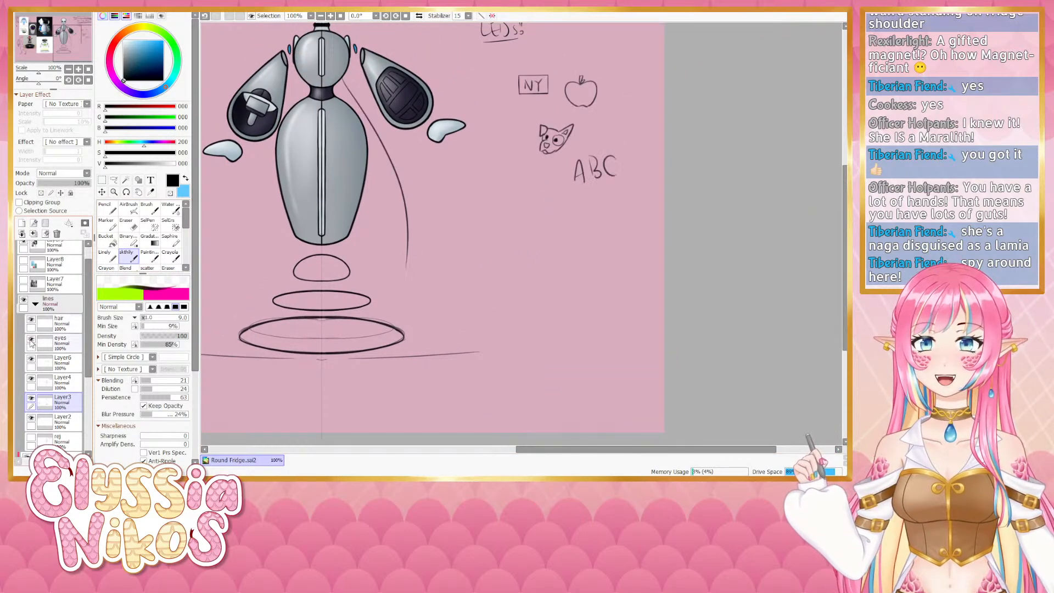
click(57, 344)
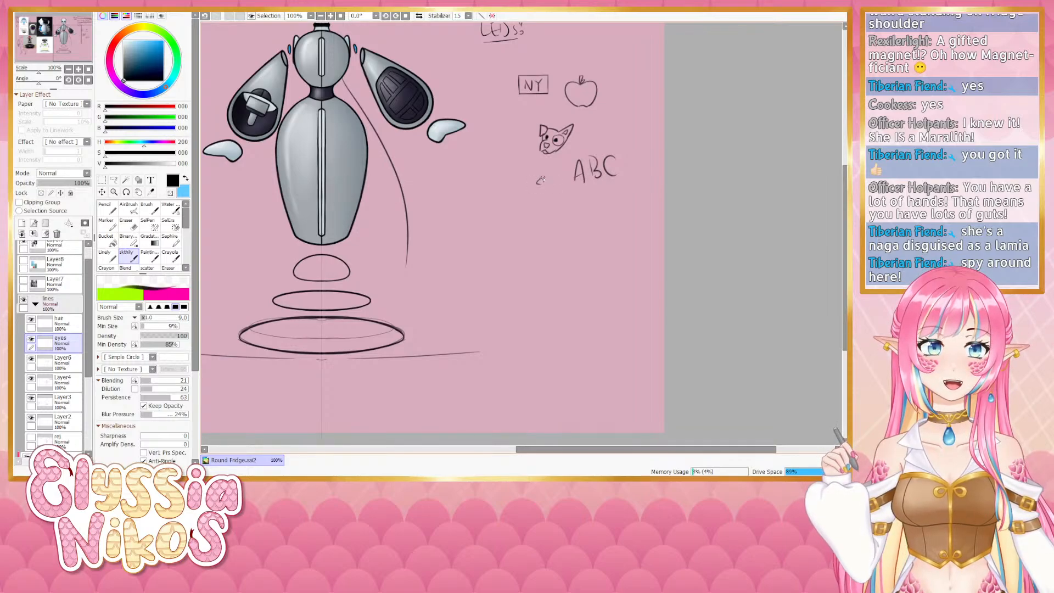
key(ctrl+z)
key(bracketleft)
key(bracketleft)
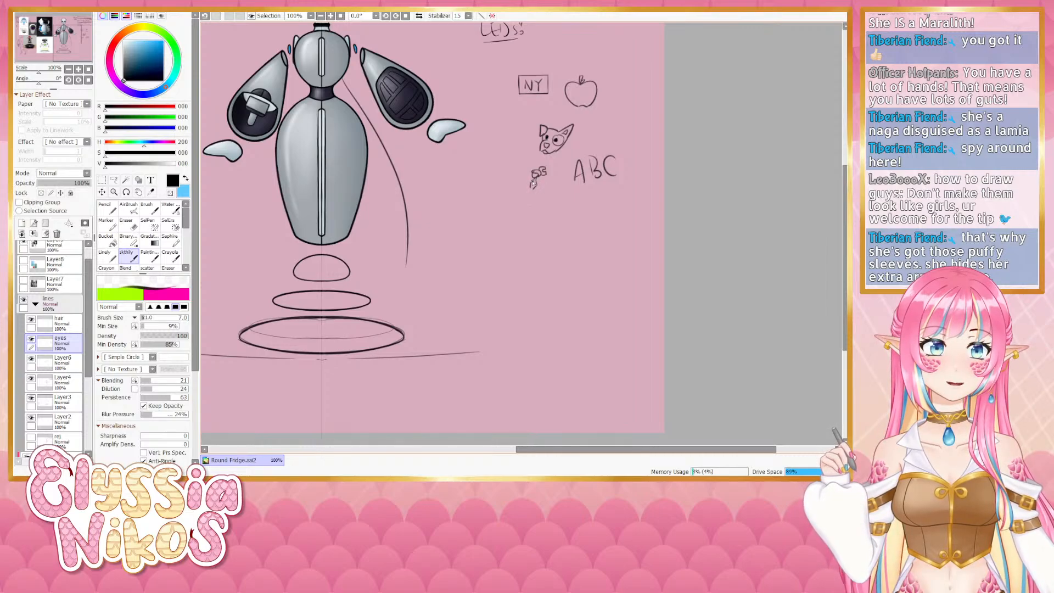
key(ctrl+z)
drag(531, 184, 532, 185)
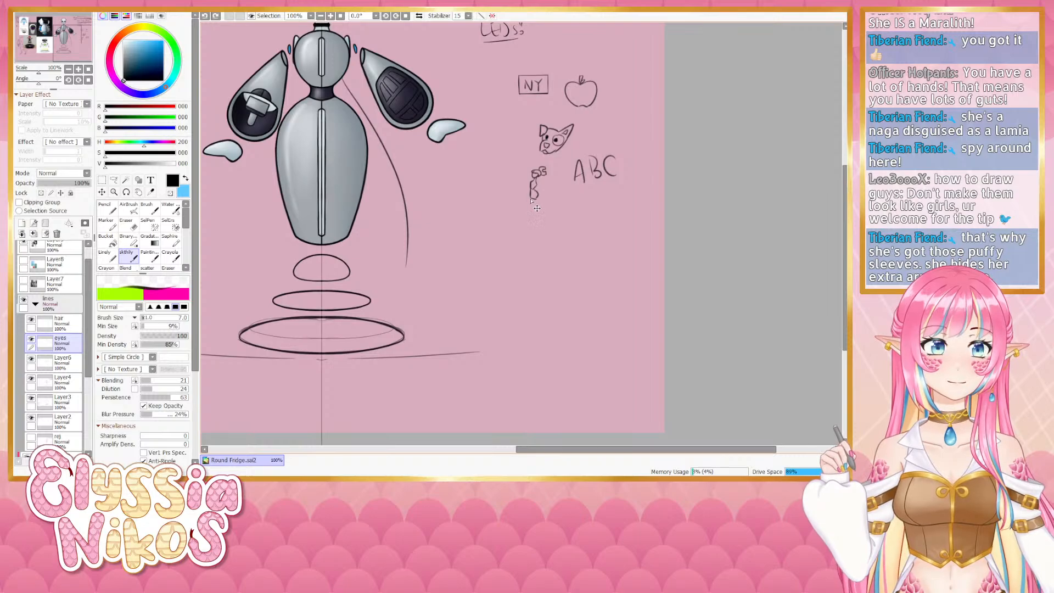
mouse_move(531, 198)
mouse_down()
mouse_move(531, 212)
mouse_move(536, 202)
mouse_up()
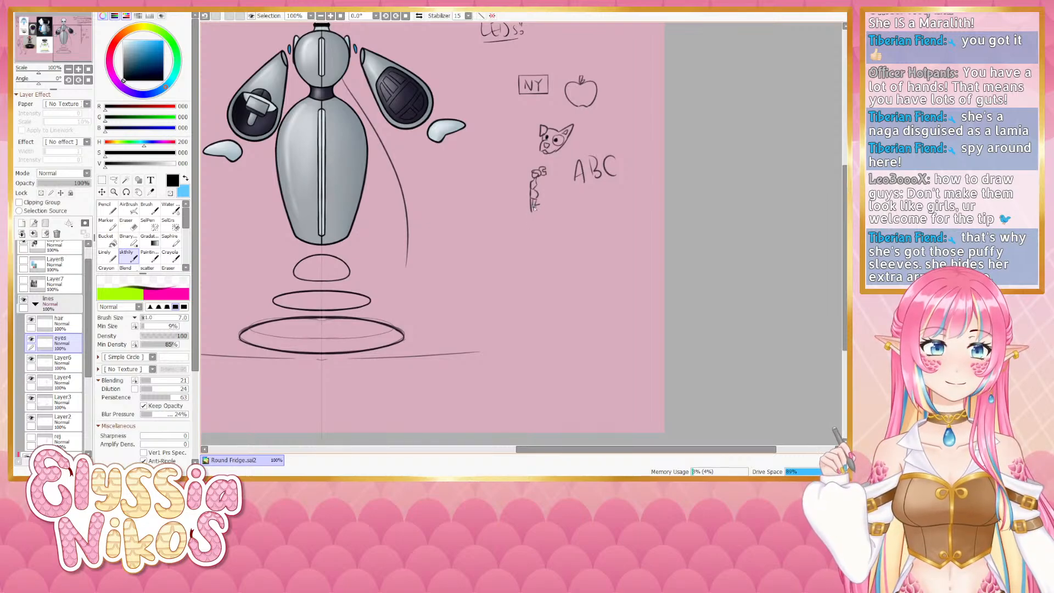
drag(546, 170, 545, 175)
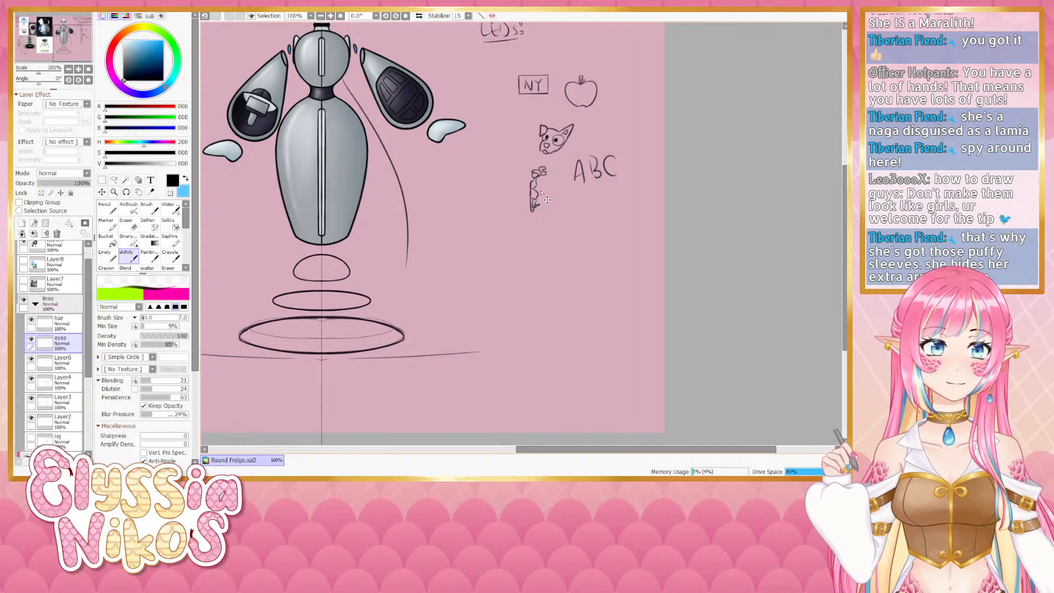
key(ctrl+z)
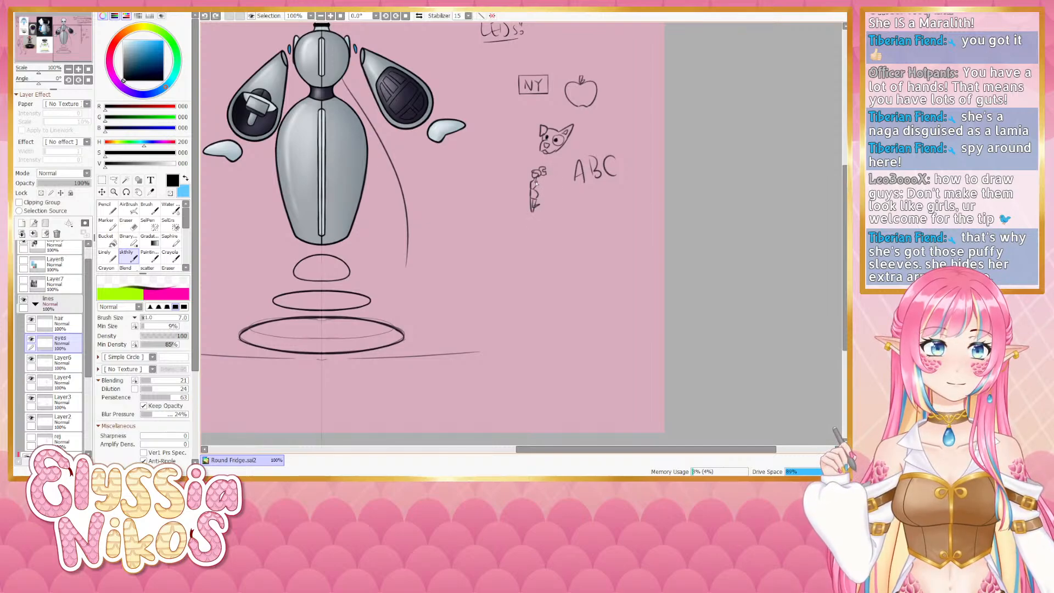
drag(540, 192, 540, 190)
key(ctrl+z)
key(ctrl+z)
key(ctrl+z)
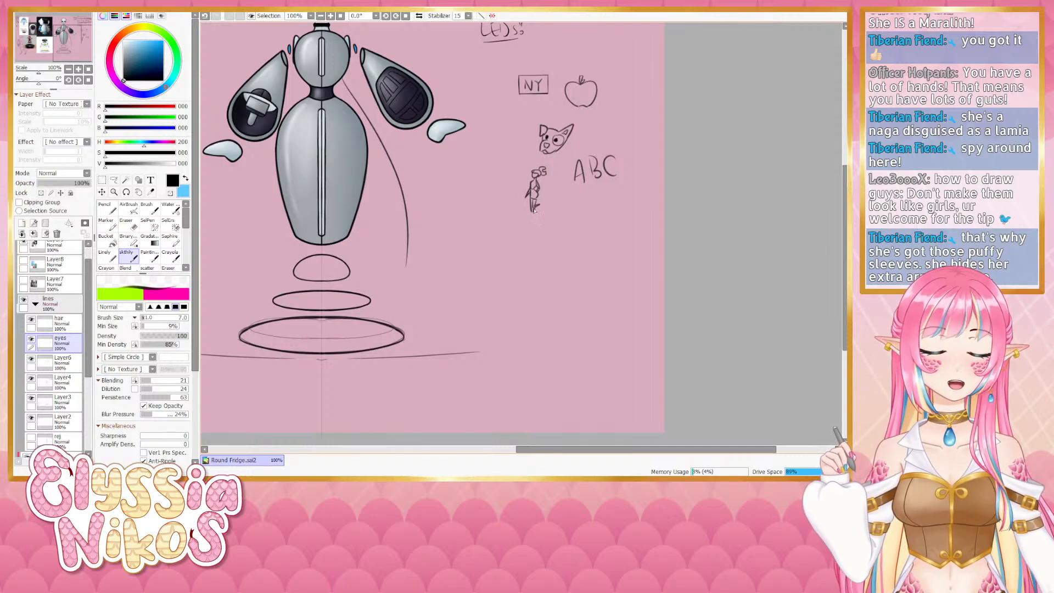
- Touch up the small carrot doodle by switching between the eraser and brush
key(e)
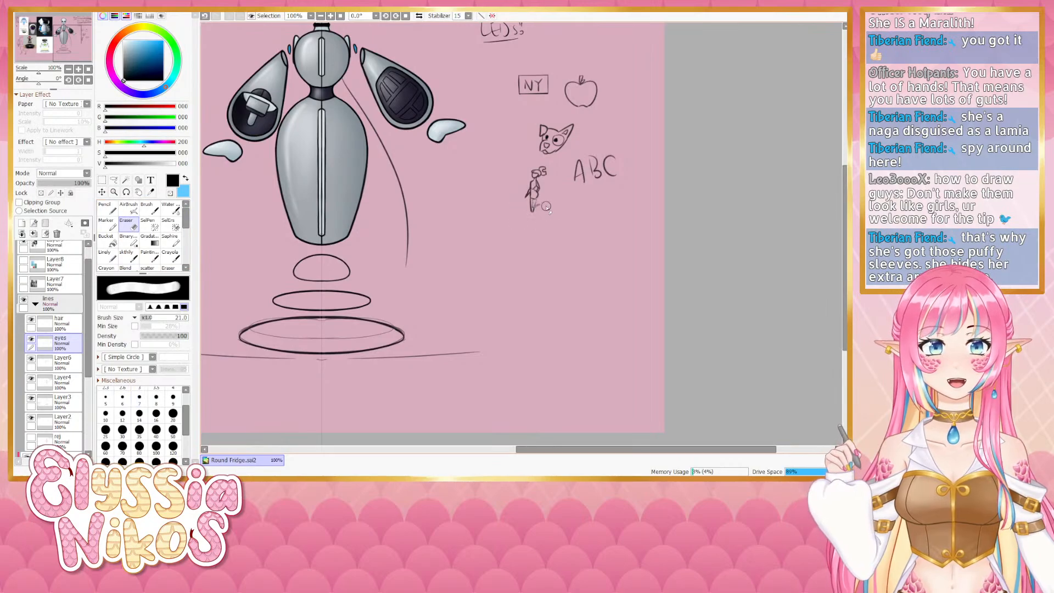
click(129, 256)
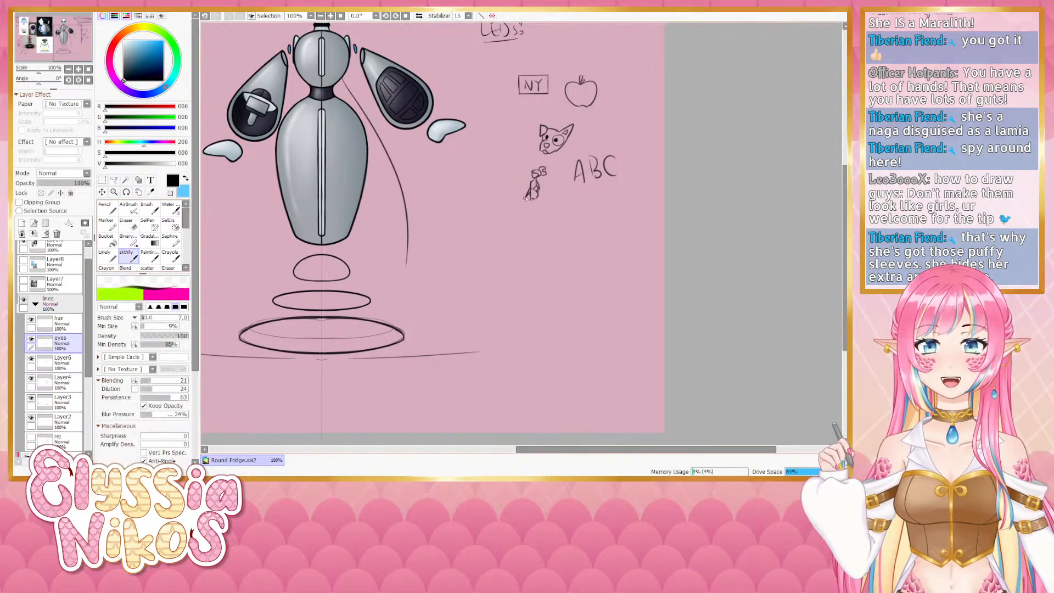
key(ctrl+z)
drag(530, 199, 529, 213)
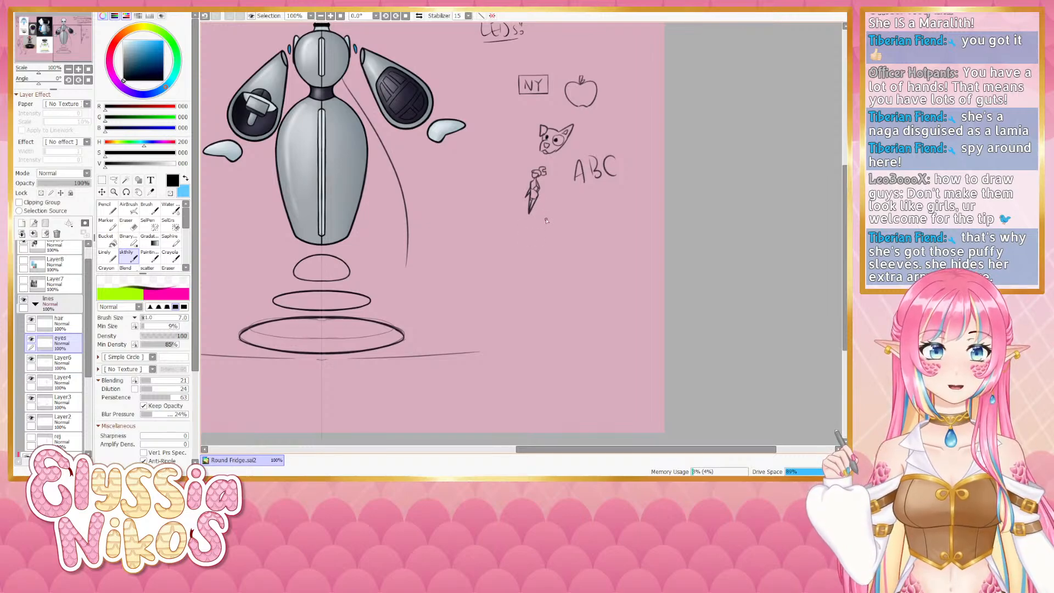
key(e)
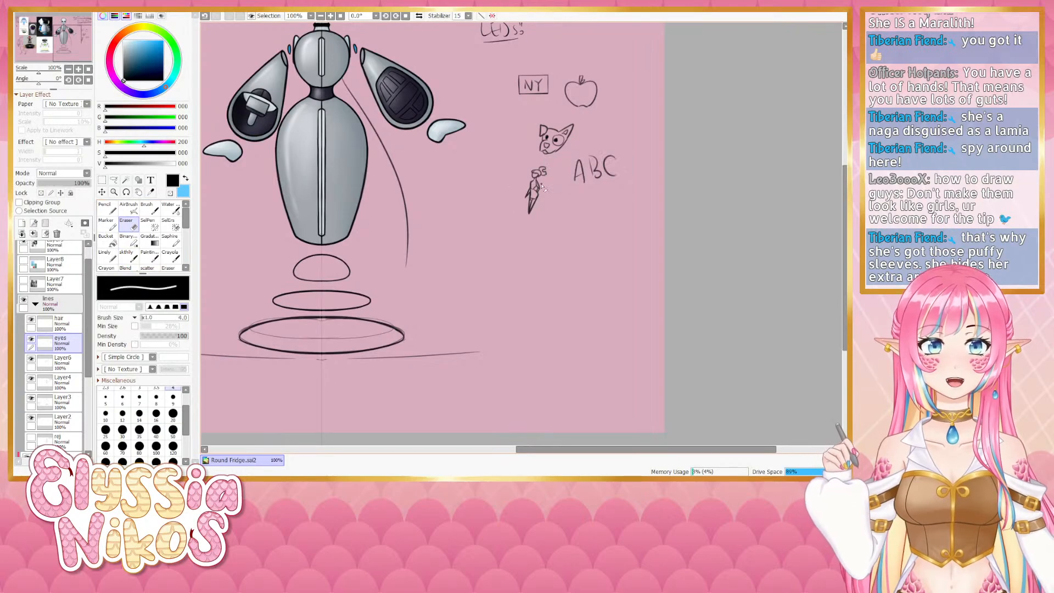
key(bracketright)
key(bracketright)
key(bracketright)
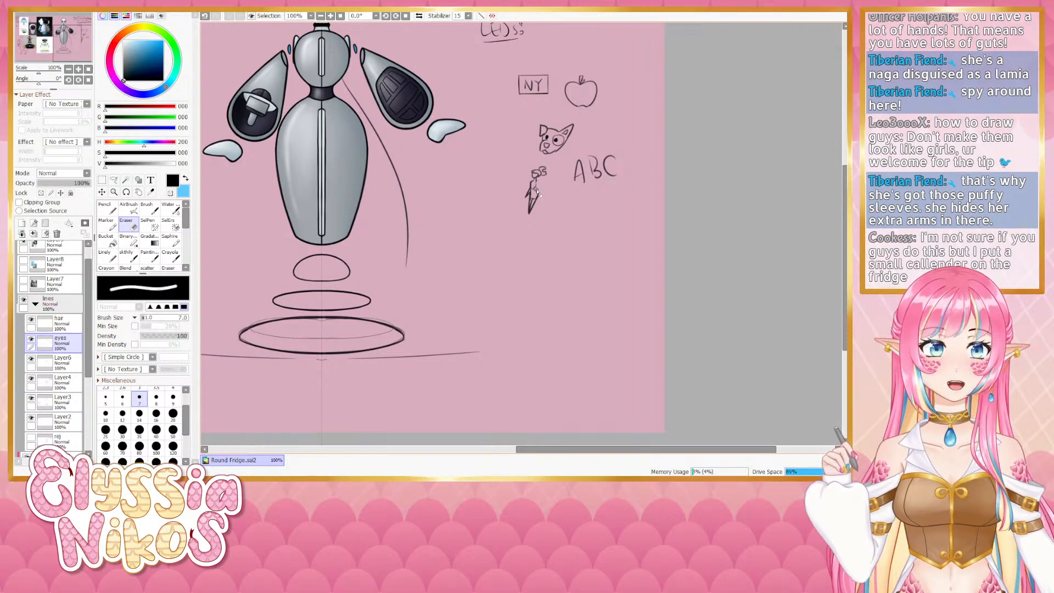
key(e)
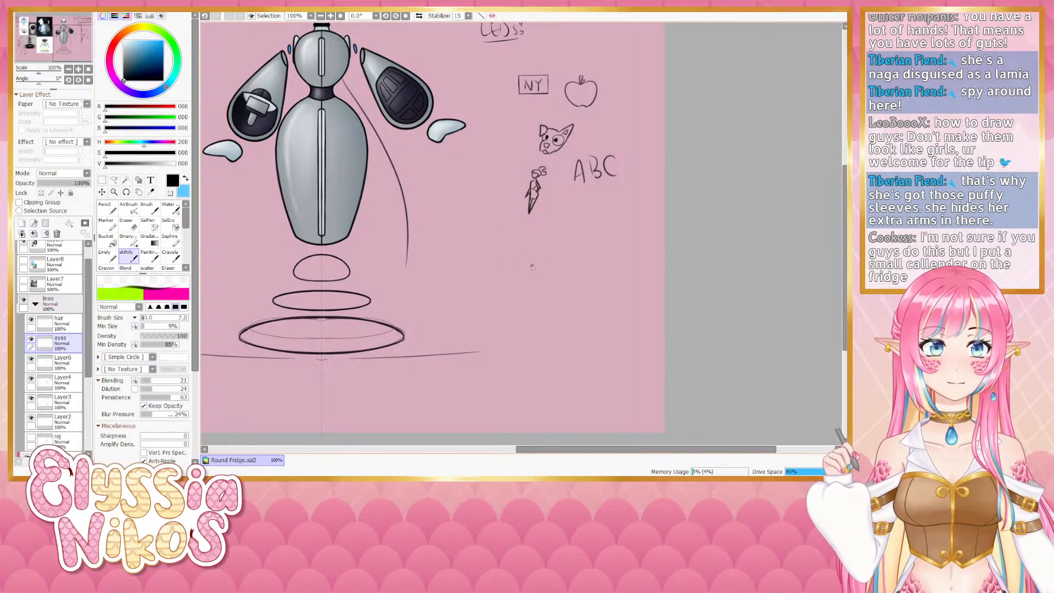
drag(503, 262, 496, 265)
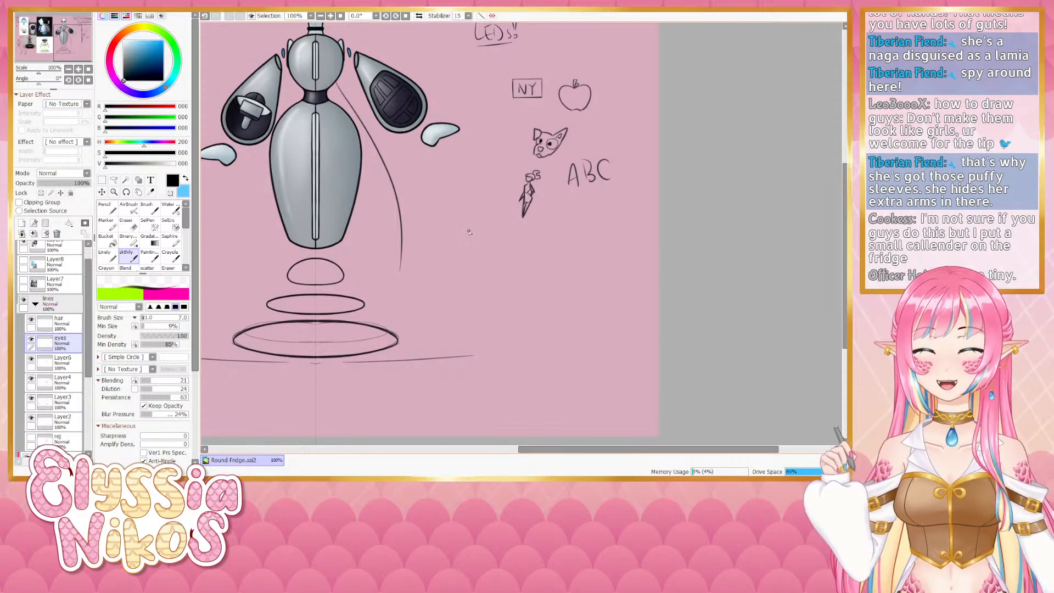
right_click(470, 234)
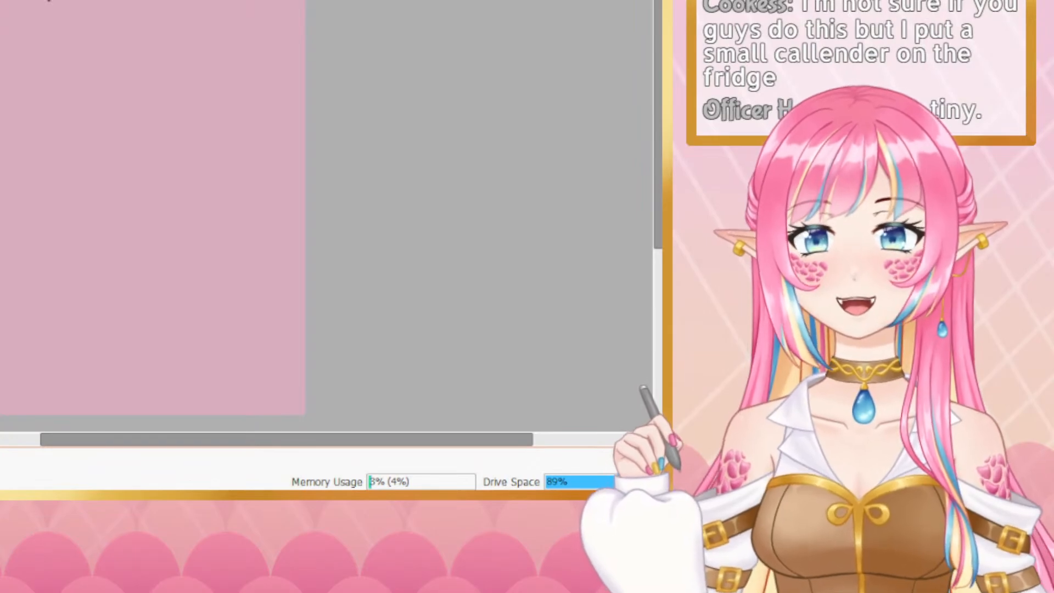
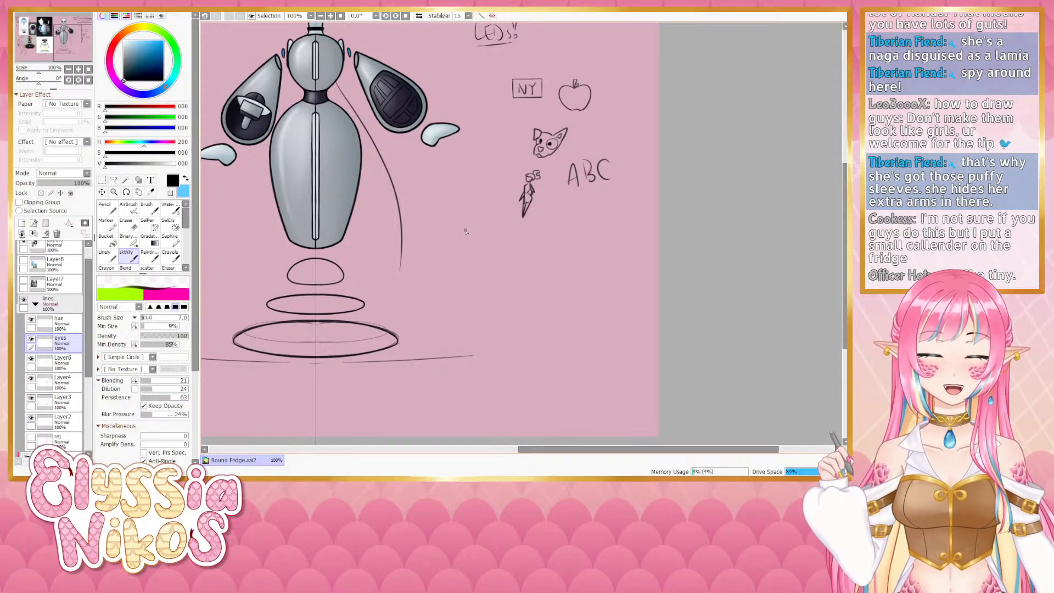
- Rotate and pan the canvas to examine the hovering base rings from different angles
drag(451, 192, 470, 299)
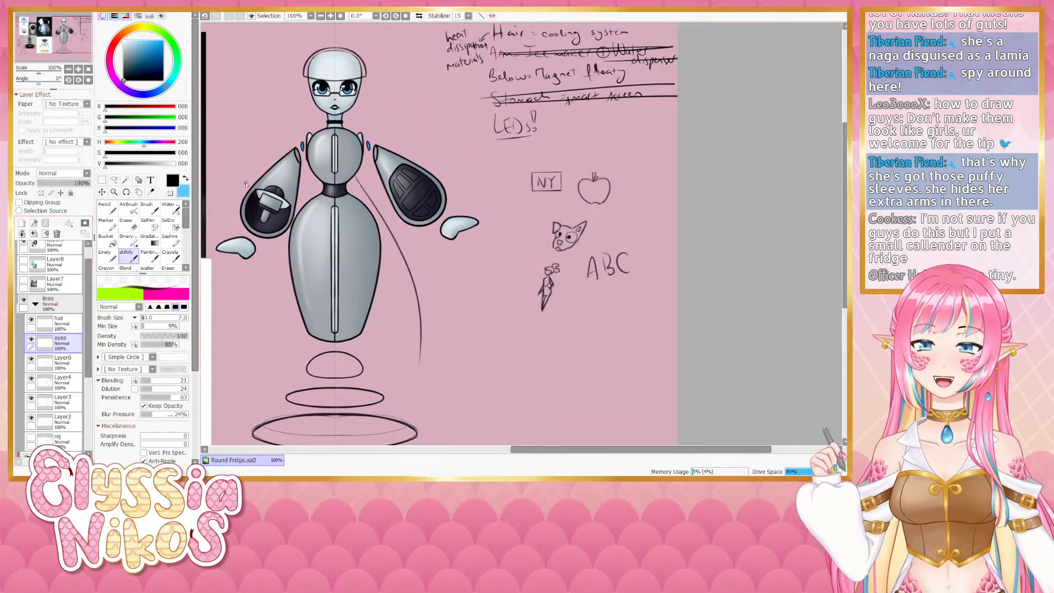
drag(38, 84, 48, 83)
drag(413, 179, 376, 229)
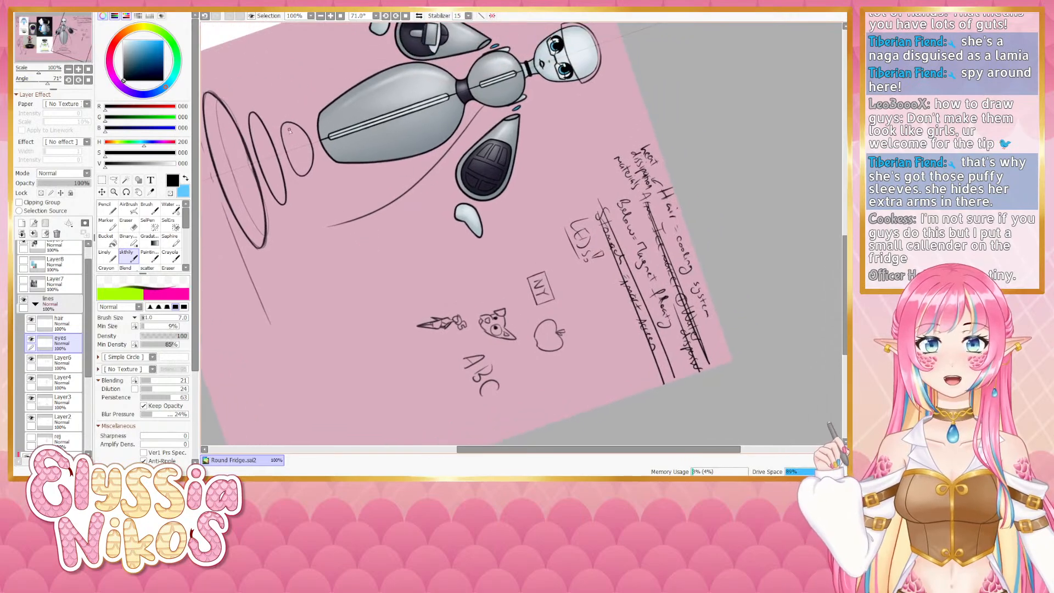
click(88, 80)
drag(451, 290, 490, 138)
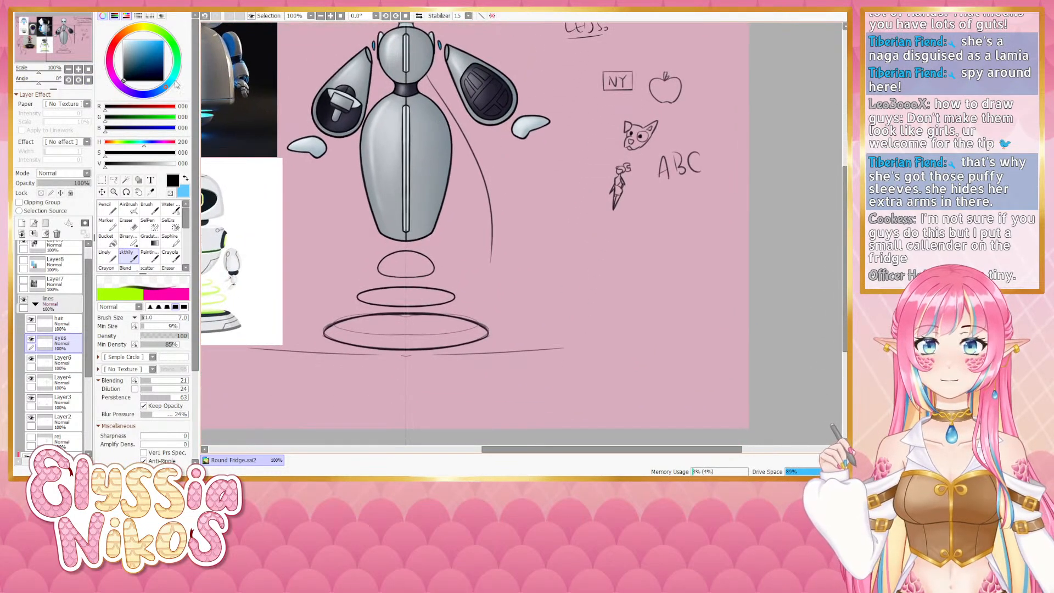
drag(39, 84, 29, 84)
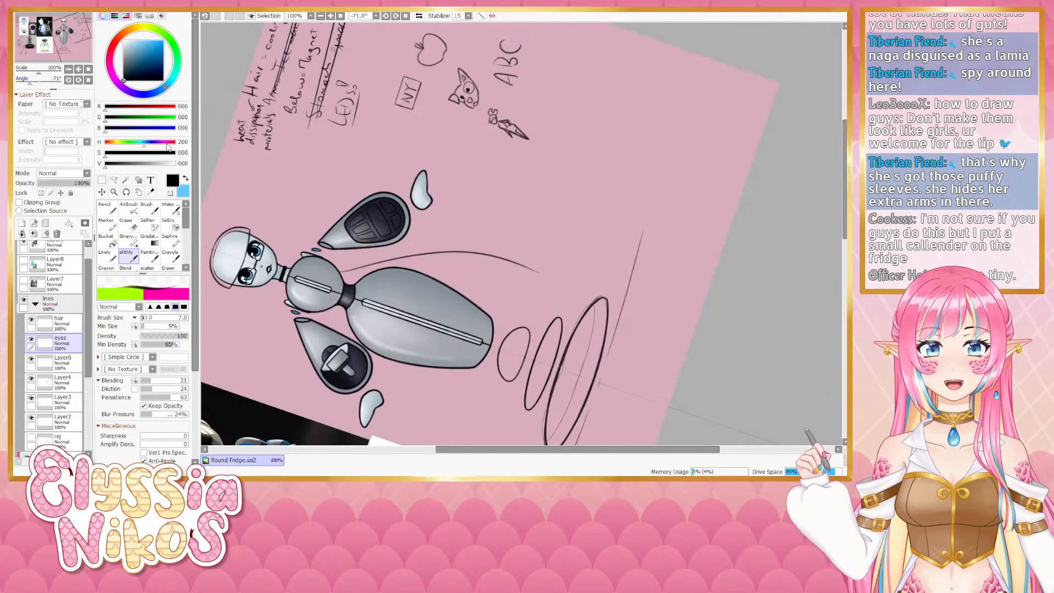
click(88, 80)
drag(428, 242, 419, 197)
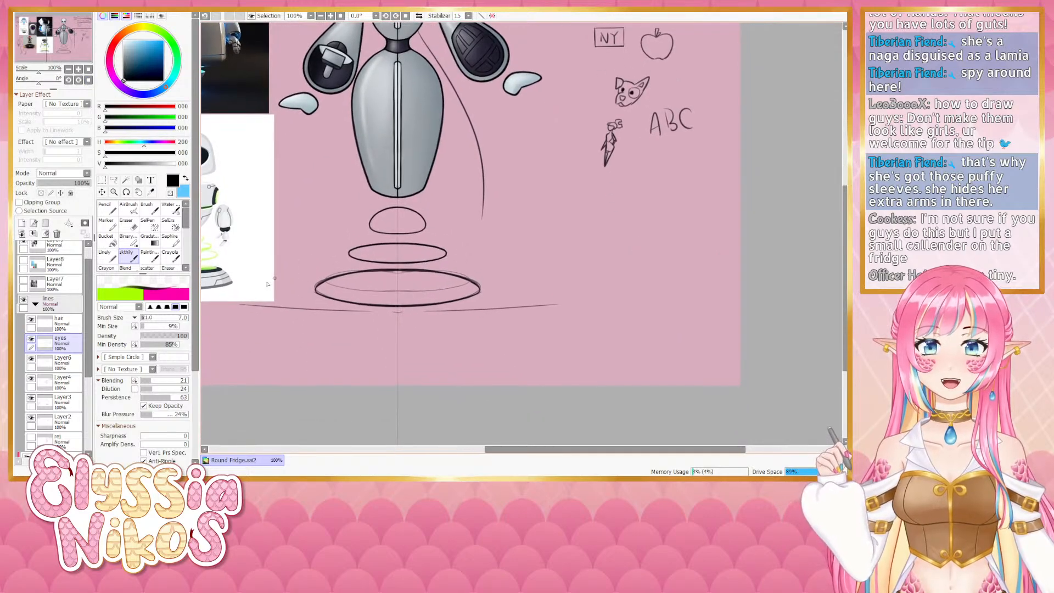
- Erase the largest outer base ring on its layer with a large eraser
click(127, 223)
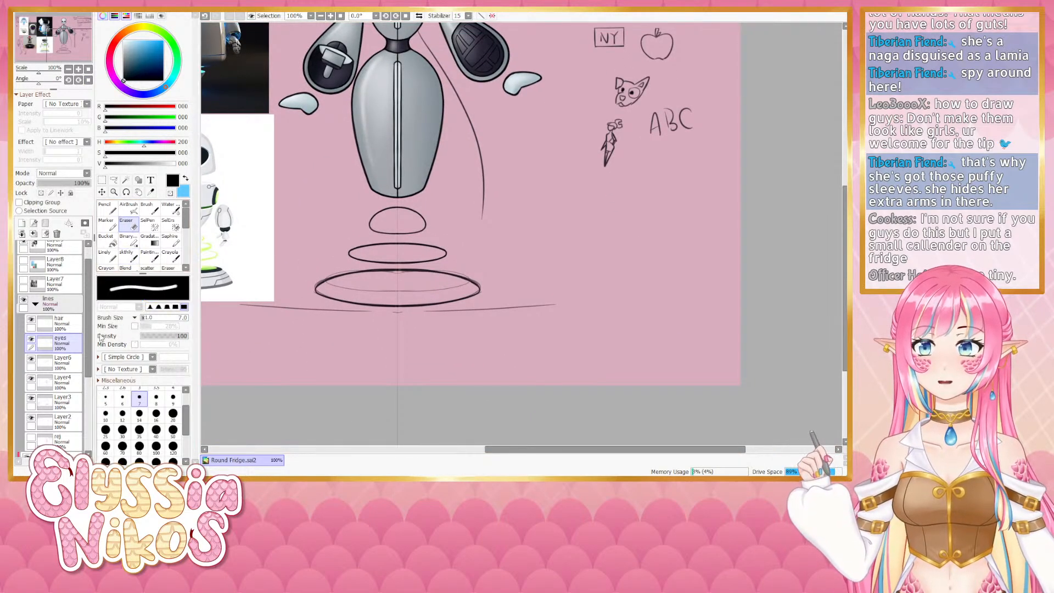
drag(88, 336, 87, 347)
click(63, 382)
drag(486, 274, 503, 275)
mouse_move(437, 282)
mouse_down()
mouse_move(505, 278)
mouse_move(424, 279)
mouse_move(436, 276)
mouse_move(401, 296)
mouse_up()
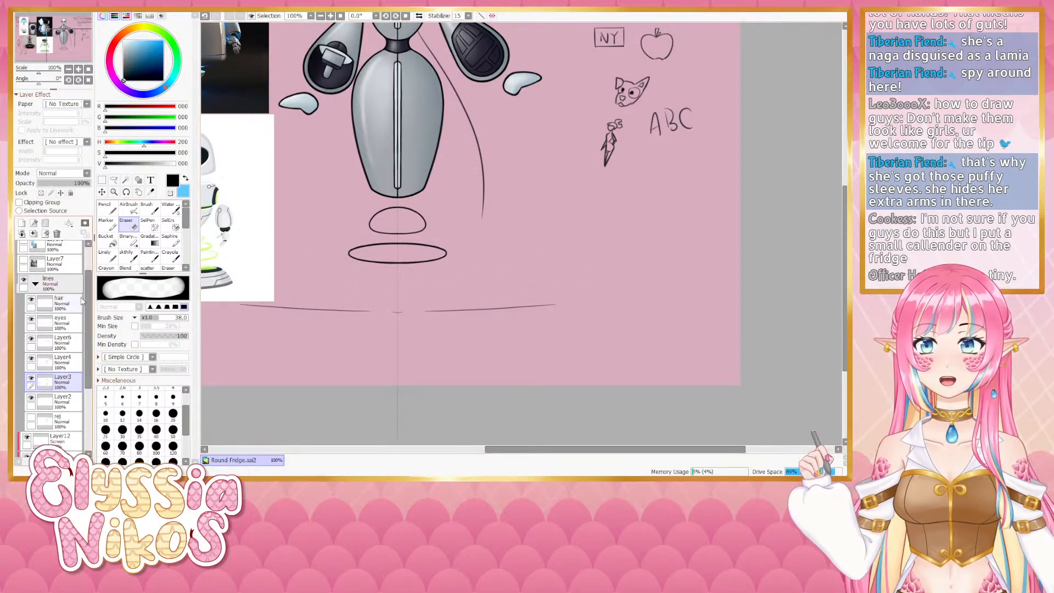
- Lasso-copy the middle ring, paste it and scale the copy wider into a new outer ring below it
click(113, 180)
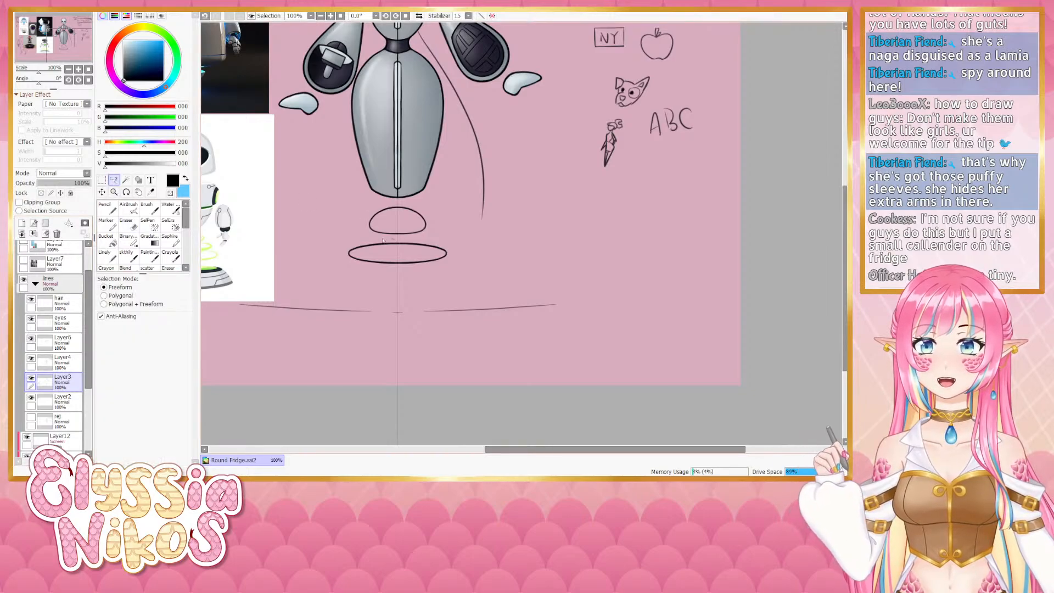
mouse_move(383, 240)
mouse_down()
mouse_move(500, 266)
mouse_move(391, 241)
mouse_up()
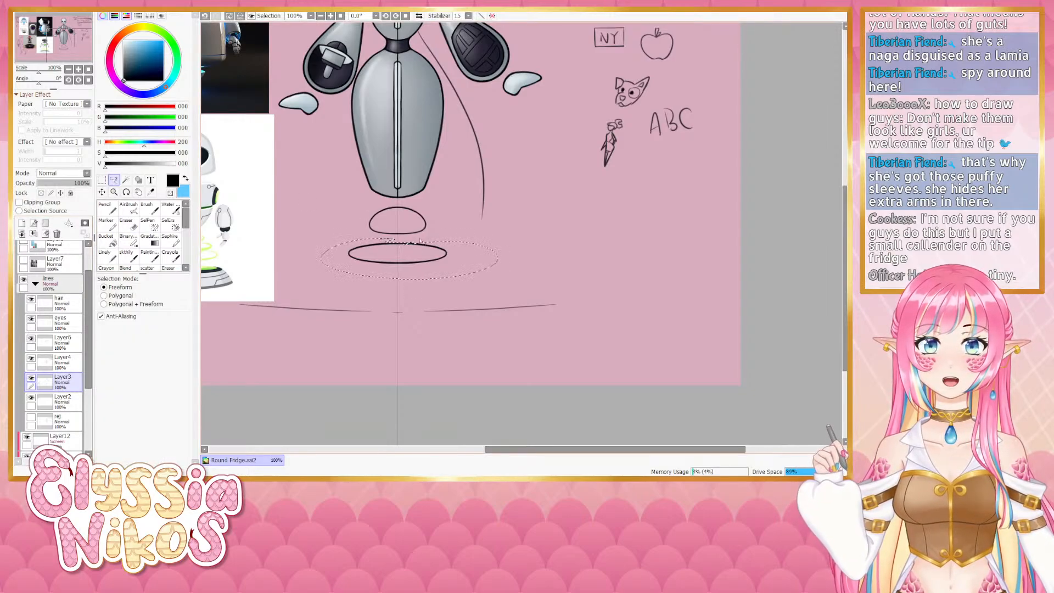
key(ctrl+c)
key(ctrl+v)
key(ctrl+t)
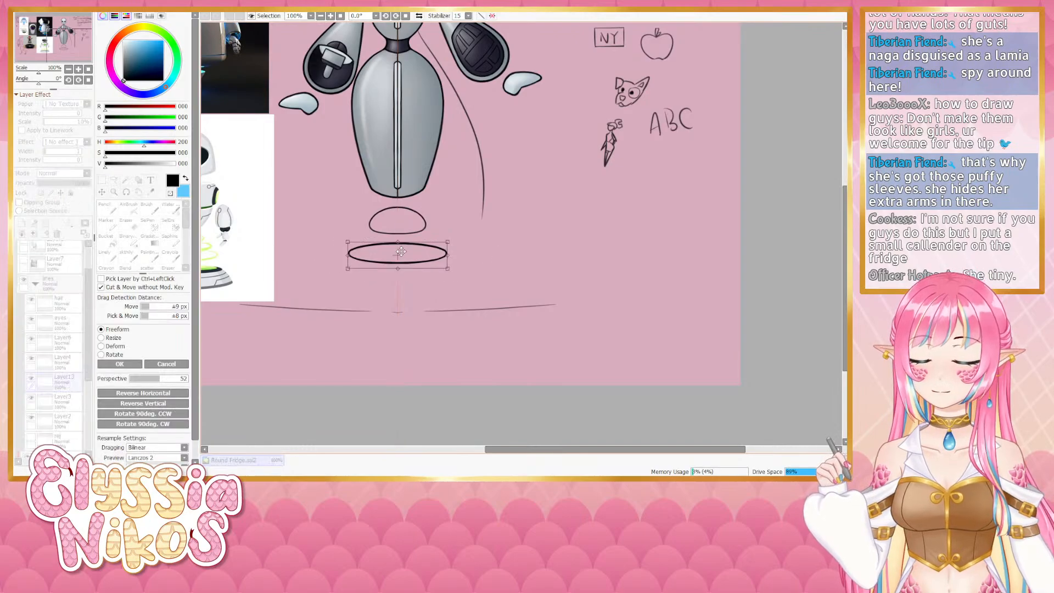
drag(401, 251, 535, 251)
drag(450, 277, 421, 286)
drag(492, 312, 451, 290)
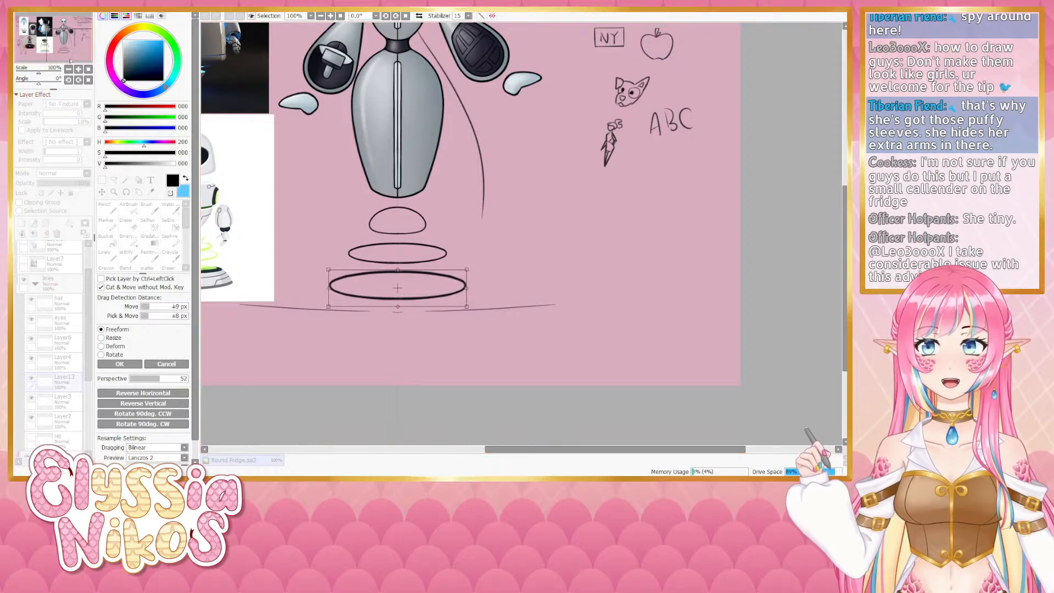
- Zoom in to align the enlarged ring precisely, then apply the transform
click(78, 69)
click(78, 70)
click(78, 71)
drag(276, 341, 631, 119)
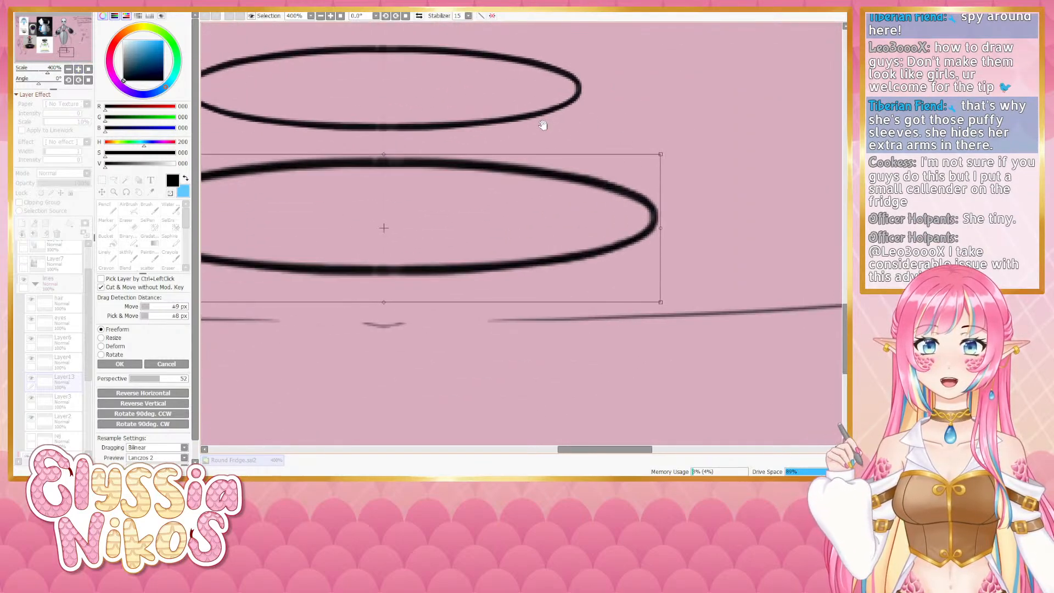
drag(413, 240, 385, 211)
click(78, 68)
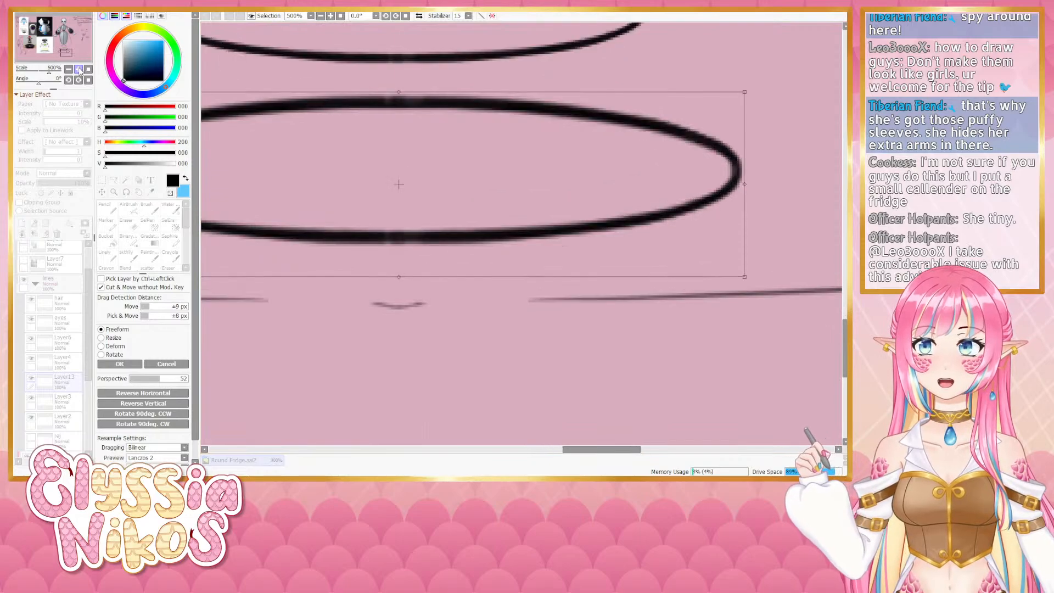
click(78, 68)
click(78, 69)
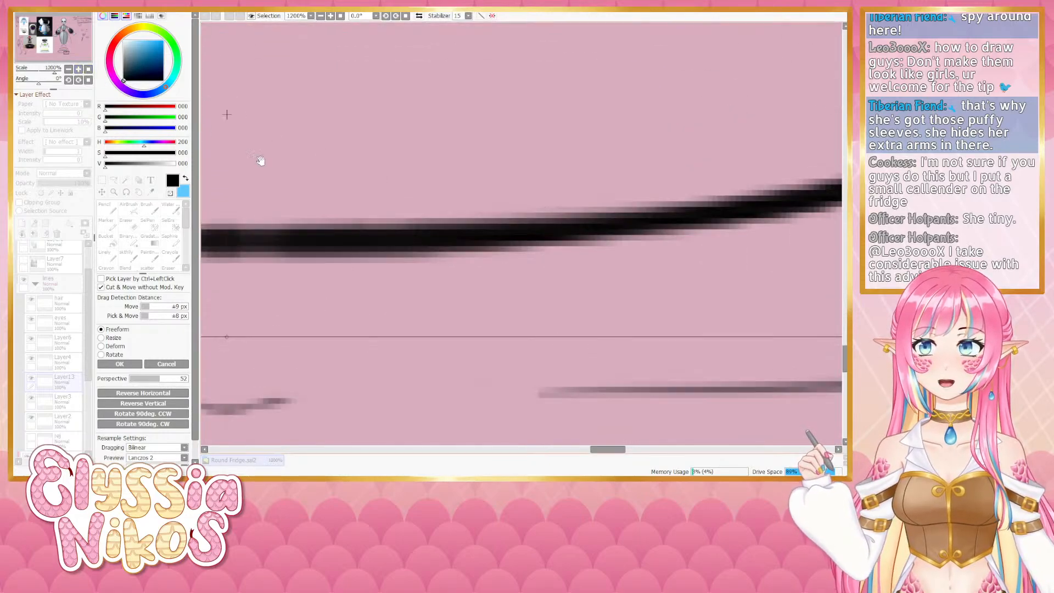
drag(261, 162, 467, 197)
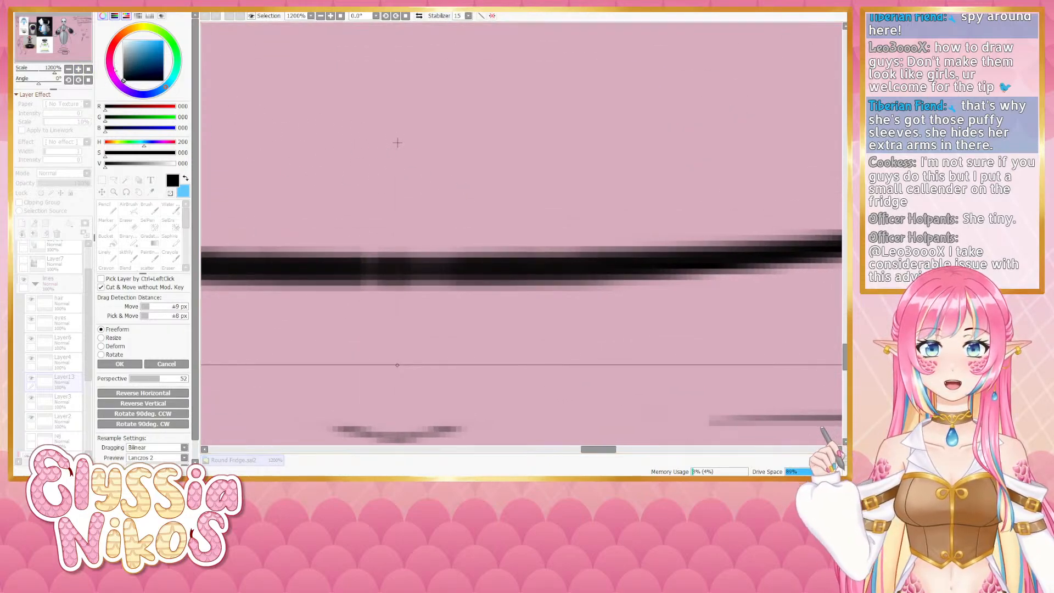
click(79, 69)
click(79, 70)
drag(313, 168, 504, 280)
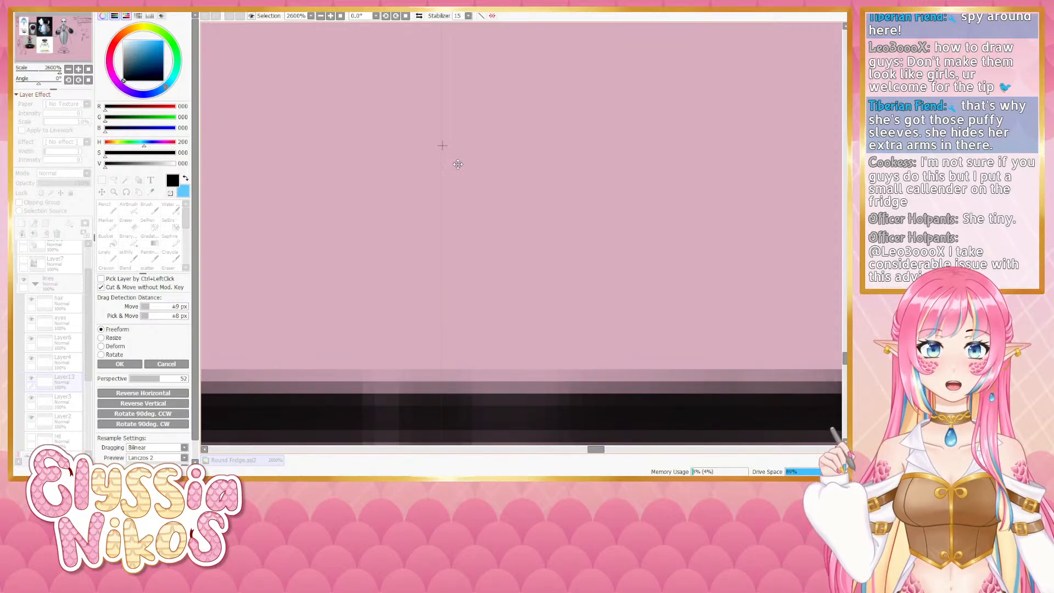
drag(455, 165, 457, 168)
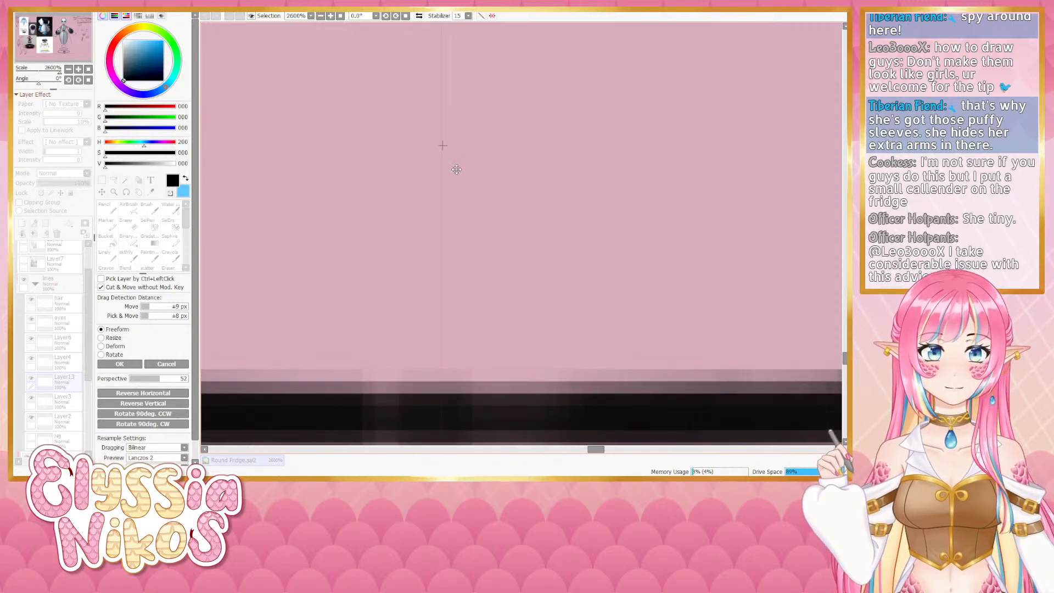
click(68, 69)
click(88, 70)
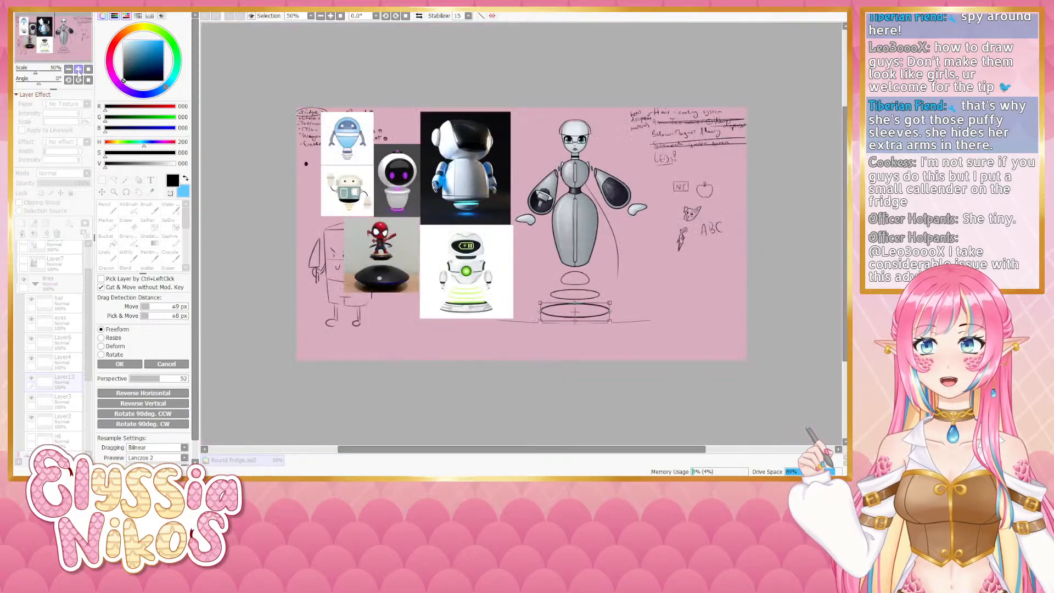
click(78, 70)
click(78, 70)
click(78, 70)
drag(553, 283, 323, 56)
click(119, 364)
- Touch up the new outer ring's edge with a small eraser in a rotated view, undoing one stroke
click(69, 70)
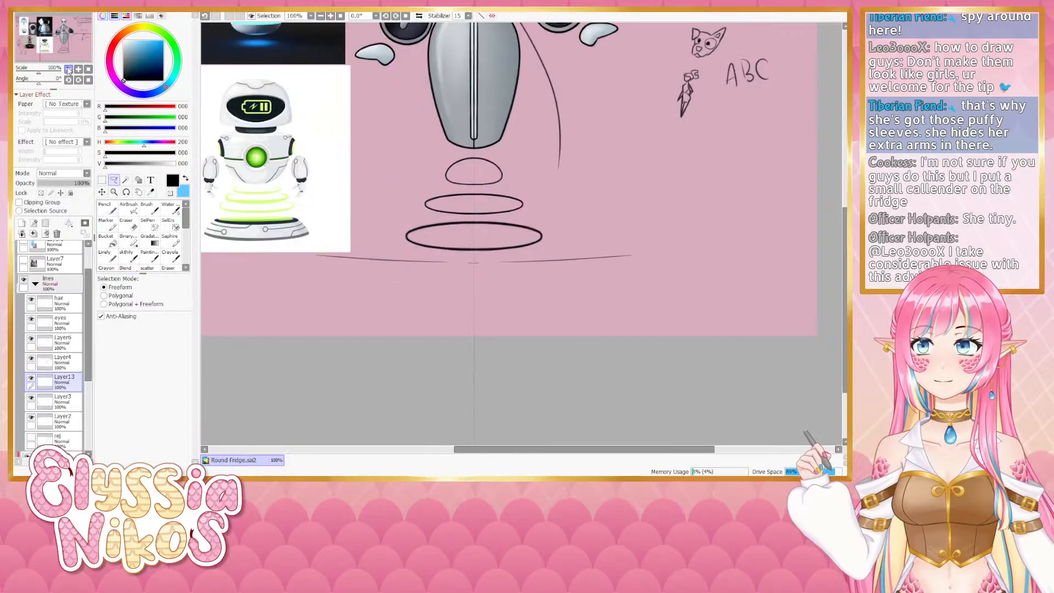
click(68, 69)
click(68, 70)
drag(406, 223, 382, 218)
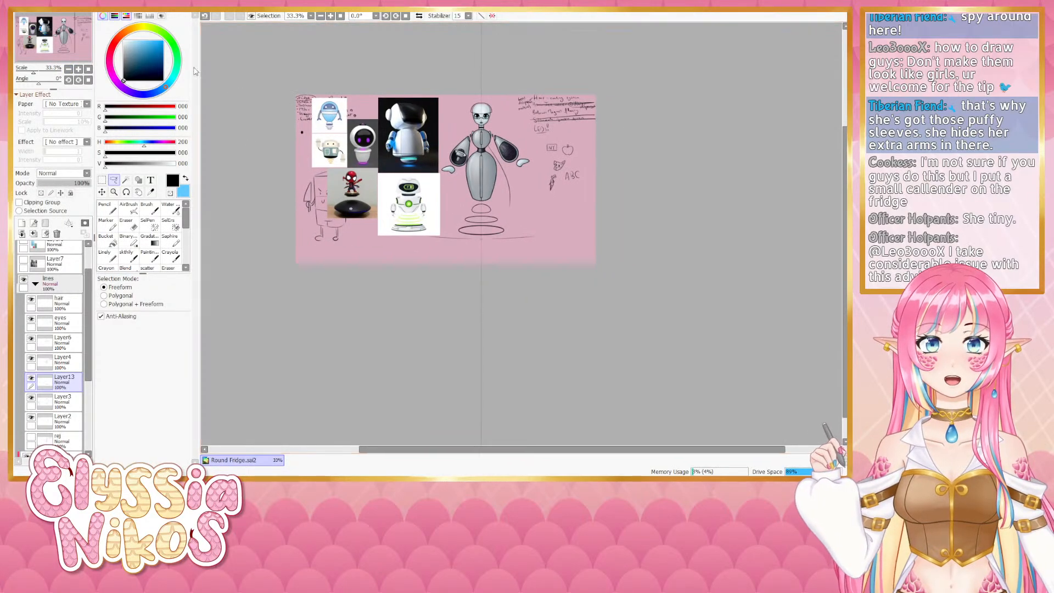
click(78, 70)
click(78, 70)
click(78, 70)
click(78, 70)
drag(345, 281, 422, 195)
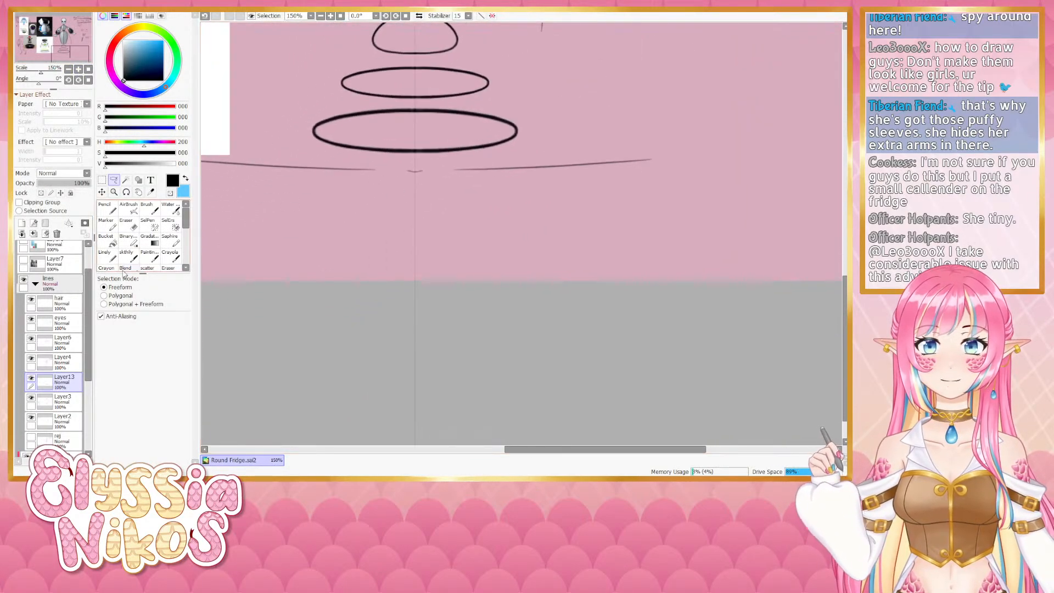
click(126, 222)
drag(38, 83, 32, 95)
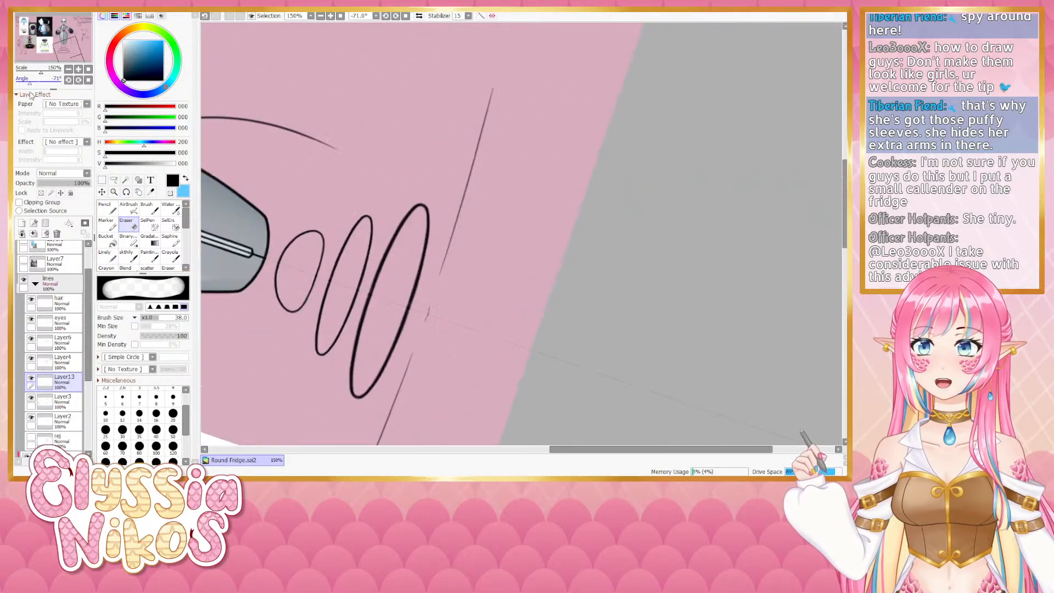
drag(286, 354, 307, 216)
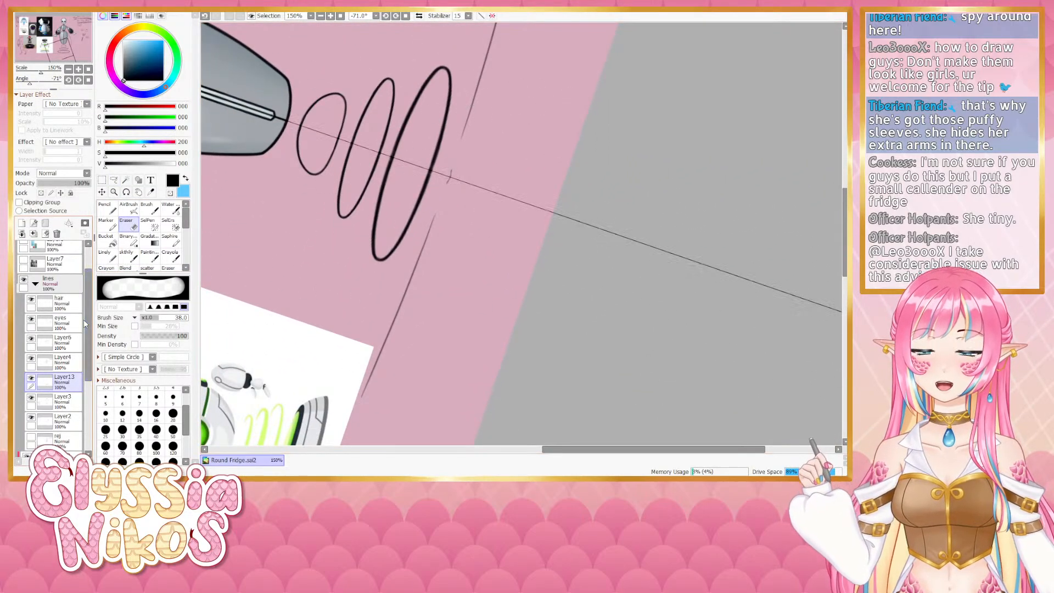
key(ctrl+r)
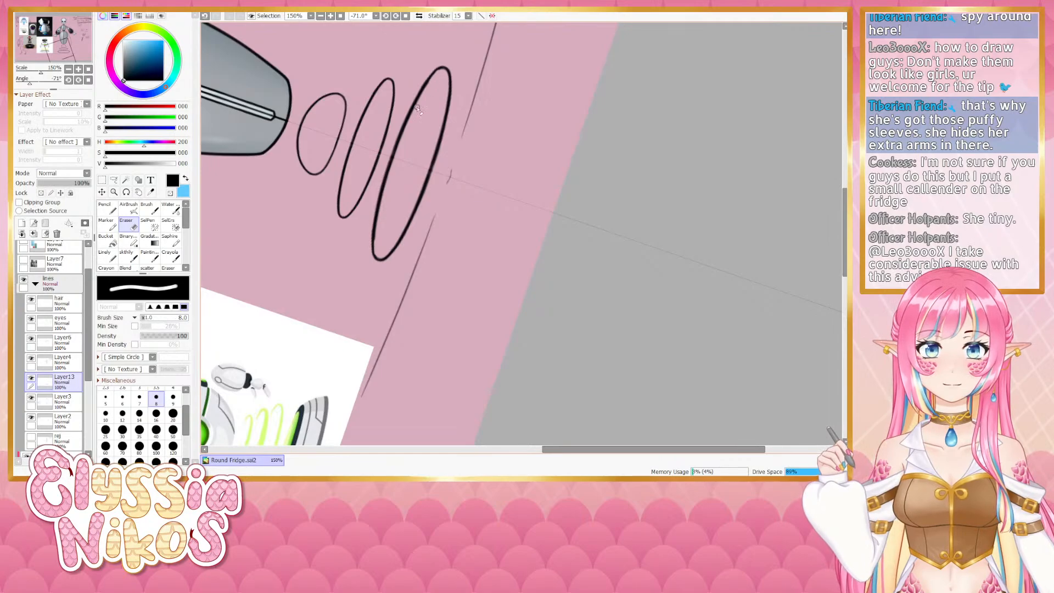
right_click(437, 93)
key(bracketright)
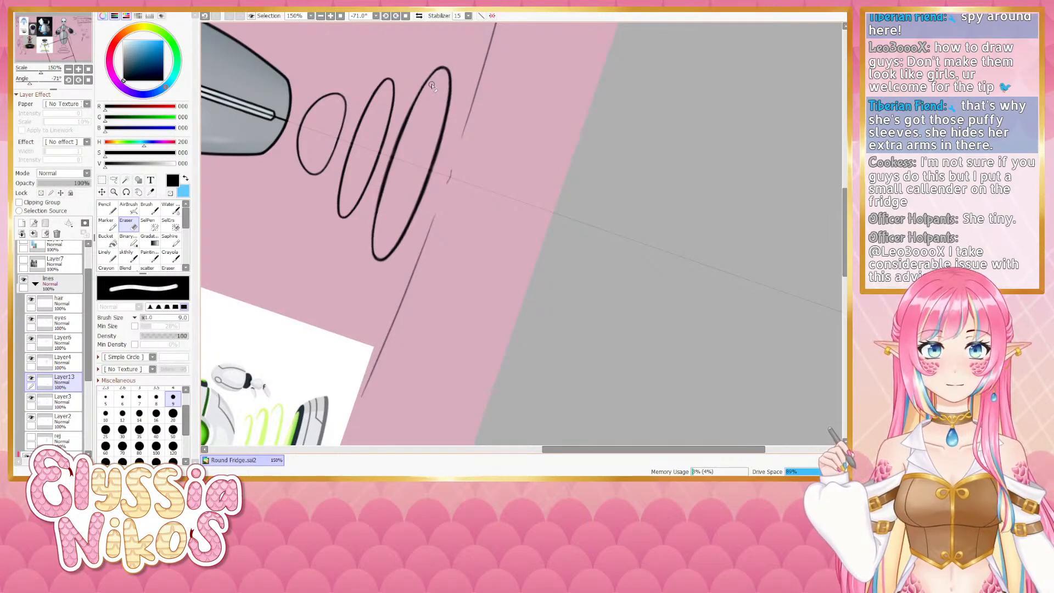
drag(422, 102, 379, 213)
key(ctrl+z)
drag(427, 113, 432, 111)
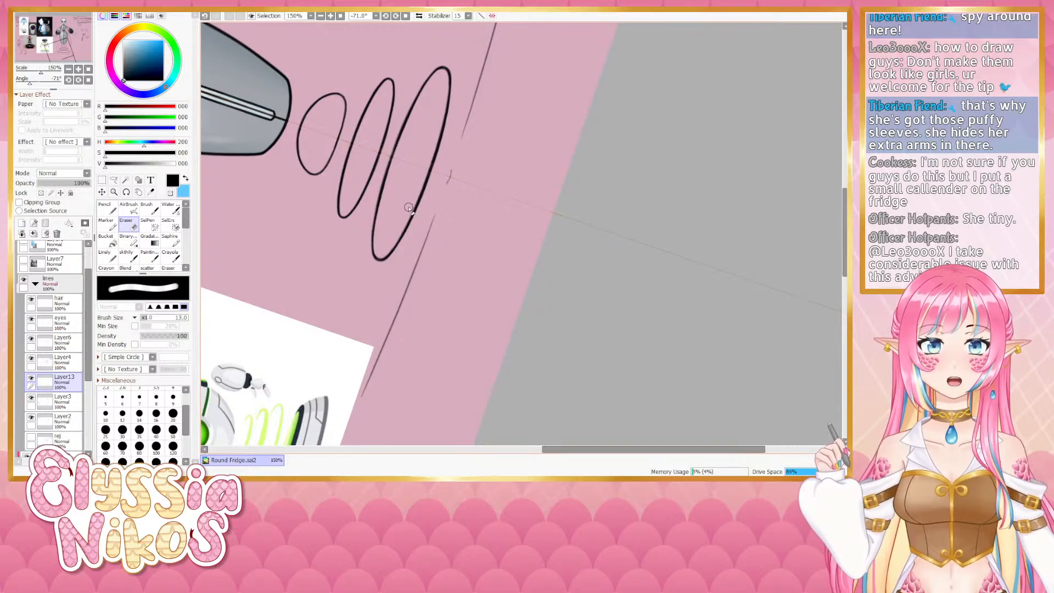
click(88, 79)
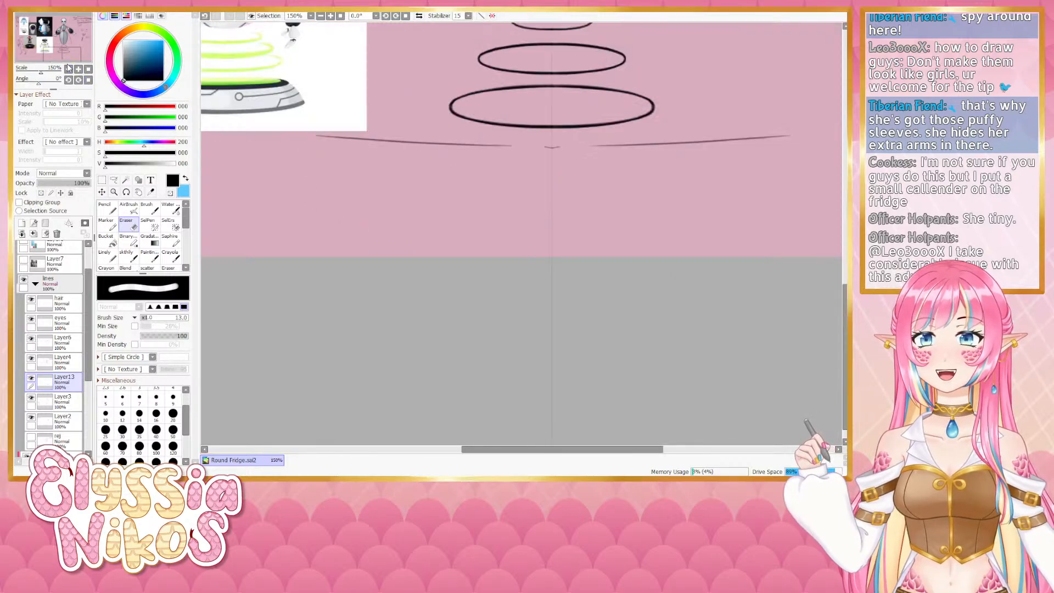
- Expand the colour folder and toggle the visibility of the shading layers Layer10, Layer11 and Layer12
click(69, 69)
click(69, 69)
click(69, 69)
click(69, 69)
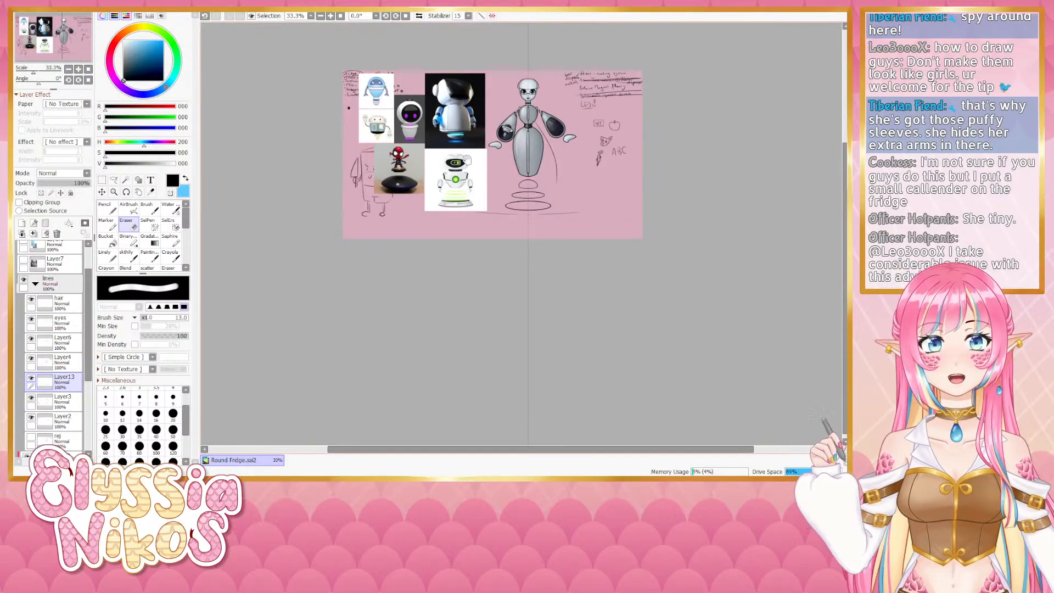
click(77, 59)
click(78, 70)
click(79, 69)
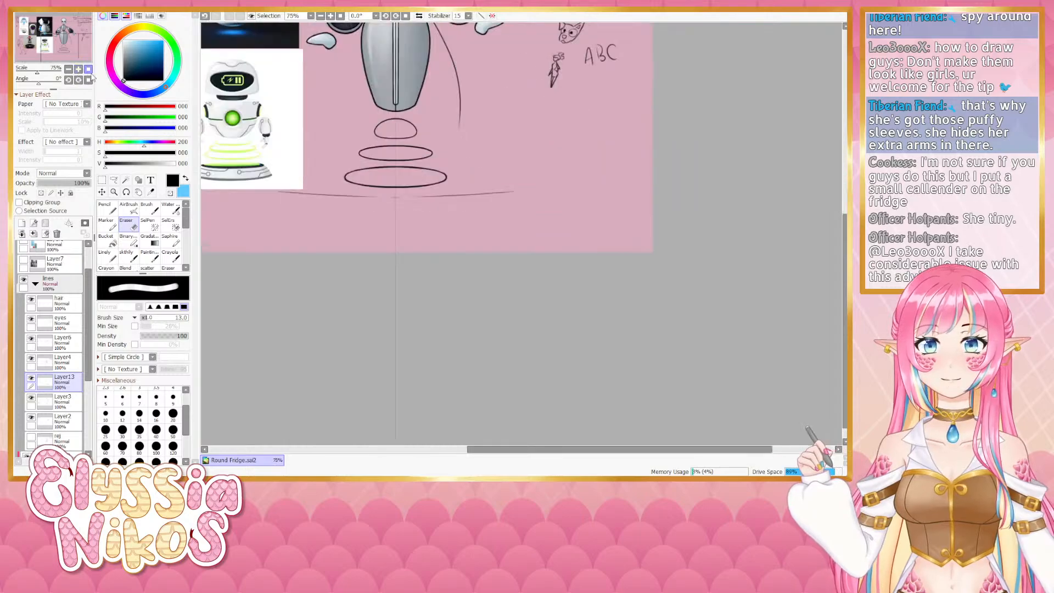
click(78, 69)
click(35, 283)
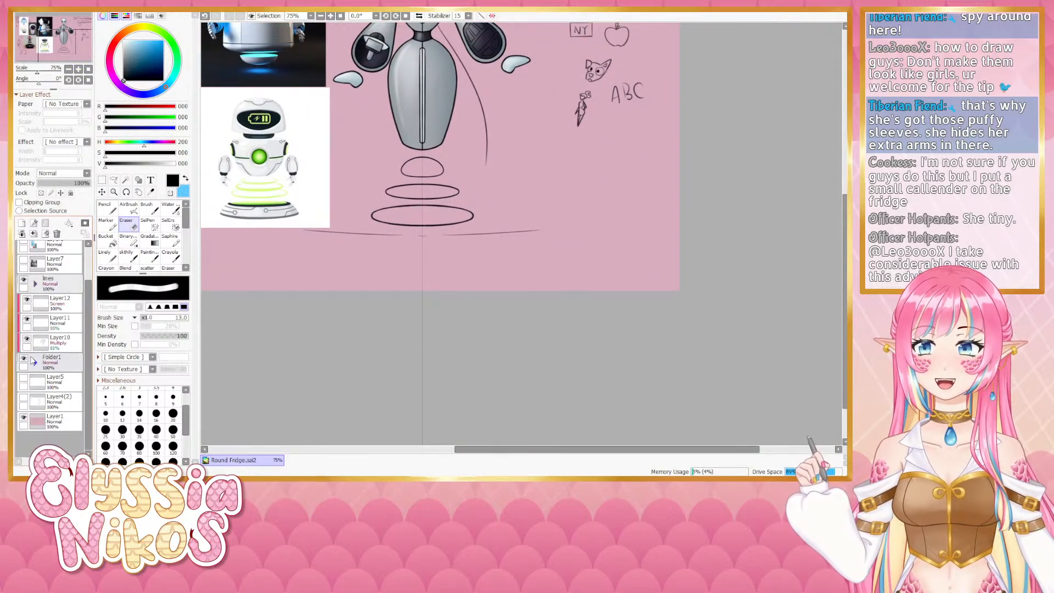
click(36, 362)
scroll(82, 393, down, 2)
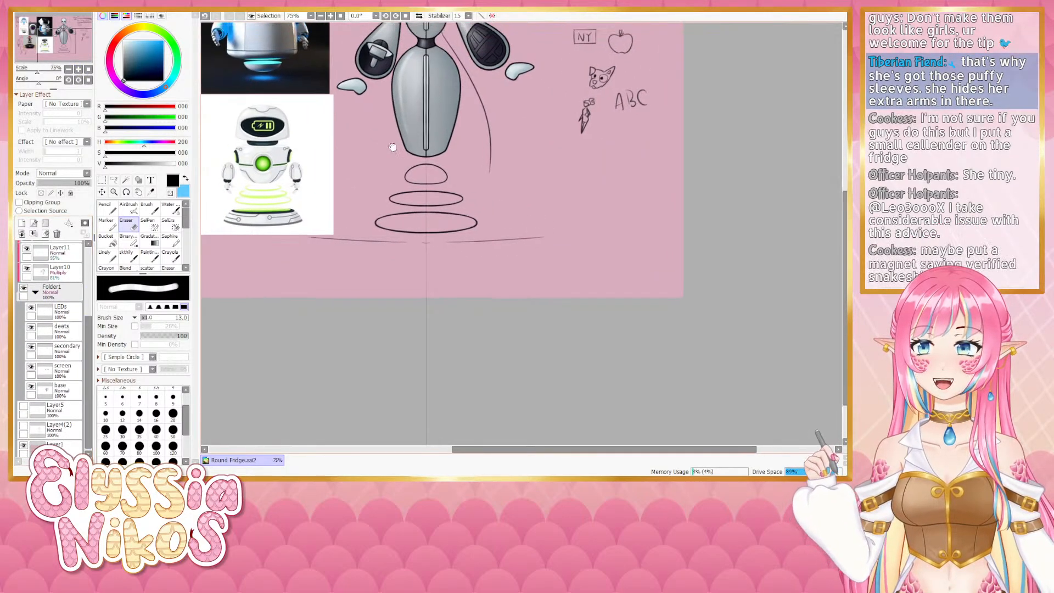
mouse_move(392, 145)
mouse_down()
mouse_move(399, 347)
mouse_move(384, 267)
mouse_up()
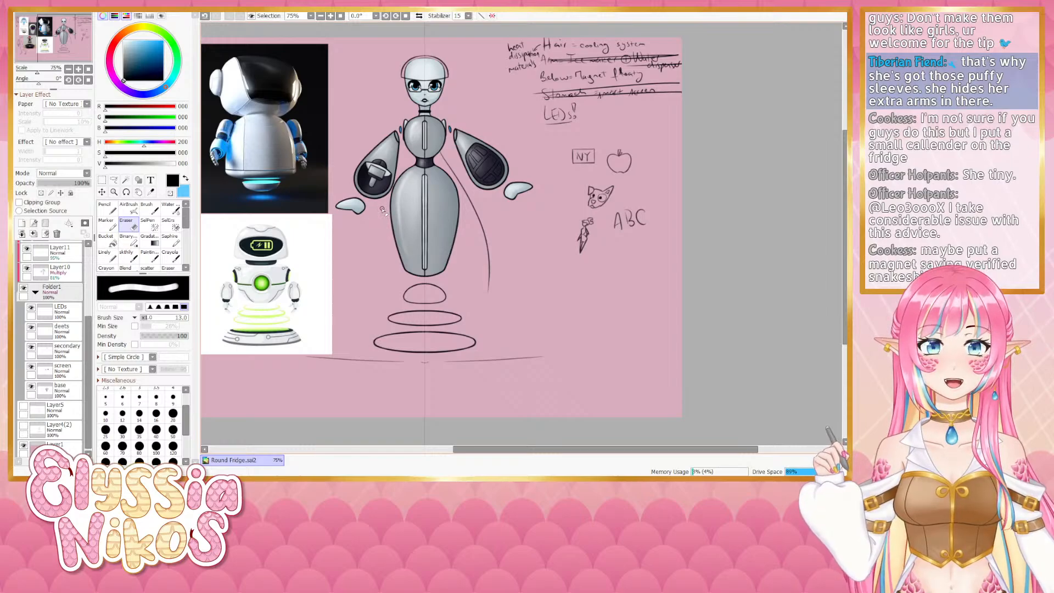
click(27, 268)
click(28, 249)
drag(89, 337, 89, 311)
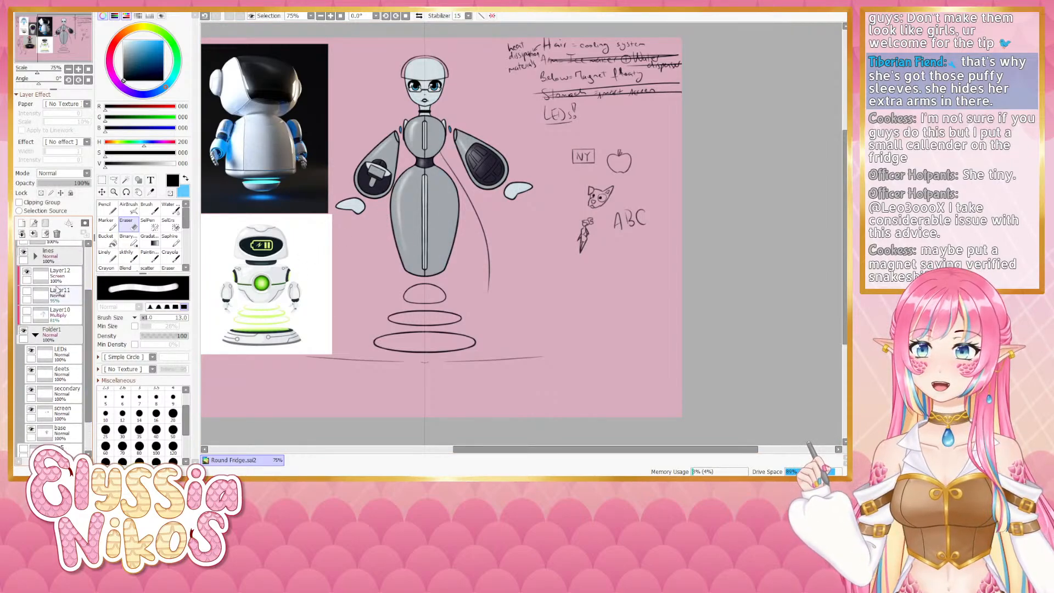
click(28, 271)
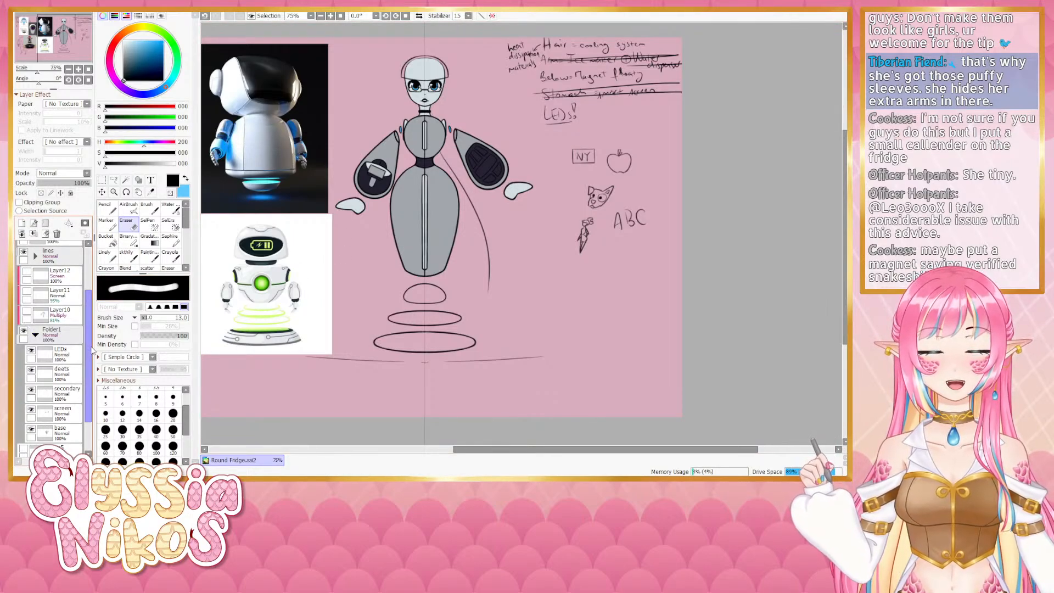
click(27, 313)
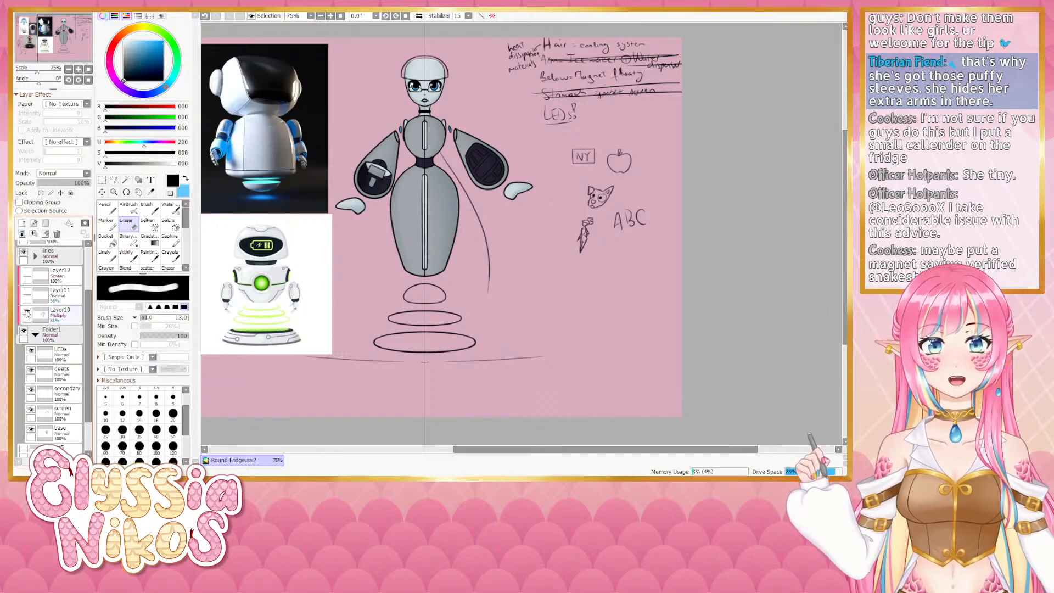
click(27, 313)
click(26, 313)
click(26, 314)
click(25, 313)
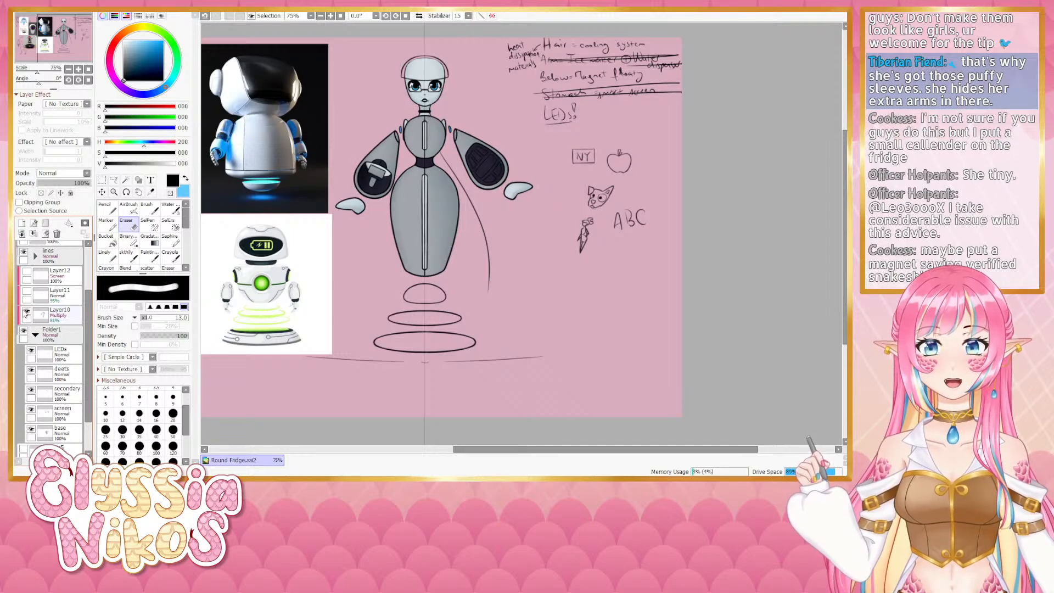
- Pick a light blue pen colour and place symmetric dots on both sides of the robot's head
click(106, 255)
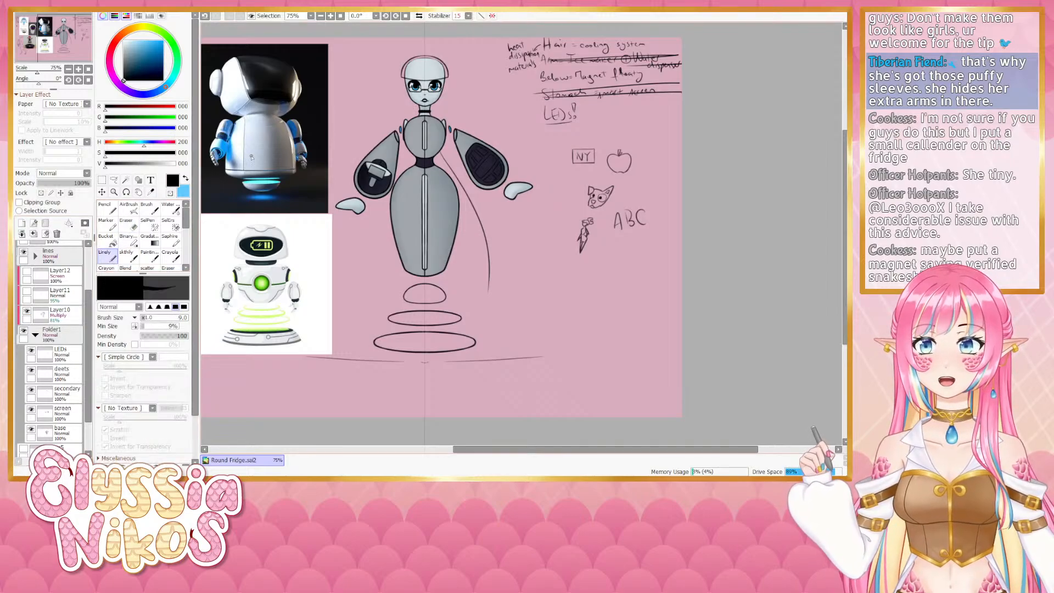
alt+click(413, 181)
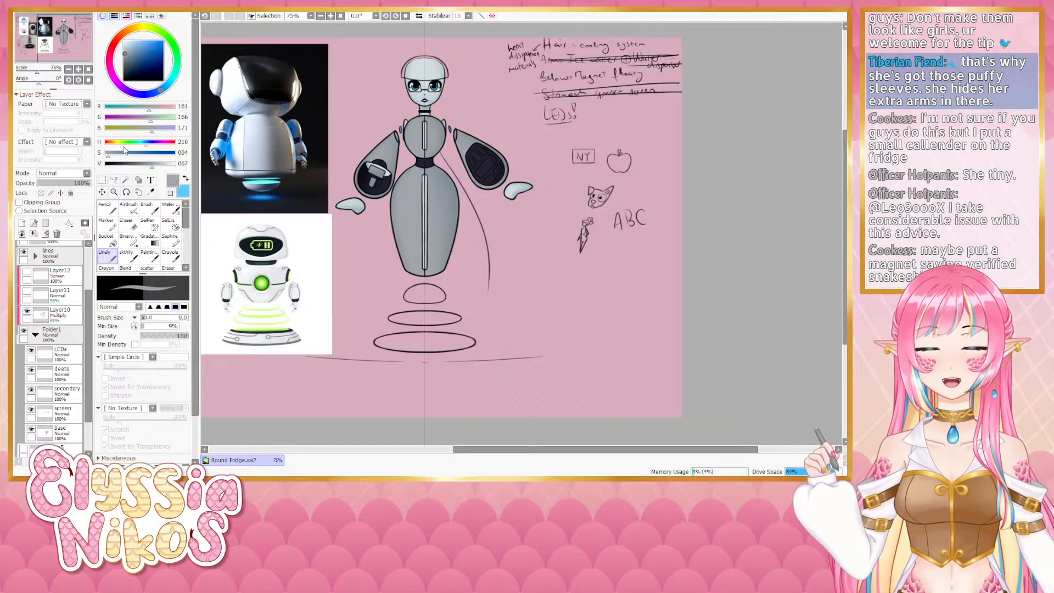
mouse_move(116, 158)
mouse_down()
mouse_move(149, 168)
mouse_move(121, 159)
mouse_up()
click(152, 166)
drag(467, 93, 478, 94)
drag(469, 94, 472, 97)
key(ctrl+z)
click(171, 166)
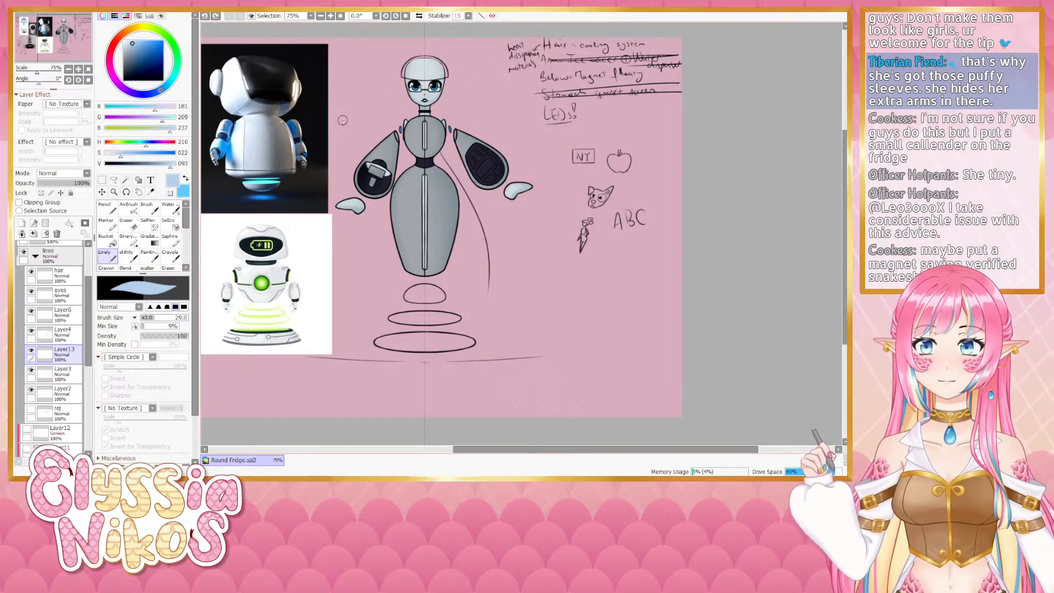
click(466, 95)
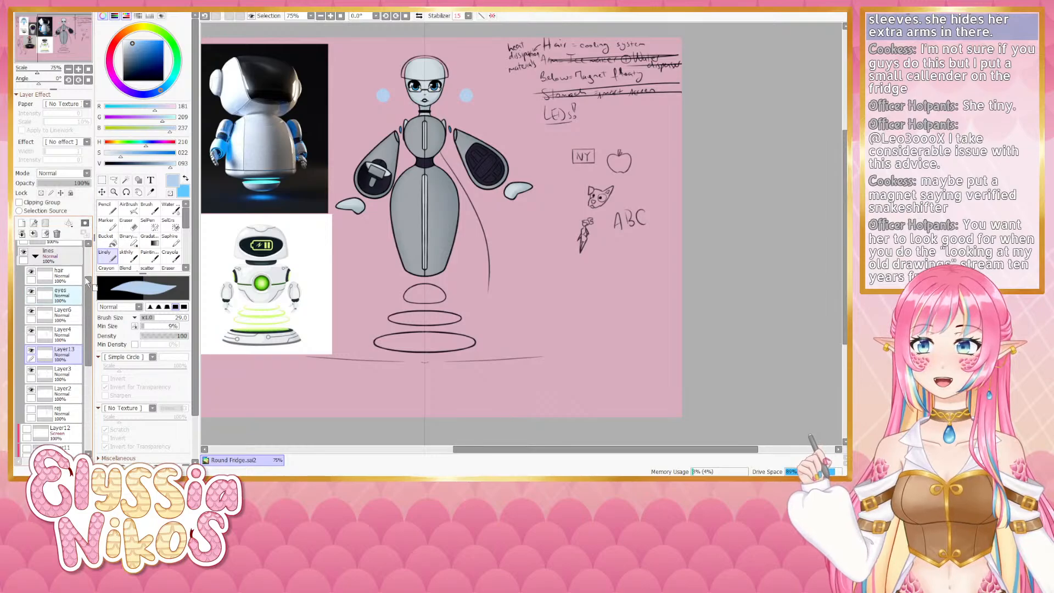
- Toggle the visibility of Layer12 on and off to compare the shading
drag(89, 290, 89, 347)
click(27, 350)
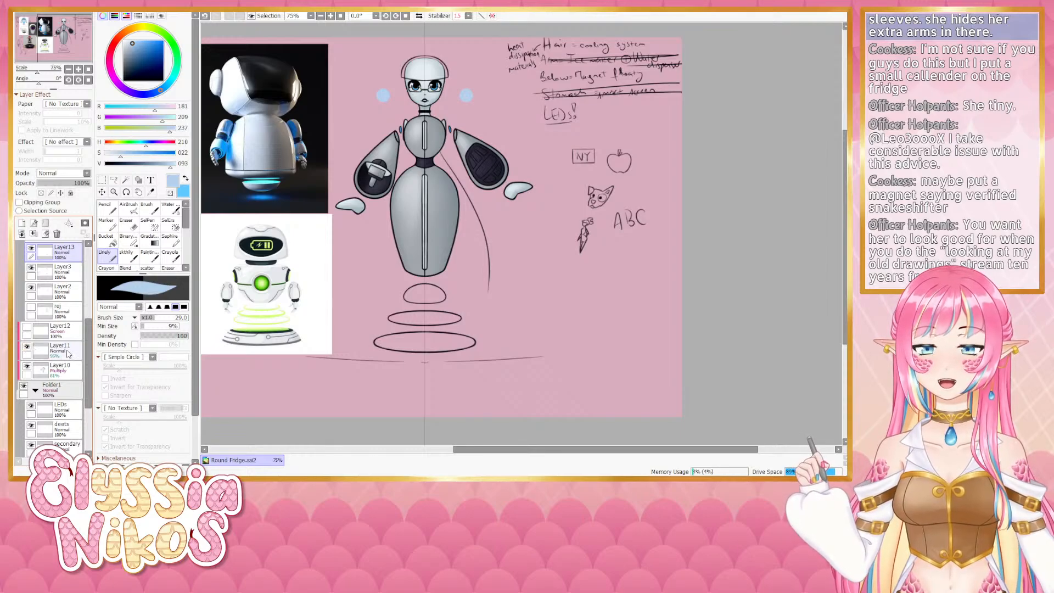
click(27, 329)
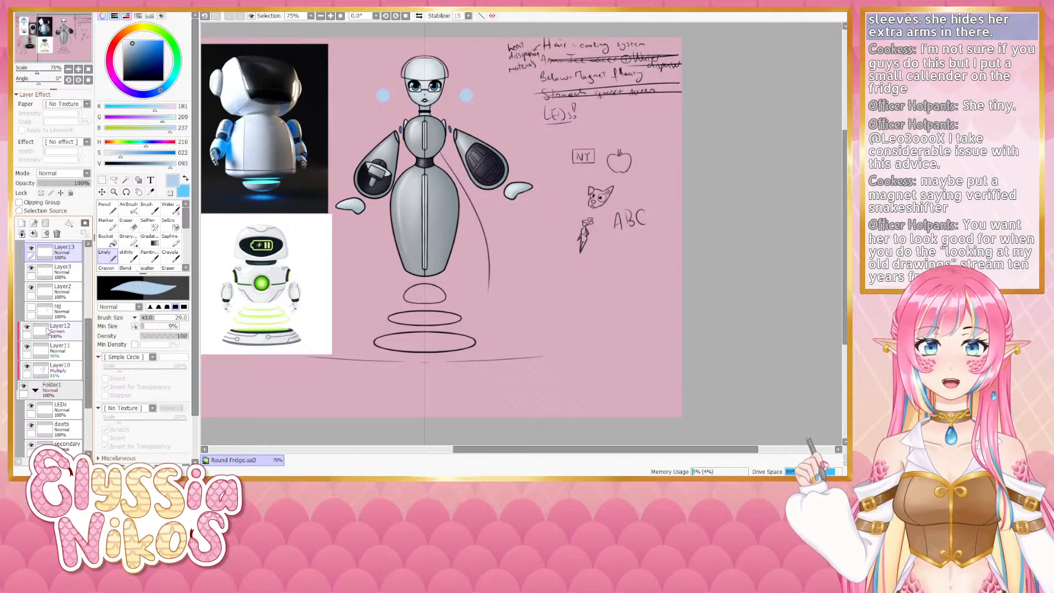
click(27, 329)
click(27, 329)
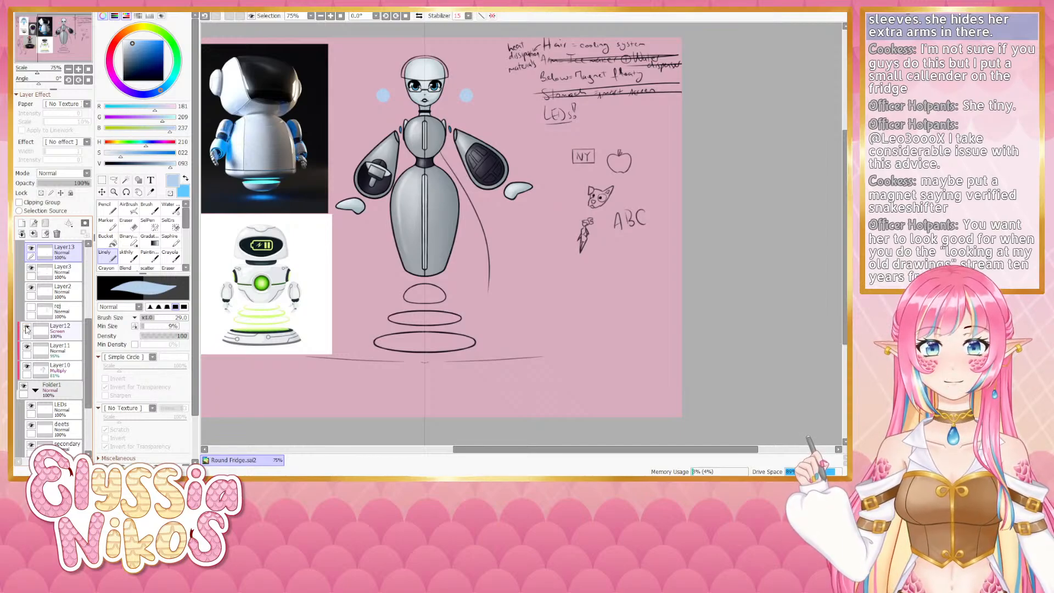
click(27, 329)
click(27, 329)
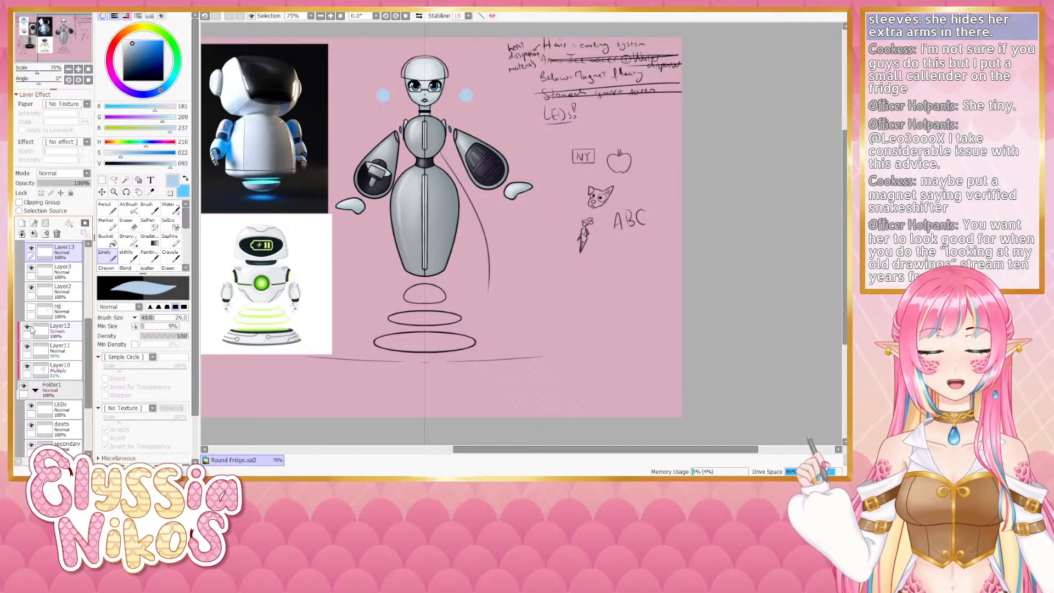
- Erase the light blue dots beside the head with the Eraser
click(128, 224)
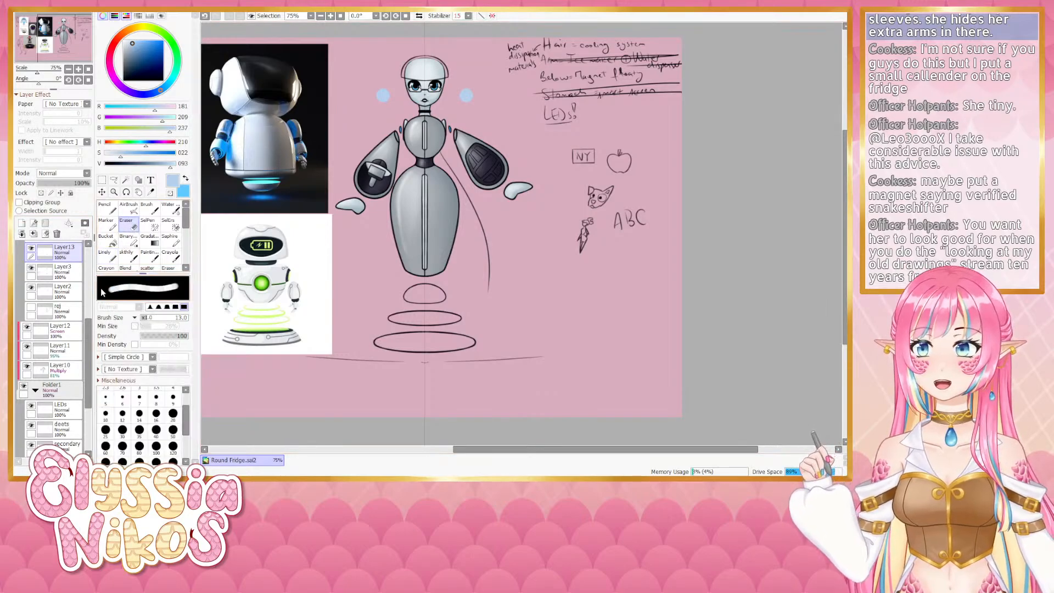
drag(464, 95, 478, 95)
drag(465, 97, 471, 91)
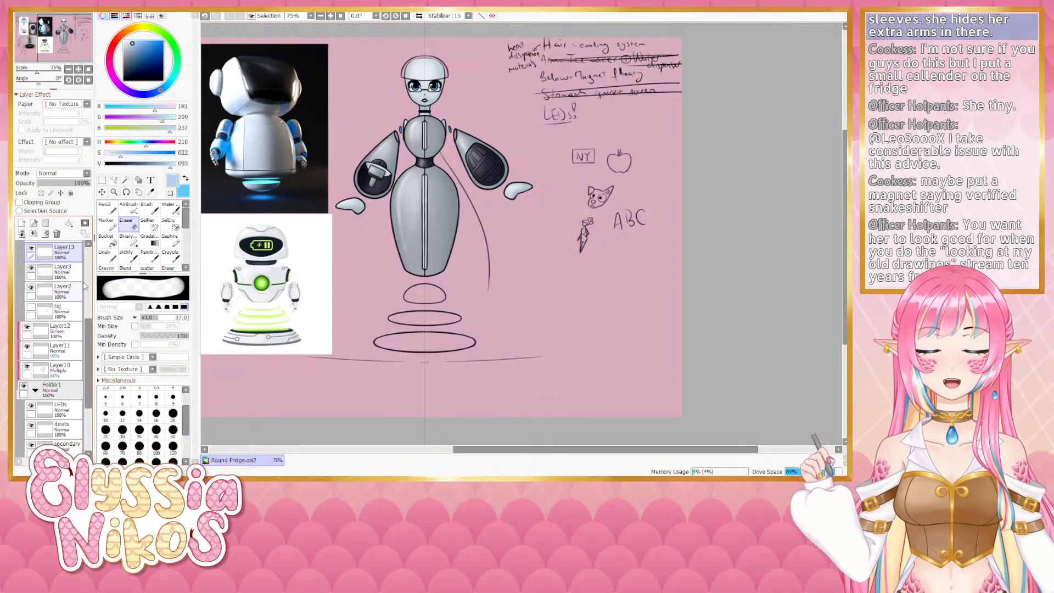
- Select Layer13 and merge it down into Layer3
scroll(87, 294, up, 4)
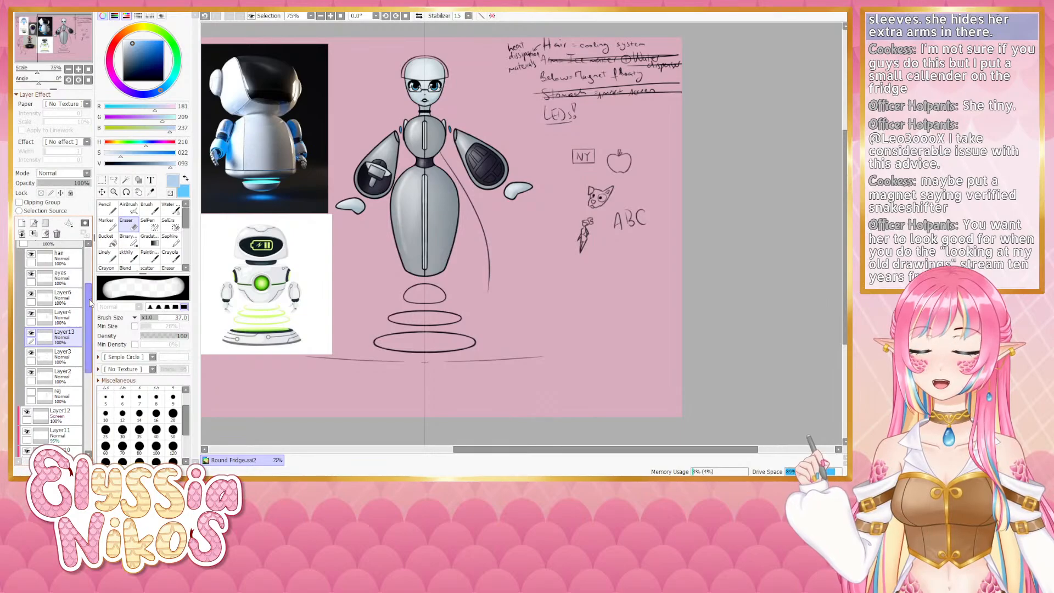
drag(89, 300, 88, 289)
click(32, 359)
click(31, 358)
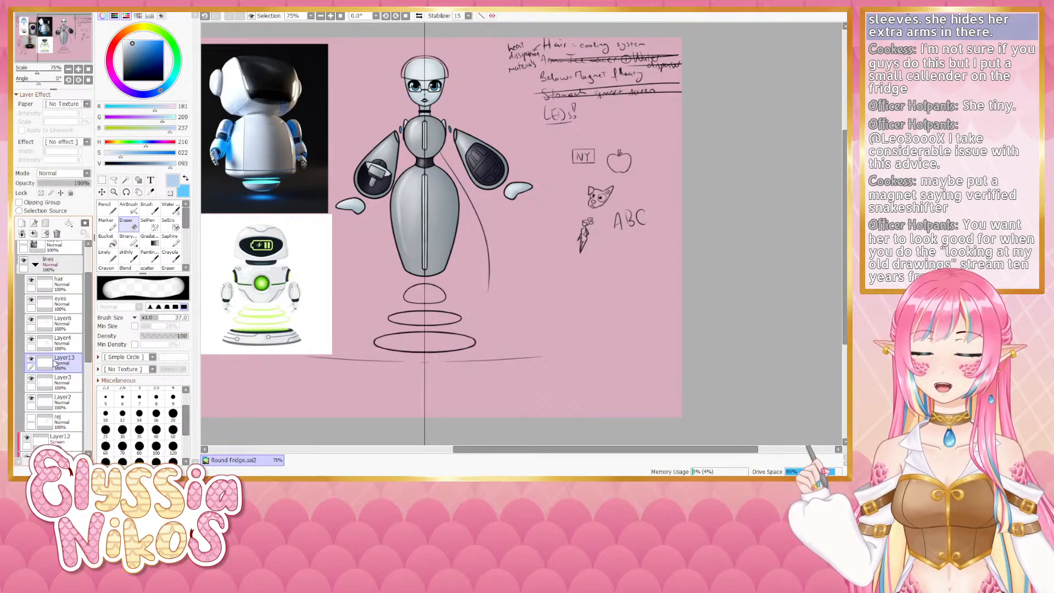
key(ctrl+e)
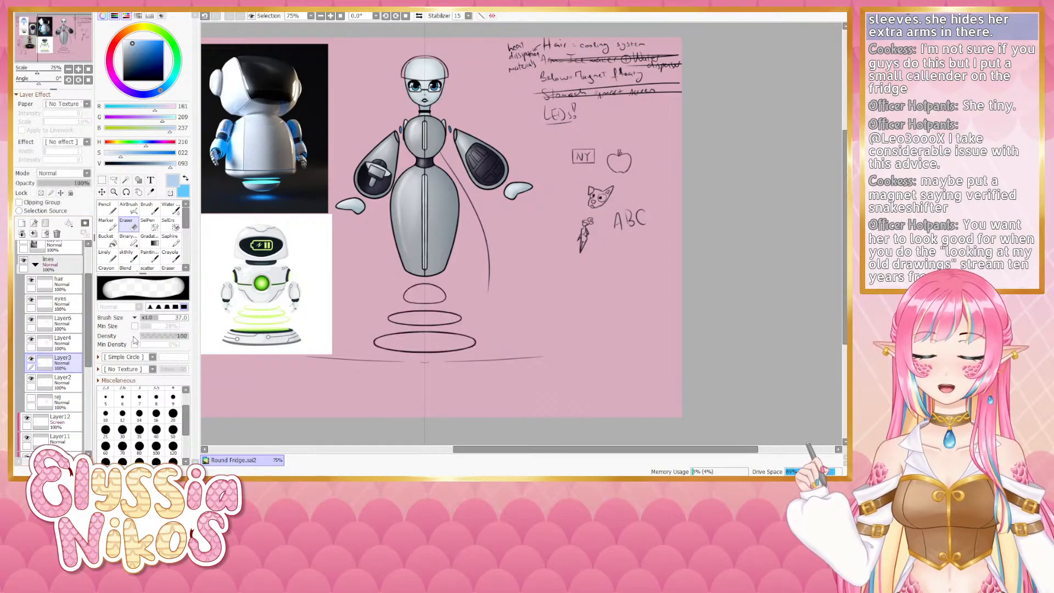
- Collapse the lines folder and toggle Layer10, Layer11 and Layer12 off and on to compare shading
click(35, 265)
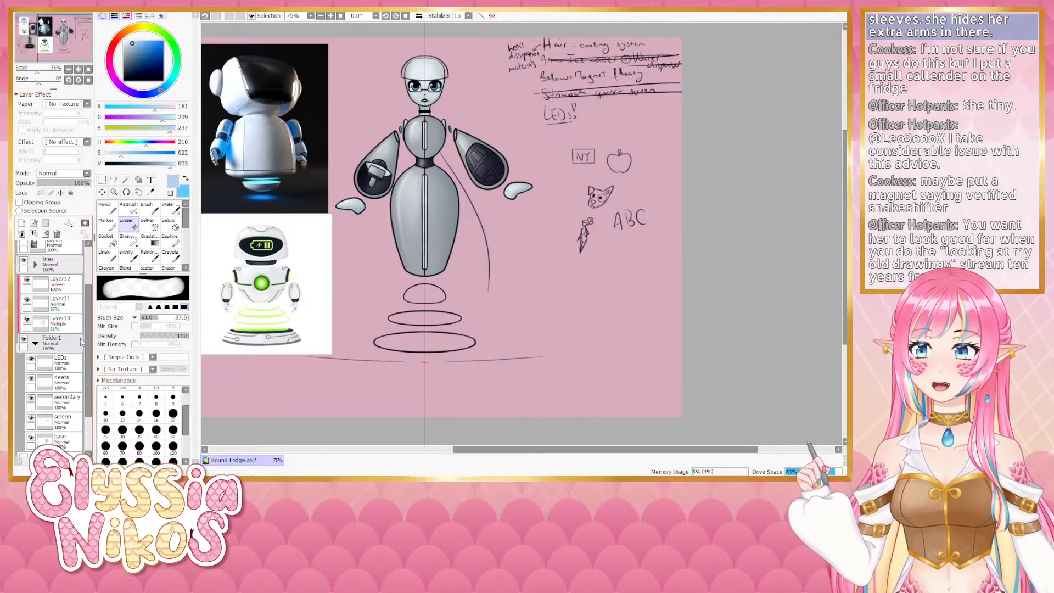
click(33, 323)
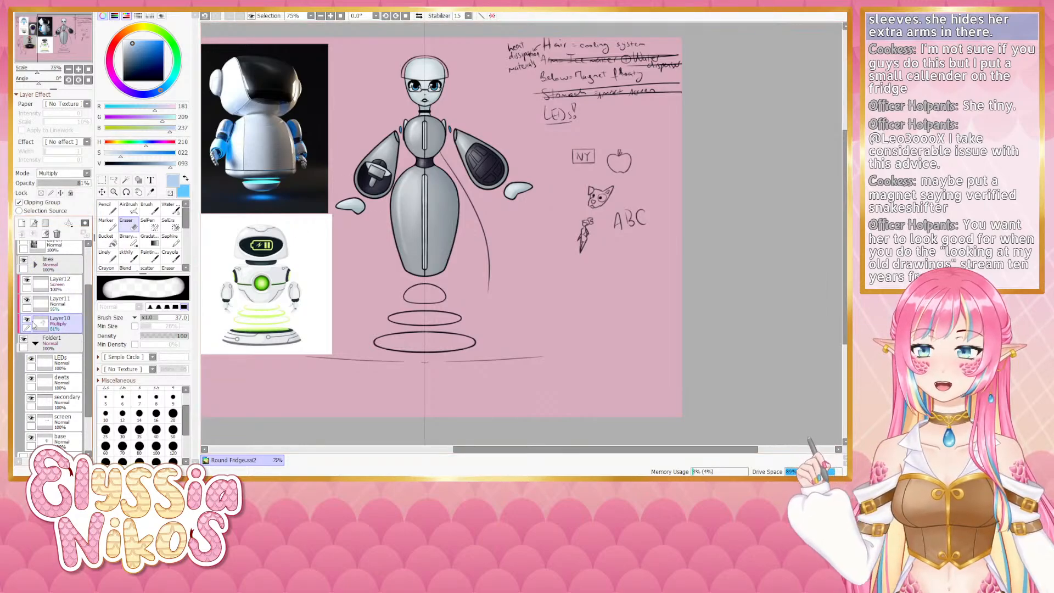
click(27, 320)
click(27, 300)
click(26, 281)
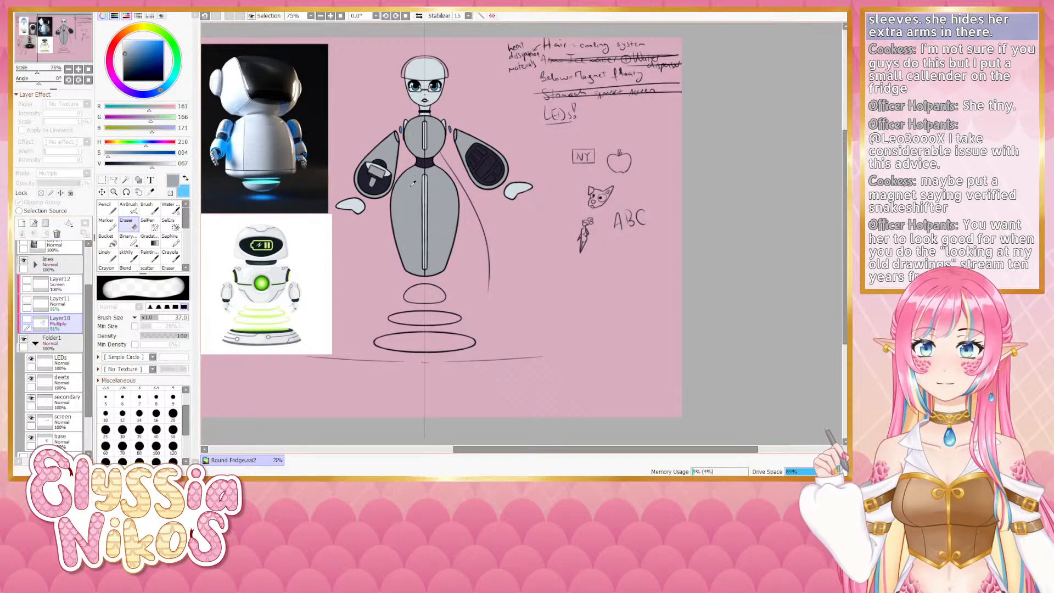
click(27, 281)
click(27, 300)
click(27, 319)
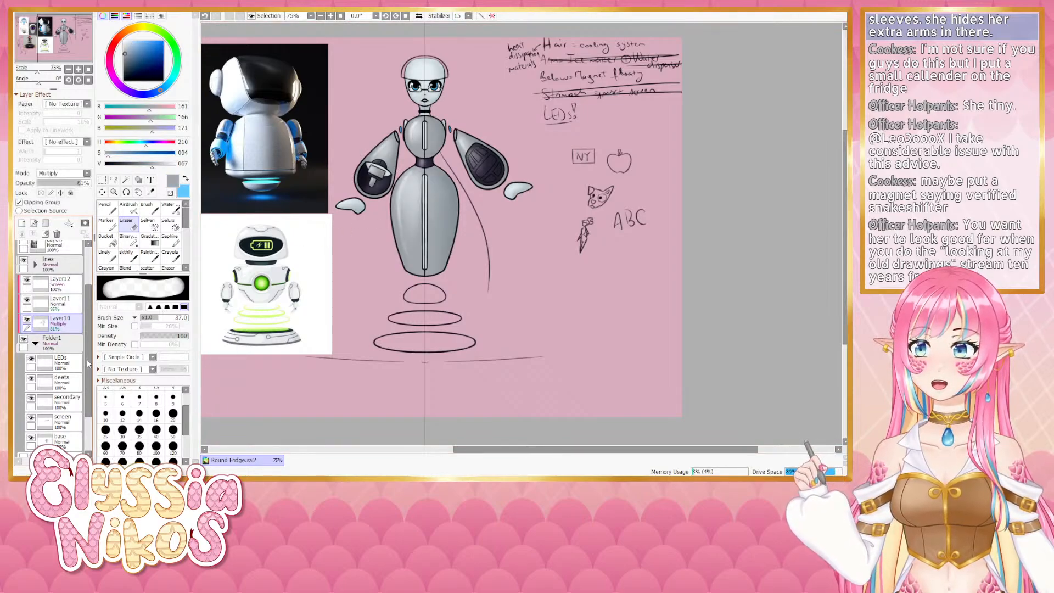
- On the base layer, zoom in and start filling the small dome under the body with grey
scroll(66, 357, down, 3)
click(69, 387)
click(105, 254)
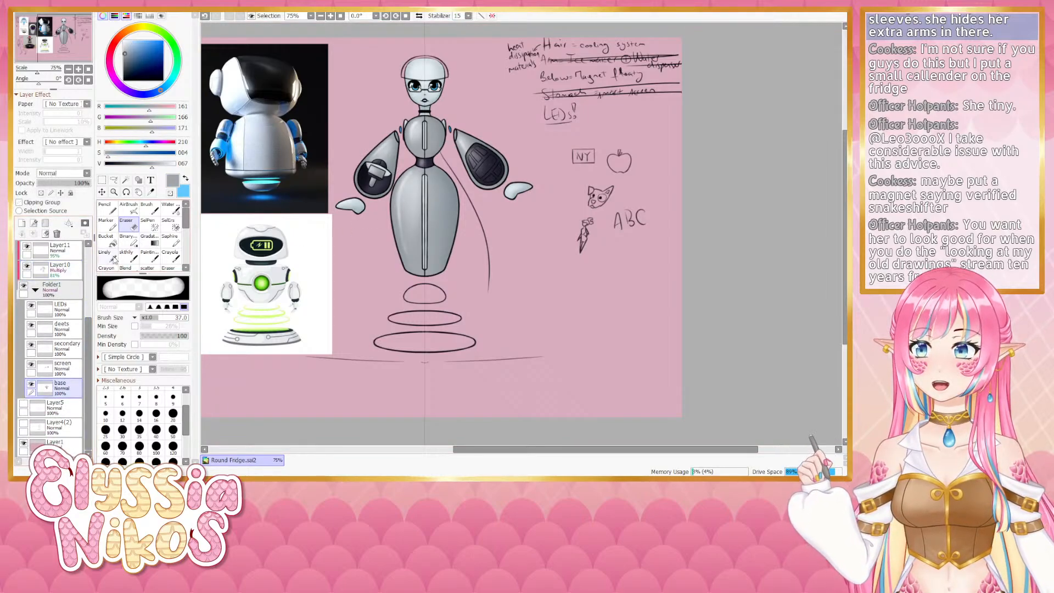
click(78, 69)
click(78, 70)
drag(275, 243, 459, 56)
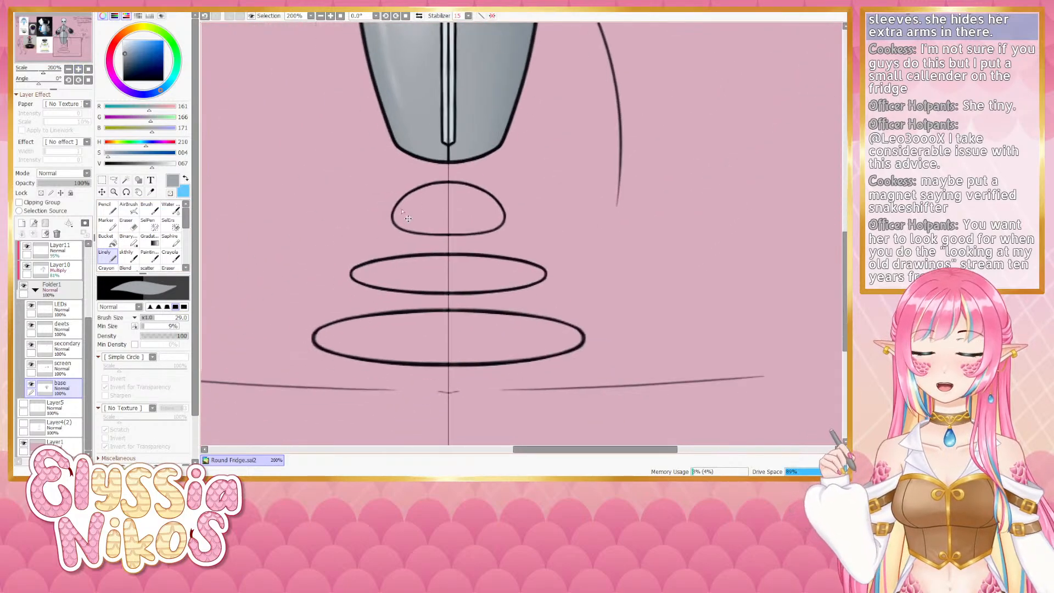
key(bracketleft)
key(bracketleft)
drag(430, 211, 461, 224)
drag(460, 223, 453, 221)
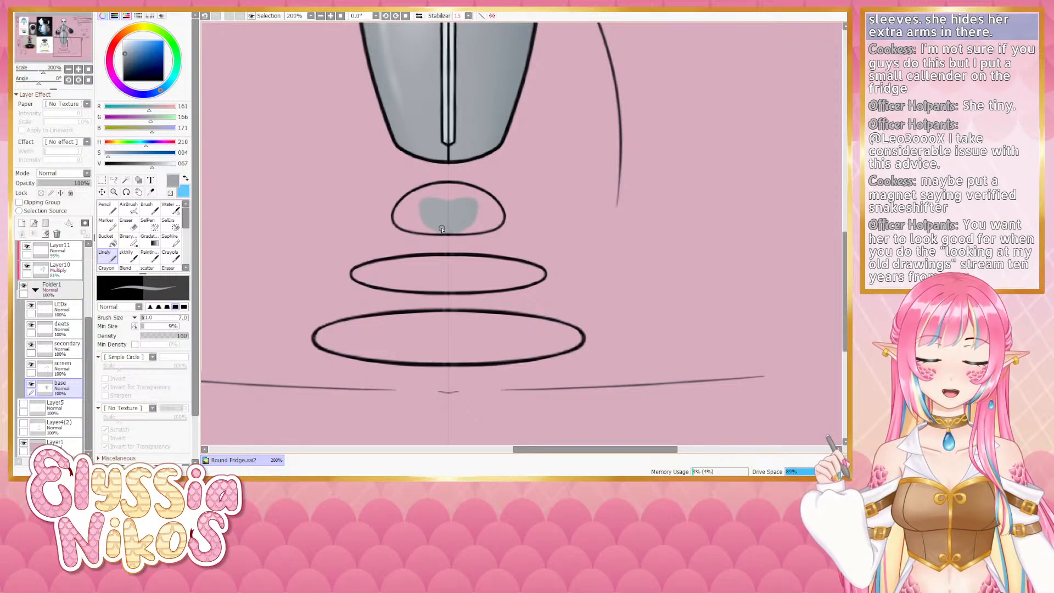
- Finish filling the dome's interior with grey using a larger pen size
key(bracketleft)
key(bracketleft)
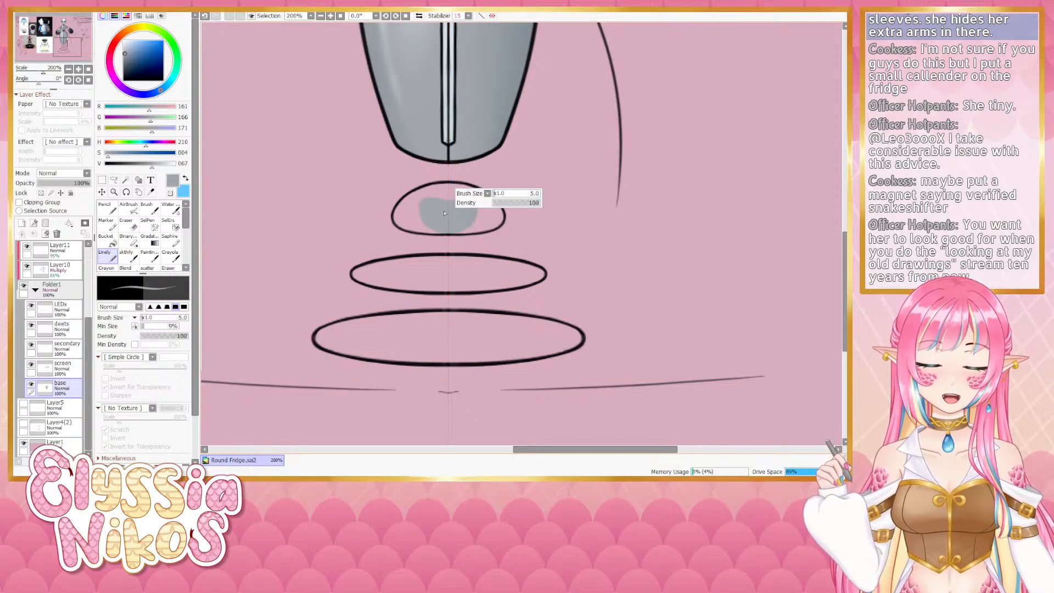
key(bracketright)
key(bracketright)
key(bracketright)
key(bracketright)
key(bracketright)
key(bracketright)
key(bracketright)
mouse_move(463, 208)
mouse_down()
mouse_move(447, 188)
mouse_move(466, 195)
mouse_move(420, 198)
mouse_move(499, 213)
mouse_move(477, 201)
mouse_up()
key(bracketleft)
key(bracketleft)
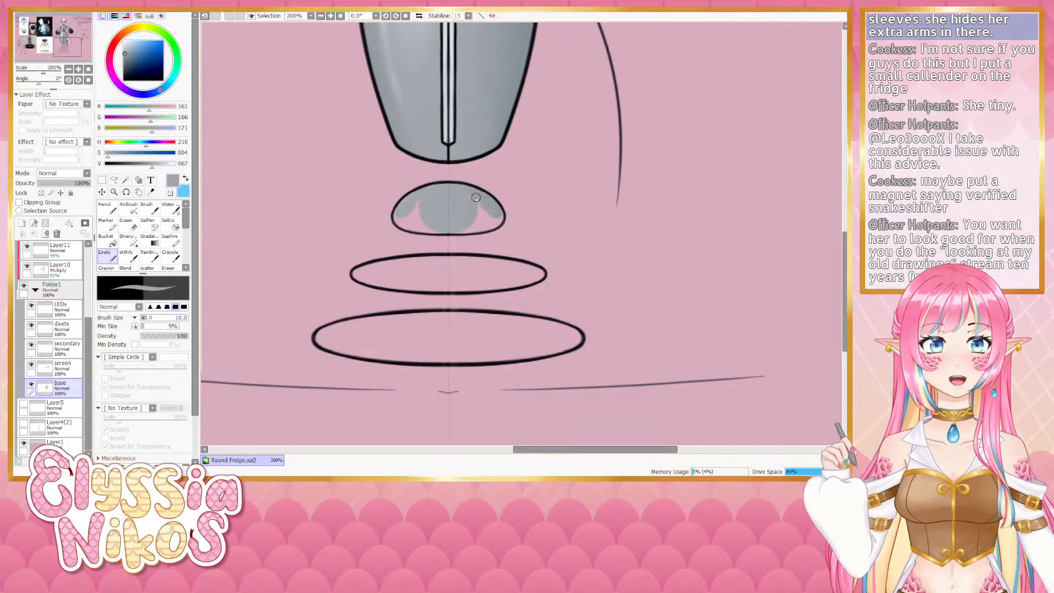
click(79, 70)
click(78, 70)
mouse_move(414, 203)
mouse_down()
mouse_move(513, 137)
mouse_move(505, 157)
mouse_move(520, 149)
mouse_move(507, 174)
mouse_move(417, 181)
mouse_move(487, 183)
mouse_move(449, 166)
mouse_up()
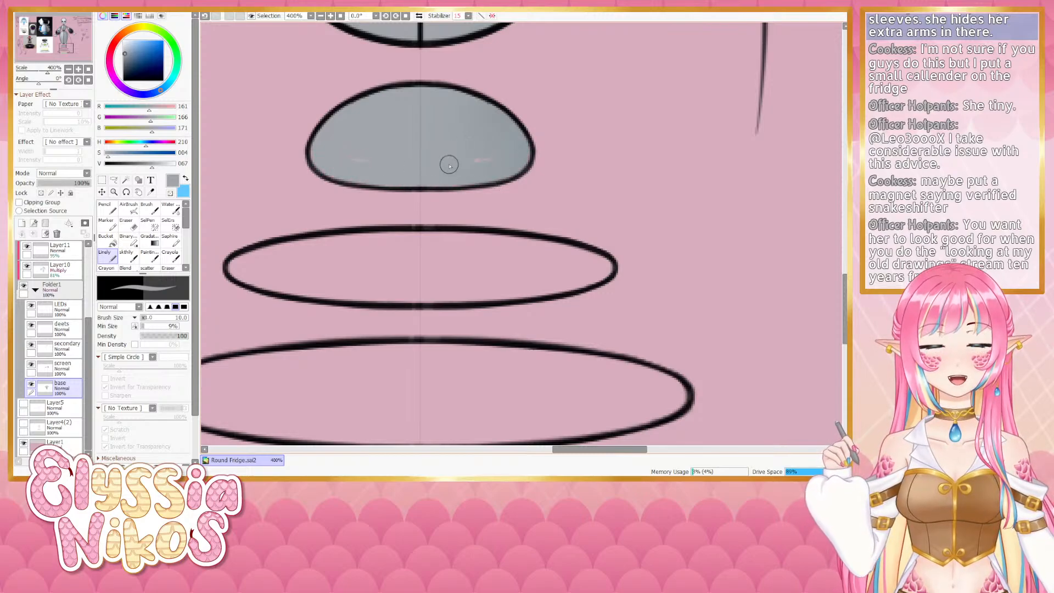
- On Layer10, hide the symmetry ruler and airbrush darker shading onto the dome
click(68, 69)
click(68, 69)
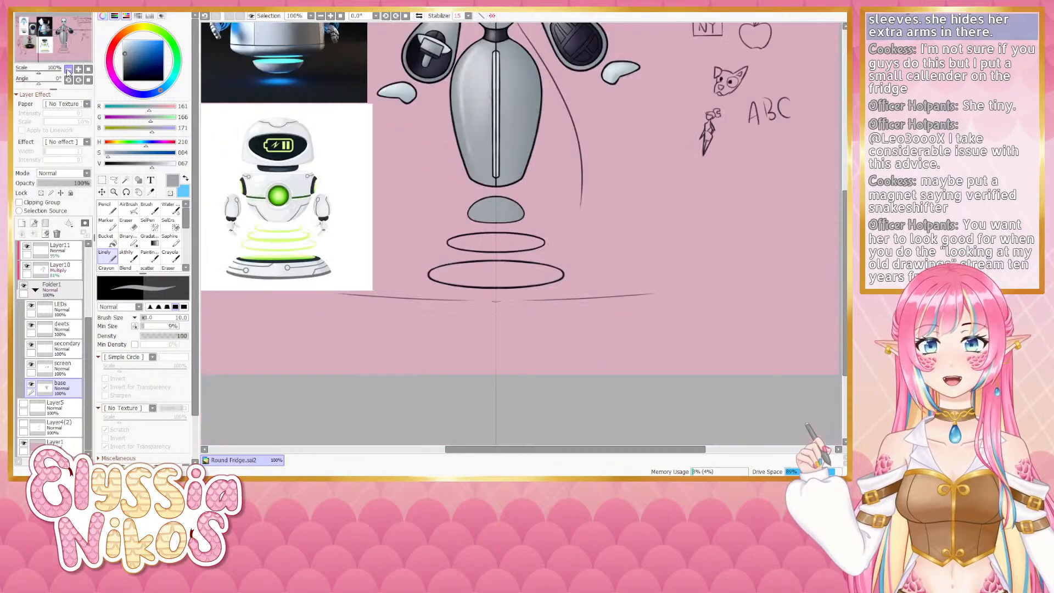
click(68, 69)
click(79, 69)
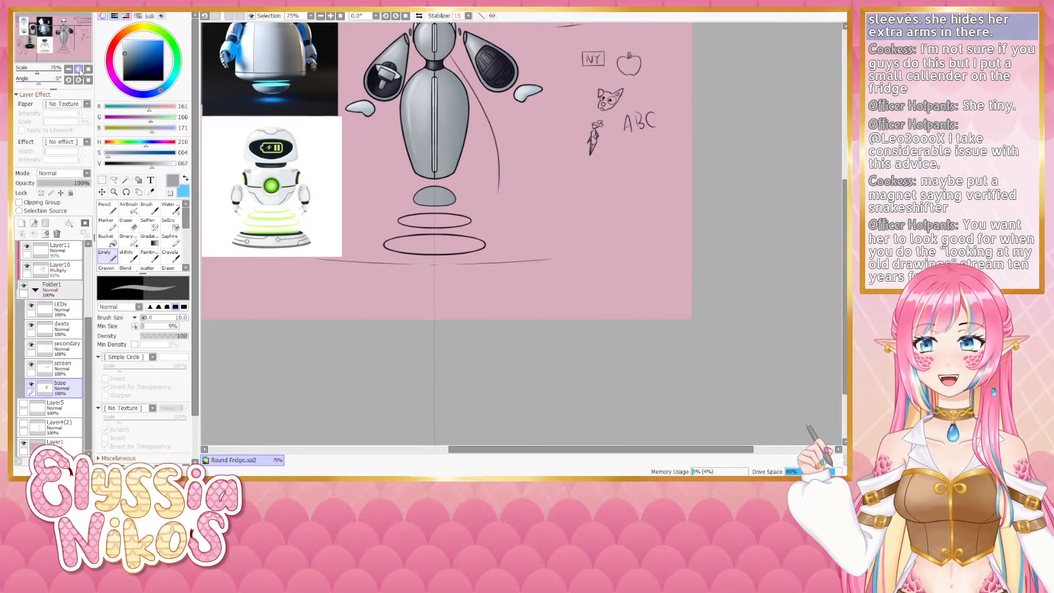
drag(433, 232, 439, 209)
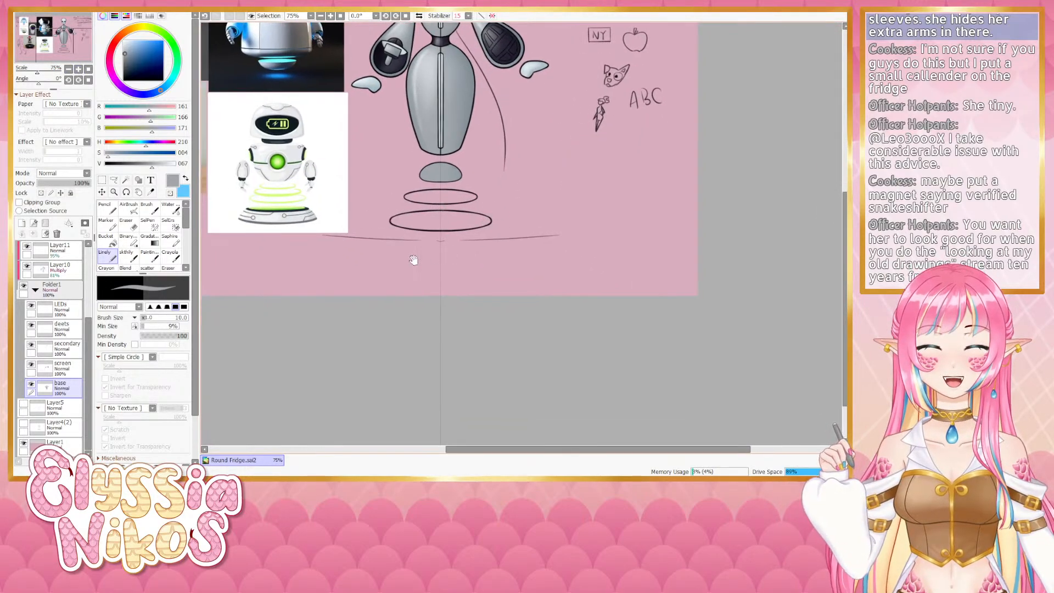
click(76, 272)
drag(467, 78, 463, 204)
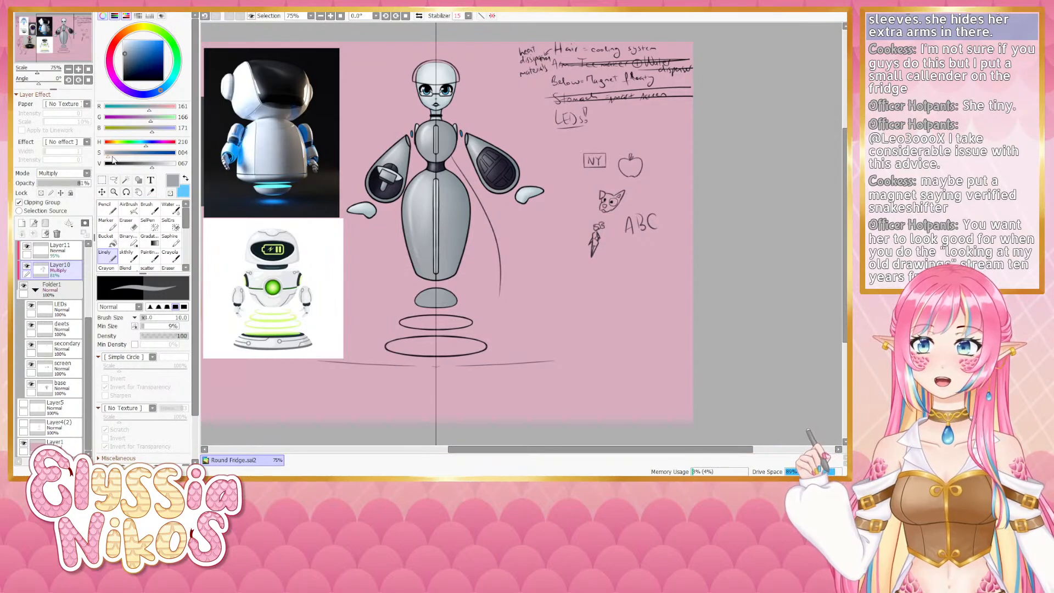
mouse_move(112, 157)
mouse_down()
mouse_move(162, 165)
mouse_move(115, 157)
mouse_up()
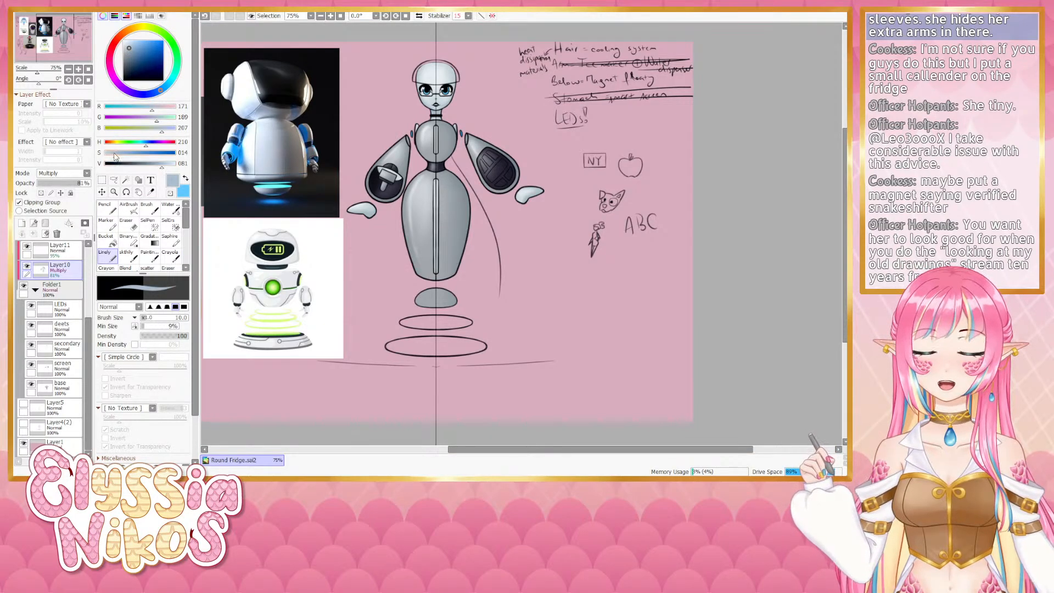
click(138, 207)
scroll(400, 299, down, 4)
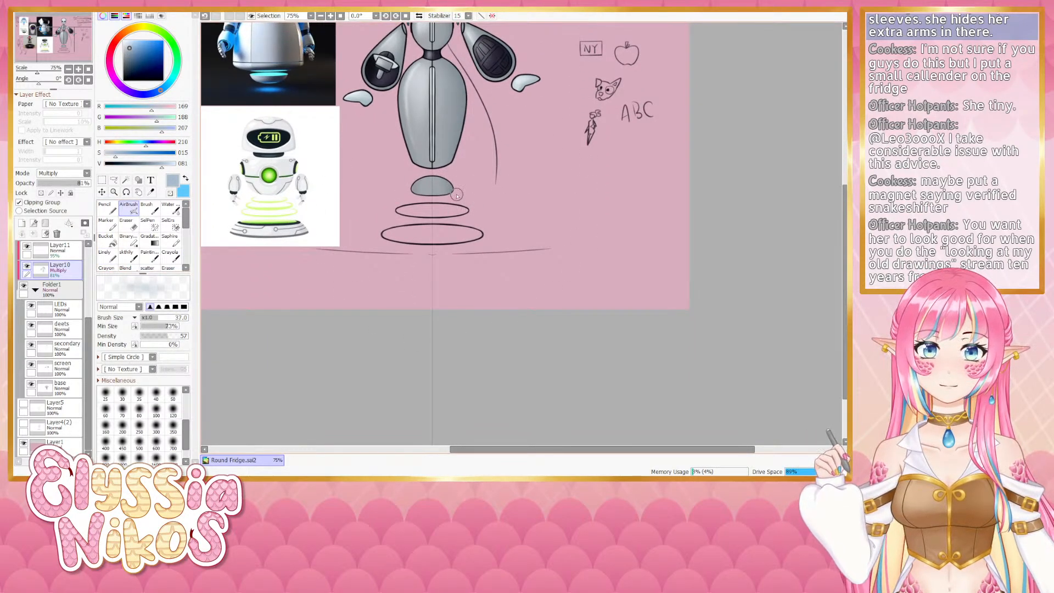
key(ctrl+z)
drag(89, 331, 96, 262)
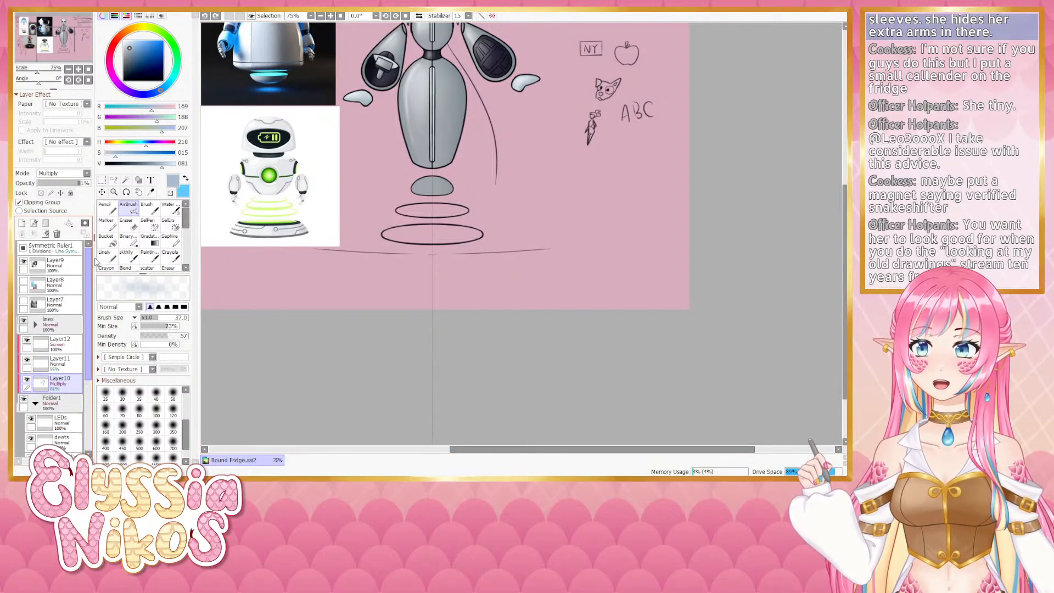
click(23, 248)
drag(437, 180, 452, 179)
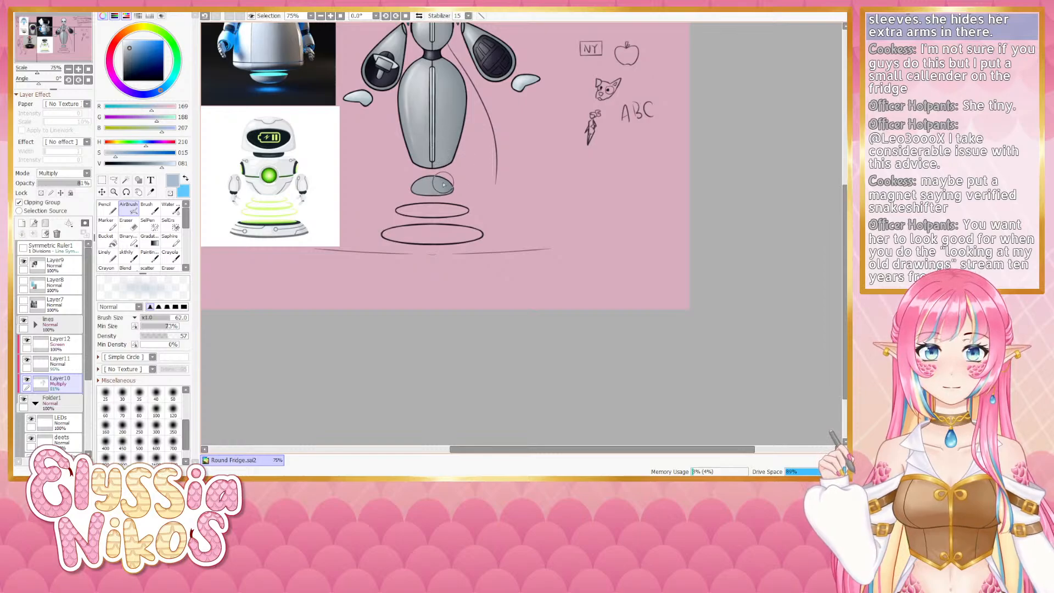
mouse_move(459, 192)
mouse_down()
mouse_move(436, 192)
mouse_move(464, 194)
mouse_move(431, 179)
mouse_up()
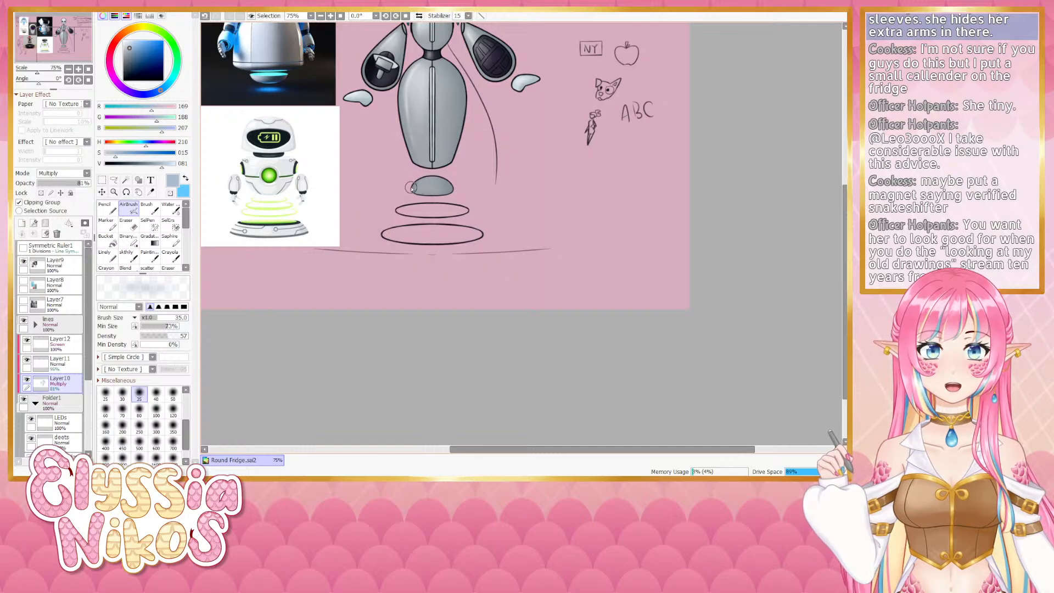
- On Layer11, pick a light grey and airbrush a highlight onto the dome, redoing one stroke
click(59, 362)
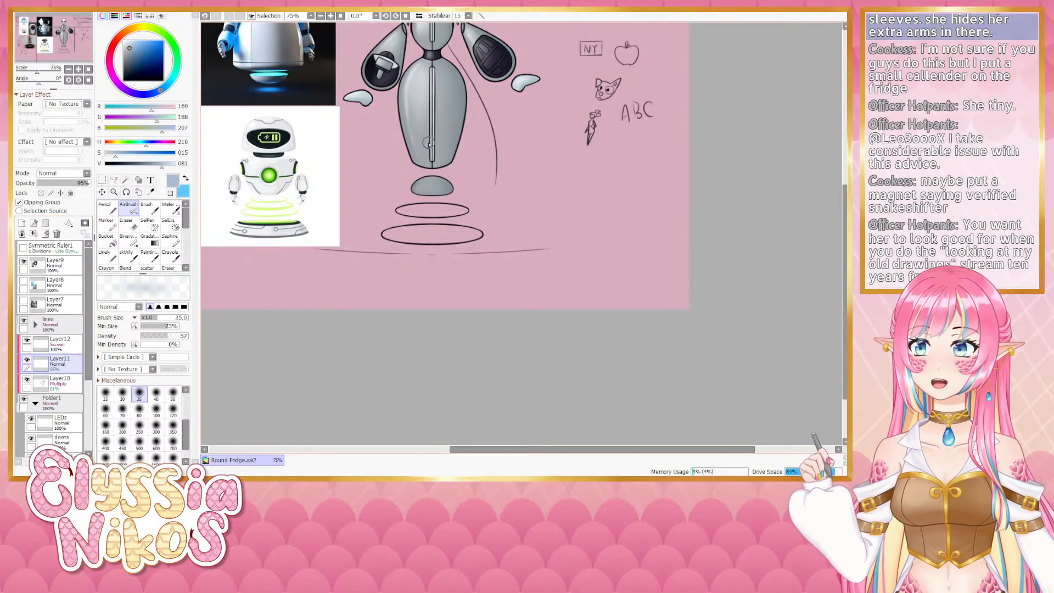
alt+click(424, 59)
drag(429, 181, 437, 182)
key(ctrl+z)
drag(419, 187, 423, 196)
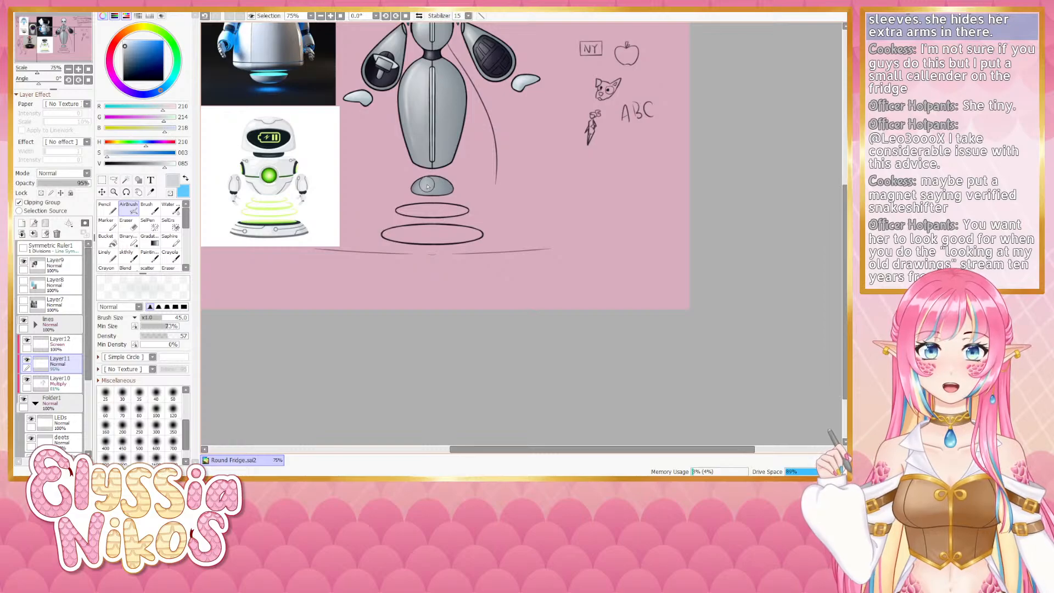
- Sample the body's grey, then airbrush lighter highlights onto the dome on Layer12 and Layer11
alt+click(412, 76)
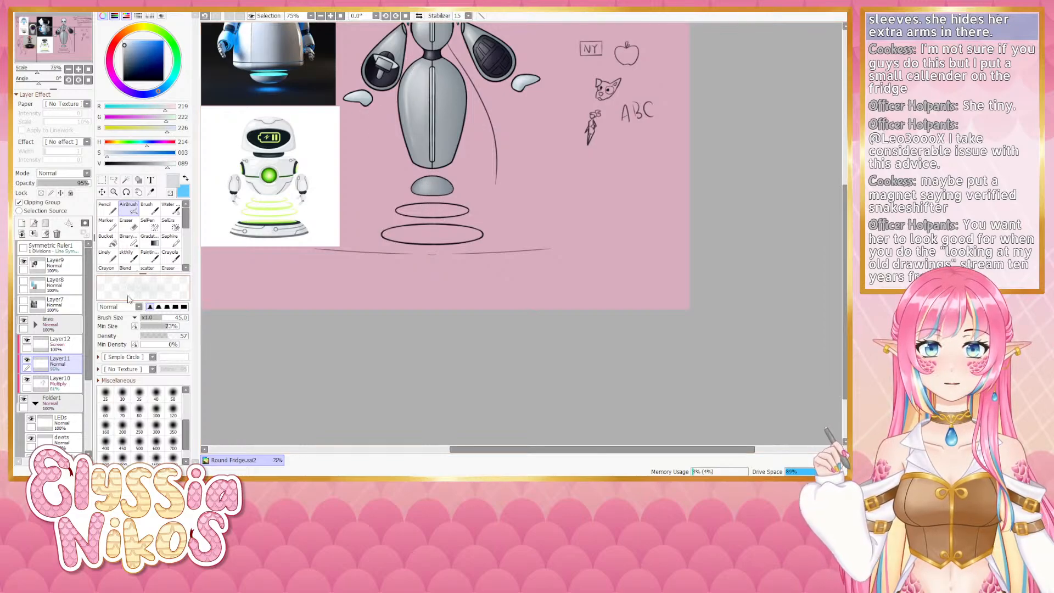
click(72, 344)
mouse_move(435, 180)
mouse_down()
mouse_move(415, 181)
mouse_move(429, 188)
mouse_up()
click(174, 164)
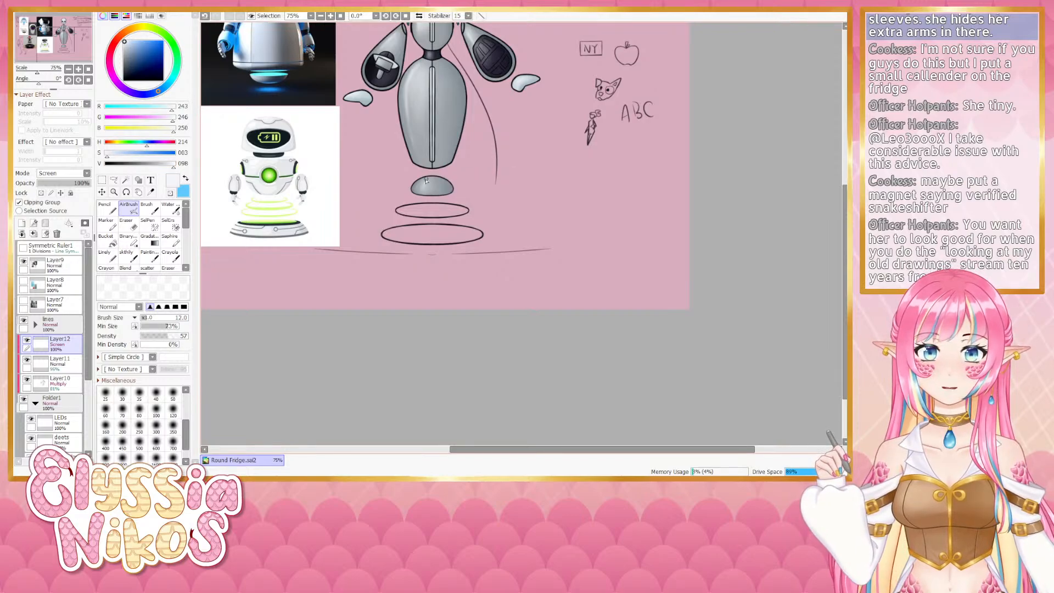
click(67, 363)
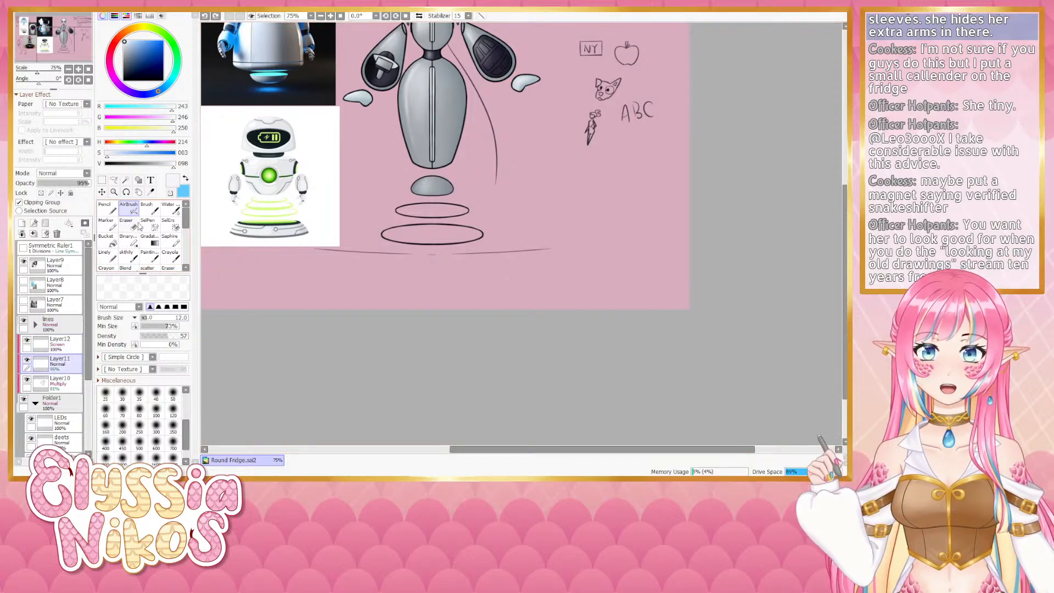
drag(414, 180, 423, 184)
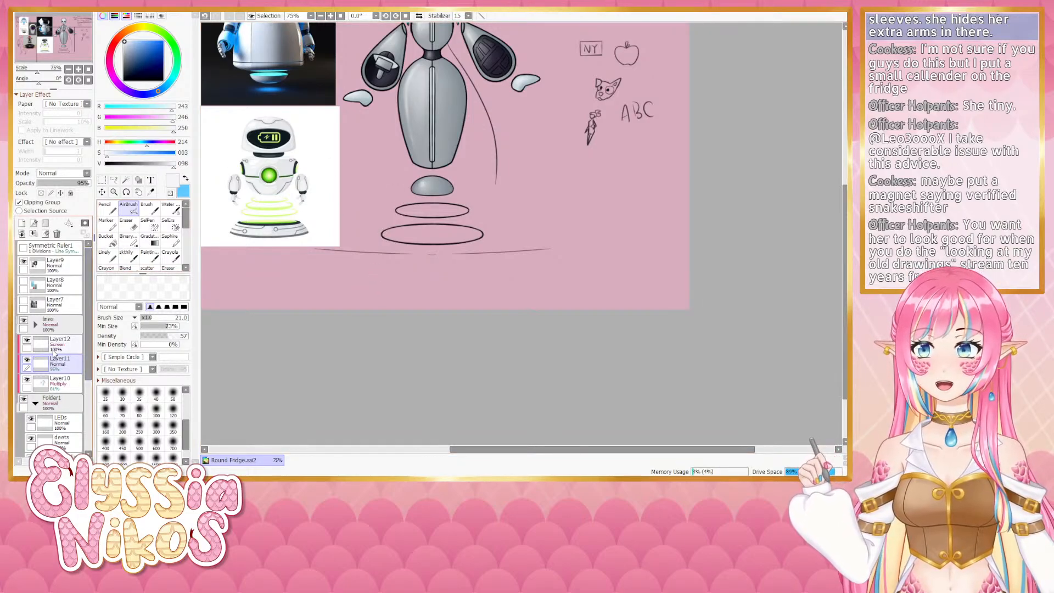
- On the LEDs layer, switch to light blue and airbrush a blue glow along the dome's lower edge
click(70, 361)
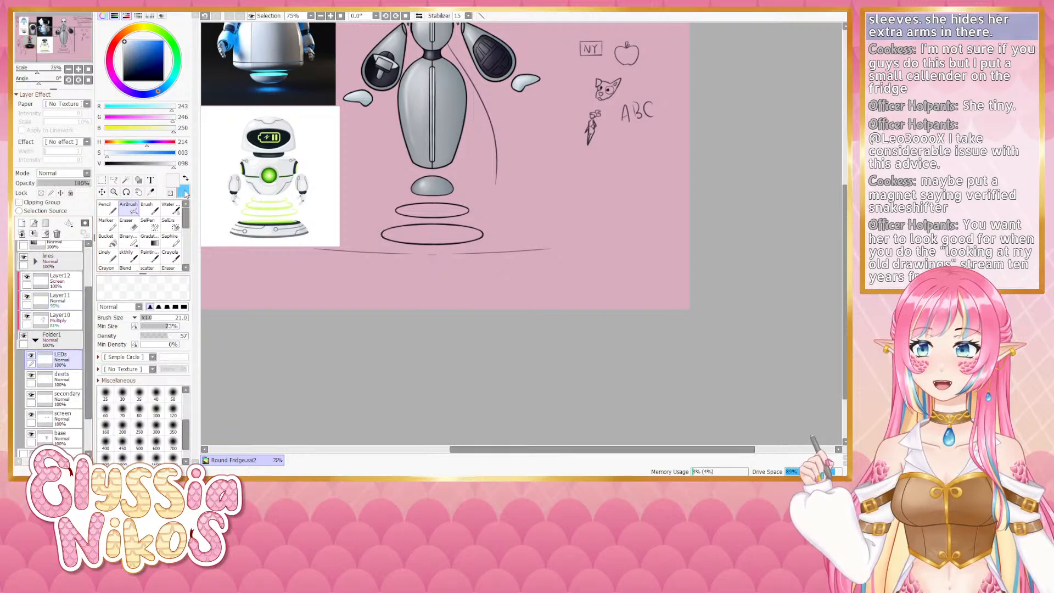
key(x)
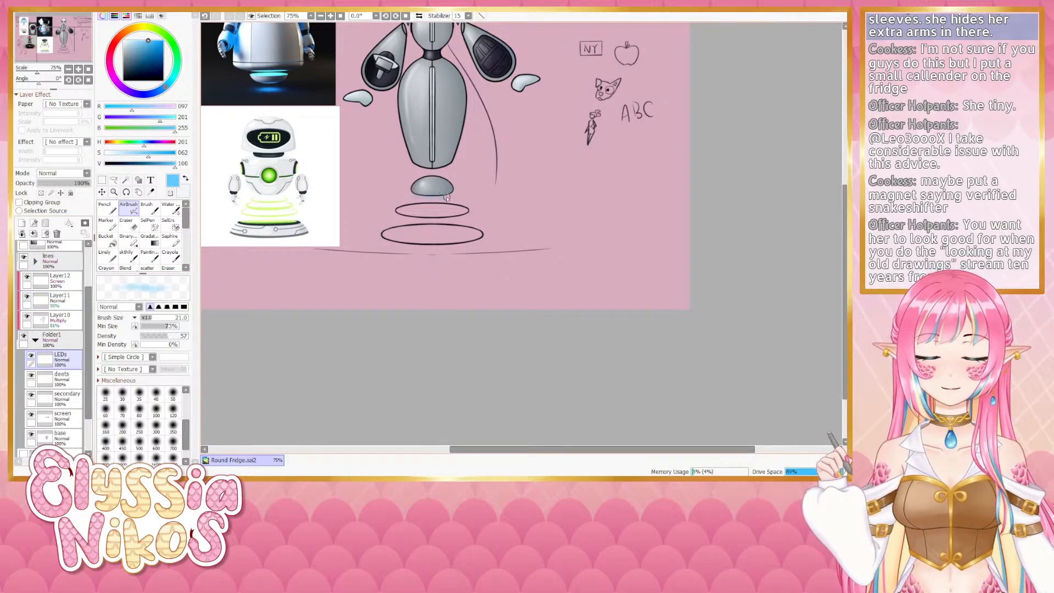
key(bracketright)
key(bracketright)
key(bracketright)
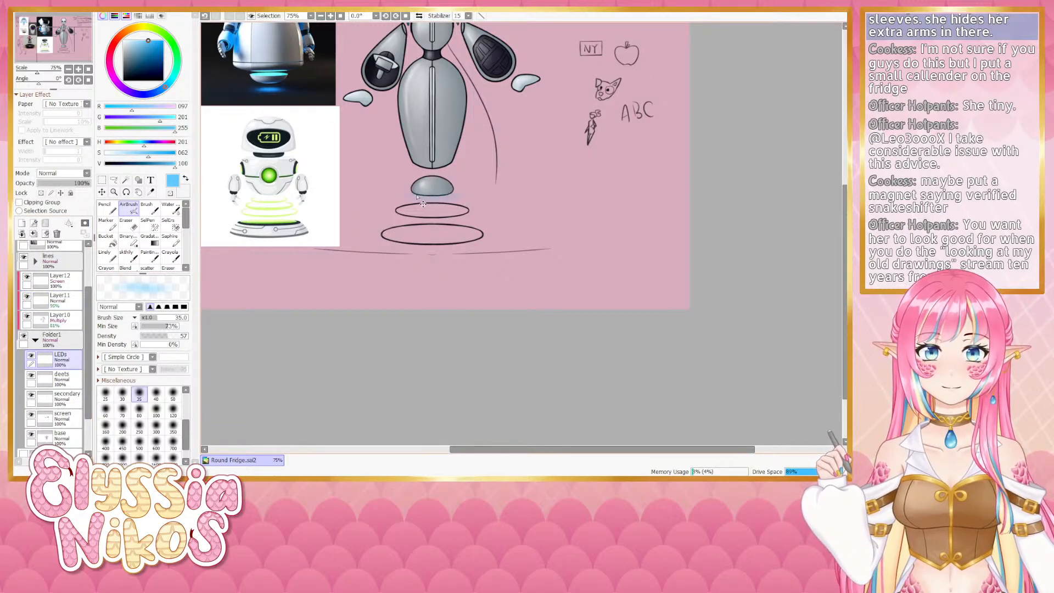
alt+click(418, 197)
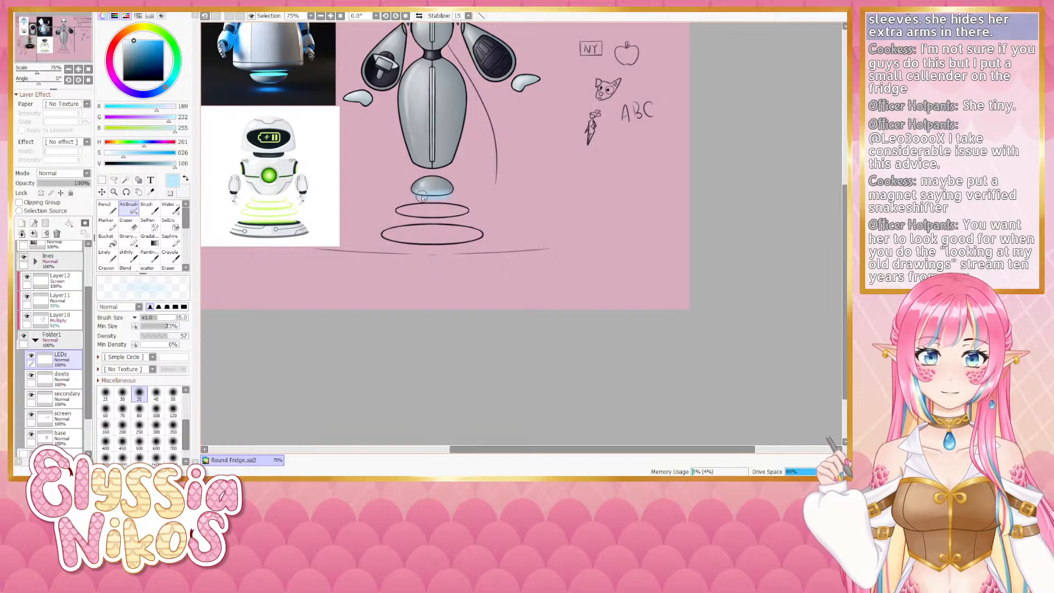
key(minus)
key(bracketright)
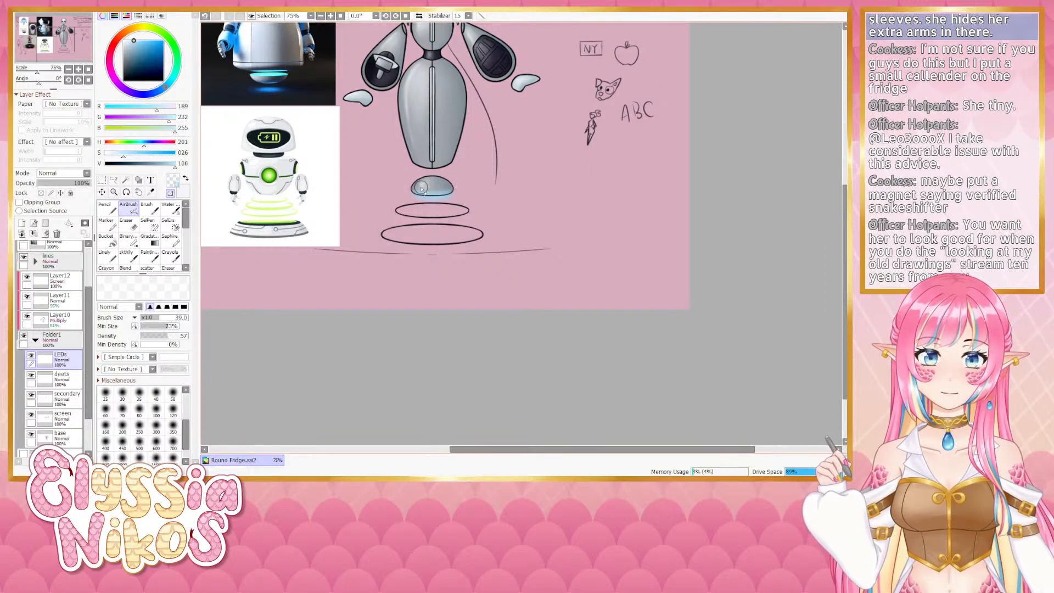
key(bracketleft)
key(bracketleft)
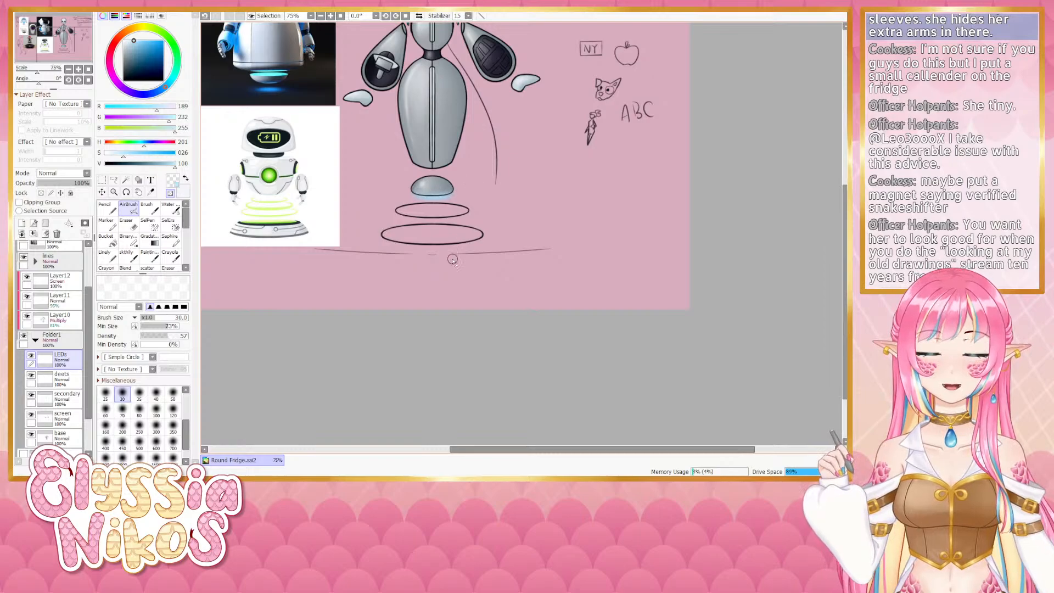
drag(451, 260, 450, 246)
- Zoom out to review the design, then toggle visibility of layers in the lines folder and select the eyes layer
scroll(445, 176, down, 3)
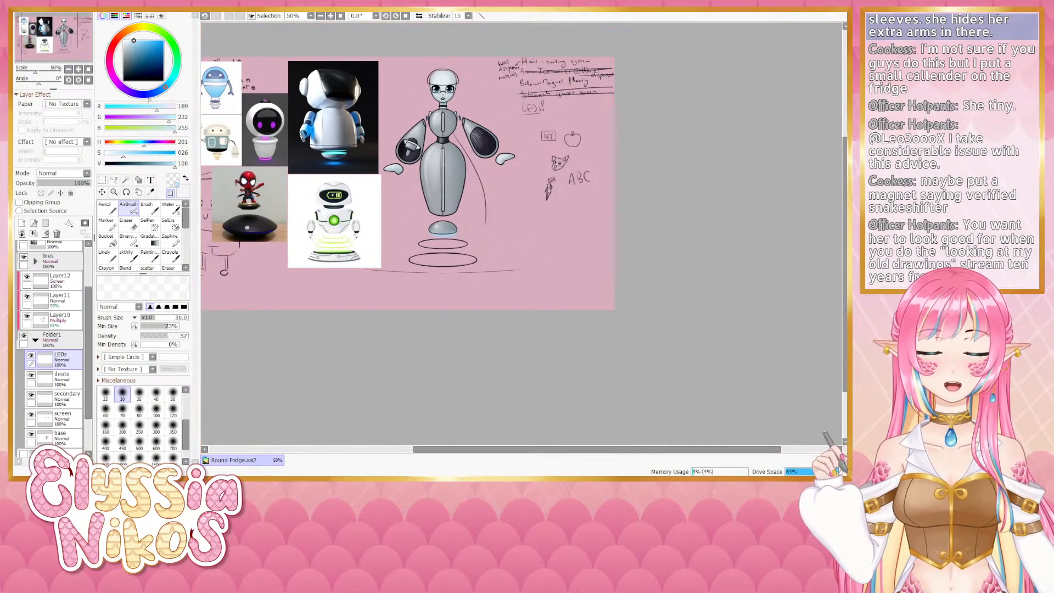
scroll(438, 267, up, 3)
drag(438, 267, 464, 158)
scroll(493, 219, down, 1)
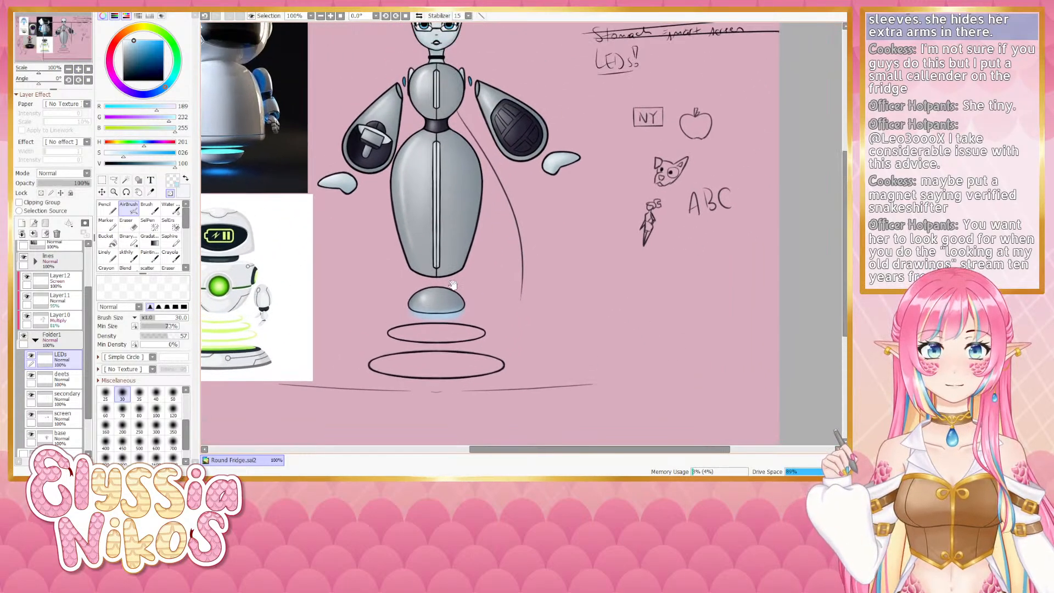
click(35, 339)
drag(87, 328, 88, 309)
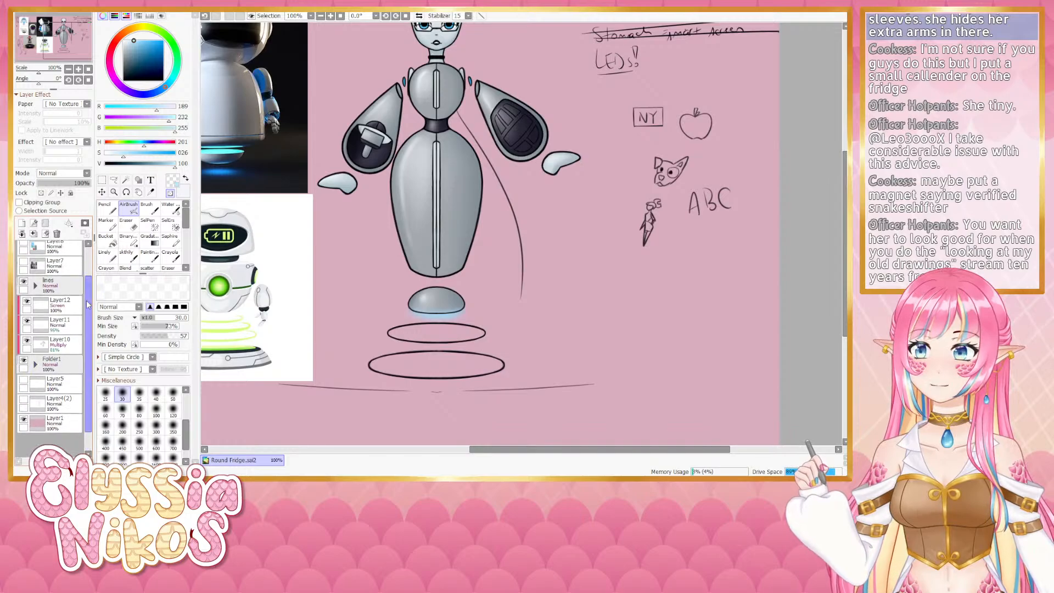
click(35, 285)
click(31, 380)
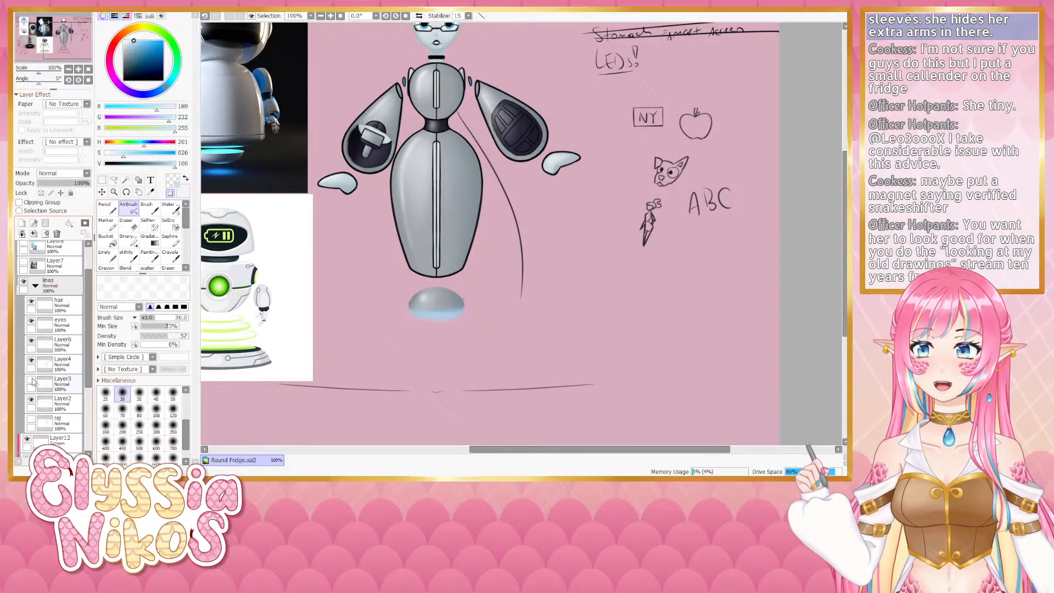
click(31, 380)
click(31, 321)
click(32, 321)
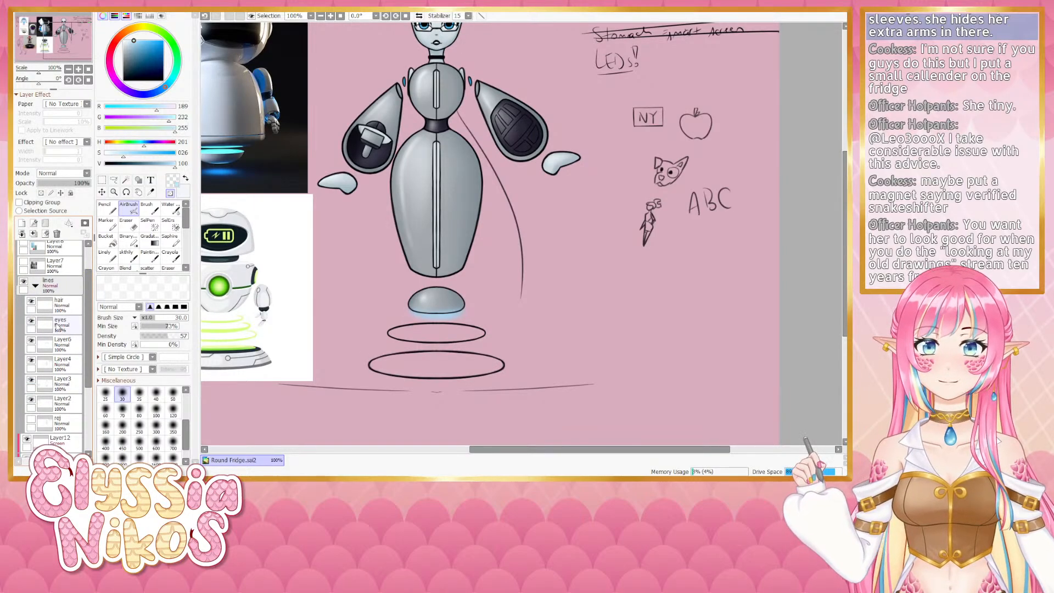
click(60, 324)
- Rotate the canvas, pick black with the custom blending brush at a larger size, and start thickening the power cable near the body
drag(39, 84, 50, 84)
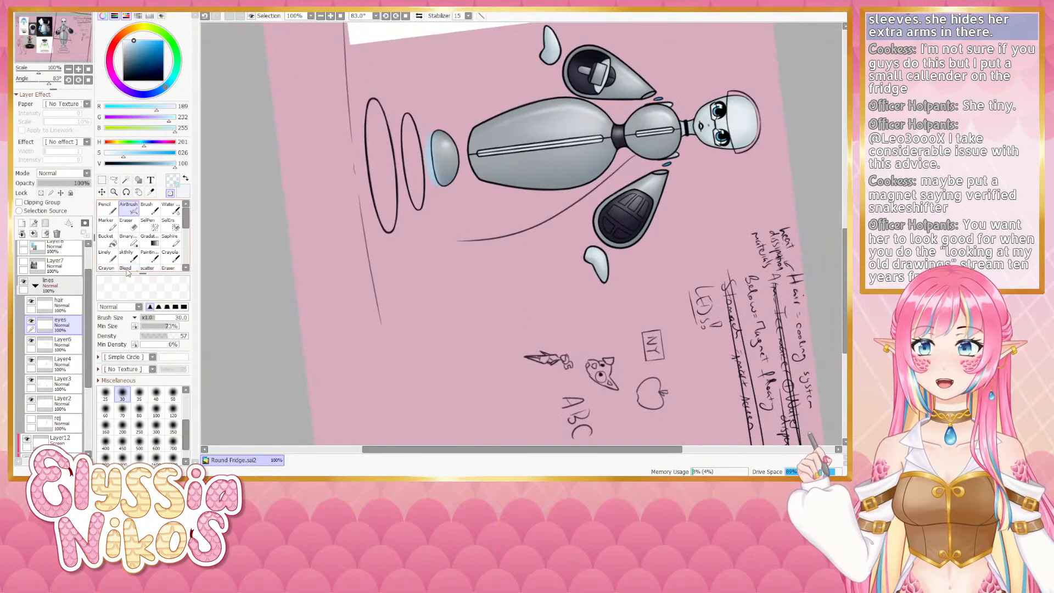
click(126, 255)
click(124, 80)
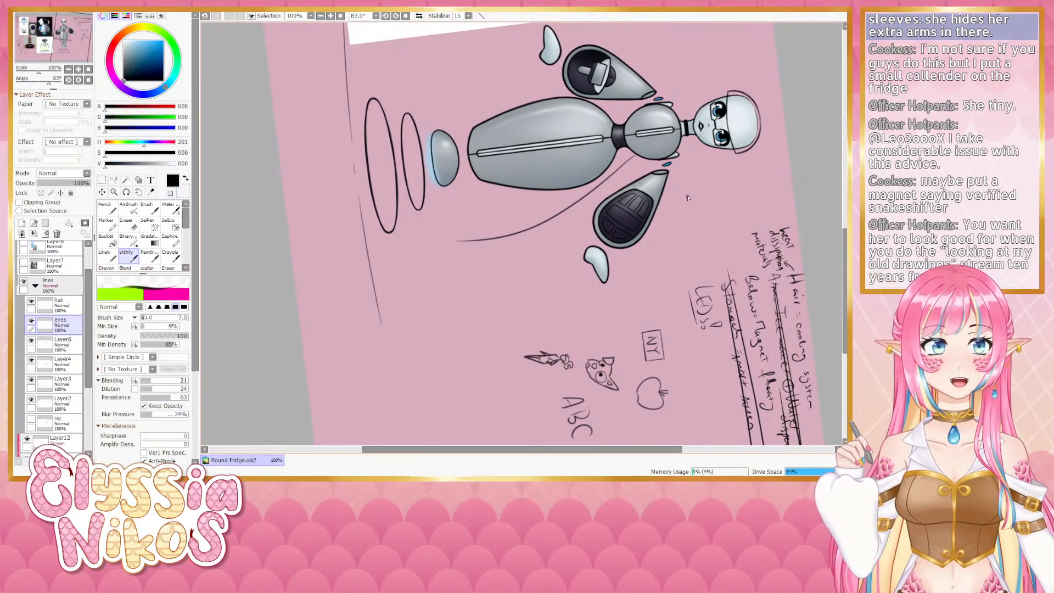
scroll(522, 230, down, 3)
drag(50, 83, 45, 84)
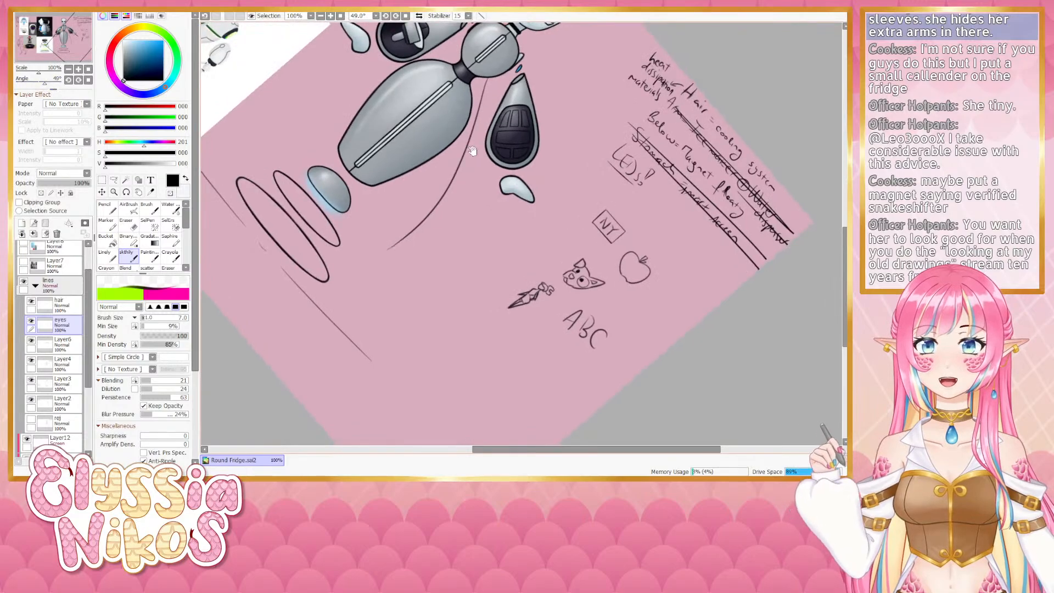
scroll(467, 165, up, 2)
key(bracketright)
key(bracketright)
key(bracketright)
key(bracketright)
drag(479, 104, 468, 146)
key(ctrl+z)
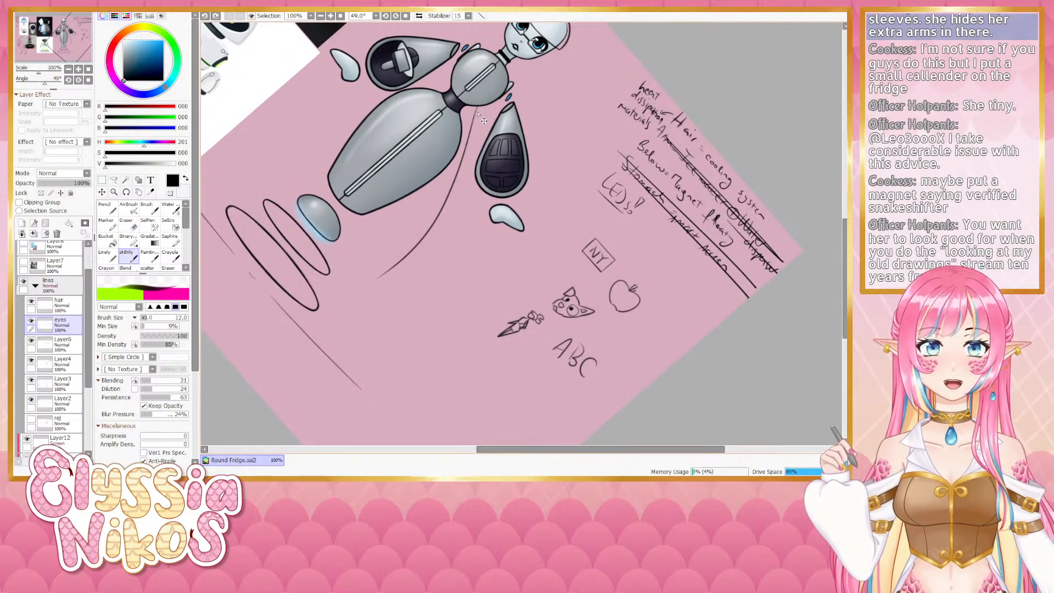
key(bracketleft)
drag(481, 105, 471, 140)
key(ctrl+z)
key(ctrl+z)
- Continue thickening the cable downward along the body with repeated strokes, undoing unwanted ones
key(ctrl+z)
key(ctrl+z)
key(ctrl+z)
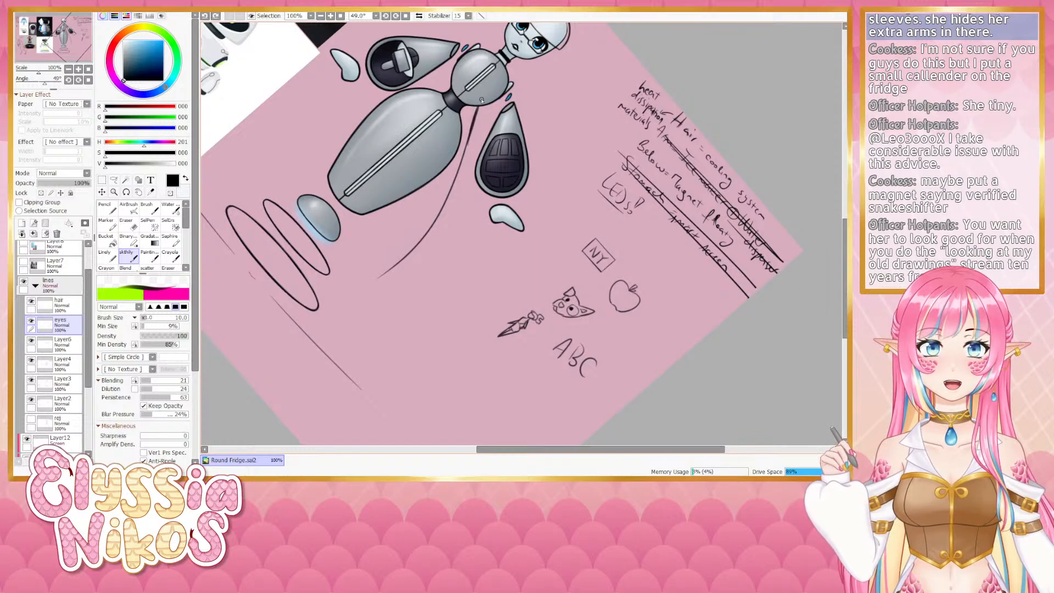
drag(482, 101, 460, 179)
key(ctrl+z)
drag(472, 132, 449, 198)
key(ctrl+z)
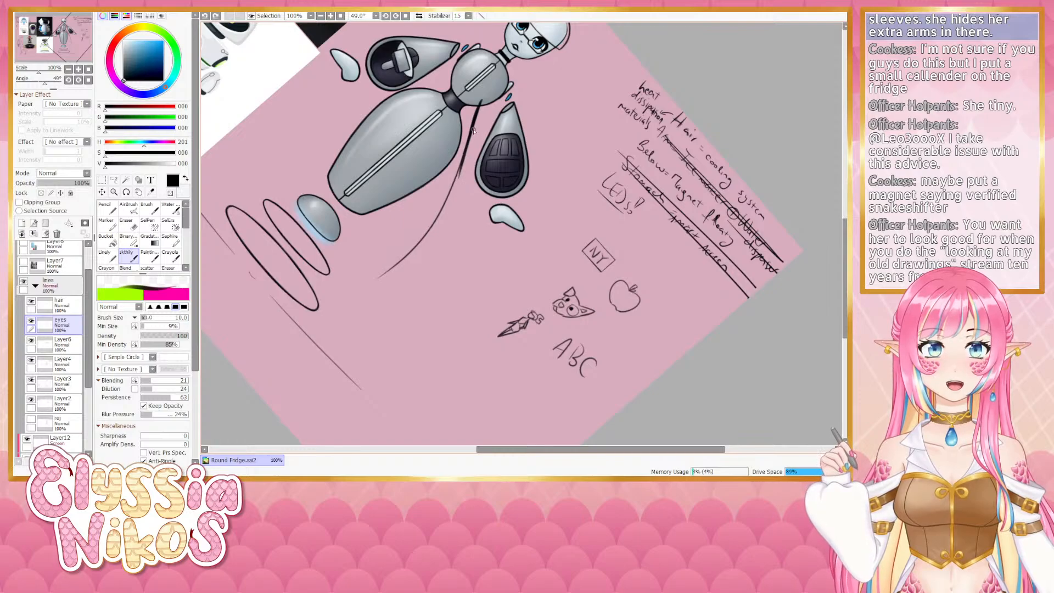
key(ctrl+z)
drag(473, 130, 453, 199)
key(ctrl+z)
drag(473, 131, 446, 204)
key(ctrl+z)
drag(463, 157, 438, 216)
key(ctrl+z)
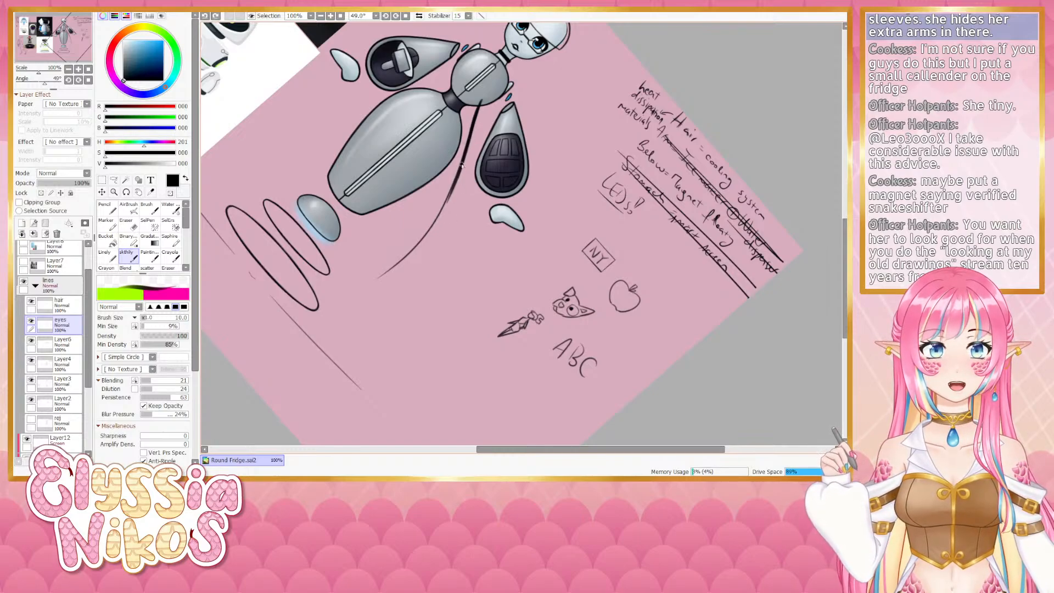
drag(460, 171, 429, 236)
key(ctrl+z)
drag(457, 181, 425, 239)
key(ctrl+z)
drag(459, 172, 424, 241)
key(ctrl+z)
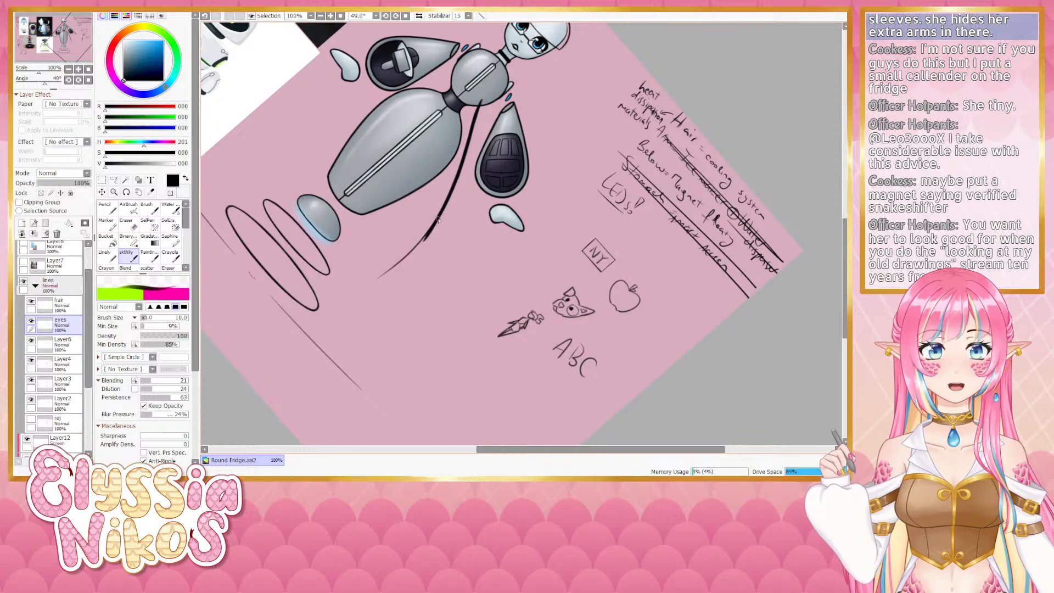
- Reset the canvas rotation and extend the thick cable stroke down toward the floor, retrying strokes
key(e)
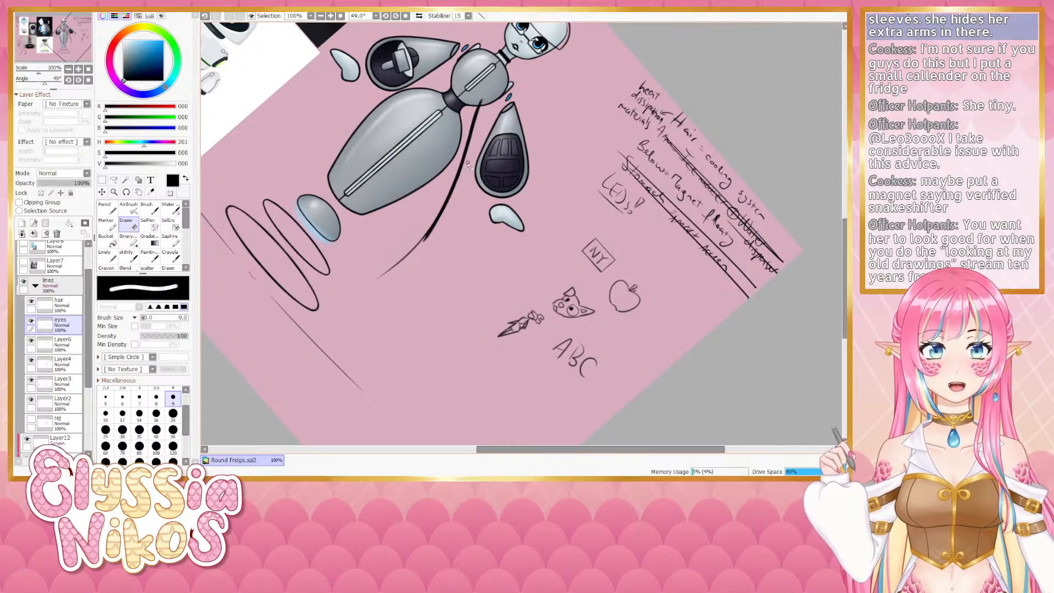
click(88, 79)
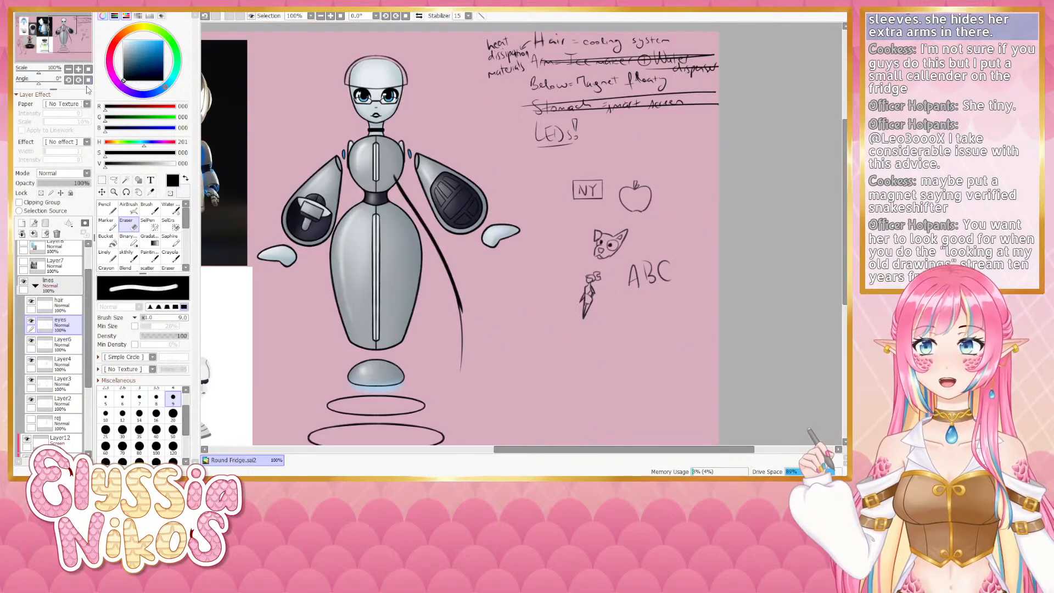
click(133, 257)
drag(428, 310, 394, 211)
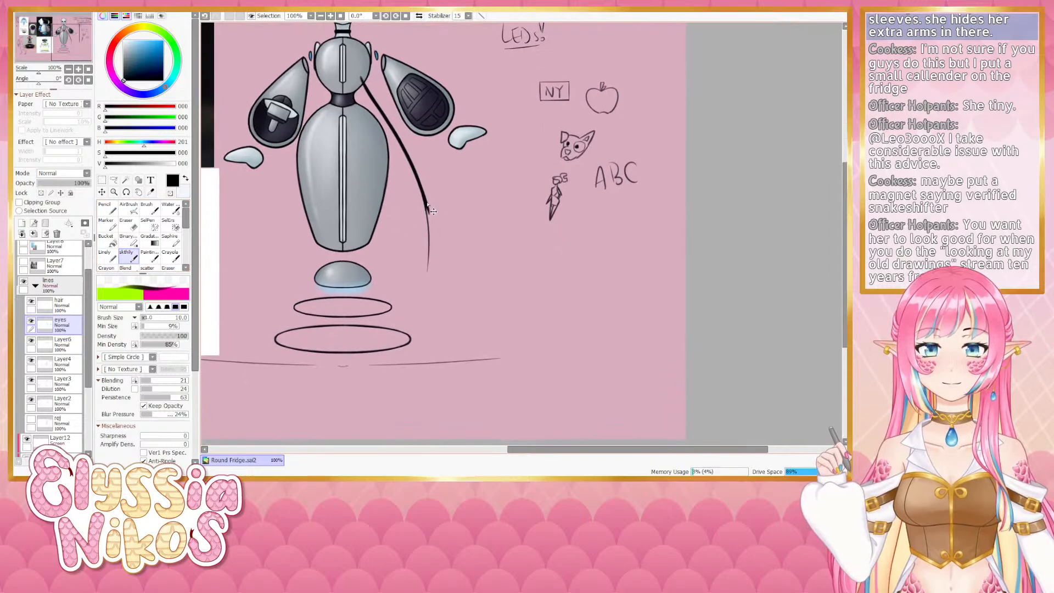
key(bracketright)
mouse_move(416, 171)
mouse_down()
mouse_move(425, 254)
mouse_move(427, 192)
mouse_move(428, 291)
mouse_up()
key(ctrl+z)
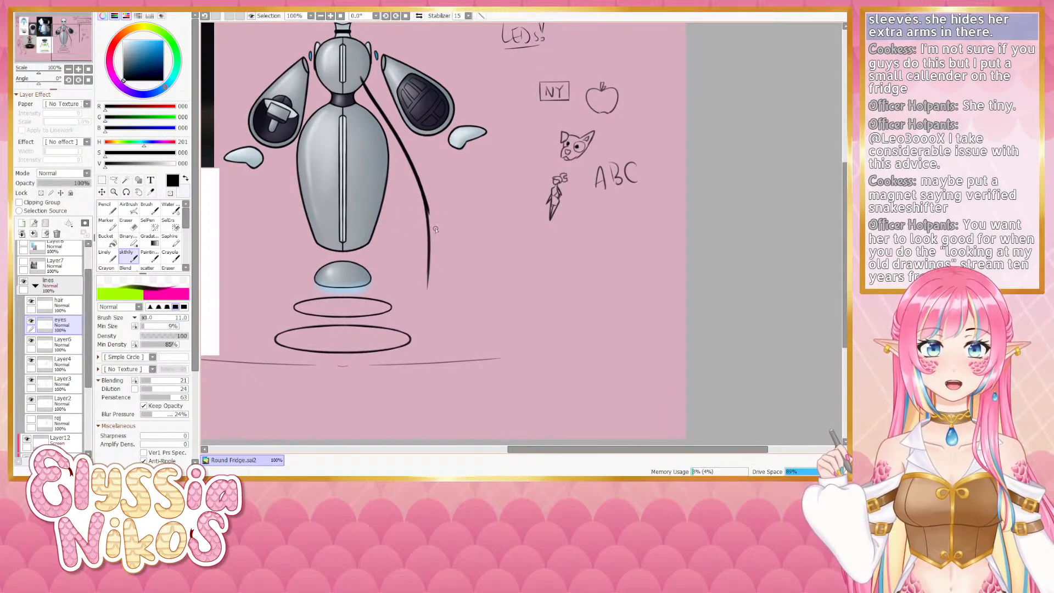
key(ctrl+z)
drag(419, 181, 430, 286)
key(ctrl+z)
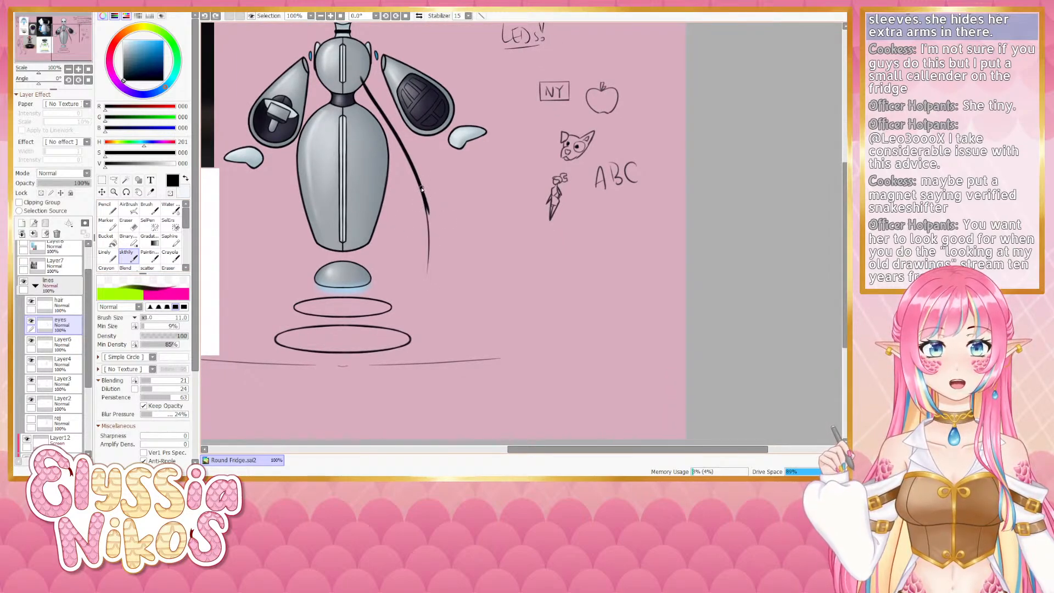
drag(423, 190, 429, 279)
drag(428, 208, 426, 301)
key(ctrl+z)
key(ctrl+z)
drag(430, 226, 428, 329)
key(ctrl+z)
mouse_move(430, 247)
mouse_down()
mouse_move(425, 329)
mouse_move(425, 310)
mouse_move(431, 332)
mouse_up()
key(ctrl+z)
key(ctrl+z)
key(ctrl+z)
drag(430, 265, 429, 333)
key(ctrl+z)
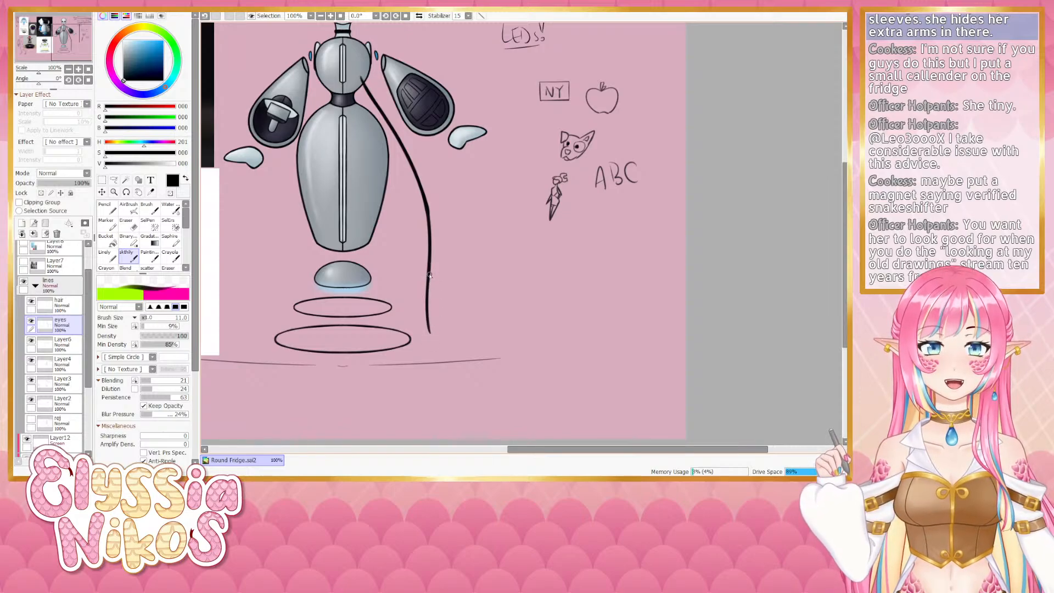
key(ctrl+z)
drag(430, 274, 429, 336)
- Switch to the eraser and trim the thickened cable's edges, undoing several attempts
key(e)
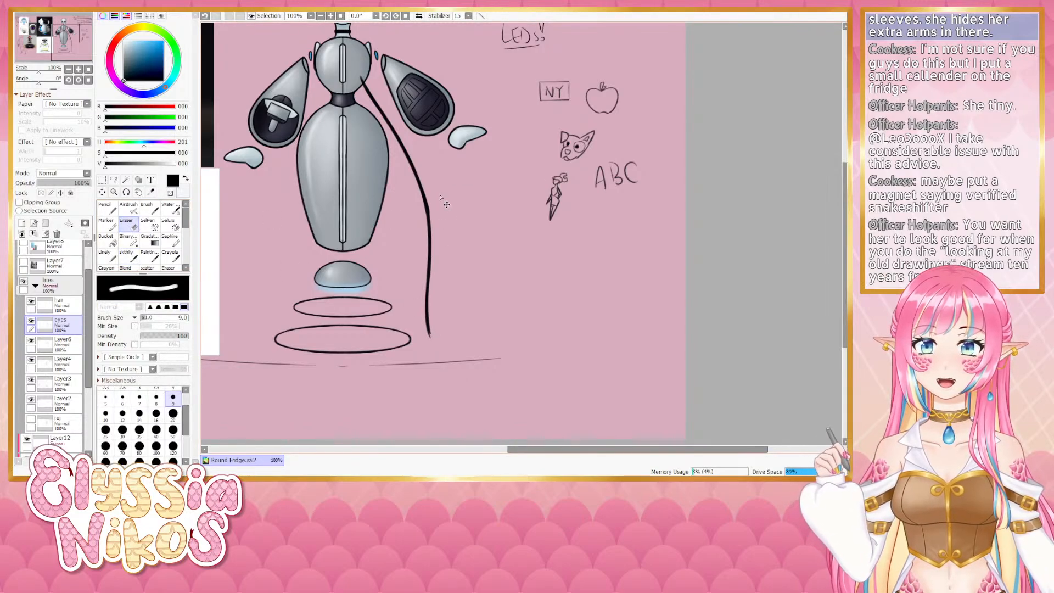
mouse_move(440, 198)
ctrl+alt+mouse_down()
mouse_move(450, 196)
mouse_move(437, 226)
ctrl+alt+mouse_up()
key(ctrl+z)
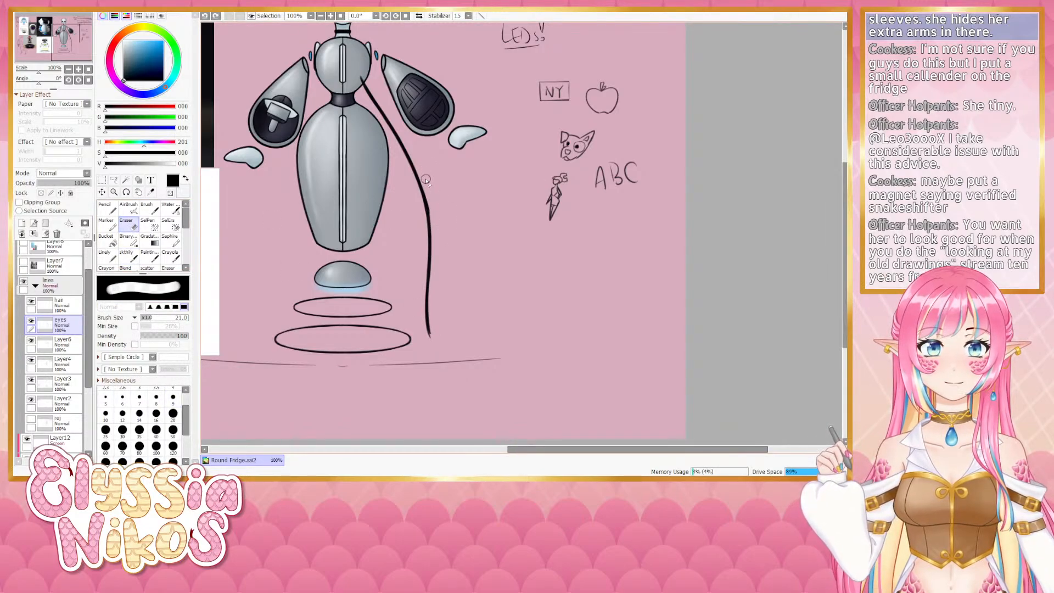
drag(426, 180, 438, 236)
key(ctrl+z)
key(ctrl+z)
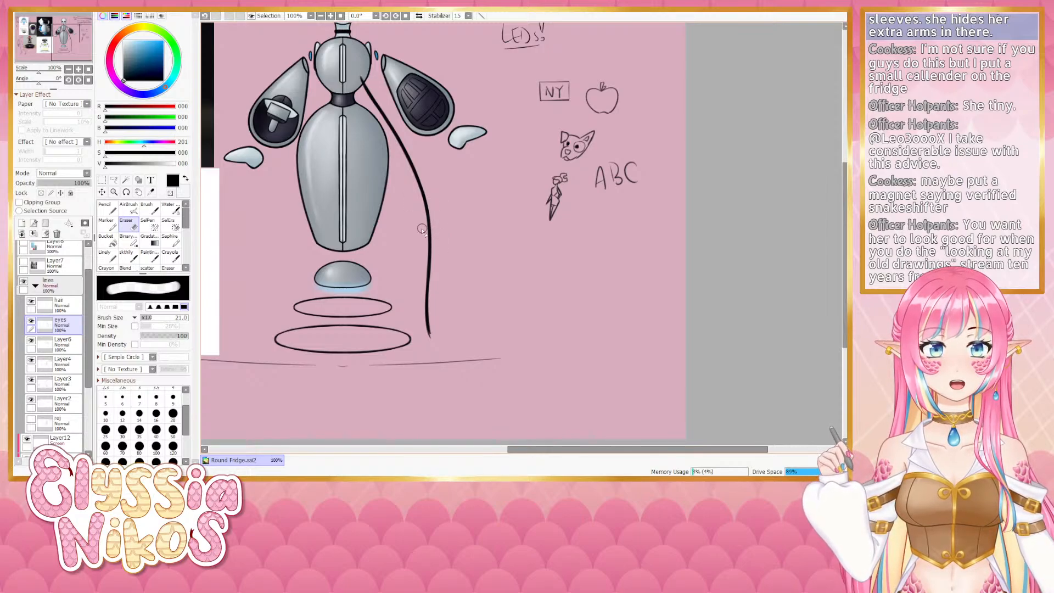
drag(409, 186, 449, 256)
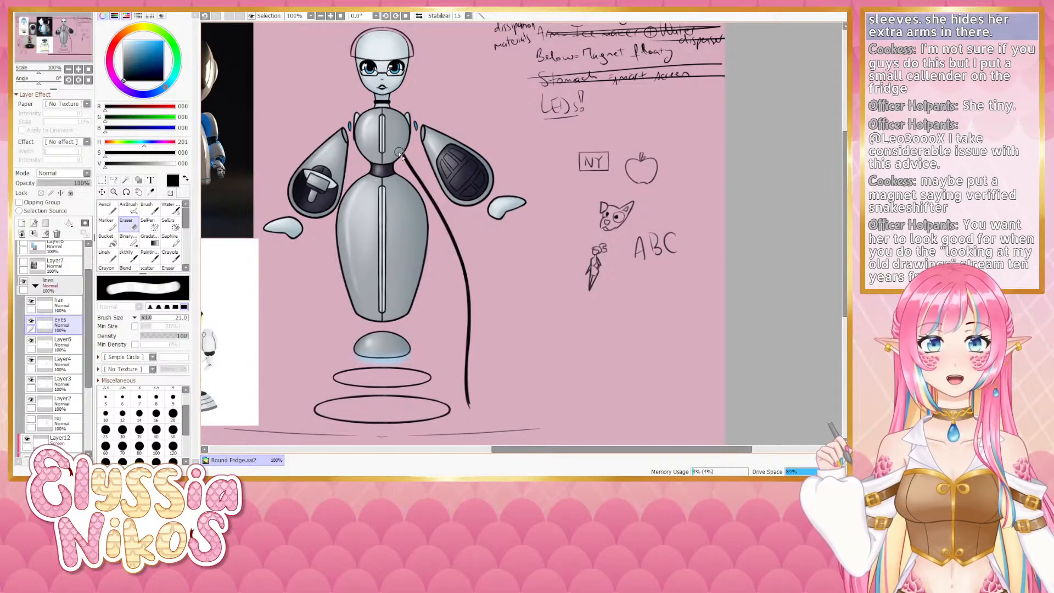
drag(401, 154, 407, 141)
key(ctrl+z)
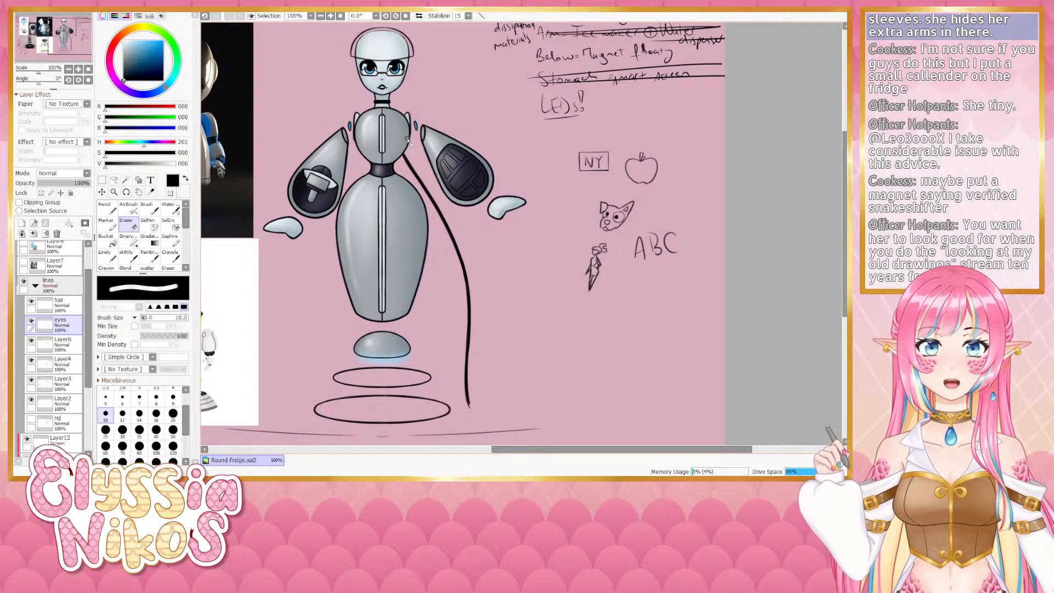
drag(392, 227, 404, 328)
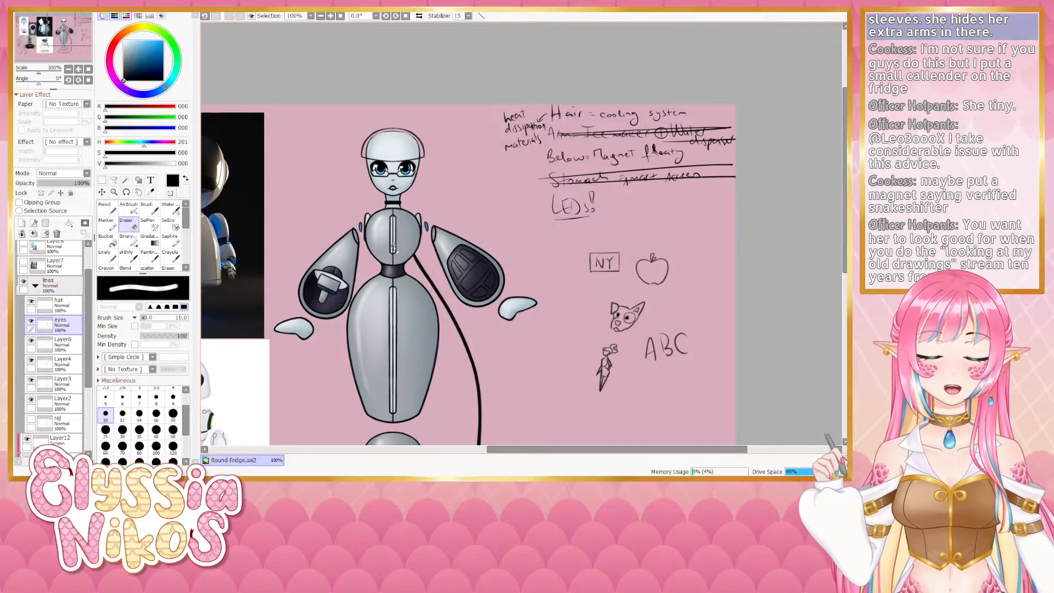
- Select the hair layer, pick the blending brush, and turn on the symmetry guide layer centred on the robot
drag(409, 266, 418, 225)
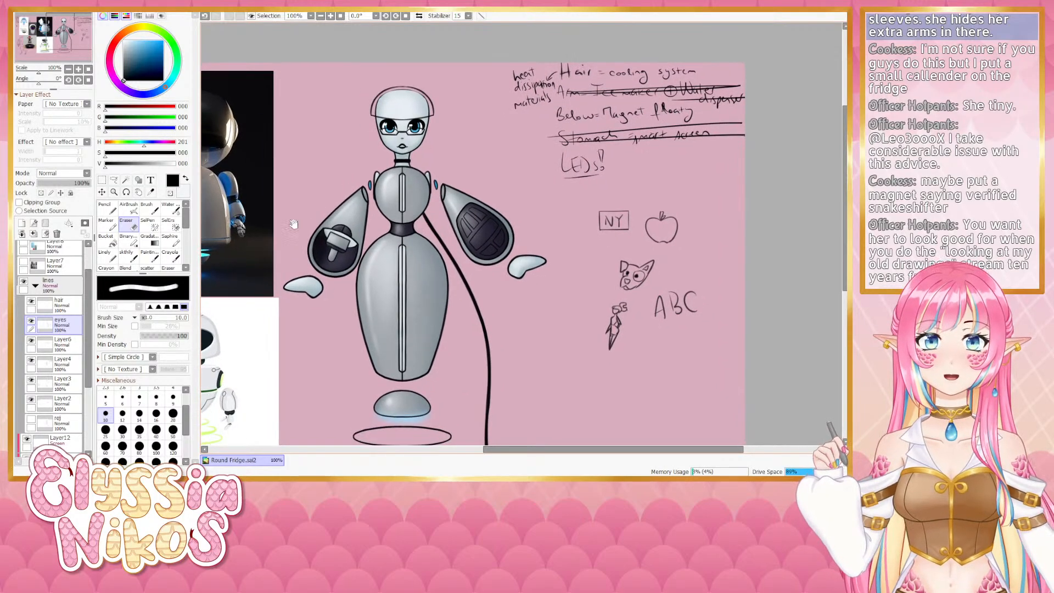
click(129, 257)
drag(295, 335, 358, 169)
drag(358, 212, 375, 314)
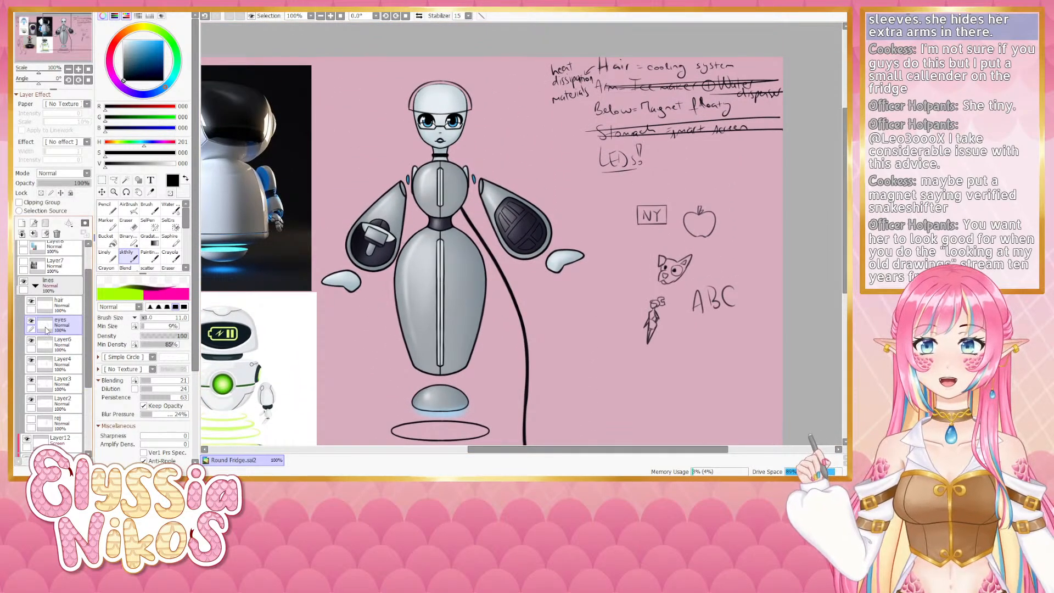
click(31, 302)
click(31, 301)
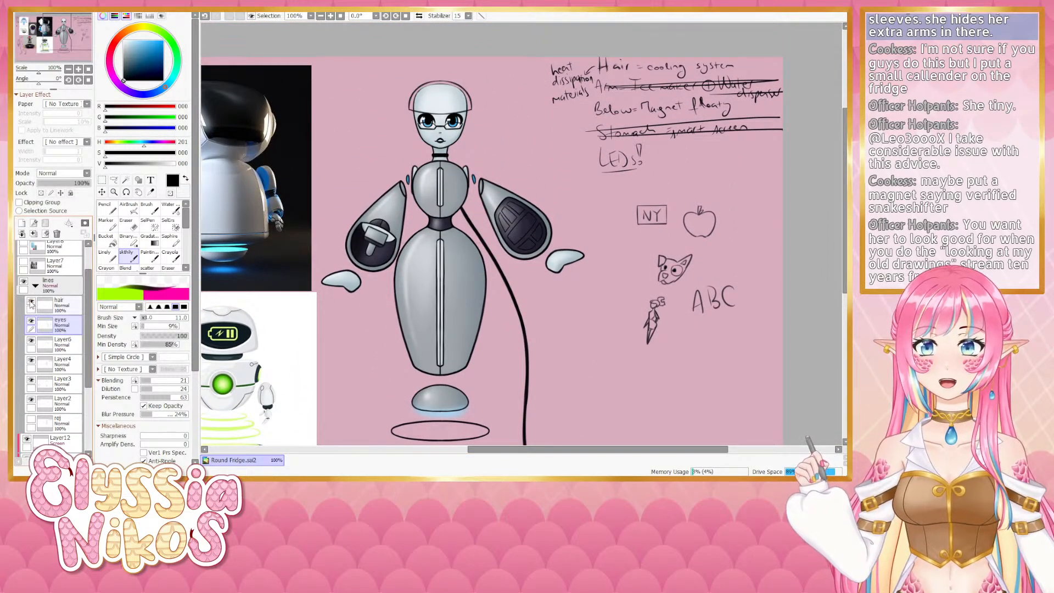
click(63, 306)
drag(478, 178, 448, 198)
ctrl+alt+drag(469, 154, 461, 141)
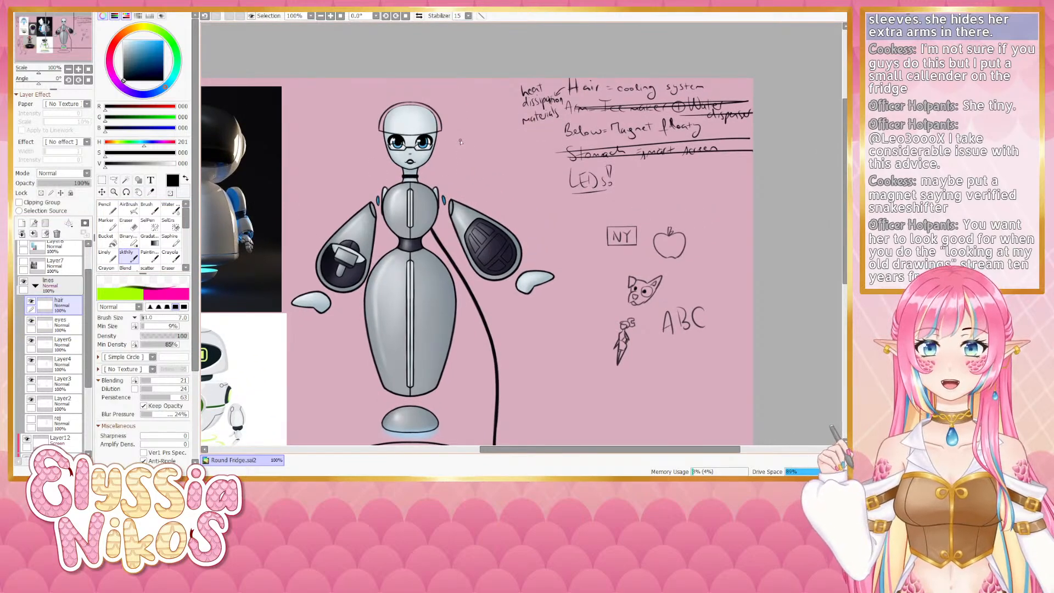
drag(414, 100, 452, 130)
key(ctrl+z)
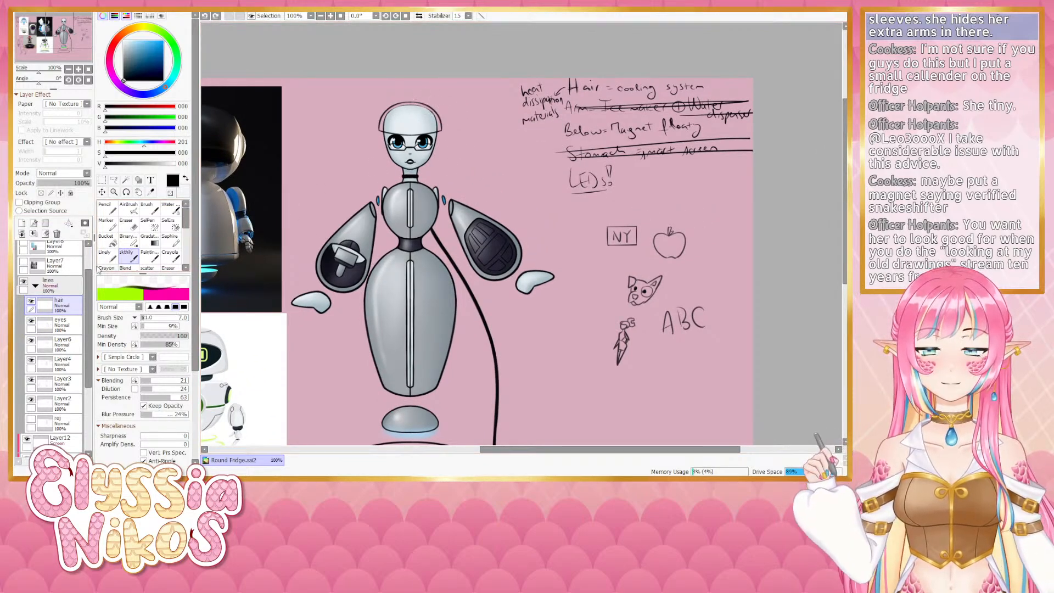
drag(89, 281, 86, 257)
click(26, 249)
scroll(83, 289, down, 1)
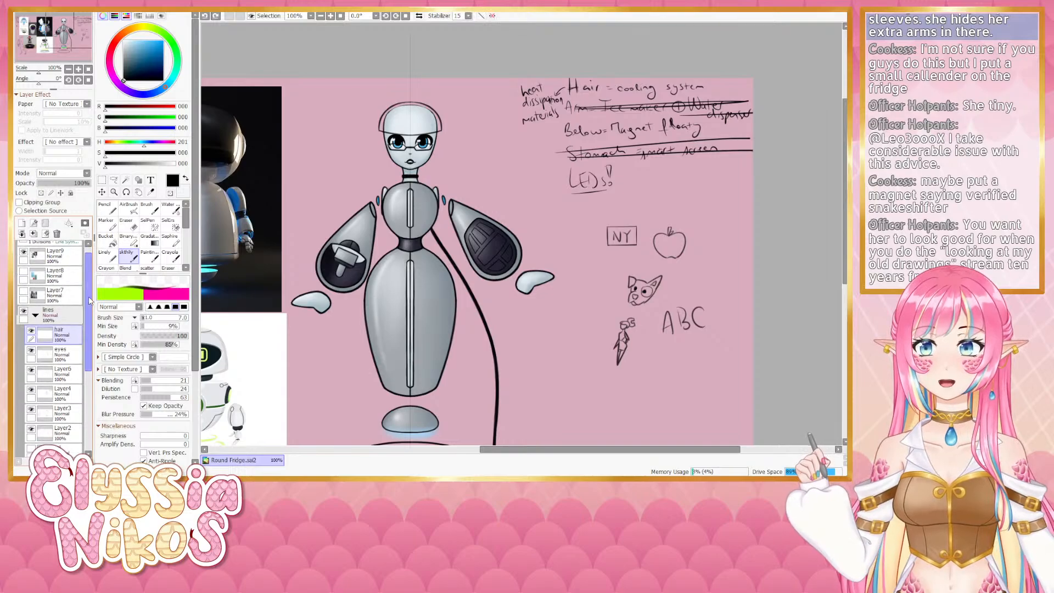
- Draw a symmetrical rounded hair outline arching over the robot's head, retrying strokes with undo
drag(413, 101, 448, 165)
key(ctrl+z)
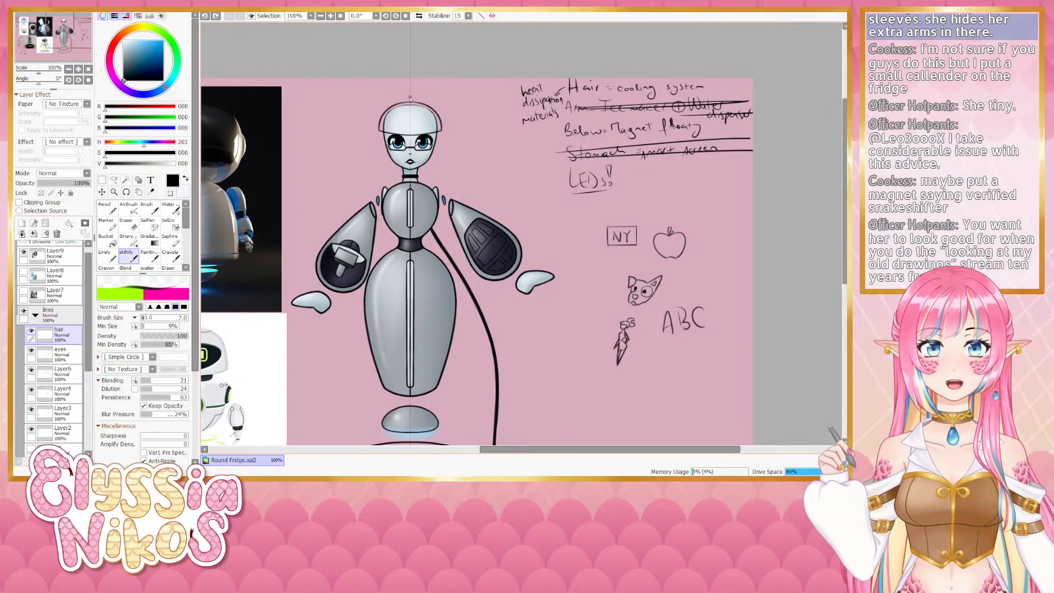
drag(413, 100, 453, 170)
key(ctrl+z)
mouse_move(412, 100)
mouse_down()
mouse_move(453, 143)
mouse_move(448, 168)
mouse_up()
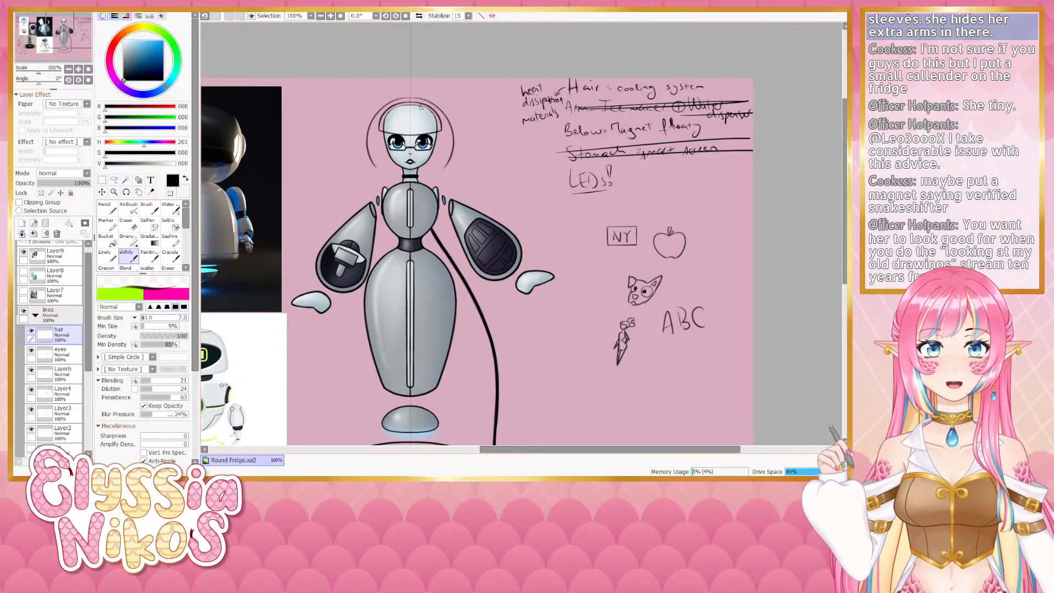
key(ctrl+z)
mouse_move(413, 100)
mouse_down()
mouse_move(449, 121)
mouse_move(445, 156)
mouse_up()
key(ctrl+z)
mouse_move(413, 99)
mouse_down()
mouse_move(450, 120)
mouse_move(446, 167)
mouse_move(419, 99)
mouse_move(451, 171)
mouse_up()
key(ctrl+z)
key(ctrl+z)
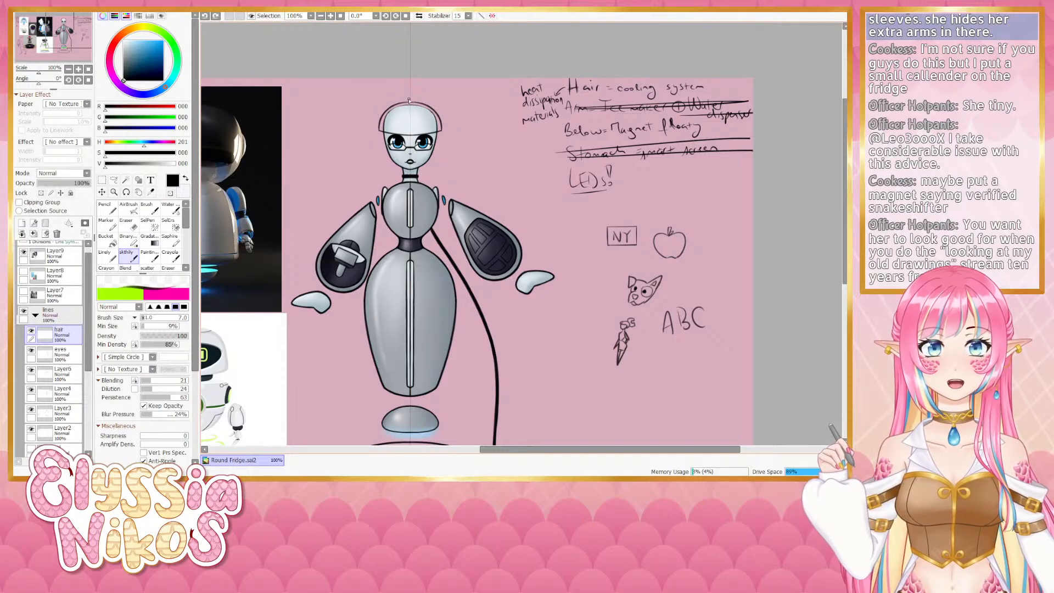
mouse_move(413, 99)
mouse_down()
mouse_move(454, 175)
mouse_move(439, 125)
mouse_move(461, 163)
mouse_move(426, 176)
mouse_move(465, 175)
mouse_move(459, 164)
mouse_move(435, 176)
mouse_up()
key(ctrl+z)
key(ctrl+z)
key(ctrl+z)
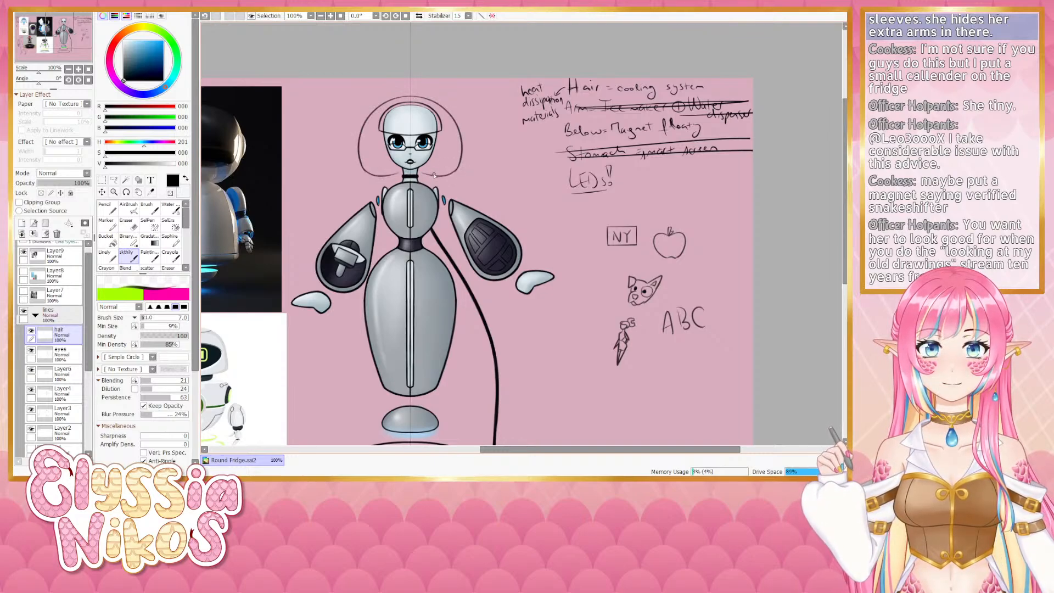
- Draw the hair's bob-shaped sides down to jaw level on both sides, redoing unwanted strokes
drag(440, 134, 434, 174)
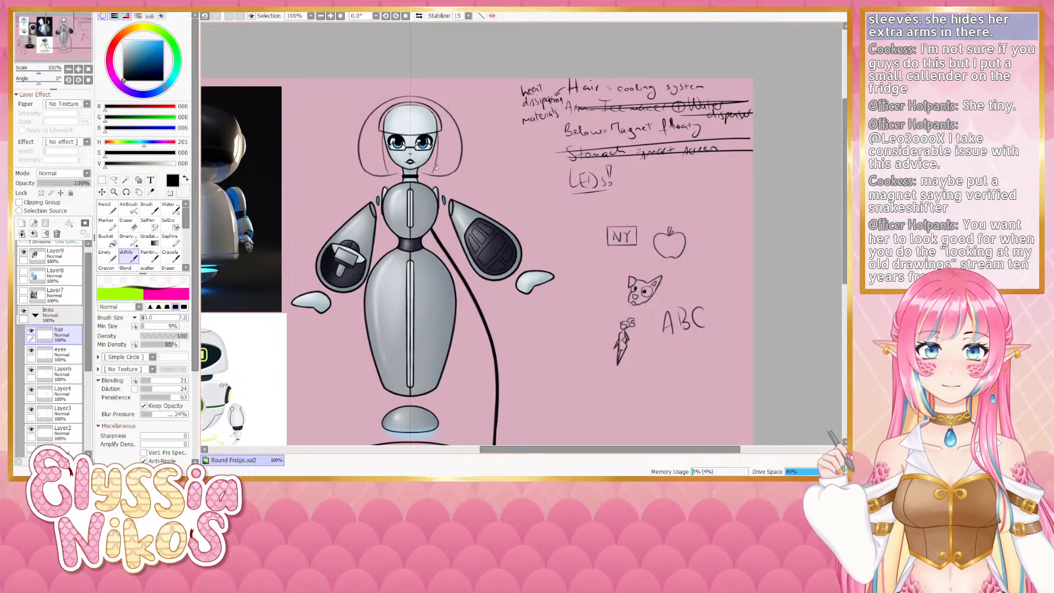
key(ctrl+z)
drag(437, 136, 426, 178)
key(ctrl+z)
drag(437, 137, 429, 178)
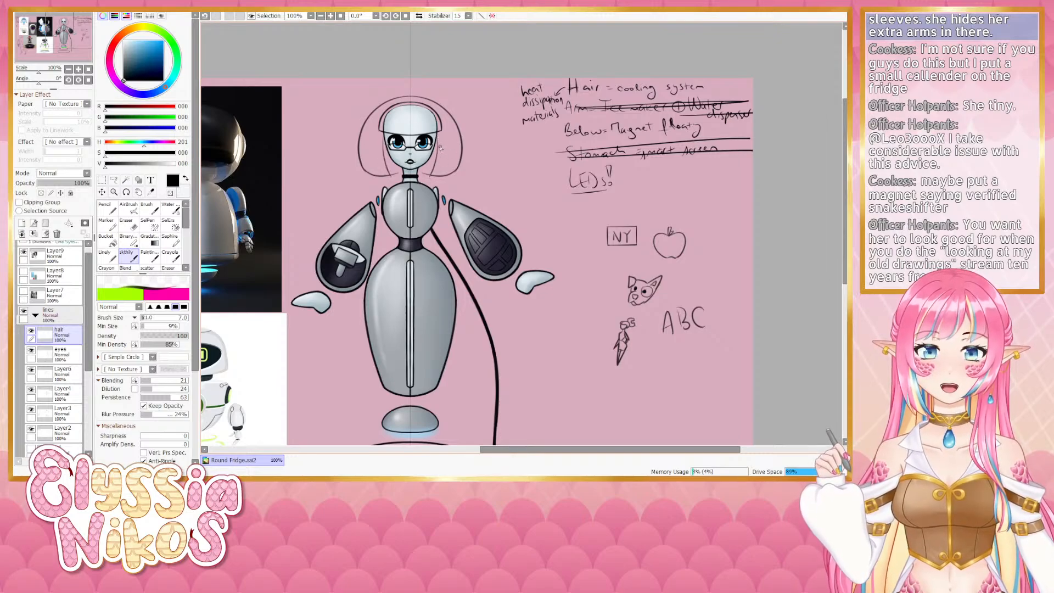
key(ctrl+z)
drag(437, 137, 436, 175)
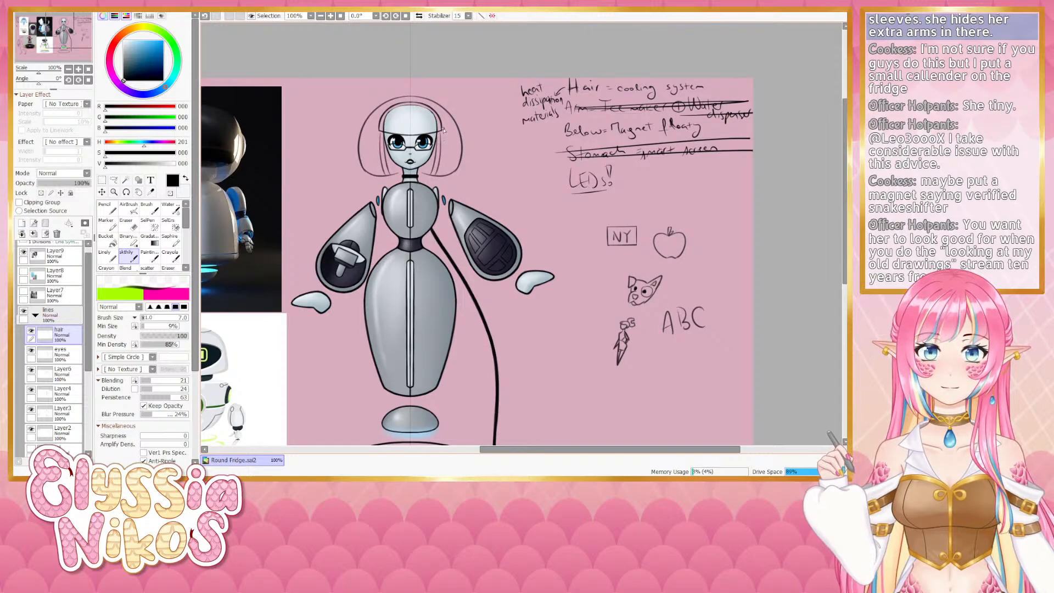
drag(443, 130, 440, 174)
key(ctrl+z)
key(ctrl+z)
drag(438, 113, 444, 174)
key(ctrl+z)
drag(442, 124, 445, 171)
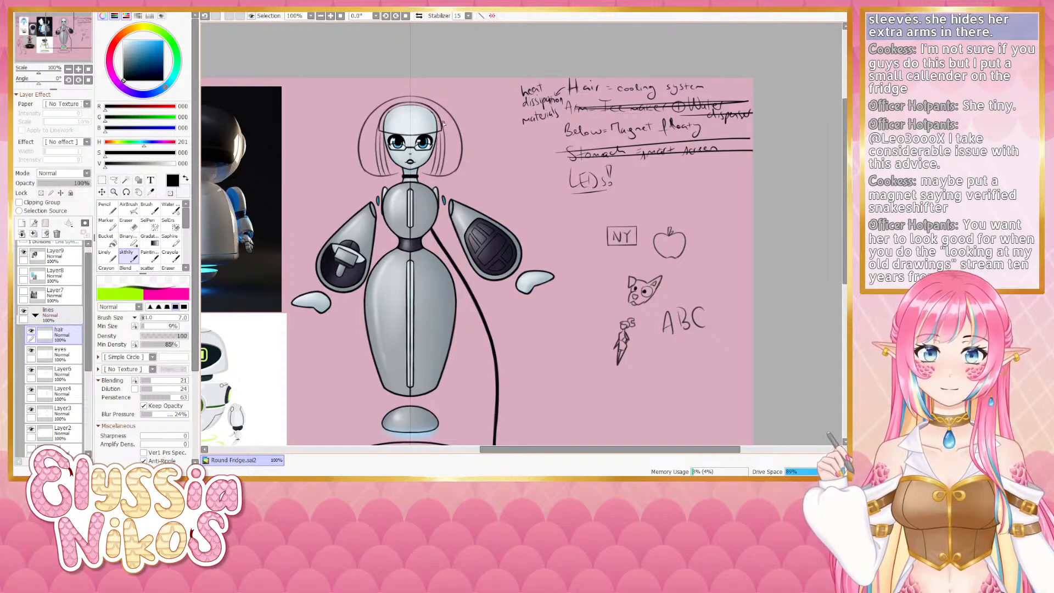
drag(444, 124, 447, 167)
key(ctrl+z)
drag(441, 115, 449, 172)
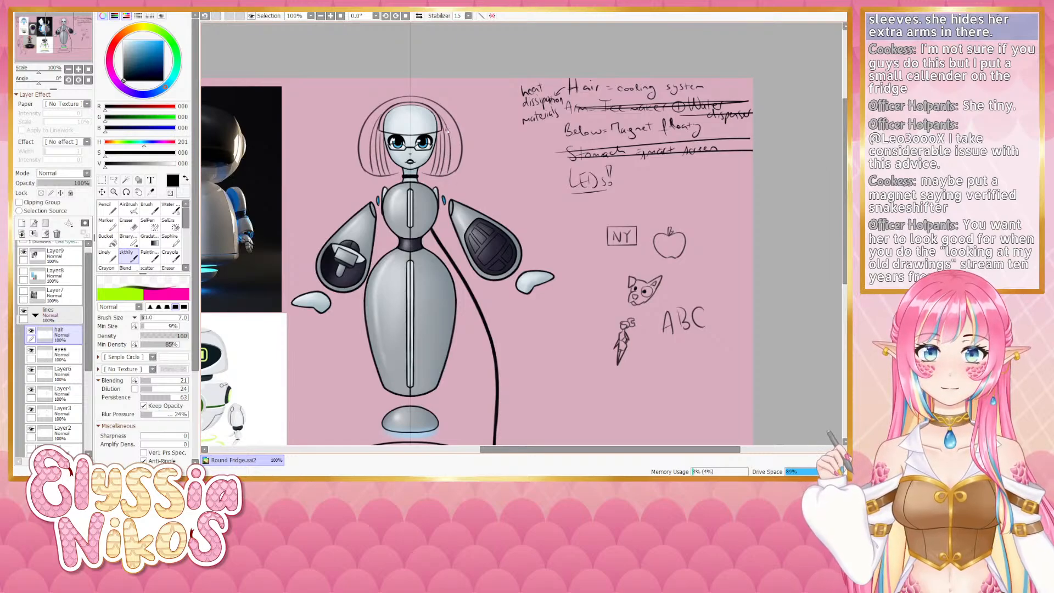
key(ctrl+z)
drag(440, 114, 449, 173)
key(ctrl+z)
drag(440, 114, 444, 176)
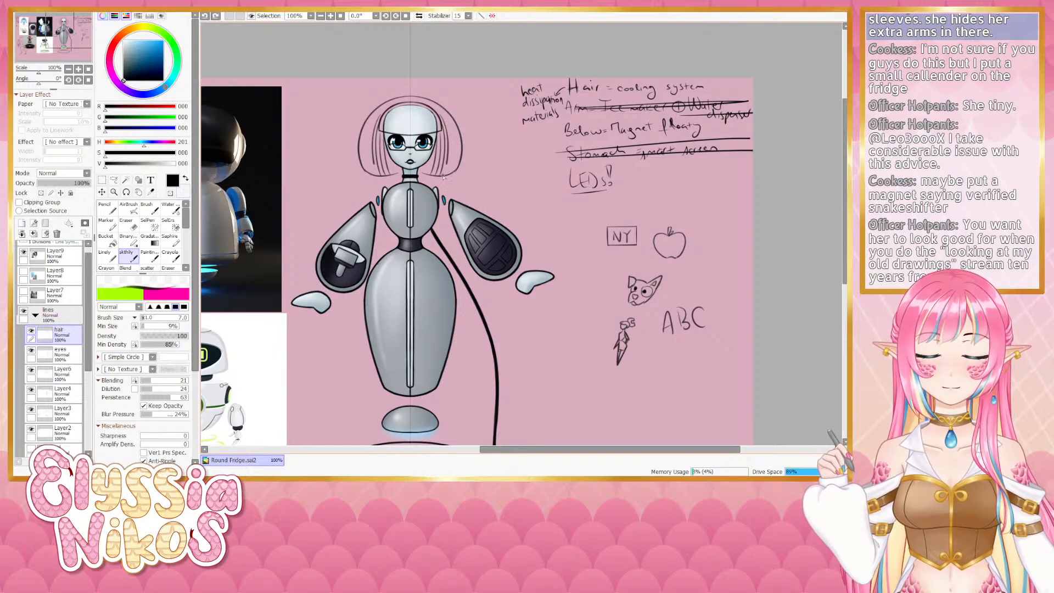
key(ctrl+z)
mouse_move(438, 110)
mouse_down()
mouse_move(452, 144)
mouse_move(445, 184)
mouse_move(427, 173)
mouse_up()
key(ctrl+z)
key(ctrl+z)
key(ctrl+z)
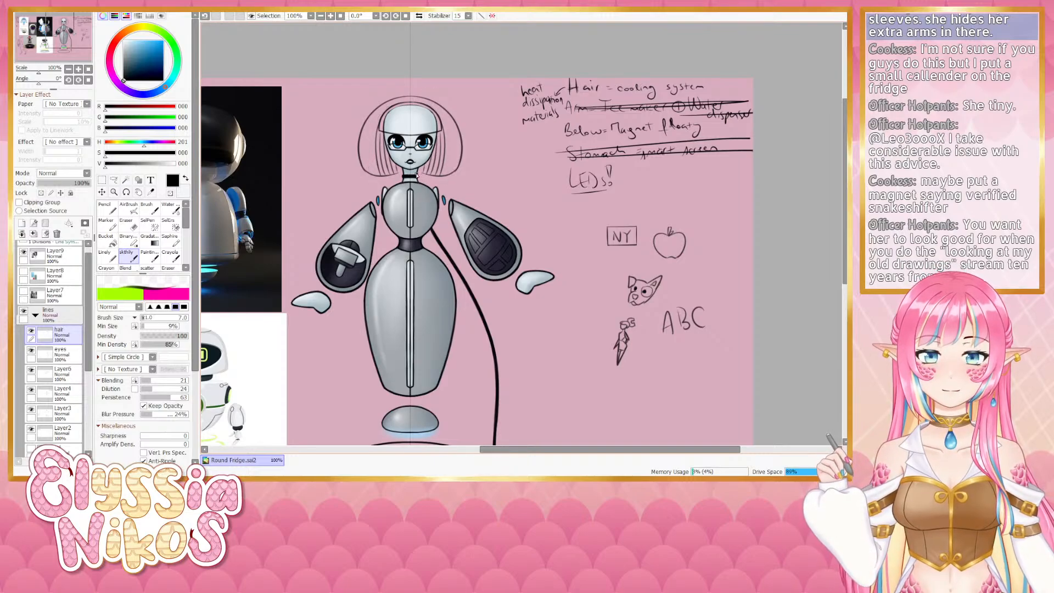
key(ctrl+z)
- Fill the bob hair with curved vertical strand lines, undoing and redrawing strokes that go astray
drag(415, 174, 444, 177)
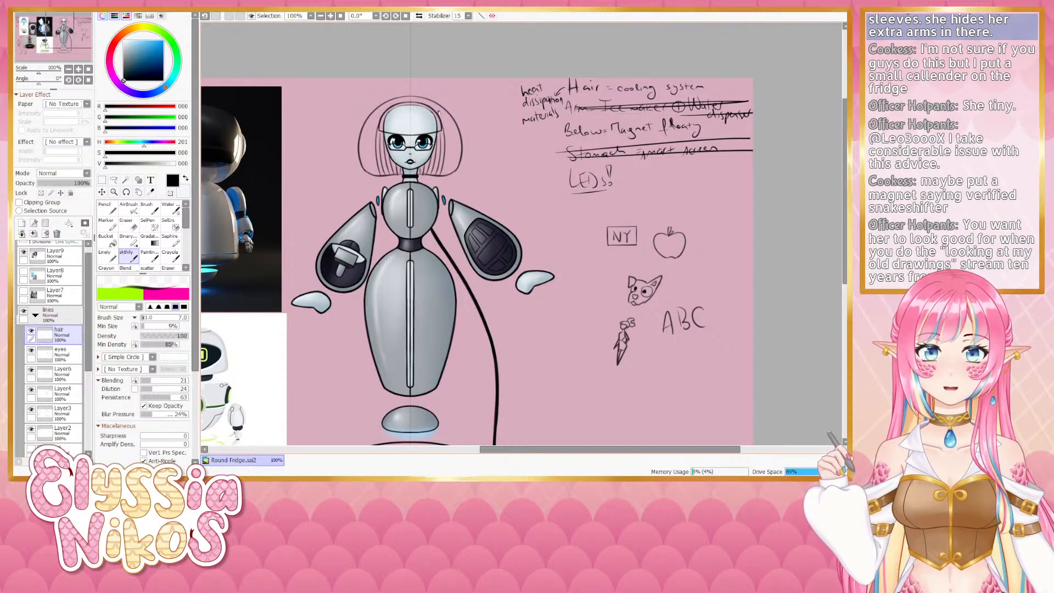
drag(439, 112, 447, 181)
key(ctrl+z)
key(ctrl+z)
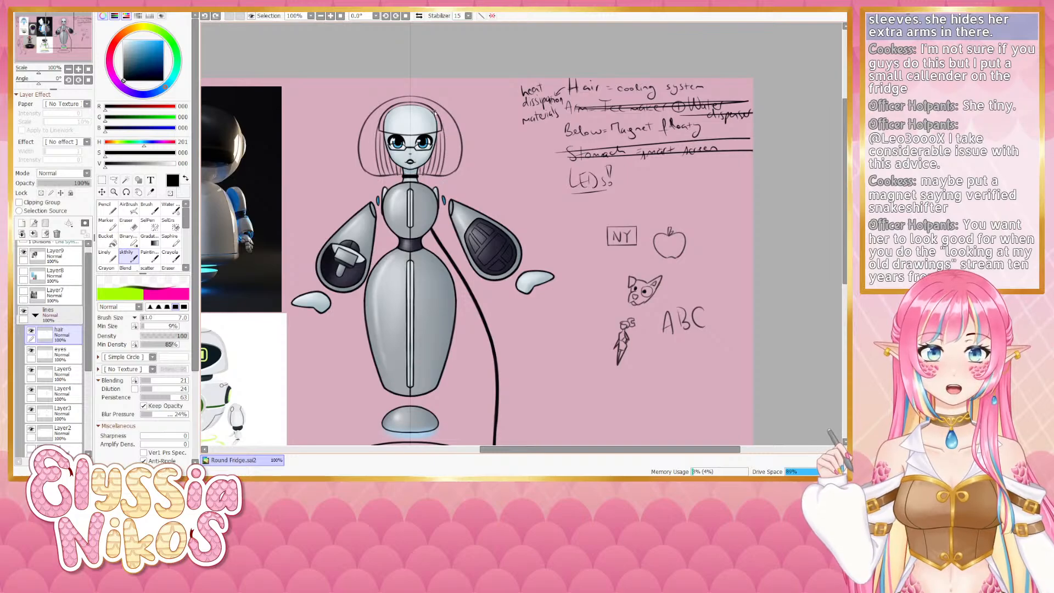
drag(435, 111, 449, 174)
key(ctrl+z)
drag(436, 109, 446, 178)
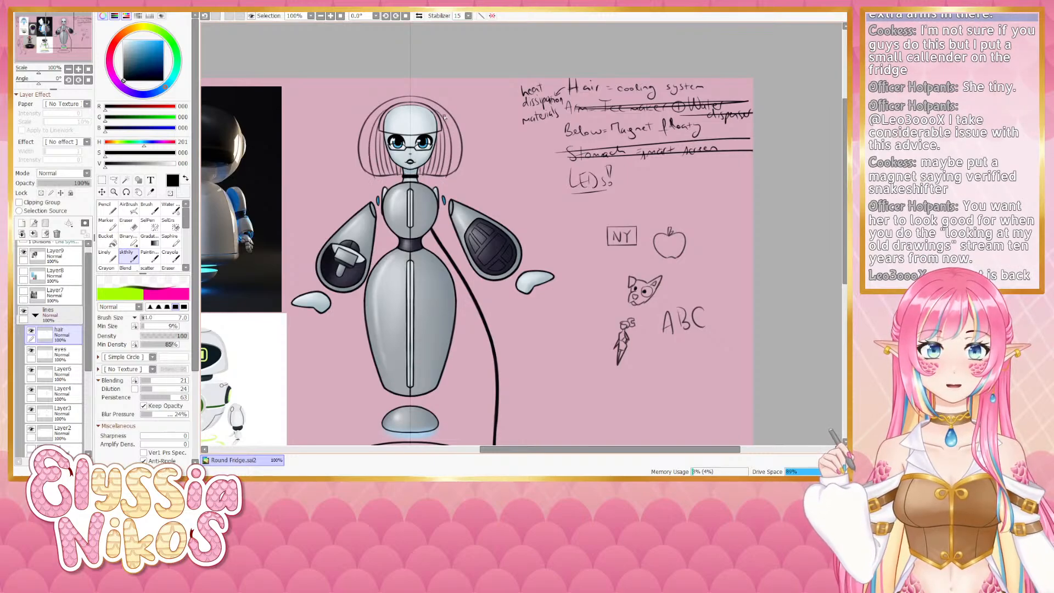
key(ctrl+z)
drag(435, 109, 445, 176)
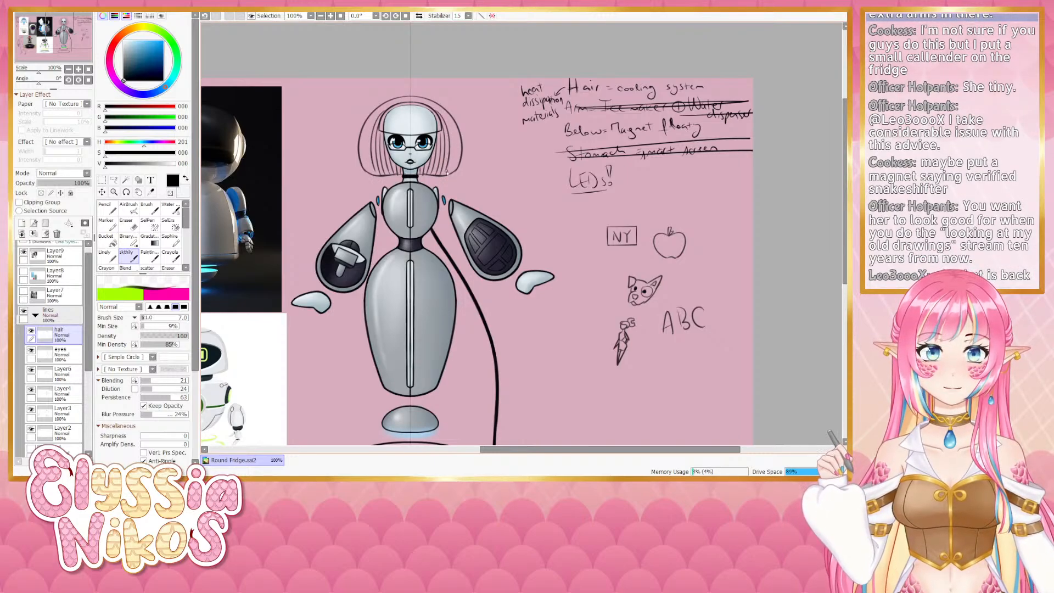
drag(430, 108, 457, 173)
key(ctrl+z)
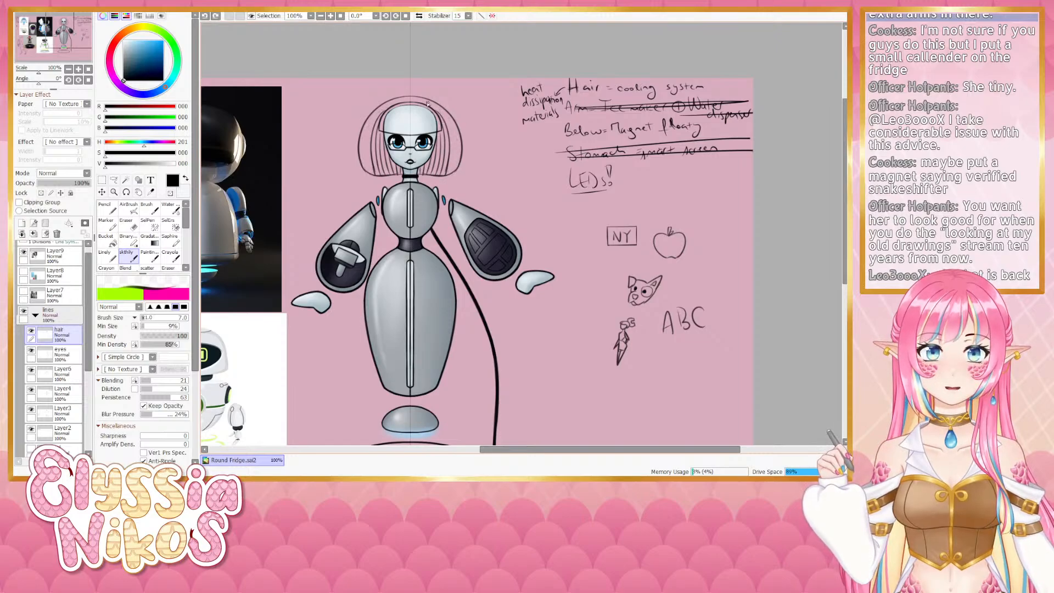
mouse_move(422, 103)
mouse_down()
mouse_move(447, 117)
mouse_move(458, 168)
mouse_up()
key(ctrl+z)
drag(430, 104, 450, 174)
key(ctrl+z)
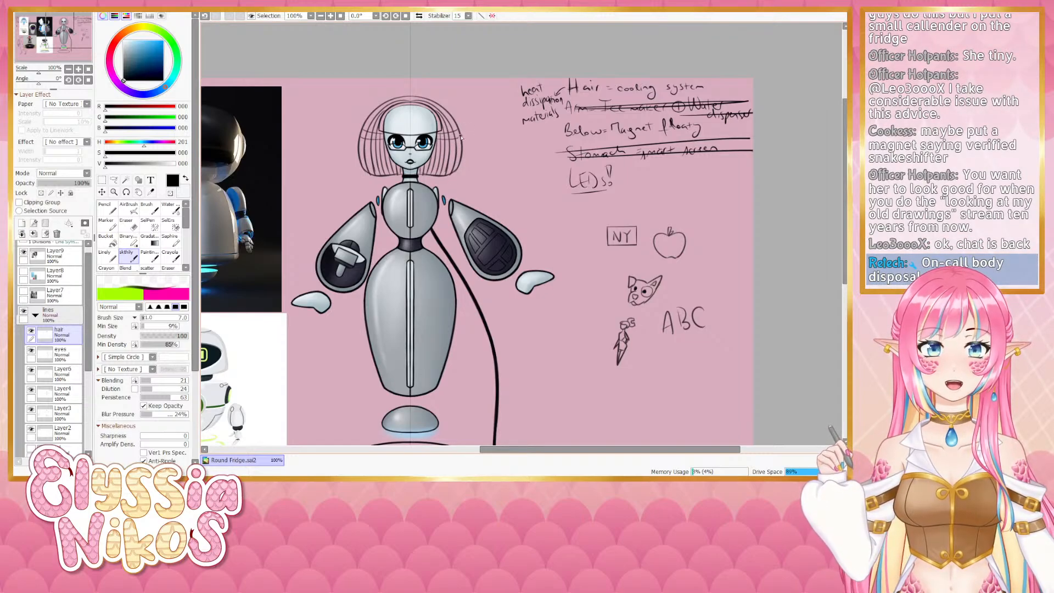
key(ctrl+z)
mouse_move(437, 141)
mouse_down()
mouse_move(463, 136)
mouse_move(457, 171)
mouse_up()
key(ctrl+z)
key(ctrl+z)
key(ctrl+z)
key(ctrl+z)
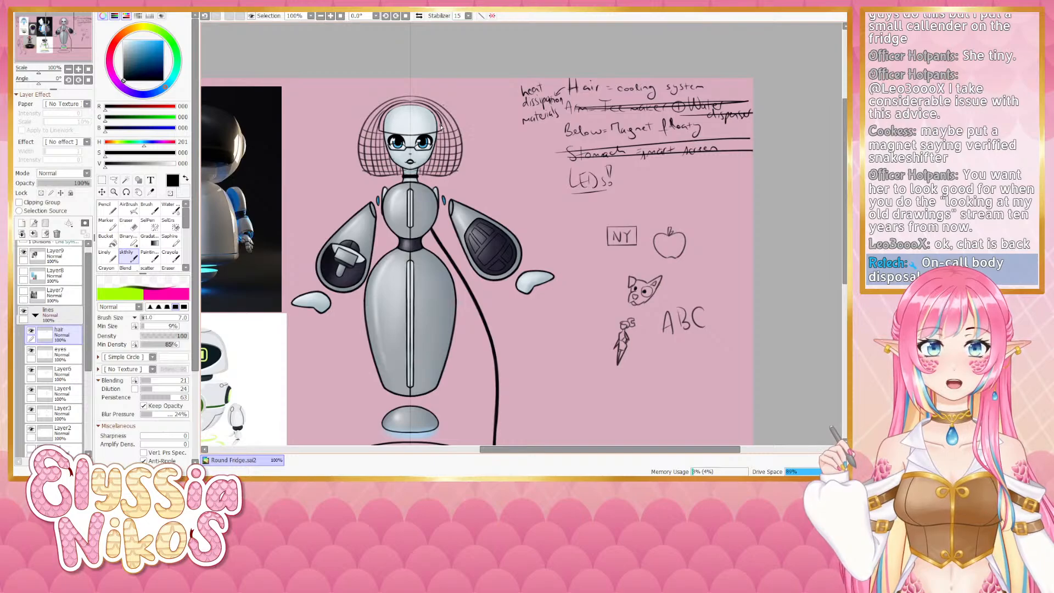
- Add horizontal lines across the hair to form a mesh pattern, undoing several attempts
mouse_move(441, 127)
mouse_down()
mouse_move(460, 124)
mouse_move(441, 113)
mouse_up()
key(ctrl+z)
key(ctrl+z)
key(ctrl+z)
key(ctrl+z)
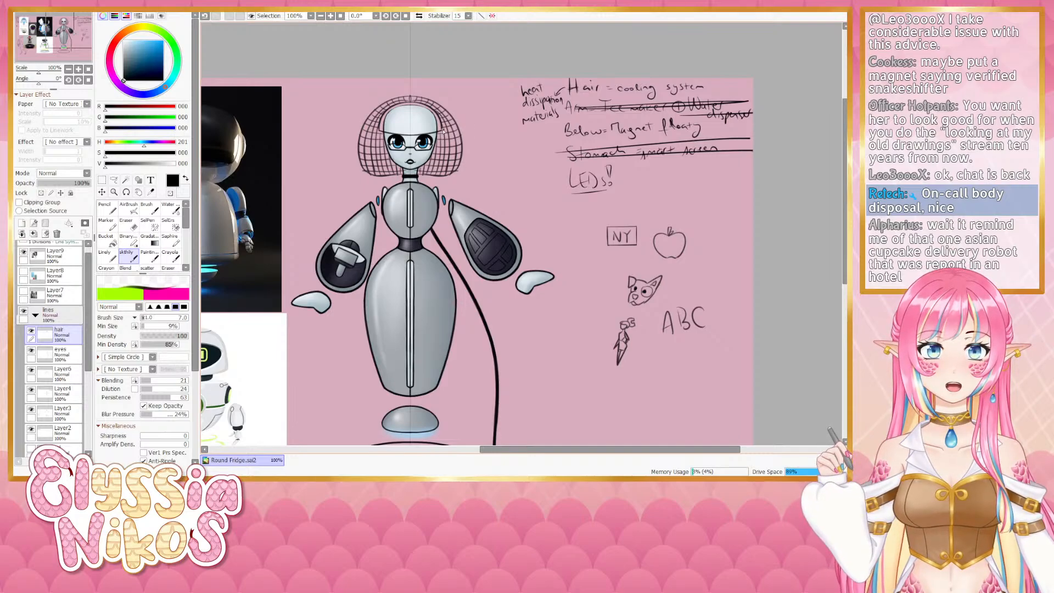
drag(440, 132, 454, 135)
key(ctrl+z)
click(70, 352)
key(ctrl+z)
key(ctrl+z)
key(ctrl+z)
key(ctrl+z)
key(ctrl+z)
key(ctrl+z)
key(ctrl+z)
key(ctrl+z)
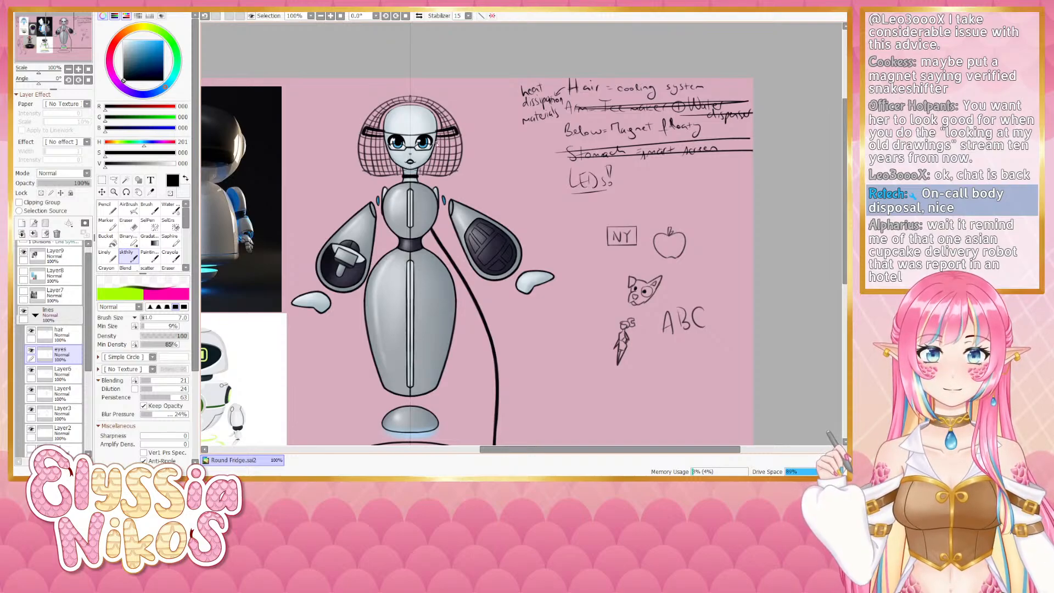
- Add more closely spaced horizontal lines to densify the hair mesh, retrying strokes
mouse_move(435, 144)
mouse_down()
mouse_move(457, 143)
mouse_move(437, 143)
mouse_up()
key(ctrl+z)
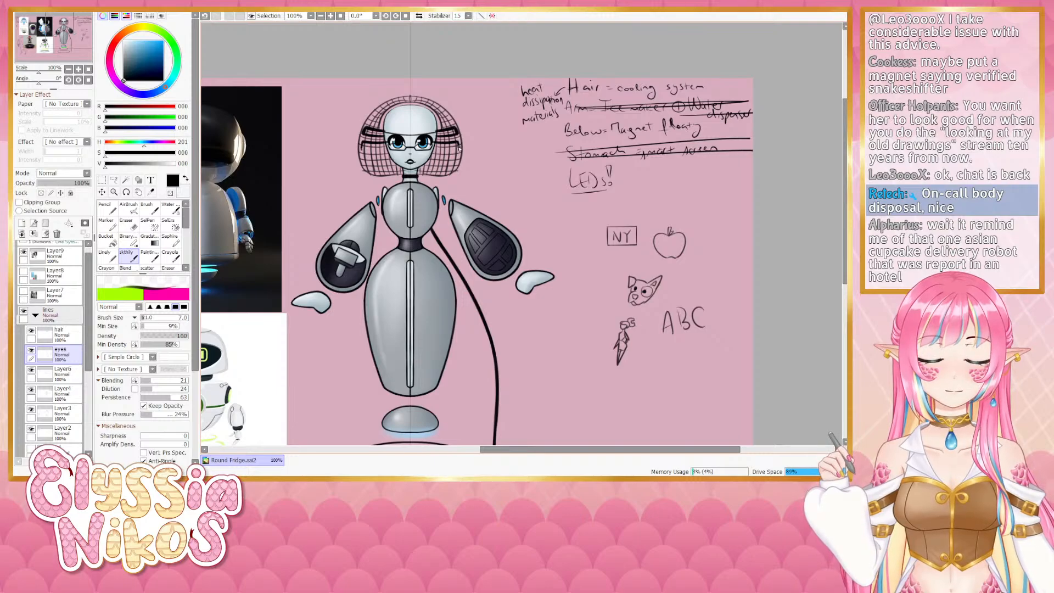
drag(457, 150, 435, 153)
key(ctrl+z)
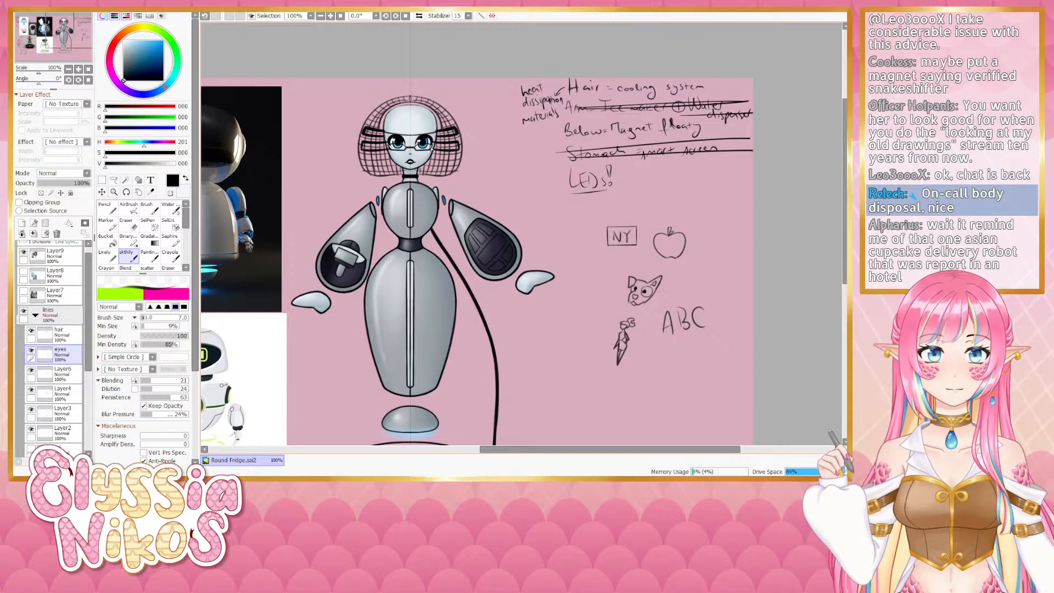
mouse_move(451, 150)
mouse_down()
mouse_move(429, 151)
mouse_move(460, 150)
mouse_up()
key(ctrl+z)
key(ctrl+z)
key(ctrl+z)
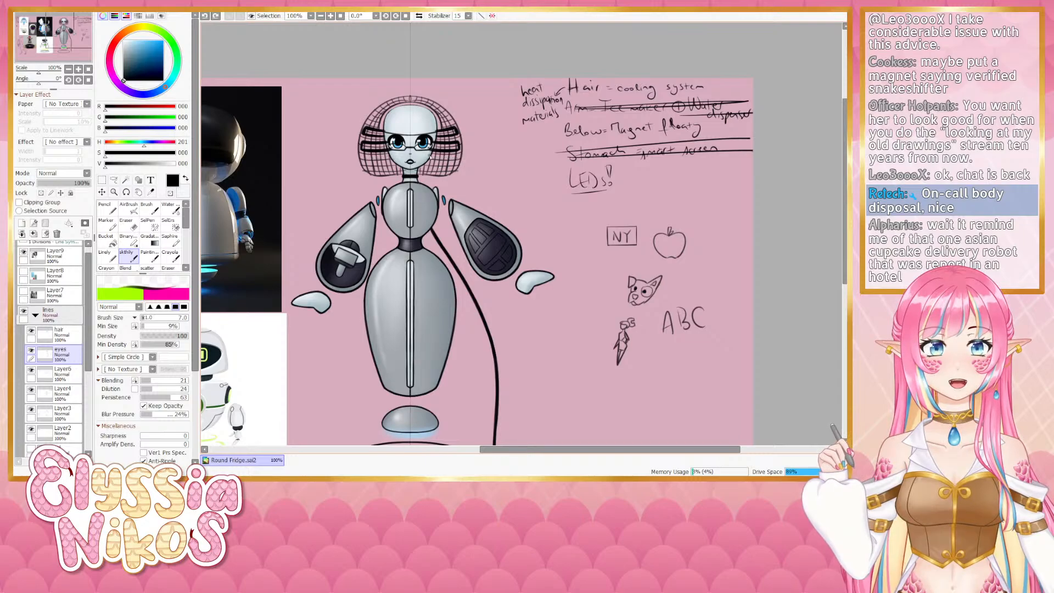
drag(428, 155, 459, 158)
key(ctrl+z)
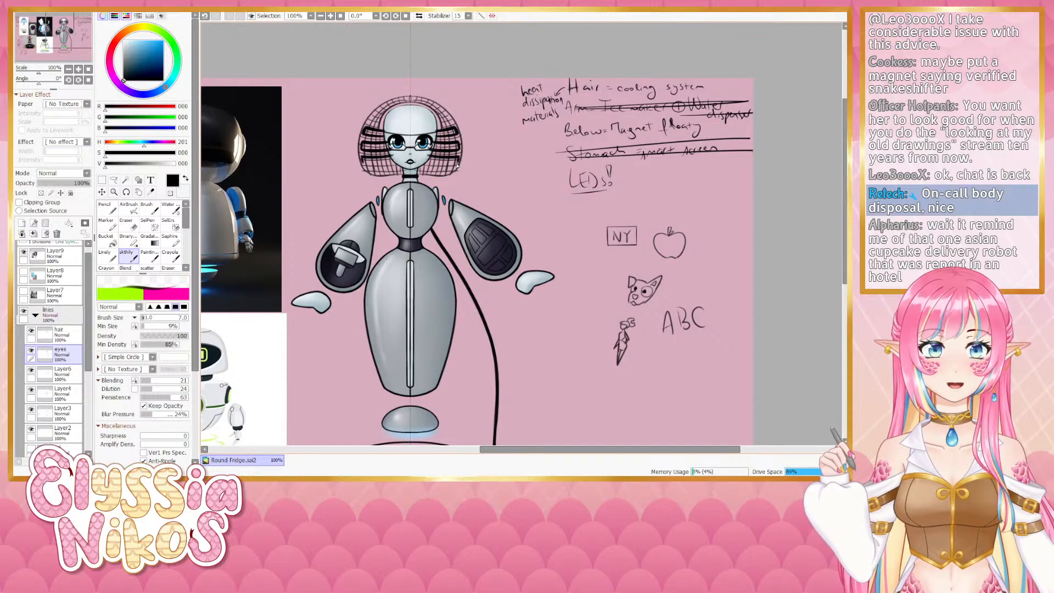
mouse_move(427, 162)
mouse_down()
mouse_move(457, 163)
mouse_move(422, 162)
mouse_move(454, 169)
mouse_move(444, 175)
mouse_up()
key(ctrl+z)
key(ctrl+z)
key(ctrl+z)
key(ctrl+z)
key(ctrl+z)
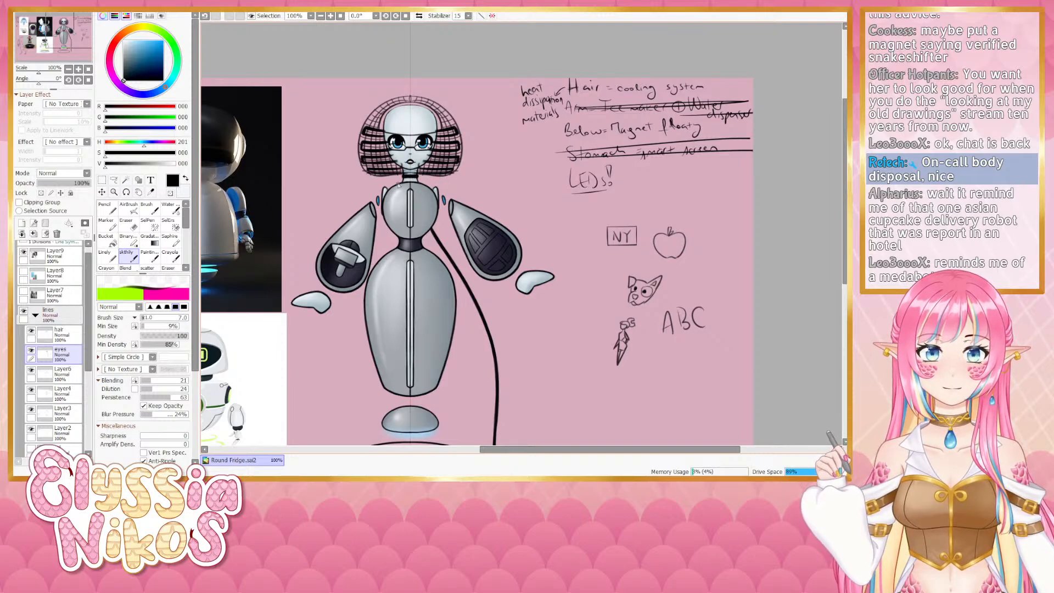
key(e)
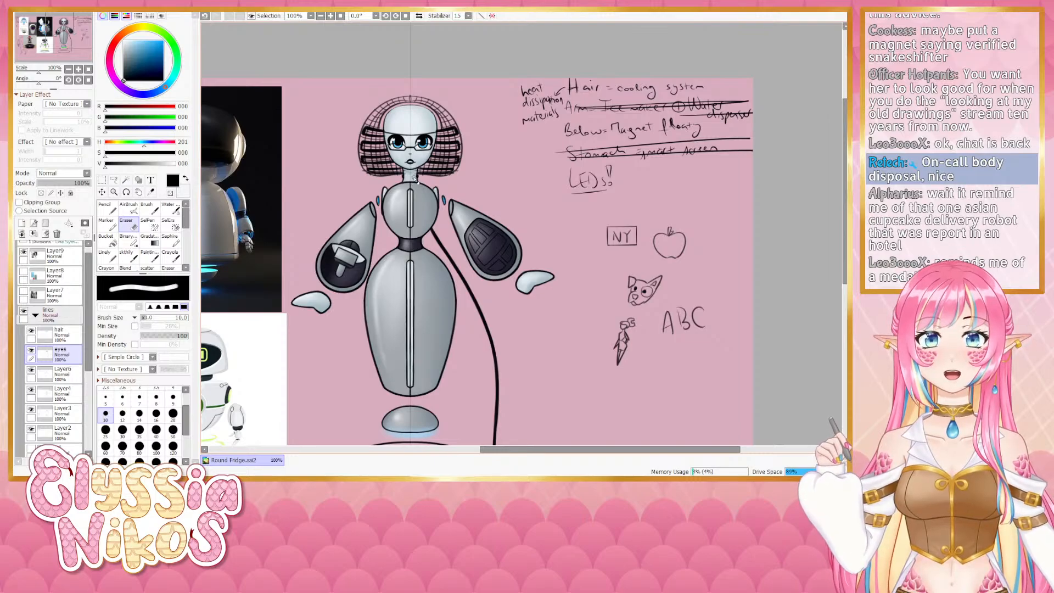
key(bracketleft)
key(bracketleft)
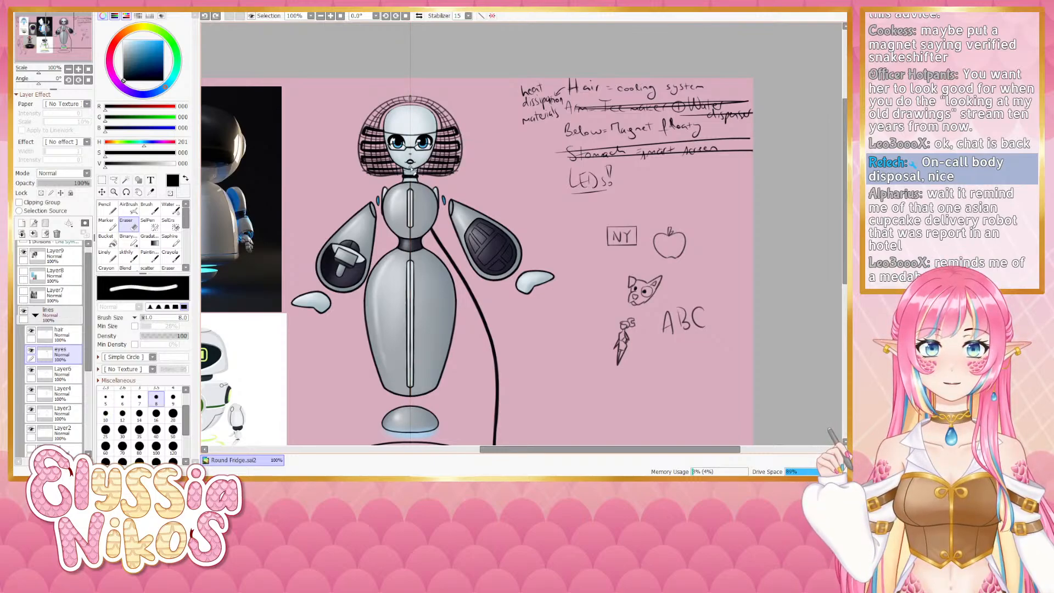
scroll(413, 172, down, 1)
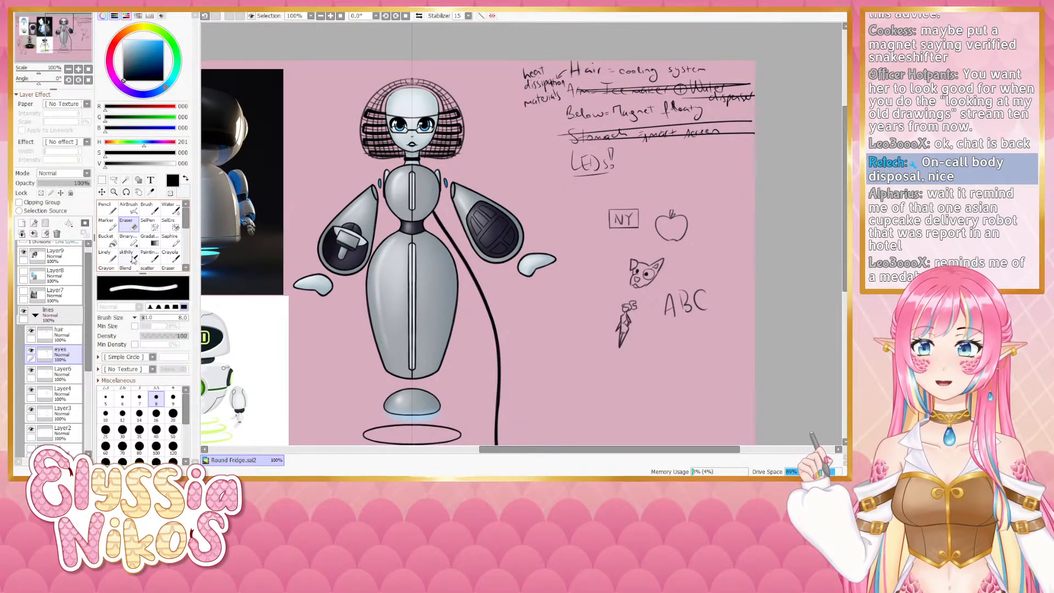
click(130, 256)
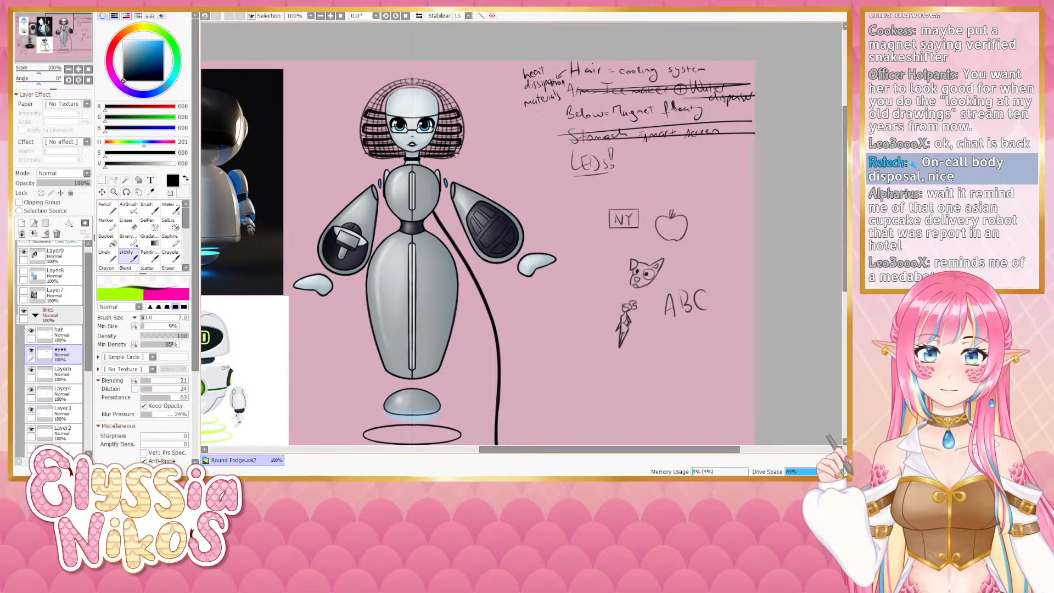
- Try a vertical strand stroke across the hair and undo it
mouse_move(441, 182)
mouse_down()
mouse_move(451, 209)
mouse_move(458, 197)
mouse_move(452, 205)
mouse_move(447, 188)
mouse_up()
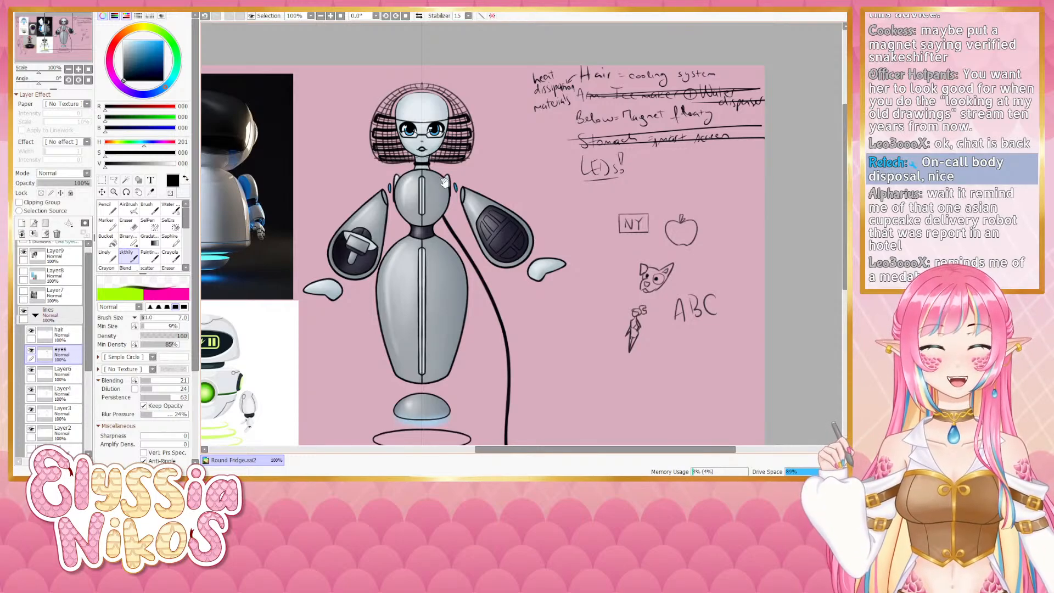
drag(443, 189, 456, 164)
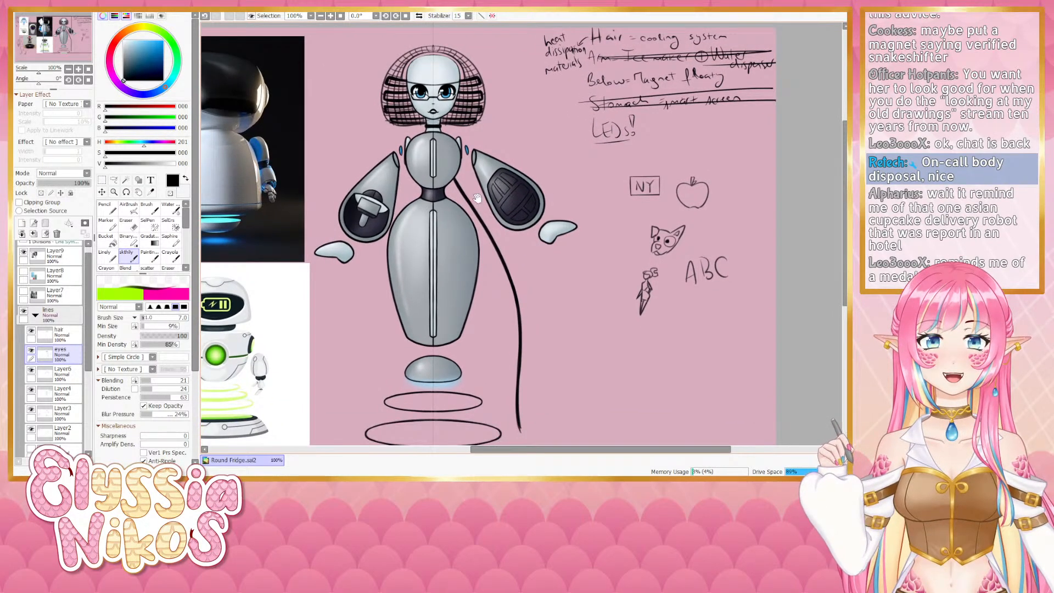
mouse_move(416, 211)
mouse_down()
mouse_move(417, 173)
mouse_move(377, 198)
mouse_move(412, 144)
mouse_move(390, 173)
mouse_up()
click(68, 70)
click(79, 68)
drag(401, 107, 396, 164)
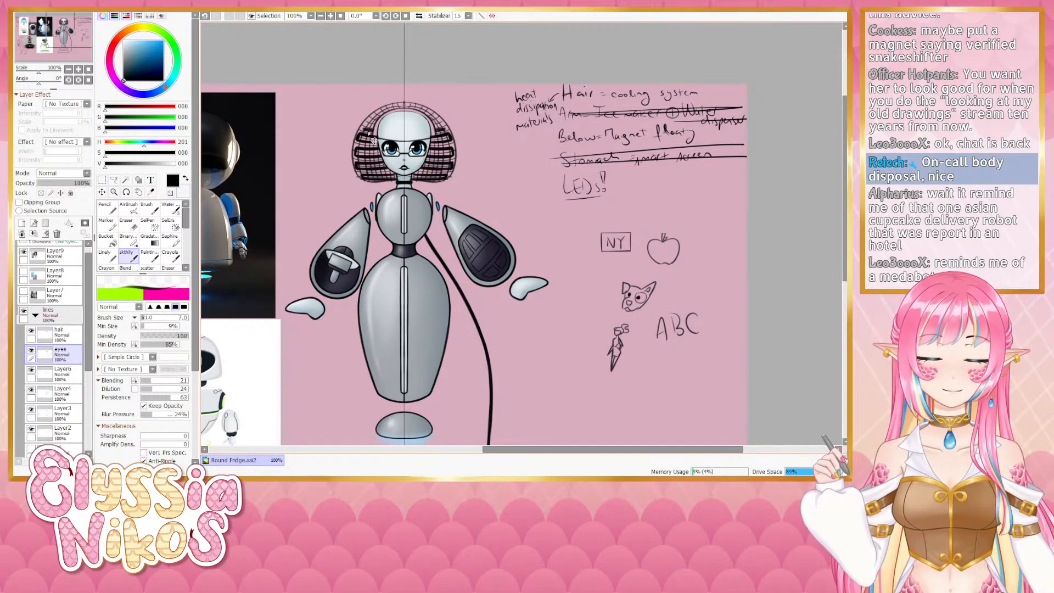
key(ctrl+z)
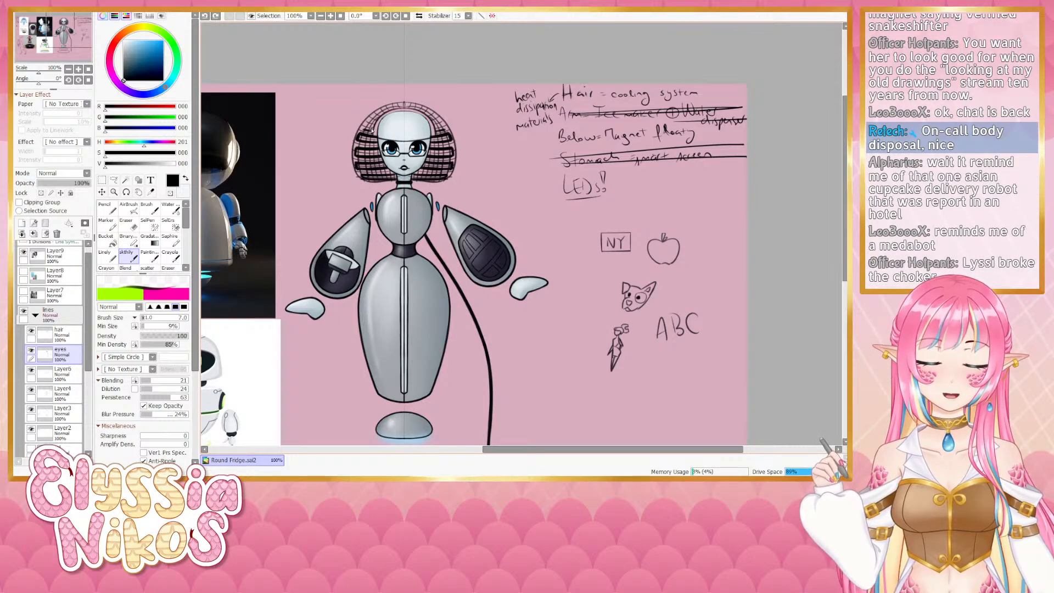
- Draw vertical fringe strands across the forehead on the hair layer, undoing stray strokes
drag(375, 136, 362, 130)
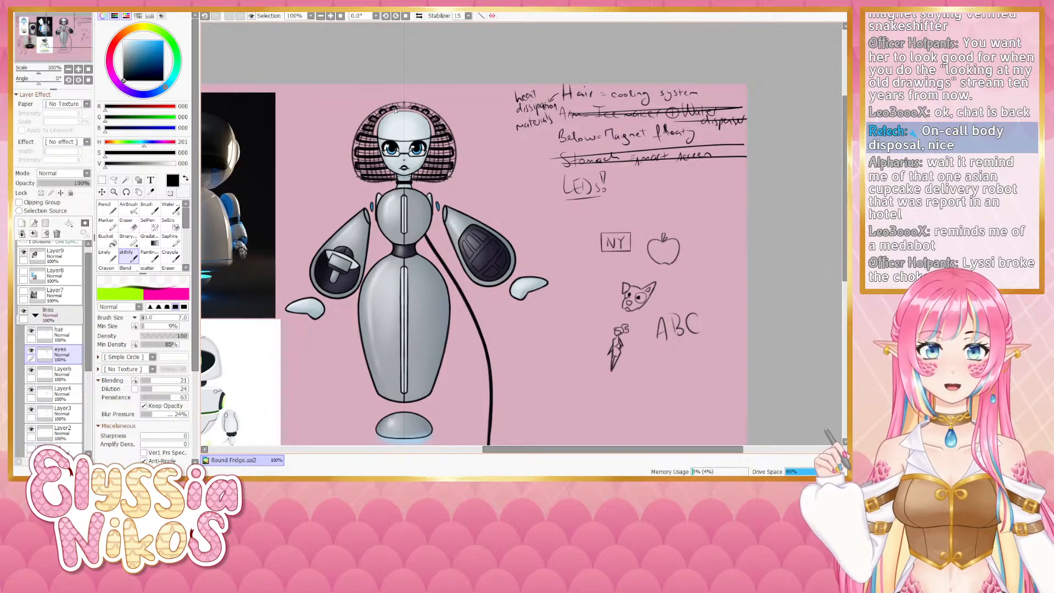
click(31, 331)
click(32, 330)
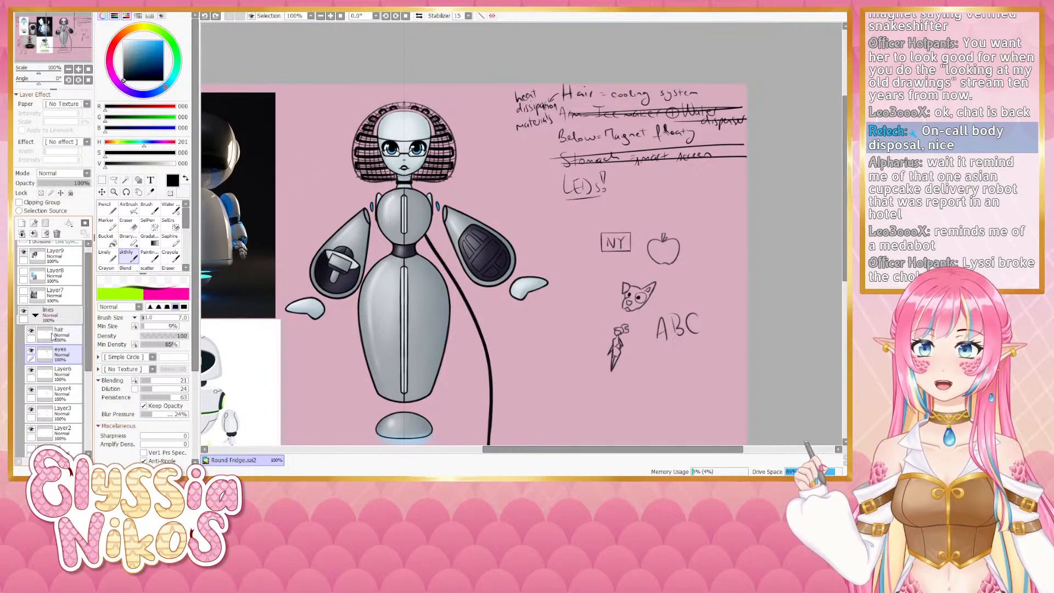
click(52, 336)
mouse_move(393, 113)
mouse_down()
mouse_move(380, 141)
mouse_move(405, 144)
mouse_up()
key(ctrl+z)
key(ctrl+z)
key(ctrl+z)
key(ctrl+z)
key(ctrl+z)
key(ctrl+z)
key(ctrl+z)
key(ctrl+z)
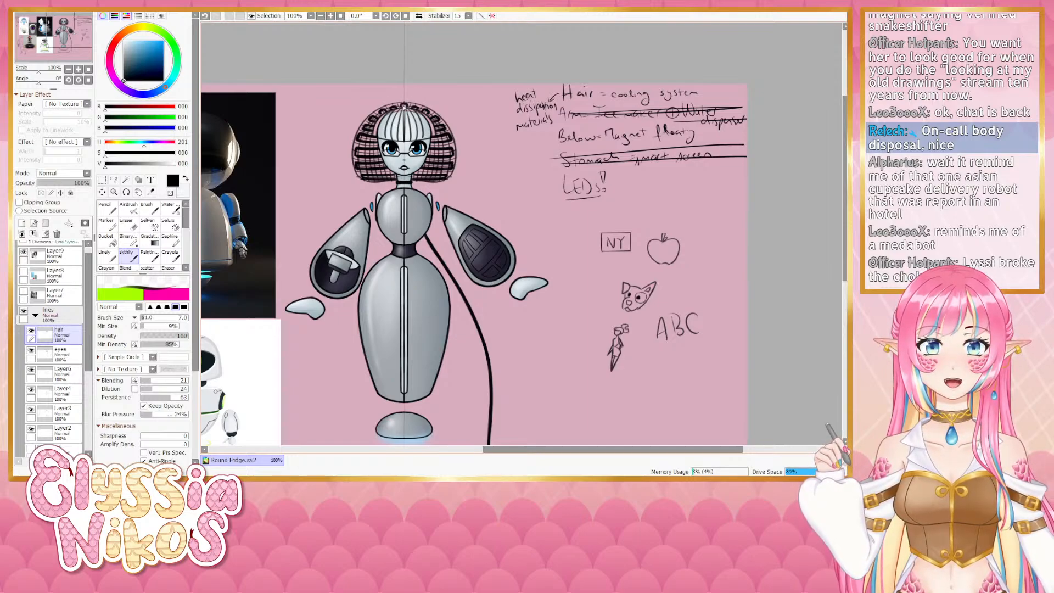
key(ctrl+z)
drag(404, 106, 407, 109)
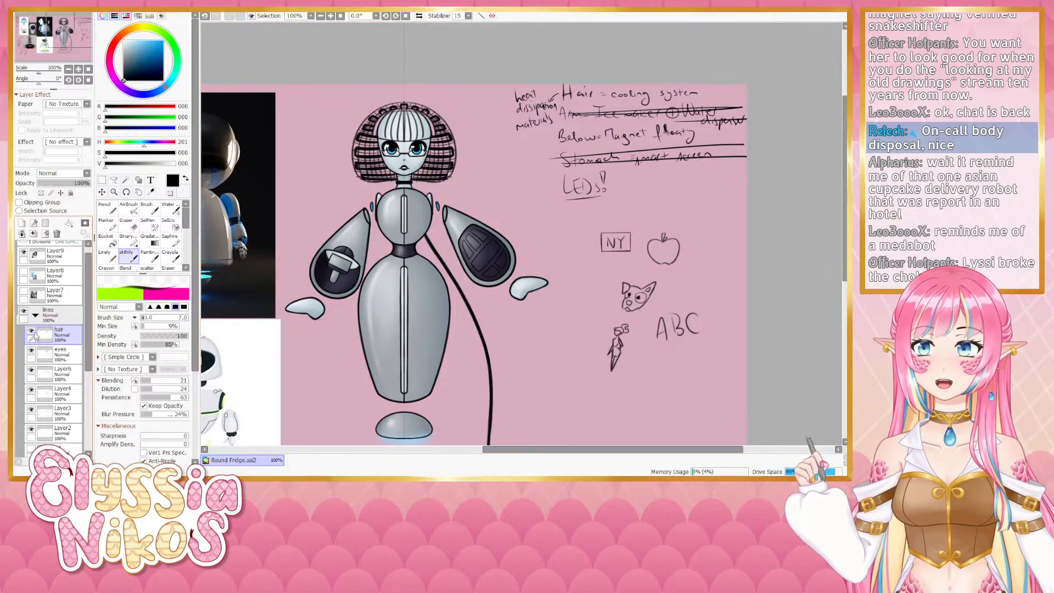
key(ctrl+z)
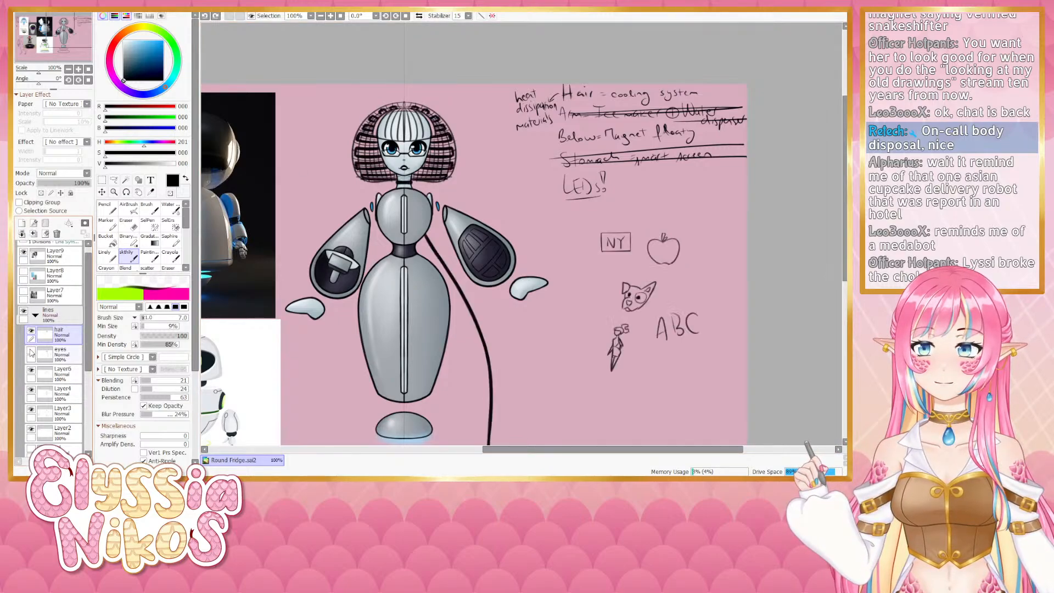
- Touch up the fringe strands on the hair layer, undoing a stroke made on the eyes layer
click(57, 353)
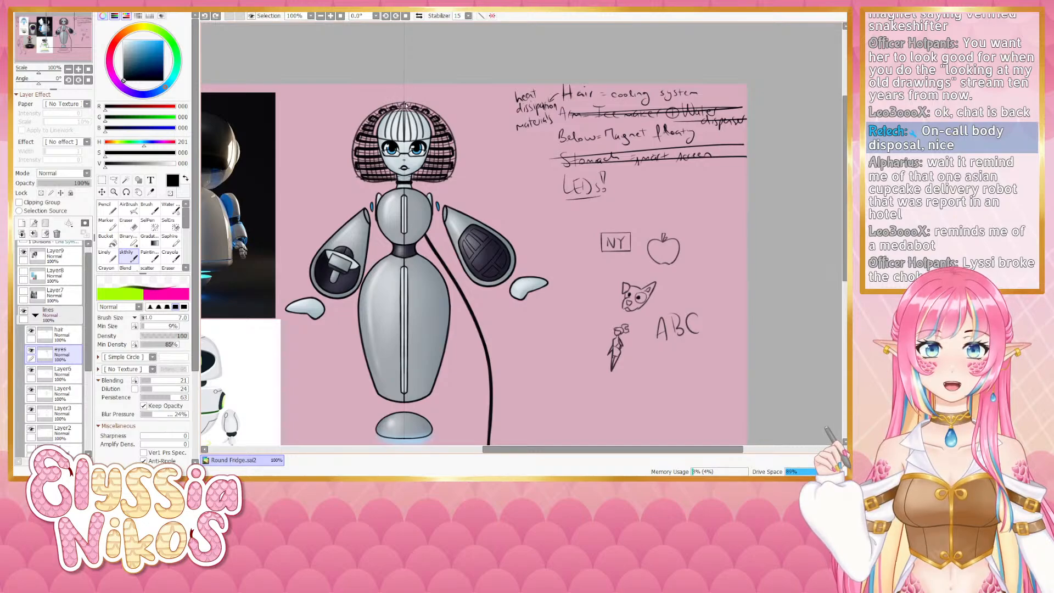
mouse_move(404, 106)
mouse_down()
mouse_move(405, 125)
mouse_move(406, 110)
mouse_up()
key(ctrl+z)
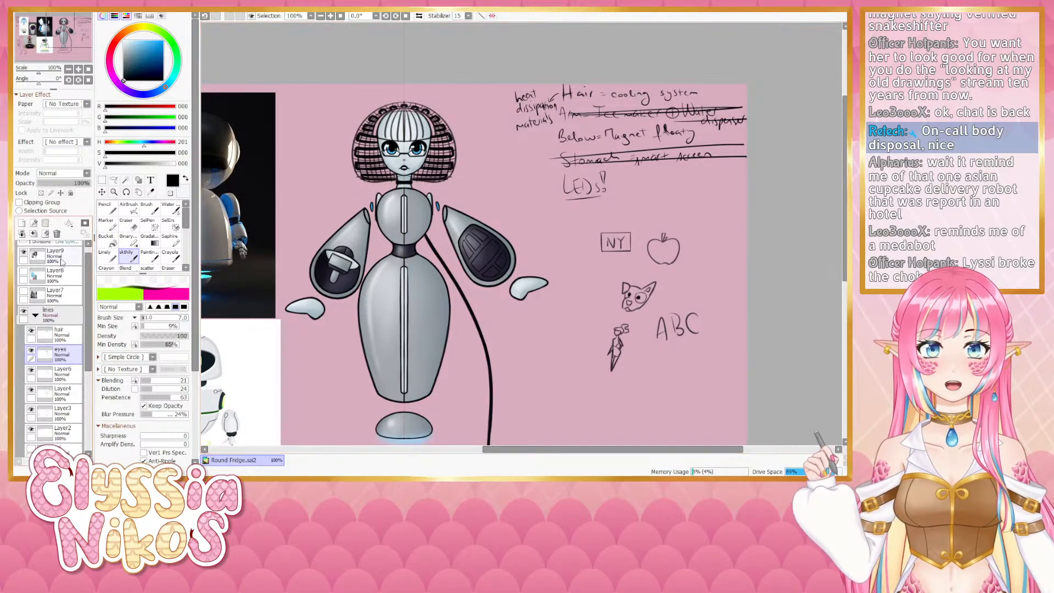
click(61, 335)
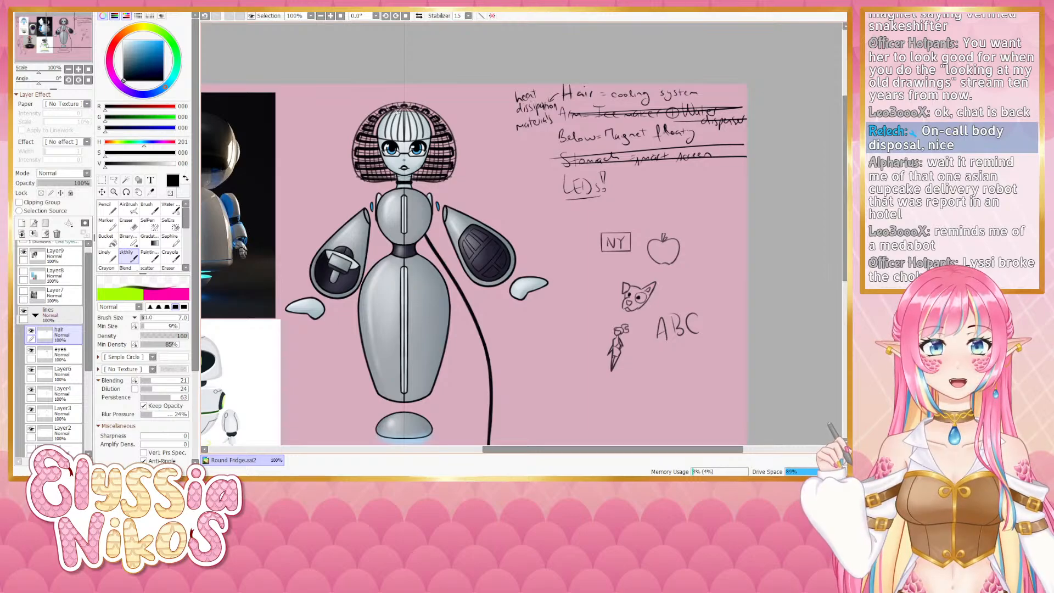
drag(398, 111, 399, 141)
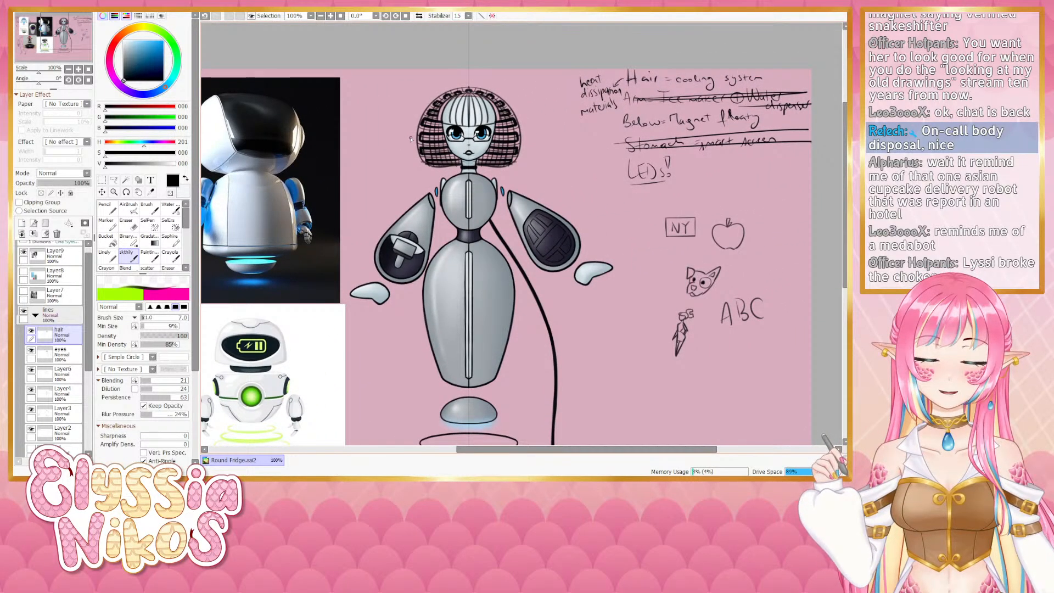
mouse_move(445, 131)
mouse_down()
mouse_move(435, 120)
mouse_move(438, 130)
mouse_up()
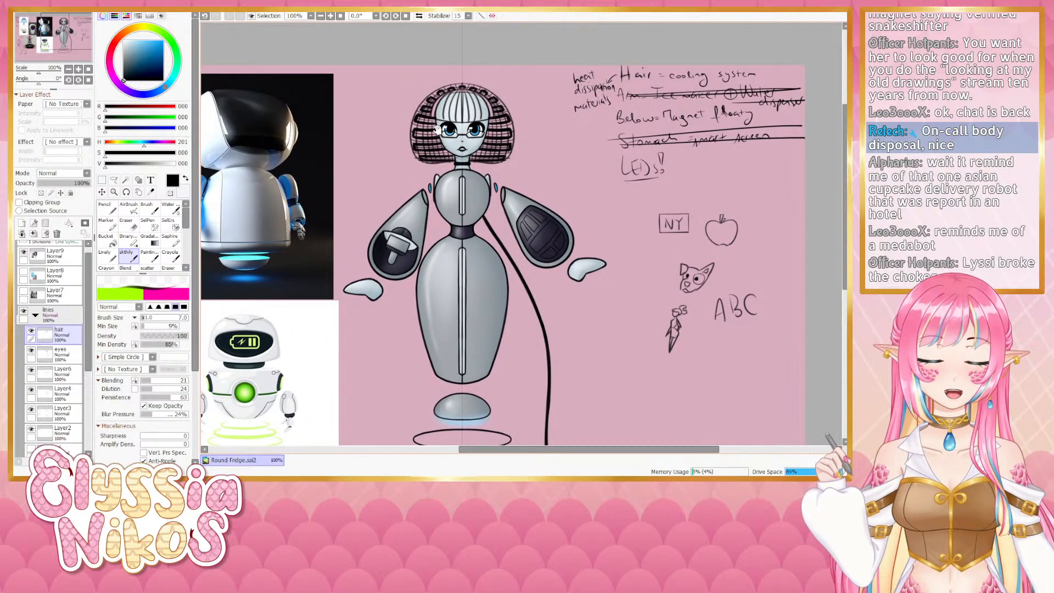
mouse_move(439, 141)
mouse_down()
mouse_move(442, 81)
mouse_move(445, 143)
mouse_up()
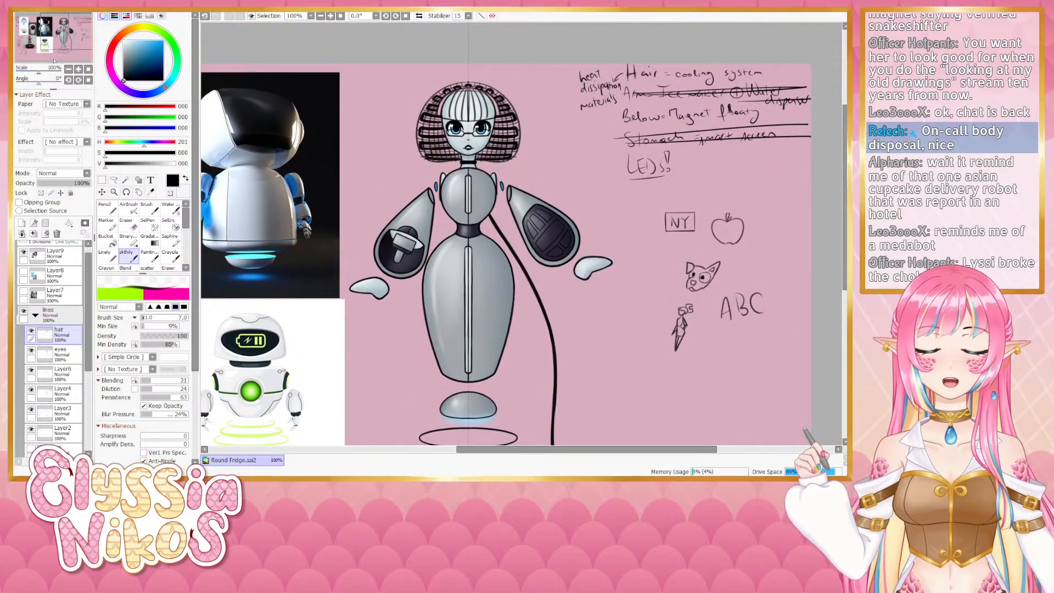
- Toggle the eyes and hair layers' visibility to compare the fringe against the face
click(69, 69)
drag(380, 261, 359, 252)
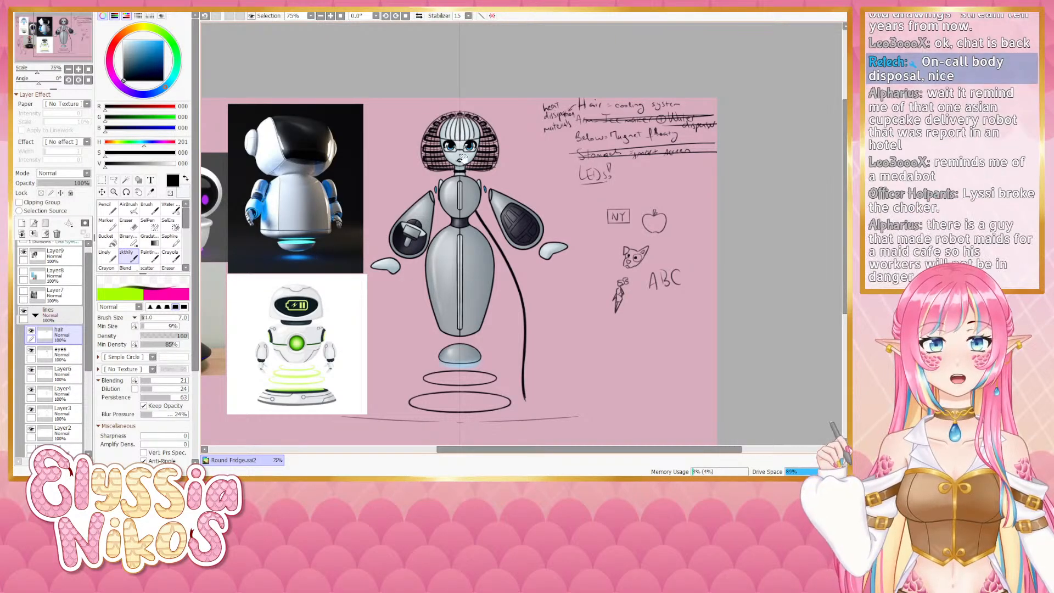
click(30, 352)
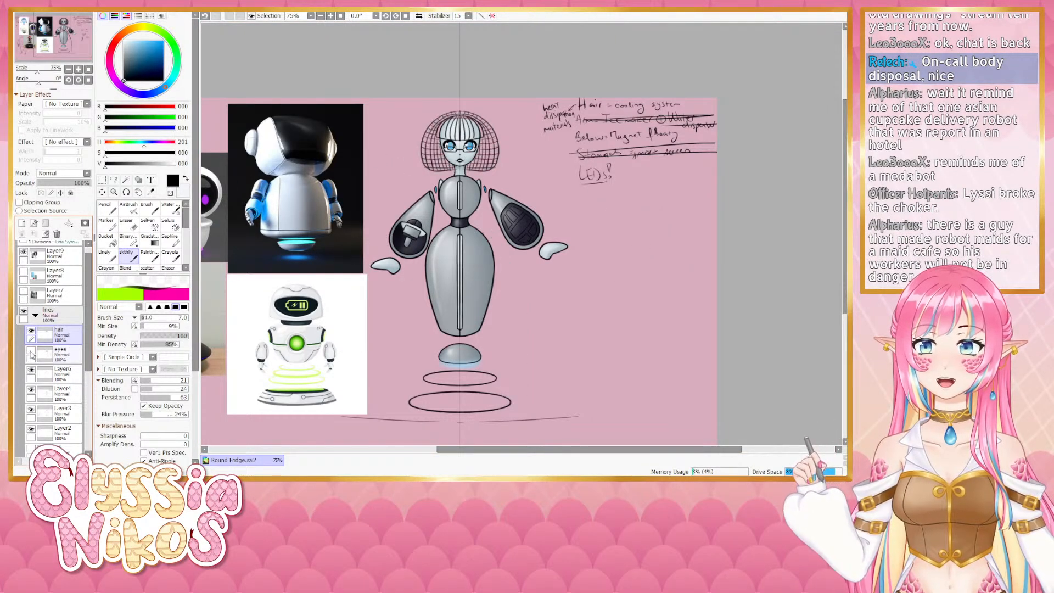
click(30, 351)
click(31, 331)
click(32, 332)
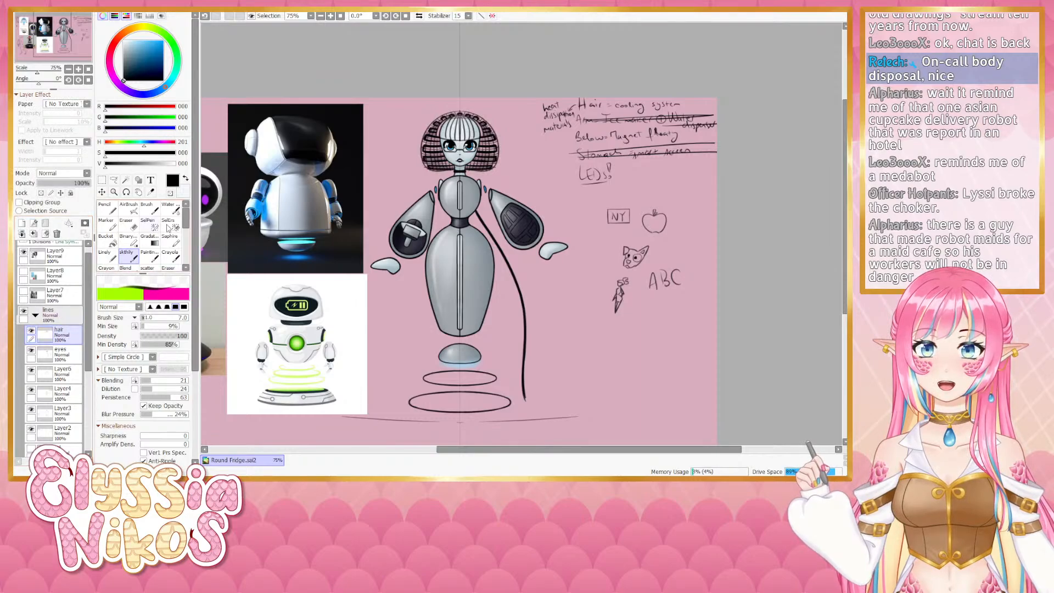
- Try a thicker horizontal stroke below the chin and undo it
click(78, 68)
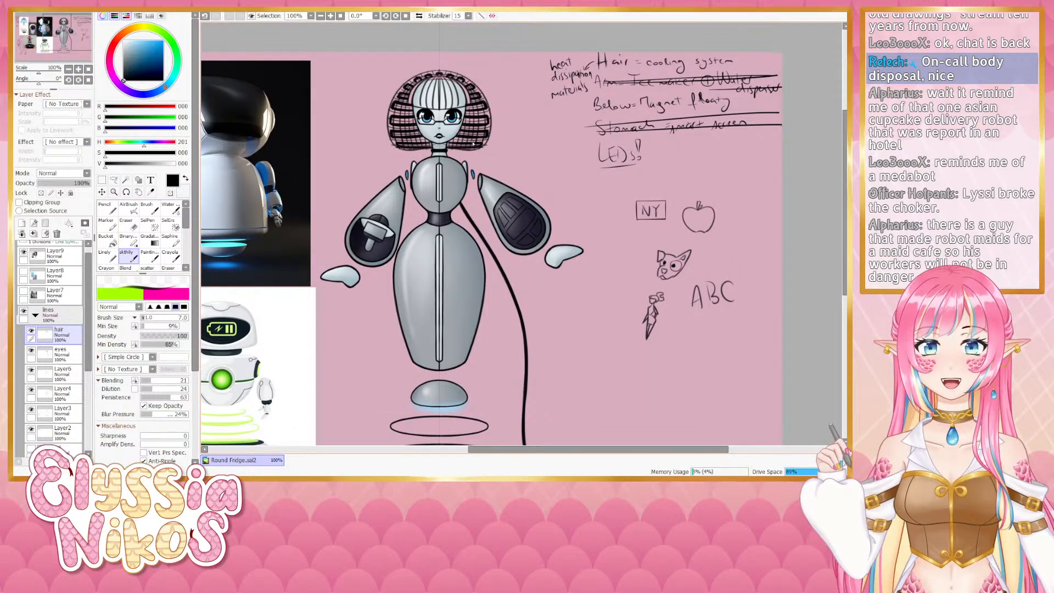
key(bracketright)
drag(446, 150, 477, 150)
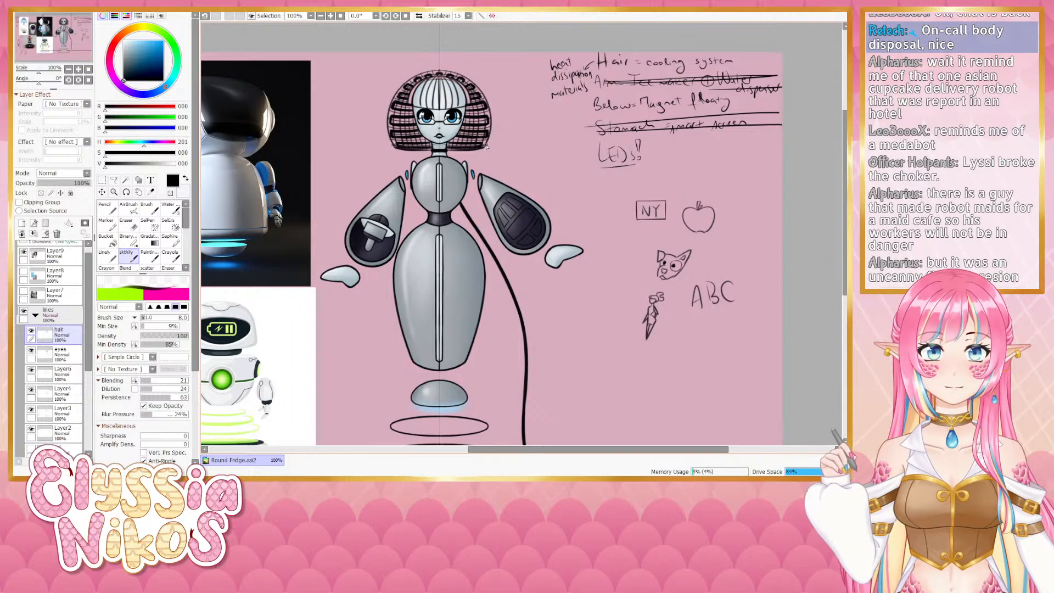
key(ctrl+z)
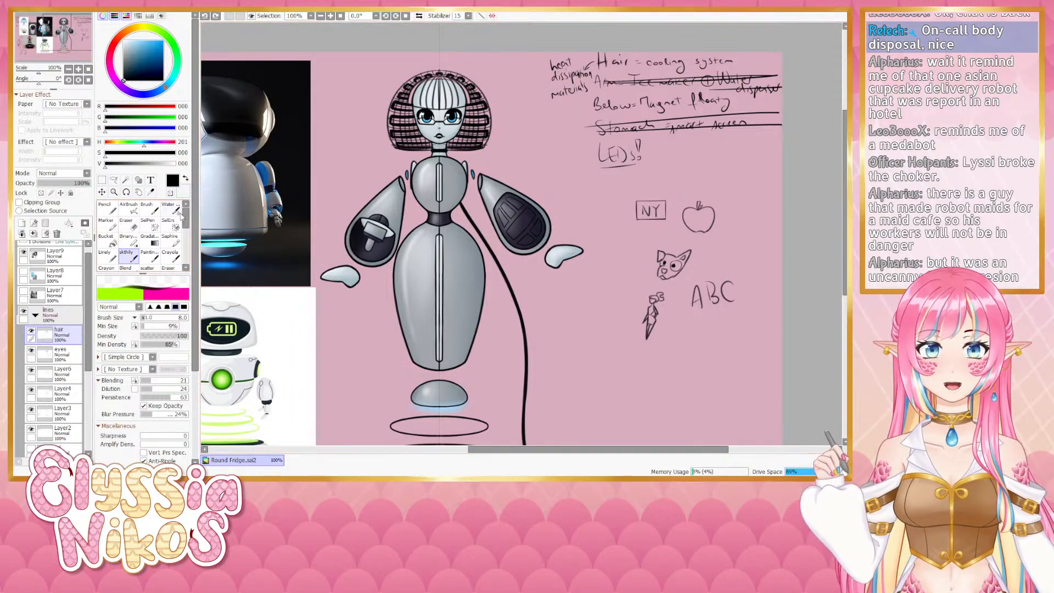
- Erase a small stray mark on the hair layer below the chin with the Eraser
click(134, 226)
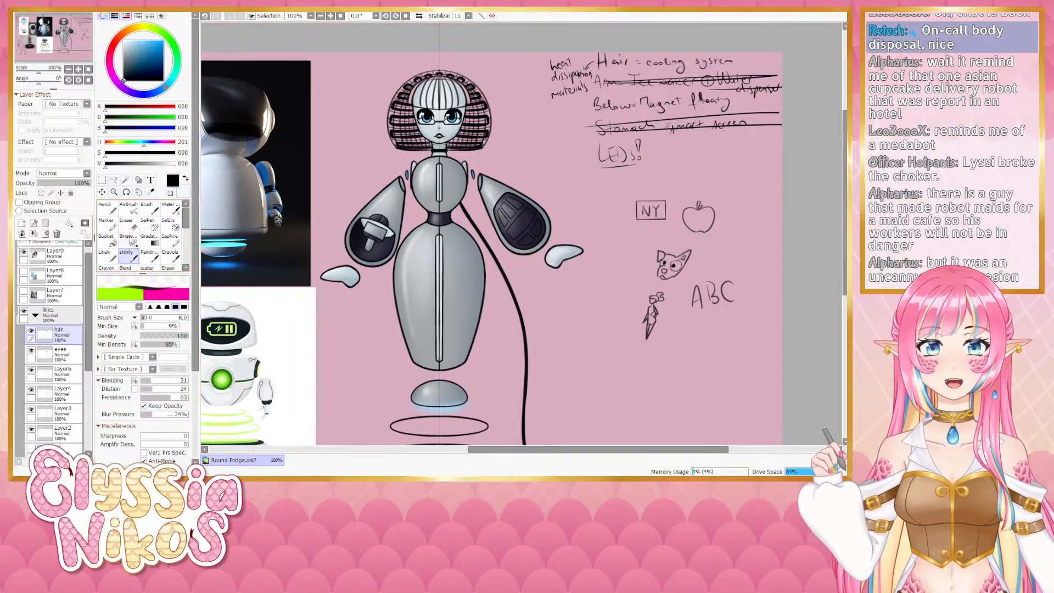
click(31, 331)
click(31, 332)
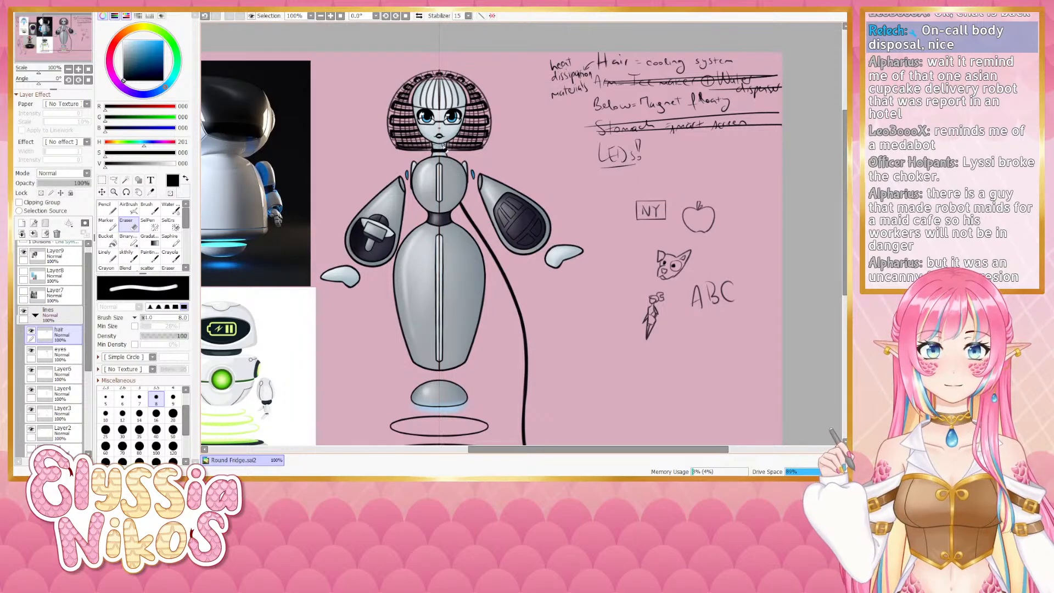
ctrl+alt+drag(446, 147, 443, 147)
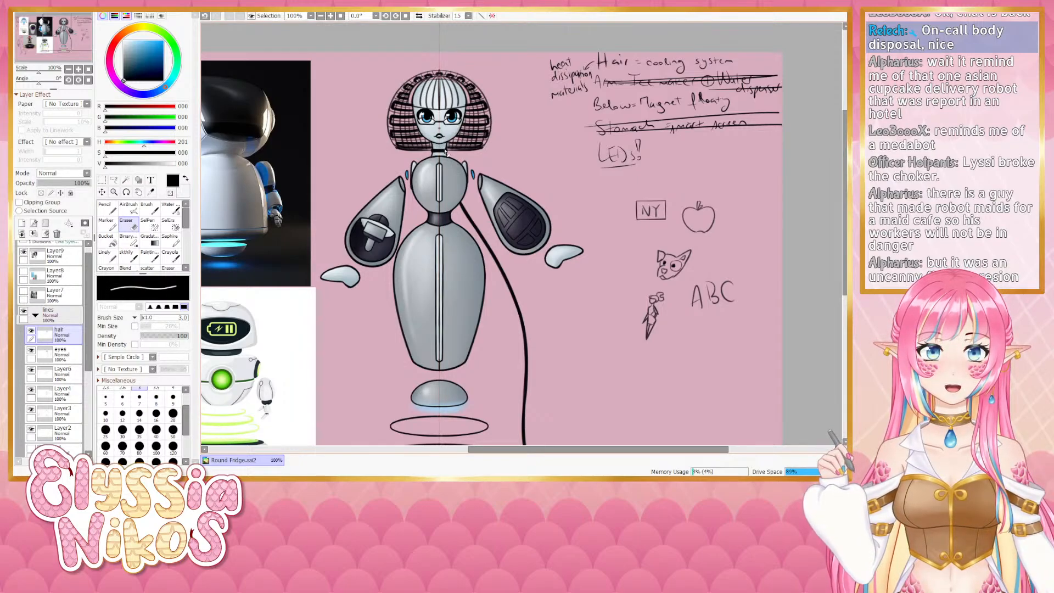
- Examine the hair and head design at different zoom levels
click(68, 68)
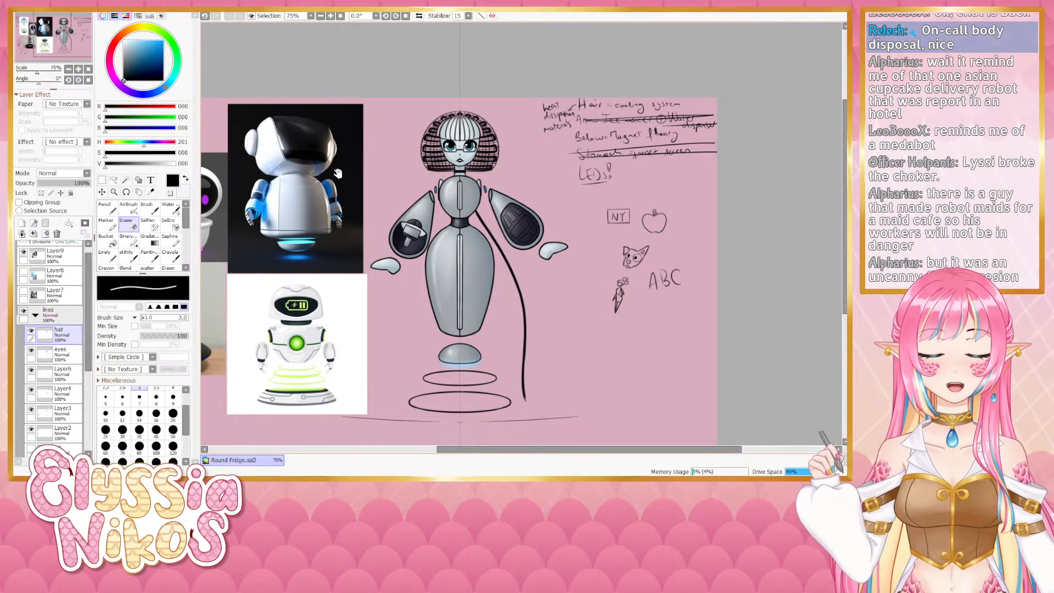
drag(355, 171, 351, 171)
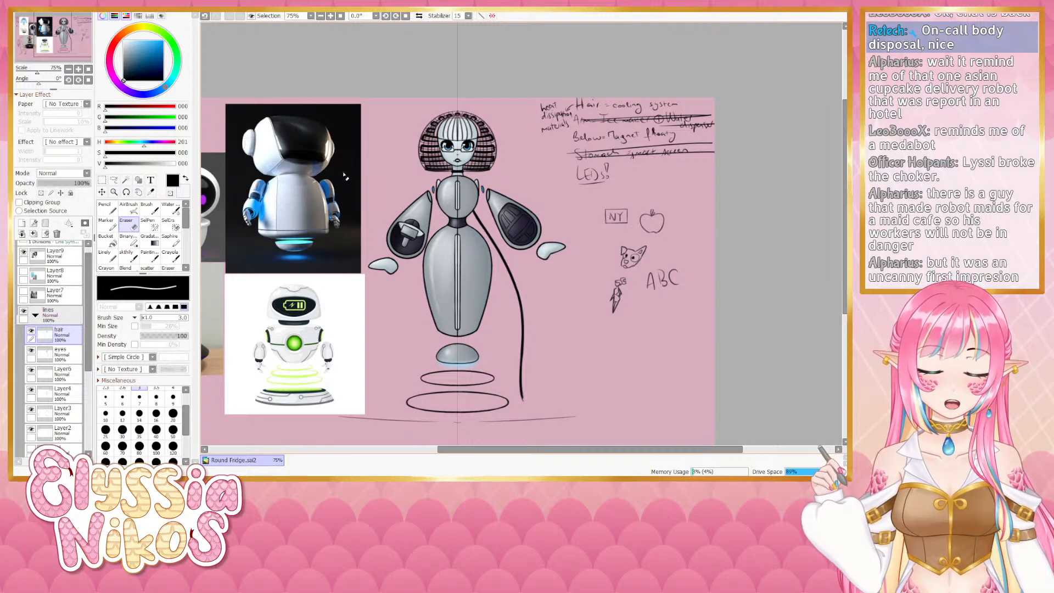
mouse_move(352, 176)
mouse_down()
mouse_move(347, 188)
mouse_move(341, 177)
mouse_up()
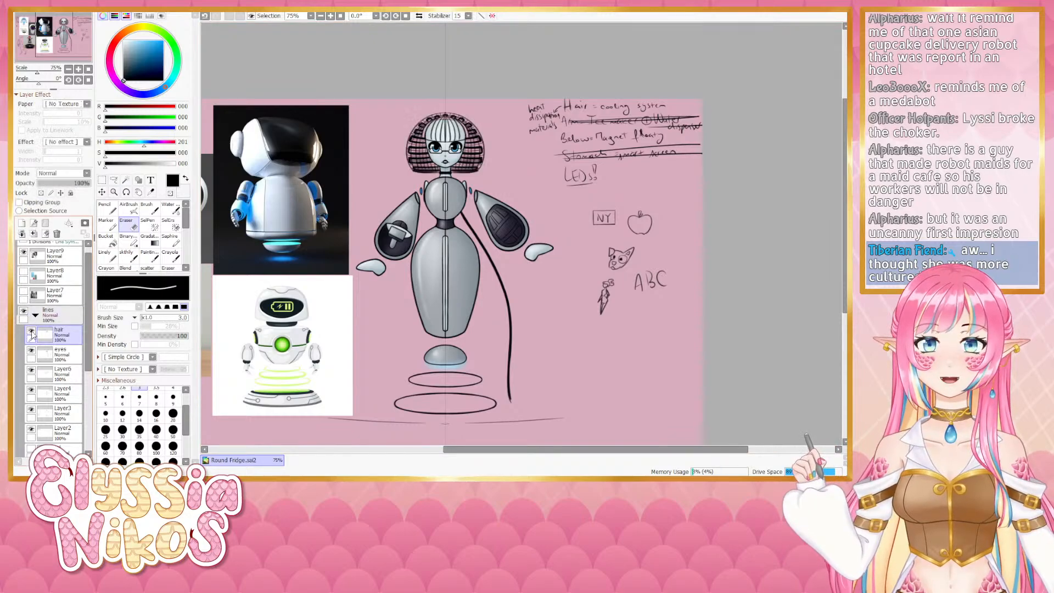
scroll(422, 246, up, 3)
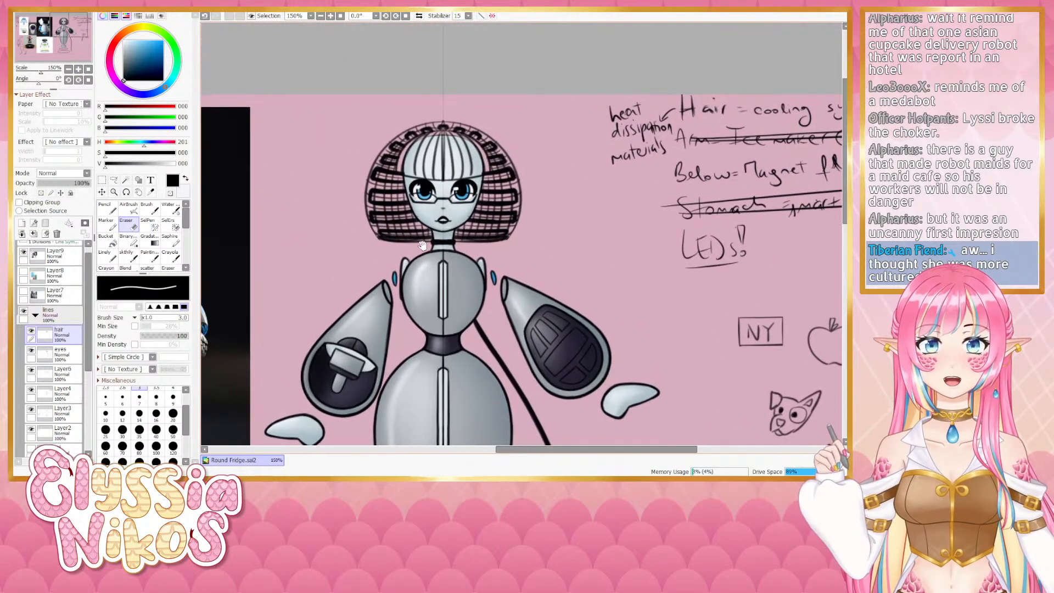
click(68, 70)
drag(350, 193, 306, 128)
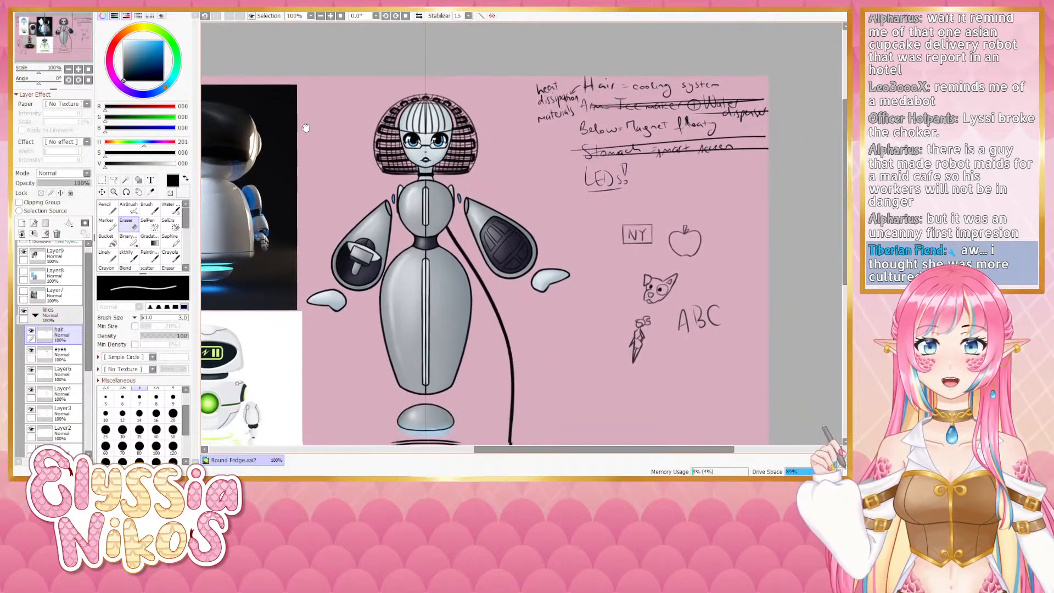
drag(305, 175, 352, 251)
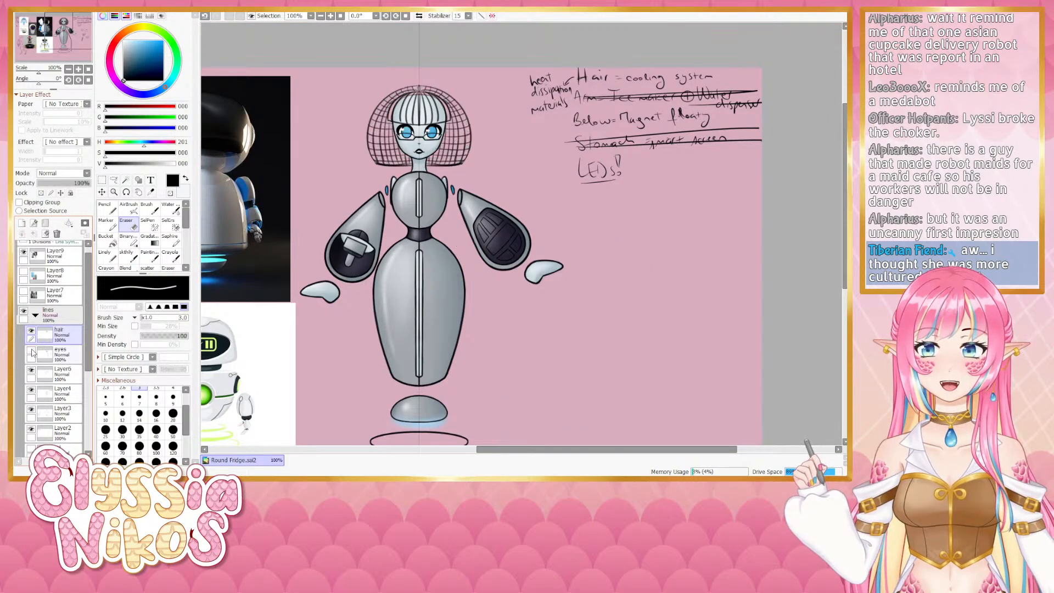
- Write 'BO08' beneath the ABC doodle in the side notes with a smaller brush
click(59, 354)
click(132, 259)
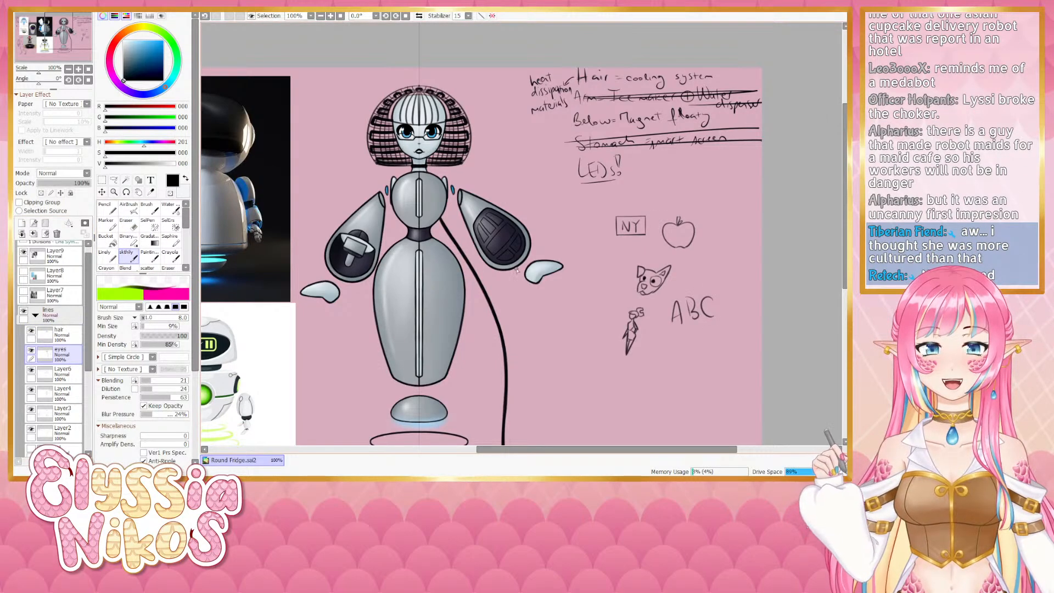
drag(406, 271, 359, 209)
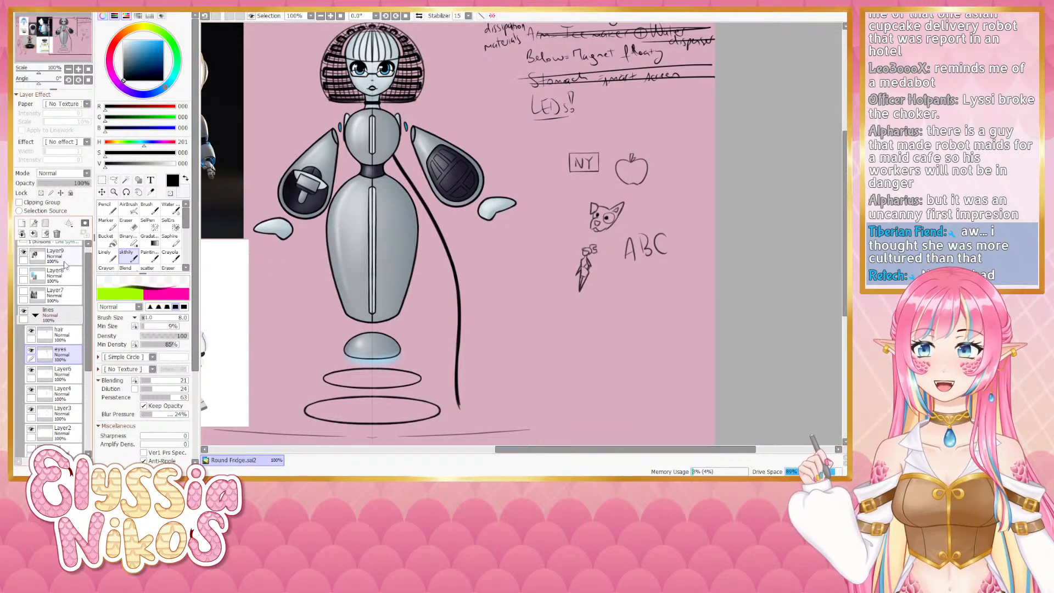
scroll(77, 274, up, 1)
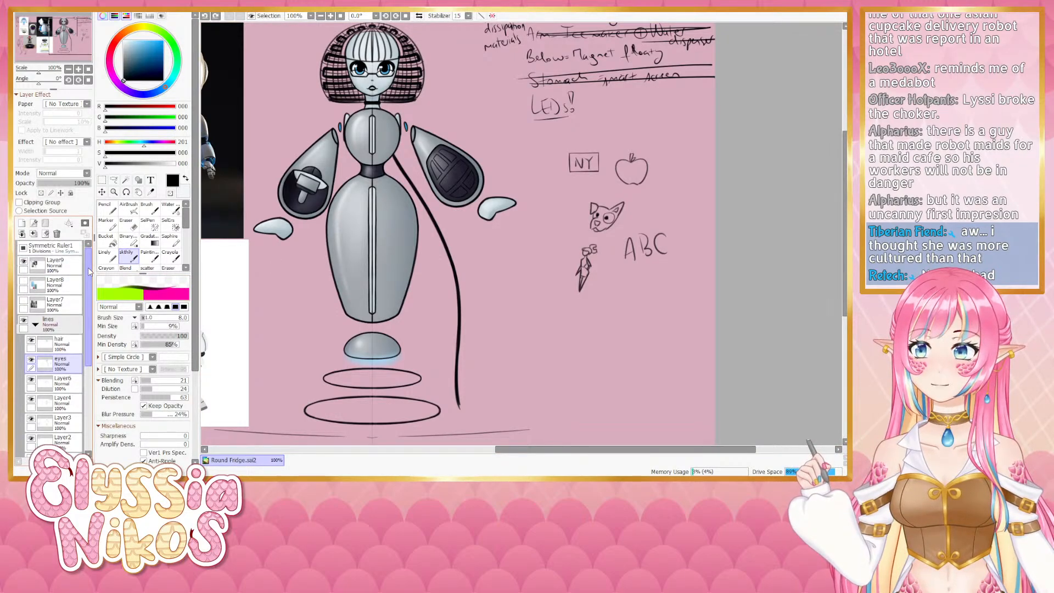
click(23, 283)
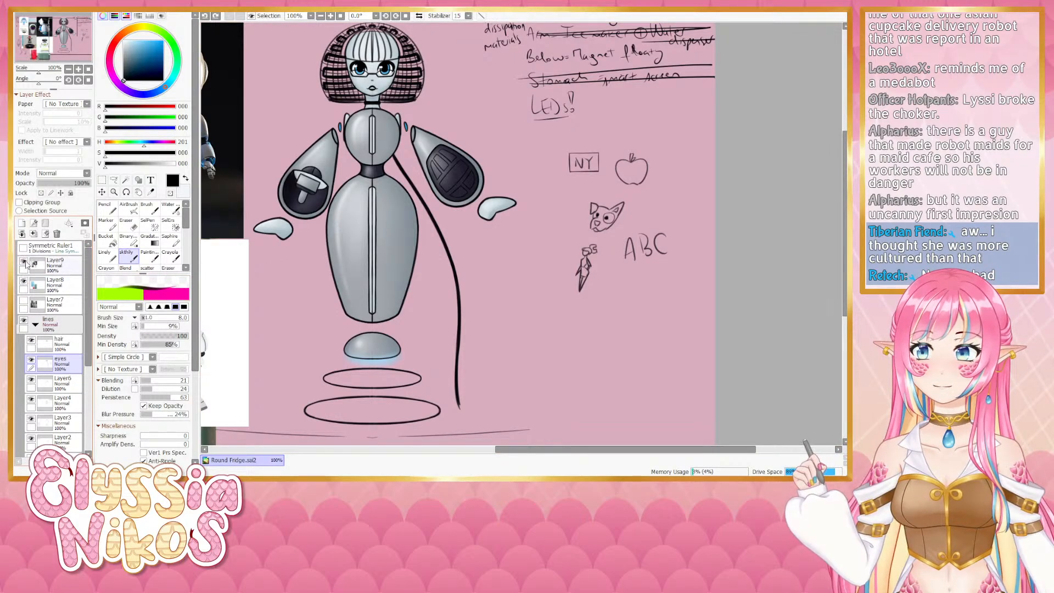
drag(376, 226, 366, 219)
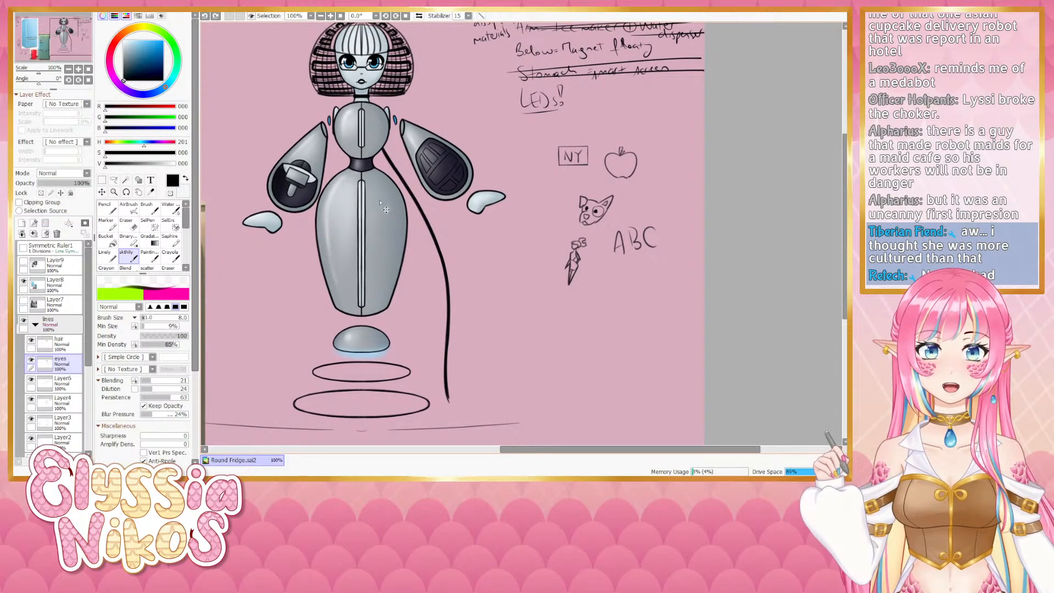
key(bracketleft)
key(bracketleft)
key(bracketleft)
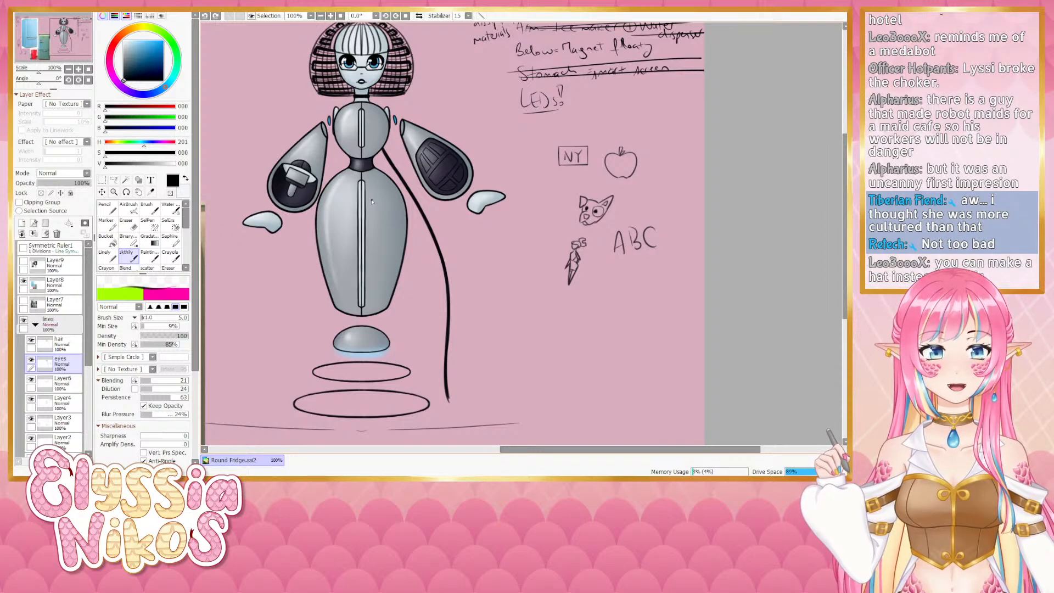
mouse_move(554, 293)
mouse_down()
mouse_move(473, 204)
mouse_move(530, 218)
mouse_move(568, 205)
mouse_move(556, 224)
mouse_move(575, 208)
mouse_up()
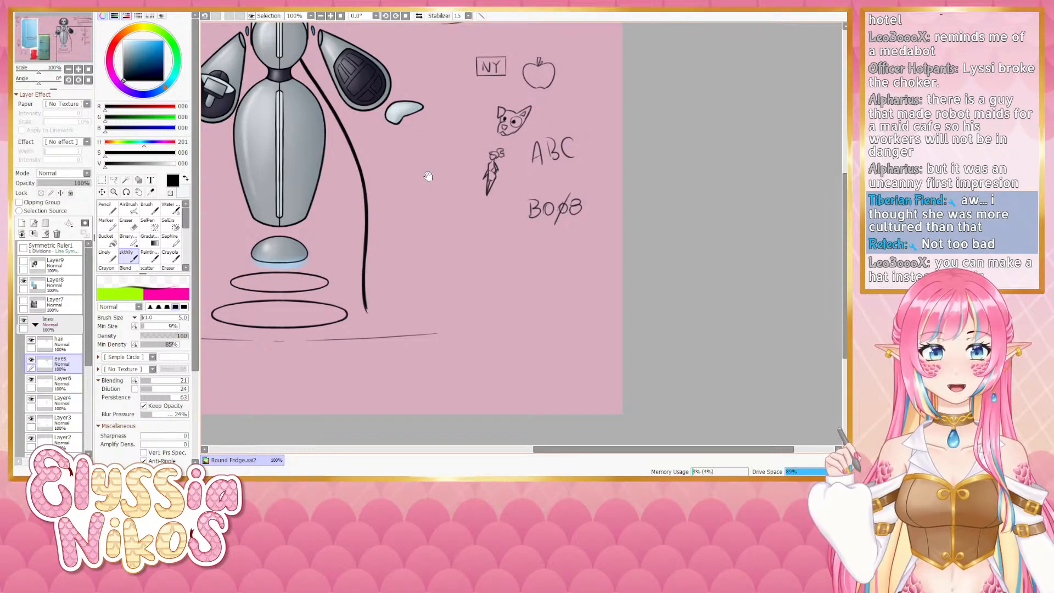
mouse_move(431, 178)
mouse_down()
mouse_move(524, 309)
mouse_move(360, 184)
mouse_move(525, 289)
mouse_up()
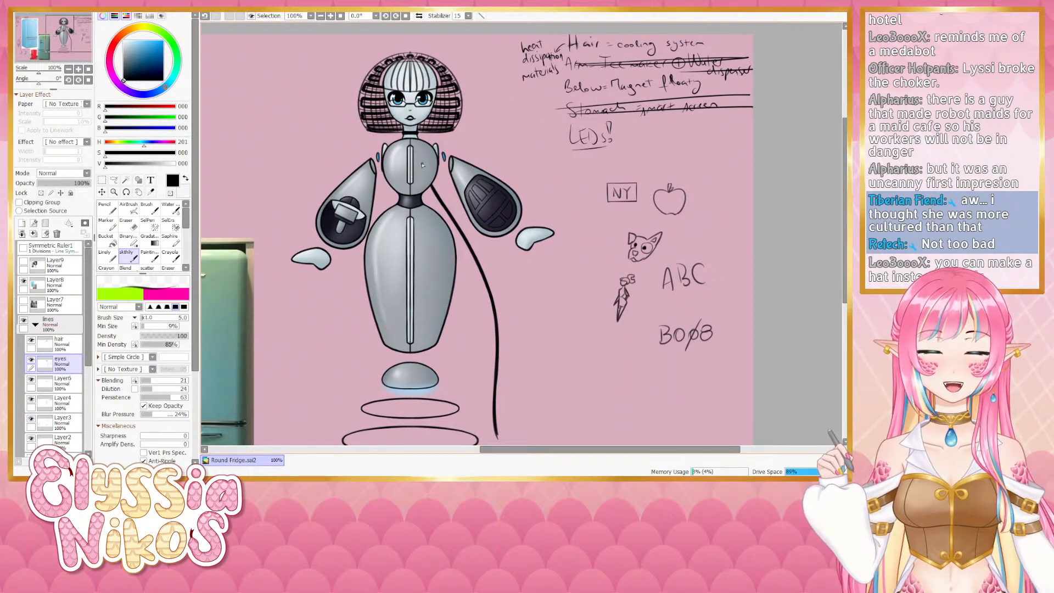
- Try drawing small heart and apple emblems on the robot's upper chest, undoing several attempts
key(ctrl+z)
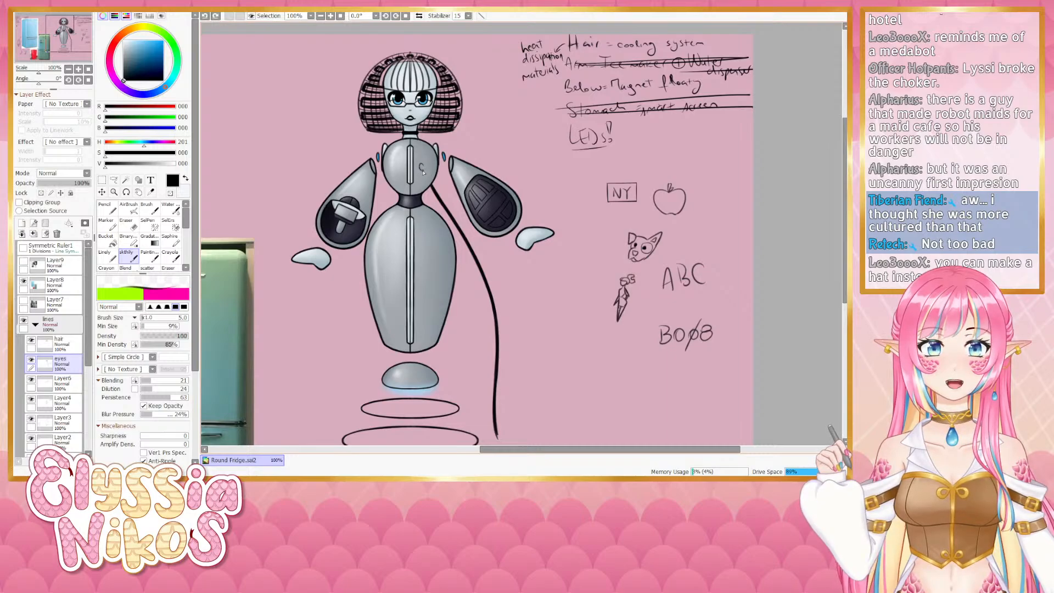
key(ctrl+z)
drag(422, 171, 424, 167)
key(ctrl+z)
key(ctrl+z)
key(ctrl+z)
key(ctrl+z)
key(ctrl+z)
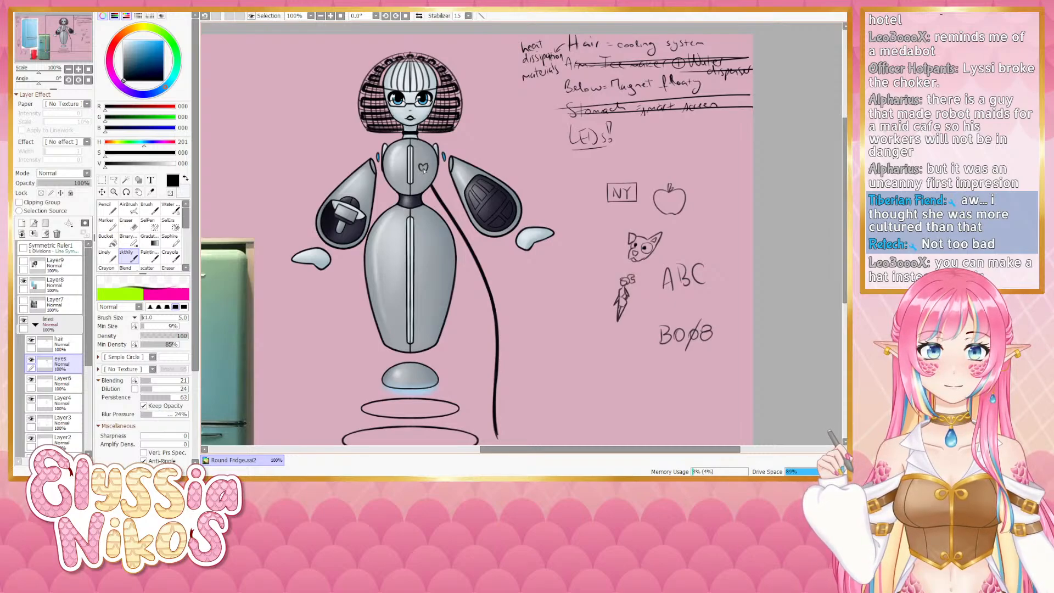
key(ctrl+z)
drag(421, 164, 424, 168)
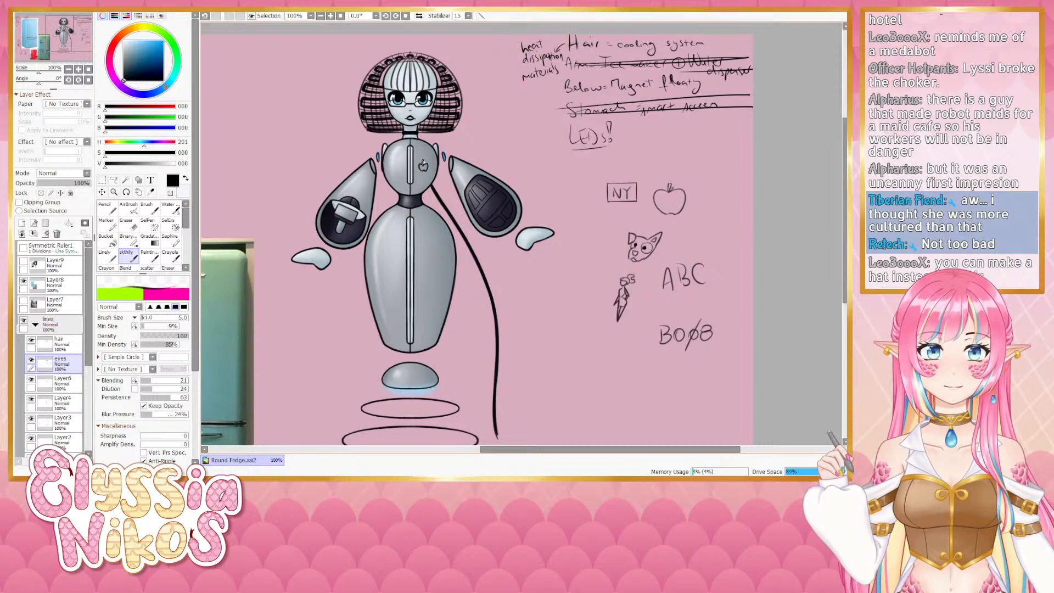
key(ctrl+z)
drag(424, 165, 425, 165)
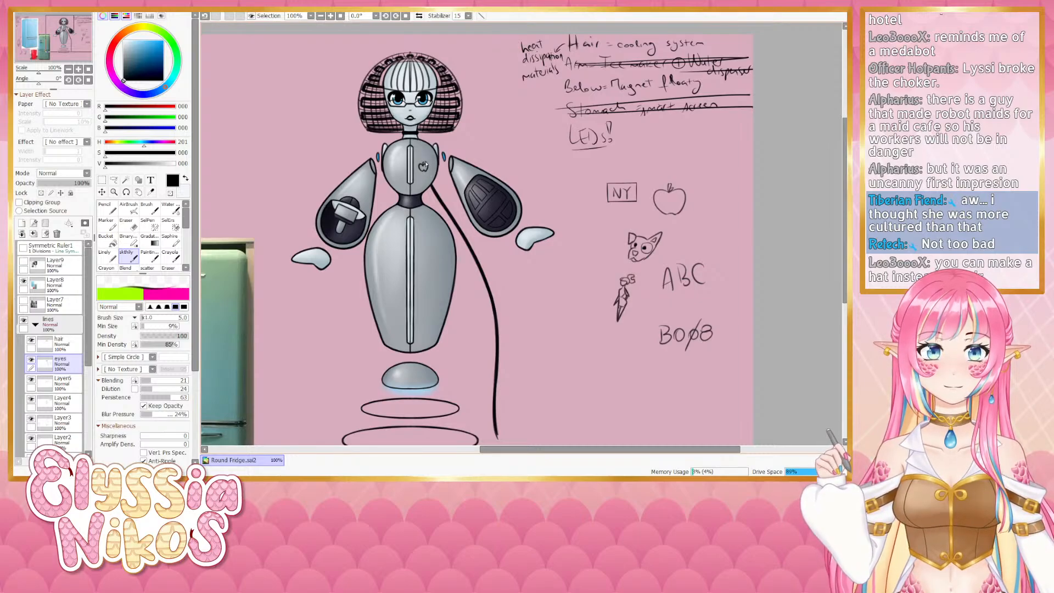
- Toggle the reference image layers to show the fridge photos beside the robot
drag(345, 221, 555, 162)
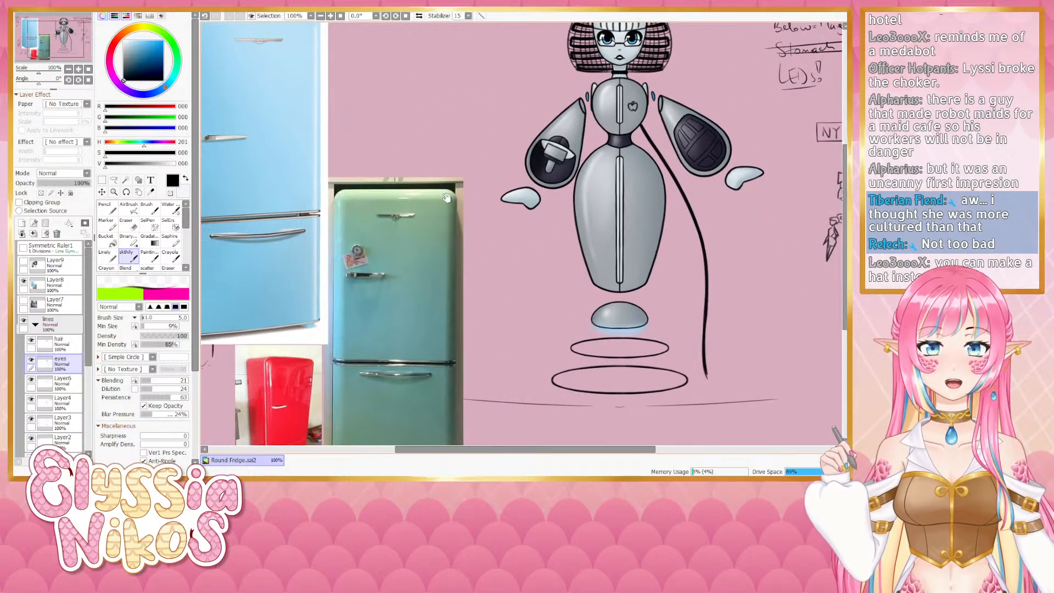
drag(375, 185, 544, 284)
click(23, 300)
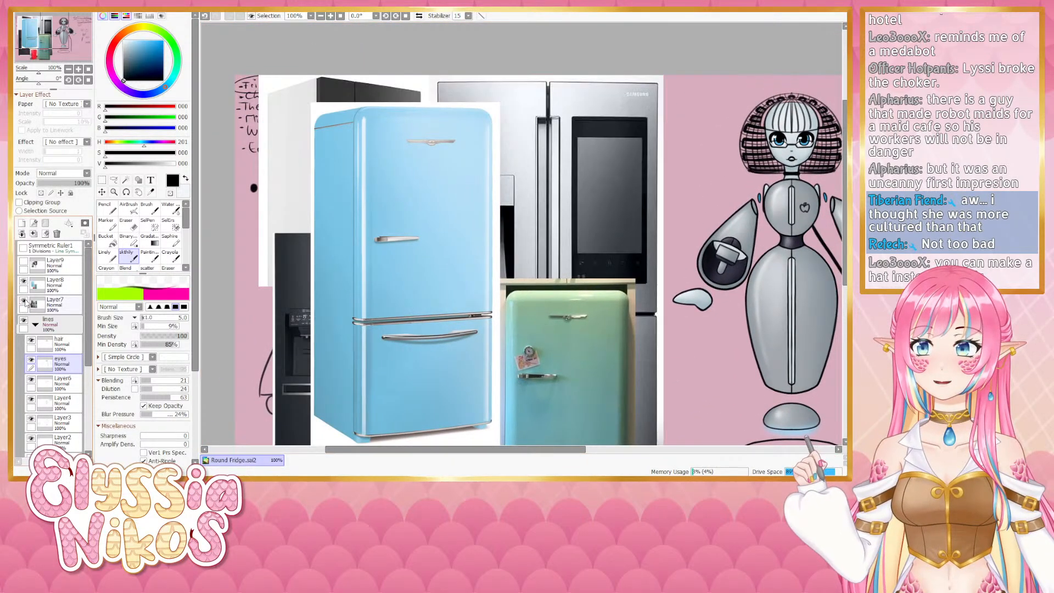
click(55, 284)
click(24, 281)
drag(580, 180, 420, 136)
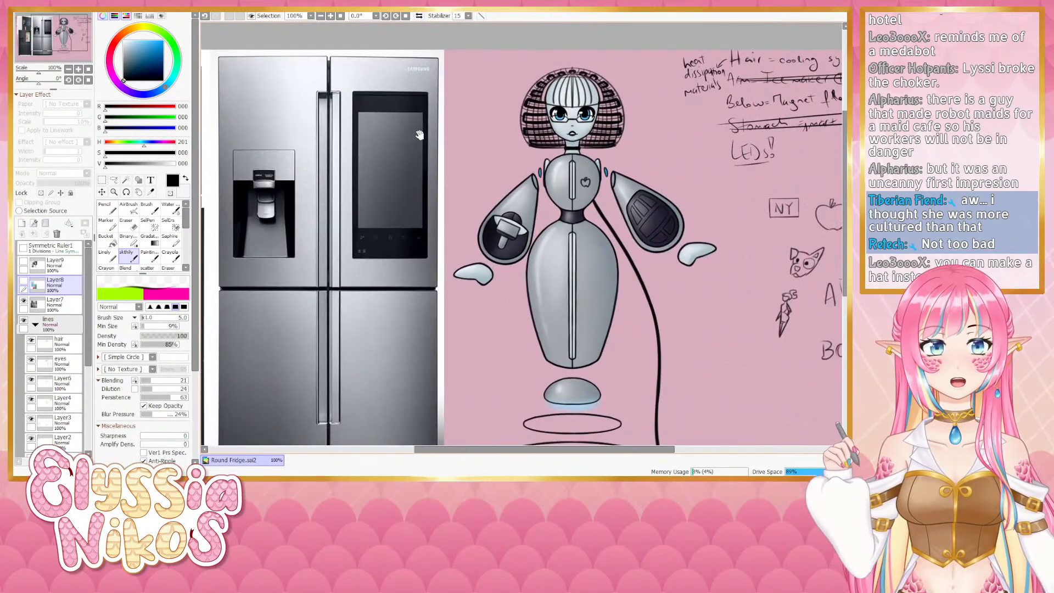
drag(535, 152, 518, 149)
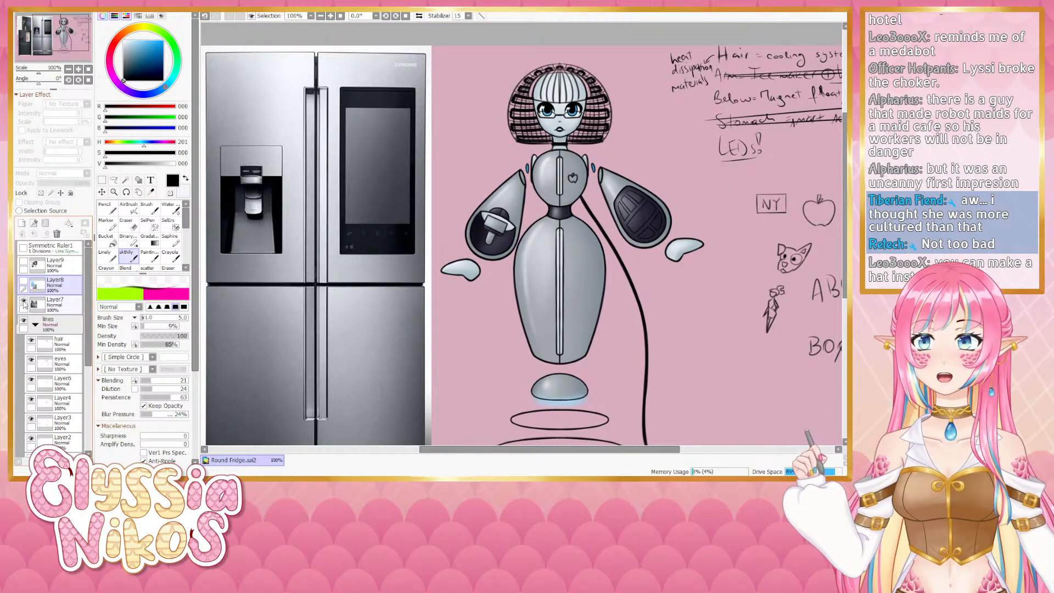
- Erase the emblem on the robot's upper chest with the Eraser
drag(565, 223, 488, 202)
key(e)
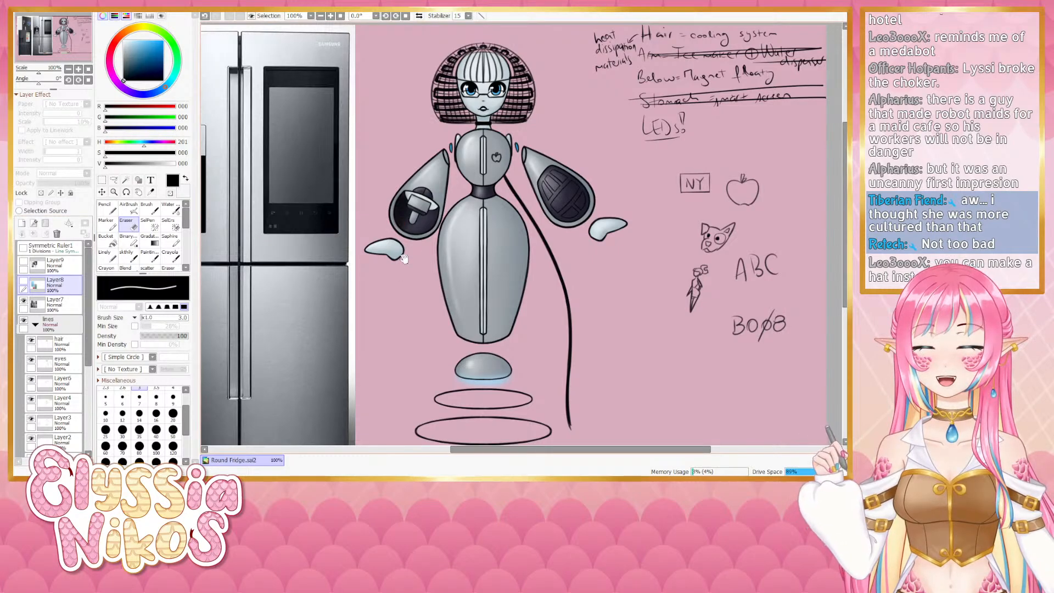
drag(340, 223, 319, 179)
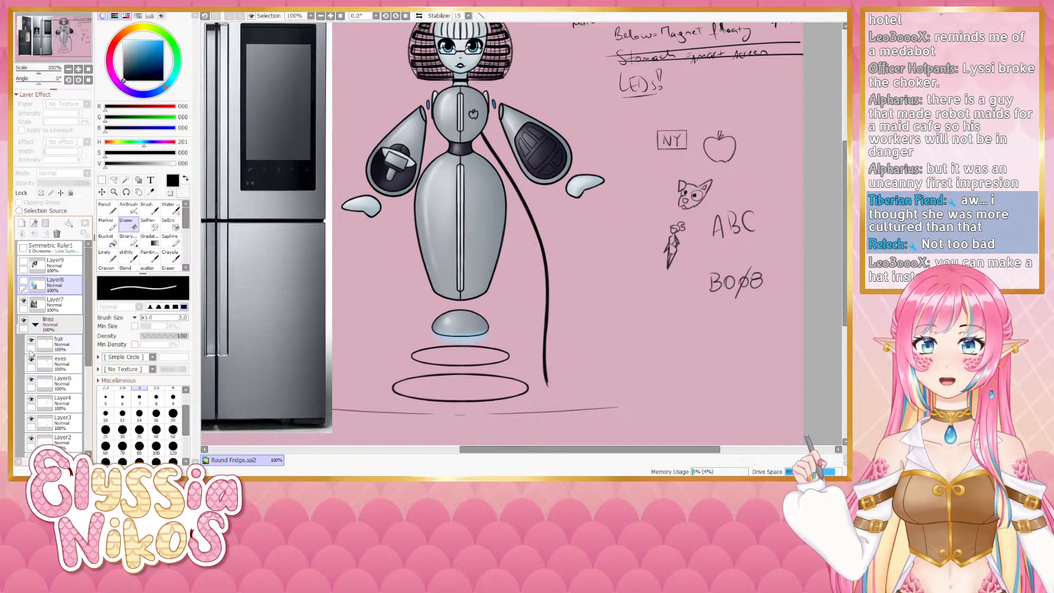
drag(468, 138, 491, 138)
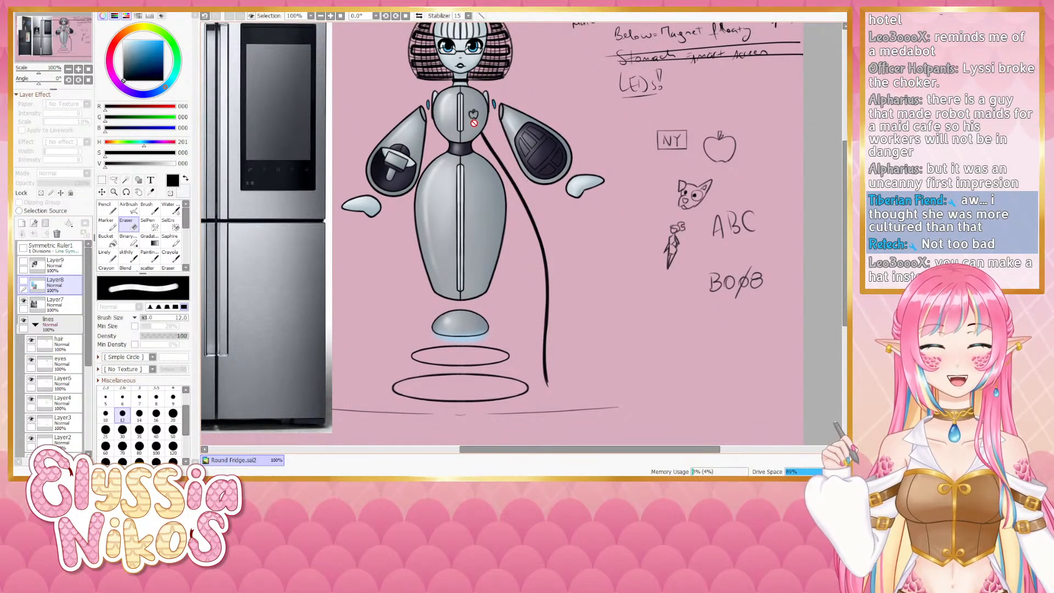
- Redraw a small apple emblem on the robot's upper chest with a larger brush, retrying strokes repeatedly
click(68, 365)
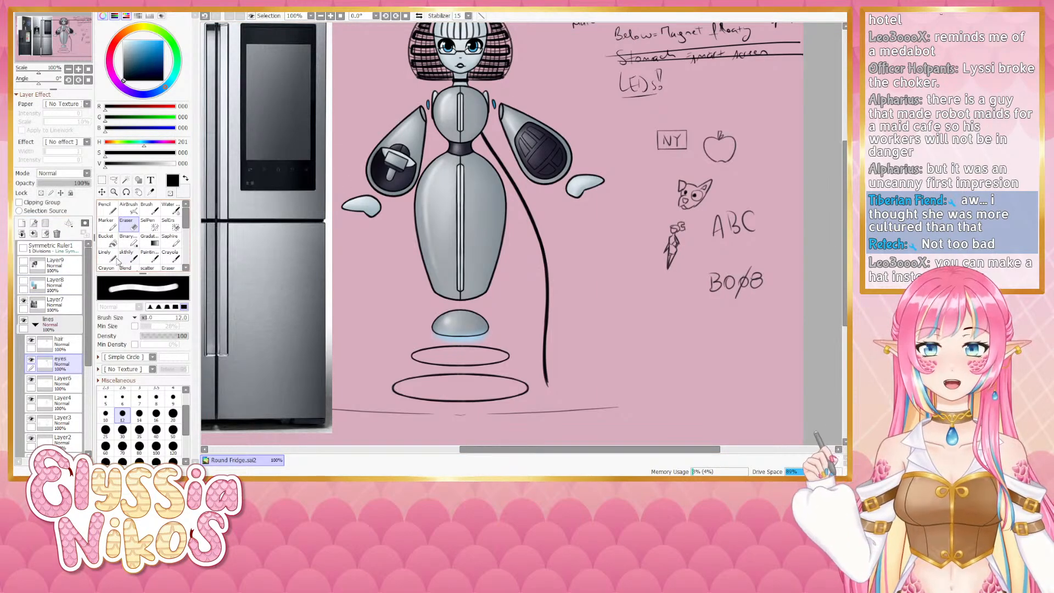
click(127, 258)
drag(434, 190, 420, 206)
drag(460, 133, 445, 144)
key(])
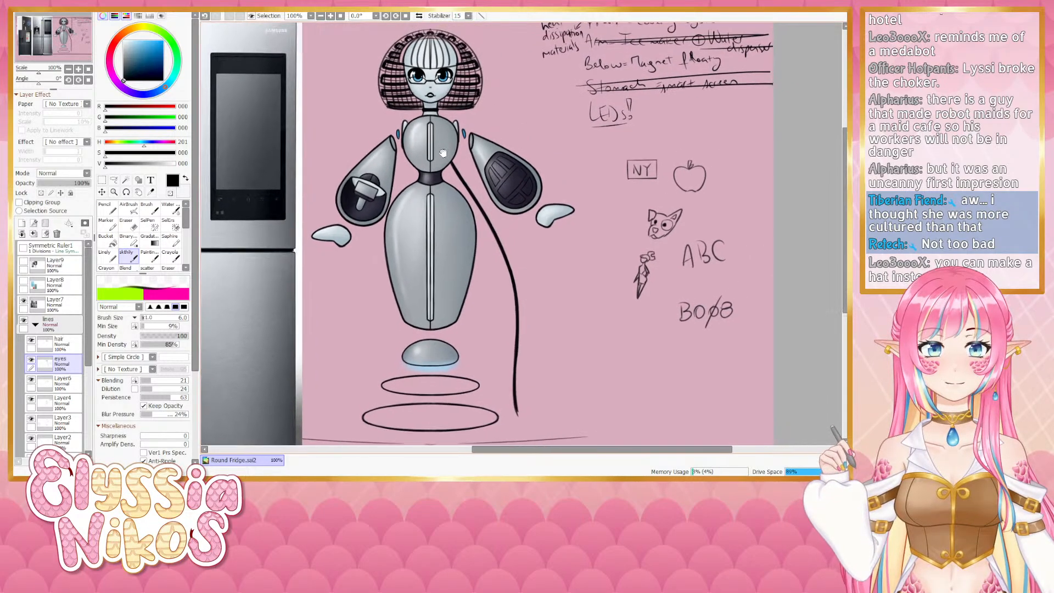
key(ctrl+z)
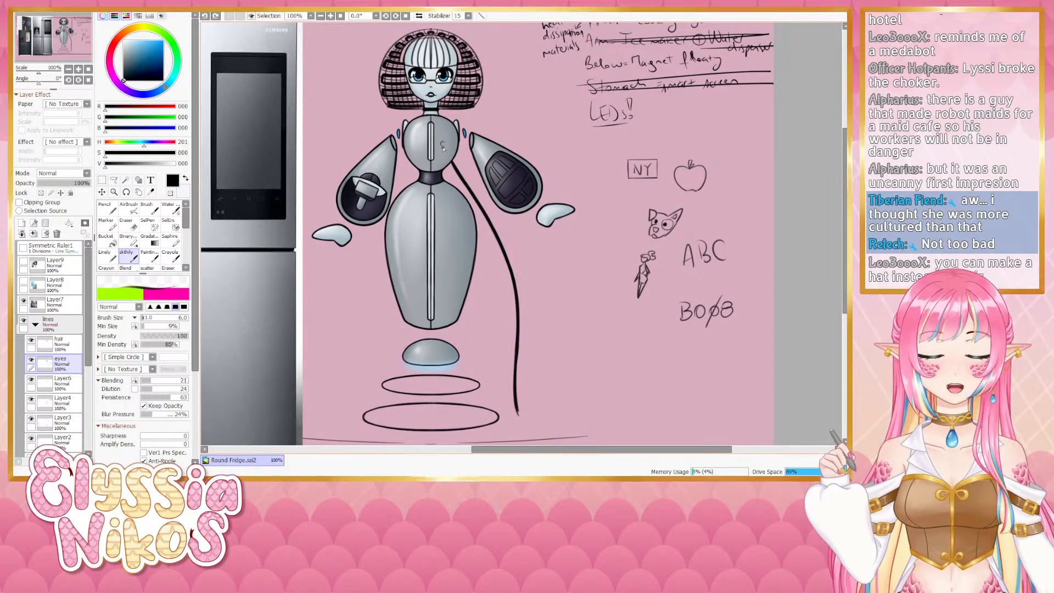
drag(440, 146, 445, 150)
key(ctrl+z)
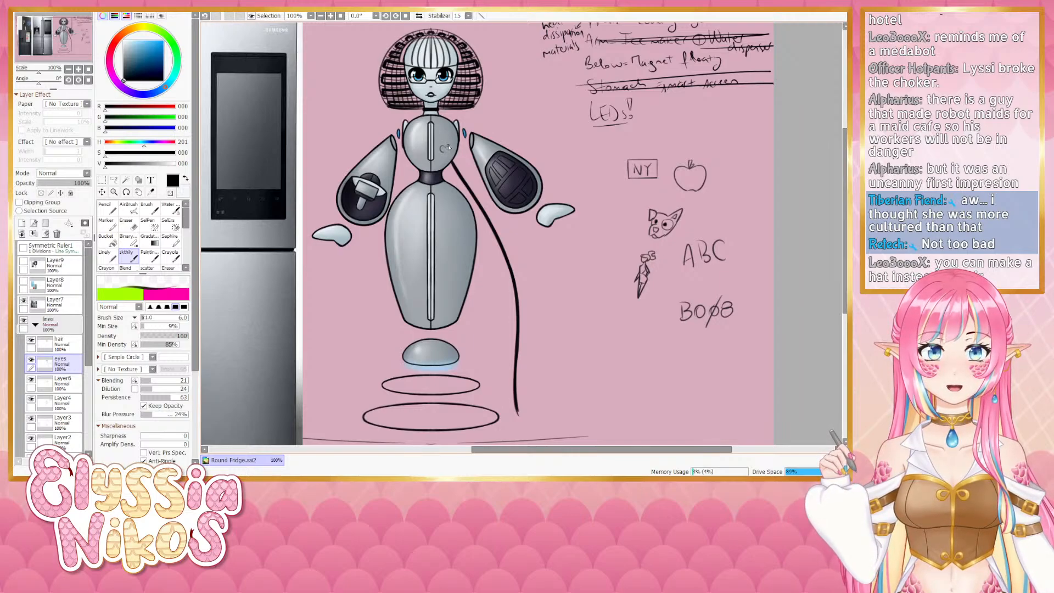
key(ctrl+z)
drag(442, 147, 446, 155)
key(ctrl+z)
key(ctrl+z)
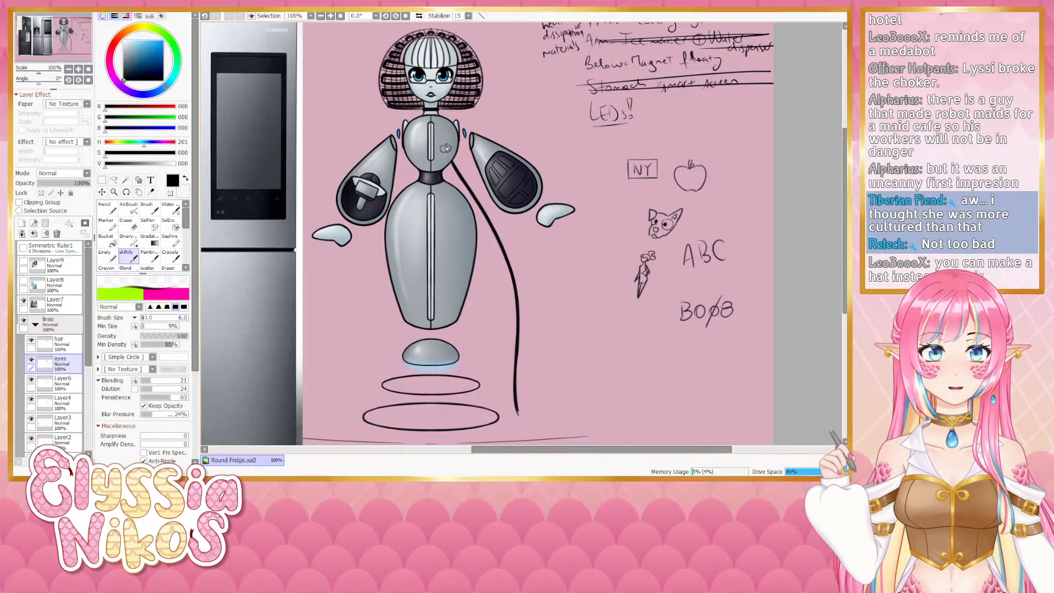
key(ctrl+z)
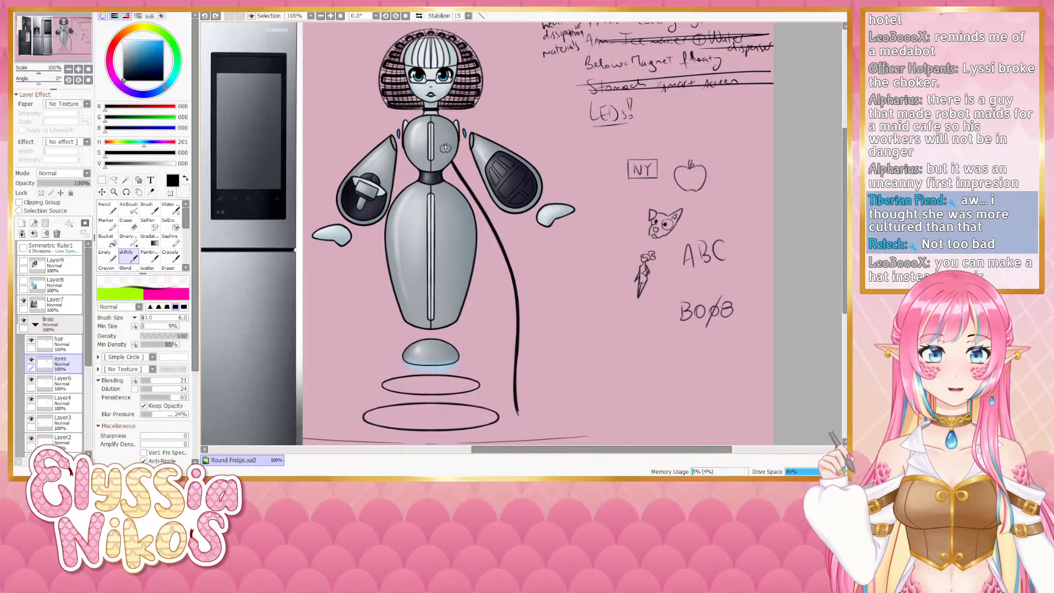
drag(446, 148, 447, 147)
key(ctrl+z)
key(ctrl+z)
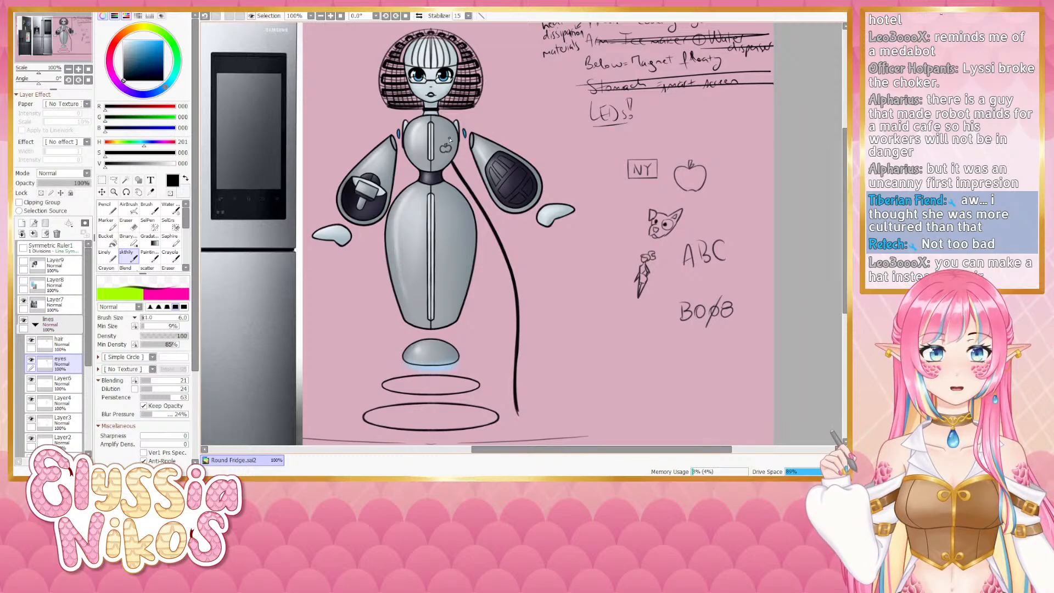
key(ctrl+z)
drag(446, 154, 448, 154)
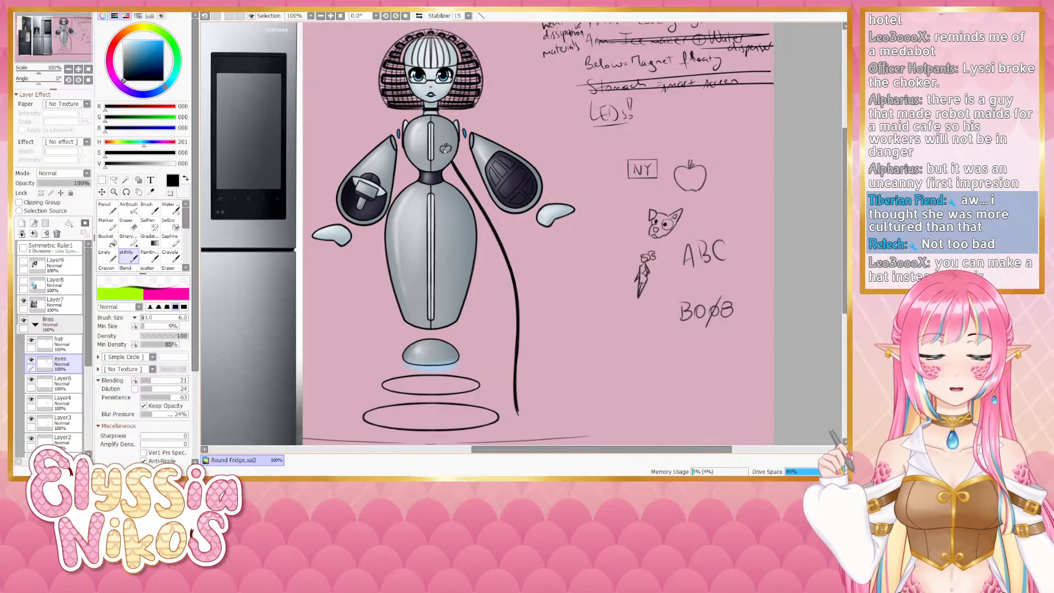
drag(441, 147, 447, 151)
key(ctrl+z)
key(ctrl+z)
key(ctrl+z)
key(ctrl+z)
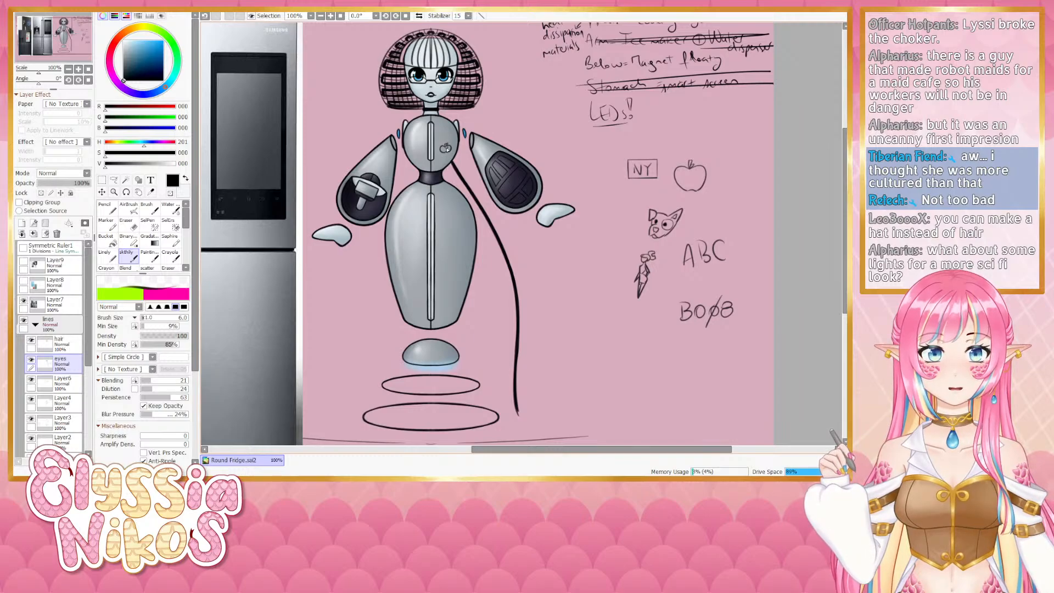
key(ctrl+z)
drag(440, 226, 431, 187)
drag(425, 119, 430, 180)
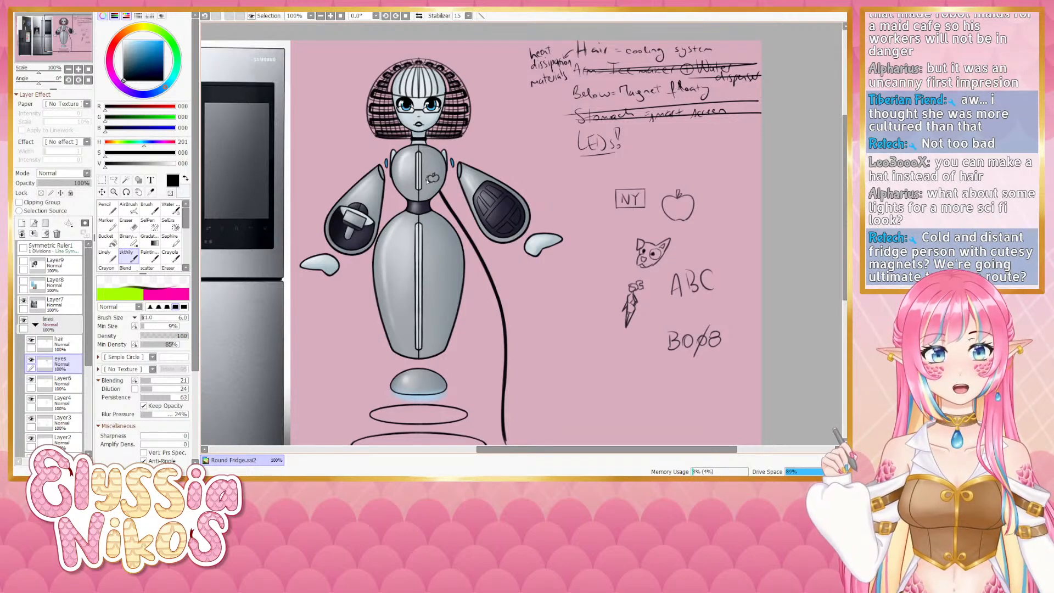
key(ctrl+z)
drag(428, 177, 431, 182)
key(ctrl+z)
key(ctrl+z)
key(ctrl+z)
key(ctrl+z)
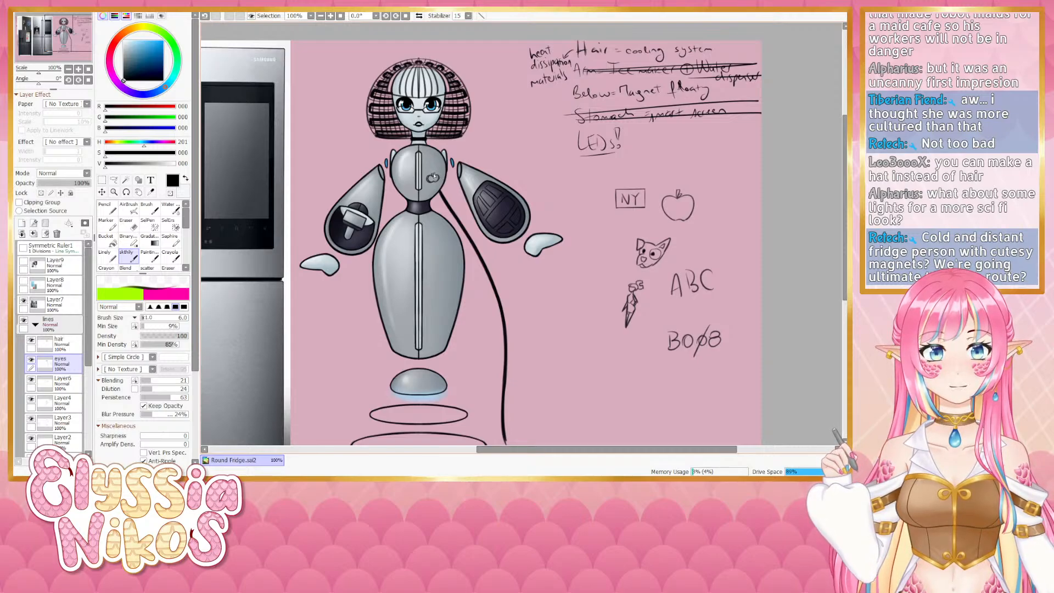
- Draw a small rectangular magnet outline on the robot's lower belly, retrying strokes repeatedly
scroll(432, 193, down, 1)
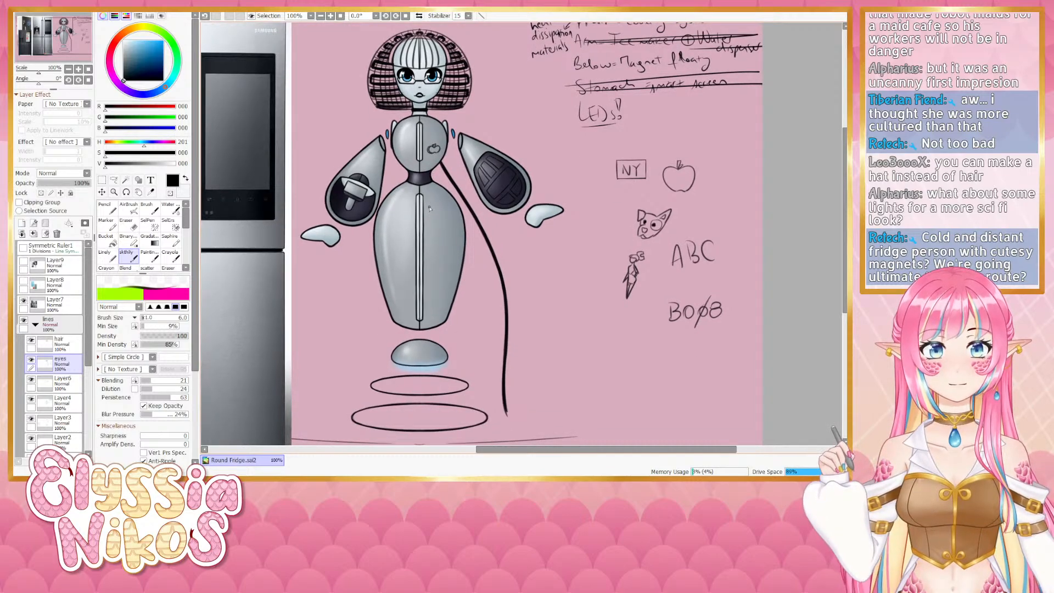
key(ctrl+z)
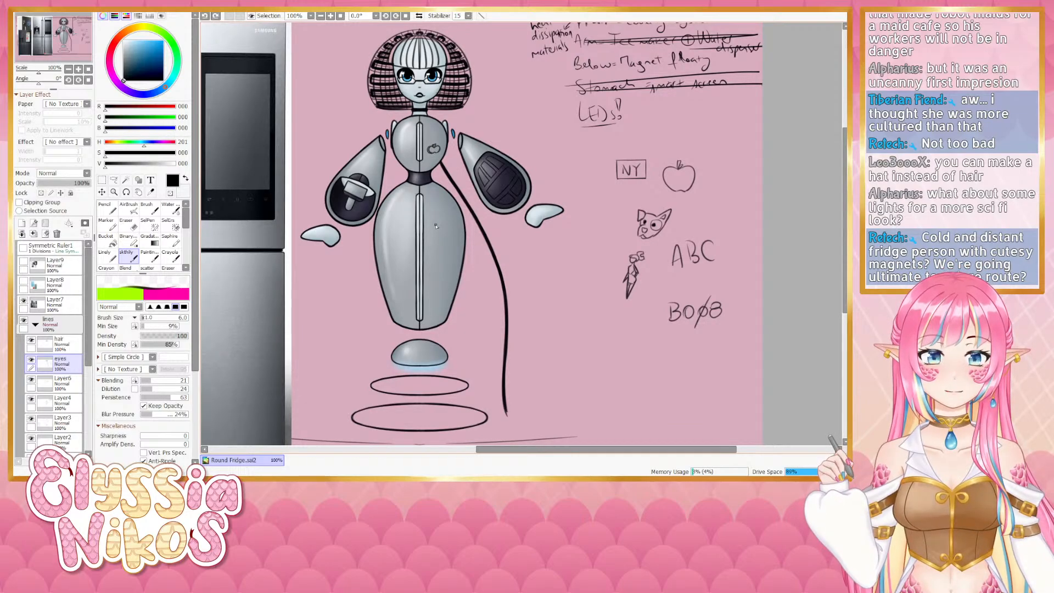
drag(400, 216, 405, 220)
key(ctrl+z)
key(ctrl+z)
key(ctrl+z)
key(ctrl+z)
key(ctrl+z)
key(ctrl+z)
key(ctrl+z)
key(ctrl+z)
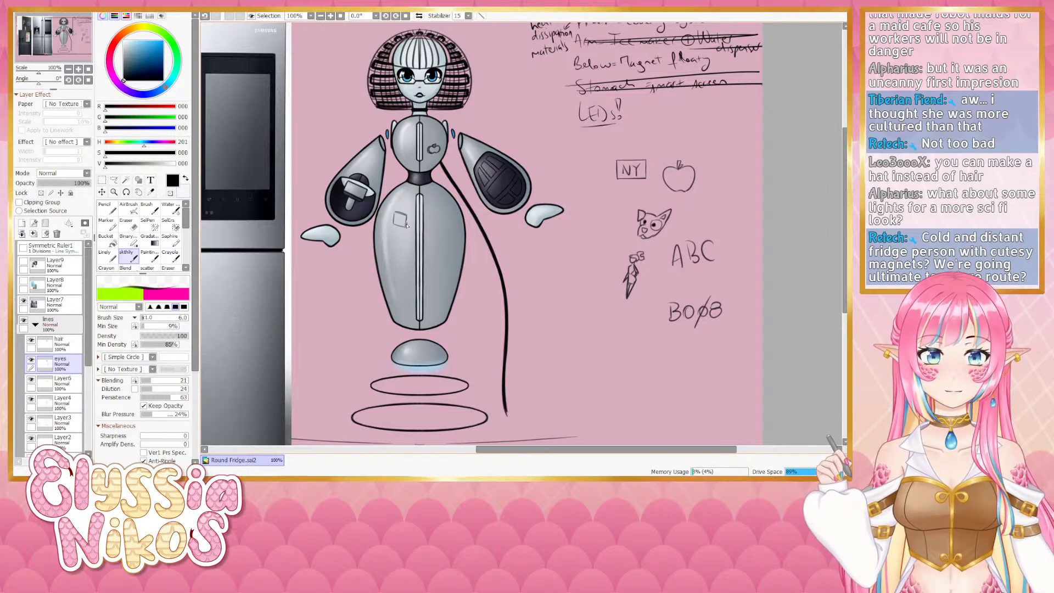
key(ctrl+z)
drag(401, 215, 406, 220)
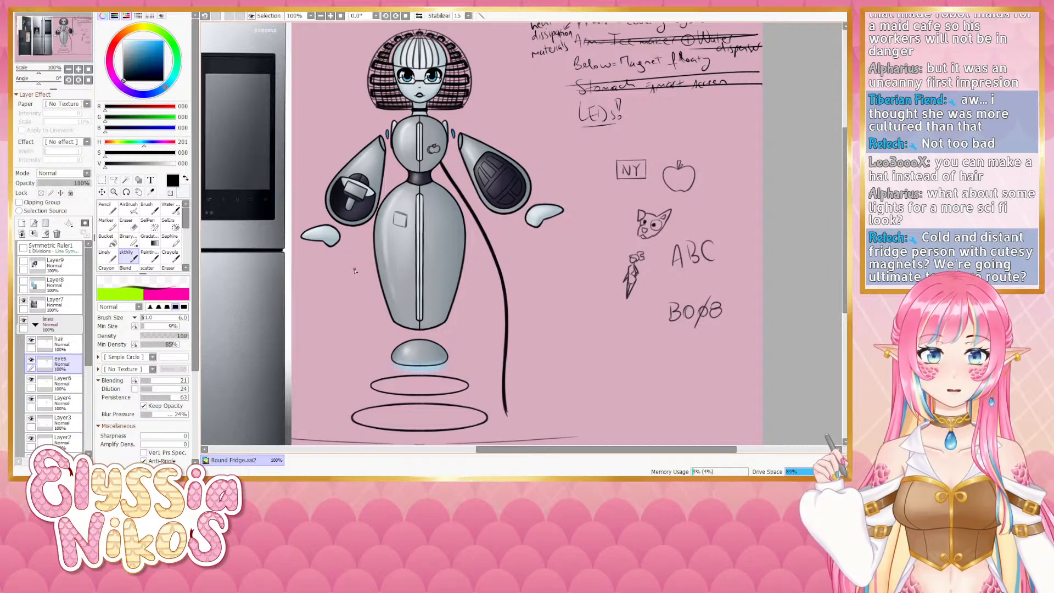
key(ctrl+z)
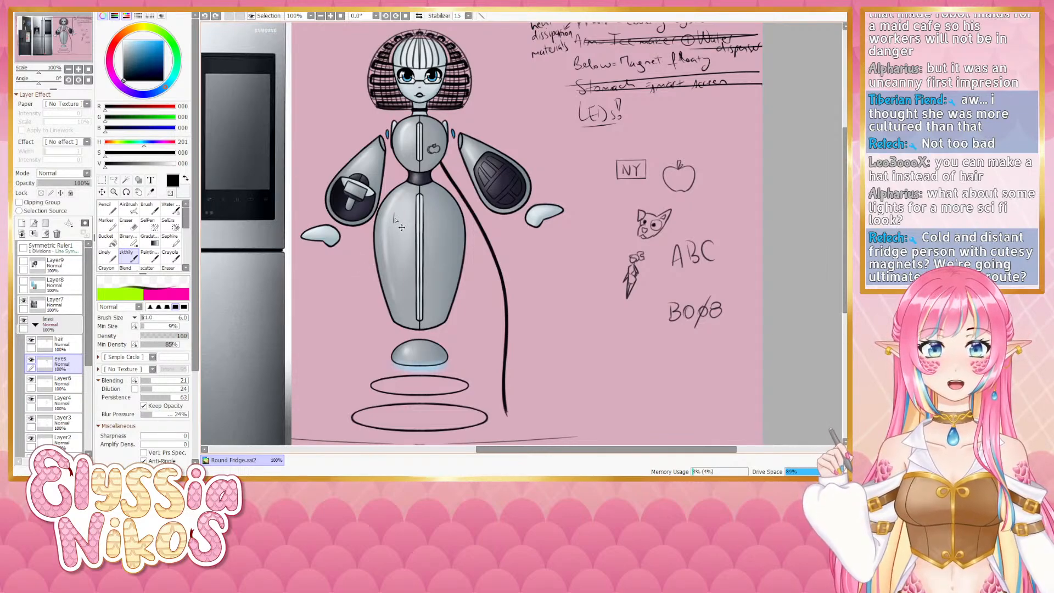
key(ctrl+z)
mouse_move(393, 217)
mouse_down()
mouse_move(411, 226)
mouse_move(428, 316)
mouse_move(429, 188)
mouse_move(422, 198)
mouse_up()
key(ctrl+z)
key(ctrl+z)
key(ctrl+z)
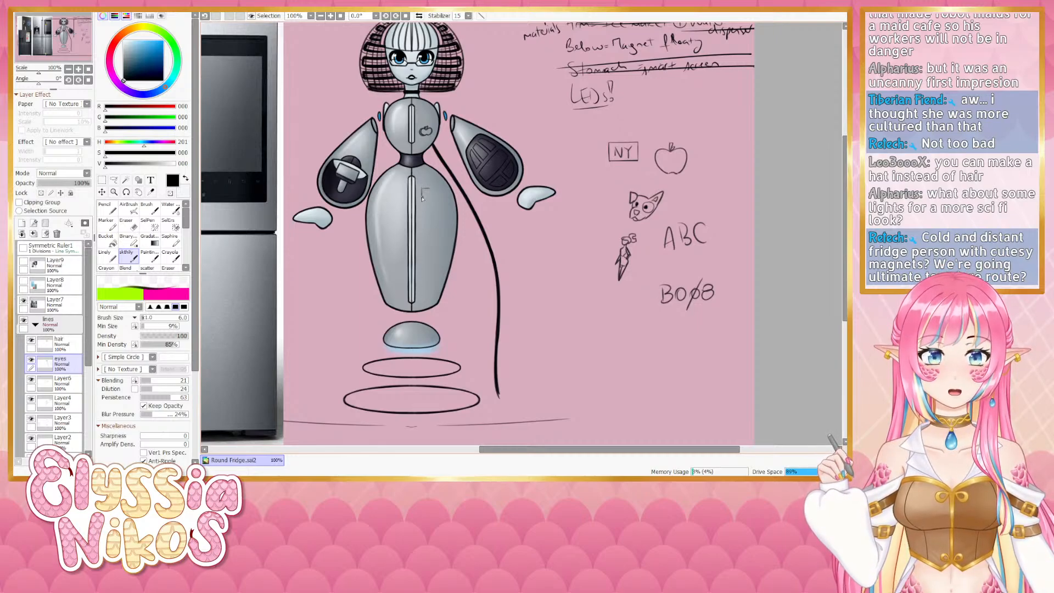
key(ctrl+z)
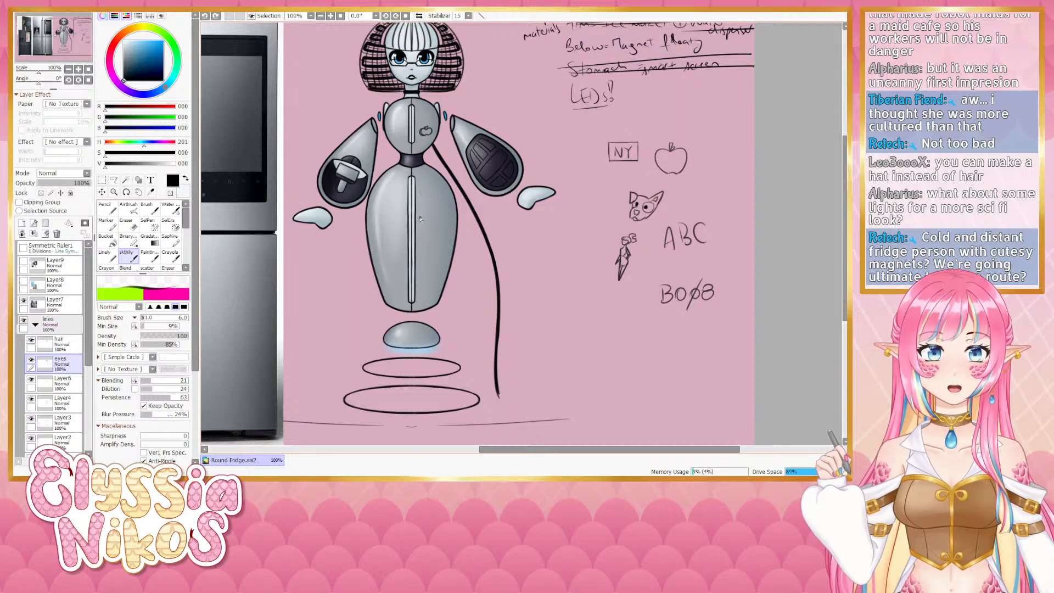
key(ctrl+z)
drag(421, 226, 421, 217)
key(ctrl+z)
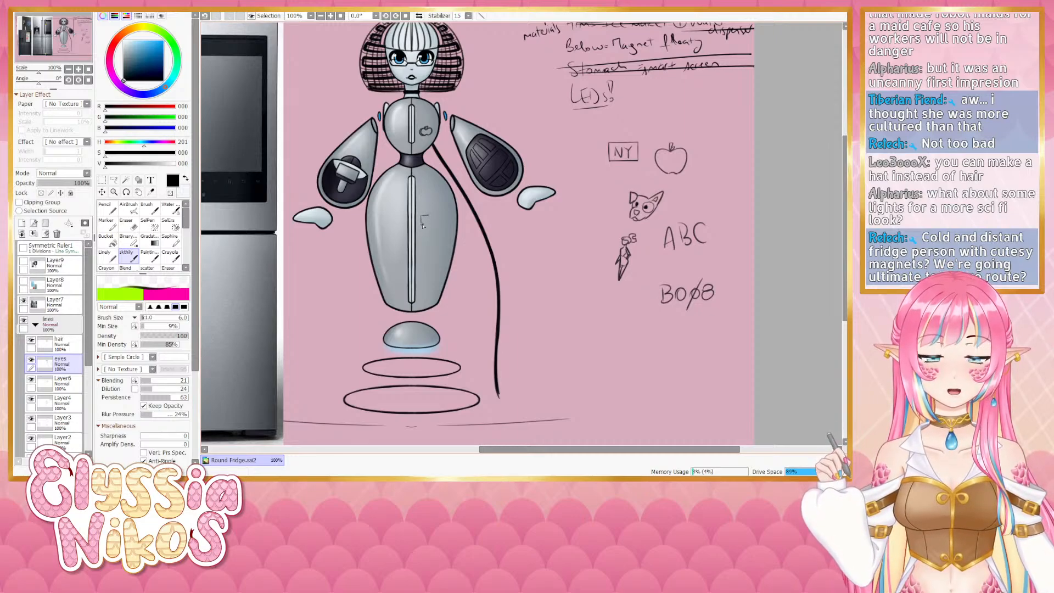
key(ctrl+z)
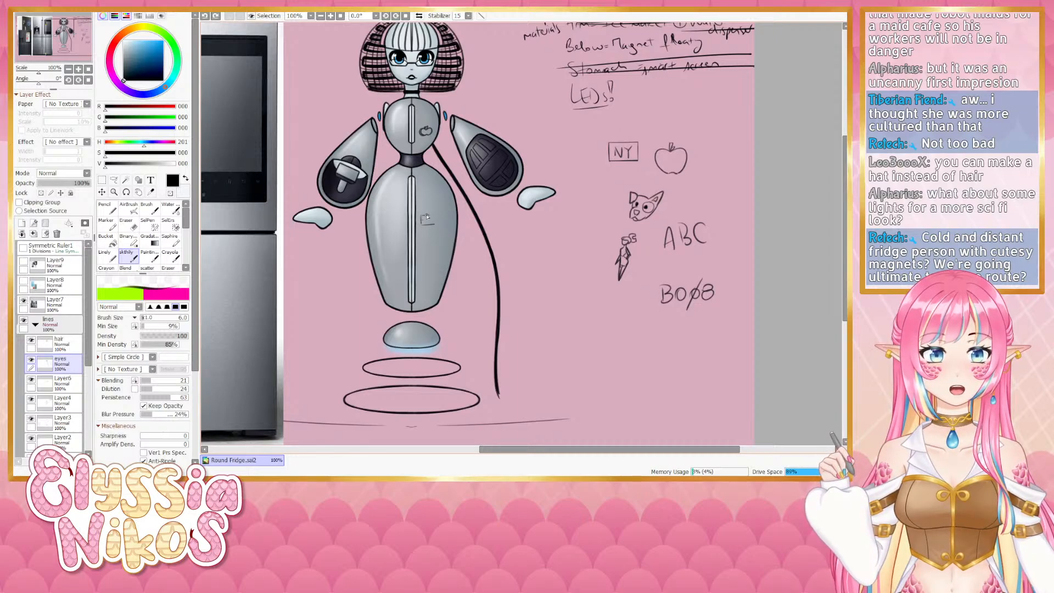
mouse_move(432, 215)
mouse_down()
mouse_move(421, 216)
mouse_move(434, 216)
mouse_up()
key(ctrl+z)
key(ctrl+z)
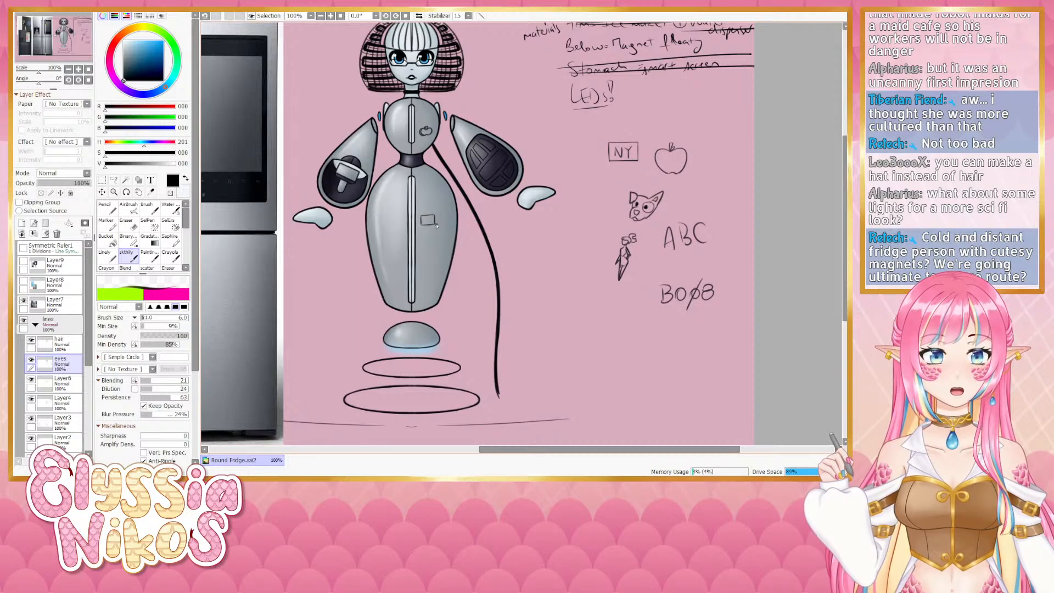
key(ctrl+z)
key(ctrl+z)
drag(421, 225, 434, 225)
key(ctrl+z)
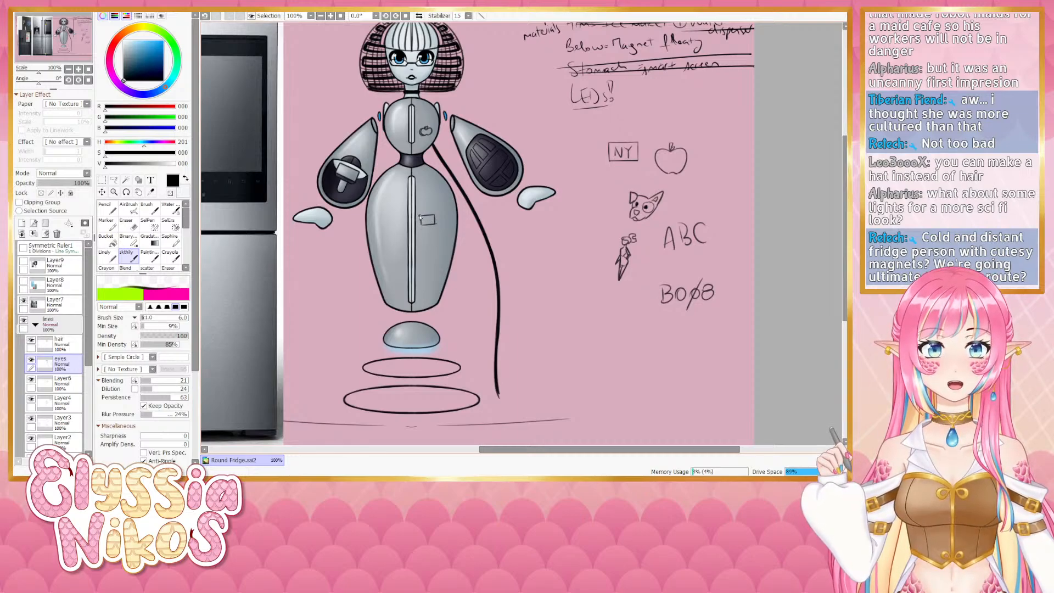
key(ctrl+z)
mouse_move(422, 225)
mouse_down()
mouse_move(433, 215)
mouse_move(421, 225)
mouse_up()
key(ctrl+z)
key(ctrl+z)
key(ctrl+z)
key(ctrl+z)
key(ctrl+z)
key(ctrl+z)
key(ctrl+z)
key(ctrl+z)
key(ctrl+z)
key(ctrl+z)
key(ctrl+z)
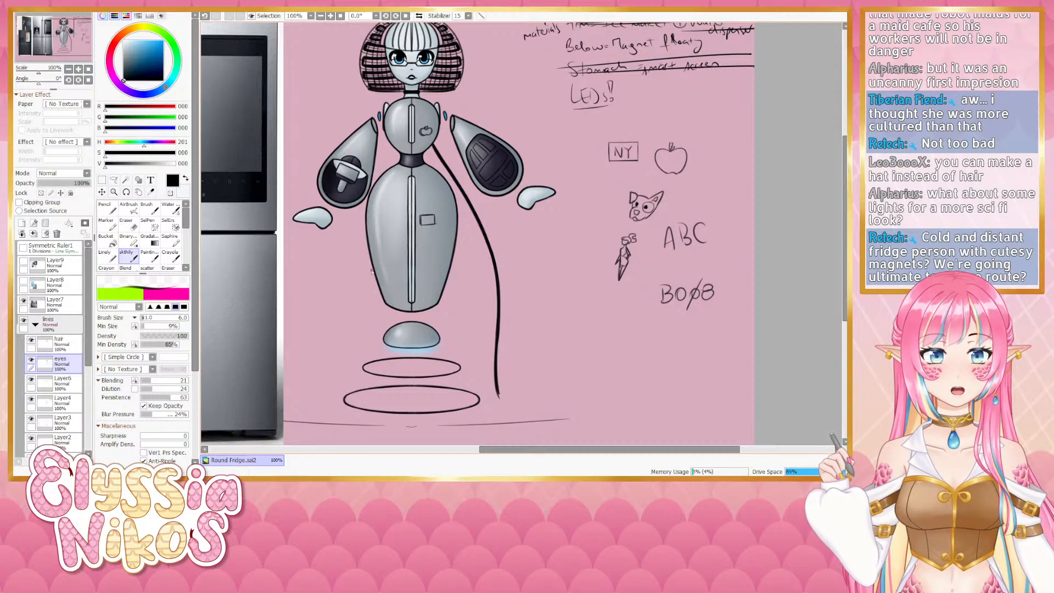
- Letter NY inside the belly magnet with a smaller brush
click(132, 225)
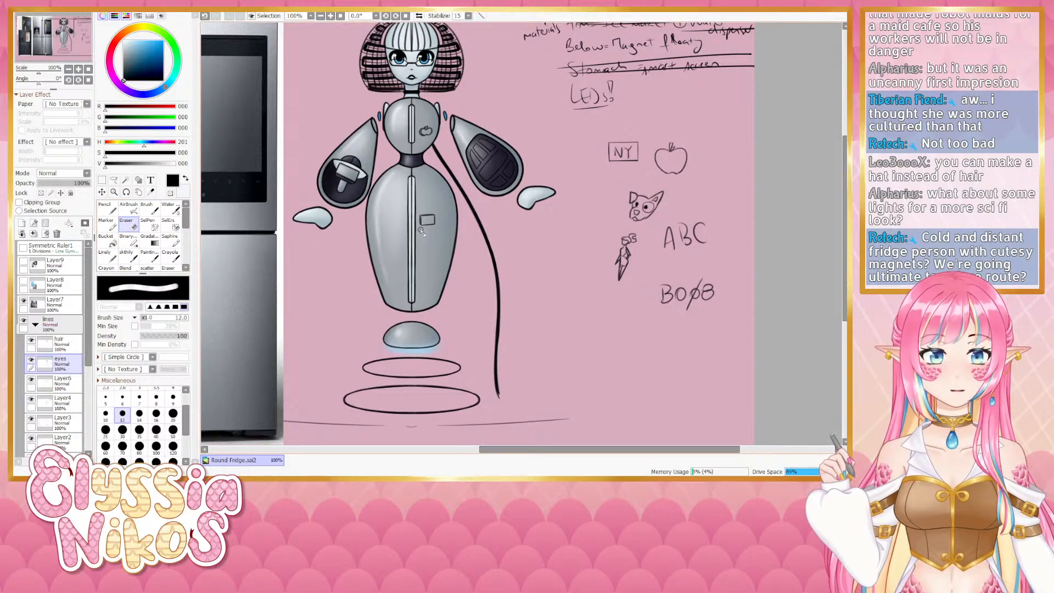
click(129, 255)
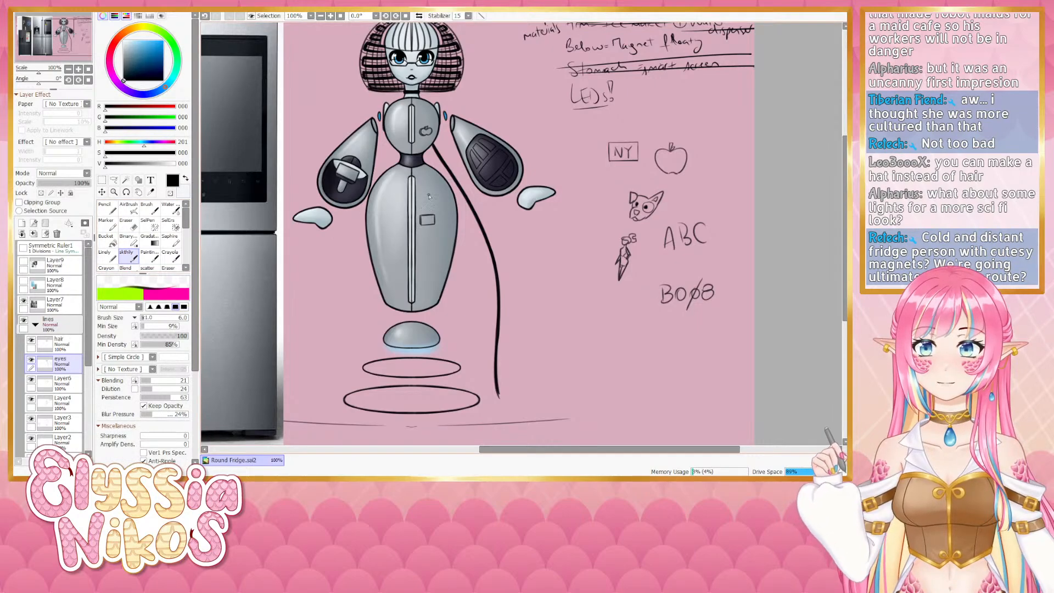
key(bracketleft)
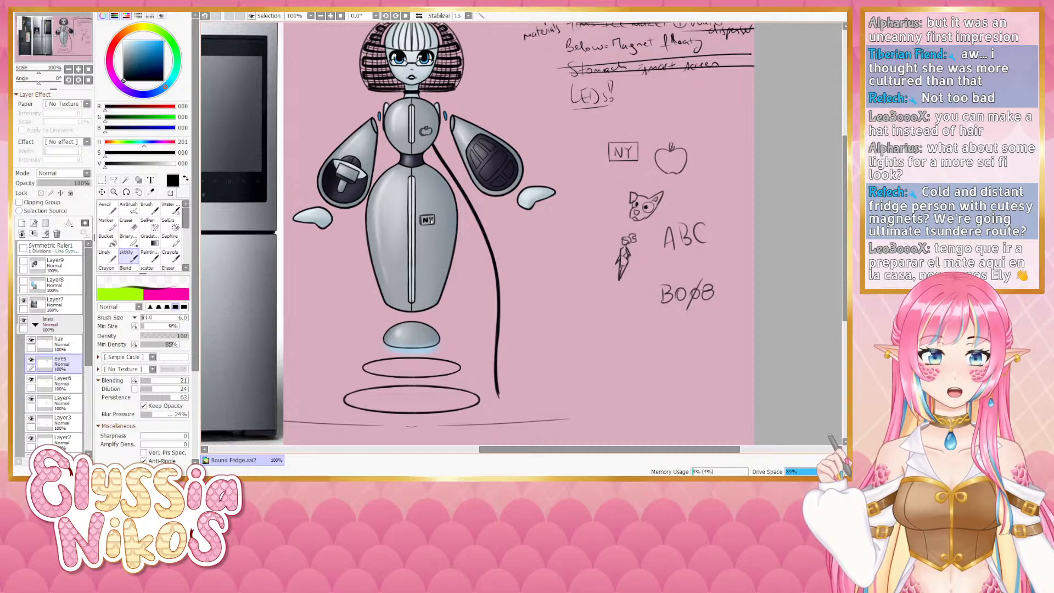
drag(424, 250, 423, 248)
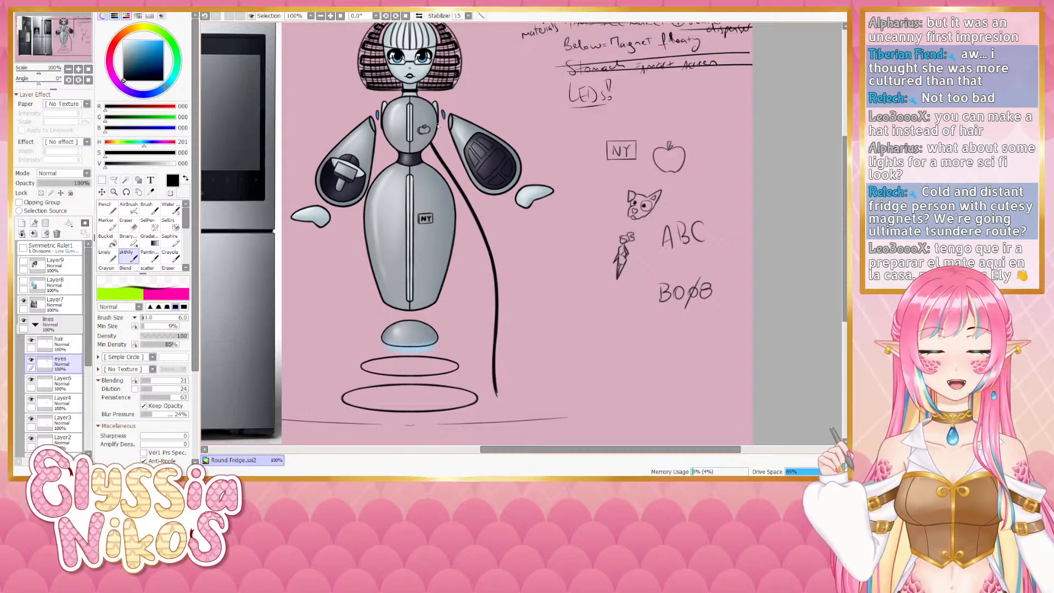
- Try painting the hover rings beneath the base in a picked light blue on a locked layer, then undo it
click(69, 70)
drag(412, 116, 404, 154)
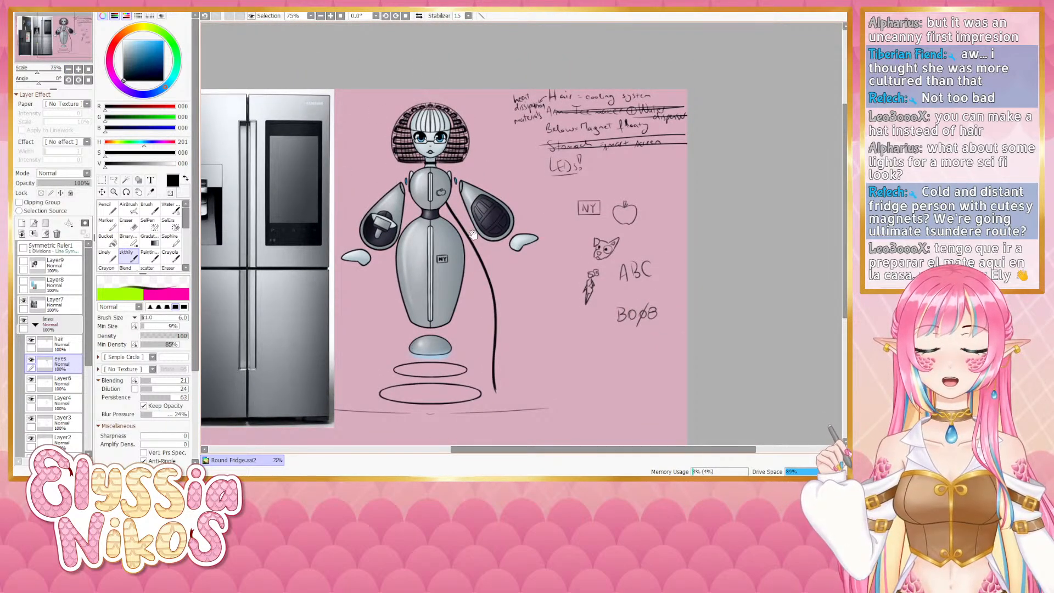
drag(570, 108, 557, 105)
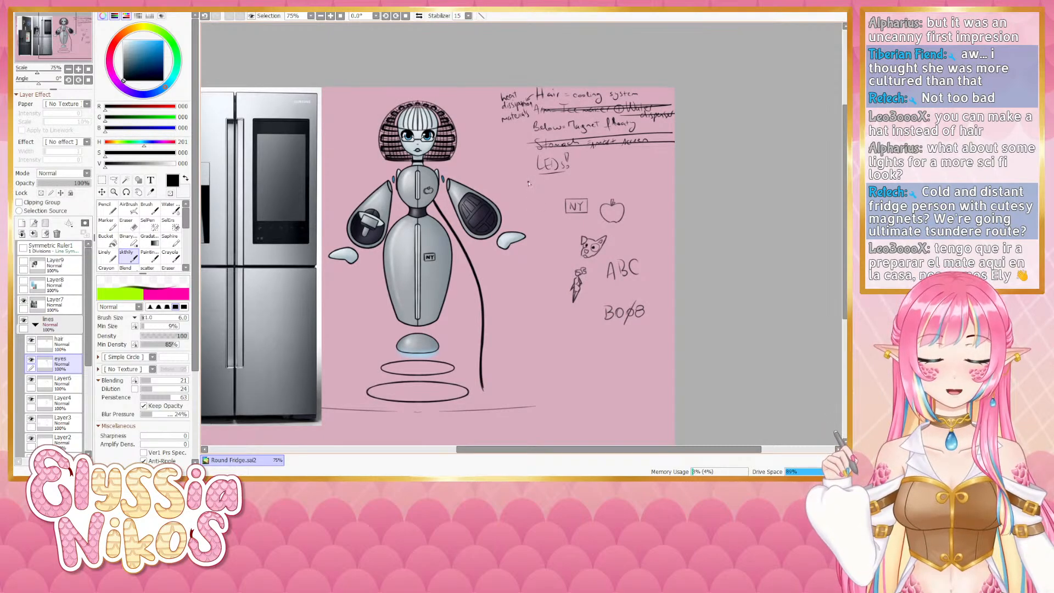
mouse_move(529, 194)
mouse_down()
mouse_move(526, 203)
mouse_move(531, 189)
mouse_up()
drag(476, 292, 488, 243)
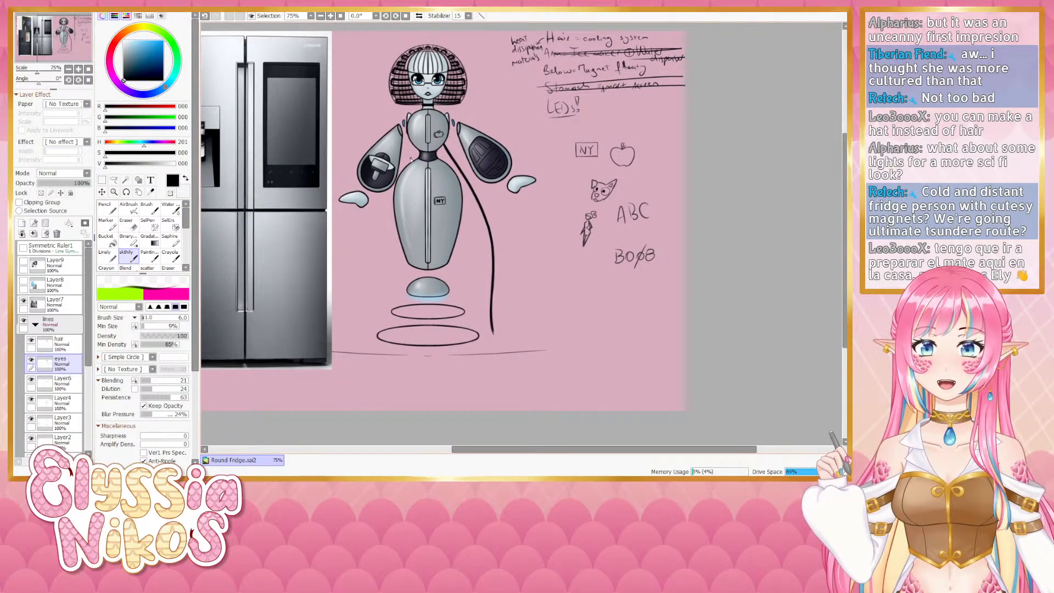
alt+click(456, 119)
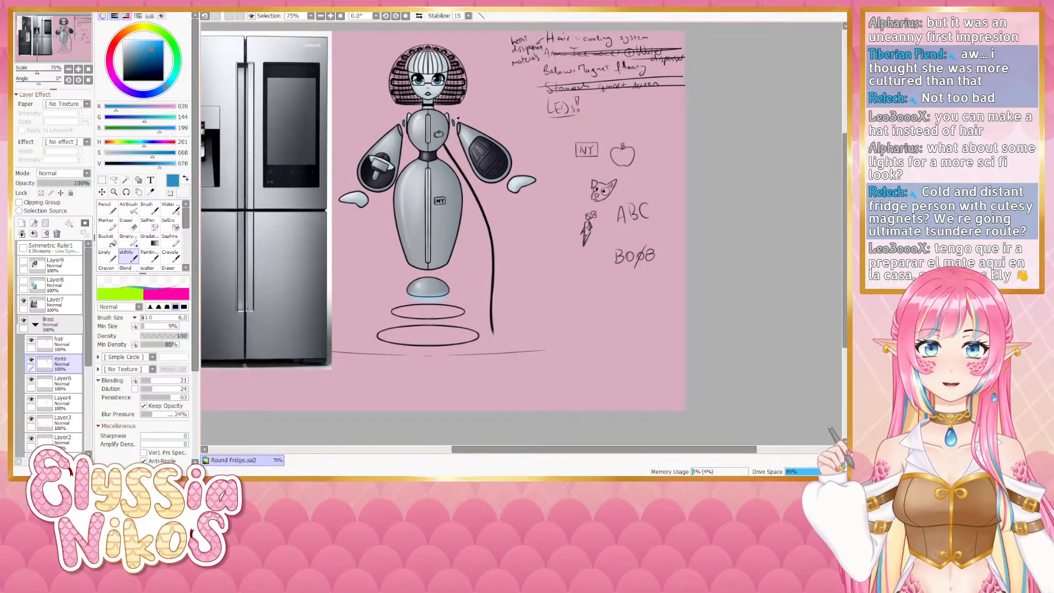
scroll(78, 360, down, 3)
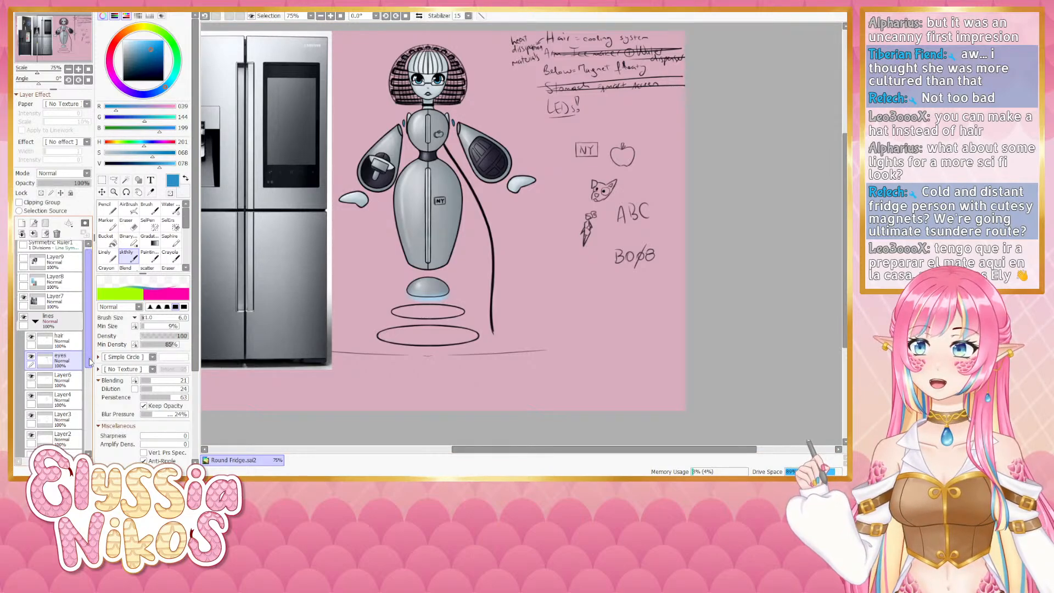
click(62, 340)
click(41, 193)
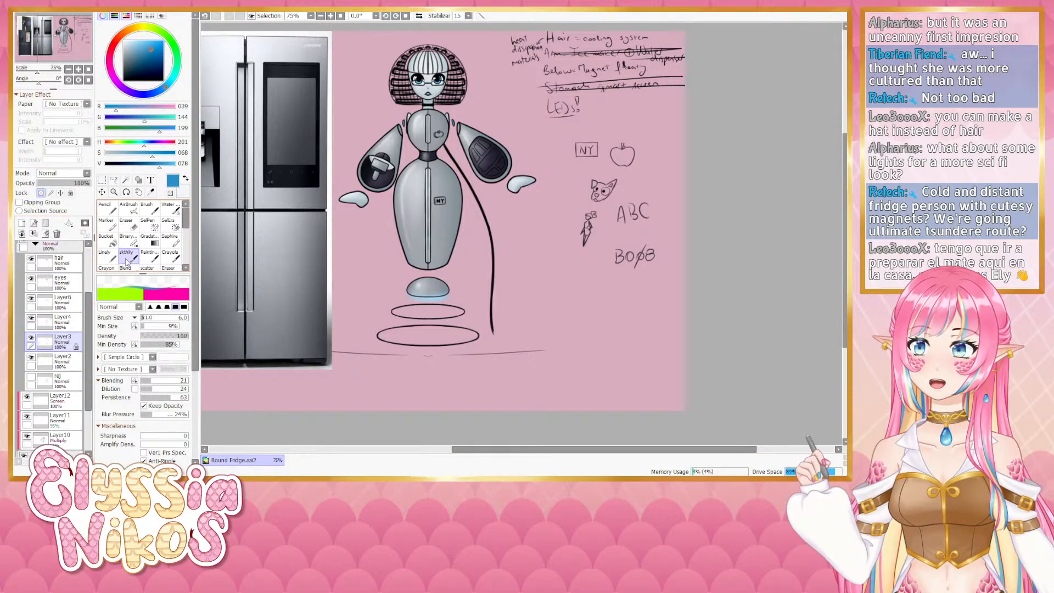
click(105, 255)
drag(478, 304, 534, 304)
mouse_move(379, 319)
mouse_down()
mouse_move(479, 333)
mouse_move(451, 313)
mouse_move(362, 331)
mouse_move(389, 335)
mouse_up()
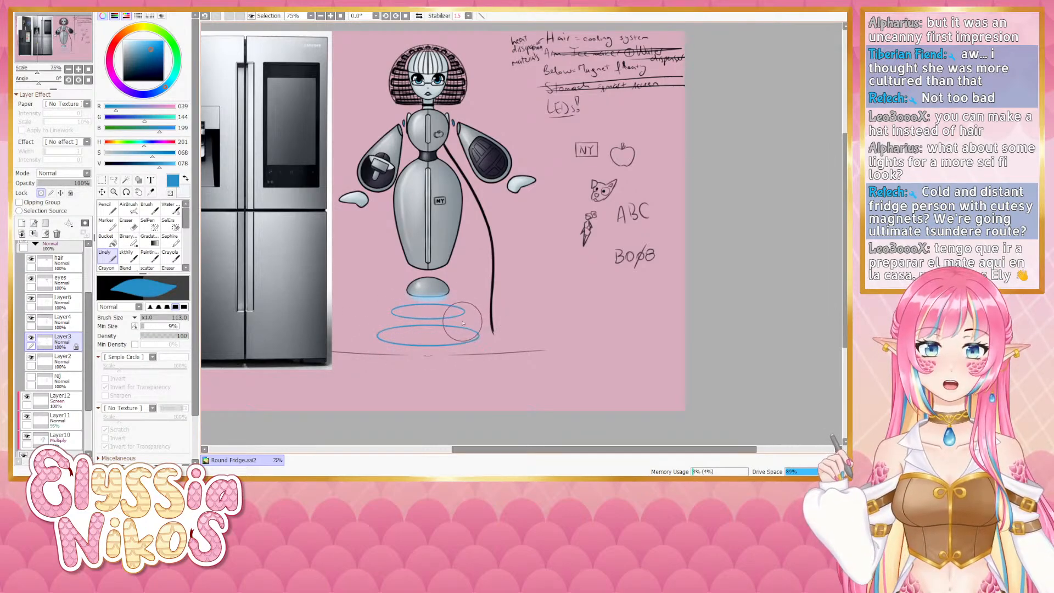
right_click(428, 305)
drag(428, 305, 417, 302)
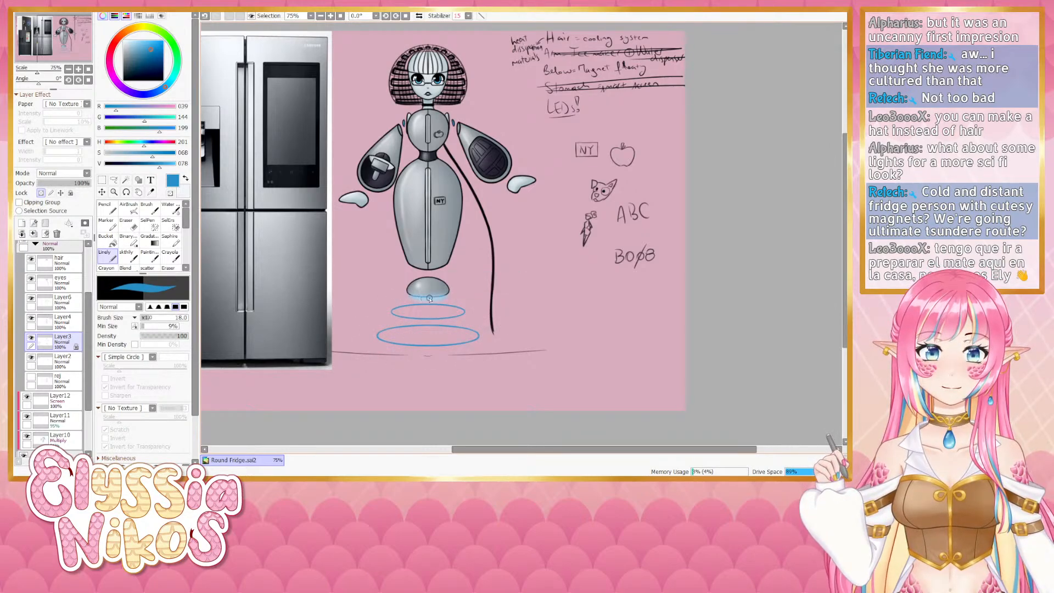
key(ctrl+z)
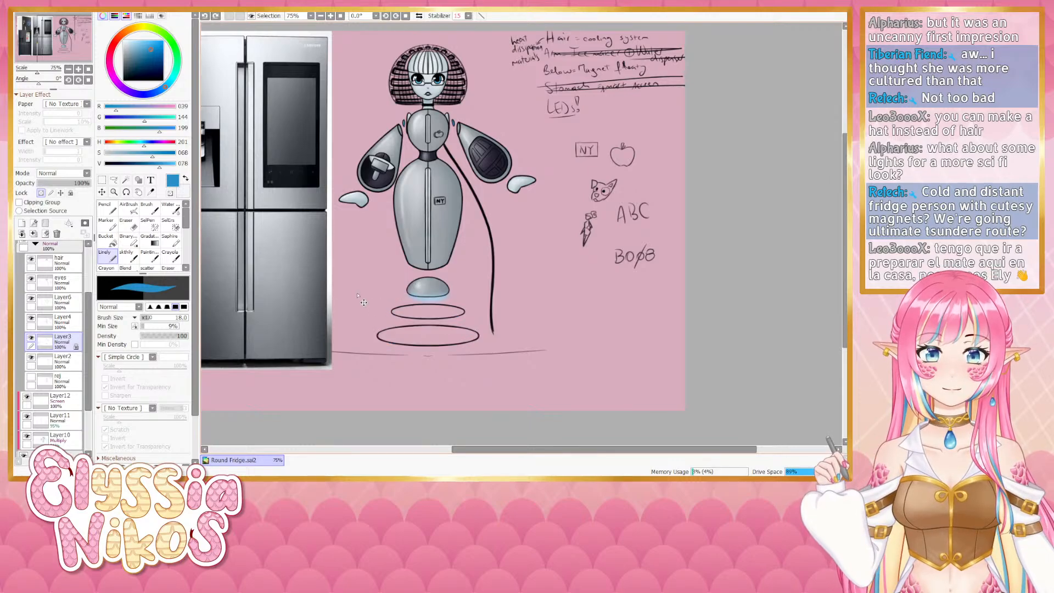
- Airbrush small blue LED lights on both sides of the robot's upper chest on Layer6
click(128, 209)
right_click(419, 280)
mouse_move(419, 280)
mouse_down()
mouse_move(426, 298)
mouse_move(444, 294)
mouse_up()
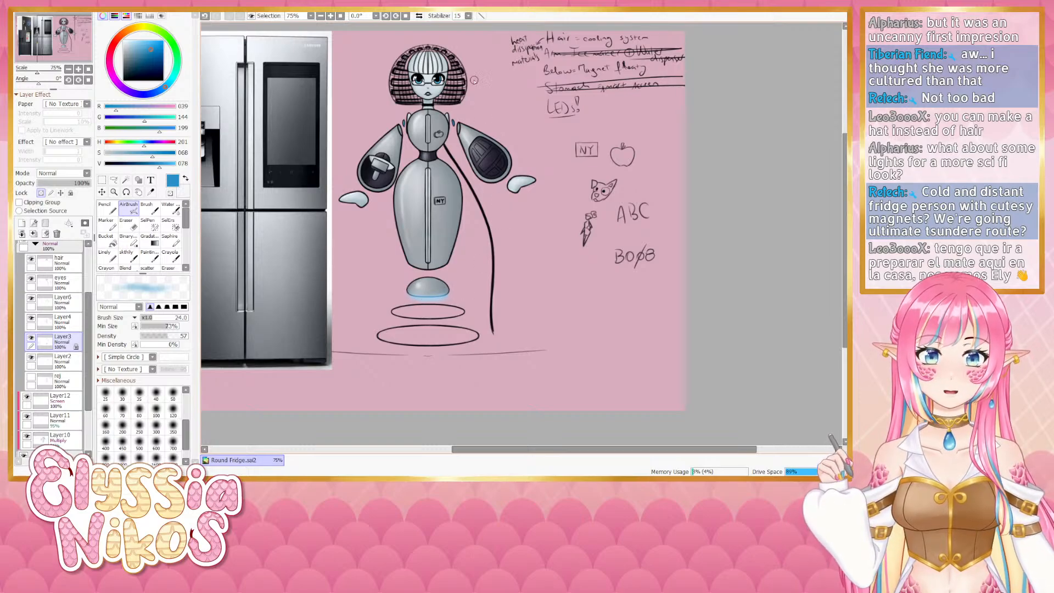
drag(455, 124, 455, 135)
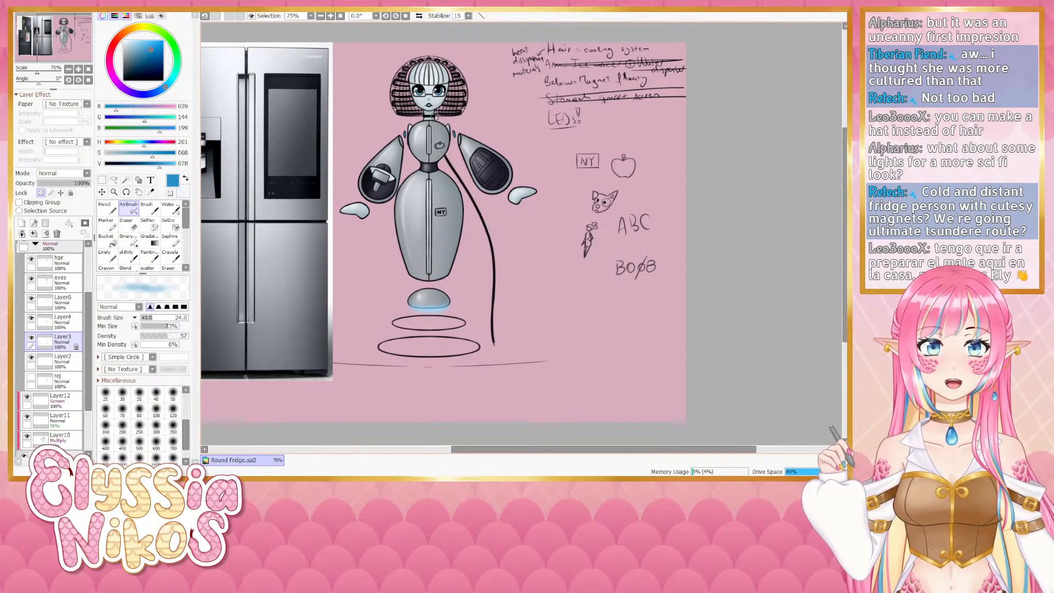
click(31, 337)
click(31, 338)
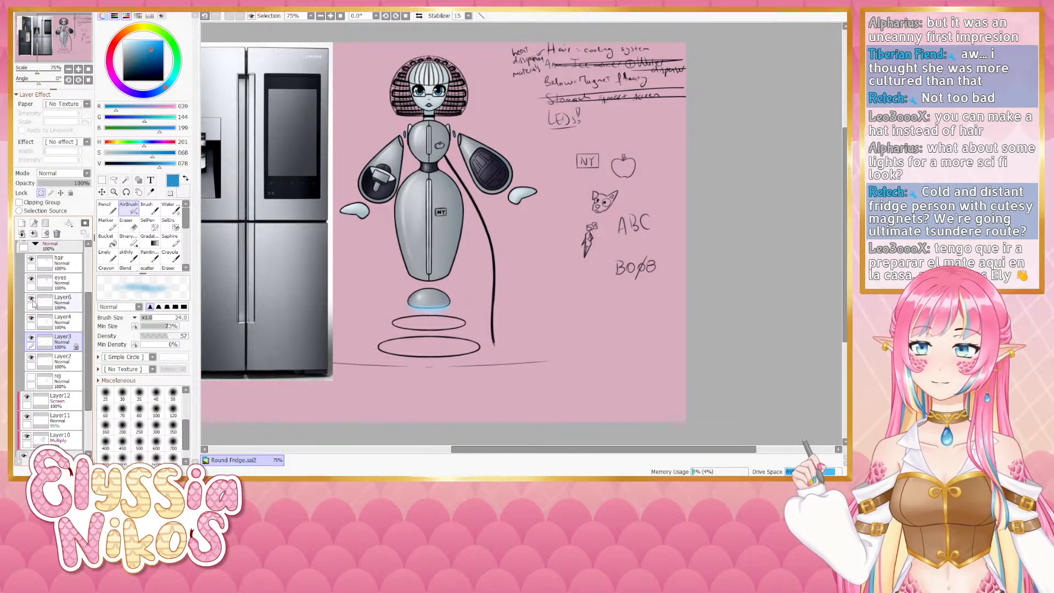
click(31, 299)
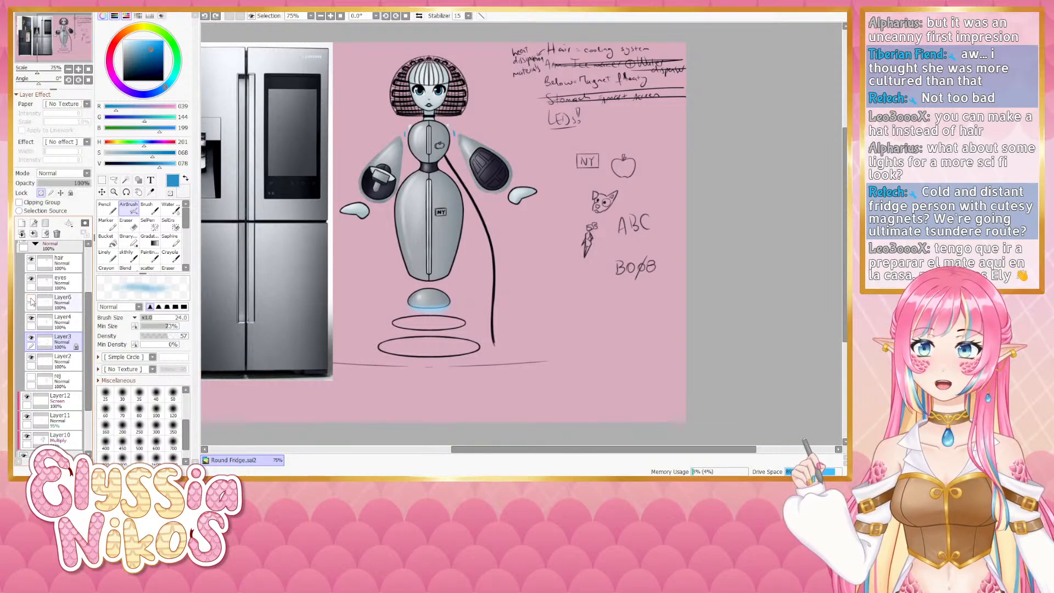
click(31, 299)
click(31, 299)
click(31, 299)
click(58, 302)
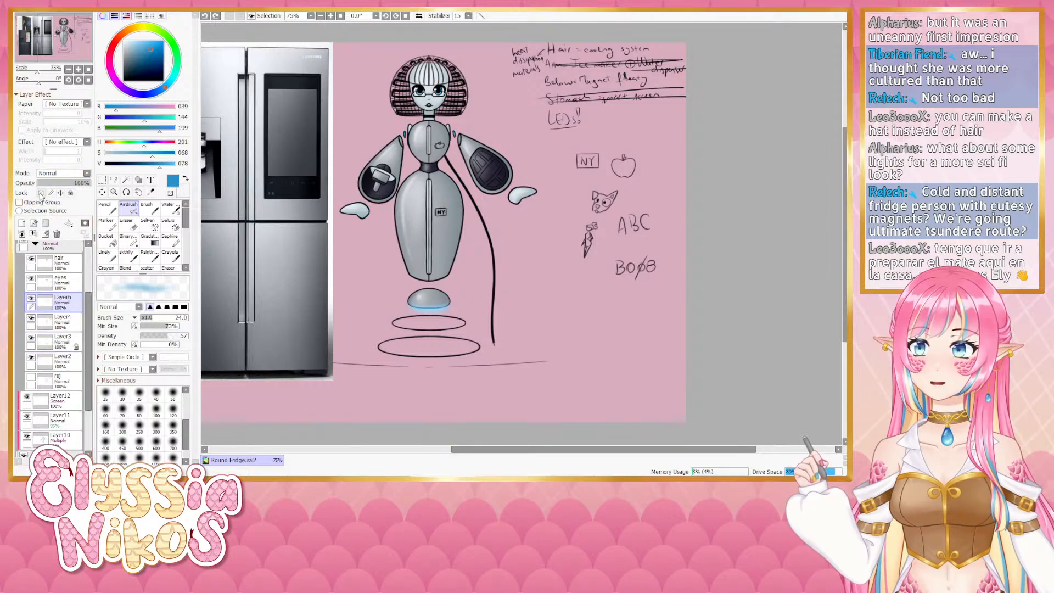
key(bracketleft)
key(bracketleft)
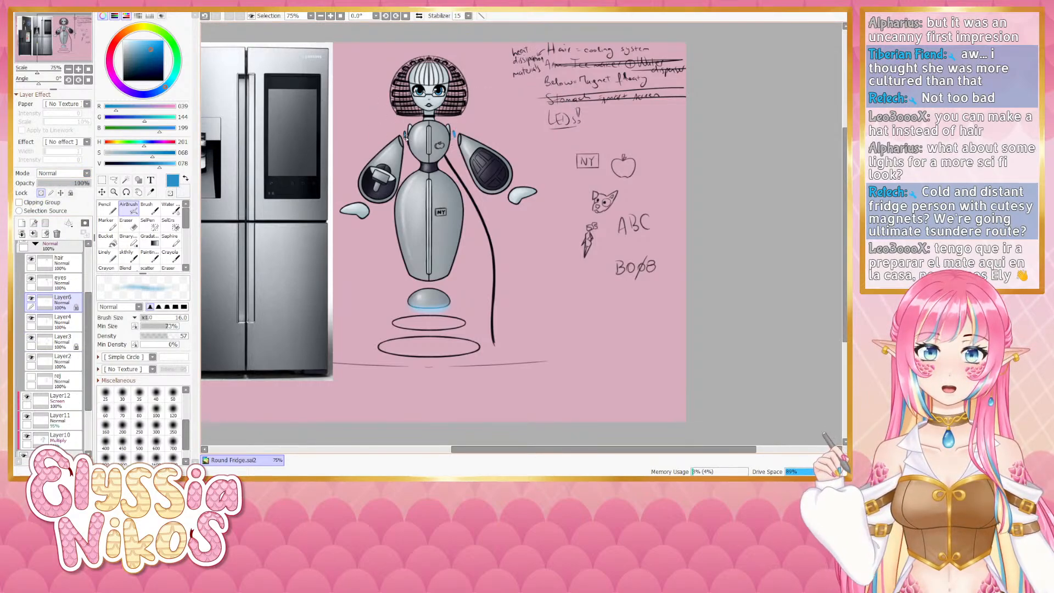
drag(406, 131, 405, 137)
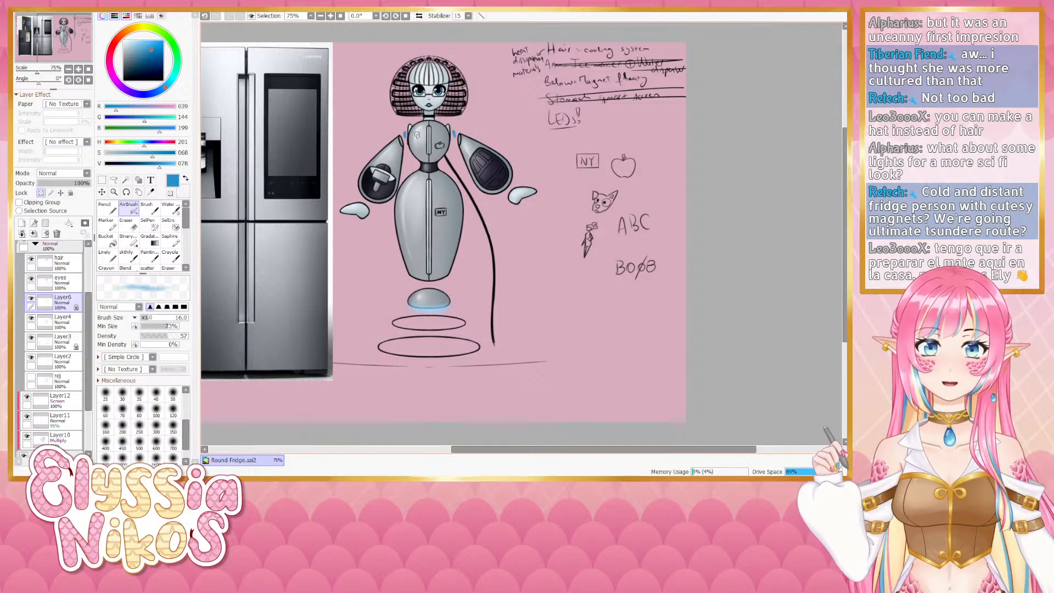
- Zoom in on the head and chest and toggle the eyes and hair layers off and on to inspect them
click(79, 69)
click(78, 70)
click(79, 70)
drag(240, 100, 478, 407)
drag(388, 138, 460, 320)
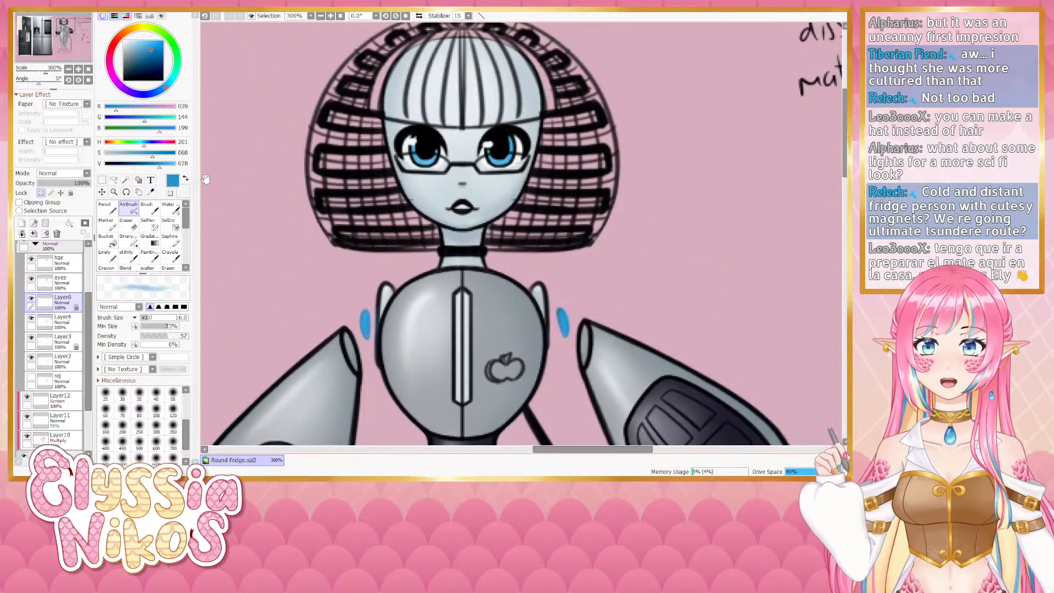
click(154, 165)
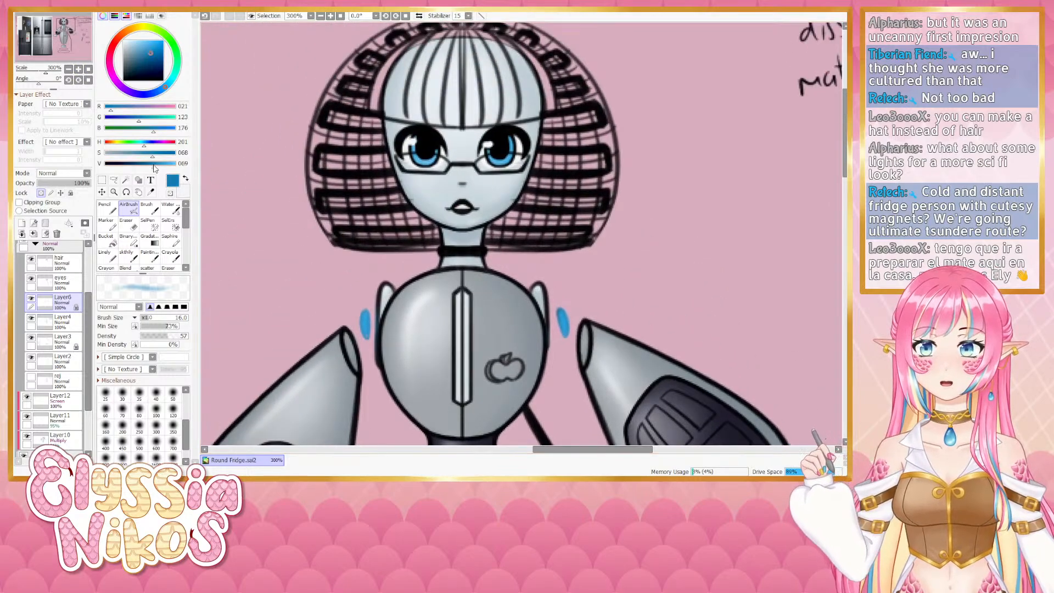
click(31, 280)
click(31, 279)
click(31, 259)
click(31, 259)
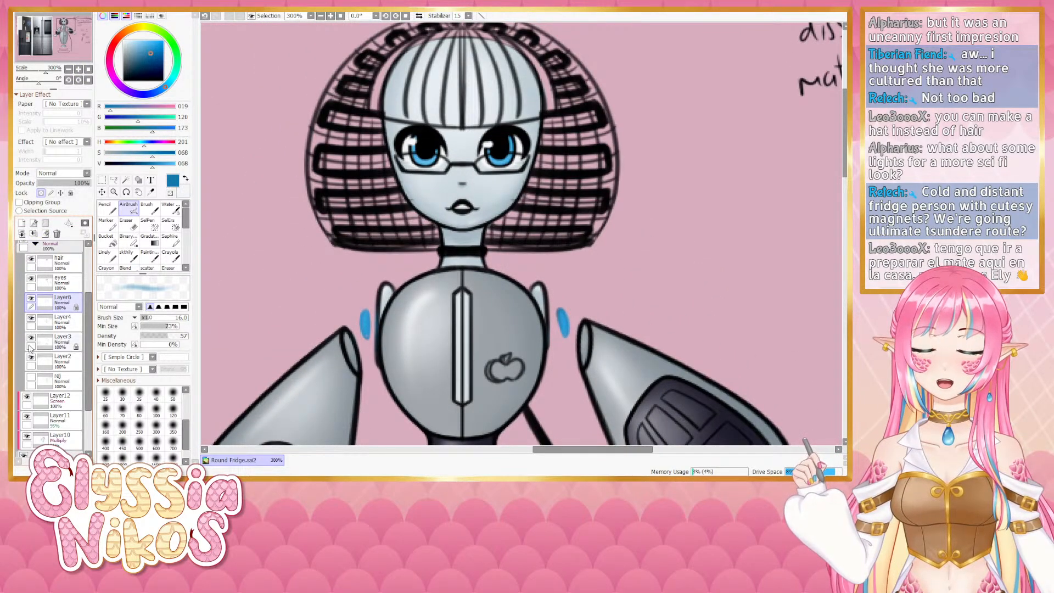
- Select Layer3, shrink the airbrush to size 5 and pick a darker blue
click(32, 360)
click(31, 360)
click(30, 339)
click(30, 339)
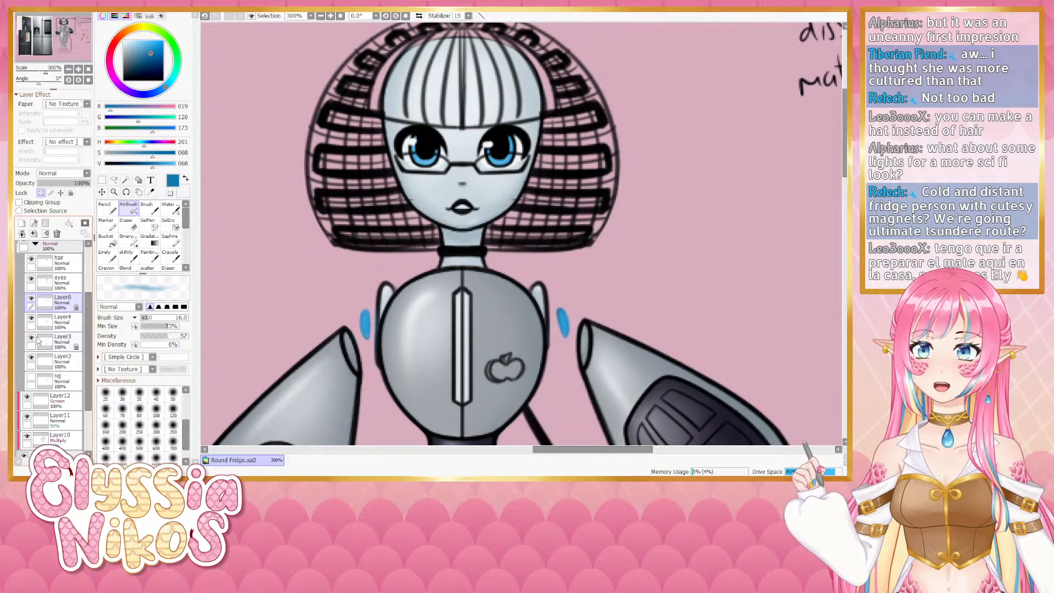
click(30, 339)
click(30, 338)
click(55, 341)
drag(420, 146, 410, 146)
drag(411, 145, 410, 149)
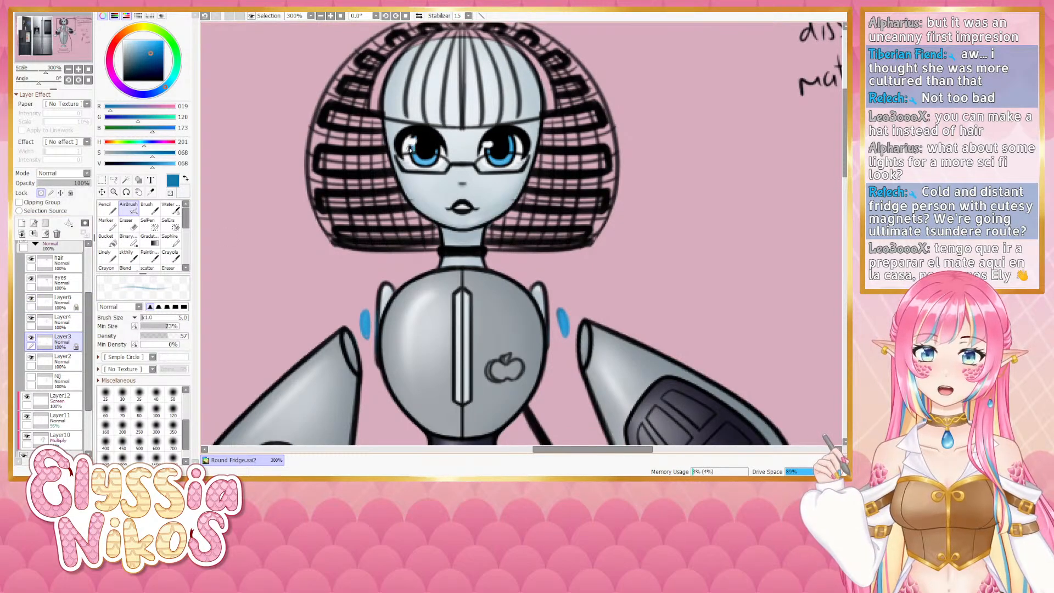
click(161, 154)
click(149, 166)
key(ctrl+alt)
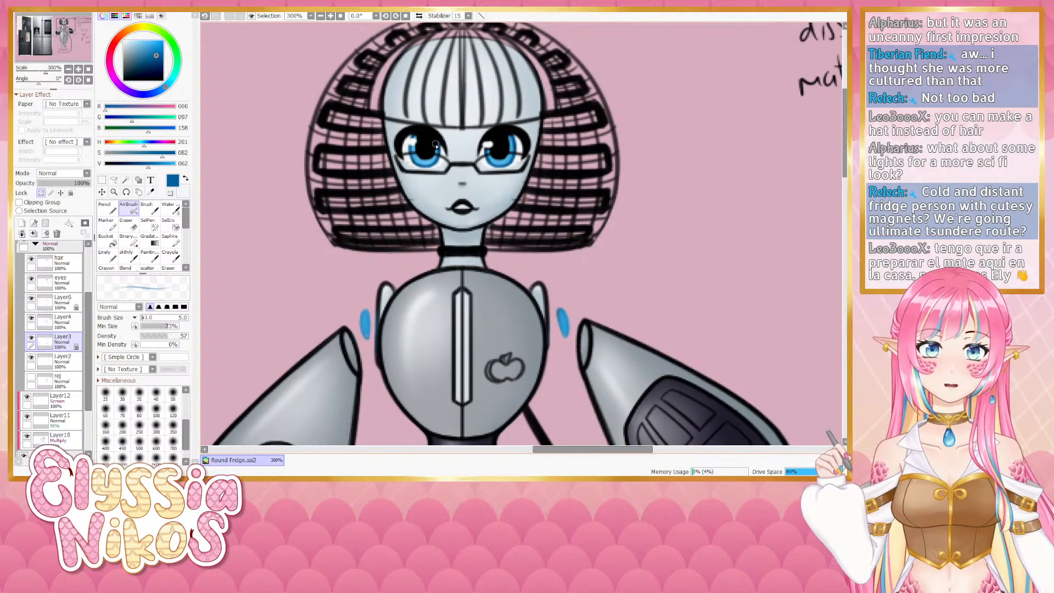
- Recolor the two hover ring outlines beneath the base in the LED's light blue with the Lineart tool
click(68, 68)
click(69, 69)
click(69, 68)
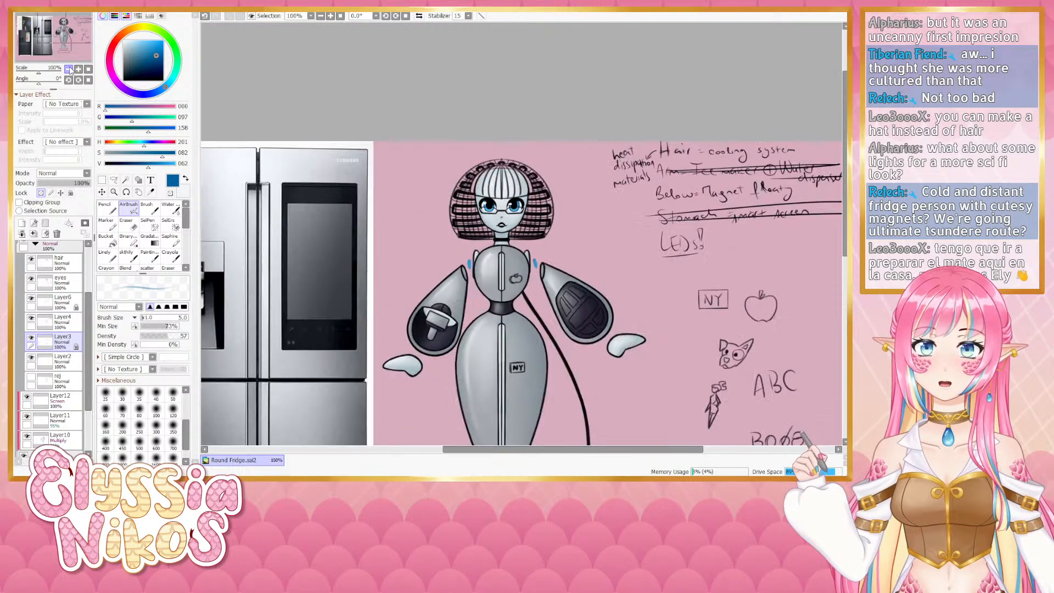
click(69, 68)
drag(422, 258, 407, 118)
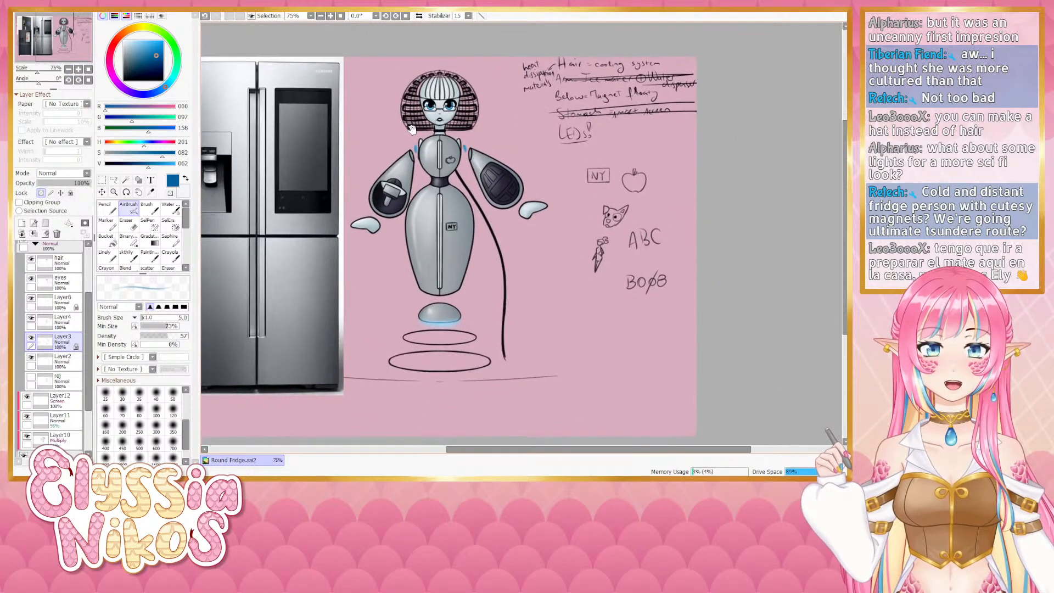
scroll(90, 361, down, 1)
scroll(90, 362, up, 1)
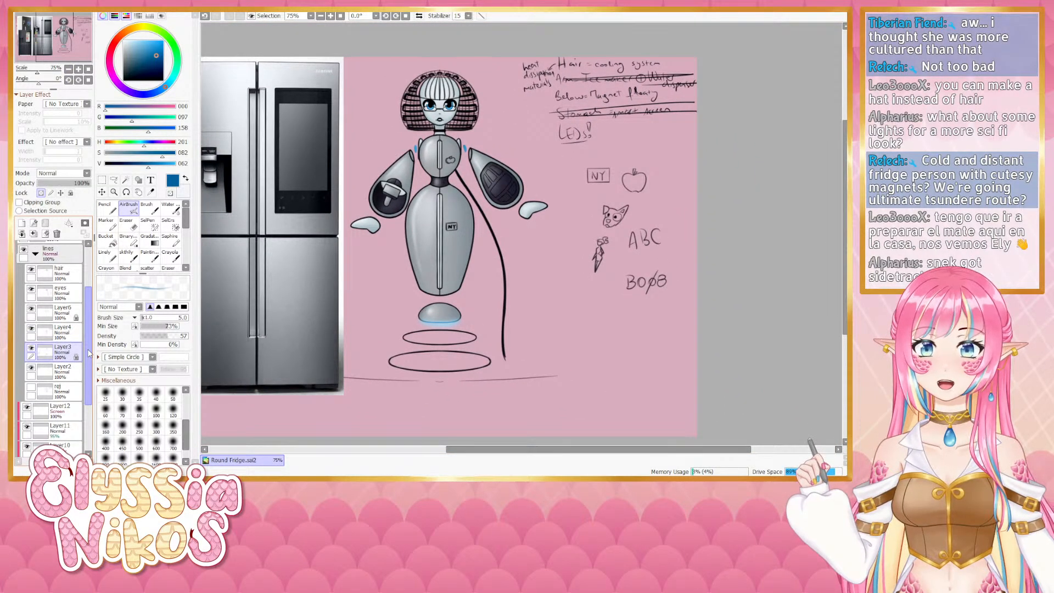
click(109, 256)
mouse_move(481, 297)
mouse_down()
mouse_move(467, 253)
mouse_move(488, 253)
mouse_up()
alt+click(435, 275)
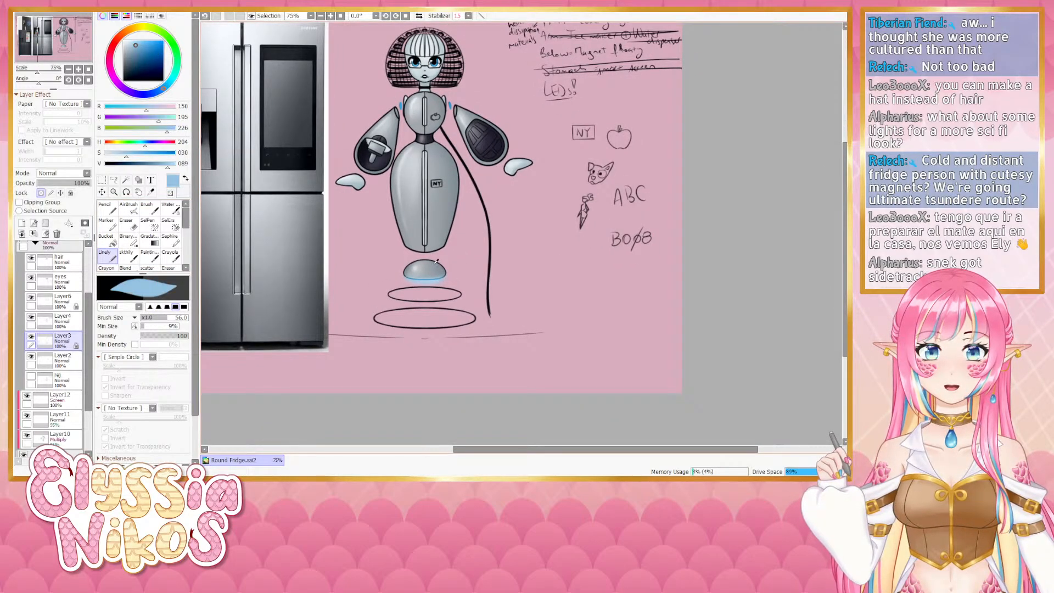
alt+click(450, 105)
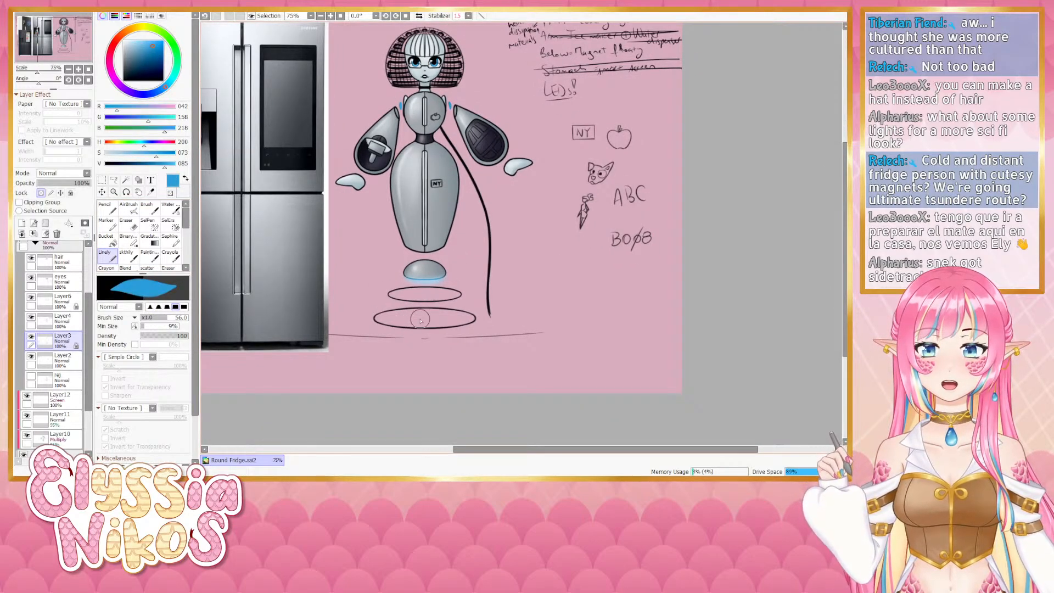
mouse_move(396, 294)
mouse_down()
mouse_move(366, 302)
mouse_move(467, 297)
mouse_move(456, 293)
mouse_move(409, 311)
mouse_move(472, 318)
mouse_up()
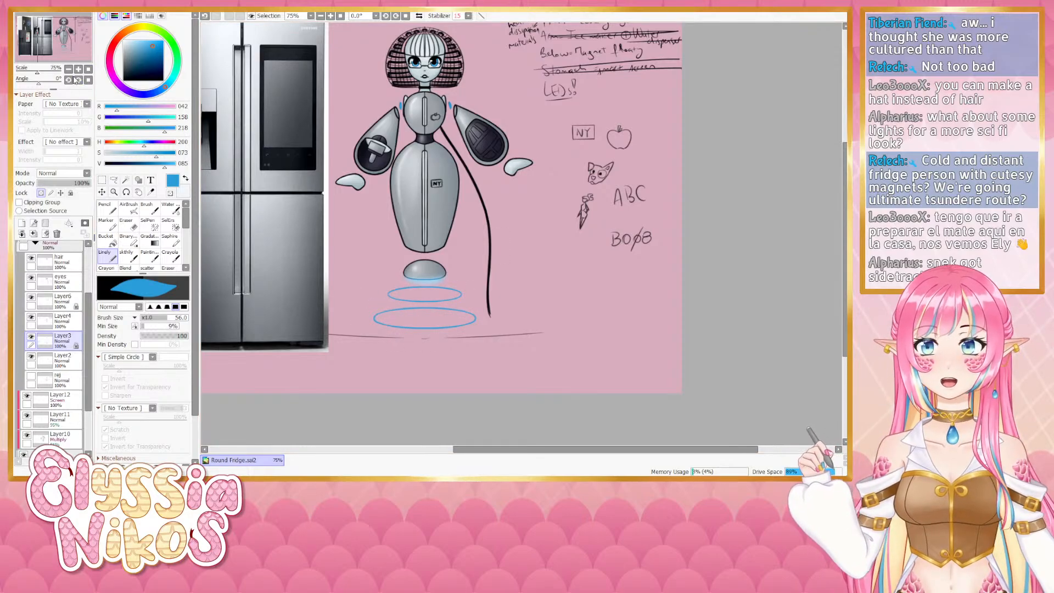
- Draw a small black cat-head magnet on the left side of the belly on the eyes layer with a fine blending brush
key(minus)
drag(378, 204, 375, 232)
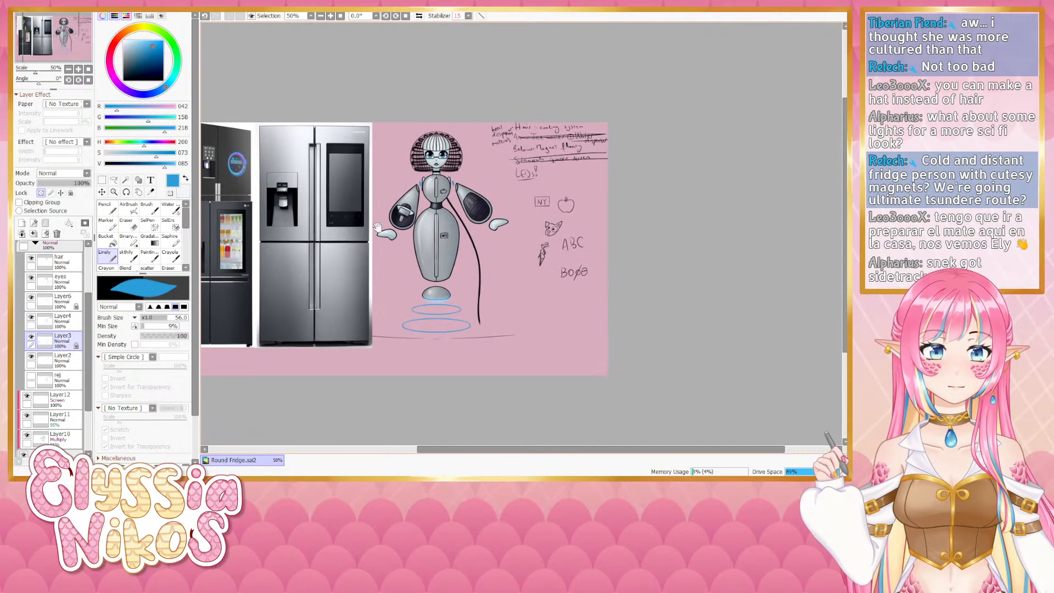
click(78, 68)
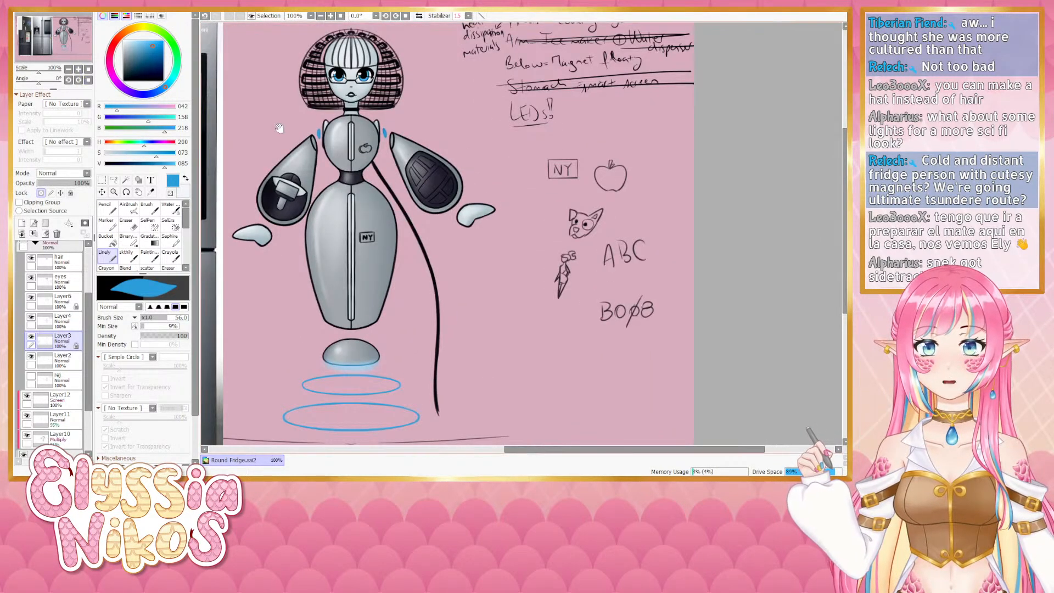
drag(247, 181, 243, 195)
click(127, 256)
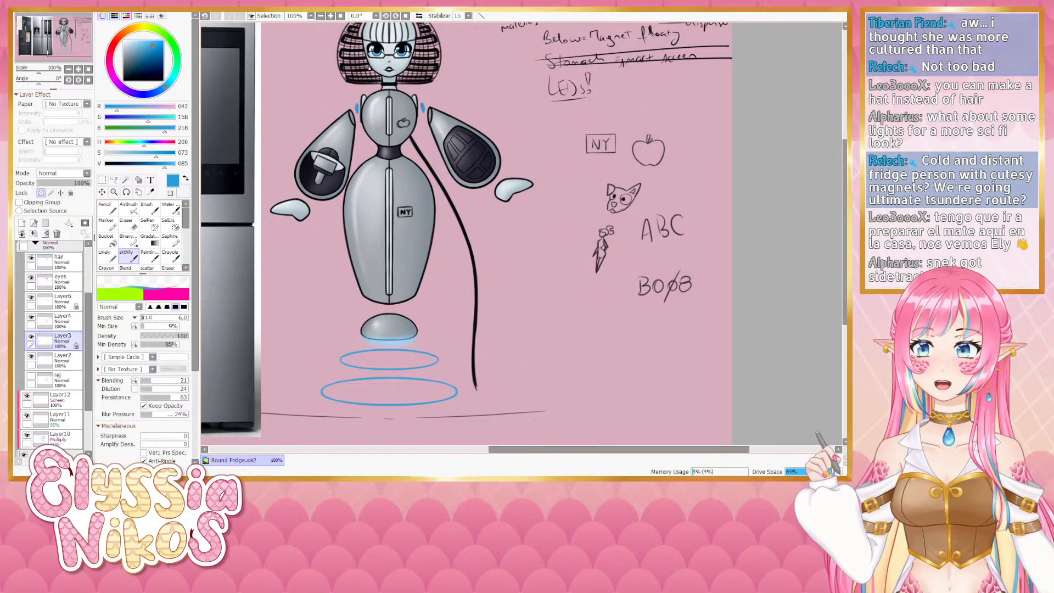
alt+click(389, 246)
drag(387, 248, 356, 229)
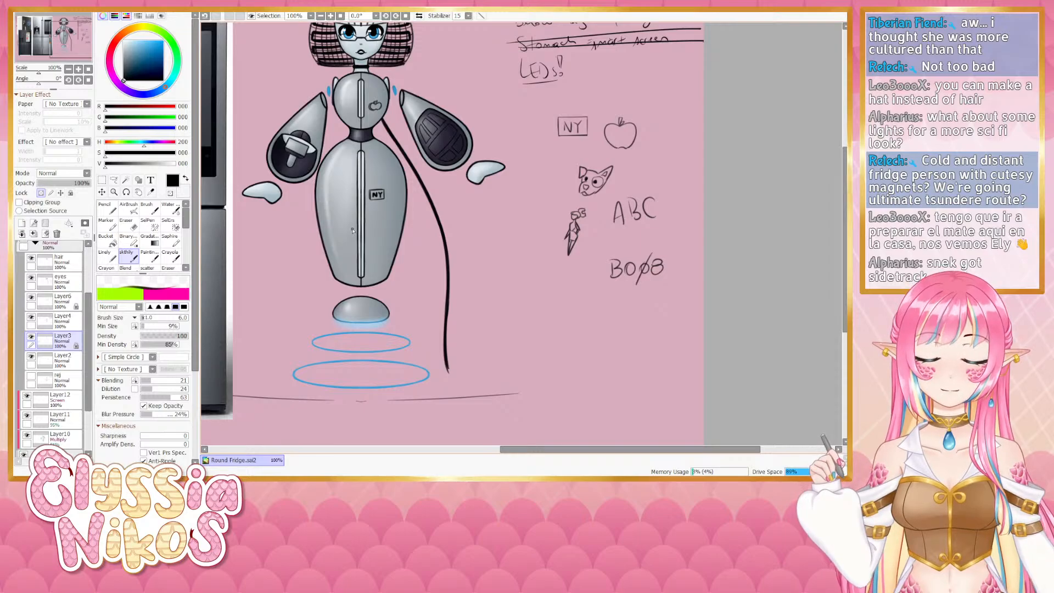
drag(354, 174, 359, 164)
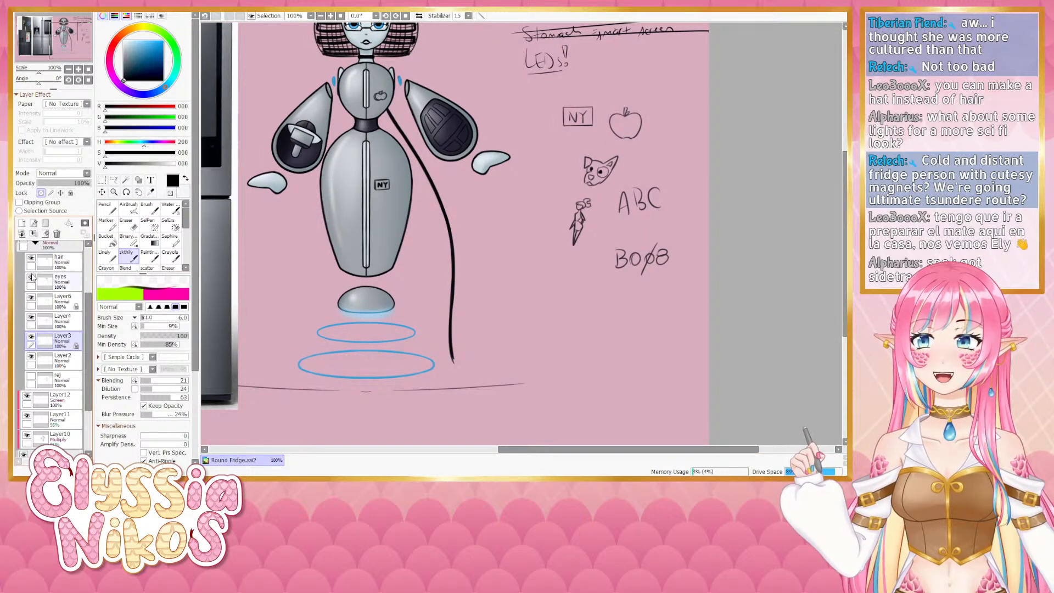
click(31, 257)
click(30, 258)
click(52, 285)
drag(345, 190, 362, 172)
key(bracketleft)
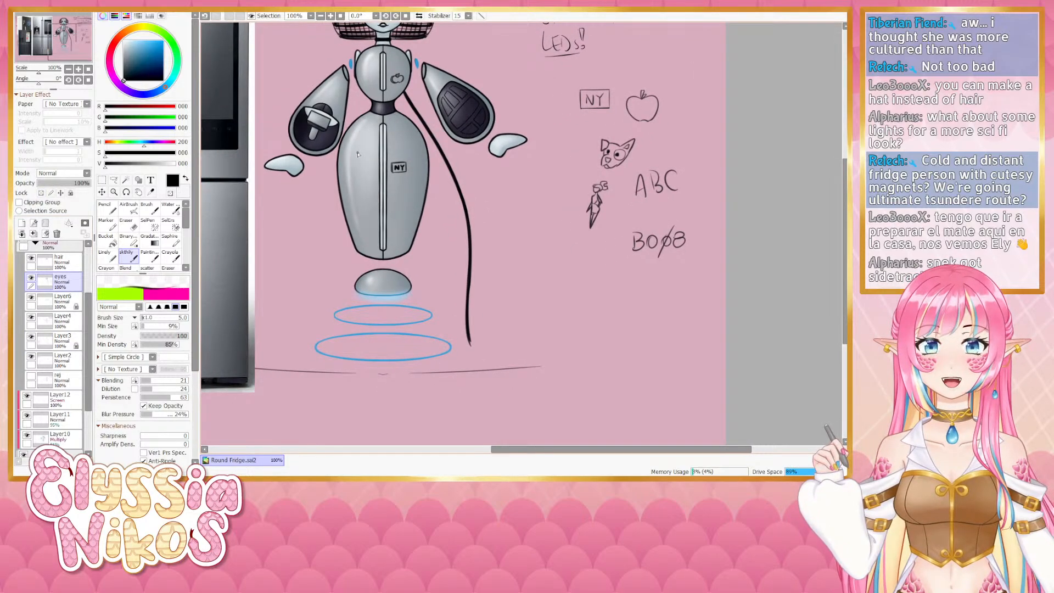
mouse_move(355, 153)
mouse_down()
mouse_move(346, 181)
mouse_move(378, 163)
mouse_up()
key(ctrl+z)
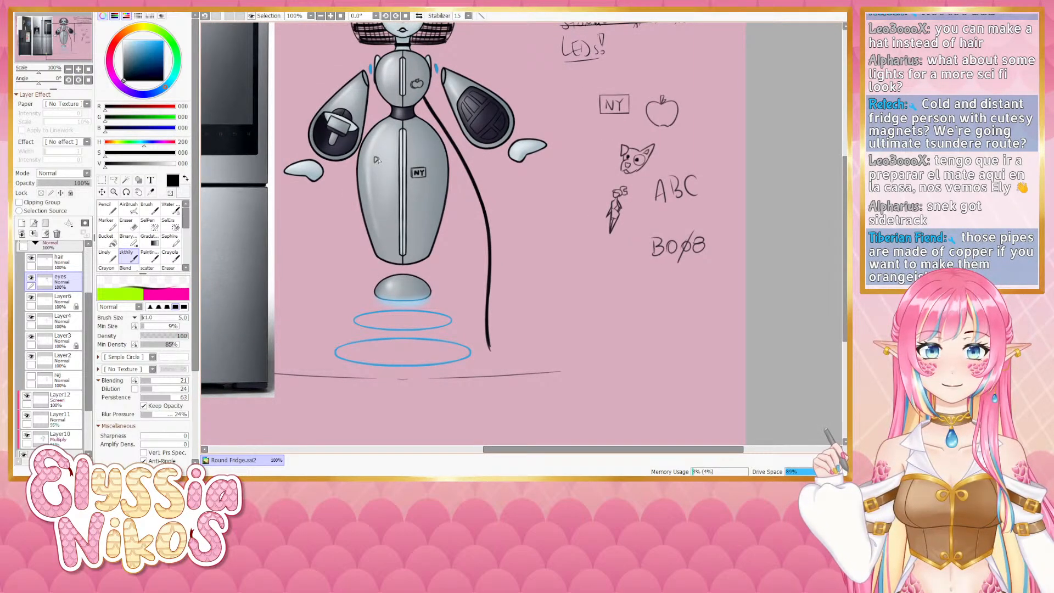
drag(559, 253, 512, 244)
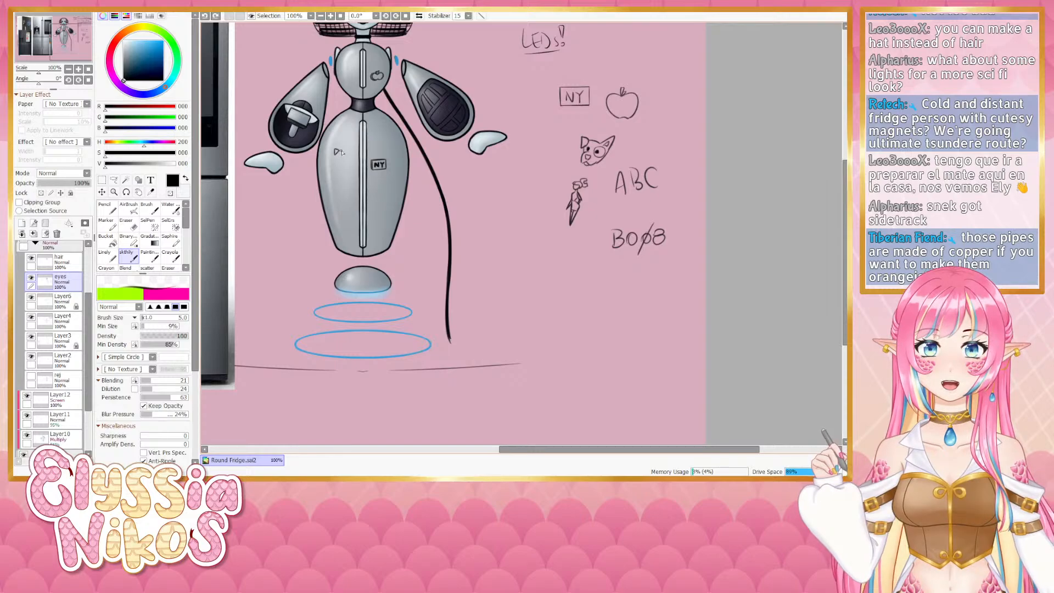
drag(343, 152, 345, 154)
key(ctrl+z)
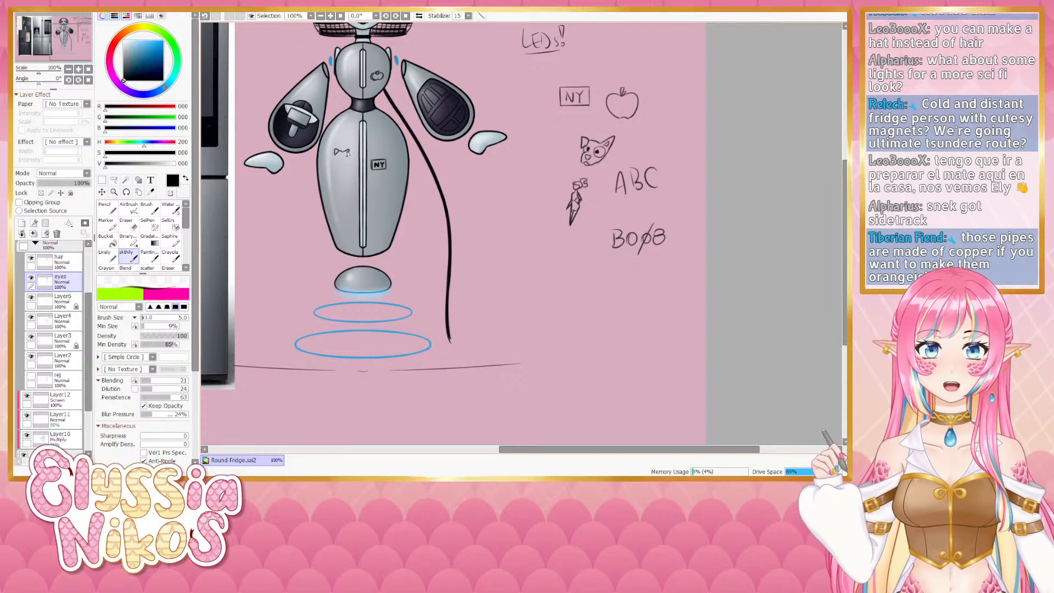
key(ctrl+z)
drag(349, 149, 345, 153)
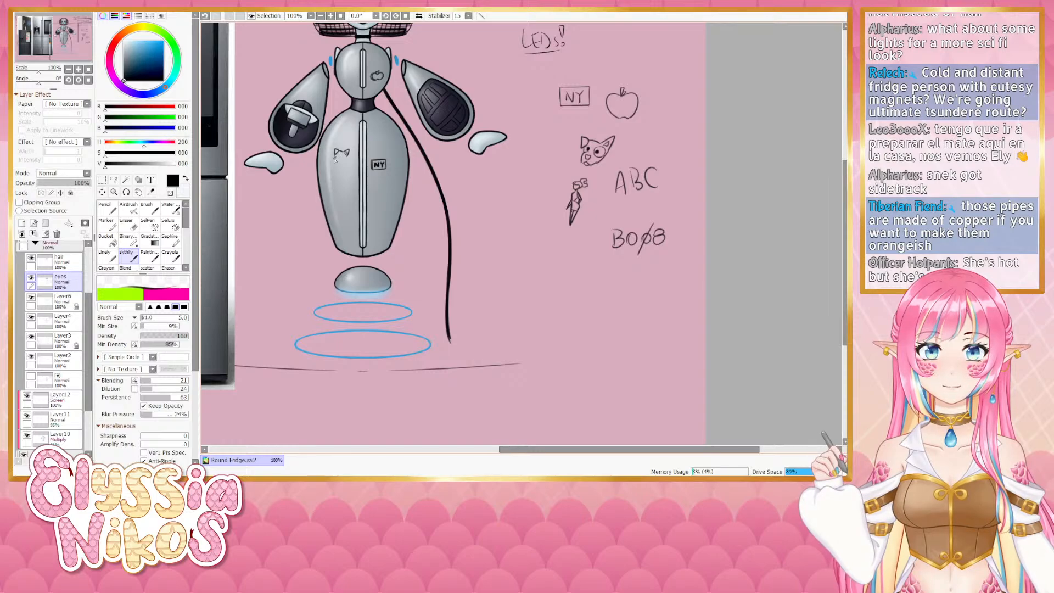
key(ctrl+z)
drag(335, 156, 336, 158)
key(ctrl+z)
key(ctrl+z)
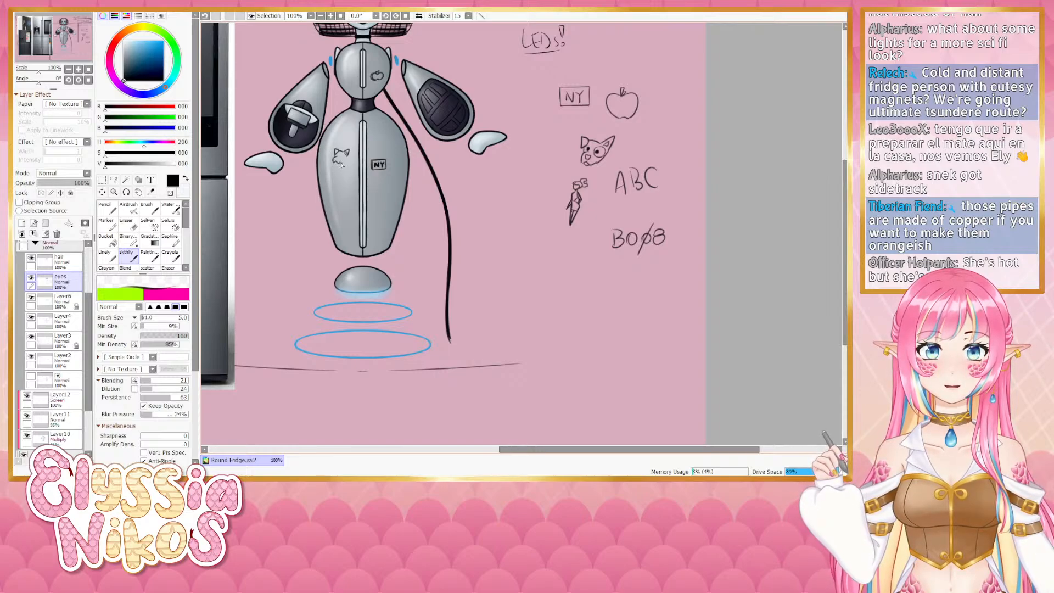
key(ctrl+z)
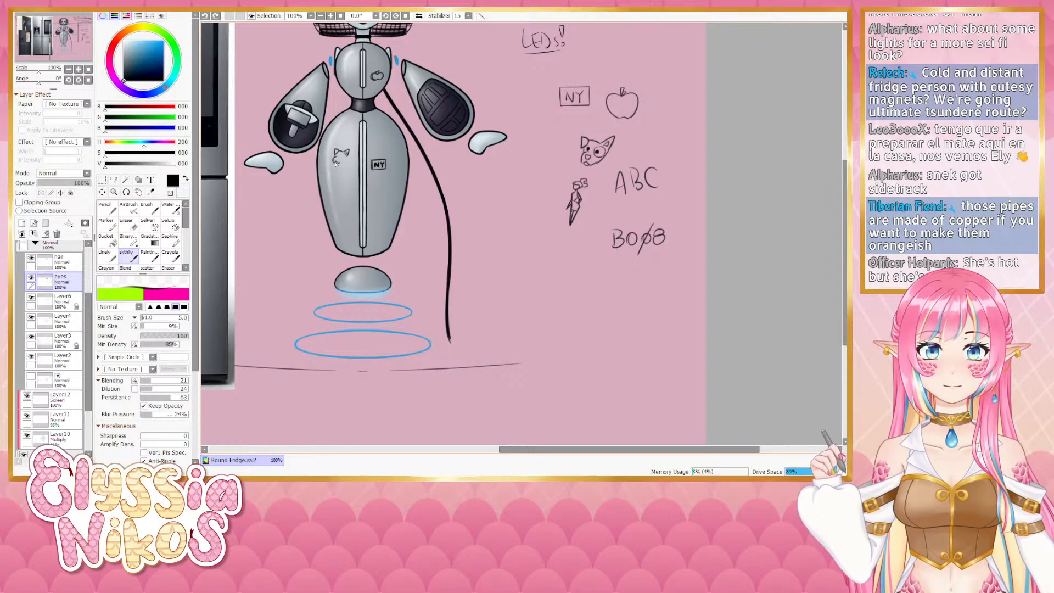
drag(334, 155, 336, 159)
key(ctrl+z)
key(ctrl+z)
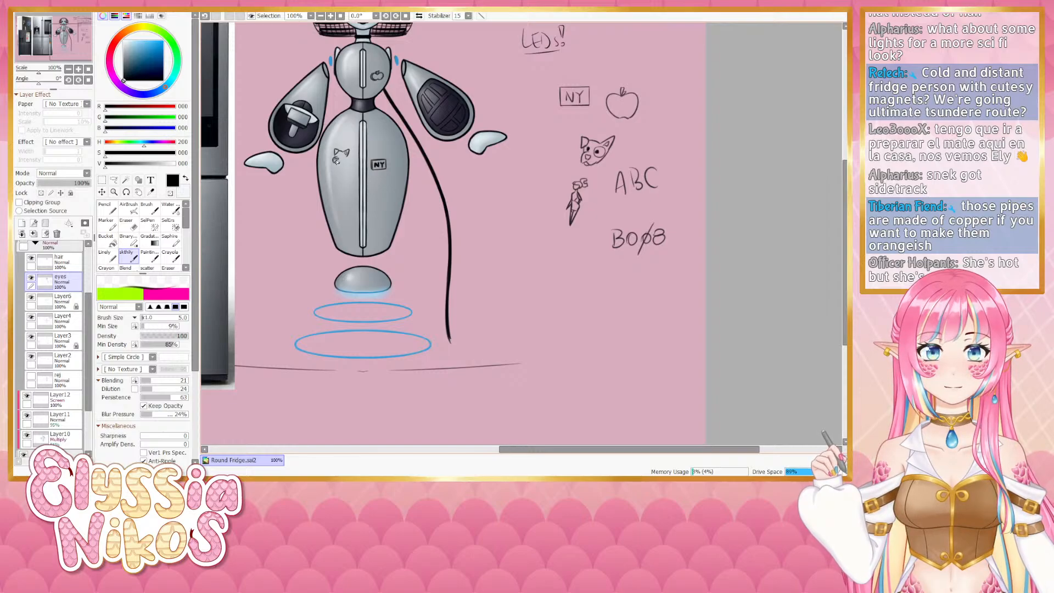
key(ctrl+z)
drag(334, 156, 337, 159)
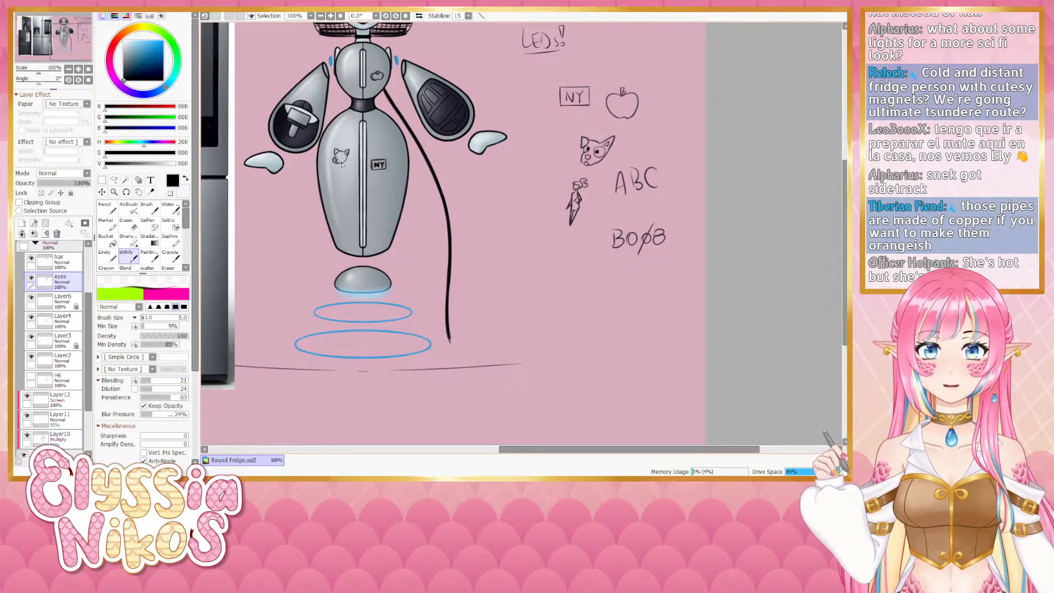
key(ctrl+z)
drag(336, 158, 340, 165)
key(ctrl+z)
key(ctrl+z)
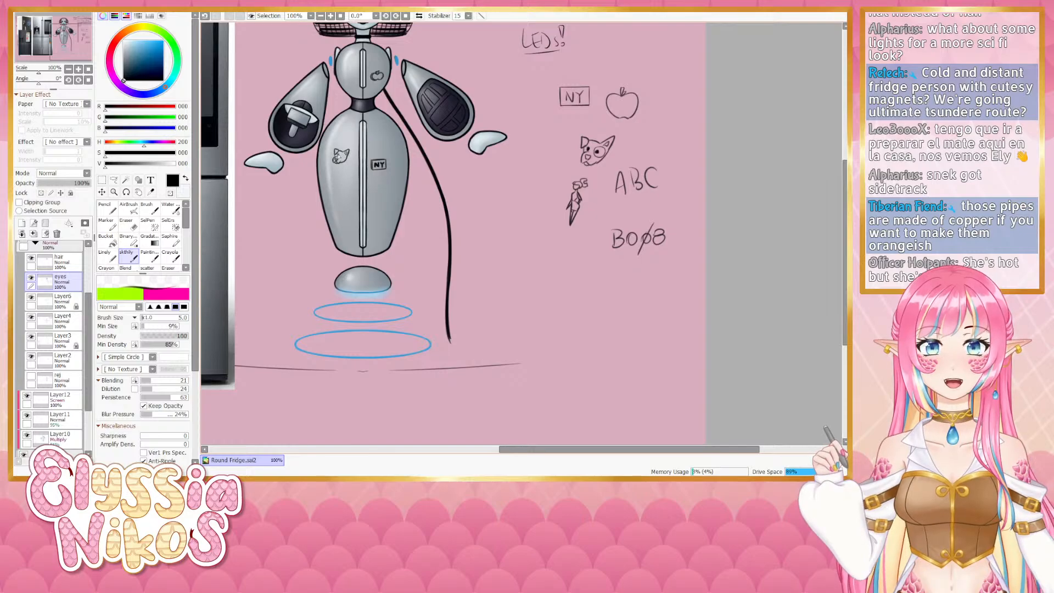
- Zoom in on the belly to inspect the new cat magnet
key(Page_Up)
drag(286, 118, 424, 155)
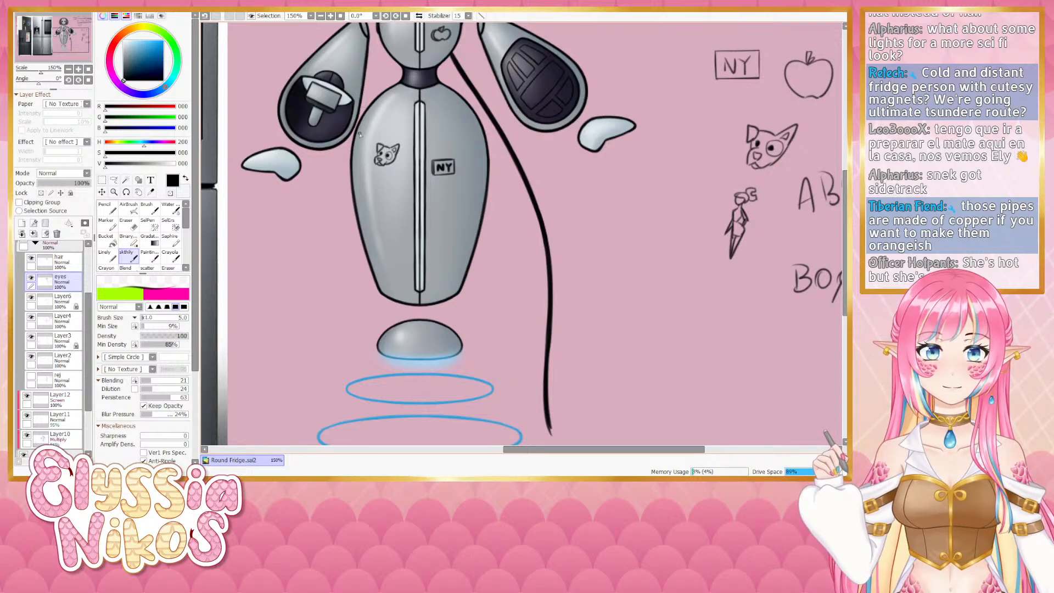
key(Page_Down)
drag(449, 180, 434, 179)
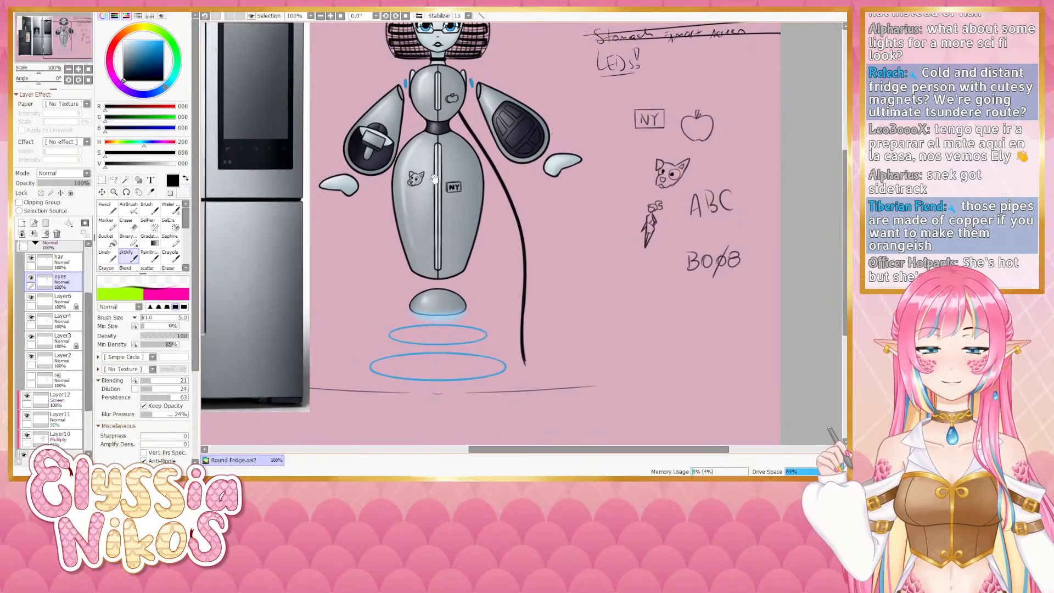
key(Page_Up)
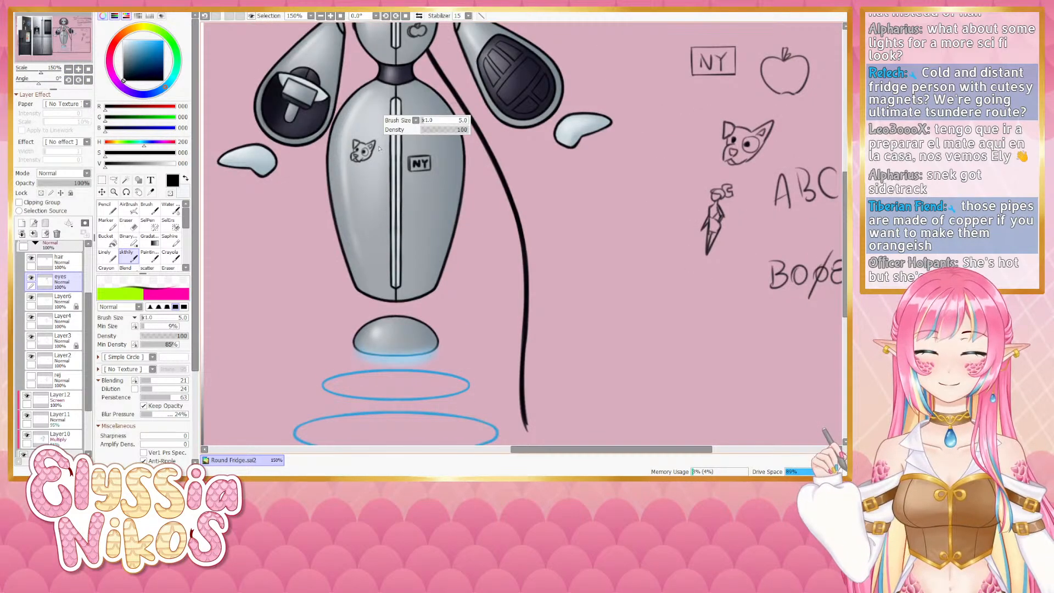
key(bracketleft)
key(bracketleft)
key(bracketleft)
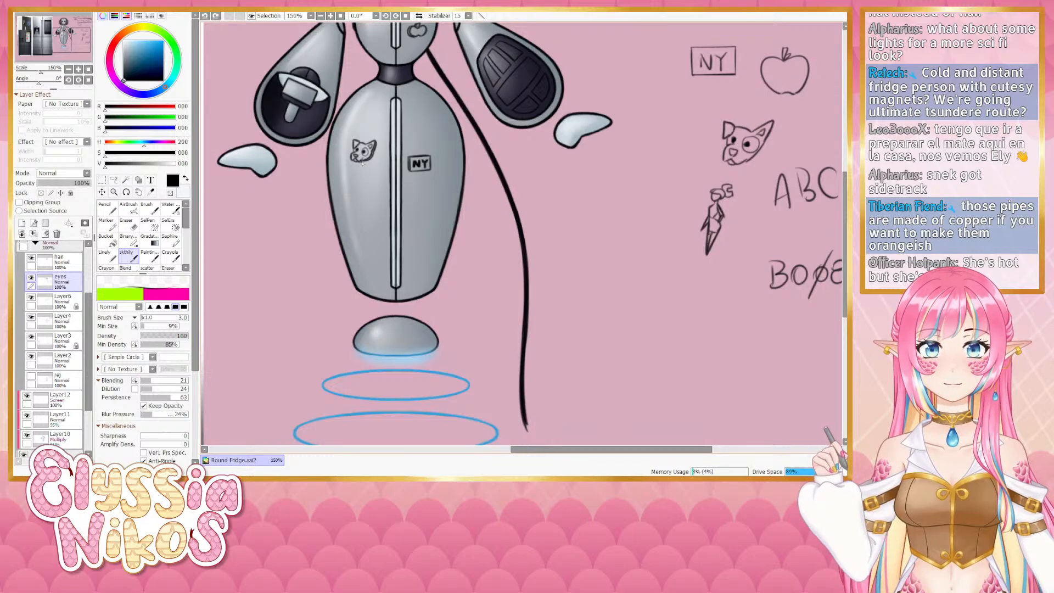
click(68, 69)
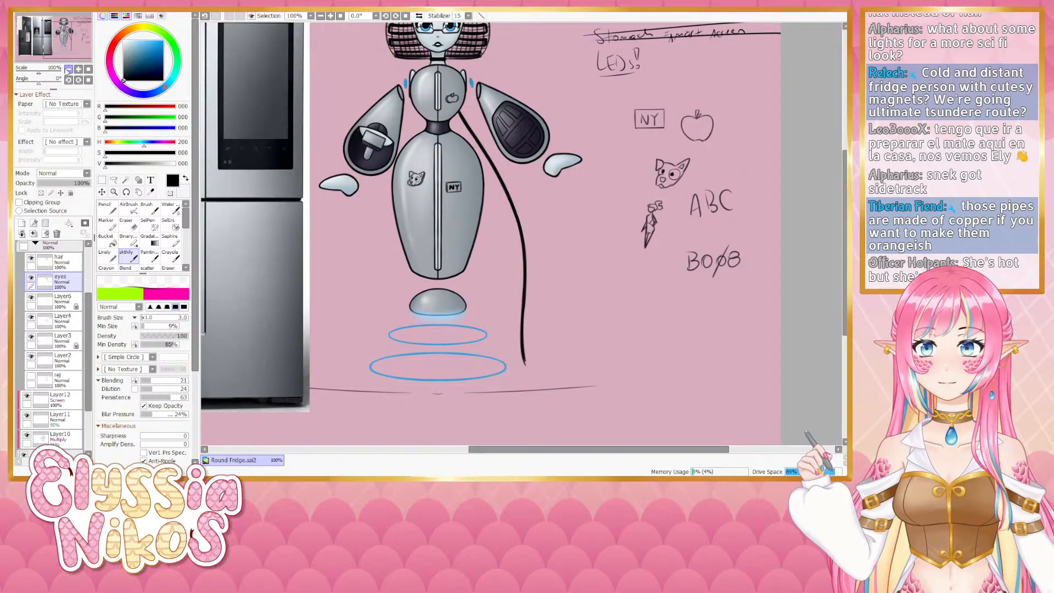
drag(391, 203, 356, 235)
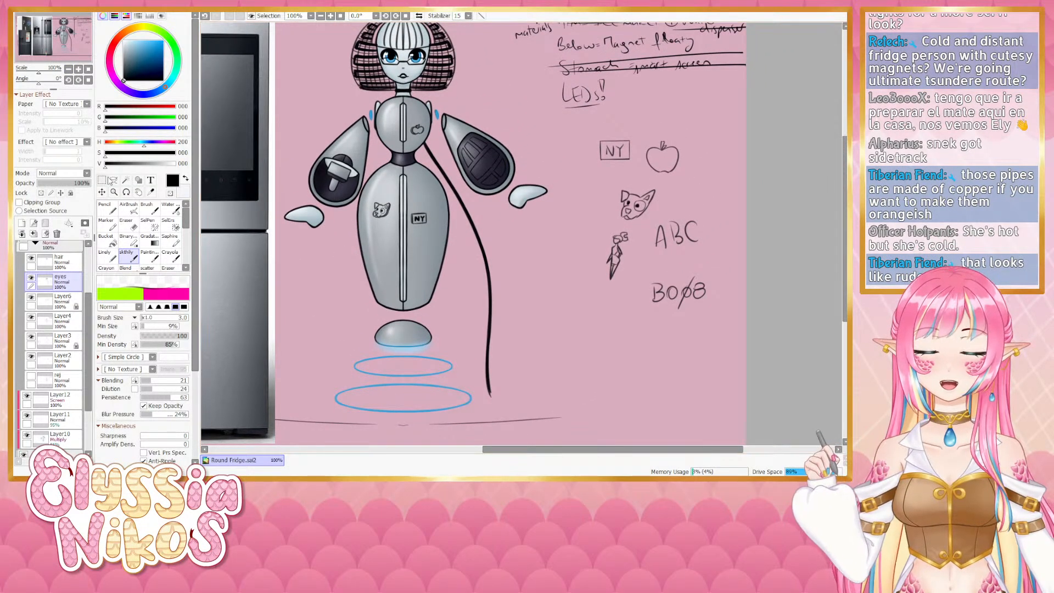
- Lasso the cat magnet and nudge it slightly with a transform, then return to the blending brush
click(112, 180)
mouse_move(390, 193)
mouse_down()
mouse_move(366, 226)
mouse_move(396, 207)
mouse_up()
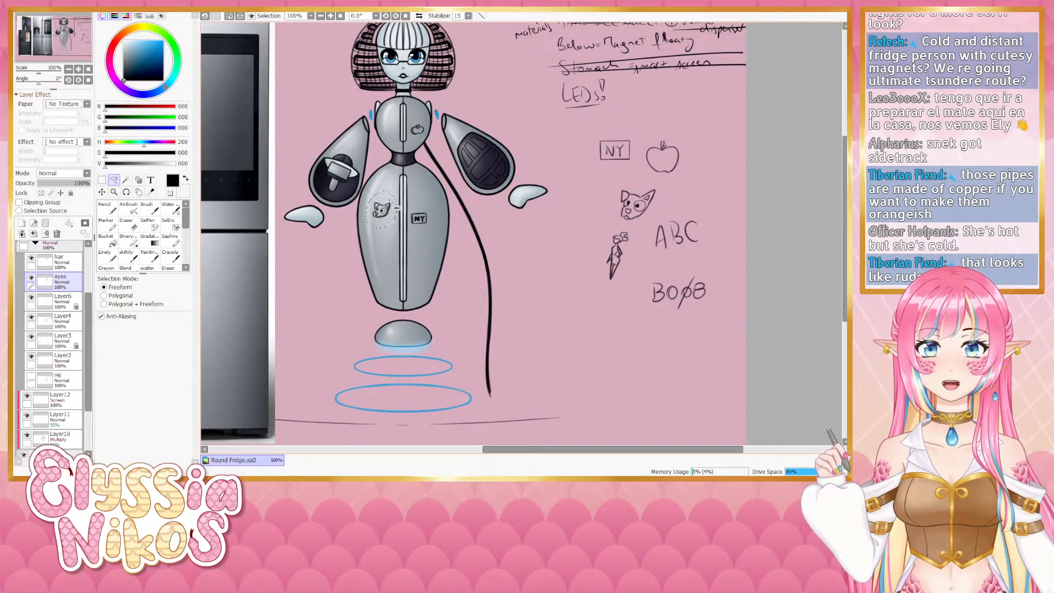
key(ctrl+t)
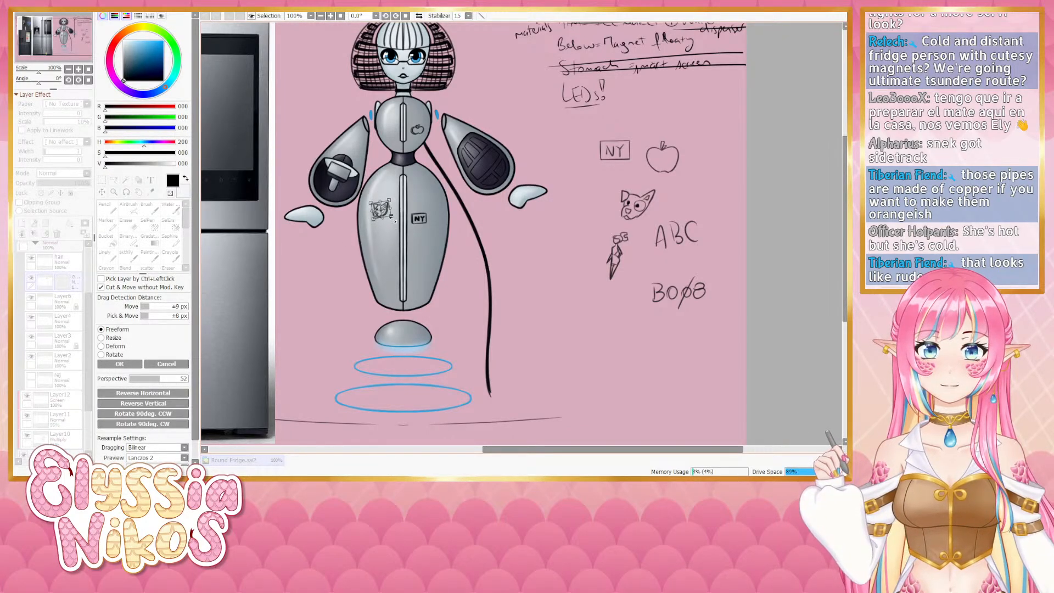
click(120, 364)
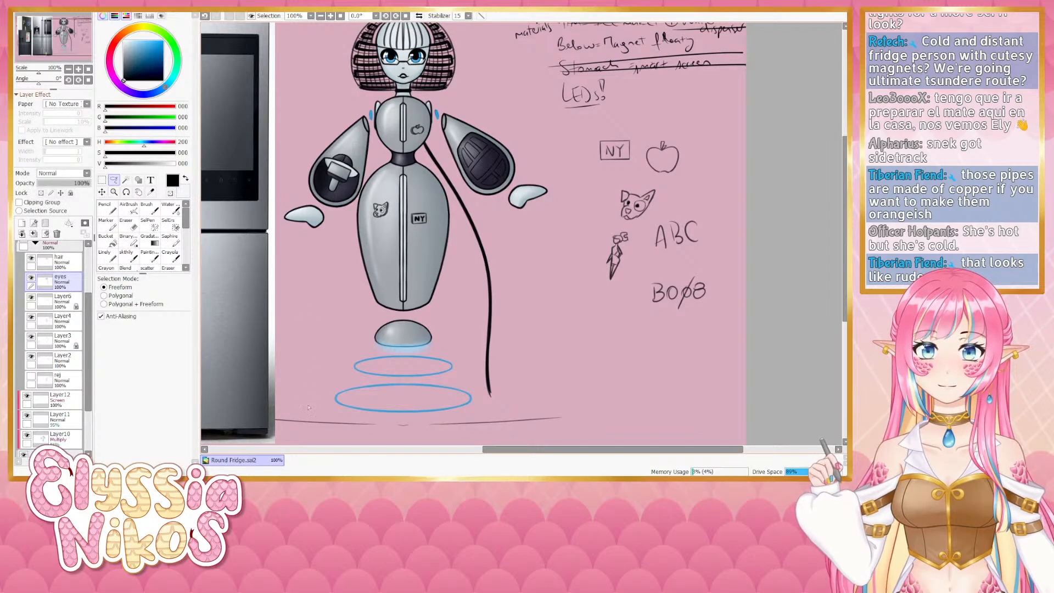
click(127, 256)
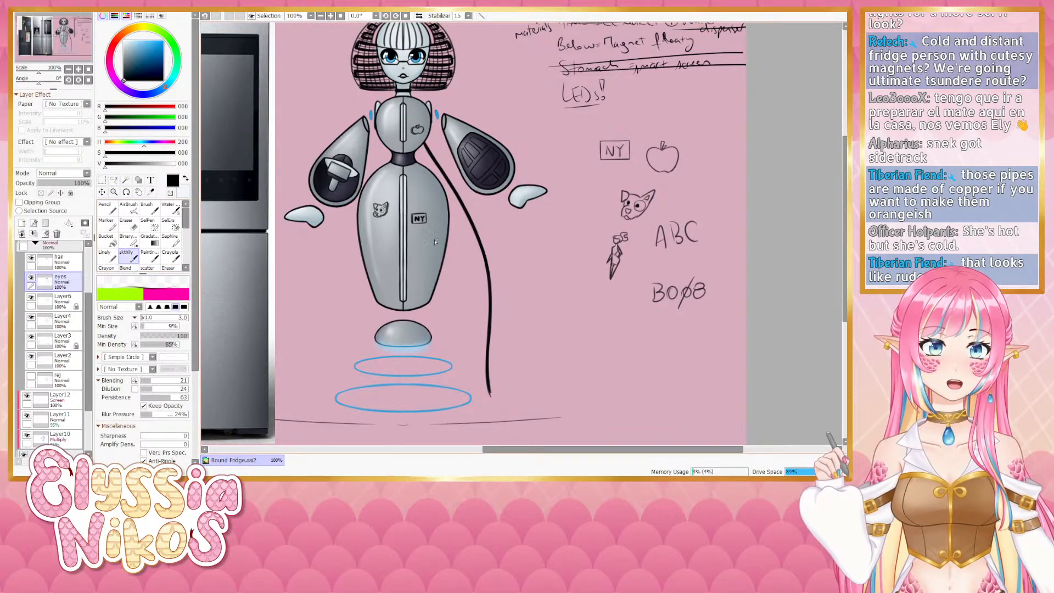
drag(455, 292, 430, 242)
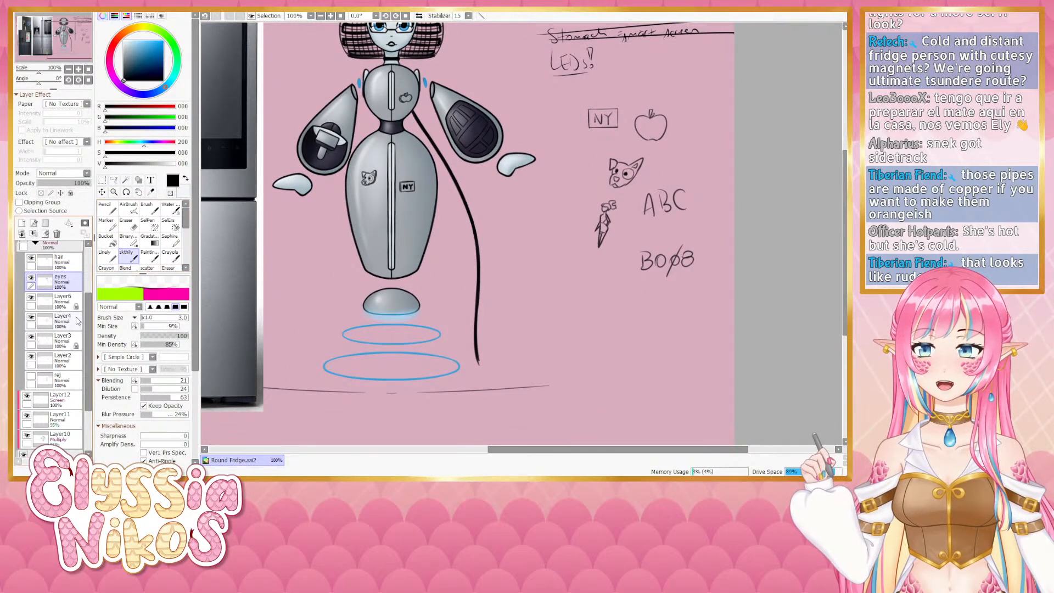
- Erase the NY, apple and cat-head sketch doodles from the notes area with the Eraser
click(32, 336)
click(32, 336)
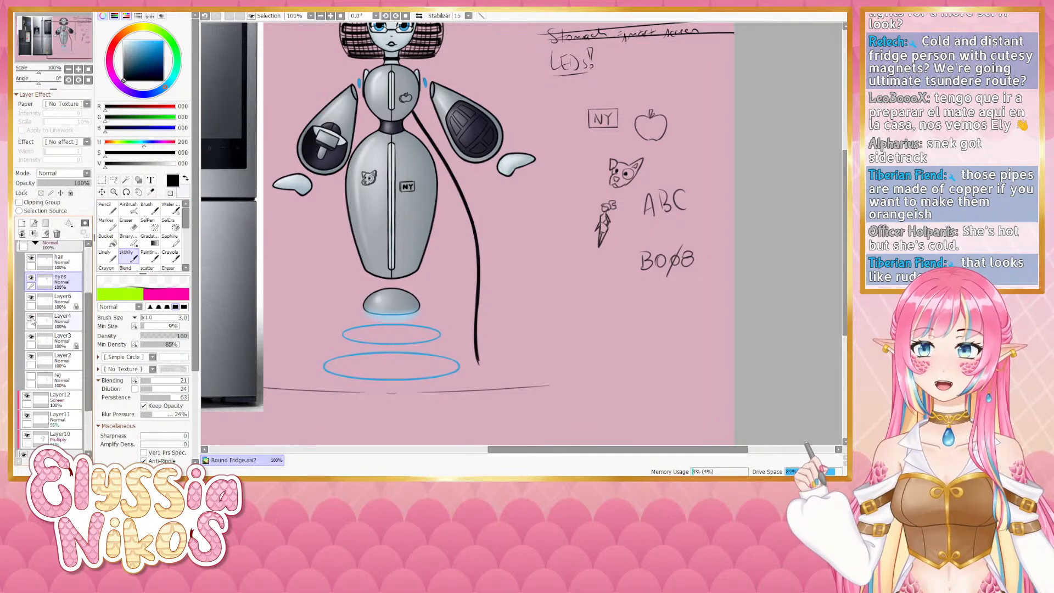
click(32, 318)
click(31, 318)
click(32, 318)
click(31, 318)
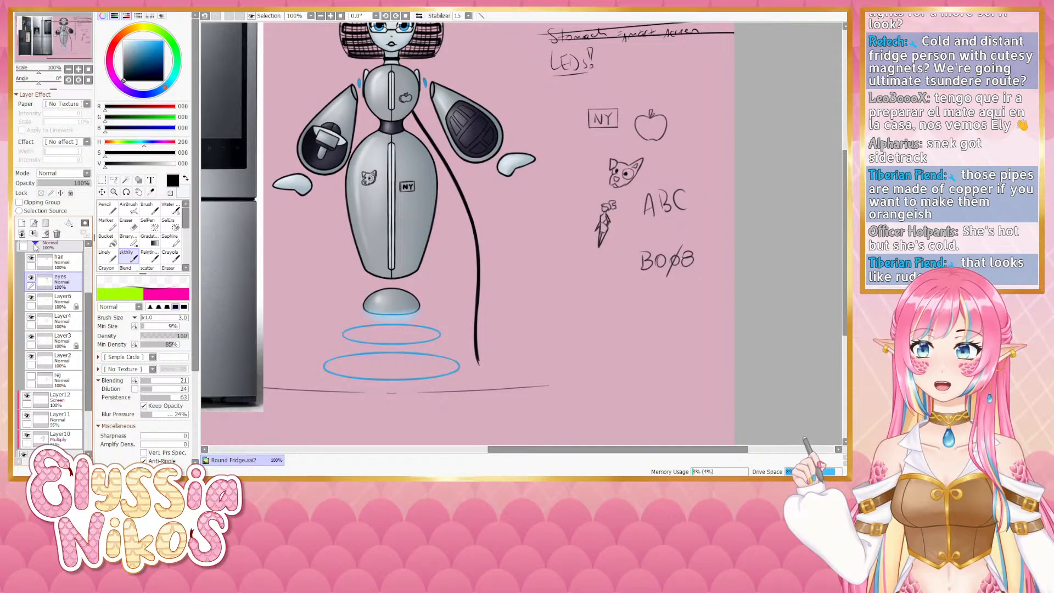
scroll(33, 263, up, 1)
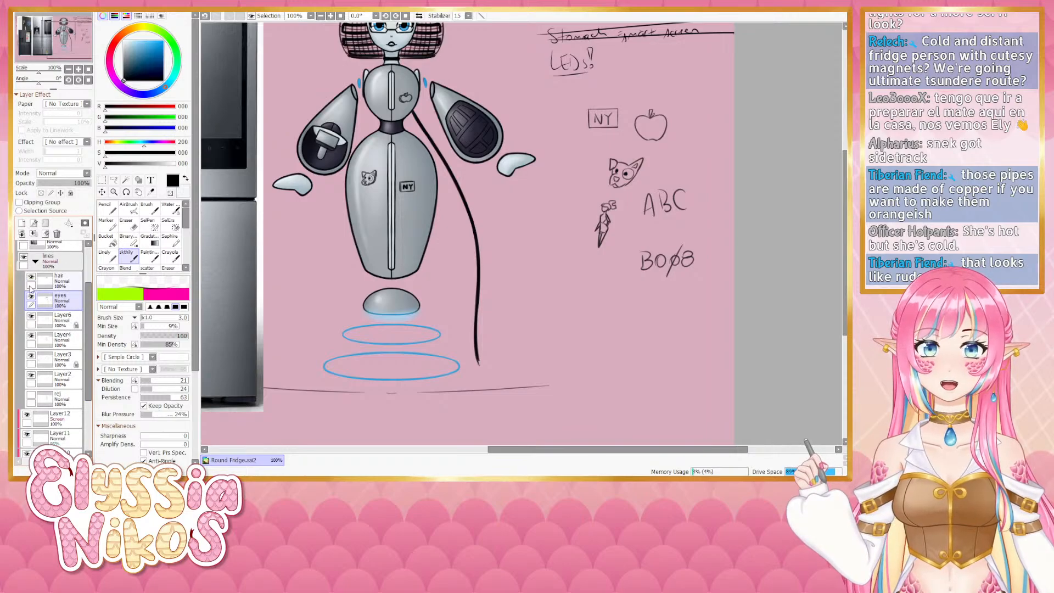
click(31, 276)
click(31, 277)
click(127, 222)
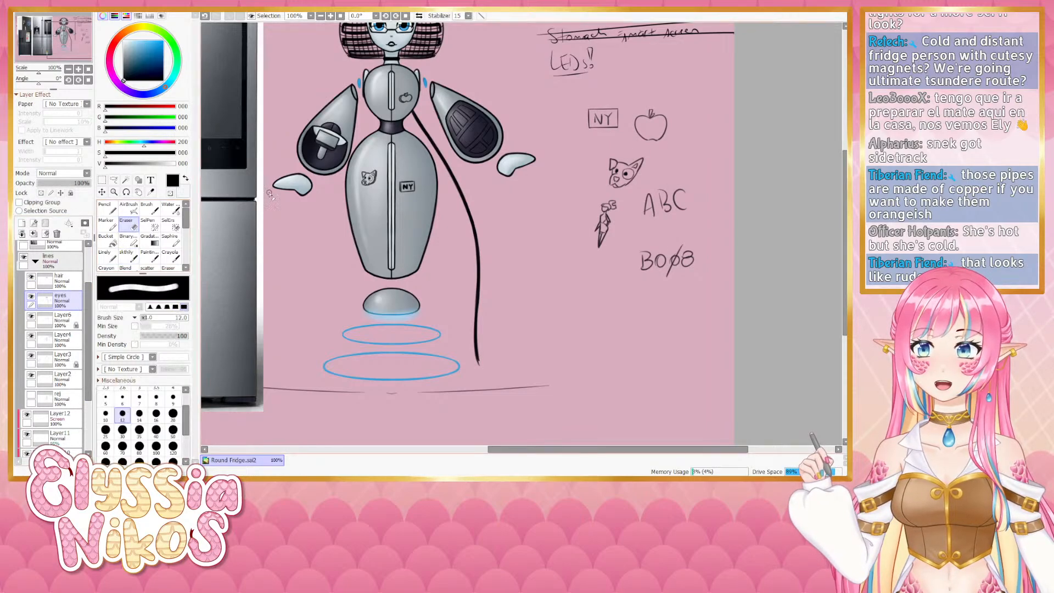
mouse_move(631, 144)
mouse_down()
mouse_move(658, 143)
mouse_move(595, 182)
mouse_up()
mouse_move(594, 117)
mouse_down()
mouse_move(636, 93)
mouse_move(614, 116)
mouse_move(625, 138)
mouse_move(685, 129)
mouse_up()
click(131, 255)
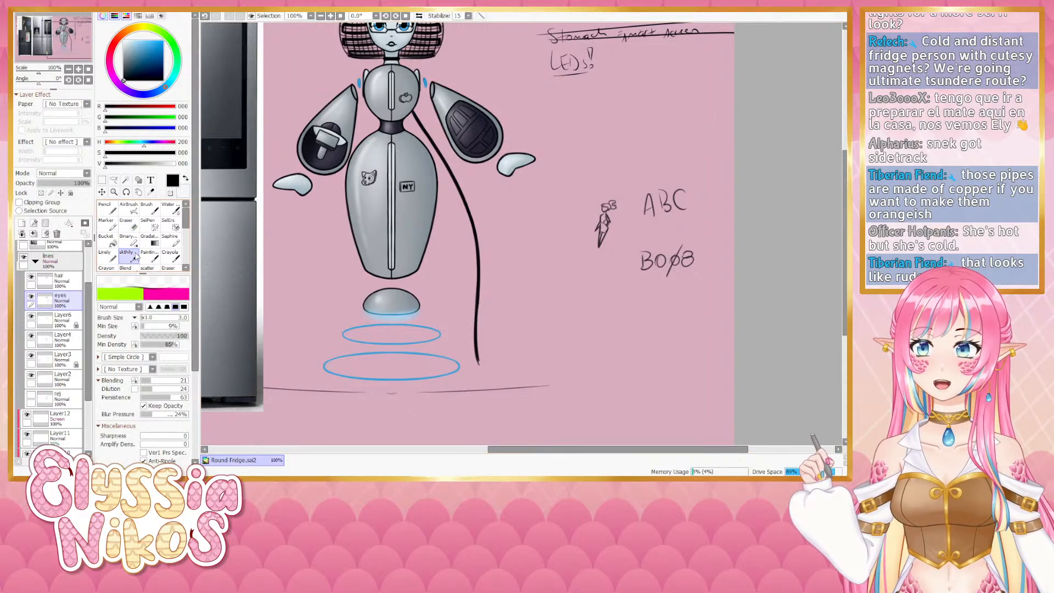
- Try adding a small mark on the belly with a slightly larger brush and undo it
drag(554, 212, 533, 228)
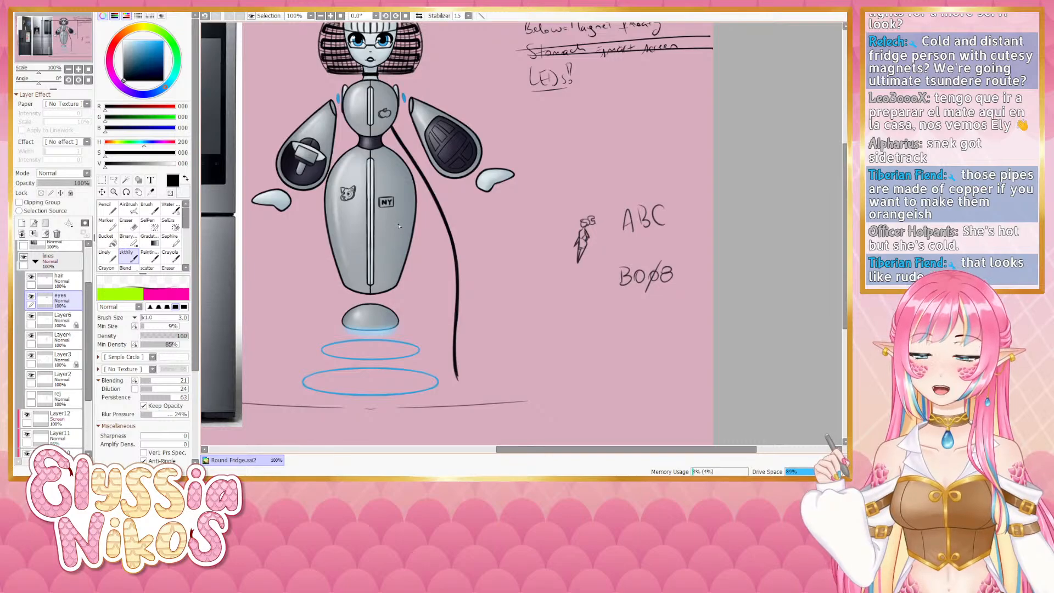
key(])
key(])
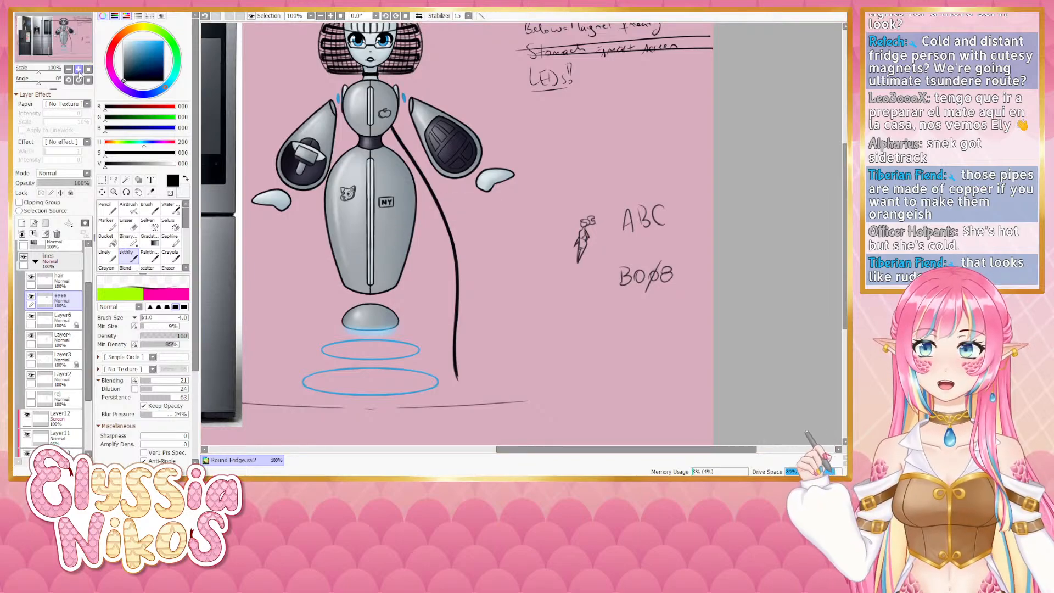
click(78, 69)
mouse_move(351, 214)
mouse_down()
mouse_move(377, 201)
mouse_move(359, 212)
mouse_move(366, 205)
mouse_up()
key(ctrl+z)
key(ctrl+z)
key(ctrl+z)
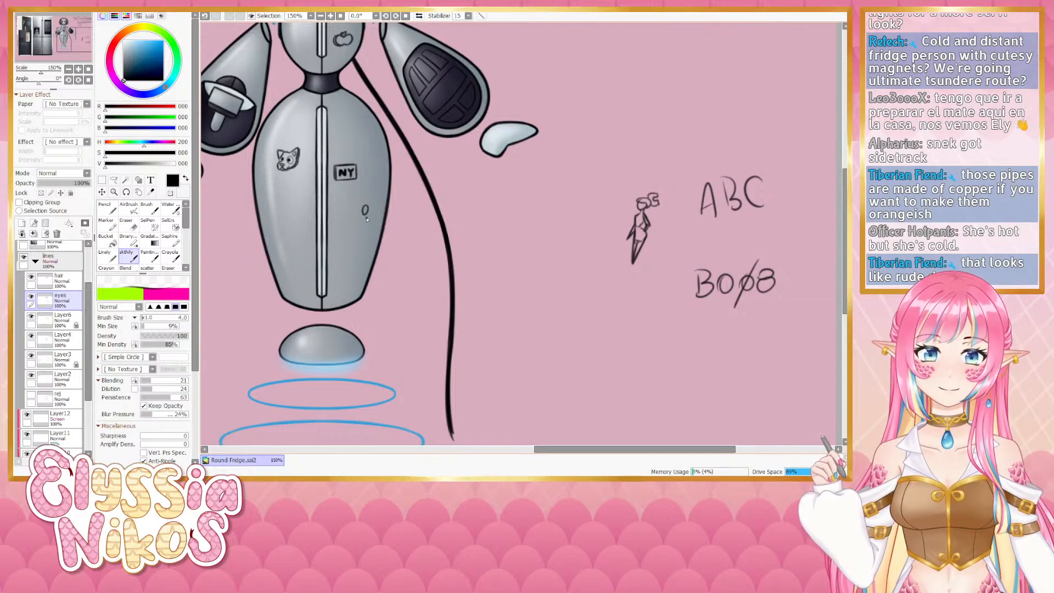
key(ctrl+z)
key(ctrl+z)
- Sketch a tiny round figure doodle above the notes as another magnet idea with the blending brush
drag(558, 236, 462, 287)
key(e)
mouse_move(517, 168)
mouse_down()
mouse_move(571, 170)
mouse_move(591, 182)
mouse_move(483, 141)
mouse_up()
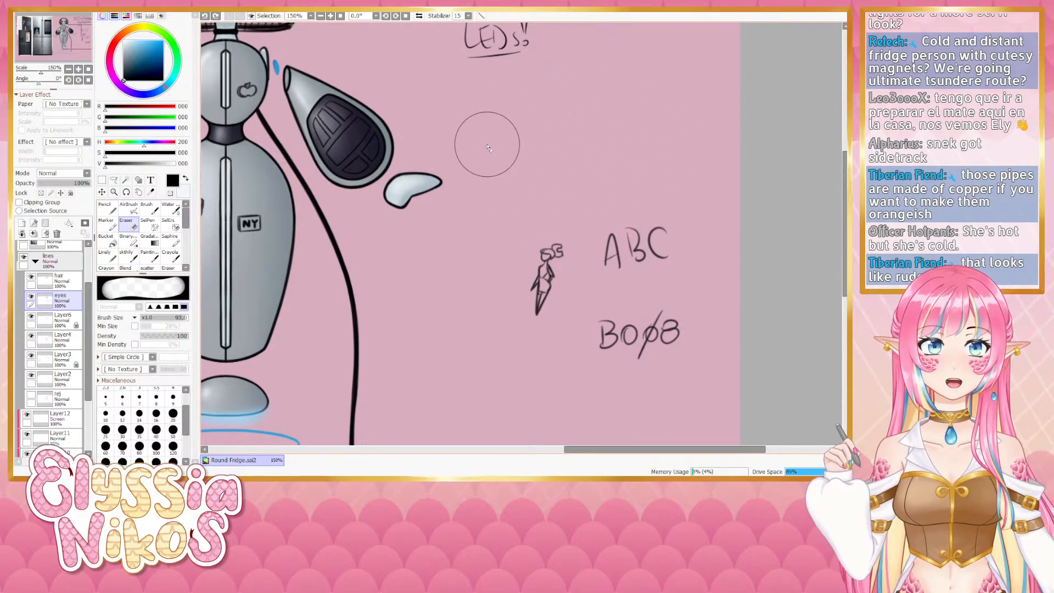
click(129, 255)
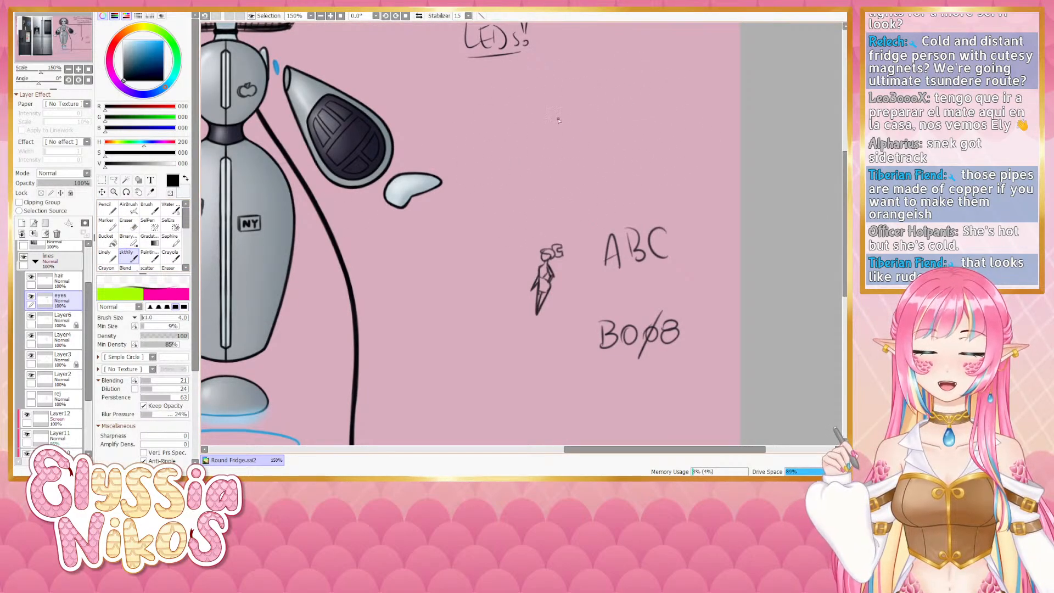
mouse_move(555, 128)
mouse_down()
mouse_move(564, 121)
mouse_move(557, 128)
mouse_up()
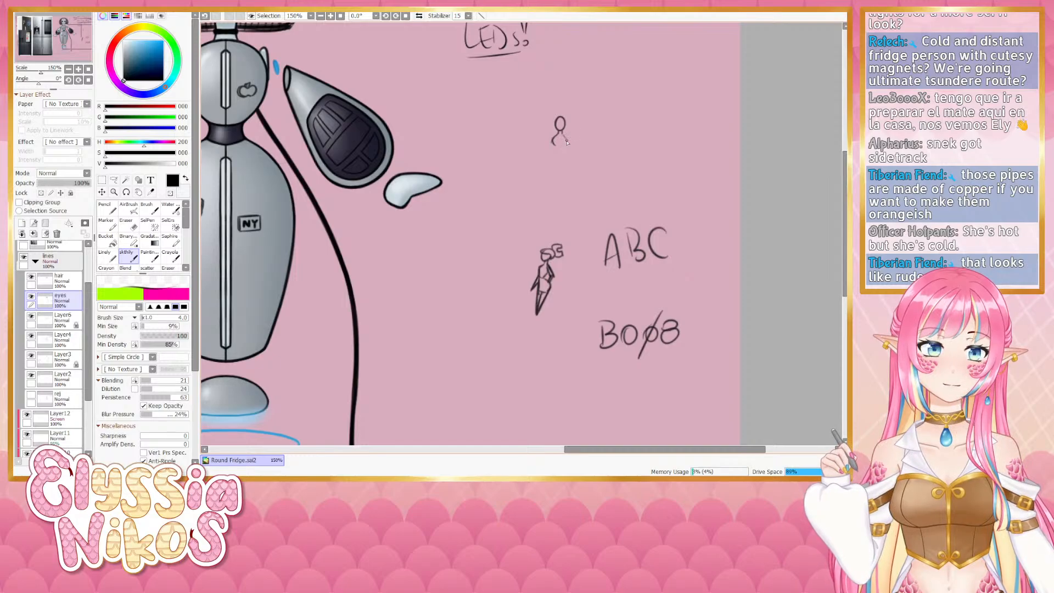
key(ctrl+z)
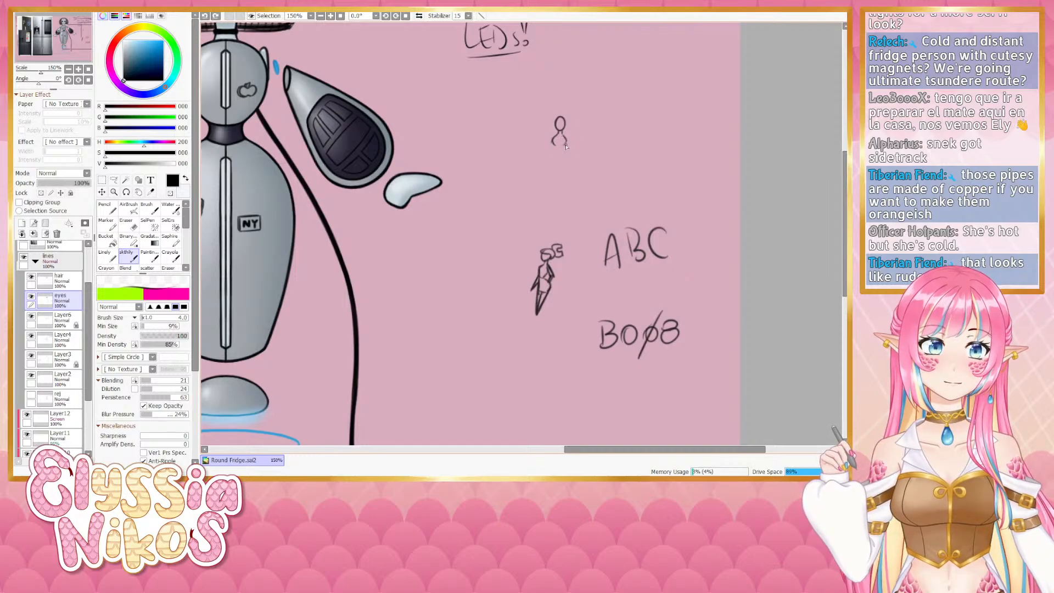
key(ctrl+z)
drag(562, 135, 567, 144)
key(ctrl+z)
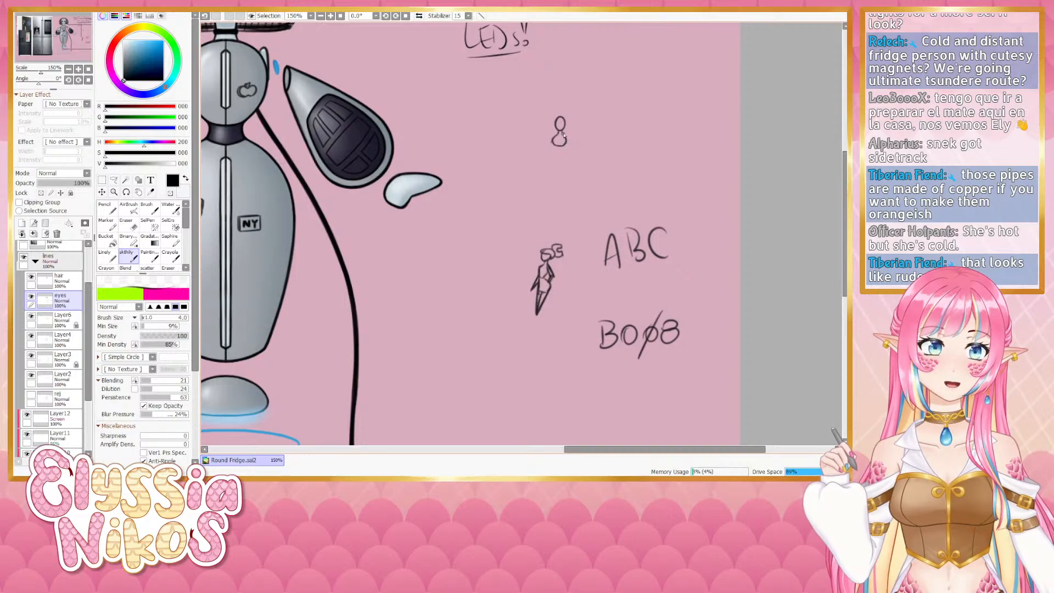
drag(553, 135, 547, 144)
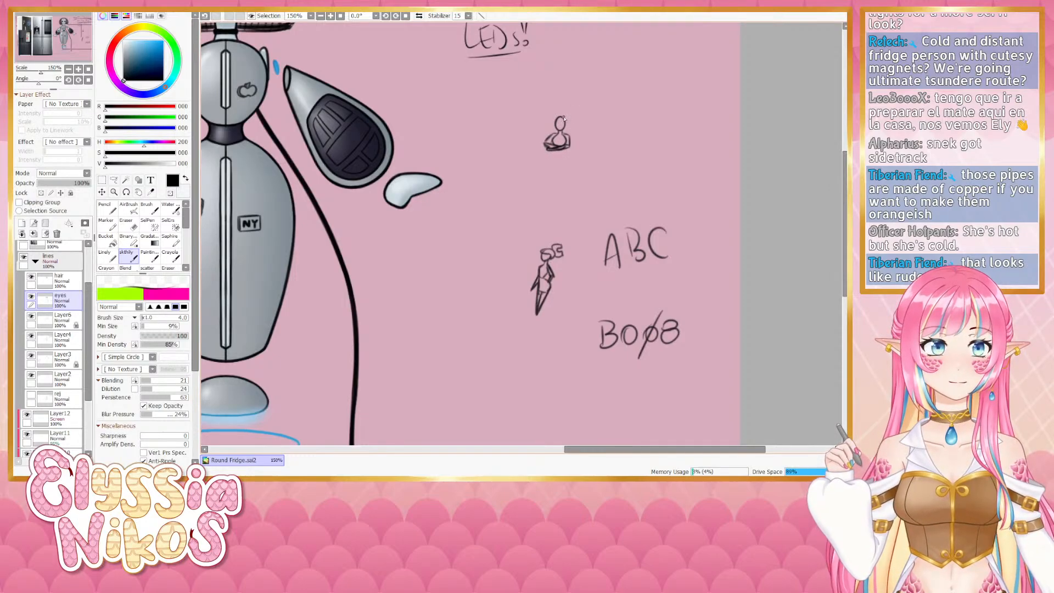
- Refine the tiny figure doodle with winged side shapes, redrawing strokes and undoing unwanted ones
mouse_move(564, 117)
mouse_down()
mouse_move(581, 133)
mouse_move(546, 140)
mouse_move(574, 136)
mouse_up()
key(ctrl+z)
key(ctrl+z)
key(ctrl+z)
key(ctrl+z)
key(ctrl+z)
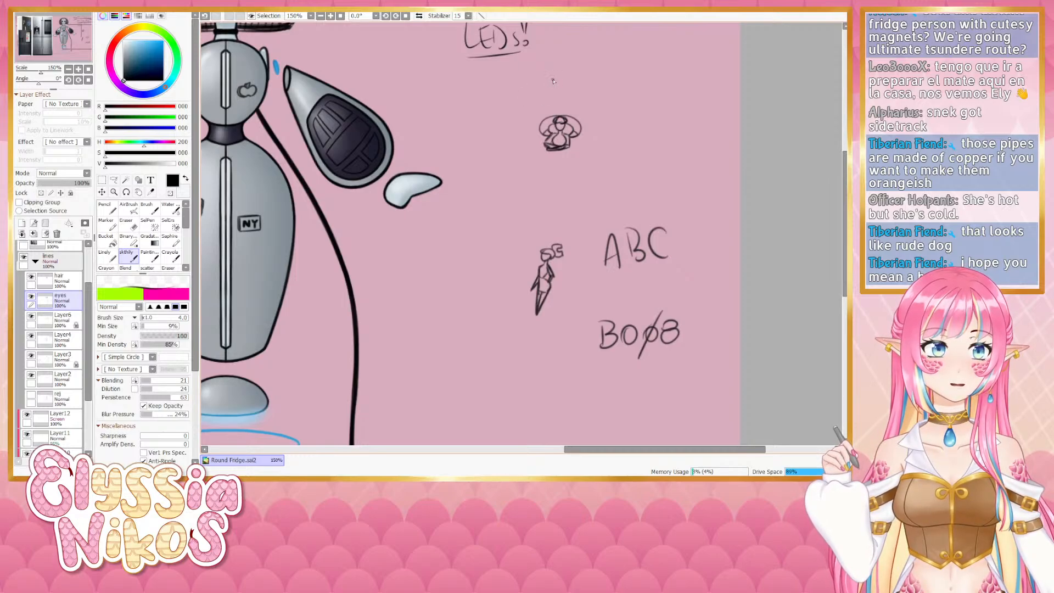
key(ctrl+z)
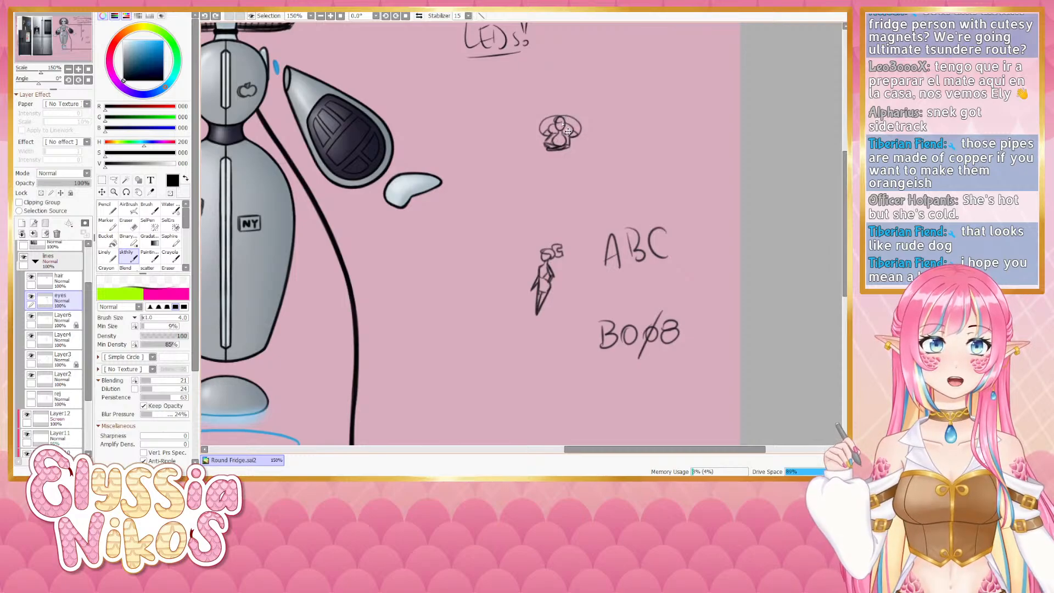
key(ctrl+z)
key(ctrl+z)
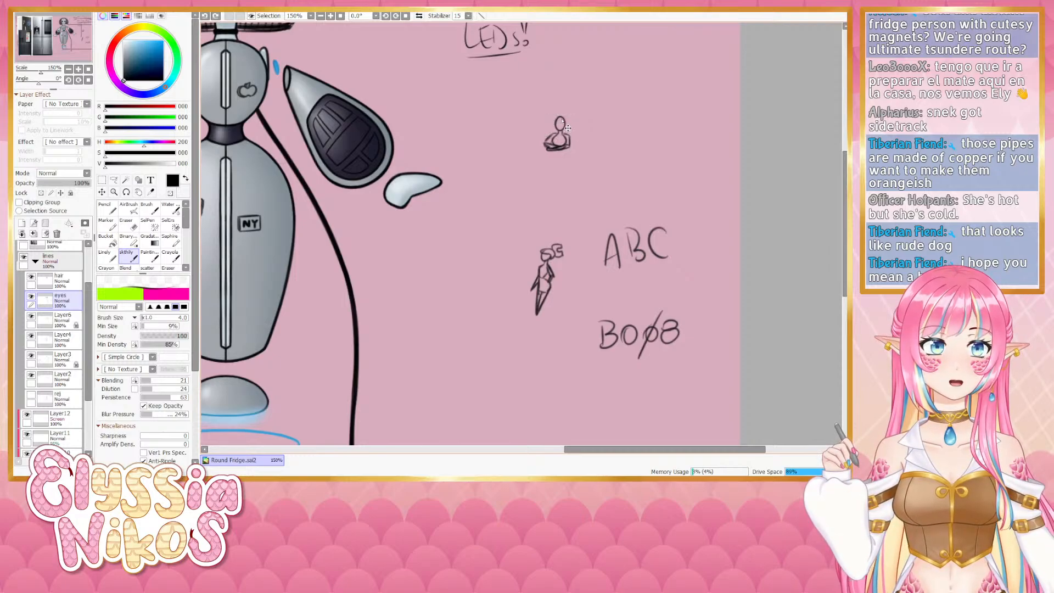
drag(557, 119, 561, 120)
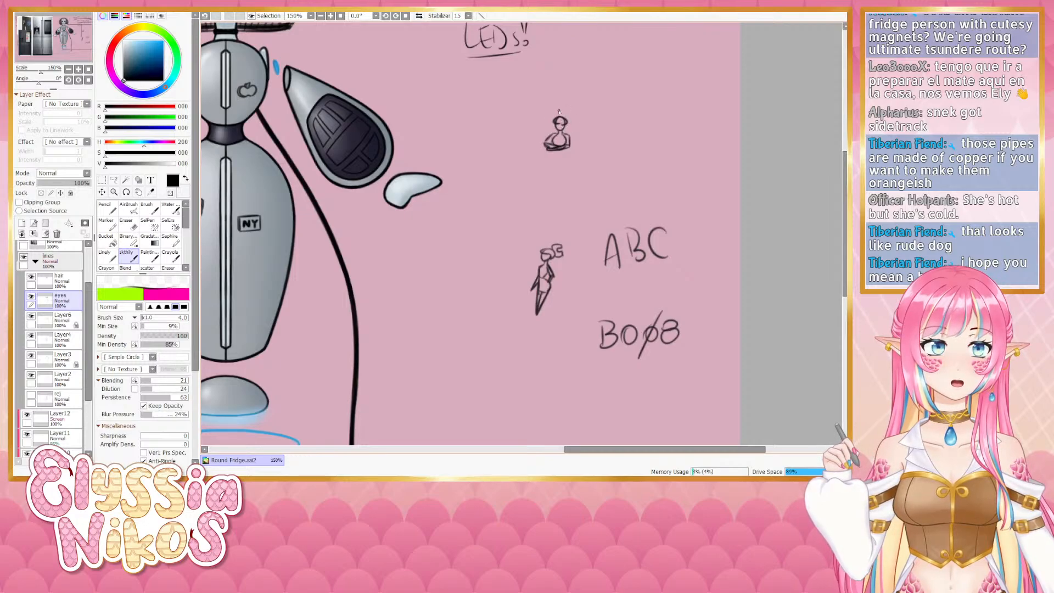
key(ctrl+z)
mouse_move(557, 121)
mouse_down()
mouse_move(546, 130)
mouse_move(569, 128)
mouse_move(562, 116)
mouse_up()
key(ctrl+z)
key(ctrl+z)
key(ctrl+z)
key(ctrl+z)
key(ctrl+z)
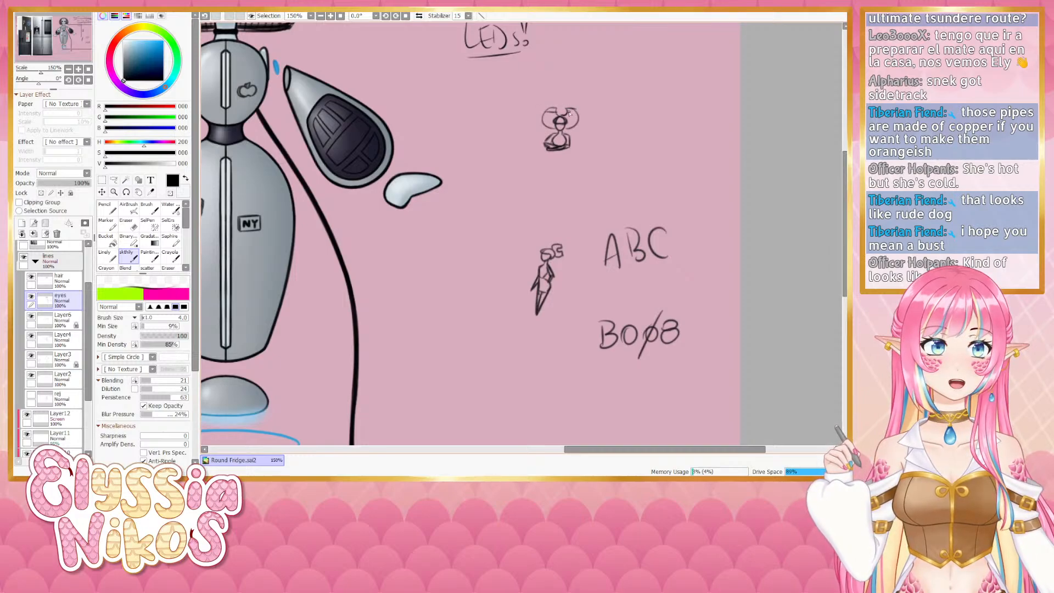
key(ctrl+z)
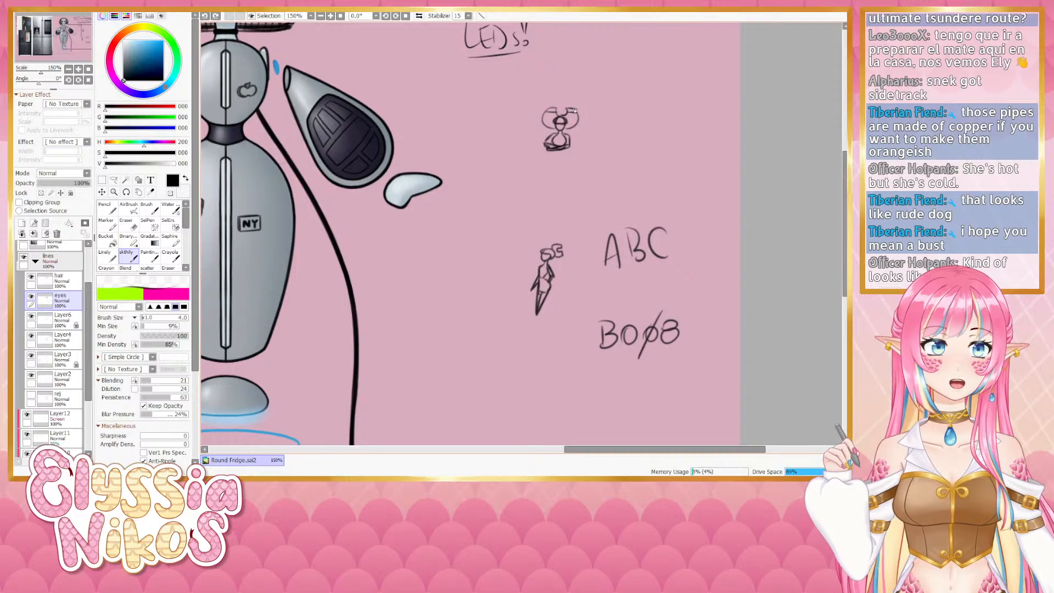
drag(574, 109, 577, 114)
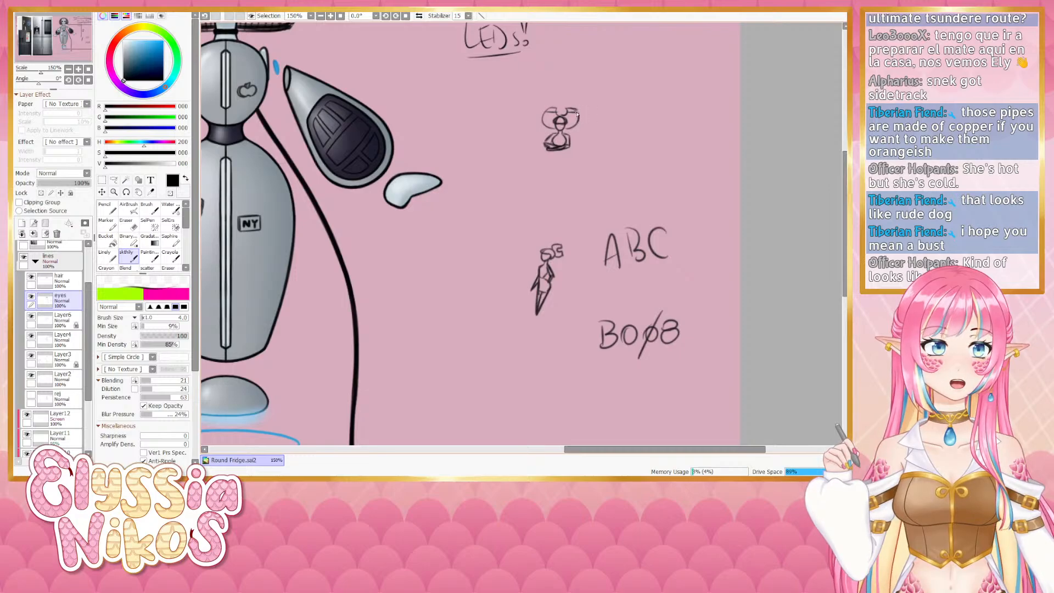
- Zoom out to review the whole character design beside the fridge references
click(68, 69)
click(68, 69)
click(69, 69)
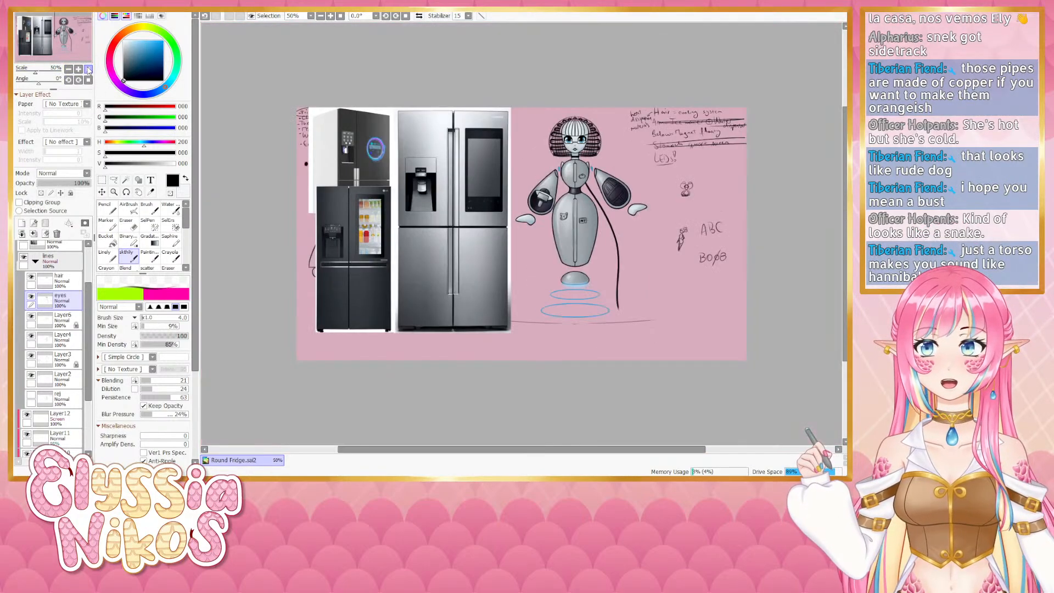
drag(472, 218, 262, 217)
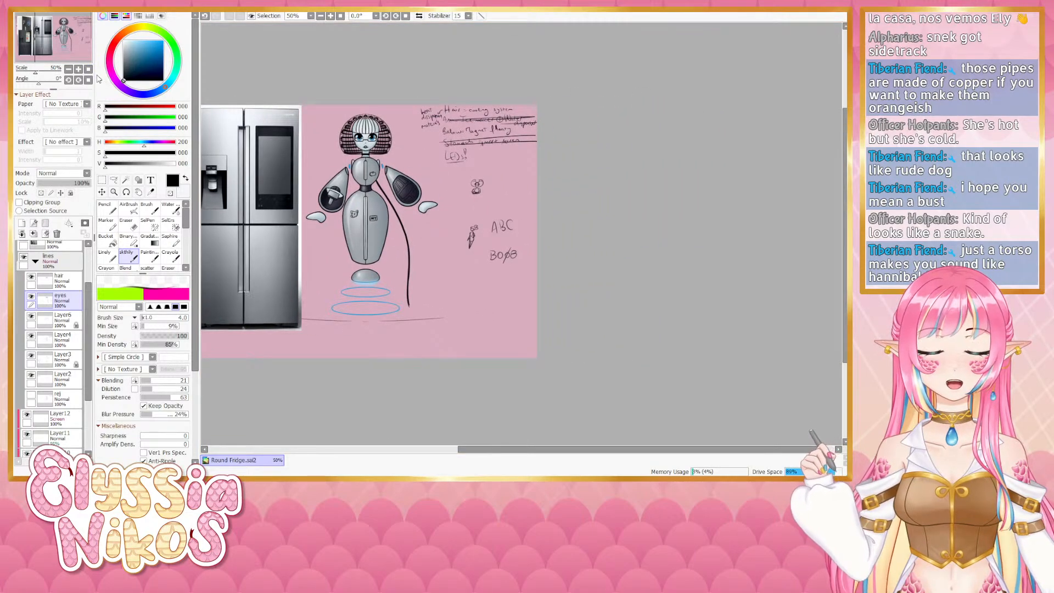
click(79, 68)
click(79, 68)
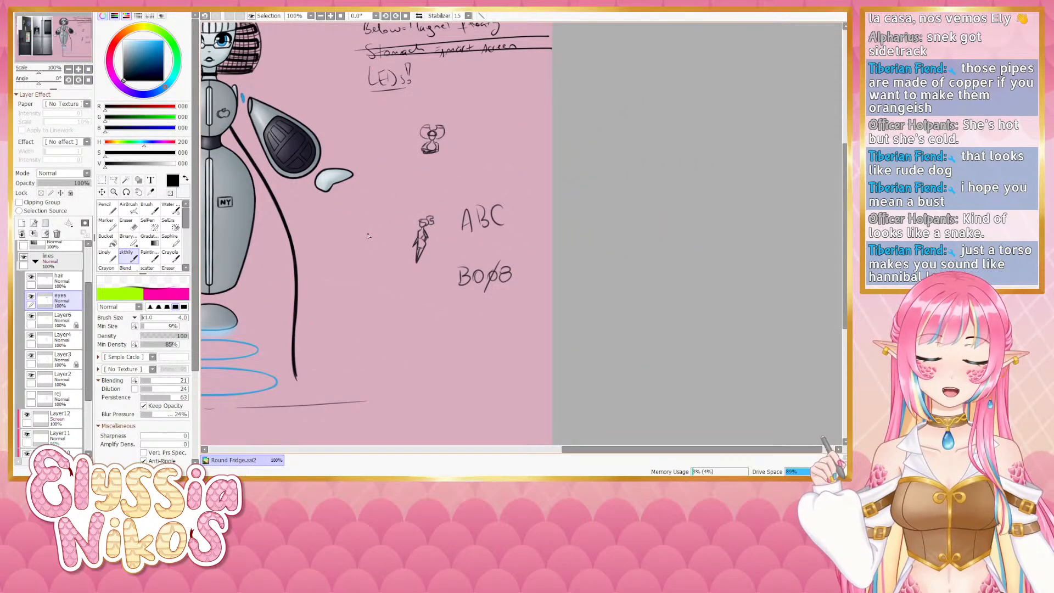
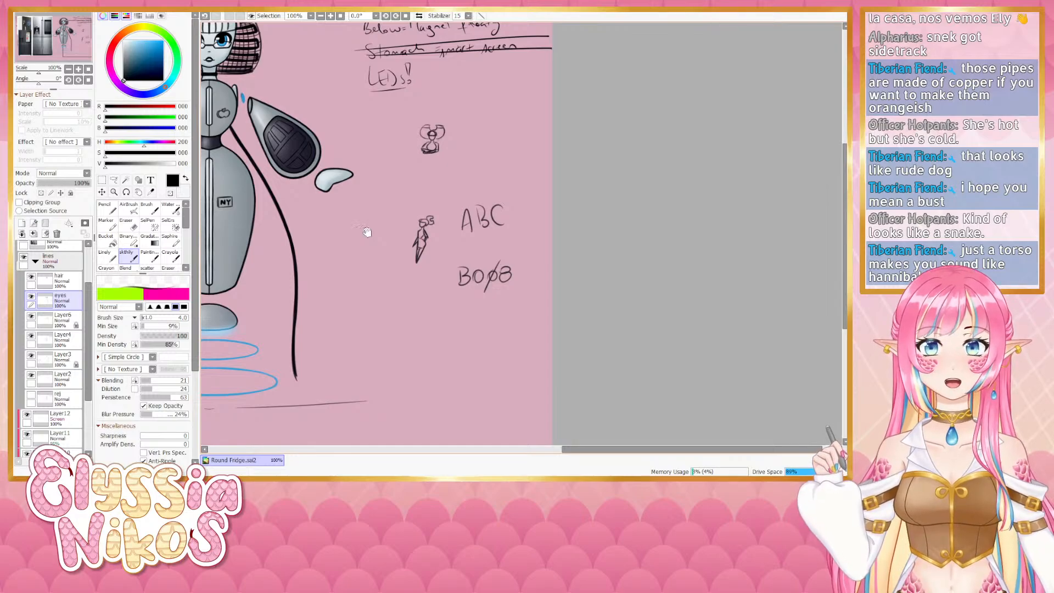
- Pan back to the full character and toggle the hair and eye layers on and off to compare them
drag(376, 106, 545, 201)
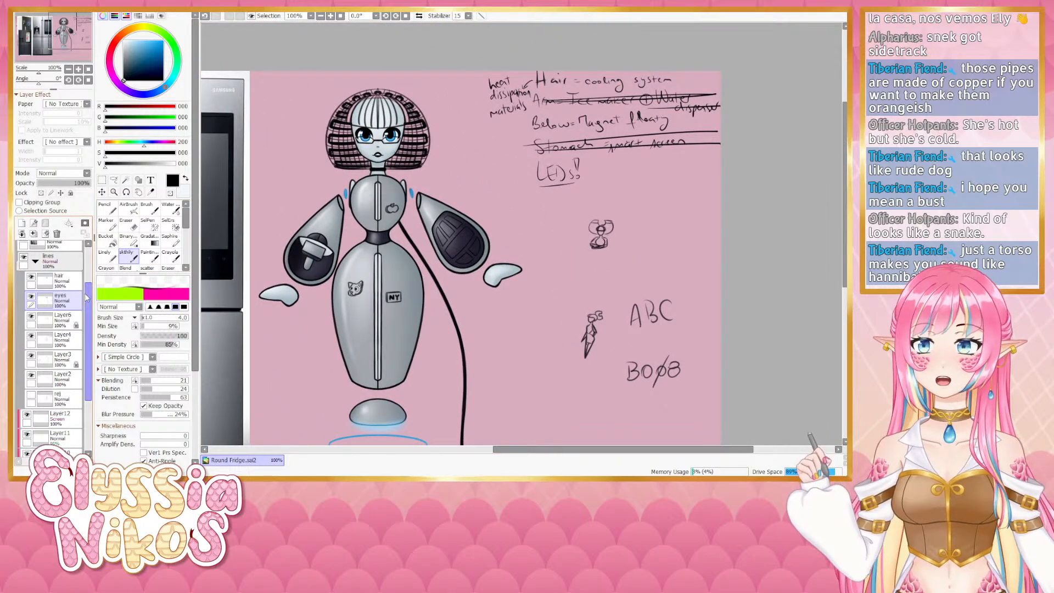
click(35, 256)
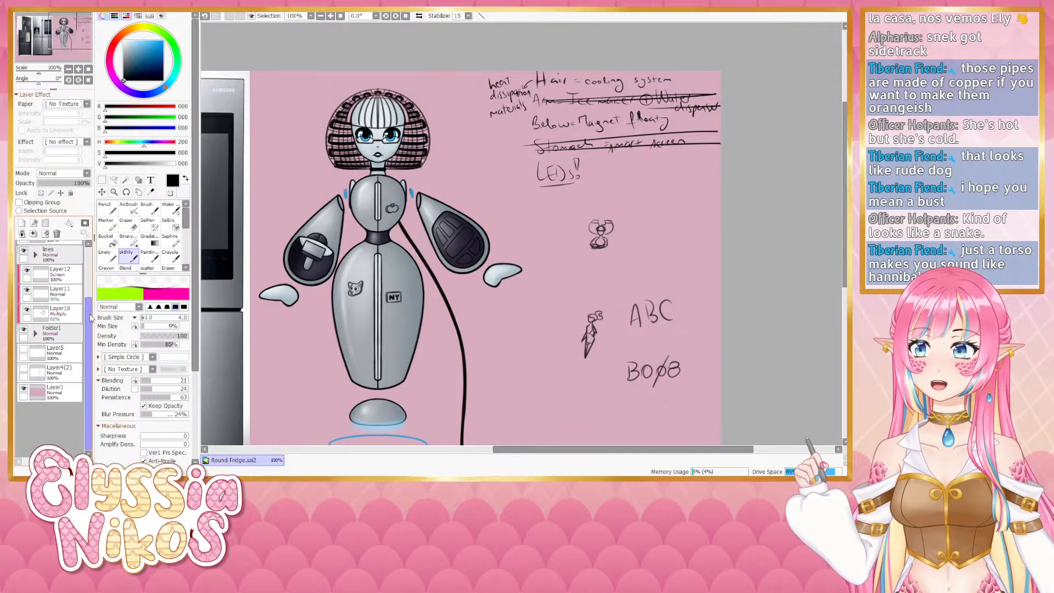
drag(90, 314, 90, 295)
click(35, 281)
click(31, 299)
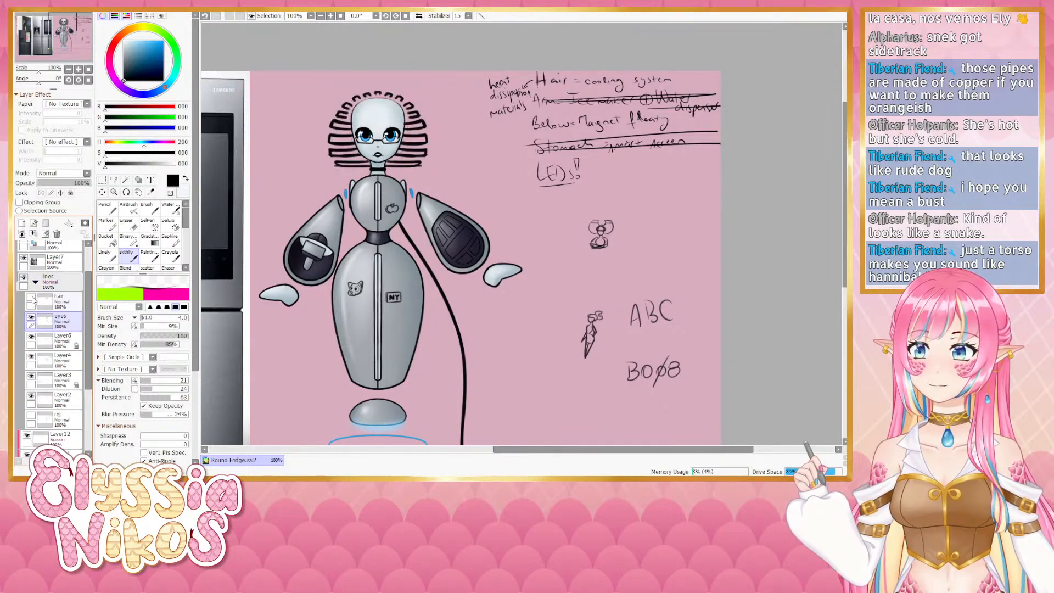
click(31, 299)
click(32, 321)
click(31, 321)
click(32, 321)
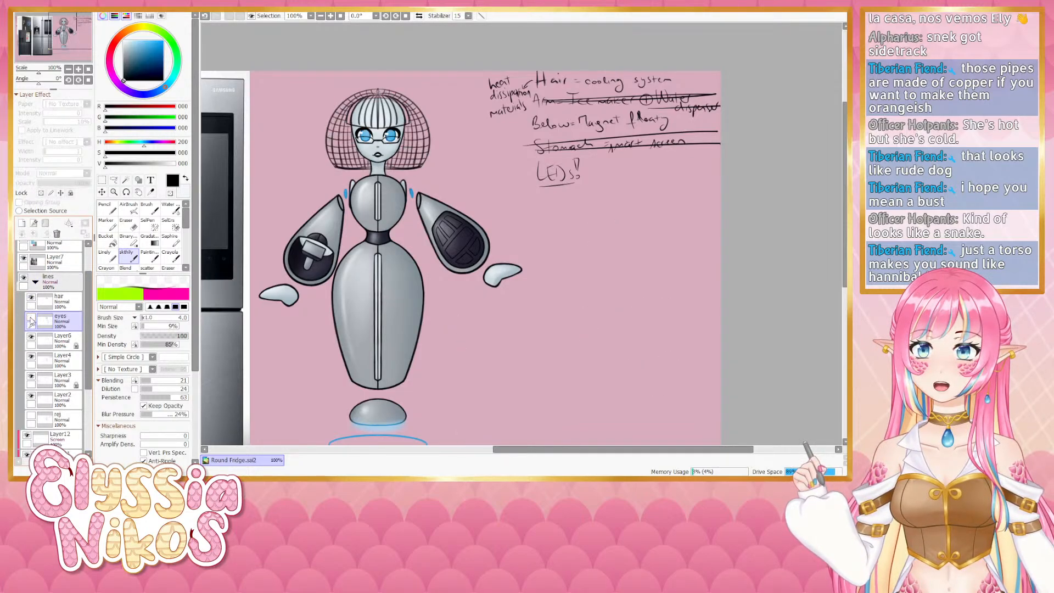
click(31, 321)
- Lock the hair layer's transparency, pick a copper orange colour and paint over the mesh hair with a larger brush
click(41, 192)
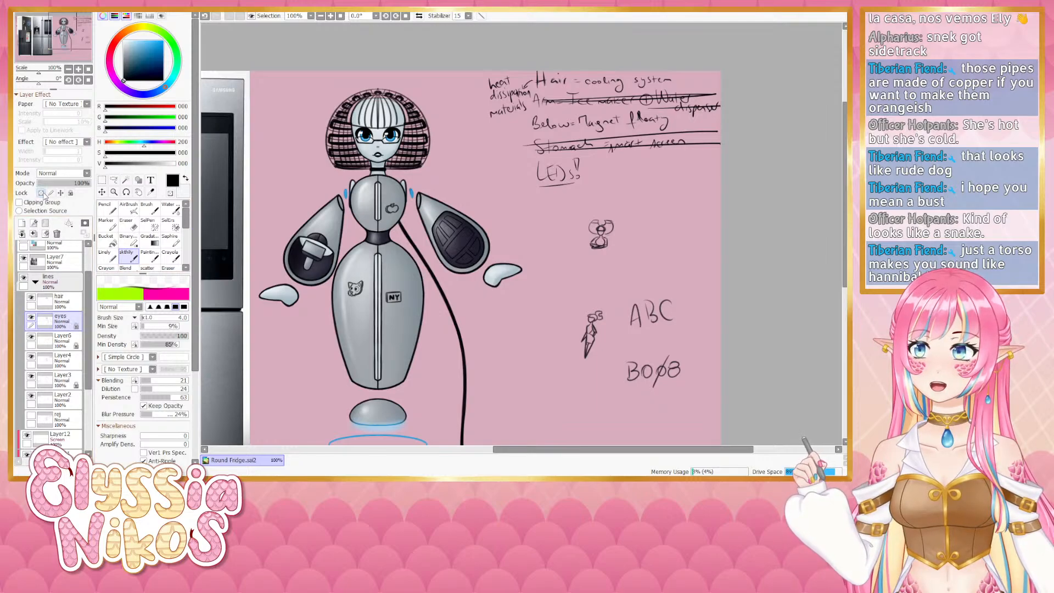
drag(126, 108, 135, 108)
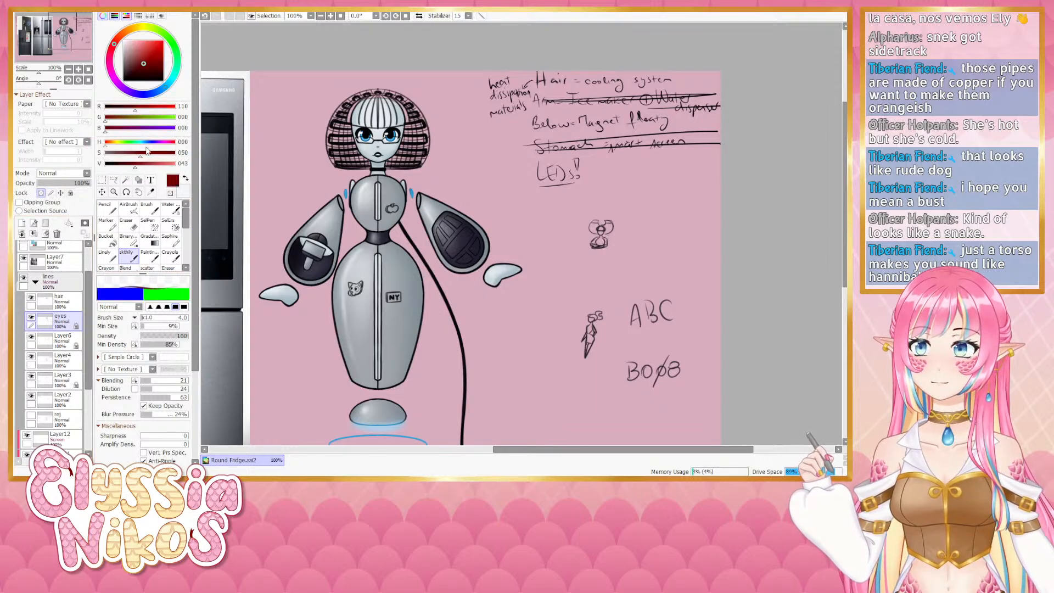
click(110, 144)
mouse_move(136, 166)
mouse_down()
mouse_move(164, 157)
mouse_move(148, 166)
mouse_up()
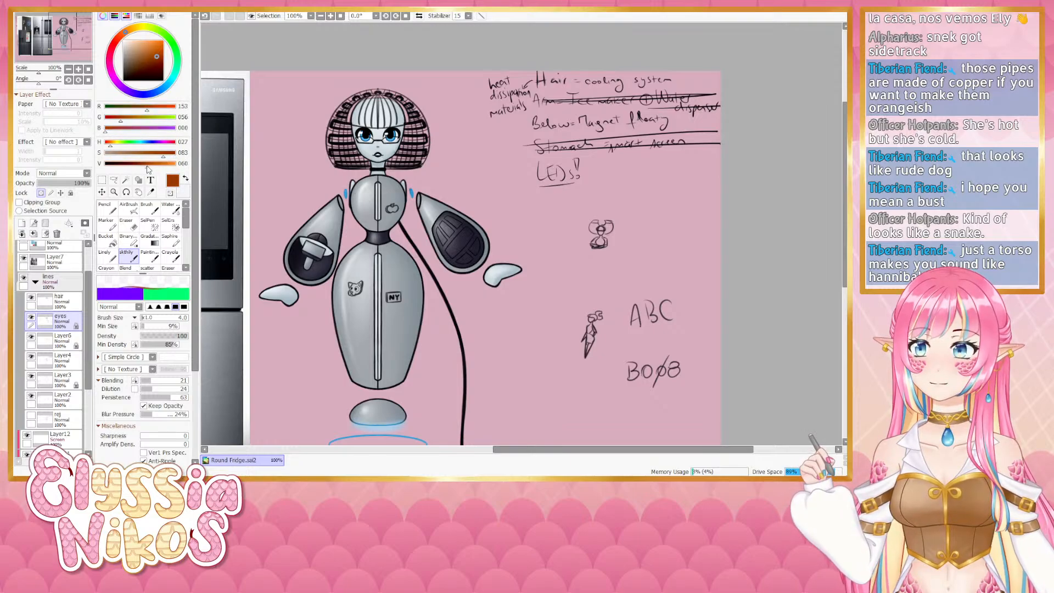
key(bracketright)
key(bracketright)
key(bracketright)
key(bracketright)
key(bracketright)
key(bracketright)
key(bracketright)
key(bracketright)
key(bracketright)
key(bracketright)
key(bracketright)
key(bracketright)
key(bracketright)
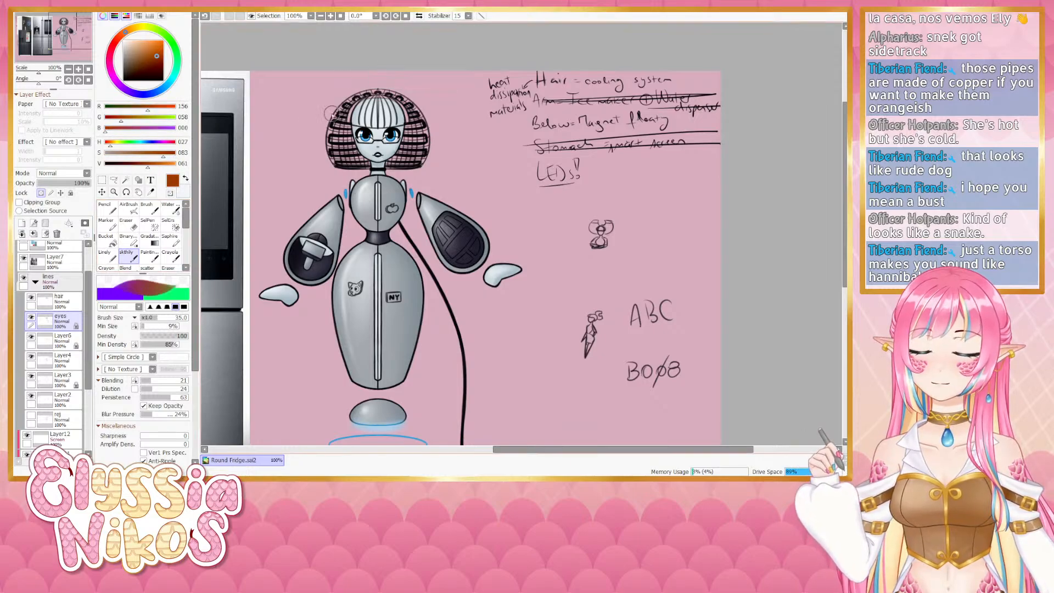
click(107, 256)
mouse_move(338, 108)
mouse_down()
mouse_move(332, 158)
mouse_move(337, 150)
mouse_move(349, 165)
mouse_move(409, 160)
mouse_up()
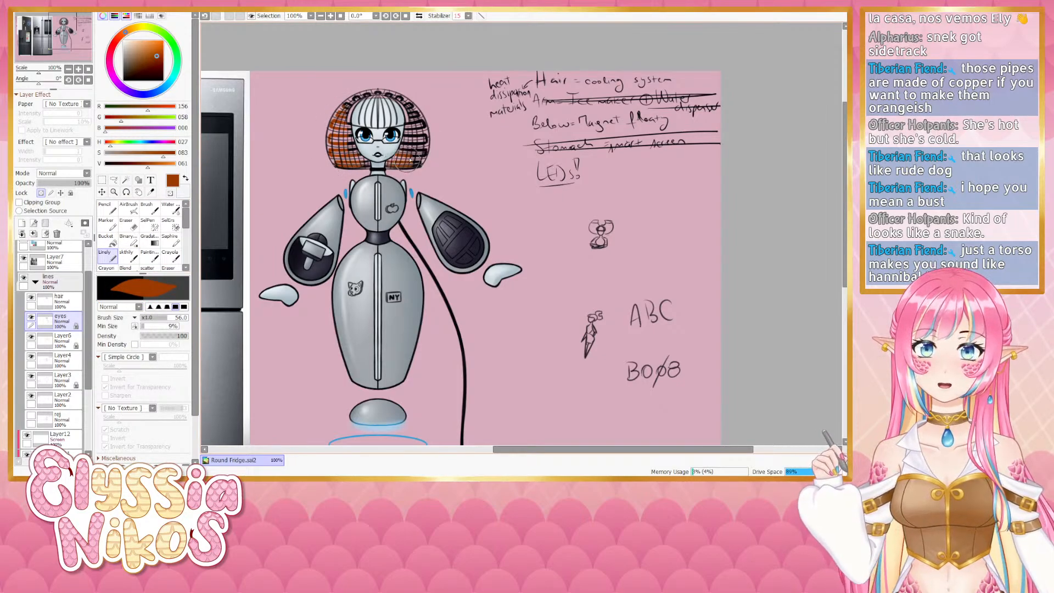
- Zoom in and keep painting the mesh hair copper with a smaller brush
click(78, 70)
drag(348, 130, 392, 125)
key(bracketleft)
key(bracketleft)
key(bracketleft)
key(bracketleft)
key(bracketleft)
key(bracketleft)
key(bracketleft)
key(bracketleft)
key(bracketleft)
key(bracketleft)
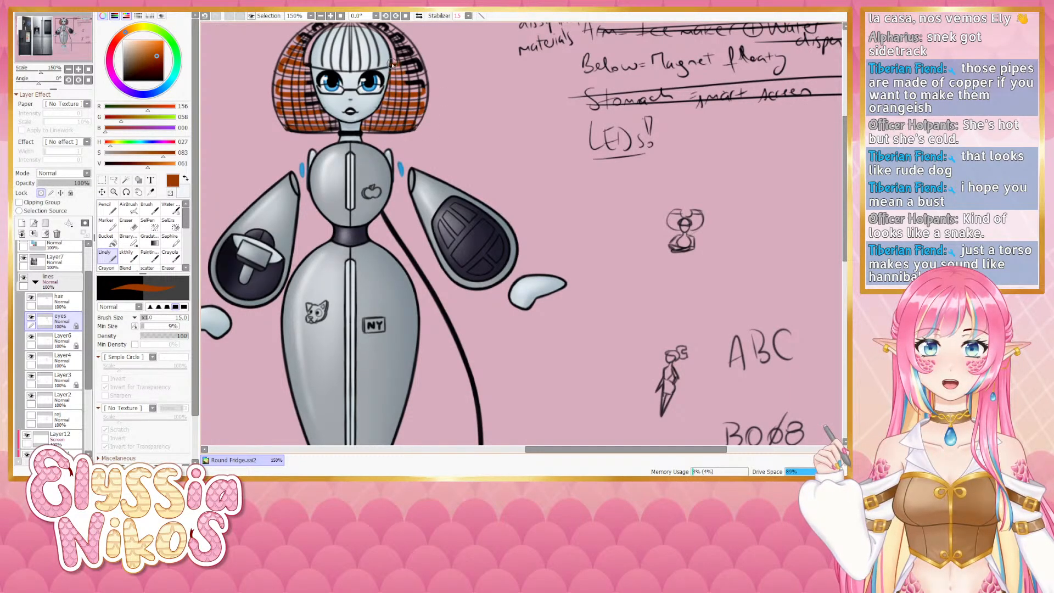
drag(414, 93, 432, 149)
drag(428, 103, 445, 103)
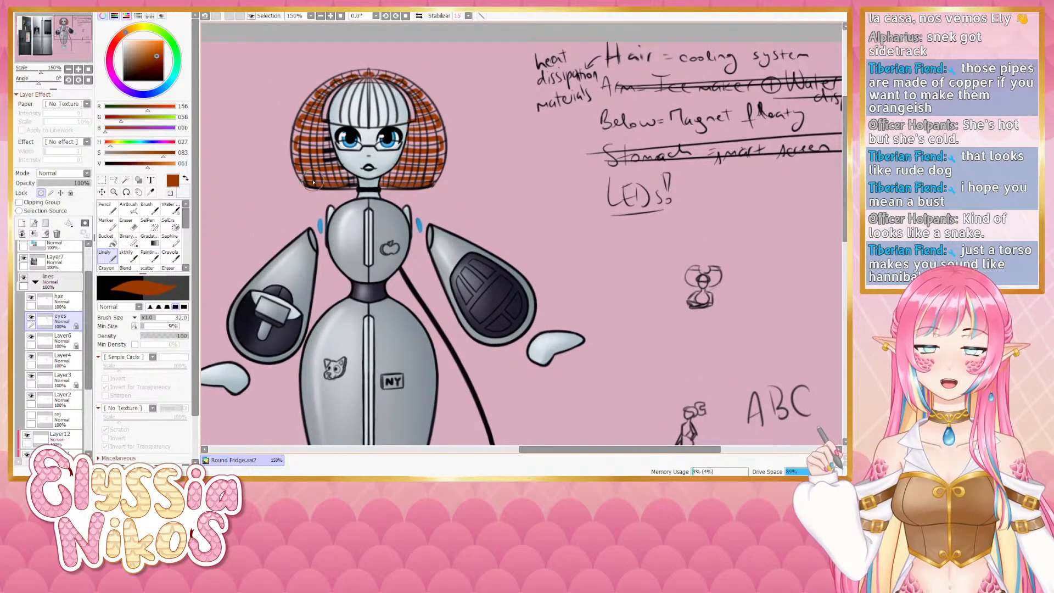
mouse_move(338, 103)
mouse_down()
mouse_move(324, 104)
mouse_move(330, 160)
mouse_up()
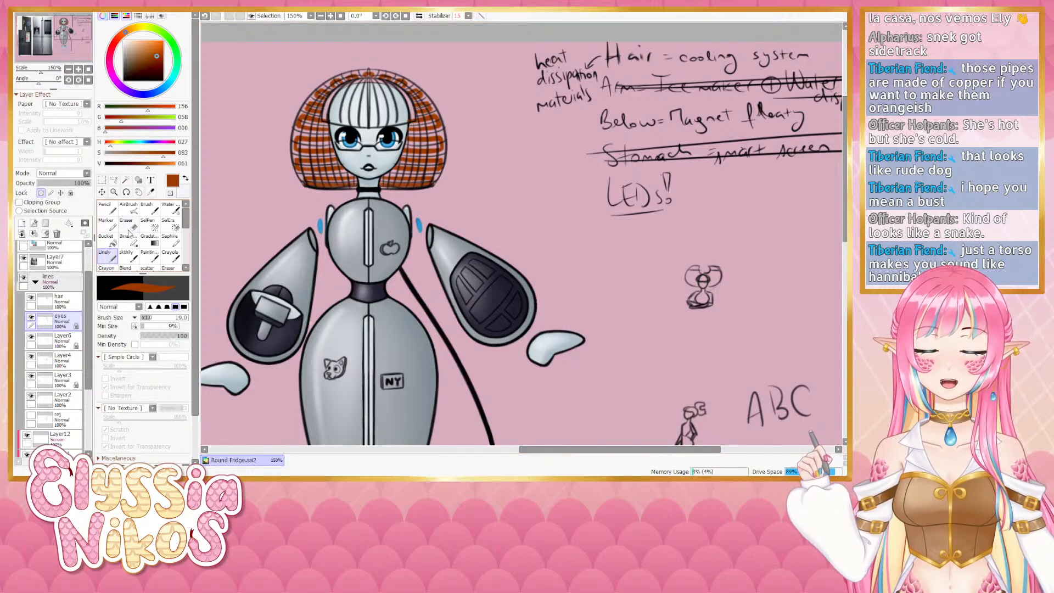
- Select the hair layer and draw a black stroke along the hair's left edge with the blending brush
click(127, 256)
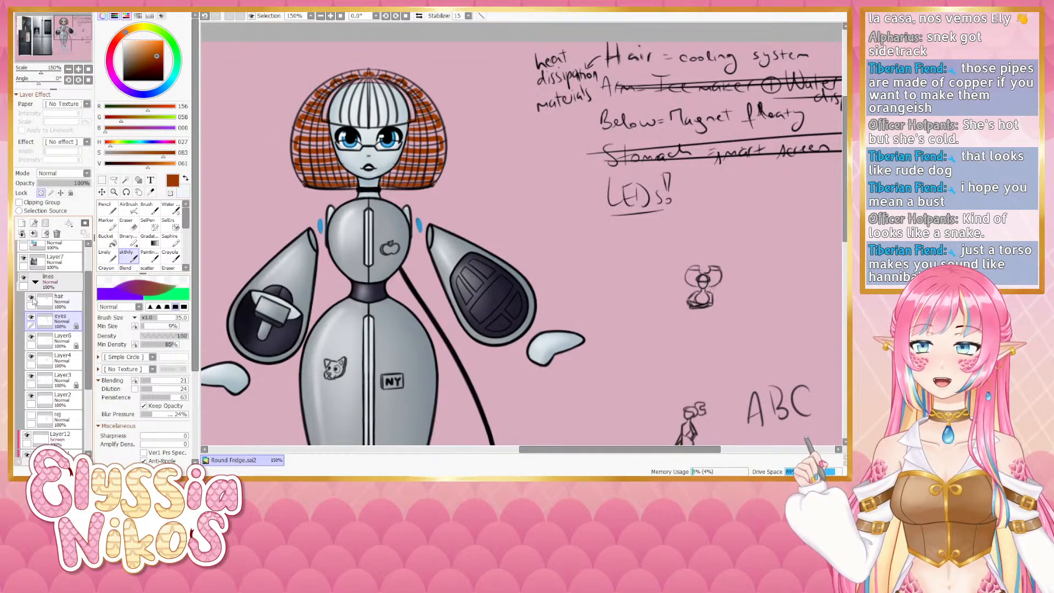
click(55, 301)
alt+click(351, 125)
mouse_move(313, 130)
ctrl+alt+mouse_down()
mouse_move(297, 130)
mouse_move(306, 126)
mouse_move(301, 172)
ctrl+alt+mouse_up()
key(ctrl+z)
drag(316, 101, 305, 172)
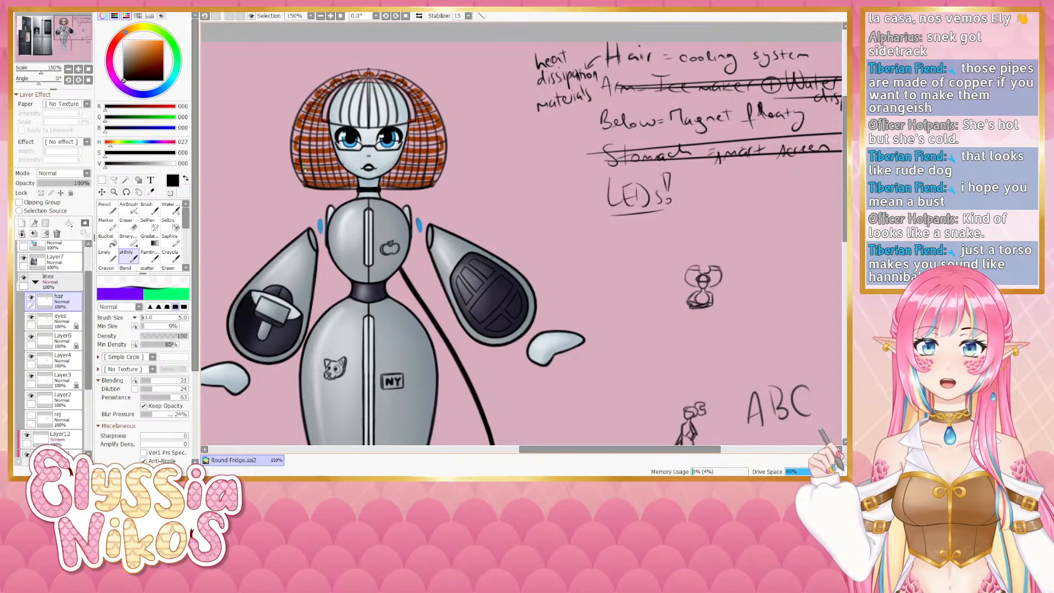
- Draw a black stroke over the hair's right side, then undo the last several strokes
key(e)
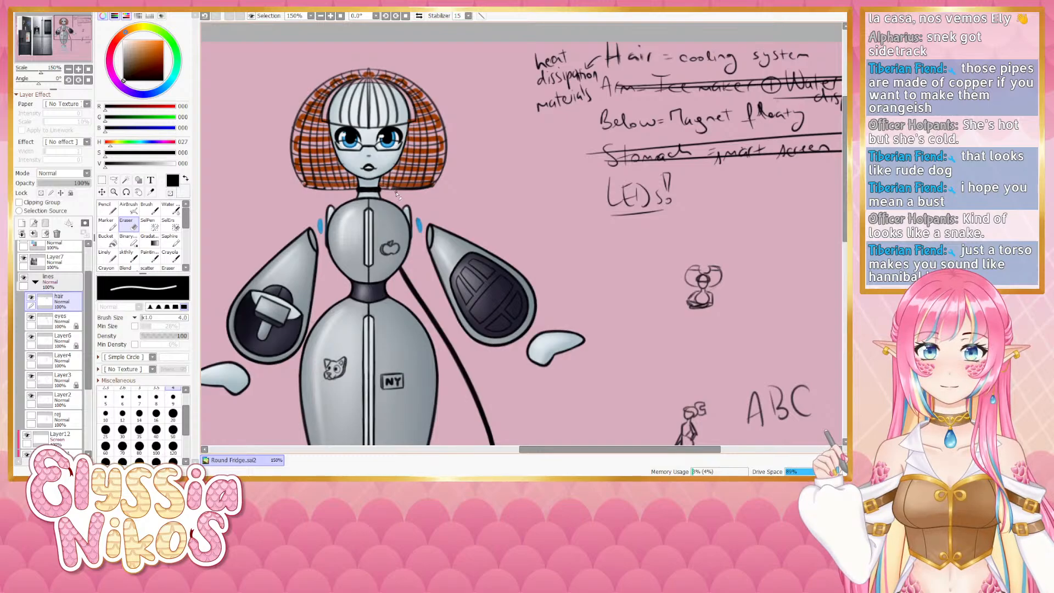
scroll(90, 275, up, 1)
scroll(91, 275, up, 2)
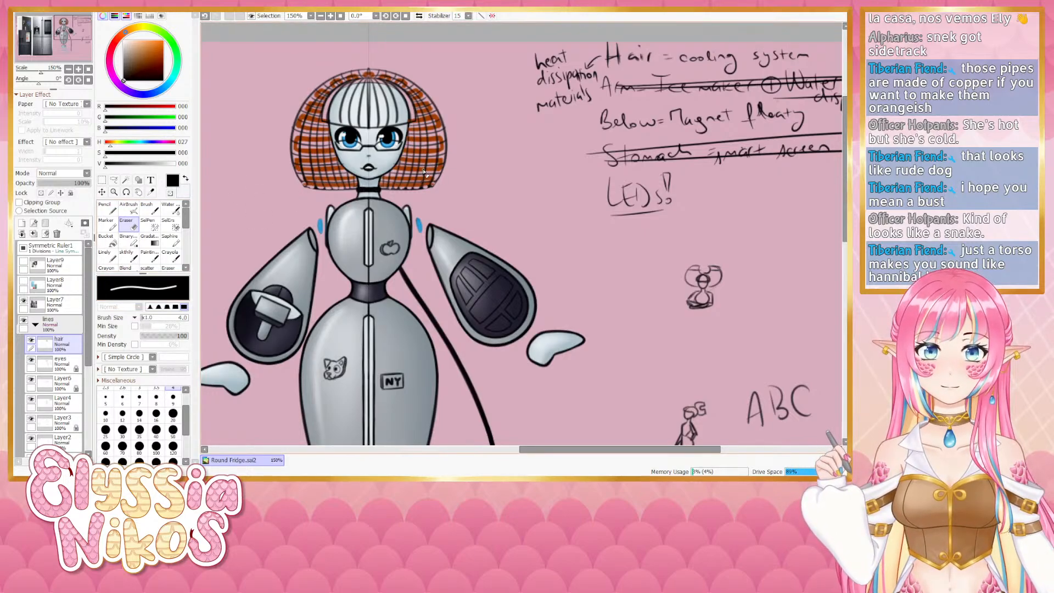
click(129, 253)
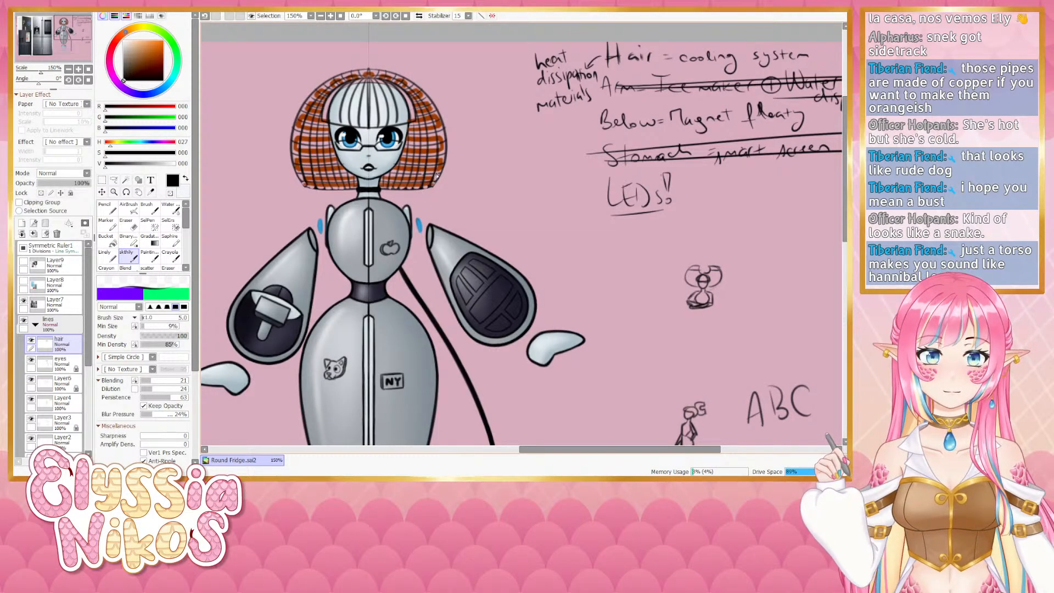
mouse_move(438, 113)
mouse_down()
mouse_move(441, 176)
mouse_move(447, 149)
mouse_move(434, 185)
mouse_up()
key(ctrl+z)
key(ctrl+z)
key(ctrl+z)
key(ctrl+z)
key(ctrl+z)
key(ctrl+z)
key(ctrl+z)
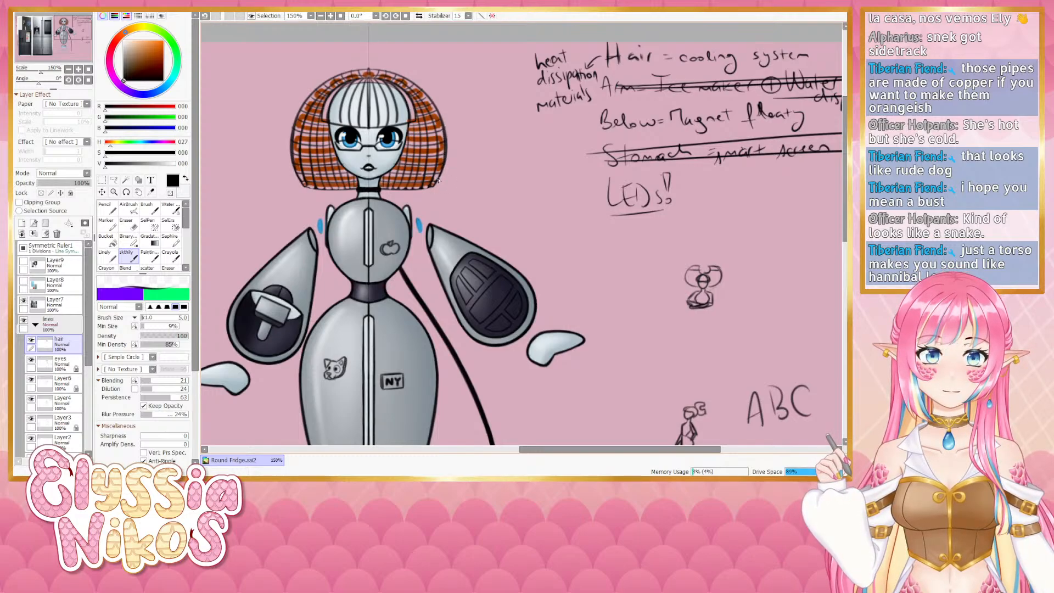
click(129, 222)
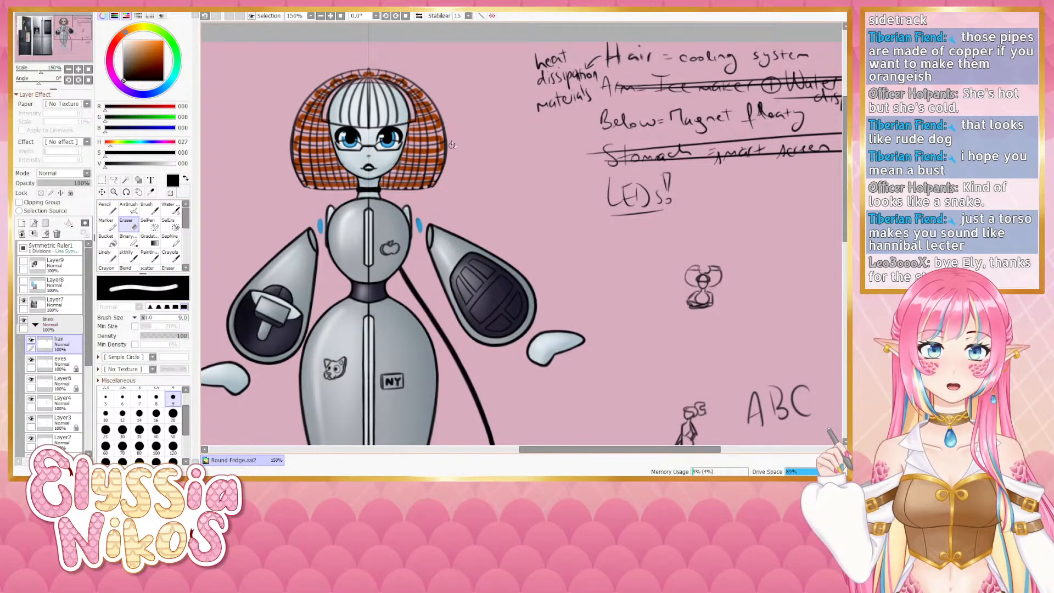
drag(447, 123, 443, 180)
key(ctrl+z)
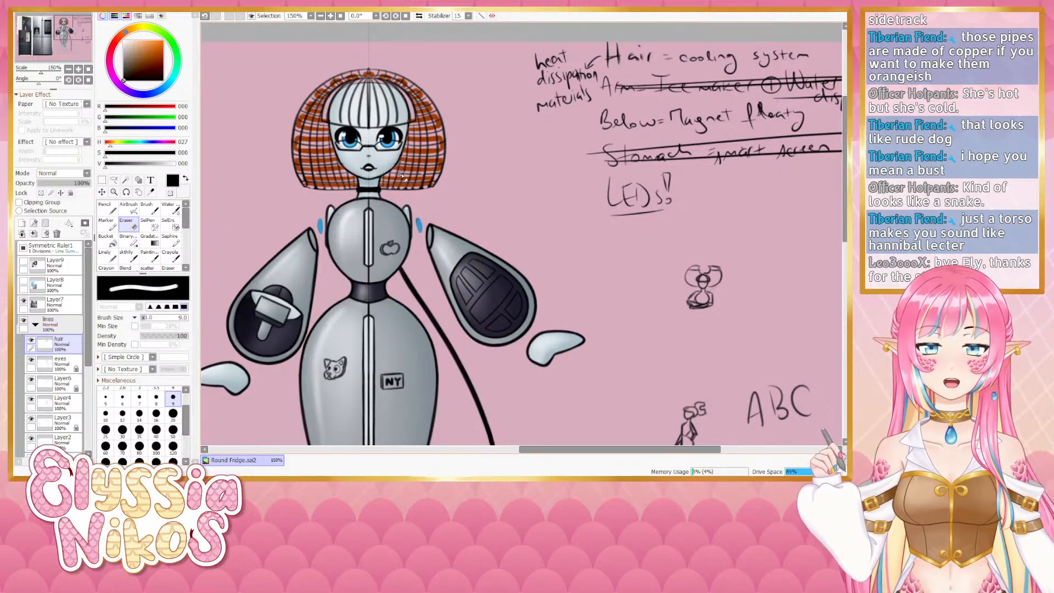
- Rotate the canvas and draw a black strand at the hair's lower right edge, redrawing it after undos
drag(39, 83, 33, 82)
drag(434, 209, 416, 105)
click(127, 257)
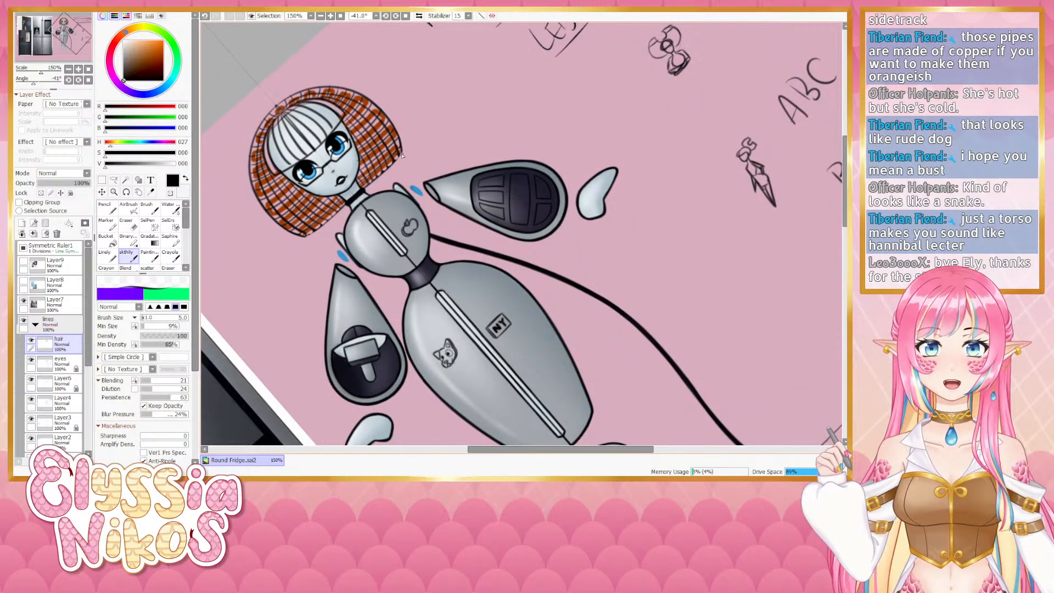
drag(403, 153, 360, 190)
key(ctrl+z)
key(ctrl+z)
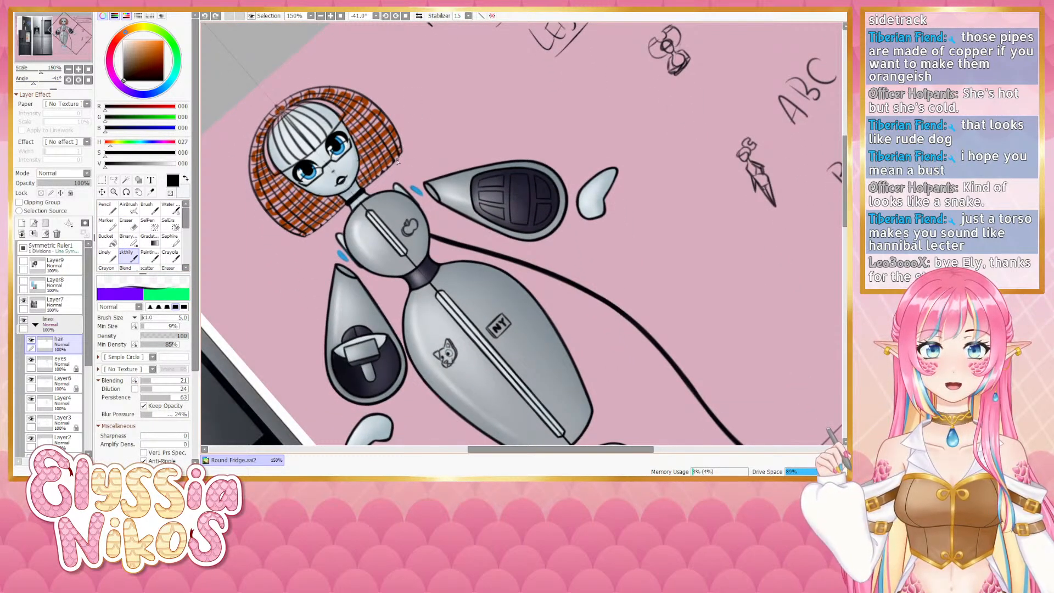
drag(402, 153, 366, 188)
- Reset the rotation and draw black strands hanging below the hair's right side, repeatedly undoing and redrawing them
key(ctrl+z)
drag(401, 155, 368, 187)
click(88, 79)
drag(467, 177, 430, 238)
key(ctrl+z)
drag(397, 150, 407, 156)
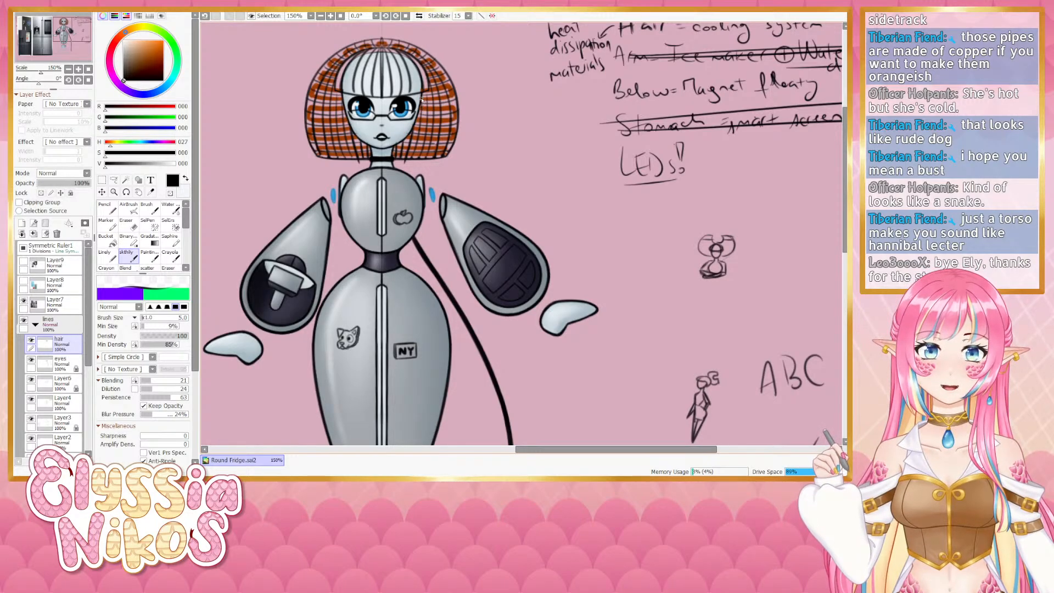
drag(422, 107, 418, 132)
key(ctrl+z)
drag(422, 95, 416, 167)
key(ctrl+z)
key(ctrl+z)
key(ctrl+z)
drag(427, 94, 414, 169)
drag(433, 98, 422, 168)
key(ctrl+z)
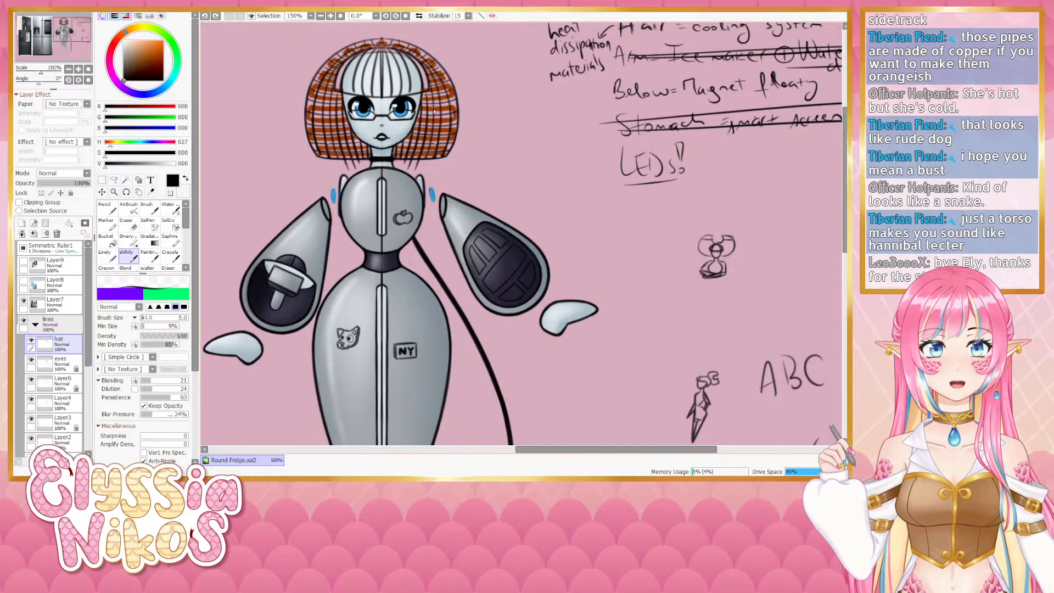
mouse_move(433, 92)
mouse_down()
mouse_move(422, 168)
mouse_move(439, 150)
mouse_move(426, 191)
mouse_up()
mouse_move(416, 115)
mouse_down()
mouse_move(425, 181)
mouse_move(409, 117)
mouse_move(429, 157)
mouse_move(423, 200)
mouse_up()
key(ctrl+z)
key(ctrl+z)
drag(409, 116, 424, 198)
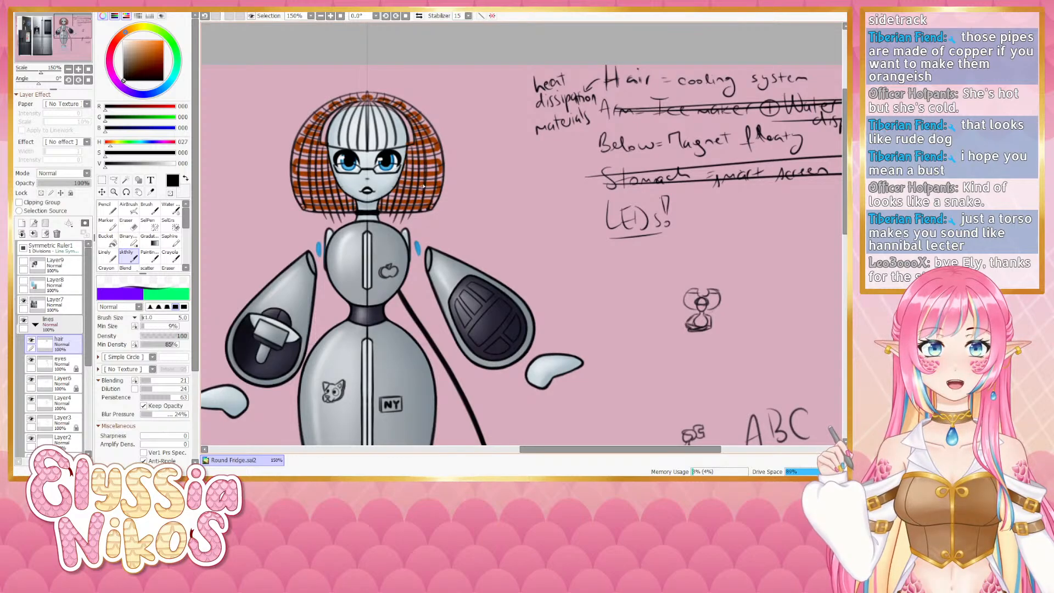
key(ctrl+z)
drag(412, 120, 425, 203)
key(ctrl+z)
drag(413, 121, 426, 210)
key(ctrl+z)
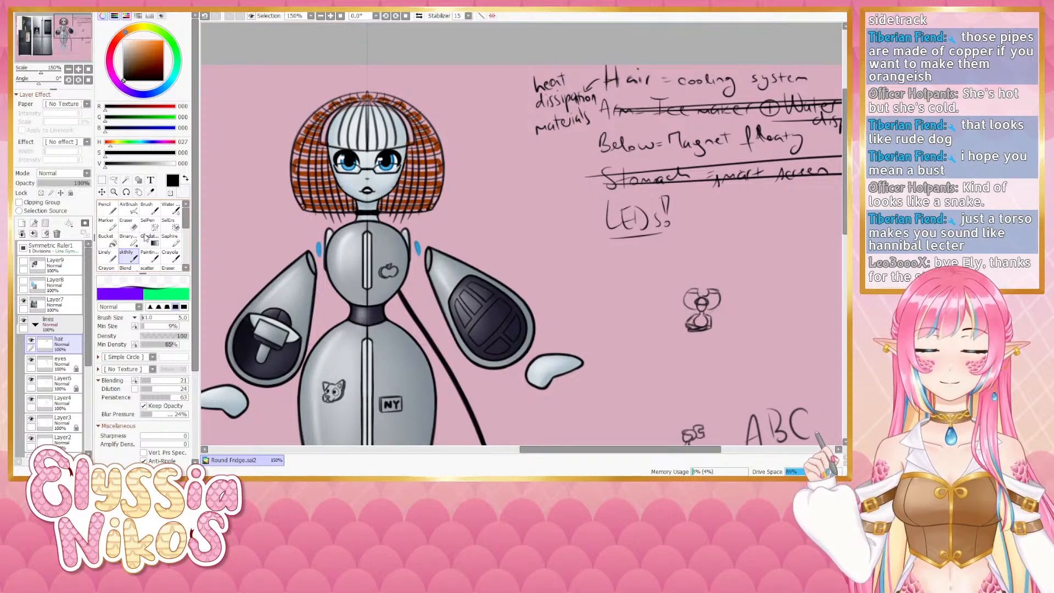
- Rotate the canvas 90 degrees, erase a stray mark near the hair, and reset the rotation
key(e)
click(68, 79)
drag(508, 335, 472, 243)
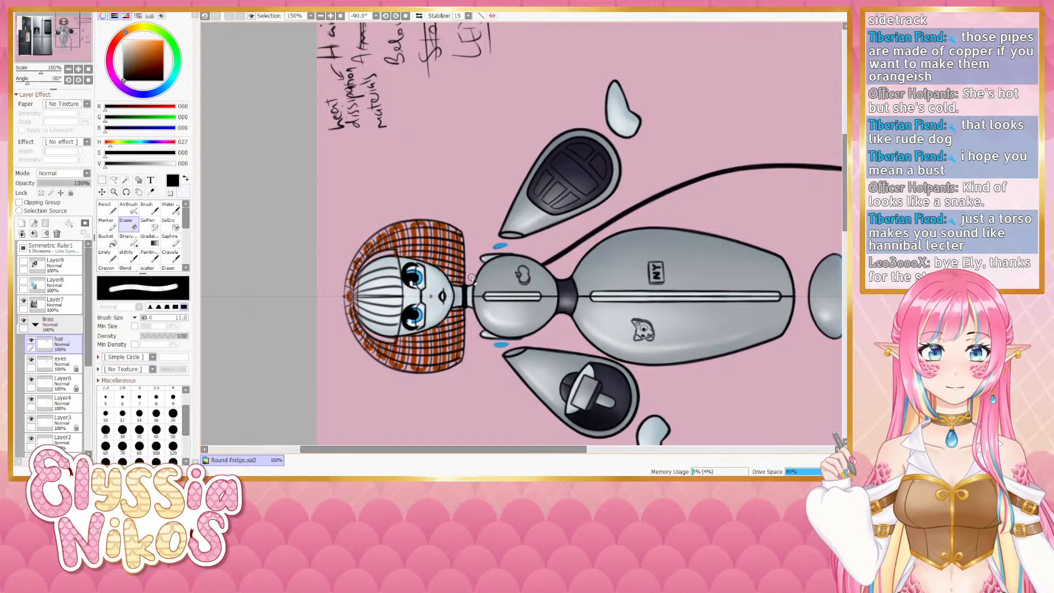
click(88, 80)
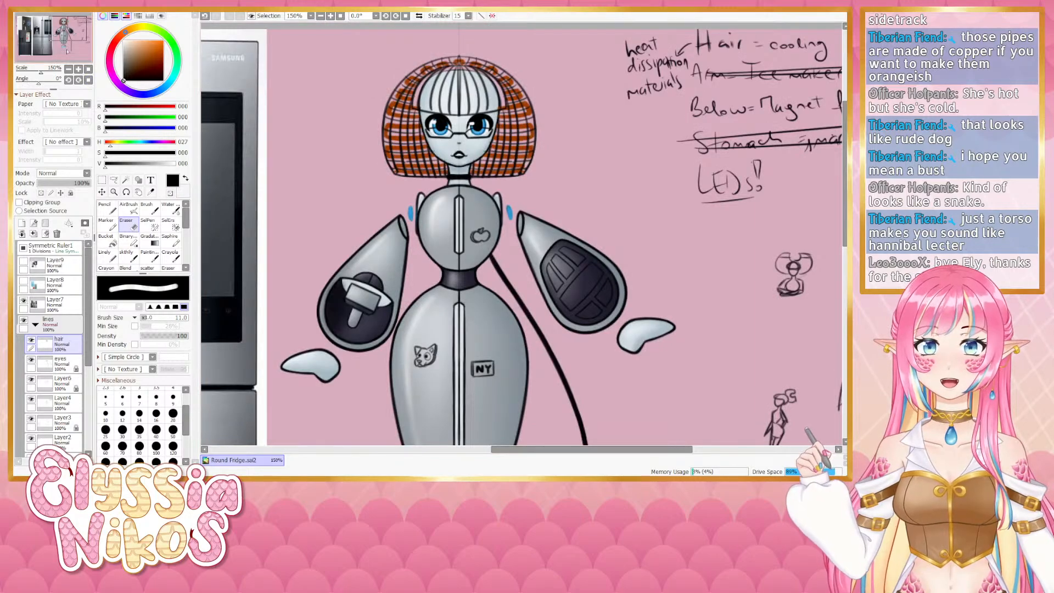
- Draw black strands along the hair's left side with the blending brush, redrawing one after an undo
click(129, 257)
drag(428, 138, 393, 152)
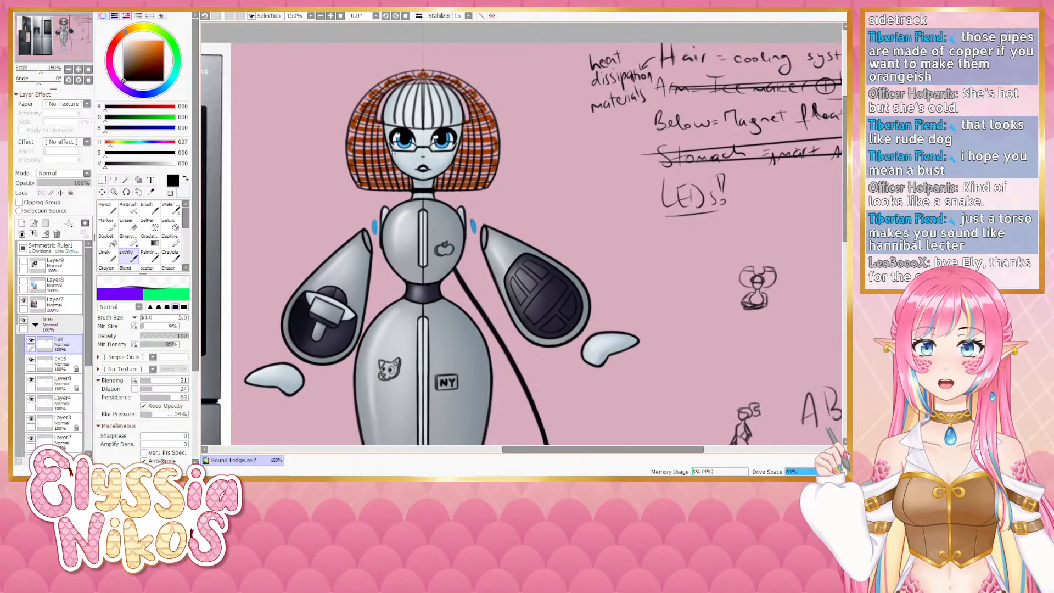
drag(371, 106, 361, 171)
key(ctrl+z)
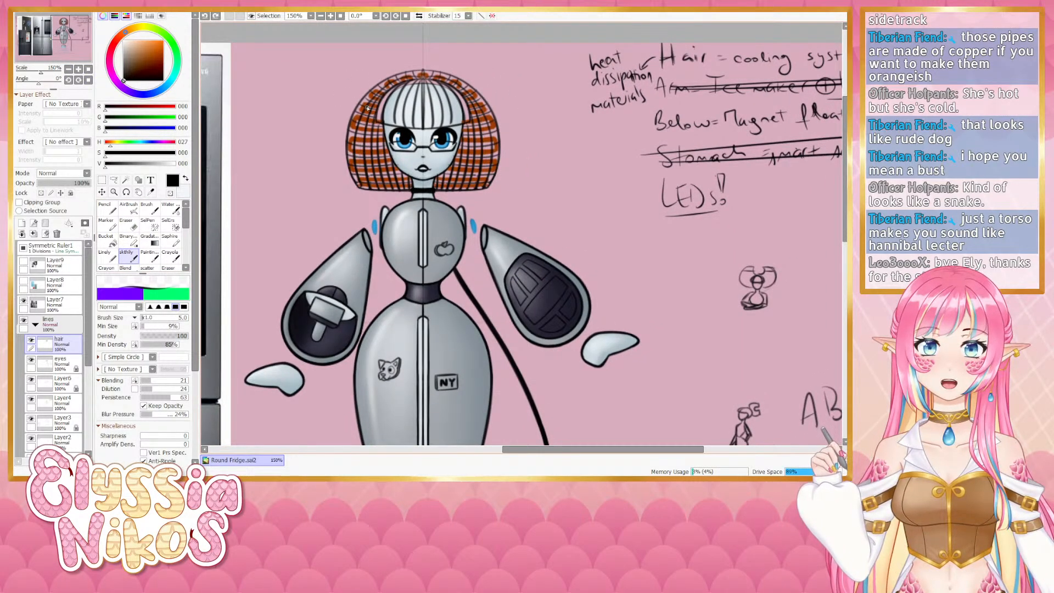
drag(366, 110, 365, 186)
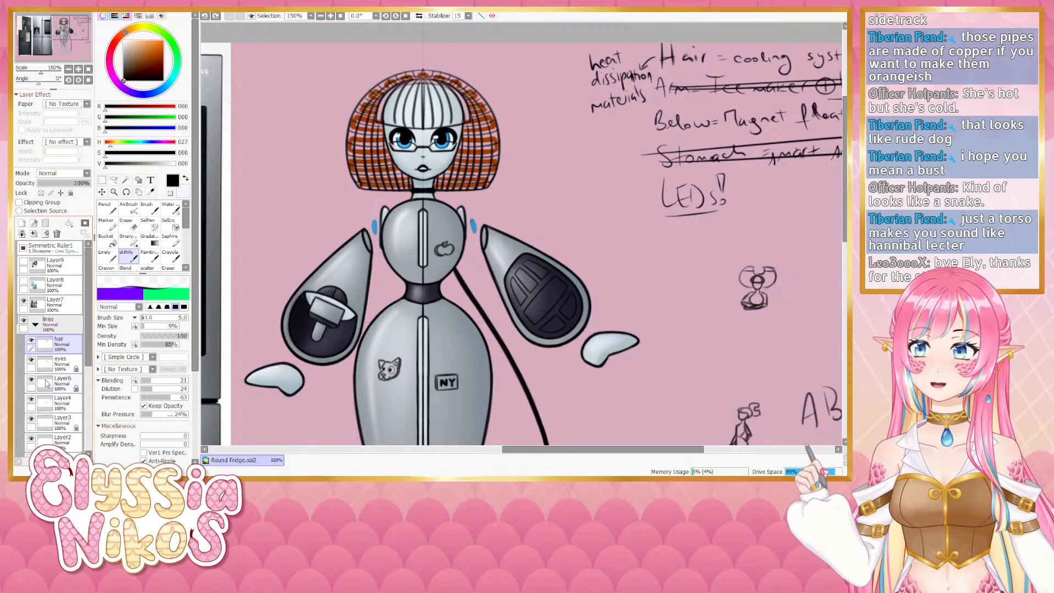
- Toggle the copper hair colour layer on and off to compare the hair with and without colour
click(31, 359)
click(32, 360)
click(31, 360)
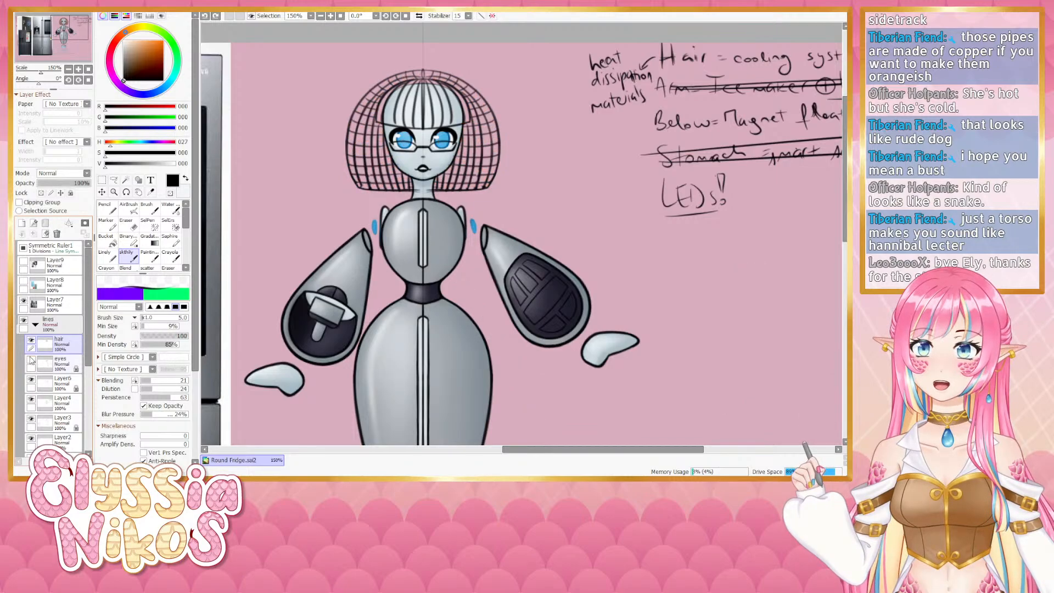
click(31, 359)
click(31, 359)
click(31, 360)
click(31, 360)
click(32, 359)
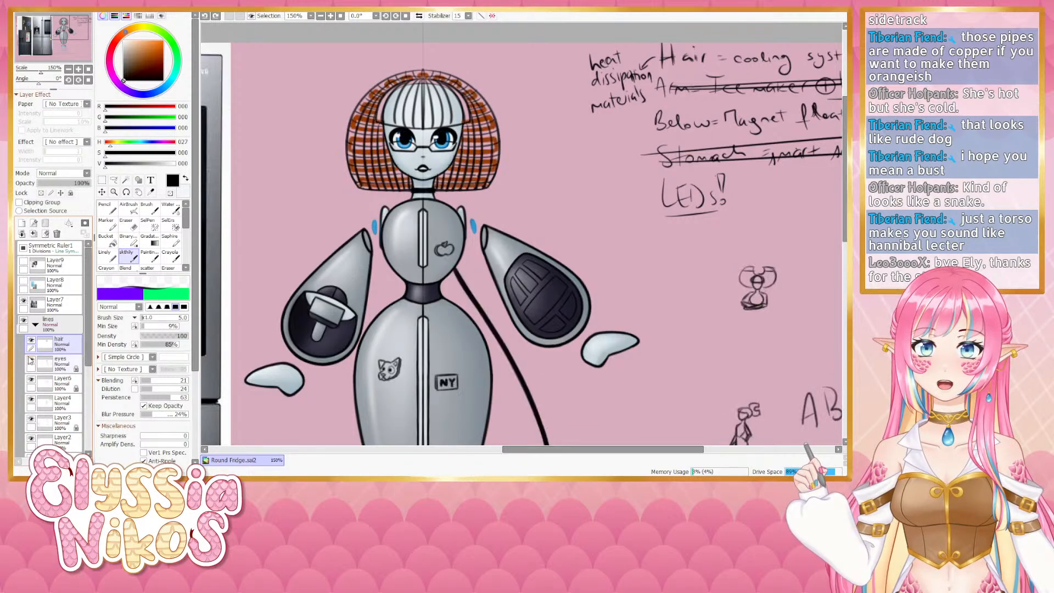
- Select Layer5, add a new layer above it and undo the last change
click(70, 383)
click(22, 223)
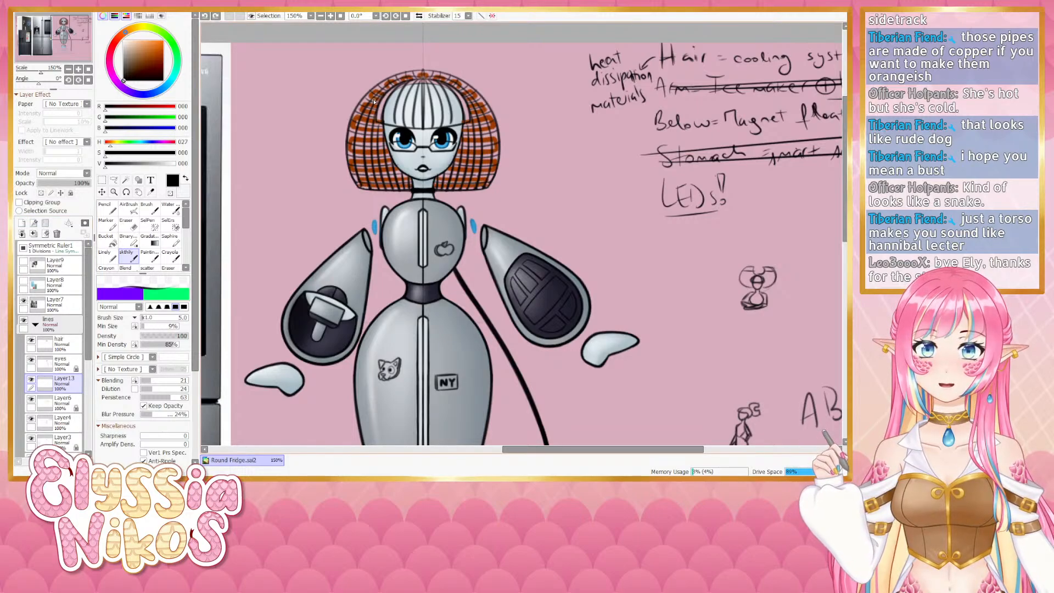
key(ctrl+z)
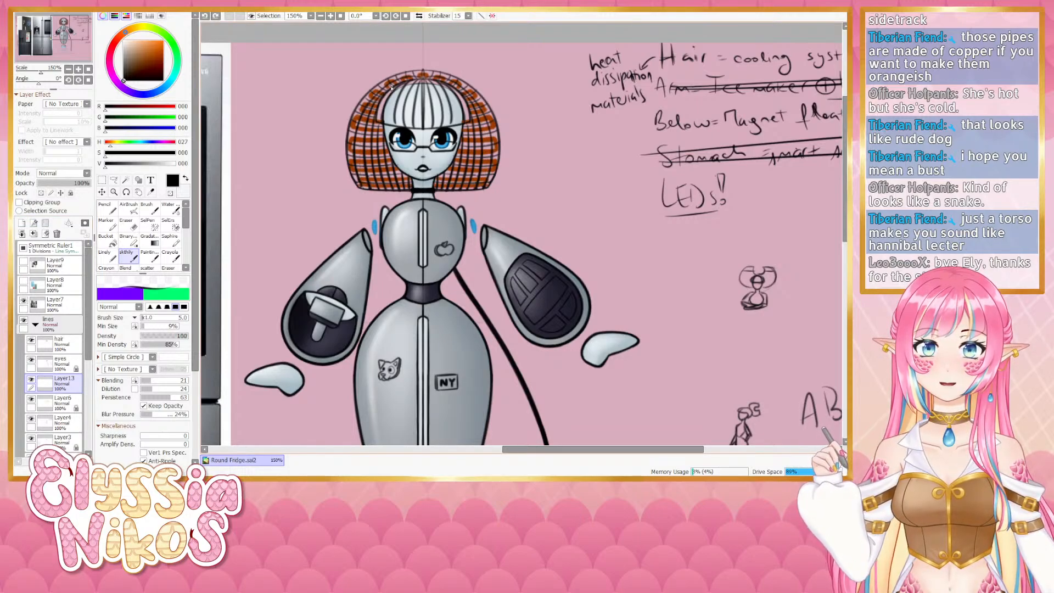
- Try drawing black strands on the hair's left side with the blending brush, undoing each stroke
drag(360, 165, 382, 93)
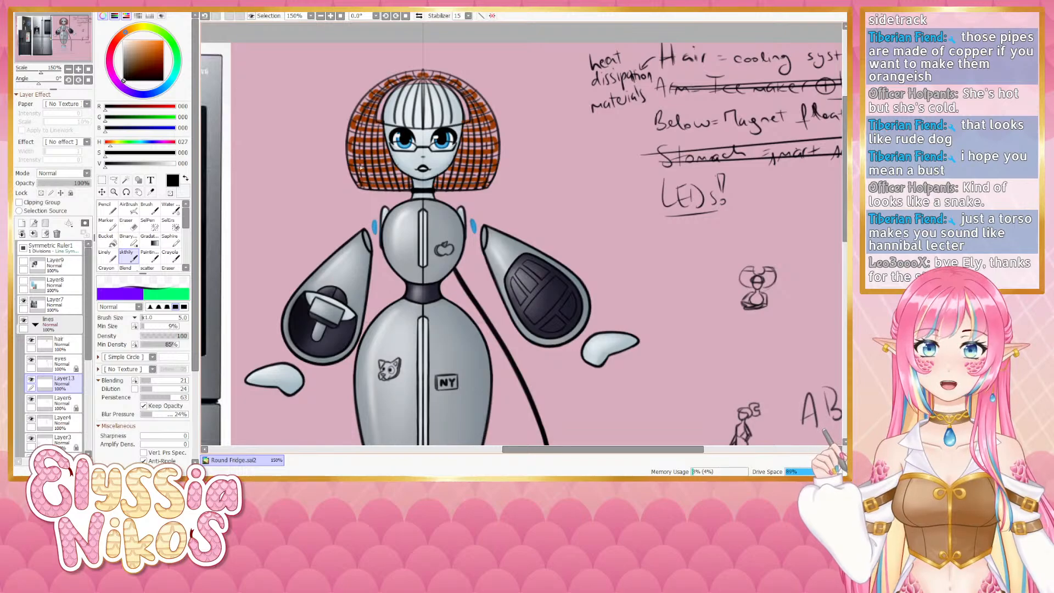
key(ctrl+z)
drag(363, 160, 362, 181)
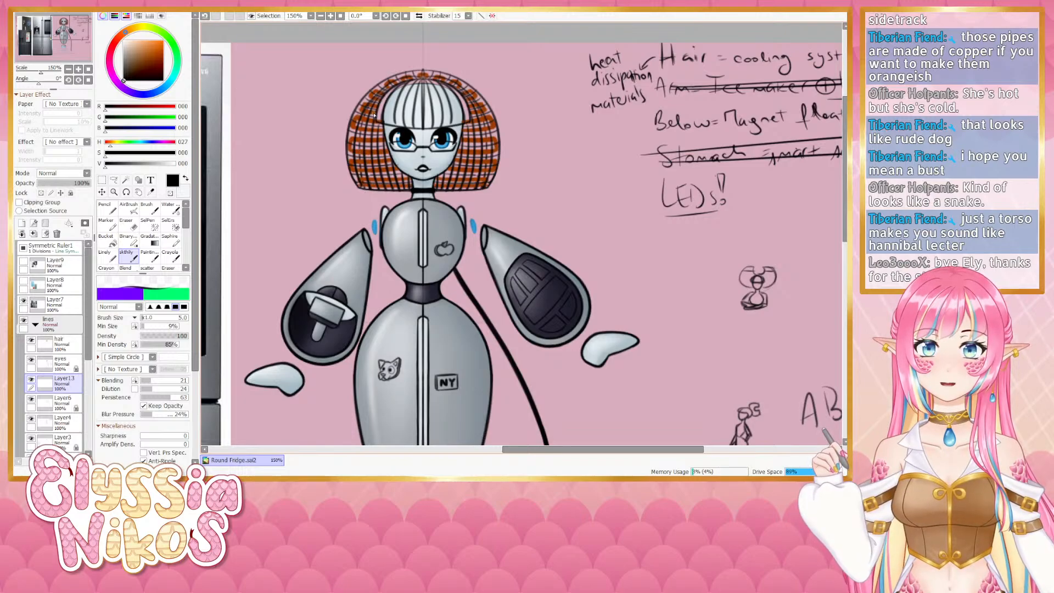
key(ctrl+z)
mouse_move(367, 144)
mouse_down()
mouse_move(376, 116)
mouse_move(374, 183)
mouse_move(376, 136)
mouse_move(377, 171)
mouse_up()
key(ctrl+z)
key(ctrl+z)
key(ctrl+z)
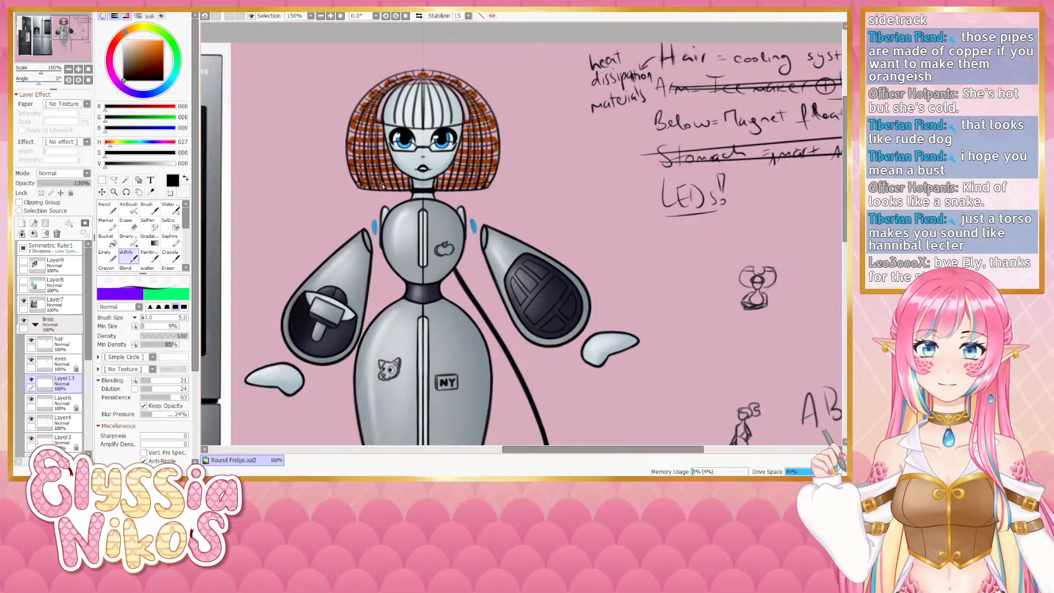
key(ctrl+z)
- Attempt more strands down the hair's left edge and across its top, undoing them again
drag(379, 125, 383, 185)
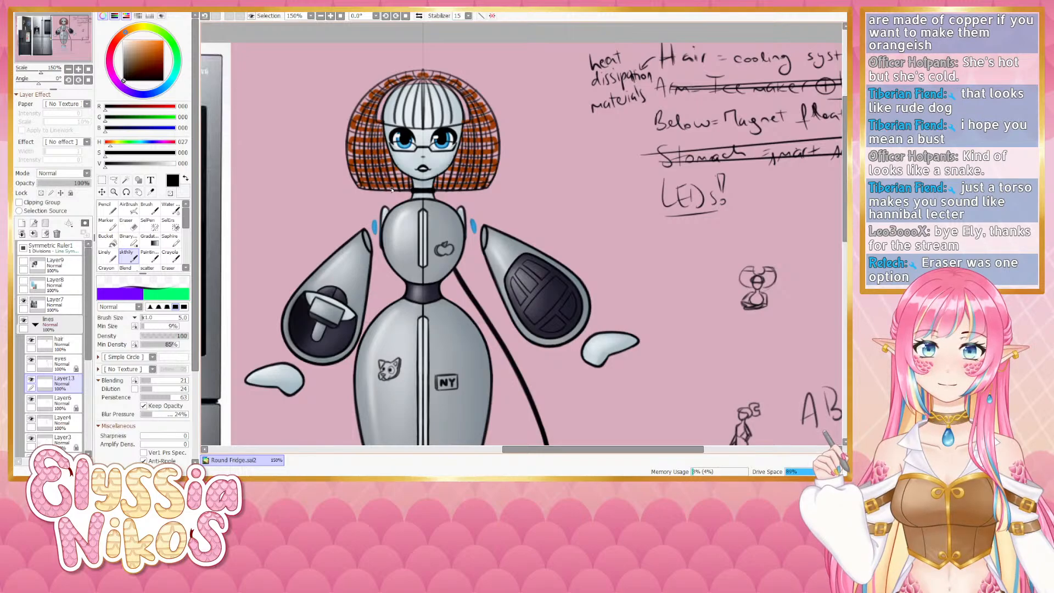
key(ctrl+z)
drag(381, 129, 388, 192)
key(ctrl+z)
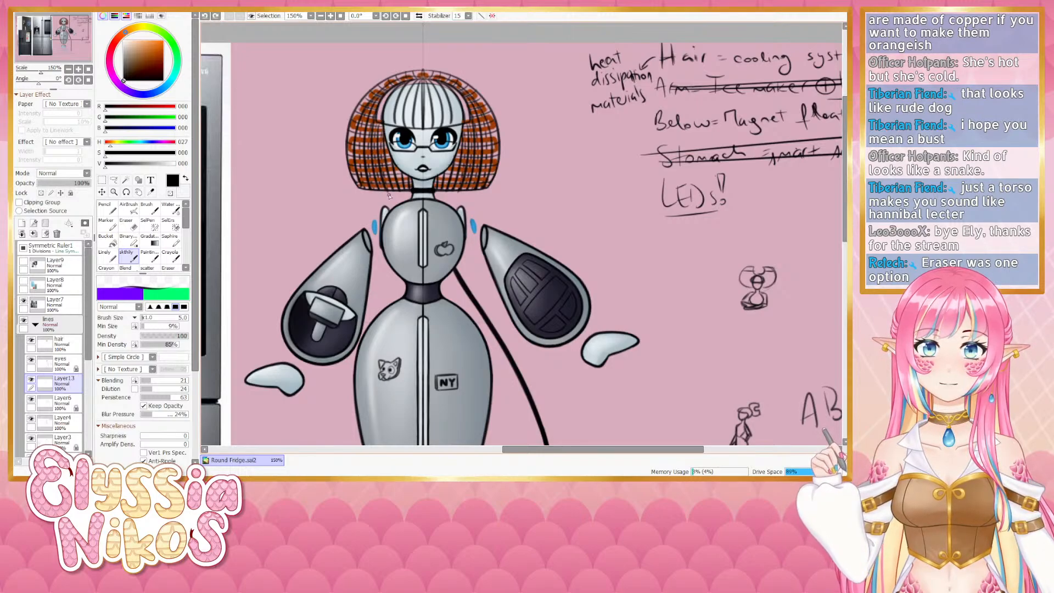
key(ctrl+z)
drag(380, 133, 389, 190)
key(ctrl+z)
drag(381, 133, 389, 184)
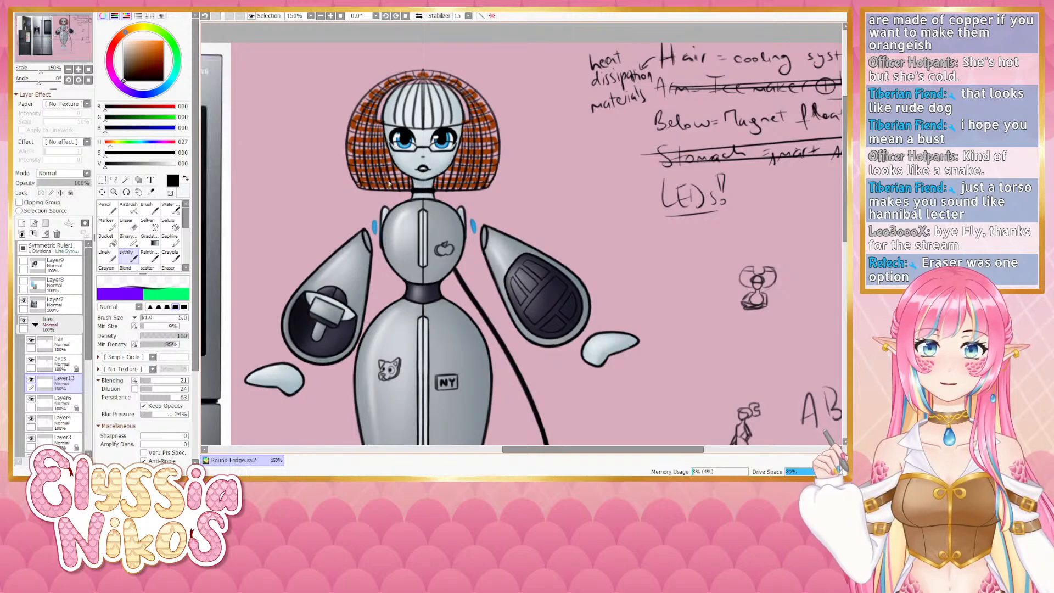
mouse_move(388, 148)
mouse_down()
mouse_move(392, 185)
mouse_move(391, 168)
mouse_move(407, 191)
mouse_up()
key(ctrl+z)
key(ctrl+z)
key(ctrl+z)
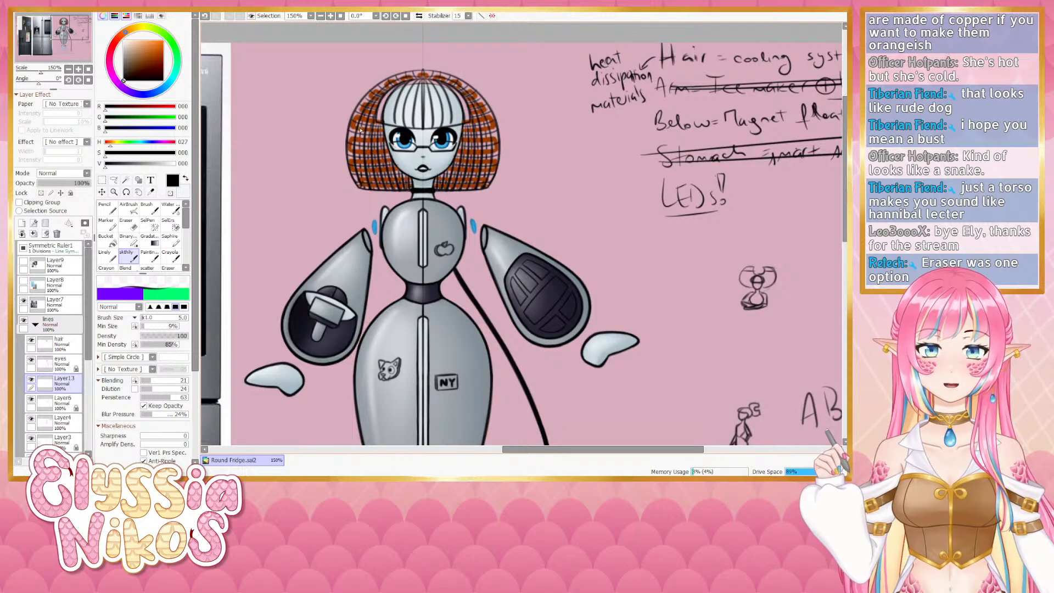
drag(415, 73, 365, 102)
key(ctrl+z)
key(ctrl+z)
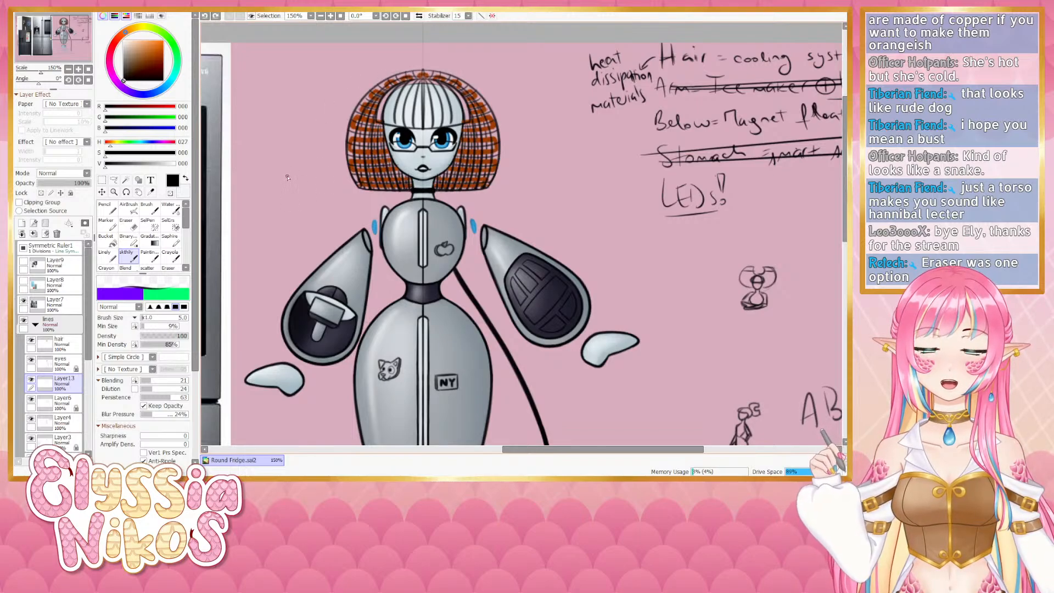
- Toggle the eyes layer's visibility off and on and select that layer
click(31, 360)
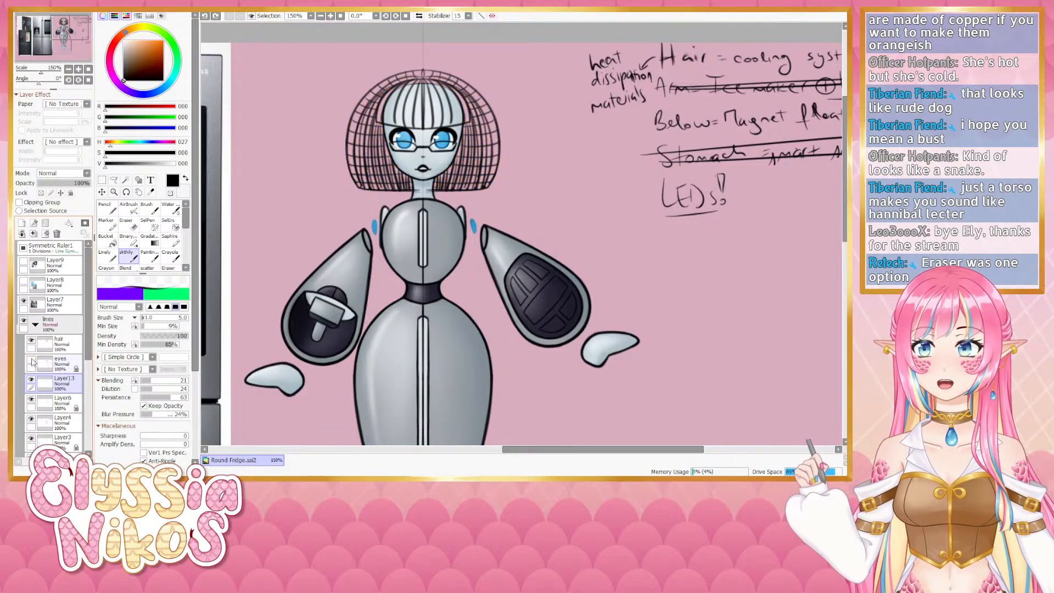
click(31, 360)
click(60, 367)
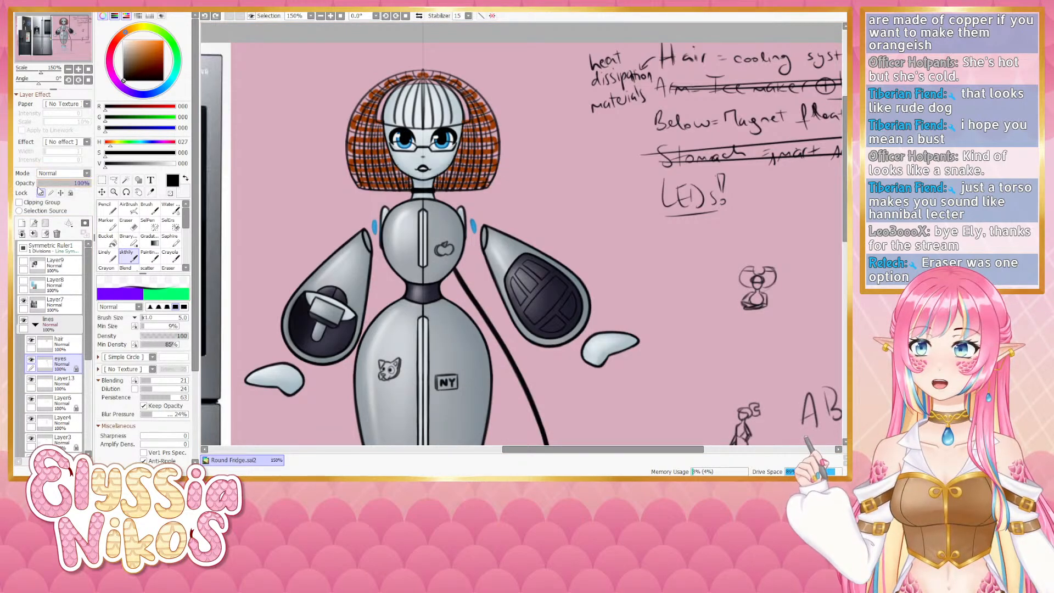
- Sample the copper hair colour and add small copper touches along the top of the hair with the line brush
right_click(355, 118)
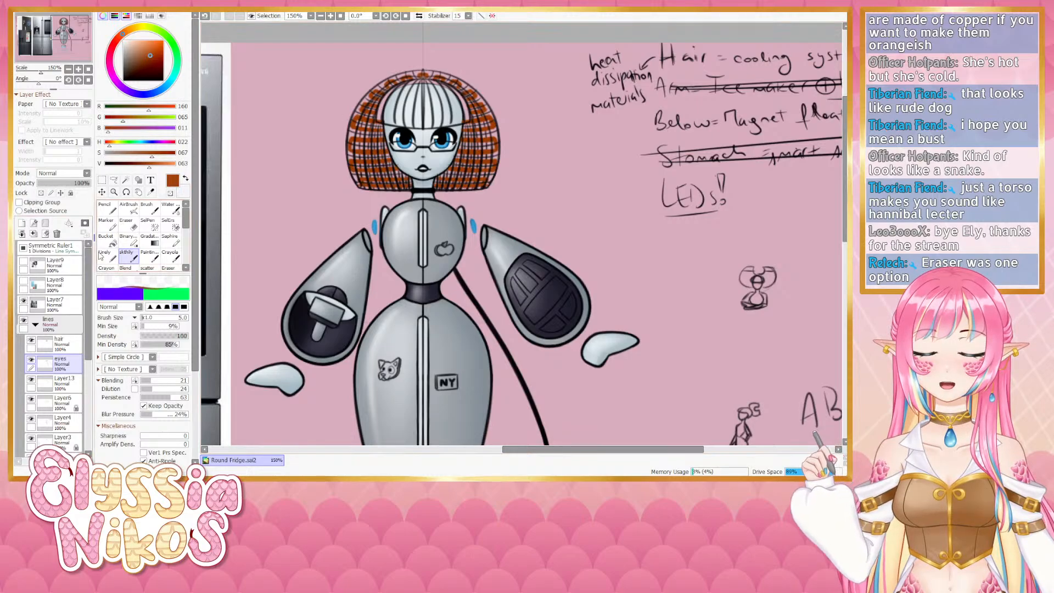
click(105, 254)
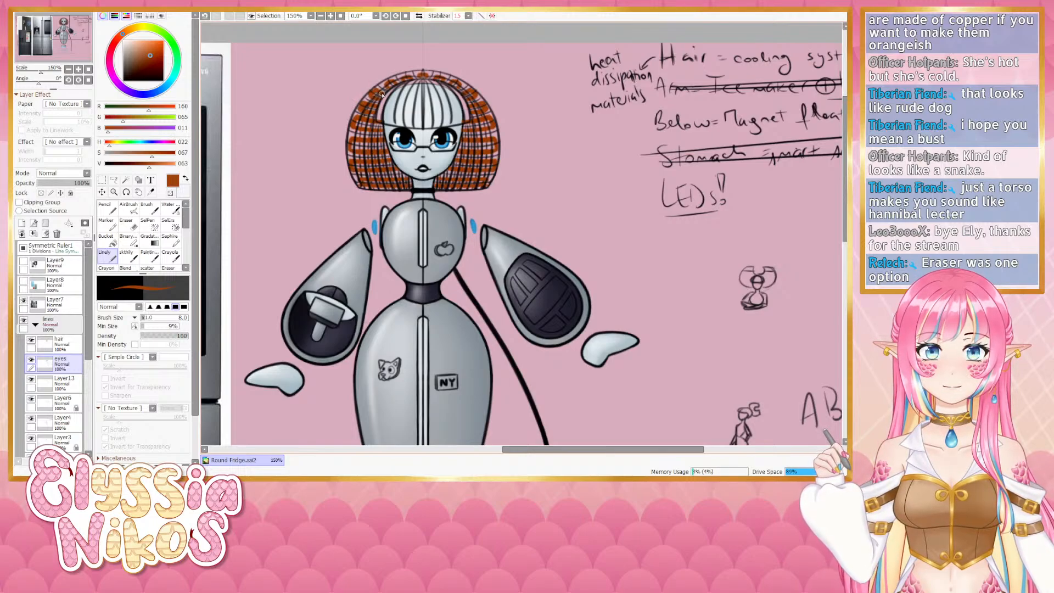
key(ctrl+z)
drag(377, 91, 387, 82)
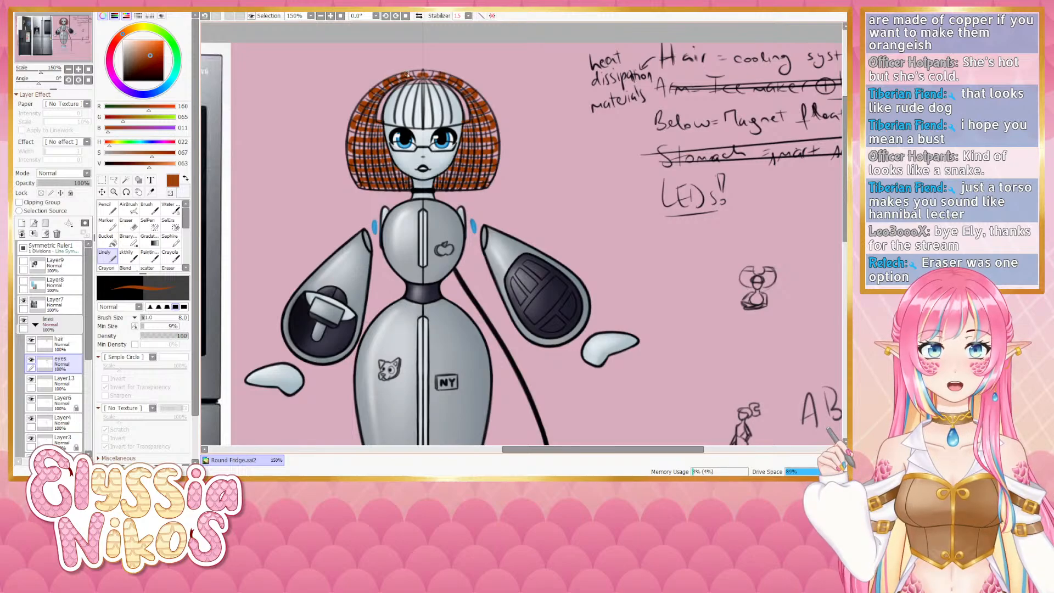
key(ctrl+z)
drag(401, 78, 410, 81)
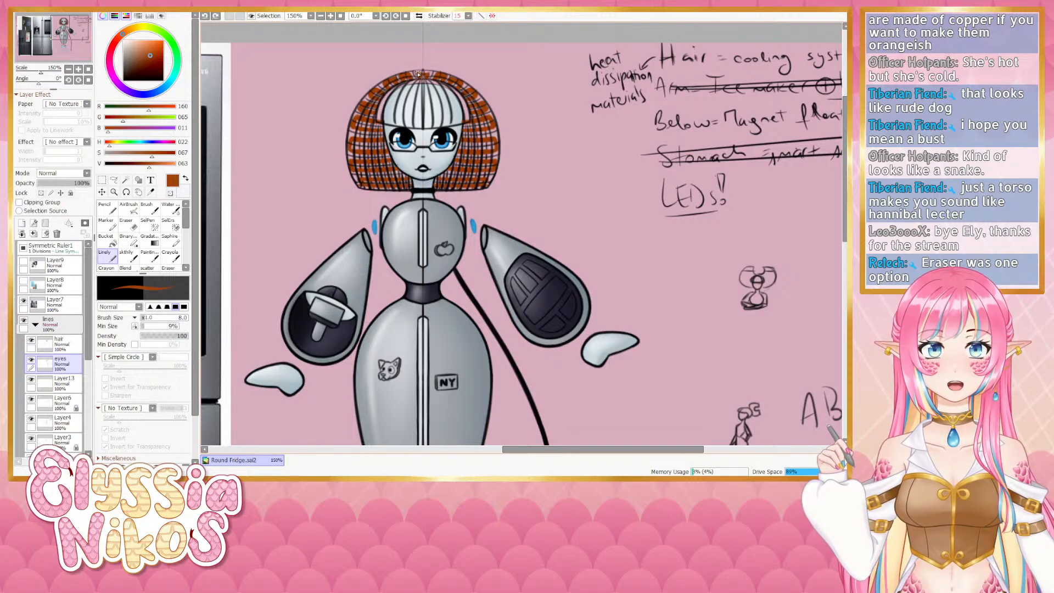
drag(417, 74, 427, 74)
click(127, 224)
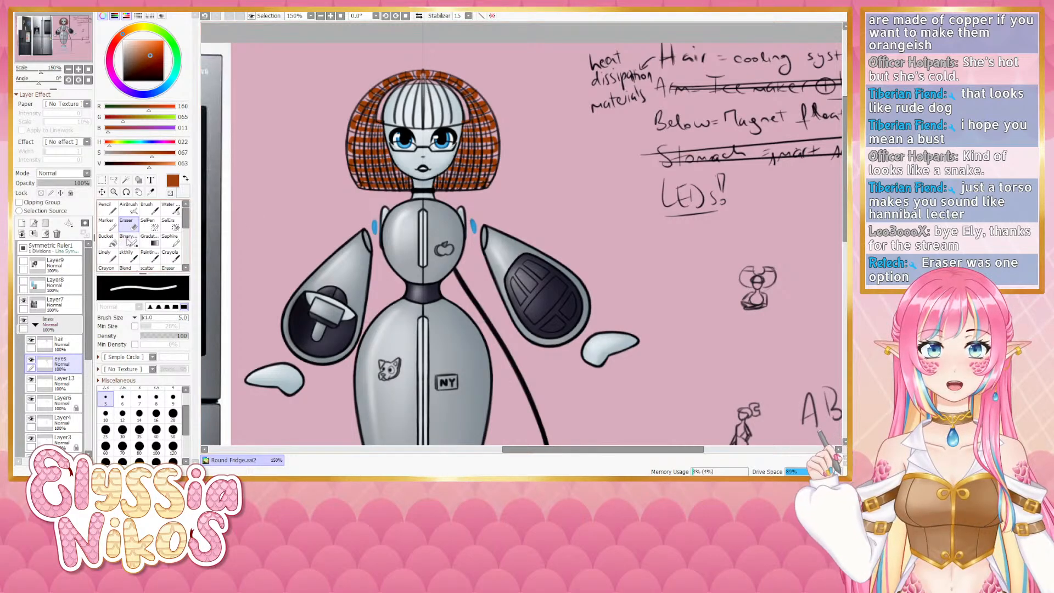
click(128, 254)
click(110, 255)
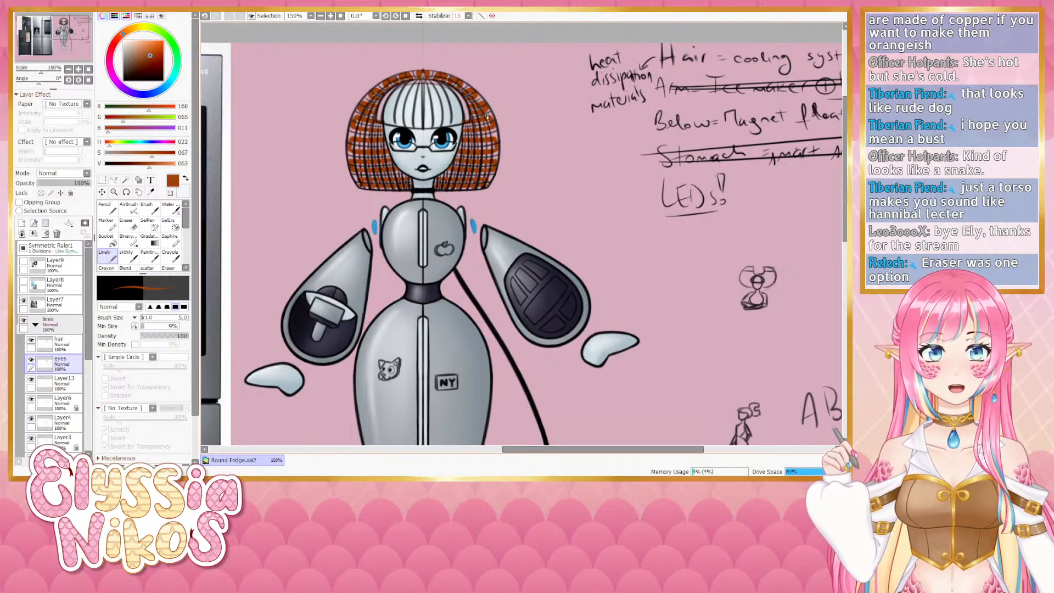
- Try small copper strokes on the hair's right side, undoing each one
mouse_move(477, 124)
mouse_down()
mouse_move(489, 123)
mouse_move(472, 122)
mouse_up()
key(ctrl+z)
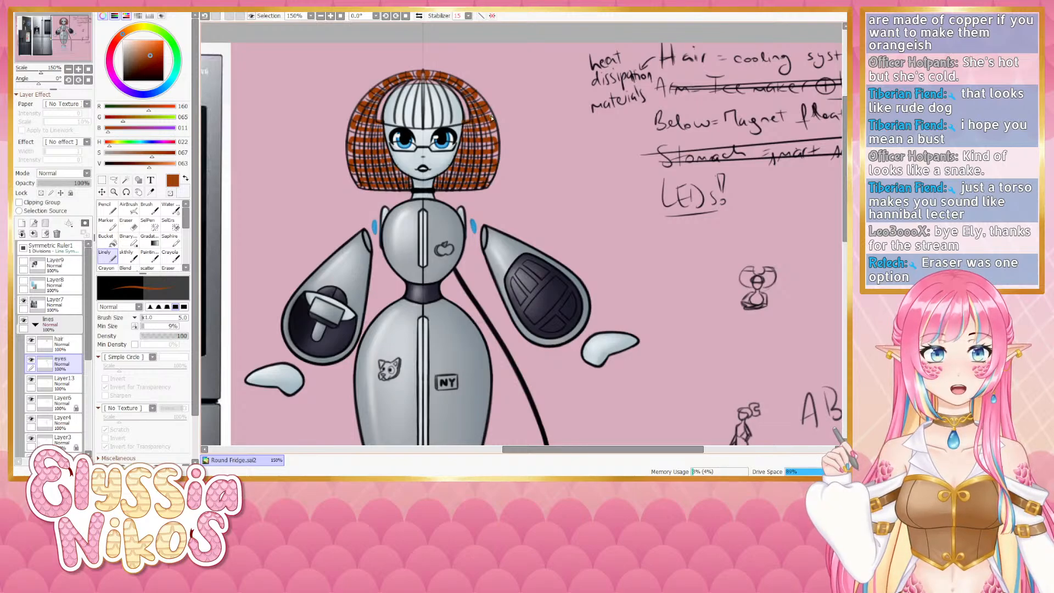
key(ctrl+z)
mouse_move(463, 132)
mouse_down()
mouse_move(490, 131)
mouse_move(471, 133)
mouse_up()
key(ctrl+z)
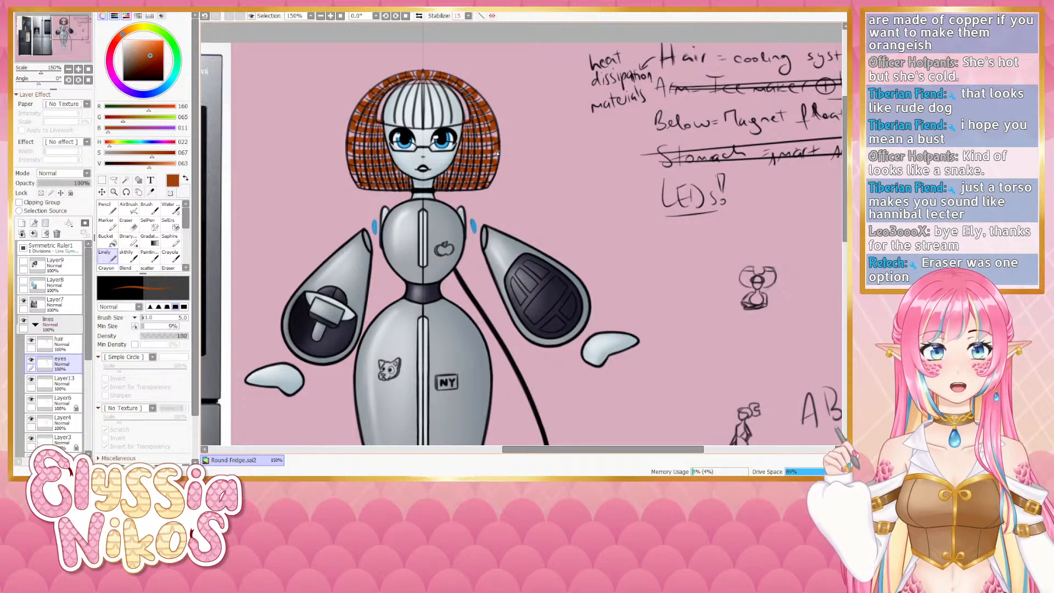
drag(484, 181, 489, 181)
key(ctrl+z)
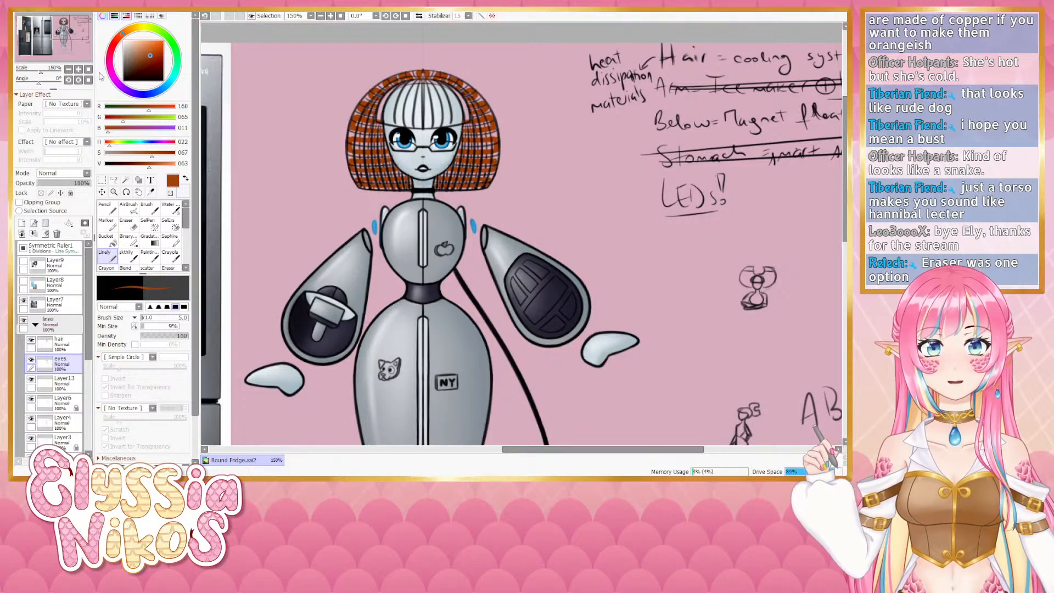
- Switch to the eraser on the hair layer, zoom to 100% and toggle the hair layer's visibility to compare
click(130, 231)
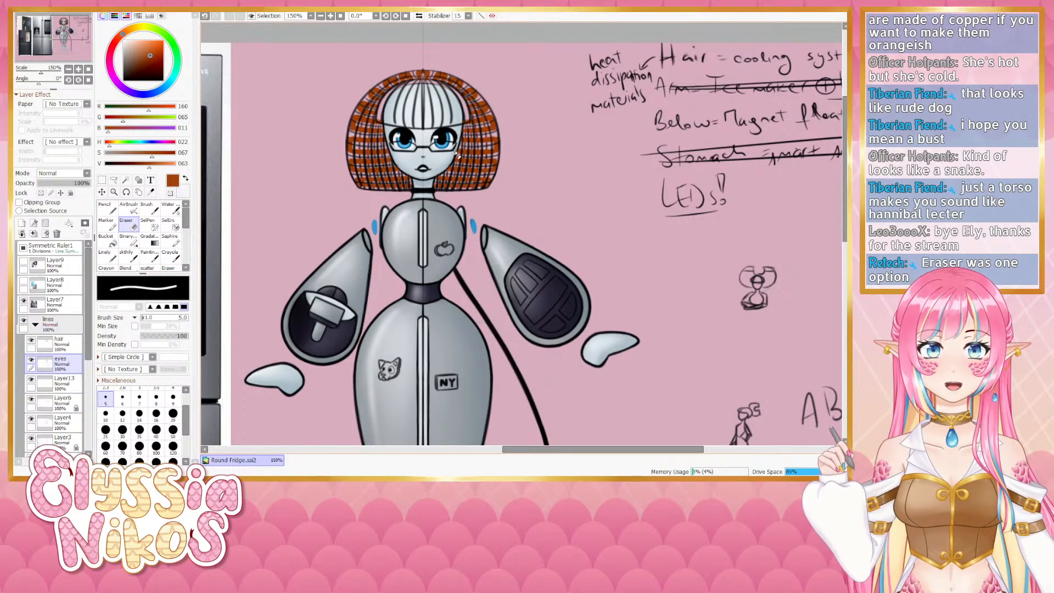
click(55, 343)
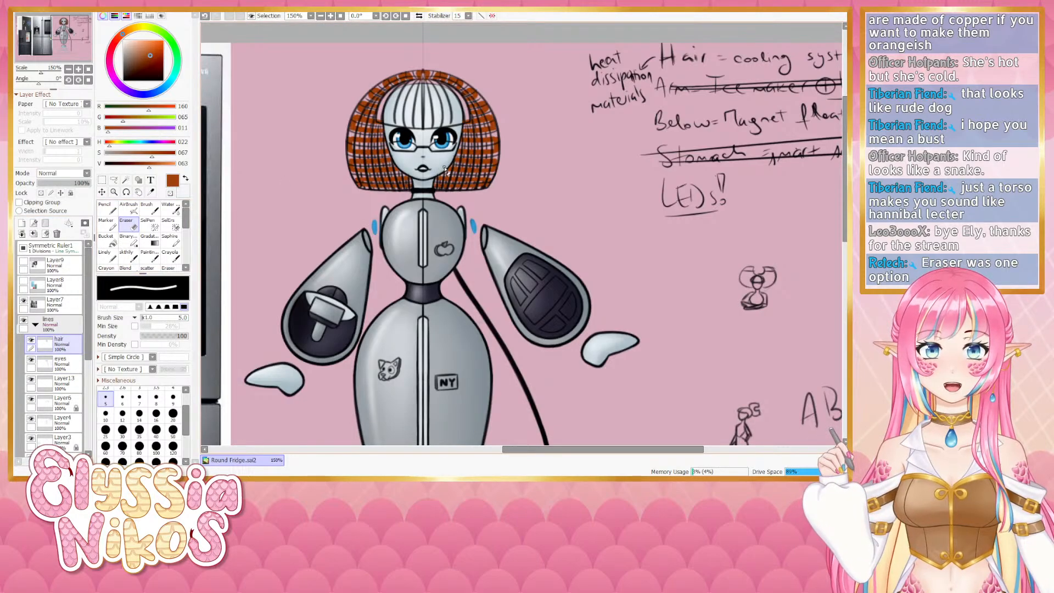
click(68, 69)
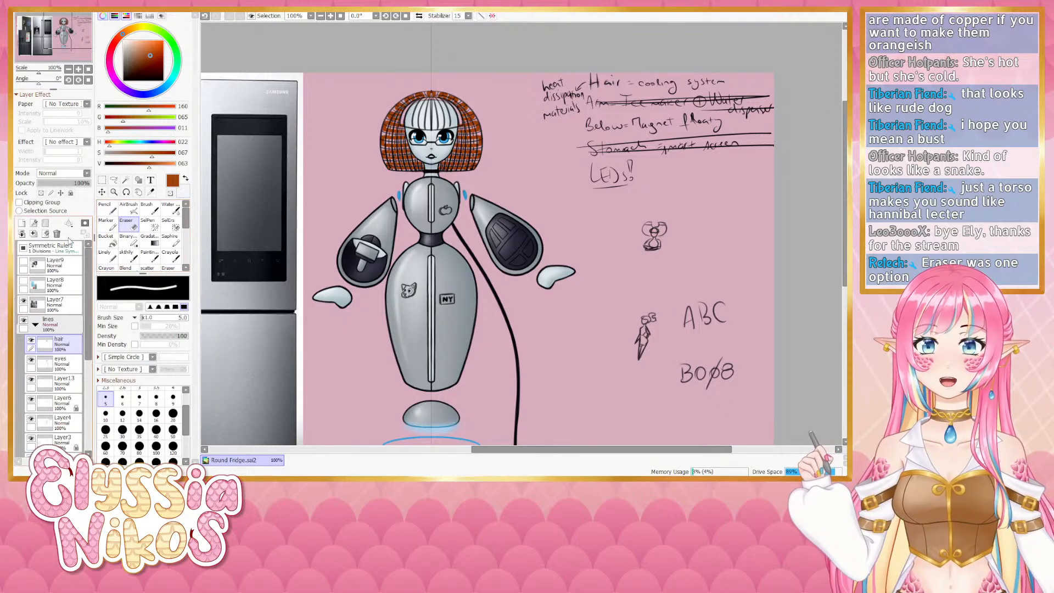
click(31, 343)
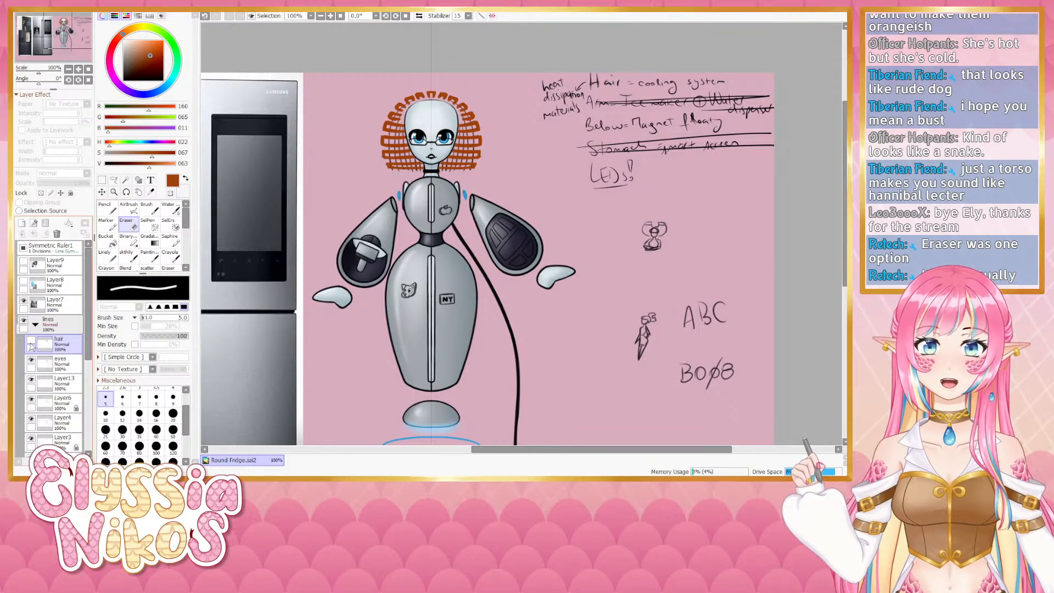
click(31, 342)
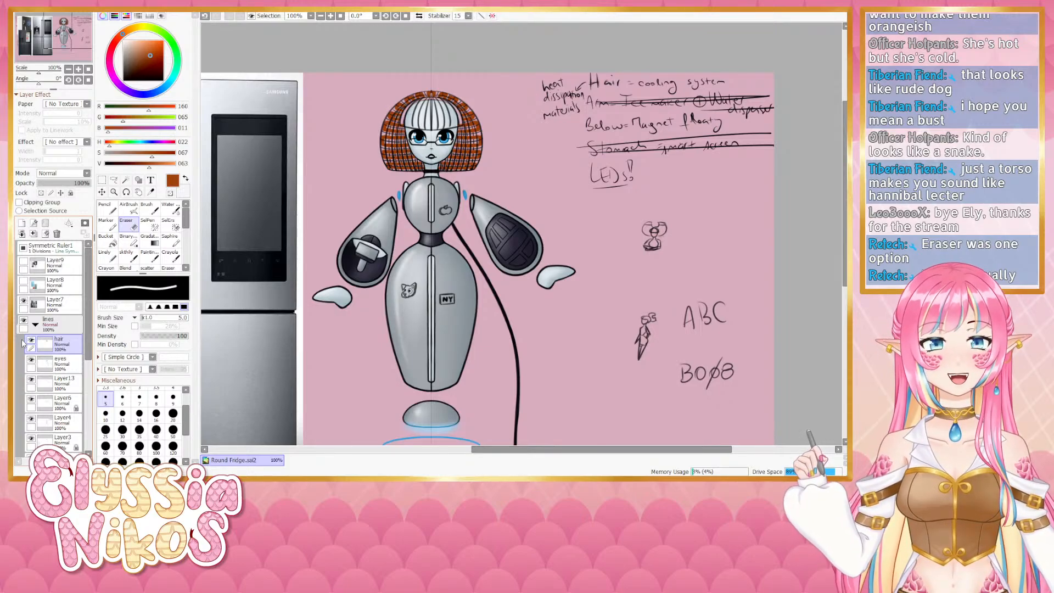
- Pan around the canvas to review the whole character, hover rings and magnet sketches
drag(544, 220, 548, 139)
mouse_move(554, 182)
mouse_down()
mouse_move(545, 149)
mouse_move(550, 186)
mouse_up()
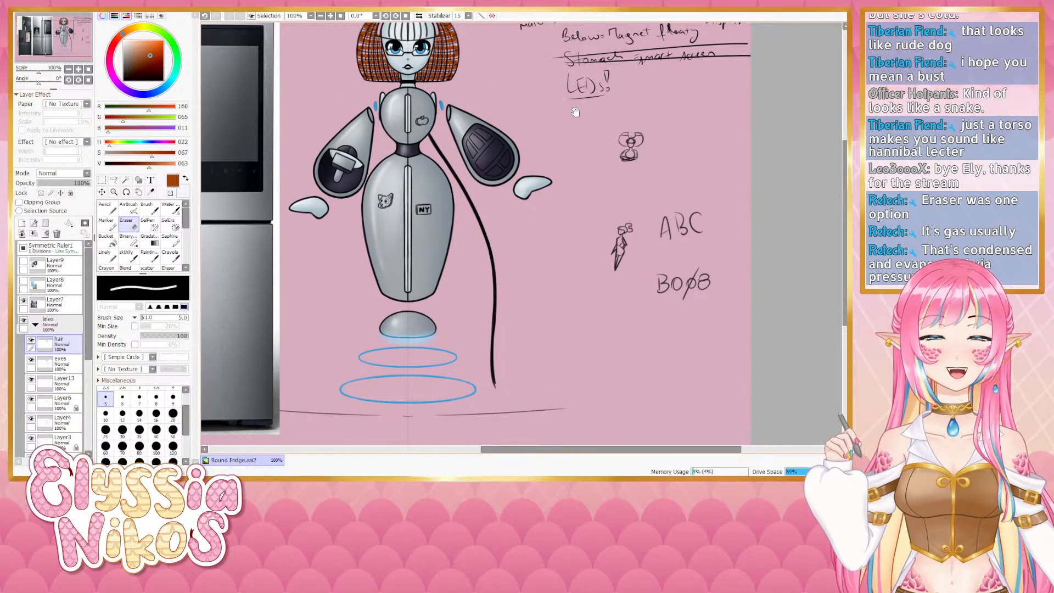
drag(572, 112, 571, 179)
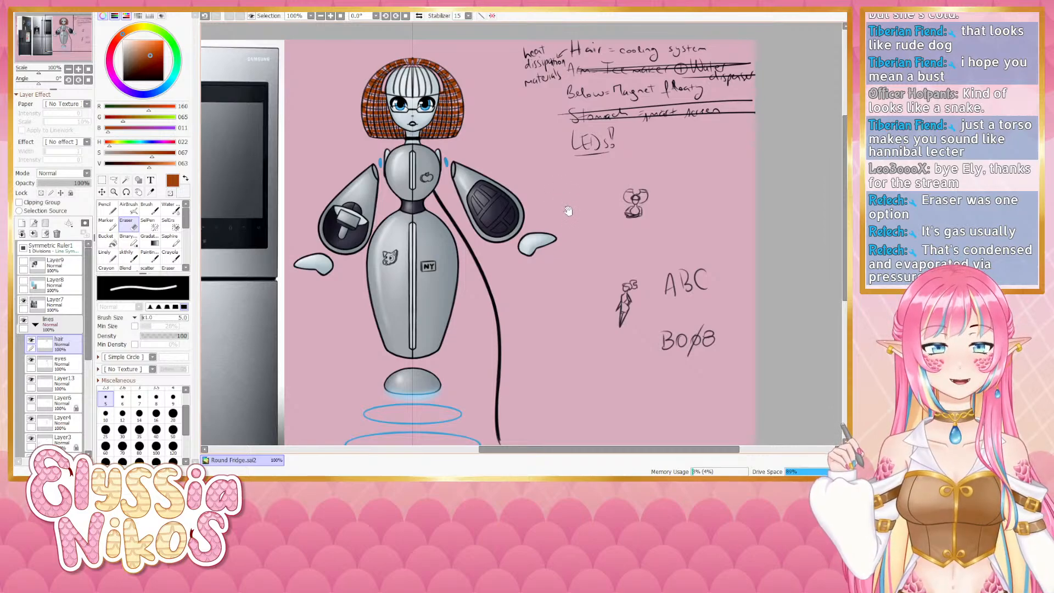
mouse_move(568, 241)
mouse_down()
mouse_move(584, 168)
mouse_move(567, 244)
mouse_up()
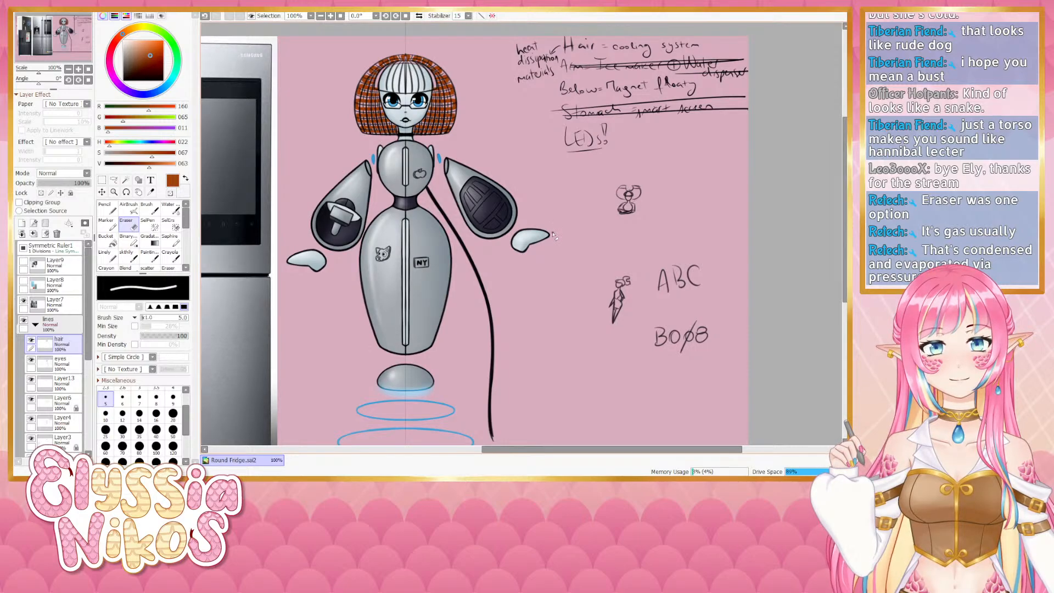
mouse_move(552, 235)
mouse_down()
mouse_move(558, 177)
mouse_move(572, 163)
mouse_move(571, 231)
mouse_move(560, 238)
mouse_up()
drag(612, 197, 611, 159)
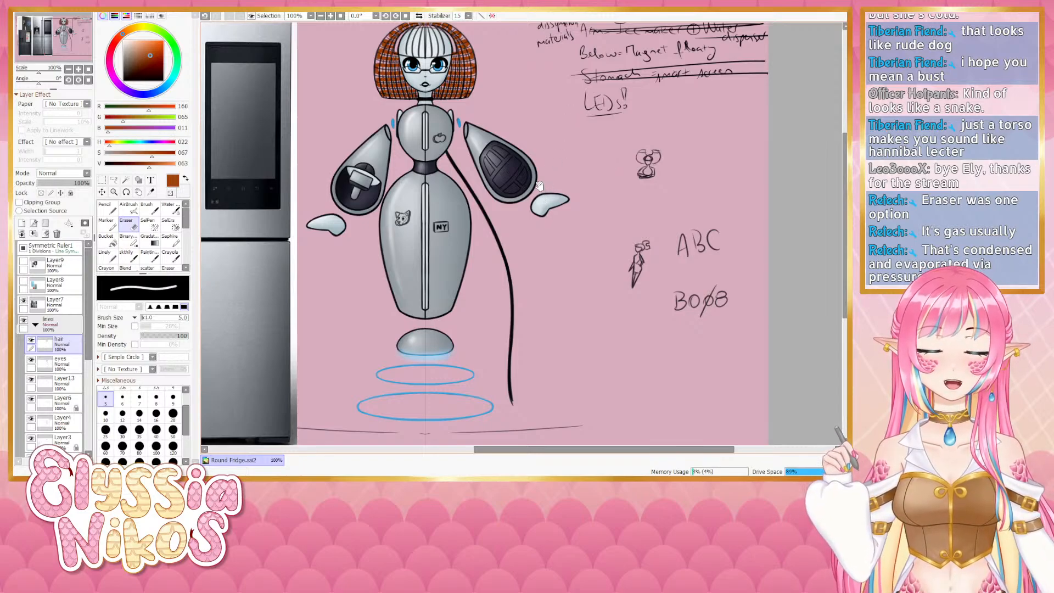
drag(541, 192, 550, 258)
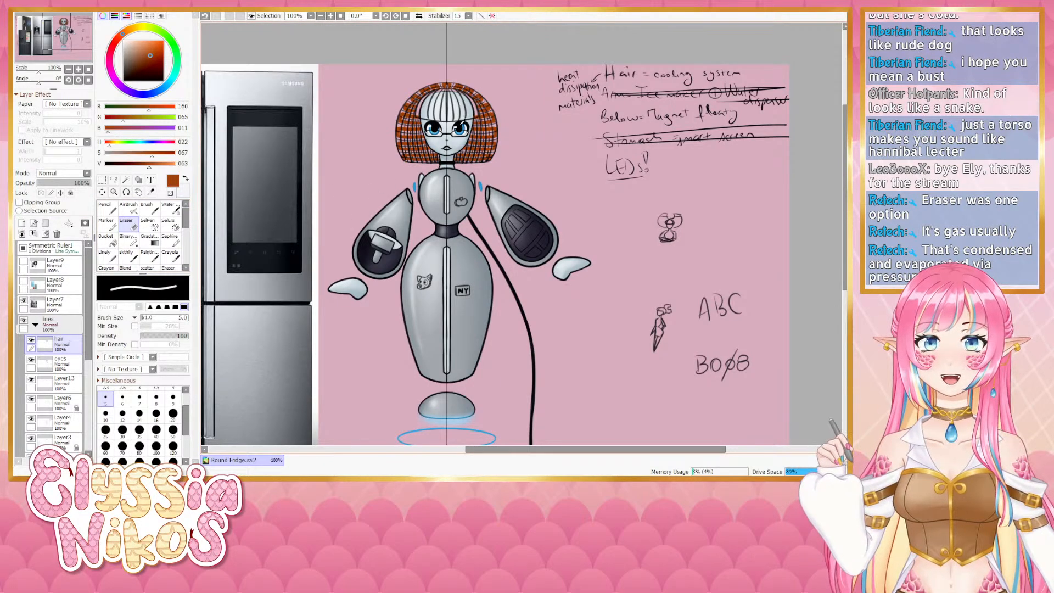
- Pick black with the blending brush and toggle the hair layer's visibility to compare
click(123, 80)
click(126, 256)
click(32, 340)
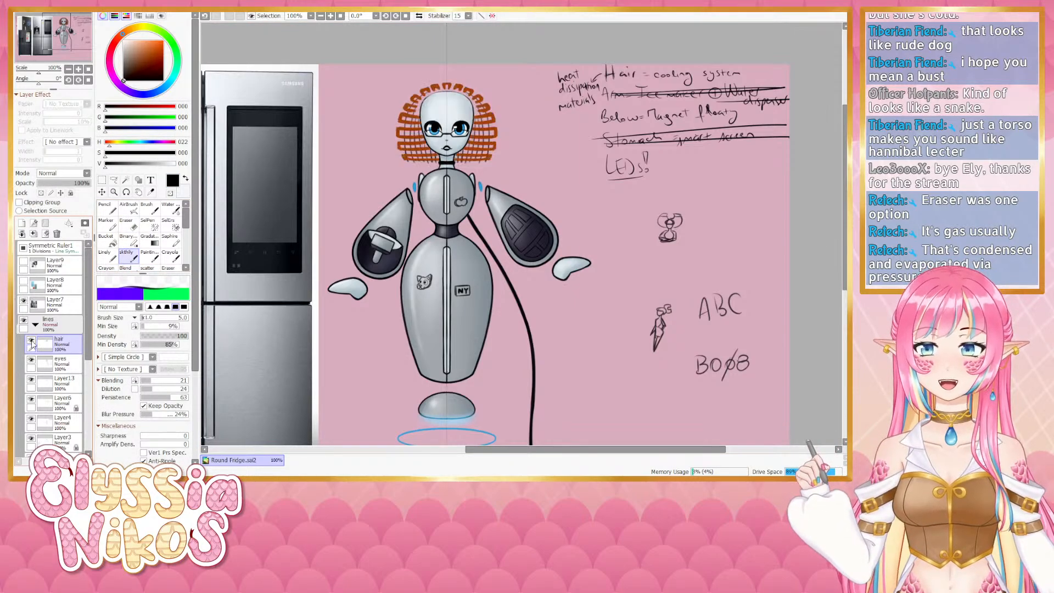
click(31, 340)
click(32, 340)
click(31, 340)
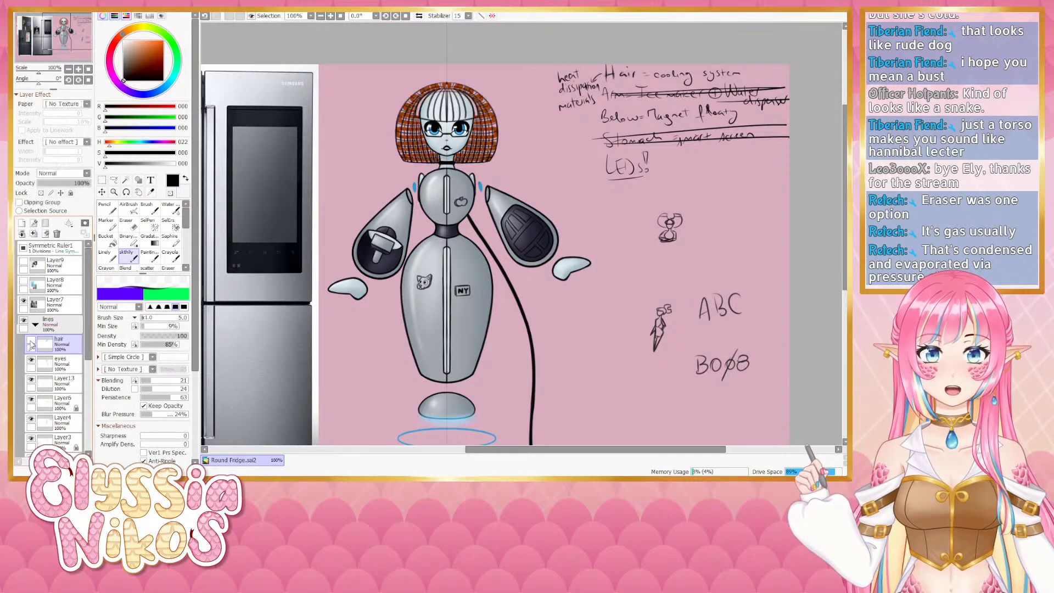
- Toggle the visibility of Layer5 and Layer13 and select Layer13
click(31, 399)
click(31, 399)
click(31, 380)
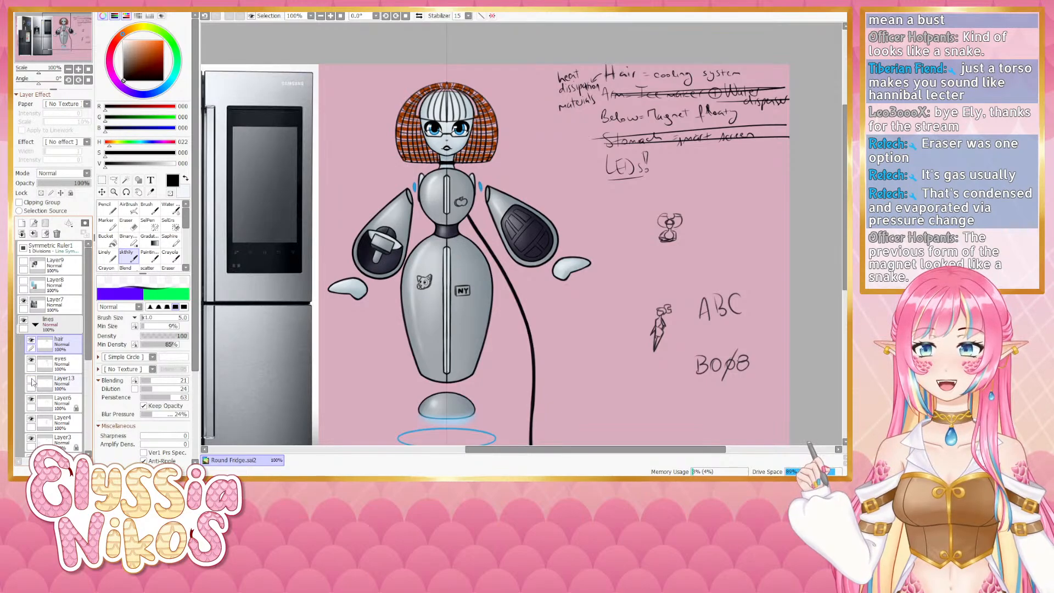
click(31, 380)
click(32, 380)
click(32, 380)
click(52, 382)
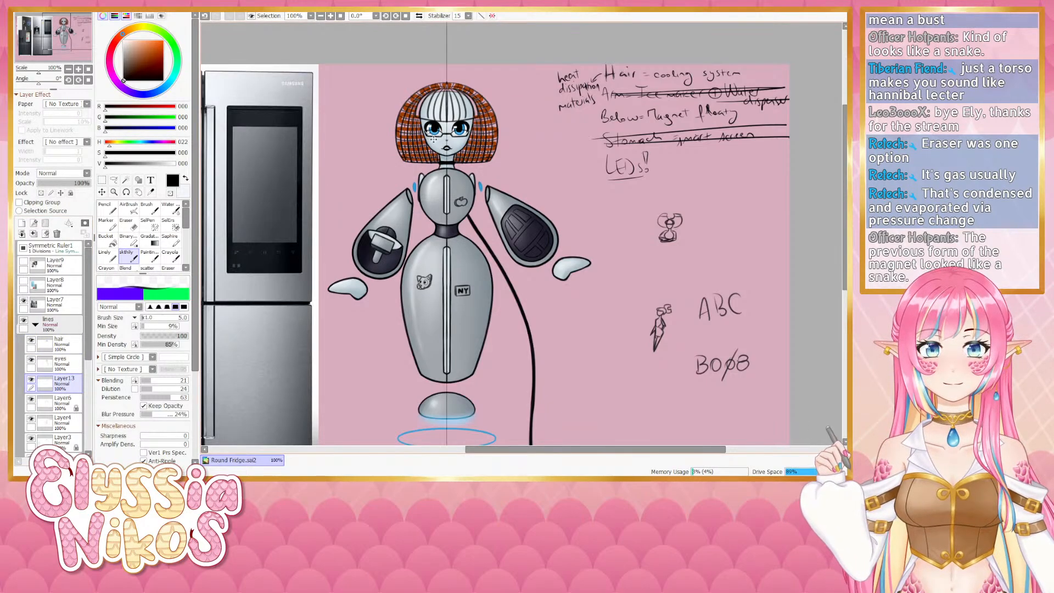
- Set the blending brush size to 6
key(bracketright)
key(bracketright)
key(bracketright)
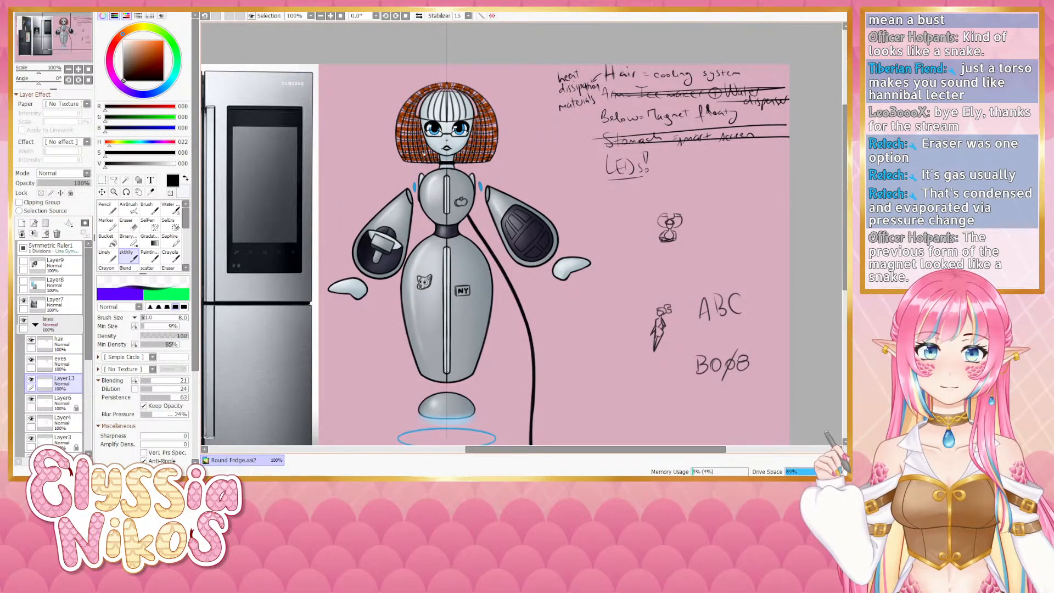
key(bracketleft)
key(bracketleft)
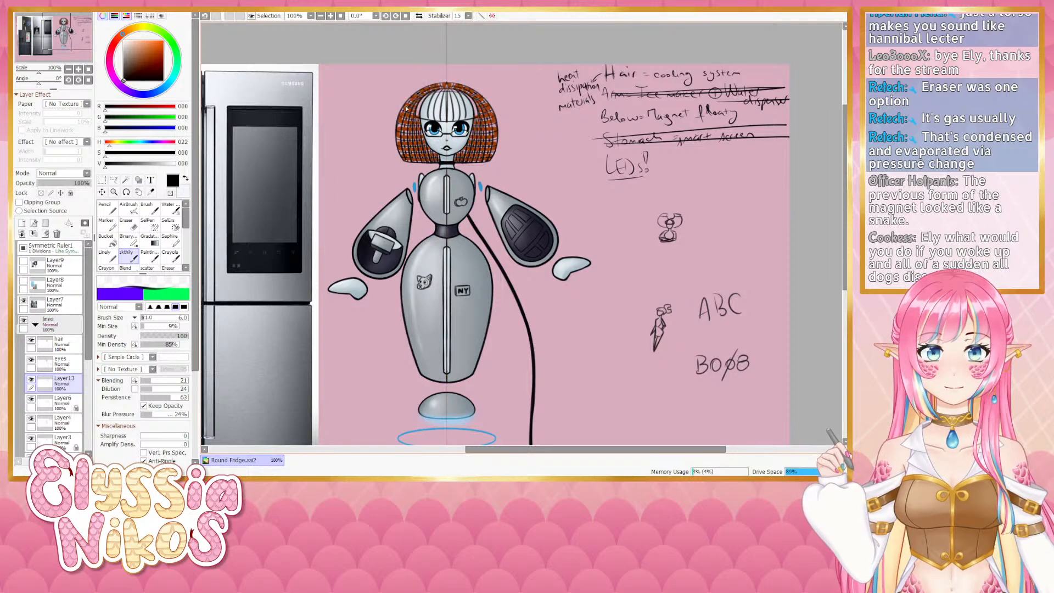
- Zoom in on the head and blend a stroke down the left side of the copper mesh hair
click(79, 69)
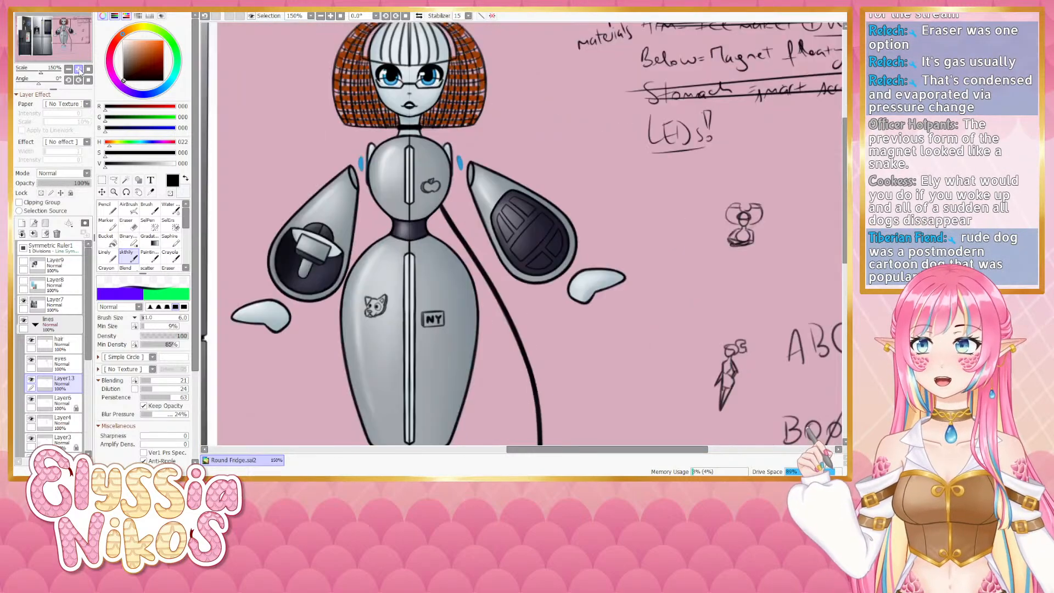
click(79, 70)
scroll(416, 116, up, 5)
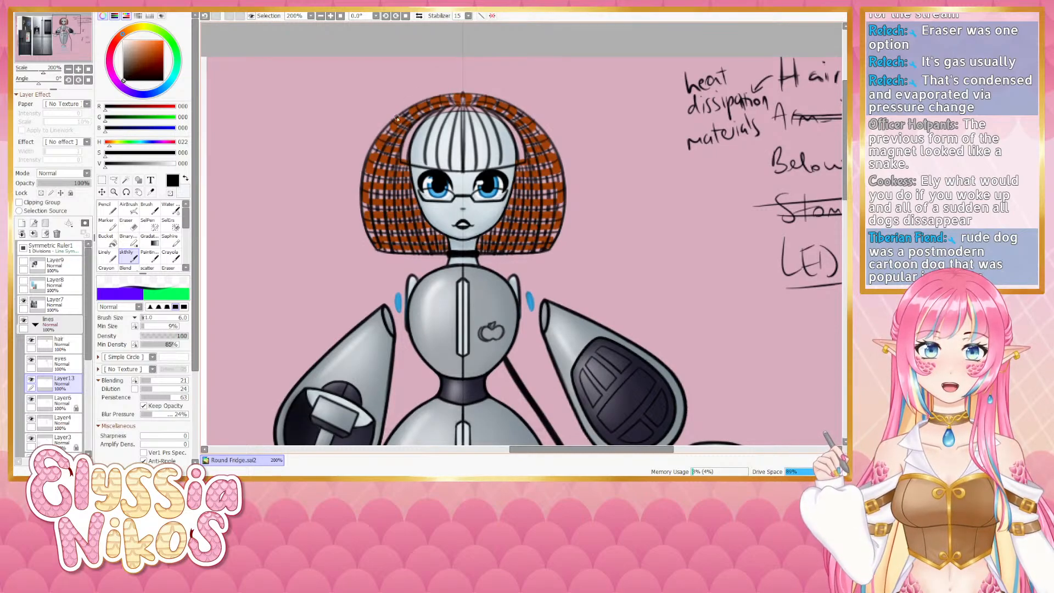
drag(387, 131, 373, 214)
key(ctrl+z)
drag(376, 150, 372, 226)
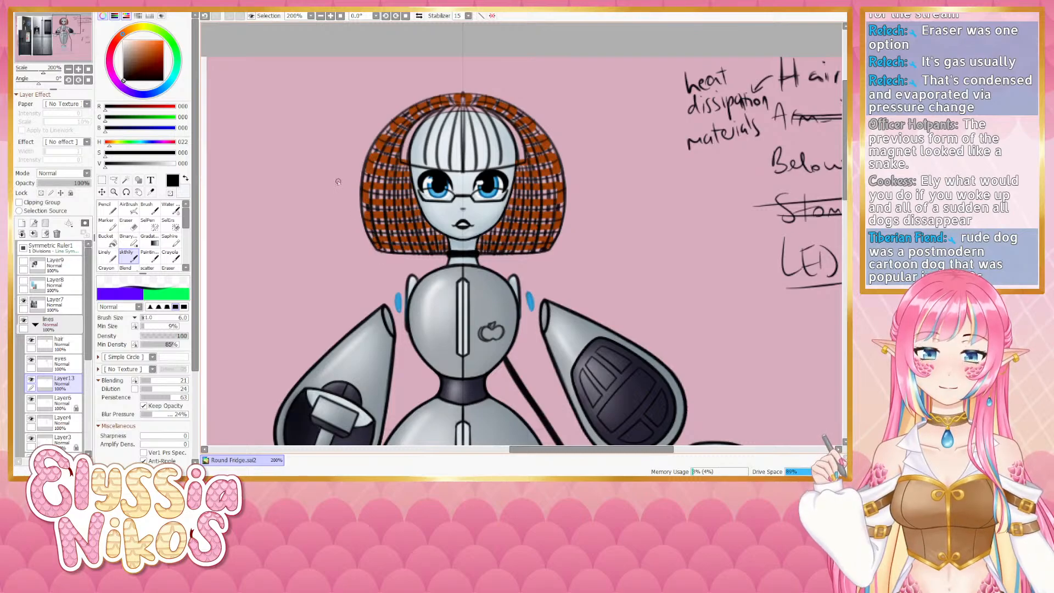
- Rotate the view to about -64° and set the blending brush size to 3, undoing a trial stroke on the hair
click(68, 69)
click(68, 70)
click(68, 69)
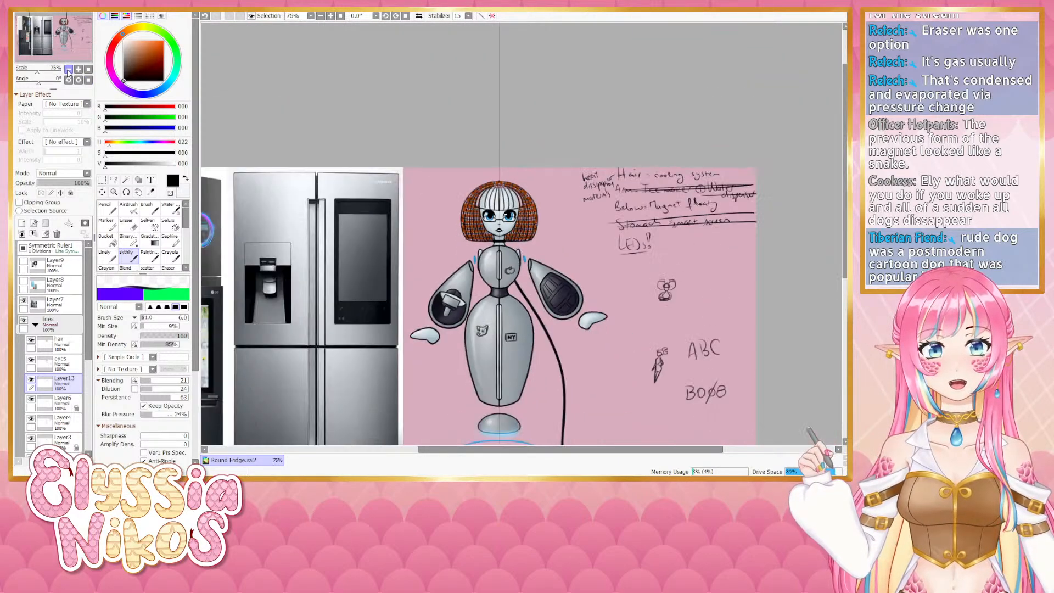
drag(434, 160, 415, 123)
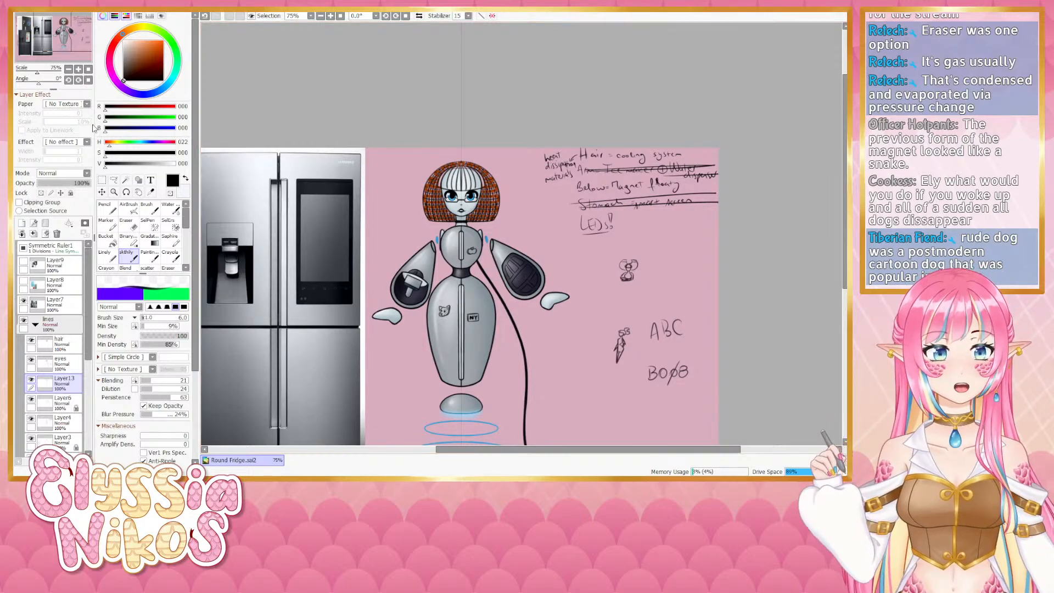
click(78, 70)
click(78, 69)
drag(38, 83, 30, 83)
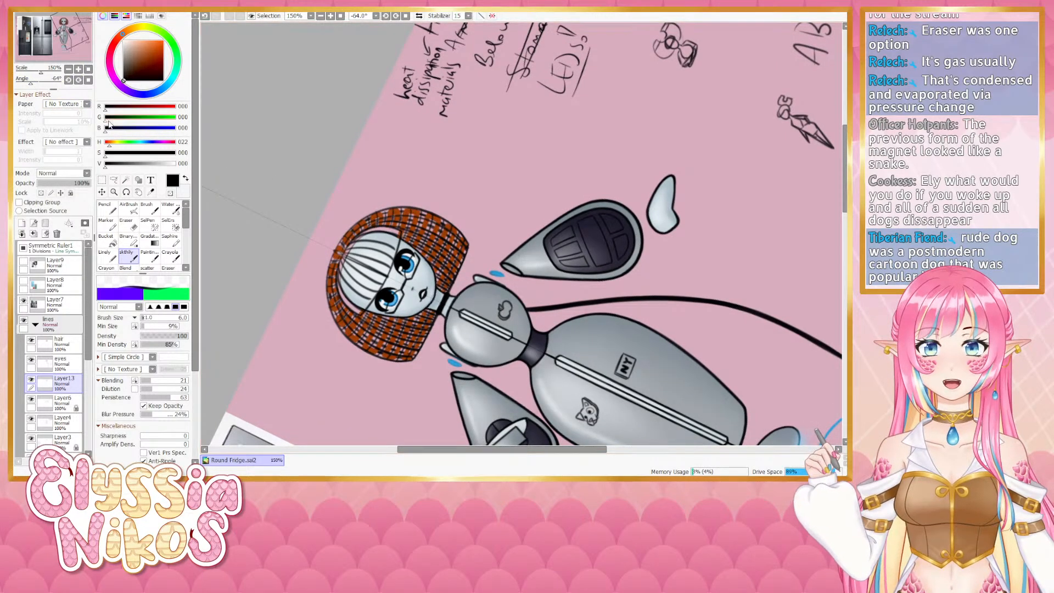
click(78, 69)
mouse_move(324, 226)
mouse_down()
mouse_move(357, 165)
mouse_move(372, 153)
mouse_move(383, 161)
mouse_up()
key(bracketleft)
key(bracketleft)
key(bracketleft)
key(bracketleft)
key(ctrl+z)
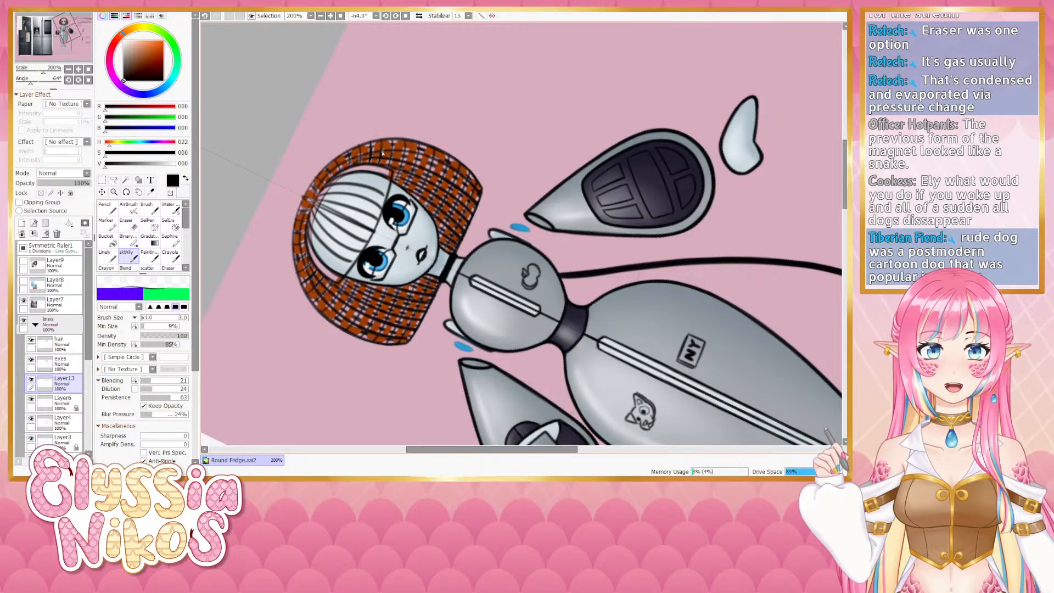
- Toggle the visibility of Layer13 and the hair layer, then select the hair layer
click(31, 381)
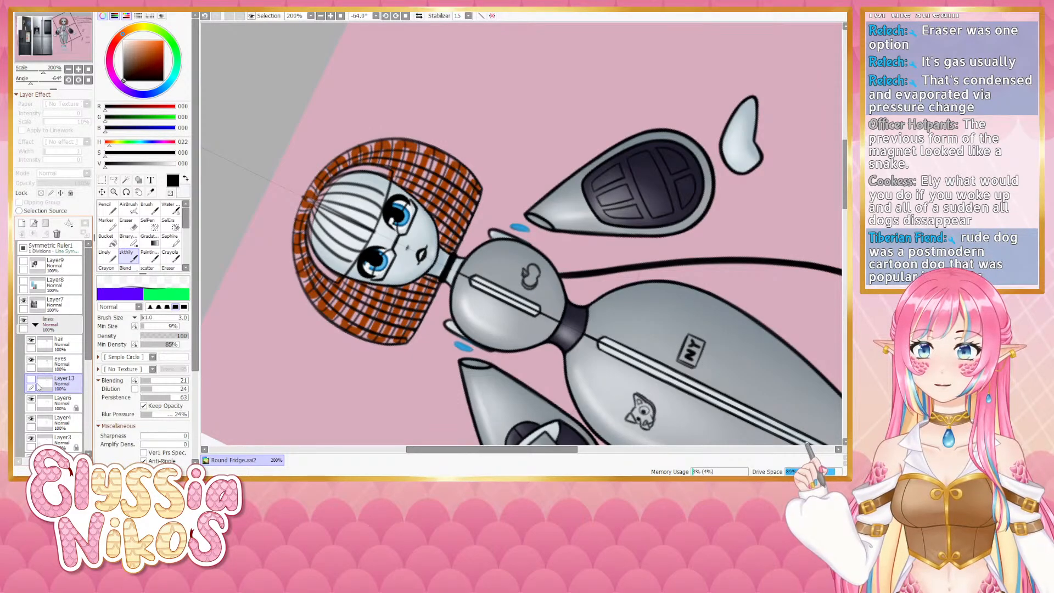
click(32, 381)
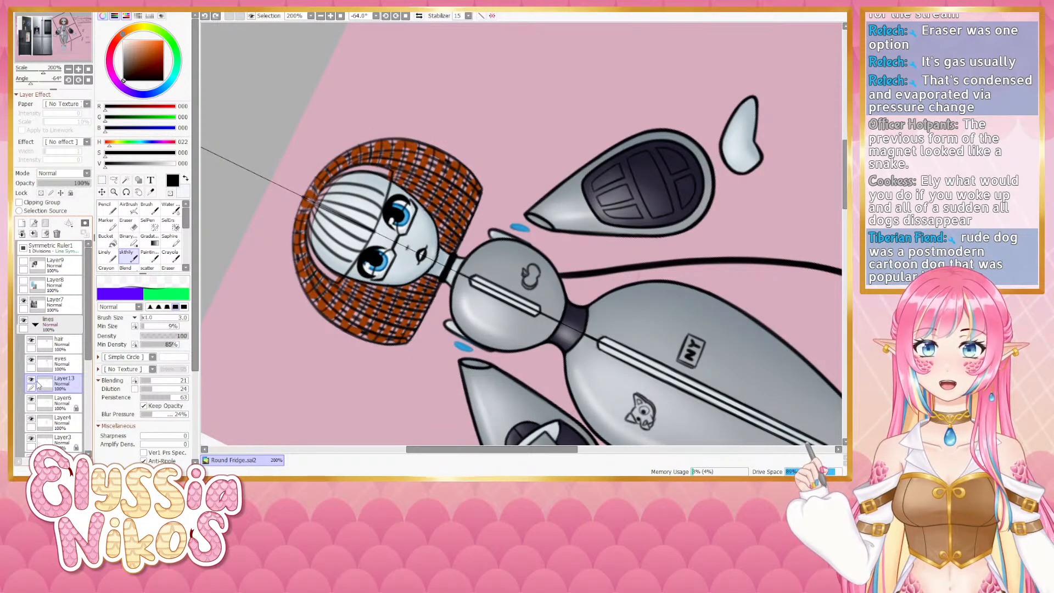
click(32, 340)
click(32, 341)
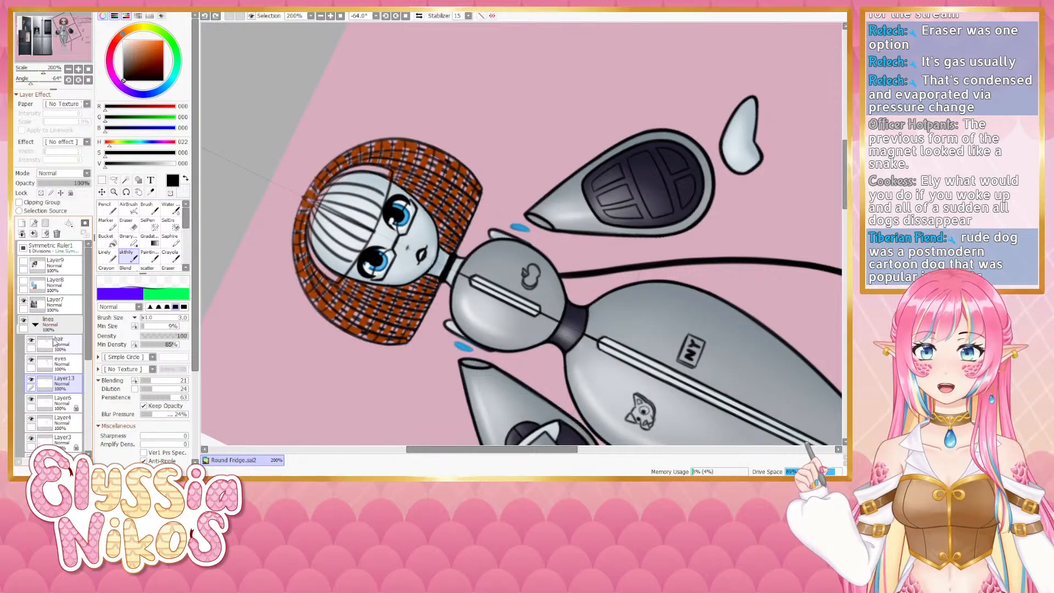
click(50, 344)
- Blend several strokes across the hair's mesh lines on its left side, redoing strokes that went wrong
mouse_move(347, 154)
mouse_down()
mouse_move(371, 144)
mouse_move(369, 163)
mouse_move(371, 145)
mouse_move(378, 157)
mouse_move(384, 141)
mouse_move(379, 163)
mouse_move(393, 143)
mouse_move(390, 164)
mouse_move(405, 142)
mouse_move(396, 184)
mouse_up()
mouse_move(405, 146)
mouse_down()
mouse_move(394, 182)
mouse_move(419, 153)
mouse_move(404, 191)
mouse_up()
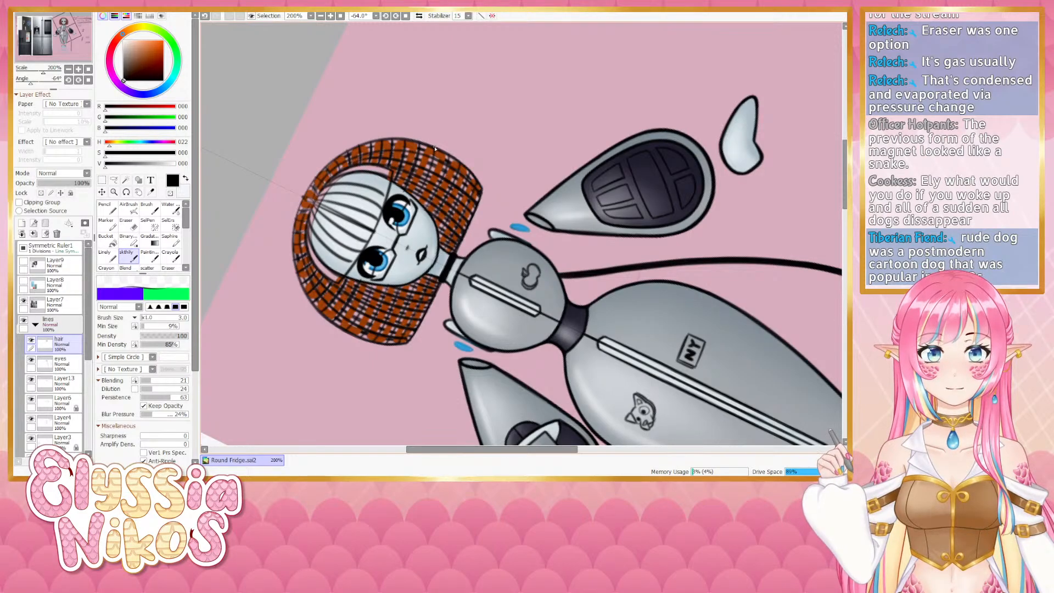
mouse_move(435, 156)
mouse_down()
mouse_move(416, 203)
mouse_move(446, 167)
mouse_move(433, 207)
mouse_up()
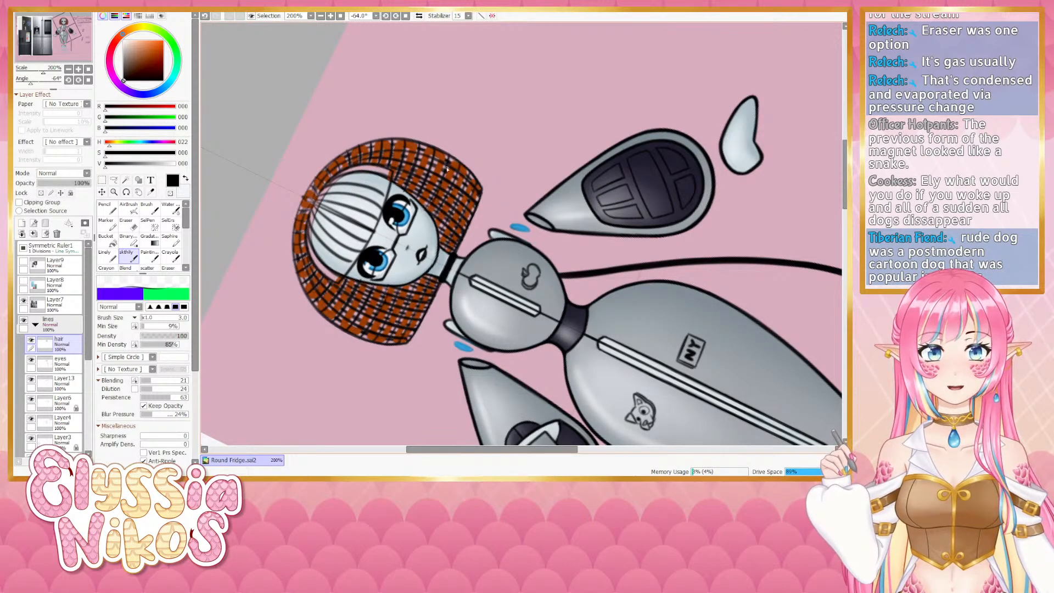
key(ctrl+z)
key(ctrl+z)
mouse_move(447, 170)
mouse_down()
mouse_move(426, 208)
mouse_move(448, 168)
mouse_move(429, 203)
mouse_move(459, 169)
mouse_move(448, 194)
mouse_move(458, 174)
mouse_move(466, 185)
mouse_move(440, 236)
mouse_up()
key(ctrl+z)
drag(469, 175, 440, 235)
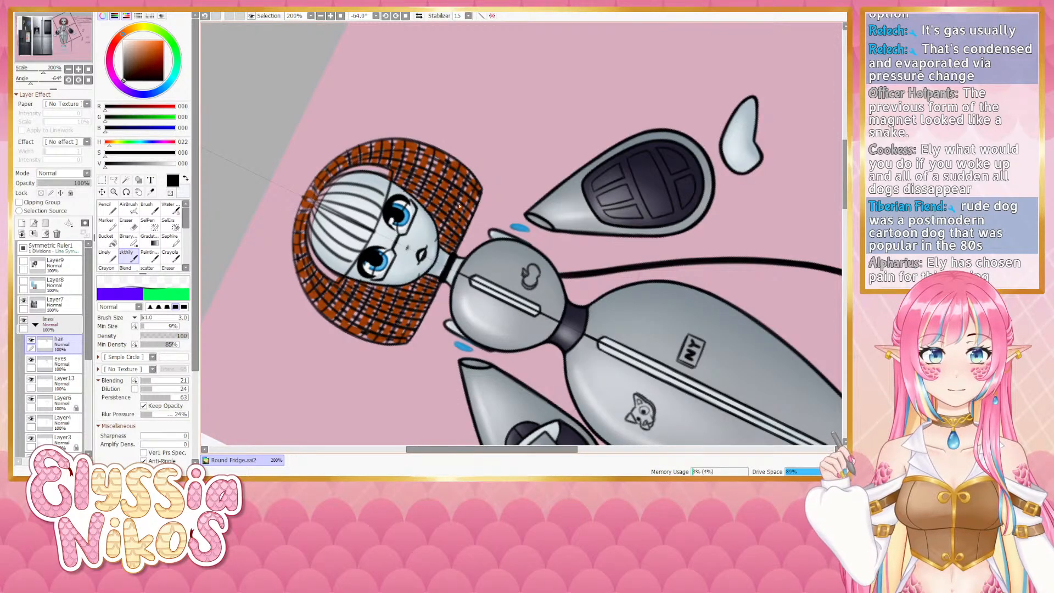
key(ctrl+z)
key(ctrl+z)
drag(467, 173, 438, 240)
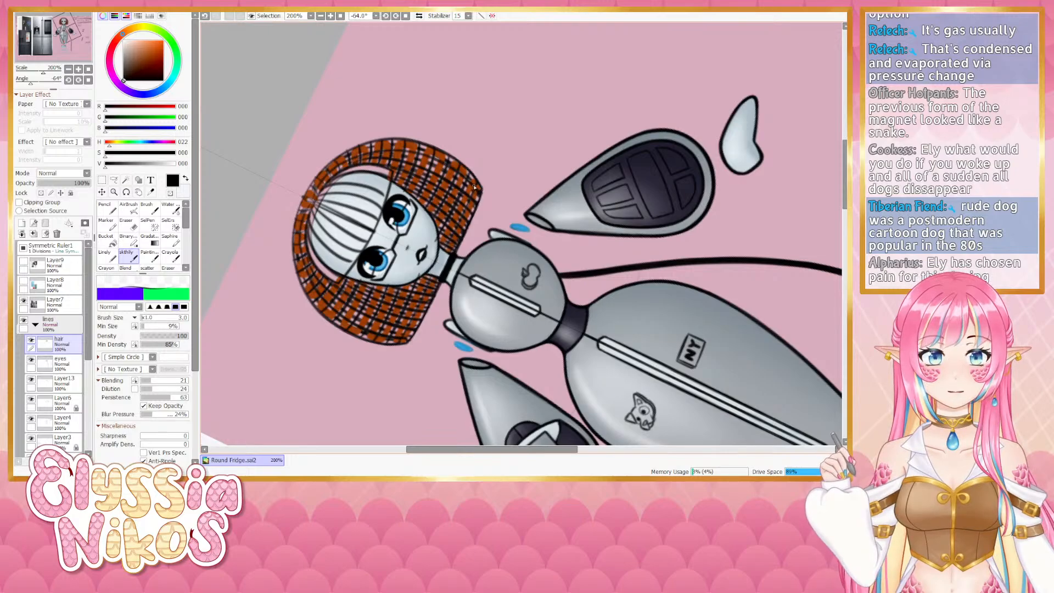
drag(475, 188, 443, 254)
key(ctrl+z)
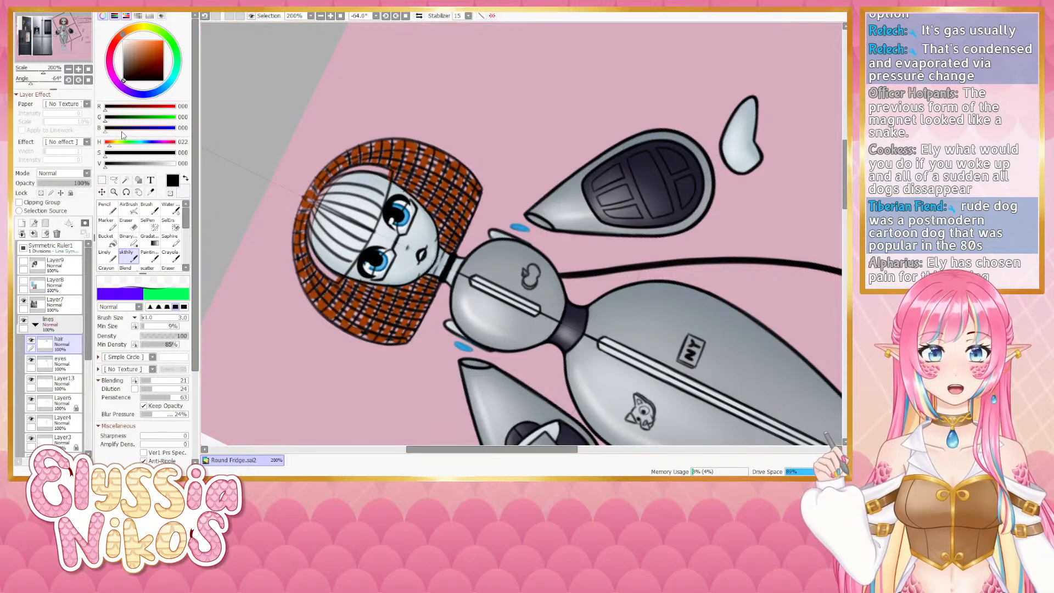
- Switch to the eraser, reset the canvas rotation and erase along the hair's lower right edge by the neck
click(126, 223)
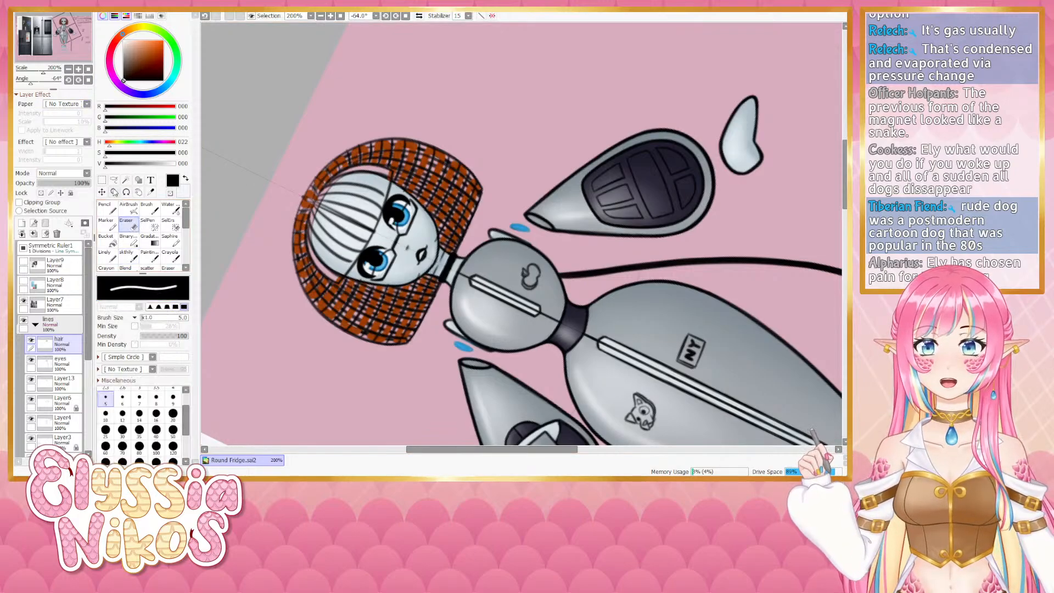
click(89, 80)
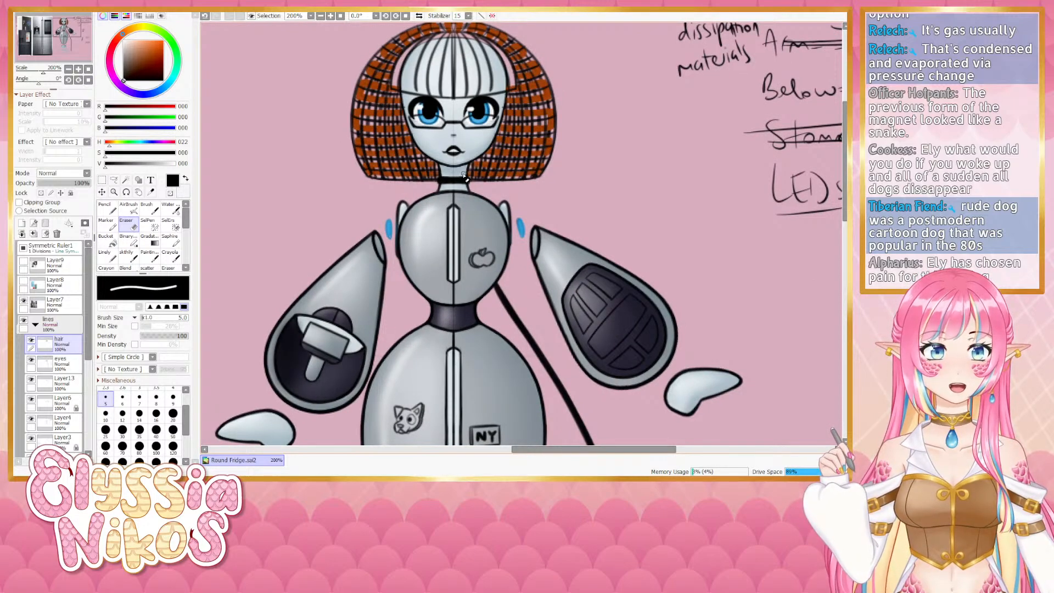
drag(480, 126, 444, 185)
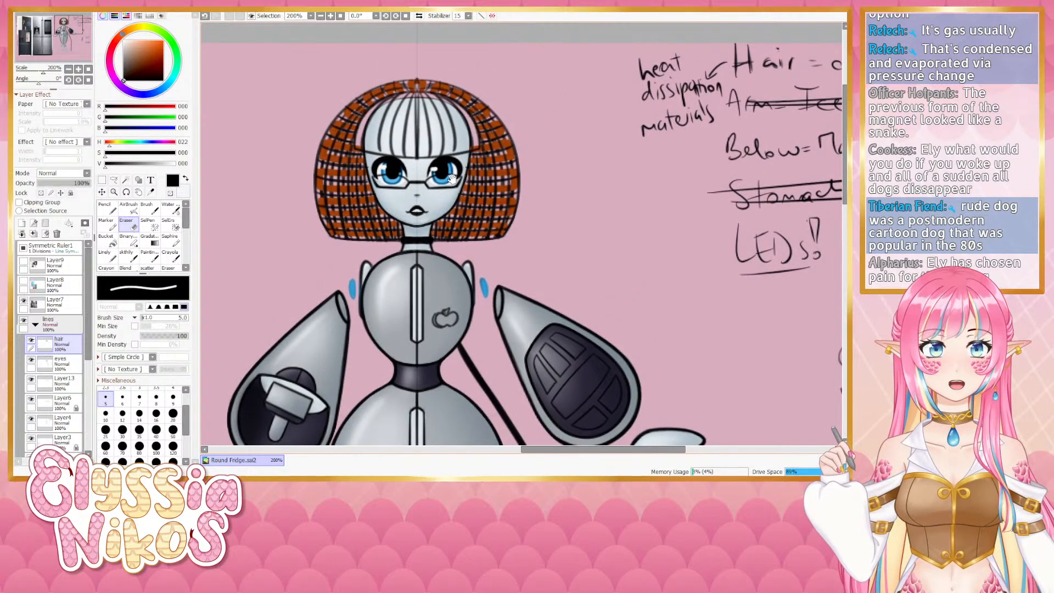
- Switch back to the blending brush and select the eyes layer
click(69, 69)
click(69, 69)
drag(391, 234, 376, 224)
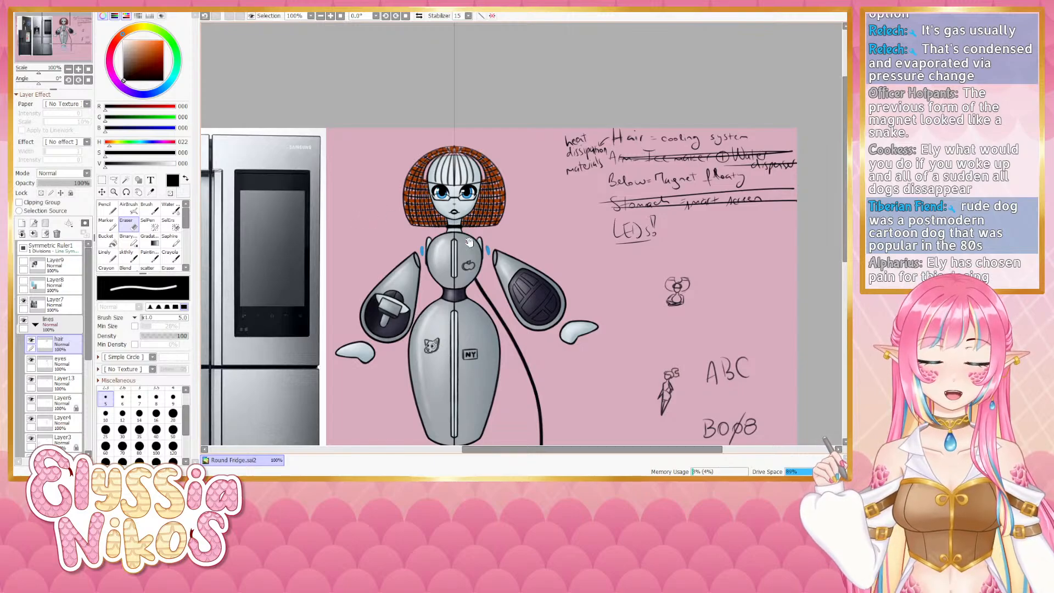
drag(490, 244, 373, 138)
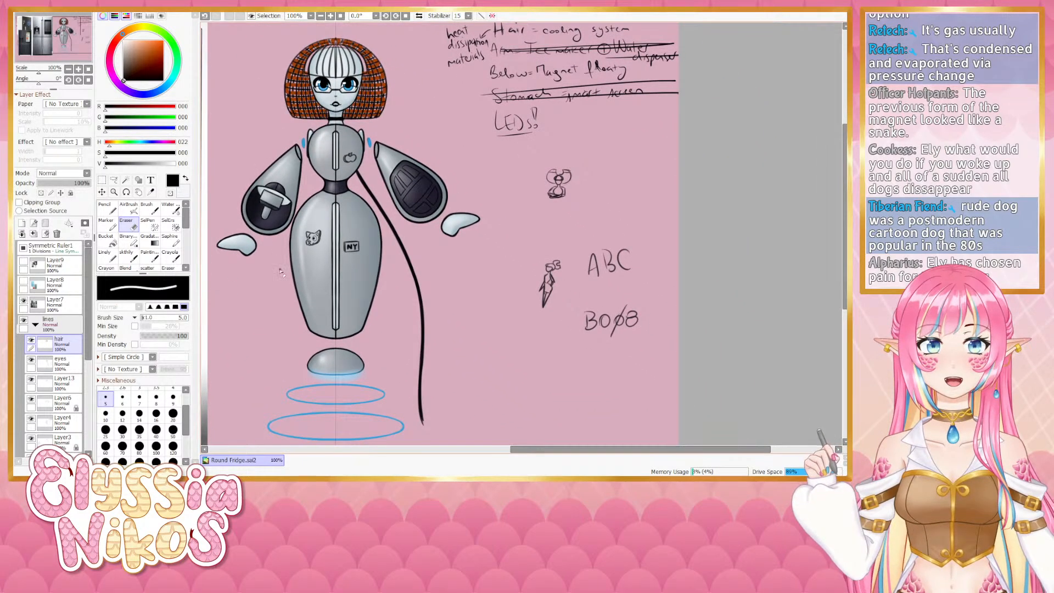
click(130, 255)
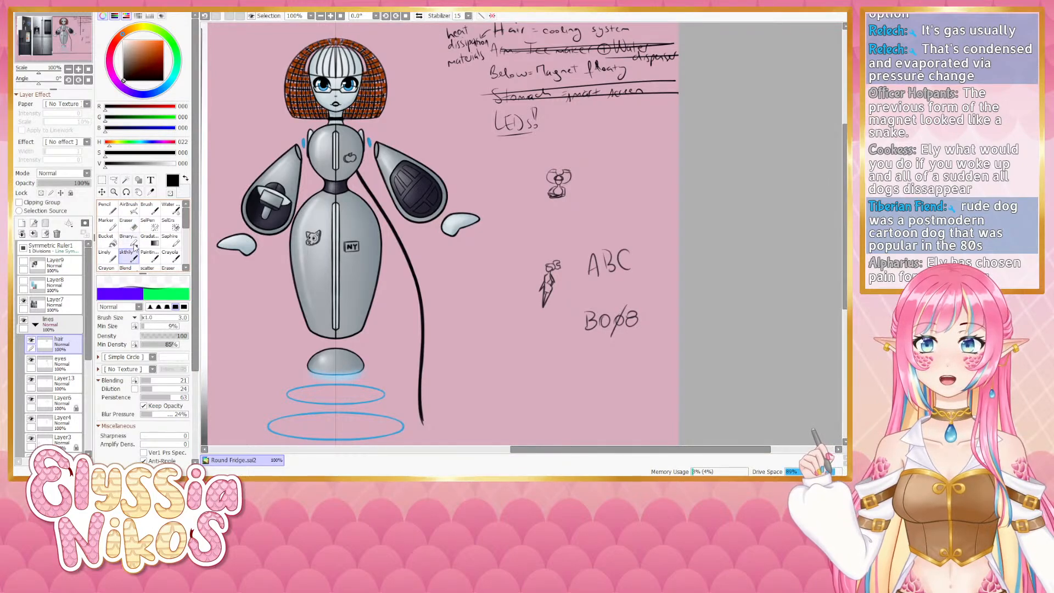
scroll(36, 366, down, 3)
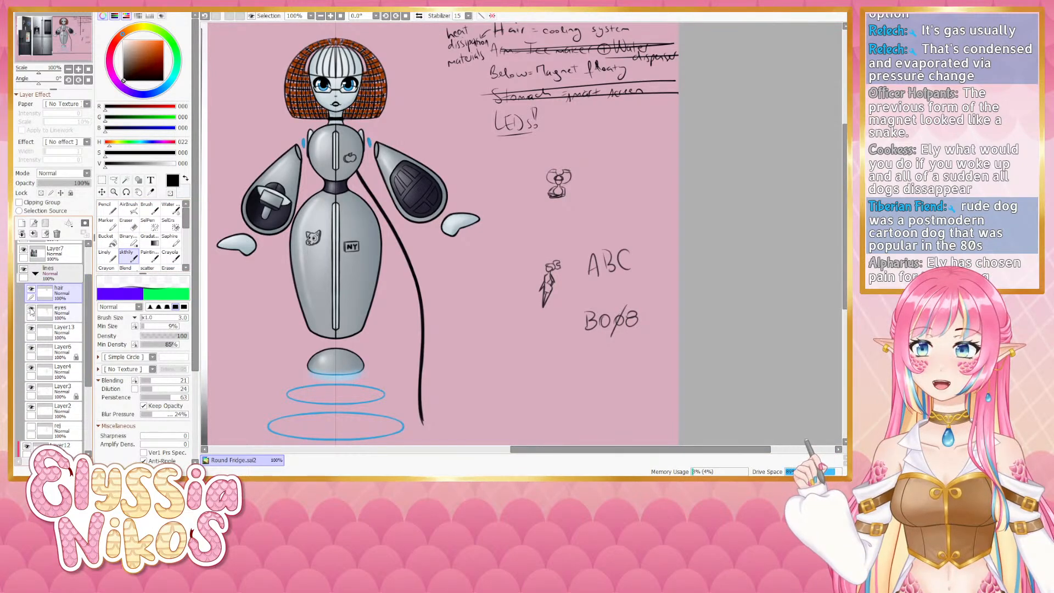
click(50, 314)
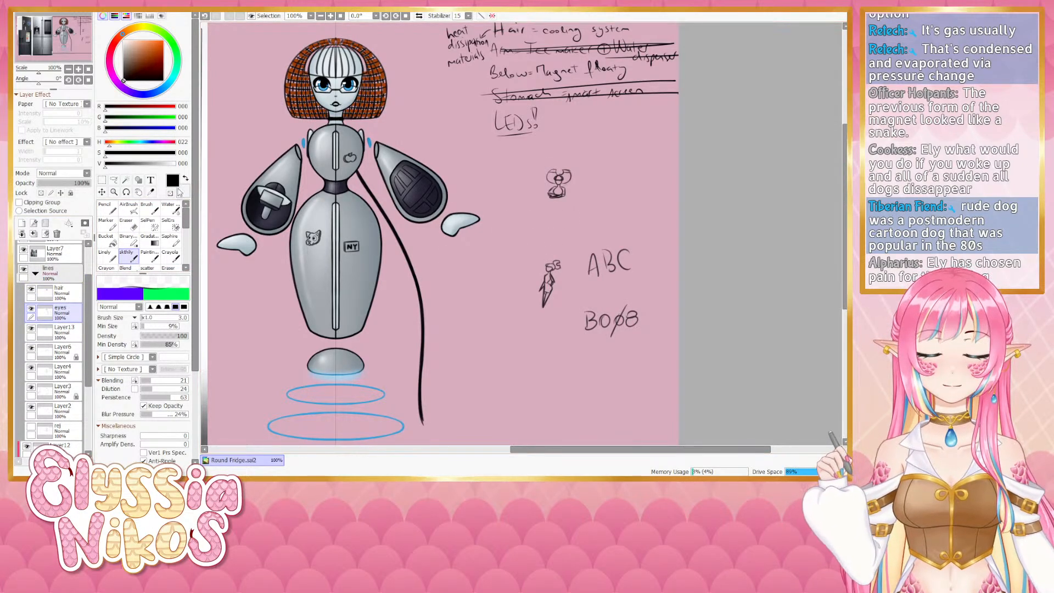
- Erase around the small figure emblem sketch on the lower right of the body with the eraser
click(79, 69)
scroll(442, 314, down, 3)
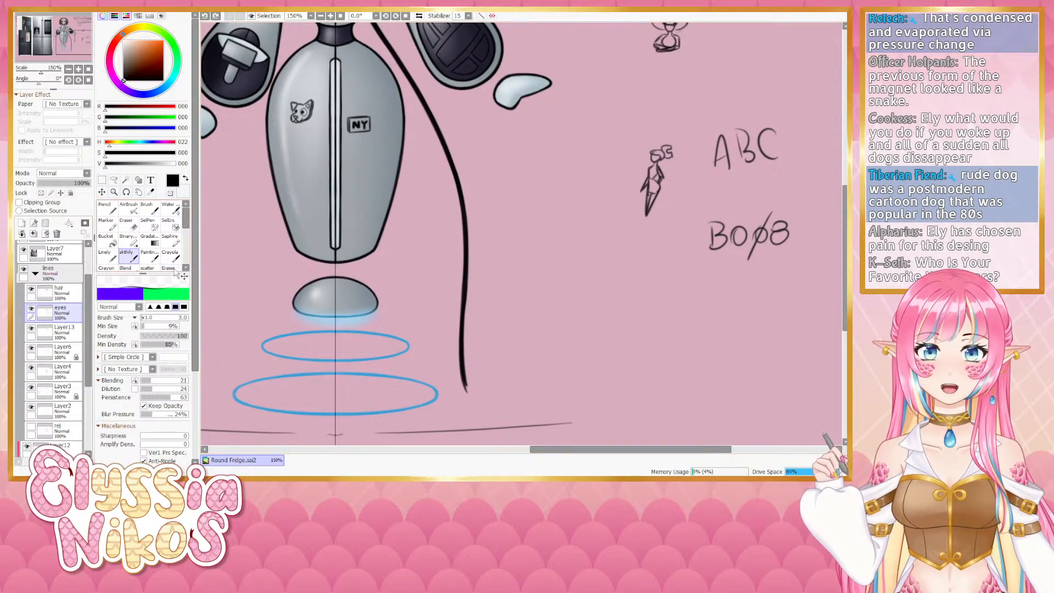
scroll(81, 245, up, 3)
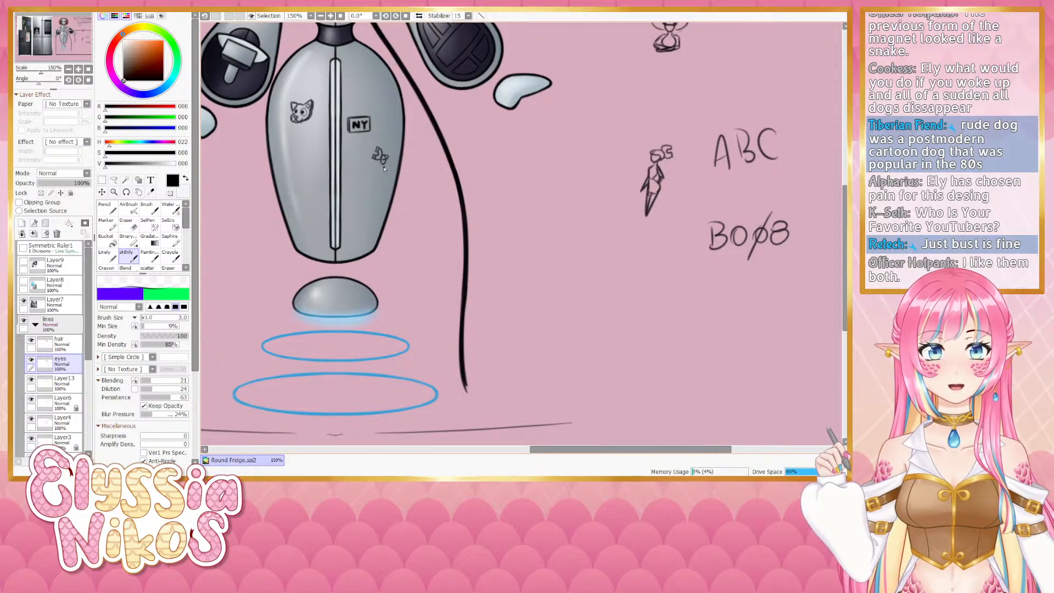
click(132, 223)
drag(391, 146, 381, 147)
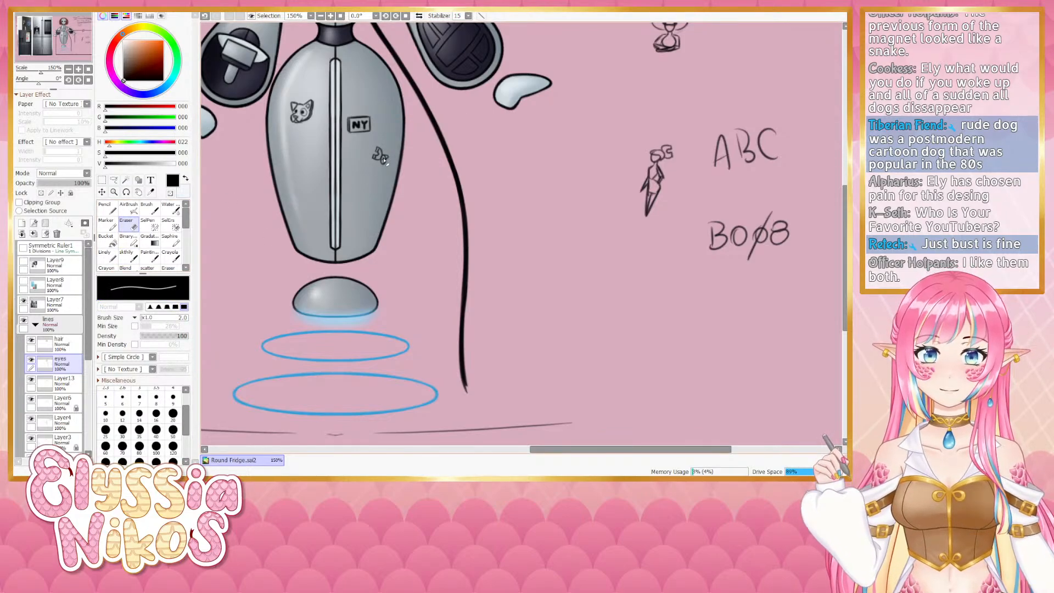
- Blend small strokes over the figure emblem on the body, redoing them several times
click(134, 257)
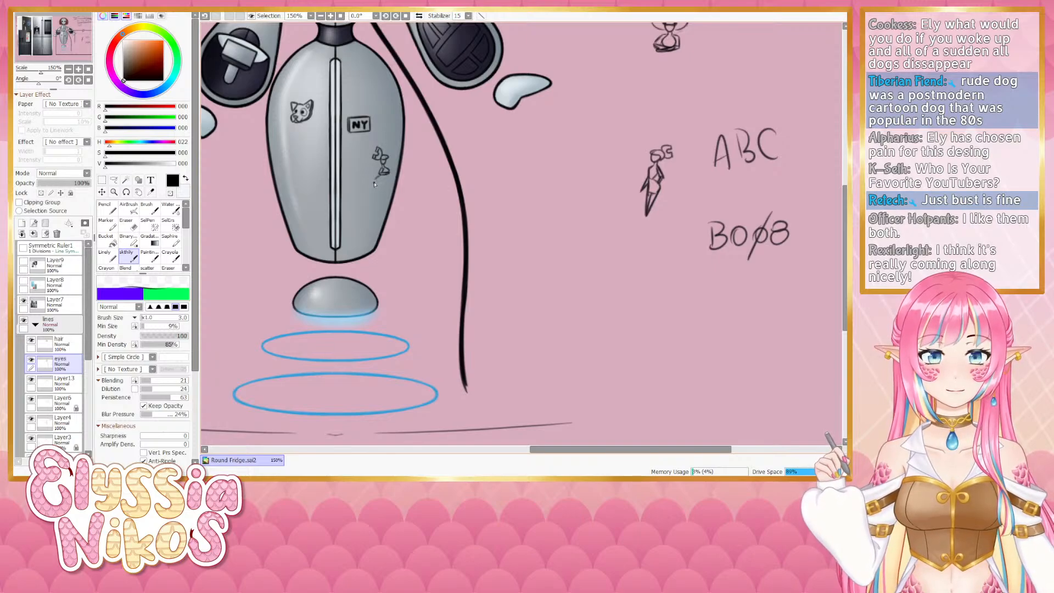
key(ctrl+z)
drag(382, 177, 377, 183)
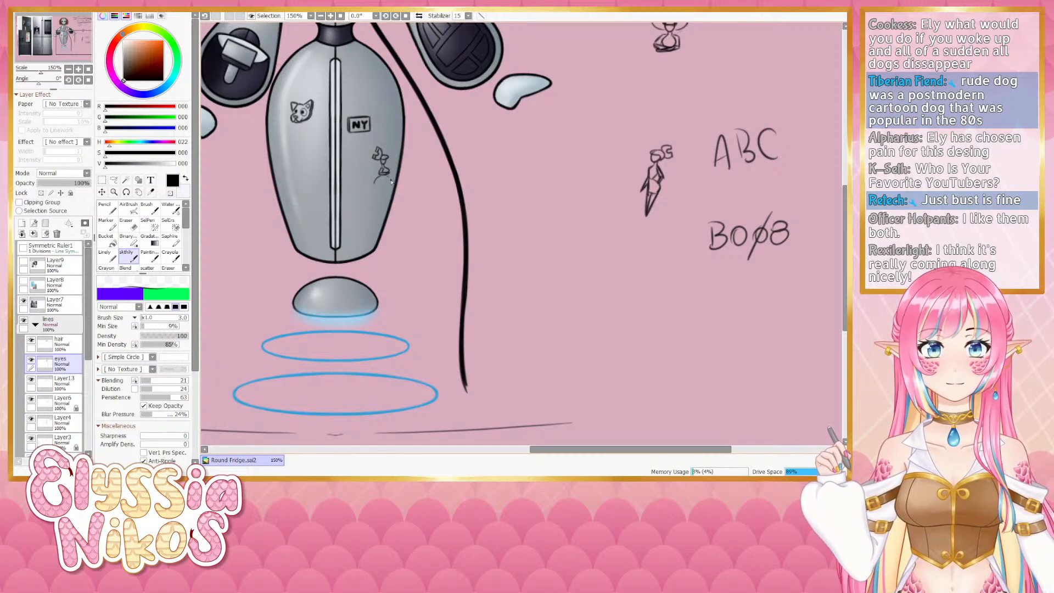
key(ctrl+z)
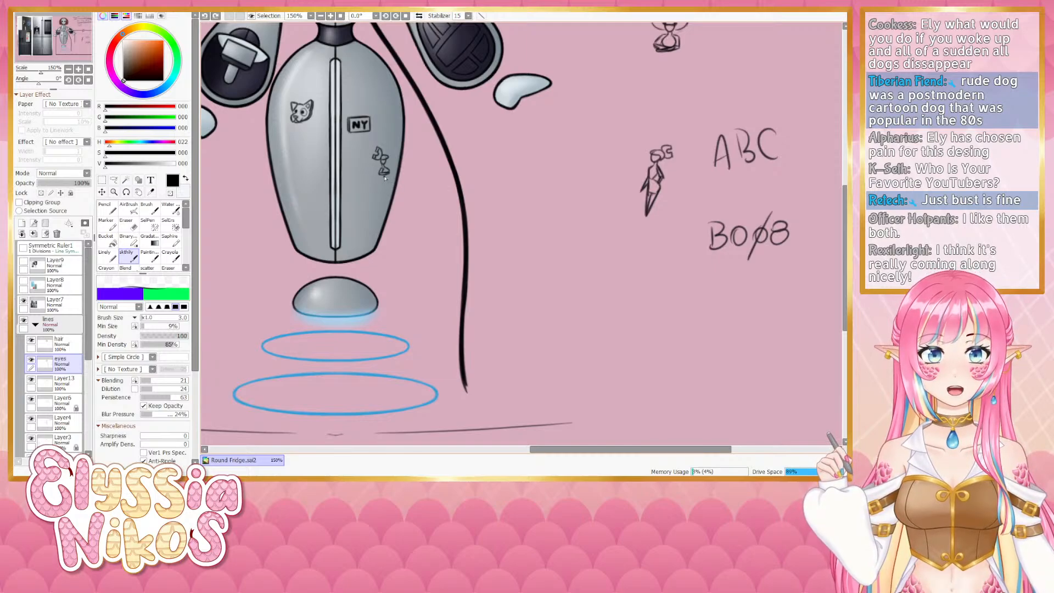
drag(382, 177, 379, 180)
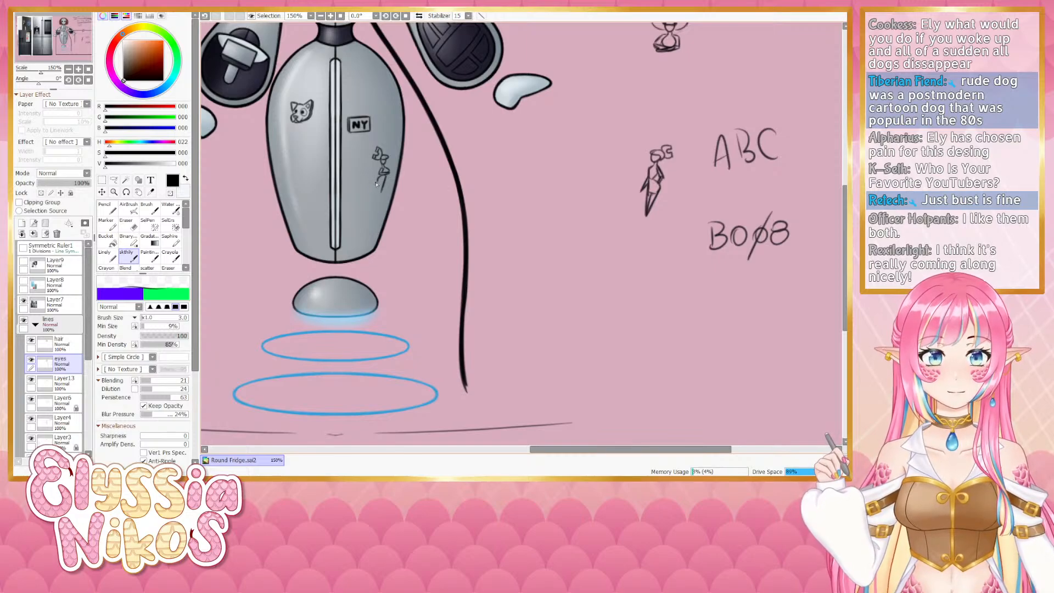
key(ctrl+z)
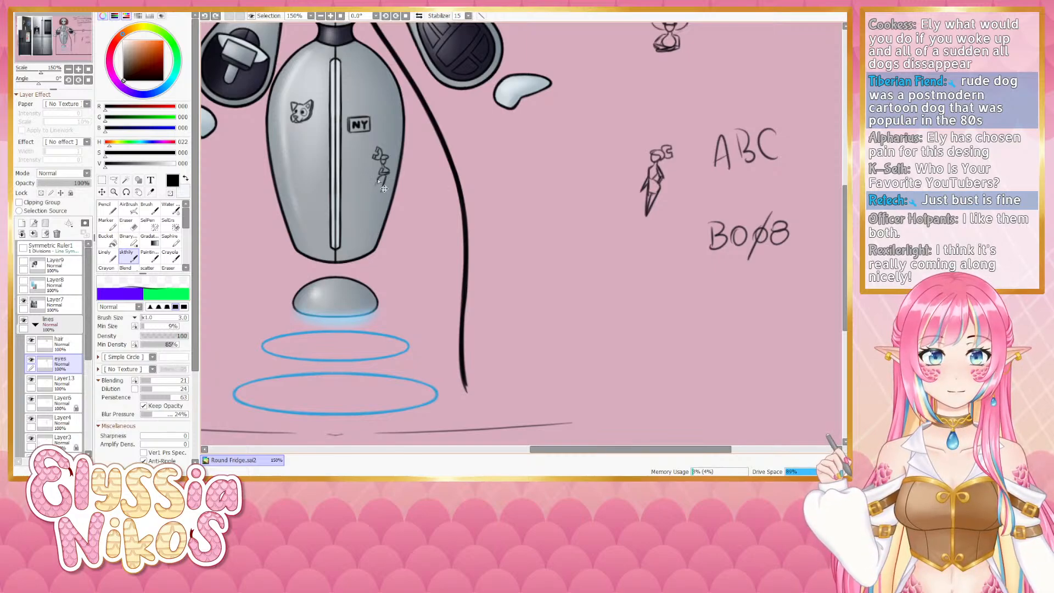
drag(378, 180, 372, 187)
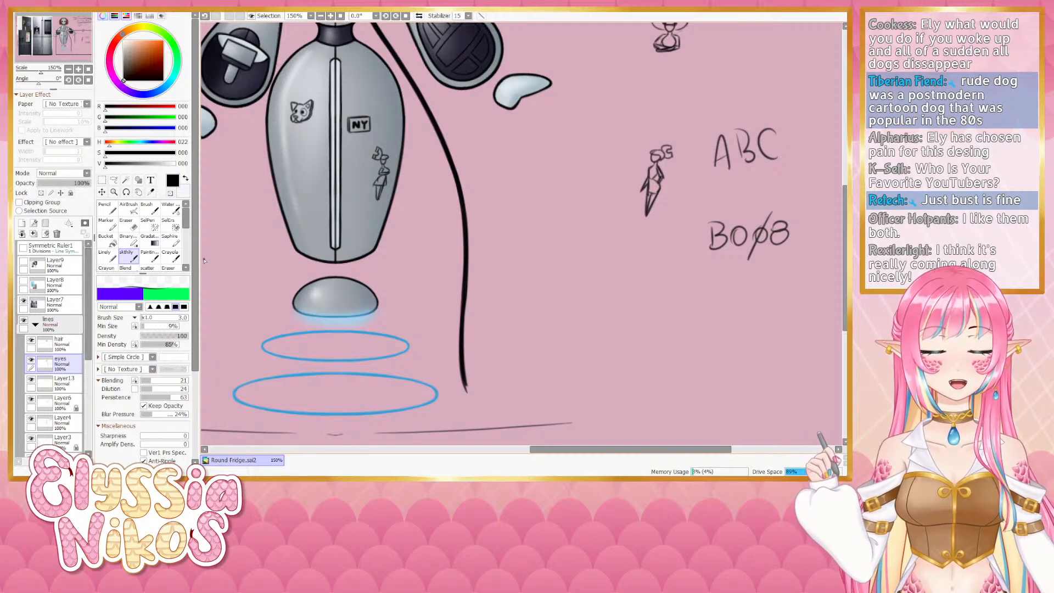
- Undo the latest strokes on the figure emblem and switch back to the eraser
click(127, 224)
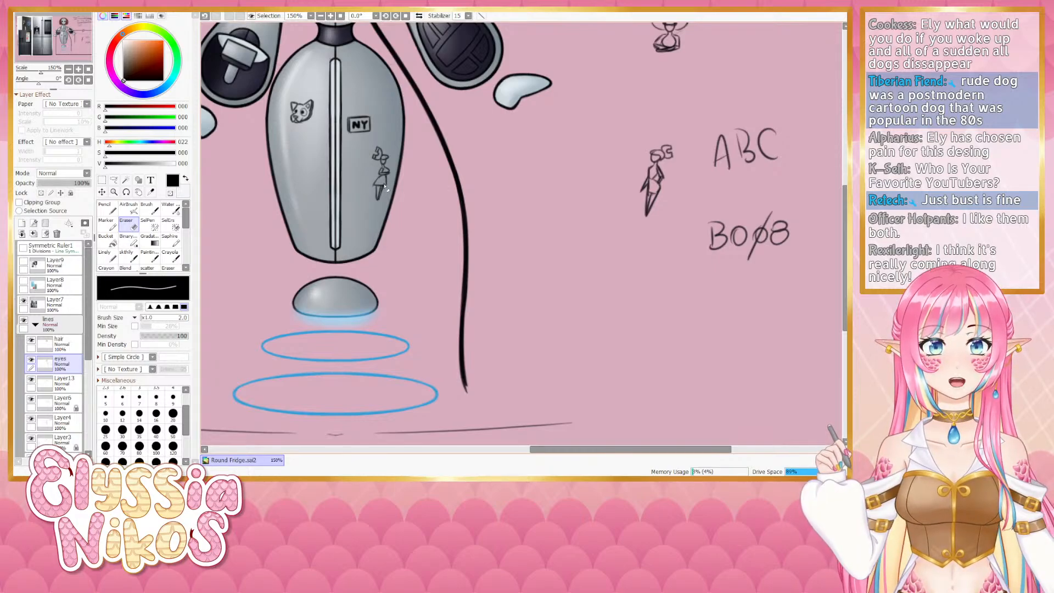
click(132, 252)
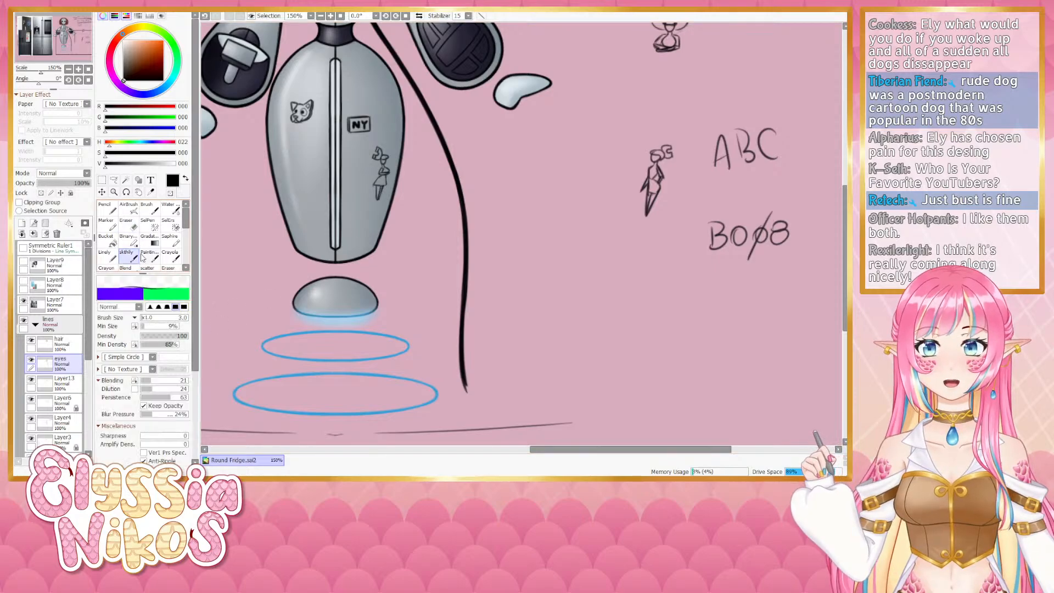
key(ctrl+z)
drag(379, 177, 384, 187)
key(ctrl+z)
key(ctrl+z)
key(ctrl+z)
key(ctrl+z)
key(ctrl+z)
key(e)
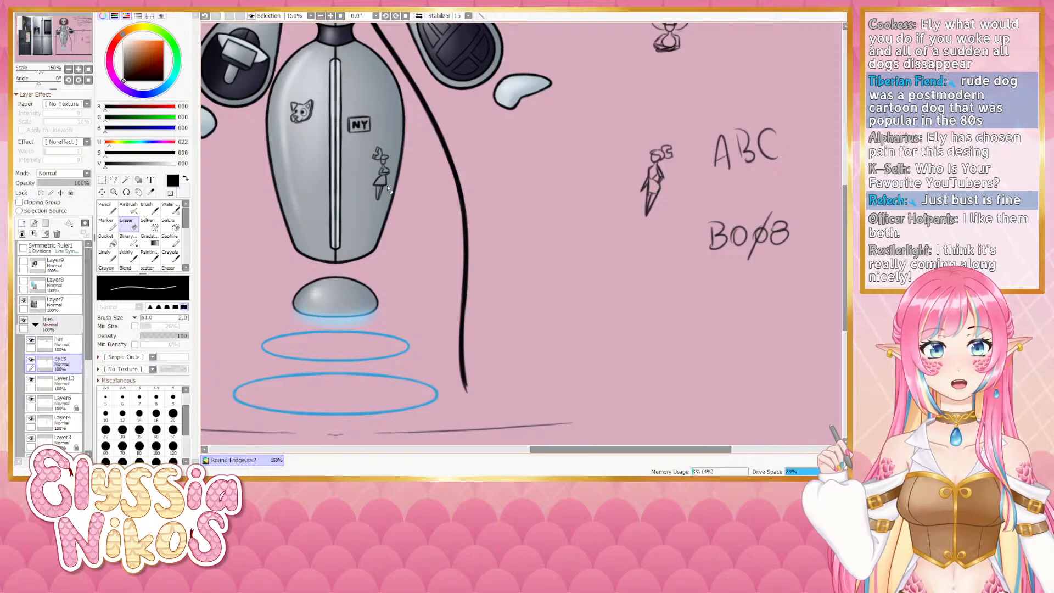
- Retry small eraser and blending strokes on the figure emblem on the body, undoing them
key(ctrl+z)
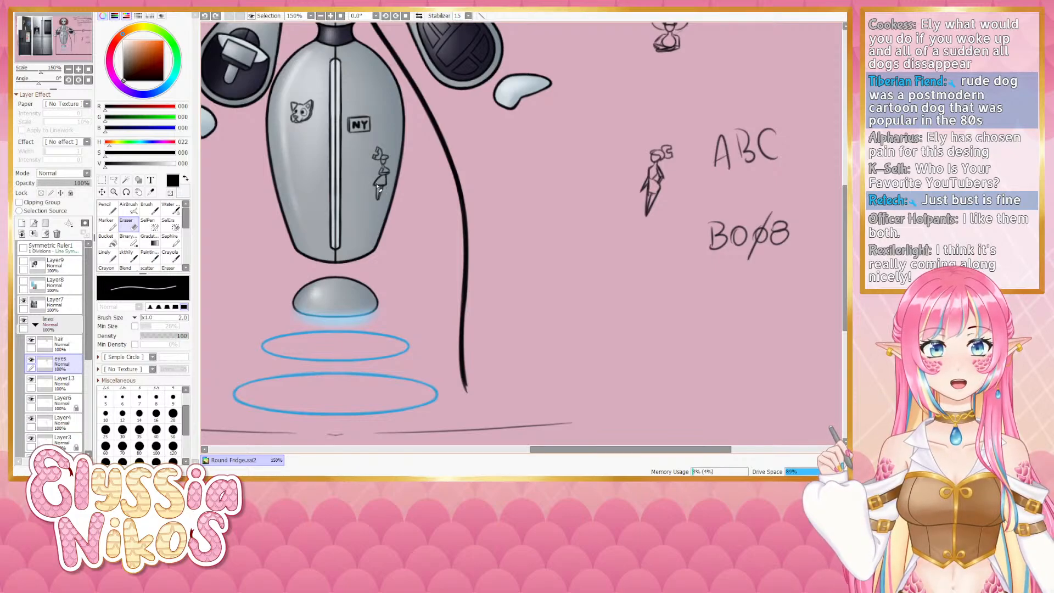
drag(382, 187, 377, 186)
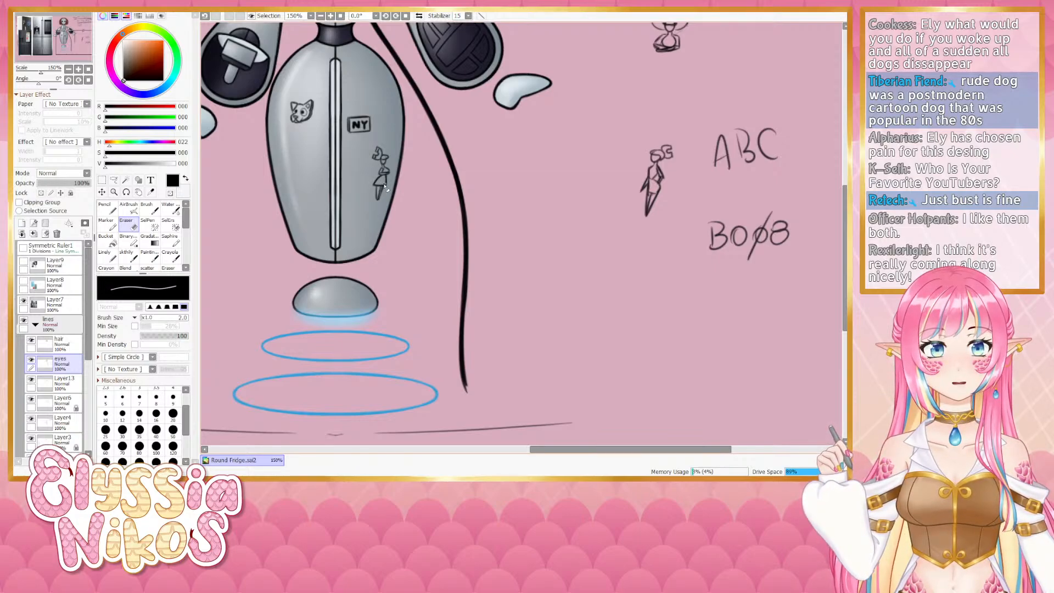
key(e)
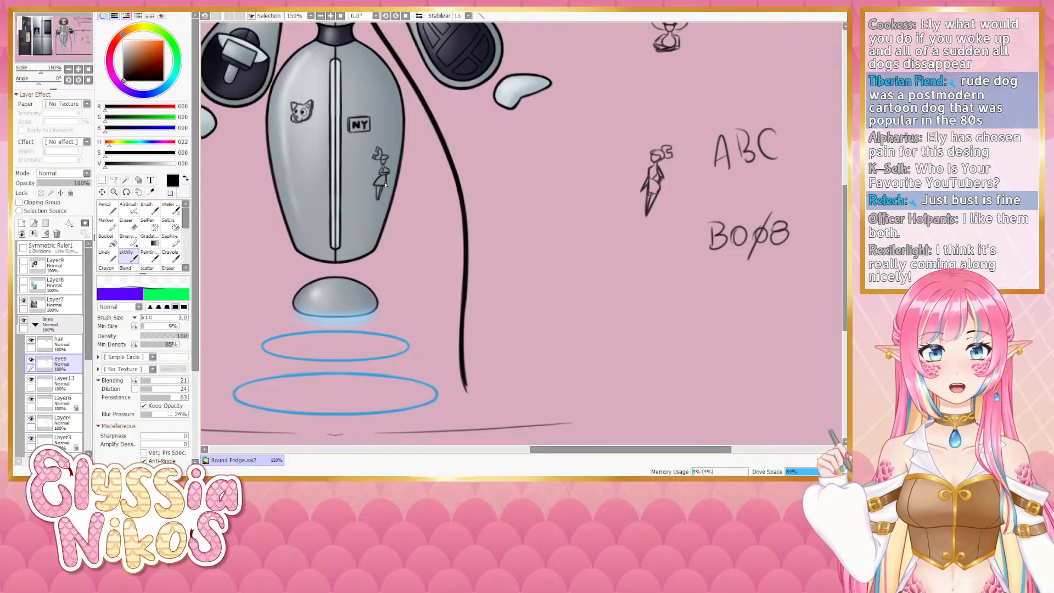
key(ctrl+z)
drag(386, 174, 386, 181)
key(ctrl+z)
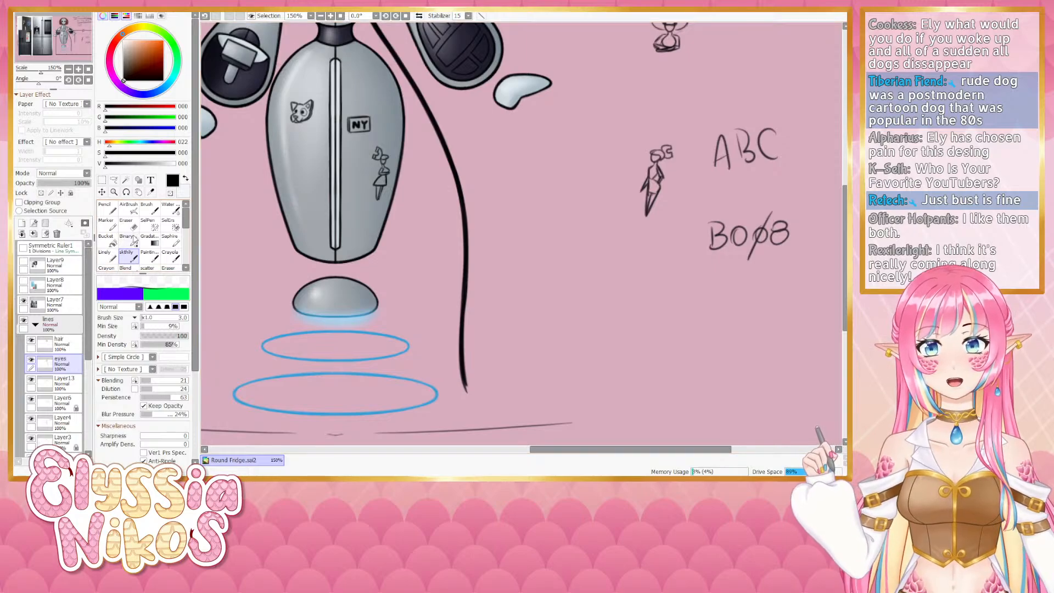
- Alternate between the eraser and the blending brush to touch up the figure emblem's edges
key(e)
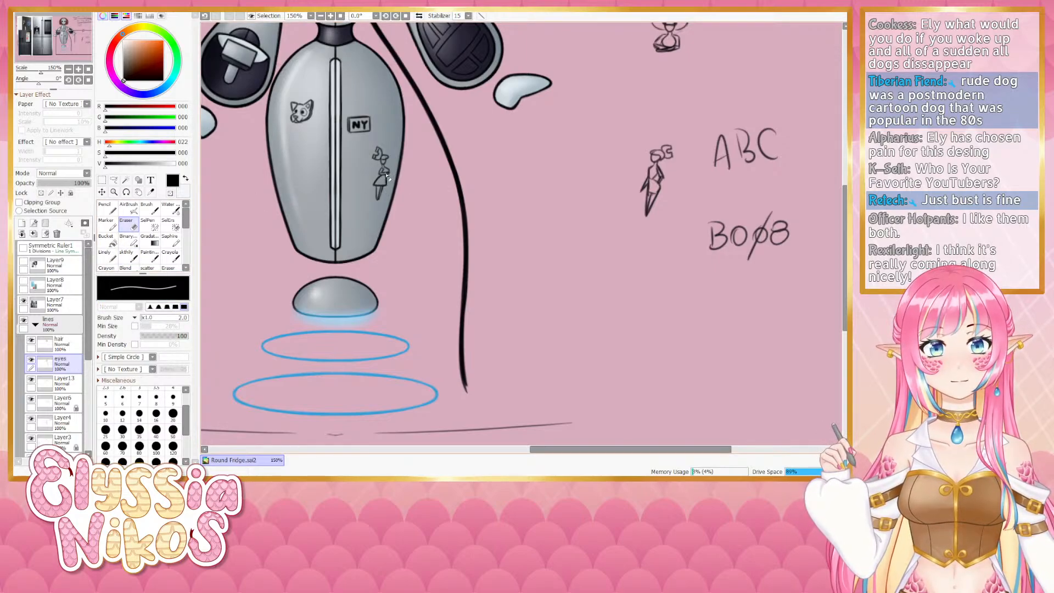
key(e)
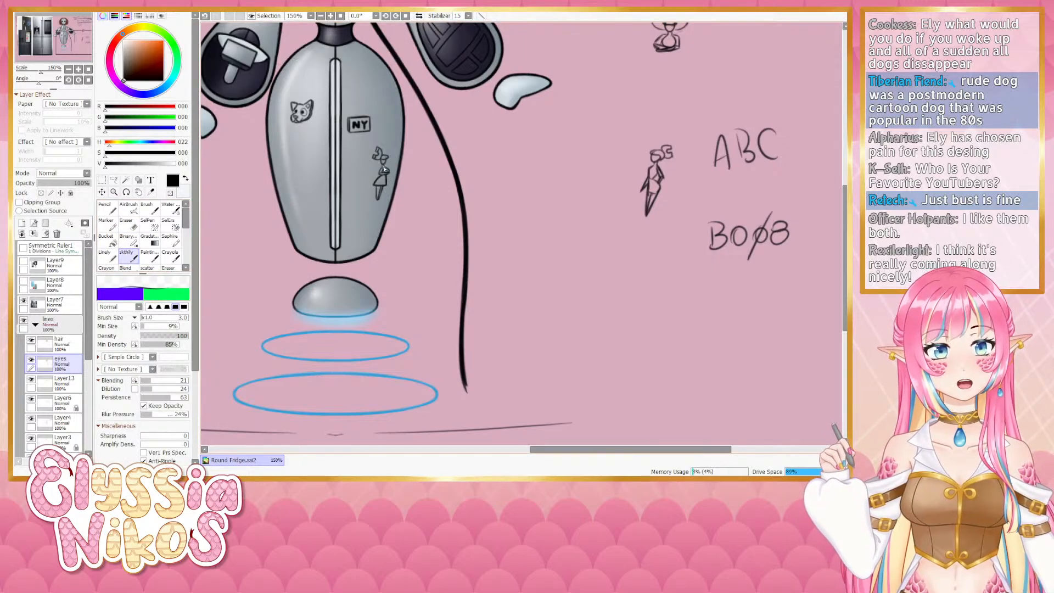
key(ctrl+z)
drag(386, 167, 389, 172)
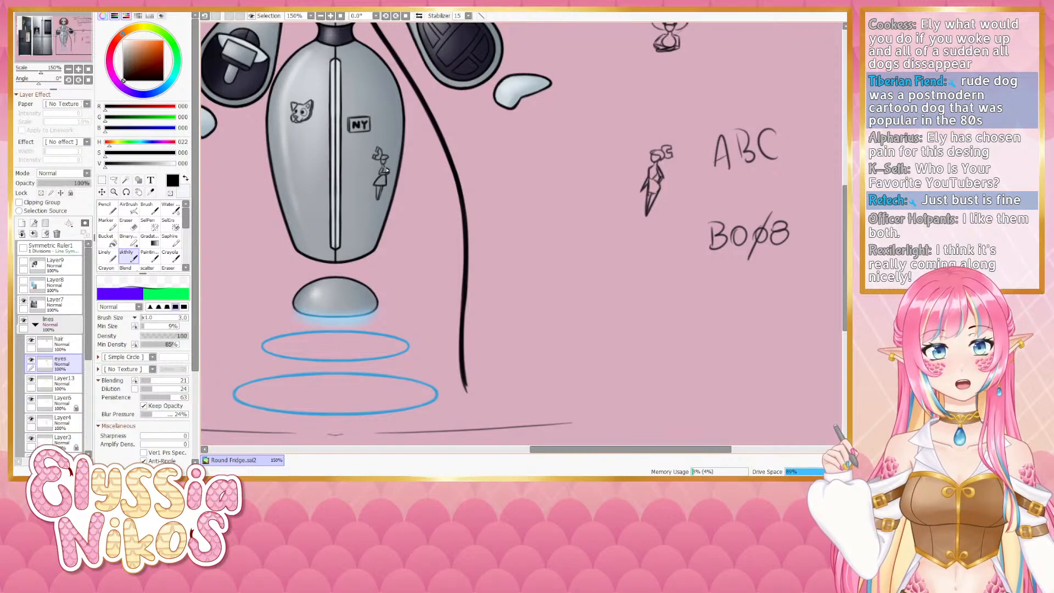
key(e)
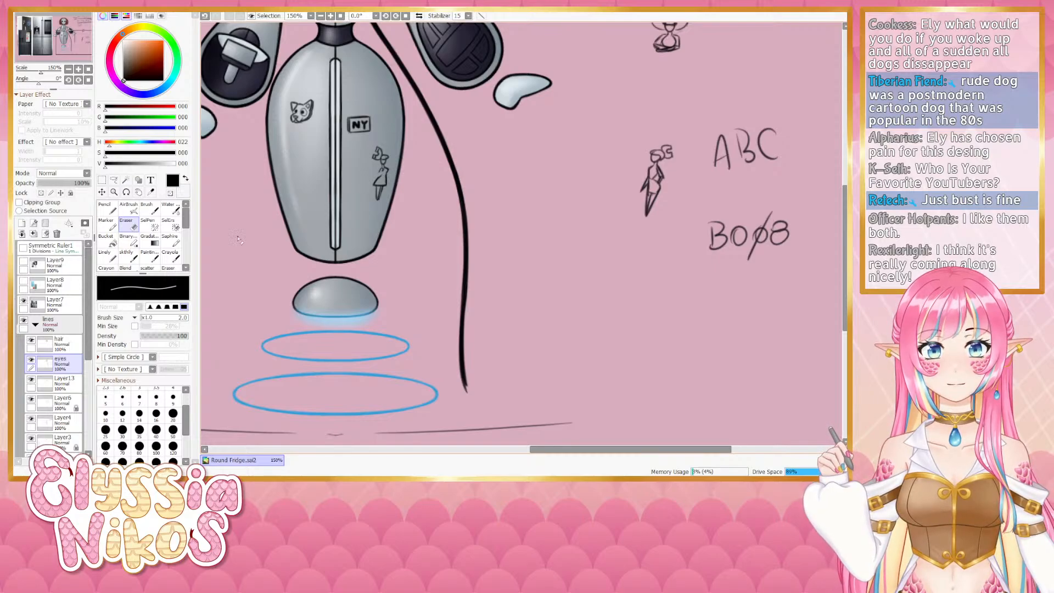
key(e)
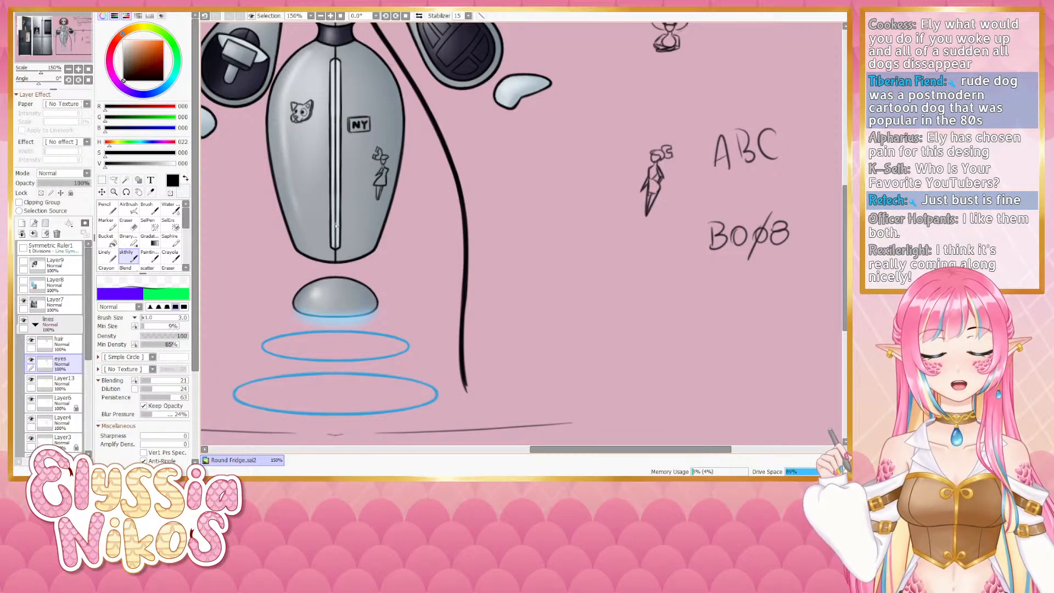
click(135, 228)
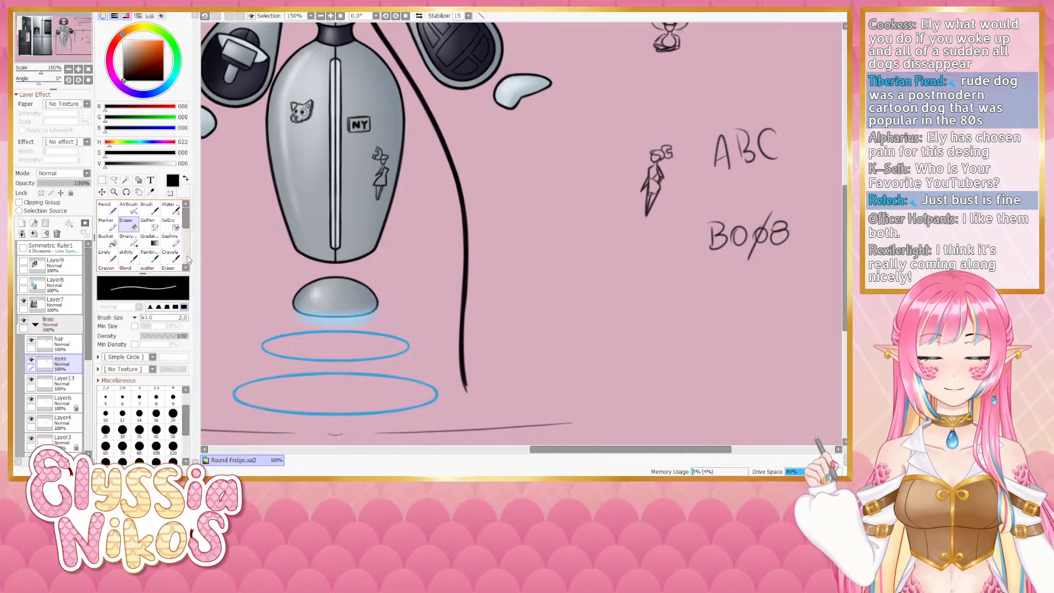
ctrl+alt+drag(378, 191, 393, 190)
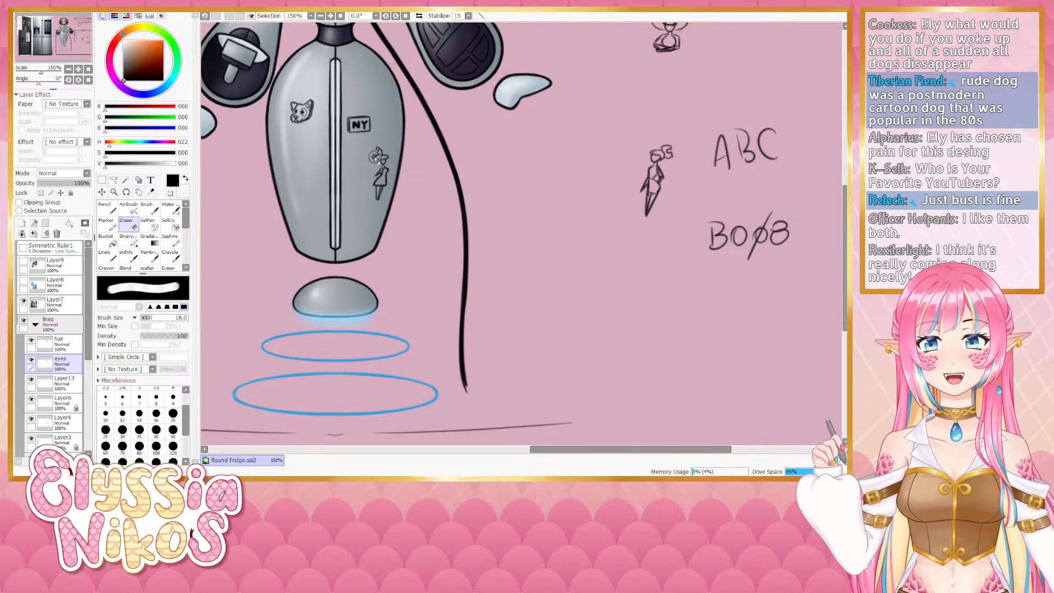
- Inspect the hair, eyes and emblem layers by hiding and showing them, viewing the whole robot zoomed out and rotated
drag(359, 125, 400, 319)
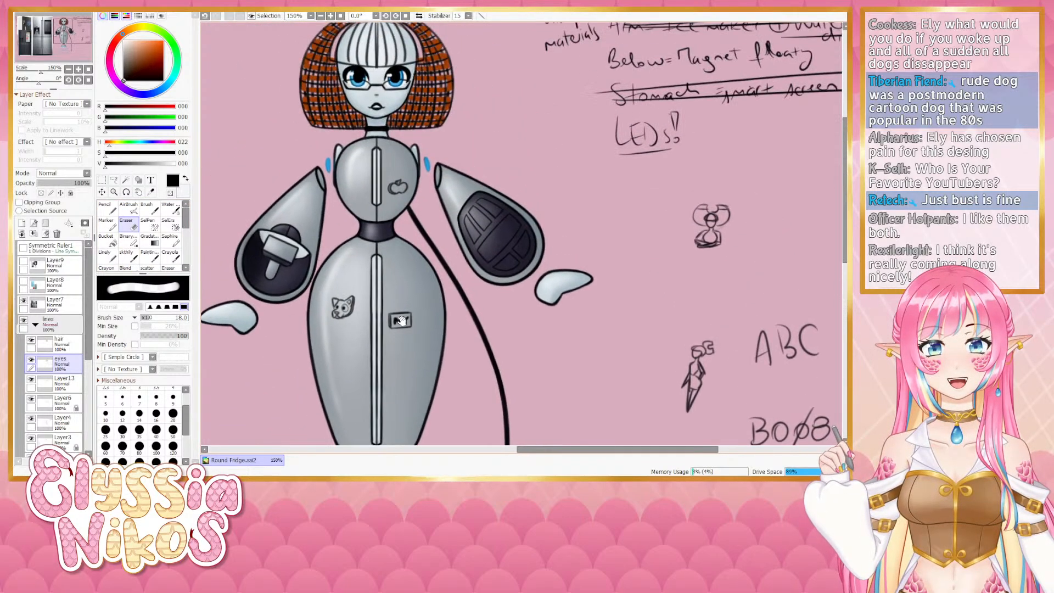
drag(255, 137, 253, 201)
click(133, 258)
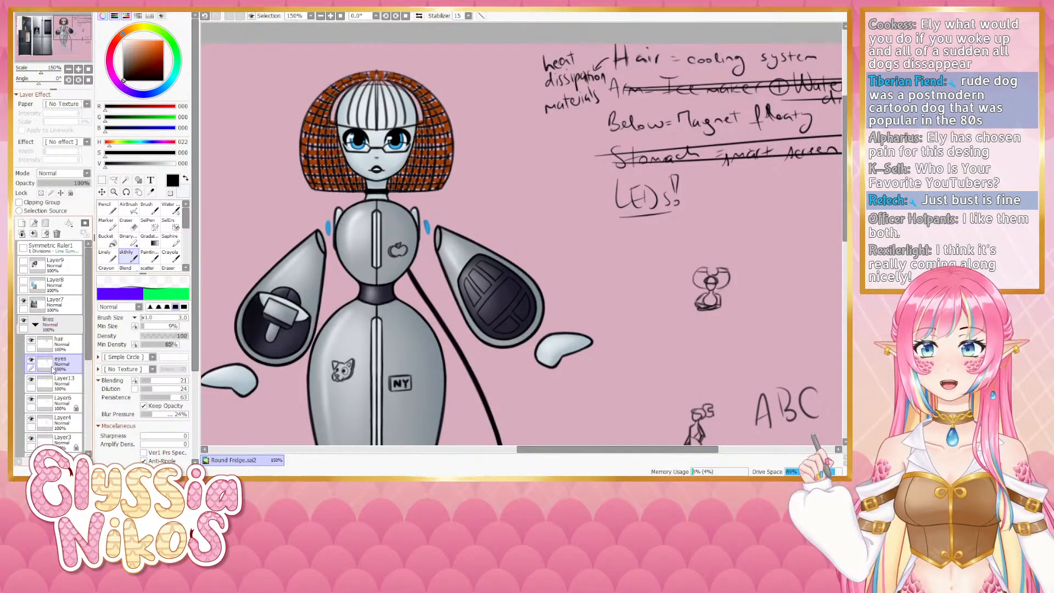
click(59, 343)
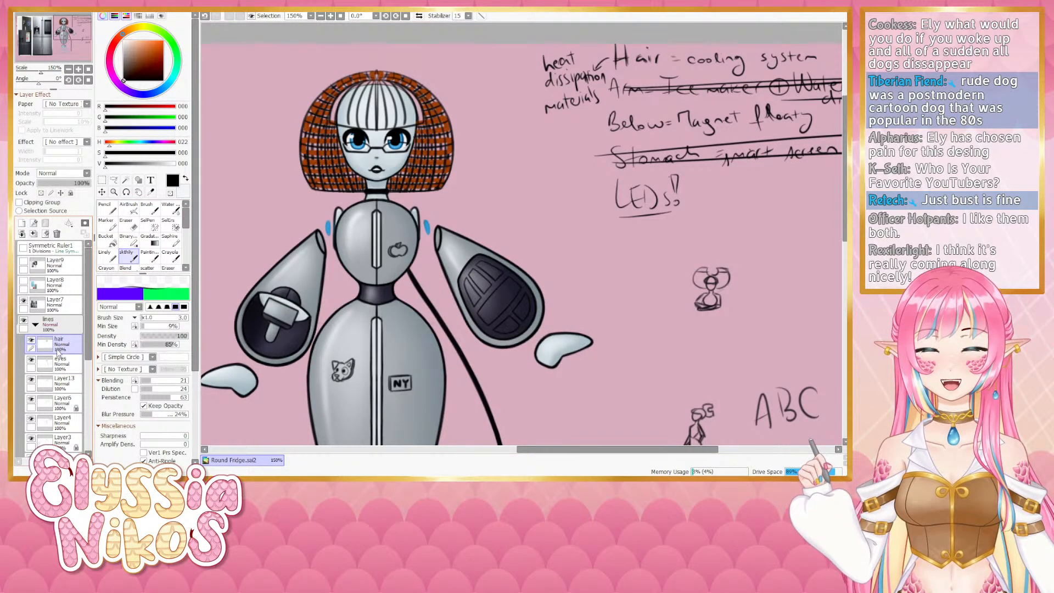
click(31, 340)
click(31, 340)
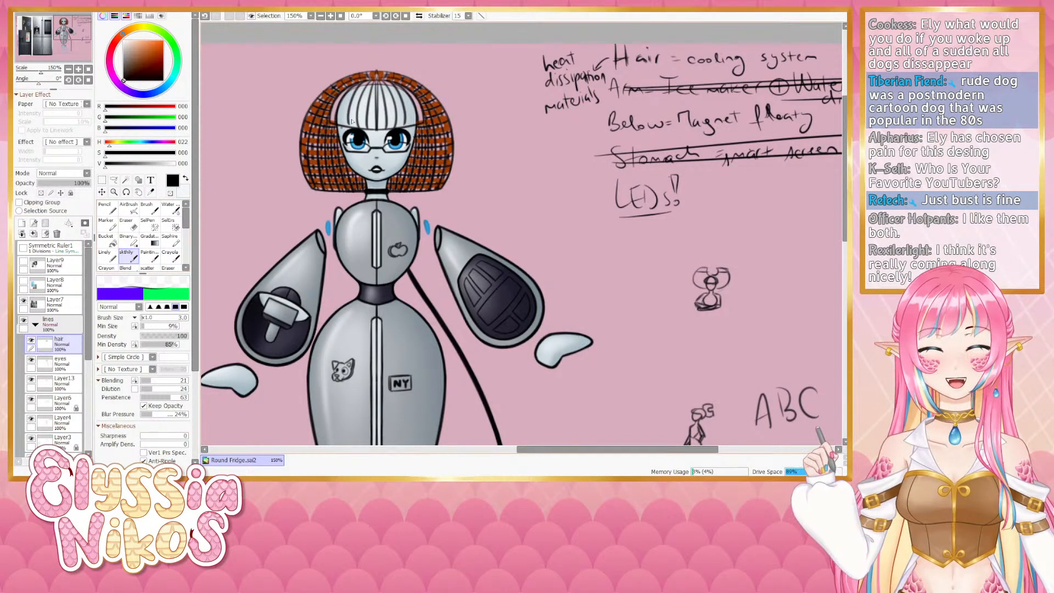
click(68, 69)
click(68, 69)
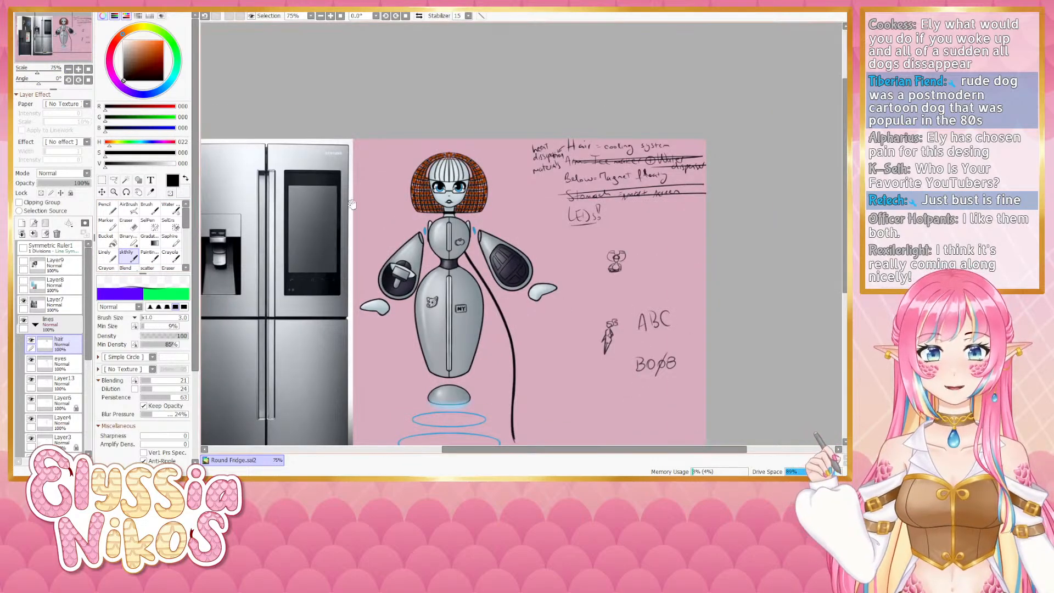
drag(353, 226, 337, 209)
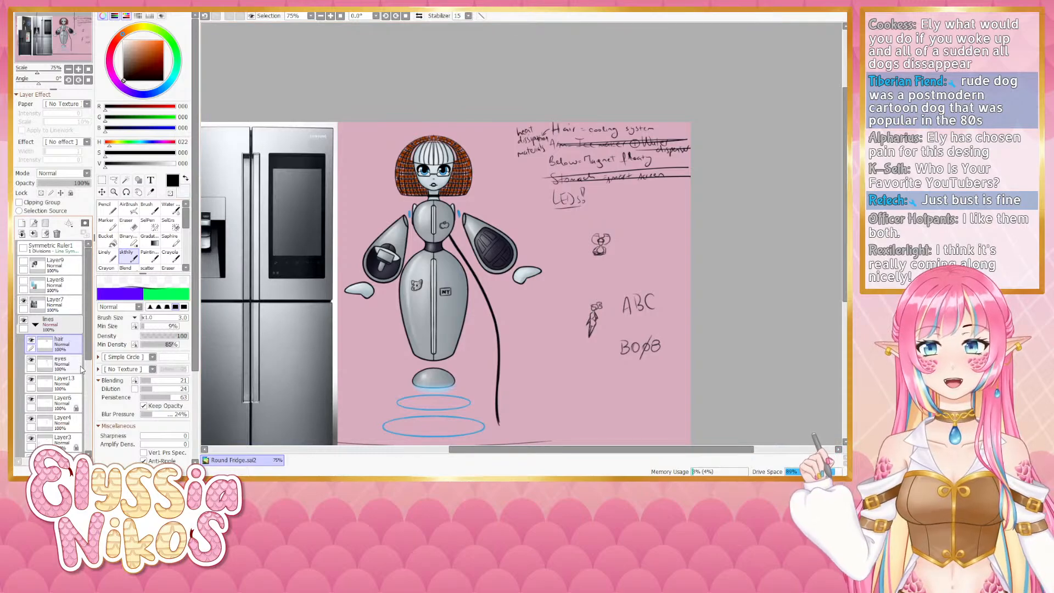
click(31, 399)
click(32, 399)
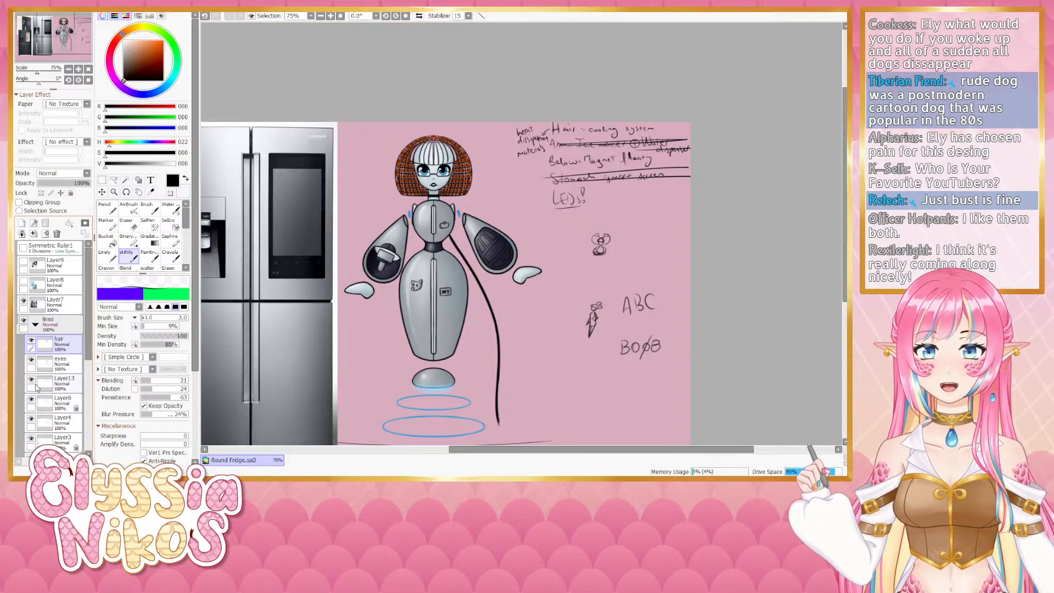
click(31, 379)
click(32, 379)
click(31, 360)
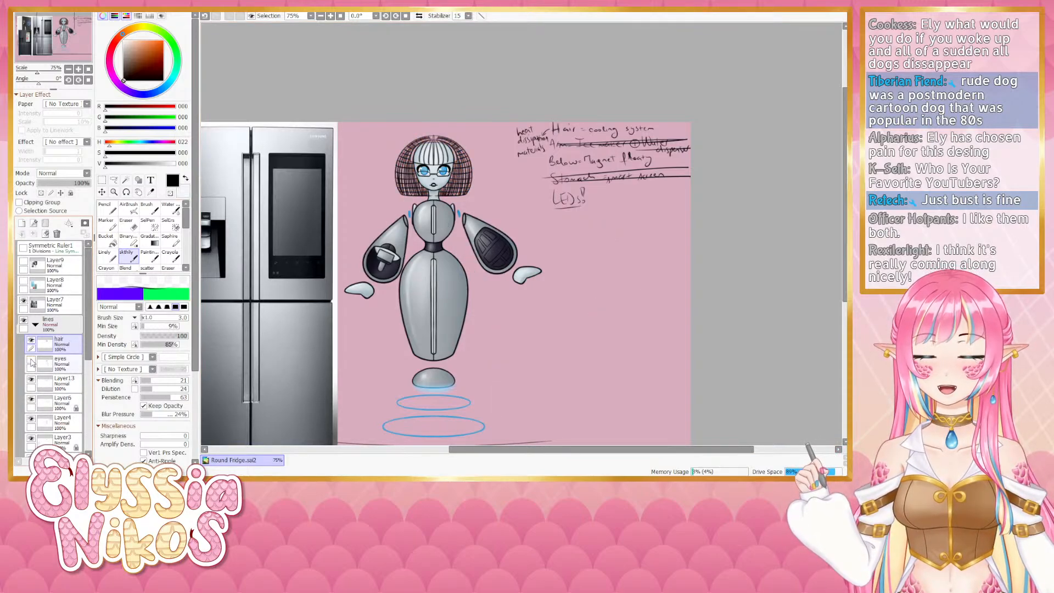
click(31, 359)
click(57, 363)
drag(37, 72, 31, 85)
drag(291, 247, 339, 141)
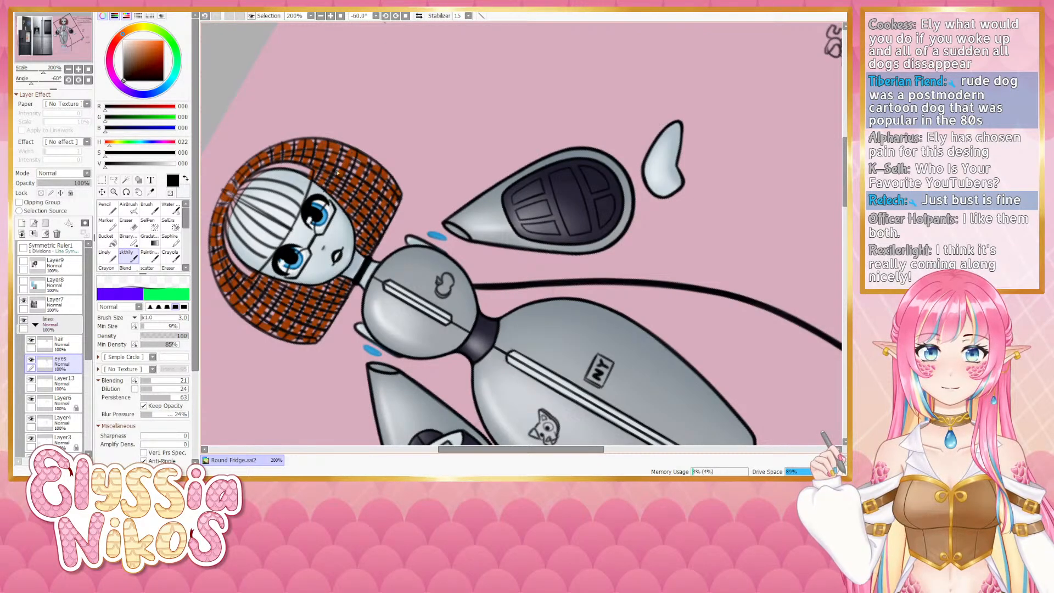
- Try blending strokes across the top of the copper bob hair, undoing each one
drag(345, 159, 324, 198)
key(ctrl+z)
key(ctrl+z)
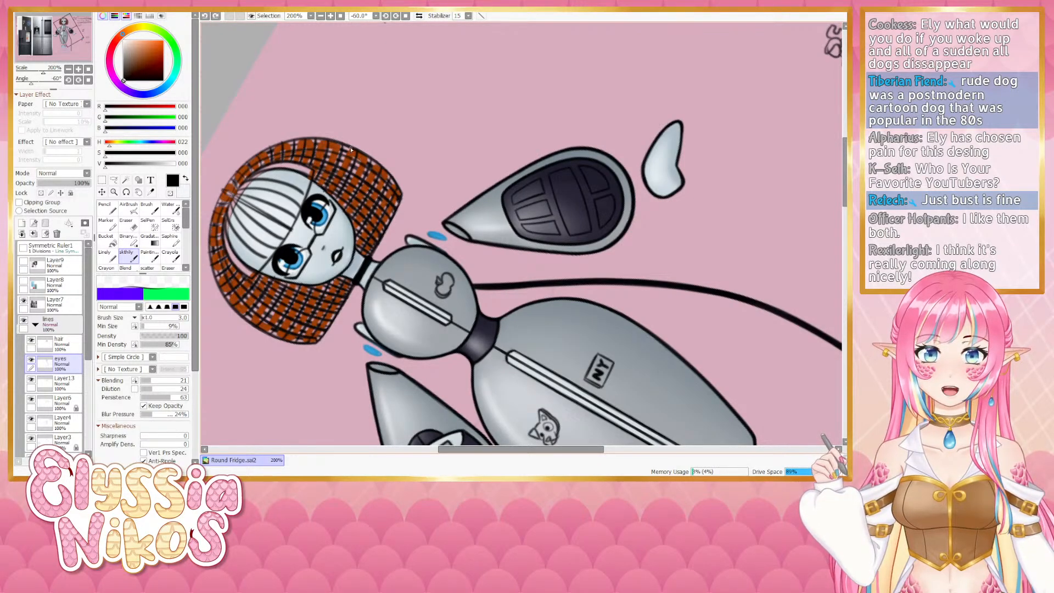
drag(345, 159, 325, 195)
key(ctrl+z)
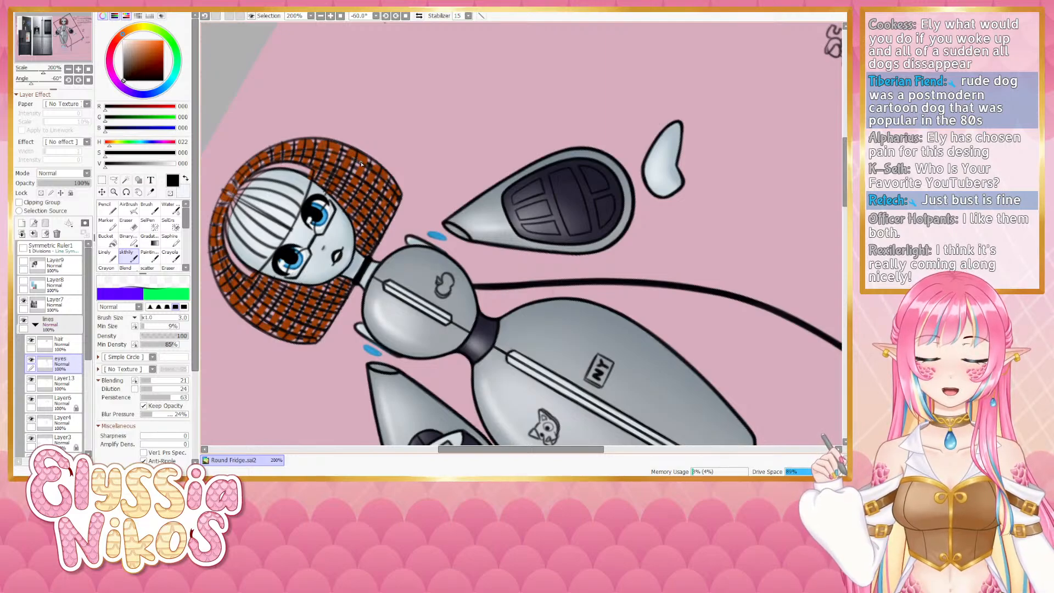
key(ctrl+z)
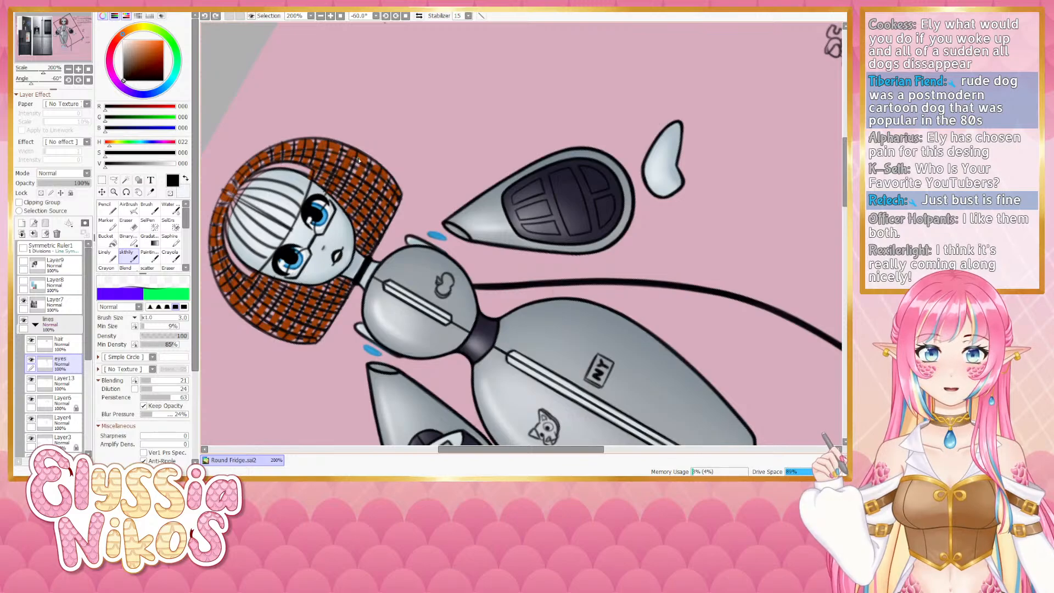
drag(358, 160, 340, 198)
key(ctrl+z)
key(ctrl+z)
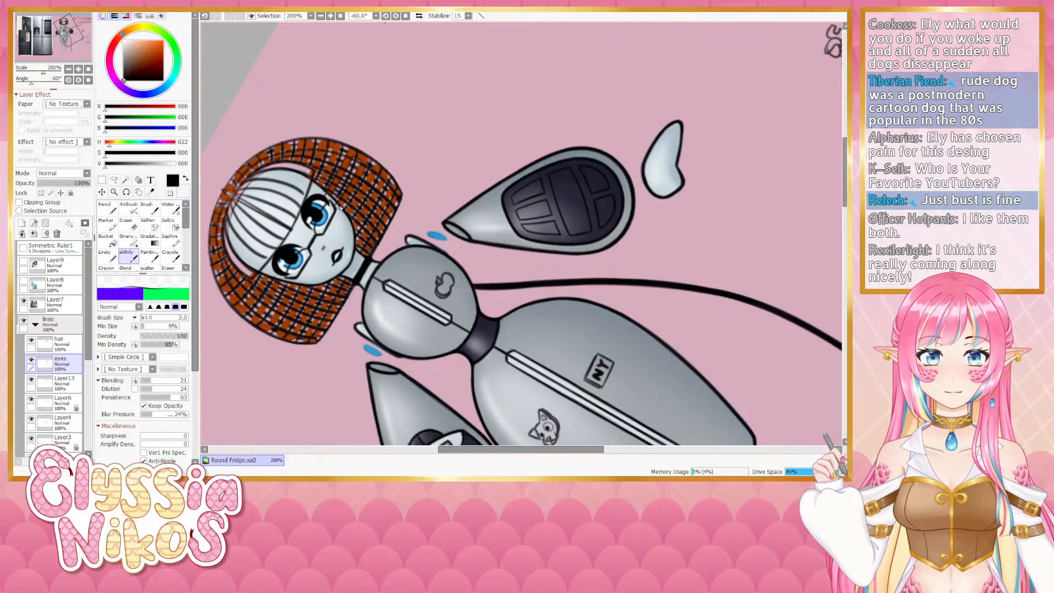
- Toggle the symmetric ruler's visibility and try blending strokes along the hair's right edge, undoing them
click(23, 248)
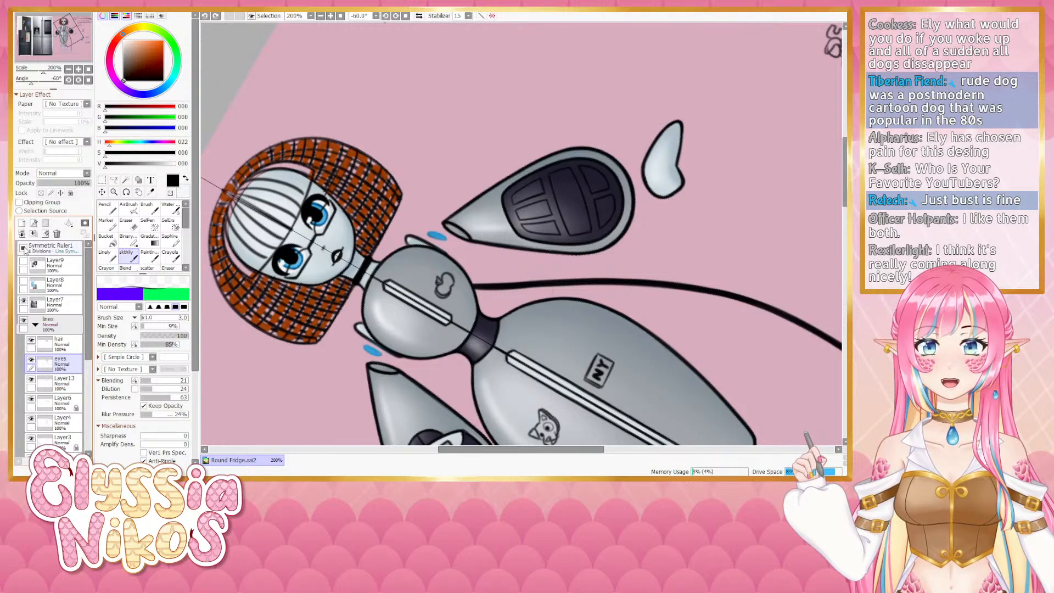
click(23, 250)
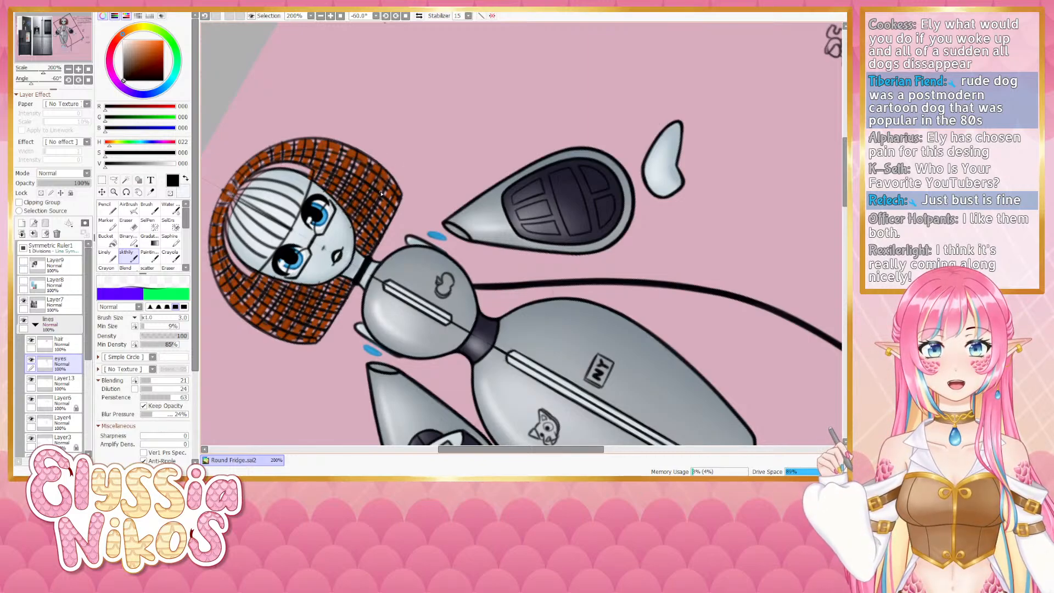
key(ctrl+z)
mouse_move(384, 171)
mouse_down()
mouse_move(392, 189)
mouse_move(359, 239)
mouse_up()
key(ctrl+z)
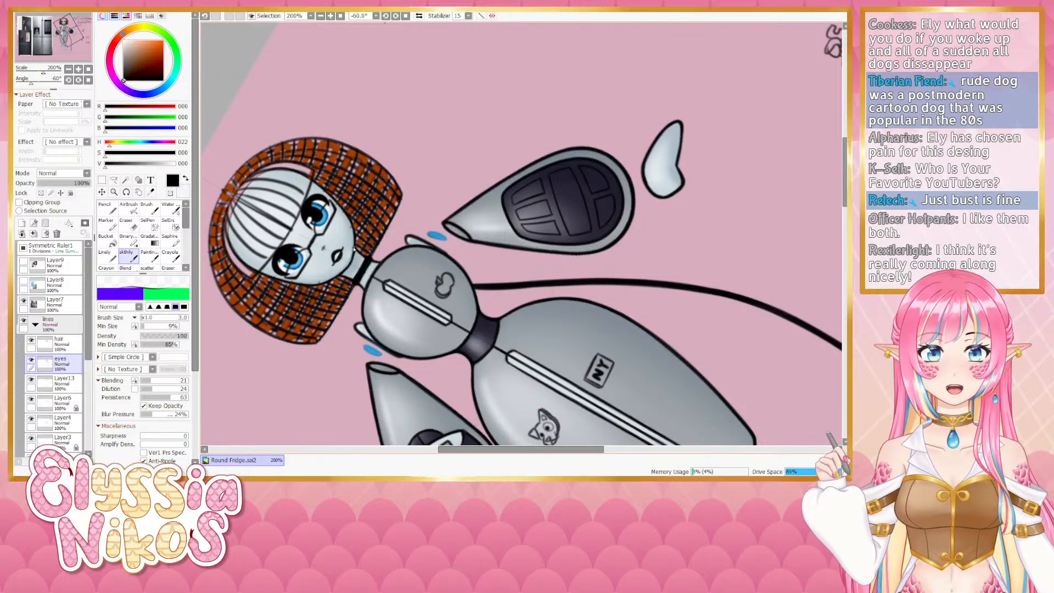
key(ctrl+z)
drag(386, 188, 359, 251)
key(ctrl+z)
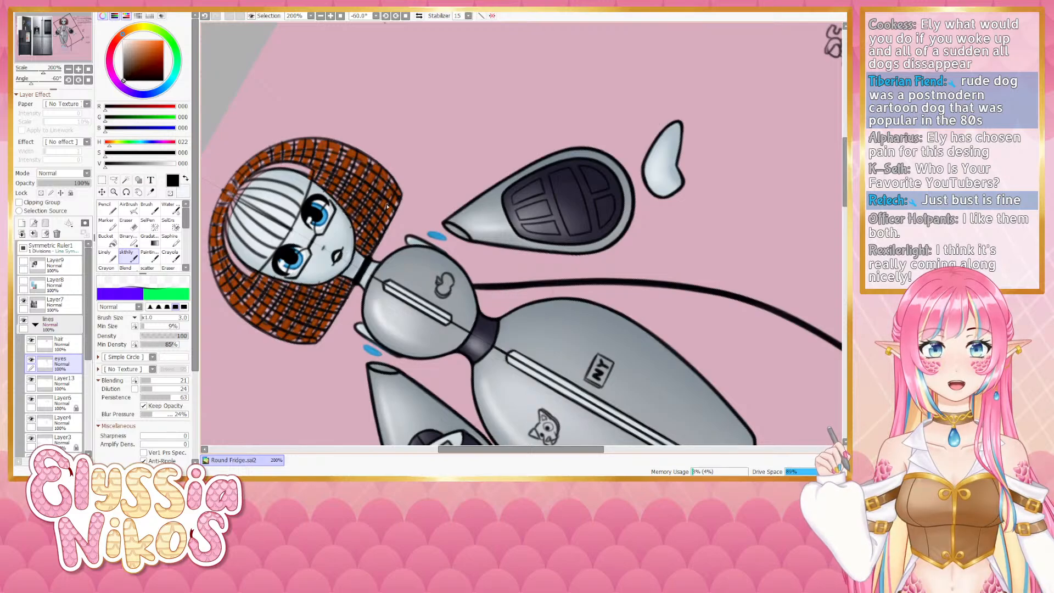
key(ctrl+z)
drag(363, 254, 366, 260)
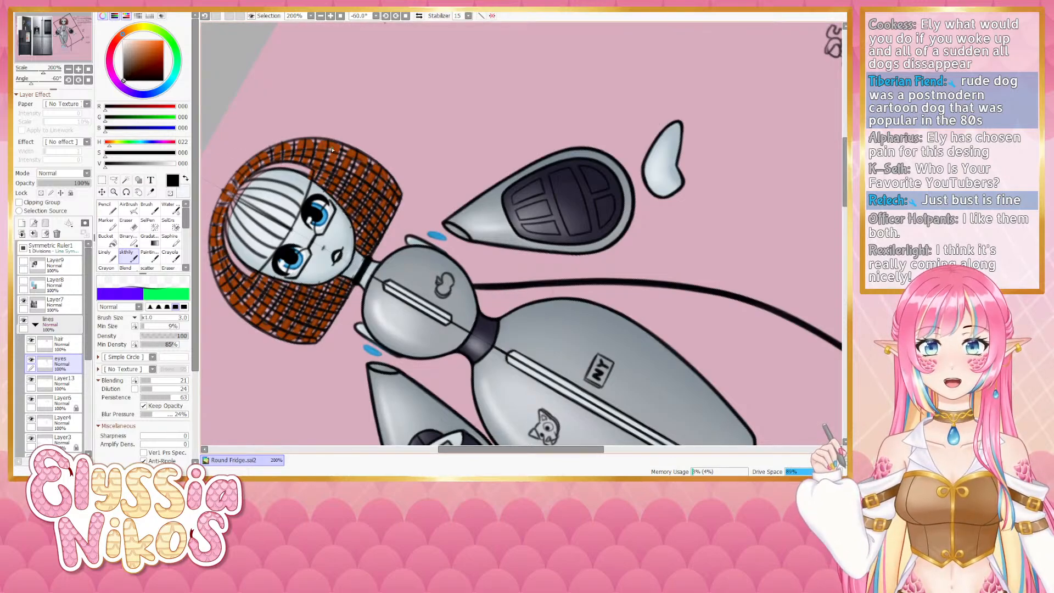
key(ctrl+z)
- Blend short strokes over the upper left of the copper hair, undoing most and keeping the last one
drag(318, 183, 336, 164)
key(ctrl+z)
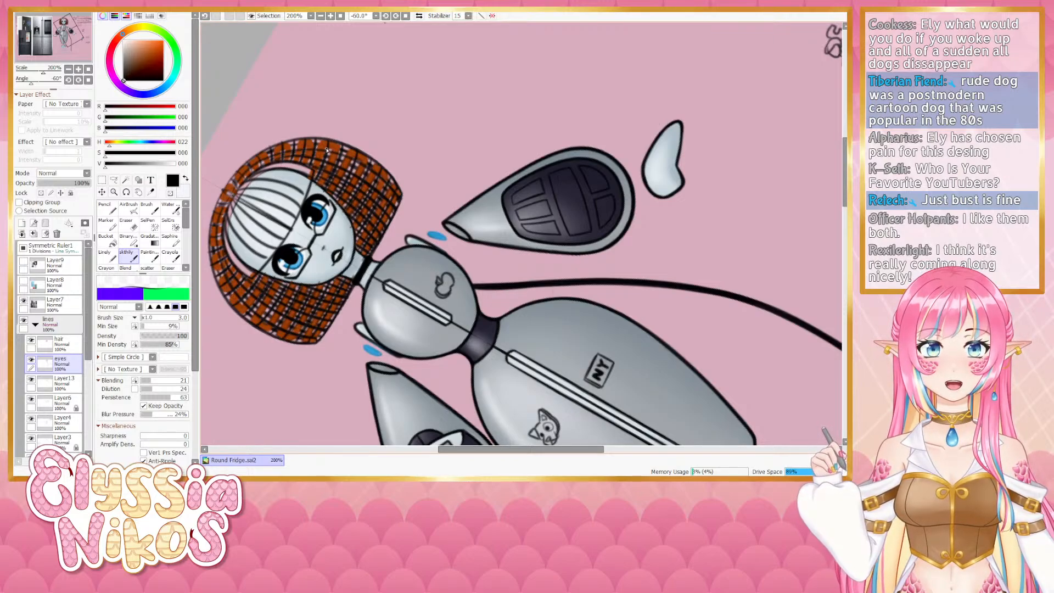
key(ctrl+z)
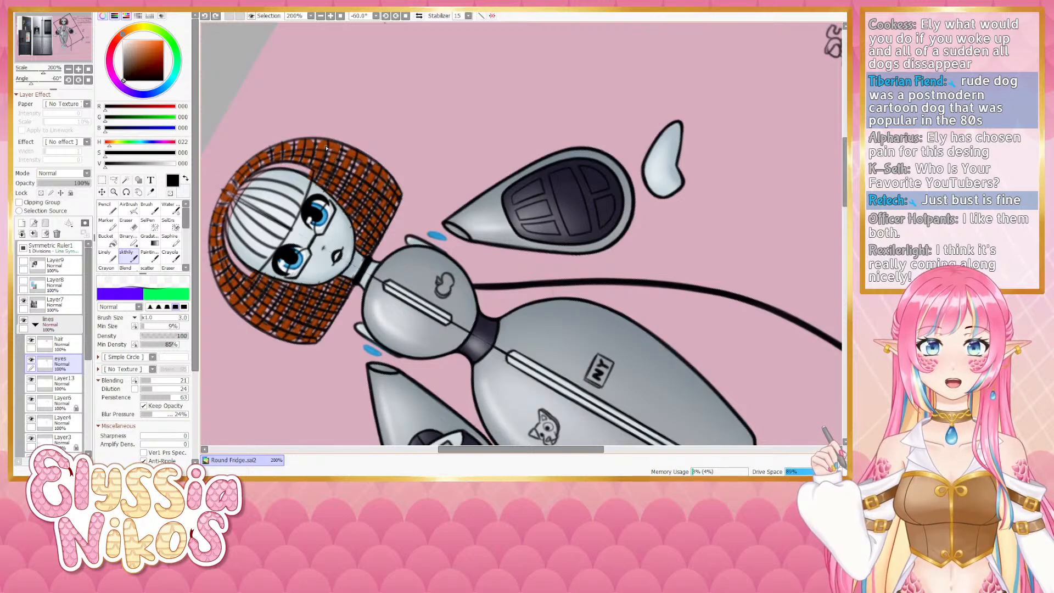
drag(317, 179, 340, 145)
key(ctrl+z)
key(ctrl+z)
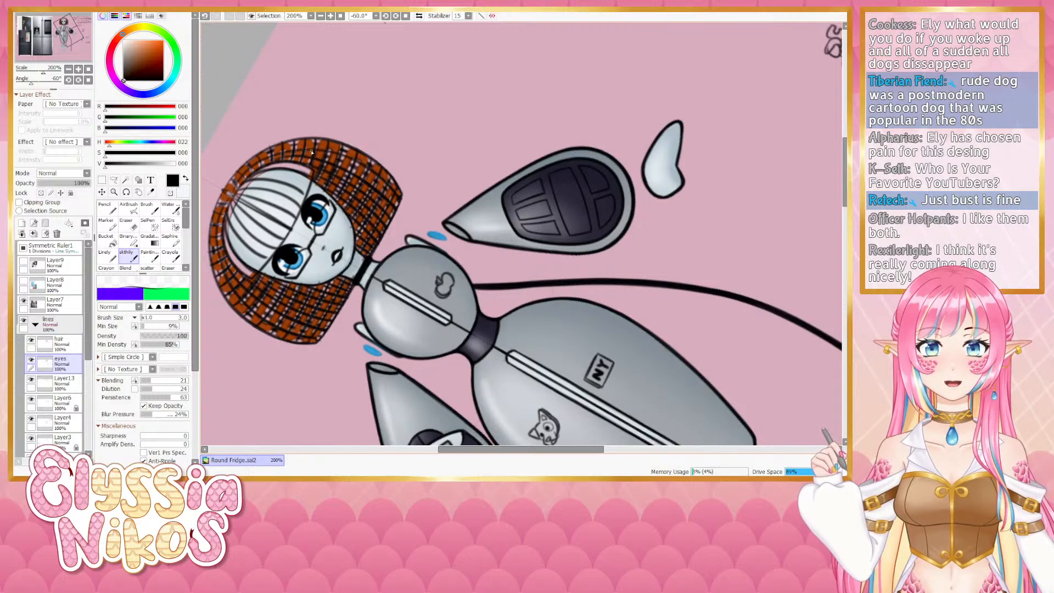
key(ctrl+z)
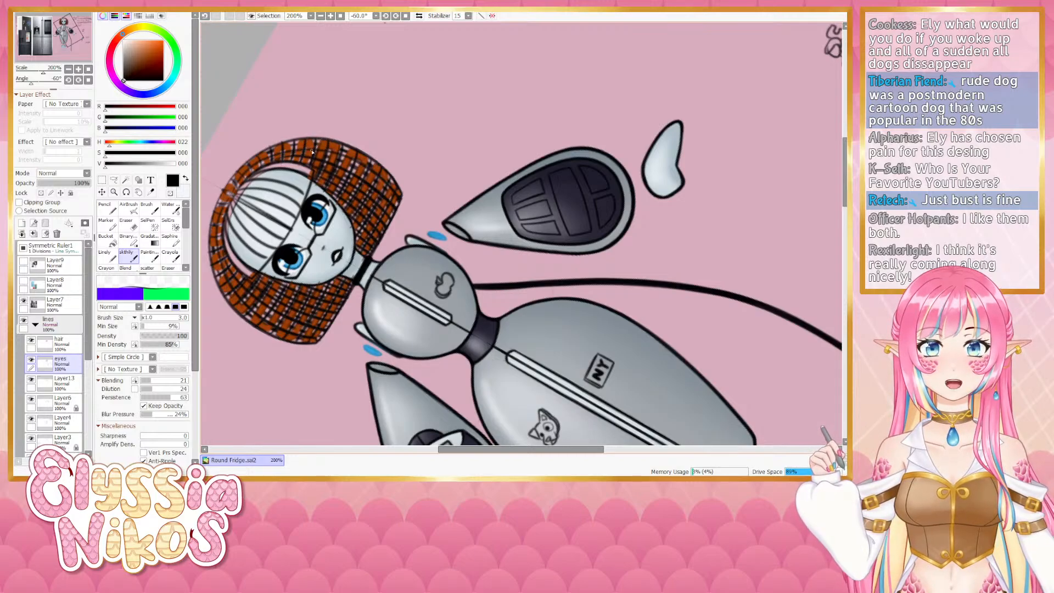
key(ctrl+z)
mouse_move(313, 152)
mouse_down()
mouse_move(308, 168)
mouse_move(304, 147)
mouse_move(289, 163)
mouse_up()
key(ctrl+z)
key(ctrl+z)
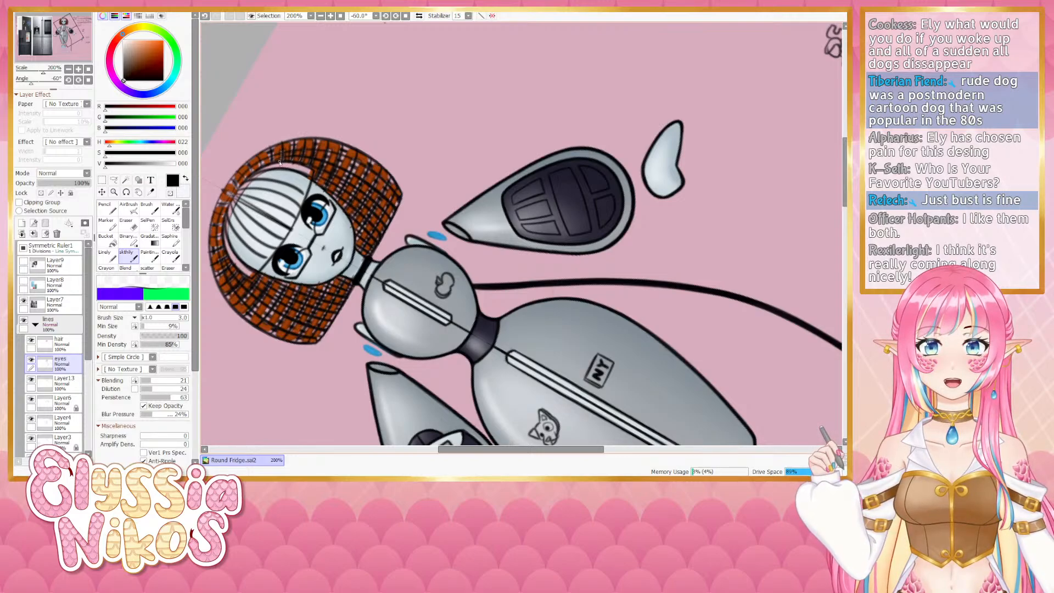
drag(275, 147, 276, 166)
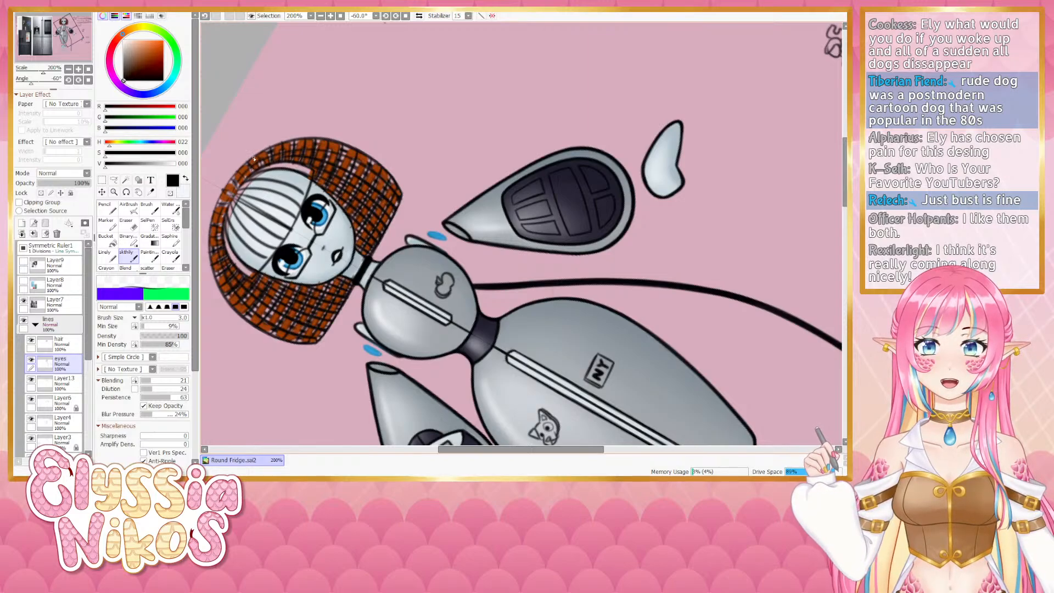
- Reset the canvas rotation to 0° and blend a short stroke at the top of the copper hair
click(88, 81)
drag(400, 41, 350, 218)
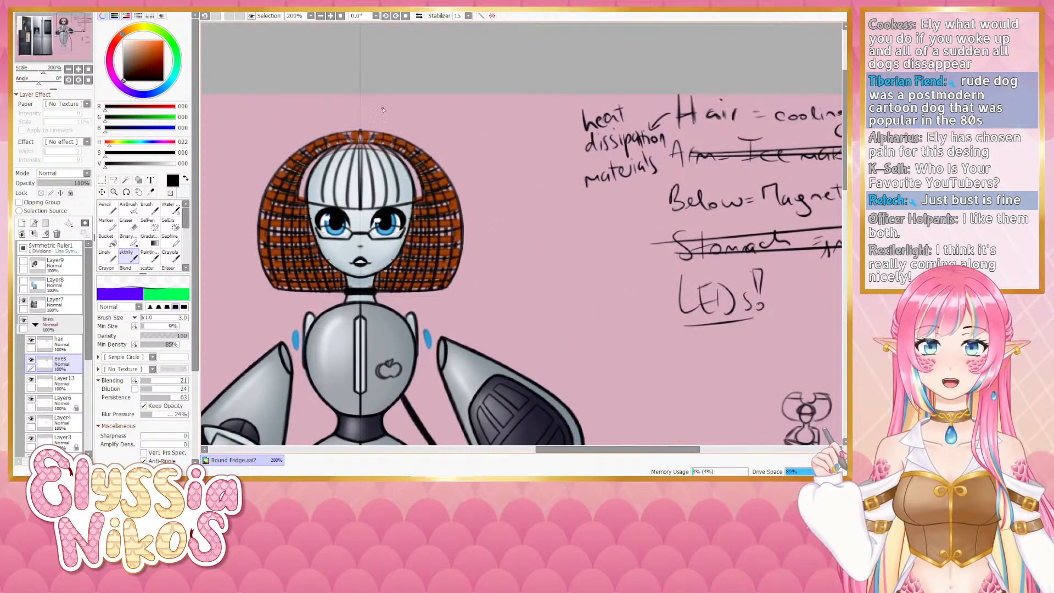
key(ctrl+z)
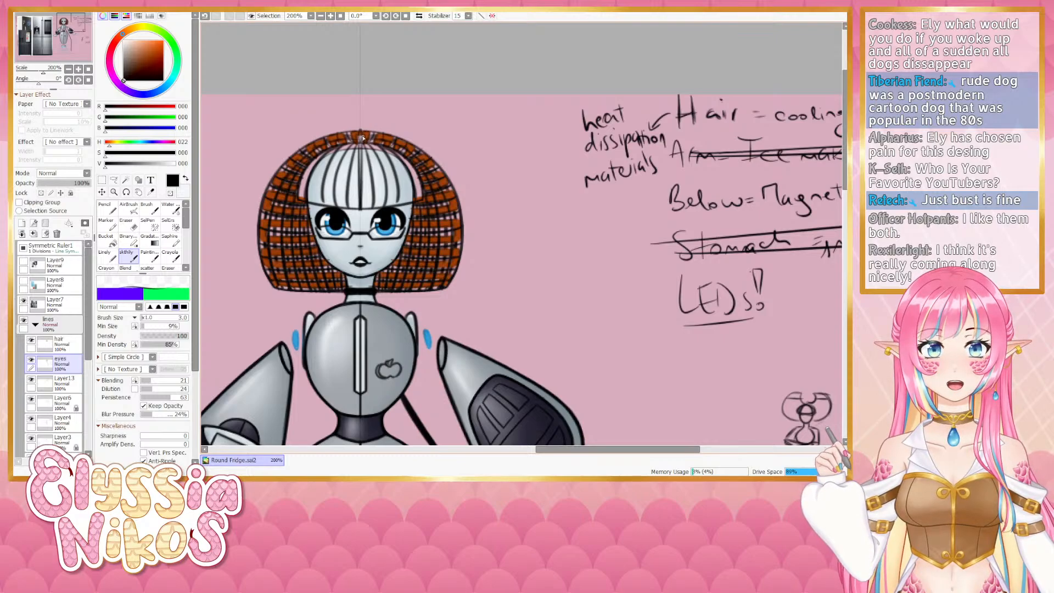
key(ctrl+z)
drag(361, 136, 365, 144)
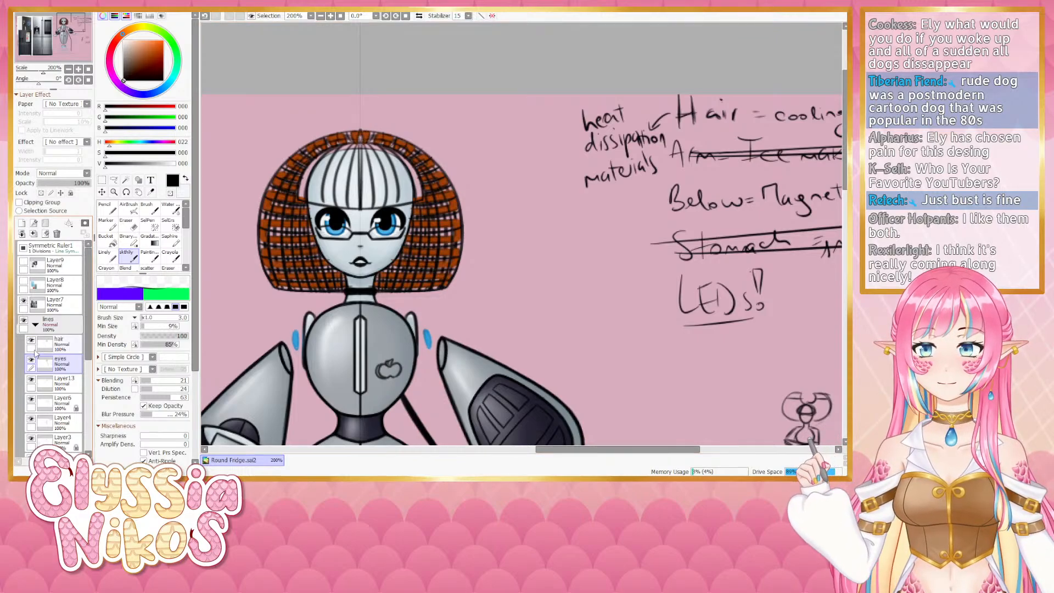
- Toggle the hair layer's visibility and try blending strokes over the upper left of the hair, undoing most of them
click(31, 341)
click(31, 340)
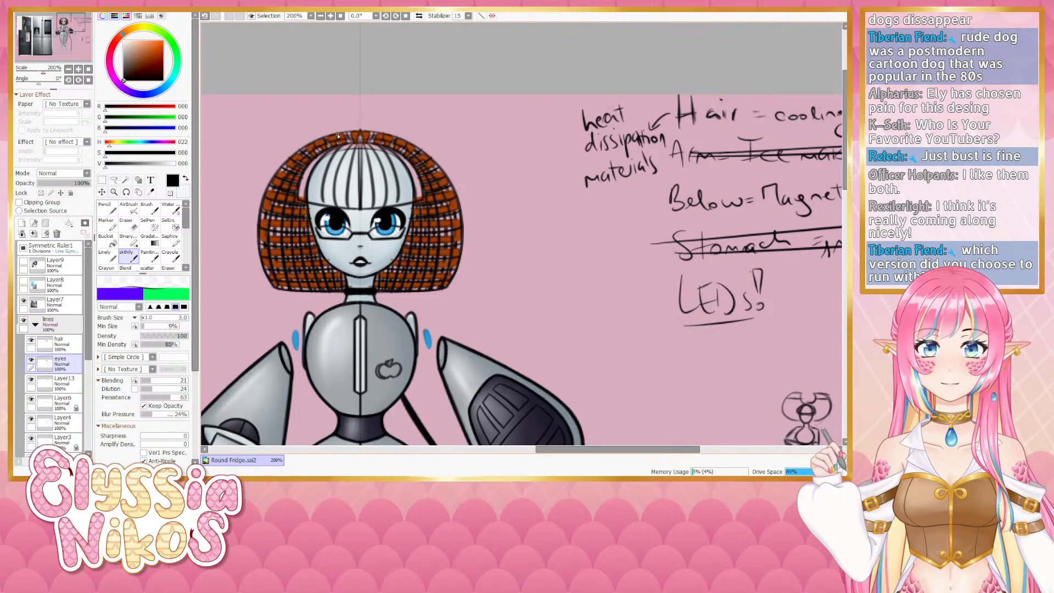
key(ctrl+z)
mouse_move(337, 135)
mouse_down()
mouse_move(387, 77)
mouse_move(401, 76)
mouse_move(359, 84)
mouse_move(390, 79)
mouse_move(364, 84)
mouse_move(318, 121)
mouse_up()
key(ctrl+z)
key(ctrl+z)
drag(355, 88, 321, 119)
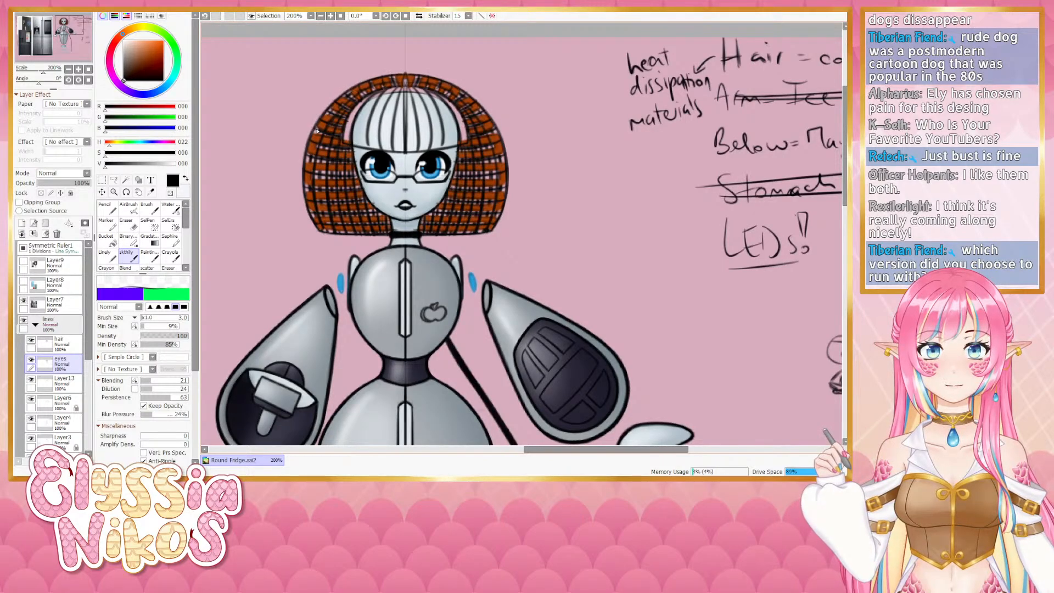
key(ctrl+z)
drag(354, 87, 311, 141)
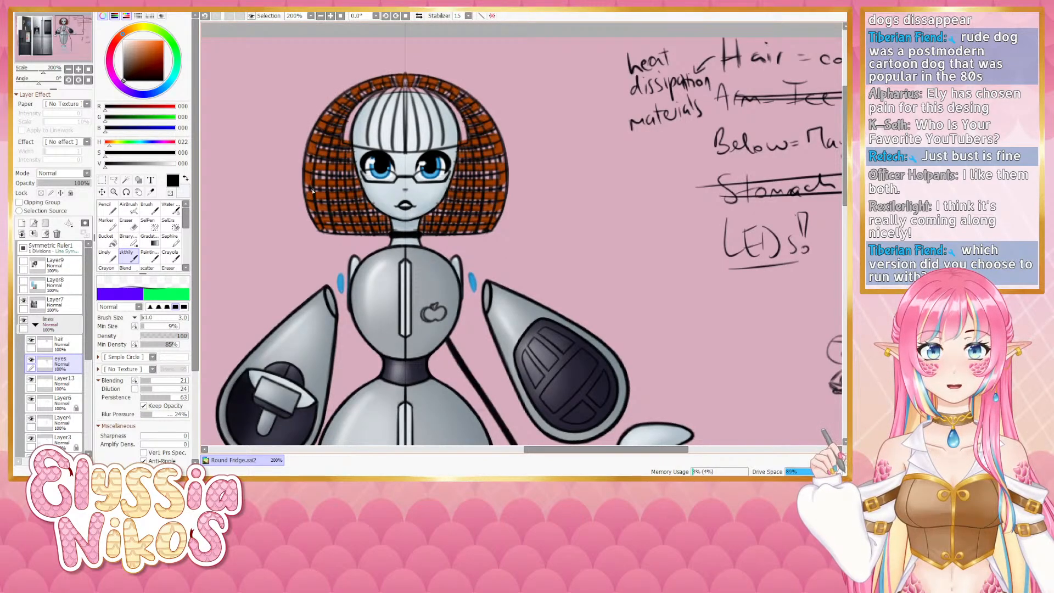
- Erase a small stray mark beside the right side of the hair with the Eraser
click(69, 70)
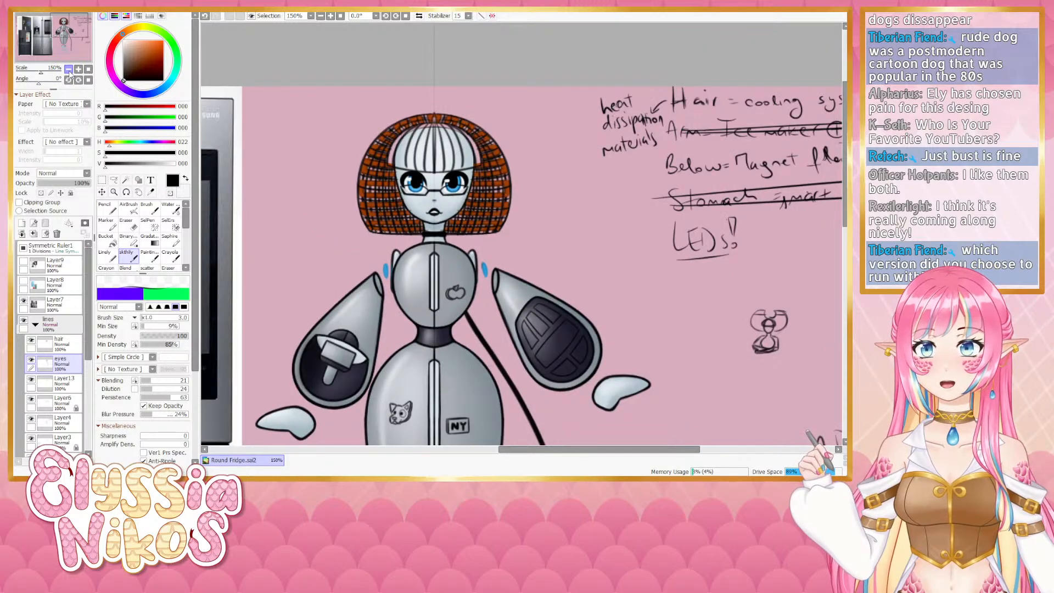
click(69, 70)
drag(391, 166, 300, 142)
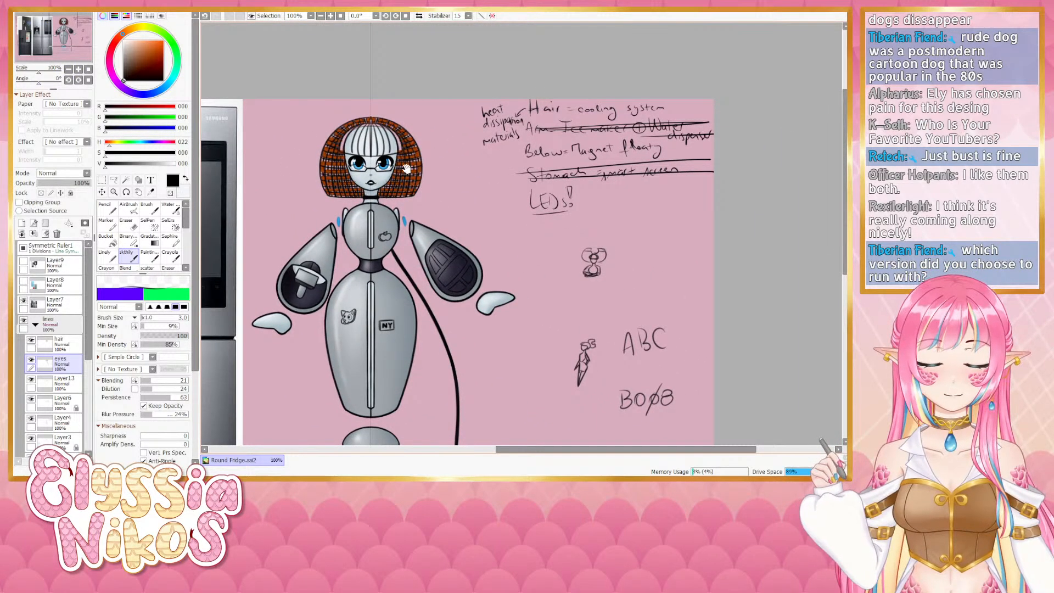
drag(400, 179, 398, 163)
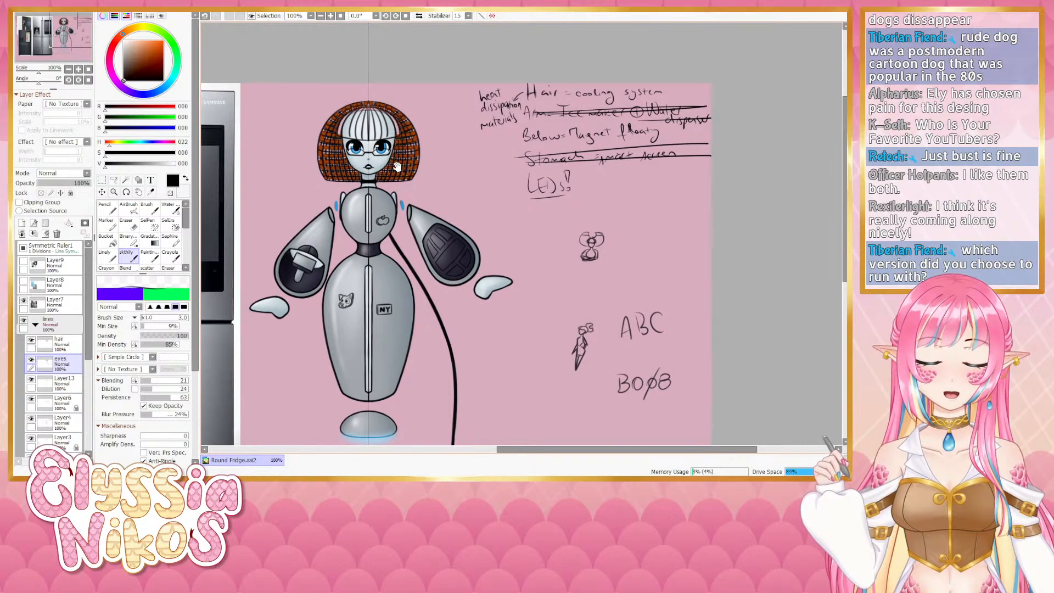
drag(397, 165, 396, 138)
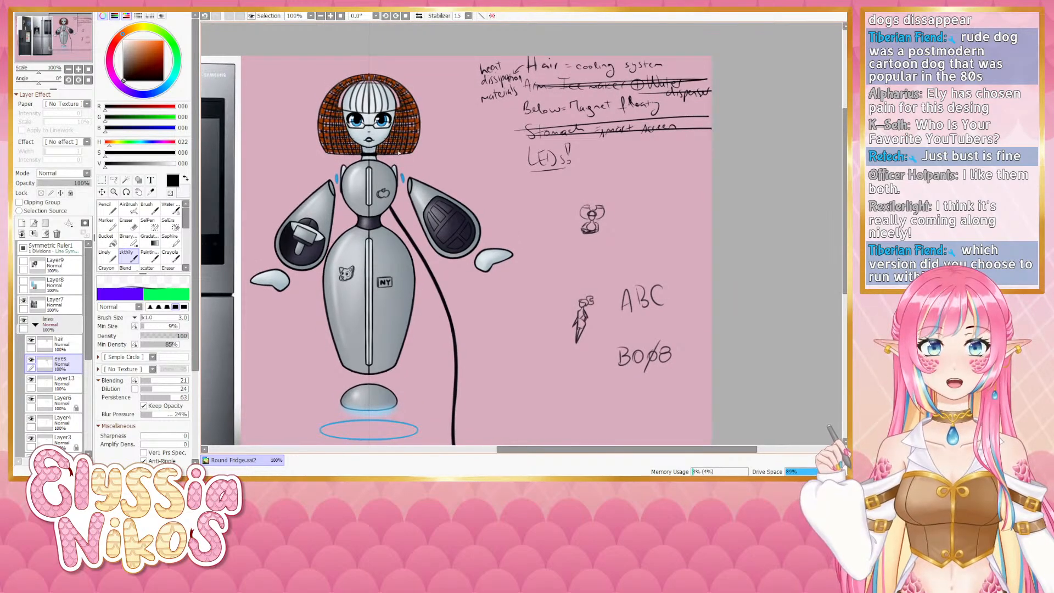
click(79, 69)
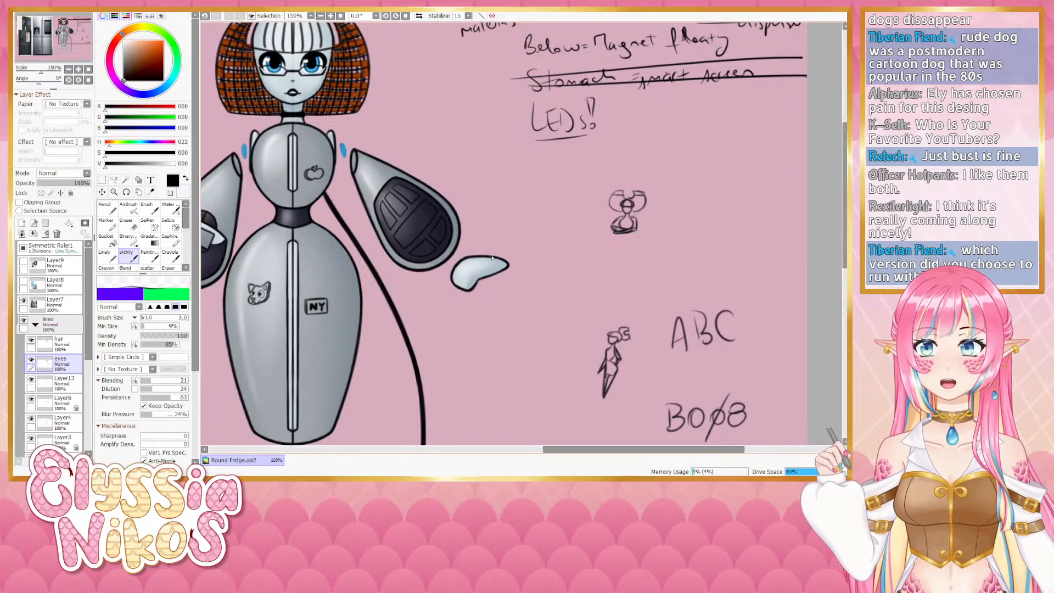
click(68, 69)
drag(265, 211, 274, 202)
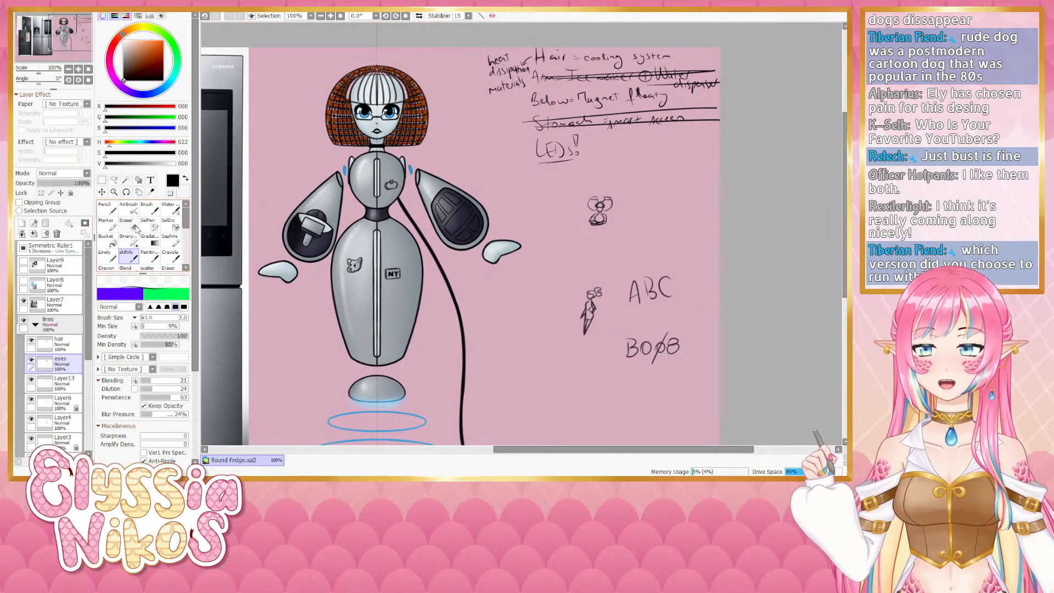
click(135, 226)
drag(399, 135, 388, 136)
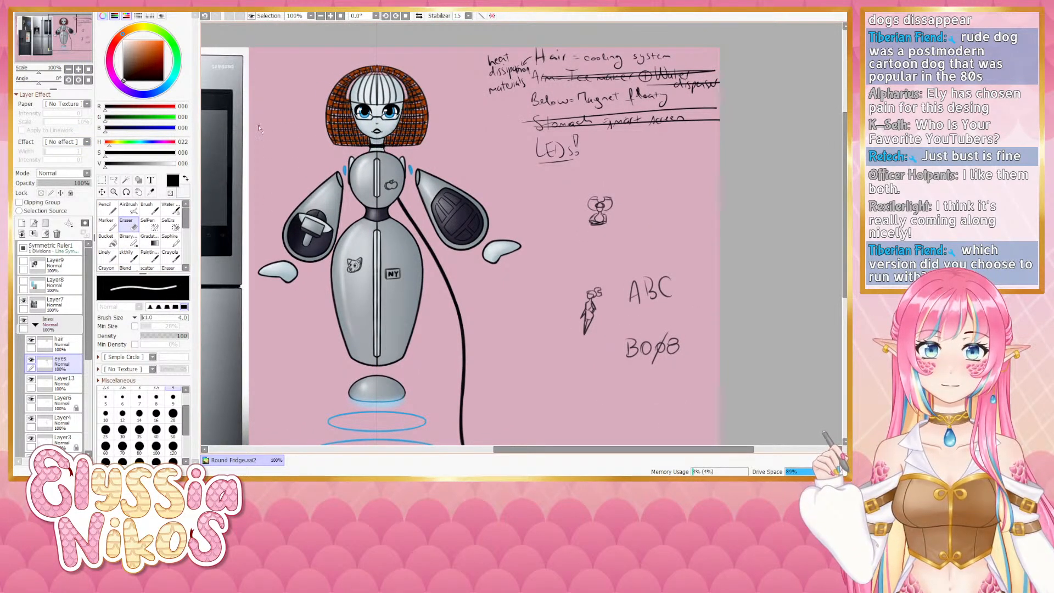
- Compare the design by toggling the visibility of the hair, eyes and lower body layers
click(32, 362)
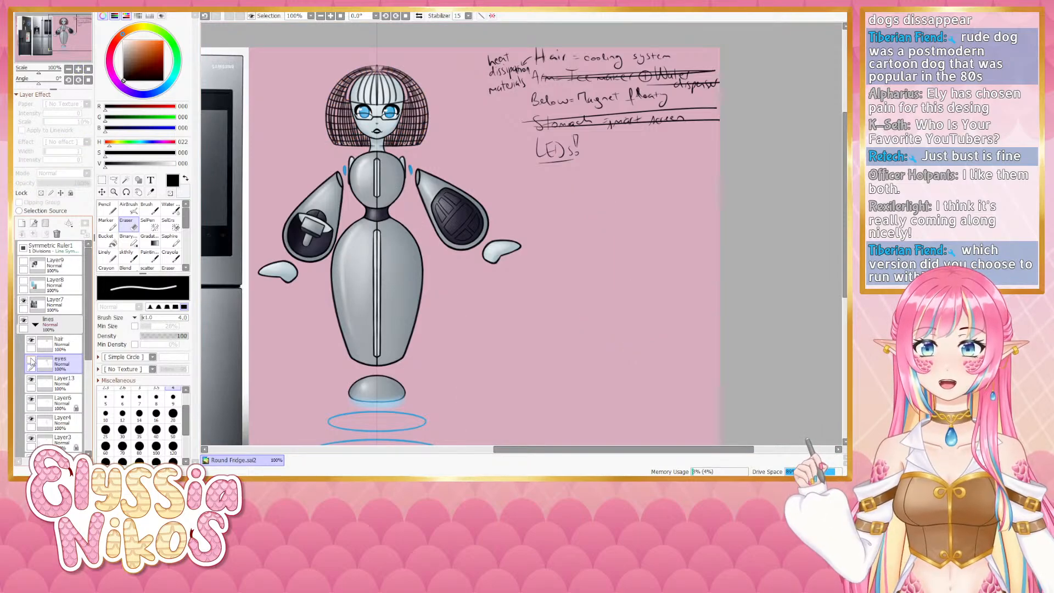
click(31, 361)
click(31, 341)
click(31, 342)
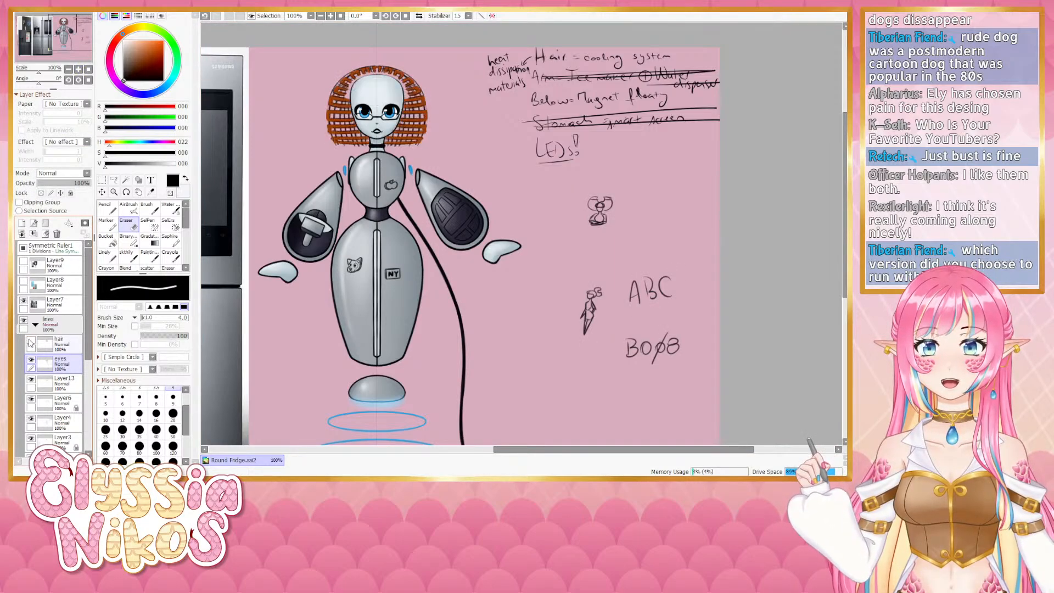
click(31, 342)
click(31, 342)
click(31, 341)
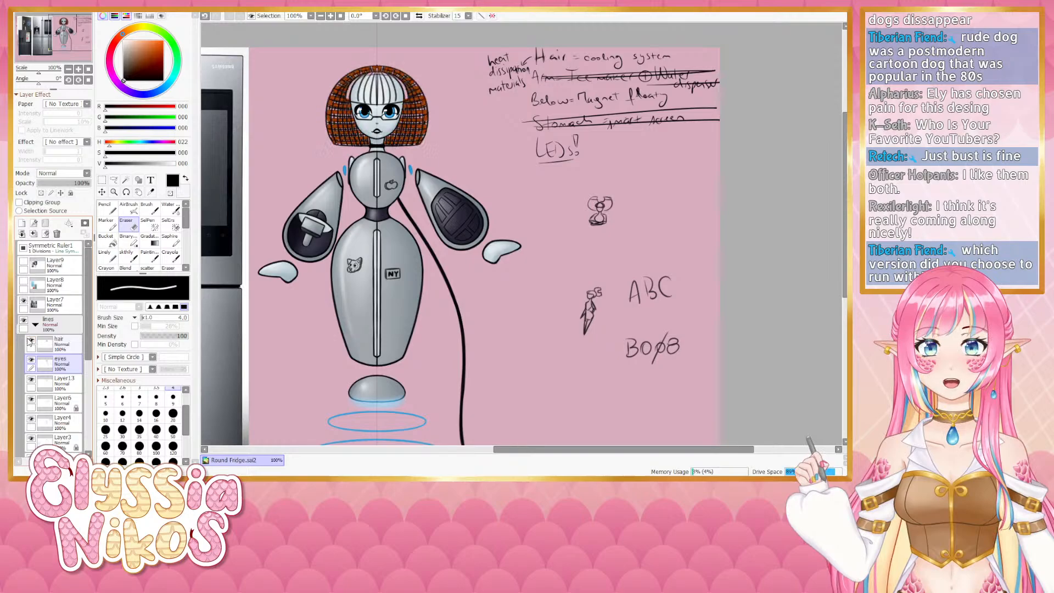
click(31, 380)
click(32, 380)
click(31, 381)
click(31, 380)
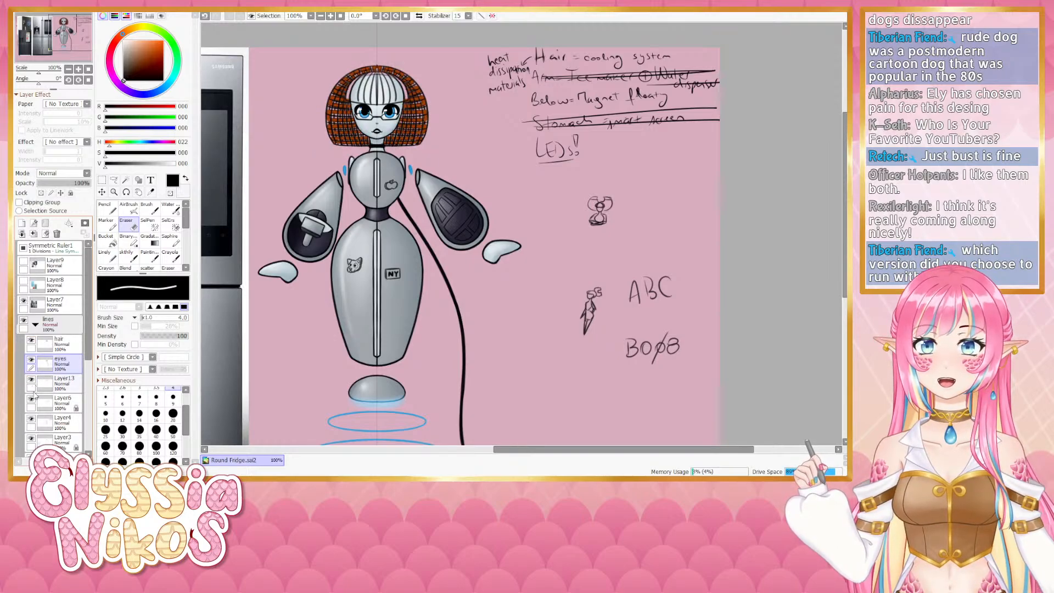
click(32, 399)
click(32, 400)
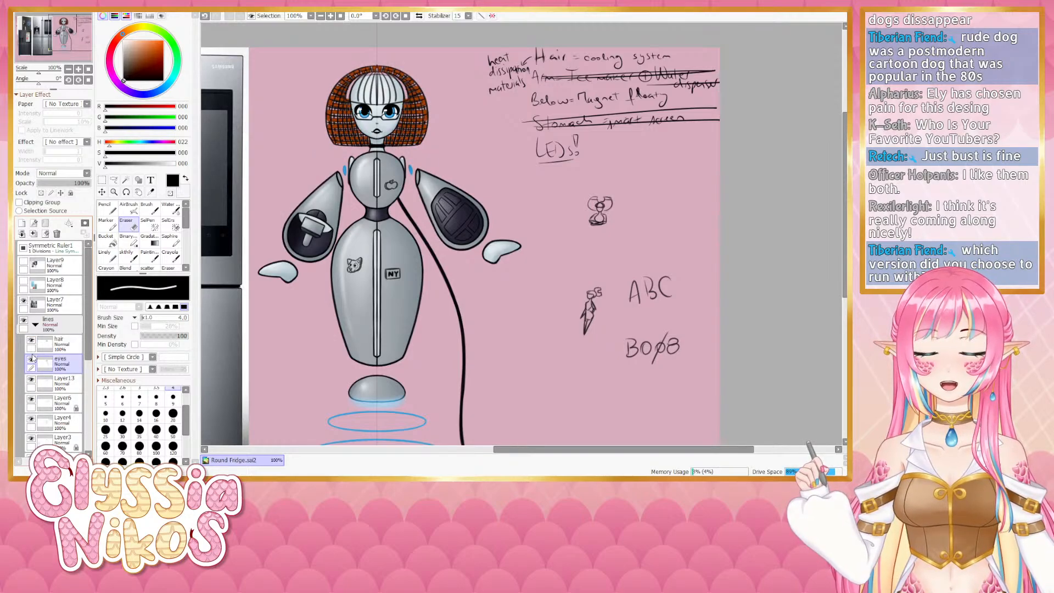
click(31, 342)
click(32, 341)
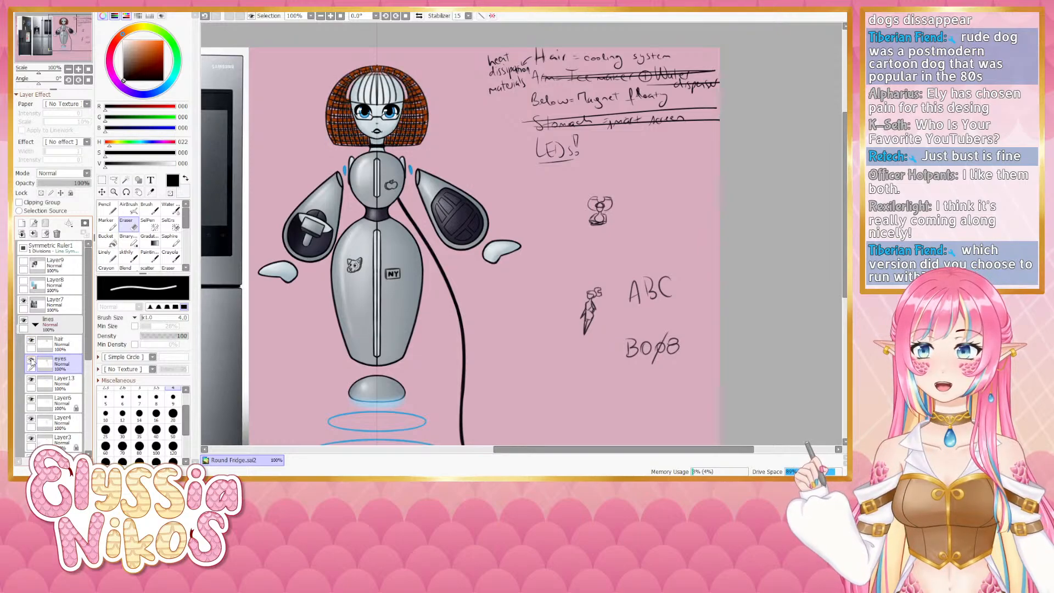
click(31, 361)
click(31, 361)
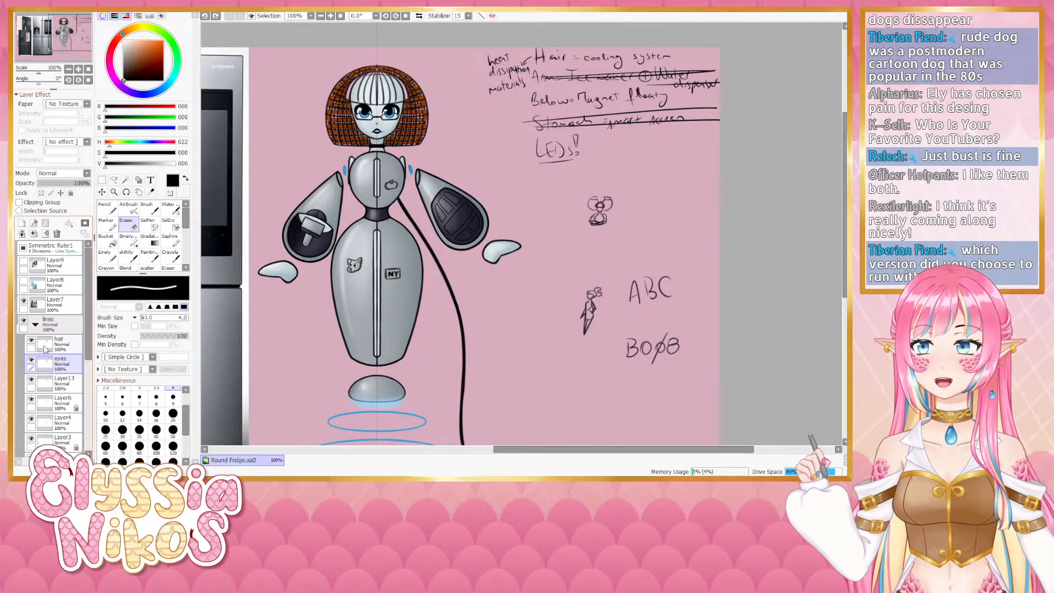
click(32, 341)
click(31, 341)
click(31, 341)
click(31, 341)
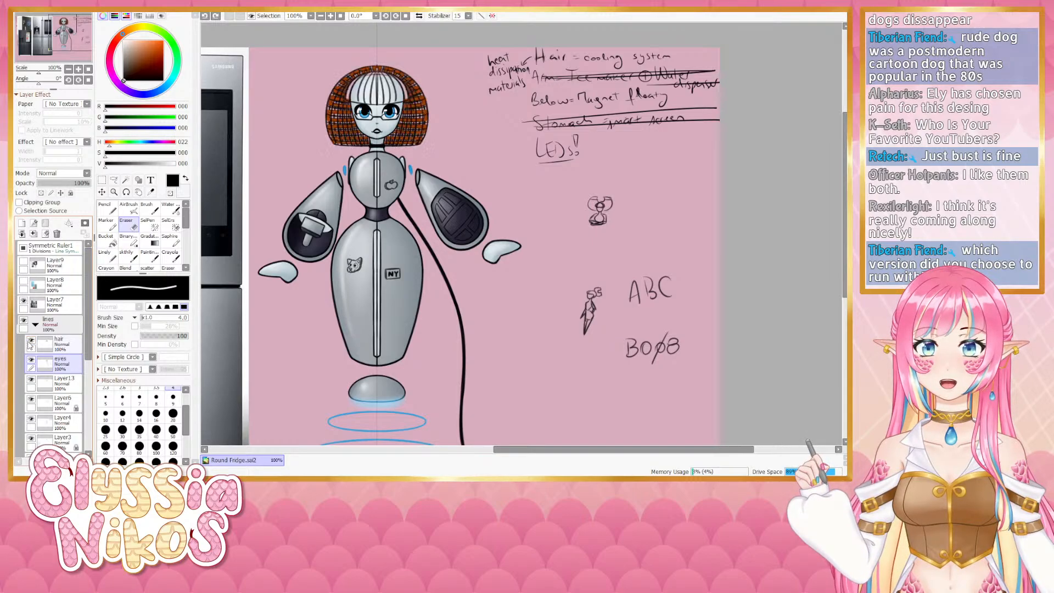
click(78, 69)
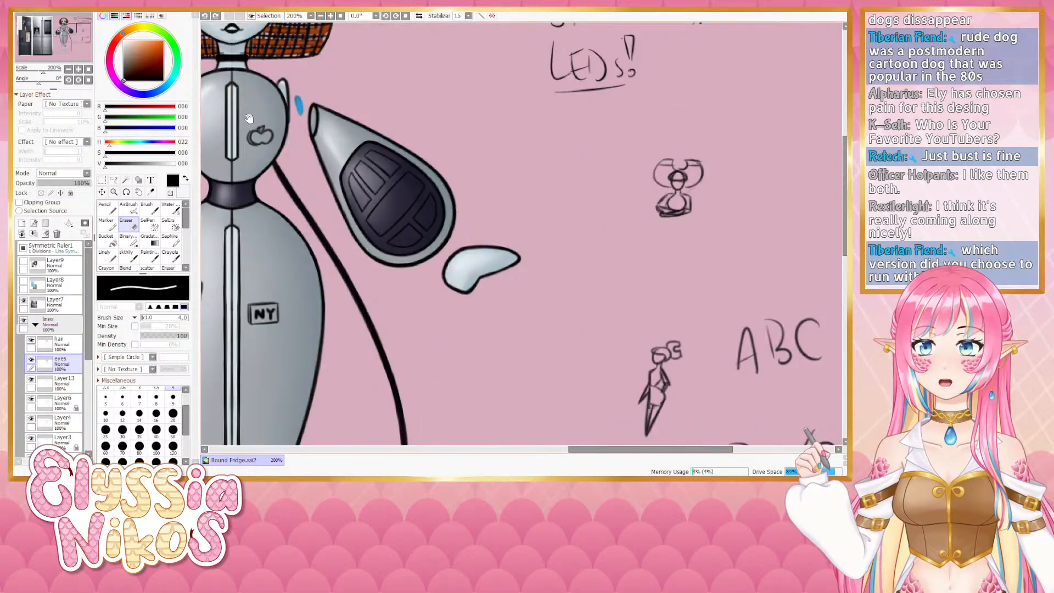
drag(223, 86, 439, 266)
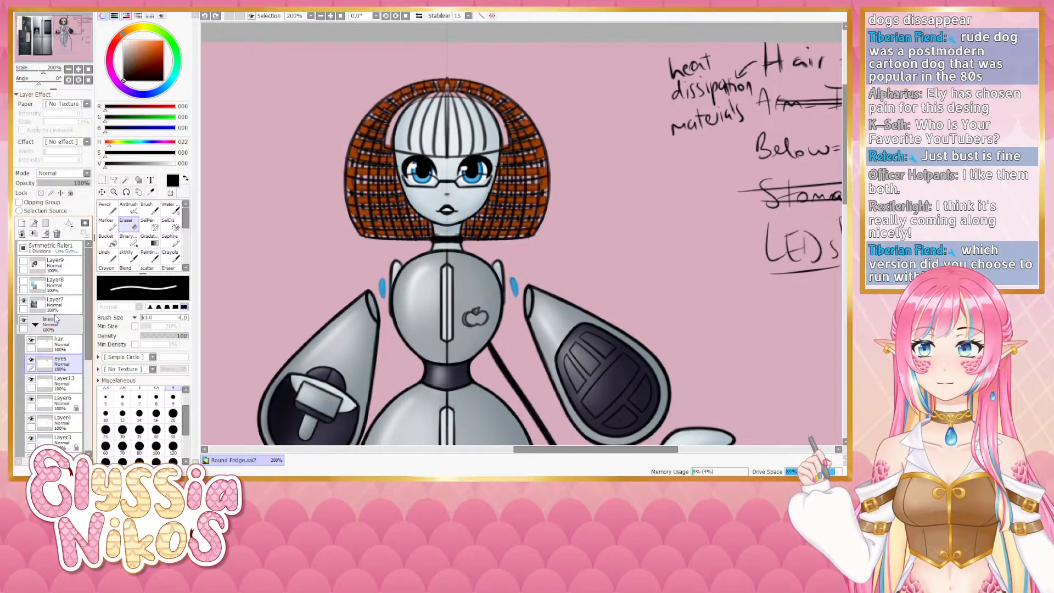
click(32, 341)
click(32, 342)
click(31, 341)
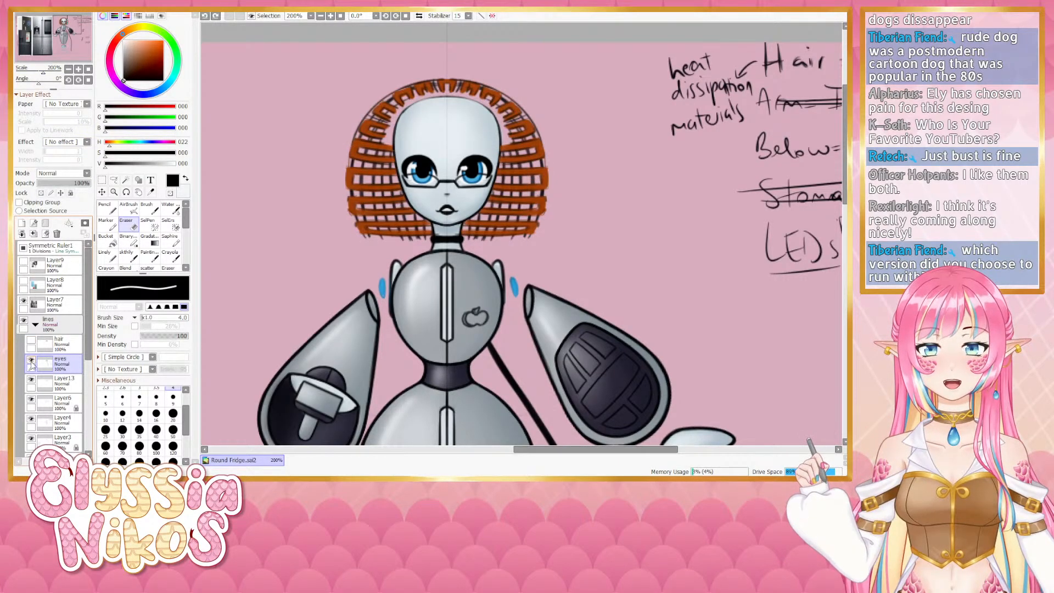
click(31, 362)
click(31, 361)
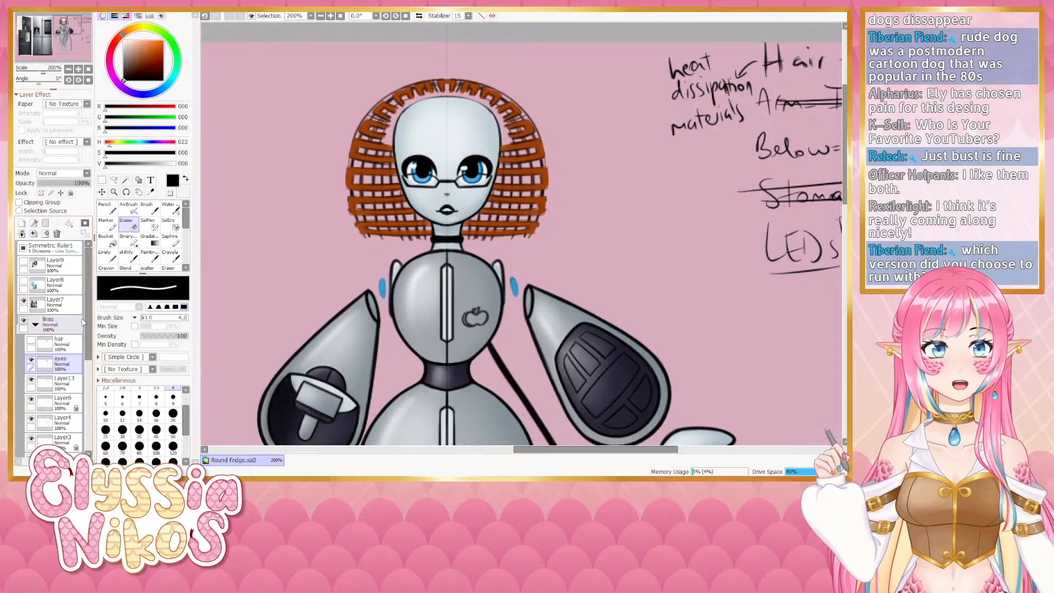
click(31, 340)
- Examine the body shading by toggling the Layer10, Layer11 and Layer12 shading layers on and off
click(69, 69)
click(69, 71)
click(69, 71)
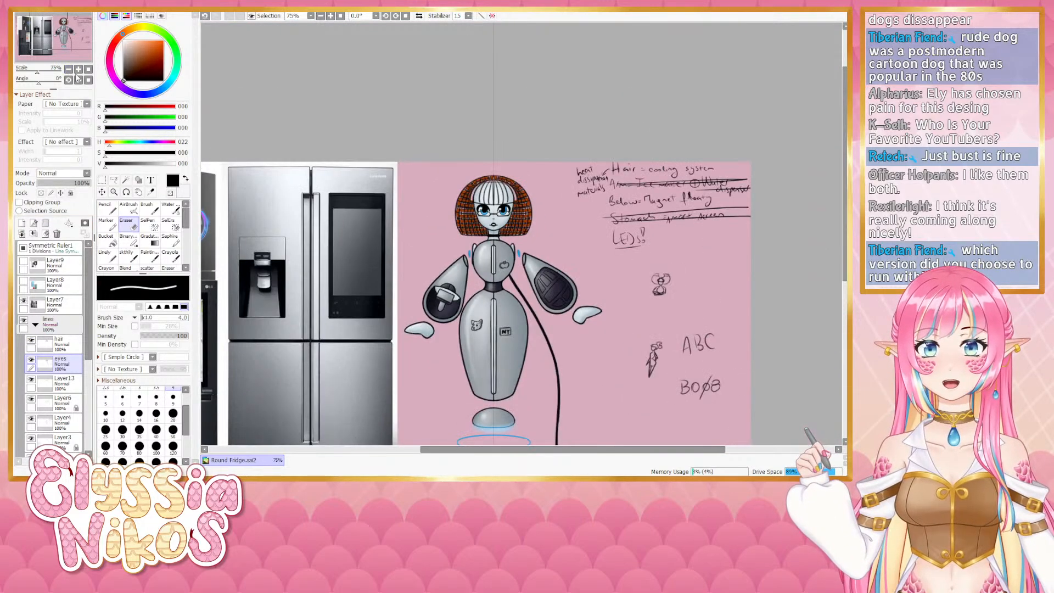
drag(411, 144, 378, 136)
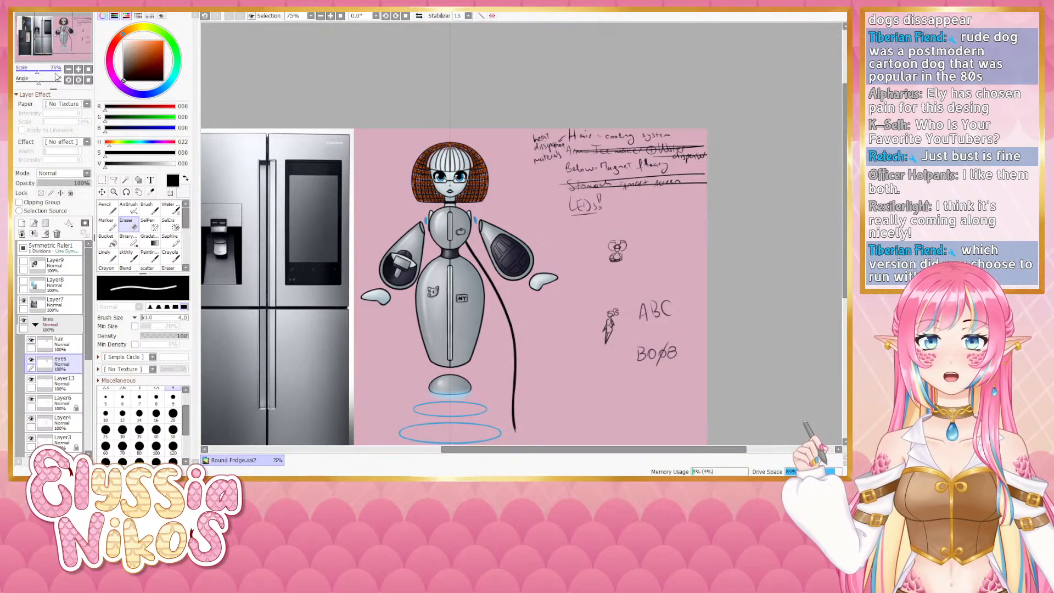
click(79, 69)
click(79, 70)
drag(352, 195, 373, 171)
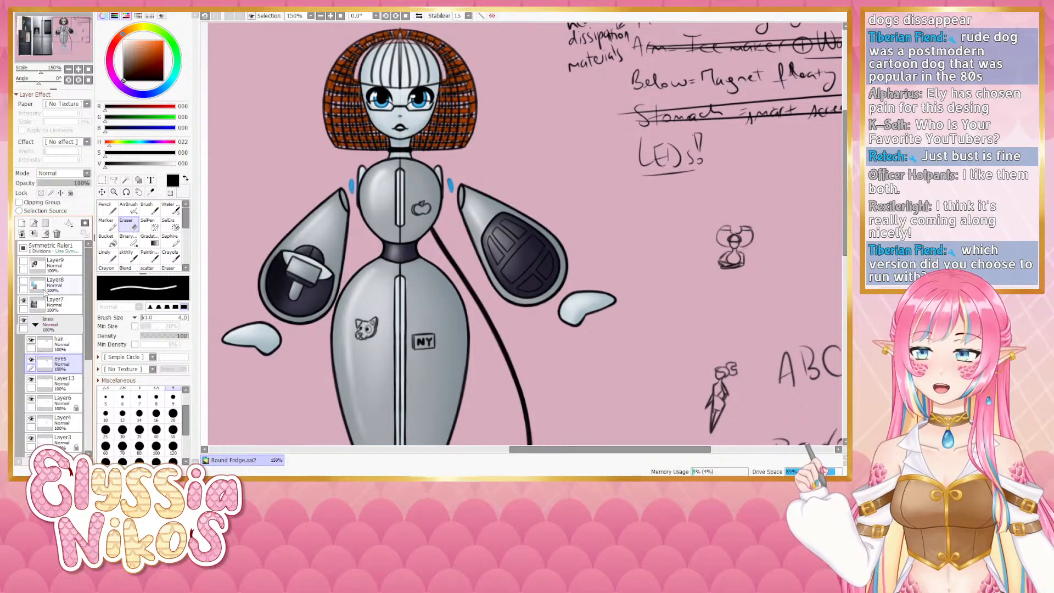
click(35, 324)
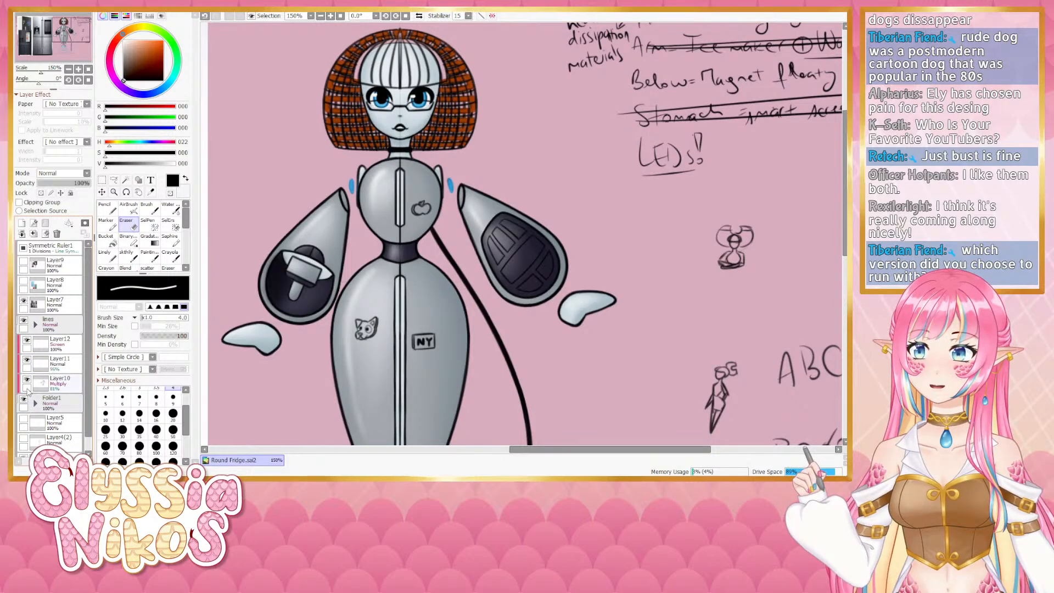
click(27, 380)
click(27, 360)
click(27, 341)
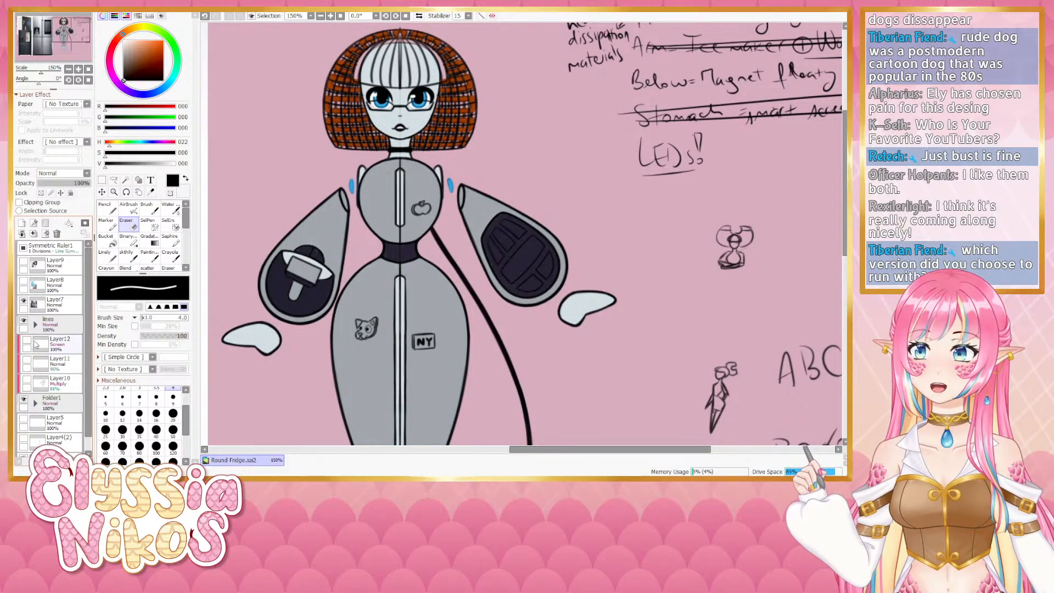
click(27, 379)
click(27, 360)
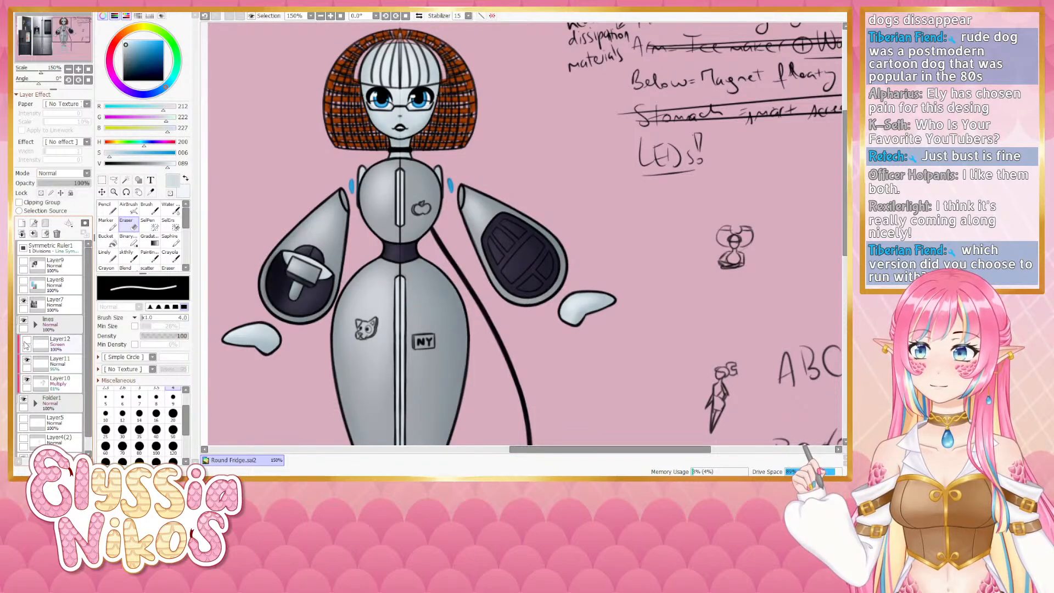
click(27, 340)
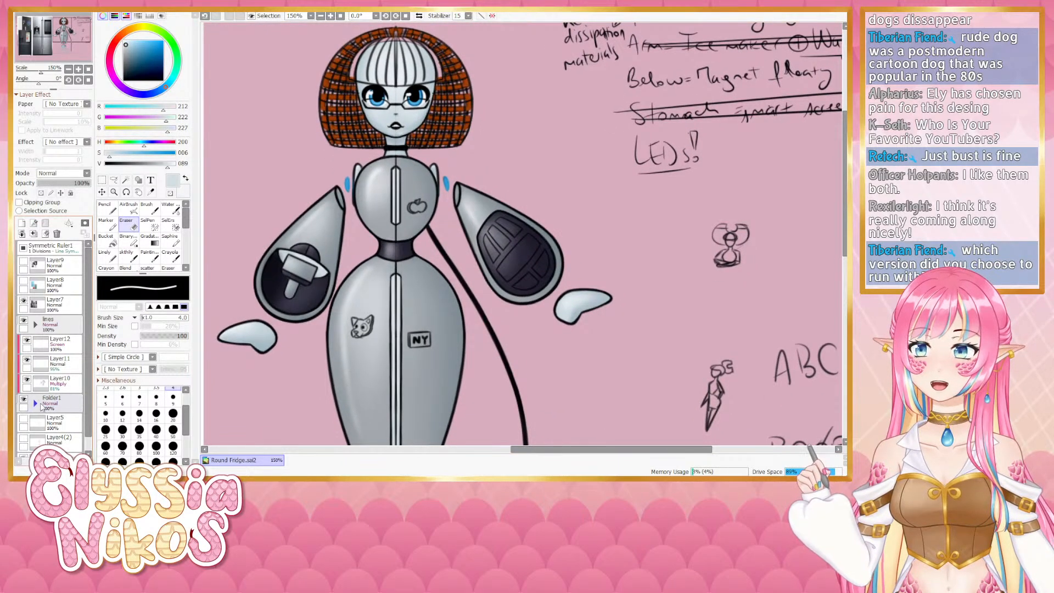
- Examine the line art by expanding the layer folders and toggling each layer in the lines group on and off
click(36, 404)
scroll(53, 384, down, 2)
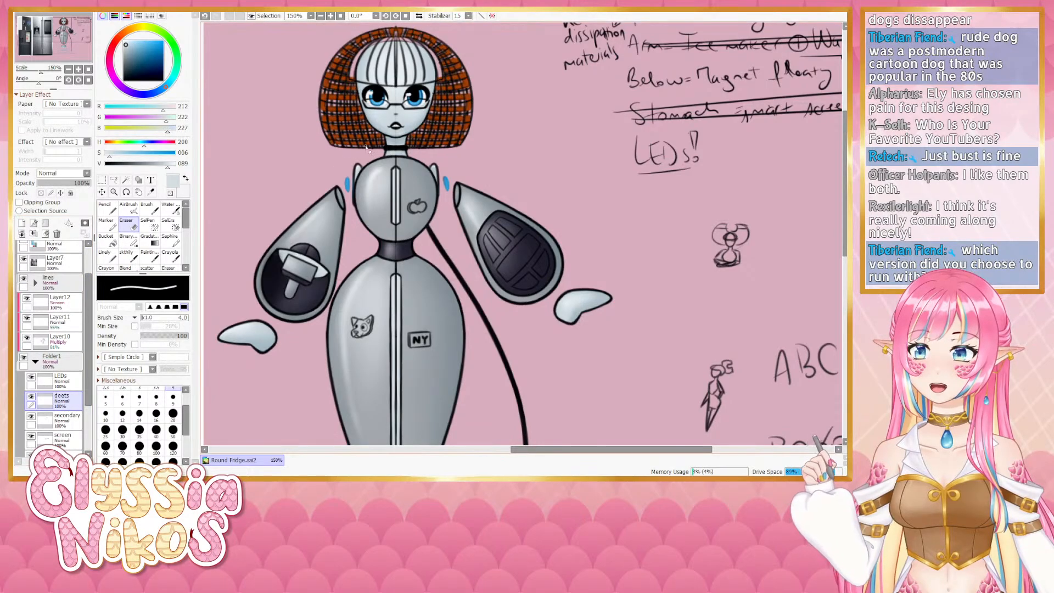
click(107, 259)
drag(359, 154, 336, 268)
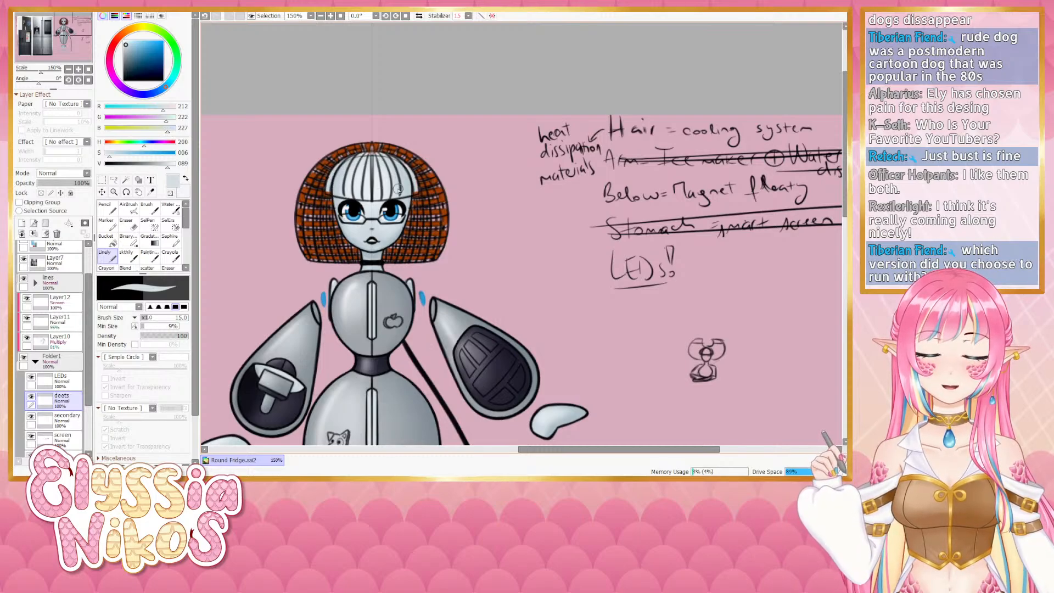
drag(410, 191, 407, 187)
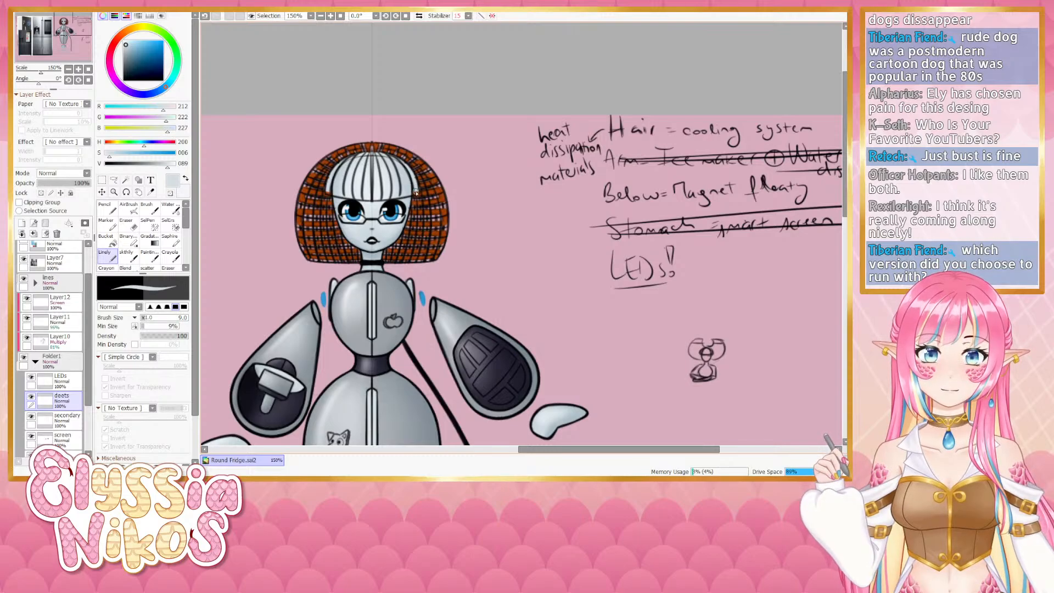
click(35, 282)
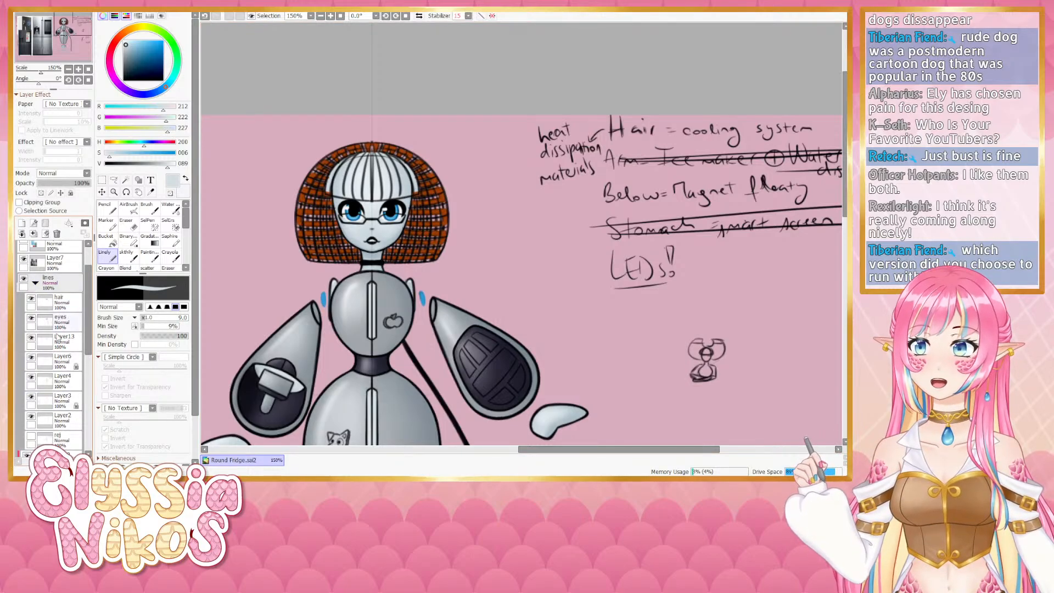
click(32, 358)
click(33, 357)
click(31, 337)
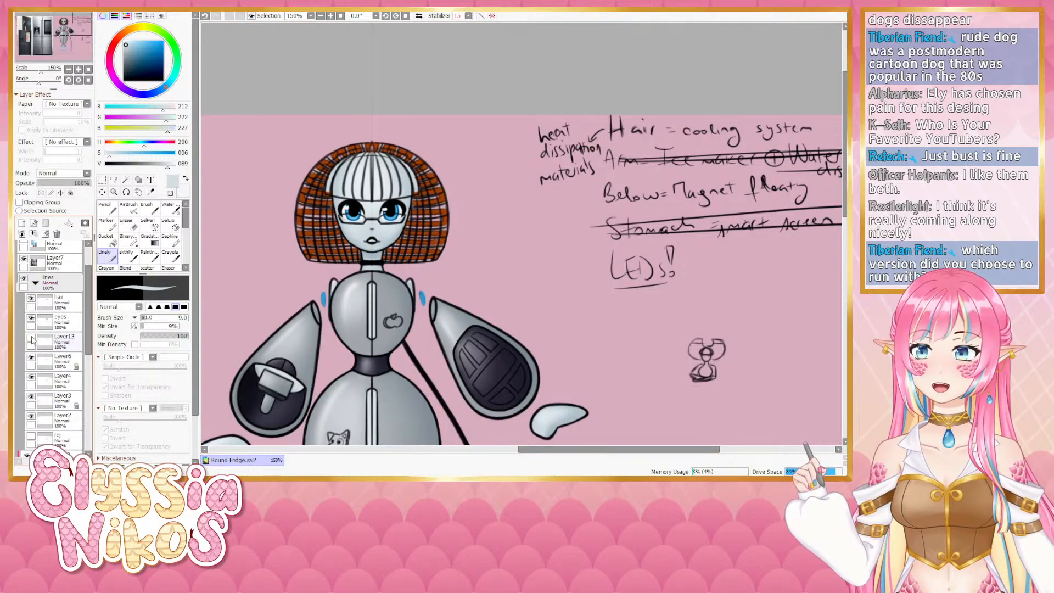
click(32, 338)
click(31, 319)
click(32, 319)
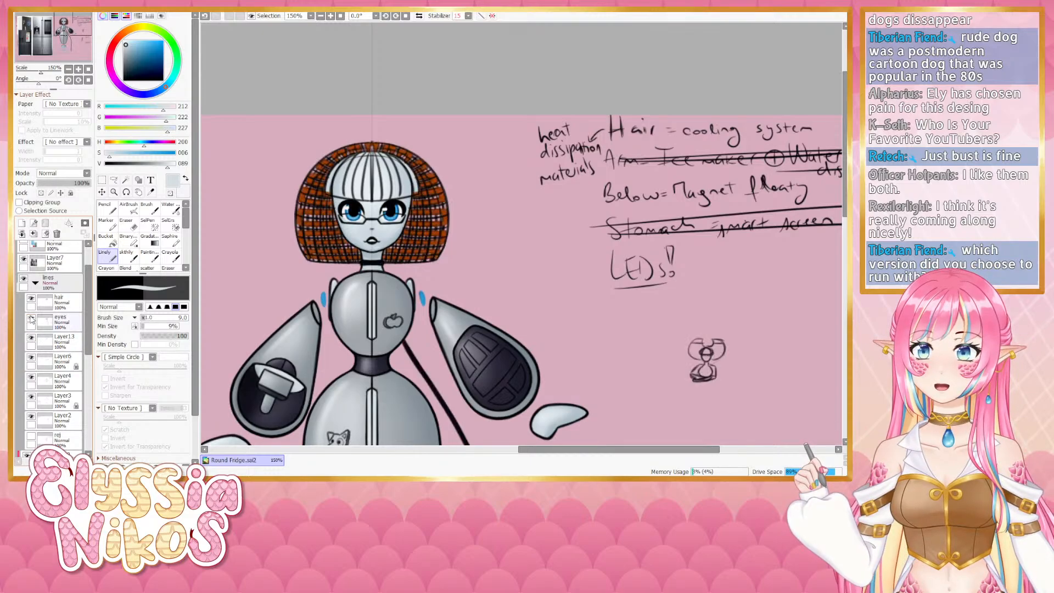
click(32, 319)
click(31, 318)
click(31, 298)
click(31, 298)
click(32, 298)
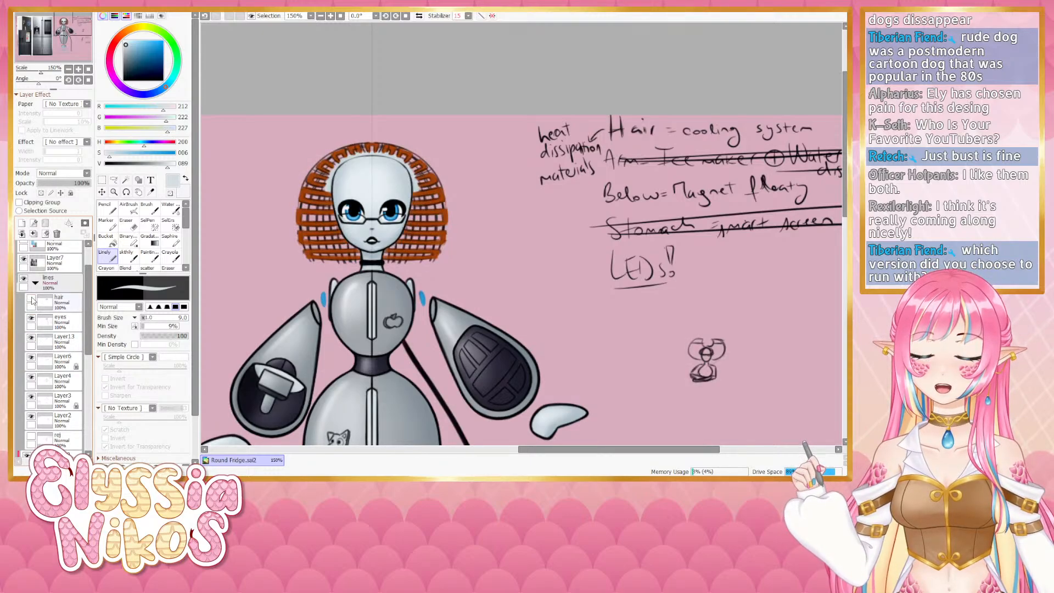
click(31, 298)
scroll(85, 340, down, 2)
click(32, 384)
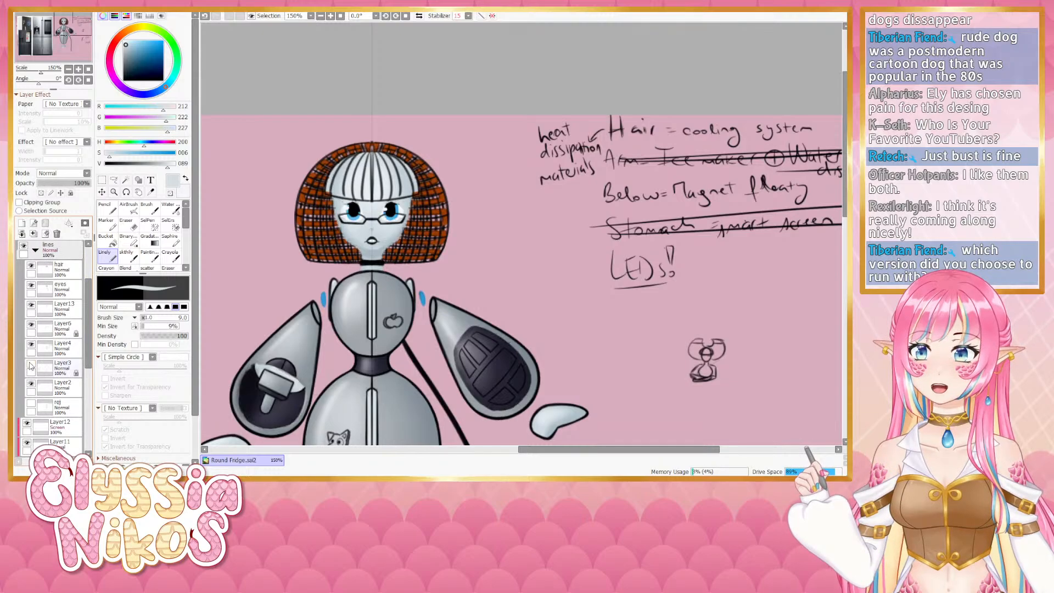
click(32, 384)
click(31, 386)
click(30, 386)
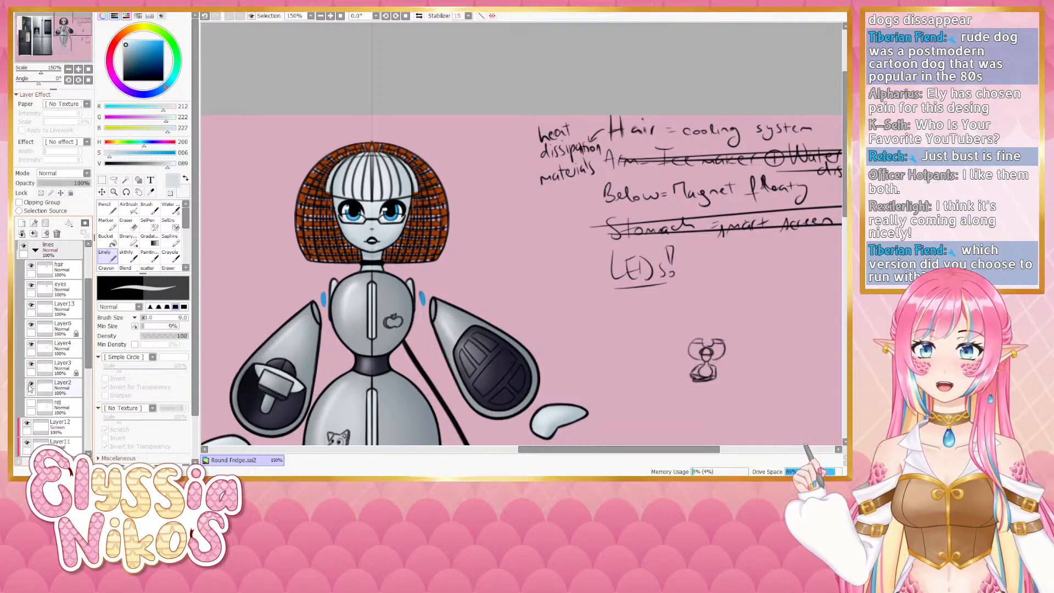
click(31, 346)
click(31, 346)
click(31, 327)
click(31, 328)
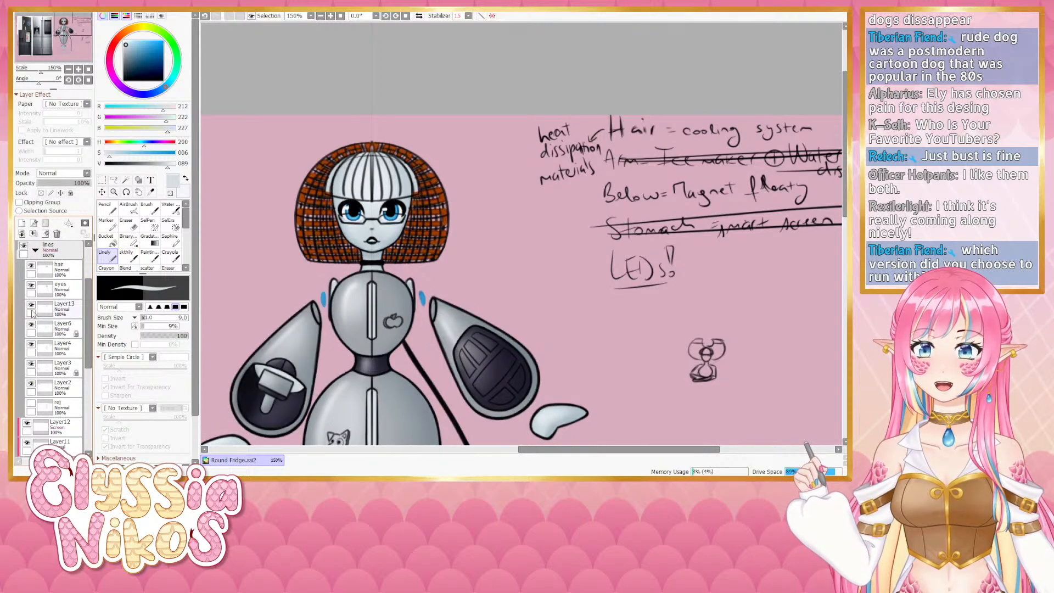
click(31, 306)
click(31, 306)
click(32, 285)
click(31, 285)
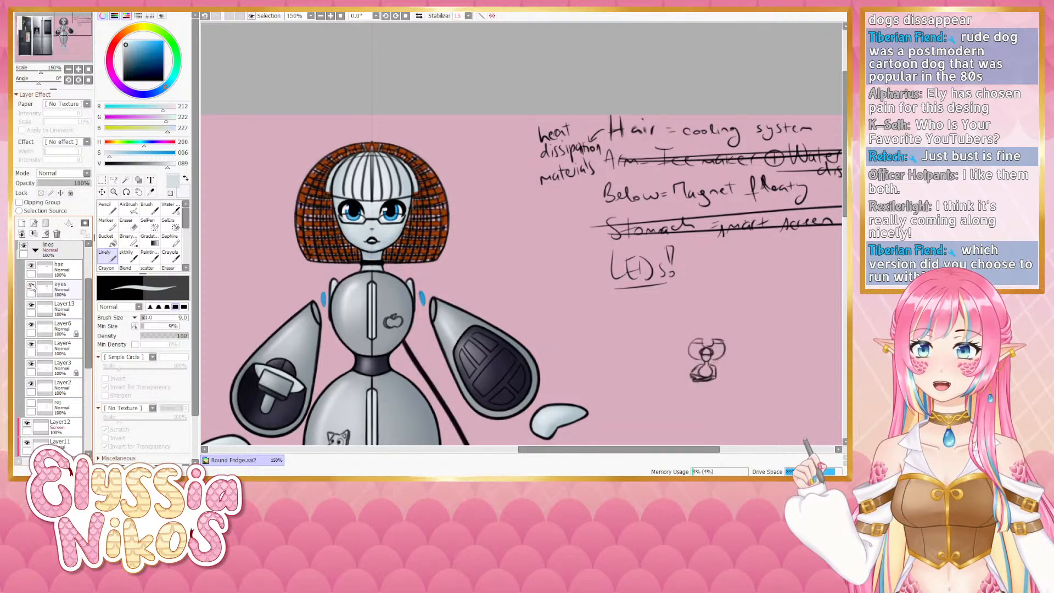
click(31, 265)
click(31, 266)
click(34, 353)
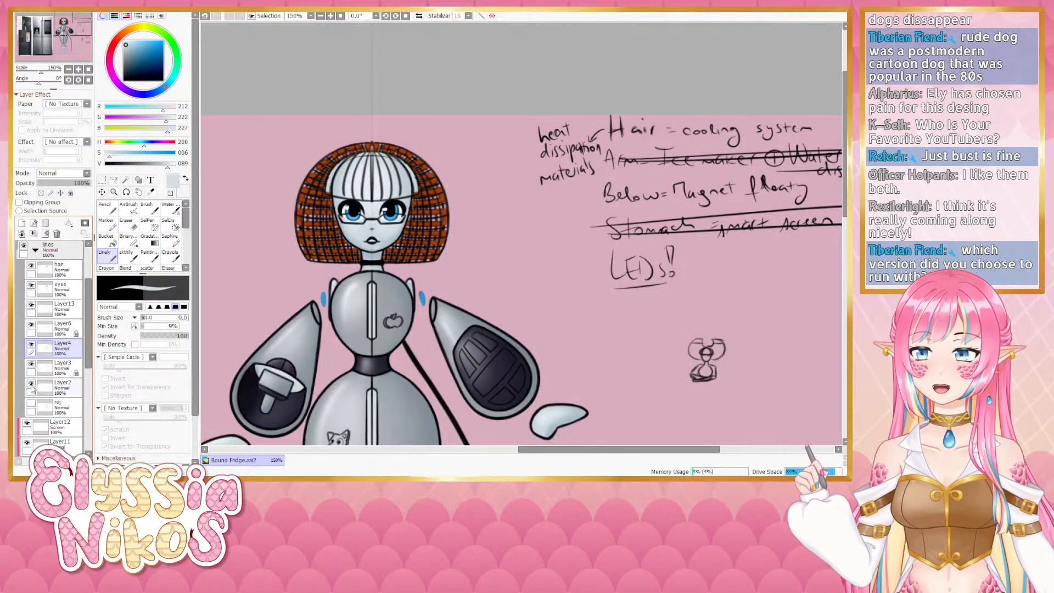
click(31, 384)
click(32, 384)
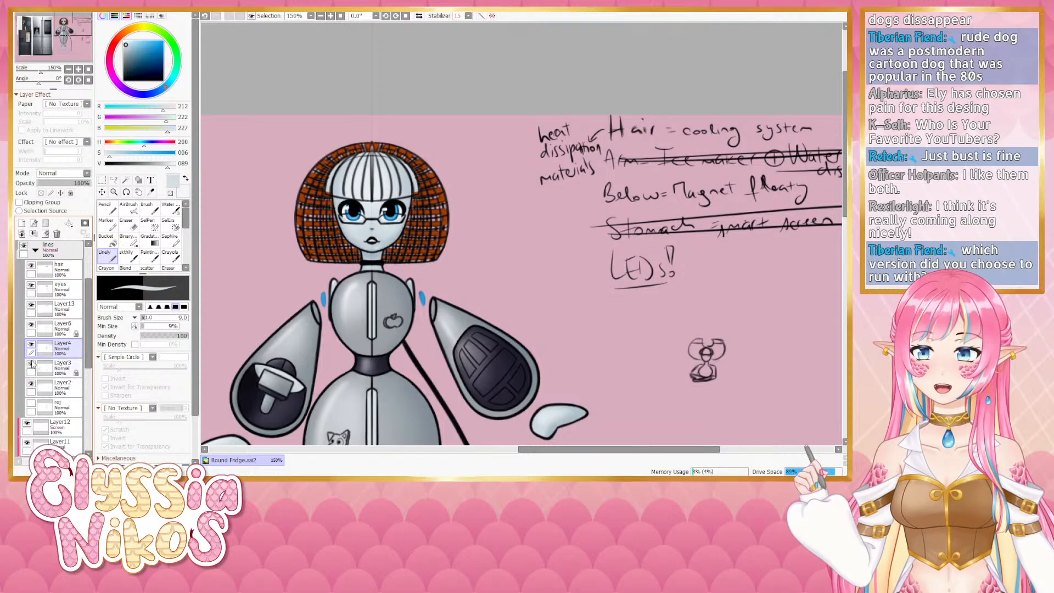
click(31, 364)
click(32, 364)
click(31, 364)
click(32, 364)
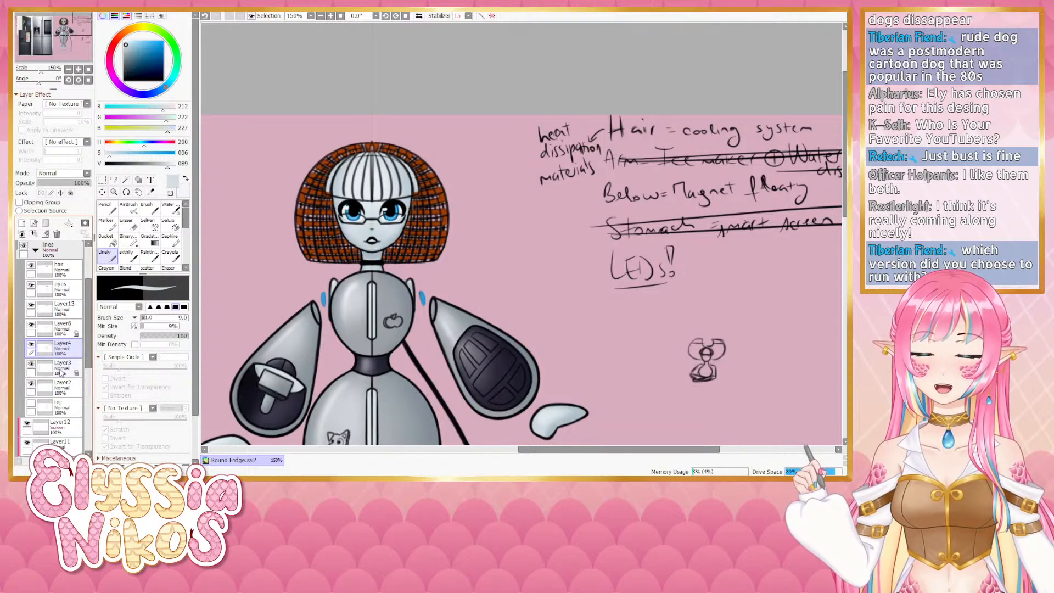
- Erase marks across the top of the bangs on Layer3 with an enlarged Eraser
click(61, 374)
key(e)
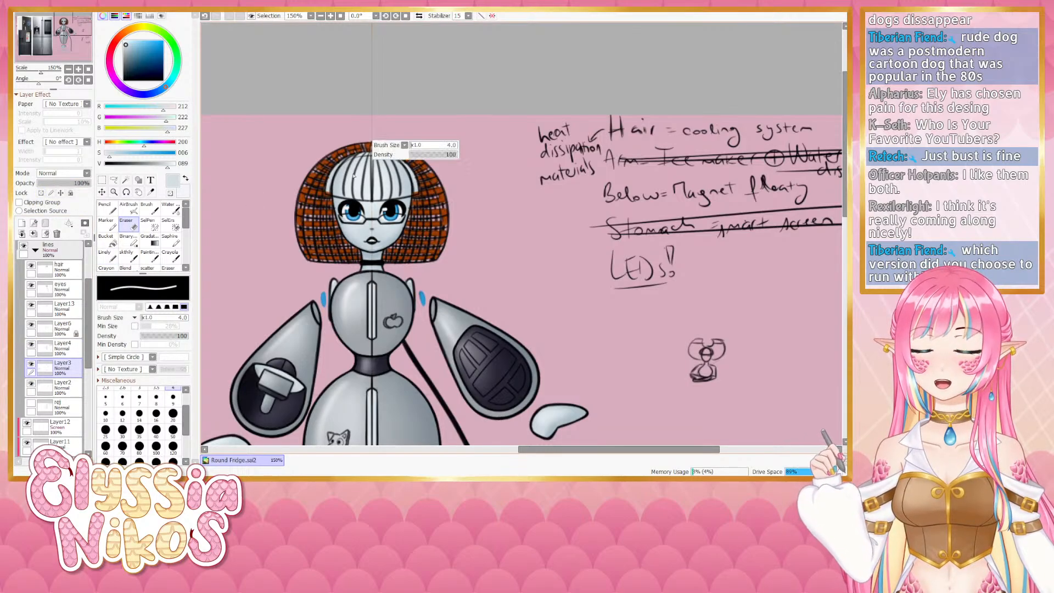
key(])
key(])
key(])
key(])
mouse_move(336, 185)
mouse_down()
mouse_move(333, 201)
mouse_move(344, 163)
mouse_move(360, 158)
mouse_up()
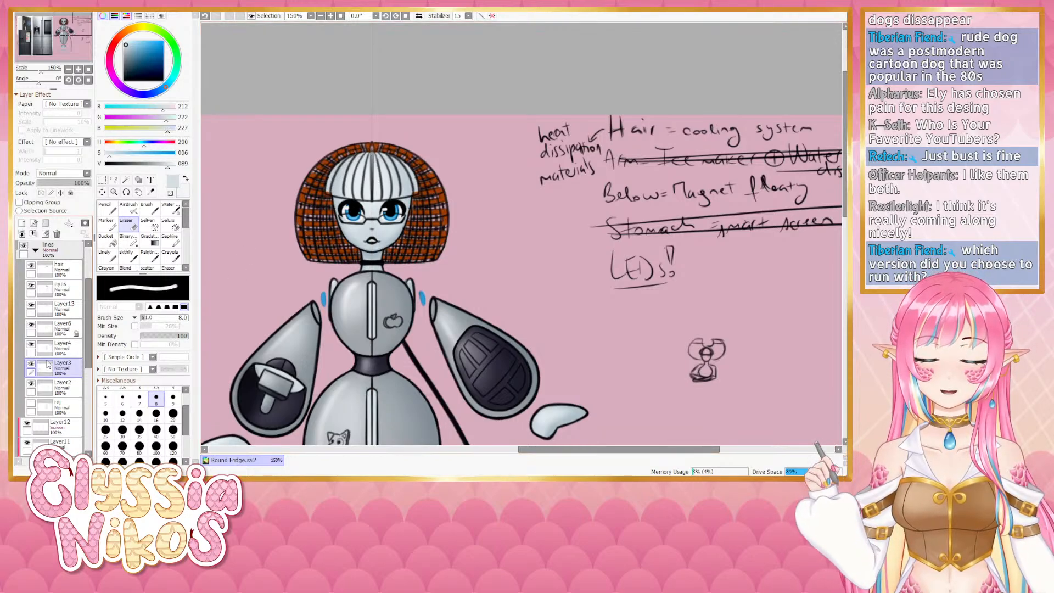
- Toggle the eyes and hair layers' visibility to check the bangs, then collapse the lines folder
click(30, 306)
click(31, 306)
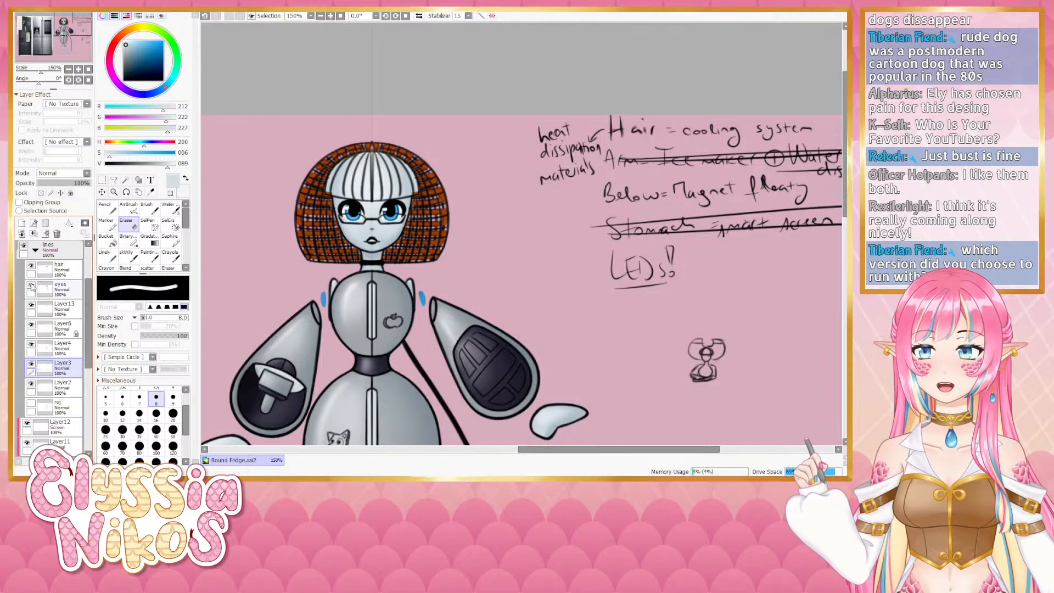
click(31, 286)
click(32, 286)
click(53, 289)
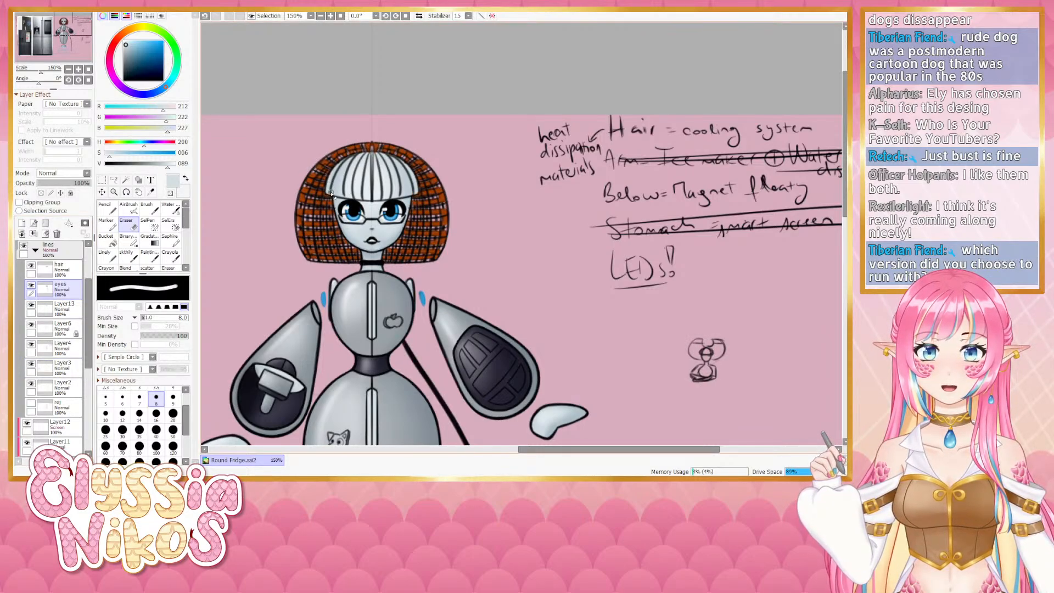
click(35, 250)
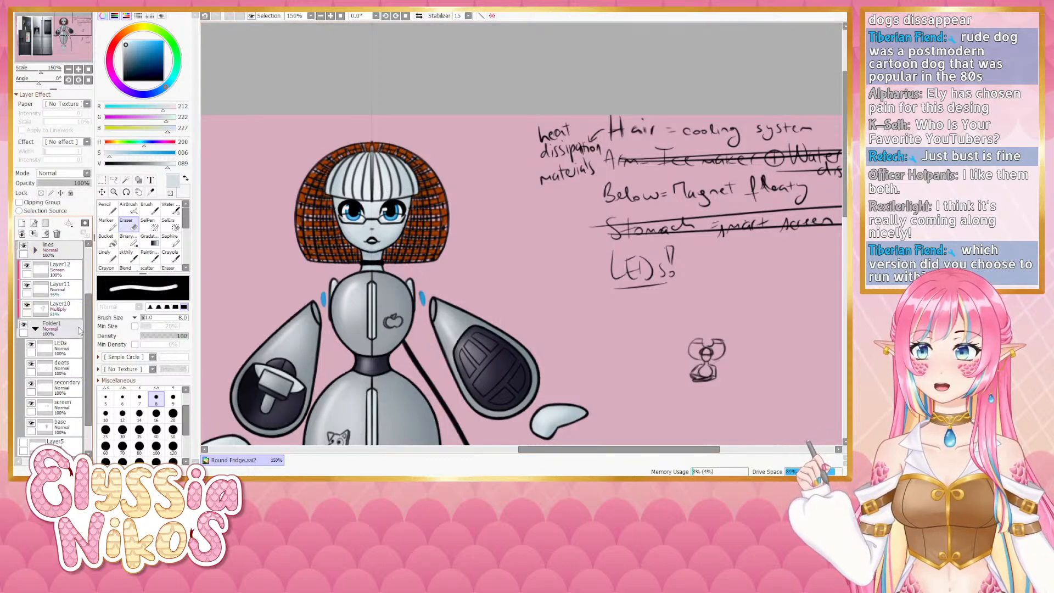
- Paint over the bangs on the deets layer with the Linely tool using a dark colour sampled from the arm
click(68, 367)
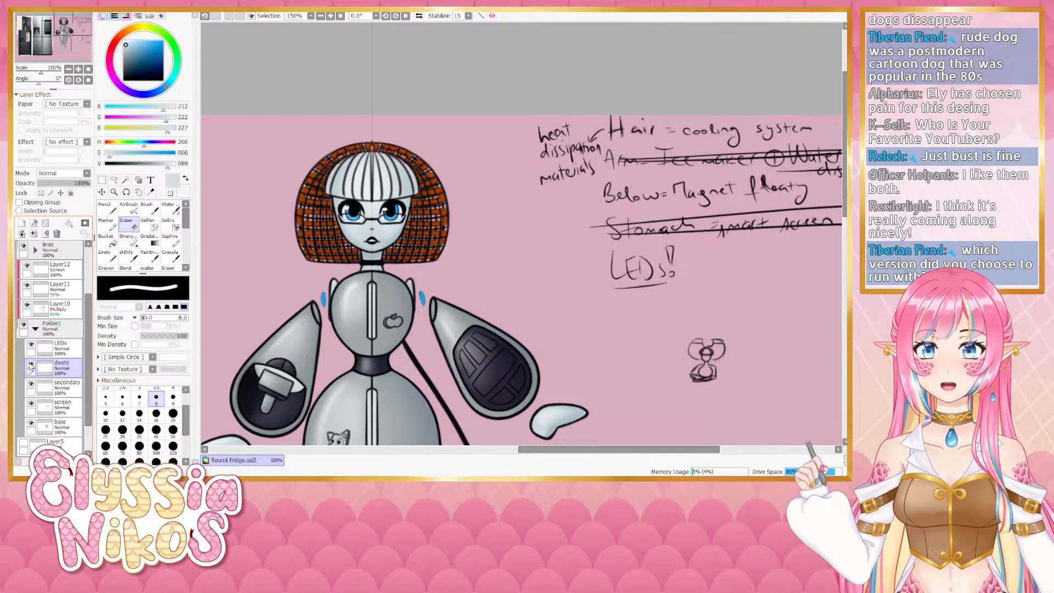
drag(331, 260, 341, 201)
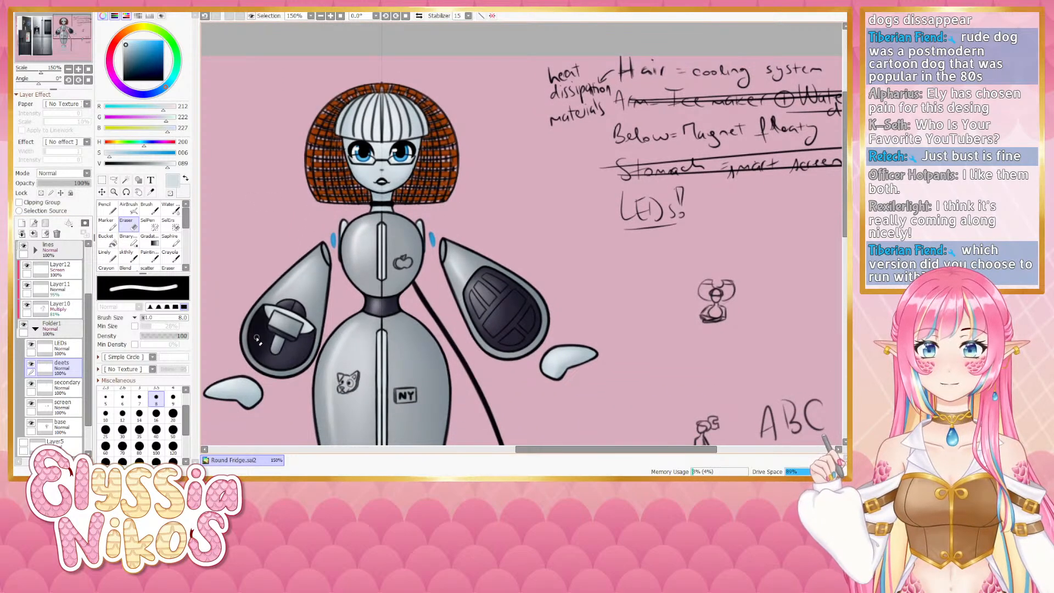
alt+click(276, 361)
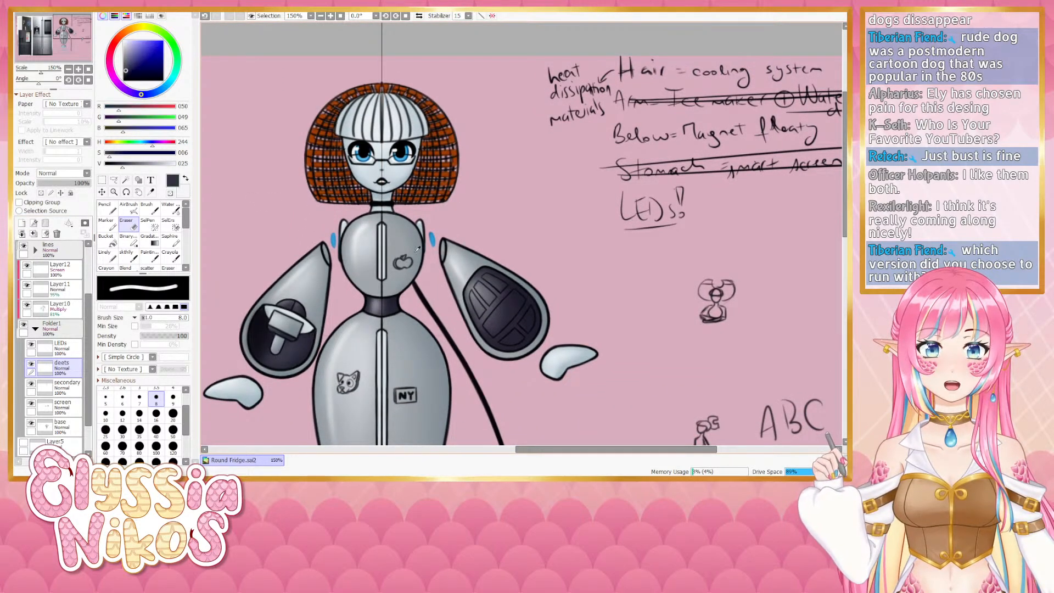
drag(315, 270, 313, 237)
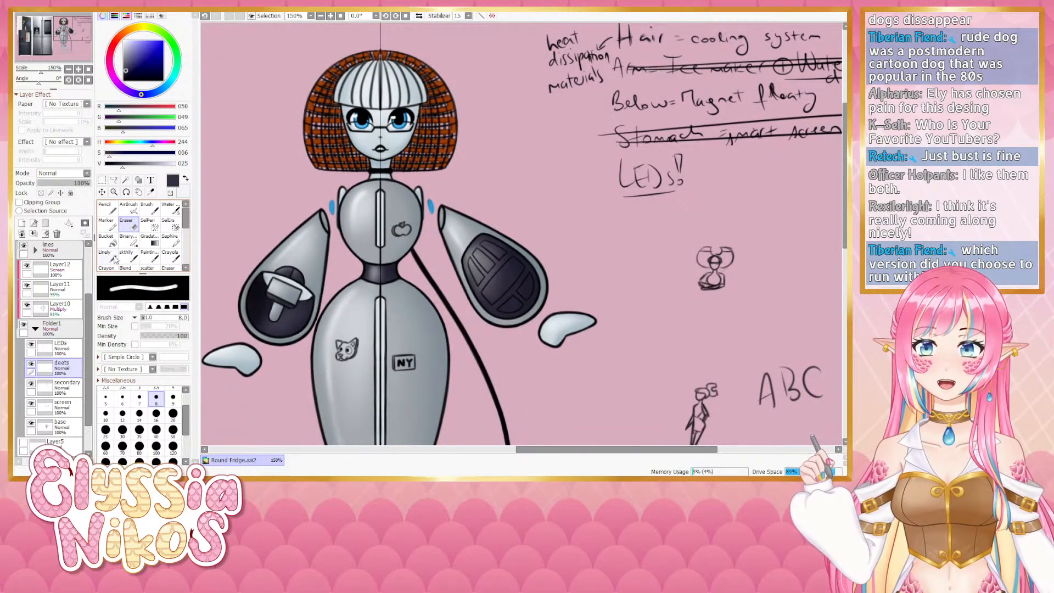
click(126, 257)
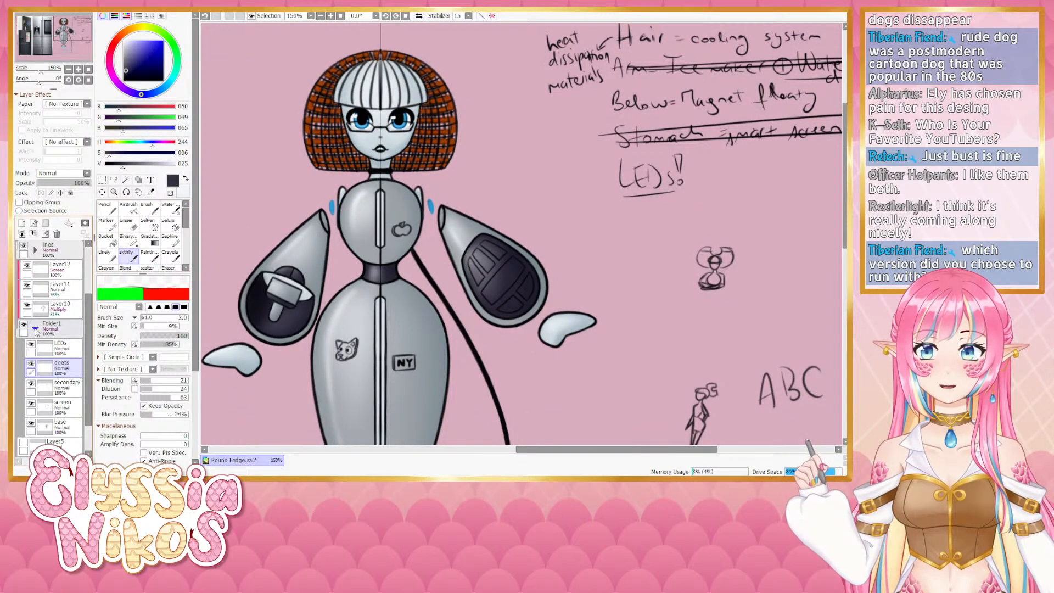
click(107, 256)
mouse_move(354, 155)
mouse_down()
mouse_move(361, 165)
mouse_move(375, 145)
mouse_move(352, 132)
mouse_move(381, 140)
mouse_move(341, 132)
mouse_move(323, 159)
mouse_move(342, 136)
mouse_move(314, 147)
mouse_move(345, 130)
mouse_move(319, 149)
mouse_move(344, 130)
mouse_move(324, 134)
mouse_move(349, 127)
mouse_move(317, 163)
mouse_up()
key(bracketleft)
key(bracketleft)
key(bracketleft)
key(bracketleft)
key(bracketleft)
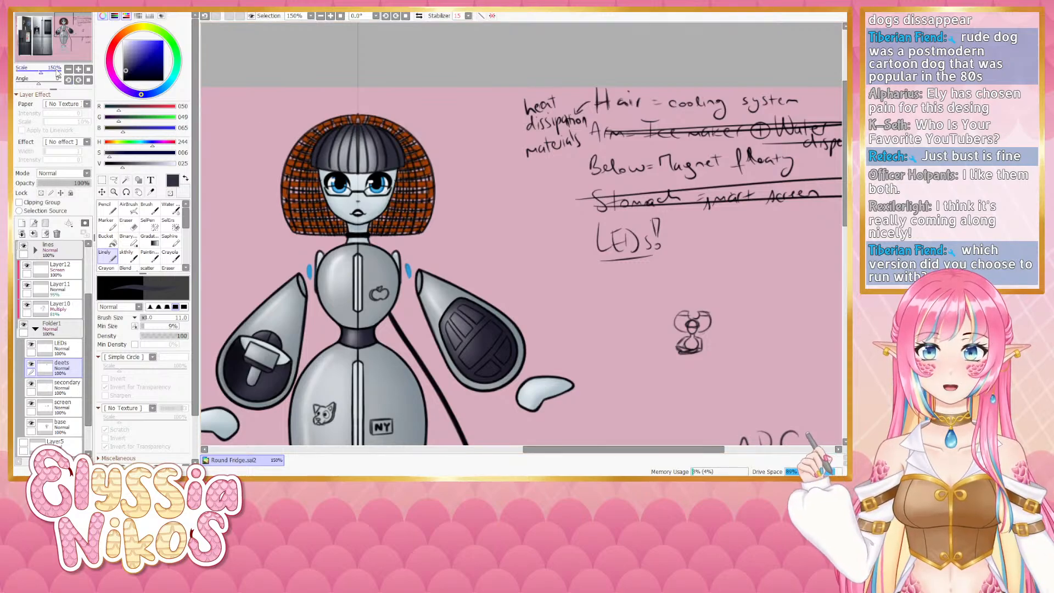
- Zoom out to review the whole design, then return to 150% on the head
scroll(340, 149, down, 3)
drag(358, 159, 294, 129)
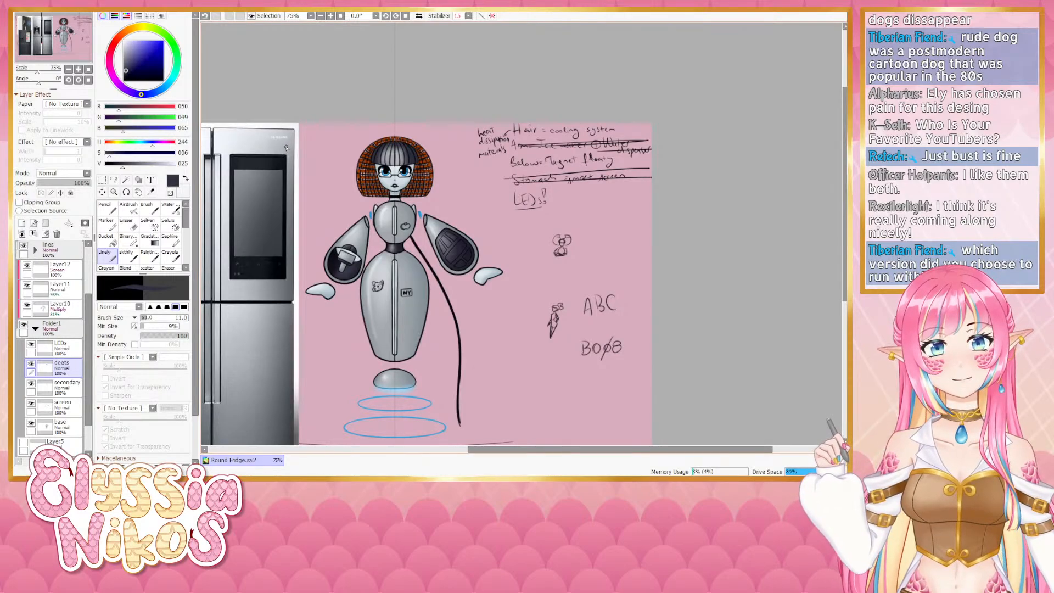
click(78, 69)
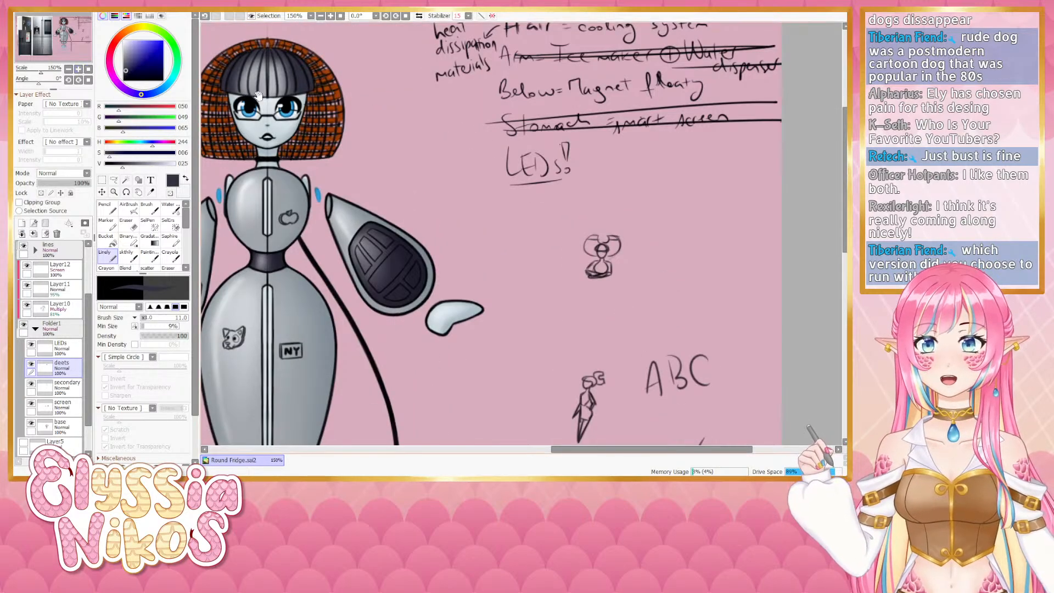
drag(319, 39, 434, 225)
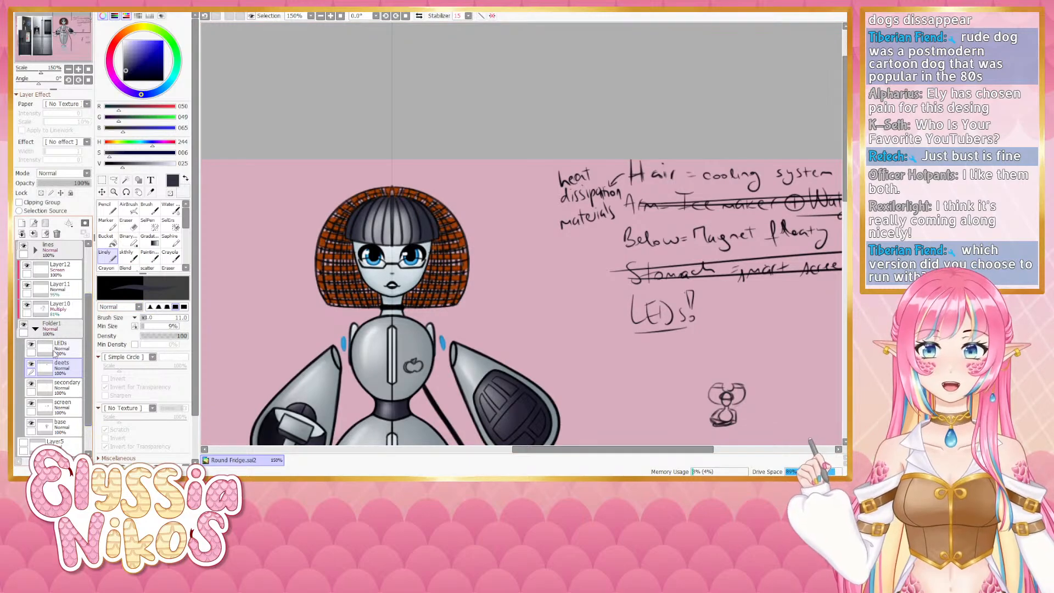
- Sample the copper hair colour and paint the bangs copper on the deets layer, then shrink the brush
click(35, 328)
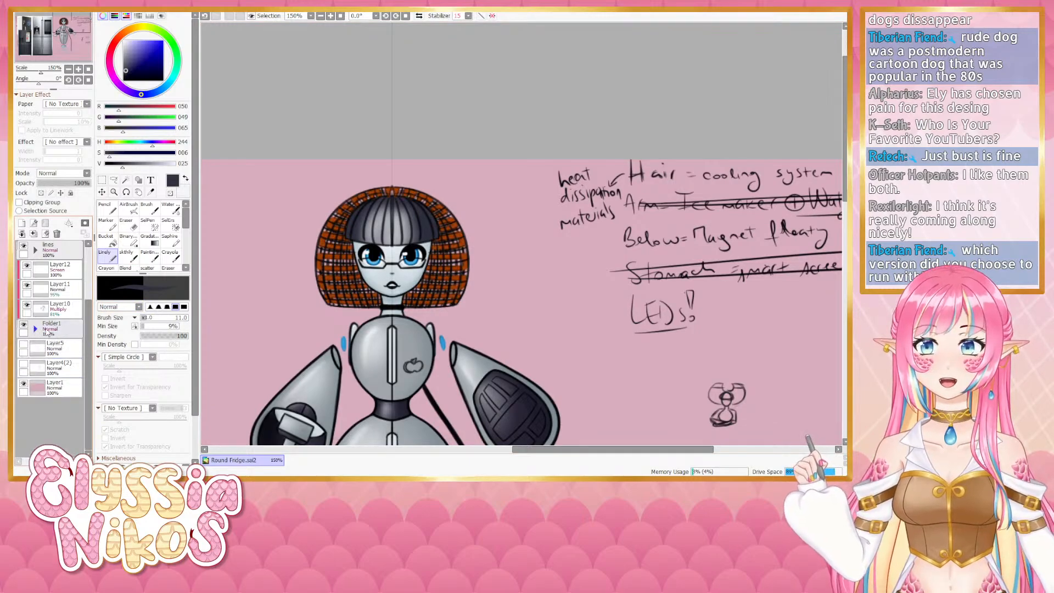
alt+click(325, 229)
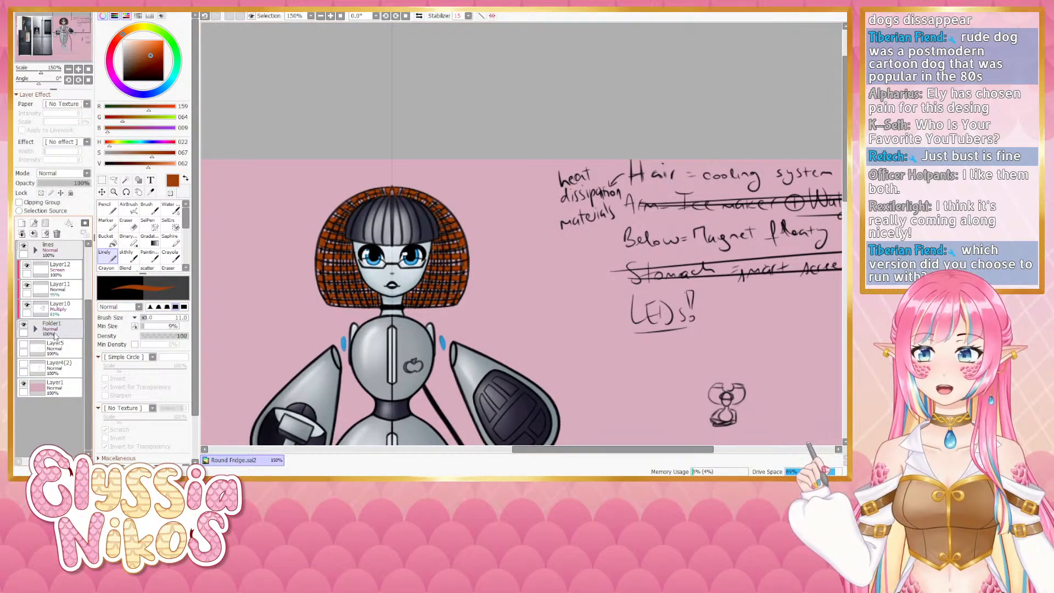
click(35, 329)
click(67, 368)
mouse_move(369, 219)
mouse_down()
mouse_move(374, 212)
mouse_move(359, 224)
mouse_move(384, 237)
mouse_move(384, 202)
mouse_move(409, 198)
mouse_move(431, 229)
mouse_up()
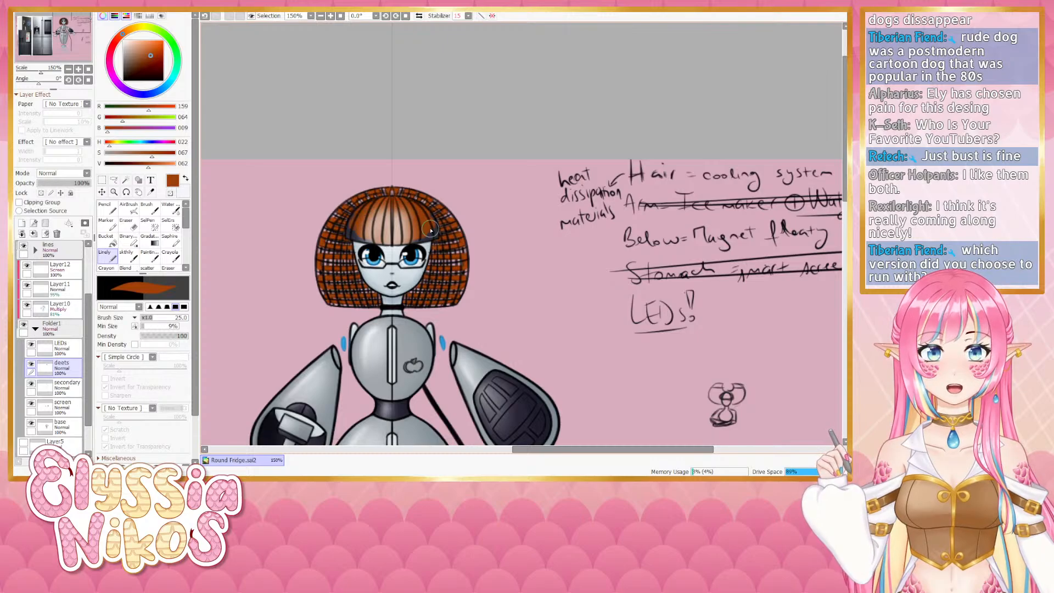
key(bracketleft)
key(bracketleft)
key(bracketleft)
key(bracketleft)
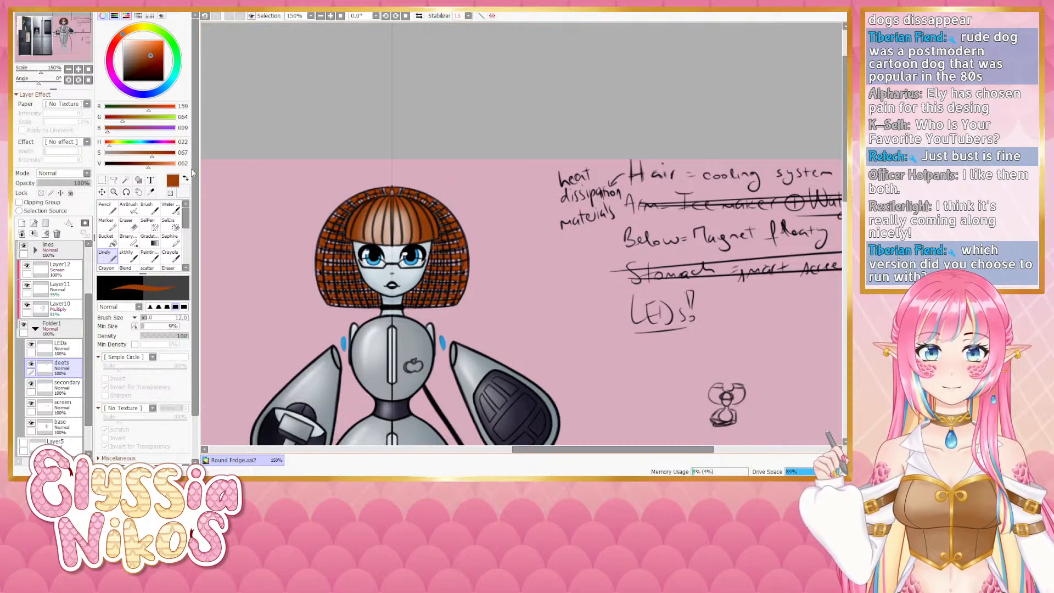
- Zoom out and toggle the hair layer on and off to compare the recoloured bangs
scroll(432, 238, down, 2)
drag(349, 193, 264, 128)
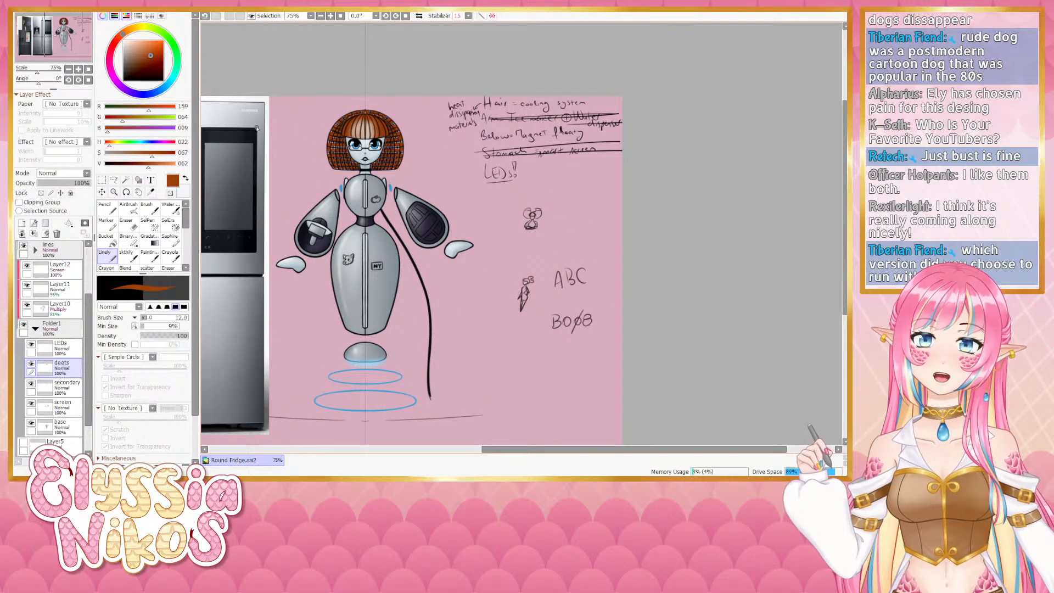
click(35, 328)
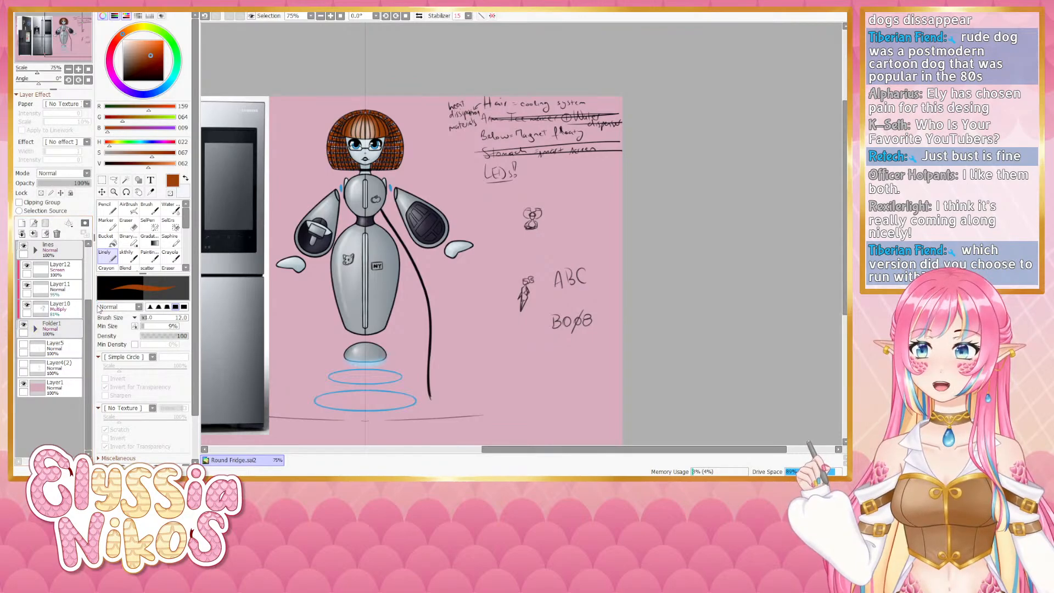
click(35, 250)
click(32, 266)
click(32, 266)
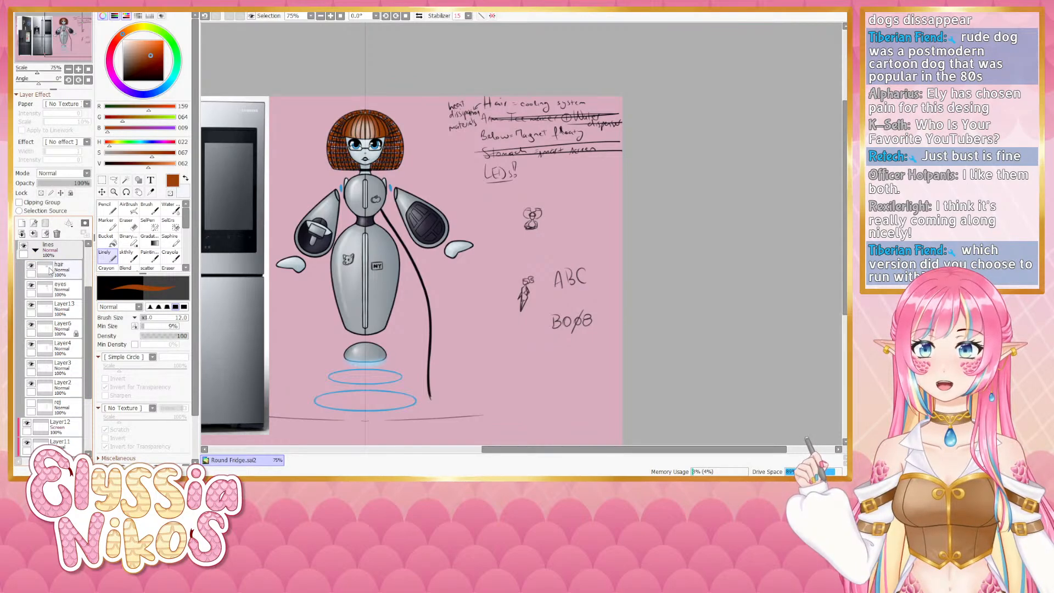
- Zoom to 150% on the head and erase parts of the copper bangs with the Eraser
click(52, 270)
click(130, 223)
click(78, 69)
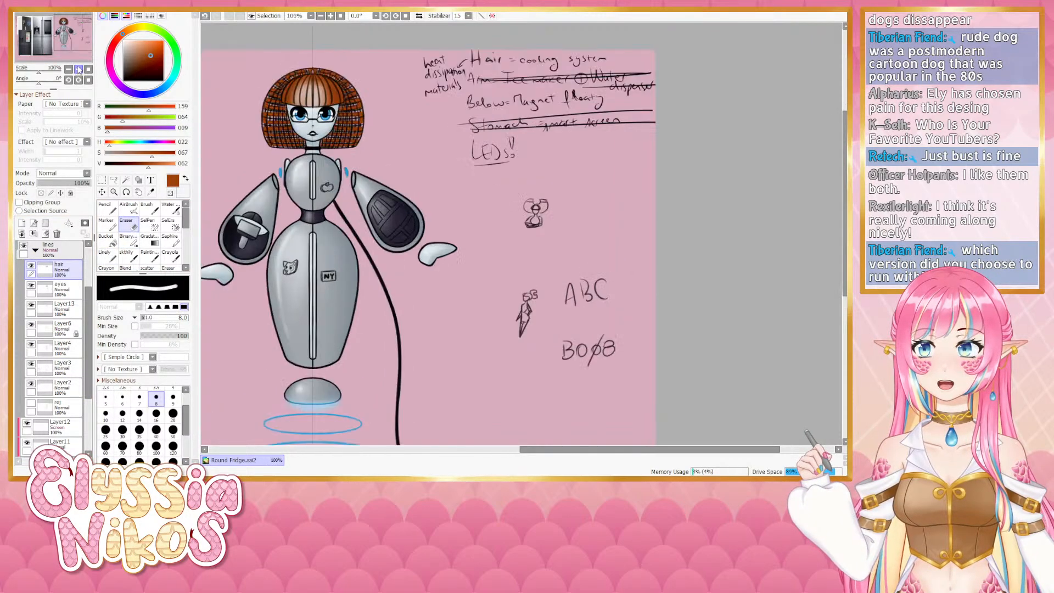
click(78, 69)
drag(320, 121, 479, 291)
ctrl+alt+drag(362, 193, 370, 194)
mouse_move(367, 198)
mouse_down()
mouse_move(391, 195)
mouse_move(365, 175)
mouse_move(395, 185)
mouse_move(368, 196)
mouse_move(376, 205)
mouse_move(395, 202)
mouse_move(387, 183)
mouse_move(403, 204)
mouse_move(392, 178)
mouse_up()
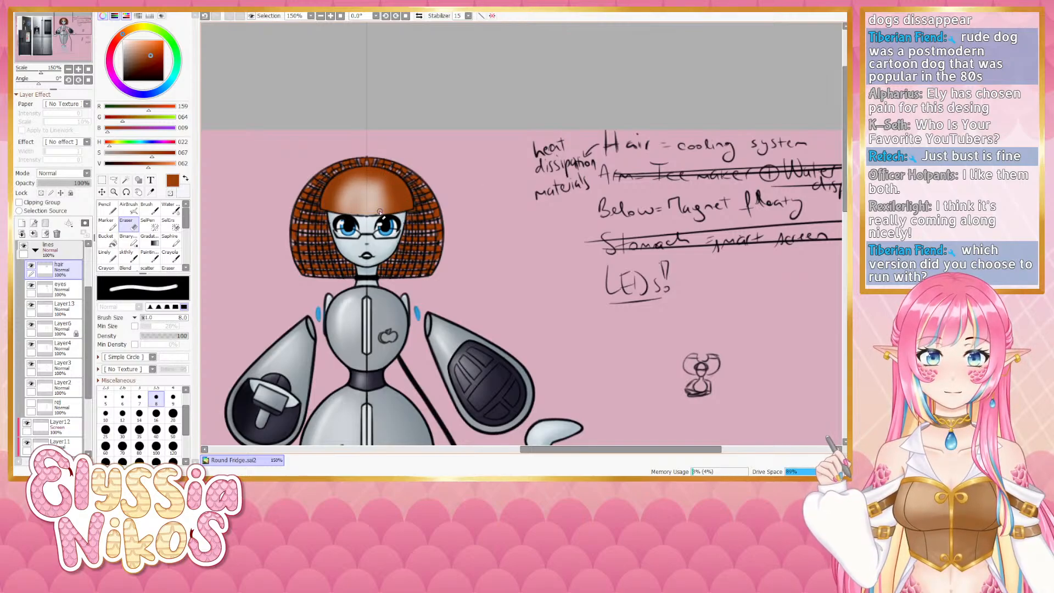
scroll(88, 351, up, 3)
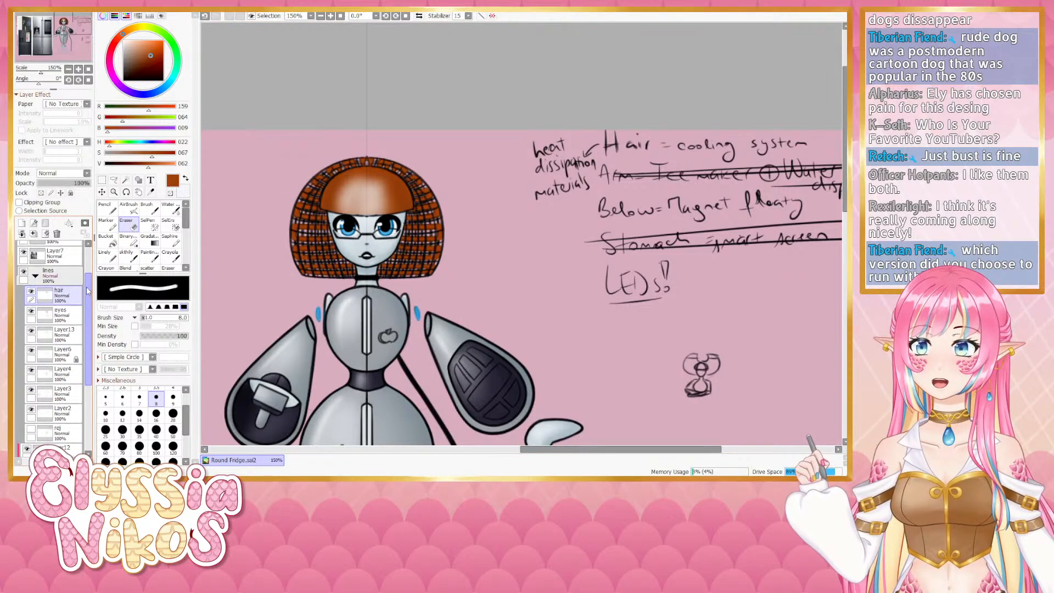
click(132, 256)
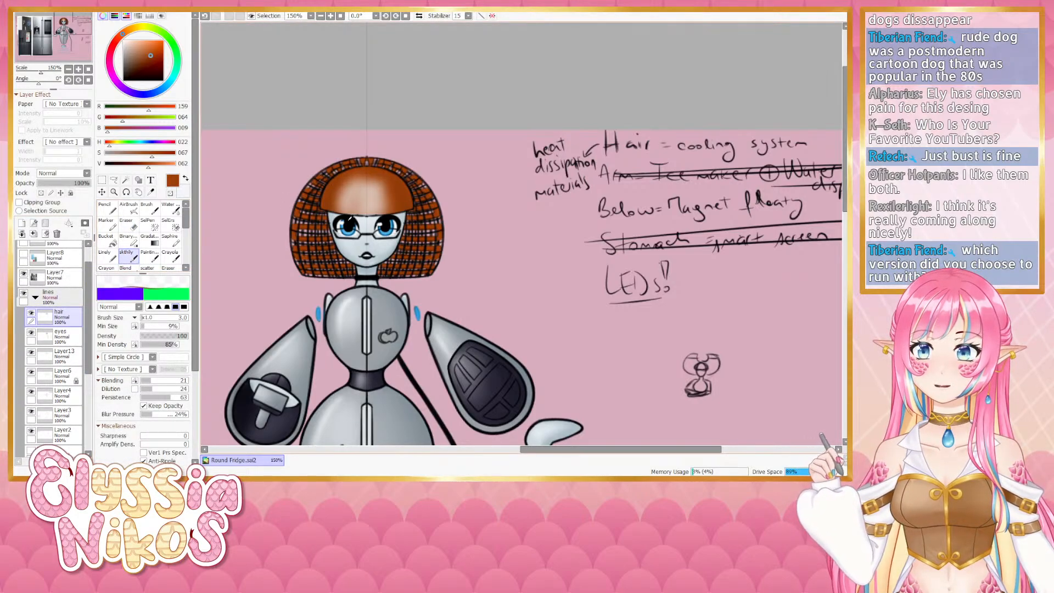
right_click(350, 217)
drag(416, 206, 411, 193)
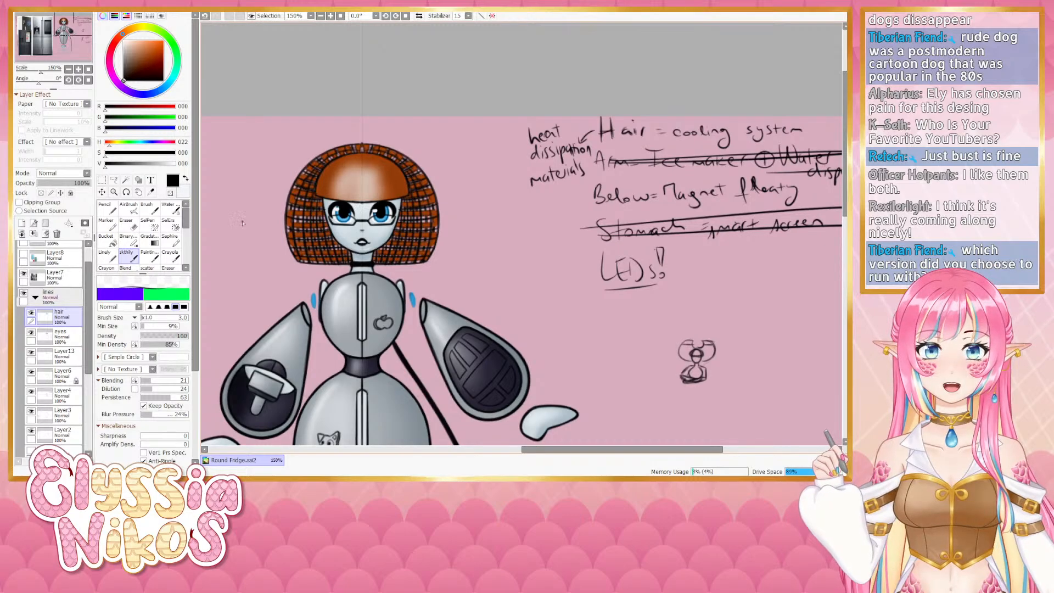
drag(39, 83, 31, 83)
drag(368, 228, 343, 121)
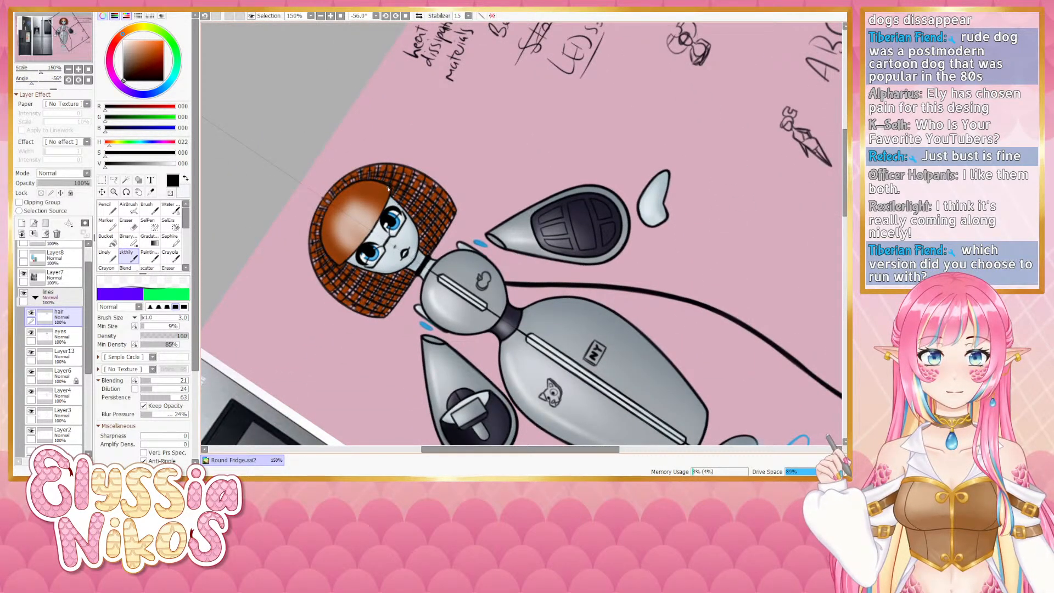
key(ctrl+z)
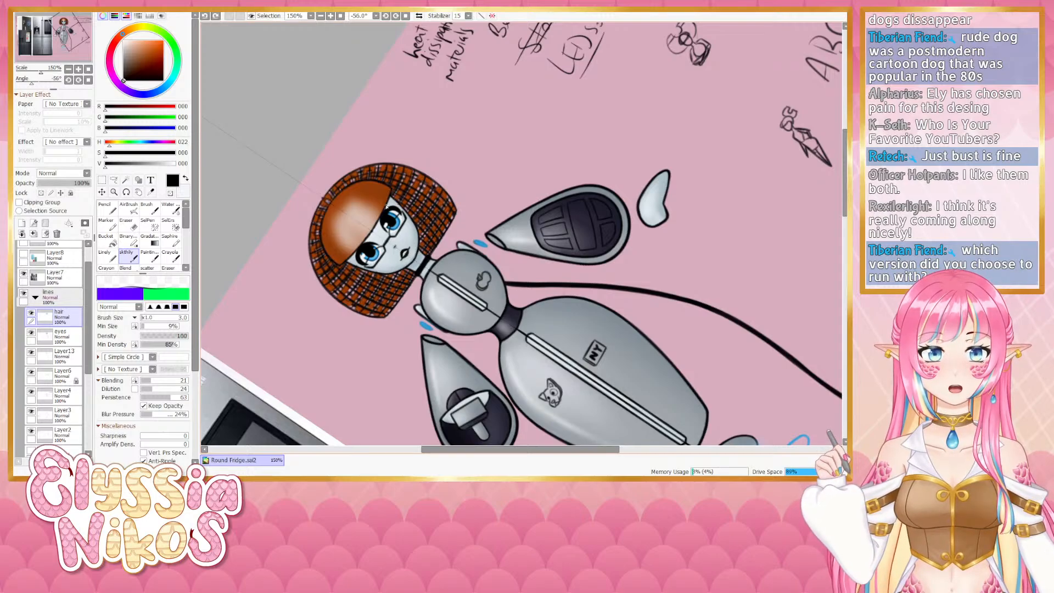
key(ctrl+z)
drag(389, 197, 368, 239)
key(ctrl+z)
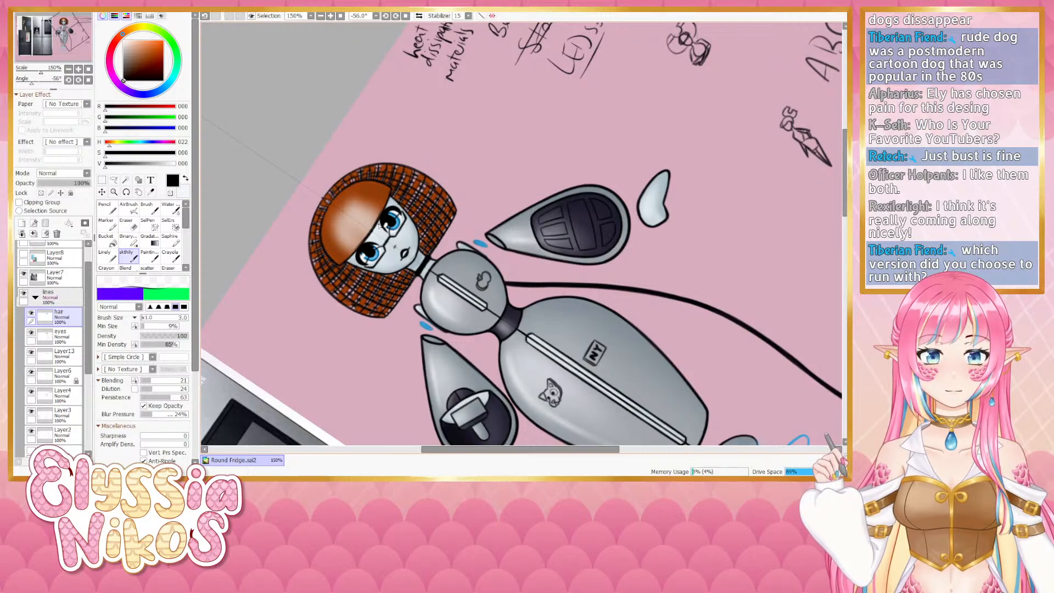
key(ctrl+z)
click(88, 81)
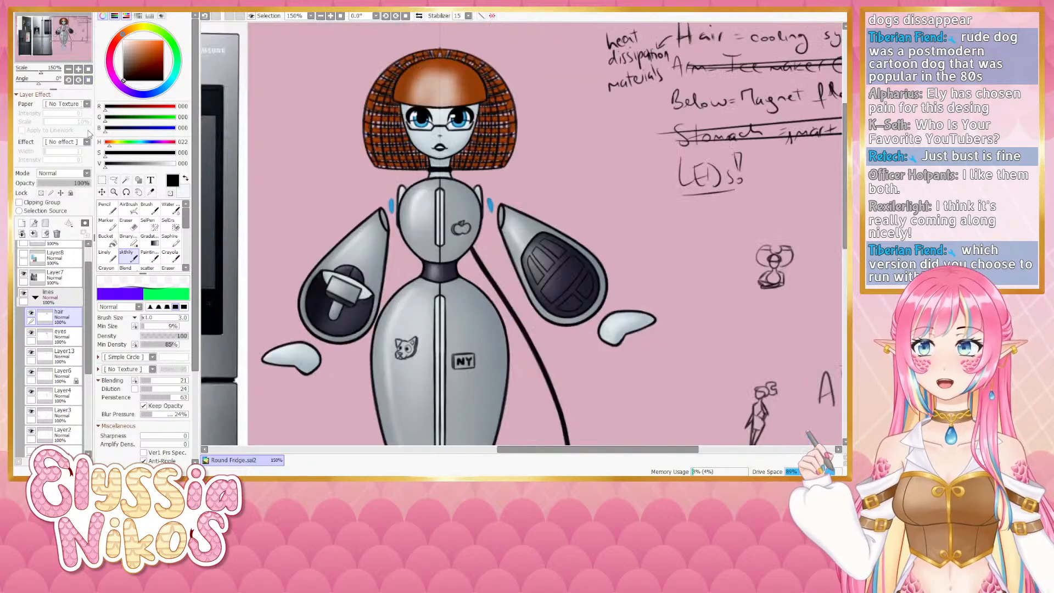
- Pick the copper hair colour and repaint the bangs on the deets layer with the Linely tool at a smaller brush size
click(35, 298)
alt+click(376, 138)
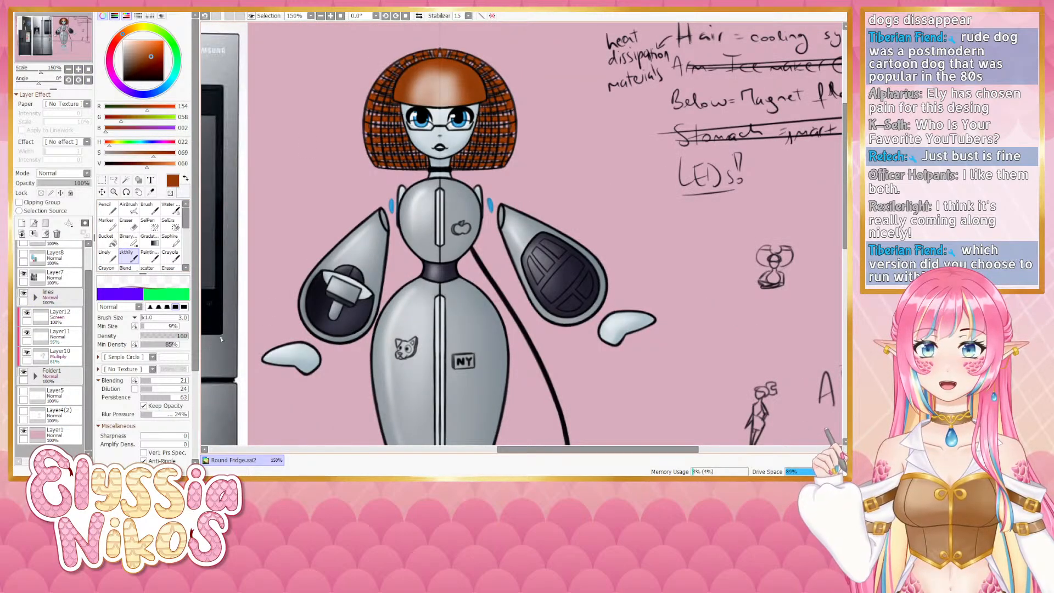
click(35, 376)
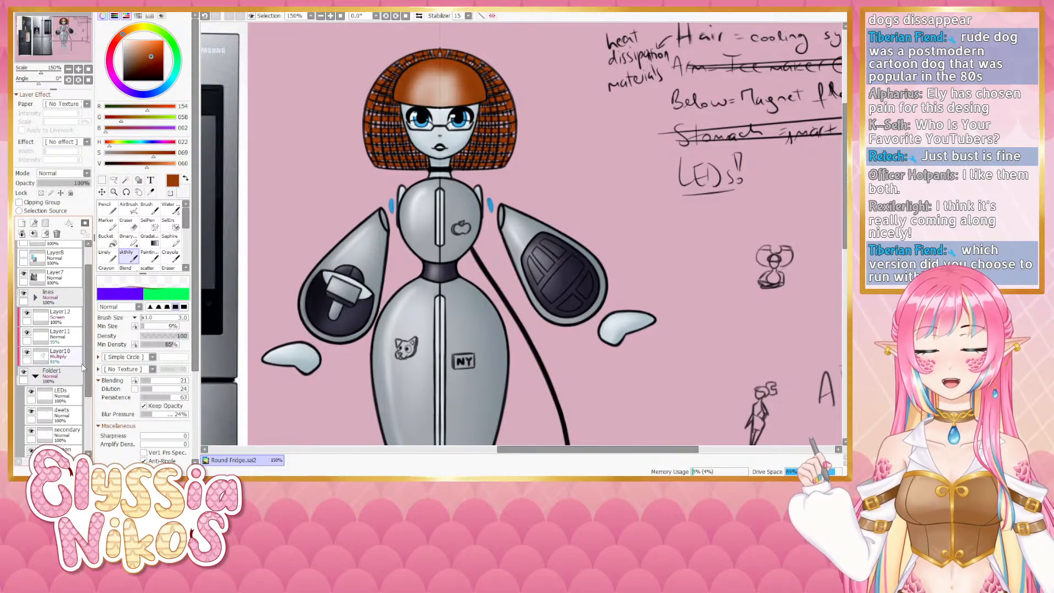
scroll(61, 374, down, 2)
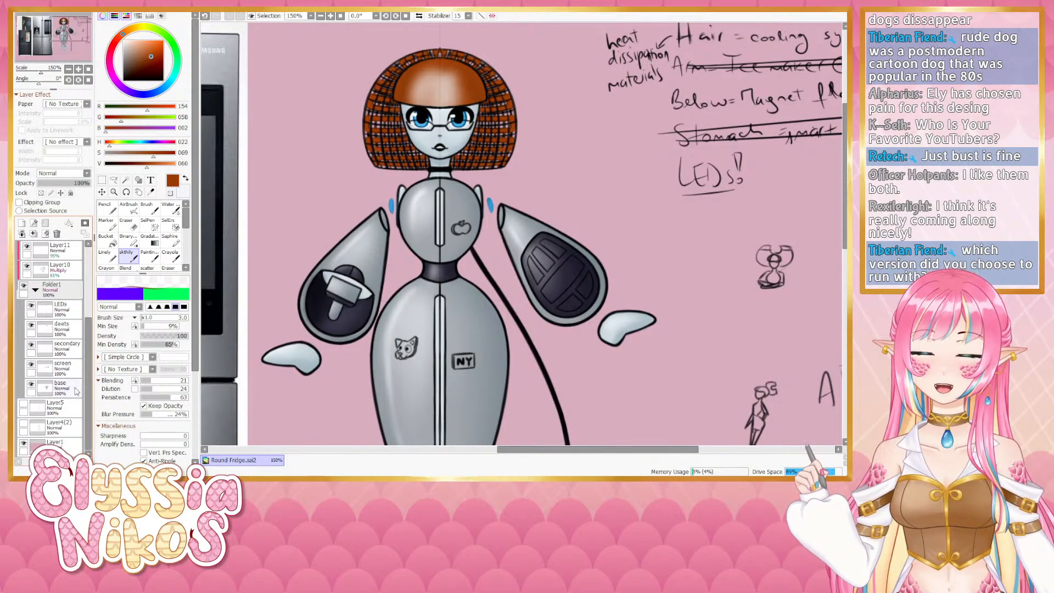
click(68, 329)
click(113, 256)
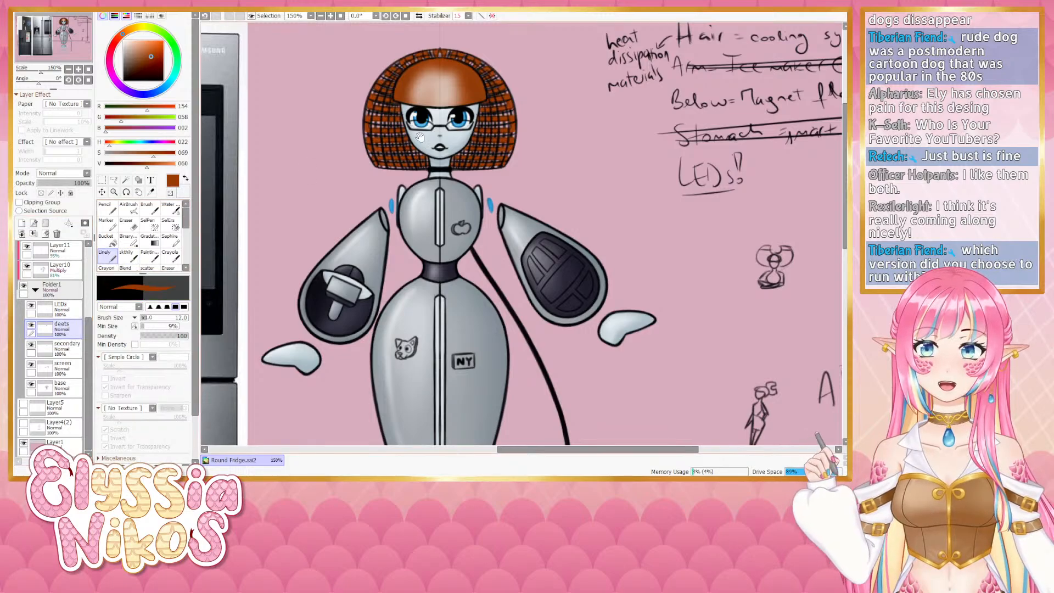
drag(419, 134, 370, 154)
key(bracketleft)
key(bracketleft)
key(bracketleft)
key(bracketleft)
key(bracketleft)
key(bracketleft)
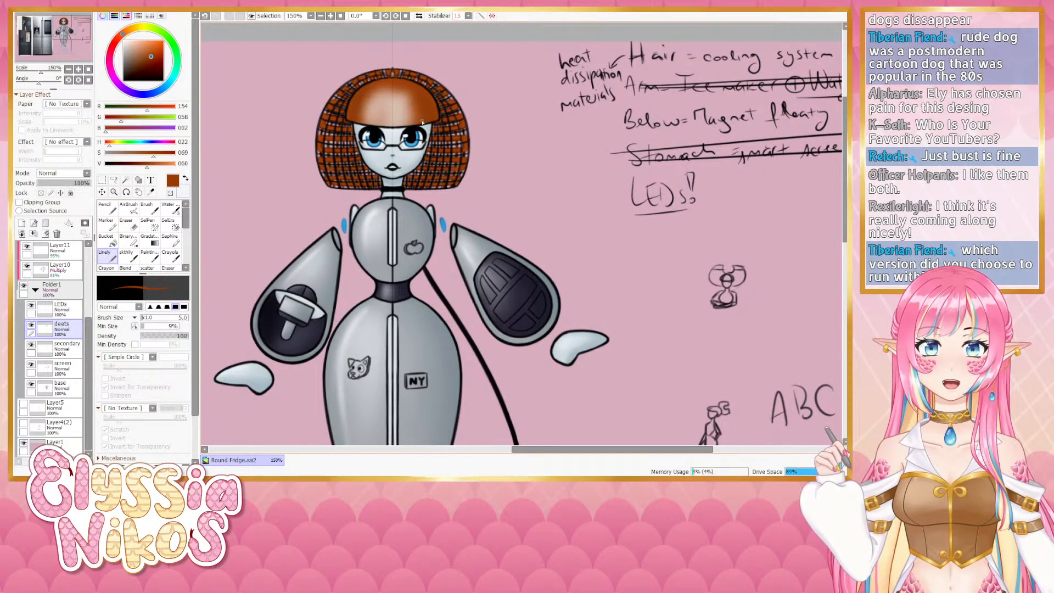
drag(424, 106, 412, 150)
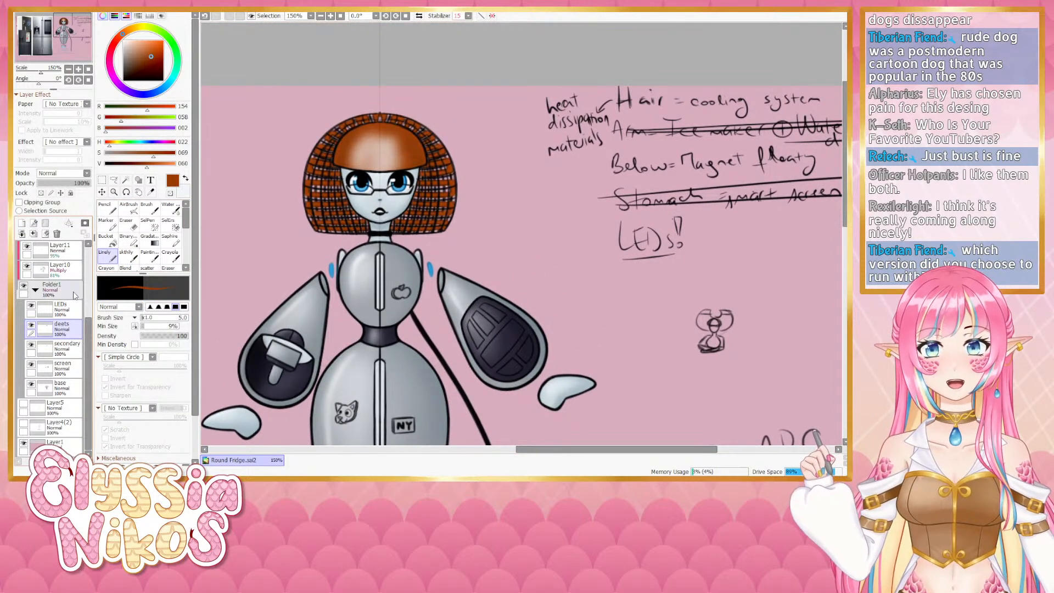
- Airbrush a soft highlight across the bangs on the clipped Layer11
click(35, 289)
drag(90, 329, 90, 309)
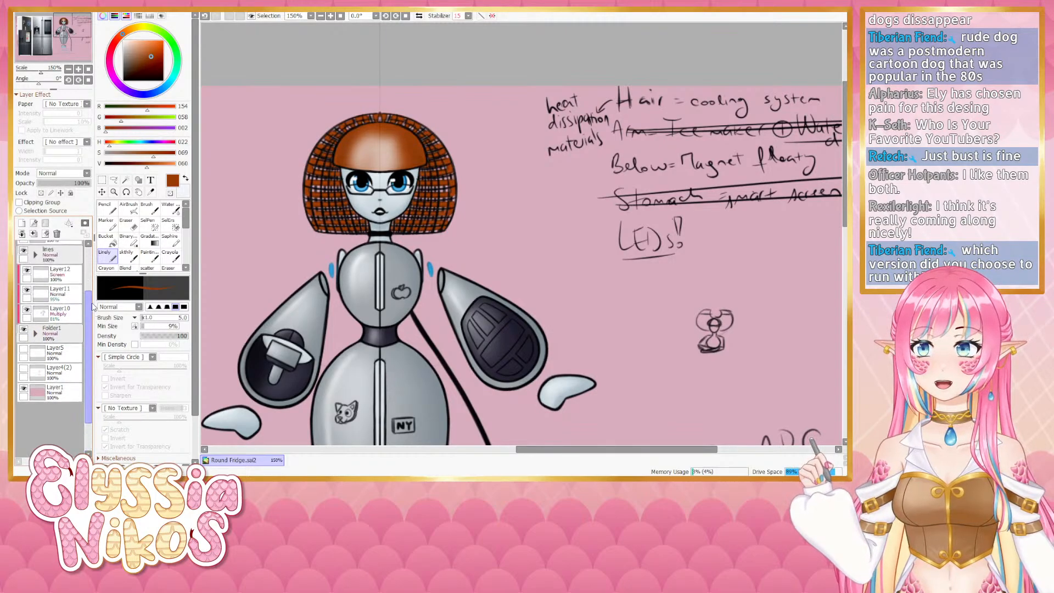
click(26, 290)
click(26, 290)
click(61, 293)
click(128, 208)
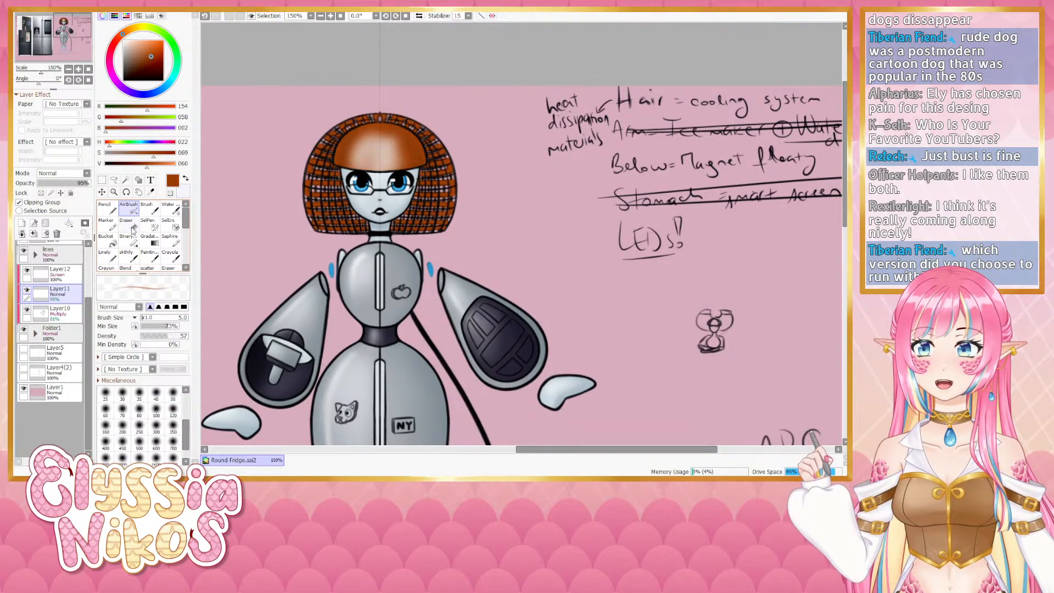
drag(399, 130, 413, 130)
mouse_move(362, 143)
mouse_down()
mouse_move(386, 147)
mouse_move(352, 156)
mouse_move(384, 158)
mouse_move(372, 151)
mouse_move(392, 141)
mouse_move(386, 152)
mouse_move(349, 151)
mouse_move(384, 148)
mouse_up()
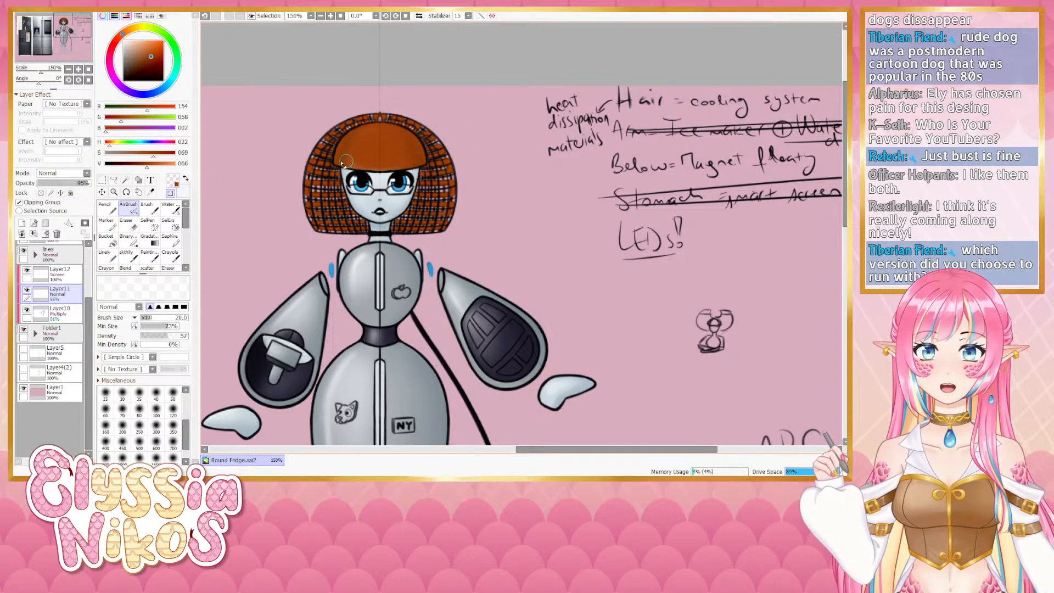
- Toggle the lighting, shading, lines and folder layers on and off to compare the bangs
click(27, 270)
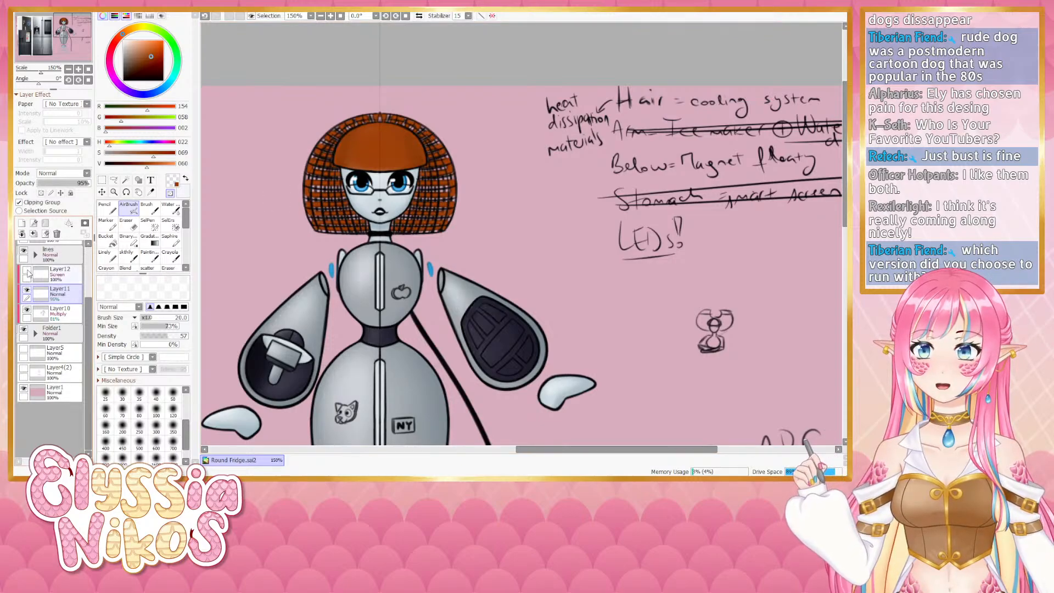
click(26, 271)
click(26, 291)
click(26, 290)
click(27, 291)
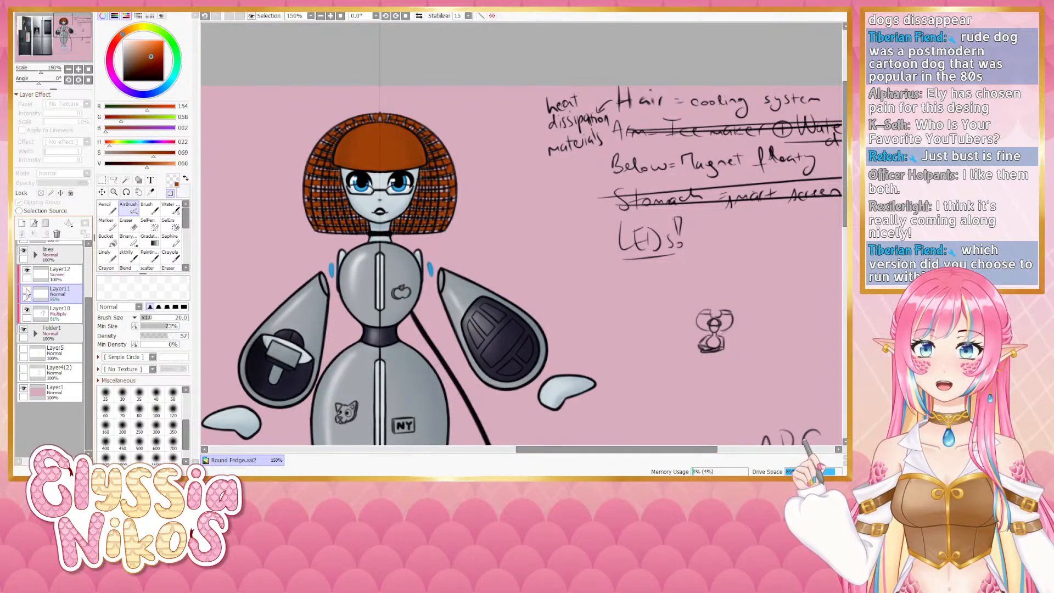
click(27, 291)
click(27, 311)
click(26, 311)
click(27, 311)
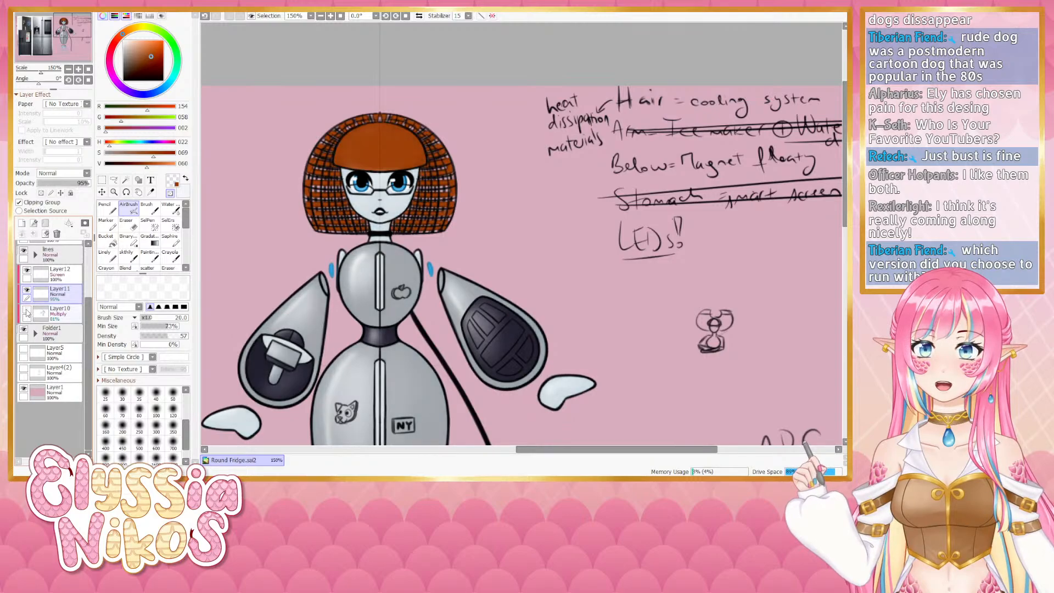
click(27, 311)
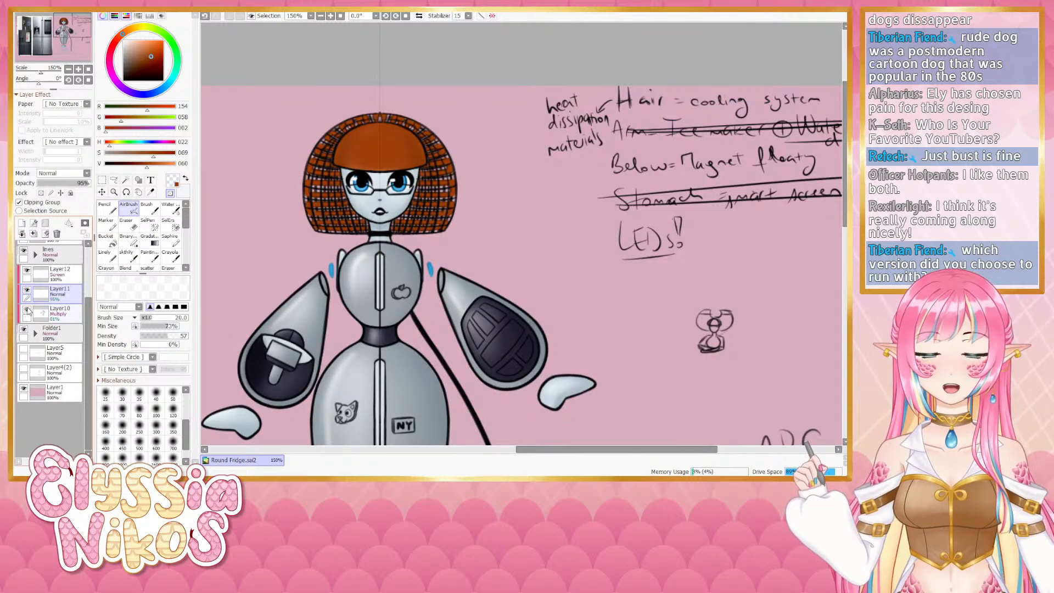
click(24, 251)
click(24, 251)
click(24, 251)
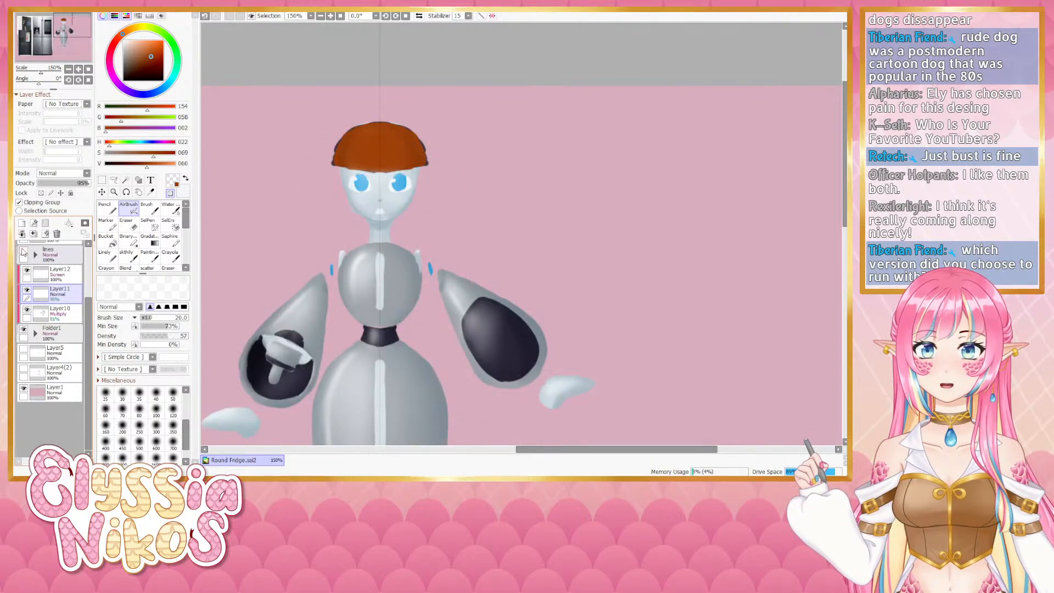
click(24, 251)
scroll(55, 329, up, 2)
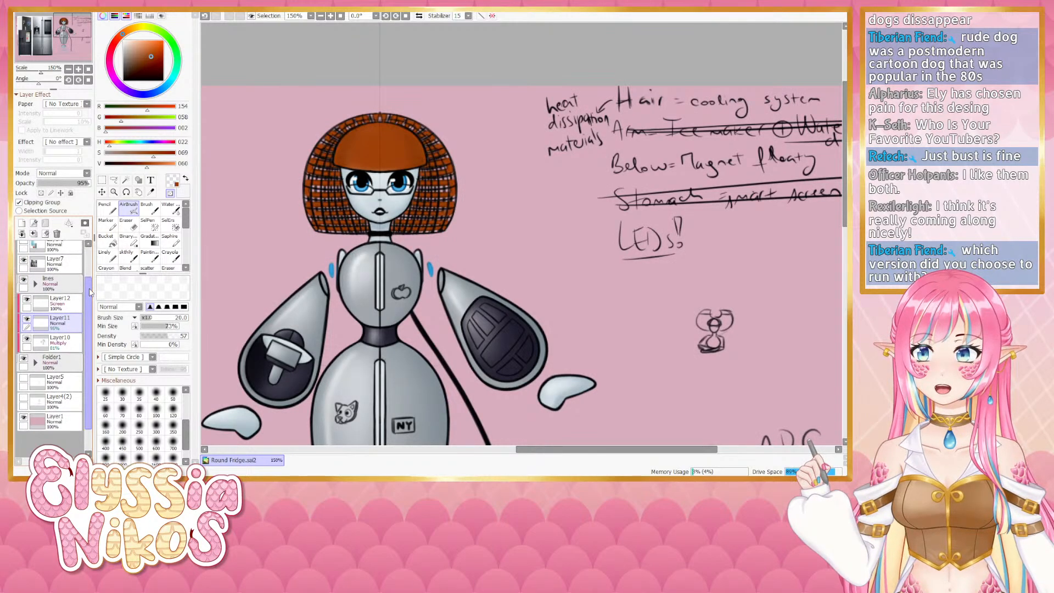
click(23, 359)
click(24, 359)
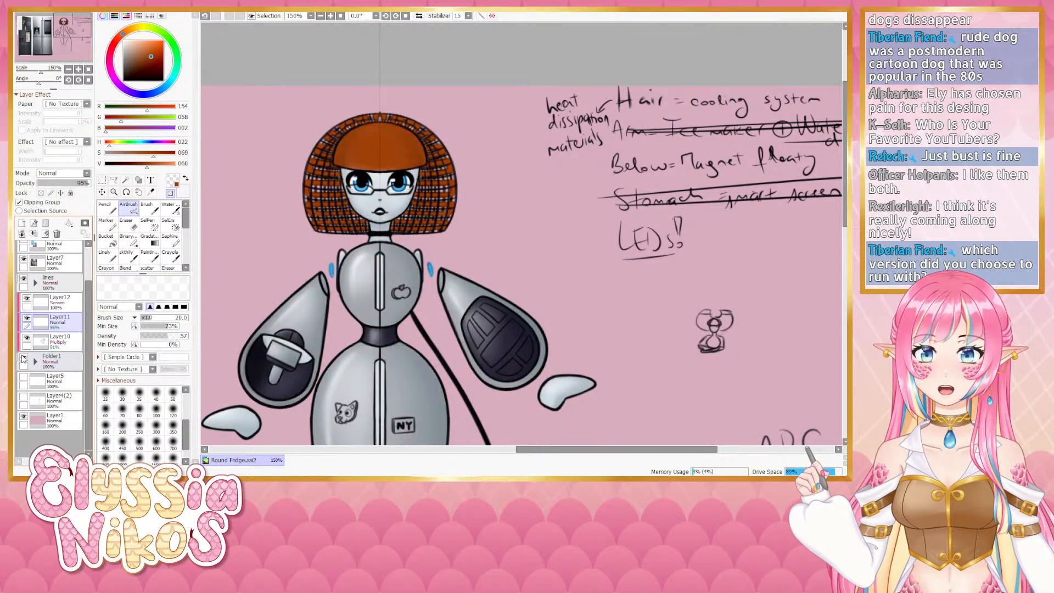
click(35, 360)
scroll(88, 360, down, 3)
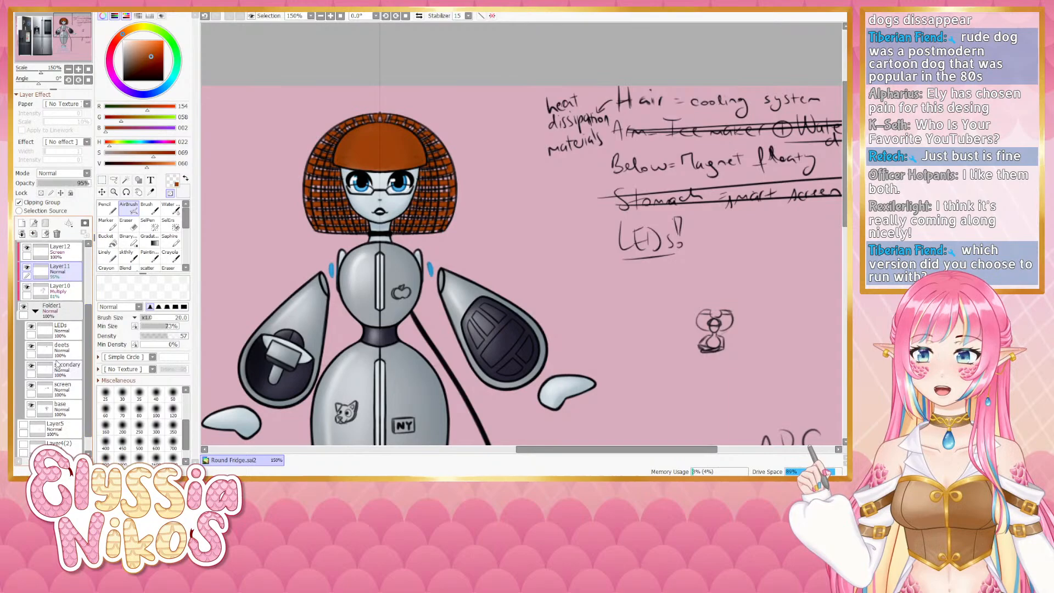
- Select the deets layer and paint another copper stroke across the bangs with the Linely tool
click(31, 346)
click(32, 346)
click(53, 349)
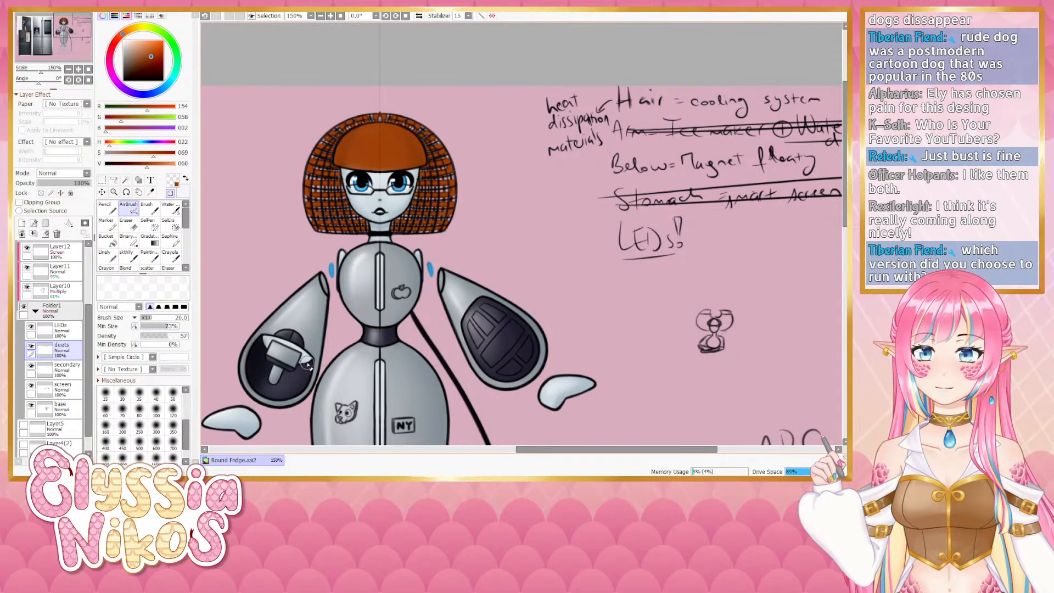
drag(341, 344, 355, 331)
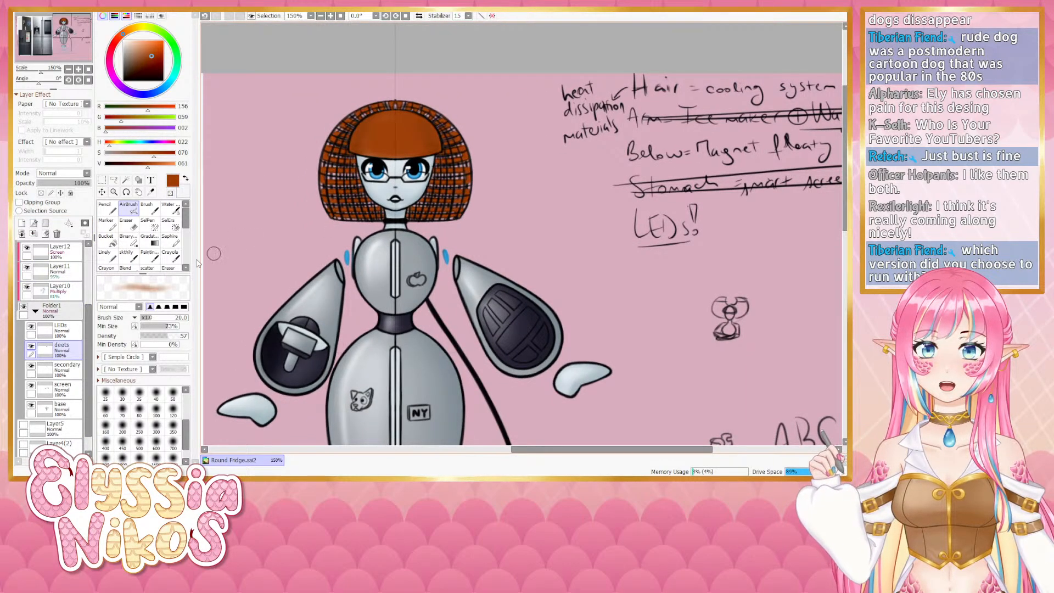
click(104, 255)
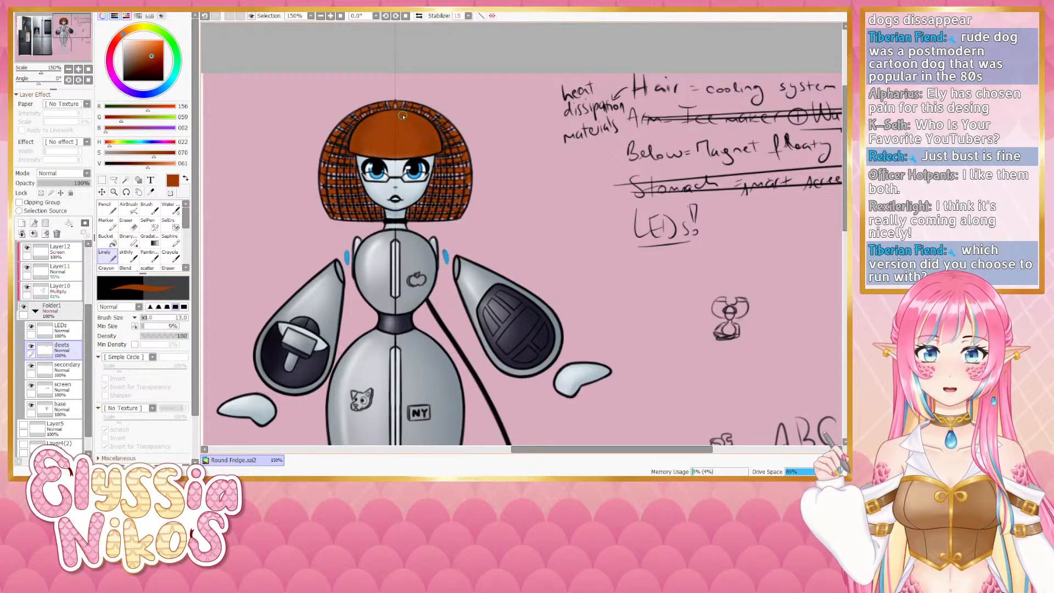
drag(378, 134, 391, 153)
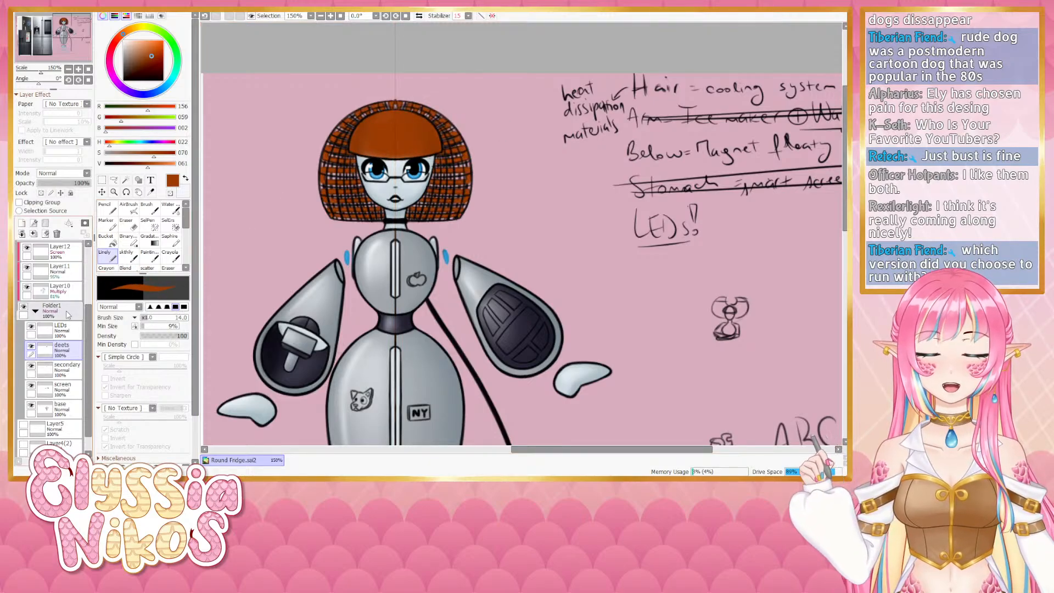
- Zoom out to review the full character design, then select the deets layer and hide it
click(35, 311)
click(68, 69)
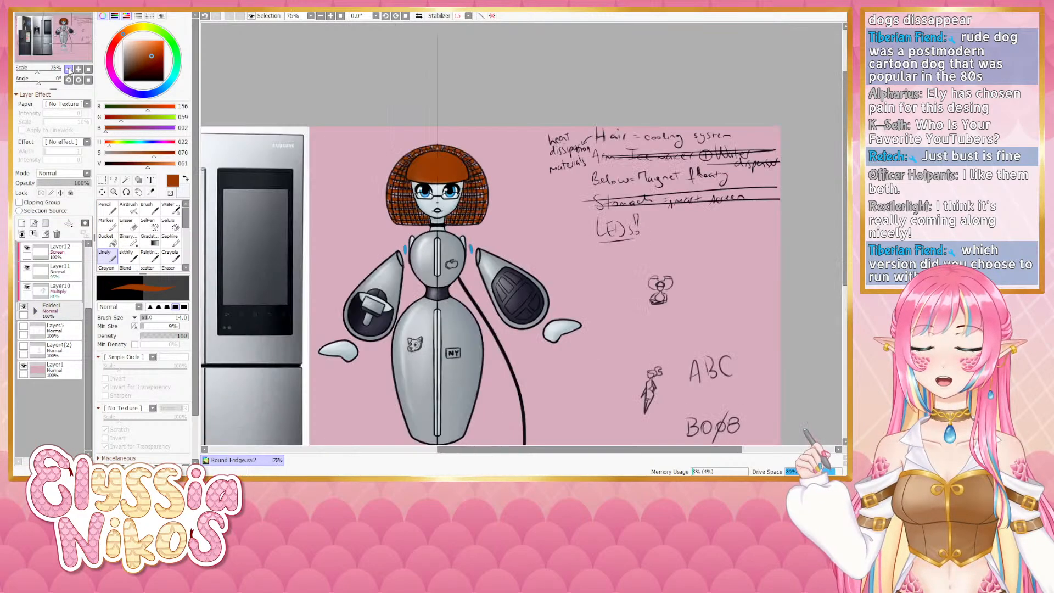
click(68, 70)
drag(404, 160, 371, 156)
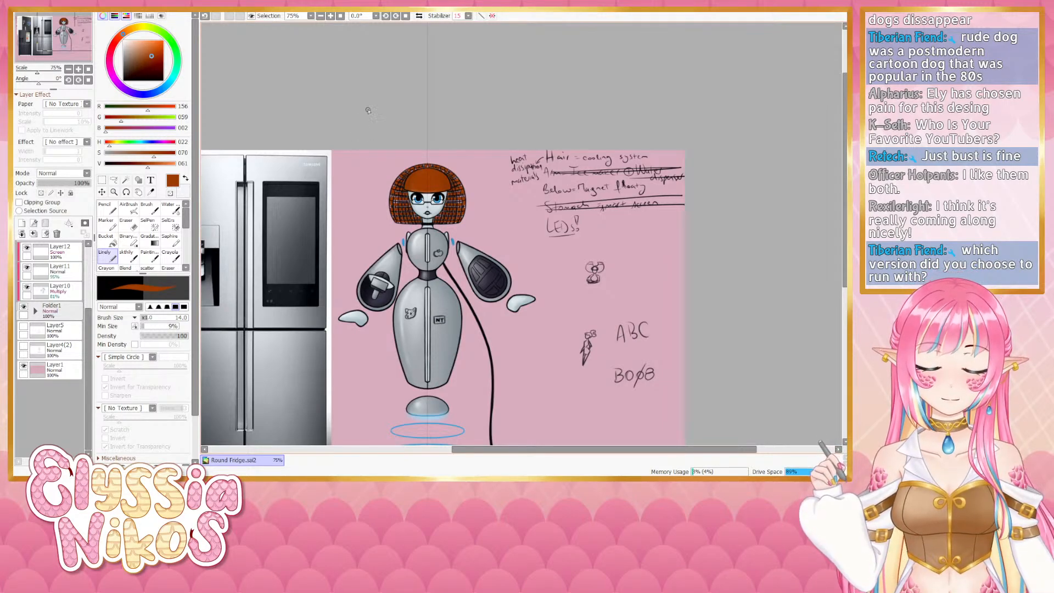
mouse_move(406, 178)
mouse_down()
mouse_move(391, 168)
mouse_move(400, 168)
mouse_up()
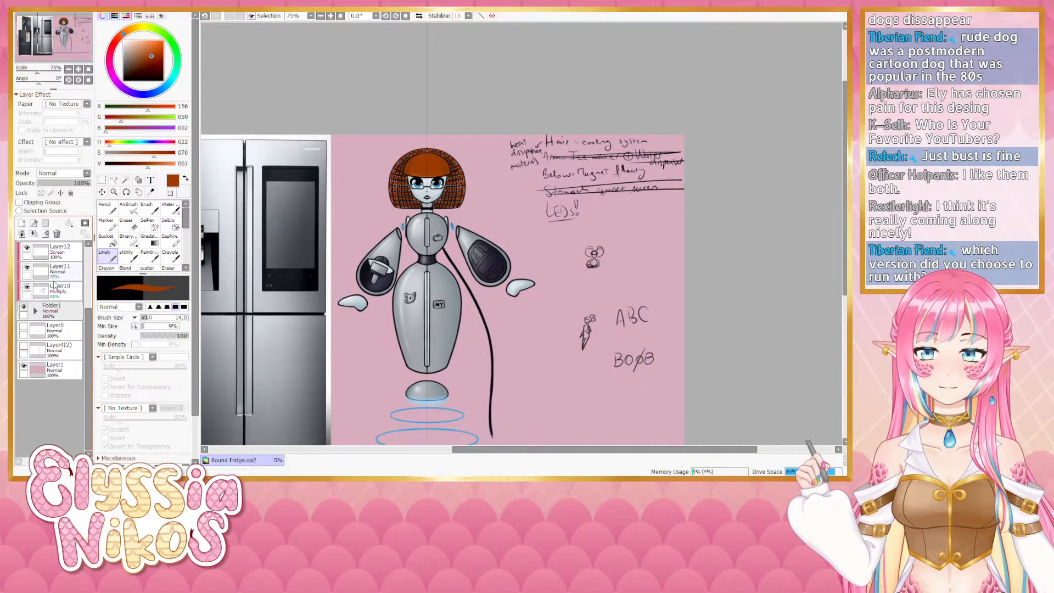
click(36, 311)
click(48, 346)
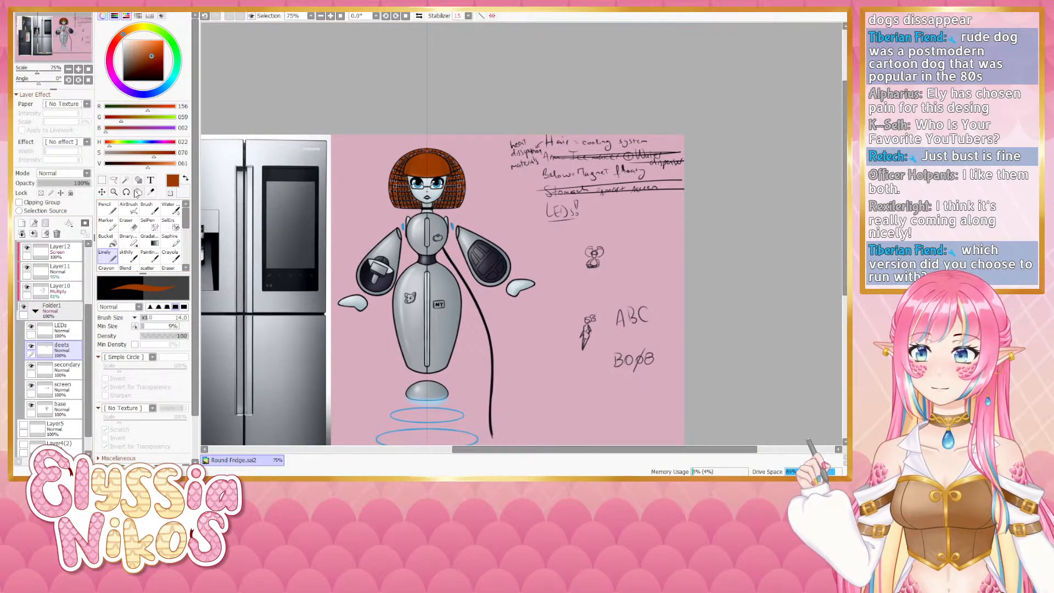
click(128, 224)
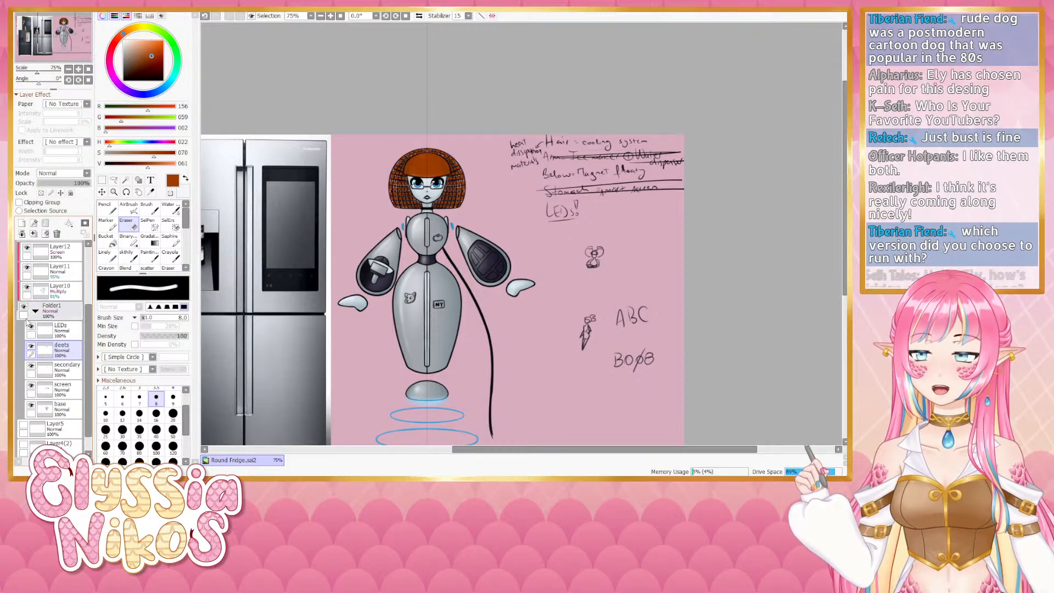
click(31, 345)
- Select the hair layer and lasso-move part of the hair mesh around the forehead with the Move tool
scroll(53, 330, down, 5)
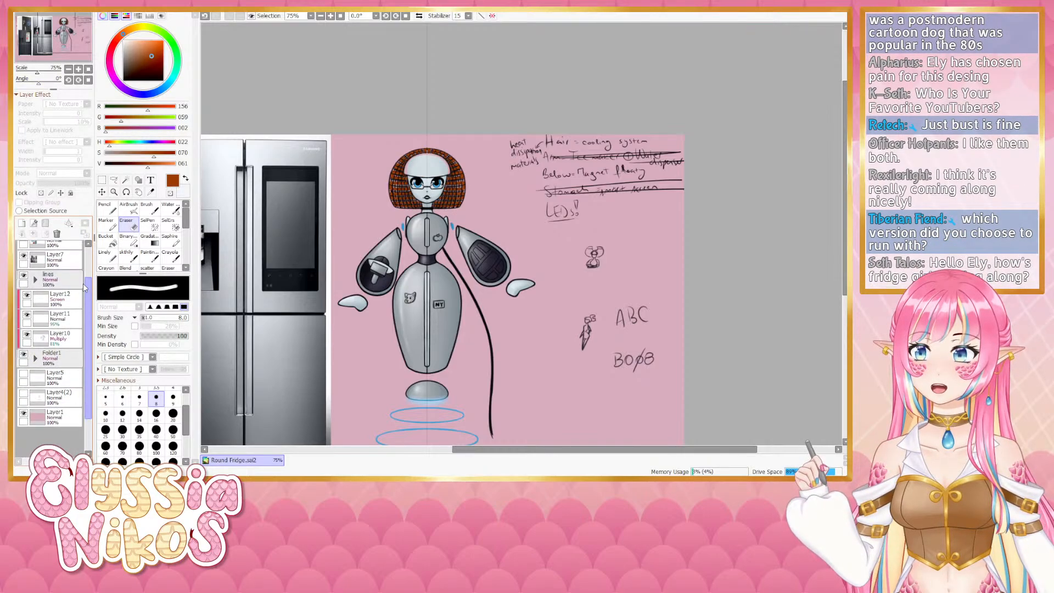
click(31, 295)
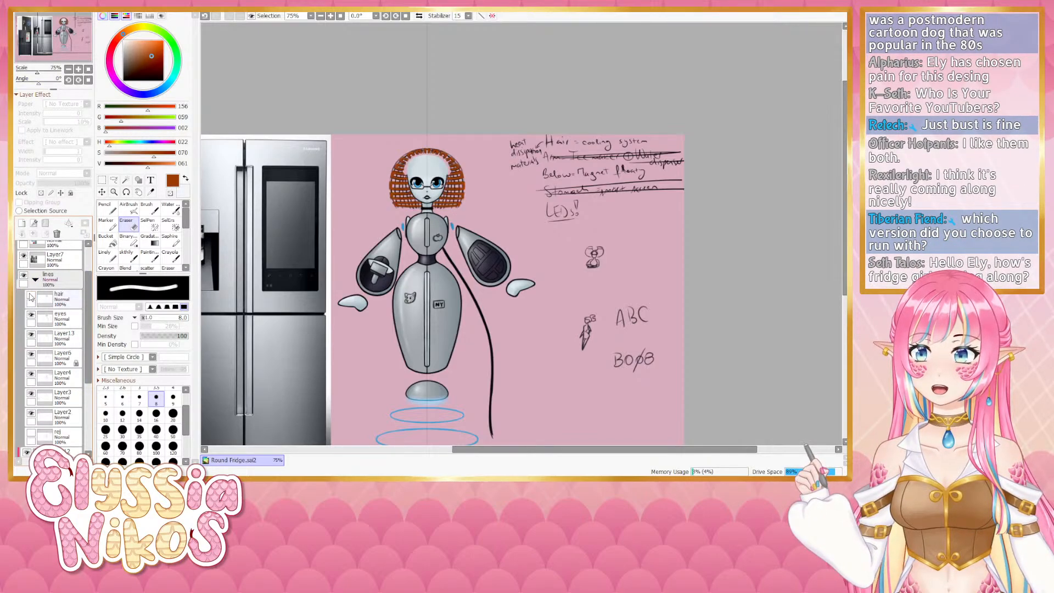
click(31, 295)
click(59, 299)
click(68, 80)
click(68, 80)
click(68, 80)
click(68, 80)
click(68, 81)
click(78, 69)
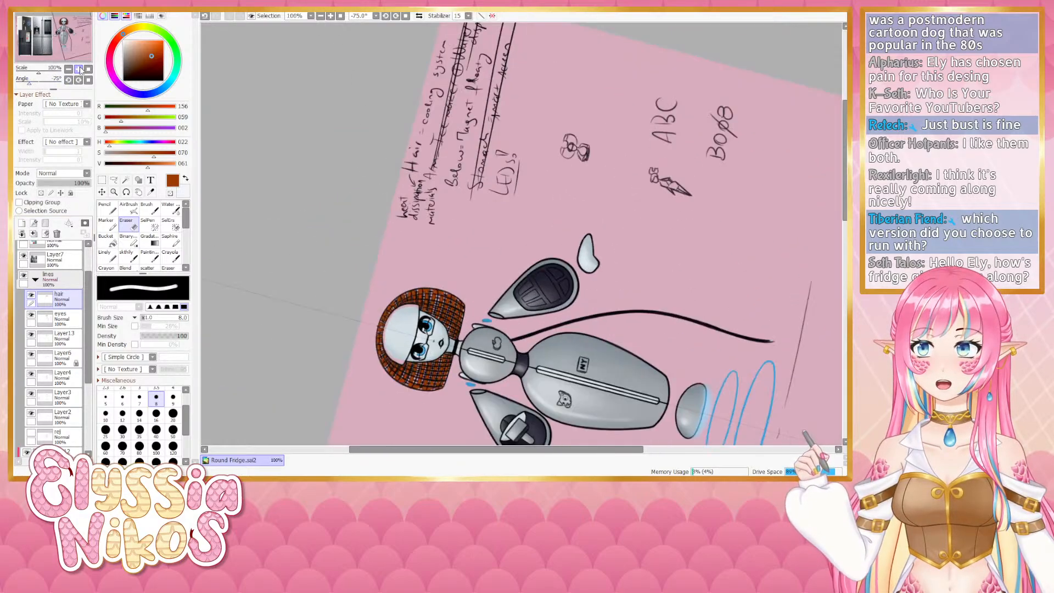
click(78, 69)
drag(328, 274, 368, 59)
click(114, 181)
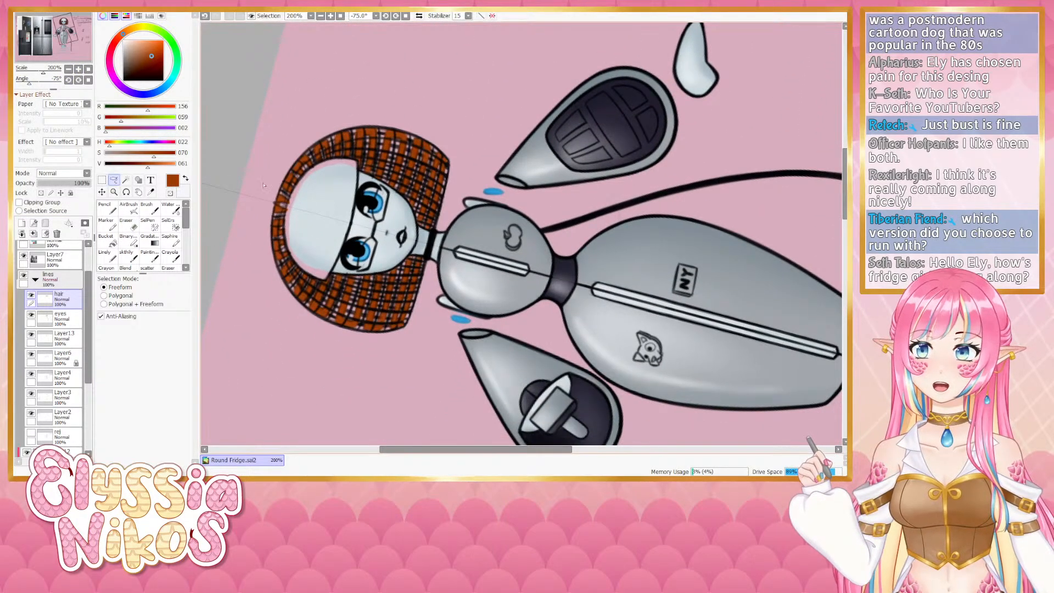
drag(296, 278, 298, 281)
click(103, 181)
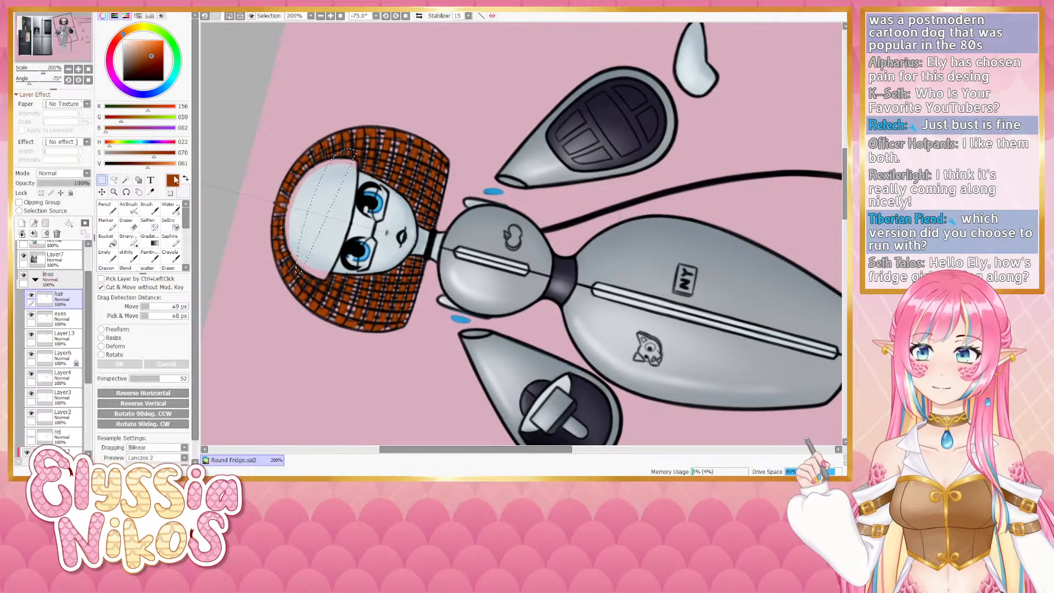
click(341, 142)
drag(330, 151, 333, 297)
- Toggle the hair layer on and off to compare the mesh, and reset the canvas rotation
click(31, 296)
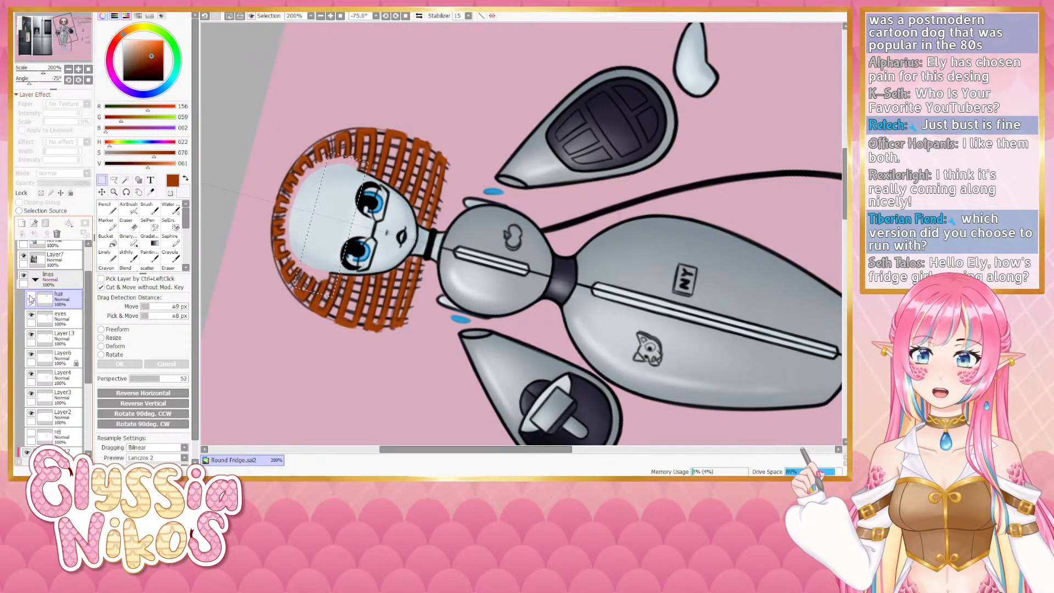
click(31, 296)
click(31, 296)
click(31, 296)
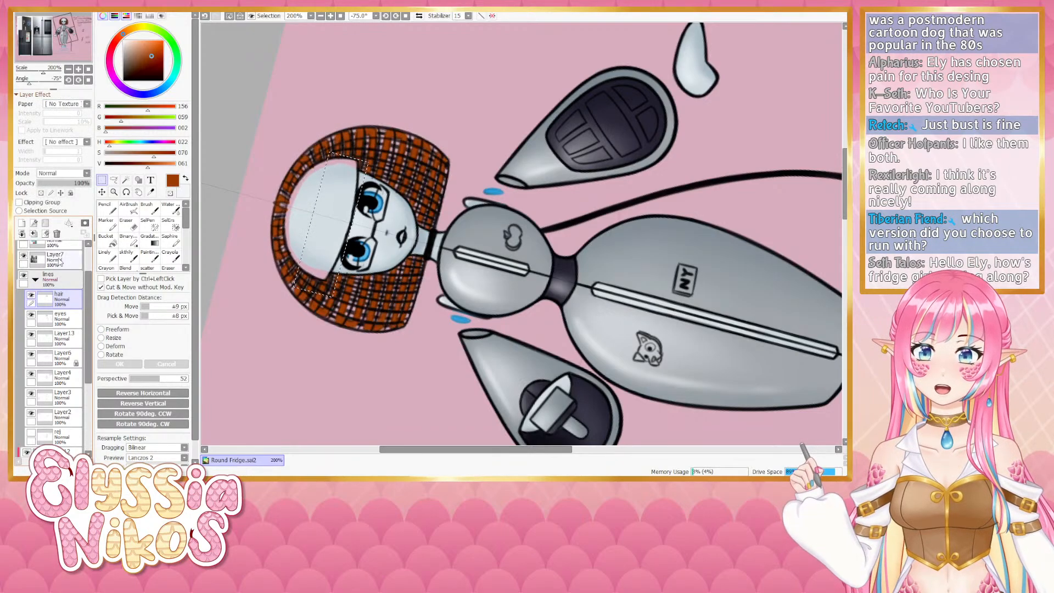
click(88, 79)
drag(271, 191, 238, 302)
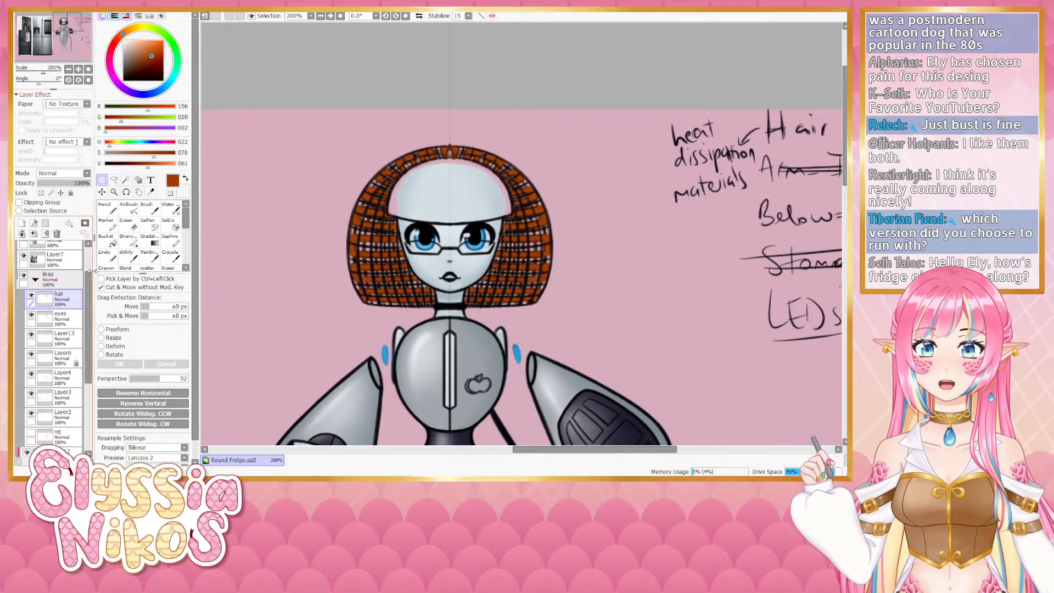
- Try blending strokes in black along the hair edge at the forehead, undoing each attempt
click(127, 255)
key(x)
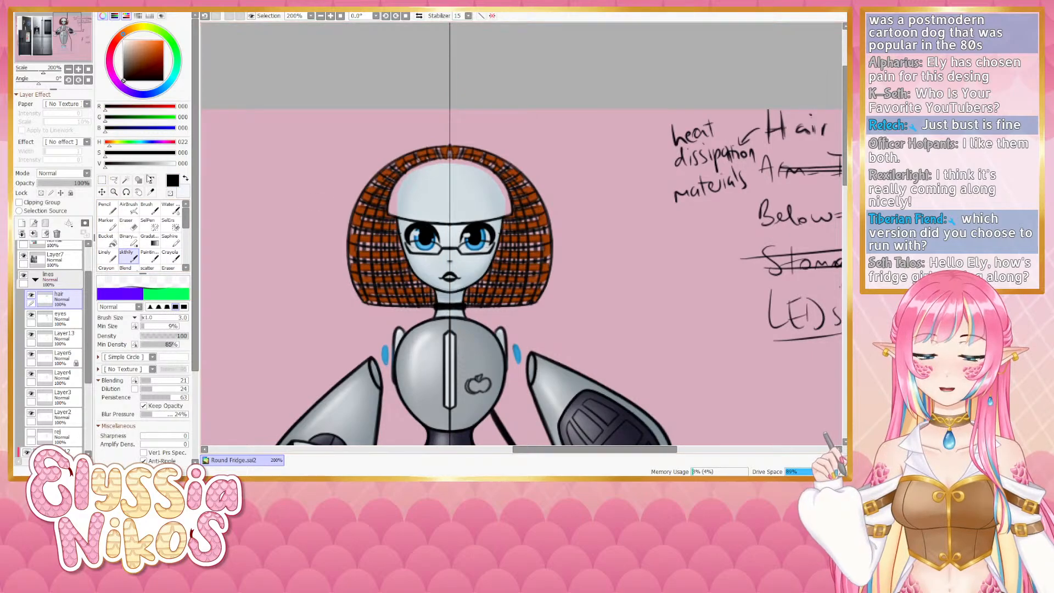
drag(38, 83, 28, 84)
click(68, 69)
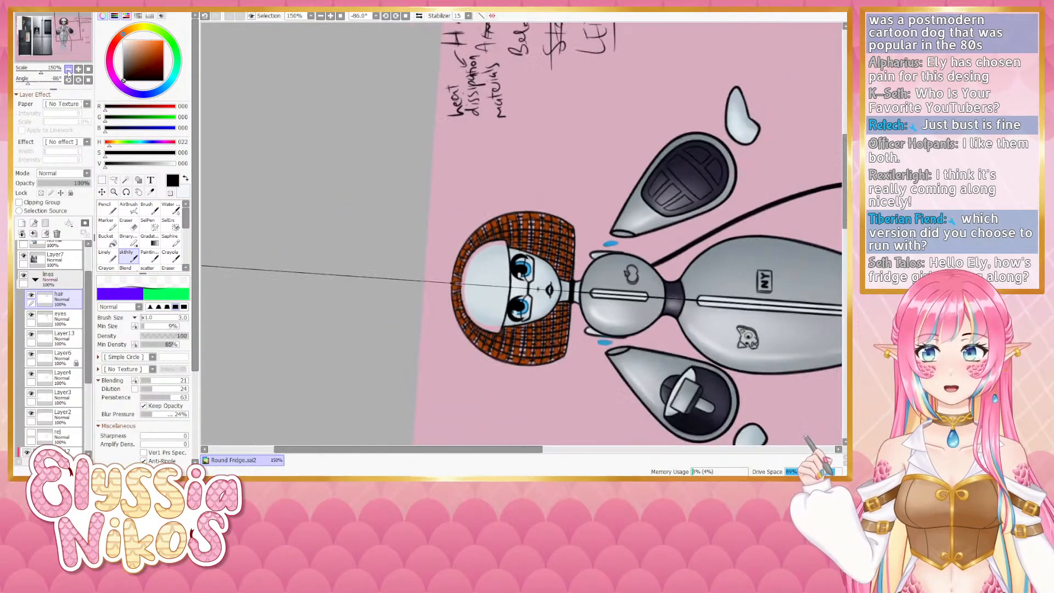
drag(457, 232, 340, 198)
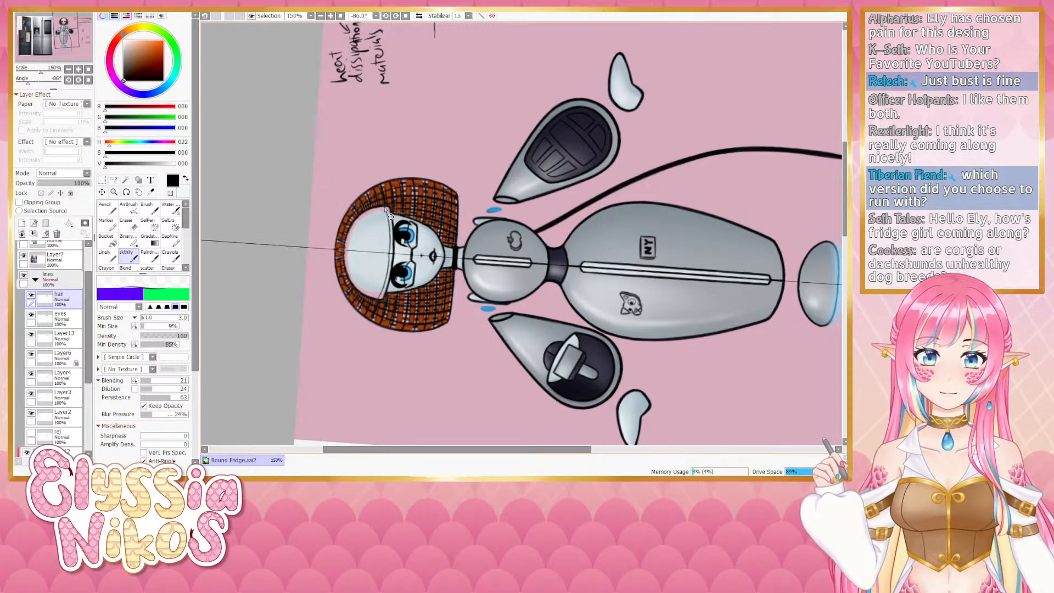
key(ctrl+z)
drag(385, 208, 390, 256)
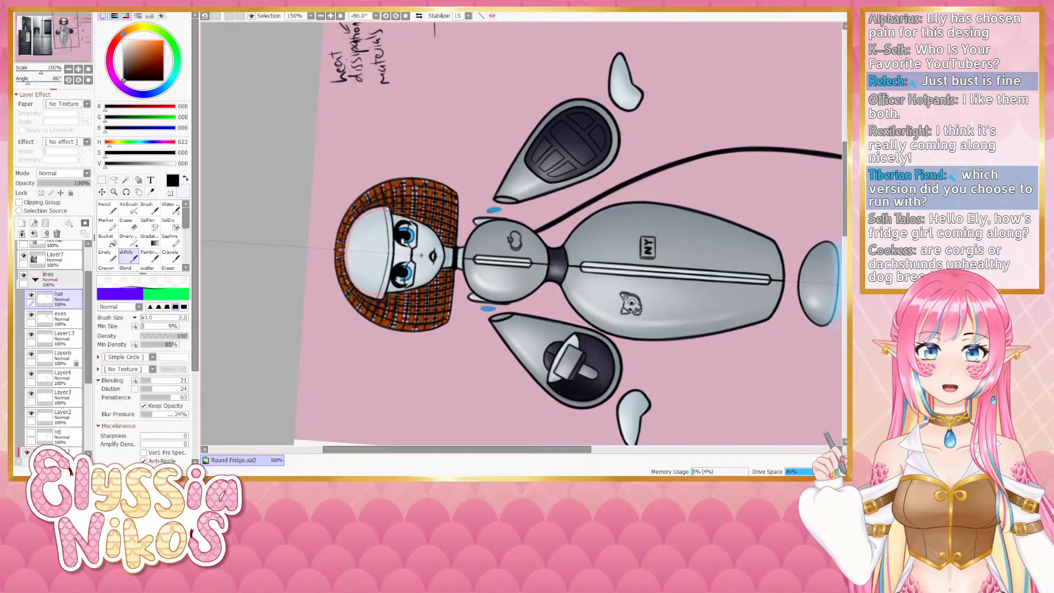
key(ctrl+z)
drag(386, 208, 390, 255)
key(ctrl+z)
drag(384, 297, 388, 270)
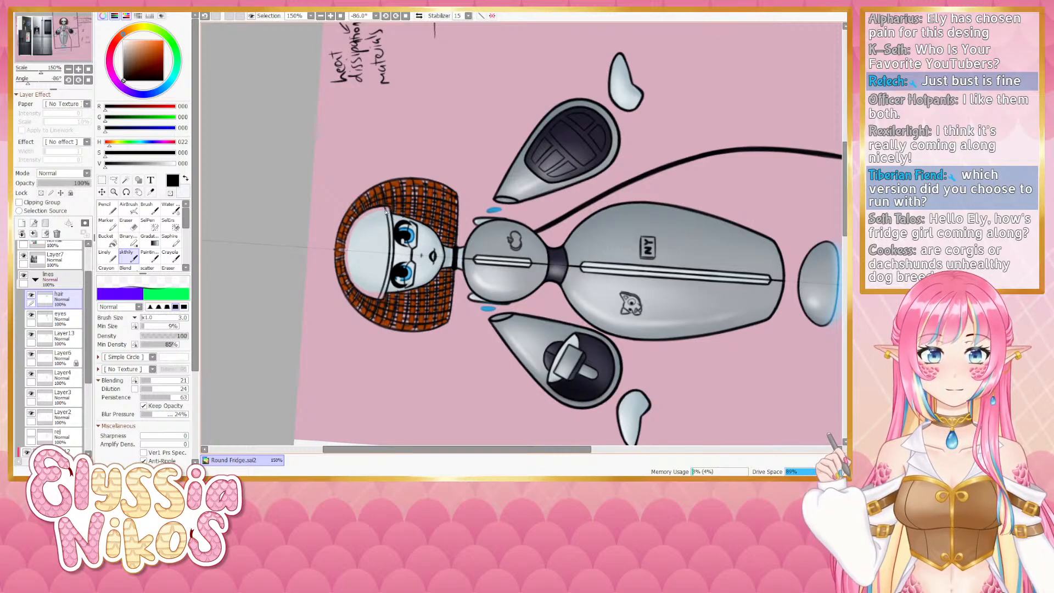
drag(386, 212, 389, 257)
key(ctrl+z)
drag(385, 208, 391, 258)
key(ctrl+z)
key(ctrl+z)
key(ctrl+z)
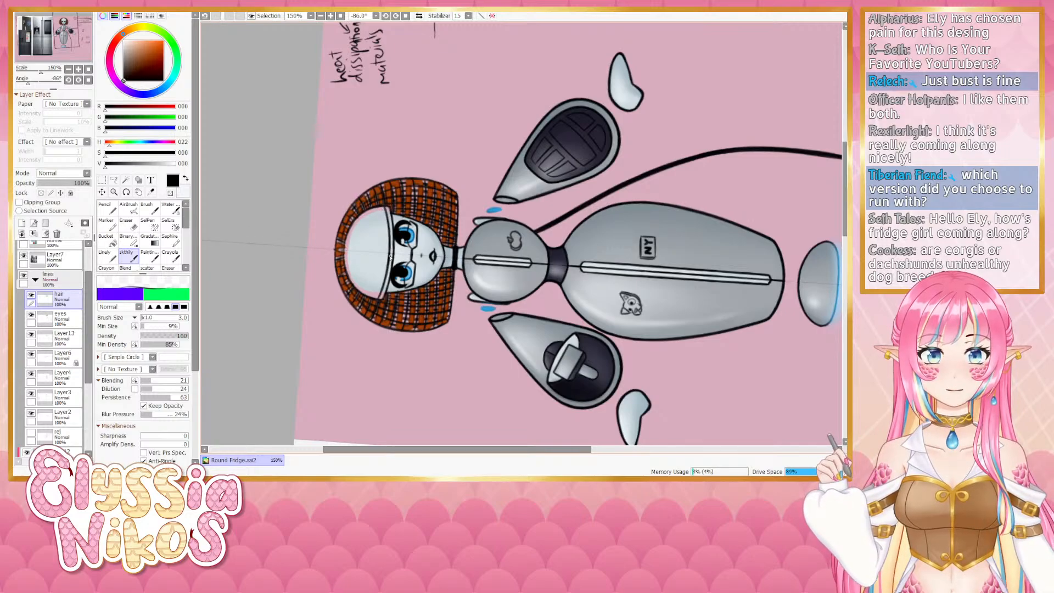
- Toggle the visibility of Layer4 and Layer3 to compare them, then select Layer3
click(89, 80)
drag(395, 165, 281, 242)
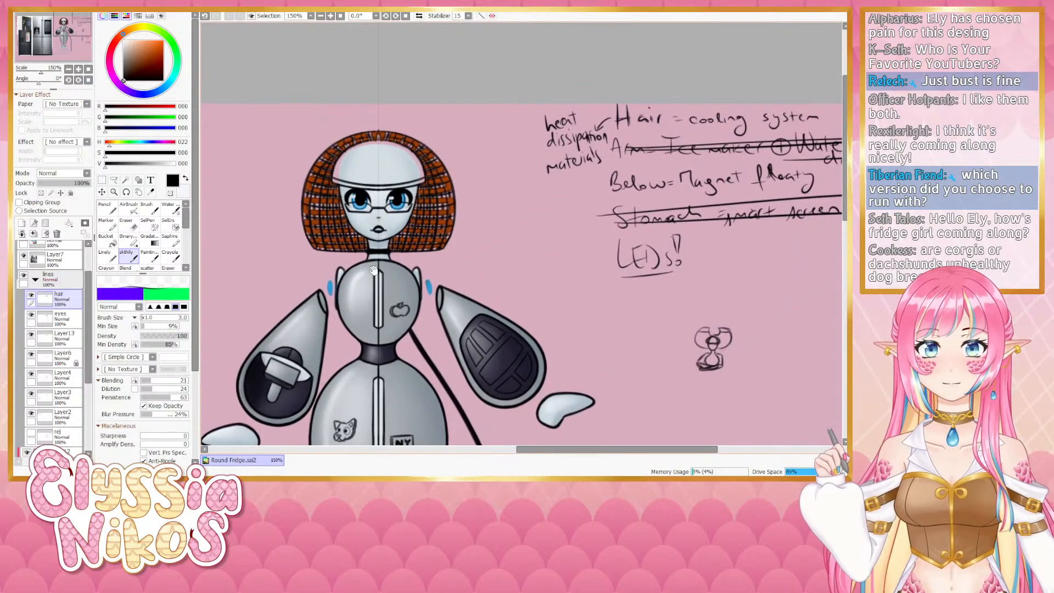
click(126, 225)
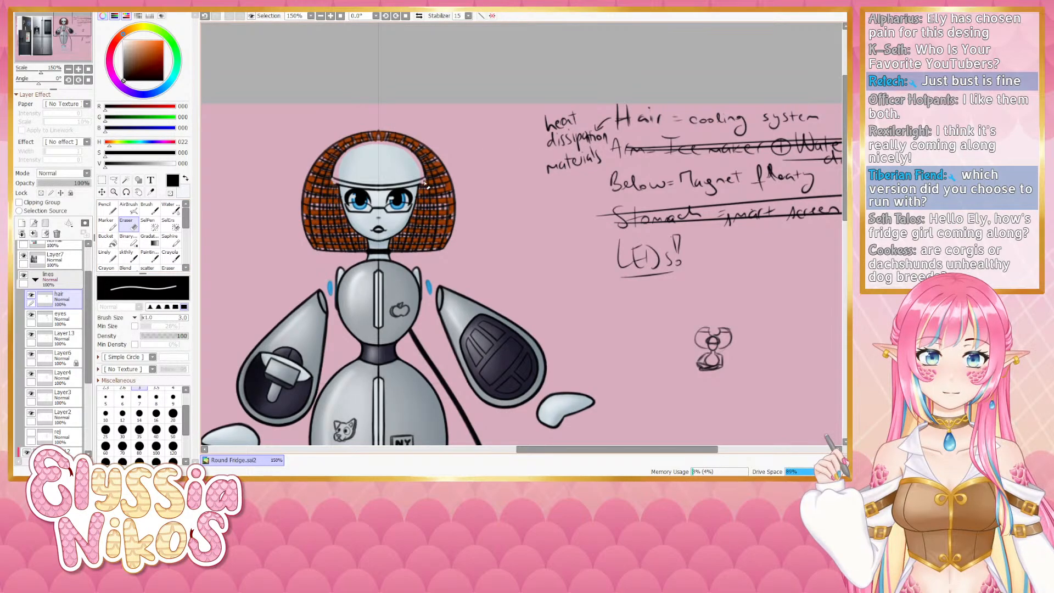
click(69, 80)
click(69, 80)
click(69, 80)
click(78, 70)
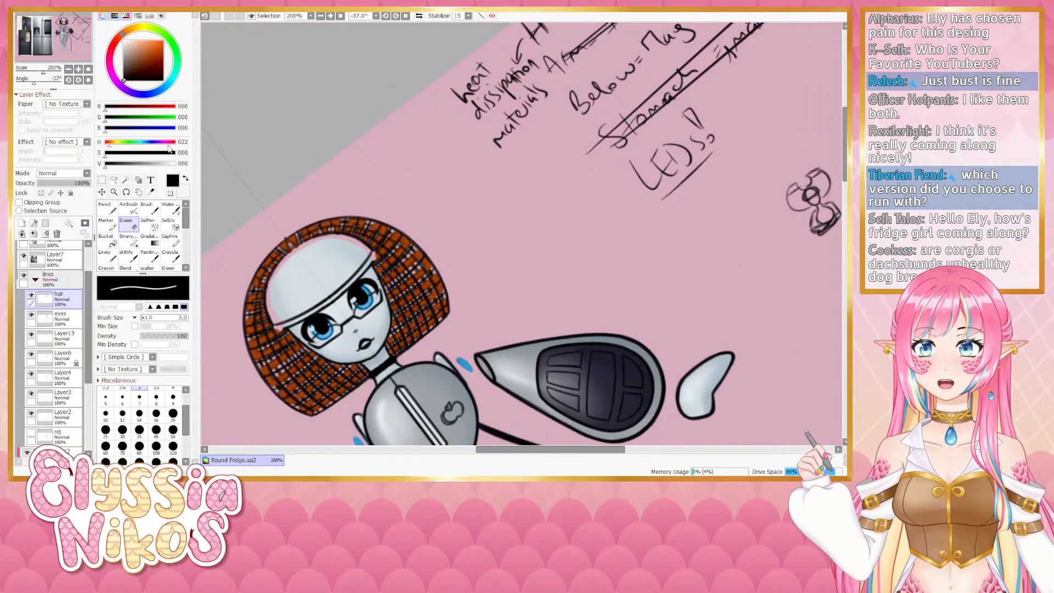
scroll(397, 207, down, 2)
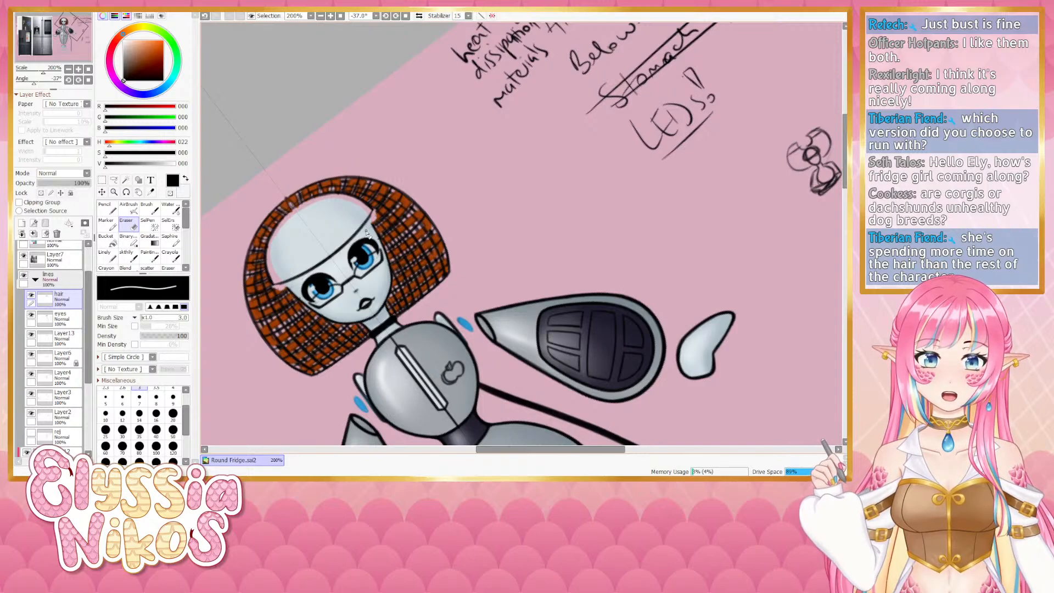
click(31, 375)
click(31, 374)
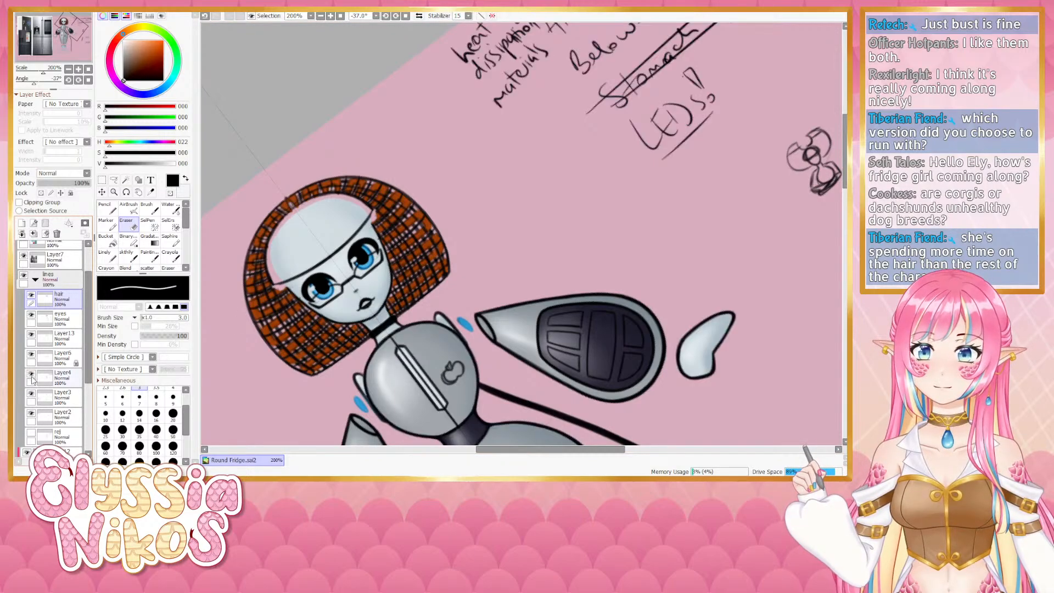
click(32, 394)
click(31, 394)
click(63, 396)
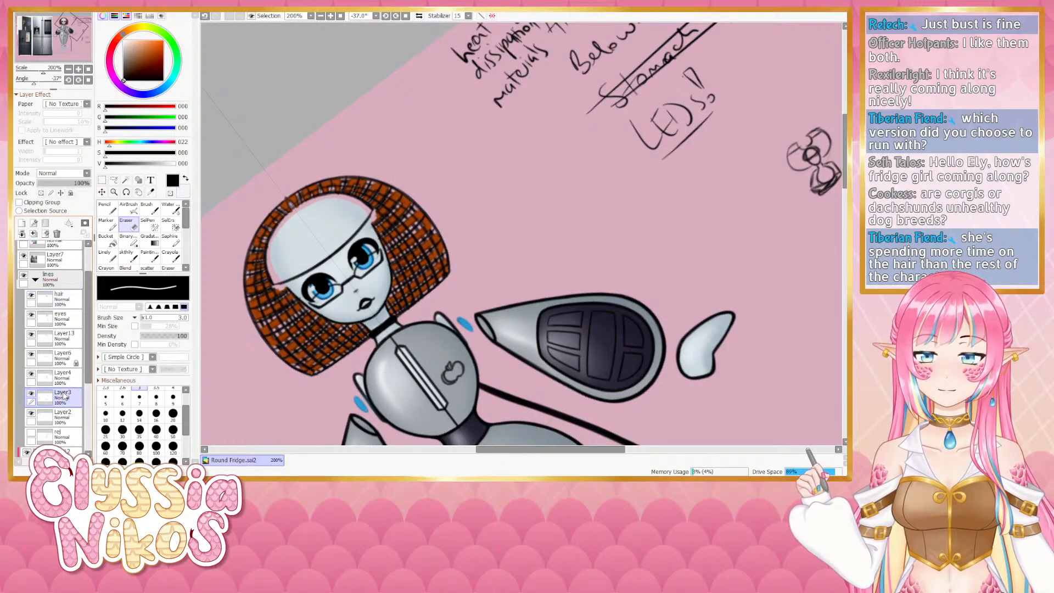
- Set the blending brush to size 4 and stroke the hair edge above the forehead on the hair layer
click(126, 256)
click(88, 80)
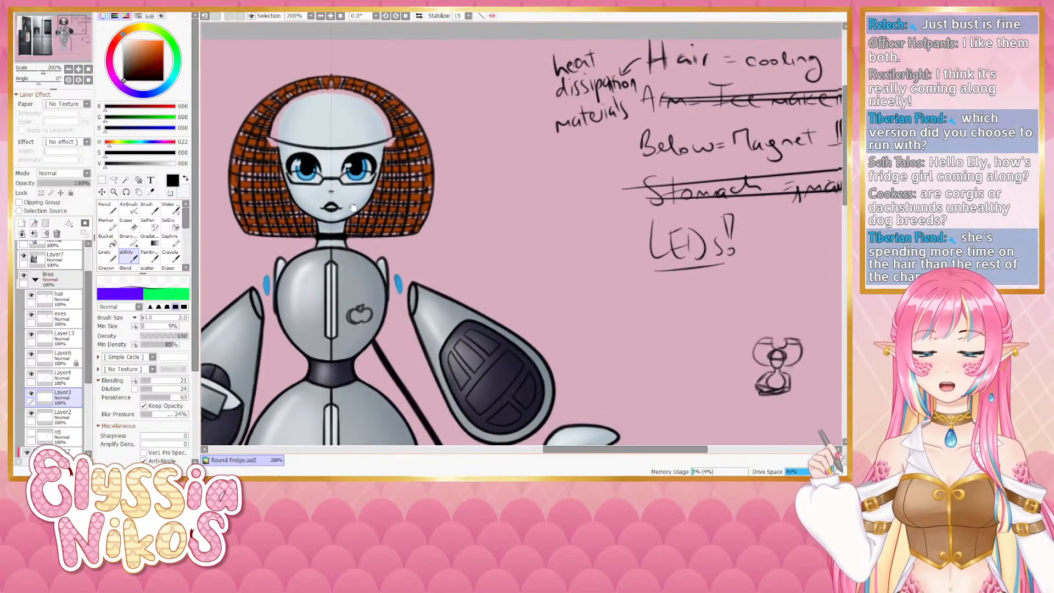
key(bracketright)
key(bracketright)
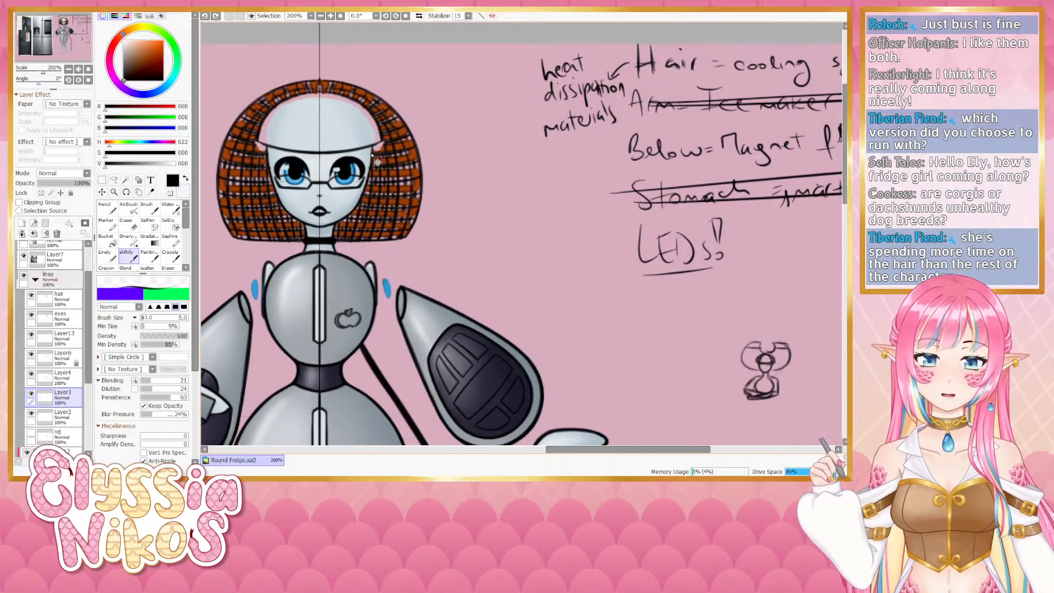
key(bracketleft)
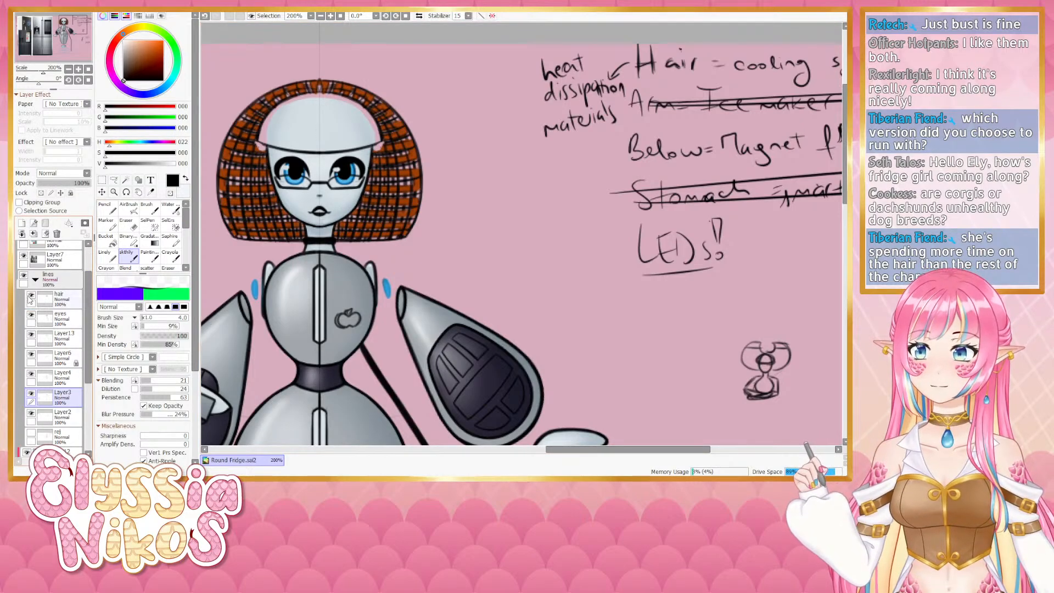
click(30, 298)
click(30, 298)
click(55, 299)
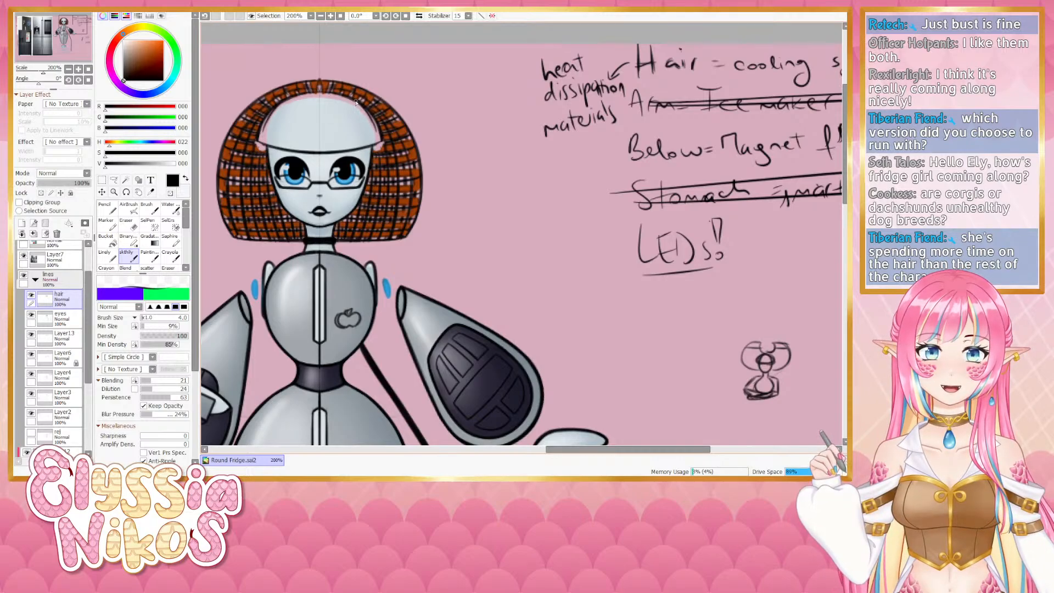
drag(369, 116, 376, 131)
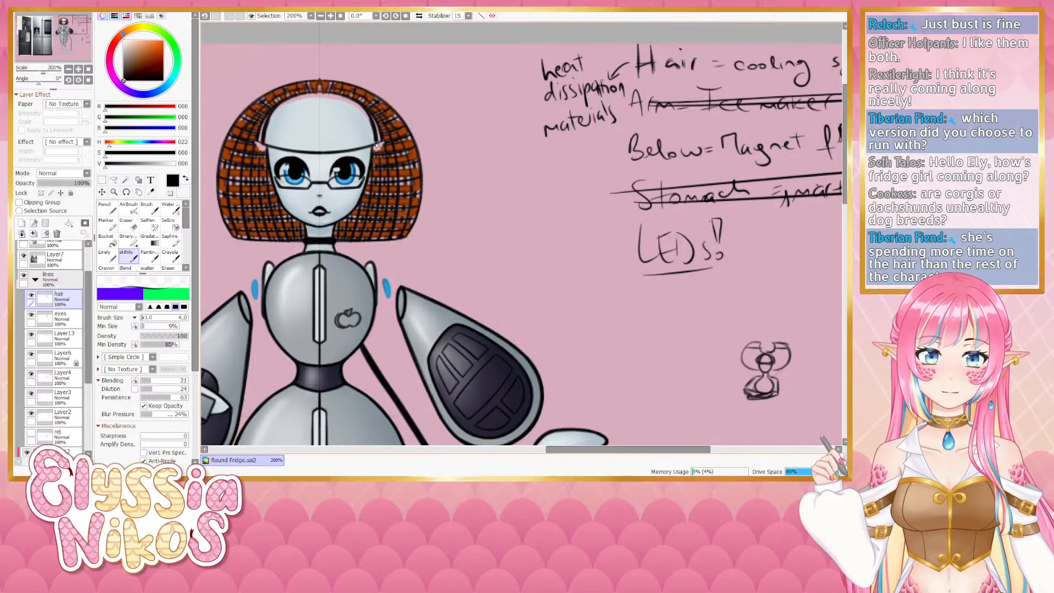
- Erase small marks near the forehead with a smaller eraser and undo the last strokes
click(132, 225)
drag(334, 190, 329, 215)
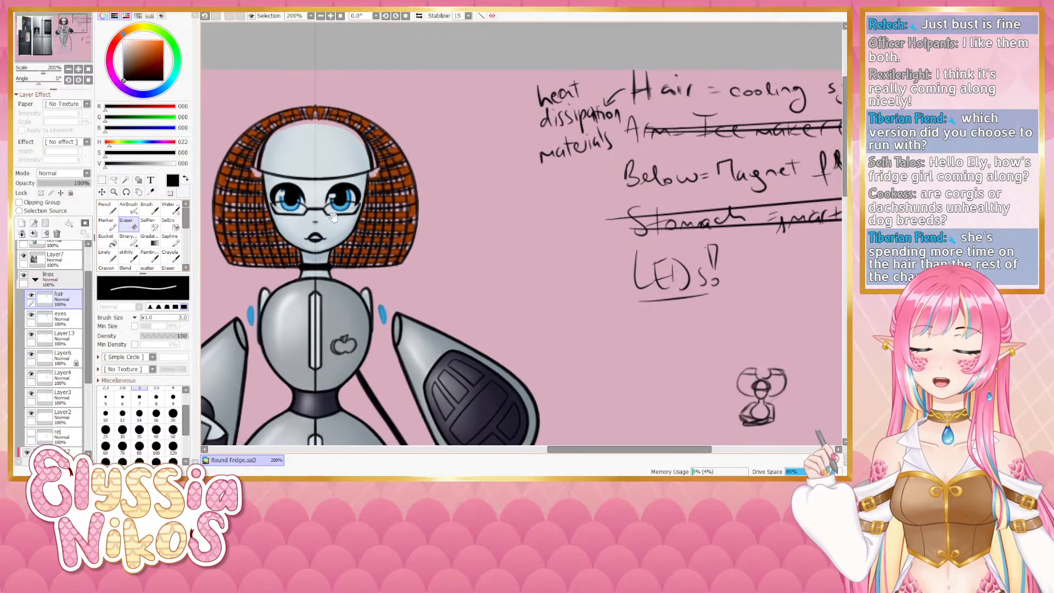
key([)
key([)
mouse_move(367, 136)
mouse_down()
mouse_move(377, 168)
mouse_move(360, 142)
mouse_up()
key(ctrl+z)
key(ctrl+z)
key(ctrl+z)
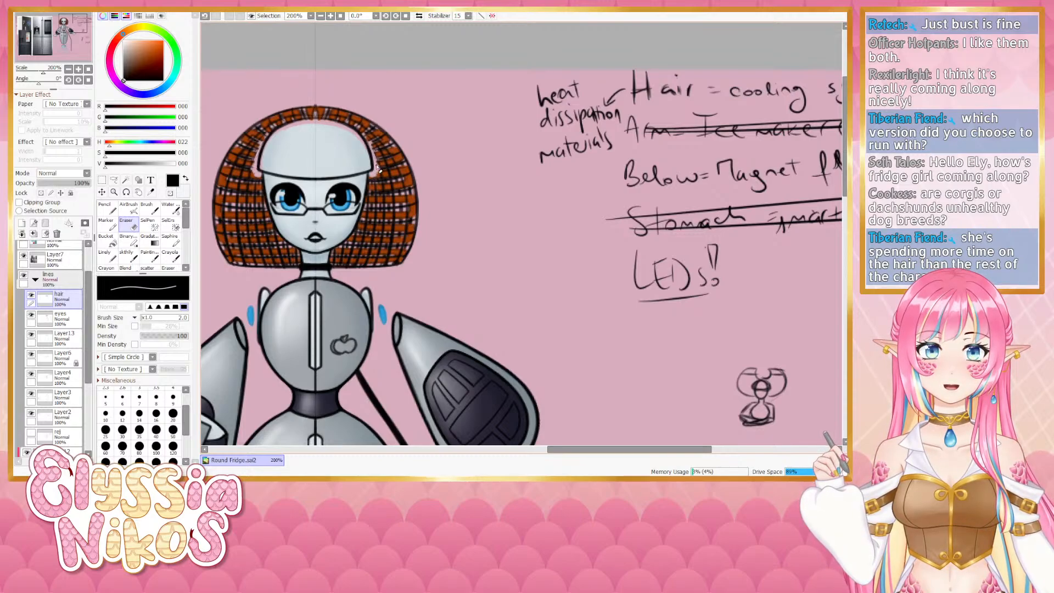
- Try two more blending strokes at the hair edge beside the forehead, undoing each
click(127, 255)
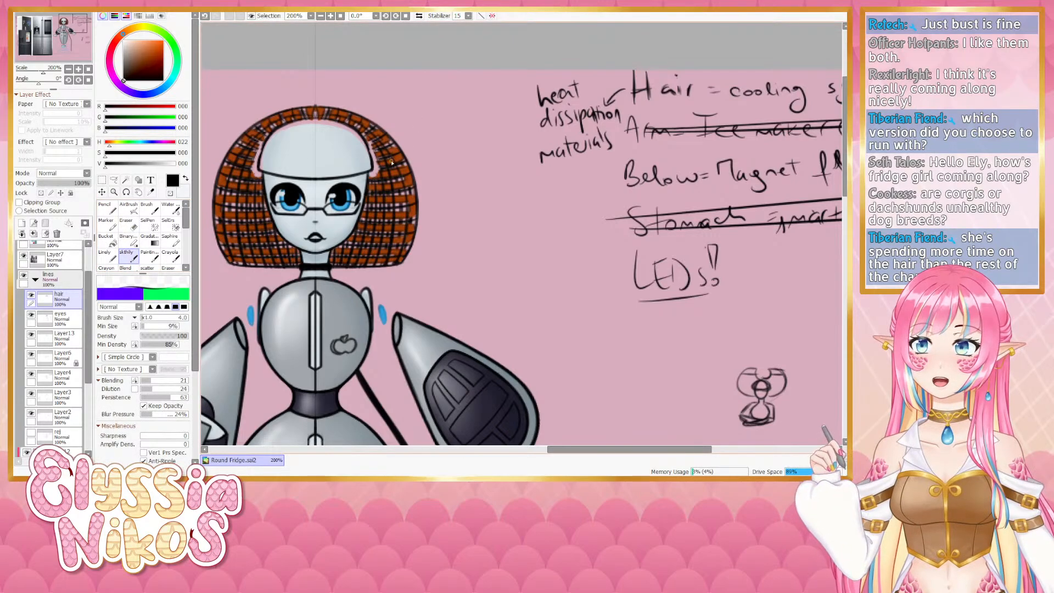
drag(359, 132, 378, 150)
key(ctrl+z)
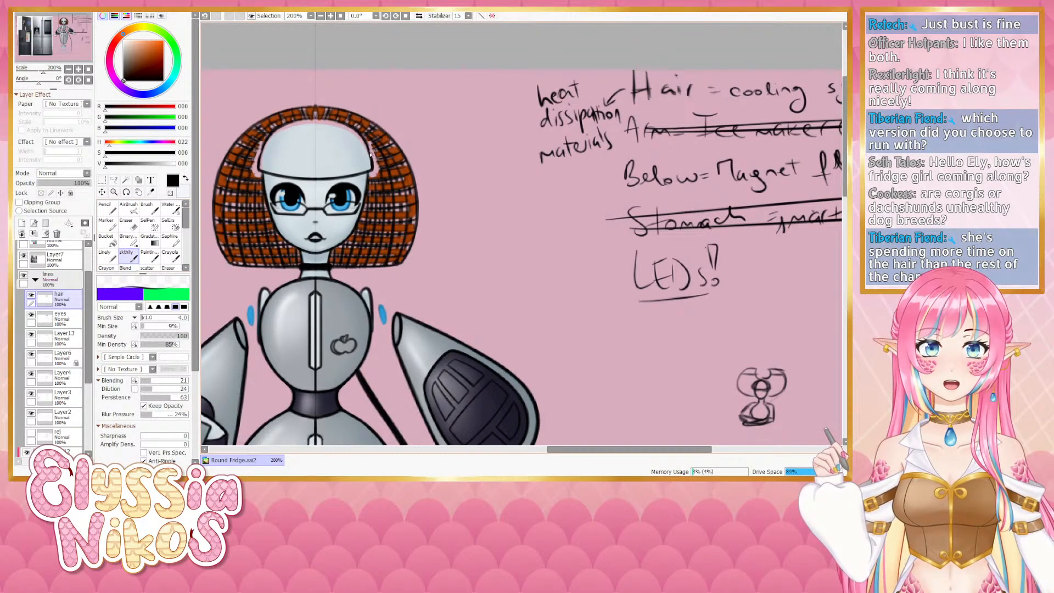
drag(378, 162, 370, 149)
key(ctrl+z)
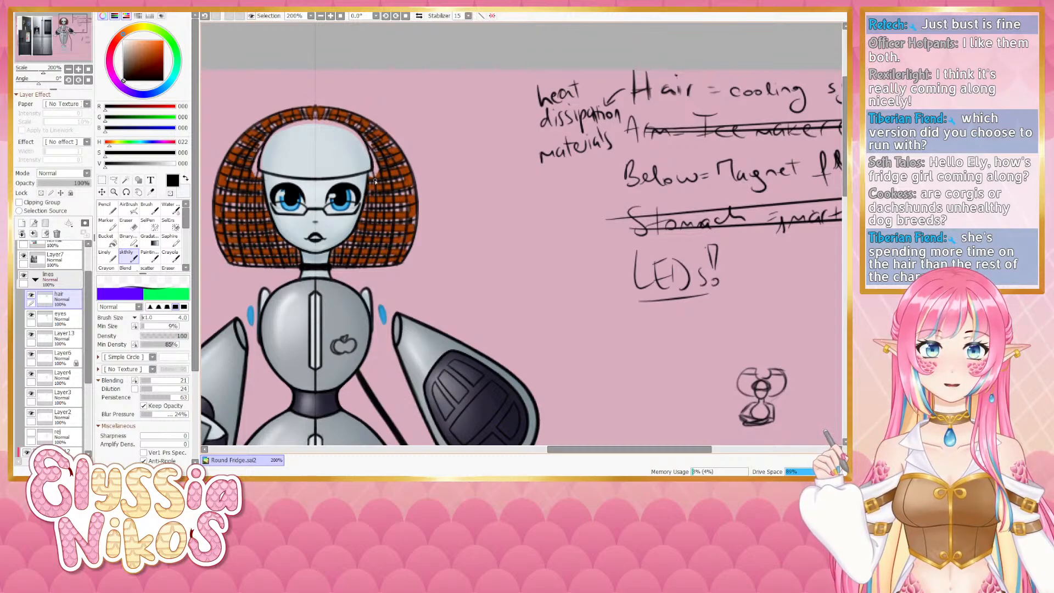
- Toggle the visibility of Layer9 and Layer13 to compare them, then select the eyes layer
click(63, 338)
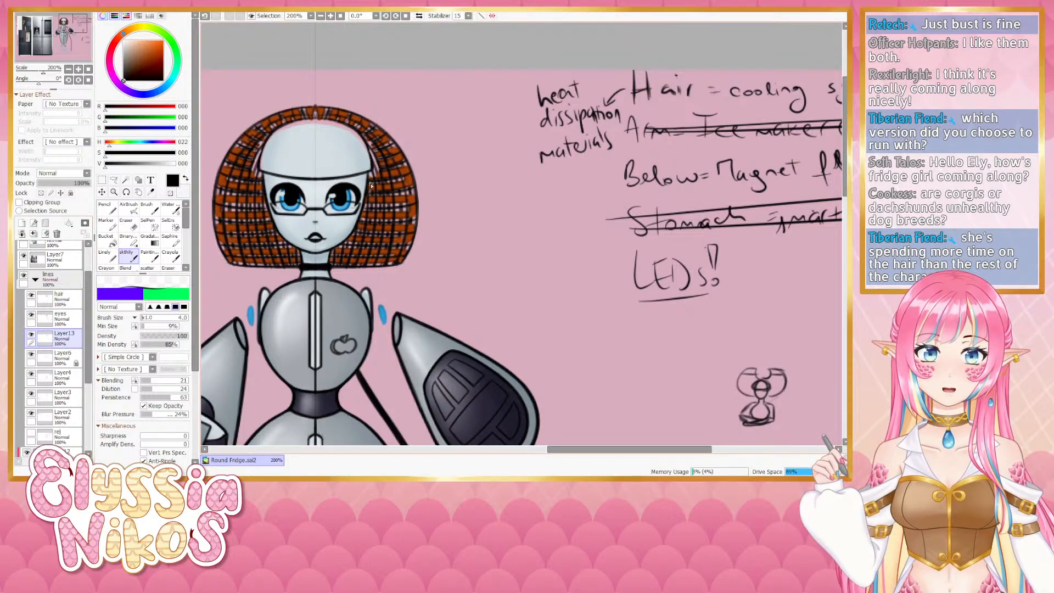
click(31, 355)
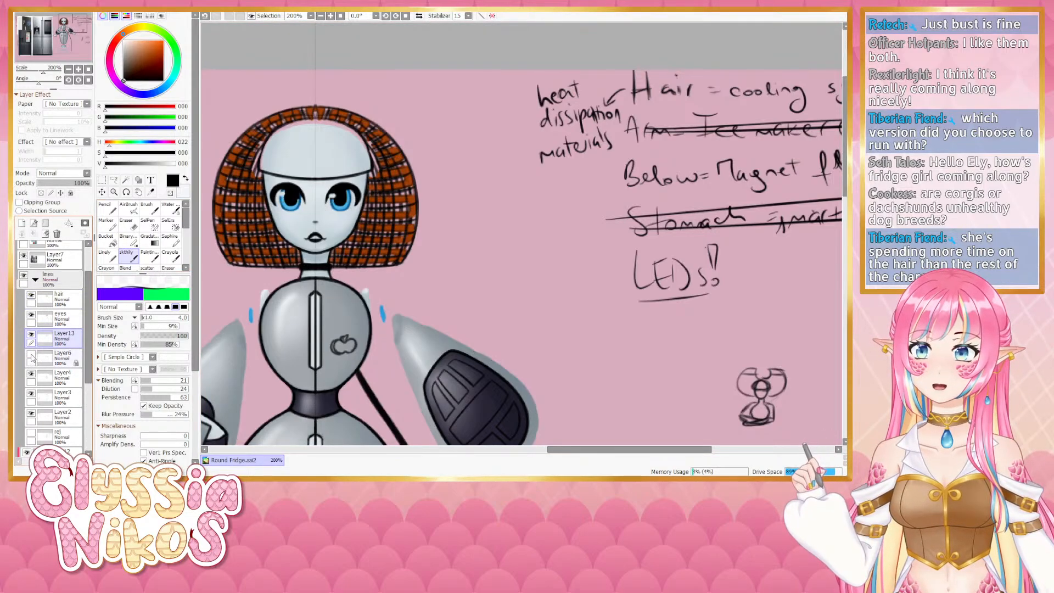
click(31, 356)
click(31, 335)
click(30, 335)
click(41, 318)
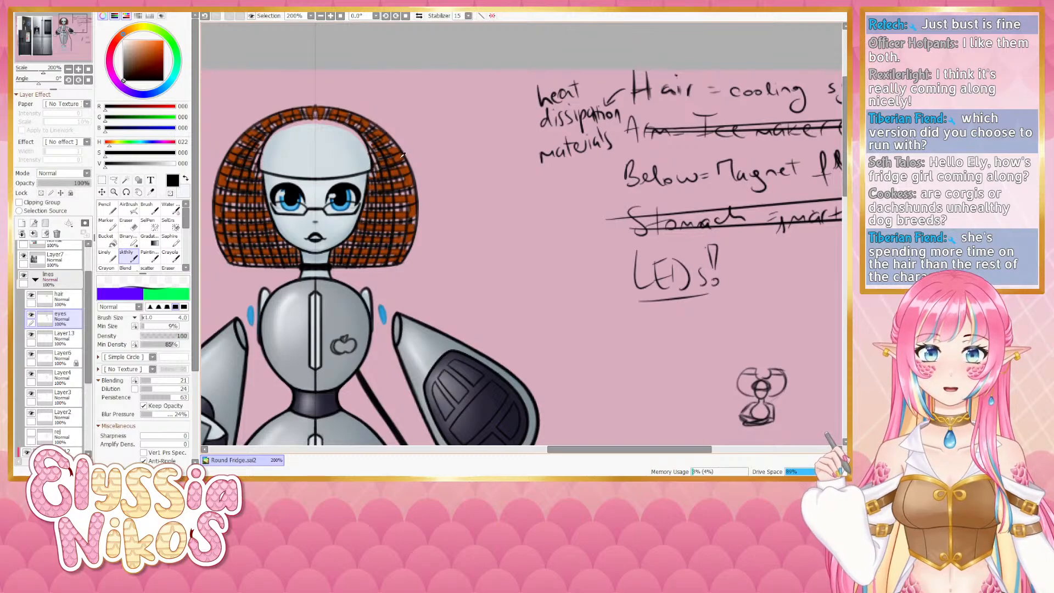
- Sample the hair's orange and paint a small size 5 stroke at the hair edge above the right side of the head
right_click(401, 158)
click(110, 259)
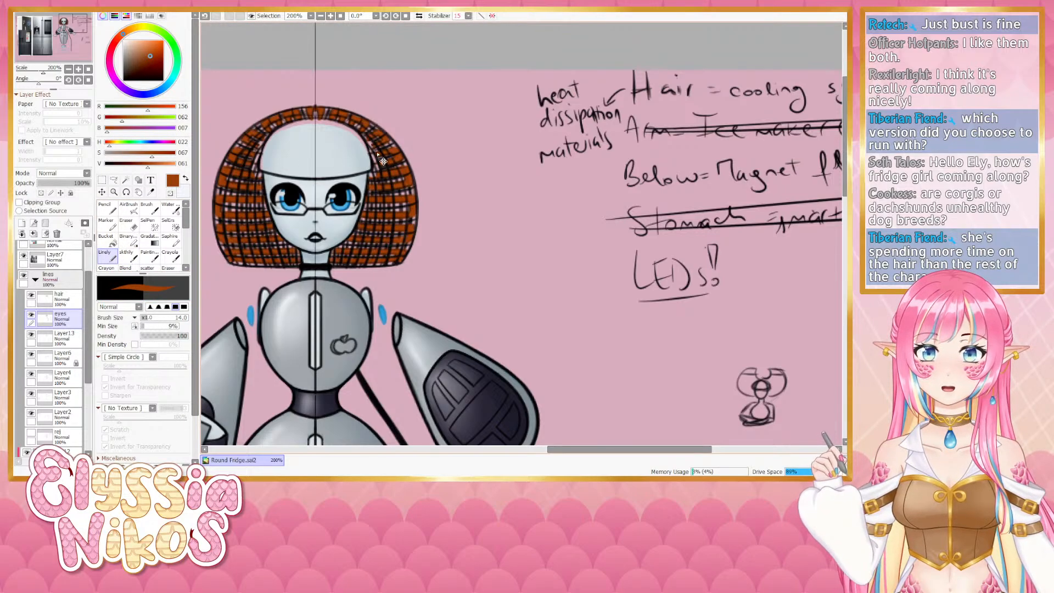
drag(378, 154, 373, 155)
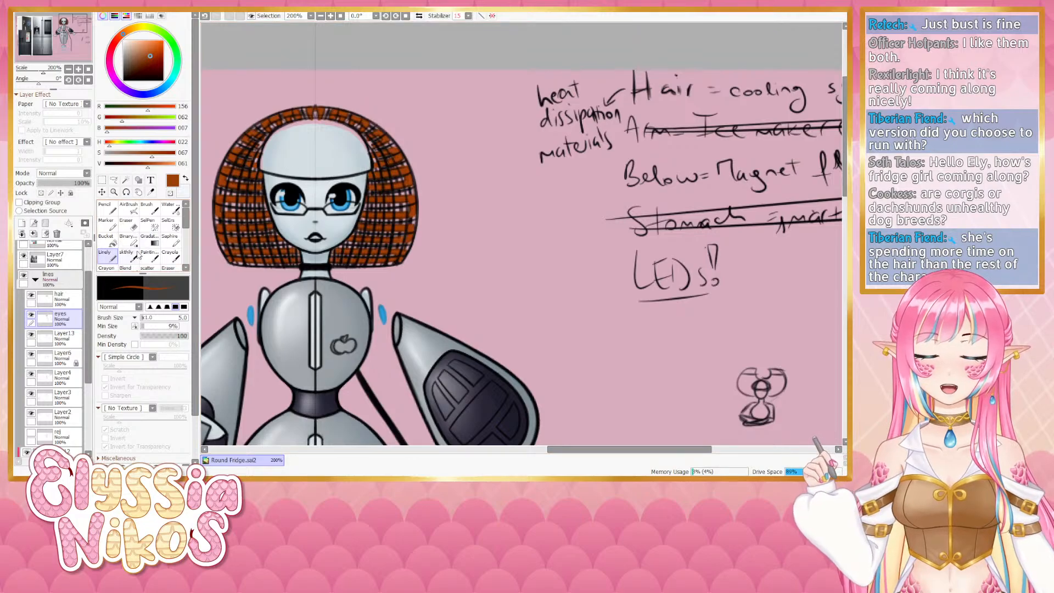
- Switch to the blending brush and sample black from the eye outline
key(e)
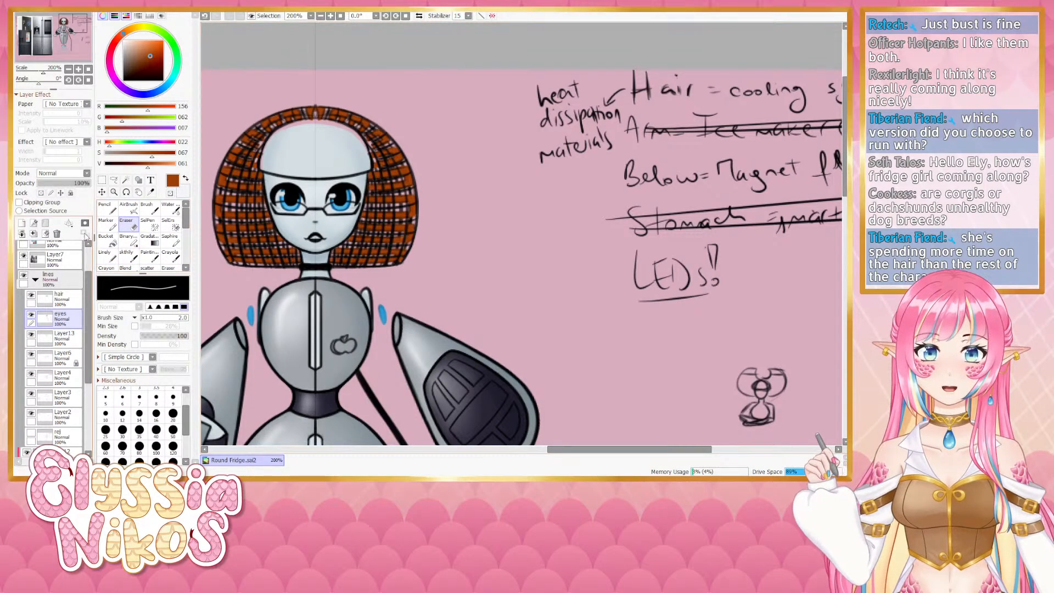
click(131, 259)
right_click(293, 186)
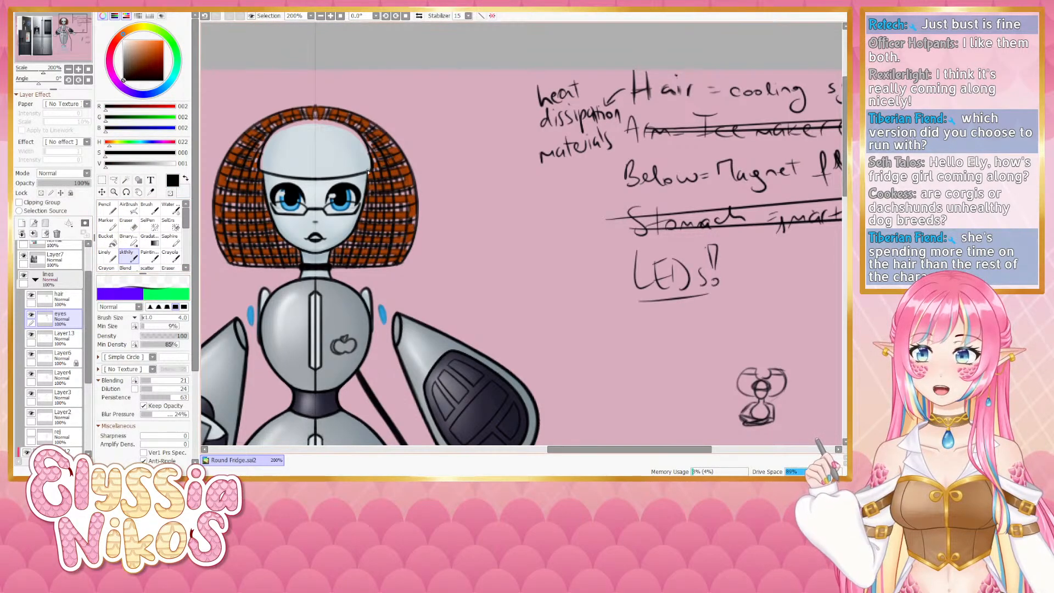
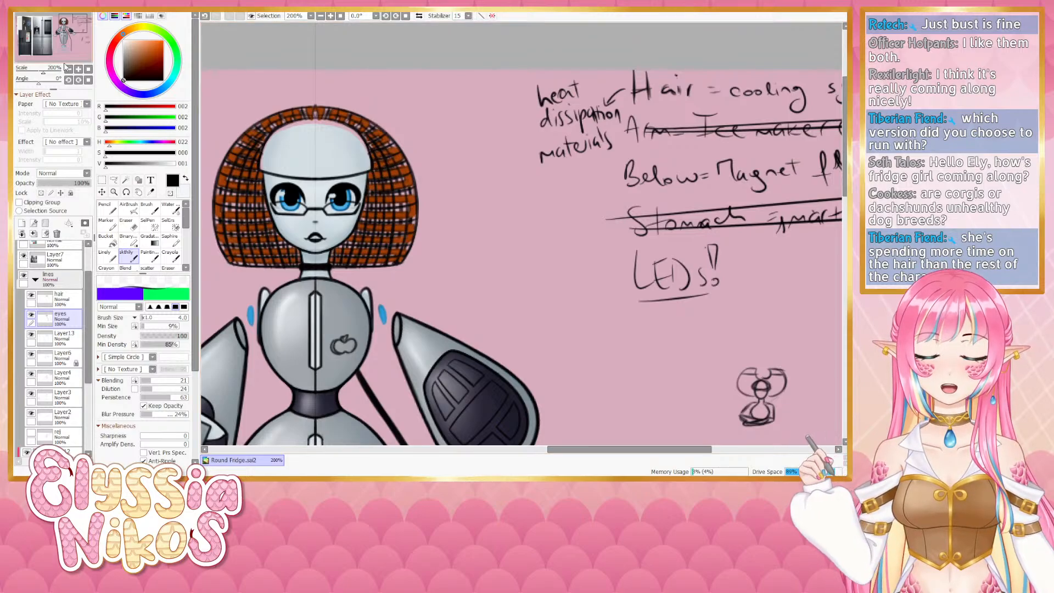
- Zoom out, expand Folder1 in the layer list and toggle the deets layer's visibility
click(68, 69)
drag(325, 187, 262, 172)
click(36, 279)
click(35, 357)
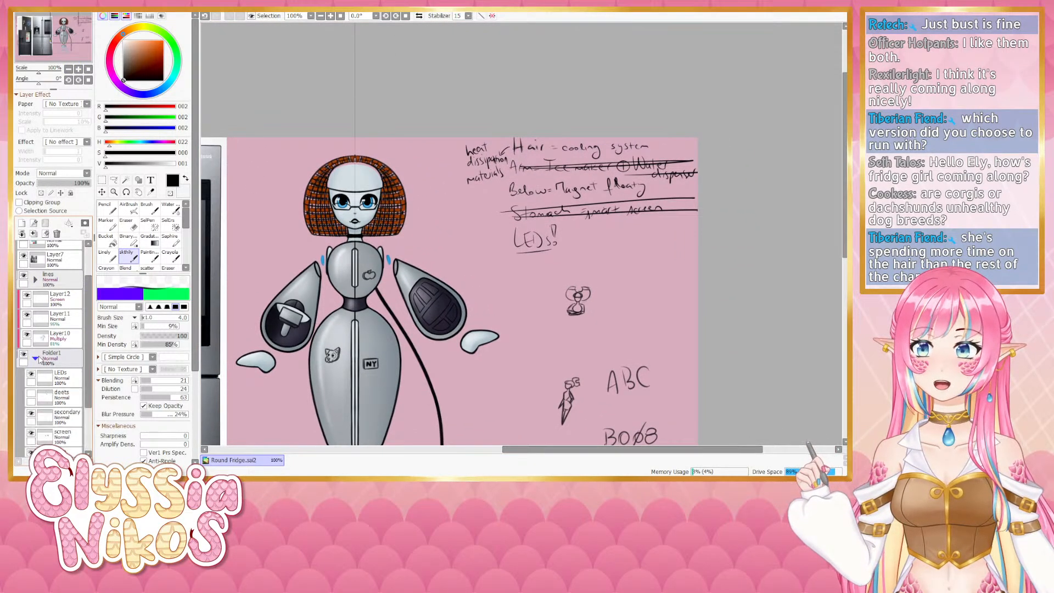
scroll(34, 351, down, 3)
click(31, 338)
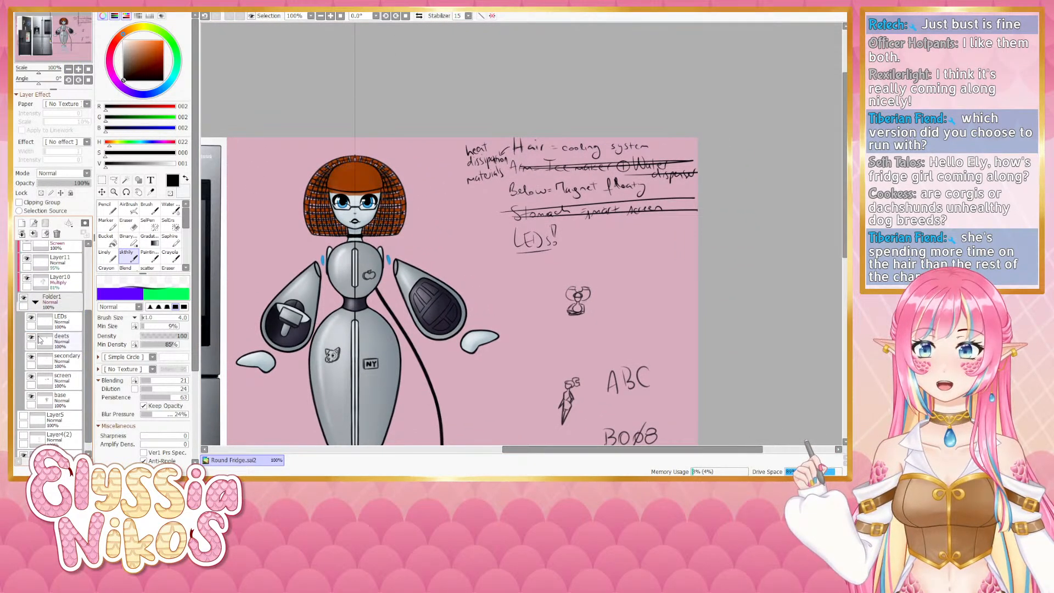
- Switch to the Eraser, zoom in on the head and erase a small mark at the top of the hair
click(127, 223)
double_click(79, 69)
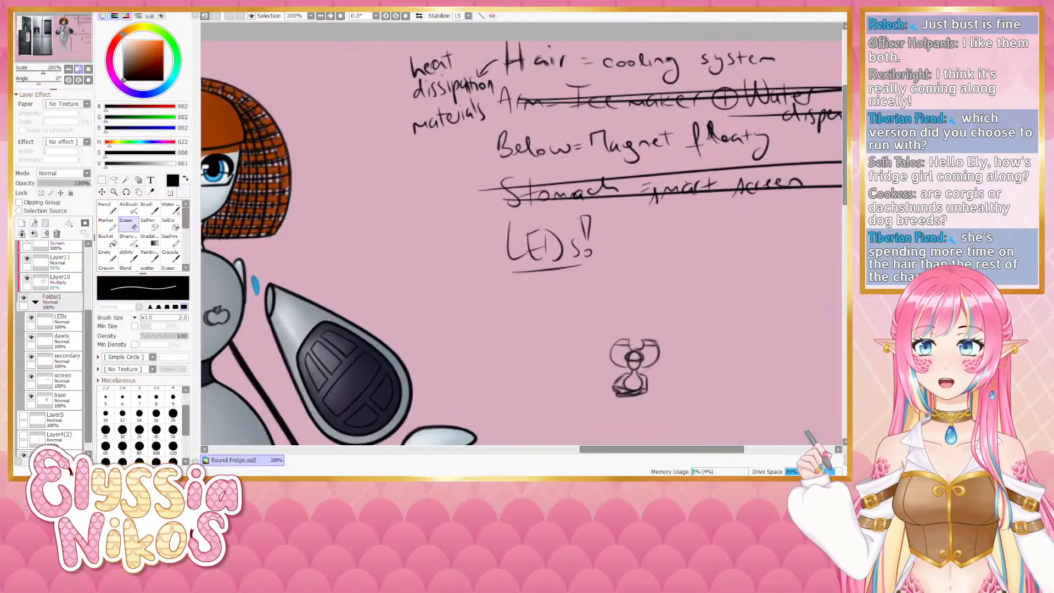
mouse_move(238, 194)
mouse_down()
mouse_move(294, 195)
mouse_move(547, 145)
mouse_up()
drag(478, 111, 494, 112)
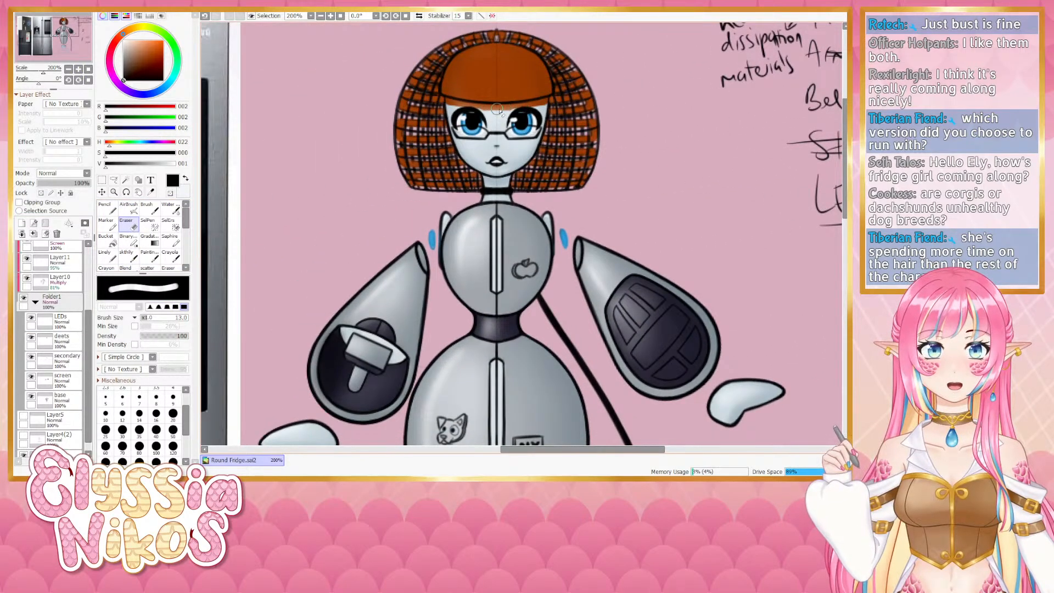
- Select Folder1 in the layer list and collapse it
scroll(82, 316, up, 8)
scroll(82, 316, down, 5)
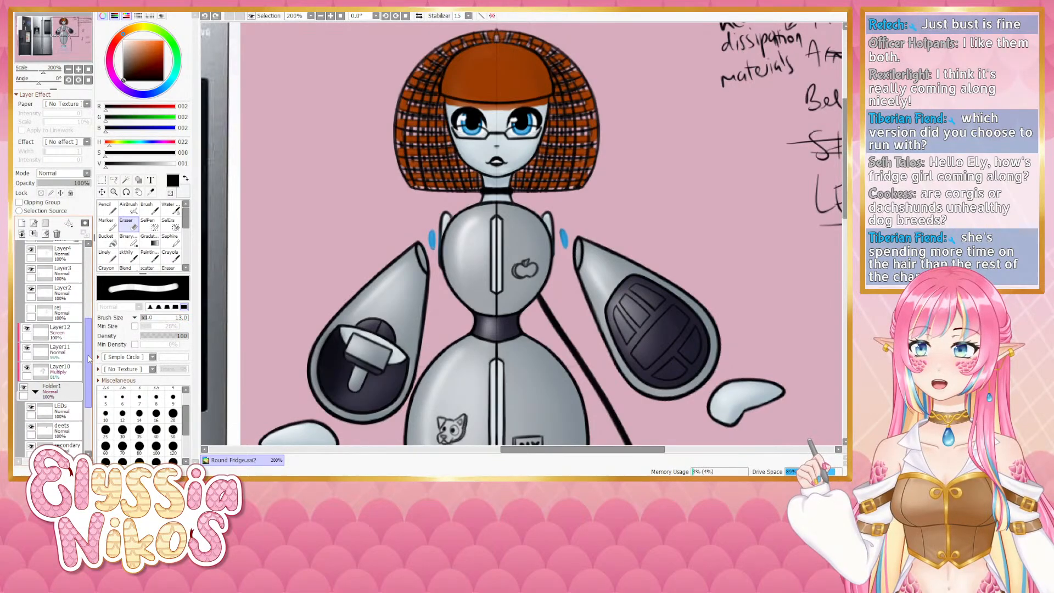
click(62, 399)
mouse_move(486, 112)
mouse_down()
mouse_move(556, 99)
mouse_move(468, 211)
mouse_up()
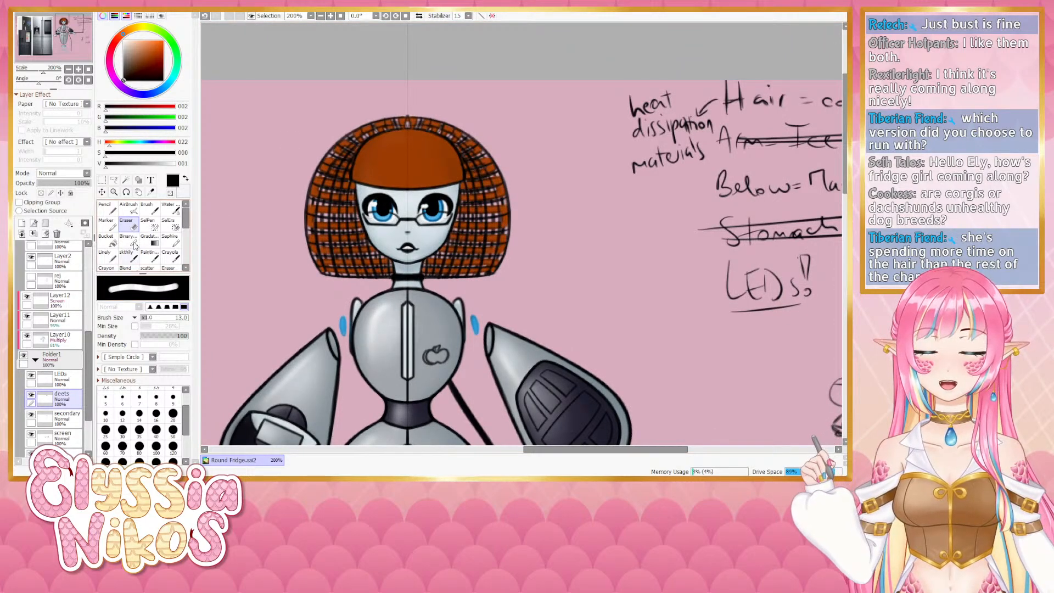
click(36, 359)
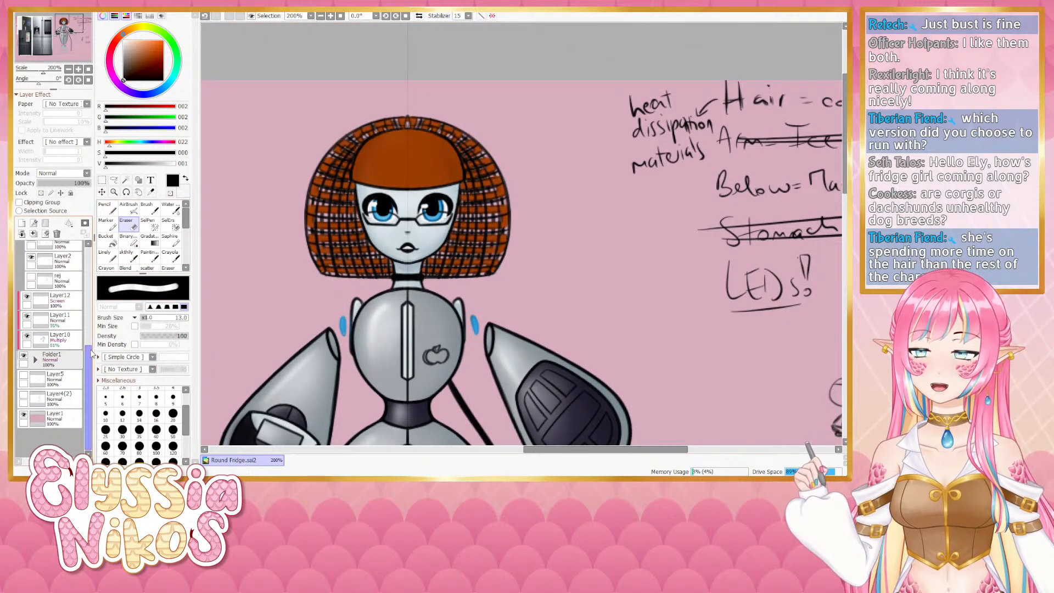
- Select the hair layer, try erasing across the hair's top-left edge, and undo the erasures
drag(89, 347, 89, 280)
click(66, 301)
mouse_move(380, 141)
mouse_down()
mouse_move(358, 154)
mouse_move(354, 178)
mouse_up()
key(ctrl+z)
key(ctrl+z)
- Switch to the sketch brush and redraw two strokes along the top-left edge of the hair
click(128, 255)
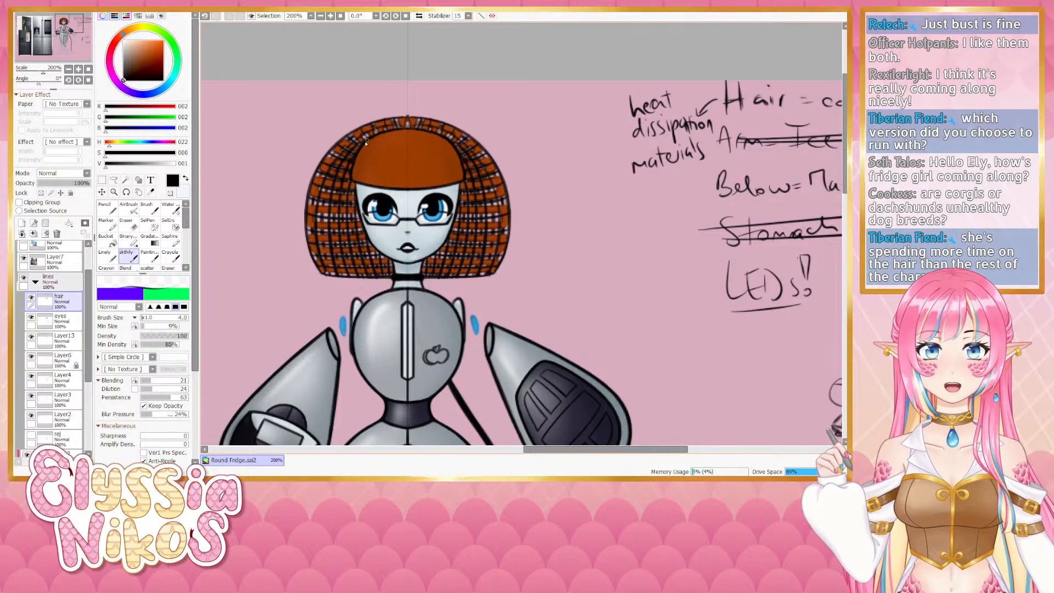
key(ctrl+z)
drag(366, 144, 394, 131)
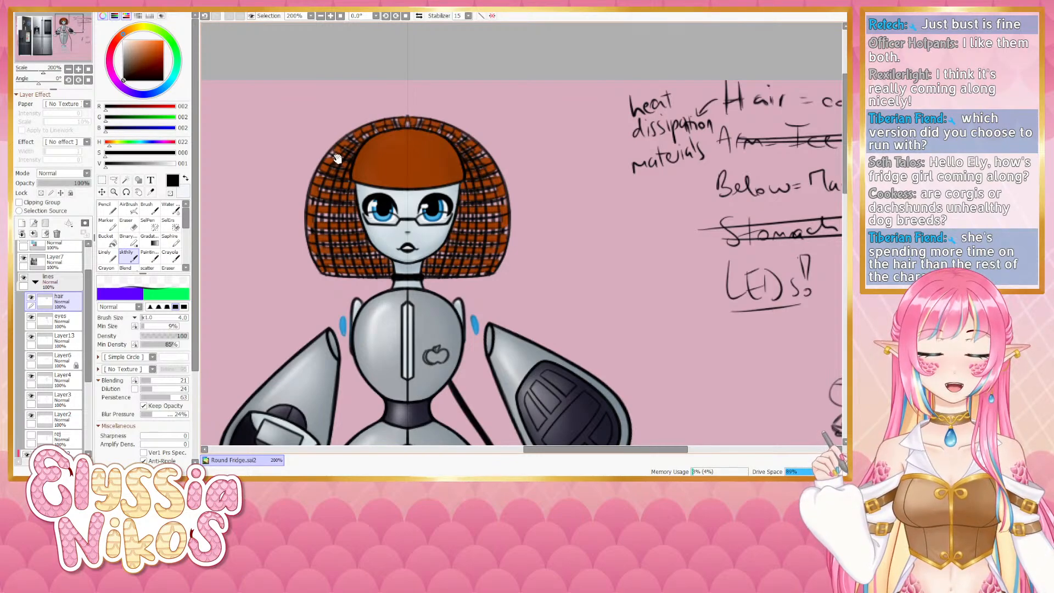
drag(373, 158, 360, 117)
- Zoom out to the whole figure and toggle Layer6, Layer4, Layer3, Layer2 and eyes off and on to inspect their contents
click(69, 69)
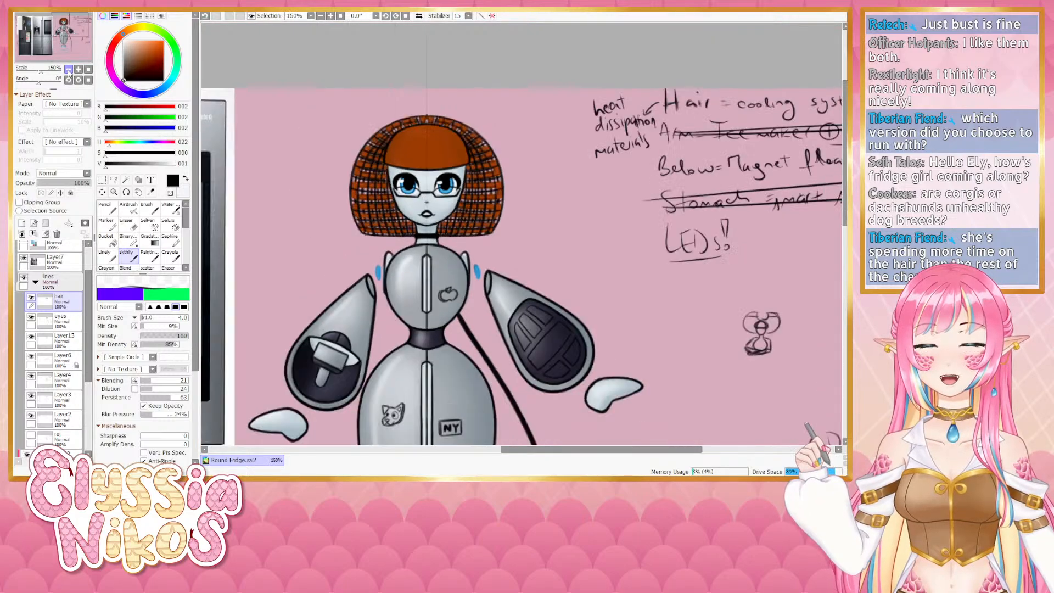
click(69, 70)
drag(410, 225, 353, 190)
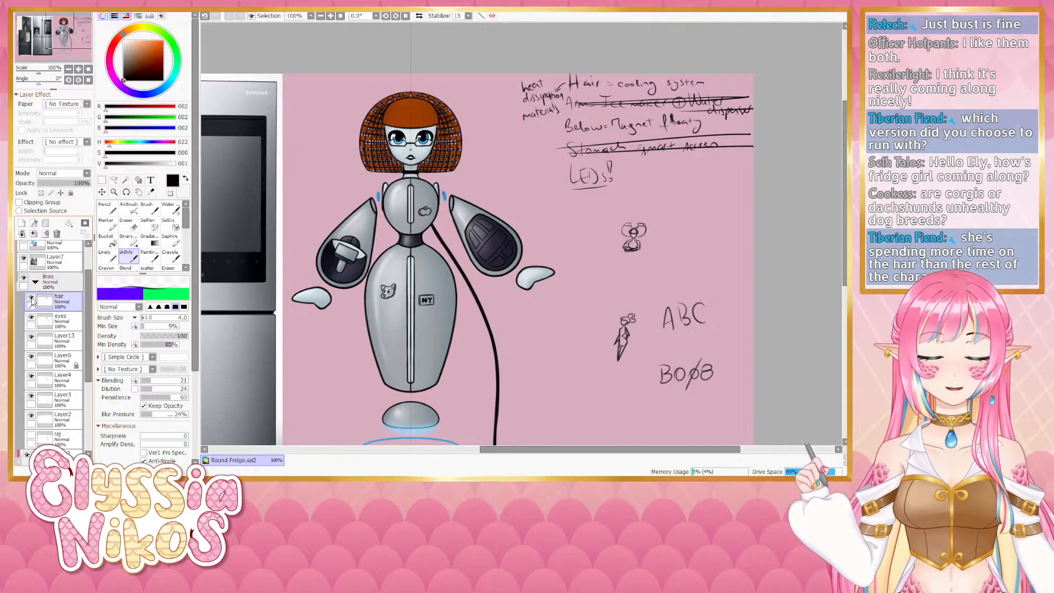
drag(399, 347, 388, 325)
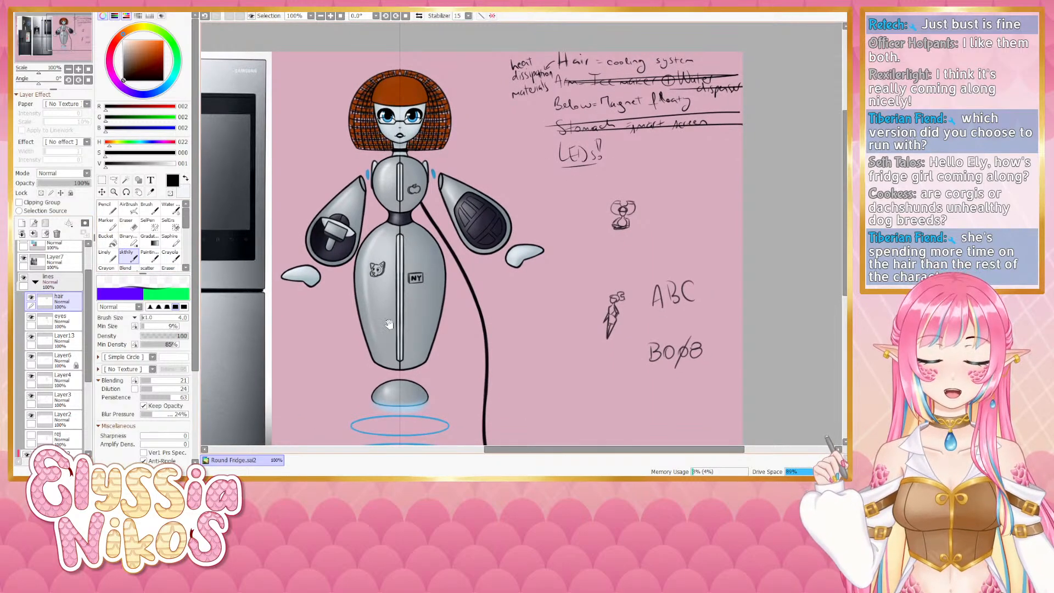
drag(403, 238, 400, 191)
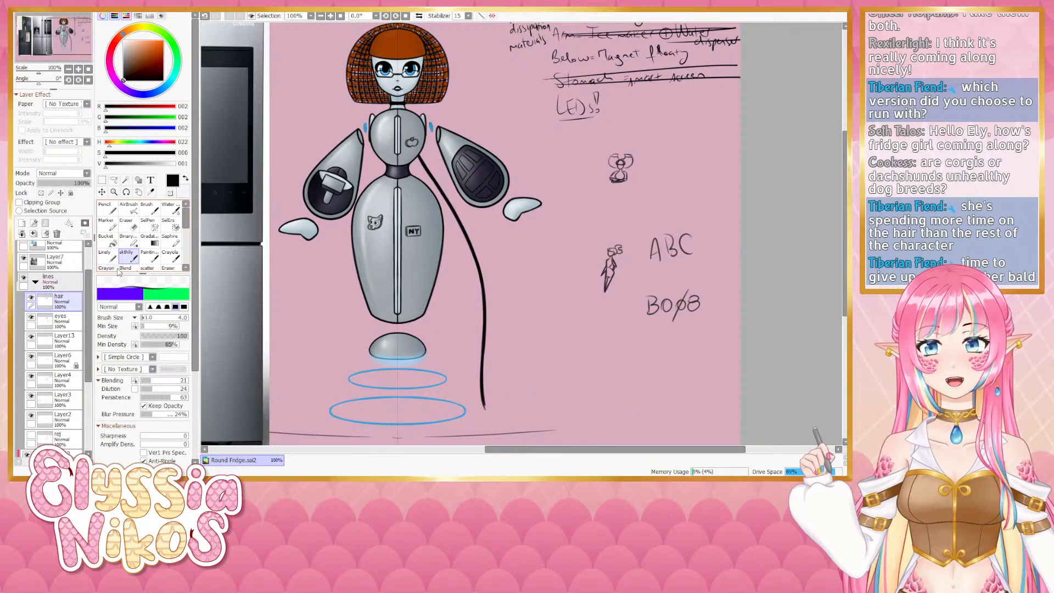
drag(561, 216, 557, 188)
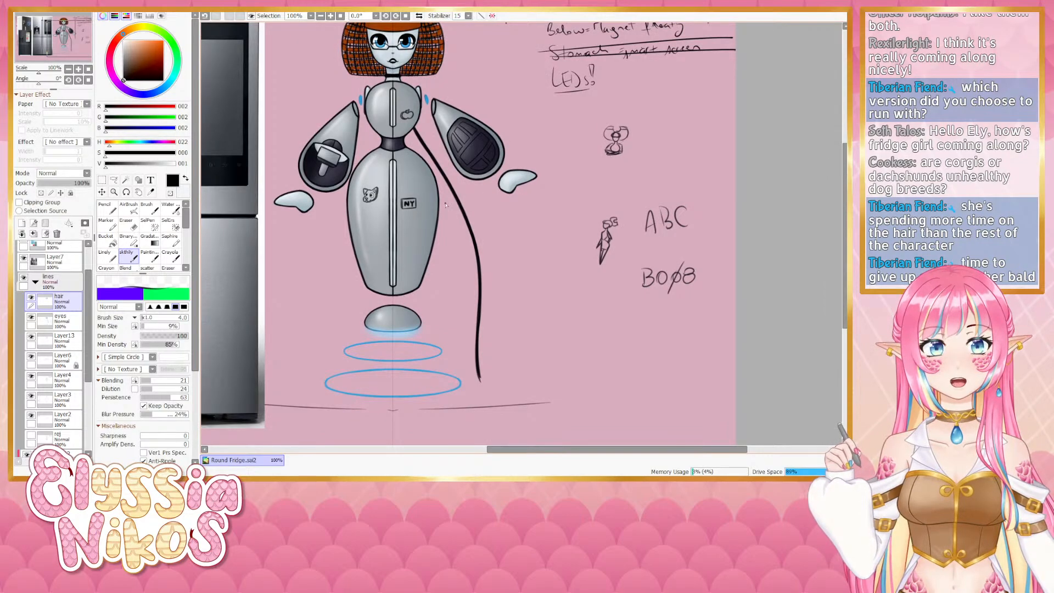
click(134, 228)
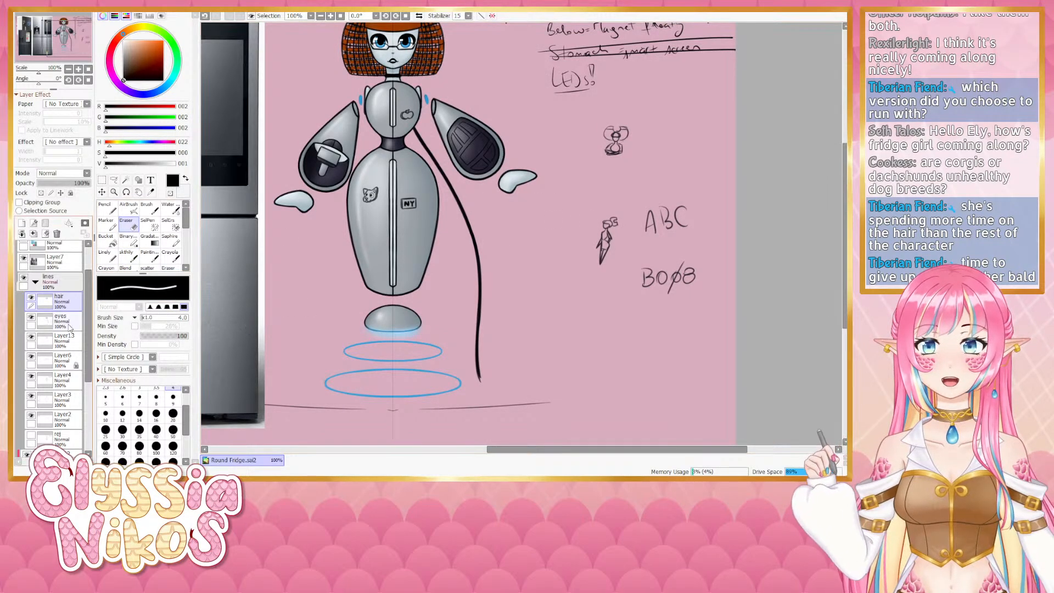
scroll(90, 351, down, 1)
scroll(91, 352, down, 1)
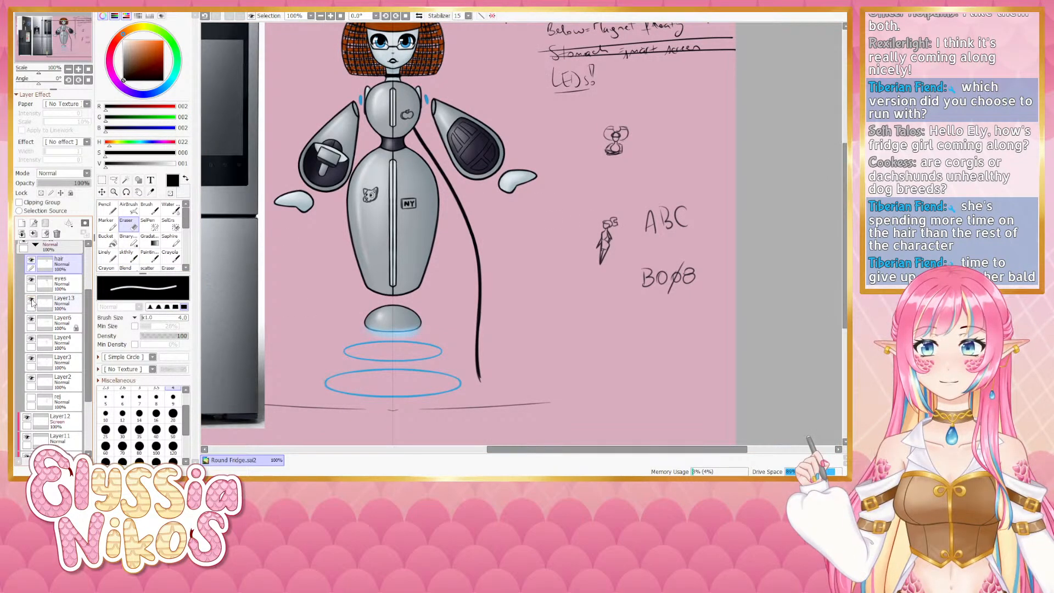
click(32, 320)
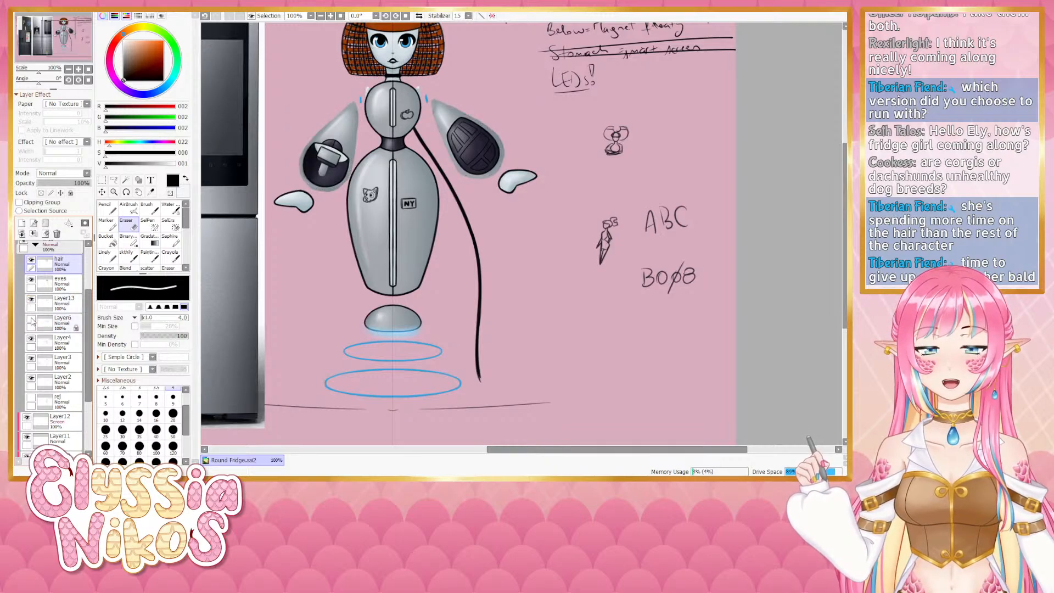
click(31, 320)
click(33, 339)
click(33, 339)
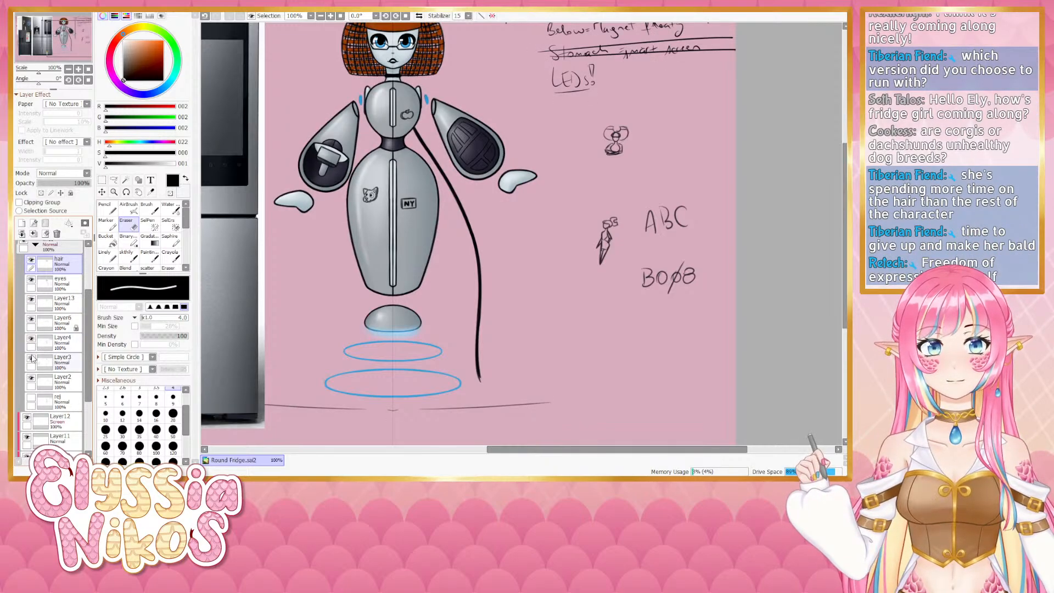
click(31, 359)
click(32, 359)
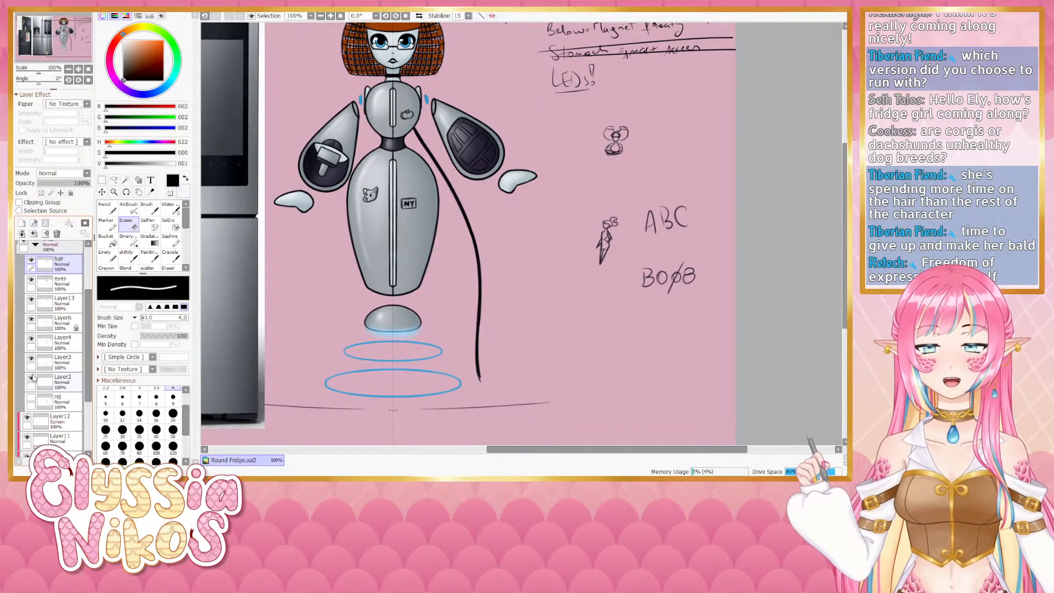
click(32, 379)
click(32, 379)
click(32, 281)
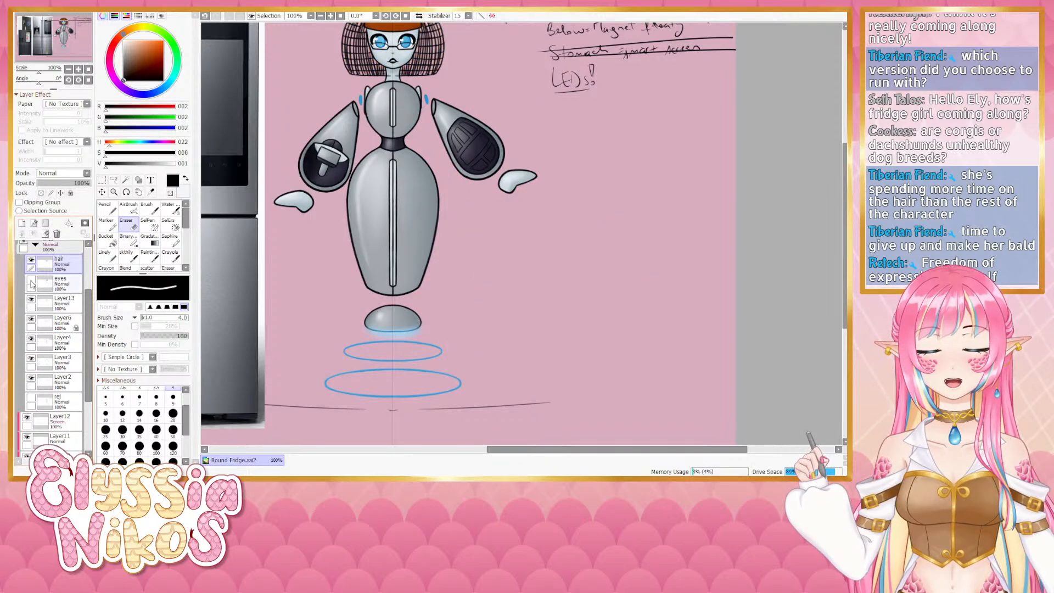
click(31, 282)
- Select the eyes layer and erase the small sketch figure beside the ABC lettering
click(73, 283)
drag(556, 184, 587, 185)
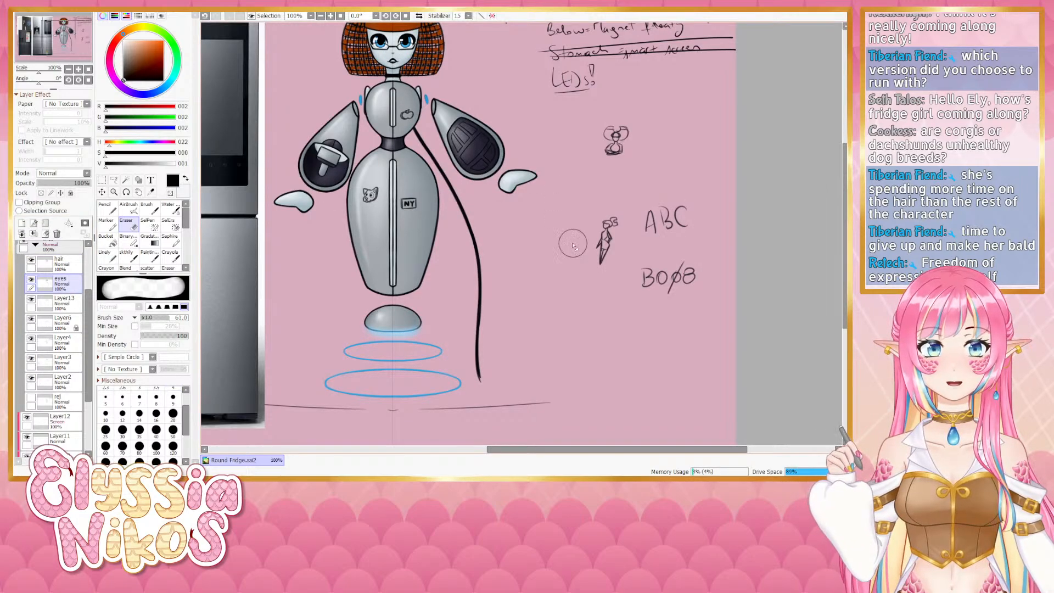
mouse_move(593, 283)
mouse_down()
mouse_move(611, 213)
mouse_move(604, 224)
mouse_up()
- Switch to the sketch brush, zoom in on the small fridge doodle and undo the recent strokes there
click(129, 257)
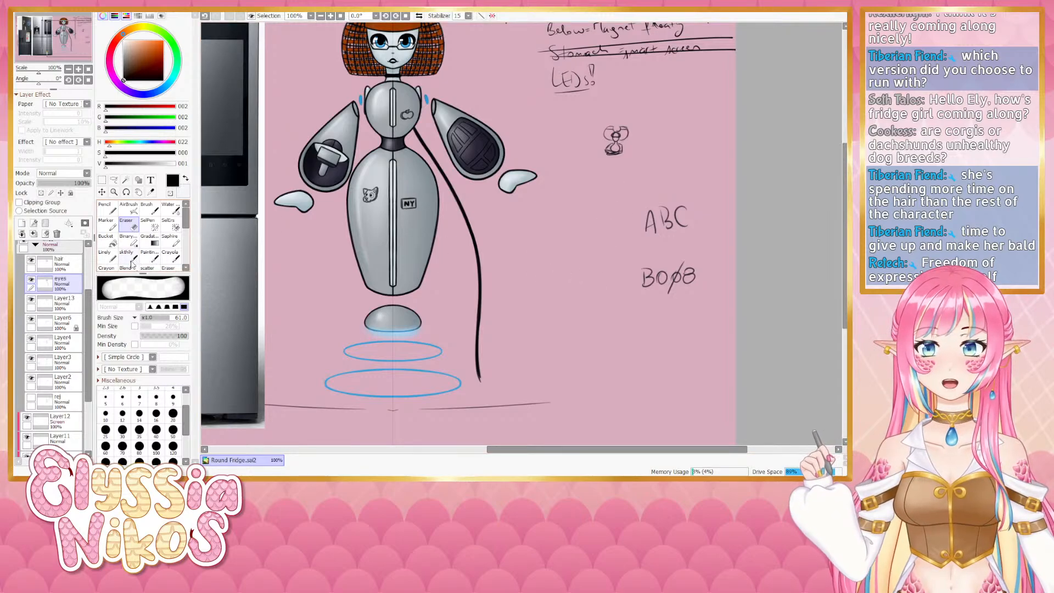
scroll(473, 216, up, 2)
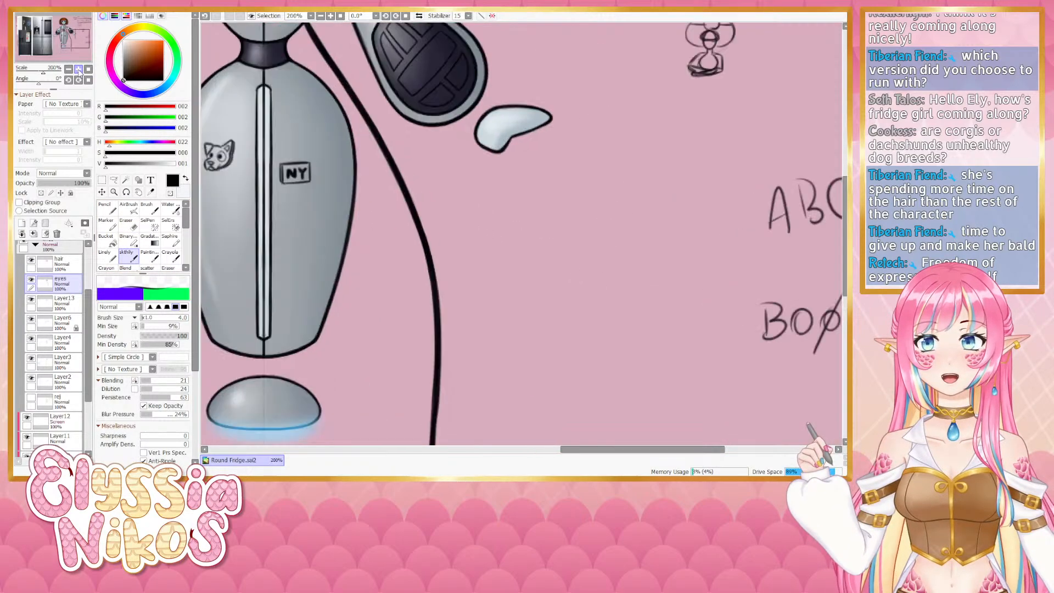
drag(473, 216, 360, 322)
mouse_move(523, 203)
mouse_down()
mouse_move(354, 246)
mouse_move(416, 208)
mouse_up()
click(31, 280)
click(31, 280)
key(bracketright)
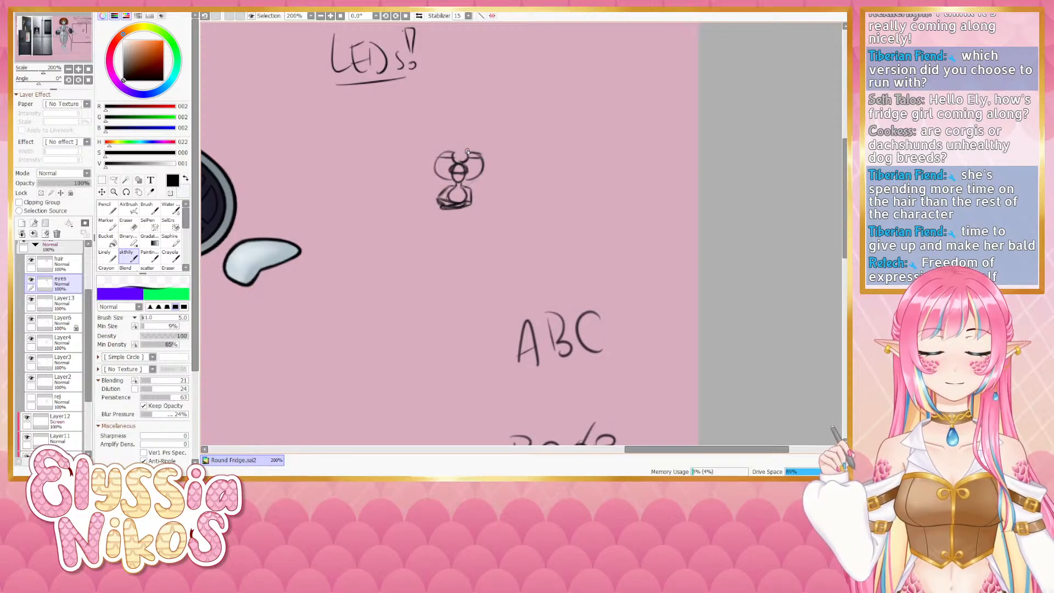
key(ctrl+z)
drag(466, 161, 467, 160)
key(ctrl+z)
key(ctrl+z)
key(ctrl+z)
key(ctrl+z)
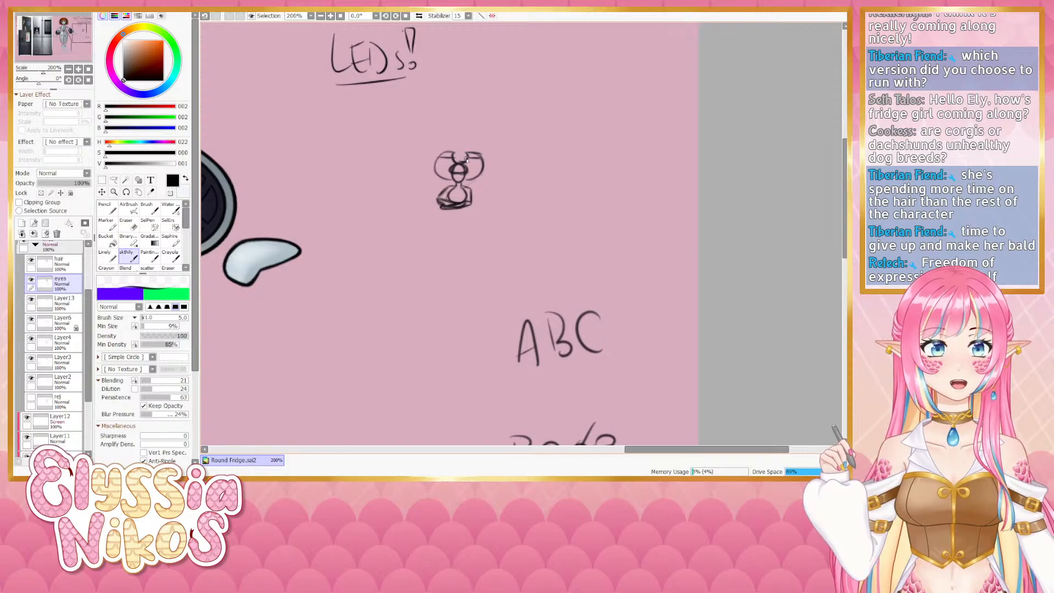
- Switch to the Eraser and erase a small spot at the top of the small fridge doodle
key(e)
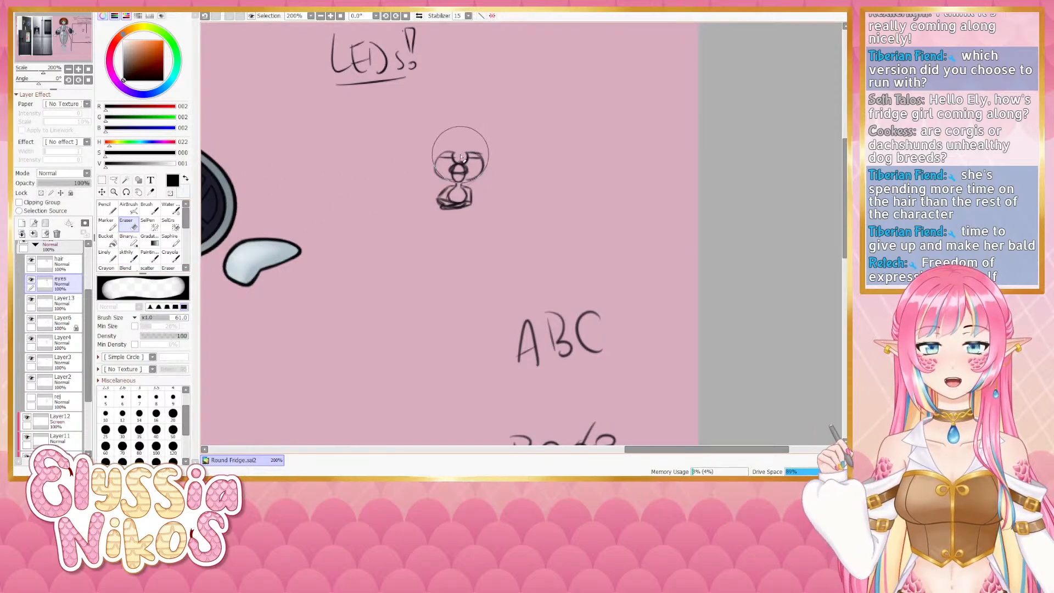
key(ctrl+z)
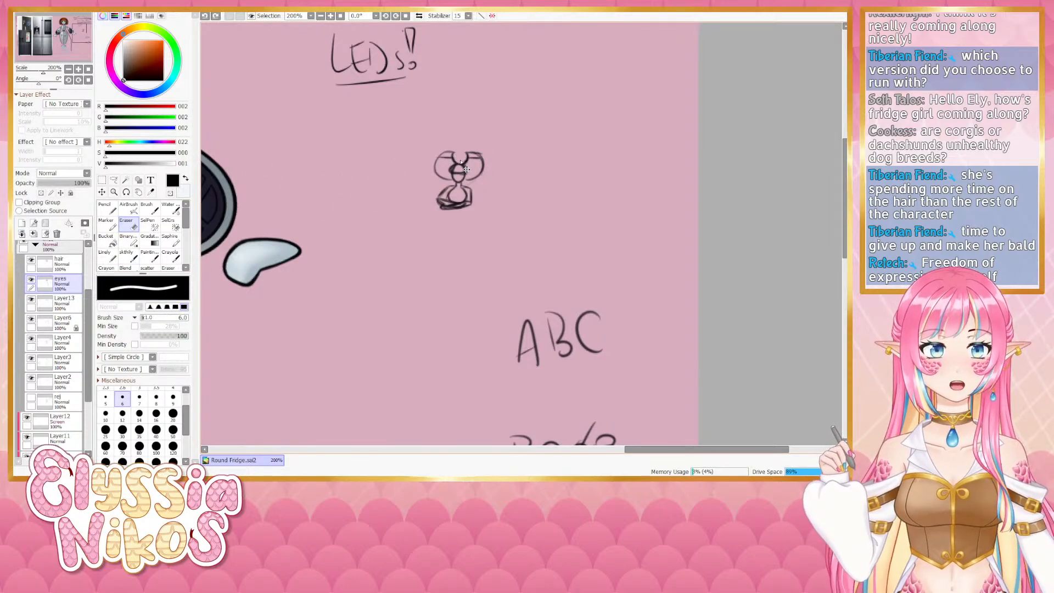
drag(462, 161, 463, 158)
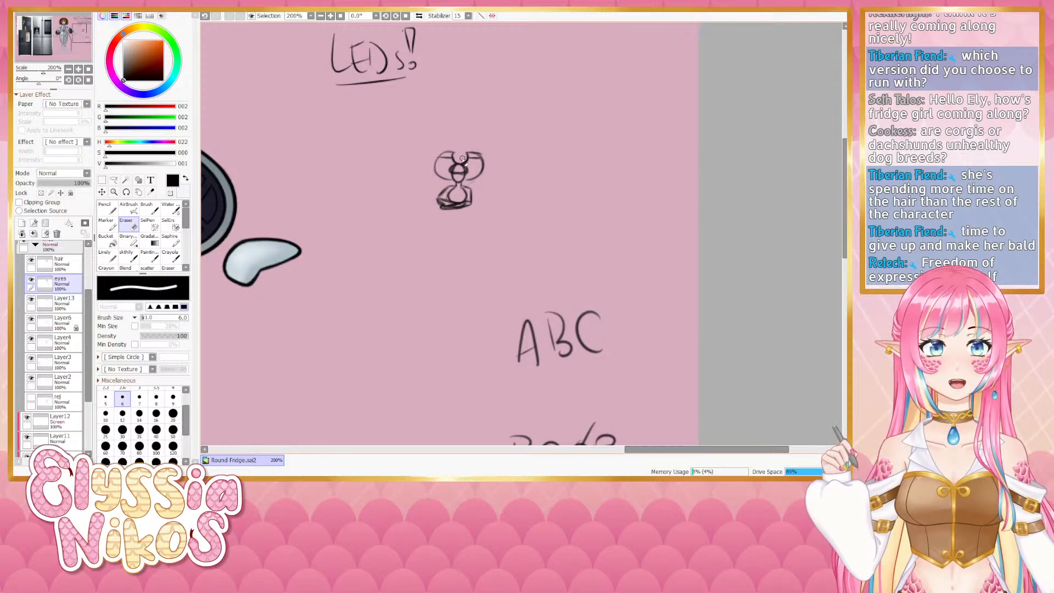
- Try redrawing the top of the small fridge doodle with the brush, undoing each attempt
key(e)
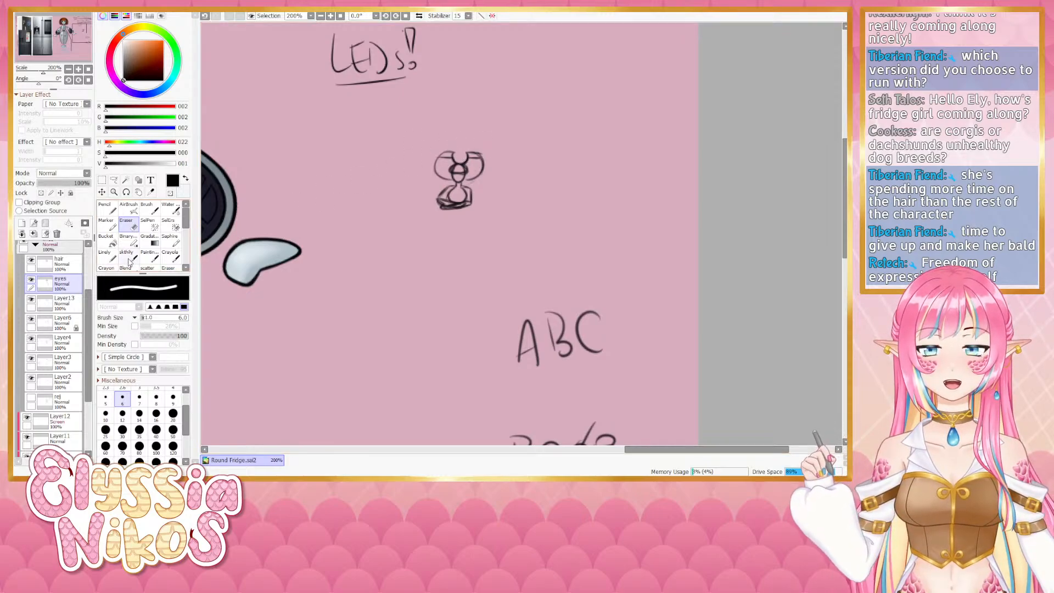
drag(457, 160, 451, 154)
key(ctrl+z)
key(ctrl+z)
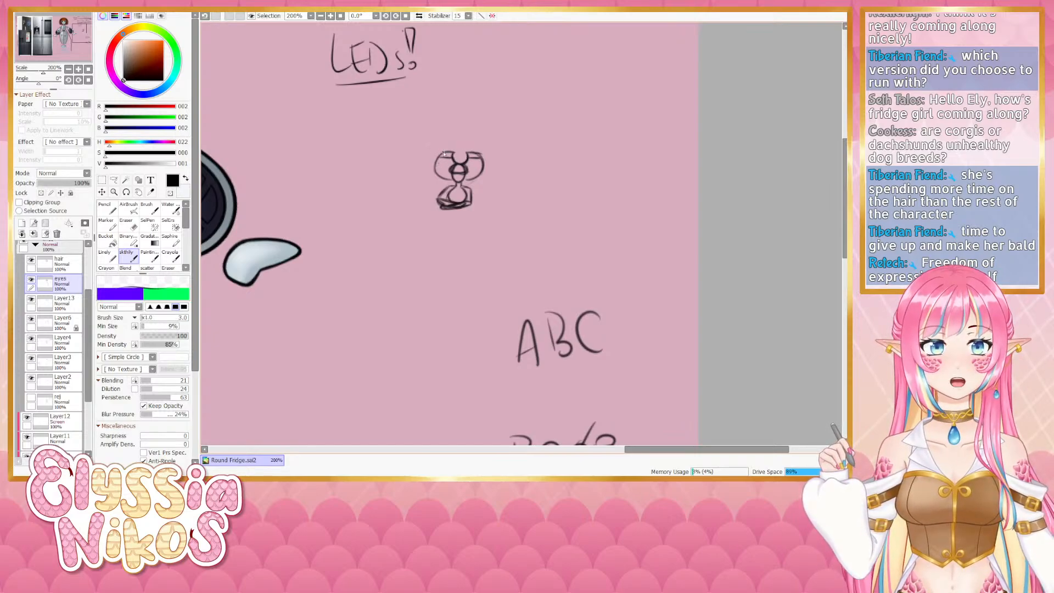
key(ctrl+z)
mouse_move(441, 157)
mouse_down()
mouse_move(452, 169)
mouse_move(440, 157)
mouse_move(452, 169)
mouse_move(435, 166)
mouse_move(448, 177)
mouse_up()
key(ctrl+z)
key(ctrl+z)
key(ctrl+z)
key(ctrl+z)
key(ctrl+z)
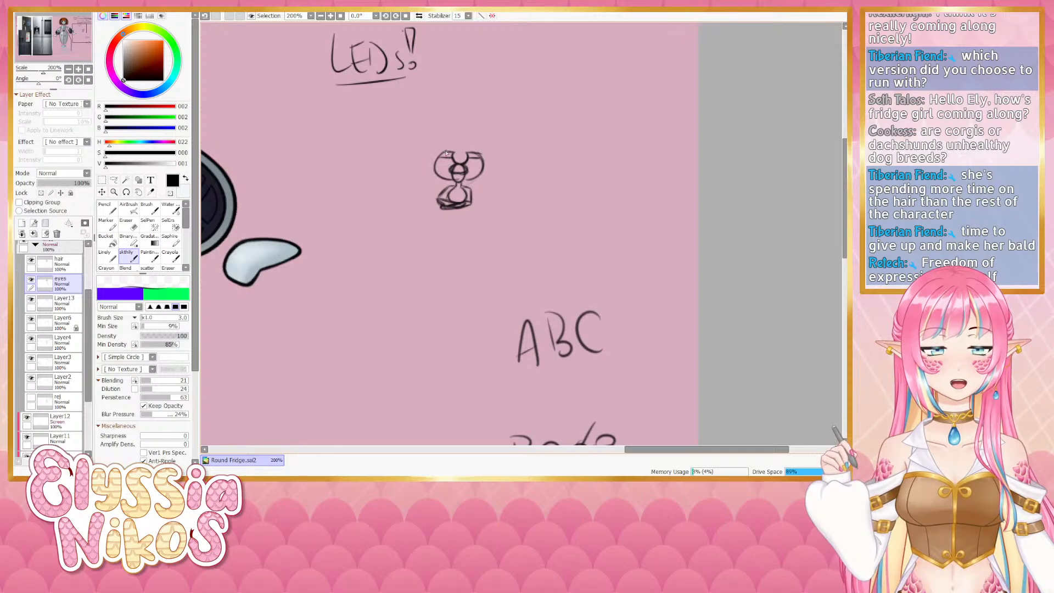
mouse_move(447, 153)
mouse_down()
mouse_move(434, 173)
mouse_move(435, 164)
mouse_move(475, 177)
mouse_move(483, 158)
mouse_up()
key(ctrl+z)
key(ctrl+z)
key(ctrl+z)
key(ctrl+z)
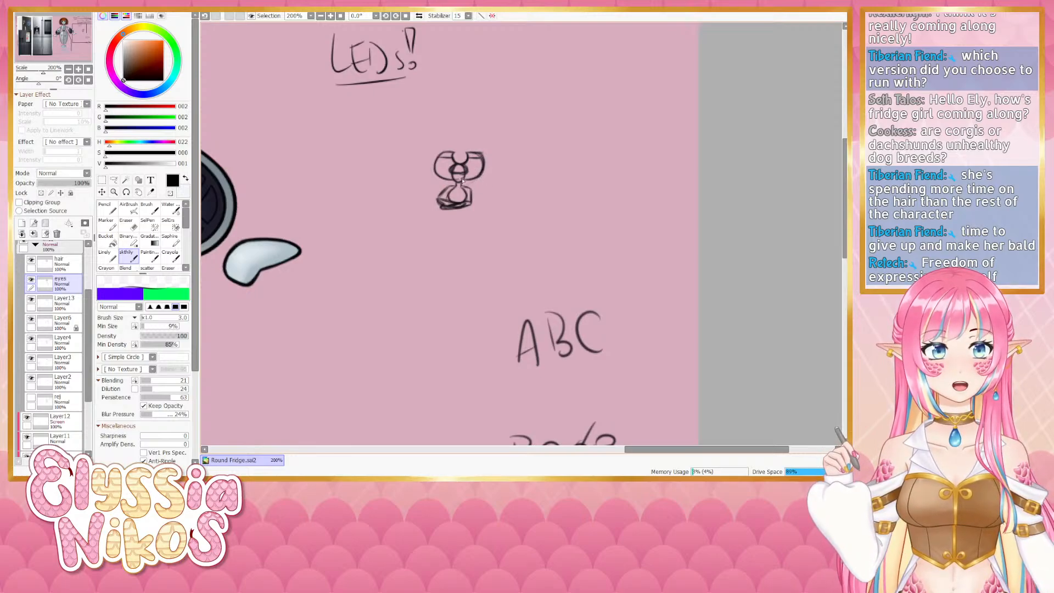
- Switch to the Eraser and set its size down to 2 and back up to 4
key(e)
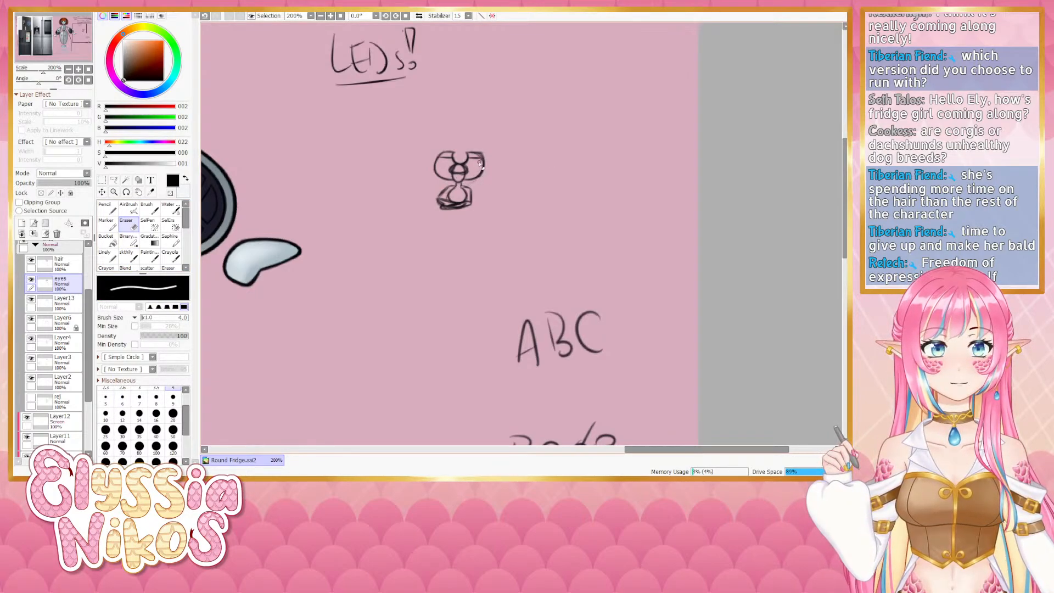
key(bracketleft)
key(bracketleft)
key(bracketleft)
key(bracketleft)
key(bracketleft)
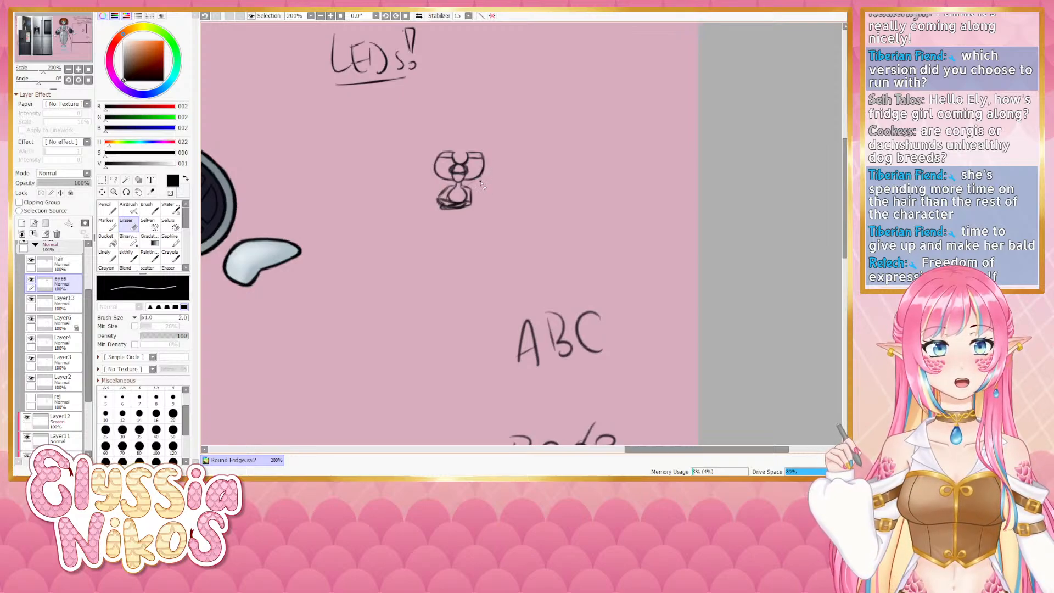
key(bracketright)
key(bracketright)
key(bracketright)
key(bracketright)
key(bracketright)
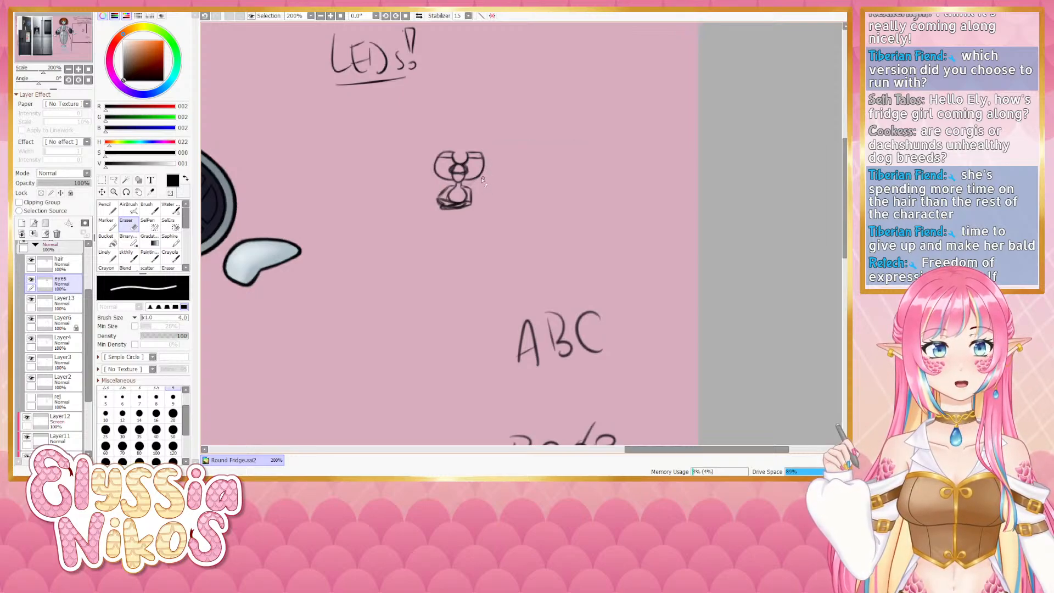
- Switch to the brush at size 4, draw across the top of the small fridge doodle, and undo back through the recent edits
click(131, 257)
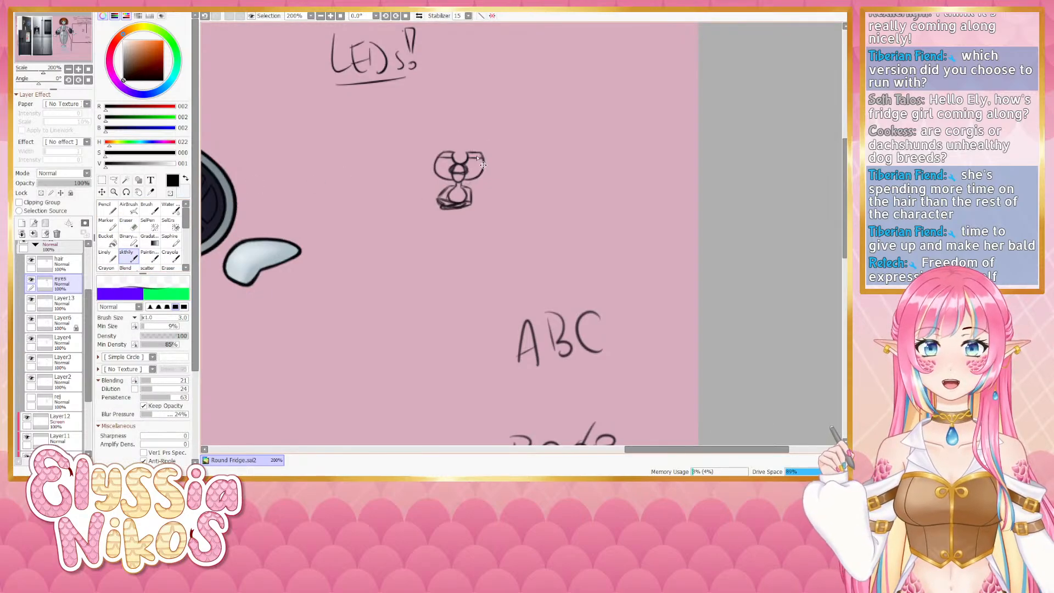
key(bracketright)
key(bracketright)
key(bracketright)
key(bracketright)
key(bracketright)
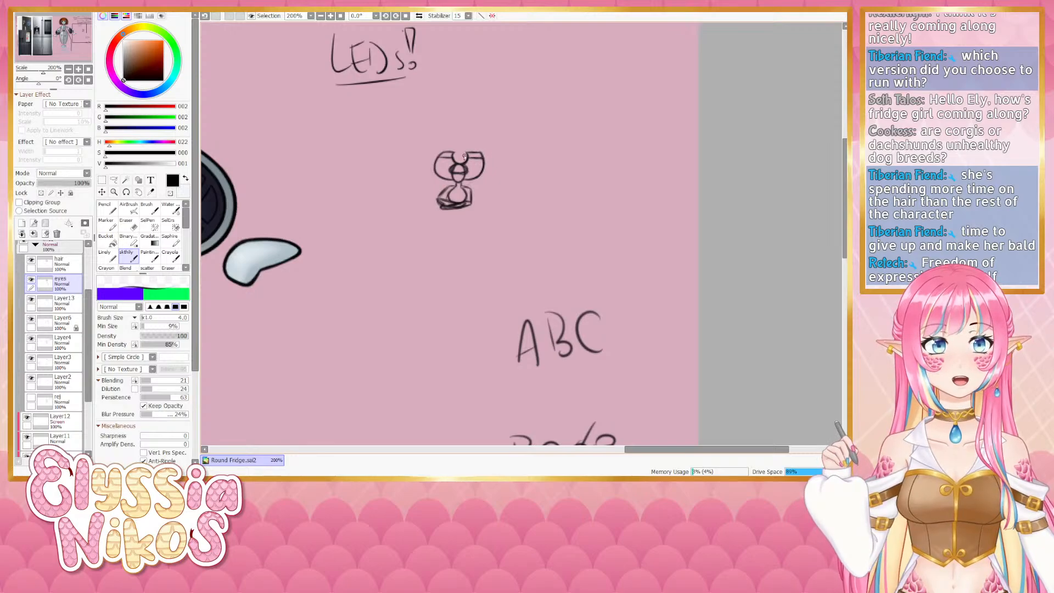
mouse_move(440, 155)
mouse_down()
mouse_move(454, 152)
mouse_move(442, 150)
mouse_move(437, 164)
mouse_up()
key(ctrl+z)
key(ctrl+z)
key(ctrl+z)
key(ctrl+z)
key(ctrl+z)
key(ctrl+z)
key(ctrl+z)
key(e)
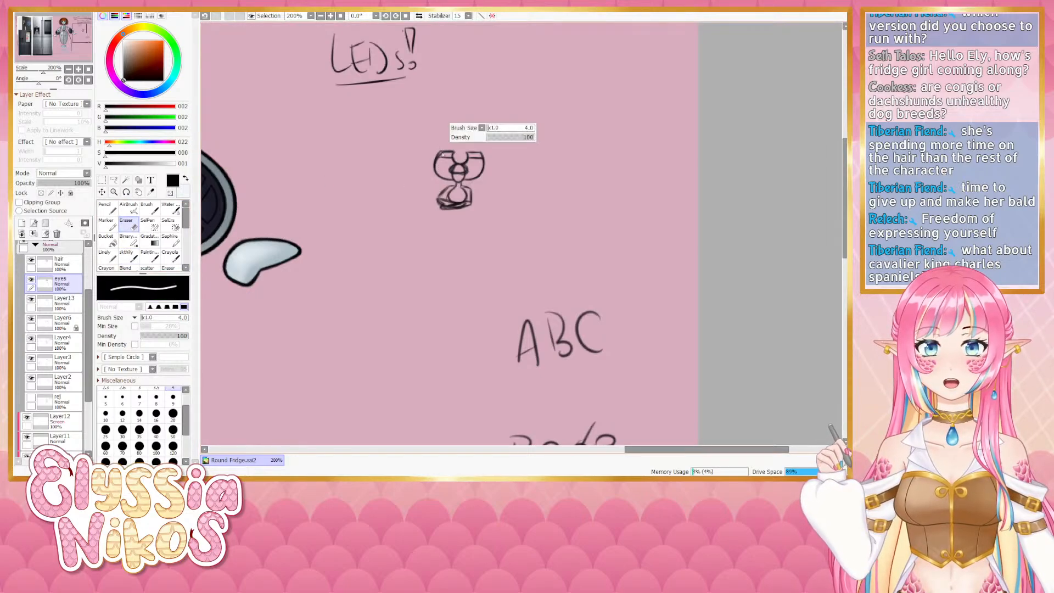
- Reduce the Eraser's size to 2
key(bracketleft)
key(bracketleft)
key(bracketleft)
key(bracketleft)
key(bracketleft)
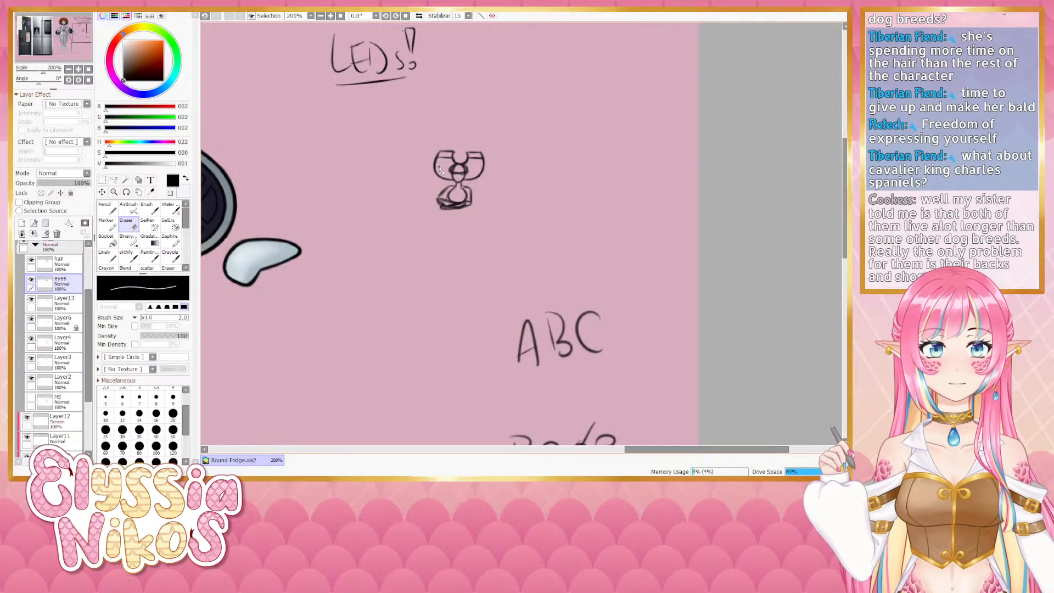
- Switch back to the brush, undo the last edit and draw a short horizontal line across the doodle's top
click(129, 256)
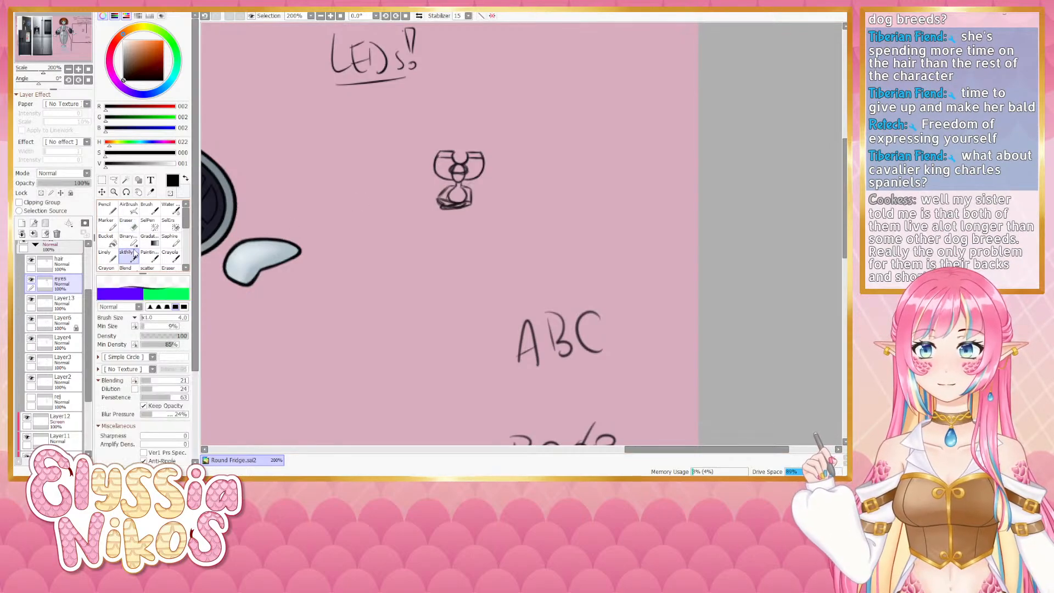
key(ctrl+z)
drag(437, 158, 452, 158)
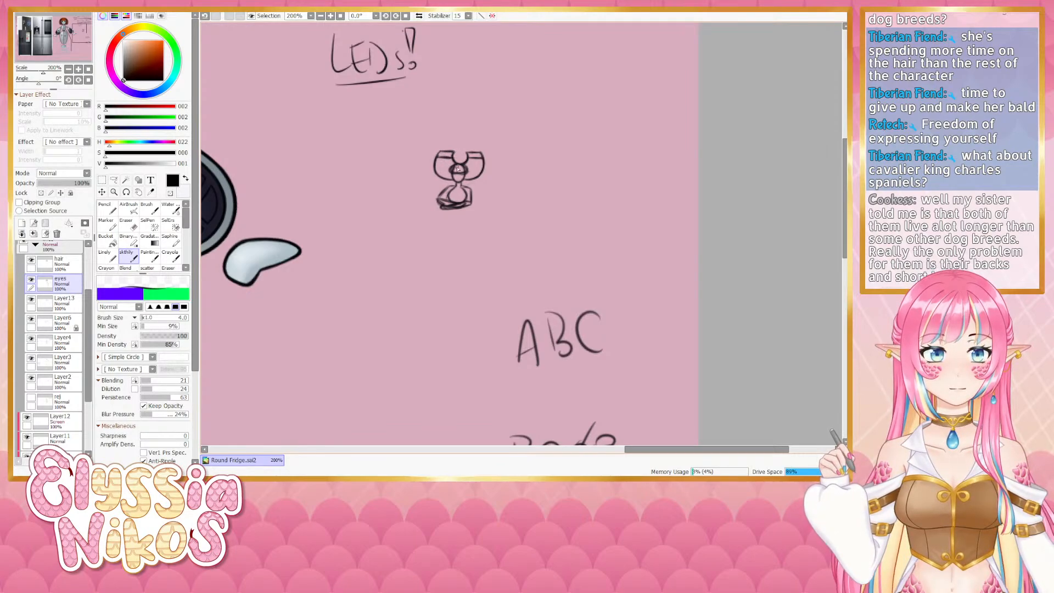
- Zoom out and back in to compare the fridge doodle with the full character
click(68, 69)
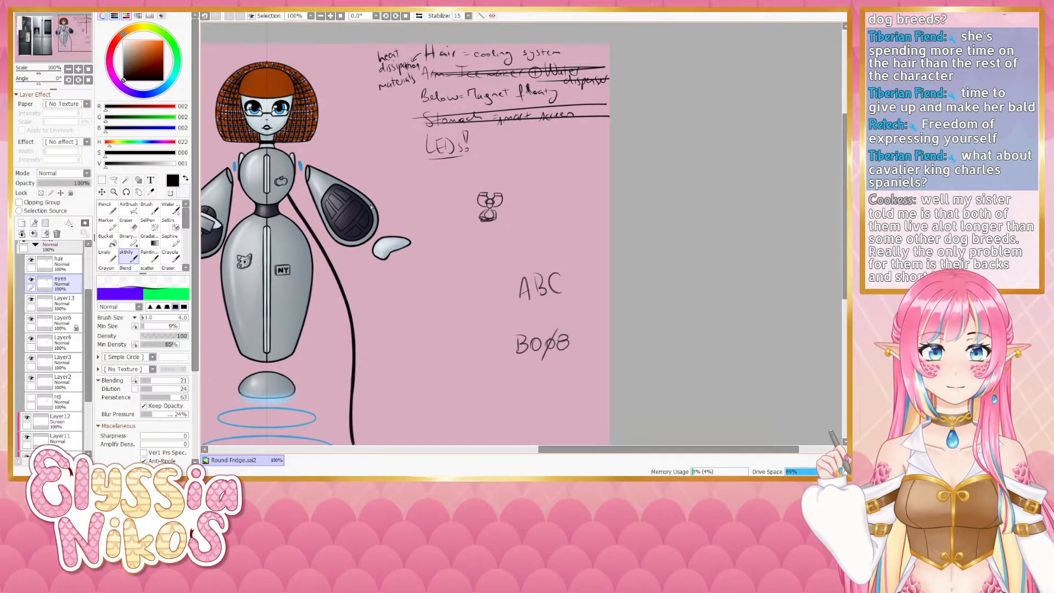
click(78, 69)
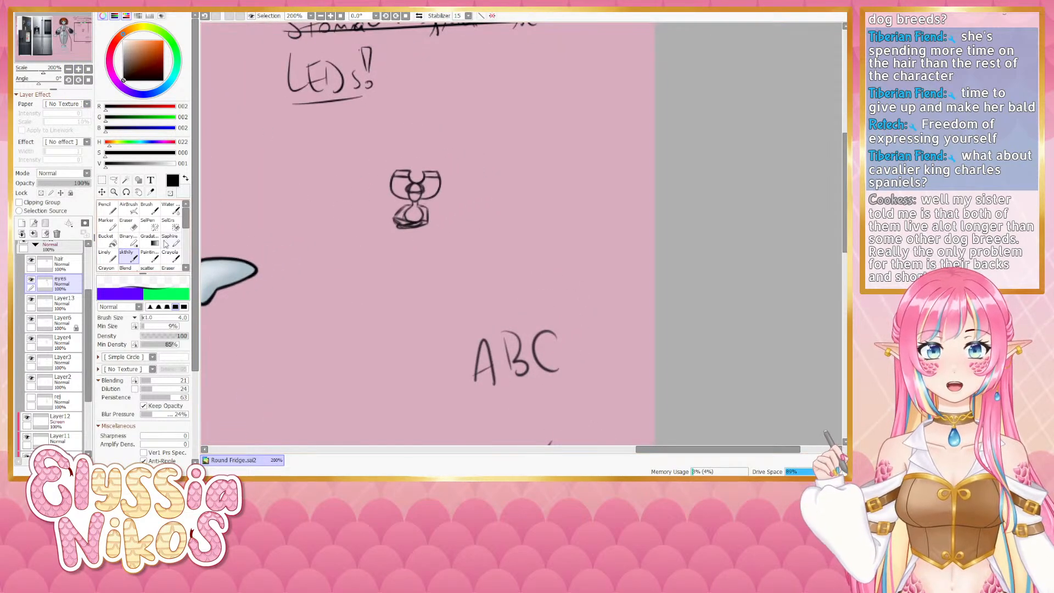
click(138, 224)
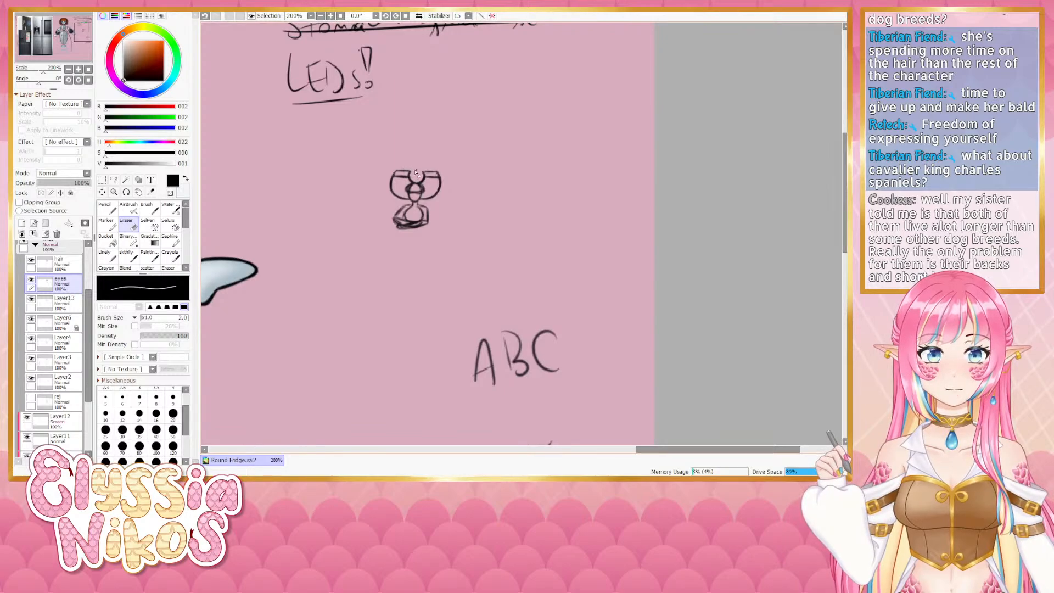
click(69, 69)
click(69, 69)
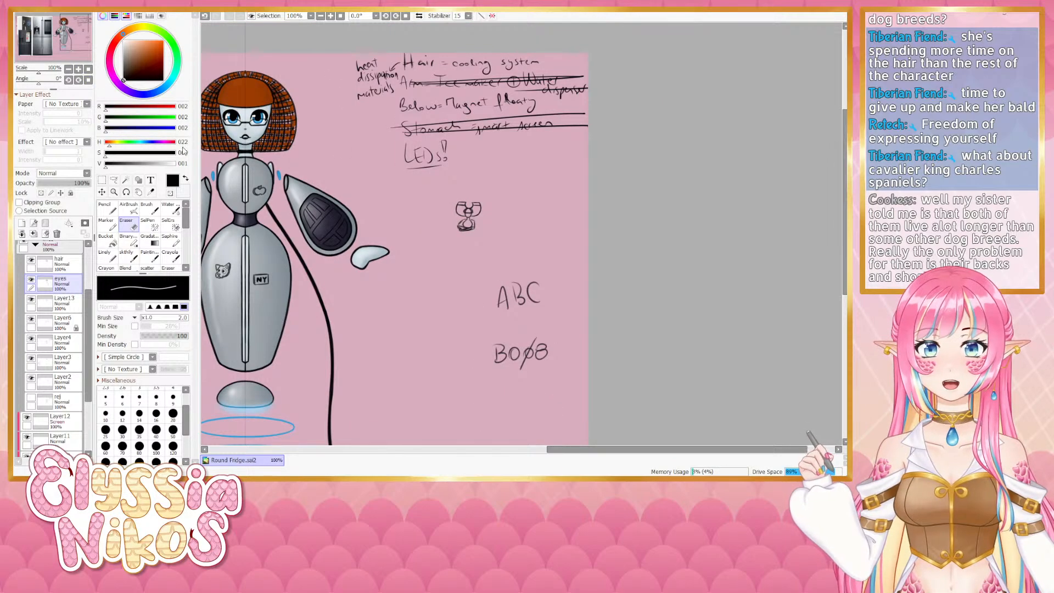
drag(395, 228, 432, 212)
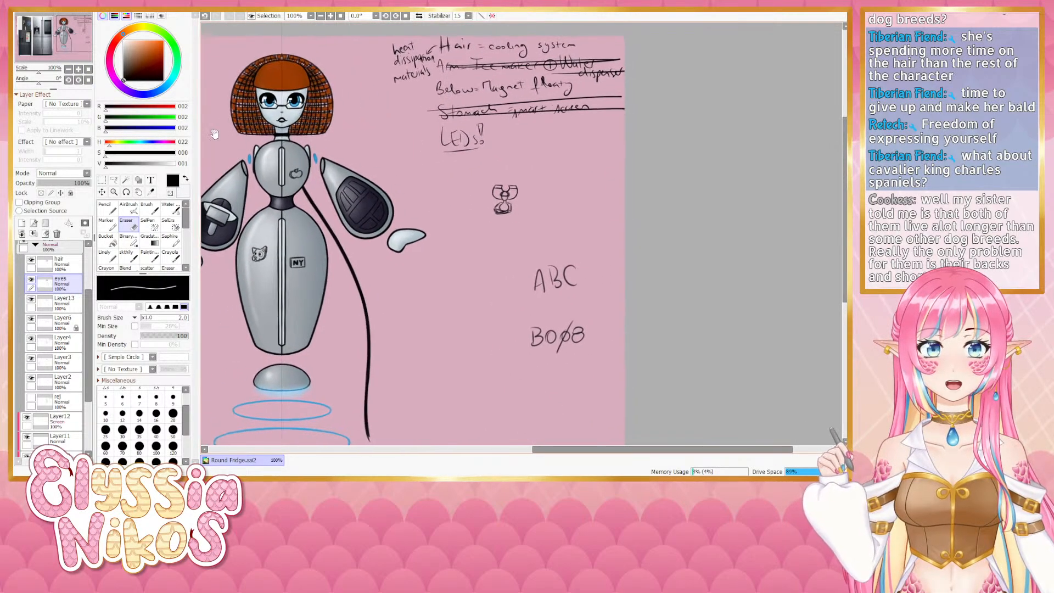
click(78, 69)
click(78, 69)
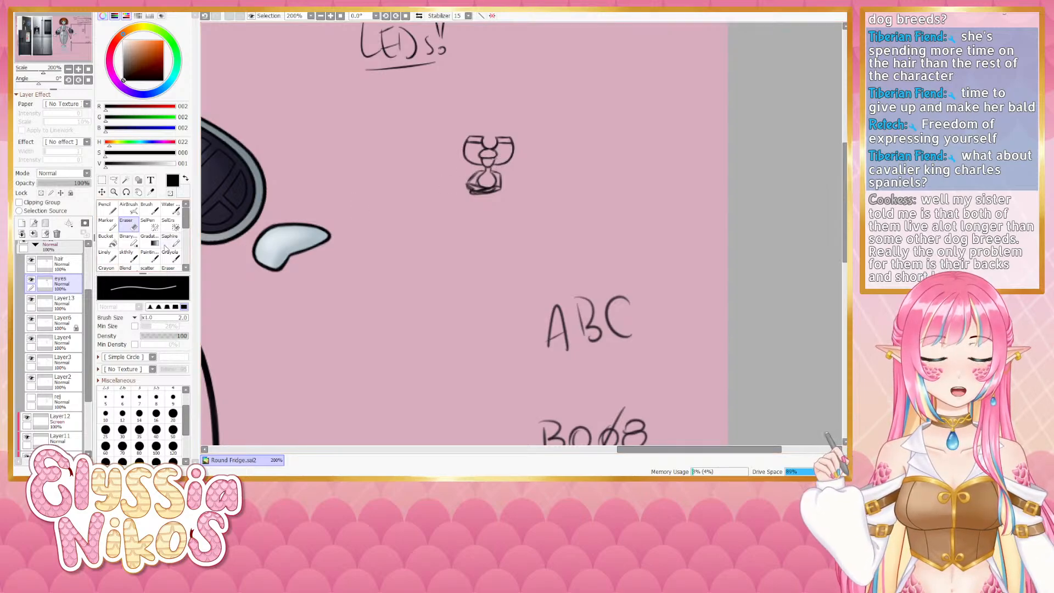
click(132, 256)
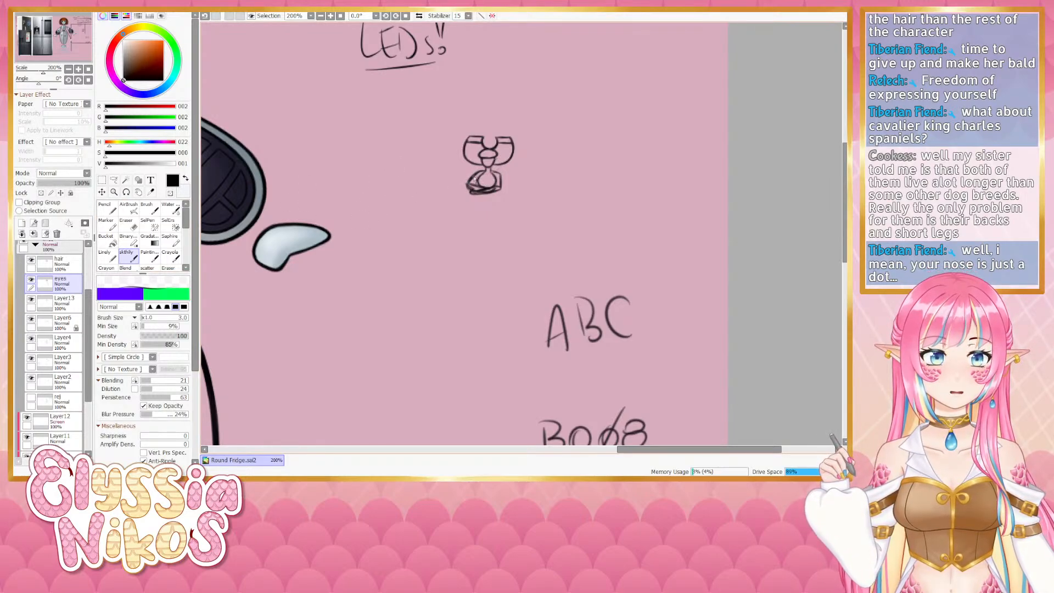
key(e)
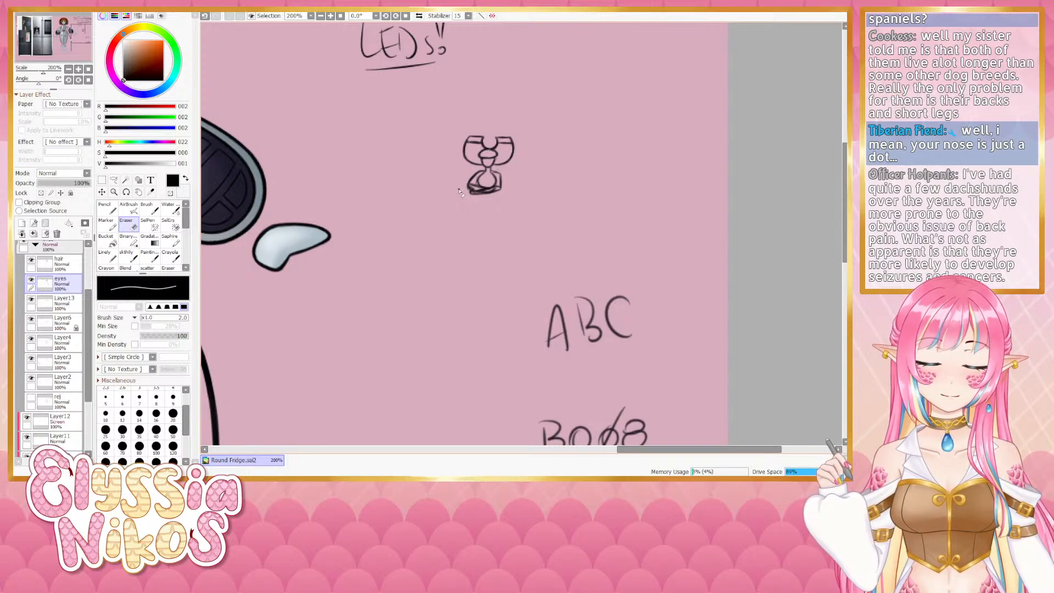
key(e)
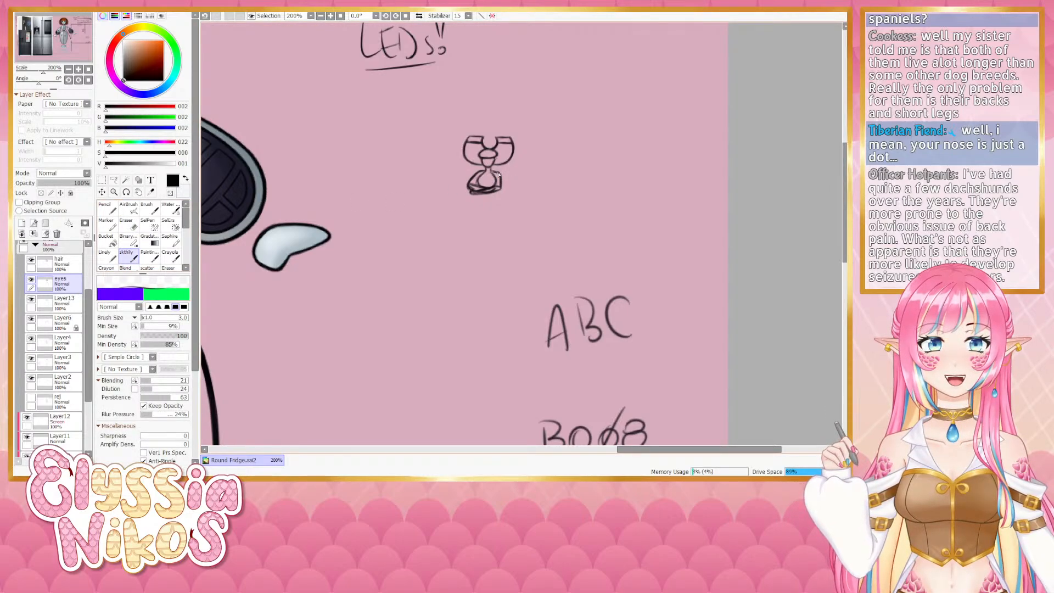
key(e)
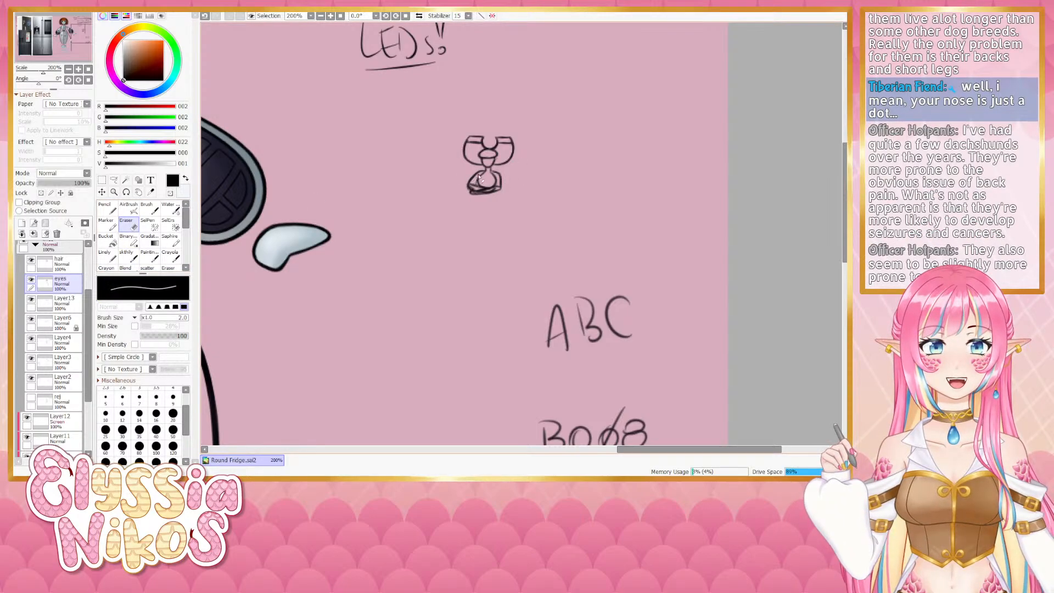
key(e)
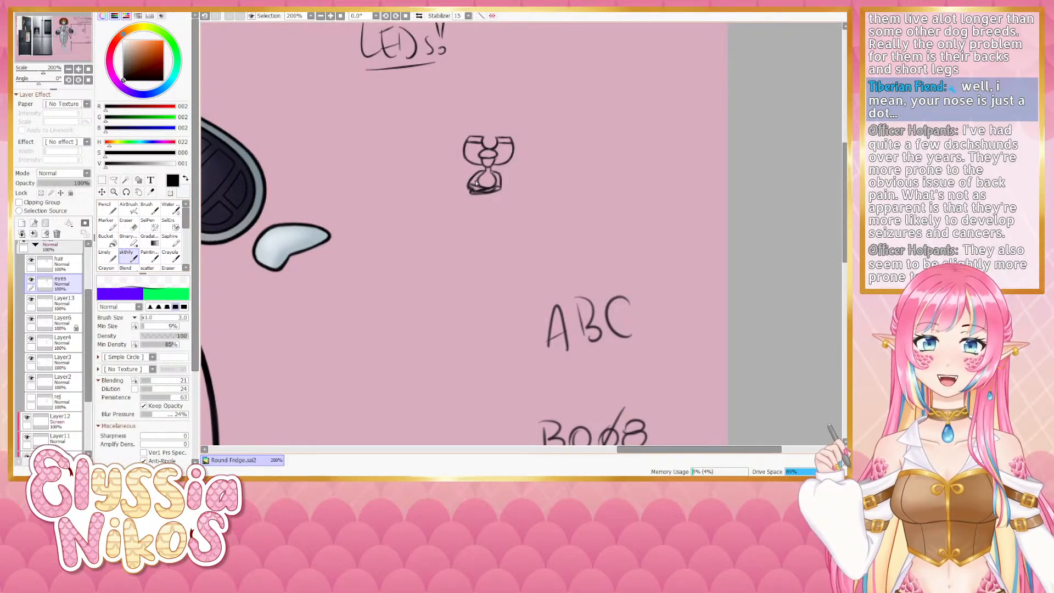
- Try touching up the bottom of the fridge doodle with the brush and Eraser, undoing each attempt
key(ctrl+z)
drag(477, 187, 500, 189)
key(ctrl+z)
key(ctrl+z)
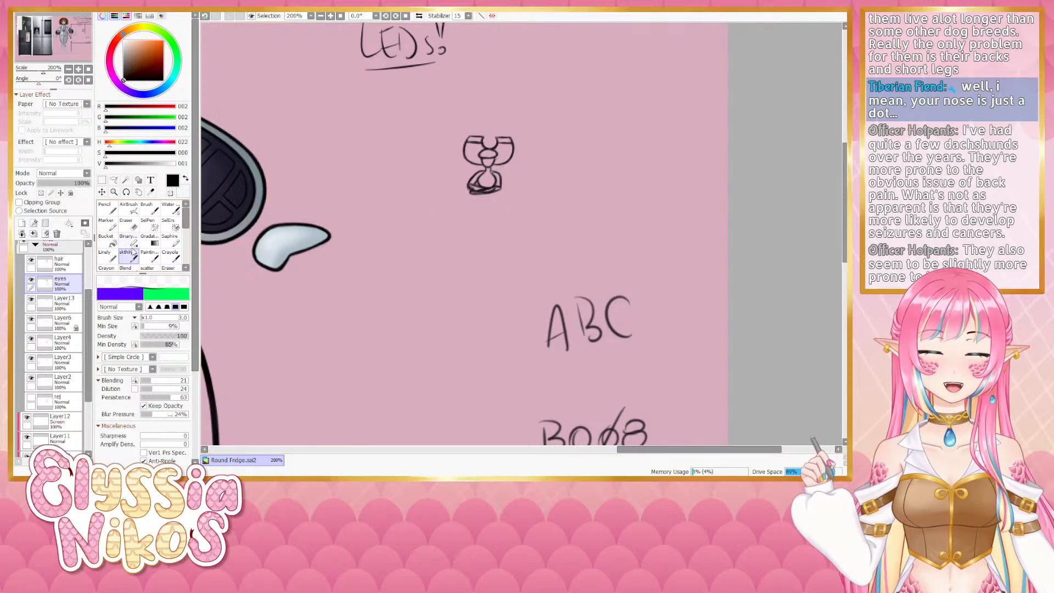
key(e)
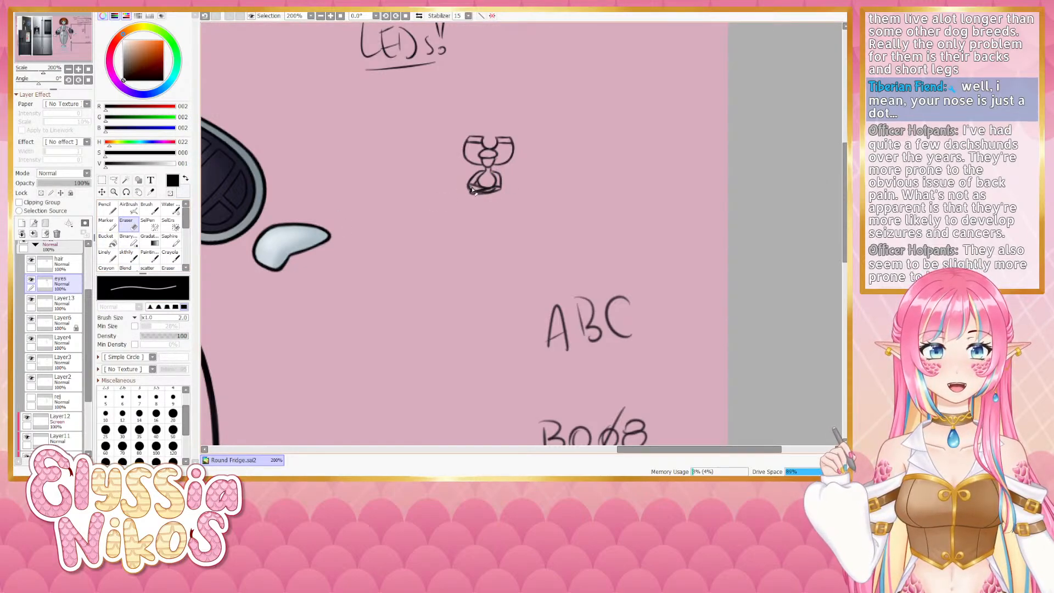
key(ctrl+z)
drag(475, 191, 472, 190)
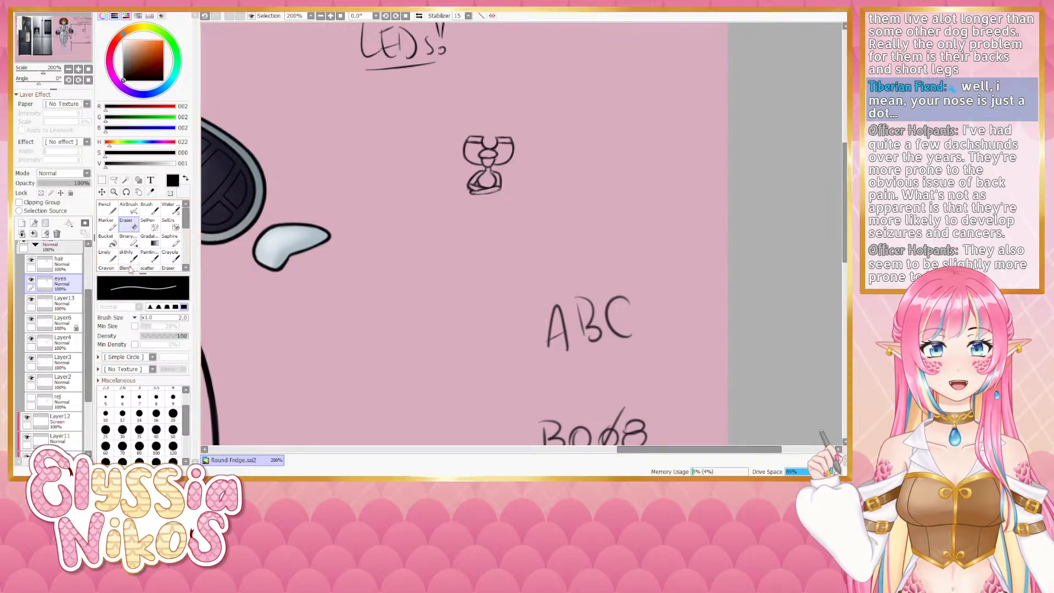
key(e)
key(ctrl+z)
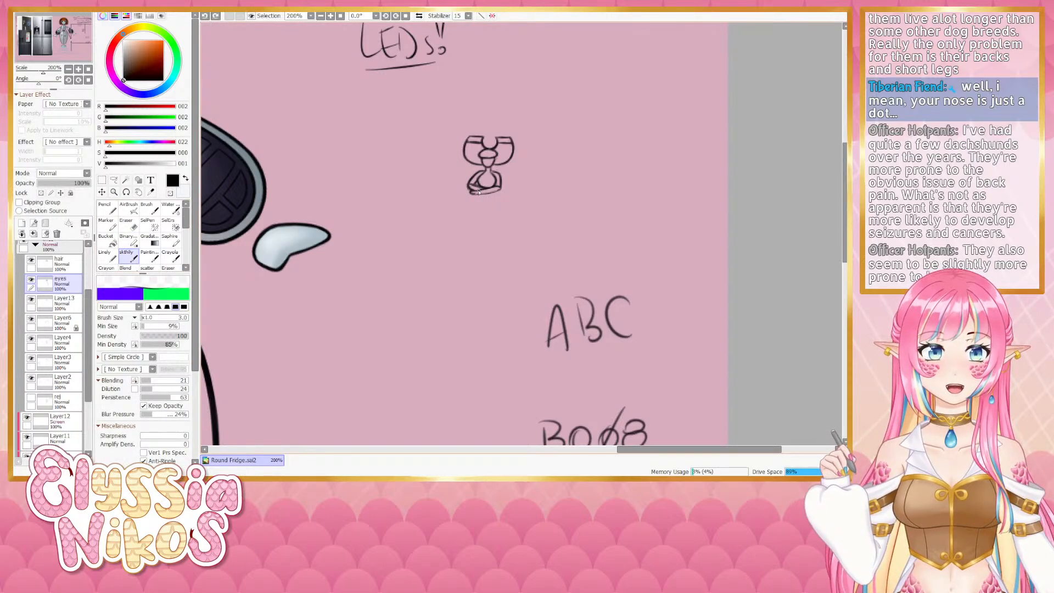
drag(470, 191, 476, 192)
key(ctrl+z)
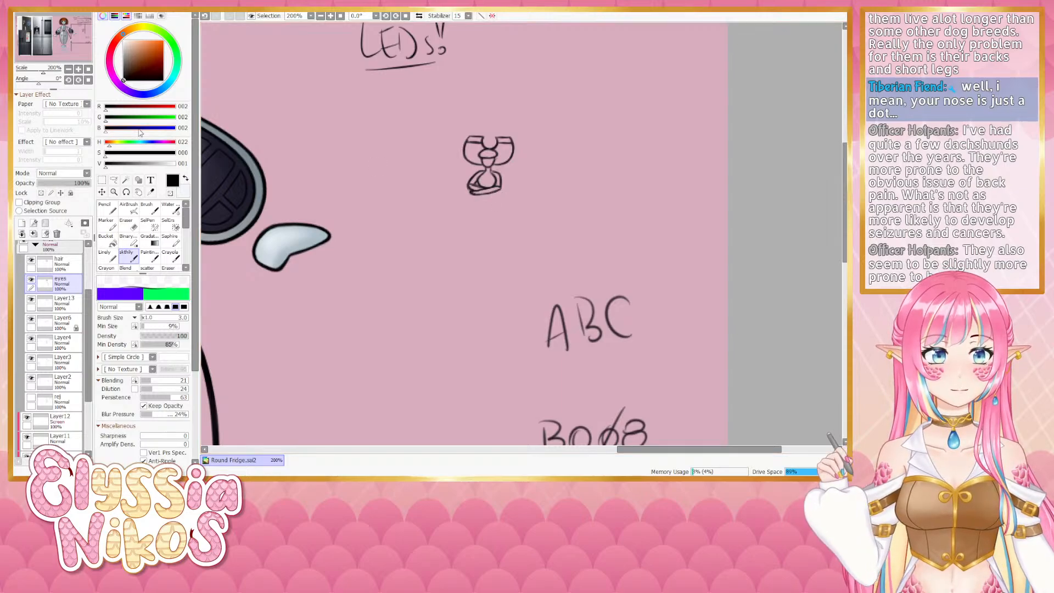
- Pan and zoom across the canvas to view the robot's body alongside the fridge doodle
scroll(448, 241, down, 3)
drag(446, 242, 467, 222)
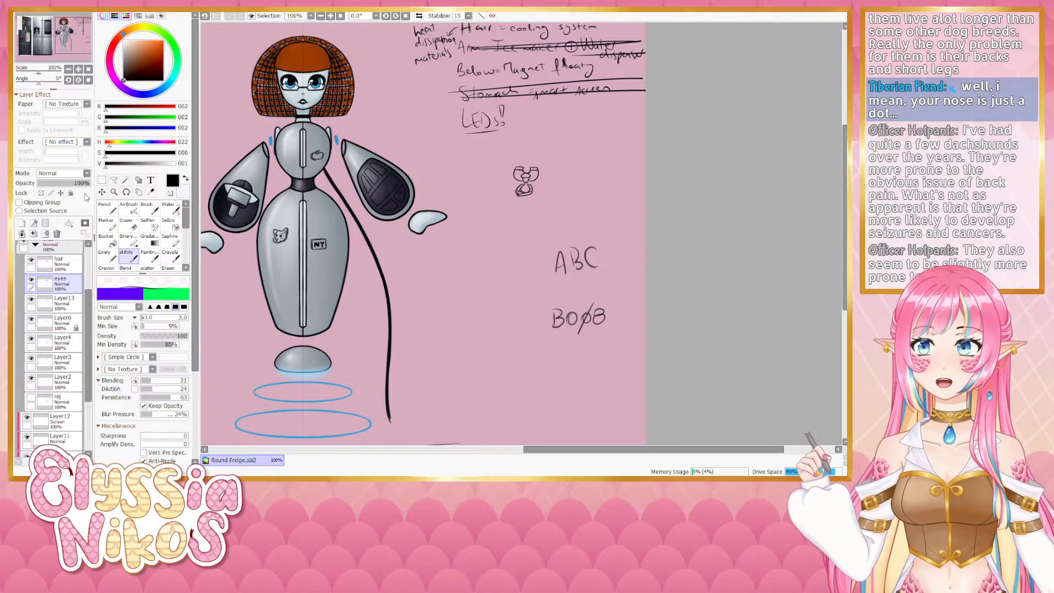
click(78, 69)
drag(278, 127, 237, 146)
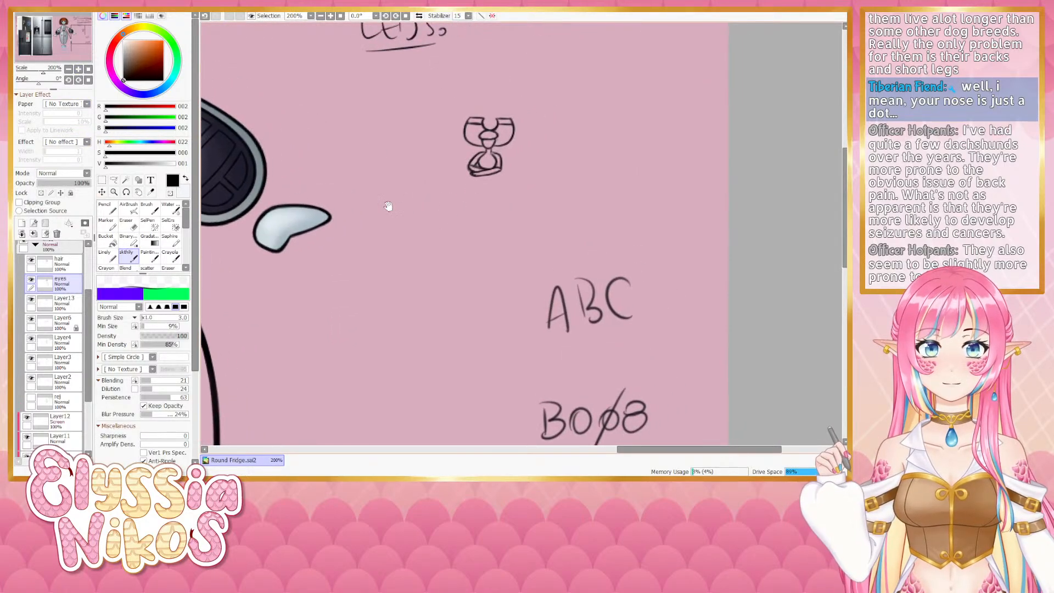
key(e)
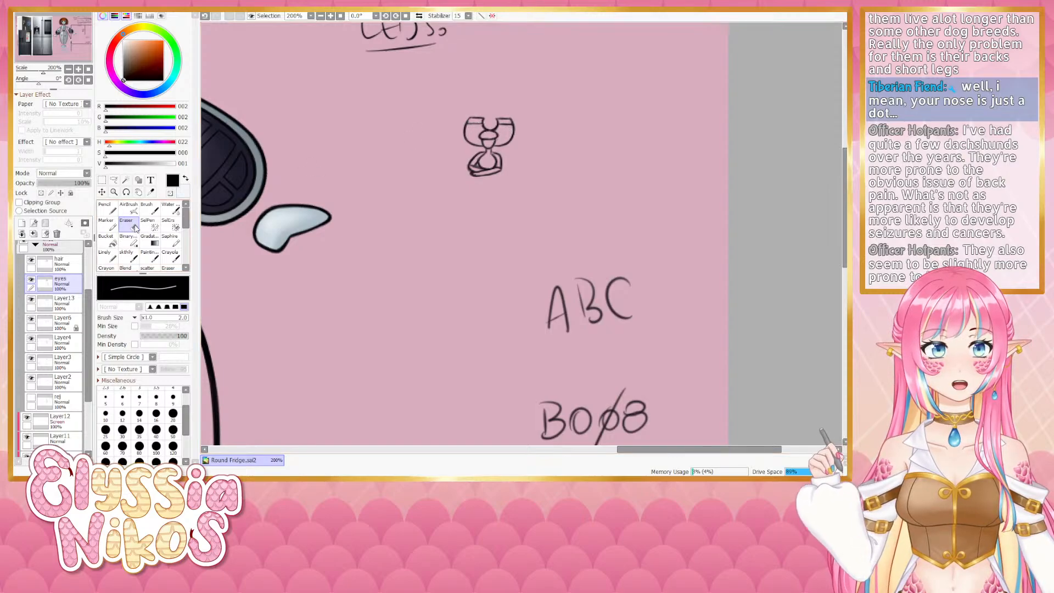
click(131, 255)
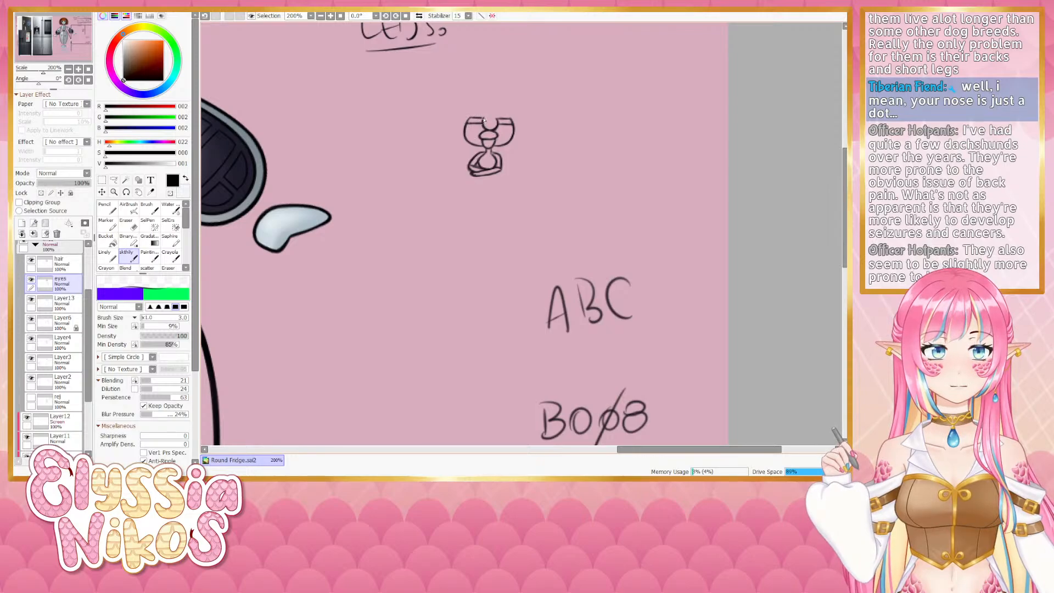
scroll(492, 123, down, 4)
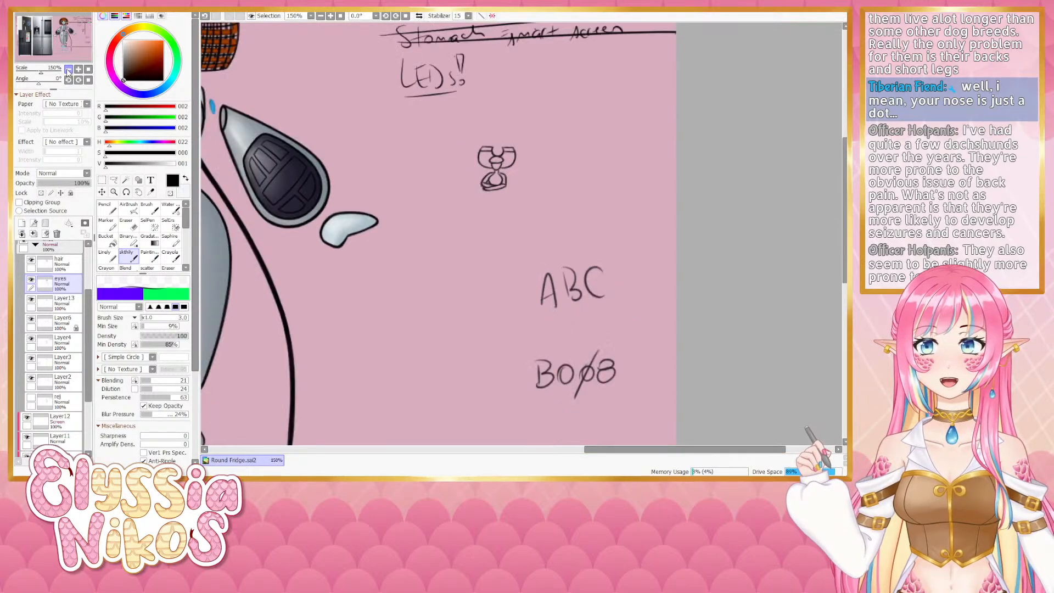
scroll(500, 171, up, 4)
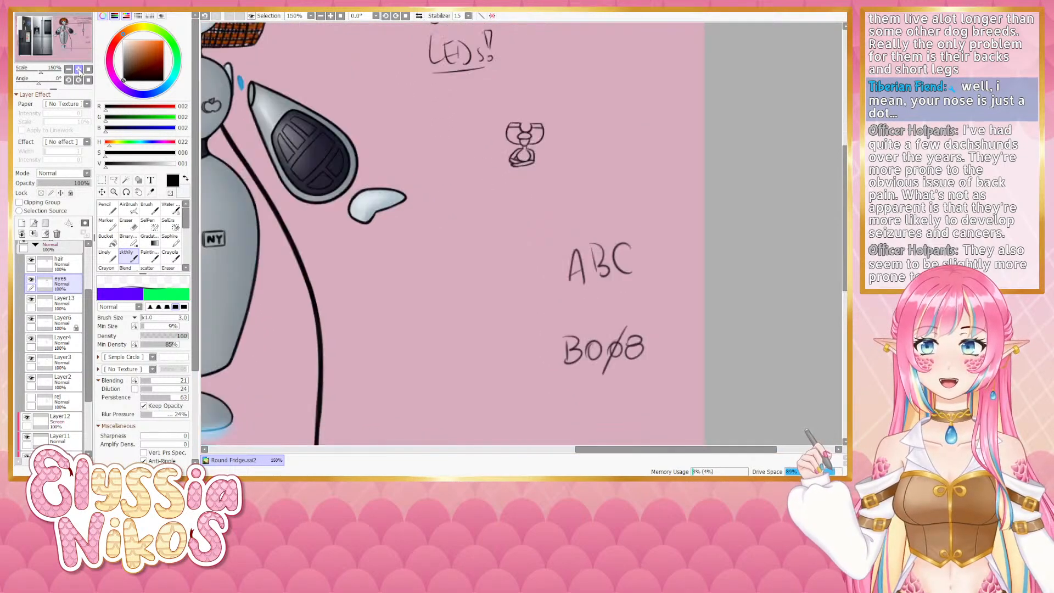
key(e)
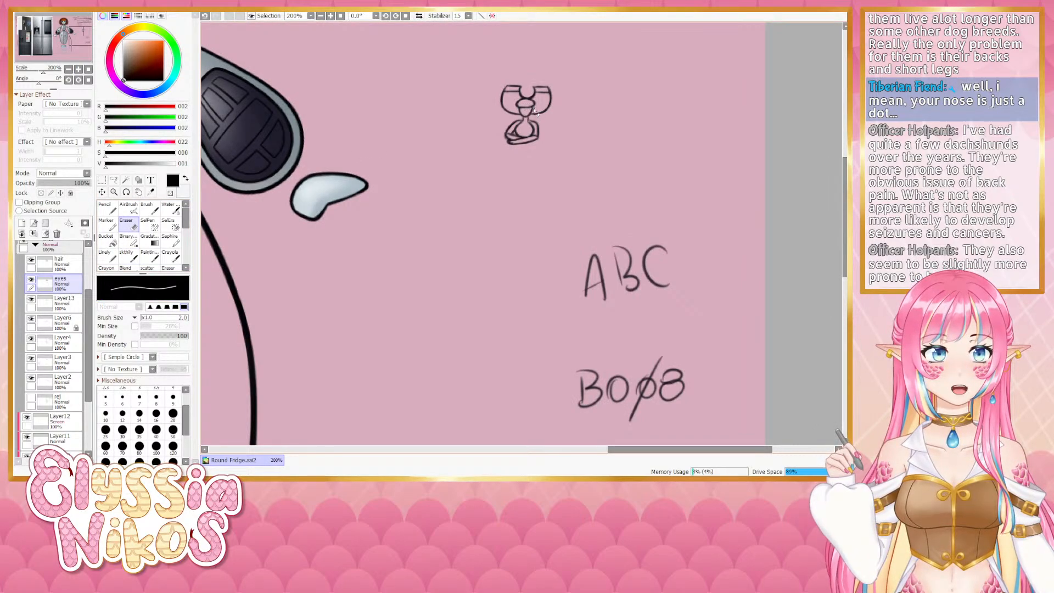
scroll(535, 112, down, 4)
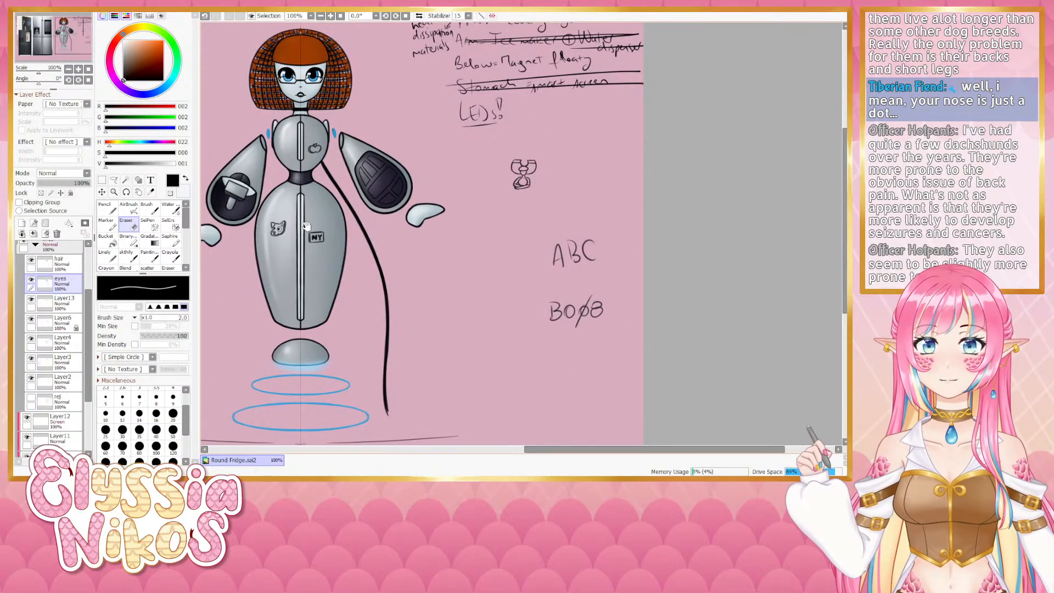
drag(306, 226, 335, 210)
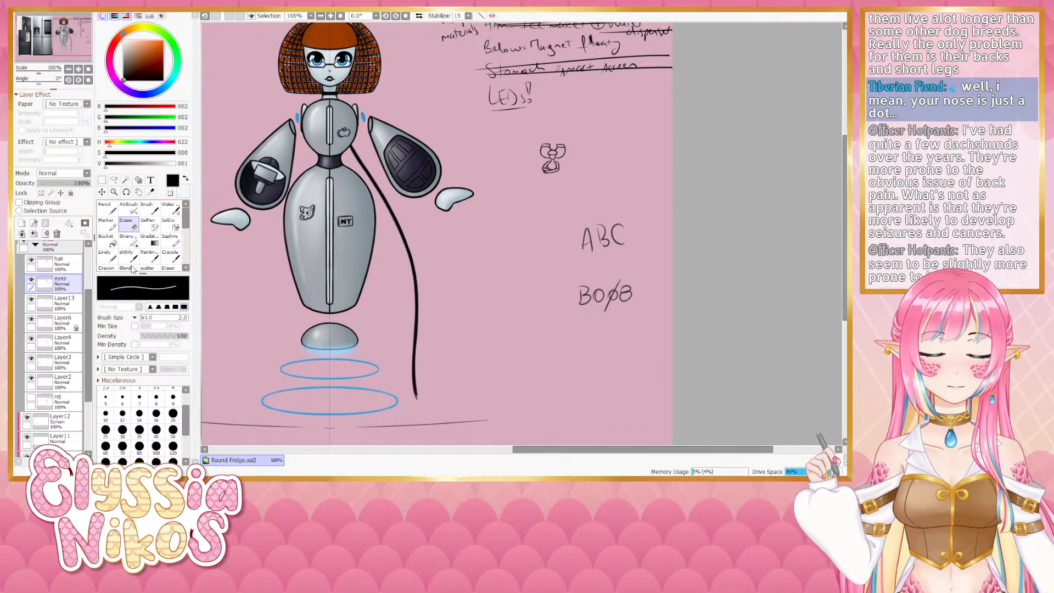
- Select the fridge doodle and transform it, moving it onto the robot's body below the NY label and enlarging it slightly
key(a)
mouse_move(587, 117)
mouse_down()
mouse_move(559, 198)
mouse_move(546, 189)
mouse_move(598, 173)
mouse_move(587, 118)
mouse_up()
key(ctrl+t)
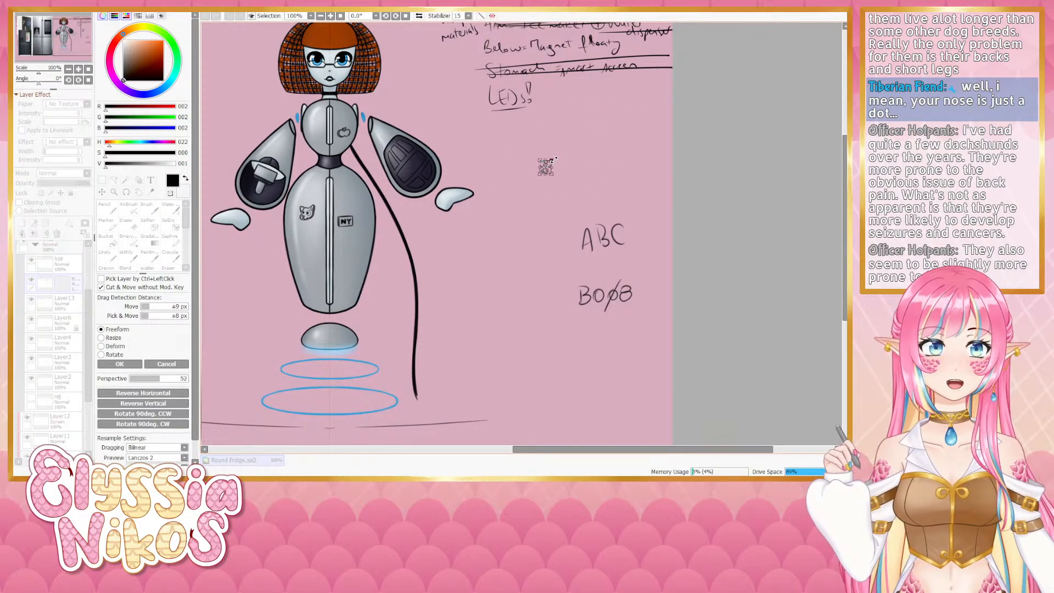
mouse_move(547, 164)
mouse_down()
mouse_move(354, 248)
mouse_move(397, 259)
mouse_move(686, 147)
mouse_up()
key(Page_Up)
key(Page_Up)
key(Page_Up)
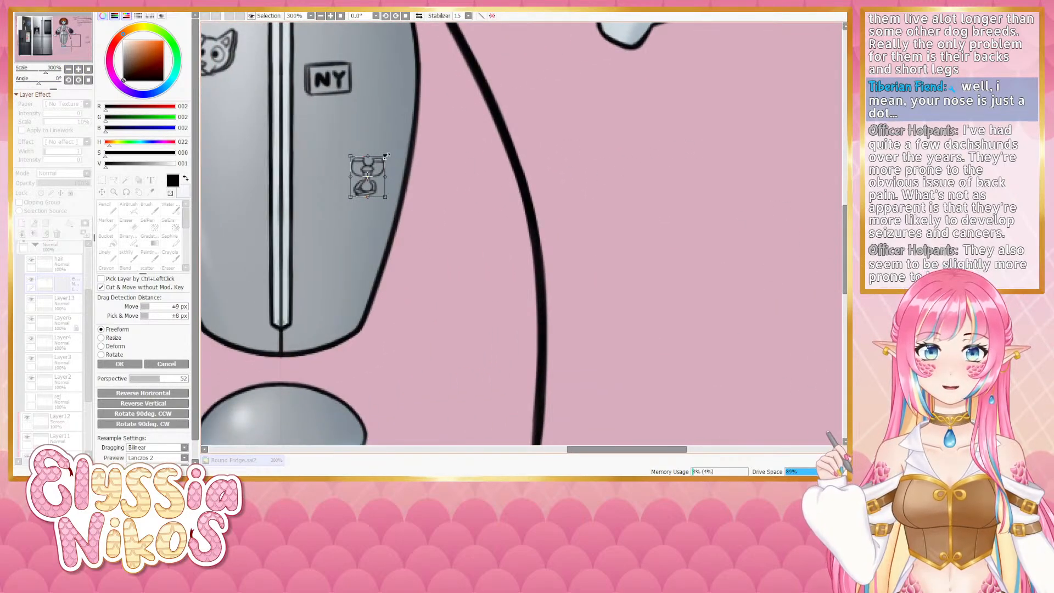
drag(386, 156, 392, 147)
click(119, 365)
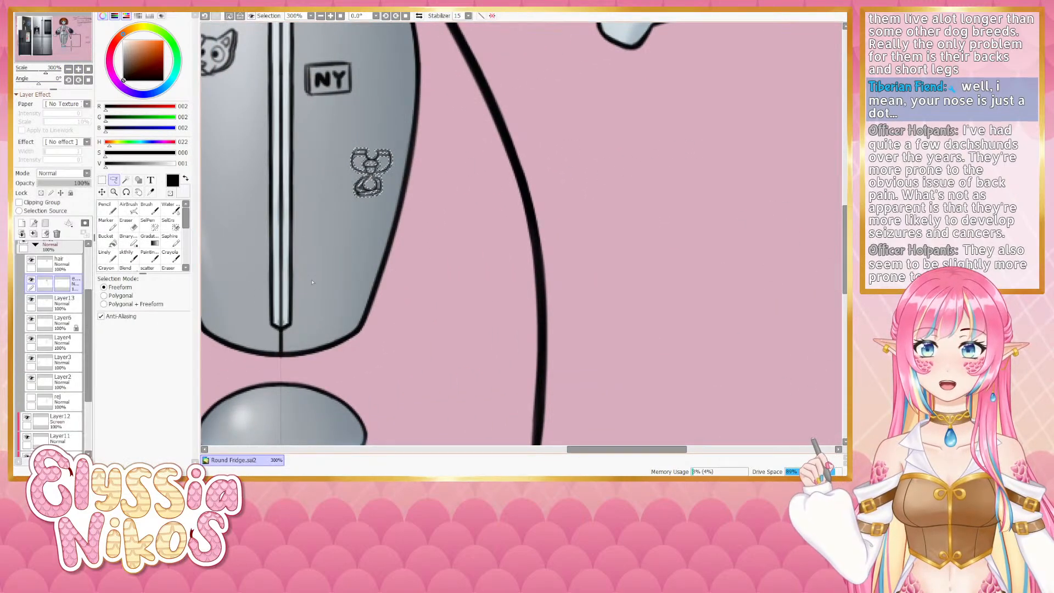
click(365, 243)
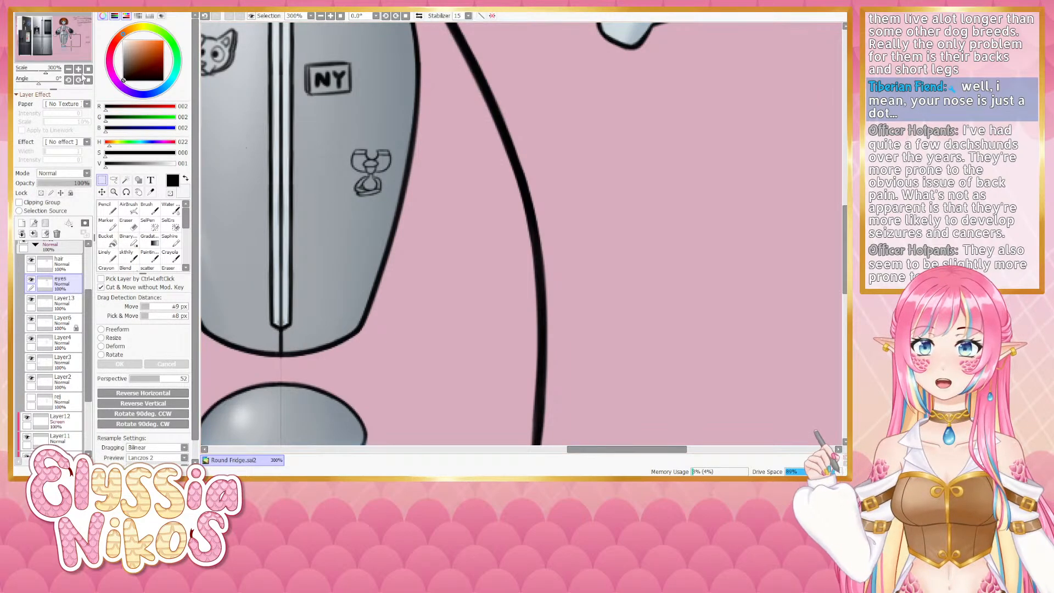
- Select the fridge doodle and deform it with perspective 98, pulling its corners so it follows the curve of the body
click(69, 70)
click(69, 71)
click(69, 70)
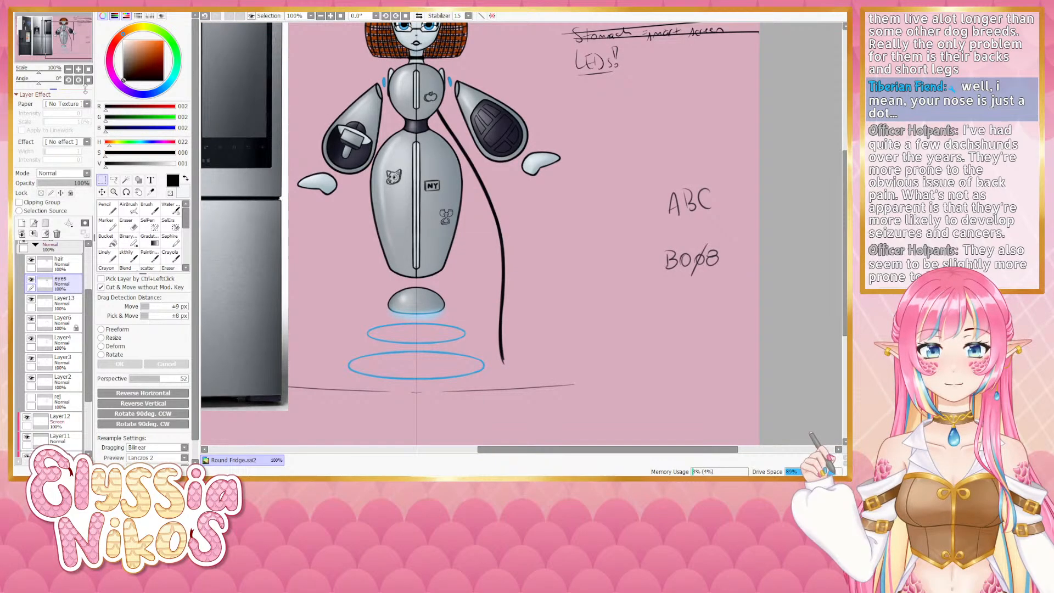
click(79, 69)
click(78, 69)
click(78, 70)
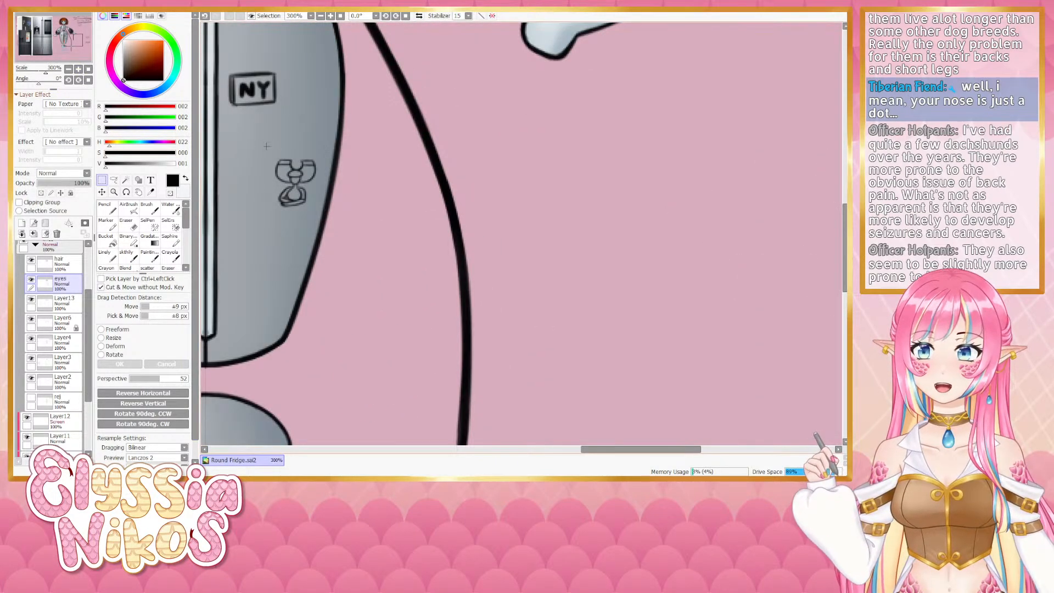
drag(252, 146, 346, 251)
key(ctrl+t)
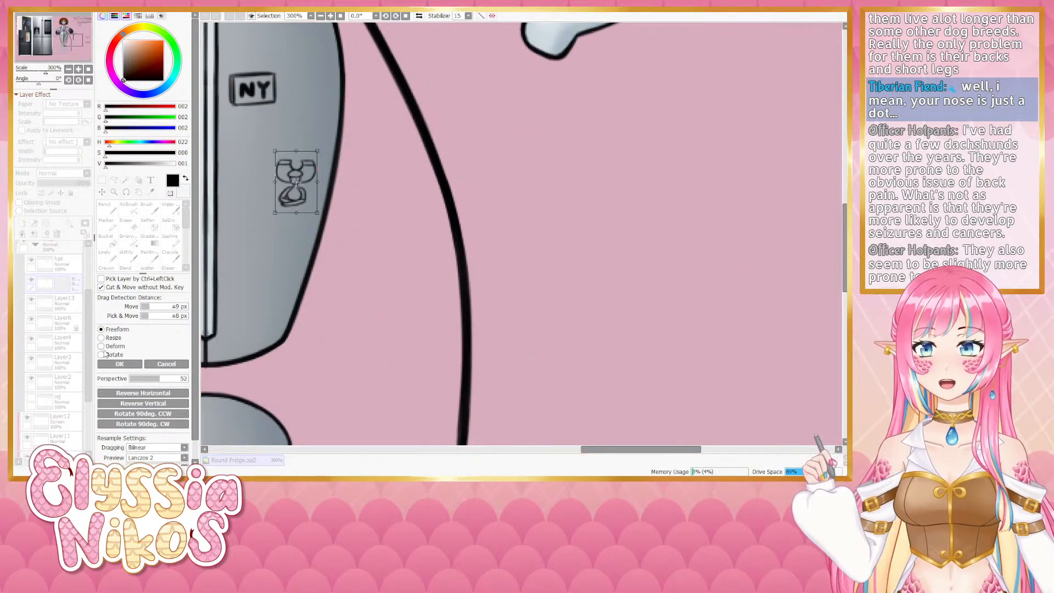
click(101, 346)
drag(170, 379, 185, 380)
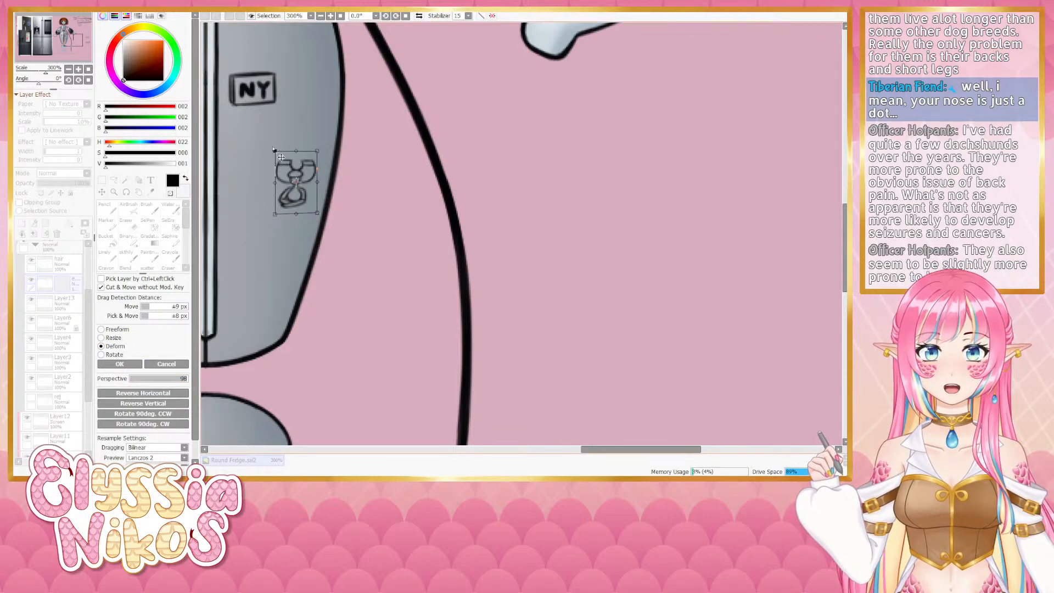
drag(275, 151, 317, 151)
drag(318, 213, 317, 213)
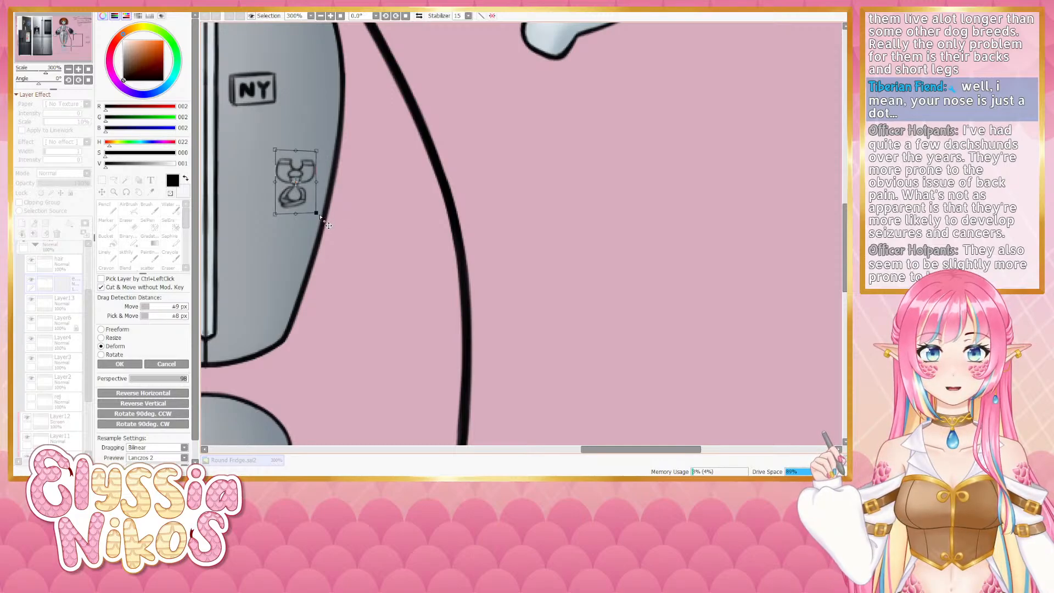
click(120, 364)
key(ctrl+d)
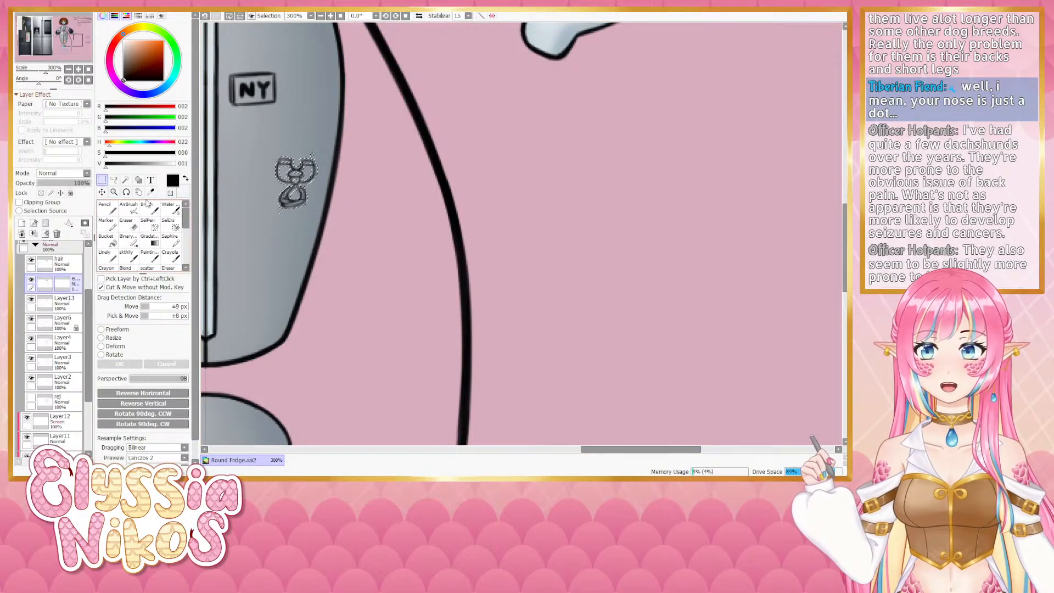
- Try a blending stroke over the fridge doodle with a smaller brush and undo it
click(68, 69)
click(68, 69)
click(68, 68)
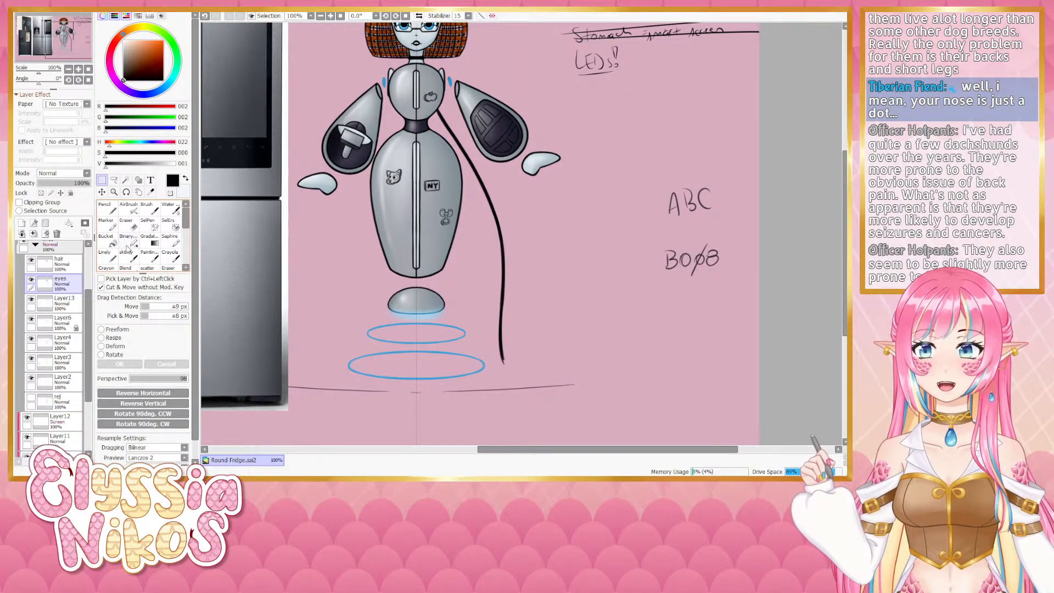
click(129, 255)
click(79, 69)
click(78, 69)
mouse_move(356, 224)
mouse_down()
mouse_move(352, 245)
mouse_move(370, 217)
mouse_up()
key(bracketleft)
key(ctrl+z)
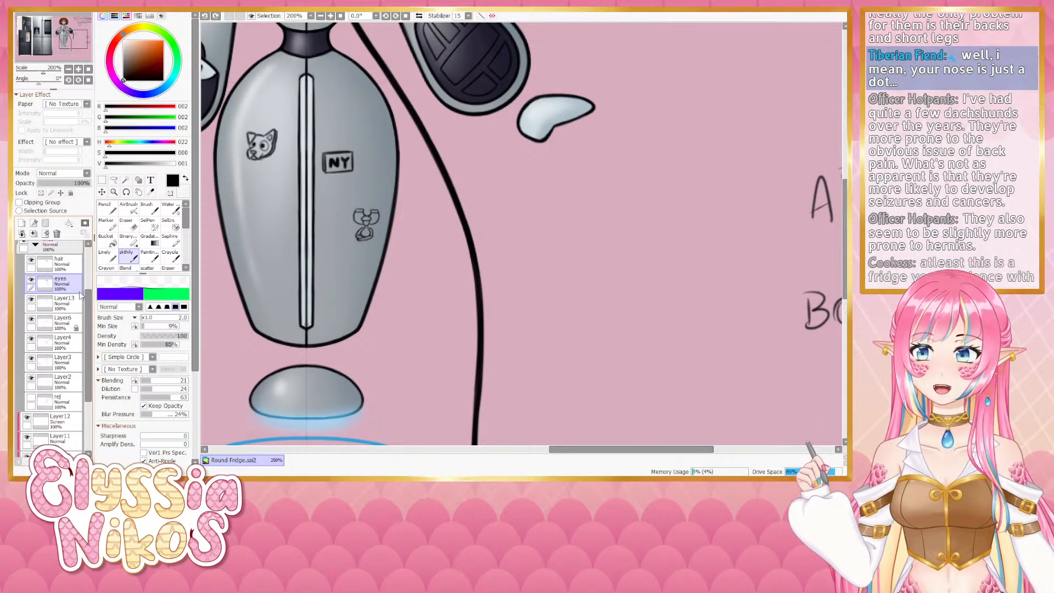
- Switch to the eyes layer and try strokes on the fridge doodle, toggling undo and redo to compare before undoing them
scroll(52, 308, up, 4)
click(33, 251)
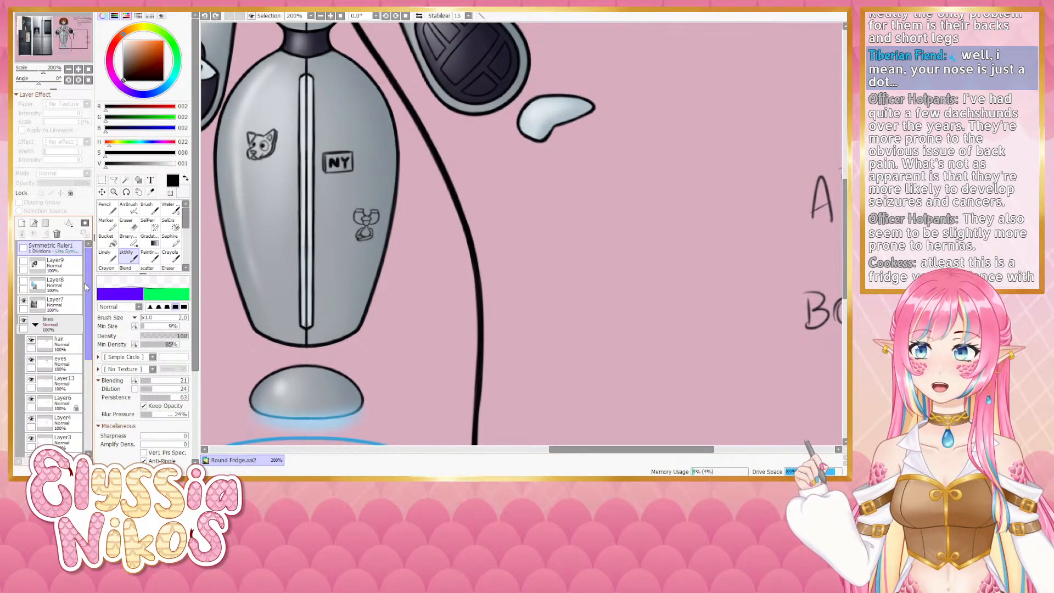
scroll(52, 341, down, 8)
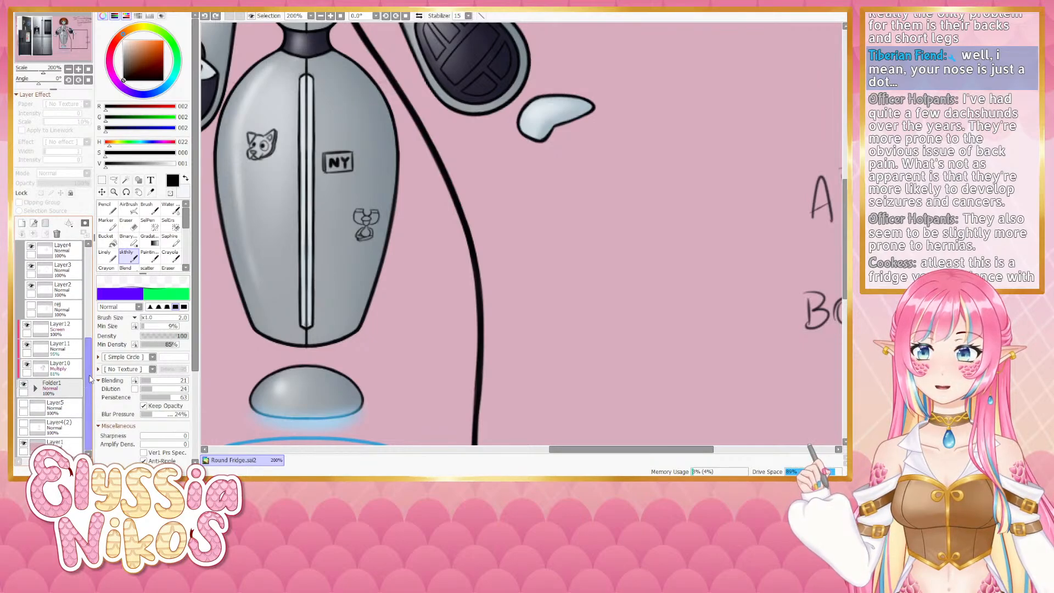
scroll(86, 330, up, 5)
scroll(85, 299, up, 1)
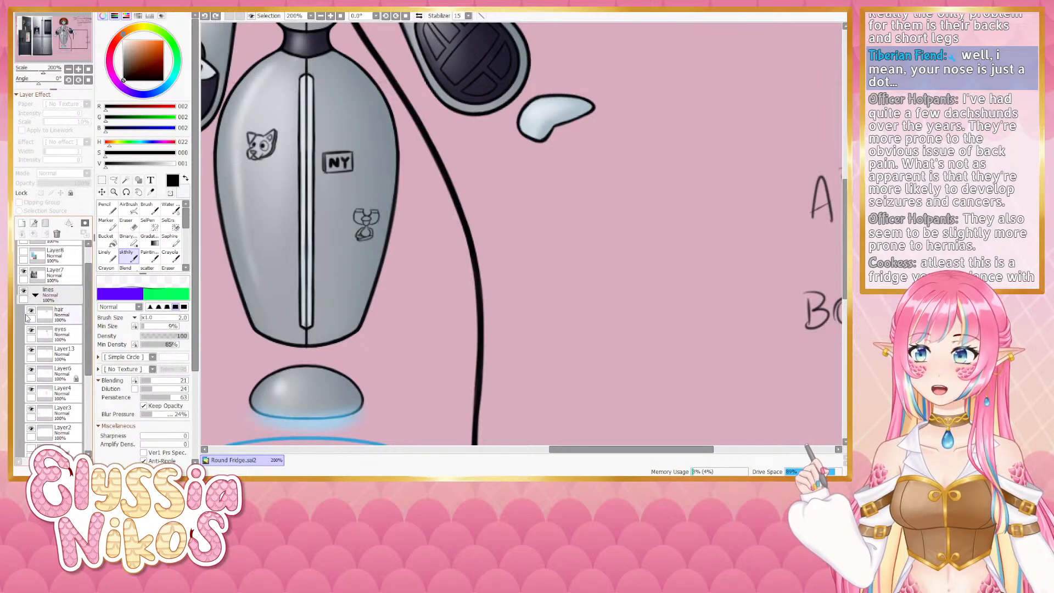
click(31, 333)
key(bracketright)
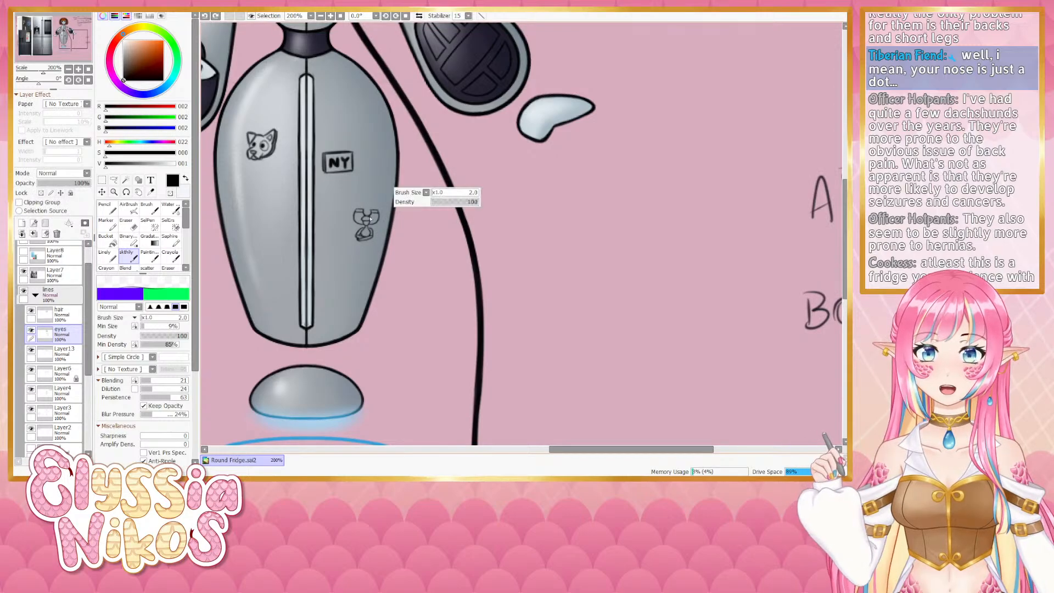
drag(364, 212, 372, 213)
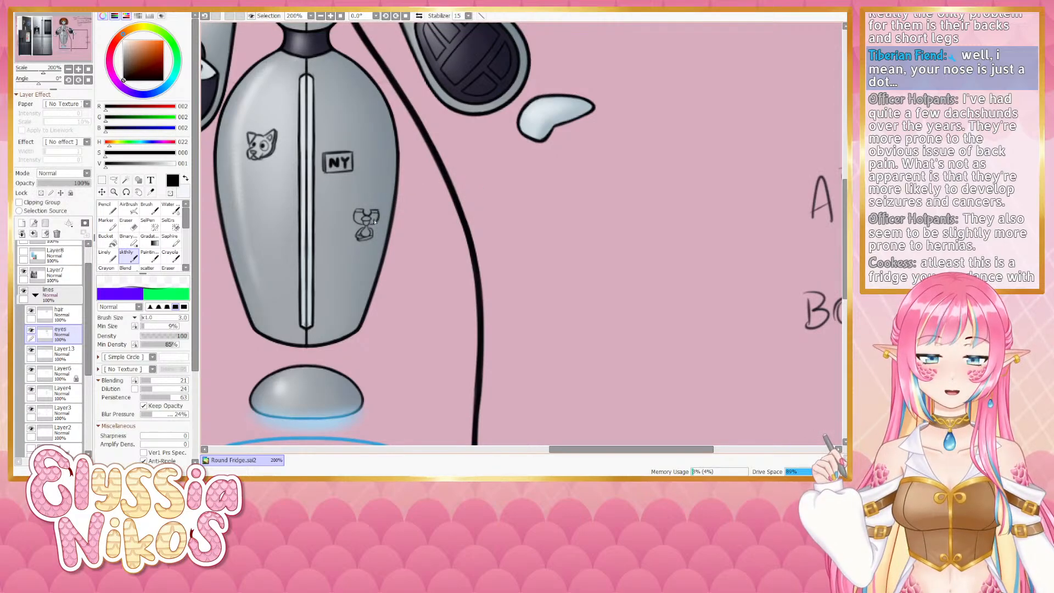
key(ctrl+z)
key(ctrl+y)
key(ctrl+z)
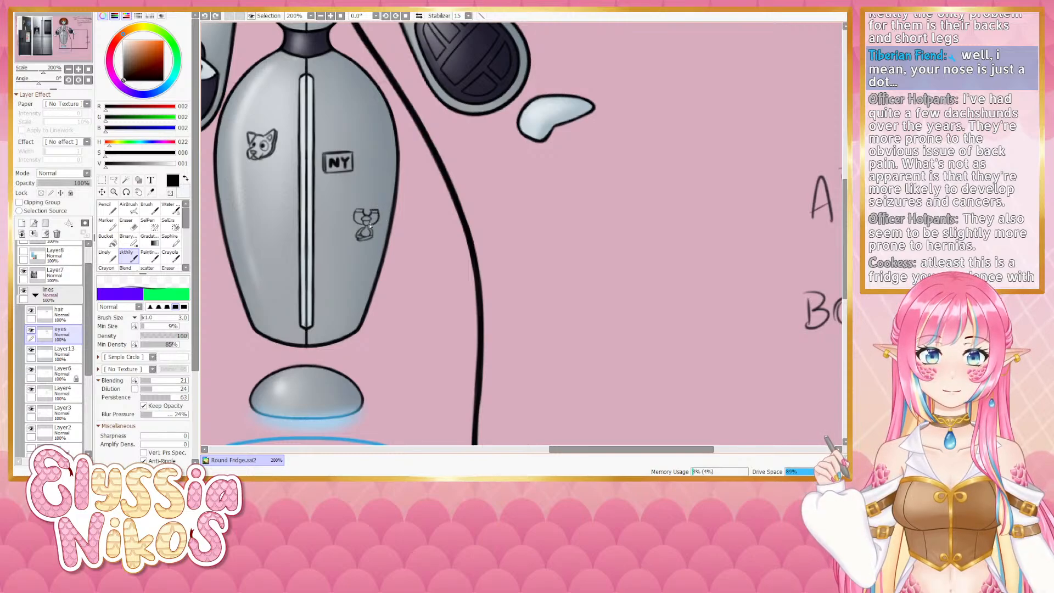
key(ctrl+y)
key(ctrl+z)
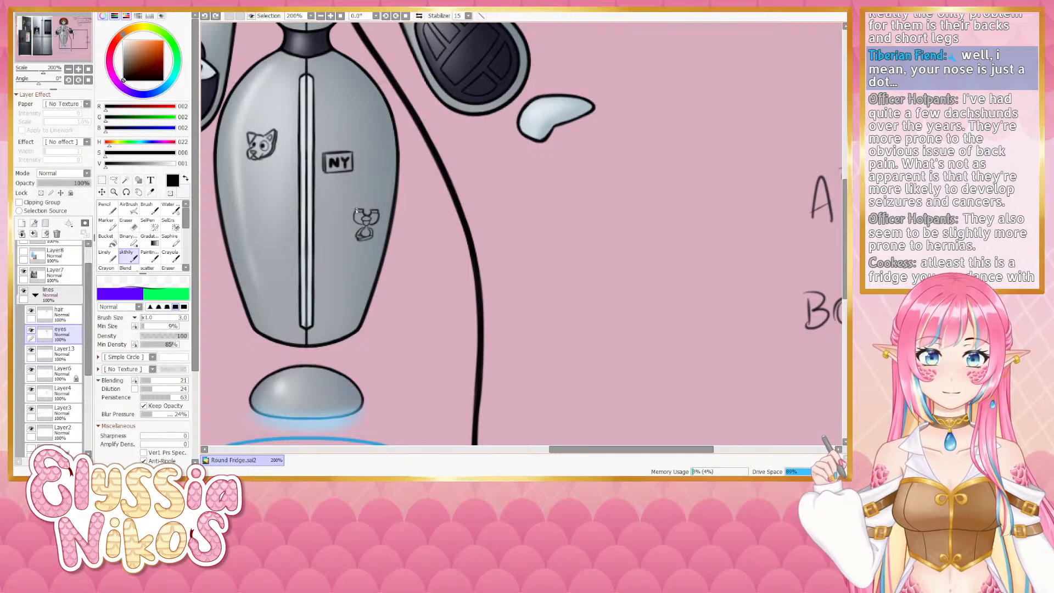
key(ctrl+y)
key(ctrl+z)
key(ctrl+y)
key(ctrl+z)
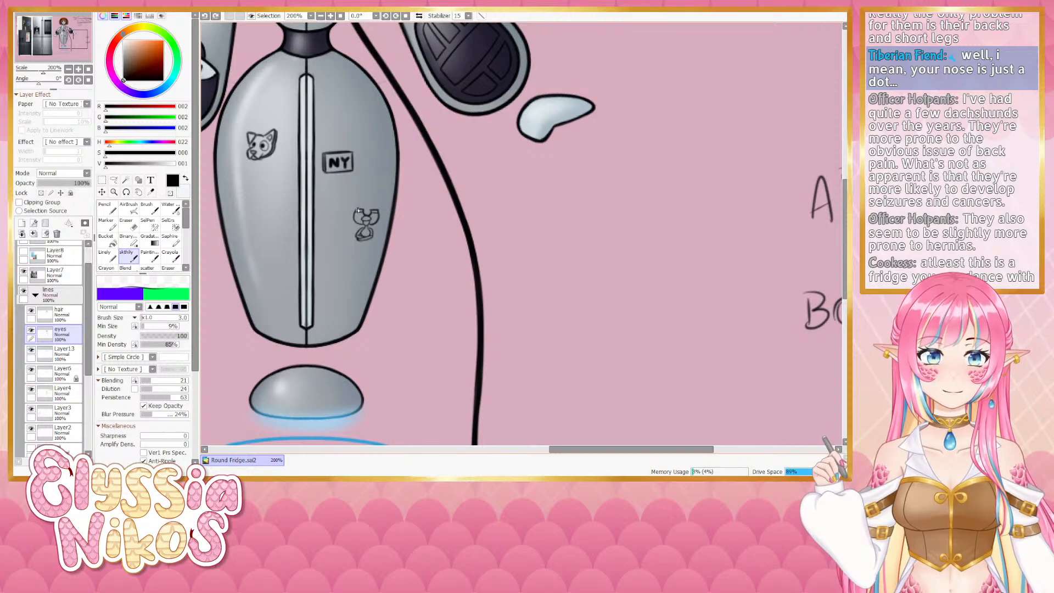
key(ctrl+y)
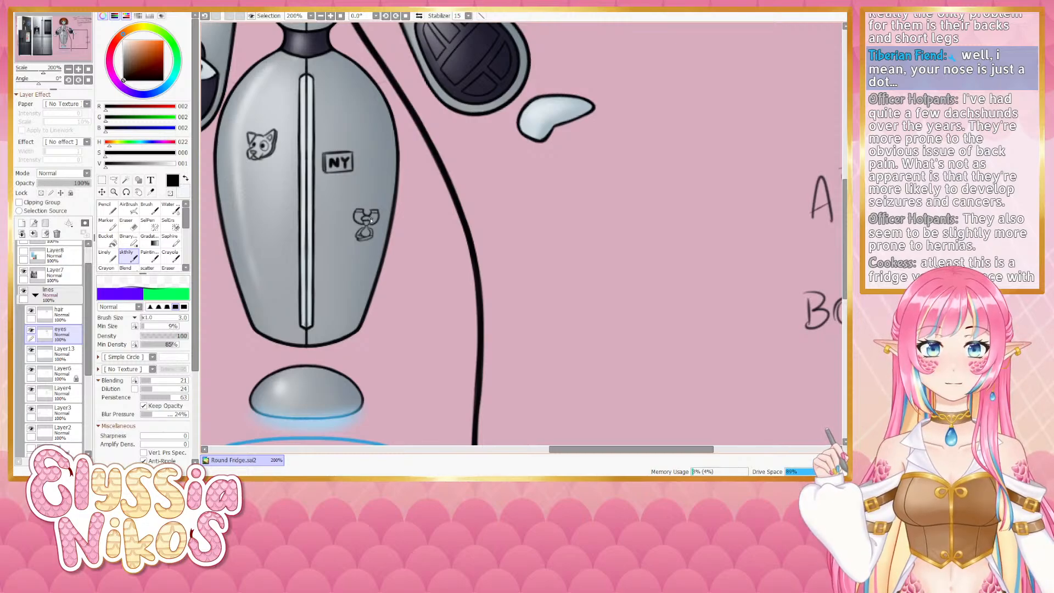
key(ctrl+z)
key(ctrl+y)
key(ctrl+z)
key(ctrl+y)
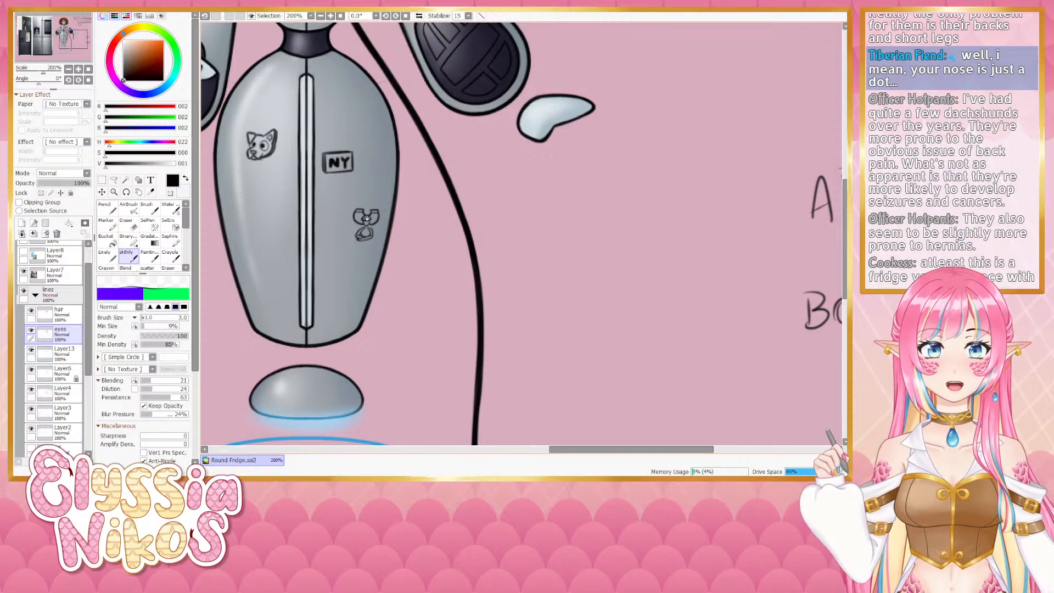
key(ctrl+z)
key(ctrl+y)
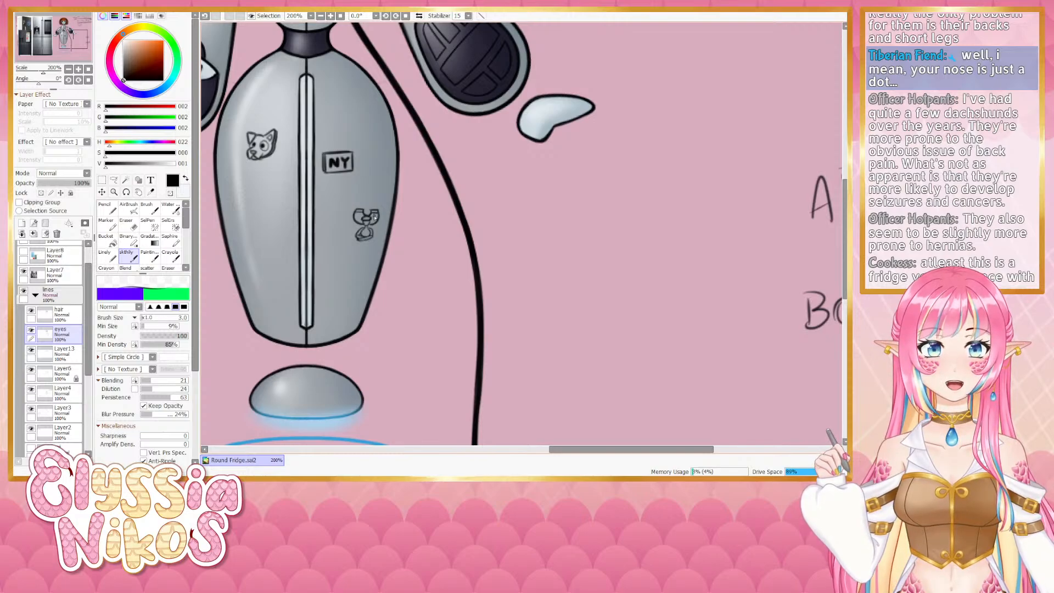
key(ctrl+z)
key(ctrl+y)
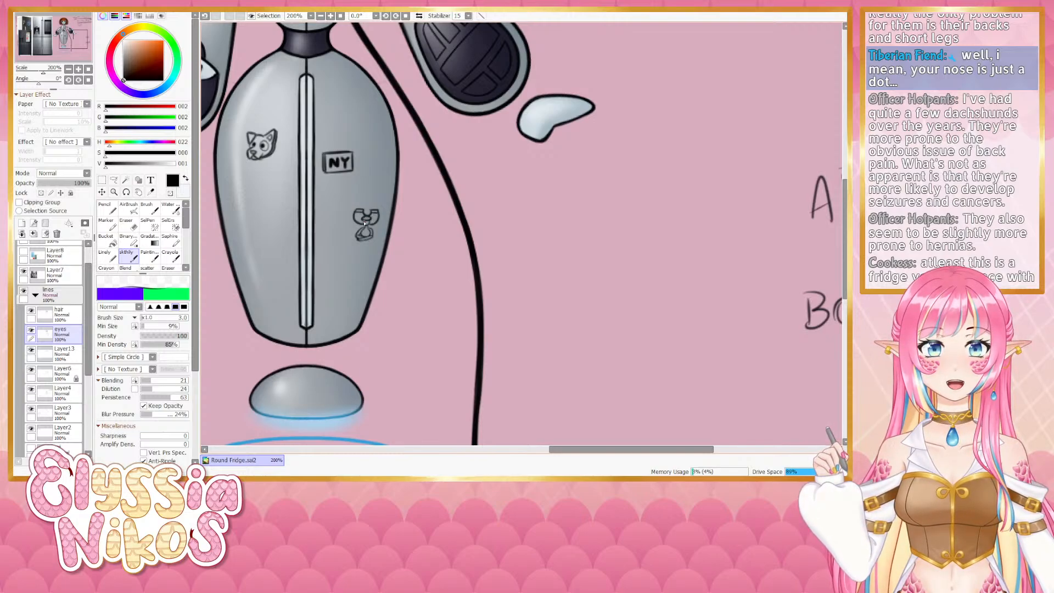
key(ctrl+z)
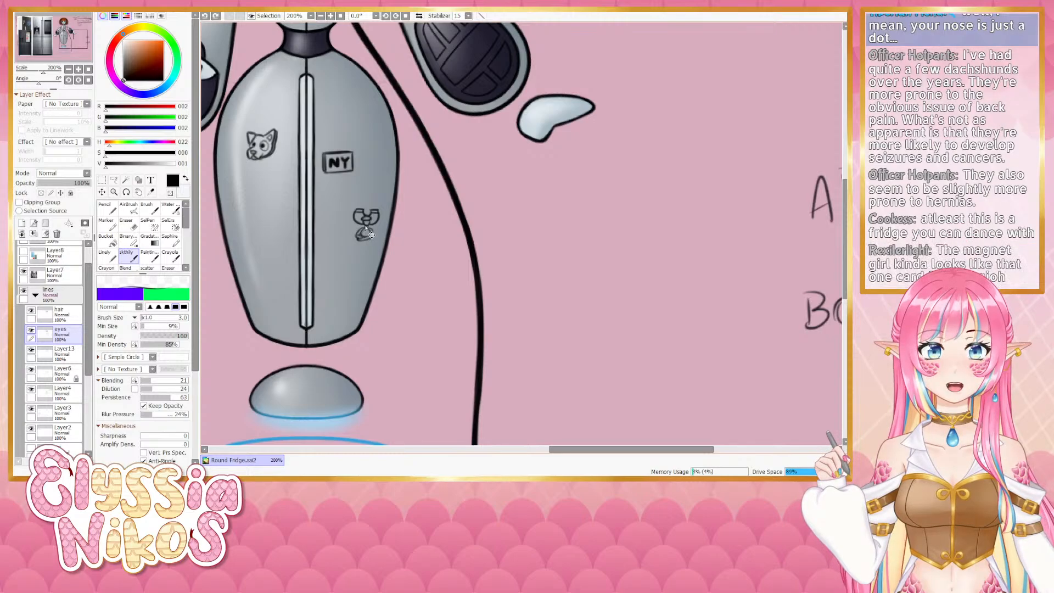
mouse_move(365, 232)
mouse_down()
mouse_move(373, 236)
mouse_move(364, 237)
mouse_up()
key(ctrl+z)
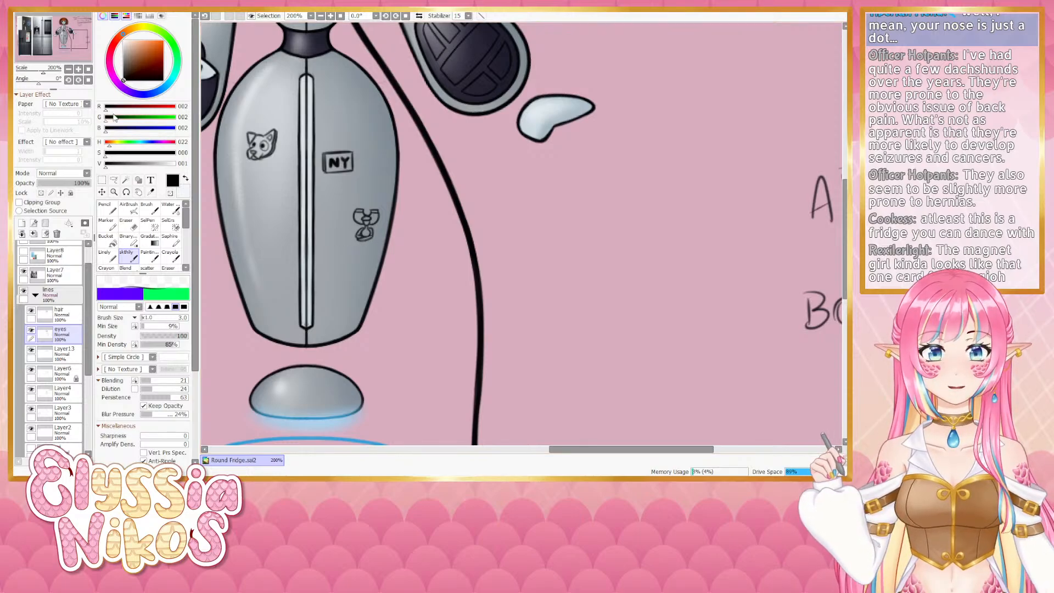
- Try more small touch-up strokes on the fridge doodle with adjusted brush sizes, undoing each one
click(68, 69)
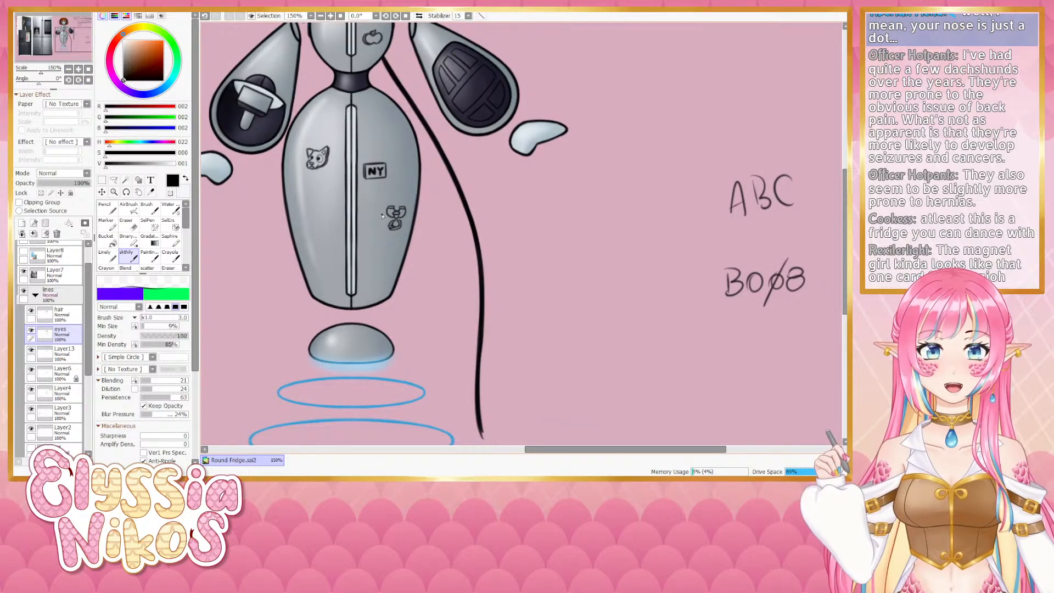
key(bracketright)
key(bracketright)
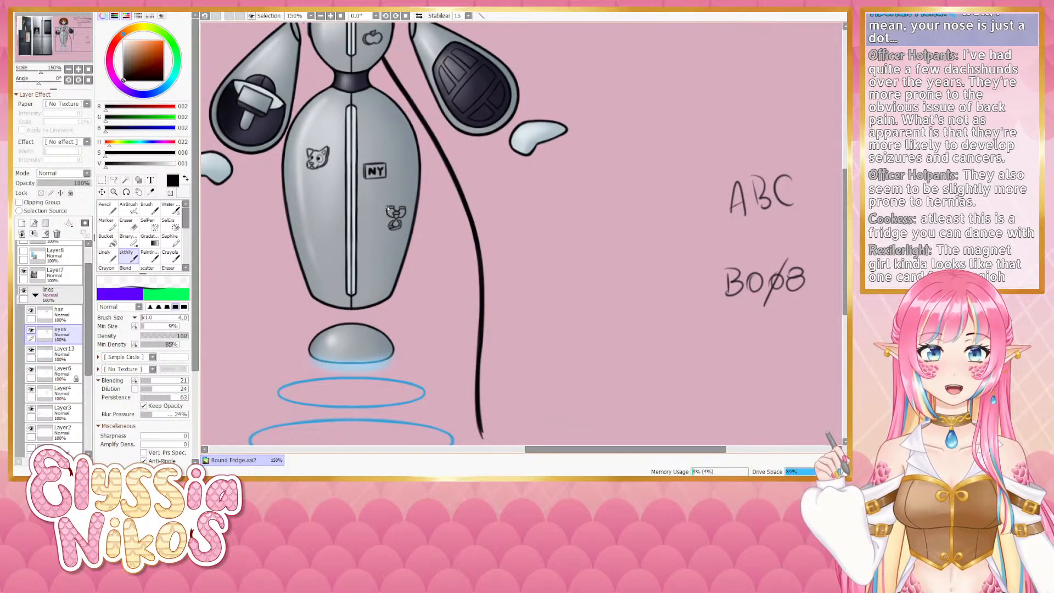
key(bracketleft)
key(bracketleft)
key(bracketleft)
key(bracketleft)
key(bracketleft)
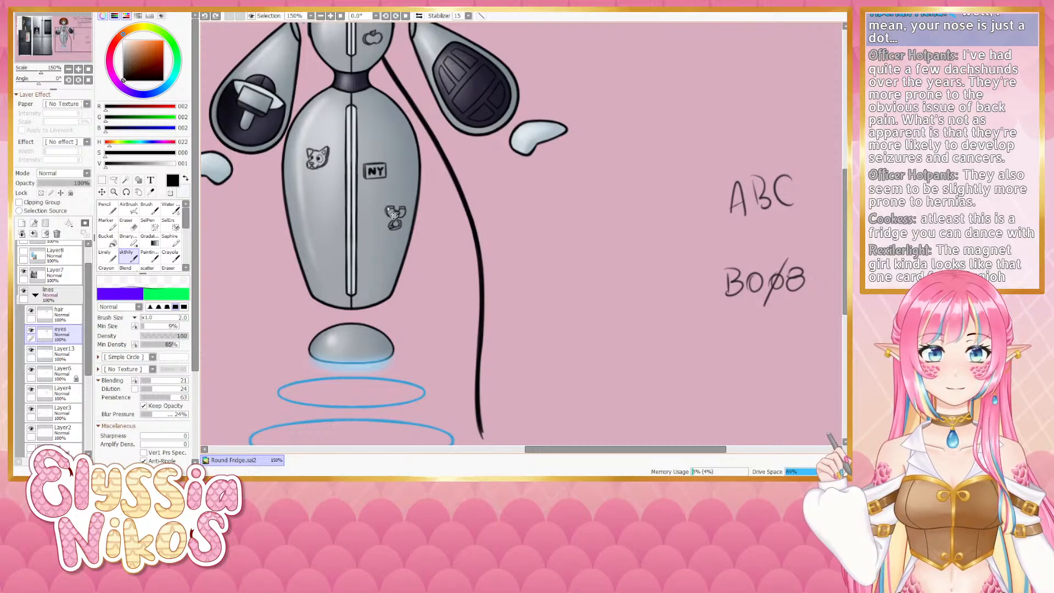
key(ctrl+z)
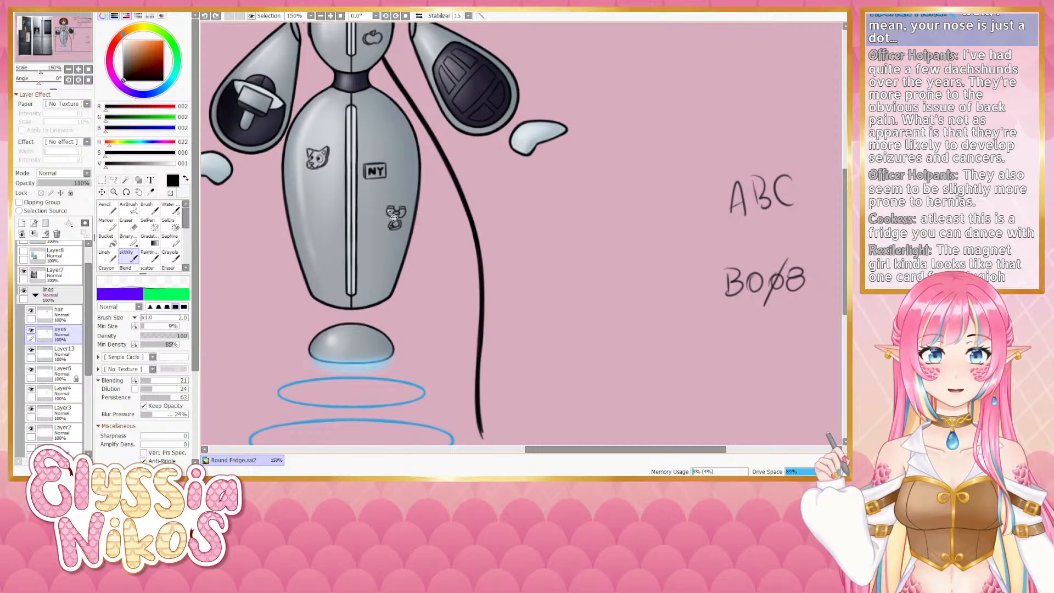
drag(390, 214, 388, 208)
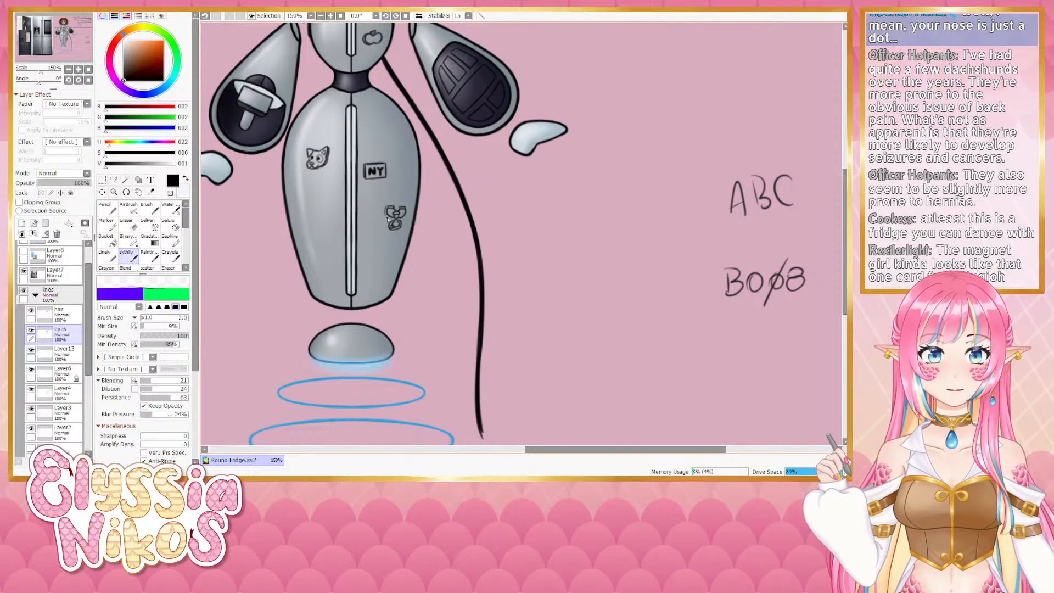
key(ctrl+z)
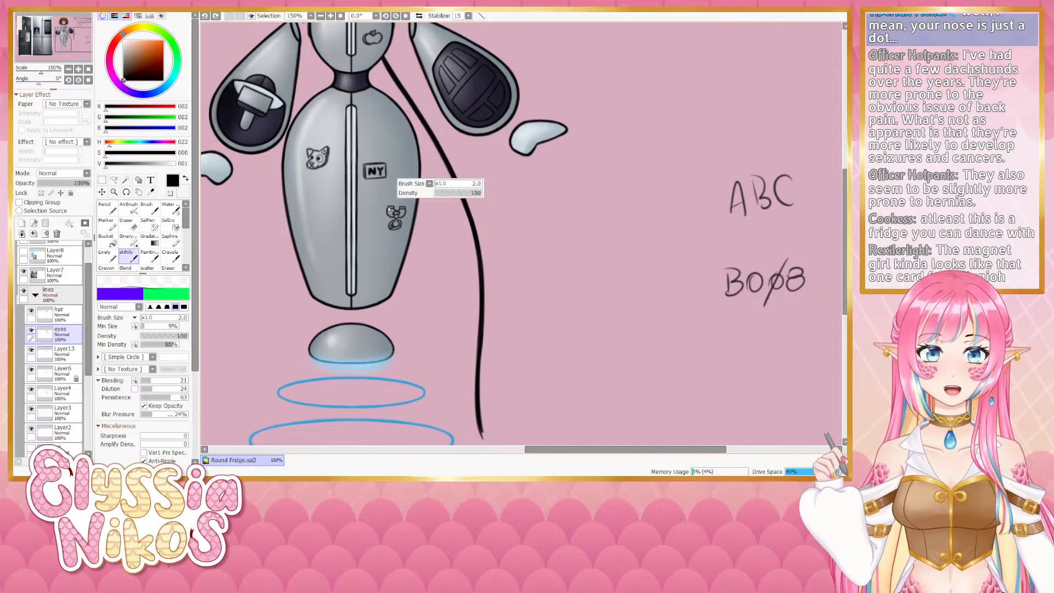
key(ctrl+z)
drag(389, 214, 387, 209)
key(ctrl+z)
key(ctrl+z)
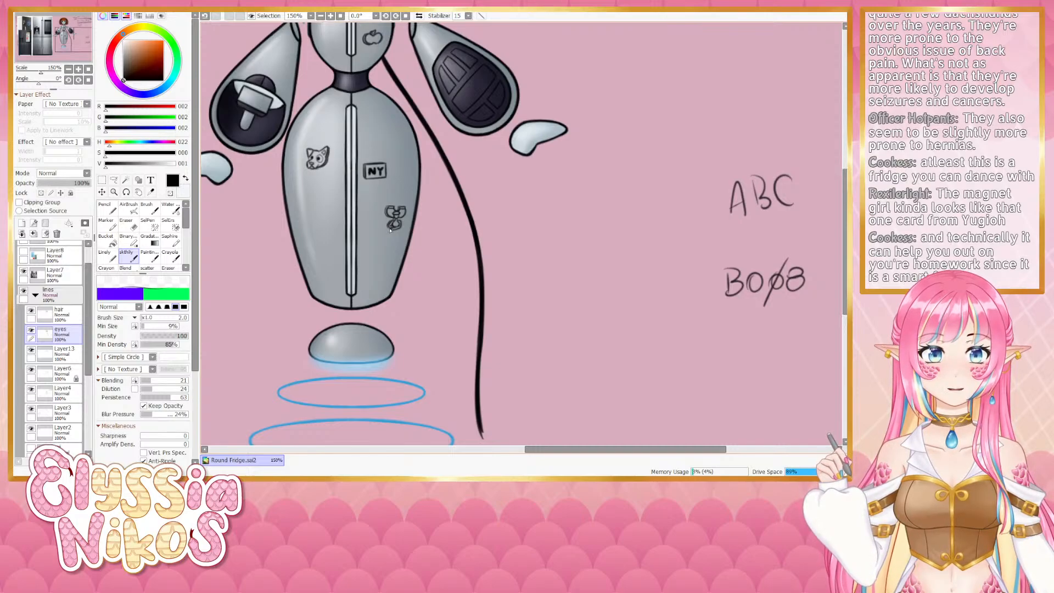
- Draw a small icon on the robot's upper body right of the centre stripe, above the NY label, redrawing it several times
drag(568, 186, 521, 230)
drag(423, 181, 436, 227)
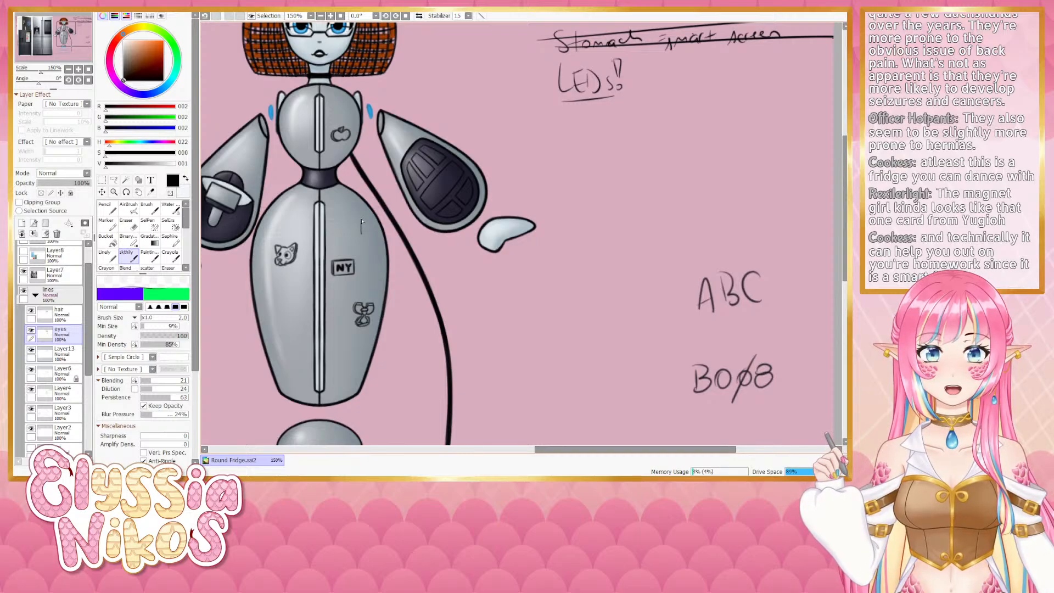
drag(361, 219, 362, 234)
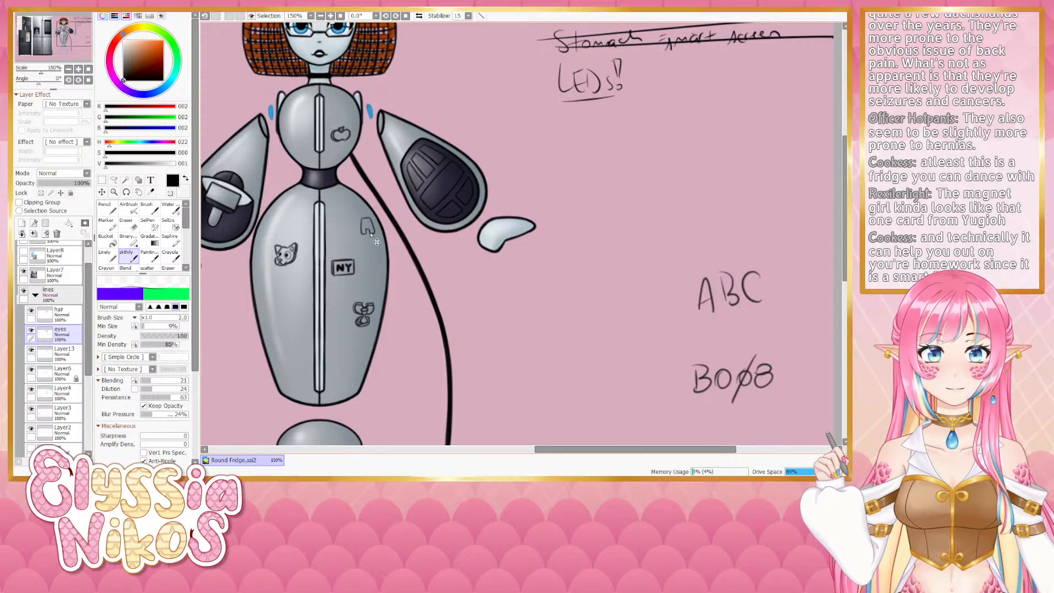
key(ctrl+z)
drag(369, 234, 369, 231)
key(ctrl+z)
key(ctrl+z)
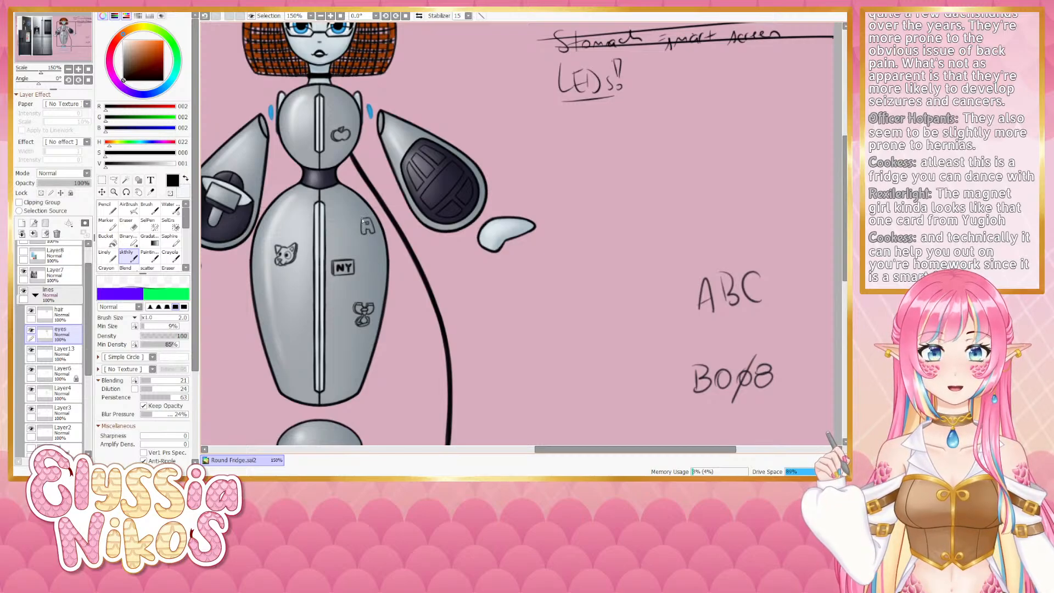
key(ctrl+z)
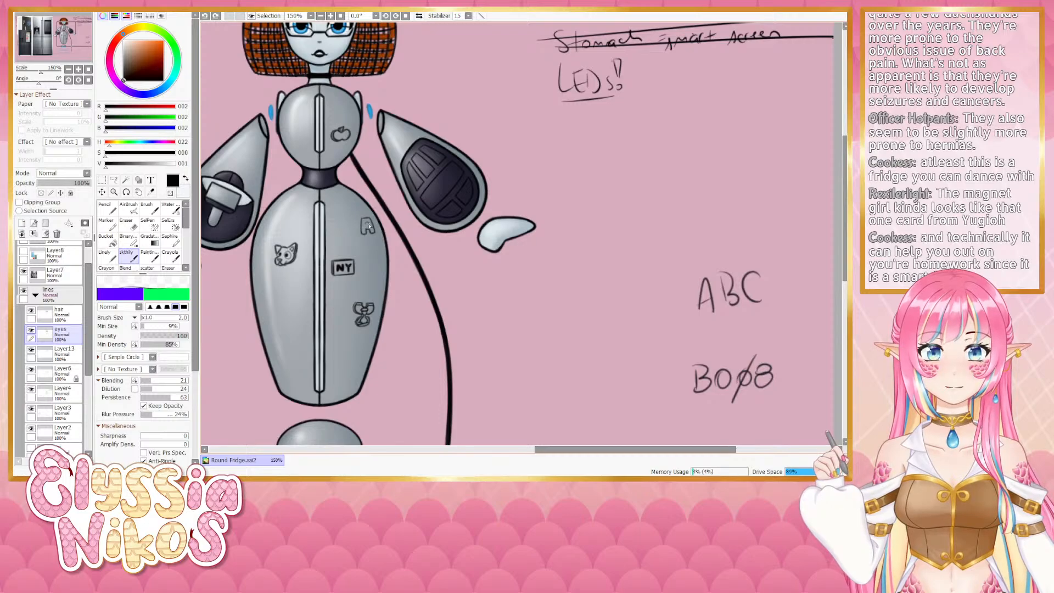
drag(369, 226, 366, 224)
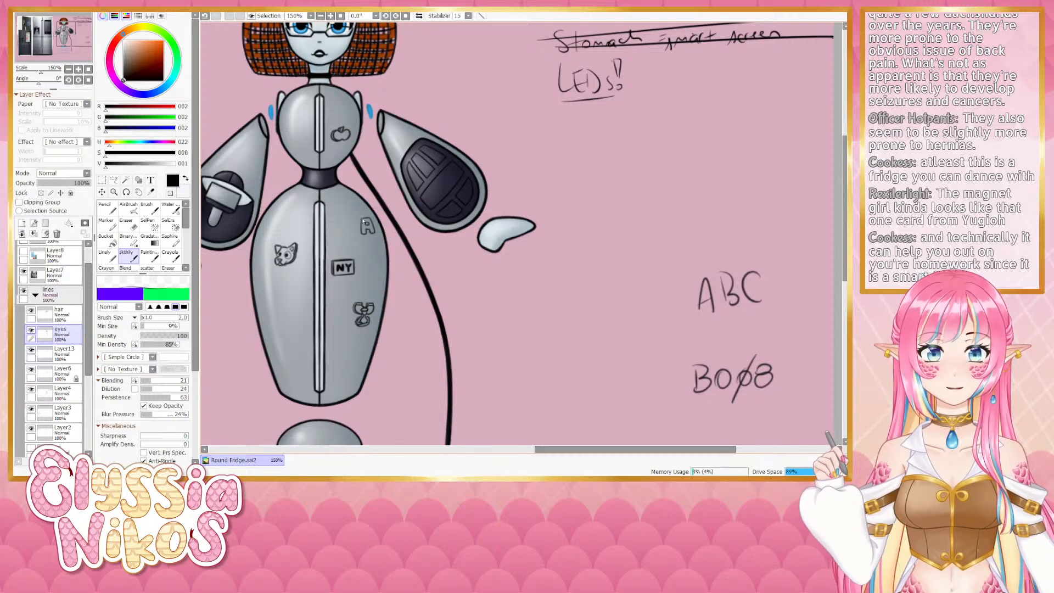
key(ctrl+z)
drag(367, 226, 361, 232)
key(ctrl+z)
key(ctrl+z)
key(ctrl+z)
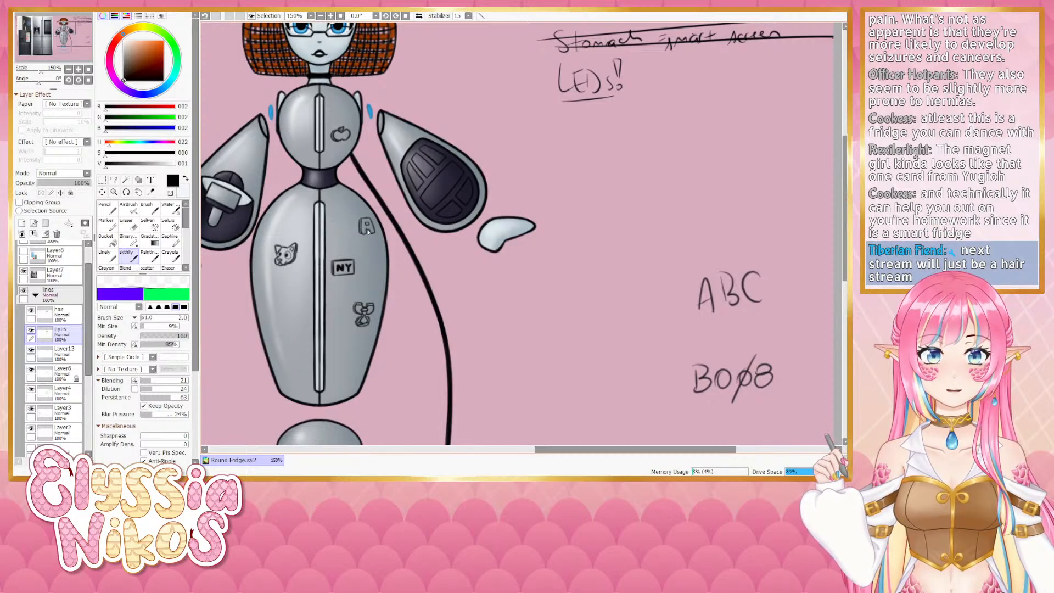
- Draw a small icon on the lower left of the robot's body beside the centre stripe, redrawing it several times
mouse_move(349, 273)
mouse_down()
mouse_move(388, 219)
mouse_move(372, 237)
mouse_up()
key(ctrl+z)
drag(392, 196, 393, 198)
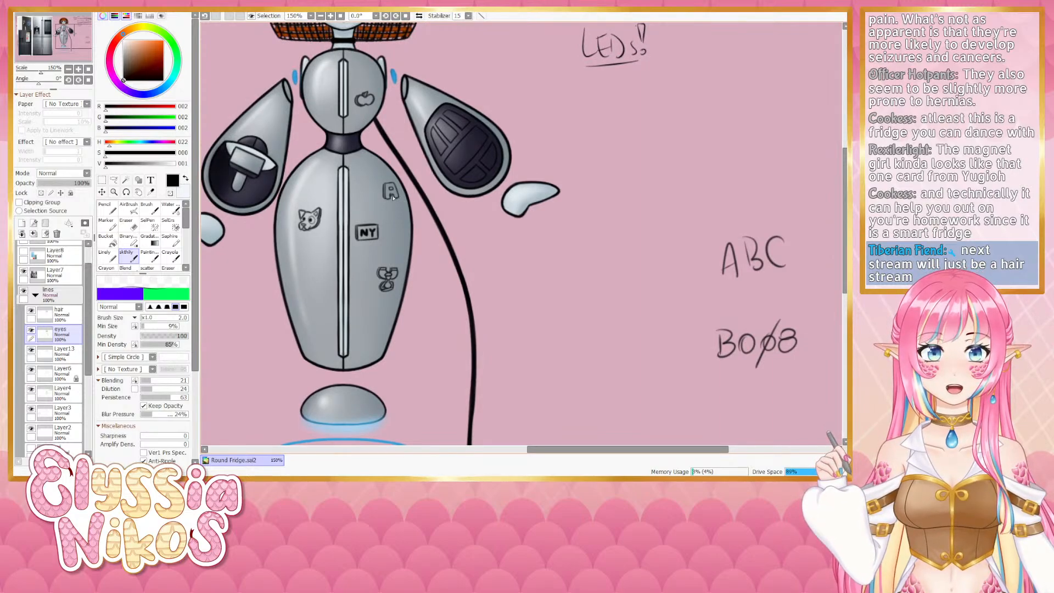
drag(332, 309, 344, 214)
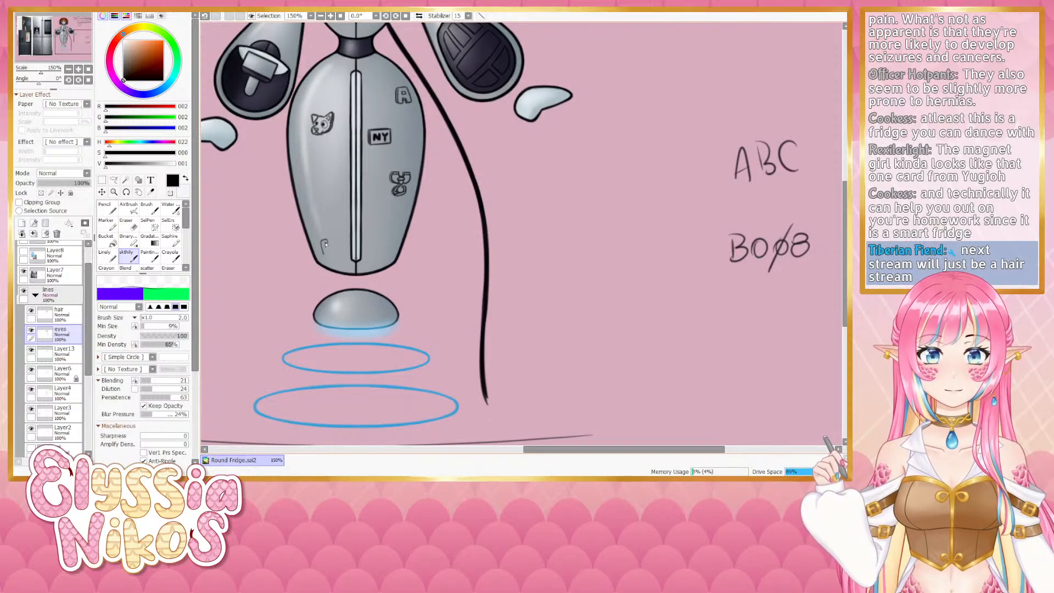
key(ctrl+z)
drag(322, 240, 328, 240)
key(ctrl+z)
key(ctrl+z)
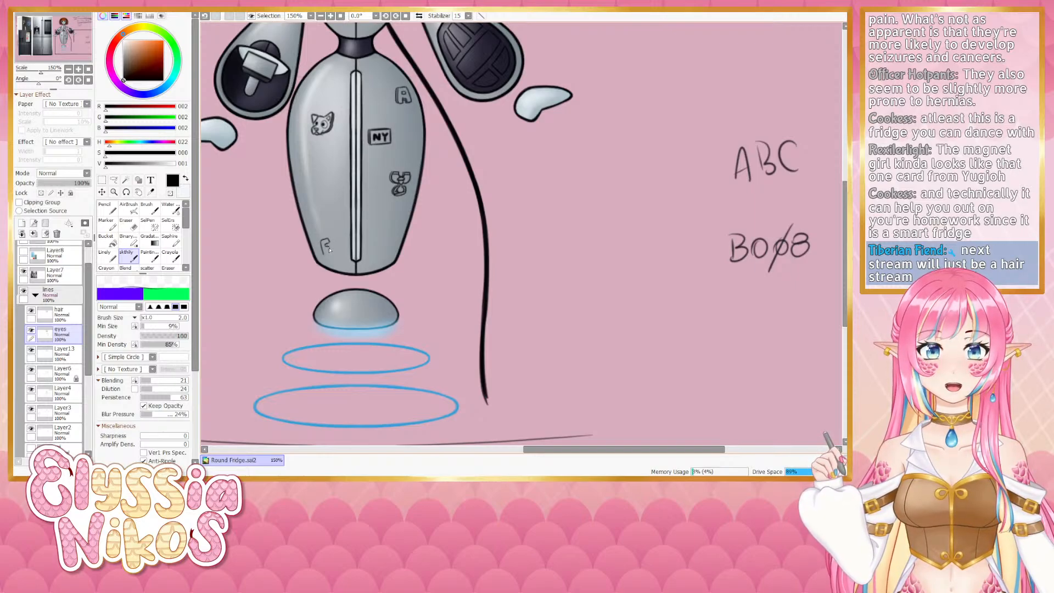
key(ctrl+z)
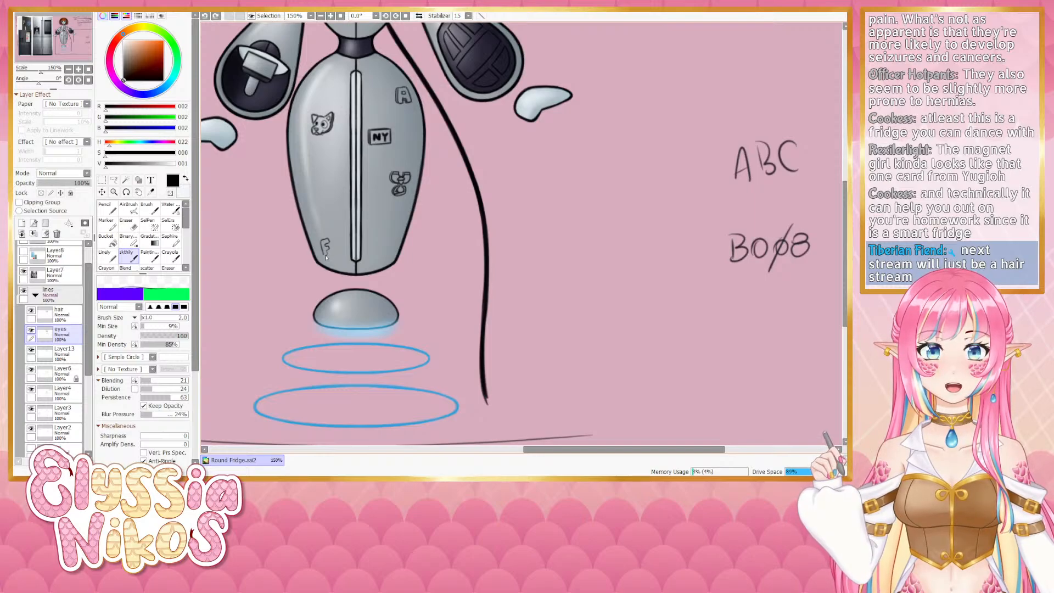
drag(325, 256, 322, 244)
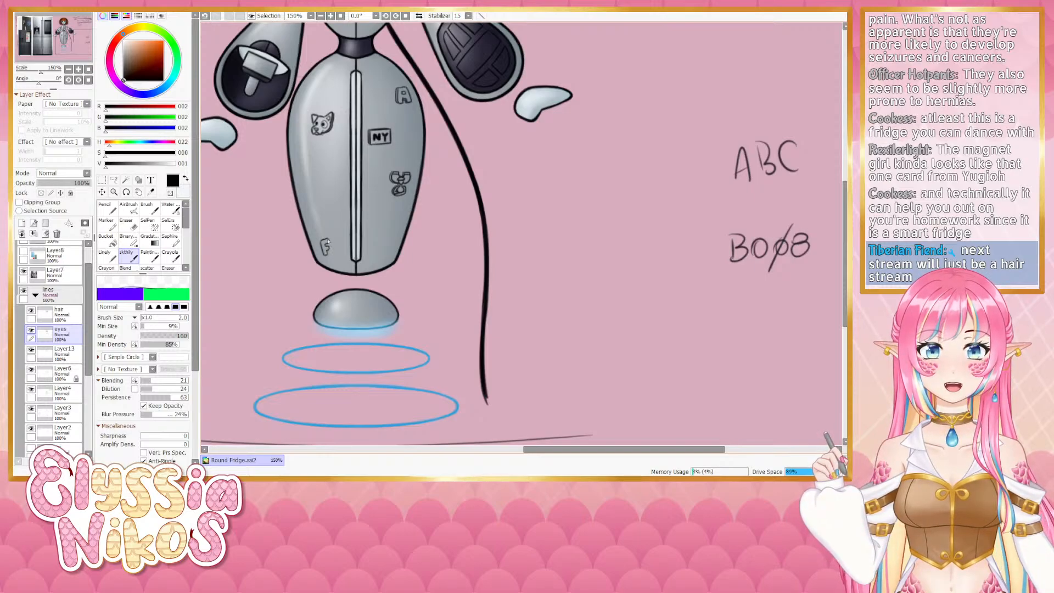
key(ctrl+z)
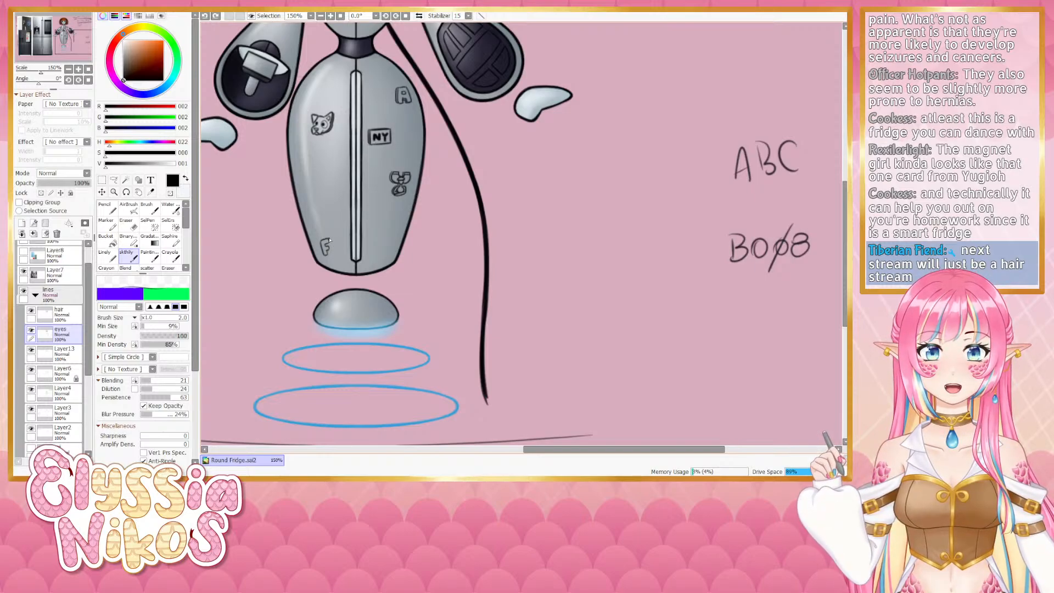
drag(329, 240, 331, 243)
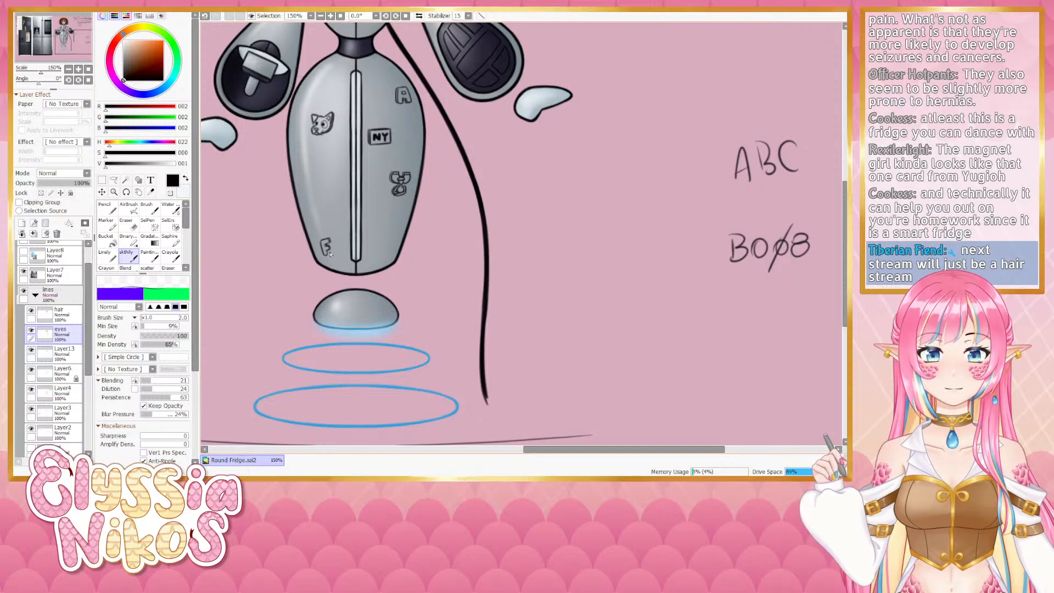
key(ctrl+z)
key(ctrl+z)
drag(331, 249, 330, 249)
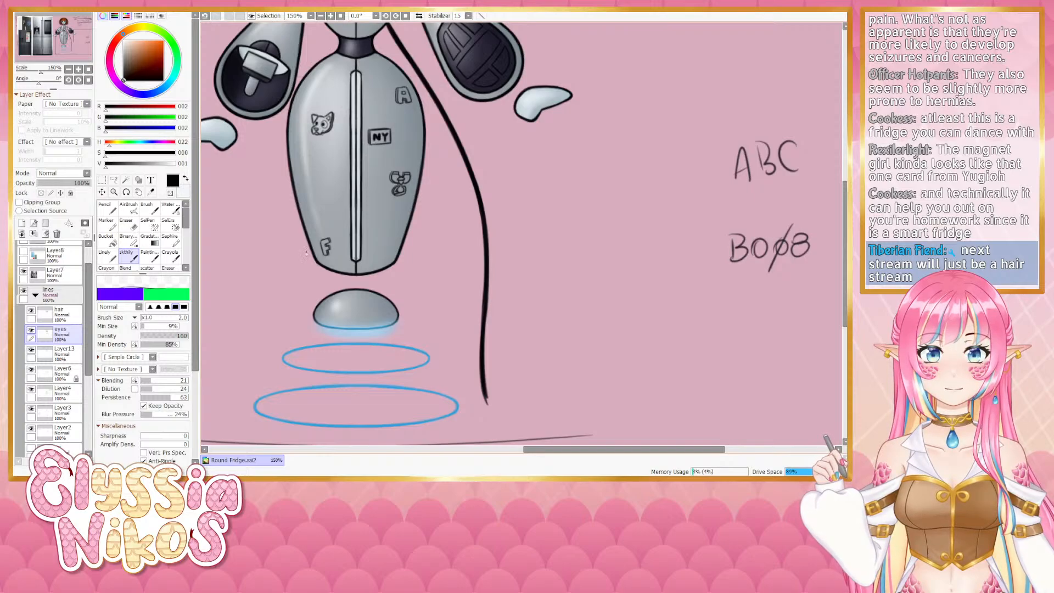
key(ctrl+z)
drag(331, 248, 328, 255)
key(ctrl+z)
key(ctrl+z)
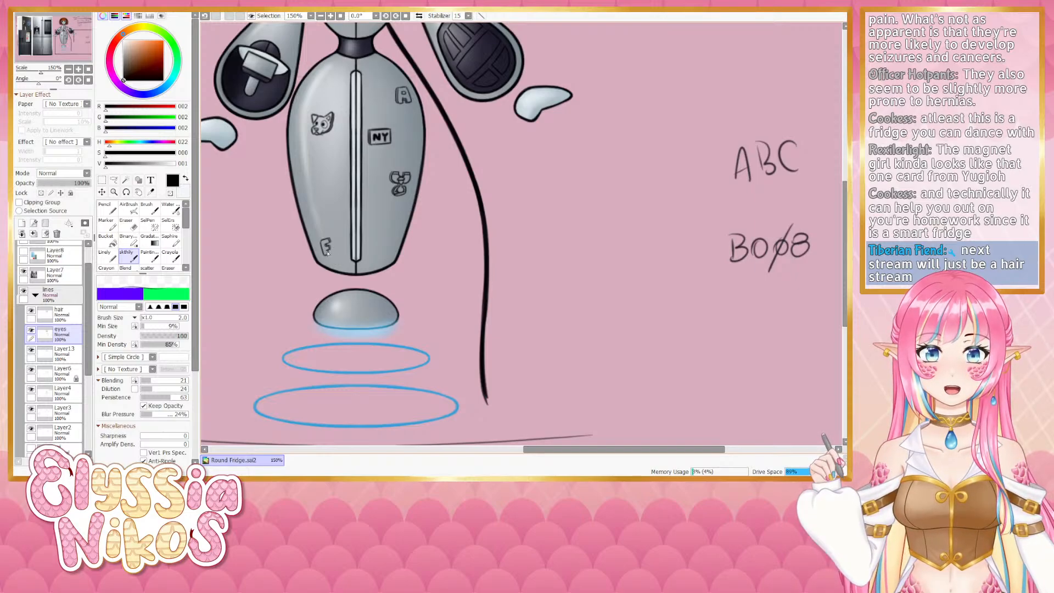
- Try a stroke on the robot's upper chest and undo it
scroll(379, 186, up, 3)
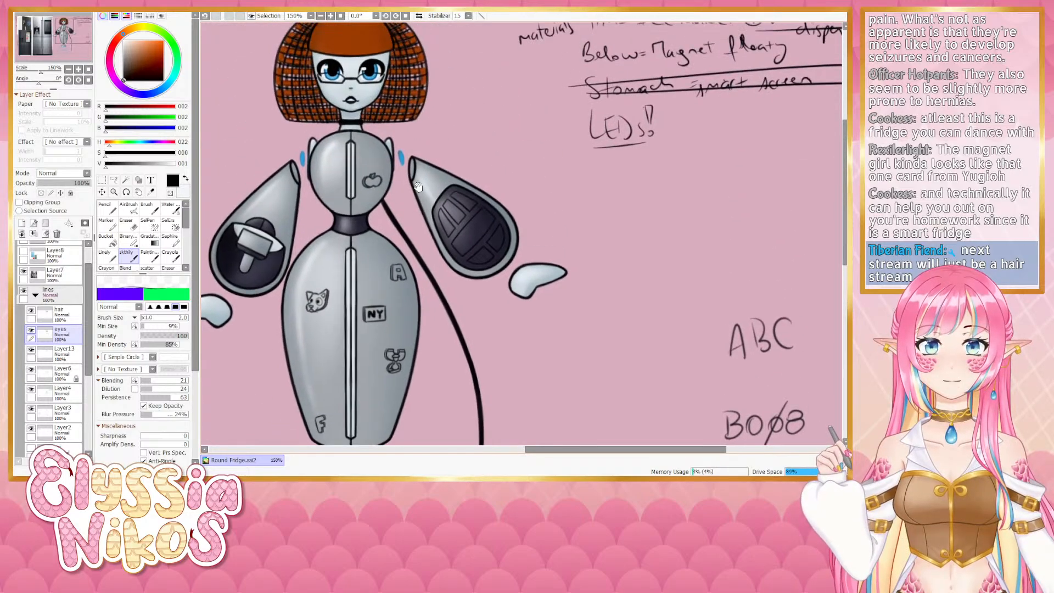
drag(411, 221, 448, 231)
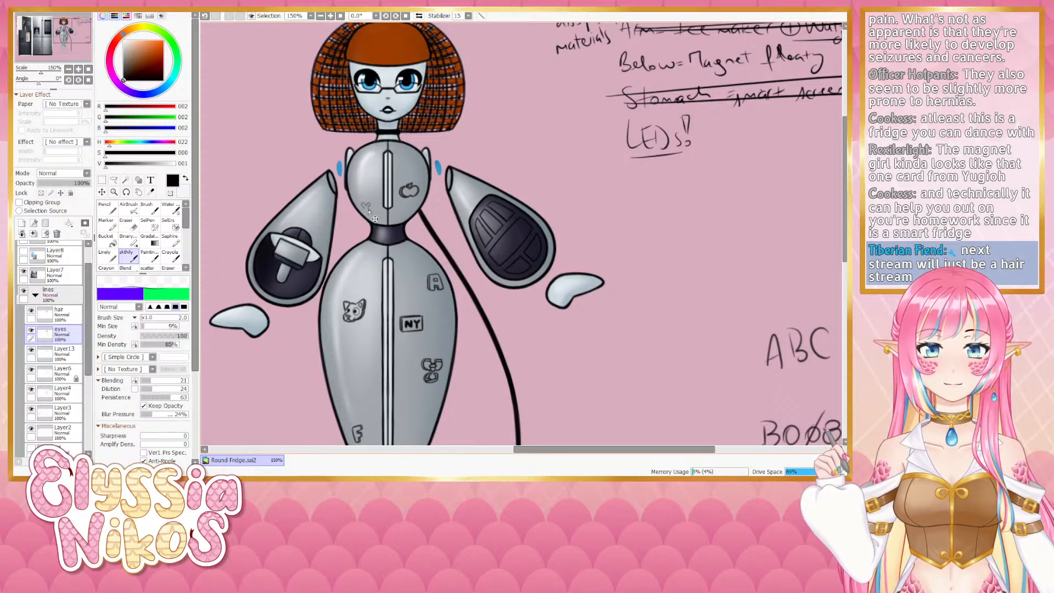
key(ctrl+z)
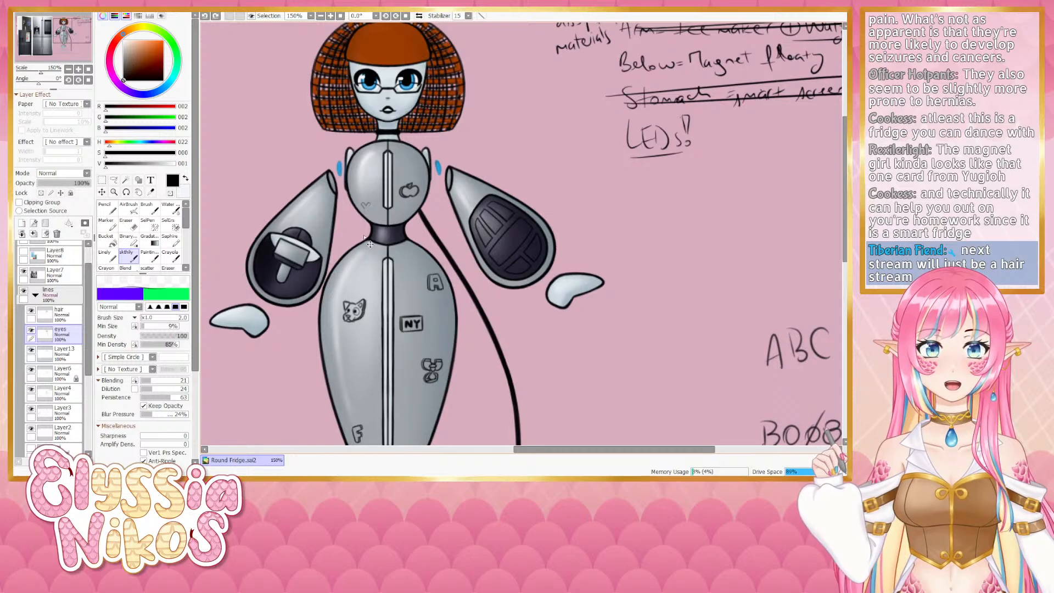
- Turn on the symmetric ruler and try drawing a small X symbol above the head, undoing each attempt
drag(88, 276, 85, 249)
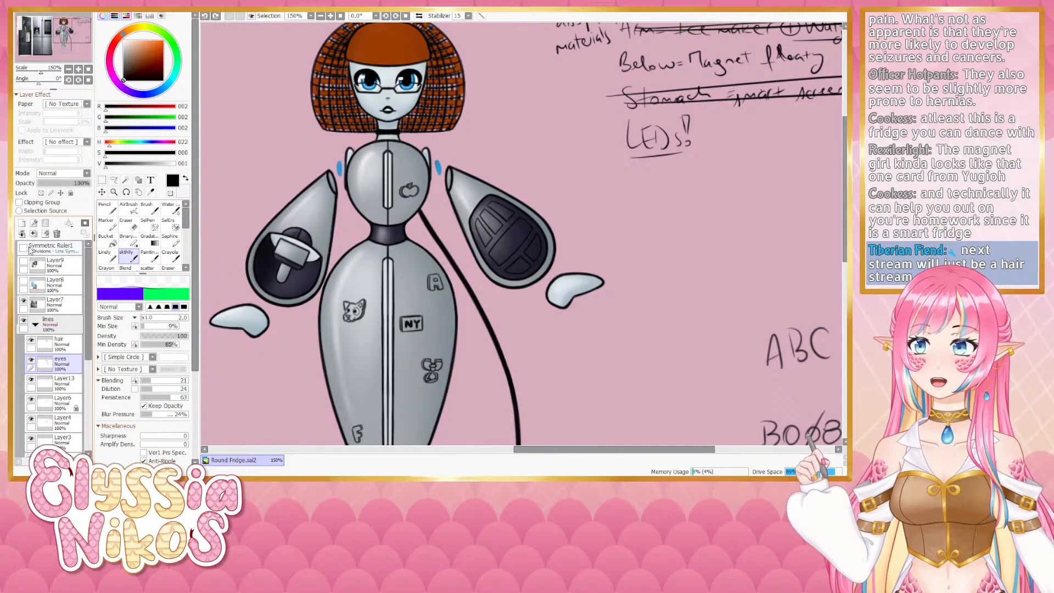
click(24, 248)
drag(373, 105, 372, 335)
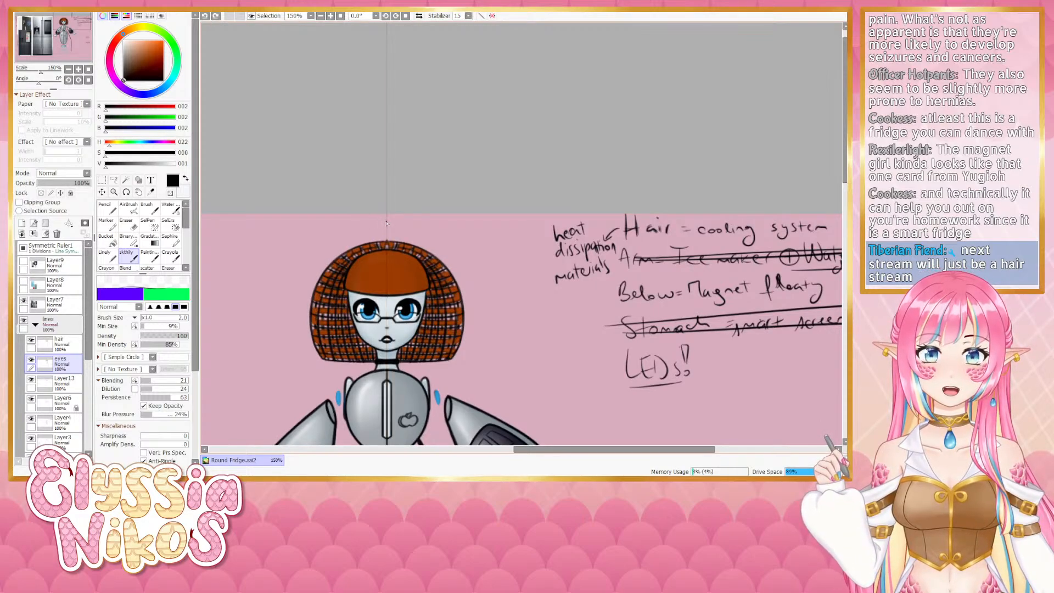
drag(381, 222, 384, 226)
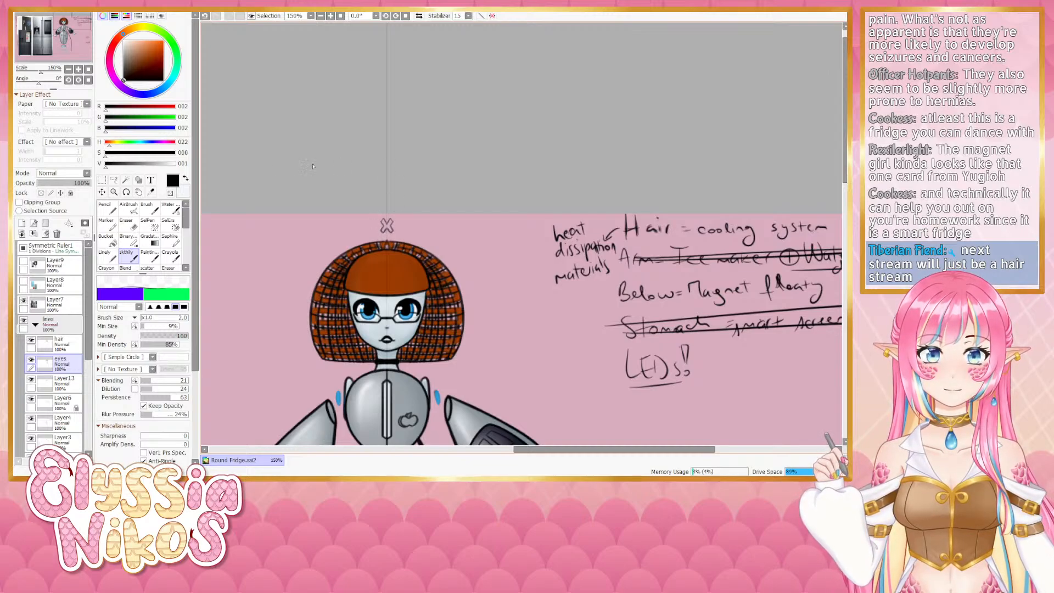
key(ctrl+z)
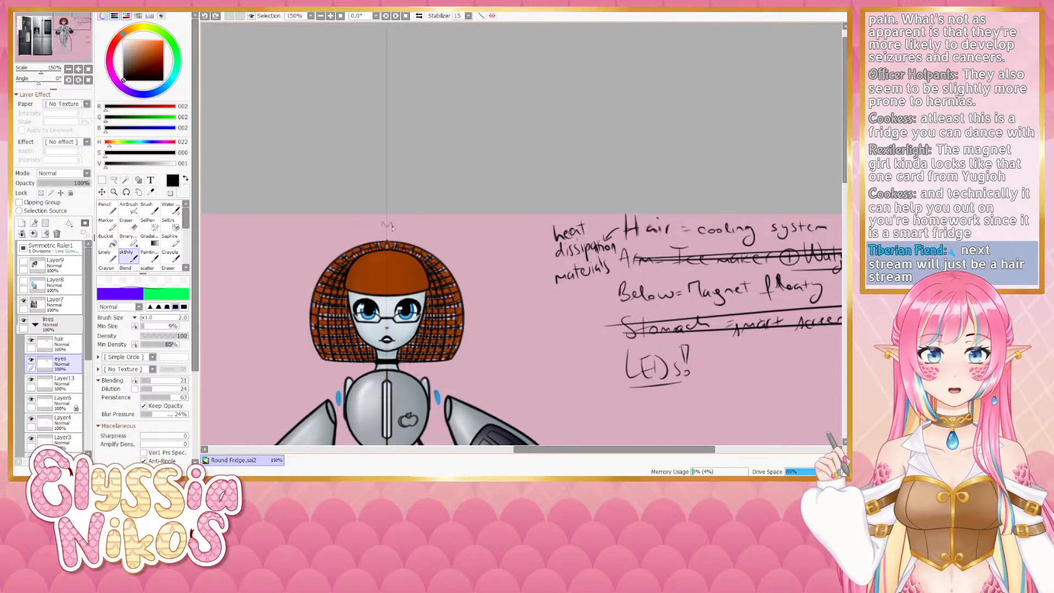
drag(389, 230, 390, 231)
key(ctrl+z)
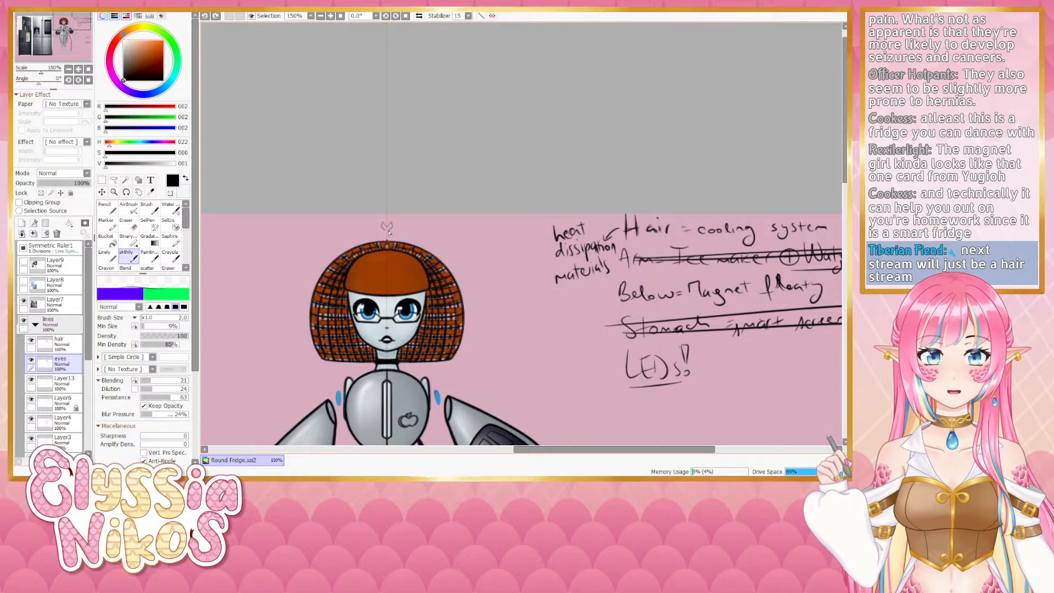
key(ctrl+z)
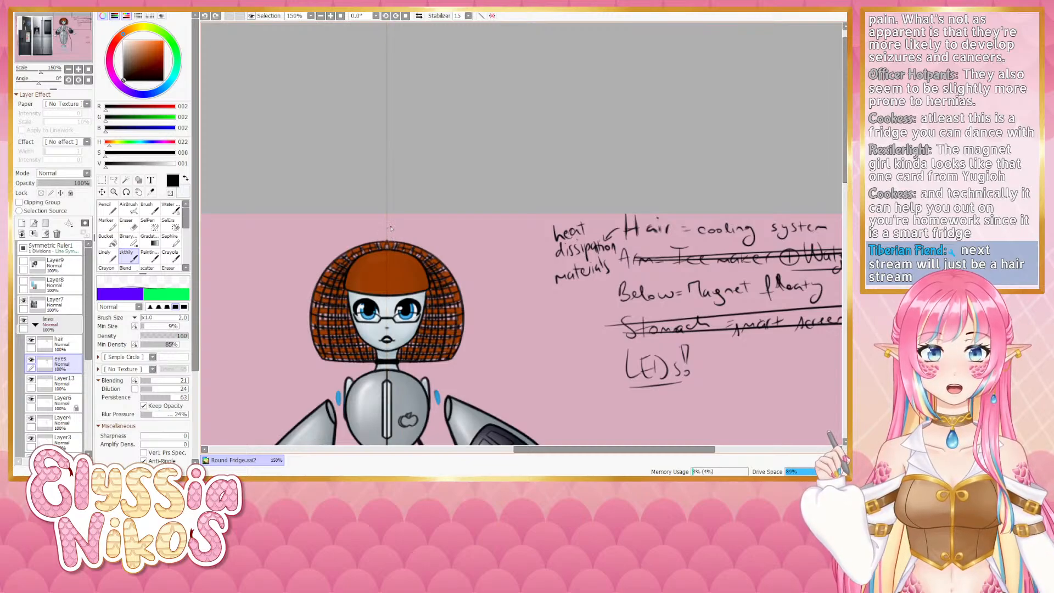
drag(390, 228, 391, 236)
key(ctrl+z)
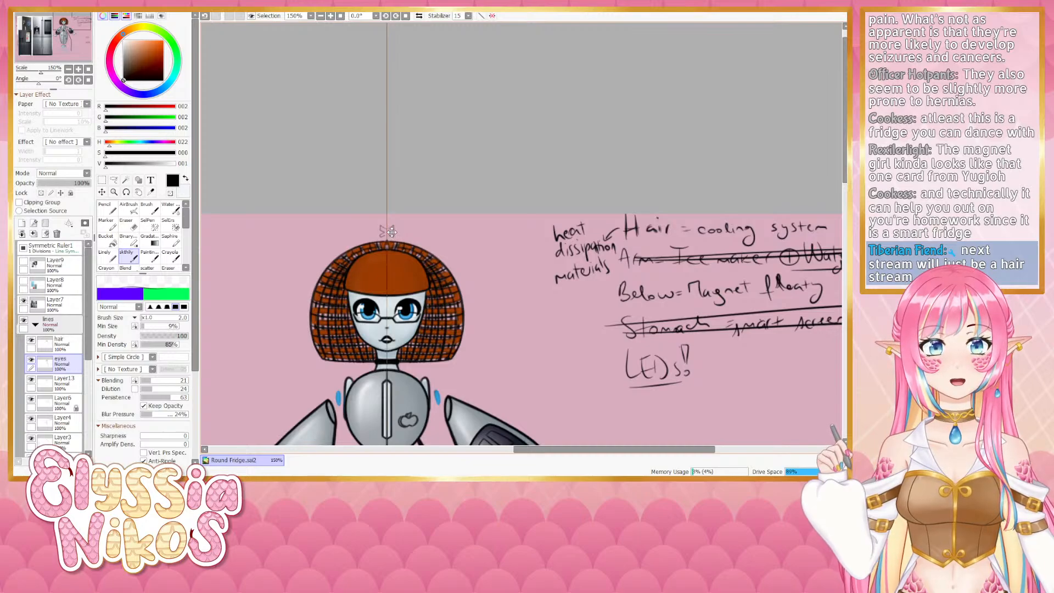
key(ctrl+z)
drag(393, 228, 394, 227)
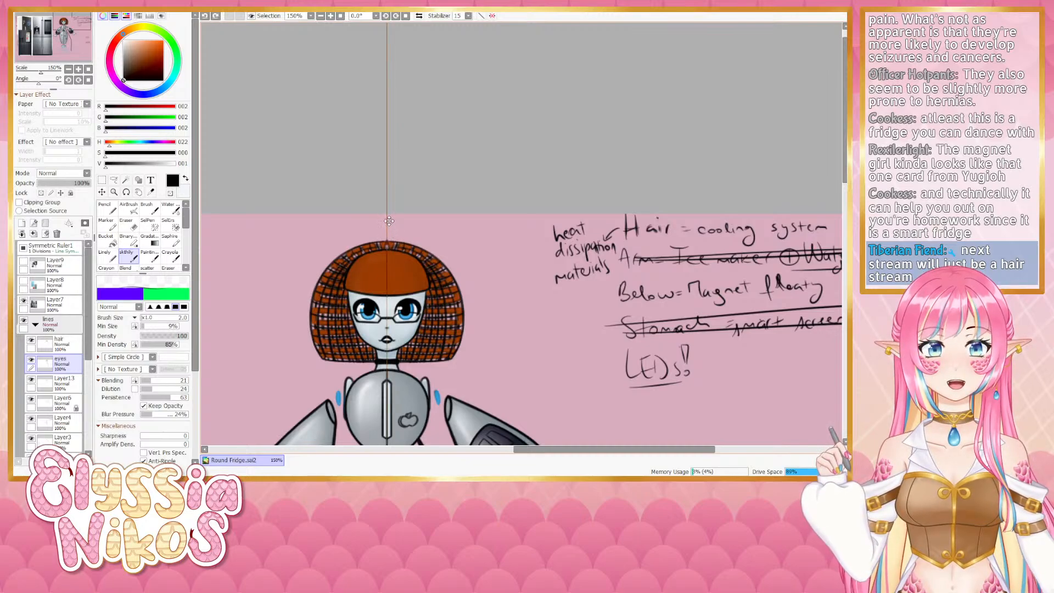
key(ctrl+z)
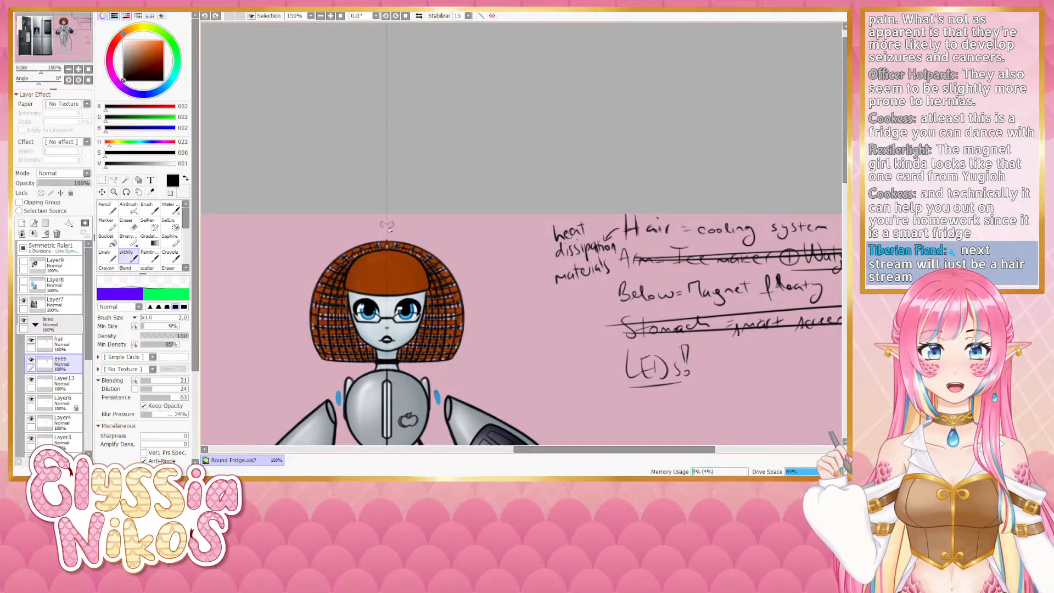
click(390, 228)
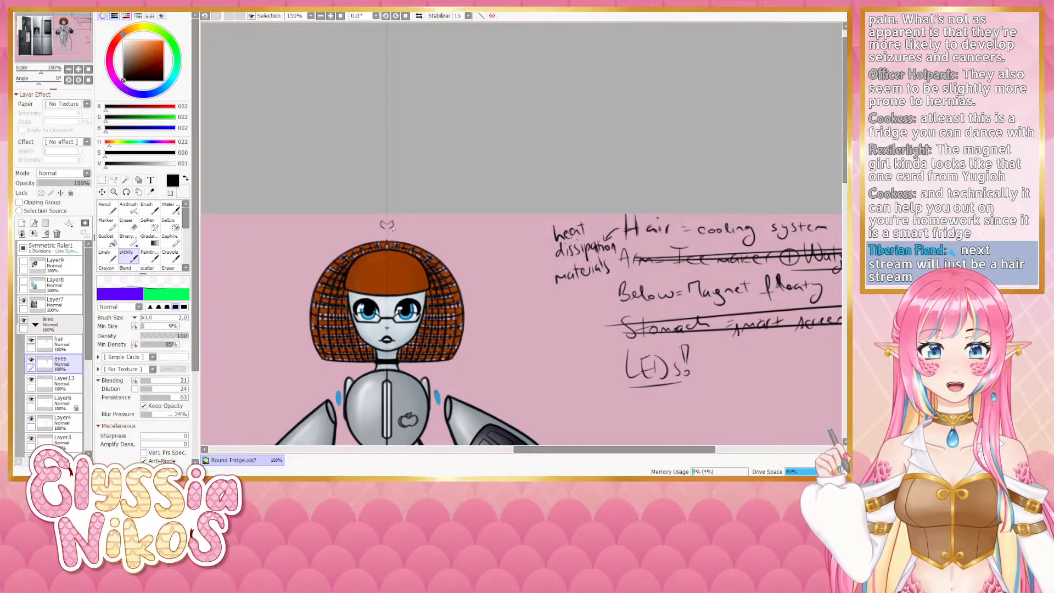
key(ctrl+z)
drag(394, 227, 391, 230)
key(ctrl+z)
key(ctrl+z)
key(ctrl+z)
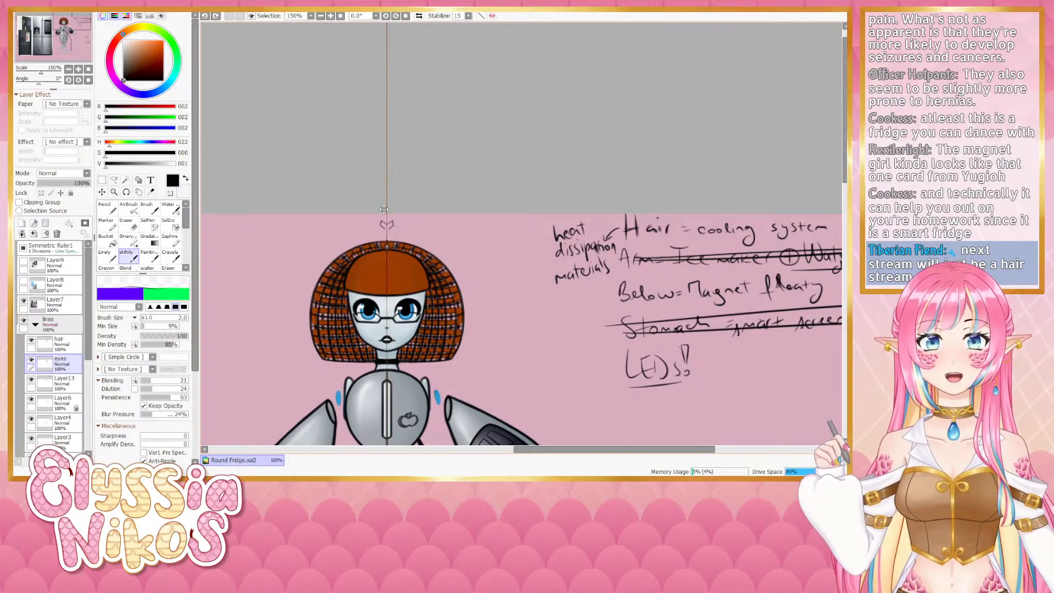
- Draw a symmetric X symbol above the head and go over it again with a smaller brush
drag(389, 225, 385, 230)
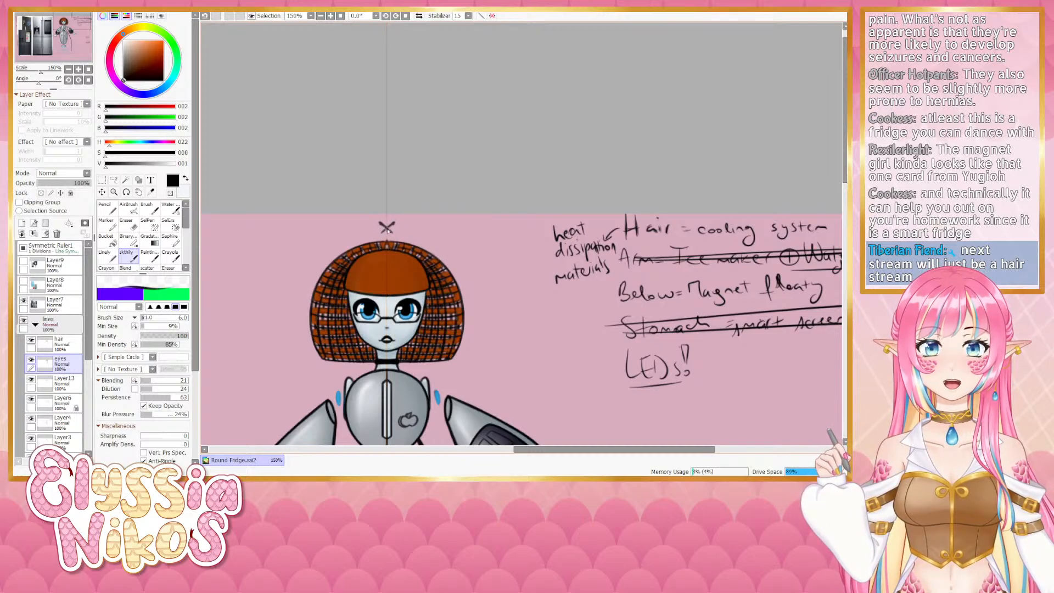
key(bracketleft)
key(bracketleft)
key(bracketleft)
key(bracketleft)
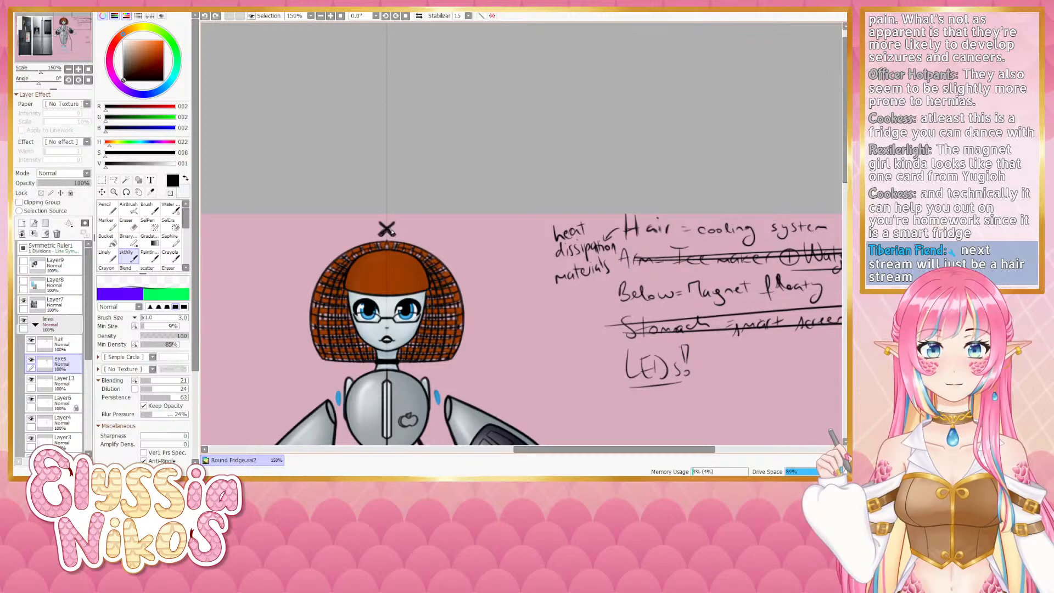
drag(392, 232, 394, 229)
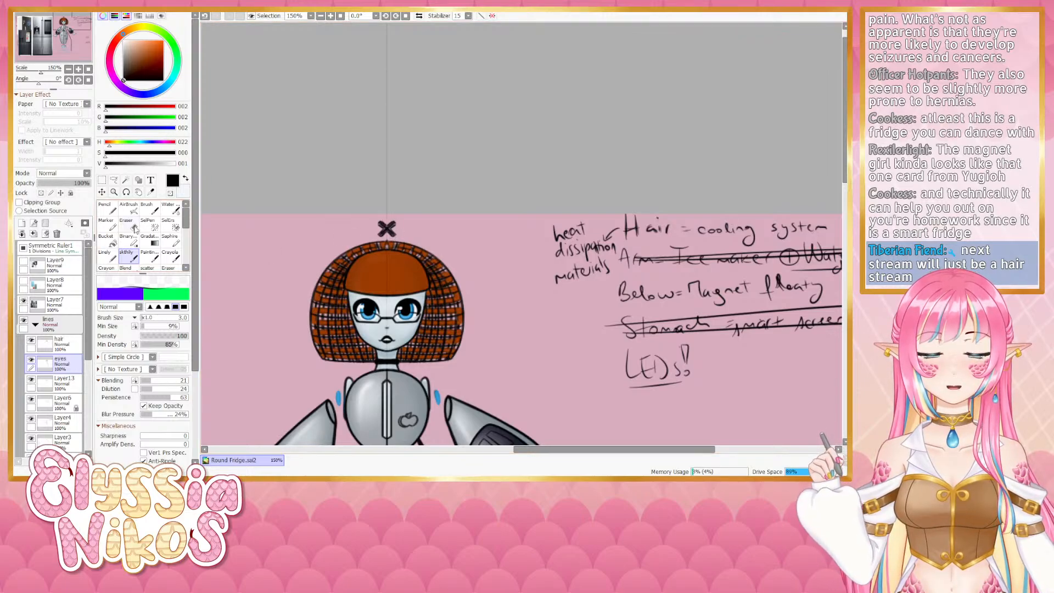
key(e)
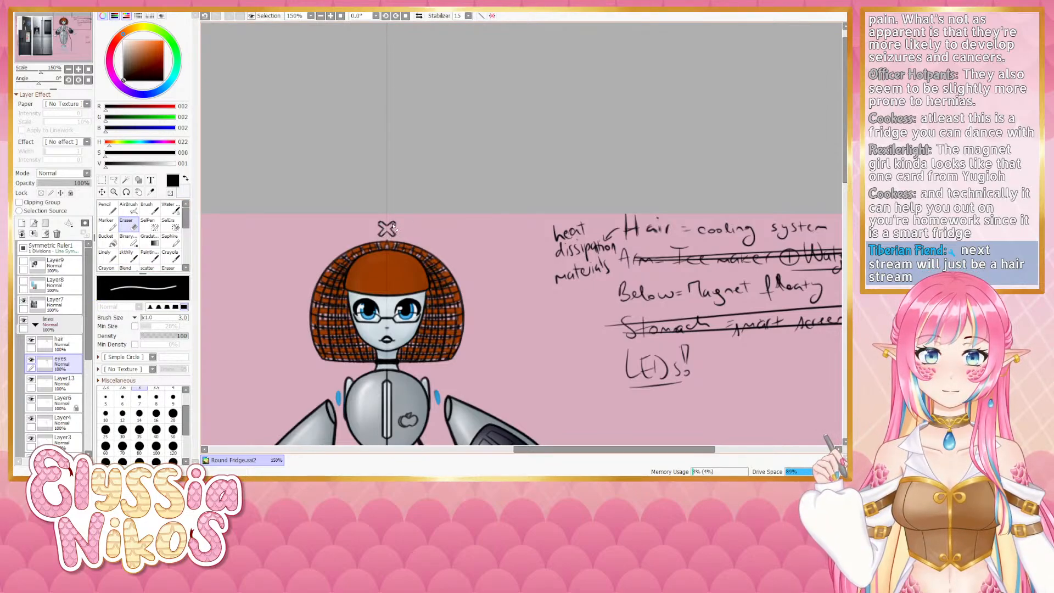
key(e)
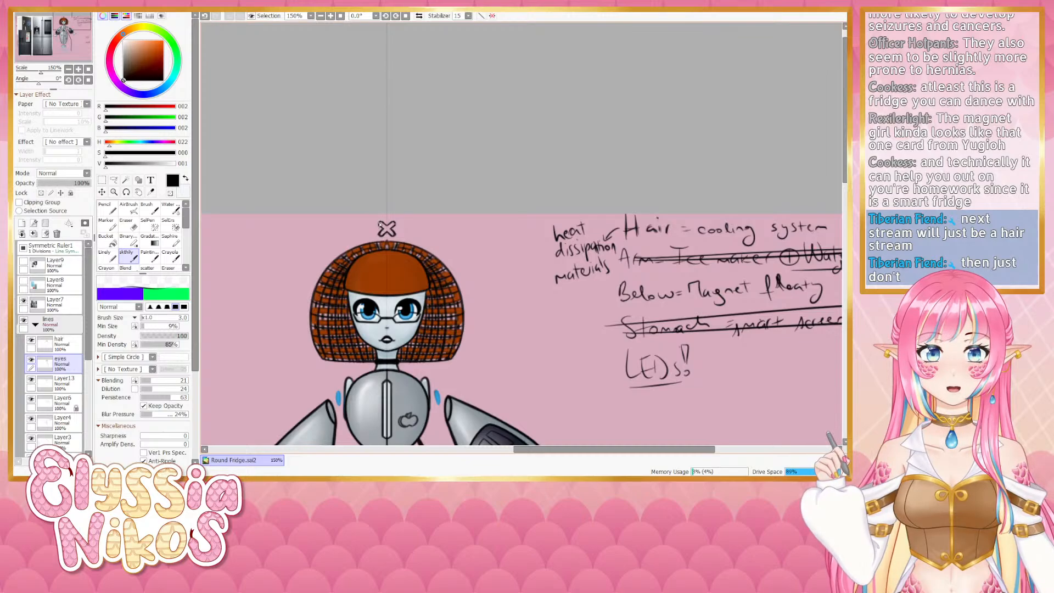
key(e)
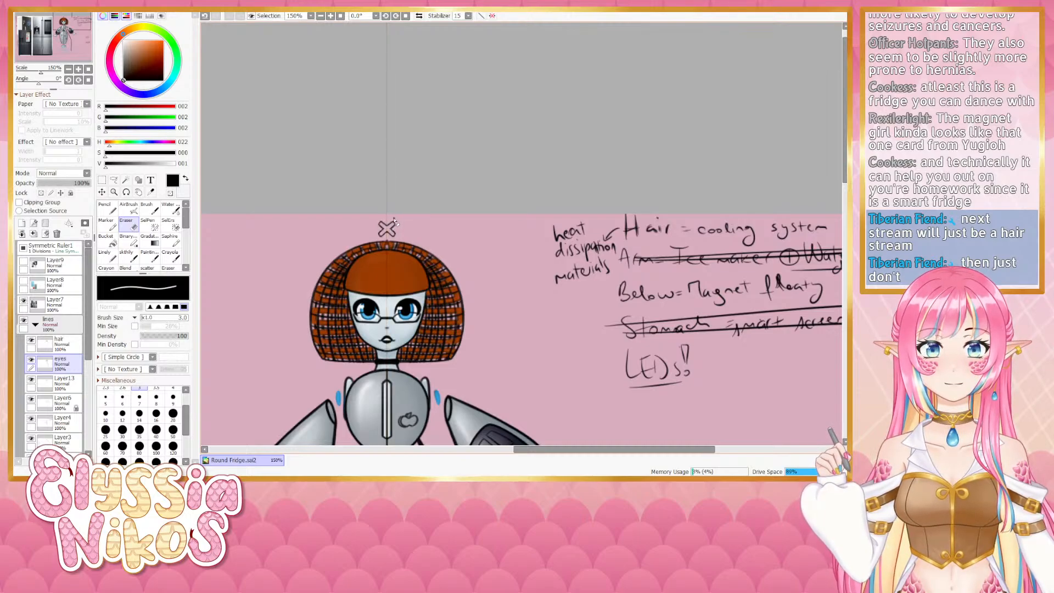
click(129, 257)
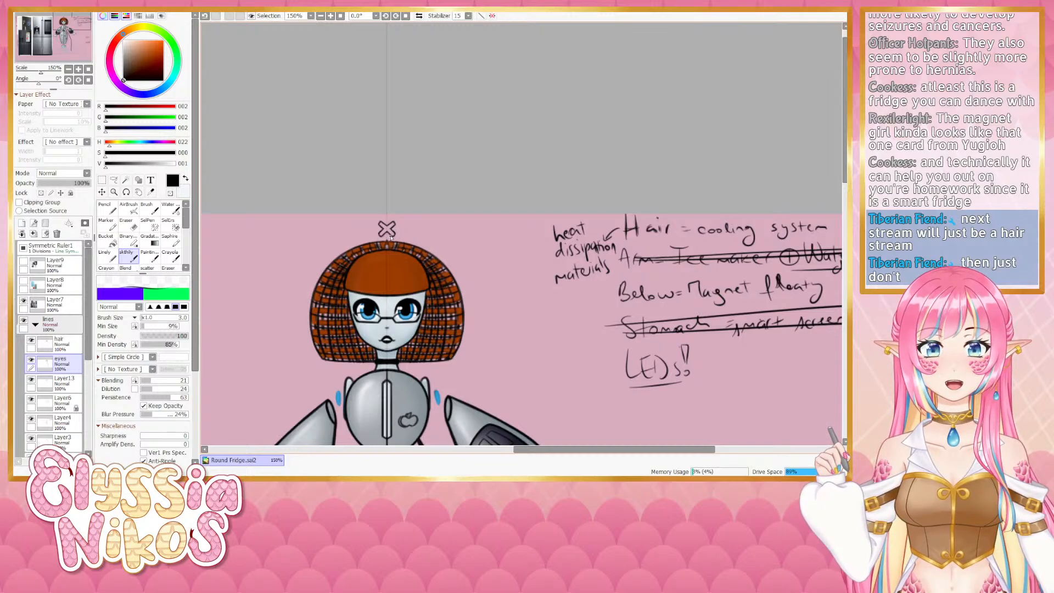
- Lasso the X symbol and move it onto the robot's upper chest left of the centre stripe, confirming the transform
key(a)
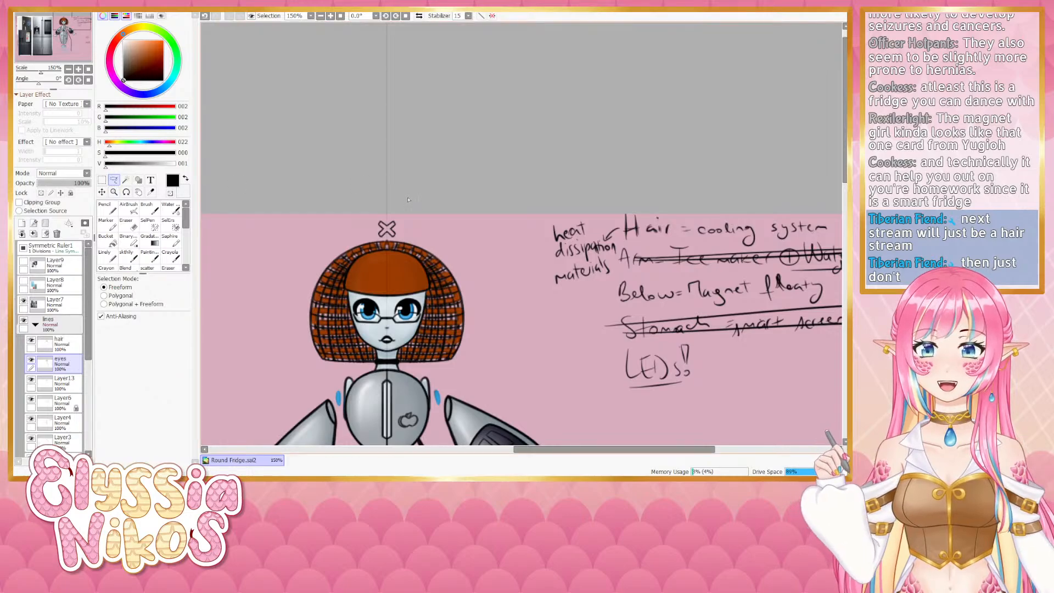
mouse_move(408, 199)
mouse_down()
mouse_move(366, 232)
mouse_move(396, 243)
mouse_move(413, 209)
mouse_up()
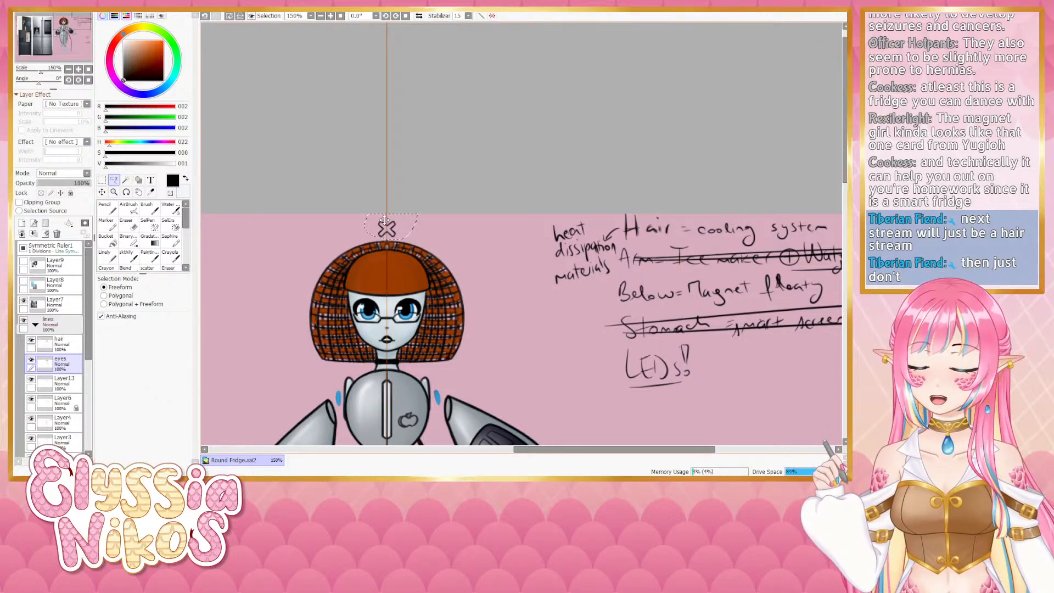
key(ctrl+t)
drag(385, 220, 368, 416)
drag(369, 415, 397, 218)
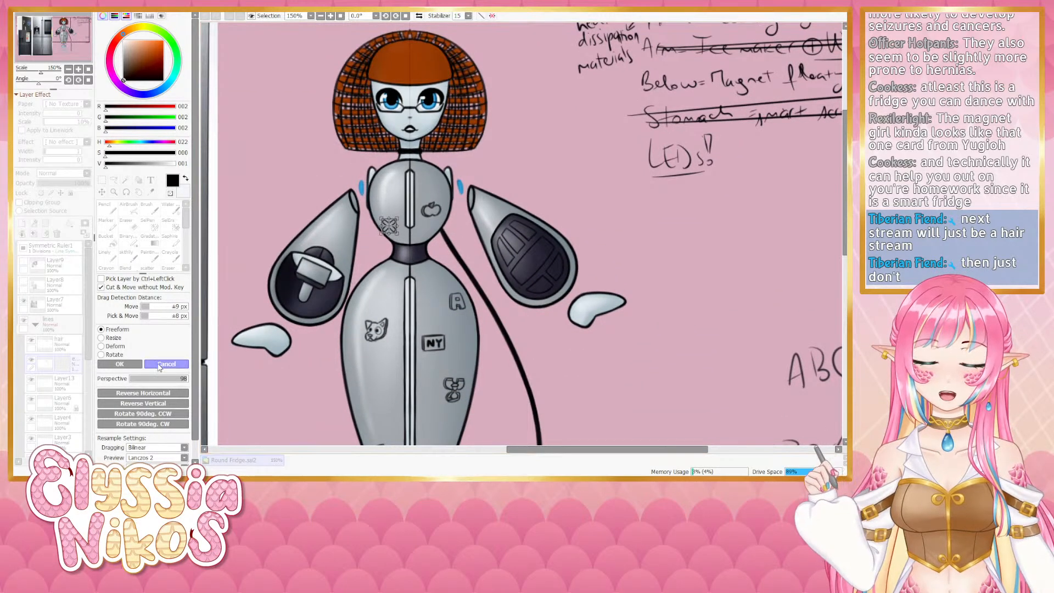
click(120, 347)
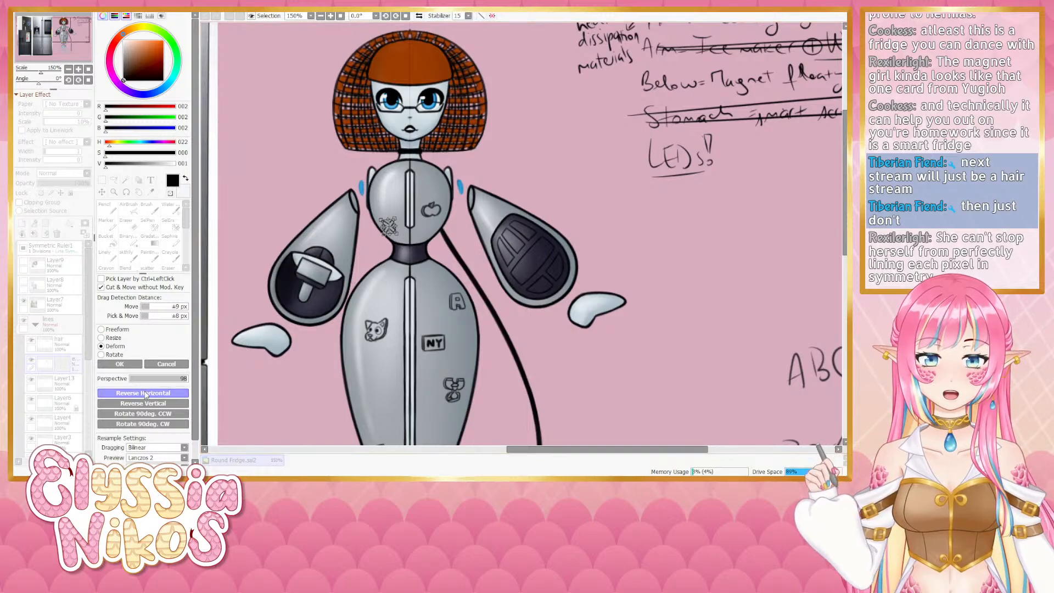
click(131, 365)
click(101, 192)
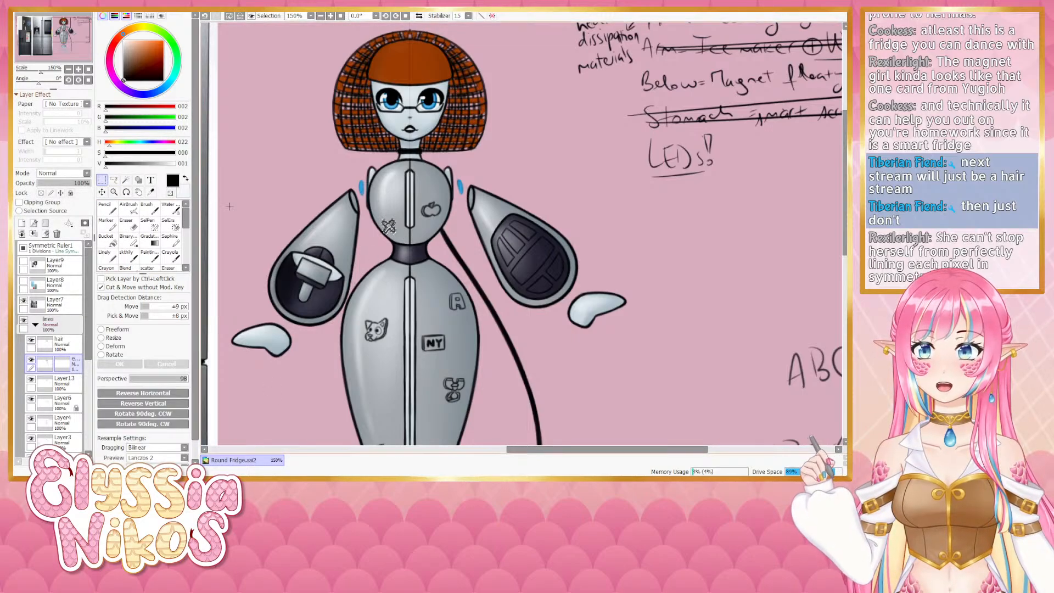
- Try short strokes beside the X symbol on the robot's upper chest, undoing each one
click(127, 254)
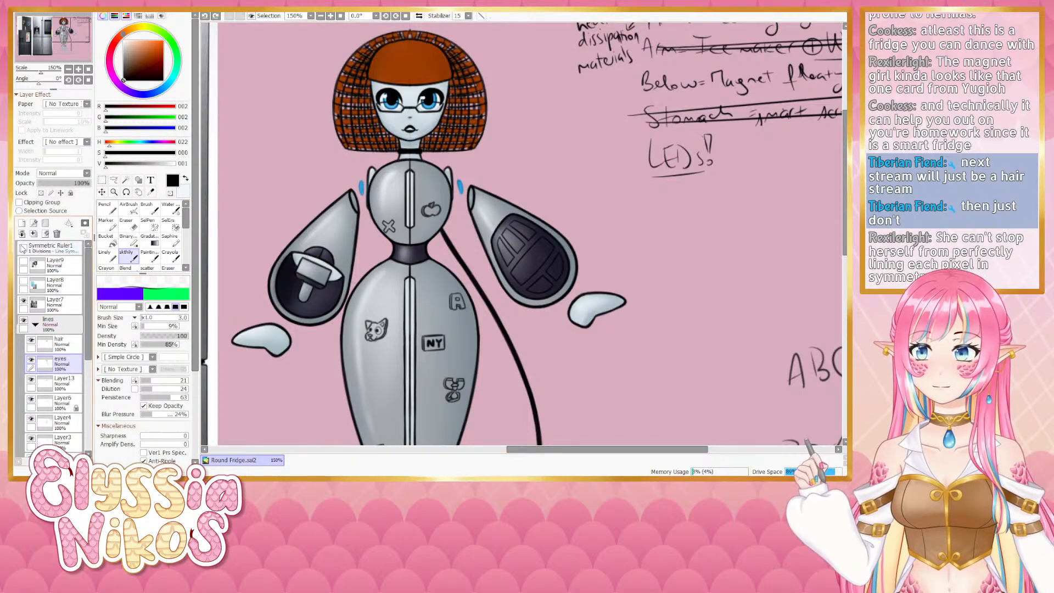
drag(385, 222, 390, 226)
key(ctrl+z)
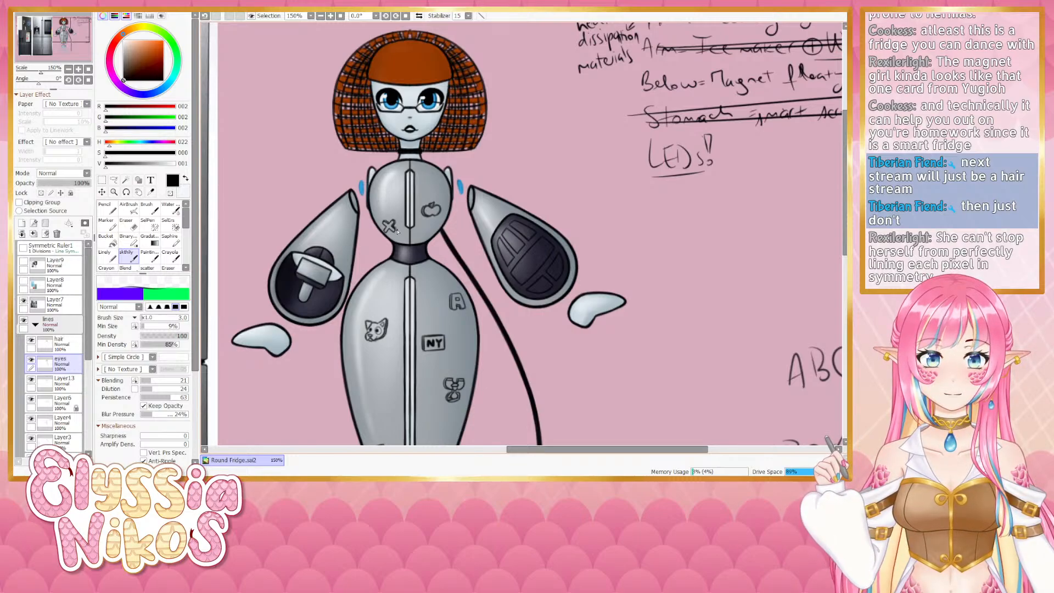
key(ctrl+z)
drag(397, 232, 394, 229)
key(ctrl+z)
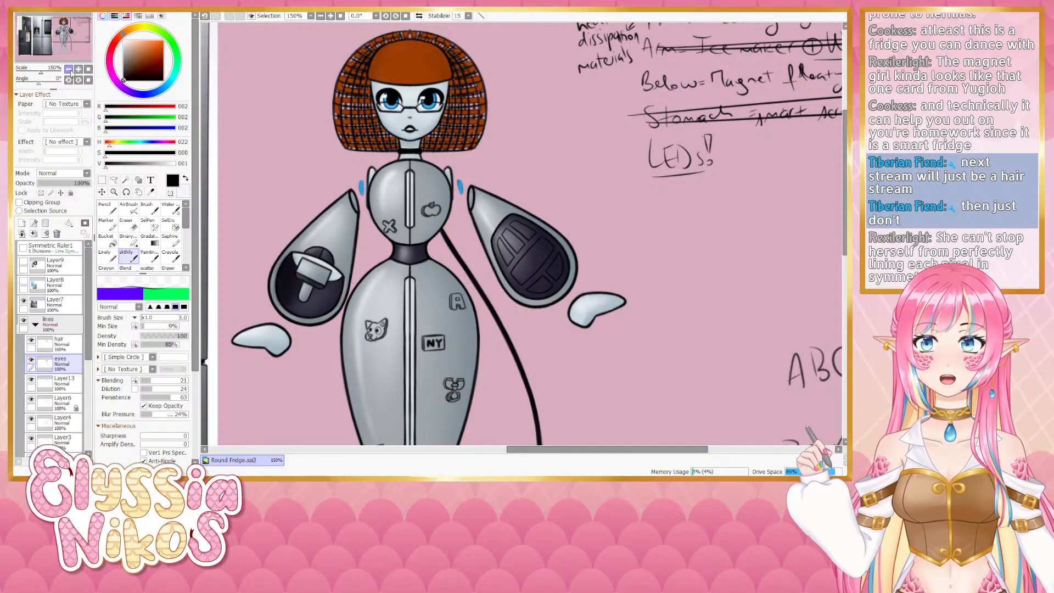
- Zoom out and erase the ABC and B008 side sketches with a large eraser
click(69, 70)
drag(400, 215, 329, 198)
drag(358, 162, 328, 101)
click(128, 224)
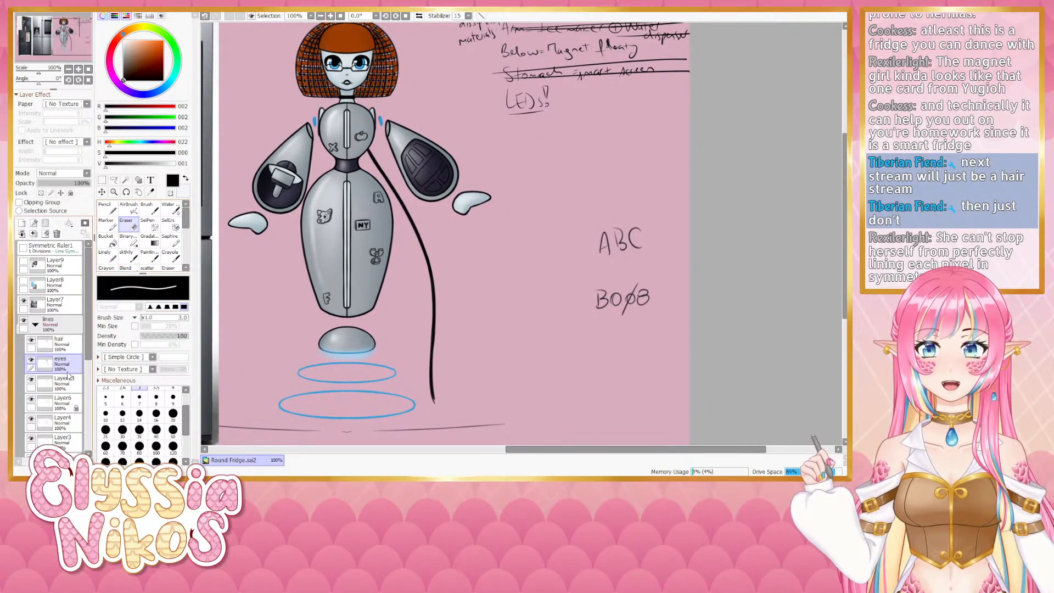
mouse_move(603, 301)
mouse_down()
mouse_move(608, 207)
mouse_move(664, 217)
mouse_up()
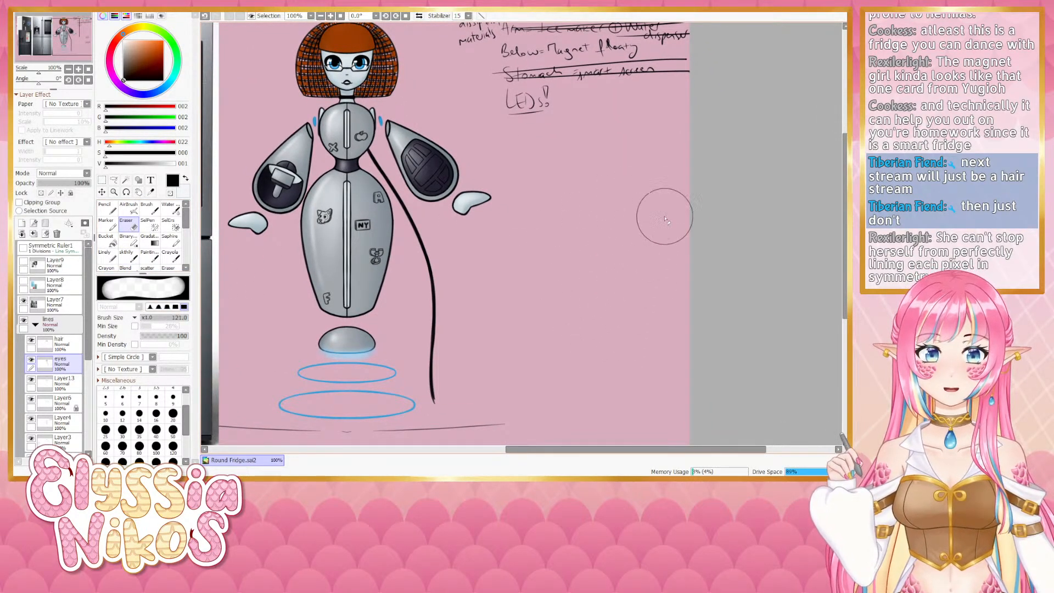
drag(500, 225, 576, 348)
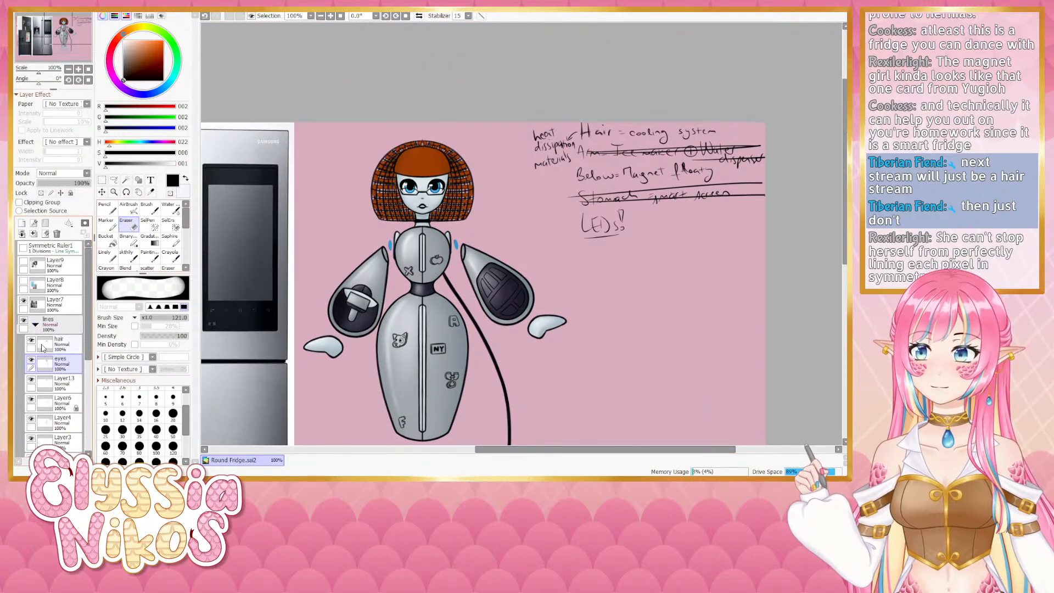
- Toggle layer visibilities inside the lines folder and hide the colour folder so only the line art shows
click(31, 341)
click(31, 341)
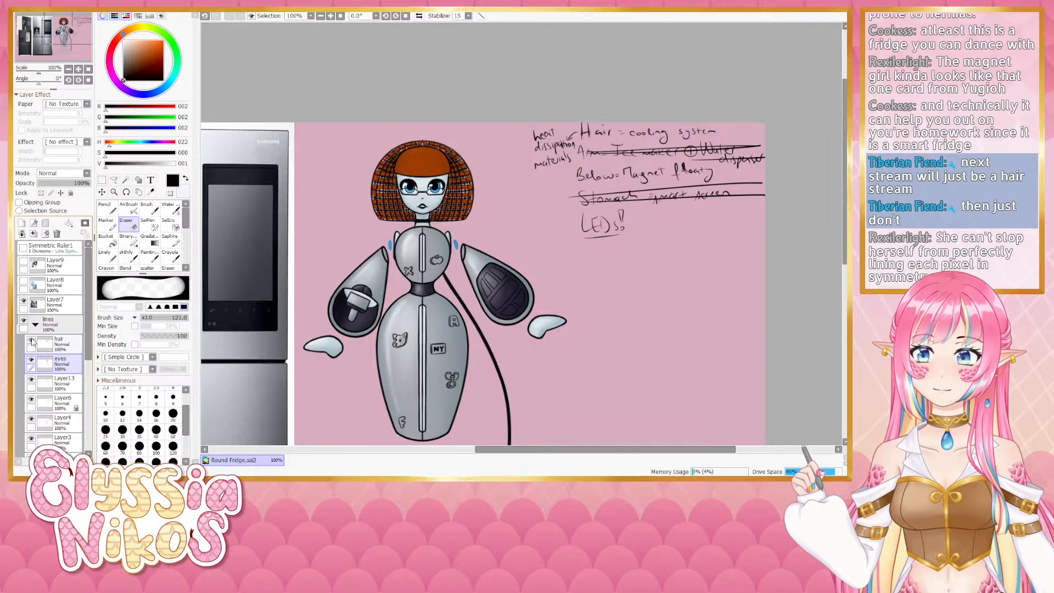
click(31, 342)
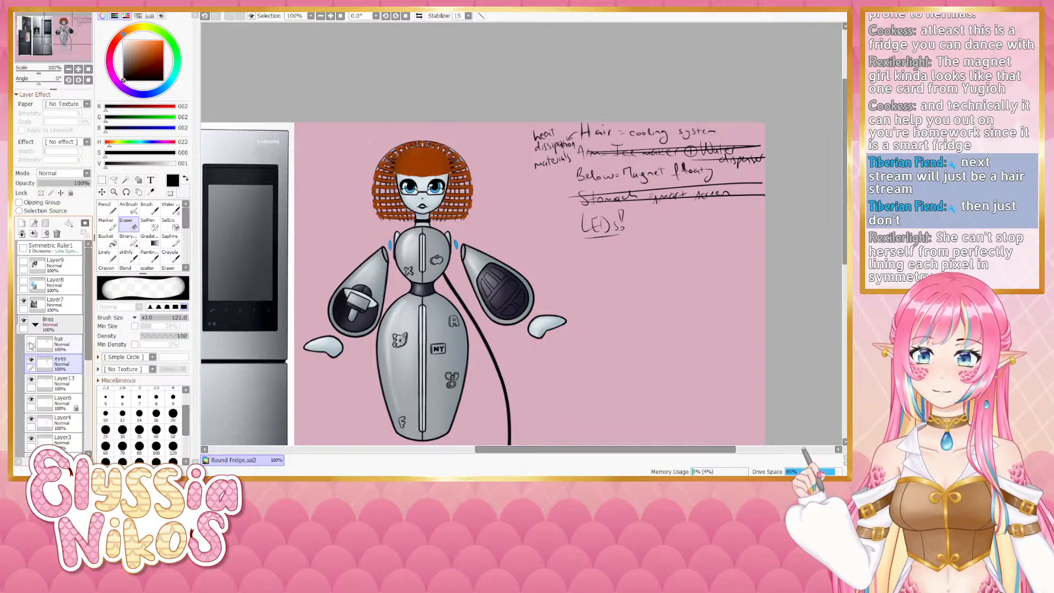
click(32, 379)
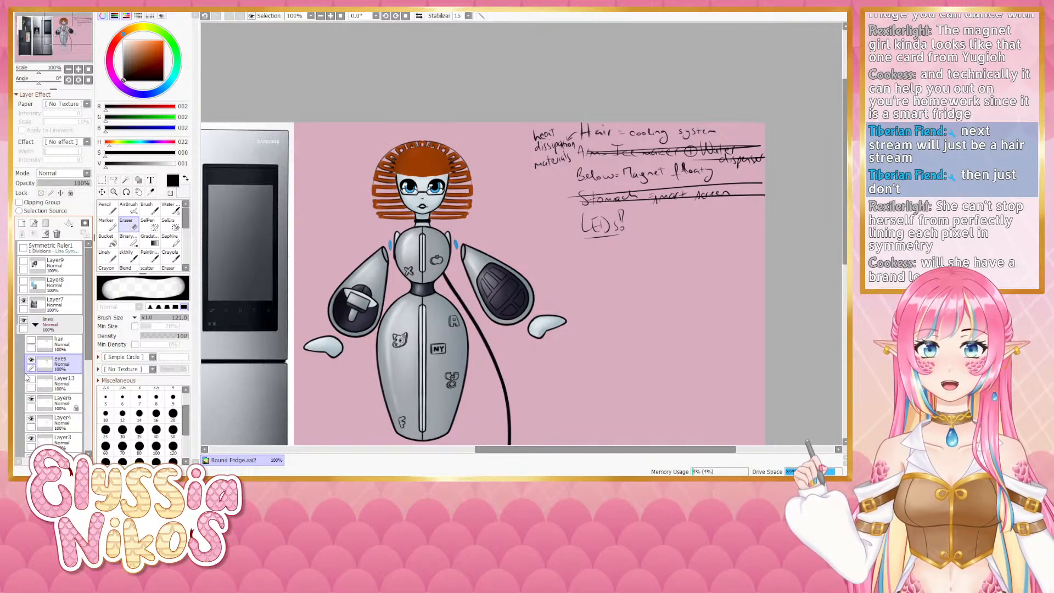
click(31, 361)
click(32, 360)
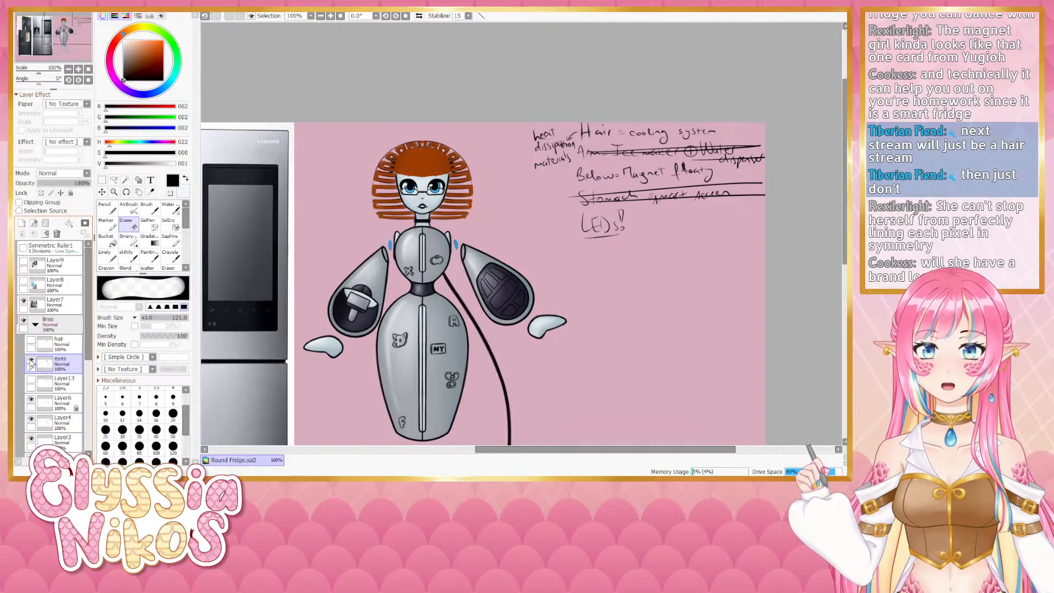
click(31, 361)
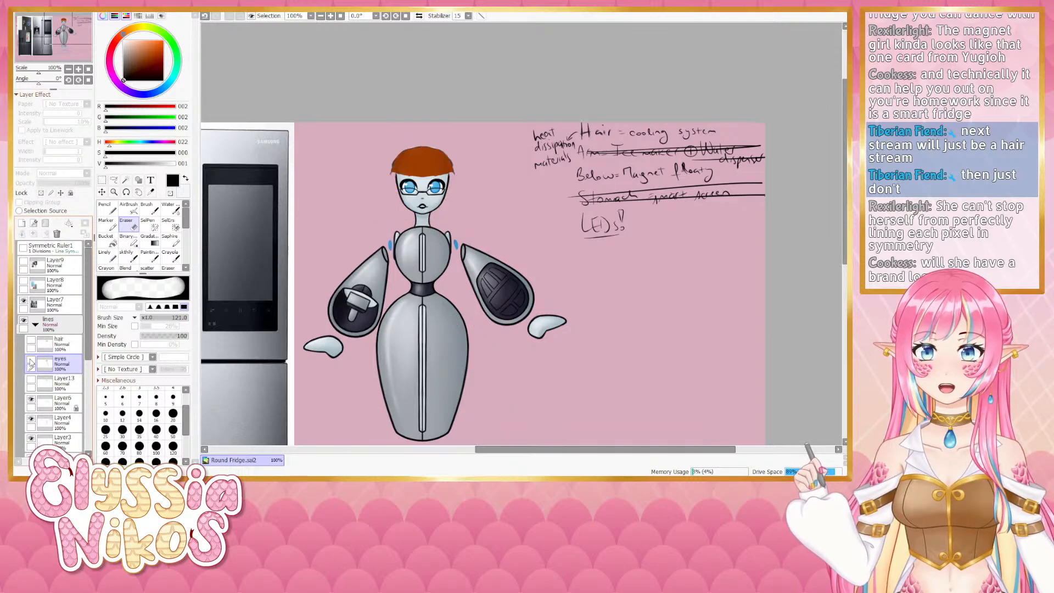
click(31, 399)
click(31, 399)
click(31, 419)
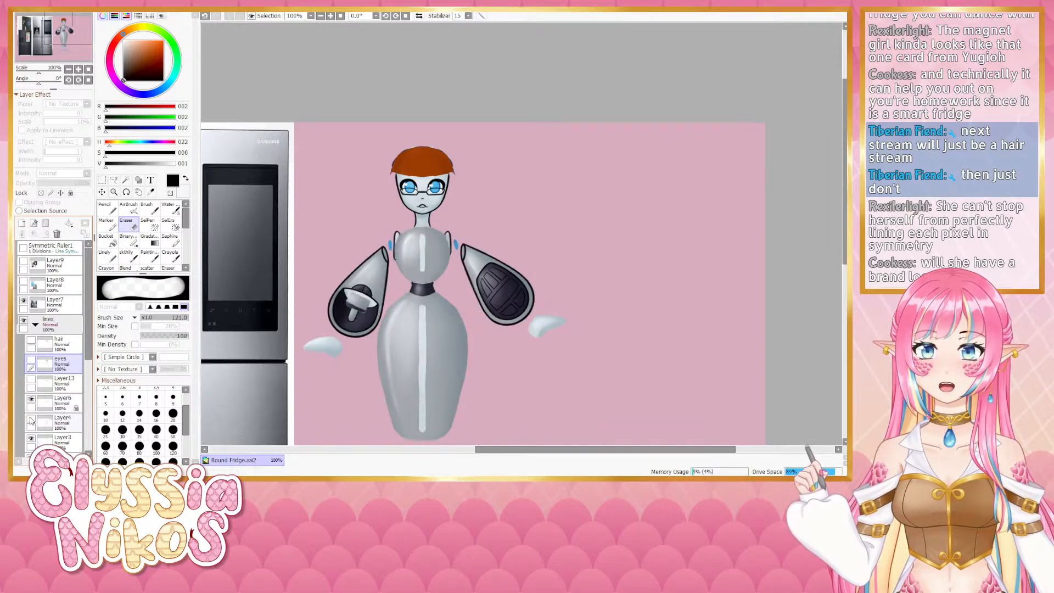
click(31, 419)
scroll(61, 352, down, 3)
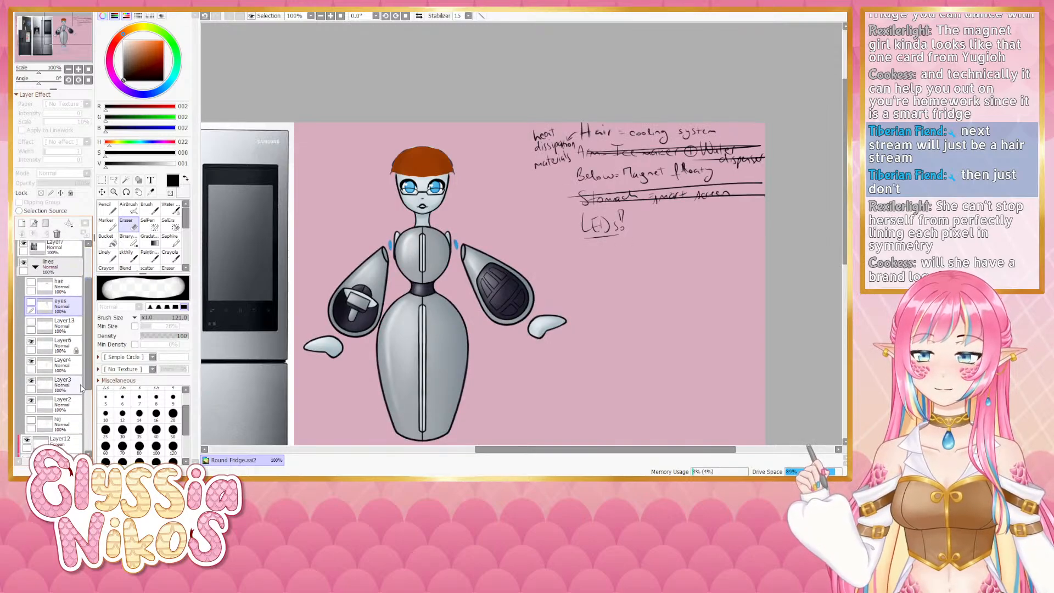
click(31, 381)
click(31, 381)
click(31, 401)
click(31, 402)
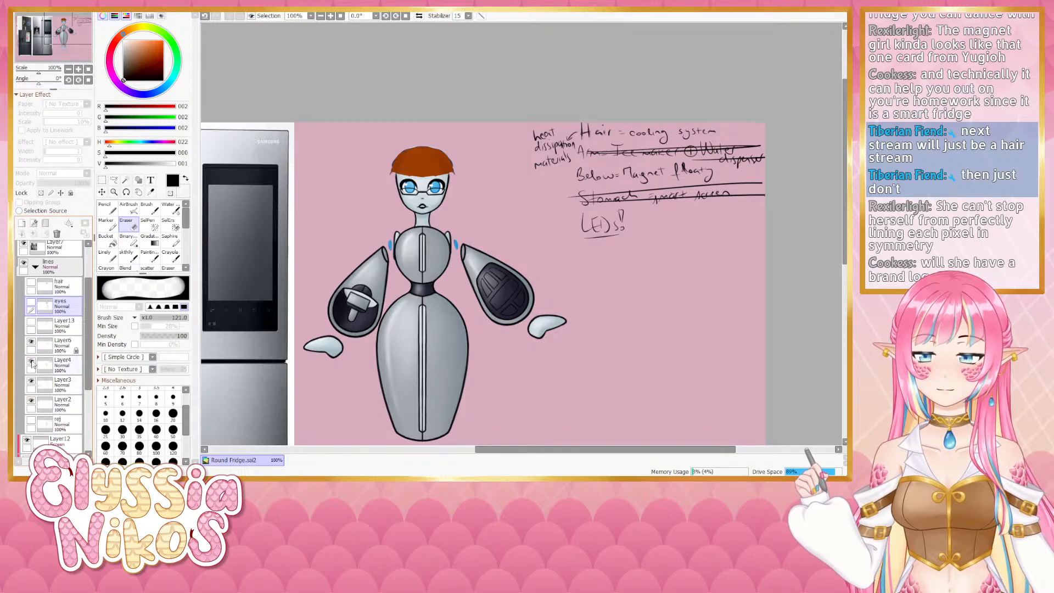
click(31, 364)
click(31, 364)
click(31, 344)
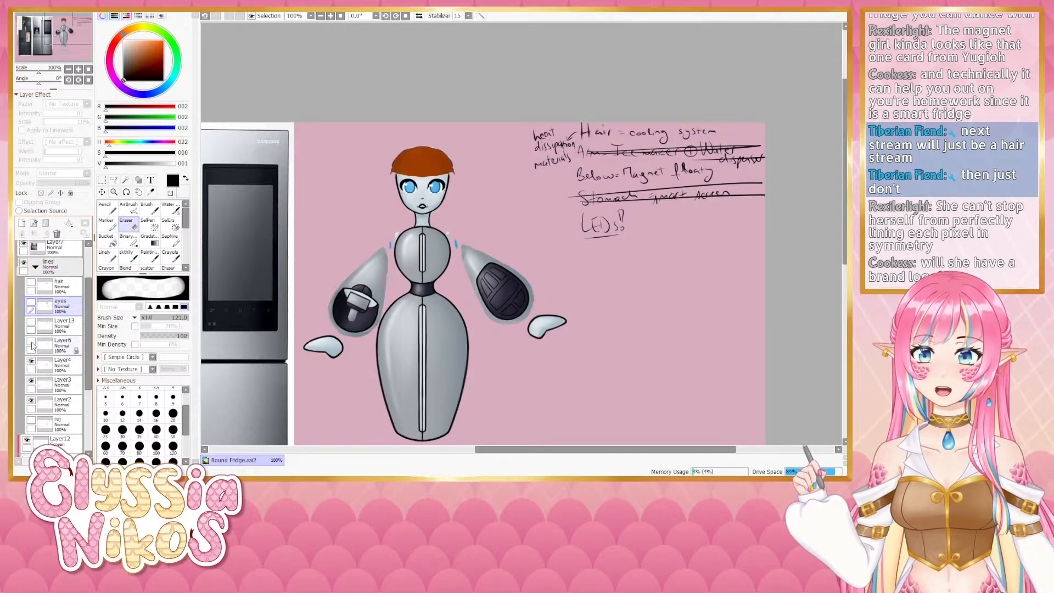
click(31, 343)
mouse_move(88, 338)
mouse_down()
mouse_move(85, 352)
mouse_move(83, 319)
mouse_up()
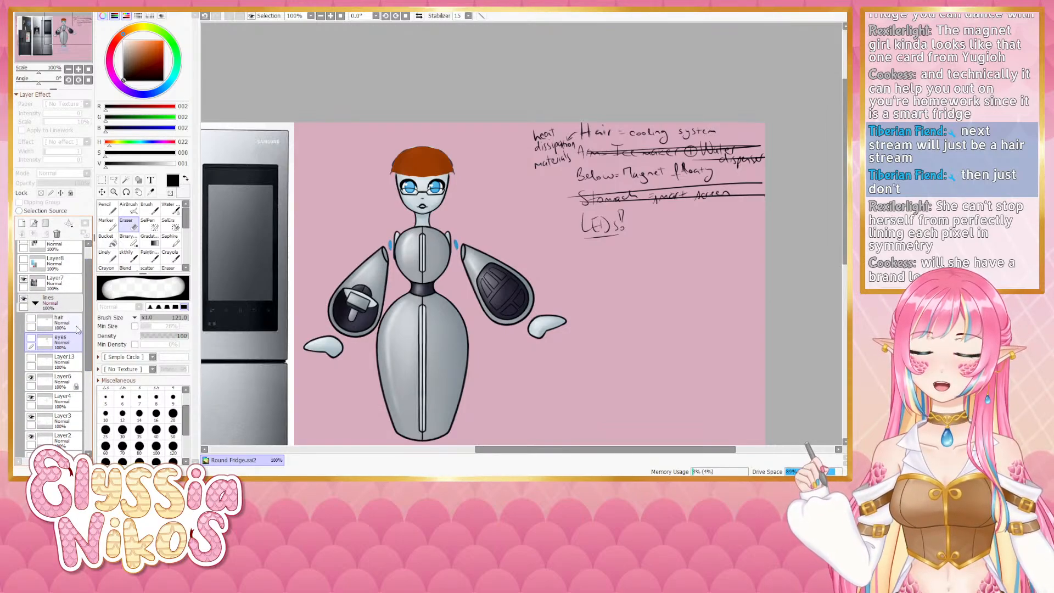
drag(89, 335, 90, 414)
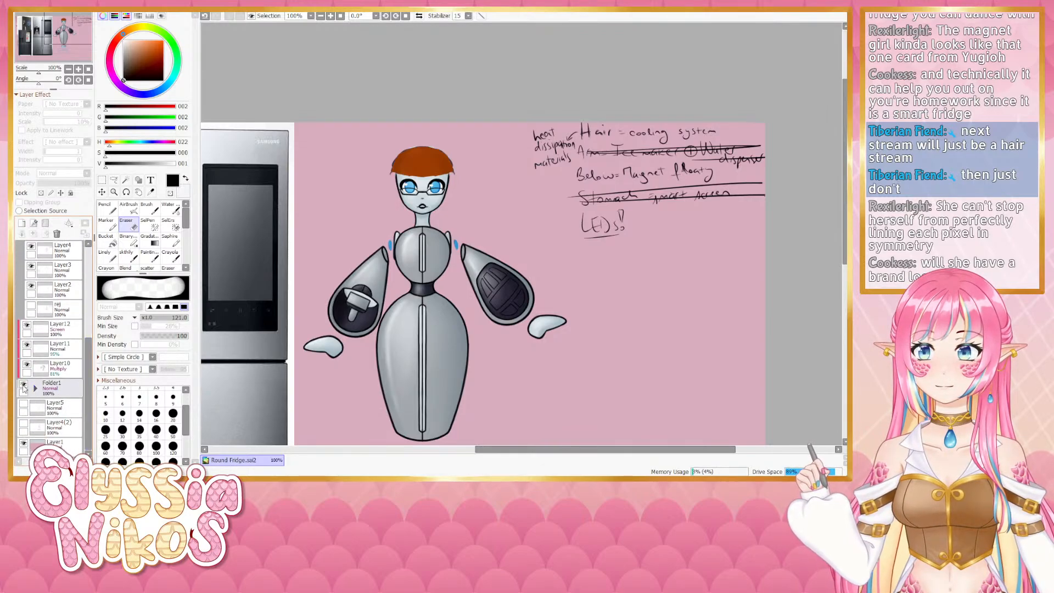
click(23, 386)
click(23, 386)
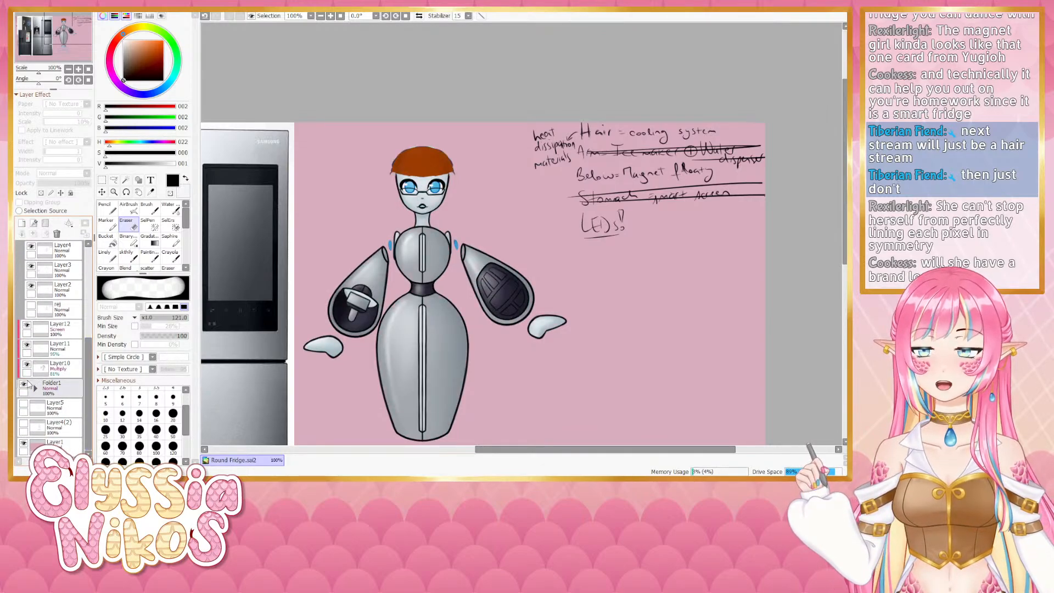
click(23, 387)
scroll(72, 347, up, 5)
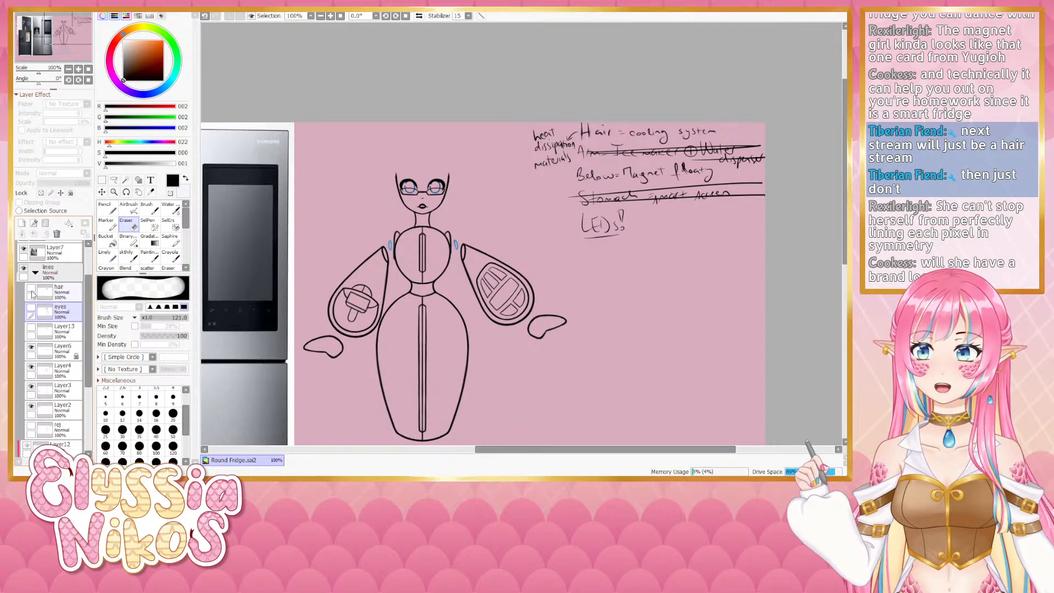
- Show and select the hair layer, zoom in on the head, and show the eyes and Layer13 layers again
click(32, 289)
click(63, 291)
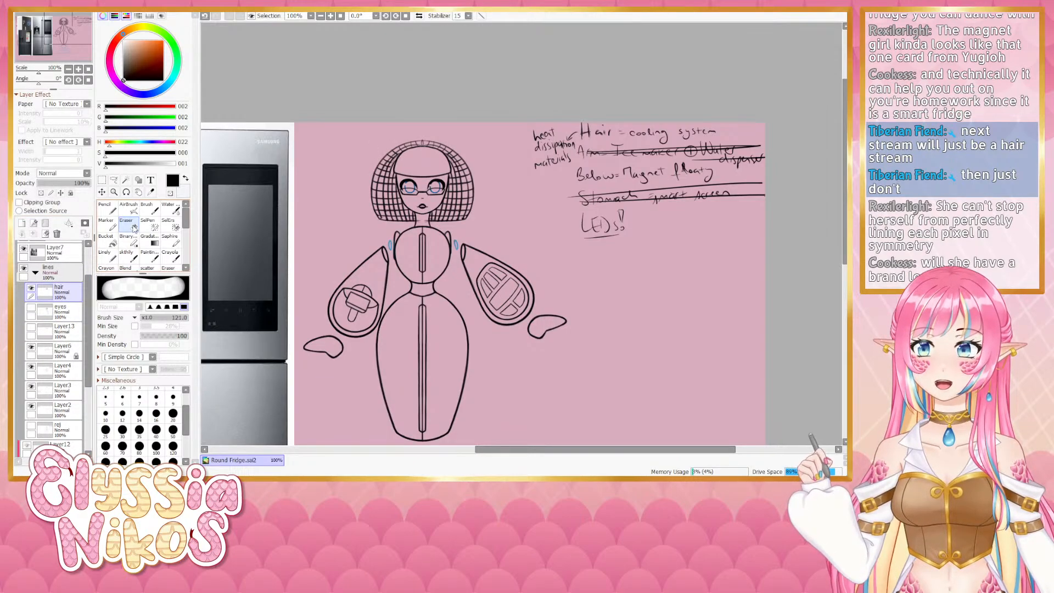
click(78, 69)
click(78, 69)
mouse_move(348, 82)
mouse_down()
mouse_move(419, 127)
mouse_move(362, 121)
mouse_move(397, 106)
mouse_move(438, 129)
mouse_up()
scroll(85, 291, up, 3)
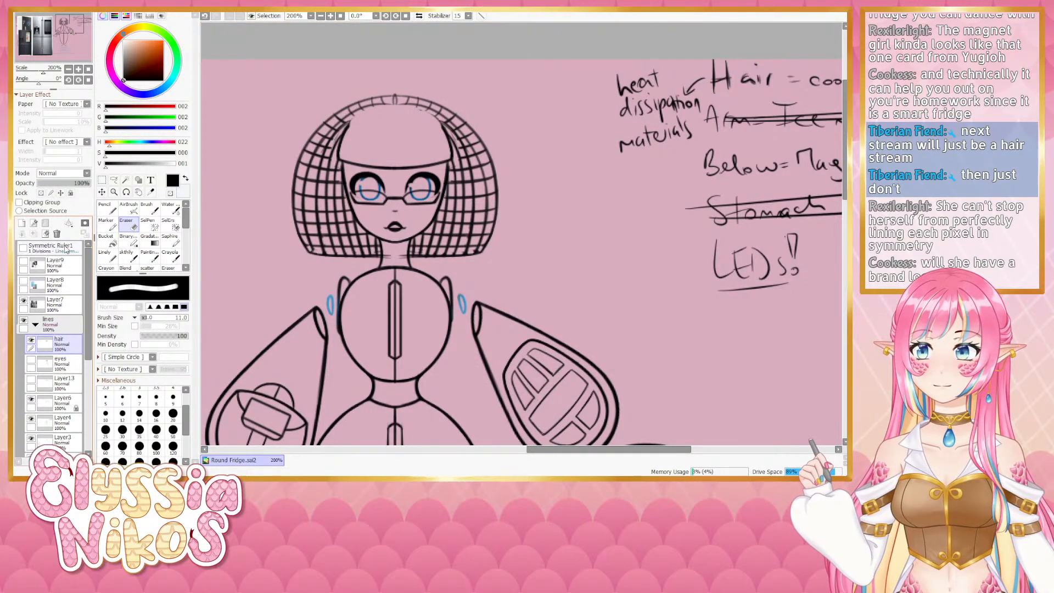
click(23, 247)
mouse_move(354, 158)
mouse_down()
mouse_move(349, 118)
mouse_move(356, 153)
mouse_move(337, 155)
mouse_move(345, 131)
mouse_move(332, 150)
mouse_move(338, 161)
mouse_move(382, 165)
mouse_move(375, 178)
mouse_up()
click(139, 400)
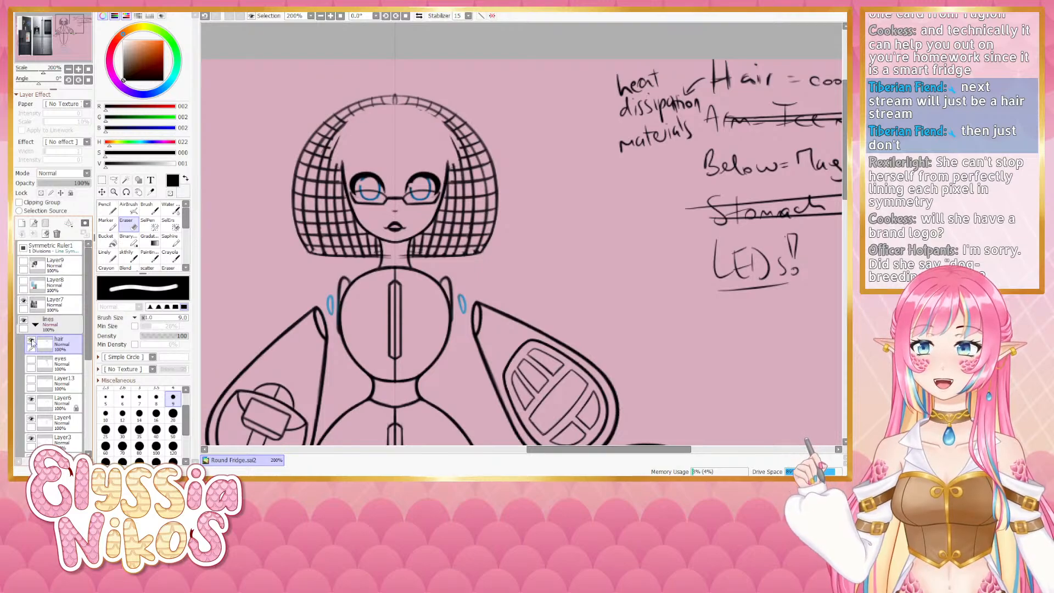
click(30, 360)
click(31, 379)
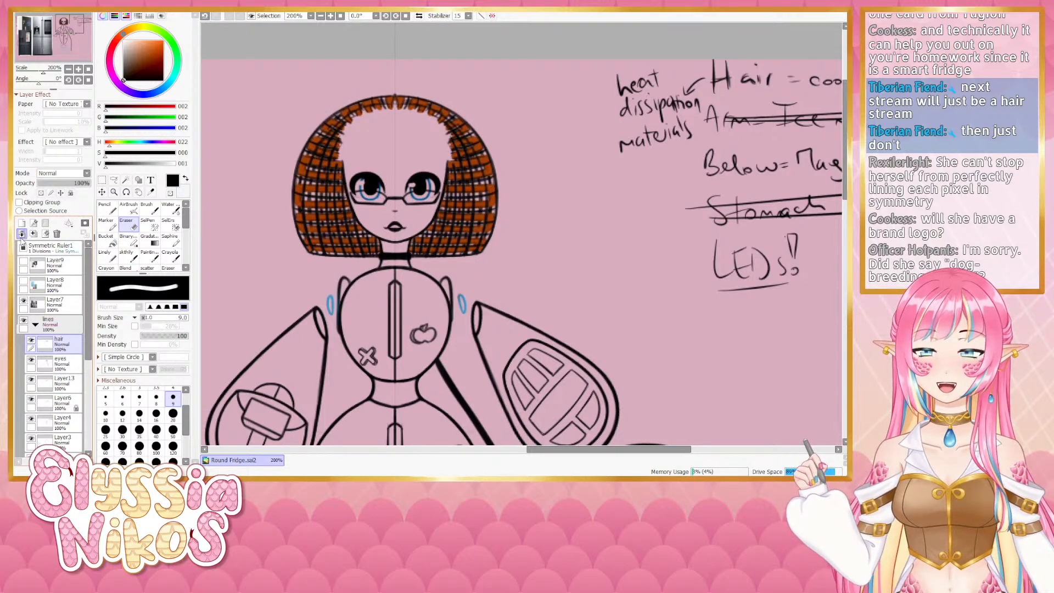
- Add a new layer above the hair and try a symmetric stroke across the top of the hair, undoing each attempt
click(22, 222)
click(129, 257)
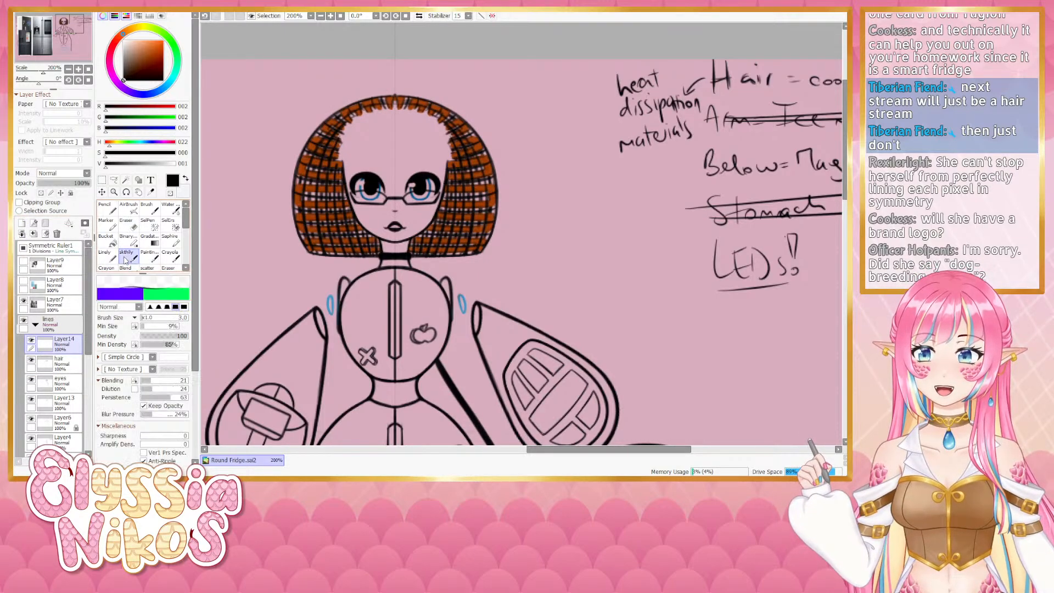
scroll(209, 219, down, 1)
click(68, 69)
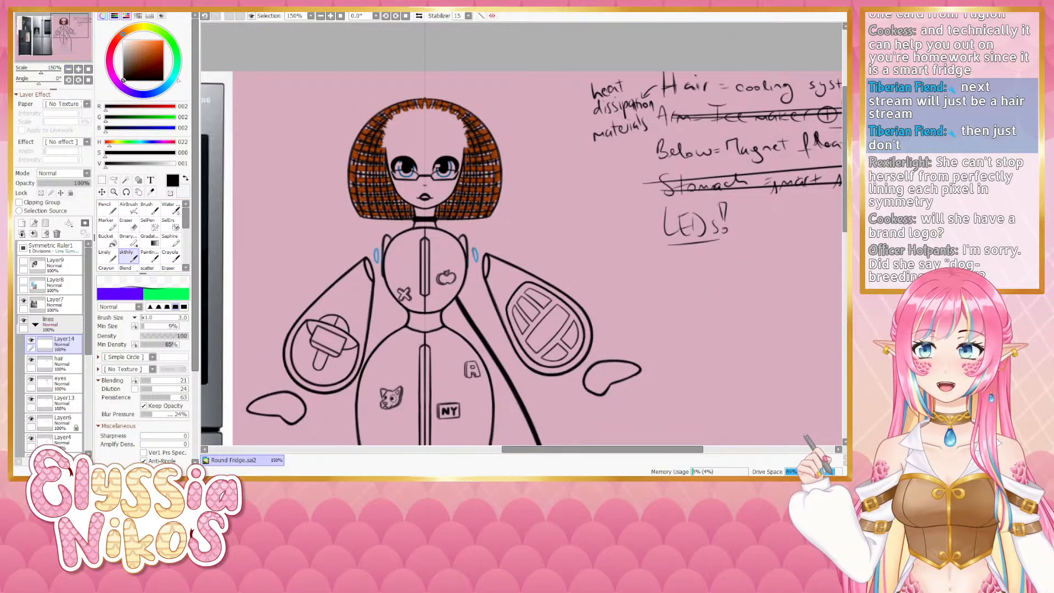
mouse_move(430, 110)
mouse_down()
mouse_move(396, 119)
mouse_move(383, 145)
mouse_up()
key(ctrl+z)
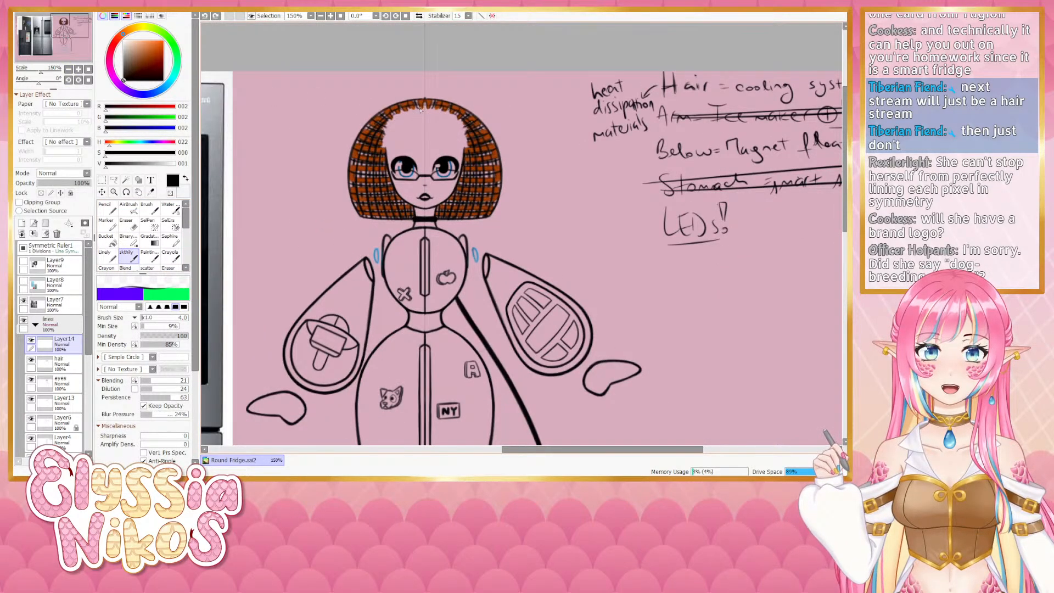
mouse_move(423, 108)
mouse_down()
mouse_move(384, 141)
mouse_move(423, 109)
mouse_move(397, 115)
mouse_move(380, 147)
mouse_up()
key(ctrl+z)
key(ctrl+z)
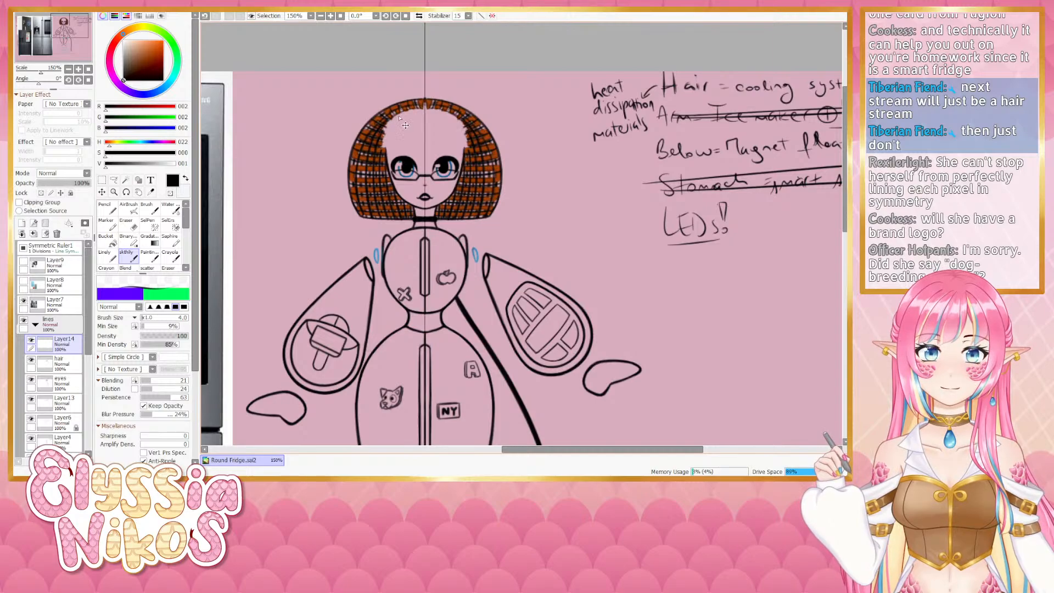
drag(425, 110, 381, 146)
key(ctrl+z)
- Lower the opacity of the hair layer to 75%, Layer13 to 27% and the eyes layer, then select Layer14
click(60, 361)
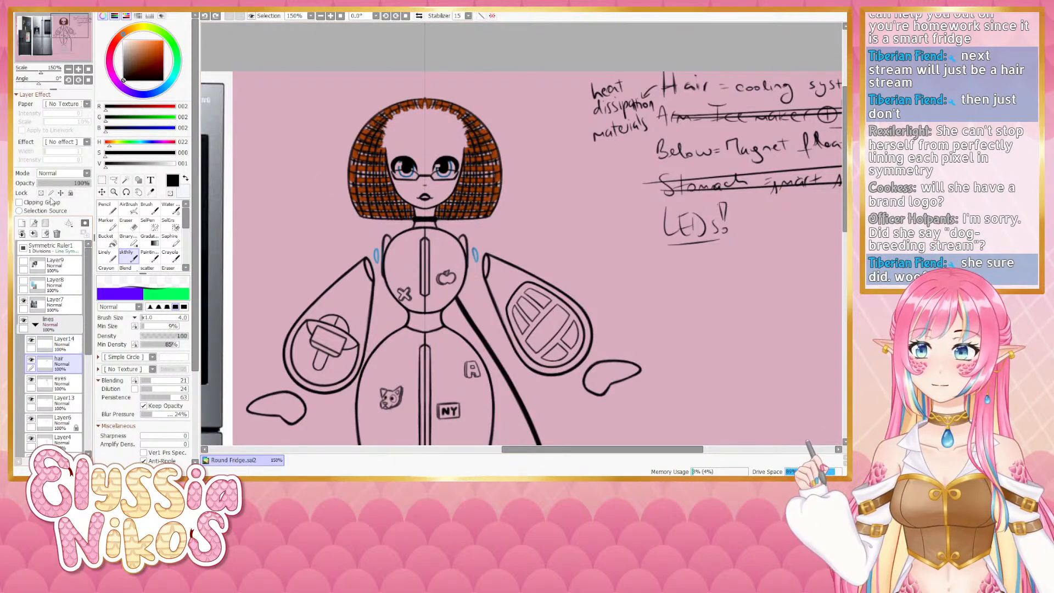
click(55, 182)
click(70, 386)
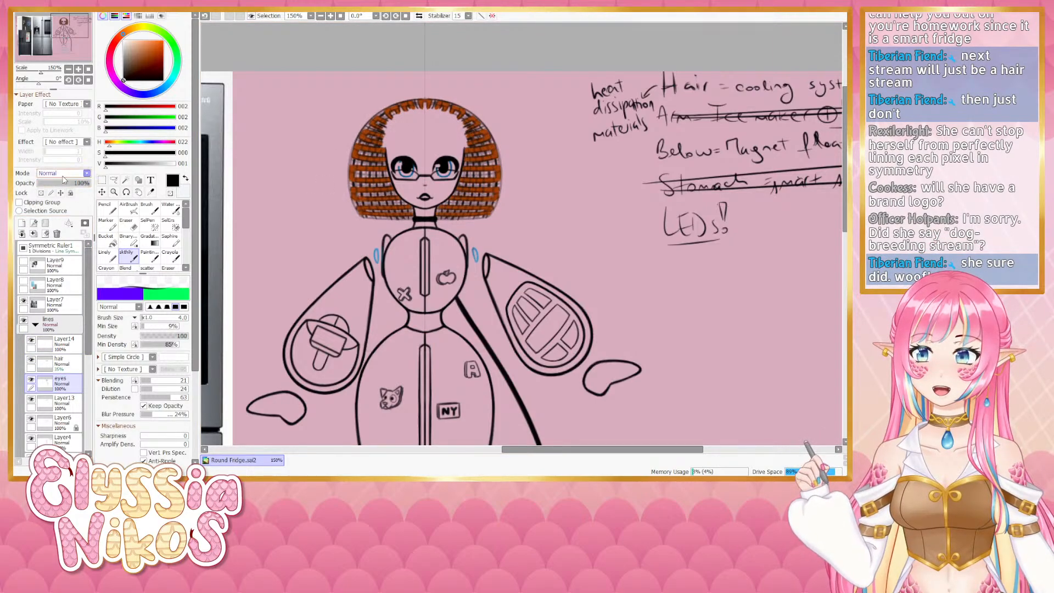
click(62, 402)
click(52, 182)
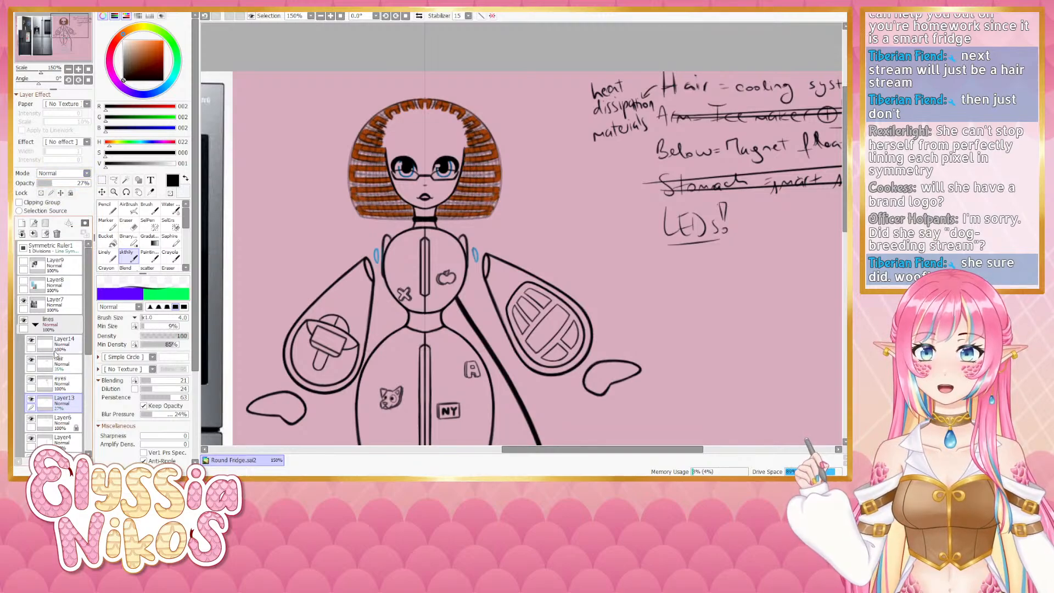
click(62, 422)
click(67, 380)
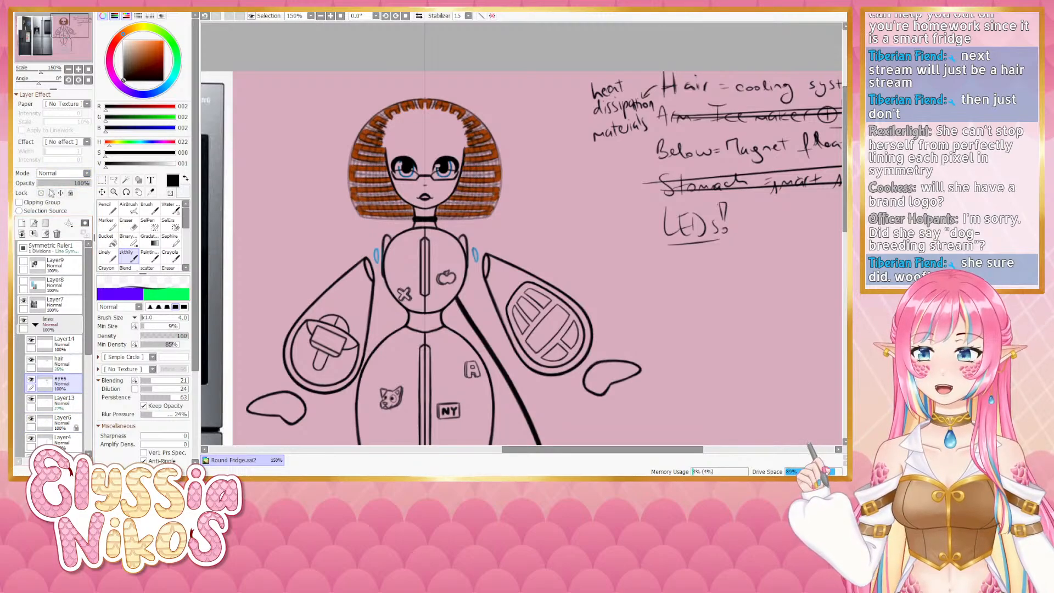
click(54, 184)
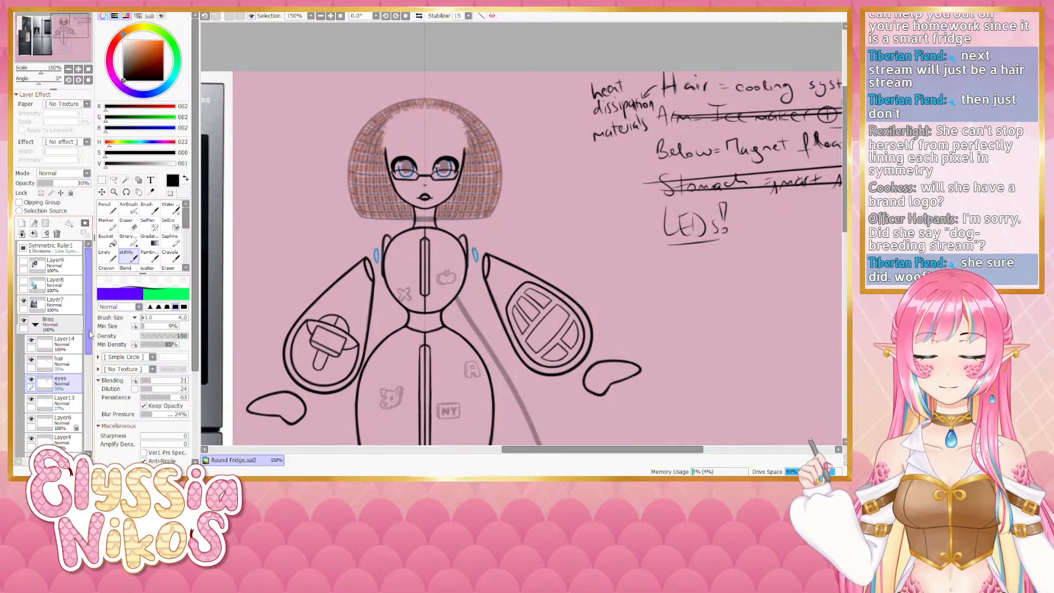
click(61, 343)
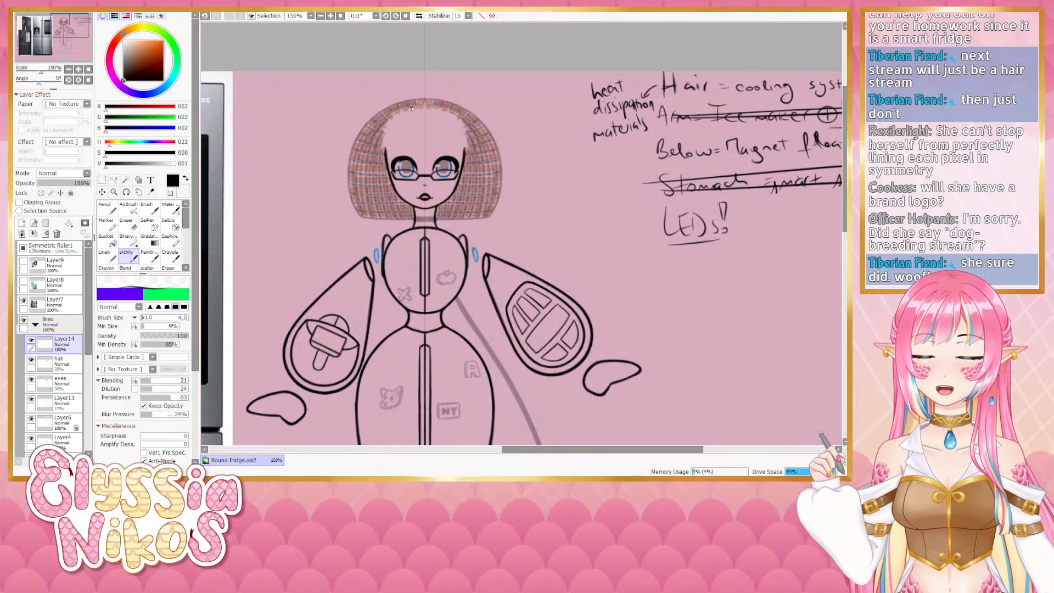
- Step back and forth through undo and redo of the last change to compare
key(ctrl+z)
key(ctrl+y)
key(ctrl+z)
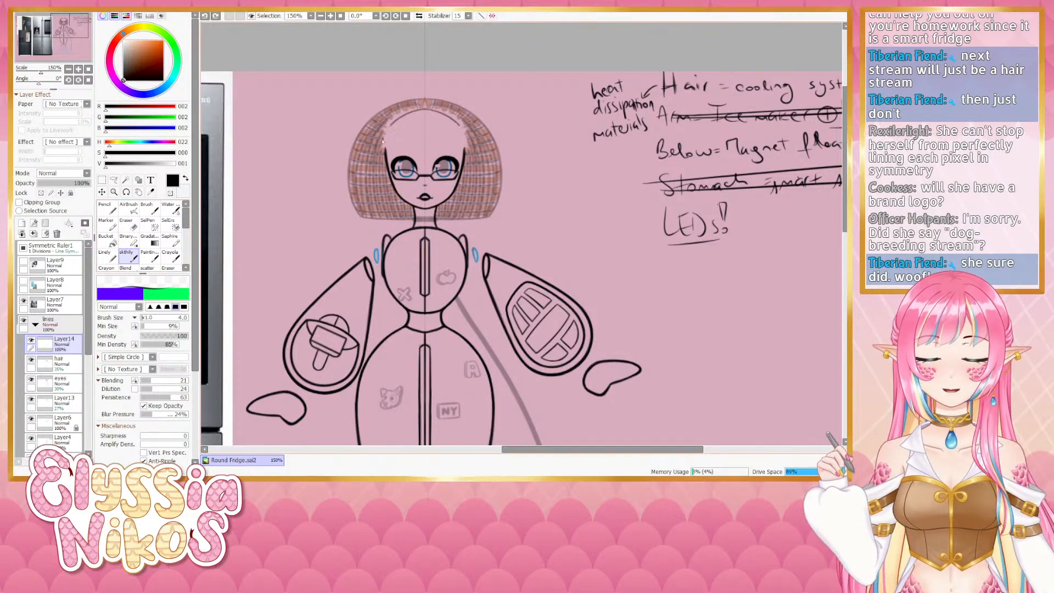
key(ctrl+y)
key(ctrl+z)
key(ctrl+y)
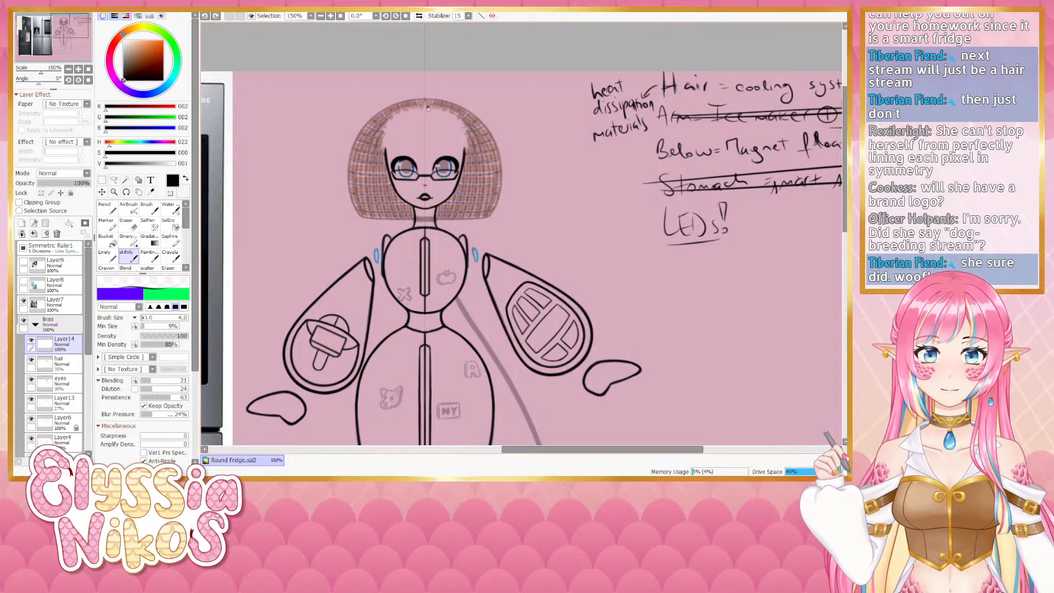
- Draw a symmetric hairline across the forehead on Layer14, toggling undo and redo to compare it
key(ctrl+z)
key(ctrl+y)
key(ctrl+z)
key(ctrl+y)
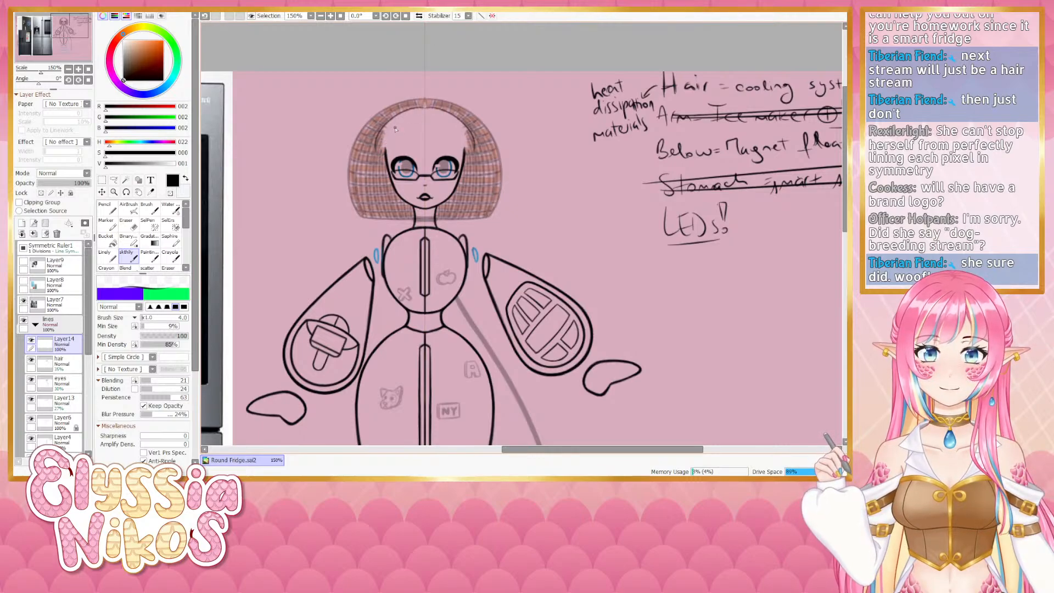
drag(379, 151, 426, 143)
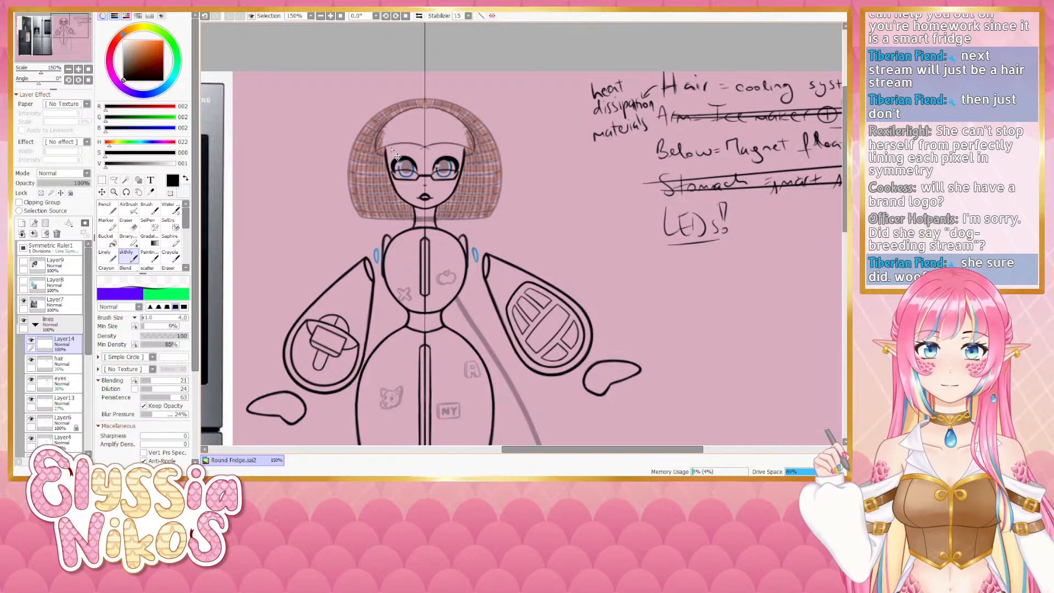
key(ctrl+z)
key(ctrl+y)
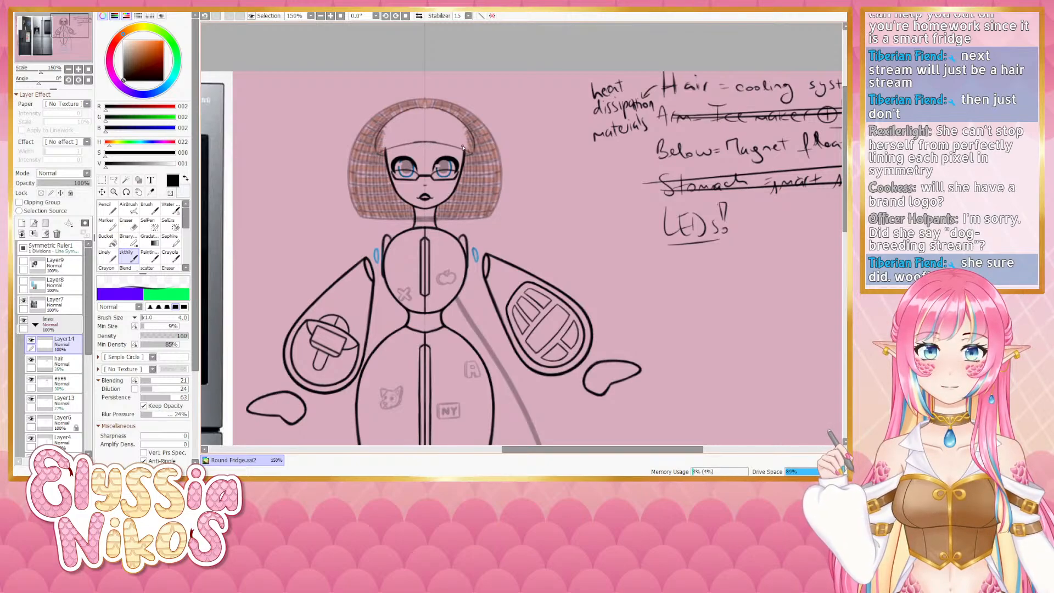
key(ctrl+z)
key(ctrl+z)
key(ctrl+y)
key(ctrl+z)
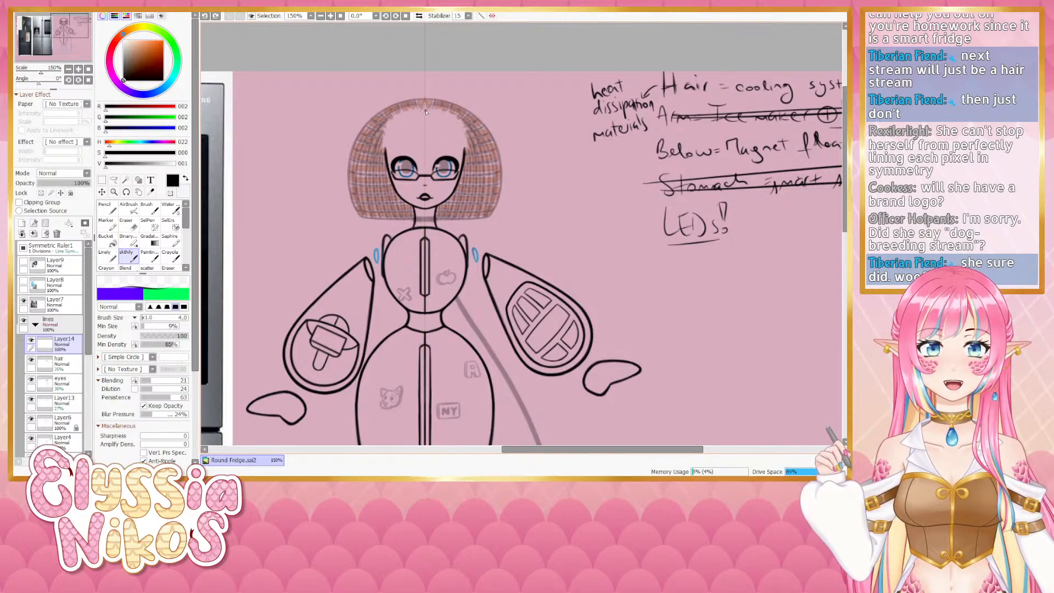
key(ctrl+y)
key(ctrl+y)
key(ctrl+z)
key(ctrl+z)
key(ctrl+y)
key(ctrl+y)
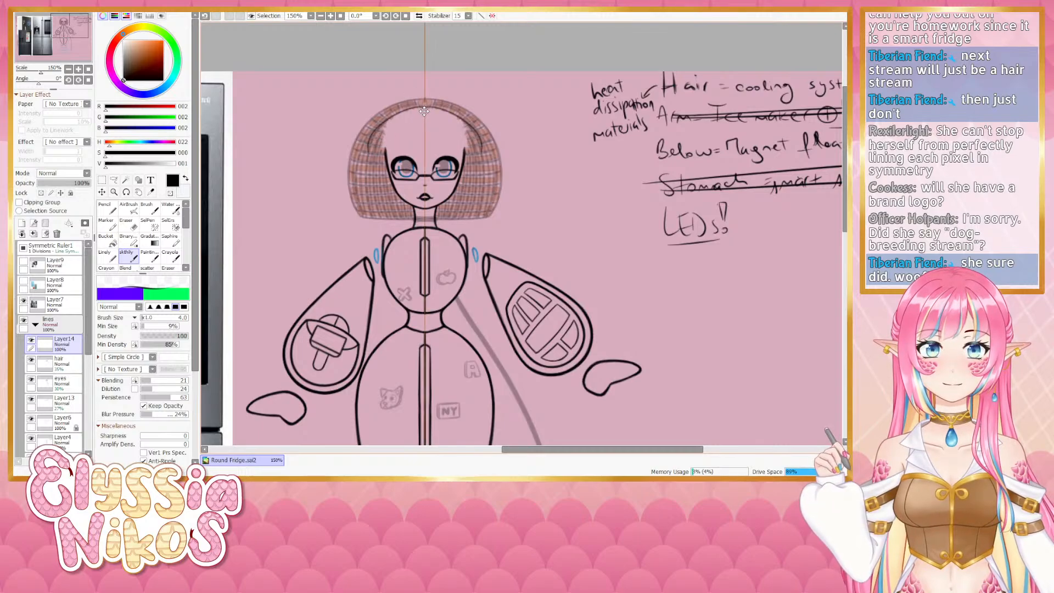
- Try redrawing the bang curve at the forehead's left side several times, undoing each attempt
key(ctrl+z)
mouse_move(425, 107)
mouse_down()
mouse_move(381, 127)
mouse_move(376, 157)
mouse_up()
key(ctrl+z)
mouse_move(424, 108)
mouse_down()
mouse_move(400, 113)
mouse_move(383, 160)
mouse_up()
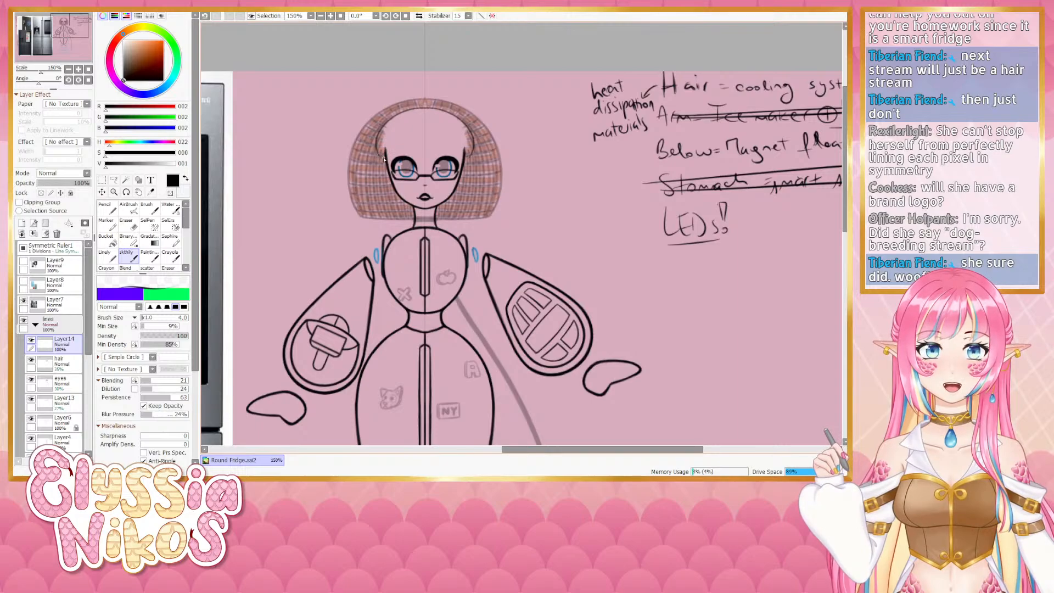
key(ctrl+z)
drag(386, 149, 431, 143)
key(ctrl+z)
key(ctrl+z)
key(ctrl+z)
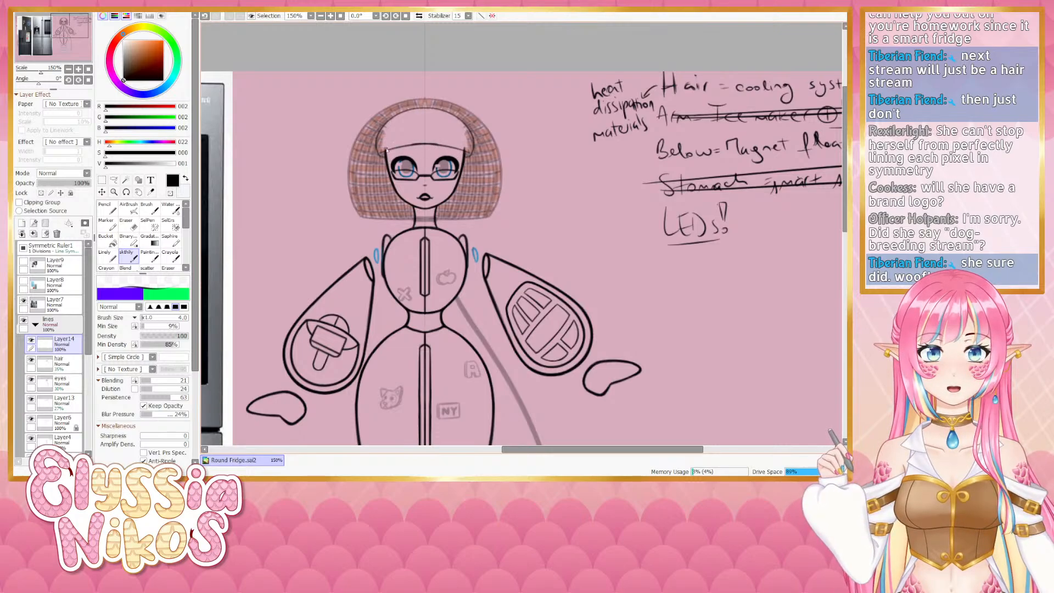
key(ctrl+z)
drag(376, 158, 408, 146)
key(ctrl+z)
key(ctrl+z)
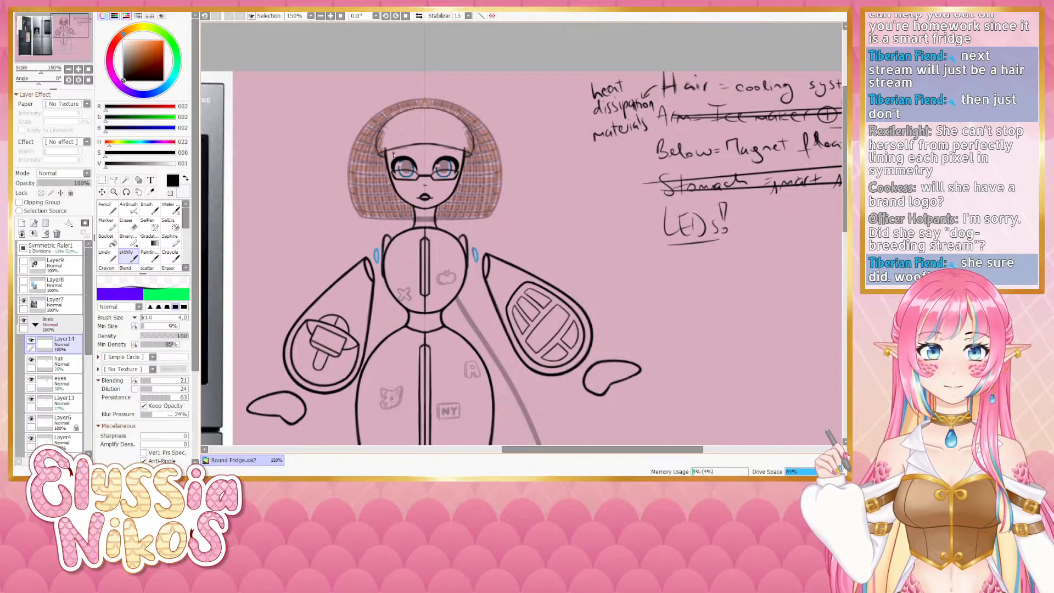
key(ctrl+z)
key(ctrl+z)
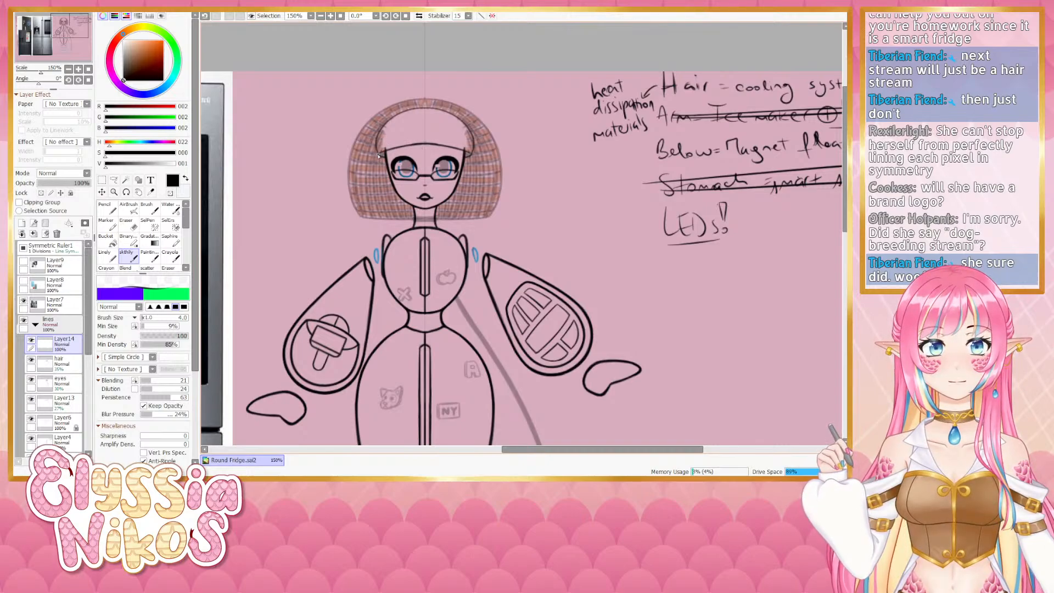
drag(378, 155, 393, 120)
key(ctrl+z)
drag(377, 156, 394, 117)
key(ctrl+z)
key(ctrl+z)
mouse_move(377, 154)
mouse_down()
mouse_move(392, 119)
mouse_move(383, 127)
mouse_move(415, 109)
mouse_move(387, 125)
mouse_move(404, 113)
mouse_move(383, 143)
mouse_up()
key(ctrl+z)
key(ctrl+z)
key(ctrl+z)
key(ctrl+z)
key(ctrl+z)
key(ctrl+z)
key(ctrl+z)
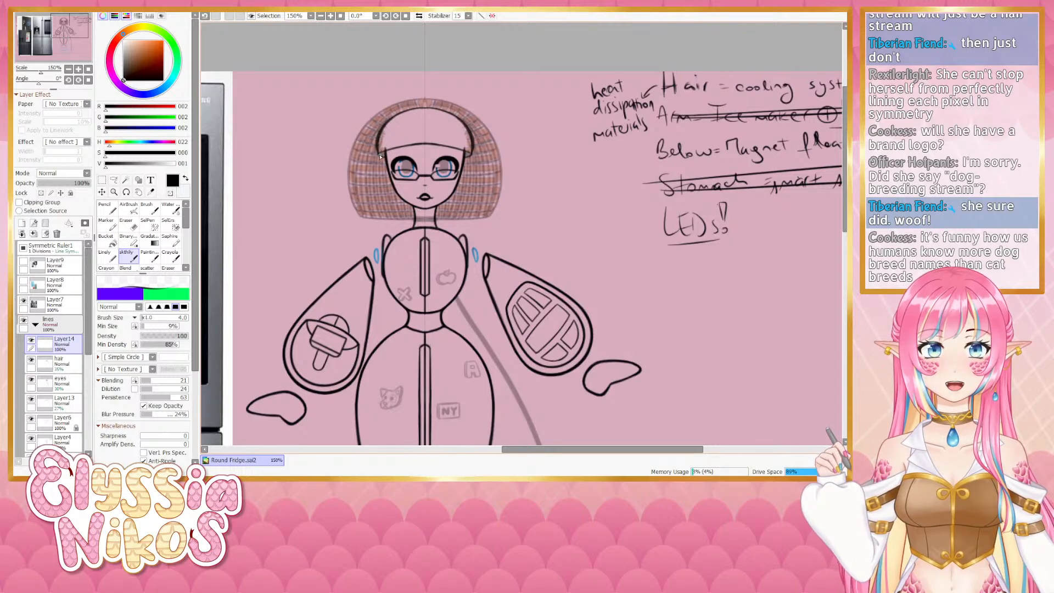
- Switch to the Eraser and erase a small stretch at the top left of the hairline
key(e)
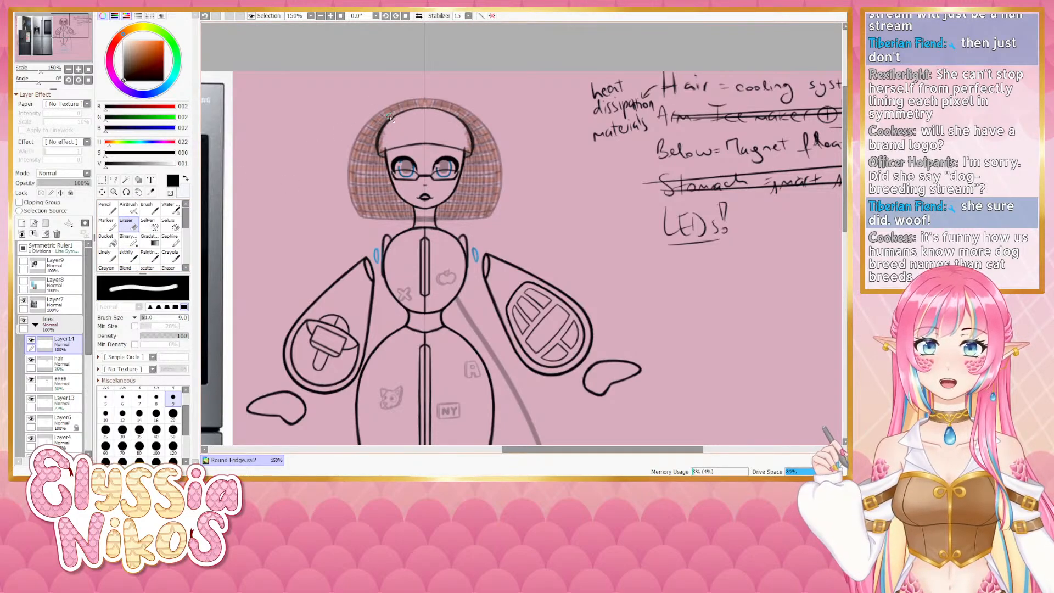
key(ctrl+z)
mouse_move(390, 118)
mouse_down()
mouse_move(375, 149)
mouse_move(375, 140)
mouse_up()
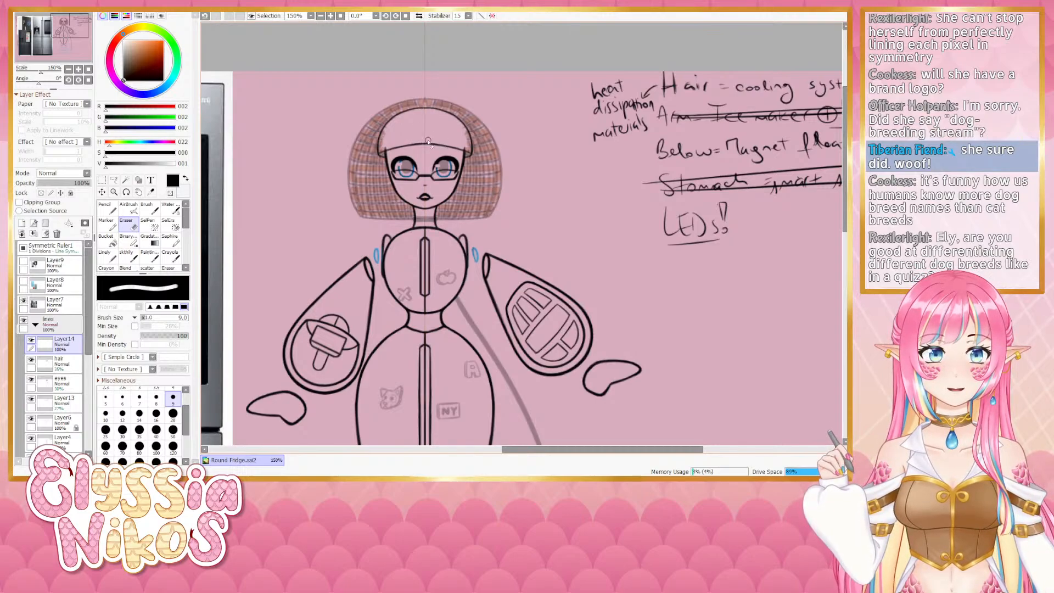
- Restore the hair, eyes and Layer13 layers to 100% opacity
click(73, 363)
drag(57, 183, 90, 184)
click(74, 385)
click(66, 404)
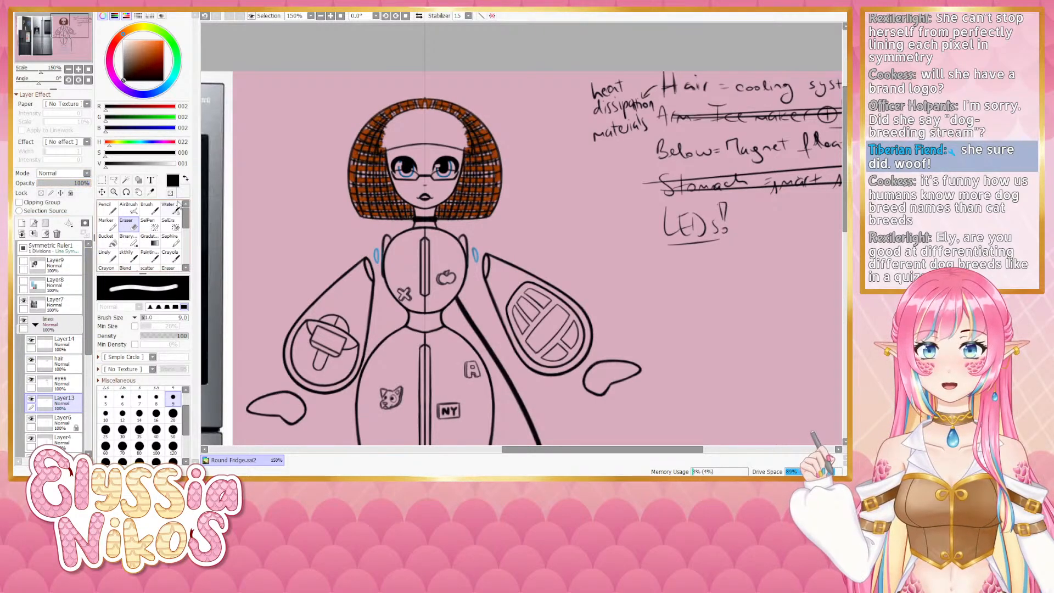
- Add a new layer directly above the hair layer
drag(295, 296, 304, 185)
key(Page_Down)
key(Page_Down)
click(35, 325)
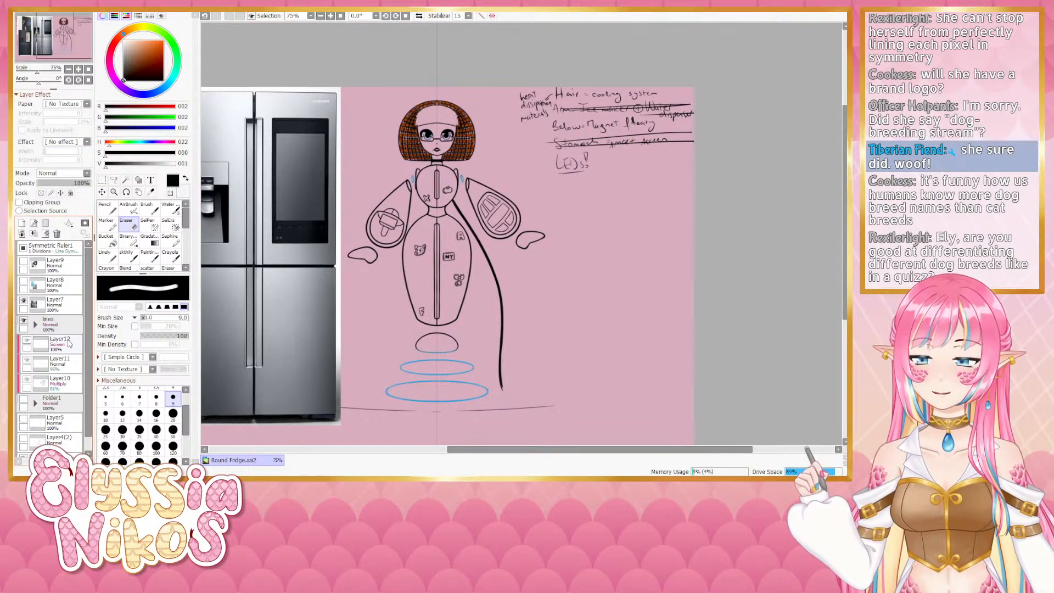
click(35, 324)
click(75, 363)
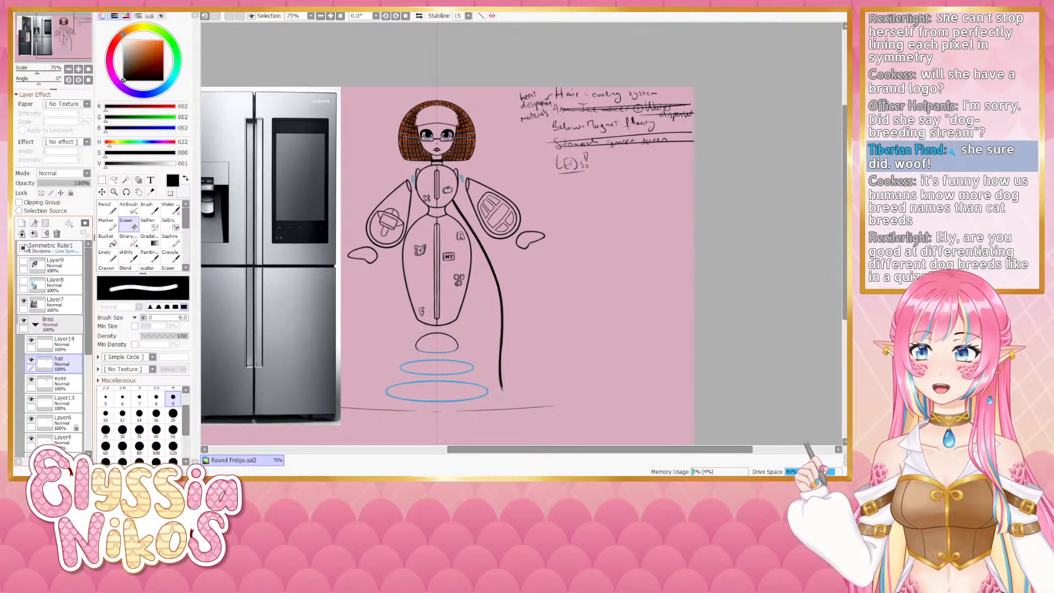
click(22, 234)
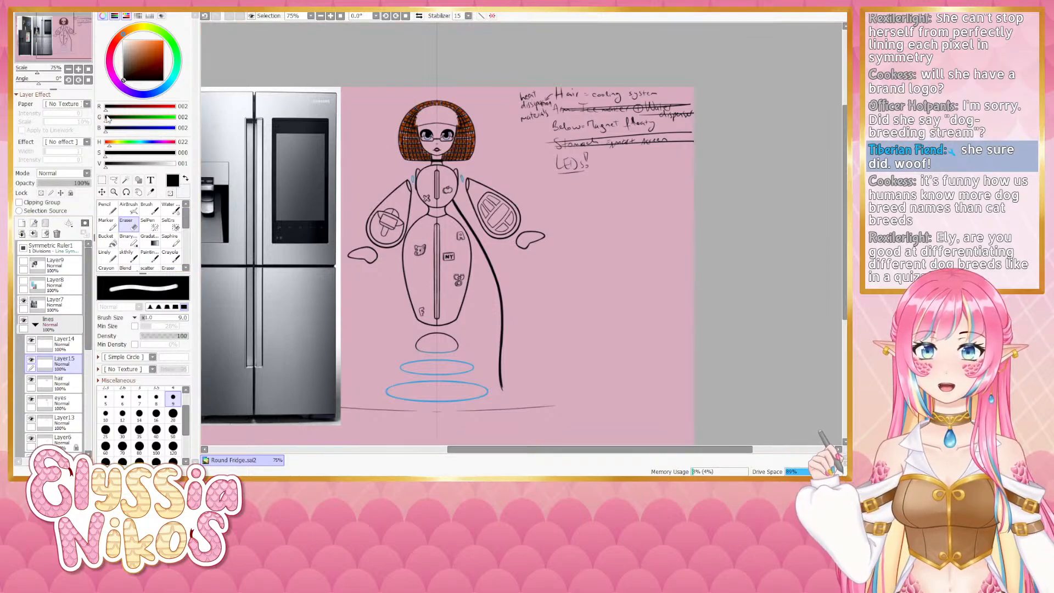
- Pick the hair's brown colour and fill in solid bangs across the forehead on the new layer
click(78, 69)
click(78, 69)
click(78, 69)
click(78, 70)
drag(290, 85, 573, 377)
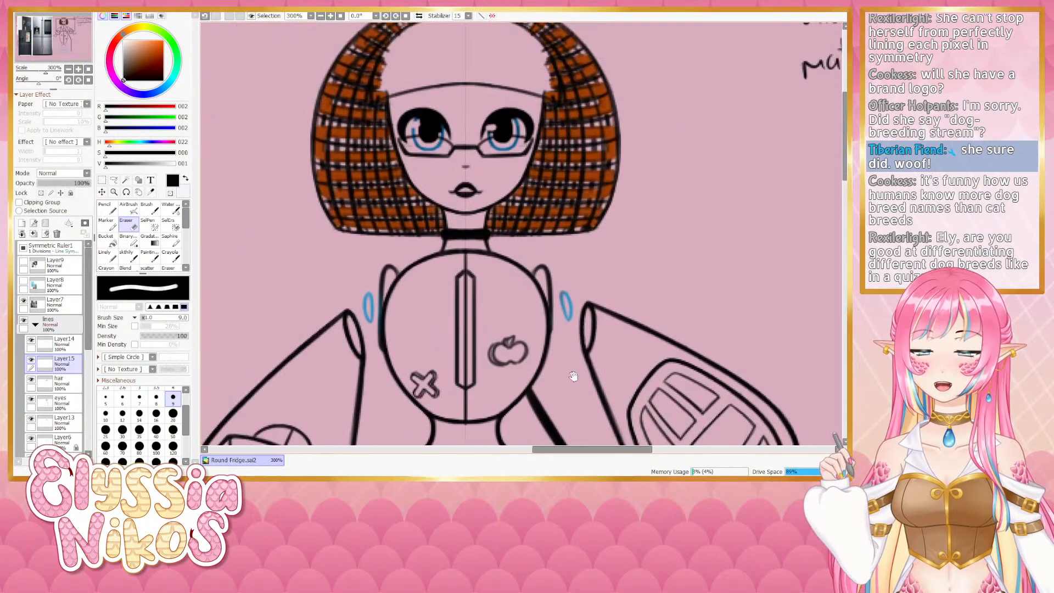
right_click(345, 171)
click(111, 258)
drag(388, 129, 356, 226)
key(bracketleft)
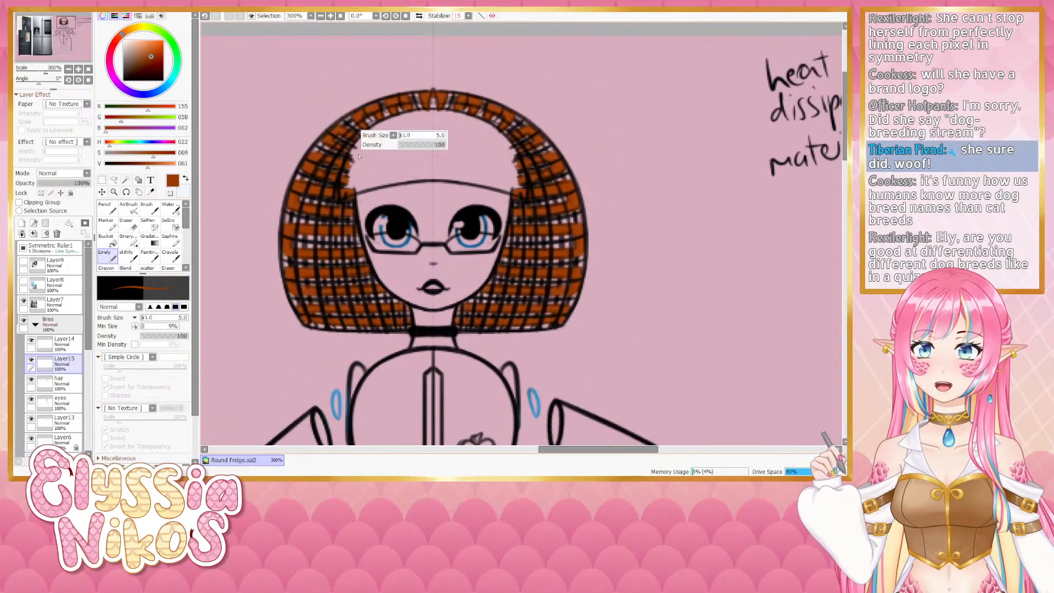
key(bracketright)
key(bracketright)
key(bracketright)
key(bracketright)
key(bracketright)
mouse_move(354, 160)
mouse_down()
mouse_move(349, 180)
mouse_move(375, 131)
mouse_move(413, 118)
mouse_move(384, 134)
mouse_move(406, 118)
mouse_move(350, 184)
mouse_move(415, 168)
mouse_move(356, 182)
mouse_move(387, 137)
mouse_move(425, 148)
mouse_move(403, 162)
mouse_up()
key(bracketleft)
key(bracketleft)
key(bracketright)
key(bracketright)
key(bracketright)
key(bracketright)
key(bracketright)
key(bracketright)
key(bracketright)
key(bracketright)
key(bracketright)
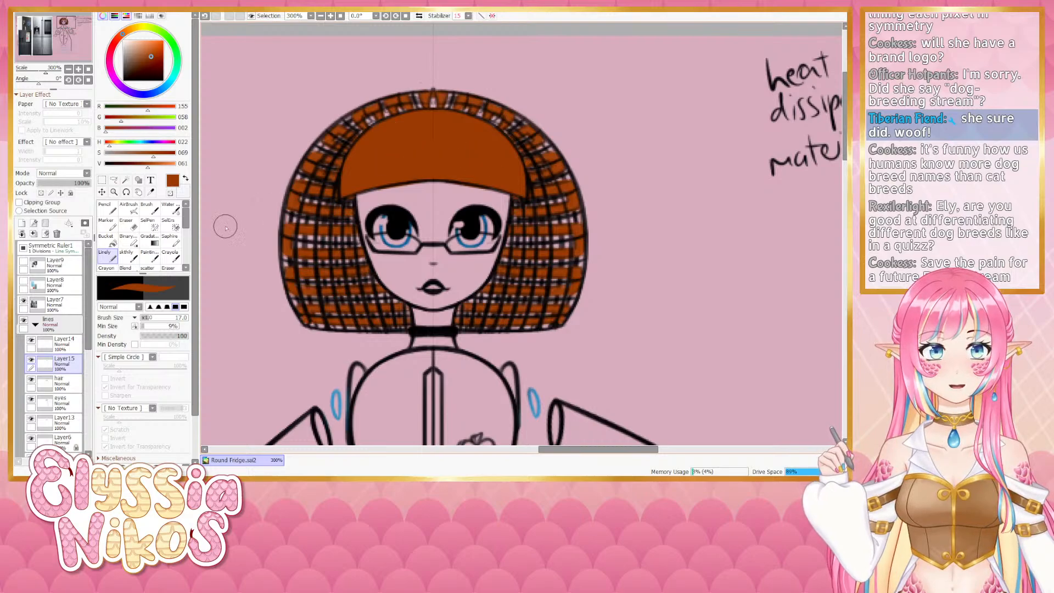
key(e)
key(bracketleft)
key(bracketleft)
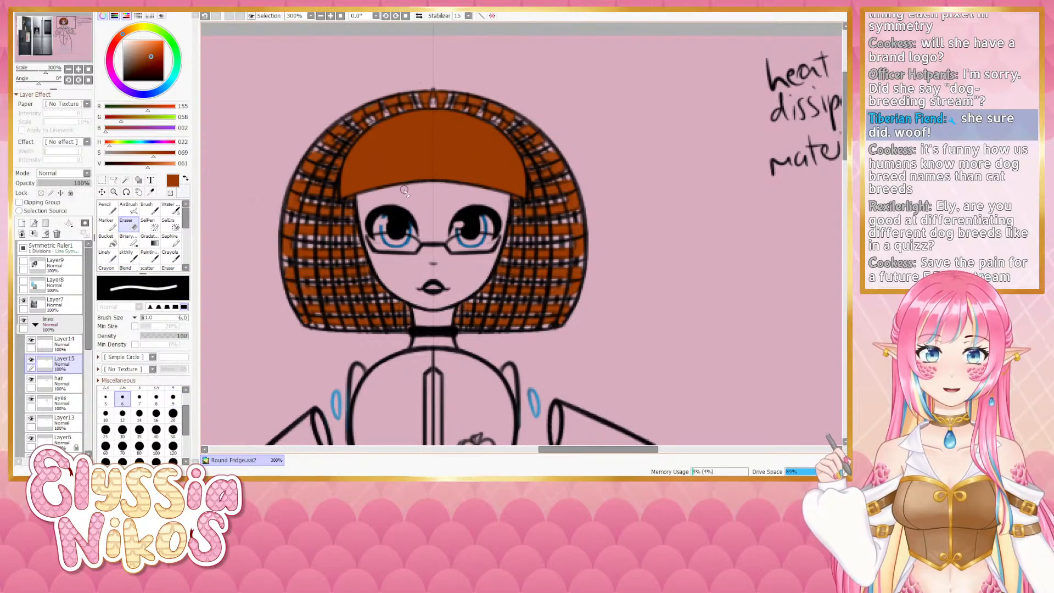
click(69, 70)
click(68, 70)
click(68, 70)
click(68, 69)
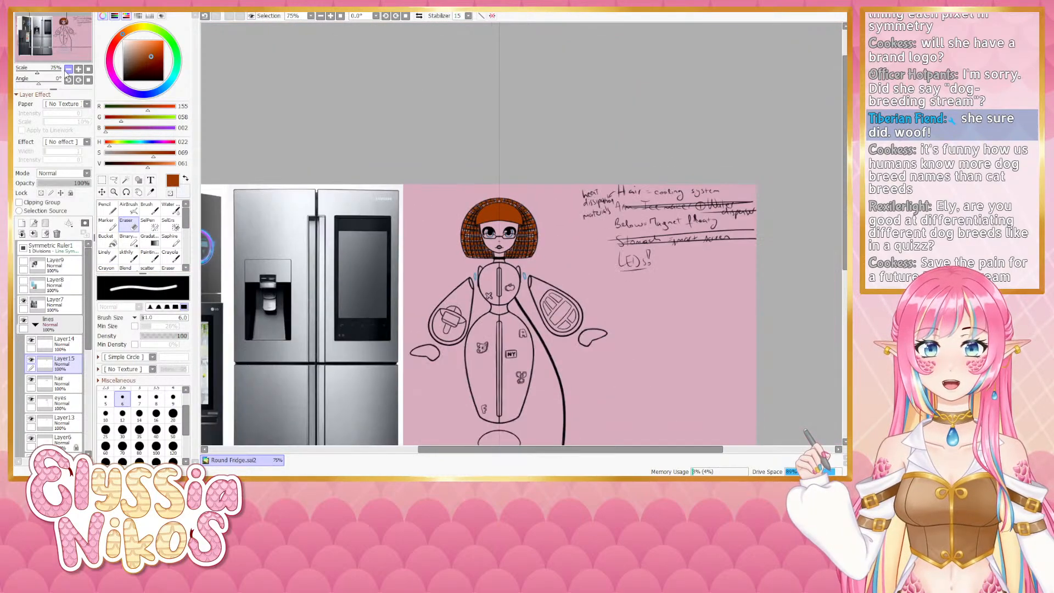
drag(291, 171, 225, 155)
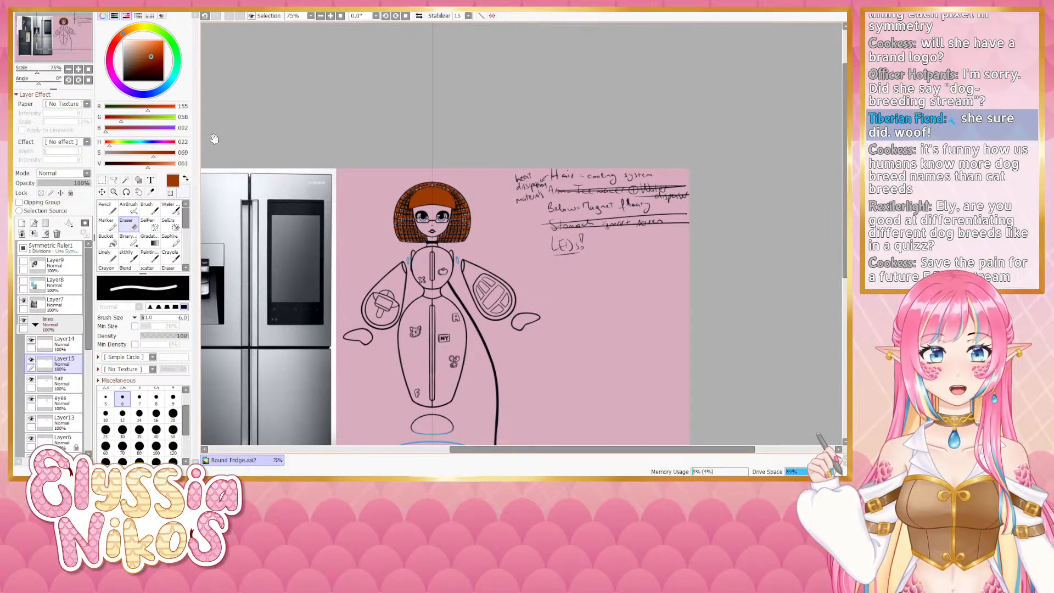
click(78, 69)
click(79, 69)
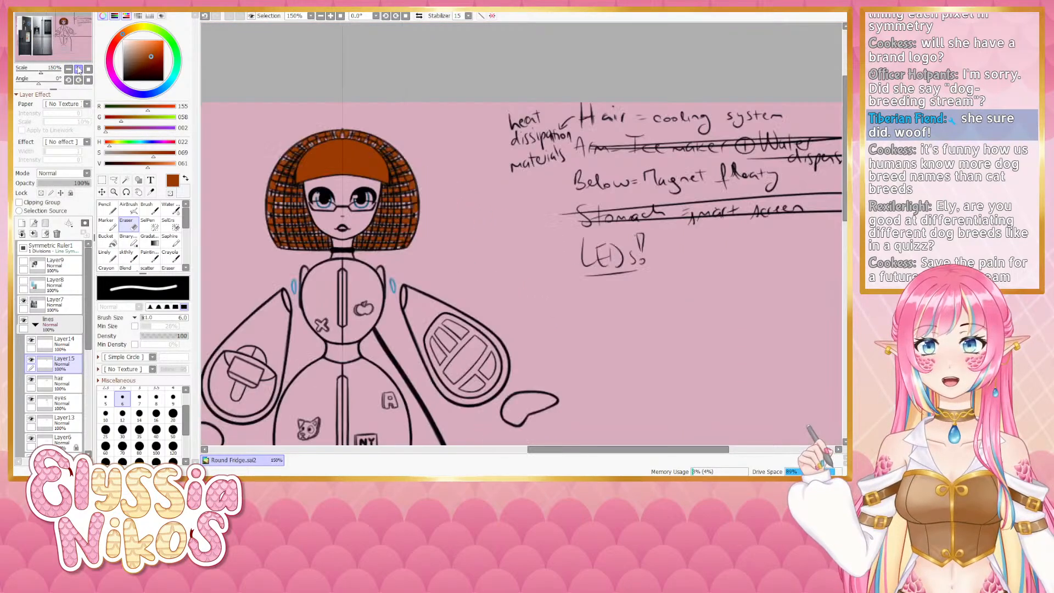
click(78, 70)
drag(343, 174, 446, 141)
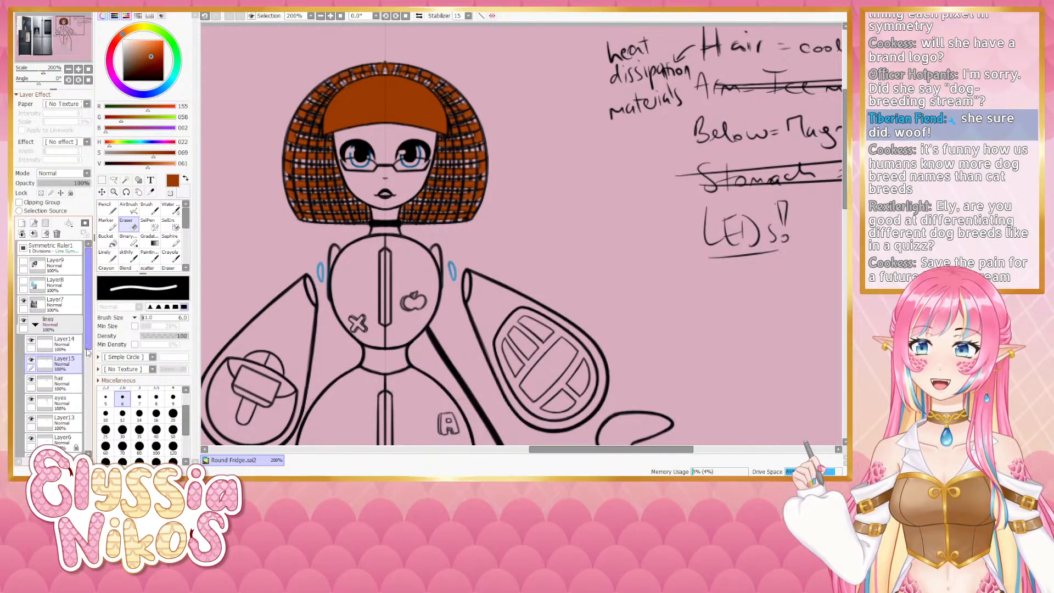
- Select the eyes layer and a black brush, then step through undo and redo of recent edits
scroll(87, 351, down, 1)
click(61, 379)
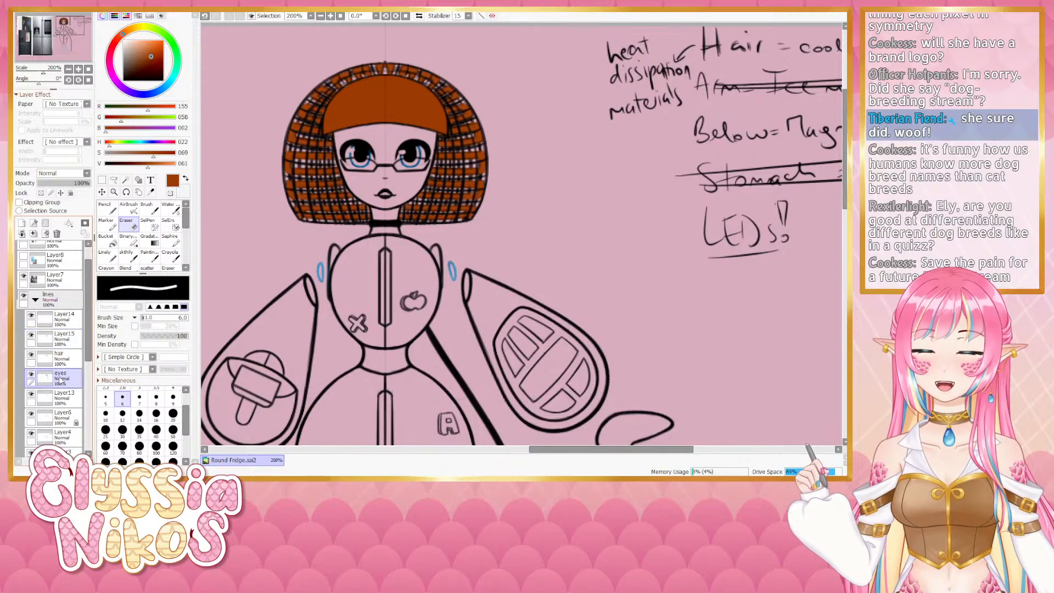
click(126, 256)
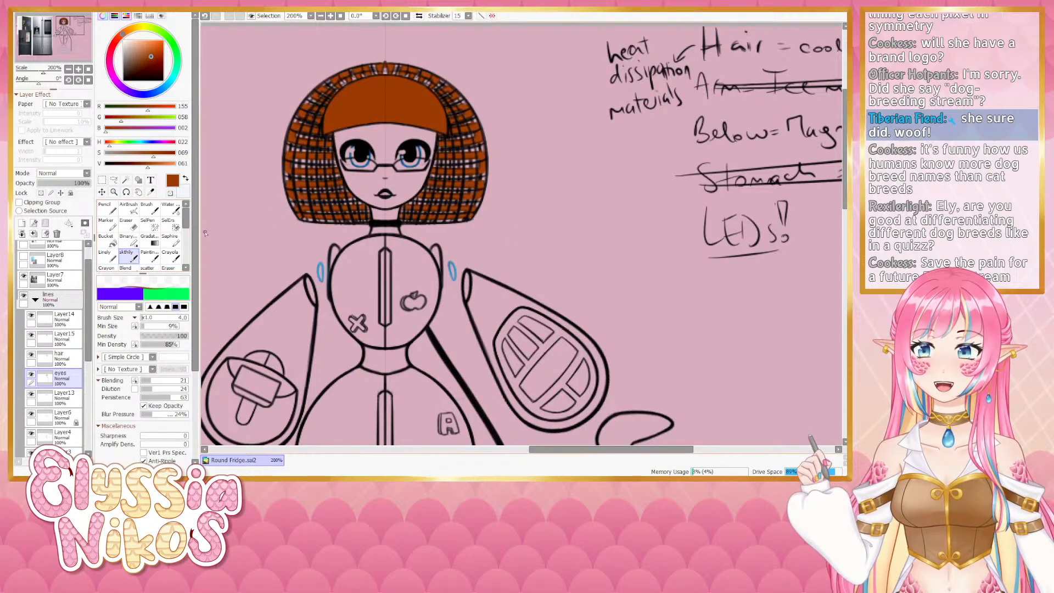
alt+click(357, 144)
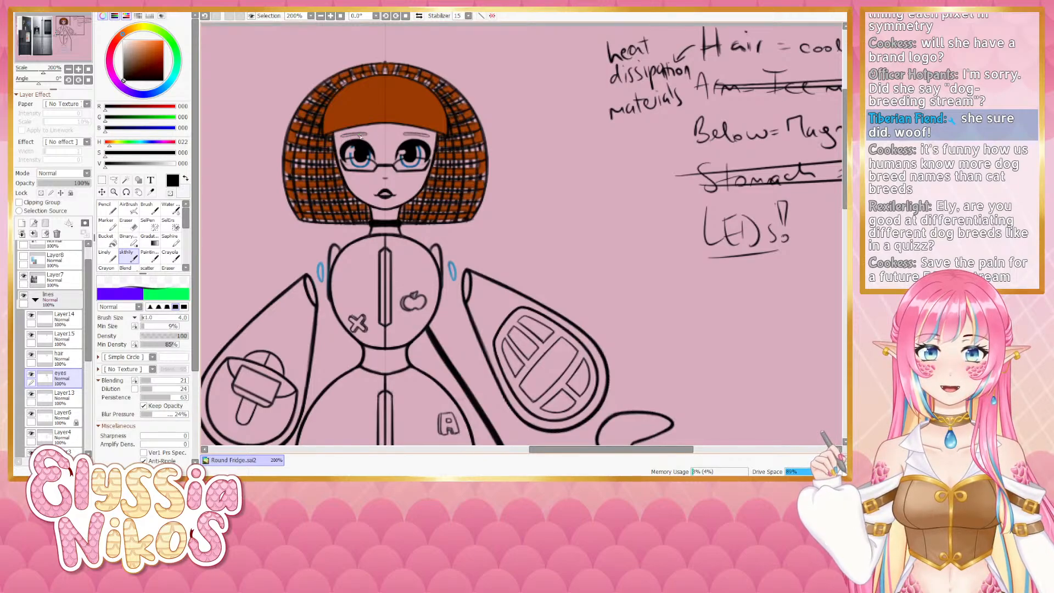
key(ctrl+z)
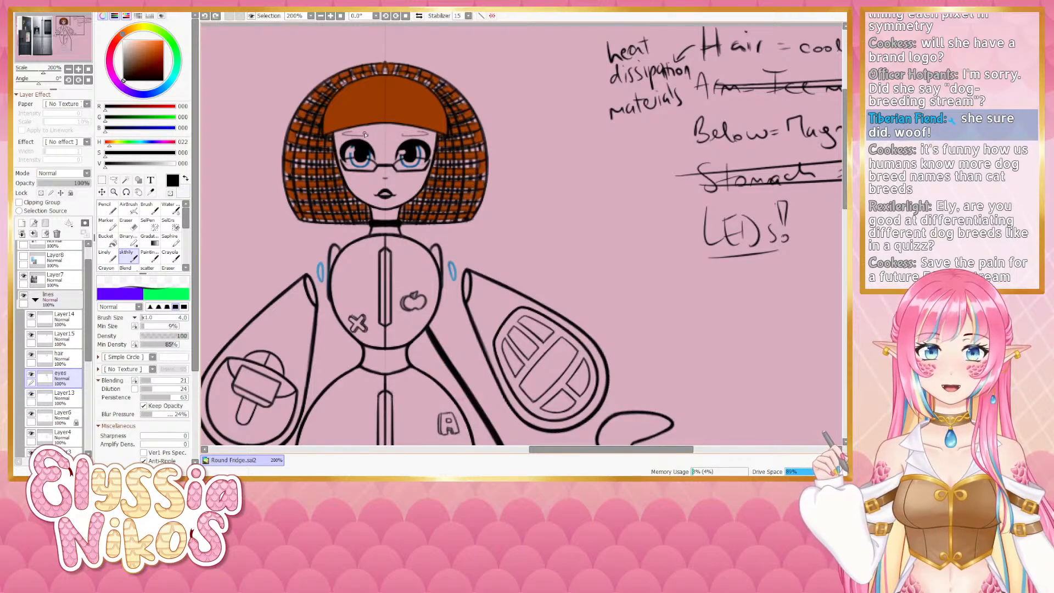
key(ctrl+z)
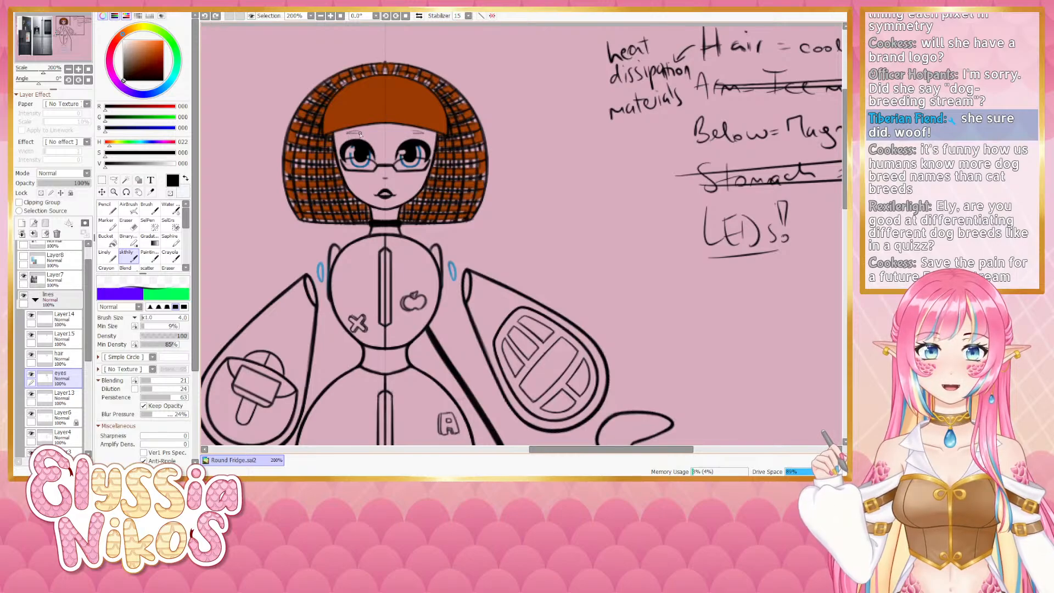
key(ctrl+z)
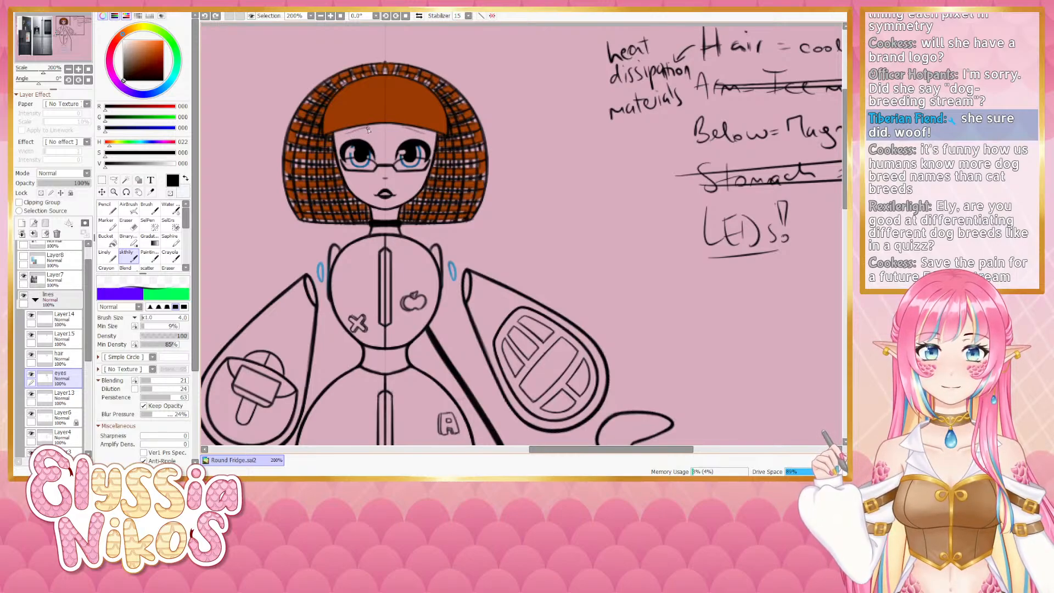
key(ctrl+z)
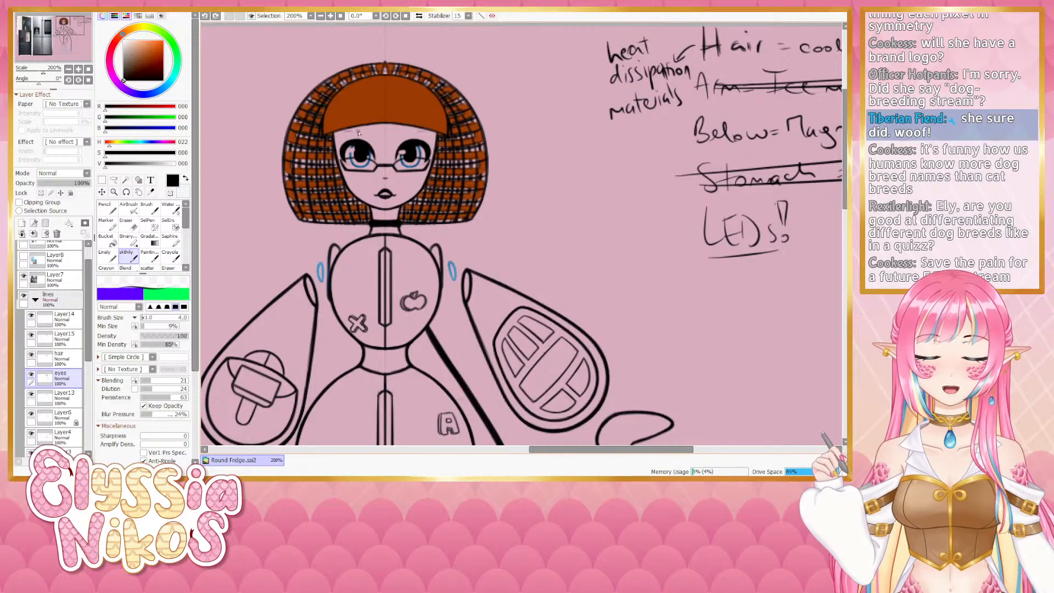
key(ctrl+y)
key(ctrl+y)
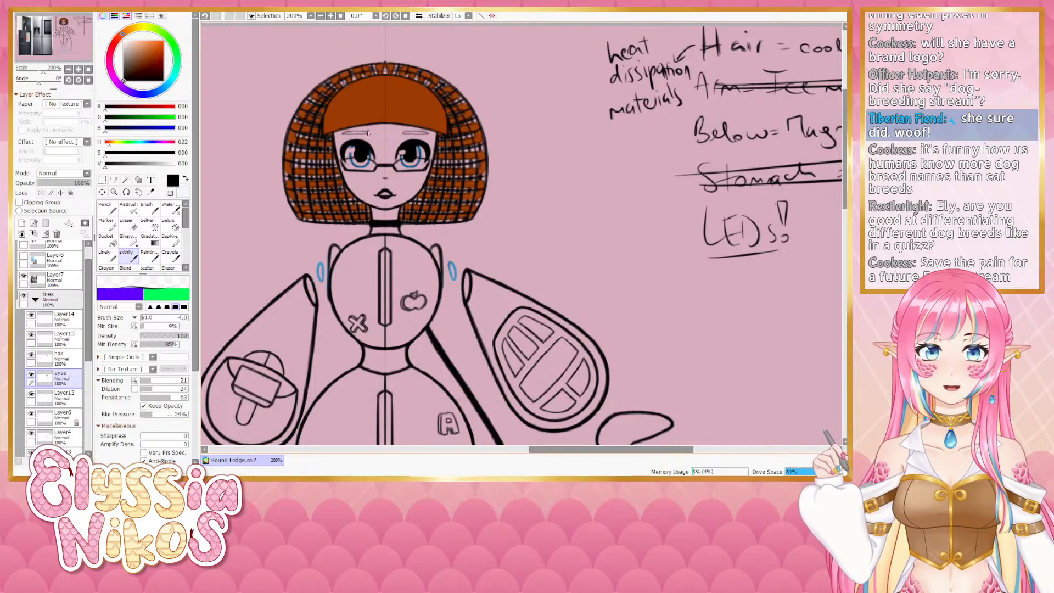
click(68, 69)
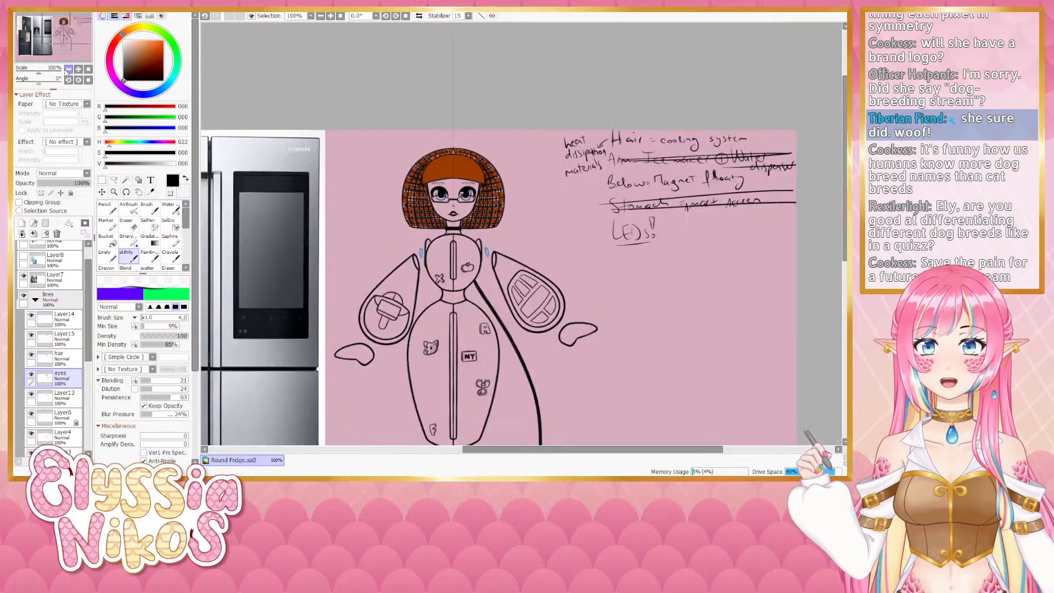
click(79, 69)
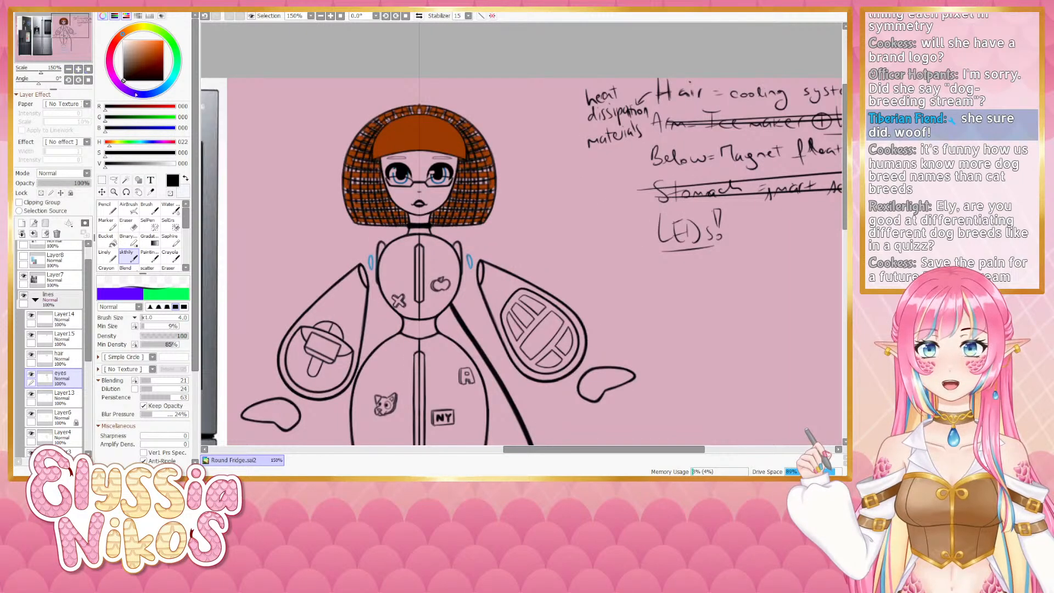
key(ctrl+z)
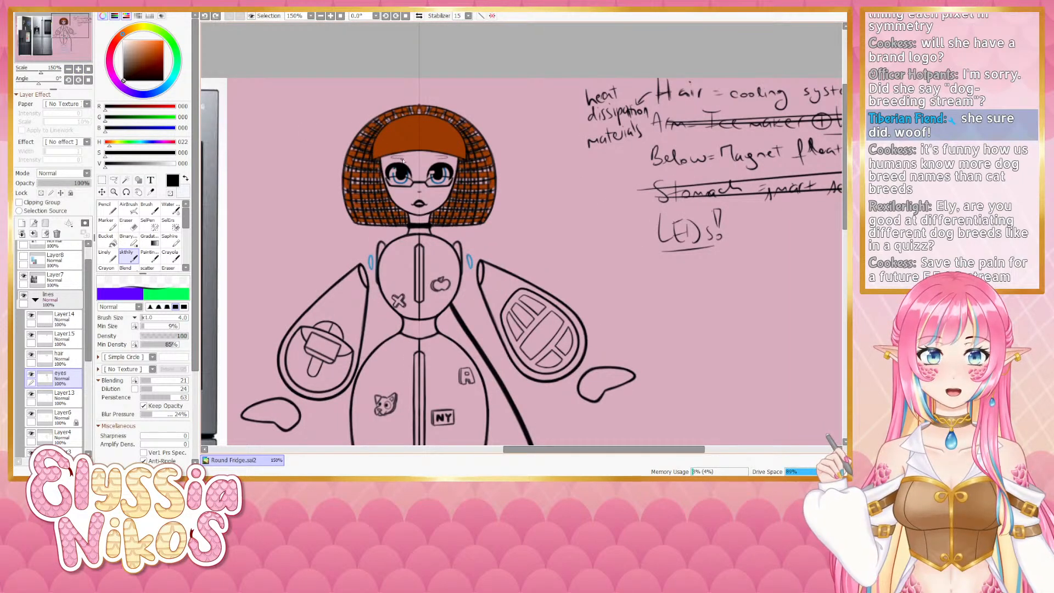
- Try drawing short strokes along the lower edge of the bangs on the eyes layer, undoing each attempt
drag(407, 159, 387, 164)
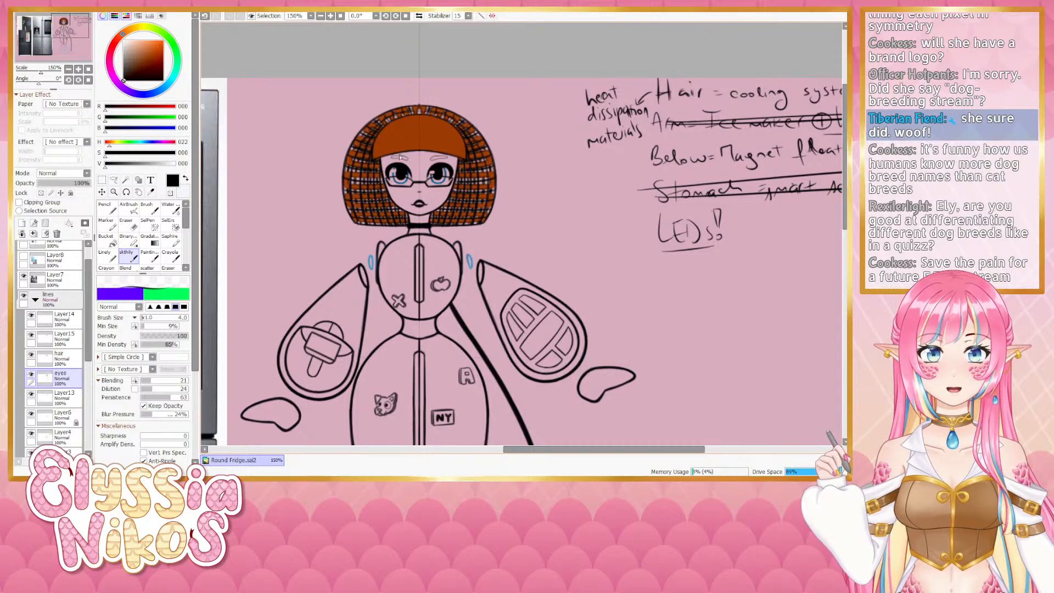
key(ctrl+z)
drag(408, 160, 392, 164)
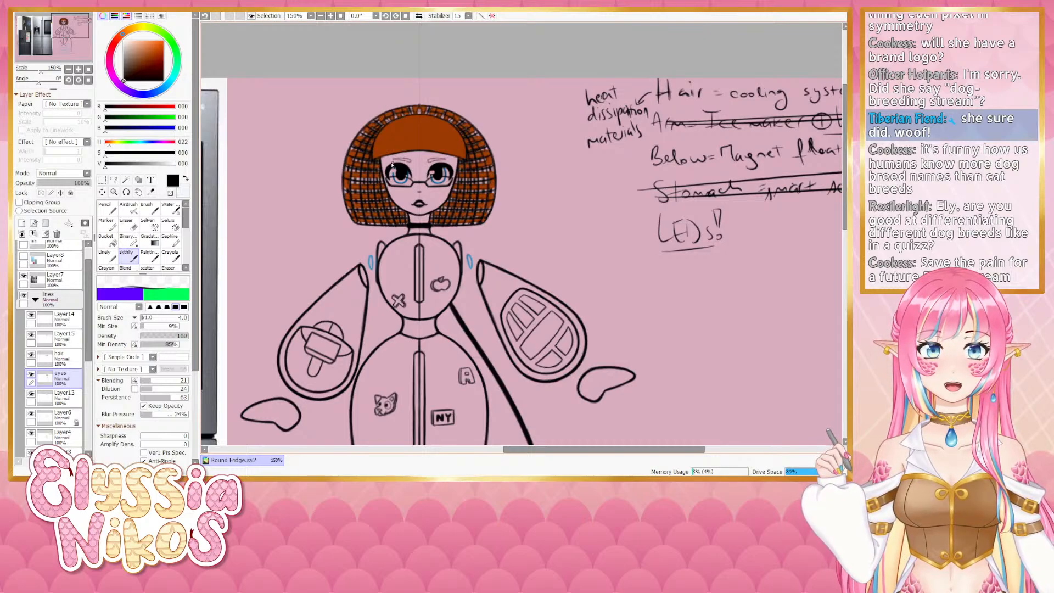
key(ctrl+z)
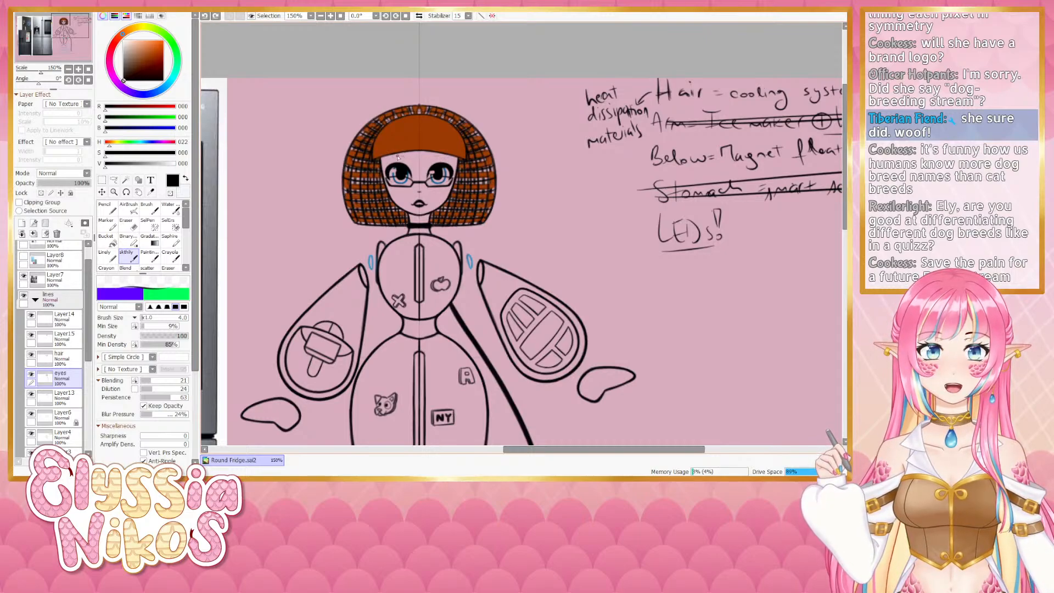
drag(408, 159, 403, 162)
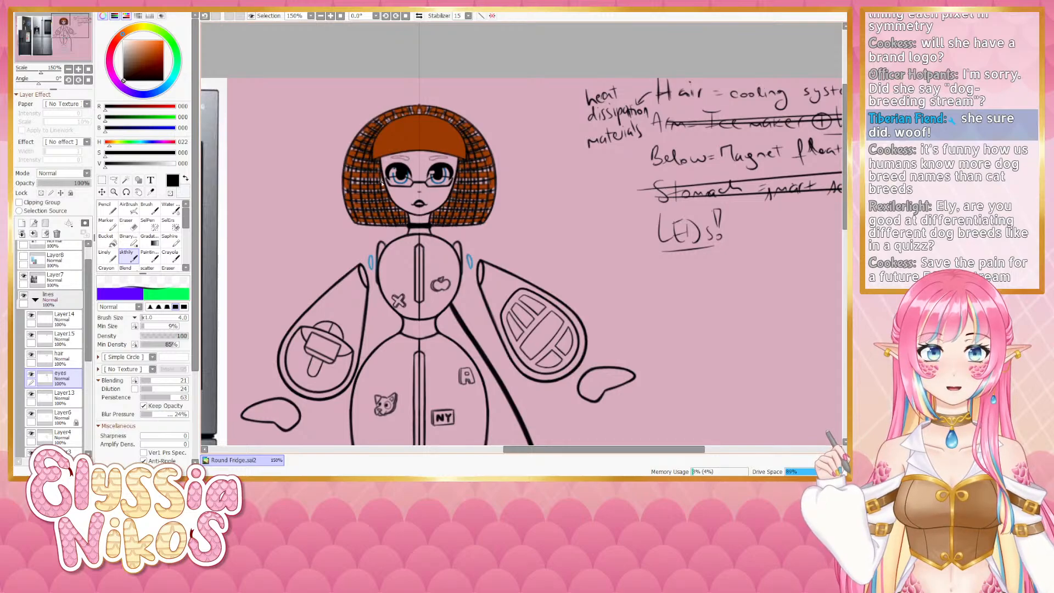
key(ctrl+z)
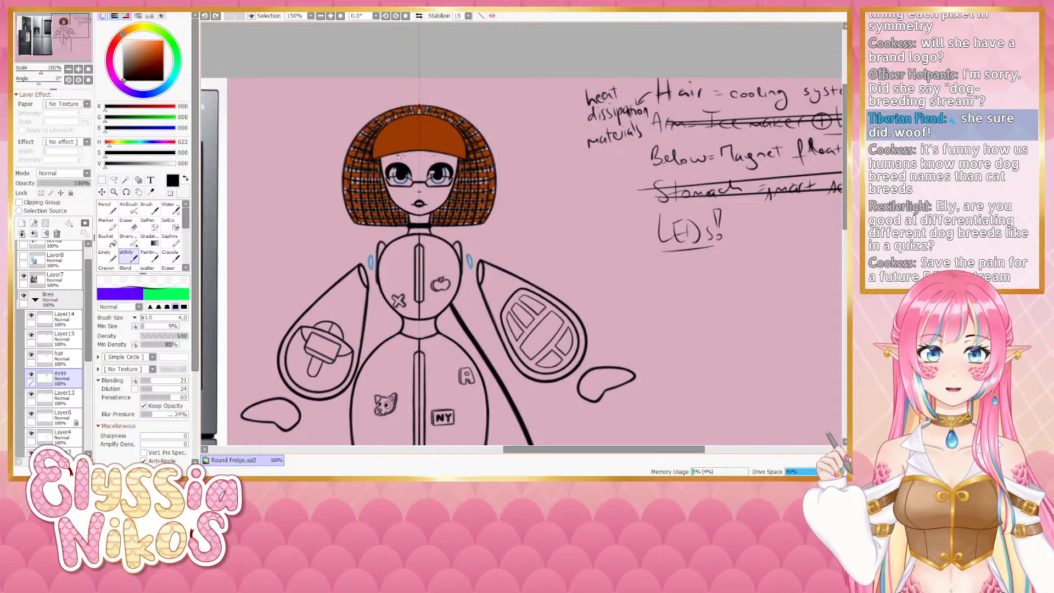
drag(410, 157, 399, 158)
key(ctrl+z)
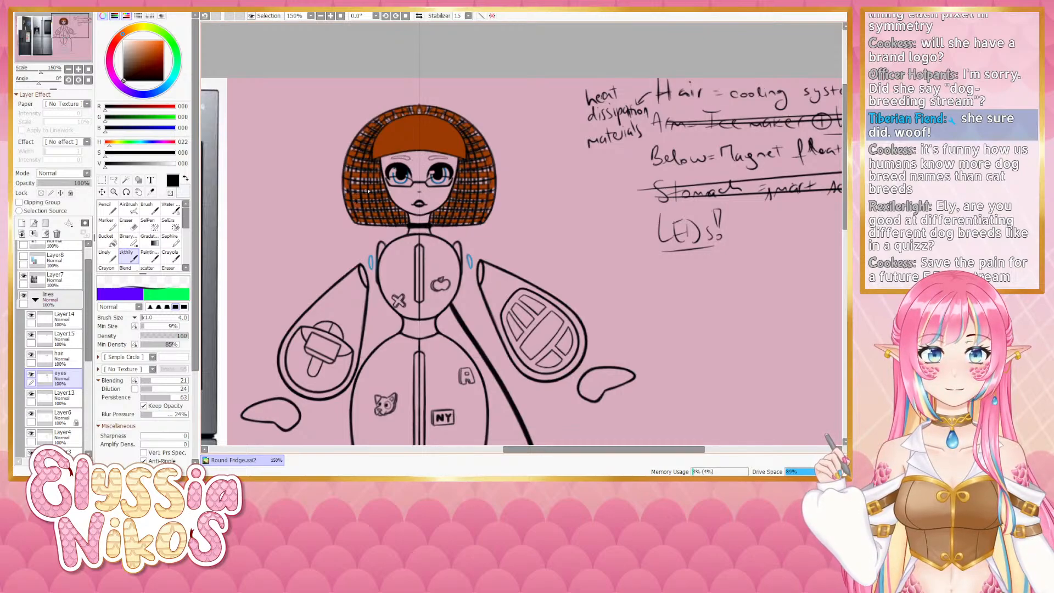
key(ctrl+z)
drag(413, 157, 402, 159)
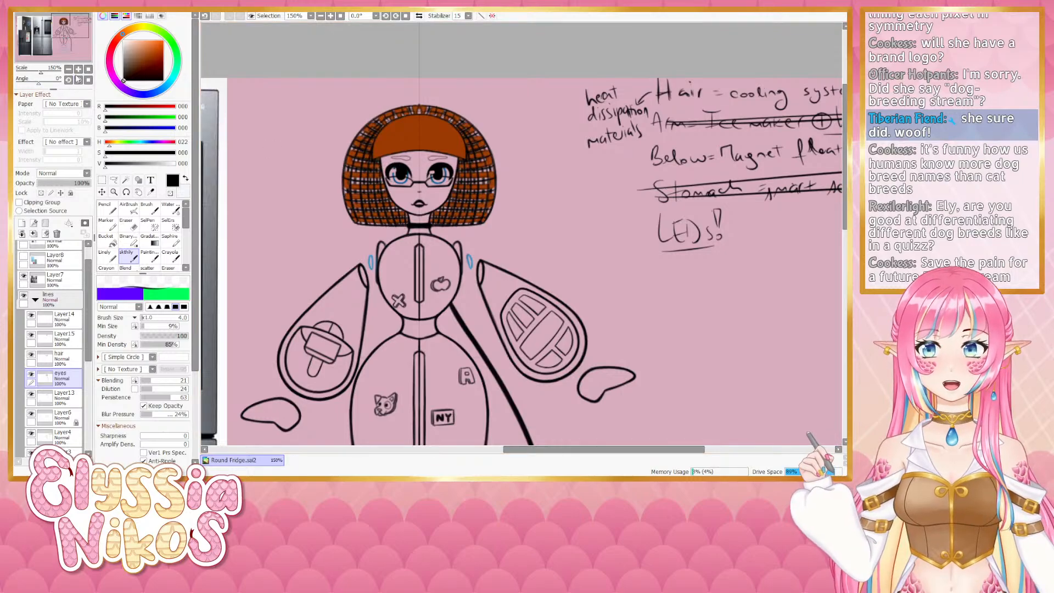
- Draw and undo further short strokes along the bangs' edge above the eyes
drag(39, 83, 30, 83)
drag(438, 241, 403, 132)
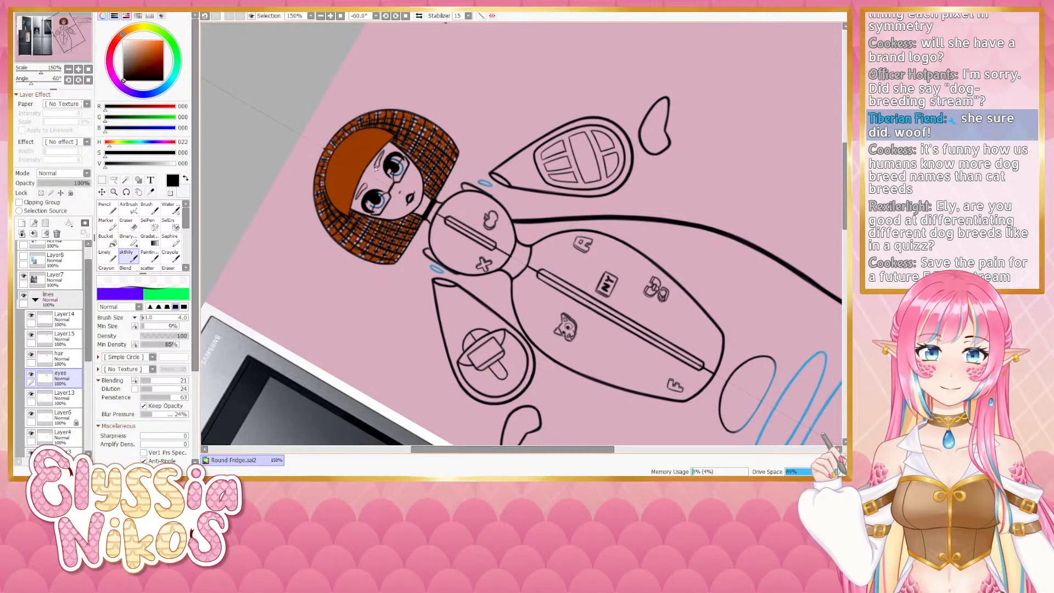
drag(376, 164, 376, 168)
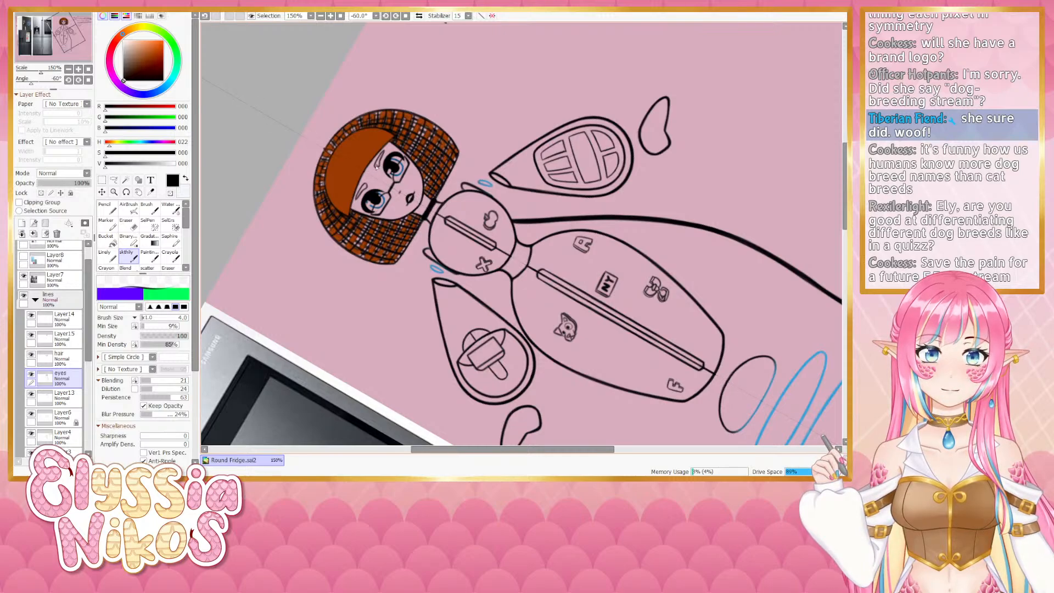
click(89, 80)
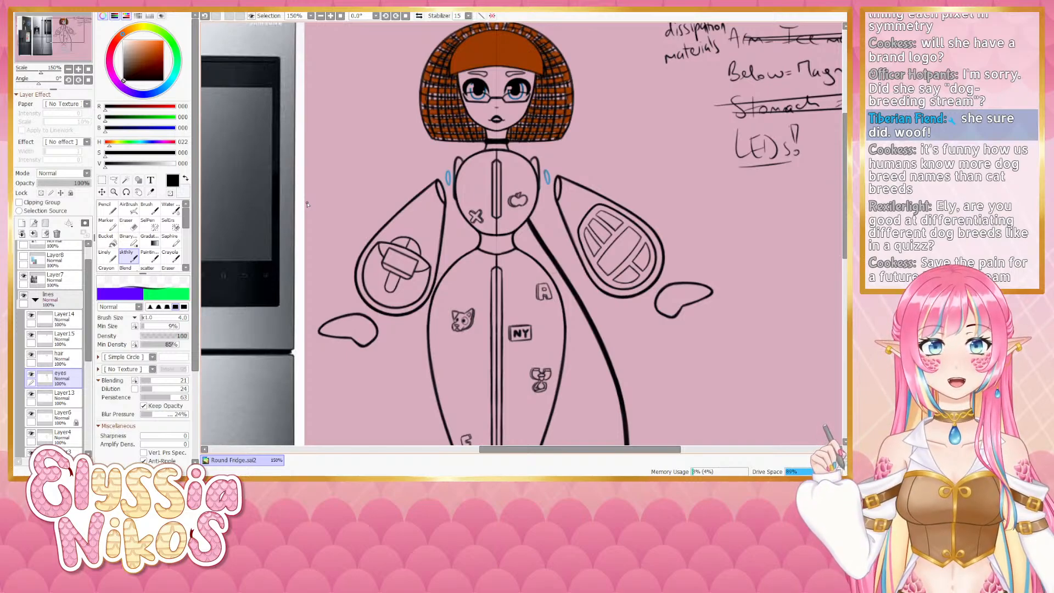
scroll(307, 204, down, 1)
scroll(330, 188, up, 1)
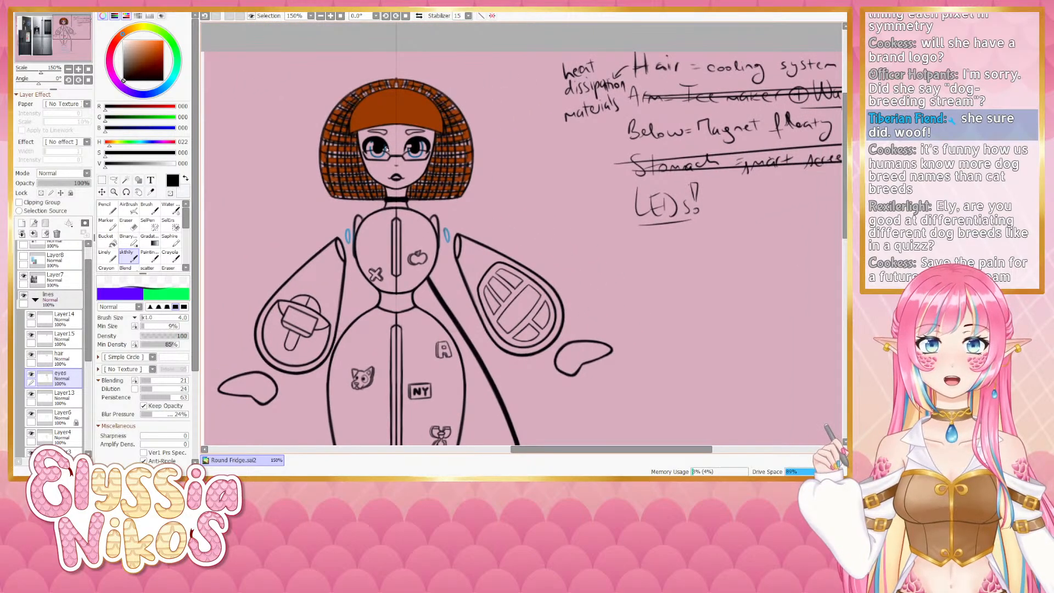
key(ctrl+z)
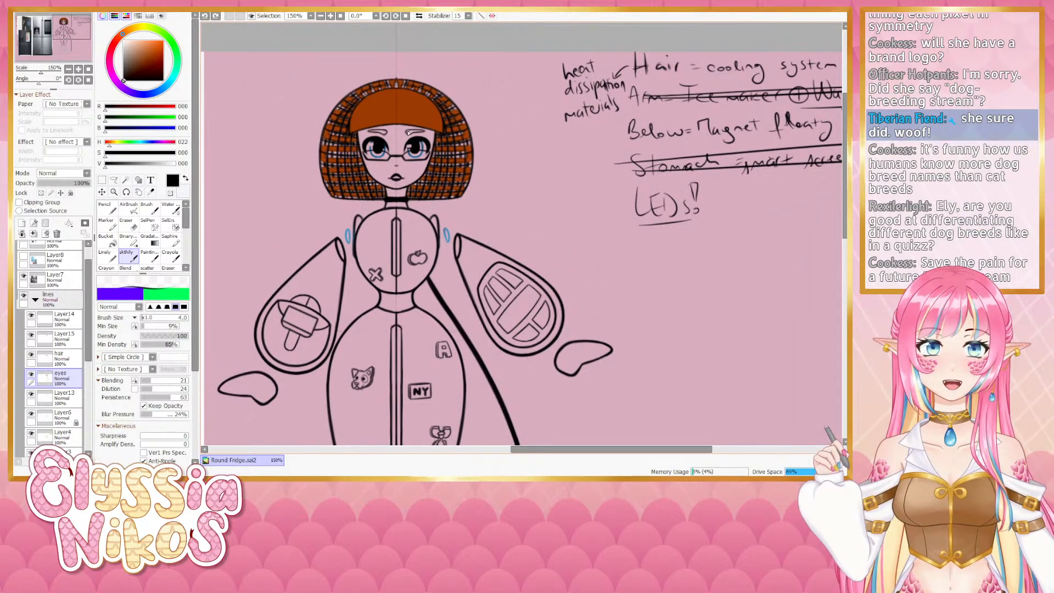
drag(407, 131, 413, 134)
key(ctrl+z)
key(ctrl+z)
key(ctrl+z)
key(ctrl+z)
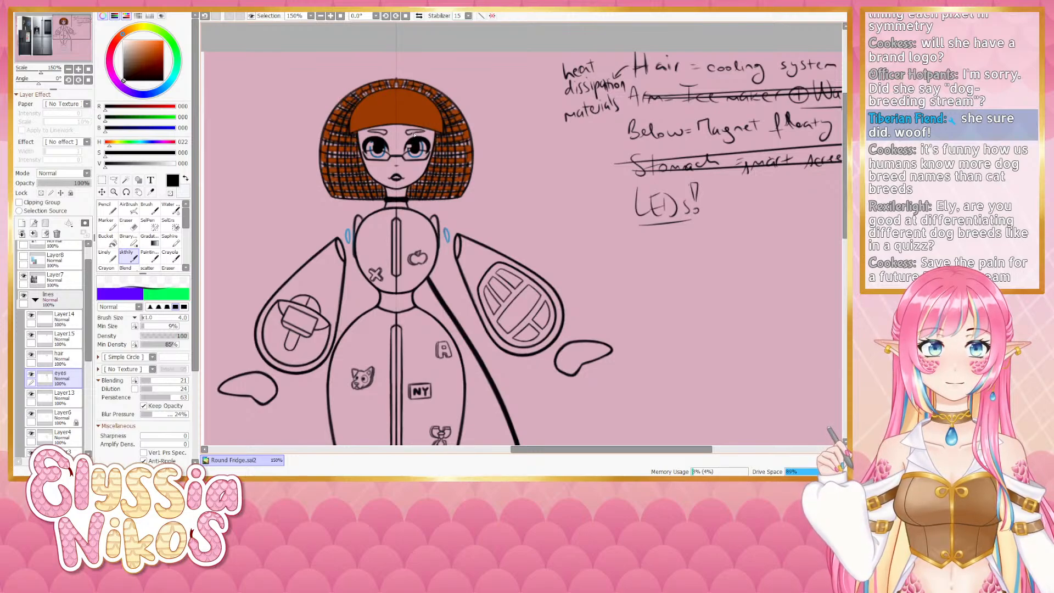
key(ctrl+z)
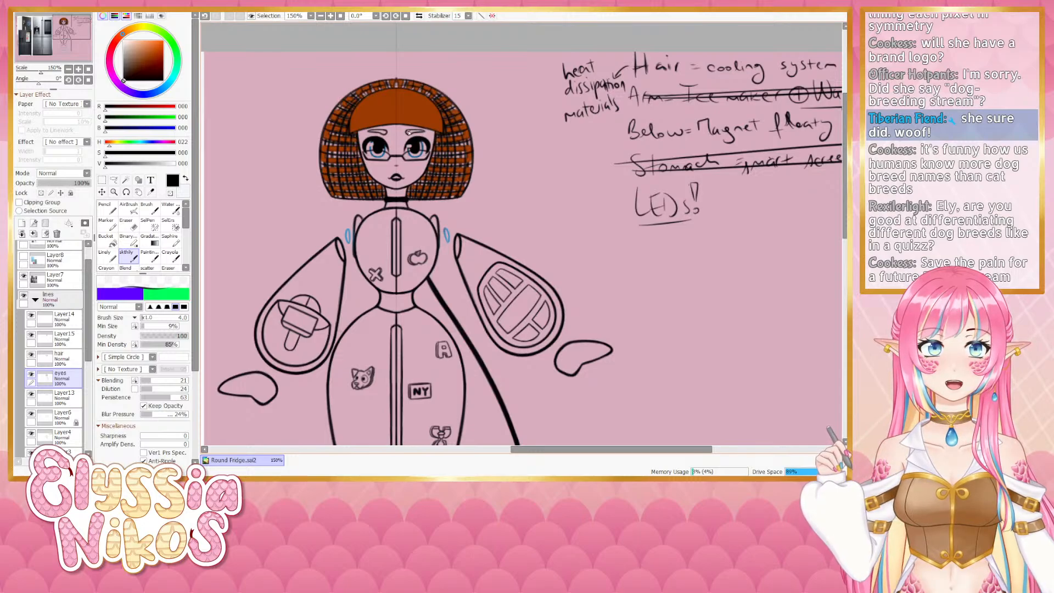
key(ctrl+z)
drag(416, 132, 427, 130)
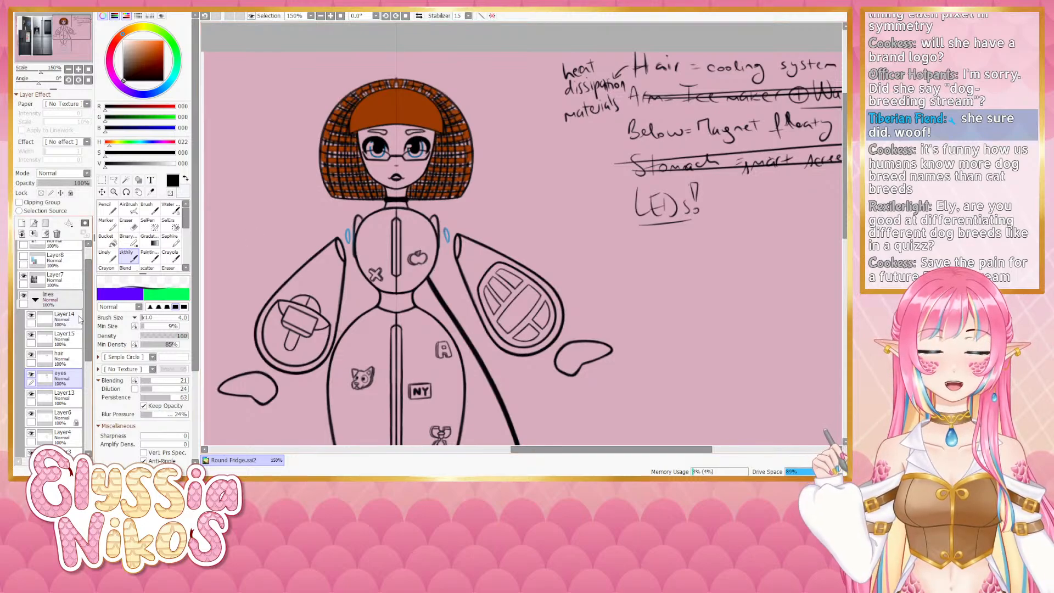
- Show the coloured Folder1 group so the shaded robot body appears beneath the line art
click(68, 68)
click(68, 68)
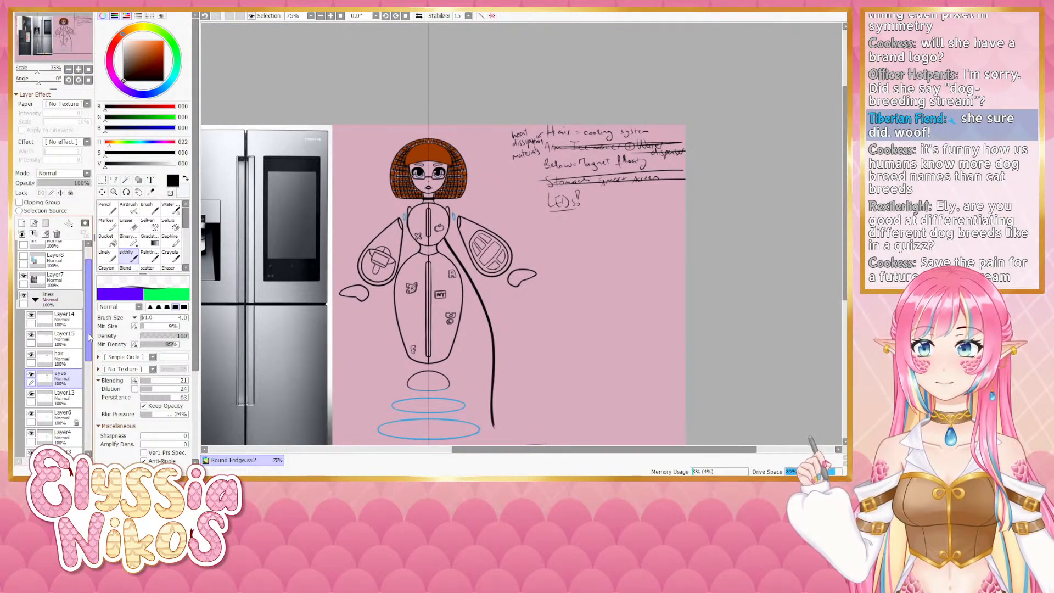
drag(88, 332, 88, 357)
click(66, 269)
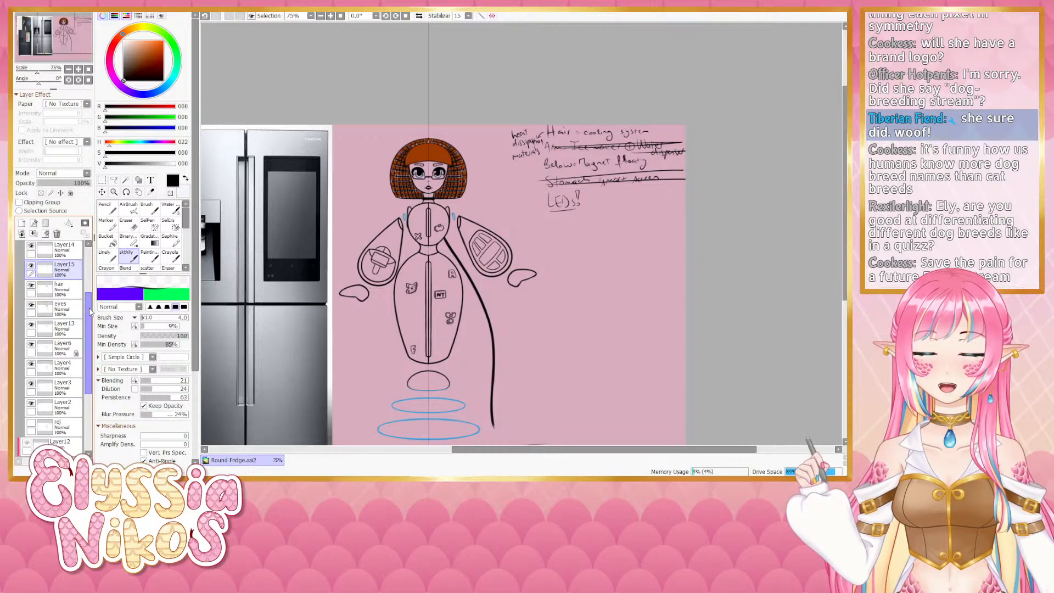
click(57, 234)
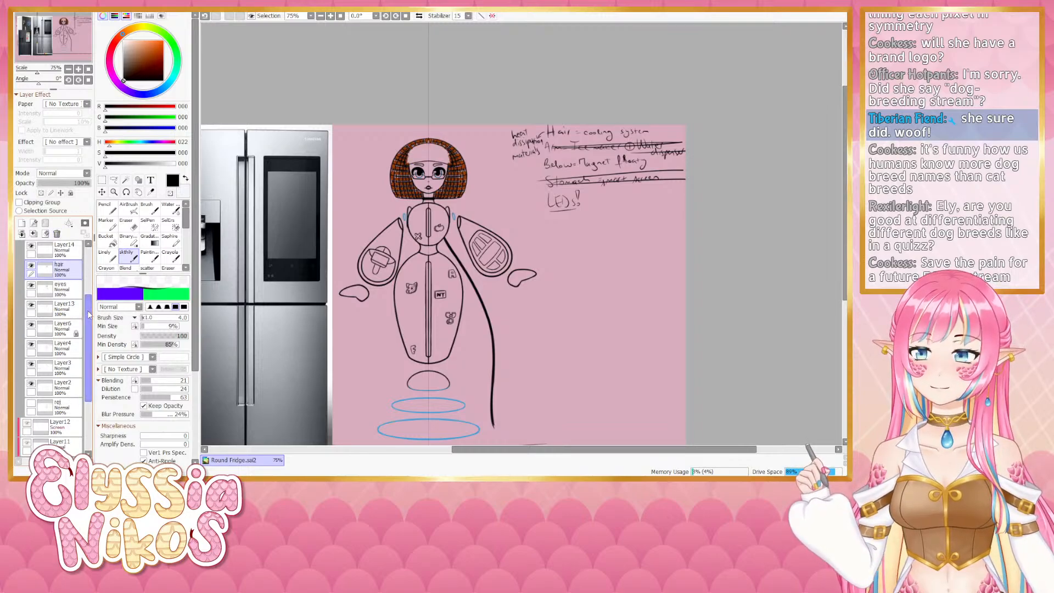
scroll(82, 336, down, 5)
click(35, 391)
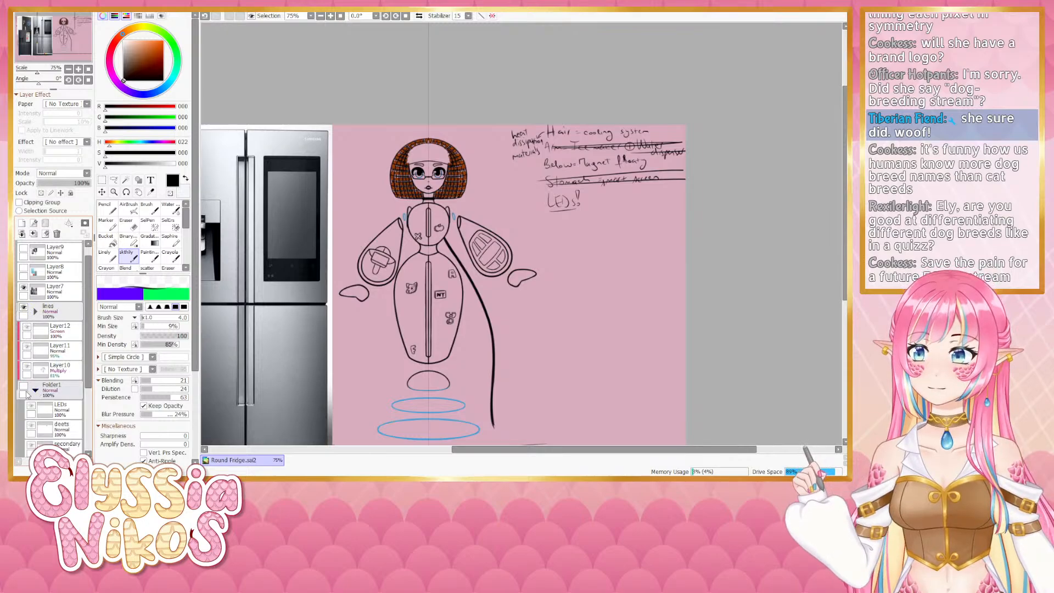
click(24, 387)
scroll(82, 336, down, 3)
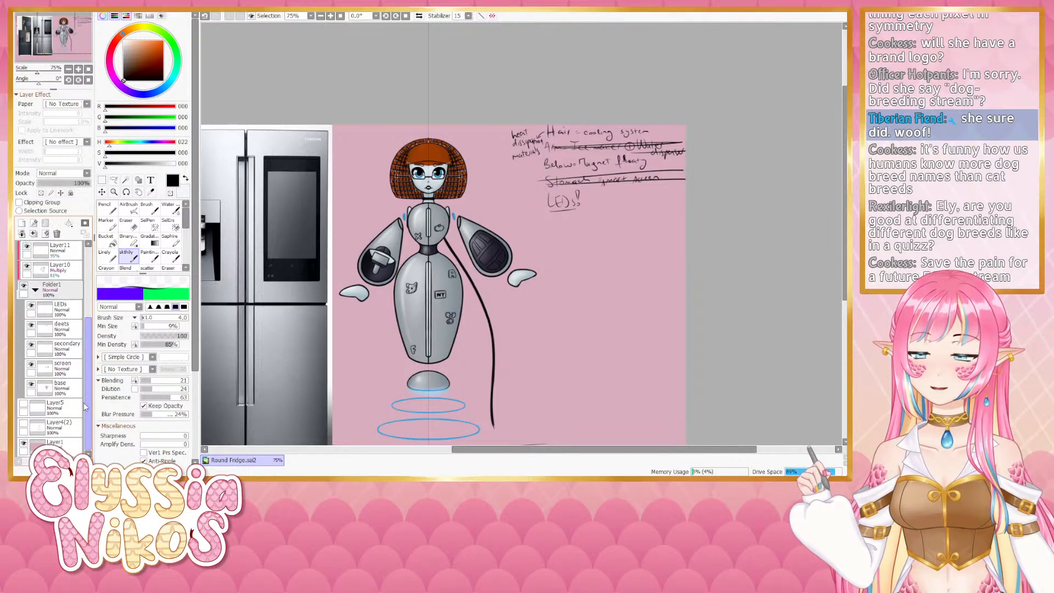
- On the deets layer, pick the hair's brown with a smaller Linely brush and paint a stroke along the bangs' left edge
click(69, 328)
click(134, 226)
scroll(420, 91, up, 4)
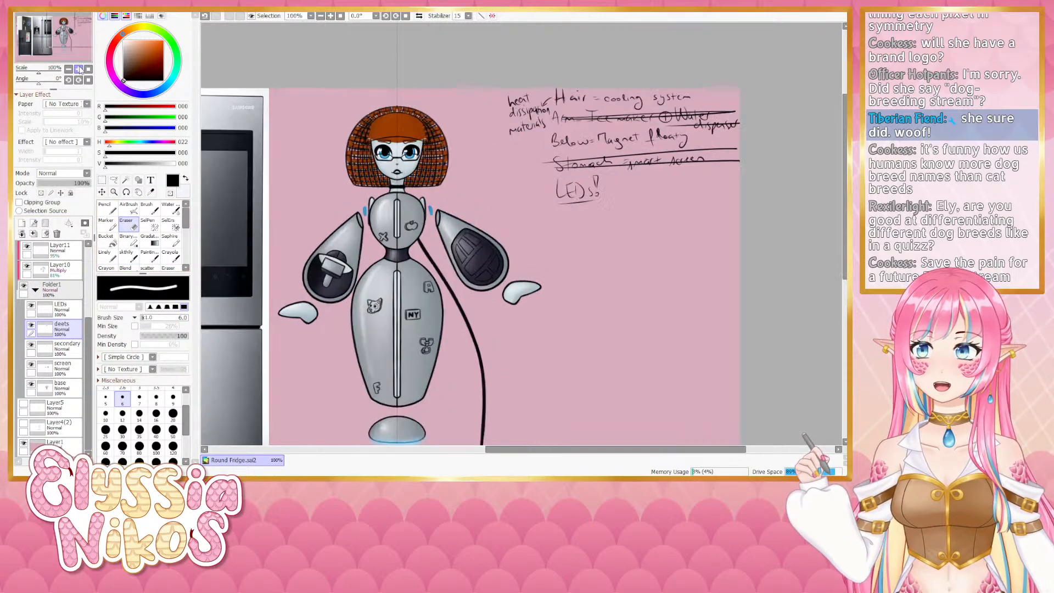
mouse_move(419, 91)
mouse_down()
mouse_move(386, 117)
mouse_move(452, 116)
mouse_up()
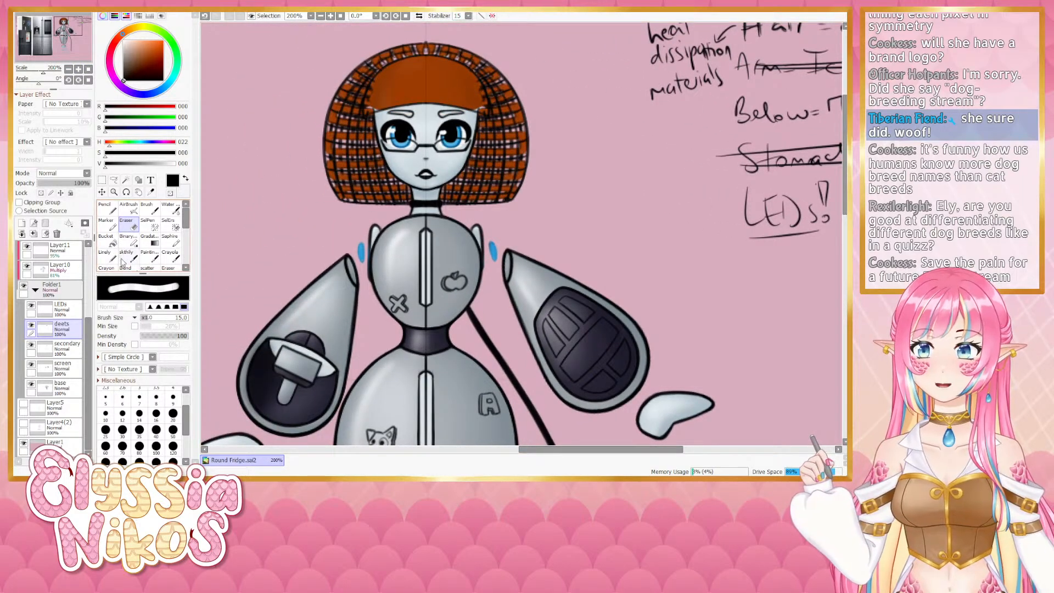
click(108, 256)
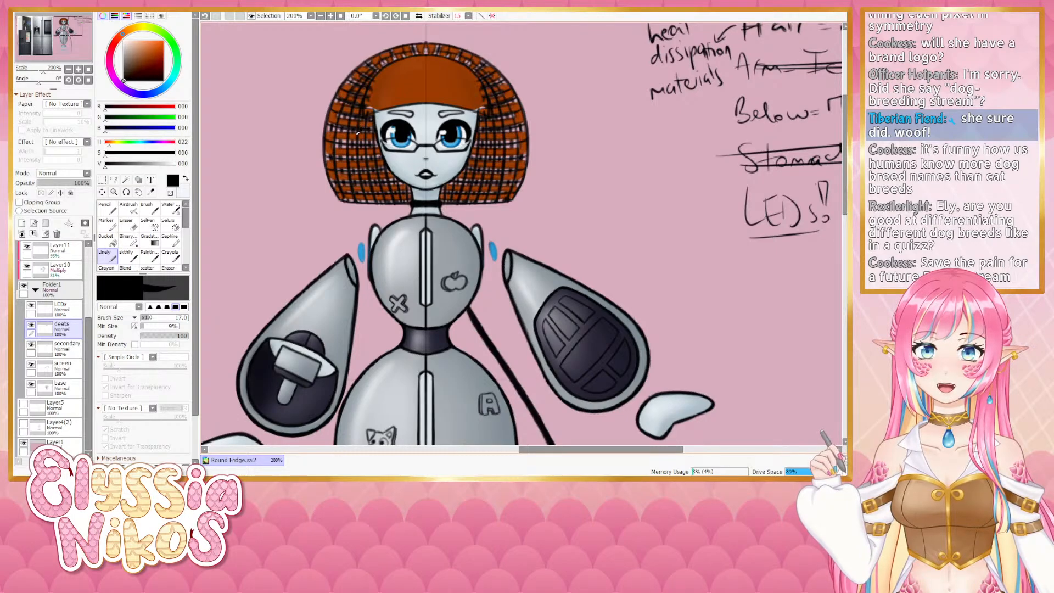
alt+click(357, 133)
key([)
key([)
key([)
key([)
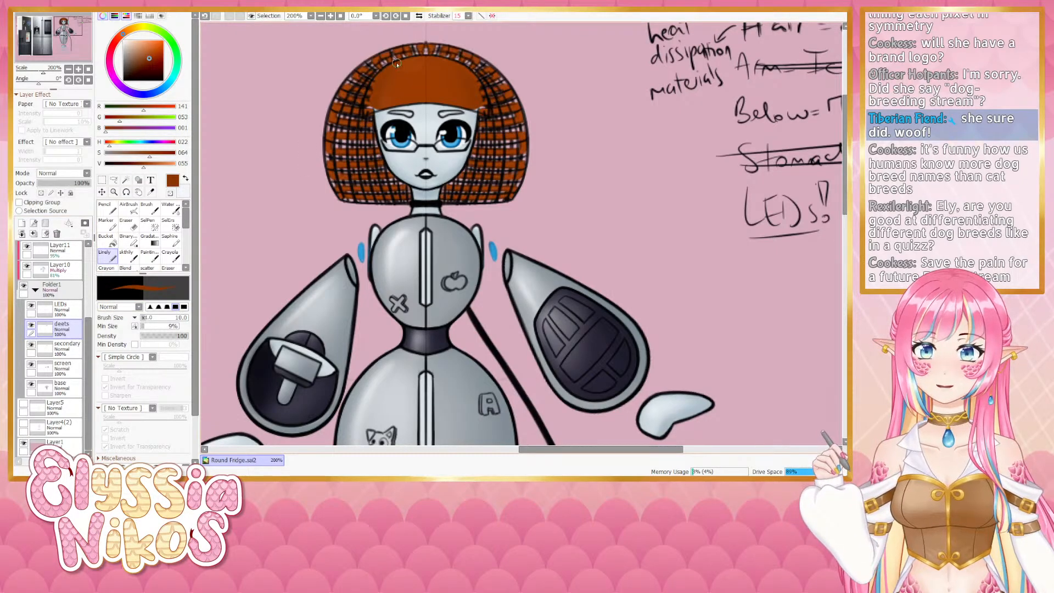
key(ctrl+z)
alt+click(397, 68)
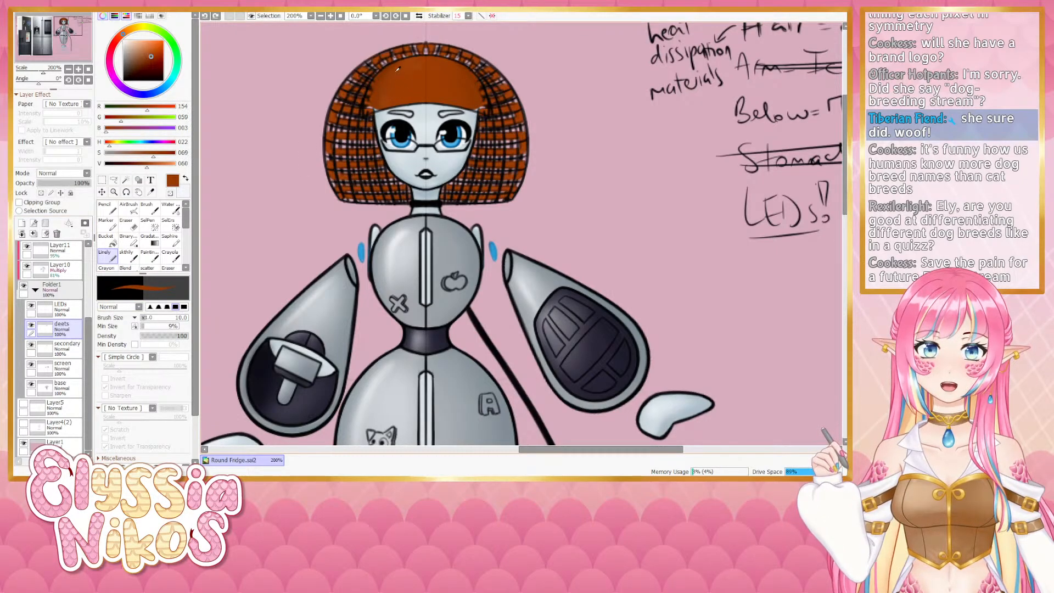
mouse_move(393, 72)
mouse_down()
mouse_move(373, 86)
mouse_move(369, 110)
mouse_up()
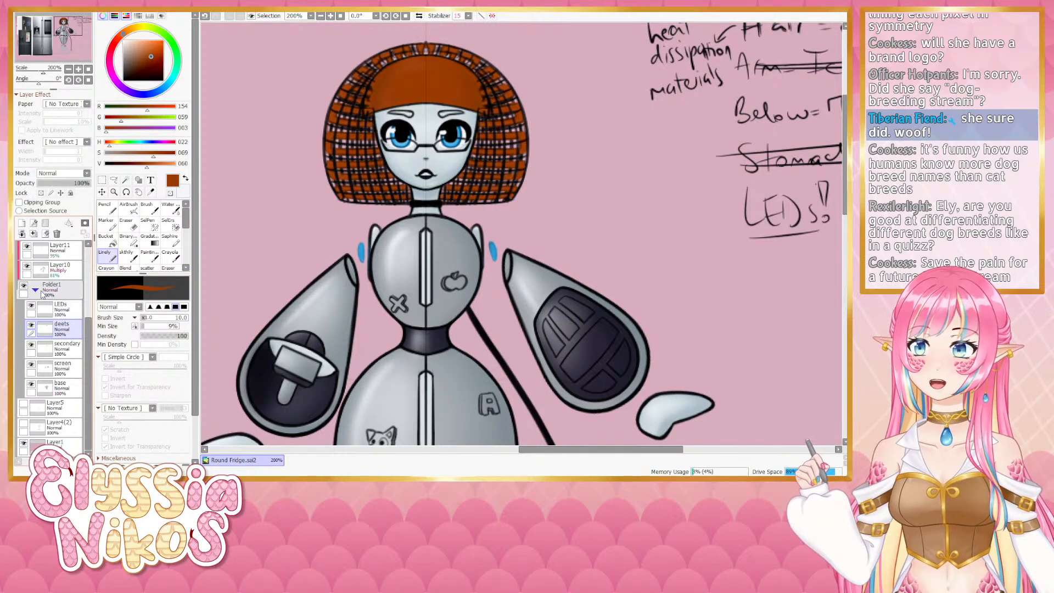
- Select Layer13 in the lines folder and erase a small stroke at the top of the hair with the Eraser
click(40, 291)
drag(89, 332, 89, 255)
click(35, 323)
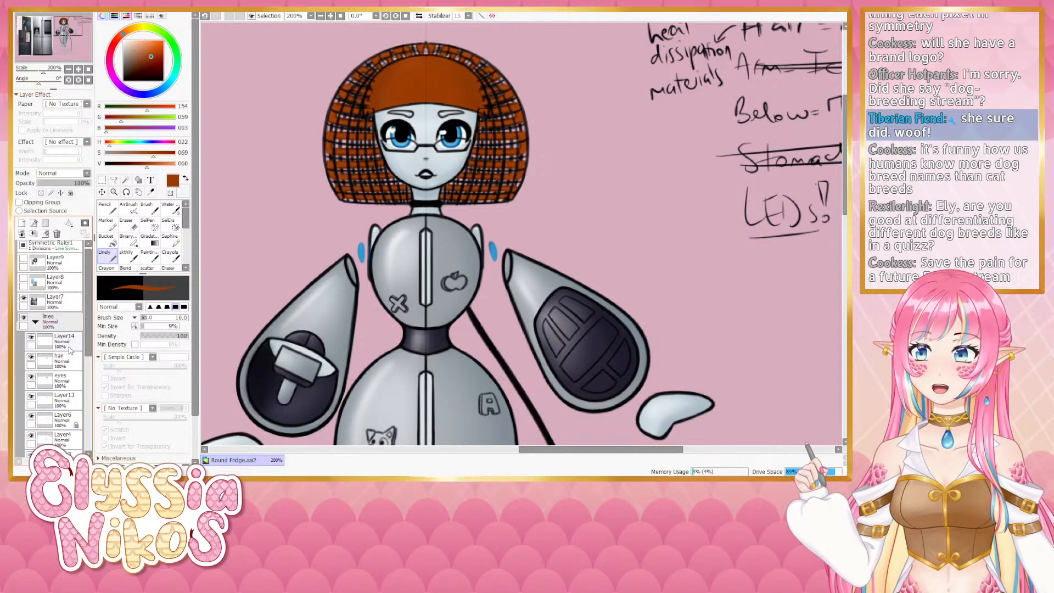
click(62, 361)
click(131, 224)
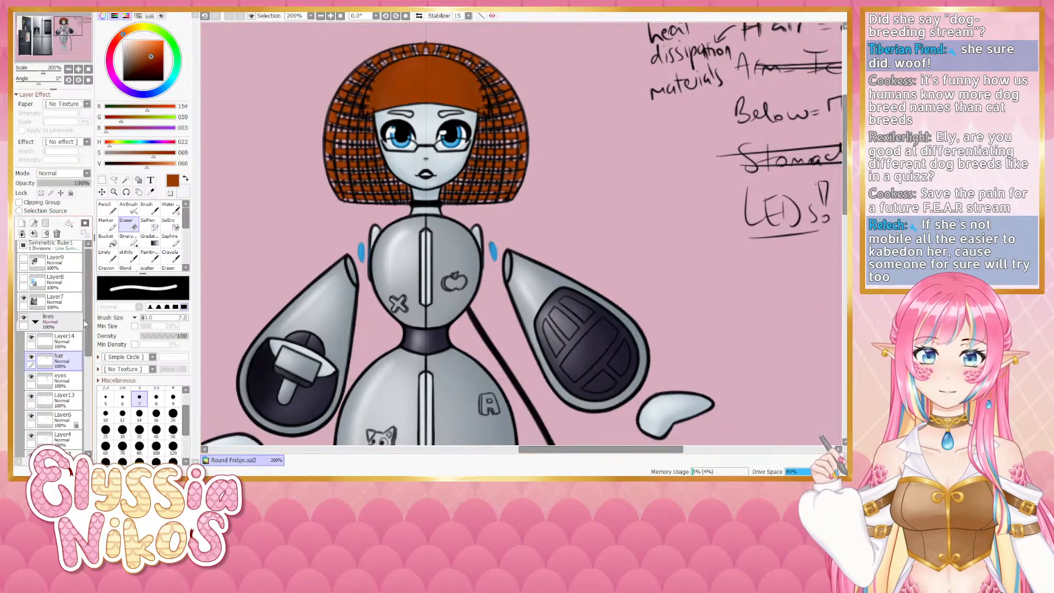
click(63, 400)
drag(396, 82, 383, 83)
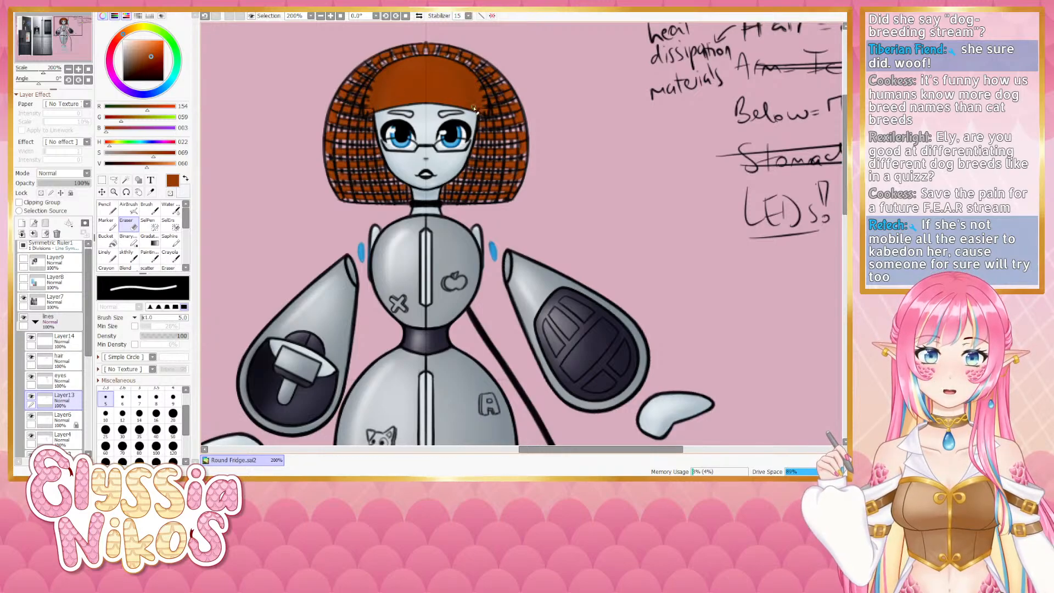
- Toggle the visibility of Layer5, Layer4 and Layer3 to check what each layer contains
click(32, 416)
click(31, 417)
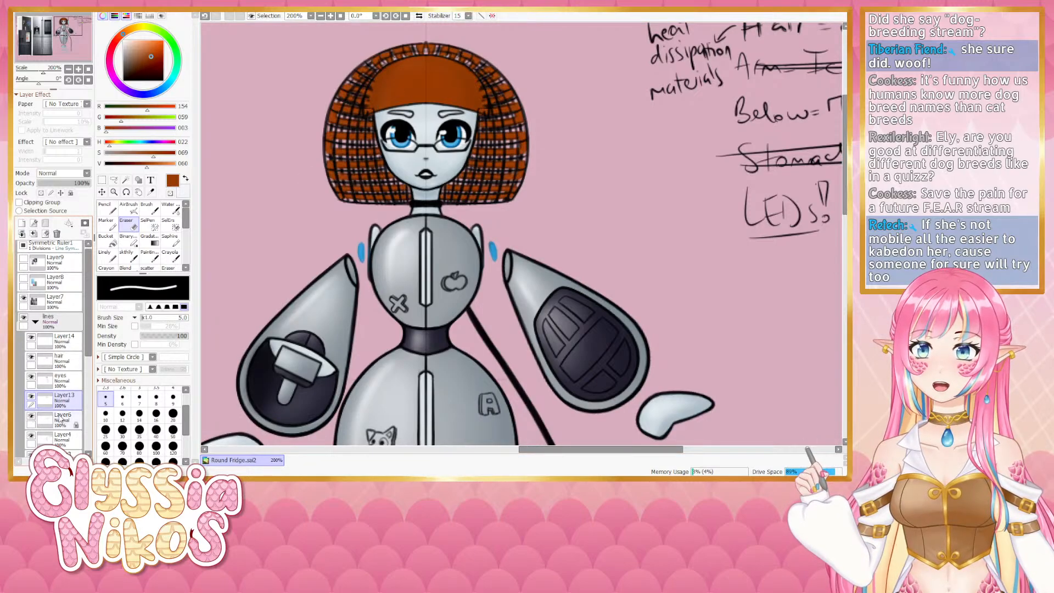
click(59, 418)
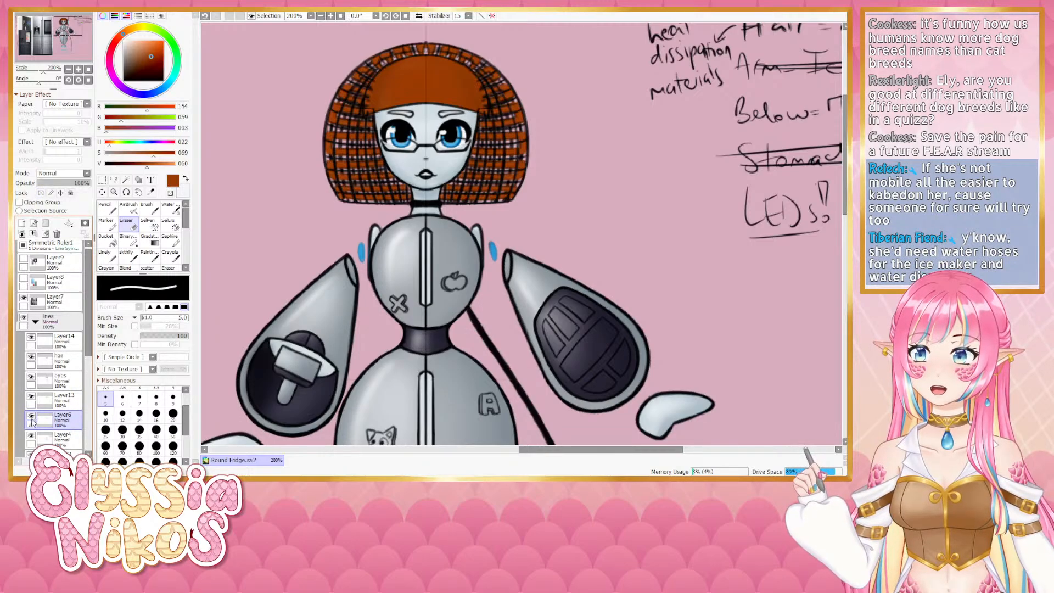
click(31, 417)
click(31, 417)
click(31, 436)
click(32, 436)
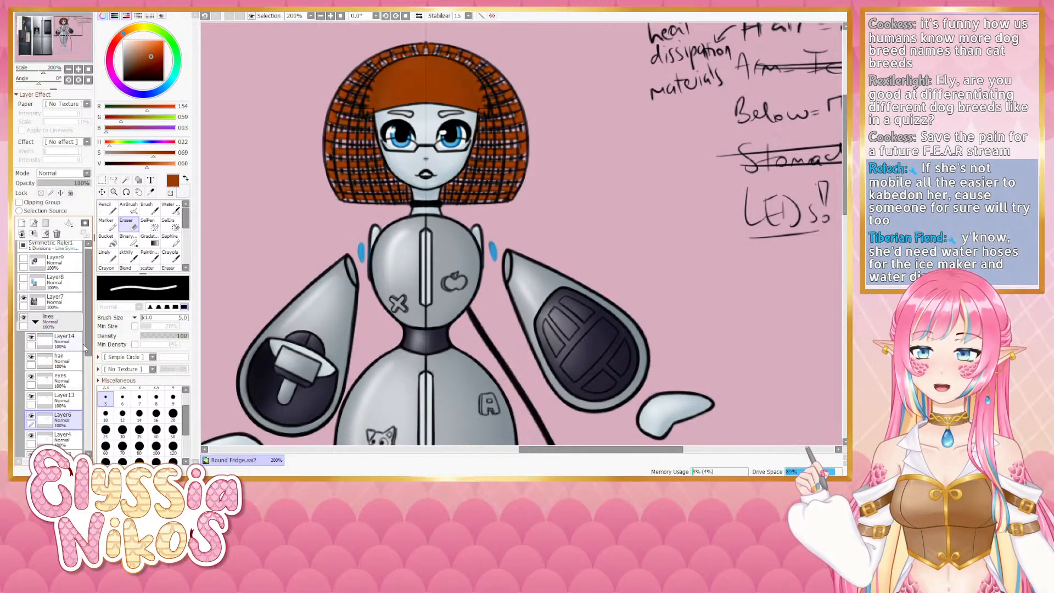
scroll(82, 352, down, 4)
click(31, 379)
click(31, 378)
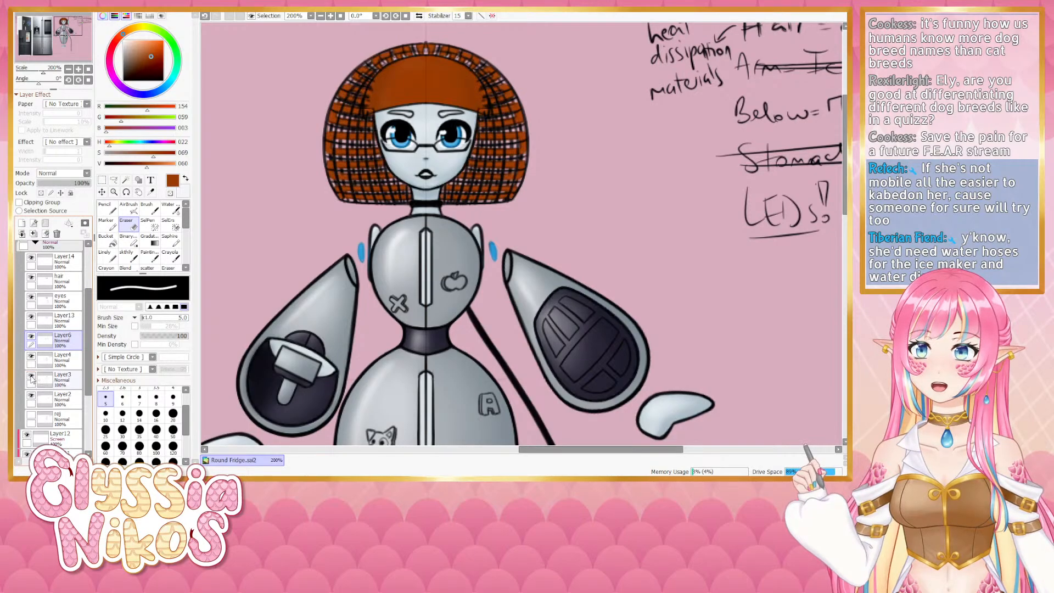
click(52, 382)
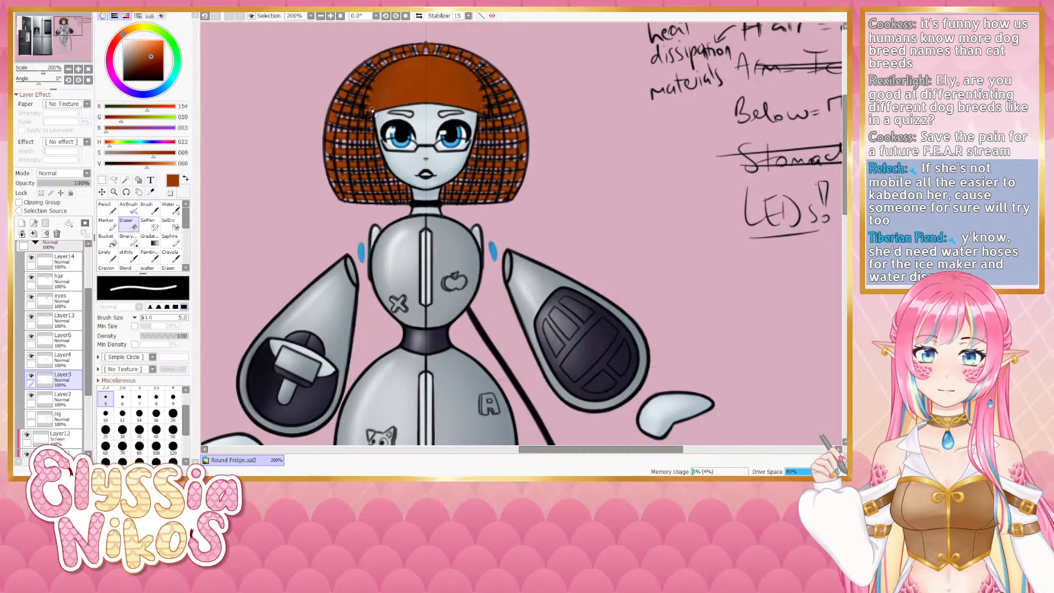
click(31, 396)
click(31, 396)
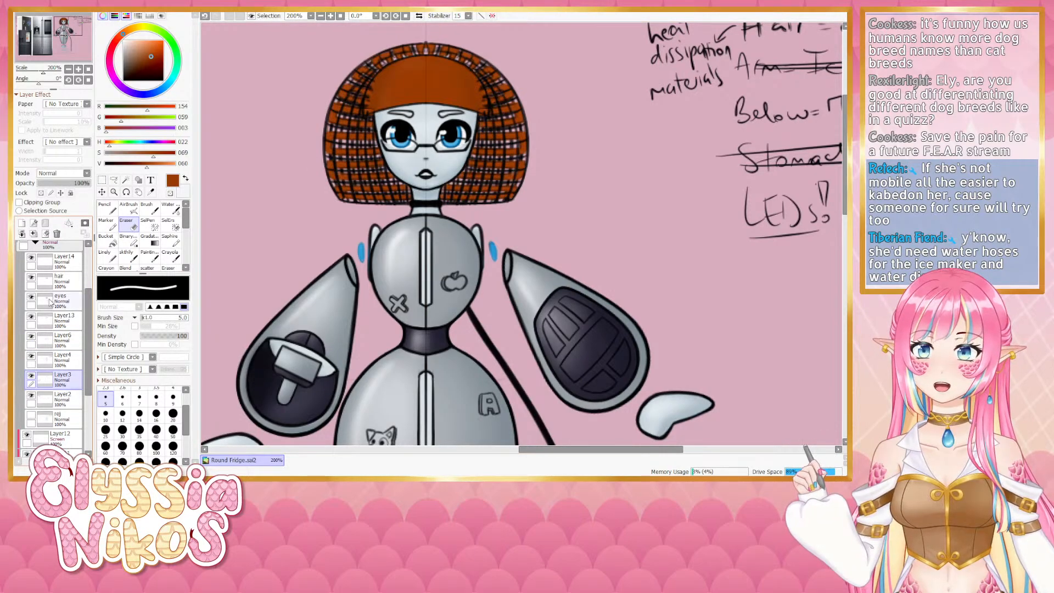
- Toggle the visibility of Layer14, the hair layer and the eyes layer in the lines folder to check their contents
scroll(83, 289, up, 1)
click(32, 285)
click(31, 285)
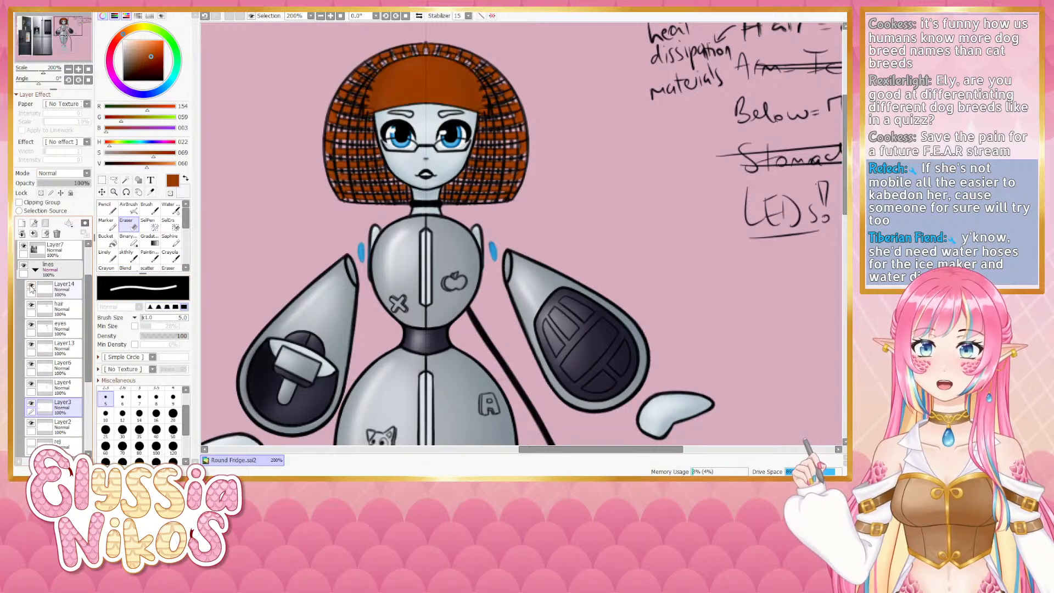
click(31, 285)
click(32, 285)
click(32, 306)
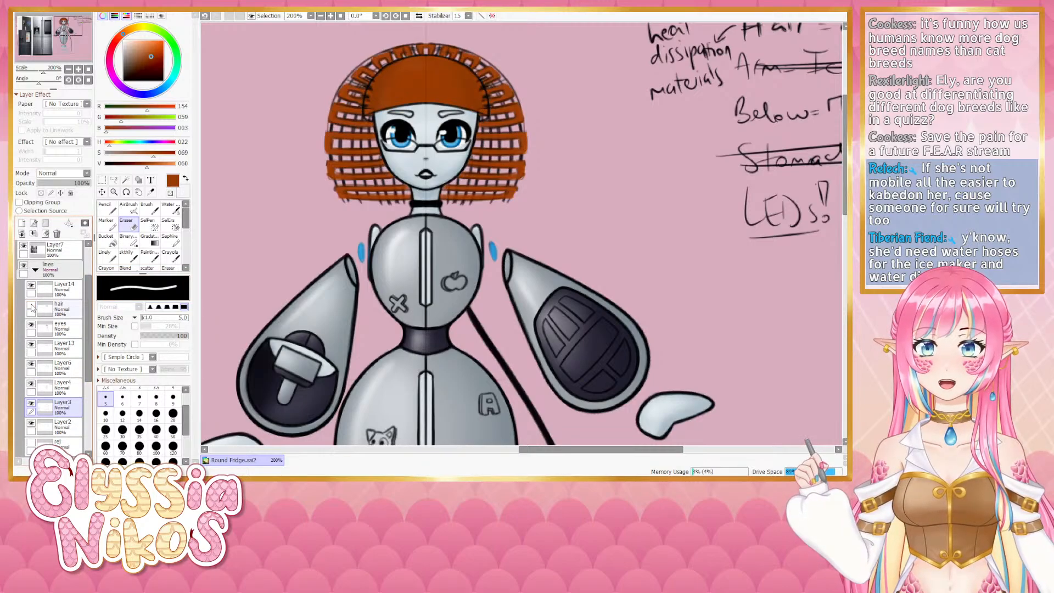
click(31, 306)
click(31, 305)
click(32, 305)
click(66, 311)
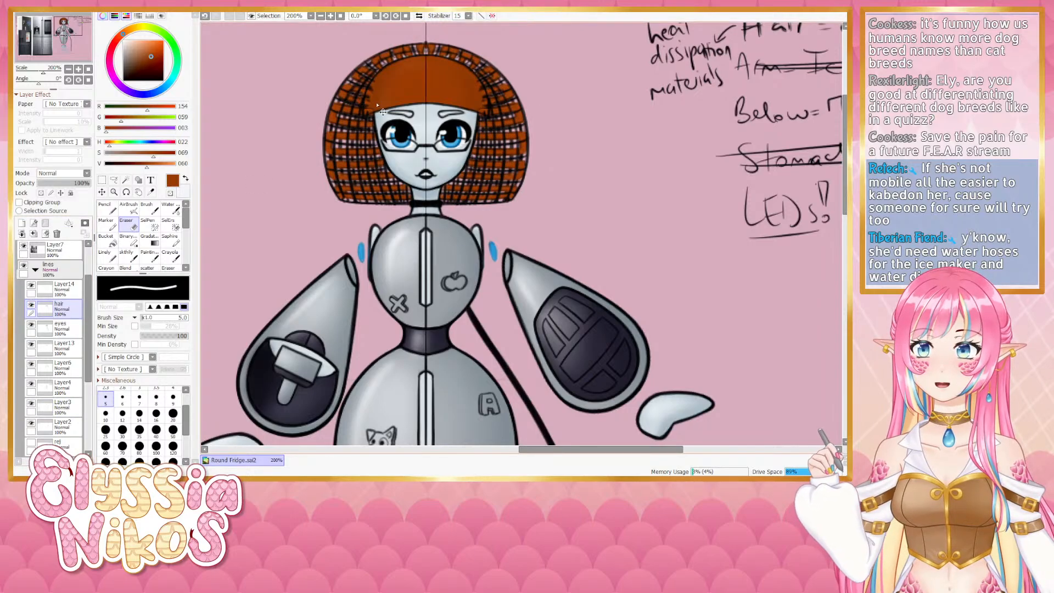
key(bracketleft)
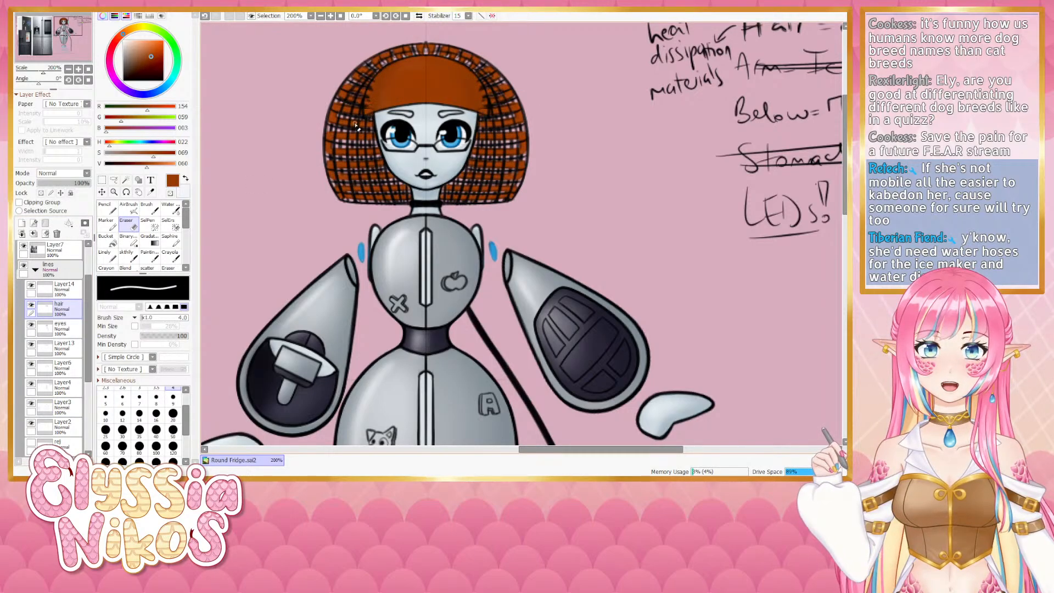
click(32, 326)
click(31, 326)
click(52, 328)
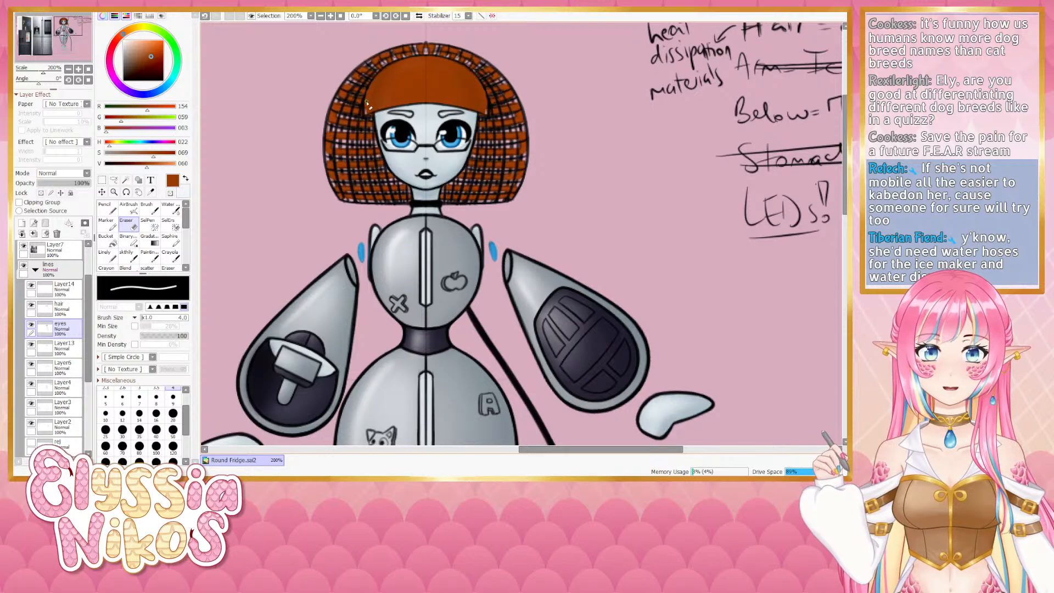
- Switch between Folder1 and the lines folder, toggling the hair, eyes and Layer13 layers on and off to compare them
click(35, 270)
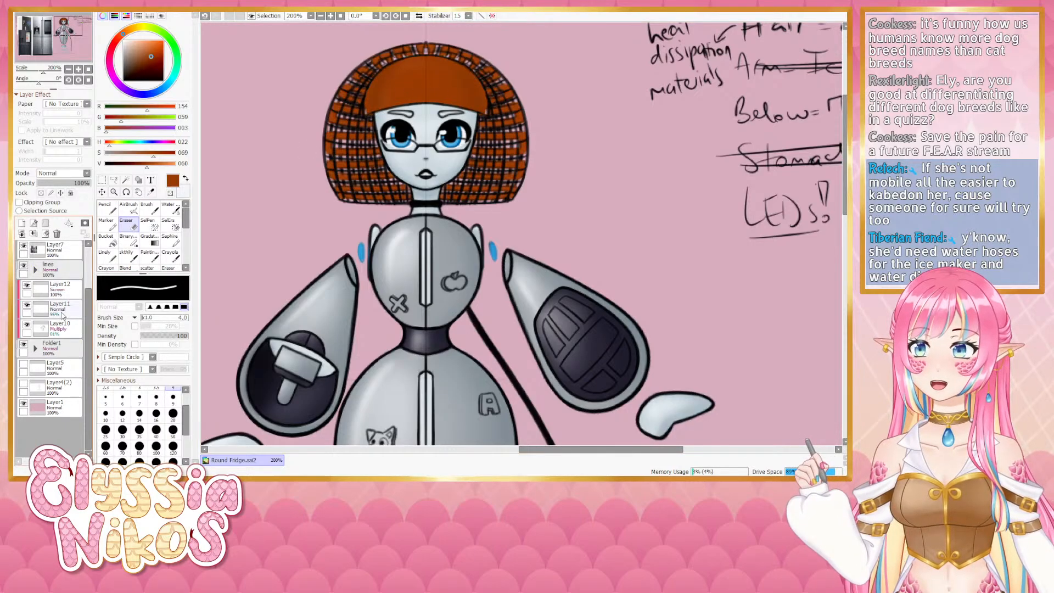
click(35, 348)
click(60, 361)
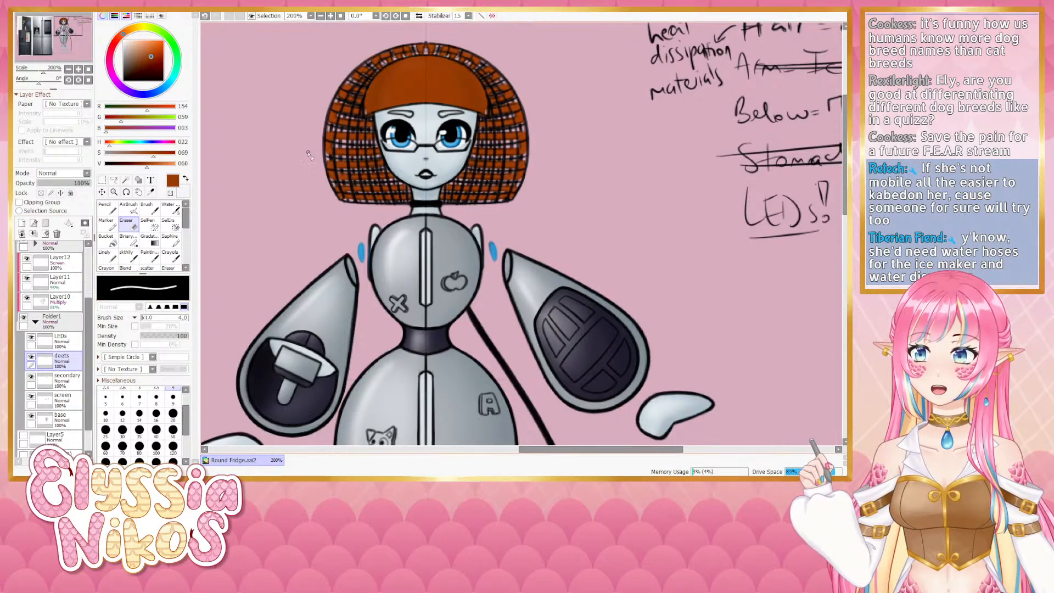
click(101, 259)
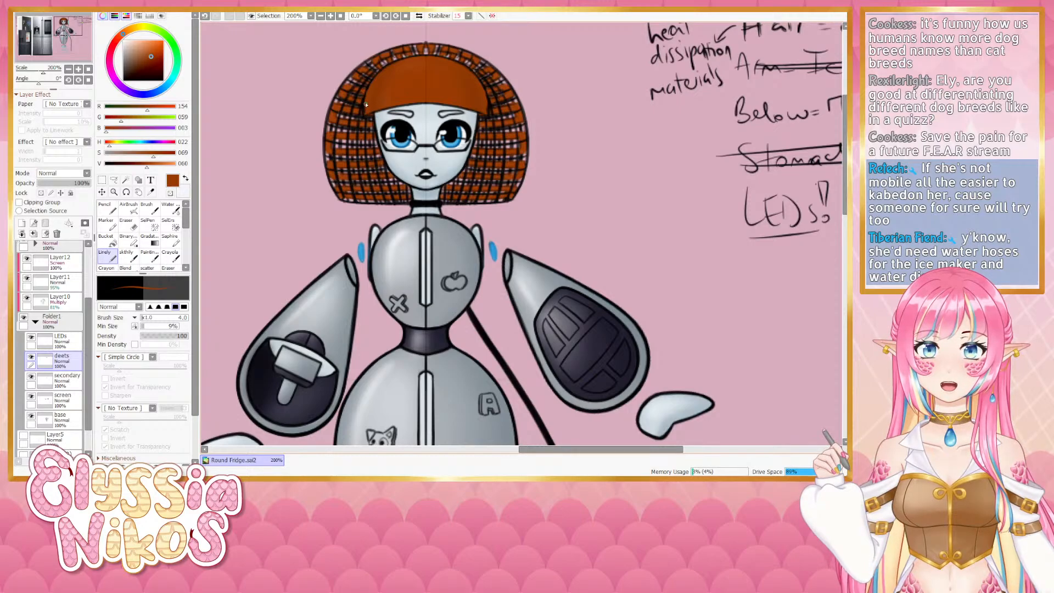
scroll(53, 321, down, 5)
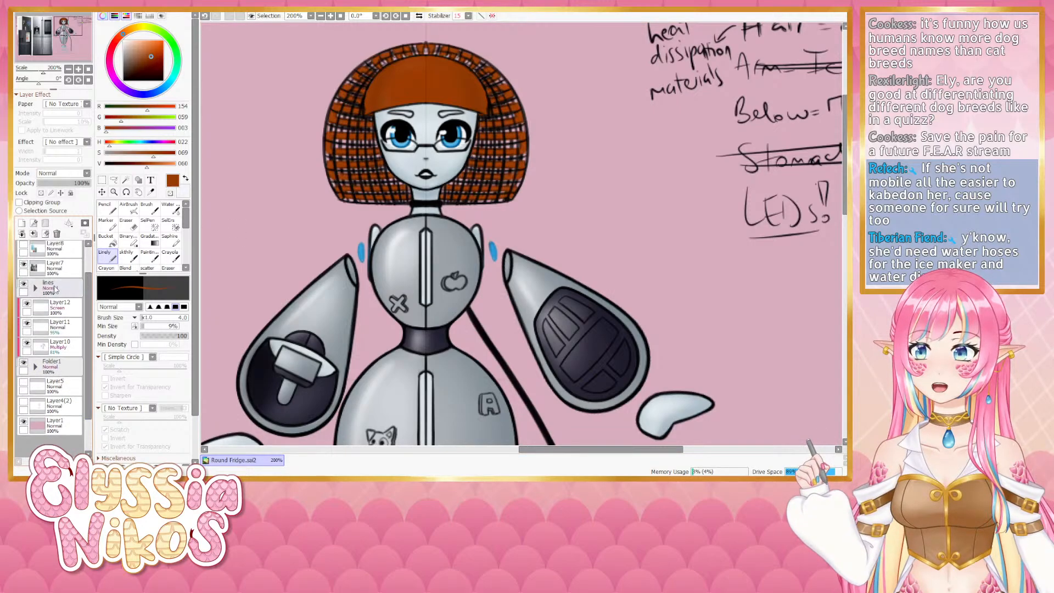
click(30, 324)
click(31, 323)
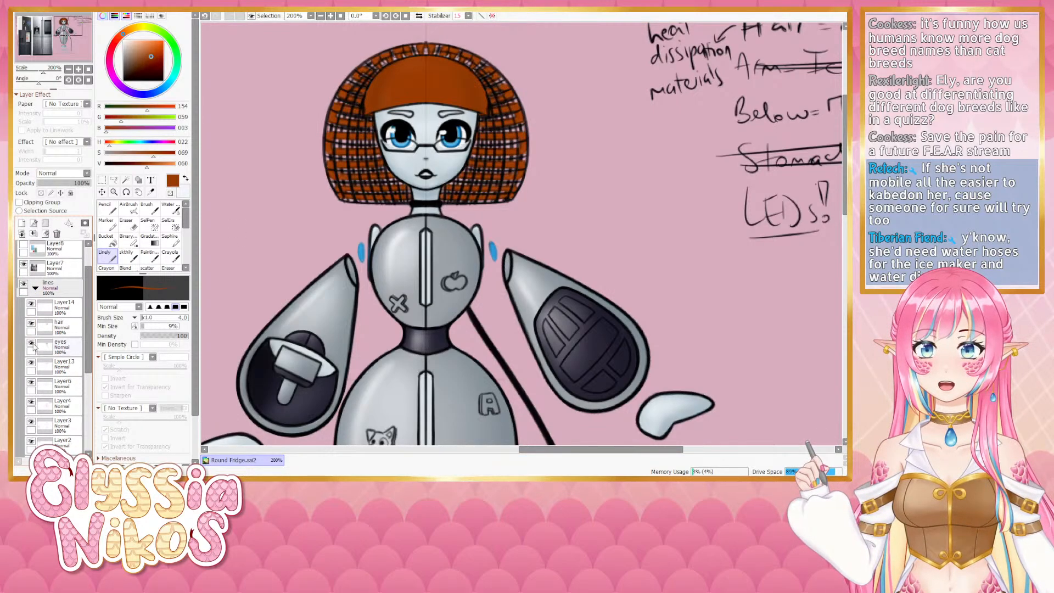
click(31, 344)
click(31, 345)
click(31, 344)
click(31, 344)
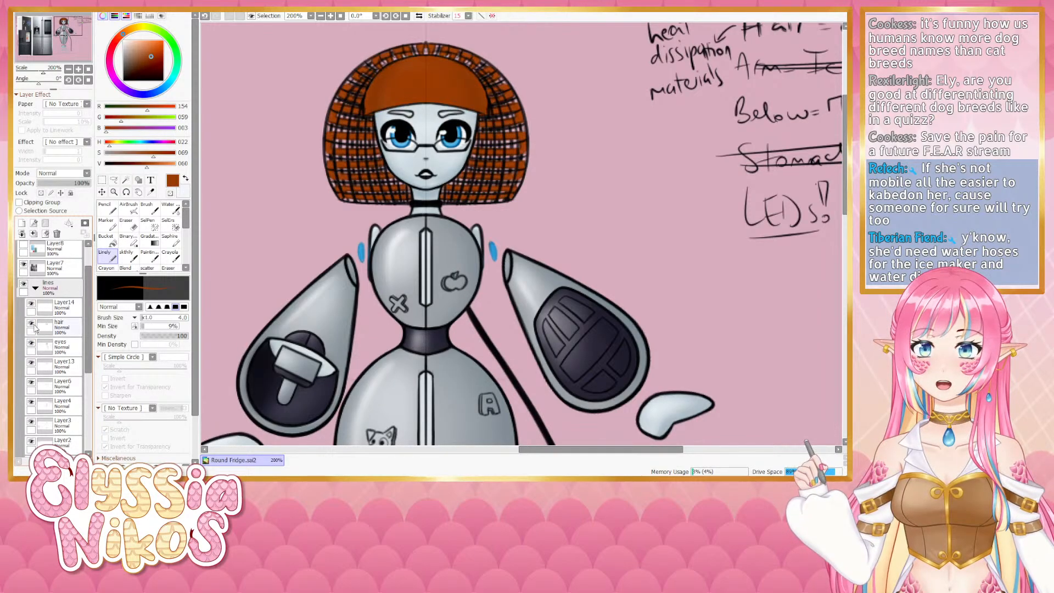
click(31, 323)
click(32, 343)
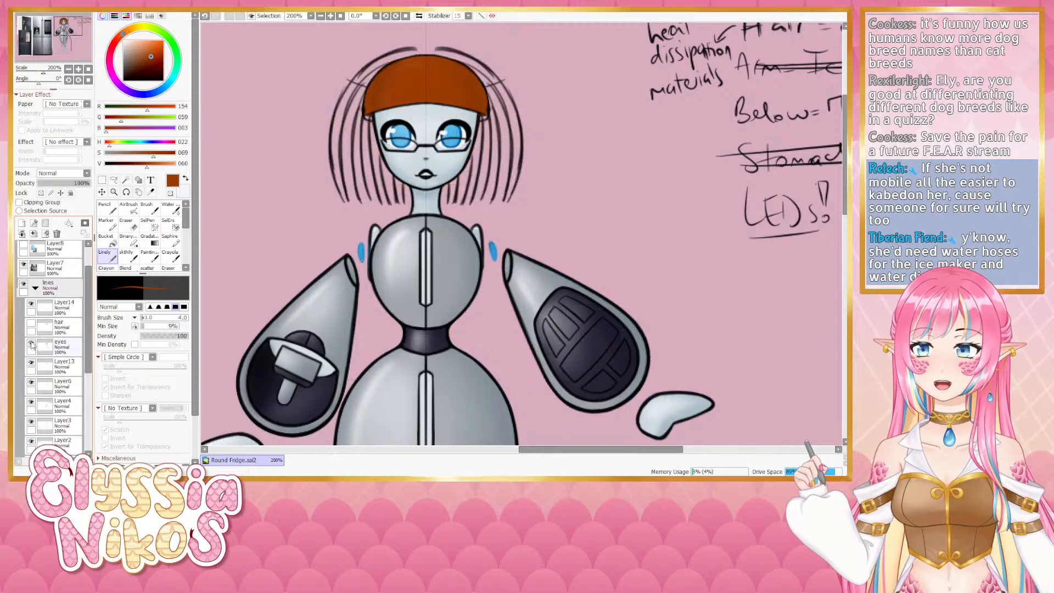
click(31, 343)
click(31, 364)
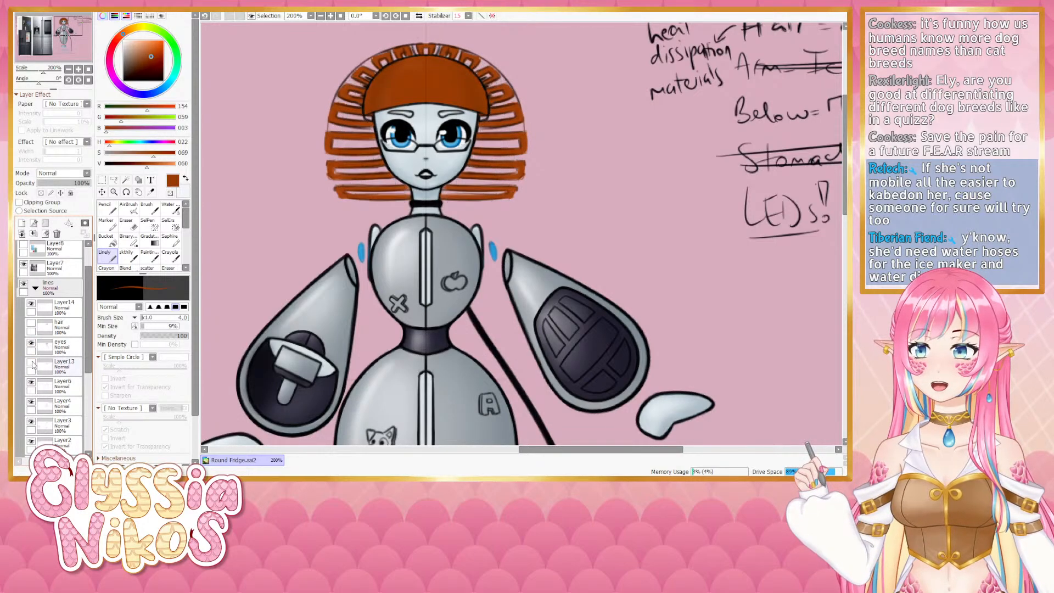
click(32, 364)
click(70, 366)
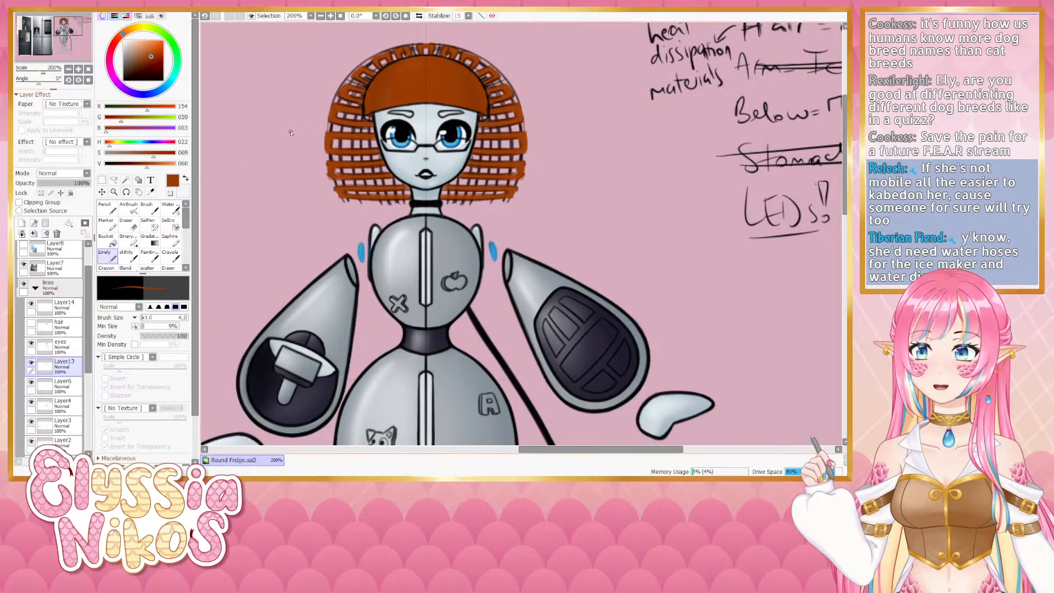
click(132, 225)
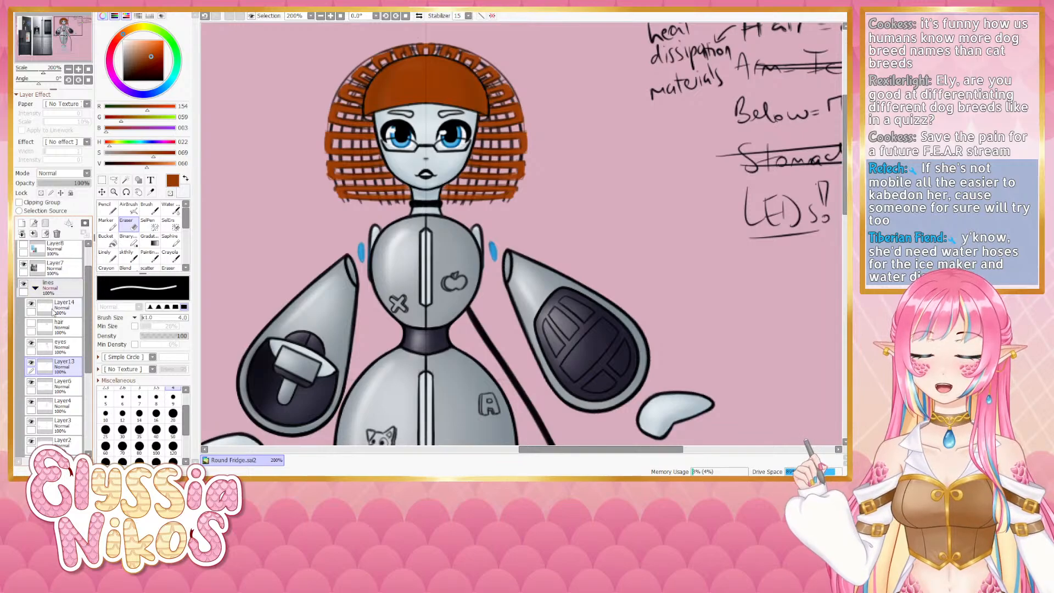
click(31, 345)
click(31, 344)
click(60, 347)
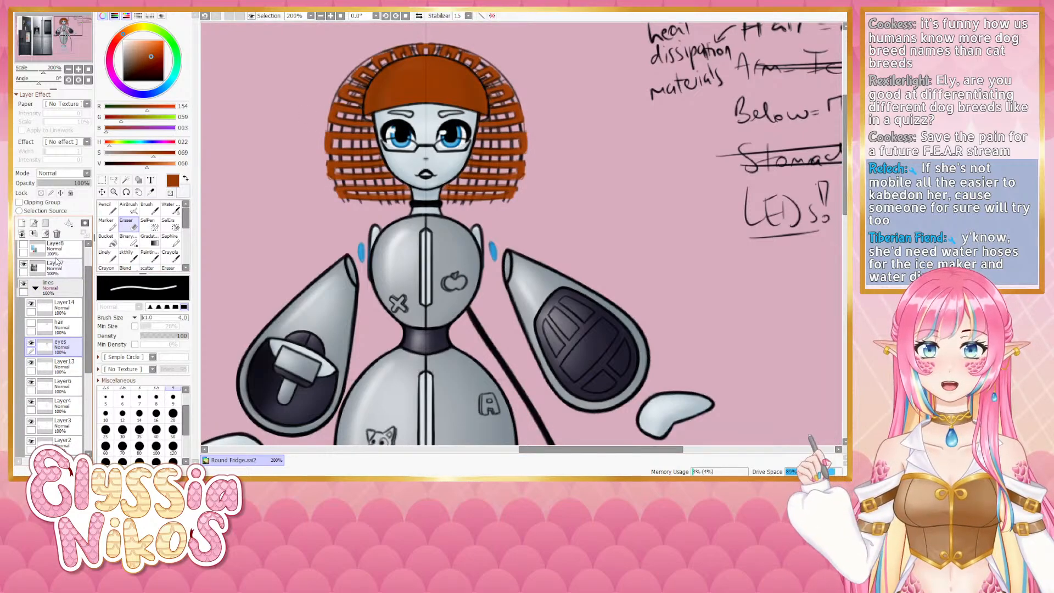
click(35, 287)
click(35, 367)
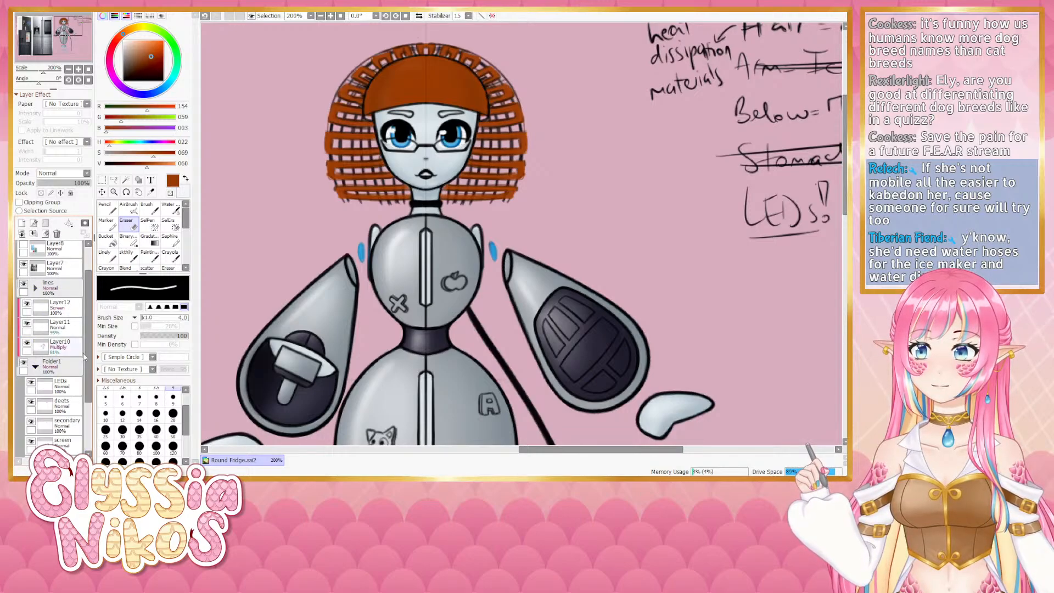
drag(89, 364, 88, 375)
click(61, 387)
click(116, 261)
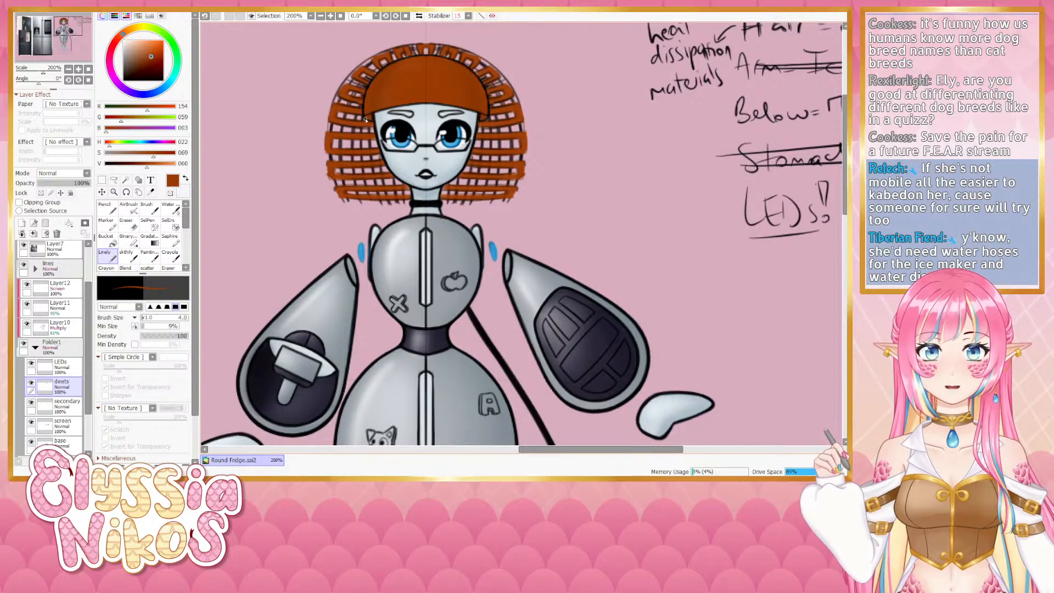
- Pick a dark red and airbrush a shading stroke over the hair on the Multiply Layer10, then undo it
click(164, 154)
click(142, 164)
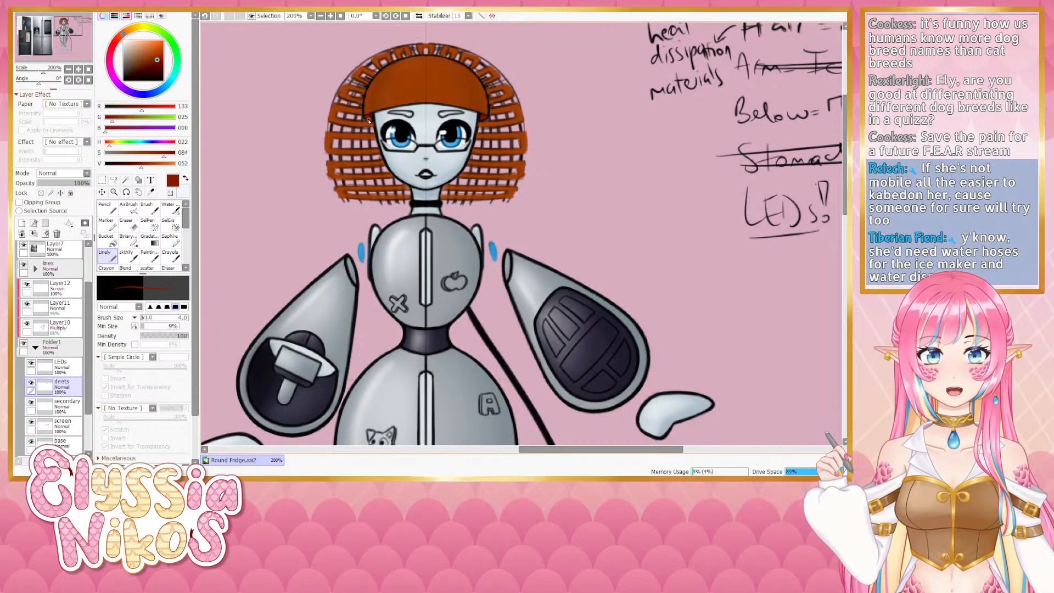
click(128, 207)
click(58, 325)
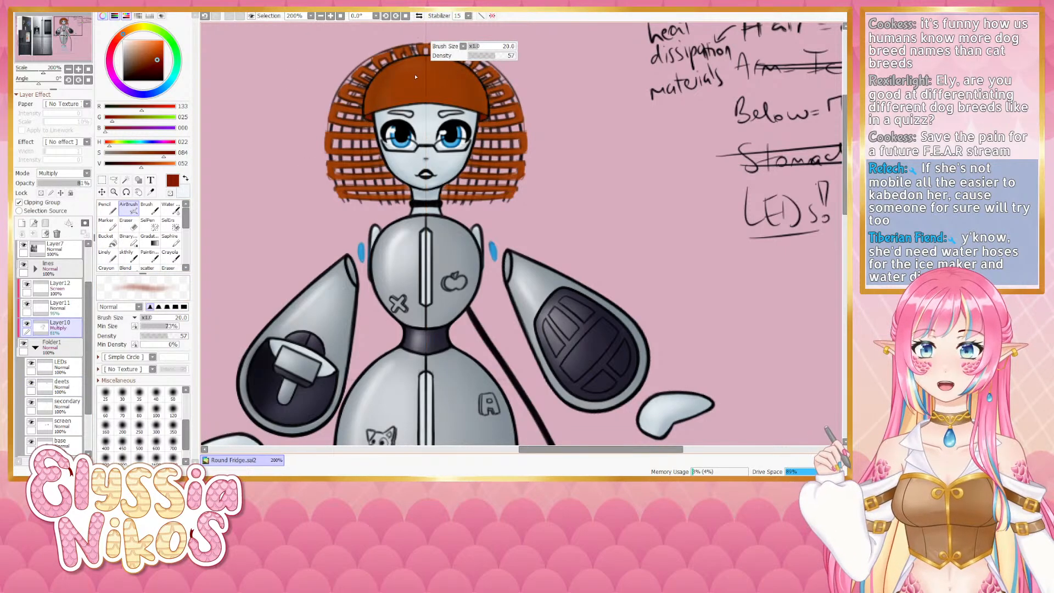
key(bracketright)
drag(364, 101, 389, 67)
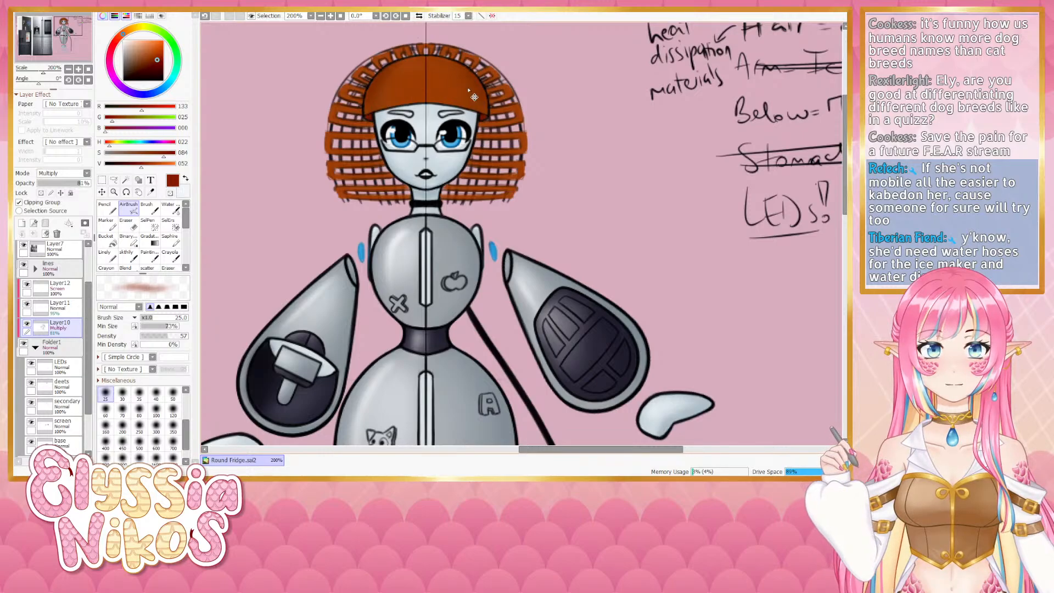
key(ctrl+z)
- Zoom out to the whole figure, resize the AirBrush and sample the hair's orange on Layer11
drag(88, 291, 88, 253)
click(23, 248)
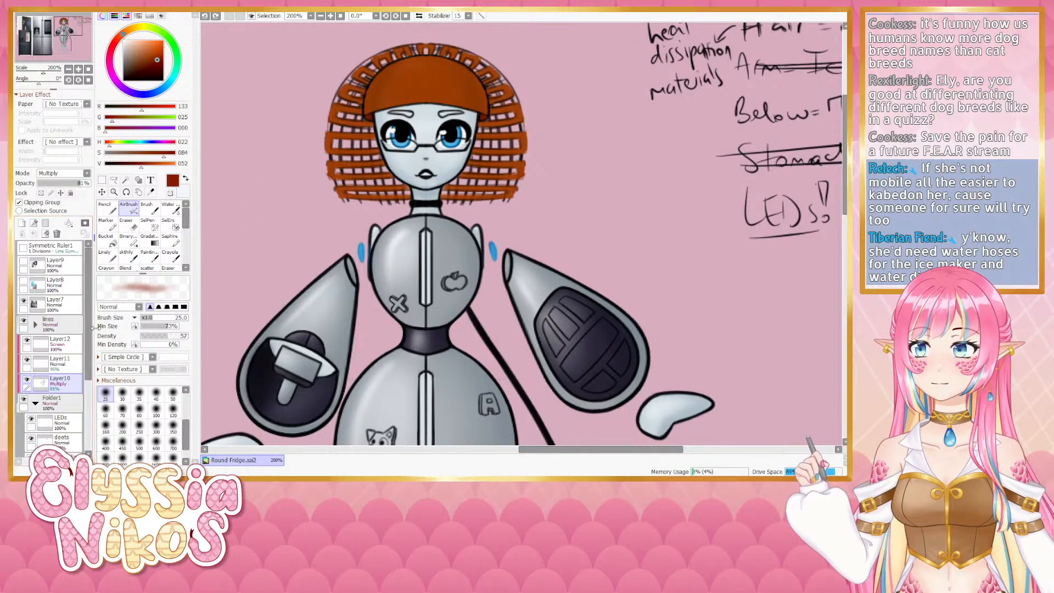
drag(89, 328, 89, 339)
key(Page_Down)
key(Page_Down)
mouse_move(532, 121)
mouse_down()
mouse_move(412, 154)
mouse_move(415, 162)
mouse_up()
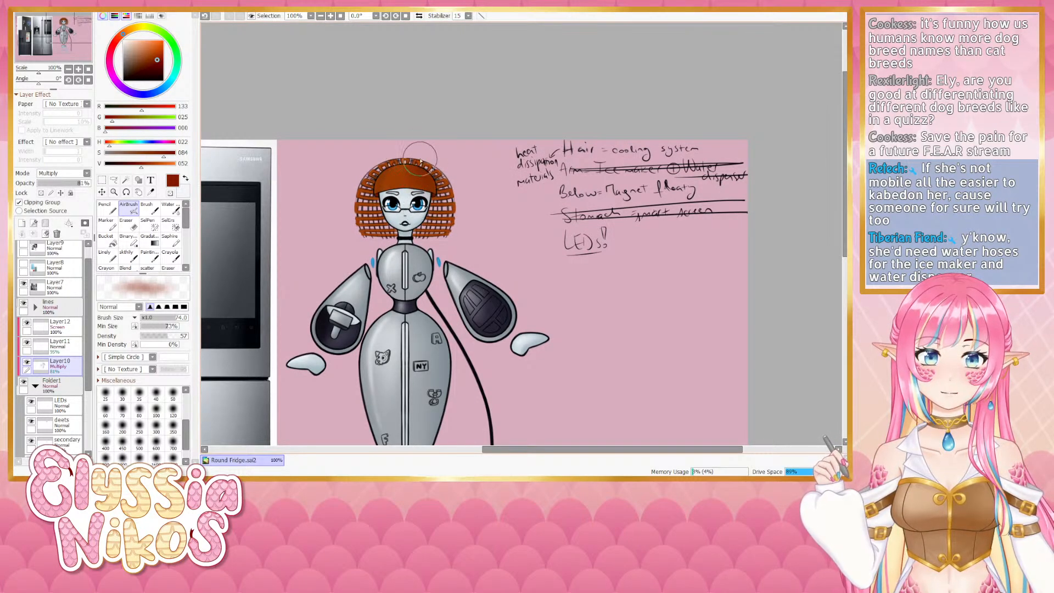
drag(387, 174, 371, 174)
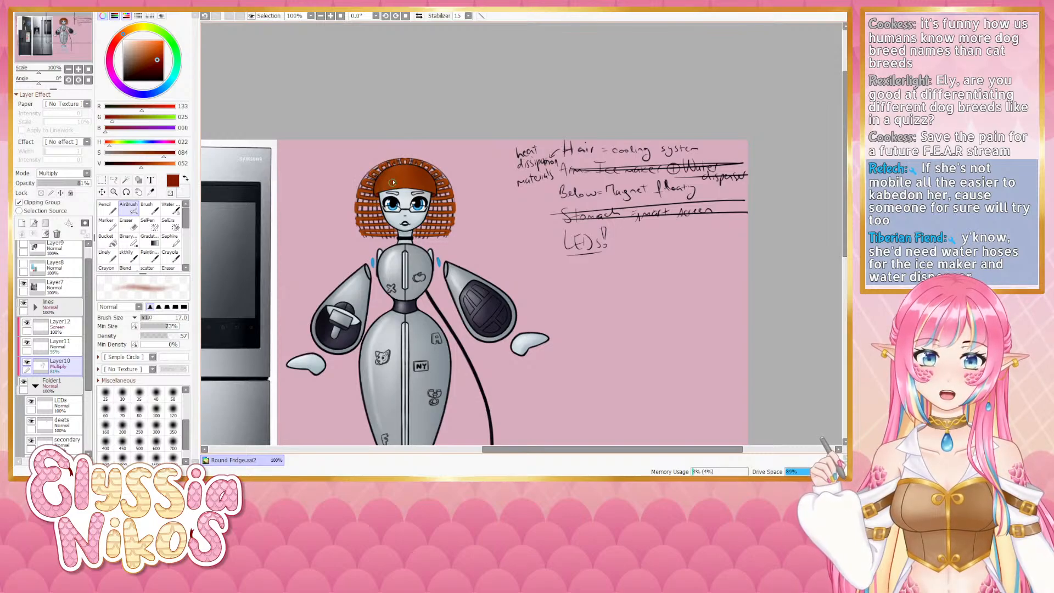
click(170, 194)
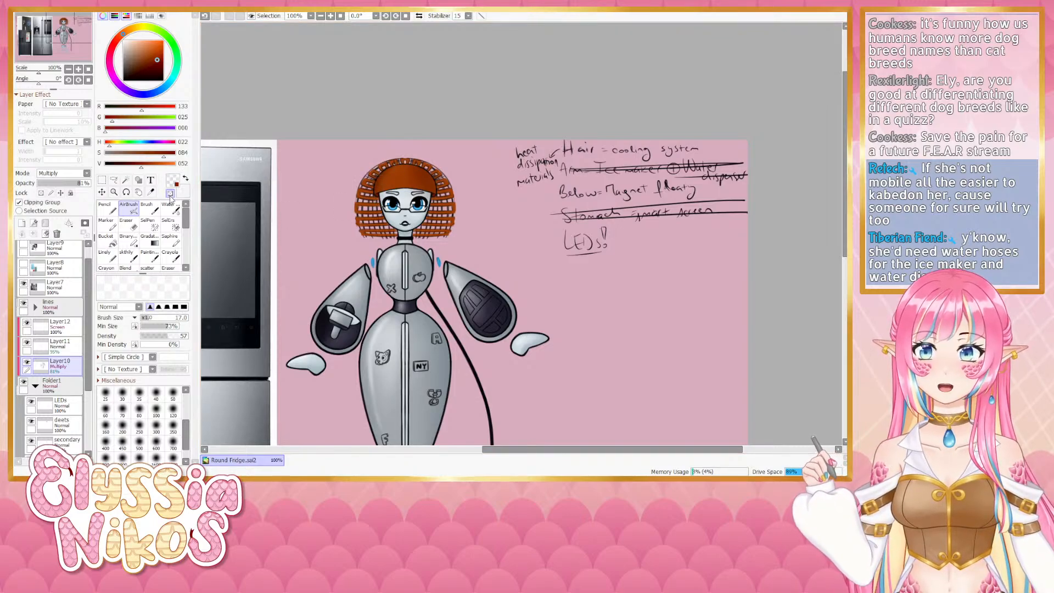
click(156, 393)
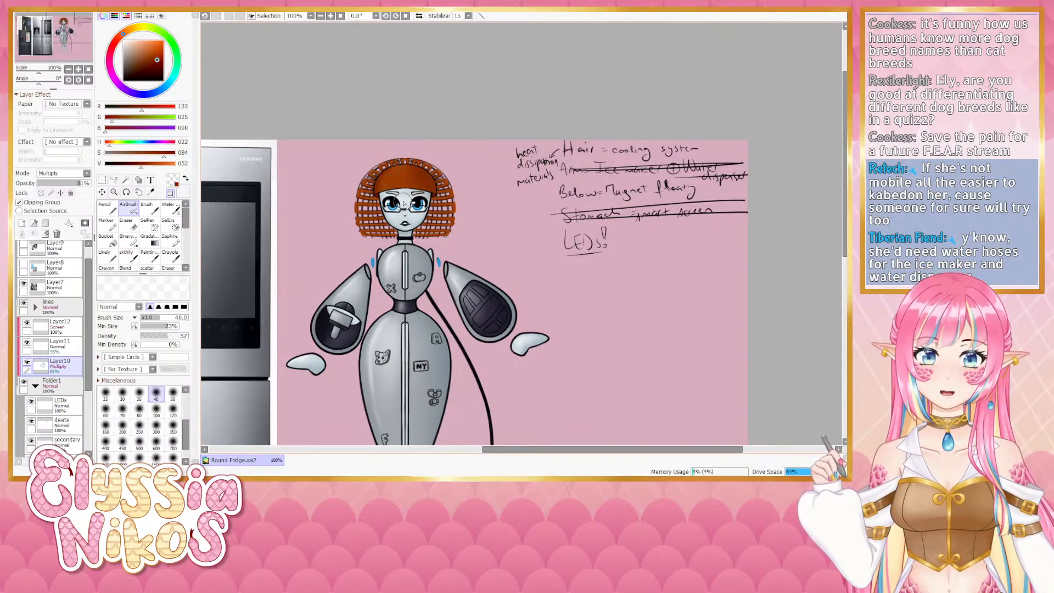
click(60, 345)
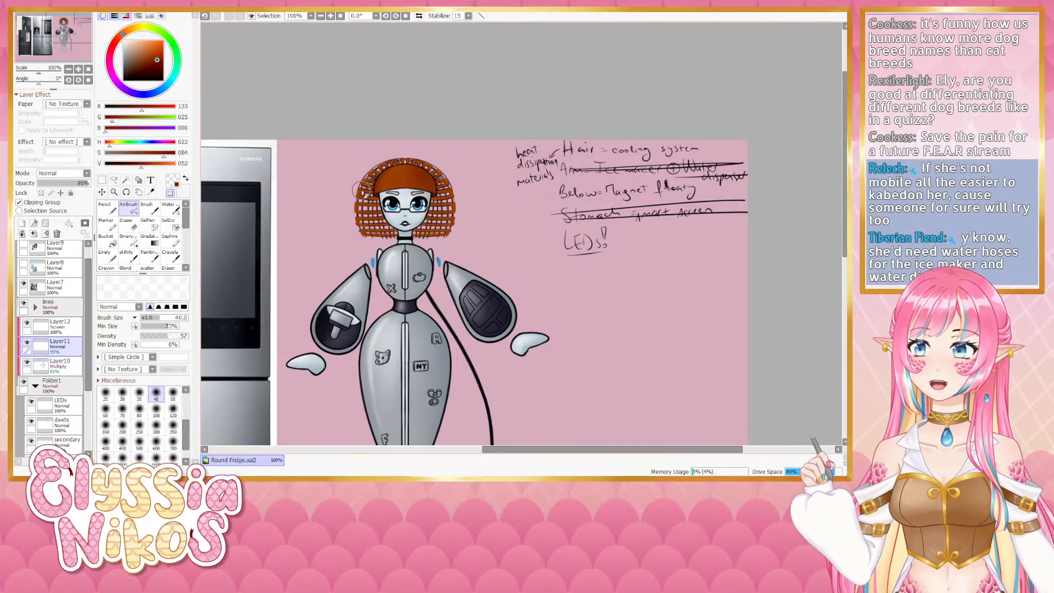
alt+click(397, 173)
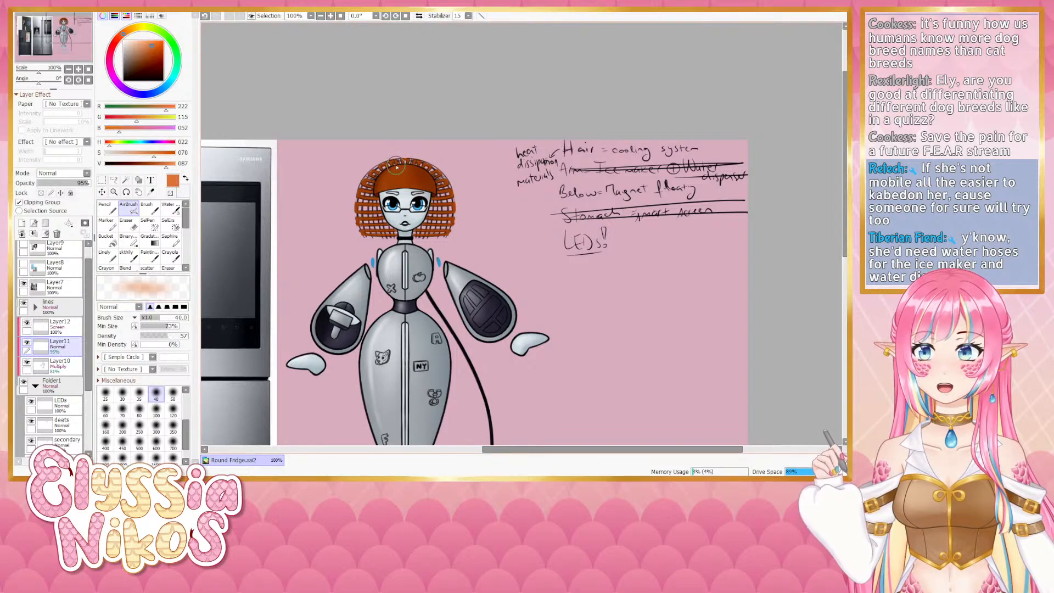
key(ctrl+z)
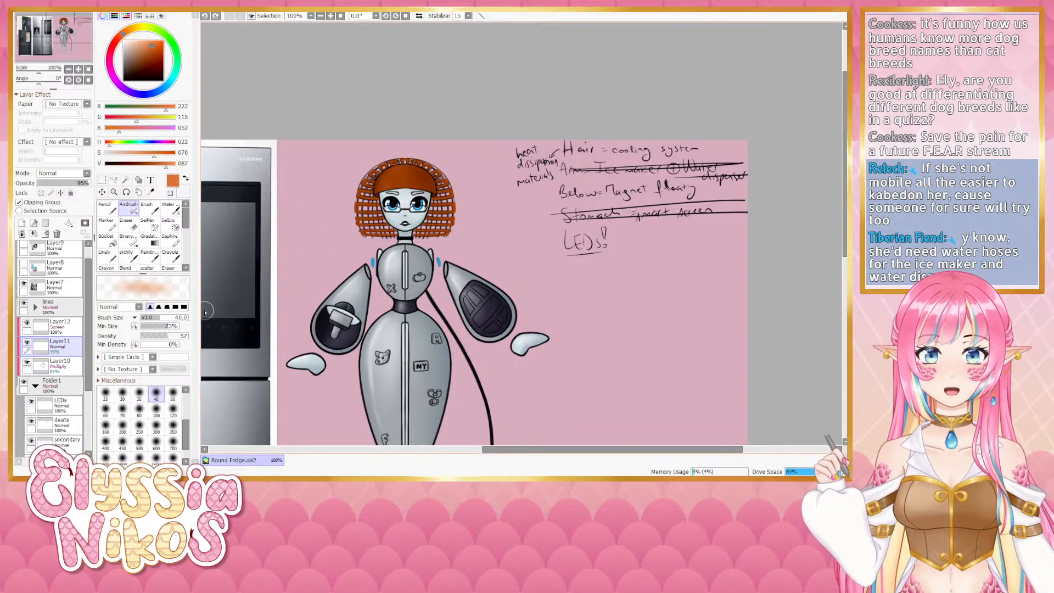
mouse_move(372, 207)
mouse_down()
mouse_move(386, 206)
mouse_move(403, 170)
mouse_up()
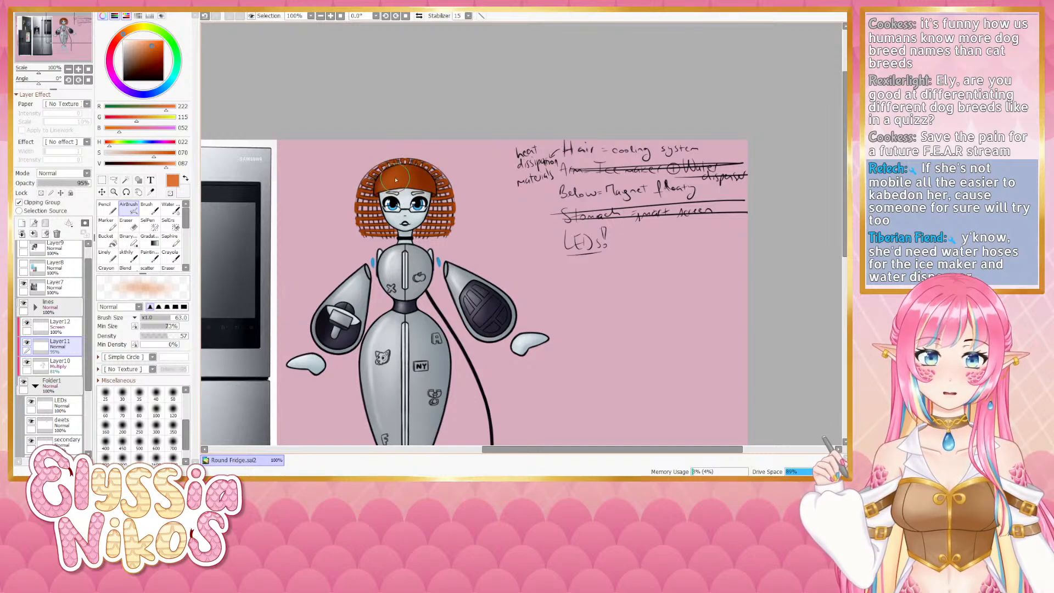
- Select the Screen Layer12, pick a lighter orange and airbrush a highlight on top of the hair, then undo it
click(58, 325)
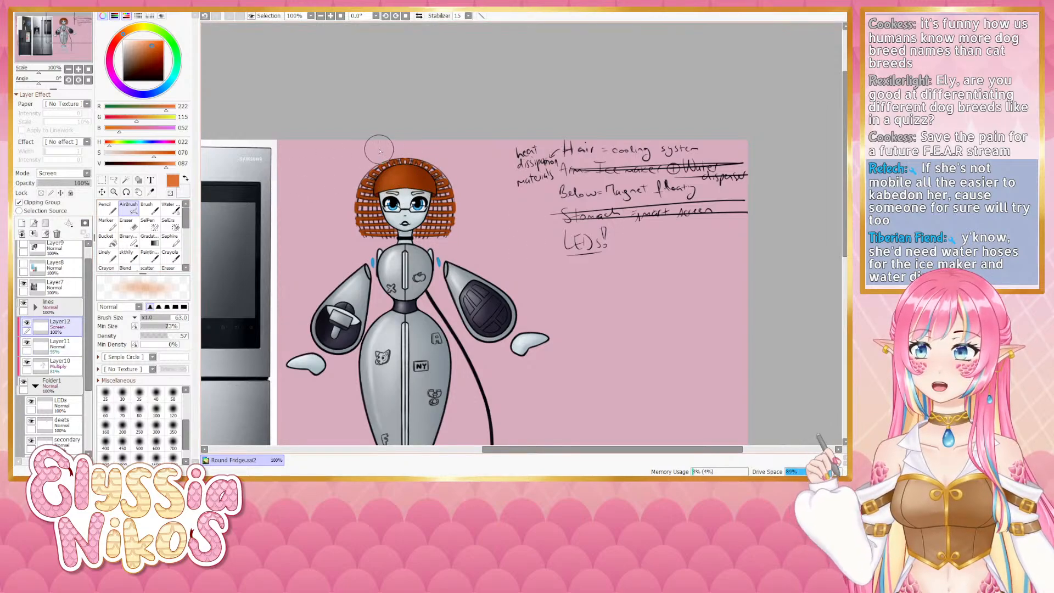
click(133, 153)
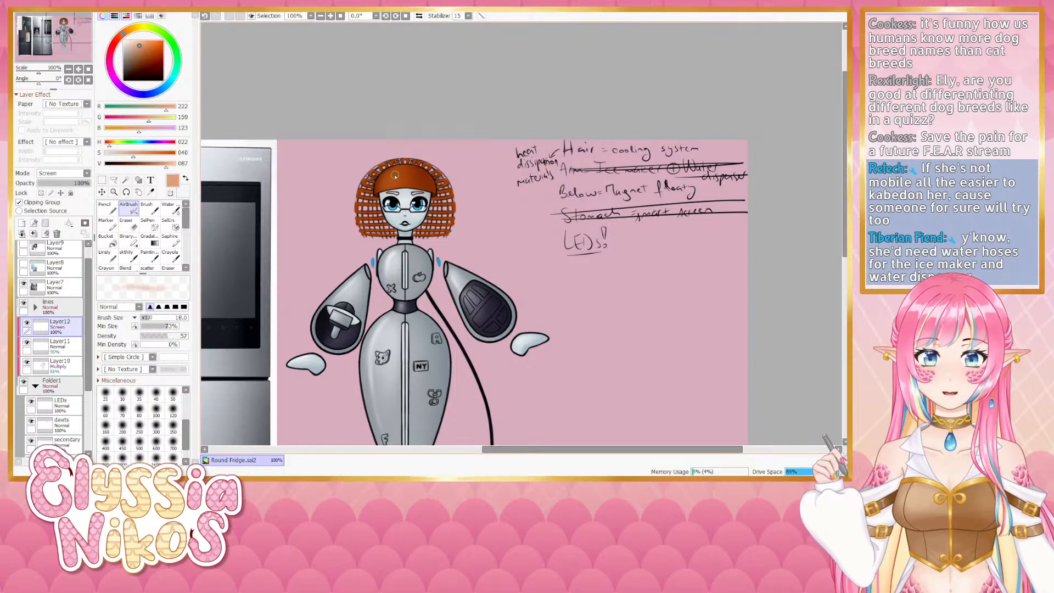
key(bracketleft)
key(bracketleft)
key(bracketleft)
key(bracketleft)
mouse_move(396, 175)
mouse_down()
mouse_move(392, 196)
mouse_move(403, 181)
mouse_up()
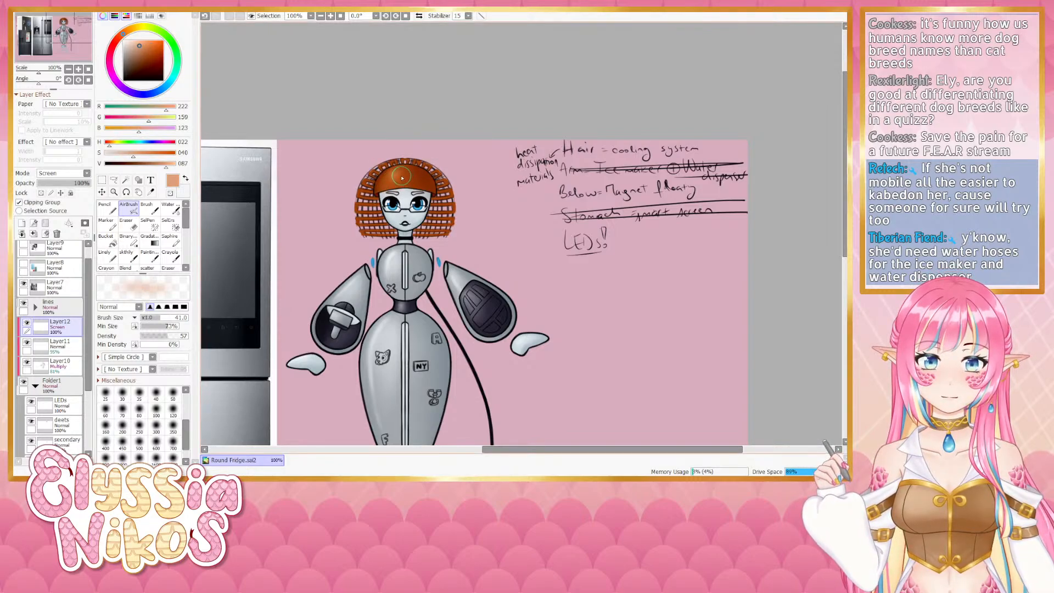
key(ctrl+z)
- Resize the AirBrush repeatedly while trying and undoing more highlight strokes on the crown of the hair
key(bracketleft)
key(bracketleft)
key(bracketleft)
key(bracketleft)
key(bracketleft)
key(bracketleft)
key(bracketleft)
key(bracketleft)
key(bracketright)
key(bracketright)
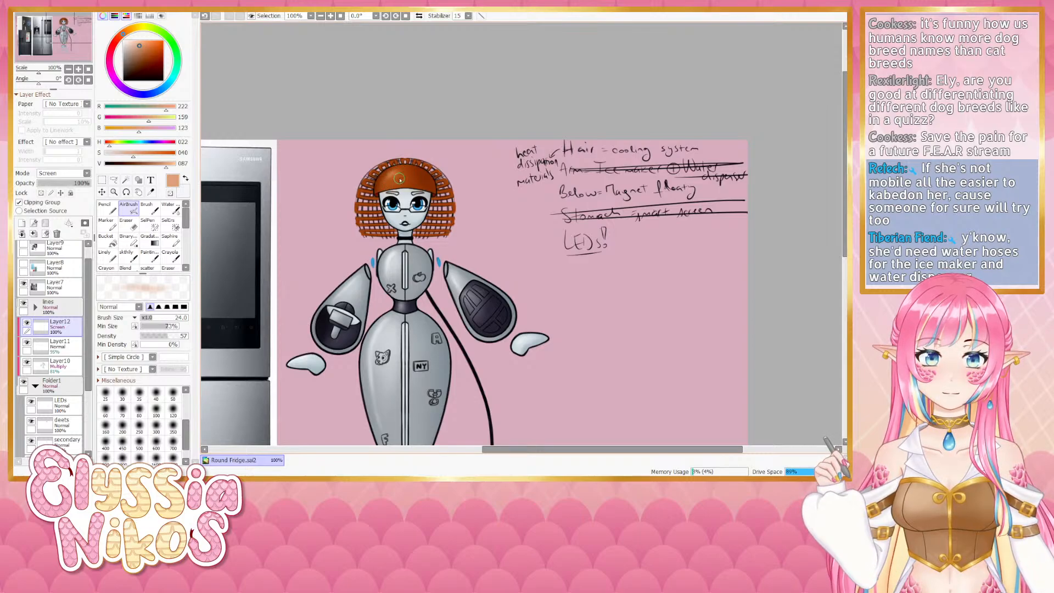
key(ctrl+z)
key(bracketleft)
key(bracketleft)
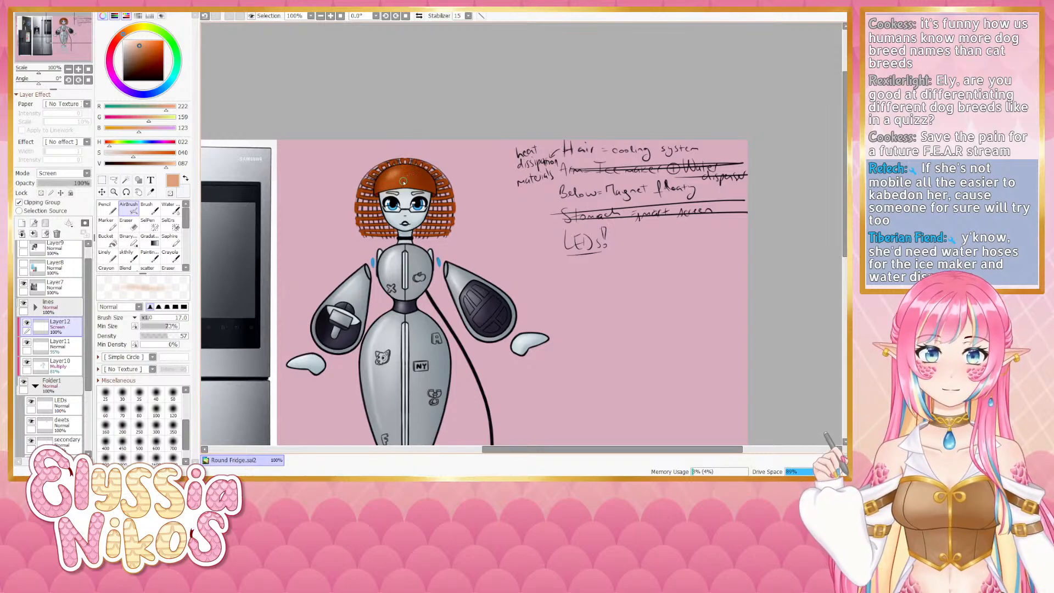
key(bracketright)
key(bracketright)
drag(389, 178, 388, 184)
key(bracketright)
key(ctrl+z)
key(bracketright)
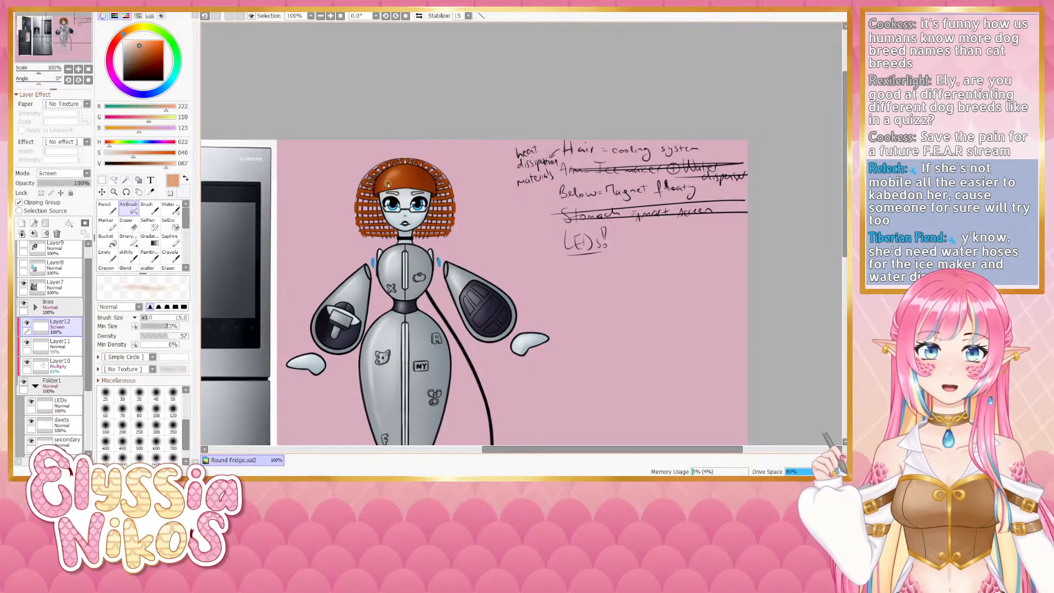
key(bracketright)
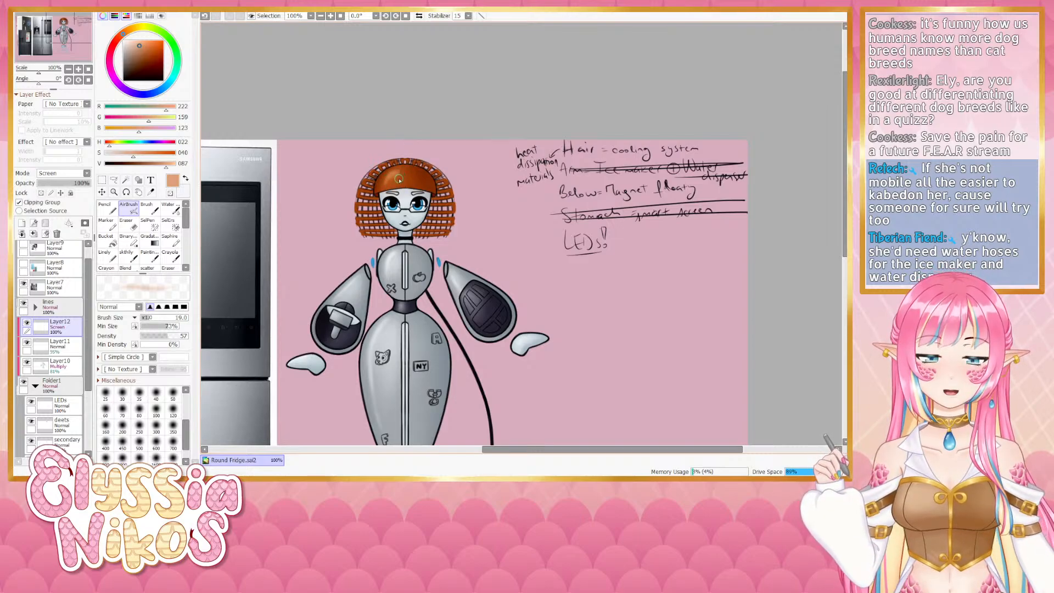
key(minus)
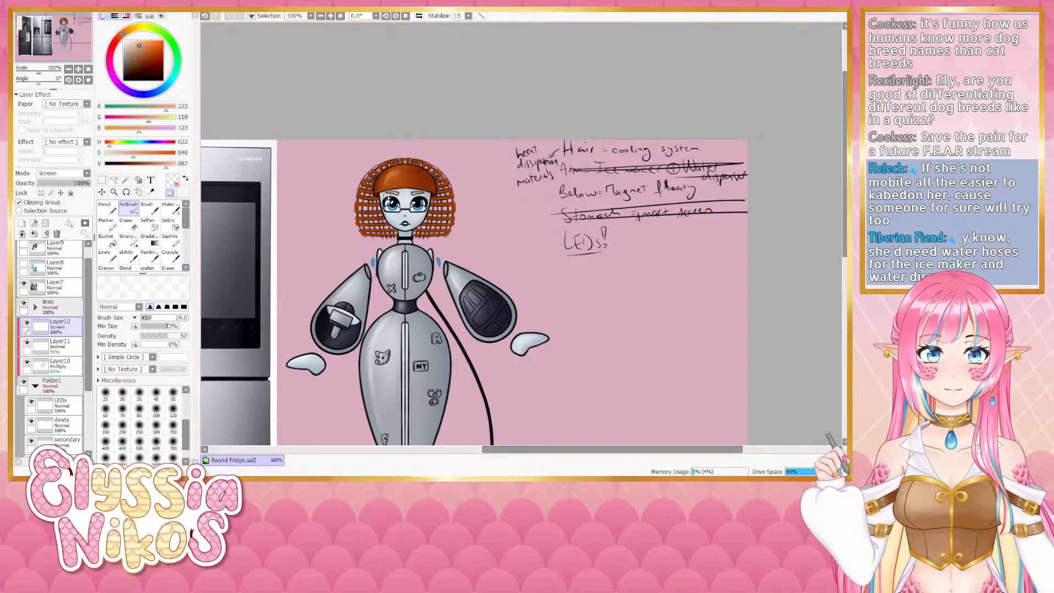
key(bracketright)
key(minus)
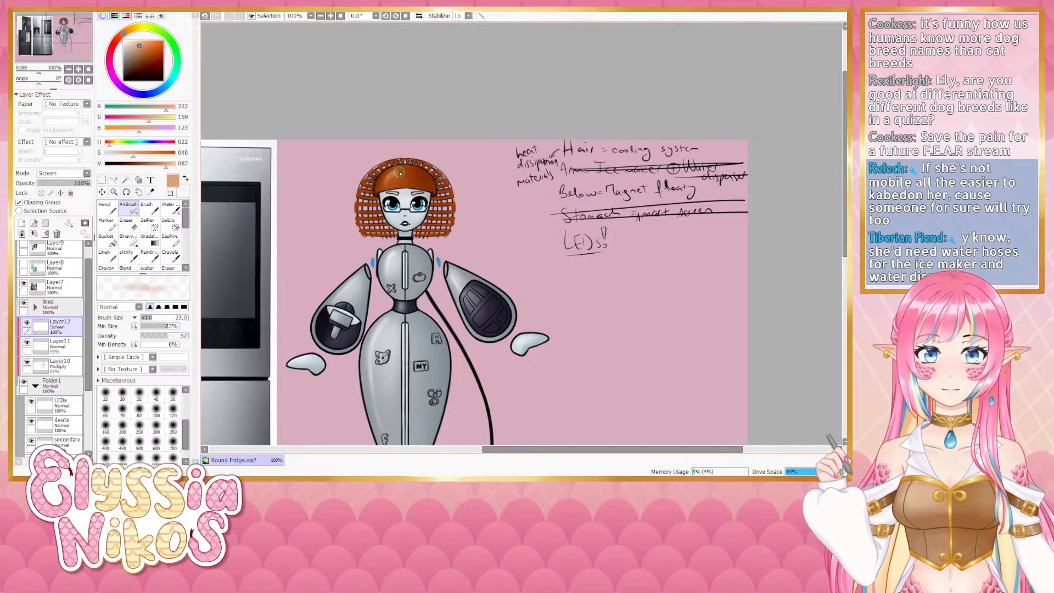
key(bracketright)
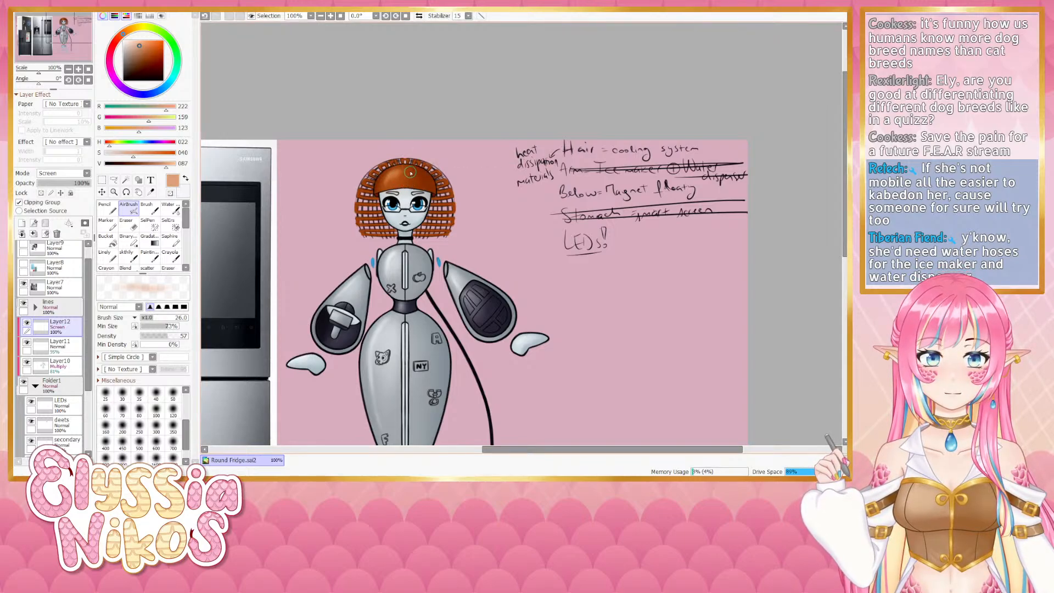
click(60, 364)
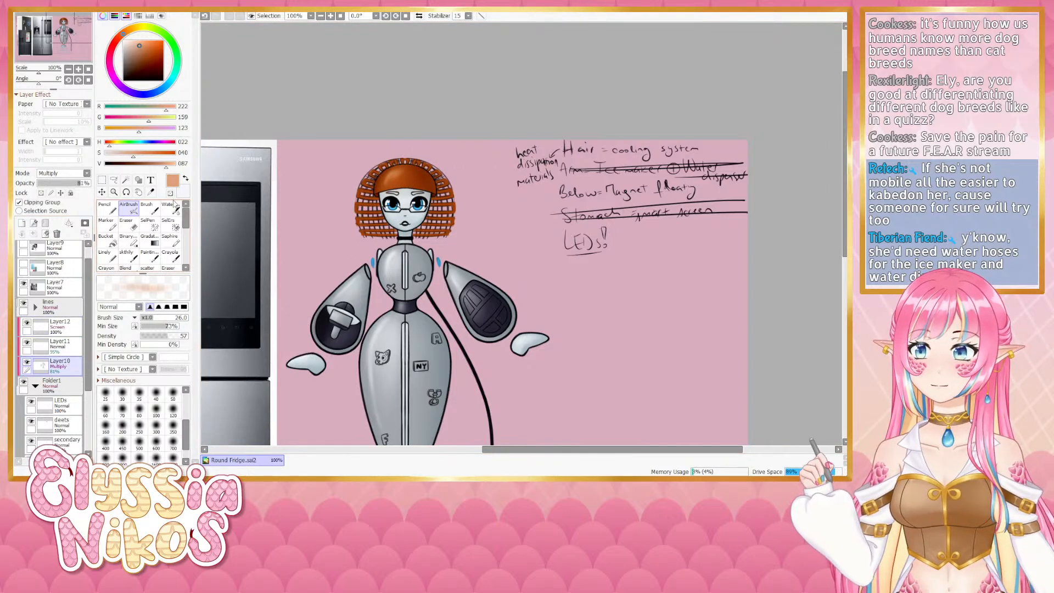
key(minus)
key(bracketright)
key(bracketright)
key(bracketright)
key(bracketright)
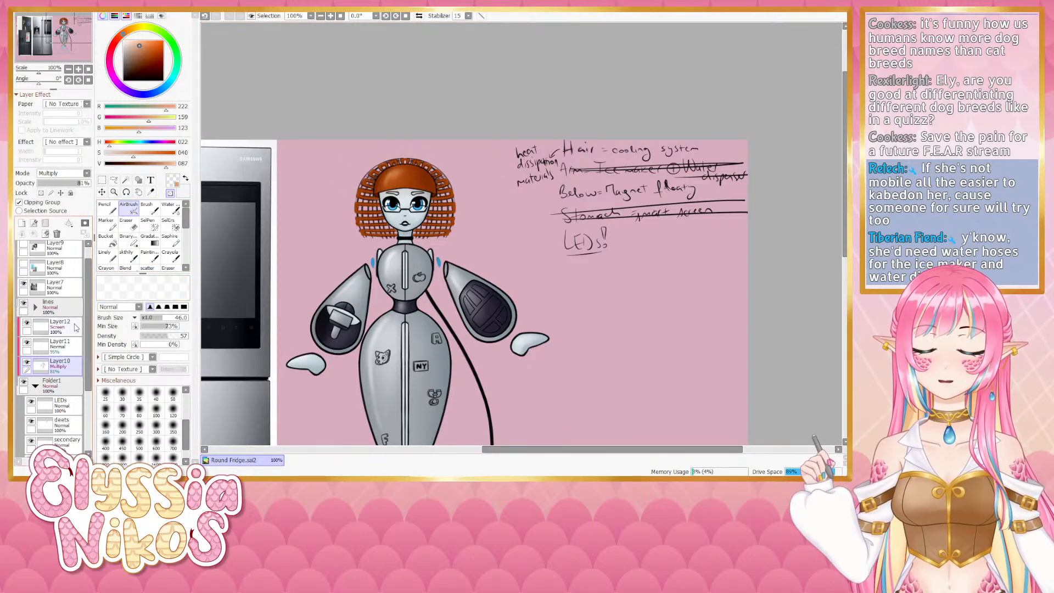
- Open the lines folder, select the hair layer and switch to the Eraser to clean up the hair
click(35, 306)
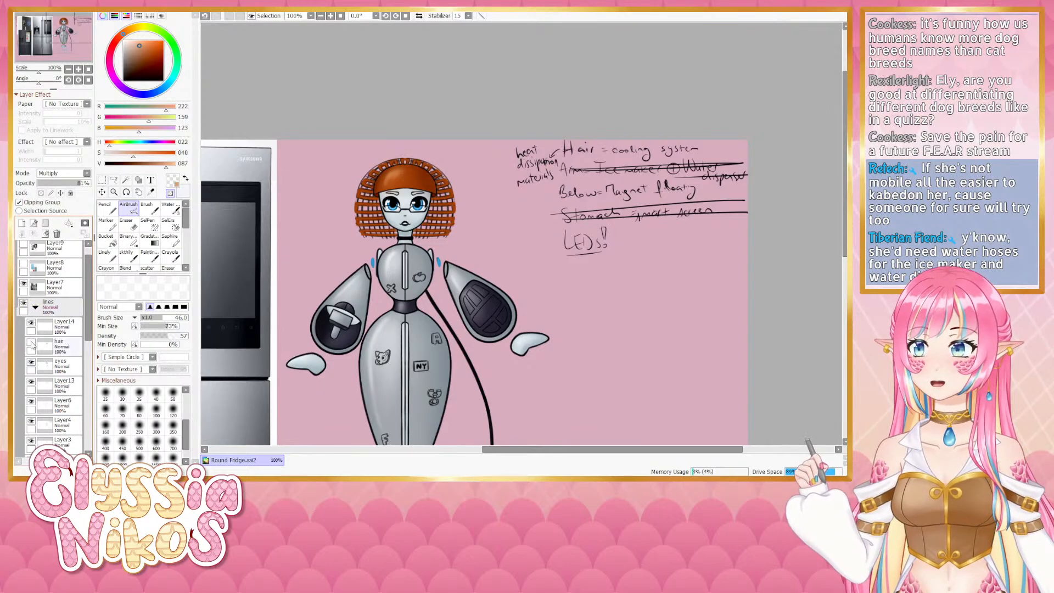
scroll(92, 329, down, 5)
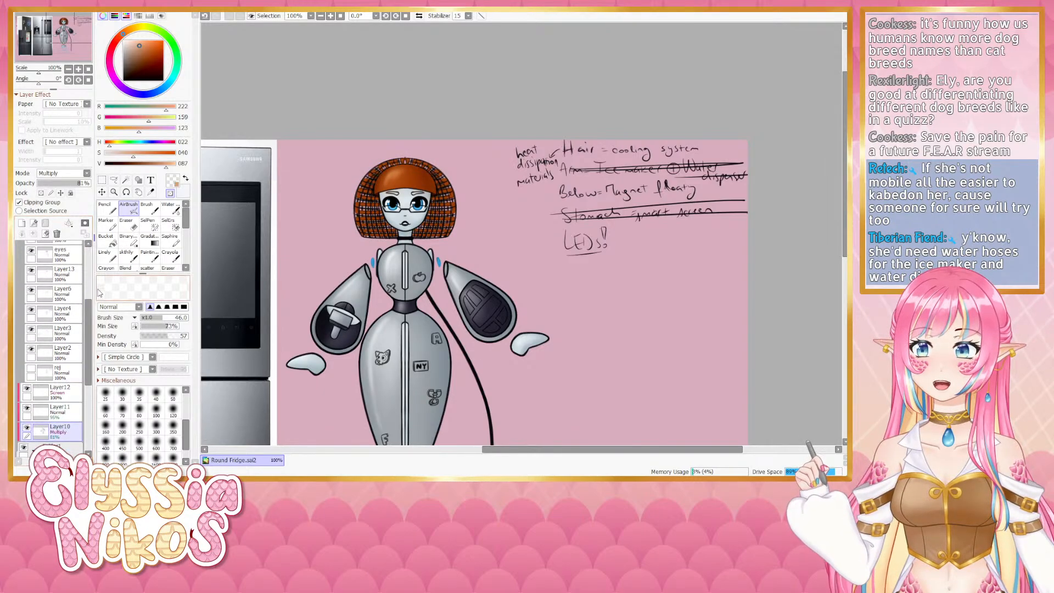
click(69, 69)
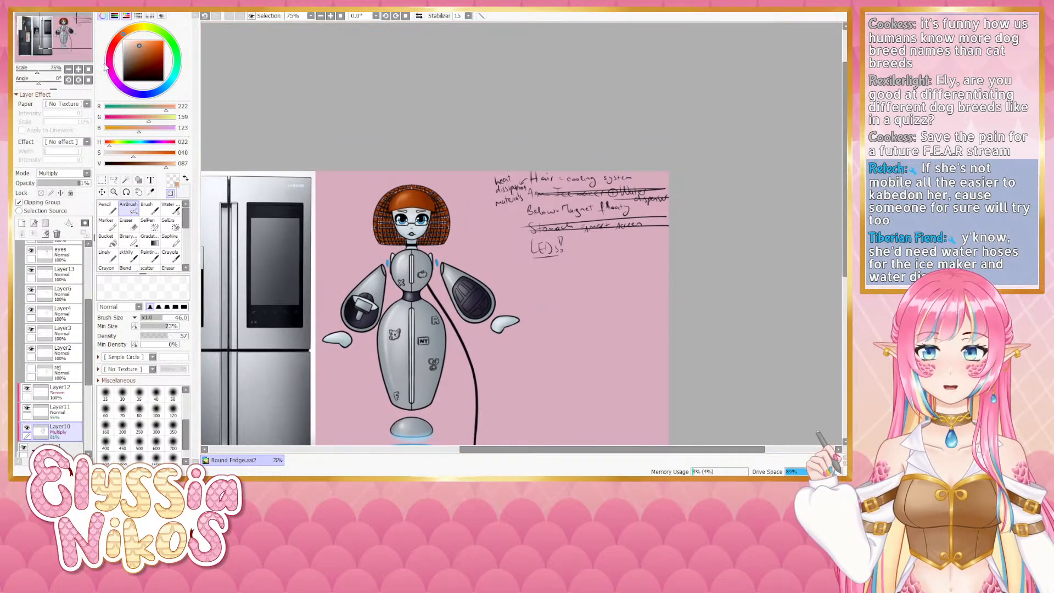
click(79, 69)
click(78, 69)
drag(343, 161, 394, 215)
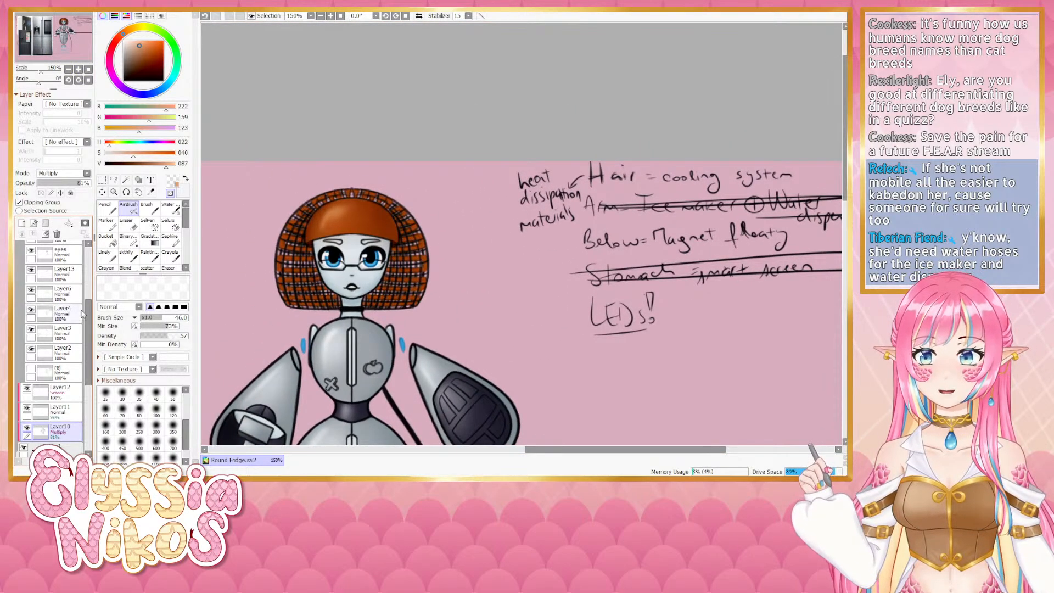
drag(86, 319, 84, 295)
click(32, 286)
click(31, 286)
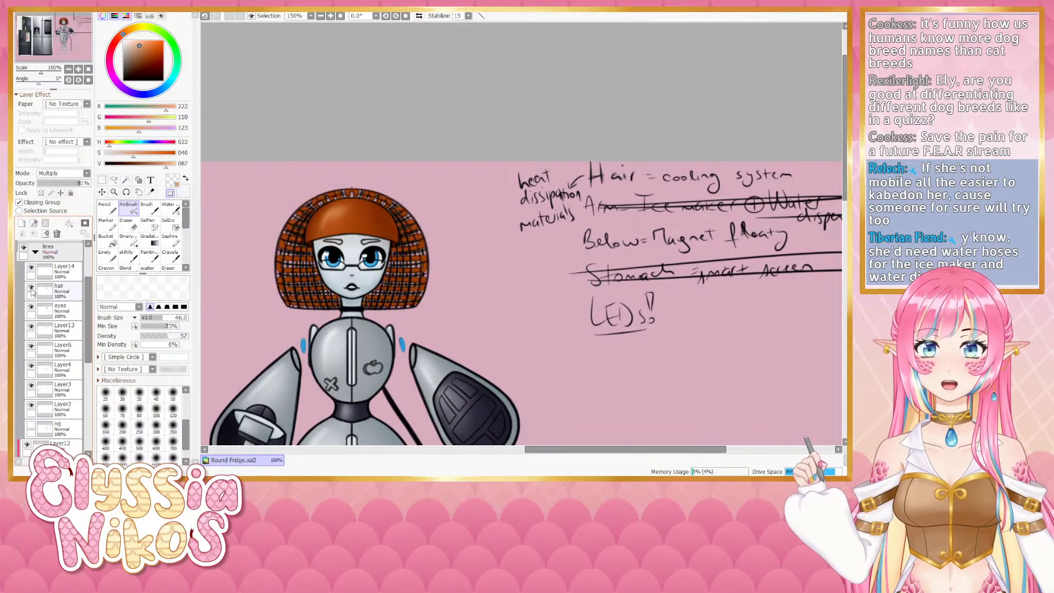
click(73, 295)
key(e)
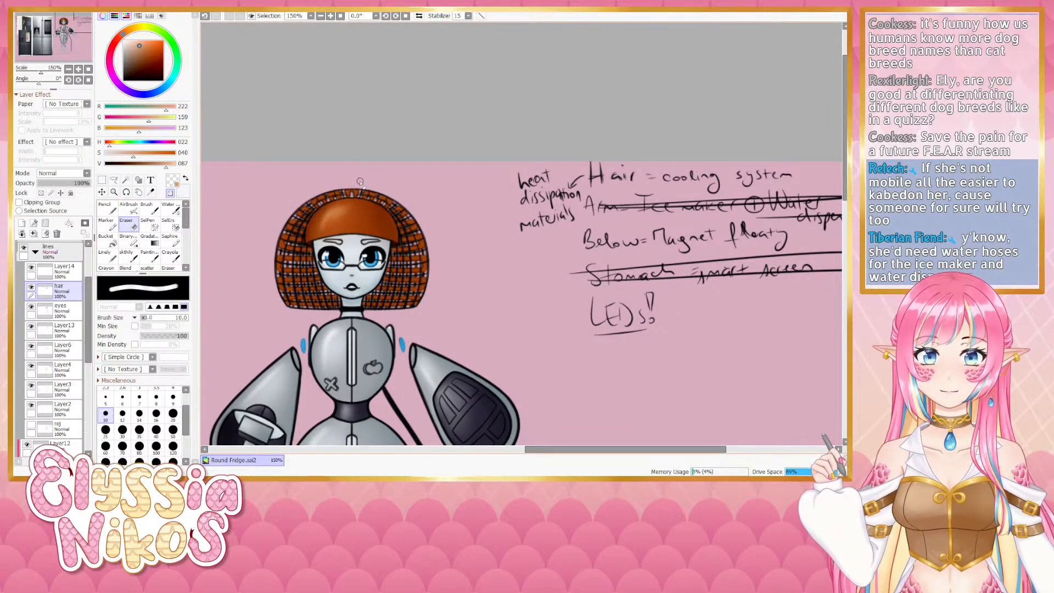
click(69, 69)
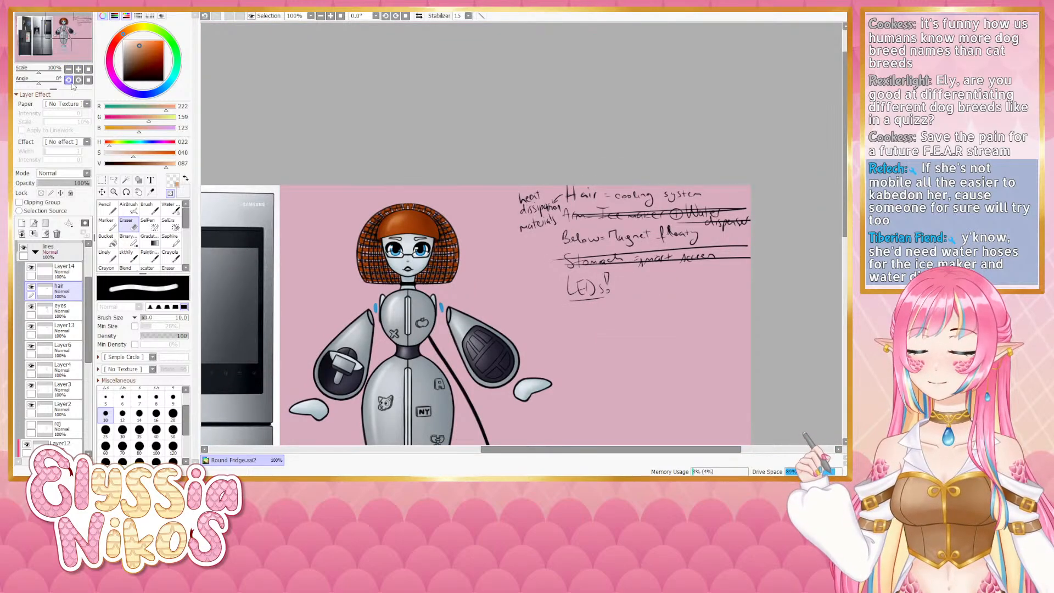
mouse_move(480, 203)
mouse_down()
mouse_move(448, 136)
mouse_move(461, 84)
mouse_up()
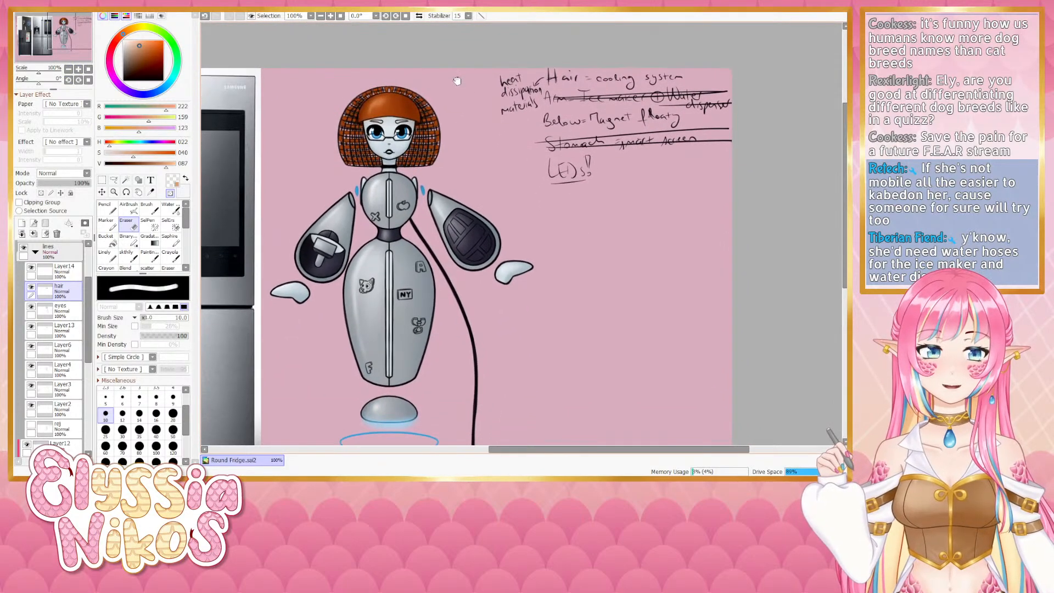
drag(457, 149, 461, 124)
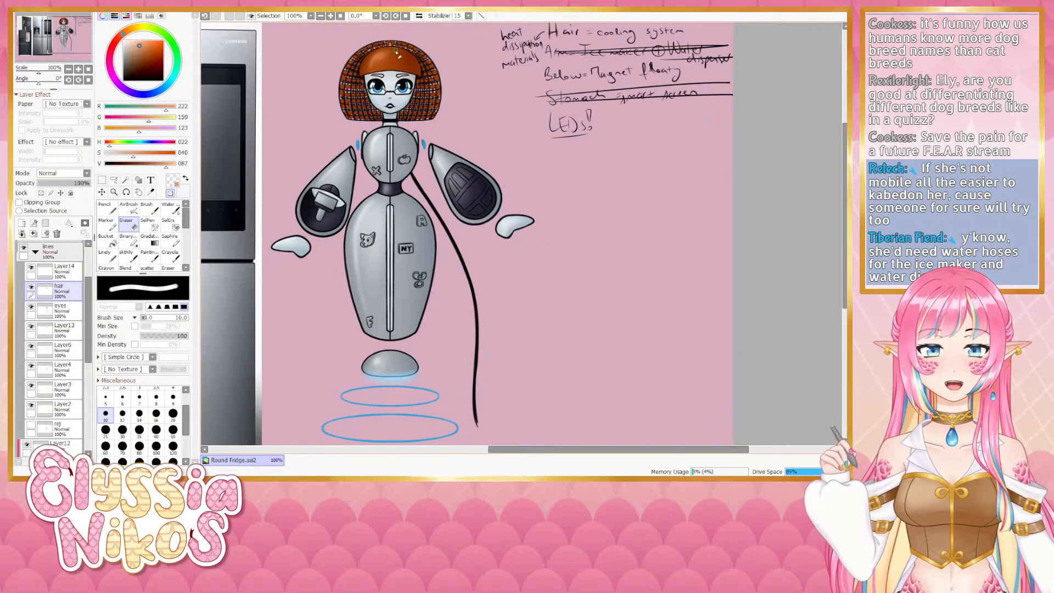
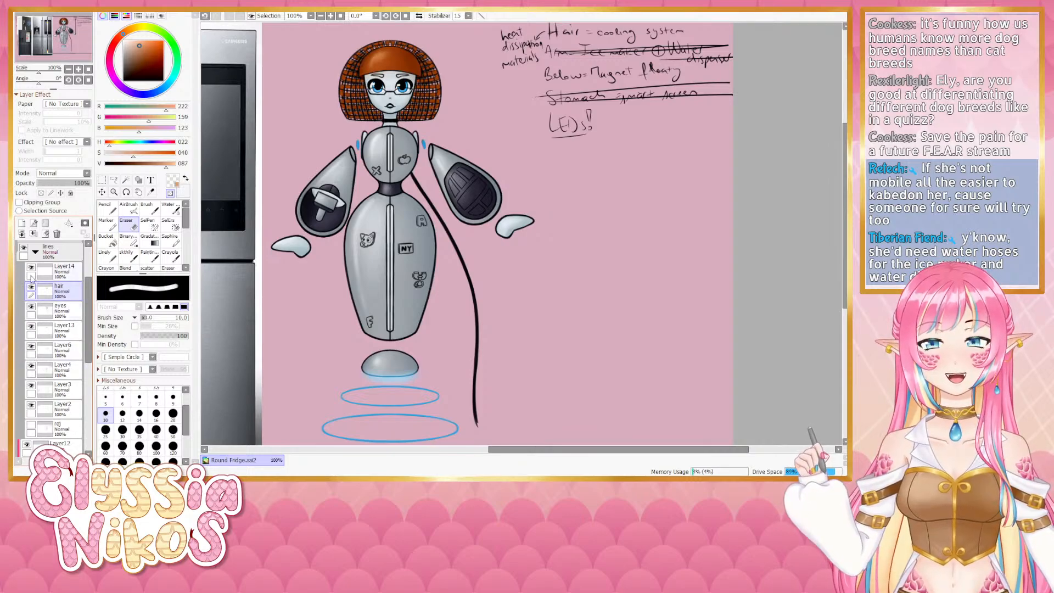
- Select the LEDs layer, sample the LEDs' blue and draw over the eyebrows with the Linely tool, undoing one stroke
click(34, 251)
drag(90, 299, 90, 263)
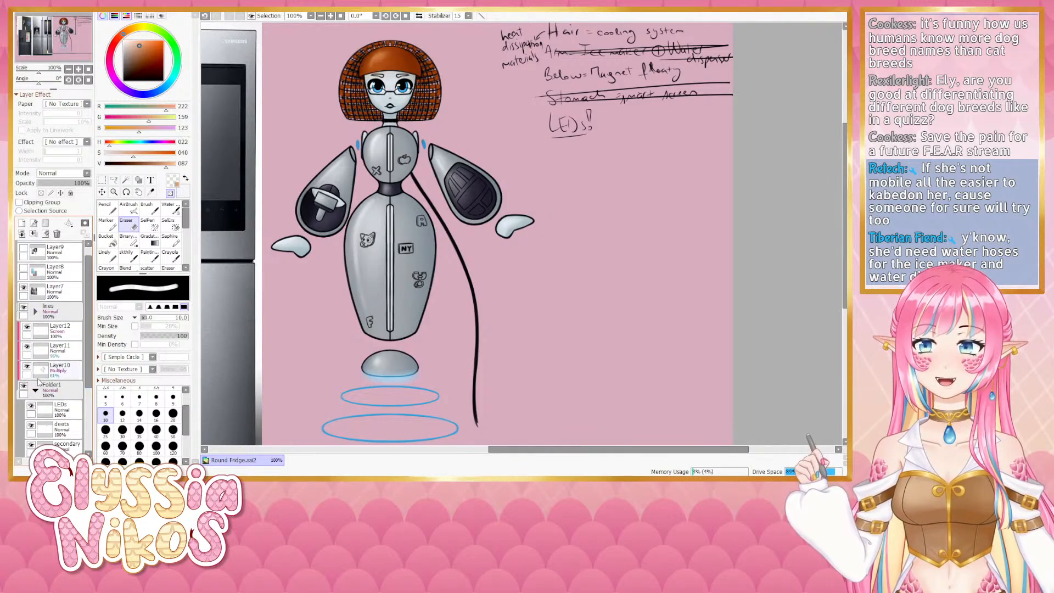
click(35, 389)
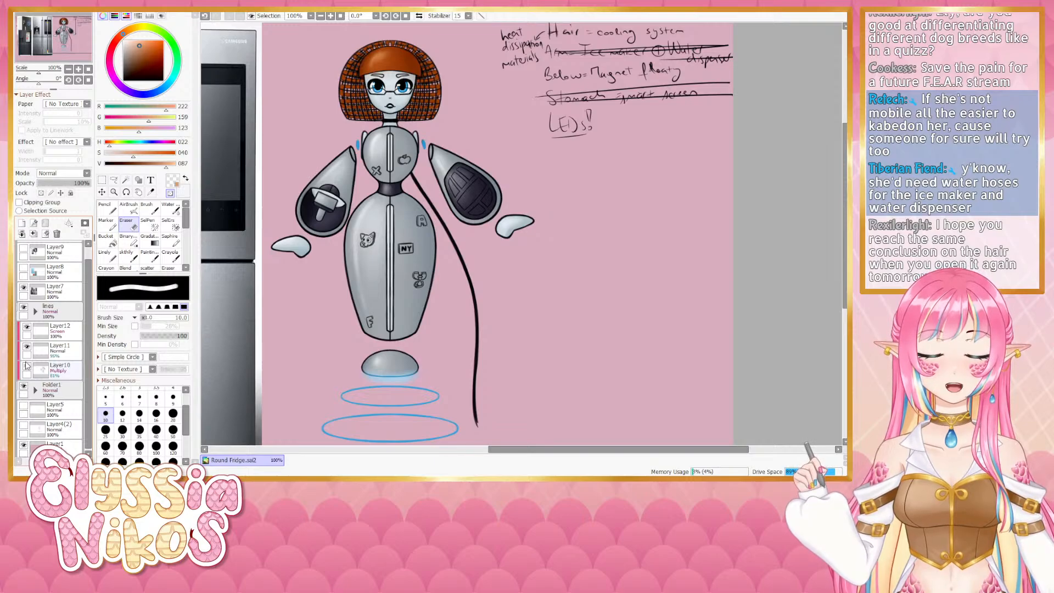
click(26, 365)
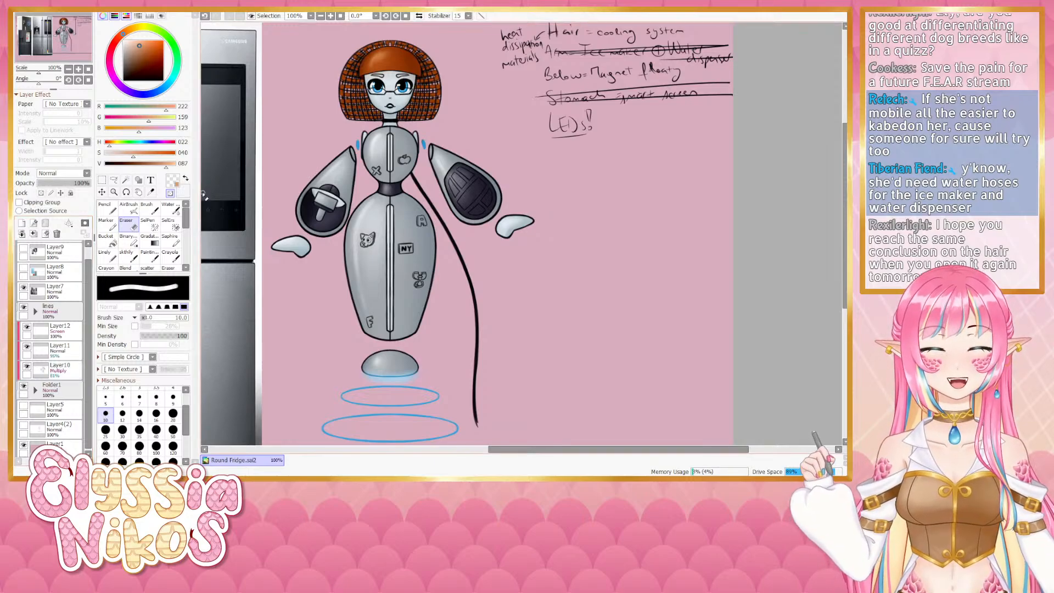
drag(322, 268, 313, 337)
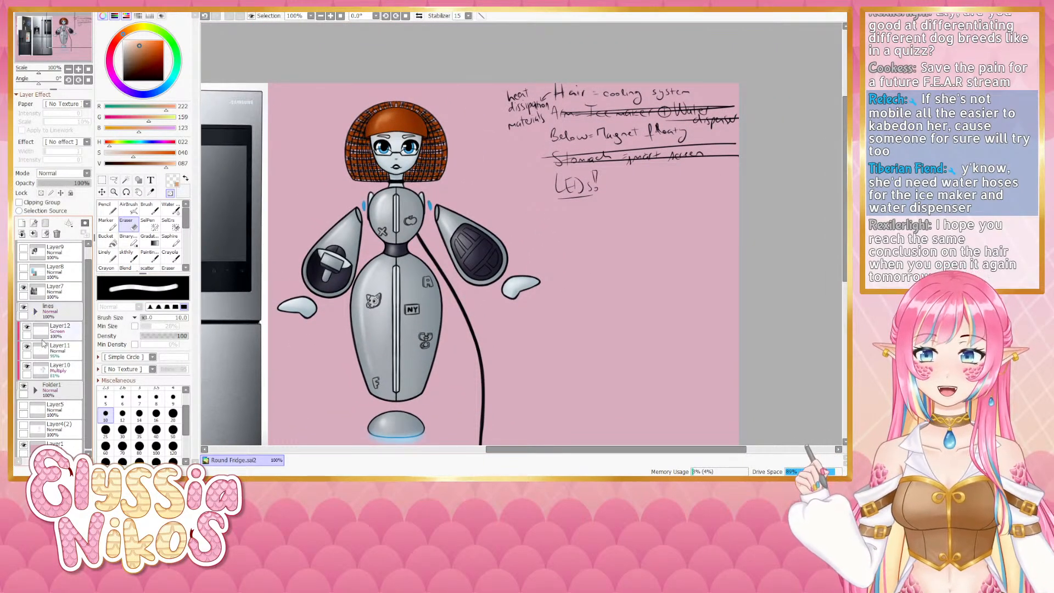
click(36, 389)
scroll(52, 352, down, 1)
click(60, 393)
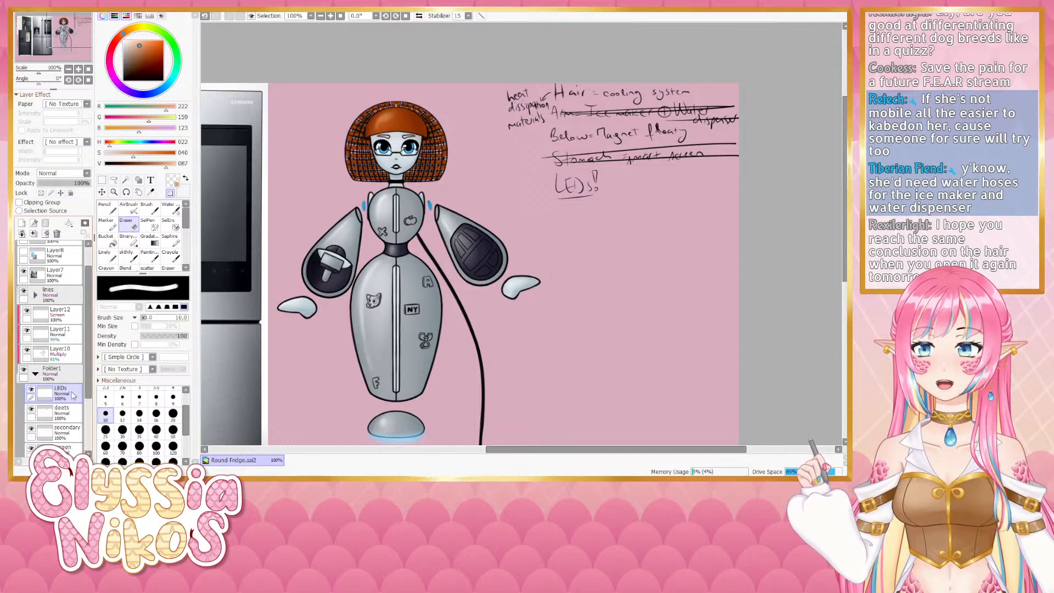
click(79, 69)
click(79, 69)
click(78, 69)
drag(256, 154, 469, 192)
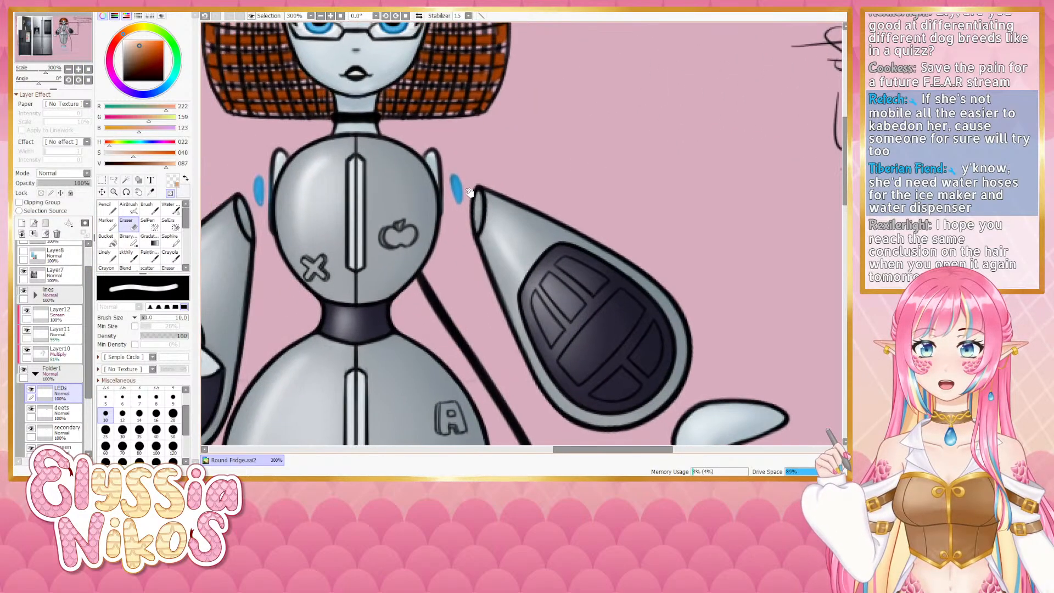
alt+click(456, 183)
drag(334, 146, 414, 356)
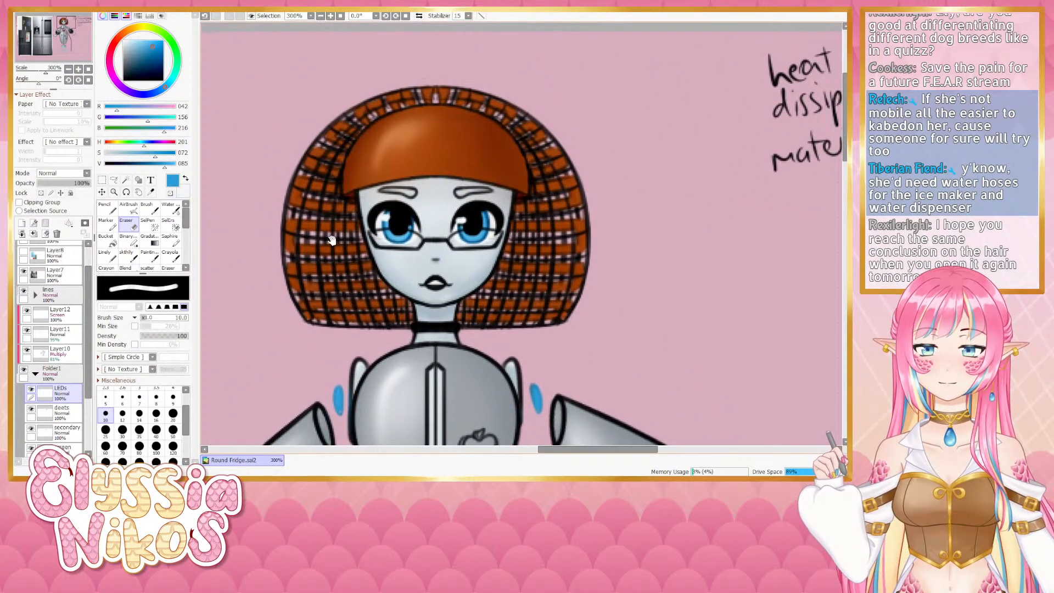
click(112, 258)
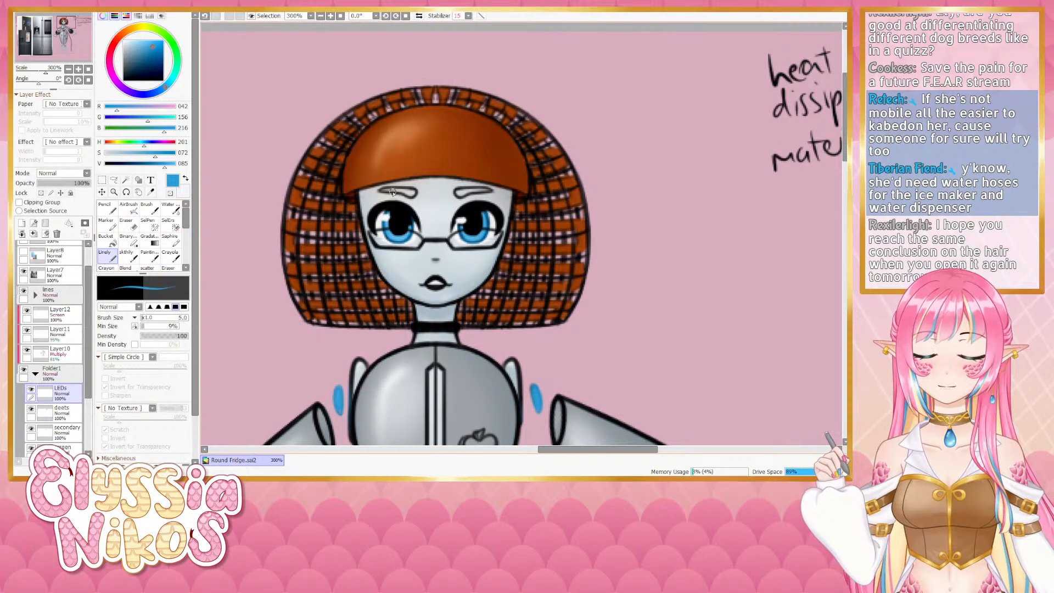
mouse_move(404, 192)
mouse_down()
mouse_move(381, 190)
mouse_move(493, 192)
mouse_up()
key(ctrl+z)
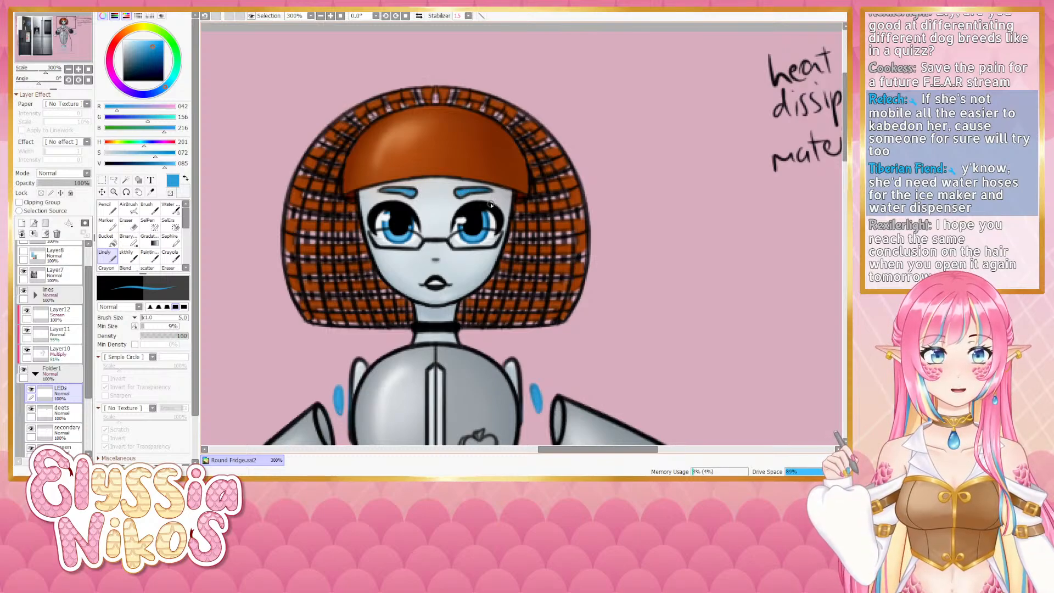
- Sample a darker blue from the iris, lock the eyes layer's transparency and recolor the eyebrows blue on it
alt+click(488, 217)
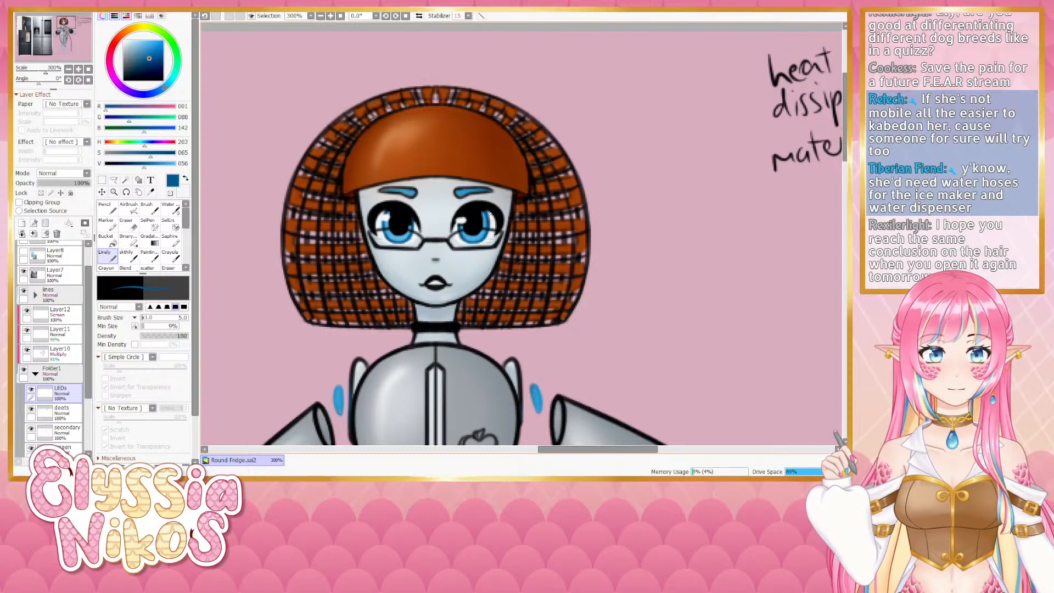
alt+click(488, 216)
click(36, 374)
click(35, 295)
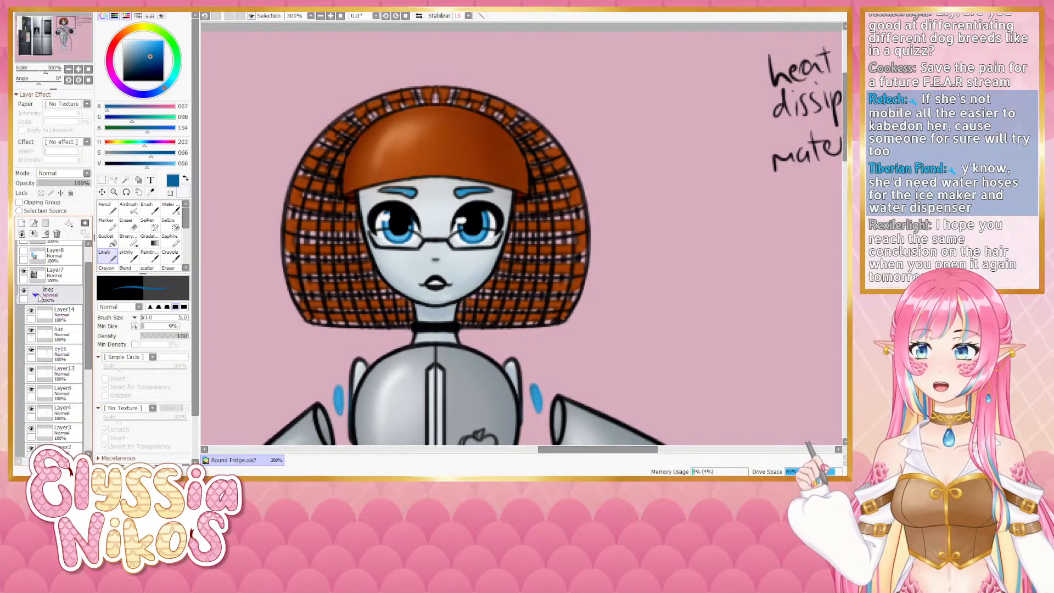
click(31, 311)
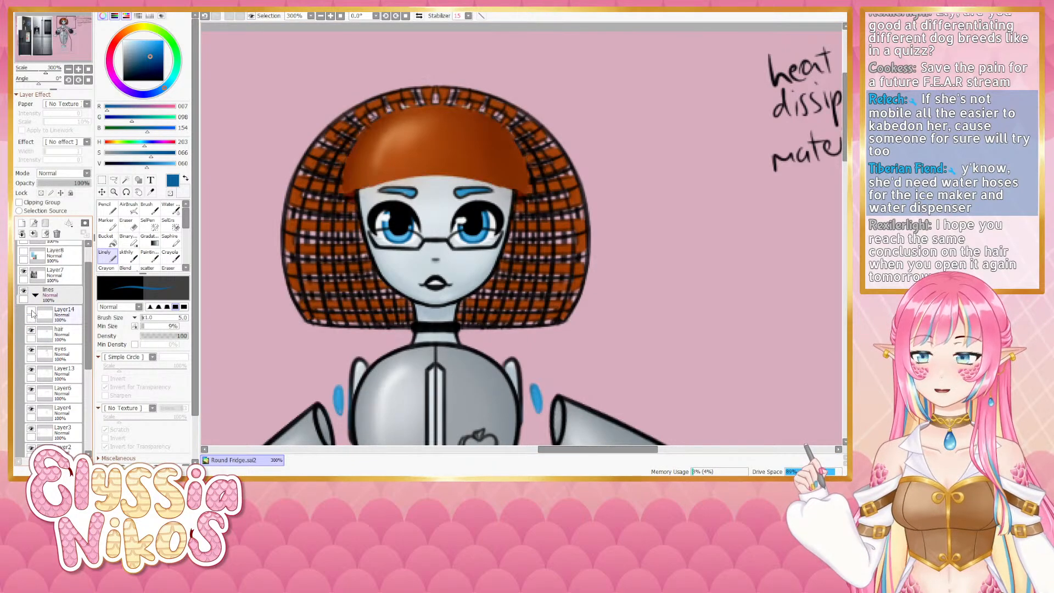
click(31, 312)
click(33, 350)
click(33, 350)
click(61, 354)
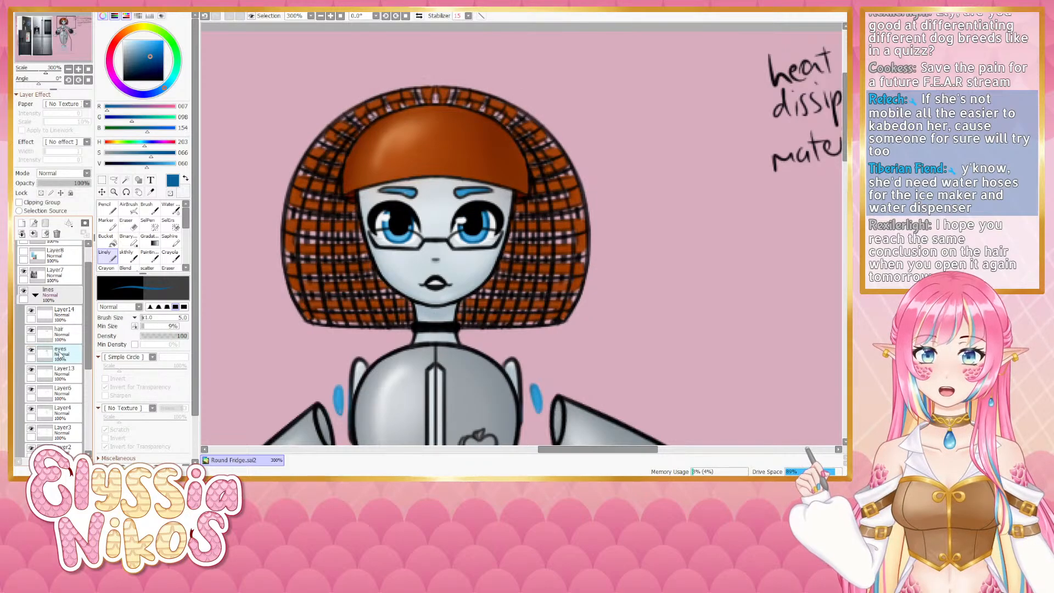
click(40, 193)
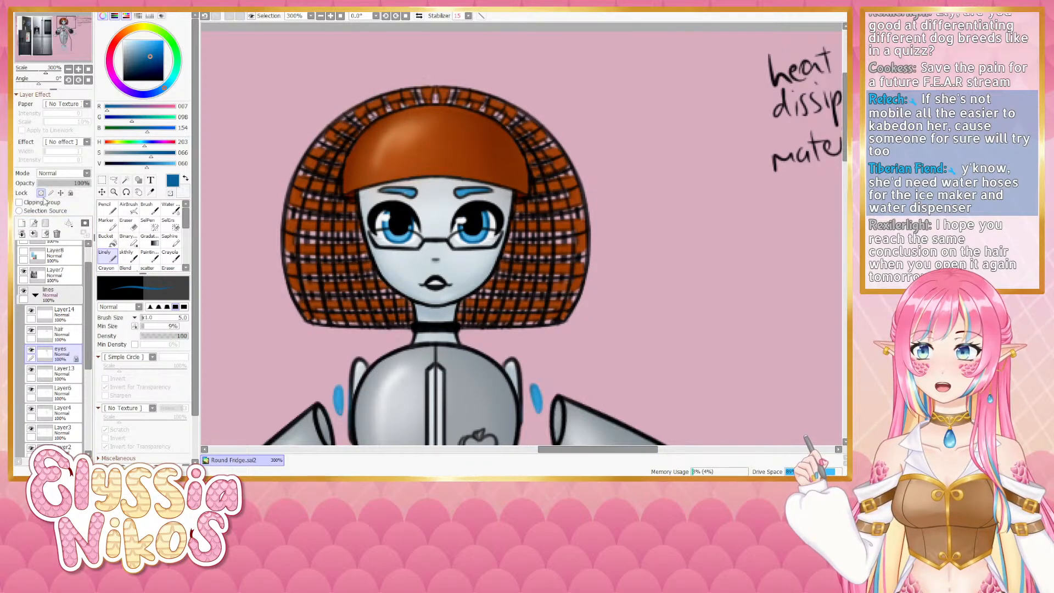
mouse_move(428, 175)
mouse_down()
mouse_move(439, 175)
mouse_move(407, 192)
mouse_move(495, 191)
mouse_up()
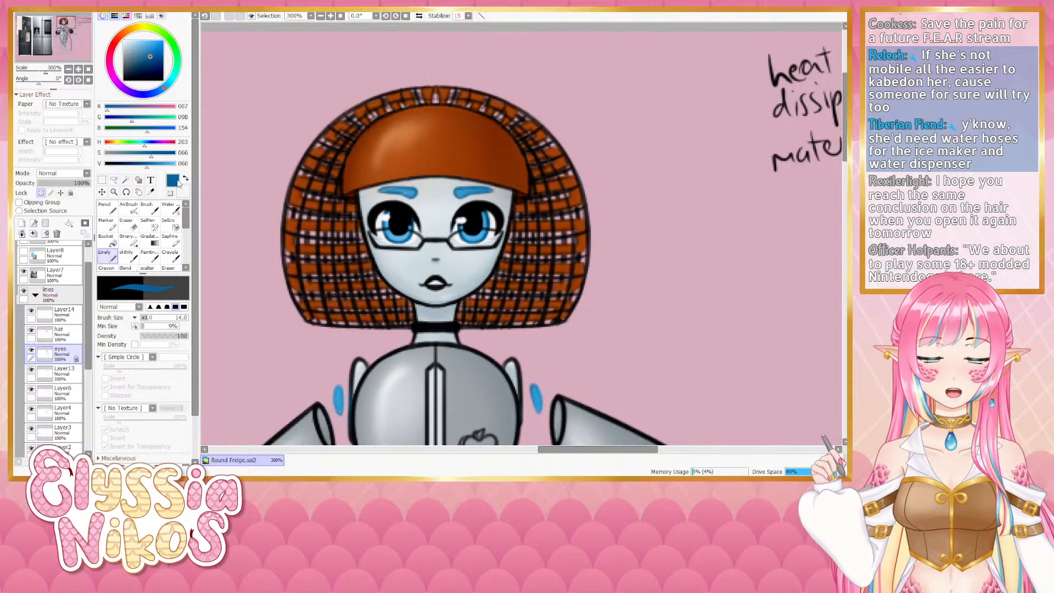
drag(152, 155, 139, 166)
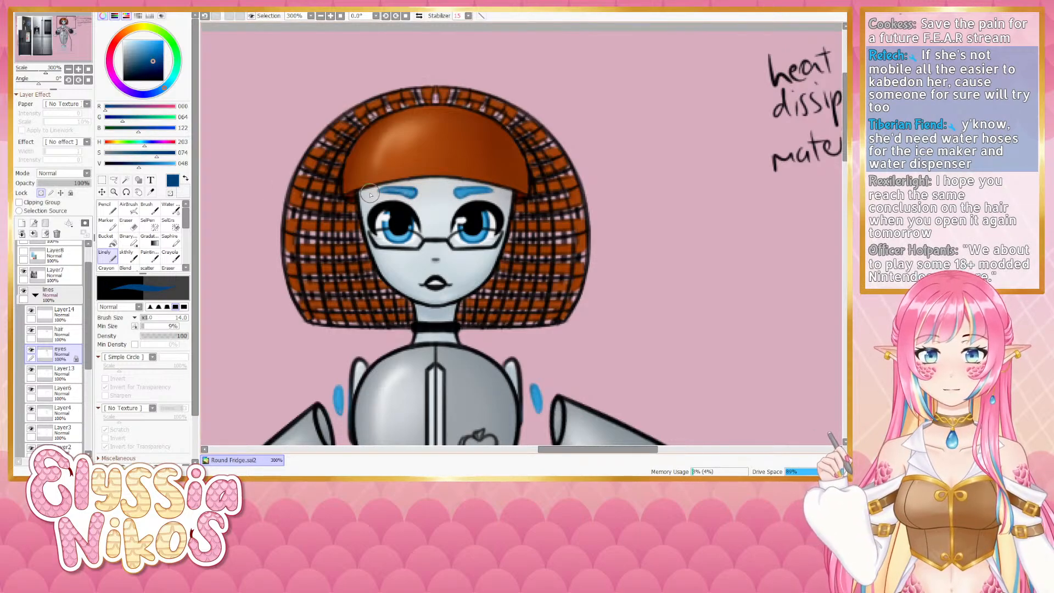
- On the deets layer in Folder1, paint a red button on the right arm's controller with a smaller Linely brush
click(69, 70)
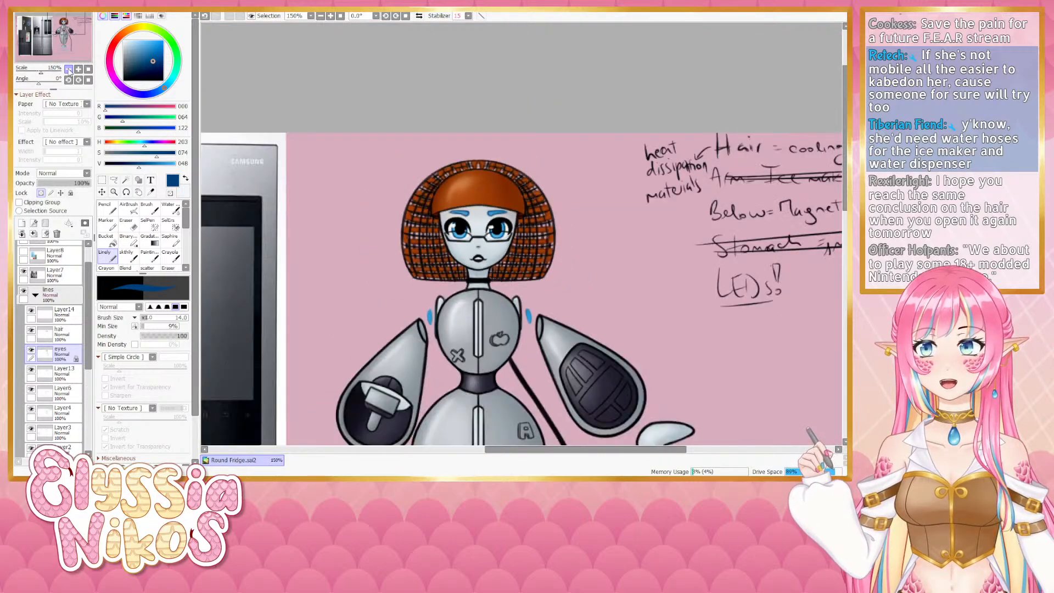
click(68, 70)
drag(411, 191, 309, 72)
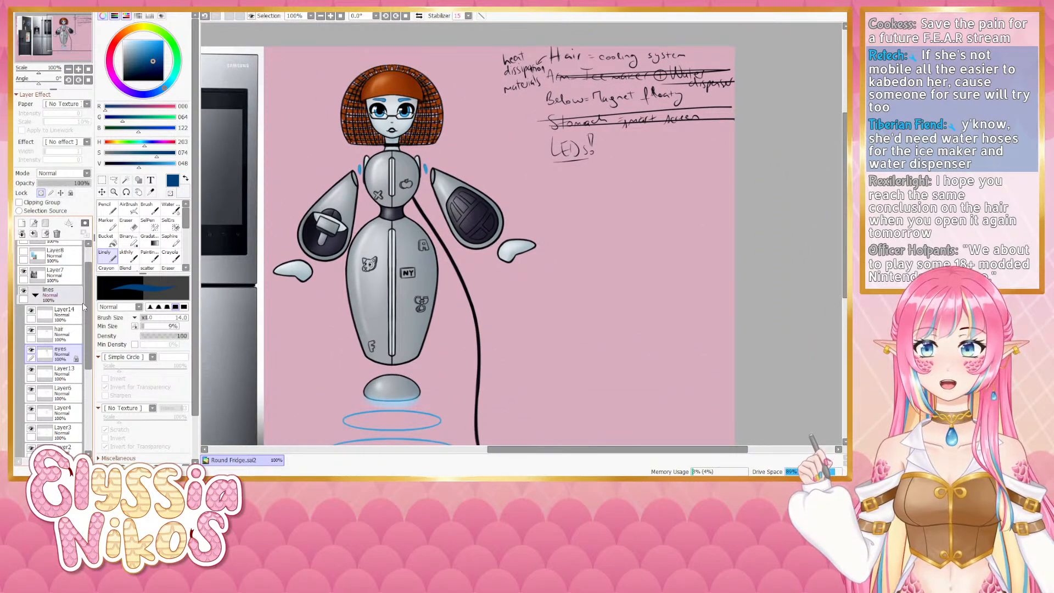
click(35, 295)
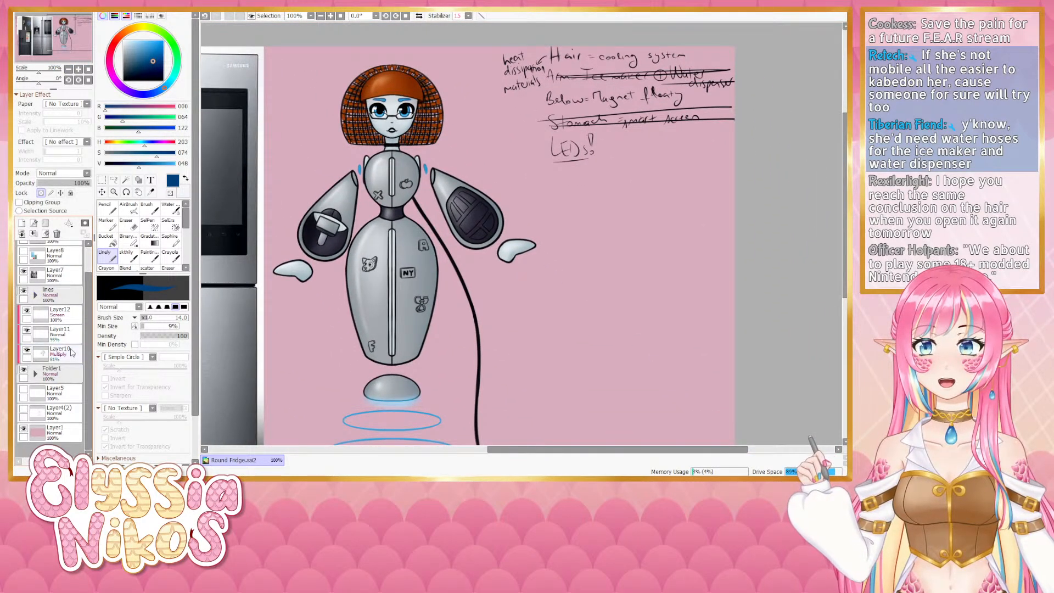
click(36, 374)
drag(88, 364, 91, 377)
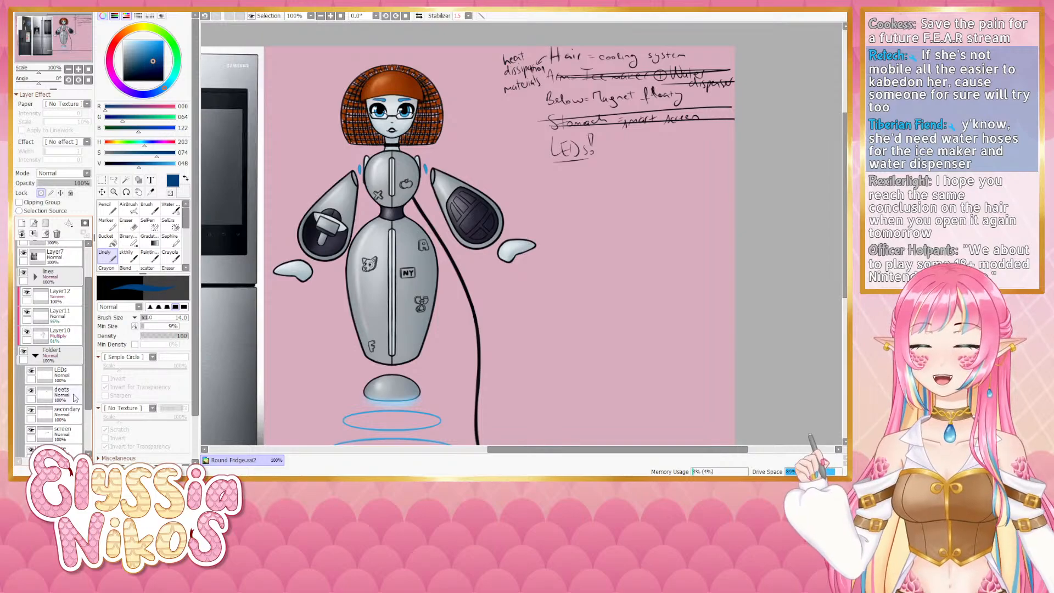
click(74, 397)
scroll(297, 218, up, 2)
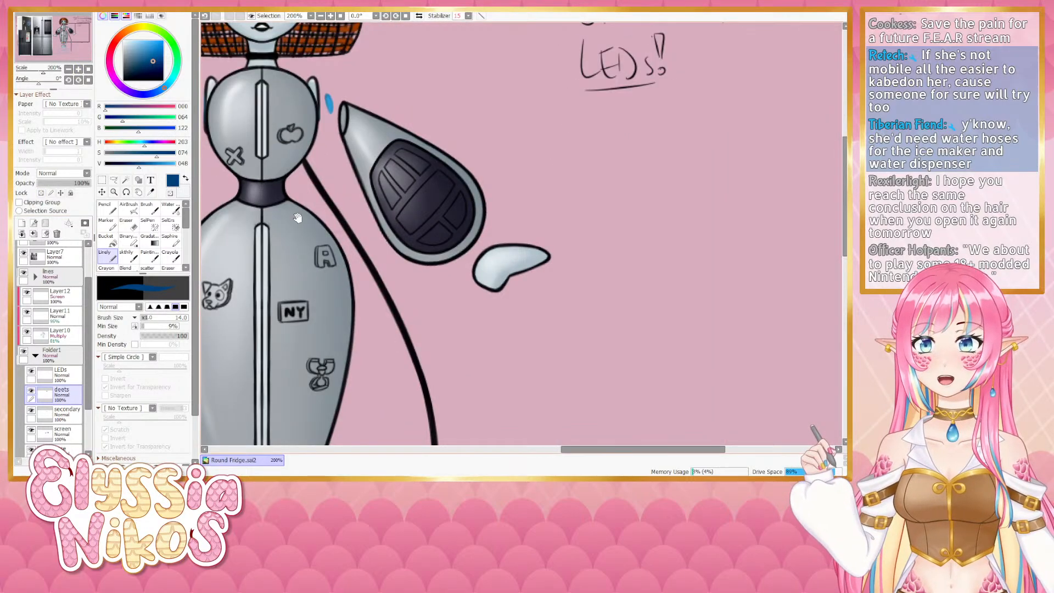
drag(297, 218, 362, 126)
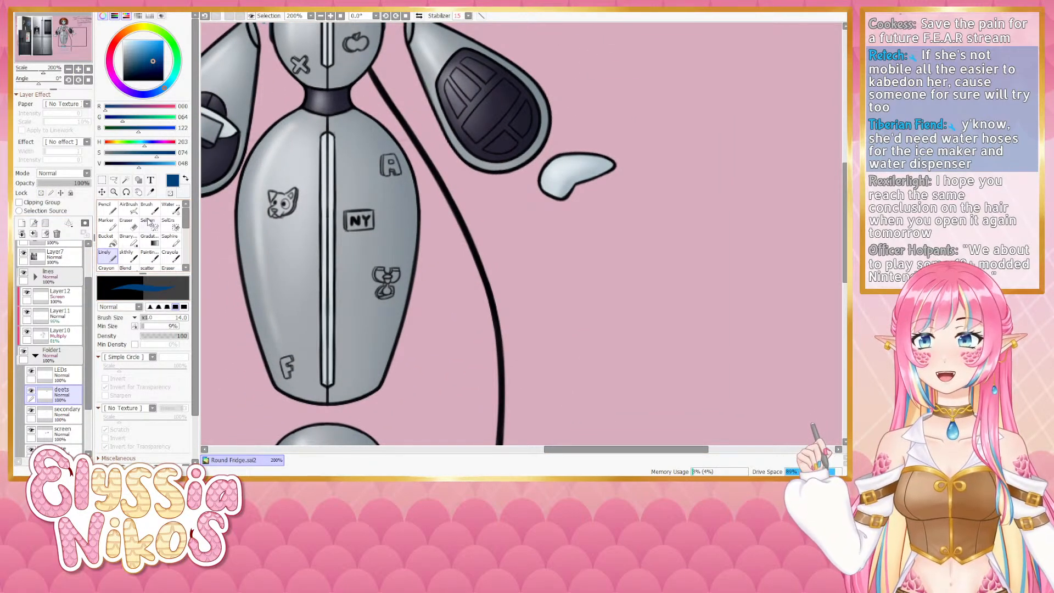
drag(116, 144, 169, 165)
drag(159, 154, 144, 155)
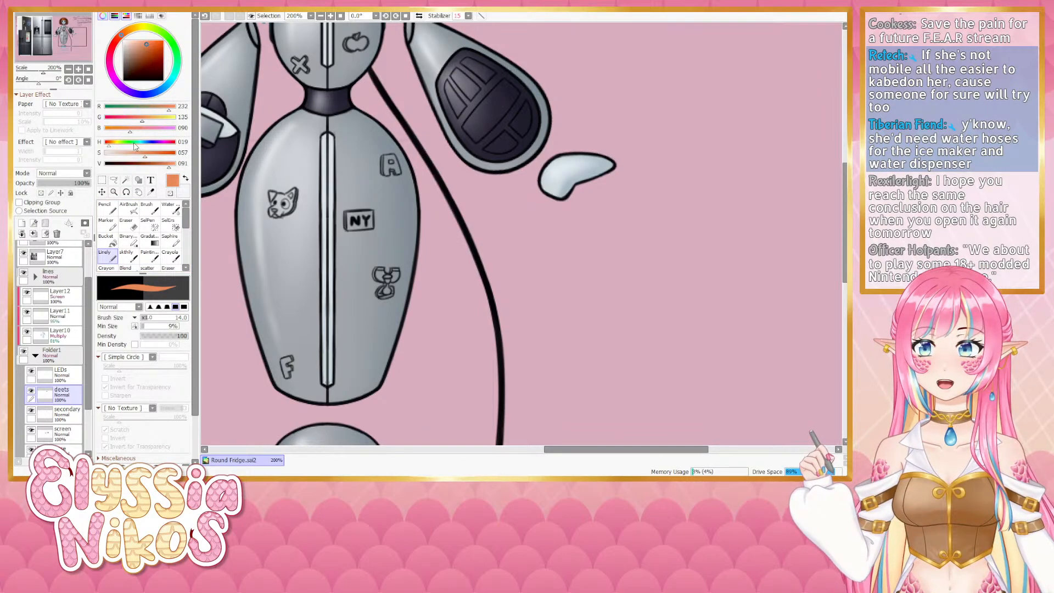
click(106, 145)
click(165, 164)
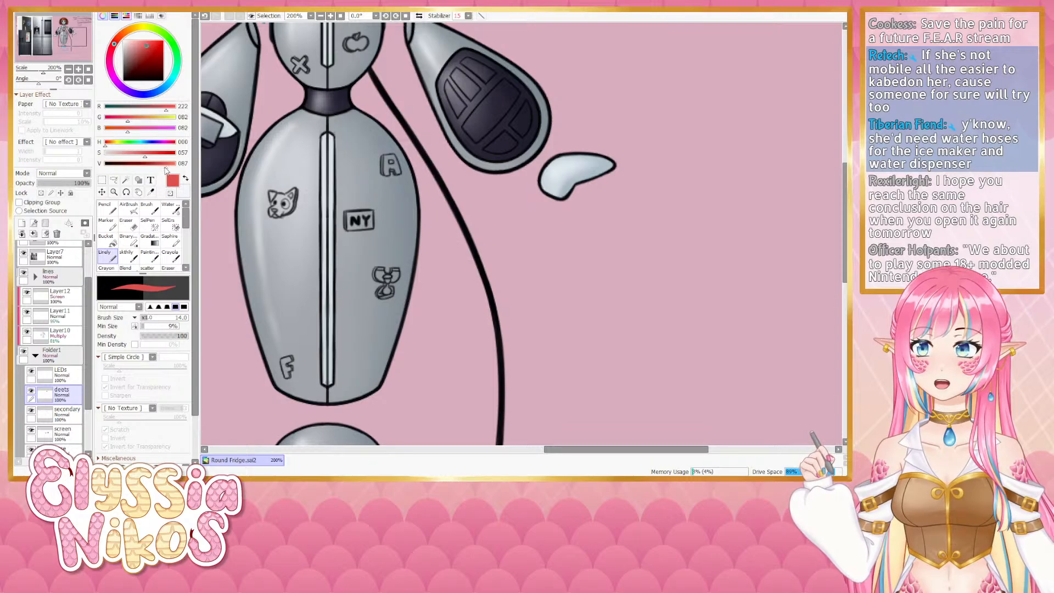
scroll(430, 183, up, 2)
key(bracketleft)
key(bracketleft)
key(bracketleft)
drag(449, 151, 464, 169)
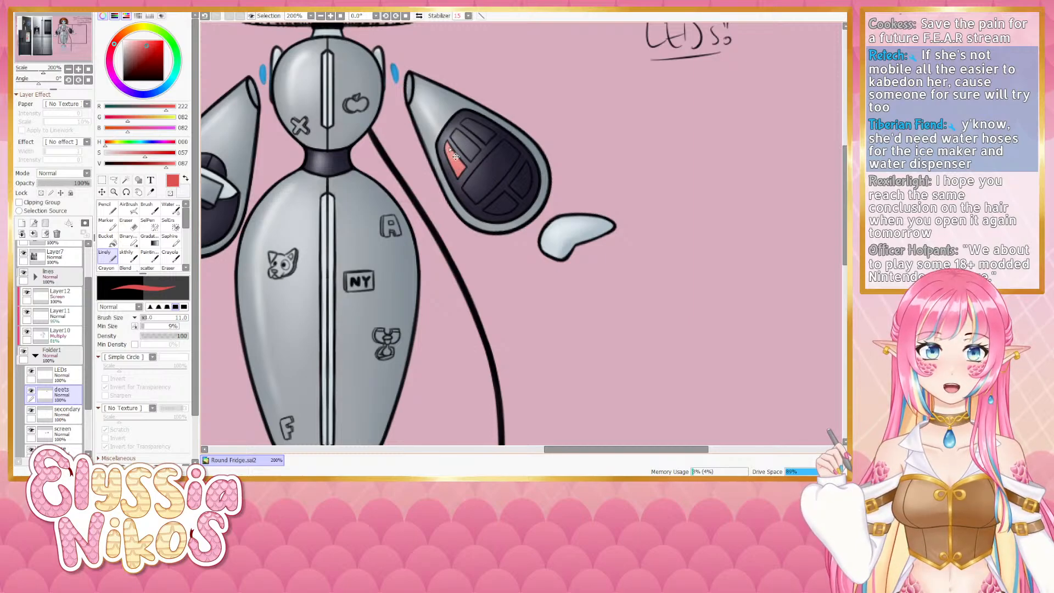
drag(455, 157, 451, 156)
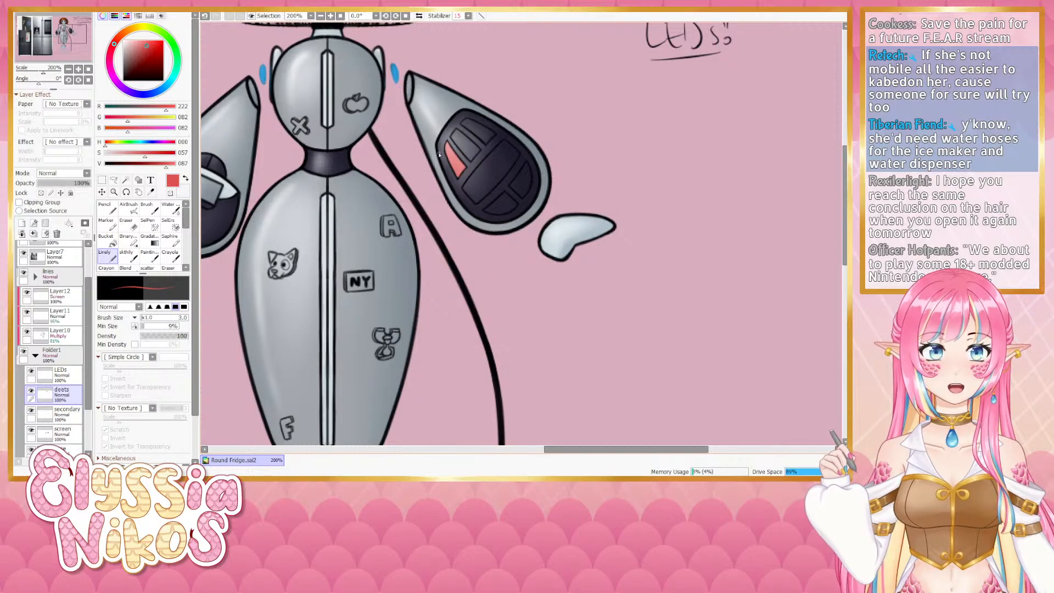
- Pick a green and paint a green button next to the red one on the controller
mouse_move(114, 146)
mouse_down()
mouse_move(130, 146)
mouse_move(122, 146)
mouse_move(141, 166)
mouse_move(118, 158)
mouse_up()
ctrl+alt+drag(463, 148, 462, 139)
ctrl+alt+drag(461, 139, 457, 138)
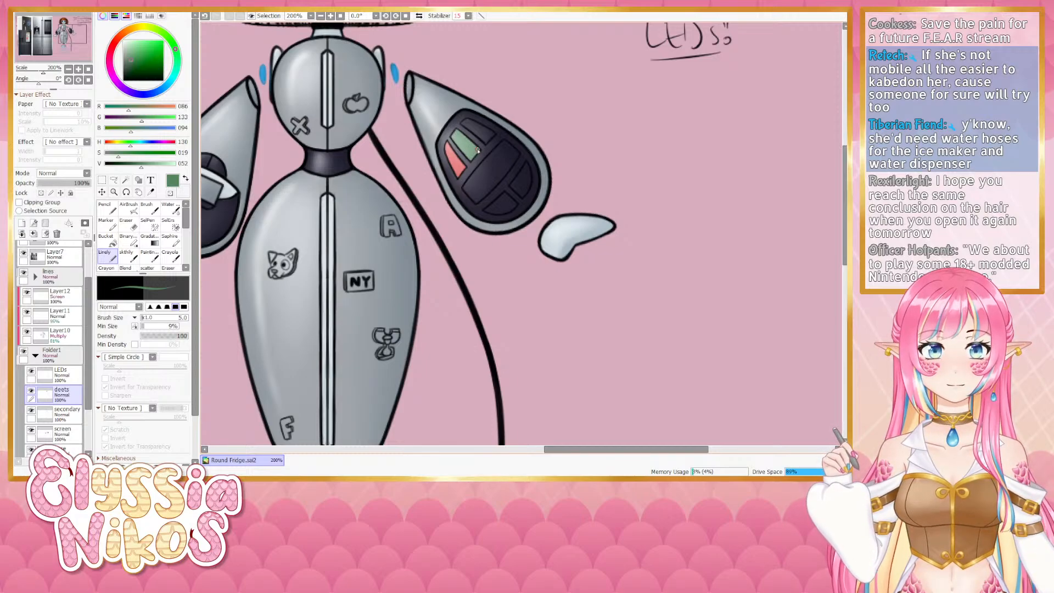
- Sample the LEDs' blue and paint a blue light on the left arm's dial, redrawing it once
drag(451, 164, 518, 146)
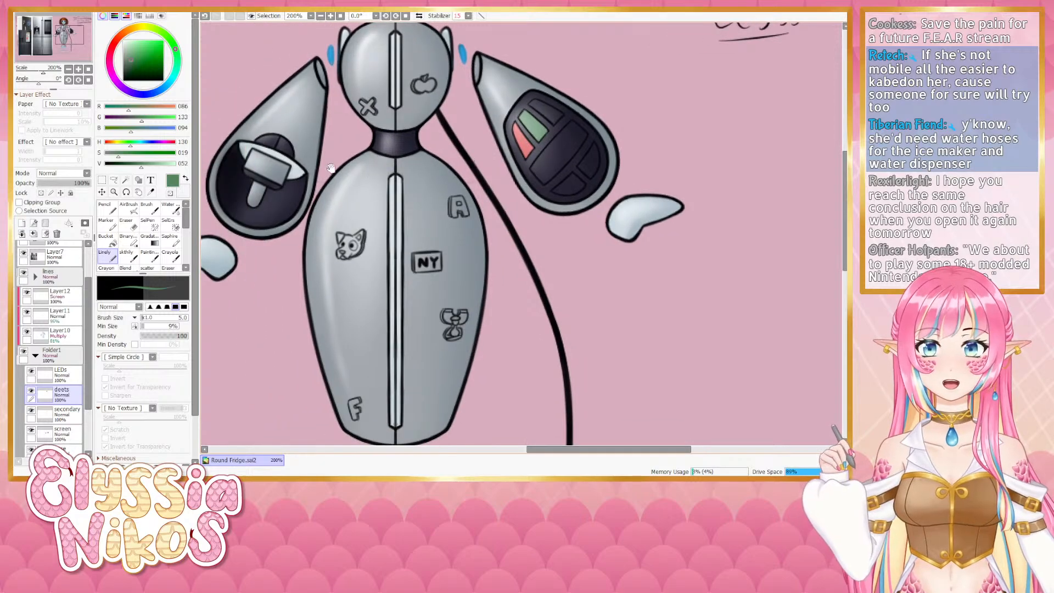
alt+click(332, 53)
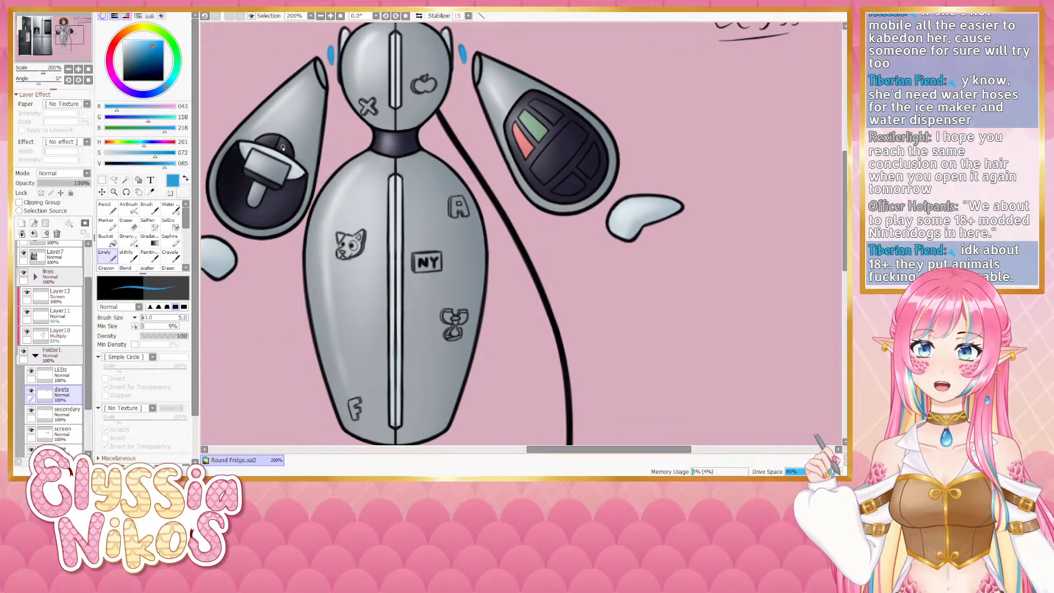
key(ctrl+z)
drag(290, 155, 284, 147)
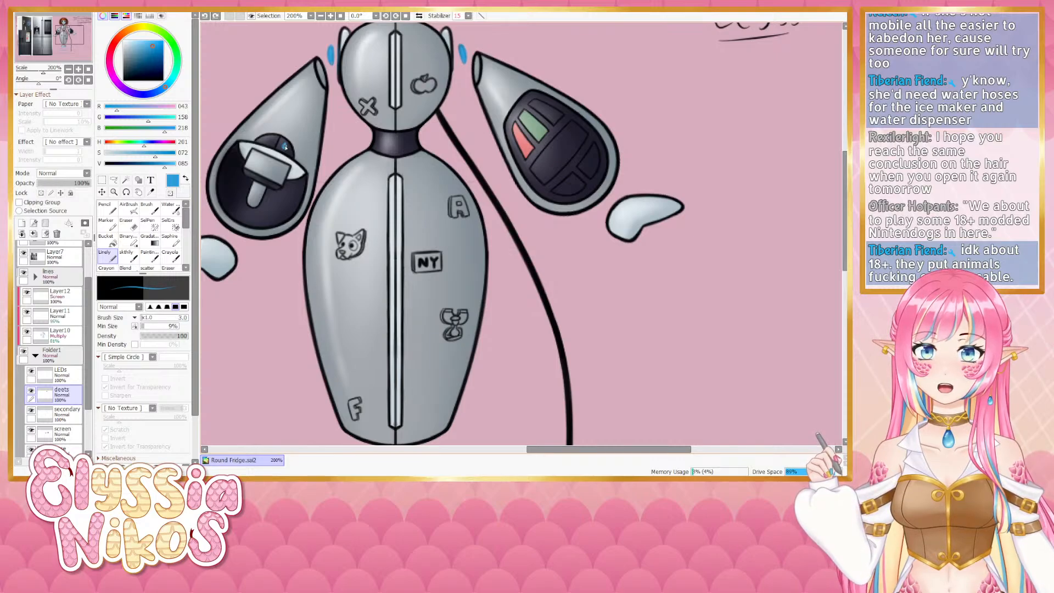
key(ctrl+z)
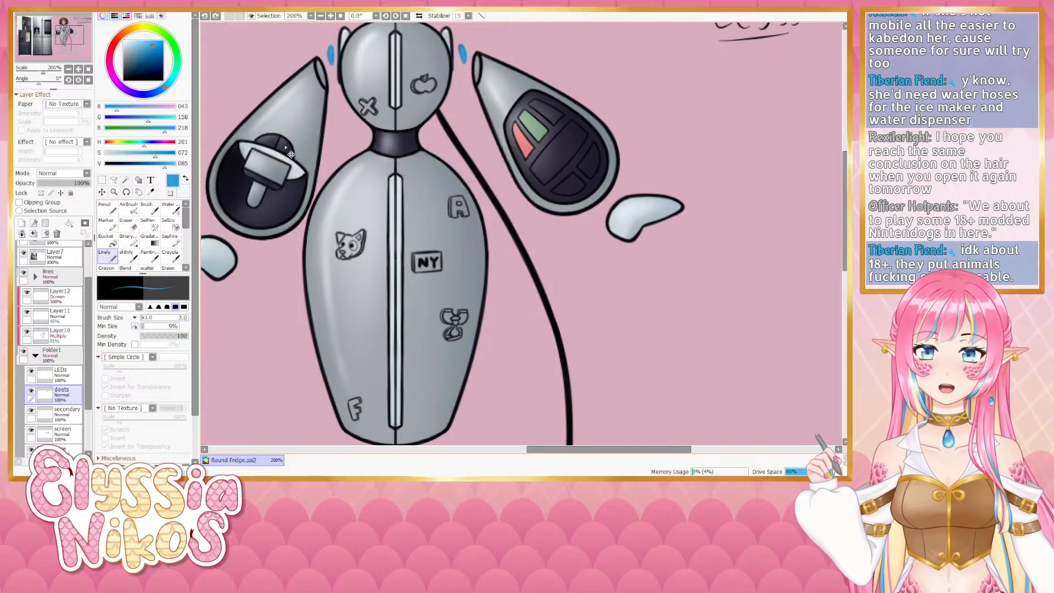
drag(286, 146, 285, 144)
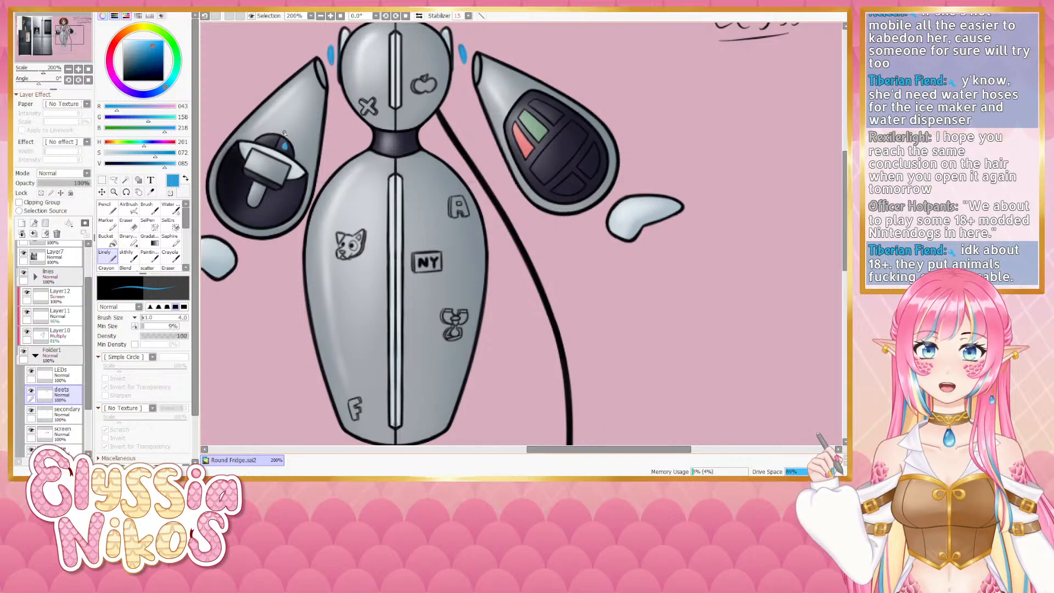
- Sample a near-white color and add a small highlight to the blue light, undoing the last stroke
alt+click(280, 139)
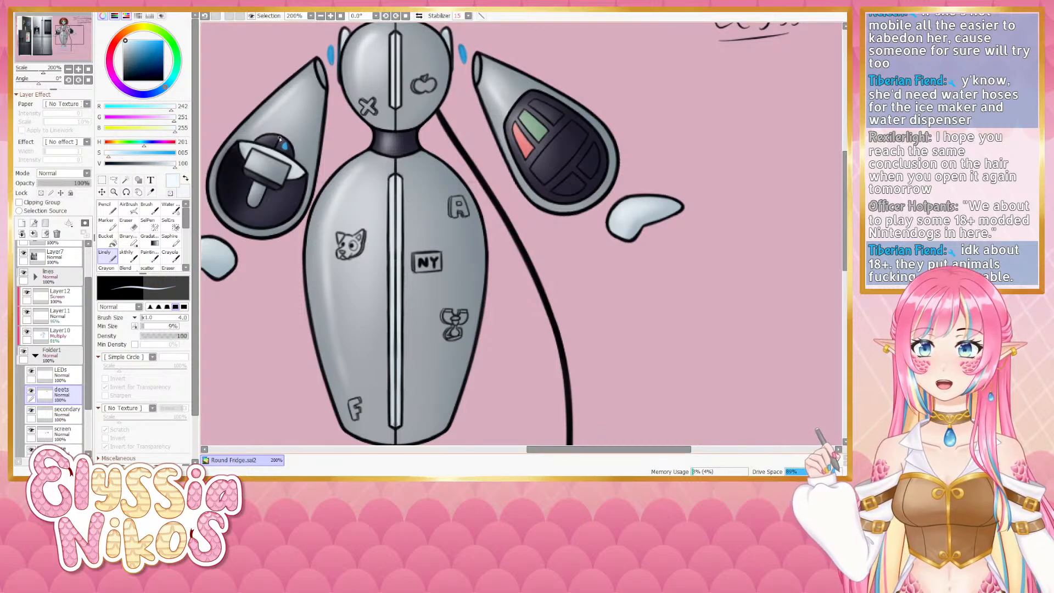
key(bracketleft)
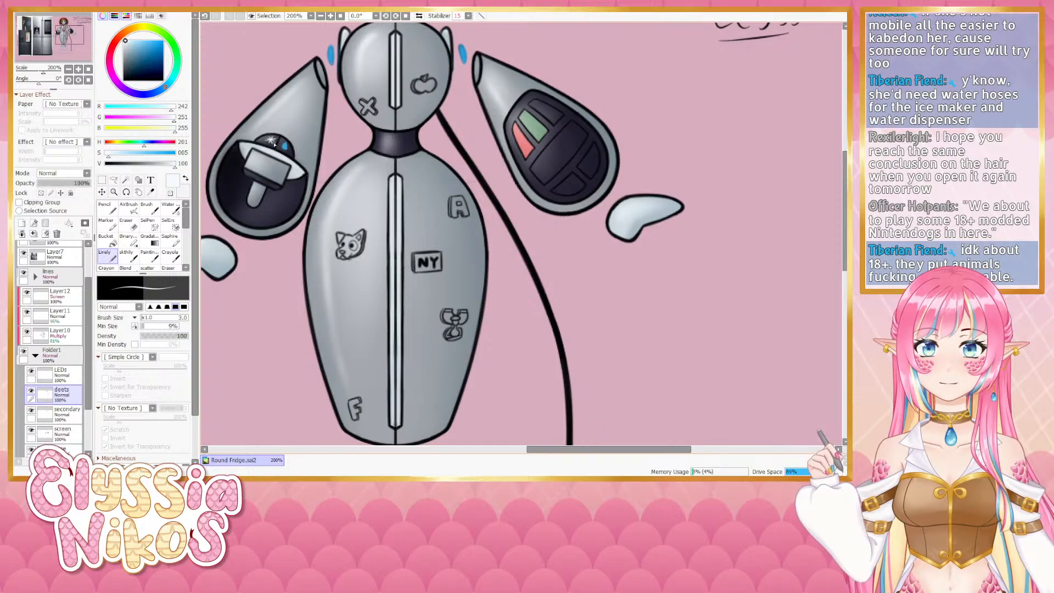
key(ctrl+z)
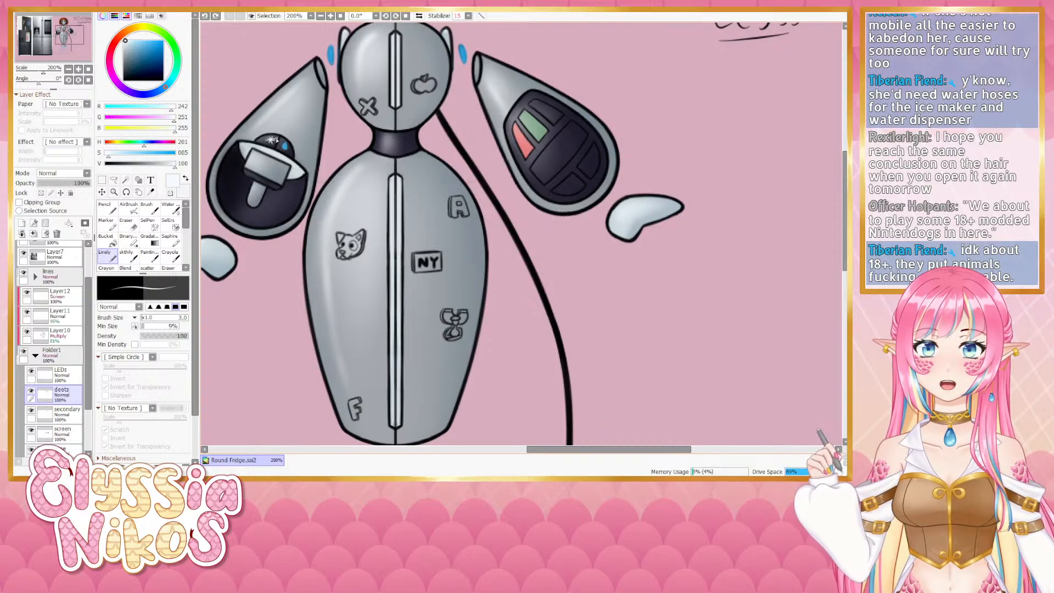
- Add a small near-white highlight dot to the blue light on the left arm's dial
drag(272, 137, 270, 141)
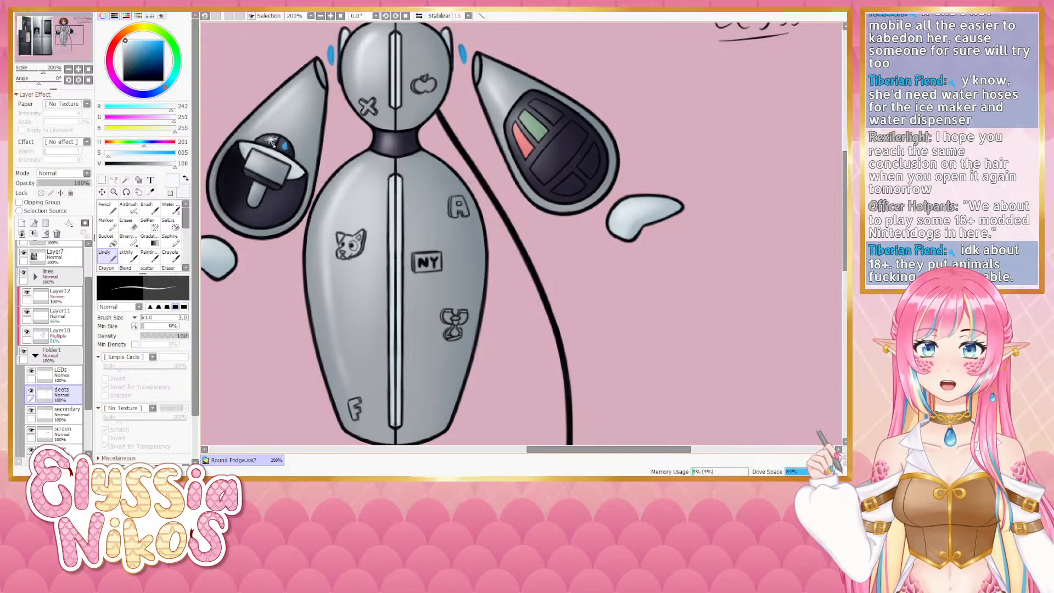
drag(327, 212, 253, 235)
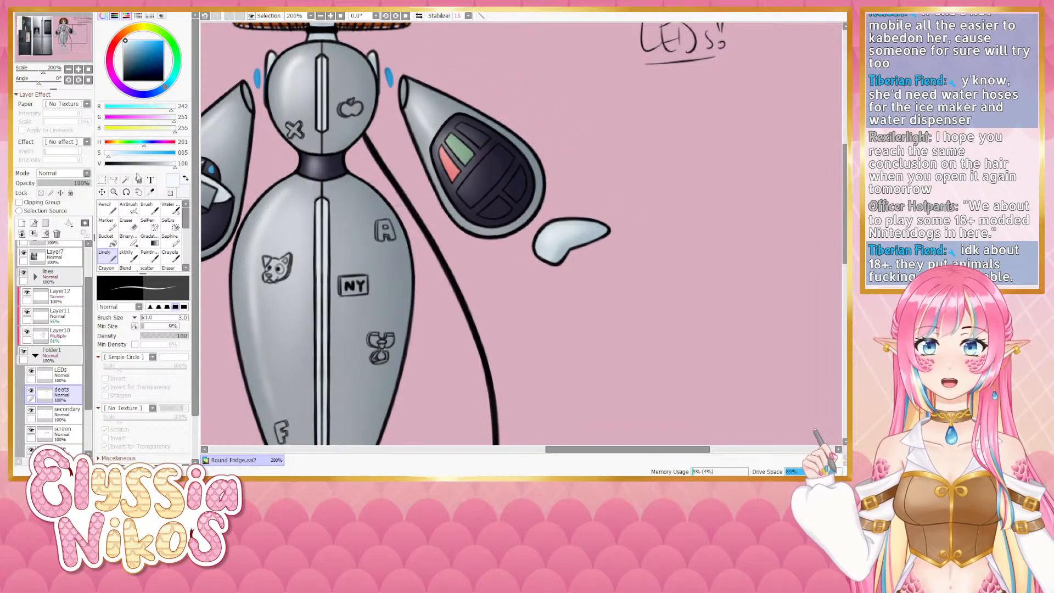
- Pick a light grey and paint a button on the top segment of the right arm's controller with a smaller brush
drag(168, 166, 166, 165)
mouse_move(475, 158)
mouse_down()
mouse_move(384, 207)
mouse_move(392, 186)
mouse_move(368, 177)
mouse_up()
key(bracketleft)
key(bracketleft)
key(bracketleft)
key(bracketleft)
key(bracketleft)
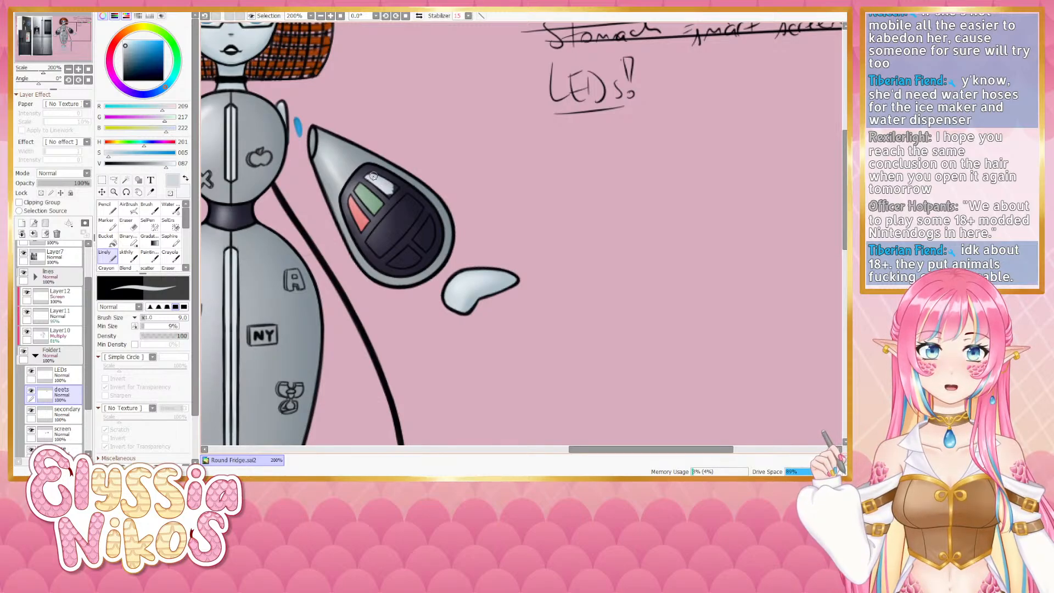
key(bracketleft)
key(bracketleft)
key(bracketleft)
key(bracketleft)
key(bracketleft)
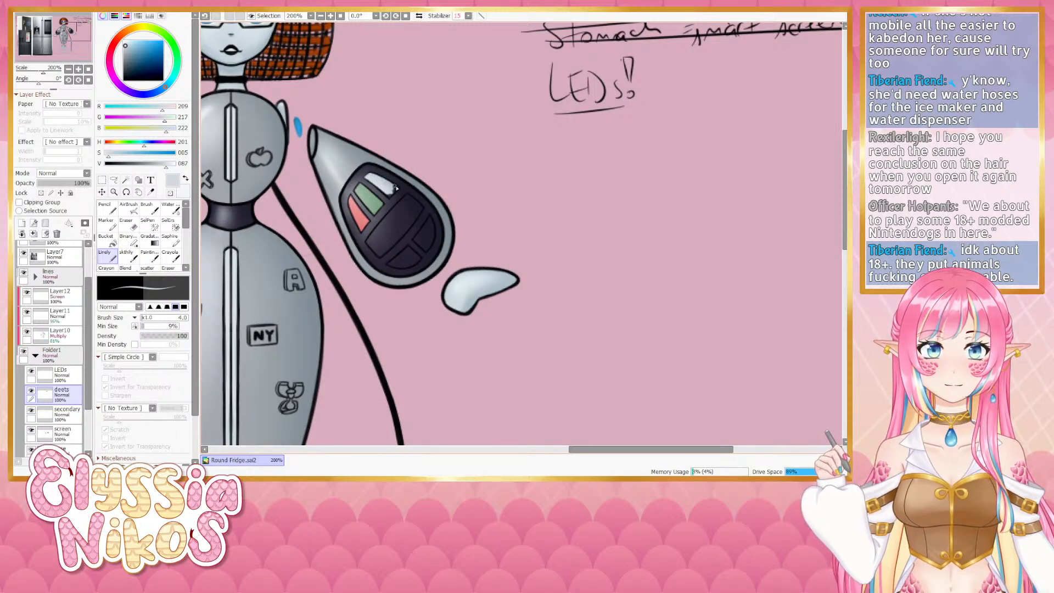
mouse_move(393, 189)
mouse_down()
mouse_move(402, 196)
mouse_move(390, 197)
mouse_up()
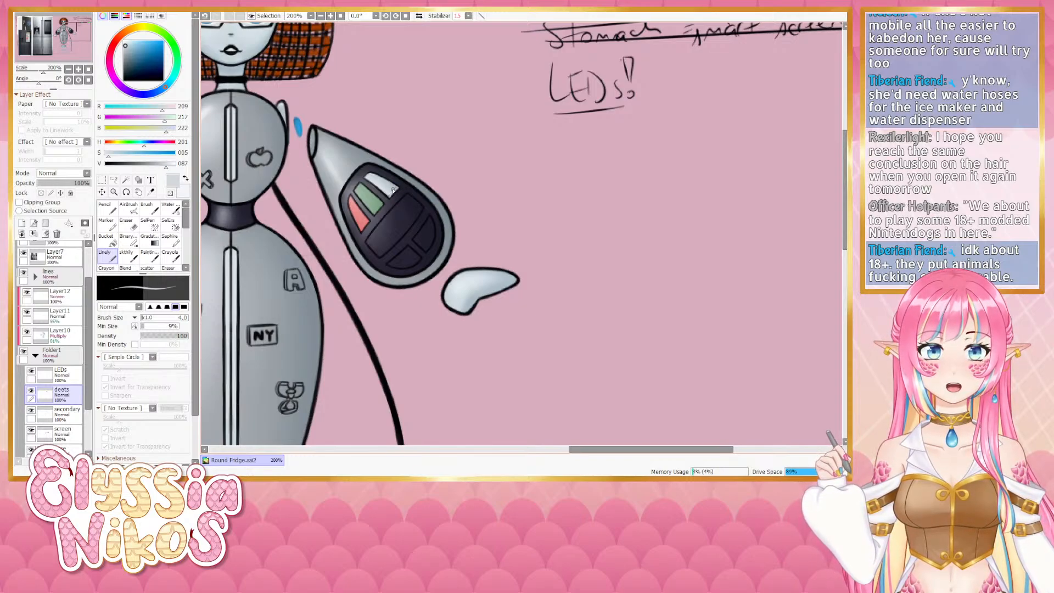
- Sample the LEDs' blue, darken it slightly, and paint a blue button on the controller's right segment
alt+click(295, 120)
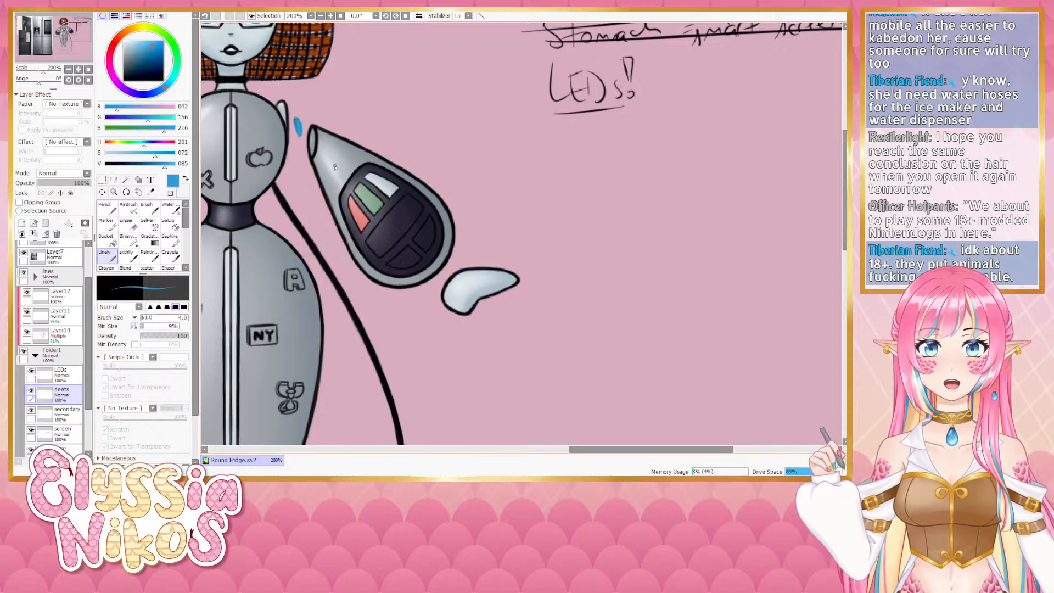
scroll(297, 165, down, 3)
mouse_move(158, 156)
mouse_down()
mouse_move(123, 156)
mouse_move(135, 156)
mouse_up()
key(bracketright)
key(bracketright)
mouse_move(427, 140)
mouse_down()
mouse_move(434, 120)
mouse_move(436, 140)
mouse_move(424, 144)
mouse_move(434, 144)
mouse_up()
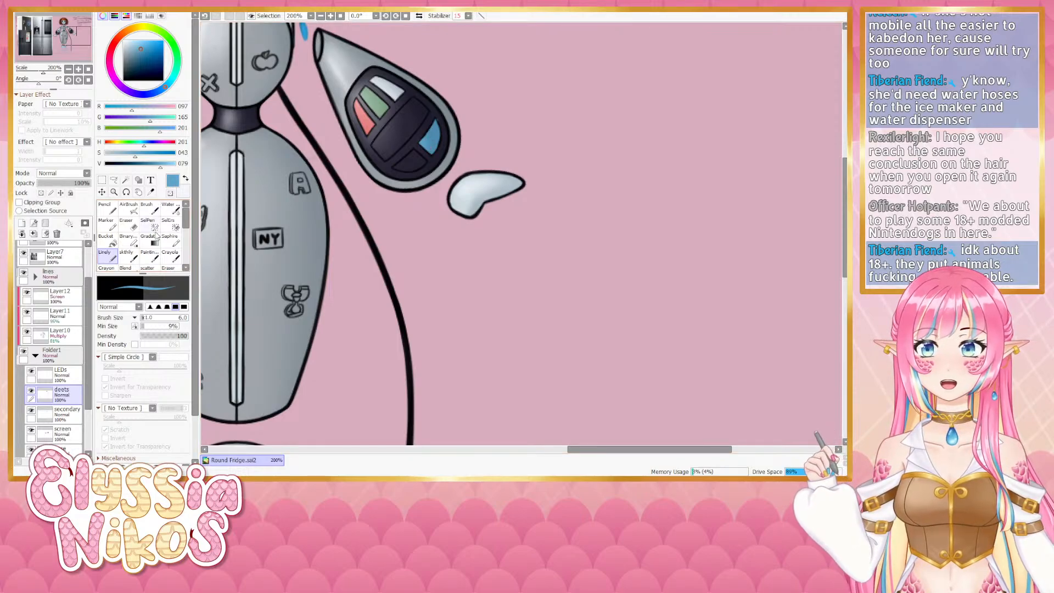
- Pick a purple and paint a purple button on the controller's bottom segment, adjusting its shade between strokes
click(132, 225)
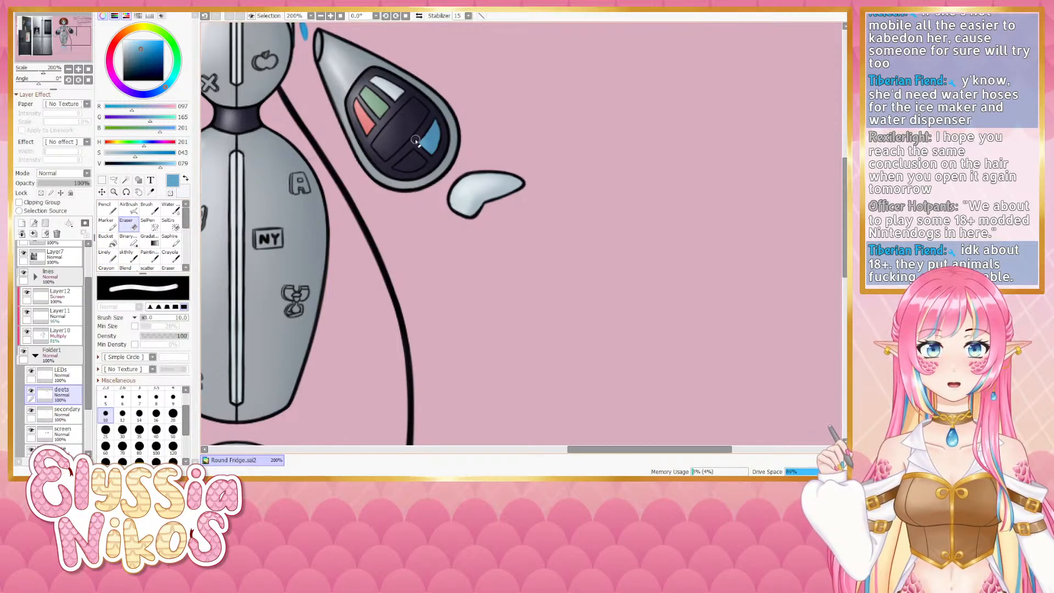
click(107, 255)
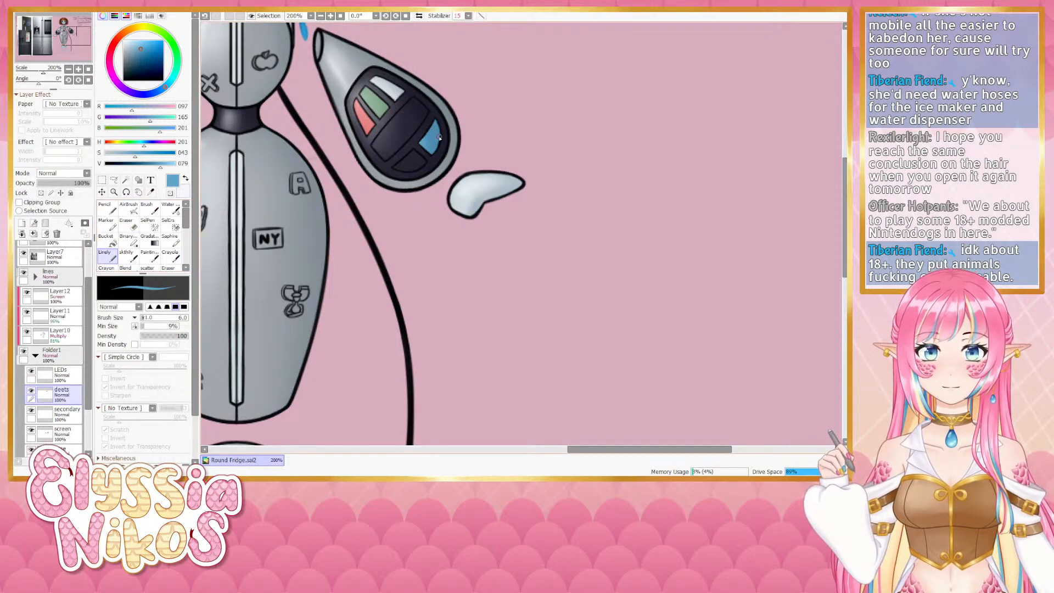
mouse_move(145, 142)
mouse_down()
mouse_move(158, 143)
mouse_move(128, 157)
mouse_up()
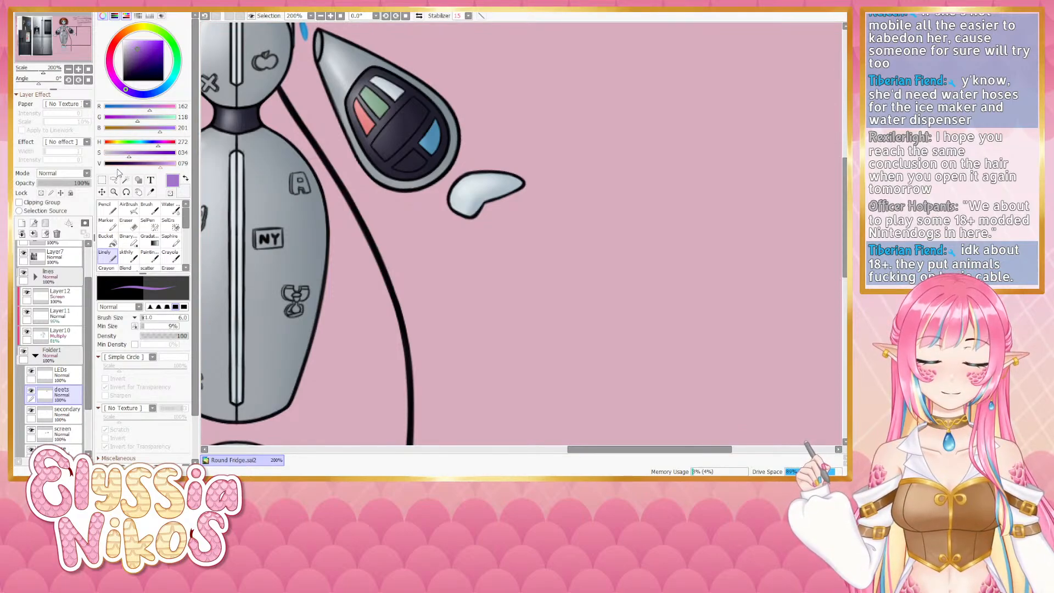
mouse_move(408, 158)
mouse_down()
mouse_move(397, 166)
mouse_move(415, 153)
mouse_up()
drag(157, 164, 122, 154)
drag(407, 158, 410, 154)
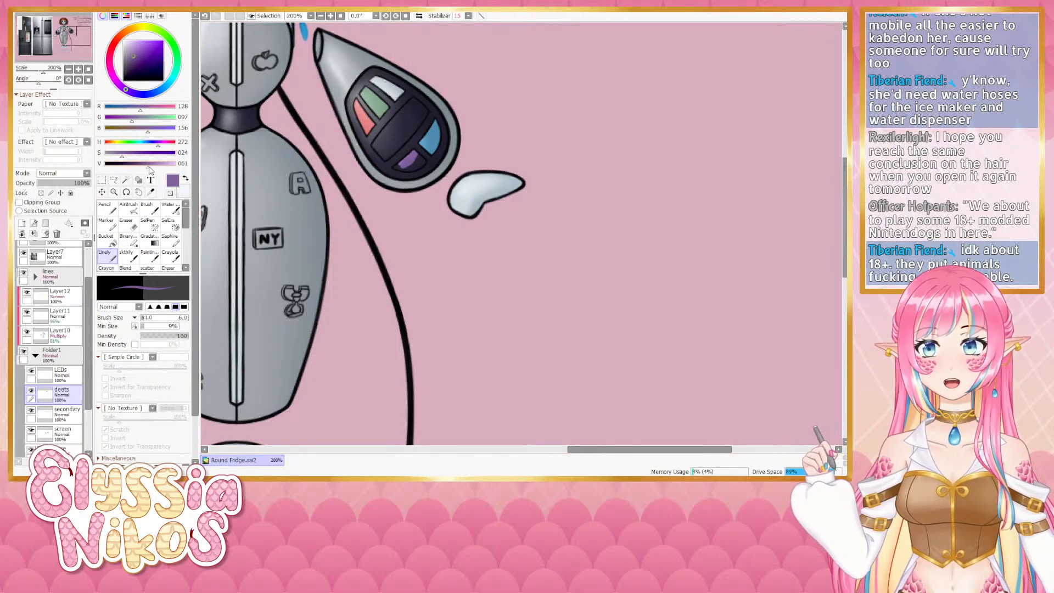
drag(122, 155, 150, 164)
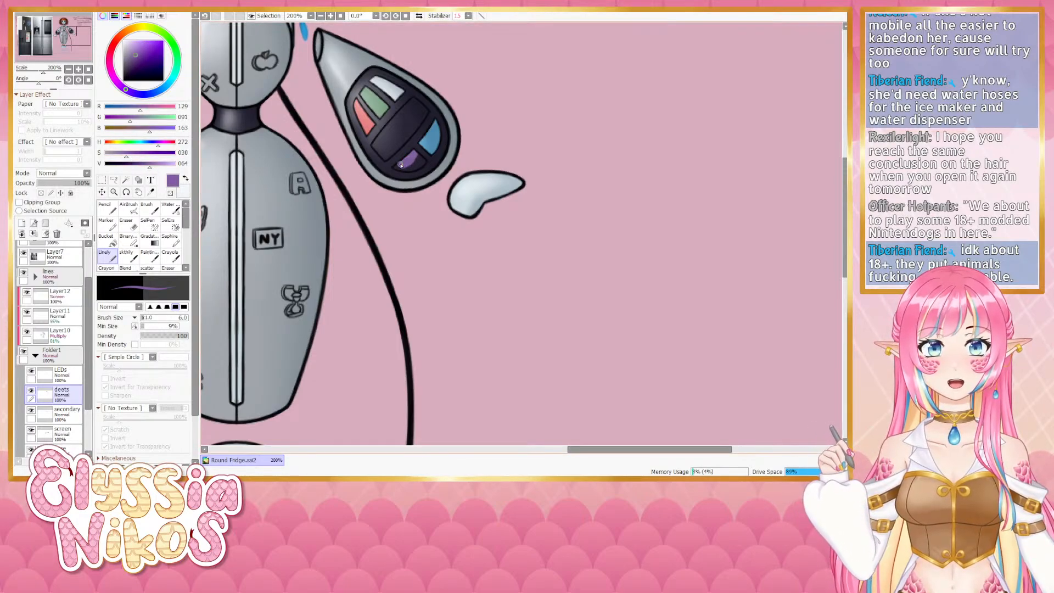
mouse_move(400, 168)
mouse_down()
mouse_move(415, 154)
mouse_move(422, 162)
mouse_move(399, 164)
mouse_up()
key(bracketleft)
key(bracketleft)
key(bracketleft)
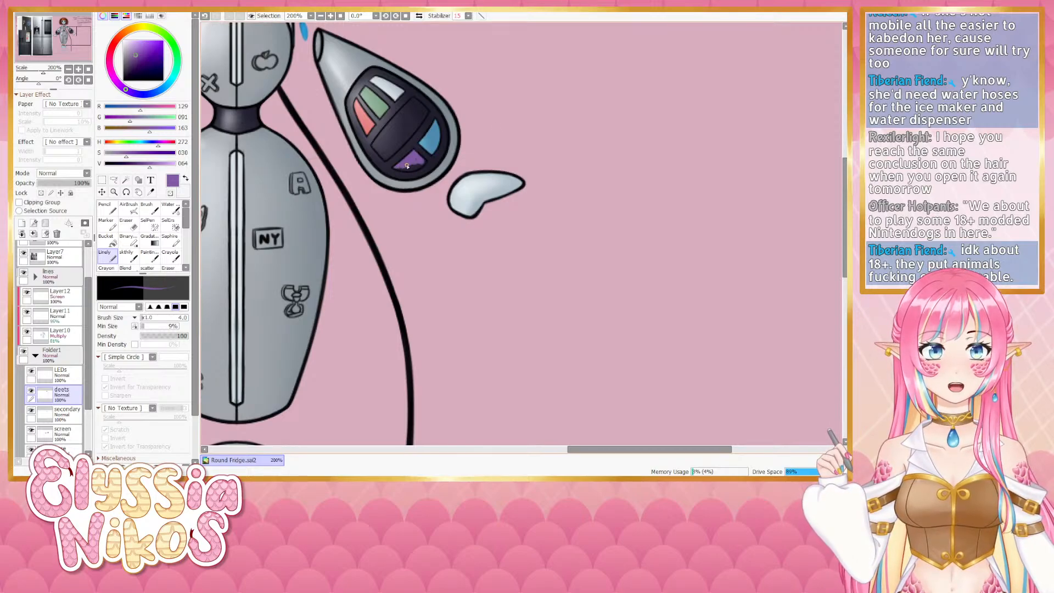
key(bracketright)
key(bracketright)
key(bracketright)
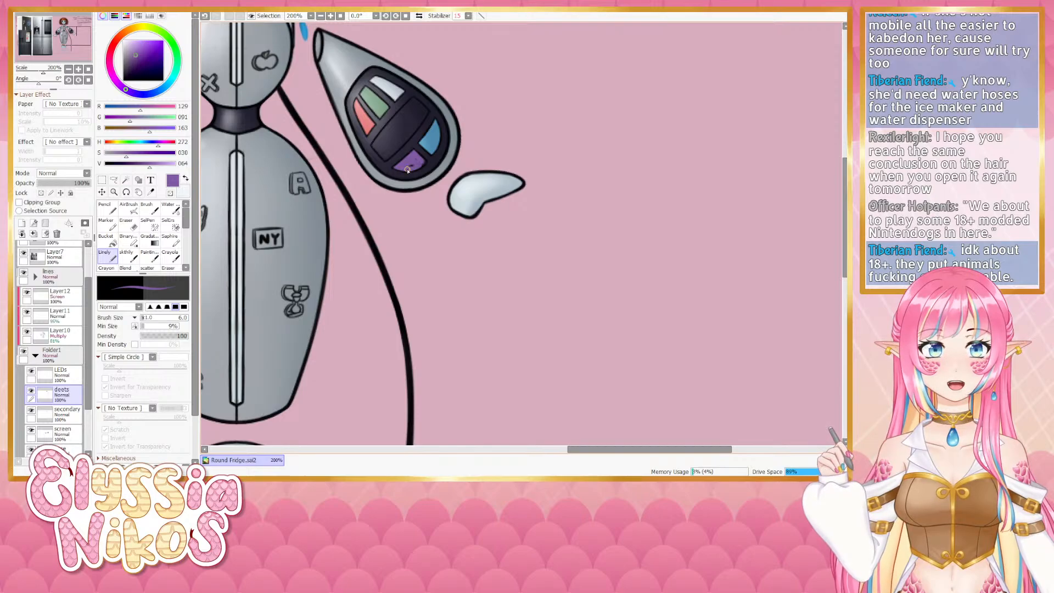
mouse_move(412, 168)
mouse_down()
mouse_move(424, 163)
mouse_move(415, 191)
mouse_move(442, 176)
mouse_up()
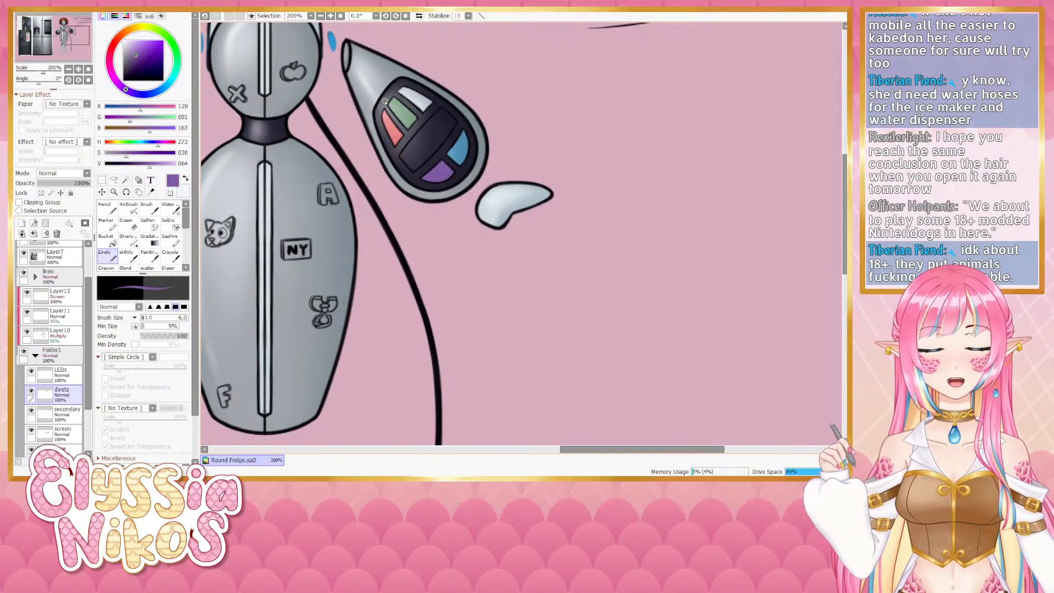
click(69, 69)
click(68, 69)
click(69, 69)
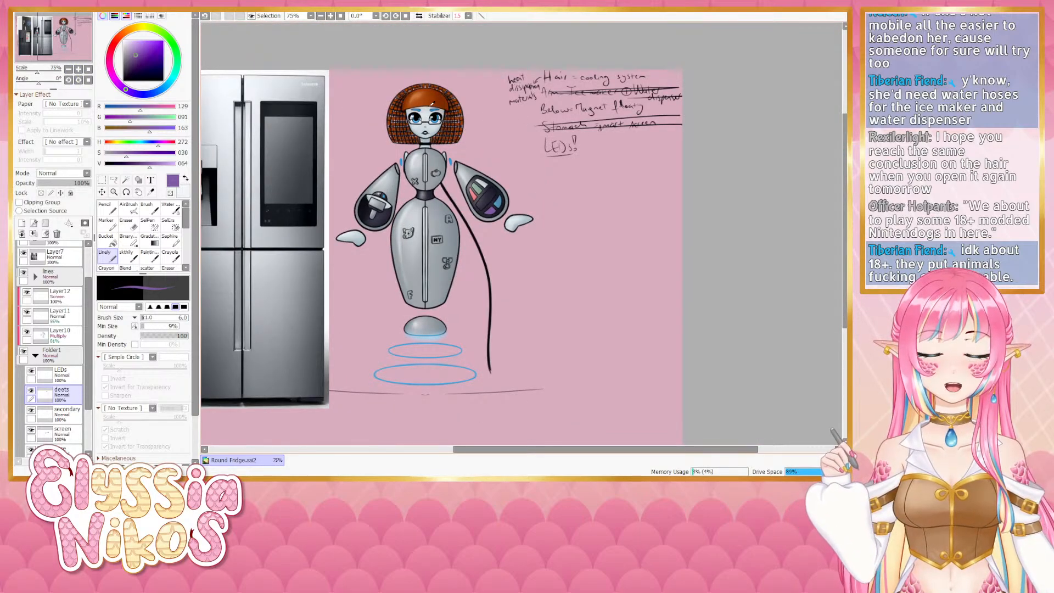
alt+click(432, 102)
click(78, 70)
click(79, 69)
click(78, 70)
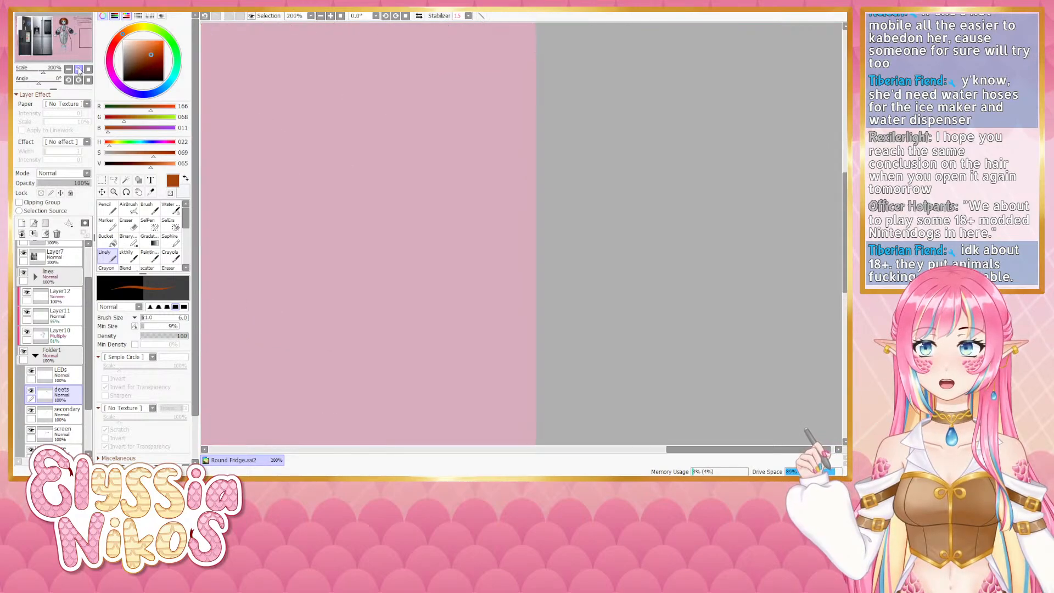
drag(153, 154, 137, 160)
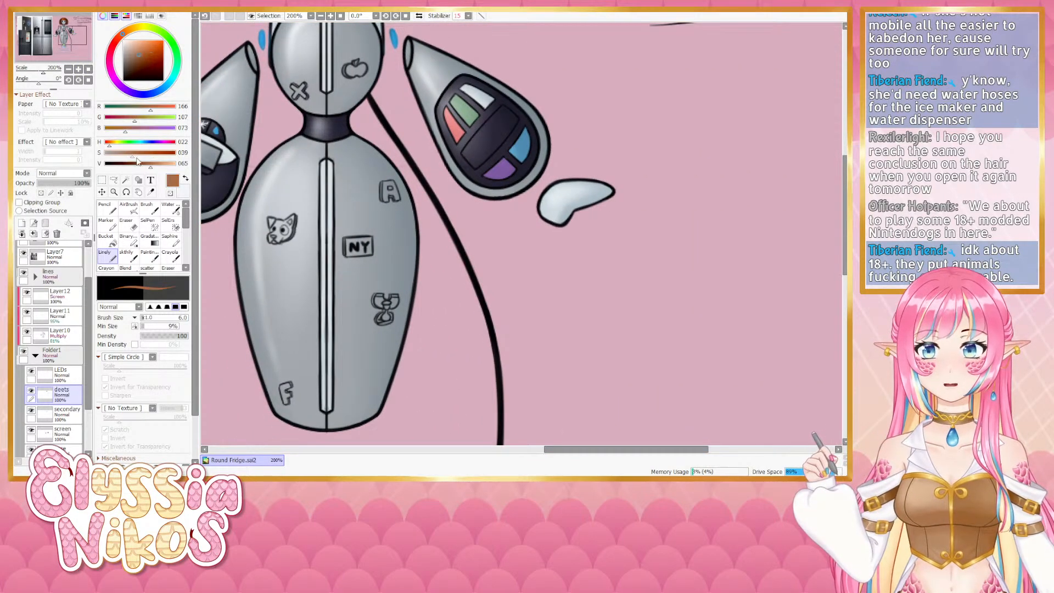
drag(496, 137, 505, 137)
drag(500, 118, 457, 181)
key(ctrl+z)
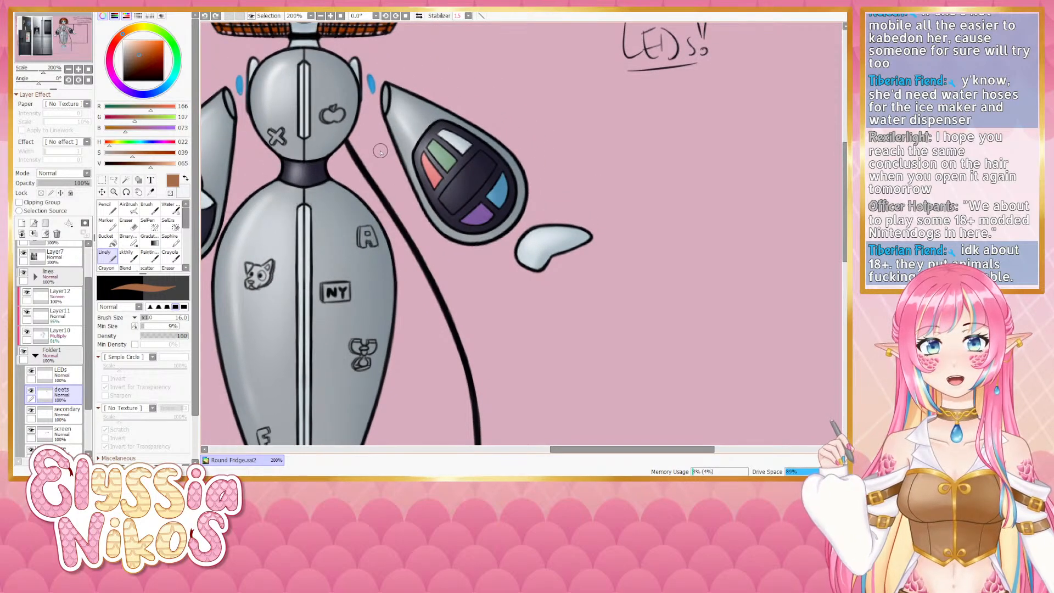
- Pick a pink and paint the centre of the right arm's controller pink
click(168, 142)
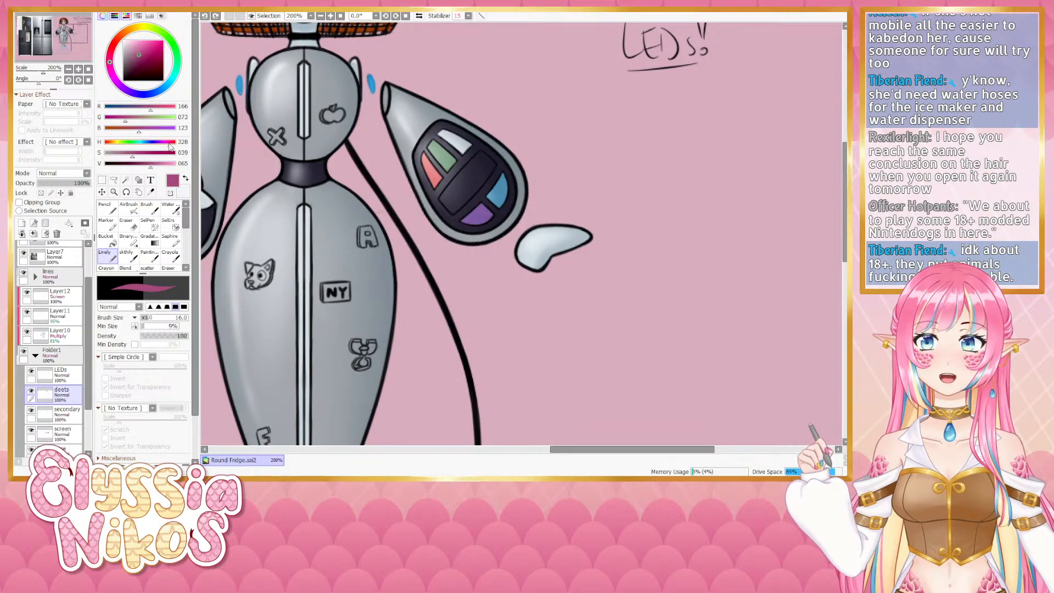
mouse_move(474, 167)
mouse_down()
mouse_move(456, 193)
mouse_move(488, 166)
mouse_move(475, 159)
mouse_move(472, 171)
mouse_move(486, 156)
mouse_move(491, 164)
mouse_move(467, 200)
mouse_move(456, 209)
mouse_move(446, 190)
mouse_move(468, 165)
mouse_move(444, 196)
mouse_up()
key(bracketleft)
key(bracketleft)
key(bracketleft)
key(bracketleft)
key(bracketleft)
key(bracketleft)
key(bracketleft)
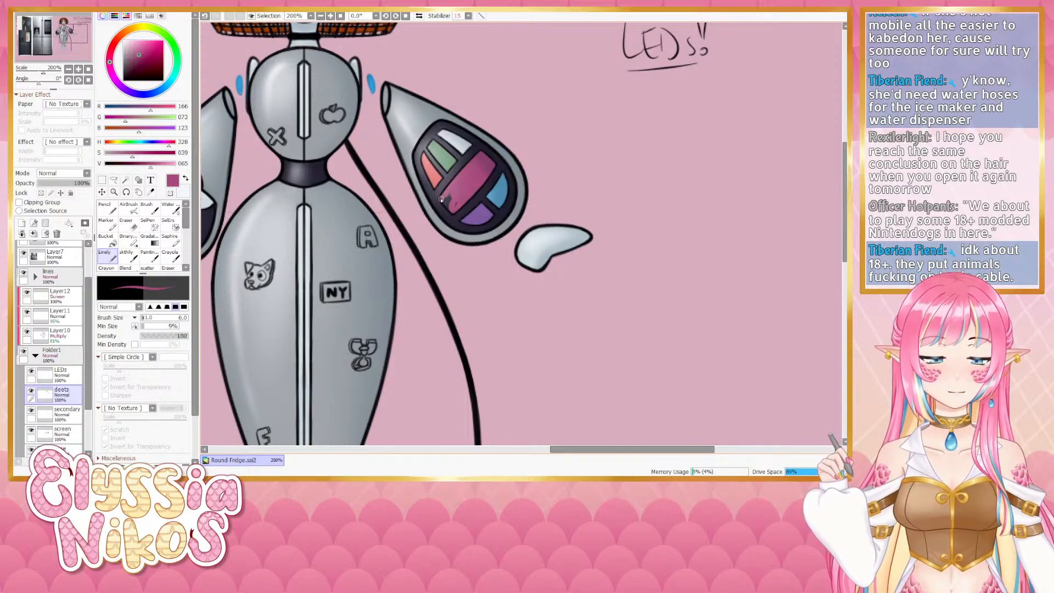
key(bracketright)
key(bracketright)
key(bracketright)
key(bracketright)
key(bracketright)
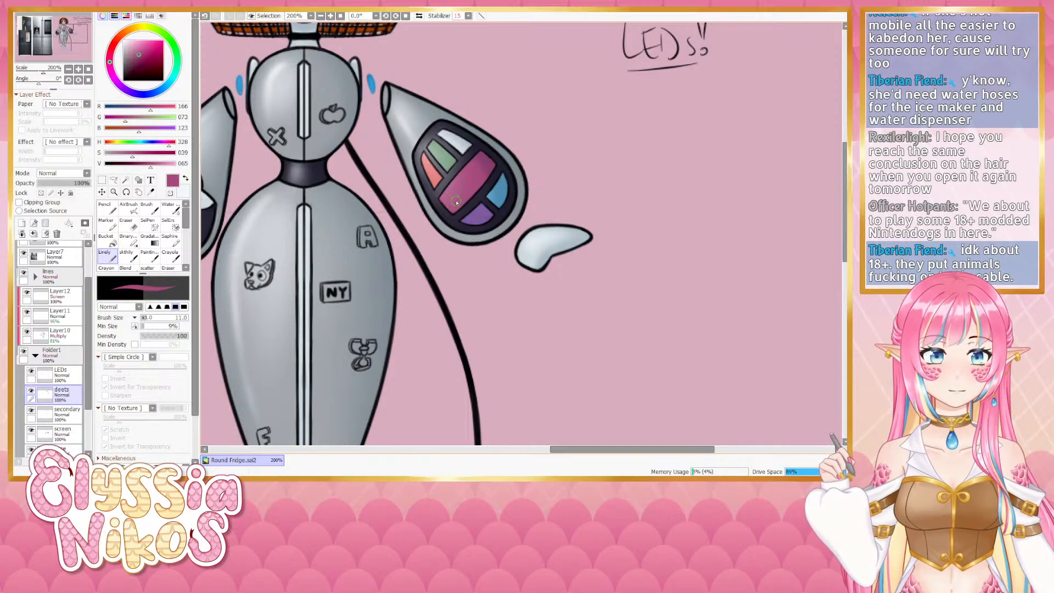
- Zoom out to the whole figure and toggle the LEDs layer's visibility on and off to compare
click(69, 70)
click(69, 69)
click(69, 70)
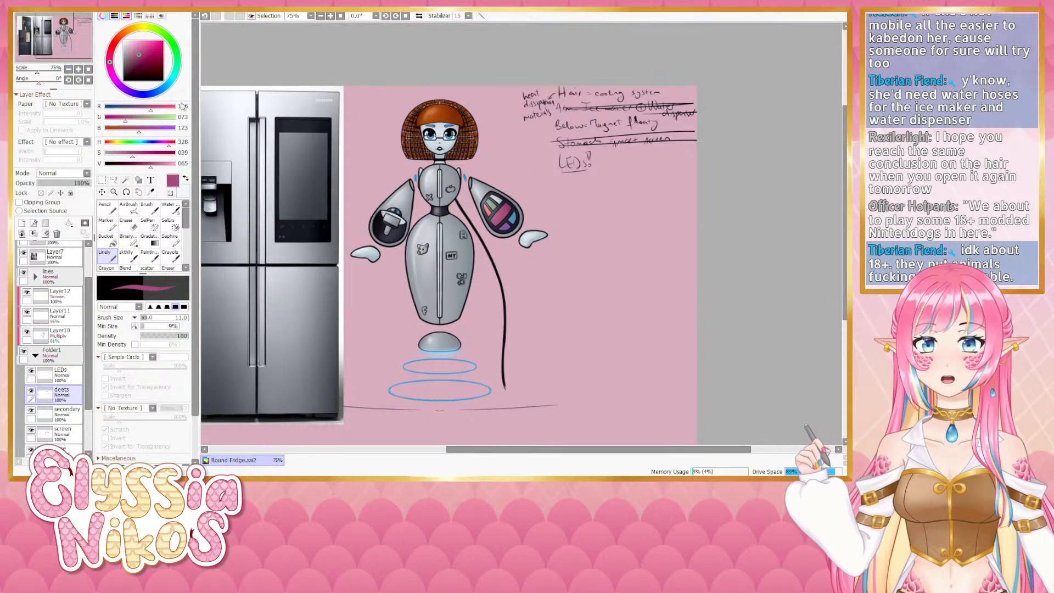
drag(378, 168, 329, 166)
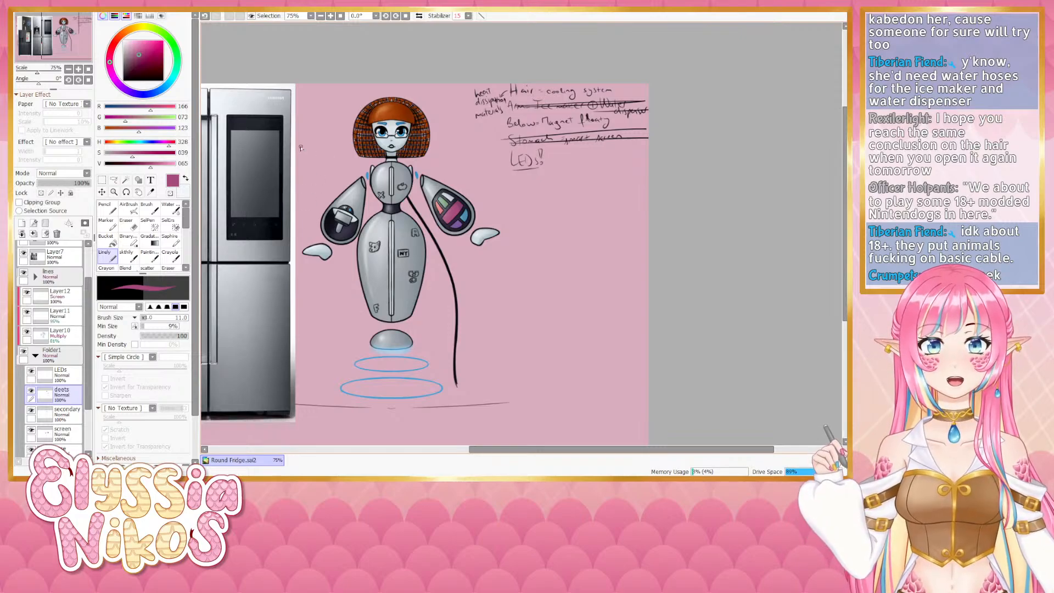
click(60, 375)
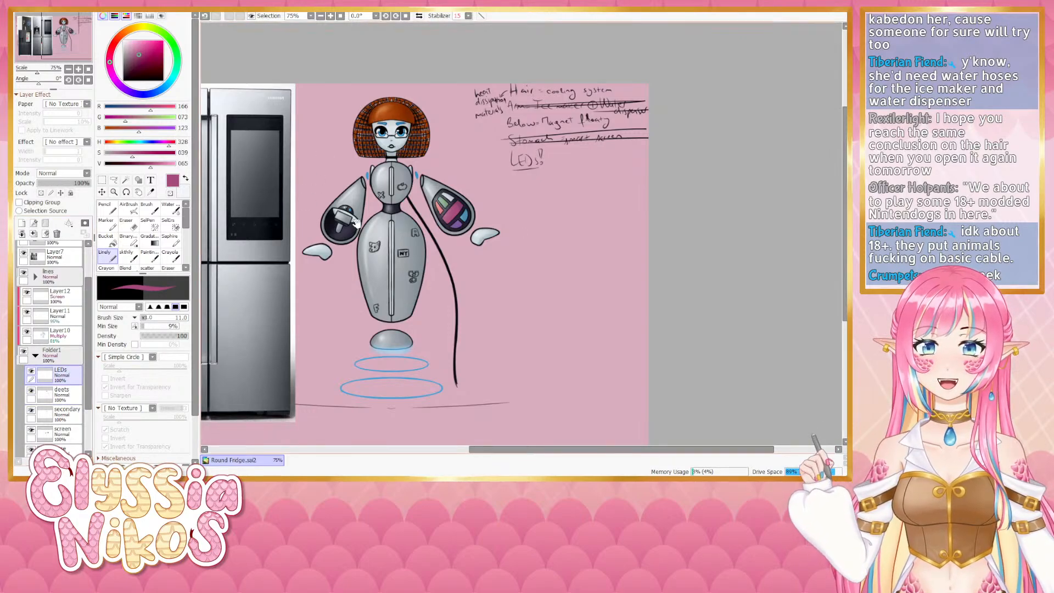
drag(357, 222, 328, 164)
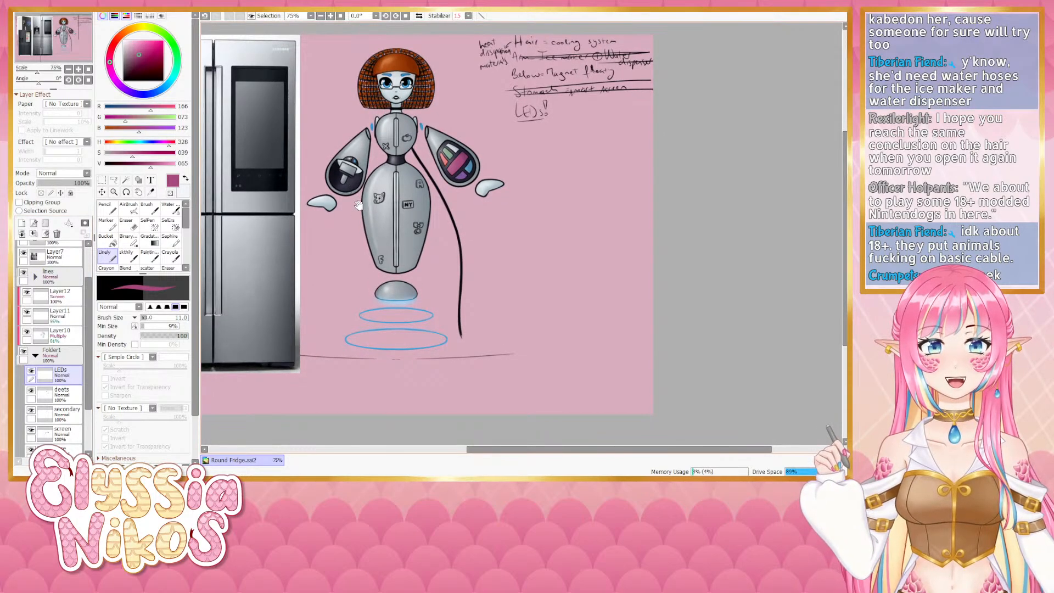
click(77, 393)
click(32, 374)
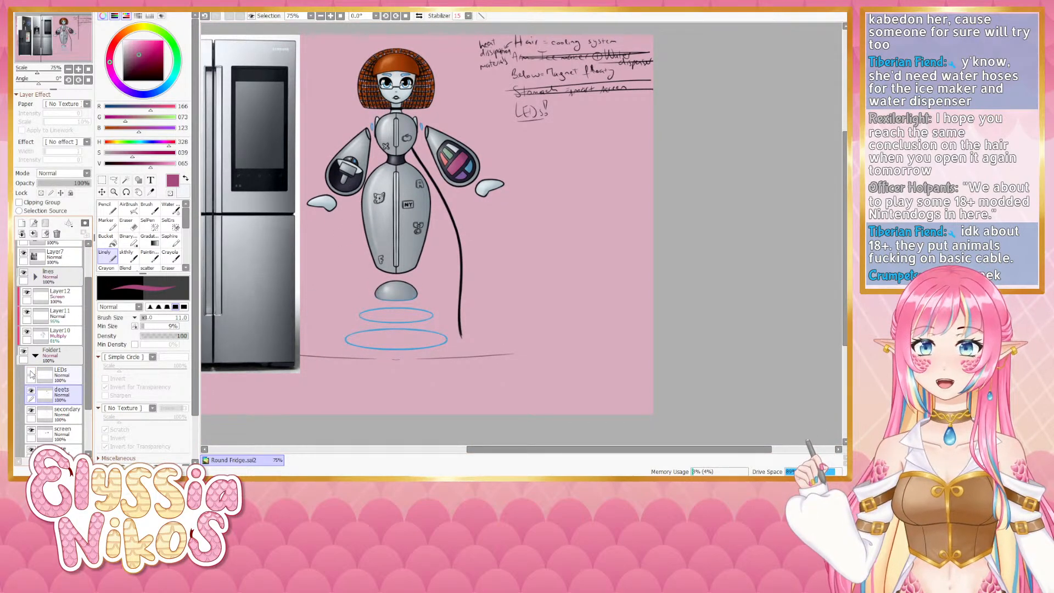
click(31, 373)
click(32, 374)
click(31, 373)
click(31, 373)
click(30, 374)
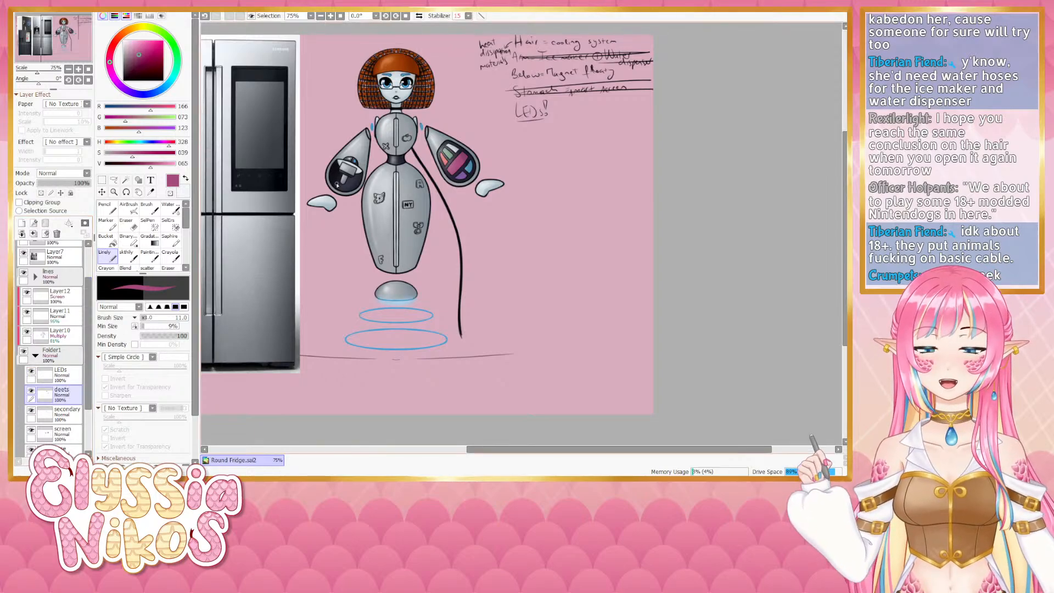
- Sample a near-white and fill the dog sticker on the fridge body white with a smaller brush
click(78, 69)
click(79, 69)
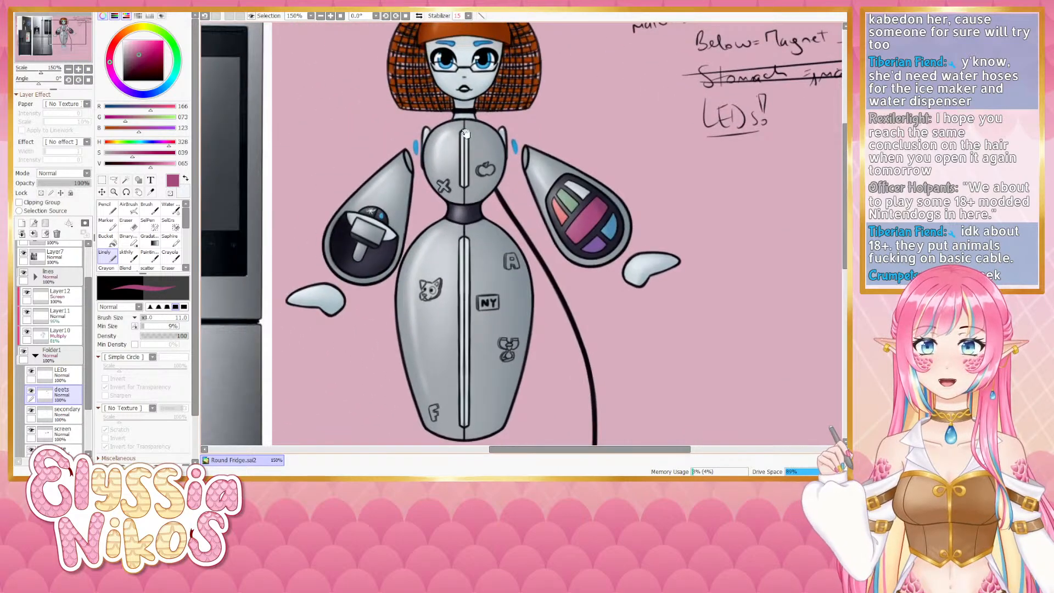
alt+click(426, 137)
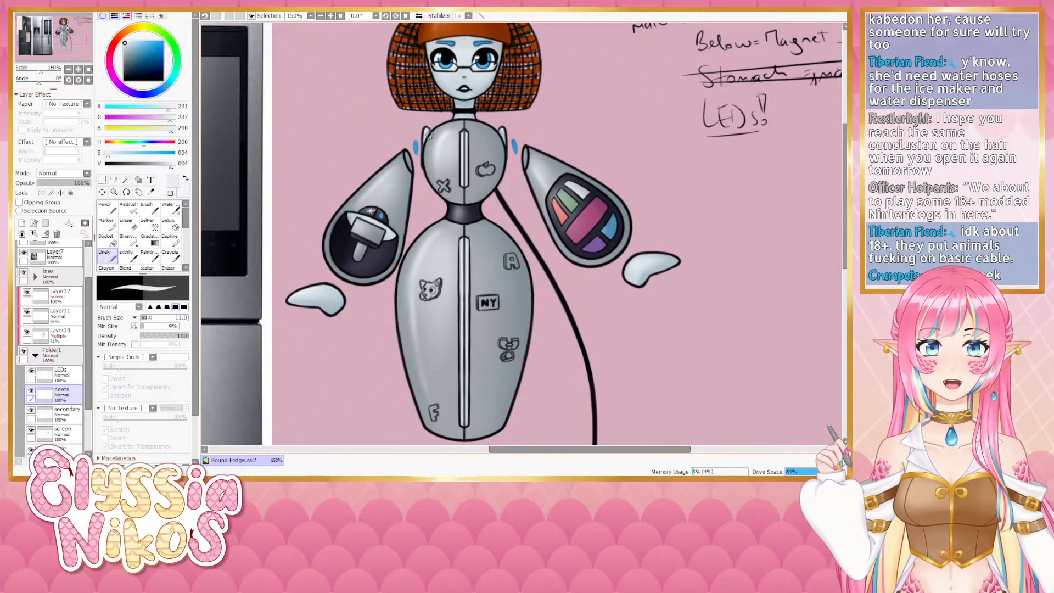
mouse_move(417, 296)
mouse_down()
mouse_move(374, 227)
mouse_move(336, 200)
mouse_move(357, 185)
mouse_move(365, 205)
mouse_move(369, 192)
mouse_move(358, 207)
mouse_move(370, 210)
mouse_move(382, 184)
mouse_up()
click(78, 69)
key([)
key([)
key([)
key([)
key([)
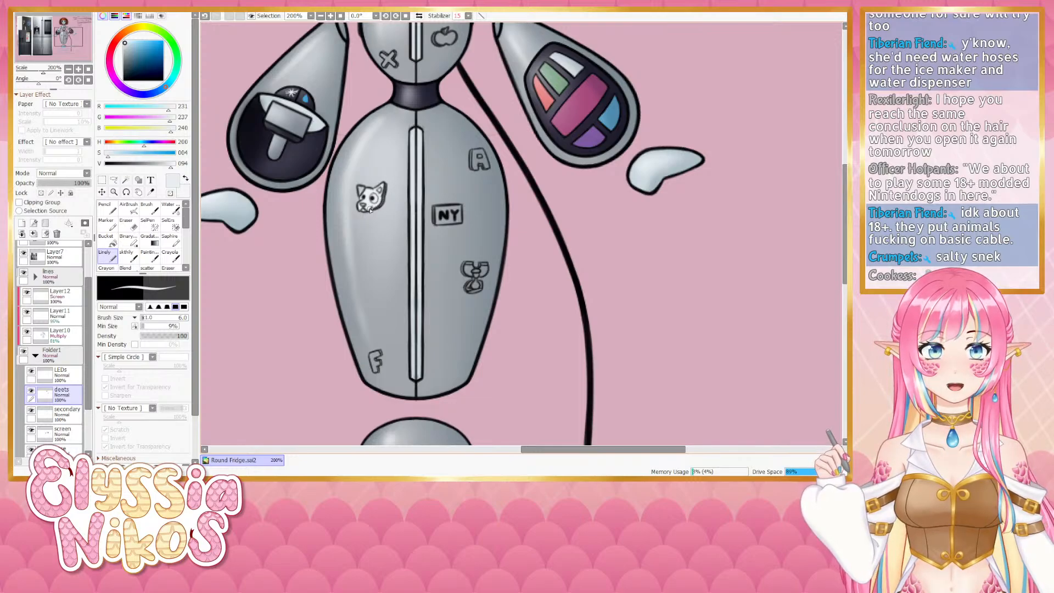
- Sample the hair's orange and paint orange patches on the dog sticker, undoing two strokes
scroll(373, 153, up, 5)
alt+click(441, 84)
scroll(367, 155, down, 6)
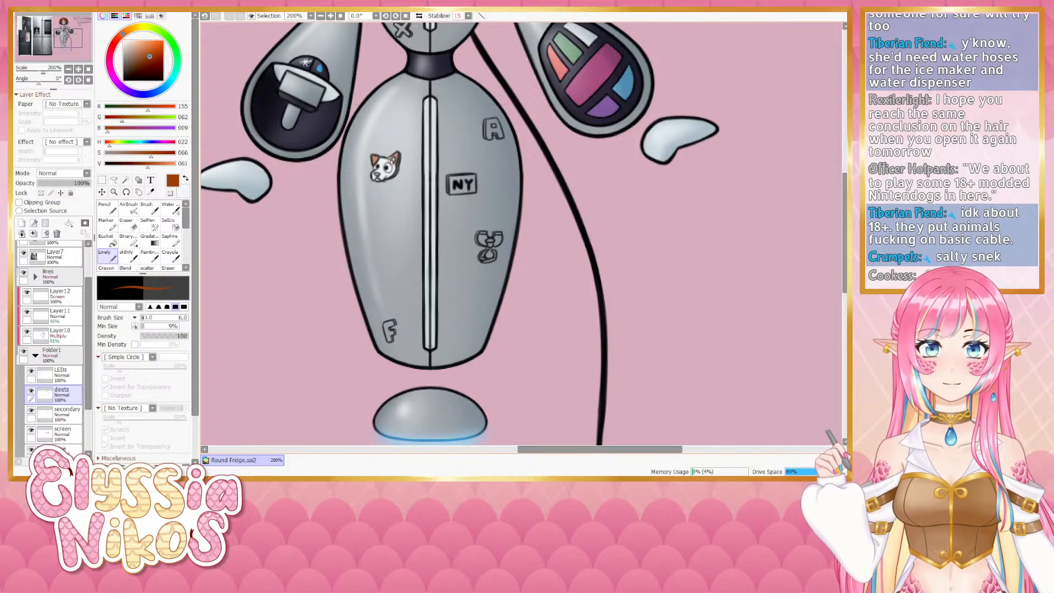
key(ctrl+z)
key(ctrl+z)
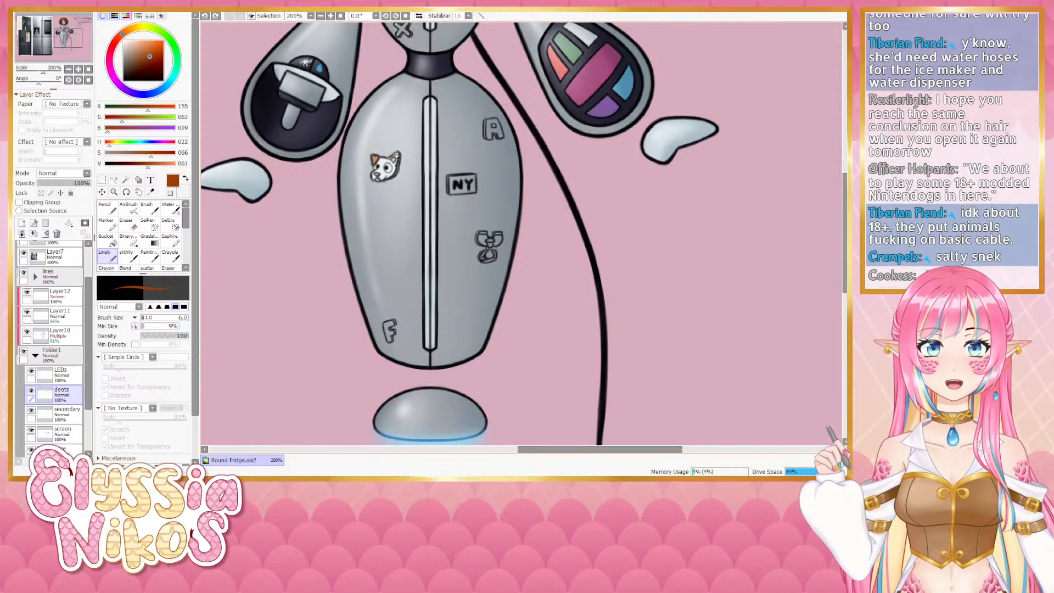
drag(396, 154, 398, 164)
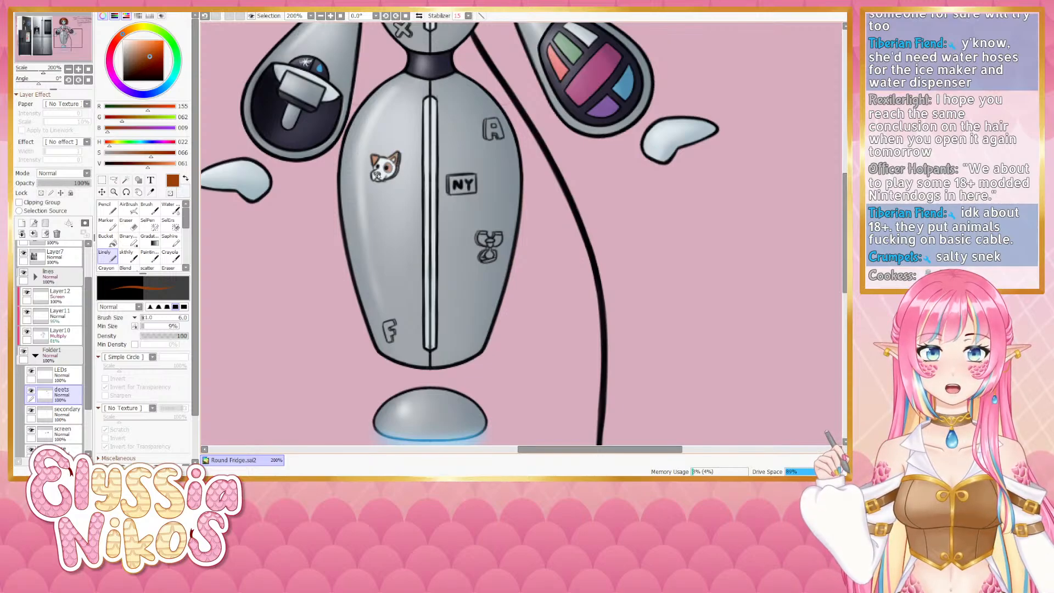
drag(474, 162, 368, 295)
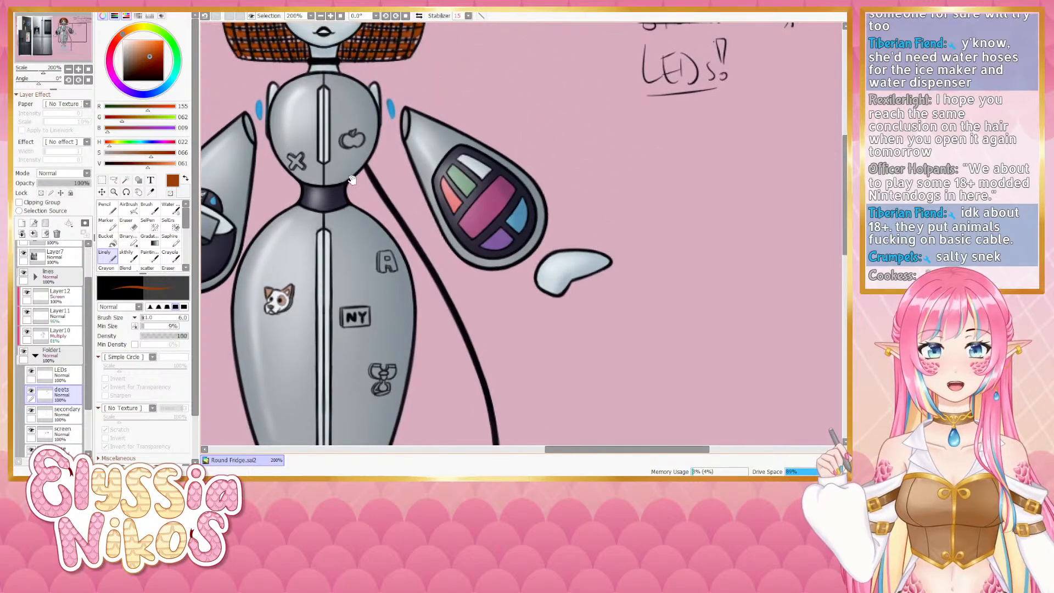
- Sample a light pink from the figure and paint the F sticker on the lower fridge body pink, undoing a stray stroke
right_click(275, 86)
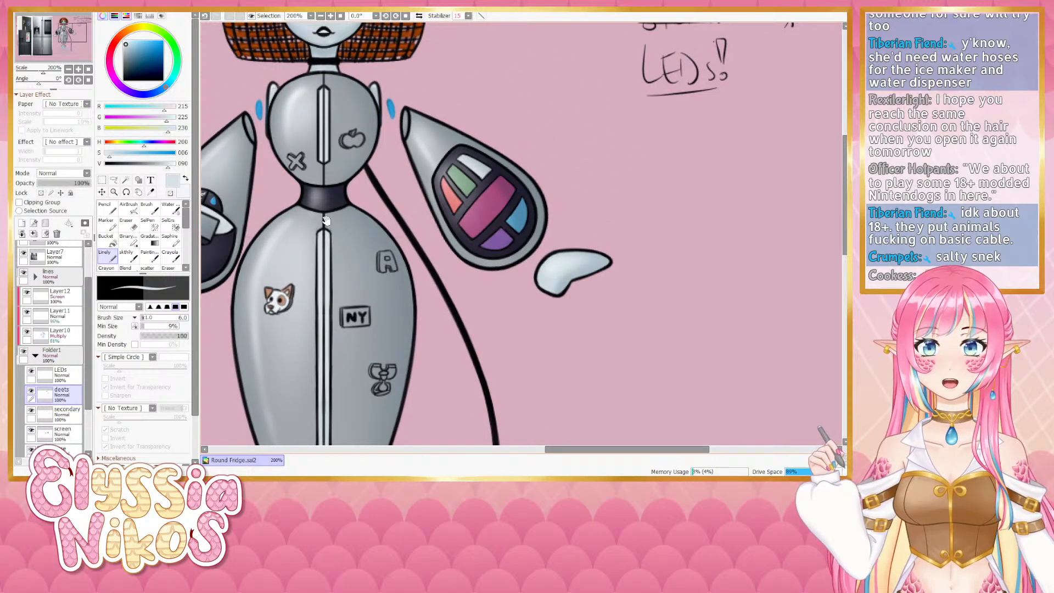
drag(380, 347, 385, 175)
key(bracketright)
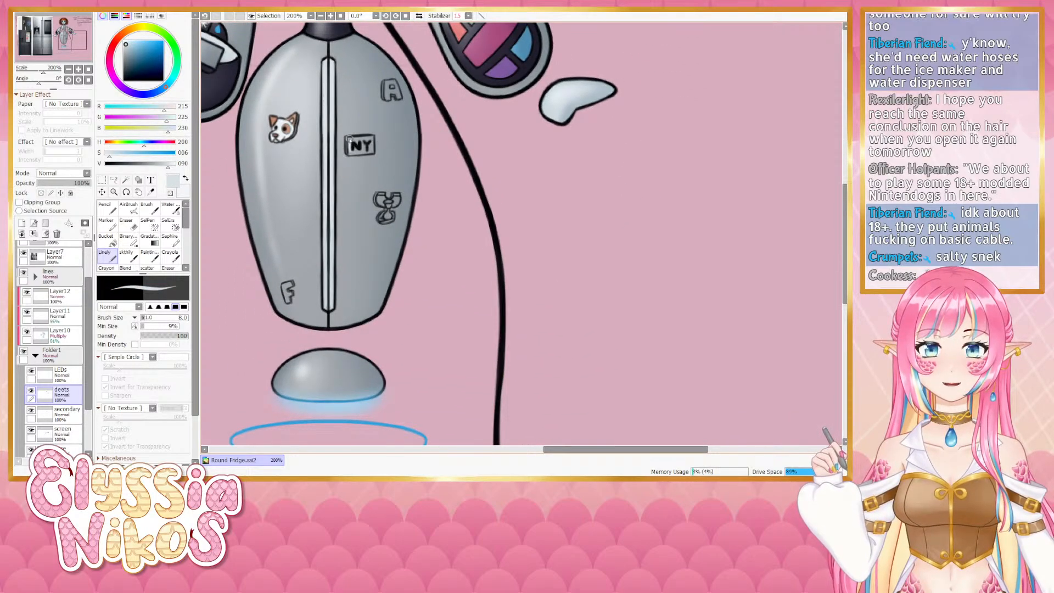
mouse_move(367, 138)
mouse_down()
mouse_move(350, 151)
mouse_move(372, 150)
mouse_move(363, 149)
mouse_move(371, 138)
mouse_up()
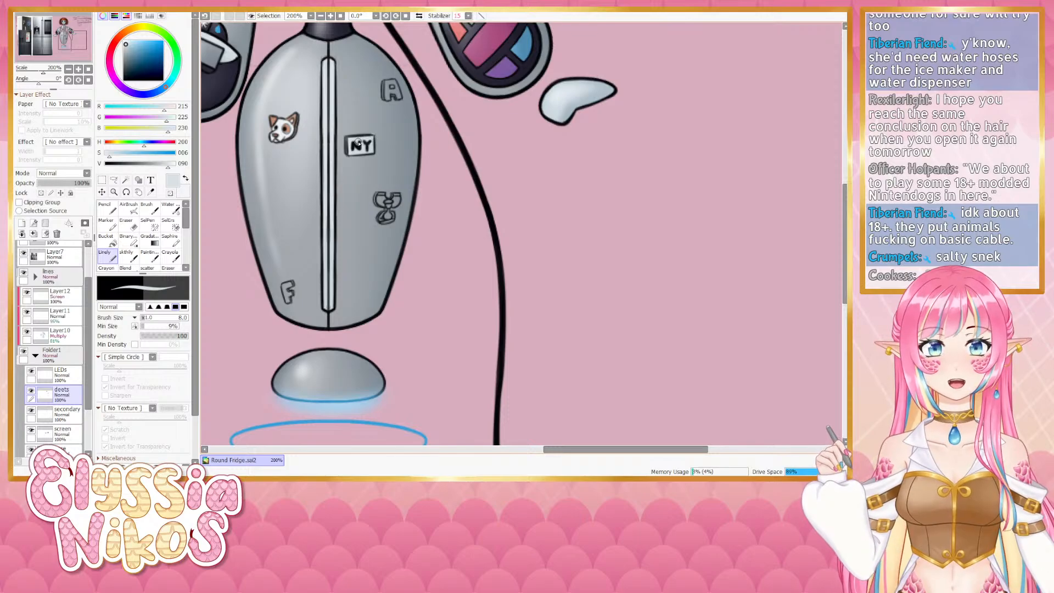
key(e)
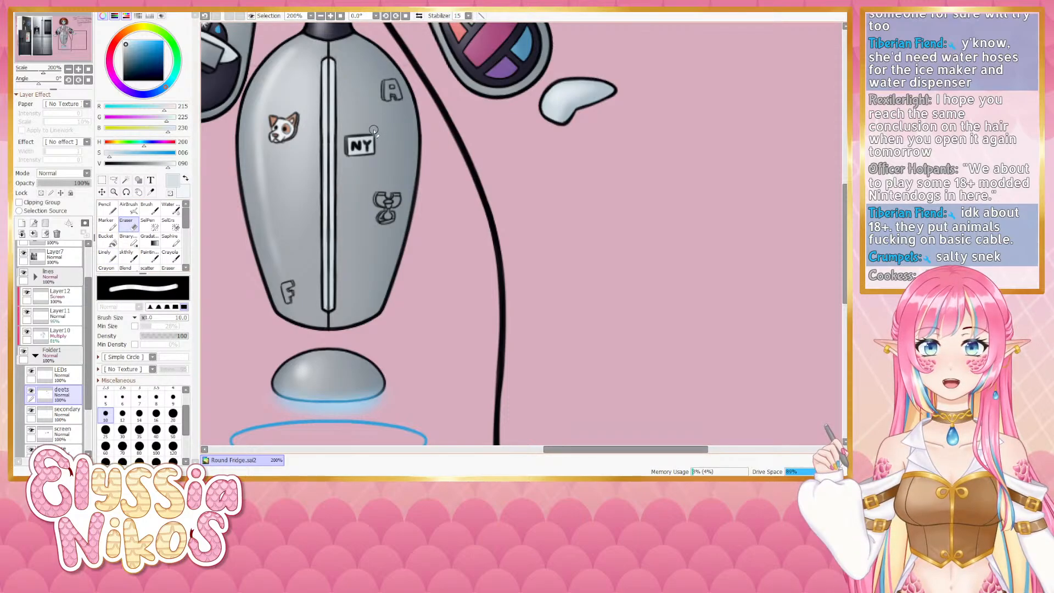
click(116, 260)
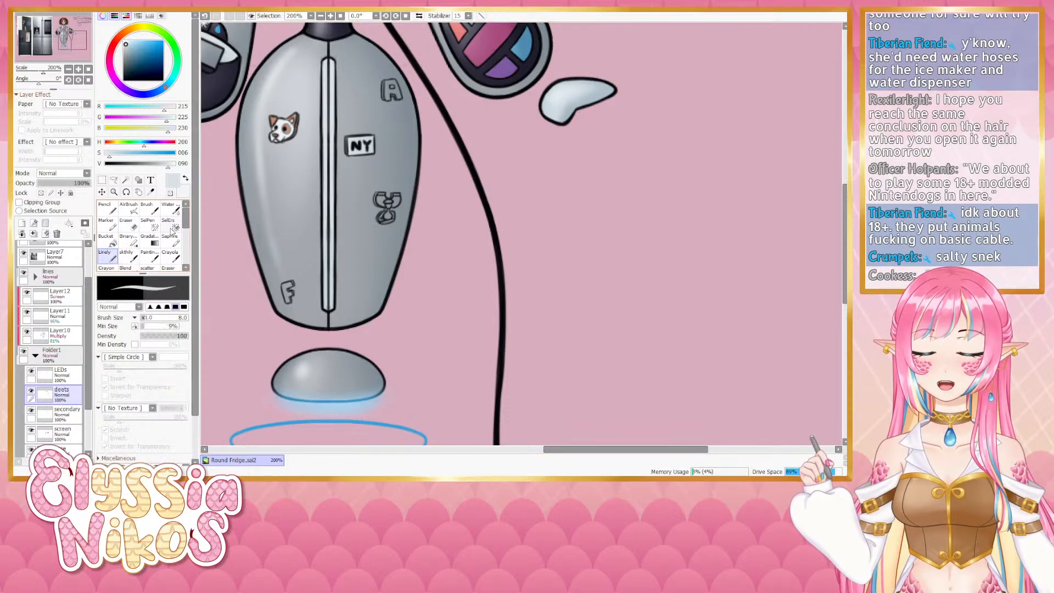
mouse_move(370, 171)
mouse_down()
mouse_move(405, 141)
mouse_move(347, 365)
mouse_up()
right_click(479, 196)
drag(391, 316, 413, 111)
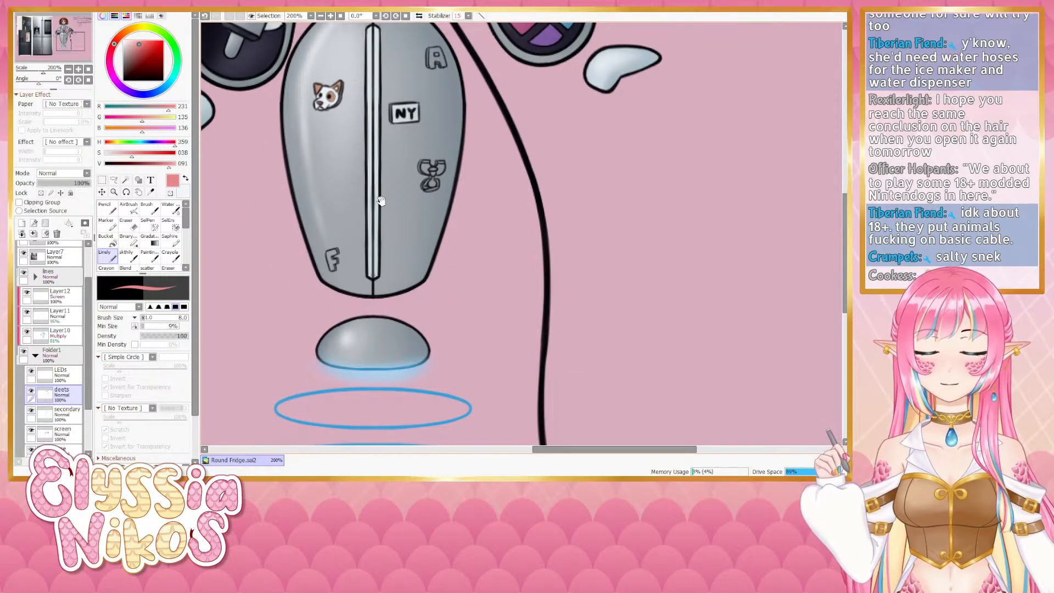
drag(509, 88, 455, 290)
click(88, 81)
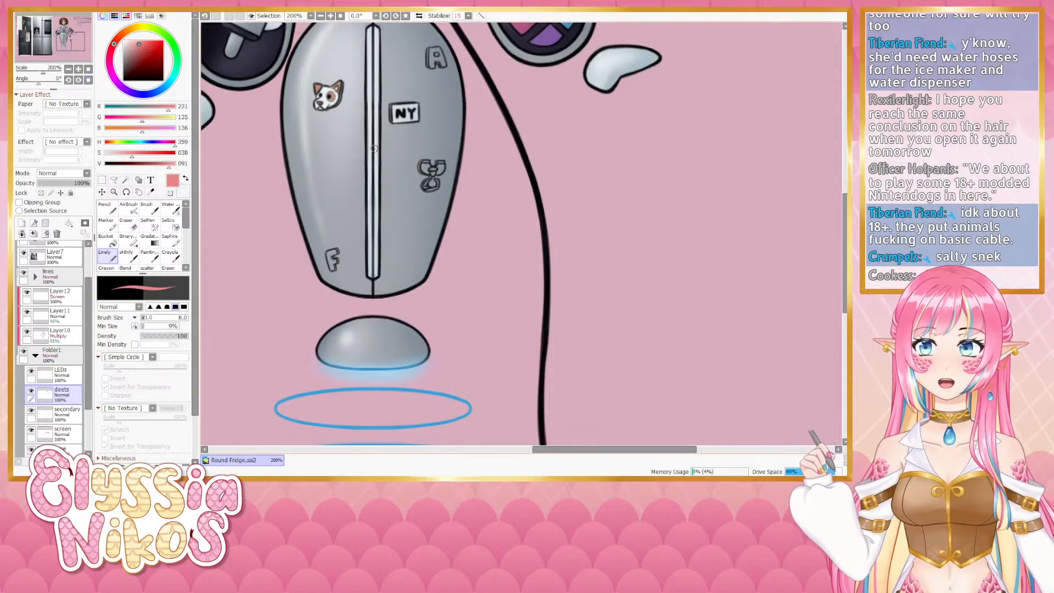
drag(513, 57, 430, 231)
right_click(433, 188)
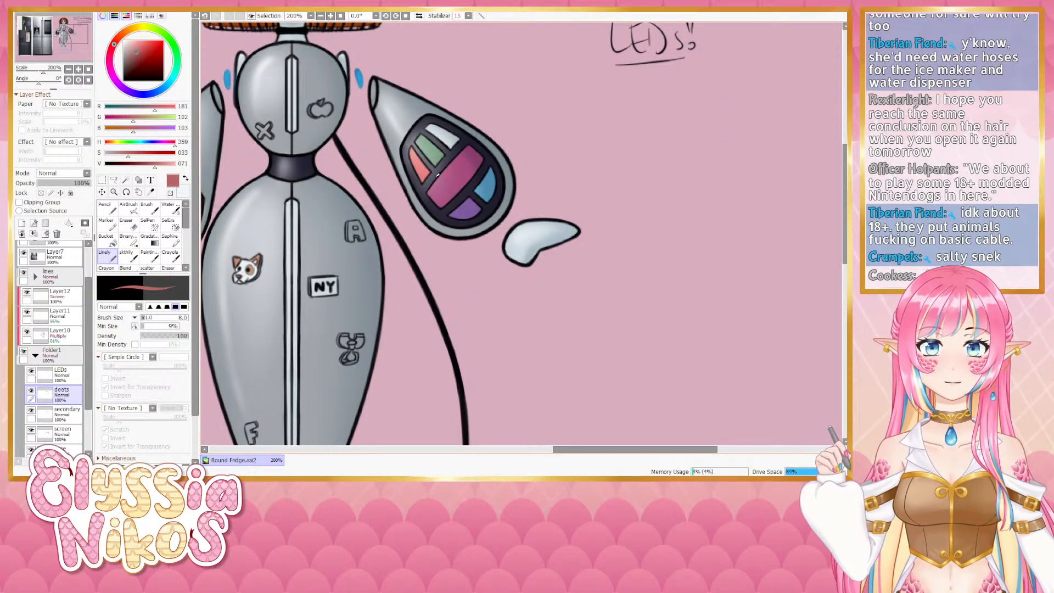
right_click(428, 171)
mouse_move(220, 429)
mouse_down()
mouse_move(352, 251)
mouse_move(383, 265)
mouse_move(379, 253)
mouse_up()
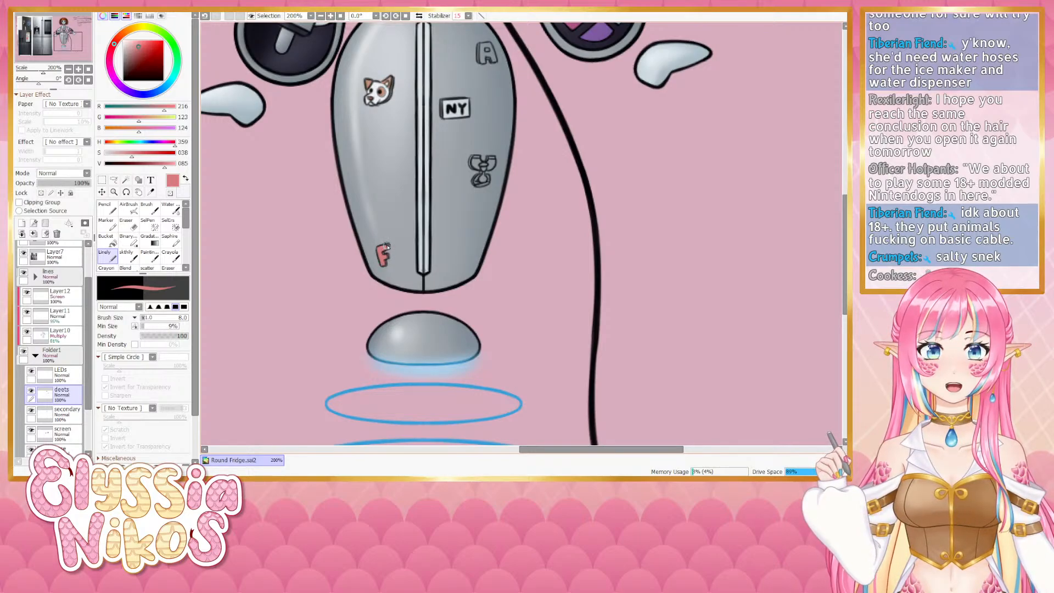
drag(379, 250, 333, 283)
key(ctrl+z)
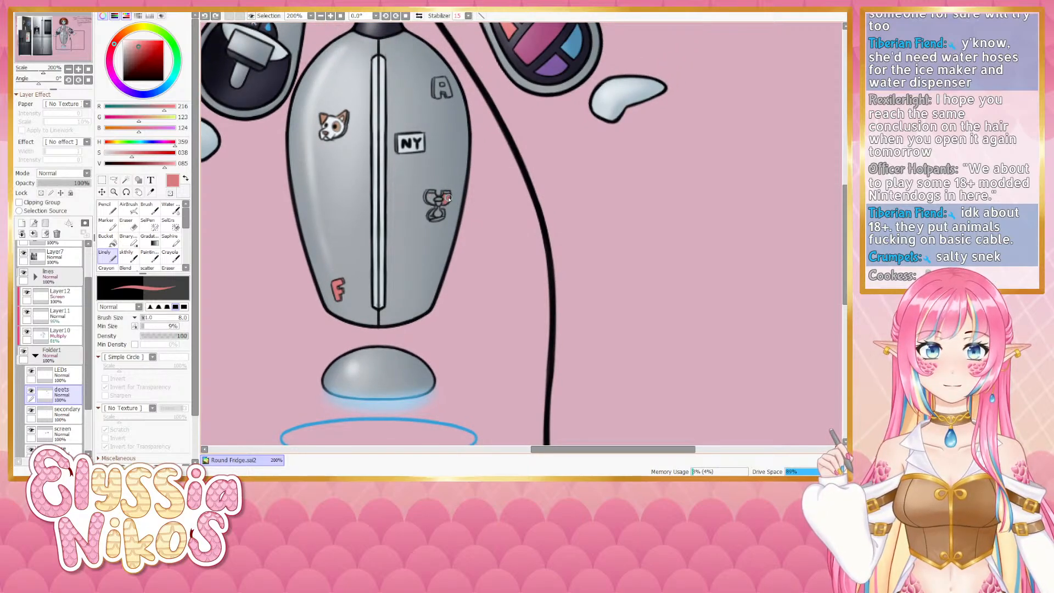
- Color the magnet-shaped sticker on the fridge body with pink and light blue, using a smaller brush for details
mouse_move(449, 199)
mouse_down()
mouse_move(430, 195)
mouse_move(439, 201)
mouse_move(419, 223)
mouse_up()
right_click(572, 46)
drag(438, 158, 421, 185)
alt+click(432, 185)
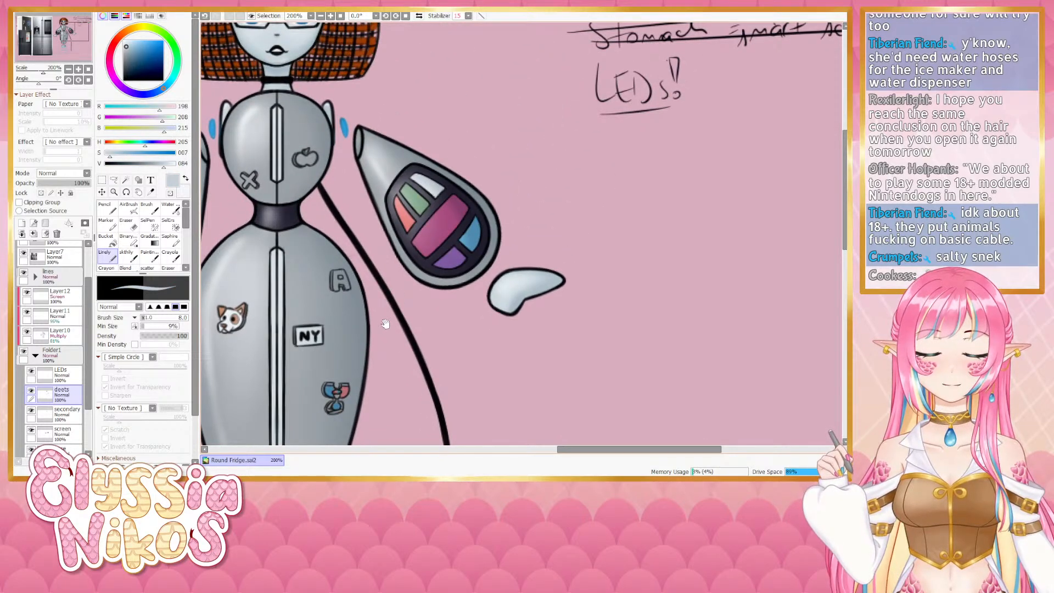
drag(374, 326, 465, 144)
key(bracketleft)
key(bracketleft)
key(bracketleft)
key(bracketleft)
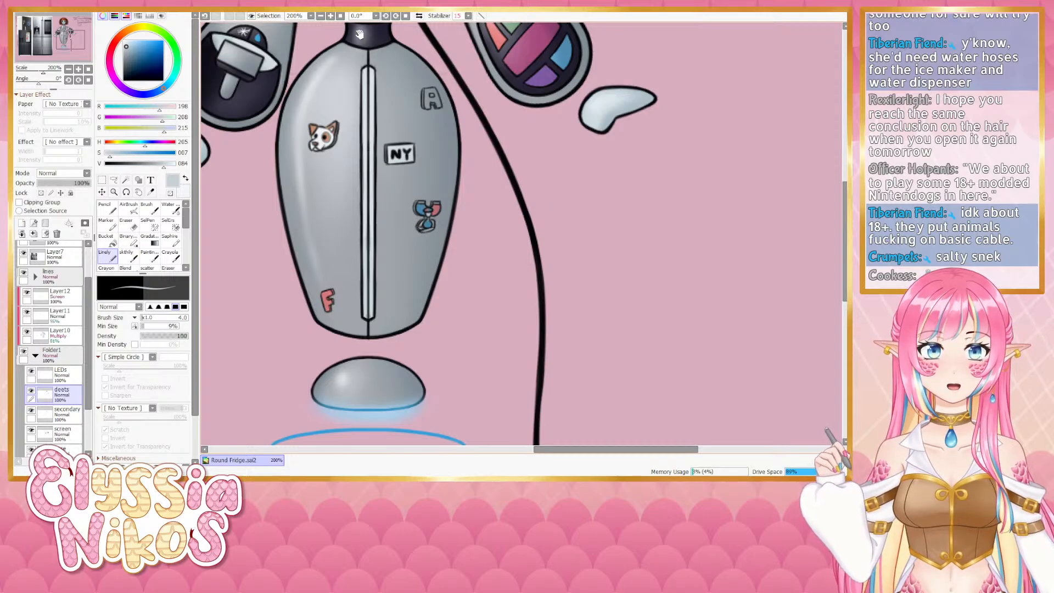
alt+click(379, 34)
drag(399, 265, 409, 256)
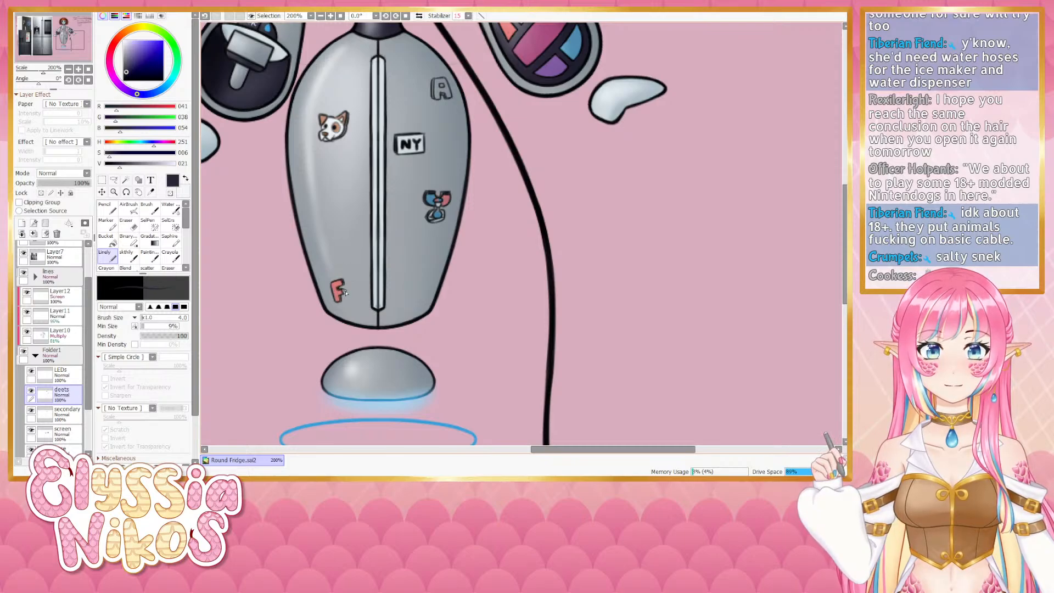
- Sample the pink from the arm controller and paint the X sticker on the upper body pink
scroll(347, 266, up, 3)
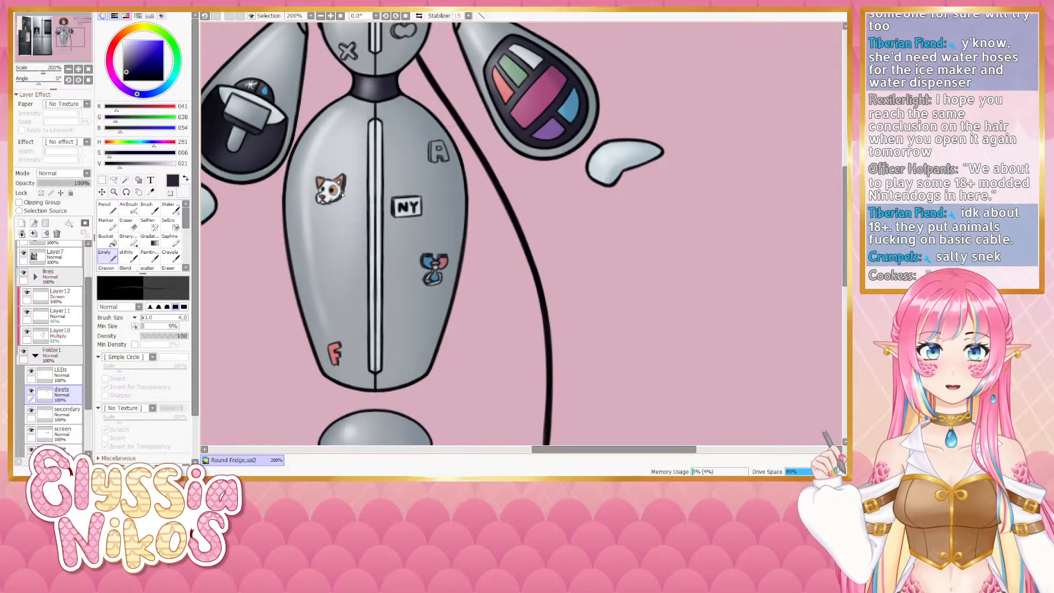
alt+click(511, 91)
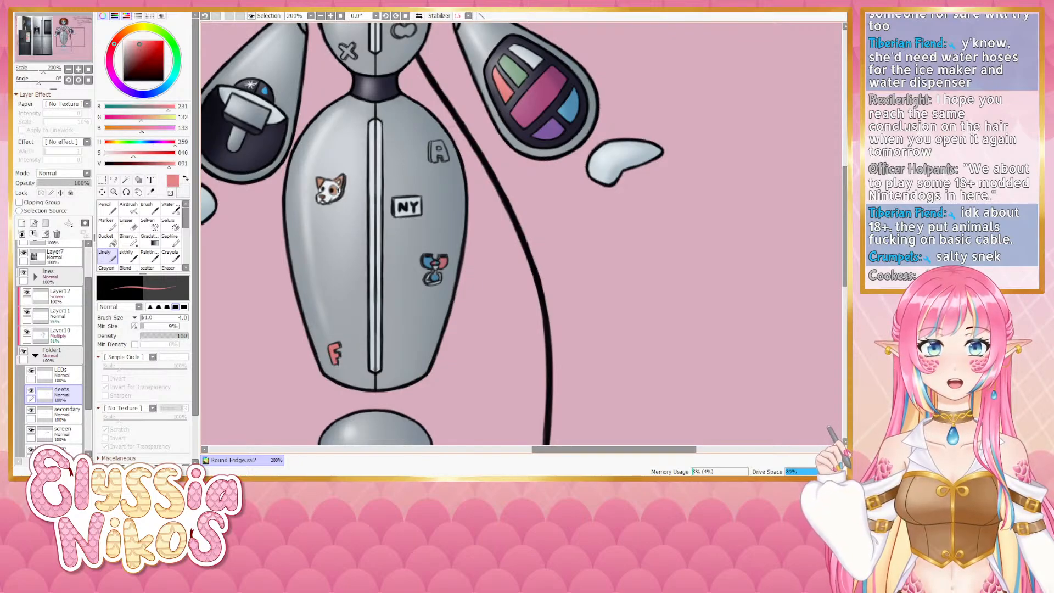
scroll(414, 159, up, 4)
scroll(428, 168, right, 4)
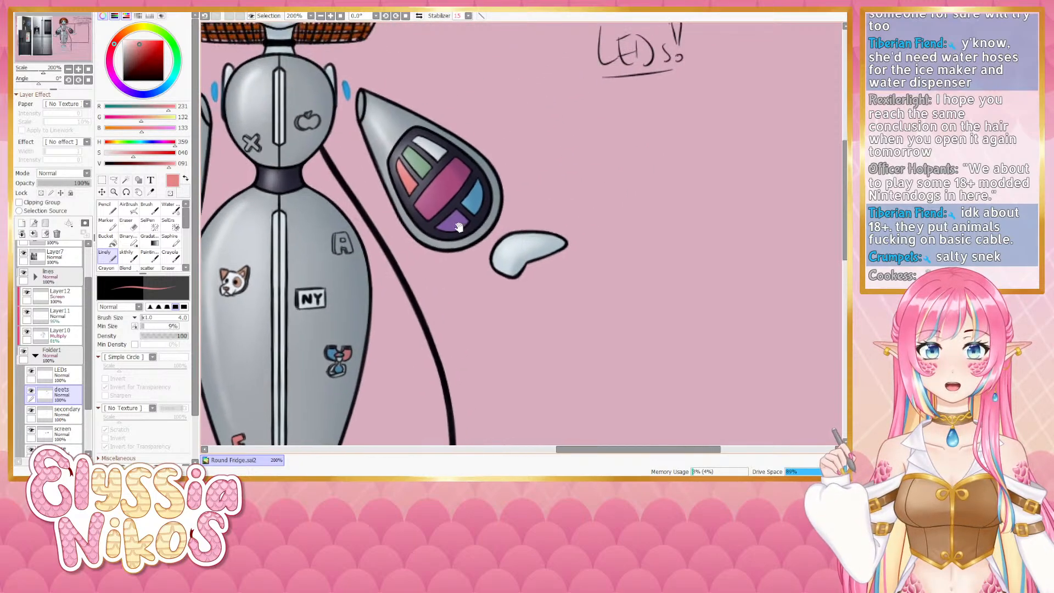
alt+click(458, 192)
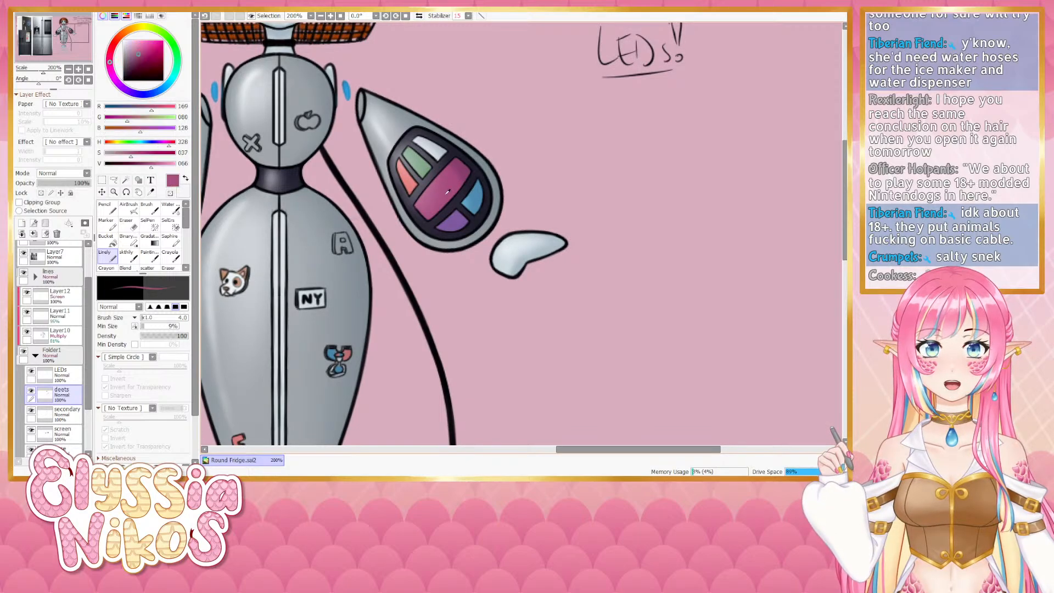
scroll(392, 174, down, 3)
scroll(392, 174, left, 2)
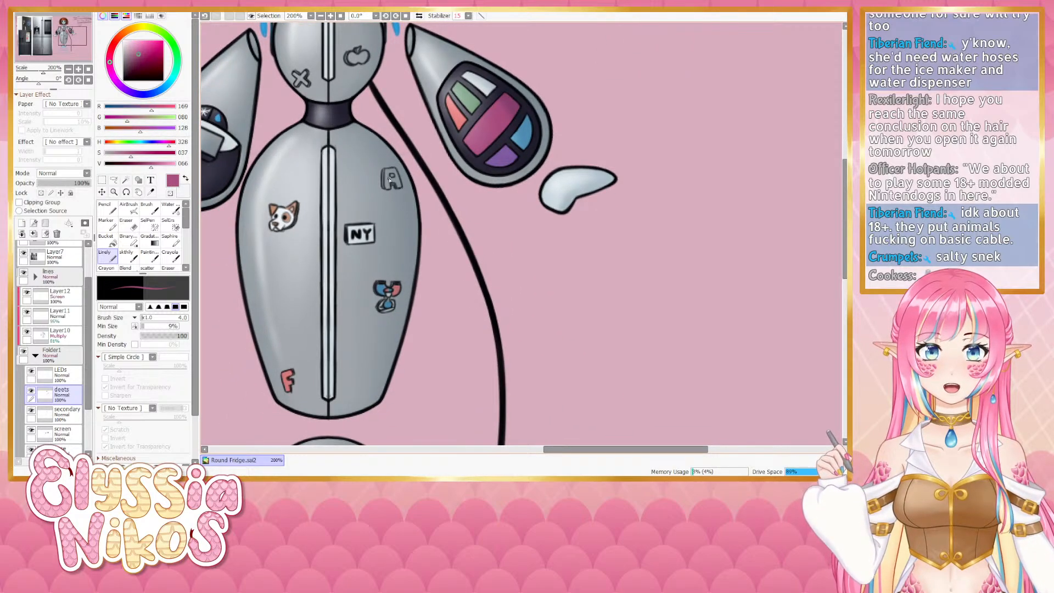
mouse_move(307, 66)
mouse_down()
mouse_move(329, 109)
mouse_move(330, 128)
mouse_move(318, 128)
mouse_up()
- Paint the apple sticker on the upper body red, undoing a few misplaced strokes
key(bracketright)
key(bracketright)
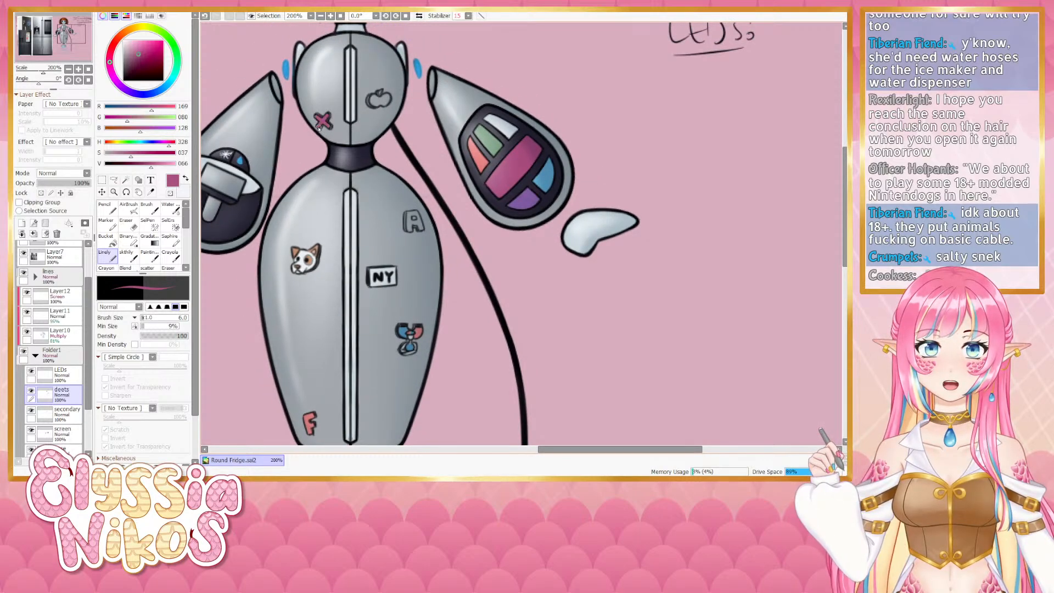
alt+click(483, 158)
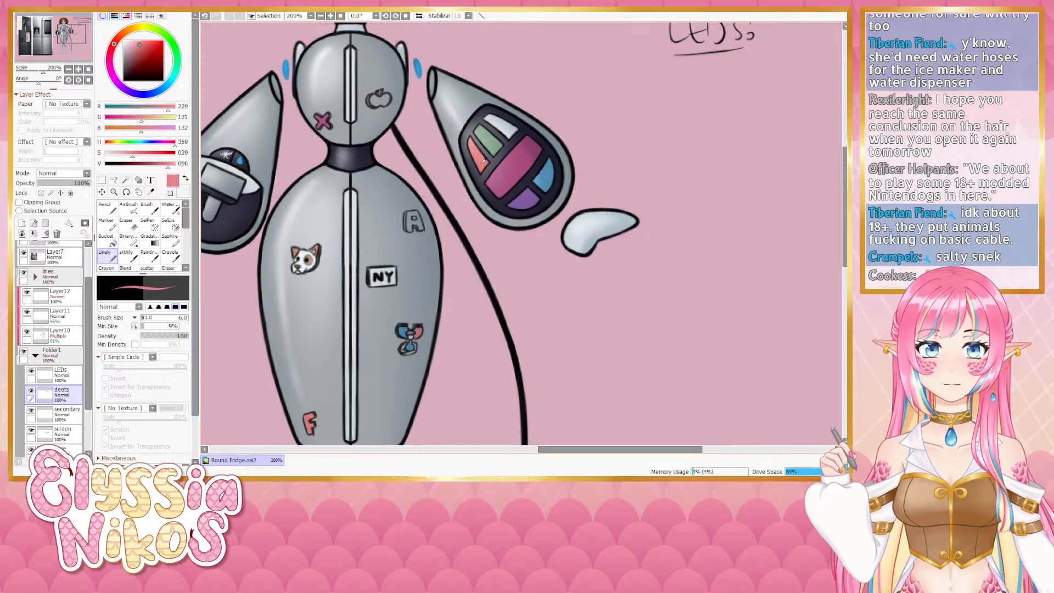
drag(375, 101, 384, 106)
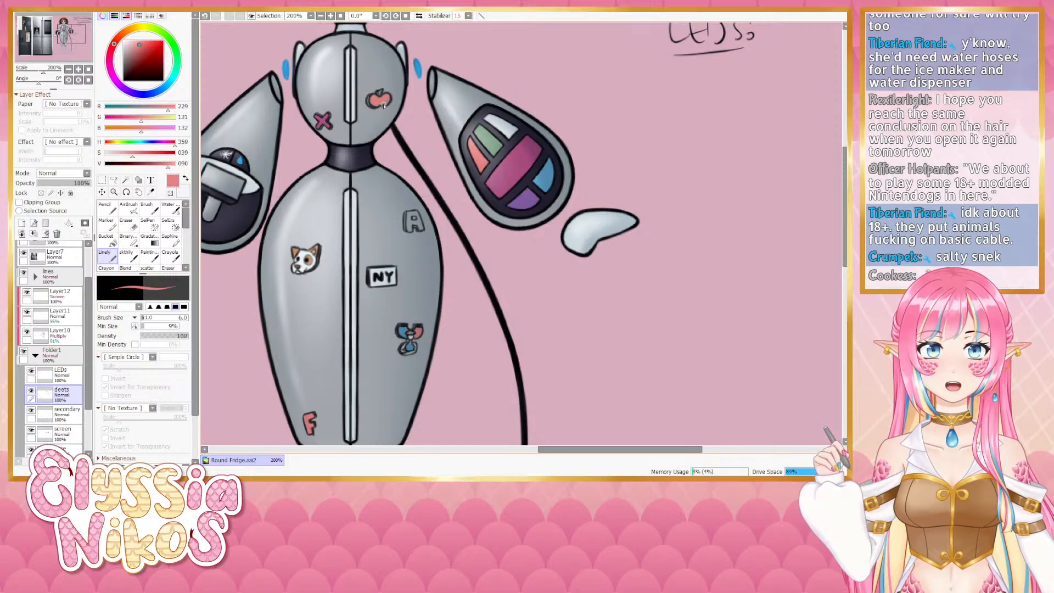
alt+click(481, 139)
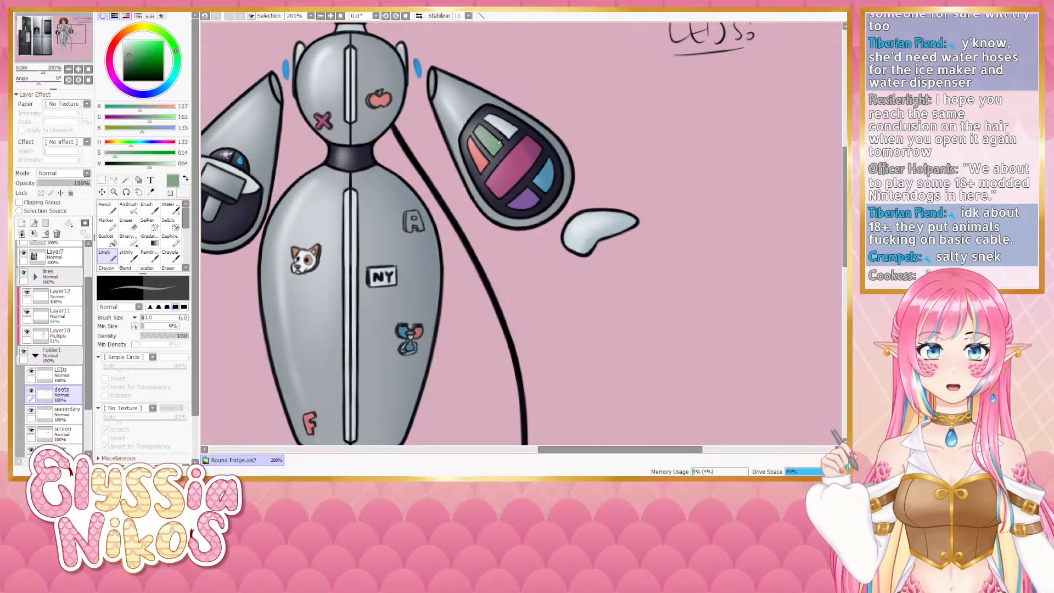
alt+click(370, 102)
drag(369, 98, 373, 110)
key(ctrl+z)
key(ctrl+z)
alt+click(358, 149)
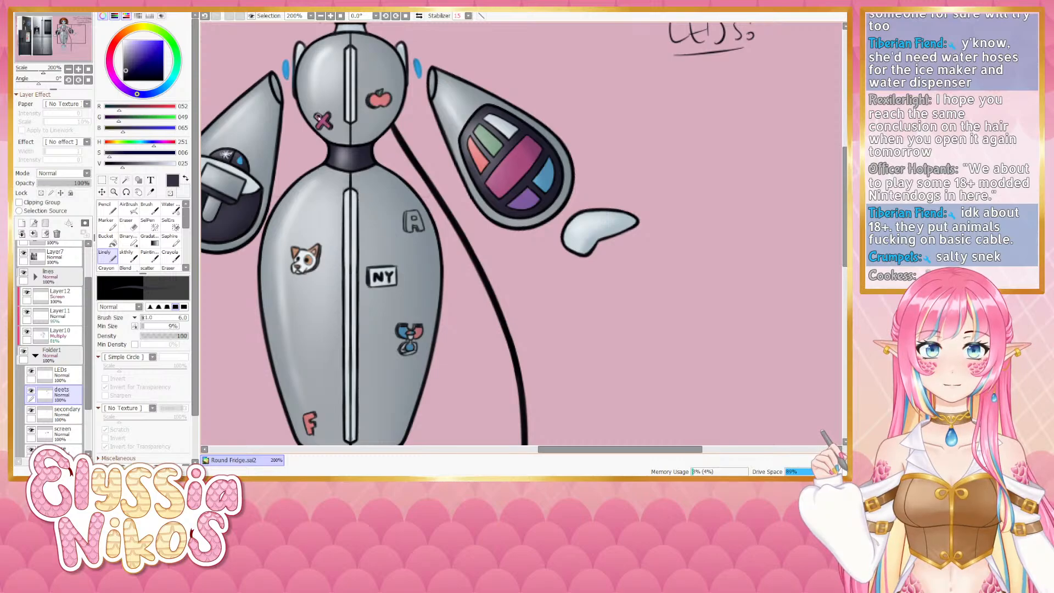
key(ctrl+z)
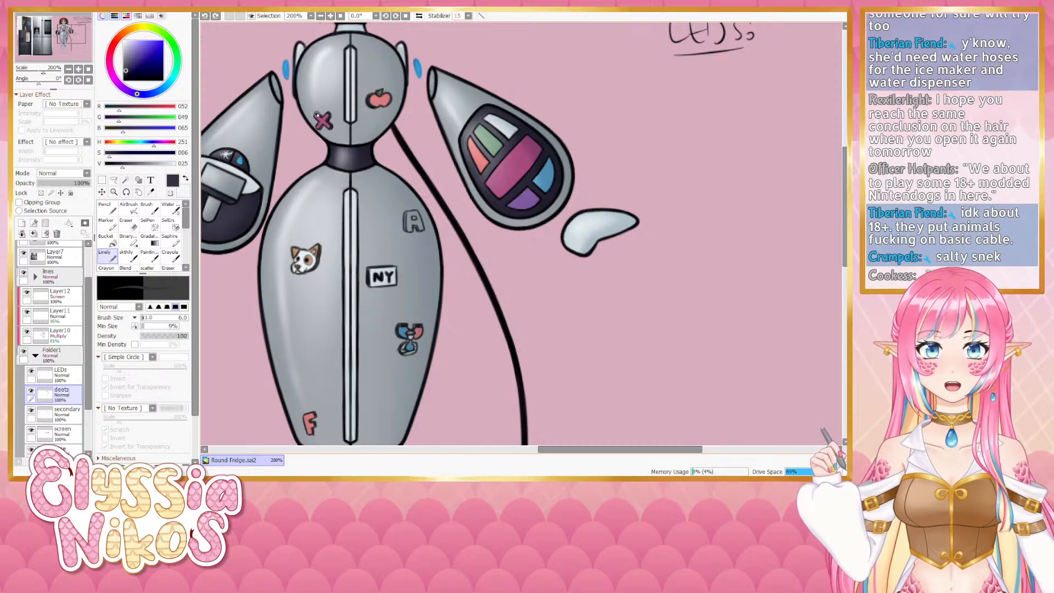
drag(316, 115, 323, 117)
mouse_move(449, 164)
mouse_down()
mouse_move(435, 61)
mouse_move(443, 159)
mouse_up()
- Sample the controller's green and paint the A sticker on the fridge body green
right_click(481, 136)
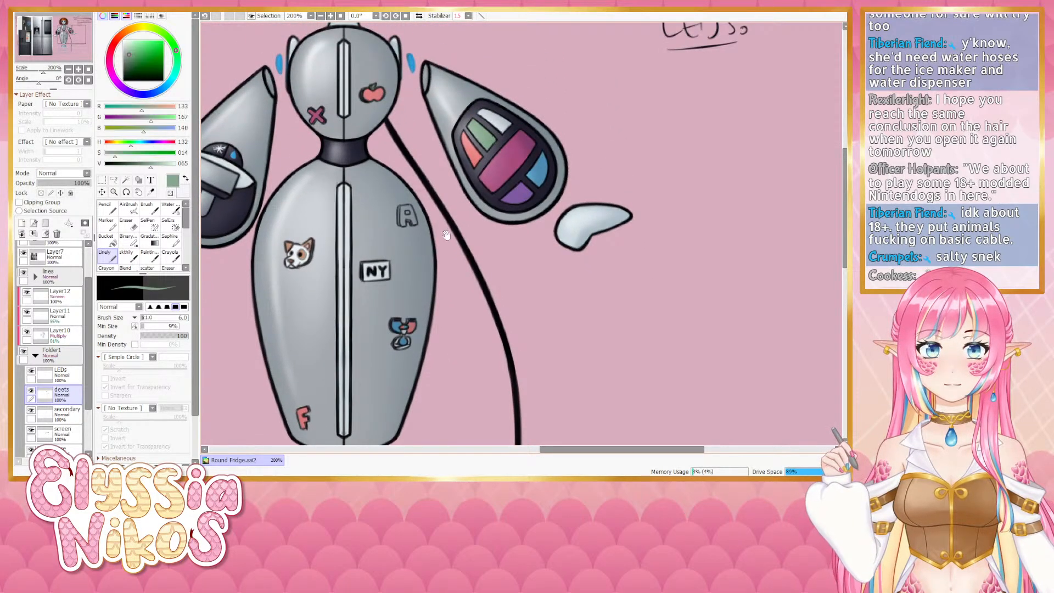
mouse_move(446, 235)
mouse_down()
mouse_move(437, 171)
mouse_move(393, 146)
mouse_move(395, 159)
mouse_move(396, 141)
mouse_move(402, 161)
mouse_up()
key(bracketright)
key(bracketright)
right_click(337, 89)
key(bracketleft)
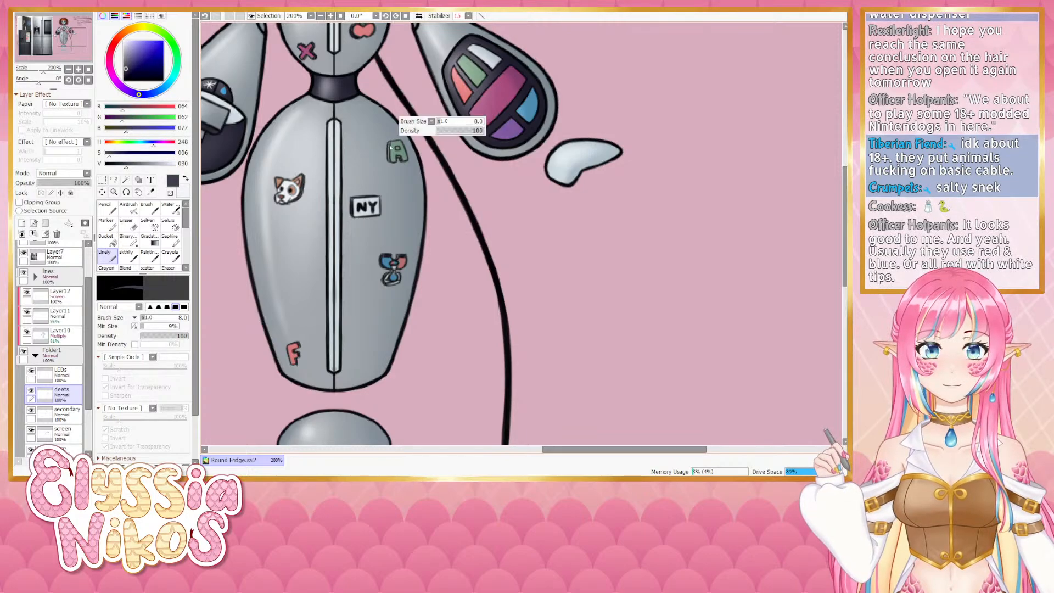
key(bracketleft)
key(bracketleft)
key(bracketleft)
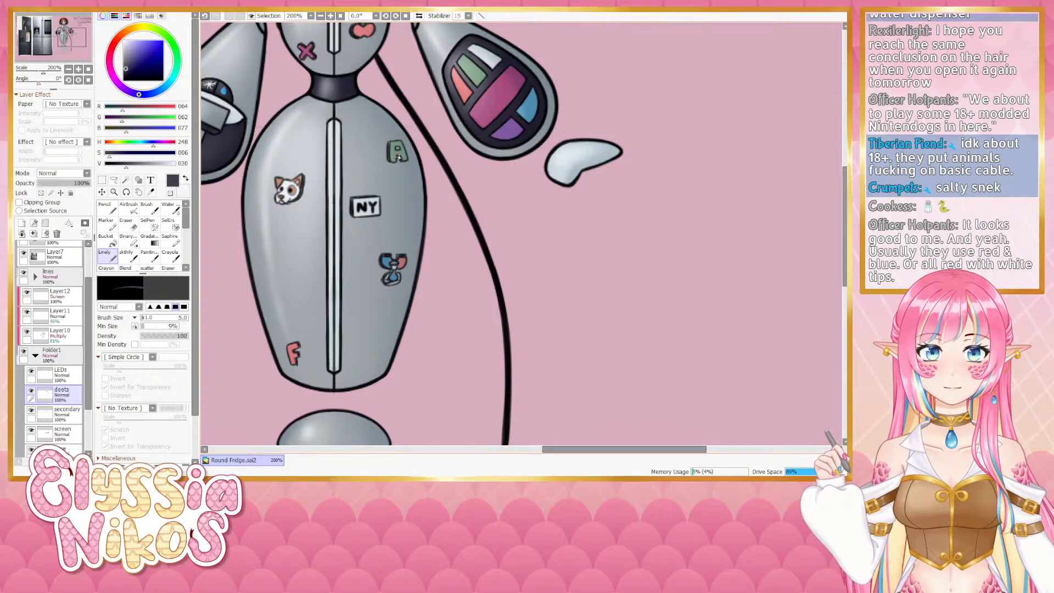
- Duplicate the LEDs layer, move the copy beneath the original, and toggle the copy's visibility off and on
click(69, 69)
click(68, 69)
click(68, 69)
drag(459, 157, 426, 151)
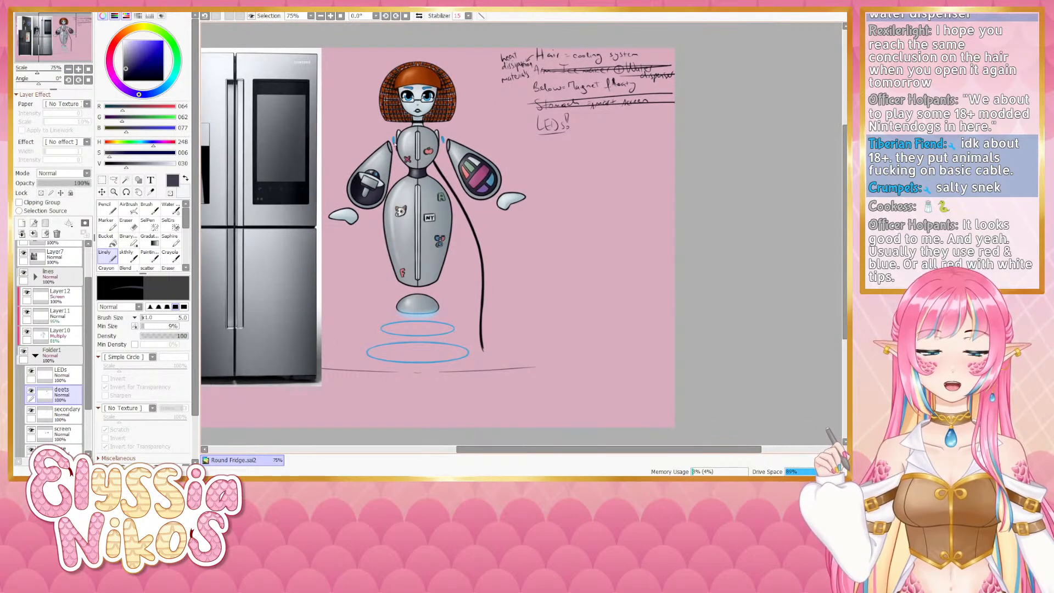
drag(496, 179, 492, 186)
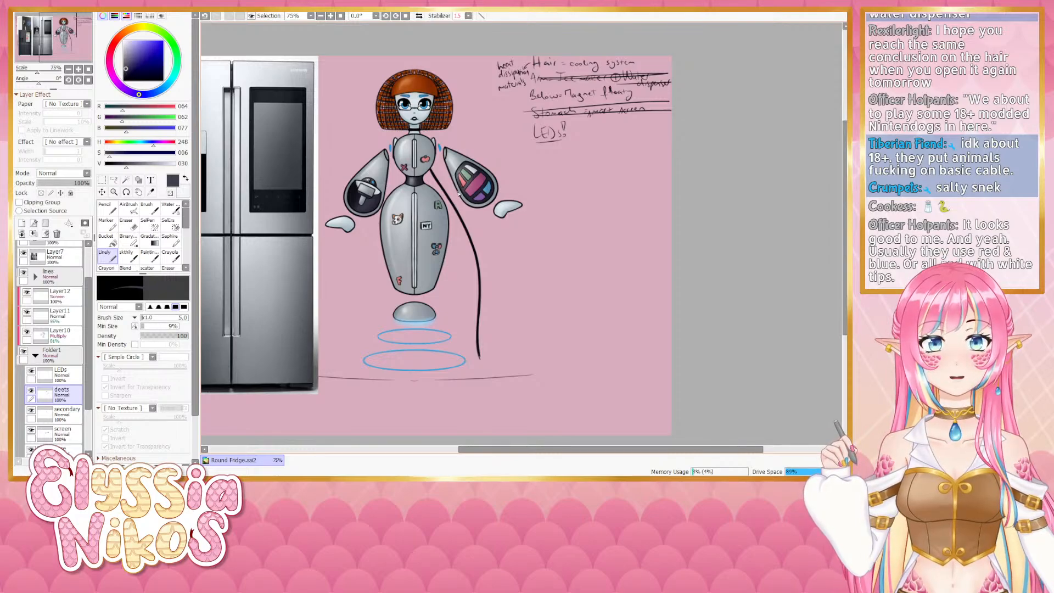
click(58, 376)
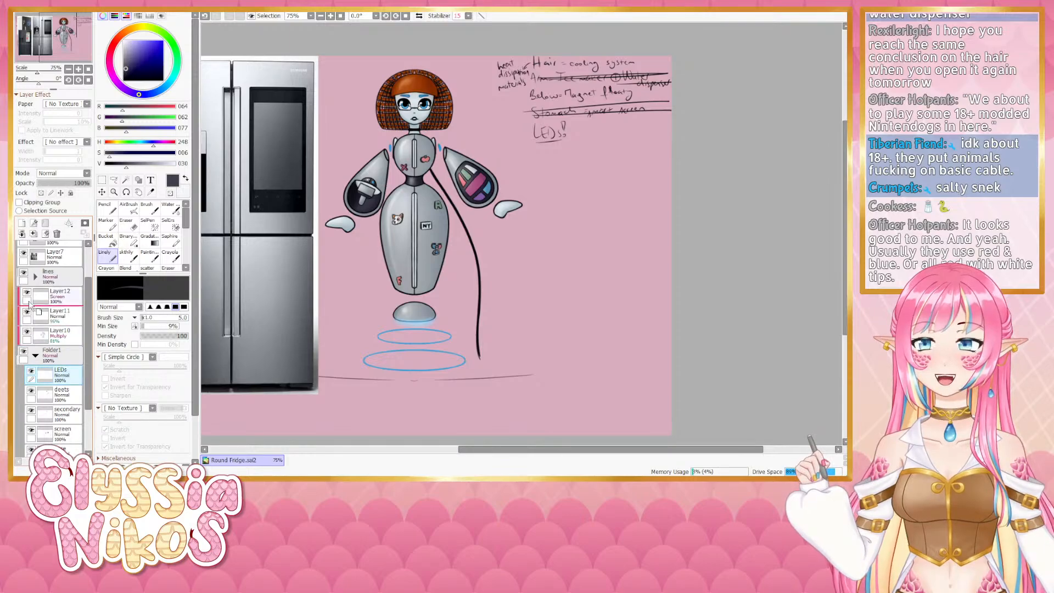
click(21, 234)
scroll(91, 292, down, 2)
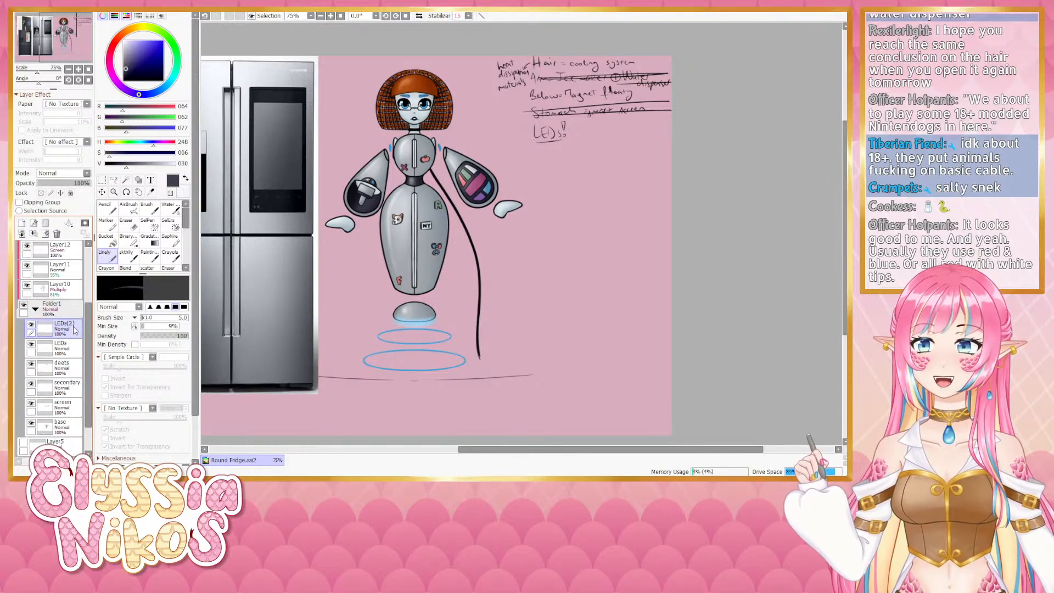
drag(72, 331, 71, 351)
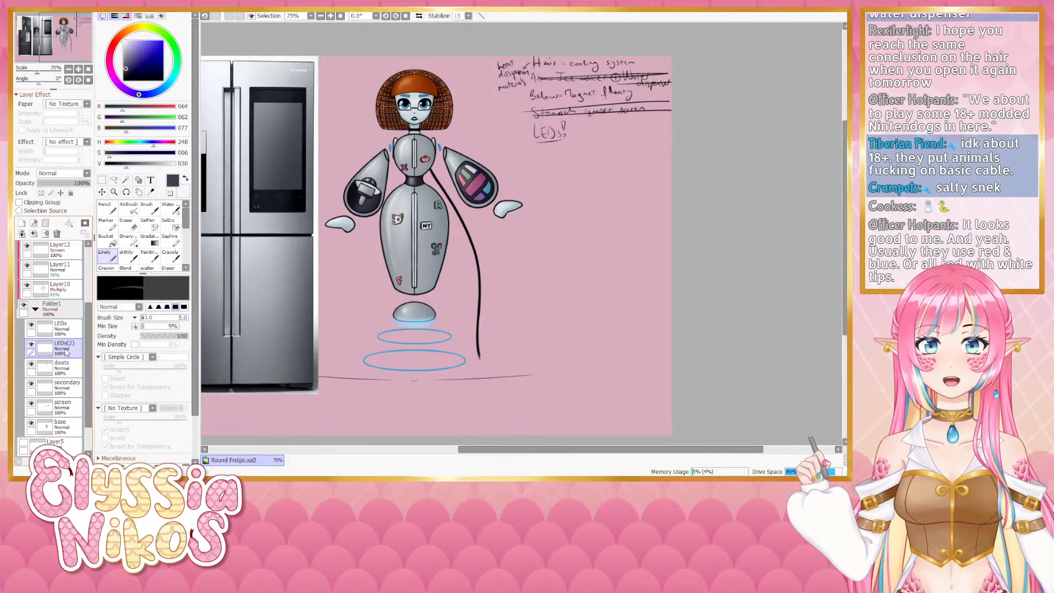
click(31, 346)
click(31, 346)
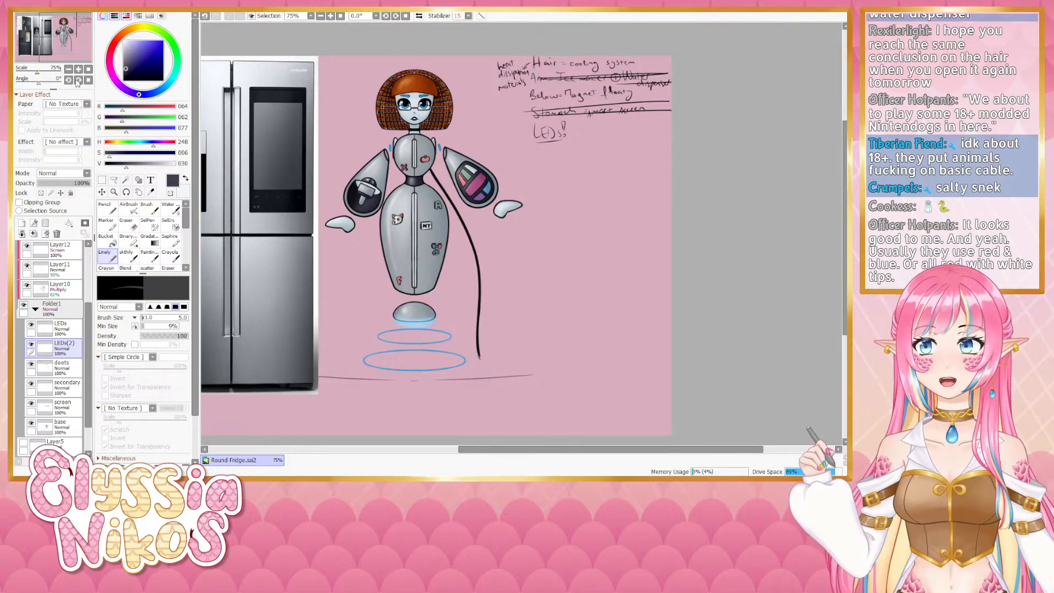
ctrl+click(47, 343)
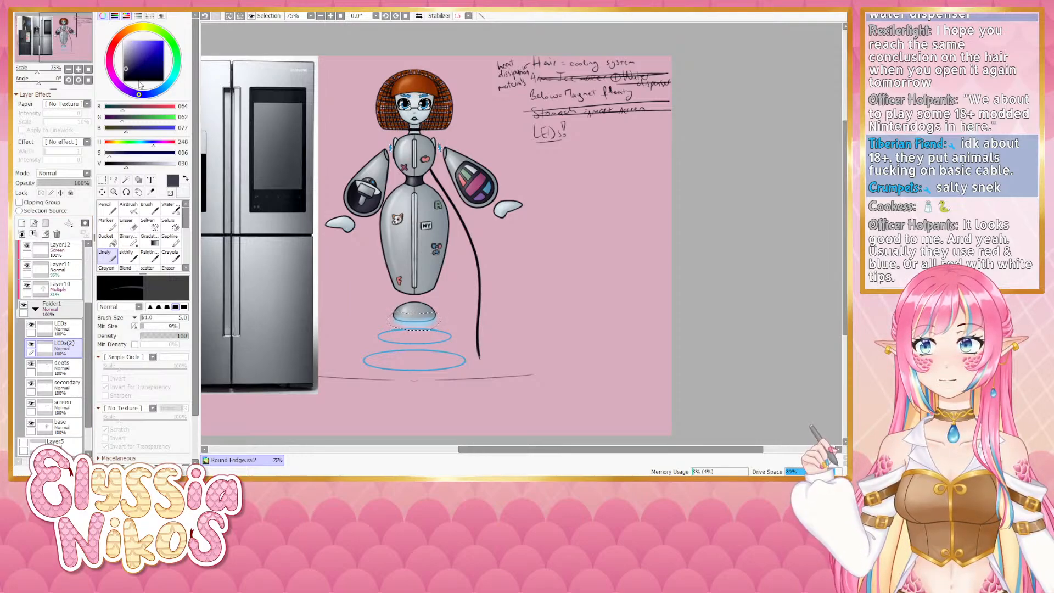
click(78, 68)
click(79, 70)
click(80, 70)
click(79, 70)
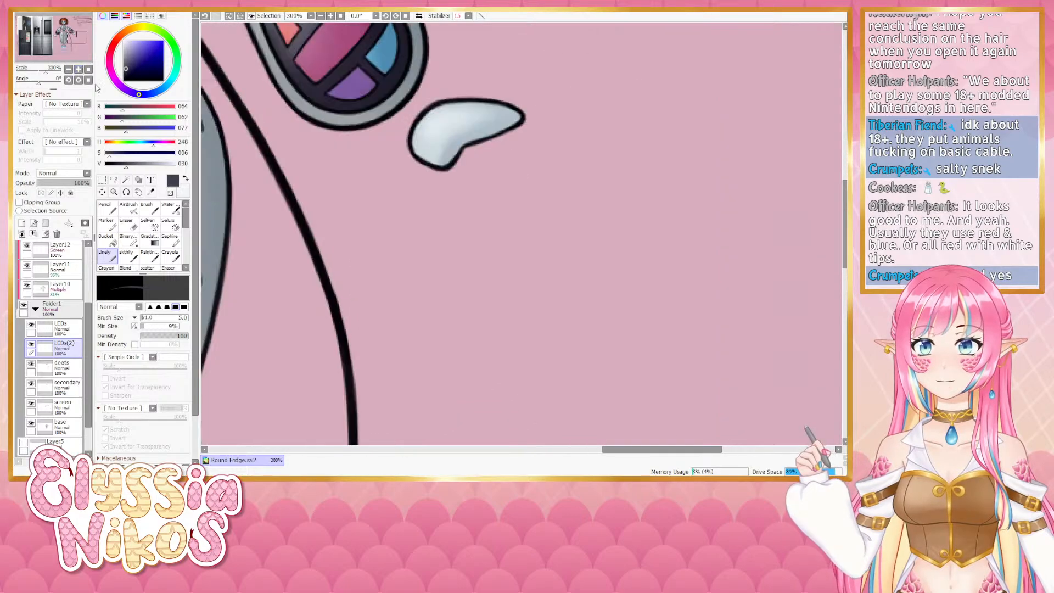
- Review the glowing floating base and then the whole robot figure
drag(356, 395, 453, 152)
drag(325, 306, 458, 169)
alt+click(461, 256)
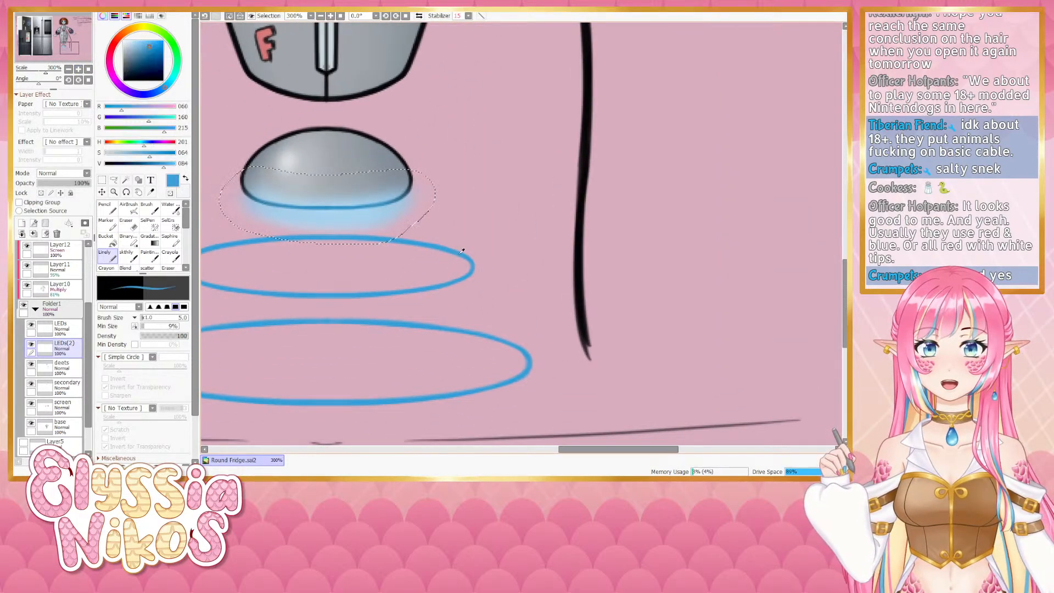
click(69, 70)
click(68, 70)
click(69, 70)
drag(383, 174, 319, 259)
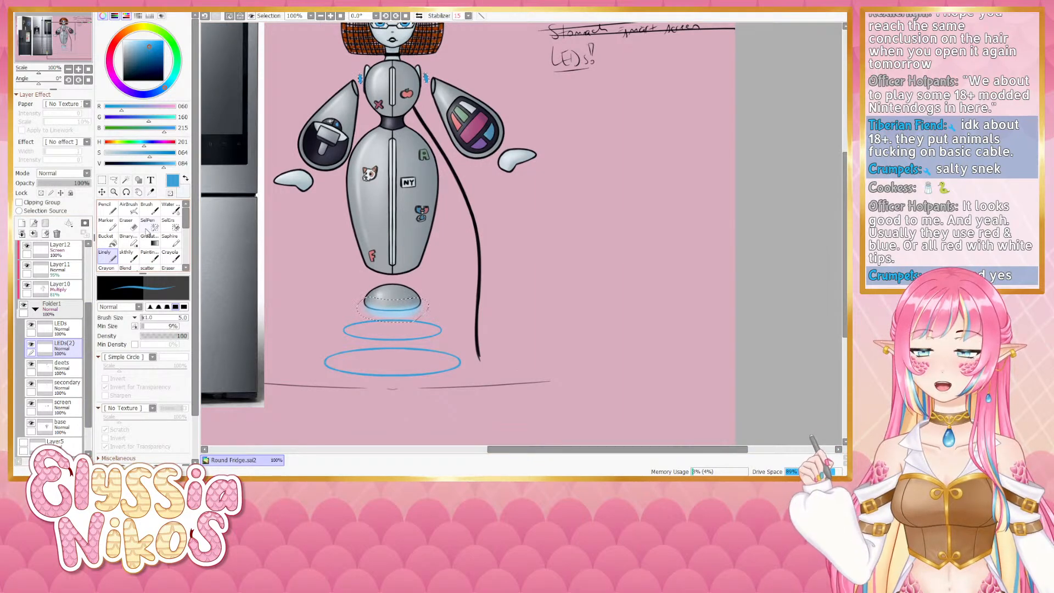
drag(307, 161, 273, 268)
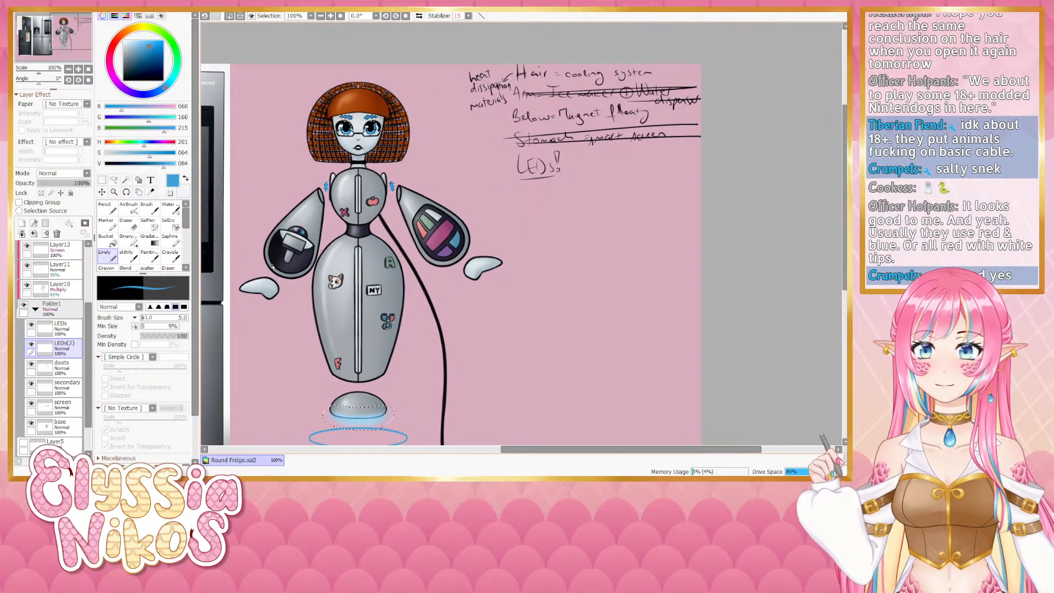
- Switch to the Move tool, select Folder1 in the layer list and turn on one of its lock options
click(102, 179)
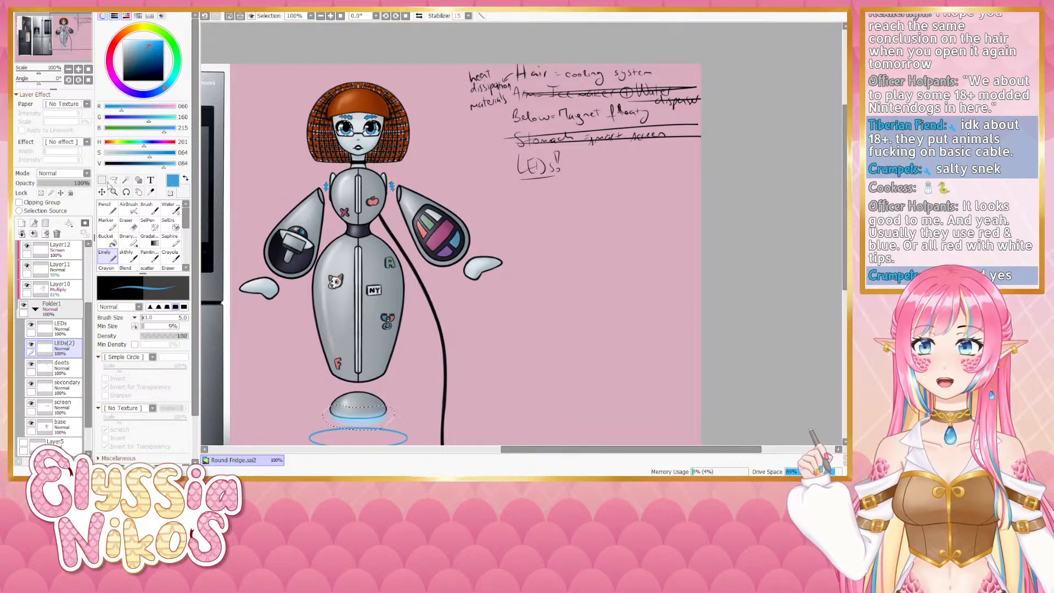
click(37, 309)
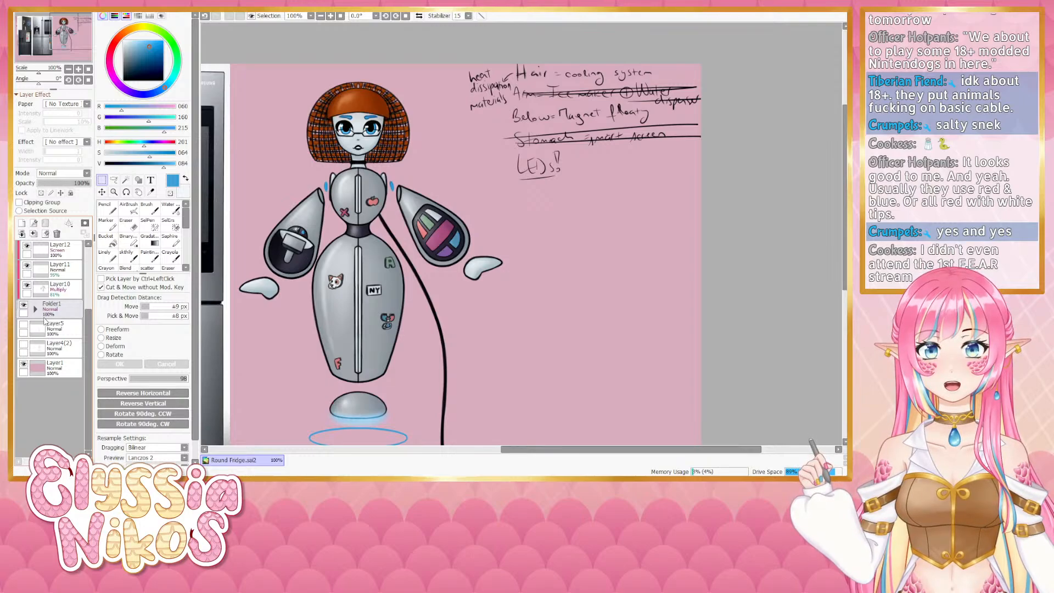
click(35, 309)
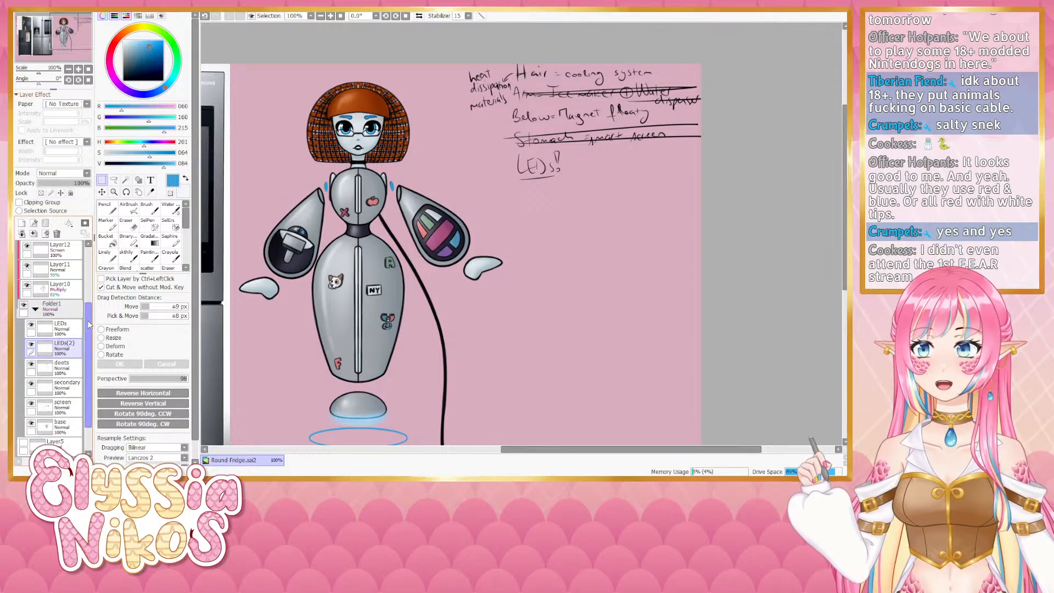
scroll(88, 324, up, 3)
click(55, 365)
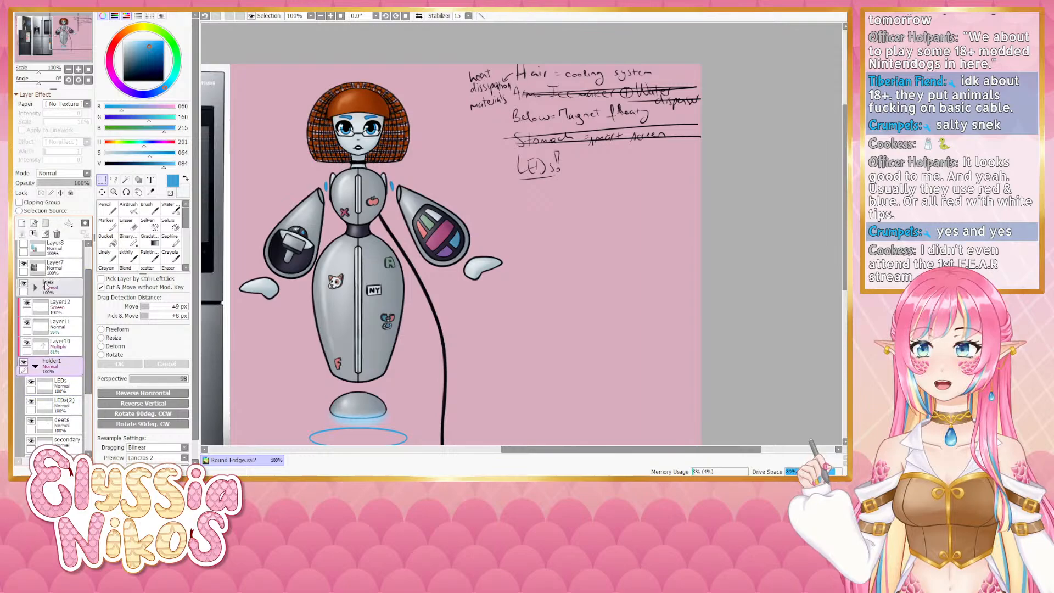
click(41, 193)
- Open the lines folder and check one of its layers by hiding and showing it, then reselect Folder1
scroll(87, 330, down, 2)
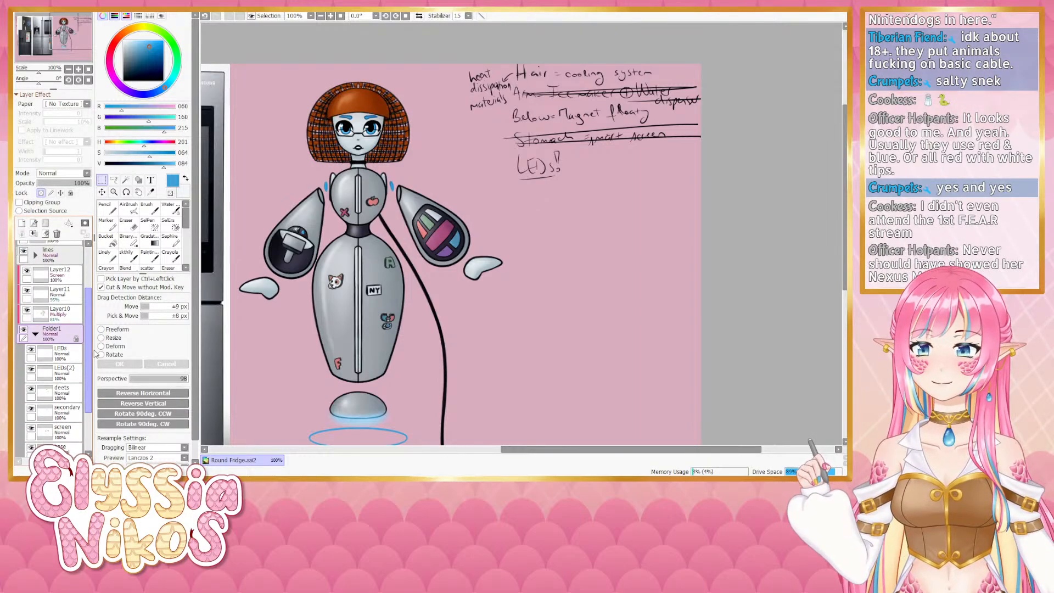
scroll(36, 330, down, 3)
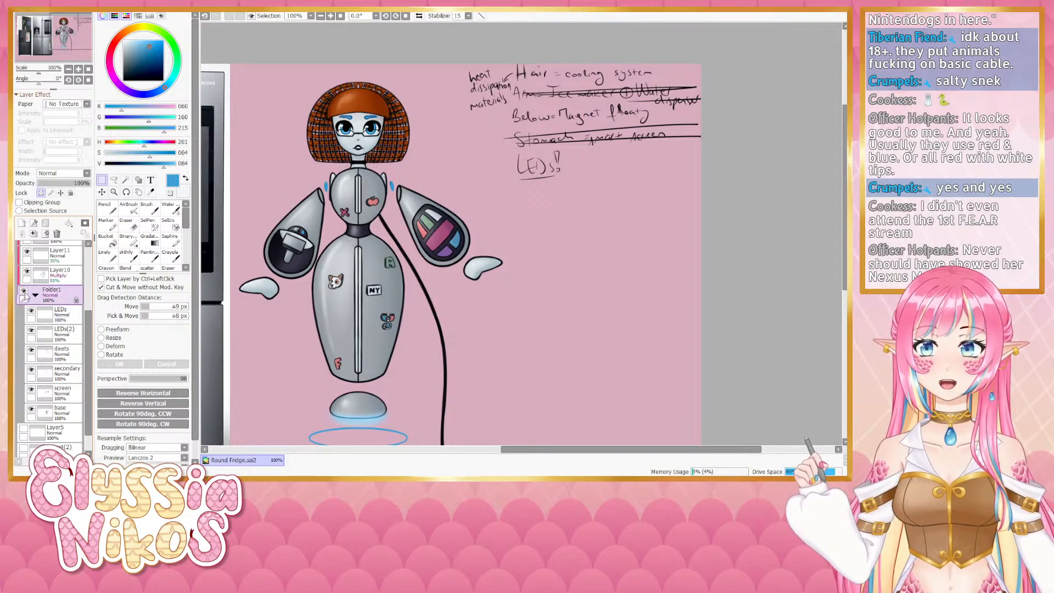
click(36, 294)
drag(91, 329, 84, 264)
click(37, 325)
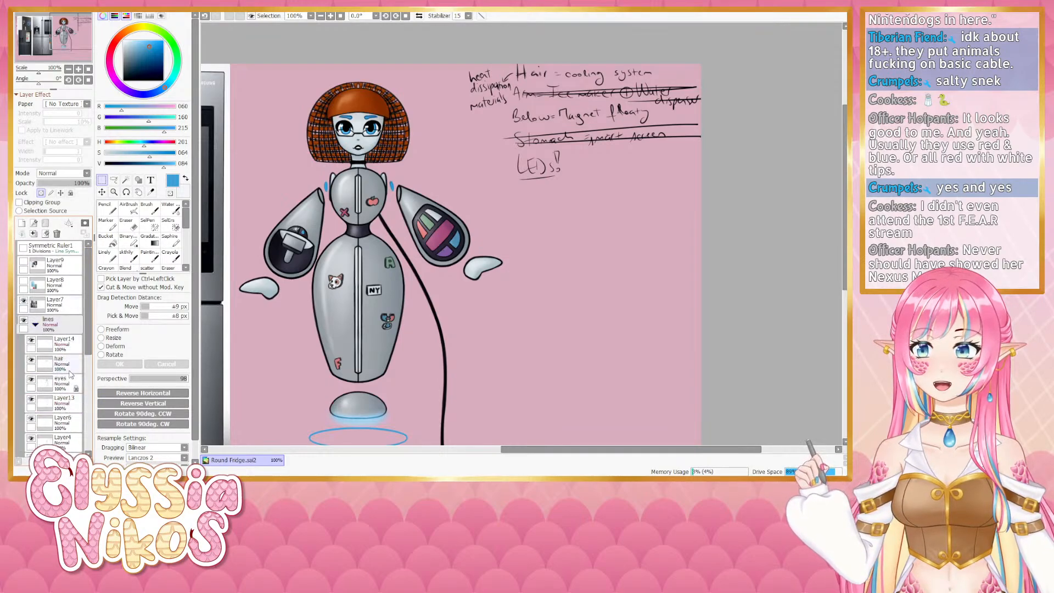
click(31, 380)
click(31, 380)
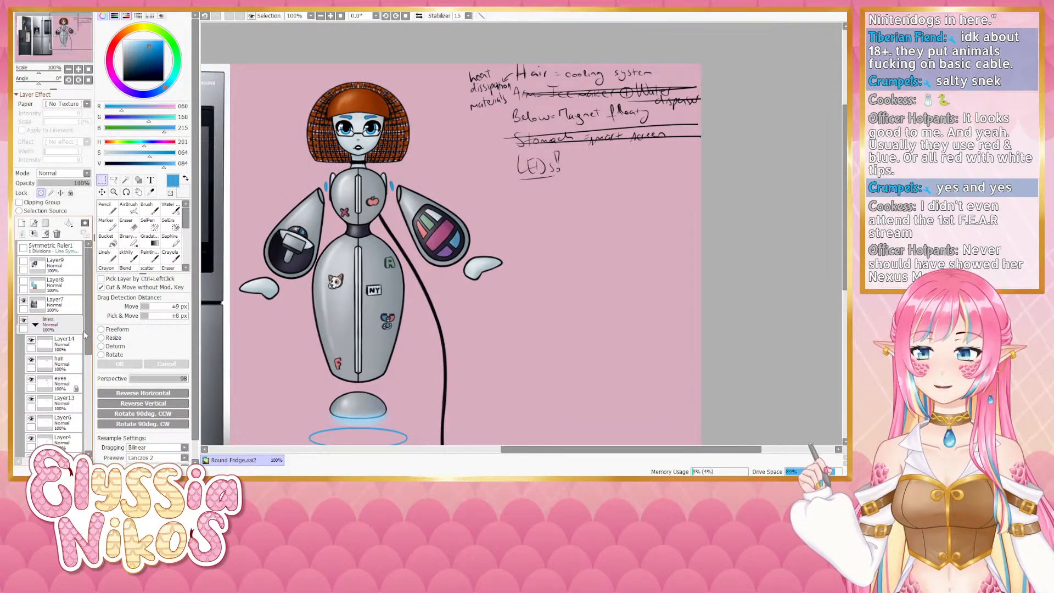
click(31, 380)
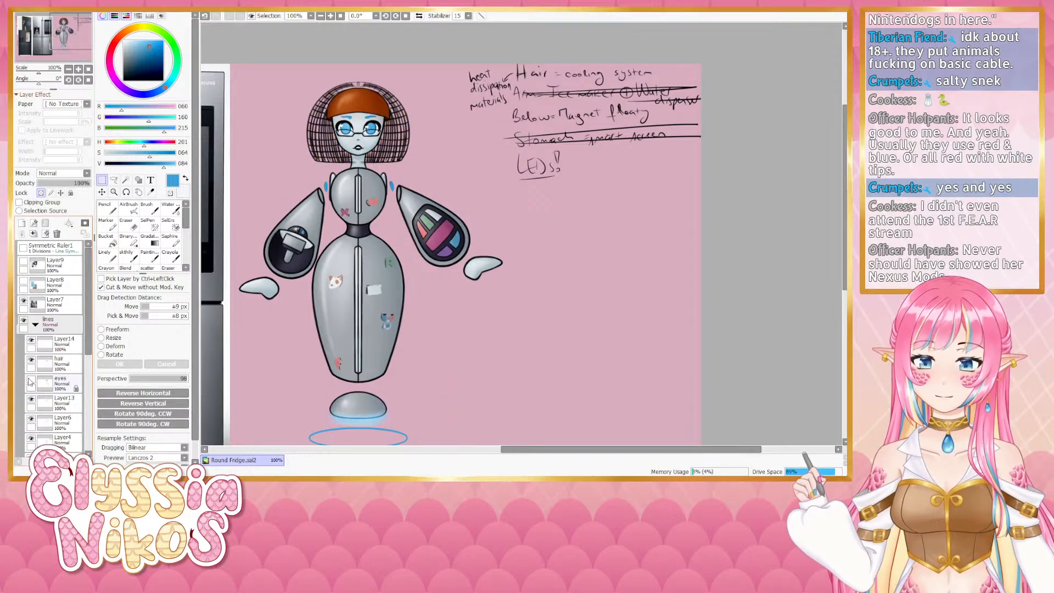
click(31, 380)
click(35, 324)
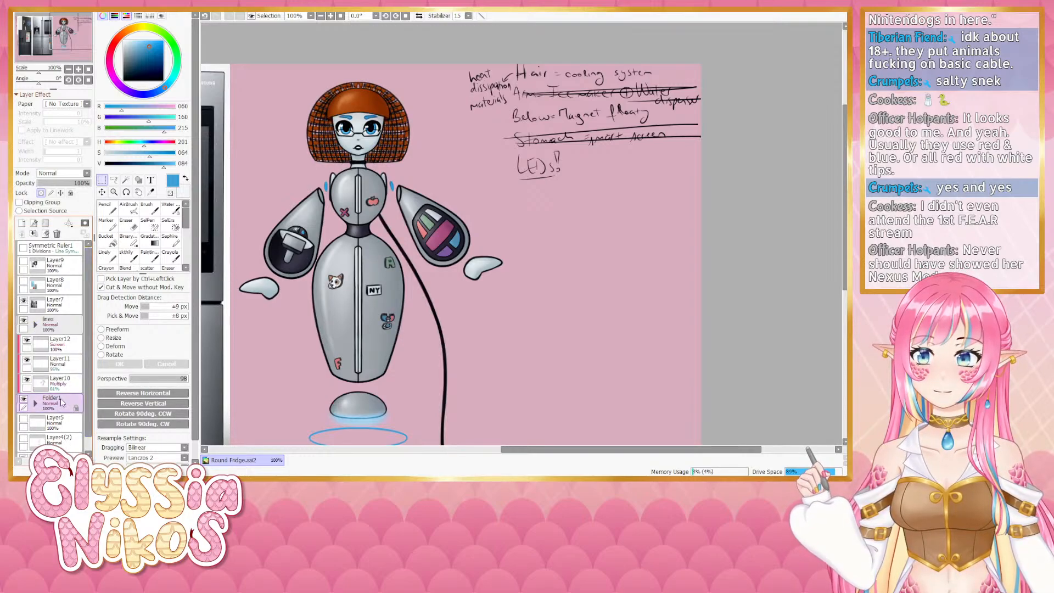
click(35, 403)
scroll(68, 393, down, 3)
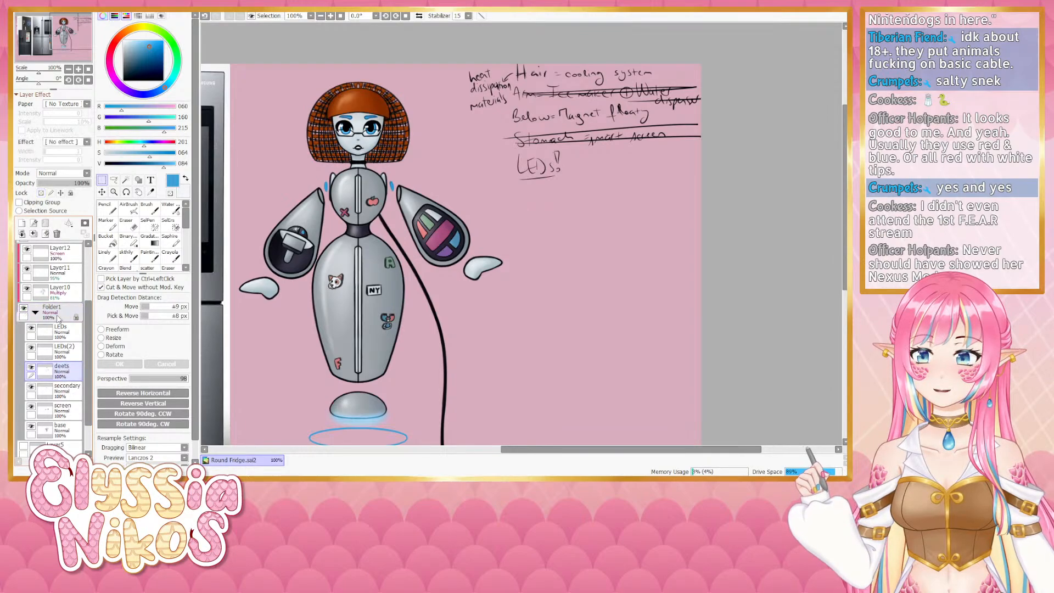
click(56, 316)
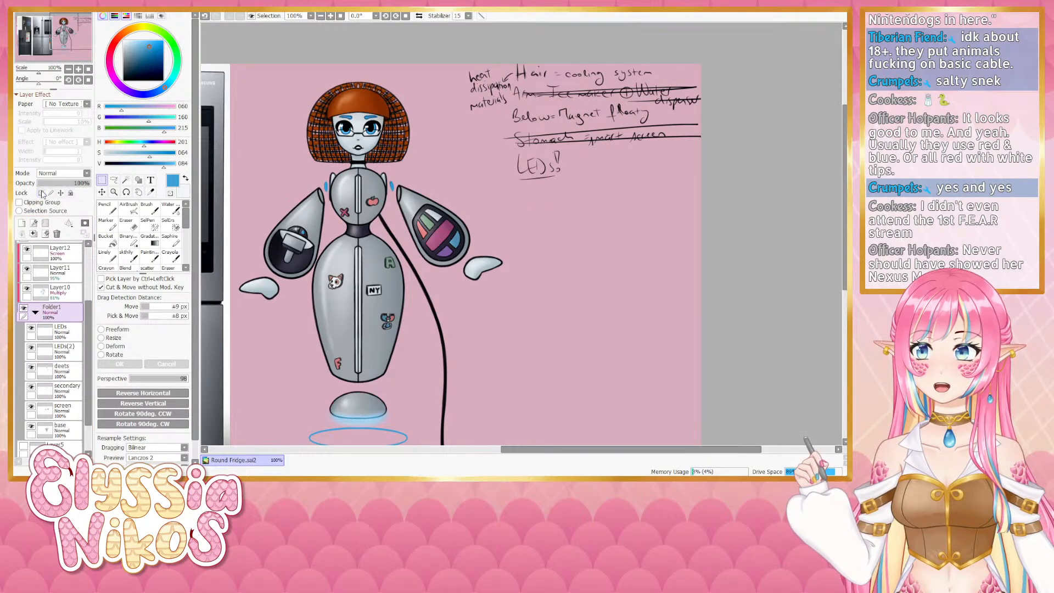
- Erase two small stray marks on the decals layer with the Eraser
click(76, 369)
click(134, 226)
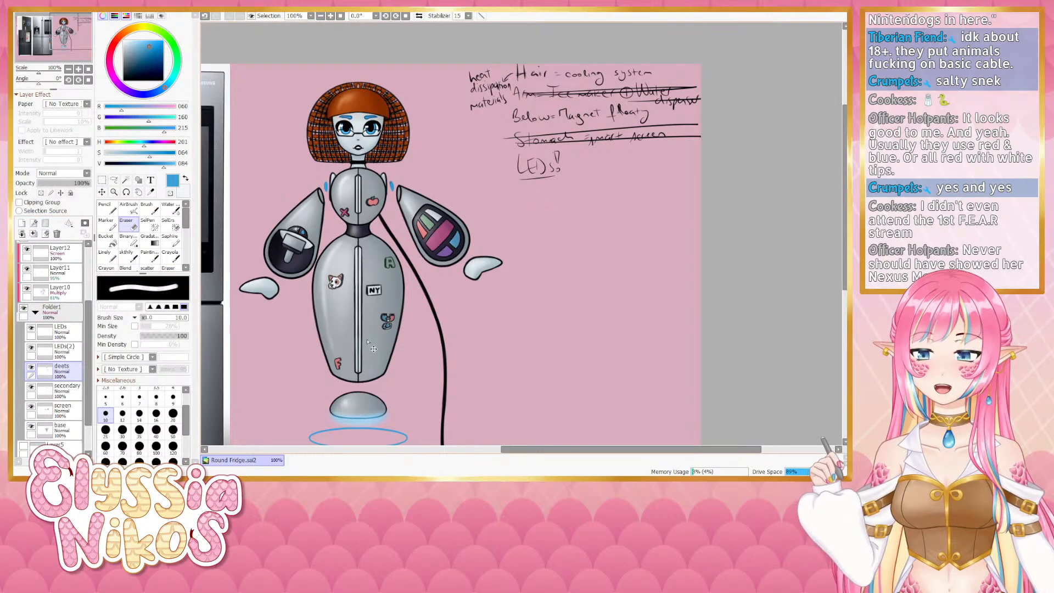
drag(368, 342, 358, 344)
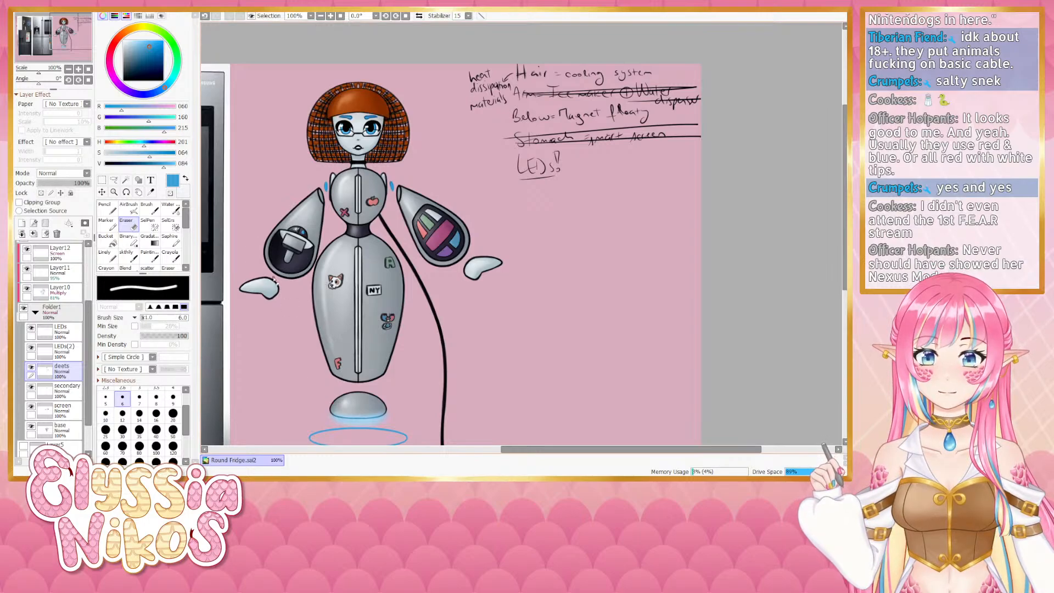
mouse_move(313, 256)
mouse_down()
mouse_move(294, 282)
mouse_move(310, 263)
mouse_up()
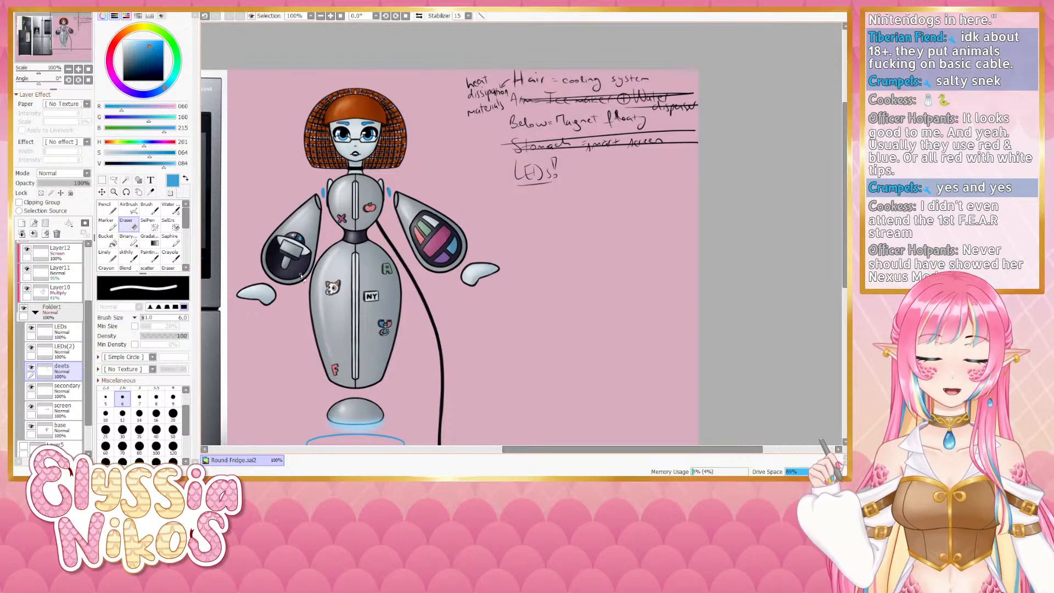
- Sample the light grey of the hand and paint small highlight strokes on the body near the A sticker
drag(302, 267, 341, 172)
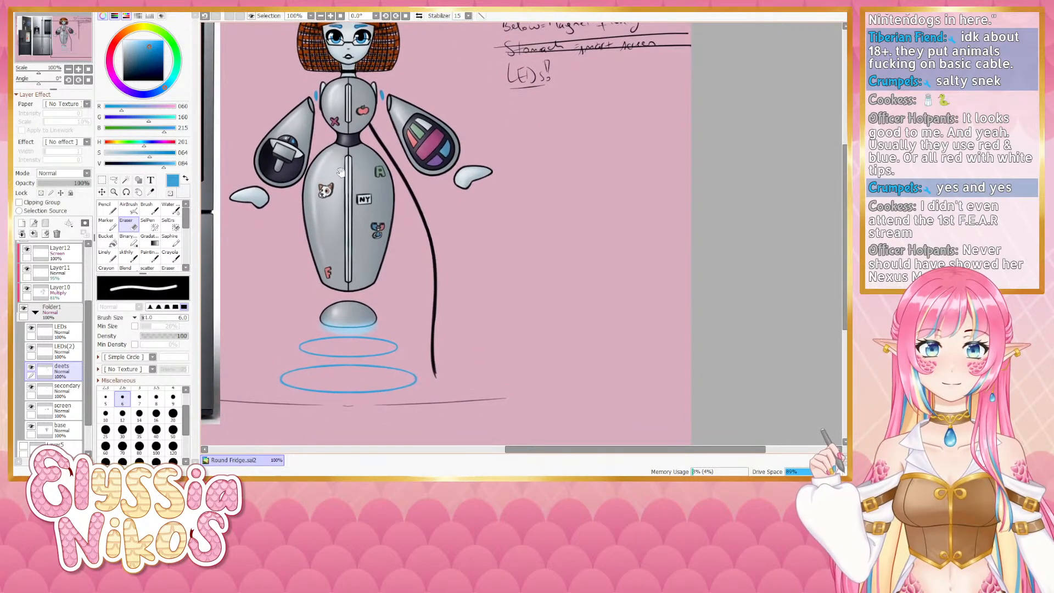
alt+click(473, 166)
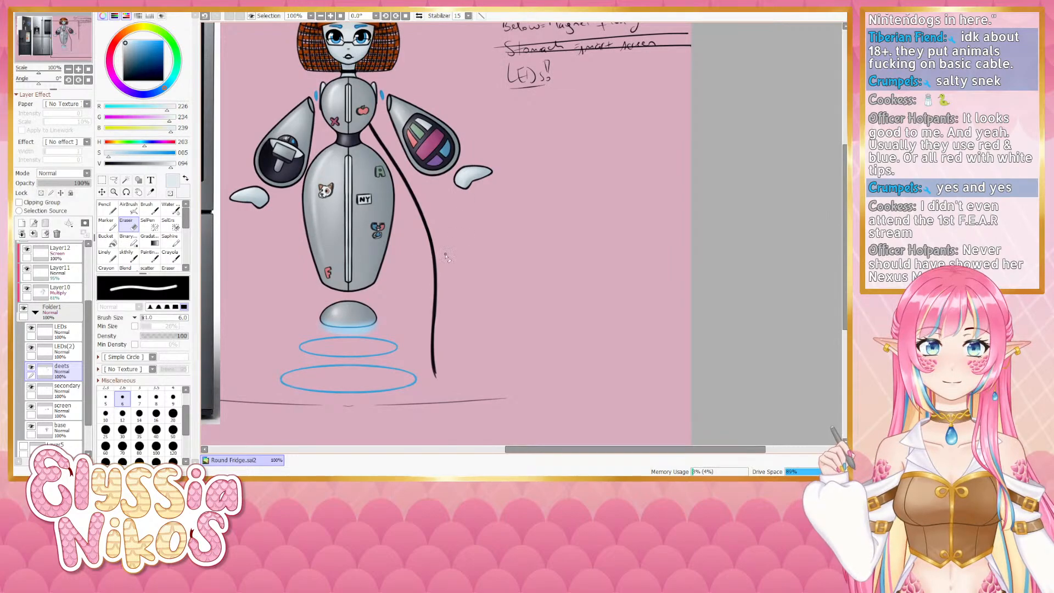
click(104, 255)
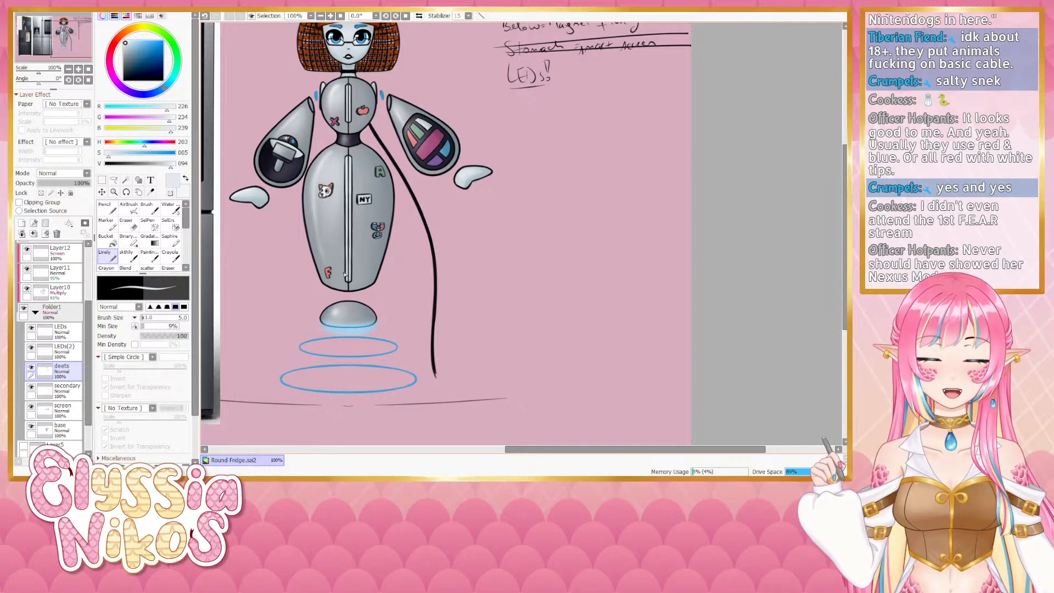
mouse_move(350, 231)
mouse_down()
mouse_move(343, 241)
mouse_move(362, 184)
mouse_up()
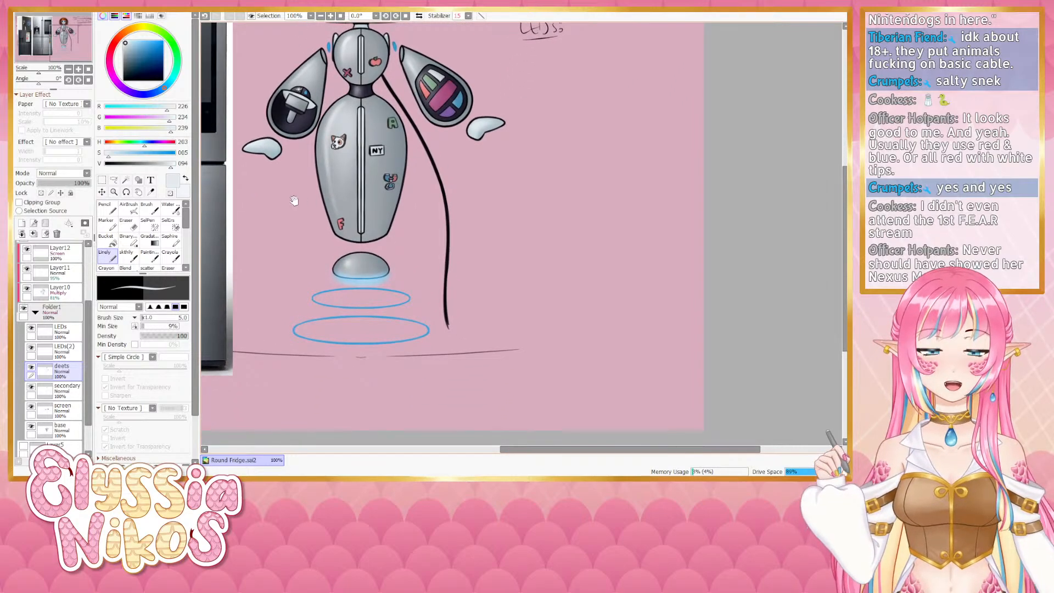
drag(435, 103, 446, 221)
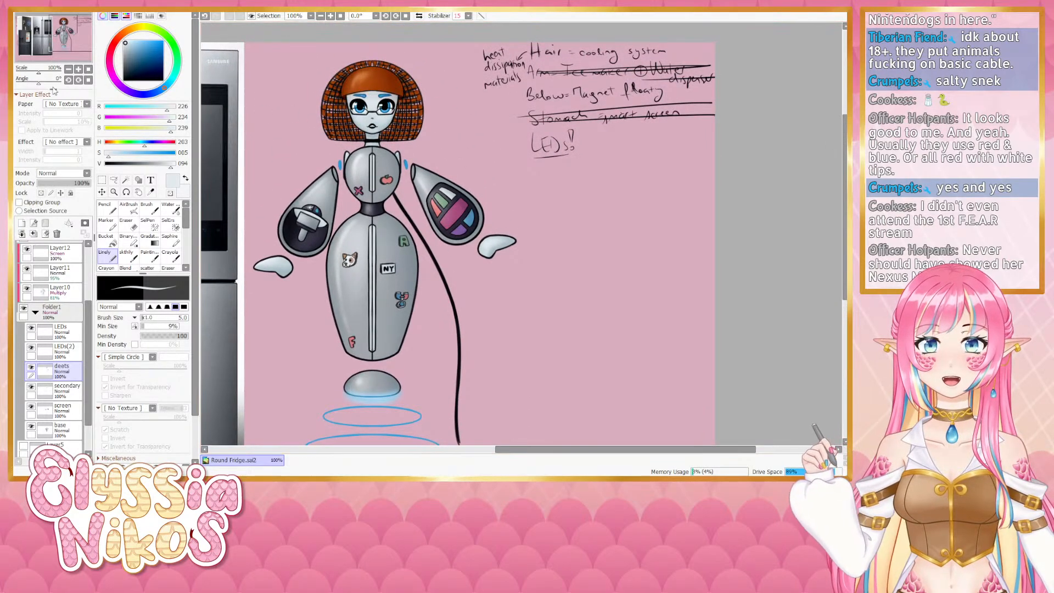
click(78, 71)
drag(345, 238, 388, 212)
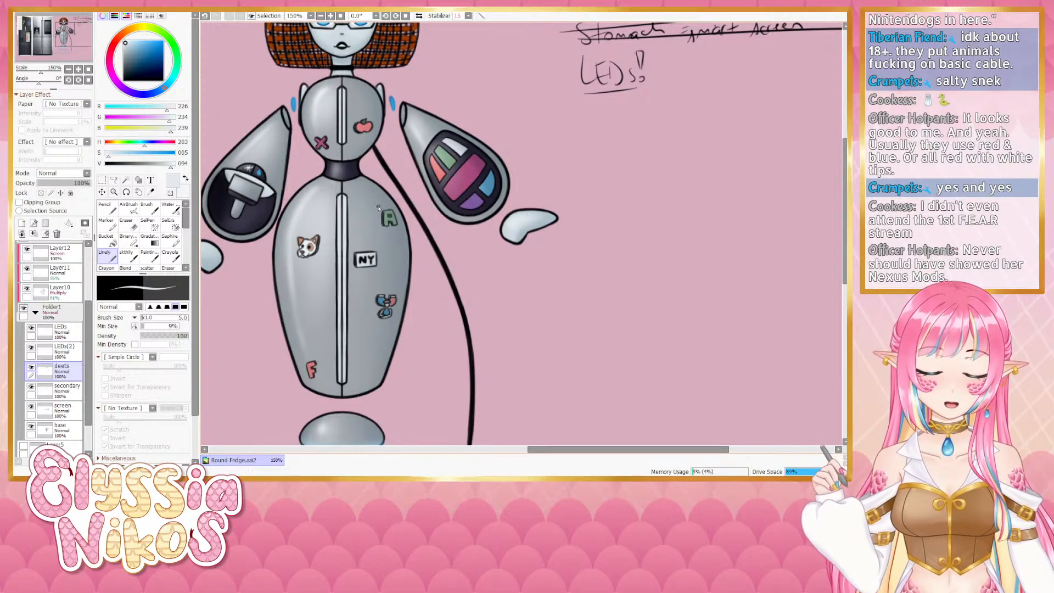
mouse_move(377, 208)
mouse_down()
mouse_move(391, 250)
mouse_move(374, 196)
mouse_up()
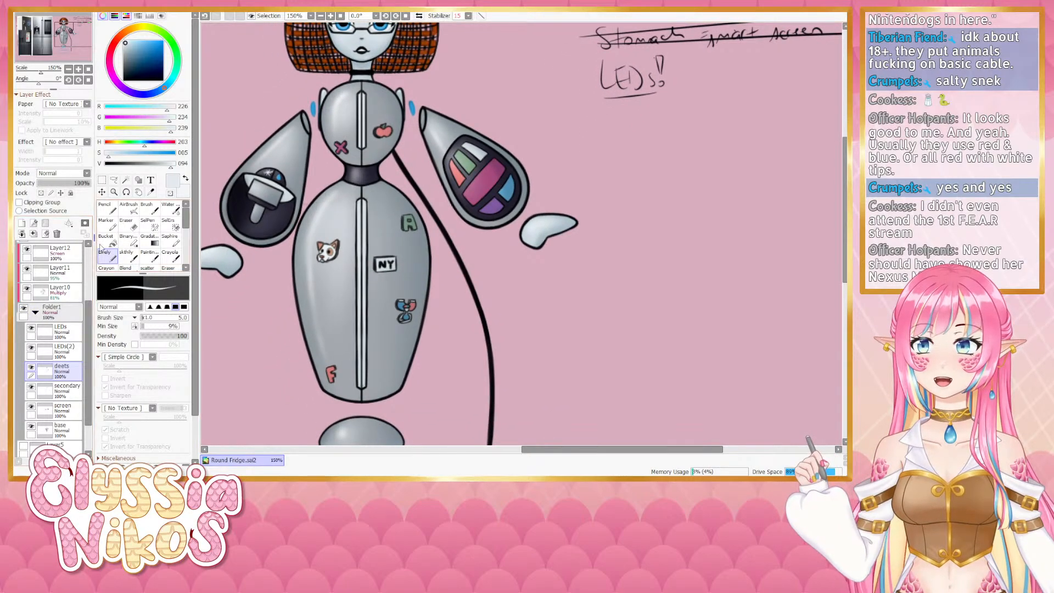
- Delete the duplicated LEDs(2) layer from Folder1
click(69, 70)
drag(411, 178, 404, 209)
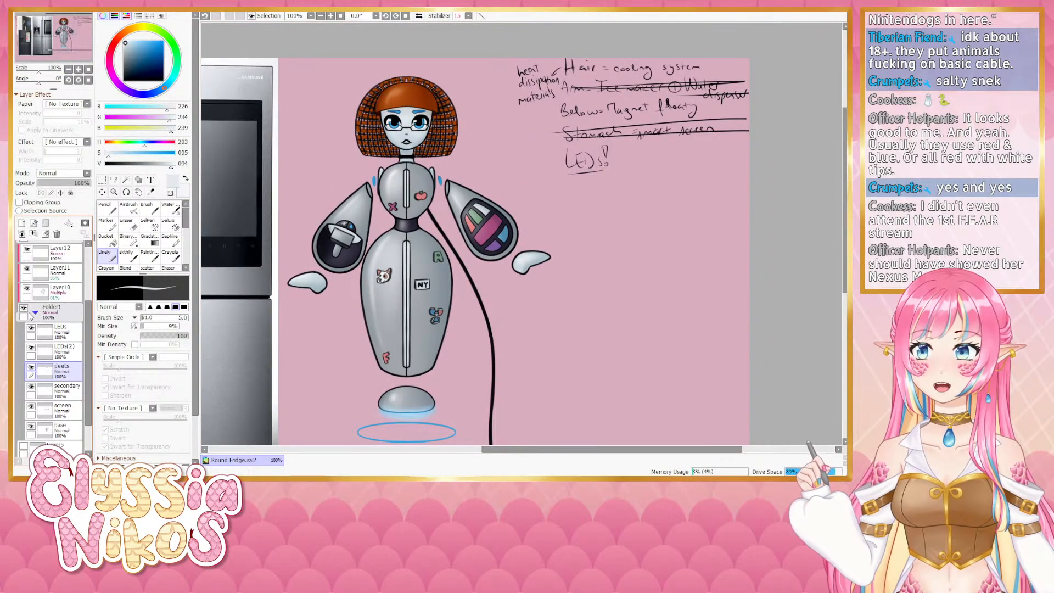
click(39, 351)
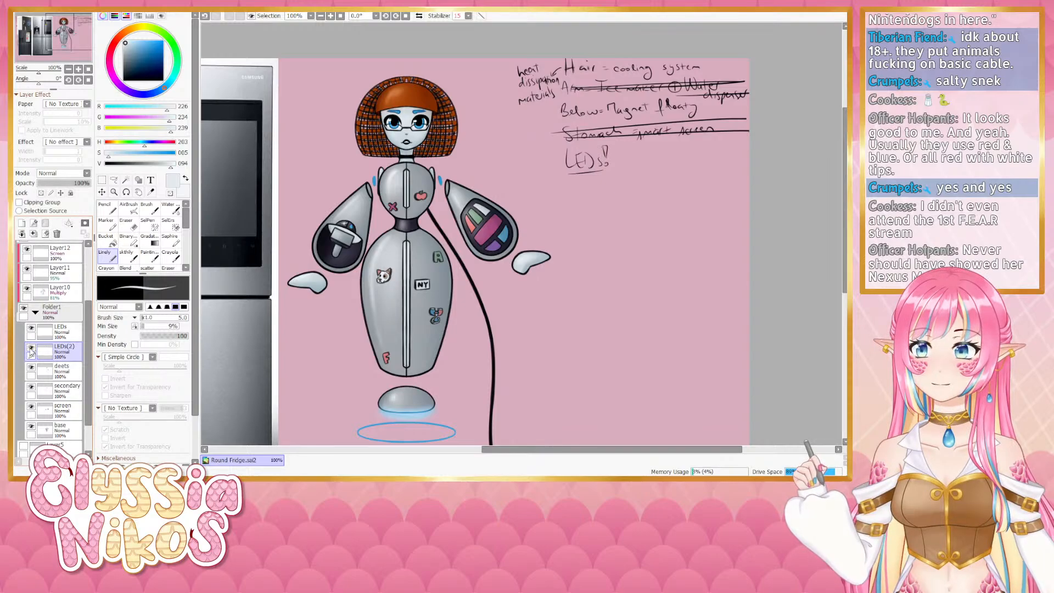
click(56, 234)
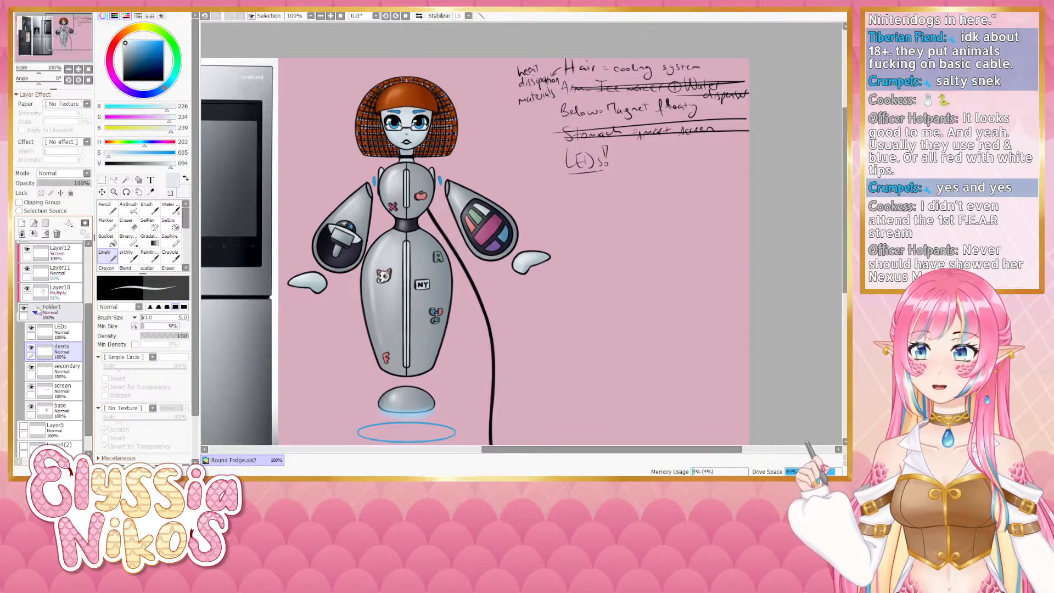
- Check the hair layer in the lines folder by hiding and showing it
click(37, 311)
scroll(88, 314, down, 5)
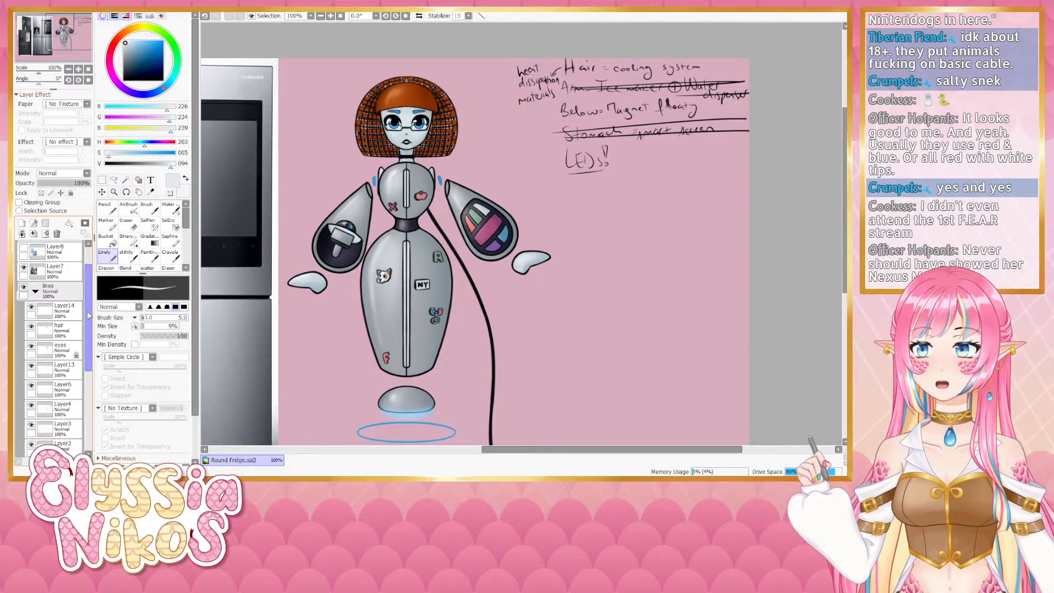
scroll(88, 314, down, 2)
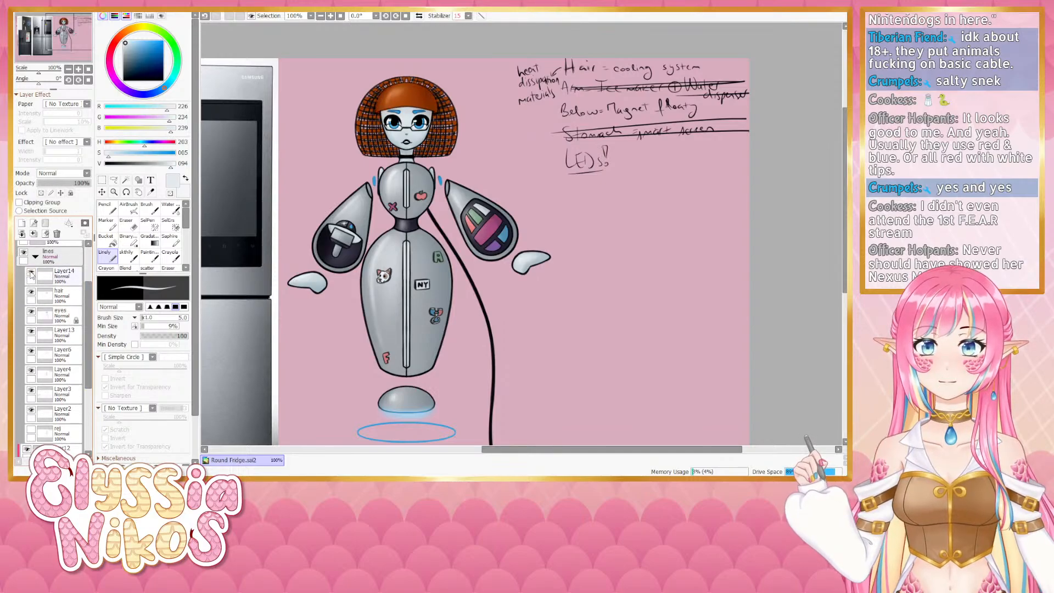
click(31, 274)
click(32, 274)
click(31, 293)
click(31, 293)
click(31, 293)
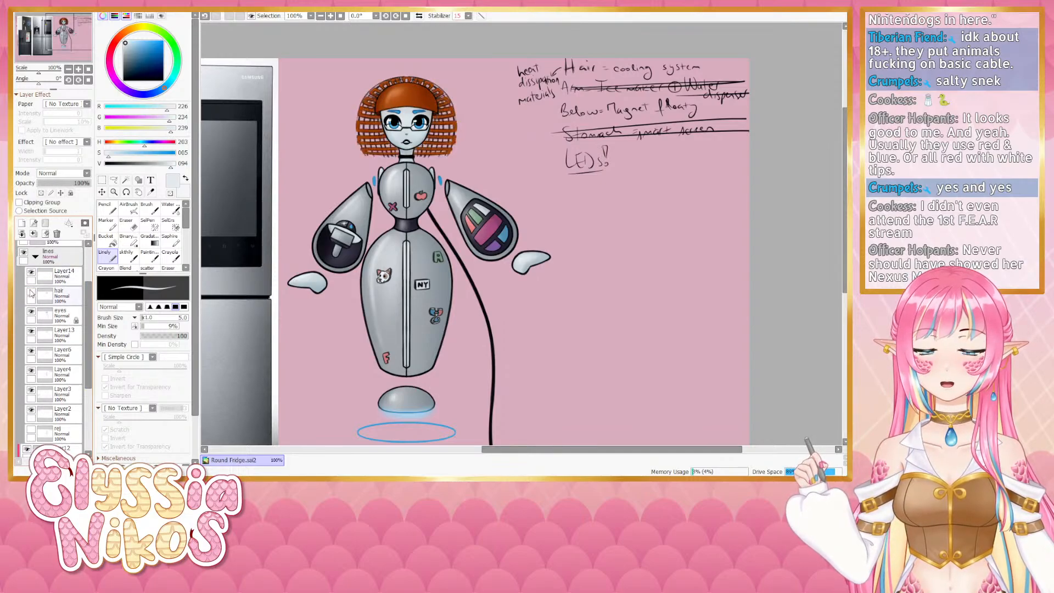
click(31, 293)
- Check the eyes layer by hiding and showing it several times
click(31, 311)
click(32, 311)
click(31, 311)
click(32, 311)
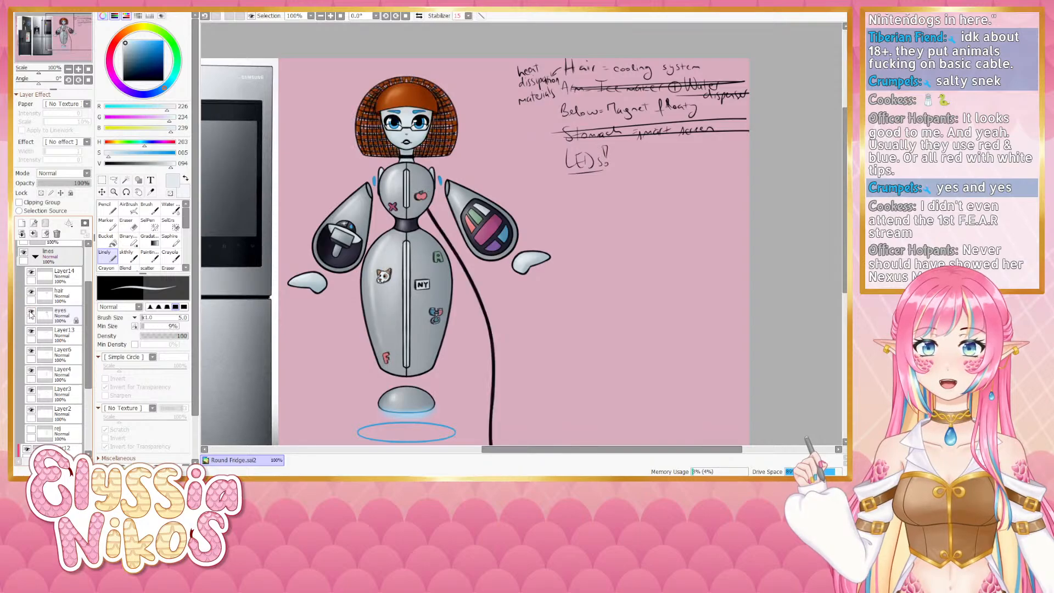
click(31, 312)
click(32, 312)
click(31, 312)
click(31, 313)
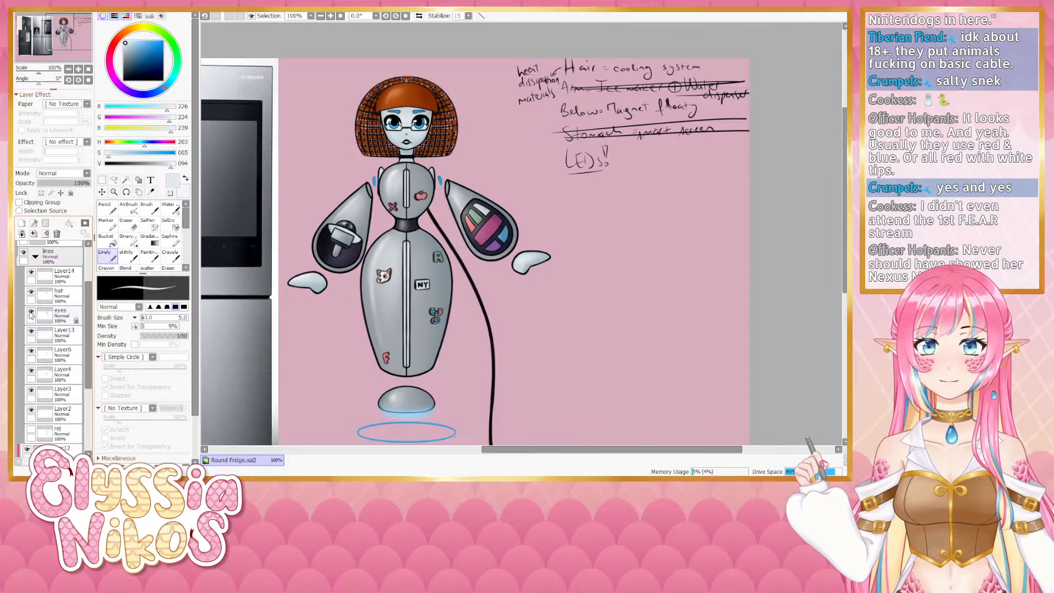
click(77, 320)
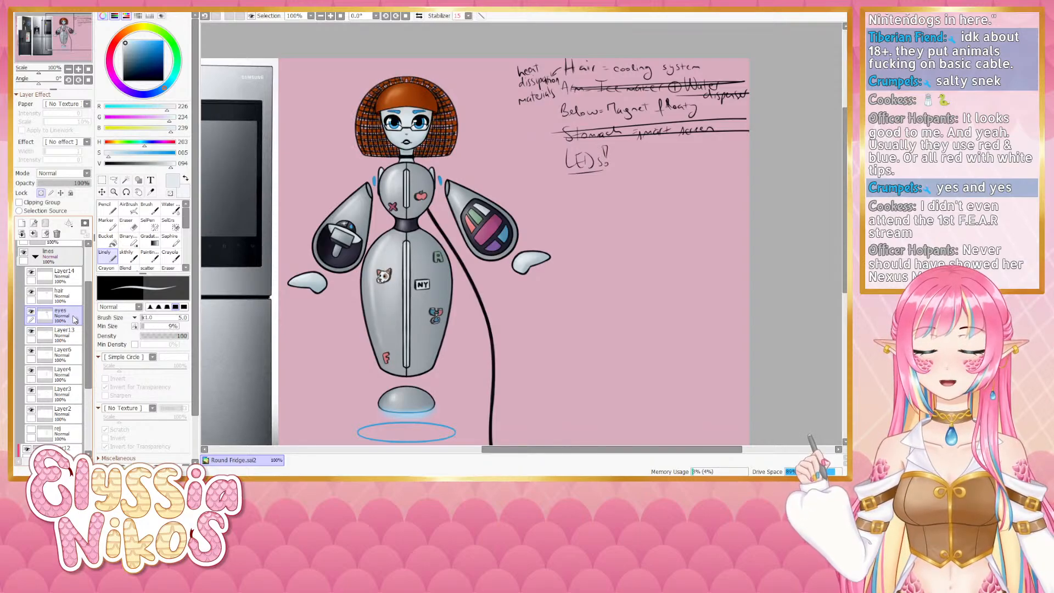
ctrl+click(48, 316)
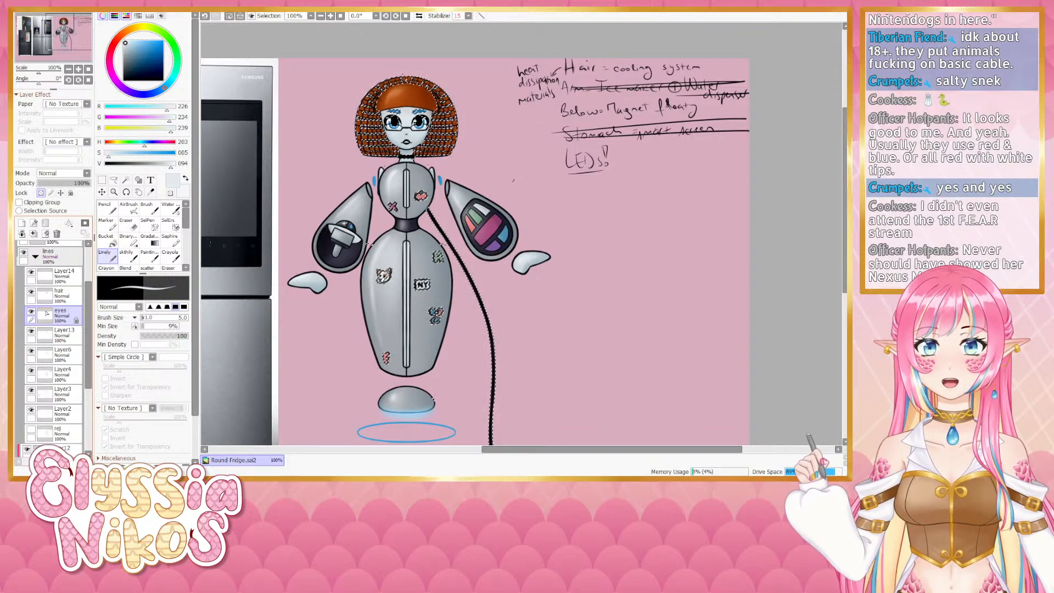
click(102, 180)
click(286, 309)
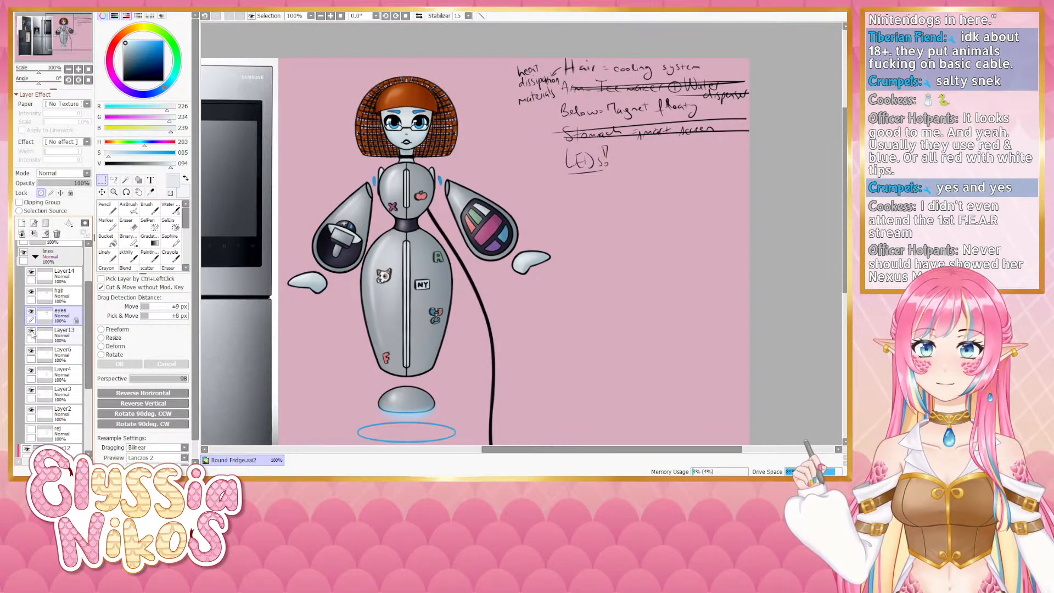
- On Layer5, sample the light blue and airbrush soft glows at both shoulder joints
click(31, 351)
click(32, 351)
click(31, 352)
click(31, 353)
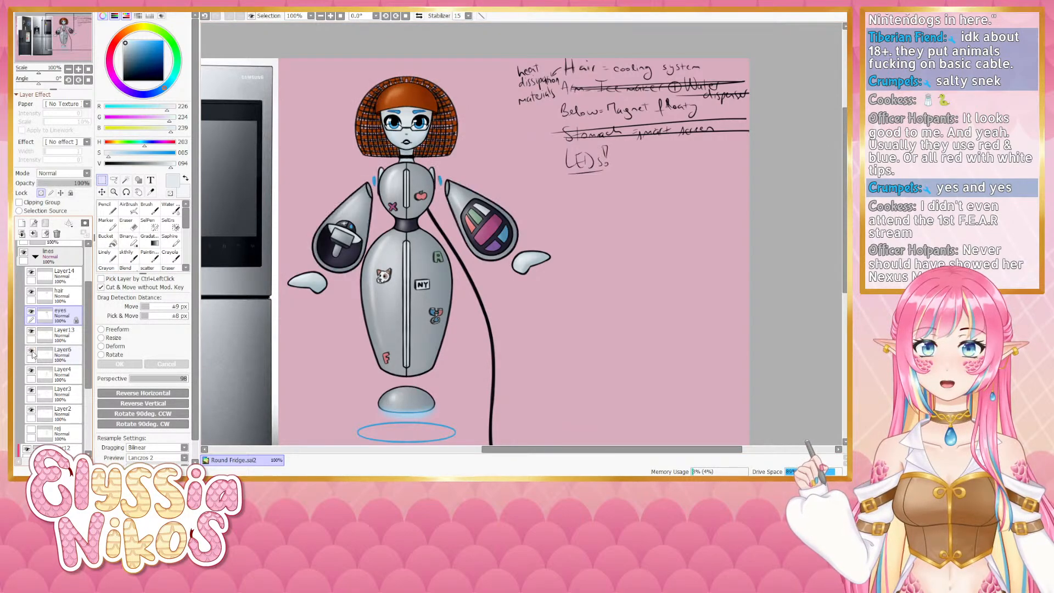
click(70, 358)
click(42, 193)
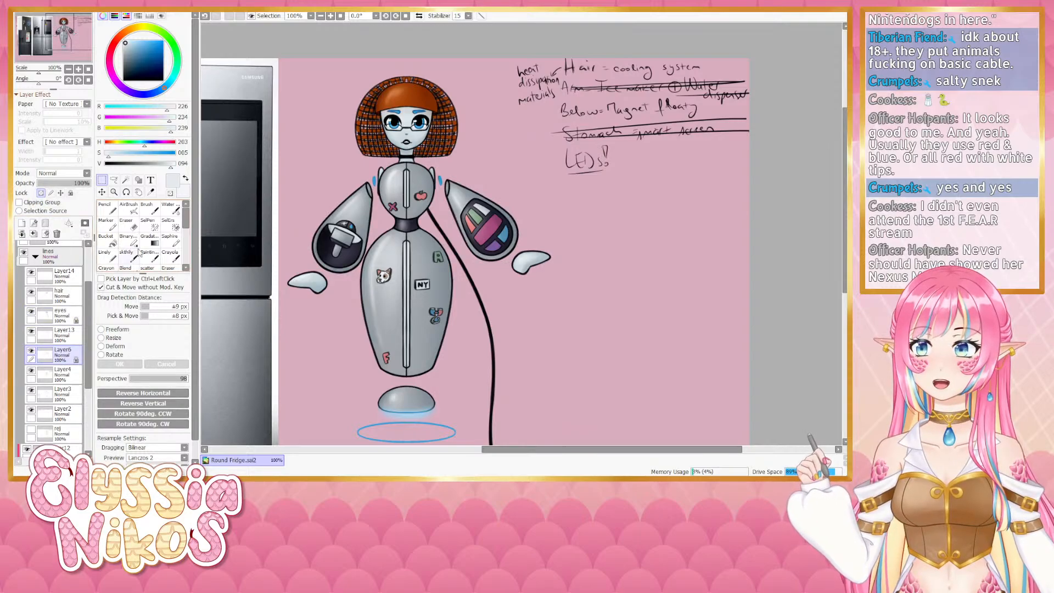
click(129, 208)
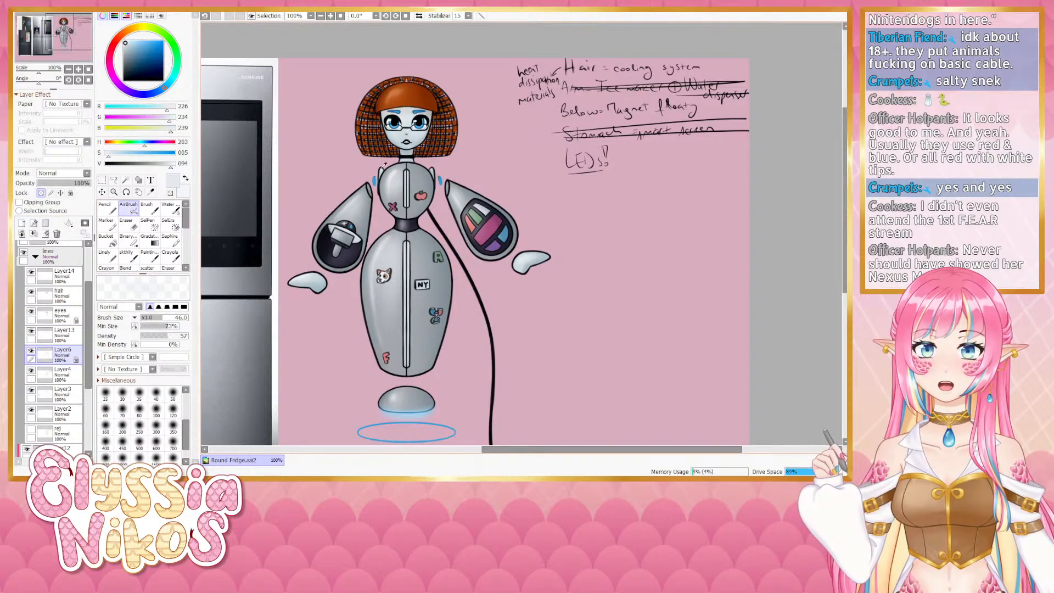
right_click(375, 181)
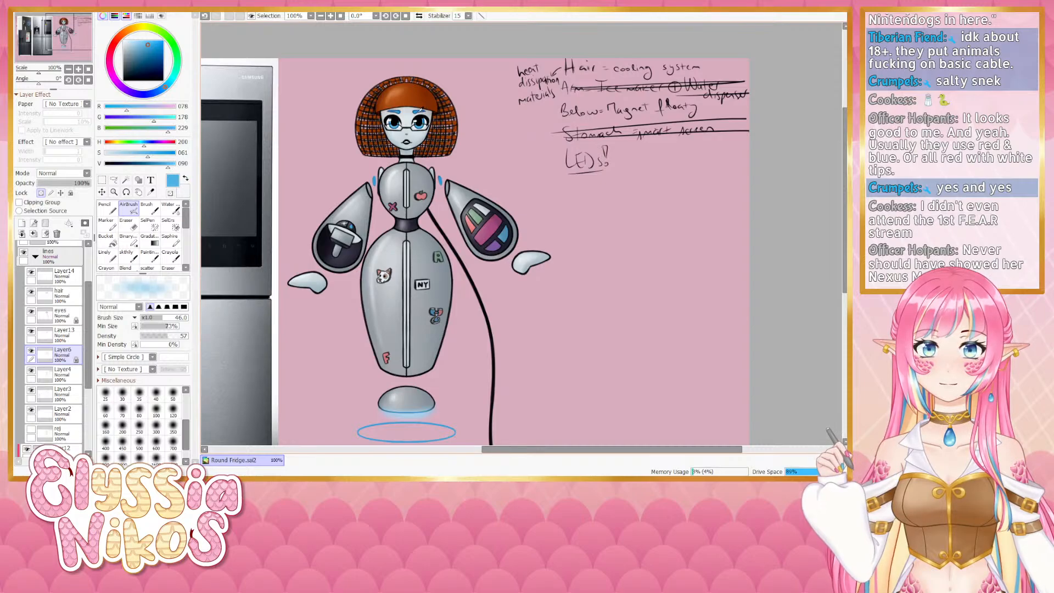
mouse_move(421, 174)
mouse_down()
mouse_move(446, 188)
mouse_move(428, 166)
mouse_move(412, 166)
mouse_move(438, 182)
mouse_up()
key(ctrl+z)
key(ctrl+z)
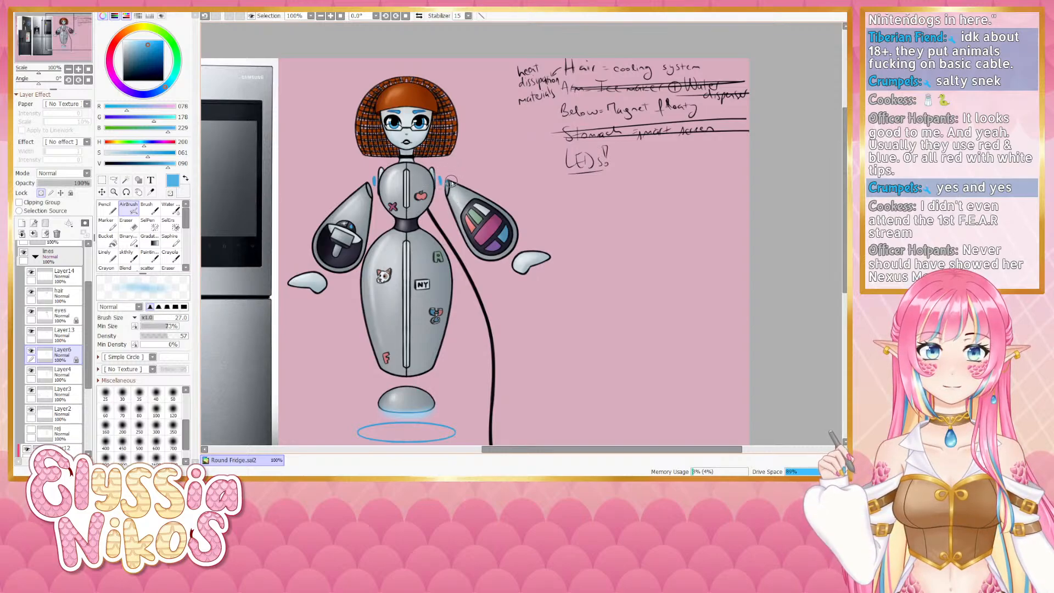
drag(433, 167, 455, 193)
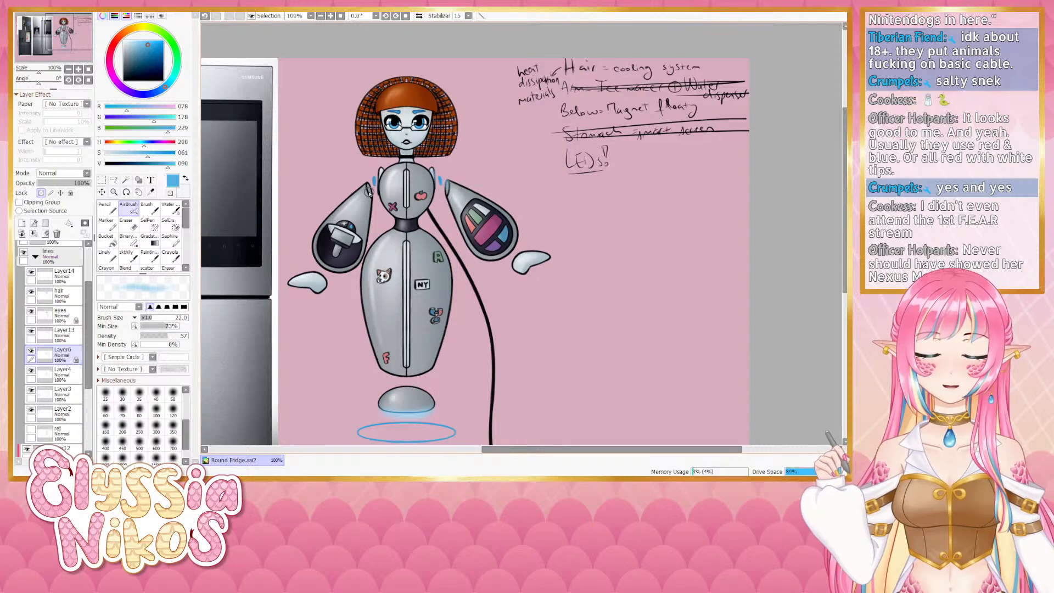
drag(378, 174, 369, 187)
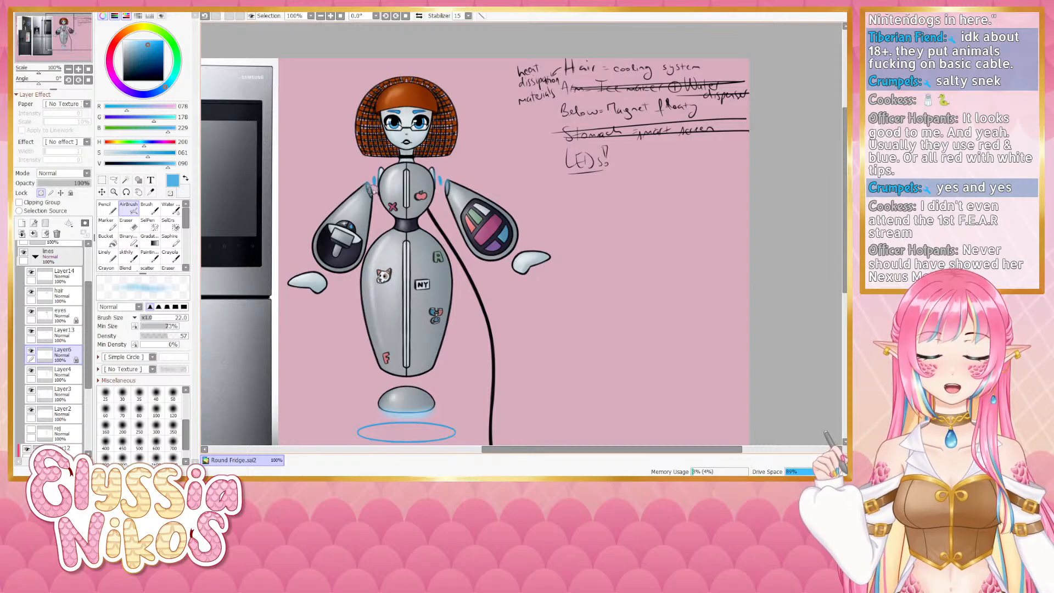
- On the Screen-mode Layer12, airbrush a stronger blue glow over the shoulder joints
drag(88, 336, 89, 315)
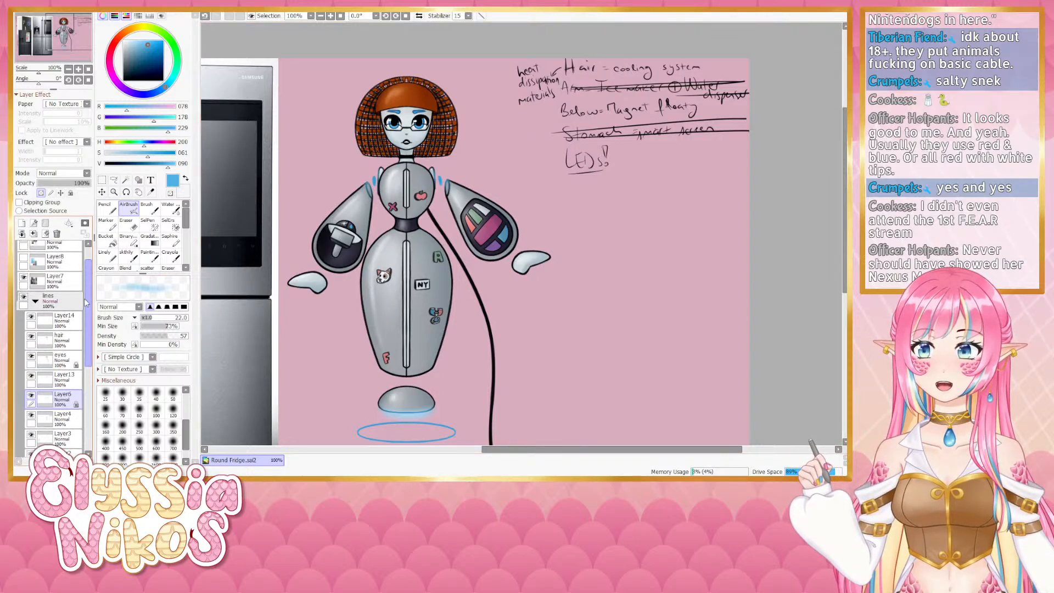
click(36, 302)
click(58, 319)
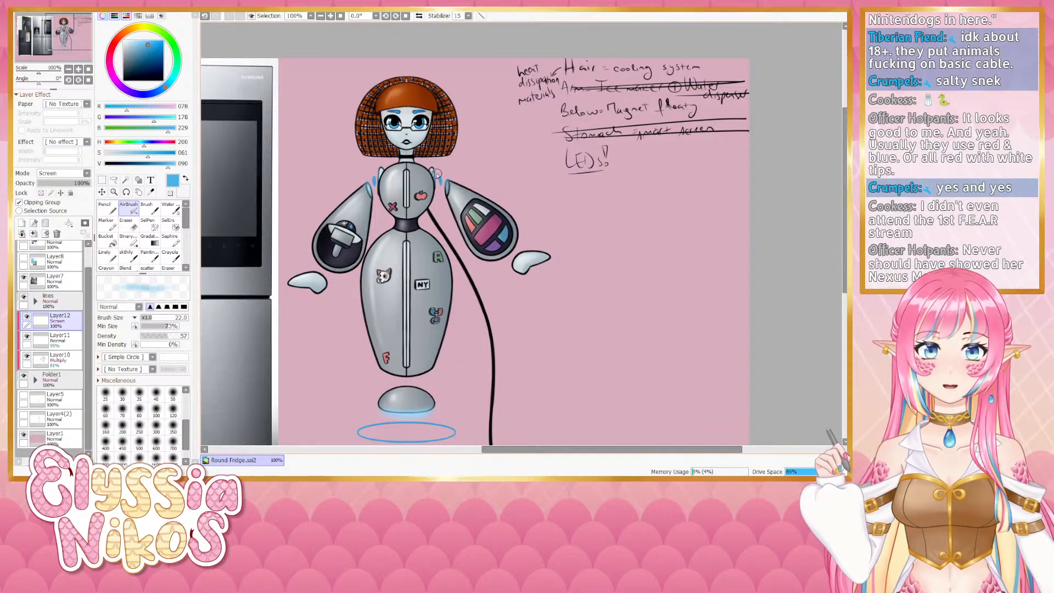
key(ctrl+z)
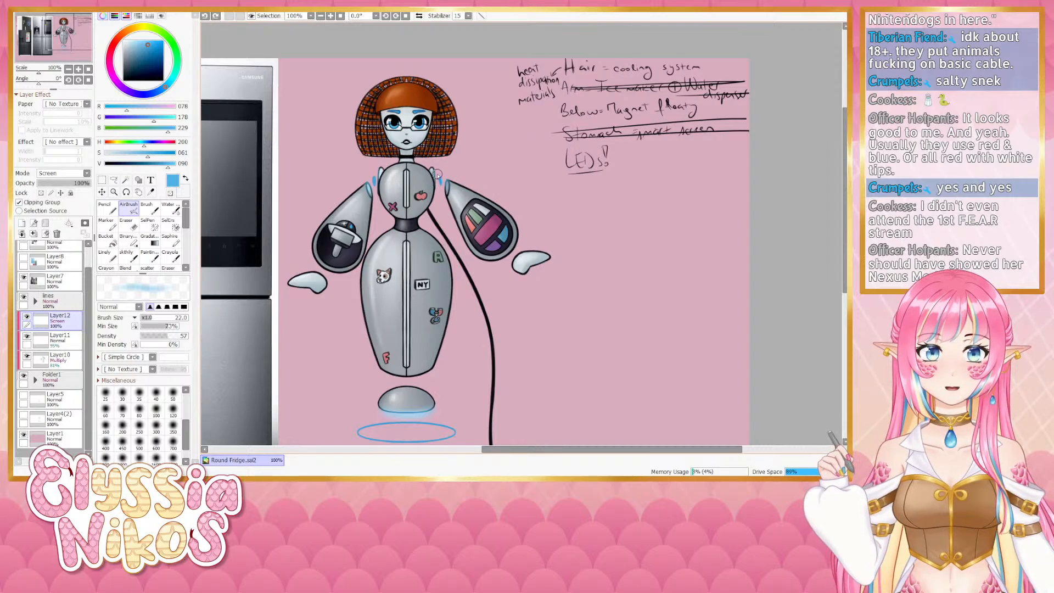
drag(435, 174, 447, 191)
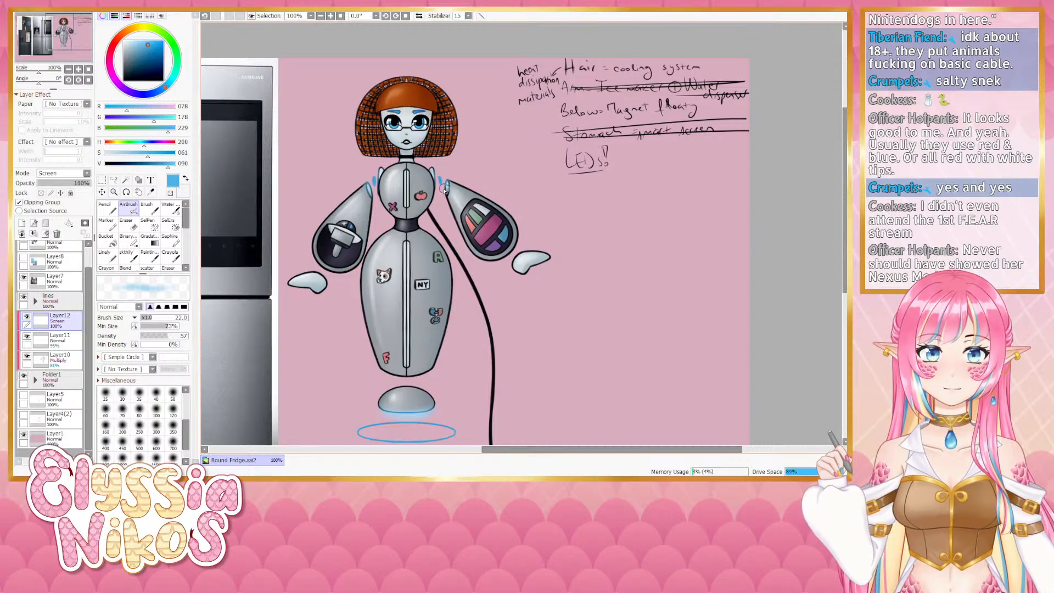
drag(497, 155, 488, 94)
drag(496, 223, 509, 250)
drag(513, 184, 510, 239)
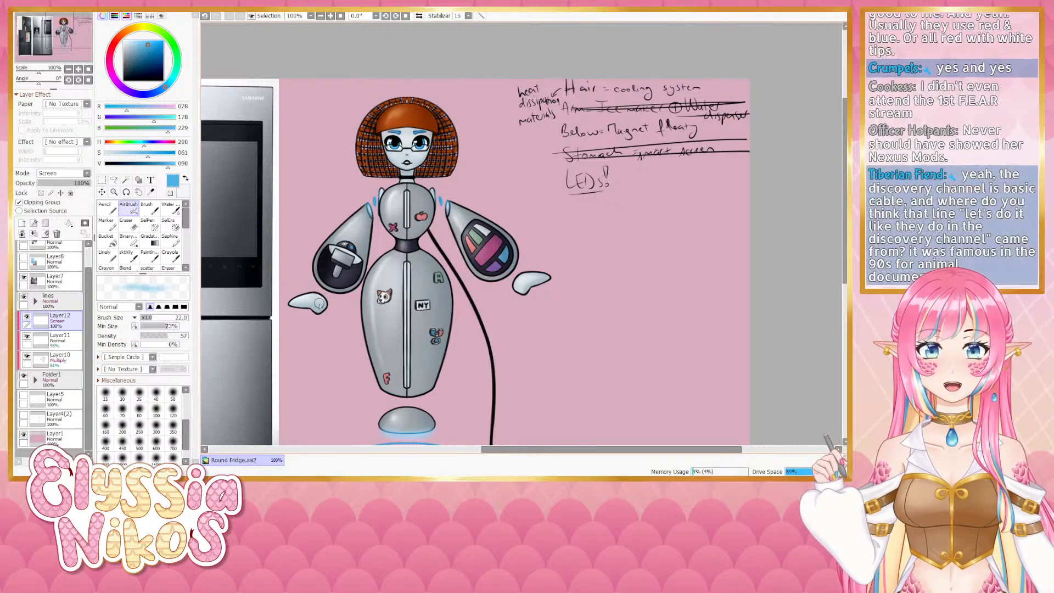
- Check the layers in the lines folder by hiding and showing them one by one
click(35, 300)
drag(90, 334, 91, 356)
click(31, 356)
click(31, 356)
click(32, 335)
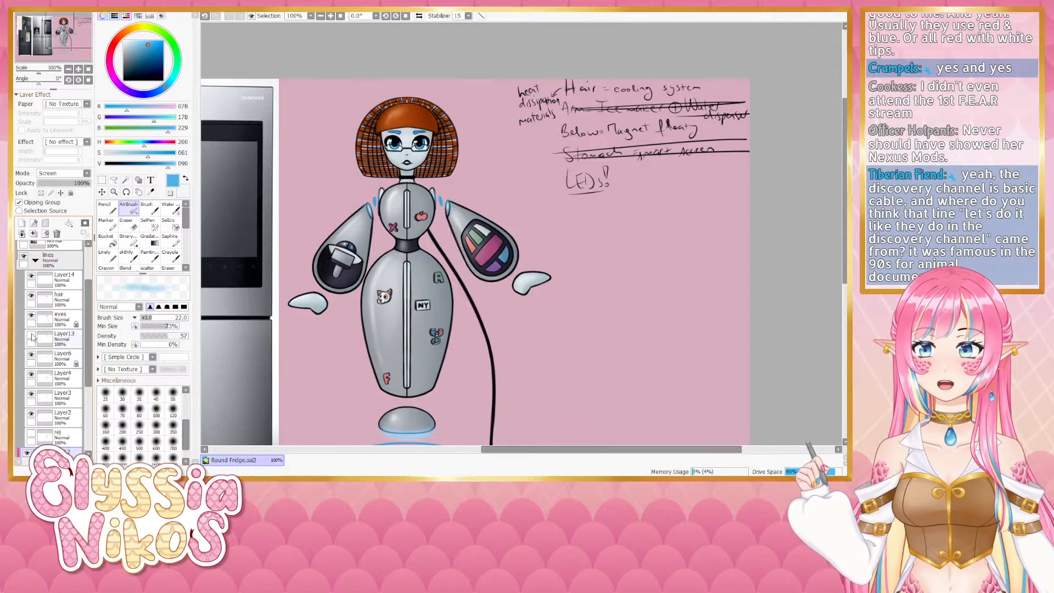
click(31, 336)
click(32, 315)
click(31, 315)
click(31, 297)
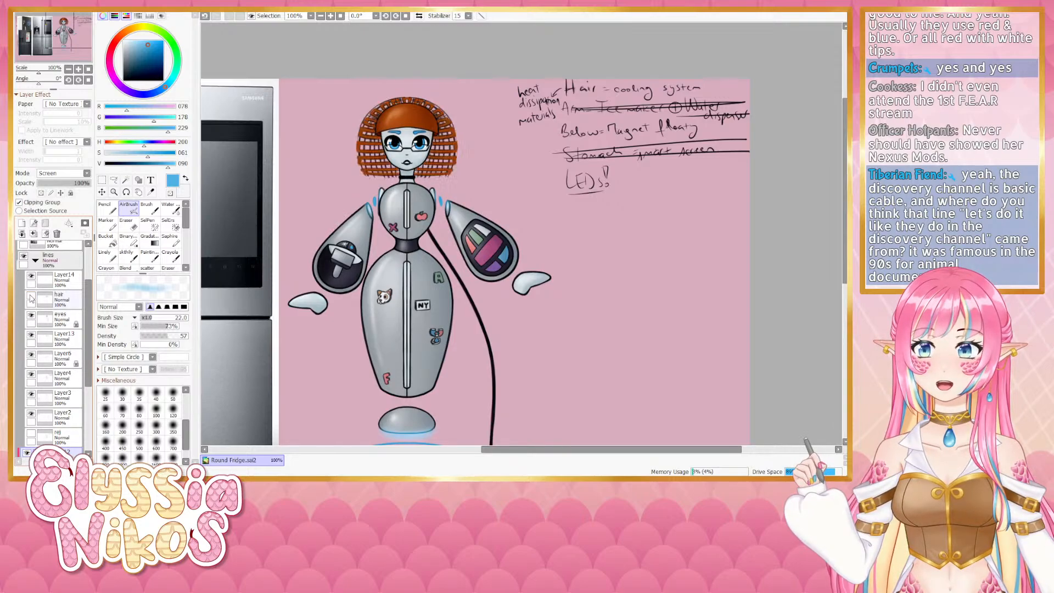
click(31, 297)
click(31, 276)
click(31, 276)
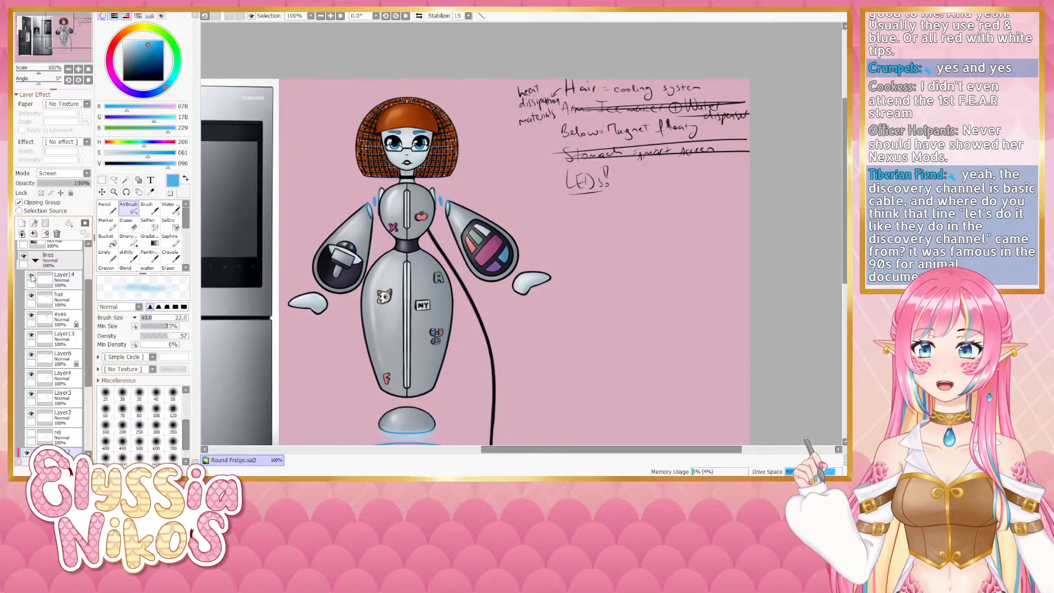
click(31, 394)
click(31, 394)
click(32, 414)
click(31, 414)
click(31, 375)
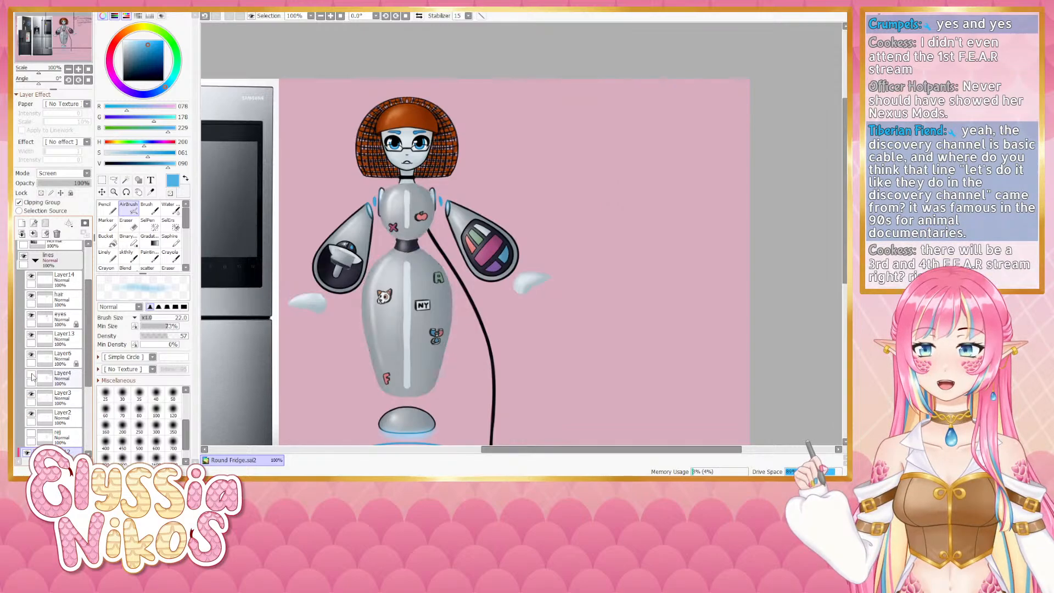
click(31, 375)
- Try an airbrush stroke beside the head on Layer4 and undo it
click(61, 379)
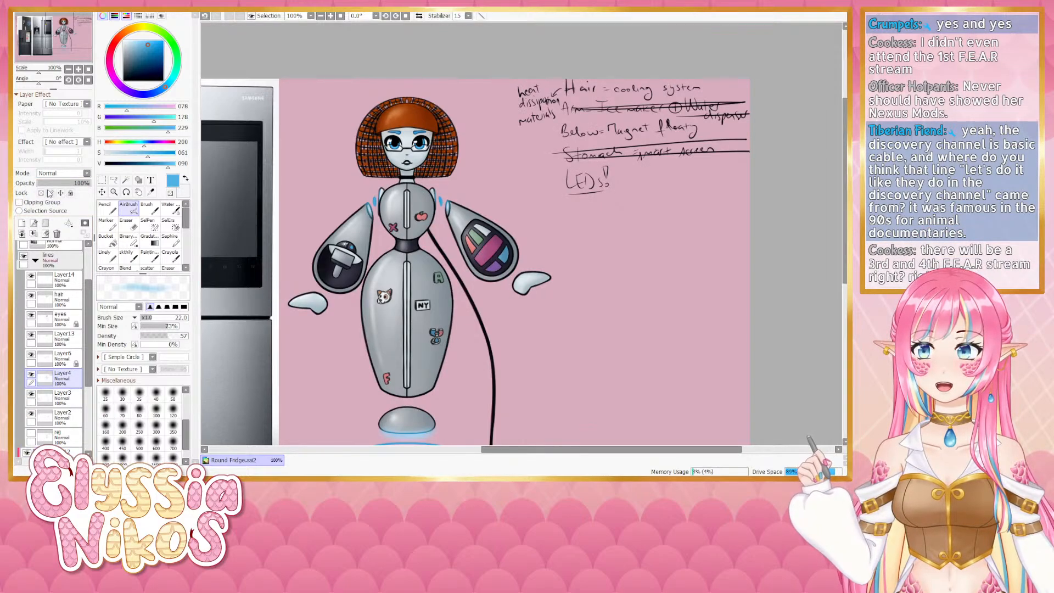
click(41, 193)
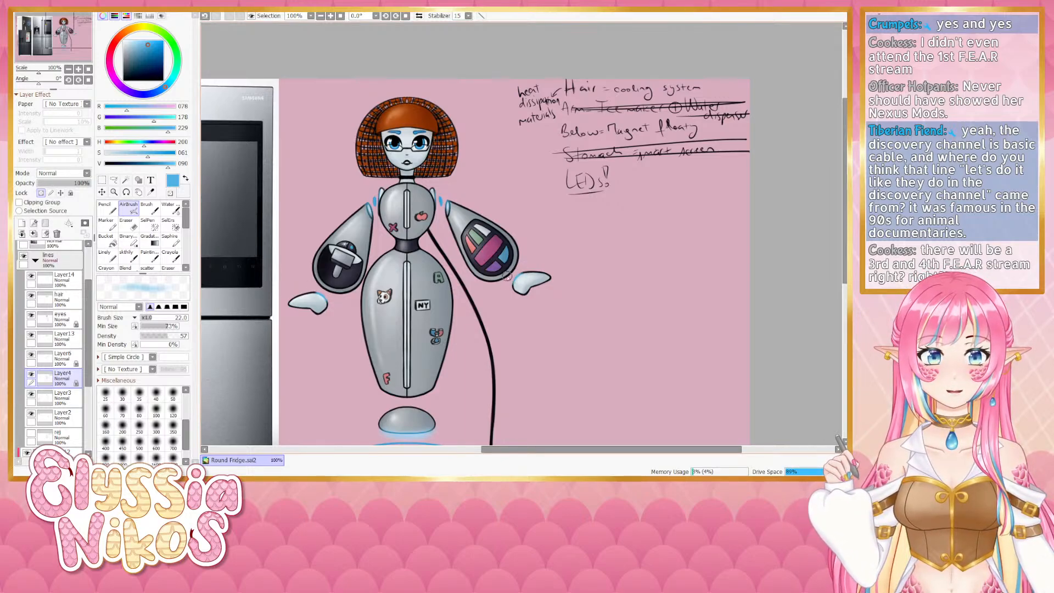
click(39, 360)
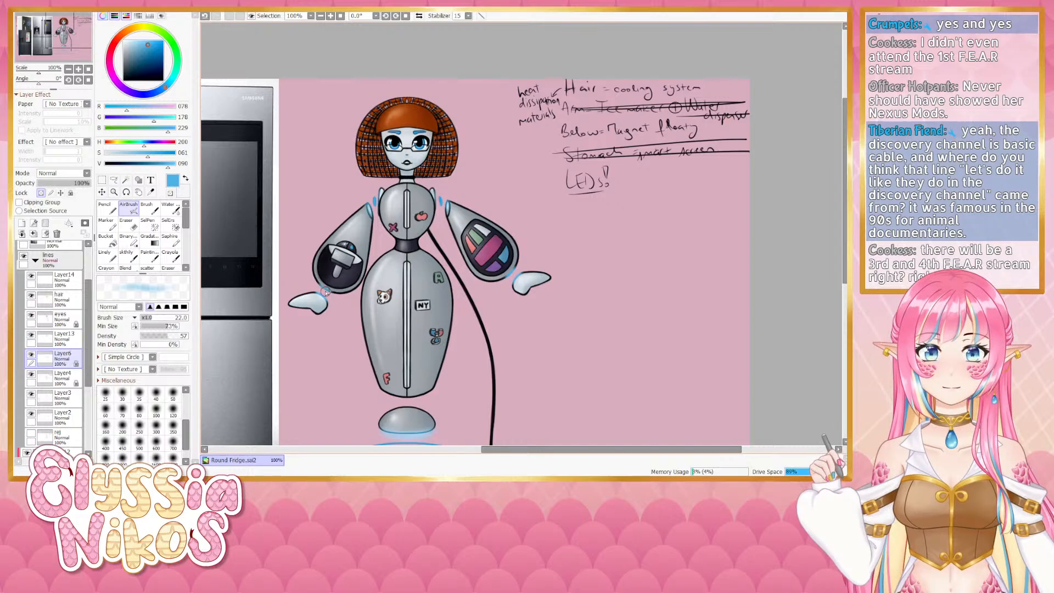
click(69, 70)
drag(347, 181, 317, 177)
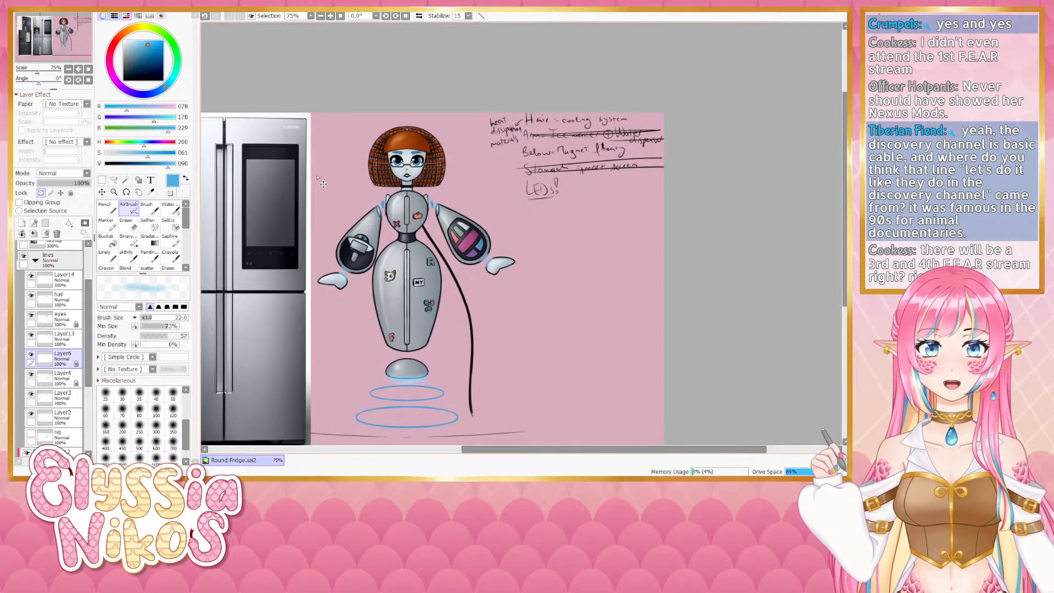
key(ctrl+z)
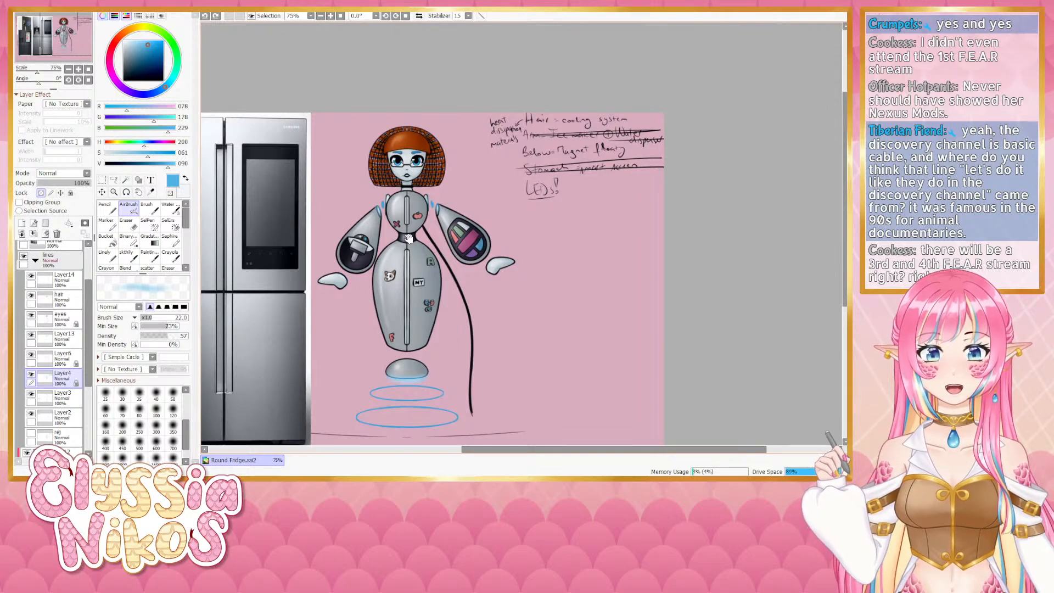
drag(409, 239, 412, 205)
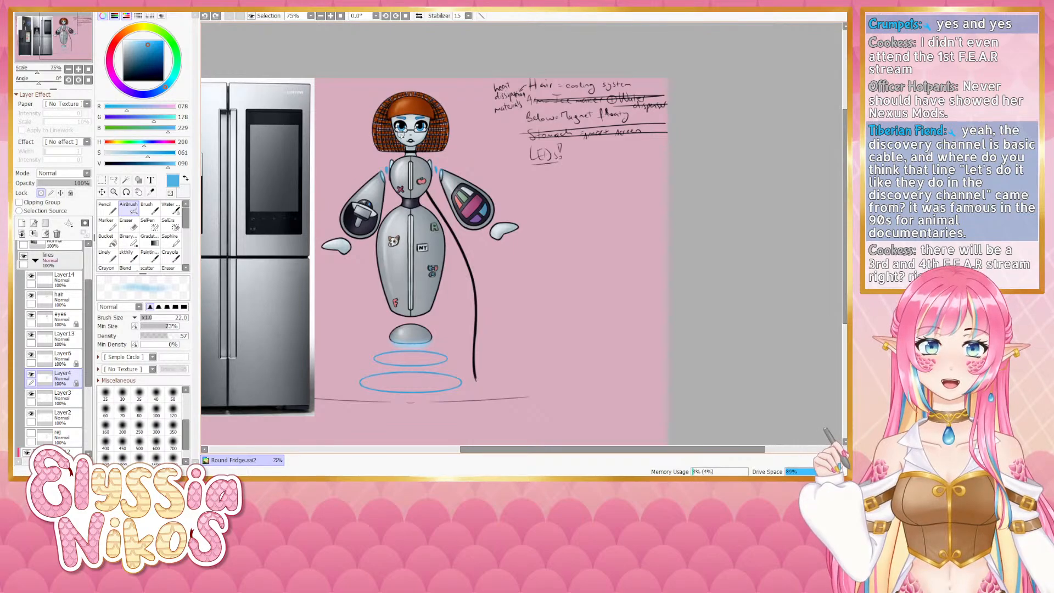
click(78, 70)
click(79, 70)
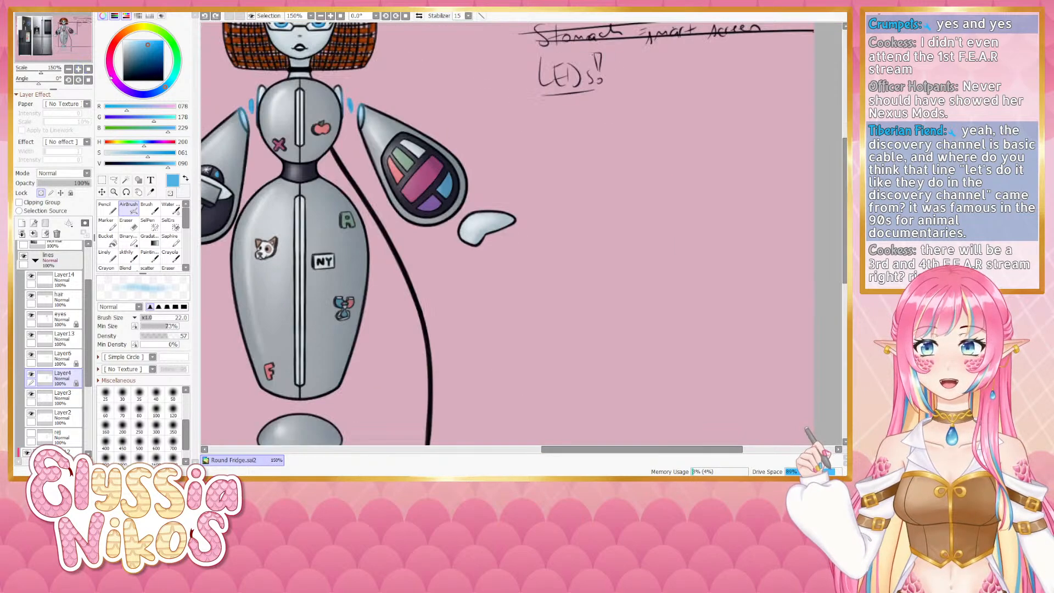
drag(397, 182, 532, 253)
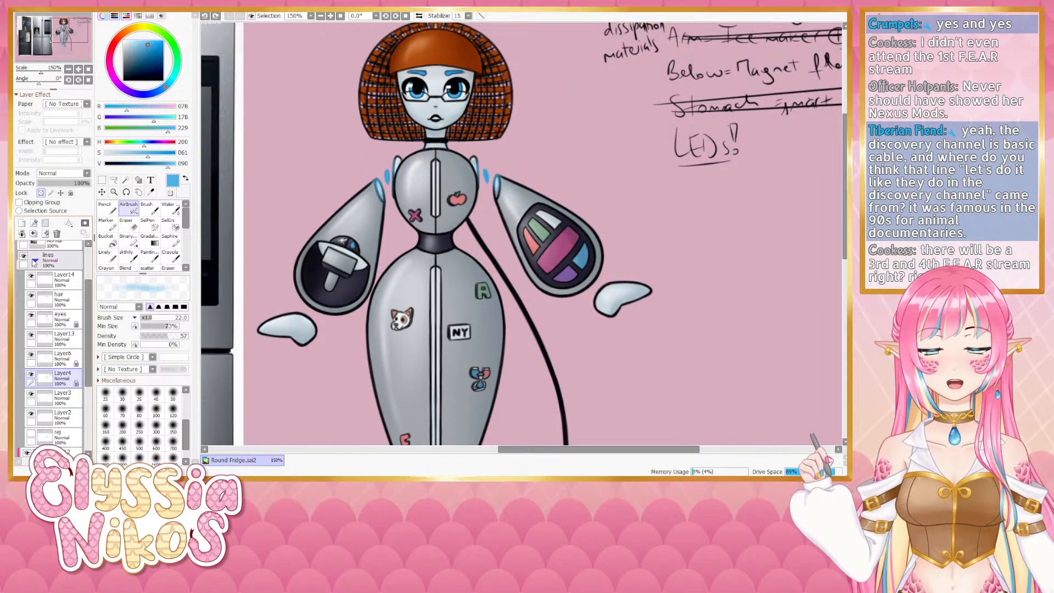
- Check the eyes layer's visibility, then show and select the ref layer in the lines folder
click(31, 315)
click(32, 316)
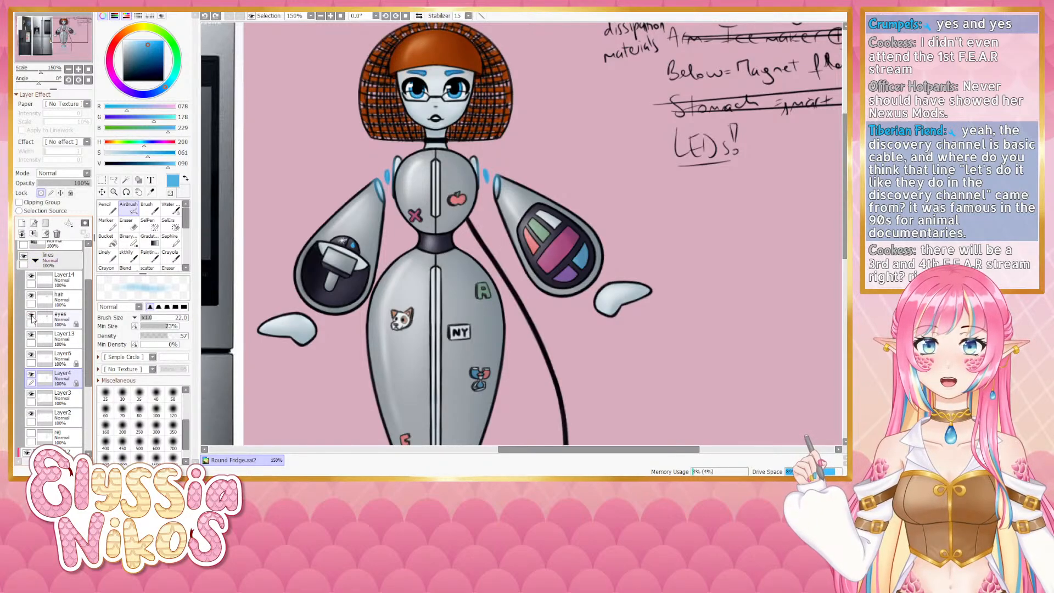
click(75, 319)
click(35, 261)
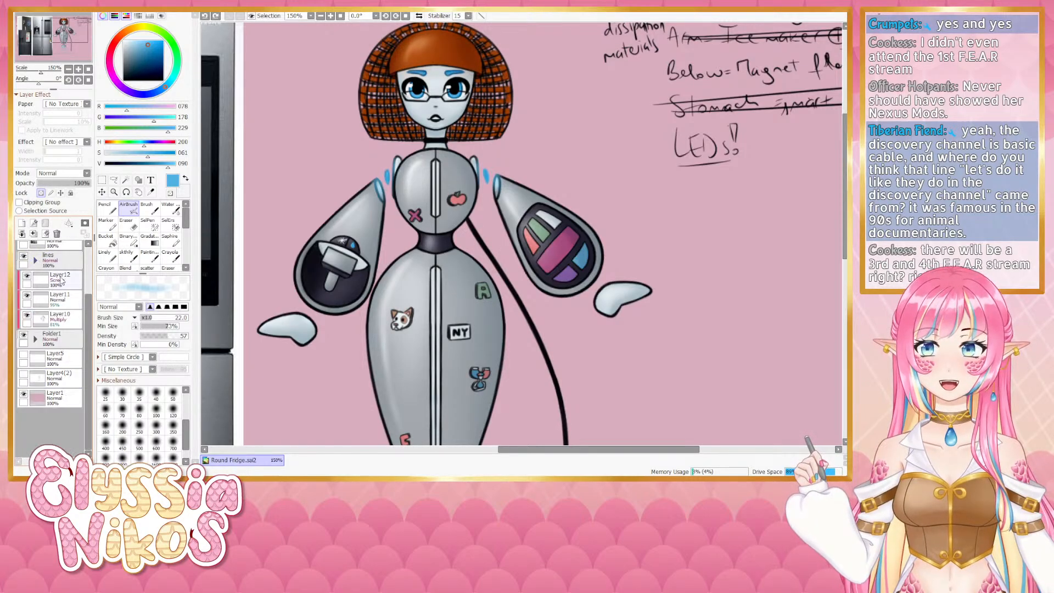
click(35, 261)
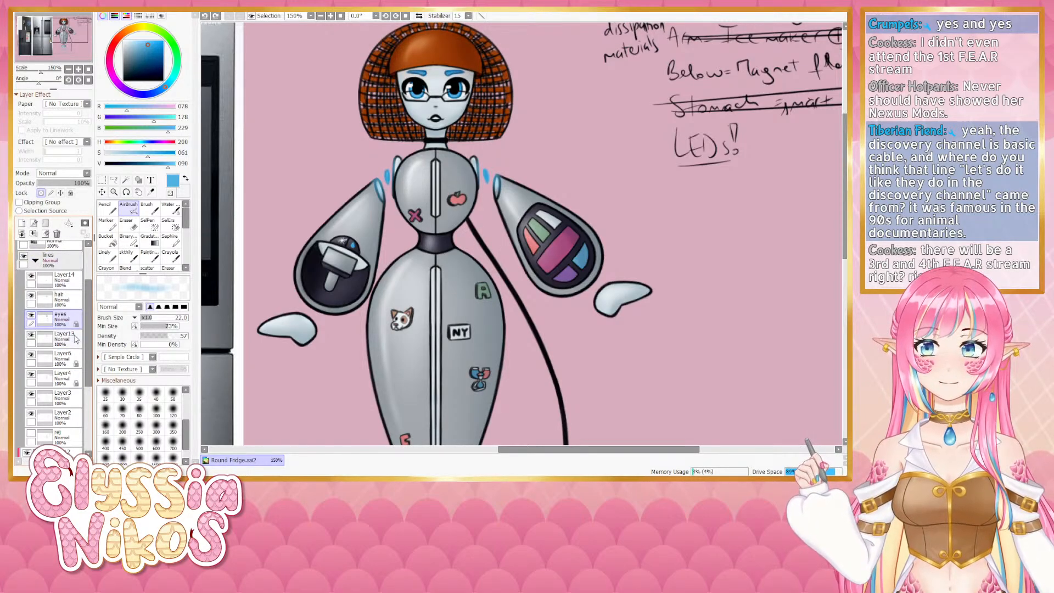
click(70, 282)
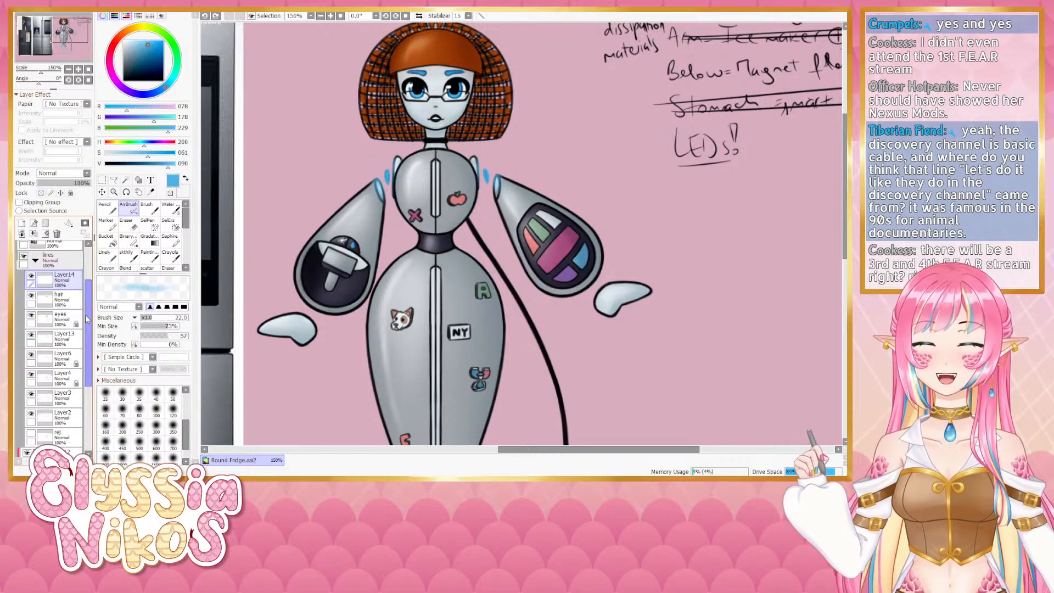
scroll(84, 319, down, 3)
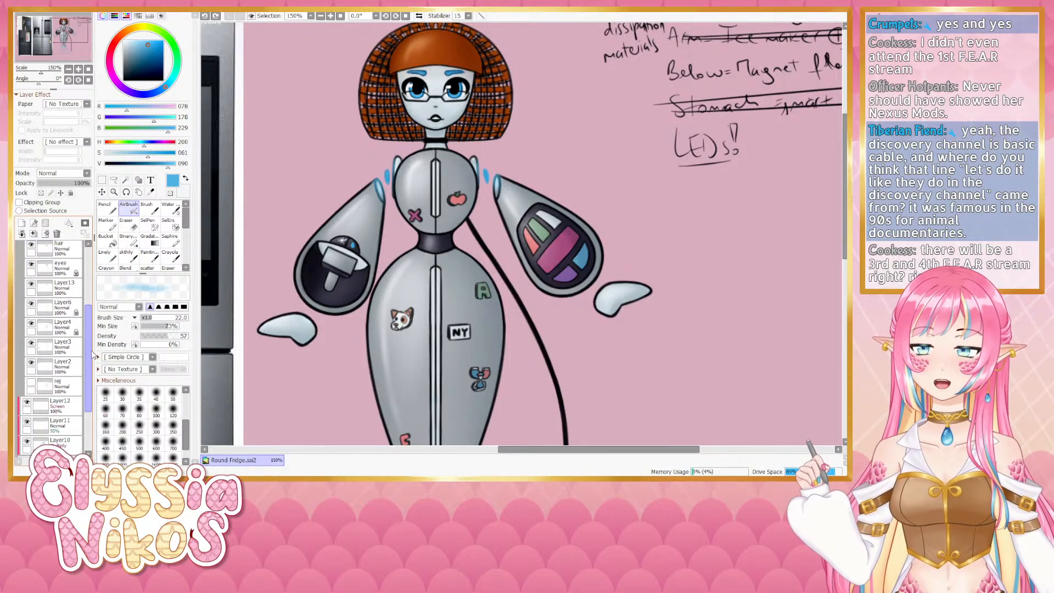
click(31, 380)
click(42, 383)
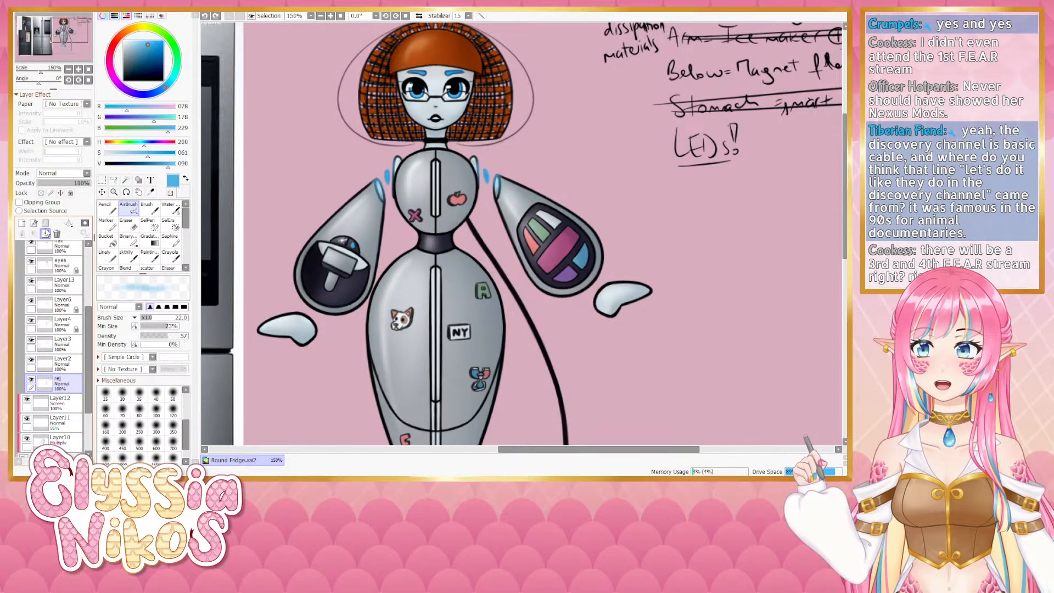
- Try a light-blue Linely stroke at the top of the head and undo it
click(46, 234)
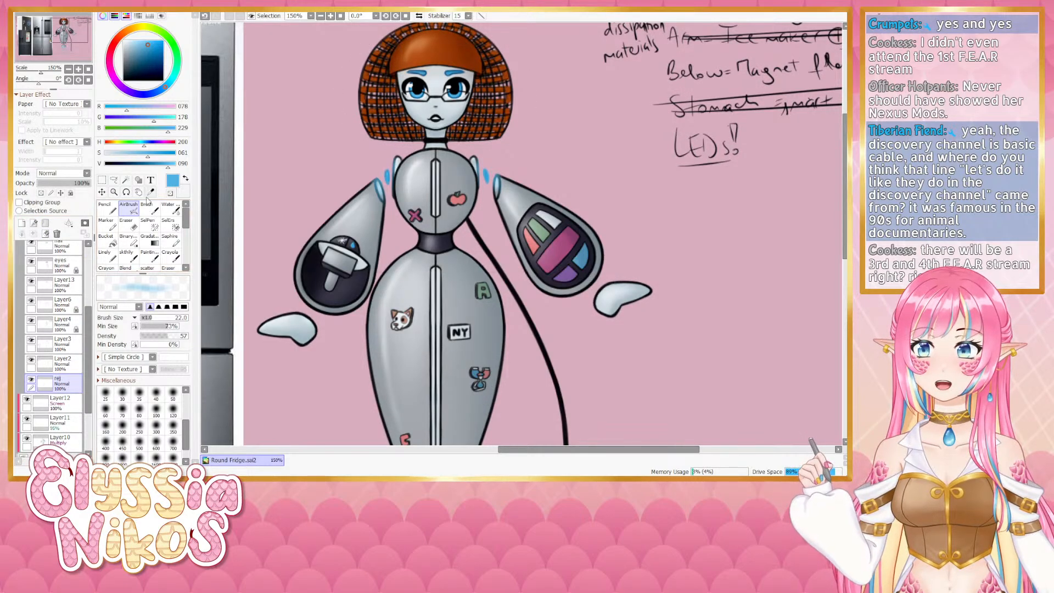
click(113, 255)
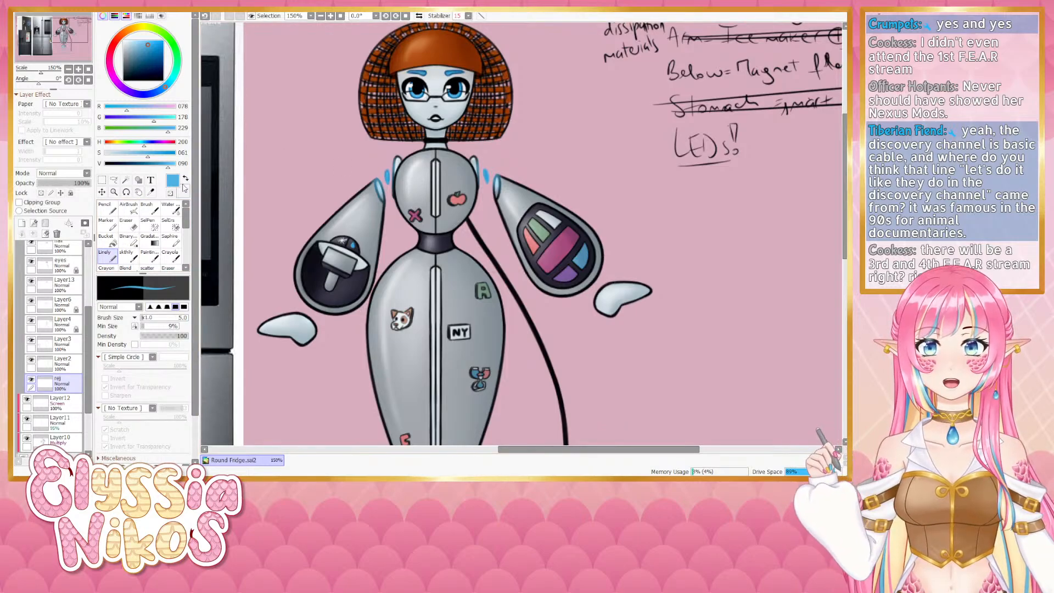
key(bracketleft)
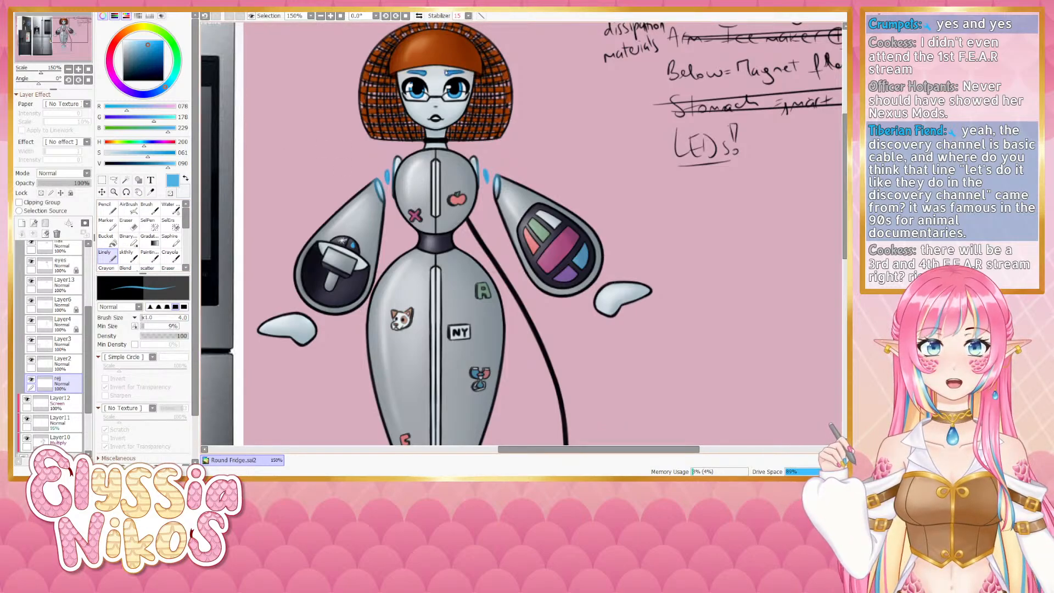
key(ctrl+z)
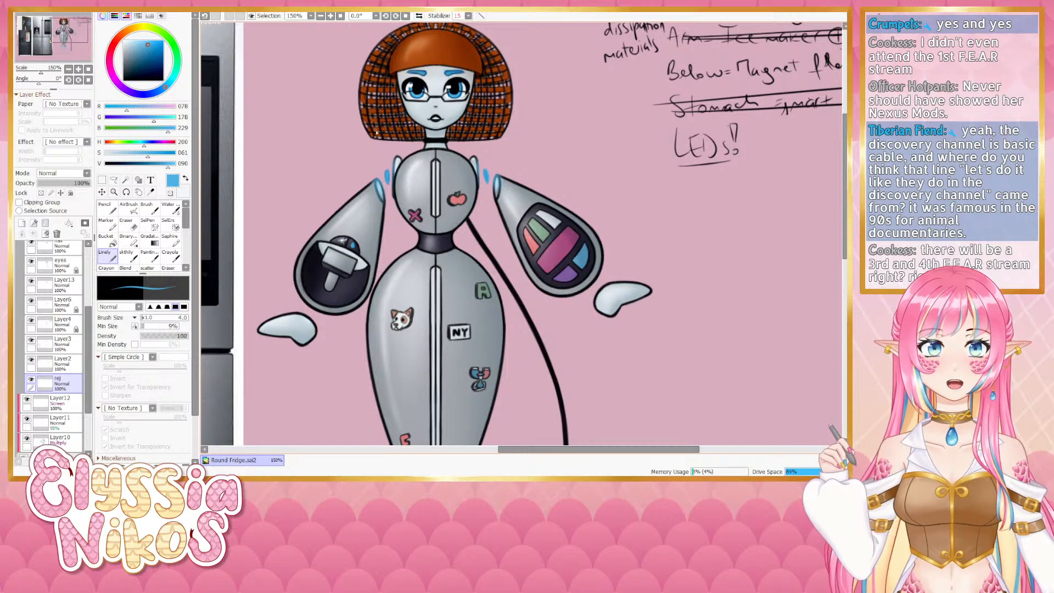
mouse_move(91, 373)
mouse_down()
mouse_move(91, 307)
mouse_move(92, 373)
mouse_up()
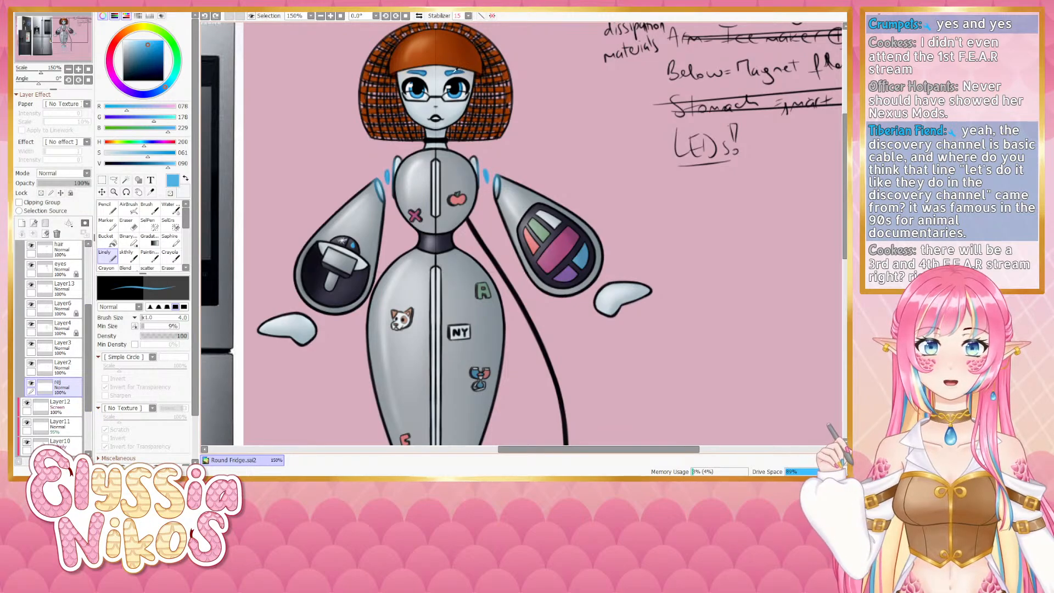
click(171, 164)
click(138, 154)
click(136, 155)
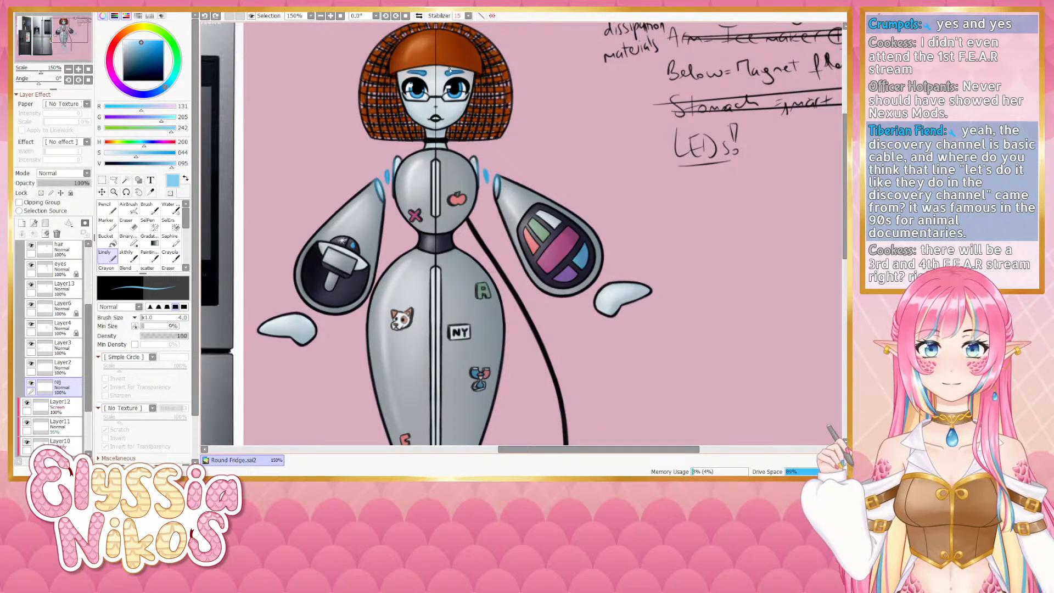
key(ctrl+z)
drag(444, 73, 447, 74)
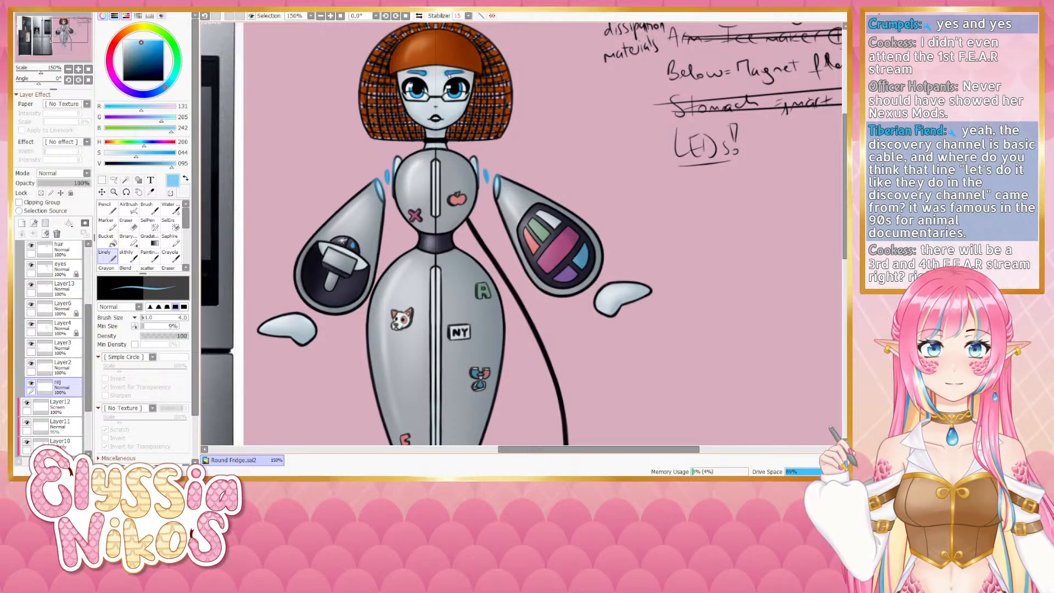
key(ctrl+z)
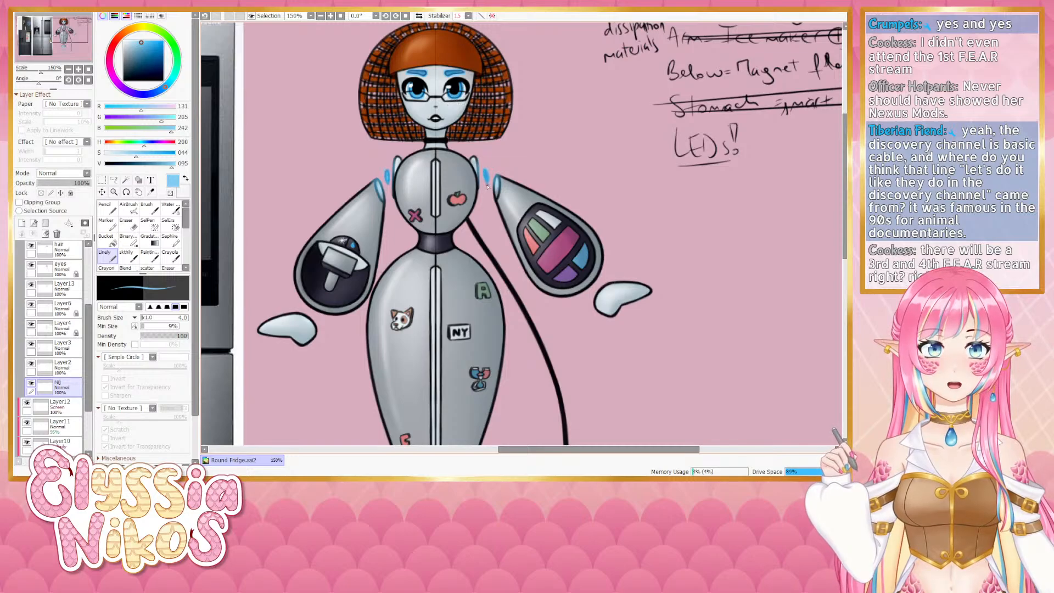
key(ctrl+z)
key(ctrl+z)
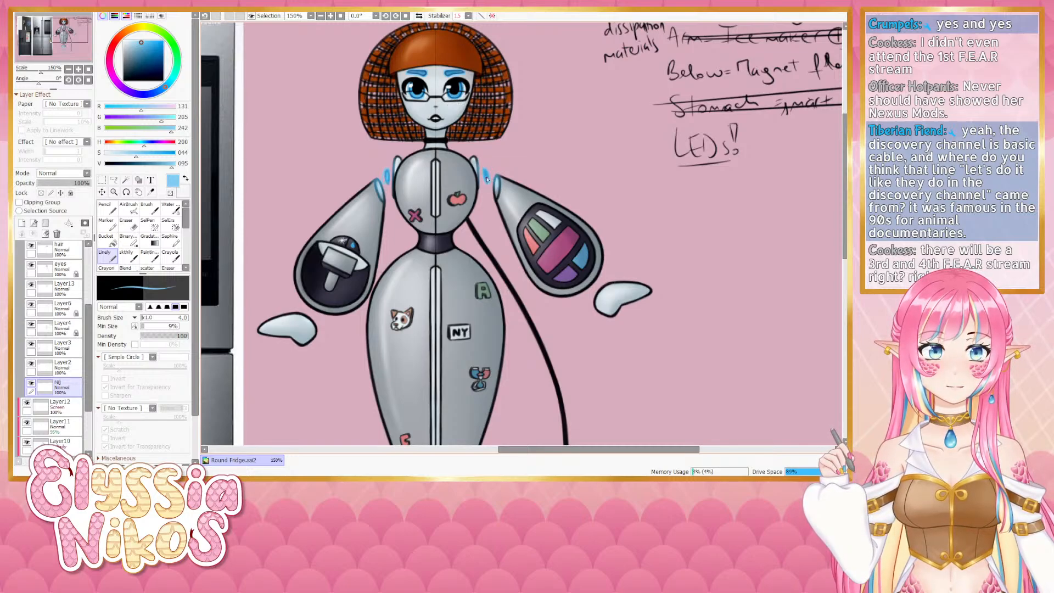
- Try several Linely strokes along the glowing hover rings beneath the body, undoing each one
scroll(493, 222, down, 5)
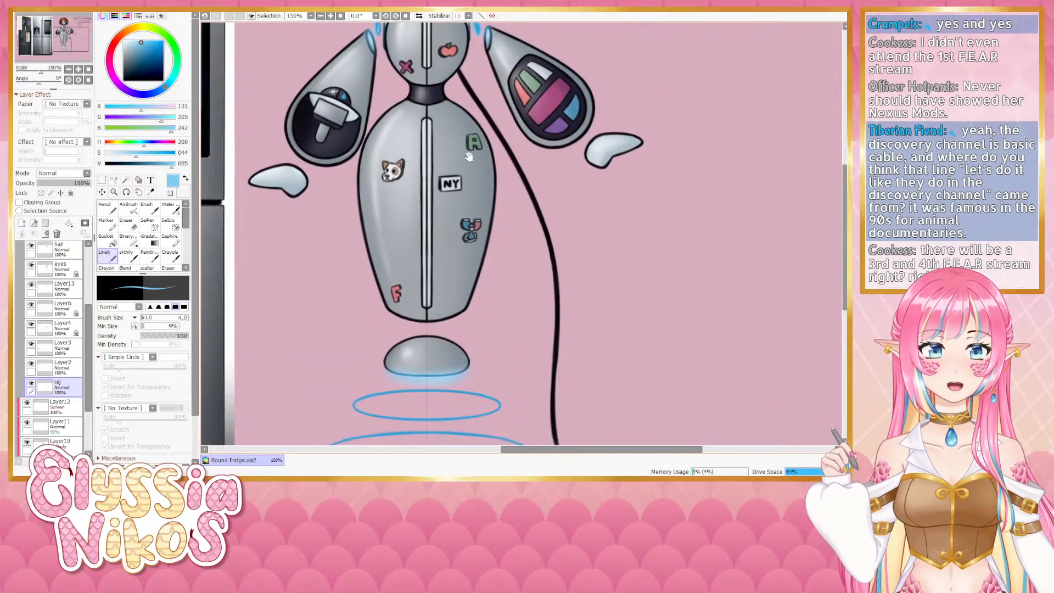
mouse_move(419, 283)
mouse_down()
mouse_move(434, 213)
mouse_move(469, 205)
mouse_move(473, 235)
mouse_move(453, 236)
mouse_up()
key(])
key(ctrl+z)
key(ctrl+z)
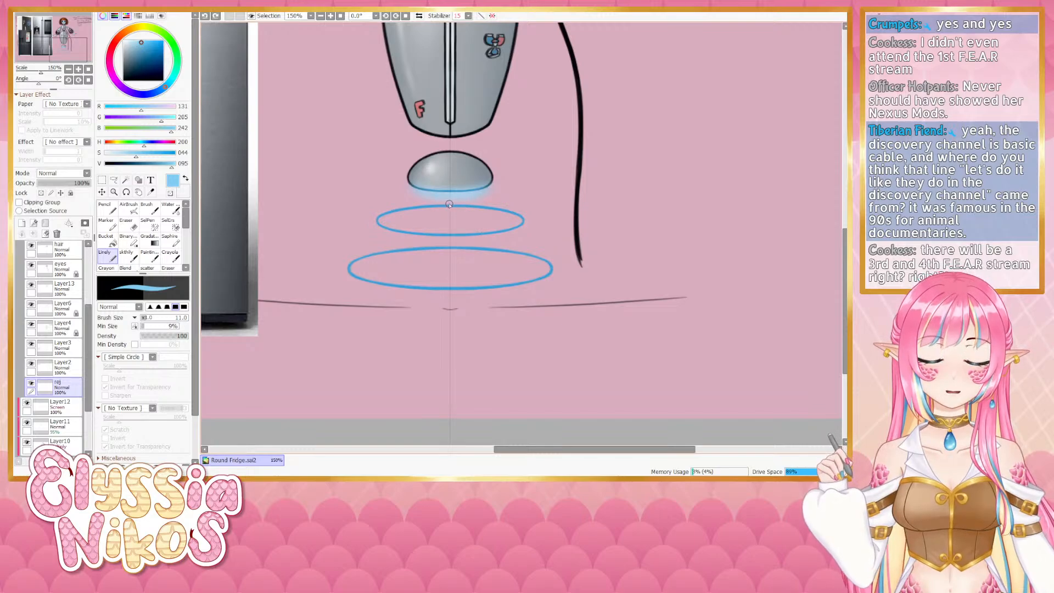
mouse_move(397, 215)
mouse_down()
mouse_move(448, 206)
mouse_move(440, 206)
mouse_up()
key(ctrl+z)
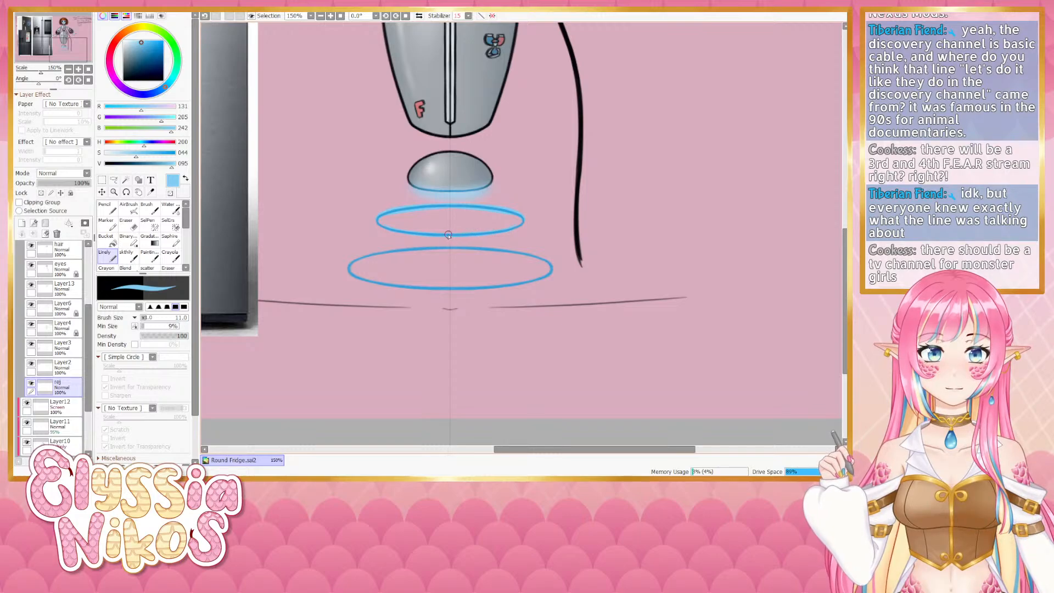
key(bracketright)
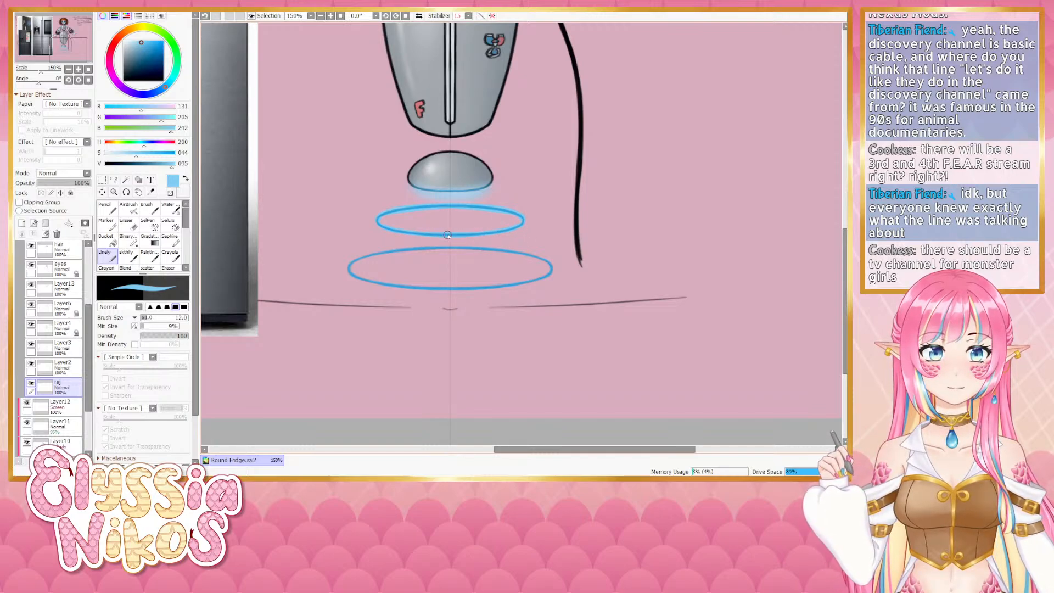
key(ctrl+z)
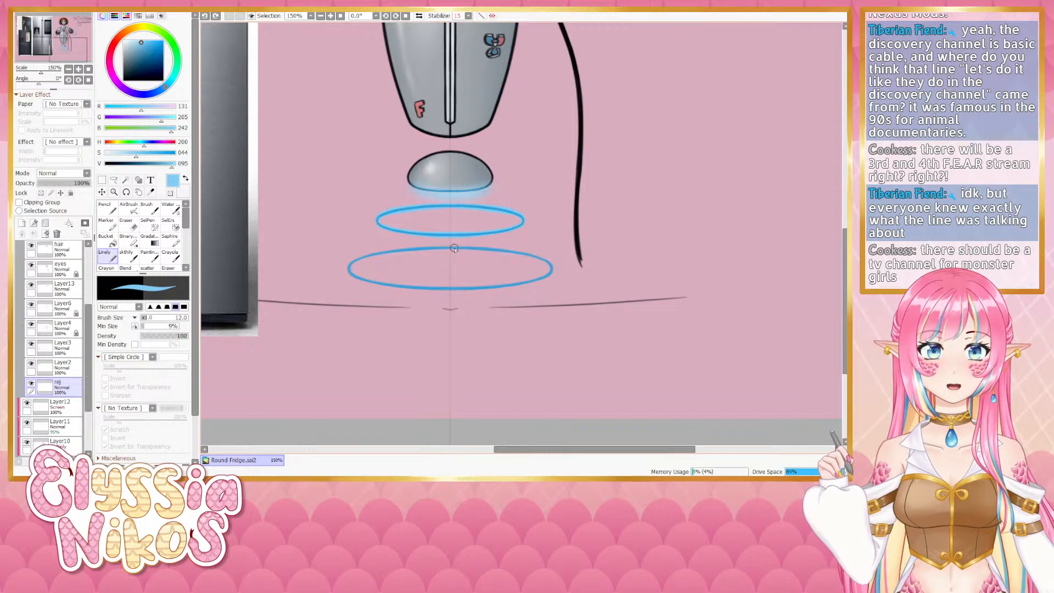
mouse_move(379, 256)
mouse_down()
mouse_move(455, 248)
mouse_move(369, 257)
mouse_move(347, 272)
mouse_move(451, 290)
mouse_up()
key(ctrl+z)
key(ctrl+z)
key(ctrl+z)
key(ctrl+z)
key(ctrl+z)
key(ctrl+z)
key(ctrl+z)
drag(351, 274, 457, 294)
key(ctrl+z)
drag(352, 274, 430, 293)
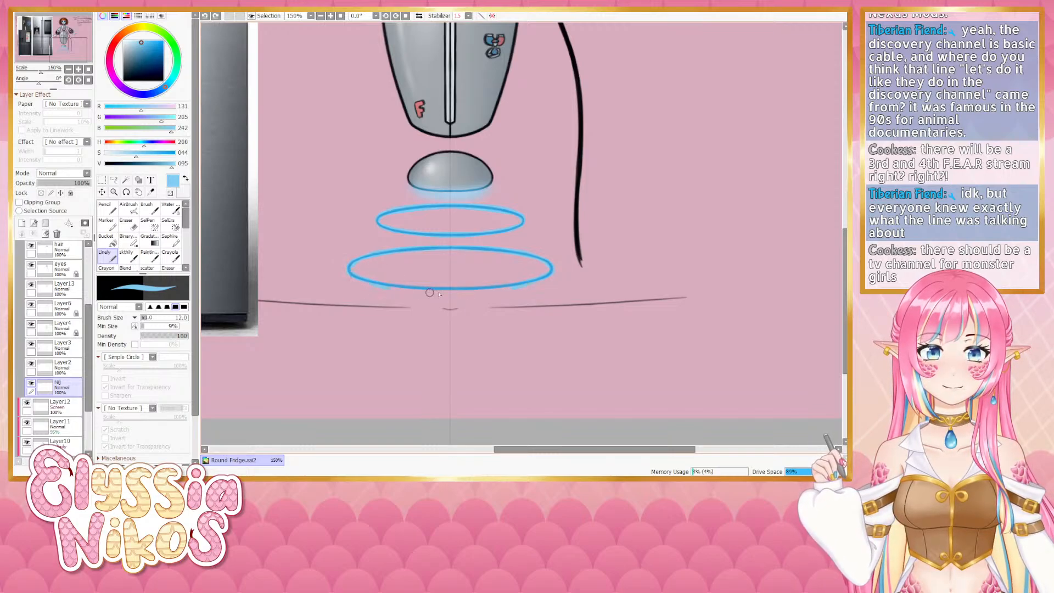
key(ctrl+z)
drag(354, 277, 436, 287)
key(ctrl+z)
mouse_move(349, 273)
mouse_down()
mouse_move(429, 288)
mouse_move(372, 283)
mouse_move(351, 276)
mouse_move(468, 287)
mouse_up()
key(ctrl+z)
key(ctrl+z)
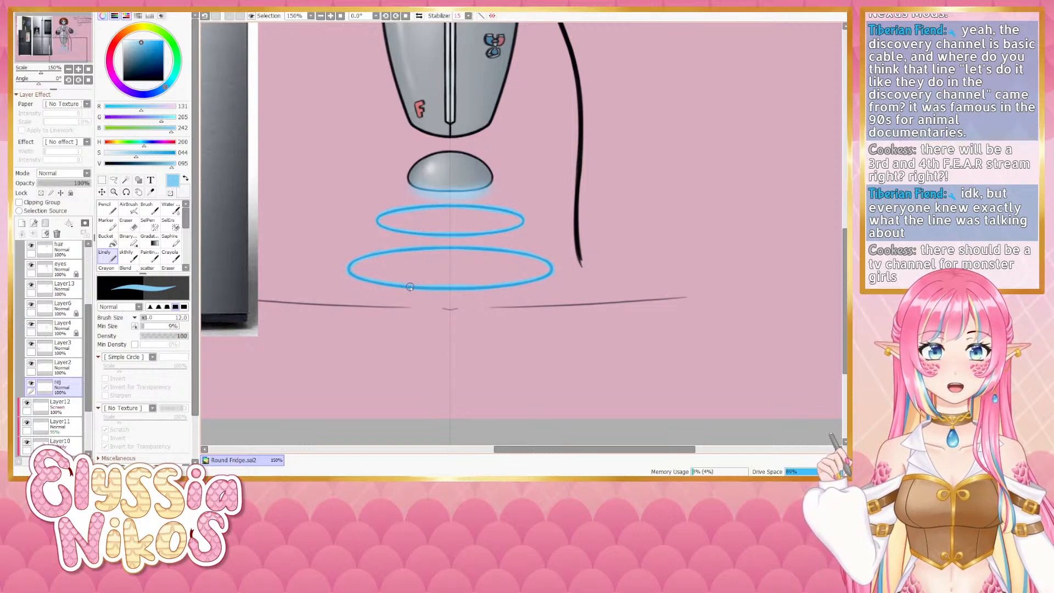
- Erase a small spot beside the left shoulder light with the Eraser, then switch back to Linely
drag(287, 72, 309, 339)
mouse_move(413, 163)
mouse_down()
mouse_move(410, 180)
mouse_move(341, 223)
mouse_move(381, 238)
mouse_up()
click(127, 221)
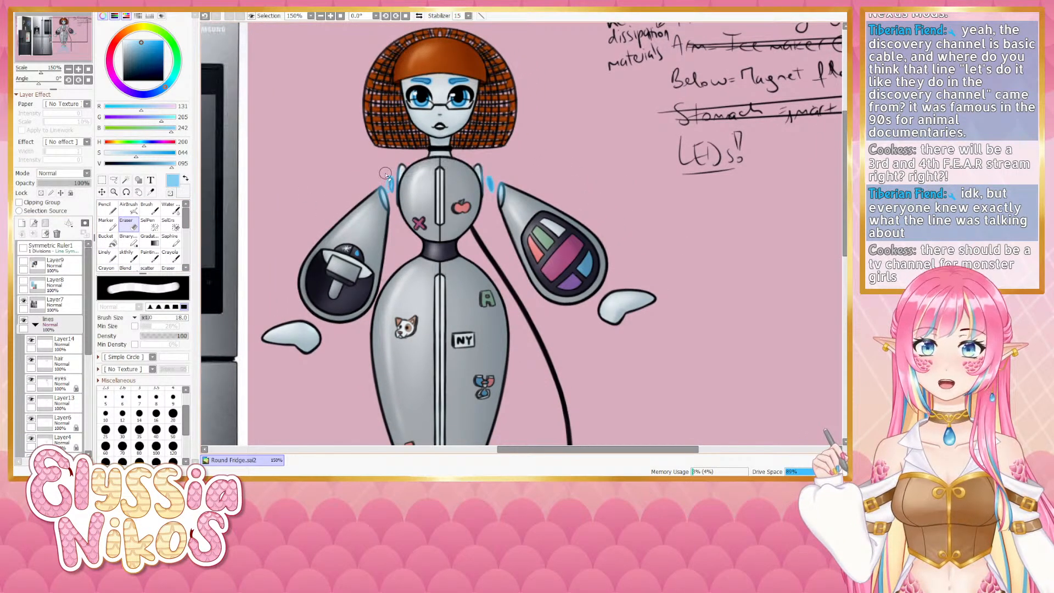
drag(388, 176, 387, 190)
click(126, 255)
click(105, 254)
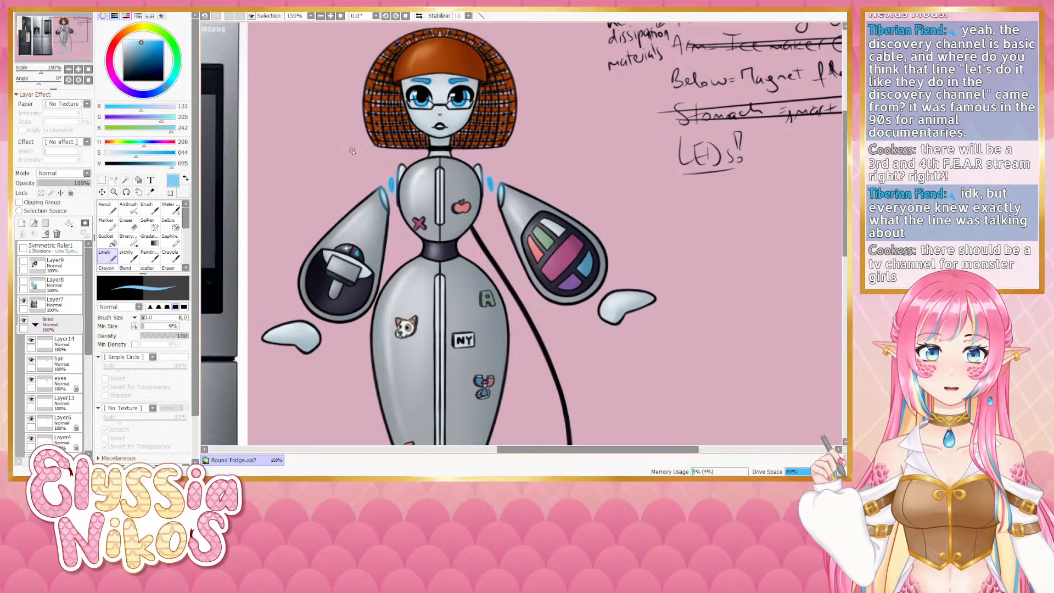
- Try changing the layer's blending mode to Luminosity and undo it
click(69, 68)
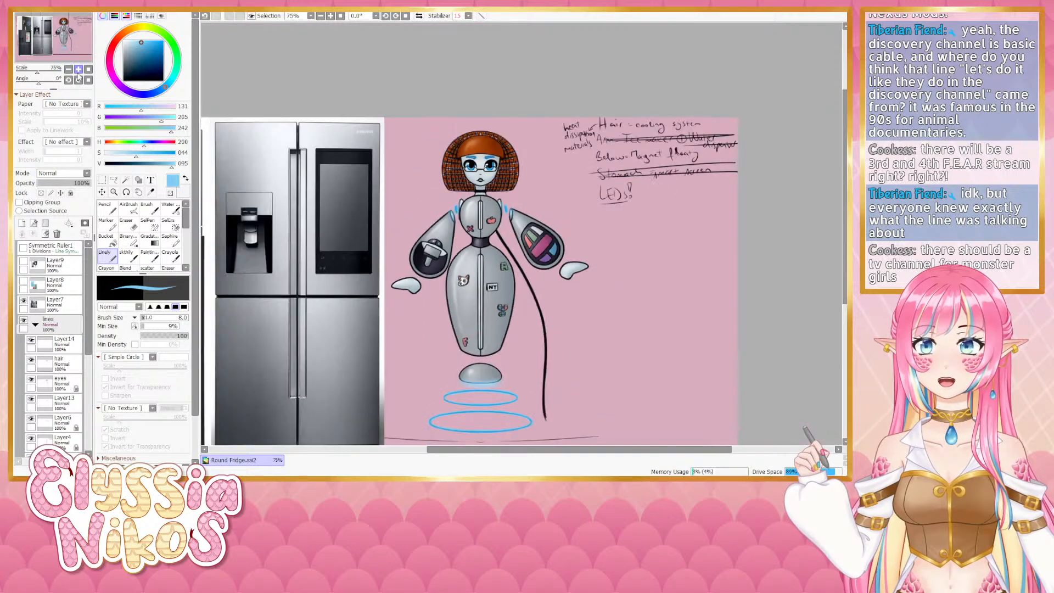
click(75, 34)
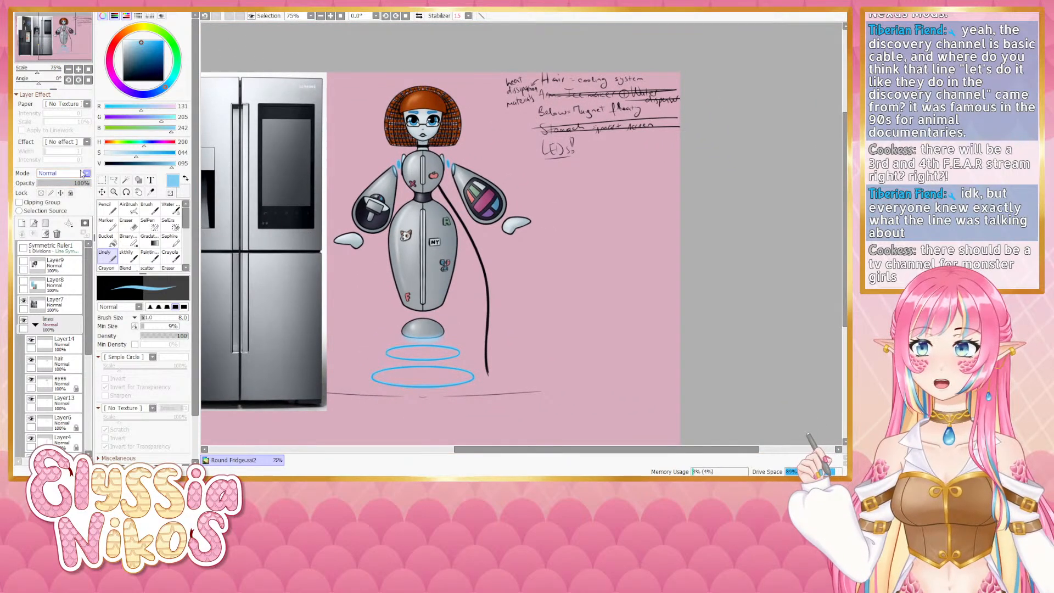
click(59, 246)
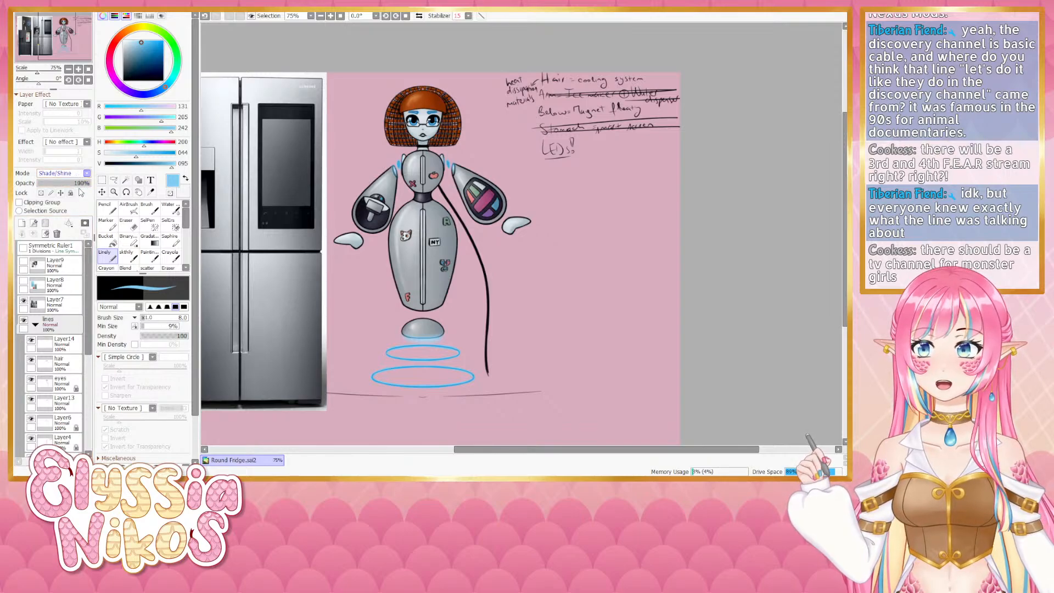
click(67, 433)
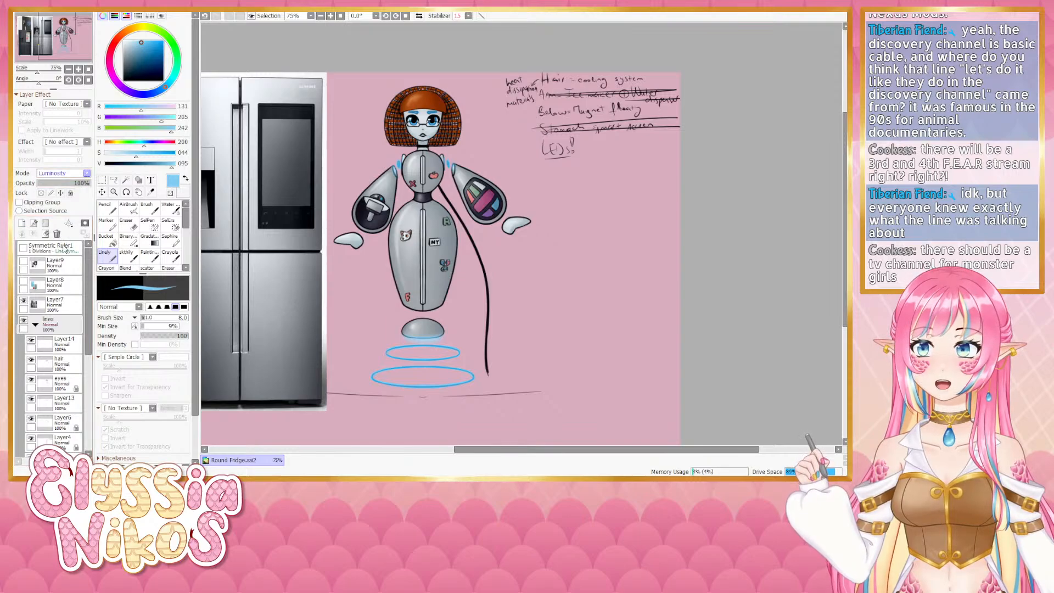
key(ctrl+z)
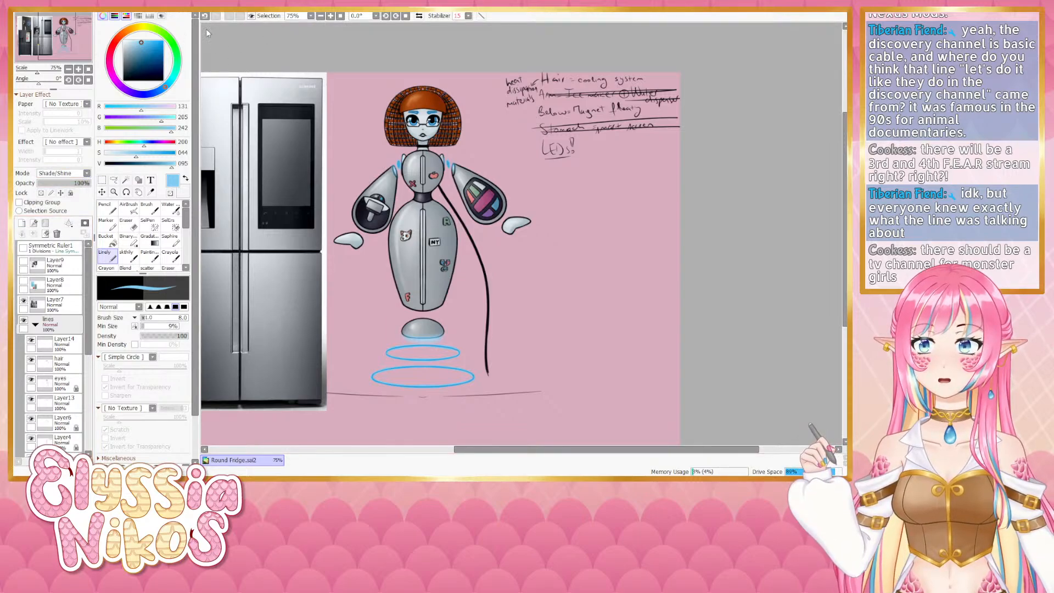
- Examine the whole illustration at different zoom levels, panning over the body and hover rings
click(262, 35)
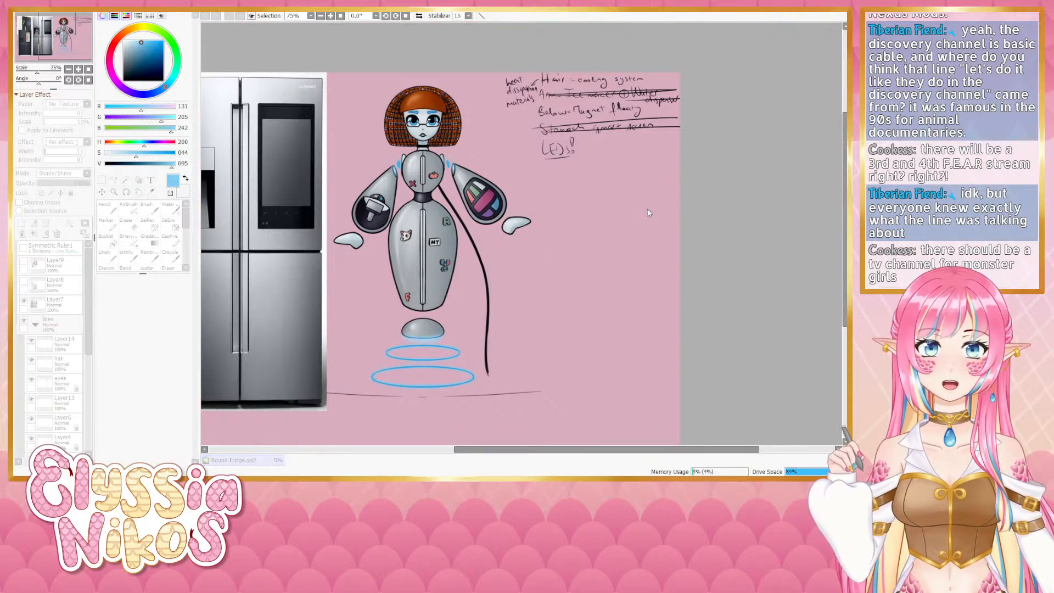
click(78, 69)
click(79, 69)
click(79, 69)
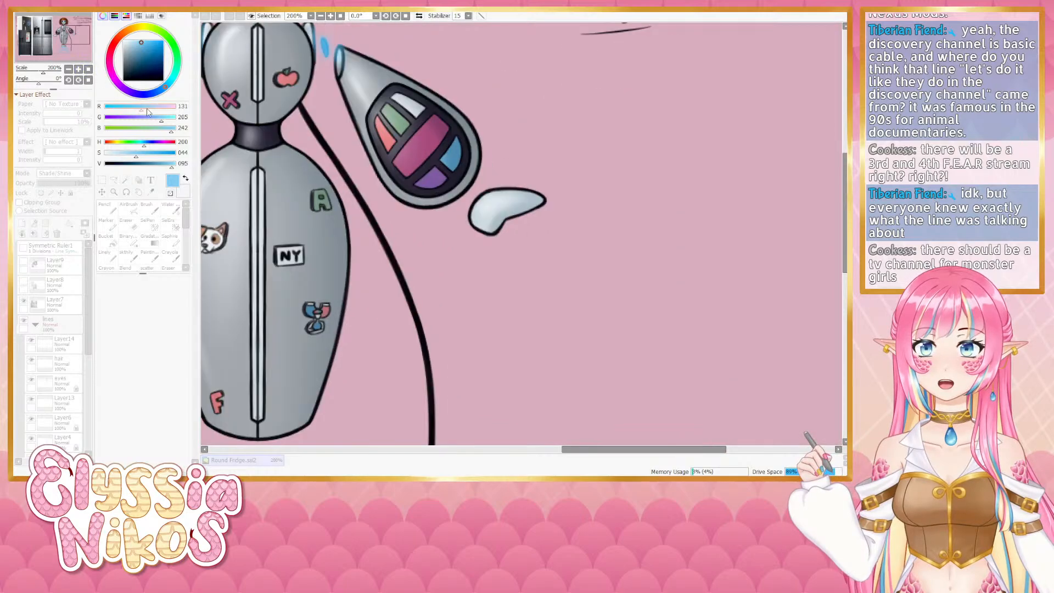
drag(360, 240, 508, 7)
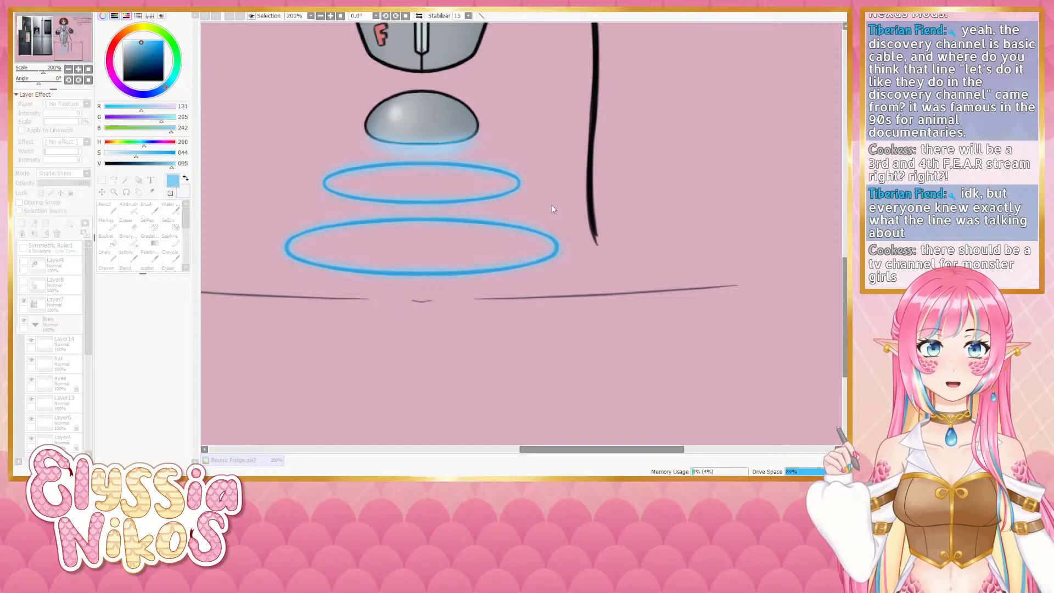
drag(393, 124, 412, 367)
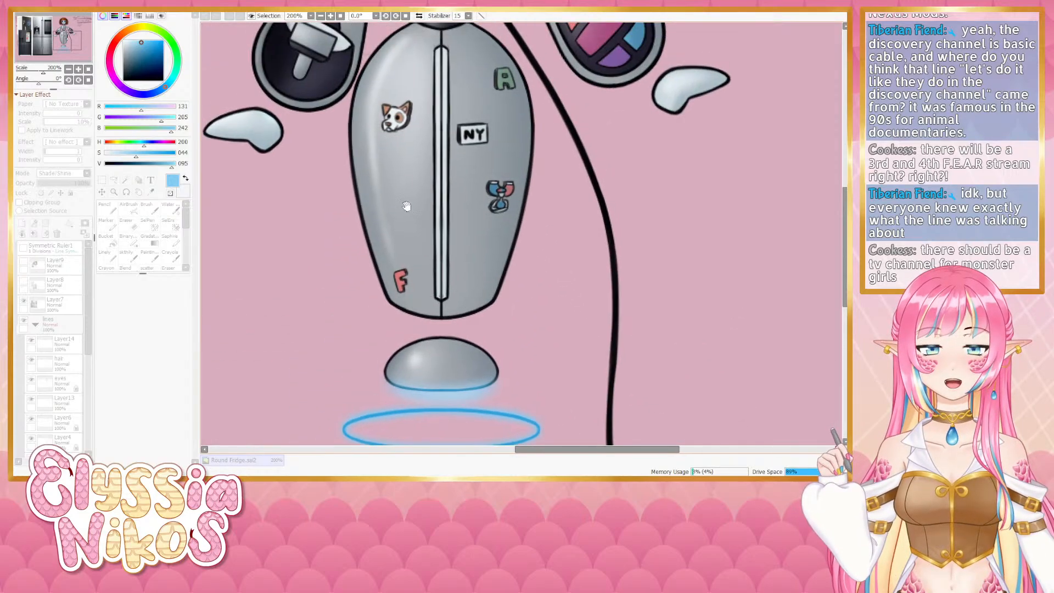
drag(405, 205, 485, 410)
drag(467, 169, 387, 305)
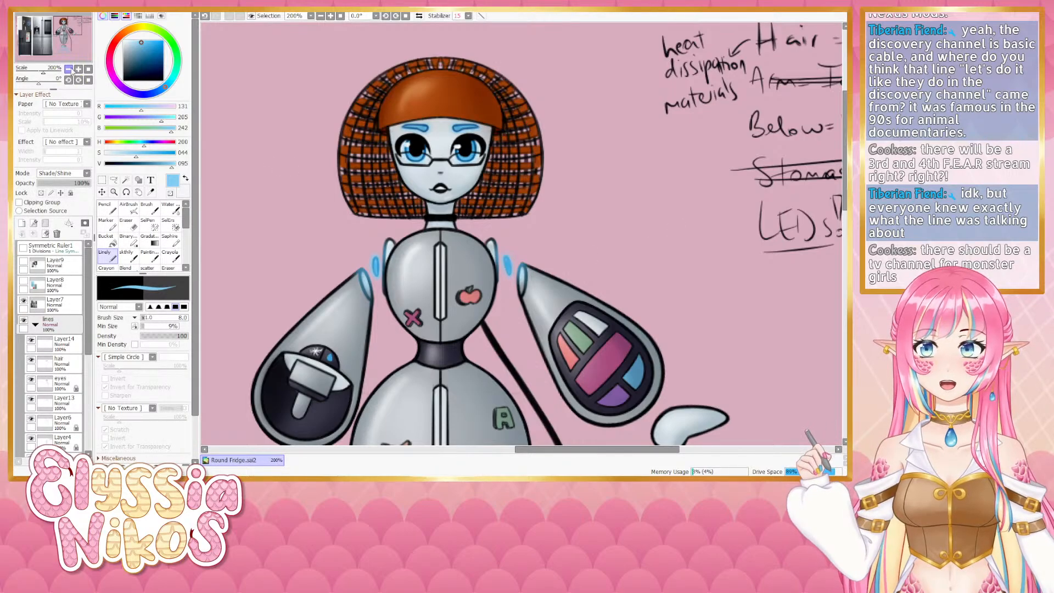
click(69, 70)
drag(520, 367, 460, 179)
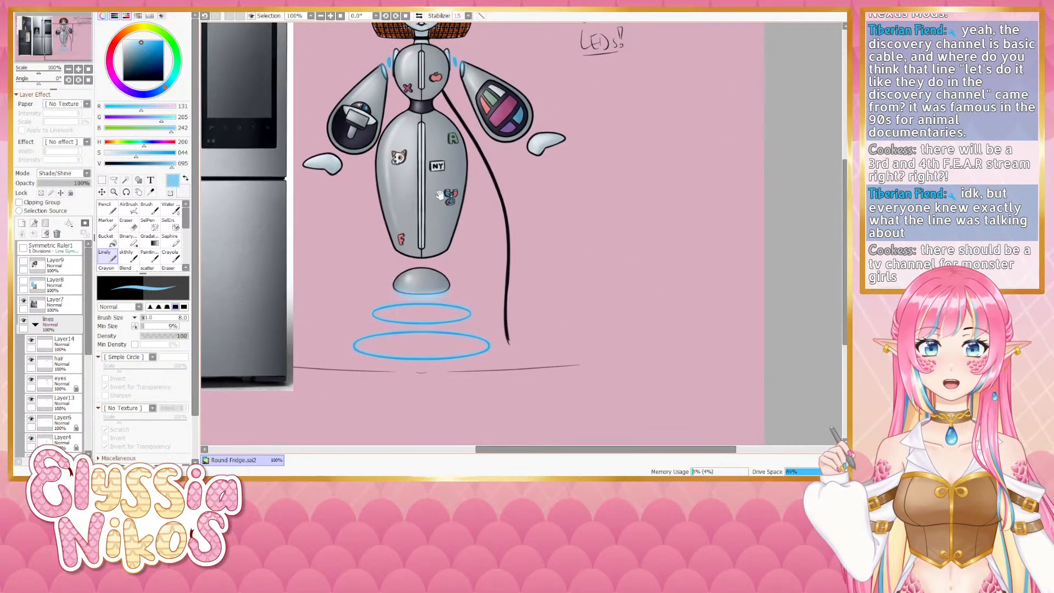
scroll(88, 350, down, 1)
scroll(88, 350, down, 5)
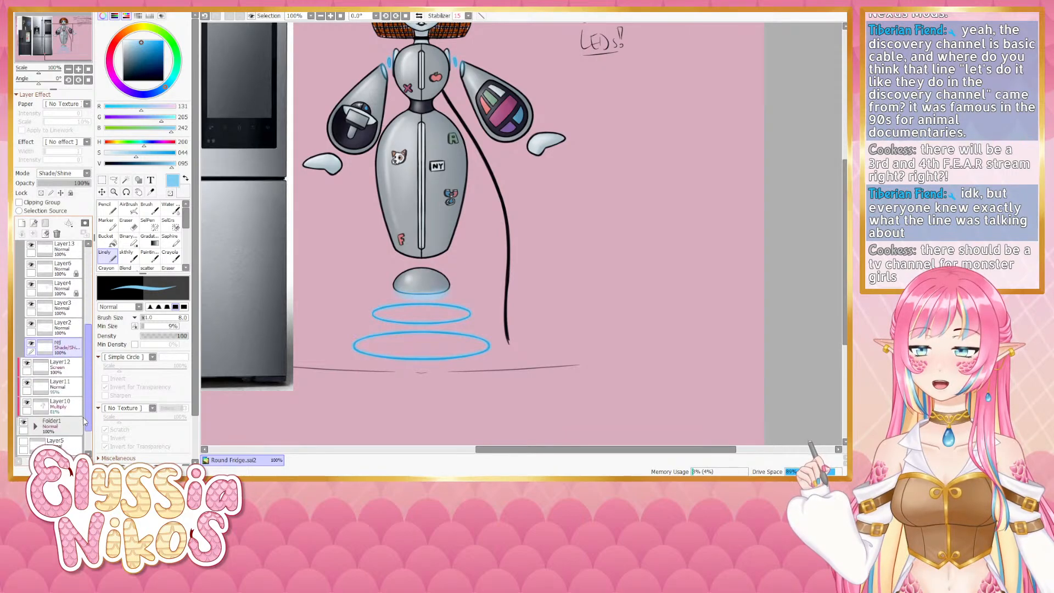
- Duplicate the ref layer as a white copy and set its opacity to 12%
click(61, 350)
click(21, 224)
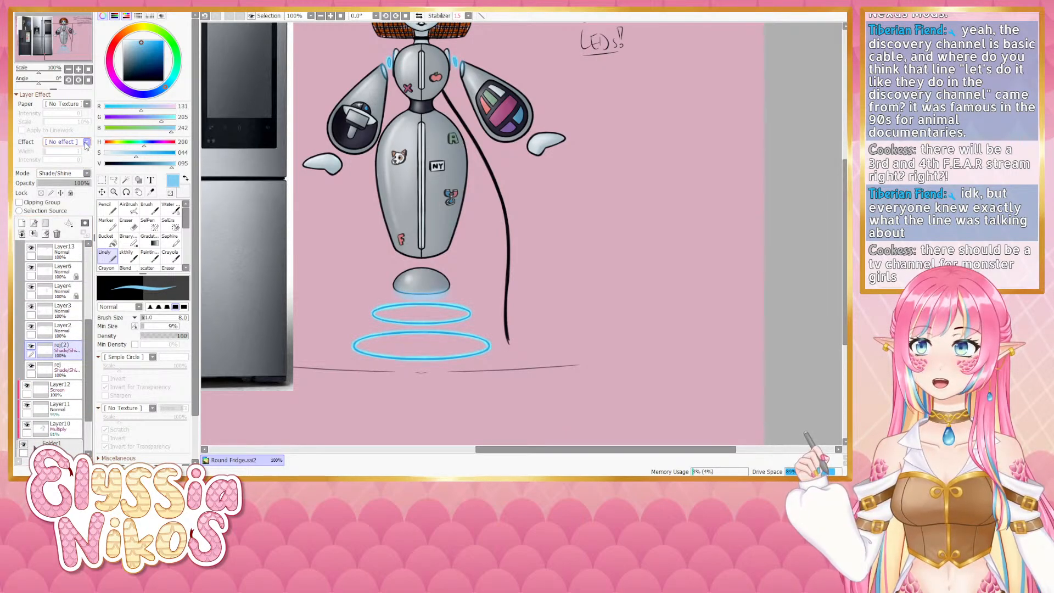
drag(119, 155, 98, 155)
drag(170, 165, 178, 166)
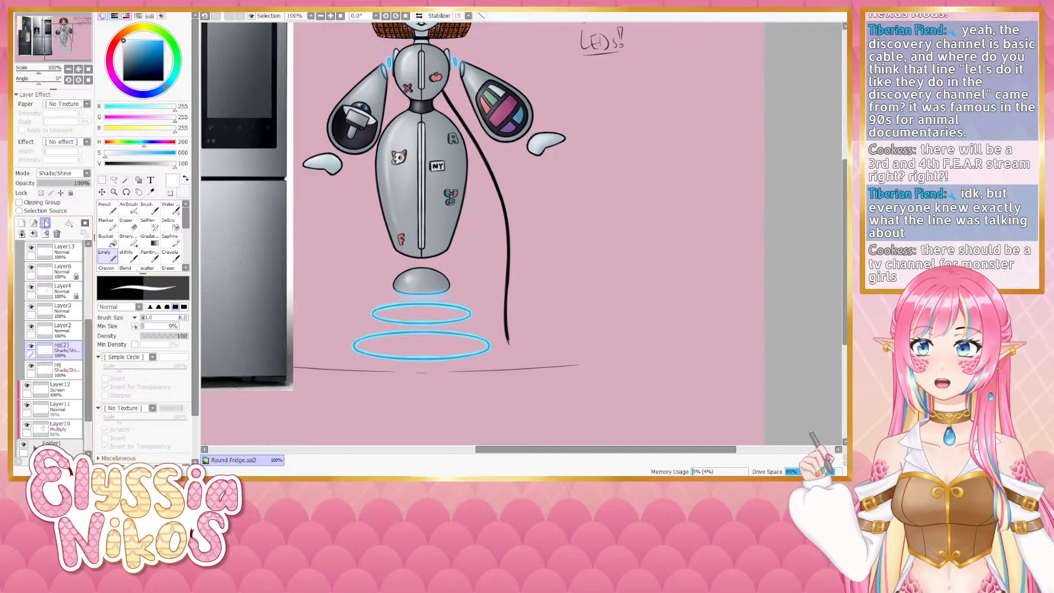
click(41, 193)
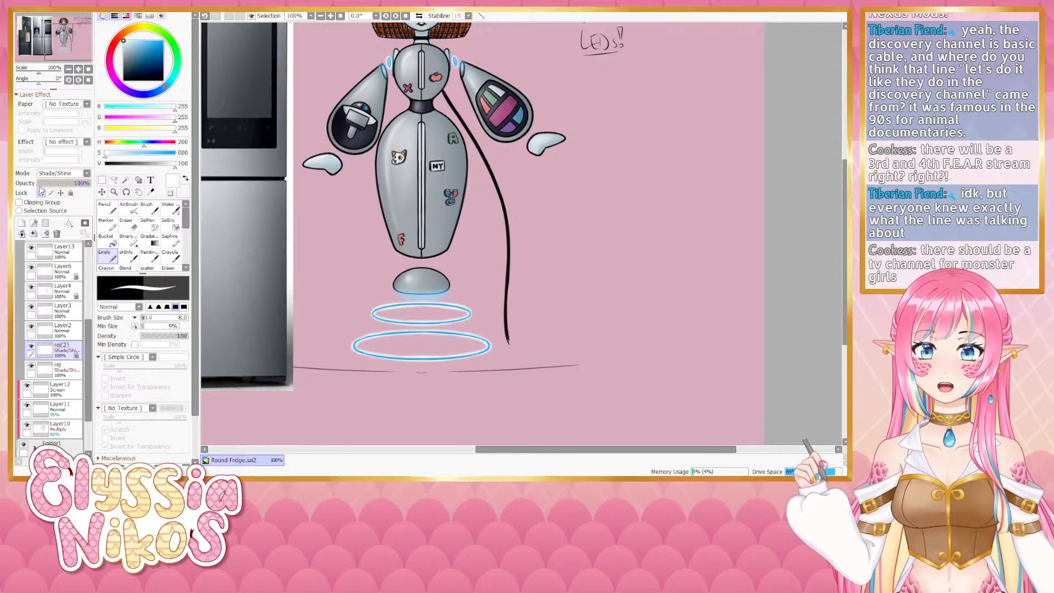
drag(56, 186, 50, 186)
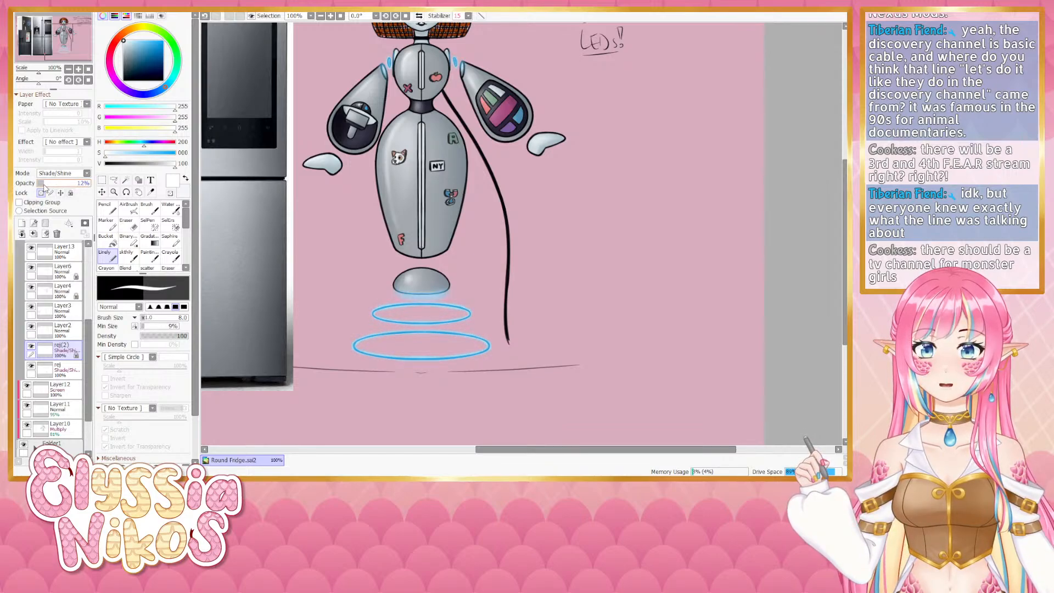
drag(330, 87, 333, 168)
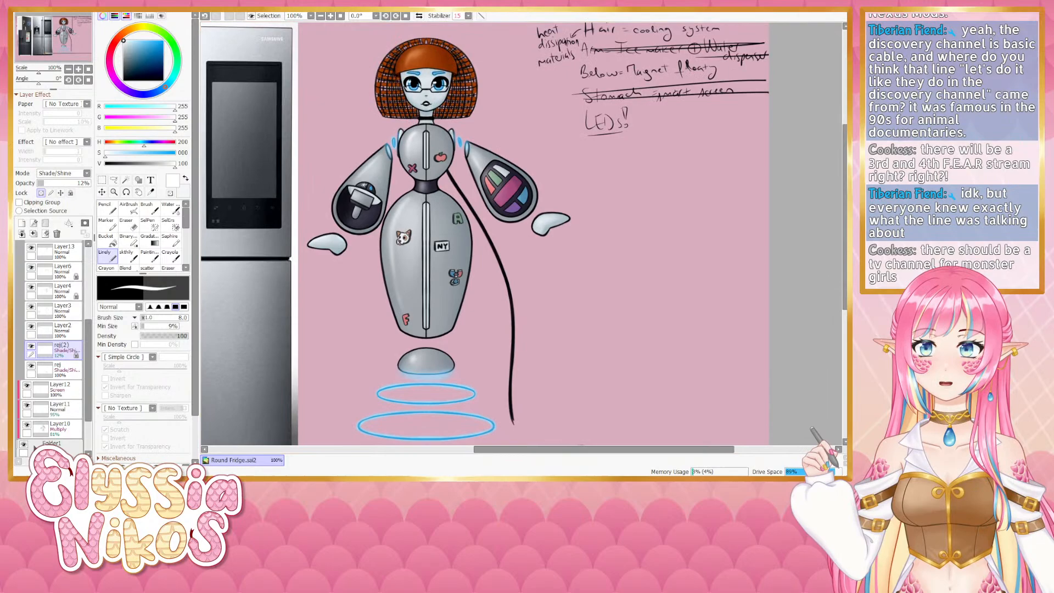
- Toggle the white ref copy's visibility on and off to compare the illustration with and without it
click(250, 31)
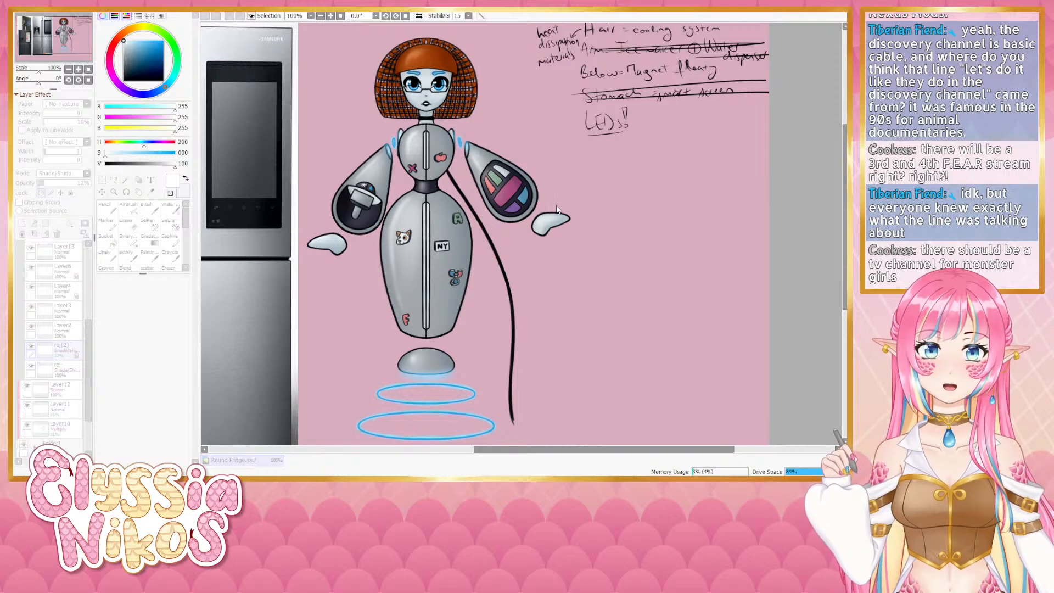
click(672, 225)
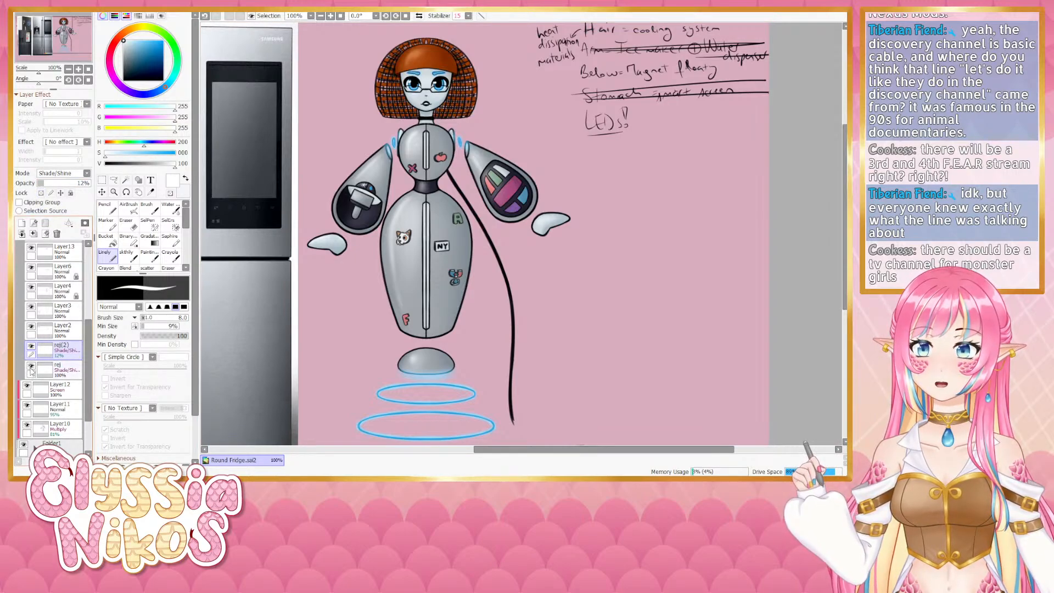
click(32, 347)
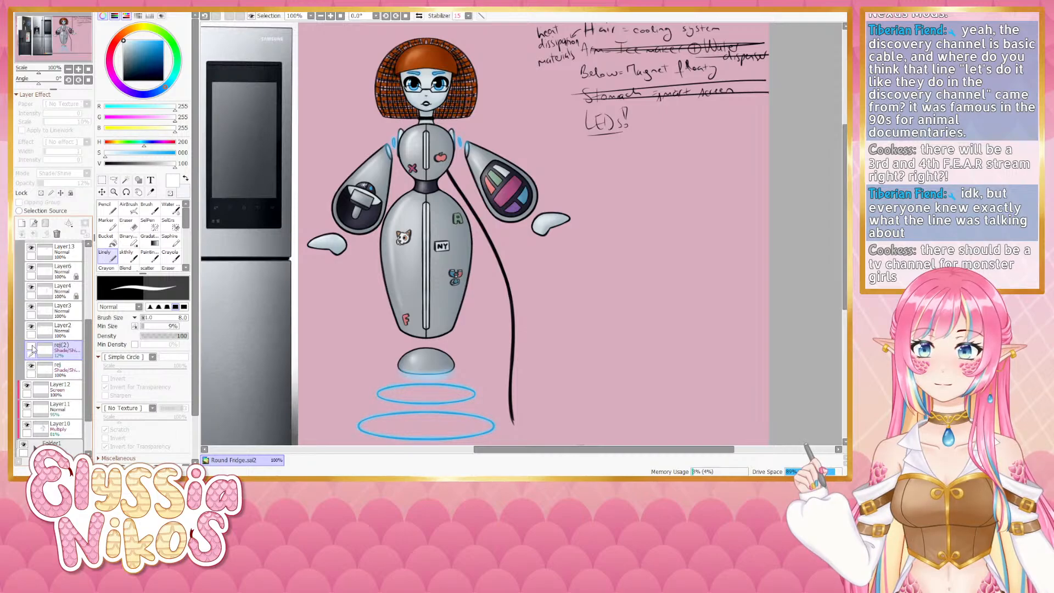
click(31, 347)
click(31, 347)
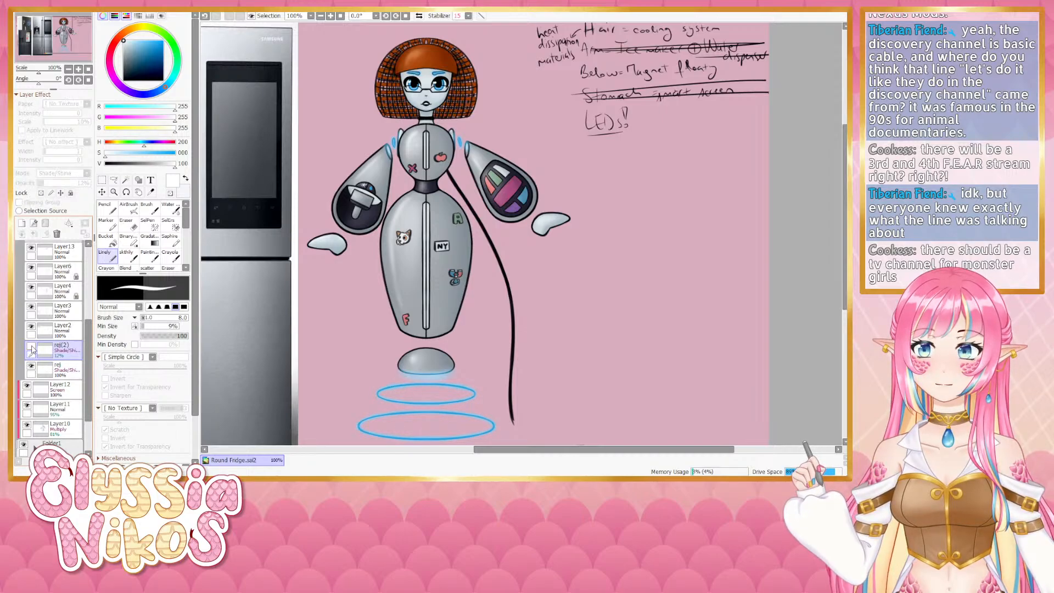
click(31, 347)
click(31, 347)
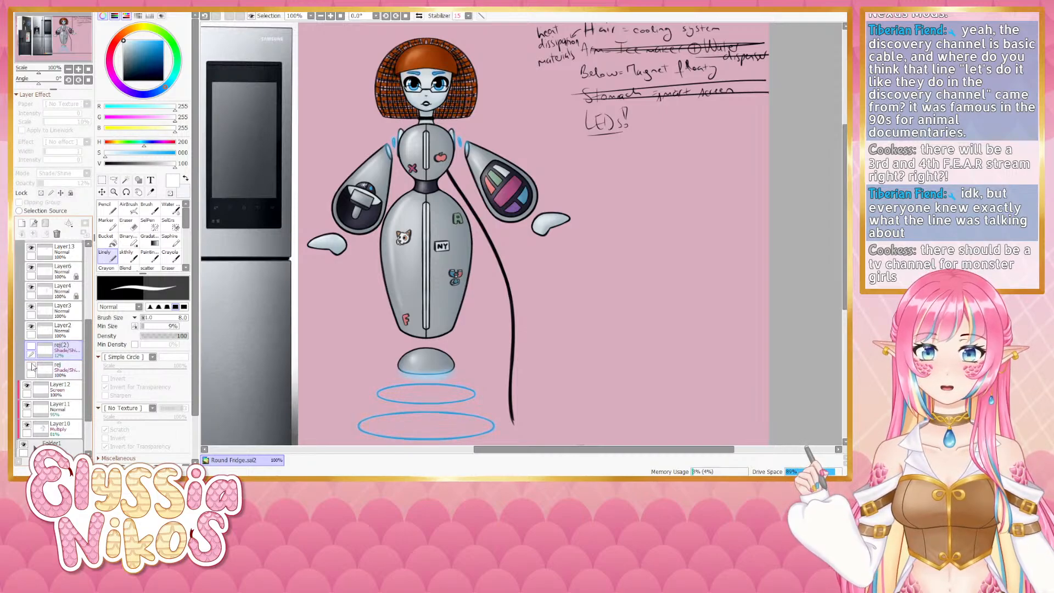
click(31, 347)
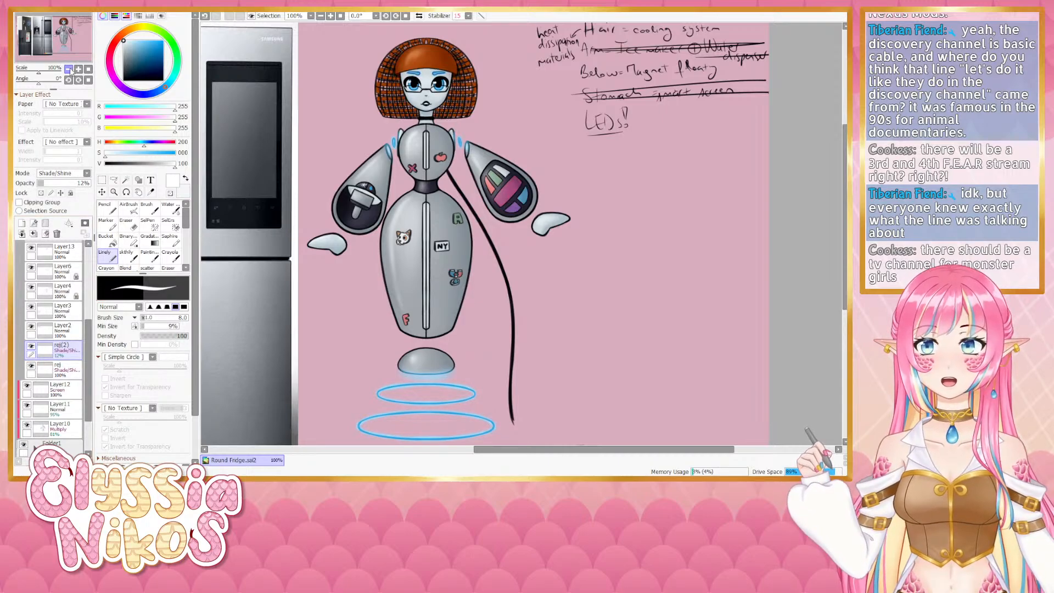
- Duplicate the white ref copy layer again and move the new copy below it in the layer stack
drag(417, 247, 404, 217)
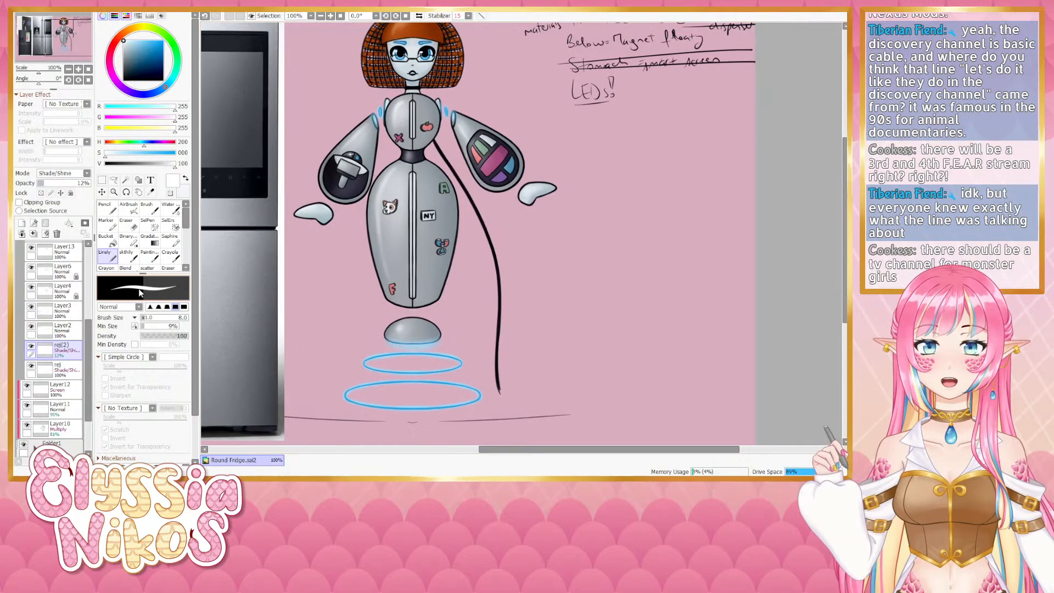
click(73, 372)
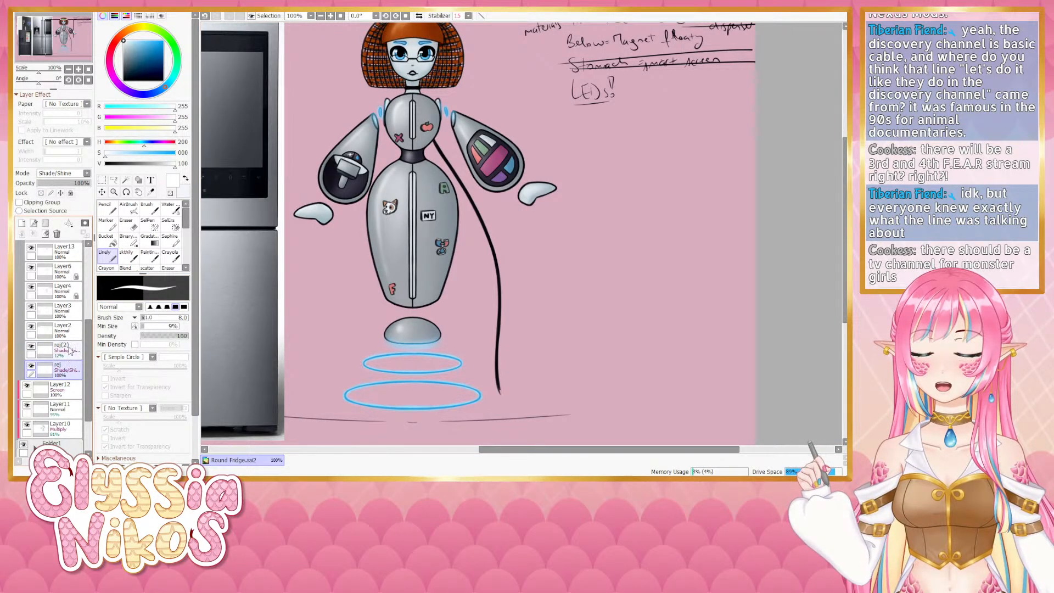
click(72, 354)
drag(76, 354, 22, 224)
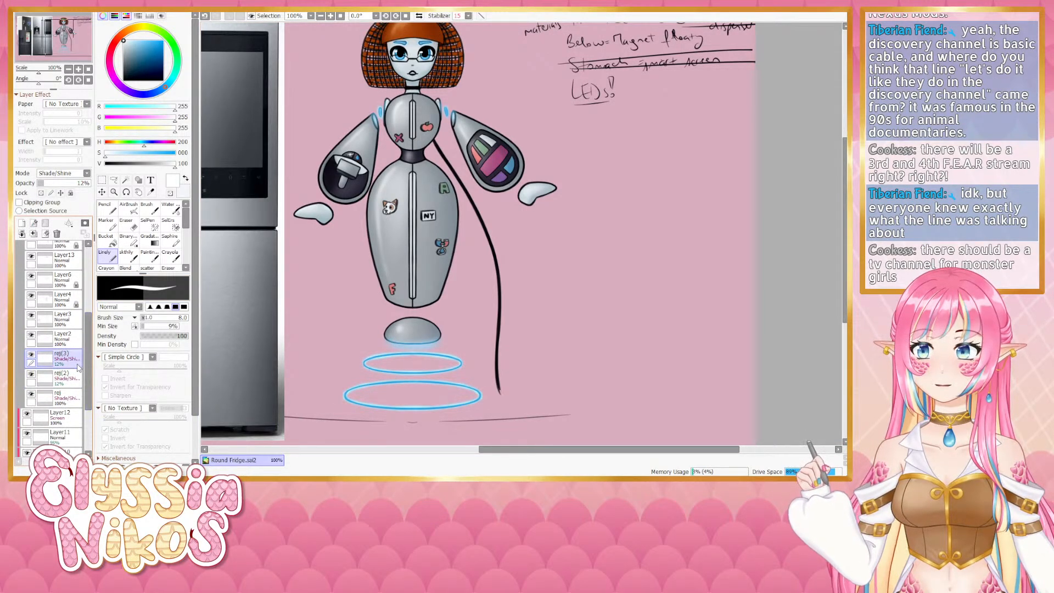
drag(71, 360, 74, 385)
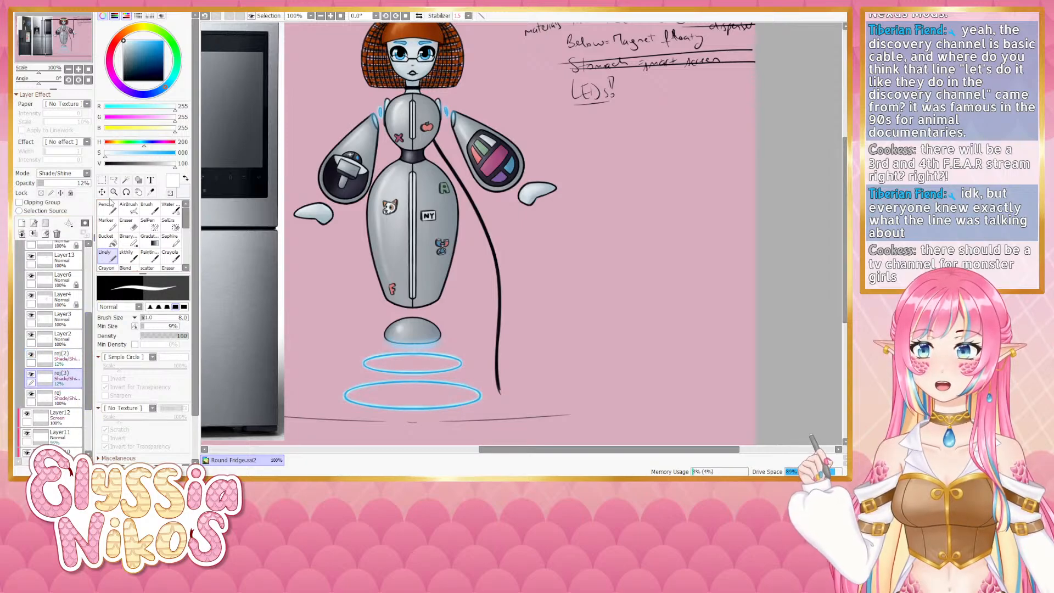
- Lock the new copy's transparency, pick a lavender color, and set its blending mode to Luminosity at 27% opacity
click(40, 193)
drag(156, 145, 121, 155)
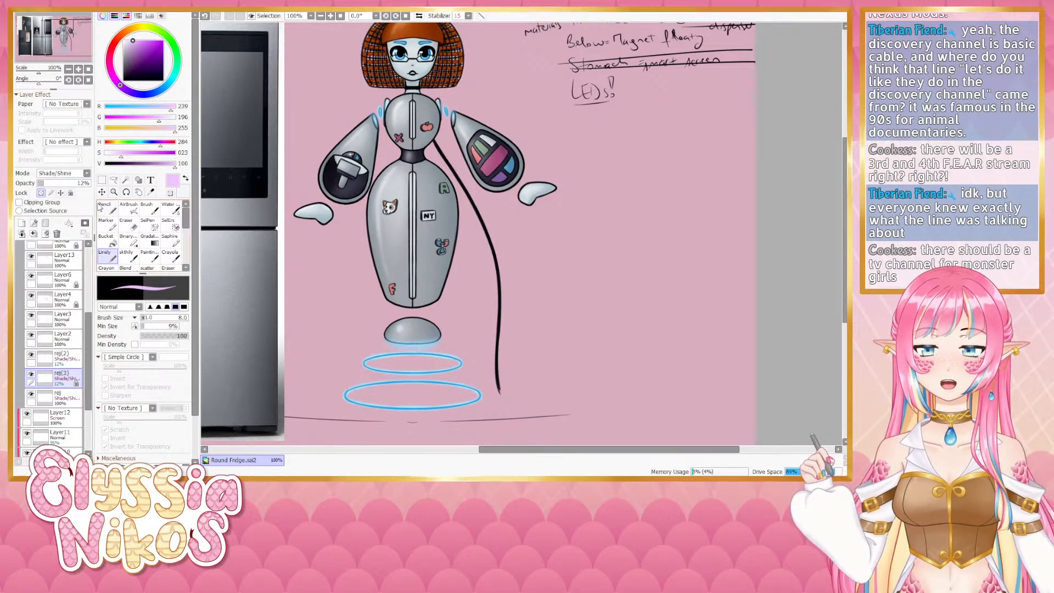
click(73, 184)
mouse_move(73, 184)
mouse_down()
mouse_move(118, 184)
mouse_move(68, 184)
mouse_move(86, 185)
mouse_up()
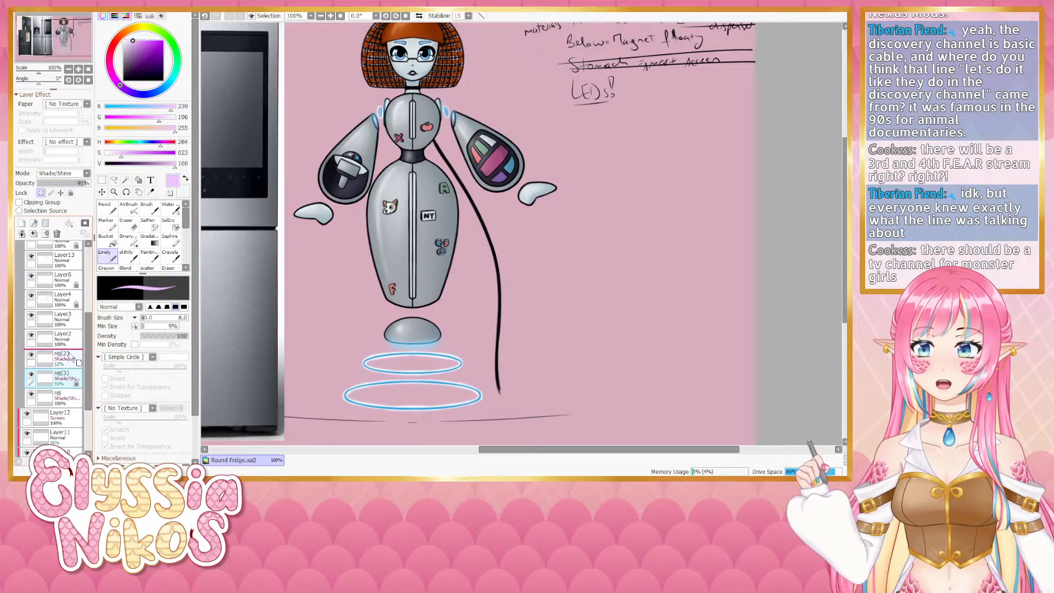
mouse_move(73, 386)
mouse_down()
mouse_move(75, 402)
mouse_move(72, 375)
mouse_up()
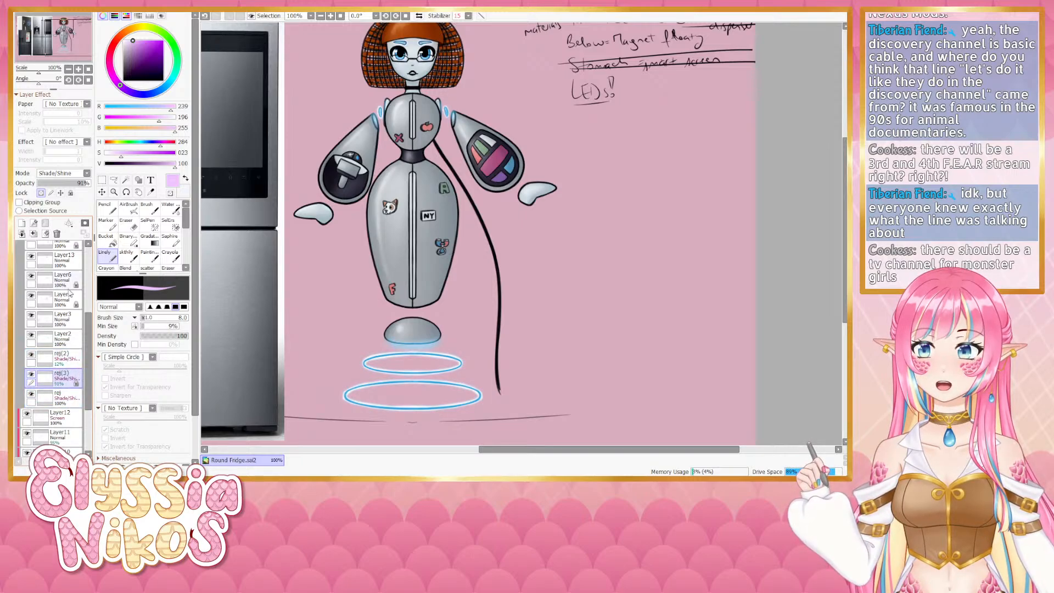
click(62, 431)
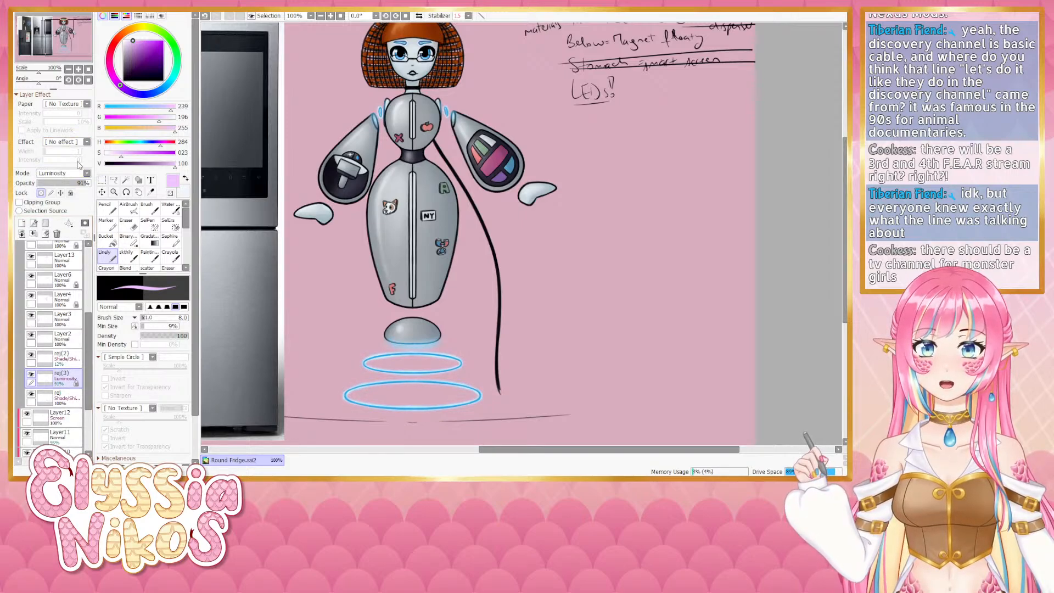
drag(69, 184, 60, 183)
click(144, 157)
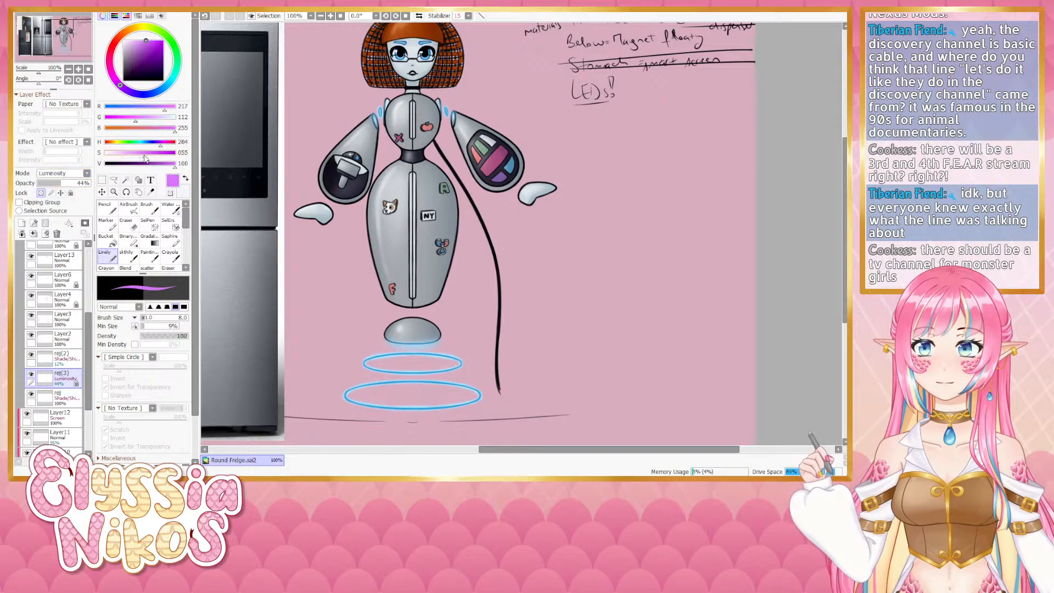
drag(145, 156, 146, 156)
click(165, 164)
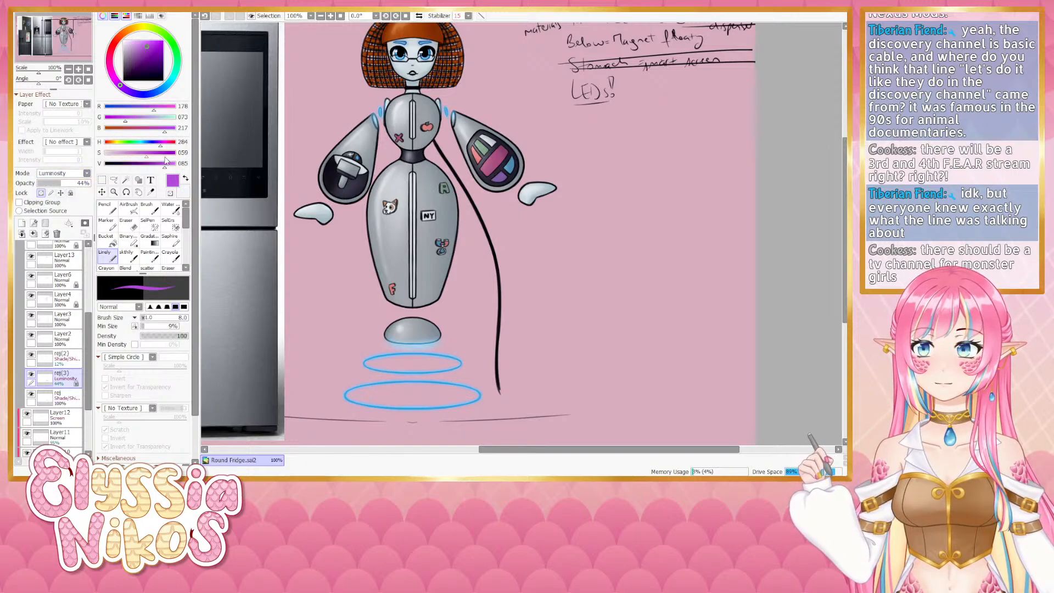
mouse_move(73, 184)
mouse_down()
mouse_move(116, 180)
mouse_move(52, 186)
mouse_up()
drag(144, 153, 124, 154)
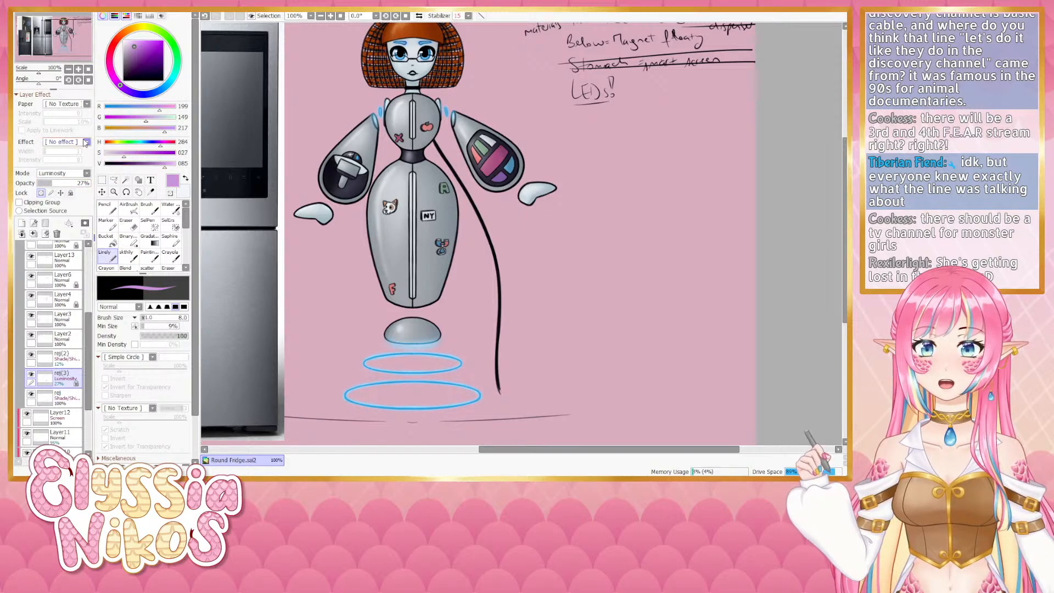
- Review the illustration at 75% zoom, expanding and collapsing the lines folder in the layer stack
drag(406, 220, 398, 254)
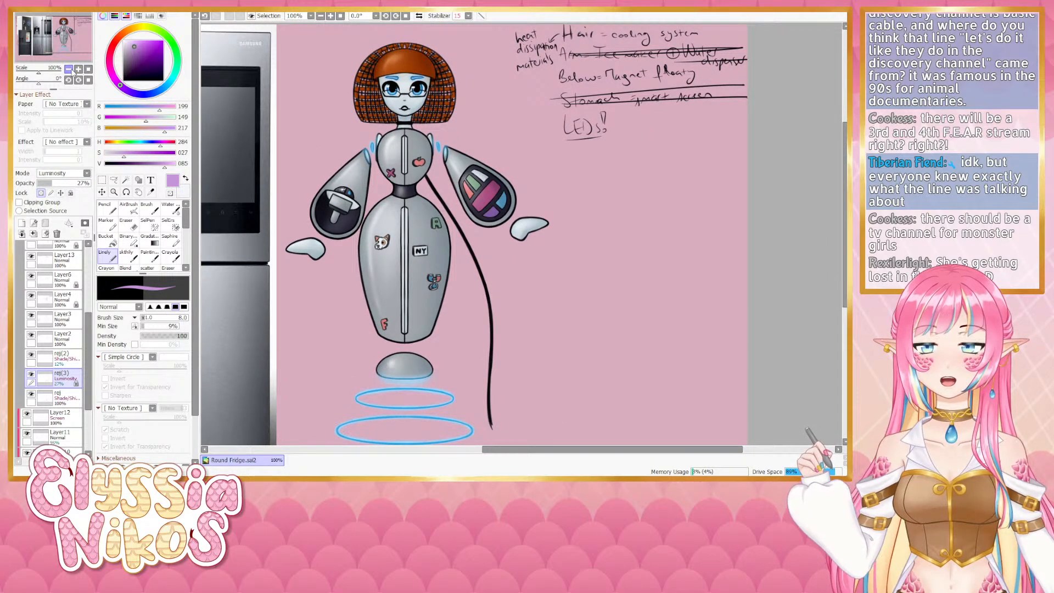
click(68, 69)
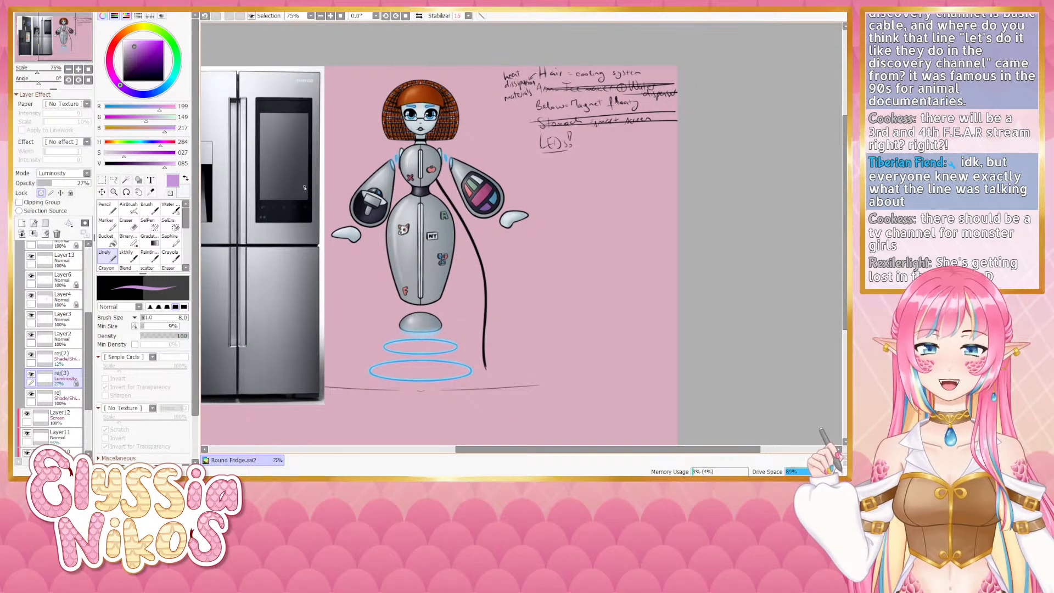
drag(363, 154, 369, 193)
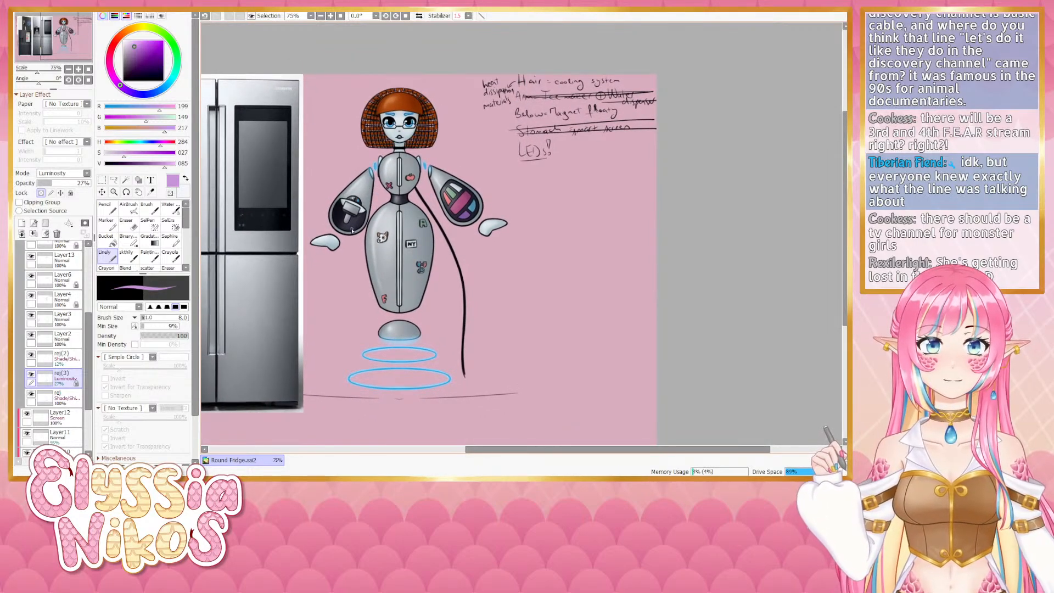
drag(352, 230, 426, 193)
drag(367, 205, 341, 232)
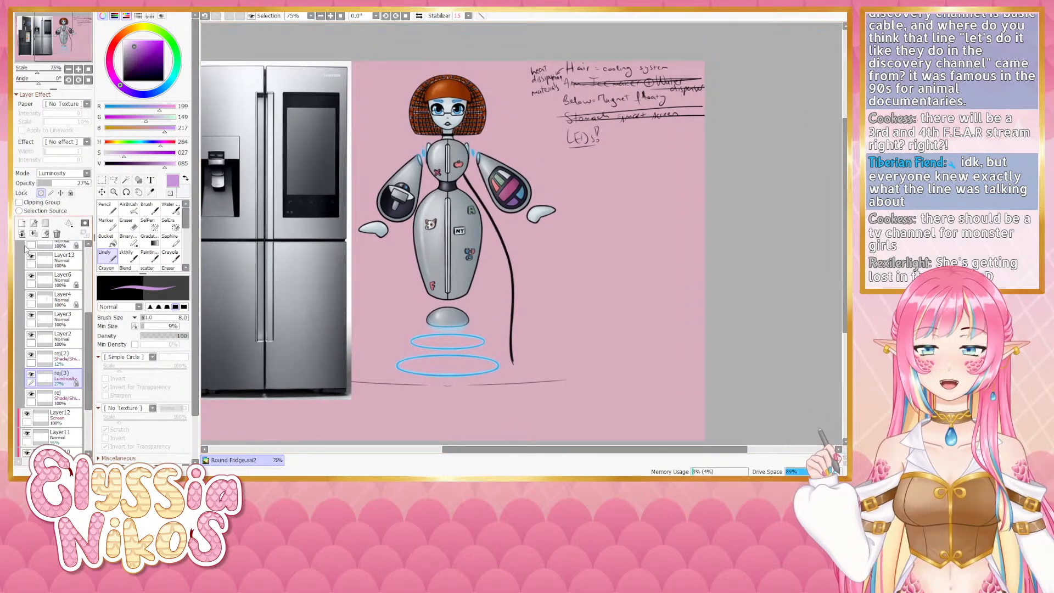
scroll(37, 284, up, 3)
click(36, 281)
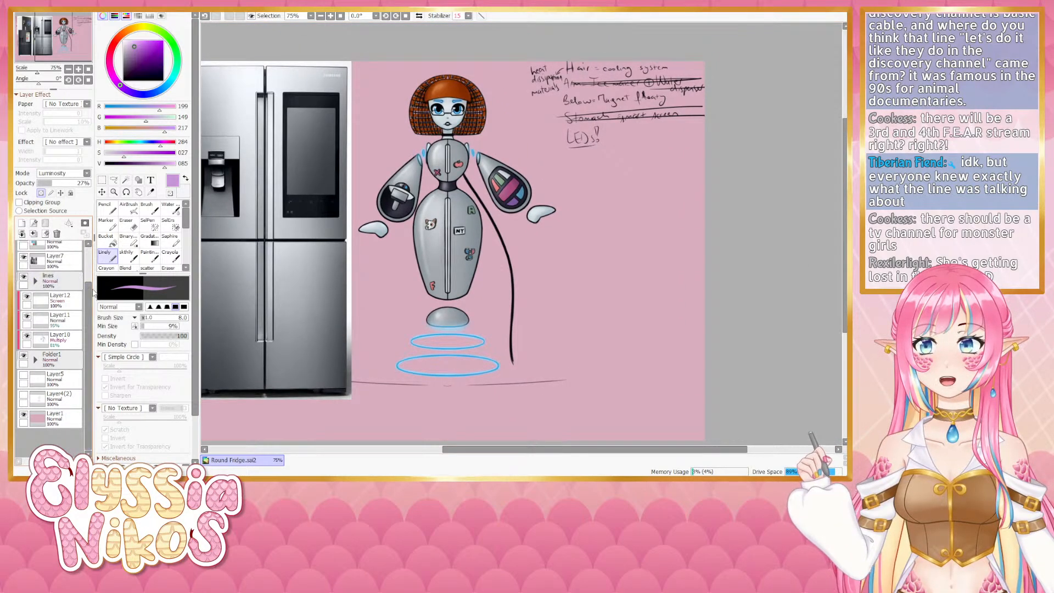
drag(540, 289, 501, 250)
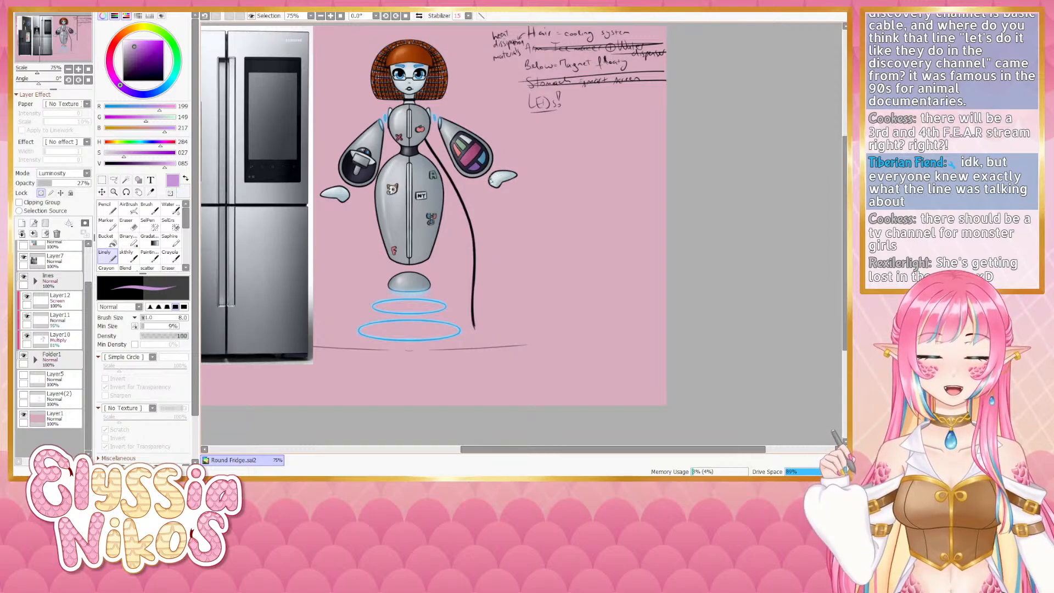
drag(486, 181, 512, 229)
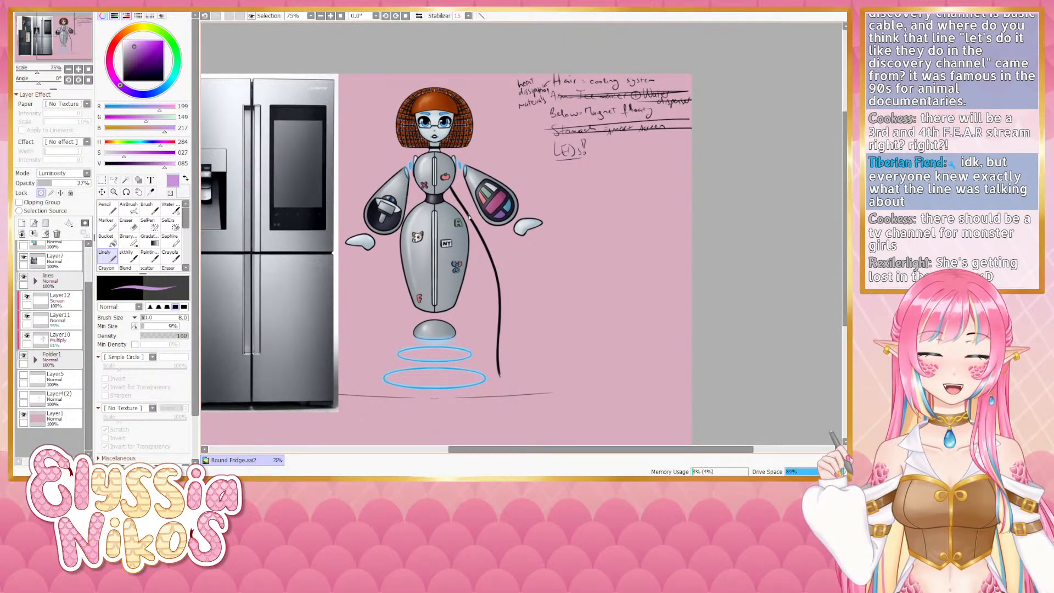
drag(483, 282, 476, 284)
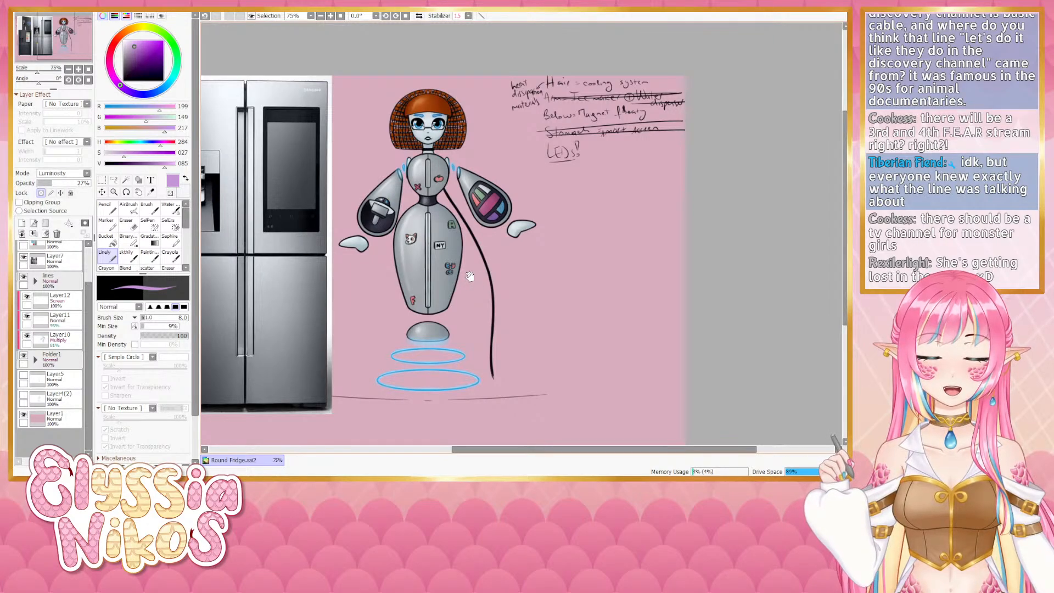
mouse_move(469, 276)
mouse_down()
mouse_move(493, 346)
mouse_move(499, 274)
mouse_up()
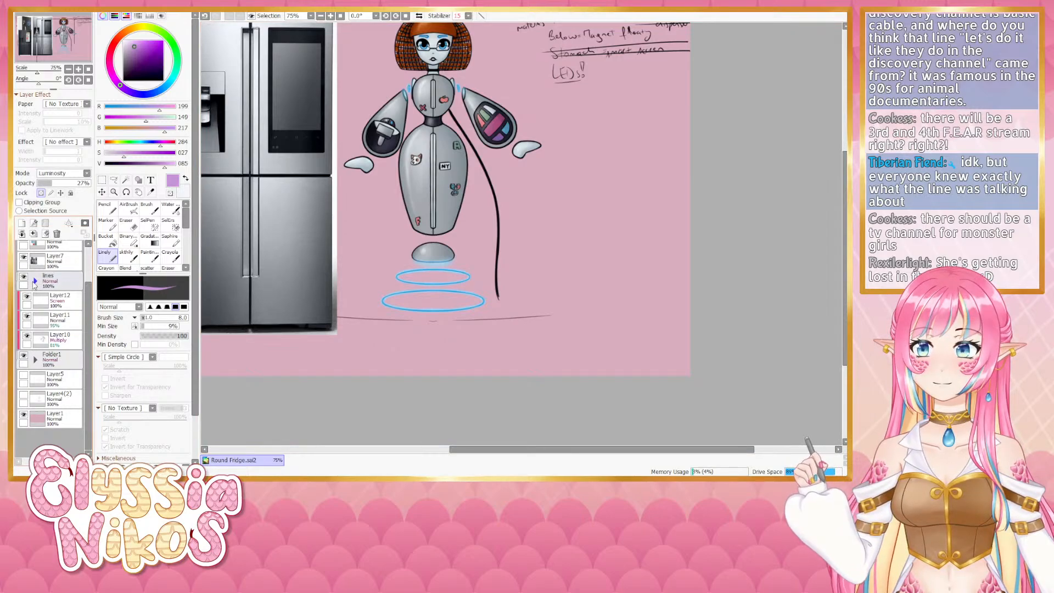
click(34, 281)
scroll(27, 351, down, 3)
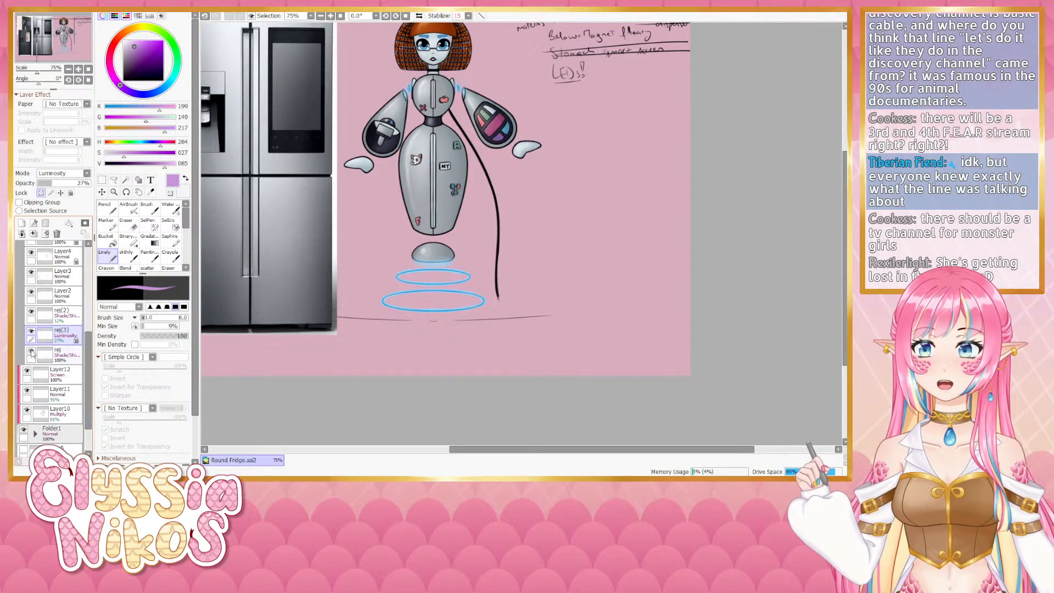
click(38, 355)
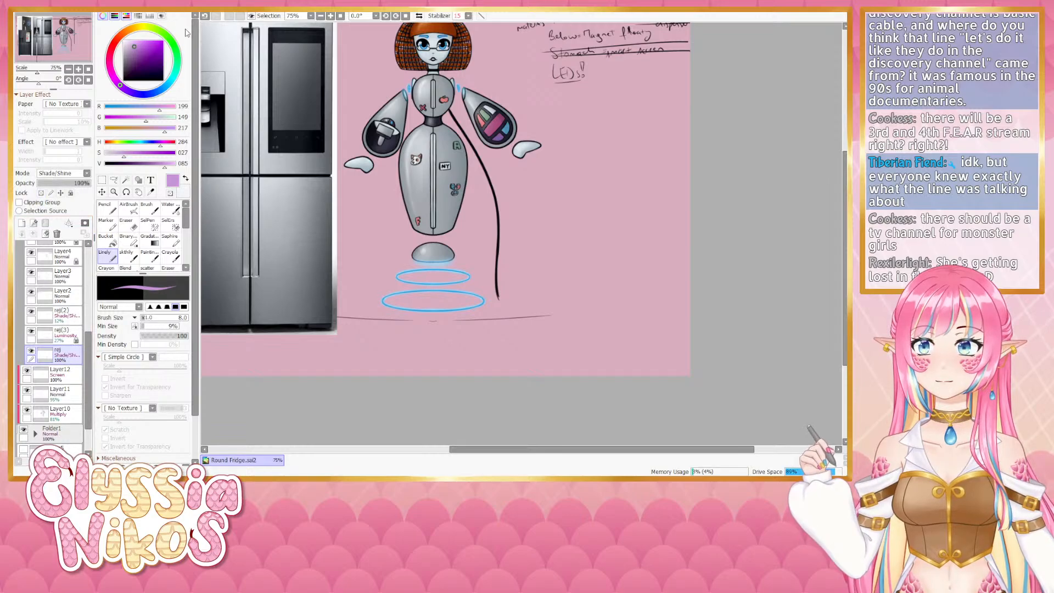
- Hide the modern fridge reference layer and show the retro fridge reference layer beside the drawing instead
click(250, 35)
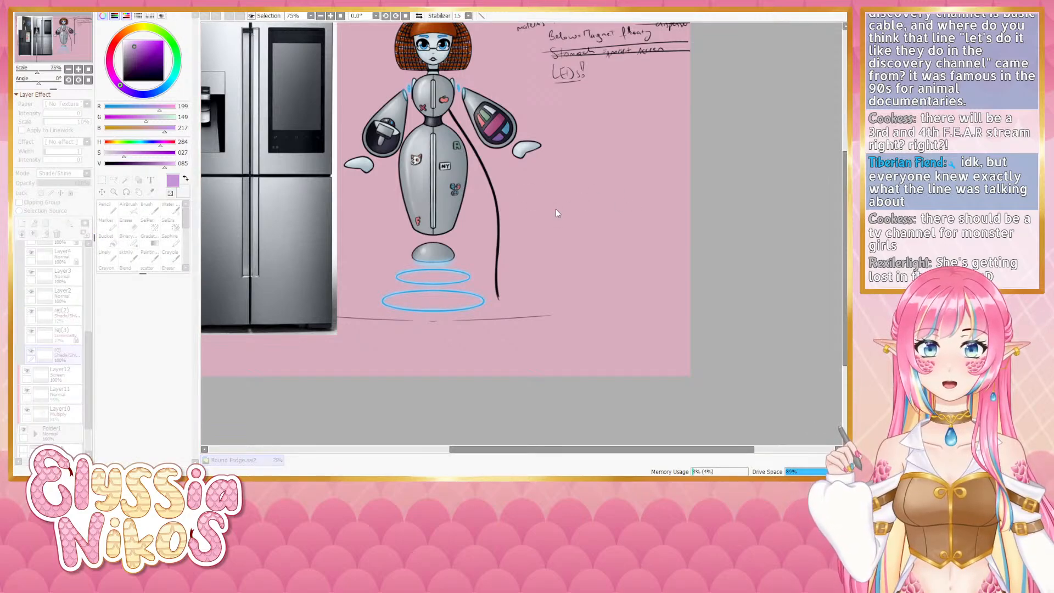
click(668, 225)
drag(353, 185, 352, 245)
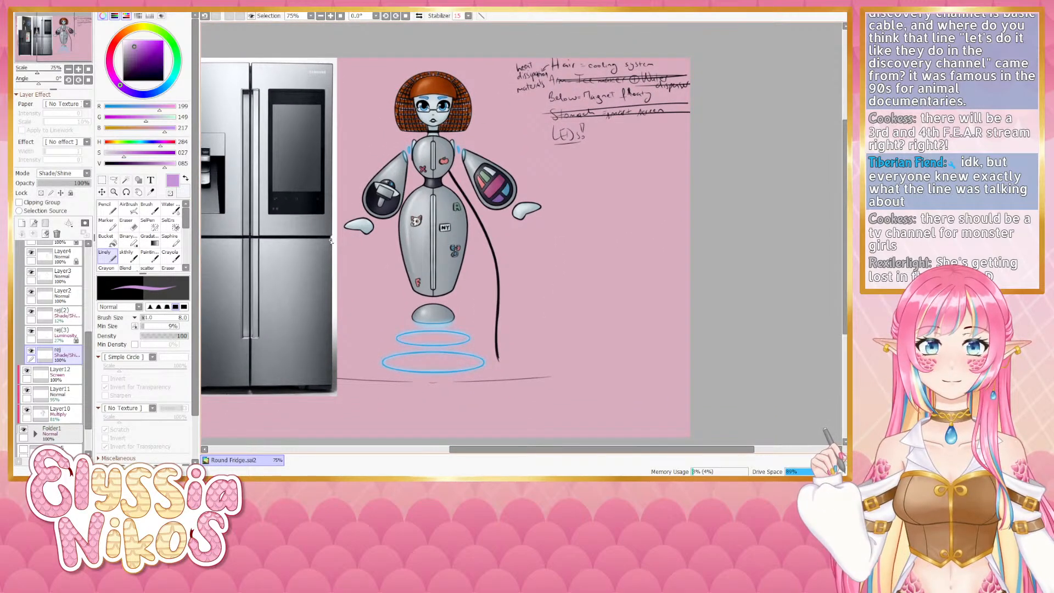
mouse_move(331, 239)
mouse_down()
mouse_move(353, 265)
mouse_move(534, 212)
mouse_move(544, 266)
mouse_move(518, 274)
mouse_up()
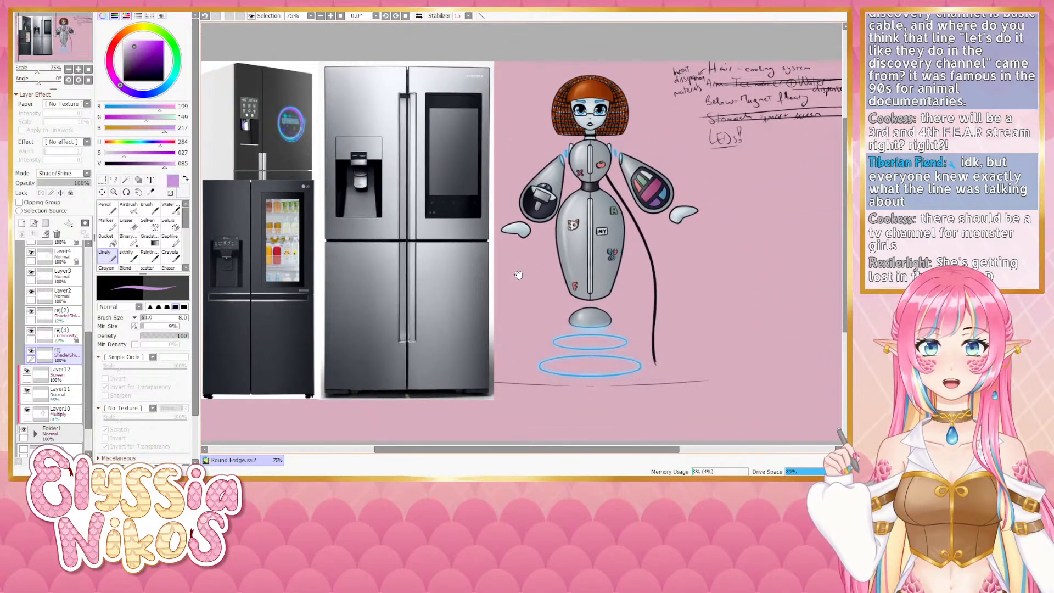
drag(88, 352, 92, 275)
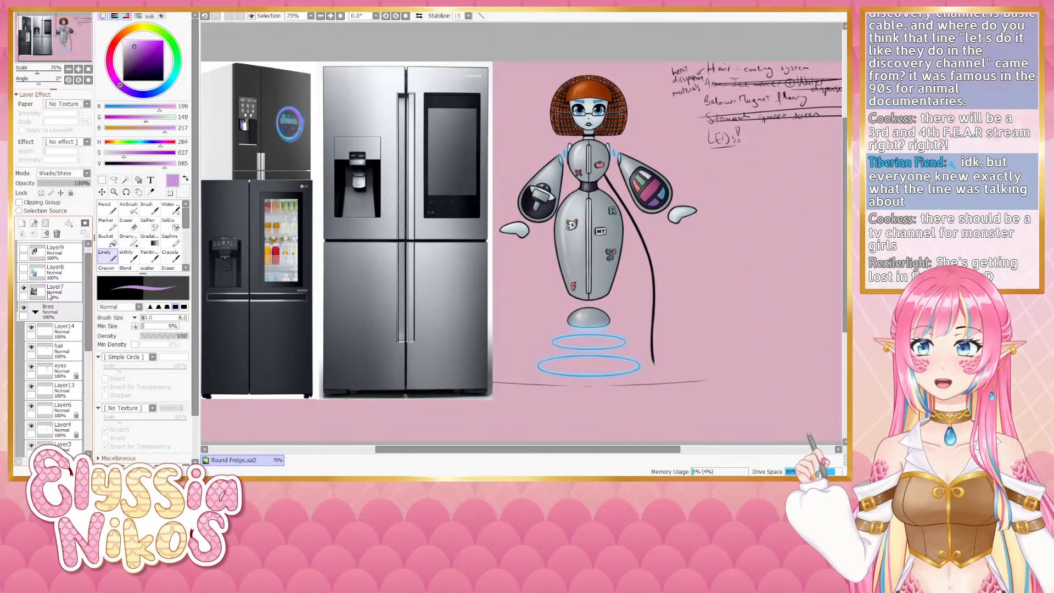
click(35, 311)
click(23, 288)
click(24, 269)
click(55, 271)
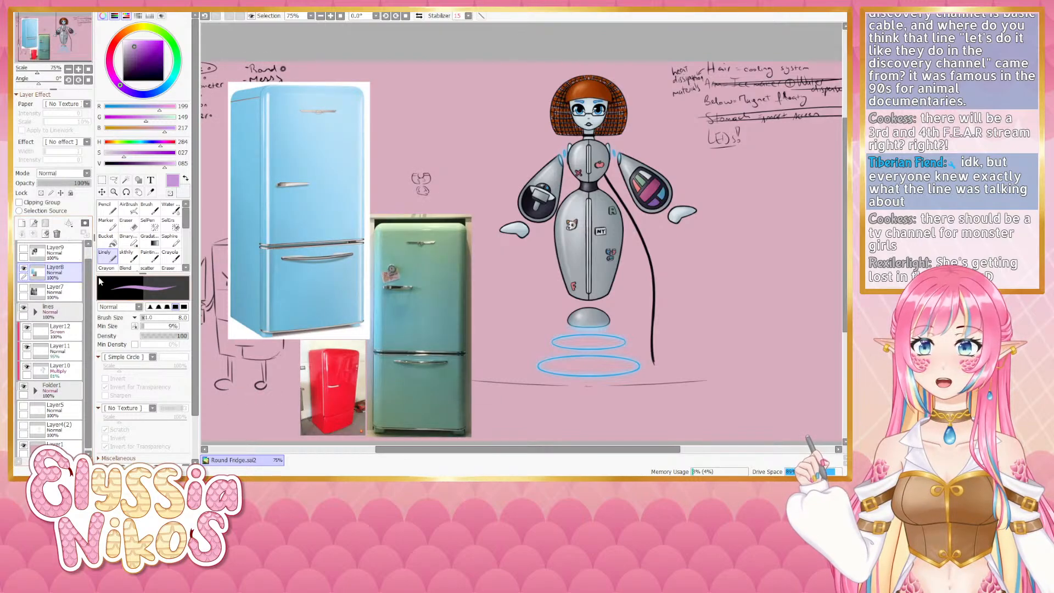
drag(460, 323, 361, 326)
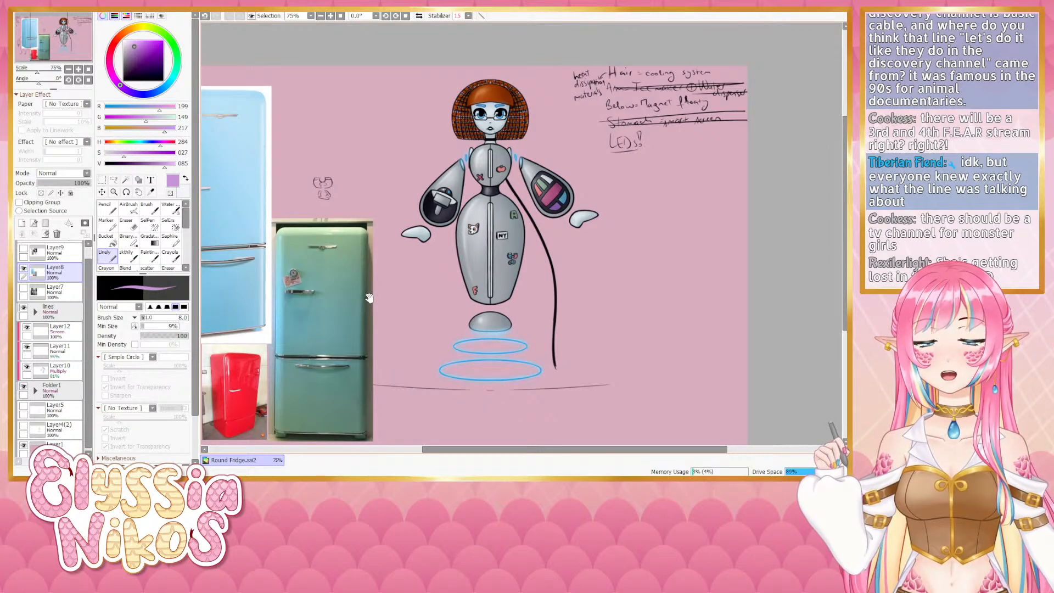
mouse_move(418, 320)
mouse_down()
mouse_move(410, 306)
mouse_move(434, 271)
mouse_move(411, 284)
mouse_move(416, 297)
mouse_up()
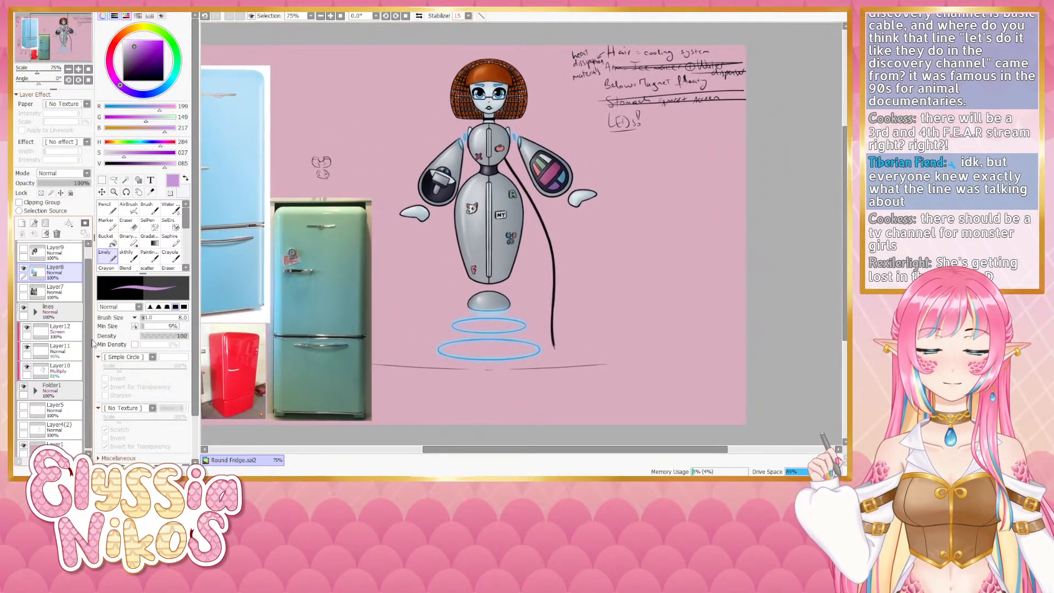
- Lock the transparency of the base layer inside Folder1 and fill it with red
alt+click(239, 333)
drag(152, 158, 155, 159)
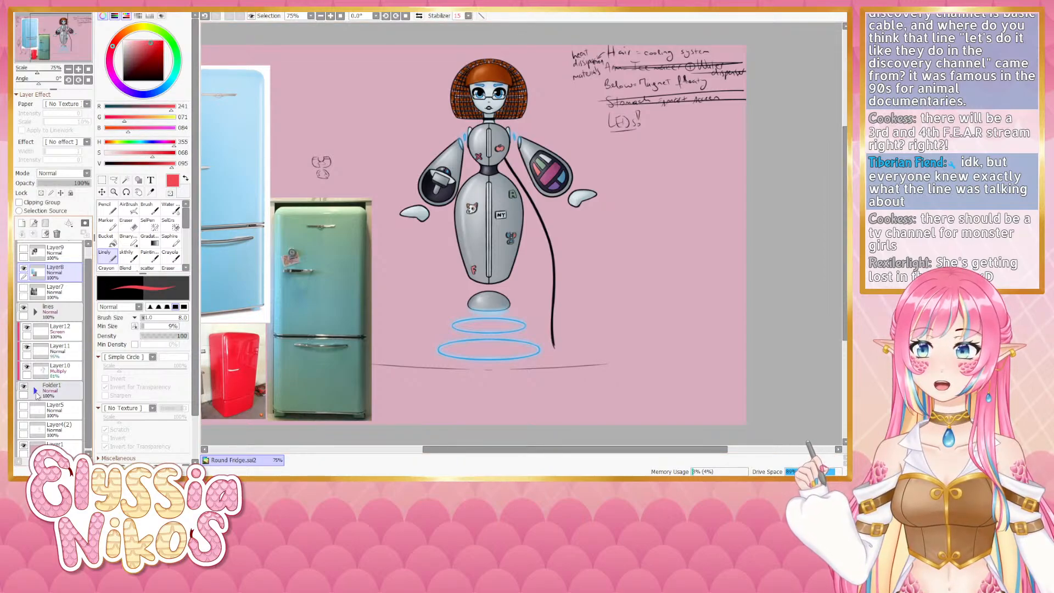
click(35, 391)
scroll(89, 406, down, 3)
scroll(89, 406, down, 2)
click(60, 307)
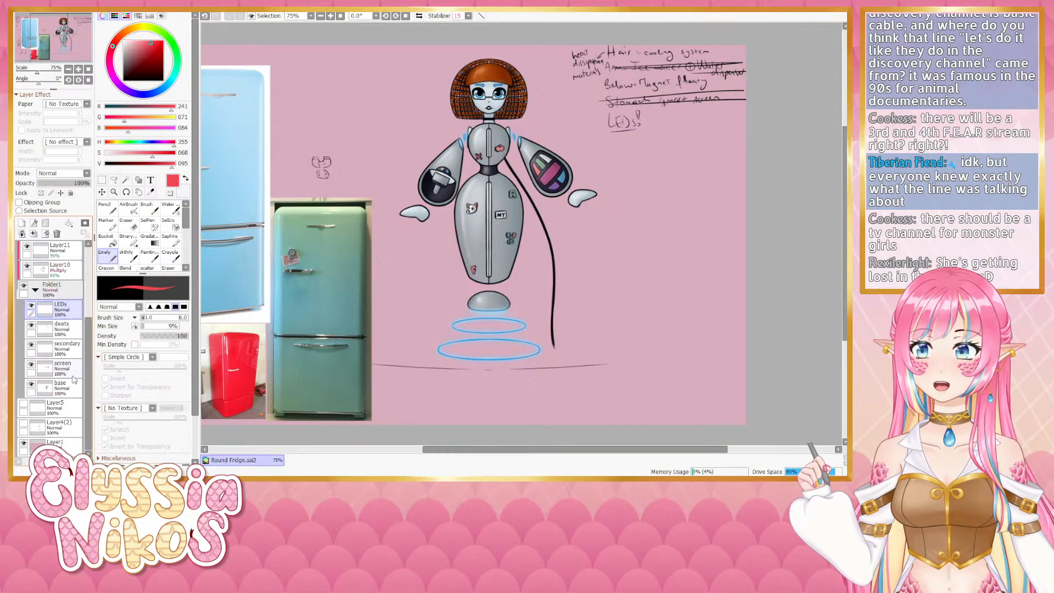
shift+click(60, 387)
click(40, 193)
click(63, 388)
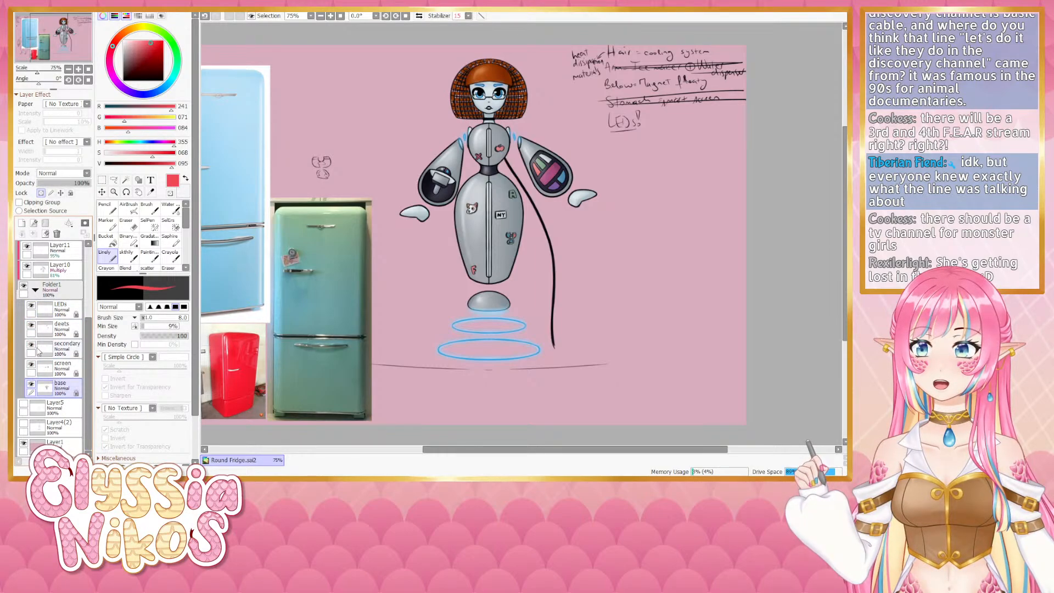
key(ctrl+f)
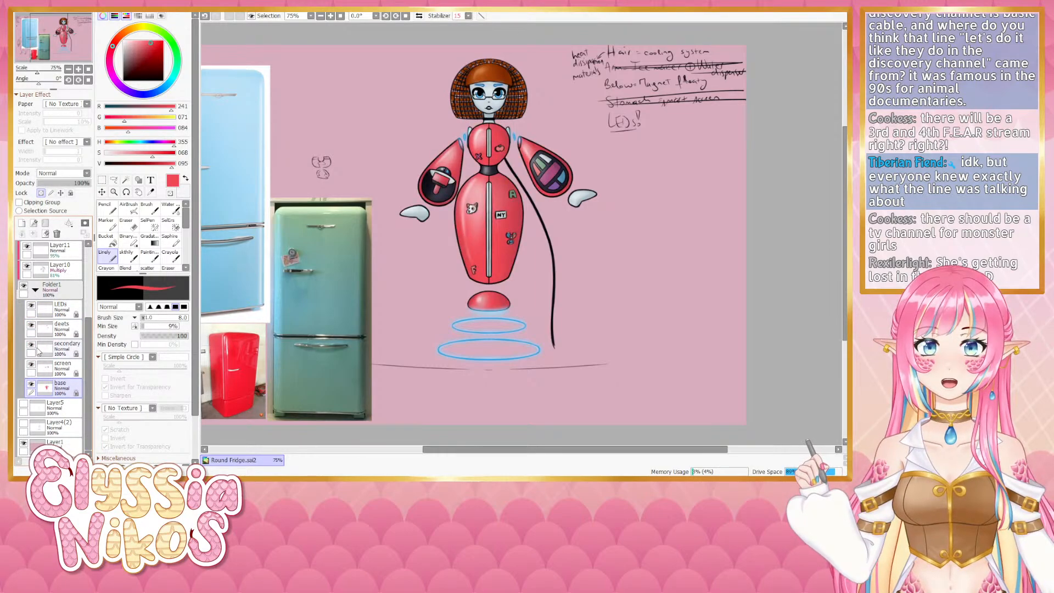
drag(351, 329, 338, 341)
click(68, 364)
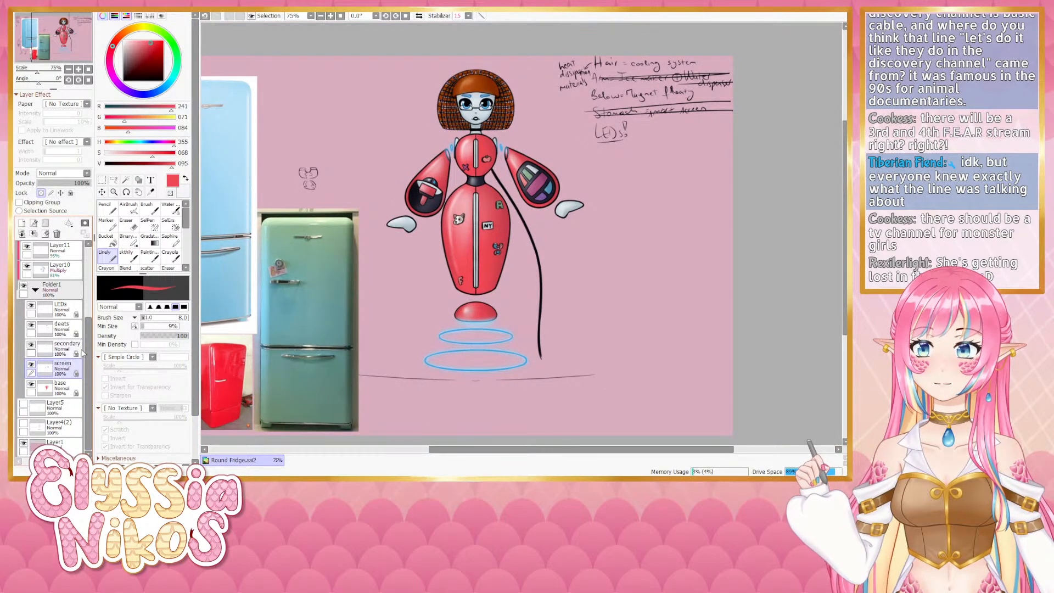
click(69, 347)
drag(276, 302, 311, 297)
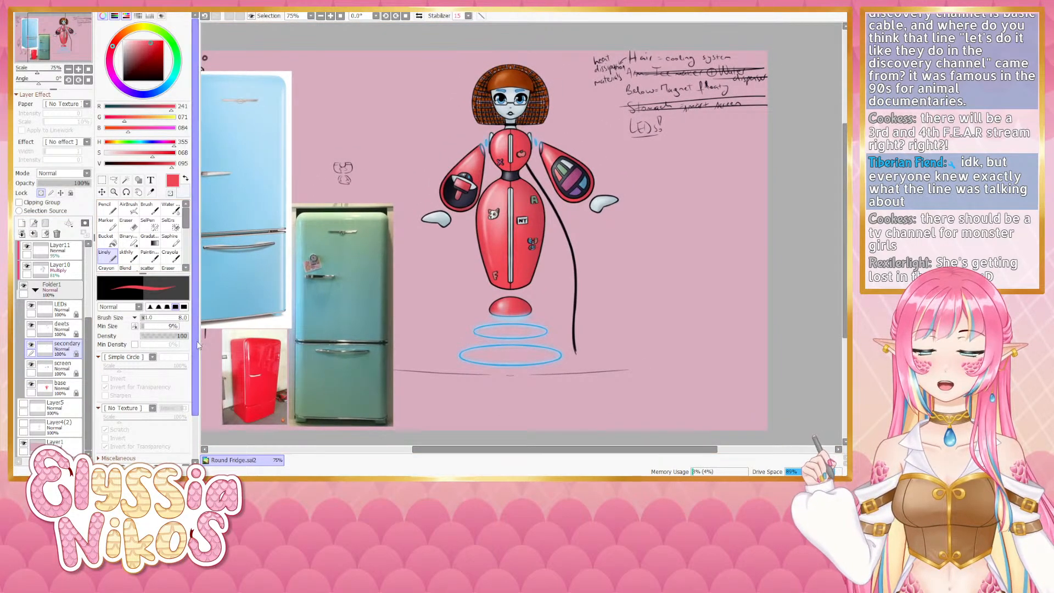
click(118, 153)
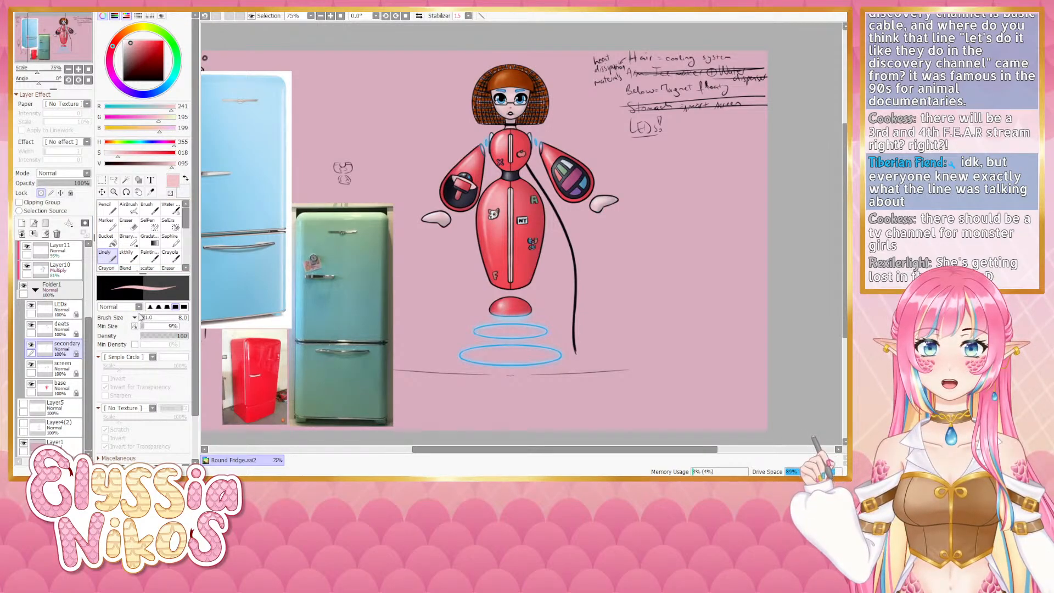
drag(410, 247, 358, 250)
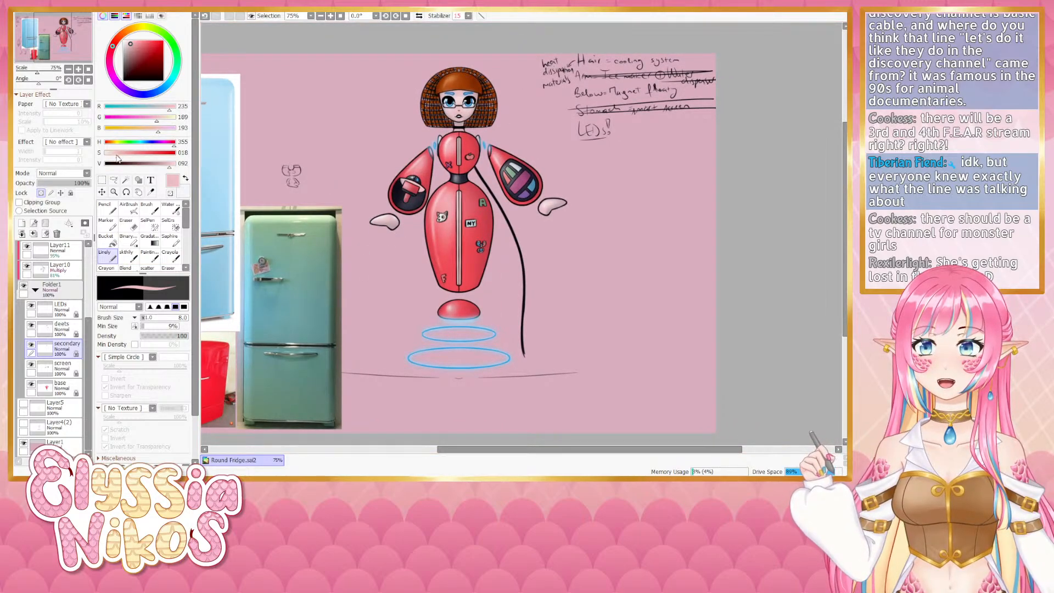
drag(123, 158, 126, 157)
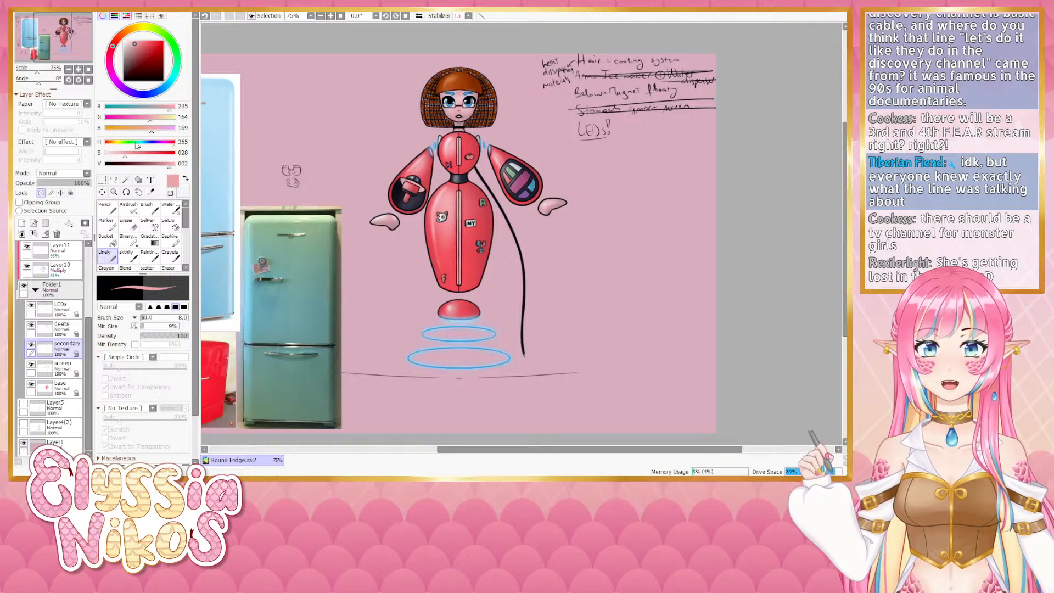
drag(406, 161, 382, 165)
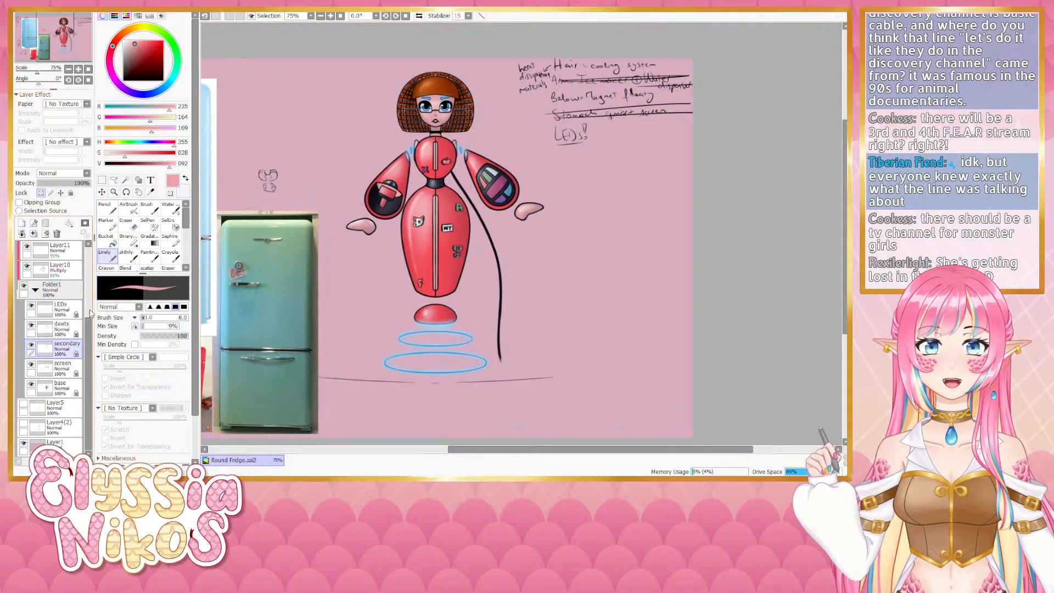
- Fill the Screen-mode Layer12 above the folder with pale pink, then undo the fill
scroll(89, 304, up, 2)
scroll(90, 305, up, 1)
click(57, 292)
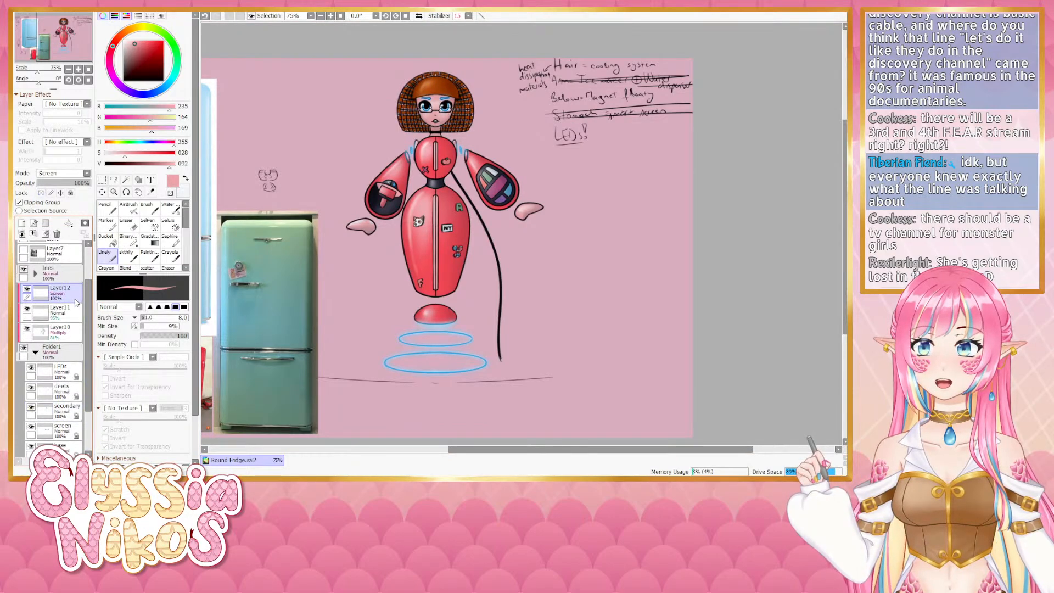
click(173, 163)
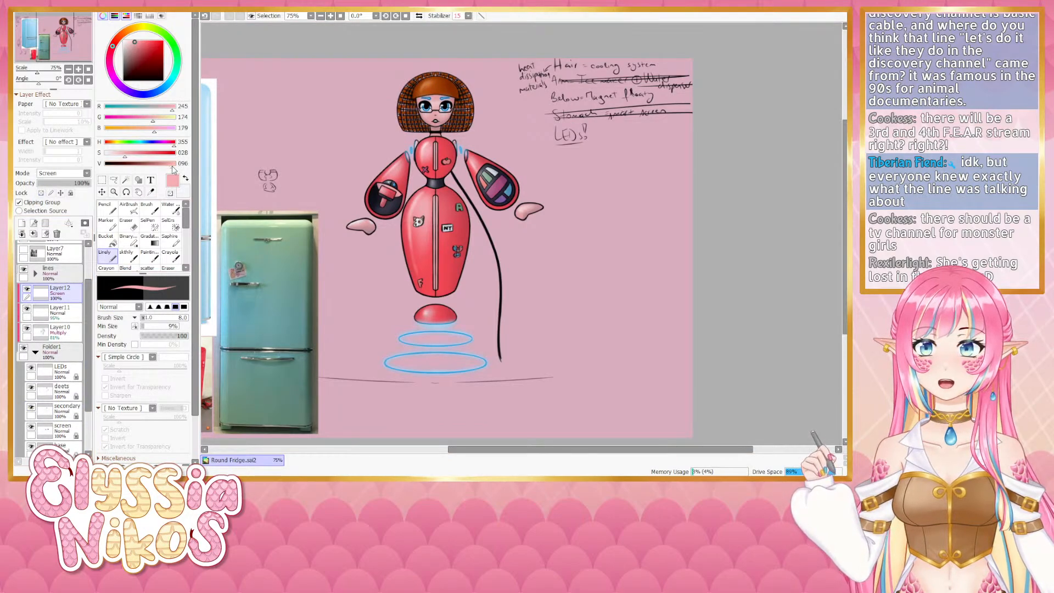
click(112, 153)
key(ctrl+f)
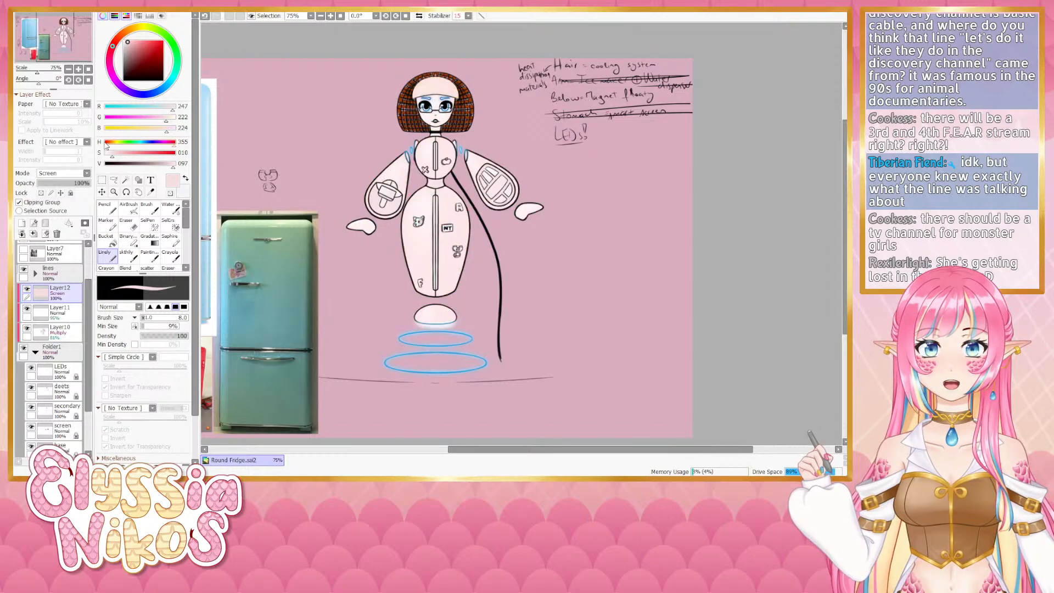
key(ctrl+z)
- Fill the Multiply-mode Layer10 with a saturated pinkish red
shift+click(71, 330)
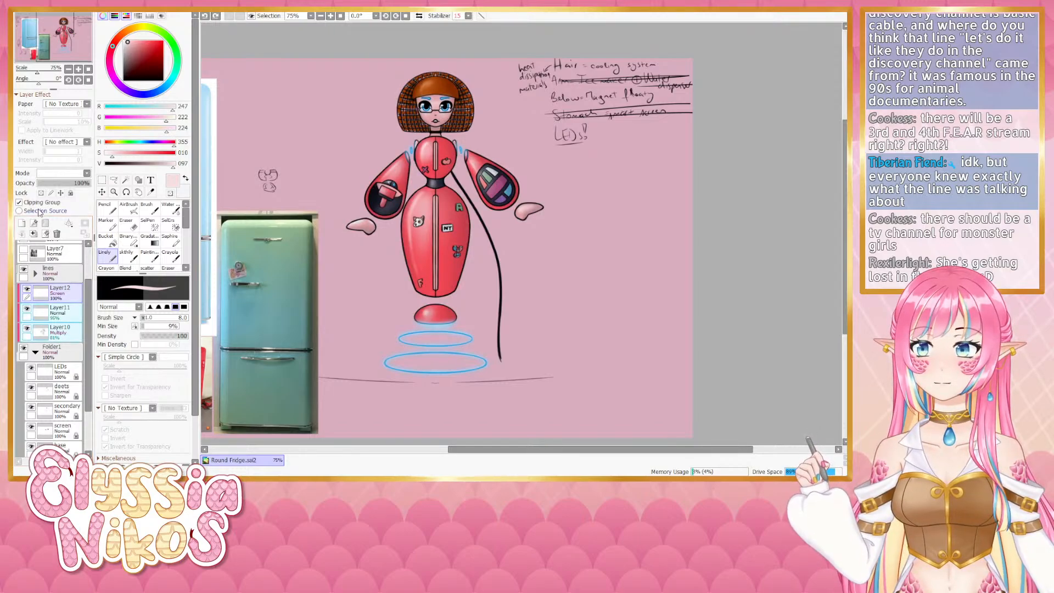
click(41, 194)
click(55, 284)
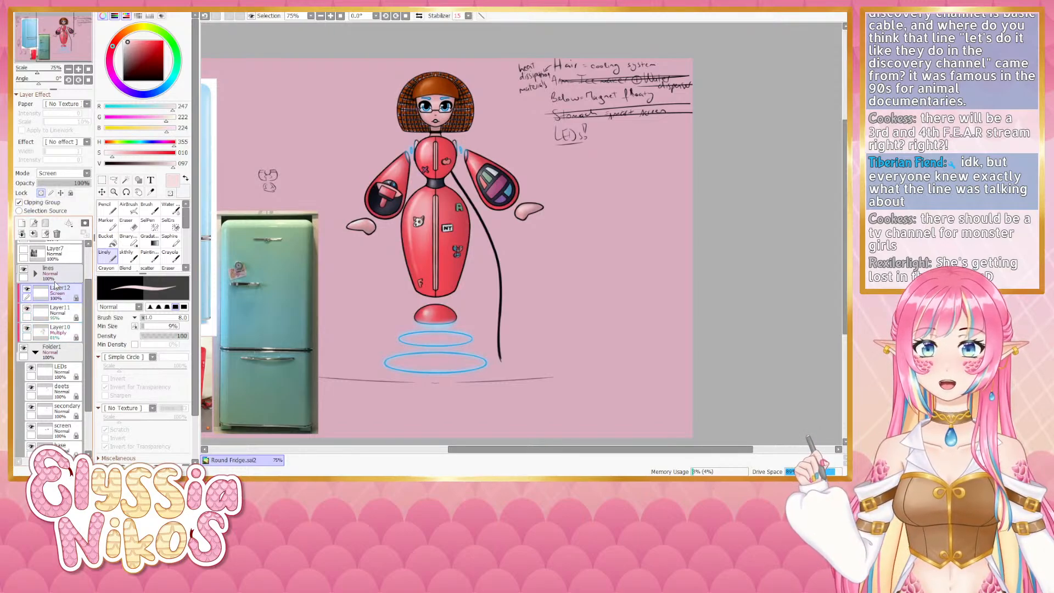
click(61, 338)
click(159, 153)
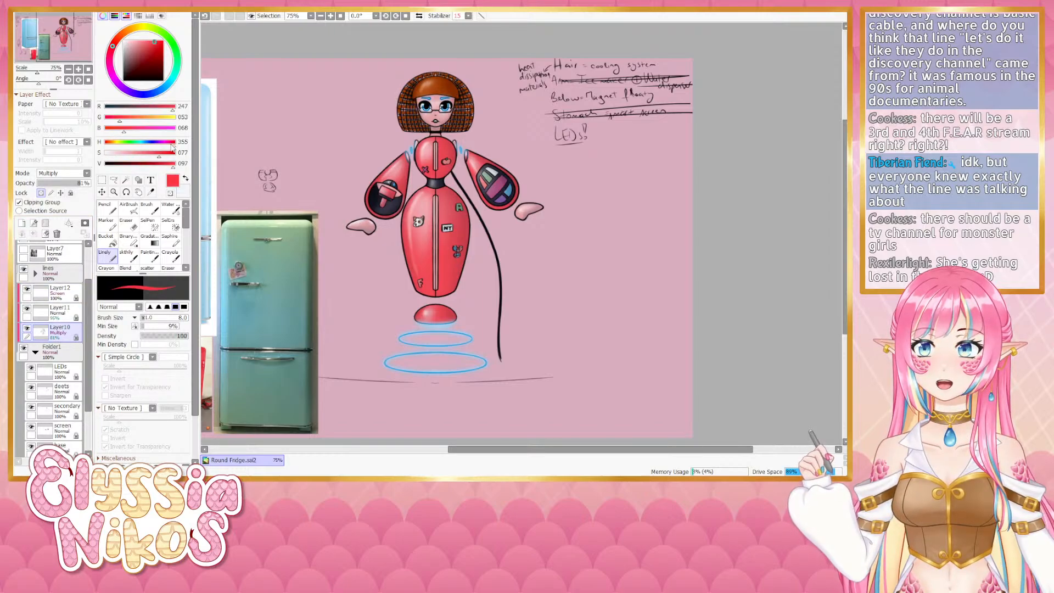
drag(171, 145, 170, 145)
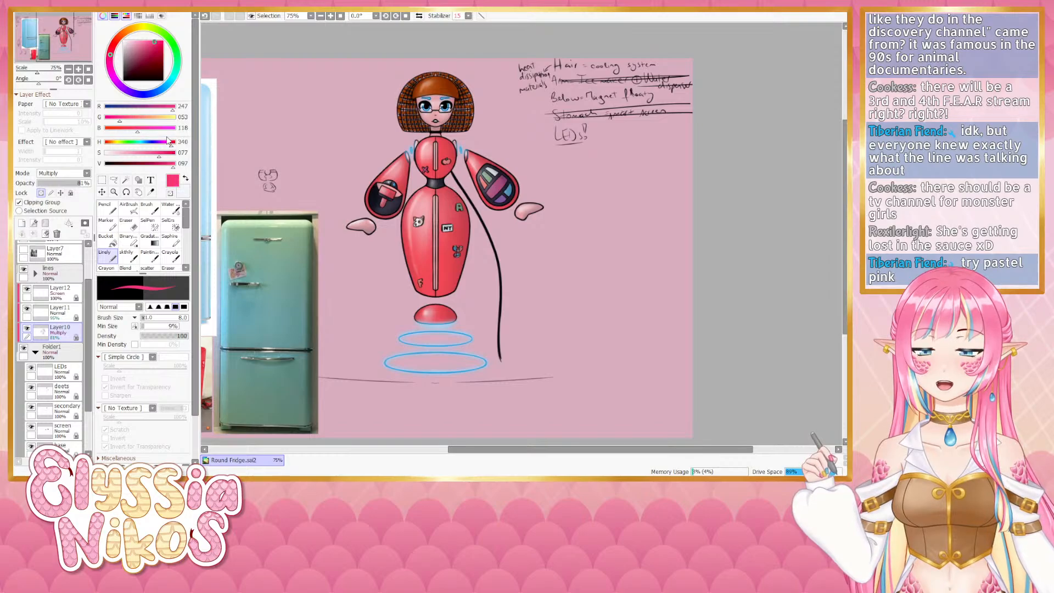
key(ctrl+f)
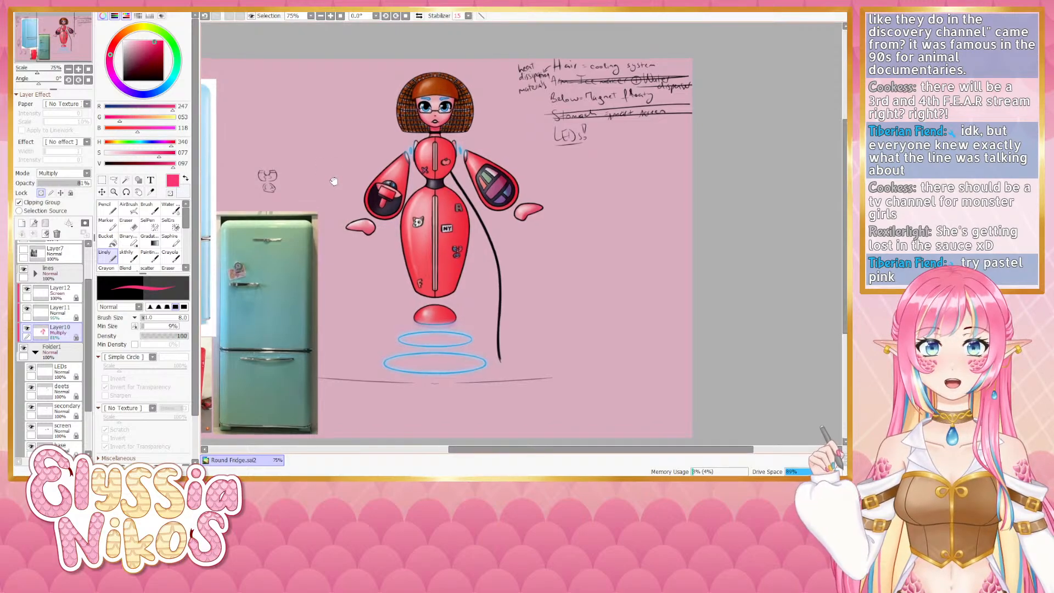
- Lower Layer10's opacity to 71%
drag(332, 178, 324, 174)
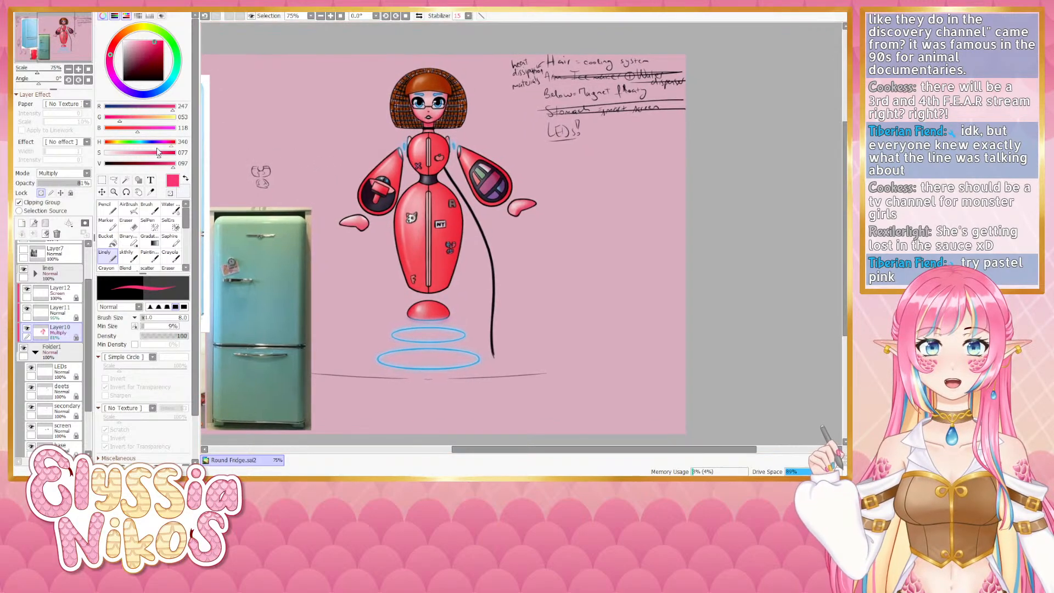
click(53, 185)
drag(57, 187, 77, 186)
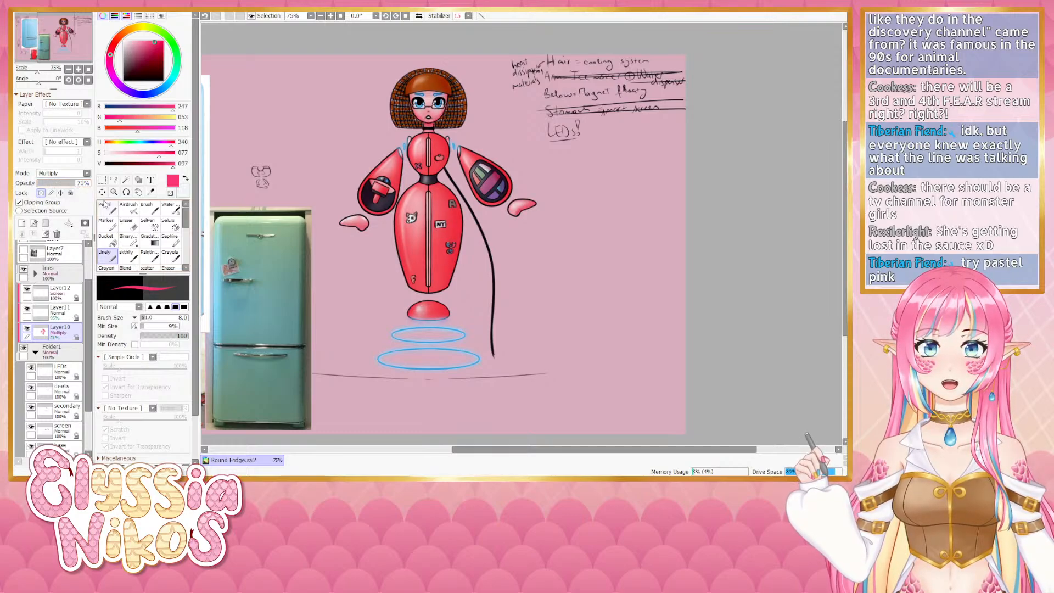
drag(423, 318, 443, 291)
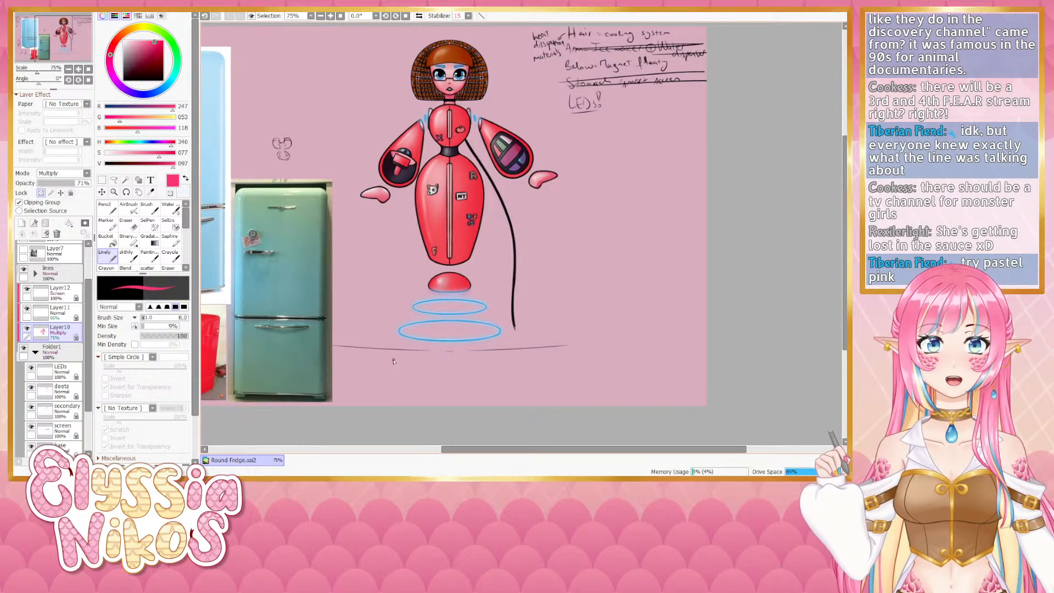
mouse_move(472, 204)
mouse_down()
mouse_move(441, 228)
mouse_move(458, 231)
mouse_move(480, 209)
mouse_up()
- Fill the bottom background layer with a warm tan color
scroll(92, 395, down, 3)
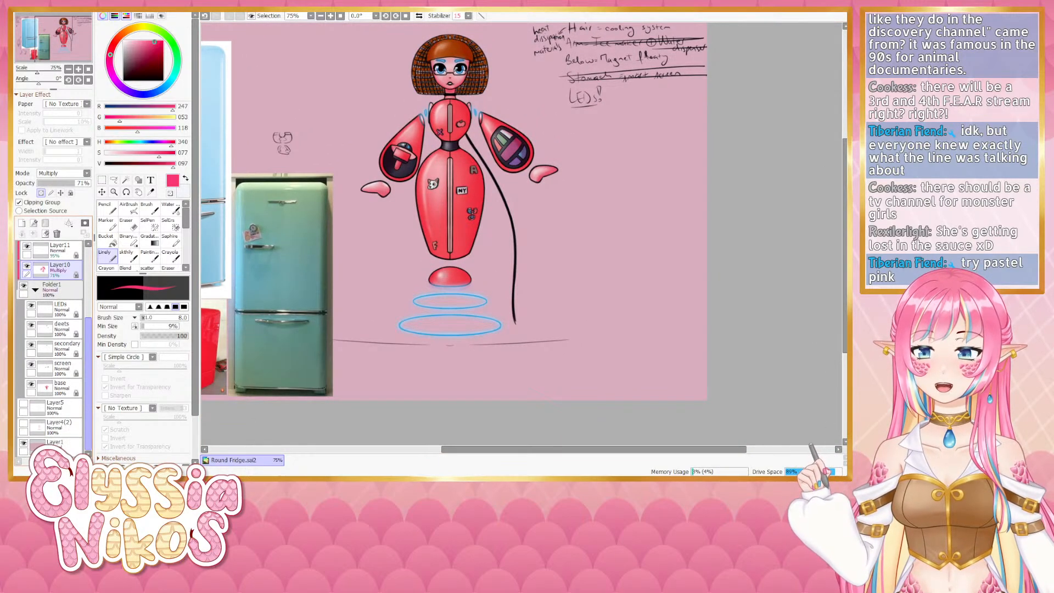
click(55, 443)
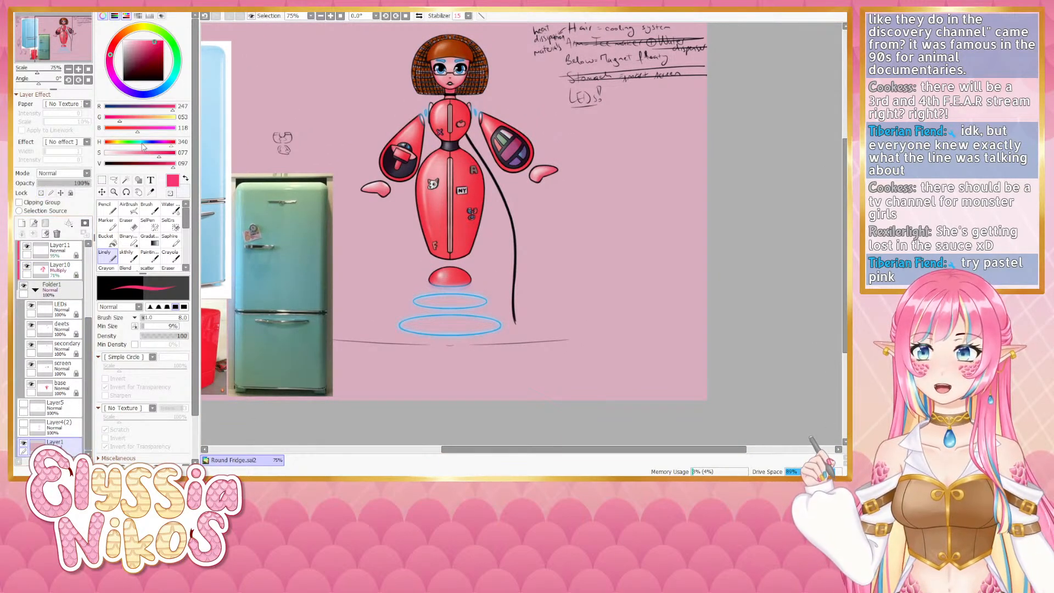
drag(140, 143, 110, 144)
click(120, 154)
click(155, 163)
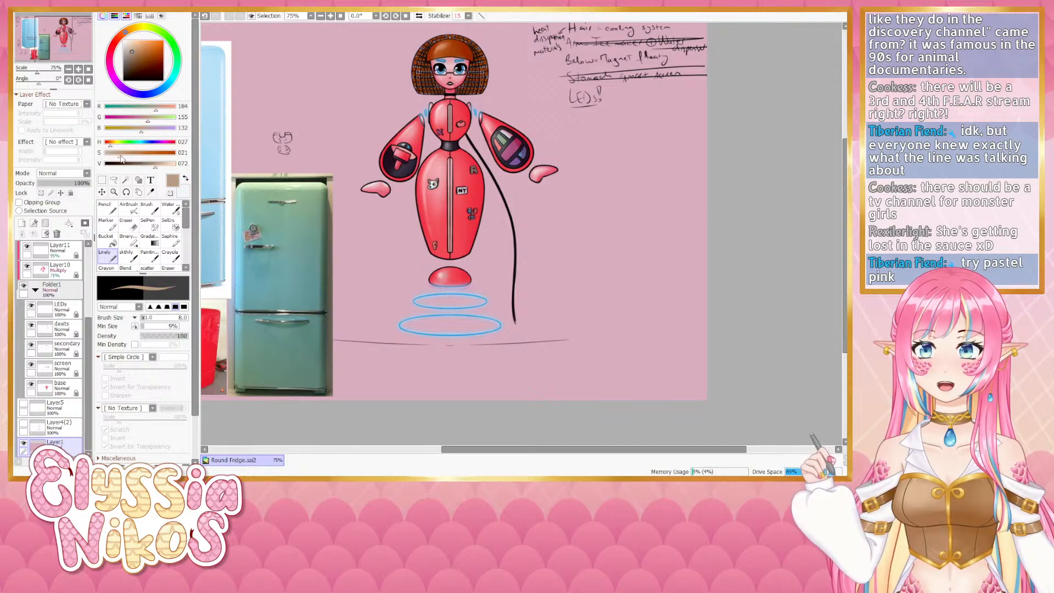
key(ctrl+f)
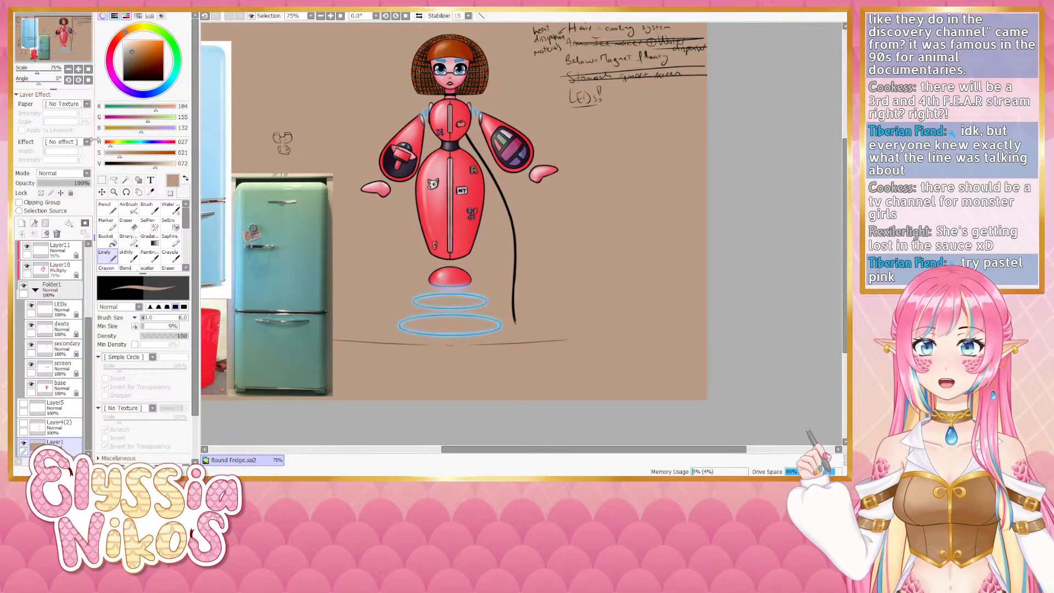
drag(434, 152, 389, 220)
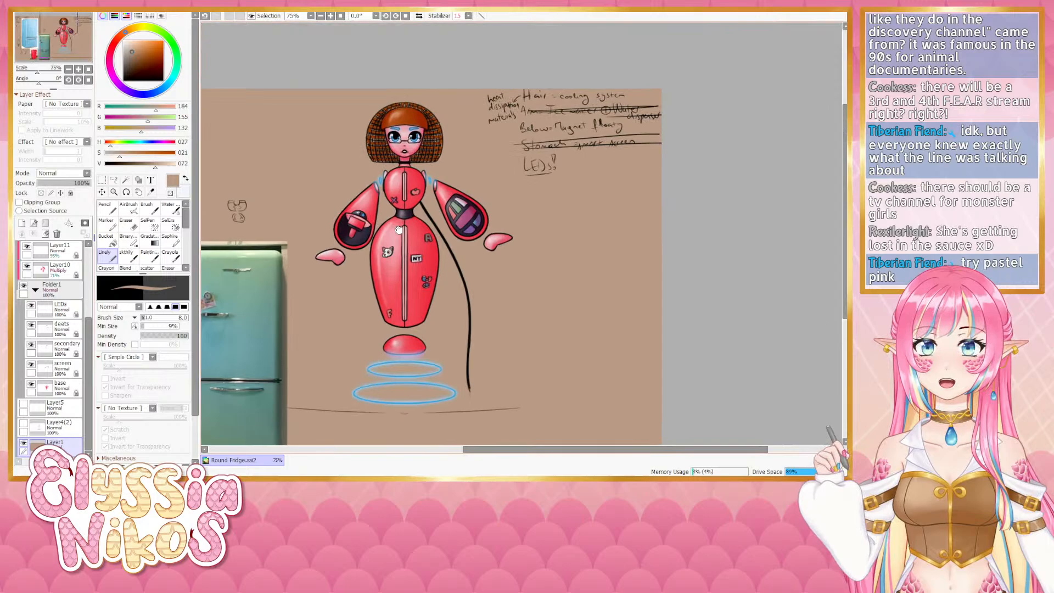
click(74, 371)
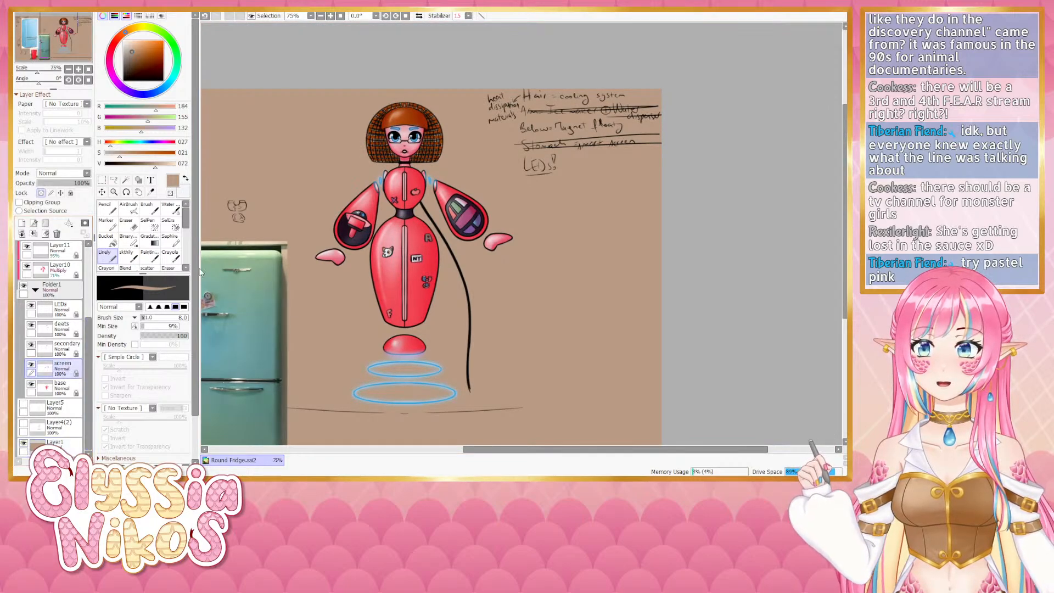
click(66, 352)
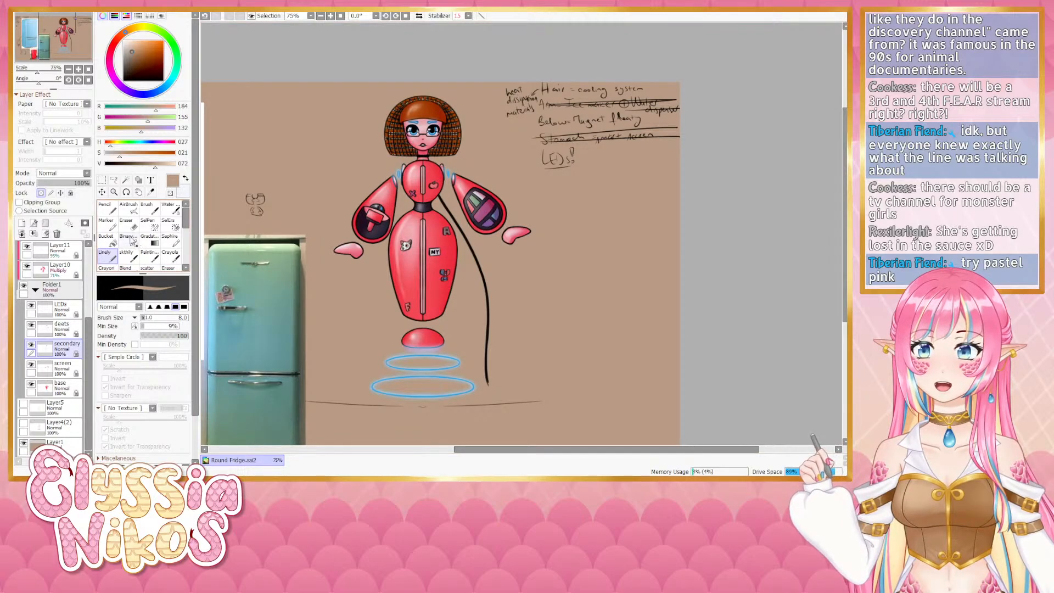
click(69, 270)
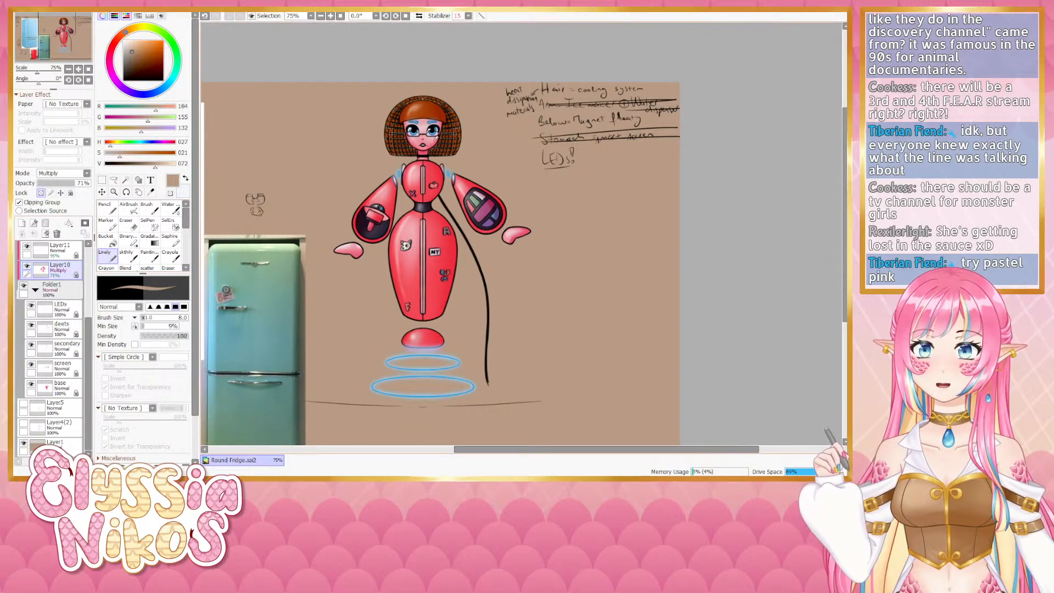
alt+click(433, 142)
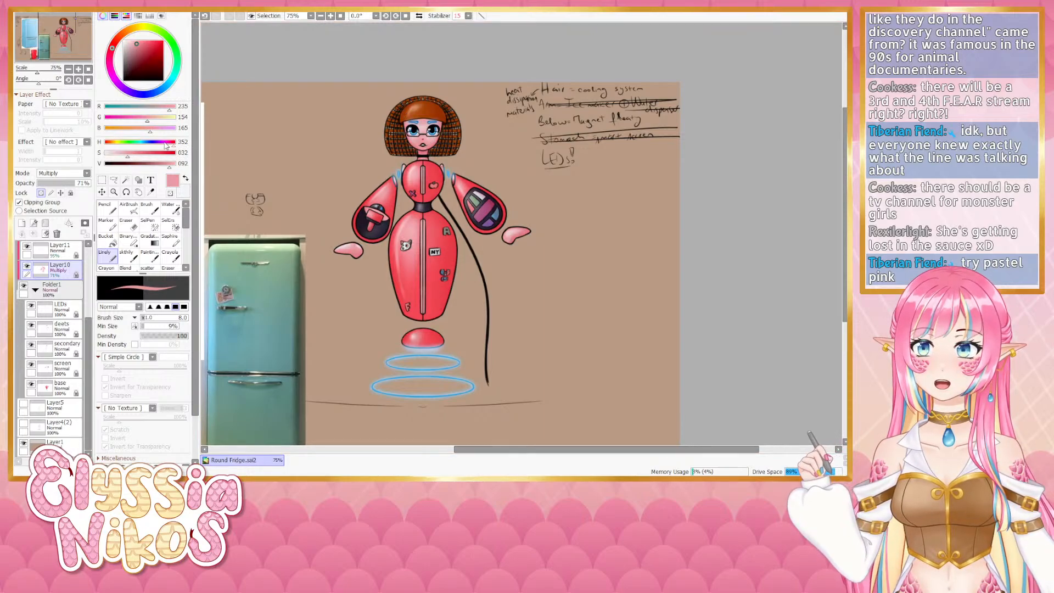
drag(175, 143, 154, 145)
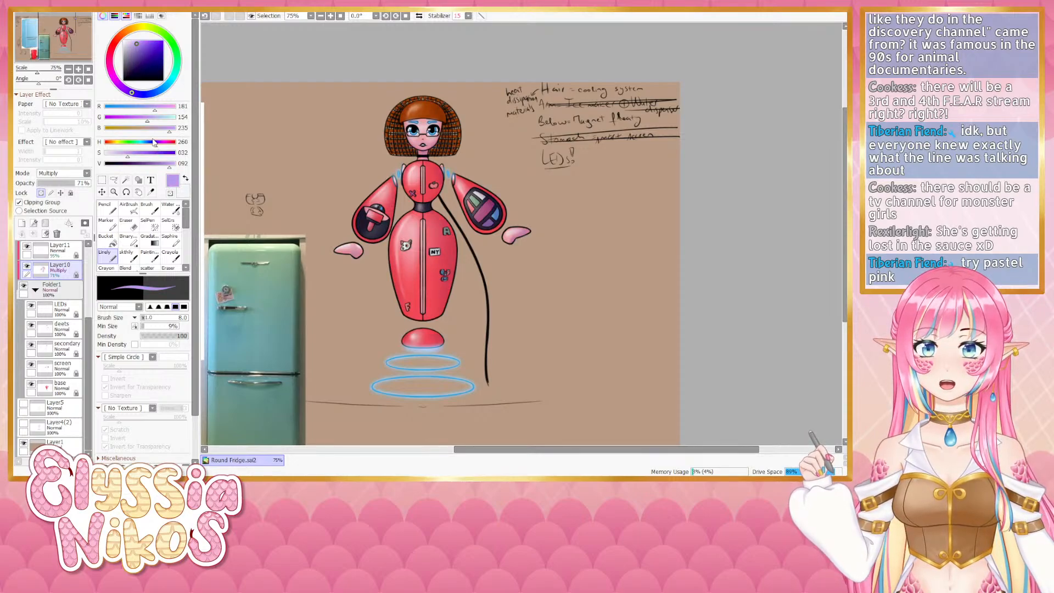
drag(156, 146, 111, 145)
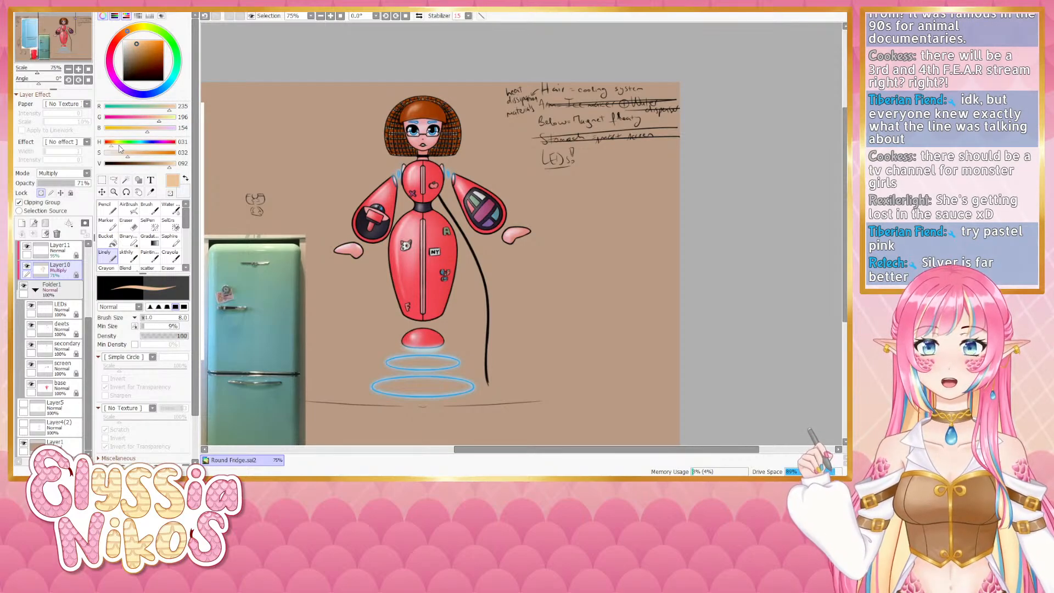
drag(111, 146, 101, 146)
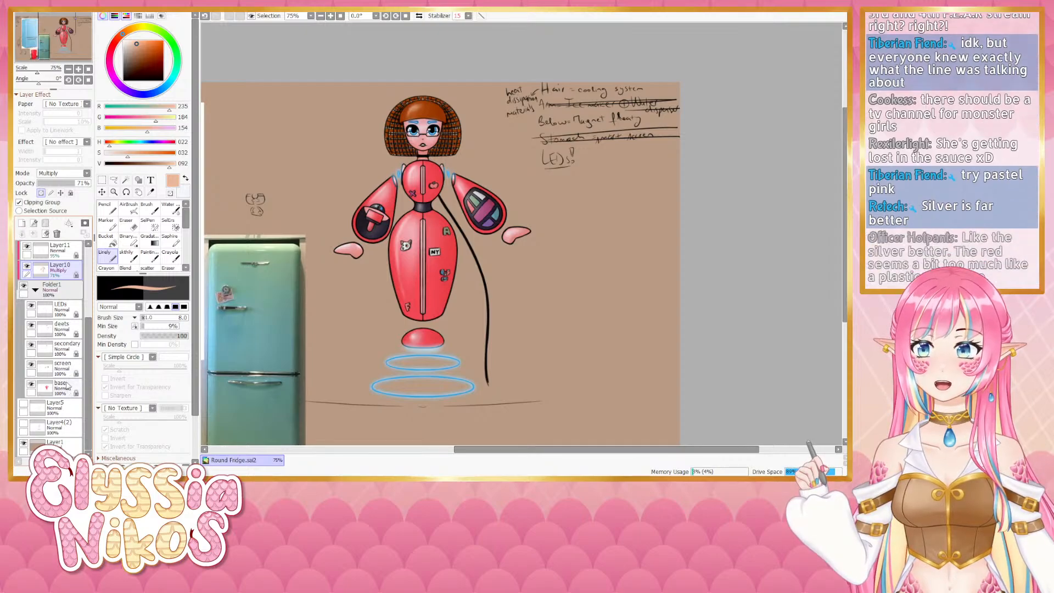
- Select the secondary layer and choose a pastel pink color
click(69, 350)
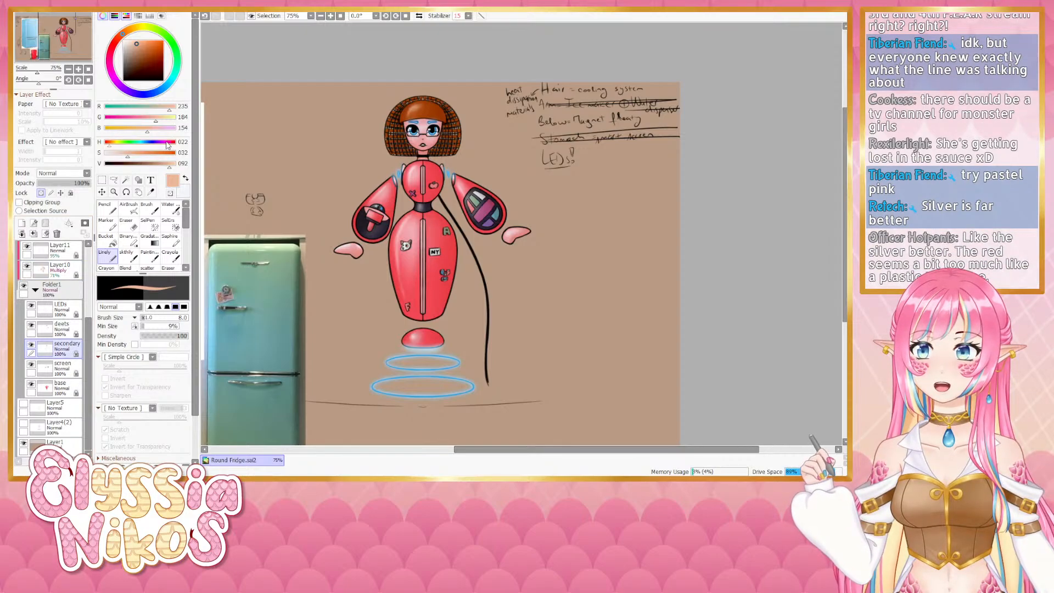
drag(171, 143, 117, 155)
click(173, 165)
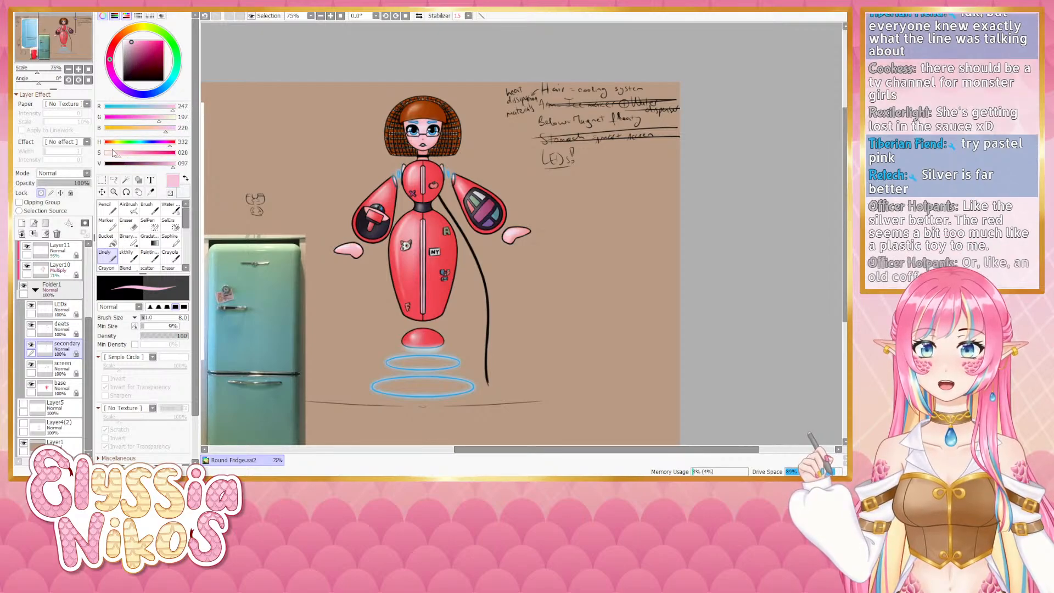
- Examine the fridge reference photos next to the robot figure
drag(323, 167, 312, 147)
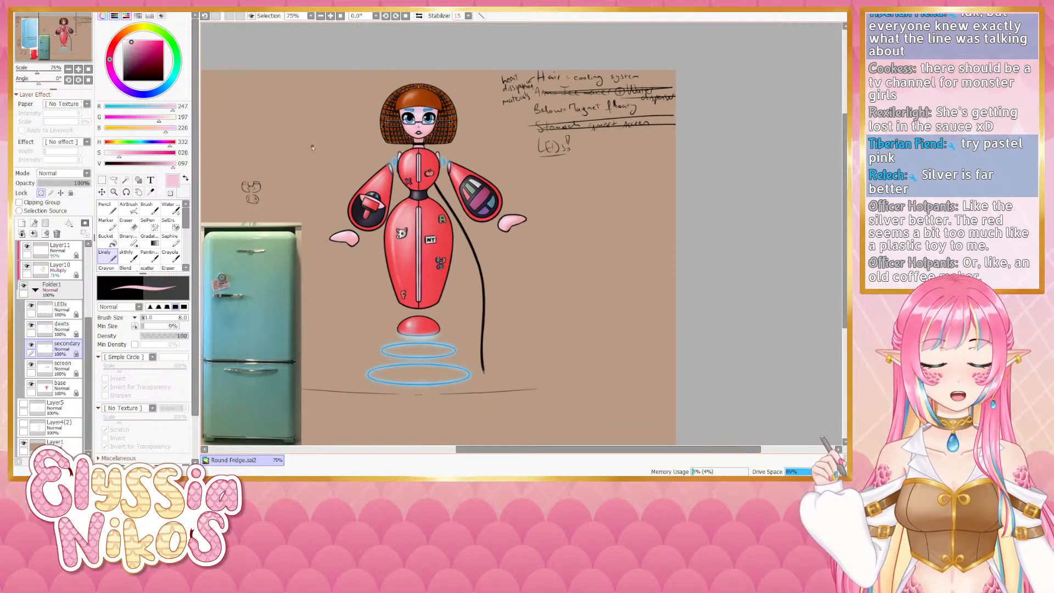
drag(262, 183, 400, 105)
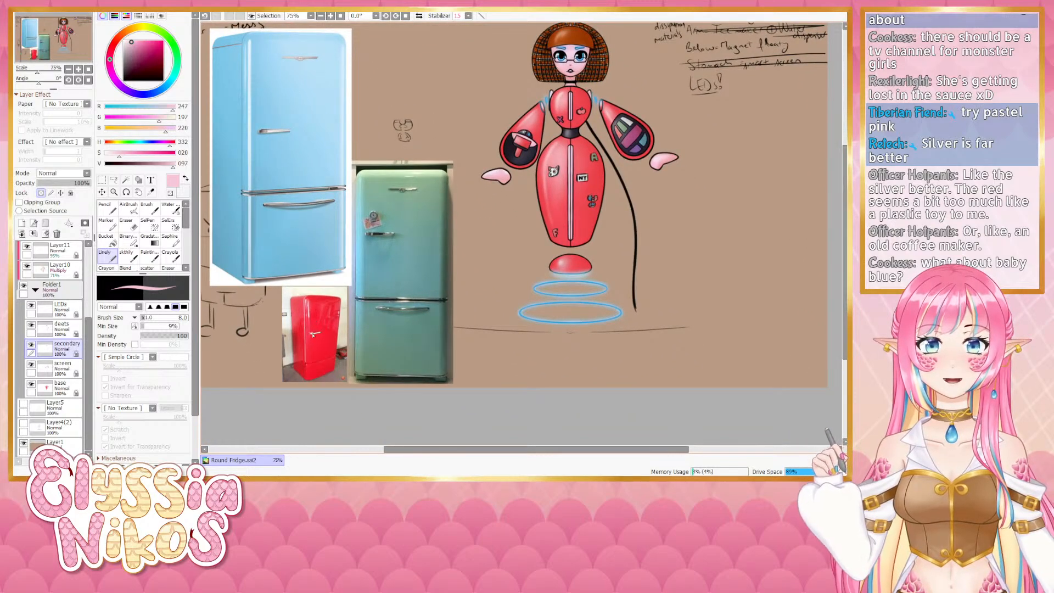
drag(318, 313, 298, 376)
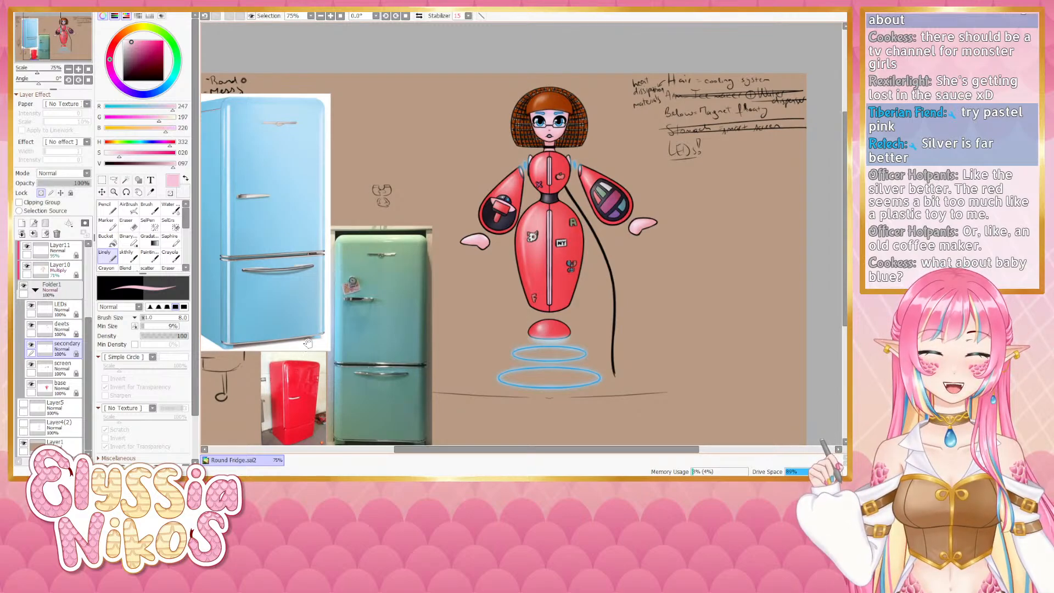
drag(308, 343, 342, 222)
click(78, 70)
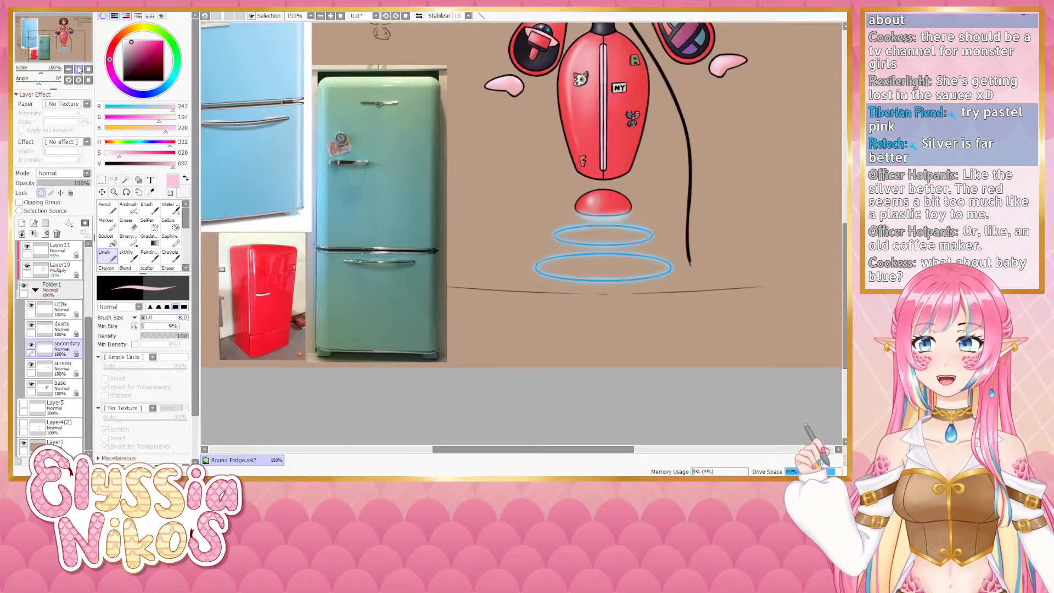
click(78, 69)
mouse_move(294, 250)
mouse_down()
mouse_move(518, 146)
mouse_move(673, 104)
mouse_move(588, 337)
mouse_move(565, 316)
mouse_up()
click(69, 69)
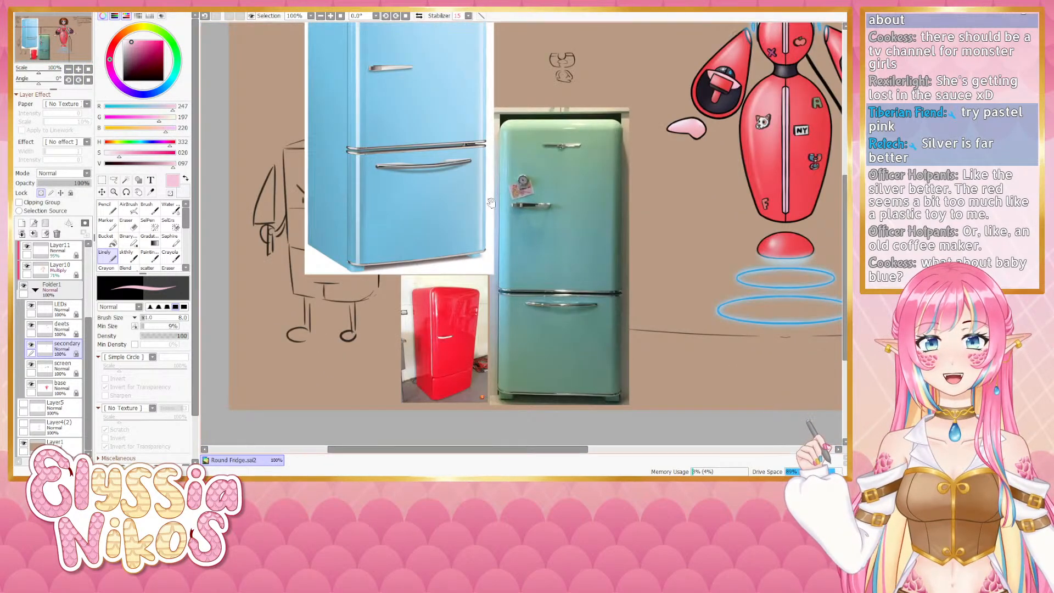
drag(470, 298, 354, 267)
drag(625, 267, 471, 312)
drag(582, 249, 503, 316)
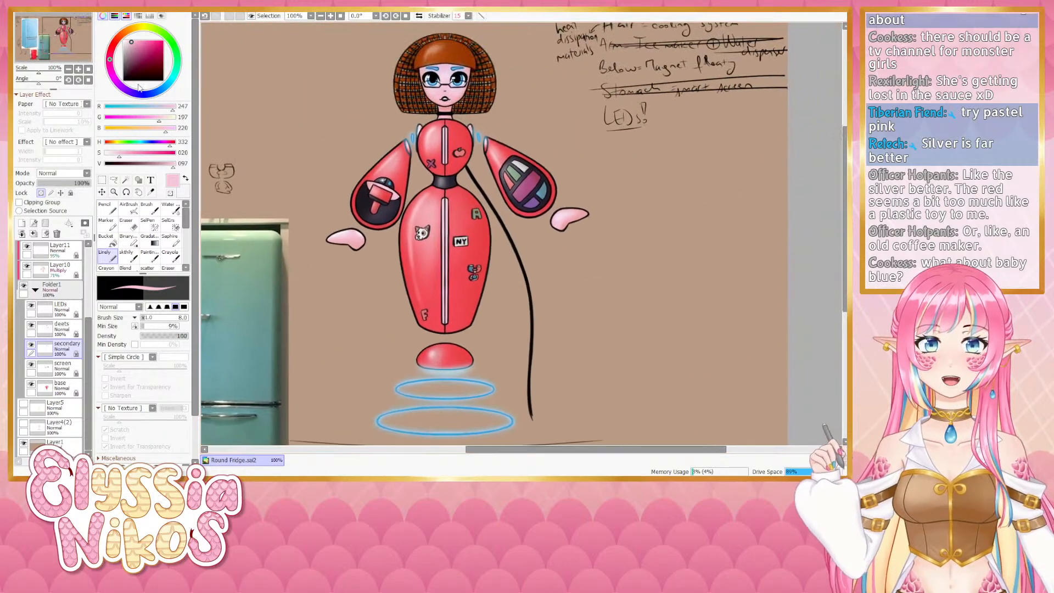
click(69, 68)
drag(413, 246, 397, 226)
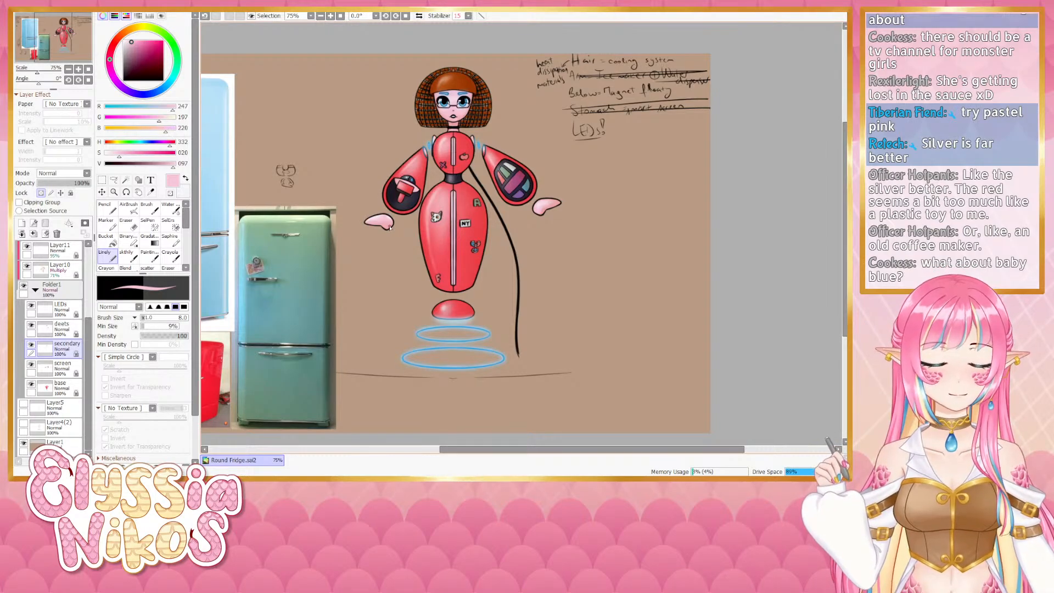
drag(422, 217, 458, 227)
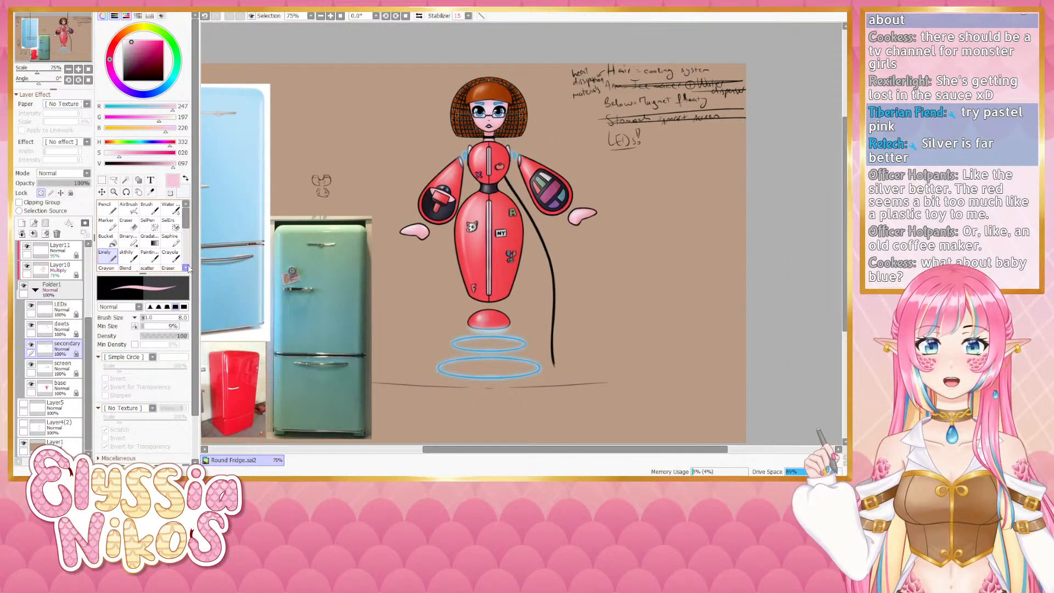
- Undo the last seven recoloring changes to the body and background
key(ctrl+z)
key(ctrl+z)
key(ctrl+z)
key(ctrl+z)
key(ctrl+z)
key(ctrl+z)
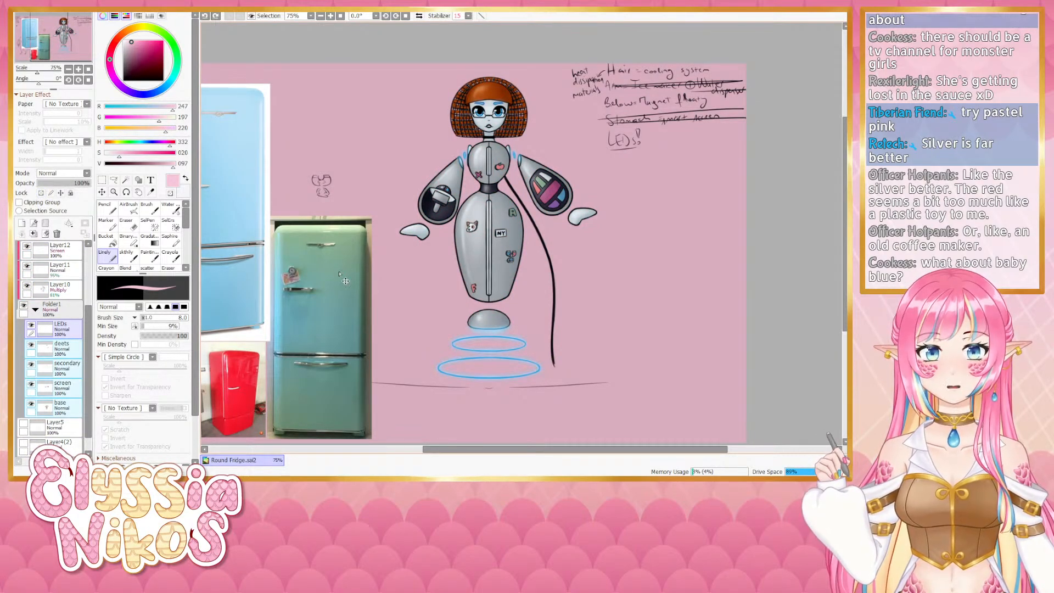
key(ctrl+z)
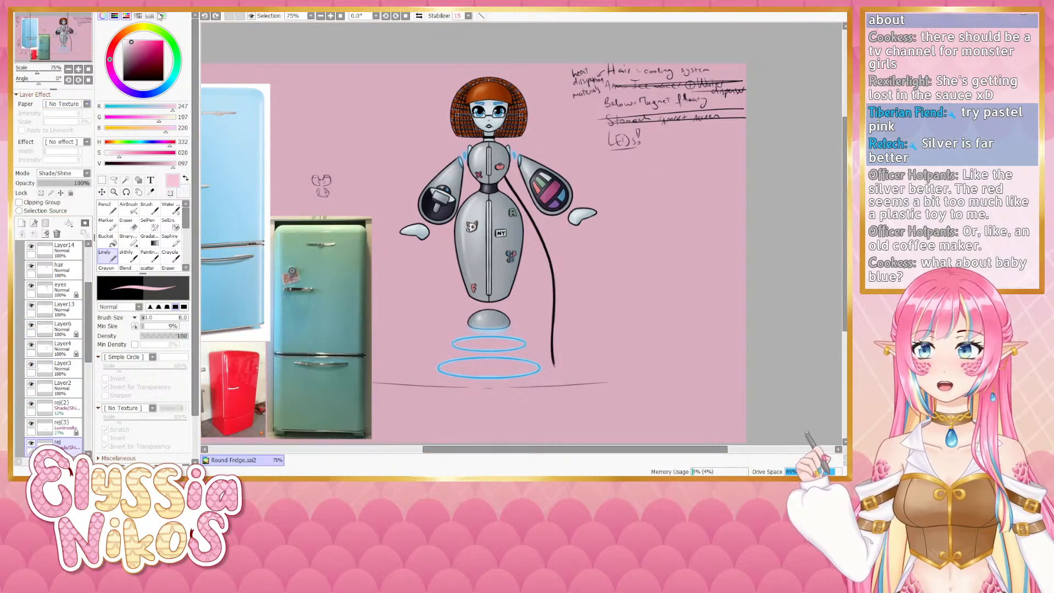
- Collapse the lines folder in the layer stack
drag(326, 175, 336, 163)
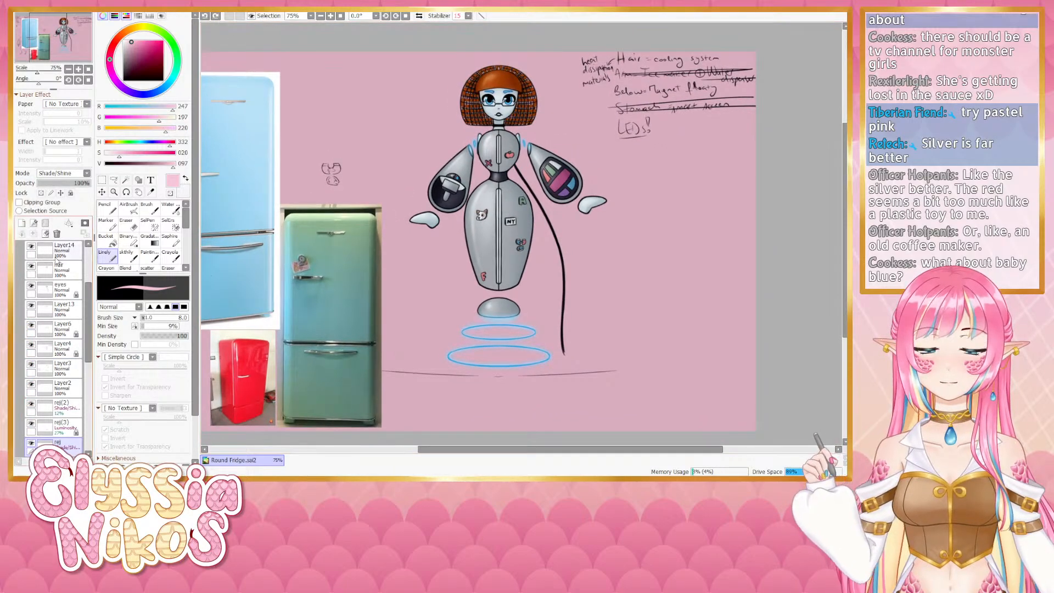
scroll(91, 265, up, 3)
scroll(91, 265, up, 1)
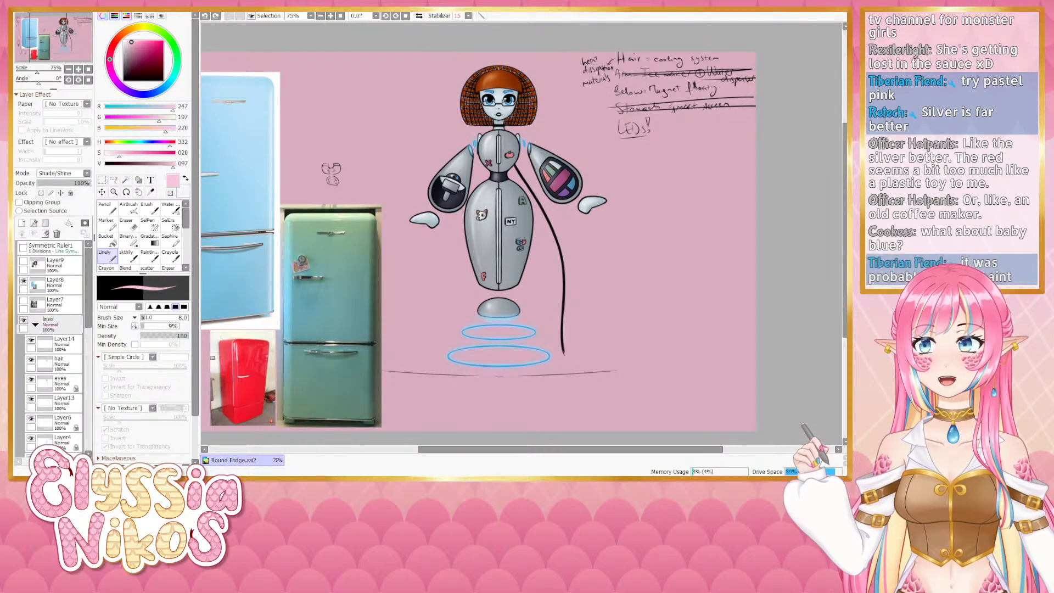
drag(349, 304, 300, 328)
scroll(48, 303, down, 2)
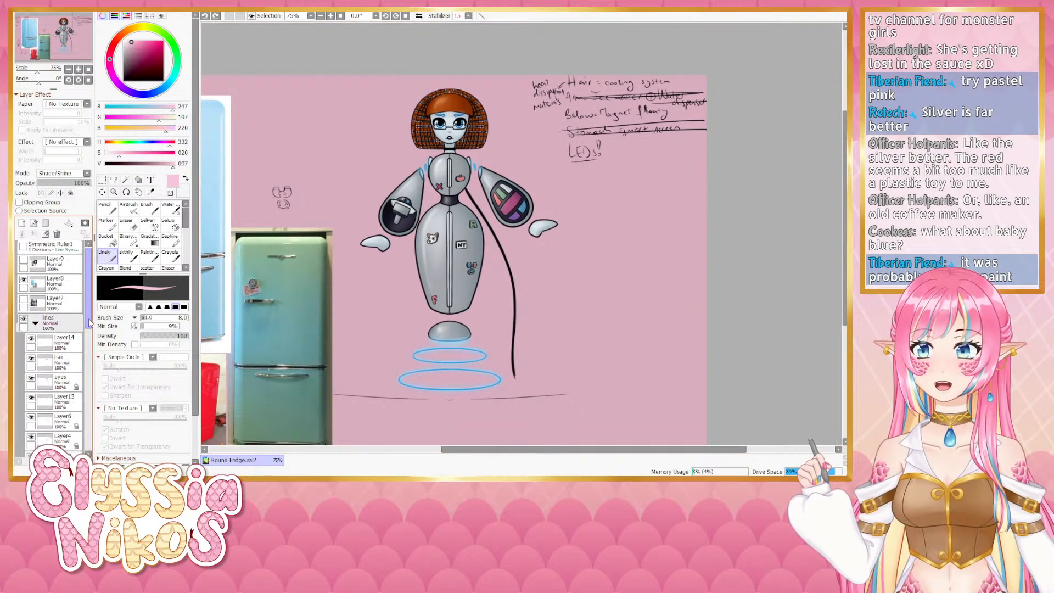
click(35, 293)
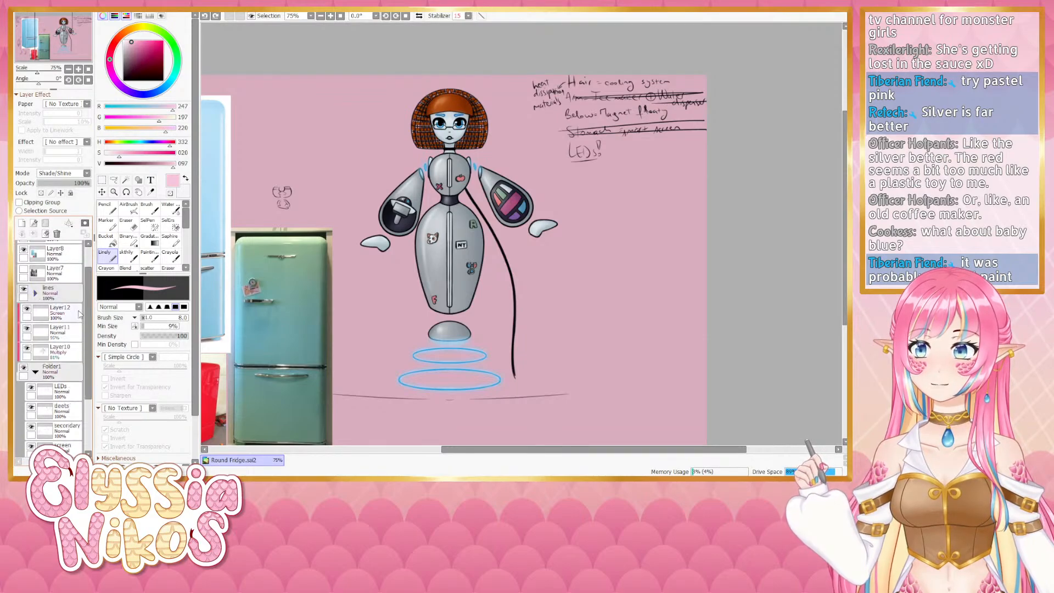
- Fill the base layer with a blue sampled from the blue fridge reference photo
drag(89, 372, 89, 415)
click(72, 344)
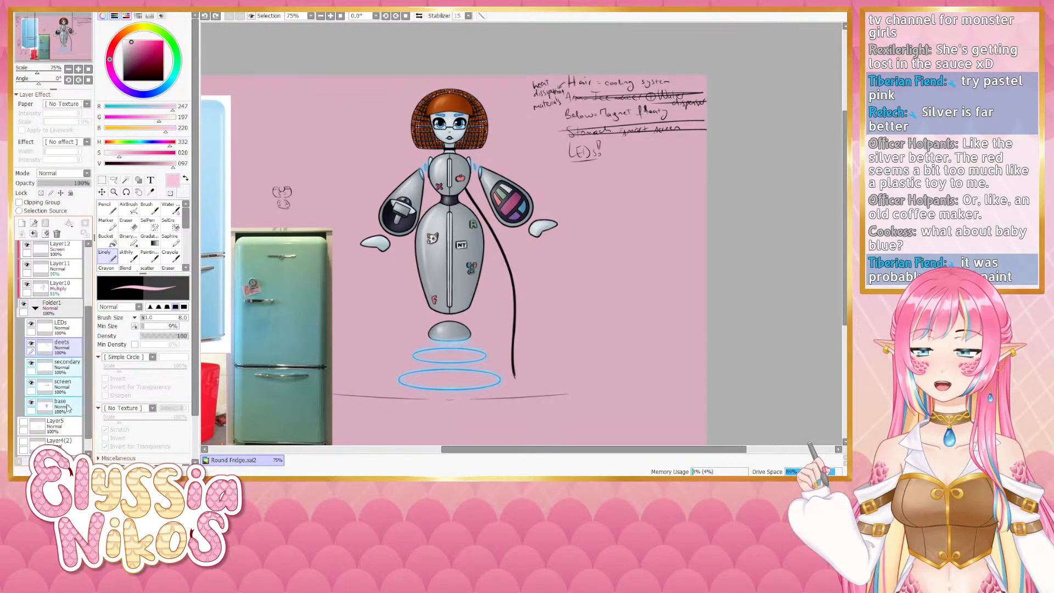
click(72, 362)
shift+click(65, 412)
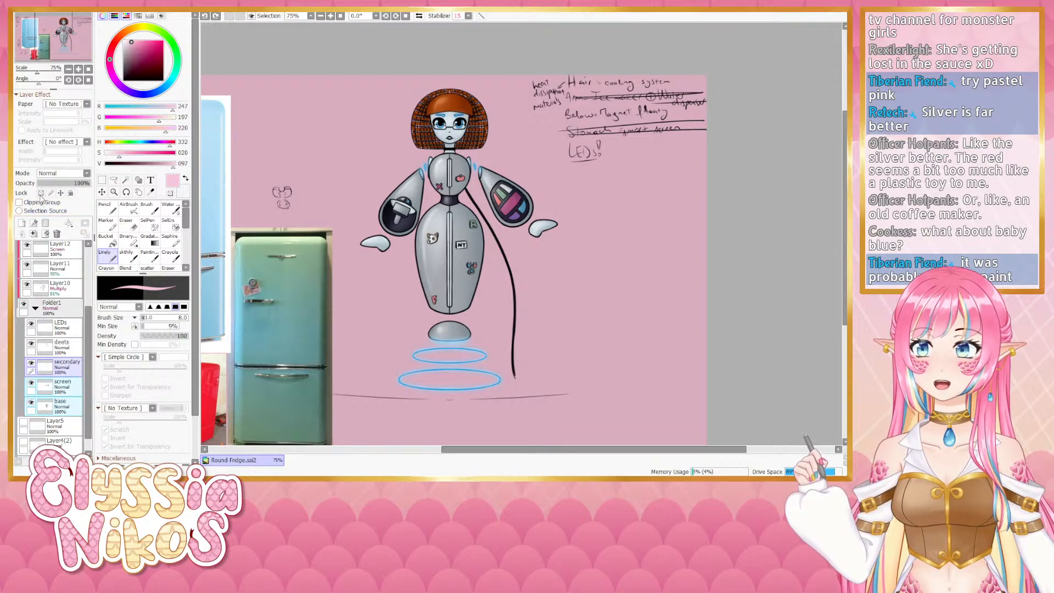
click(41, 193)
click(76, 409)
drag(263, 253, 406, 230)
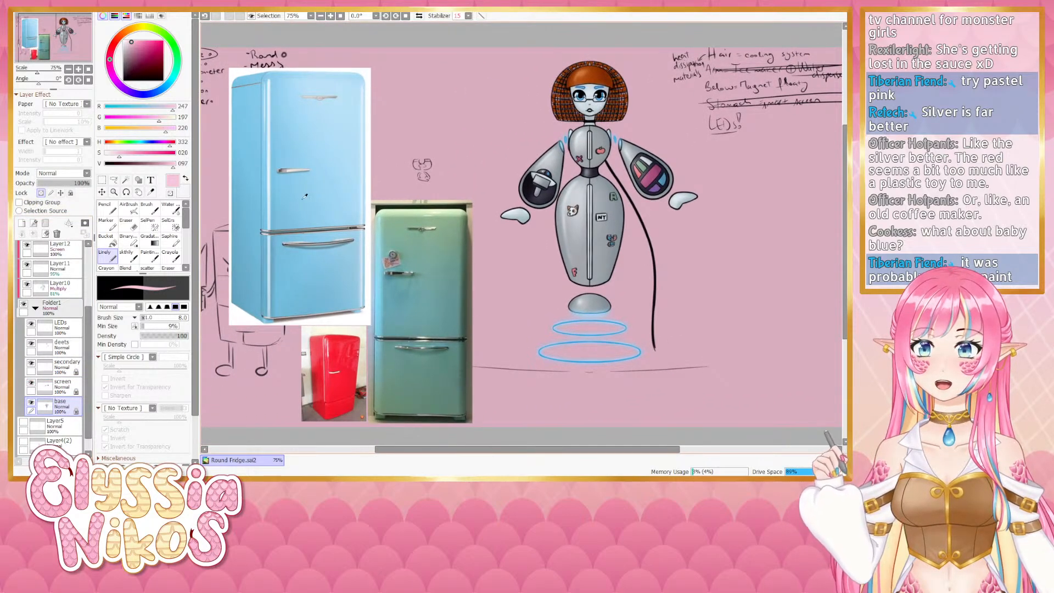
right_click(324, 220)
mouse_move(446, 269)
mouse_down()
mouse_move(316, 262)
mouse_move(311, 298)
mouse_up()
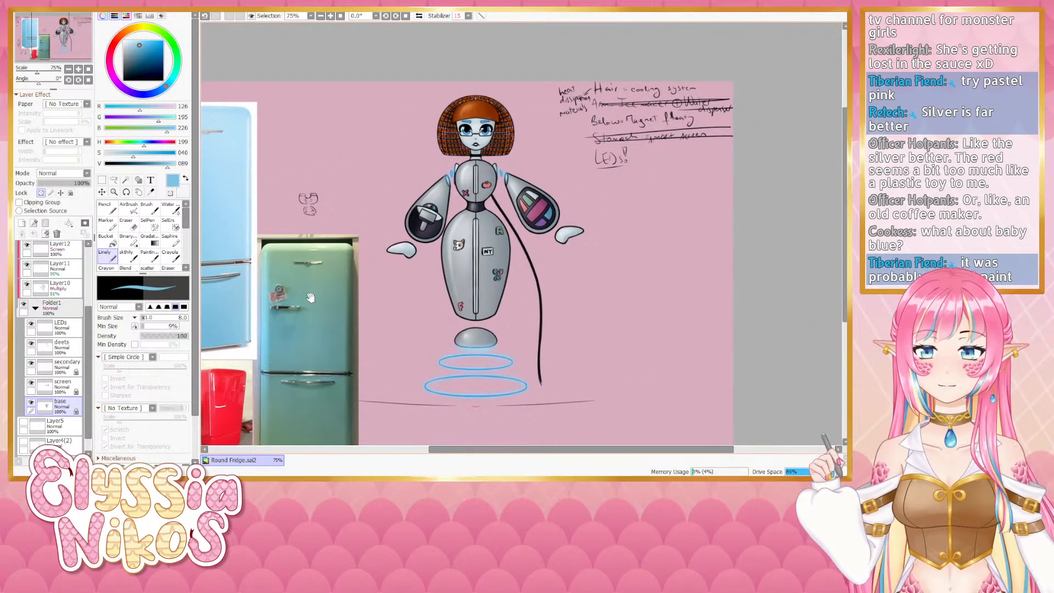
key(ctrl+f)
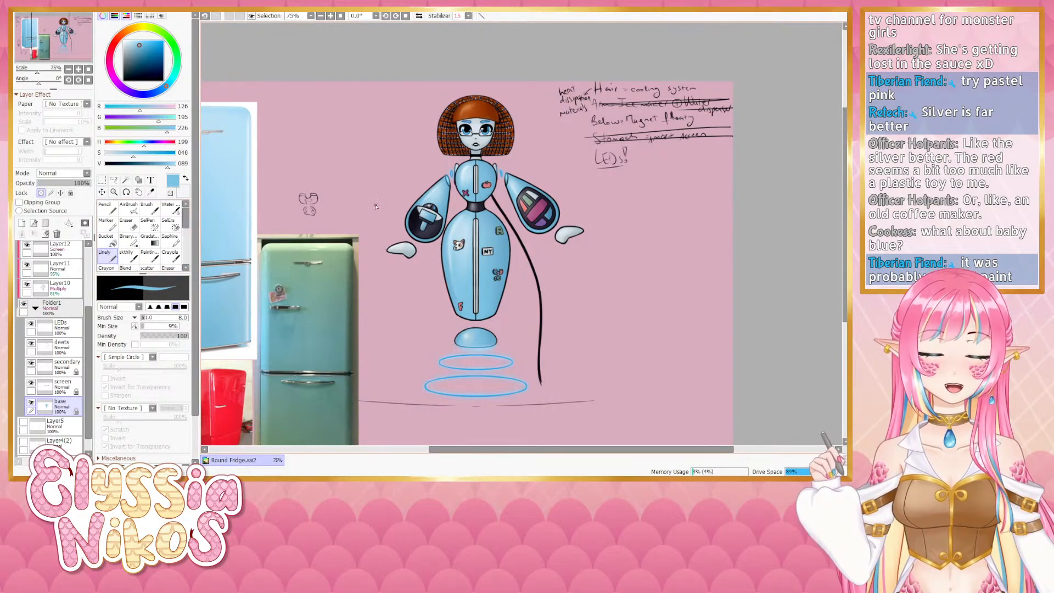
- Sample a lighter blue from the fridge reference and adjust its saturation and brightness
mouse_move(386, 239)
mouse_down()
mouse_move(389, 249)
mouse_move(390, 237)
mouse_move(365, 250)
mouse_up()
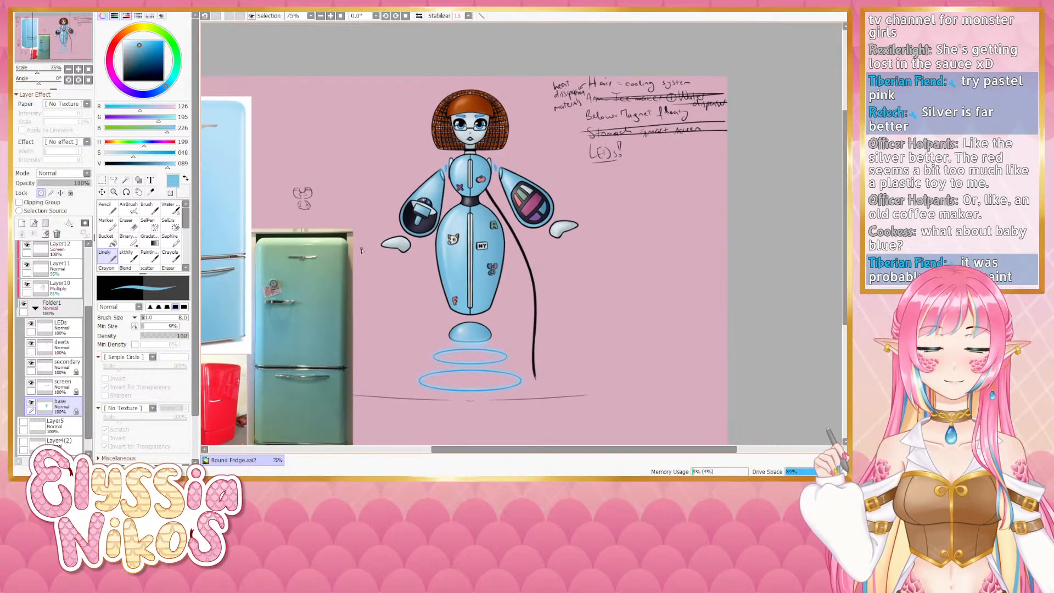
click(143, 156)
drag(167, 166, 164, 167)
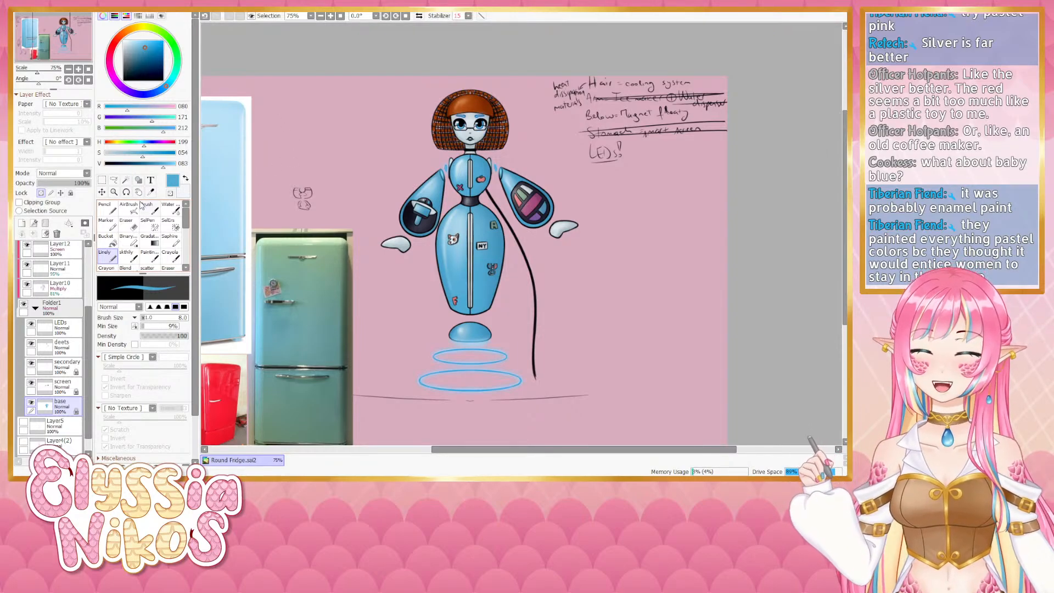
drag(310, 227, 367, 207)
right_click(246, 222)
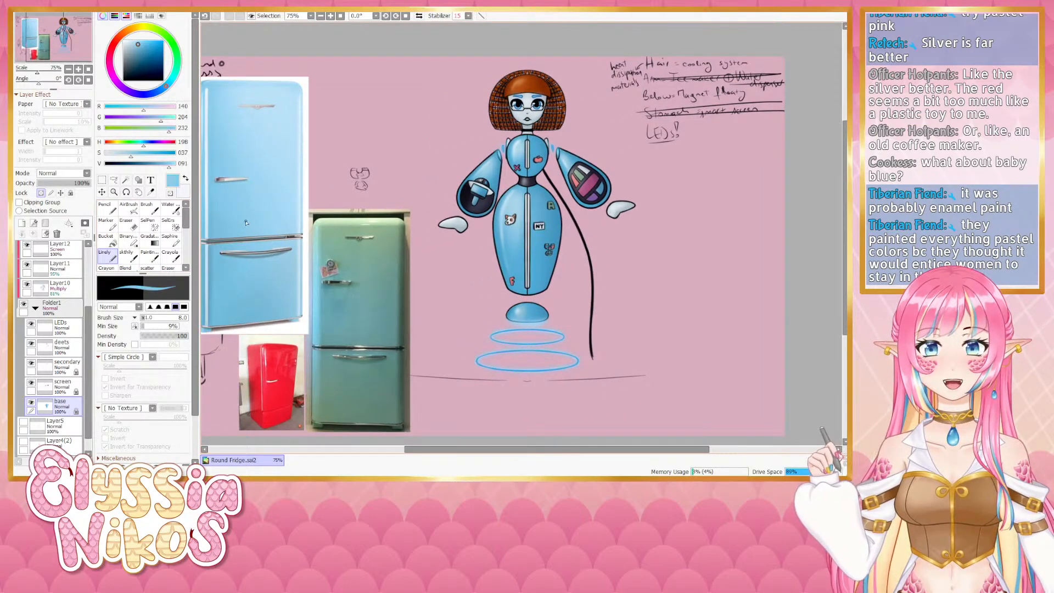
drag(479, 157, 420, 204)
click(138, 152)
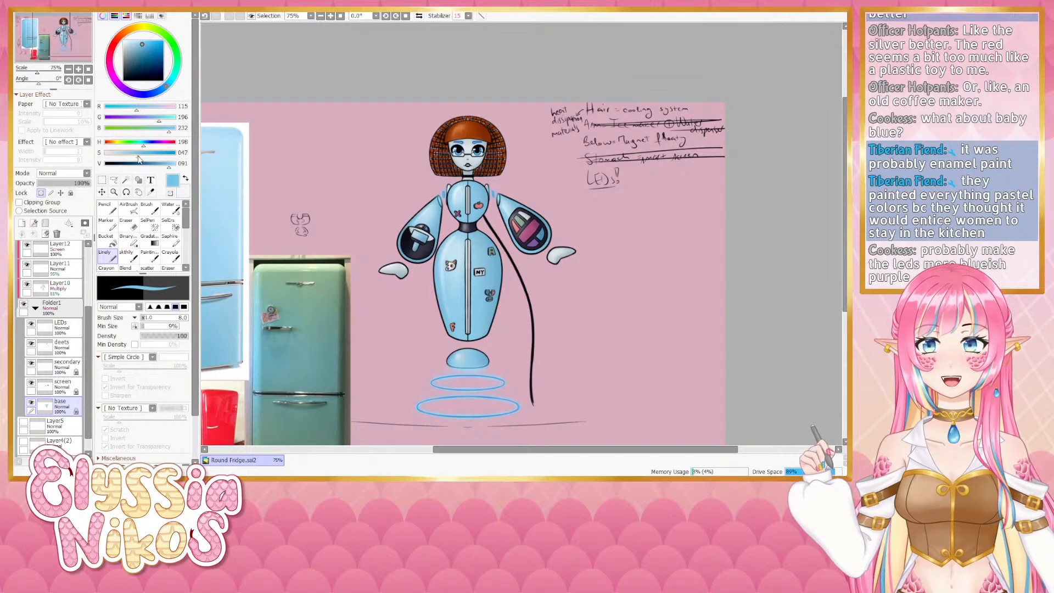
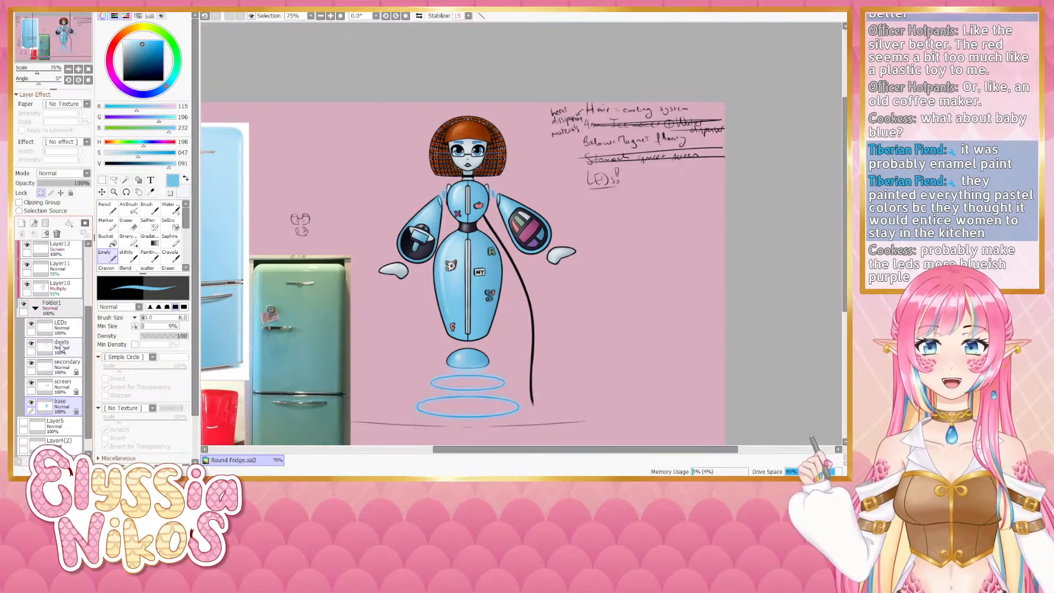
- Select the LEDs layer and fill it with a purple picked on the color wheel
click(69, 328)
click(41, 194)
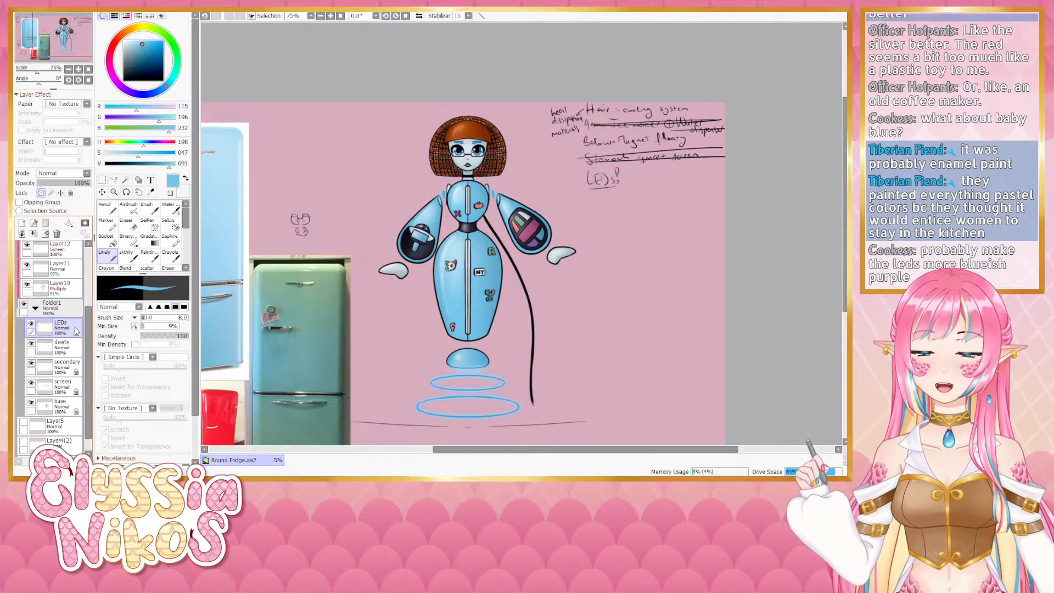
mouse_move(151, 124)
mouse_down()
mouse_move(136, 123)
mouse_move(145, 109)
mouse_up()
key(ctrl+f)
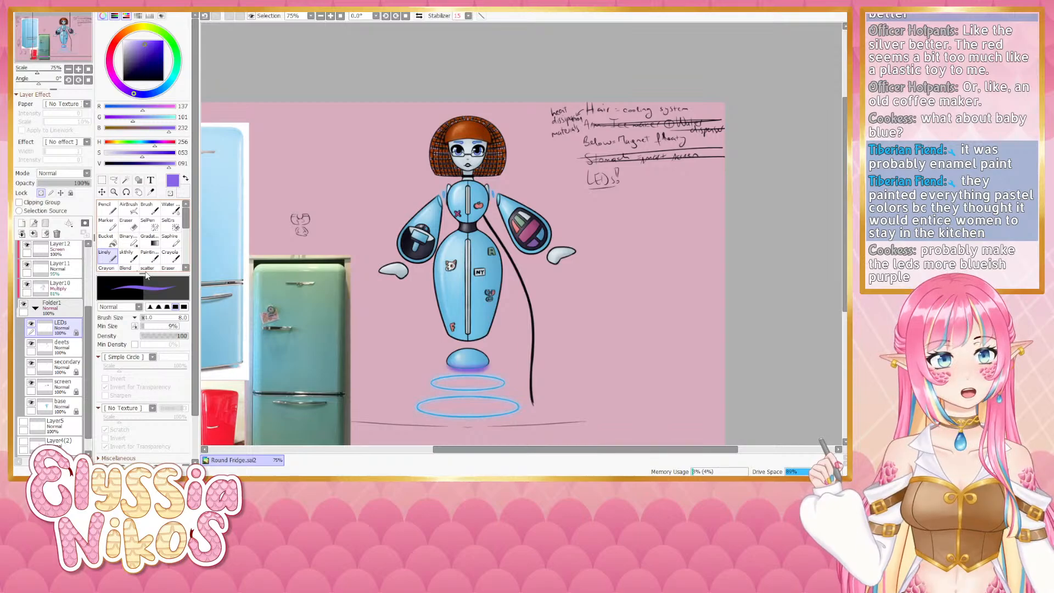
- Examine the robot design beside the fridge reference photos at several zoom levels
drag(397, 210, 363, 180)
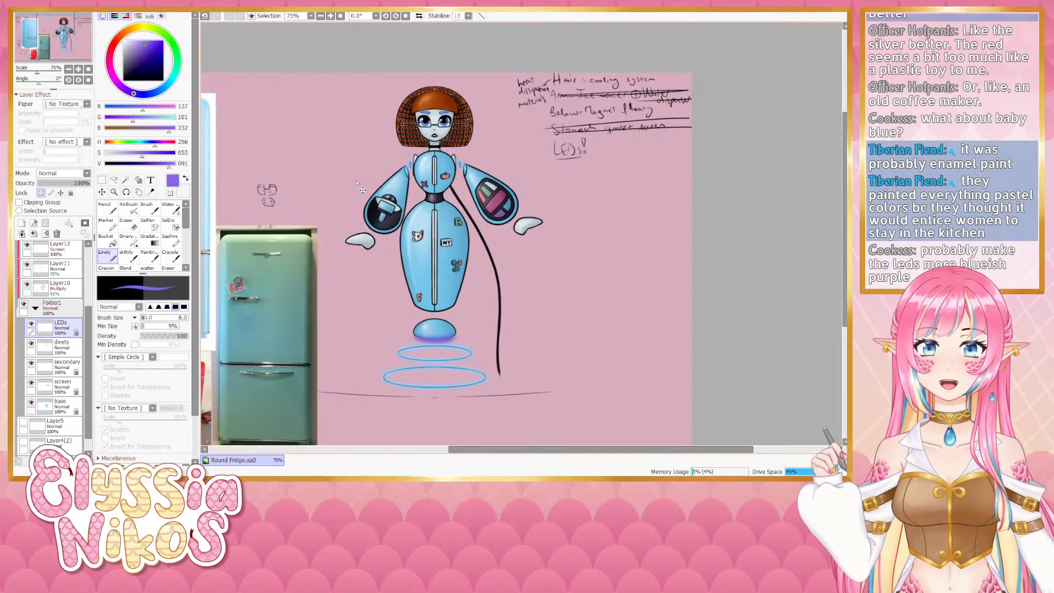
key(ctrl+z)
drag(321, 200, 333, 221)
key(ctrl+y)
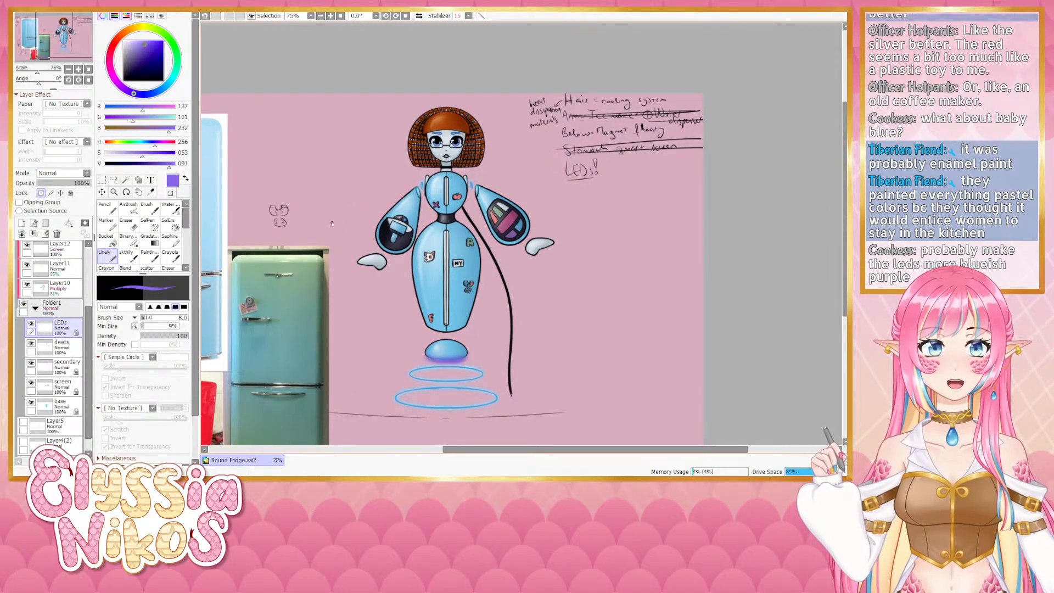
mouse_move(379, 196)
mouse_down()
mouse_move(388, 168)
mouse_move(379, 205)
mouse_up()
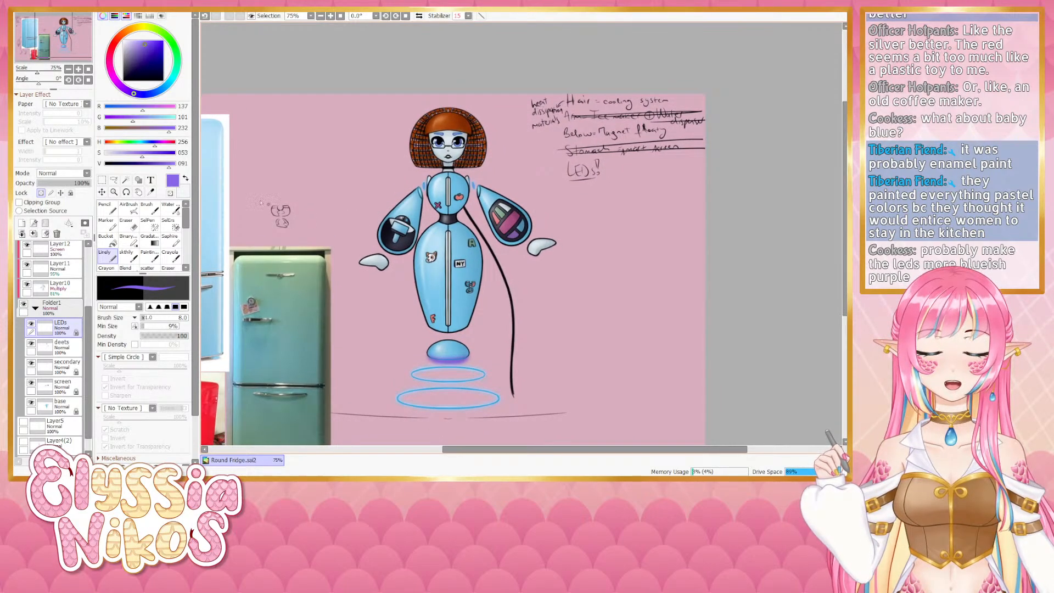
click(79, 69)
click(79, 69)
drag(314, 251, 369, 354)
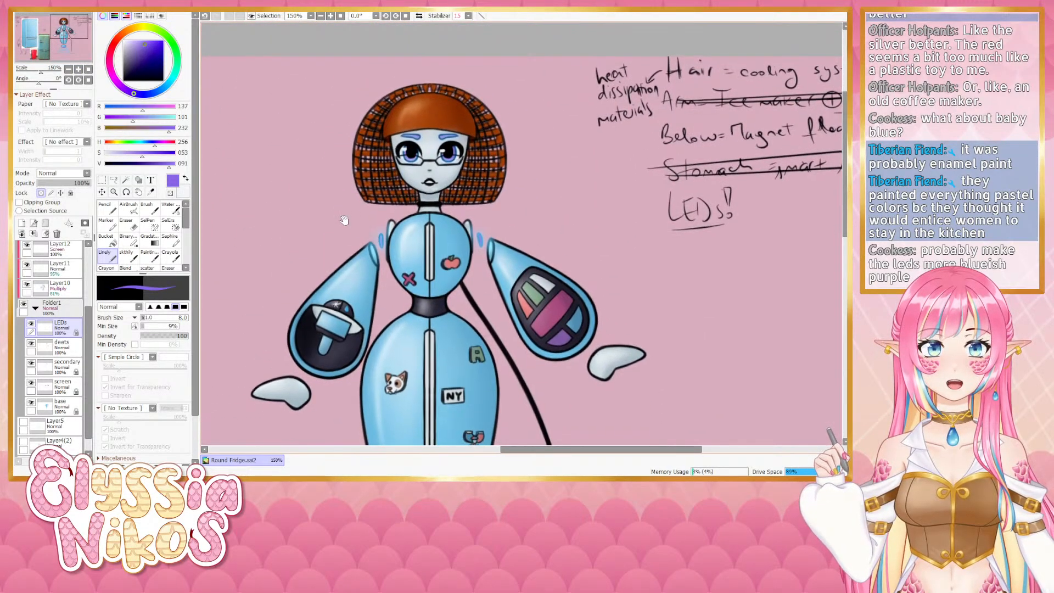
click(68, 69)
click(68, 69)
click(68, 69)
click(69, 70)
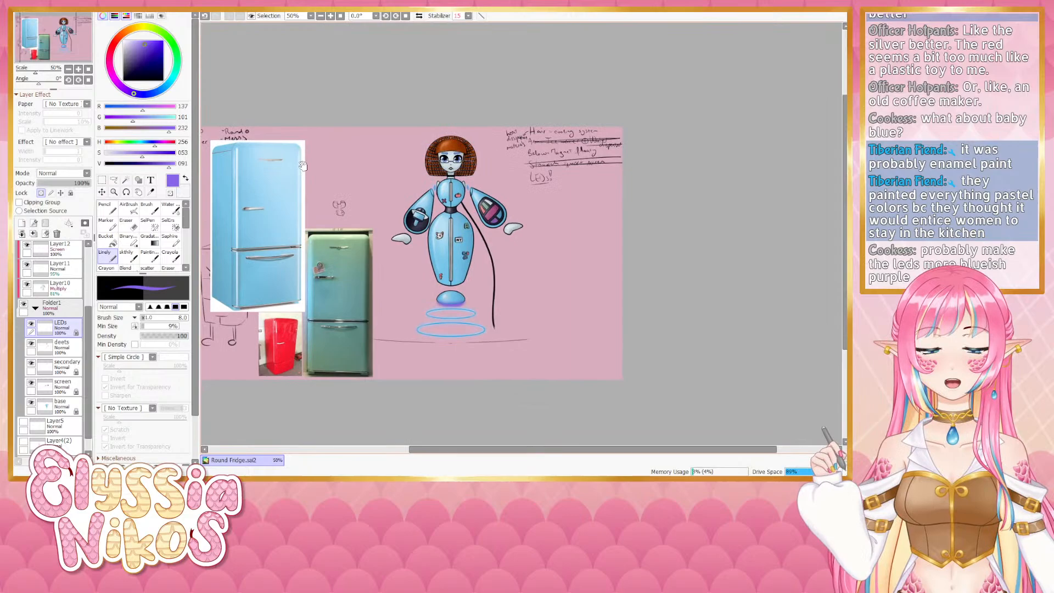
click(79, 70)
click(78, 70)
drag(63, 60, 62, 59)
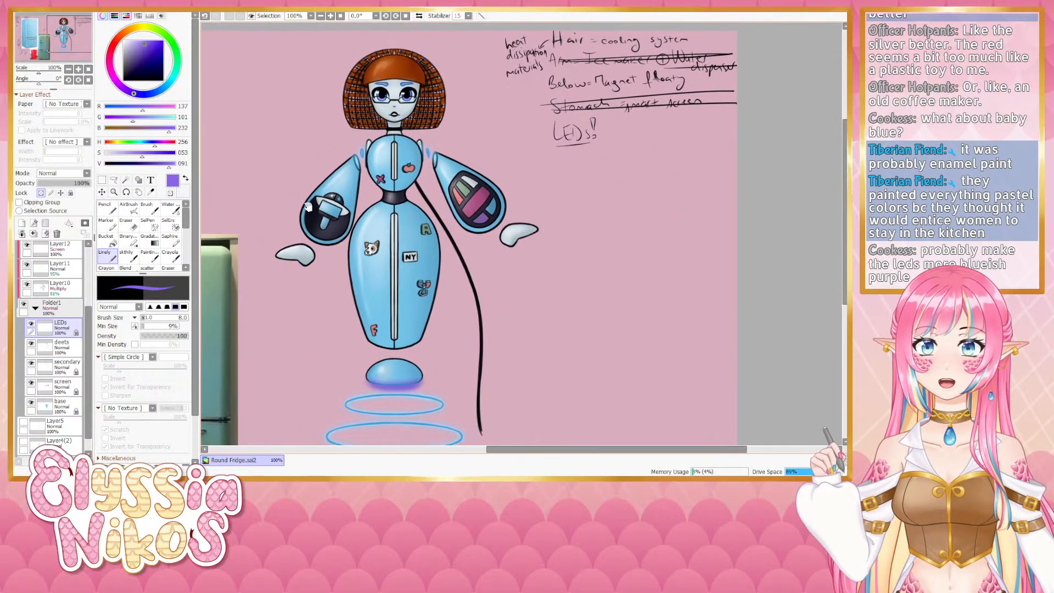
click(68, 70)
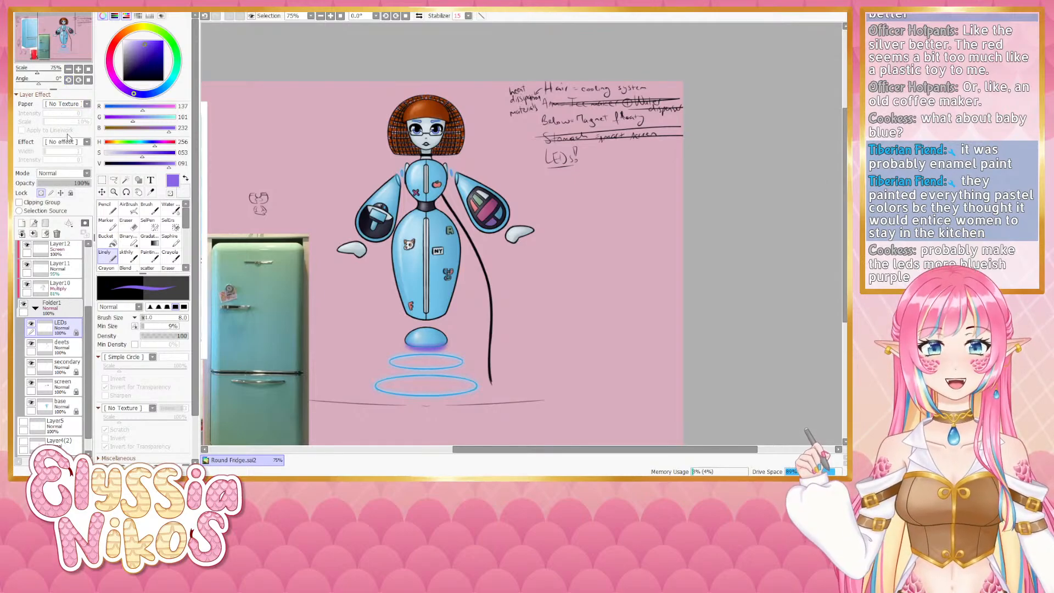
drag(345, 271, 369, 224)
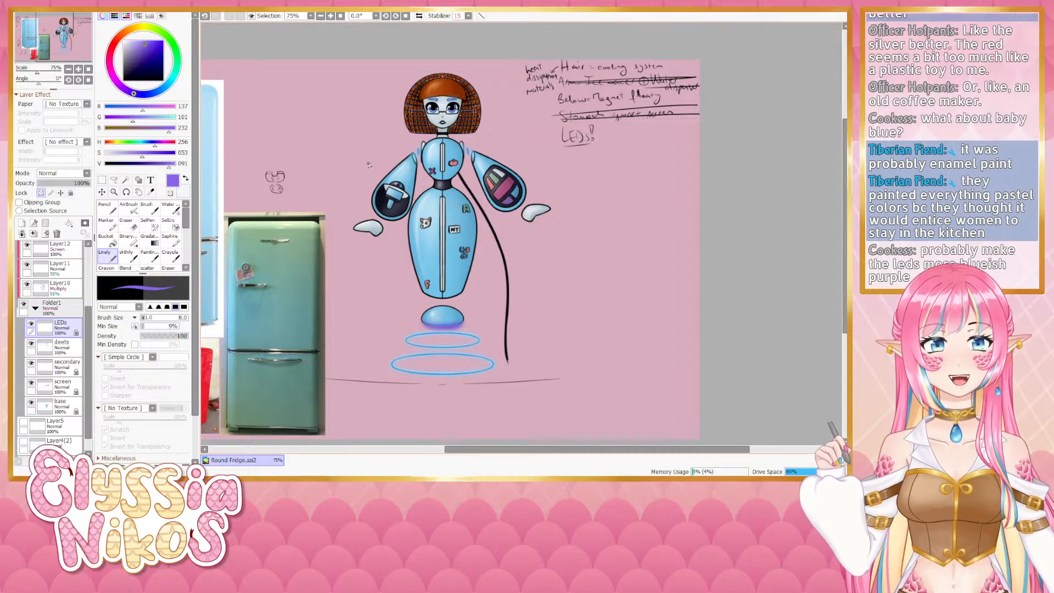
drag(352, 230, 420, 201)
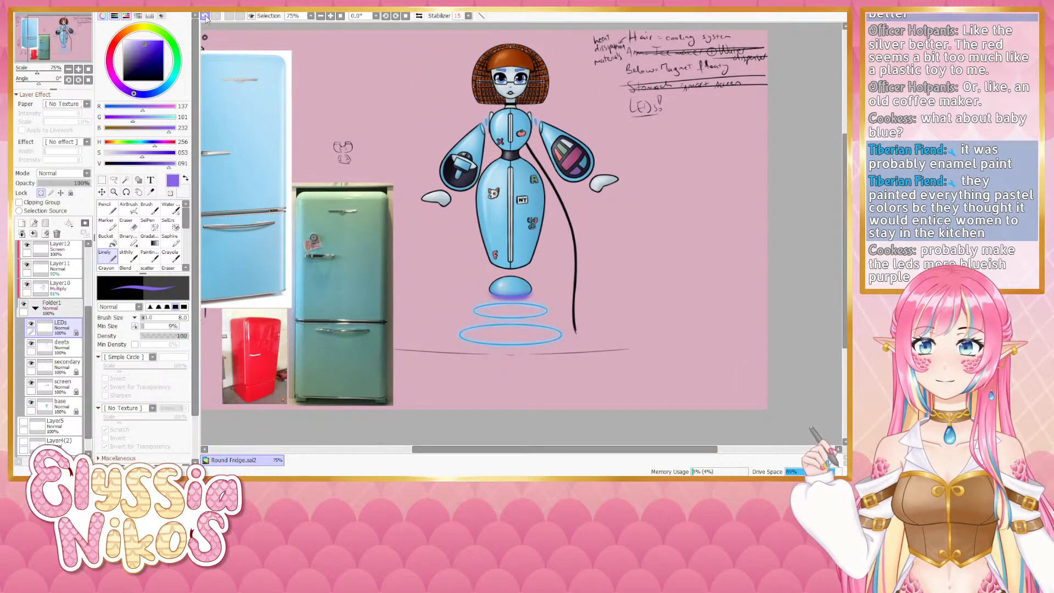
drag(504, 287, 443, 306)
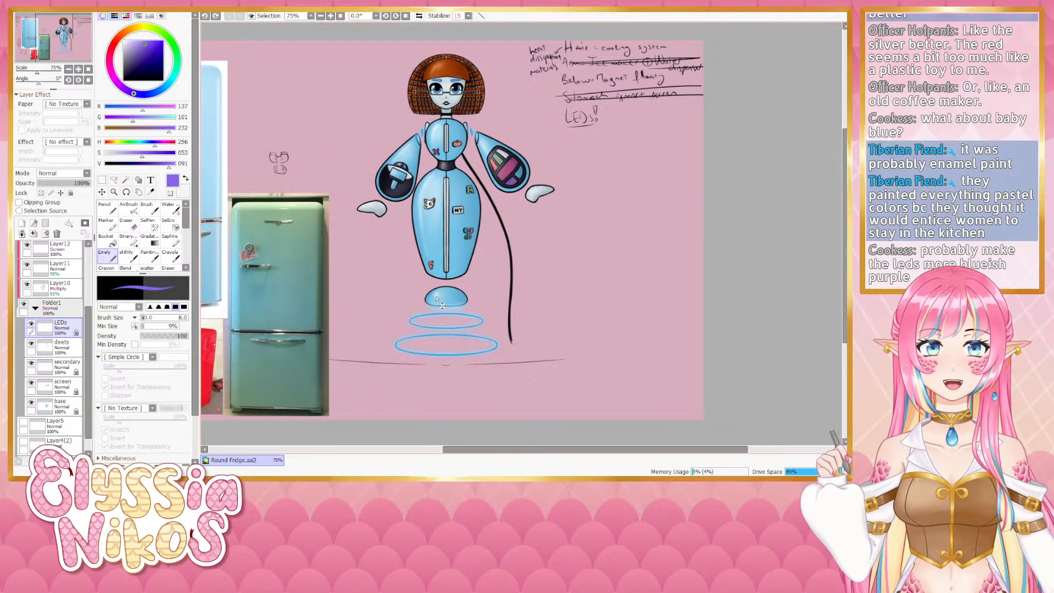
- Select the base layer and undo its blue fill
drag(397, 345, 451, 324)
ctrl+shift+click(450, 326)
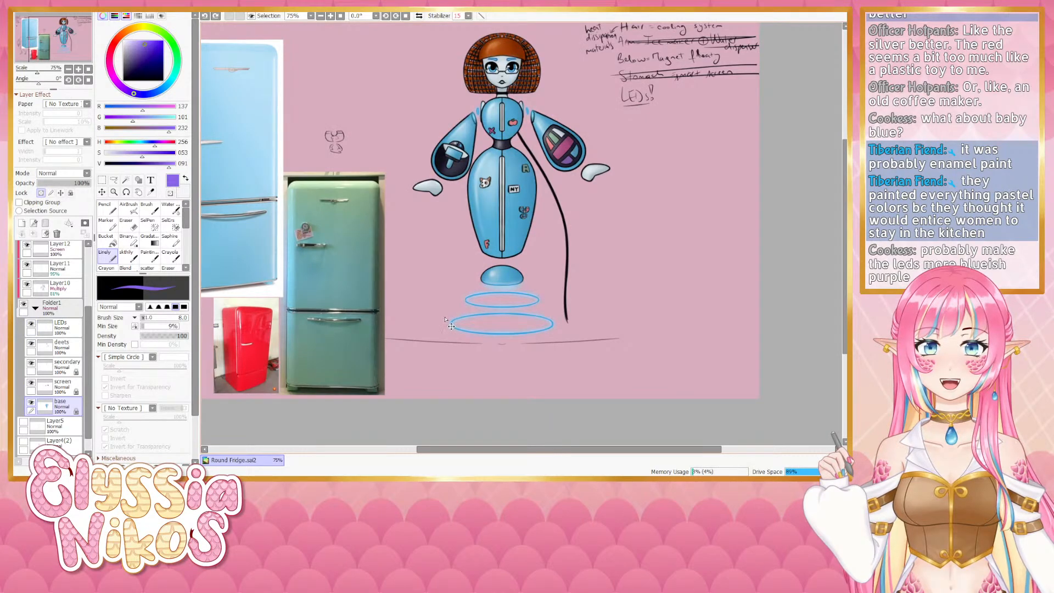
ctrl+shift+click(450, 325)
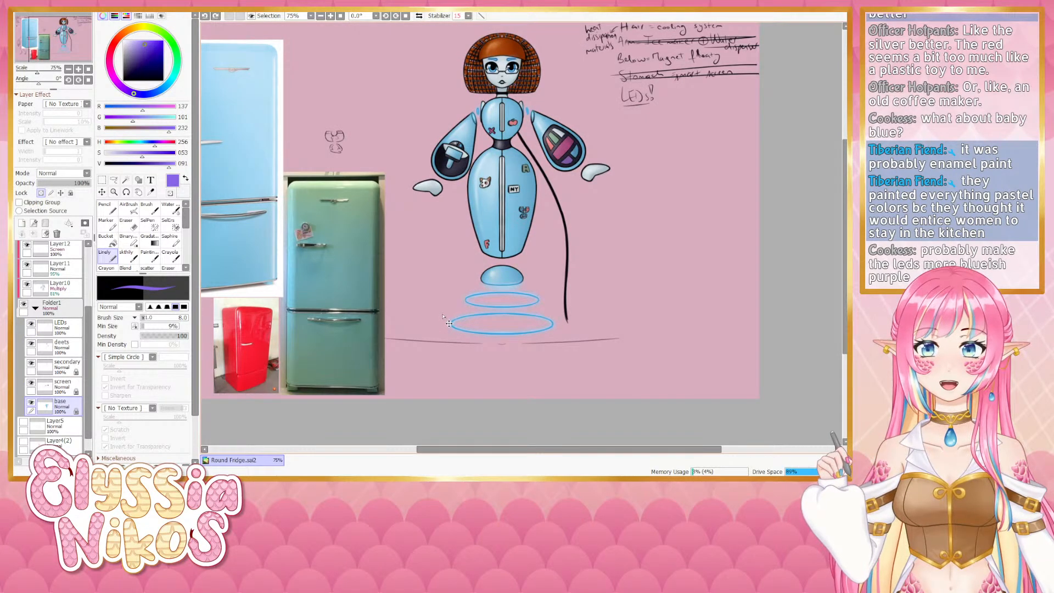
key(ctrl+z)
drag(448, 315, 425, 321)
drag(455, 284, 436, 307)
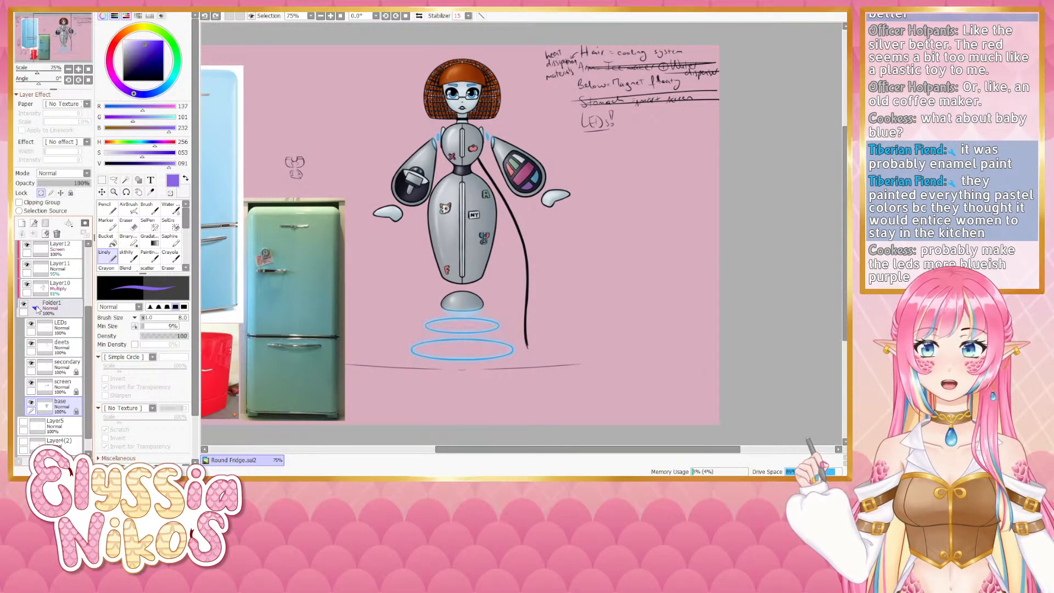
click(36, 309)
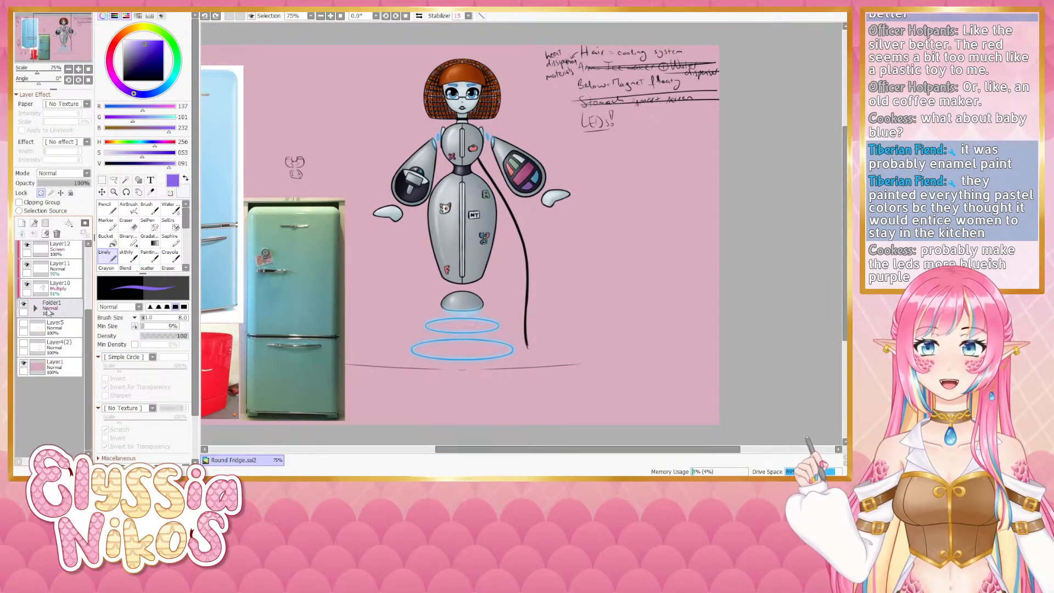
click(36, 310)
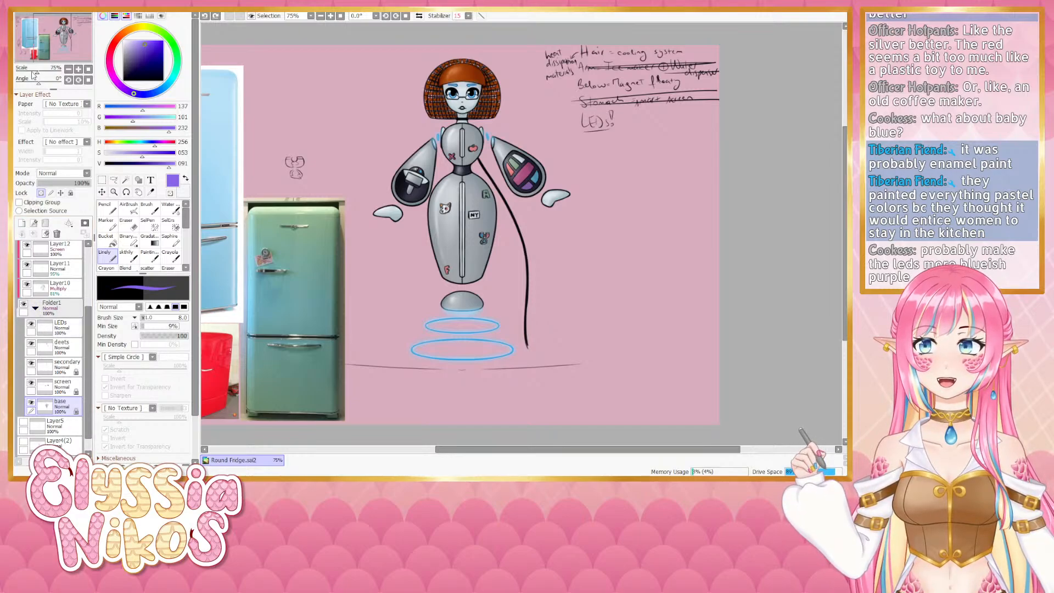
- Fill the base layer with a green sampled from the mint fridge reference, adjusting its saturation and refilling
drag(306, 266, 353, 235)
alt+click(380, 260)
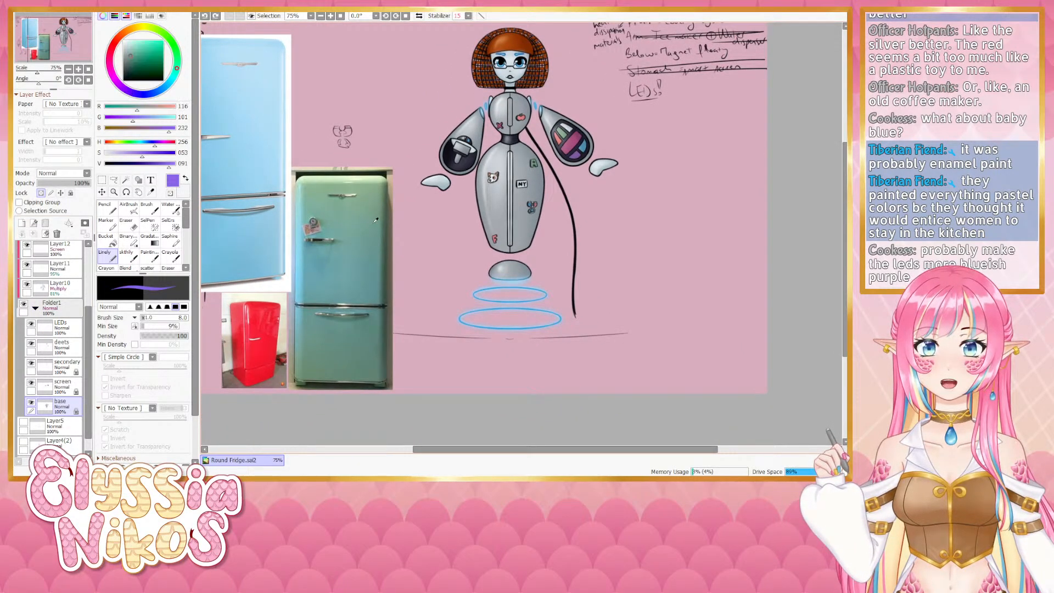
drag(447, 246, 416, 297)
key(ctrl+f)
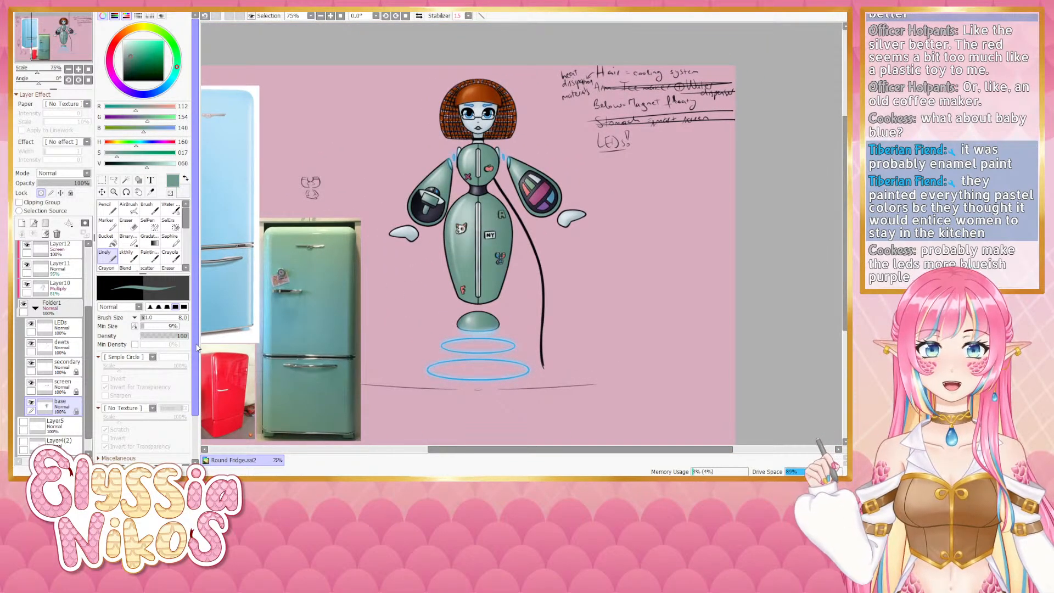
drag(133, 159, 140, 151)
key(ctrl+f)
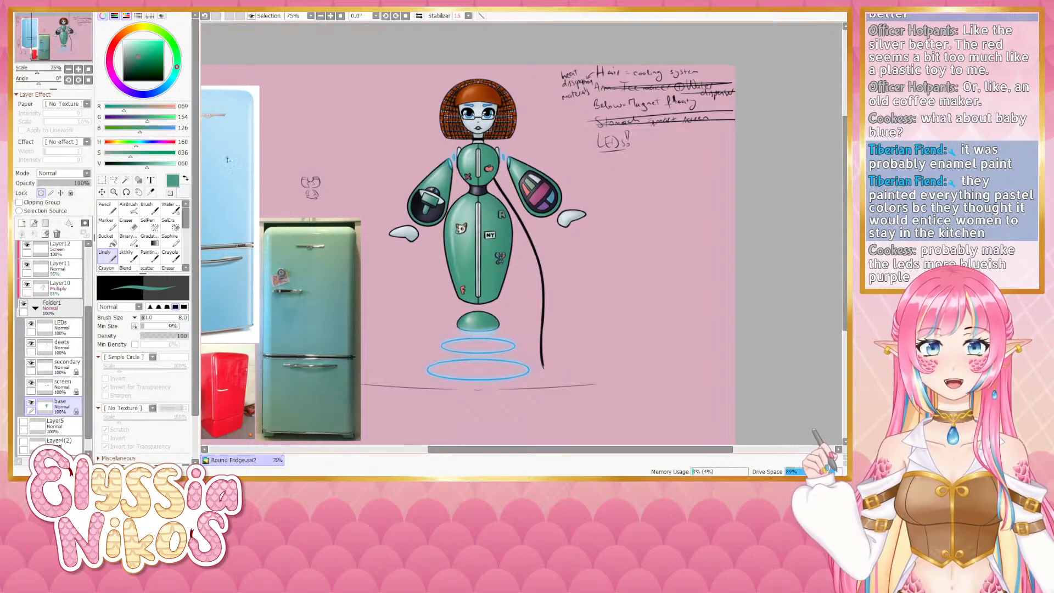
- Resample the mint fridge green, adjust its hue and saturation, refill the base, then undo the green fill
alt+click(322, 261)
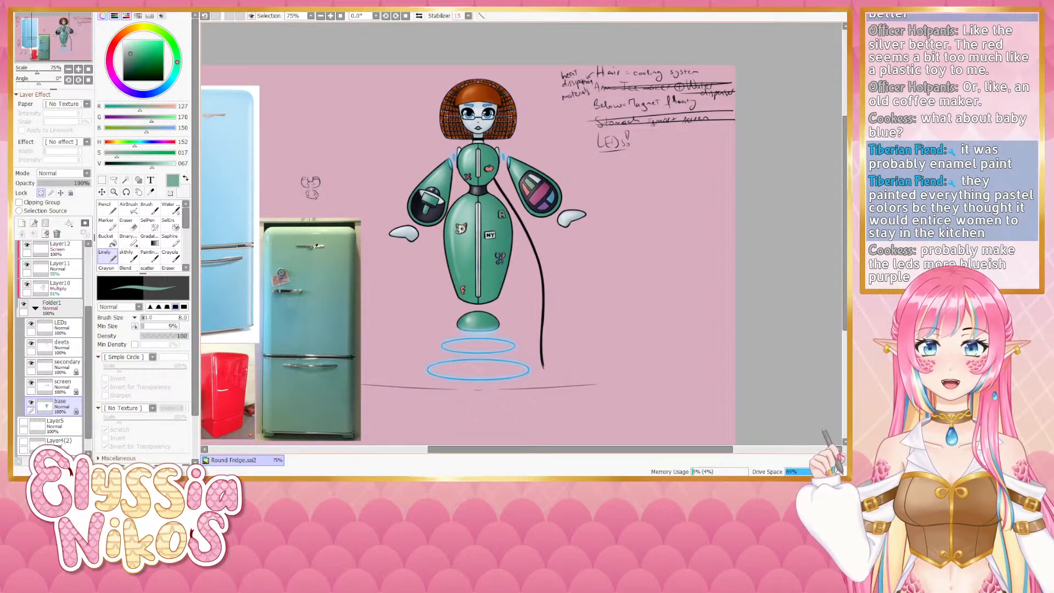
drag(135, 147, 137, 148)
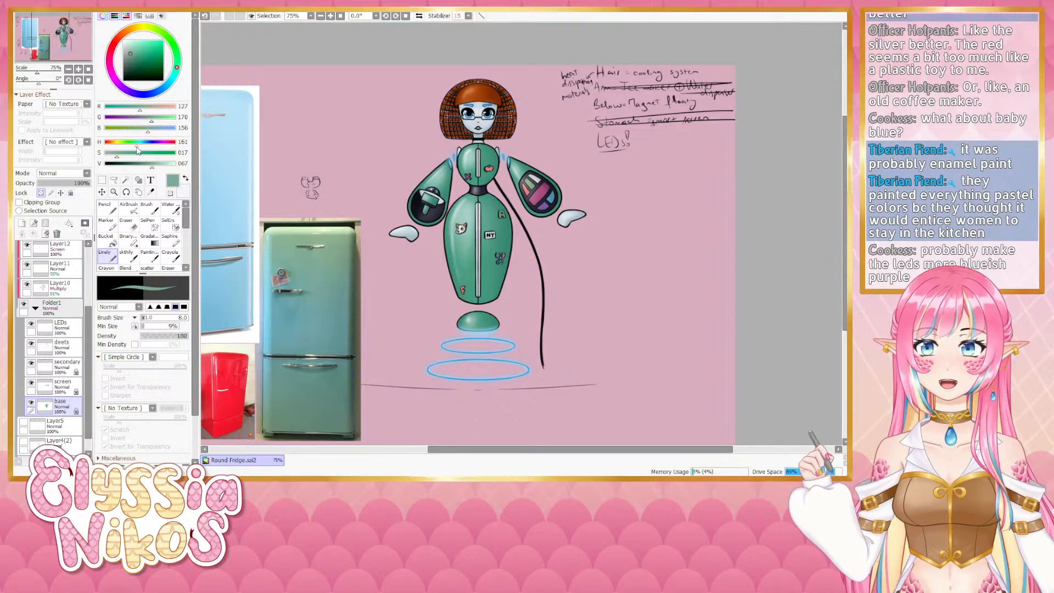
key(ctrl+f)
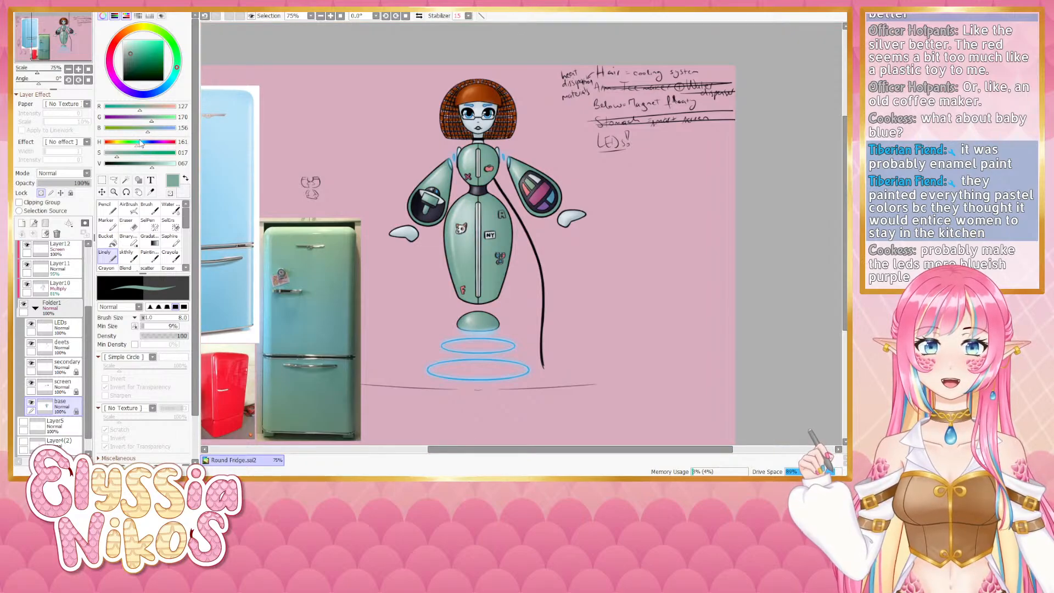
click(128, 158)
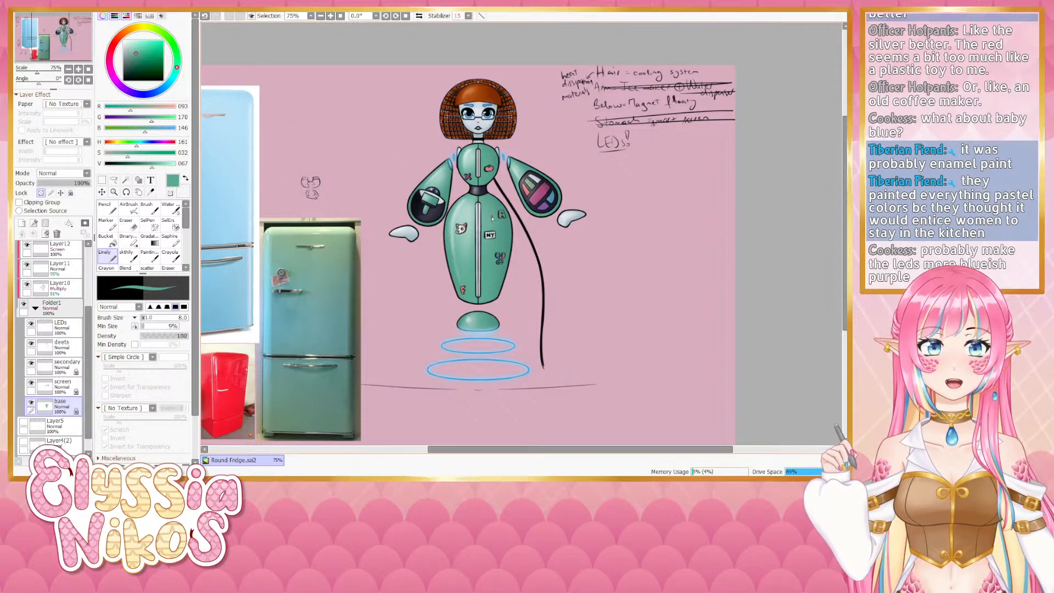
key(ctrl+z)
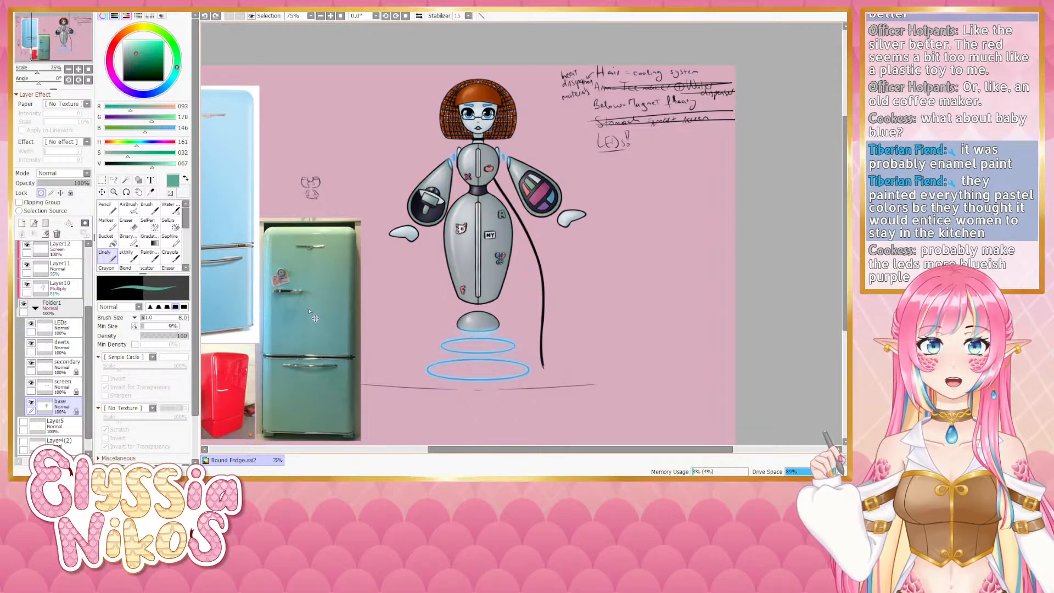
- Hide the retro fridge reference layer and collapse the main folder
mouse_move(420, 322)
mouse_down()
mouse_move(397, 351)
mouse_move(579, 261)
mouse_move(523, 321)
mouse_up()
scroll(52, 329, up, 4)
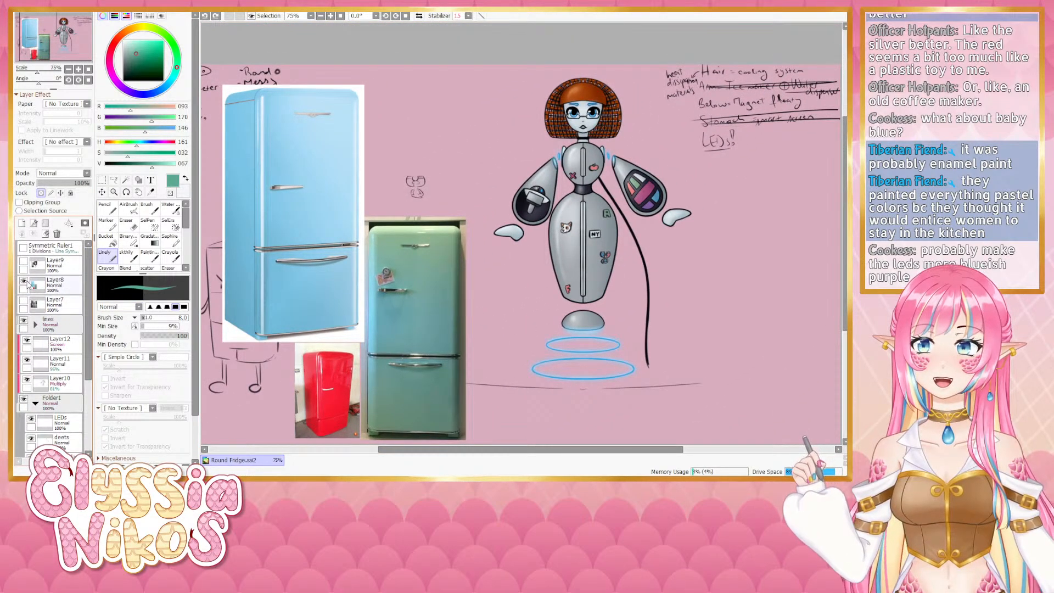
click(23, 285)
click(35, 403)
drag(320, 271, 275, 274)
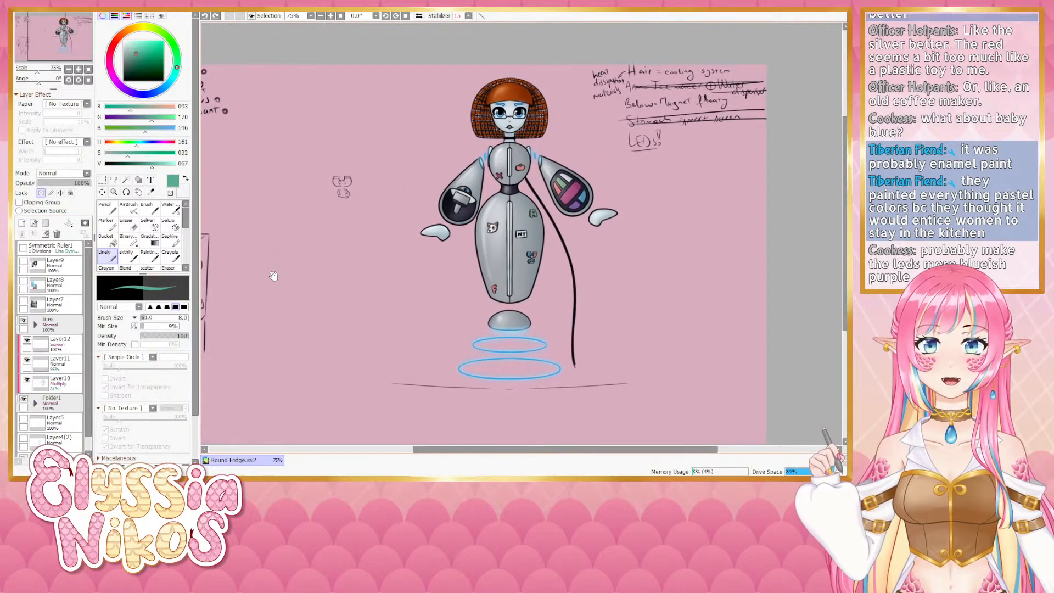
- Show the modern stainless-steel fridge reference layer for comparison, then hide it again
click(24, 301)
drag(321, 312, 281, 330)
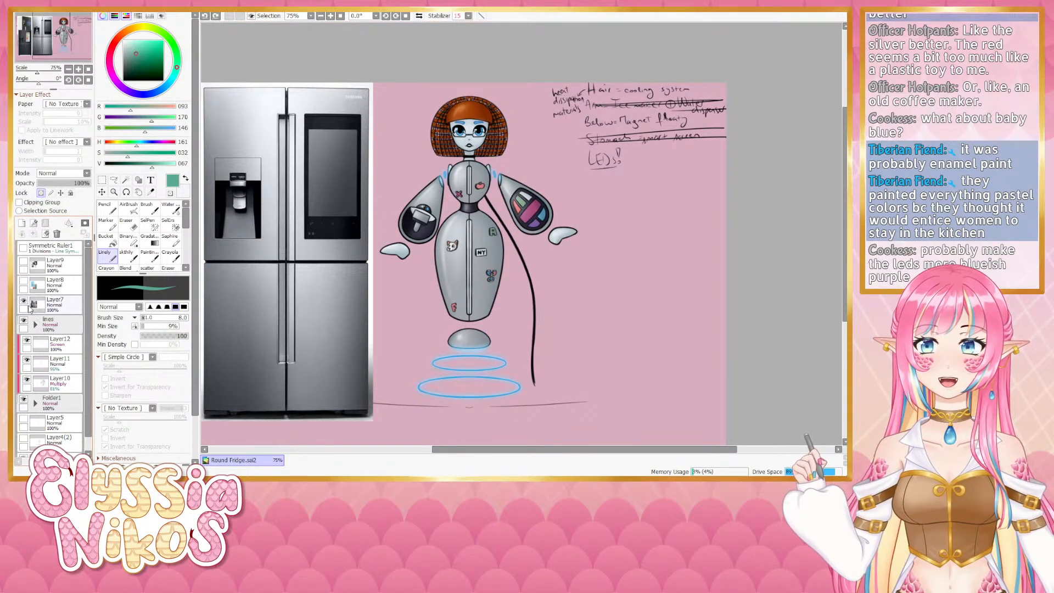
drag(344, 238, 497, 231)
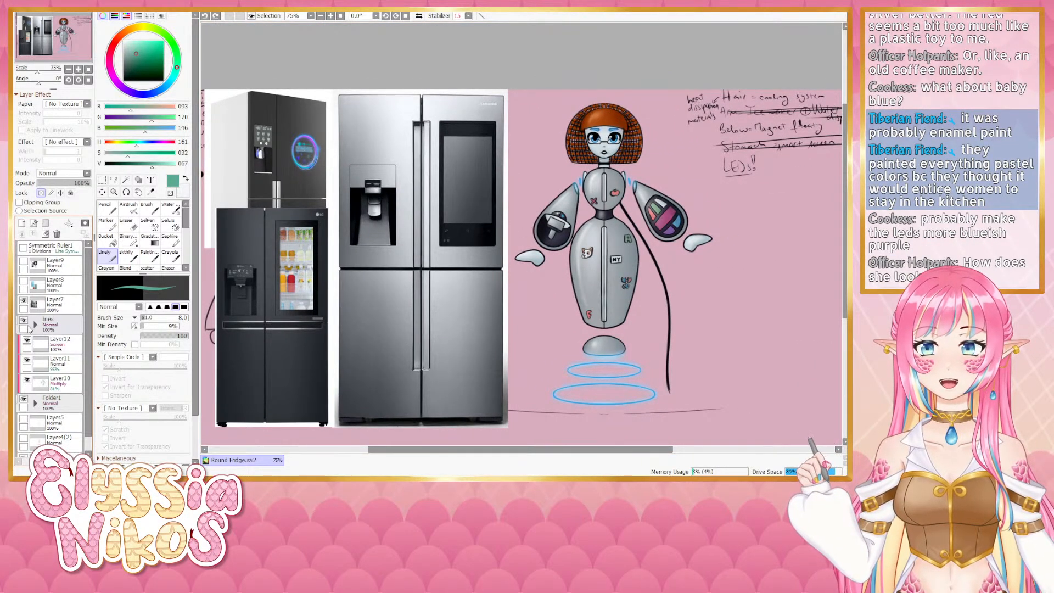
click(23, 301)
drag(385, 334, 361, 235)
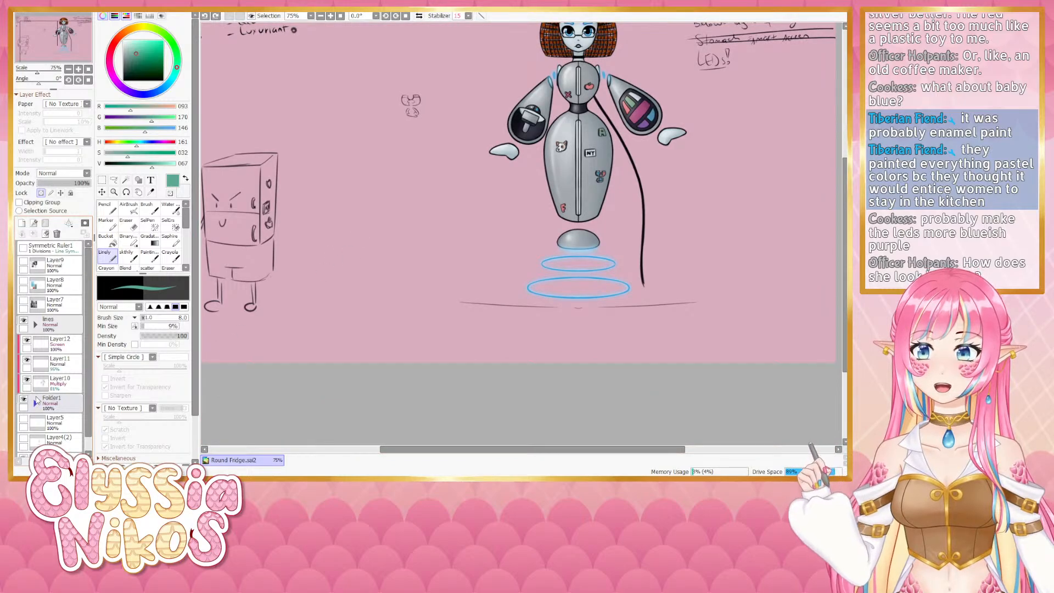
- Fill the base layer with a dark grey sampled from the body and darkened to about 38 brightness
click(35, 403)
drag(406, 188, 346, 281)
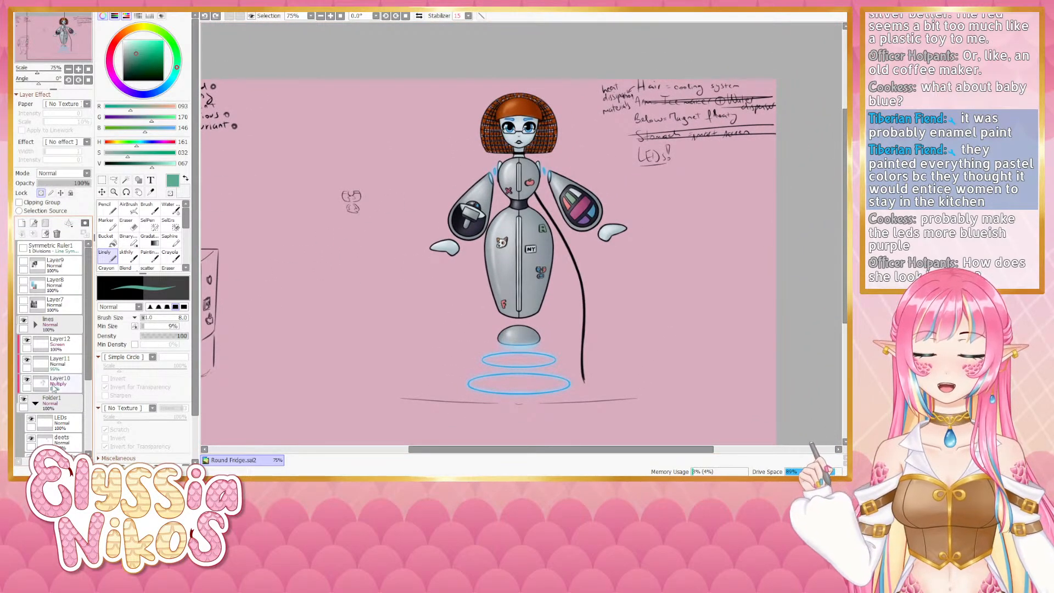
scroll(62, 379, down, 4)
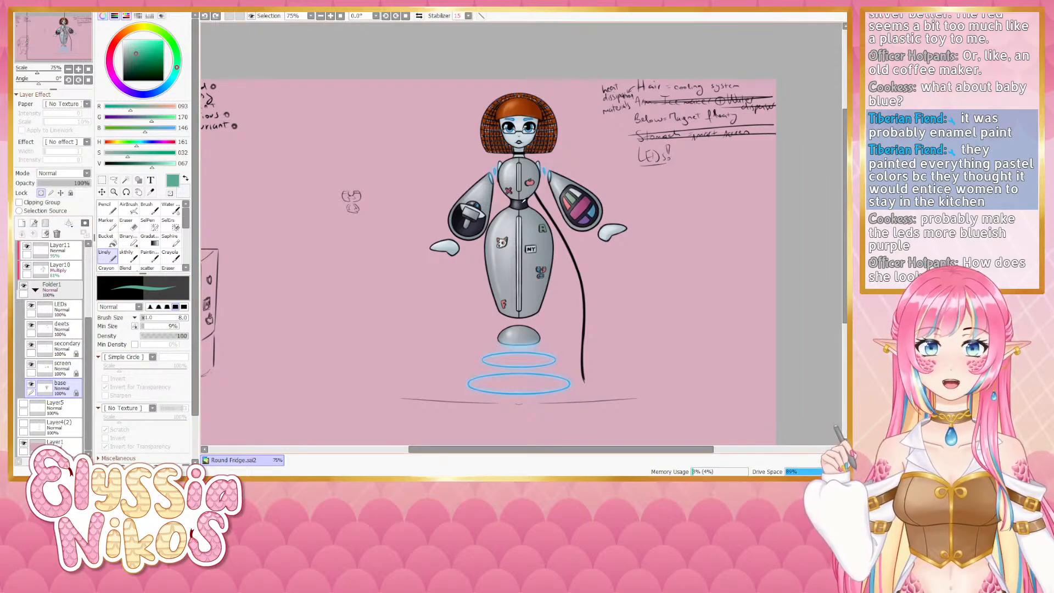
right_click(522, 203)
drag(125, 164, 132, 165)
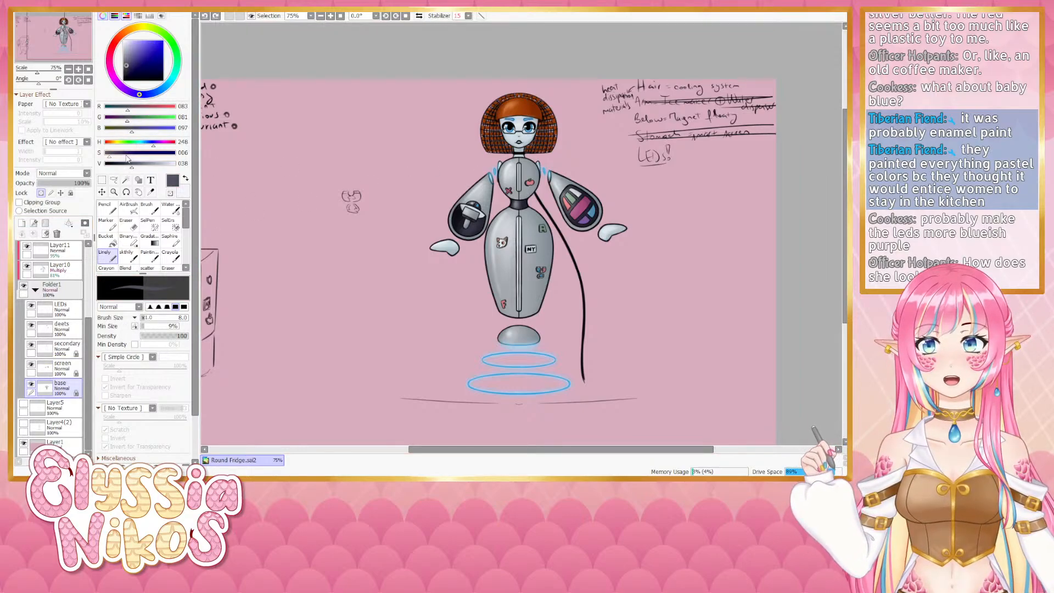
key(ctrl+f)
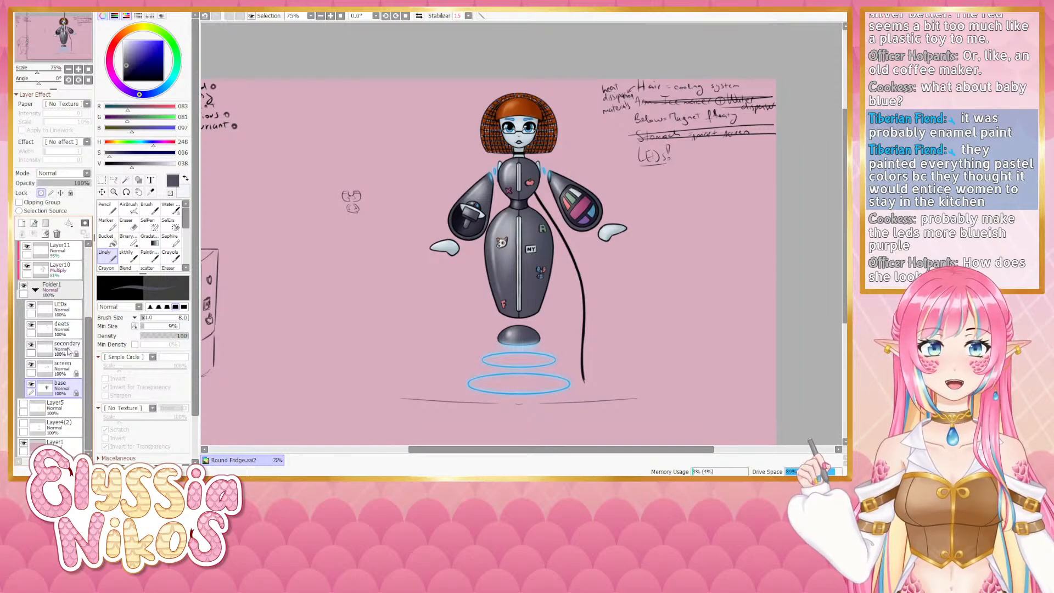
drag(457, 236, 404, 256)
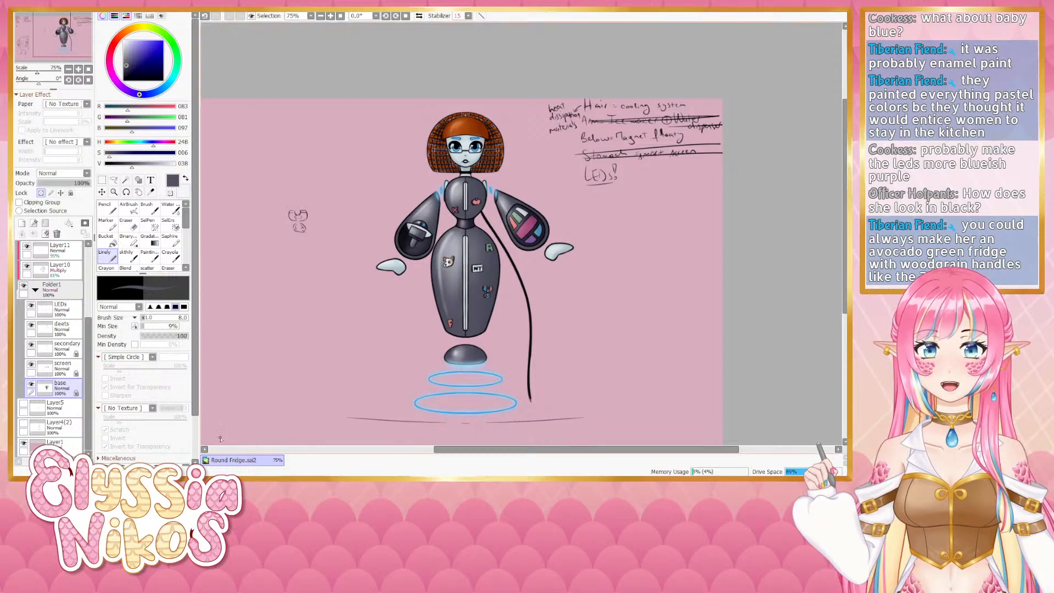
- Fill the base layer with a muted green of about hue 132, saturation 27 and brightness 60
drag(356, 316, 364, 260)
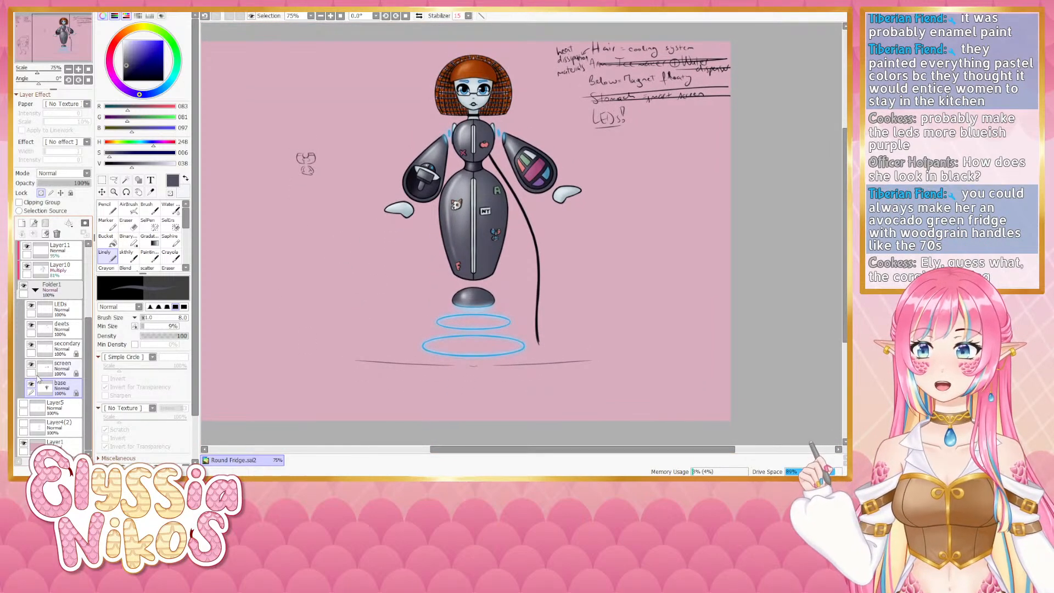
drag(292, 205, 306, 232)
click(147, 119)
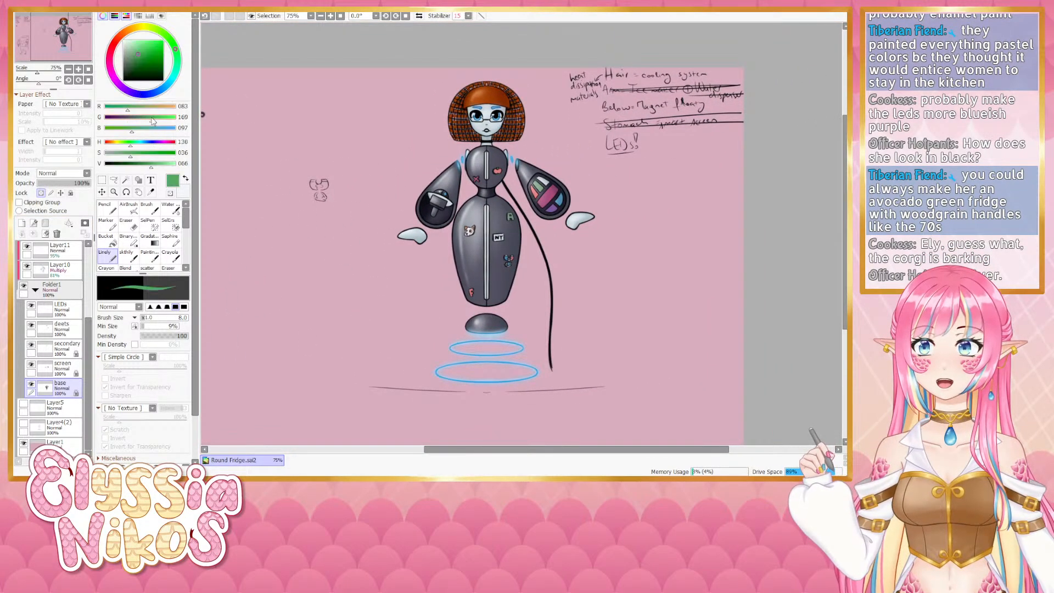
drag(127, 153, 124, 156)
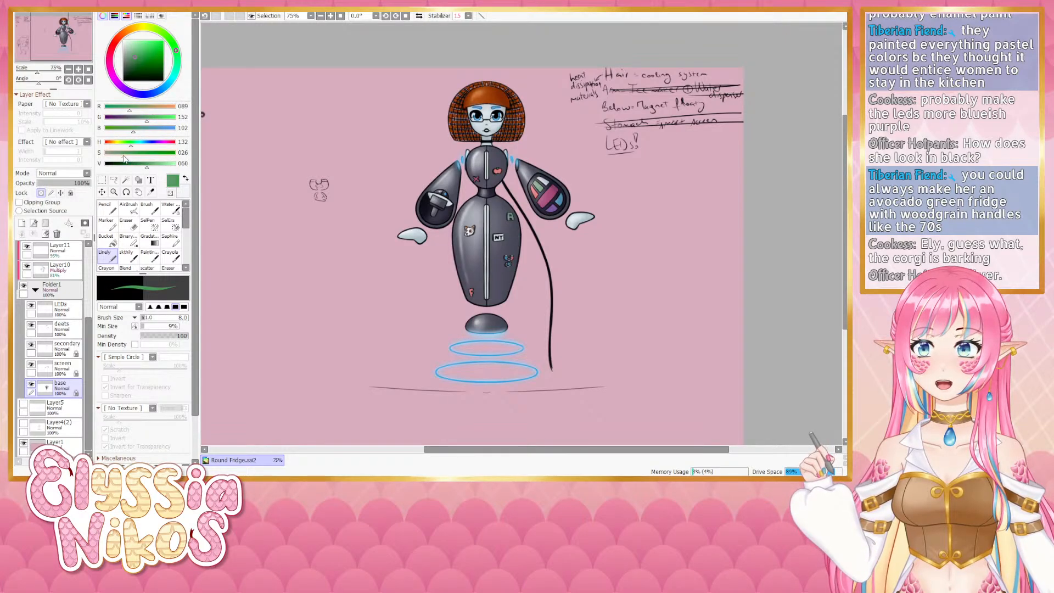
key(ctrl+f)
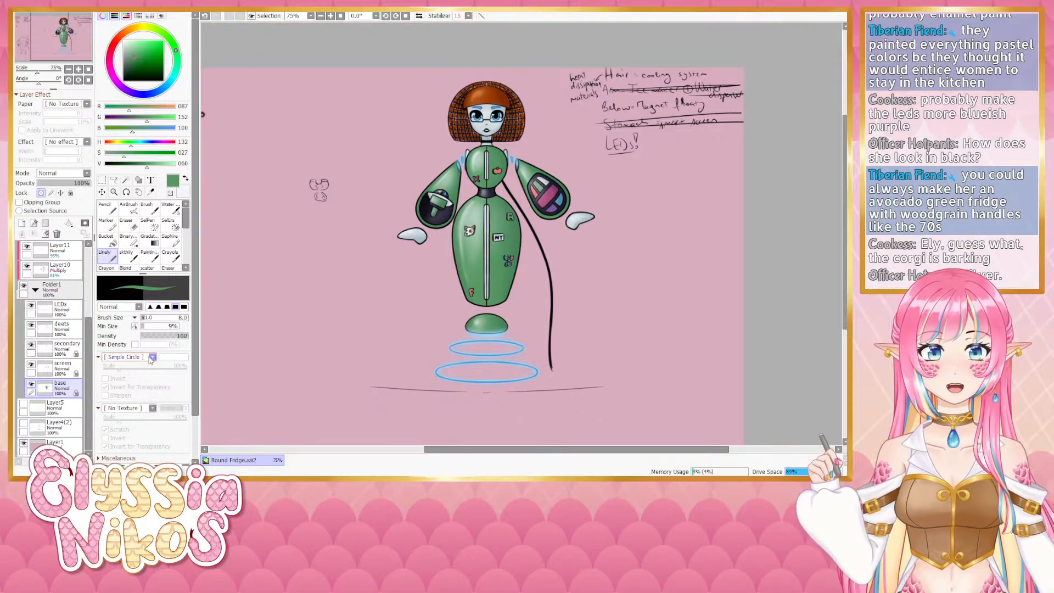
- Toggle the details and secondary layers off and on to compare the body with and without them
click(31, 325)
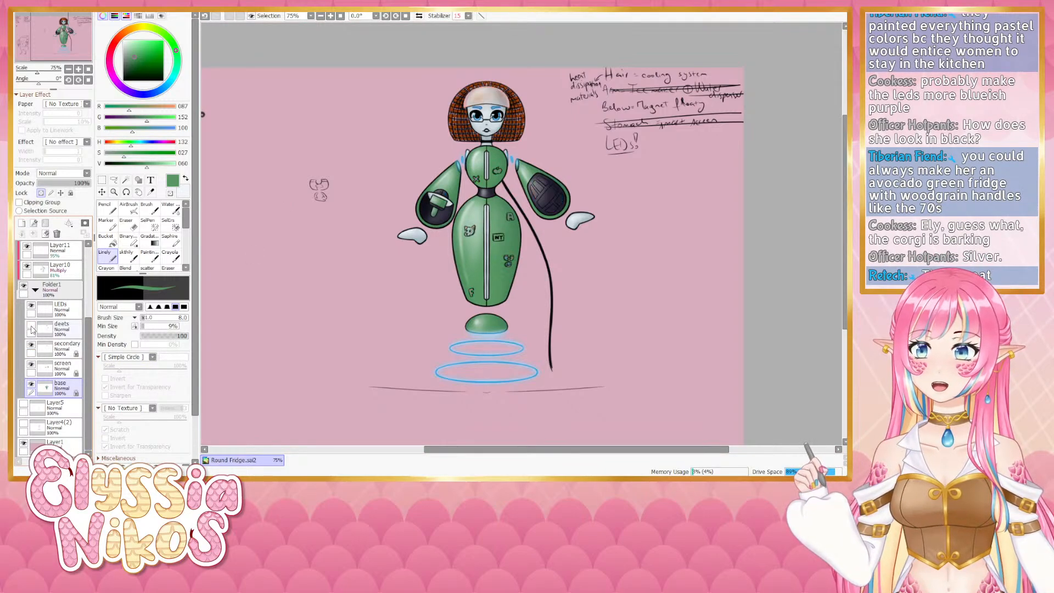
click(31, 326)
click(30, 326)
click(31, 325)
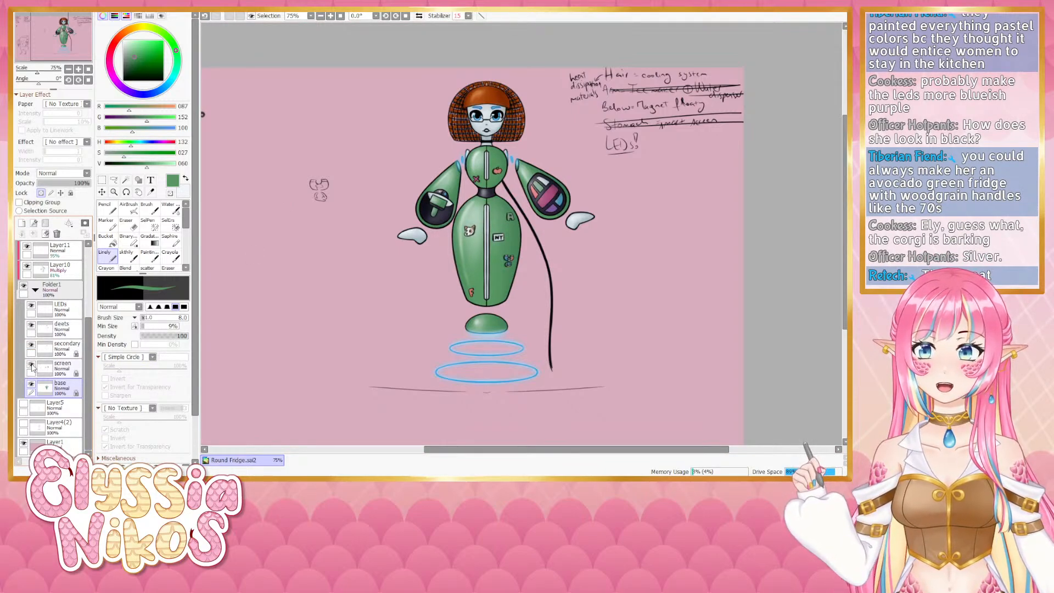
click(32, 346)
click(31, 346)
click(32, 346)
click(32, 346)
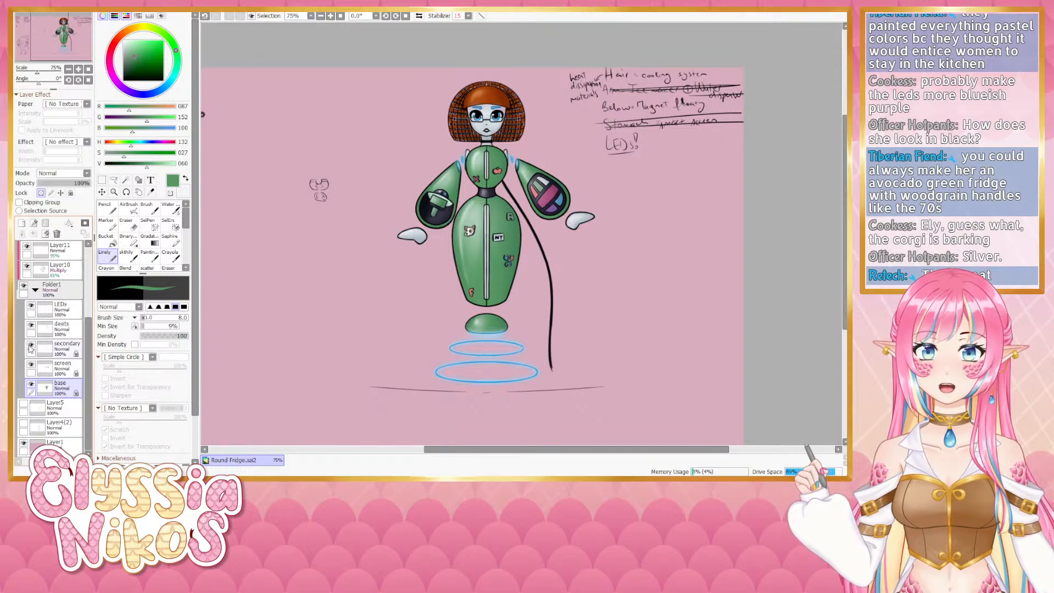
- Recolor the stripes on the secondary layer to a rust orange
click(74, 348)
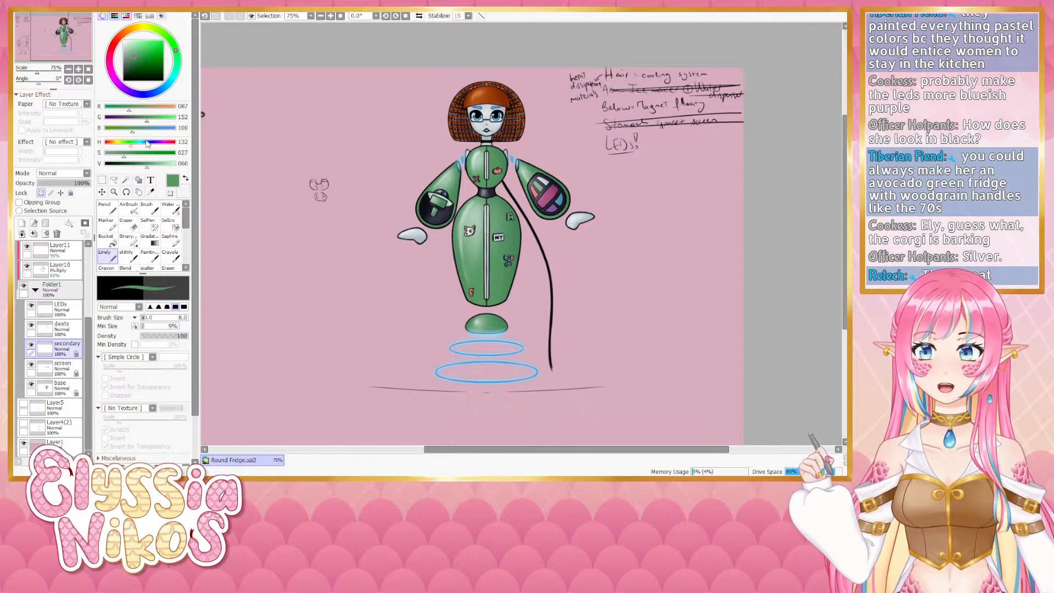
drag(132, 143, 112, 143)
click(149, 57)
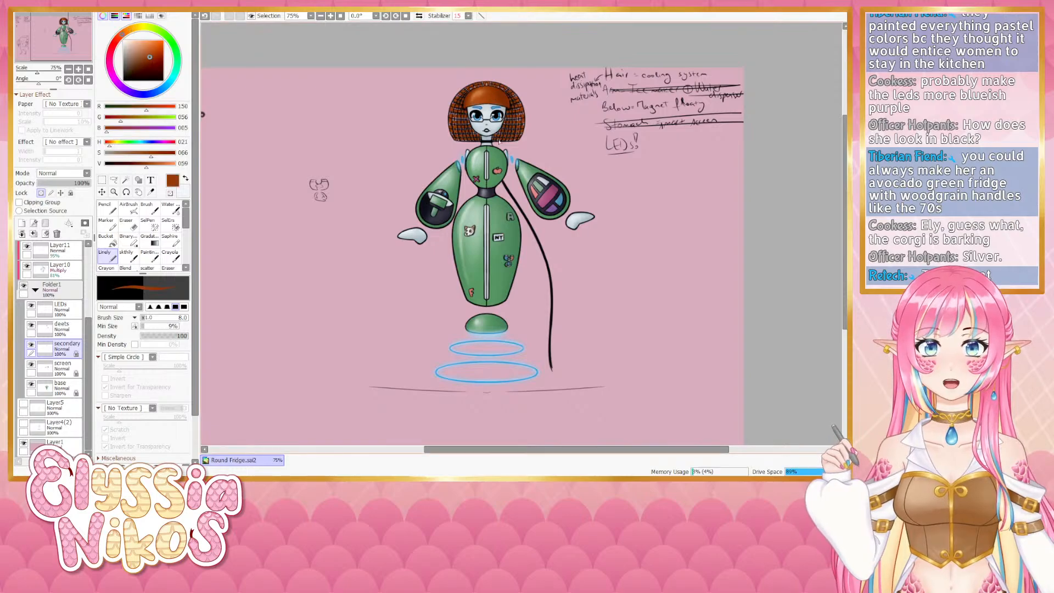
click(78, 69)
click(79, 69)
drag(366, 242, 351, 161)
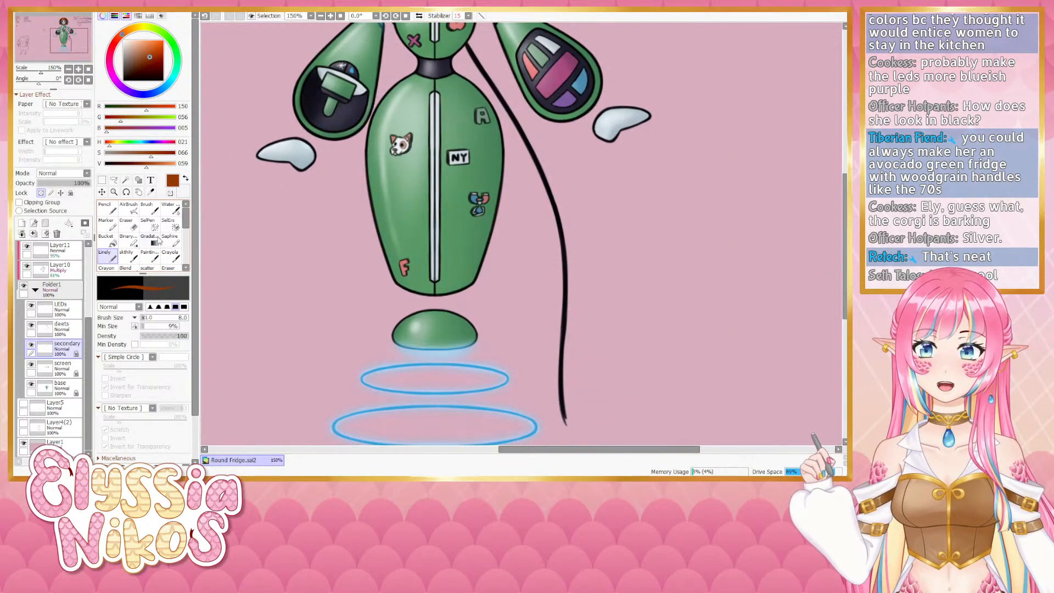
drag(434, 196, 448, 196)
mouse_move(435, 95)
mouse_down()
mouse_move(432, 290)
mouse_move(443, 137)
mouse_move(443, 250)
mouse_up()
drag(438, 129, 438, 190)
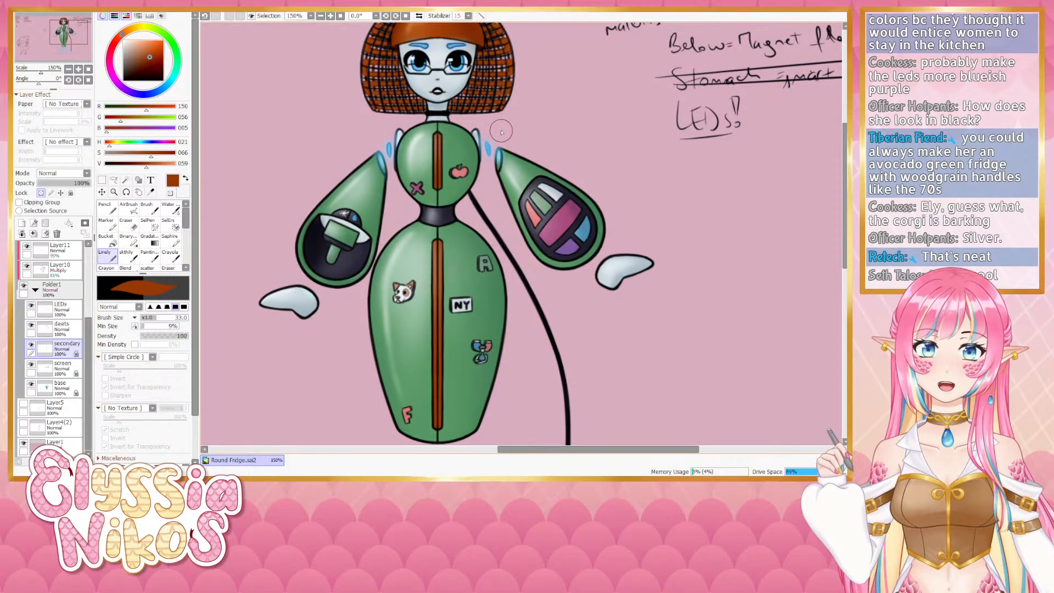
- Zoom in and out around the figure to review the new color combination
click(69, 69)
click(69, 69)
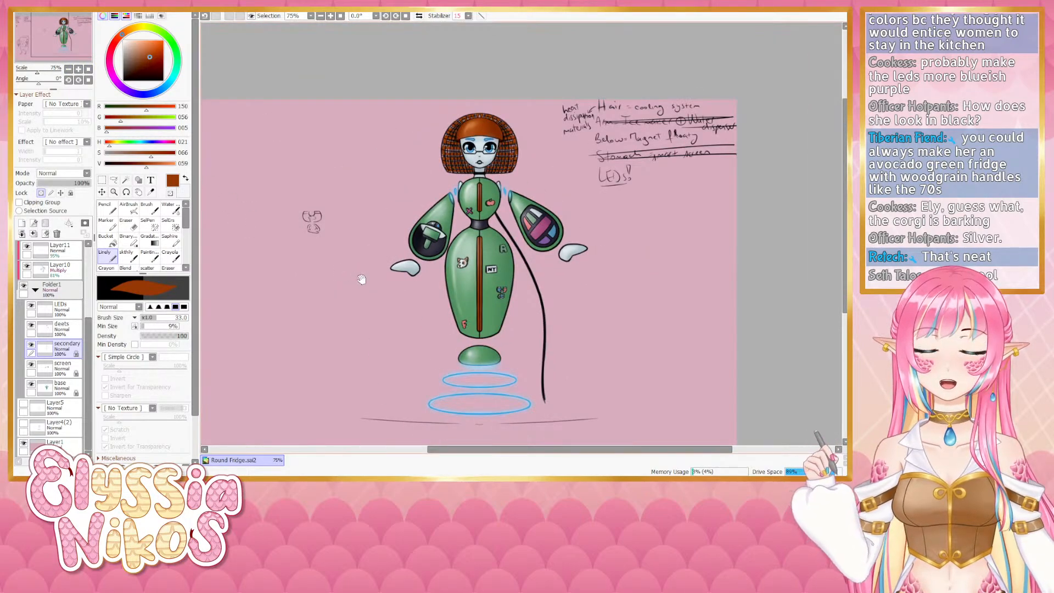
drag(361, 280, 326, 244)
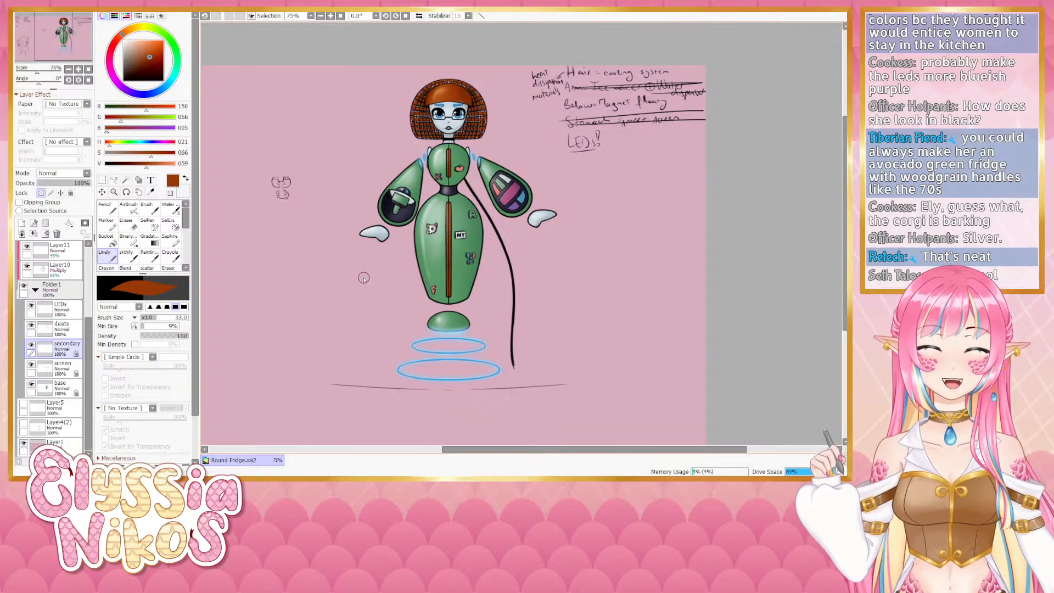
drag(498, 283, 496, 260)
drag(389, 255, 362, 259)
drag(369, 215, 393, 248)
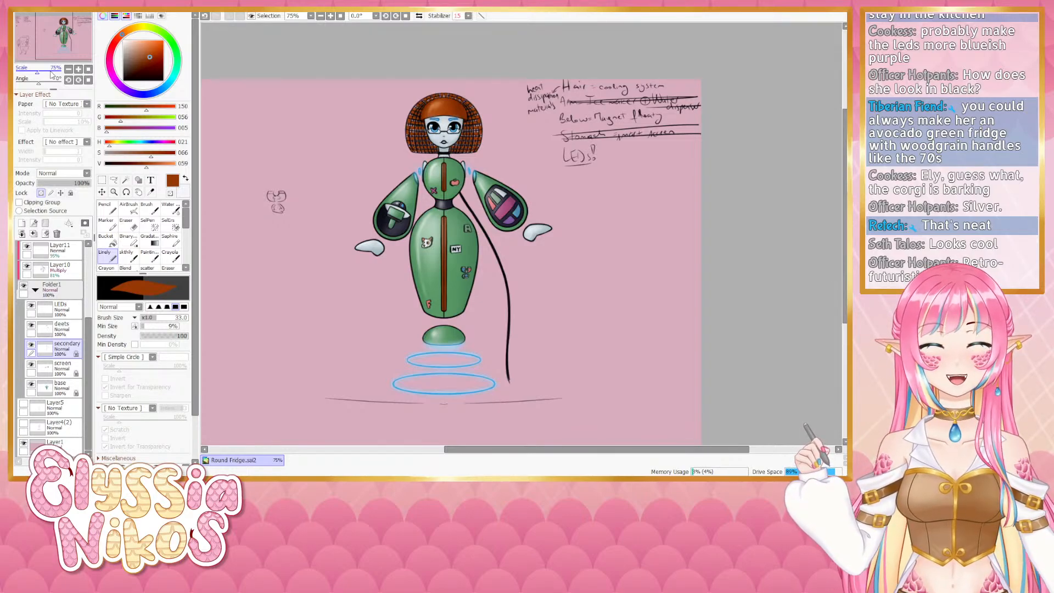
mouse_move(541, 258)
mouse_down()
mouse_move(534, 225)
mouse_move(538, 245)
mouse_up()
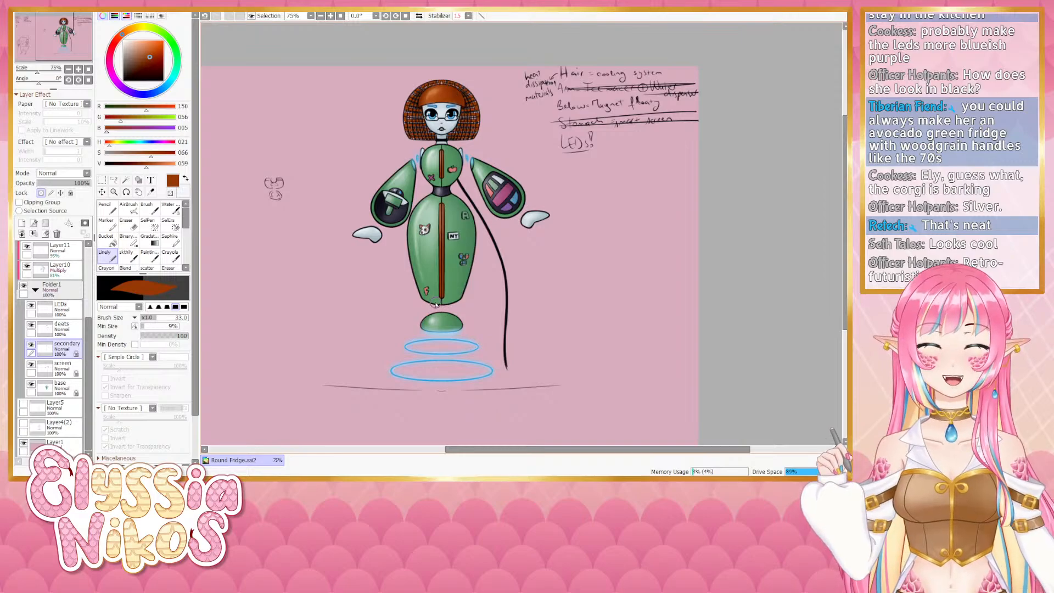
drag(492, 275, 479, 295)
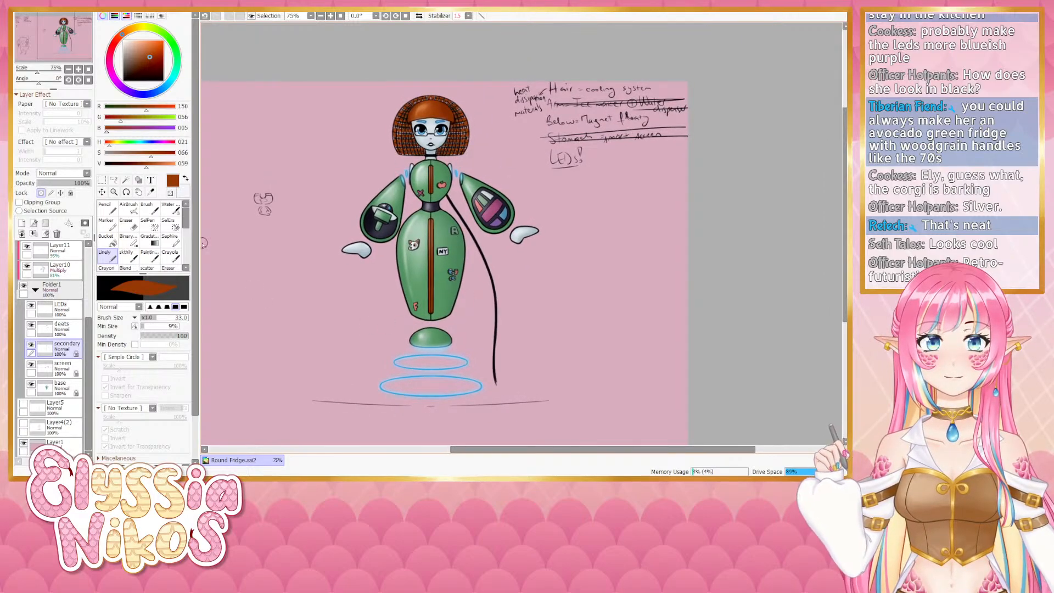
click(69, 69)
drag(396, 236, 375, 196)
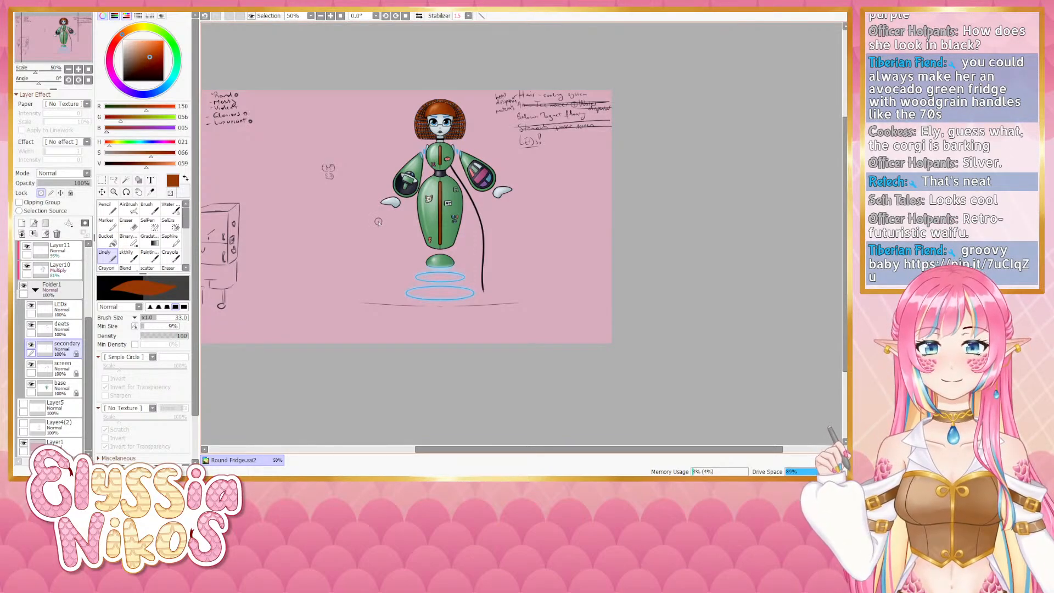
click(79, 70)
drag(353, 242, 372, 279)
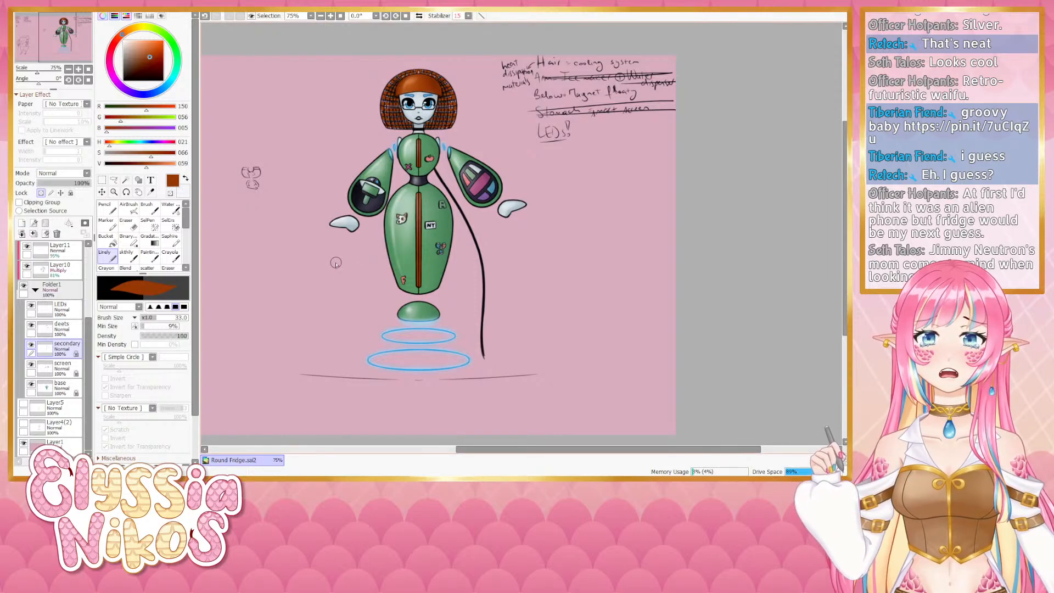
- Collapse the main folder, expand the lines folder and select the eyes layer
click(36, 289)
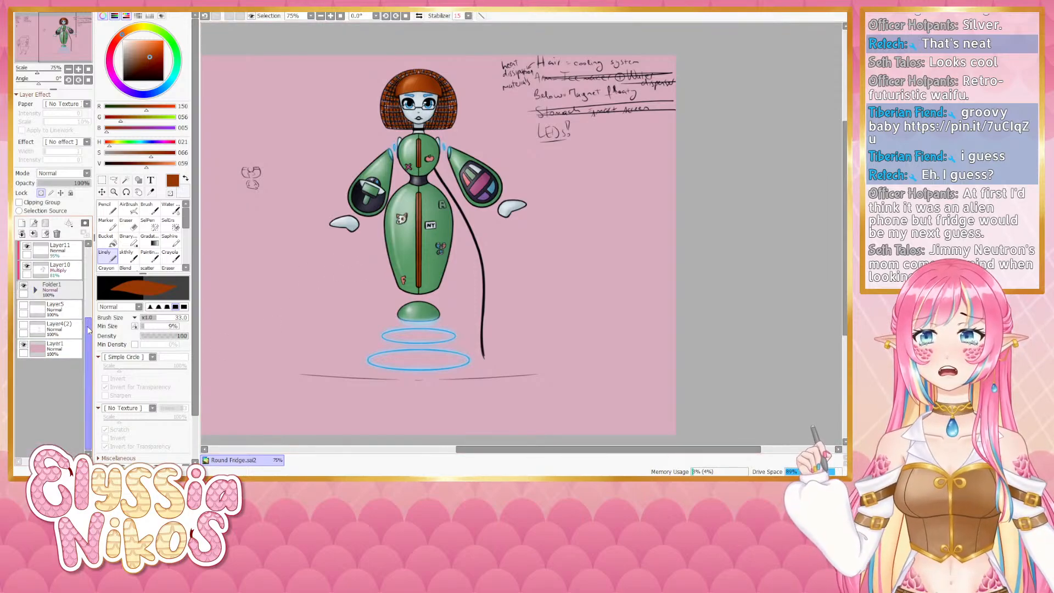
scroll(39, 274, up, 3)
click(36, 269)
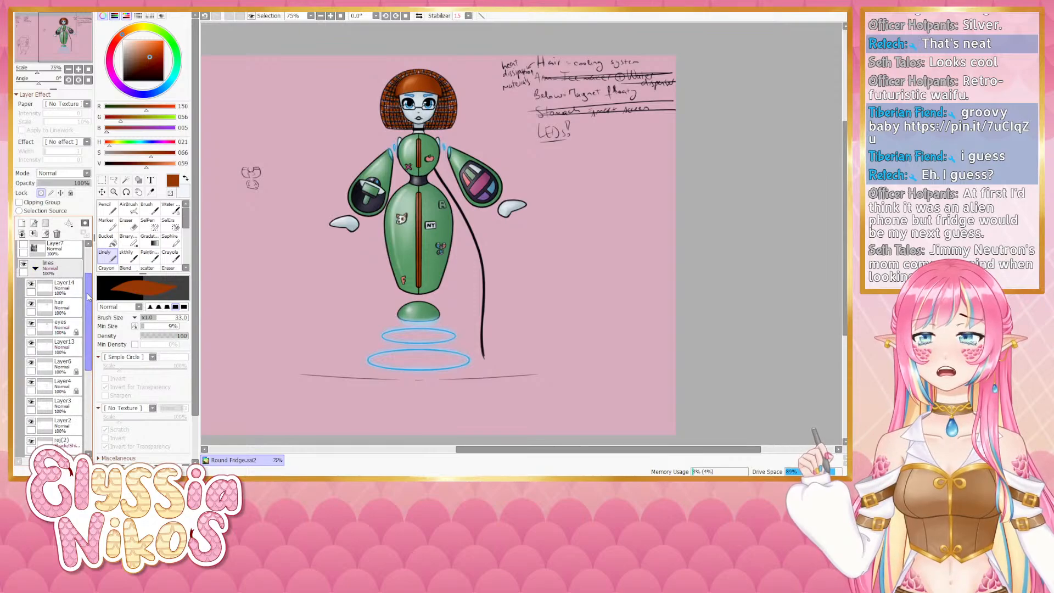
click(31, 324)
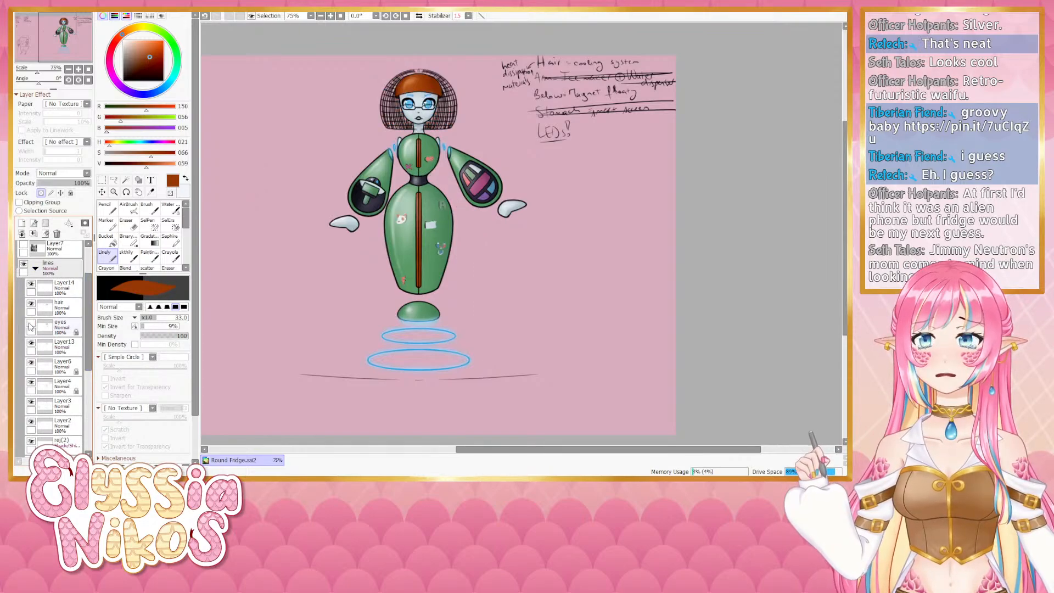
click(31, 324)
click(57, 329)
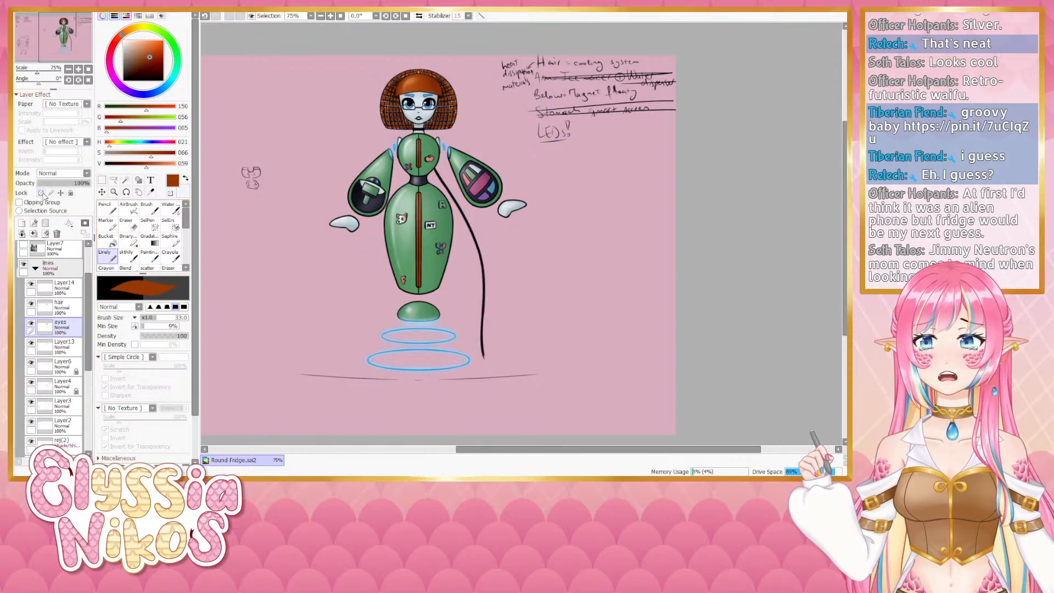
- Erase the small doodle to the left of the figure with the Eraser
click(134, 227)
drag(292, 218, 277, 222)
drag(251, 186, 247, 202)
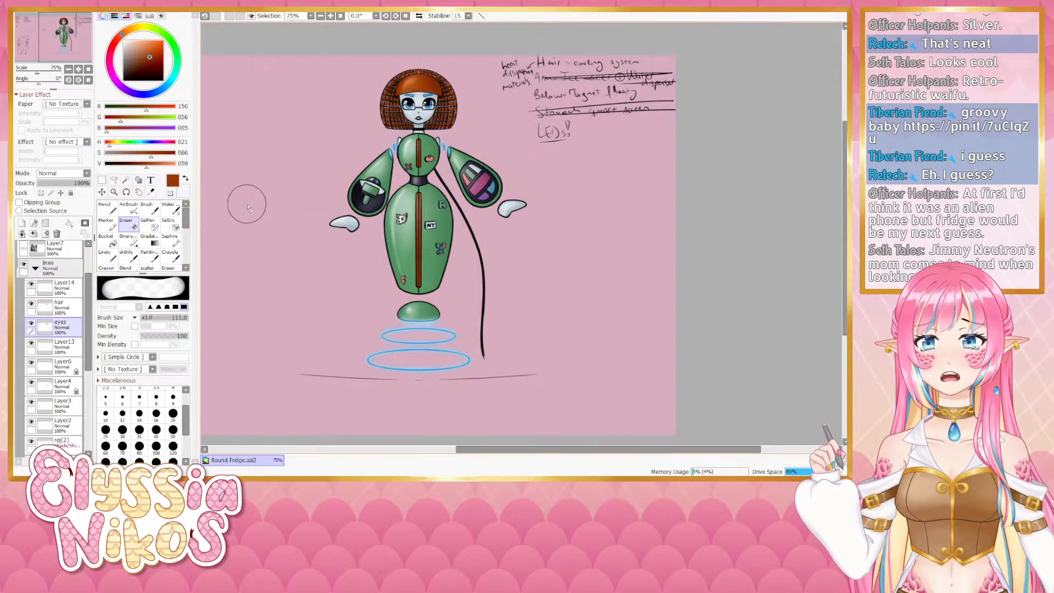
mouse_move(244, 242)
mouse_down()
mouse_move(306, 207)
mouse_move(474, 247)
mouse_move(207, 231)
mouse_up()
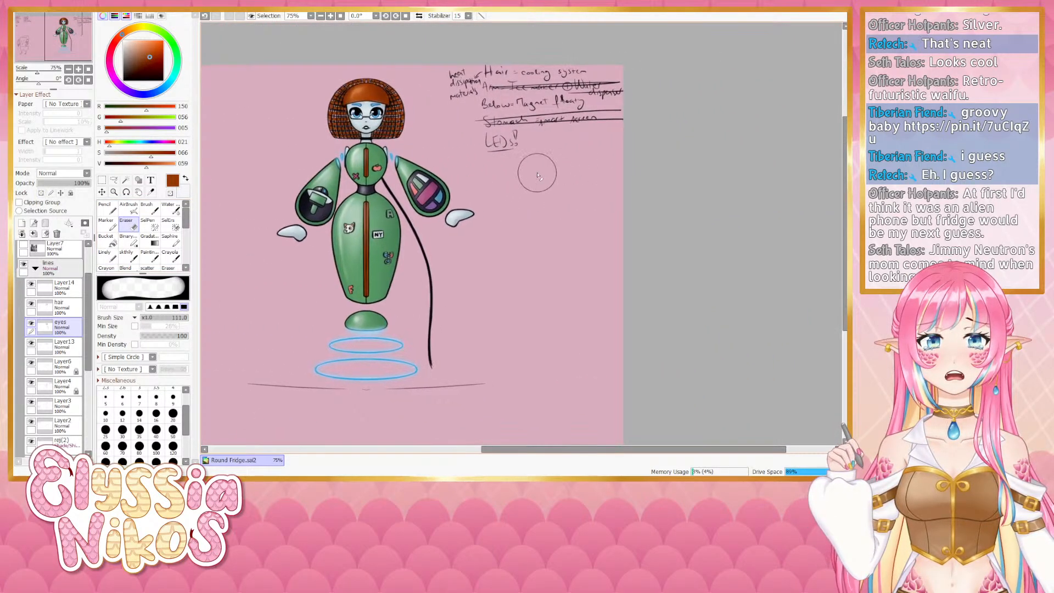
drag(553, 153, 543, 155)
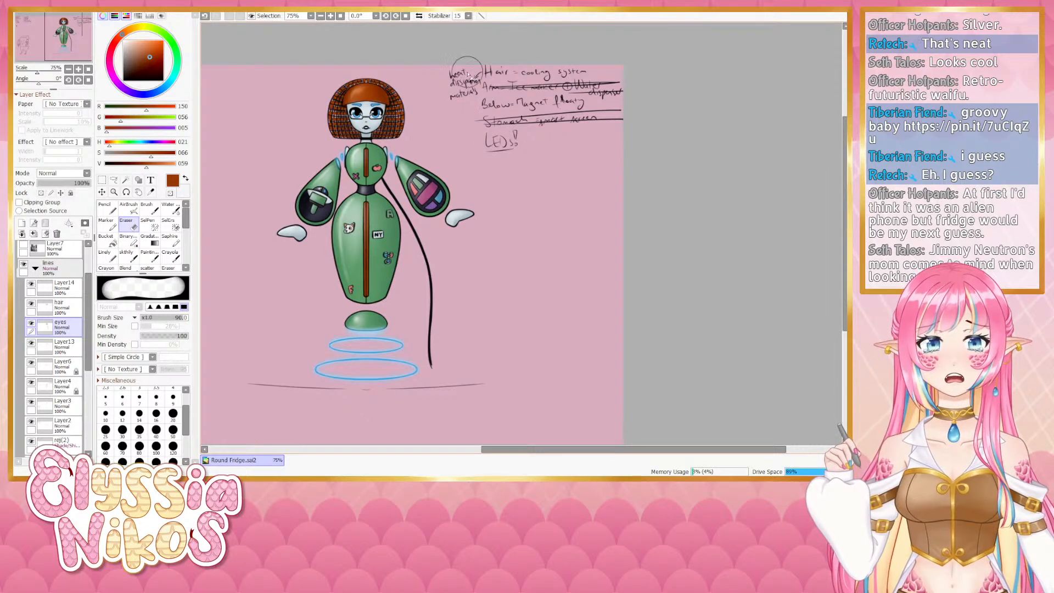
- Select Layer4 and erase near the handwritten notes with a 222 px eraser
click(31, 384)
click(31, 385)
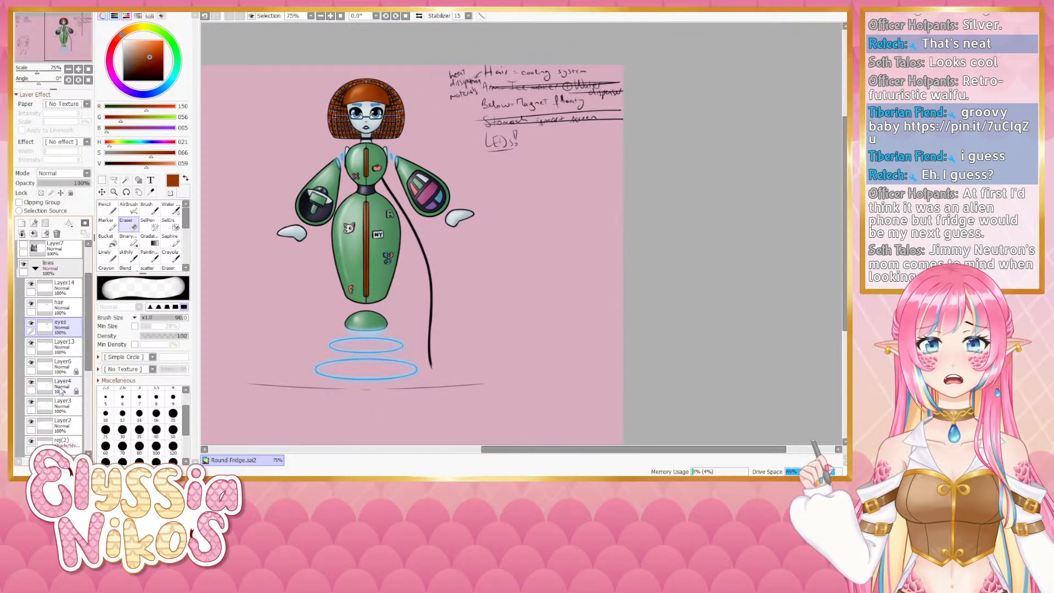
click(61, 387)
mouse_move(529, 122)
mouse_down()
mouse_move(465, 58)
mouse_move(466, 94)
mouse_move(513, 121)
mouse_move(515, 149)
mouse_move(485, 123)
mouse_move(633, 122)
mouse_move(484, 112)
mouse_up()
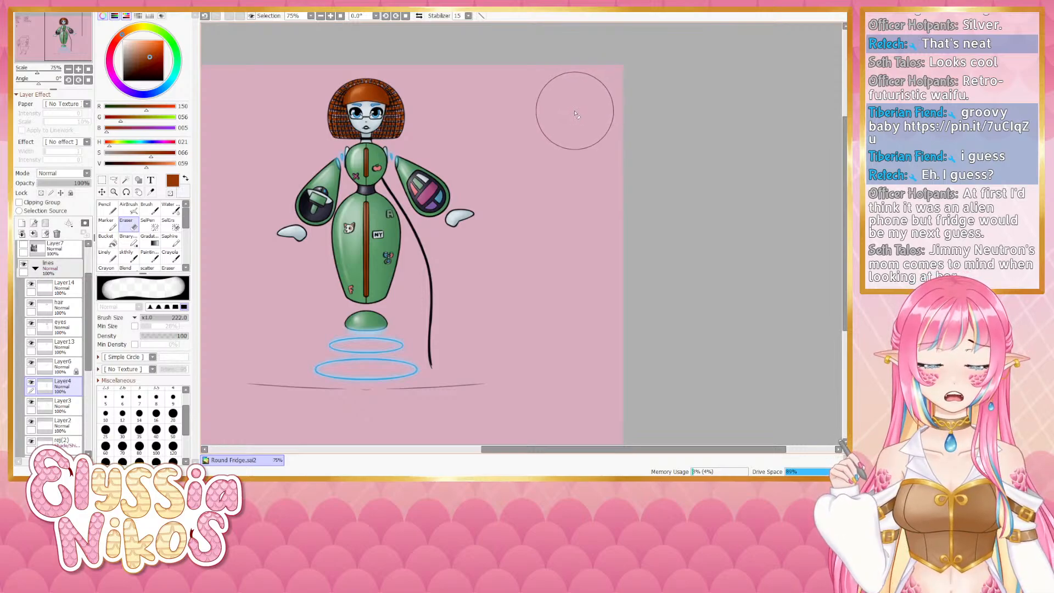
mouse_move(533, 147)
mouse_down()
mouse_move(617, 219)
mouse_move(606, 208)
mouse_up()
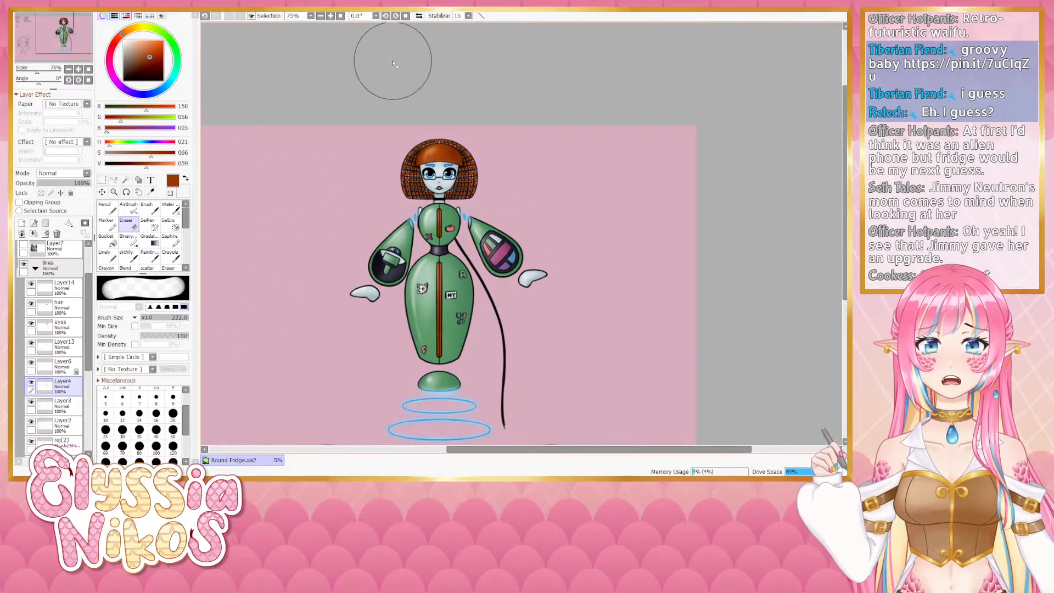
- Undo the last five edits
scroll(708, 122, down, 2)
scroll(688, 189, up, 1)
key(ctrl+z)
key(ctrl+z)
key(ctrl+z)
key(ctrl+z)
key(ctrl+z)
key(ctrl+z)
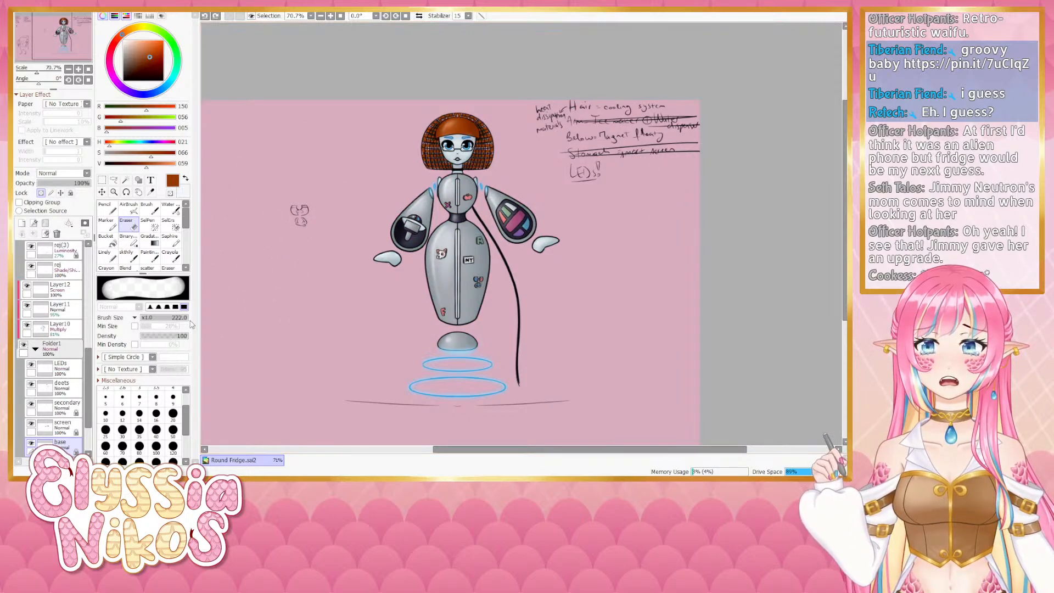
- Find the layer holding the handwritten notes, select Layer4, and erase the notes beside the figure
scroll(90, 351, up, 2)
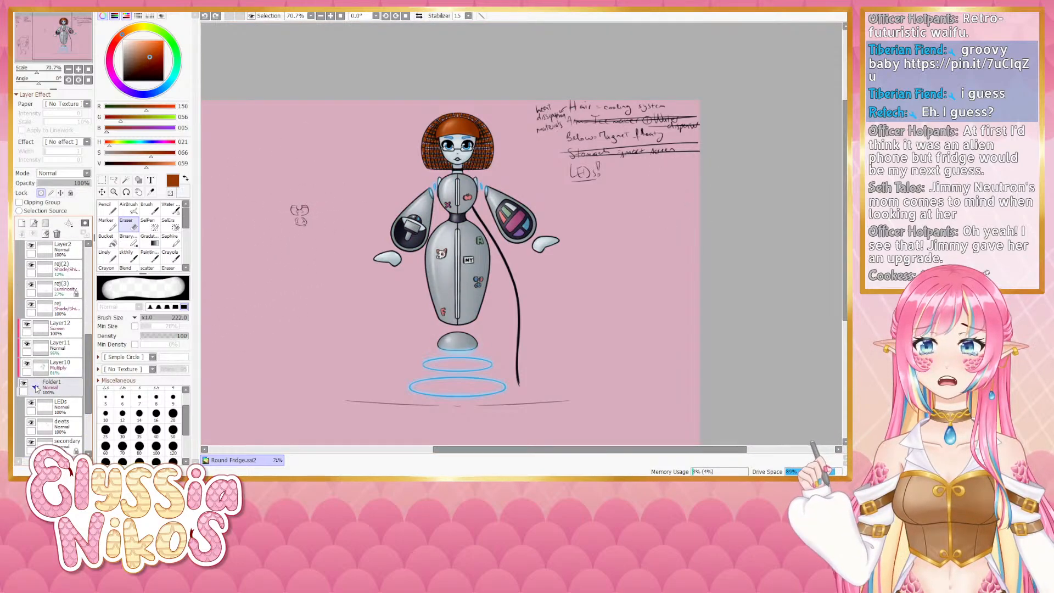
drag(90, 351, 87, 277)
click(33, 304)
click(31, 301)
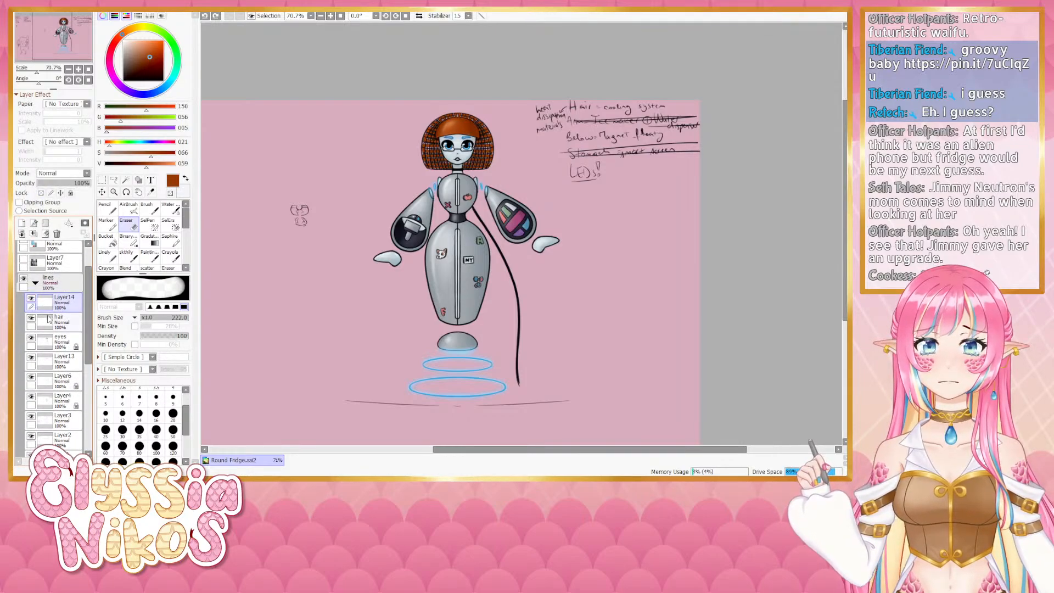
click(32, 341)
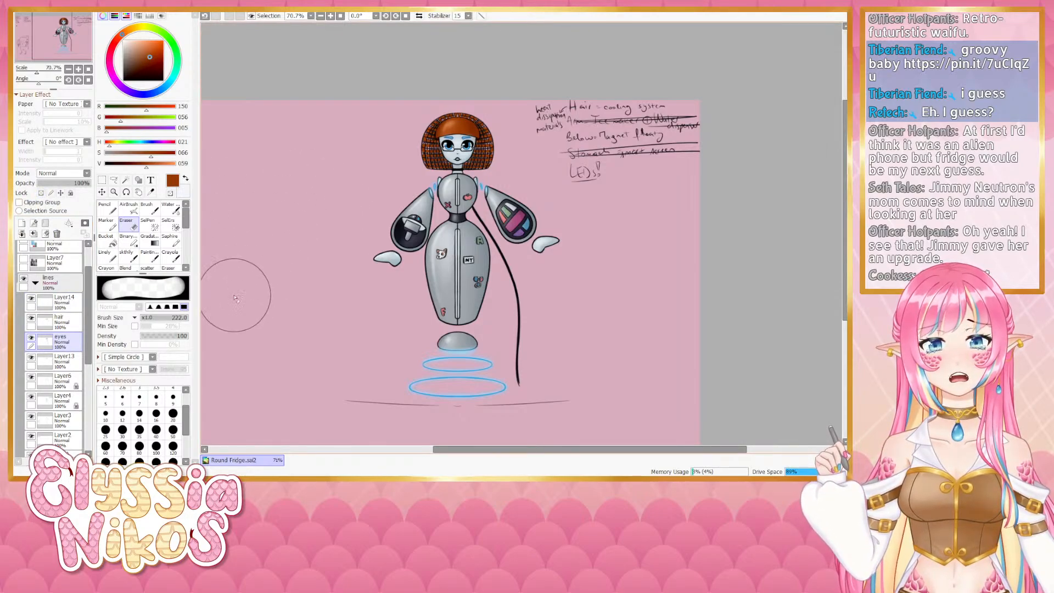
click(33, 383)
click(31, 378)
click(31, 379)
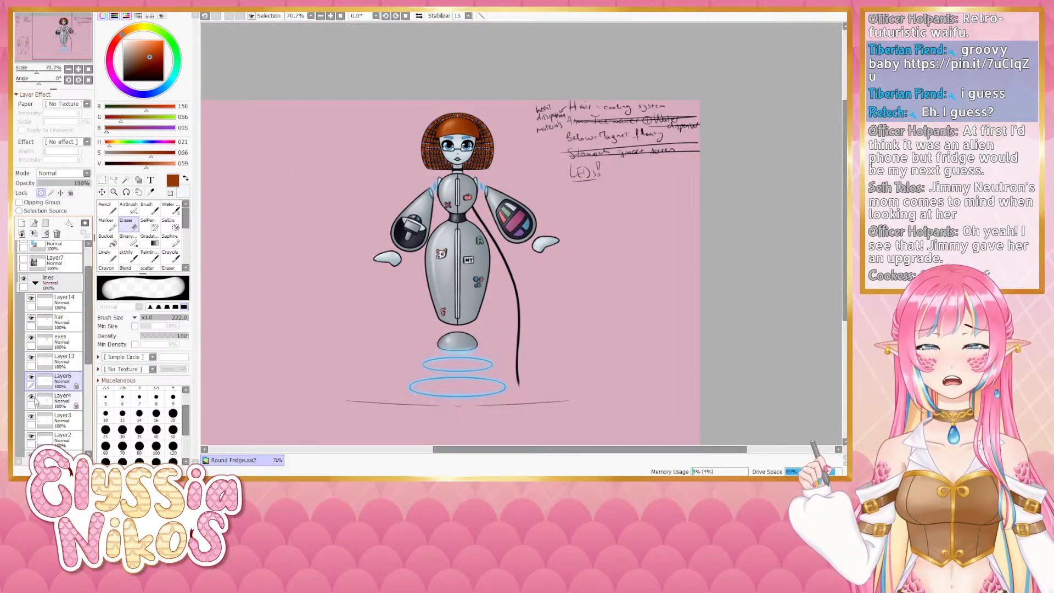
click(32, 397)
click(31, 397)
click(53, 402)
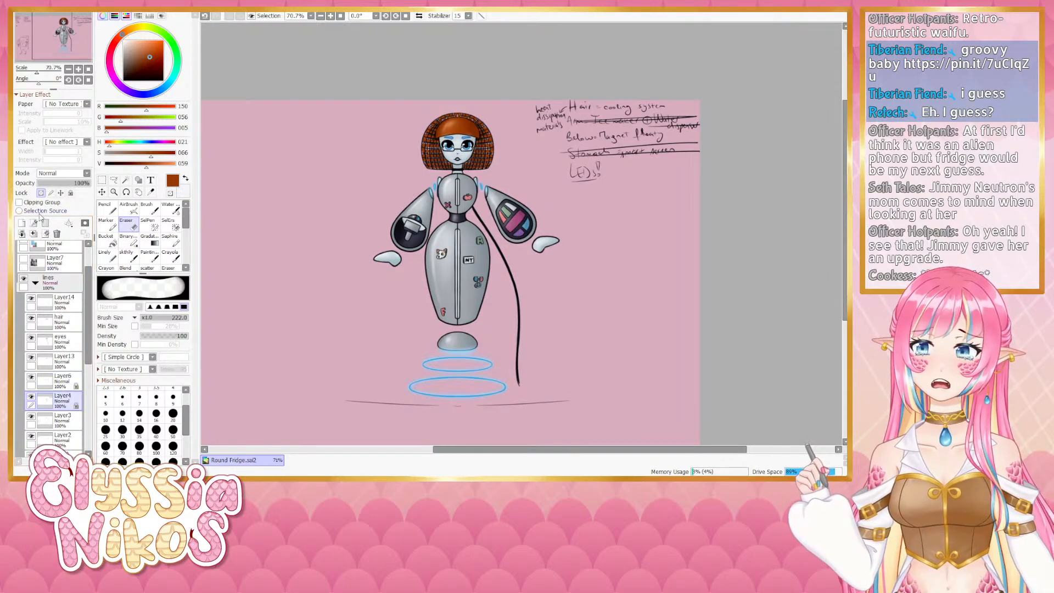
mouse_move(536, 109)
mouse_down()
mouse_move(649, 137)
mouse_move(717, 123)
mouse_up()
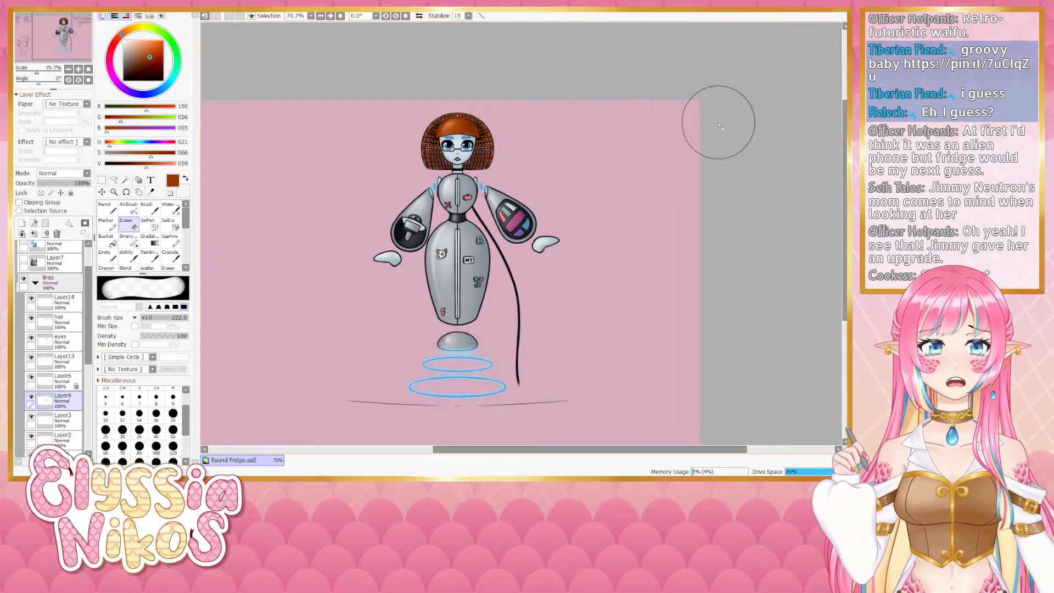
- Zoom in and out and pan across the canvas to review the figure and the notes beside it
drag(706, 167, 686, 126)
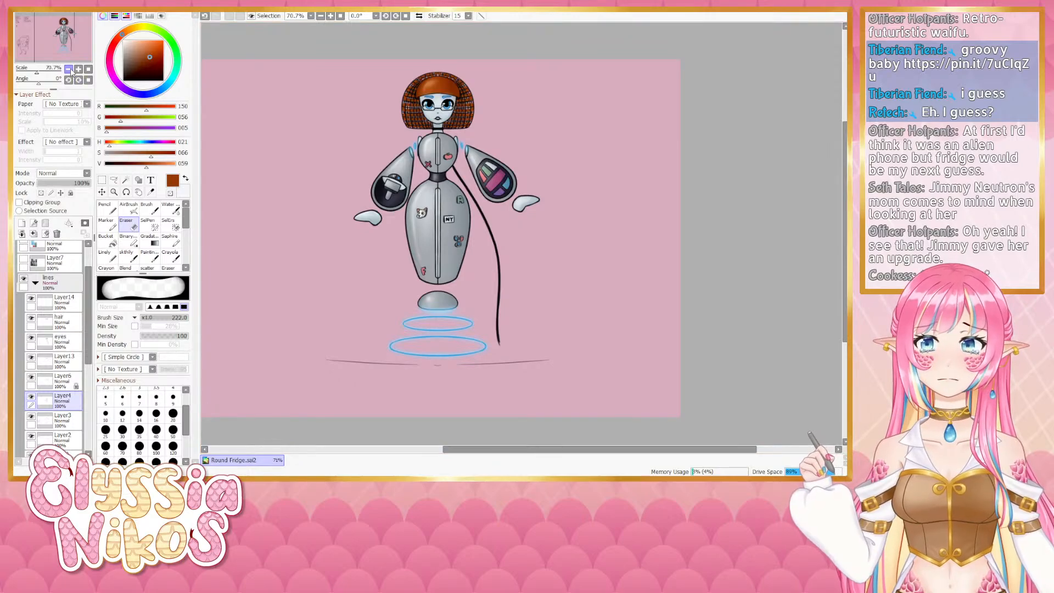
click(69, 69)
drag(306, 190, 321, 179)
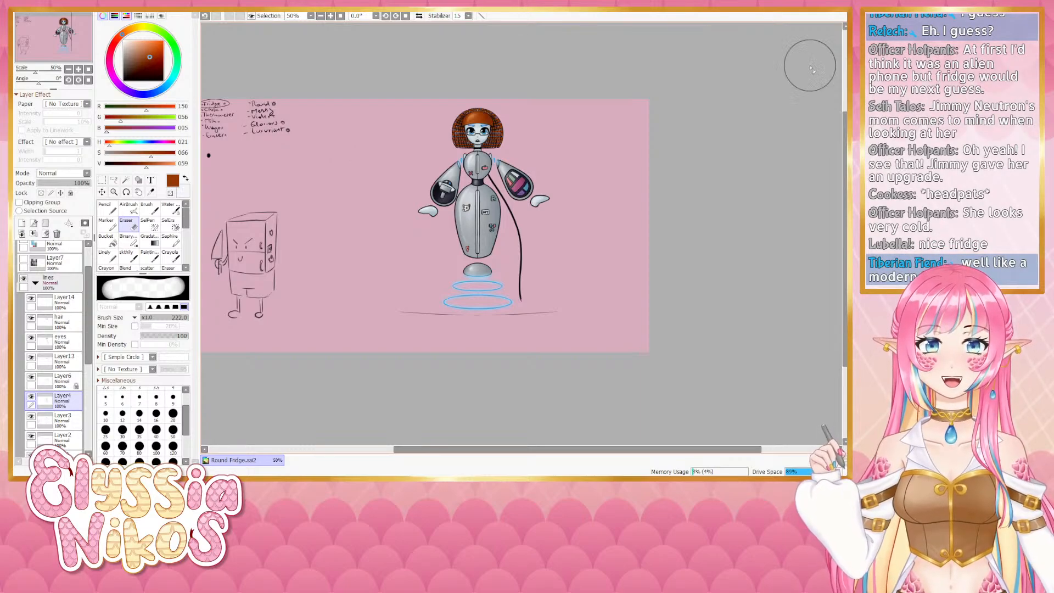
click(78, 70)
click(78, 69)
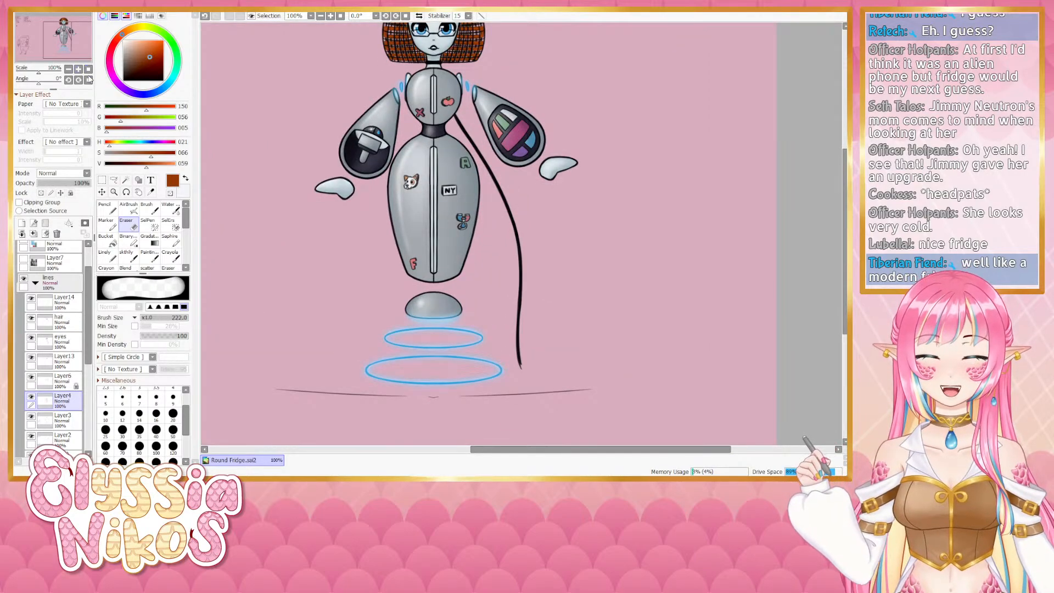
drag(368, 302, 386, 191)
mouse_move(371, 255)
mouse_down()
mouse_move(365, 240)
mouse_move(340, 311)
mouse_up()
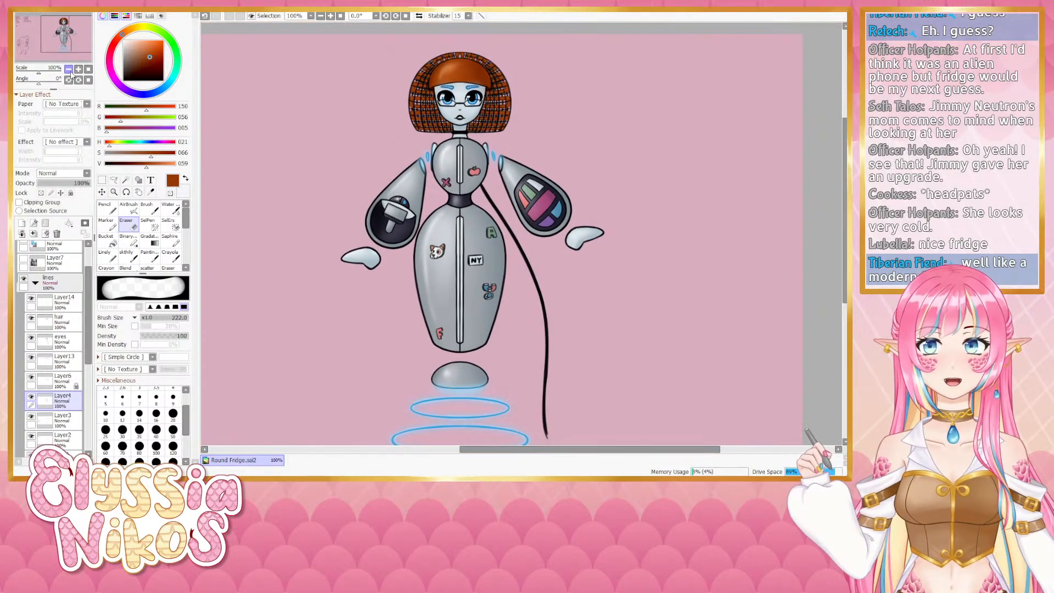
click(68, 69)
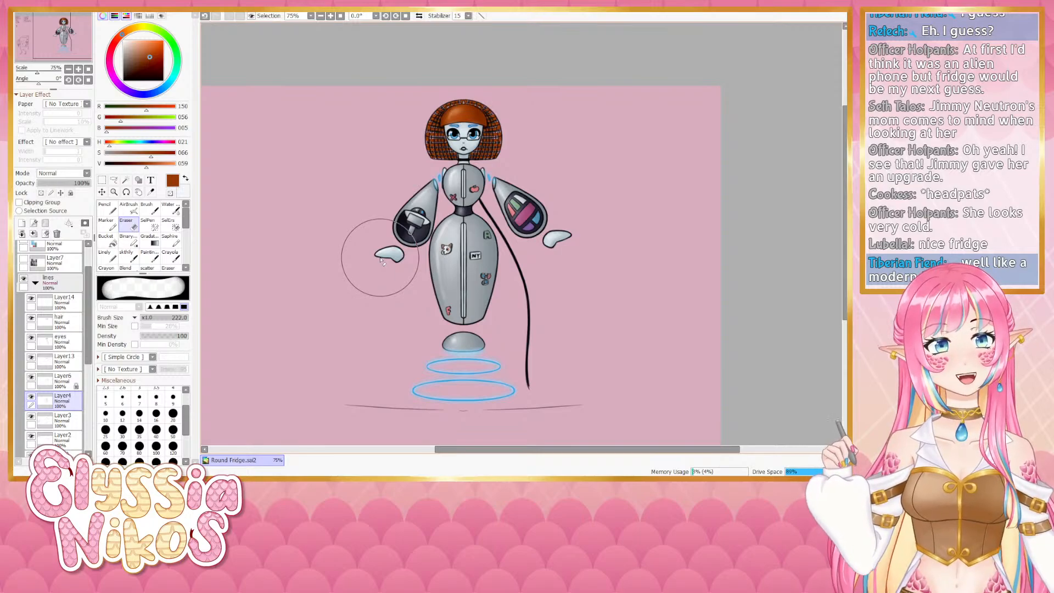
double_click(78, 69)
drag(379, 132, 396, 268)
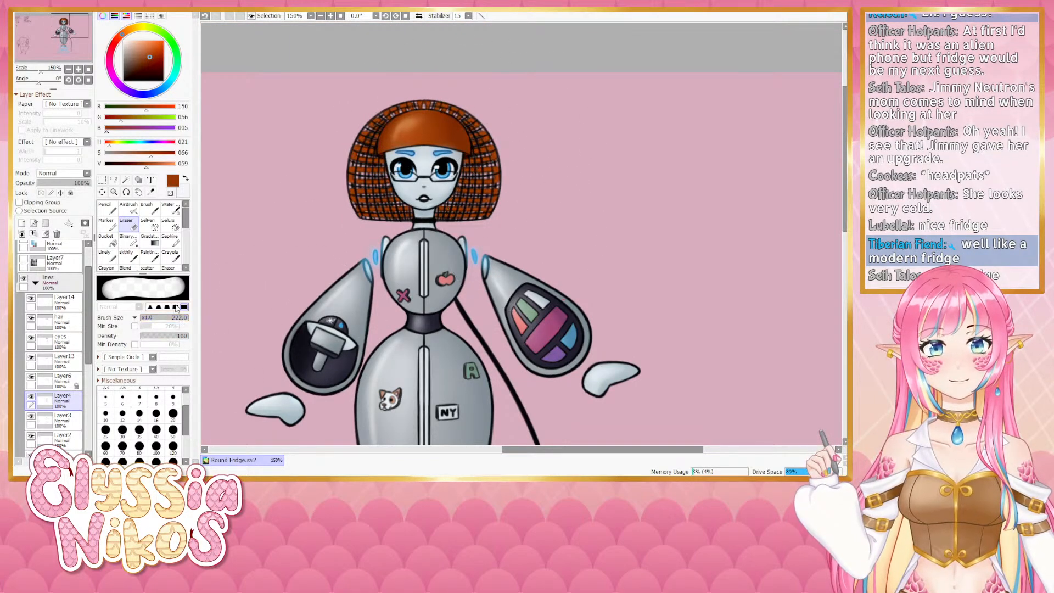
click(68, 70)
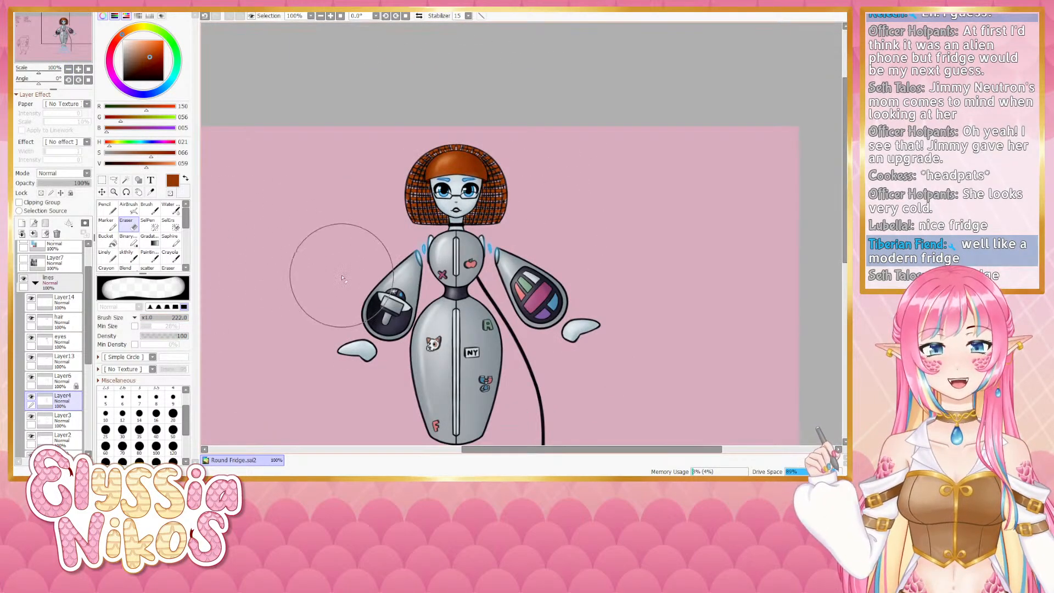
drag(432, 334, 409, 272)
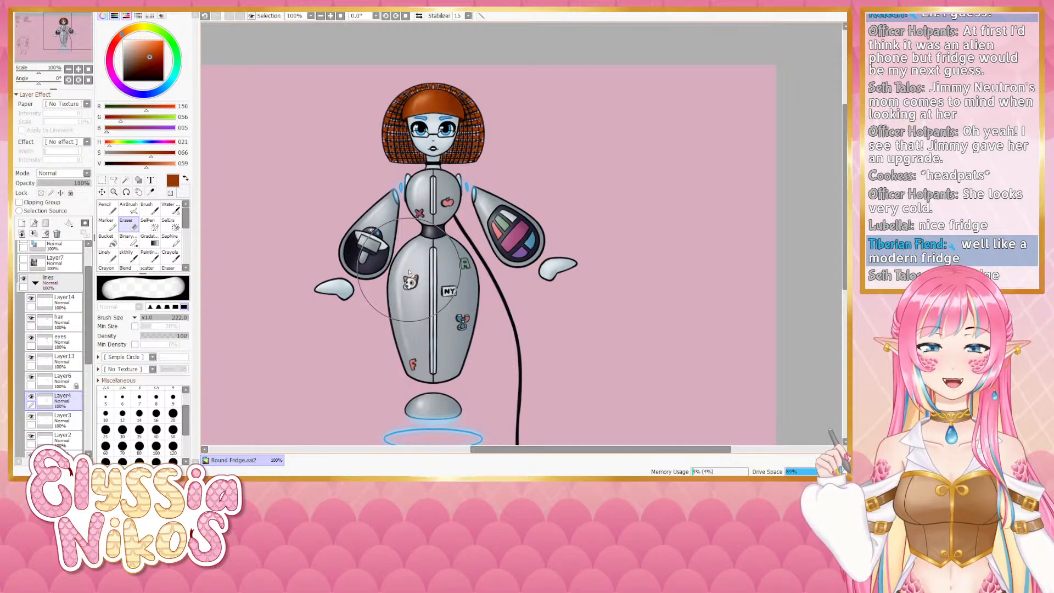
click(68, 70)
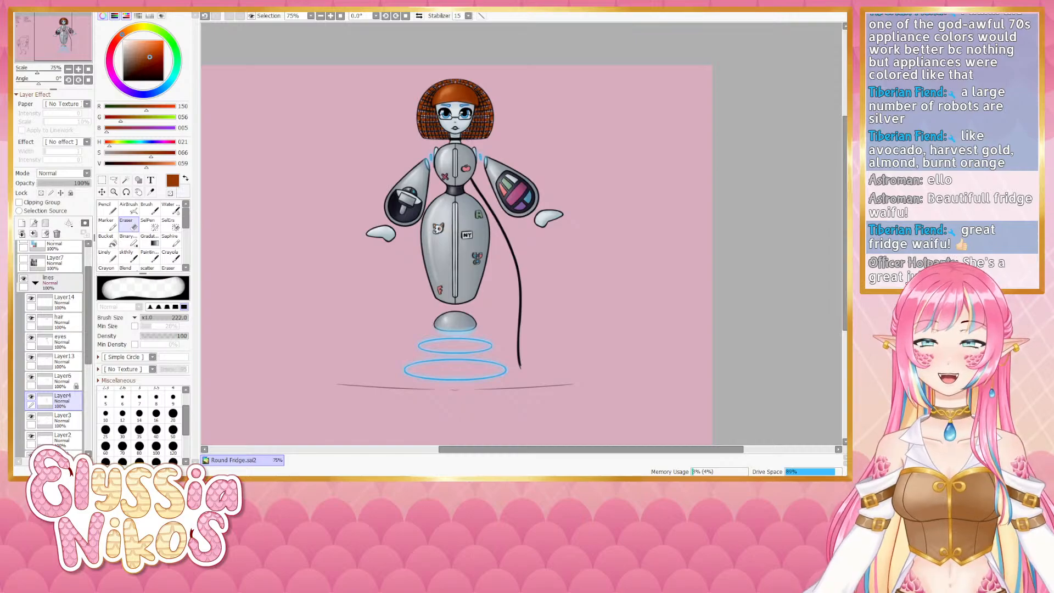
scroll(568, 307, down, 4)
scroll(476, 238, up, 6)
scroll(406, 191, down, 3)
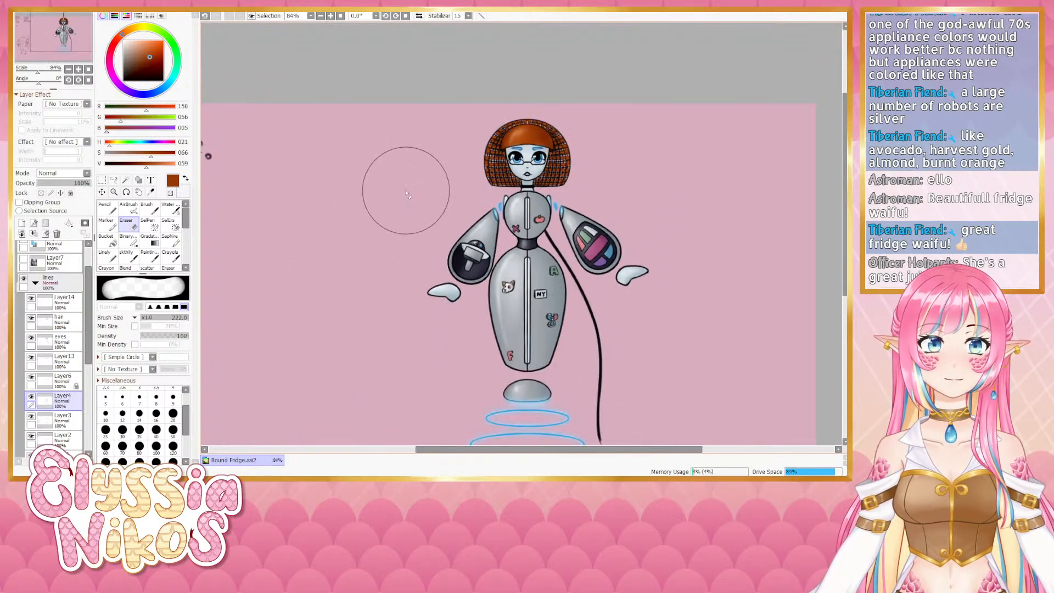
scroll(565, 324, up, 3)
scroll(542, 324, down, 3)
scroll(417, 274, up, 3)
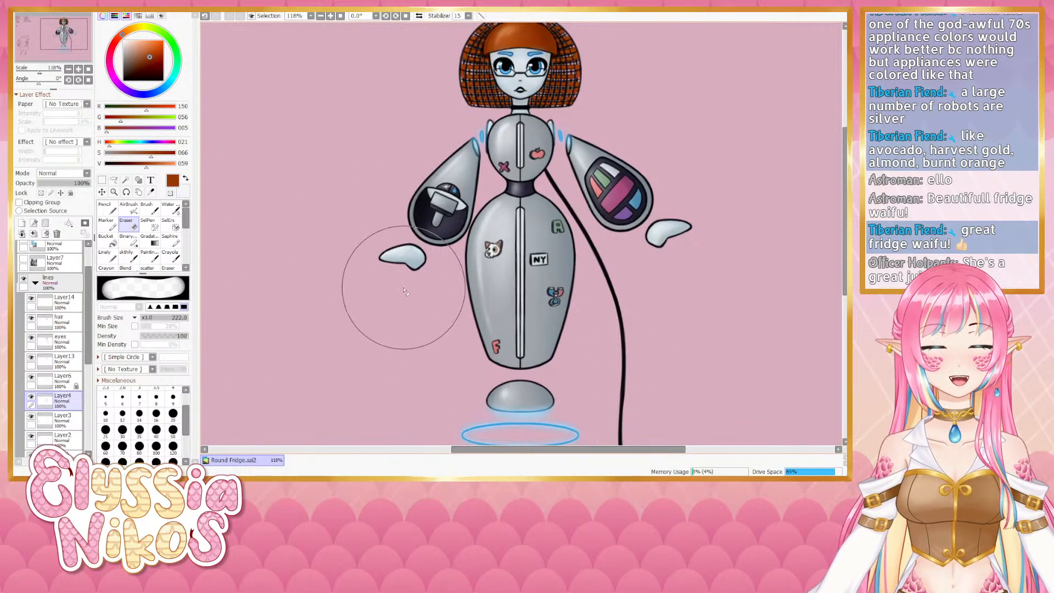
scroll(398, 277, down, 1)
scroll(396, 308, down, 1)
scroll(400, 330, up, 1)
scroll(401, 338, down, 1)
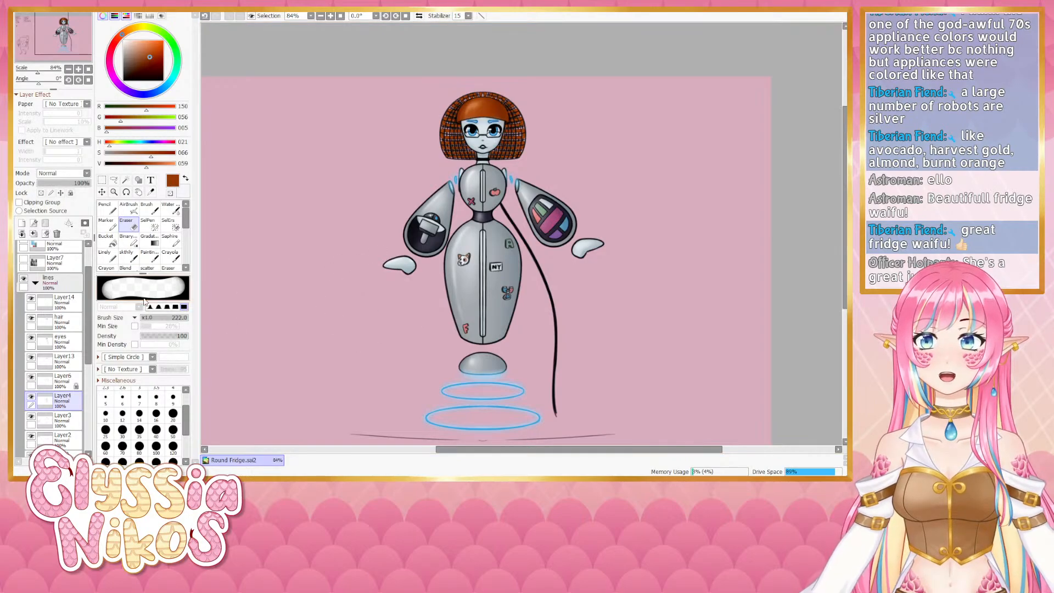
- Cut a small lasso selection near the glasses from the eyes layer and paste it as a new layer above Layer14
click(31, 337)
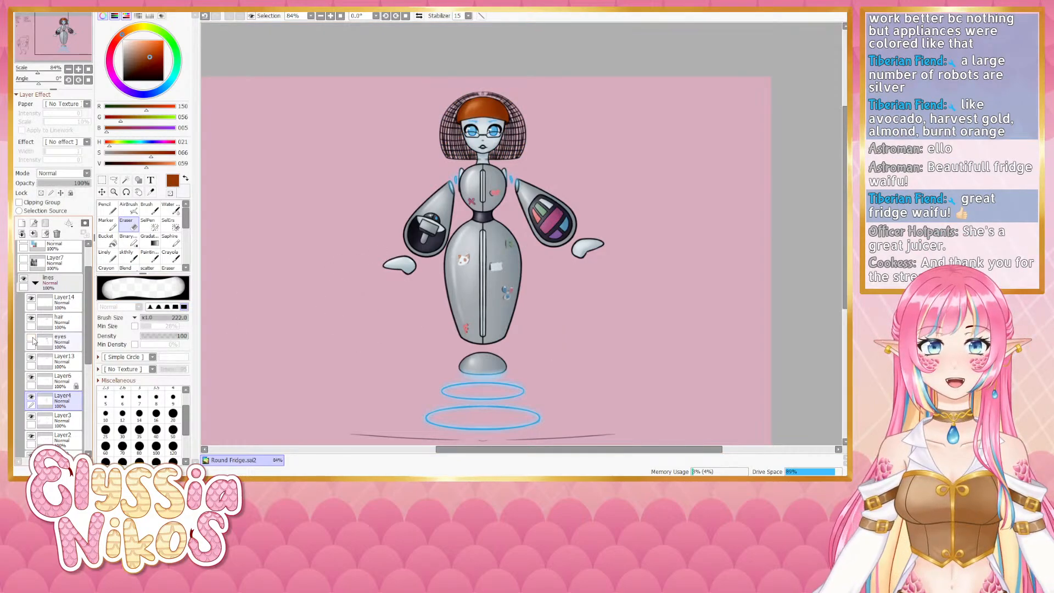
click(31, 337)
click(44, 343)
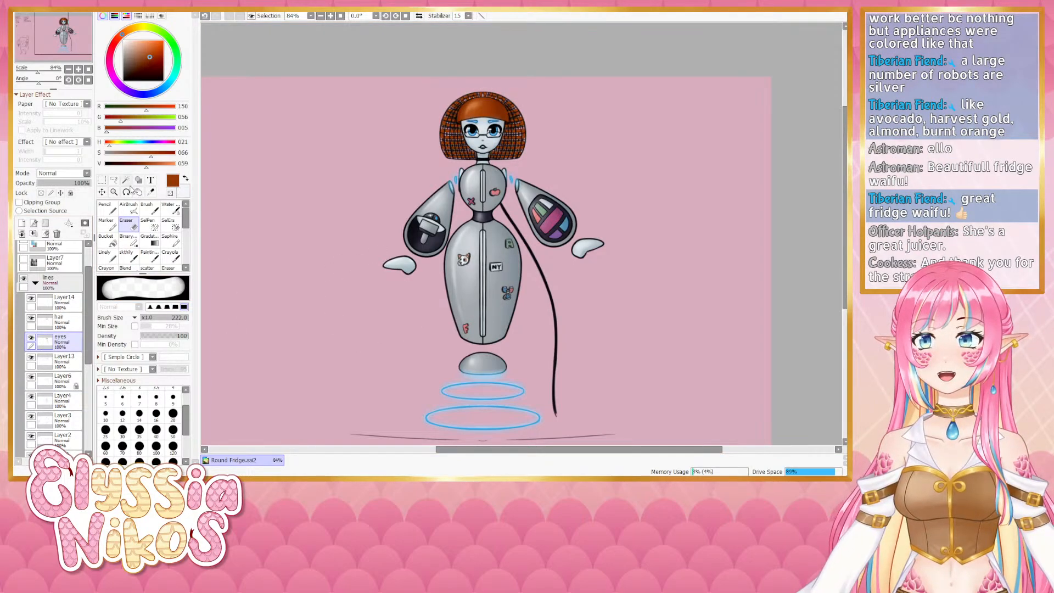
click(114, 180)
mouse_move(495, 125)
mouse_down()
mouse_move(466, 136)
mouse_move(502, 134)
mouse_move(477, 125)
mouse_up()
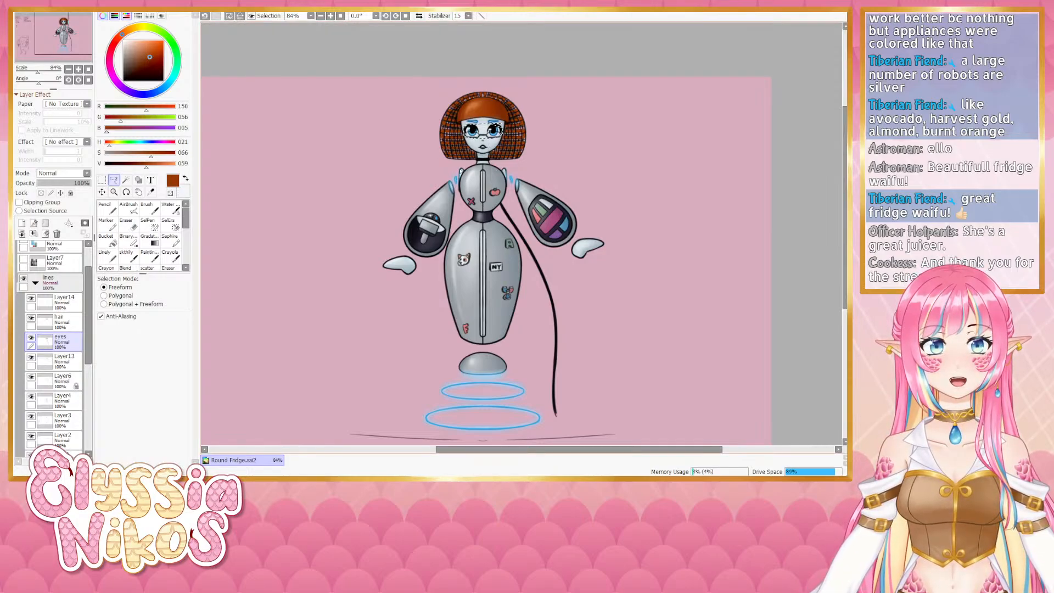
key(ctrl+x)
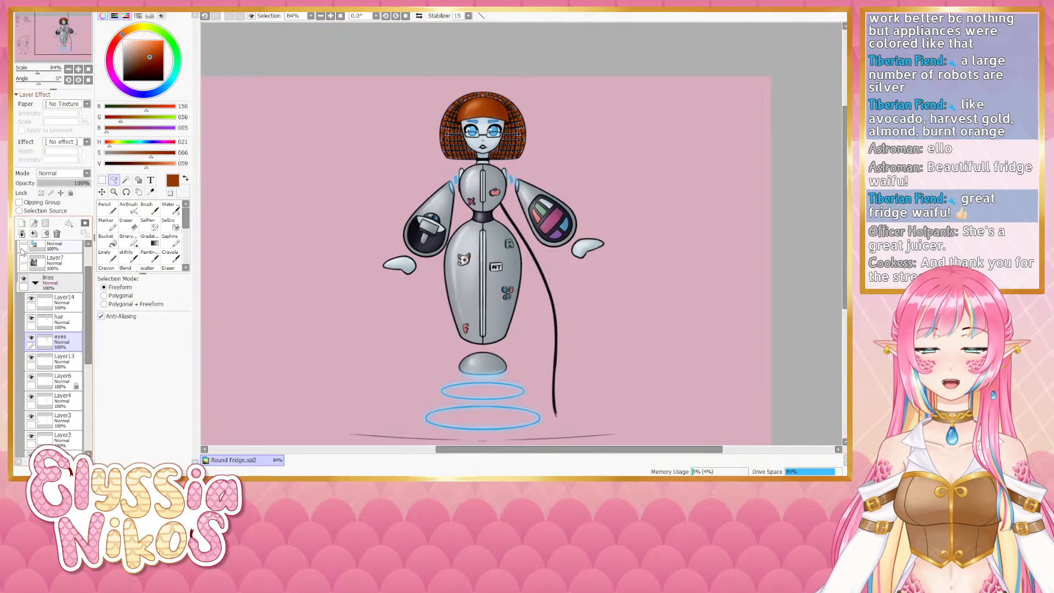
click(70, 305)
key(ctrl+v)
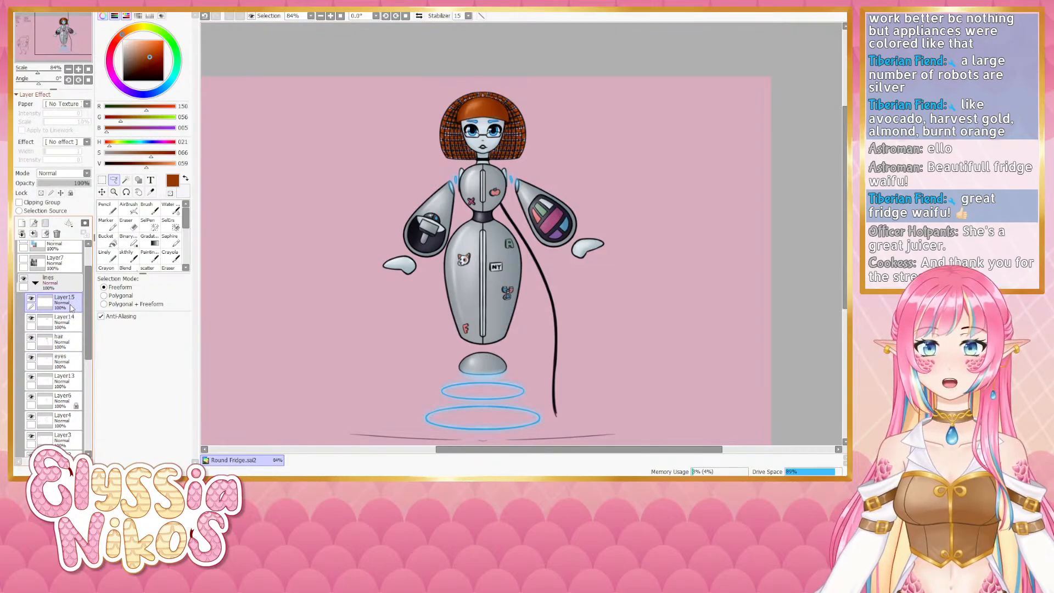
- Toggle the pasted layer's visibility repeatedly to compare the figure with and without it
click(31, 299)
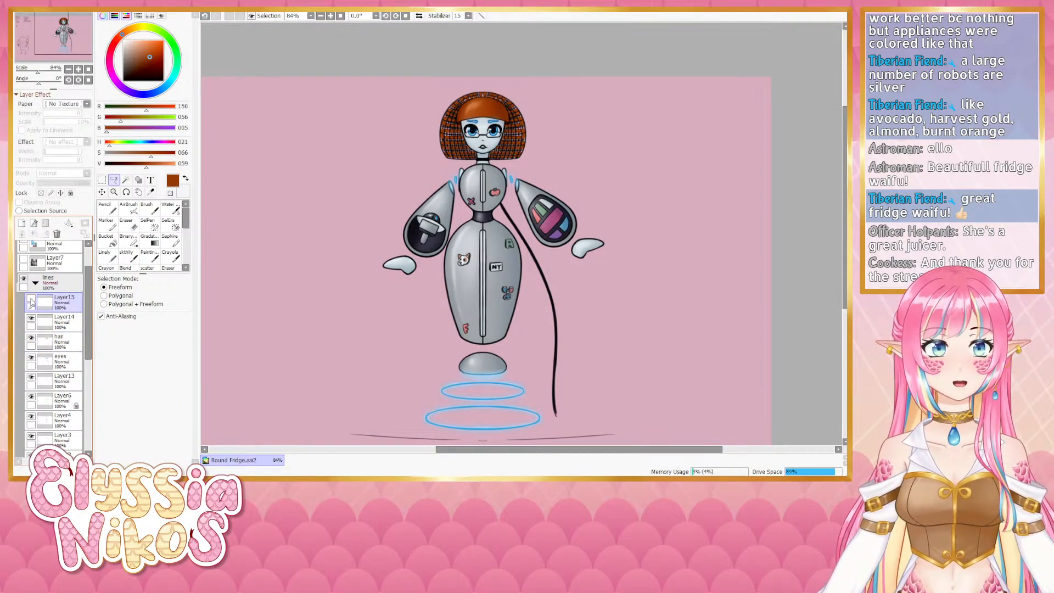
click(31, 299)
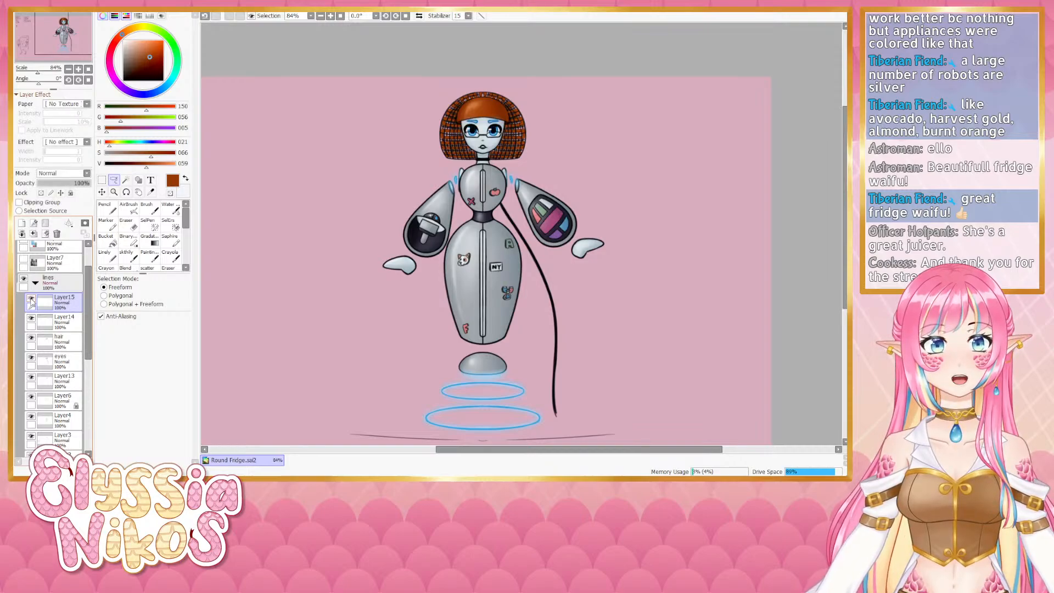
click(31, 300)
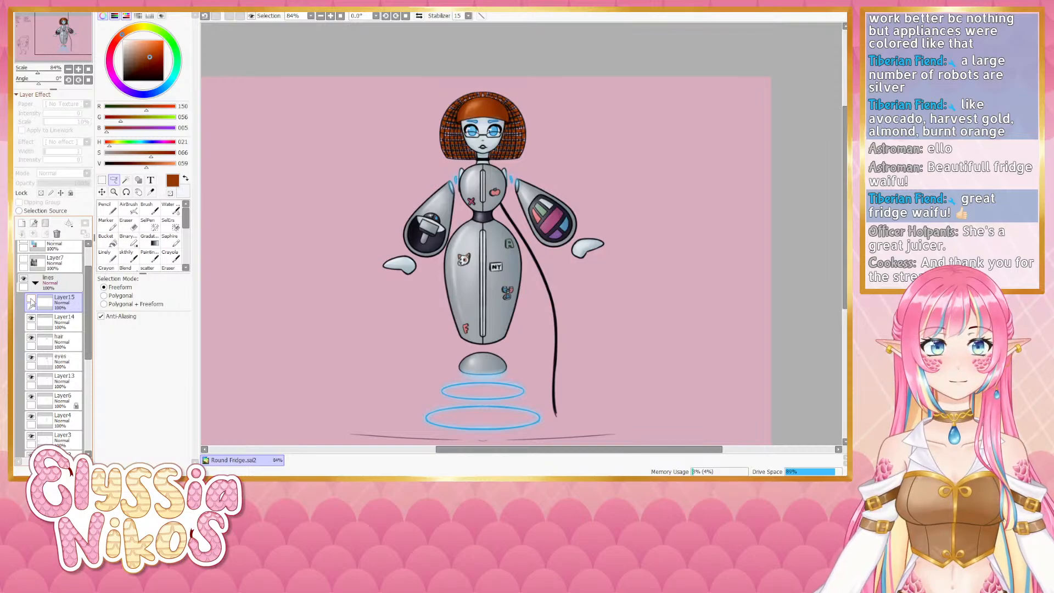
click(30, 300)
click(31, 300)
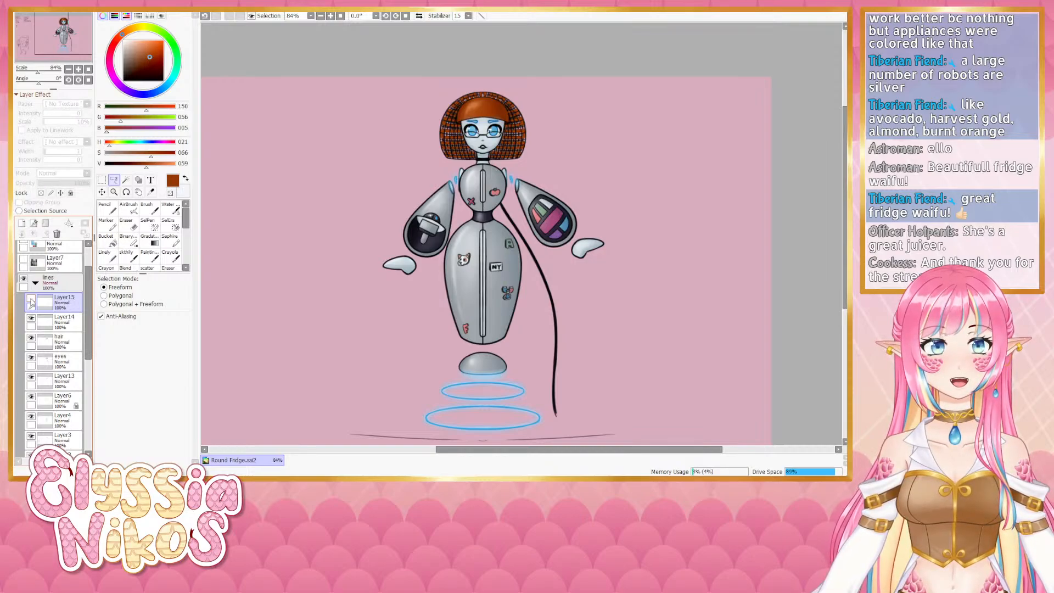
click(31, 300)
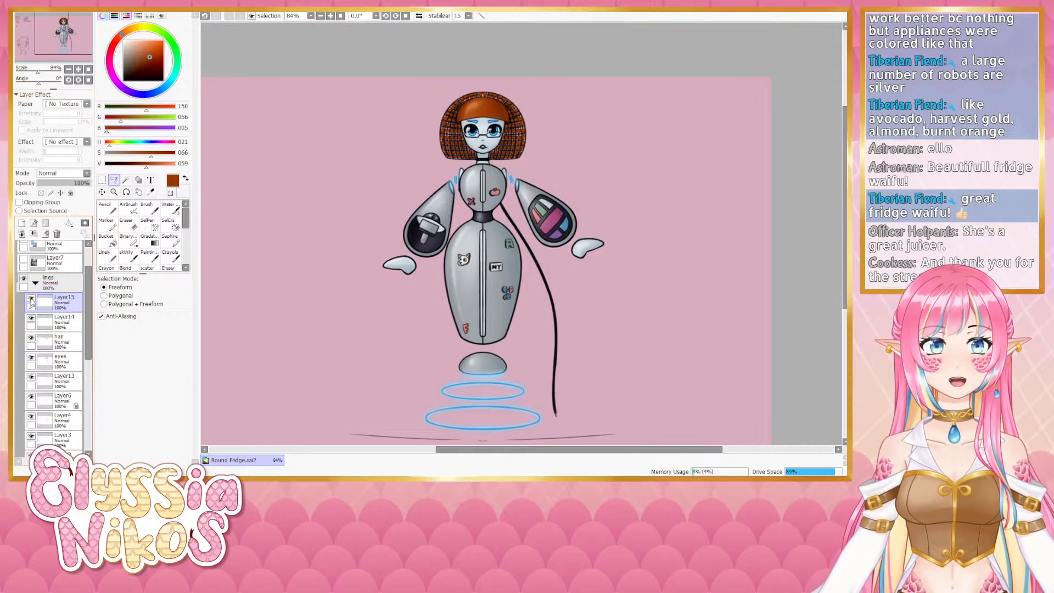
click(31, 299)
scroll(420, 147, down, 3)
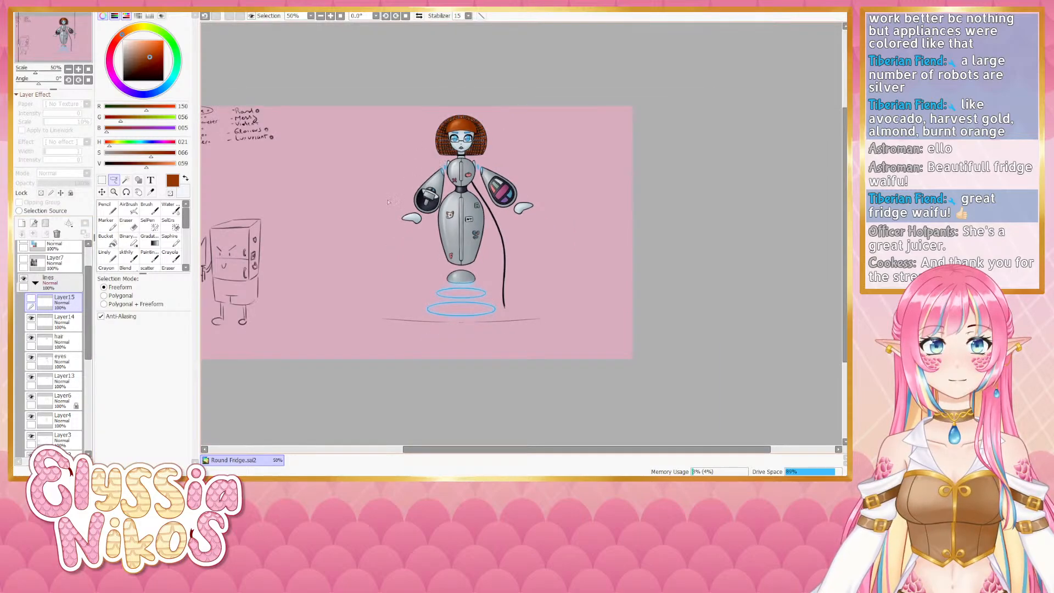
scroll(388, 204, up, 3)
scroll(574, 132, down, 1)
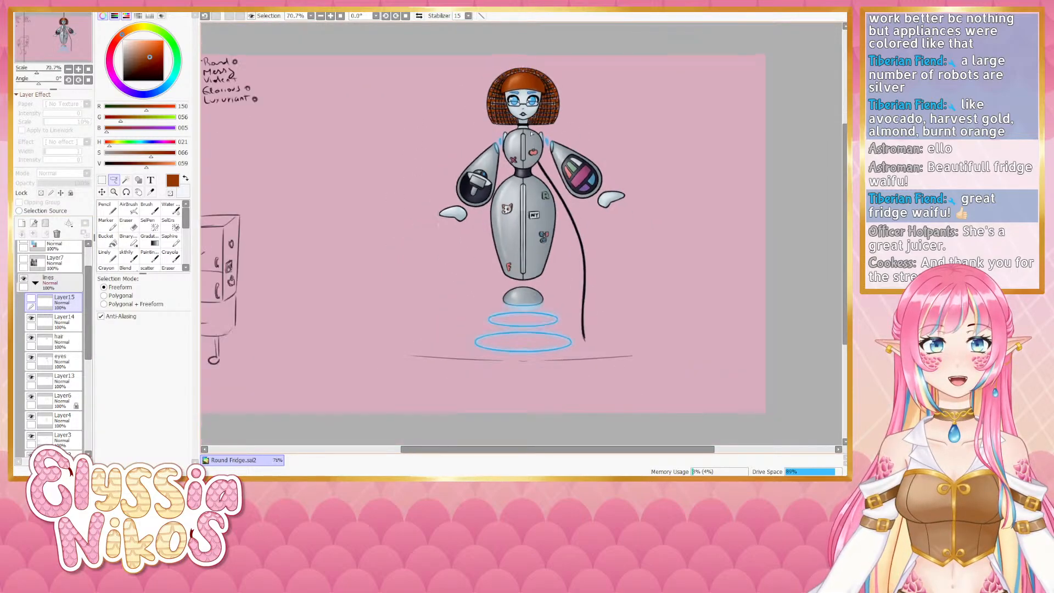
scroll(600, 118, up, 2)
scroll(593, 138, down, 1)
scroll(667, 147, up, 1)
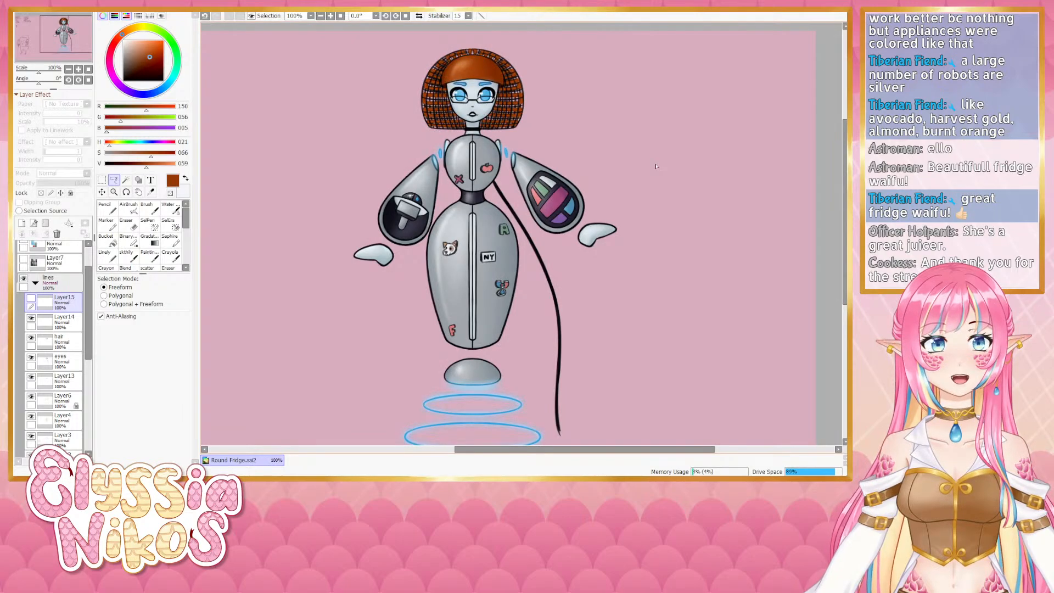
scroll(510, 102, up, 5)
scroll(511, 107, down, 3)
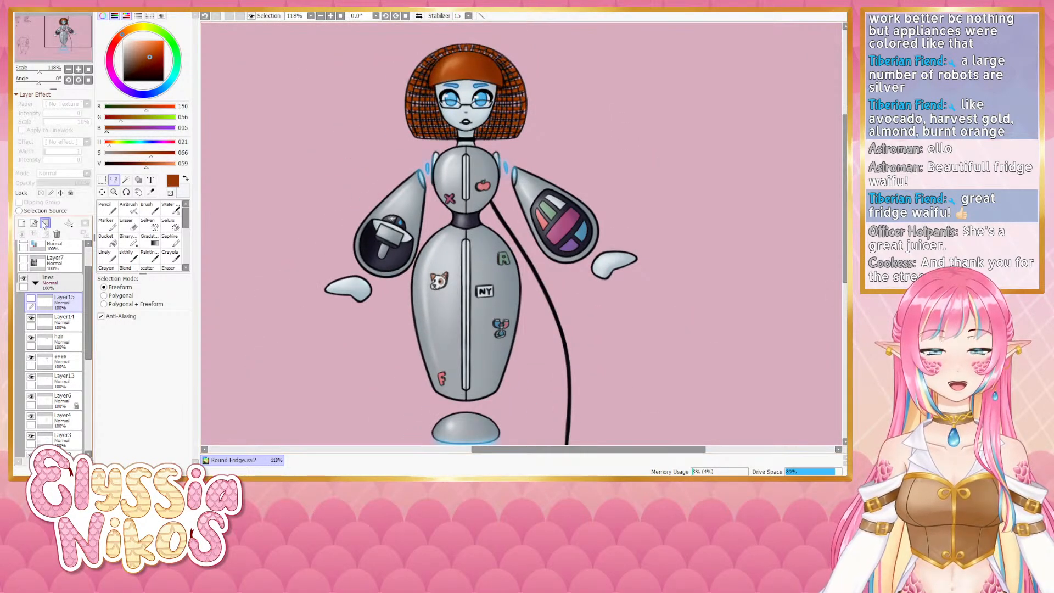
- Toggle visibility of several layers in the stack to check what each one contains
click(32, 301)
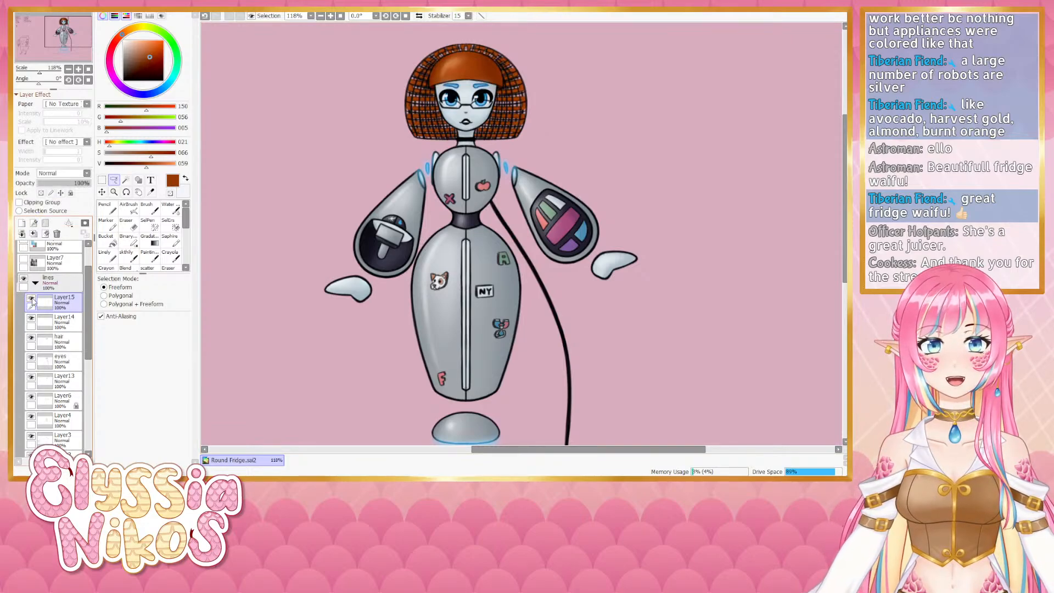
click(32, 300)
click(32, 300)
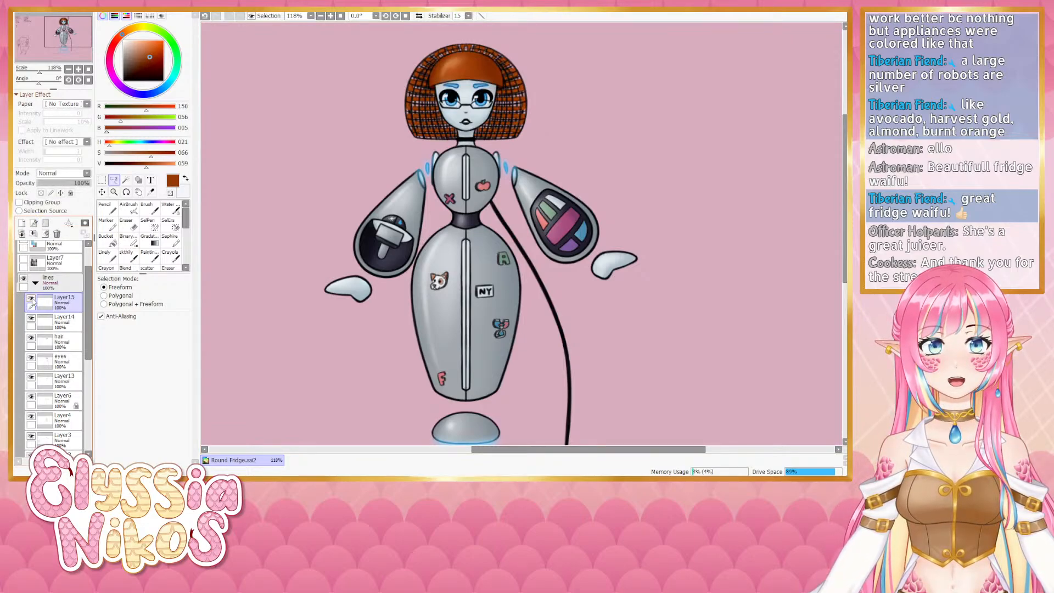
click(31, 299)
click(32, 299)
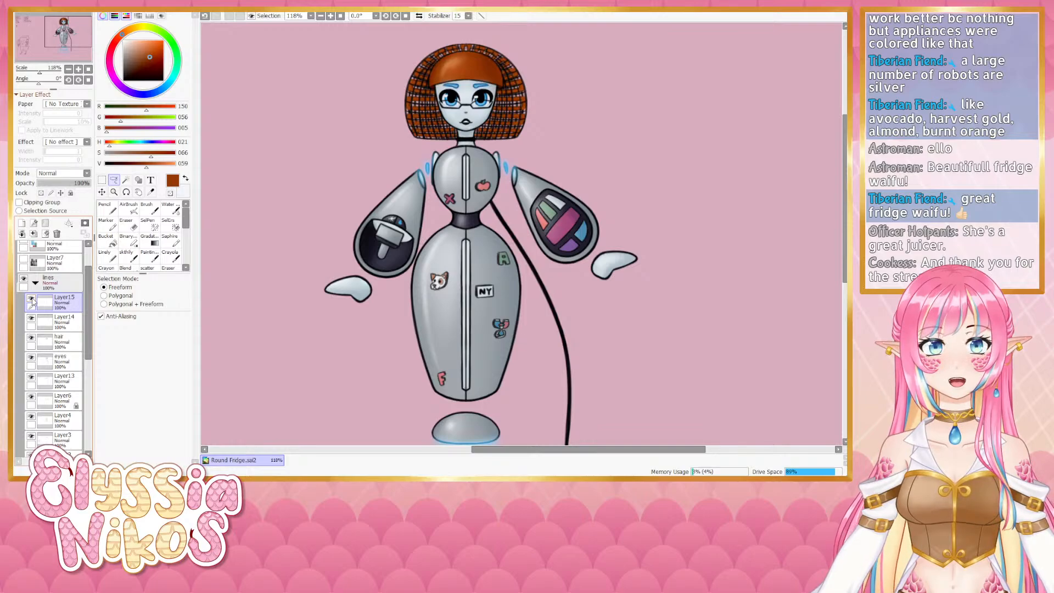
click(32, 299)
click(32, 319)
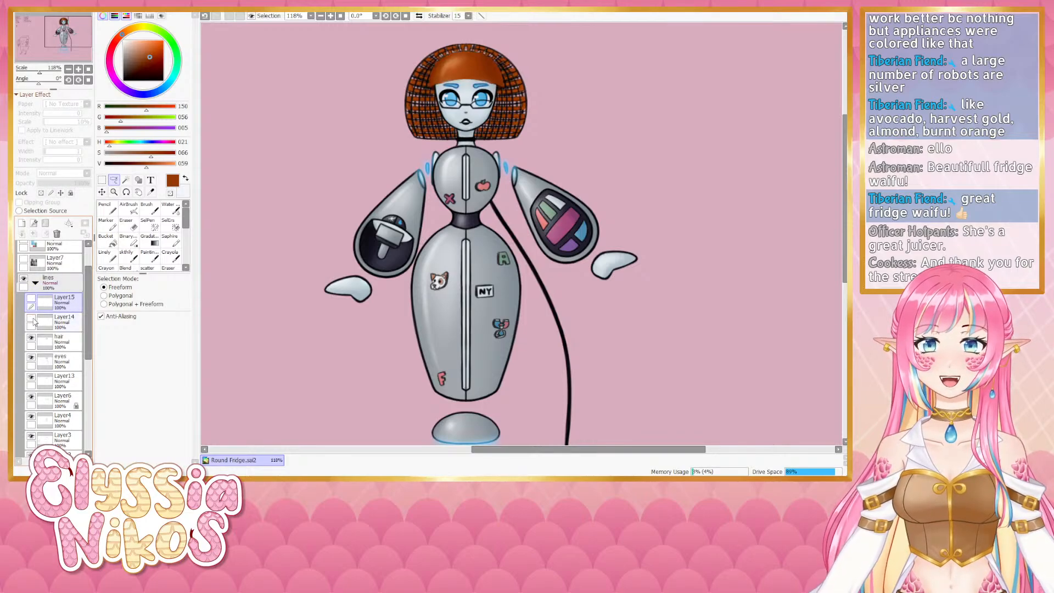
click(32, 319)
click(31, 339)
click(31, 339)
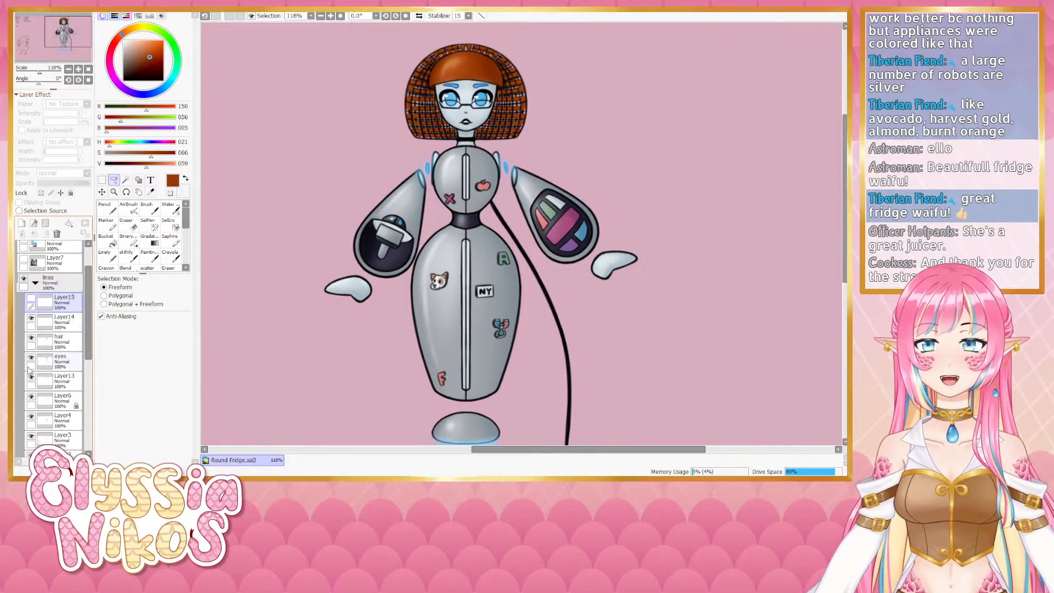
scroll(30, 385, down, 1)
click(31, 401)
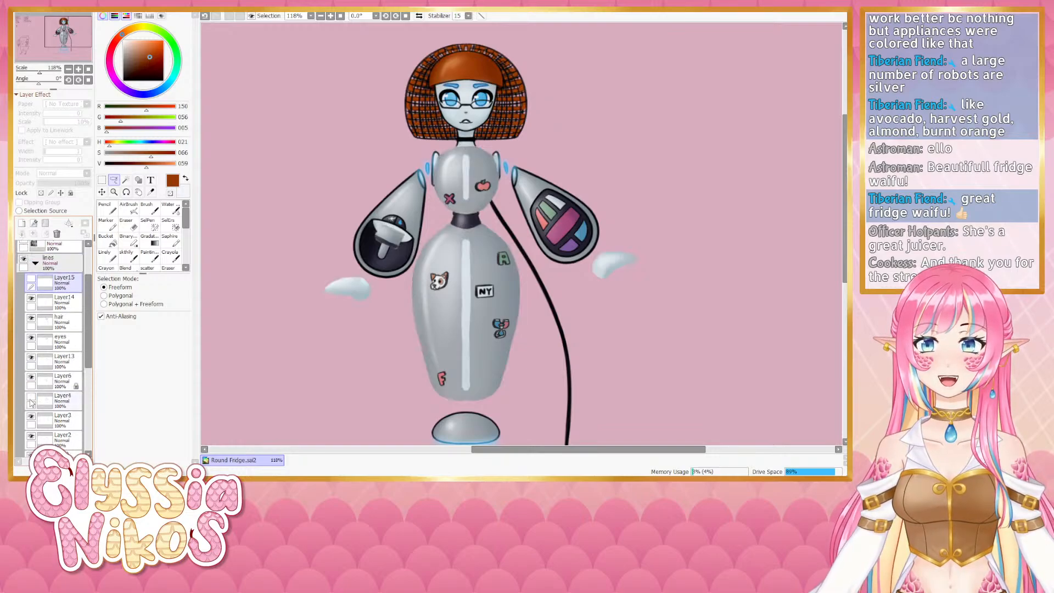
click(32, 401)
click(31, 377)
click(32, 378)
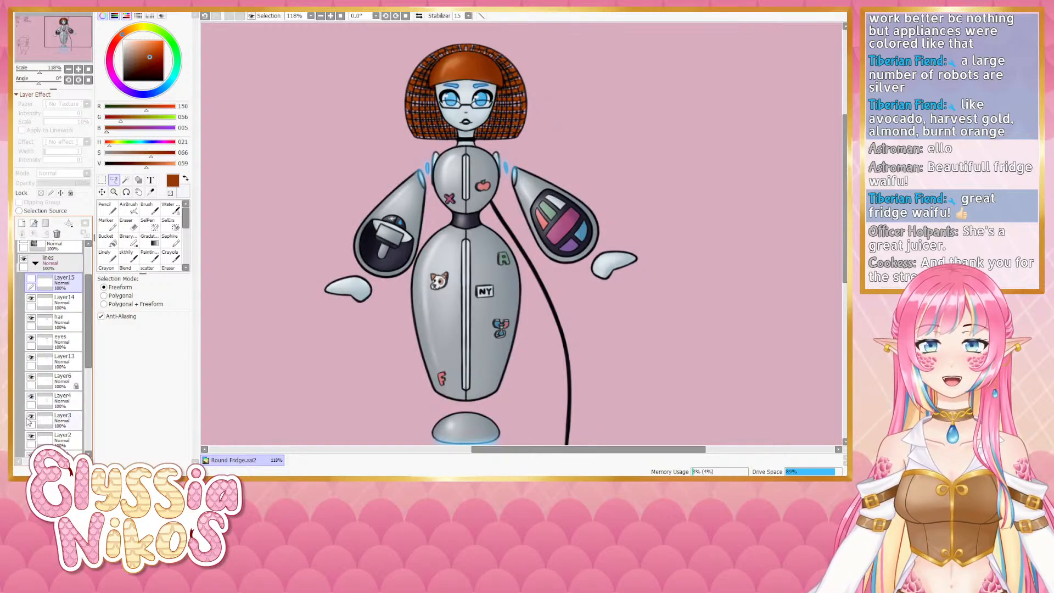
click(31, 417)
click(31, 418)
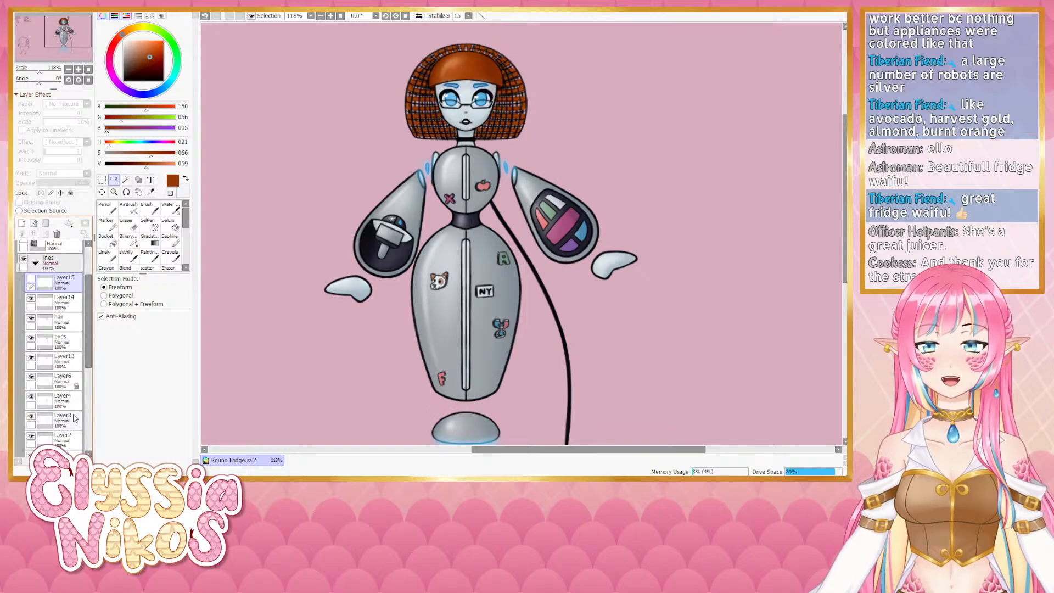
- Switch to the sketchy brush and sample the black line colour from the glasses on the canvas
click(75, 418)
click(104, 255)
scroll(44, 269, up, 3)
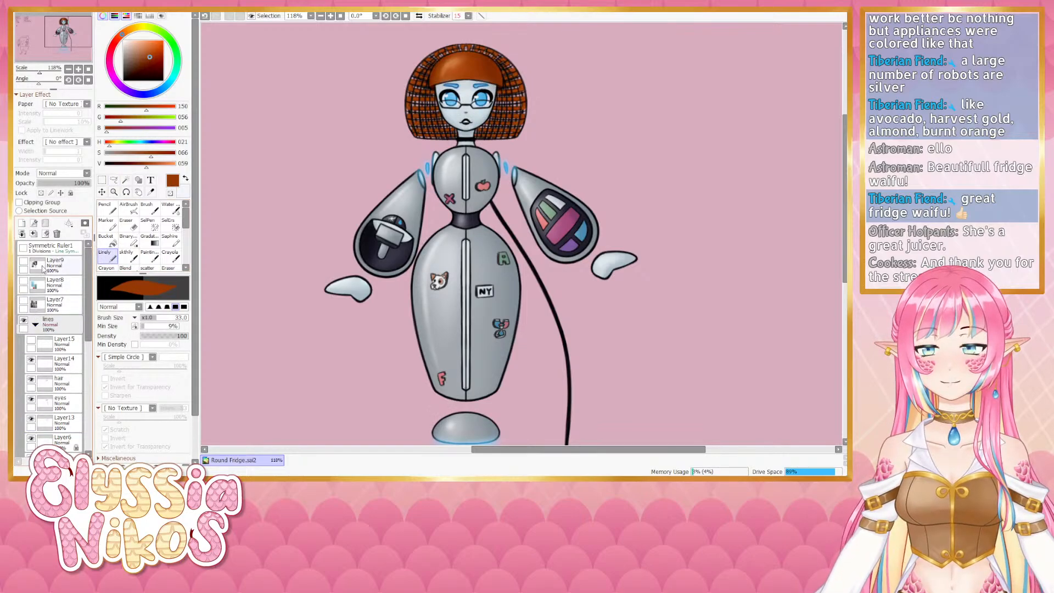
click(127, 255)
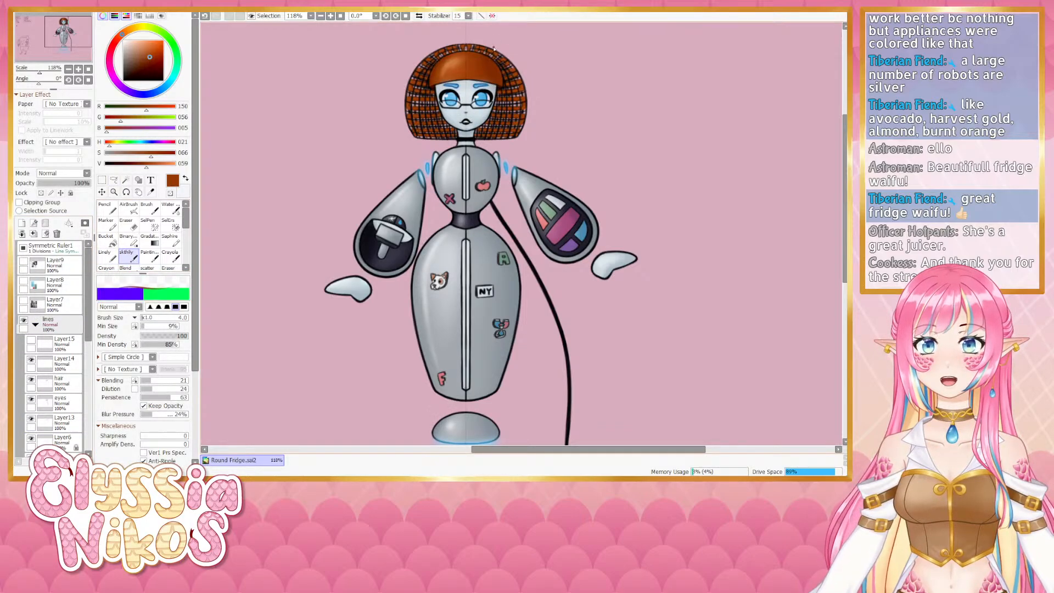
scroll(486, 59, up, 6)
right_click(480, 149)
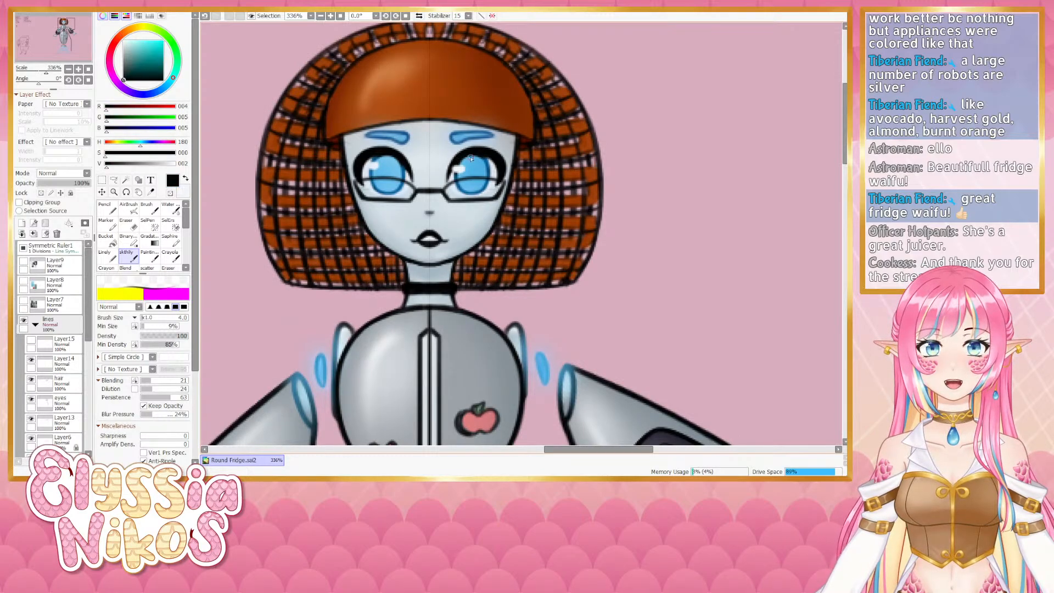
- Zoom in and out on the face, glasses and torso to inspect the details
scroll(477, 154, down, 6)
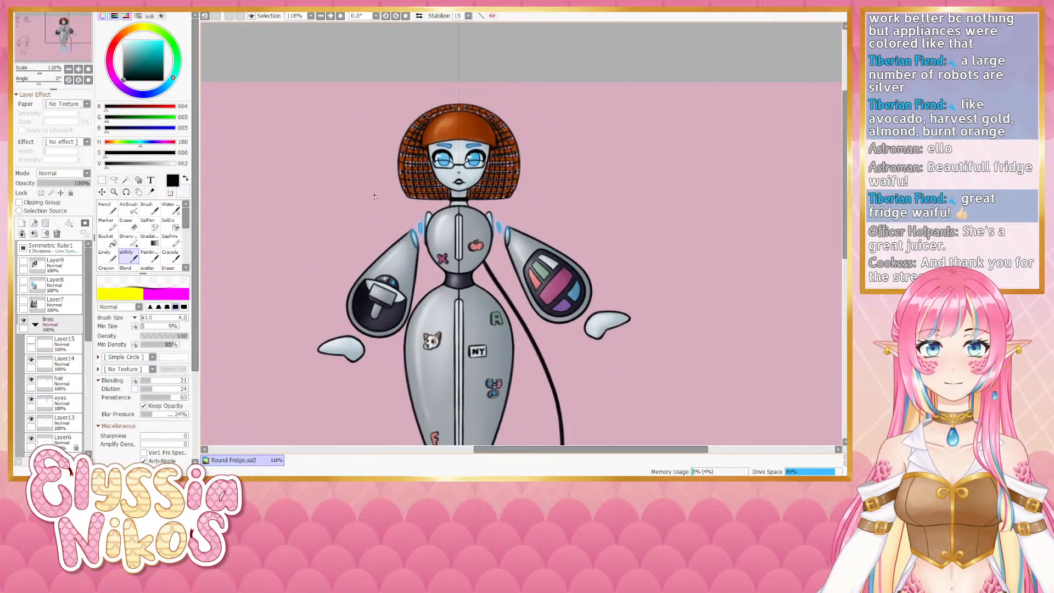
scroll(485, 155, up, 3)
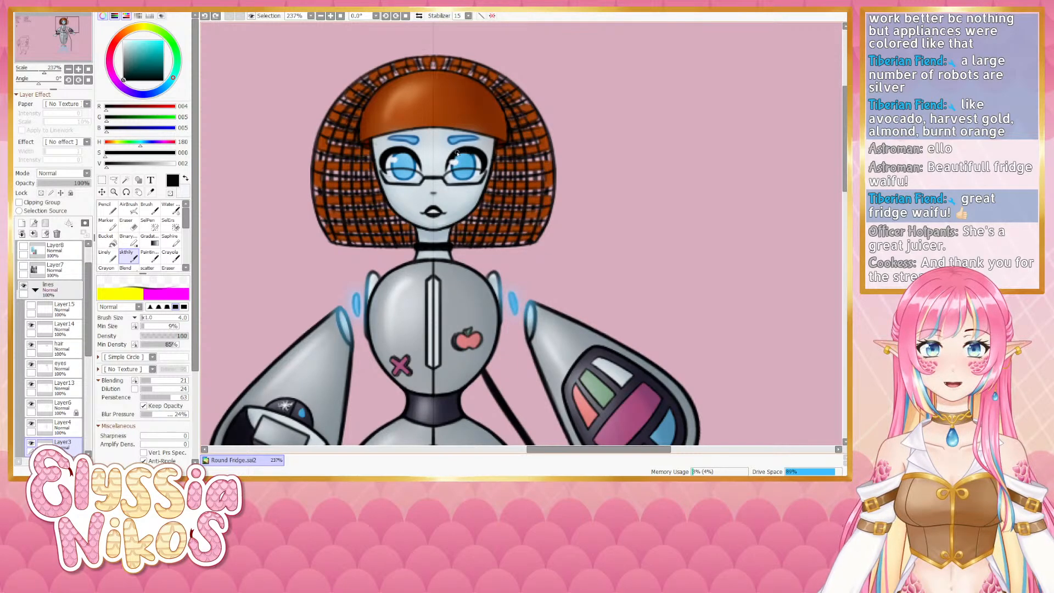
scroll(460, 154, down, 3)
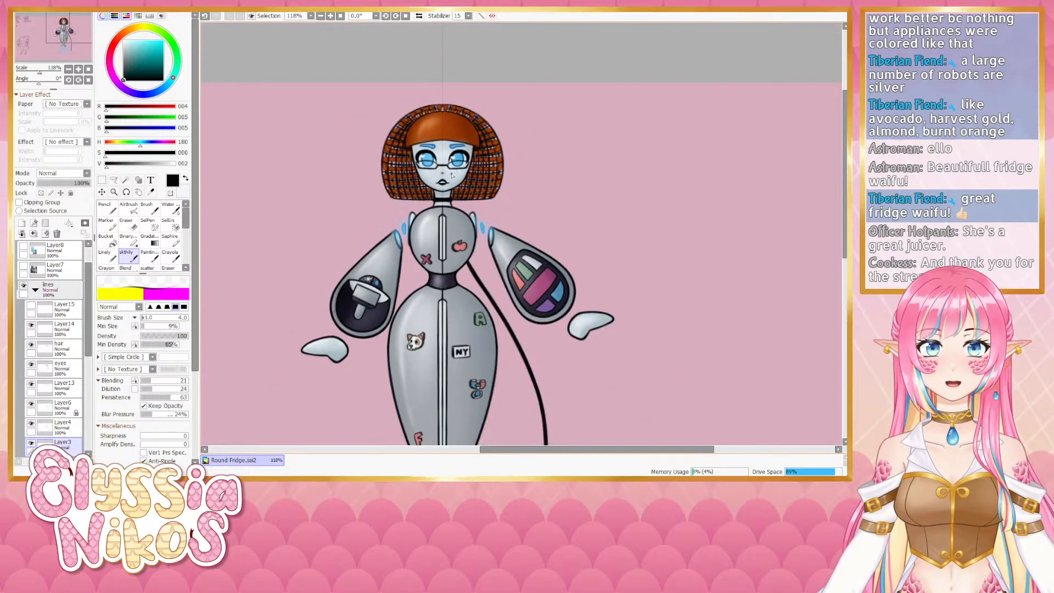
scroll(454, 157, up, 3)
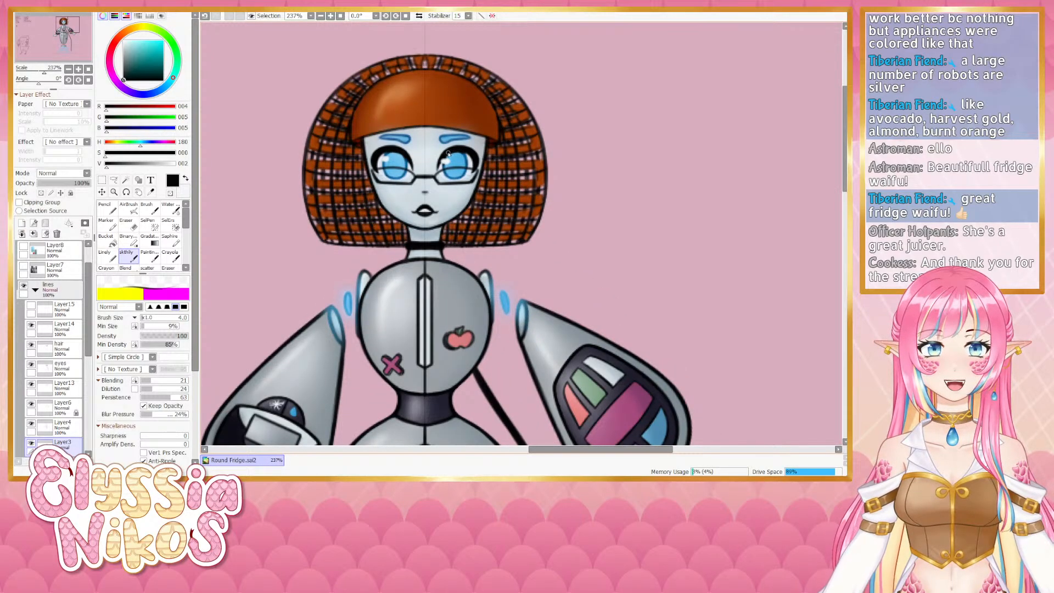
scroll(458, 147, down, 3)
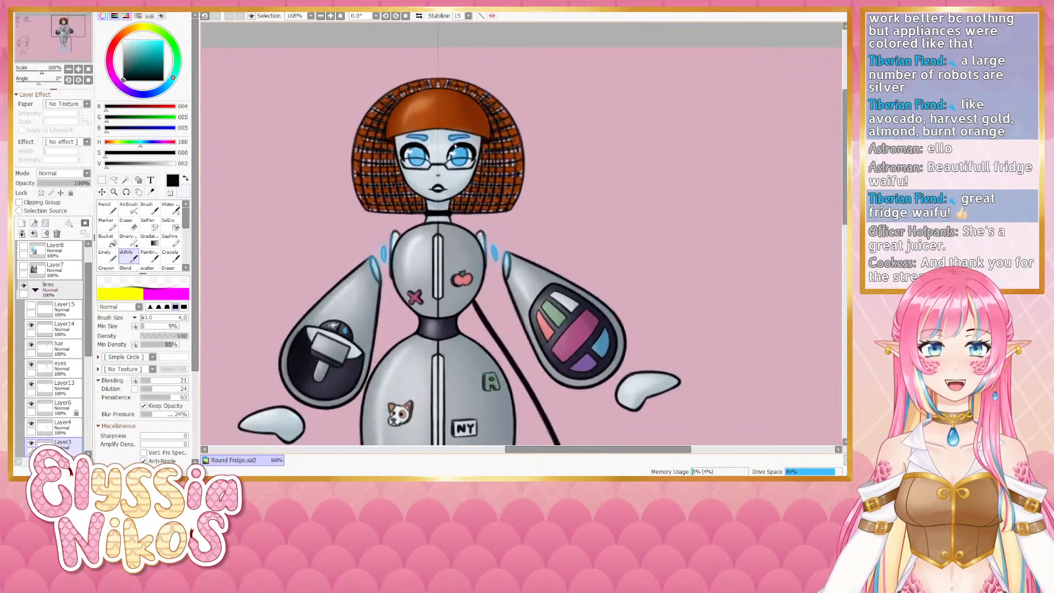
scroll(461, 147, up, 2)
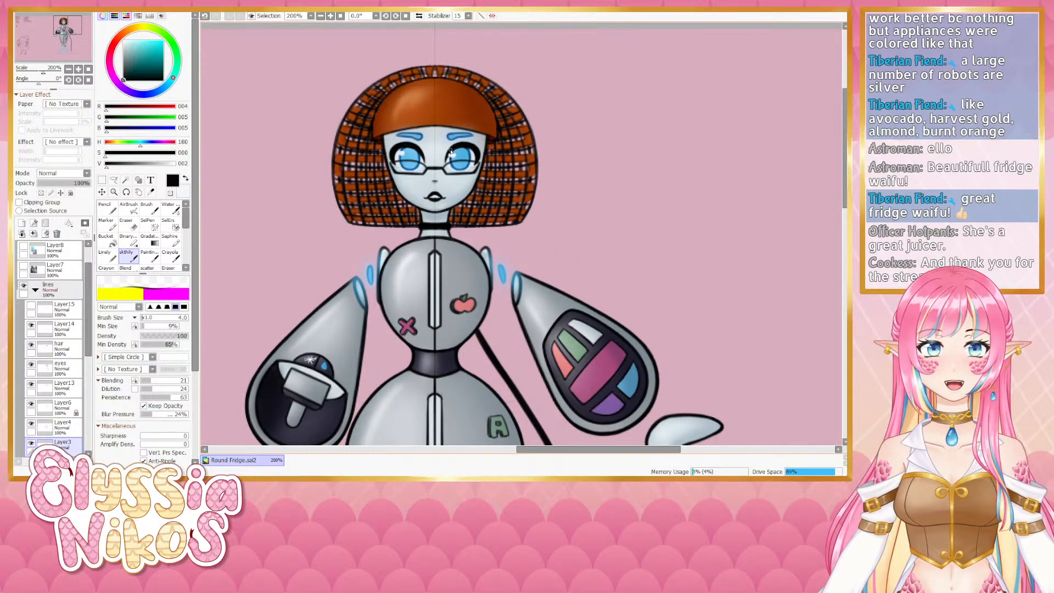
scroll(452, 152, down, 3)
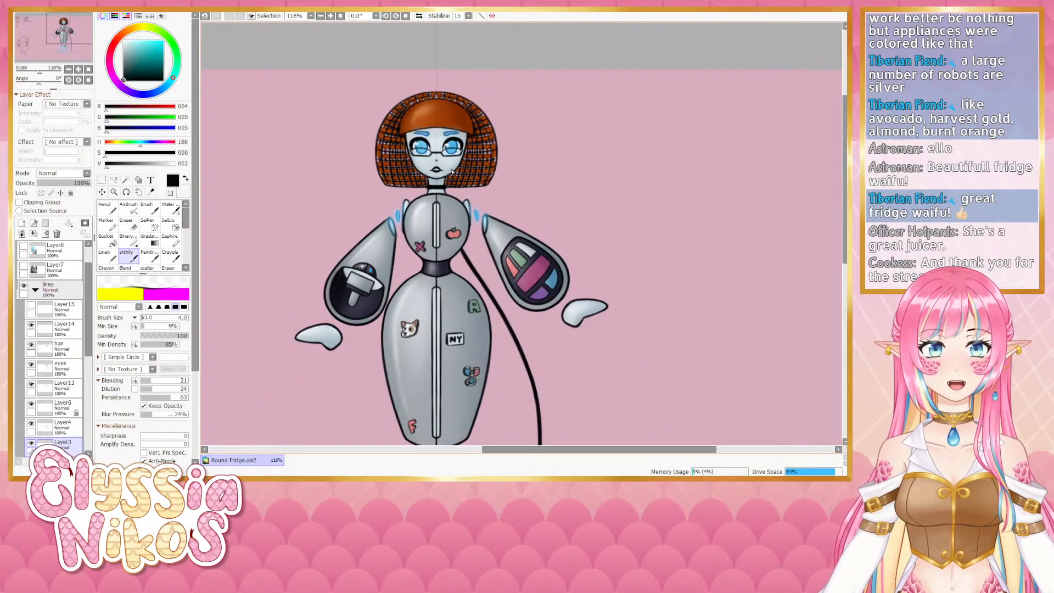
scroll(452, 171, up, 4)
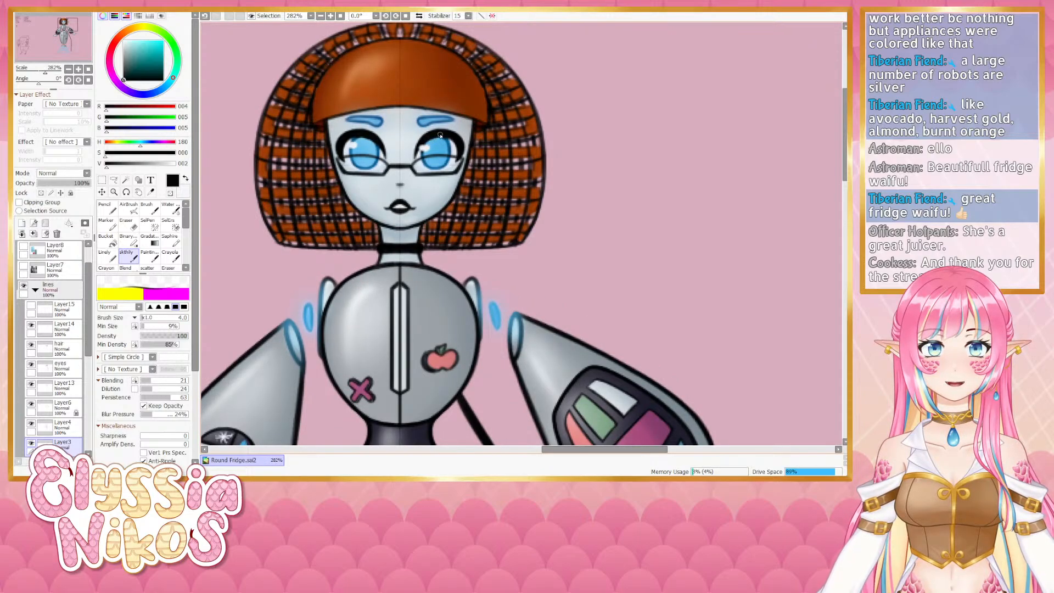
scroll(440, 135, down, 4)
scroll(426, 167, up, 4)
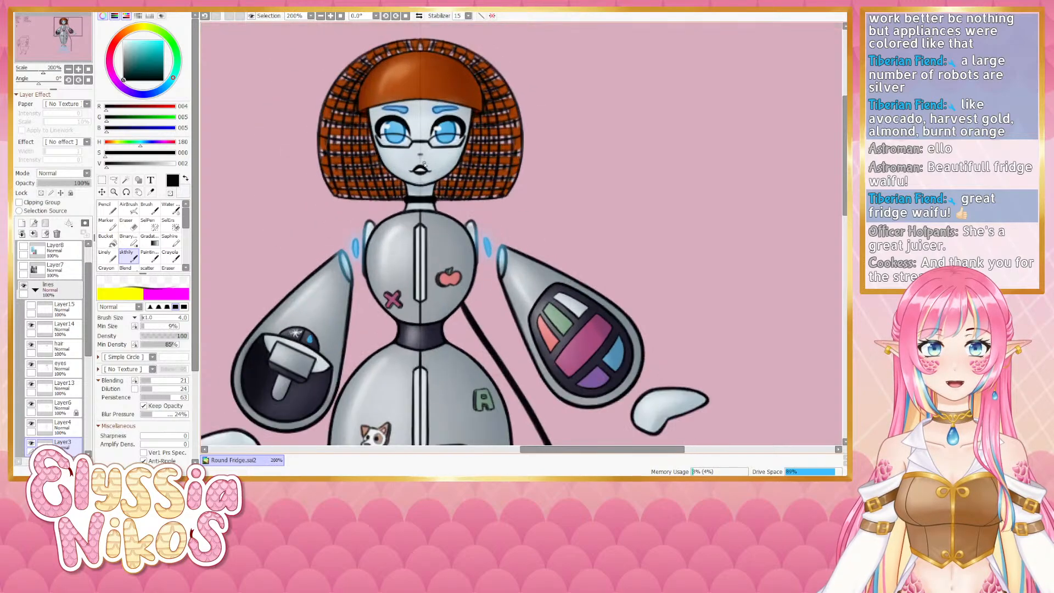
- Undo the last change, switch to the AirBrush and set its brush size to 2
key(ctrl+z)
click(127, 211)
scroll(488, 98, up, 1)
scroll(487, 99, up, 1)
key(bracketleft)
key(bracketleft)
key(bracketleft)
key(bracketleft)
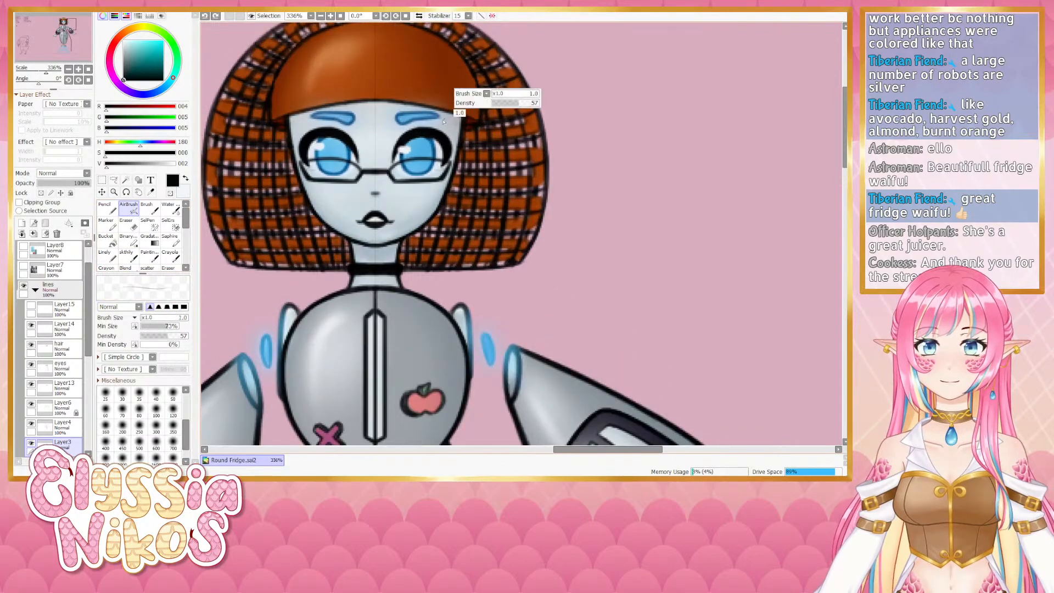
key(bracketleft)
key(bracketleft)
key(bracketleft)
key(bracketleft)
key(bracketleft)
key(bracketleft)
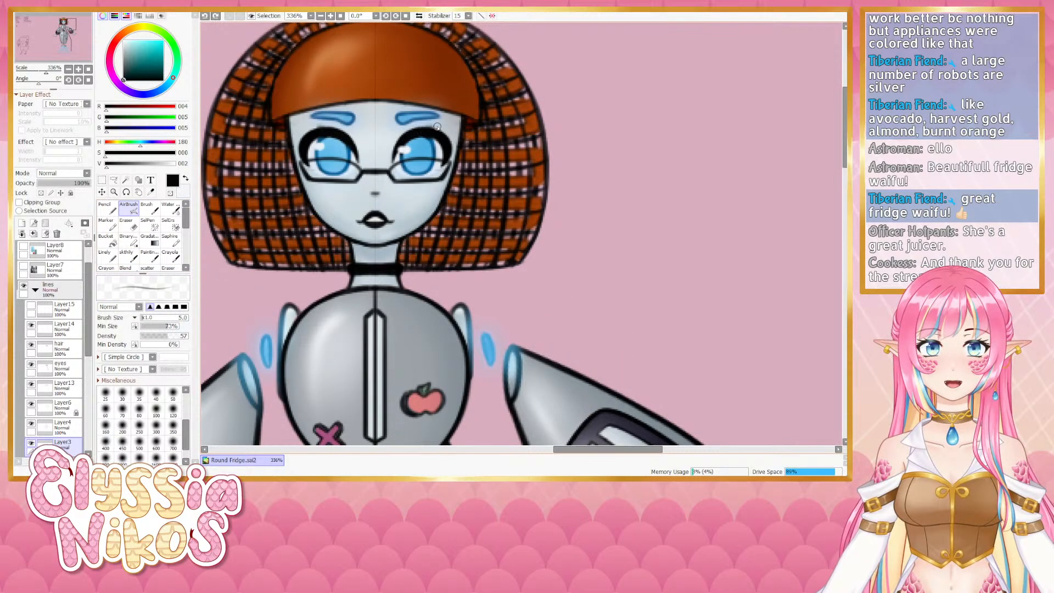
key(bracketleft)
key(bracketleft)
key(bracketleft)
key(bracketleft)
key(bracketleft)
key(bracketleft)
key(bracketleft)
key(bracketleft)
key(bracketleft)
key(bracketleft)
key(bracketleft)
key(bracketleft)
key(bracketright)
key(bracketright)
key(bracketright)
key(bracketright)
key(bracketright)
key(bracketright)
key(bracketright)
key(bracketright)
key(bracketright)
key(bracketright)
key(bracketright)
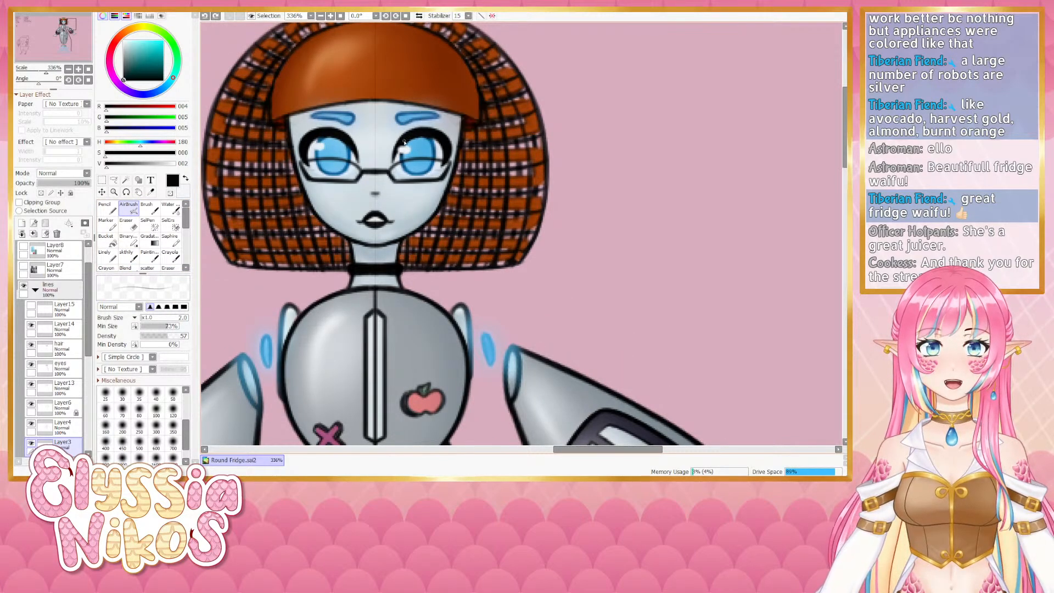
- Toggle visibility of Layer15 and the Symmetric Ruler1 layer to compare the figure
scroll(433, 135, down, 5)
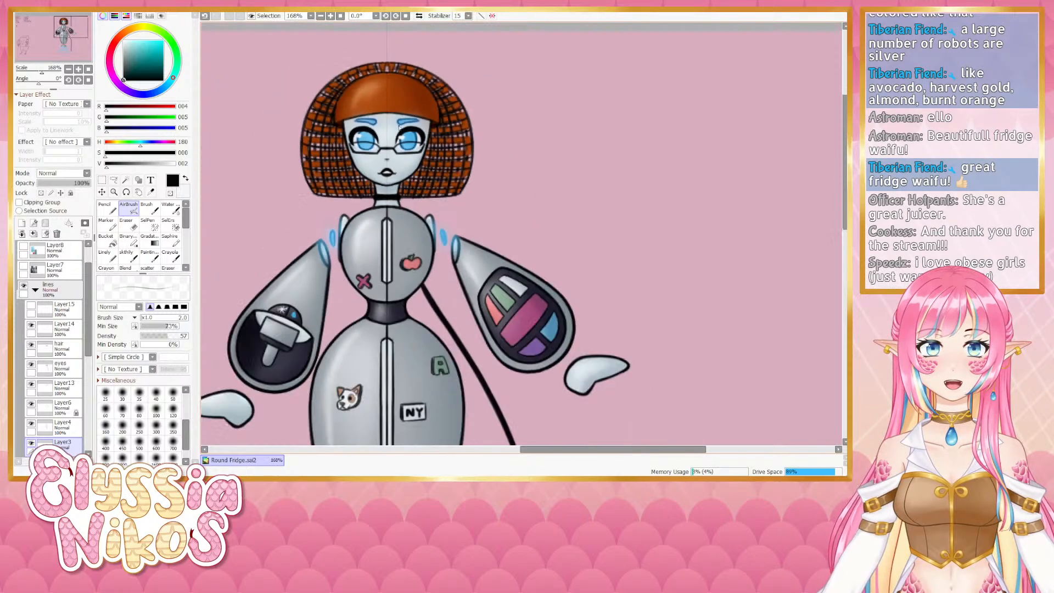
scroll(420, 134, up, 3)
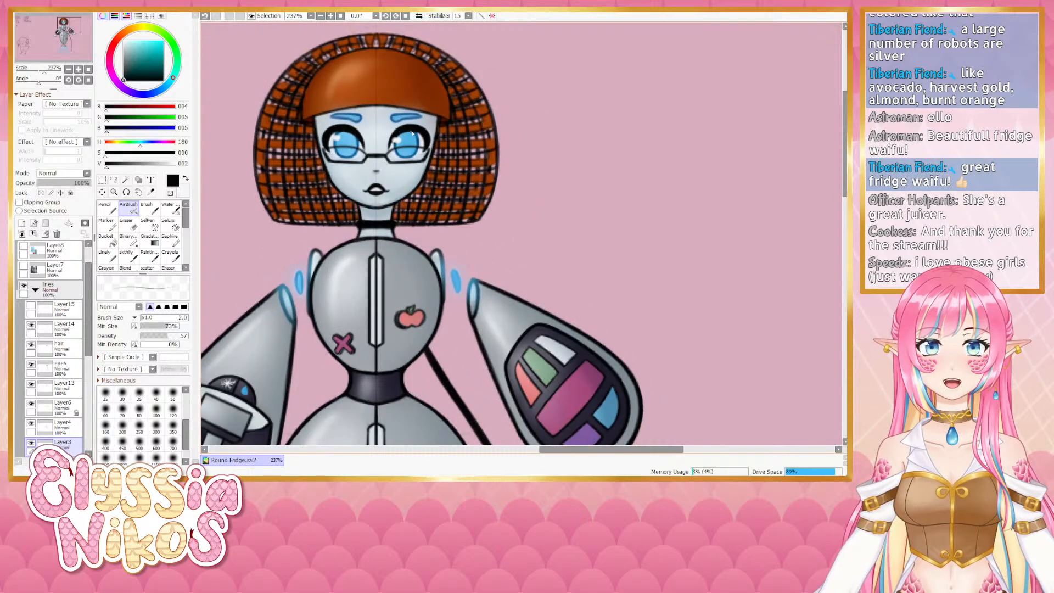
scroll(419, 134, down, 4)
scroll(418, 169, up, 1)
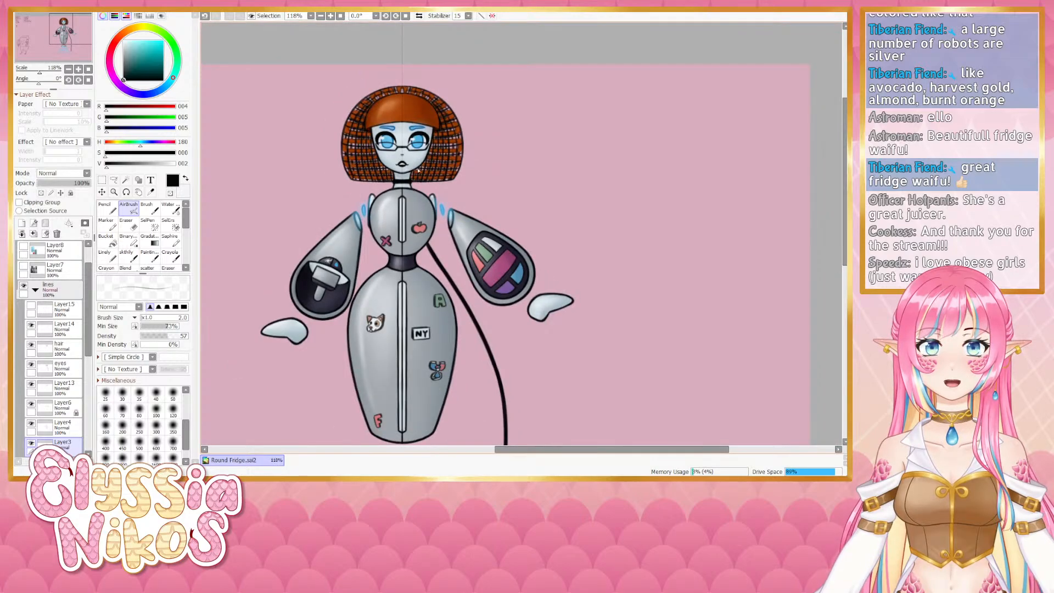
scroll(450, 147, down, 1)
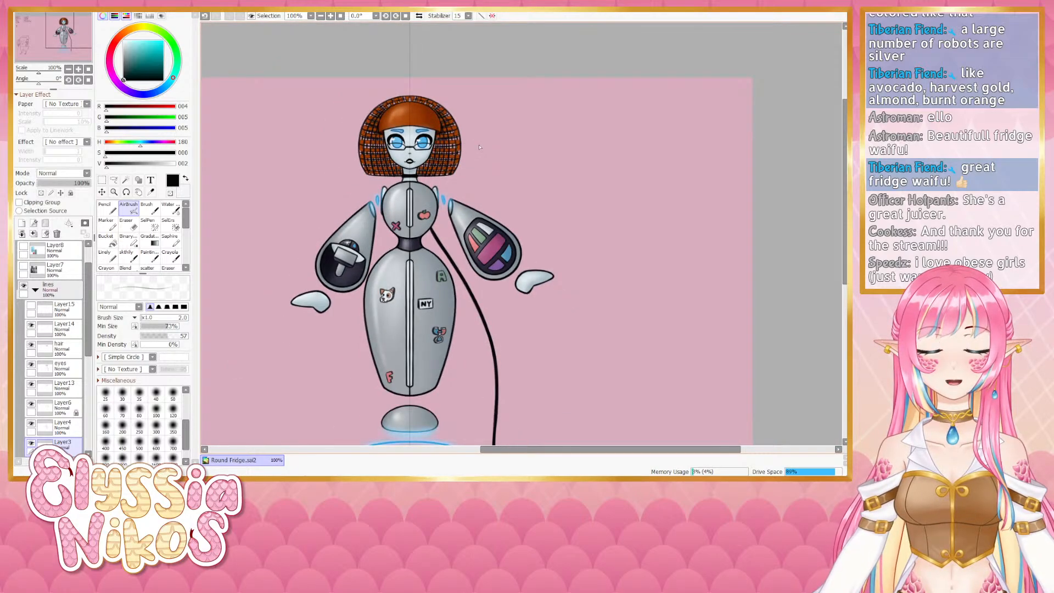
click(31, 306)
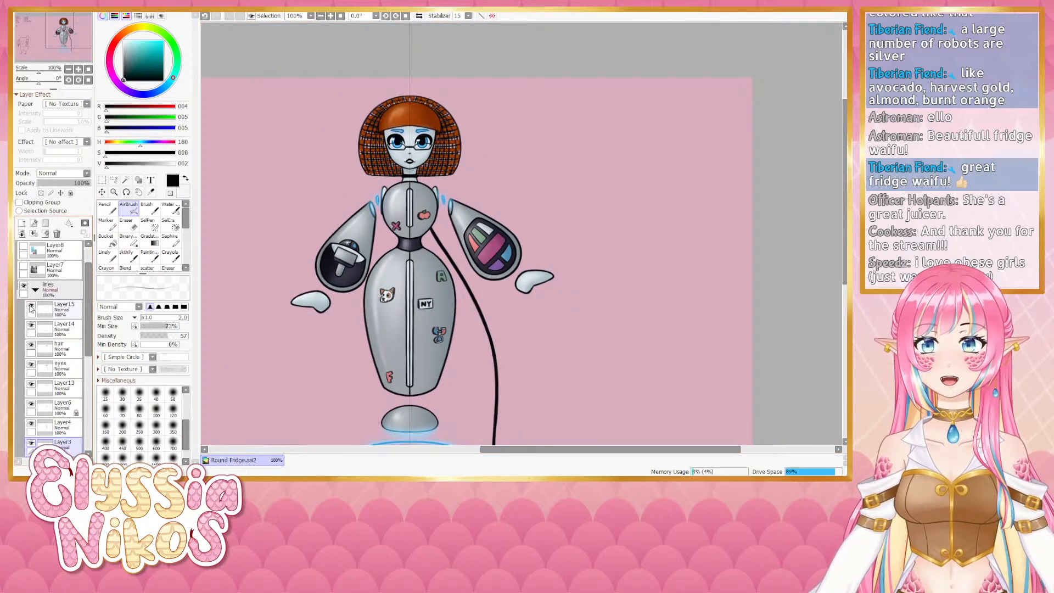
click(32, 306)
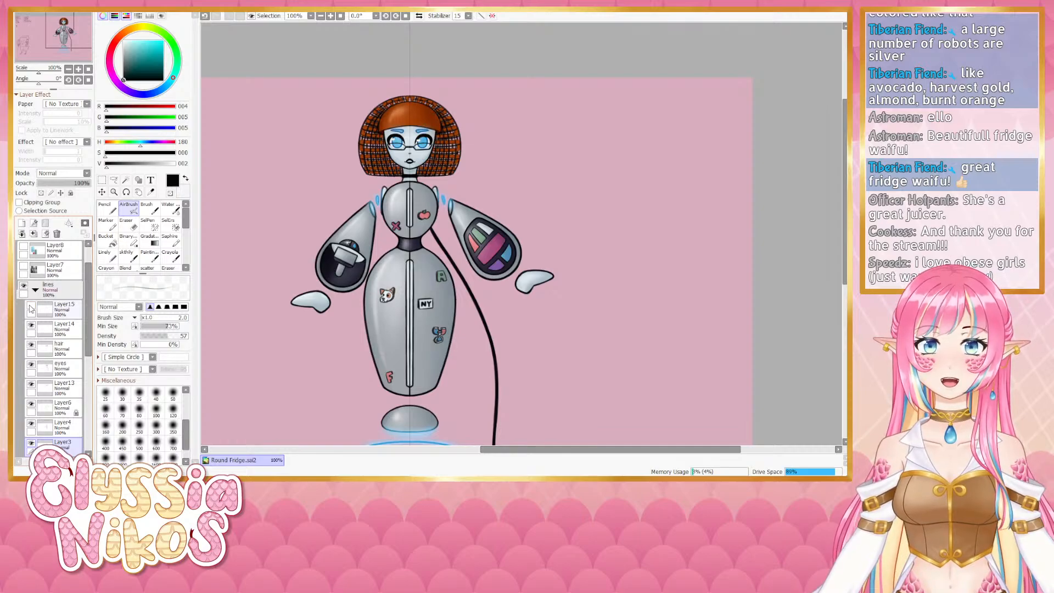
click(32, 307)
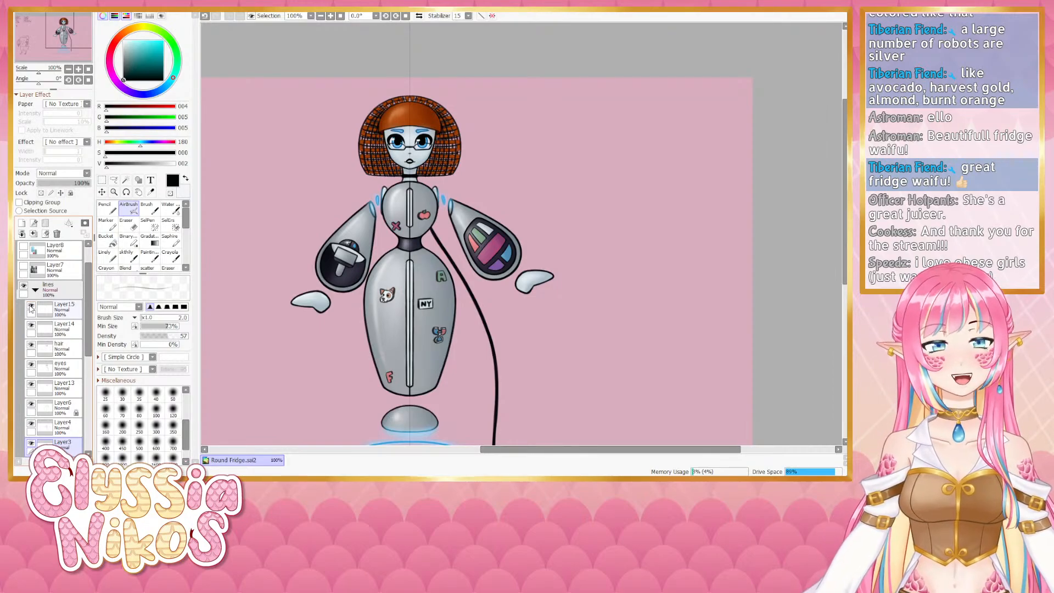
scroll(33, 286, up, 1)
click(23, 249)
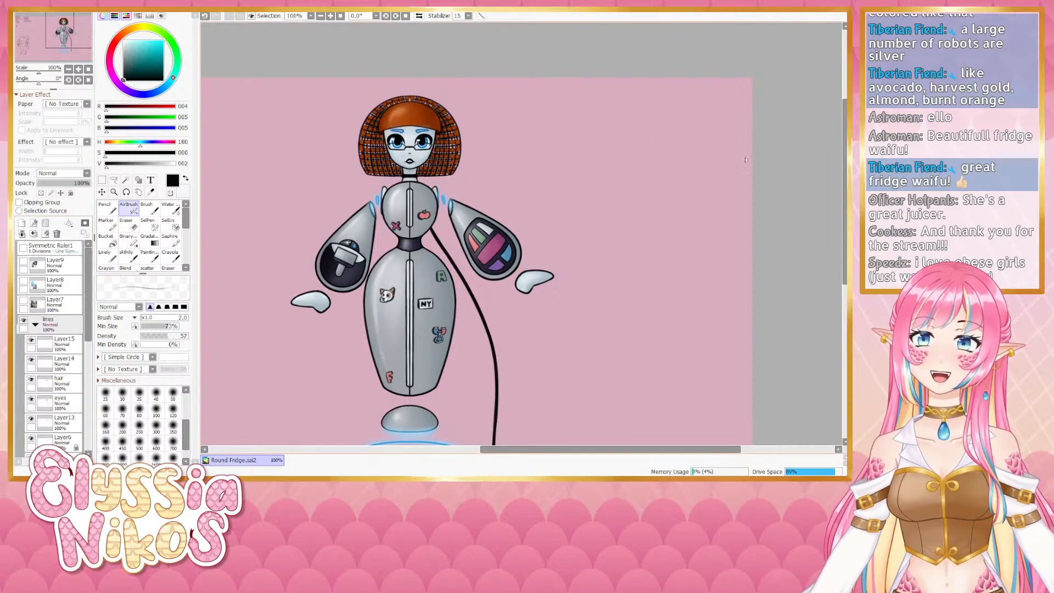
- Zoom in and out across the whole figure, including the hover rings beneath it, to review it
scroll(648, 156, down, 3)
scroll(522, 258, up, 2)
scroll(377, 107, down, 1)
scroll(639, 183, up, 1)
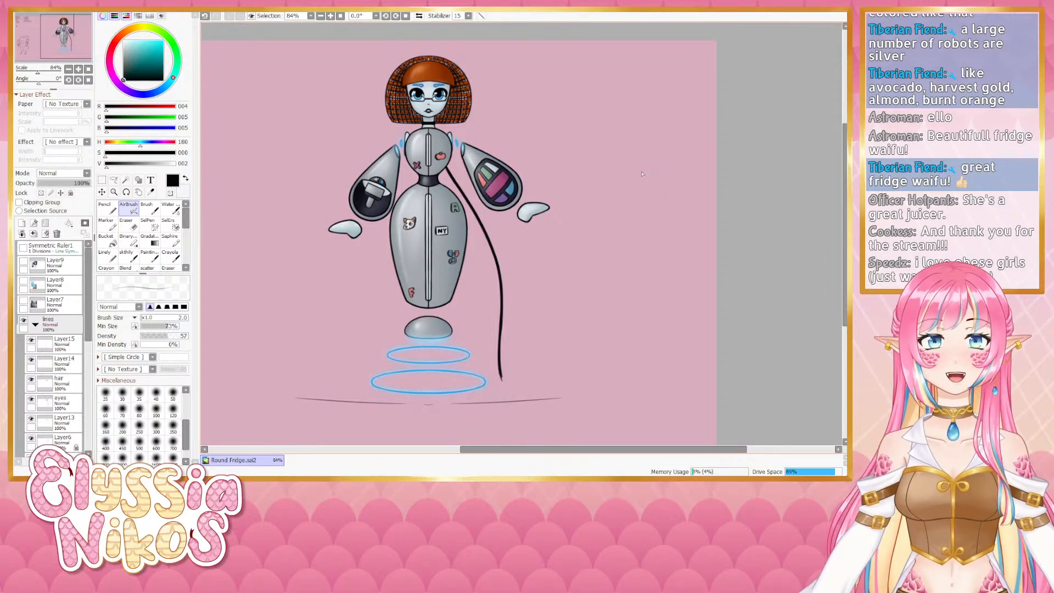
scroll(620, 213, up, 1)
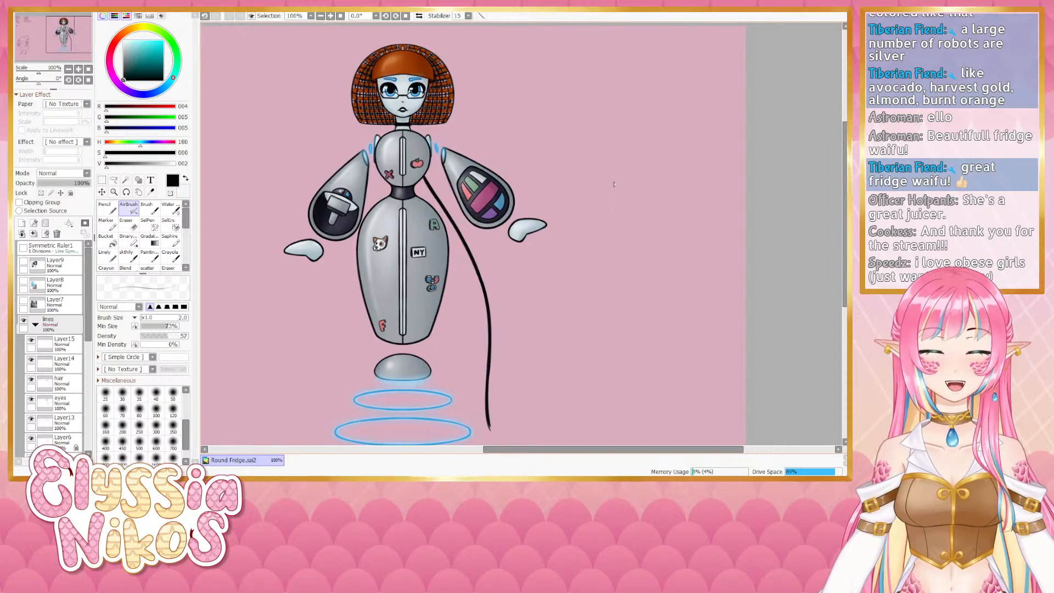
scroll(615, 184, down, 1)
scroll(591, 276, up, 1)
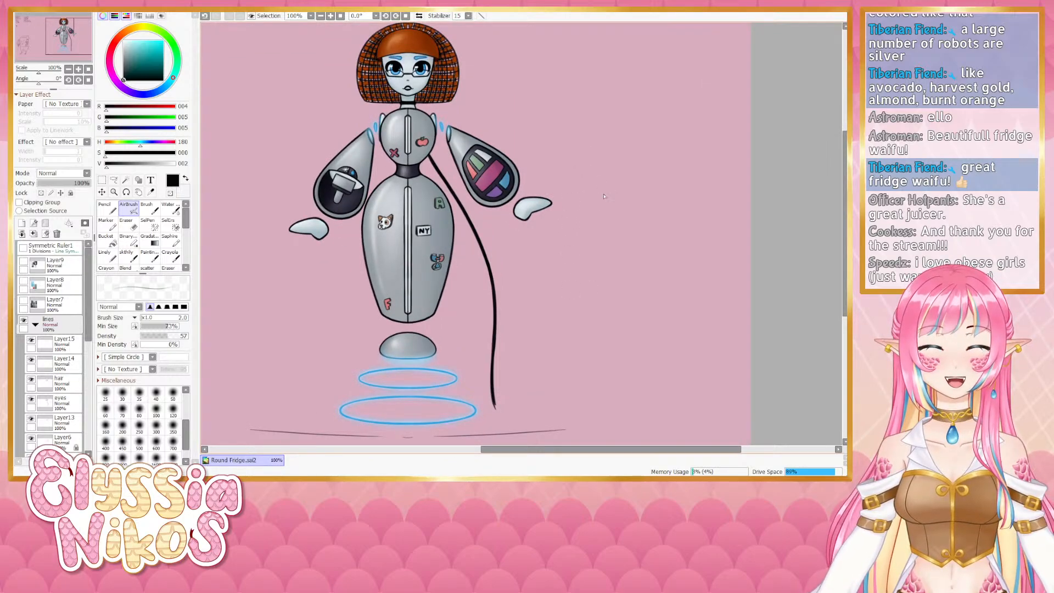
scroll(604, 196, down, 1)
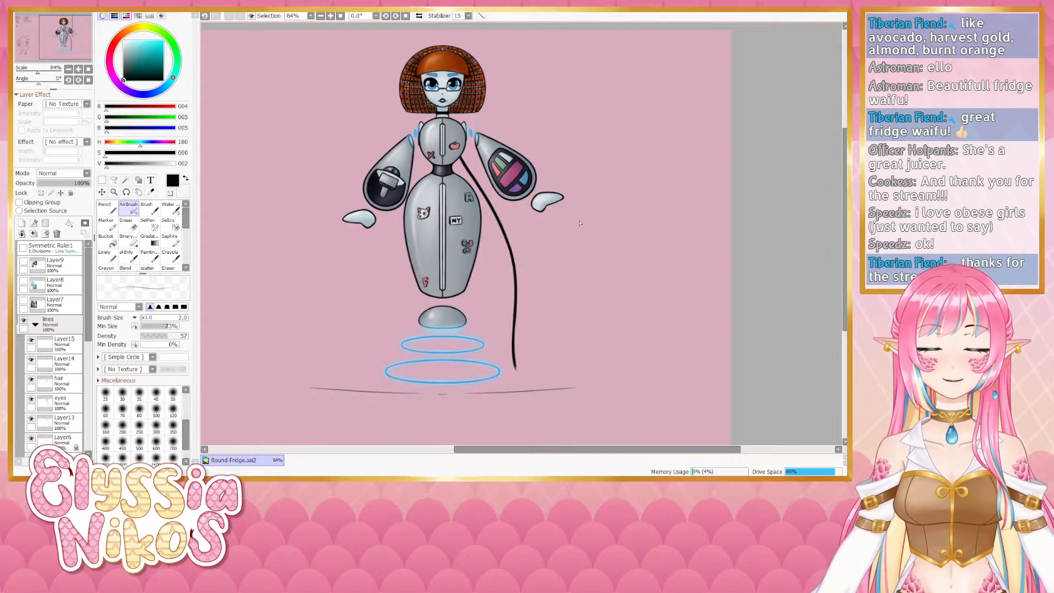
scroll(575, 227, down, 2)
scroll(568, 233, up, 3)
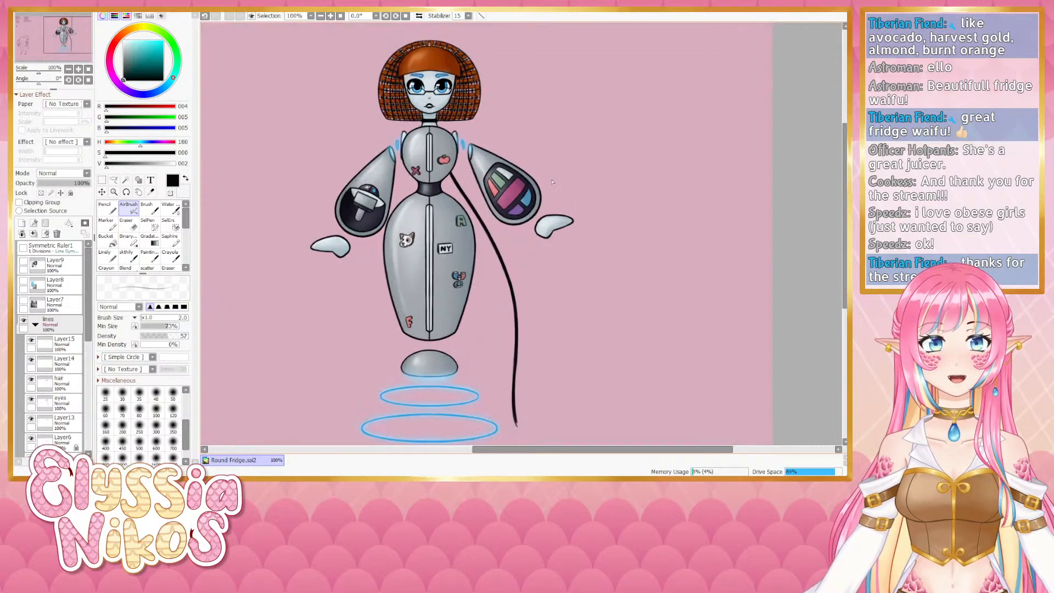
scroll(560, 233, down, 2)
scroll(565, 264, up, 1)
scroll(555, 236, down, 1)
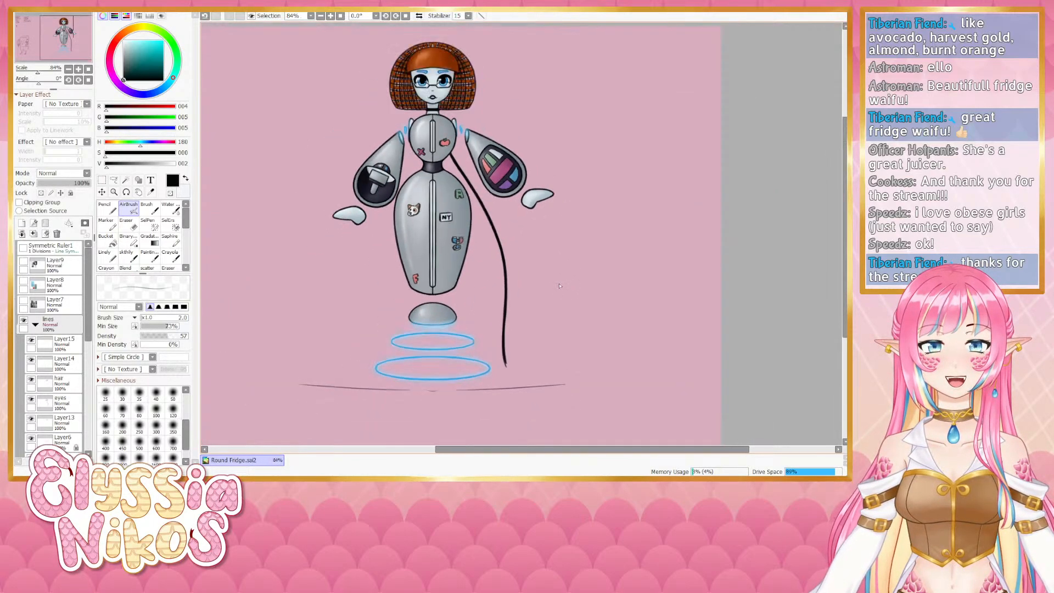
scroll(543, 209, up, 1)
scroll(535, 182, down, 1)
scroll(535, 178, up, 1)
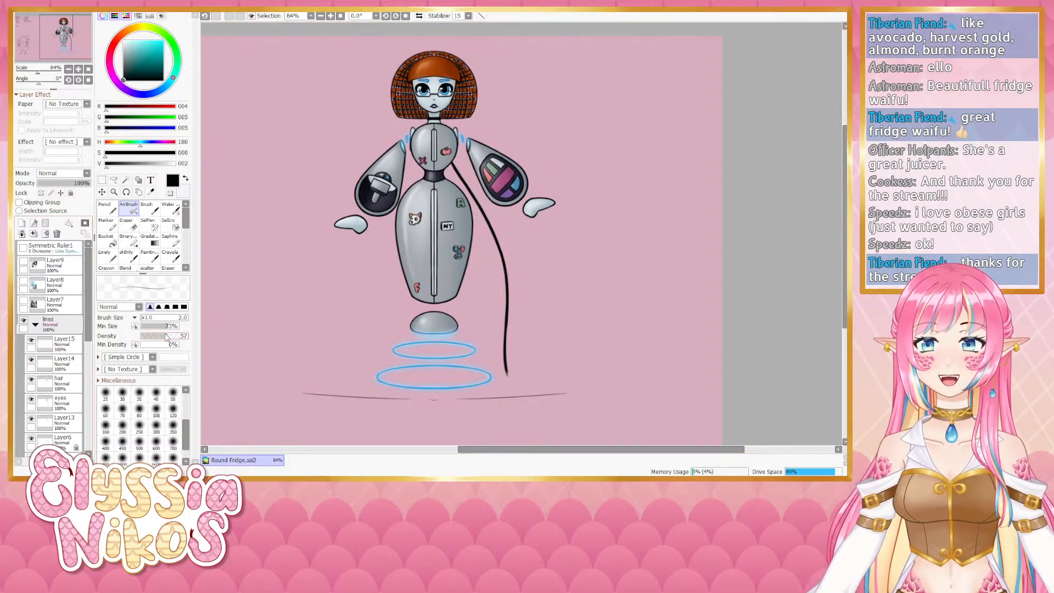
- Set the AirBrush density to 100
drag(168, 335, 188, 336)
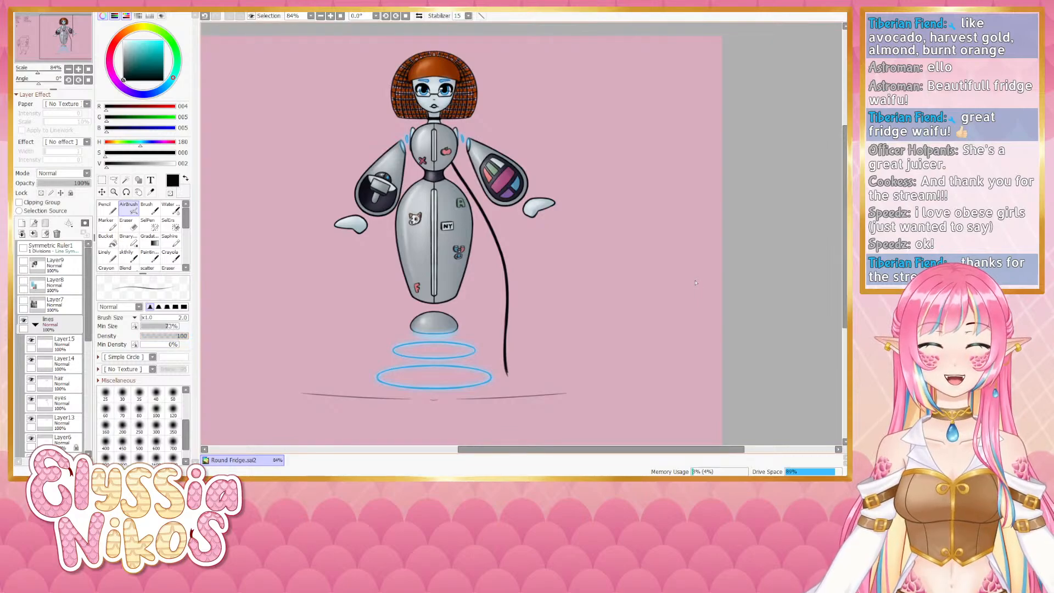